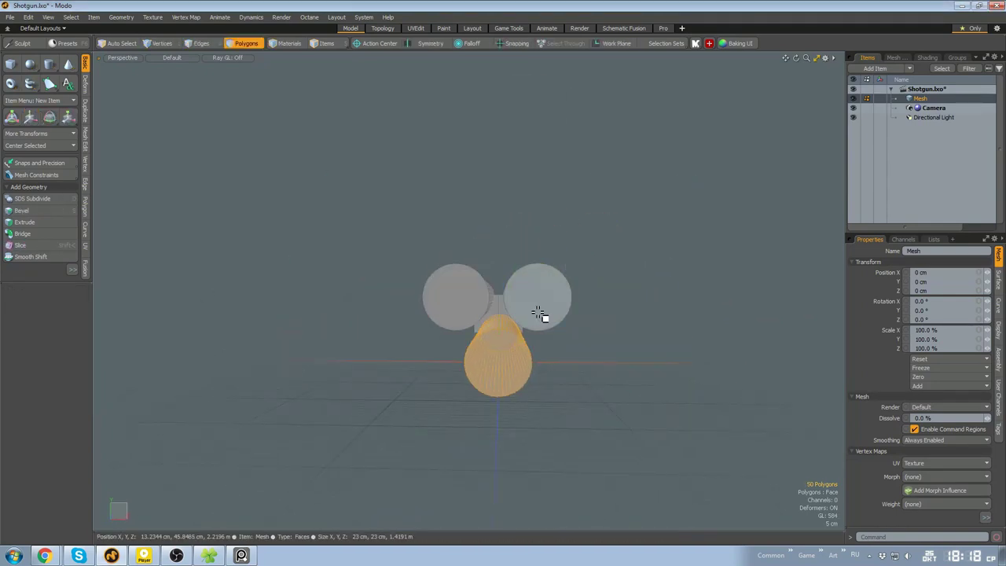
# Turn on X symmetry and move the two upper barrels closer together
pyautogui.hotkey('ctrl', 'space')
pyautogui.click(541, 265)
pyautogui.keyDown('alt'); pyautogui.moveTo(541, 264); pyautogui.dragTo(551, 283); pyautogui.keyUp('alt')
pyautogui.press('w')
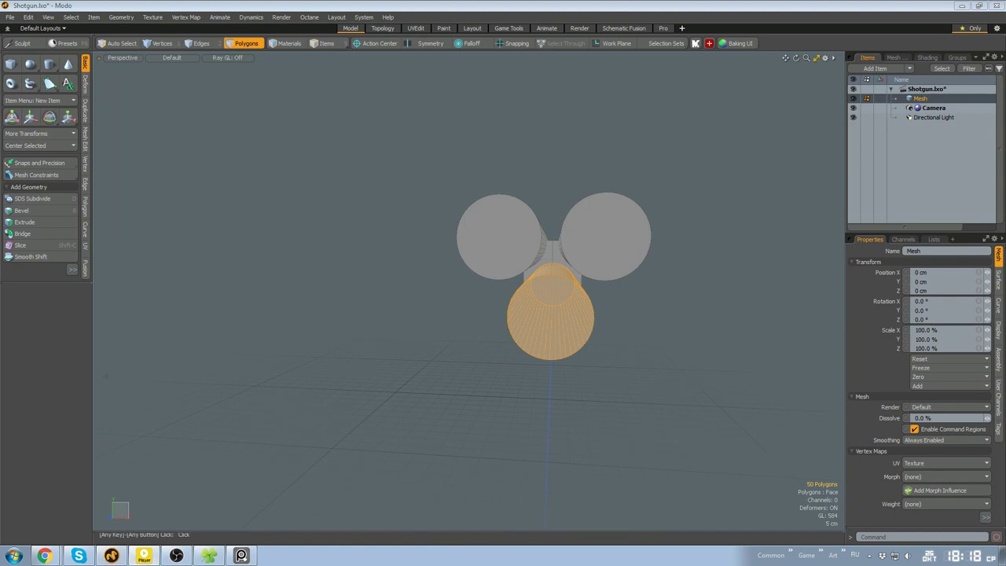
pyautogui.click(687, 278)
pyautogui.keyDown('alt'); pyautogui.moveTo(687, 278); pyautogui.dragTo(518, 251); pyautogui.keyUp('alt')
pyautogui.hotkey('shift', 'x')
pyautogui.scroll(3, 518, 251)
pyautogui.doubleClick(522, 253)
pyautogui.press('w')
pyautogui.hotkey('ctrl', 'z')
pyautogui.hotkey('ctrl', 'z')
pyautogui.keyDown('alt'); pyautogui.moveTo(519, 297); pyautogui.dragTo(515, 298); pyautogui.keyUp('alt')
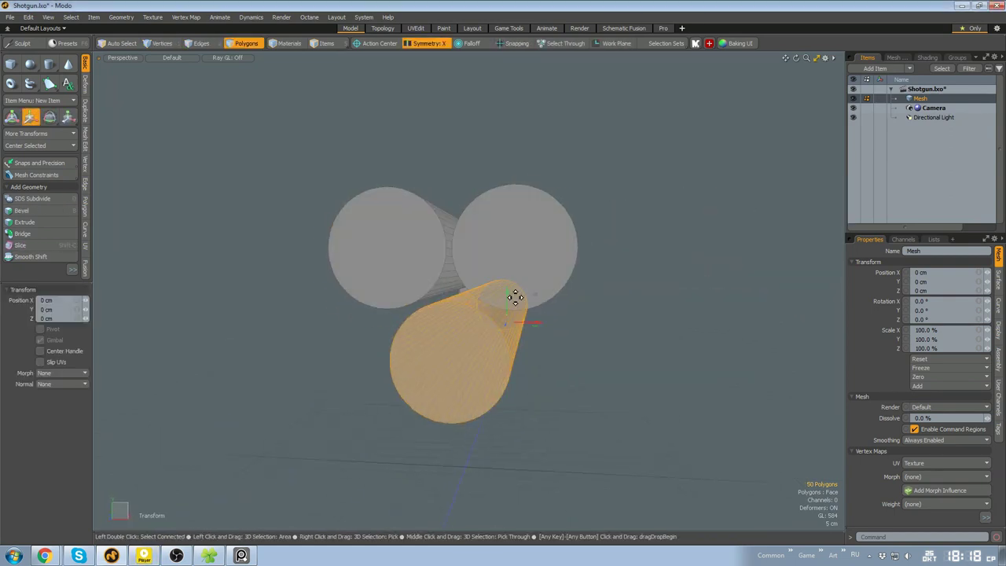
# Move the lower barrel up closer to the two upper barrels and clear the selection
pyautogui.keyDown('alt'); pyautogui.moveTo(677, 294); pyautogui.dragTo(480, 238); pyautogui.keyUp('alt')
pyautogui.scroll(-2, 501, 275)
pyautogui.press('w')
pyautogui.press('[')
pyautogui.hotkey('ctrl', '4')
pyautogui.press('q')
# Turn off symmetry, then resize the block beneath the barrels and raise it slightly
pyautogui.click(669, 328)
pyautogui.keyDown('alt'); pyautogui.moveTo(669, 328); pyautogui.dragTo(567, 315); pyautogui.keyUp('alt')
pyautogui.click(555, 284)
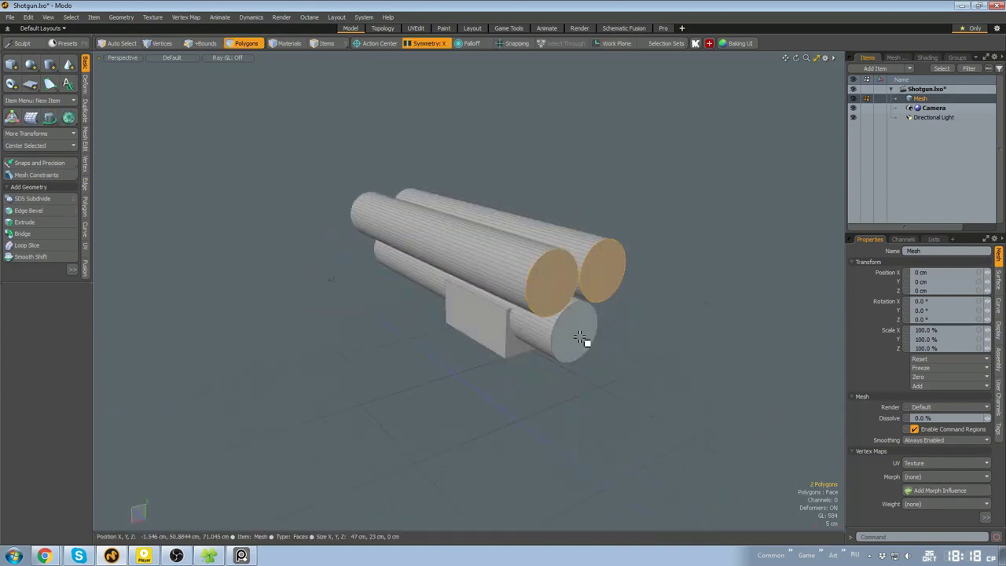
pyautogui.press('q')
pyautogui.click(429, 43)
pyautogui.keyDown('alt'); pyautogui.moveTo(550, 377); pyautogui.dragTo(602, 380); pyautogui.keyUp('alt')
pyautogui.doubleClick(512, 310)
pyautogui.keyDown('alt'); pyautogui.moveTo(512, 310); pyautogui.dragTo(410, 312); pyautogui.keyUp('alt')
pyautogui.press('r')
pyautogui.keyDown('alt'); pyautogui.moveTo(410, 312); pyautogui.dragTo(440, 295); pyautogui.keyUp('alt')
pyautogui.press('w')
pyautogui.moveTo(510, 328); pyautogui.dragTo(510, 315)
pyautogui.press('q')
# Round the rear end caps of all three barrels with a 7 cm inset edge bevel at round level 3
pyautogui.keyDown('alt'); pyautogui.moveTo(645, 354); pyautogui.dragTo(529, 333); pyautogui.keyUp('alt')
pyautogui.click(529, 315)
pyautogui.keyDown('shift'); pyautogui.click(504, 385); pyautogui.keyUp('shift')
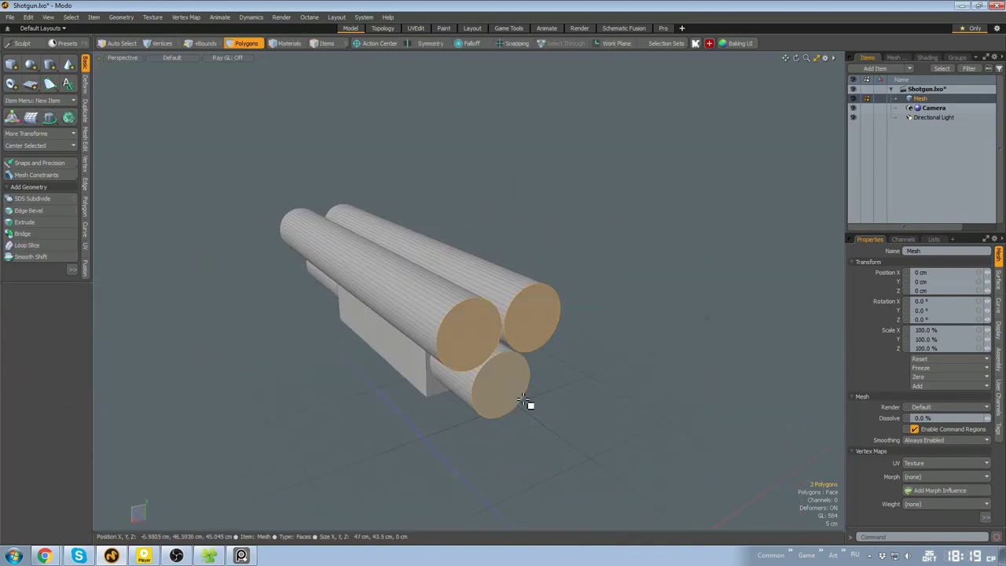
pyautogui.keyDown('alt'); pyautogui.moveTo(530, 406); pyautogui.dragTo(508, 368); pyautogui.keyUp('alt')
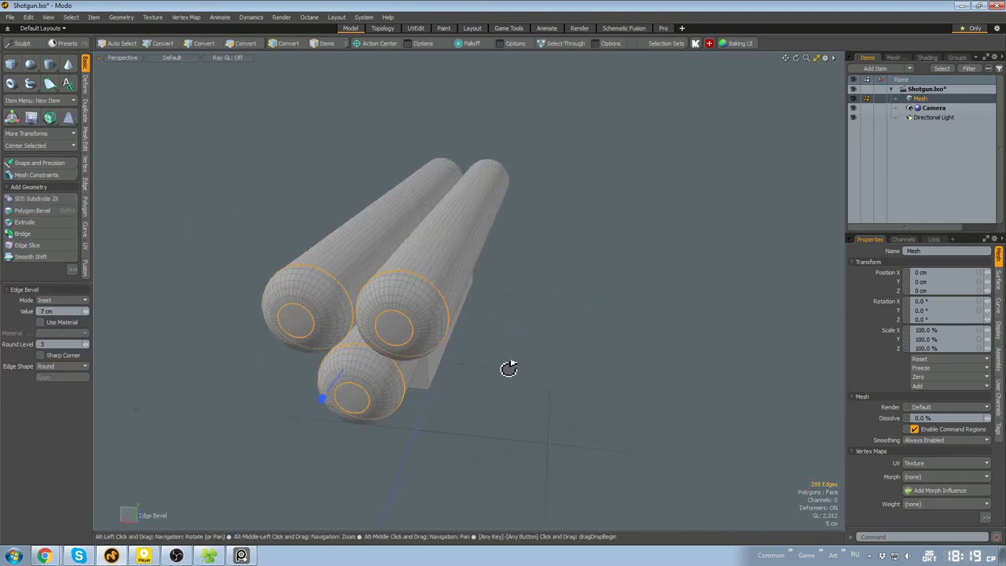
# Place a copy of the block between the two upper barrels as a rib and extend its front end 24.5 cm along Z
pyautogui.keyDown('alt'); pyautogui.moveTo(409, 229); pyautogui.dragTo(429, 141); pyautogui.keyUp('alt')
pyautogui.doubleClick(436, 255)
pyautogui.press('w')
pyautogui.keyDown('alt'); pyautogui.moveTo(445, 196); pyautogui.dragTo(393, 283); pyautogui.keyUp('alt')
pyautogui.press('q')
pyautogui.click(445, 234)
pyautogui.press('w')
pyautogui.moveTo(389, 290); pyautogui.dragTo(356, 324)
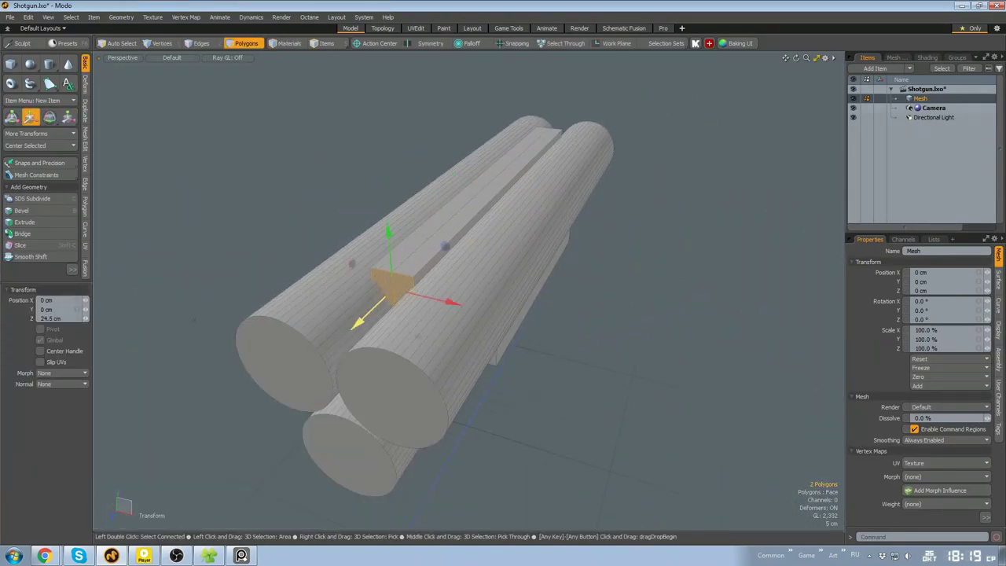
# Narrow the whole rib between the upper barrels to 92.5% along X
pyautogui.keyDown('alt'); pyautogui.moveTo(642, 315); pyautogui.dragTo(455, 258); pyautogui.keyUp('alt')
pyautogui.doubleClick(455, 258)
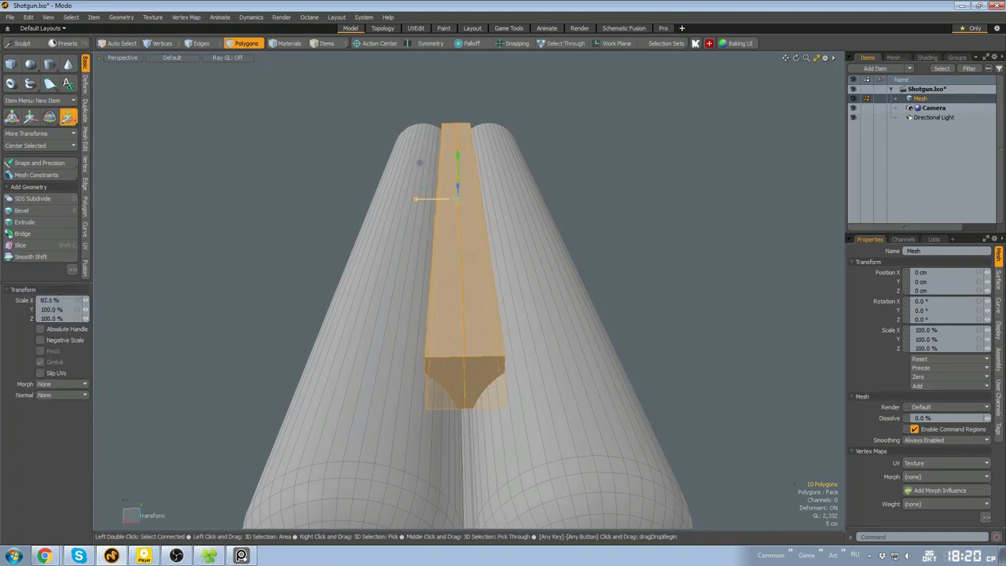
pyautogui.press('q')
# Inset the front faces of all three barrels with a polygon bevel to form the muzzle rims
pyautogui.keyDown('alt'); pyautogui.moveTo(416, 199); pyautogui.dragTo(649, 155); pyautogui.keyUp('alt')
pyautogui.click(628, 212)
pyautogui.keyDown('alt'); pyautogui.moveTo(534, 274); pyautogui.dragTo(448, 279); pyautogui.keyUp('alt')
pyautogui.keyDown('shift'); pyautogui.click(330, 251); pyautogui.keyUp('shift')
pyautogui.keyDown('shift'); pyautogui.click(401, 409); pyautogui.keyUp('shift')
pyautogui.press('b')
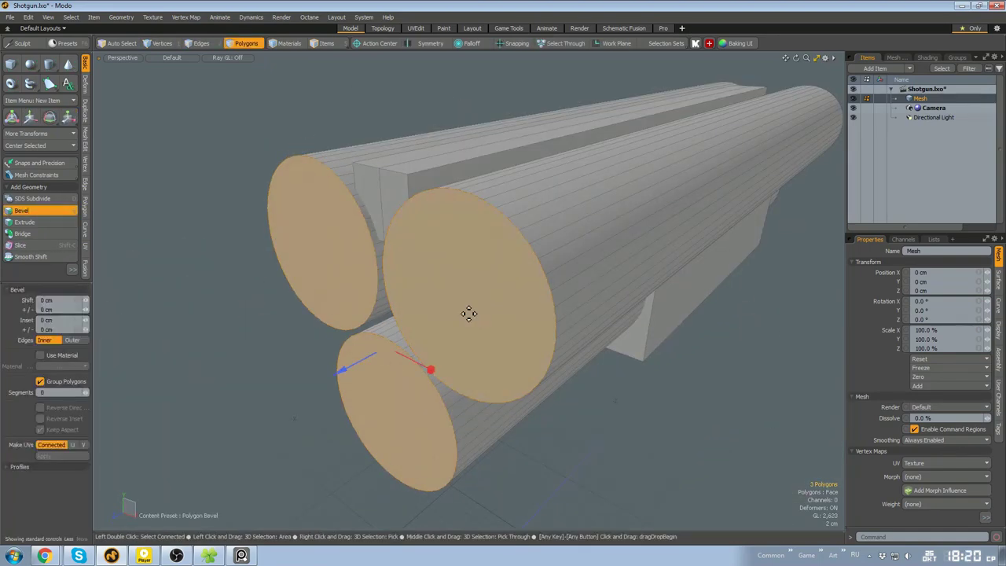
pyautogui.keyDown('alt'); pyautogui.moveTo(468, 314); pyautogui.dragTo(510, 302); pyautogui.keyUp('alt')
pyautogui.moveTo(453, 333); pyautogui.dragTo(465, 335)
pyautogui.press('q')
# Recess the inner muzzle faces of all three barrels with a polygon bevel shift of -3.2 cm
pyautogui.click(393, 330)
pyautogui.click(519, 344)
pyautogui.keyDown('shift'); pyautogui.click(337, 255); pyautogui.keyUp('shift')
pyautogui.keyDown('shift'); pyautogui.click(416, 425); pyautogui.keyUp('shift')
pyautogui.keyDown('alt'); pyautogui.moveTo(576, 294); pyautogui.dragTo(448, 333); pyautogui.keyUp('alt')
pyautogui.press('b')
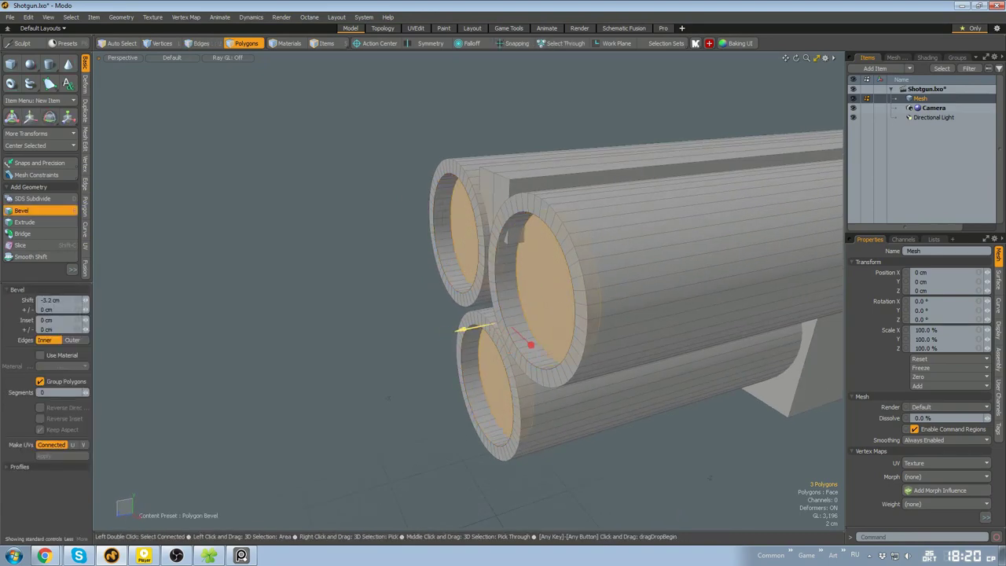
pyautogui.press('q')
# Select the two underside faces of the rib between the upper barrels and move them downward
pyautogui.scroll(4, 610, 314)
pyautogui.scroll(-4, 610, 314)
pyautogui.keyDown('alt'); pyautogui.moveTo(610, 315); pyautogui.dragTo(485, 251); pyautogui.keyUp('alt')
pyautogui.scroll(3, 485, 251)
pyautogui.click(468, 291)
pyautogui.keyDown('shift'); pyautogui.click(485, 287); pyautogui.keyUp('shift')
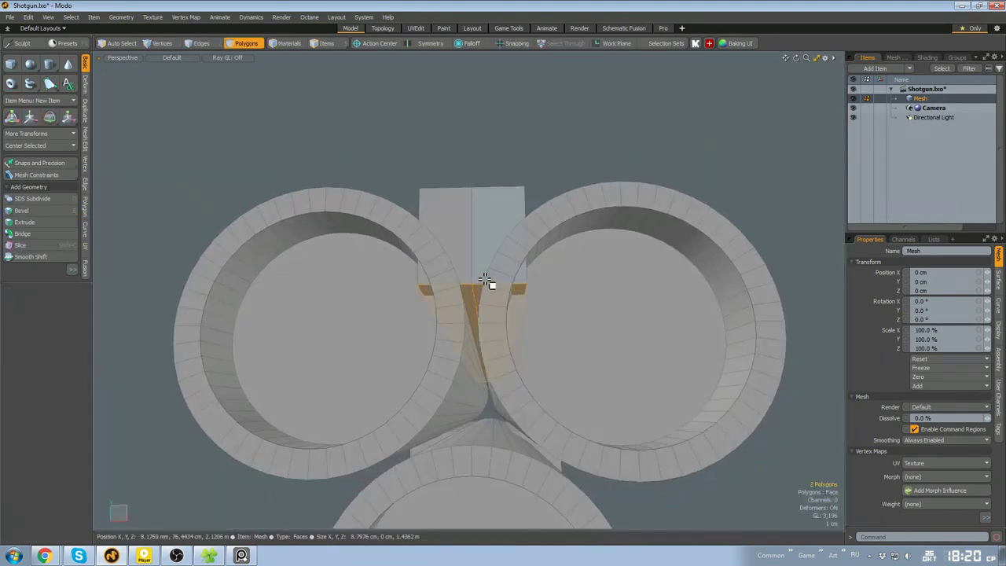
pyautogui.moveTo(485, 352); pyautogui.dragTo(488, 377)
pyautogui.scroll(-3, 487, 369)
pyautogui.keyDown('alt'); pyautogui.moveTo(487, 369); pyautogui.dragTo(561, 290); pyautogui.keyUp('alt')
# Duplicate the block beneath the lower barrel and move the copy behind the barrels as the start of the stock
pyautogui.press('q')
pyautogui.doubleClick(562, 343)
pyautogui.keyDown('alt'); pyautogui.moveTo(562, 343); pyautogui.dragTo(509, 308); pyautogui.keyUp('alt')
pyautogui.hotkey('ctrl', 'c')
pyautogui.hotkey('ctrl', 'v')
pyautogui.press('w')
pyautogui.moveTo(362, 285); pyautogui.dragTo(622, 258)
pyautogui.keyDown('alt'); pyautogui.moveTo(622, 257); pyautogui.dragTo(455, 298); pyautogui.keyUp('alt')
pyautogui.press('KP_3')
pyautogui.scroll(4, 469, 298)
pyautogui.scroll(-4, 439, 299)
pyautogui.press('q')
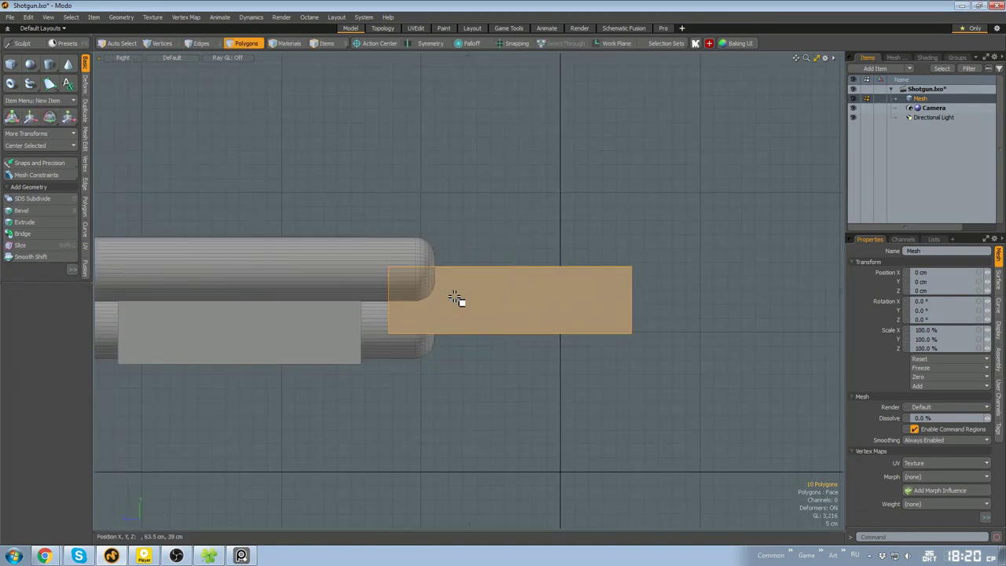
# Cut the copied block crosswise with two loop slices to divide its length into three segments
pyautogui.press('2')
pyautogui.click(498, 334)
pyautogui.hotkey('alt', 'c')
pyautogui.click(545, 314)
pyautogui.press('3')
# Rotate the sliced stock block so that its rear end tilts downward behind the barrels
pyautogui.scroll(3, 527, 322)
pyautogui.doubleClick(525, 333)
pyautogui.press('e')
pyautogui.moveTo(590, 261); pyautogui.dragTo(602, 274)
pyautogui.keyDown('alt'); pyautogui.moveTo(527, 315); pyautogui.dragTo(563, 310); pyautogui.keyUp('alt')
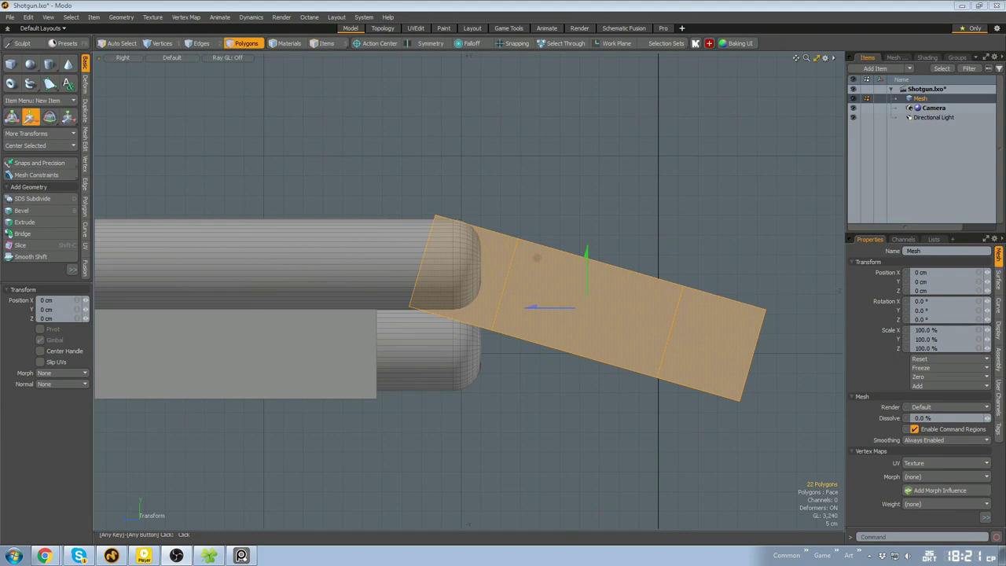
# Move the rear segment's vertices down to bend the stock, and rotate that end segment further downward
pyautogui.keyDown('alt'); pyautogui.moveTo(685, 320); pyautogui.dragTo(632, 304); pyautogui.keyUp('alt')
pyautogui.scroll(-2, 628, 299)
pyautogui.press('space')
pyautogui.click(570, 260)
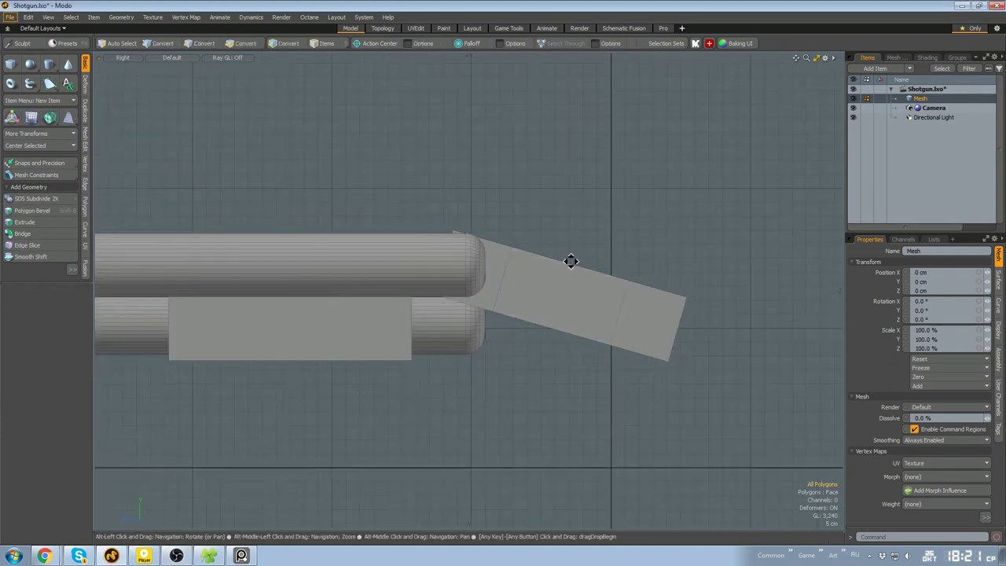
pyautogui.doubleClick(542, 281)
pyautogui.press('1')
pyautogui.keyDown('alt'); pyautogui.moveTo(715, 322); pyautogui.dragTo(672, 282); pyautogui.keyUp('alt')
pyautogui.moveTo(697, 246)
pyautogui.mouseDown(button='middle')
pyautogui.moveTo(619, 353)
pyautogui.moveTo(695, 297)
pyautogui.mouseUp(button='middle')
pyautogui.scroll(-2, 701, 287)
pyautogui.press('w')
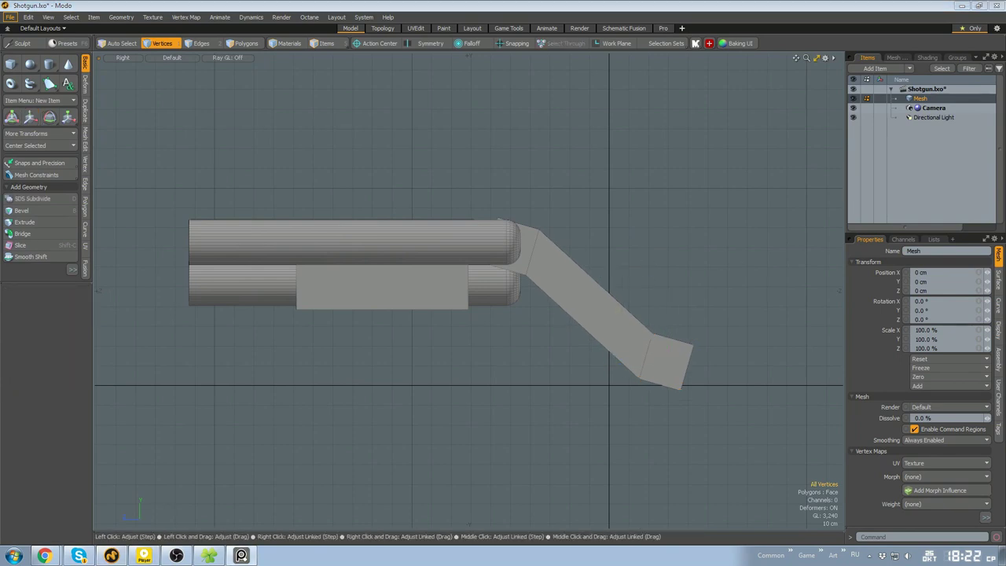
pyautogui.keyDown('alt'); pyautogui.moveTo(633, 291); pyautogui.dragTo(582, 295); pyautogui.keyUp('alt')
pyautogui.moveTo(582, 311); pyautogui.dragTo(709, 336, button='middle')
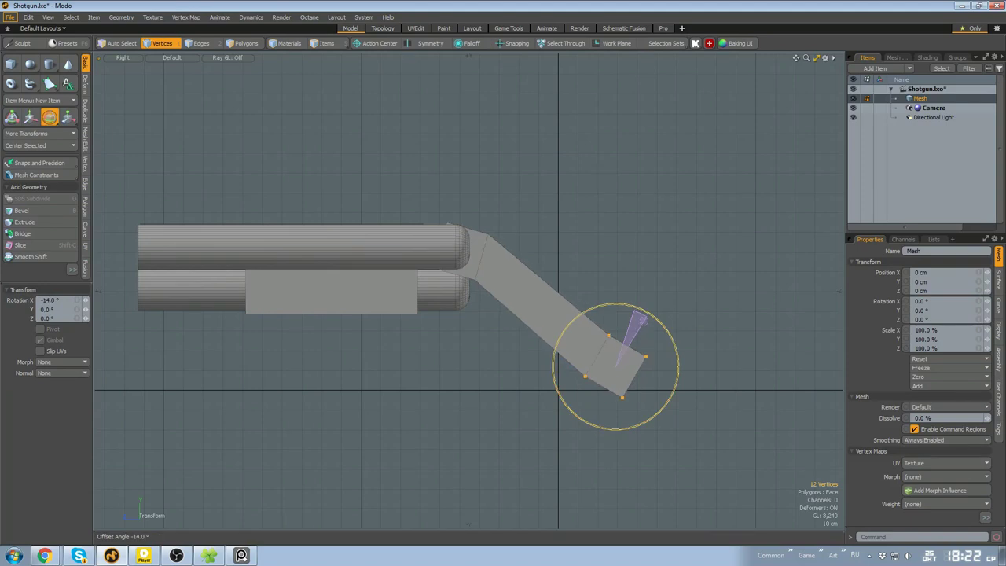
# Shorten the block beneath the lower barrel along the barrel direction and clear the selection
pyautogui.scroll(2, 458, 330)
pyautogui.keyDown('alt'); pyautogui.moveTo(406, 305); pyautogui.dragTo(556, 344); pyautogui.keyUp('alt')
pyautogui.press('3')
pyautogui.doubleClick(456, 331)
pyautogui.moveTo(404, 329); pyautogui.dragTo(418, 329)
pyautogui.press('q')
pyautogui.click(541, 425)
pyautogui.keyDown('alt'); pyautogui.moveTo(541, 425); pyautogui.dragTo(440, 433); pyautogui.keyUp('alt')
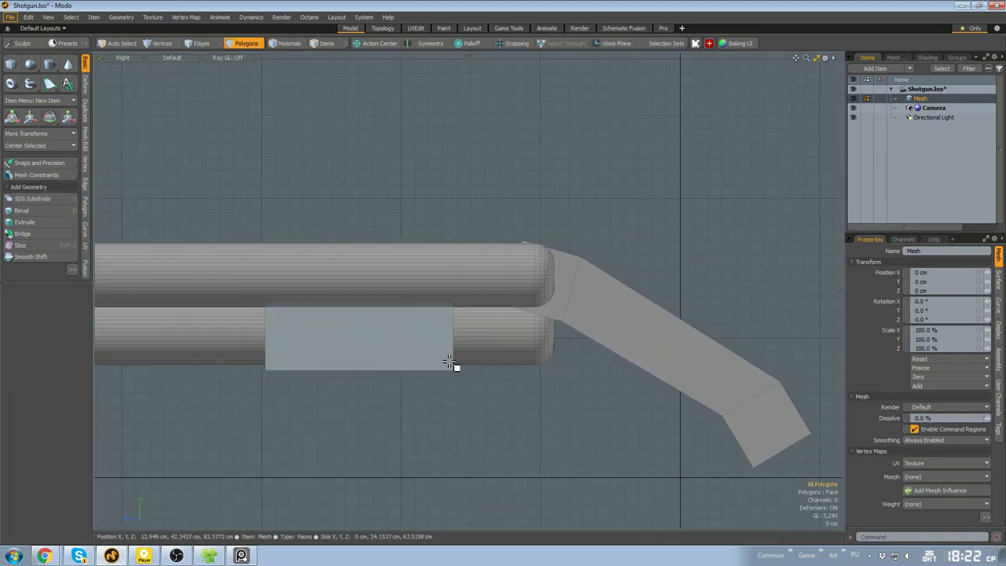
# Add an edge loop around each of the three barrels and move the loops -75.5 cm along Z toward the rounded ends
pyautogui.doubleClick(514, 316)
pyautogui.keyDown('alt'); pyautogui.moveTo(529, 294); pyautogui.dragTo(460, 372); pyautogui.keyUp('alt')
pyautogui.press('KP_Decimal')
pyautogui.scroll(3, 501, 280)
pyautogui.scroll(-1, 521, 309)
pyautogui.doubleClick(522, 255)
pyautogui.hotkey('ctrl', 'space')
pyautogui.click(514, 316)
pyautogui.doubleClick(461, 372)
pyautogui.hotkey('ctrl', 'space')
pyautogui.click(404, 365)
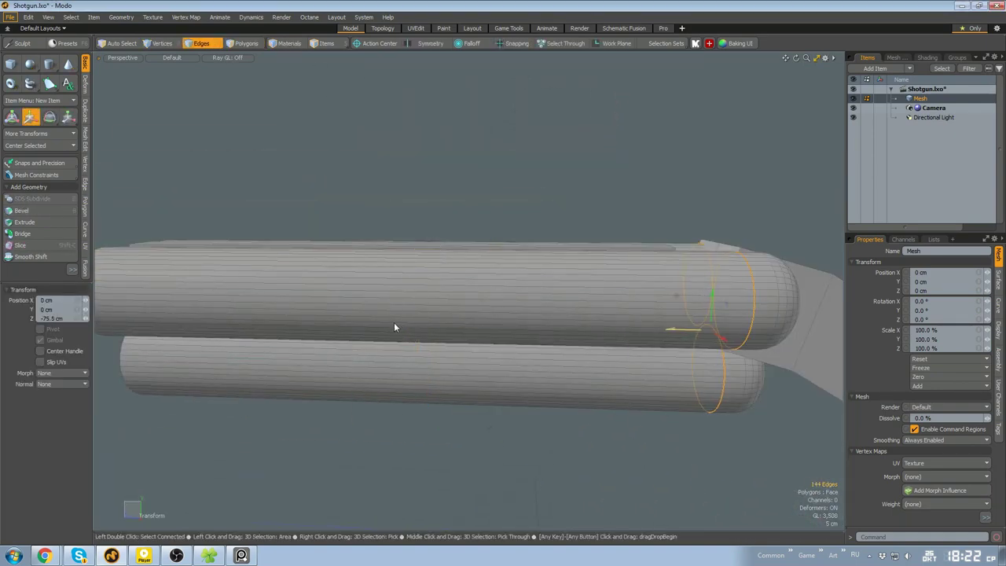
# Bevel the new edge loops on the three barrels into narrow strips of polygons
pyautogui.press('b')
pyautogui.keyDown('alt'); pyautogui.moveTo(393, 323); pyautogui.dragTo(585, 291); pyautogui.keyUp('alt')
pyautogui.scroll(-1, 579, 355)
pyautogui.scroll(-1, 579, 355)
pyautogui.press('q')
# Select the narrow polygon strips around the barrels as full loops and delete them
pyautogui.press('3')
pyautogui.moveTo(575, 289)
pyautogui.mouseDown()
pyautogui.moveTo(574, 320)
pyautogui.moveTo(600, 362)
pyautogui.moveTo(579, 158)
pyautogui.mouseUp()
pyautogui.scroll(4, 578, 314)
pyautogui.scroll(-2, 600, 361)
pyautogui.keyDown('shift'); pyautogui.moveTo(582, 213); pyautogui.dragTo(585, 256); pyautogui.keyUp('shift')
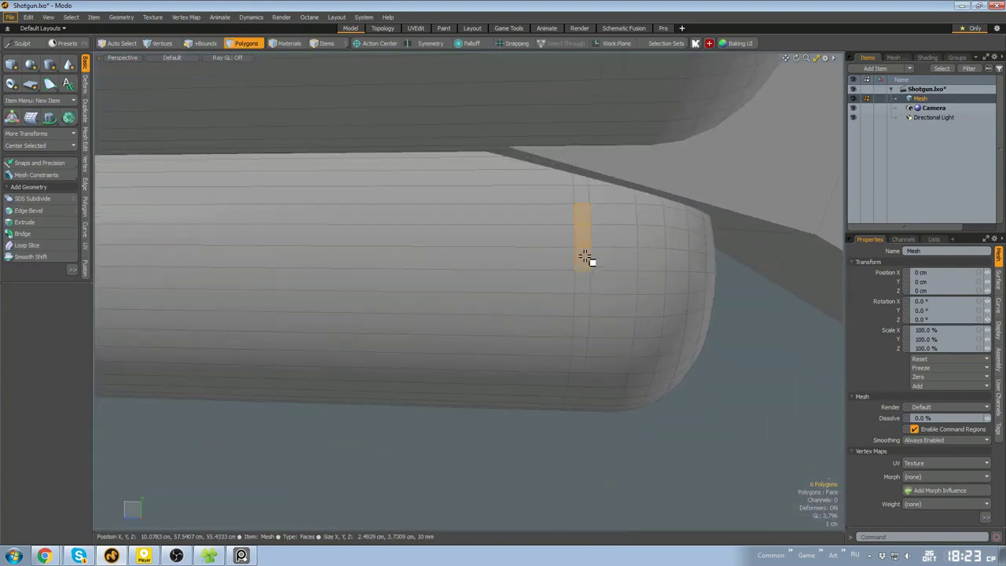
pyautogui.press('l')
pyautogui.scroll(-4, 588, 259)
pyautogui.press('Delete')
# Cap the open edge loops at the gaps between the barrels and their rounded ends with polygons
pyautogui.keyDown('alt'); pyautogui.moveTo(610, 298); pyautogui.dragTo(577, 297); pyautogui.keyUp('alt')
pyautogui.scroll(2, 622, 263)
pyautogui.press('2')
pyautogui.doubleClick(615, 288)
pyautogui.keyDown('shift'); pyautogui.doubleClick(586, 359); pyautogui.keyUp('shift')
pyautogui.press('p')
pyautogui.click(586, 298)
pyautogui.doubleClick(577, 297)
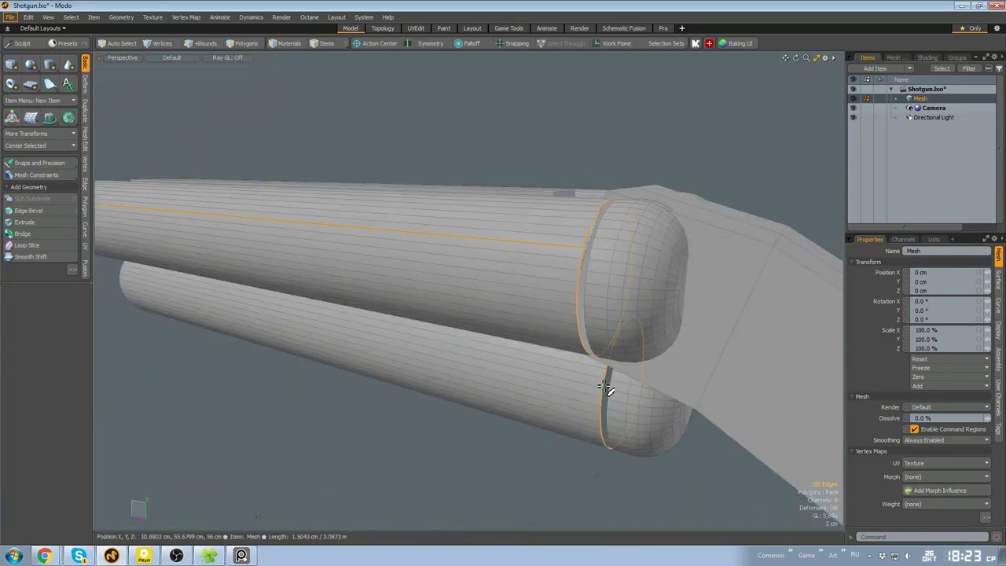
pyautogui.keyDown('shift'); pyautogui.doubleClick(602, 382); pyautogui.keyUp('shift')
pyautogui.press('p')
pyautogui.click(591, 442)
pyautogui.press('3')
pyautogui.moveTo(591, 424)
pyautogui.keyDown('alt'); pyautogui.mouseDown()
pyautogui.moveTo(521, 308)
pyautogui.moveTo(616, 406)
pyautogui.moveTo(575, 382)
pyautogui.moveTo(600, 332)
pyautogui.moveTo(460, 342)
pyautogui.moveTo(503, 355)
pyautogui.moveTo(464, 339)
pyautogui.mouseUp(); pyautogui.keyUp('alt')
pyautogui.scroll(-4, 617, 406)
pyautogui.scroll(3, 575, 383)
pyautogui.hotkey('ctrl', 'v')
pyautogui.doubleClick(459, 342)
pyautogui.scroll(-2, 460, 343)
pyautogui.press('r')
pyautogui.moveTo(463, 339)
pyautogui.mouseDown()
pyautogui.moveTo(427, 305)
pyautogui.moveTo(543, 364)
pyautogui.moveTo(574, 401)
pyautogui.moveTo(625, 361)
pyautogui.mouseUp()
pyautogui.press('Delete')
# Add a cube and move it up to the rear of the barrels, against the stock
pyautogui.click(11, 64)
pyautogui.click(625, 465)
pyautogui.press('w')
pyautogui.moveTo(625, 405); pyautogui.dragTo(596, 267)
pyautogui.keyDown('alt'); pyautogui.moveTo(596, 267); pyautogui.dragTo(465, 368); pyautogui.keyUp('alt')
pyautogui.scroll(5, 590, 263)
# Move the underside polygon of the rear block down below the lower barrel and clear the selection
pyautogui.press('w')
pyautogui.scroll(-3, 465, 367)
pyautogui.keyDown('alt'); pyautogui.moveTo(542, 330); pyautogui.dragTo(489, 327); pyautogui.keyUp('alt')
pyautogui.keyDown('alt'); pyautogui.moveTo(488, 327); pyautogui.dragTo(510, 359); pyautogui.keyUp('alt')
pyautogui.press('Escape')
pyautogui.press('Escape')
pyautogui.scroll(-4, 547, 311)
pyautogui.scroll(6, 510, 359)
pyautogui.click(510, 359)
pyautogui.scroll(-3, 550, 337)
pyautogui.press('w')
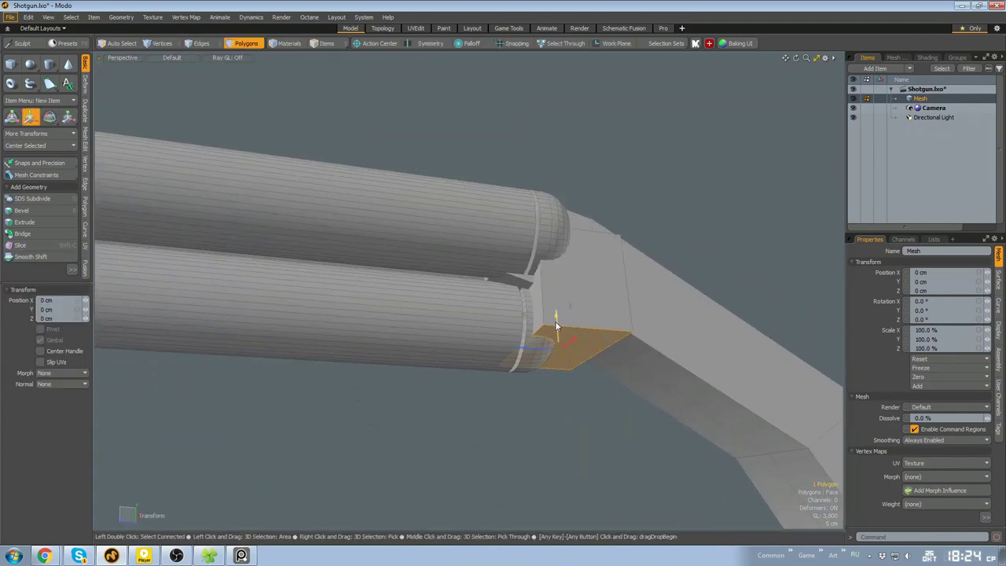
pyautogui.keyDown('alt'); pyautogui.moveTo(556, 326); pyautogui.dragTo(597, 331); pyautogui.keyUp('alt')
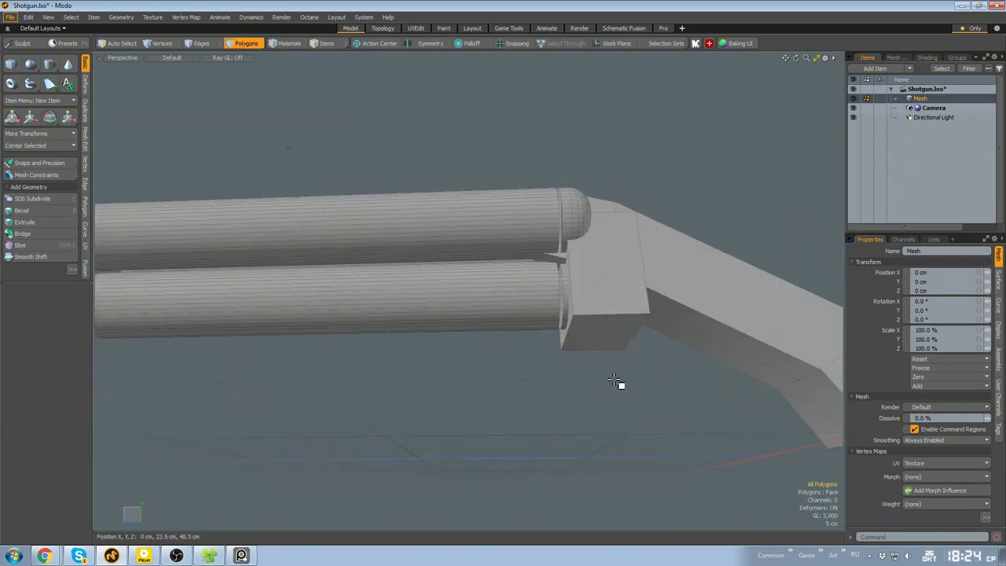
pyautogui.click(602, 325)
# Extend the lower part of the rear block forward beneath the barrels and adjust the vertices along its upper edge
pyautogui.keyDown('alt'); pyautogui.moveTo(615, 380); pyautogui.dragTo(625, 332); pyautogui.keyUp('alt')
pyautogui.keyDown('alt'); pyautogui.moveTo(657, 294); pyautogui.dragTo(597, 404); pyautogui.keyUp('alt')
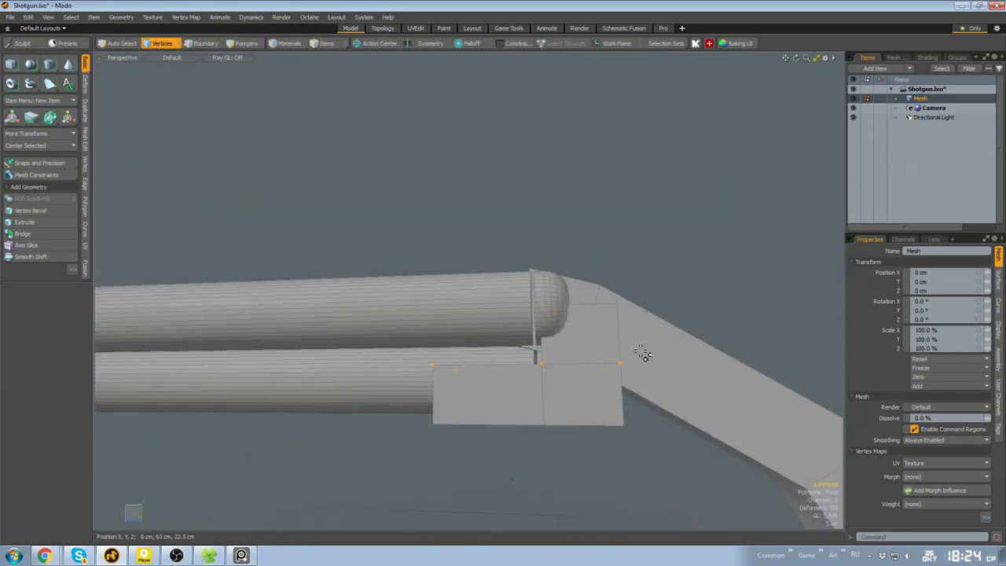
pyautogui.keyDown('alt'); pyautogui.moveTo(642, 353); pyautogui.dragTo(558, 363); pyautogui.keyUp('alt')
pyautogui.scroll(-5, 588, 426)
pyautogui.press('3')
# Select the whole connected block and scale its width along X
pyautogui.scroll(4, 589, 427)
pyautogui.keyDown('alt'); pyautogui.moveTo(588, 427); pyautogui.dragTo(552, 387); pyautogui.keyUp('alt')
pyautogui.doubleClick(551, 387)
pyautogui.press('r')
pyautogui.keyDown('alt'); pyautogui.moveTo(716, 381); pyautogui.dragTo(532, 304); pyautogui.keyUp('alt')
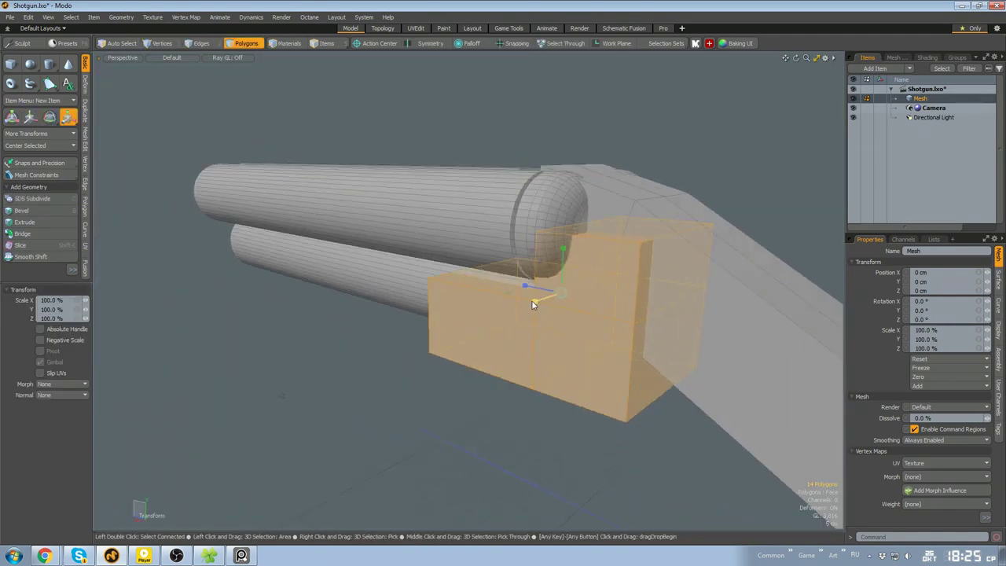
pyautogui.click(465, 434)
# Split the block beneath the barrels into front and rear parts separated by a narrow gap
pyautogui.keyDown('alt'); pyautogui.moveTo(465, 434); pyautogui.dragTo(575, 343); pyautogui.keyUp('alt')
pyautogui.scroll(3, 566, 351)
pyautogui.click(510, 349)
pyautogui.scroll(-4, 511, 350)
pyautogui.press('w')
pyautogui.hotkey('shift', 'f')
pyautogui.press('q')
pyautogui.click(542, 440)
pyautogui.keyDown('alt'); pyautogui.moveTo(542, 432); pyautogui.dragTo(634, 373); pyautogui.keyUp('alt')
pyautogui.scroll(-4, 586, 432)
pyautogui.keyDown('alt'); pyautogui.moveTo(601, 337); pyautogui.dragTo(611, 303); pyautogui.keyUp('alt')
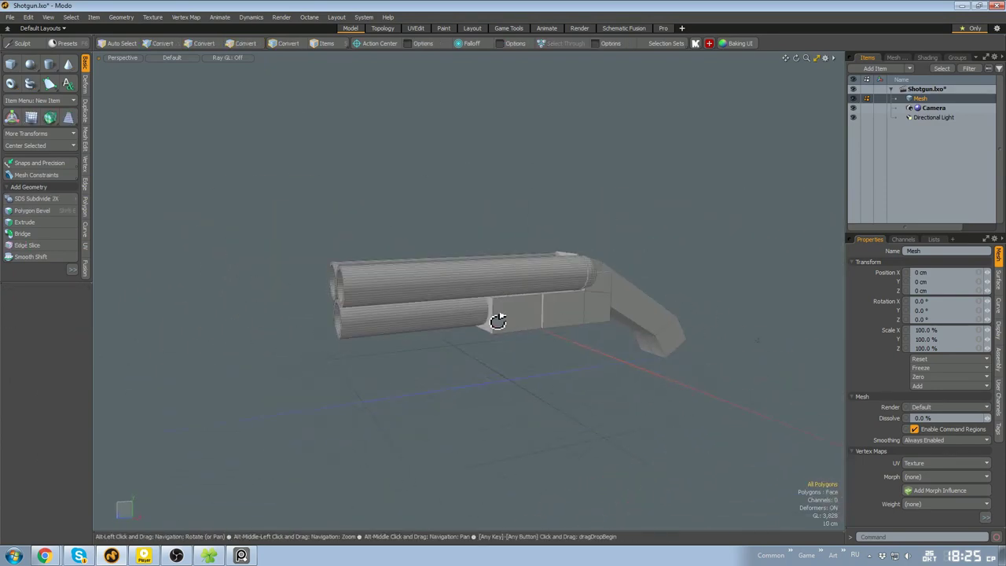
# Create a 24-sided cylinder along the X axis with a 10.5 cm radius below the block
pyautogui.scroll(4, 599, 354)
pyautogui.keyDown('alt'); pyautogui.moveTo(497, 322); pyautogui.dragTo(600, 354); pyautogui.keyUp('alt')
pyautogui.scroll(-5, 600, 354)
pyautogui.scroll(5, 635, 328)
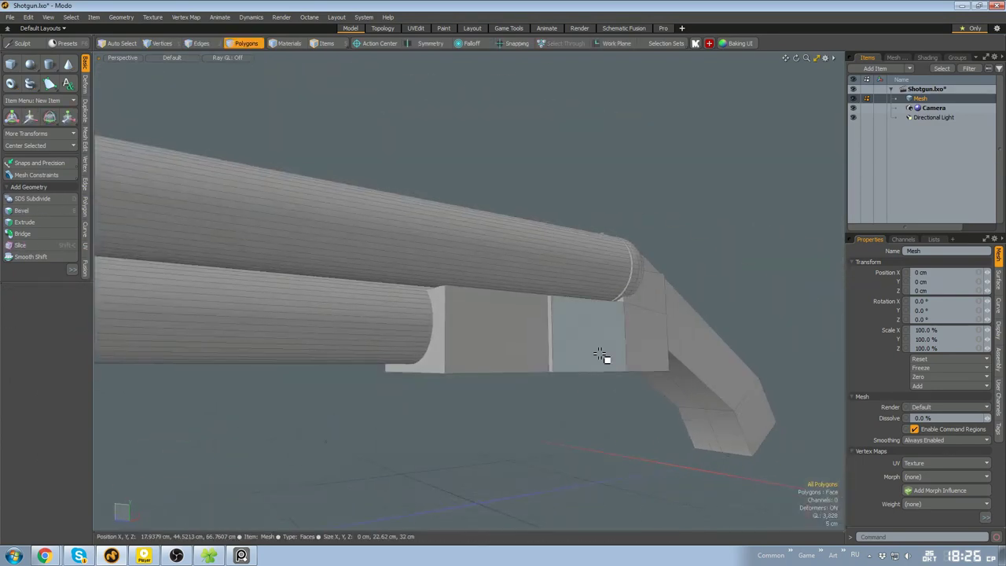
pyautogui.click(517, 376)
pyautogui.keyDown('alt'); pyautogui.moveTo(517, 376); pyautogui.dragTo(586, 353); pyautogui.keyUp('alt')
pyautogui.scroll(3, 587, 353)
pyautogui.keyDown('alt'); pyautogui.moveTo(524, 415); pyautogui.dragTo(579, 411); pyautogui.keyUp('alt')
pyautogui.press('3')
pyautogui.click(516, 351)
pyautogui.keyDown('alt'); pyautogui.moveTo(516, 351); pyautogui.dragTo(553, 425); pyautogui.keyUp('alt')
pyautogui.click(534, 361)
pyautogui.keyDown('alt'); pyautogui.moveTo(553, 425); pyautogui.dragTo(547, 382); pyautogui.keyUp('alt')
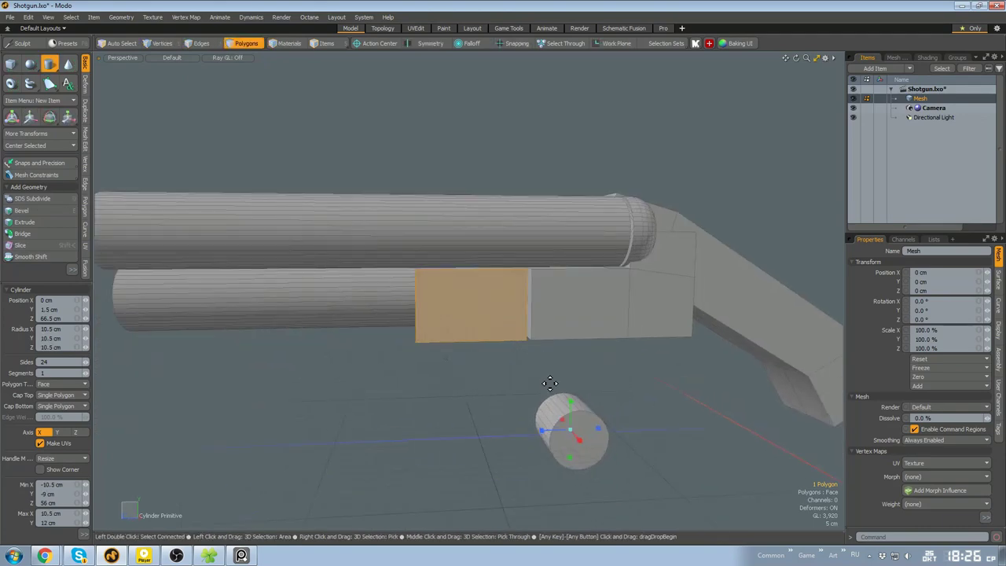
pyautogui.press('space')
# Move the cylinder onto the gap between the two block parts and scale it to fit as a hinge pin
pyautogui.scroll(-2, 557, 397)
pyautogui.doubleClick(573, 415)
pyautogui.keyDown('alt'); pyautogui.moveTo(574, 416); pyautogui.dragTo(555, 411); pyautogui.keyUp('alt')
pyautogui.press('w')
pyautogui.keyDown('alt'); pyautogui.moveTo(560, 340); pyautogui.dragTo(499, 299); pyautogui.keyUp('alt')
pyautogui.press('r')
pyautogui.scroll(2, 528, 337)
pyautogui.scroll(2, 507, 346)
pyautogui.press('space')
# Separate the barrels, front block and hinge cylinder into their own mesh item and select that item
pyautogui.scroll(3, 552, 317)
pyautogui.press('r')
pyautogui.press('u')
pyautogui.press('5')
pyautogui.click(572, 360)
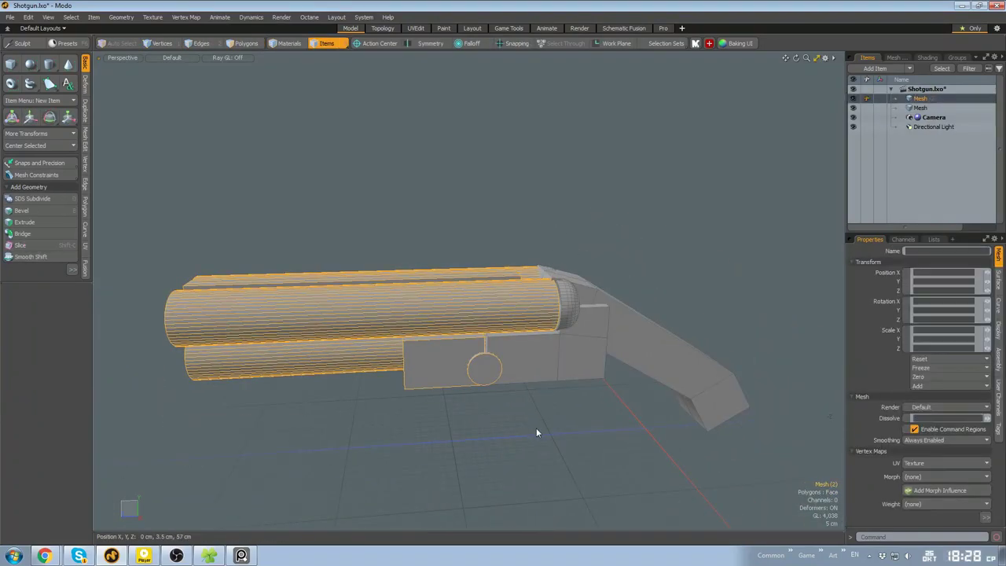
pyautogui.moveTo(537, 432)
pyautogui.keyDown('alt'); pyautogui.mouseDown()
pyautogui.moveTo(588, 343)
pyautogui.moveTo(525, 428)
pyautogui.mouseUp(); pyautogui.keyUp('alt')
pyautogui.click(465, 377)
pyautogui.click(568, 189)
pyautogui.click(547, 28)
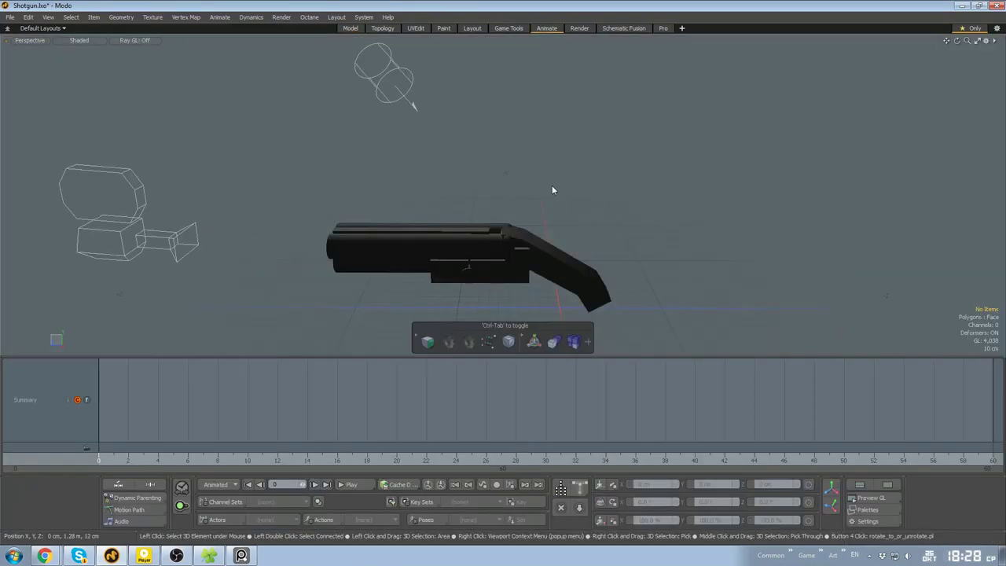
pyautogui.scroll(2, 552, 190)
pyautogui.keyDown('alt'); pyautogui.moveTo(551, 191); pyautogui.dragTo(580, 224); pyautogui.keyUp('alt')
pyautogui.click(351, 28)
# In the right view, move the barrel mesh's pivot onto the hinge circle, about Y 43.5 cm and Z 84.5 cm
pyautogui.press('KP_3')
pyautogui.click(511, 275)
pyautogui.scroll(-2, 510, 275)
pyautogui.keyDown('alt'); pyautogui.keyDown('shift'); pyautogui.moveTo(507, 279); pyautogui.dragTo(459, 264); pyautogui.keyUp('shift'); pyautogui.keyUp('alt')
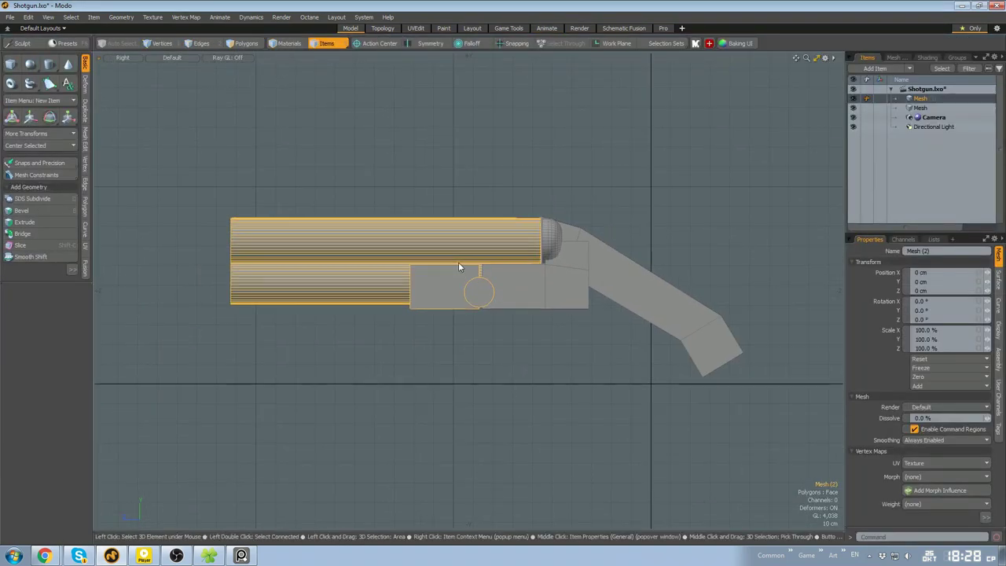
pyautogui.moveTo(652, 385); pyautogui.dragTo(481, 294)
# Fine-tune the barrel mesh's pivot to the exact centre of the hinge circle
pyautogui.scroll(4, 511, 236)
pyautogui.keyDown('alt'); pyautogui.moveTo(183, 134); pyautogui.dragTo(582, 319); pyautogui.keyUp('alt')
pyautogui.scroll(4, 583, 319)
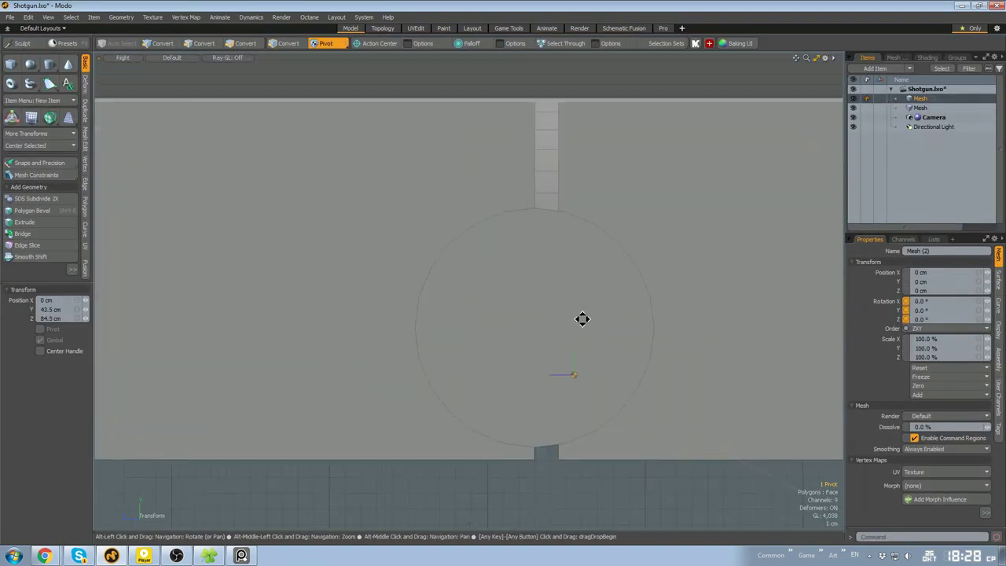
pyautogui.keyDown('alt'); pyautogui.moveTo(612, 386); pyautogui.dragTo(626, 397); pyautogui.keyUp('alt')
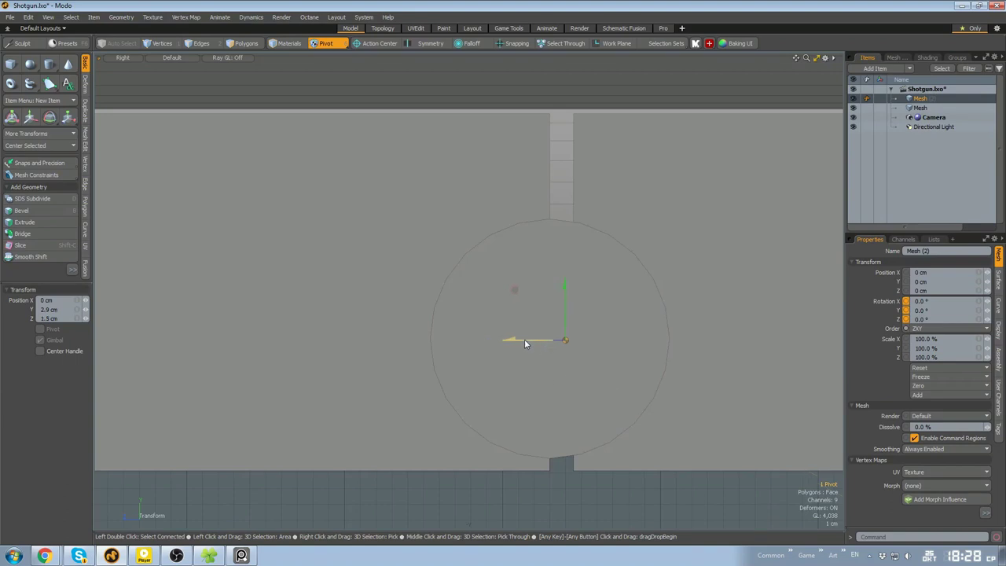
pyautogui.scroll(-2, 570, 311)
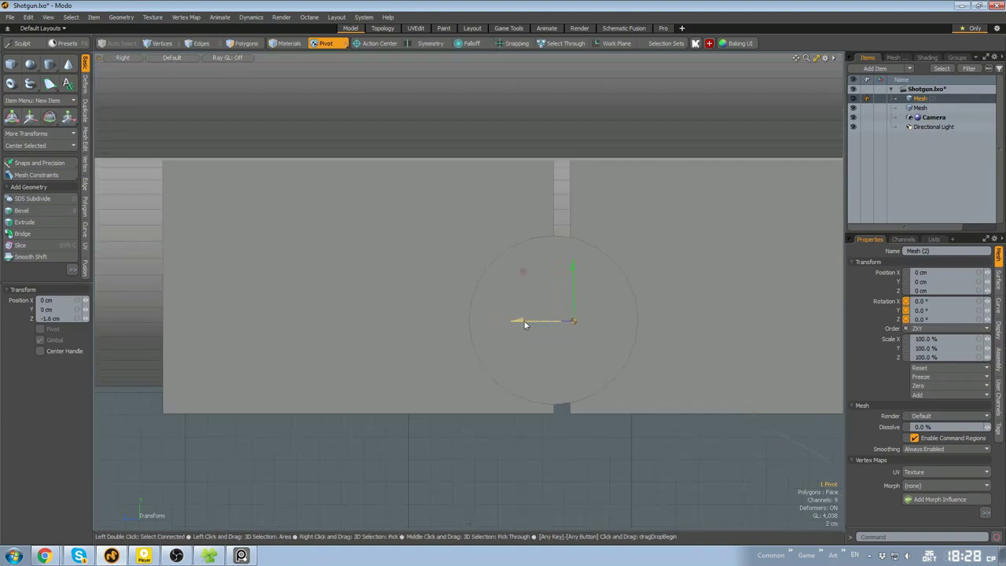
pyautogui.scroll(-4, 554, 300)
pyautogui.keyDown('alt'); pyautogui.moveTo(570, 374); pyautogui.dragTo(535, 390); pyautogui.keyUp('alt')
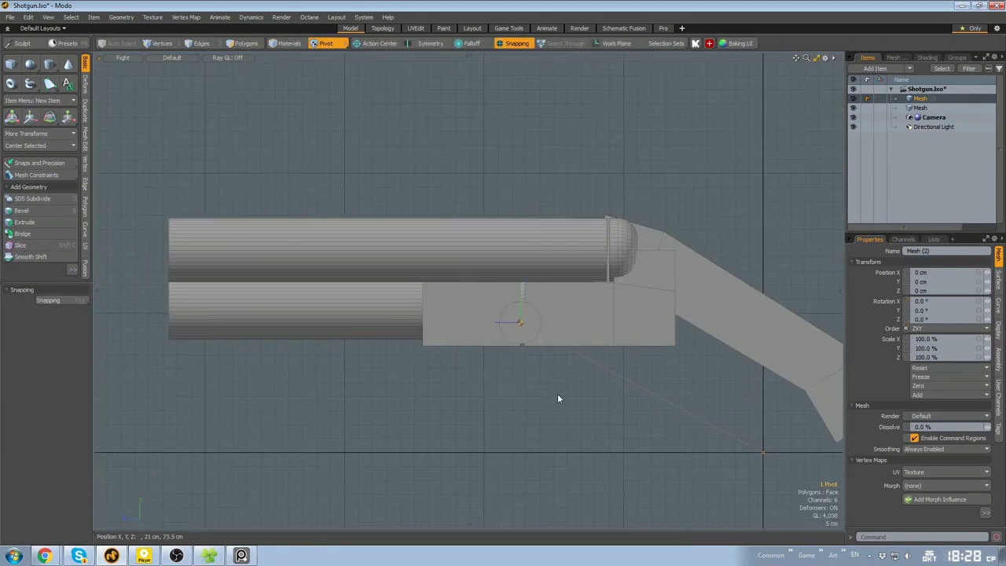
# Test the rotation of the barrel mesh around its hinge pivot with snapping, restore it and save the scene
pyautogui.press('5')
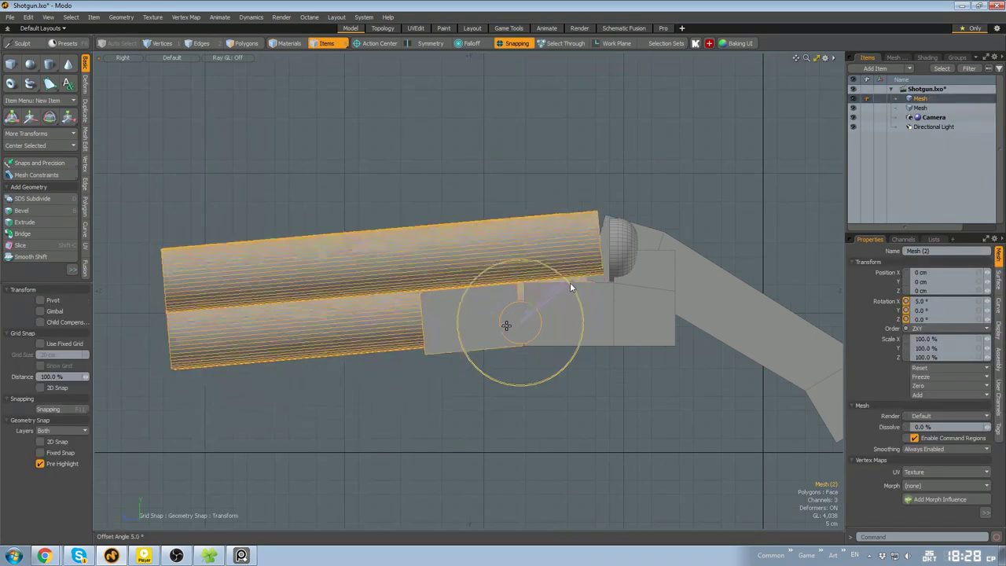
pyautogui.click(571, 311)
pyautogui.click(600, 395)
pyautogui.hotkey('ctrl', 's')
# Select the barrel mesh, return to the perspective view and switch to the Animate layout
pyautogui.scroll(3, 621, 330)
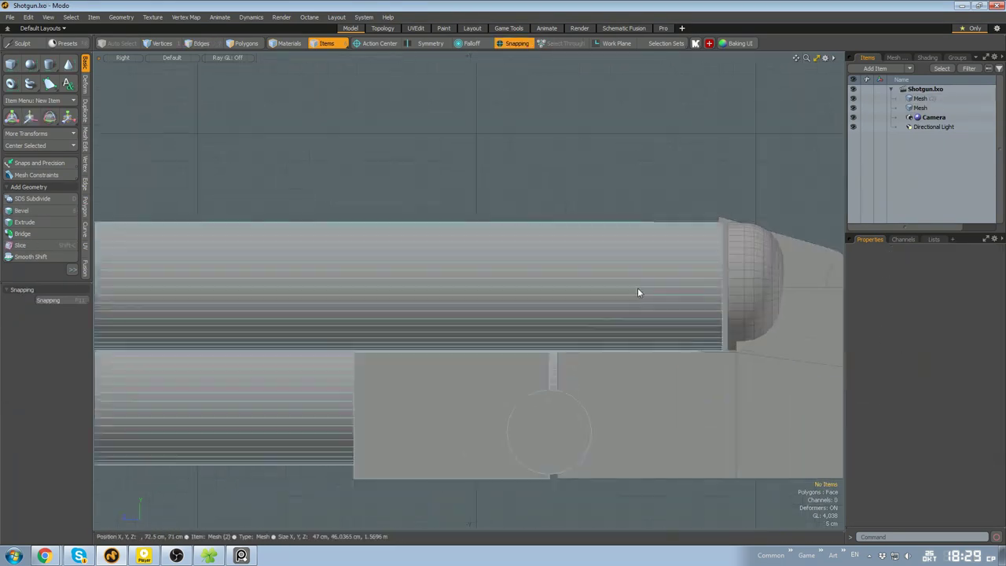
pyautogui.click(637, 291)
pyautogui.press('KP_Decimal')
pyautogui.keyDown('alt'); pyautogui.moveTo(534, 286); pyautogui.dragTo(552, 421); pyautogui.keyUp('alt')
pyautogui.scroll(3, 369, 328)
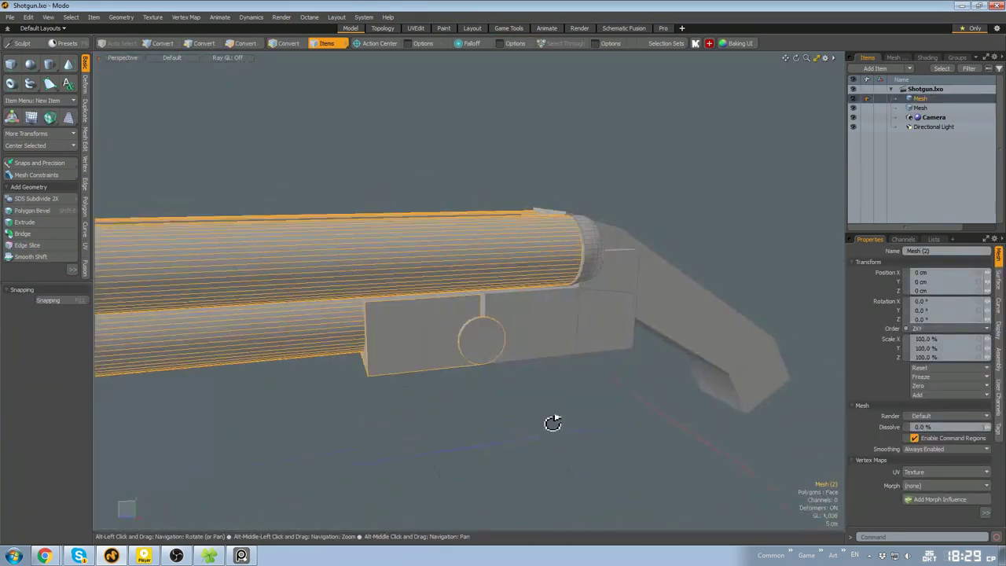
pyautogui.click(546, 28)
pyautogui.click(544, 241)
pyautogui.scroll(3, 544, 241)
pyautogui.keyDown('alt'); pyautogui.moveTo(544, 241); pyautogui.dragTo(539, 199); pyautogui.keyUp('alt')
pyautogui.scroll(-5, 539, 198)
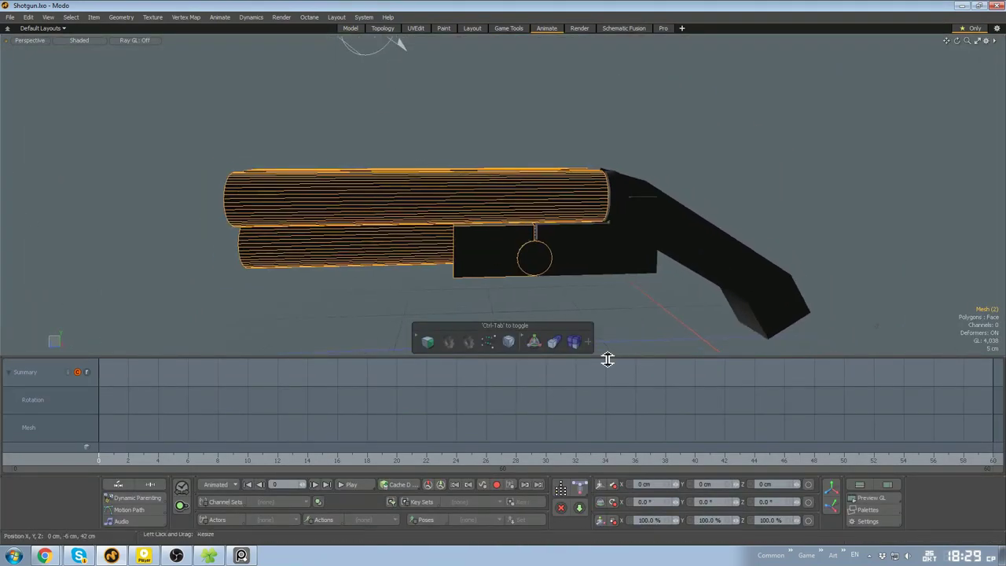
# Key the barrel mesh's rotation at frame 0, then rotate it to 45° about X at frame 20
pyautogui.moveTo(606, 359); pyautogui.dragTo(518, 362)
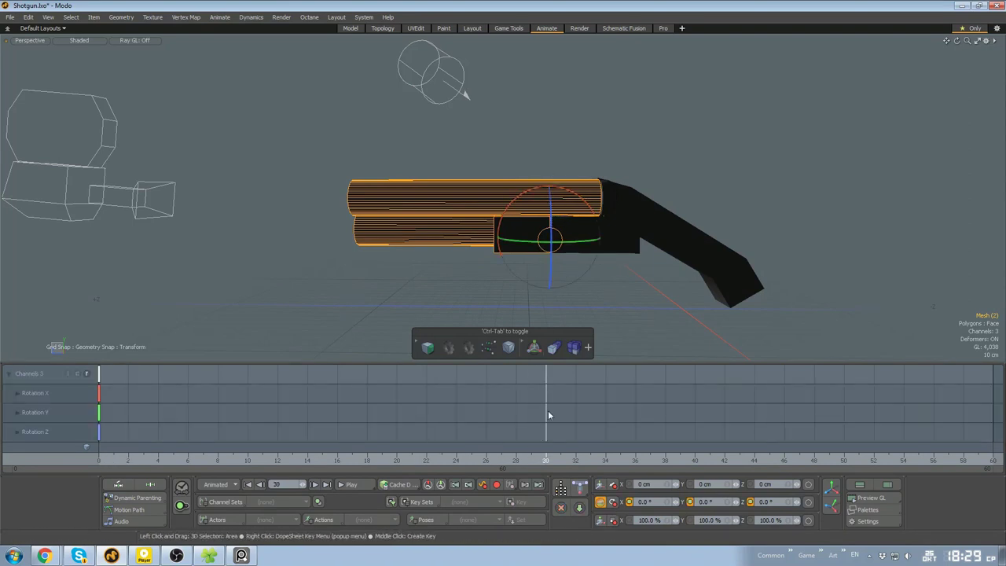
pyautogui.click(441, 460)
pyautogui.moveTo(560, 191); pyautogui.dragTo(516, 244)
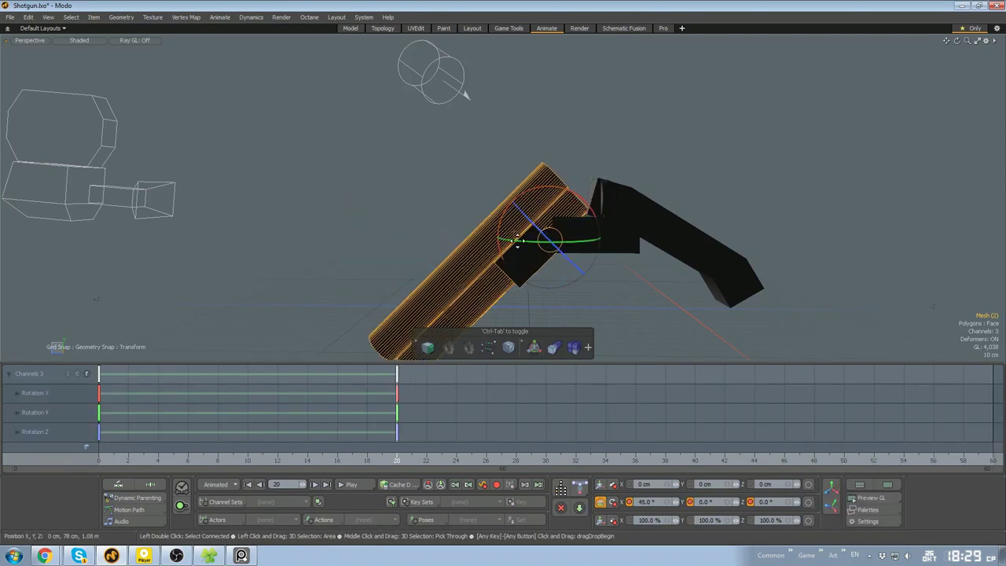
# Copy the frame 0 rotation keys to frame 40 and play back the opening and closing animation
pyautogui.moveTo(398, 462); pyautogui.dragTo(321, 459)
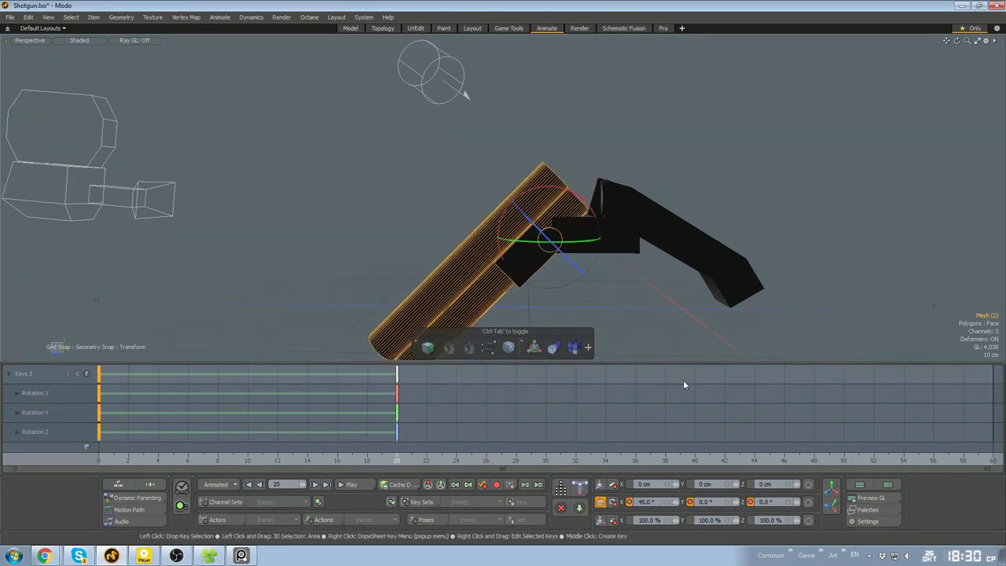
pyautogui.moveTo(636, 460); pyautogui.dragTo(695, 461)
pyautogui.hotkey('ctrl', 'v')
pyautogui.click(350, 484)
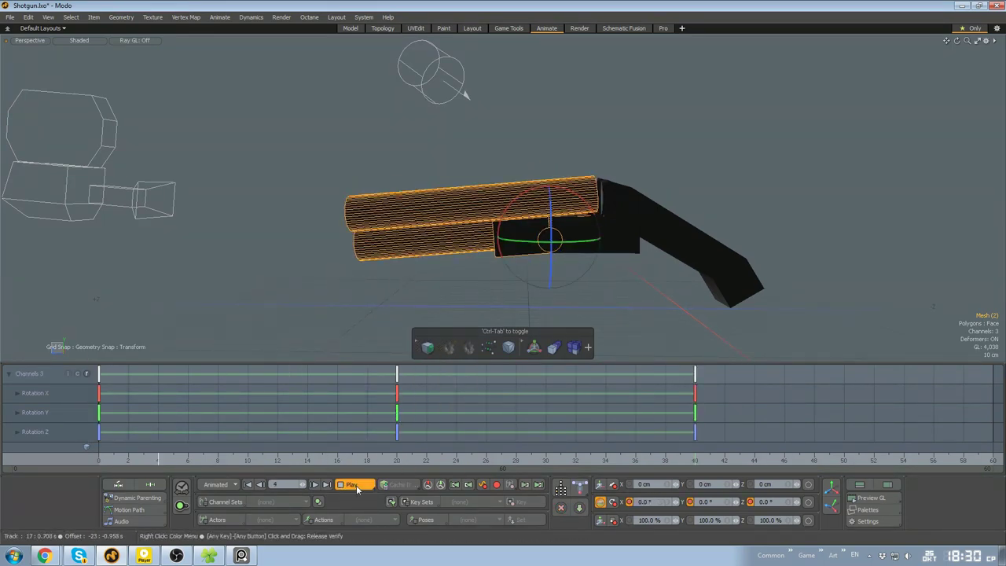
pyautogui.keyDown('alt'); pyautogui.moveTo(566, 330); pyautogui.dragTo(689, 243); pyautogui.keyUp('alt')
pyautogui.click(356, 485)
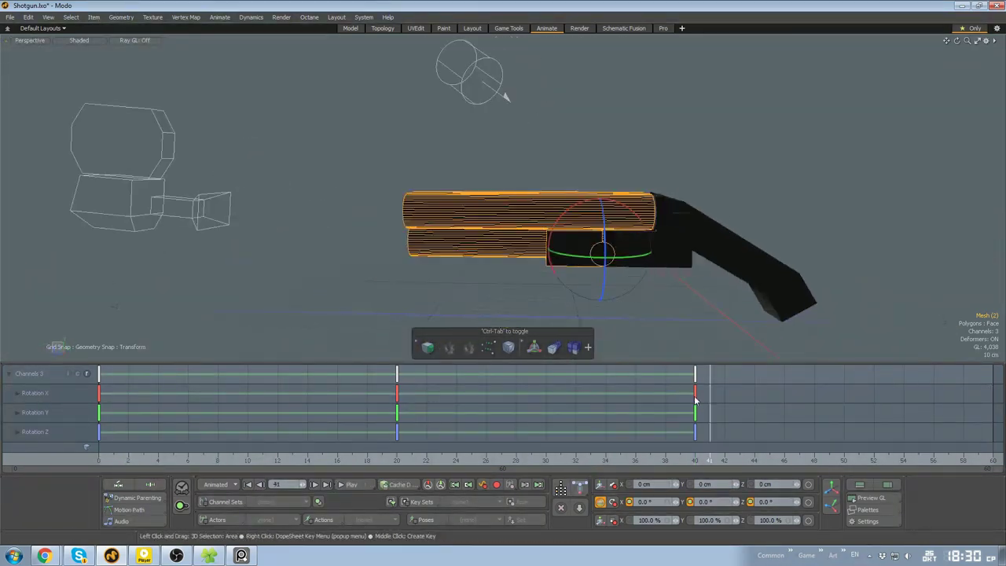
# Go to frame 20 and examine the opened barrels and hinge area from several angles
pyautogui.moveTo(560, 413); pyautogui.dragTo(397, 413)
pyautogui.keyDown('alt'); pyautogui.keyDown('shift'); pyautogui.moveTo(628, 228); pyautogui.dragTo(578, 197); pyautogui.keyUp('shift'); pyautogui.keyUp('alt')
pyautogui.scroll(3, 602, 207)
pyautogui.click(602, 207)
pyautogui.press('3')
pyautogui.keyDown('alt'); pyautogui.moveTo(577, 196); pyautogui.dragTo(564, 199); pyautogui.keyUp('alt')
pyautogui.keyDown('alt'); pyautogui.moveTo(597, 228); pyautogui.dragTo(644, 227); pyautogui.keyUp('alt')
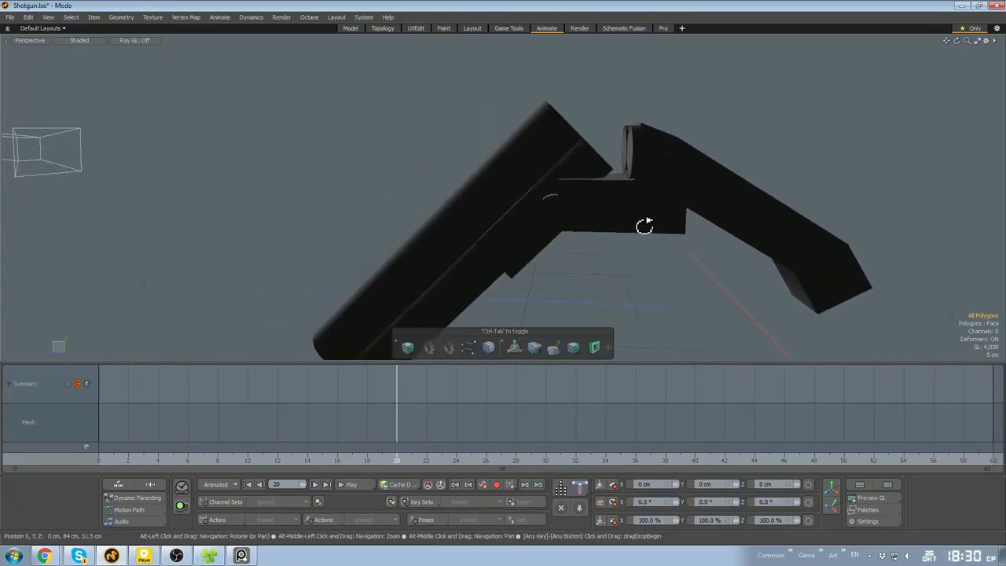
pyautogui.keyDown('alt'); pyautogui.moveTo(495, 245); pyautogui.dragTo(539, 236); pyautogui.keyUp('alt')
pyautogui.press('5')
pyautogui.click(539, 235)
pyautogui.moveTo(396, 420); pyautogui.dragTo(382, 421)
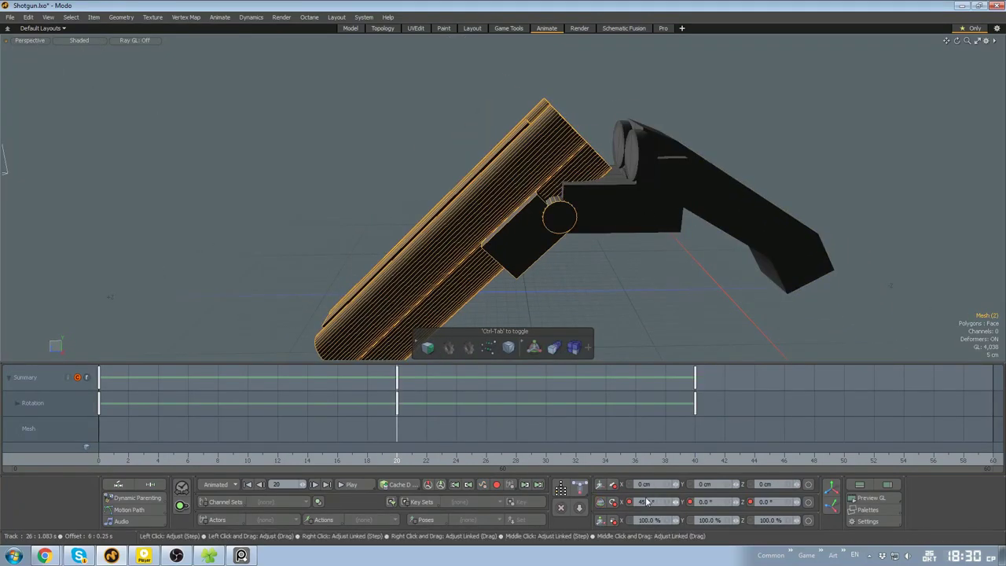
pyautogui.click(615, 204)
pyautogui.keyDown('alt'); pyautogui.moveTo(616, 204); pyautogui.dragTo(653, 208); pyautogui.keyUp('alt')
# Rotate the barrel mesh at frame 20 further open to about 56.5° on X and drop the selection
pyautogui.click(503, 182)
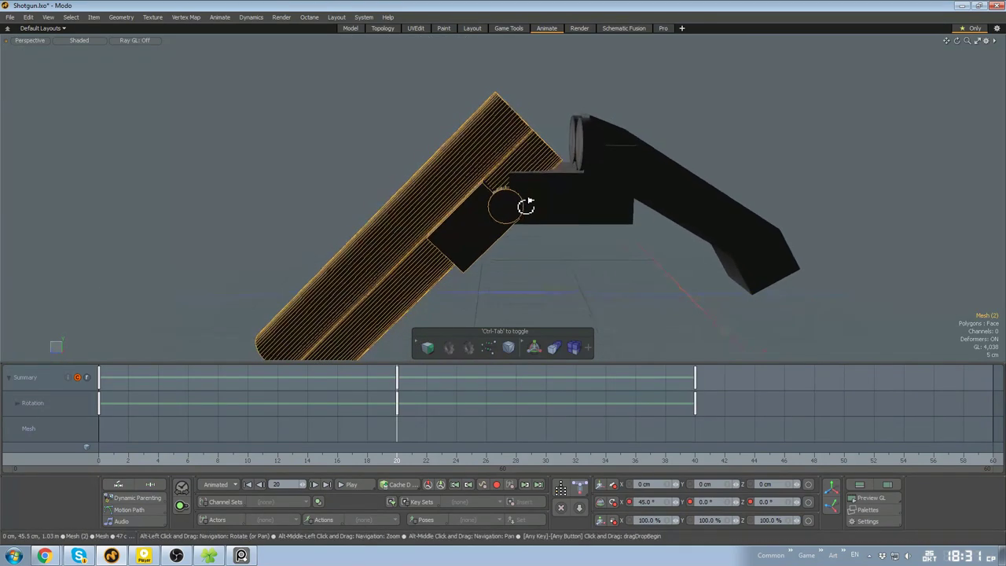
pyautogui.press('e')
pyautogui.keyDown('alt'); pyautogui.moveTo(525, 154); pyautogui.dragTo(544, 161); pyautogui.keyUp('alt')
pyautogui.moveTo(547, 171); pyautogui.dragTo(545, 168)
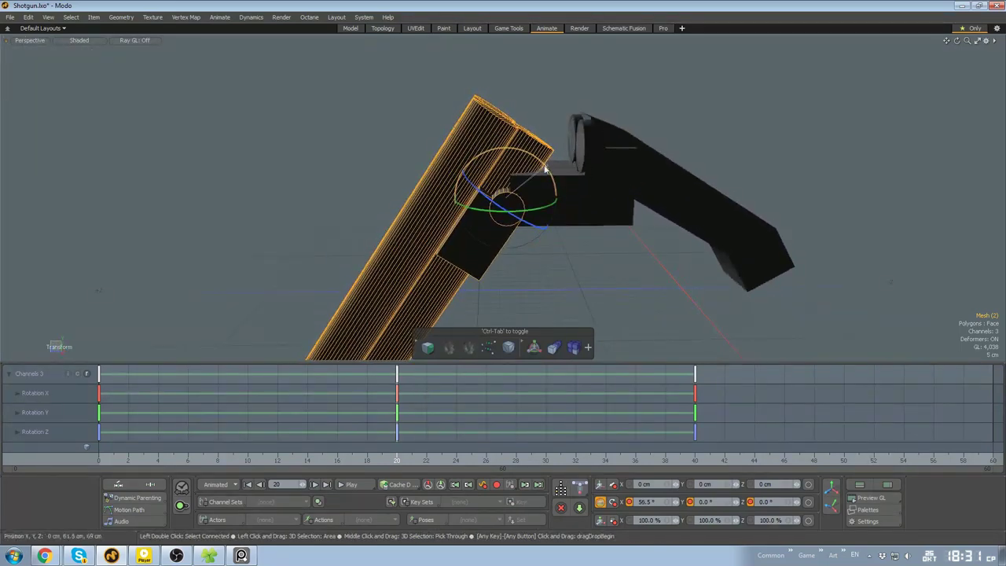
pyautogui.click(629, 294)
# Return the animation to its first frame and switch back to the Model layout
pyautogui.click(249, 485)
pyautogui.keyDown('alt'); pyautogui.moveTo(503, 228); pyautogui.dragTo(440, 208); pyautogui.keyUp('alt')
pyautogui.click(354, 29)
pyautogui.keyDown('alt'); pyautogui.moveTo(519, 203); pyautogui.dragTo(540, 275); pyautogui.keyUp('alt')
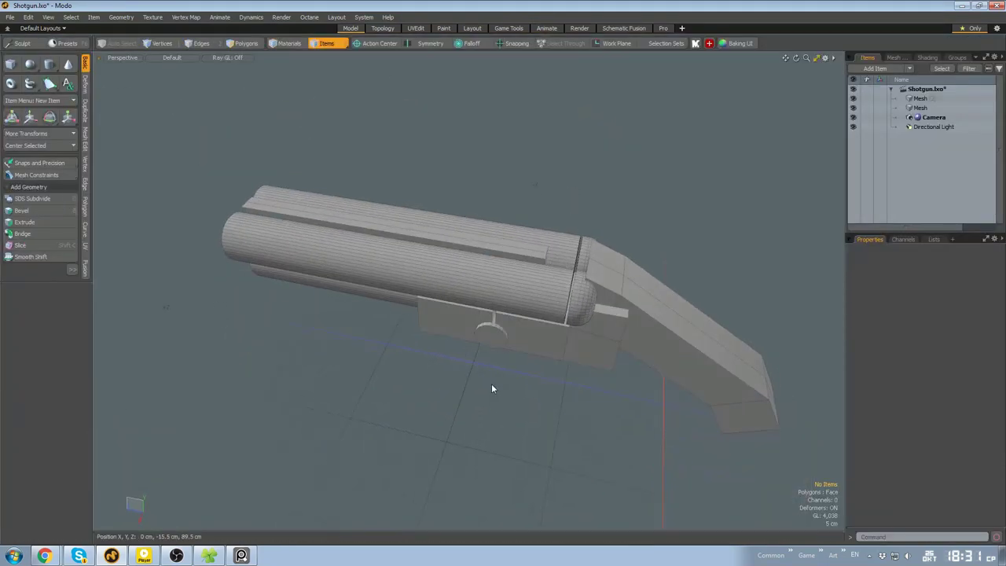
# Open the user scripts folder and view the PrepareSGforBaking macro from its macros folder in Notepad
pyautogui.click(363, 16)
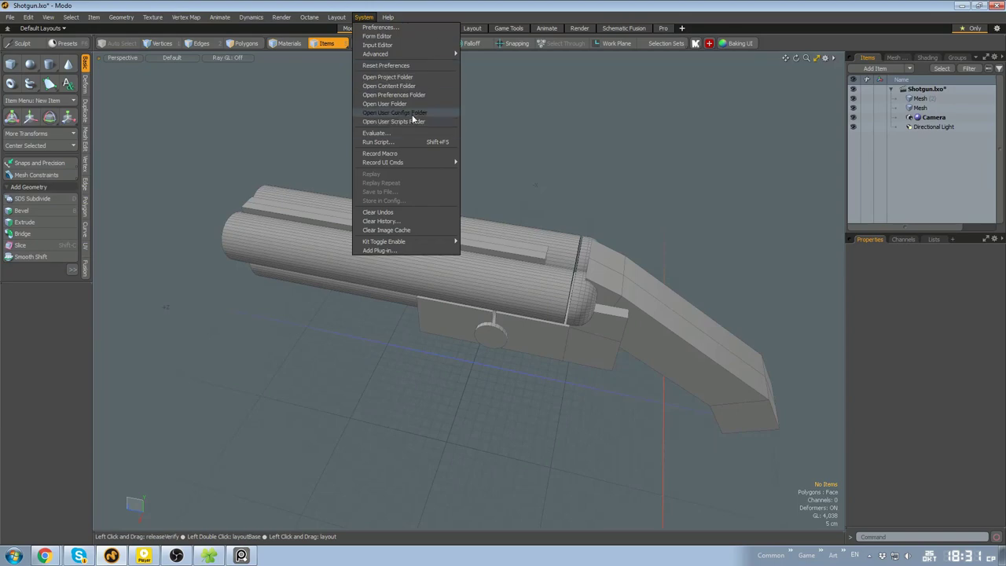
pyautogui.click(413, 121)
pyautogui.doubleClick(228, 168)
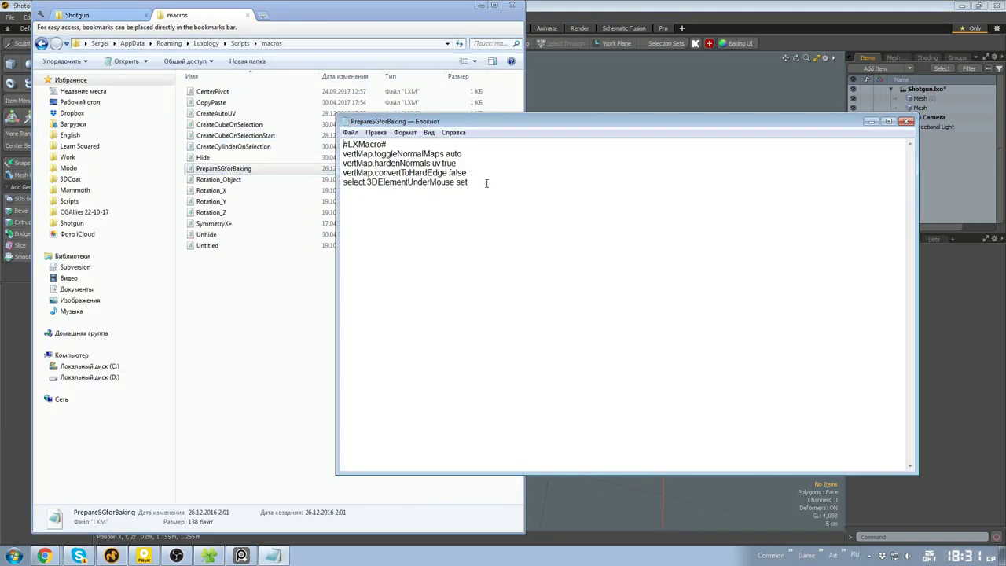
# Go back from the macros folder to the Scripts folder, and switch back to Modo
pyautogui.click(42, 43)
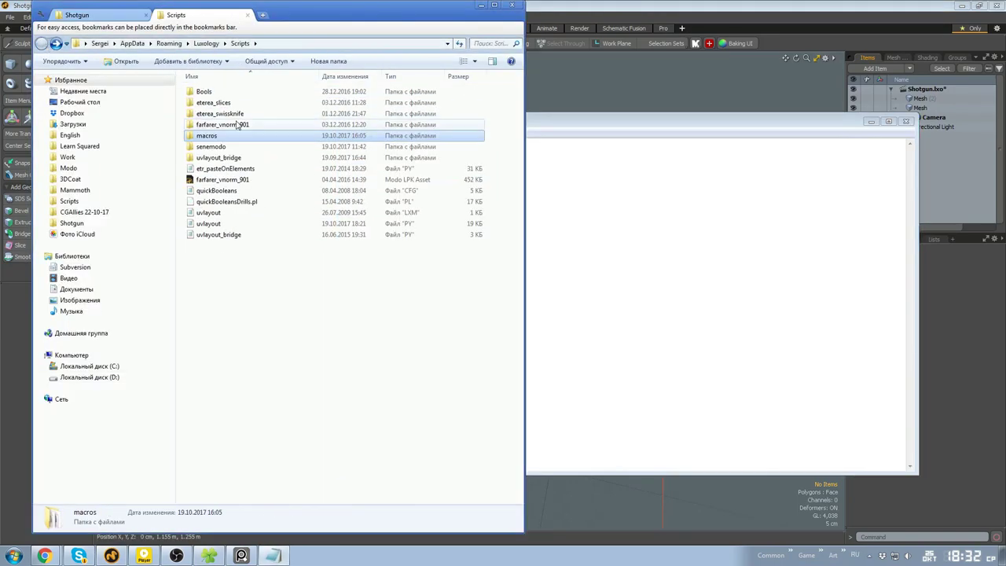
pyautogui.moveTo(540, 124); pyautogui.dragTo(422, 154)
pyautogui.moveTo(347, 154)
pyautogui.mouseDown()
pyautogui.moveTo(349, 232)
pyautogui.moveTo(352, 161)
pyautogui.mouseUp()
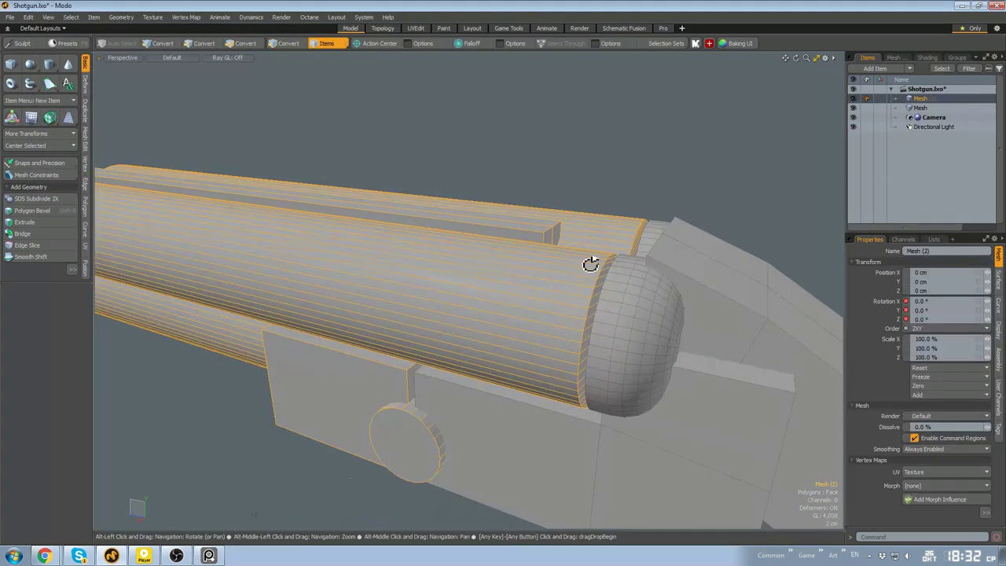
# Select the lower half of the bottom barrel's outer polygons and ready the selection for moving
pyautogui.keyDown('alt'); pyautogui.moveTo(587, 262); pyautogui.dragTo(519, 280); pyautogui.keyUp('alt')
pyautogui.press('KP_3')
pyautogui.keyDown('ctrl'); pyautogui.moveTo(202, 199); pyautogui.dragTo(208, 285, button='middle'); pyautogui.keyUp('ctrl')
pyautogui.keyDown('alt'); pyautogui.moveTo(352, 237); pyautogui.dragTo(593, 274); pyautogui.keyUp('alt')
pyautogui.press('w')
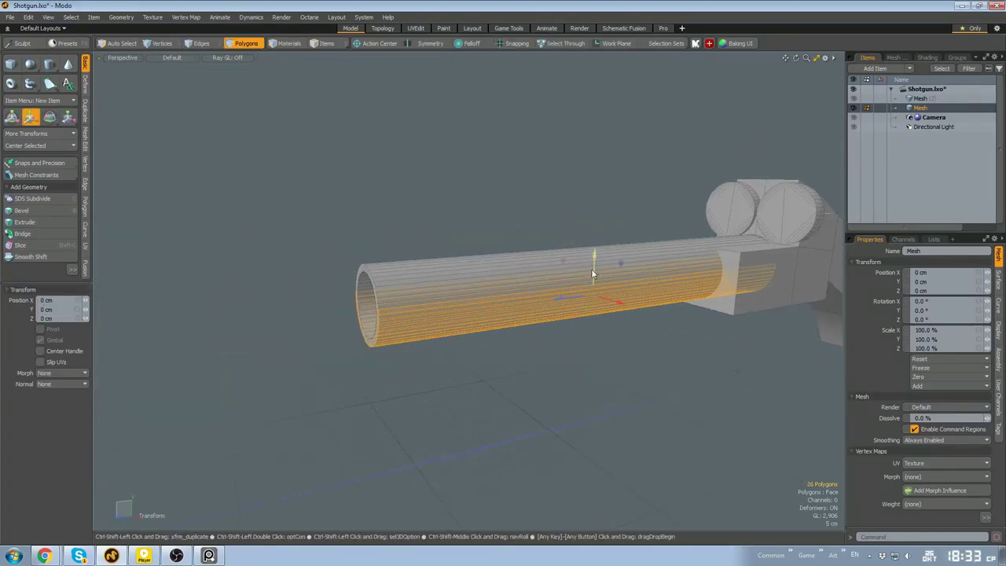
# Extend the half-barrel shell's two long edges upward and close it into a U-shaped solid block
pyautogui.keyDown('alt'); pyautogui.moveTo(525, 298); pyautogui.dragTo(542, 271); pyautogui.keyUp('alt')
pyautogui.click(447, 323)
pyautogui.press('w')
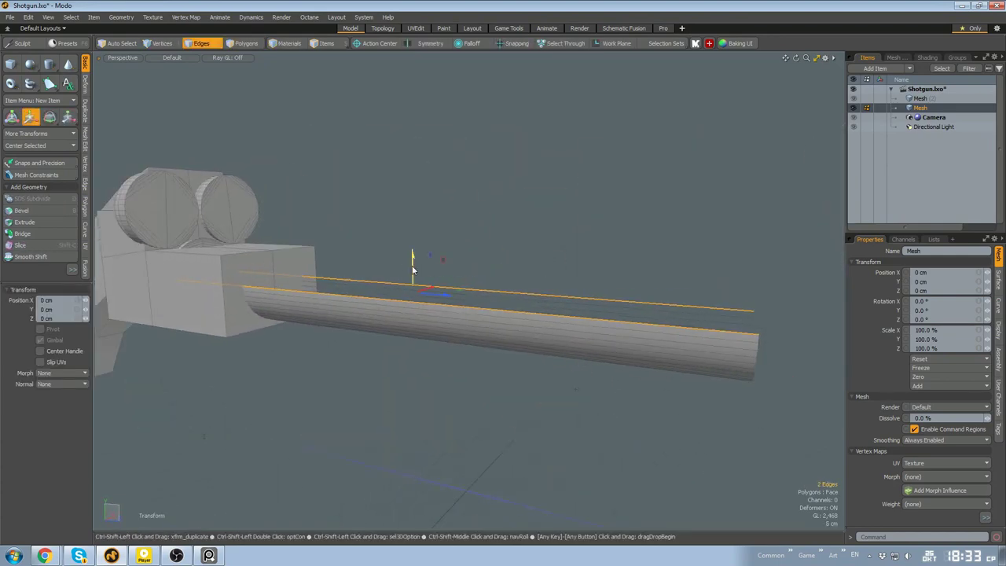
pyautogui.moveTo(413, 272); pyautogui.dragTo(413, 224)
pyautogui.keyDown('alt'); pyautogui.moveTo(413, 223); pyautogui.dragTo(268, 271); pyautogui.keyUp('alt')
pyautogui.keyDown('alt'); pyautogui.keyDown('shift'); pyautogui.moveTo(267, 271); pyautogui.dragTo(441, 303); pyautogui.keyUp('shift'); pyautogui.keyUp('alt')
pyautogui.press('w')
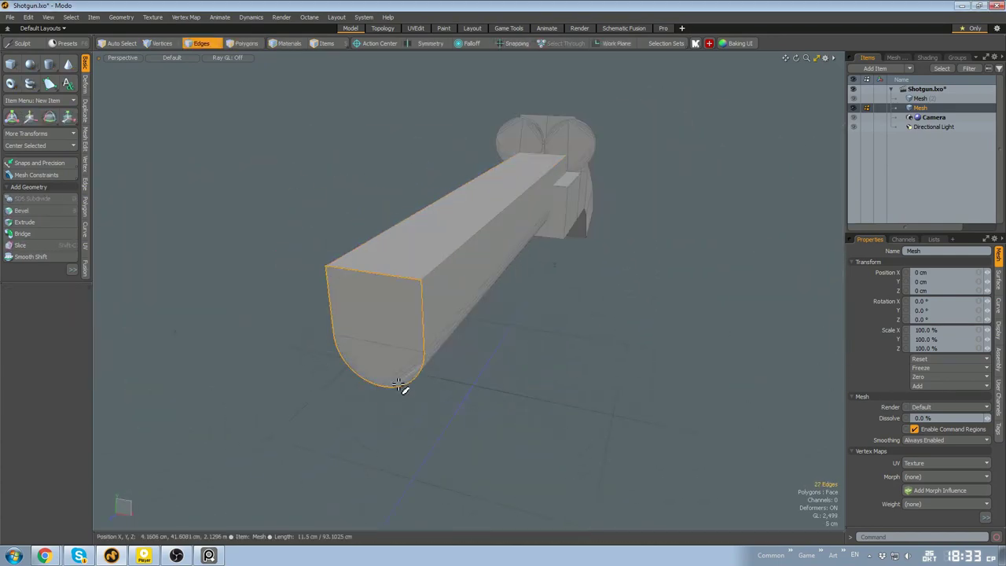
# Subtract the U-shaped block from the receiver to cut a recess for the bottom barrel
pyautogui.keyDown('alt'); pyautogui.moveTo(399, 385); pyautogui.dragTo(605, 226); pyautogui.keyUp('alt')
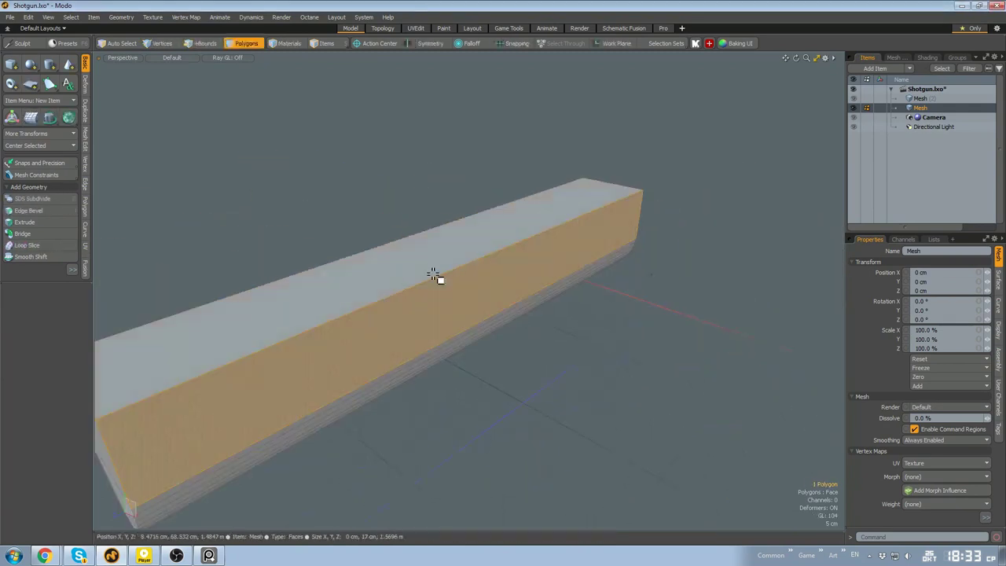
pyautogui.keyDown('alt'); pyautogui.moveTo(433, 276); pyautogui.dragTo(400, 213); pyautogui.keyUp('alt')
pyautogui.hotkey('ctrl', 'z')
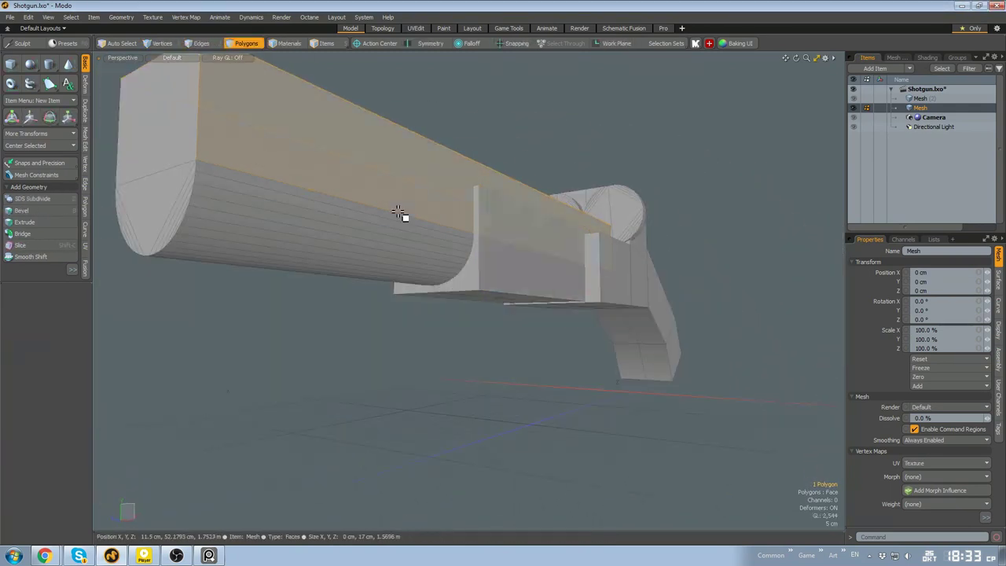
pyautogui.hotkey('ctrl', 'shift', 'z')
pyautogui.keyDown('alt'); pyautogui.moveTo(487, 251); pyautogui.dragTo(505, 372); pyautogui.keyUp('alt')
pyautogui.hotkey('ctrl', 'z')
pyautogui.hotkey('ctrl', 'z')
pyautogui.hotkey('ctrl', 'space')
# Select the rear end polygons of the receiver's barrel recess and adjust their position along the barrel direction
pyautogui.scroll(5, 613, 304)
pyautogui.keyDown('alt'); pyautogui.moveTo(612, 304); pyautogui.dragTo(616, 267); pyautogui.keyUp('alt')
pyautogui.moveTo(616, 256); pyautogui.dragTo(597, 343)
pyautogui.press('w')
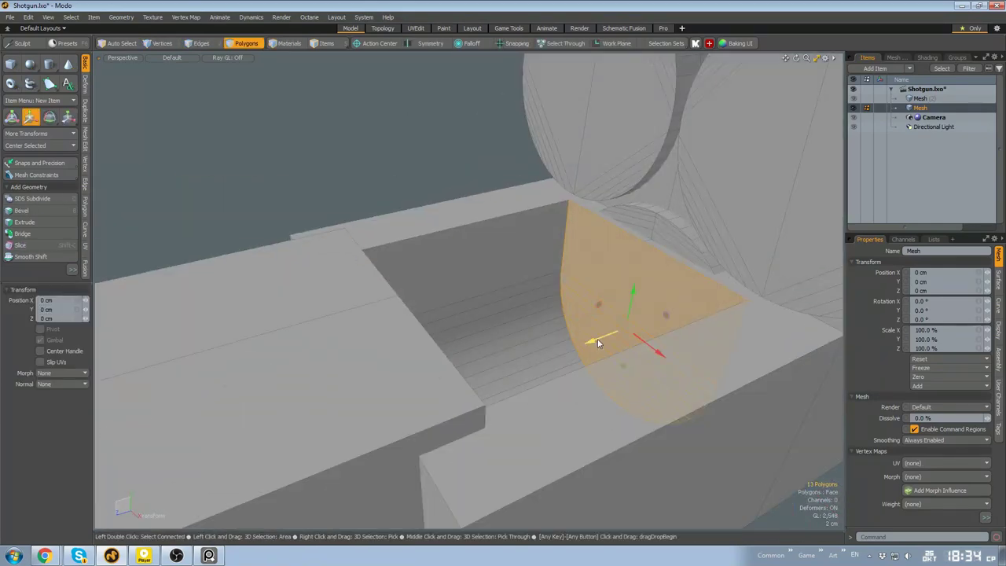
pyautogui.press('q')
pyautogui.scroll(-5, 597, 344)
pyautogui.click(715, 453)
pyautogui.keyDown('alt'); pyautogui.moveTo(714, 454); pyautogui.dragTo(568, 341); pyautogui.keyUp('alt')
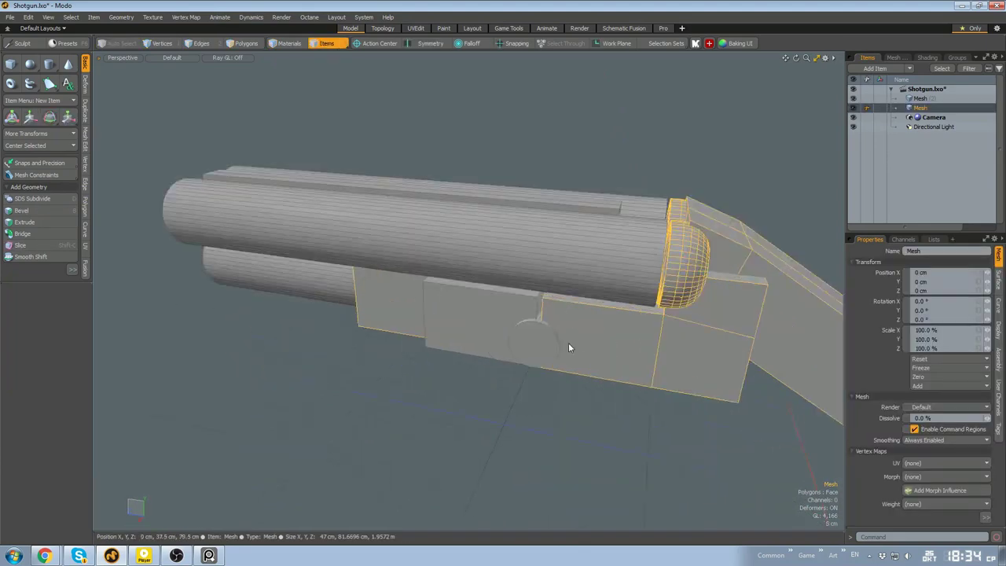
# Scrub through the opening animation in the Animate layout and examine how the barrels clear the receiver recess
pyautogui.keyDown('alt'); pyautogui.moveTo(568, 344); pyautogui.dragTo(512, 330); pyautogui.keyUp('alt')
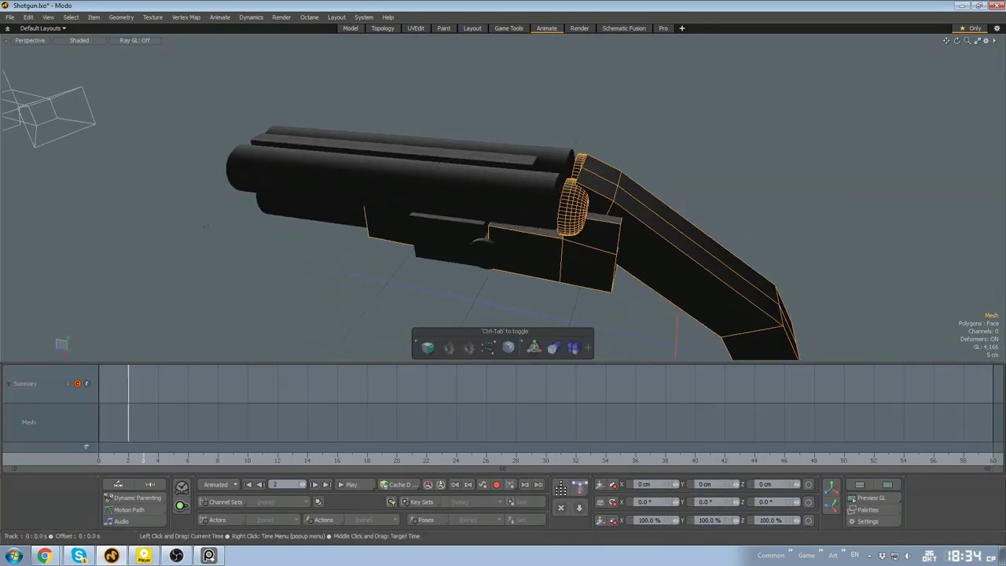
pyautogui.moveTo(142, 425); pyautogui.dragTo(292, 424)
pyautogui.keyDown('alt'); pyautogui.moveTo(692, 302); pyautogui.dragTo(618, 292); pyautogui.keyUp('alt')
pyautogui.keyDown('alt'); pyautogui.moveTo(649, 165); pyautogui.dragTo(607, 210); pyautogui.keyUp('alt')
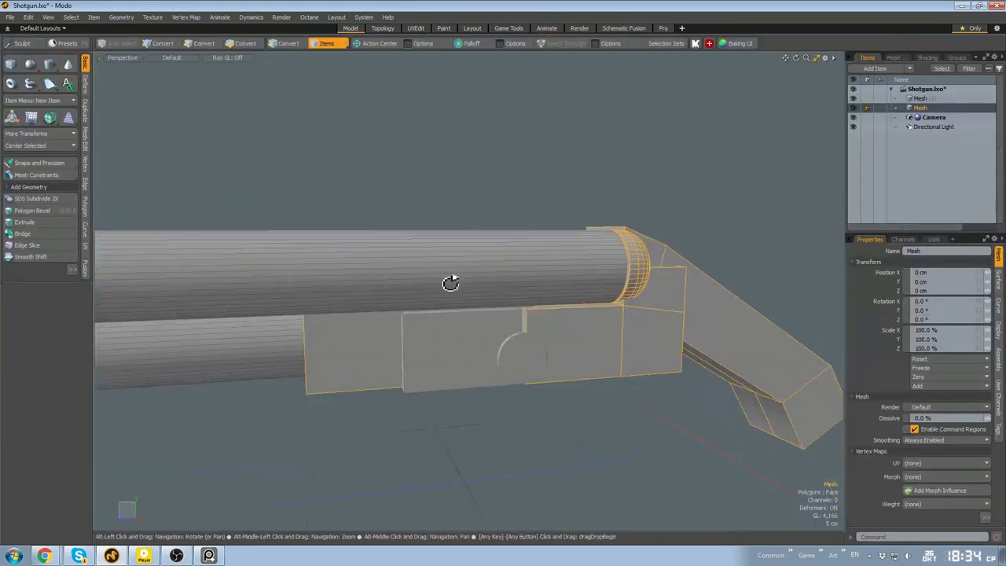
# Add a rectangular fore-end block around the bottom barrel in front of the receiver
pyautogui.doubleClick(440, 318)
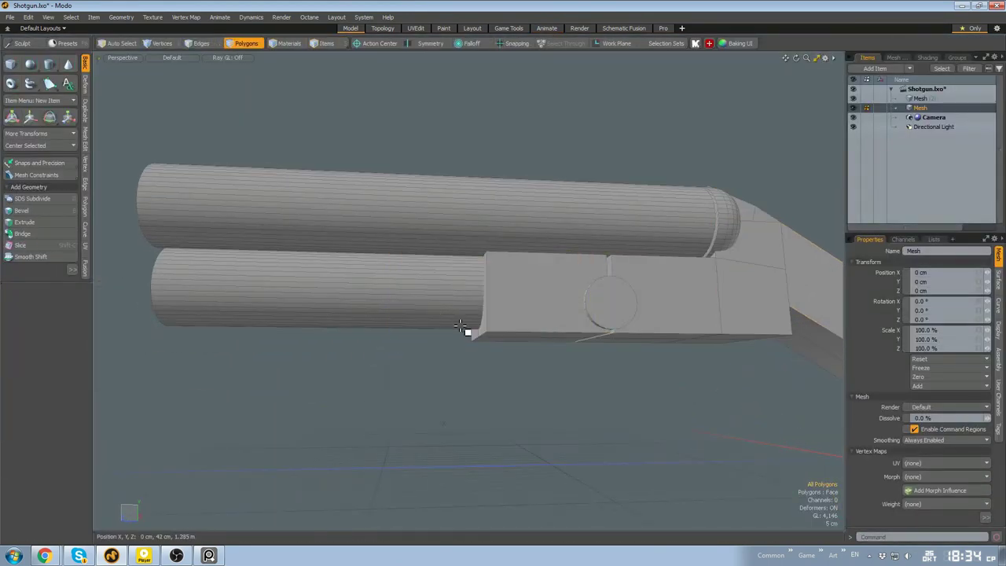
pyautogui.press('5')
pyautogui.click(515, 305)
pyautogui.moveTo(518, 350)
pyautogui.keyDown('alt'); pyautogui.mouseDown()
pyautogui.moveTo(527, 366)
pyautogui.moveTo(515, 359)
pyautogui.mouseUp(); pyautogui.keyUp('alt')
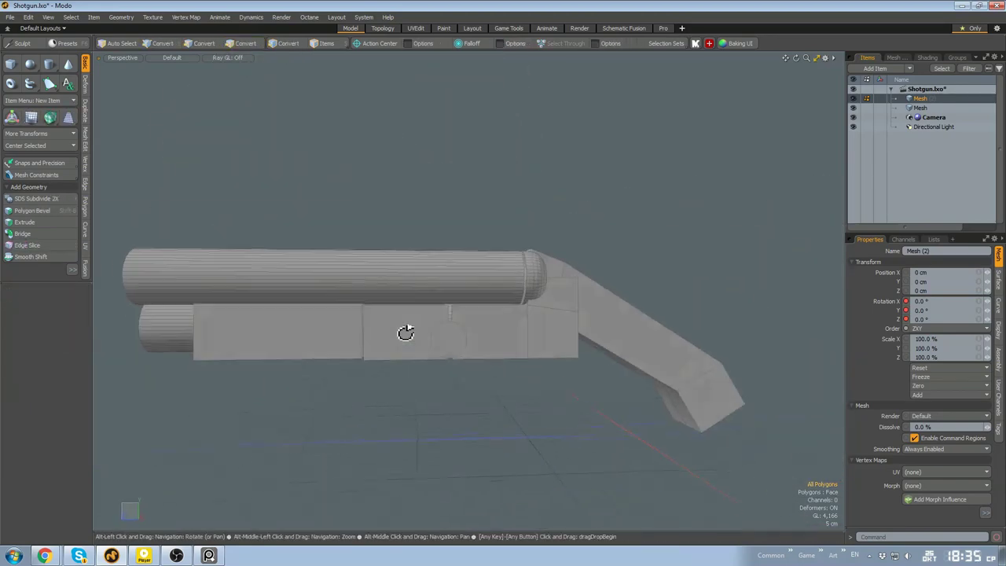
# Bevel the receiver's lower long edges by 6 cm and its two upper rear edges by 4.5 cm with round level 4
pyautogui.keyDown('alt'); pyautogui.moveTo(404, 333); pyautogui.dragTo(326, 318); pyautogui.keyUp('alt')
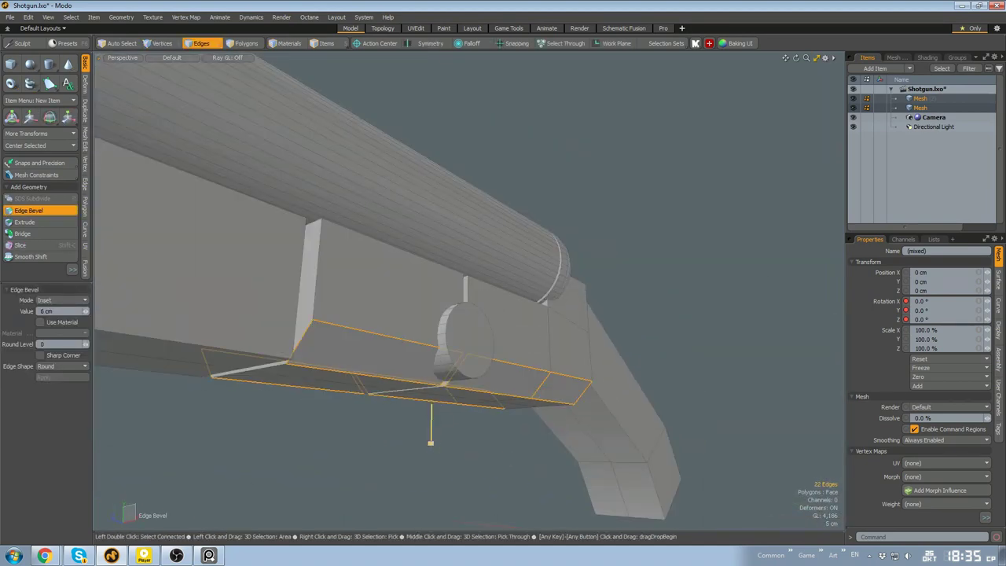
pyautogui.keyDown('alt'); pyautogui.moveTo(480, 275); pyautogui.dragTo(510, 281); pyautogui.keyUp('alt')
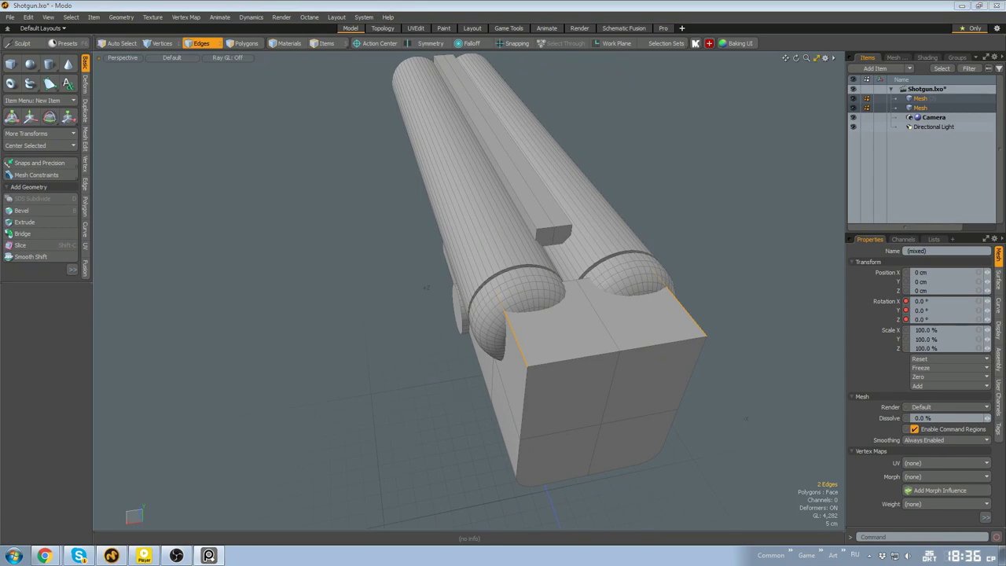
pyautogui.keyDown('alt'); pyautogui.moveTo(616, 308); pyautogui.dragTo(761, 352); pyautogui.keyUp('alt')
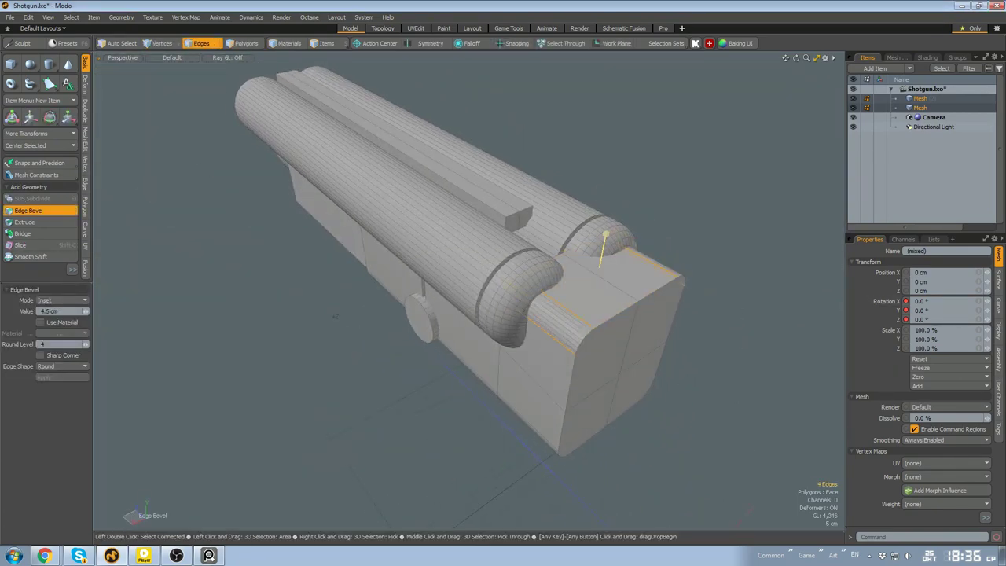
pyautogui.keyDown('alt'); pyautogui.moveTo(595, 274); pyautogui.dragTo(628, 263); pyautogui.keyUp('alt')
pyautogui.press('q')
# Extend the rear end face of the top rib backward to the rear ends of the barrels
pyautogui.keyDown('alt'); pyautogui.moveTo(893, 395); pyautogui.dragTo(530, 314); pyautogui.keyUp('alt')
pyautogui.press('w')
pyautogui.keyDown('alt'); pyautogui.moveTo(445, 240); pyautogui.dragTo(357, 277); pyautogui.keyUp('alt')
pyautogui.moveTo(358, 277); pyautogui.dragTo(475, 318)
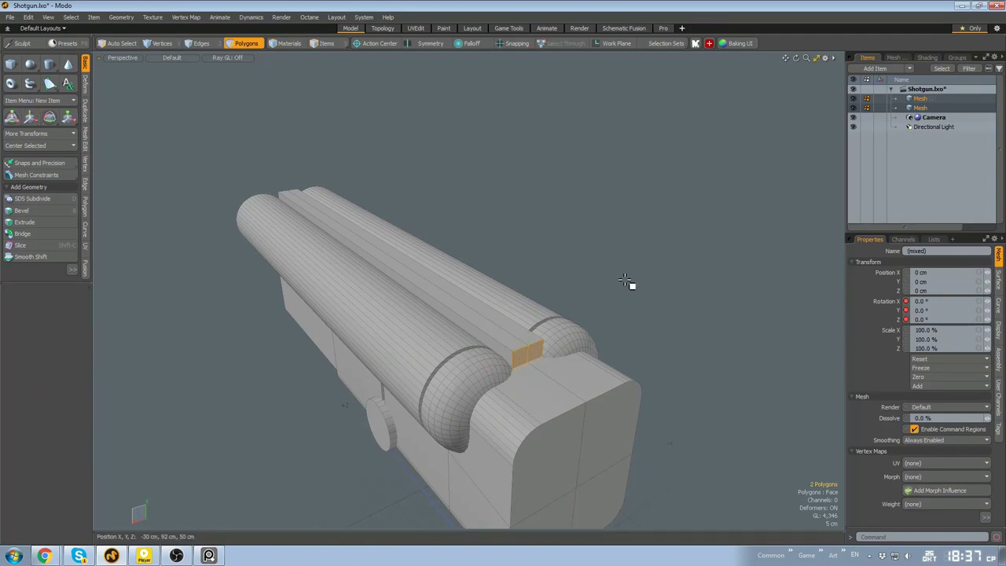
# Scale the whole top rib to 94% on X and drop the selection
pyautogui.keyDown('alt'); pyautogui.moveTo(626, 281); pyautogui.dragTo(468, 299); pyautogui.keyUp('alt')
pyautogui.doubleClick(557, 337)
pyautogui.press('r')
pyautogui.moveTo(395, 208); pyautogui.dragTo(399, 208)
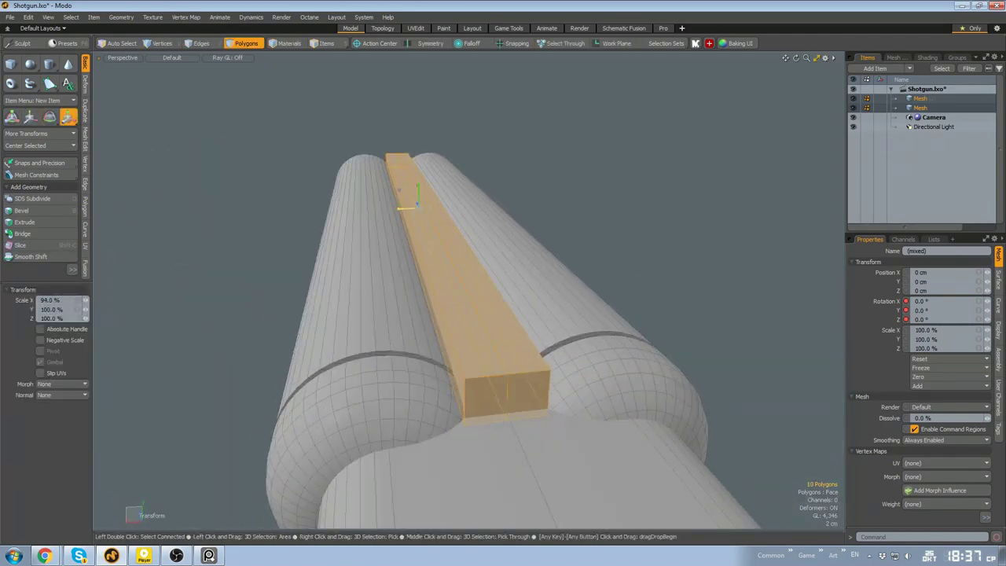
pyautogui.press('space')
pyautogui.click(676, 314)
pyautogui.keyDown('alt'); pyautogui.moveTo(675, 314); pyautogui.dragTo(642, 227); pyautogui.keyUp('alt')
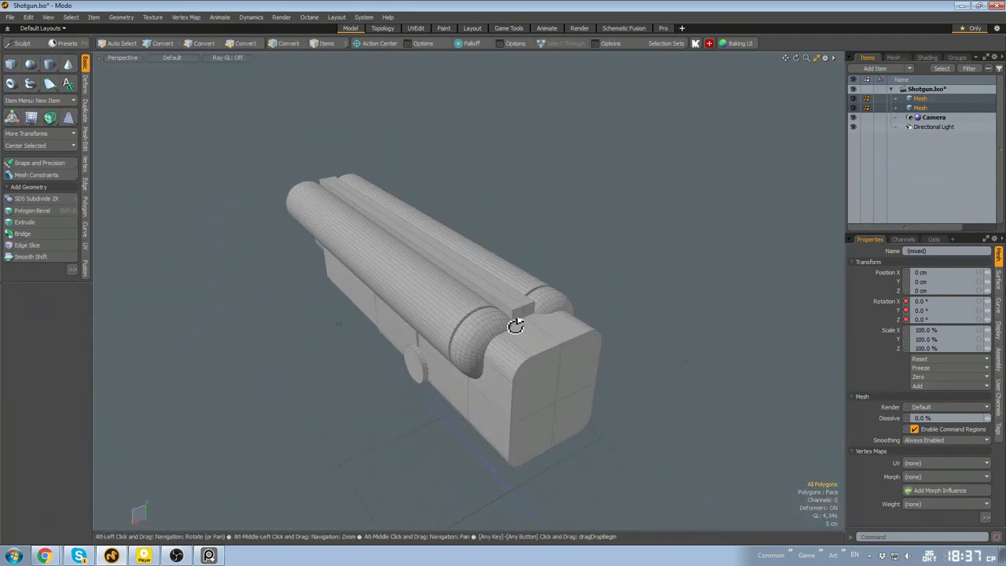
# Add supporting edge loops to the fore-end block under the barrels
pyautogui.scroll(3, 515, 326)
pyautogui.keyDown('alt'); pyautogui.moveTo(515, 326); pyautogui.dragTo(669, 293); pyautogui.keyUp('alt')
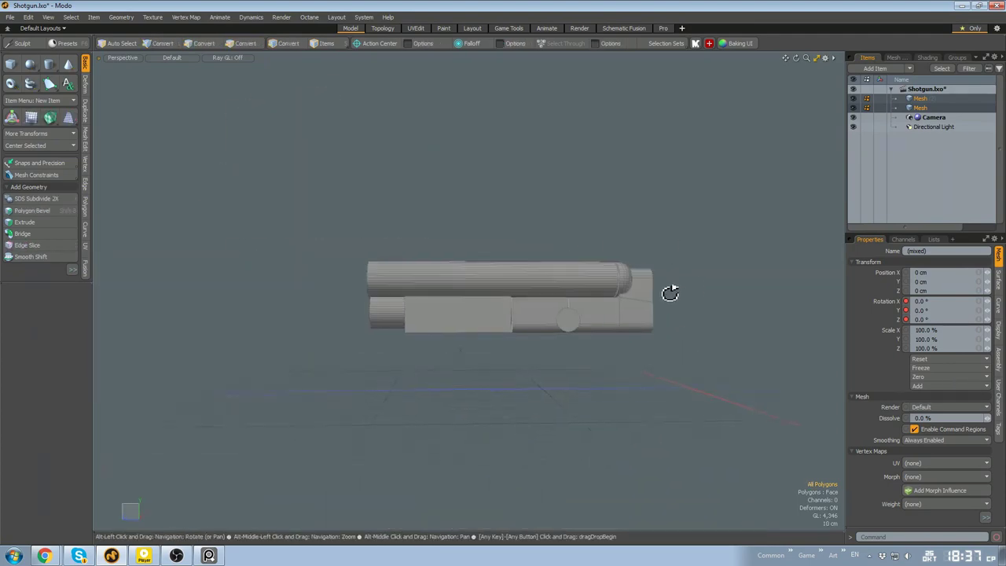
pyautogui.keyDown('alt'); pyautogui.moveTo(520, 327); pyautogui.dragTo(478, 336); pyautogui.keyUp('alt')
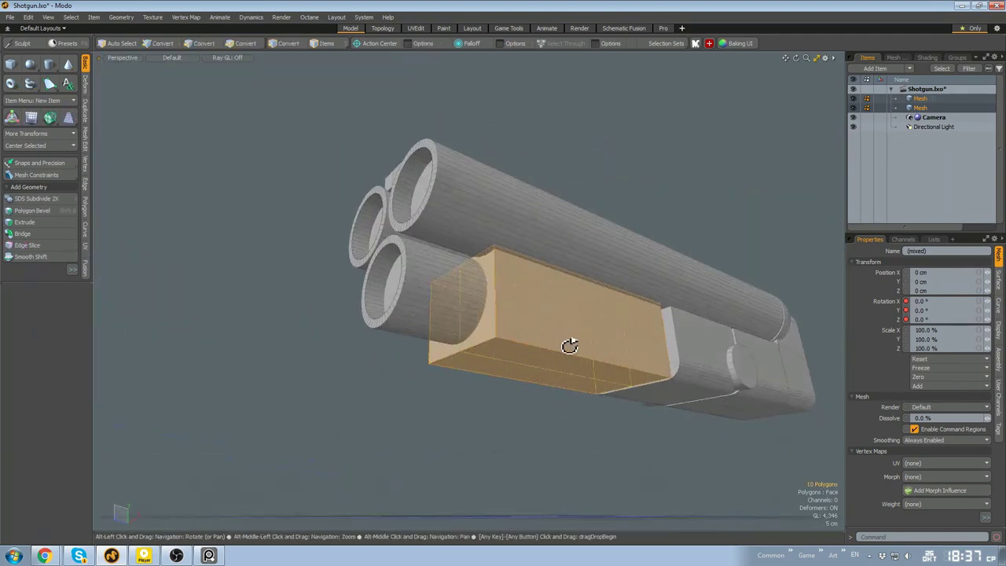
pyautogui.keyDown('alt'); pyautogui.moveTo(569, 346); pyautogui.dragTo(622, 356); pyautogui.keyUp('alt')
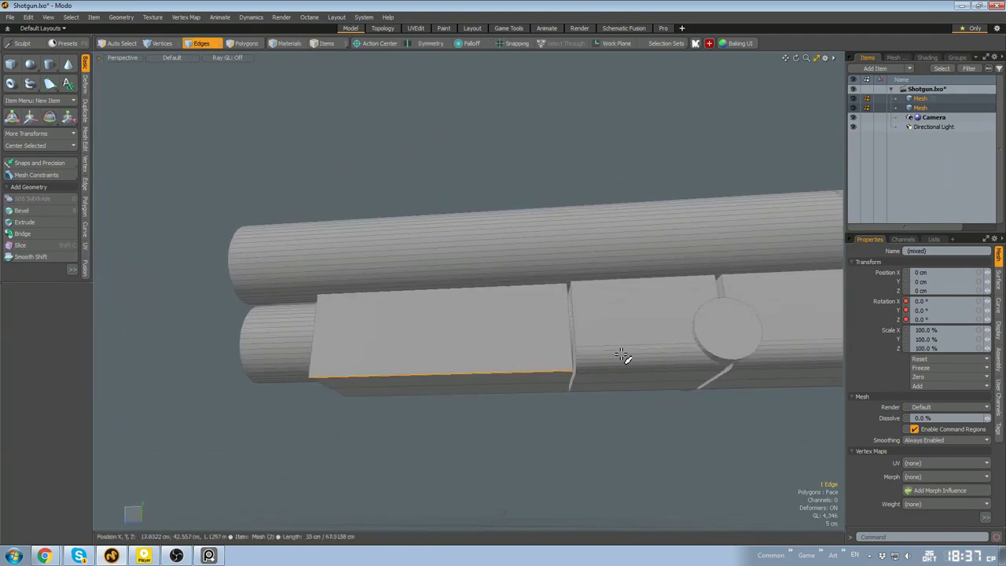
pyautogui.keyDown('alt'); pyautogui.moveTo(709, 316); pyautogui.dragTo(472, 369); pyautogui.keyUp('alt')
pyautogui.press('3')
pyautogui.scroll(2, 431, 342)
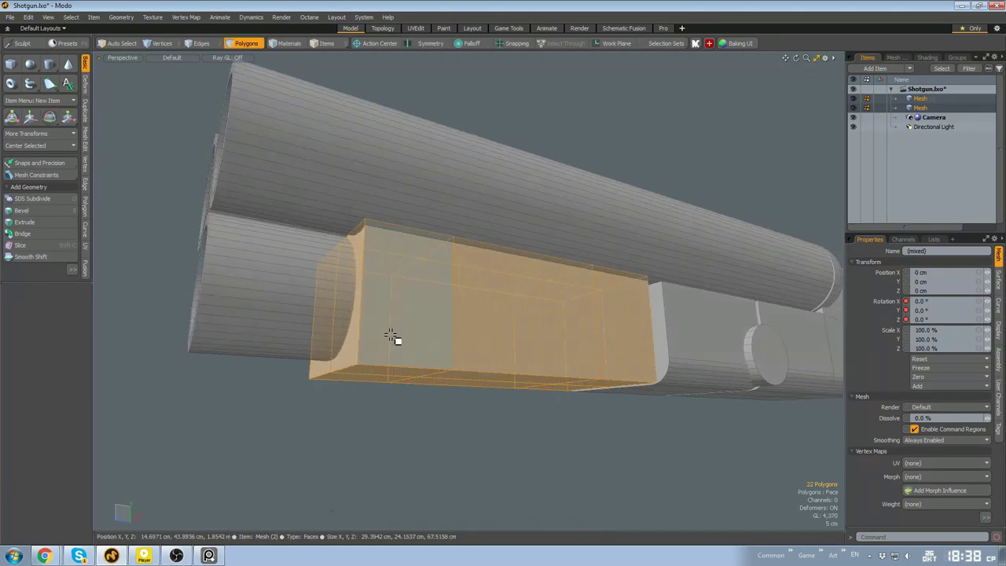
# Convert the fore-end block to a smoothed subdivision surface
pyautogui.click(384, 371)
pyautogui.keyDown('alt'); pyautogui.moveTo(365, 370); pyautogui.dragTo(402, 338); pyautogui.keyUp('alt')
pyautogui.scroll(-3, 487, 450)
pyautogui.keyDown('alt'); pyautogui.moveTo(487, 450); pyautogui.dragTo(605, 370); pyautogui.keyUp('alt')
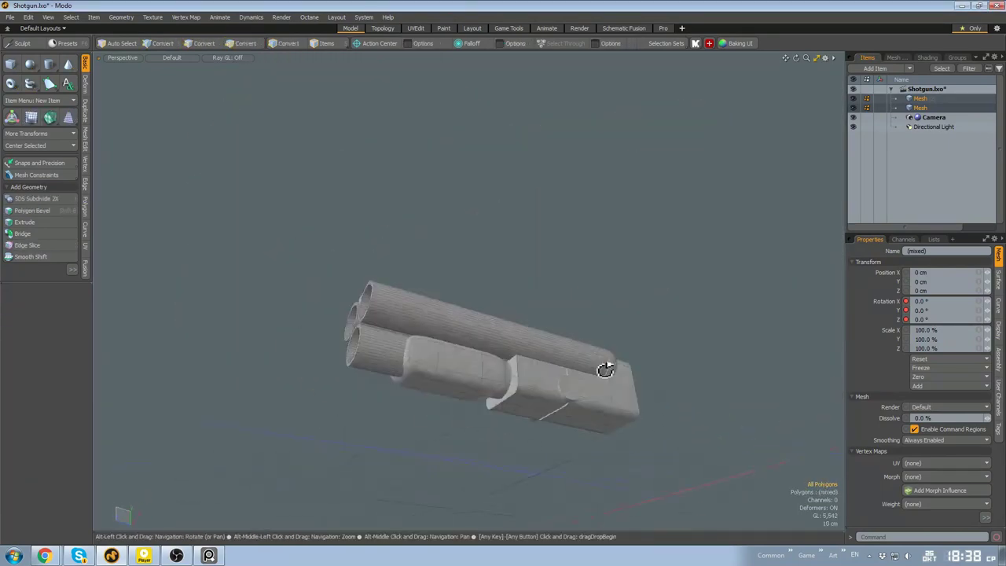
# Scale and reposition the smoothed fore-end to fit around the bottom barrel and against the receiver
pyautogui.scroll(1, 463, 394)
pyautogui.press('3')
pyautogui.doubleClick(462, 386)
pyautogui.press('r')
pyautogui.keyDown('alt'); pyautogui.moveTo(462, 386); pyautogui.dragTo(322, 403); pyautogui.keyUp('alt')
pyautogui.press('q')
pyautogui.scroll(-3, 471, 415)
pyautogui.scroll(4, 440, 400)
pyautogui.doubleClick(384, 366)
pyautogui.press('w')
pyautogui.press('q')
pyautogui.scroll(-3, 377, 369)
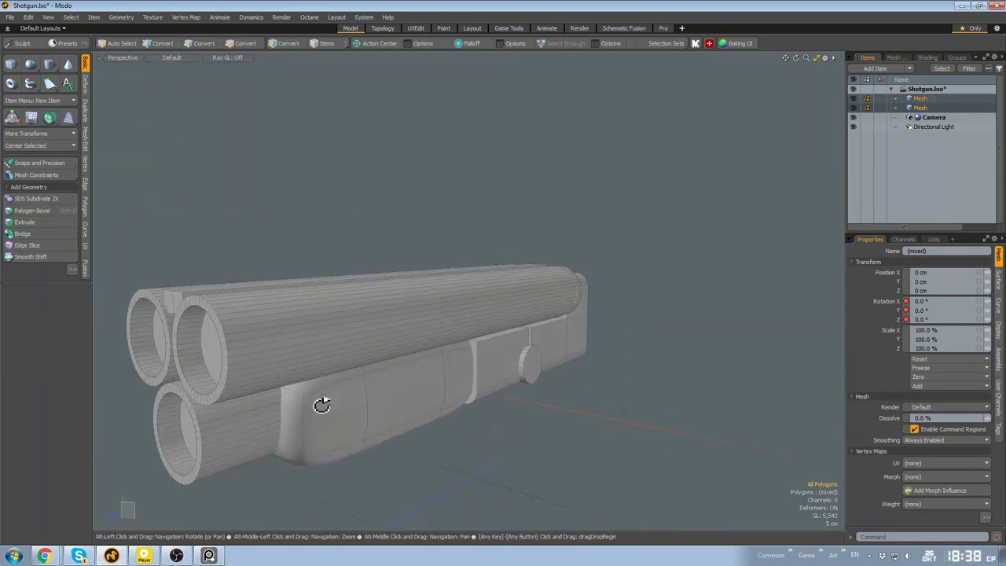
# Move the edge loop near the fore-end's rear by -10 cm on Z
pyautogui.scroll(4, 393, 377)
pyautogui.press('2')
pyautogui.press('Escape')
pyautogui.scroll(-3, 321, 356)
pyautogui.keyDown('alt'); pyautogui.moveTo(321, 355); pyautogui.dragTo(403, 380); pyautogui.keyUp('alt')
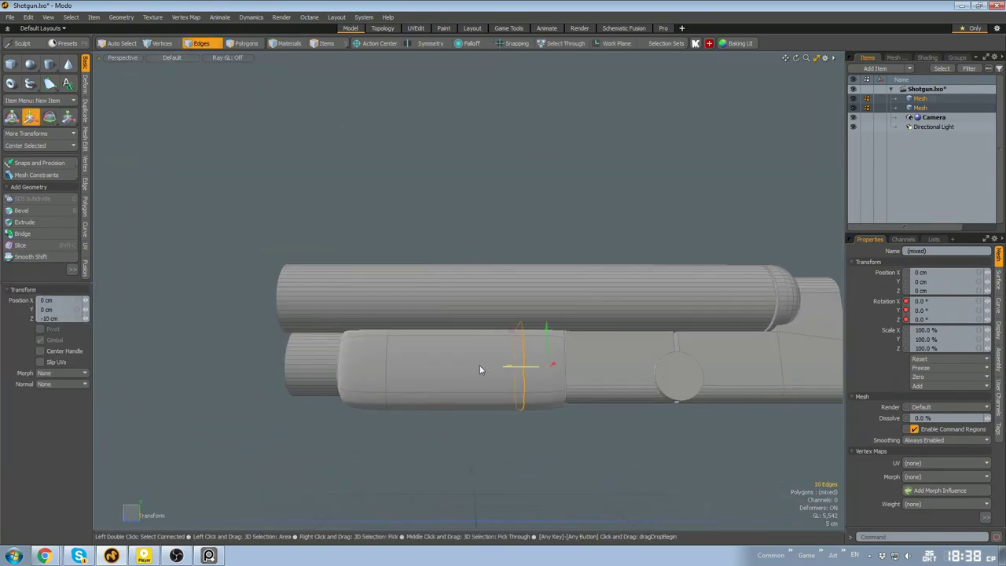
pyautogui.press('q')
# Isolate the fore-end and lasso around the vertices of its lower half
pyautogui.scroll(-4, 480, 369)
pyautogui.keyDown('alt'); pyautogui.moveTo(481, 369); pyautogui.dragTo(519, 369); pyautogui.keyUp('alt')
pyautogui.scroll(5, 550, 408)
pyautogui.press('3')
pyautogui.doubleClick(478, 377)
pyautogui.doubleClick(520, 368)
pyautogui.hotkey('ctrl', 'space')
pyautogui.click(521, 306)
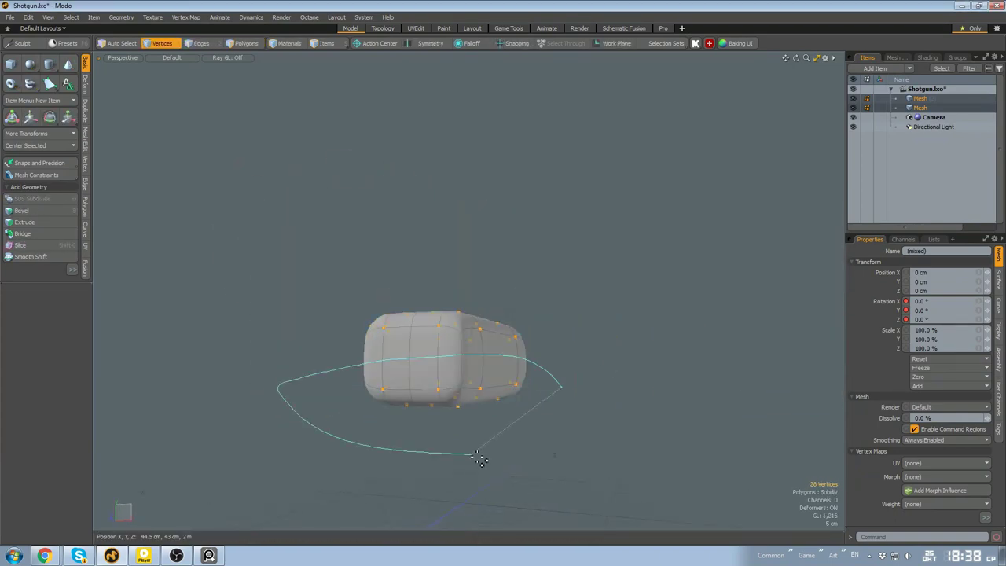
pyautogui.click(662, 346)
pyautogui.keyDown('alt'); pyautogui.moveTo(663, 347); pyautogui.dragTo(471, 393); pyautogui.keyUp('alt')
# Bring the hidden parts back into view and select the two polygons of the receiver's rear face
pyautogui.scroll(-5, 524, 440)
pyautogui.click(523, 440)
pyautogui.scroll(4, 539, 220)
pyautogui.click(464, 301)
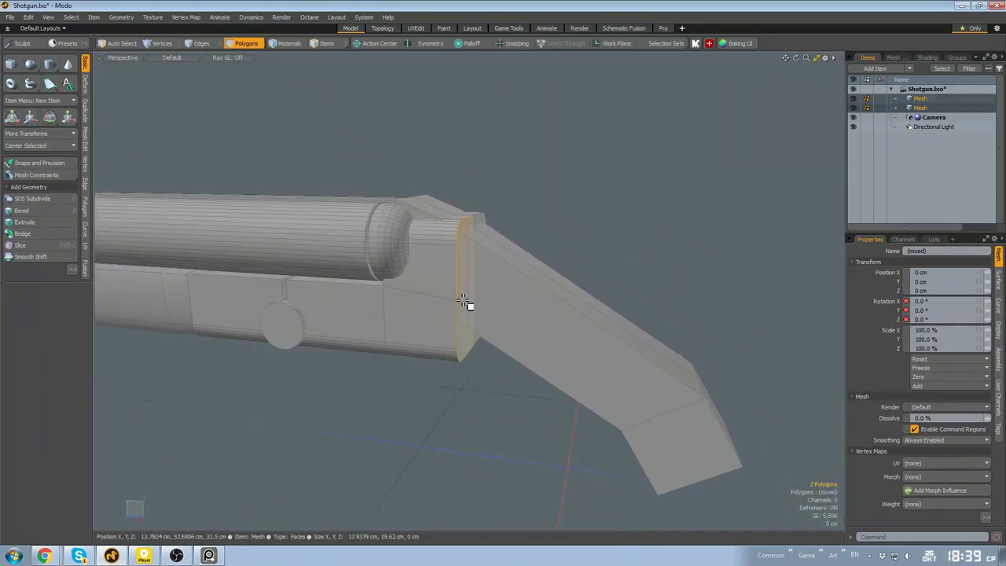
pyautogui.moveTo(465, 301)
pyautogui.keyDown('alt'); pyautogui.mouseDown()
pyautogui.moveTo(485, 397)
pyautogui.moveTo(475, 378)
pyautogui.moveTo(518, 415)
pyautogui.moveTo(627, 401)
pyautogui.moveTo(503, 359)
pyautogui.moveTo(536, 384)
pyautogui.mouseUp(); pyautogui.keyUp('alt')
pyautogui.click(475, 379)
# Add a crosswise cylinder at the joint between receiver and stock, and scale it to 115% on X
pyautogui.hotkey('ctrl', '1')
pyautogui.click(608, 412)
pyautogui.press('space')
pyautogui.keyDown('alt'); pyautogui.moveTo(475, 214); pyautogui.dragTo(542, 310); pyautogui.keyUp('alt')
pyautogui.press('r')
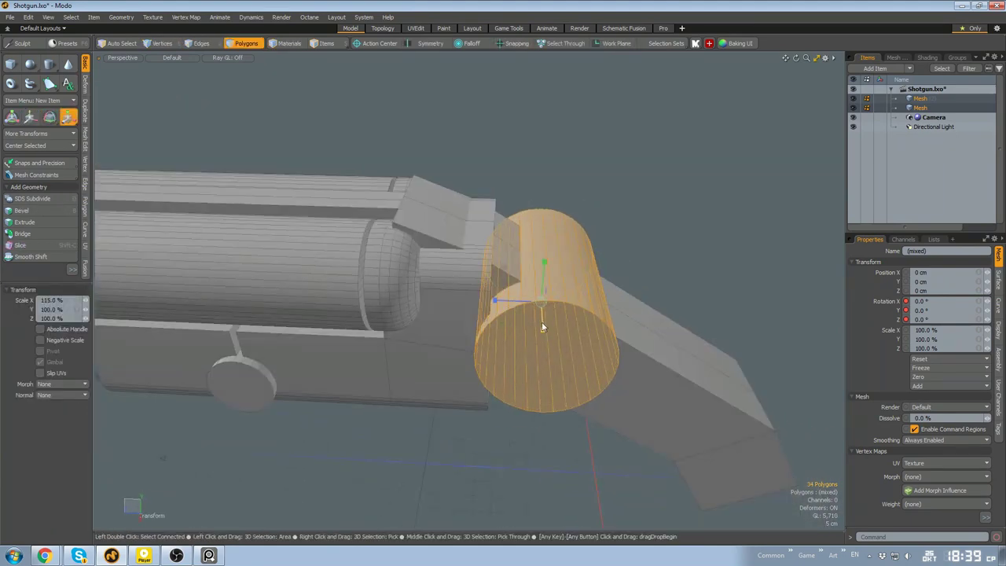
pyautogui.press('space')
pyautogui.click(660, 189)
# Extend the receiver's rear face by 12.5 cm with Bevel and slope its top down toward the stock
pyautogui.click(502, 248)
pyautogui.keyDown('alt'); pyautogui.moveTo(523, 238); pyautogui.dragTo(472, 353); pyautogui.keyUp('alt')
pyautogui.scroll(-4, 532, 348)
pyautogui.press('w')
pyautogui.hotkey('ctrl', 'z')
pyautogui.scroll(4, 516, 353)
pyautogui.scroll(-3, 471, 353)
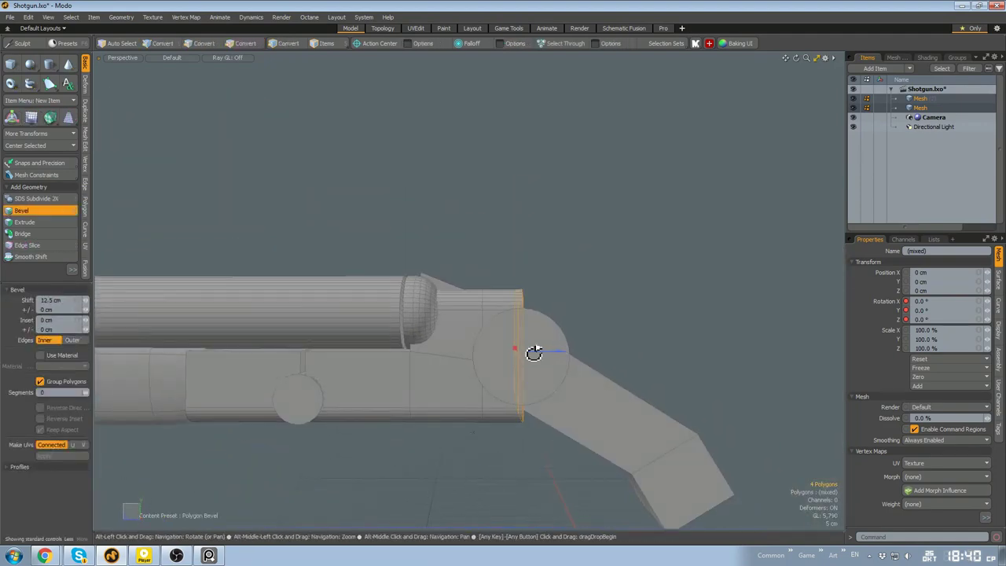
pyautogui.keyDown('alt'); pyautogui.moveTo(597, 349); pyautogui.dragTo(550, 359); pyautogui.keyUp('alt')
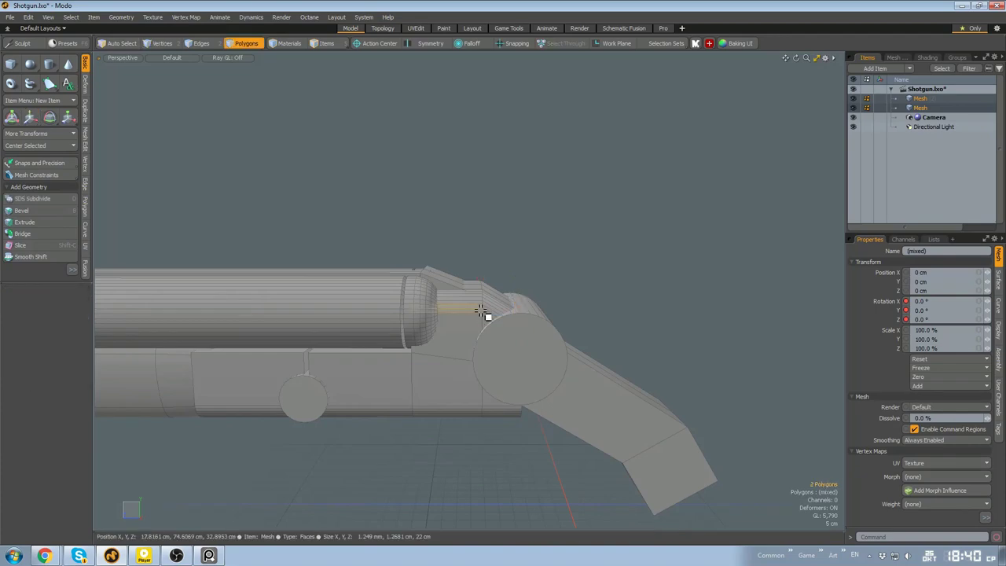
# Round the edge loop around the rear of the receiver with an edge bevel
pyautogui.scroll(3, 503, 293)
pyautogui.moveTo(480, 311)
pyautogui.keyDown('alt'); pyautogui.mouseDown()
pyautogui.moveTo(503, 293)
pyautogui.moveTo(479, 292)
pyautogui.mouseUp(); pyautogui.keyUp('alt')
pyautogui.press('2')
pyautogui.doubleClick(496, 297)
pyautogui.press('b')
pyautogui.moveTo(479, 292)
pyautogui.mouseDown()
pyautogui.moveTo(507, 294)
pyautogui.moveTo(462, 326)
pyautogui.moveTo(231, 297)
pyautogui.moveTo(463, 339)
pyautogui.moveTo(606, 292)
pyautogui.mouseUp()
# Select the cylinder at the receiver and stock joint and adjust its position
pyautogui.press('3')
pyautogui.doubleClick(560, 325)
pyautogui.keyDown('alt'); pyautogui.moveTo(559, 326); pyautogui.dragTo(549, 308); pyautogui.keyUp('alt')
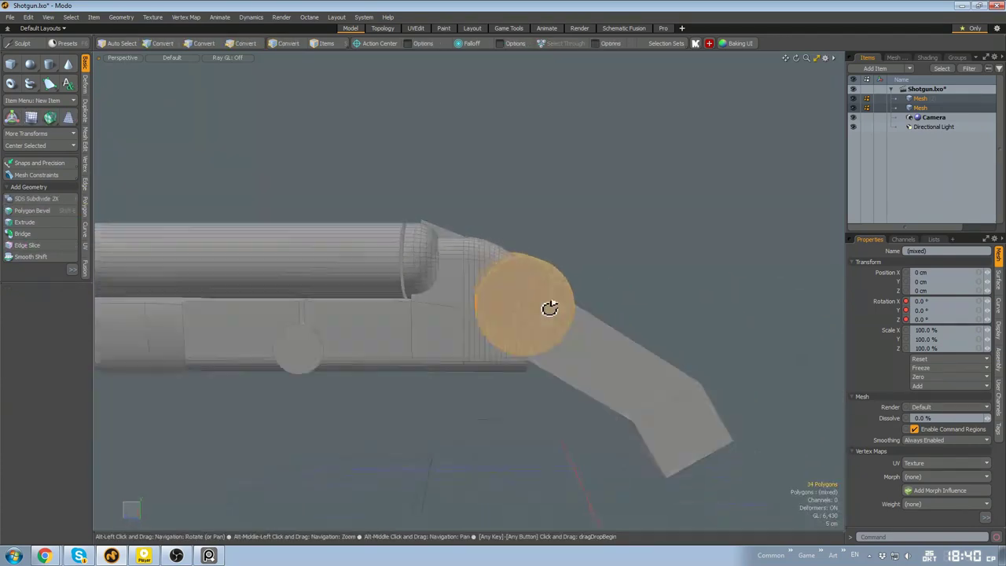
pyautogui.scroll(3, 549, 308)
pyautogui.press('w')
pyautogui.moveTo(480, 265); pyautogui.dragTo(496, 281)
pyautogui.scroll(-5, 586, 247)
pyautogui.moveTo(586, 247)
pyautogui.keyDown('alt'); pyautogui.mouseDown()
pyautogui.moveTo(586, 150)
pyautogui.moveTo(443, 314)
pyautogui.moveTo(550, 302)
pyautogui.moveTo(600, 267)
pyautogui.moveTo(591, 260)
pyautogui.mouseUp(); pyautogui.keyUp('alt')
# Rescale the joint cylinder to fit between the receiver and the stock
pyautogui.scroll(5, 443, 315)
pyautogui.press('r')
pyautogui.moveTo(514, 251); pyautogui.dragTo(503, 263)
pyautogui.keyDown('alt'); pyautogui.moveTo(503, 262); pyautogui.dragTo(487, 343); pyautogui.keyUp('alt')
pyautogui.press('3')
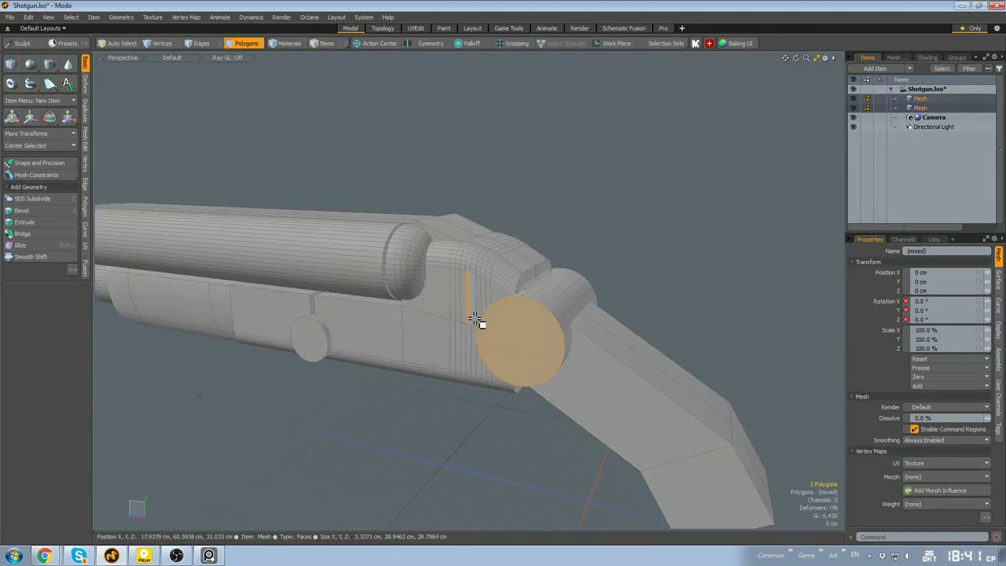
pyautogui.keyDown('alt'); pyautogui.moveTo(531, 322); pyautogui.dragTo(546, 263); pyautogui.keyUp('alt')
pyautogui.press('Escape')
pyautogui.doubleClick(499, 334)
pyautogui.press('Delete')
pyautogui.hotkey('ctrl', 'z')
pyautogui.press('r')
pyautogui.moveTo(546, 262)
pyautogui.keyDown('alt'); pyautogui.mouseDown()
pyautogui.moveTo(556, 307)
pyautogui.moveTo(472, 231)
pyautogui.moveTo(545, 351)
pyautogui.moveTo(535, 268)
pyautogui.moveTo(555, 281)
pyautogui.moveTo(527, 287)
pyautogui.moveTo(541, 265)
pyautogui.moveTo(472, 239)
pyautogui.moveTo(514, 258)
pyautogui.mouseUp(); pyautogui.keyUp('alt')
pyautogui.press('Escape')
# Clear the joint cylinder away from between the receiver and the stock
pyautogui.click(535, 268)
pyautogui.doubleClick(535, 268)
pyautogui.hotkey('ctrl', 'space')
pyautogui.press('Delete')
pyautogui.doubleClick(529, 287)
pyautogui.hotkey('ctrl', 'space')
pyautogui.click(718, 262)
# Reposition the stock's vertices in the side view so its front end meets the rear of the receiver
pyautogui.hotkey('alt', '1')
pyautogui.moveTo(601, 399)
pyautogui.keyDown('ctrl'); pyautogui.mouseDown(button='middle')
pyautogui.moveTo(743, 437)
pyautogui.moveTo(620, 471)
pyautogui.mouseUp(button='middle'); pyautogui.keyUp('ctrl')
pyautogui.keyDown('alt'); pyautogui.moveTo(343, 174); pyautogui.dragTo(374, 176); pyautogui.keyUp('alt')
pyautogui.press('w')
pyautogui.press('q')
pyautogui.press('3')
pyautogui.keyDown('alt'); pyautogui.moveTo(543, 253); pyautogui.dragTo(508, 257); pyautogui.keyUp('alt')
# Move the 12 vertices at the stock's rear end by 3.25 cm in Y and -4.25 cm in Z
pyautogui.hotkey('alt', '1')
pyautogui.moveTo(476, 164)
pyautogui.keyDown('ctrl'); pyautogui.mouseDown(button='middle')
pyautogui.moveTo(575, 292)
pyautogui.moveTo(739, 408)
pyautogui.mouseUp(button='middle'); pyautogui.keyUp('ctrl')
pyautogui.moveTo(555, 307)
pyautogui.keyDown('alt'); pyautogui.mouseDown()
pyautogui.moveTo(572, 270)
pyautogui.moveTo(568, 318)
pyautogui.mouseUp(); pyautogui.keyUp('alt')
pyautogui.scroll(-2, 542, 259)
pyautogui.keyDown('alt'); pyautogui.moveTo(536, 236); pyautogui.dragTo(536, 265); pyautogui.keyUp('alt')
pyautogui.press('w')
pyautogui.keyDown('alt'); pyautogui.moveTo(536, 270); pyautogui.dragTo(513, 231); pyautogui.keyUp('alt')
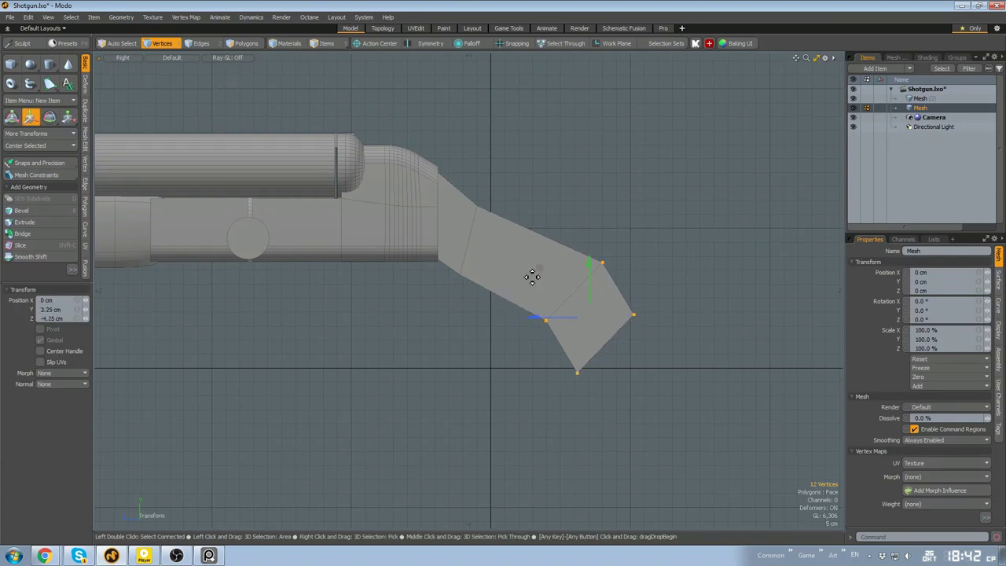
# Reshape the grip's rear end in the side view by shifting its upper vertices down and forward
pyautogui.keyDown('ctrl'); pyautogui.keyDown('alt'); pyautogui.moveTo(410, 230); pyautogui.dragTo(629, 299); pyautogui.keyUp('alt'); pyautogui.keyUp('ctrl')
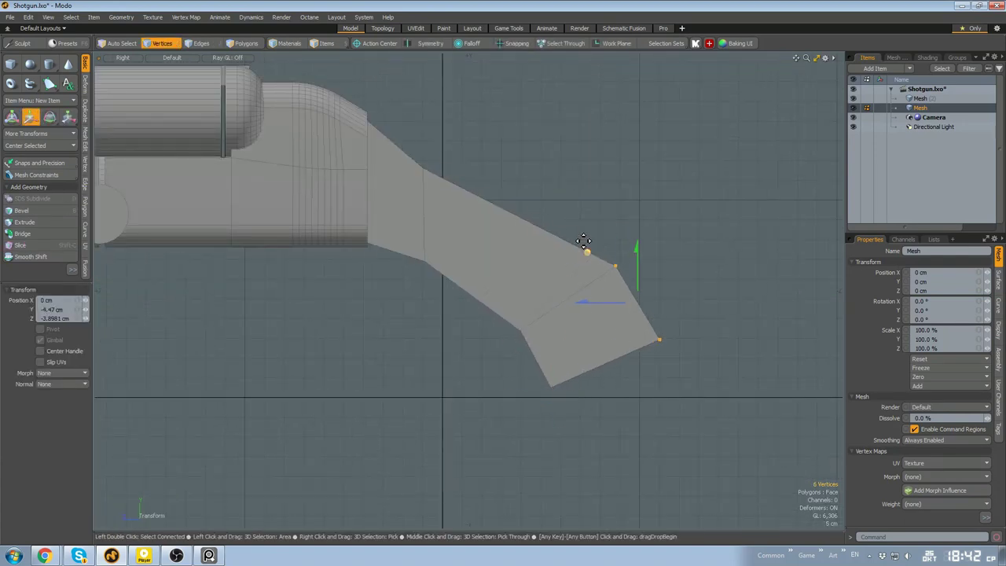
pyautogui.moveTo(584, 241); pyautogui.dragTo(590, 242)
pyautogui.press('q')
pyautogui.scroll(-2, 605, 341)
# Select the stock's polygons and turn on subdivision smoothing for them
pyautogui.click(648, 420)
pyautogui.press('KP_Decimal')
pyautogui.keyDown('alt'); pyautogui.moveTo(585, 338); pyautogui.dragTo(528, 307); pyautogui.keyUp('alt')
pyautogui.keyDown('alt'); pyautogui.moveTo(621, 226); pyautogui.dragTo(436, 322); pyautogui.keyUp('alt')
pyautogui.press('3')
pyautogui.doubleClick(547, 346)
pyautogui.press('Tab')
pyautogui.press('Tab')
pyautogui.press('Tab')
# Unhide the hidden geometry and move the cylinder clear above the gun
pyautogui.moveTo(372, 248); pyautogui.dragTo(429, 253)
pyautogui.keyDown('alt'); pyautogui.moveTo(429, 253); pyautogui.dragTo(417, 70); pyautogui.keyUp('alt')
pyautogui.press('u')
pyautogui.doubleClick(424, 226)
pyautogui.press('w')
pyautogui.press('q')
pyautogui.click(511, 165)
# Select the whole stock and widen it to suit the receiver's width
pyautogui.scroll(3, 397, 236)
pyautogui.doubleClick(480, 267)
pyautogui.moveTo(479, 267)
pyautogui.keyDown('alt'); pyautogui.mouseDown()
pyautogui.moveTo(373, 261)
pyautogui.moveTo(460, 227)
pyautogui.moveTo(297, 249)
pyautogui.moveTo(478, 282)
pyautogui.mouseUp(); pyautogui.keyUp('alt')
pyautogui.keyDown('alt'); pyautogui.moveTo(502, 202); pyautogui.dragTo(478, 274); pyautogui.keyUp('alt')
pyautogui.doubleClick(479, 274)
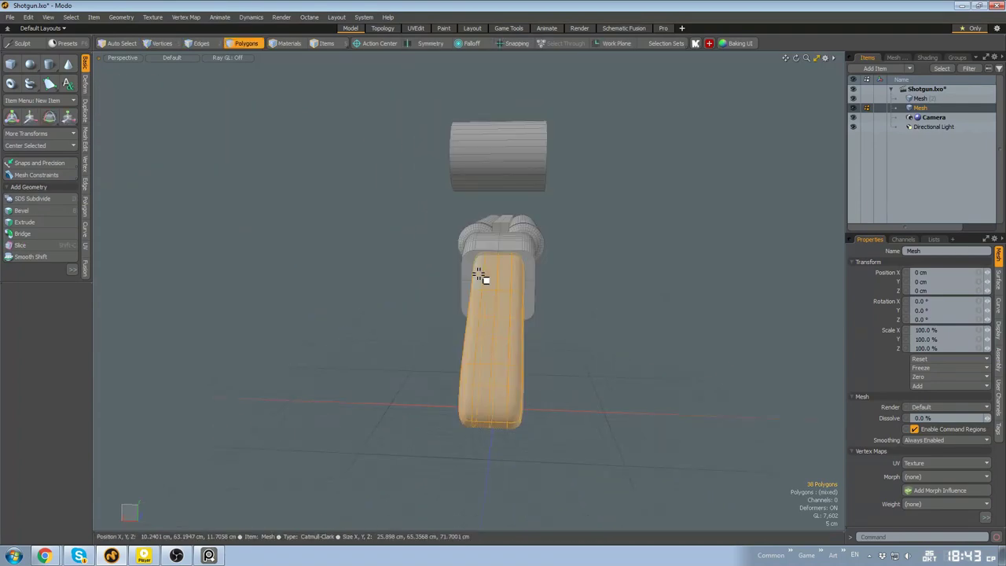
pyautogui.moveTo(446, 360); pyautogui.dragTo(437, 360)
pyautogui.keyDown('alt'); pyautogui.moveTo(437, 346); pyautogui.dragTo(609, 309); pyautogui.keyUp('alt')
pyautogui.press('3')
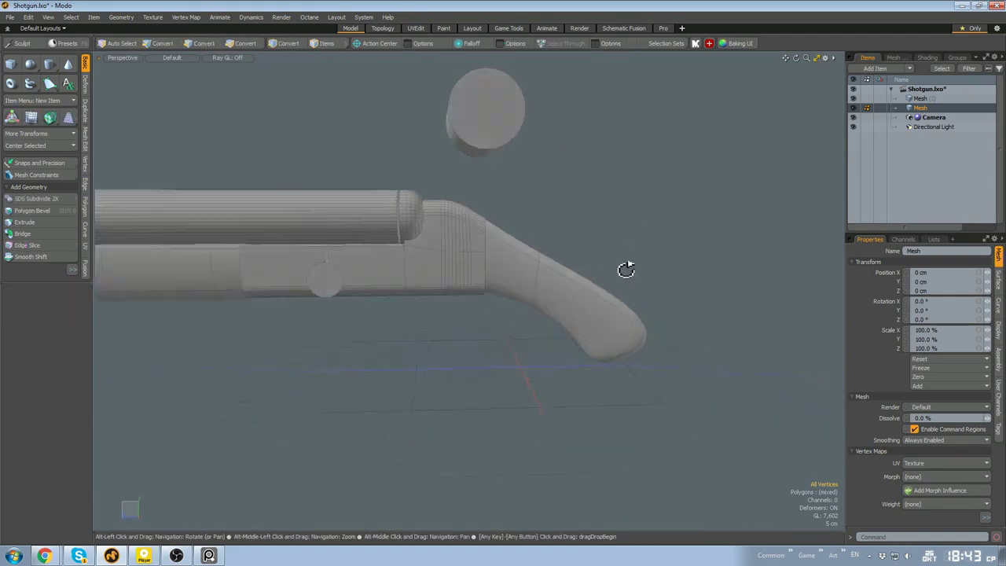
# Add an edge loop around the stock close to its joint with the receiver
pyautogui.keyDown('alt'); pyautogui.moveTo(626, 270); pyautogui.dragTo(505, 282); pyautogui.keyUp('alt')
pyautogui.press('1')
pyautogui.press('1')
pyautogui.keyDown('alt'); pyautogui.moveTo(511, 193); pyautogui.dragTo(576, 290); pyautogui.keyUp('alt')
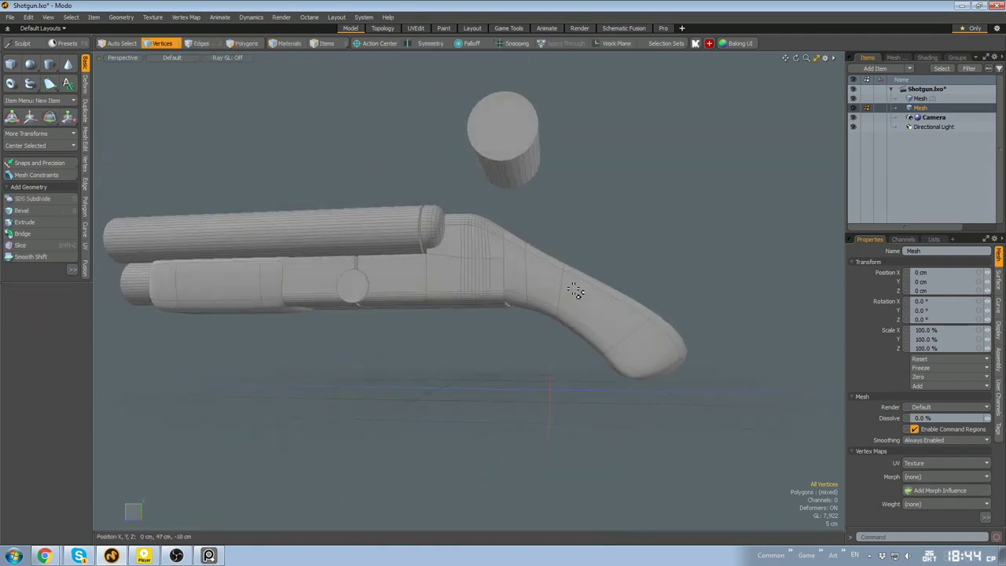
pyautogui.keyDown('alt'); pyautogui.moveTo(705, 278); pyautogui.dragTo(551, 281); pyautogui.keyUp('alt')
# Adjust the lower vertices of the stock's front loop so its underside blends into the receiver
pyautogui.press('y')
pyautogui.keyDown('alt'); pyautogui.moveTo(531, 386); pyautogui.dragTo(509, 323); pyautogui.keyUp('alt')
pyautogui.press('2')
pyautogui.doubleClick(471, 251)
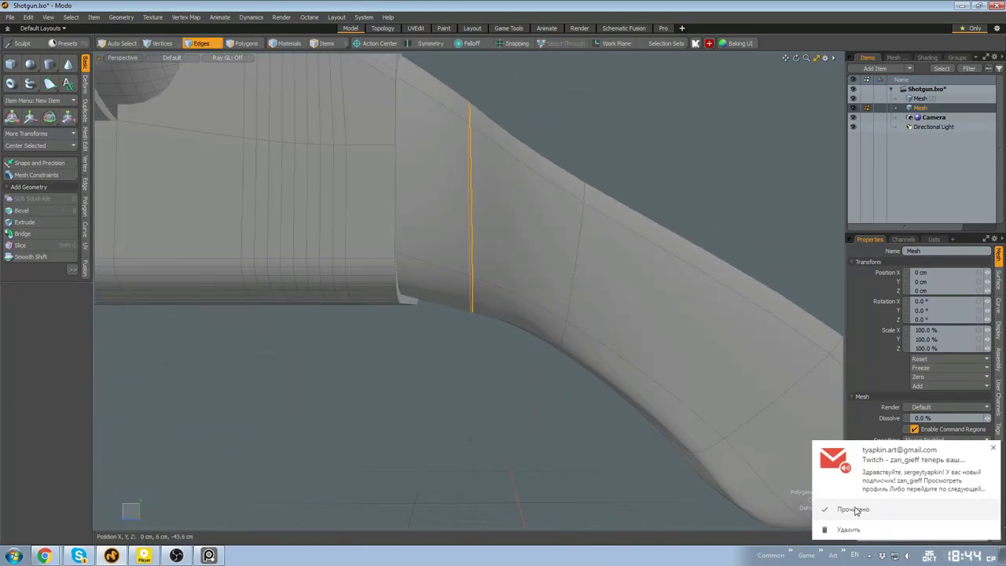
pyautogui.press('1')
pyautogui.keyDown('alt'); pyautogui.moveTo(542, 381); pyautogui.dragTo(529, 343); pyautogui.keyUp('alt')
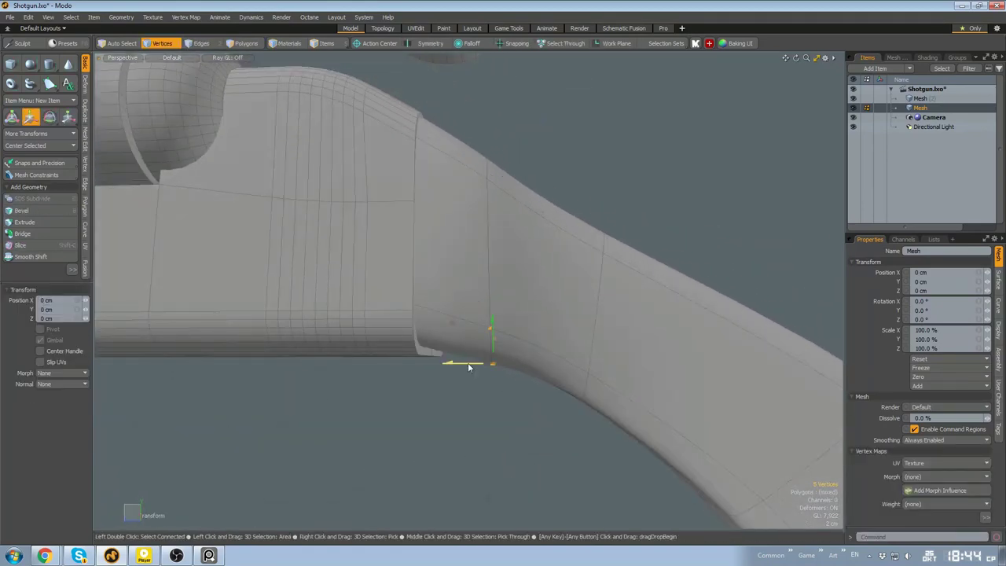
pyautogui.keyDown('alt'); pyautogui.moveTo(468, 367); pyautogui.dragTo(534, 254); pyautogui.keyUp('alt')
pyautogui.moveTo(441, 194); pyautogui.dragTo(442, 200)
pyautogui.keyDown('alt'); pyautogui.moveTo(479, 267); pyautogui.dragTo(471, 243); pyautogui.keyUp('alt')
pyautogui.press('q')
pyautogui.keyDown('alt'); pyautogui.keyDown('shift'); pyautogui.moveTo(472, 243); pyautogui.dragTo(436, 343); pyautogui.keyUp('shift'); pyautogui.keyUp('alt')
pyautogui.click(475, 281)
# Add a lengthwise edge loop along the middle of the stock's sides and scale it to round the grip
pyautogui.press('3')
pyautogui.keyDown('alt'); pyautogui.moveTo(503, 290); pyautogui.dragTo(532, 350); pyautogui.keyUp('alt')
pyautogui.press('3')
pyautogui.press('2')
pyautogui.doubleClick(531, 352)
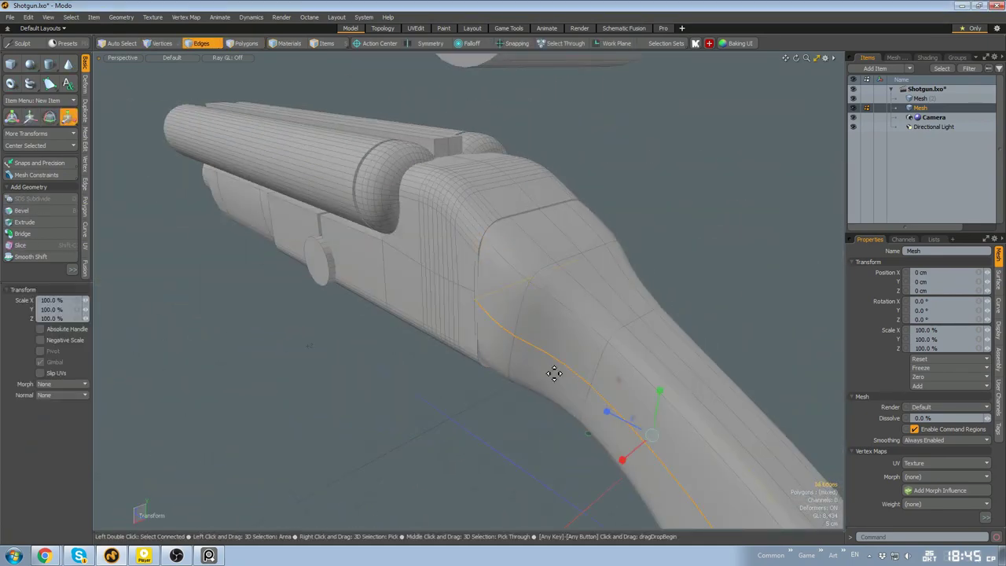
pyautogui.press('3')
pyautogui.keyDown('alt'); pyautogui.moveTo(622, 459); pyautogui.dragTo(467, 332); pyautogui.keyUp('alt')
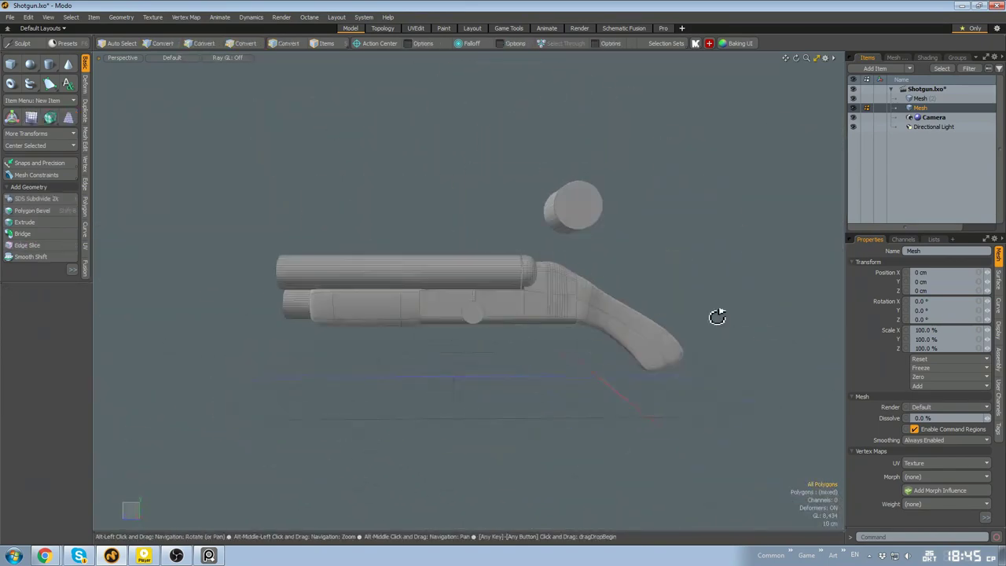
# Isolate the stock and add supporting edge loops around its front end
pyautogui.scroll(5, 552, 294)
pyautogui.scroll(-3, 551, 294)
pyautogui.doubleClick(550, 294)
pyautogui.scroll(2, 586, 305)
pyautogui.hotkey('shift', 'h')
pyautogui.moveTo(588, 305)
pyautogui.keyDown('alt'); pyautogui.mouseDown()
pyautogui.moveTo(497, 321)
pyautogui.moveTo(593, 213)
pyautogui.moveTo(573, 310)
pyautogui.mouseUp(); pyautogui.keyUp('alt')
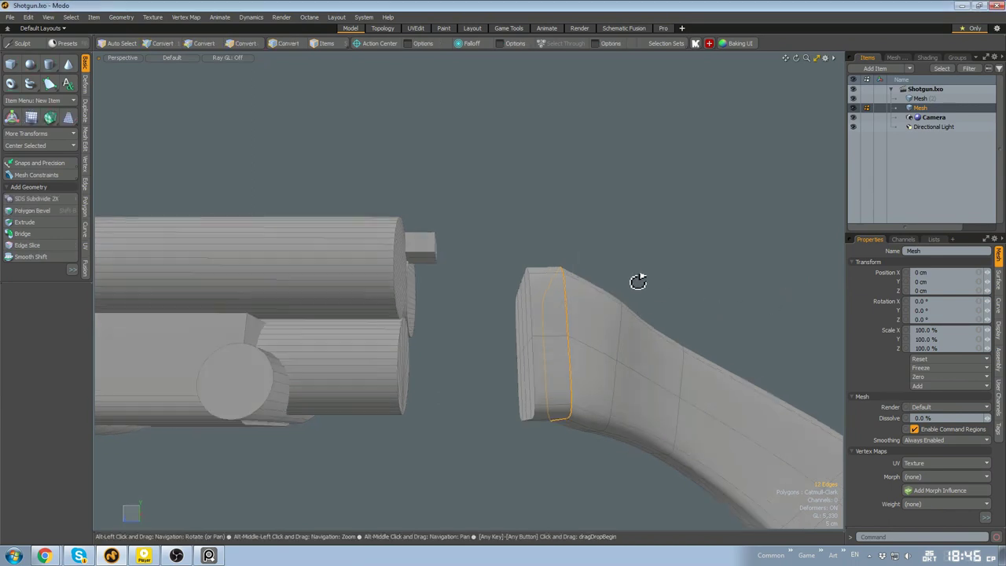
pyautogui.press('3')
pyautogui.keyDown('alt'); pyautogui.moveTo(576, 301); pyautogui.dragTo(634, 328); pyautogui.keyUp('alt')
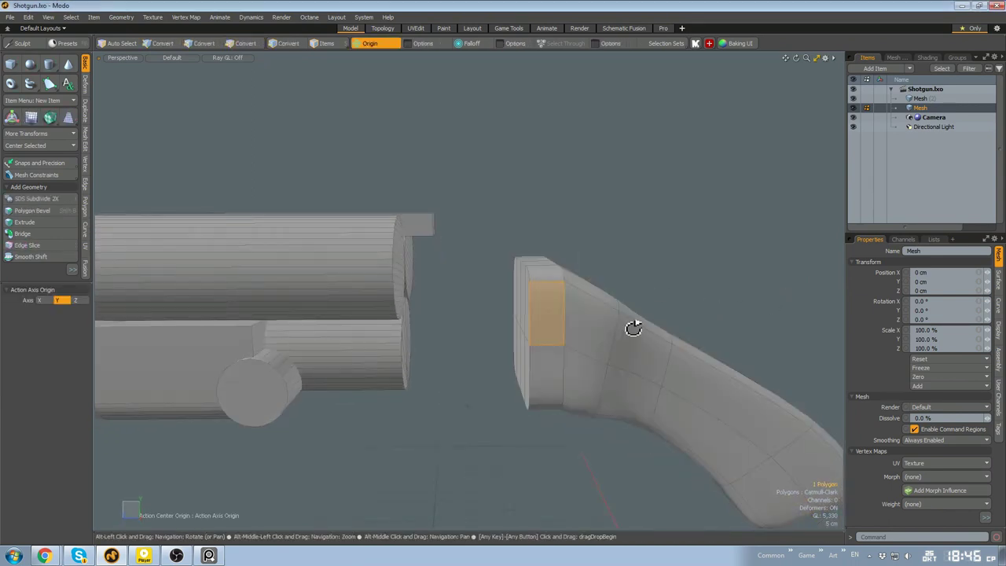
# Unhide the rest of the gun and move the cylinder down onto the receiver and stock joint using the Local action center
pyautogui.hotkey('ctrl', 'space')
pyautogui.press('u')
pyautogui.doubleClick(577, 126)
pyautogui.press('w')
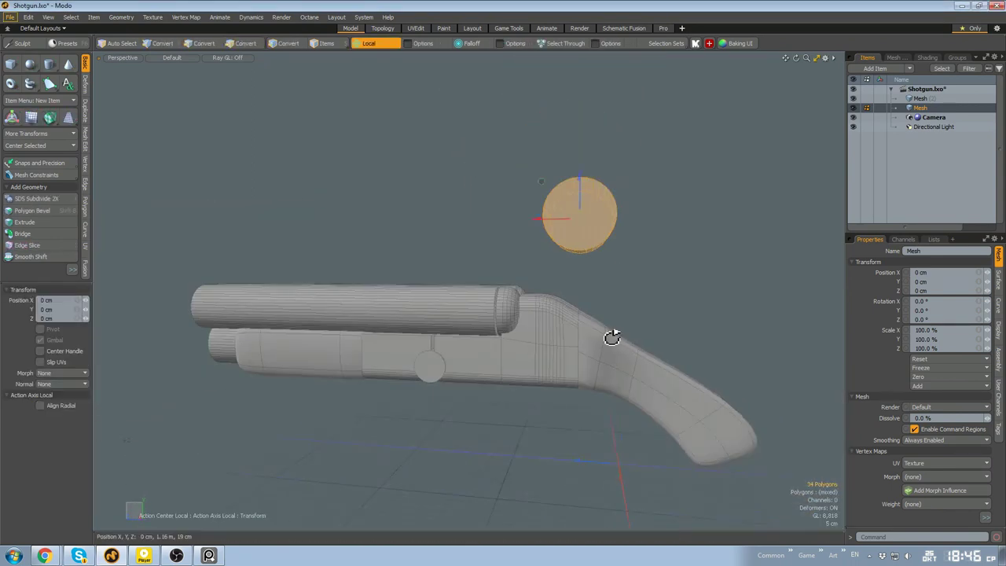
pyautogui.scroll(2, 559, 305)
pyautogui.moveTo(553, 148)
pyautogui.mouseDown()
pyautogui.moveTo(549, 344)
pyautogui.moveTo(581, 343)
pyautogui.moveTo(604, 283)
pyautogui.moveTo(519, 278)
pyautogui.moveTo(538, 329)
pyautogui.moveTo(469, 294)
pyautogui.moveTo(498, 290)
pyautogui.moveTo(508, 386)
pyautogui.mouseUp()
pyautogui.press('space')
# Cut a rounded recess into the receiver's rear with the cylinder and delete the leftover cylinder geometry
pyautogui.click(544, 347)
pyautogui.scroll(-3, 581, 343)
pyautogui.scroll(4, 519, 278)
pyautogui.doubleClick(560, 330)
pyautogui.keyDown('alt'); pyautogui.moveTo(560, 330); pyautogui.dragTo(536, 278); pyautogui.keyUp('alt')
pyautogui.press('Delete')
# Examine the rounded joint between receiver and stock from above, behind and below
pyautogui.scroll(4, 501, 267)
pyautogui.moveTo(481, 314); pyautogui.dragTo(550, 315)
pyautogui.scroll(-3, 550, 314)
pyautogui.moveTo(550, 314)
pyautogui.keyDown('alt'); pyautogui.mouseDown()
pyautogui.moveTo(538, 363)
pyautogui.moveTo(528, 351)
pyautogui.moveTo(542, 307)
pyautogui.mouseUp(); pyautogui.keyUp('alt')
pyautogui.keyDown('alt'); pyautogui.moveTo(499, 332); pyautogui.dragTo(502, 312); pyautogui.keyUp('alt')
pyautogui.press('3')
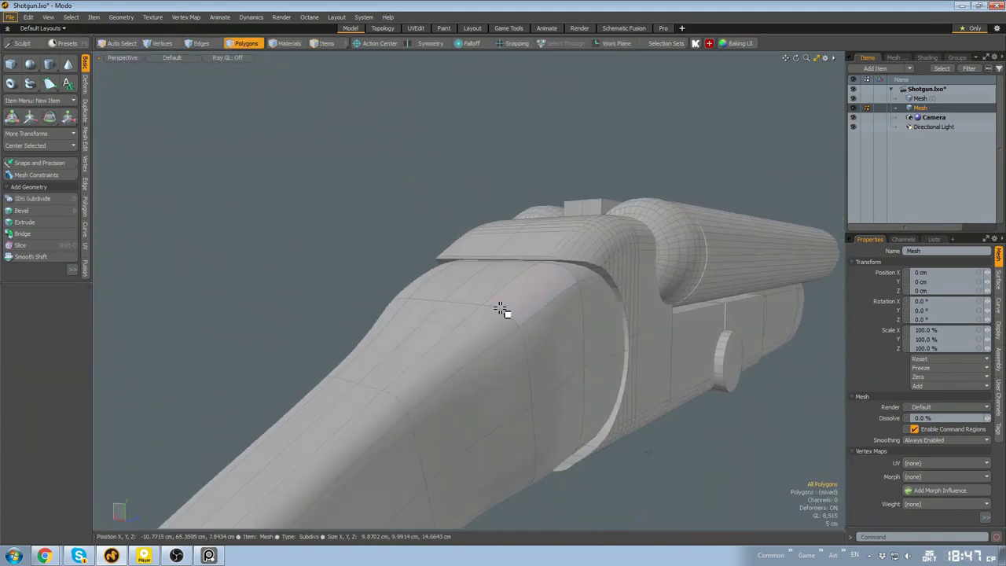
pyautogui.moveTo(485, 369)
pyautogui.mouseDown()
pyautogui.moveTo(524, 306)
pyautogui.moveTo(506, 333)
pyautogui.moveTo(702, 427)
pyautogui.moveTo(626, 238)
pyautogui.moveTo(535, 305)
pyautogui.mouseUp()
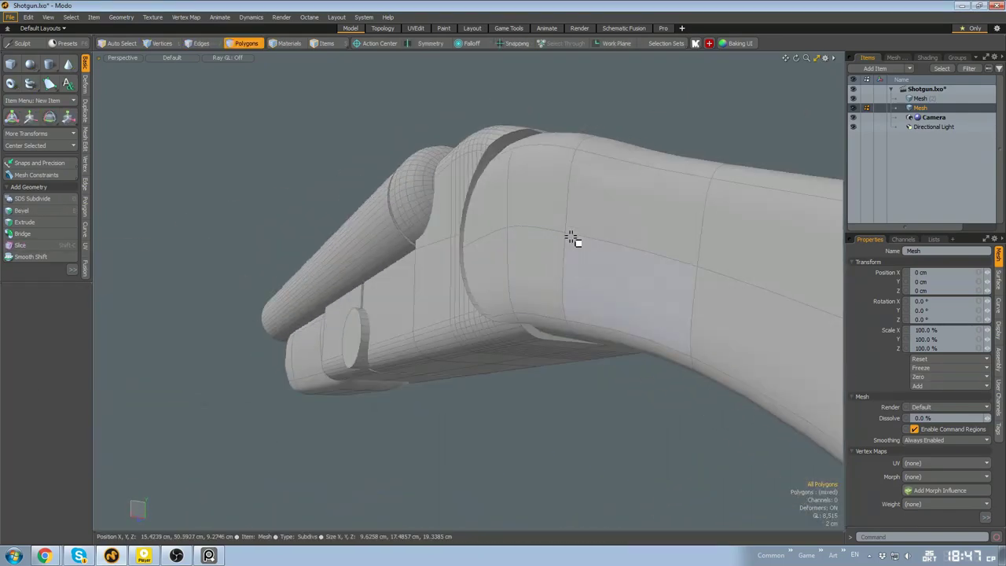
# Make a box from the faces under the receiver's rear and scale it to 254% in Y and Z
pyautogui.keyDown('alt'); pyautogui.moveTo(572, 238); pyautogui.dragTo(597, 283); pyautogui.keyUp('alt')
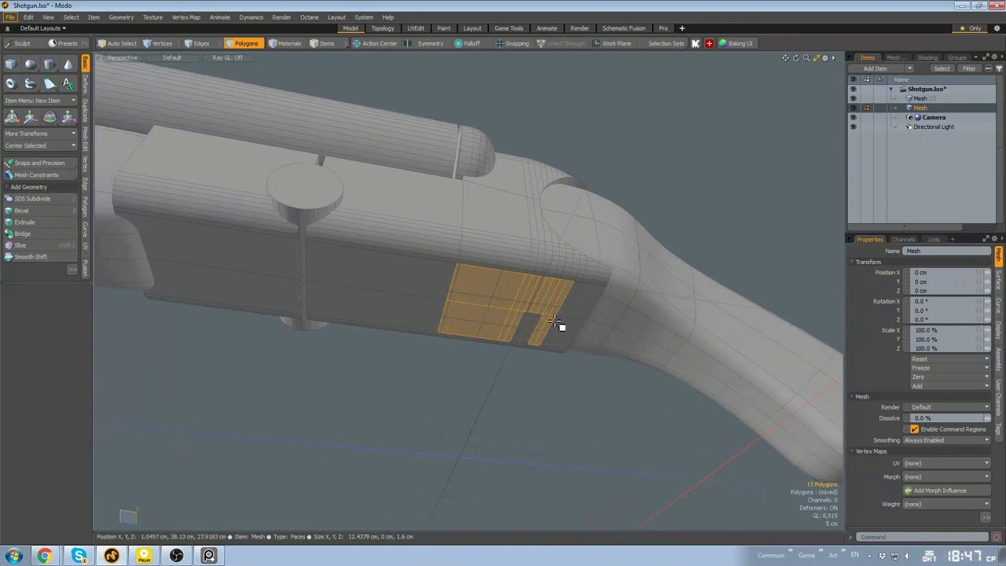
pyautogui.moveTo(555, 321); pyautogui.dragTo(528, 329)
pyautogui.keyDown('alt'); pyautogui.moveTo(528, 328); pyautogui.dragTo(464, 293); pyautogui.keyUp('alt')
pyautogui.press('w')
pyautogui.press('r')
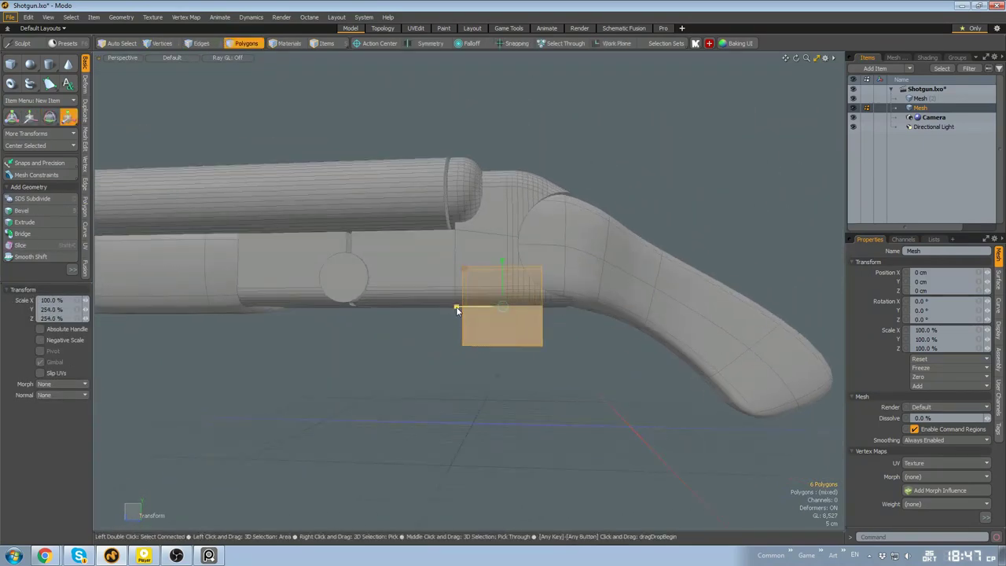
# Inset the box's two side faces with Bevel and open them through to form a rectangular trigger guard frame
pyautogui.keyDown('alt'); pyautogui.moveTo(627, 306); pyautogui.dragTo(468, 350); pyautogui.keyUp('alt')
pyautogui.scroll(5, 560, 364)
pyautogui.doubleClick(534, 354)
pyautogui.press('b')
pyautogui.hotkey('shift', 'b')
pyautogui.press('space')
pyautogui.scroll(-5, 487, 385)
# Turn on subdivision smoothing for the trigger guard frame to round it into a ring
pyautogui.doubleClick(487, 404)
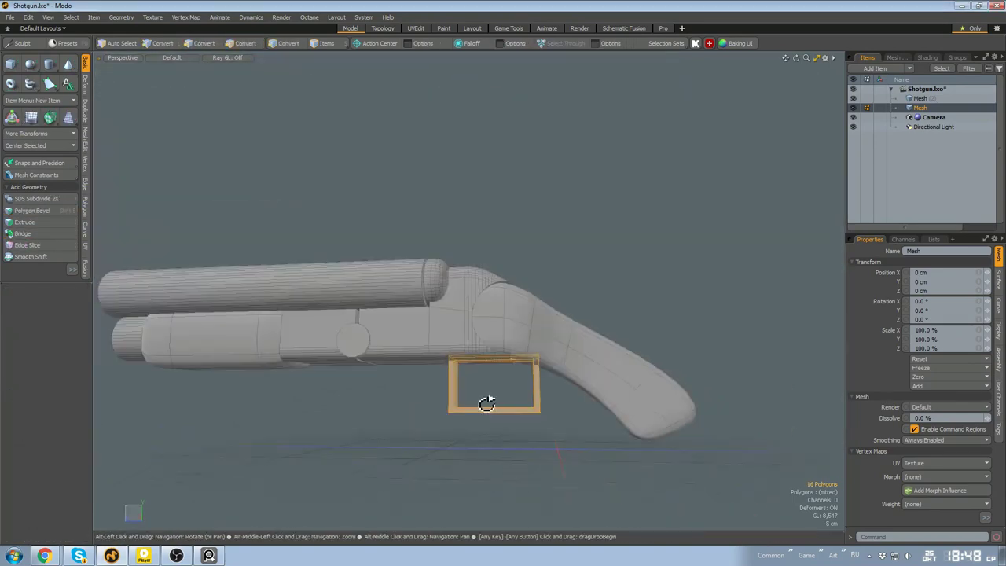
pyautogui.press('Tab')
pyautogui.scroll(4, 497, 402)
pyautogui.keyDown('alt'); pyautogui.moveTo(498, 401); pyautogui.dragTo(508, 396); pyautogui.keyUp('alt')
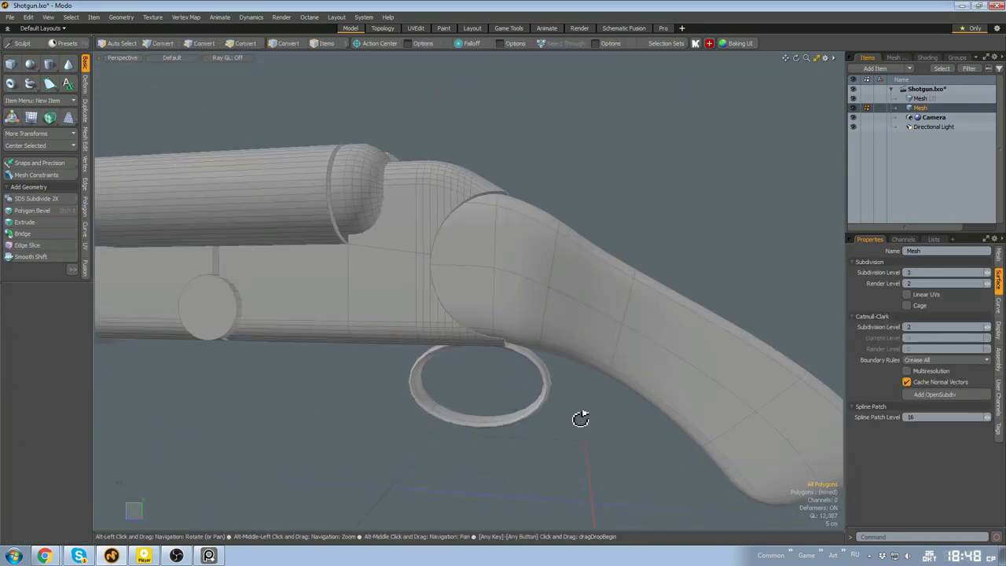
# Delete the upper section of the trigger guard ring that runs along the receiver's underside
pyautogui.keyDown('alt'); pyautogui.moveTo(581, 418); pyautogui.dragTo(550, 368); pyautogui.keyUp('alt')
pyautogui.scroll(6, 439, 323)
pyautogui.moveTo(432, 292); pyautogui.dragTo(434, 305)
pyautogui.scroll(-3, 520, 340)
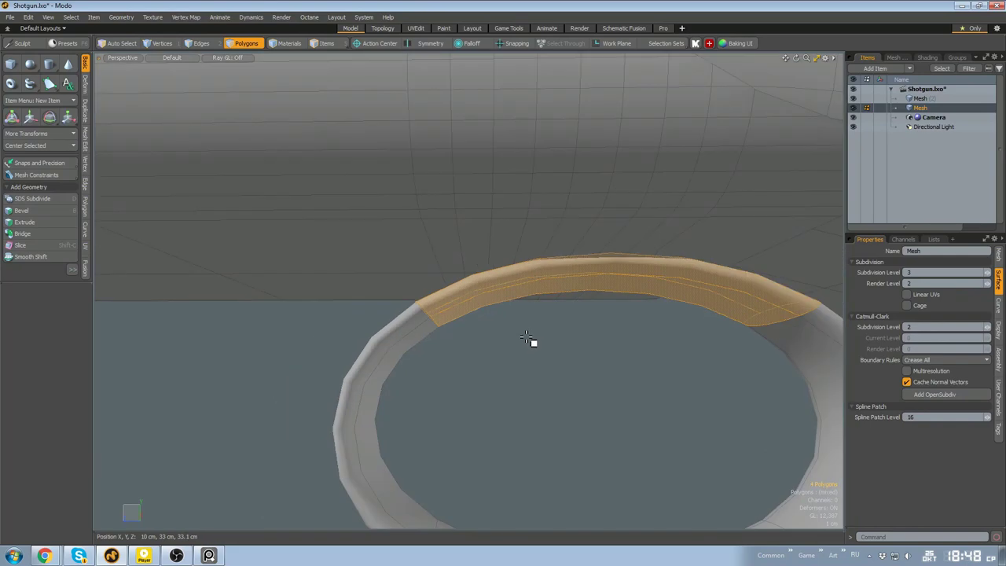
pyautogui.press('Delete')
pyautogui.scroll(-6, 532, 341)
pyautogui.keyDown('alt'); pyautogui.moveTo(536, 330); pyautogui.dragTo(543, 340); pyautogui.keyUp('alt')
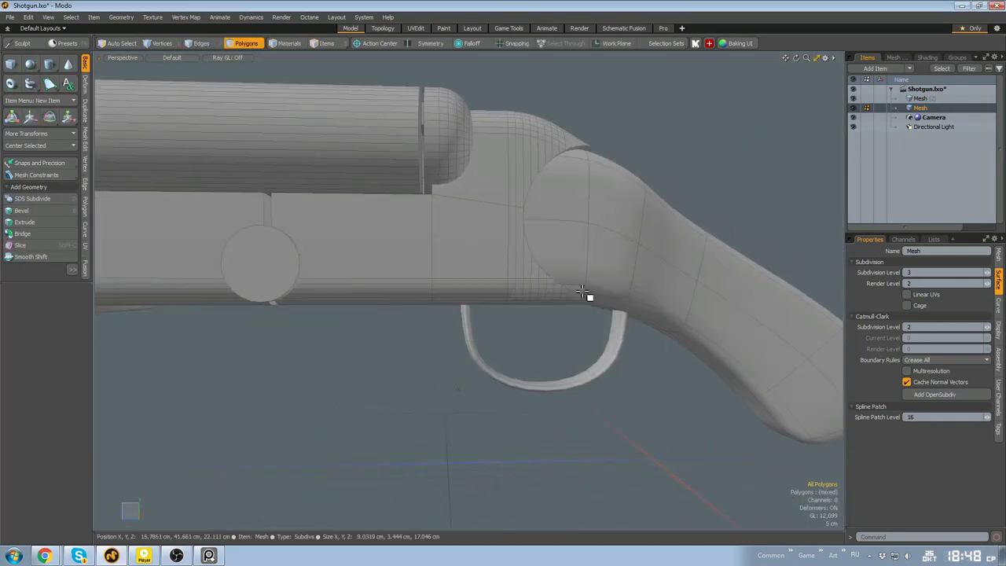
# Select the open trigger guard and isolate it from the rest of its mesh
pyautogui.press('KP_3')
pyautogui.doubleClick(526, 345)
pyautogui.scroll(-3, 542, 346)
pyautogui.keyDown('alt'); pyautogui.moveTo(621, 368); pyautogui.dragTo(628, 327); pyautogui.keyUp('alt')
pyautogui.scroll(8, 612, 337)
pyautogui.scroll(2, 658, 327)
pyautogui.scroll(-4, 664, 361)
pyautogui.press('2')
pyautogui.press('3')
pyautogui.doubleClick(628, 326)
pyautogui.hotkey('shift', 'h')
pyautogui.keyDown('alt'); pyautogui.moveTo(620, 272); pyautogui.dragTo(526, 246); pyautogui.keyUp('alt')
# Extend the trigger guard's rear end edges into a curved tail, moving them -7 cm in Y and -6.5 cm in Z
pyautogui.press('2')
pyautogui.doubleClick(649, 359)
pyautogui.scroll(-3, 651, 363)
pyautogui.press('e')
pyautogui.press('e')
pyautogui.moveTo(644, 279); pyautogui.dragTo(632, 263)
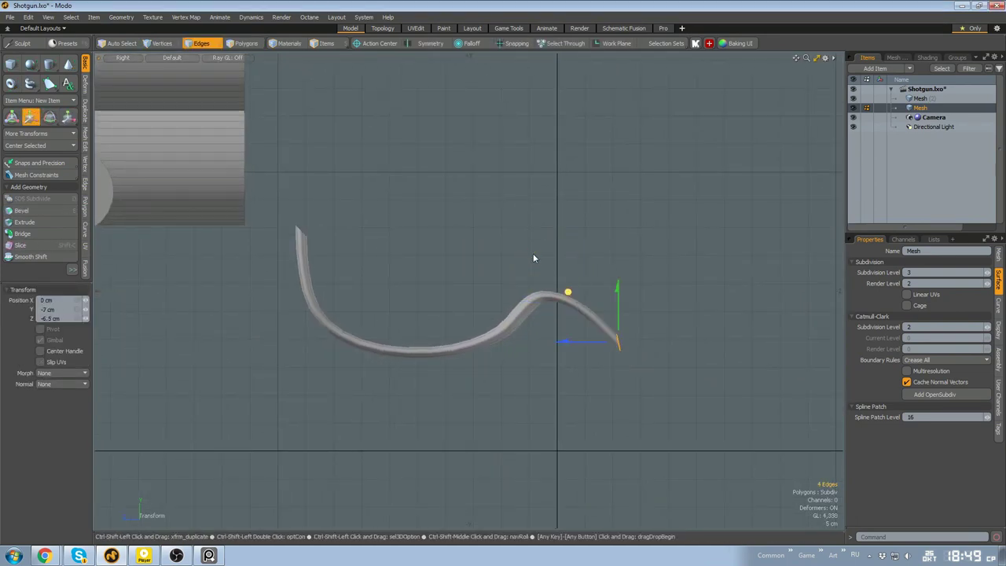
pyautogui.press('q')
# Extend the trigger guard's front end edges forward into a curved tab under the receiver
pyautogui.keyDown('alt'); pyautogui.moveTo(293, 235); pyautogui.dragTo(505, 323); pyautogui.keyUp('alt')
pyautogui.doubleClick(501, 253)
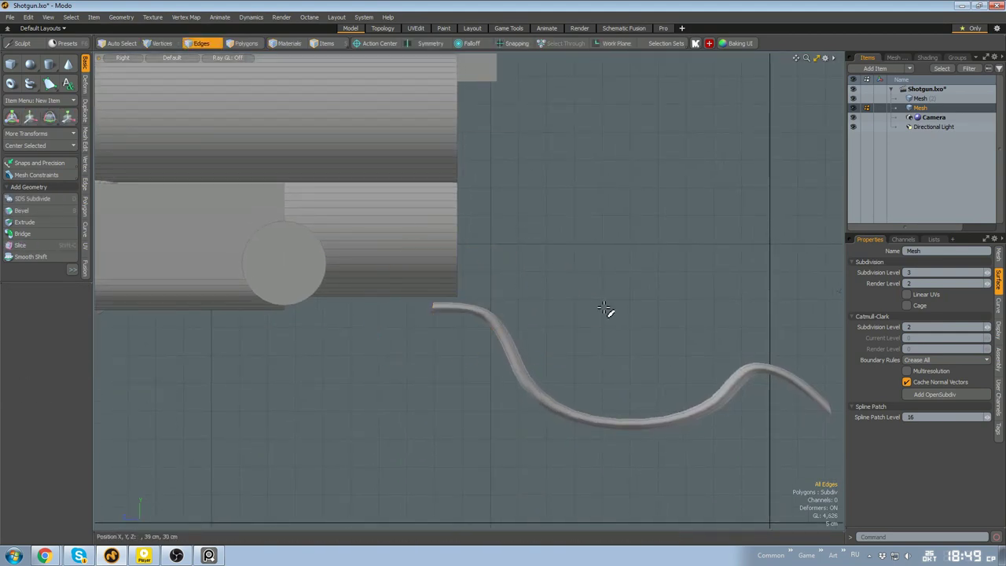
# Move the whole trigger guard up beneath the receiver and stock, about 3.7 cm in Y and -6.5 cm in Z
pyautogui.keyDown('alt'); pyautogui.moveTo(604, 308); pyautogui.dragTo(549, 306); pyautogui.keyUp('alt')
pyautogui.click(632, 334)
pyautogui.scroll(-4, 625, 337)
pyautogui.scroll(4, 603, 361)
pyautogui.press('3')
pyautogui.doubleClick(608, 396)
pyautogui.press('r')
pyautogui.keyDown('alt'); pyautogui.moveTo(643, 346); pyautogui.dragTo(519, 336); pyautogui.keyUp('alt')
pyautogui.scroll(-4, 474, 290)
pyautogui.scroll(5, 492, 260)
pyautogui.keyDown('alt'); pyautogui.moveTo(492, 261); pyautogui.dragTo(466, 261); pyautogui.keyUp('alt')
pyautogui.moveTo(417, 350); pyautogui.dragTo(468, 321)
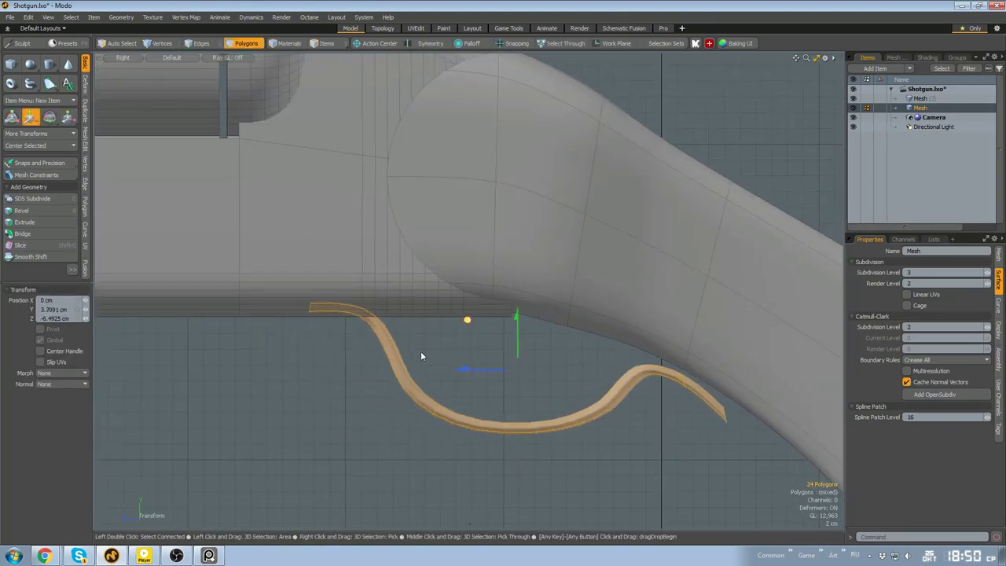
pyautogui.press('q')
pyautogui.click(473, 349)
# Select the loop of inner faces running along the trigger guard
pyautogui.scroll(-4, 474, 352)
pyautogui.press('.')
pyautogui.keyDown('alt'); pyautogui.moveTo(503, 418); pyautogui.dragTo(120, 290); pyautogui.keyUp('alt')
pyautogui.scroll(5, 451, 258)
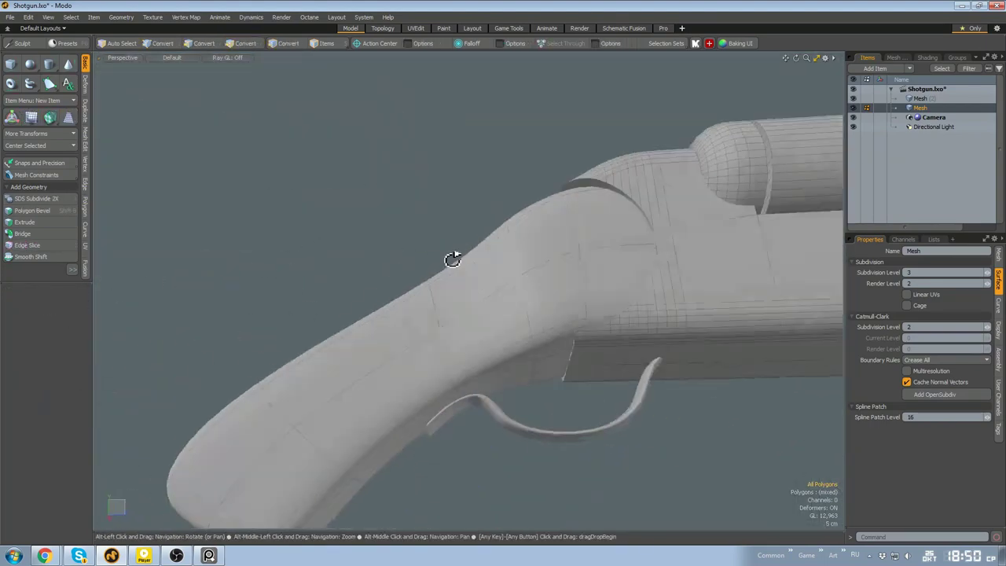
pyautogui.scroll(-6, 511, 314)
pyautogui.scroll(8, 438, 237)
pyautogui.doubleClick(444, 289)
pyautogui.keyDown('alt'); pyautogui.moveTo(437, 237); pyautogui.dragTo(464, 308); pyautogui.keyUp('alt')
pyautogui.scroll(-4, 445, 289)
pyautogui.scroll(6, 502, 340)
pyautogui.scroll(3, 527, 362)
pyautogui.click(490, 353)
pyautogui.keyDown('shift'); pyautogui.click(464, 308); pyautogui.keyUp('shift')
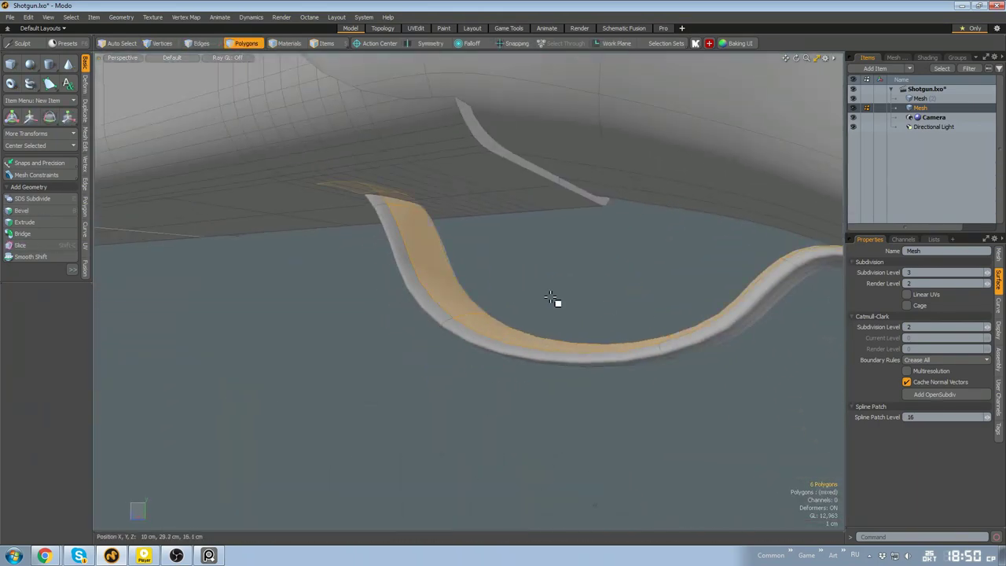
pyautogui.press('l')
# Reduce the trigger guard to its inner face strip and move it about -1.7 mm in Y and -1.9 cm in Z
pyautogui.keyDown('alt'); pyautogui.moveTo(557, 301); pyautogui.dragTo(543, 360); pyautogui.keyUp('alt')
pyautogui.scroll(-5, 545, 372)
pyautogui.press('w')
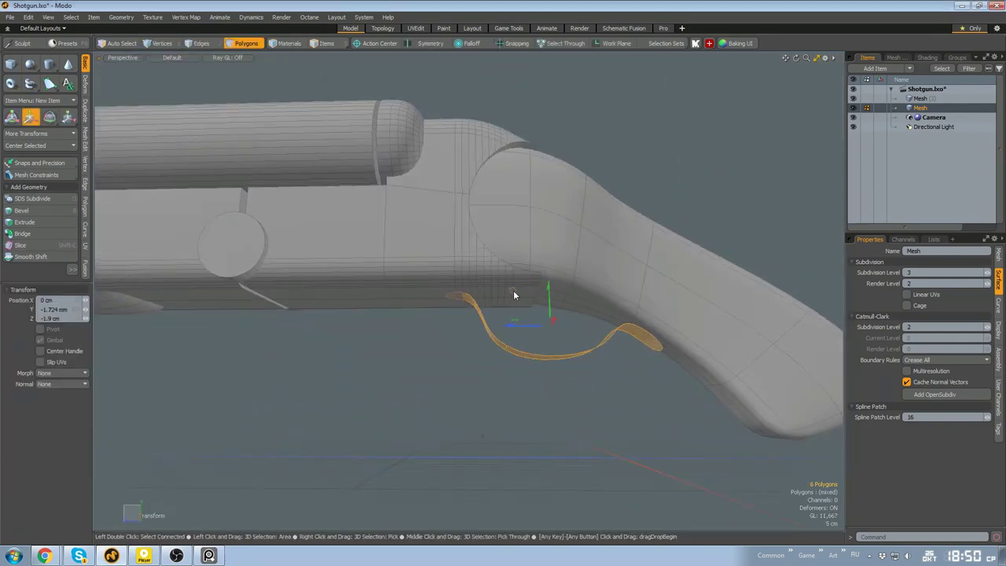
# Thicken the trigger guard strip into a solid band and smooth it with subdivision
pyautogui.hotkey('ctrl', '3')
pyautogui.keyDown('alt'); pyautogui.moveTo(513, 291); pyautogui.dragTo(504, 372); pyautogui.keyUp('alt')
pyautogui.click(523, 426)
pyautogui.press('space')
pyautogui.press('Tab')
pyautogui.scroll(3, 548, 348)
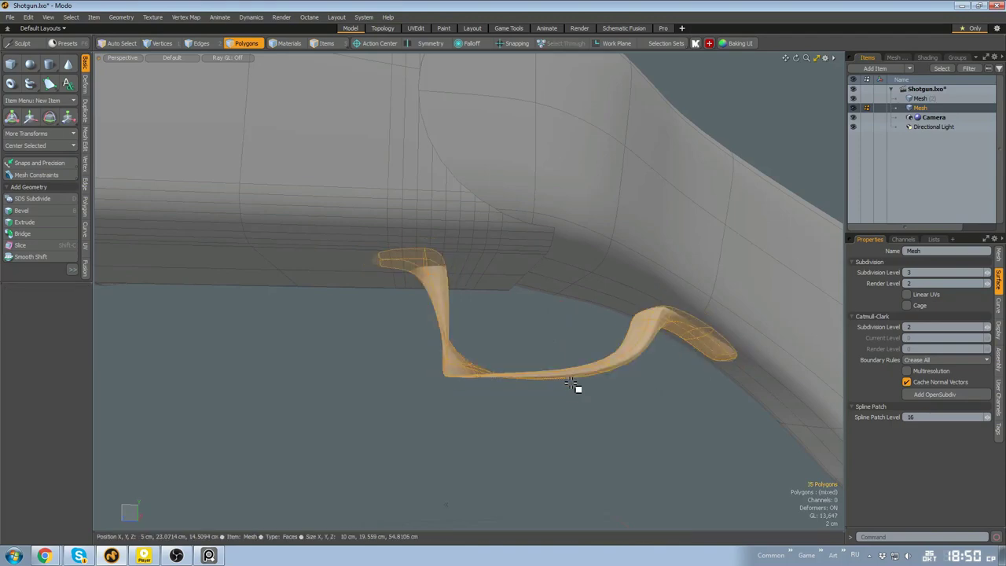
pyautogui.keyDown('alt'); pyautogui.moveTo(571, 384); pyautogui.dragTo(469, 336); pyautogui.keyUp('alt')
pyautogui.hotkey('ctrl', 'space')
pyautogui.press('Tab')
pyautogui.scroll(-4, 460, 369)
# Select the vertices of the trigger guard's rear tail and fit the tail along the stock's underside
pyautogui.keyDown('alt'); pyautogui.moveTo(461, 370); pyautogui.dragTo(550, 330); pyautogui.keyUp('alt')
pyautogui.scroll(3, 570, 328)
pyautogui.doubleClick(575, 328)
pyautogui.press('KP_3')
pyautogui.keyDown('alt'); pyautogui.keyDown('shift'); pyautogui.moveTo(587, 363); pyautogui.dragTo(514, 366); pyautogui.keyUp('shift'); pyautogui.keyUp('alt')
pyautogui.scroll(2, 513, 323)
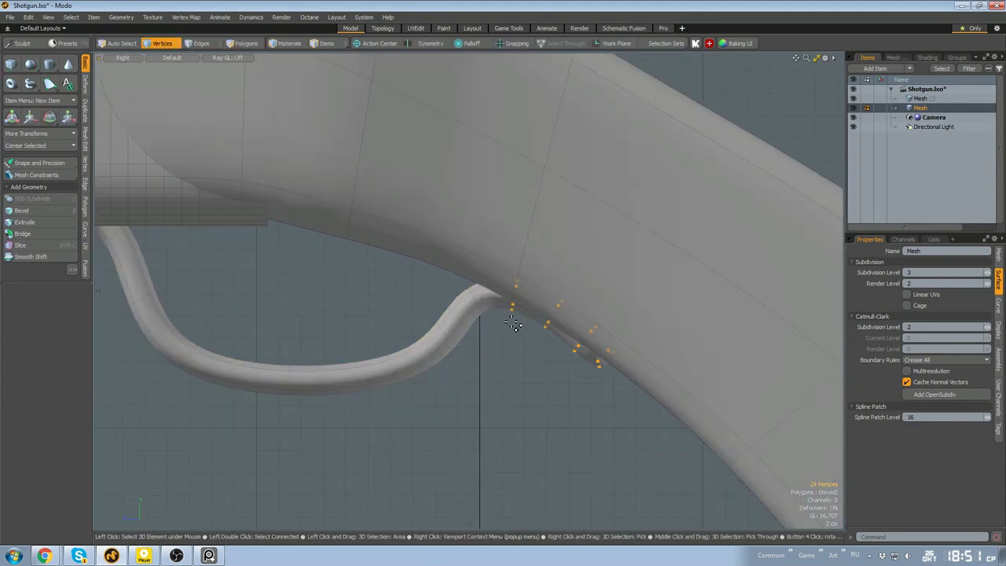
pyautogui.press('space')
pyautogui.scroll(-5, 482, 331)
pyautogui.scroll(3, 389, 321)
# Isolate the trigger guard, adjust the vertices of its front tab, and unhide the rest of the shotgun
pyautogui.press('3')
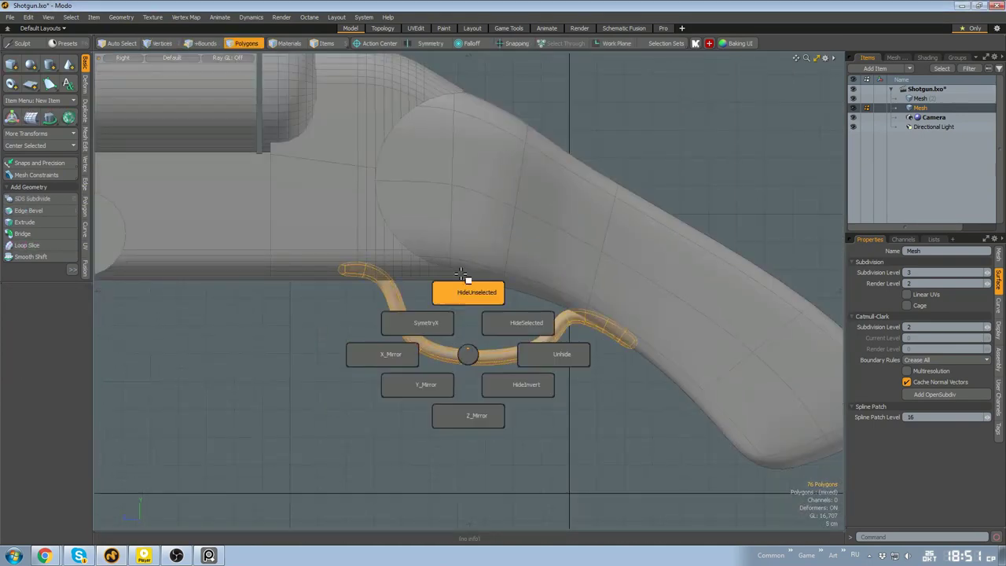
pyautogui.click(467, 291)
pyautogui.press('1')
pyautogui.keyDown('alt'); pyautogui.moveTo(366, 299); pyautogui.dragTo(446, 312); pyautogui.keyUp('alt')
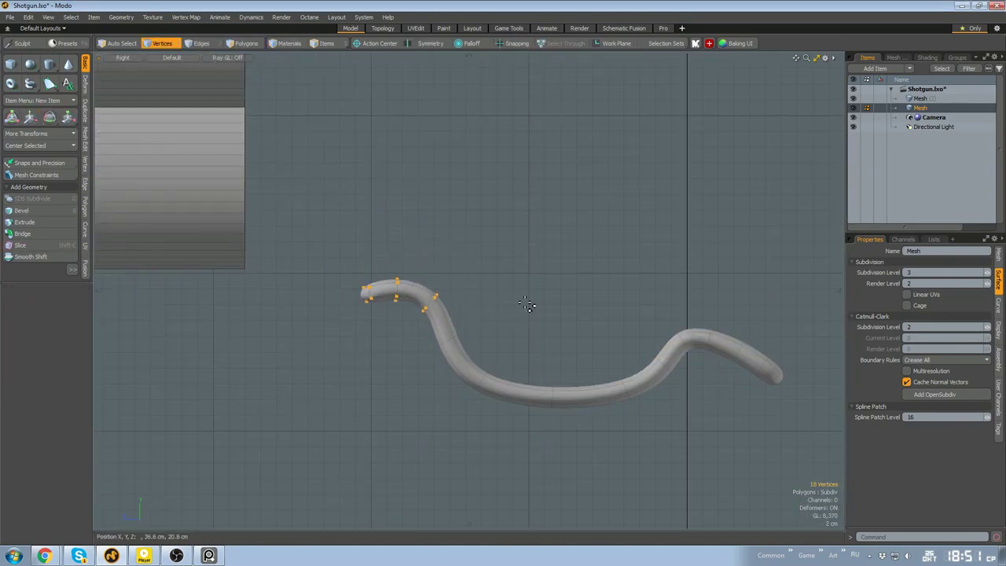
pyautogui.press('3')
pyautogui.click(510, 389)
pyautogui.press('u')
pyautogui.click(602, 377)
pyautogui.scroll(-8, 503, 393)
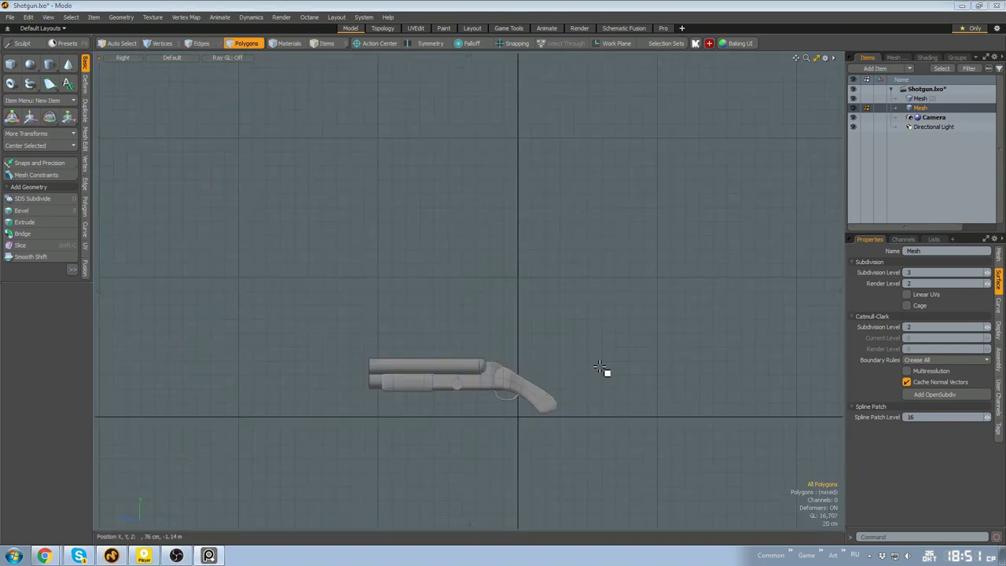
# Move the whole trigger guard about 8 cm in Z beneath the receiver
pyautogui.scroll(6, 539, 399)
pyautogui.press('w')
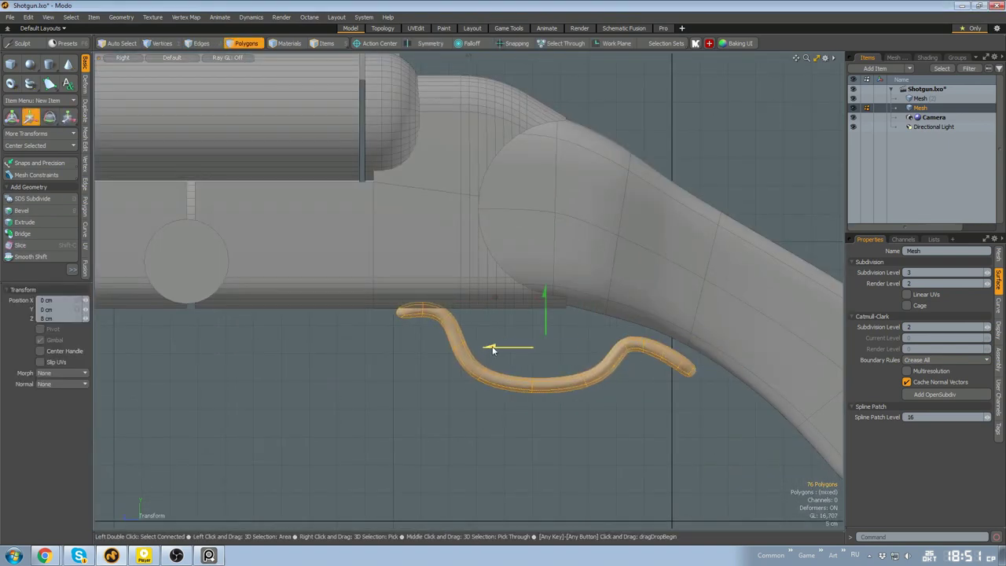
pyautogui.keyDown('alt'); pyautogui.keyDown('shift'); pyautogui.moveTo(658, 353); pyautogui.dragTo(600, 358); pyautogui.keyUp('shift'); pyautogui.keyUp('alt')
# Move the rear tail's vertices about 2.4 cm in Y and 2.3 mm in Z against the stock's underside
pyautogui.press('1')
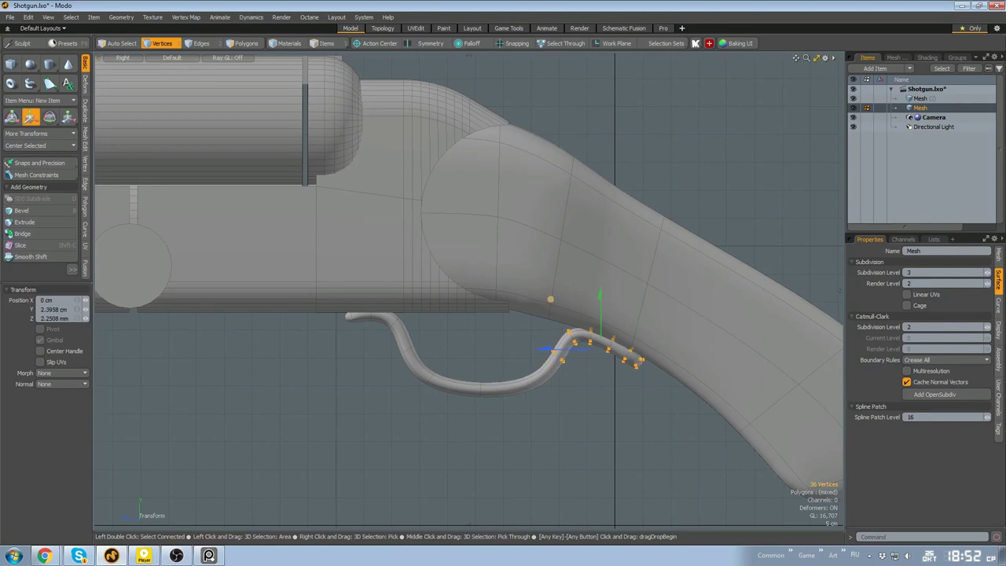
pyautogui.press('q')
pyautogui.click(578, 403)
pyautogui.scroll(-8, 576, 404)
pyautogui.scroll(6, 559, 398)
pyautogui.hotkey('ctrl', 'space')
pyautogui.click(605, 330)
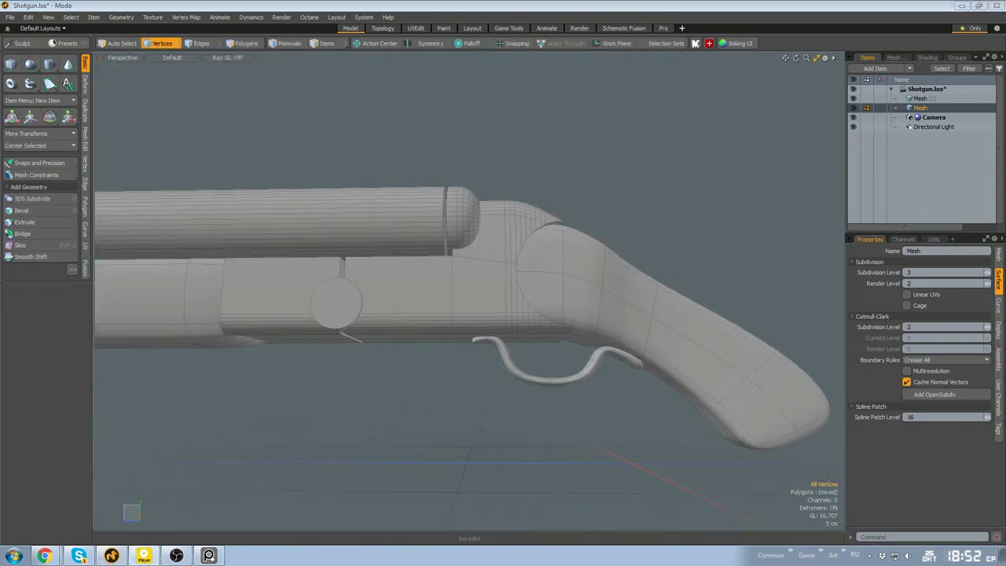
# Select the long edges along the trigger guard and refine the band's profile
pyautogui.press('2')
pyautogui.scroll(6, 530, 352)
pyautogui.keyDown('alt'); pyautogui.moveTo(529, 352); pyautogui.dragTo(489, 354); pyautogui.keyUp('alt')
pyautogui.scroll(-4, 566, 352)
pyautogui.keyDown('alt'); pyautogui.moveTo(568, 352); pyautogui.dragTo(651, 456); pyautogui.keyUp('alt')
pyautogui.scroll(5, 542, 353)
pyautogui.keyDown('shift'); pyautogui.click(540, 354); pyautogui.keyUp('shift')
pyautogui.scroll(-10, 540, 353)
# Place a cylinder on top of the receiver, just behind the rib between the barrels
pyautogui.press('3')
pyautogui.keyDown('alt'); pyautogui.moveTo(561, 278); pyautogui.dragTo(525, 305); pyautogui.keyUp('alt')
pyautogui.scroll(5, 519, 308)
pyautogui.moveTo(507, 310)
pyautogui.mouseDown()
pyautogui.moveTo(533, 312)
pyautogui.moveTo(510, 339)
pyautogui.mouseUp()
pyautogui.press('l')
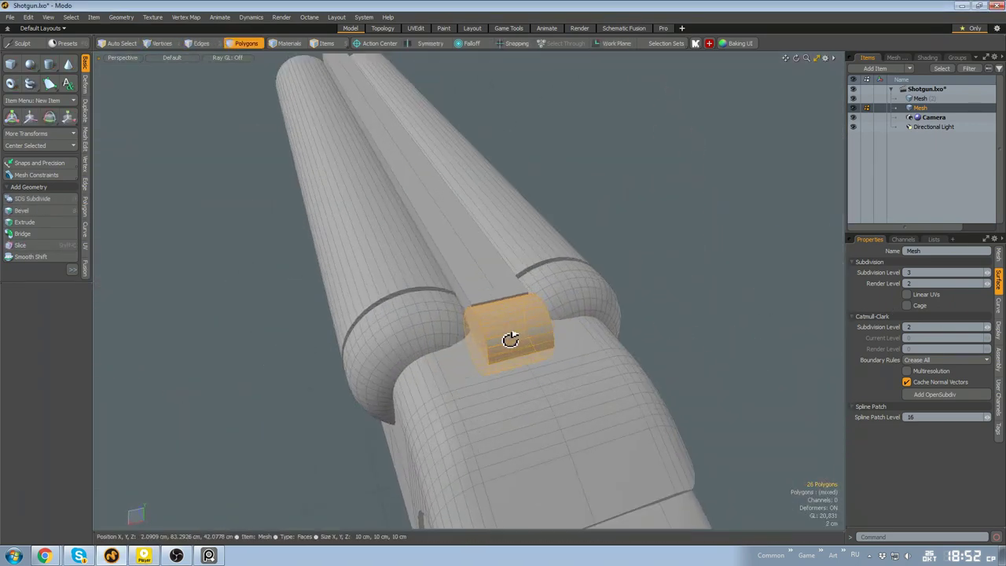
pyautogui.scroll(-4, 488, 301)
pyautogui.press('w')
pyautogui.moveTo(483, 274); pyautogui.dragTo(504, 308)
pyautogui.keyDown('alt'); pyautogui.moveTo(505, 308); pyautogui.dragTo(566, 317); pyautogui.keyUp('alt')
# Flatten the cylinder into a thin disc lying face up on the receiver's top
pyautogui.press('r')
pyautogui.press('r')
pyautogui.scroll(-4, 566, 322)
pyautogui.keyDown('alt'); pyautogui.moveTo(567, 338); pyautogui.dragTo(568, 247); pyautogui.keyUp('alt')
pyautogui.moveTo(535, 244); pyautogui.dragTo(603, 258)
pyautogui.scroll(4, 542, 239)
pyautogui.scroll(3, 580, 322)
pyautogui.keyDown('alt'); pyautogui.moveTo(580, 321); pyautogui.dragTo(561, 294); pyautogui.keyUp('alt')
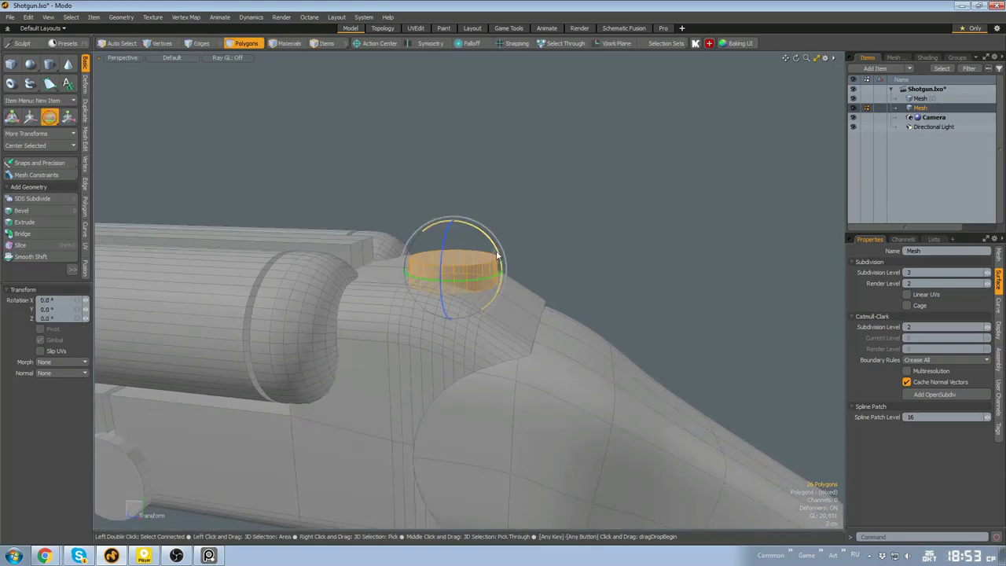
# Tilt the disc and shift it rearward to follow the slope of the receiver's top
pyautogui.keyDown('alt'); pyautogui.moveTo(501, 269); pyautogui.dragTo(541, 267); pyautogui.keyUp('alt')
pyautogui.press('w')
pyautogui.scroll(-3, 502, 264)
pyautogui.moveTo(446, 238); pyautogui.dragTo(465, 242)
pyautogui.keyDown('alt'); pyautogui.moveTo(464, 241); pyautogui.dragTo(524, 244); pyautogui.keyUp('alt')
pyautogui.scroll(4, 485, 256)
# Select the complete disc and sink it slightly into the receiver's sloping top
pyautogui.keyDown('ctrl'); pyautogui.keyDown('shift'); pyautogui.moveTo(459, 307); pyautogui.dragTo(470, 267); pyautogui.keyUp('shift'); pyautogui.keyUp('ctrl')
pyautogui.click(465, 287)
pyautogui.keyDown('alt'); pyautogui.moveTo(465, 288); pyautogui.dragTo(542, 252); pyautogui.keyUp('alt')
pyautogui.doubleClick(477, 294)
pyautogui.press('w')
pyautogui.scroll(-3, 488, 294)
pyautogui.press('w')
pyautogui.moveTo(473, 267); pyautogui.dragTo(469, 281)
pyautogui.keyDown('alt'); pyautogui.moveTo(550, 263); pyautogui.dragTo(499, 300); pyautogui.keyUp('alt')
# Bevel the six rear side faces of the disc outward with a 6.4 cm shift to start a lever arm
pyautogui.press('r')
pyautogui.scroll(3, 571, 310)
pyautogui.press('2')
pyautogui.keyDown('alt'); pyautogui.moveTo(440, 249); pyautogui.dragTo(491, 243); pyautogui.keyUp('alt')
pyautogui.moveTo(578, 285); pyautogui.dragTo(633, 306)
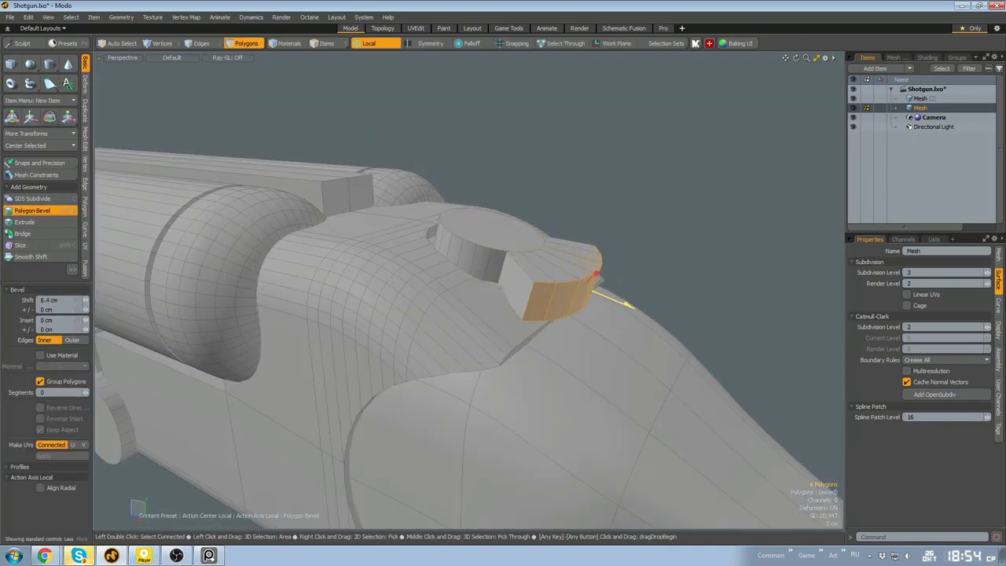
# Flatten the lever arm's end faces and extend them as a second segment sloping down over the stock
pyautogui.keyDown('alt'); pyautogui.moveTo(653, 343); pyautogui.dragTo(585, 334); pyautogui.keyUp('alt')
pyautogui.press('r')
pyautogui.keyDown('alt'); pyautogui.moveTo(495, 299); pyautogui.dragTo(560, 301); pyautogui.keyUp('alt')
pyautogui.press('space')
pyautogui.press('r')
pyautogui.moveTo(613, 325); pyautogui.dragTo(506, 296)
pyautogui.press('space')
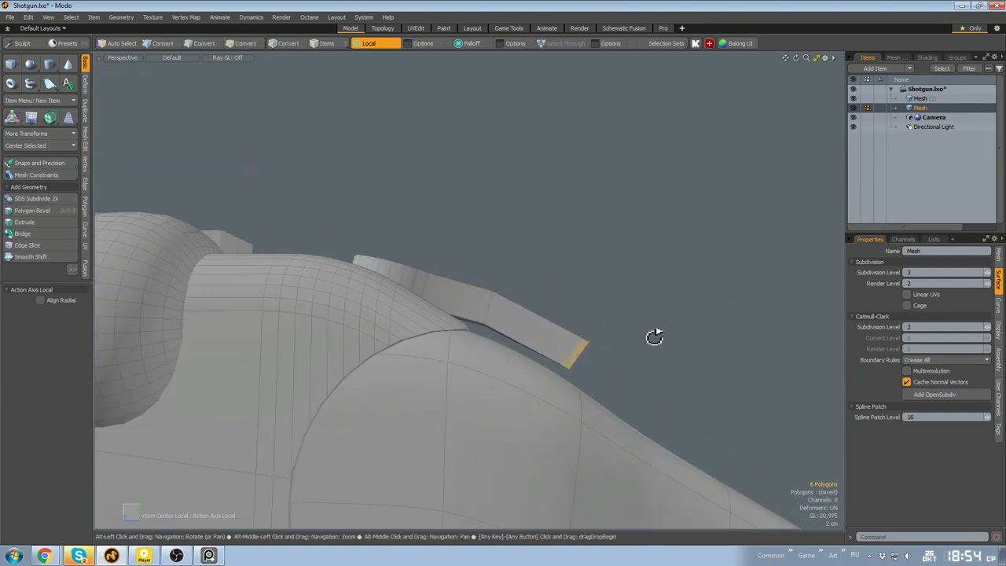
# Scale the end faces of the lever arm to adjust the tip's width
pyautogui.keyDown('alt'); pyautogui.moveTo(654, 337); pyautogui.dragTo(534, 324); pyautogui.keyUp('alt')
pyautogui.press('r')
pyautogui.moveTo(484, 378); pyautogui.dragTo(519, 374)
pyautogui.press('space')
# Bevel the edge loop at the lever arm's bend with round level 4
pyautogui.keyDown('alt'); pyautogui.moveTo(621, 377); pyautogui.dragTo(507, 334); pyautogui.keyUp('alt')
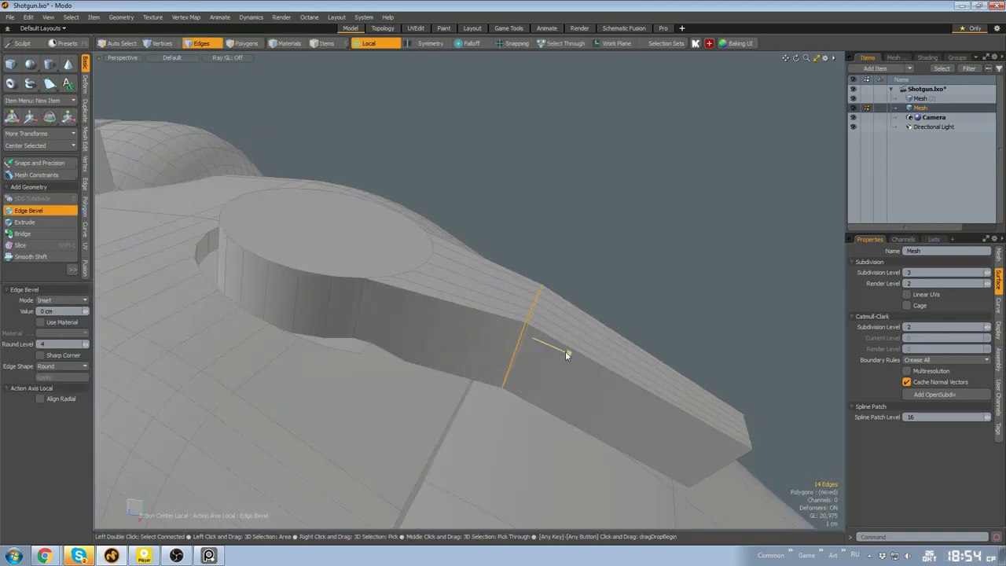
pyautogui.moveTo(566, 355); pyautogui.dragTo(576, 358)
pyautogui.moveTo(575, 358)
pyautogui.keyDown('alt'); pyautogui.mouseDown()
pyautogui.moveTo(558, 332)
pyautogui.moveTo(512, 316)
pyautogui.moveTo(508, 283)
pyautogui.moveTo(541, 243)
pyautogui.moveTo(573, 281)
pyautogui.moveTo(529, 293)
pyautogui.moveTo(564, 337)
pyautogui.moveTo(633, 361)
pyautogui.moveTo(285, 238)
pyautogui.moveTo(573, 315)
pyautogui.moveTo(503, 265)
pyautogui.moveTo(597, 355)
pyautogui.moveTo(519, 406)
pyautogui.moveTo(617, 417)
pyautogui.moveTo(577, 352)
pyautogui.mouseUp(); pyautogui.keyUp('alt')
pyautogui.press('space')
# Bevel the top face and rim edges of the lever's disc into a rounded cap
pyautogui.press('3')
pyautogui.click(512, 315)
pyautogui.press('b')
pyautogui.press('space')
pyautogui.press('Escape')
pyautogui.scroll(-5, 515, 287)
pyautogui.scroll(5, 541, 243)
pyautogui.press('r')
pyautogui.press('space')
pyautogui.hotkey('alt', '2')
pyautogui.press('b')
pyautogui.scroll(-5, 574, 315)
pyautogui.press('space')
pyautogui.press('3')
pyautogui.scroll(3, 579, 316)
pyautogui.scroll(4, 572, 315)
# Create a globe sphere with 24 sides and 12 segments for the lever's knob
pyautogui.click(572, 316)
pyautogui.hotkey('alt', 'q')
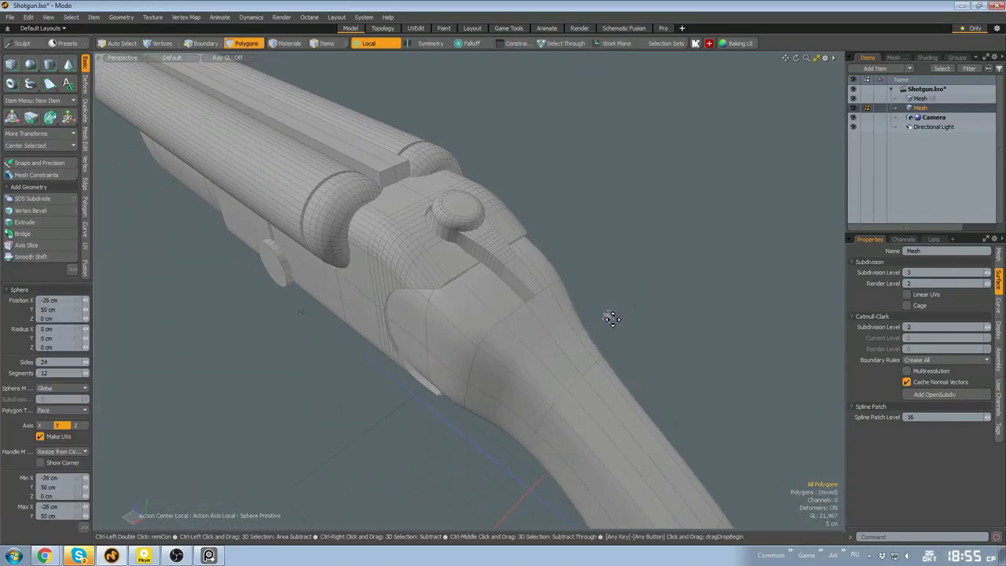
pyautogui.keyDown('ctrl'); pyautogui.moveTo(604, 302); pyautogui.dragTo(630, 303); pyautogui.keyUp('ctrl')
pyautogui.keyDown('alt'); pyautogui.moveTo(548, 320); pyautogui.dragTo(452, 223); pyautogui.keyUp('alt')
pyautogui.scroll(4, 452, 223)
# Scale the sphere down and move it onto the lever arm's free end
pyautogui.press('w')
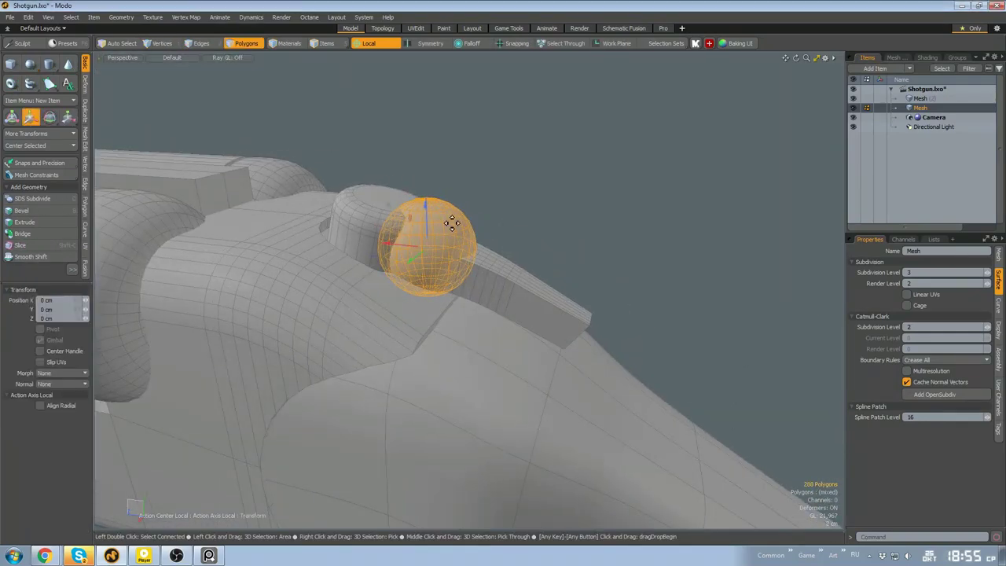
pyautogui.press('r')
pyautogui.moveTo(558, 297)
pyautogui.keyDown('alt'); pyautogui.mouseDown()
pyautogui.moveTo(574, 296)
pyautogui.moveTo(564, 300)
pyautogui.mouseUp(); pyautogui.keyUp('alt')
pyautogui.press('w')
pyautogui.press('q')
# Move the knob sphere rearward until it sits just beyond the lever arm's free end
pyautogui.scroll(-8, 639, 315)
pyautogui.keyDown('alt'); pyautogui.moveTo(639, 314); pyautogui.dragTo(639, 283); pyautogui.keyUp('alt')
pyautogui.scroll(6, 628, 291)
pyautogui.doubleClick(606, 301)
pyautogui.scroll(6, 605, 297)
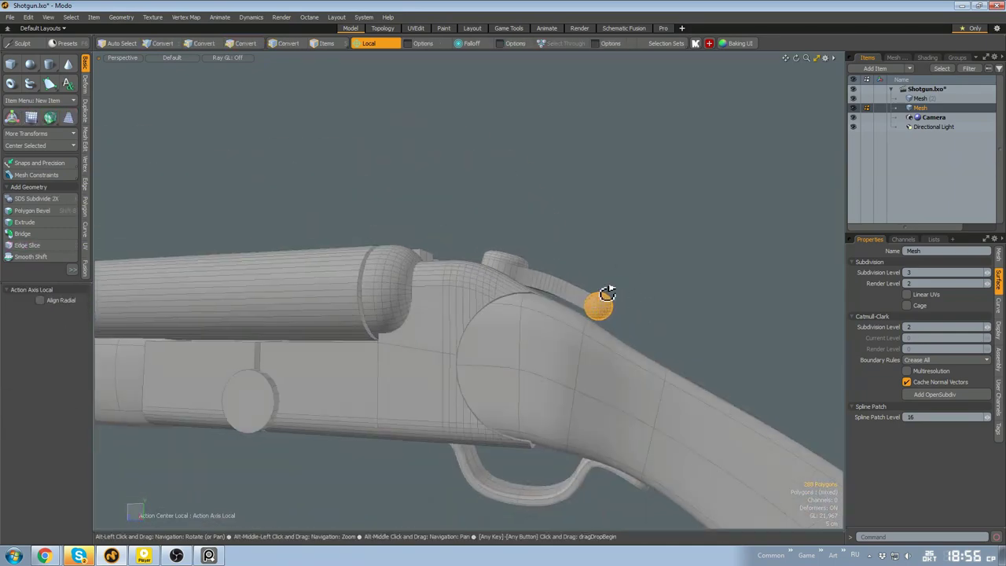
pyautogui.press('w')
pyautogui.scroll(4, 550, 246)
pyautogui.press('q')
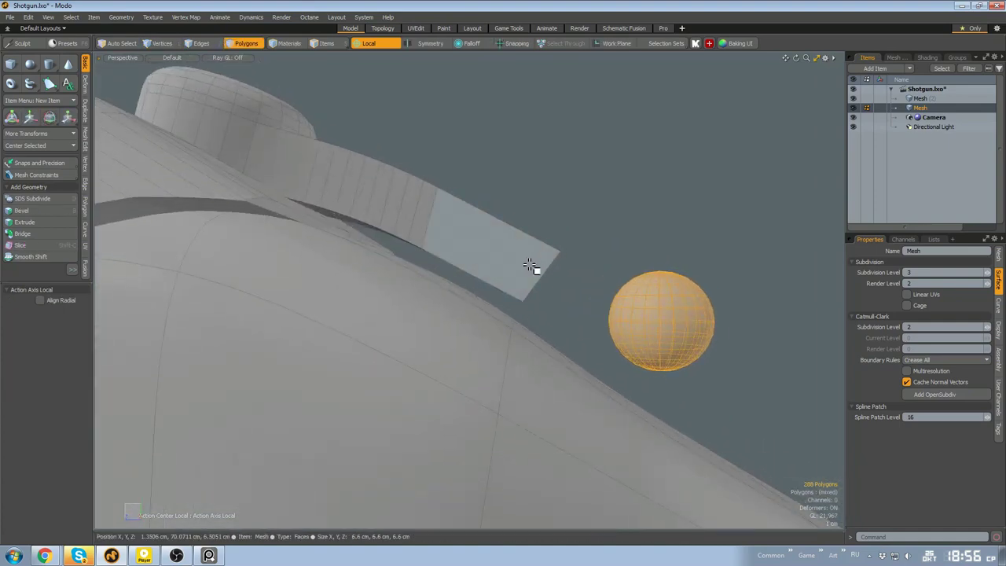
# Select the lever arm's end vertices and move them into the knob sphere to lengthen the arm
pyautogui.moveTo(531, 345); pyautogui.dragTo(542, 338)
pyautogui.keyDown('alt'); pyautogui.moveTo(543, 261); pyautogui.dragTo(558, 262); pyautogui.keyUp('alt')
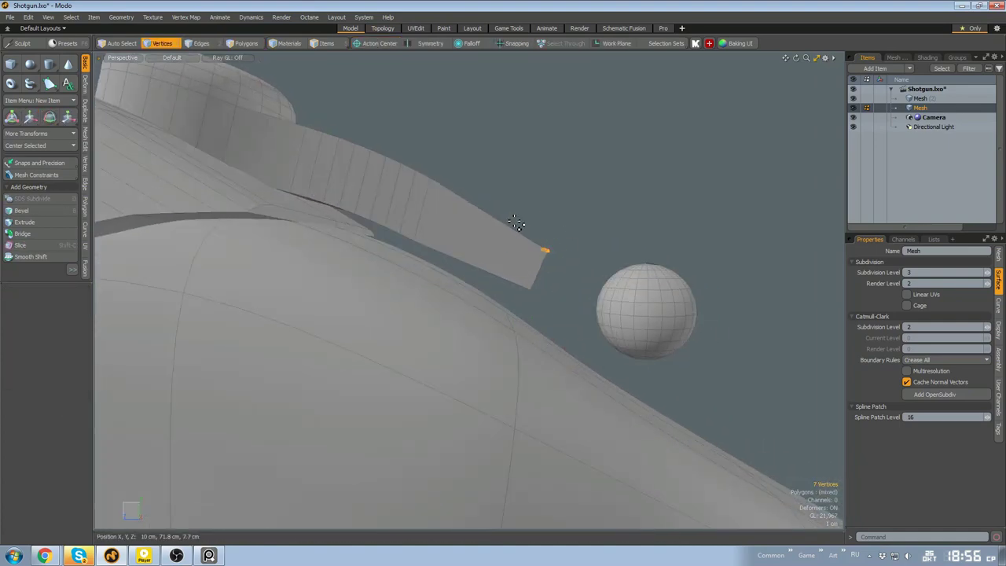
pyautogui.moveTo(597, 217); pyautogui.dragTo(591, 243, button='middle')
pyautogui.keyDown('alt'); pyautogui.moveTo(589, 245); pyautogui.dragTo(572, 242); pyautogui.keyUp('alt')
pyautogui.press('w')
pyautogui.moveTo(548, 238); pyautogui.dragTo(551, 242)
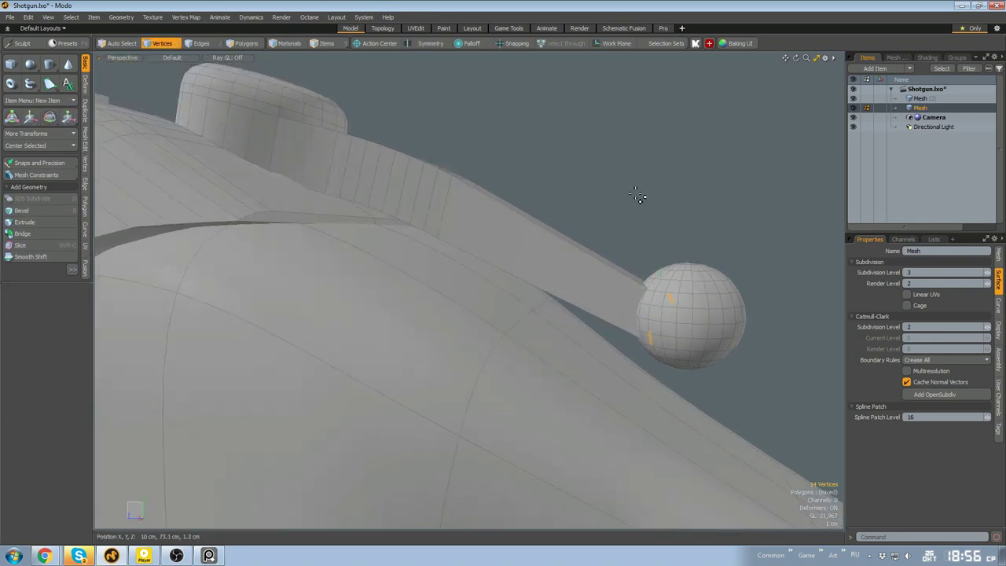
# Scale the knob sphere to fit the end of the lever arm
pyautogui.keyDown('alt'); pyautogui.moveTo(637, 195); pyautogui.dragTo(539, 263); pyautogui.keyUp('alt')
pyautogui.scroll(4, 539, 262)
pyautogui.press('3')
pyautogui.doubleClick(539, 305)
pyautogui.press('r')
pyautogui.press('q')
# Bevel the top face of the lever's disc inward with a shift of -1.1 cm to form a recess
pyautogui.keyDown('alt'); pyautogui.moveTo(609, 330); pyautogui.dragTo(621, 385); pyautogui.keyUp('alt')
pyautogui.scroll(-5, 651, 344)
pyautogui.scroll(5, 558, 297)
pyautogui.scroll(3, 544, 320)
pyautogui.click(542, 327)
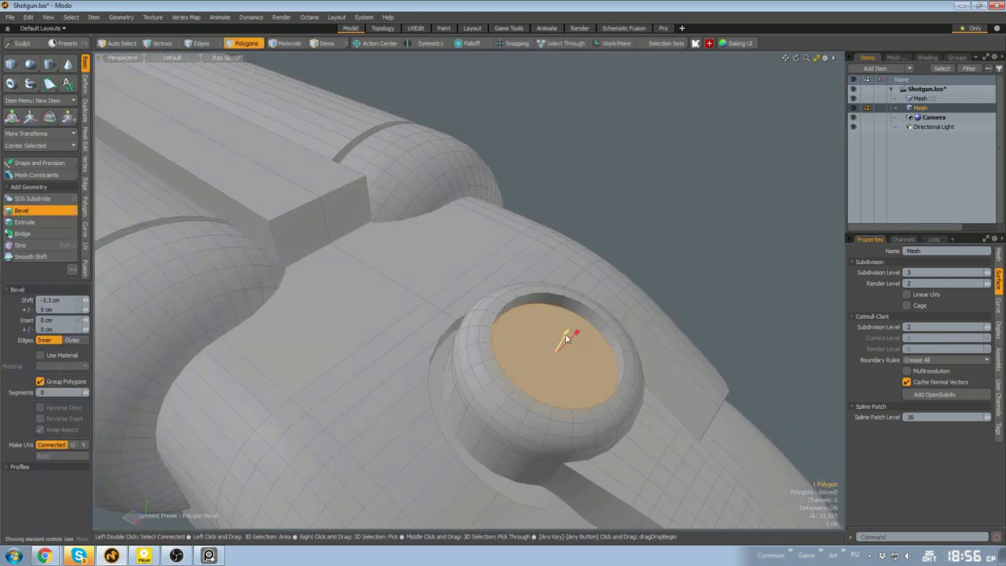
# Scale and move the picked polygons around the lever and delete the unneeded ones
pyautogui.click(725, 235)
pyautogui.scroll(-7, 514, 218)
pyautogui.keyDown('alt'); pyautogui.moveTo(513, 217); pyautogui.dragTo(590, 252); pyautogui.keyUp('alt')
pyautogui.scroll(-3, 714, 247)
pyautogui.scroll(8, 601, 276)
pyautogui.click(609, 282)
pyautogui.moveTo(610, 284)
pyautogui.keyDown('alt'); pyautogui.mouseDown()
pyautogui.moveTo(660, 267)
pyautogui.moveTo(610, 284)
pyautogui.mouseUp(); pyautogui.keyUp('alt')
pyautogui.press('r')
pyautogui.keyDown('alt'); pyautogui.moveTo(610, 283); pyautogui.dragTo(581, 281); pyautogui.keyUp('alt')
pyautogui.moveTo(582, 281)
pyautogui.mouseDown()
pyautogui.moveTo(559, 290)
pyautogui.moveTo(607, 250)
pyautogui.moveTo(586, 285)
pyautogui.moveTo(611, 253)
pyautogui.moveTo(605, 278)
pyautogui.moveTo(512, 344)
pyautogui.moveTo(626, 333)
pyautogui.moveTo(581, 275)
pyautogui.mouseUp()
pyautogui.press('w')
pyautogui.keyDown('shift'); pyautogui.click(586, 284); pyautogui.keyUp('shift')
pyautogui.press('Delete')
pyautogui.scroll(4, 581, 275)
# Make the barrel and receiver mesh active and scale the round pin on the receiver's side
pyautogui.doubleClick(582, 275)
pyautogui.keyDown('alt'); pyautogui.moveTo(581, 275); pyautogui.dragTo(570, 167); pyautogui.keyUp('alt')
pyautogui.click(614, 281)
pyautogui.press('5')
pyautogui.press('w')
pyautogui.keyDown('alt'); pyautogui.moveTo(584, 263); pyautogui.dragTo(615, 197); pyautogui.keyUp('alt')
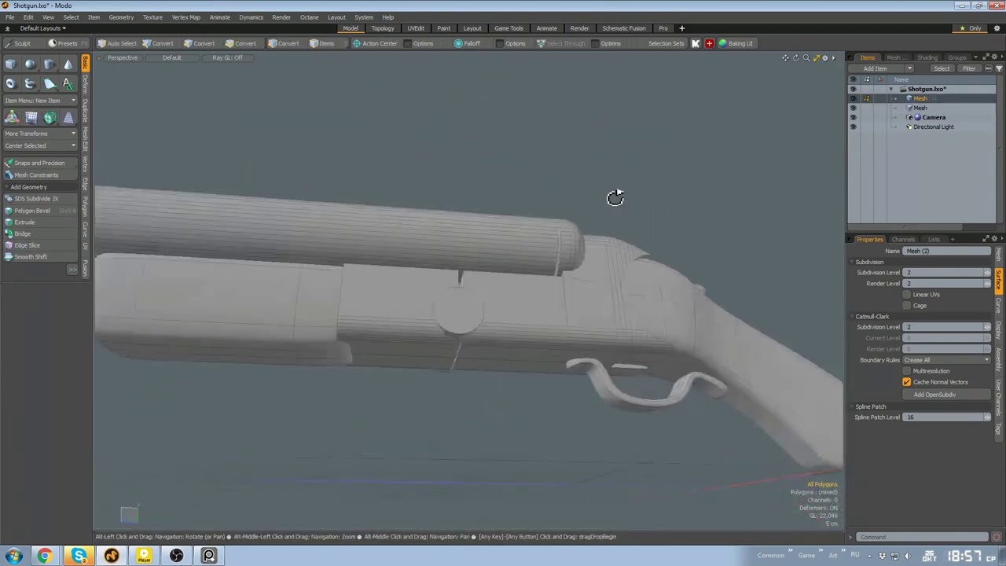
pyautogui.doubleClick(465, 299)
pyautogui.scroll(4, 487, 287)
pyautogui.keyDown('alt'); pyautogui.moveTo(498, 275); pyautogui.dragTo(536, 210); pyautogui.keyUp('alt')
pyautogui.press('r')
# Move the rear stock vertices by -2.0111 cm in Y and -10.6296 cm in Z to lengthen the grip
pyautogui.press('5')
pyautogui.click(536, 211)
pyautogui.press('1')
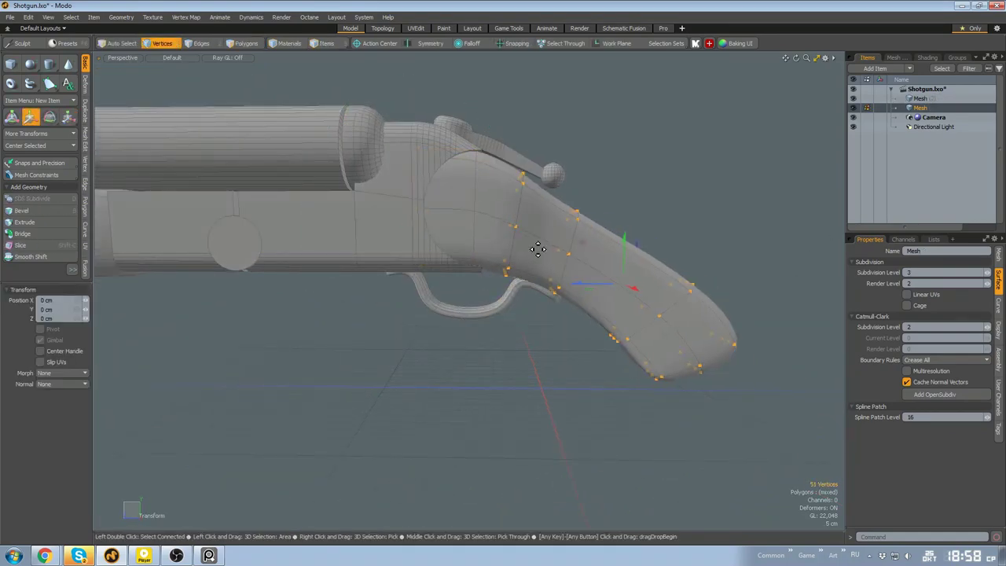
pyautogui.scroll(-3, 607, 300)
pyautogui.scroll(-4, 560, 234)
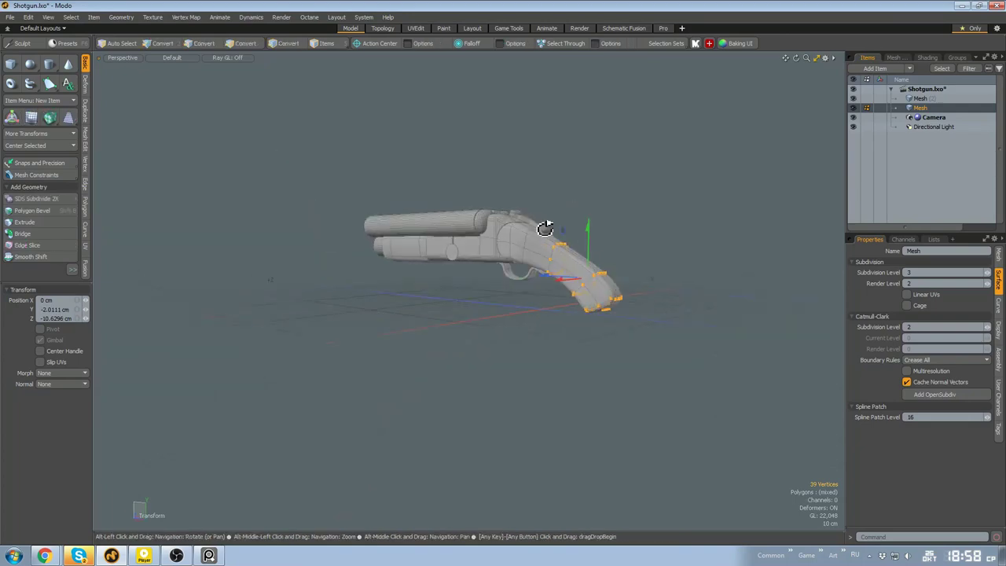
pyautogui.keyDown('alt'); pyautogui.moveTo(543, 225); pyautogui.dragTo(503, 275); pyautogui.keyUp('alt')
# Pick vertices at the junction of the stock and trigger guard and adjust the grip's shape
pyautogui.press('q')
pyautogui.scroll(6, 492, 343)
pyautogui.press('3')
pyautogui.doubleClick(514, 372)
pyautogui.moveTo(492, 343)
pyautogui.keyDown('alt'); pyautogui.mouseDown()
pyautogui.moveTo(514, 368)
pyautogui.moveTo(502, 338)
pyautogui.mouseUp(); pyautogui.keyUp('alt')
pyautogui.press('1')
pyautogui.moveTo(455, 334); pyautogui.dragTo(541, 476, button='middle')
pyautogui.scroll(3, 510, 356)
pyautogui.keyDown('alt'); pyautogui.moveTo(542, 476); pyautogui.dragTo(587, 333); pyautogui.keyUp('alt')
pyautogui.press('q')
pyautogui.click(470, 376)
pyautogui.scroll(-5, 470, 376)
# Move an edge on the stock's lower side and toggle the stock's subdivision to check the curve
pyautogui.keyDown('alt'); pyautogui.moveTo(549, 367); pyautogui.dragTo(582, 348); pyautogui.keyUp('alt')
pyautogui.scroll(2, 684, 403)
pyautogui.press('2')
pyautogui.click(682, 404)
pyautogui.press('w')
pyautogui.keyDown('alt'); pyautogui.moveTo(682, 404); pyautogui.dragTo(447, 303); pyautogui.keyUp('alt')
pyautogui.press('q')
pyautogui.press('3')
pyautogui.doubleClick(572, 304)
pyautogui.press('Tab')
# Reposition edges along the stock's side with X symmetry to smooth the grip's contour
pyautogui.scroll(2, 448, 302)
pyautogui.press('2')
pyautogui.click(435, 318)
pyautogui.keyDown('alt'); pyautogui.moveTo(421, 370); pyautogui.dragTo(424, 310); pyautogui.keyUp('alt')
pyautogui.press('w')
pyautogui.press('q')
pyautogui.click(498, 339)
pyautogui.keyDown('alt'); pyautogui.moveTo(498, 339); pyautogui.dragTo(490, 314); pyautogui.keyUp('alt')
pyautogui.scroll(2, 490, 314)
pyautogui.press('w')
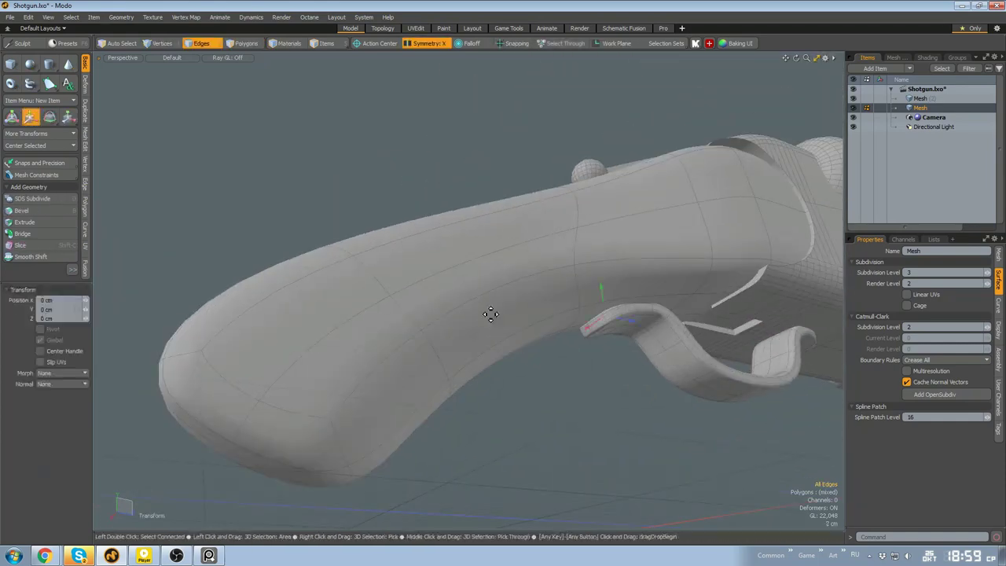
pyautogui.keyDown('alt'); pyautogui.moveTo(460, 359); pyautogui.dragTo(494, 206); pyautogui.keyUp('alt')
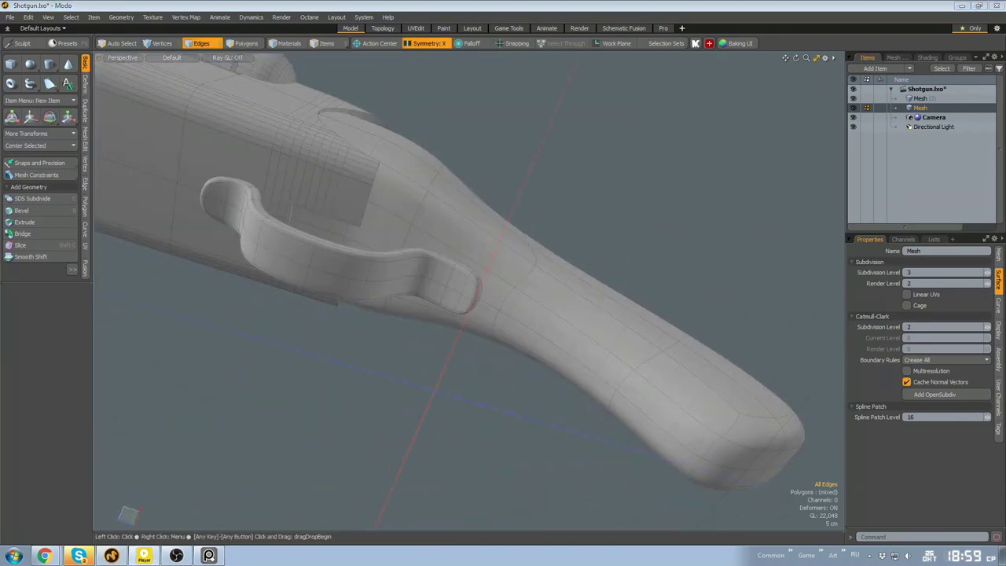
# Select the stock polygons and switch them to the unsubdivided cage
pyautogui.keyDown('alt'); pyautogui.moveTo(649, 277); pyautogui.dragTo(668, 290); pyautogui.keyUp('alt')
pyautogui.press('3')
pyautogui.doubleClick(507, 282)
pyautogui.click(668, 290)
pyautogui.scroll(4, 469, 226)
pyautogui.keyDown('alt'); pyautogui.moveTo(470, 226); pyautogui.dragTo(558, 269); pyautogui.keyUp('alt')
pyautogui.press('Tab')
# Scale the six middle vertices of the stock's front end along X and turn its subdivision back on
pyautogui.moveTo(395, 231); pyautogui.dragTo(399, 235, button='middle')
pyautogui.moveTo(399, 235)
pyautogui.keyDown('alt'); pyautogui.mouseDown()
pyautogui.moveTo(494, 217)
pyautogui.moveTo(512, 287)
pyautogui.mouseUp(); pyautogui.keyUp('alt')
pyautogui.press('r')
pyautogui.keyDown('alt'); pyautogui.moveTo(472, 236); pyautogui.dragTo(413, 132); pyautogui.keyUp('alt')
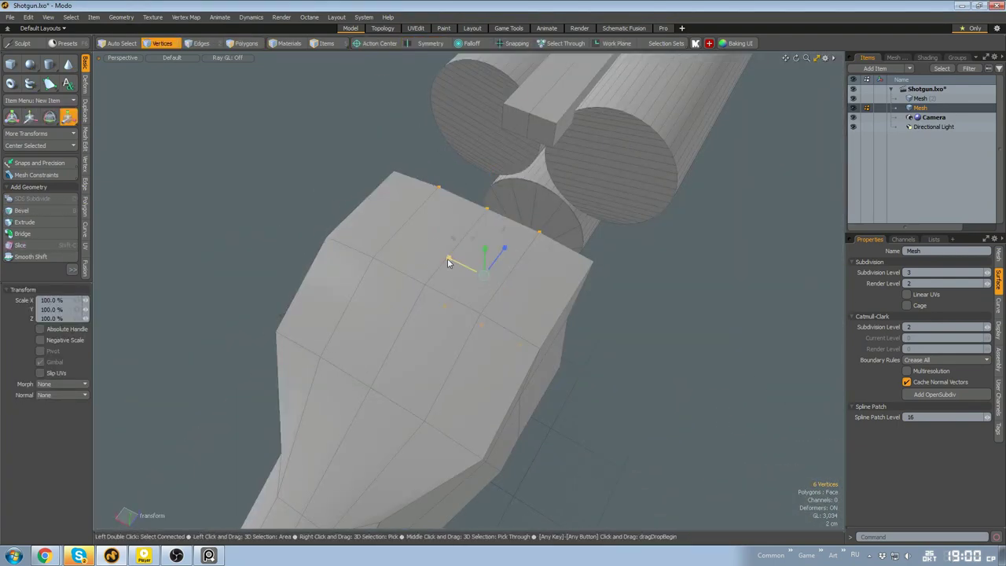
pyautogui.press('3')
pyautogui.keyDown('alt'); pyautogui.moveTo(448, 263); pyautogui.dragTo(713, 317); pyautogui.keyUp('alt')
pyautogui.press('Tab')
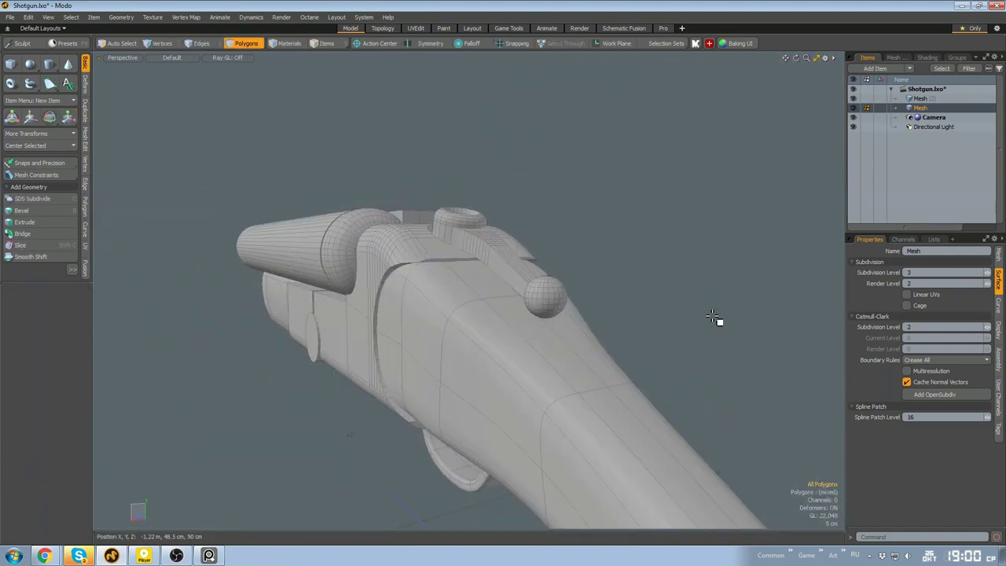
# Insert an edge loop across the straight part of the lever arm with Loop Slice
pyautogui.doubleClick(507, 251)
pyautogui.hotkey('shift', 'a')
pyautogui.keyDown('alt'); pyautogui.moveTo(507, 251); pyautogui.dragTo(570, 307); pyautogui.keyUp('alt')
pyautogui.hotkey('alt', '1')
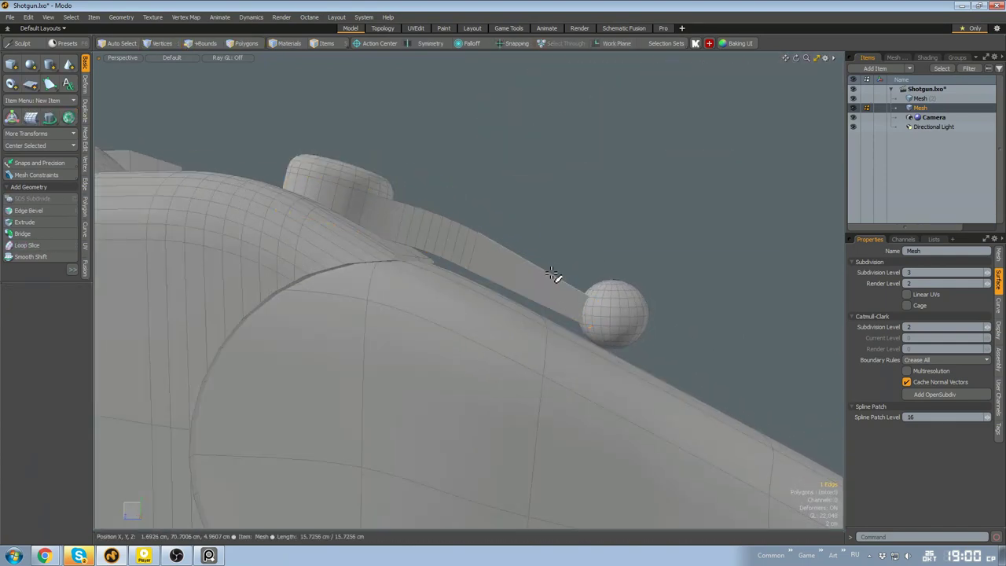
pyautogui.hotkey('alt', 'c')
# Rotate and move the 14 end vertices of the lever arm inside the knob to angle the arm's tip
pyautogui.press('3')
pyautogui.doubleClick(569, 298)
pyautogui.hotkey('alt', '1')
pyautogui.moveTo(528, 337)
pyautogui.keyDown('ctrl'); pyautogui.mouseDown(button='right')
pyautogui.moveTo(333, 354)
pyautogui.moveTo(471, 341)
pyautogui.mouseUp(button='right'); pyautogui.keyUp('ctrl')
pyautogui.press('e')
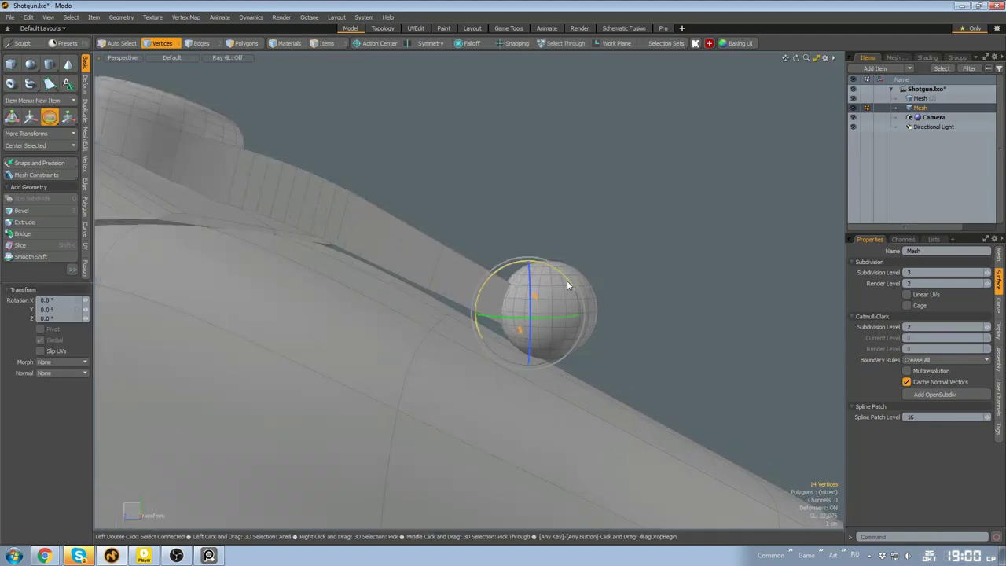
pyautogui.press('w')
pyautogui.press('3')
# Select the knob sphere and move it to line up with the lever arm's angled tip
pyautogui.moveTo(489, 275); pyautogui.dragTo(568, 301)
pyautogui.doubleClick(530, 304)
pyautogui.press('w')
pyautogui.scroll(-5, 583, 296)
pyautogui.press('q')
pyautogui.scroll(-5, 512, 278)
pyautogui.scroll(3, 503, 287)
# Bevel the new edge loop on the lever arm to round its second bend
pyautogui.press('2')
pyautogui.doubleClick(473, 283)
pyautogui.press('w')
pyautogui.moveTo(404, 245)
pyautogui.mouseDown()
pyautogui.moveTo(507, 311)
pyautogui.moveTo(303, 294)
pyautogui.moveTo(449, 381)
pyautogui.moveTo(487, 294)
pyautogui.moveTo(577, 304)
pyautogui.moveTo(519, 330)
pyautogui.moveTo(537, 323)
pyautogui.moveTo(447, 343)
pyautogui.moveTo(496, 285)
pyautogui.moveTo(505, 327)
pyautogui.moveTo(514, 317)
pyautogui.moveTo(550, 318)
pyautogui.moveTo(527, 360)
pyautogui.moveTo(653, 343)
pyautogui.moveTo(510, 324)
pyautogui.moveTo(597, 303)
pyautogui.moveTo(570, 370)
pyautogui.moveTo(419, 382)
pyautogui.moveTo(524, 343)
pyautogui.moveTo(548, 312)
pyautogui.mouseUp()
pyautogui.scroll(3, 495, 303)
pyautogui.press('b')
pyautogui.scroll(-6, 505, 309)
# Examine the stock, lever and knob from the rear and from the side
pyautogui.press('3')
pyautogui.scroll(5, 577, 304)
pyautogui.doubleClick(525, 330)
pyautogui.press('1')
pyautogui.press('3')
pyautogui.press('2')
pyautogui.click(525, 343)
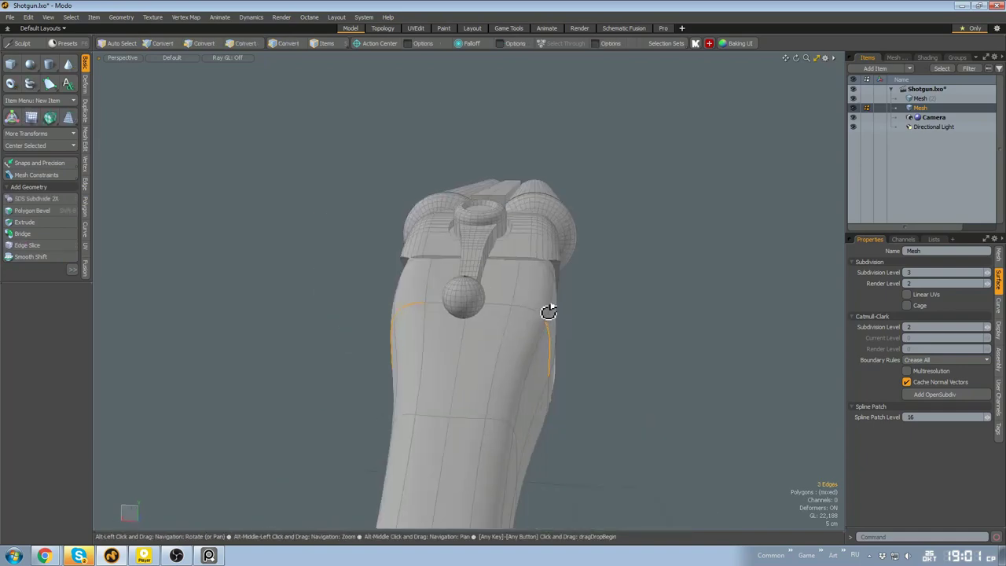
pyautogui.keyDown('alt'); pyautogui.moveTo(417, 336); pyautogui.dragTo(481, 257); pyautogui.keyUp('alt')
pyautogui.press('3')
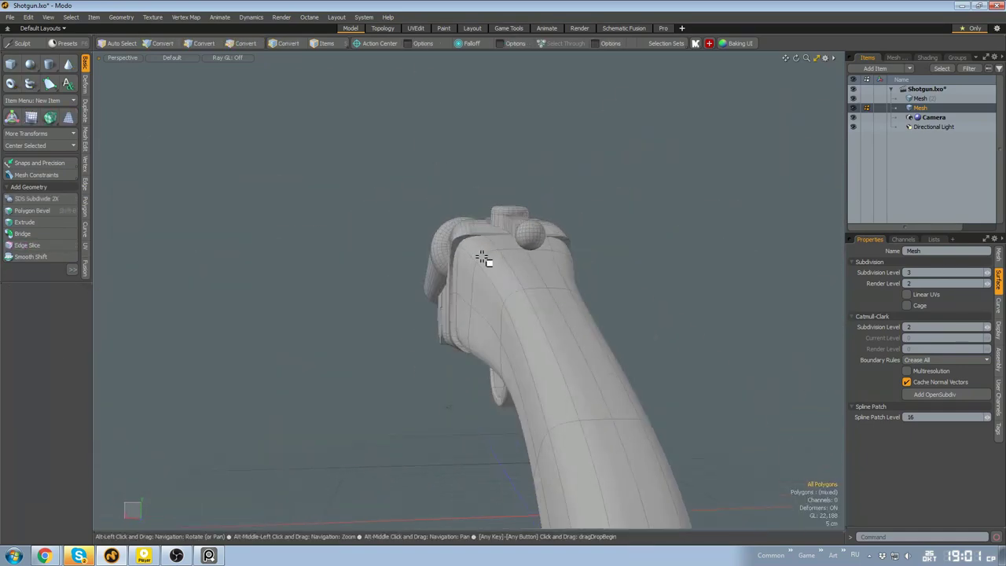
# Isolate the barrel mesh and remove the inner edges from the lower barrel's muzzle cap
pyautogui.keyDown('alt'); pyautogui.moveTo(554, 294); pyautogui.dragTo(437, 350); pyautogui.keyUp('alt')
pyautogui.press('5')
pyautogui.click(397, 362)
pyautogui.press('3')
pyautogui.press('5')
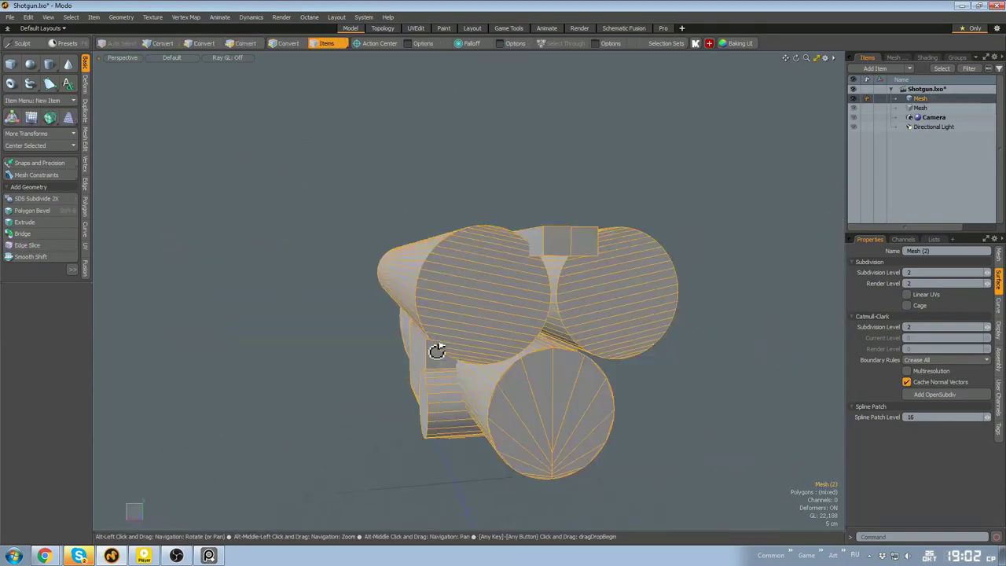
pyautogui.press('BackSpace')
pyautogui.keyDown('alt'); pyautogui.moveTo(481, 404); pyautogui.dragTo(424, 267); pyautogui.keyUp('alt')
pyautogui.moveTo(424, 267); pyautogui.dragTo(612, 255)
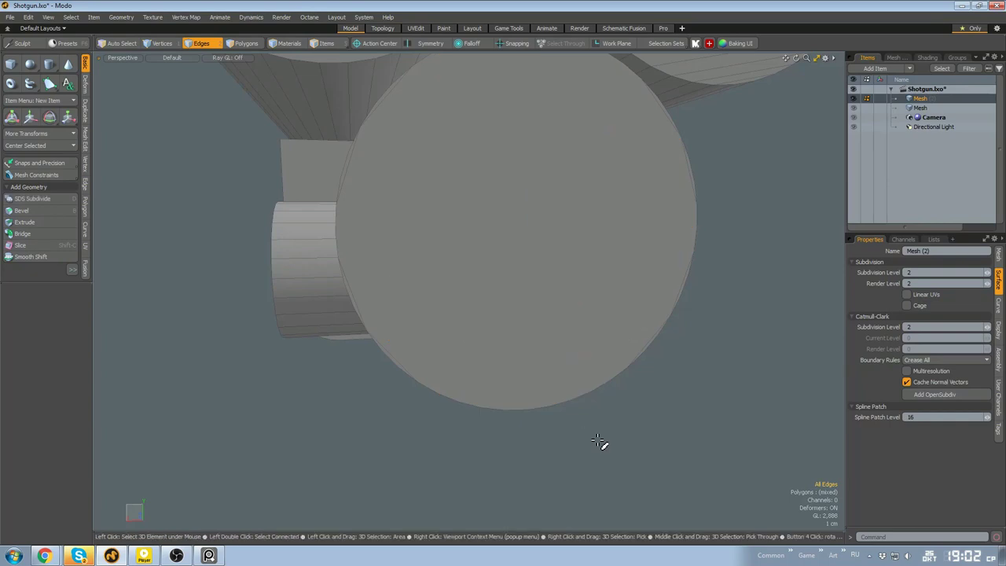
# Try to select the rim edges around the lower barrel's muzzle cap and undo the last changes
pyautogui.scroll(-4, 599, 442)
pyautogui.press('3')
pyautogui.click(563, 314)
pyautogui.keyDown('alt'); pyautogui.moveTo(599, 442); pyautogui.dragTo(433, 356); pyautogui.keyUp('alt')
pyautogui.press('2')
pyautogui.scroll(3, 432, 356)
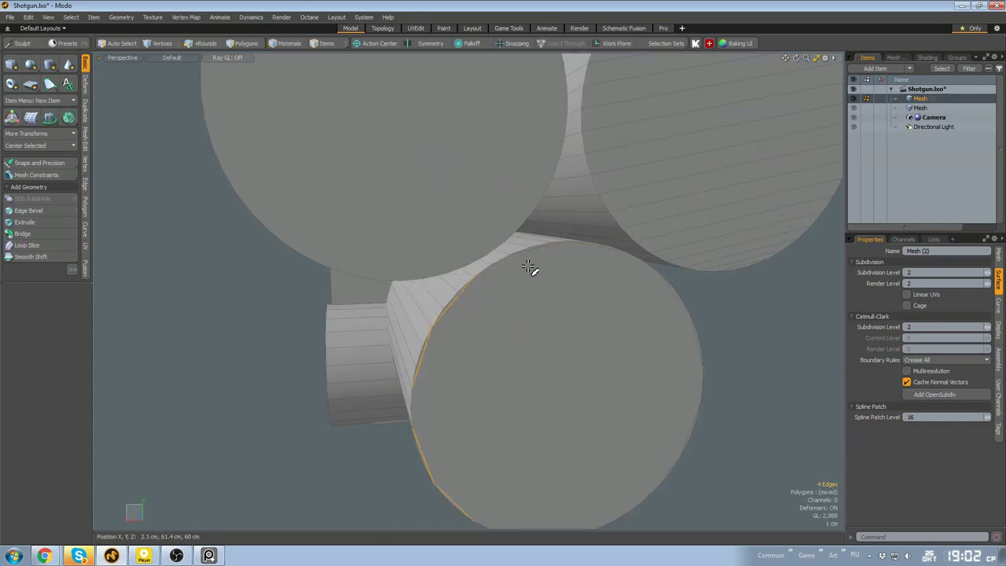
pyautogui.scroll(-2, 652, 432)
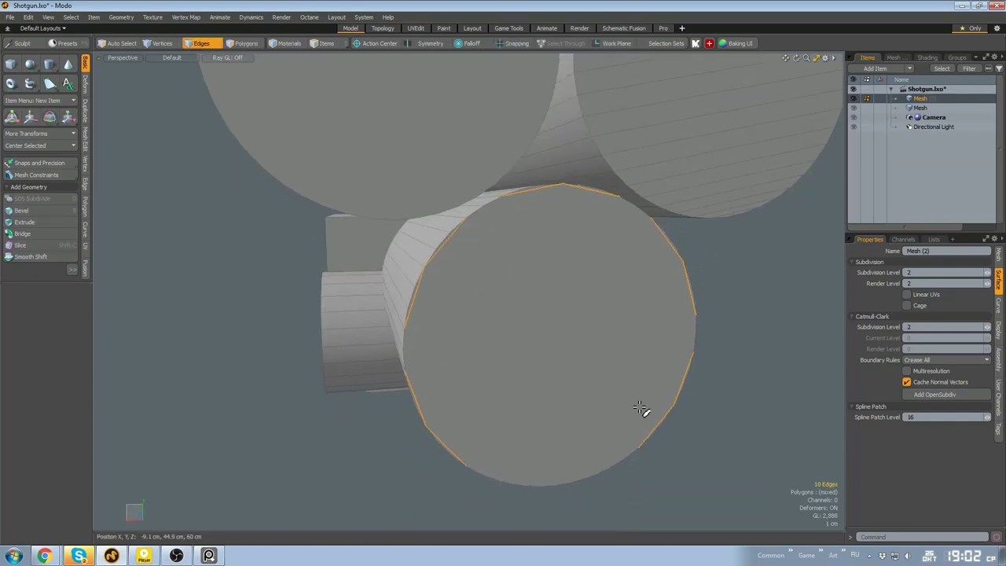
pyautogui.press('3')
pyautogui.keyDown('alt'); pyautogui.moveTo(582, 355); pyautogui.dragTo(516, 293); pyautogui.keyUp('alt')
pyautogui.keyDown('alt'); pyautogui.moveTo(560, 322); pyautogui.dragTo(519, 287); pyautogui.keyUp('alt')
pyautogui.hotkey('ctrl', 'z')
pyautogui.hotkey('ctrl', 'z')
pyautogui.hotkey('ctrl', 'z')
# Bevel the muzzle caps inward to form a wall thickness and push them back to hollow out the barrels
pyautogui.press('q')
pyautogui.press('b')
pyautogui.moveTo(589, 352); pyautogui.dragTo(601, 284)
pyautogui.keyDown('shift'); pyautogui.click(592, 335); pyautogui.keyUp('shift')
pyautogui.press('space')
pyautogui.click(545, 269)
pyautogui.keyDown('shift'); pyautogui.click(579, 351); pyautogui.keyUp('shift')
pyautogui.press('w')
pyautogui.click(506, 336)
pyautogui.press('w')
pyautogui.click(527, 316)
pyautogui.press('b')
pyautogui.press('q')
# Examine the barrels and the complete gun from the front, the side and below
pyautogui.press('3')
pyautogui.scroll(-5, 599, 285)
pyautogui.click(767, 395)
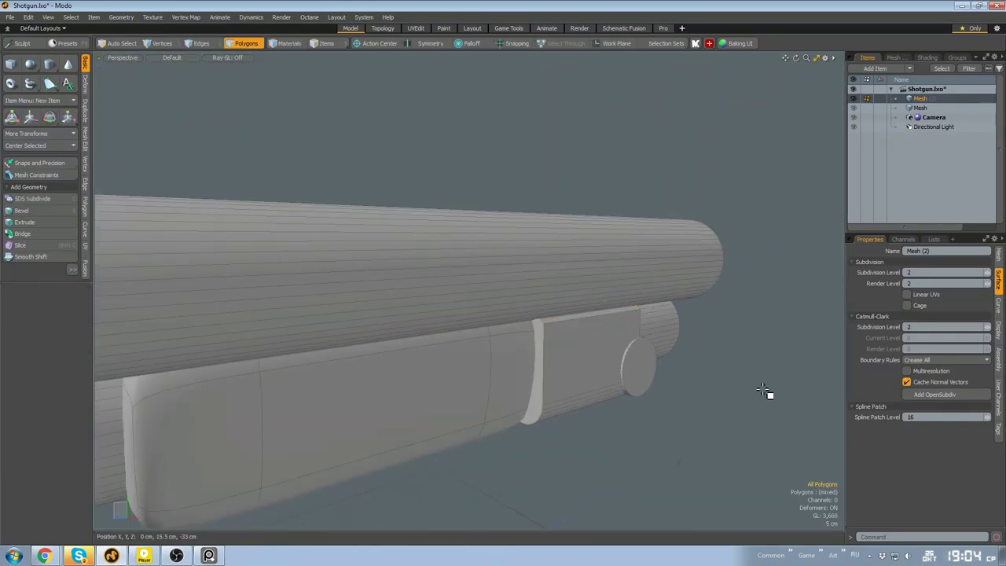
pyautogui.keyDown('alt'); pyautogui.moveTo(768, 395); pyautogui.dragTo(627, 363); pyautogui.keyUp('alt')
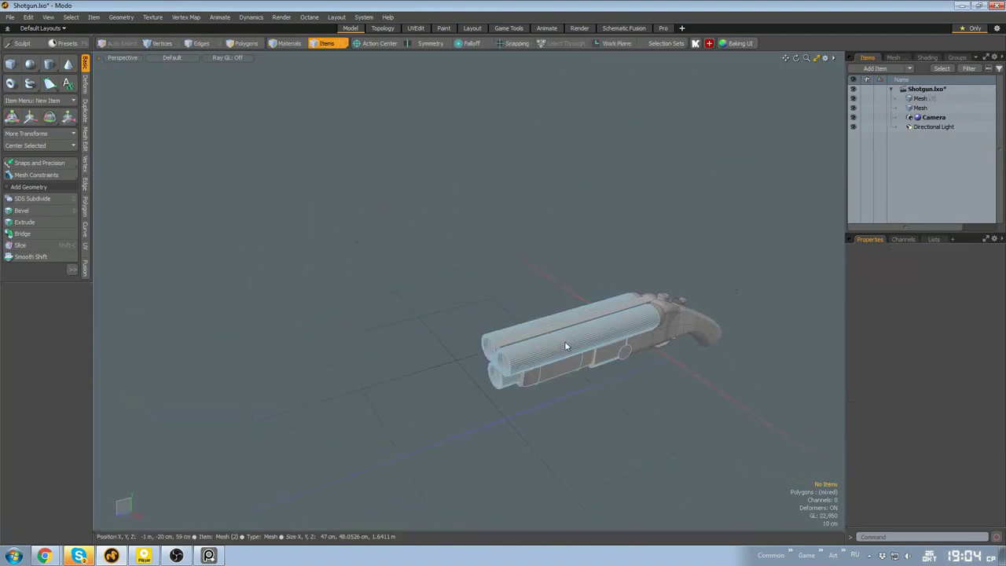
pyautogui.click(564, 346)
pyautogui.press('3')
pyautogui.press('5')
pyautogui.click(595, 399)
pyautogui.keyDown('alt'); pyautogui.moveTo(595, 399); pyautogui.dragTo(538, 381); pyautogui.keyUp('alt')
# Scrub the animation timeline to preview the gun's motion and return to frame 0
pyautogui.click(547, 29)
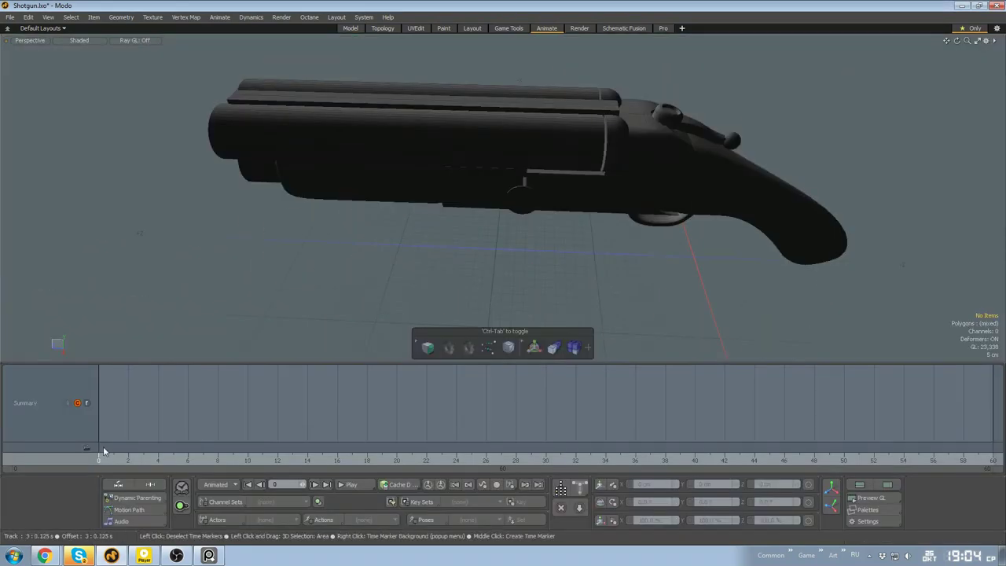
pyautogui.moveTo(102, 452); pyautogui.dragTo(352, 453)
pyautogui.click(65, 136)
pyautogui.moveTo(503, 235)
pyautogui.keyDown('alt'); pyautogui.mouseDown()
pyautogui.moveTo(606, 128)
pyautogui.moveTo(451, 272)
pyautogui.moveTo(312, 197)
pyautogui.moveTo(535, 181)
pyautogui.moveTo(511, 196)
pyautogui.moveTo(584, 102)
pyautogui.moveTo(529, 108)
pyautogui.moveTo(466, 227)
pyautogui.moveTo(537, 201)
pyautogui.moveTo(578, 213)
pyautogui.moveTo(601, 290)
pyautogui.moveTo(566, 314)
pyautogui.mouseUp(); pyautogui.keyUp('alt')
pyautogui.click(248, 484)
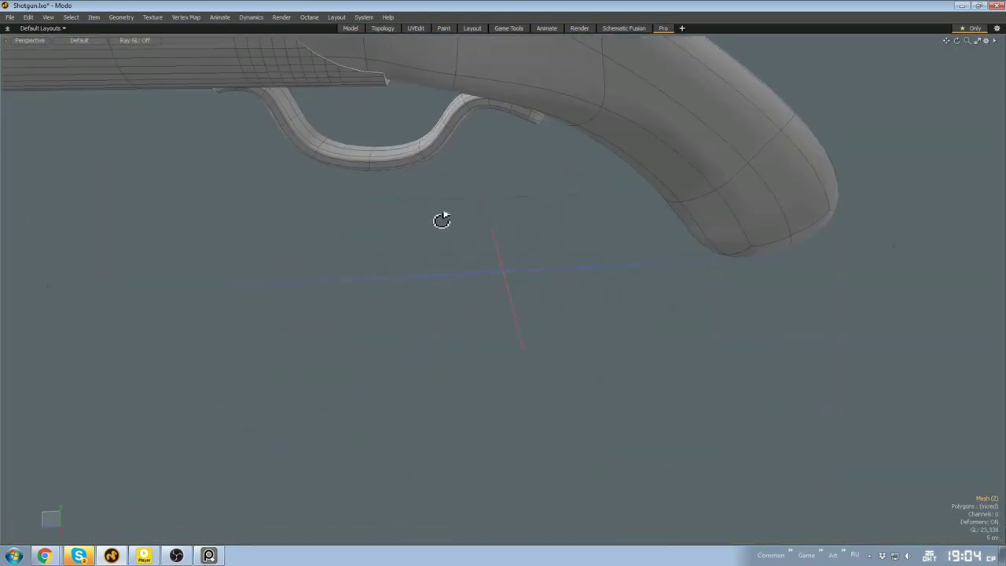
# Select the front side edge of the fore-end grip and add a lengthwise edge loop along its middle
pyautogui.keyDown('alt'); pyautogui.moveTo(442, 217); pyautogui.dragTo(391, 226); pyautogui.keyUp('alt')
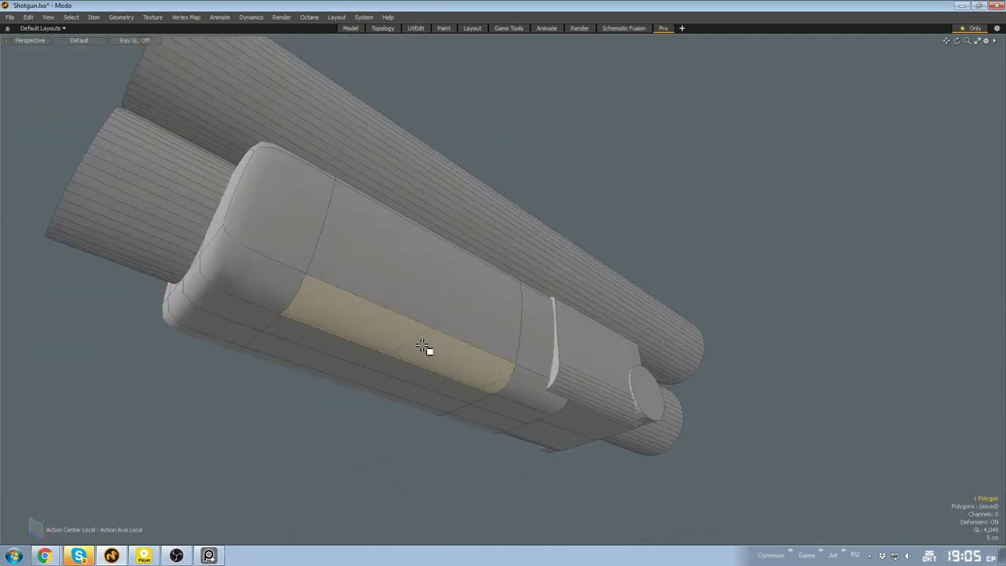
pyautogui.hotkey('ctrl', 'shift', 'c')
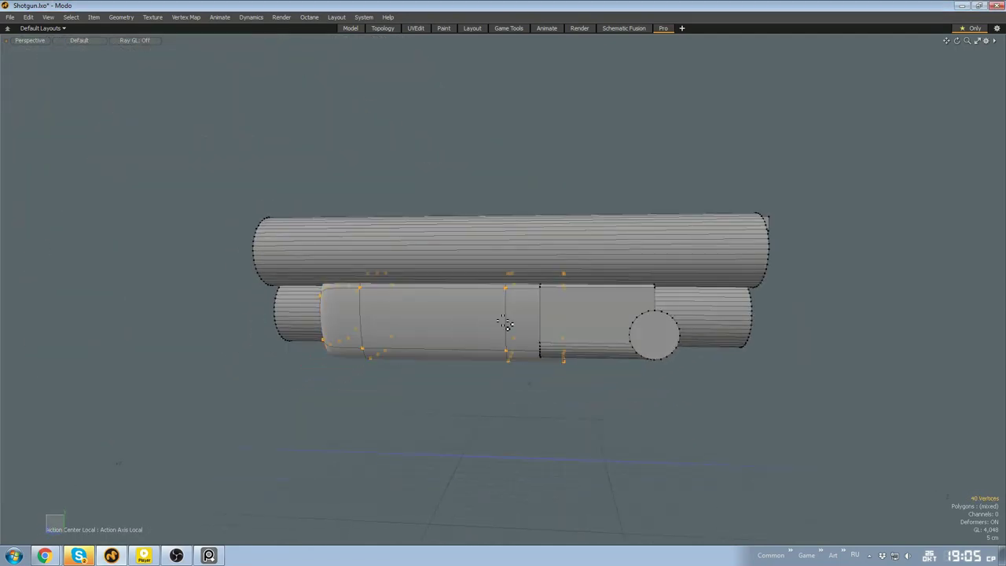
pyautogui.keyDown('alt'); pyautogui.moveTo(504, 322); pyautogui.dragTo(444, 335); pyautogui.keyUp('alt')
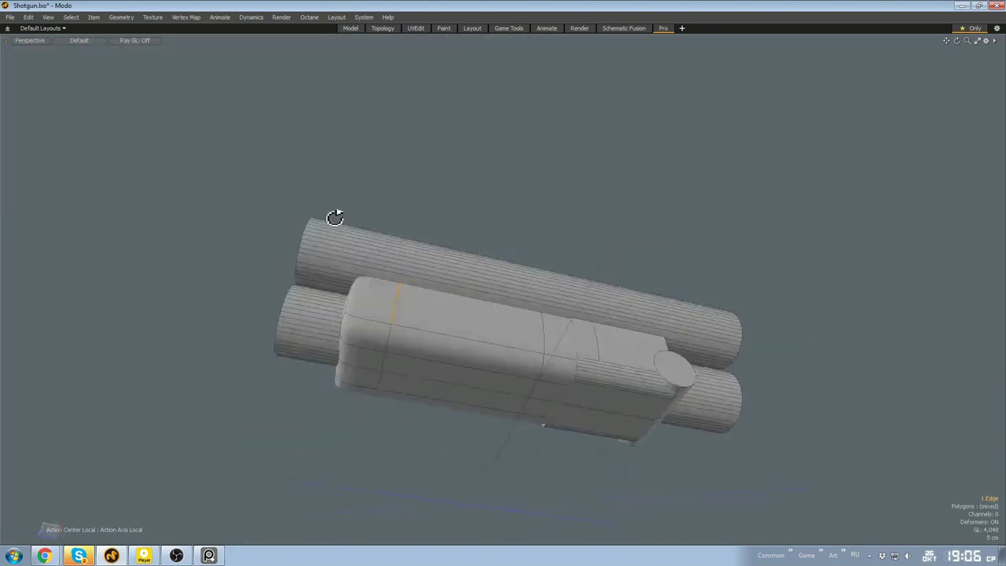
pyautogui.keyDown('alt'); pyautogui.moveTo(335, 218); pyautogui.dragTo(391, 213); pyautogui.keyUp('alt')
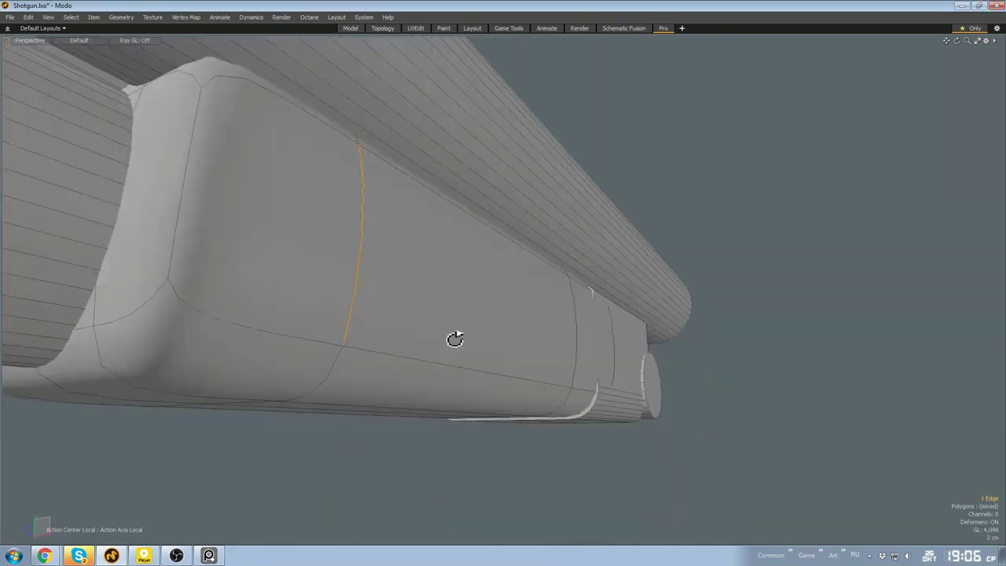
pyautogui.moveTo(455, 337)
pyautogui.keyDown('alt'); pyautogui.mouseDown()
pyautogui.moveTo(503, 312)
pyautogui.moveTo(461, 333)
pyautogui.mouseUp(); pyautogui.keyUp('alt')
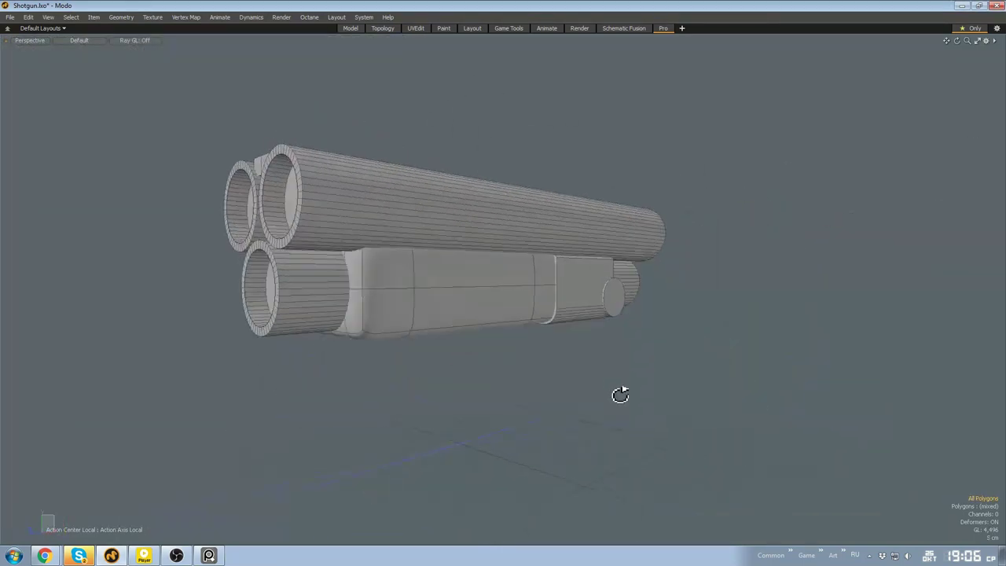
# Isolate the fore-end grip to check its shape and add an edge loop around it near the rear end
pyautogui.keyDown('alt'); pyautogui.moveTo(620, 395); pyautogui.dragTo(526, 285); pyautogui.keyUp('alt')
pyautogui.hotkey('shift', 'h')
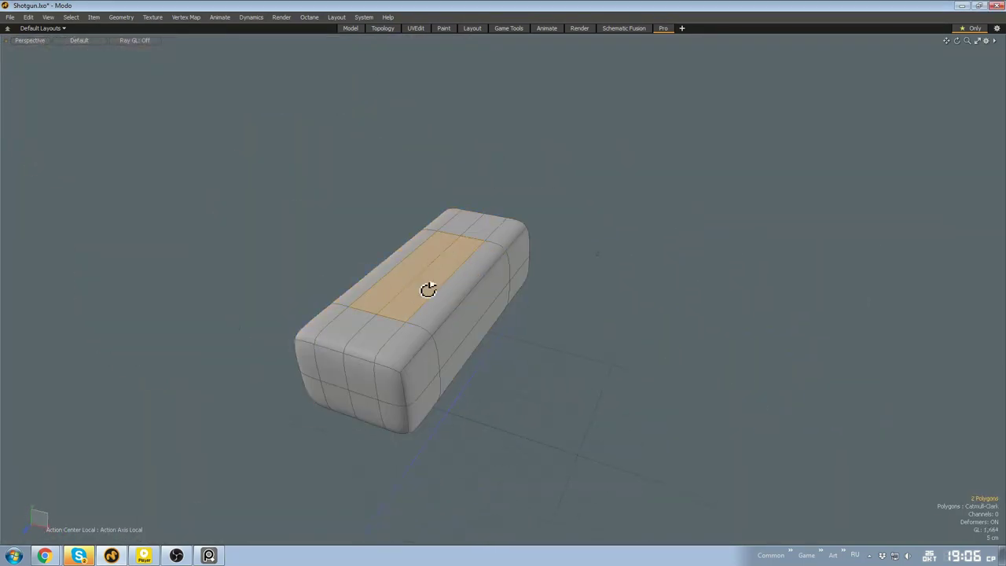
pyautogui.press('1')
pyautogui.keyDown('alt'); pyautogui.moveTo(489, 322); pyautogui.dragTo(558, 334); pyautogui.keyUp('alt')
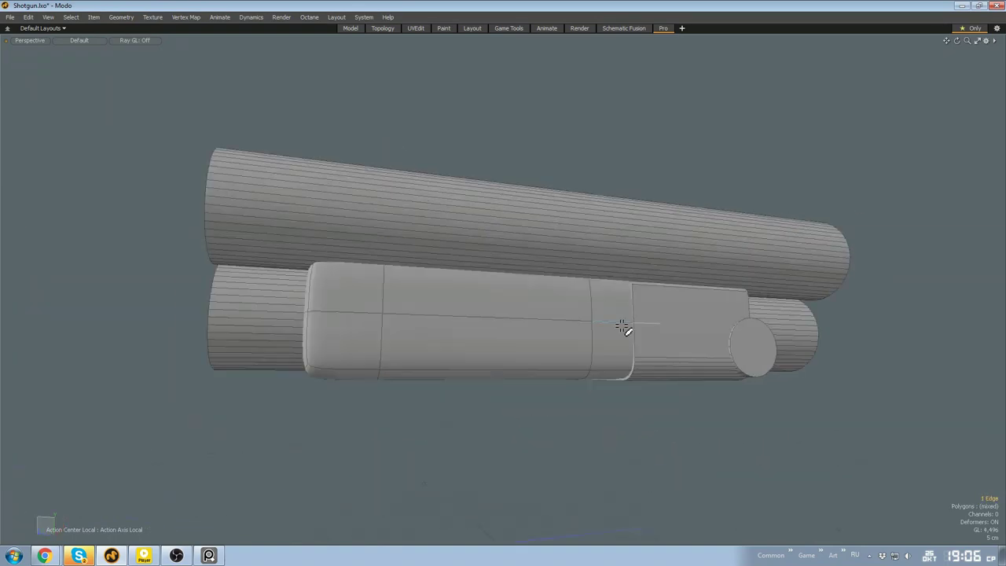
pyautogui.keyDown('alt'); pyautogui.moveTo(622, 325); pyautogui.dragTo(636, 351); pyautogui.keyUp('alt')
pyautogui.press('d')
pyautogui.press('Return')
# Select the vertices at the grip's rear end and adjust their position next to the hinge block
pyautogui.press('3')
pyautogui.click(514, 337)
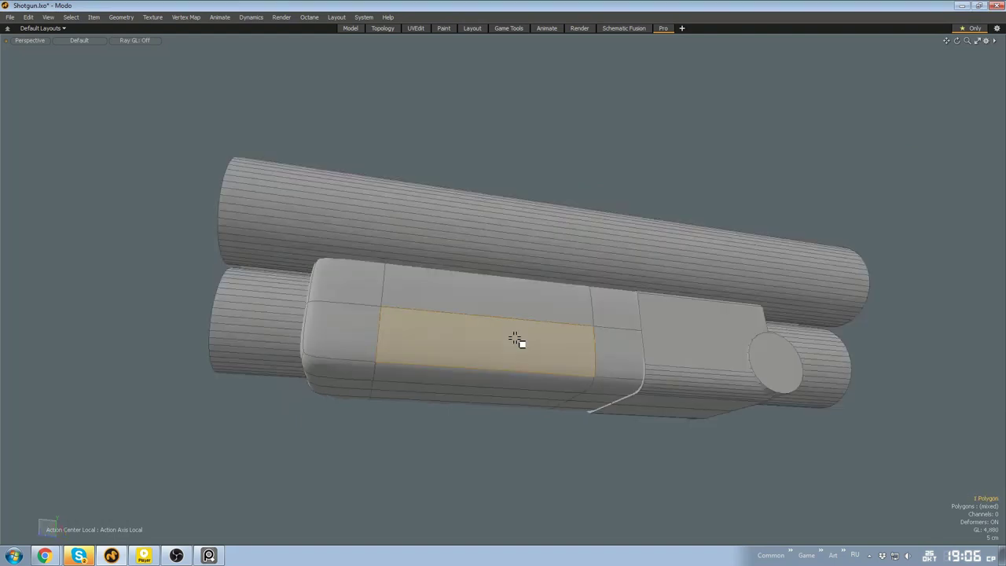
pyautogui.doubleClick(517, 339)
pyautogui.keyDown('alt'); pyautogui.moveTo(516, 340); pyautogui.dragTo(556, 336); pyautogui.keyUp('alt')
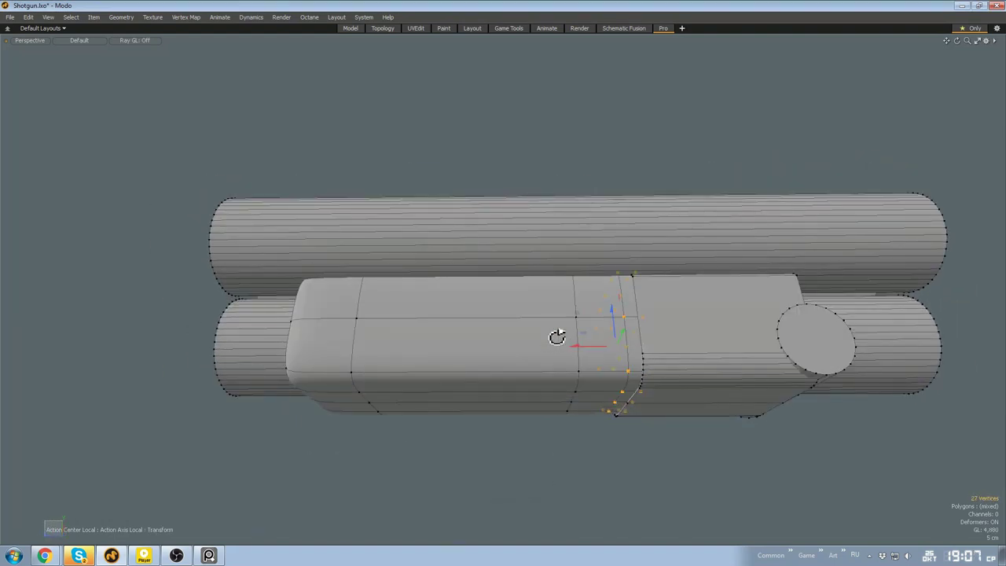
pyautogui.press('3')
pyautogui.keyDown('alt'); pyautogui.moveTo(447, 327); pyautogui.dragTo(603, 340); pyautogui.keyUp('alt')
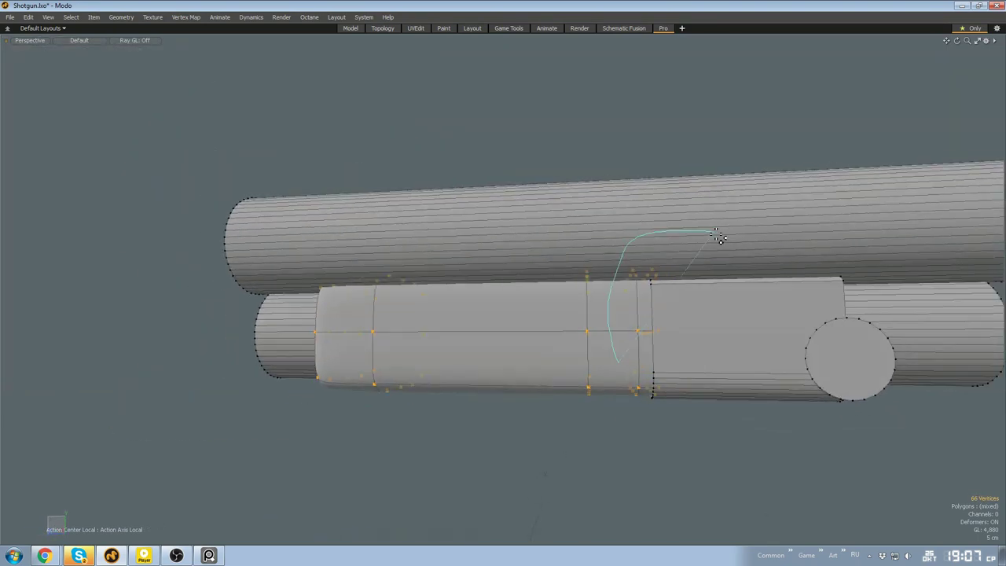
# Reshape the grip so that its body is narrower and its rear end flares out toward the hinge block
pyautogui.keyDown('alt'); pyautogui.moveTo(719, 236); pyautogui.dragTo(669, 355); pyautogui.keyUp('alt')
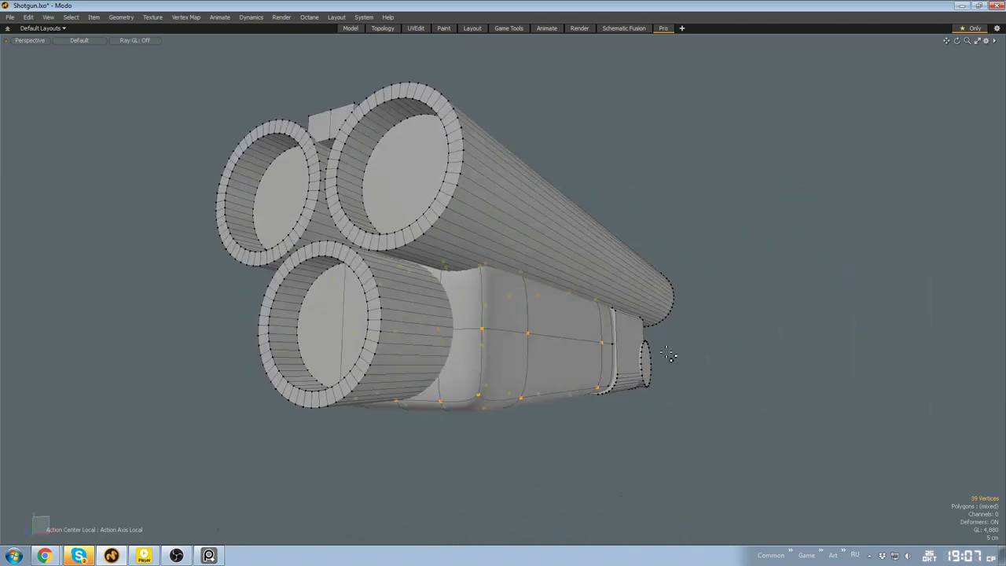
pyautogui.keyDown('alt'); pyautogui.moveTo(537, 344); pyautogui.dragTo(669, 280); pyautogui.keyUp('alt')
pyautogui.scroll(3, 660, 289)
pyautogui.press('q')
pyautogui.press('2')
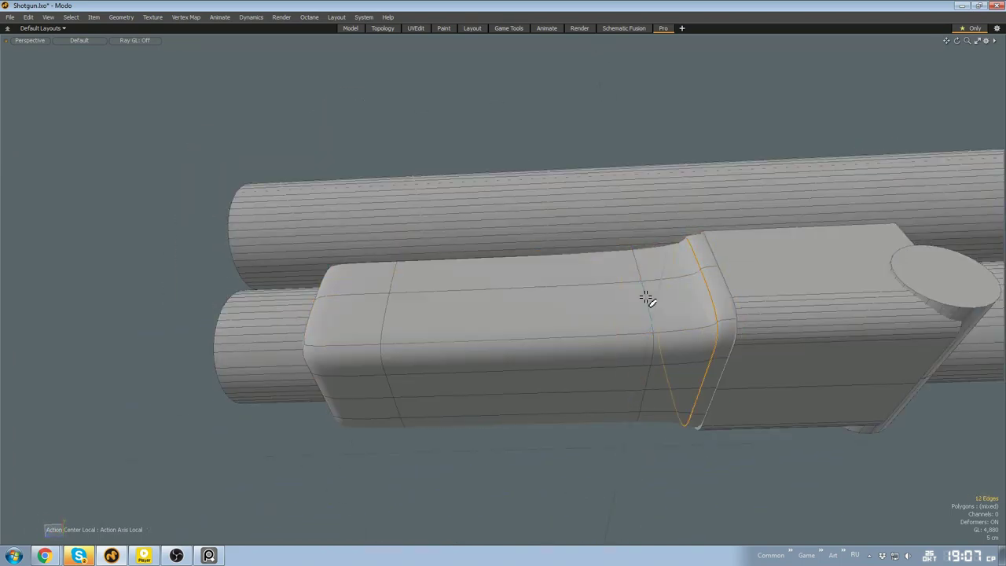
pyautogui.moveTo(641, 336)
pyautogui.keyDown('alt'); pyautogui.mouseDown()
pyautogui.moveTo(687, 343)
pyautogui.moveTo(631, 348)
pyautogui.moveTo(605, 335)
pyautogui.moveTo(514, 369)
pyautogui.moveTo(570, 332)
pyautogui.moveTo(693, 353)
pyautogui.moveTo(631, 338)
pyautogui.moveTo(643, 330)
pyautogui.moveTo(602, 341)
pyautogui.moveTo(627, 341)
pyautogui.moveTo(640, 356)
pyautogui.mouseUp(); pyautogui.keyUp('alt')
pyautogui.press('q')
# Isolate the grip and adjust the height of its underside faces
pyautogui.press('3')
pyautogui.hotkey('shift', 'h')
pyautogui.keyDown('alt'); pyautogui.moveTo(260, 320); pyautogui.dragTo(481, 318); pyautogui.keyUp('alt')
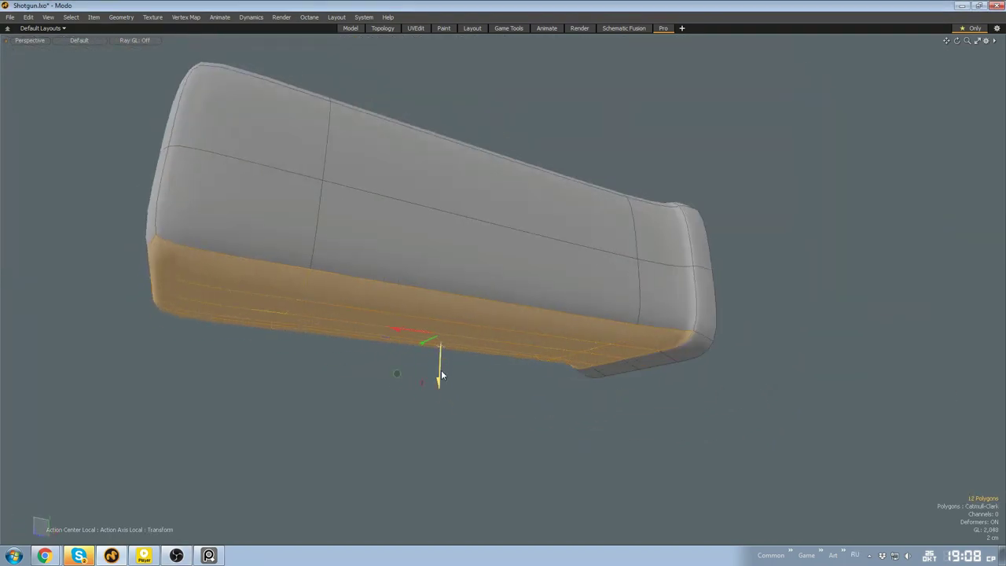
pyautogui.press('q')
pyautogui.click(708, 405)
# Adjust the height of the two underside edges at the grip's rear flare and unhide the rest of the gun
pyautogui.keyDown('alt'); pyautogui.moveTo(707, 404); pyautogui.dragTo(658, 350); pyautogui.keyUp('alt')
pyautogui.scroll(3, 707, 332)
pyautogui.press('2')
pyautogui.click(659, 351)
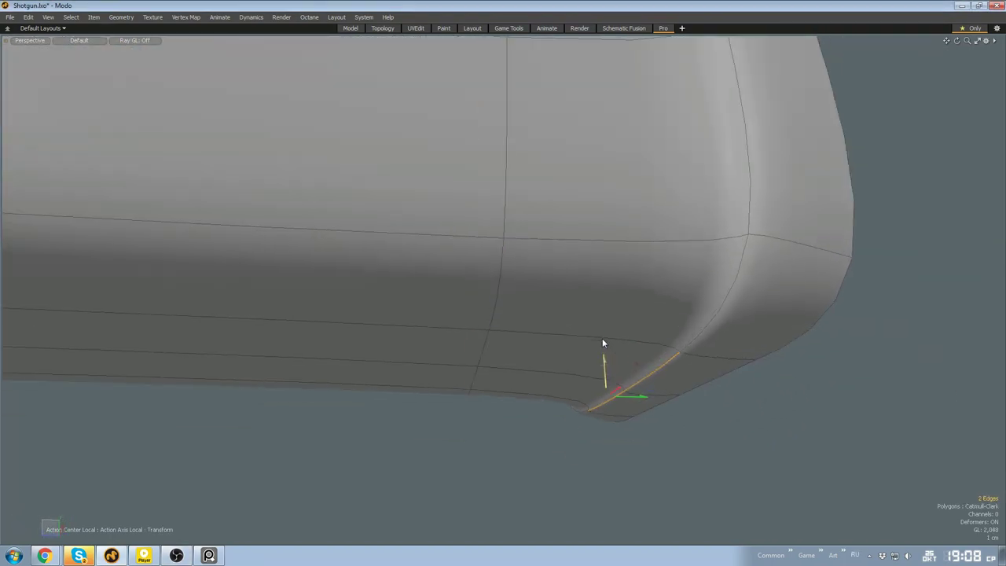
pyautogui.scroll(-5, 601, 337)
pyautogui.keyDown('alt'); pyautogui.moveTo(602, 338); pyautogui.dragTo(714, 372); pyautogui.keyUp('alt')
pyautogui.press('q')
pyautogui.press('3')
pyautogui.press('u')
pyautogui.press('5')
# Add edge loops around the grip near its front end
pyautogui.keyDown('alt'); pyautogui.moveTo(720, 310); pyautogui.dragTo(538, 362); pyautogui.keyUp('alt')
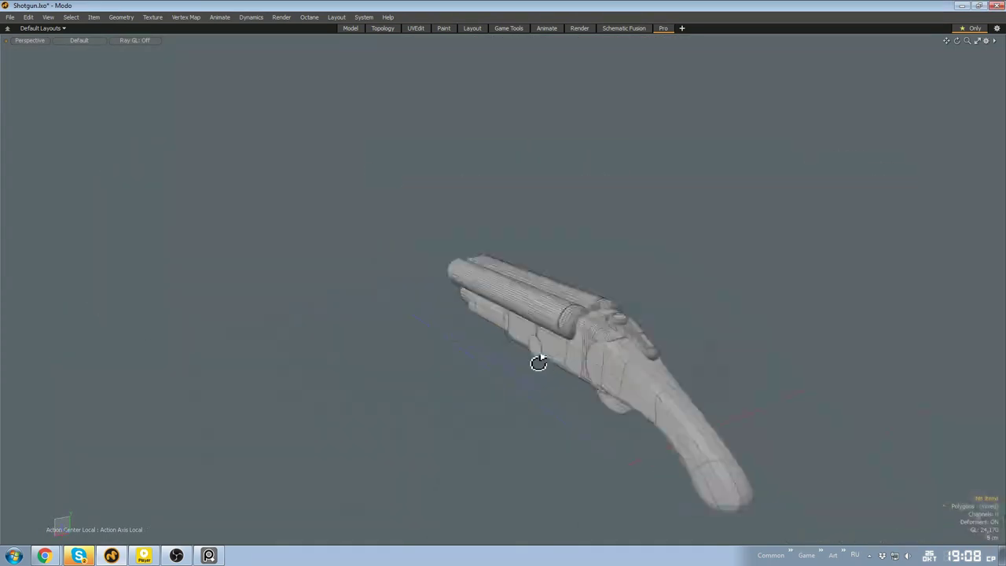
pyautogui.keyDown('alt'); pyautogui.moveTo(617, 195); pyautogui.dragTo(673, 297); pyautogui.keyUp('alt')
pyautogui.scroll(3, 781, 298)
pyautogui.press('3')
pyautogui.press('2')
pyautogui.scroll(1, 717, 227)
pyautogui.keyDown('alt'); pyautogui.moveTo(717, 227); pyautogui.dragTo(658, 316); pyautogui.keyUp('alt')
pyautogui.keyDown('alt'); pyautogui.moveTo(658, 315); pyautogui.dragTo(685, 268); pyautogui.keyUp('alt')
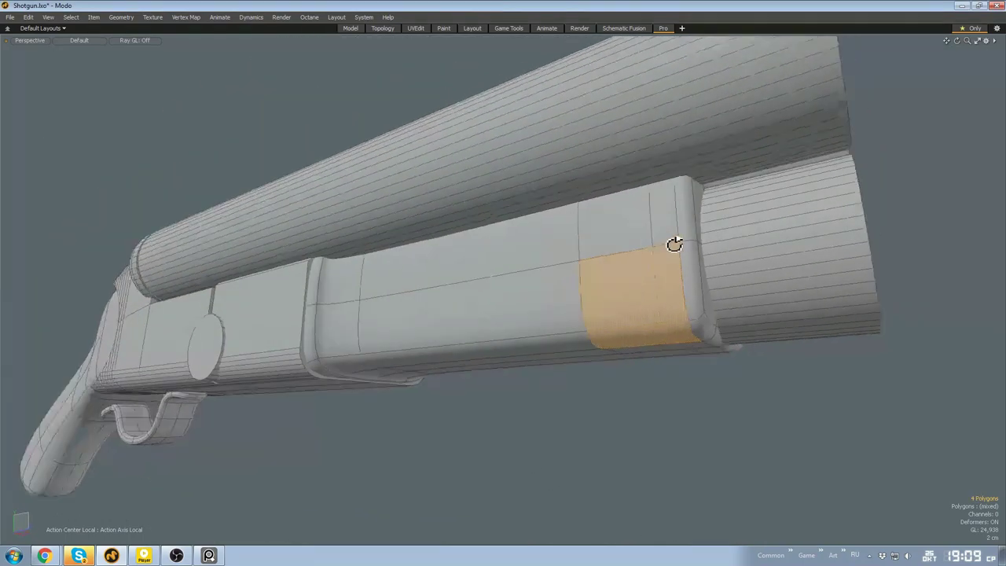
# Select the loop of faces at the grip's front end and bevel it outward into a raised collar
pyautogui.press('l')
pyautogui.keyDown('alt'); pyautogui.moveTo(671, 243); pyautogui.dragTo(637, 369); pyautogui.keyUp('alt')
pyautogui.press('b')
pyautogui.press('w')
pyautogui.press('q')
pyautogui.press('2')
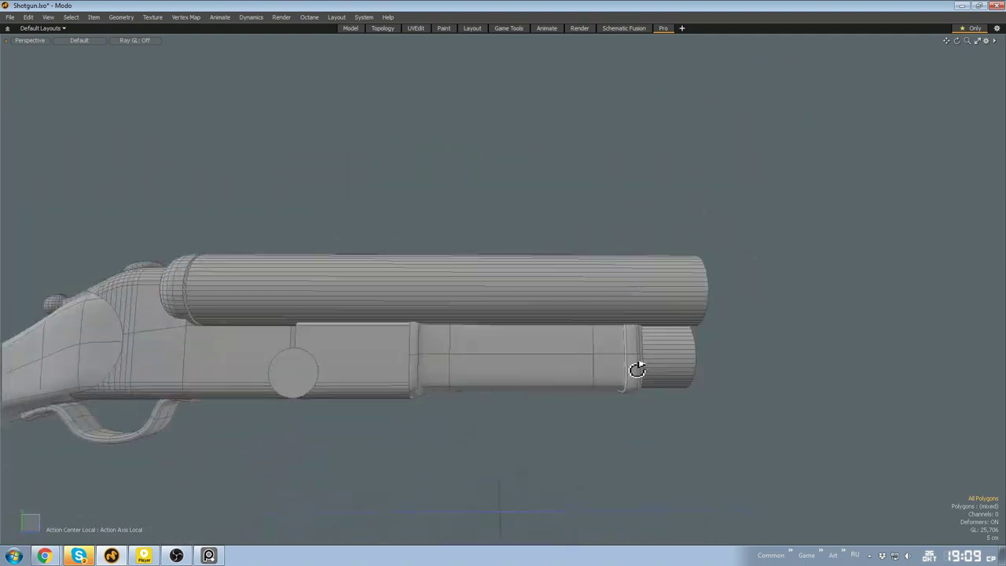
# Select the edge loop where the collar meets the grip and adjust its subdivision weight to sharpen the transition
pyautogui.scroll(5, 645, 370)
pyautogui.doubleClick(603, 352)
pyautogui.scroll(-3, 511, 338)
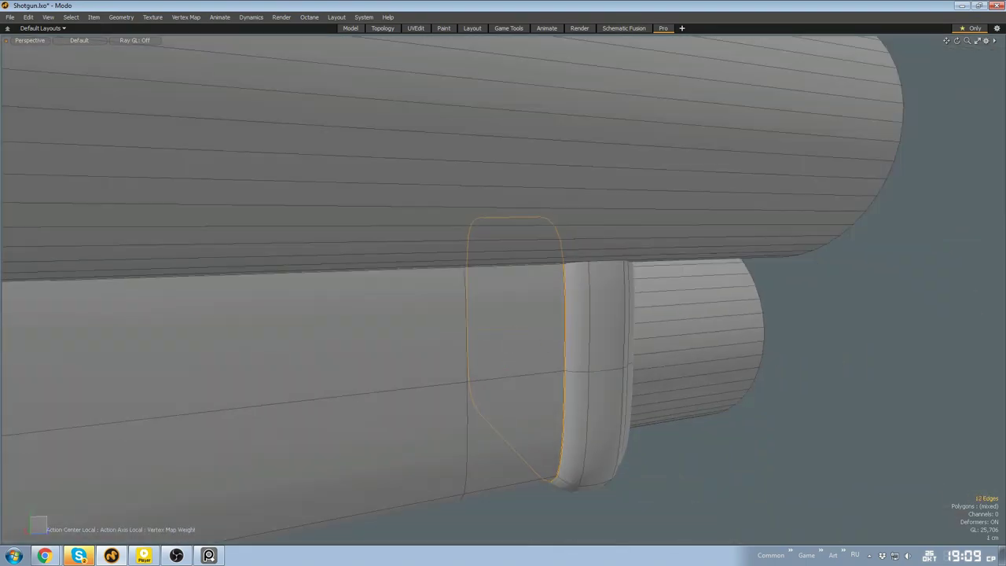
pyautogui.press('3')
# Examine the hinge disc and receiver from below and from the side, and save the scene
pyautogui.scroll(-5, 585, 350)
pyautogui.keyDown('alt'); pyautogui.moveTo(702, 398); pyautogui.dragTo(450, 359); pyautogui.keyUp('alt')
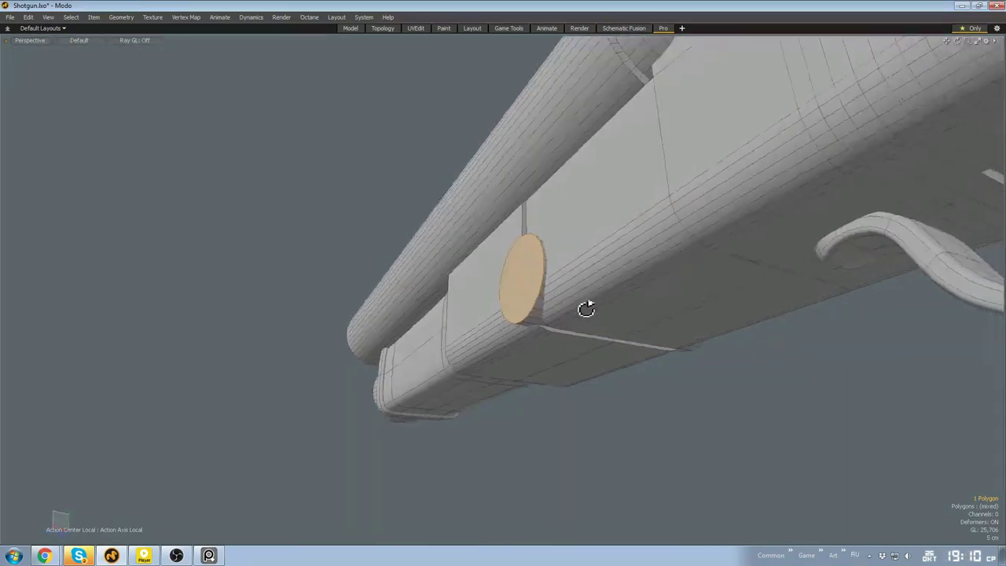
pyautogui.doubleClick(585, 297)
pyautogui.press('5')
pyautogui.scroll(-5, 581, 296)
pyautogui.click(650, 284)
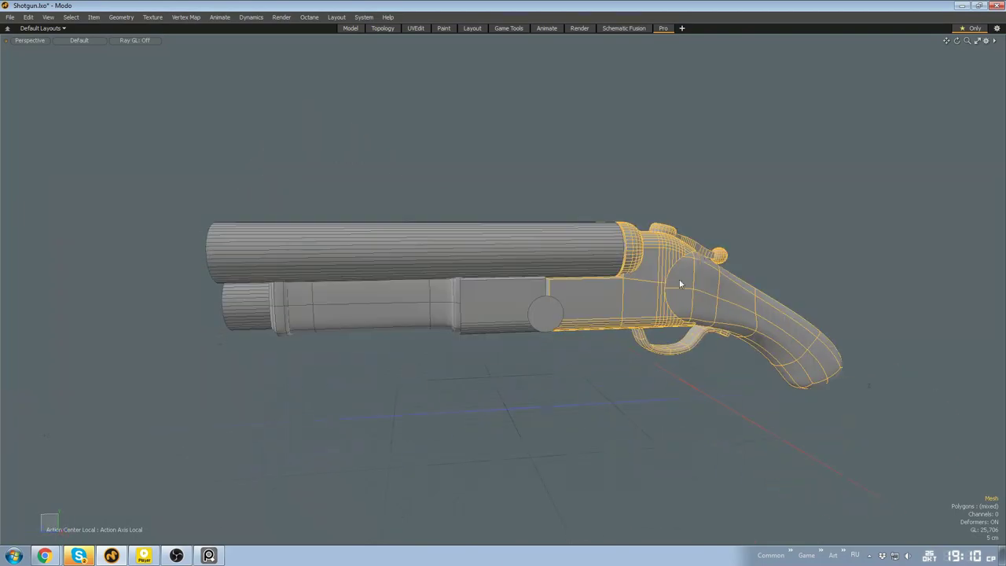
pyautogui.click(586, 157)
pyautogui.keyDown('alt'); pyautogui.moveTo(680, 283); pyautogui.dragTo(605, 326); pyautogui.keyUp('alt')
pyautogui.hotkey('ctrl', 's')
# Select the rectangular band on the fore-end and move it along the barrel axis at the grip's front end
pyautogui.scroll(4, 586, 157)
pyautogui.click(554, 293)
pyautogui.press('3')
pyautogui.click(660, 335)
pyautogui.press('w')
pyautogui.press('space')
pyautogui.hotkey('shift', 'Up')
pyautogui.scroll(-4, 551, 304)
pyautogui.press('w')
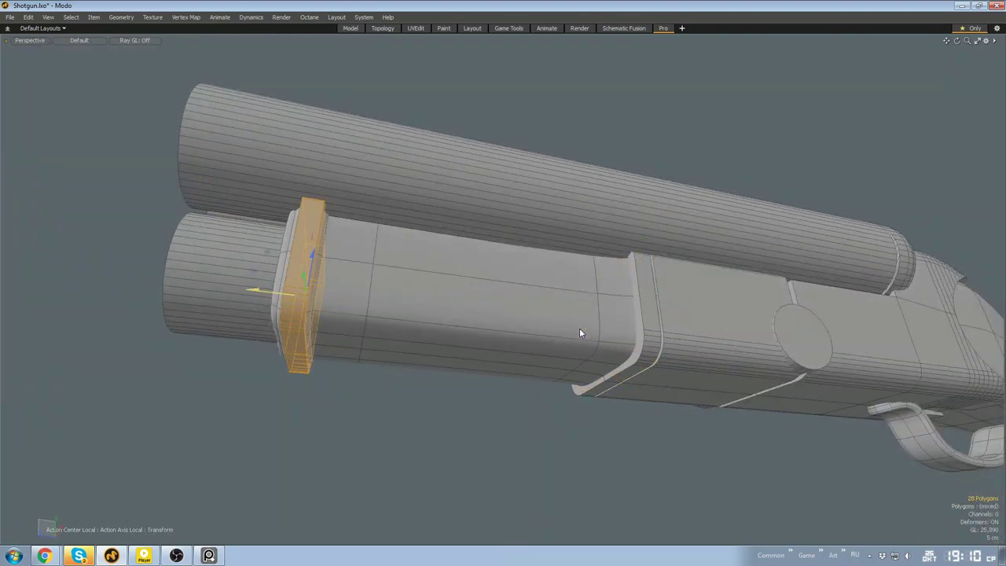
pyautogui.press('space')
# Select the receiver's upper and lower breech discs and isolate them
pyautogui.click(474, 435)
pyautogui.keyDown('alt'); pyautogui.moveTo(474, 436); pyautogui.dragTo(606, 255); pyautogui.keyUp('alt')
pyautogui.doubleClick(600, 367)
pyautogui.press('w')
pyautogui.press('space')
pyautogui.press('3')
pyautogui.doubleClick(606, 255)
pyautogui.keyDown('shift'); pyautogui.doubleClick(543, 413); pyautogui.keyUp('shift')
pyautogui.hotkey('shift', 'h')
# Remove all the inner edges from the upper breech disc's face
pyautogui.scroll(-2, 638, 328)
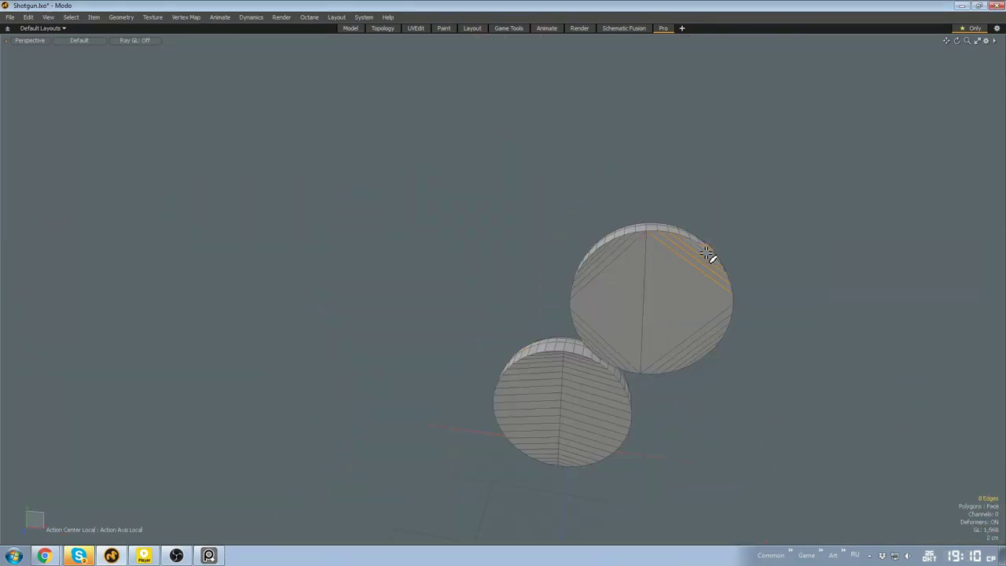
pyautogui.scroll(2, 707, 253)
pyautogui.keyDown('alt'); pyautogui.moveTo(706, 253); pyautogui.dragTo(735, 165); pyautogui.keyUp('alt')
pyautogui.click(736, 165)
pyautogui.scroll(2, 735, 165)
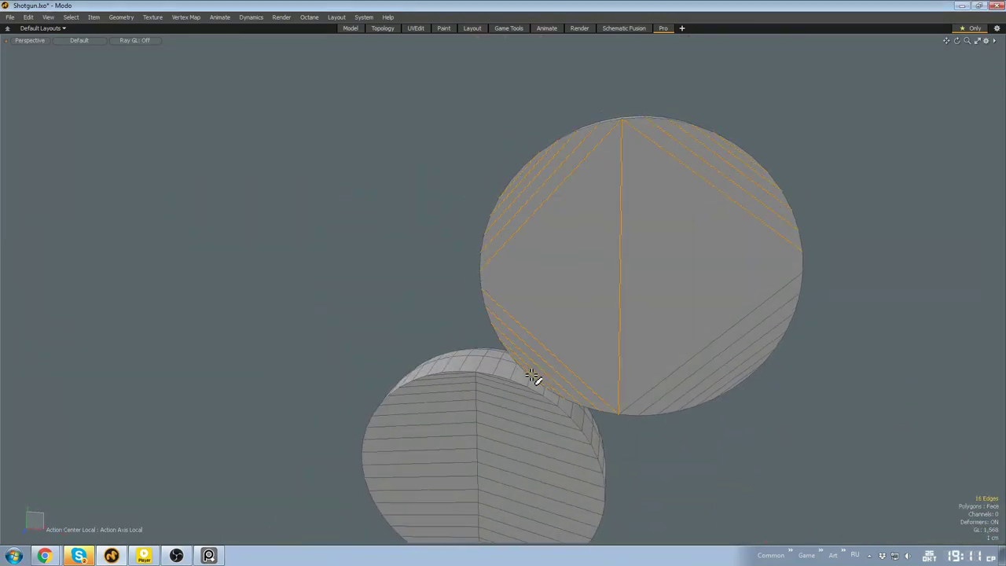
pyautogui.press('BackSpace')
# Remove all the inner edges from the lower breech disc's face
pyautogui.keyDown('alt'); pyautogui.keyDown('shift'); pyautogui.moveTo(502, 414); pyautogui.dragTo(607, 251); pyautogui.keyUp('shift'); pyautogui.keyUp('alt')
pyautogui.scroll(2, 608, 251)
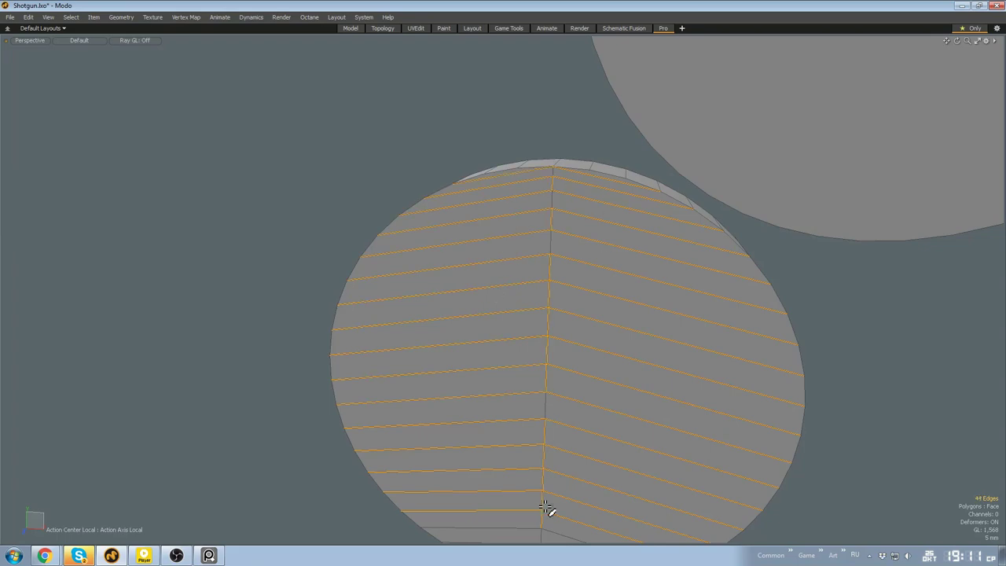
pyautogui.scroll(-2, 545, 507)
pyautogui.keyDown('alt'); pyautogui.keyDown('shift'); pyautogui.moveTo(545, 507); pyautogui.dragTo(570, 448); pyautogui.keyUp('shift'); pyautogui.keyUp('alt')
pyautogui.keyDown('shift'); pyautogui.moveTo(569, 420); pyautogui.dragTo(560, 465); pyautogui.keyUp('shift')
pyautogui.press('BackSpace')
pyautogui.scroll(-2, 636, 262)
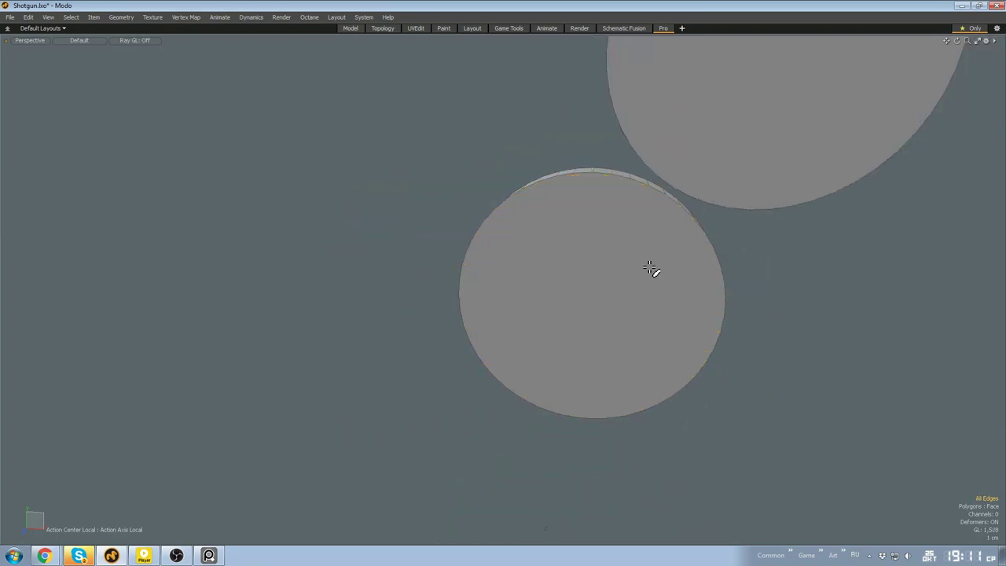
# Inset the faces of both breech discs with a bevel to form a narrow rim, and unhide the receiver
pyautogui.press('3')
pyautogui.click(652, 267)
pyautogui.keyDown('alt'); pyautogui.moveTo(675, 271); pyautogui.dragTo(755, 227); pyautogui.keyUp('alt')
pyautogui.keyDown('shift'); pyautogui.click(750, 216); pyautogui.keyUp('shift')
pyautogui.press('b')
pyautogui.moveTo(725, 267); pyautogui.dragTo(708, 268)
pyautogui.keyDown('alt'); pyautogui.moveTo(848, 308); pyautogui.dragTo(395, 242); pyautogui.keyUp('alt')
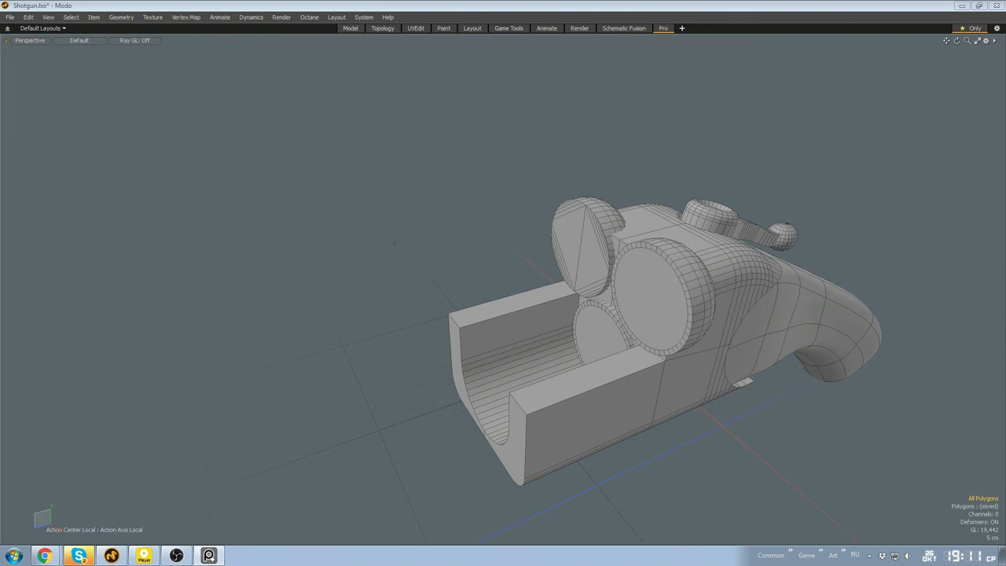
# Bevel the faces of the upper and lower breech discs again to form a recessed step inside their rims
pyautogui.click(708, 226)
pyautogui.keyDown('alt'); pyautogui.moveTo(394, 242); pyautogui.dragTo(742, 196); pyautogui.keyUp('alt')
pyautogui.keyDown('shift'); pyautogui.click(638, 338); pyautogui.keyUp('shift')
pyautogui.scroll(2, 660, 314)
pyautogui.keyDown('alt'); pyautogui.moveTo(685, 283); pyautogui.dragTo(648, 315); pyautogui.keyUp('alt')
pyautogui.press('b')
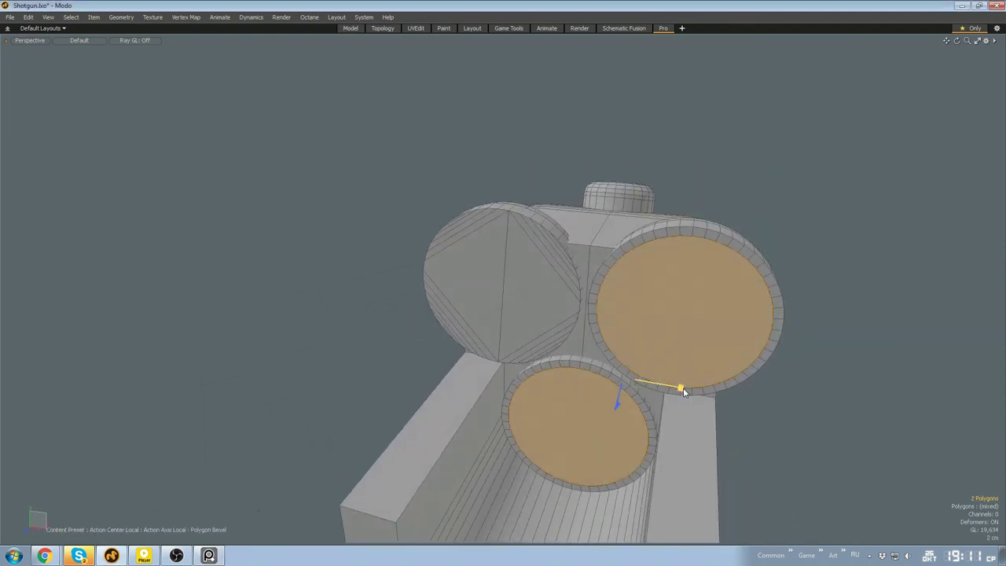
pyautogui.keyDown('alt'); pyautogui.moveTo(682, 387); pyautogui.dragTo(607, 378); pyautogui.keyUp('alt')
pyautogui.press('r')
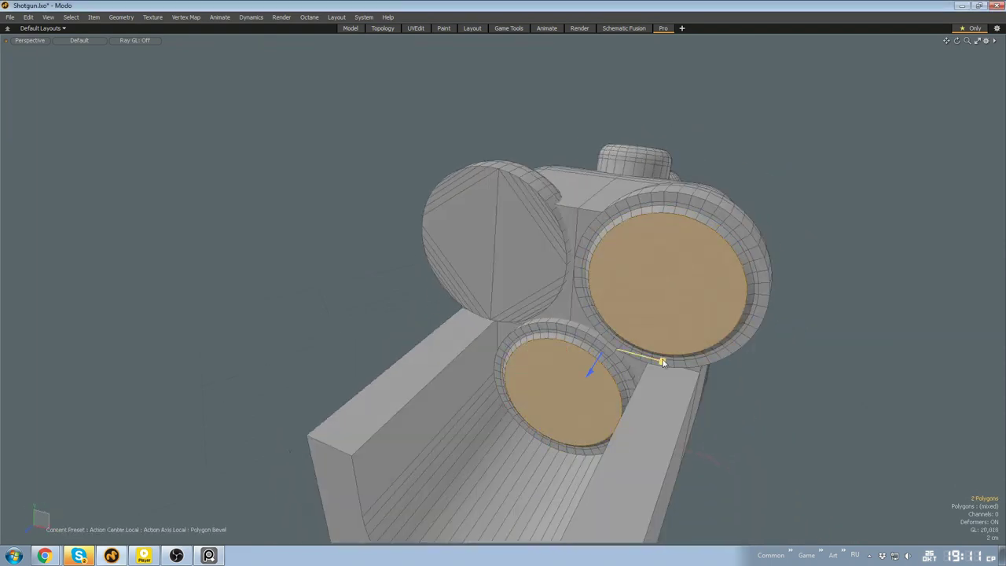
pyautogui.keyDown('alt'); pyautogui.moveTo(664, 363); pyautogui.dragTo(635, 297); pyautogui.keyUp('alt')
pyautogui.scroll(2, 646, 315)
pyautogui.press('r')
pyautogui.press('b')
pyautogui.click(632, 392)
pyautogui.press('q')
pyautogui.keyDown('alt'); pyautogui.moveTo(632, 392); pyautogui.dragTo(557, 325); pyautogui.keyUp('alt')
pyautogui.press('q')
pyautogui.scroll(-3, 668, 346)
pyautogui.press('Escape')
pyautogui.click(565, 324)
pyautogui.press('2')
pyautogui.click(539, 342)
pyautogui.scroll(-3, 549, 248)
pyautogui.keyDown('alt'); pyautogui.moveTo(549, 248); pyautogui.dragTo(537, 319); pyautogui.keyUp('alt')
pyautogui.hotkey('ctrl', 'z')
pyautogui.hotkey('ctrl', 'z')
# Place a small rectangular block between the two upper barrels at the front of the receiver's top
pyautogui.press('3')
pyautogui.click(525, 317)
pyautogui.press('5')
pyautogui.click(537, 319)
pyautogui.press('3')
pyautogui.moveTo(611, 381); pyautogui.dragTo(644, 358)
pyautogui.press('w')
pyautogui.moveTo(644, 359)
pyautogui.keyDown('alt'); pyautogui.mouseDown()
pyautogui.moveTo(575, 335)
pyautogui.moveTo(752, 303)
pyautogui.moveTo(669, 388)
pyautogui.moveTo(640, 372)
pyautogui.mouseUp(); pyautogui.keyUp('alt')
pyautogui.press('q')
pyautogui.press('5')
pyautogui.click(668, 388)
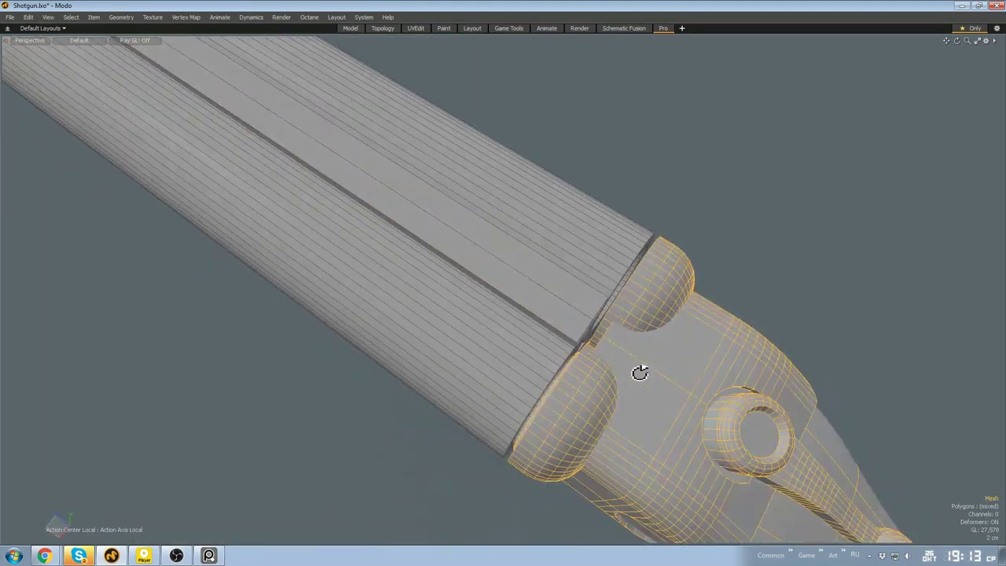
# Move the small block into the receiver's top, between the two breech domes behind the rib
pyautogui.press('3')
pyautogui.doubleClick(603, 338)
pyautogui.press('w')
pyautogui.moveTo(603, 338)
pyautogui.keyDown('alt'); pyautogui.mouseDown()
pyautogui.moveTo(634, 346)
pyautogui.moveTo(586, 346)
pyautogui.mouseUp(); pyautogui.keyUp('alt')
pyautogui.moveTo(544, 387)
pyautogui.mouseDown()
pyautogui.moveTo(526, 403)
pyautogui.moveTo(577, 354)
pyautogui.moveTo(613, 362)
pyautogui.moveTo(598, 346)
pyautogui.moveTo(584, 422)
pyautogui.moveTo(541, 303)
pyautogui.moveTo(559, 391)
pyautogui.moveTo(516, 383)
pyautogui.moveTo(568, 404)
pyautogui.moveTo(484, 391)
pyautogui.mouseUp()
pyautogui.scroll(-5, 543, 370)
pyautogui.scroll(3, 559, 391)
pyautogui.hotkey('ctrl', 'shift', 'b')
pyautogui.scroll(4, 560, 393)
pyautogui.hotkey('ctrl', 'z')
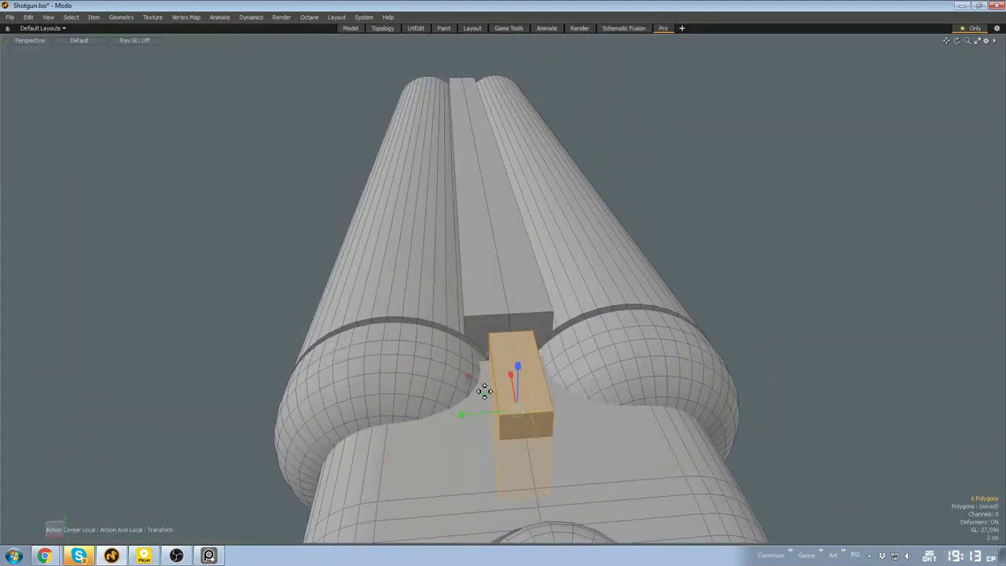
# Delete the selected block polygons and reshape the lug's face behind the rib with a bevel
pyautogui.press('Delete')
pyautogui.keyDown('alt'); pyautogui.moveTo(544, 420); pyautogui.dragTo(653, 361); pyautogui.keyUp('alt')
pyautogui.scroll(4, 653, 362)
pyautogui.press('w')
pyautogui.press('b')
pyautogui.moveTo(595, 385); pyautogui.dragTo(595, 342)
pyautogui.keyDown('alt'); pyautogui.moveTo(595, 342); pyautogui.dragTo(580, 362); pyautogui.keyUp('alt')
pyautogui.press('[')
pyautogui.moveTo(500, 351); pyautogui.dragTo(495, 347)
pyautogui.keyDown('alt'); pyautogui.moveTo(502, 350); pyautogui.dragTo(580, 348); pyautogui.keyUp('alt')
# Isolate the lug and remove the leftover middle edge from its front face
pyautogui.hotkey('shift', 'h')
pyautogui.click(525, 348)
pyautogui.press('2')
pyautogui.click(530, 358)
pyautogui.press('BackSpace')
pyautogui.press('3')
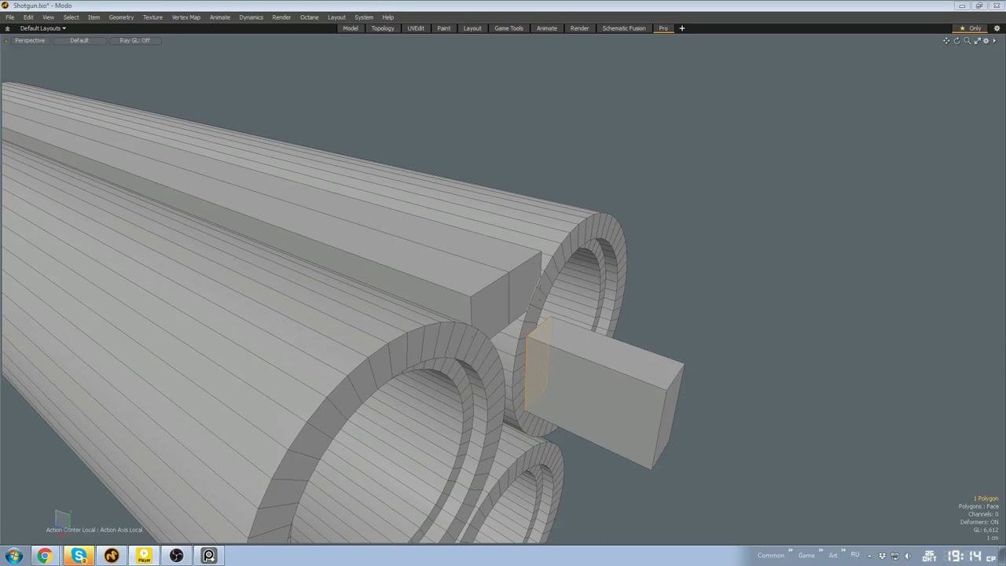
# Move the lug's front face forward into the gap between the barrels, below the rib
pyautogui.keyDown('alt'); pyautogui.moveTo(621, 350); pyautogui.dragTo(668, 330); pyautogui.keyUp('alt')
pyautogui.doubleClick(572, 338)
pyautogui.click(561, 319)
pyautogui.keyDown('alt'); pyautogui.moveTo(561, 319); pyautogui.dragTo(479, 330); pyautogui.keyUp('alt')
pyautogui.press('w')
pyautogui.moveTo(542, 350); pyautogui.dragTo(509, 343)
pyautogui.moveTo(598, 350)
pyautogui.keyDown('alt'); pyautogui.mouseDown()
pyautogui.moveTo(661, 354)
pyautogui.moveTo(653, 379)
pyautogui.moveTo(698, 380)
pyautogui.moveTo(718, 401)
pyautogui.moveTo(692, 375)
pyautogui.moveTo(646, 413)
pyautogui.moveTo(836, 435)
pyautogui.moveTo(684, 437)
pyautogui.moveTo(715, 381)
pyautogui.moveTo(667, 315)
pyautogui.moveTo(609, 356)
pyautogui.mouseUp(); pyautogui.keyUp('alt')
# Chamfer the lug's upper rear corner and fit a cylinder through its side for a round cut
pyautogui.press('space')
pyautogui.press('y')
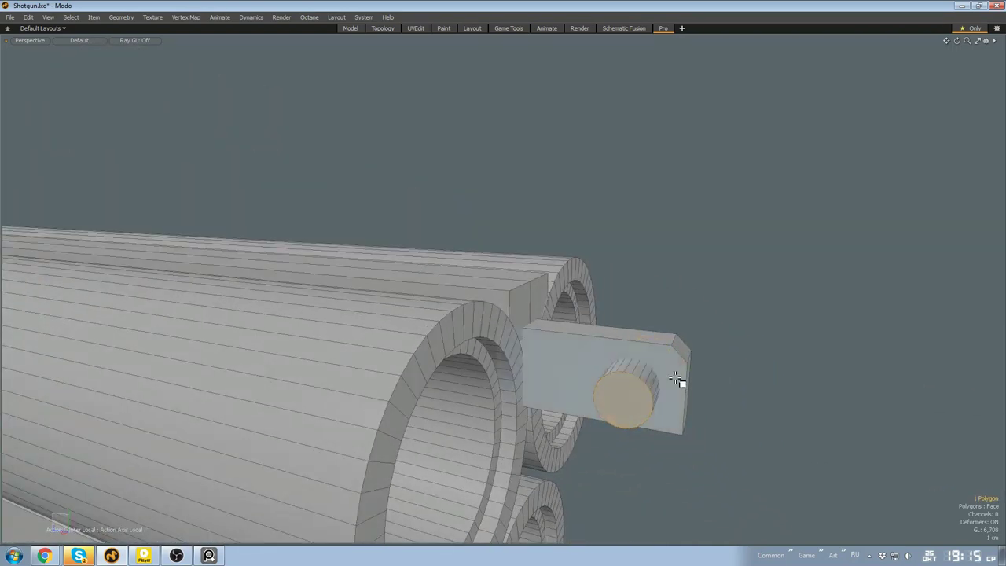
pyautogui.hotkey('ctrl', 'b')
# Place a box on the receiver's underside and stretch it lengthwise to meet the hinge seam
pyautogui.scroll(-6, 675, 378)
pyautogui.keyDown('alt'); pyautogui.moveTo(675, 378); pyautogui.dragTo(642, 211); pyautogui.keyUp('alt')
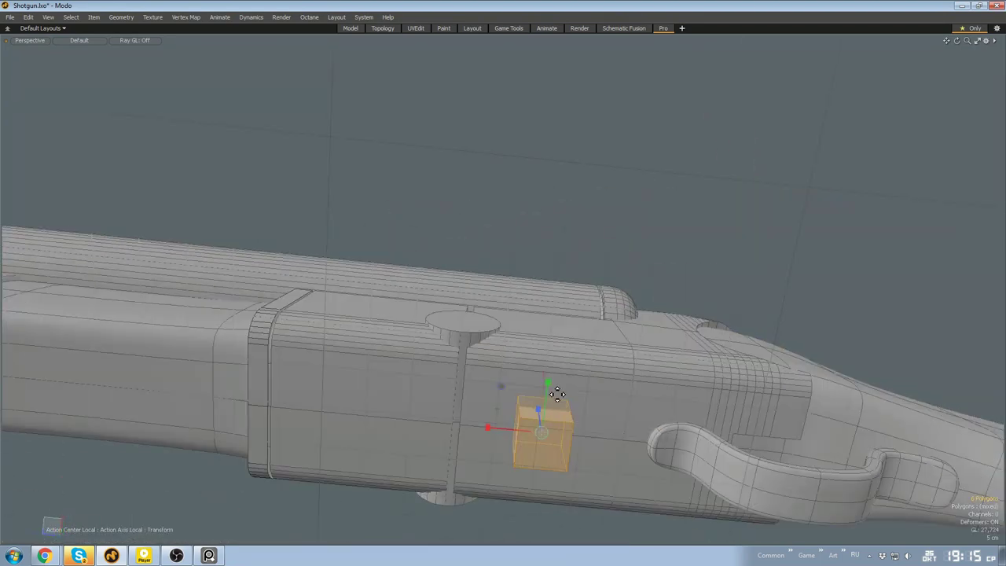
pyautogui.keyDown('alt'); pyautogui.moveTo(557, 389); pyautogui.dragTo(660, 361); pyautogui.keyUp('alt')
pyautogui.scroll(-3, 652, 318)
pyautogui.moveTo(595, 352); pyautogui.dragTo(556, 352)
pyautogui.keyDown('alt'); pyautogui.moveTo(664, 354); pyautogui.dragTo(736, 358); pyautogui.keyUp('alt')
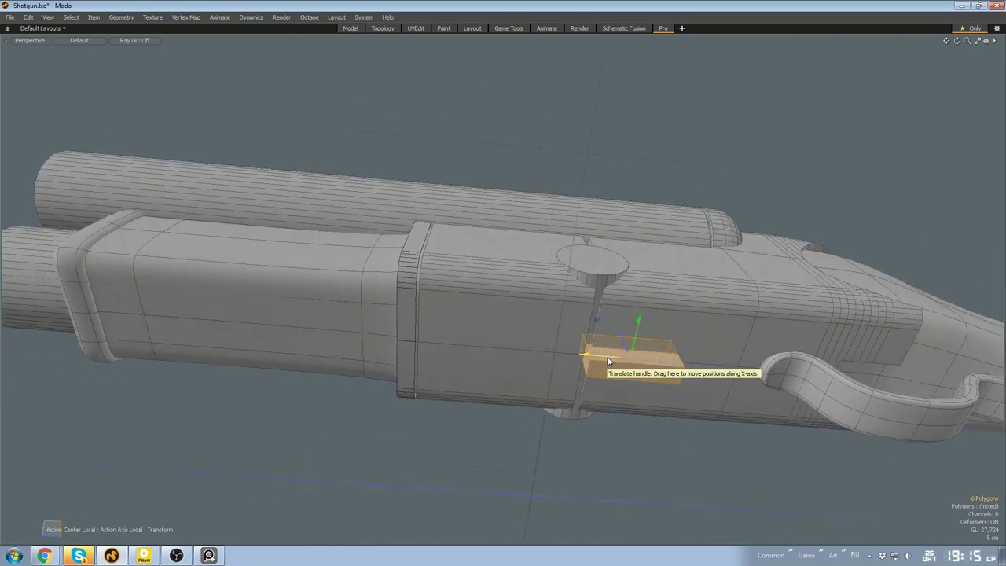
pyautogui.keyDown('alt'); pyautogui.moveTo(608, 361); pyautogui.dragTo(601, 328); pyautogui.keyUp('alt')
# Select the rear end face of the underside slot and move it along the receiver's length
pyautogui.keyDown('alt'); pyautogui.moveTo(564, 375); pyautogui.dragTo(664, 464); pyautogui.keyUp('alt')
pyautogui.click(603, 445)
pyautogui.doubleClick(667, 415)
pyautogui.click(637, 402)
pyautogui.press('w')
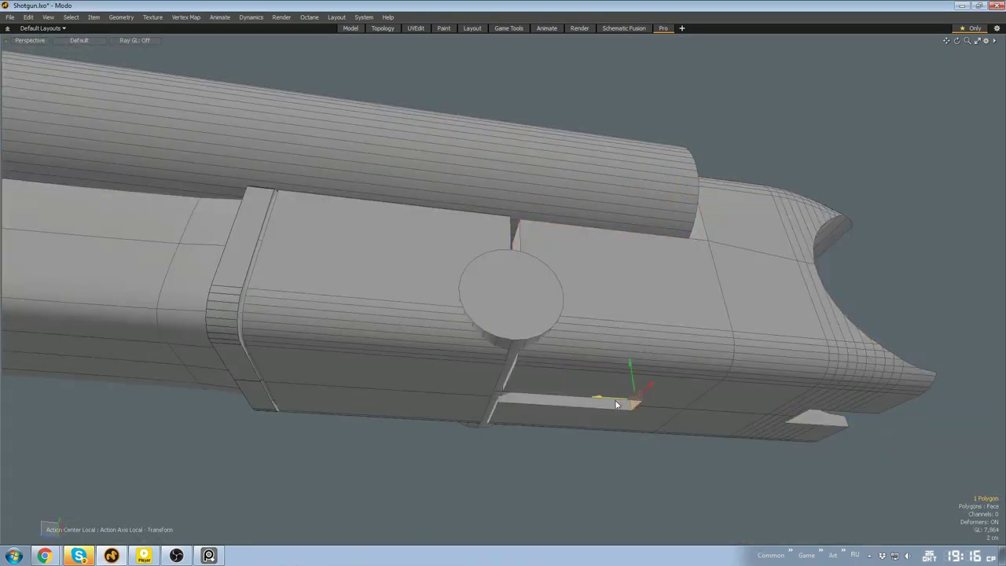
pyautogui.moveTo(617, 403); pyautogui.dragTo(640, 407)
# Scale and move a long box so that it fits inside the receiver's underside slot
pyautogui.keyDown('alt'); pyautogui.moveTo(640, 407); pyautogui.dragTo(702, 271); pyautogui.keyUp('alt')
pyautogui.press('r')
pyautogui.keyDown('alt'); pyautogui.moveTo(702, 271); pyautogui.dragTo(638, 366); pyautogui.keyUp('alt')
pyautogui.press('q')
pyautogui.moveTo(622, 372)
pyautogui.mouseDown()
pyautogui.moveTo(631, 381)
pyautogui.moveTo(624, 377)
pyautogui.mouseUp()
pyautogui.press('w')
pyautogui.moveTo(618, 328); pyautogui.dragTo(479, 312)
pyautogui.keyDown('alt'); pyautogui.moveTo(645, 345); pyautogui.dragTo(638, 365); pyautogui.keyUp('alt')
pyautogui.moveTo(622, 371); pyautogui.dragTo(631, 380)
pyautogui.press('w')
pyautogui.moveTo(579, 342); pyautogui.dragTo(503, 275)
pyautogui.scroll(-3, 595, 344)
pyautogui.press('q')
pyautogui.press('5')
pyautogui.click(572, 323)
pyautogui.scroll(4, 574, 323)
pyautogui.press('3')
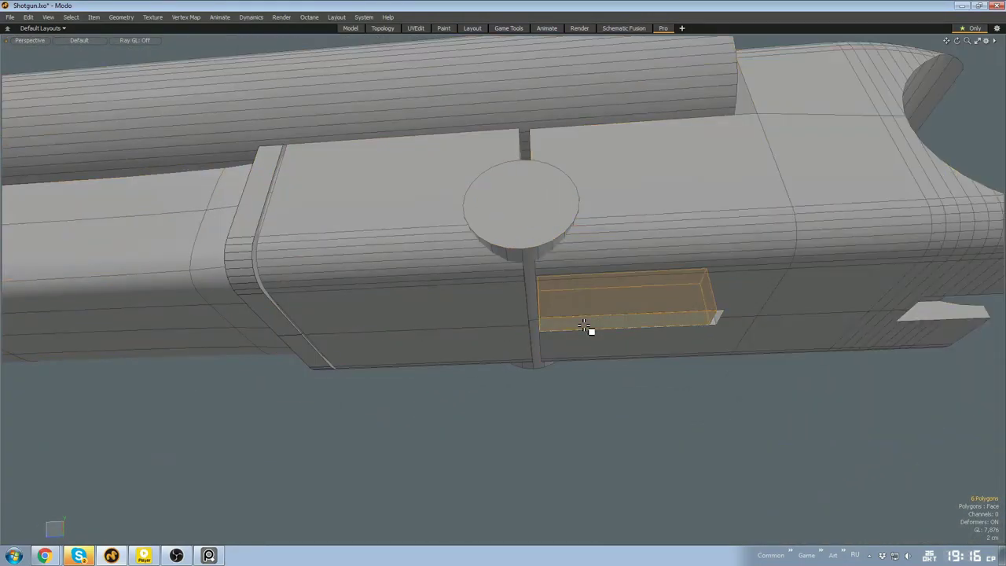
# Deselect all items and save the scene as a new version named Shotgun_01
pyautogui.press('5')
pyautogui.click(406, 257)
pyautogui.press('3')
pyautogui.scroll(-2, 638, 413)
pyautogui.scroll(-4, 638, 384)
pyautogui.press('5')
pyautogui.keyDown('alt'); pyautogui.moveTo(638, 379); pyautogui.dragTo(610, 398); pyautogui.keyUp('alt')
pyautogui.keyDown('alt'); pyautogui.moveTo(701, 366); pyautogui.dragTo(623, 360); pyautogui.keyUp('alt')
pyautogui.click(10, 19)
pyautogui.click(35, 106)
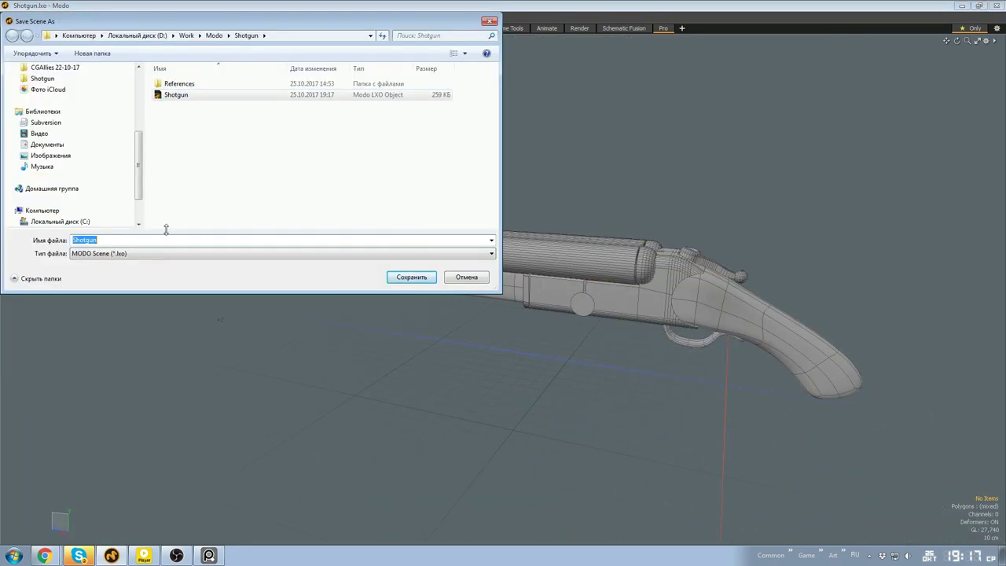
pyautogui.write('_01')
pyautogui.press('Return')
# Scrub the timeline in the Animate layout to examine the barrels' hinge motion around the receiver's underside slot
pyautogui.keyDown('alt'); pyautogui.moveTo(487, 281); pyautogui.dragTo(507, 292); pyautogui.keyUp('alt')
pyautogui.click(547, 28)
pyautogui.keyDown('alt'); pyautogui.moveTo(526, 221); pyautogui.dragTo(667, 227); pyautogui.keyUp('alt')
pyautogui.moveTo(128, 415); pyautogui.dragTo(417, 416)
pyautogui.keyDown('alt'); pyautogui.moveTo(520, 253); pyautogui.dragTo(566, 289); pyautogui.keyUp('alt')
pyautogui.scroll(5, 633, 245)
pyautogui.scroll(-8, 633, 244)
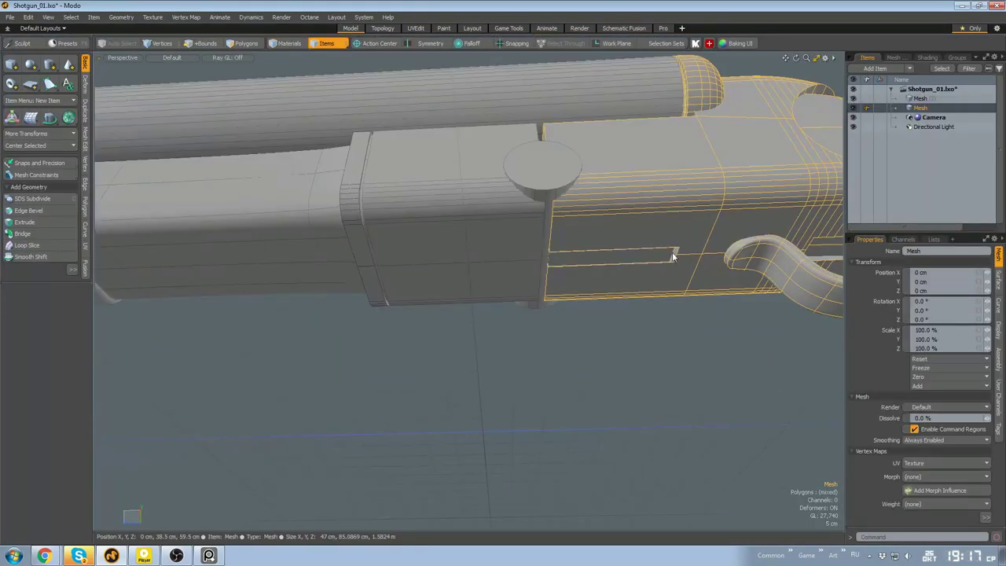
# Select the long box in the underside slot and the square box at its rear end, and isolate both
pyautogui.click(579, 274)
pyautogui.click(579, 272)
pyautogui.keyDown('alt'); pyautogui.moveTo(579, 272); pyautogui.dragTo(583, 398); pyautogui.keyUp('alt')
pyautogui.keyDown('shift'); pyautogui.click(613, 321); pyautogui.keyUp('shift')
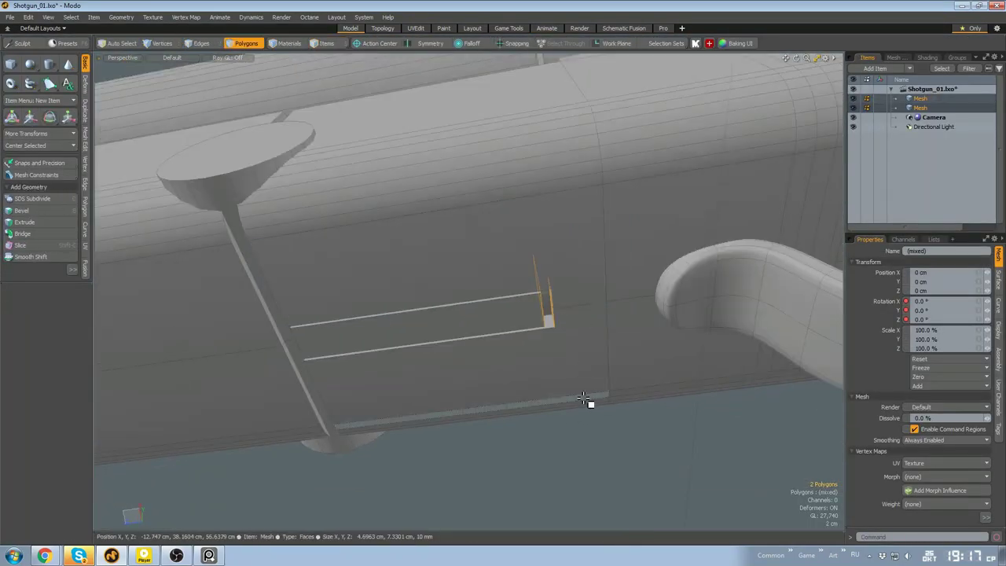
pyautogui.press('space')
pyautogui.doubleClick(489, 328)
pyautogui.keyDown('alt'); pyautogui.moveTo(525, 290); pyautogui.dragTo(571, 330); pyautogui.keyUp('alt')
pyautogui.hotkey('shift', 'h')
pyautogui.click(543, 322)
pyautogui.click(642, 379)
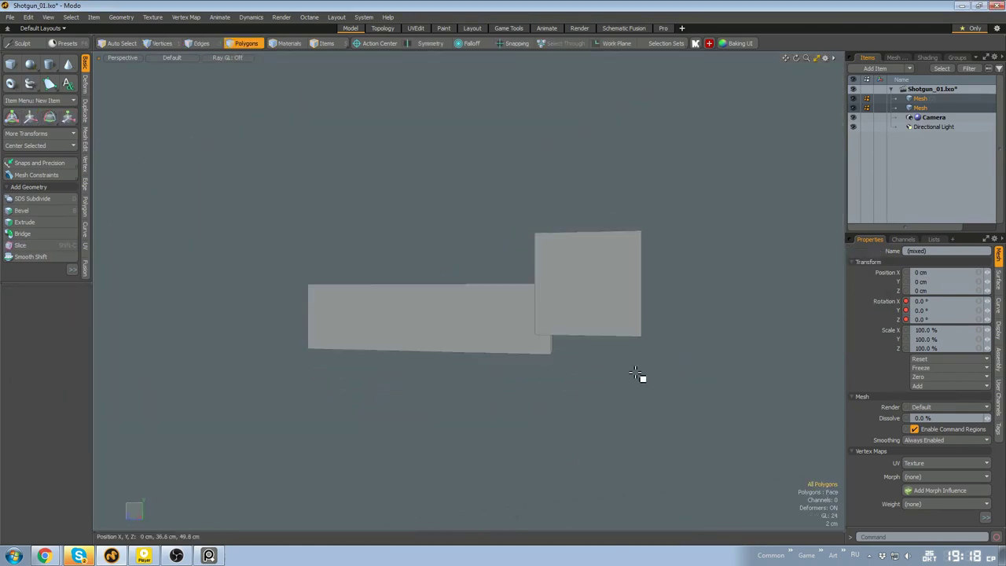
# Transfer the square box into the barrels mesh and shift it -8 mm in Y and -9 mm in Z over the long block's end
pyautogui.press('5')
pyautogui.click(577, 284)
pyautogui.press('u')
pyautogui.keyDown('alt'); pyautogui.moveTo(577, 284); pyautogui.dragTo(609, 311); pyautogui.keyUp('alt')
pyautogui.scroll(-3, 568, 344)
pyautogui.click(563, 348)
pyautogui.click(573, 344)
pyautogui.press('3')
pyautogui.doubleClick(587, 336)
pyautogui.hotkey('ctrl', 'x')
pyautogui.press('5')
pyautogui.click(512, 344)
pyautogui.press('3')
pyautogui.hotkey('ctrl', 'v')
pyautogui.press('w')
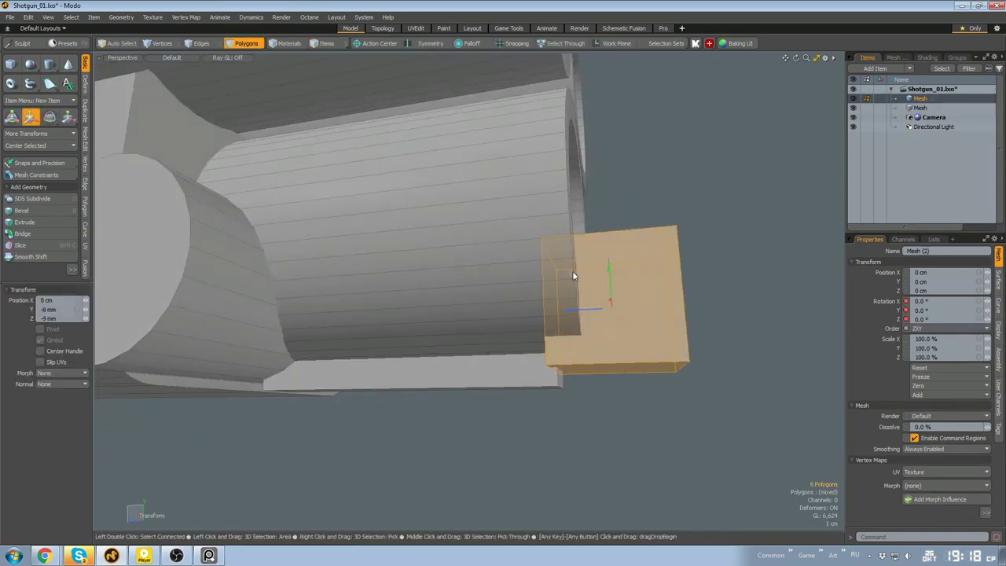
# Delete the square box, deselect all items, and return to the Pro layout with the full shotgun shown
pyautogui.press('space')
pyautogui.press('Delete')
pyautogui.scroll(-5, 568, 343)
pyautogui.keyDown('alt'); pyautogui.moveTo(573, 276); pyautogui.dragTo(635, 334); pyautogui.keyUp('alt')
pyautogui.press('5')
pyautogui.scroll(2, 714, 306)
pyautogui.click(713, 304)
pyautogui.press('3')
pyautogui.hotkey('ctrl', '3')
pyautogui.click(669, 337)
pyautogui.scroll(-3, 621, 294)
pyautogui.press('5')
pyautogui.click(597, 265)
pyautogui.press('KP_0')
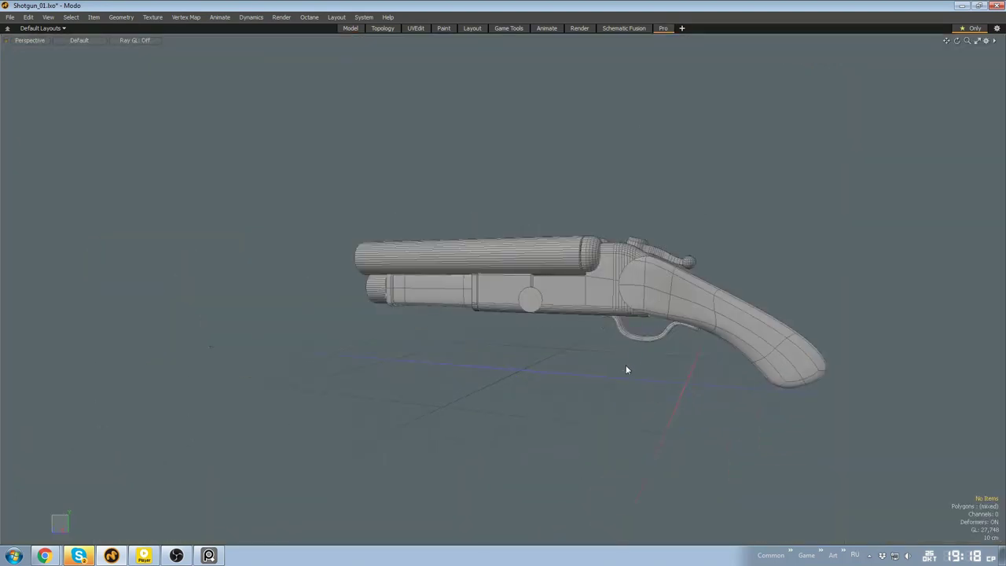
# Expose the breech faces by hiding the barrels and select the inset discs with their central rings
pyautogui.scroll(4, 613, 302)
pyautogui.keyDown('alt'); pyautogui.moveTo(607, 288); pyautogui.dragTo(459, 336); pyautogui.keyUp('alt')
pyautogui.click(581, 283)
pyautogui.hotkey('shift', 'h')
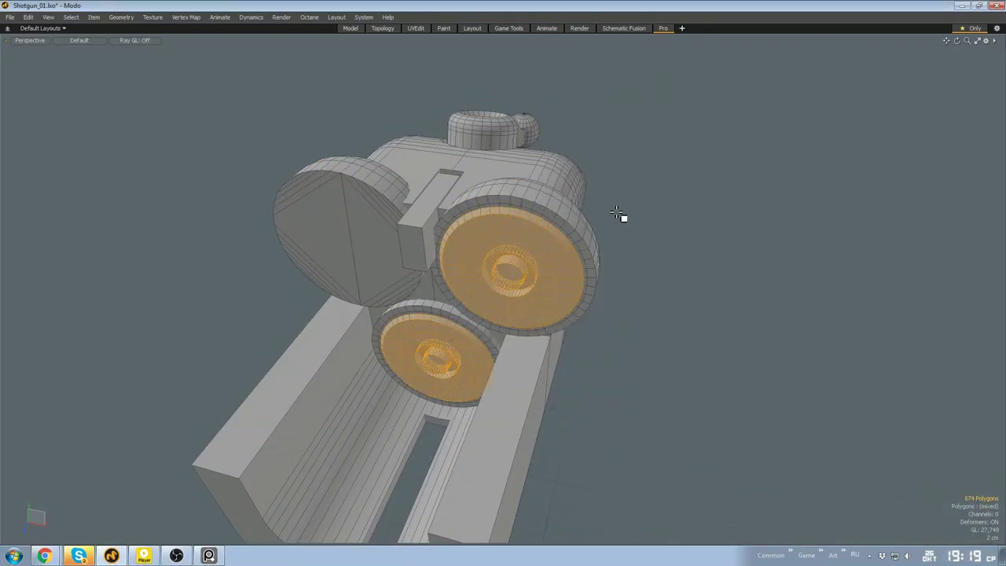
pyautogui.keyDown('alt'); pyautogui.moveTo(617, 212); pyautogui.dragTo(576, 331); pyautogui.keyUp('alt')
# Unhide the rest of the shotgun, nudge the selected breech discs slightly, and clear the selection
pyautogui.press('u')
pyautogui.scroll(3, 576, 331)
pyautogui.press('w')
pyautogui.moveTo(543, 372); pyautogui.dragTo(552, 374)
pyautogui.scroll(-4, 660, 243)
pyautogui.keyDown('alt'); pyautogui.moveTo(660, 243); pyautogui.dragTo(645, 293); pyautogui.keyUp('alt')
pyautogui.scroll(4, 473, 450)
pyautogui.scroll(-2, 532, 355)
pyautogui.keyDown('alt'); pyautogui.moveTo(473, 449); pyautogui.dragTo(518, 396); pyautogui.keyUp('alt')
pyautogui.click(532, 355)
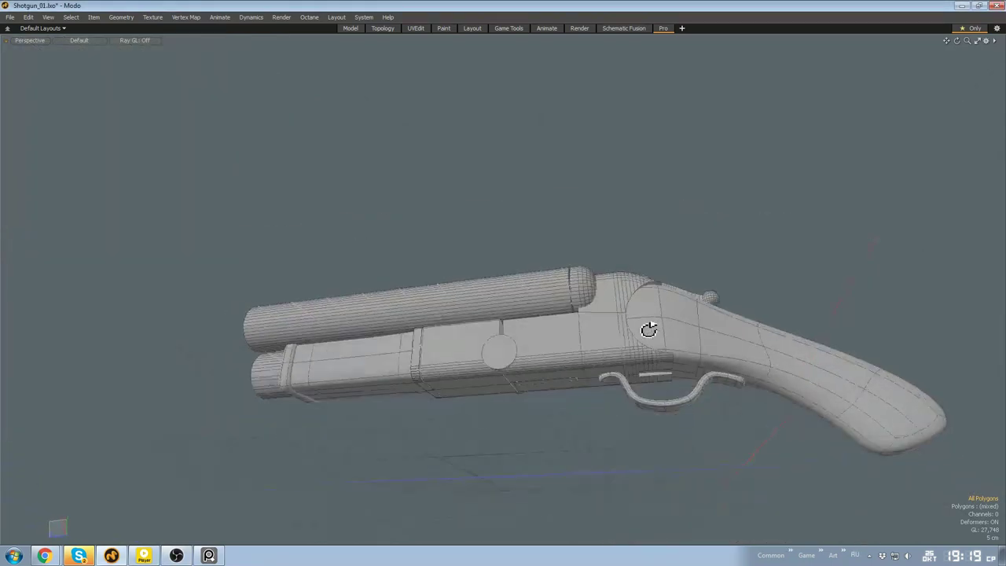
# Select the two vertices on the receiver's side edges in front of the grip and scale them across its width
pyautogui.keyDown('alt'); pyautogui.moveTo(649, 328); pyautogui.dragTo(572, 303); pyautogui.keyUp('alt')
pyautogui.keyDown('alt'); pyautogui.moveTo(498, 306); pyautogui.dragTo(389, 313); pyautogui.keyUp('alt')
pyautogui.press('q')
pyautogui.press('1')
pyautogui.click(366, 262)
pyautogui.press('r')
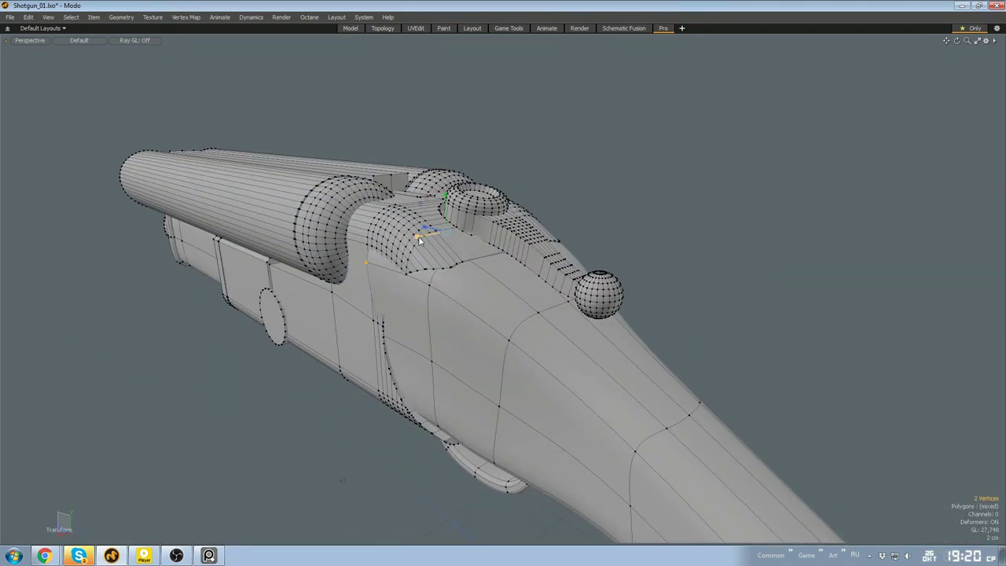
pyautogui.keyDown('alt'); pyautogui.moveTo(419, 241); pyautogui.dragTo(487, 289); pyautogui.keyUp('alt')
# Select the whole grip and adjust how its rounded front fits against the receiver's sides
pyautogui.press('3')
pyautogui.press('y')
pyautogui.press('1')
pyautogui.press('3')
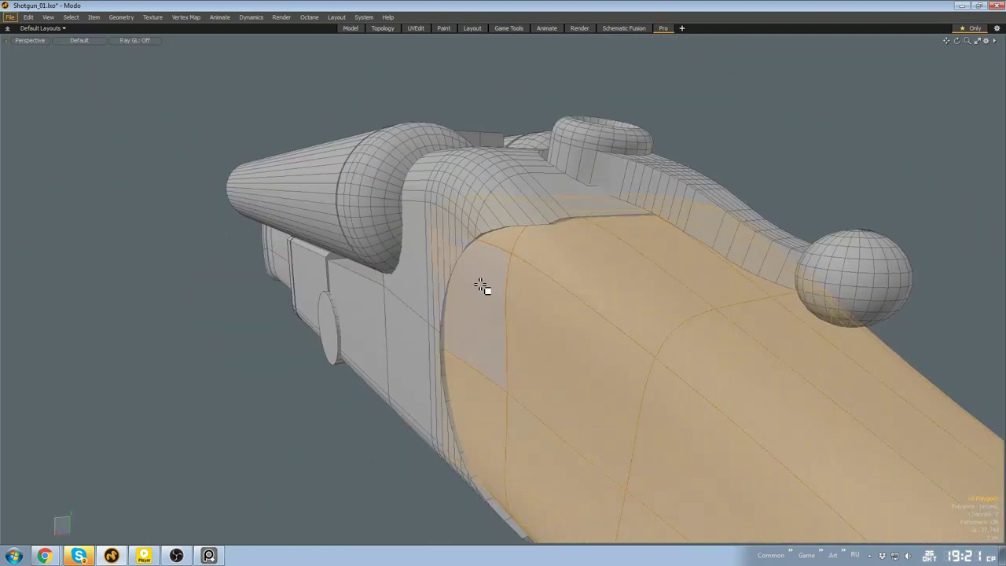
pyautogui.click(484, 225)
pyautogui.keyDown('alt'); pyautogui.moveTo(484, 226); pyautogui.dragTo(679, 341); pyautogui.keyUp('alt')
# In the Right view, reshape the grip by adjusting the five vertices on its underside behind the trigger guard
pyautogui.press('3')
pyautogui.click(464, 284)
pyautogui.click(602, 474)
pyautogui.press('KP_3')
pyautogui.scroll(-4, 595, 346)
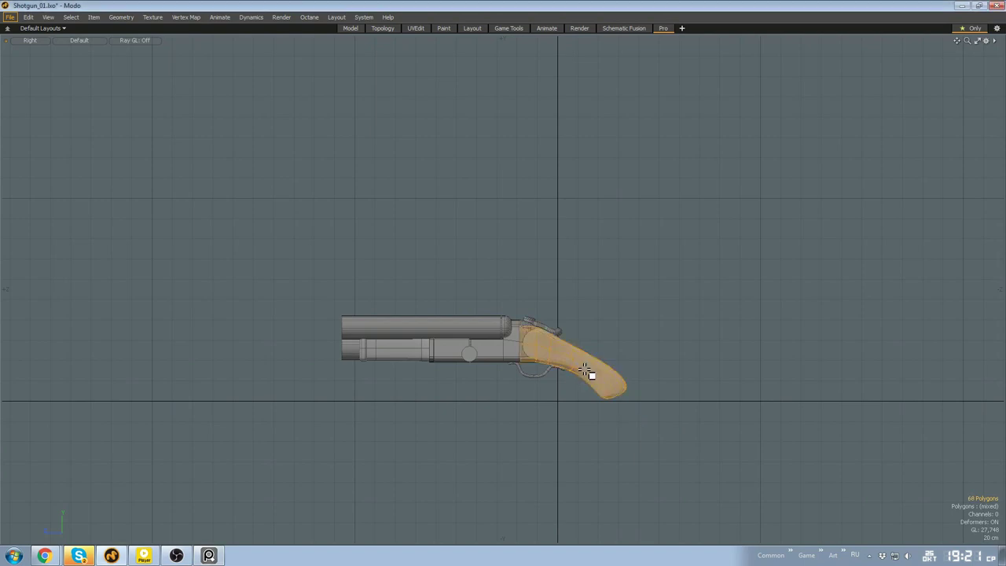
pyautogui.scroll(5, 585, 371)
pyautogui.press('1')
pyautogui.press('q')
pyautogui.scroll(-3, 509, 291)
pyautogui.moveTo(458, 375); pyautogui.dragTo(511, 313, button='right')
pyautogui.scroll(3, 509, 313)
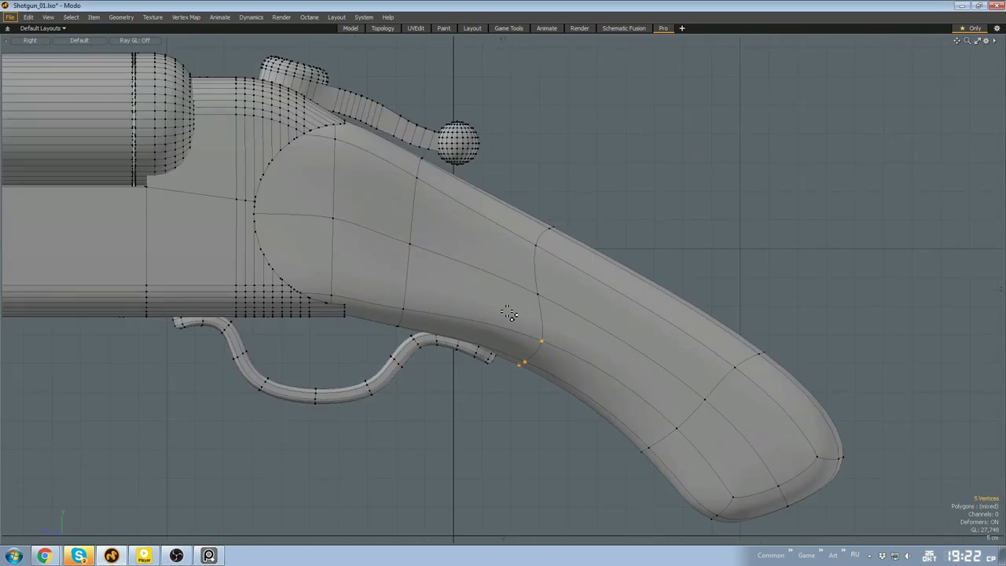
# Select the five vertices at the lower corner of the grip's butt and move them to reshape the heel
pyautogui.press('q')
pyautogui.scroll(-4, 655, 337)
pyautogui.moveTo(657, 393); pyautogui.dragTo(694, 382, button='right')
pyautogui.scroll(3, 694, 382)
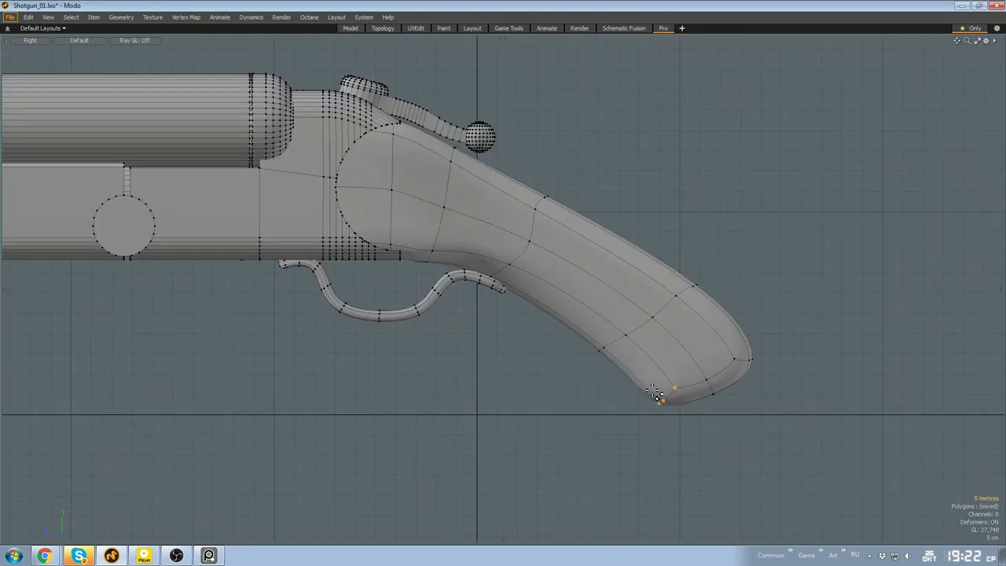
pyautogui.press('w')
pyautogui.moveTo(673, 366); pyautogui.dragTo(664, 376)
pyautogui.scroll(-2, 613, 375)
# Place a small box under the receiver in front of the trigger slot and scale it down in the Perspective view
pyautogui.press('KP_Decimal')
pyautogui.keyDown('alt'); pyautogui.moveTo(631, 260); pyautogui.dragTo(557, 328); pyautogui.keyUp('alt')
pyautogui.scroll(3, 493, 341)
pyautogui.press('3')
pyautogui.doubleClick(463, 345)
pyautogui.press('y')
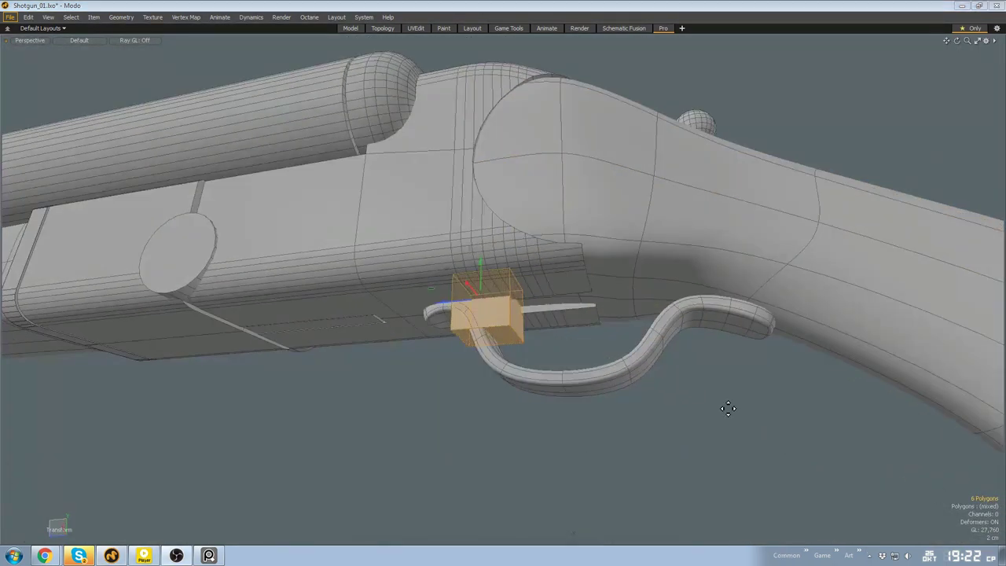
pyautogui.scroll(2, 727, 409)
pyautogui.keyDown('alt'); pyautogui.moveTo(728, 409); pyautogui.dragTo(498, 338); pyautogui.keyUp('alt')
pyautogui.press('q')
pyautogui.keyDown('alt'); pyautogui.moveTo(590, 374); pyautogui.dragTo(505, 348); pyautogui.keyUp('alt')
pyautogui.press('y')
pyautogui.keyDown('alt'); pyautogui.moveTo(613, 368); pyautogui.dragTo(766, 387); pyautogui.keyUp('alt')
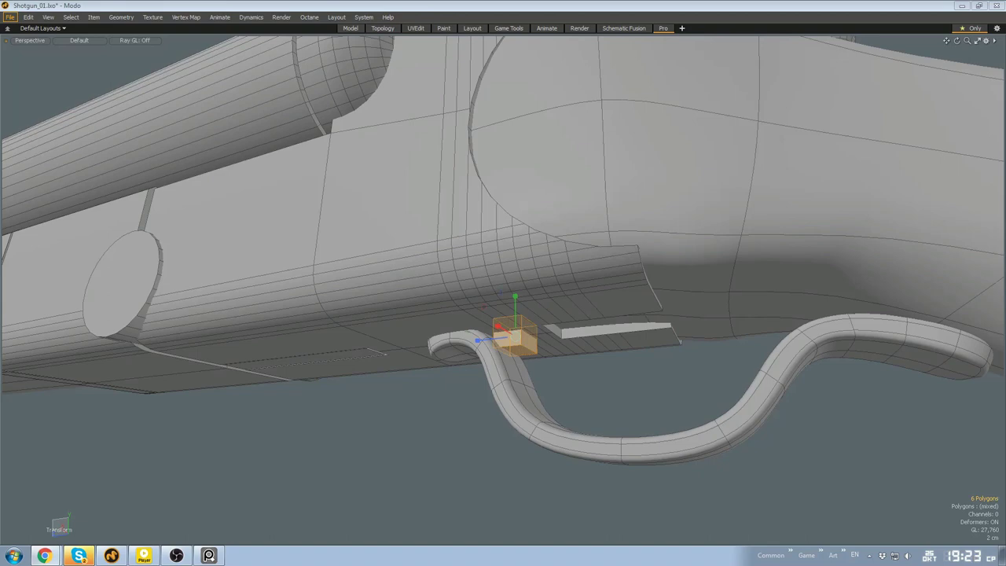
pyautogui.keyDown('alt'); pyautogui.keyDown('shift'); pyautogui.moveTo(774, 332); pyautogui.dragTo(766, 295); pyautogui.keyUp('shift'); pyautogui.keyUp('alt')
pyautogui.keyDown('alt'); pyautogui.moveTo(620, 313); pyautogui.dragTo(473, 310); pyautogui.keyUp('alt')
pyautogui.scroll(1, 474, 311)
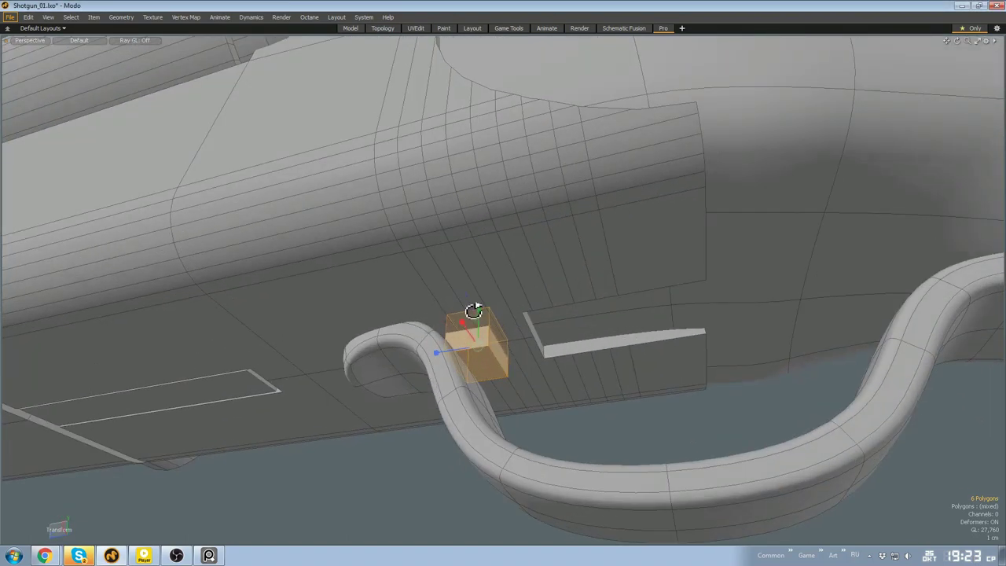
# Move the small box into the trigger slot and pull its bottom face down and back into a slanted trigger arm
pyautogui.press('w')
pyautogui.scroll(-1, 470, 322)
pyautogui.moveTo(434, 361); pyautogui.dragTo(495, 349)
pyautogui.moveTo(495, 349); pyautogui.dragTo(570, 440, button='middle')
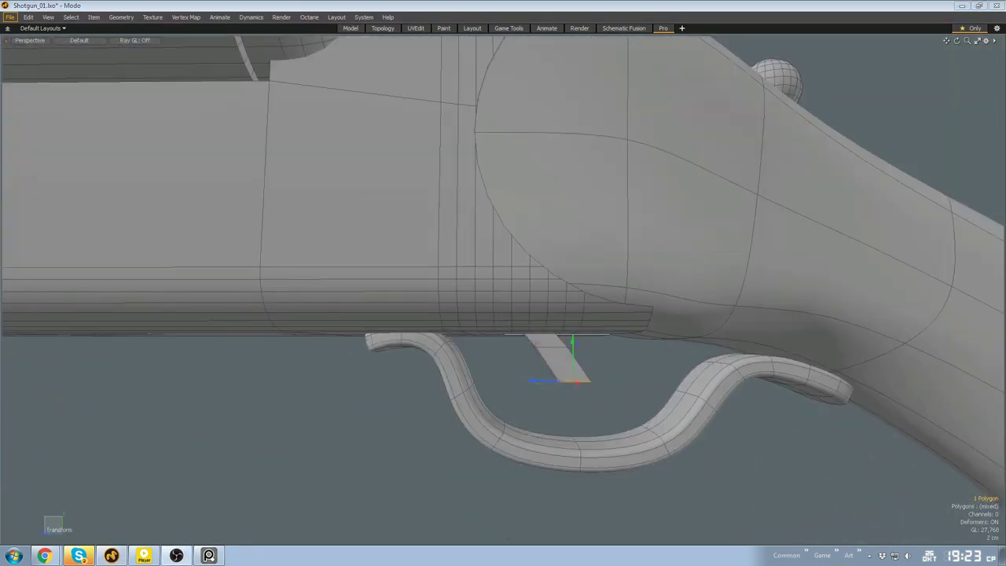
pyautogui.scroll(-3, 586, 338)
pyautogui.keyDown('alt'); pyautogui.moveTo(598, 338); pyautogui.dragTo(643, 320); pyautogui.keyUp('alt')
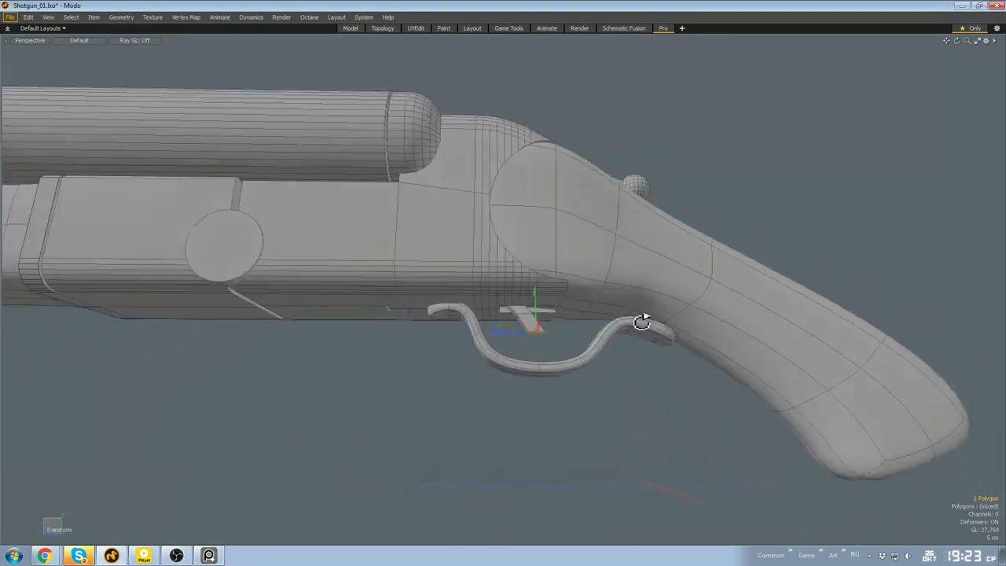
# Bevel the trigger's bottom face downward into a second segment and shift its upper edge loop toward the grip
pyautogui.scroll(3, 635, 345)
pyautogui.keyDown('alt'); pyautogui.keyDown('shift'); pyautogui.moveTo(629, 361); pyautogui.dragTo(534, 345); pyautogui.keyUp('shift'); pyautogui.keyUp('alt')
pyautogui.press('b')
pyautogui.moveTo(480, 372); pyautogui.dragTo(480, 407)
pyautogui.doubleClick(462, 348)
pyautogui.moveTo(480, 393)
pyautogui.keyDown('alt'); pyautogui.mouseDown()
pyautogui.moveTo(462, 348)
pyautogui.moveTo(463, 385)
pyautogui.mouseUp(); pyautogui.keyUp('alt')
pyautogui.doubleClick(461, 313)
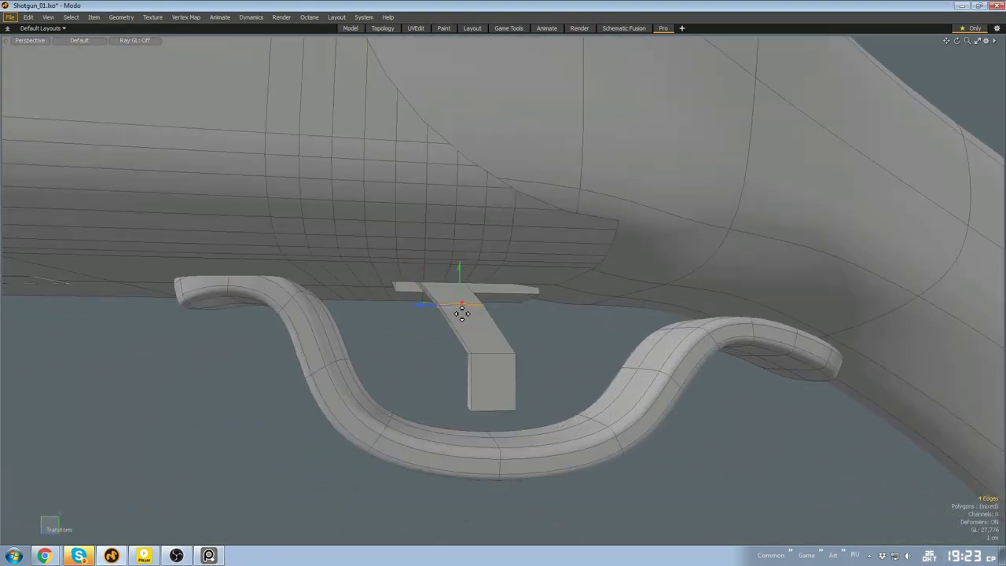
pyautogui.moveTo(461, 313); pyautogui.dragTo(473, 313)
pyautogui.keyDown('alt'); pyautogui.moveTo(503, 330); pyautogui.dragTo(498, 267); pyautogui.keyUp('alt')
# Convert the trigger to a subdivision surface, clean it up in isolation, and refine its tip face
pyautogui.press('Tab')
pyautogui.doubleClick(422, 229)
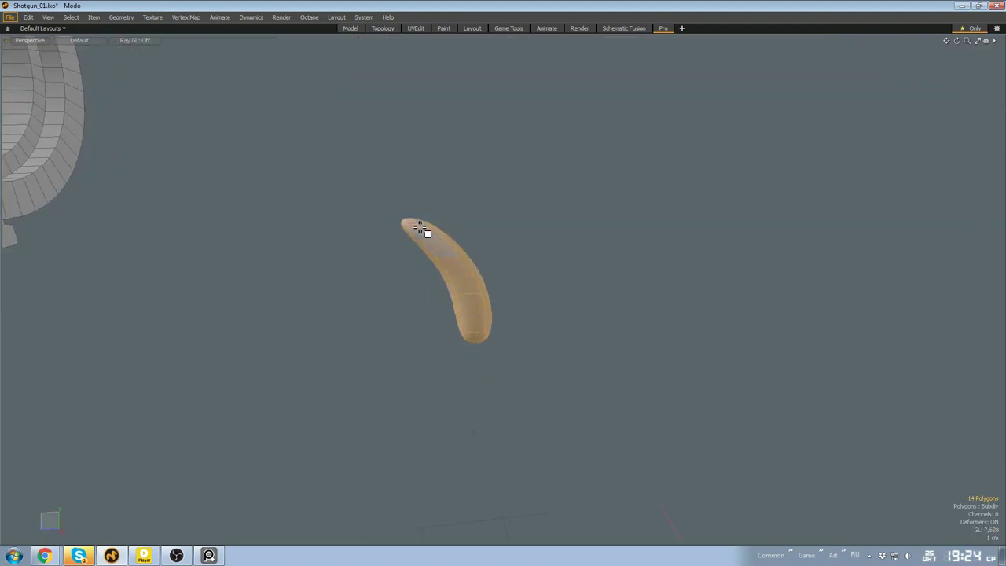
pyautogui.press('u')
pyautogui.keyDown('alt'); pyautogui.moveTo(422, 229); pyautogui.dragTo(495, 397); pyautogui.keyUp('alt')
pyautogui.scroll(-5, 502, 346)
pyautogui.scroll(6, 503, 346)
pyautogui.click(493, 407)
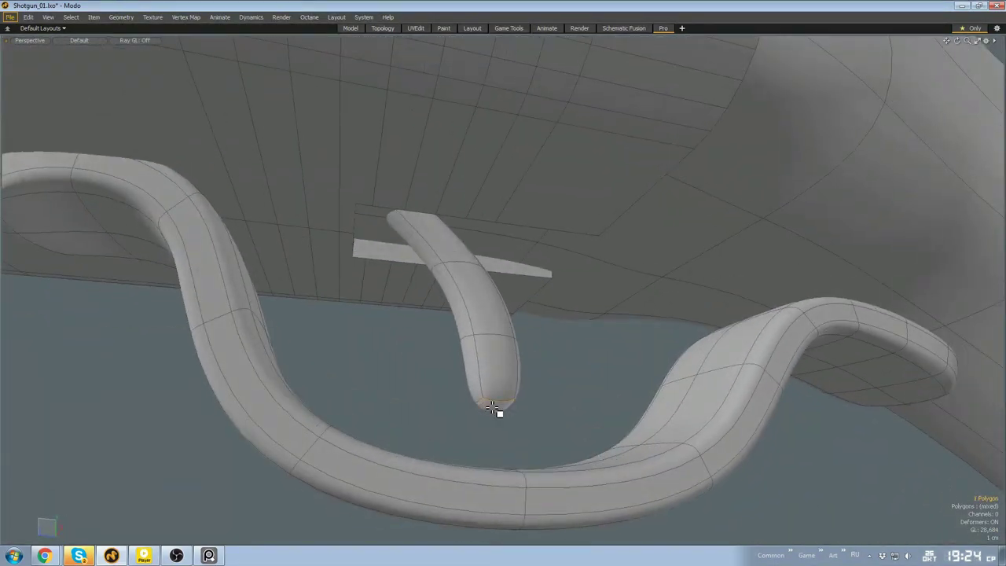
pyautogui.scroll(-8, 510, 433)
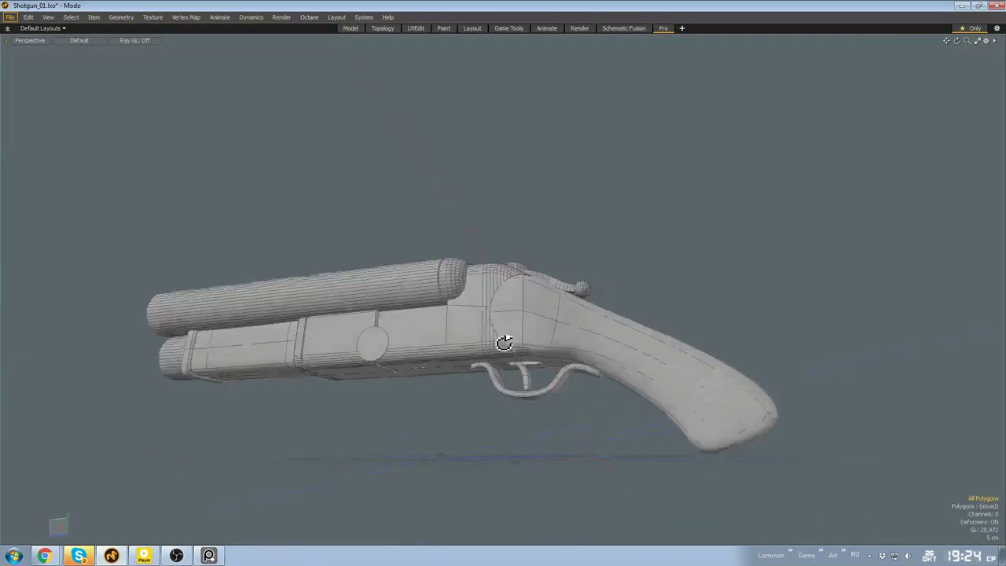
# Add edge detail to the trigger and widen its root where it enters the receiver slot
pyautogui.scroll(8, 503, 341)
pyautogui.press('2')
pyautogui.keyDown('alt'); pyautogui.moveTo(563, 327); pyautogui.dragTo(666, 254); pyautogui.keyUp('alt')
pyautogui.scroll(-6, 666, 254)
pyautogui.scroll(5, 553, 391)
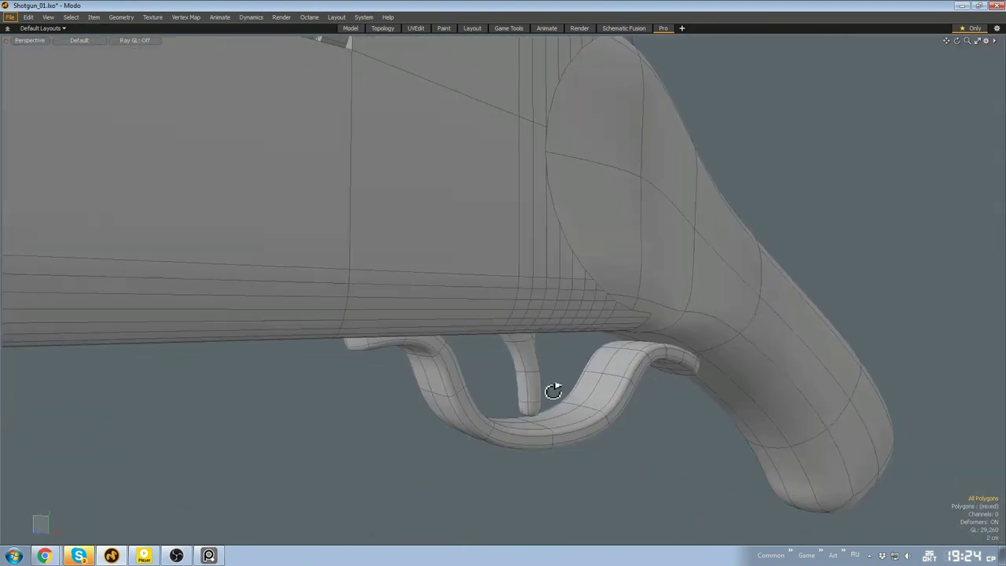
pyautogui.keyDown('alt'); pyautogui.moveTo(552, 391); pyautogui.dragTo(513, 356); pyautogui.keyUp('alt')
pyautogui.press('3')
pyautogui.moveTo(513, 356); pyautogui.dragTo(518, 336, button='middle')
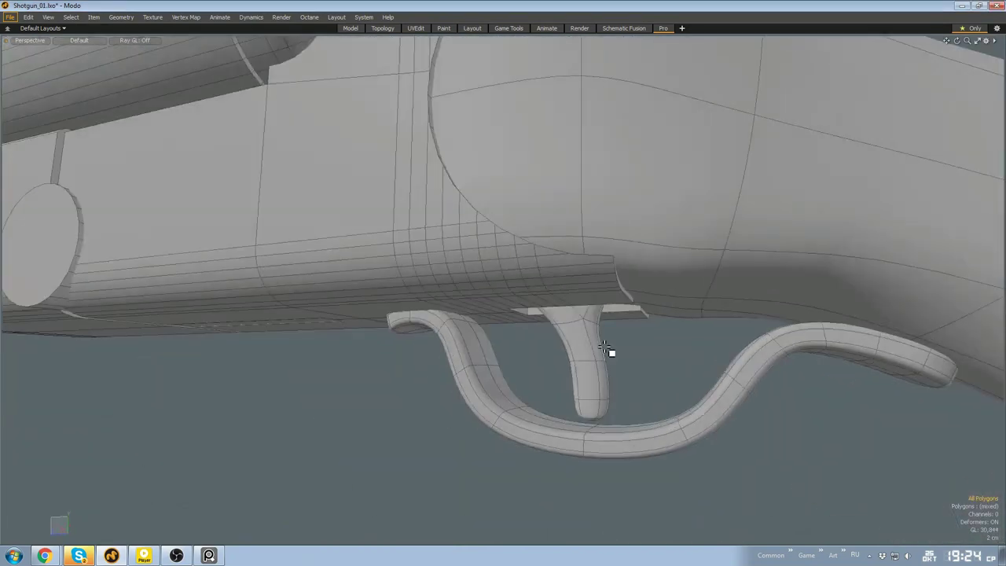
pyautogui.keyDown('alt'); pyautogui.moveTo(600, 393); pyautogui.dragTo(611, 346); pyautogui.keyUp('alt')
pyautogui.scroll(3, 603, 433)
# Shift the trigger's front vertices toward the grip and adjust the rear tip vertices to taper the end
pyautogui.press('1')
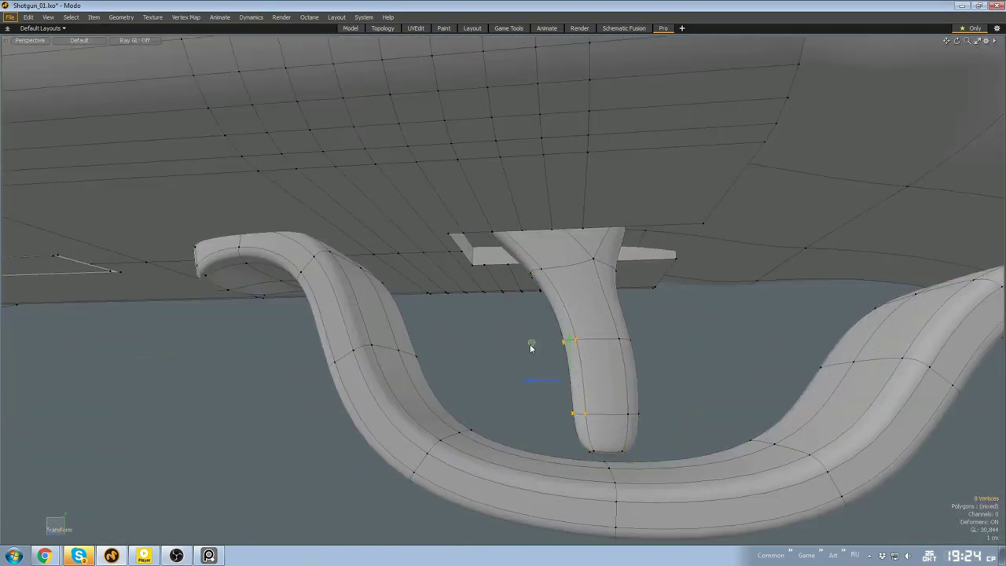
pyautogui.moveTo(529, 347); pyautogui.dragTo(542, 347)
pyautogui.keyDown('alt'); pyautogui.moveTo(565, 392); pyautogui.dragTo(605, 433); pyautogui.keyUp('alt')
pyautogui.scroll(3, 613, 448)
pyautogui.click(646, 466)
pyautogui.keyDown('alt'); pyautogui.moveTo(668, 464); pyautogui.dragTo(578, 433); pyautogui.keyUp('alt')
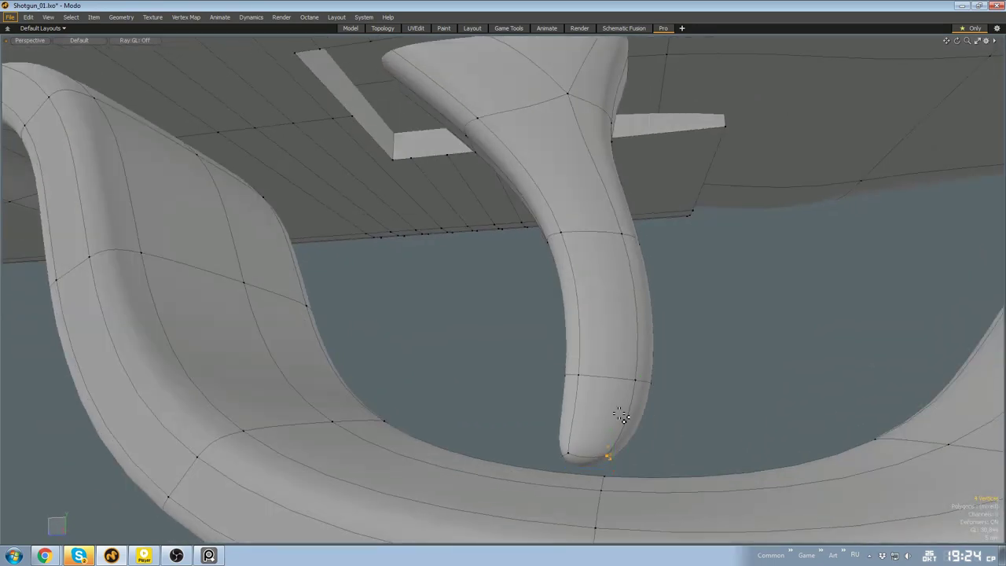
pyautogui.scroll(-6, 620, 408)
pyautogui.keyDown('alt'); pyautogui.moveTo(640, 346); pyautogui.dragTo(667, 393); pyautogui.keyUp('alt')
pyautogui.scroll(-5, 666, 397)
pyautogui.keyDown('alt'); pyautogui.moveTo(629, 427); pyautogui.dragTo(700, 389); pyautogui.keyUp('alt')
# In the Right view, select the trigger guard's lower section and move it down to clear the trigger tip
pyautogui.press('KP_3')
pyautogui.scroll(4, 701, 388)
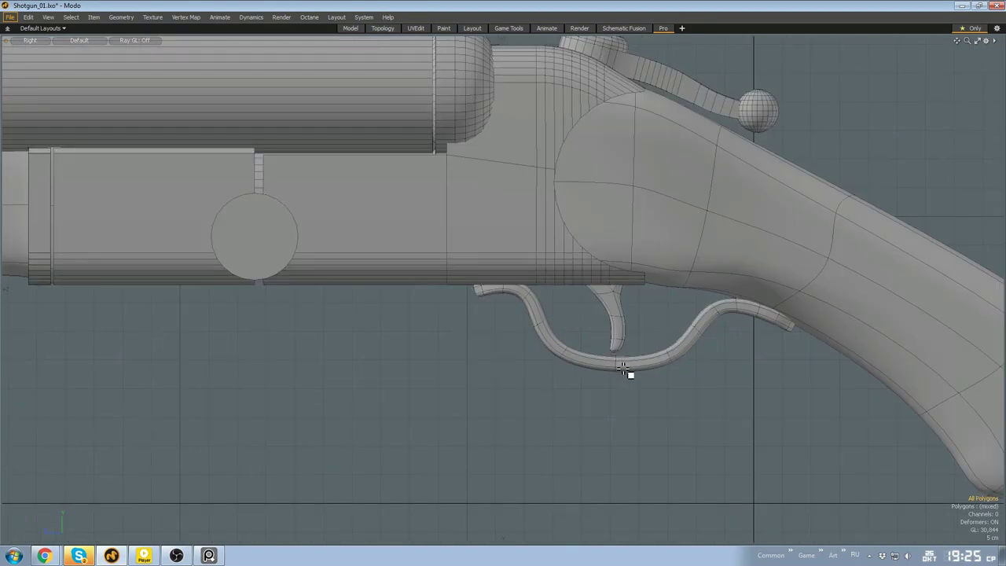
pyautogui.keyDown('alt'); pyautogui.keyDown('shift'); pyautogui.moveTo(630, 372); pyautogui.dragTo(592, 374); pyautogui.keyUp('shift'); pyautogui.keyUp('alt')
pyautogui.doubleClick(646, 346)
pyautogui.moveTo(645, 346); pyautogui.dragTo(492, 364, button='right')
pyautogui.press('w')
pyautogui.scroll(2, 528, 361)
pyautogui.moveTo(528, 361)
pyautogui.keyDown('alt'); pyautogui.keyDown('shift'); pyautogui.mouseDown()
pyautogui.moveTo(602, 373)
pyautogui.moveTo(525, 399)
pyautogui.mouseUp(); pyautogui.keyUp('shift'); pyautogui.keyUp('alt')
pyautogui.scroll(-4, 683, 365)
pyautogui.scroll(2, 698, 366)
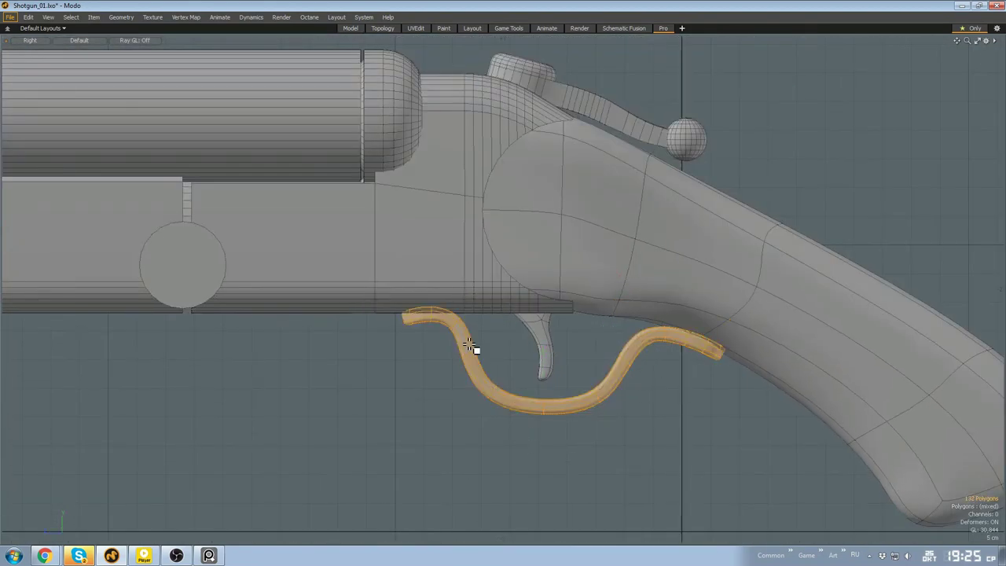
# Select the vertex loop at the trigger guard's lower front bend and transform it to refine the curve
pyautogui.scroll(2, 487, 367)
pyautogui.hotkey('alt', '1')
pyautogui.scroll(-2, 589, 422)
pyautogui.keyDown('ctrl'); pyautogui.moveTo(578, 464); pyautogui.dragTo(561, 411, button='right'); pyautogui.keyUp('ctrl')
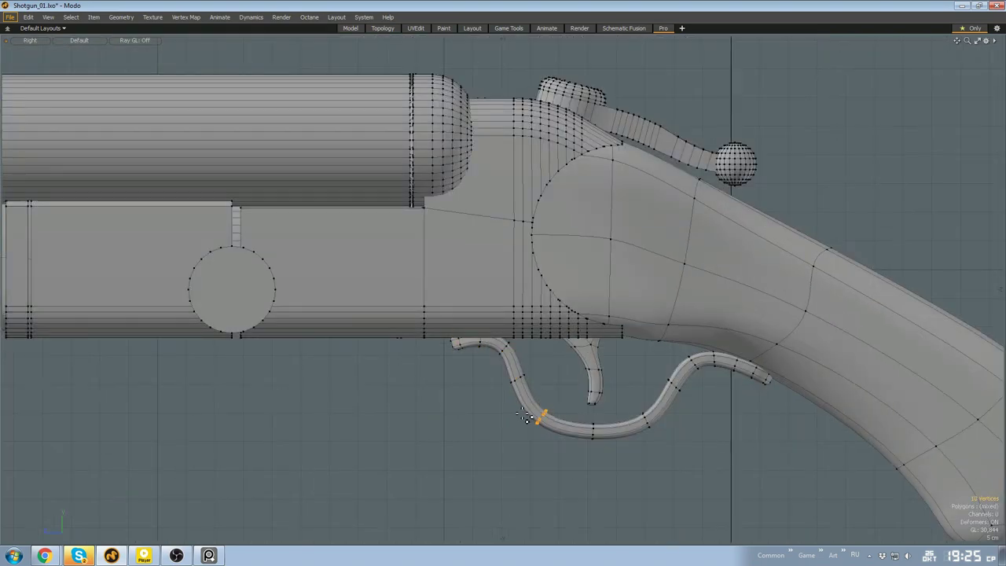
pyautogui.scroll(2, 525, 418)
pyautogui.press('y')
# Select the edge loop at the trigger guard's upper front bend and adjust it to smooth the bend
pyautogui.scroll(2, 495, 362)
pyautogui.press('2')
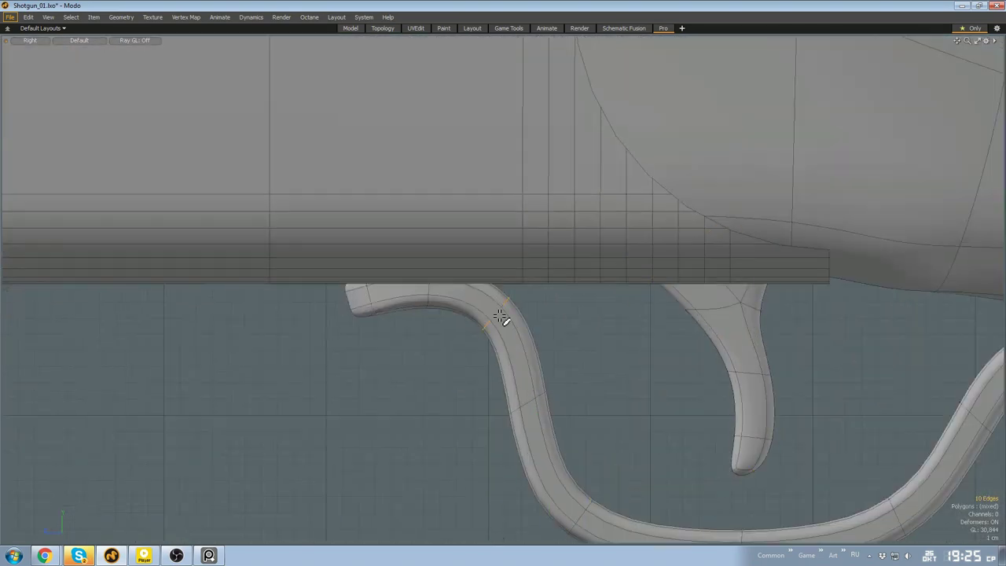
pyautogui.scroll(-4, 500, 316)
pyautogui.scroll(3, 631, 415)
# Reposition the vertex loops at the trigger guard's lower and upper rear bends to smooth its rear curve
pyautogui.press('1')
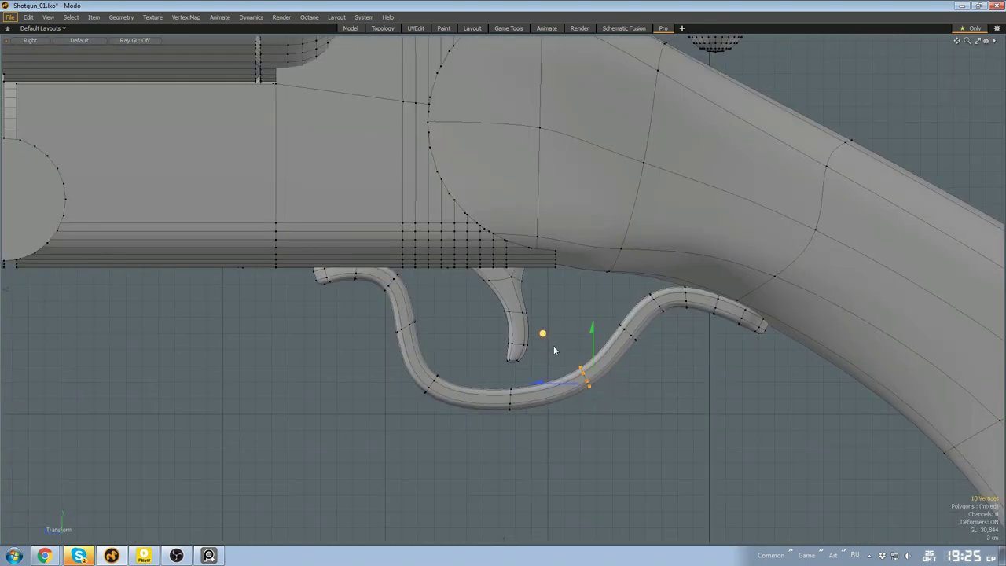
pyautogui.scroll(2, 658, 303)
pyautogui.moveTo(606, 253)
pyautogui.mouseDown(button='right')
pyautogui.moveTo(691, 328)
pyautogui.moveTo(667, 339)
pyautogui.mouseUp(button='right')
pyautogui.keyDown('alt'); pyautogui.keyDown('shift'); pyautogui.moveTo(689, 312); pyautogui.dragTo(650, 334); pyautogui.keyUp('shift'); pyautogui.keyUp('alt')
pyautogui.press('y')
pyautogui.scroll(-2, 613, 311)
# Adjust the three vertex loops along the trigger guard's bottom and shift the rear one up and forward
pyautogui.moveTo(523, 373); pyautogui.dragTo(566, 417, button='right')
pyautogui.scroll(-1, 694, 389)
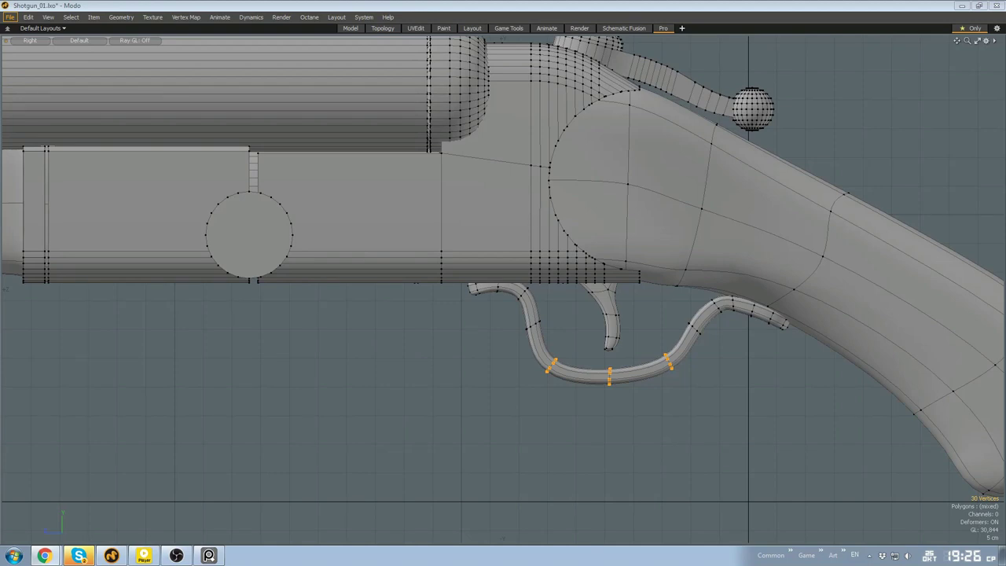
pyautogui.scroll(3, 576, 346)
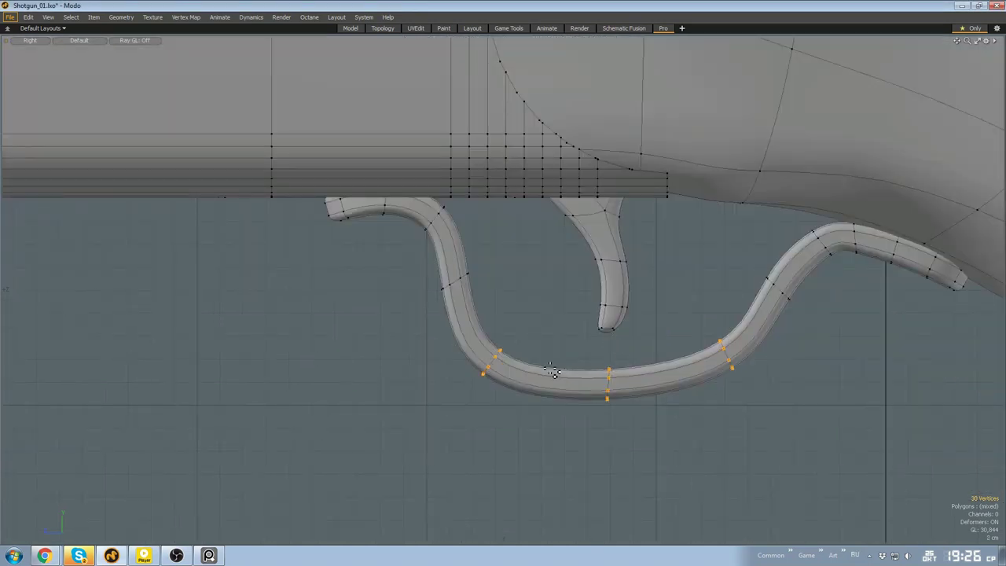
pyautogui.click(503, 440)
pyautogui.scroll(-2, 503, 440)
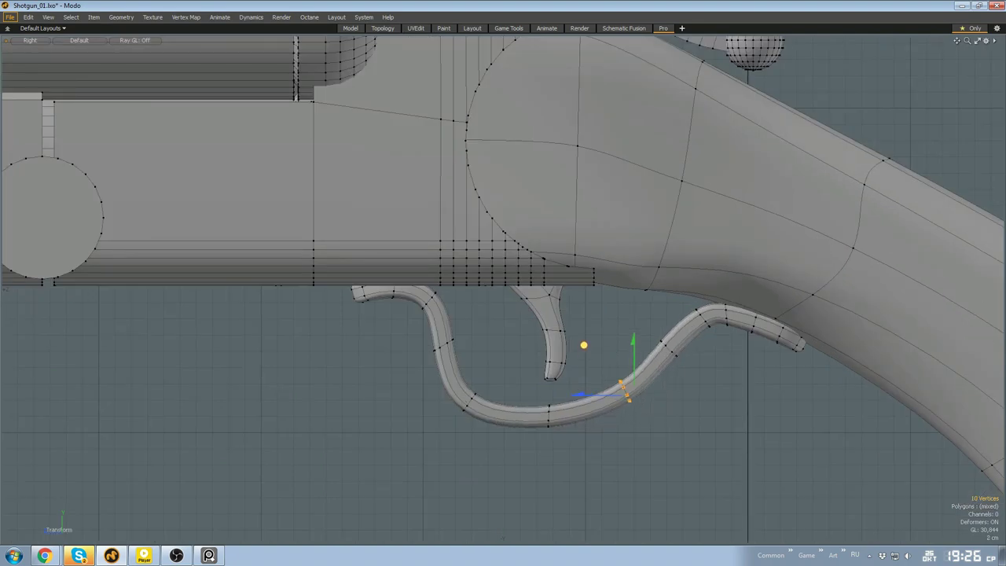
# Select the vertices of the trigger guard's front mounting end and rotate that end down out of the receiver
pyautogui.press('q')
pyautogui.press('3')
pyautogui.scroll(2, 463, 317)
pyautogui.doubleClick(463, 317)
pyautogui.scroll(-2, 497, 385)
pyautogui.hotkey('alt', '1')
pyautogui.scroll(3, 512, 338)
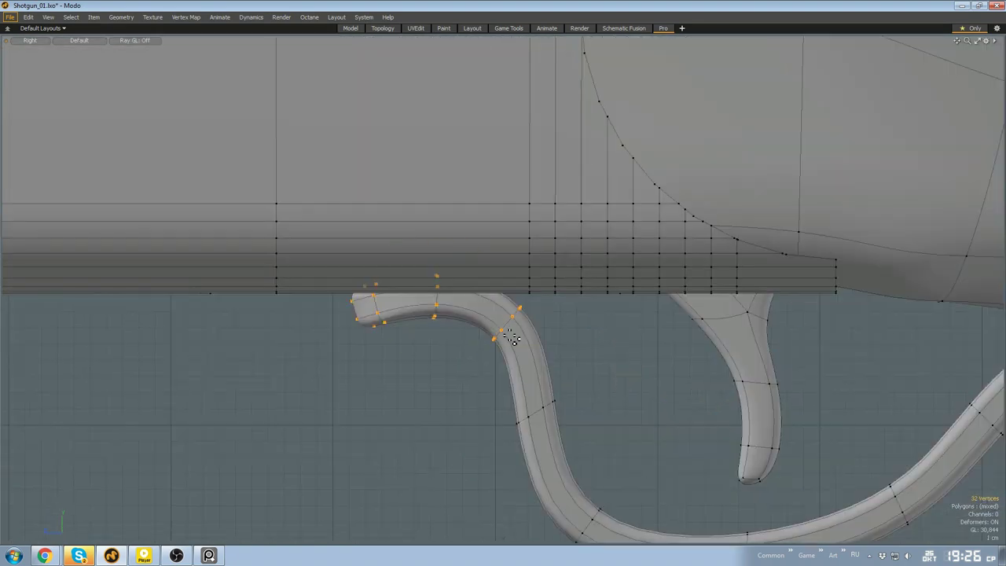
pyautogui.scroll(-3, 439, 303)
pyautogui.scroll(-2, 438, 344)
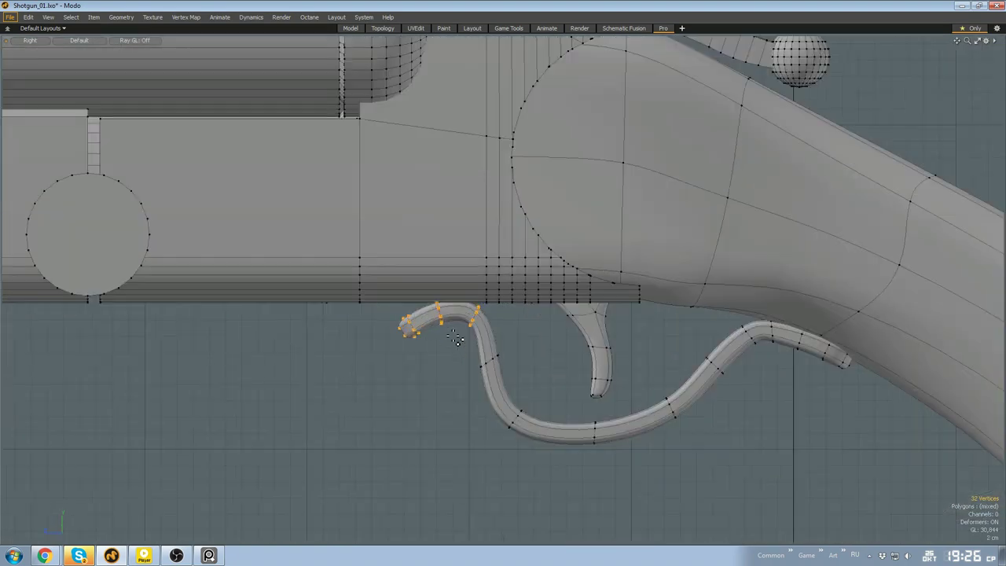
# Adjust the trigger guard's front tip vertices so the mounting end runs level along the receiver's underside
pyautogui.scroll(3, 437, 287)
pyautogui.press('q')
pyautogui.scroll(-3, 445, 399)
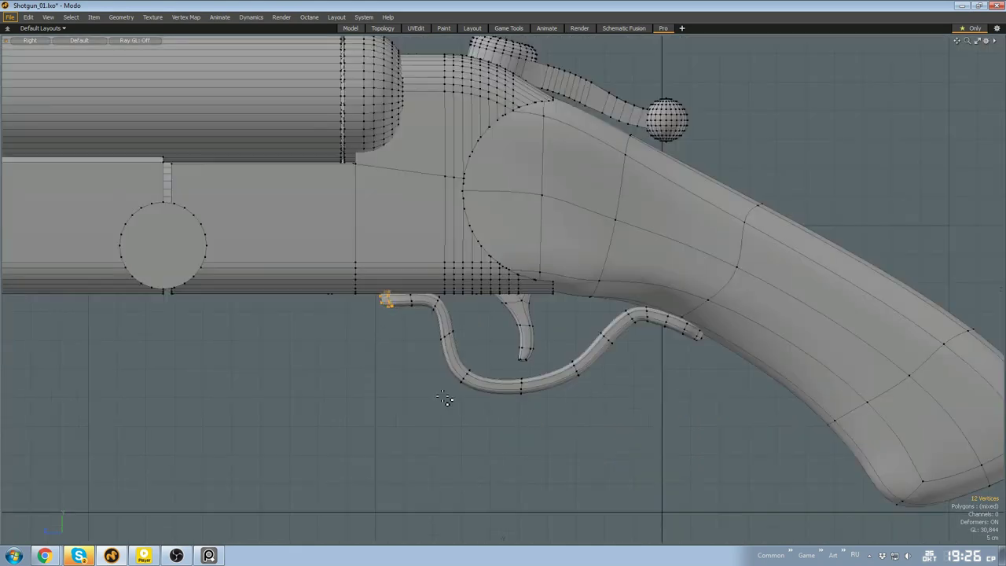
# Add a second trigger behind the existing one inside the trigger guard
pyautogui.scroll(-2, 496, 337)
pyautogui.click(494, 354)
pyautogui.press('KP_Decimal')
pyautogui.keyDown('alt'); pyautogui.moveTo(629, 334); pyautogui.dragTo(559, 389); pyautogui.keyUp('alt')
pyautogui.scroll(5, 615, 352)
pyautogui.press('3')
pyautogui.doubleClick(614, 350)
pyautogui.press('1')
pyautogui.scroll(2, 562, 409)
pyautogui.keyDown('alt'); pyautogui.keyDown('shift'); pyautogui.moveTo(566, 428); pyautogui.dragTo(571, 460); pyautogui.keyUp('shift'); pyautogui.keyUp('alt')
pyautogui.press('q')
pyautogui.scroll(-3, 485, 425)
# Select the rear trigger and adjust its rotation beneath the receiver
pyautogui.moveTo(511, 420)
pyautogui.keyDown('alt'); pyautogui.mouseDown()
pyautogui.moveTo(580, 411)
pyautogui.moveTo(524, 379)
pyautogui.moveTo(606, 394)
pyautogui.moveTo(626, 369)
pyautogui.mouseUp(); pyautogui.keyUp('alt')
pyautogui.scroll(3, 543, 401)
pyautogui.press('3')
pyautogui.doubleClick(532, 396)
pyautogui.press('e')
pyautogui.press('q')
pyautogui.press('1')
# Shift the vertex ring halfway down the rear trigger toward the grip to bend its shaft
pyautogui.scroll(-4, 510, 377)
pyautogui.scroll(4, 613, 400)
pyautogui.press('KP_3')
pyautogui.moveTo(637, 385); pyautogui.dragTo(603, 456, button='right')
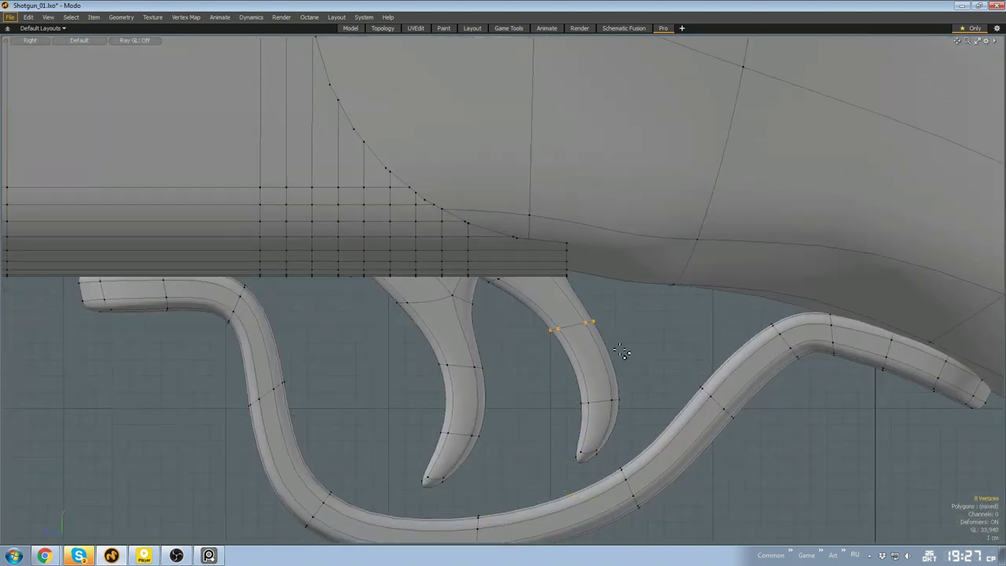
pyautogui.press('w')
pyautogui.moveTo(528, 272); pyautogui.dragTo(549, 268)
pyautogui.press('q')
pyautogui.scroll(-4, 548, 267)
# Move the vertices of the rear trigger's lower end up and slightly toward the grip
pyautogui.click(590, 374)
pyautogui.scroll(3, 561, 290)
pyautogui.moveTo(572, 292); pyautogui.dragTo(576, 323, button='right')
pyautogui.press('w')
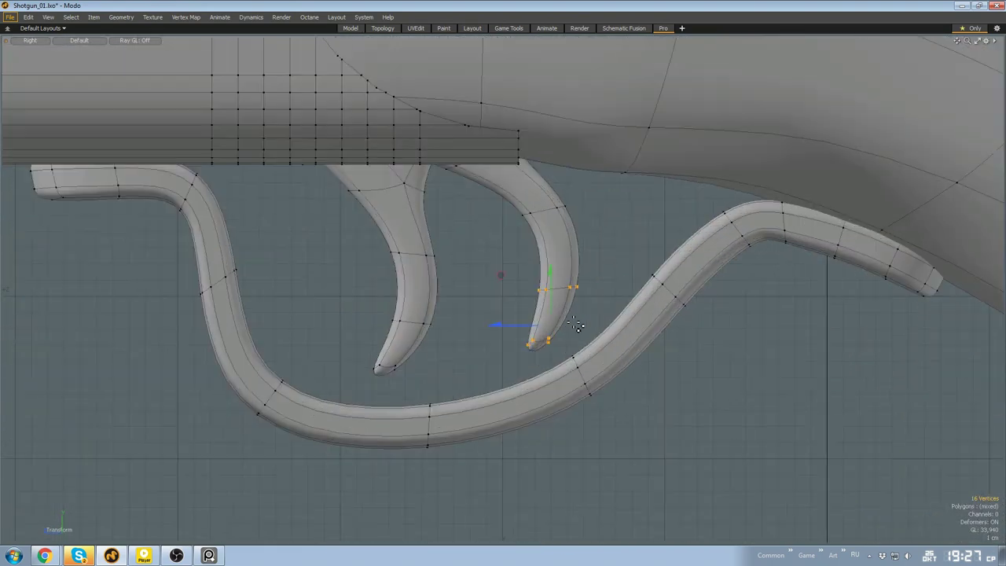
pyautogui.moveTo(514, 286); pyautogui.dragTo(529, 260)
pyautogui.press('q')
pyautogui.scroll(-4, 530, 317)
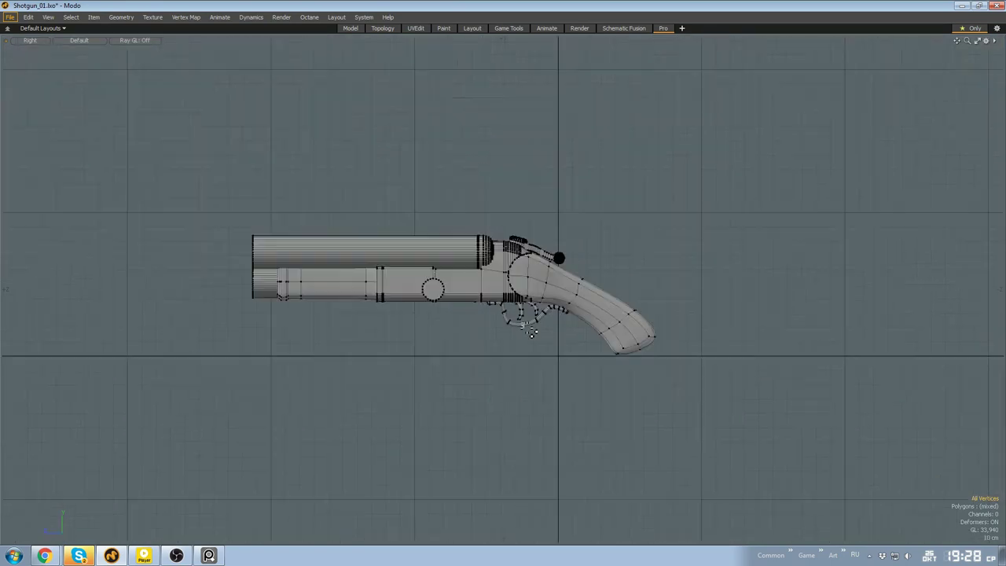
# Select the vertex loops of the trigger guard's rear mounting section and shift them forward and slightly up
pyautogui.click(557, 351)
pyautogui.scroll(3, 550, 337)
pyautogui.keyDown('alt'); pyautogui.keyDown('shift'); pyautogui.moveTo(525, 336); pyautogui.dragTo(554, 340); pyautogui.keyUp('shift'); pyautogui.keyUp('alt')
pyautogui.doubleClick(541, 336)
pyautogui.scroll(-5, 545, 337)
pyautogui.keyDown('ctrl'); pyautogui.moveTo(541, 347); pyautogui.dragTo(517, 304, button='right'); pyautogui.keyUp('ctrl')
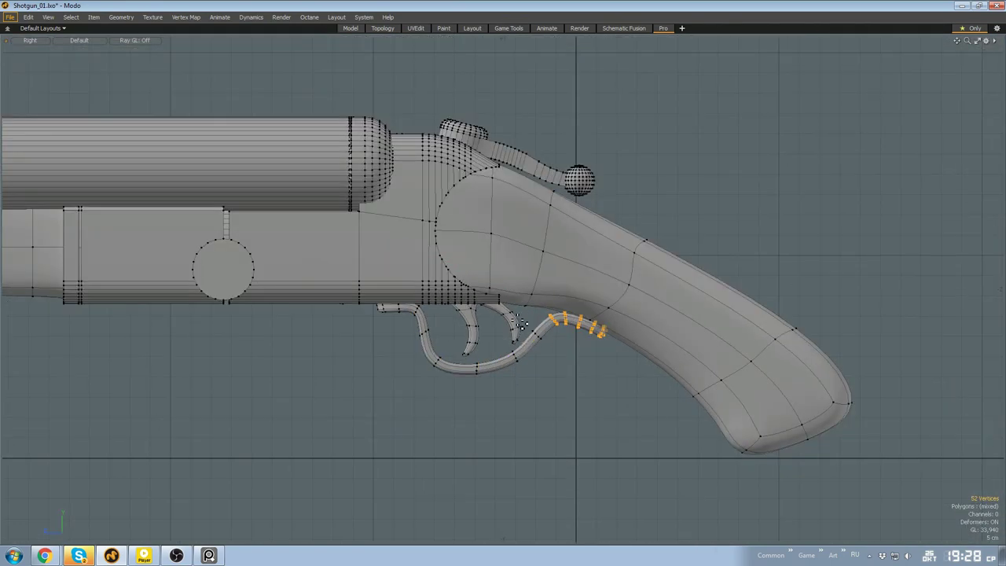
pyautogui.scroll(4, 515, 304)
pyautogui.press('w')
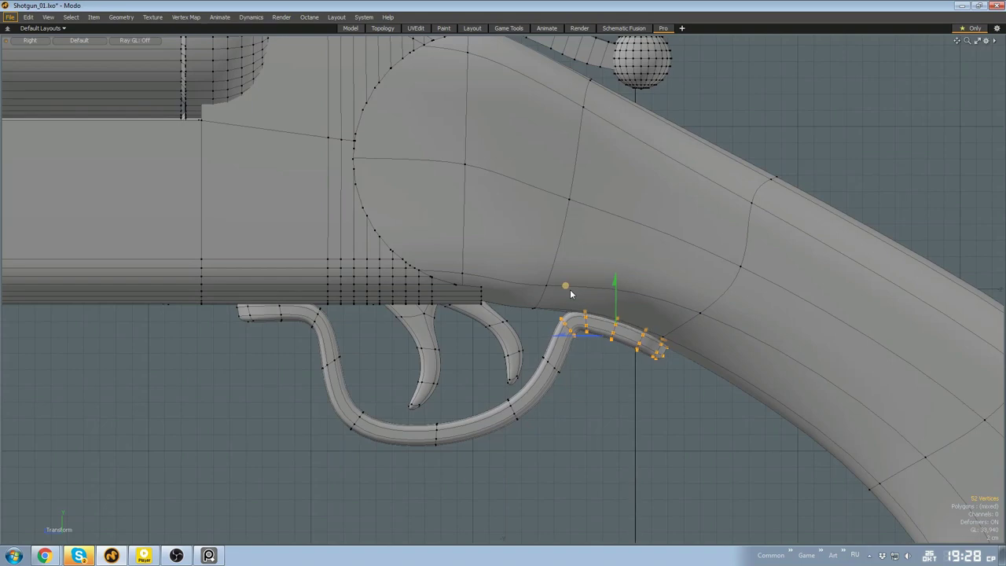
pyautogui.press('q')
# Nudge the vertex loops along the trigger guard's rear curve to follow the shifted mounting section
pyautogui.scroll(-5, 616, 355)
pyautogui.click(615, 355)
pyautogui.scroll(5, 582, 354)
pyautogui.doubleClick(565, 355)
pyautogui.scroll(-4, 566, 355)
pyautogui.keyDown('ctrl'); pyautogui.moveTo(561, 380); pyautogui.dragTo(550, 338, button='right'); pyautogui.keyUp('ctrl')
pyautogui.scroll(4, 571, 369)
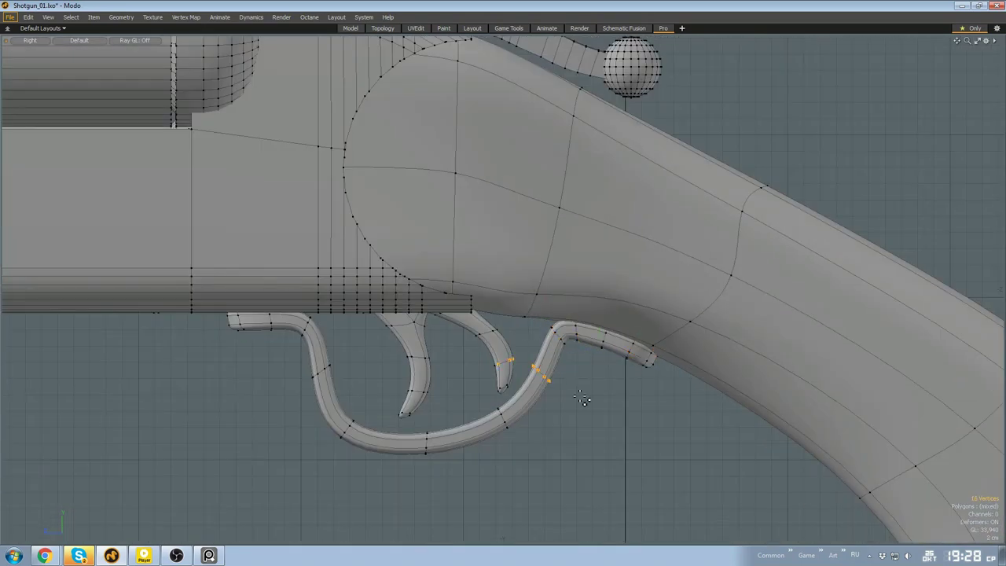
pyautogui.press('q')
pyautogui.scroll(-3, 616, 399)
pyautogui.click(607, 403)
pyautogui.scroll(5, 584, 407)
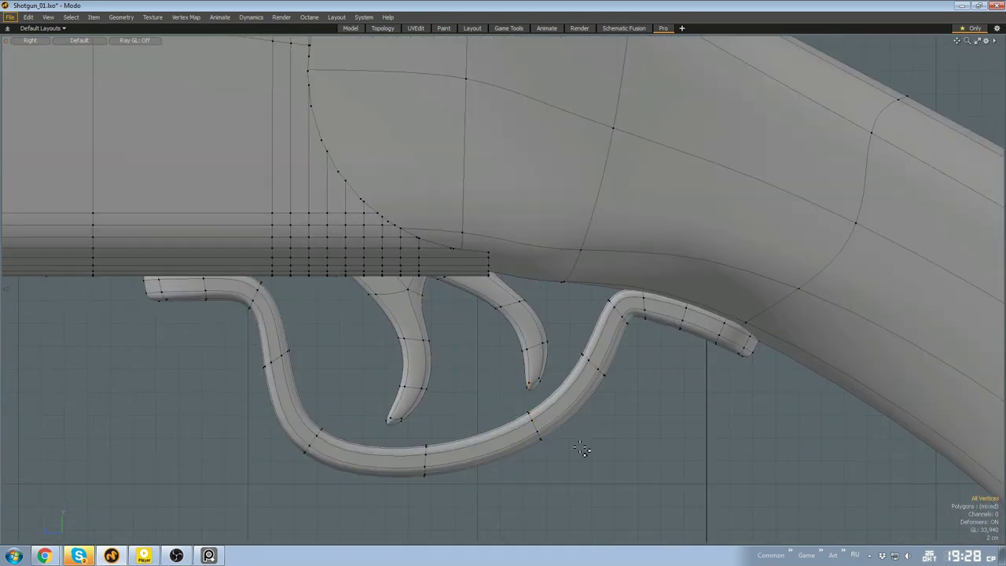
pyautogui.click(502, 385)
# Examine the triggers and trigger guard against the receiver and grip from several angles in perspective
pyautogui.scroll(-3, 554, 461)
pyautogui.scroll(-3, 556, 451)
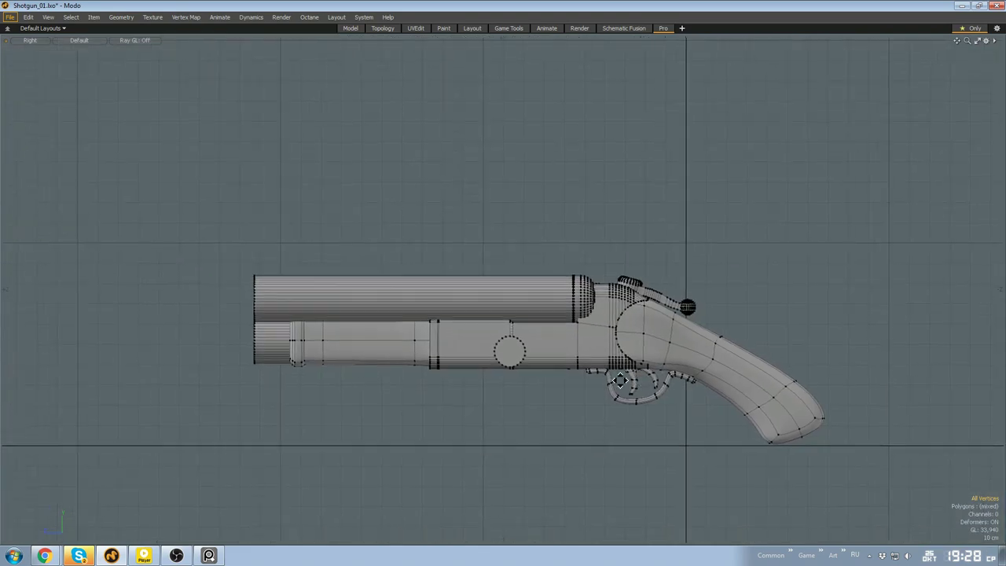
pyautogui.hotkey('ctrl', 'space')
pyautogui.click(580, 368)
pyautogui.scroll(3, 601, 431)
pyautogui.keyDown('alt'); pyautogui.moveTo(601, 431); pyautogui.dragTo(588, 395); pyautogui.keyUp('alt')
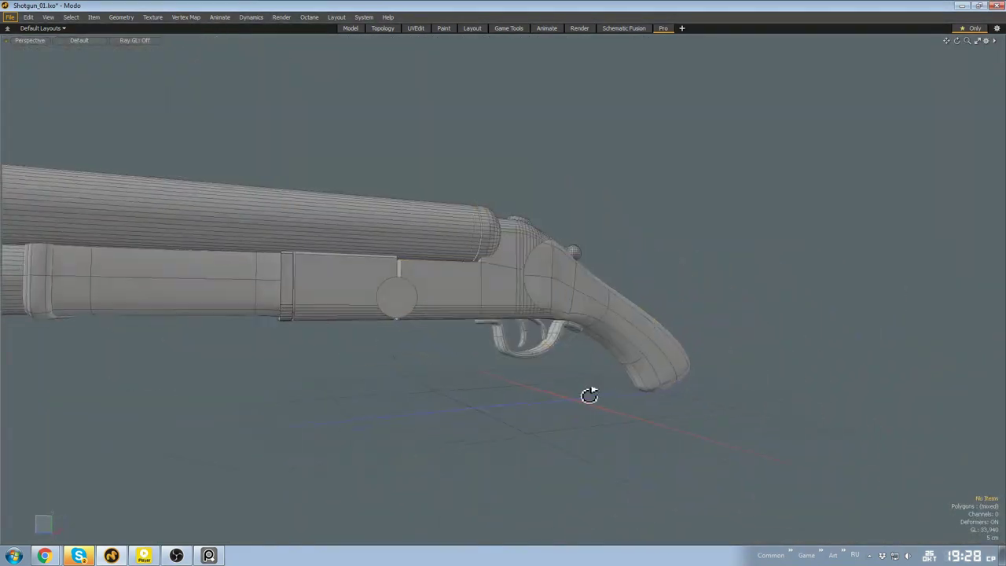
pyautogui.scroll(-3, 595, 413)
pyautogui.scroll(8, 542, 378)
pyautogui.scroll(-3, 526, 339)
pyautogui.keyDown('alt'); pyautogui.moveTo(527, 339); pyautogui.dragTo(517, 355); pyautogui.keyUp('alt')
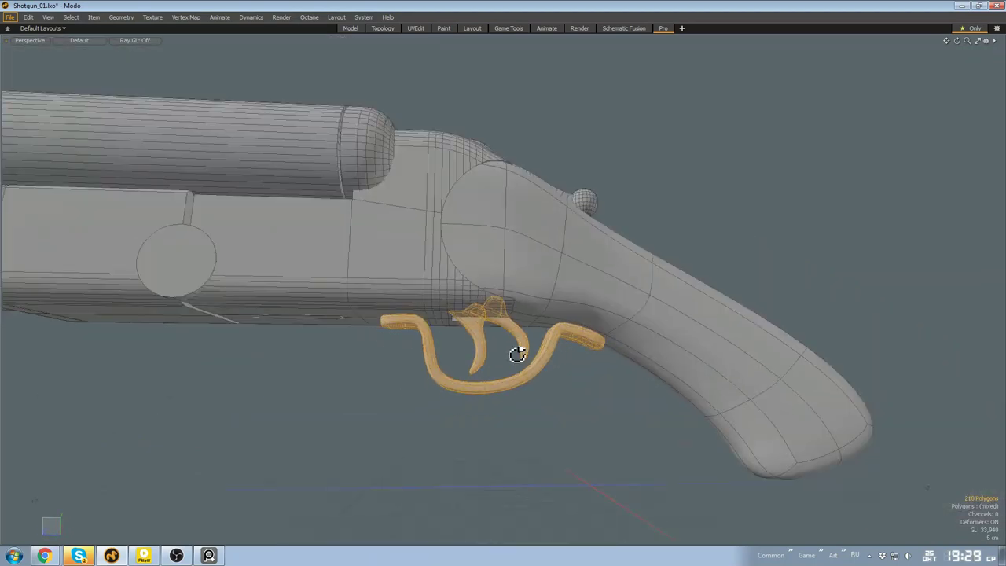
pyautogui.keyDown('alt'); pyautogui.moveTo(458, 310); pyautogui.dragTo(996, 345); pyautogui.keyUp('alt')
pyautogui.scroll(-3, 461, 314)
pyautogui.keyDown('alt'); pyautogui.moveTo(578, 325); pyautogui.dragTo(536, 380); pyautogui.keyUp('alt')
pyautogui.scroll(3, 491, 361)
pyautogui.scroll(-4, 536, 379)
pyautogui.scroll(4, 537, 380)
# Select the vertices at the trigger guard's rear mounting bend and adjust their rotation
pyautogui.doubleClick(567, 399)
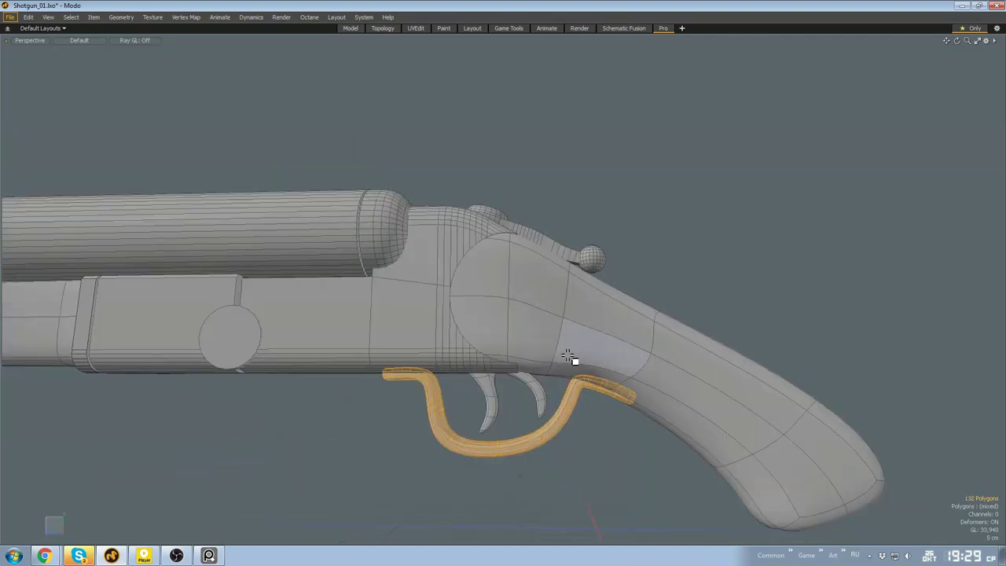
pyautogui.press('1')
pyautogui.moveTo(580, 372); pyautogui.dragTo(595, 393, button='right')
pyautogui.keyDown('alt'); pyautogui.moveTo(594, 393); pyautogui.dragTo(496, 398); pyautogui.keyUp('alt')
pyautogui.press('e')
pyautogui.press('q')
pyautogui.click(543, 429)
pyautogui.scroll(-4, 543, 429)
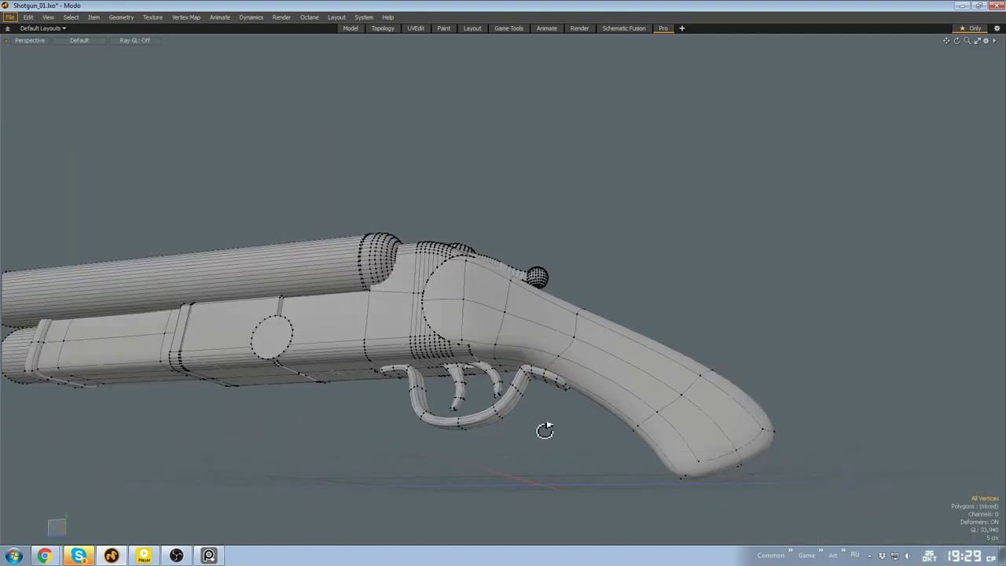
# Copy the polygons of the round hinge disc on the side of the receiver
pyautogui.keyDown('alt'); pyautogui.moveTo(542, 429); pyautogui.dragTo(563, 319); pyautogui.keyUp('alt')
pyautogui.press('5')
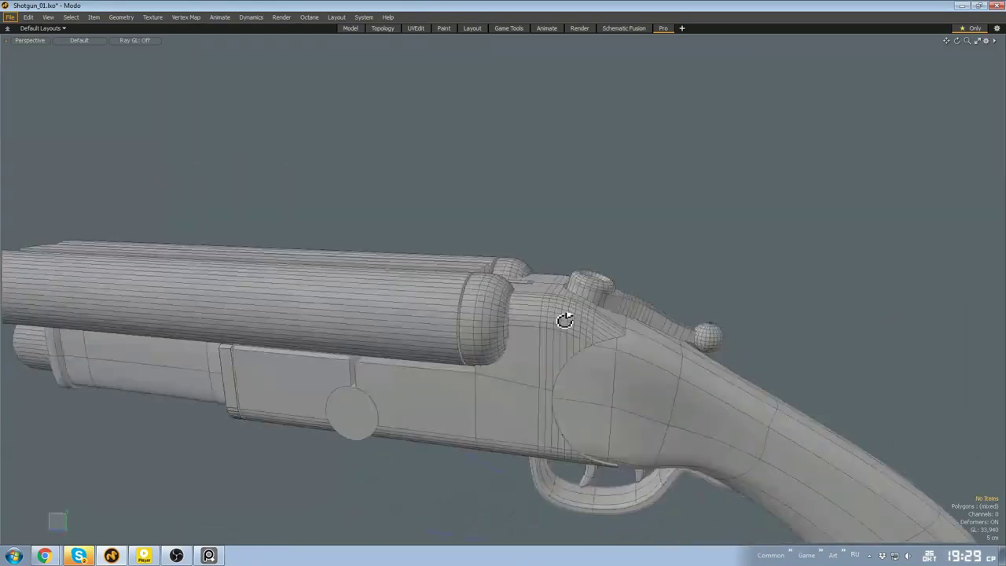
pyautogui.scroll(-3, 469, 378)
pyautogui.scroll(4, 470, 378)
pyautogui.click(487, 393)
pyautogui.press('3')
pyautogui.doubleClick(488, 390)
pyautogui.keyDown('alt'); pyautogui.moveTo(488, 391); pyautogui.dragTo(525, 343); pyautogui.keyUp('alt')
pyautogui.scroll(-2, 525, 343)
# Isolate the barrel and fore-end mesh and paste the hinge disc polygons into it
pyautogui.press('5')
pyautogui.click(631, 342)
pyautogui.hotkey('shift', 'h')
pyautogui.press('3')
pyautogui.keyDown('alt'); pyautogui.moveTo(631, 343); pyautogui.dragTo(552, 399); pyautogui.keyUp('alt')
pyautogui.scroll(4, 552, 399)
pyautogui.hotkey('ctrl', 'v')
pyautogui.scroll(-3, 536, 338)
# Adjust the pasted hinge disc's polygons and unhide the rest of the gun
pyautogui.doubleClick(537, 338)
pyautogui.keyDown('alt'); pyautogui.moveTo(536, 338); pyautogui.dragTo(541, 392); pyautogui.keyUp('alt')
pyautogui.click(540, 391)
pyautogui.keyDown('alt'); pyautogui.moveTo(562, 454); pyautogui.dragTo(548, 440); pyautogui.keyUp('alt')
pyautogui.moveTo(548, 432); pyautogui.dragTo(541, 459)
pyautogui.press('Escape')
pyautogui.scroll(-3, 566, 393)
pyautogui.keyDown('alt'); pyautogui.moveTo(550, 392); pyautogui.dragTo(579, 451); pyautogui.keyUp('alt')
pyautogui.press('u')
pyautogui.scroll(-4, 556, 427)
pyautogui.scroll(4, 557, 427)
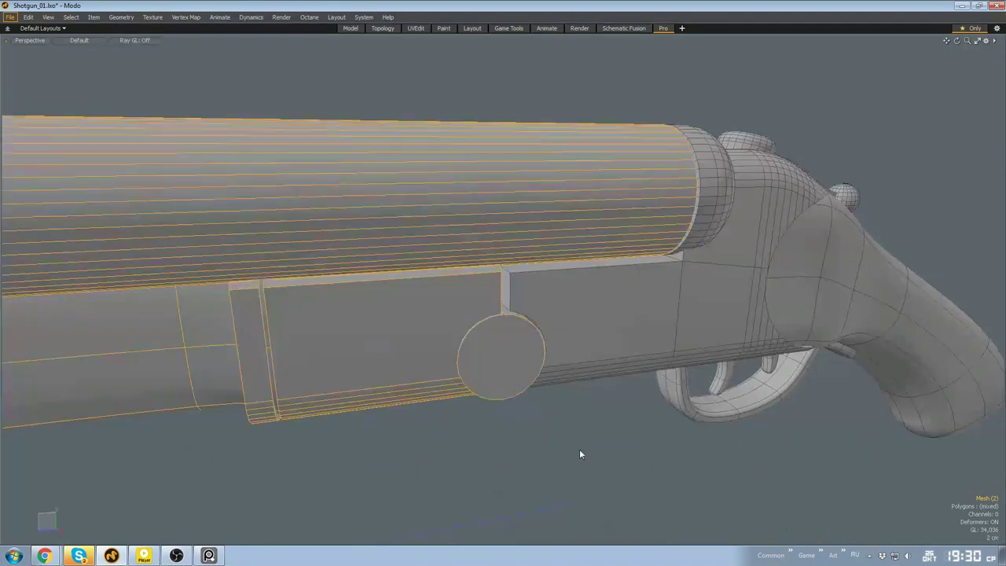
# Bevel the outer edge loop of the hinge disc into a rounded rim
pyautogui.doubleClick(503, 358)
pyautogui.keyDown('alt'); pyautogui.moveTo(515, 393); pyautogui.dragTo(462, 377); pyautogui.keyUp('alt')
pyautogui.press('2')
pyautogui.doubleClick(512, 386)
pyautogui.doubleClick(516, 383)
pyautogui.press('b')
pyautogui.keyDown('alt'); pyautogui.moveTo(518, 268); pyautogui.dragTo(565, 399); pyautogui.keyUp('alt')
pyautogui.scroll(-4, 542, 348)
pyautogui.press('q')
# Bevel the hinge disc's flat outer face to form a smaller inner circle
pyautogui.scroll(5, 566, 349)
pyautogui.press('3')
pyautogui.doubleClick(561, 344)
pyautogui.click(562, 344)
pyautogui.scroll(-4, 562, 344)
pyautogui.press('b')
pyautogui.click(567, 362)
pyautogui.scroll(4, 577, 357)
pyautogui.press('q')
# Select the small face on the slot wall beneath the hinge disc and shift it slightly
pyautogui.scroll(-6, 582, 412)
pyautogui.keyDown('alt'); pyautogui.moveTo(678, 466); pyautogui.dragTo(527, 339); pyautogui.keyUp('alt')
pyautogui.scroll(6, 527, 346)
pyautogui.click(528, 407)
pyautogui.keyDown('alt'); pyautogui.moveTo(527, 406); pyautogui.dragTo(560, 424); pyautogui.keyUp('alt')
pyautogui.scroll(-5, 557, 422)
pyautogui.scroll(4, 556, 432)
pyautogui.press('w')
pyautogui.scroll(4, 560, 424)
pyautogui.press('q')
pyautogui.press('2')
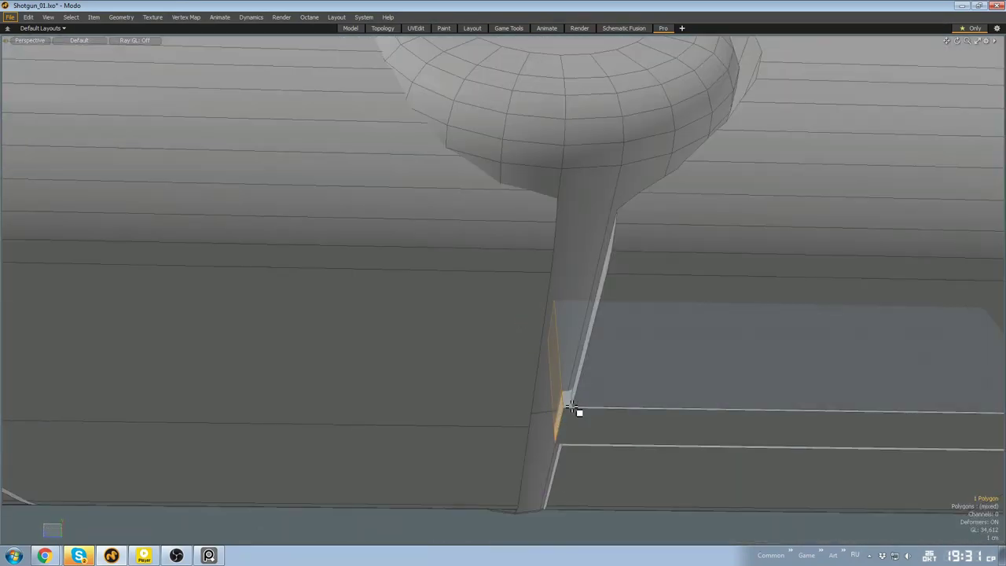
pyautogui.scroll(-5, 571, 406)
pyautogui.press('w')
pyautogui.moveTo(533, 381); pyautogui.dragTo(526, 381)
pyautogui.press('q')
# Bevel the edges at the slot corner beneath the hinge disc
pyautogui.scroll(5, 527, 382)
pyautogui.press('2')
pyautogui.click(546, 414)
pyautogui.press('b')
pyautogui.scroll(-5, 513, 453)
pyautogui.keyDown('alt'); pyautogui.moveTo(513, 453); pyautogui.dragTo(624, 440); pyautogui.keyUp('alt')
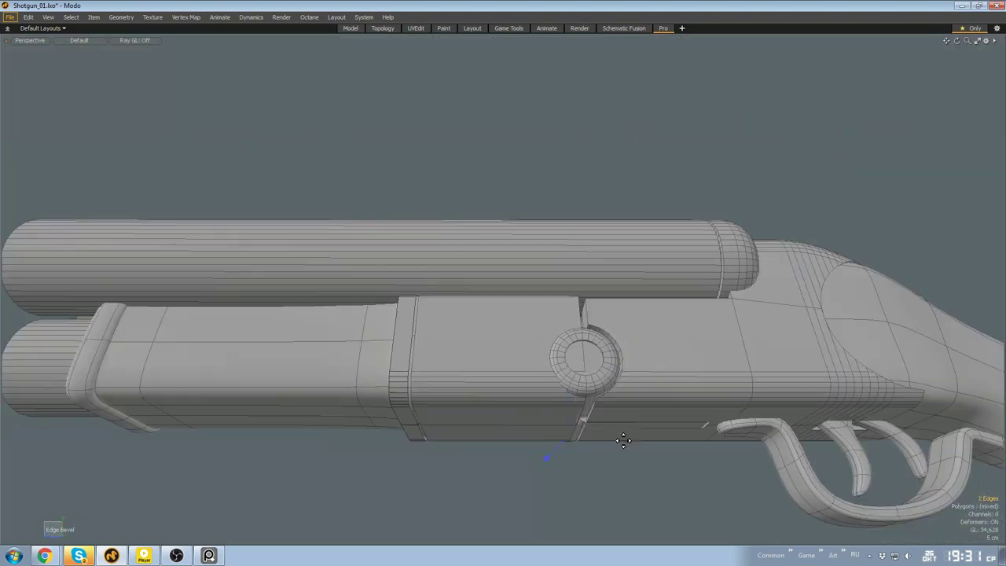
pyautogui.press('q')
# Bevel the narrow slot face above the hinge disc and shift the resulting face slightly
pyautogui.scroll(4, 584, 280)
pyautogui.keyDown('alt'); pyautogui.moveTo(582, 308); pyautogui.dragTo(640, 330); pyautogui.keyUp('alt')
pyautogui.press('3')
pyautogui.click(558, 313)
pyautogui.scroll(-3, 563, 321)
pyautogui.scroll(2, 574, 317)
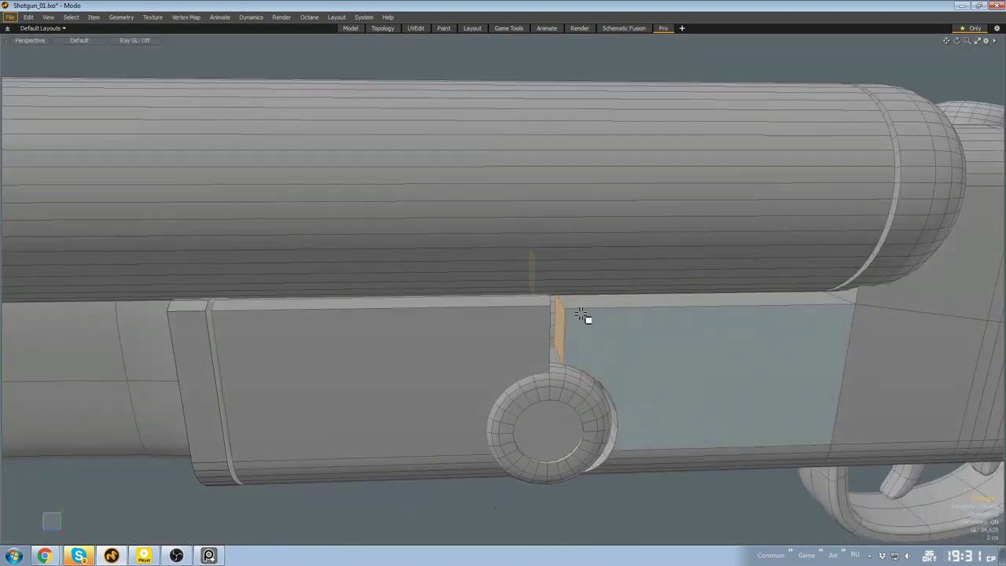
pyautogui.scroll(4, 558, 327)
pyautogui.keyDown('alt'); pyautogui.moveTo(559, 328); pyautogui.dragTo(521, 352); pyautogui.keyUp('alt')
pyautogui.press('b')
pyautogui.scroll(-4, 534, 339)
pyautogui.scroll(2, 542, 342)
pyautogui.scroll(-4, 527, 339)
pyautogui.scroll(3, 530, 344)
pyautogui.press('w')
pyautogui.press('q')
pyautogui.scroll(-3, 550, 345)
# Bevel the edges at the rear end of the top rib between the upper barrels
pyautogui.keyDown('alt'); pyautogui.moveTo(613, 345); pyautogui.dragTo(567, 369); pyautogui.keyUp('alt')
pyautogui.scroll(4, 553, 344)
pyautogui.press('5')
pyautogui.press('2')
pyautogui.keyDown('alt'); pyautogui.moveTo(567, 368); pyautogui.dragTo(603, 370); pyautogui.keyUp('alt')
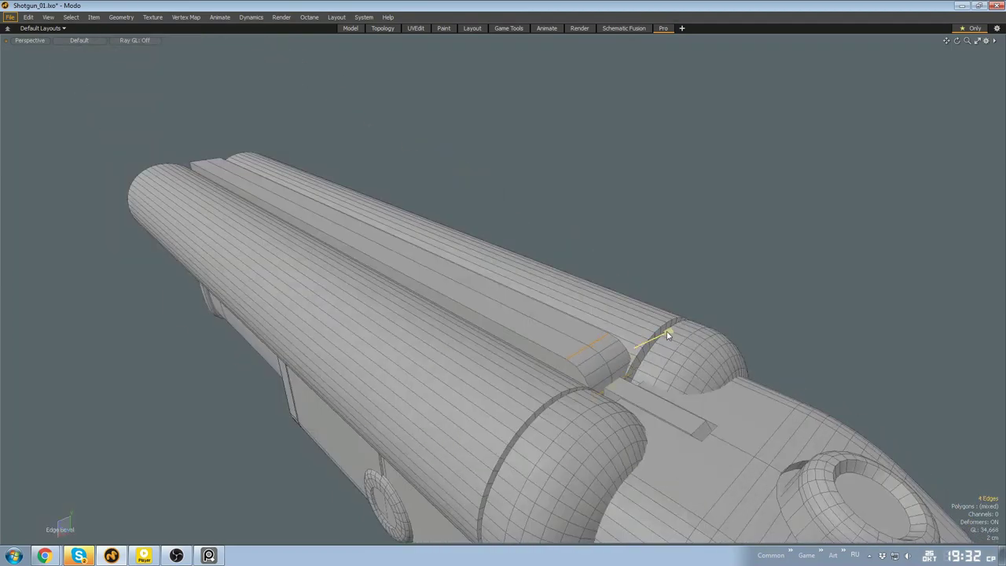
# Paste a rectangular block onto the top rib between the upper barrels and move it into position
pyautogui.keyDown('alt'); pyautogui.moveTo(667, 335); pyautogui.dragTo(547, 307); pyautogui.keyUp('alt')
pyautogui.press('3')
pyautogui.hotkey('ctrl', 'v')
pyautogui.press('w')
pyautogui.scroll(4, 548, 307)
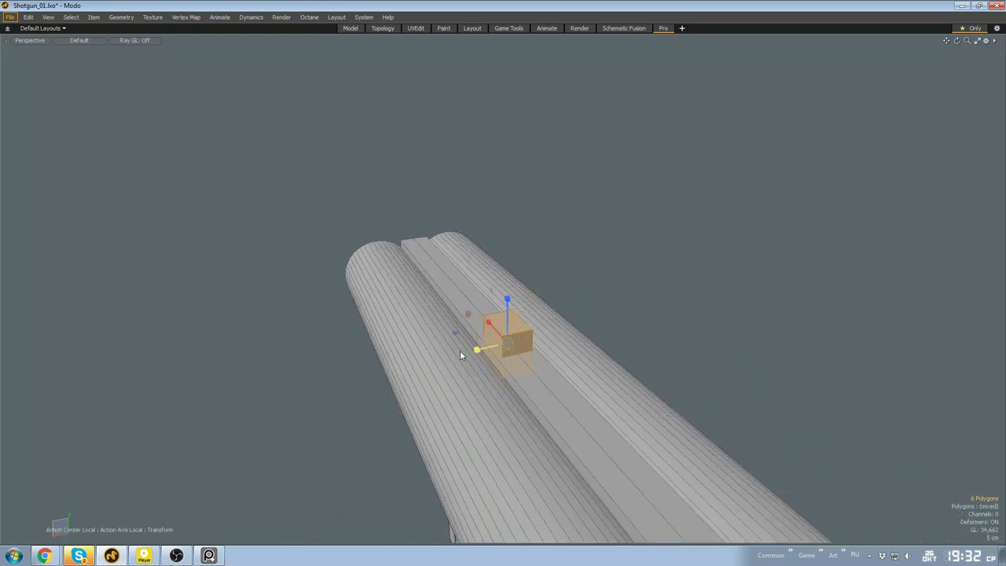
pyautogui.keyDown('alt'); pyautogui.moveTo(462, 356); pyautogui.dragTo(492, 354); pyautogui.keyUp('alt')
pyautogui.scroll(4, 547, 354)
pyautogui.keyDown('alt'); pyautogui.moveTo(554, 349); pyautogui.dragTo(606, 303); pyautogui.keyUp('alt')
pyautogui.scroll(3, 607, 302)
pyautogui.moveTo(605, 302); pyautogui.dragTo(605, 285)
pyautogui.click(752, 279)
pyautogui.scroll(-5, 683, 315)
# In the Model workspace, select the long block seated in the top rib's groove and delete it
pyautogui.keyDown('alt'); pyautogui.moveTo(683, 314); pyautogui.dragTo(503, 330); pyautogui.keyUp('alt')
pyautogui.press('5')
pyautogui.press('3')
pyautogui.click(481, 338)
pyautogui.click(350, 28)
pyautogui.keyDown('alt'); pyautogui.moveTo(542, 197); pyautogui.dragTo(563, 379); pyautogui.keyUp('alt')
pyautogui.press('5')
pyautogui.keyDown('alt'); pyautogui.moveTo(503, 267); pyautogui.dragTo(427, 276); pyautogui.keyUp('alt')
pyautogui.press('3')
pyautogui.scroll(4, 472, 290)
pyautogui.click(522, 307)
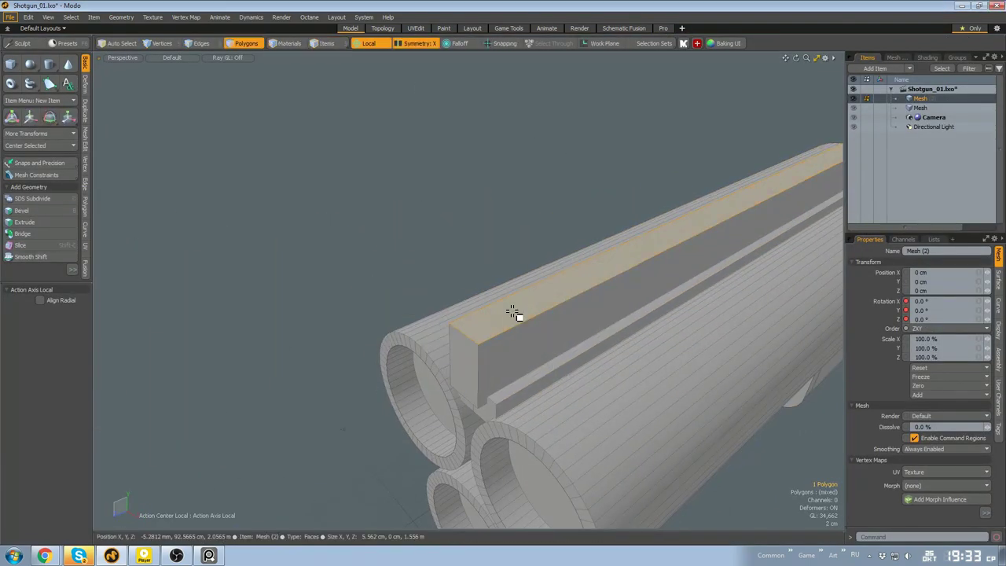
pyautogui.doubleClick(534, 371)
pyautogui.press('Delete')
# Select the recessed end faces inside all three barrel breeches and bevel them inward into stepped bores
pyautogui.scroll(-4, 535, 371)
pyautogui.keyDown('alt'); pyautogui.moveTo(534, 371); pyautogui.dragTo(566, 254); pyautogui.keyUp('alt')
pyautogui.scroll(-4, 347, 299)
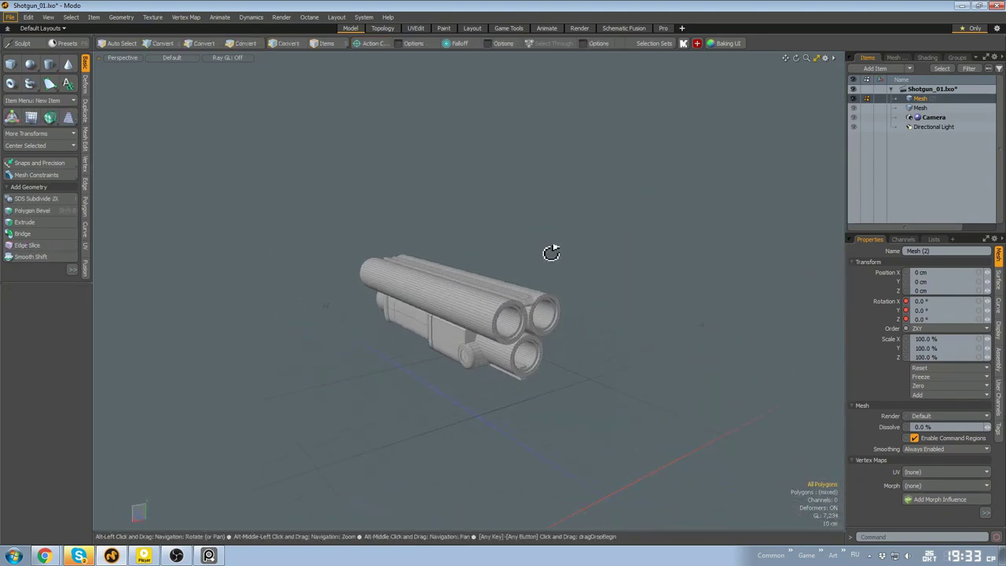
pyautogui.scroll(5, 377, 310)
pyautogui.keyDown('alt'); pyautogui.moveTo(338, 312); pyautogui.dragTo(487, 323); pyautogui.keyUp('alt')
pyautogui.scroll(-3, 472, 322)
pyautogui.click(368, 318)
pyautogui.keyDown('shift'); pyautogui.click(494, 339); pyautogui.keyUp('shift')
pyautogui.keyDown('shift'); pyautogui.click(422, 424); pyautogui.keyUp('shift')
pyautogui.keyDown('alt'); pyautogui.moveTo(424, 408); pyautogui.dragTo(474, 330); pyautogui.keyUp('alt')
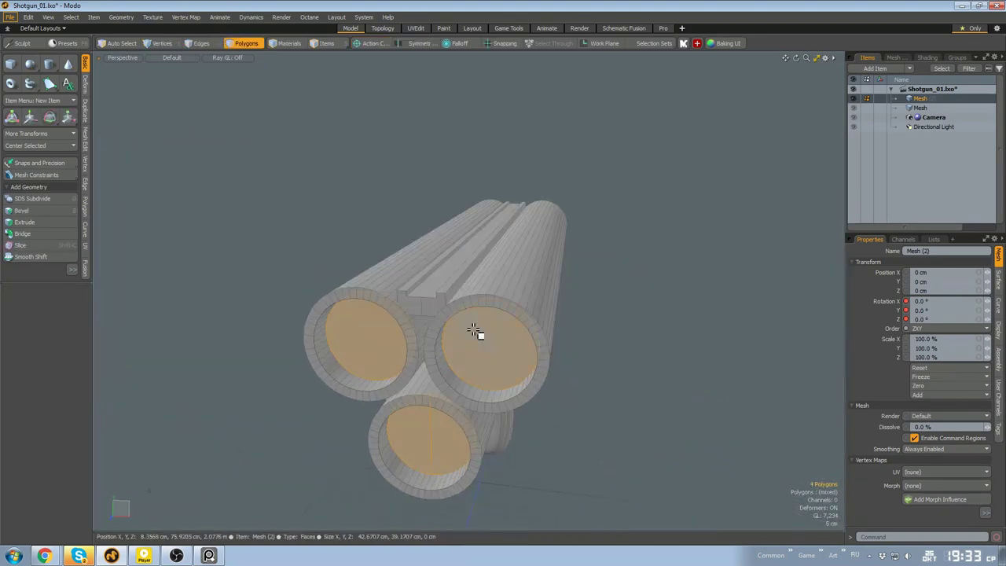
pyautogui.keyDown('alt'); pyautogui.moveTo(432, 385); pyautogui.dragTo(416, 406); pyautogui.keyUp('alt')
pyautogui.press('space')
# Select the polygon loops of the inner bore walls in all three barrels and scale them
pyautogui.click(528, 418)
pyautogui.keyDown('alt'); pyautogui.moveTo(528, 418); pyautogui.dragTo(489, 325); pyautogui.keyUp('alt')
pyautogui.scroll(4, 466, 288)
pyautogui.keyDown('alt'); pyautogui.moveTo(489, 326); pyautogui.dragTo(528, 330); pyautogui.keyUp('alt')
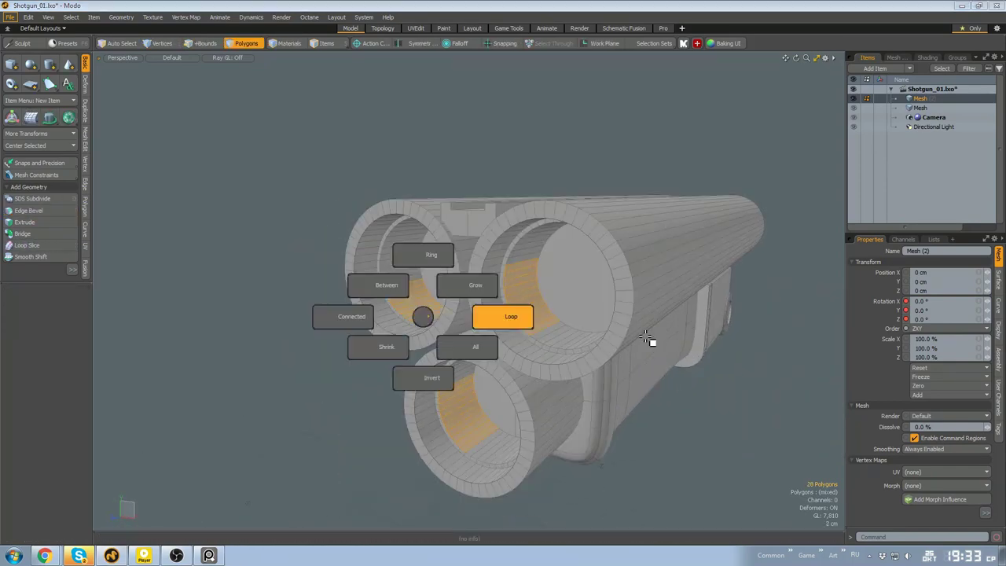
pyautogui.click(646, 336)
pyautogui.keyDown('alt'); pyautogui.moveTo(646, 336); pyautogui.dragTo(497, 288); pyautogui.keyUp('alt')
pyautogui.press('r')
pyautogui.press('space')
# Bevel the two web polygons between the upper and lower barrels at the breech with a 5 cm shift
pyautogui.keyDown('alt'); pyautogui.moveTo(649, 227); pyautogui.dragTo(462, 261); pyautogui.keyUp('alt')
pyautogui.scroll(5, 496, 207)
pyautogui.click(495, 207)
pyautogui.scroll(-4, 496, 207)
pyautogui.scroll(3, 447, 267)
pyautogui.press('r')
pyautogui.keyDown('alt'); pyautogui.moveTo(462, 261); pyautogui.dragTo(440, 271); pyautogui.keyUp('alt')
pyautogui.press('b')
pyautogui.scroll(4, 521, 278)
pyautogui.moveTo(371, 284); pyautogui.dragTo(371, 298)
pyautogui.keyDown('alt'); pyautogui.moveTo(507, 330); pyautogui.dragTo(406, 239); pyautogui.keyUp('alt')
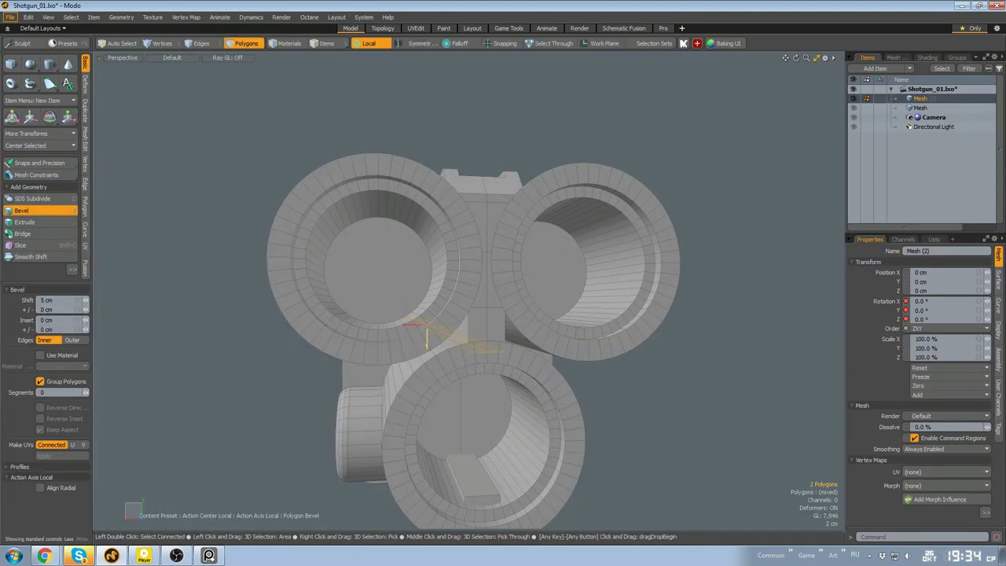
# Bevel two further polygons of the filler piece above the lower barrel with a 5.6 cm shift
pyautogui.scroll(-3, 422, 352)
pyautogui.keyDown('alt'); pyautogui.moveTo(422, 353); pyautogui.dragTo(279, 322); pyautogui.keyUp('alt')
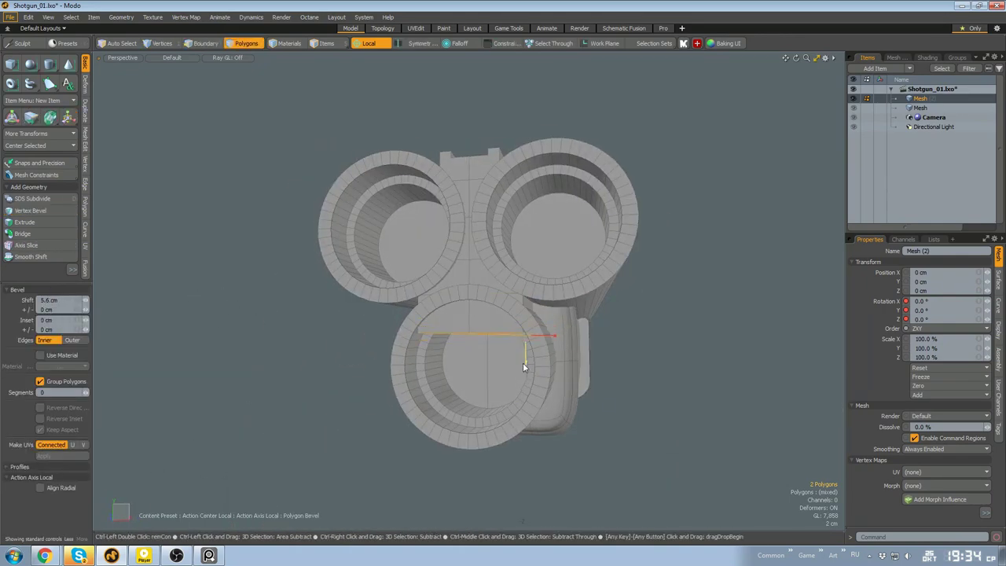
pyautogui.keyDown('alt'); pyautogui.moveTo(480, 258); pyautogui.dragTo(444, 275); pyautogui.keyUp('alt')
pyautogui.press('space')
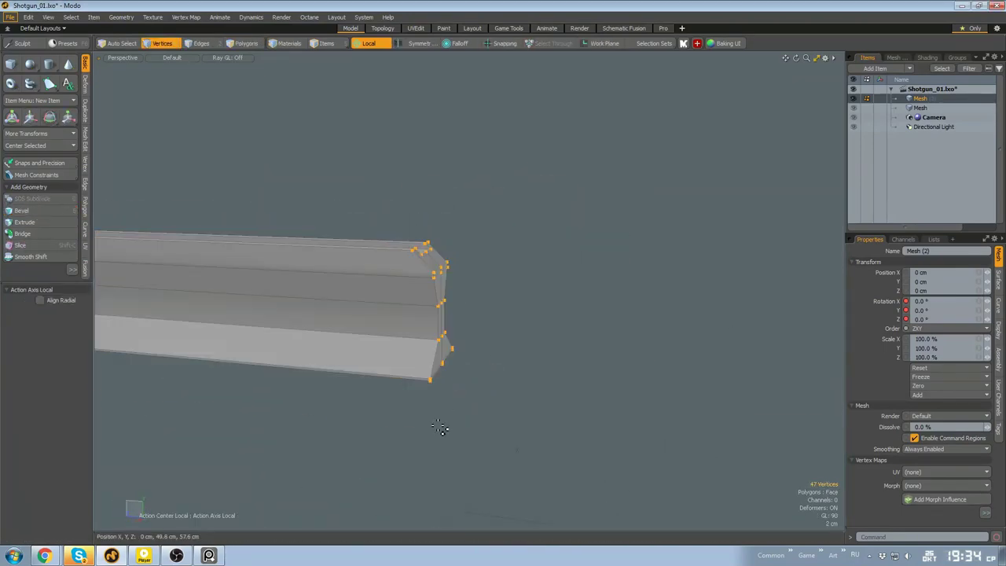
pyautogui.keyDown('alt'); pyautogui.moveTo(440, 429); pyautogui.dragTo(548, 333); pyautogui.keyUp('alt')
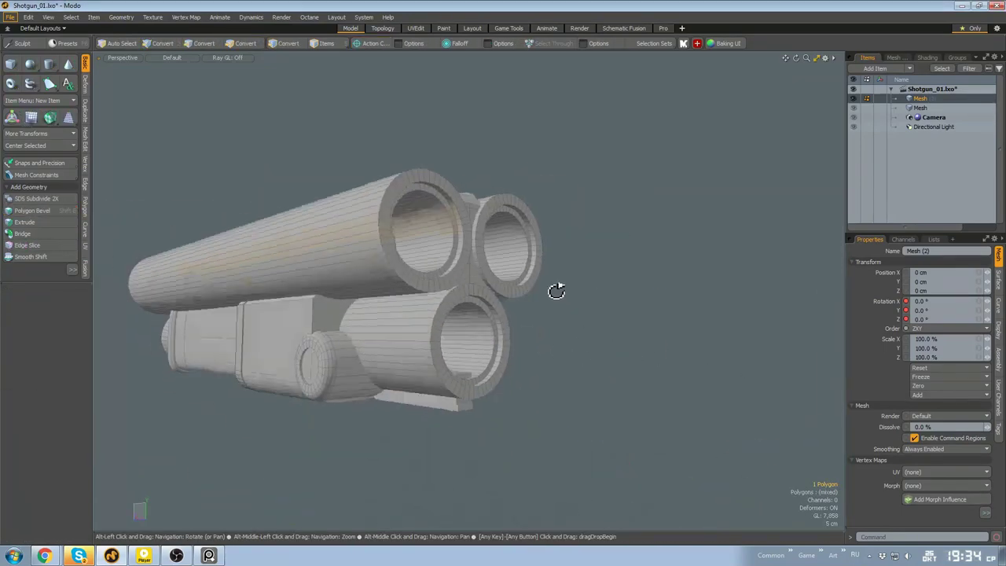
pyautogui.keyDown('alt'); pyautogui.moveTo(555, 288); pyautogui.dragTo(422, 370); pyautogui.keyUp('alt')
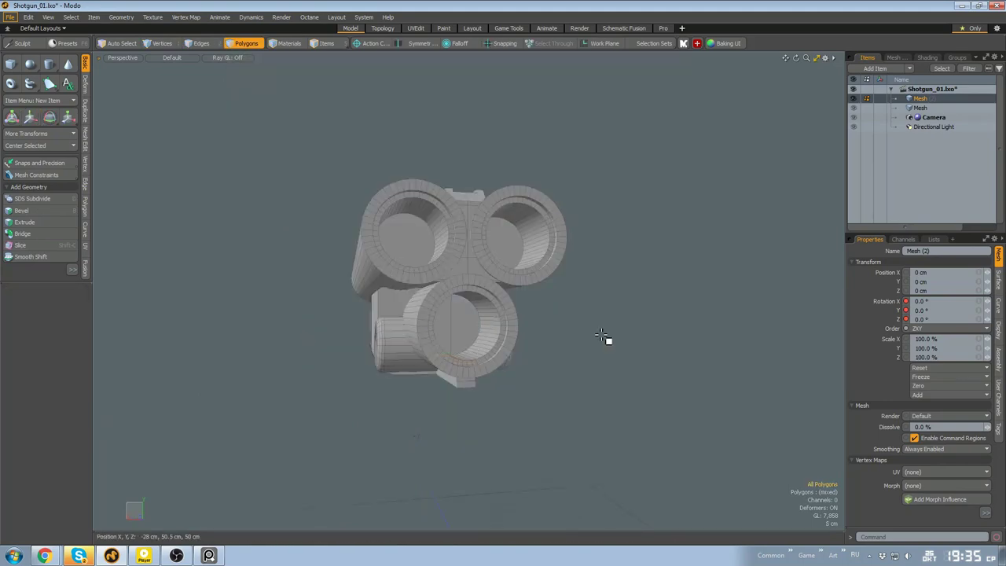
pyautogui.keyDown('alt'); pyautogui.moveTo(601, 336); pyautogui.dragTo(537, 315); pyautogui.keyUp('alt')
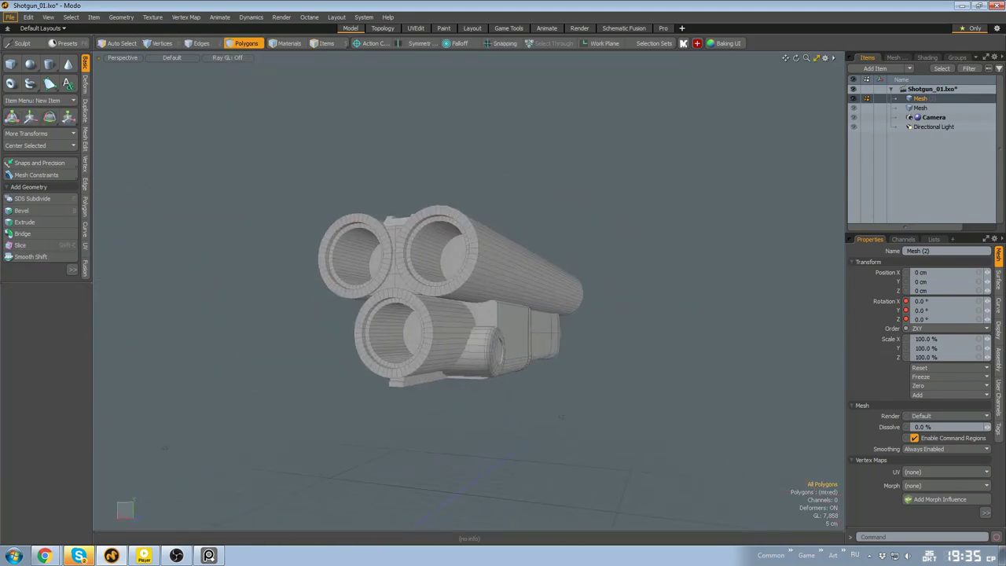
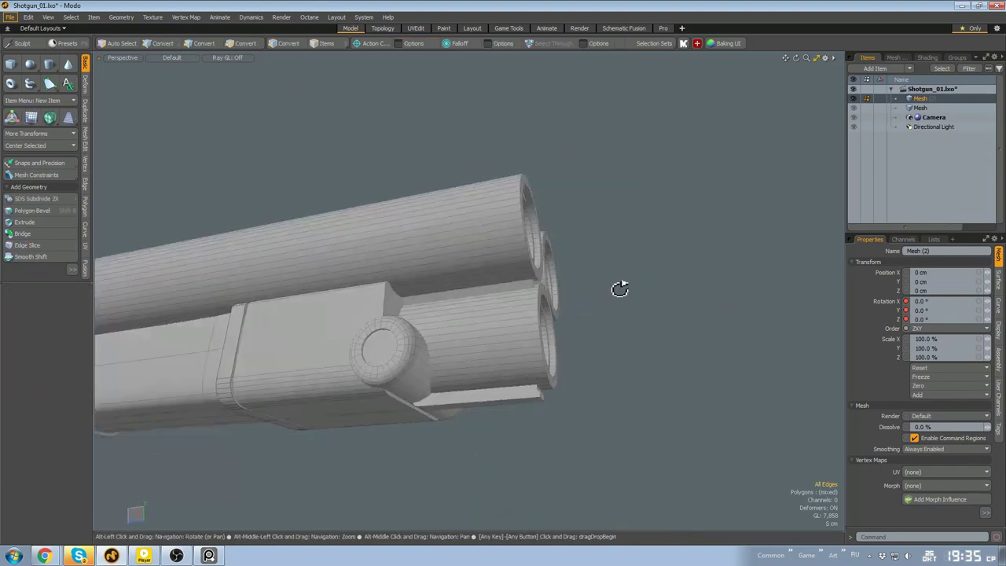
# Add a cube at the breech end of the barrels and fit it into the groove between the rib's raised rails
pyautogui.keyDown('alt'); pyautogui.moveTo(618, 287); pyautogui.dragTo(521, 351); pyautogui.keyUp('alt')
pyautogui.scroll(3, 641, 351)
pyautogui.press('3')
pyautogui.click(503, 379)
pyautogui.keyDown('alt'); pyautogui.moveTo(503, 386); pyautogui.dragTo(533, 400); pyautogui.keyUp('alt')
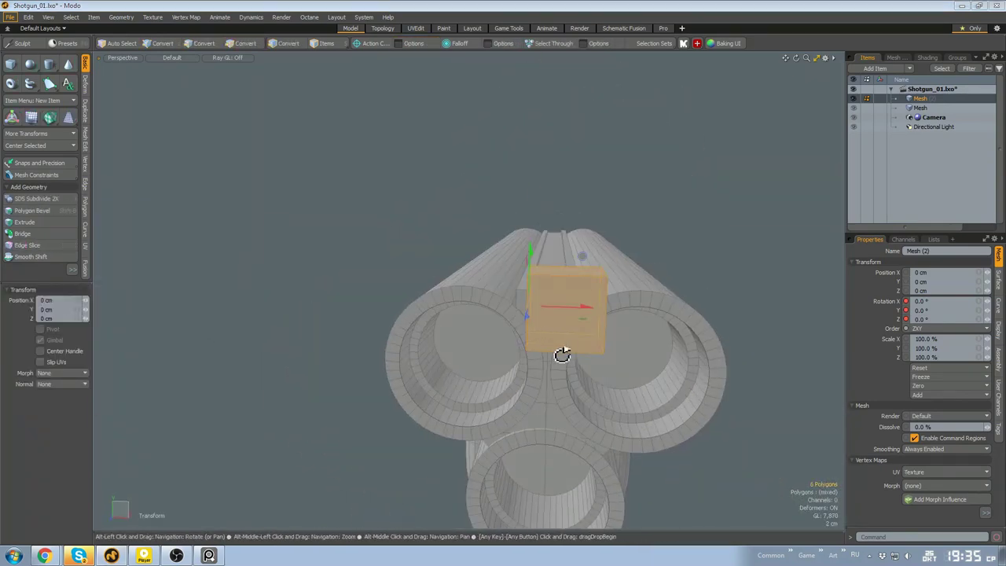
pyautogui.keyDown('alt'); pyautogui.moveTo(561, 353); pyautogui.dragTo(450, 330); pyautogui.keyUp('alt')
pyautogui.keyDown('alt'); pyautogui.moveTo(450, 366); pyautogui.dragTo(400, 332); pyautogui.keyUp('alt')
pyautogui.press('w')
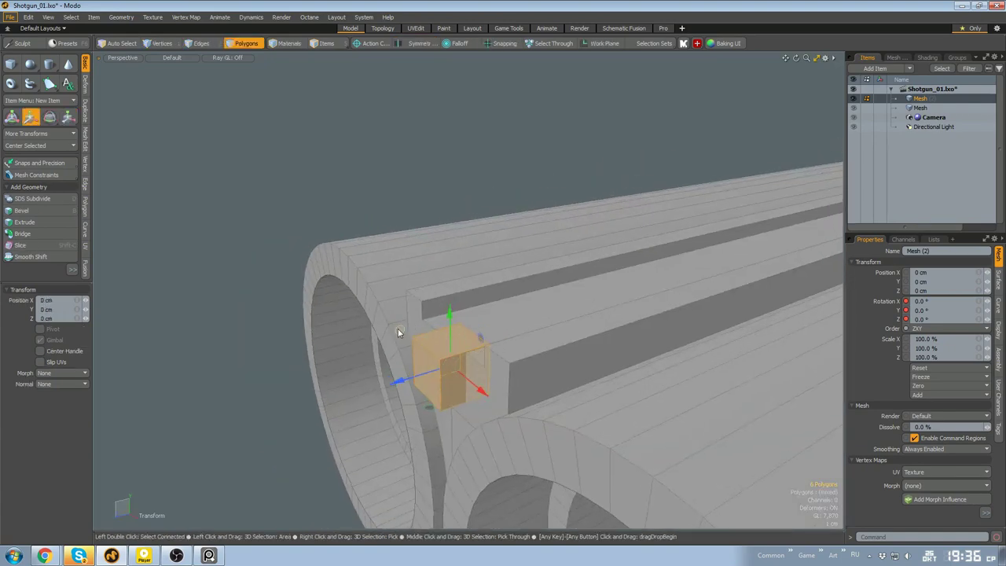
pyautogui.press('q')
pyautogui.scroll(-4, 433, 285)
pyautogui.click(432, 286)
pyautogui.keyDown('alt'); pyautogui.moveTo(432, 286); pyautogui.dragTo(536, 305); pyautogui.keyUp('alt')
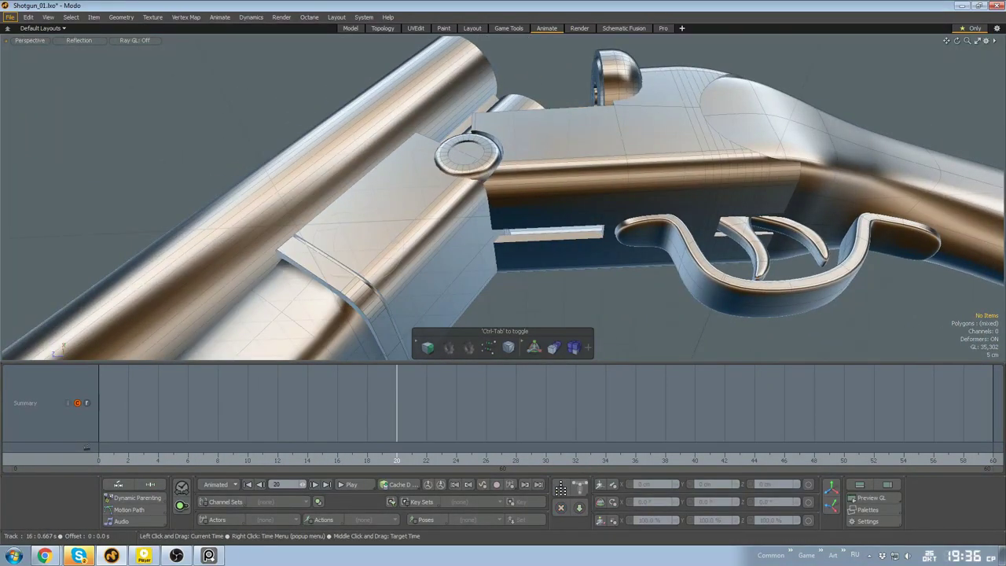
# Examine the hinge area while scrubbing the break-open animation between its open and closed poses, ending at frame 0
pyautogui.keyDown('alt'); pyautogui.moveTo(644, 154); pyautogui.dragTo(591, 159); pyautogui.keyUp('alt')
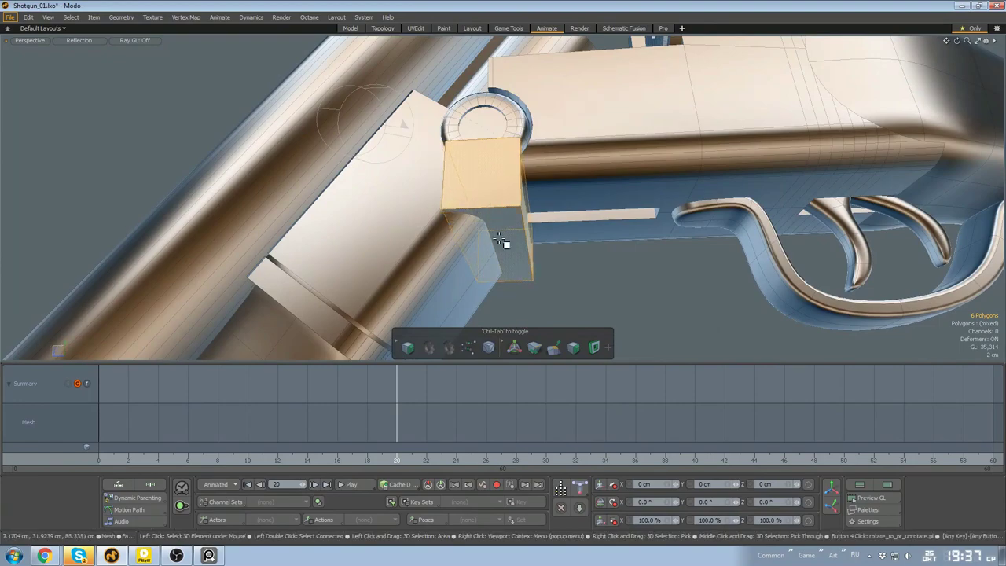
pyautogui.keyDown('alt'); pyautogui.moveTo(500, 239); pyautogui.dragTo(432, 271); pyautogui.keyUp('alt')
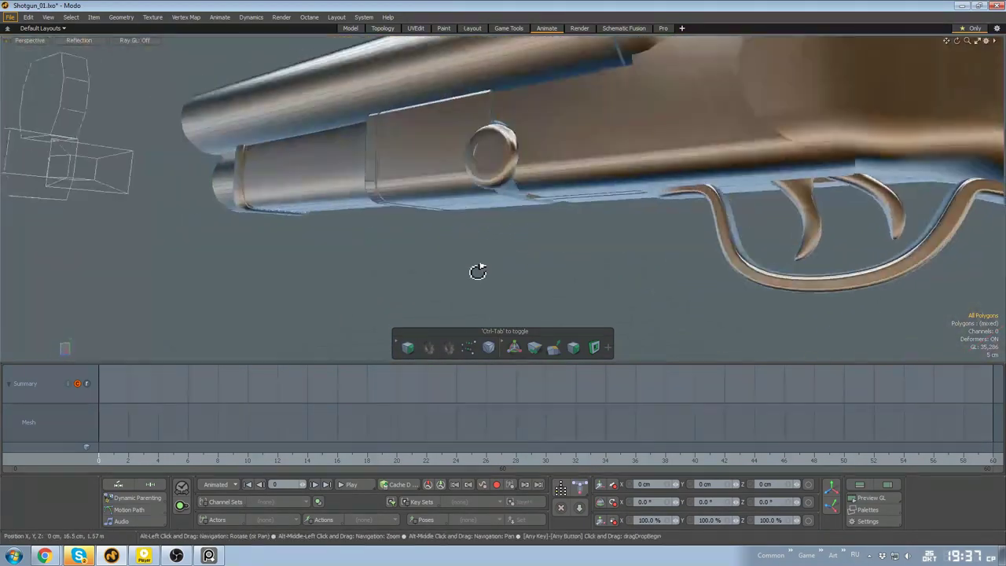
pyautogui.keyDown('alt'); pyautogui.moveTo(477, 272); pyautogui.dragTo(549, 214); pyautogui.keyUp('alt')
pyautogui.scroll(-5, 595, 260)
pyautogui.moveTo(292, 459); pyautogui.dragTo(382, 458)
pyautogui.keyDown('alt'); pyautogui.moveTo(487, 206); pyautogui.dragTo(541, 138); pyautogui.keyUp('alt')
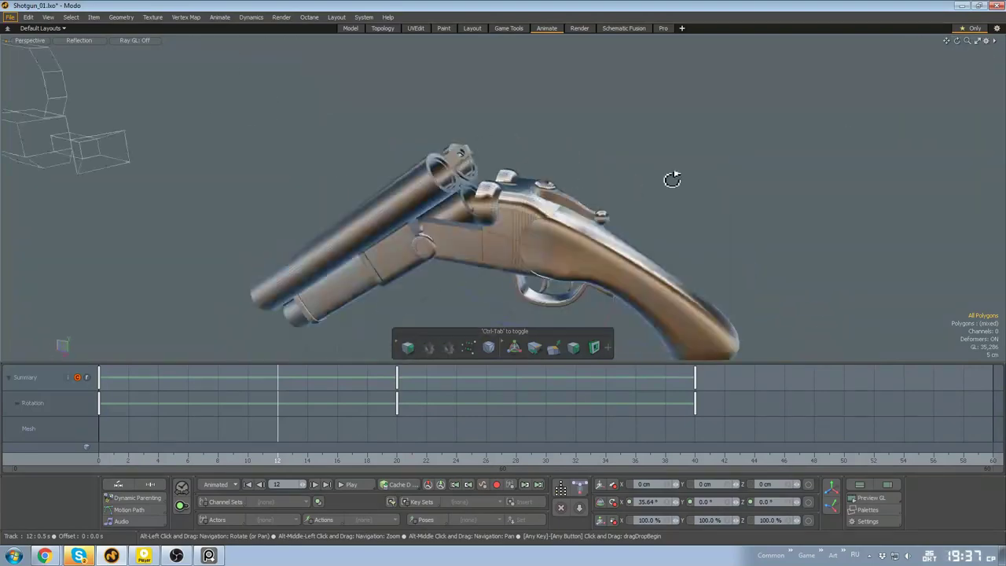
pyautogui.keyDown('alt'); pyautogui.moveTo(671, 180); pyautogui.dragTo(525, 201); pyautogui.keyUp('alt')
pyautogui.scroll(4, 525, 202)
pyautogui.moveTo(278, 429); pyautogui.dragTo(99, 428)
# Select the connected polygons of the locking lug in the receiver's top slot and refine the selection
pyautogui.scroll(5, 550, 196)
pyautogui.keyDown('alt'); pyautogui.moveTo(698, 159); pyautogui.dragTo(637, 189); pyautogui.keyUp('alt')
pyautogui.doubleClick(576, 217)
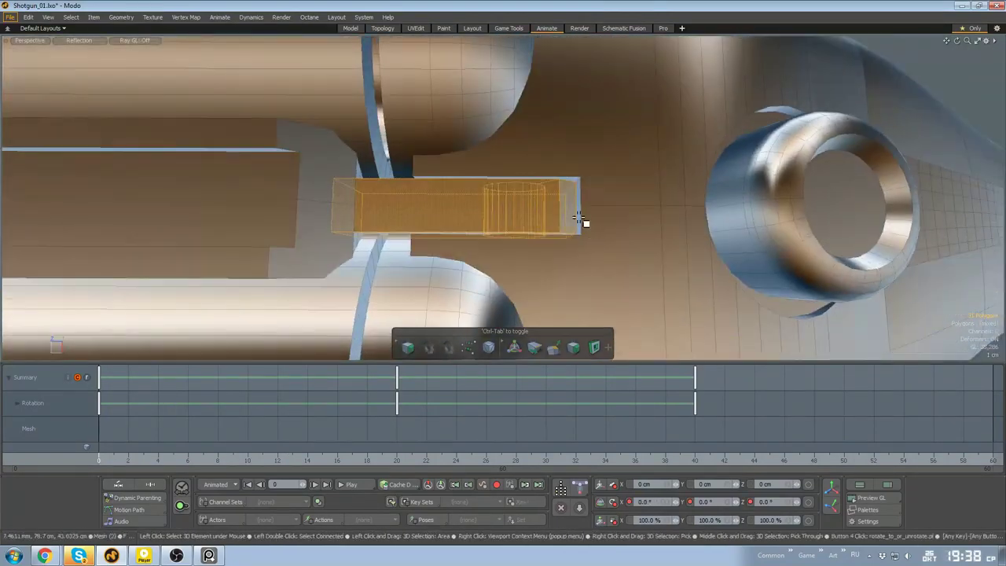
pyautogui.scroll(-2, 578, 217)
pyautogui.hotkey('alt', '1')
pyautogui.keyDown('ctrl'); pyautogui.moveTo(438, 235); pyautogui.dragTo(407, 110, button='middle'); pyautogui.keyUp('ctrl')
pyautogui.keyDown('alt'); pyautogui.moveTo(491, 193); pyautogui.dragTo(545, 149); pyautogui.keyUp('alt')
# Select the receiver mesh and adjust the position of the face at the end of its top slot
pyautogui.press('5')
pyautogui.click(574, 189)
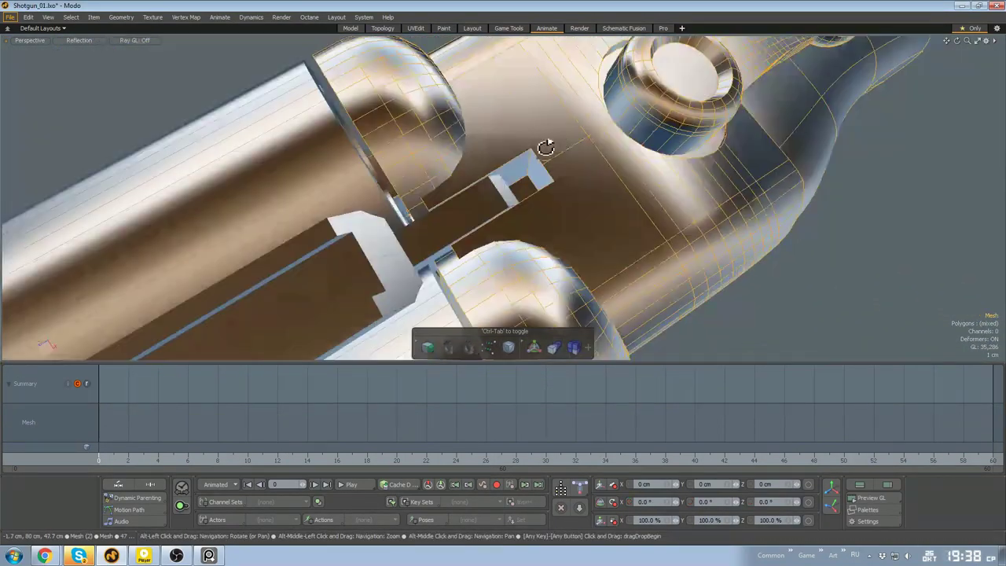
pyautogui.press('3')
pyautogui.press('w')
pyautogui.scroll(-3, 542, 212)
pyautogui.keyDown('alt'); pyautogui.moveTo(542, 213); pyautogui.dragTo(514, 198); pyautogui.keyUp('alt')
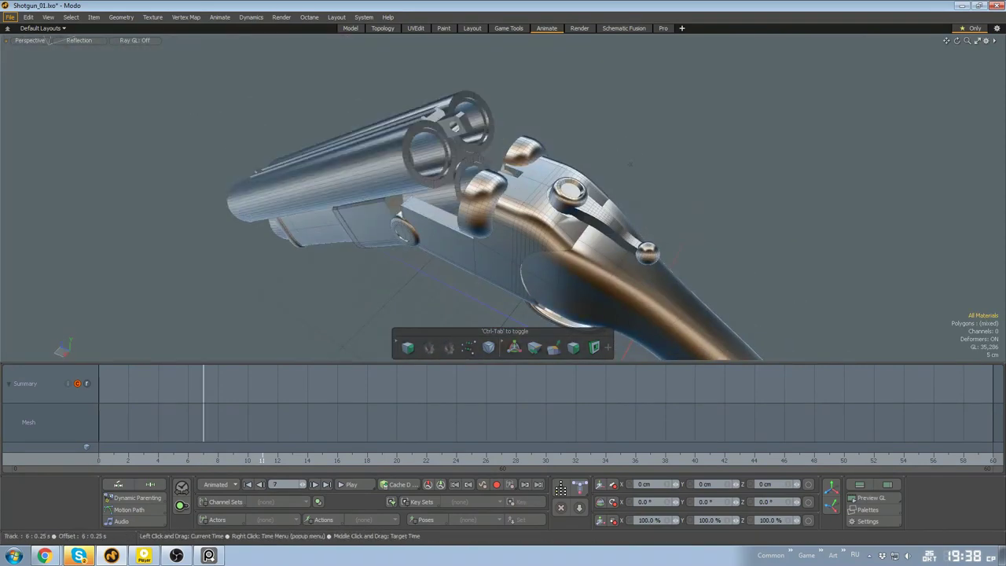
# Scrub the break-open animation to check how the barrels and locking lug fit the receiver
pyautogui.moveTo(263, 460); pyautogui.dragTo(323, 460)
pyautogui.keyDown('alt'); pyautogui.moveTo(451, 235); pyautogui.dragTo(613, 158); pyautogui.keyUp('alt')
pyautogui.scroll(-4, 589, 236)
pyautogui.moveTo(322, 460); pyautogui.dragTo(263, 460)
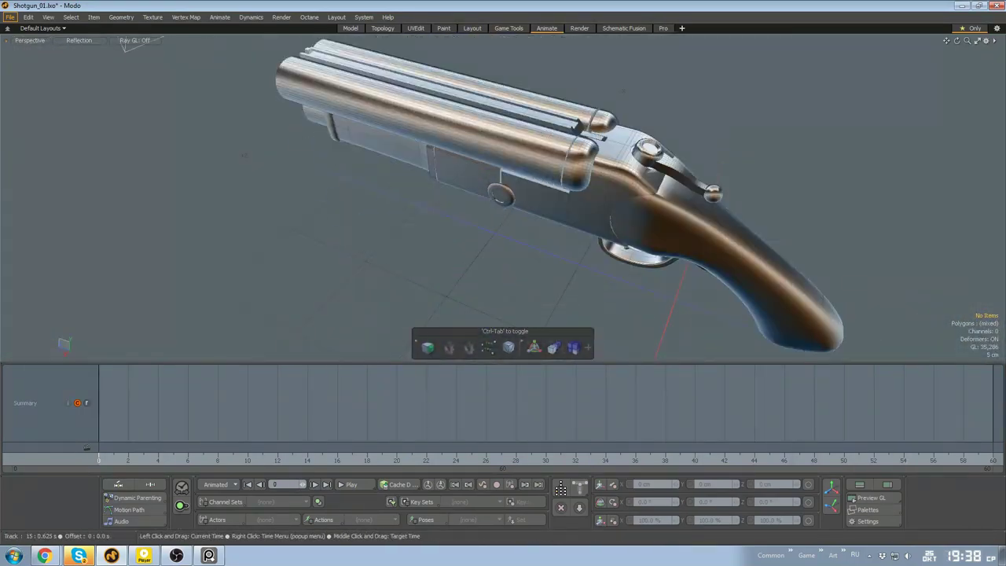
# Return to the Model workspace and isolate the barrel assembly mesh by hiding everything else
pyautogui.click(350, 28)
pyautogui.scroll(4, 556, 179)
pyautogui.keyDown('alt'); pyautogui.moveTo(557, 179); pyautogui.dragTo(521, 319); pyautogui.keyUp('alt')
pyautogui.scroll(-4, 575, 294)
pyautogui.scroll(4, 542, 312)
pyautogui.click(515, 238)
pyautogui.hotkey('shift', 'h')
# Select all connected polygons of the fore-end grip and isolate it from the barrels
pyautogui.press('3')
pyautogui.doubleClick(560, 289)
pyautogui.scroll(4, 560, 290)
pyautogui.doubleClick(602, 330)
pyautogui.press('w')
pyautogui.press('q')
pyautogui.doubleClick(462, 260)
pyautogui.hotkey('shift', 'h')
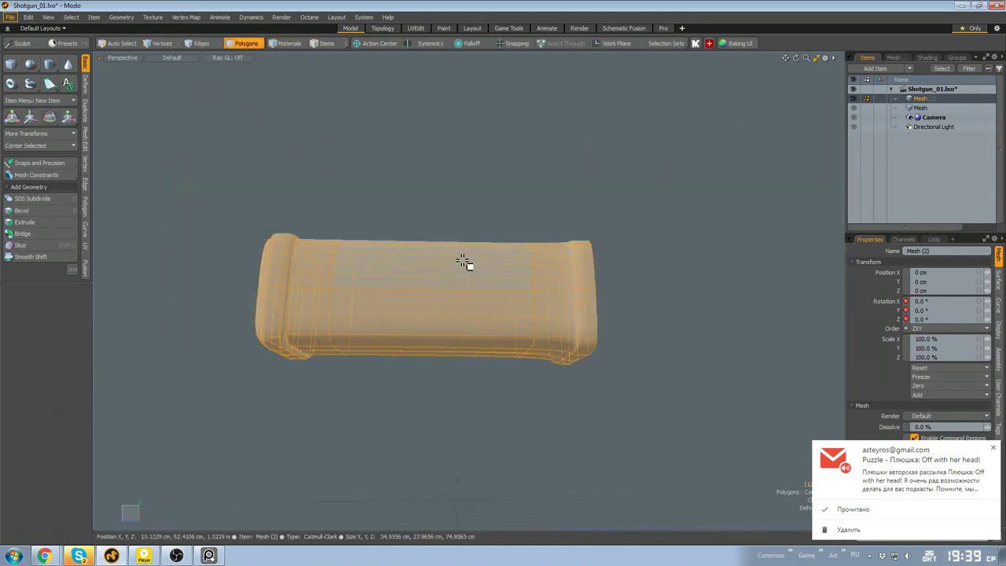
# Unhide the remaining geometry and hide the fore-end grip to expose the lower barrel
pyautogui.press('u')
pyautogui.hotkey('ctrl', 'space')
pyautogui.click(556, 229)
pyautogui.press('5')
pyautogui.scroll(-4, 556, 230)
pyautogui.keyDown('alt'); pyautogui.moveTo(556, 230); pyautogui.dragTo(598, 330); pyautogui.keyUp('alt')
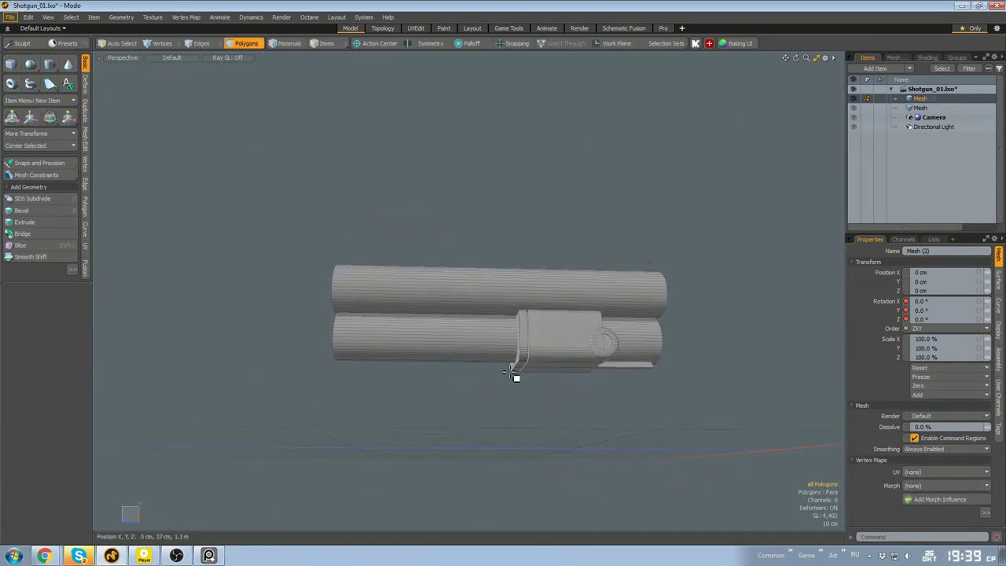
pyautogui.press('3')
pyautogui.doubleClick(483, 360)
pyautogui.press('h')
pyautogui.scroll(3, 482, 360)
pyautogui.keyDown('alt'); pyautogui.moveTo(483, 360); pyautogui.dragTo(425, 306); pyautogui.keyUp('alt')
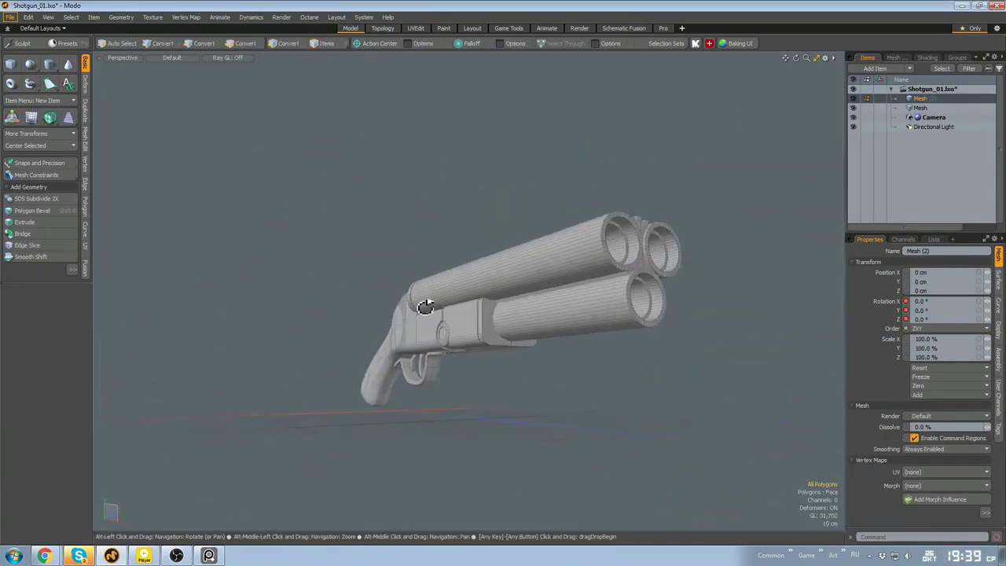
# Try shaping a separate bevelled band around the front end of the fore-end grip
pyautogui.scroll(3, 475, 346)
pyautogui.click(505, 330)
pyautogui.keyDown('alt'); pyautogui.moveTo(505, 330); pyautogui.dragTo(500, 321); pyautogui.keyUp('alt')
pyautogui.press('w')
pyautogui.moveTo(436, 321)
pyautogui.mouseDown()
pyautogui.moveTo(379, 321)
pyautogui.moveTo(473, 371)
pyautogui.mouseUp()
pyautogui.press('q')
pyautogui.press('w')
pyautogui.doubleClick(507, 316)
pyautogui.keyDown('alt'); pyautogui.moveTo(507, 317); pyautogui.dragTo(489, 338); pyautogui.keyUp('alt')
pyautogui.press('b')
pyautogui.scroll(-4, 478, 393)
pyautogui.keyDown('alt'); pyautogui.moveTo(479, 413); pyautogui.dragTo(385, 387); pyautogui.keyUp('alt')
pyautogui.hotkey('ctrl', 'z')
pyautogui.press('3')
pyautogui.doubleClick(531, 327)
pyautogui.keyDown('alt'); pyautogui.moveTo(531, 327); pyautogui.dragTo(496, 338); pyautogui.keyUp('alt')
pyautogui.press('u')
pyautogui.scroll(2, 496, 338)
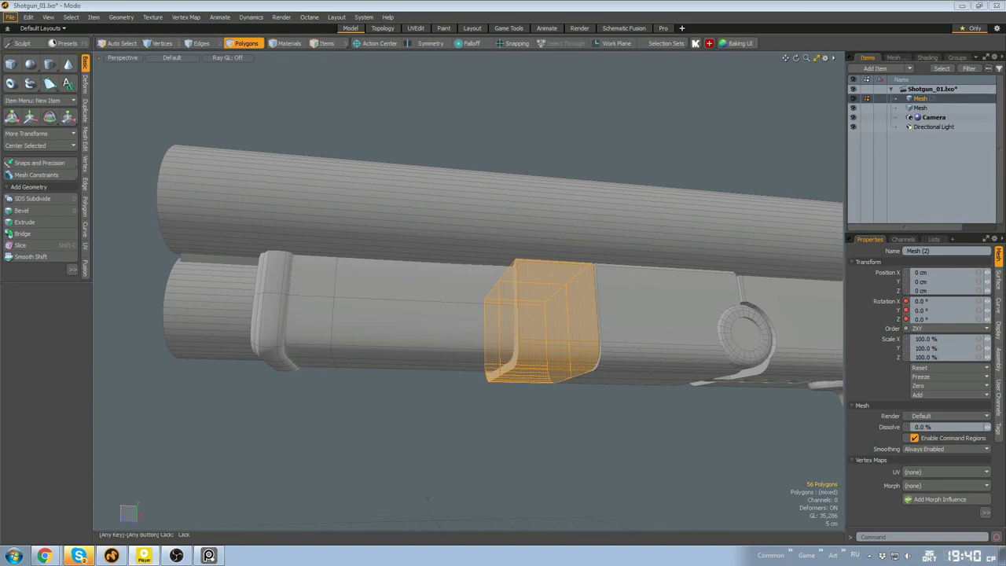
# Duplicate the band on the fore-end grip, shift the copy toward the muzzle and discard it
pyautogui.doubleClick(542, 325)
pyautogui.hotkey('ctrl', 'c')
pyautogui.hotkey('ctrl', 'v')
pyautogui.press('w')
pyautogui.moveTo(519, 328); pyautogui.dragTo(291, 327)
pyautogui.press('q')
pyautogui.scroll(-3, 471, 393)
pyautogui.keyDown('alt'); pyautogui.moveTo(440, 393); pyautogui.dragTo(493, 435); pyautogui.keyUp('alt')
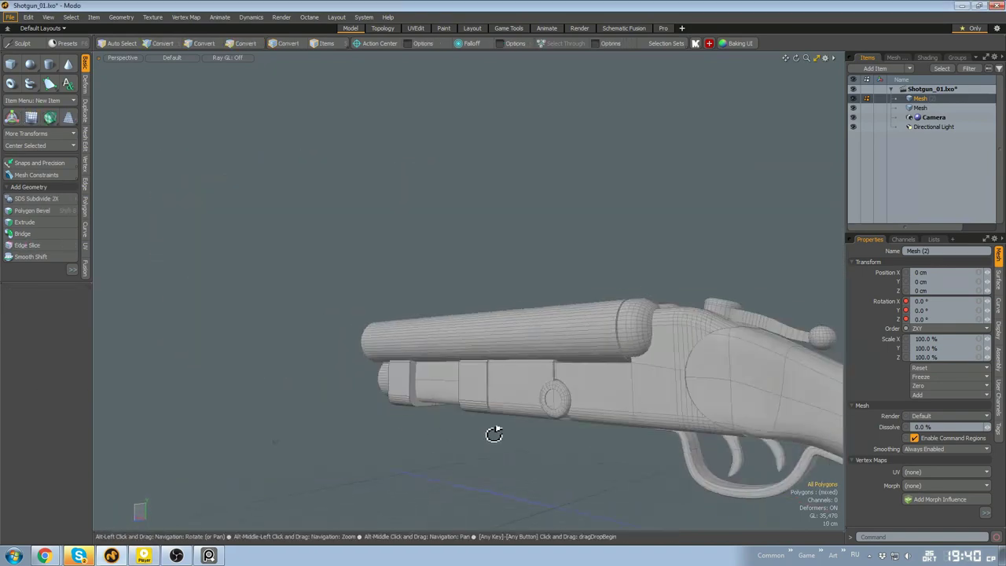
pyautogui.press('Delete')
# Select the front section of the fore-end grip and adjust its shape against the lower barrel
pyautogui.scroll(3, 518, 326)
pyautogui.doubleClick(550, 326)
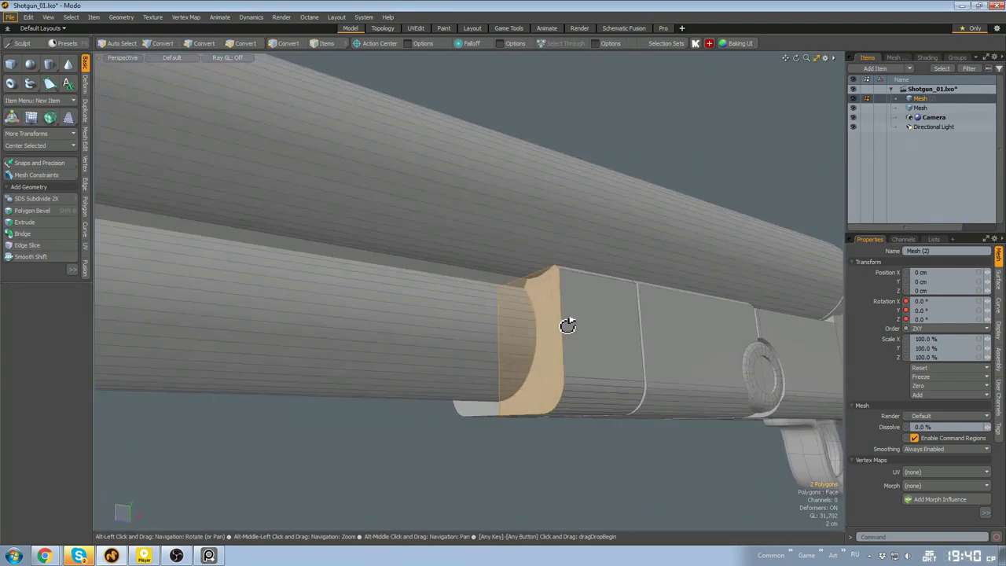
pyautogui.keyDown('alt'); pyautogui.moveTo(568, 323); pyautogui.dragTo(512, 355); pyautogui.keyUp('alt')
pyautogui.press('Escape')
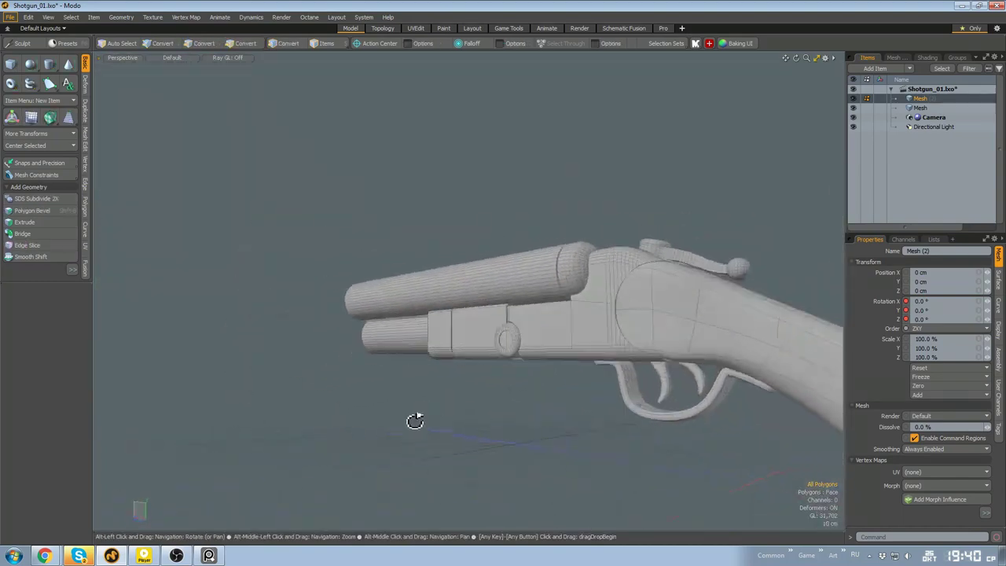
pyautogui.doubleClick(452, 358)
pyautogui.press('w')
pyautogui.keyDown('alt'); pyautogui.moveTo(452, 358); pyautogui.dragTo(366, 344); pyautogui.keyUp('alt')
pyautogui.keyDown('alt'); pyautogui.moveTo(393, 349); pyautogui.dragTo(487, 336); pyautogui.keyUp('alt')
pyautogui.moveTo(485, 446)
pyautogui.keyDown('alt'); pyautogui.mouseDown()
pyautogui.moveTo(462, 382)
pyautogui.moveTo(470, 451)
pyautogui.mouseUp(); pyautogui.keyUp('alt')
pyautogui.doubleClick(464, 383)
pyautogui.scroll(-2, 368, 409)
pyautogui.keyDown('alt'); pyautogui.moveTo(368, 410); pyautogui.dragTo(435, 415); pyautogui.keyUp('alt')
# Hide the barrels and bevel the fore-end grip's front edges by 4.6 cm with a round level of 3
pyautogui.scroll(3, 508, 290)
pyautogui.keyDown('alt'); pyautogui.moveTo(545, 349); pyautogui.dragTo(487, 243); pyautogui.keyUp('alt')
pyautogui.press('h')
pyautogui.doubleClick(491, 311)
pyautogui.keyDown('alt'); pyautogui.moveTo(570, 272); pyautogui.dragTo(563, 313); pyautogui.keyUp('alt')
pyautogui.press('2')
pyautogui.click(566, 288)
pyautogui.keyDown('shift'); pyautogui.click(452, 249); pyautogui.keyUp('shift')
pyautogui.keyDown('alt'); pyautogui.moveTo(463, 282); pyautogui.dragTo(493, 313); pyautogui.keyUp('alt')
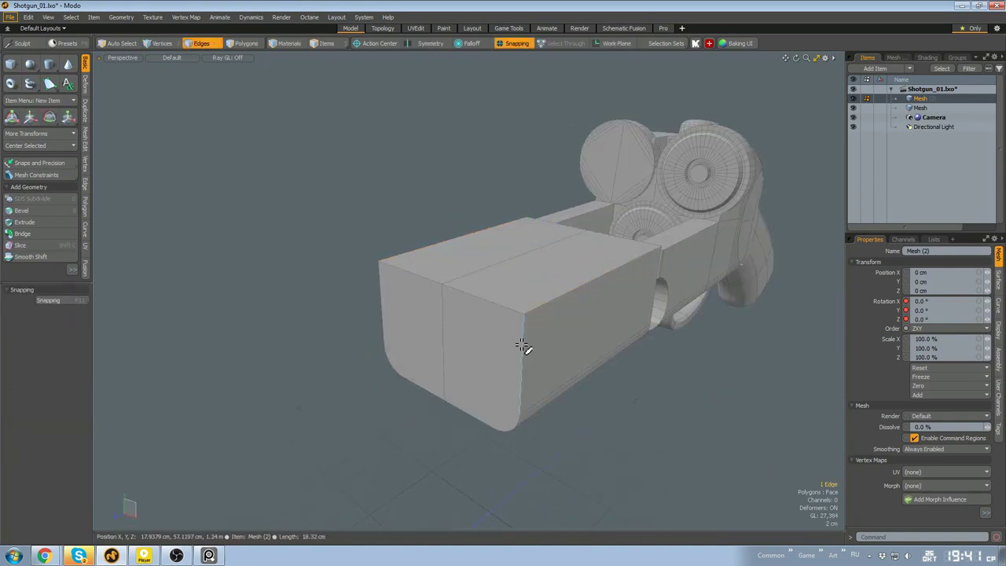
pyautogui.keyDown('alt'); pyautogui.moveTo(475, 291); pyautogui.dragTo(391, 354); pyautogui.keyUp('alt')
pyautogui.press('b')
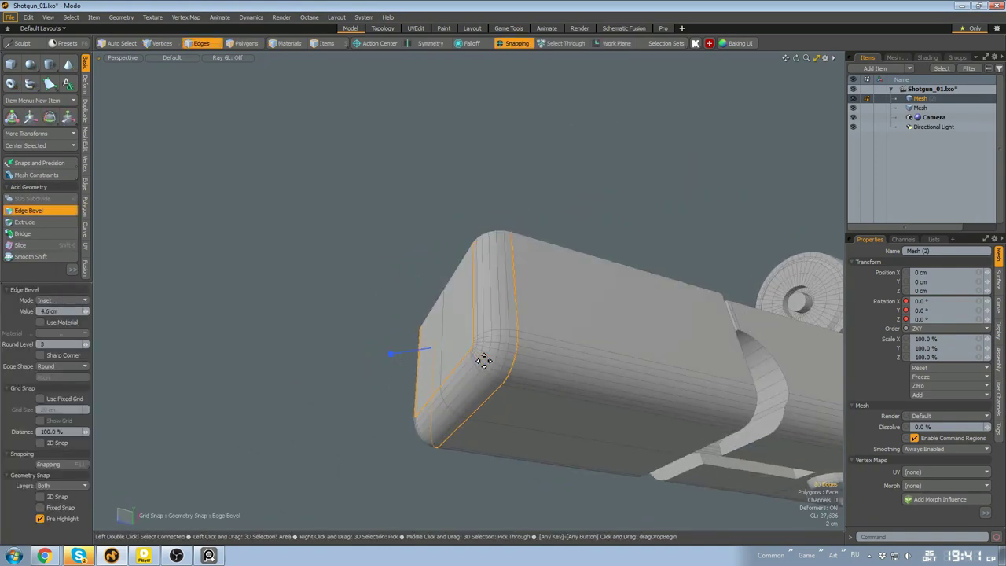
pyautogui.keyDown('alt'); pyautogui.moveTo(483, 360); pyautogui.dragTo(508, 377); pyautogui.keyUp('alt')
# Unhide the barrels and bevel the fore-end grip's upper long edges with a round level of 3
pyautogui.press('3')
pyautogui.press('u')
pyautogui.scroll(-3, 705, 417)
pyautogui.keyDown('alt'); pyautogui.moveTo(704, 417); pyautogui.dragTo(624, 382); pyautogui.keyUp('alt')
pyautogui.scroll(3, 597, 358)
pyautogui.doubleClick(591, 351)
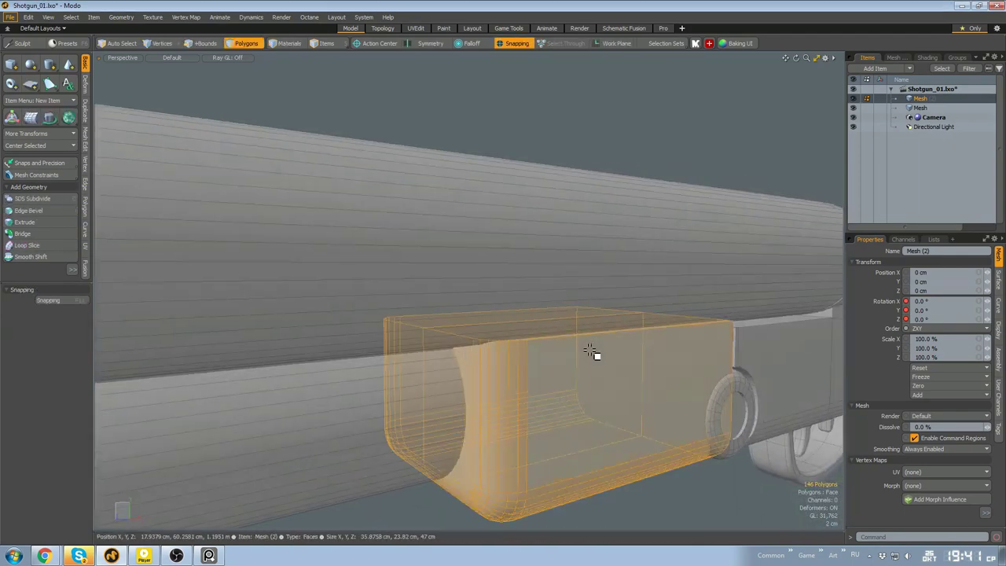
pyautogui.keyDown('alt'); pyautogui.moveTo(591, 352); pyautogui.dragTo(563, 362); pyautogui.keyUp('alt')
pyautogui.keyDown('alt'); pyautogui.moveTo(543, 284); pyautogui.dragTo(421, 321); pyautogui.keyUp('alt')
pyautogui.press('u')
pyautogui.press('b')
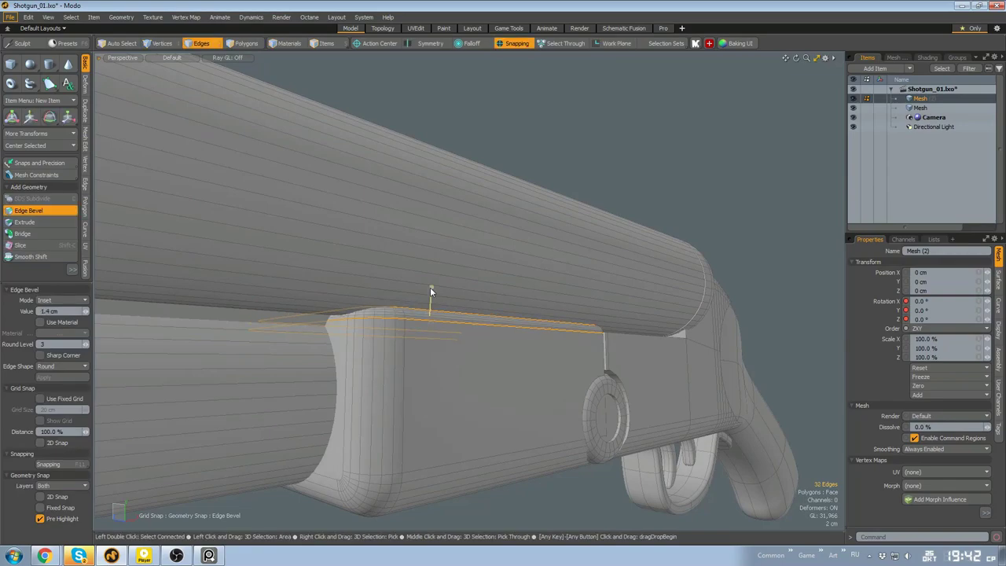
pyautogui.moveTo(430, 287); pyautogui.dragTo(438, 275)
# Check the bevelled fore-end grip on the complete gun and save the scene
pyautogui.keyDown('alt'); pyautogui.moveTo(492, 314); pyautogui.dragTo(428, 330); pyautogui.keyUp('alt')
pyautogui.press('space')
pyautogui.scroll(-3, 452, 440)
pyautogui.click(463, 471)
pyautogui.scroll(3, 534, 369)
pyautogui.keyDown('alt'); pyautogui.moveTo(629, 338); pyautogui.dragTo(557, 324); pyautogui.keyUp('alt')
pyautogui.scroll(-5, 554, 338)
pyautogui.press('5')
pyautogui.click(540, 427)
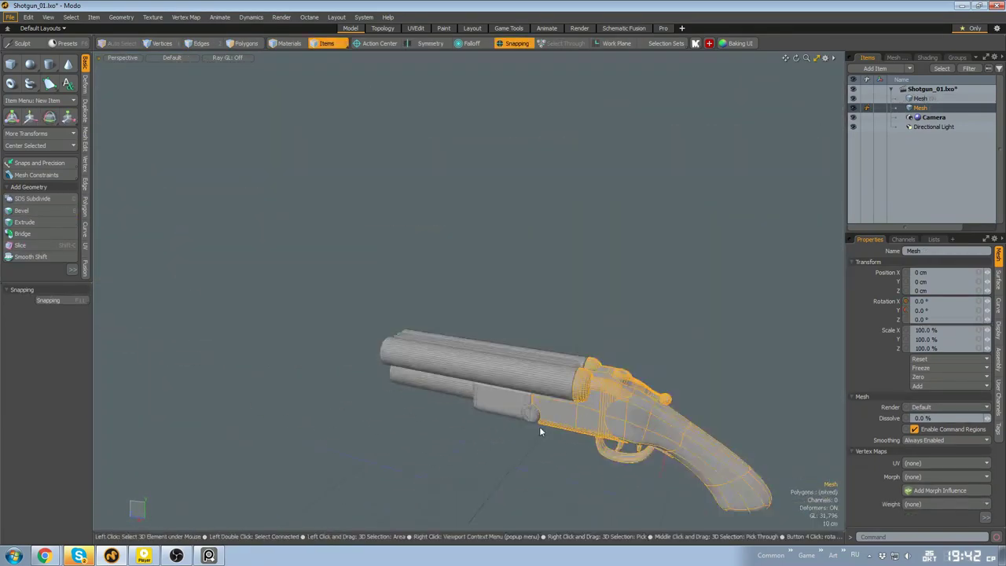
pyautogui.click(538, 442)
pyautogui.keyDown('alt'); pyautogui.moveTo(539, 432); pyautogui.dragTo(406, 409); pyautogui.keyUp('alt')
pyautogui.keyDown('alt'); pyautogui.moveTo(627, 309); pyautogui.dragTo(451, 343); pyautogui.keyUp('alt')
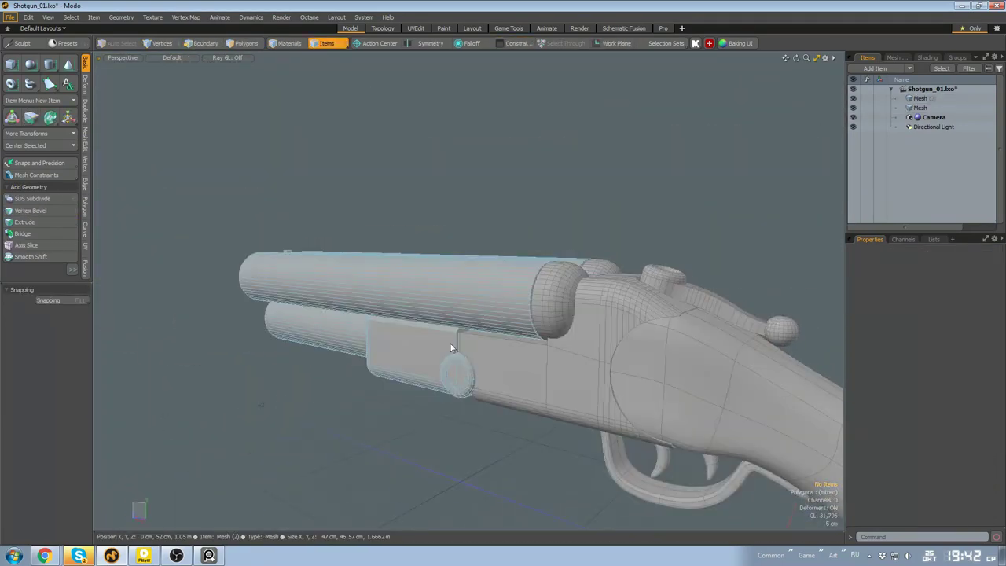
pyautogui.hotkey('ctrl', 's')
# Isolate the receiver mesh and slightly adjust the geometry around its forked front end
pyautogui.click(586, 346)
pyautogui.scroll(5, 566, 346)
pyautogui.keyDown('alt'); pyautogui.moveTo(566, 346); pyautogui.dragTo(518, 369); pyautogui.keyUp('alt')
pyautogui.hotkey('shift', 'h')
pyautogui.press('3')
pyautogui.click(511, 390)
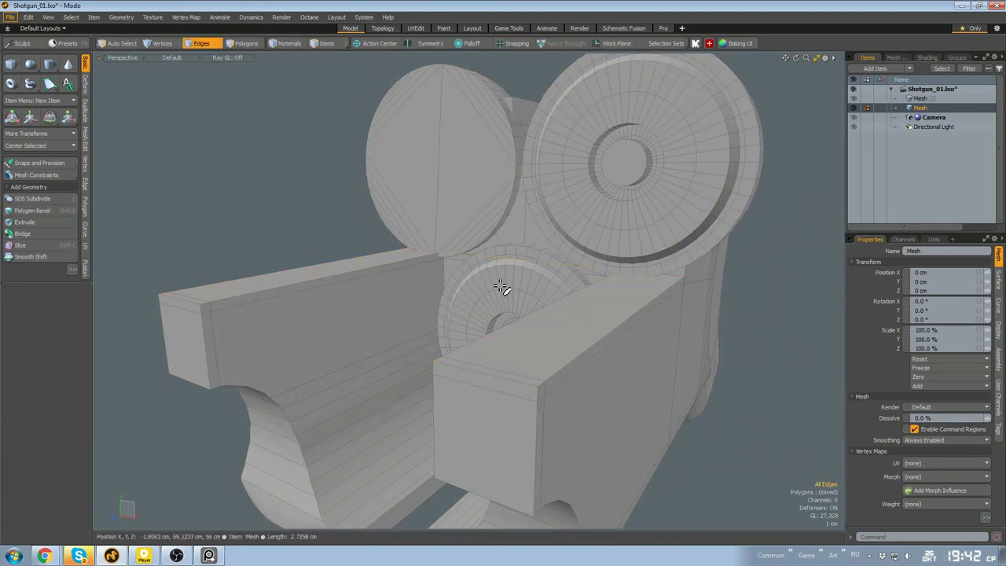
pyautogui.scroll(-3, 552, 385)
pyautogui.press('w')
pyautogui.moveTo(653, 343); pyautogui.dragTo(646, 342)
pyautogui.keyDown('alt'); pyautogui.moveTo(586, 369); pyautogui.dragTo(453, 254); pyautogui.keyUp('alt')
# Unhide the rest of the model and select the receiver mesh item again
pyautogui.press('5')
pyautogui.press('u')
pyautogui.press('2')
pyautogui.scroll(-5, 541, 405)
pyautogui.press('Escape')
pyautogui.scroll(-3, 311, 343)
pyautogui.press('5')
pyautogui.click(453, 253)
pyautogui.click(554, 250)
pyautogui.click(481, 290)
pyautogui.scroll(5, 484, 292)
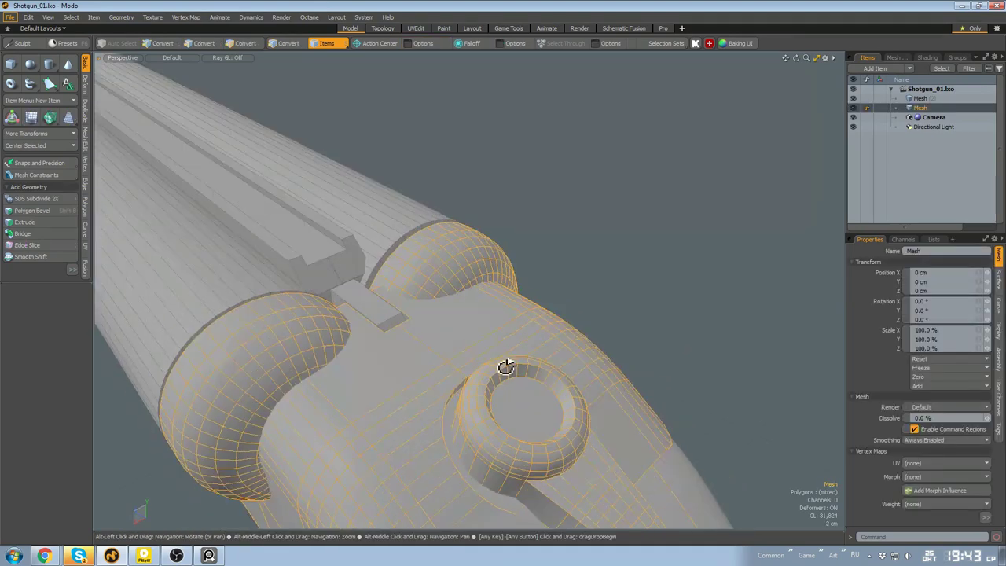
# Try to bevel the recessed disc face inside the opening lever's round cap
pyautogui.press('3')
pyautogui.click(525, 400)
pyautogui.press('b')
pyautogui.keyDown('alt'); pyautogui.moveTo(519, 393); pyautogui.dragTo(539, 395); pyautogui.keyUp('alt')
pyautogui.hotkey('ctrl', 'z')
# Divide the recessed disc of the lever's cap with two parallel edges across its centre
pyautogui.keyDown('alt'); pyautogui.moveTo(562, 357); pyautogui.dragTo(488, 384); pyautogui.keyUp('alt')
pyautogui.press('1')
pyautogui.click(453, 348)
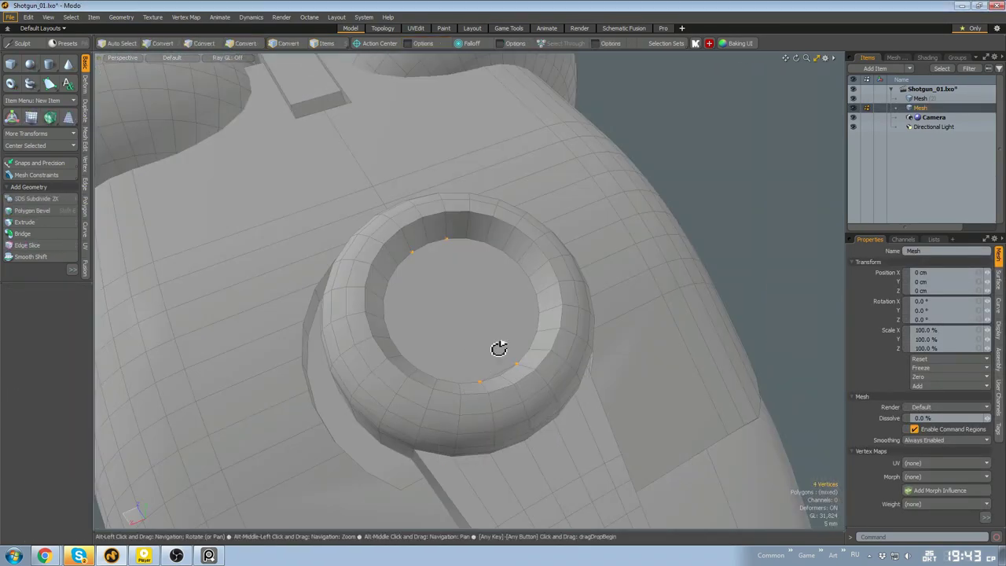
pyautogui.keyDown('alt'); pyautogui.moveTo(499, 348); pyautogui.dragTo(487, 397); pyautogui.keyUp('alt')
pyautogui.keyDown('alt'); pyautogui.moveTo(453, 246); pyautogui.dragTo(477, 332); pyautogui.keyUp('alt')
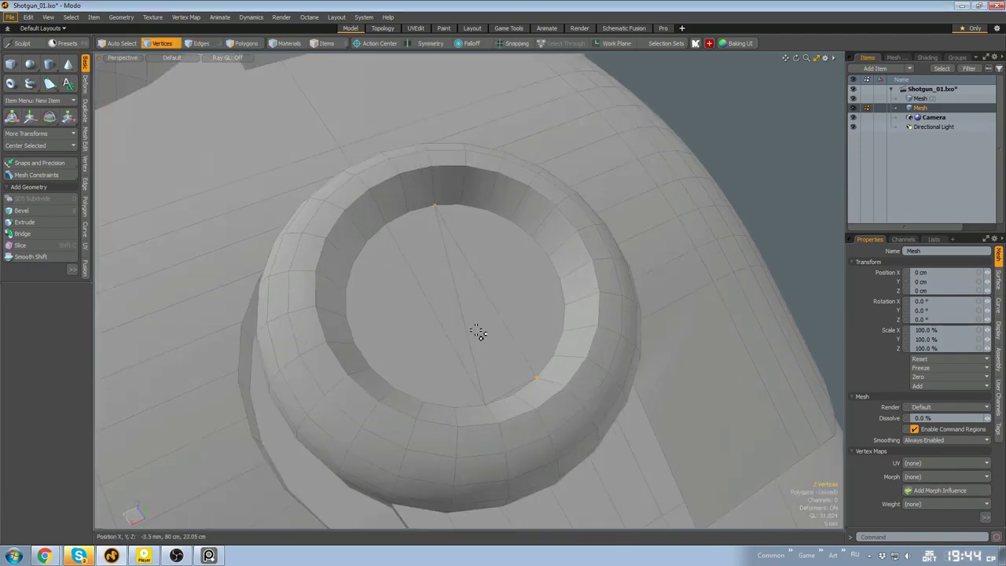
pyautogui.press('BackSpace')
# Bevel the two outer disc segments of the lever's cap to form a screw slot between them
pyautogui.press('3')
pyautogui.click(425, 335)
pyautogui.keyDown('shift'); pyautogui.click(505, 283); pyautogui.keyUp('shift')
pyautogui.press('b')
pyautogui.keyDown('alt'); pyautogui.moveTo(505, 283); pyautogui.dragTo(425, 357); pyautogui.keyUp('alt')
pyautogui.scroll(5, 606, 330)
# Review the slotted lever cap on the whole gun and save the scene
pyautogui.click(418, 361)
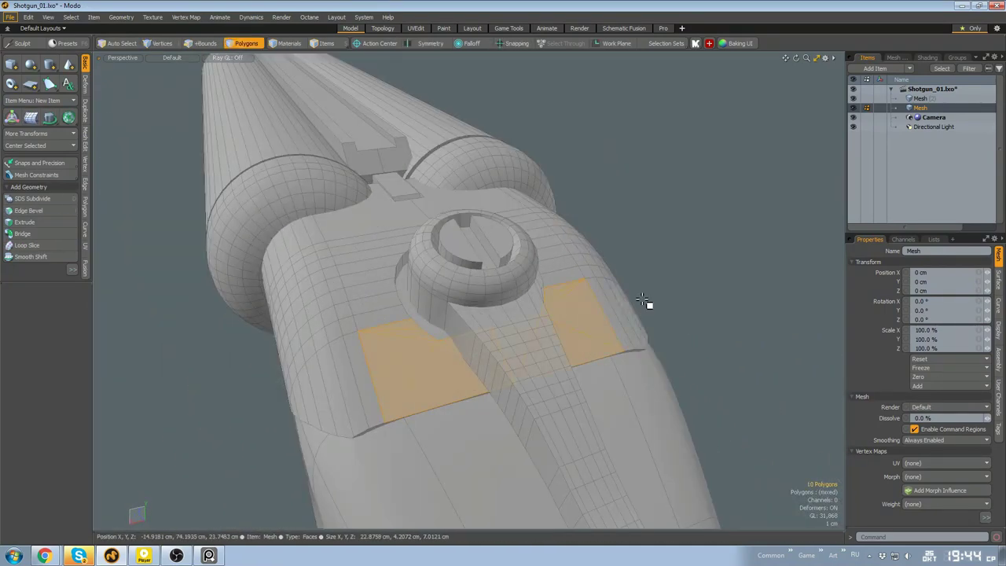
pyautogui.press('5')
pyautogui.click(644, 299)
pyautogui.scroll(-5, 643, 299)
pyautogui.keyDown('alt'); pyautogui.moveTo(644, 300); pyautogui.dragTo(473, 349); pyautogui.keyUp('alt')
pyautogui.hotkey('ctrl', 's')
# Isolate the receiver shell and slice new edges across its rear upper surface with X symmetry on
pyautogui.click(417, 251)
pyautogui.press('3')
pyautogui.hotkey('shift', 'h')
pyautogui.scroll(3, 473, 354)
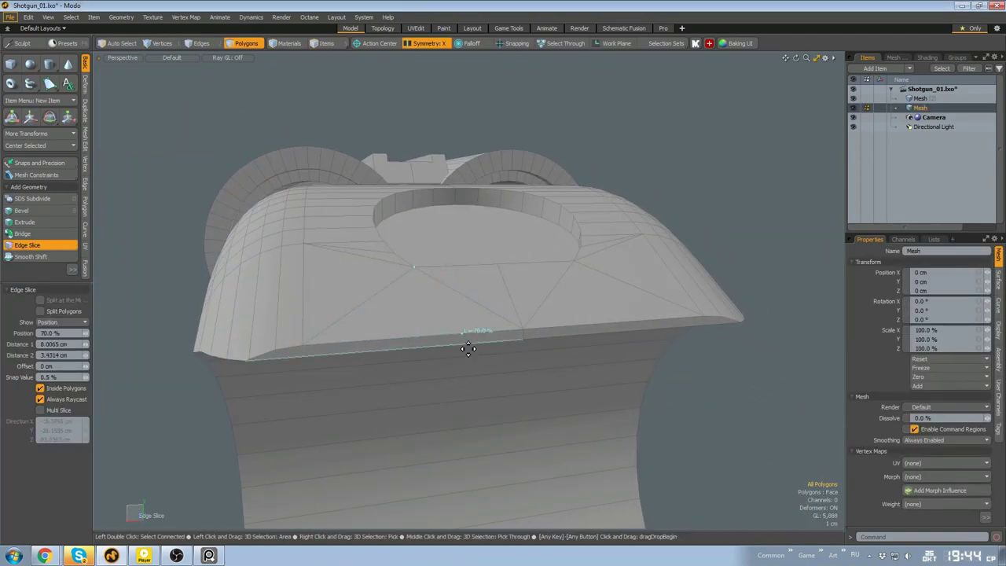
pyautogui.scroll(5, 467, 346)
pyautogui.scroll(-5, 442, 325)
pyautogui.press('q')
# Add a small box on top of the receiver beside the lever and select it for positioning
pyautogui.moveTo(456, 299)
pyautogui.mouseDown()
pyautogui.moveTo(714, 433)
pyautogui.moveTo(476, 367)
pyautogui.moveTo(602, 350)
pyautogui.moveTo(487, 339)
pyautogui.moveTo(519, 393)
pyautogui.mouseUp()
pyautogui.press('u')
pyautogui.doubleClick(498, 370)
pyautogui.press('w')
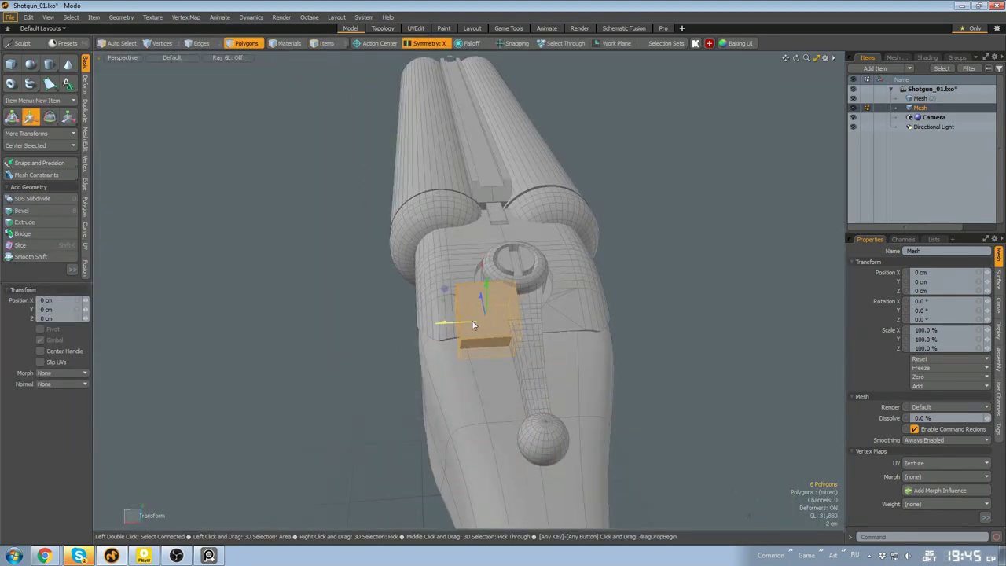
pyautogui.keyDown('alt'); pyautogui.moveTo(473, 324); pyautogui.dragTo(509, 325); pyautogui.keyUp('alt')
pyautogui.hotkey('alt', 'a')
pyautogui.click(596, 324)
# Resize the small box beside the lever and bevel its edges
pyautogui.scroll(4, 574, 270)
pyautogui.keyDown('alt'); pyautogui.moveTo(574, 269); pyautogui.dragTo(480, 300); pyautogui.keyUp('alt')
pyautogui.moveTo(480, 300); pyautogui.dragTo(553, 385)
pyautogui.press('r')
pyautogui.press('2')
pyautogui.press('b')
pyautogui.press('3')
# Move the selected vertices slightly upward to refine the detail on the receiver beside the lever
pyautogui.scroll(-4, 552, 384)
pyautogui.keyDown('alt'); pyautogui.moveTo(528, 418); pyautogui.dragTo(444, 285); pyautogui.keyUp('alt')
pyautogui.scroll(-4, 529, 348)
pyautogui.press('1')
pyautogui.press('w')
pyautogui.moveTo(365, 337); pyautogui.dragTo(366, 319)
pyautogui.keyDown('alt'); pyautogui.moveTo(476, 311); pyautogui.dragTo(537, 319); pyautogui.keyUp('alt')
pyautogui.press('3')
pyautogui.scroll(-3, 579, 350)
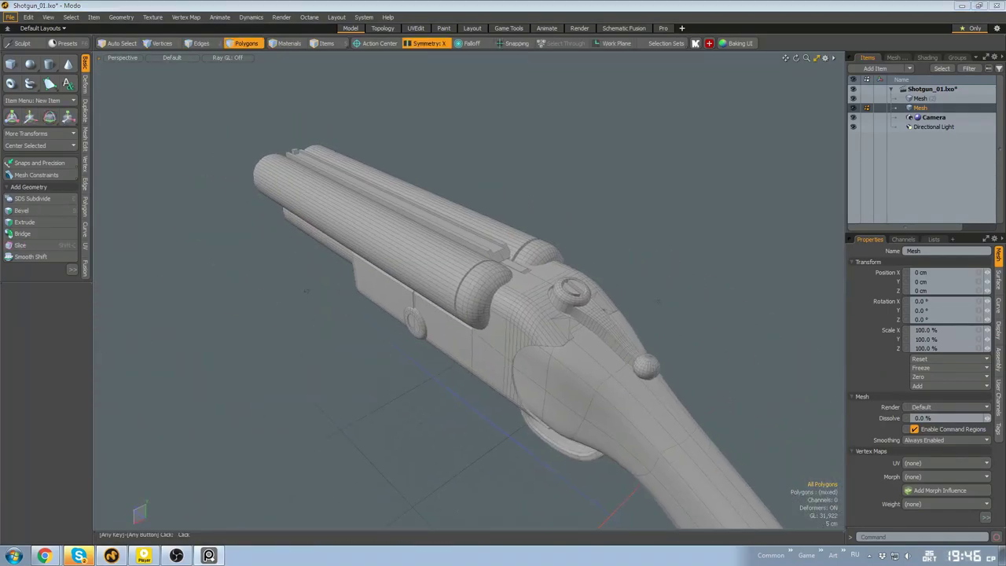
# Select the connected polygon strip along the stock's upper spine and ready it for scaling
pyautogui.keyDown('alt'); pyautogui.moveTo(580, 352); pyautogui.dragTo(497, 233); pyautogui.keyUp('alt')
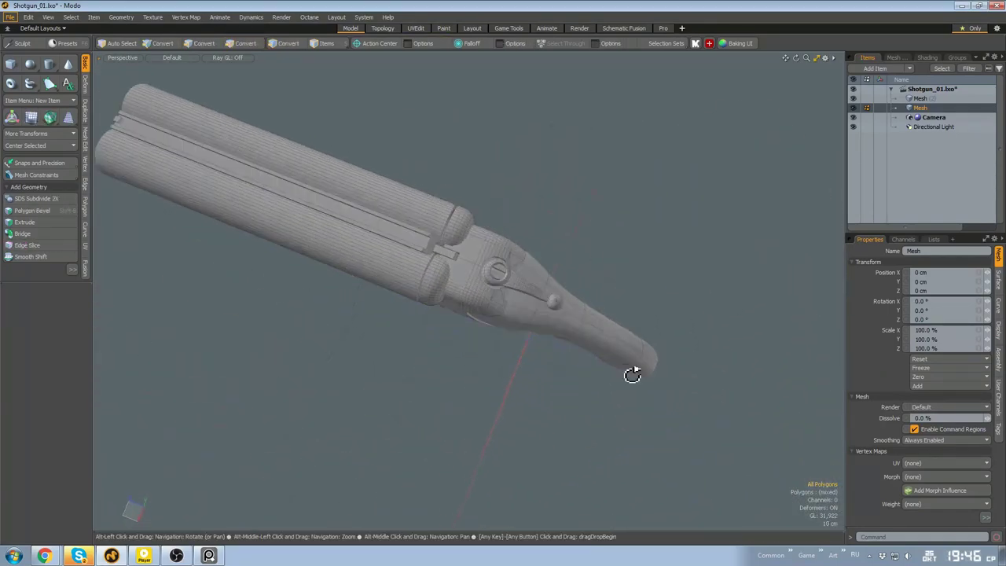
pyautogui.keyDown('alt'); pyautogui.moveTo(633, 375); pyautogui.dragTo(506, 332); pyautogui.keyUp('alt')
pyautogui.keyDown('alt'); pyautogui.moveTo(460, 274); pyautogui.dragTo(624, 254); pyautogui.keyUp('alt')
pyautogui.press('3')
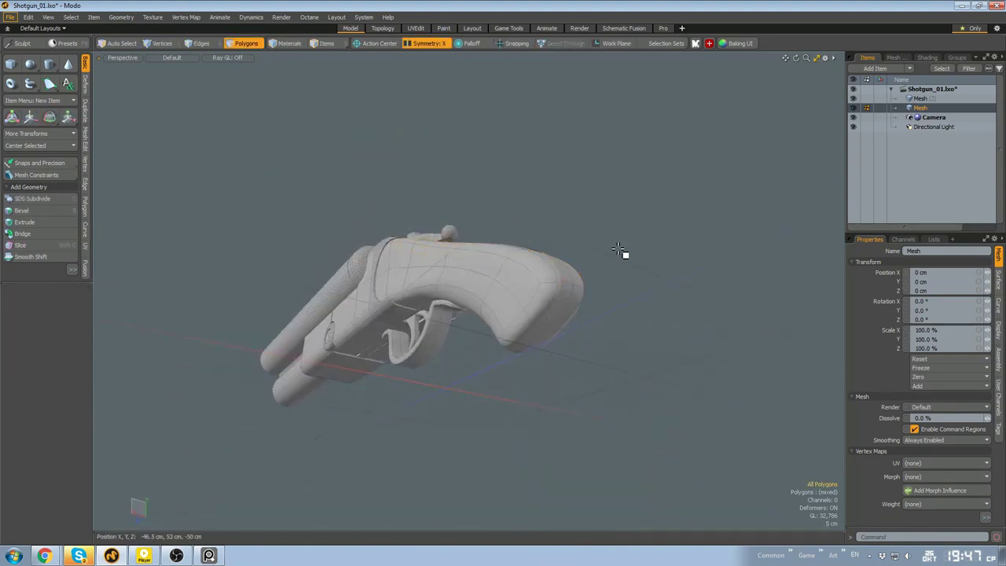
pyautogui.doubleClick(567, 275)
pyautogui.keyDown('alt'); pyautogui.moveTo(567, 275); pyautogui.dragTo(432, 263); pyautogui.keyUp('alt')
pyautogui.press('w')
pyautogui.press('q')
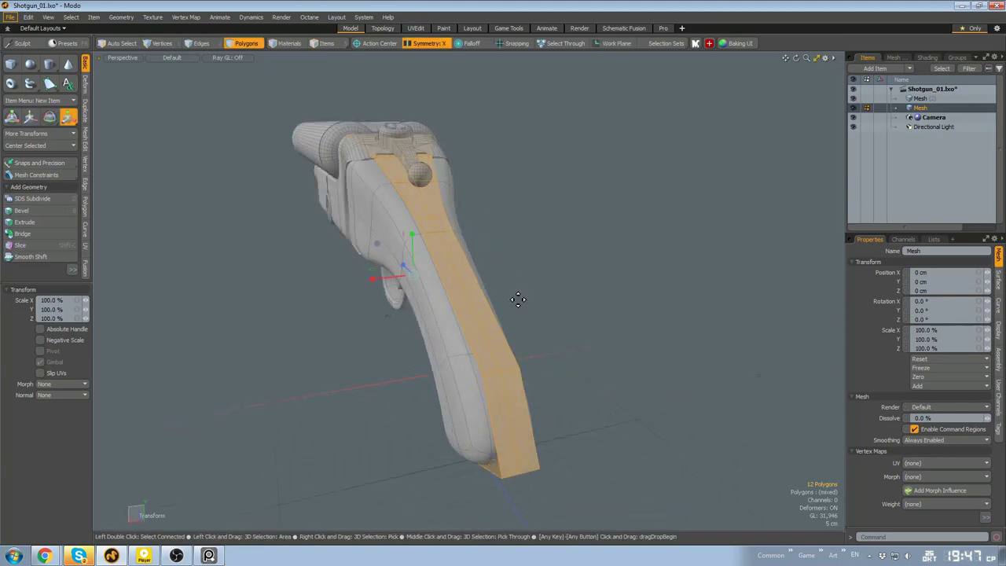
pyautogui.keyDown('alt'); pyautogui.moveTo(540, 362); pyautogui.dragTo(503, 340); pyautogui.keyUp('alt')
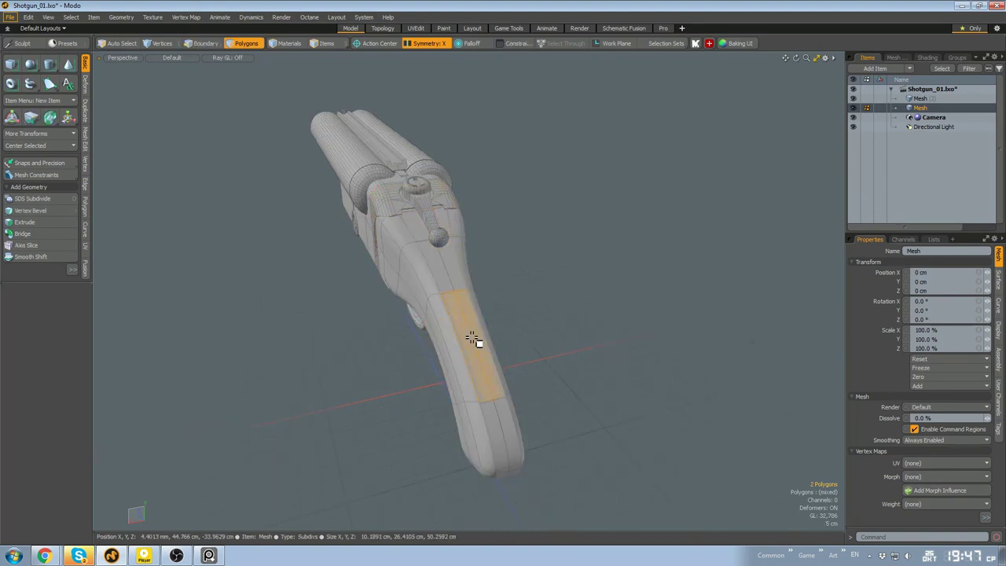
# Isolate the polygon strip along the stock's upper spine and scale it narrower using a local action center
pyautogui.keyDown('alt'); pyautogui.moveTo(467, 330); pyautogui.dragTo(453, 301); pyautogui.keyUp('alt')
pyautogui.press('w')
pyautogui.hotkey('shift', 'h')
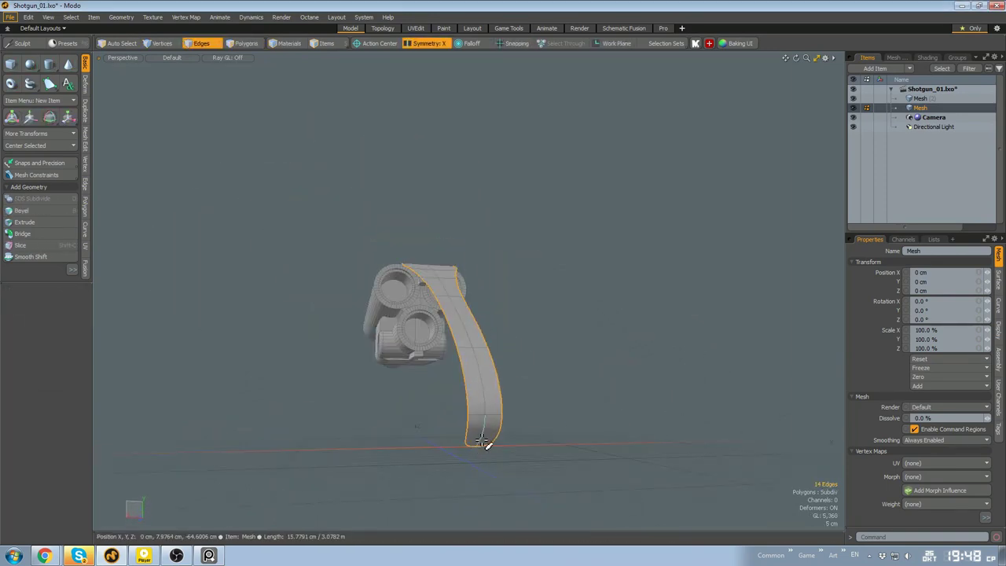
pyautogui.keyDown('alt'); pyautogui.moveTo(449, 297); pyautogui.dragTo(420, 315); pyautogui.keyUp('alt')
pyautogui.press('3')
pyautogui.press('u')
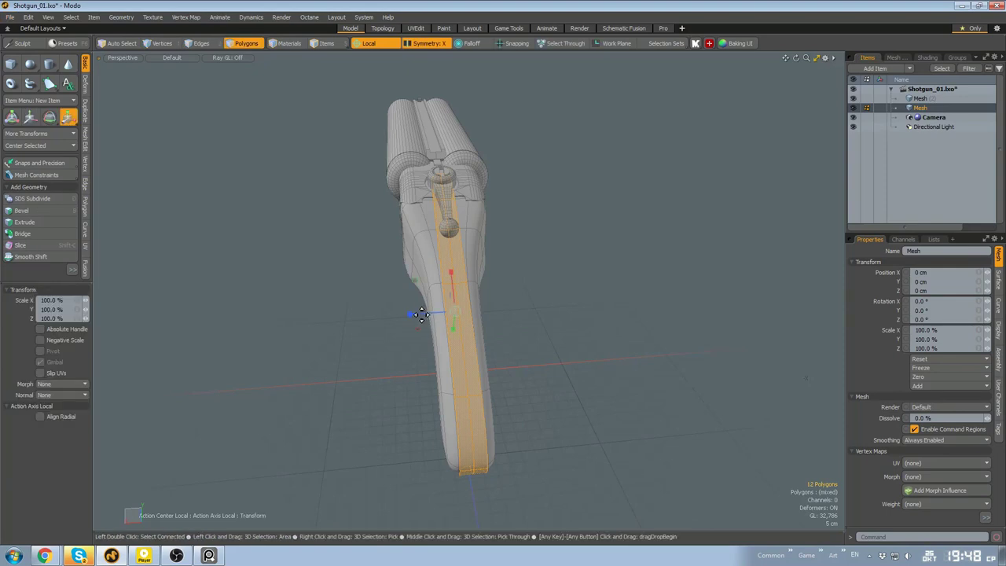
pyautogui.keyDown('alt'); pyautogui.moveTo(403, 319); pyautogui.dragTo(515, 305); pyautogui.keyUp('alt')
pyautogui.keyDown('alt'); pyautogui.moveTo(559, 281); pyautogui.dragTo(584, 328); pyautogui.keyUp('alt')
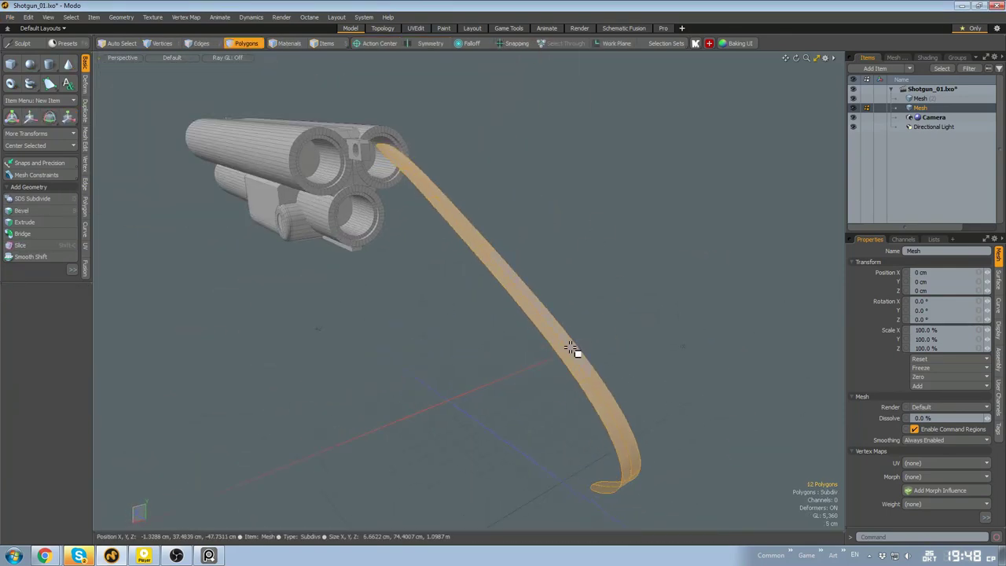
# Thicken the isolated strip's polygons to turn it into a solid spine plate
pyautogui.keyDown('alt'); pyautogui.moveTo(494, 274); pyautogui.dragTo(539, 348); pyautogui.keyUp('alt')
pyautogui.hotkey('ctrl', 'z')
pyautogui.press('Tab')
pyautogui.press('b')
pyautogui.press('q')
pyautogui.hotkey('ctrl', 'space')
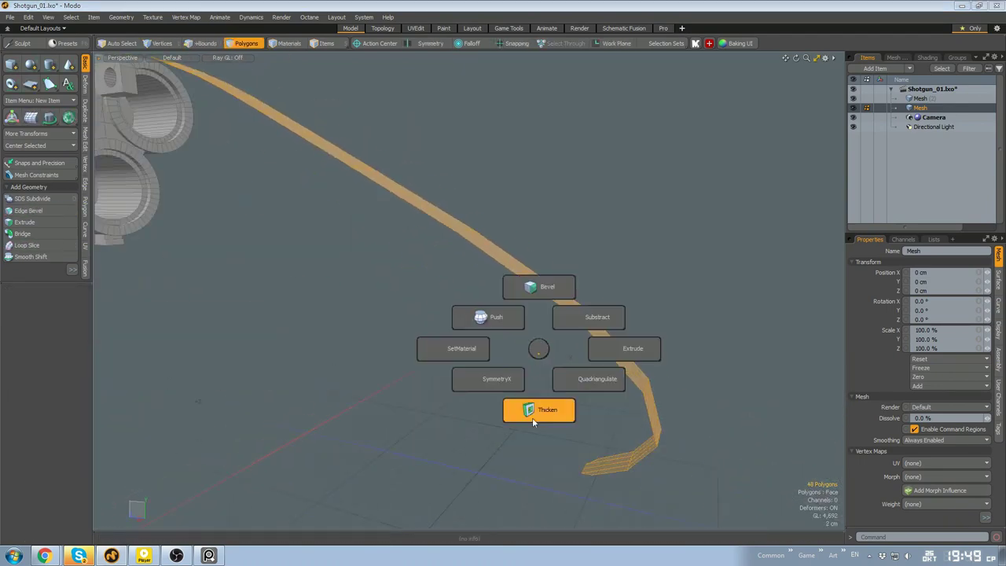
pyautogui.press('q')
pyautogui.click(380, 213)
# Unhide the rest of the gun and turn on subdivision for the whole thickened strip
pyautogui.keyDown('alt'); pyautogui.moveTo(503, 264); pyautogui.dragTo(597, 301); pyautogui.keyUp('alt')
pyautogui.doubleClick(581, 314)
pyautogui.press('u')
pyautogui.hotkey('shift', 'a')
pyautogui.press('Tab')
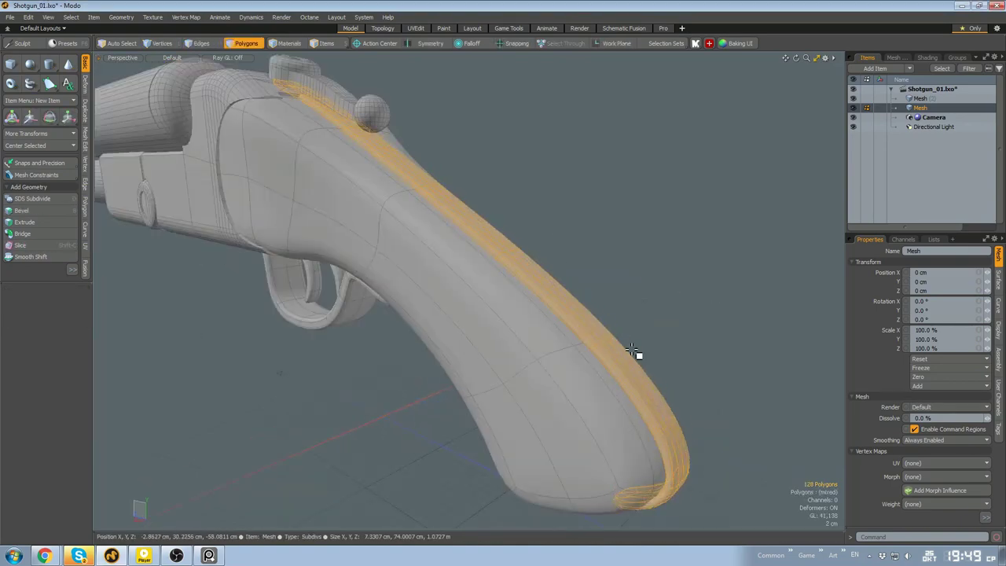
# Move the spine strip closer to the stock's upper contour in the side view
pyautogui.click(653, 352)
pyautogui.keyDown('alt'); pyautogui.moveTo(652, 352); pyautogui.dragTo(649, 400); pyautogui.keyUp('alt')
pyautogui.scroll(5, 601, 278)
pyautogui.press('KP_3')
pyautogui.scroll(-2, 649, 400)
pyautogui.press('w')
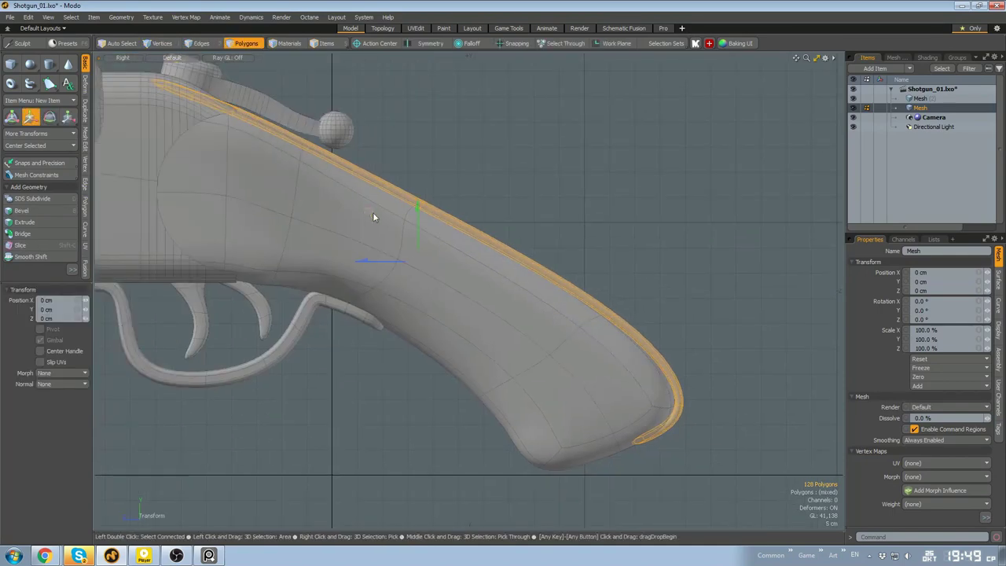
pyautogui.scroll(-2, 503, 276)
# Select the vertices of the strip's rear half and move them to sit tightly against the stock's curve
pyautogui.press('3')
pyautogui.doubleClick(524, 289)
pyautogui.hotkey('alt', '1')
pyautogui.scroll(4, 556, 344)
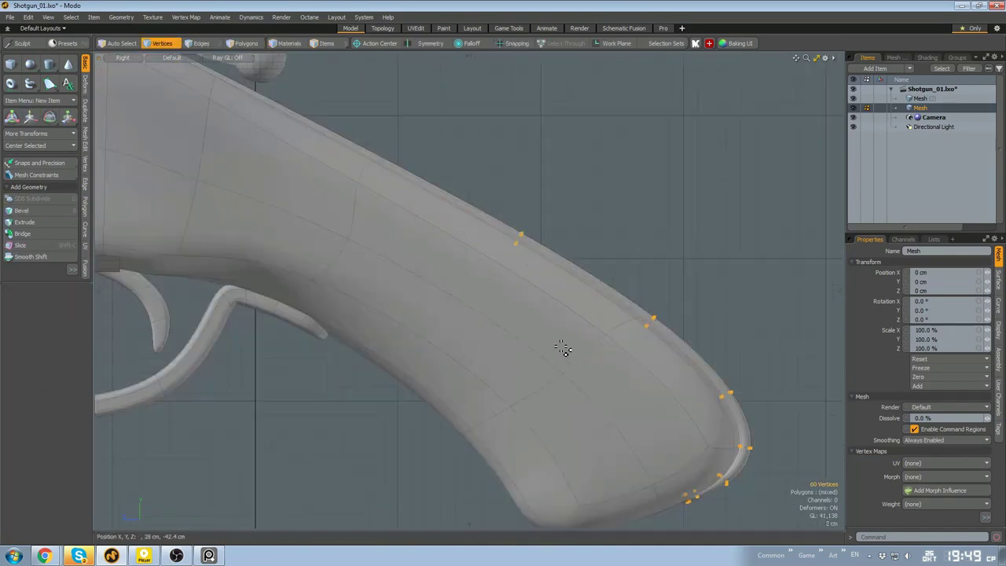
pyautogui.scroll(2, 561, 348)
pyautogui.keyDown('alt'); pyautogui.keyDown('shift'); pyautogui.moveTo(620, 353); pyautogui.dragTo(519, 319); pyautogui.keyUp('shift'); pyautogui.keyUp('alt')
pyautogui.press('w')
pyautogui.keyDown('alt'); pyautogui.moveTo(540, 365); pyautogui.dragTo(677, 385); pyautogui.keyUp('alt')
pyautogui.scroll(-3, 680, 376)
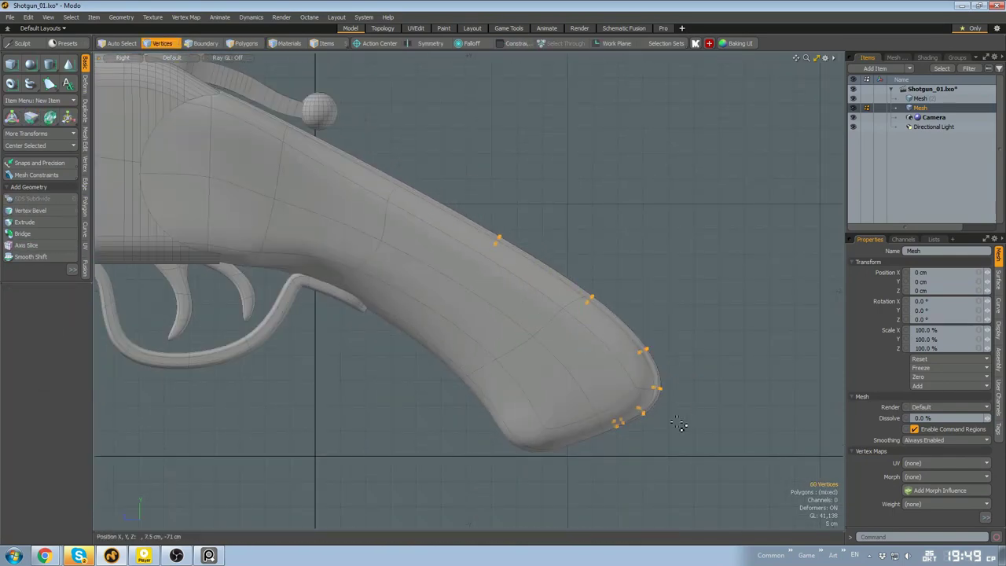
pyautogui.scroll(2, 557, 404)
pyautogui.scroll(-5, 692, 359)
pyautogui.press('3')
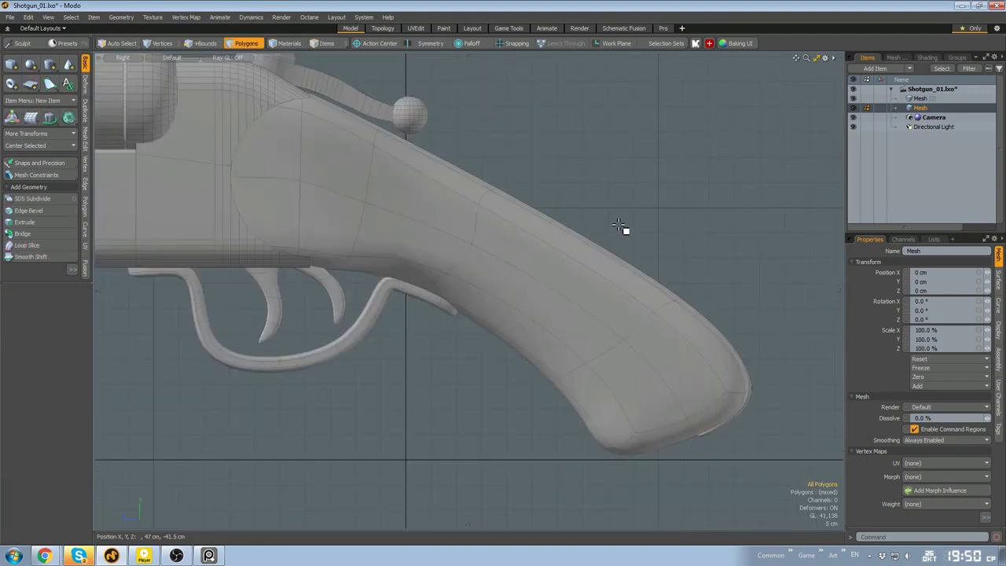
# Select the strip's front vertices beneath the opening lever and scale them wider along X
pyautogui.keyDown('alt'); pyautogui.moveTo(568, 271); pyautogui.dragTo(601, 317); pyautogui.keyUp('alt')
pyautogui.press('1')
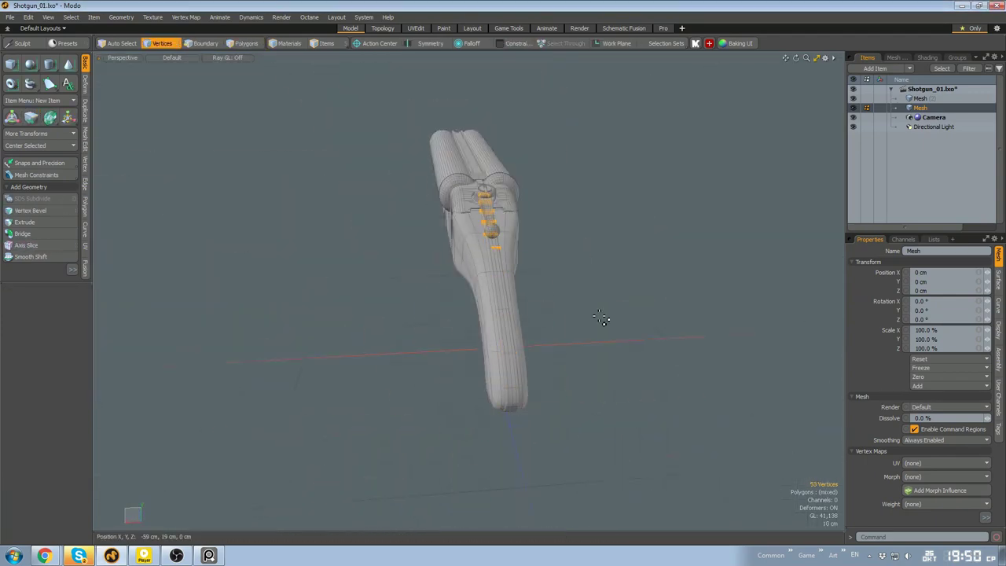
pyautogui.scroll(5, 503, 251)
pyautogui.press('r')
pyautogui.moveTo(465, 237); pyautogui.dragTo(456, 238)
pyautogui.scroll(-2, 459, 237)
pyautogui.keyDown('alt'); pyautogui.moveTo(465, 242); pyautogui.dragTo(497, 213); pyautogui.keyUp('alt')
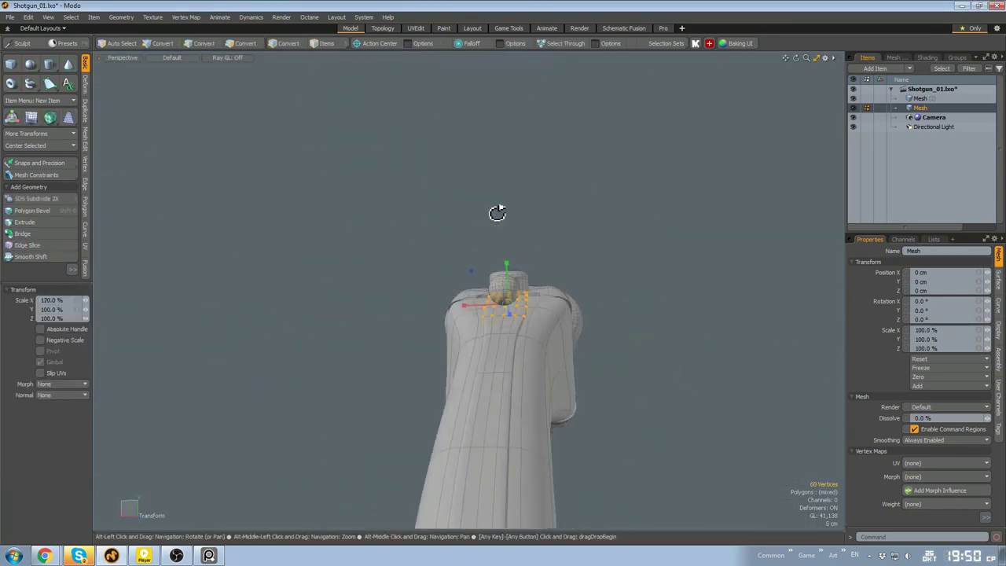
# Remove the rearmost rows from the vertex selection and widen the remaining front part of the strip along X
pyautogui.keyDown('alt'); pyautogui.moveTo(480, 298); pyautogui.dragTo(539, 353); pyautogui.keyUp('alt')
pyautogui.scroll(-3, 539, 346)
pyautogui.press('space')
pyautogui.keyDown('ctrl'); pyautogui.moveTo(531, 329); pyautogui.dragTo(624, 386, button='right'); pyautogui.keyUp('ctrl')
pyautogui.scroll(3, 519, 315)
pyautogui.press('r')
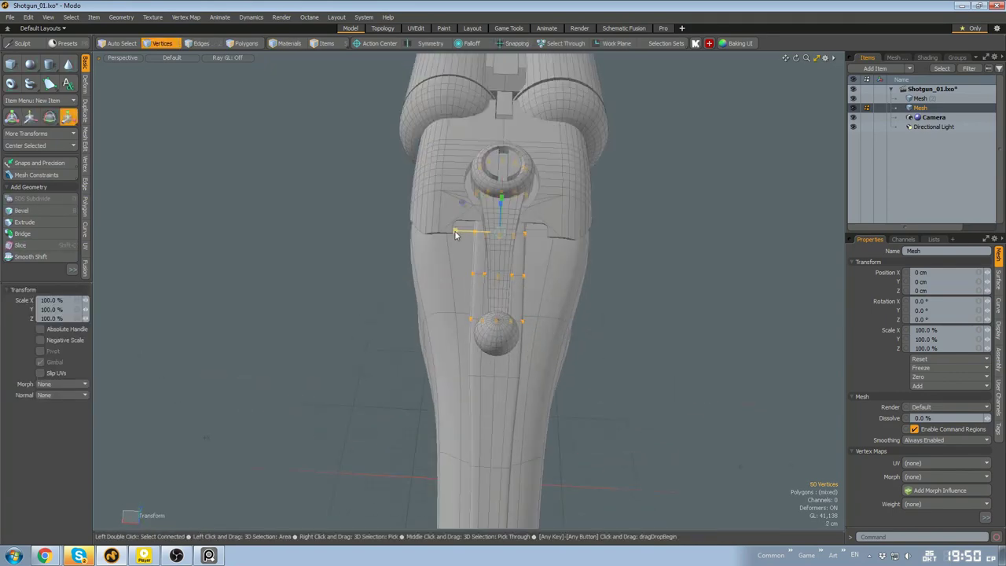
pyautogui.moveTo(456, 231); pyautogui.dragTo(444, 231)
# Reduce the selection to the foremost vertex rows around the lever and scale them to 136% along X
pyautogui.moveTo(491, 260)
pyautogui.keyDown('alt'); pyautogui.mouseDown()
pyautogui.moveTo(548, 206)
pyautogui.moveTo(552, 322)
pyautogui.mouseUp(); pyautogui.keyUp('alt')
pyautogui.scroll(-3, 554, 320)
pyautogui.press('space')
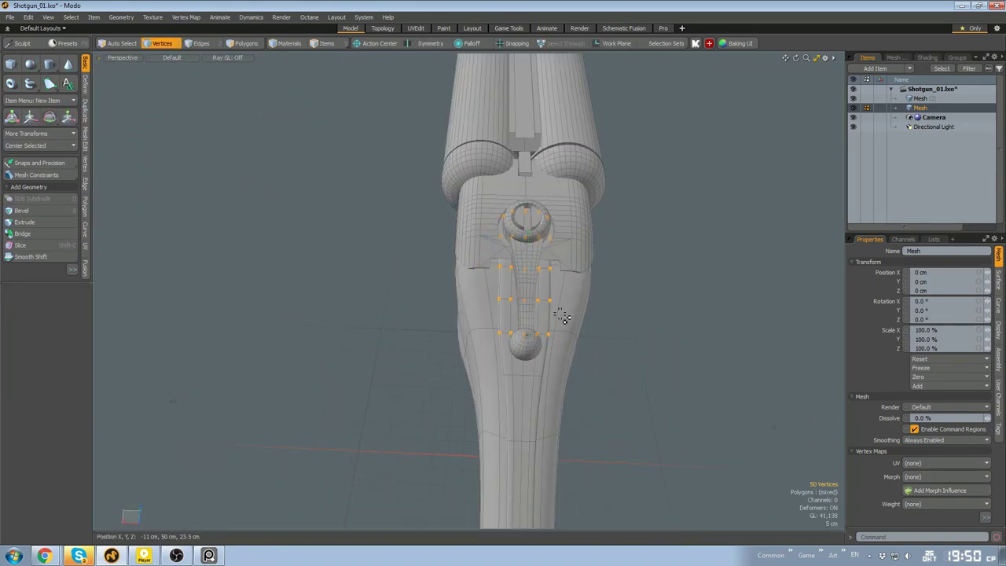
pyautogui.keyDown('ctrl'); pyautogui.moveTo(588, 344); pyautogui.dragTo(594, 351, button='right'); pyautogui.keyUp('ctrl')
pyautogui.scroll(3, 542, 279)
pyautogui.press('r')
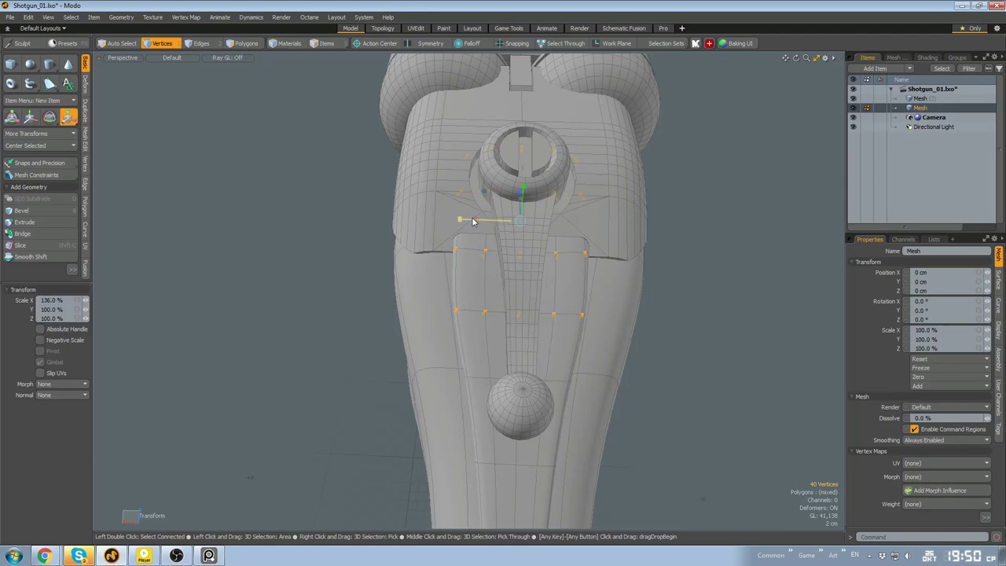
pyautogui.press('space')
pyautogui.keyDown('alt'); pyautogui.moveTo(473, 220); pyautogui.dragTo(495, 272); pyautogui.keyUp('alt')
# Add supporting edge loops along the spine strip to sharpen its borders
pyautogui.press('space')
pyautogui.scroll(-3, 412, 270)
pyautogui.press('2')
pyautogui.doubleClick(557, 359)
pyautogui.click(491, 335)
pyautogui.press('3')
pyautogui.keyDown('alt'); pyautogui.moveTo(491, 336); pyautogui.dragTo(350, 514); pyautogui.keyUp('alt')
pyautogui.scroll(-3, 636, 362)
pyautogui.press('1')
# Select the vertices at the strip's lower tip and move them 3 mm in Y and 1 mm in Z
pyautogui.scroll(-2, 683, 417)
pyautogui.keyDown('alt'); pyautogui.moveTo(682, 418); pyautogui.dragTo(683, 433); pyautogui.keyUp('alt')
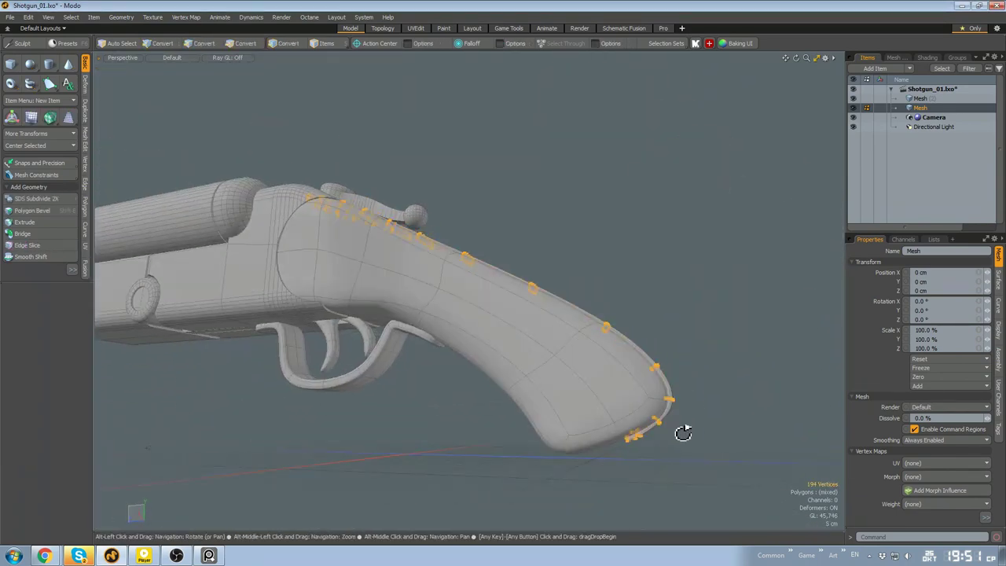
pyautogui.keyDown('ctrl'); pyautogui.moveTo(663, 383); pyautogui.dragTo(428, 245, button='middle'); pyautogui.keyUp('ctrl')
pyautogui.scroll(5, 660, 405)
pyautogui.keyDown('alt'); pyautogui.moveTo(663, 392); pyautogui.dragTo(659, 409); pyautogui.keyUp('alt')
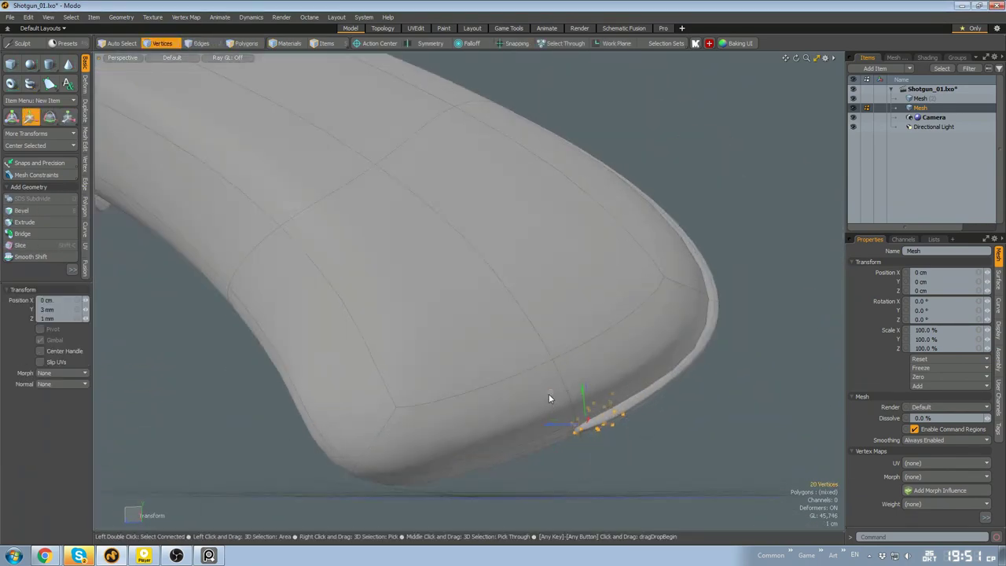
pyautogui.press('q')
pyautogui.click(550, 398)
pyautogui.scroll(-6, 542, 377)
pyautogui.keyDown('alt'); pyautogui.moveTo(534, 346); pyautogui.dragTo(512, 323); pyautogui.keyUp('alt')
# Add a box and select it for moving onto the stock behind the opening lever
pyautogui.keyDown('alt'); pyautogui.moveTo(634, 352); pyautogui.dragTo(517, 342); pyautogui.keyUp('alt')
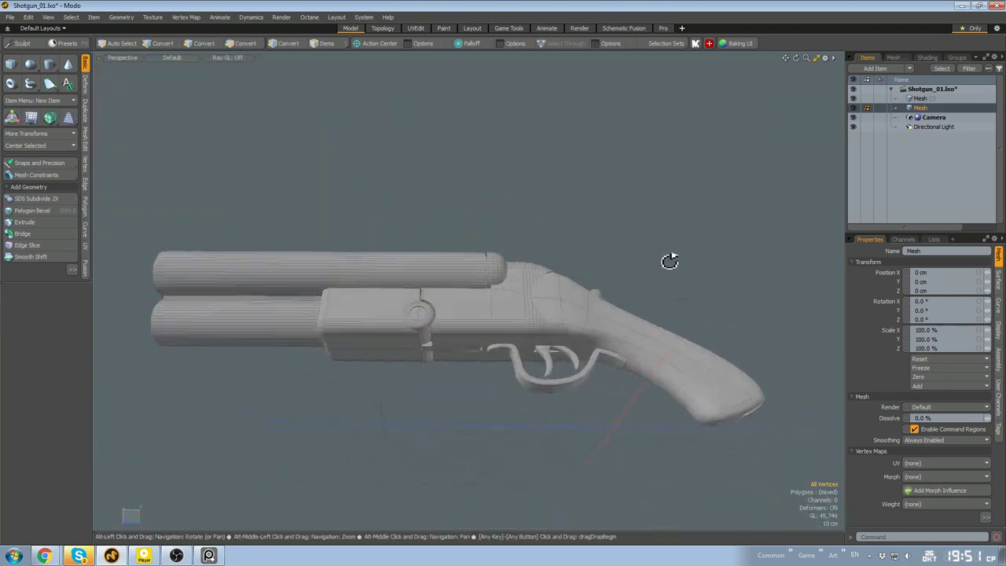
pyautogui.scroll(4, 590, 395)
pyautogui.moveTo(507, 279); pyautogui.dragTo(632, 440)
pyautogui.scroll(-4, 597, 377)
pyautogui.keyDown('alt'); pyautogui.moveTo(566, 361); pyautogui.dragTo(503, 306); pyautogui.keyUp('alt')
pyautogui.click(11, 65)
pyautogui.press('w')
pyautogui.moveTo(503, 307)
pyautogui.mouseDown()
pyautogui.moveTo(563, 366)
pyautogui.moveTo(461, 317)
pyautogui.mouseUp()
pyautogui.press('w')
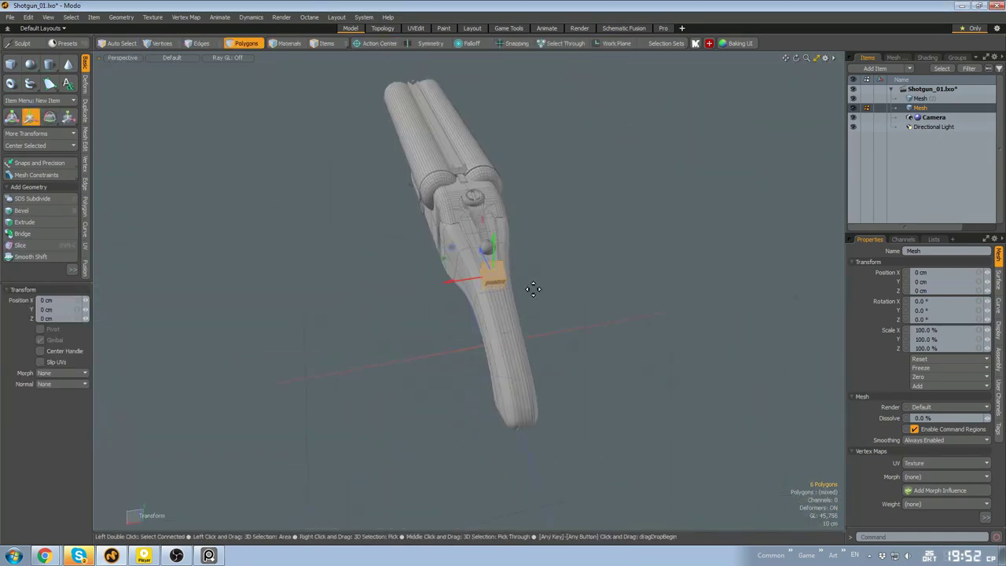
# Move the box -21.1 cm in Y and 7.8 cm in Z onto the spine just behind the lever's ball
pyautogui.press('q')
pyautogui.moveTo(459, 273)
pyautogui.keyDown('alt'); pyautogui.mouseDown()
pyautogui.moveTo(494, 247)
pyautogui.moveTo(521, 398)
pyautogui.moveTo(472, 326)
pyautogui.moveTo(504, 392)
pyautogui.mouseUp(); pyautogui.keyUp('alt')
pyautogui.scroll(-3, 521, 398)
pyautogui.hotkey('ctrl', 'space')
pyautogui.press('q')
pyautogui.moveTo(505, 393)
pyautogui.keyDown('ctrl'); pyautogui.mouseDown()
pyautogui.moveTo(514, 400)
pyautogui.moveTo(565, 328)
pyautogui.moveTo(624, 337)
pyautogui.moveTo(564, 199)
pyautogui.moveTo(518, 303)
pyautogui.mouseUp(); pyautogui.keyUp('ctrl')
pyautogui.press('q')
pyautogui.doubleClick(514, 396)
pyautogui.press('w')
pyautogui.scroll(3, 624, 337)
pyautogui.scroll(3, 519, 306)
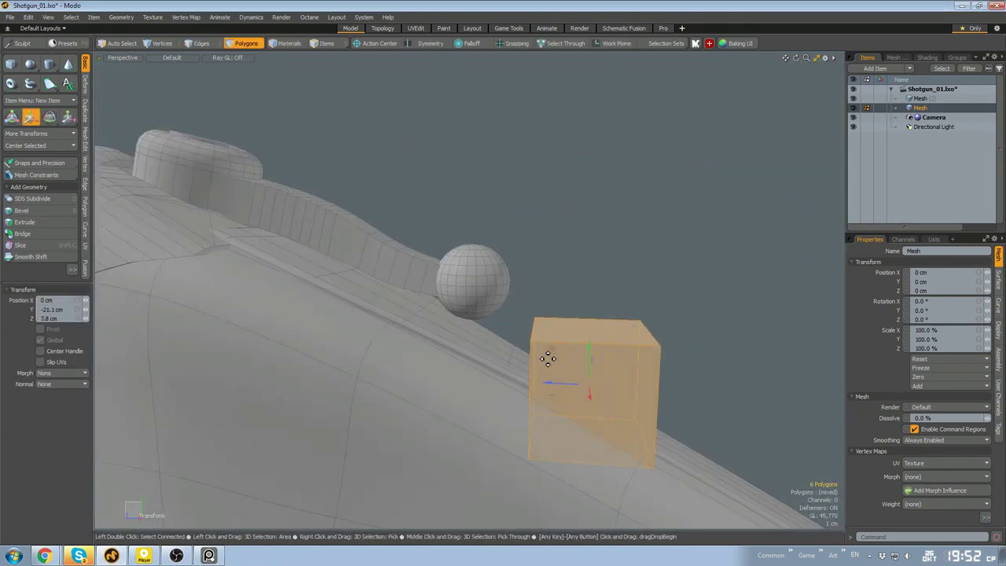
# Rotate the box to match the slope of the spine and align the work plane to it
pyautogui.press('e')
pyautogui.moveTo(613, 355); pyautogui.dragTo(589, 395)
pyautogui.press('r')
pyautogui.hotkey('alt', 'a')
pyautogui.keyDown('alt'); pyautogui.moveTo(436, 349); pyautogui.dragTo(564, 297); pyautogui.keyUp('alt')
pyautogui.press('w')
pyautogui.press('q')
pyautogui.scroll(-3, 554, 336)
pyautogui.press('r')
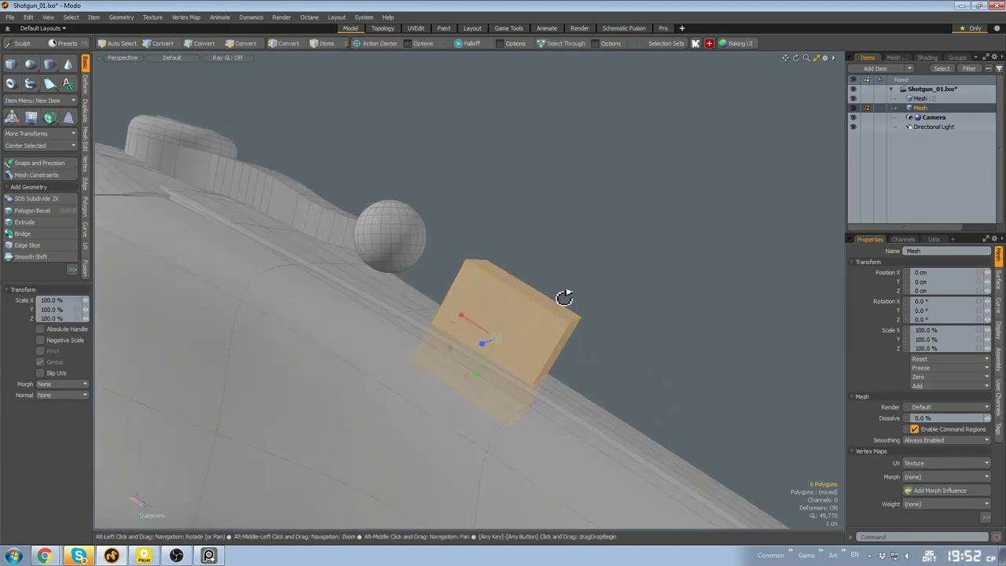
# Scale the box into a long, flat slab lying along the spine strip
pyautogui.keyDown('alt'); pyautogui.moveTo(508, 363); pyautogui.dragTo(536, 337); pyautogui.keyUp('alt')
pyautogui.moveTo(533, 337); pyautogui.dragTo(487, 321)
pyautogui.press('w')
pyautogui.keyDown('alt'); pyautogui.moveTo(491, 367); pyautogui.dragTo(497, 375); pyautogui.keyUp('alt')
pyautogui.press('w')
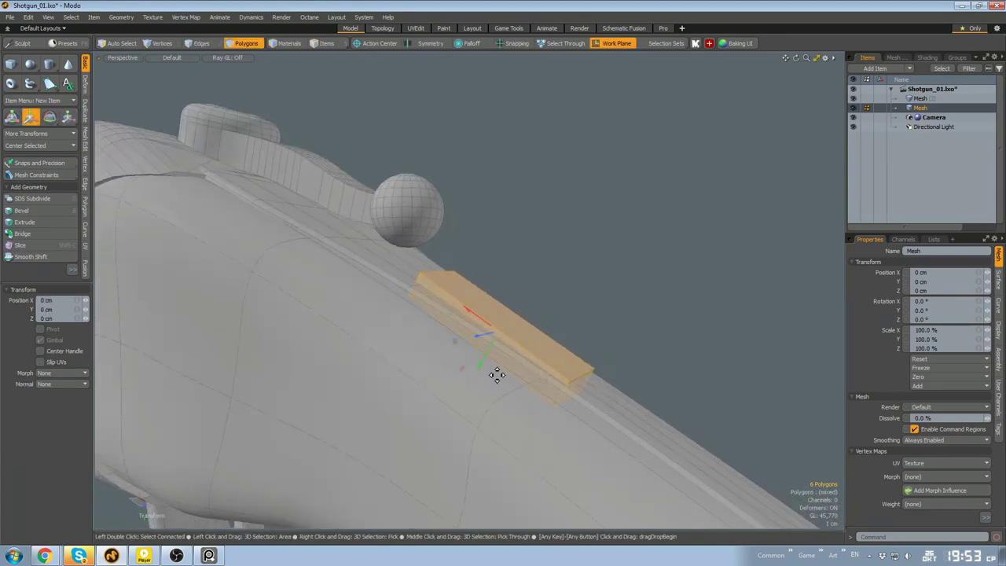
# Bevel the slab's corner edges to form a thin plate with rounded ends
pyautogui.keyDown('alt'); pyautogui.moveTo(630, 326); pyautogui.dragTo(618, 355); pyautogui.keyUp('alt')
pyautogui.scroll(-8, 618, 355)
pyautogui.scroll(8, 555, 380)
pyautogui.keyDown('alt'); pyautogui.moveTo(555, 379); pyautogui.dragTo(487, 353); pyautogui.keyUp('alt')
pyautogui.doubleClick(486, 353)
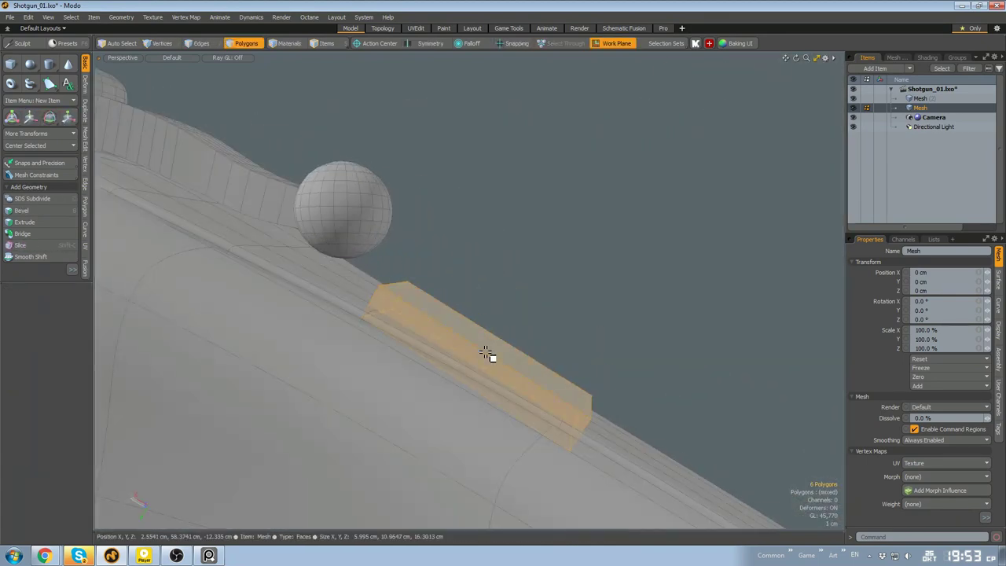
pyautogui.keyDown('alt'); pyautogui.moveTo(526, 385); pyautogui.dragTo(505, 420); pyautogui.keyUp('alt')
pyautogui.scroll(5, 505, 420)
pyautogui.doubleClick(503, 421)
pyautogui.press('b')
pyautogui.click(463, 269)
pyautogui.keyDown('alt'); pyautogui.moveTo(496, 354); pyautogui.dragTo(473, 272); pyautogui.keyUp('alt')
pyautogui.keyDown('alt'); pyautogui.moveTo(473, 272); pyautogui.dragTo(539, 317); pyautogui.keyUp('alt')
# Create a narrower box on top of the rounded plate behind the lever's ball
pyautogui.press('3')
pyautogui.doubleClick(535, 343)
pyautogui.hotkey('shift', 'h')
pyautogui.press('u')
pyautogui.keyDown('alt'); pyautogui.moveTo(634, 350); pyautogui.dragTo(534, 332); pyautogui.keyUp('alt')
pyautogui.click(561, 361)
pyautogui.press('w')
pyautogui.hotkey('ctrl', 'space')
pyautogui.click(535, 291)
pyautogui.hotkey('ctrl', 'space')
pyautogui.click(566, 248)
pyautogui.press('r')
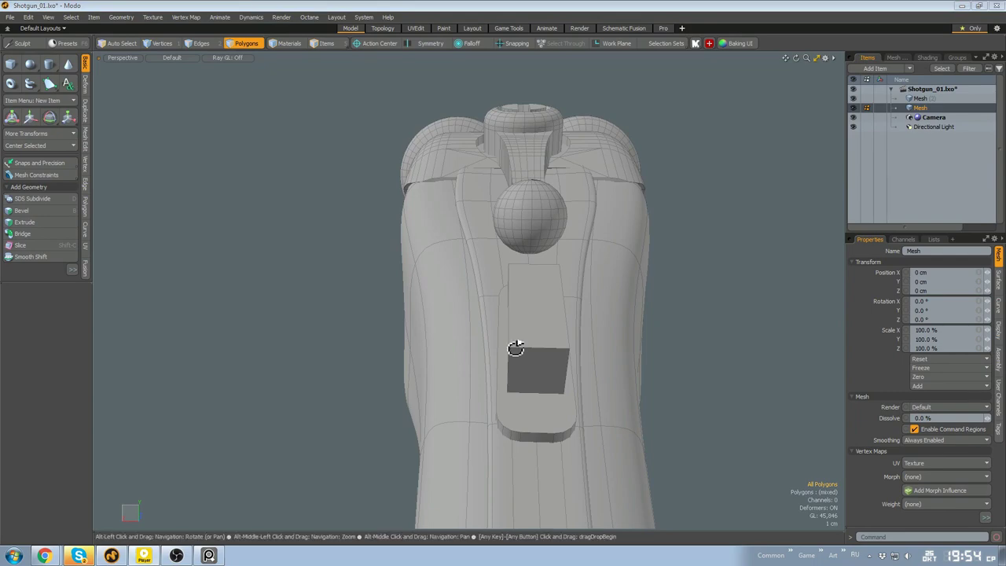
# Resize and reposition the narrow box on the rounded plate to shape it as a low raised block
pyautogui.click(516, 348)
pyautogui.keyDown('alt'); pyautogui.moveTo(515, 348); pyautogui.dragTo(452, 372); pyautogui.keyUp('alt')
pyautogui.doubleClick(564, 326)
pyautogui.press('r')
pyautogui.doubleClick(529, 337)
pyautogui.press('w')
pyautogui.keyDown('alt'); pyautogui.moveTo(453, 373); pyautogui.dragTo(599, 303); pyautogui.keyUp('alt')
pyautogui.doubleClick(526, 314)
pyautogui.press('w')
pyautogui.moveTo(481, 332); pyautogui.dragTo(536, 375)
# Reposition the narrow raised block on the rounded plate behind the lever's ball
pyautogui.keyDown('alt'); pyautogui.moveTo(536, 375); pyautogui.dragTo(537, 317); pyautogui.keyUp('alt')
pyautogui.doubleClick(554, 338)
pyautogui.press('w')
pyautogui.press('q')
pyautogui.press('Escape')
# Select the narrow block's corner edges as a ring and bevel them to round the block's ends
pyautogui.scroll(-5, 523, 310)
pyautogui.scroll(5, 536, 316)
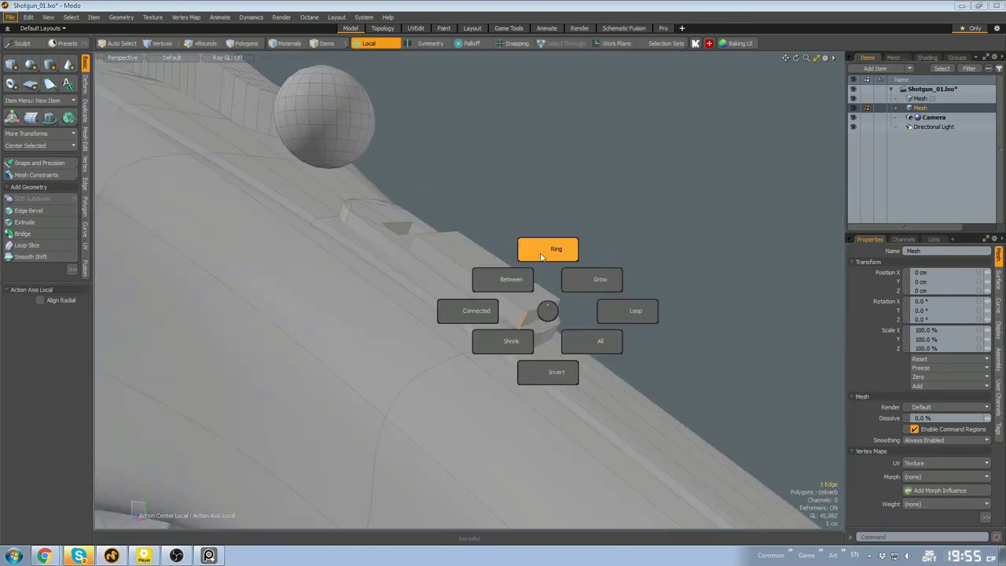
pyautogui.click(540, 257)
pyautogui.press('b')
pyautogui.keyDown('alt'); pyautogui.moveTo(540, 260); pyautogui.dragTo(726, 260); pyautogui.keyUp('alt')
pyautogui.press('q')
pyautogui.press('Escape')
pyautogui.scroll(-5, 542, 330)
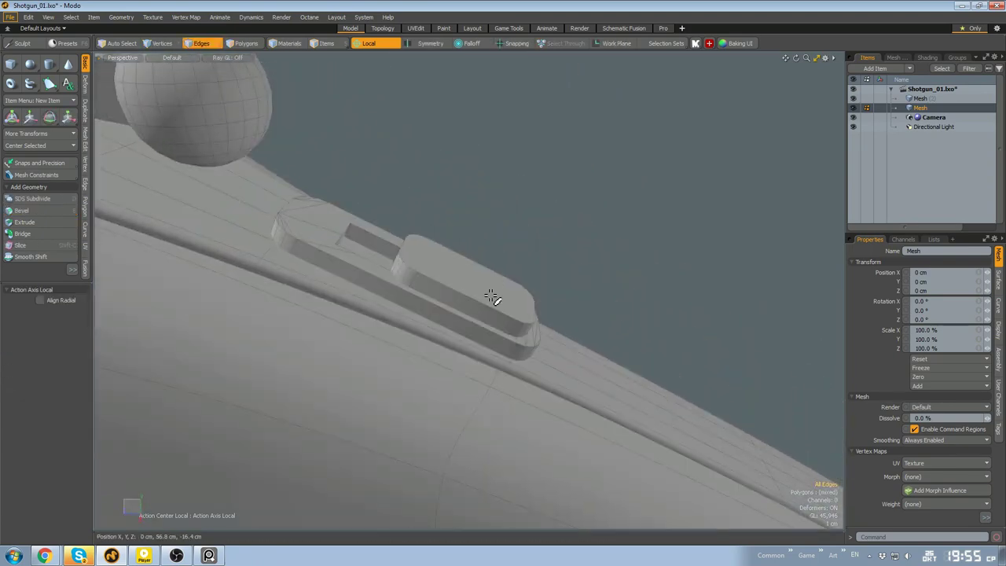
pyautogui.click(494, 296)
pyautogui.keyDown('alt'); pyautogui.moveTo(494, 296); pyautogui.dragTo(491, 379); pyautogui.keyUp('alt')
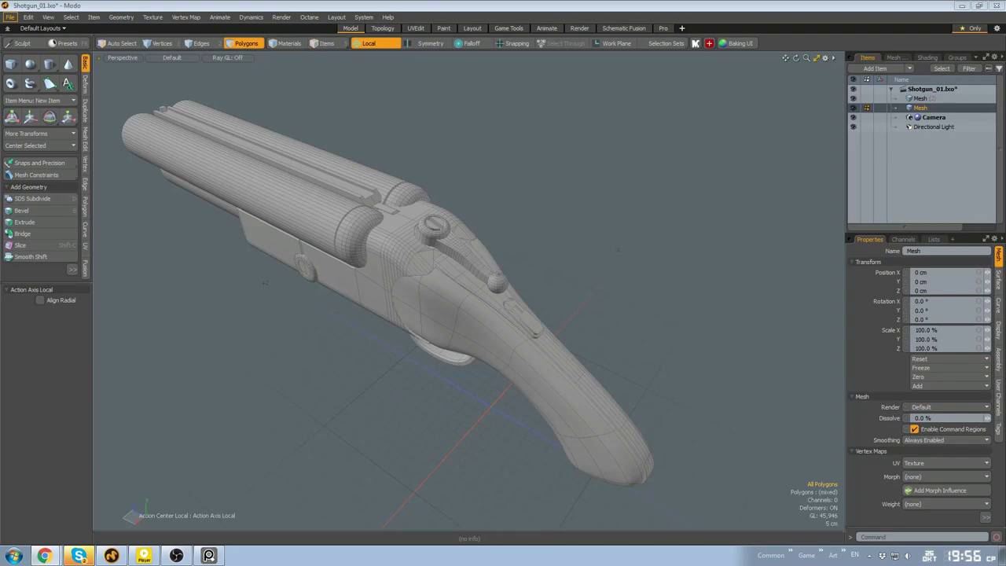
# Select two edge loops on the slider behind the lever and move them slightly lower
pyautogui.scroll(3, 550, 206)
pyautogui.keyDown('alt'); pyautogui.moveTo(577, 200); pyautogui.dragTo(498, 273); pyautogui.keyUp('alt')
pyautogui.doubleClick(528, 244)
pyautogui.click(574, 220)
pyautogui.scroll(3, 566, 228)
pyautogui.press('2')
pyautogui.doubleClick(548, 319)
pyautogui.keyDown('shift'); pyautogui.doubleClick(547, 294); pyautogui.keyUp('shift')
pyautogui.keyDown('alt'); pyautogui.moveTo(548, 318); pyautogui.dragTo(573, 264); pyautogui.keyUp('alt')
pyautogui.press('w')
pyautogui.press('q')
pyautogui.press('w')
pyautogui.moveTo(569, 257); pyautogui.dragTo(567, 269)
pyautogui.keyDown('alt'); pyautogui.moveTo(567, 270); pyautogui.dragTo(585, 287); pyautogui.keyUp('alt')
pyautogui.scroll(2, 564, 291)
# Add a box over the rounded slider block and select all its connected faces
pyautogui.press('q')
pyautogui.click(476, 332)
pyautogui.scroll(-4, 476, 333)
pyautogui.scroll(-2, 558, 327)
pyautogui.press('4')
pyautogui.press('3')
pyautogui.click(604, 330)
pyautogui.scroll(3, 604, 330)
pyautogui.press('w')
pyautogui.doubleClick(583, 308)
# Scale the box into a thin bar and place it crosswise over the slider block
pyautogui.press('r')
pyautogui.scroll(3, 589, 321)
pyautogui.moveTo(626, 323); pyautogui.dragTo(595, 333)
pyautogui.press('w')
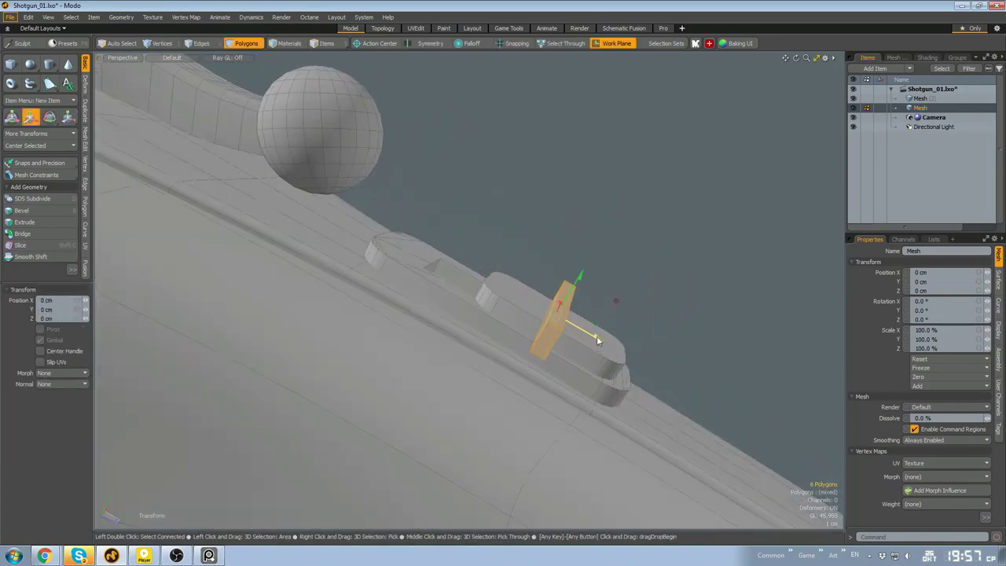
pyautogui.moveTo(544, 252); pyautogui.dragTo(550, 242)
pyautogui.keyDown('alt'); pyautogui.moveTo(550, 242); pyautogui.dragTo(584, 306); pyautogui.keyUp('alt')
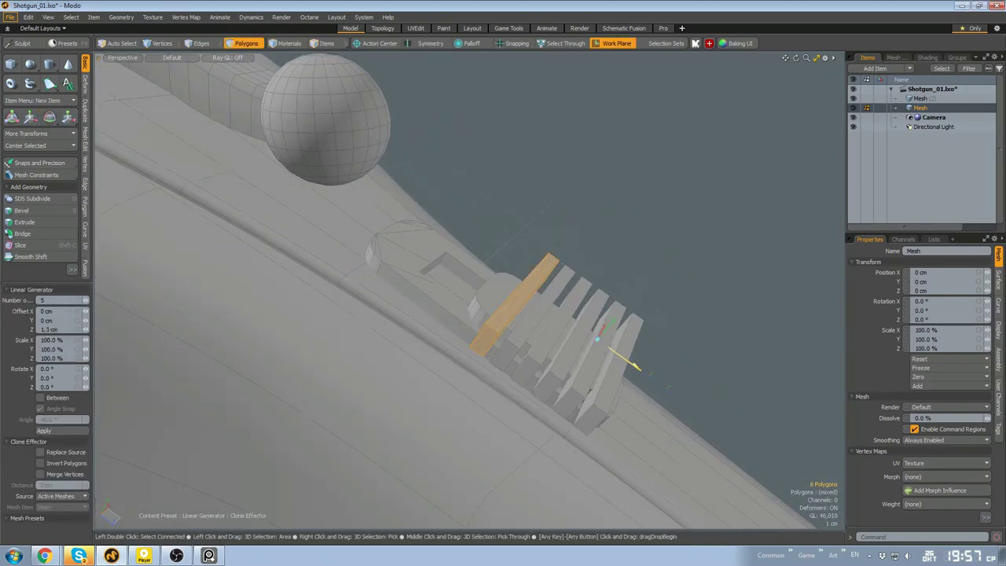
# Clone the thin bar along the slider with the Linear Generator set to a number of 5
pyautogui.scroll(-1, 638, 367)
pyautogui.moveTo(638, 367)
pyautogui.keyDown('alt'); pyautogui.mouseDown()
pyautogui.moveTo(594, 326)
pyautogui.moveTo(641, 313)
pyautogui.moveTo(493, 296)
pyautogui.moveTo(447, 258)
pyautogui.moveTo(592, 347)
pyautogui.moveTo(505, 289)
pyautogui.moveTo(456, 367)
pyautogui.moveTo(510, 334)
pyautogui.moveTo(508, 268)
pyautogui.mouseUp(); pyautogui.keyUp('alt')
pyautogui.scroll(-5, 447, 258)
pyautogui.scroll(4, 497, 313)
pyautogui.scroll(5, 504, 314)
pyautogui.doubleClick(502, 337)
pyautogui.moveTo(503, 337)
pyautogui.keyDown('alt'); pyautogui.mouseDown()
pyautogui.moveTo(502, 304)
pyautogui.moveTo(569, 391)
pyautogui.moveTo(532, 404)
pyautogui.moveTo(577, 341)
pyautogui.mouseUp(); pyautogui.keyUp('alt')
pyautogui.scroll(-8, 569, 392)
# Narrow the vertex selection to the points around the lever's pivot, dropping those by the front of the spine strip
pyautogui.hotkey('alt', '1')
pyautogui.scroll(6, 569, 391)
pyautogui.scroll(-5, 577, 341)
pyautogui.keyDown('ctrl'); pyautogui.moveTo(493, 346); pyautogui.dragTo(592, 342, button='right'); pyautogui.keyUp('ctrl')
pyautogui.scroll(6, 593, 330)
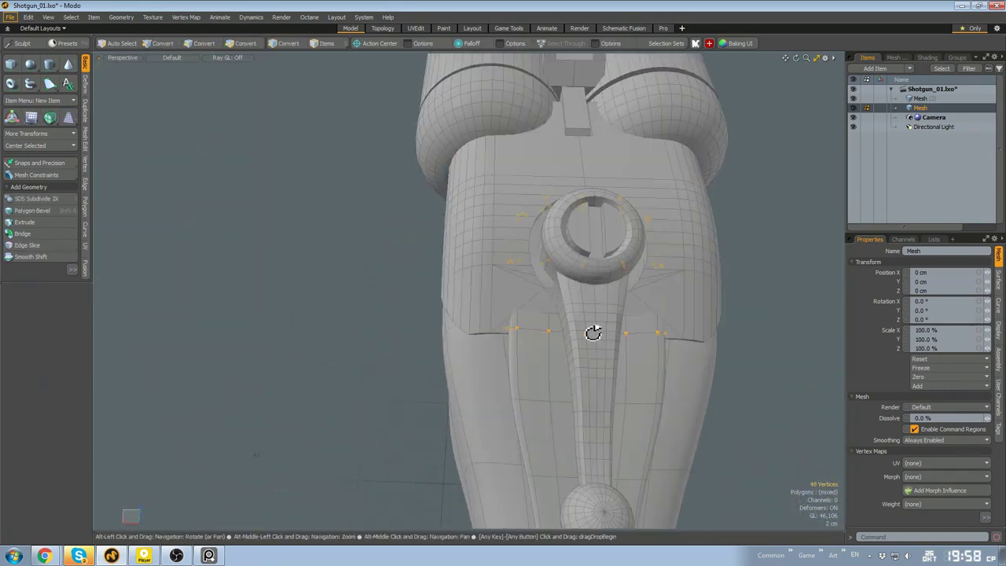
pyautogui.keyDown('alt'); pyautogui.moveTo(592, 330); pyautogui.dragTo(589, 300); pyautogui.keyUp('alt')
pyautogui.keyDown('ctrl'); pyautogui.moveTo(527, 338); pyautogui.dragTo(642, 265, button='right'); pyautogui.keyUp('ctrl')
pyautogui.keyDown('alt'); pyautogui.moveTo(643, 267); pyautogui.dragTo(554, 272); pyautogui.keyUp('alt')
pyautogui.press('q')
pyautogui.scroll(-8, 564, 236)
pyautogui.keyDown('alt'); pyautogui.moveTo(563, 235); pyautogui.dragTo(663, 299); pyautogui.keyUp('alt')
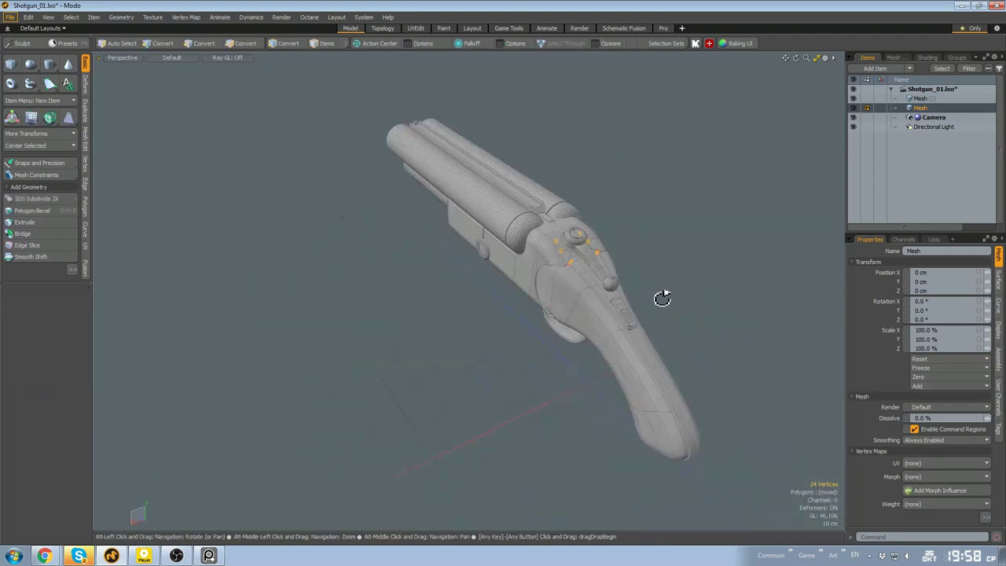
# Select the circular end face of the barrel mesh's hinge pin, shift it slightly and bevel it into a recess
pyautogui.scroll(5, 557, 343)
pyautogui.keyDown('alt'); pyautogui.moveTo(602, 346); pyautogui.dragTo(503, 281); pyautogui.keyUp('alt')
pyautogui.scroll(-6, 557, 343)
pyautogui.scroll(6, 366, 359)
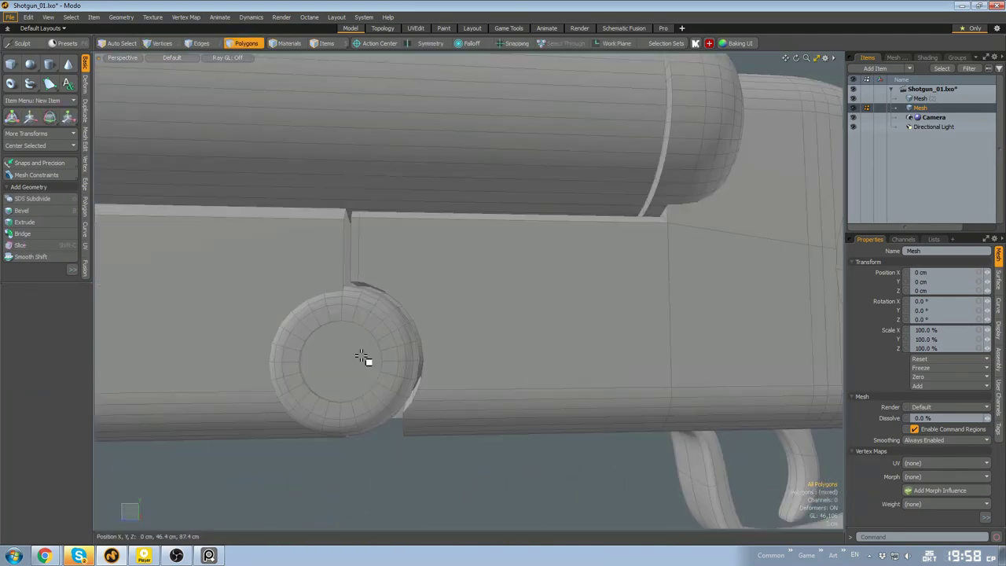
pyautogui.scroll(-5, 377, 366)
pyautogui.press('5')
pyautogui.click(441, 393)
pyautogui.press('3')
pyautogui.scroll(8, 444, 387)
pyautogui.click(445, 380)
pyautogui.keyDown('alt'); pyautogui.moveTo(445, 379); pyautogui.dragTo(476, 359); pyautogui.keyUp('alt')
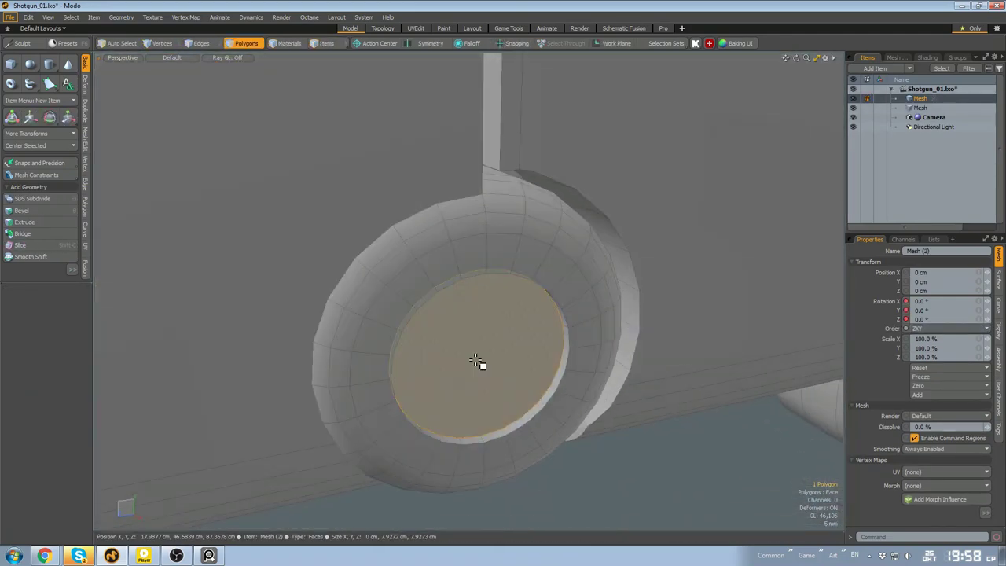
pyautogui.keyDown('alt'); pyautogui.moveTo(440, 326); pyautogui.dragTo(463, 334); pyautogui.keyUp('alt')
pyautogui.press('w')
pyautogui.moveTo(498, 369); pyautogui.dragTo(501, 374)
pyautogui.keyDown('alt'); pyautogui.moveTo(501, 374); pyautogui.dragTo(750, 334); pyautogui.keyUp('alt')
pyautogui.press('b')
pyautogui.press('q')
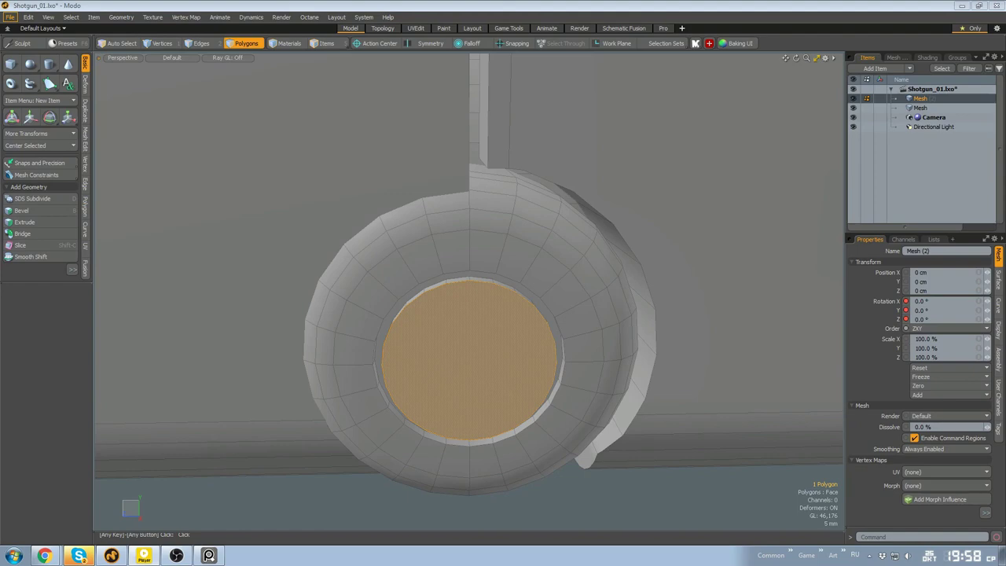
# Split the hinge pin's circular face between opposite rim vertices to outline a central strip
pyautogui.click(453, 293)
pyautogui.keyDown('shift'); pyautogui.click(449, 437); pyautogui.keyUp('shift')
pyautogui.keyDown('alt'); pyautogui.moveTo(453, 425); pyautogui.dragTo(480, 371); pyautogui.keyUp('alt')
pyautogui.keyDown('alt'); pyautogui.moveTo(500, 318); pyautogui.dragTo(440, 424); pyautogui.keyUp('alt')
pyautogui.keyDown('shift'); pyautogui.click(507, 451); pyautogui.keyUp('shift')
# Bevel the two outer segments of the hinge pin's face to leave a screwdriver slot between them
pyautogui.press('3')
pyautogui.click(428, 377)
pyautogui.keyDown('shift'); pyautogui.click(541, 357); pyautogui.keyUp('shift')
pyautogui.press('b')
pyautogui.scroll(-10, 477, 369)
pyautogui.scroll(6, 440, 359)
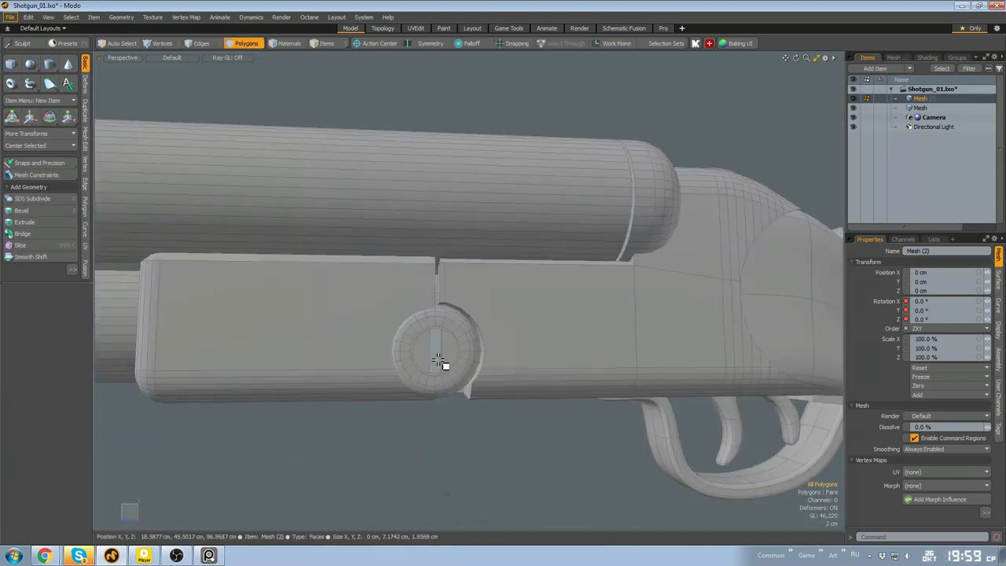
# Rotate the slotted cap of the hinge pin so its slot runs diagonally
pyautogui.doubleClick(440, 359)
pyautogui.press('e')
pyautogui.moveTo(451, 307); pyautogui.dragTo(489, 323)
pyautogui.keyDown('alt'); pyautogui.moveTo(377, 440); pyautogui.dragTo(474, 396); pyautogui.keyUp('alt')
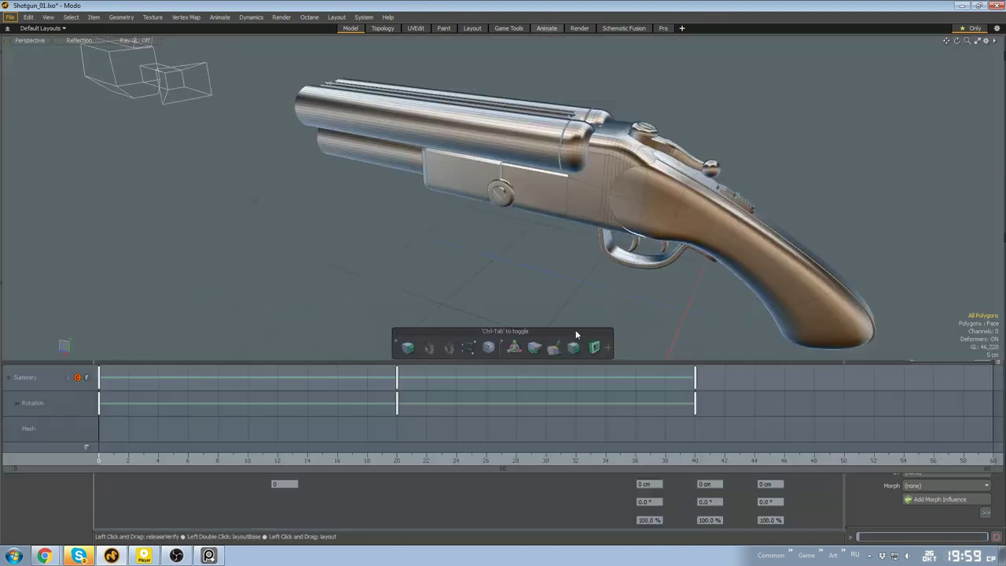
# Select the barrel mesh item and hide the rest of the shotgun
pyautogui.moveTo(575, 329)
pyautogui.keyDown('alt'); pyautogui.mouseDown()
pyautogui.moveTo(496, 142)
pyautogui.moveTo(568, 301)
pyautogui.moveTo(557, 278)
pyautogui.moveTo(513, 298)
pyautogui.moveTo(512, 125)
pyautogui.moveTo(418, 360)
pyautogui.mouseUp(); pyautogui.keyUp('alt')
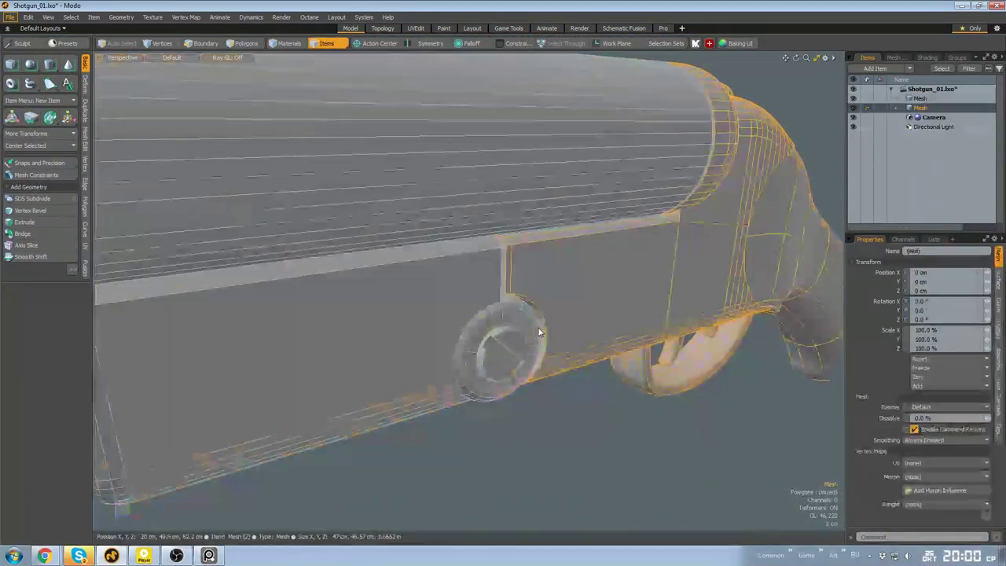
pyautogui.click(538, 332)
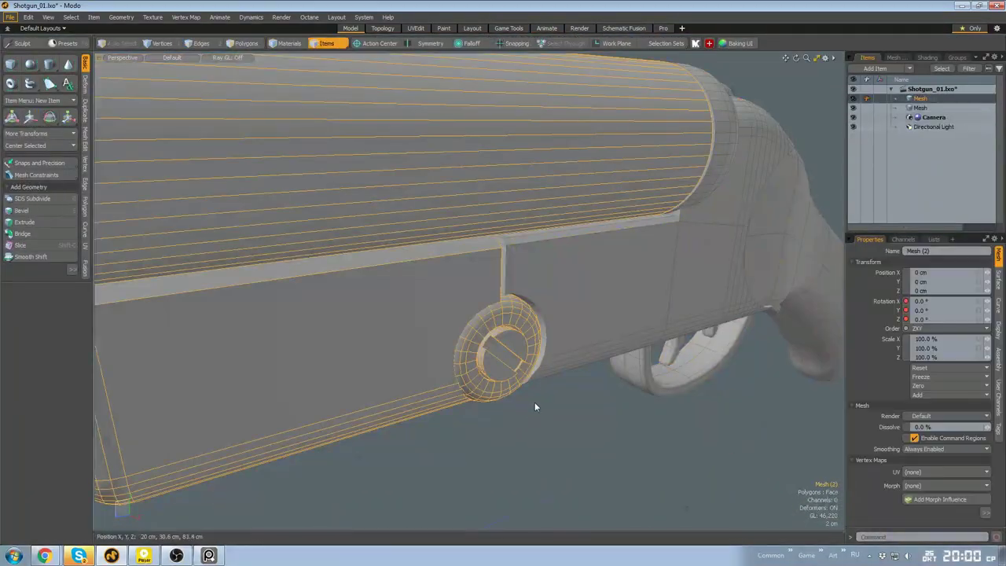
pyautogui.click(534, 403)
pyautogui.click(513, 355)
pyautogui.press('h')
# Add a 10 cm cube at the hinge pin on the barrel mesh
pyautogui.keyDown('alt'); pyautogui.moveTo(593, 434); pyautogui.dragTo(383, 340); pyautogui.keyUp('alt')
pyautogui.click(471, 307)
pyautogui.click(621, 346)
pyautogui.keyDown('alt'); pyautogui.moveTo(550, 377); pyautogui.dragTo(392, 391); pyautogui.keyUp('alt')
pyautogui.click(402, 342)
pyautogui.scroll(3, 449, 347)
pyautogui.press('3')
pyautogui.press('w')
# Scale the cube into a thinner block and position it behind the fore-end at the hinge pin
pyautogui.press('r')
pyautogui.moveTo(382, 392); pyautogui.dragTo(448, 325)
pyautogui.press('w')
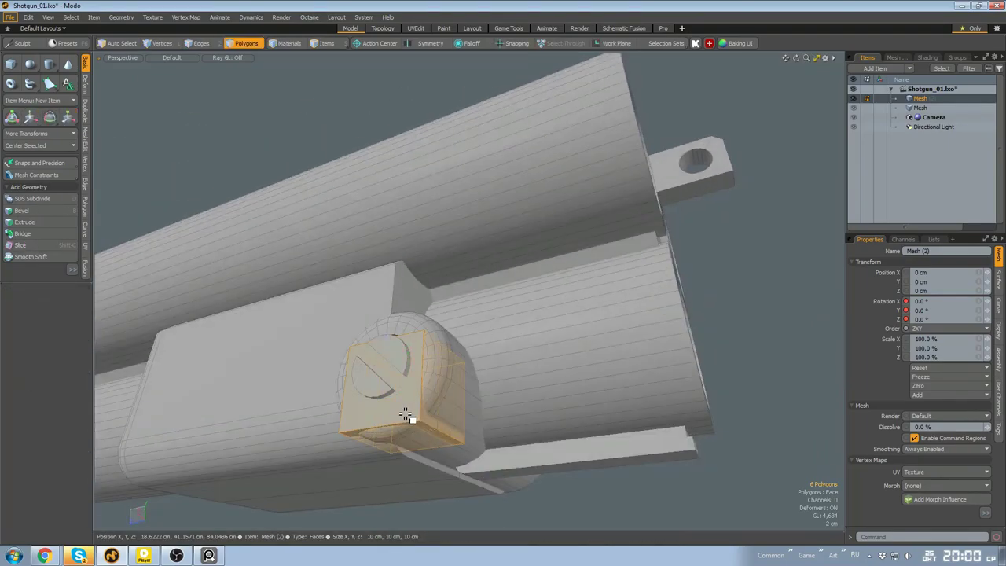
pyautogui.keyDown('alt'); pyautogui.moveTo(405, 415); pyautogui.dragTo(396, 397); pyautogui.keyUp('alt')
pyautogui.press('r')
pyautogui.keyDown('alt'); pyautogui.moveTo(398, 360); pyautogui.dragTo(502, 424); pyautogui.keyUp('alt')
pyautogui.press('q')
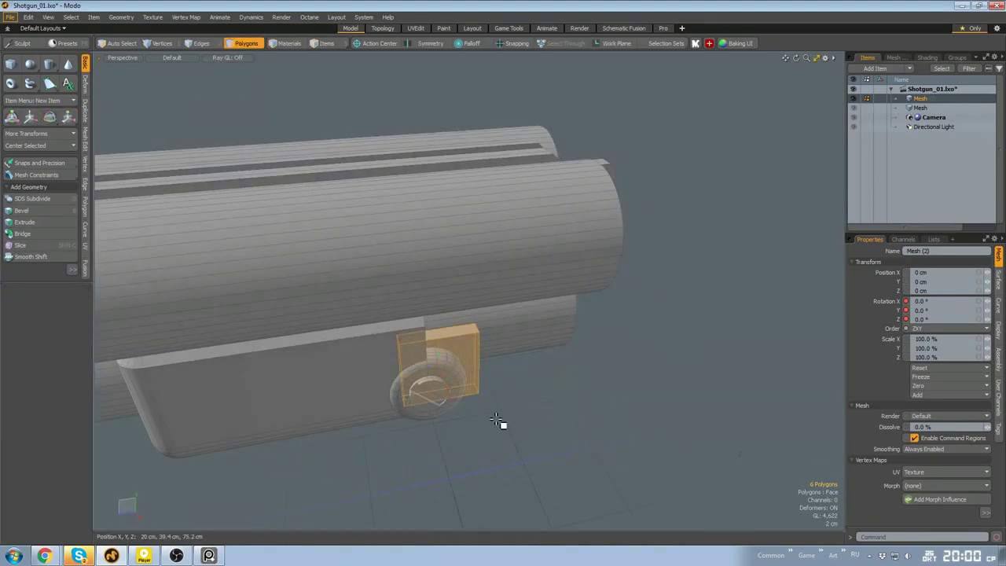
# Edit the hinge block's edges and bring the hidden receiver back into view
pyautogui.press('5')
pyautogui.scroll(5, 424, 359)
pyautogui.keyDown('alt'); pyautogui.moveTo(424, 360); pyautogui.dragTo(497, 417); pyautogui.keyUp('alt')
pyautogui.press('2')
pyautogui.hotkey('ctrl', 'space')
pyautogui.click(403, 311)
pyautogui.click(441, 369)
pyautogui.scroll(2, 428, 346)
pyautogui.press('q')
pyautogui.press('3')
pyautogui.scroll(-4, 440, 402)
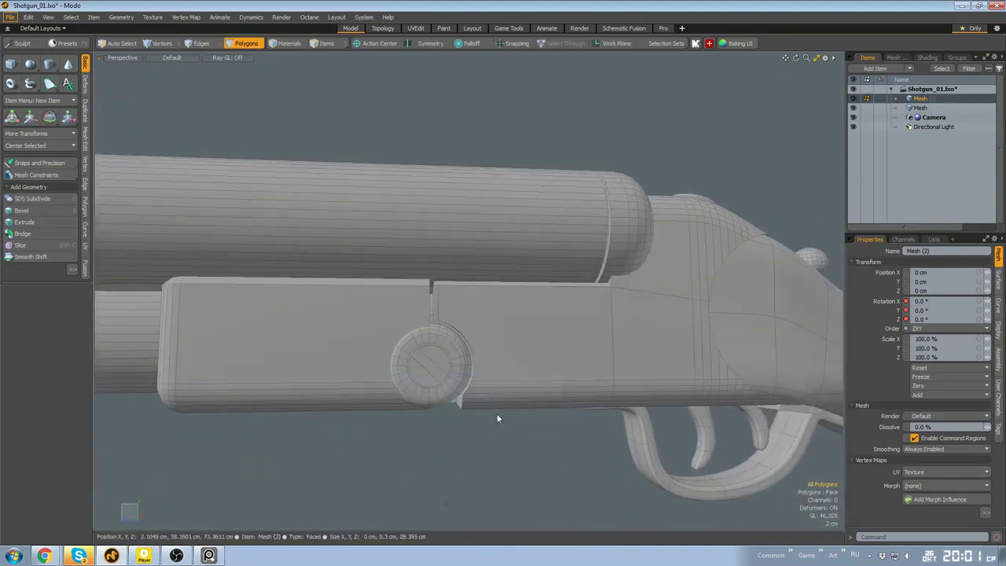
# Scrub the barrel-opening animation to check how the hinge block fits against the receiver and fore-end
pyautogui.click(547, 29)
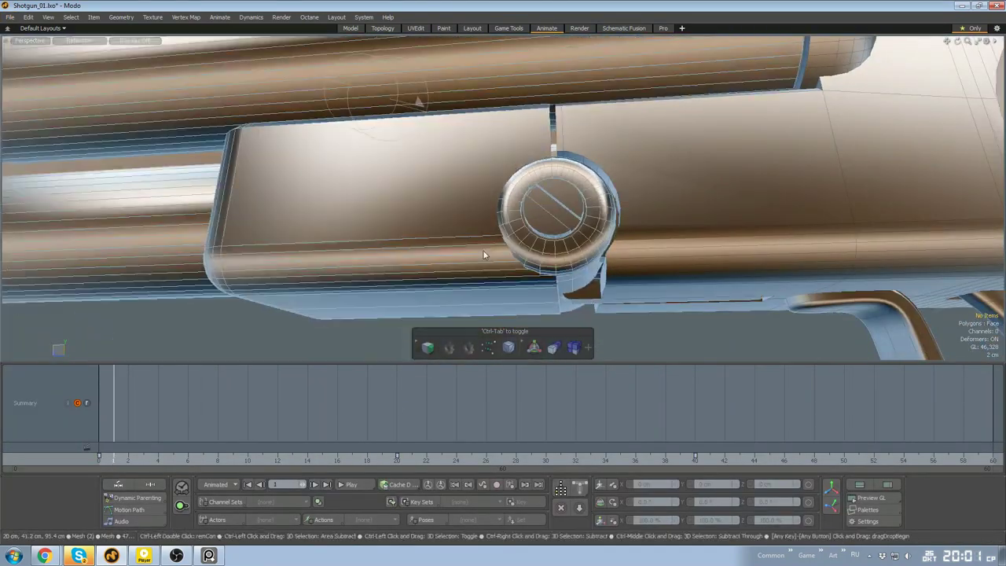
pyautogui.scroll(2, 558, 141)
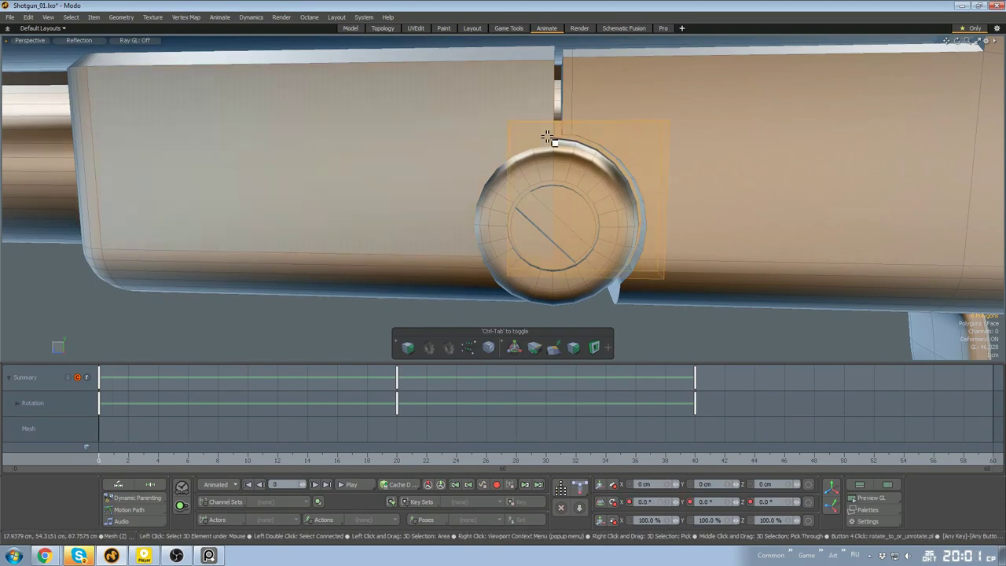
pyautogui.scroll(-2, 651, 173)
pyautogui.keyDown('alt'); pyautogui.moveTo(651, 173); pyautogui.dragTo(504, 149); pyautogui.keyUp('alt')
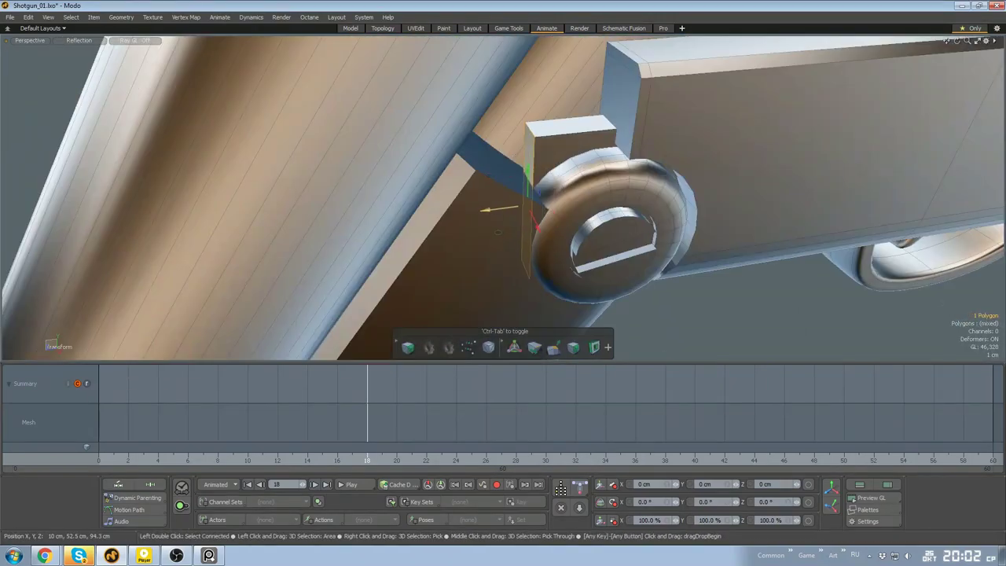
pyautogui.keyDown('alt'); pyautogui.moveTo(498, 232); pyautogui.dragTo(532, 263); pyautogui.keyUp('alt')
pyautogui.moveTo(367, 459)
pyautogui.mouseDown()
pyautogui.moveTo(714, 460)
pyautogui.moveTo(322, 459)
pyautogui.mouseUp()
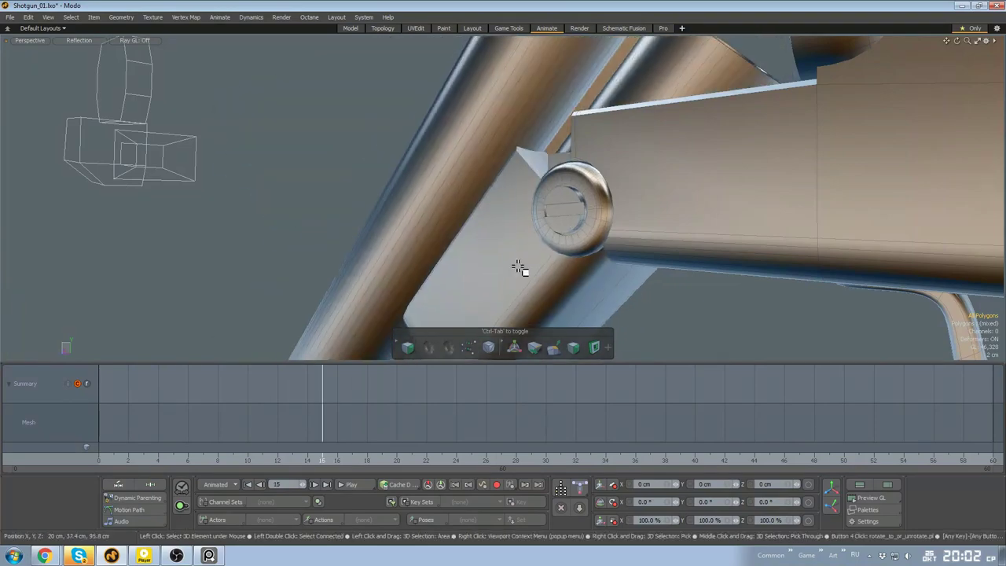
pyautogui.click(247, 484)
# Inspect the hinge from the side and play the barrel-opening animation before returning to the first frame
pyautogui.click(351, 29)
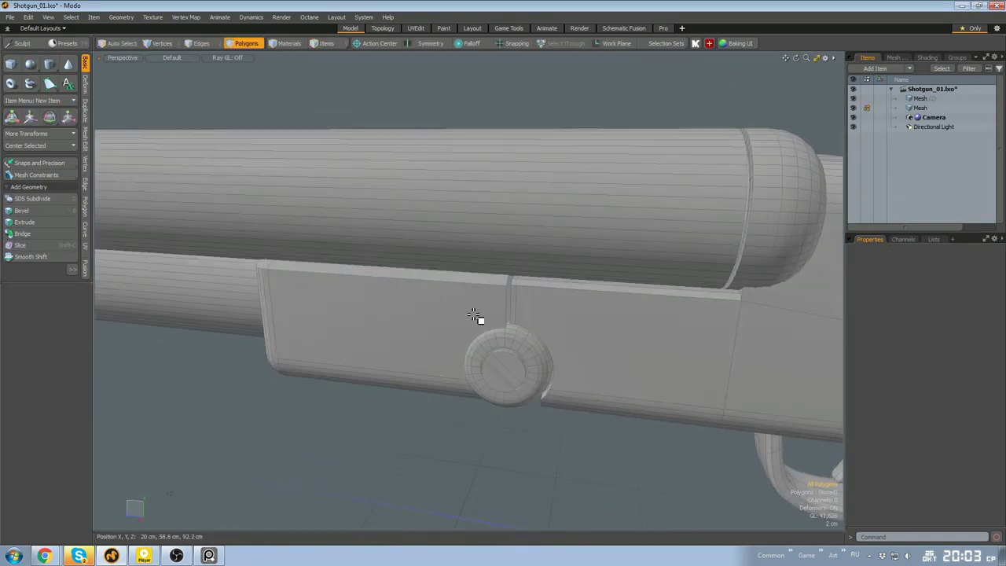
pyautogui.click(469, 292)
pyautogui.keyDown('alt'); pyautogui.moveTo(469, 292); pyautogui.dragTo(461, 235); pyautogui.keyUp('alt')
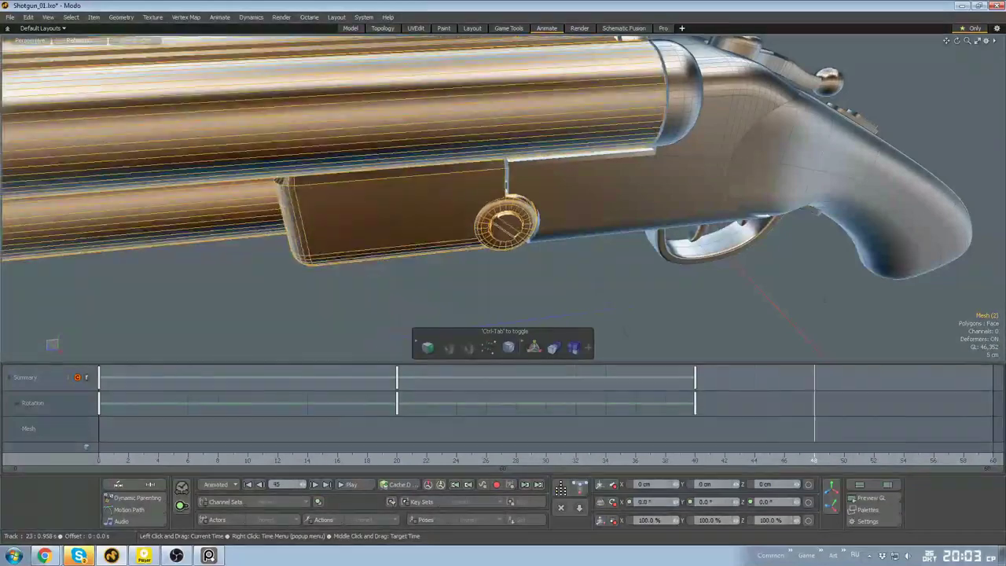
pyautogui.doubleClick(484, 214)
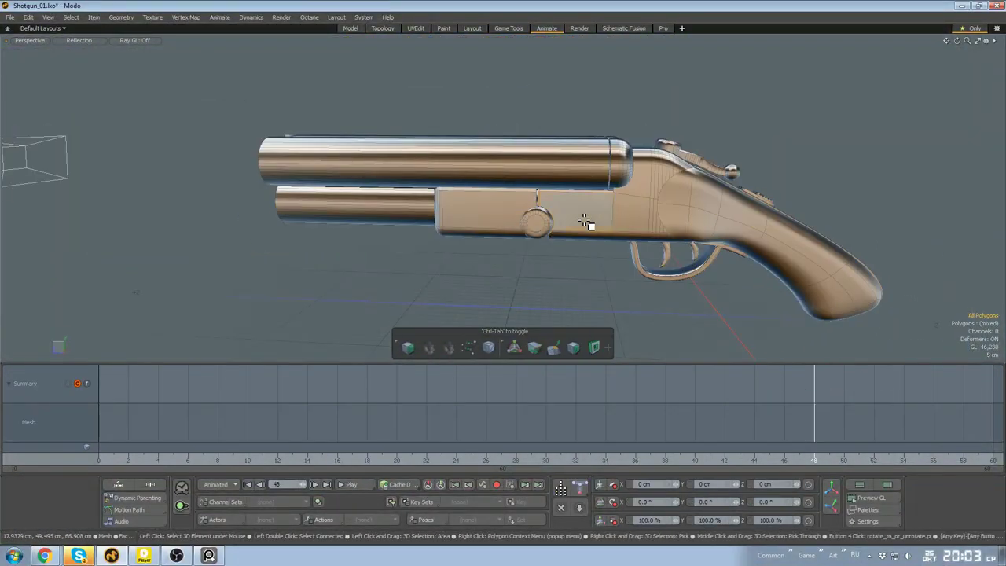
pyautogui.keyDown('alt'); pyautogui.moveTo(583, 220); pyautogui.dragTo(505, 299); pyautogui.keyUp('alt')
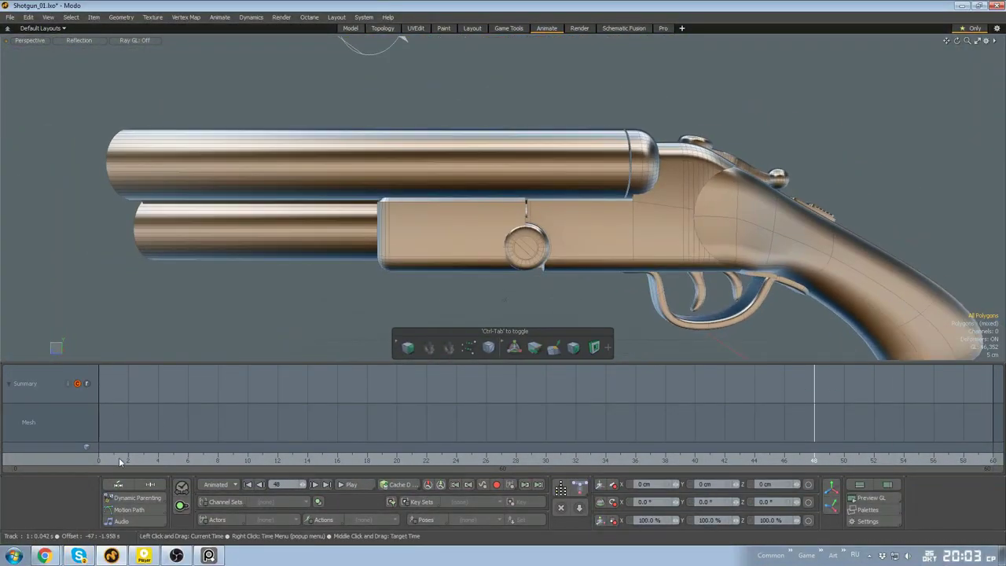
pyautogui.moveTo(121, 462)
pyautogui.mouseDown()
pyautogui.moveTo(321, 460)
pyautogui.moveTo(128, 460)
pyautogui.mouseUp()
pyautogui.click(353, 484)
pyautogui.keyDown('alt'); pyautogui.moveTo(702, 175); pyautogui.dragTo(531, 237); pyautogui.keyUp('alt')
pyautogui.click(352, 484)
pyautogui.click(247, 485)
# Retime the barrel mesh's rotation with keys at frames 20, 30 and 50, and play back the opening motion
pyautogui.press('5')
pyautogui.click(492, 240)
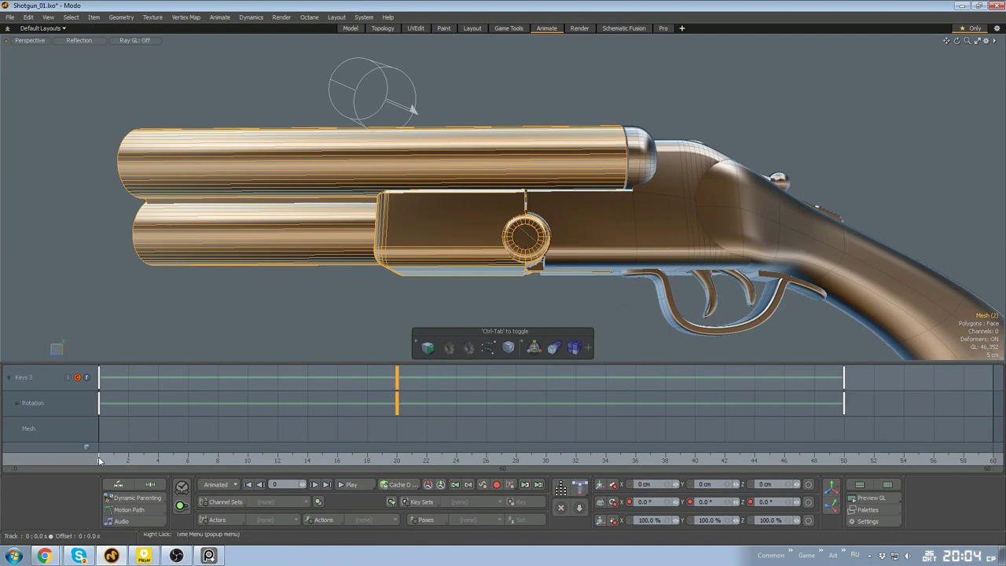
pyautogui.moveTo(115, 458); pyautogui.dragTo(441, 460)
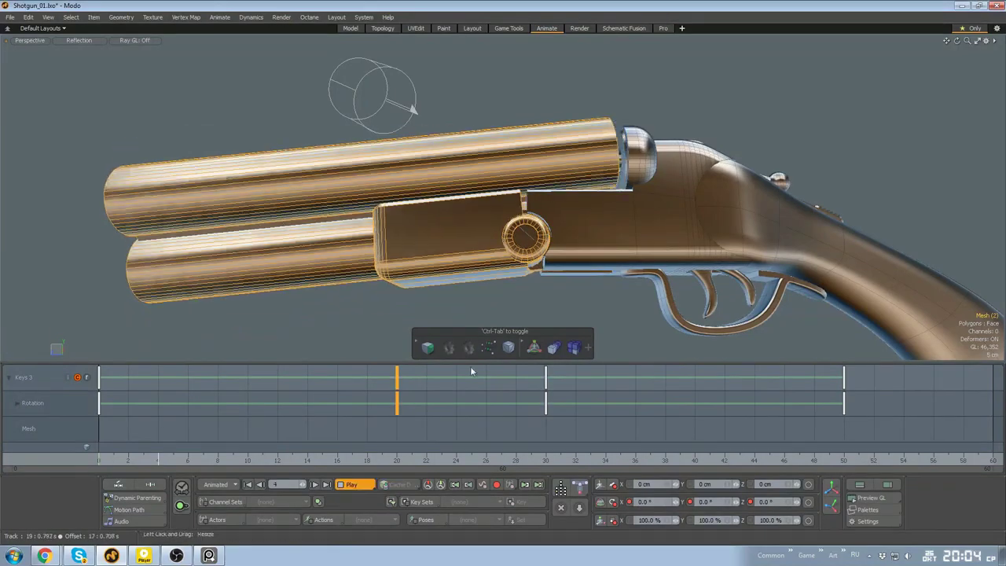
pyautogui.keyDown('alt'); pyautogui.moveTo(473, 314); pyautogui.dragTo(444, 192); pyautogui.keyUp('alt')
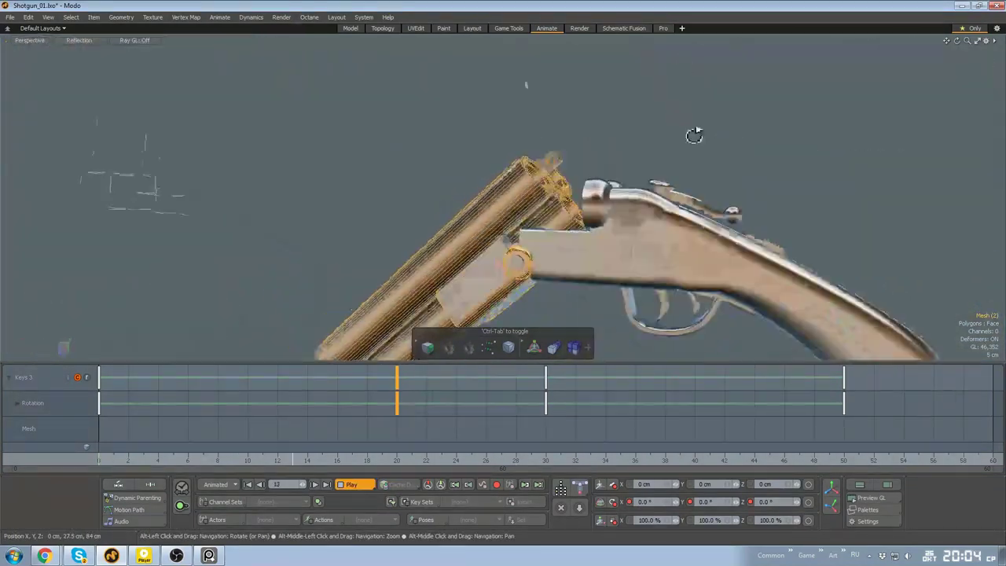
pyautogui.click(351, 30)
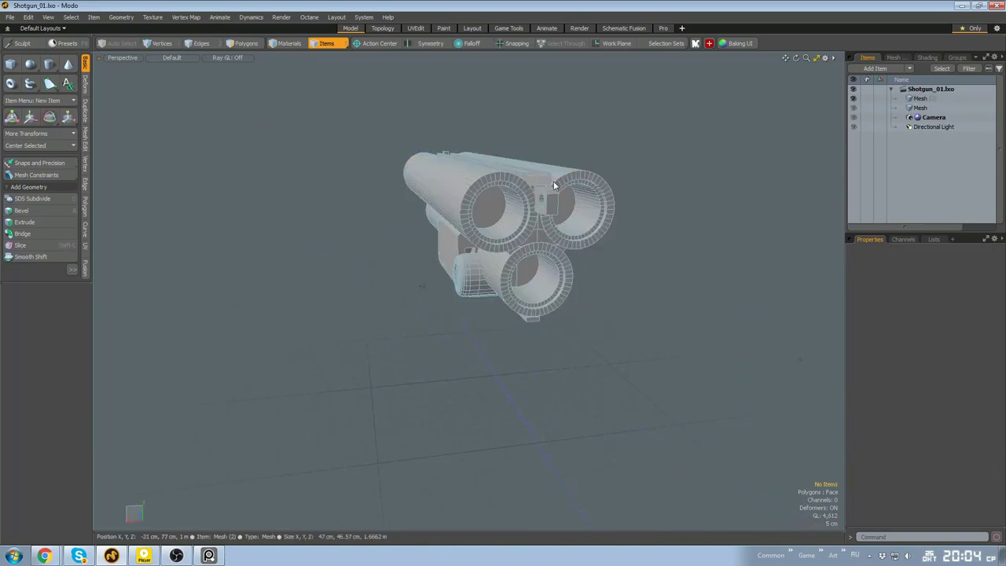
# Paste a box into the barrel mesh and adjust its top face between the barrels at the breech end
pyautogui.click(523, 218)
pyautogui.keyDown('alt'); pyautogui.moveTo(459, 242); pyautogui.dragTo(567, 331); pyautogui.keyUp('alt')
pyautogui.press('3')
pyautogui.hotkey('ctrl', 'v')
pyautogui.press('w')
pyautogui.keyDown('alt'); pyautogui.moveTo(567, 331); pyautogui.dragTo(521, 330); pyautogui.keyUp('alt')
pyautogui.press('q')
pyautogui.press('Escape')
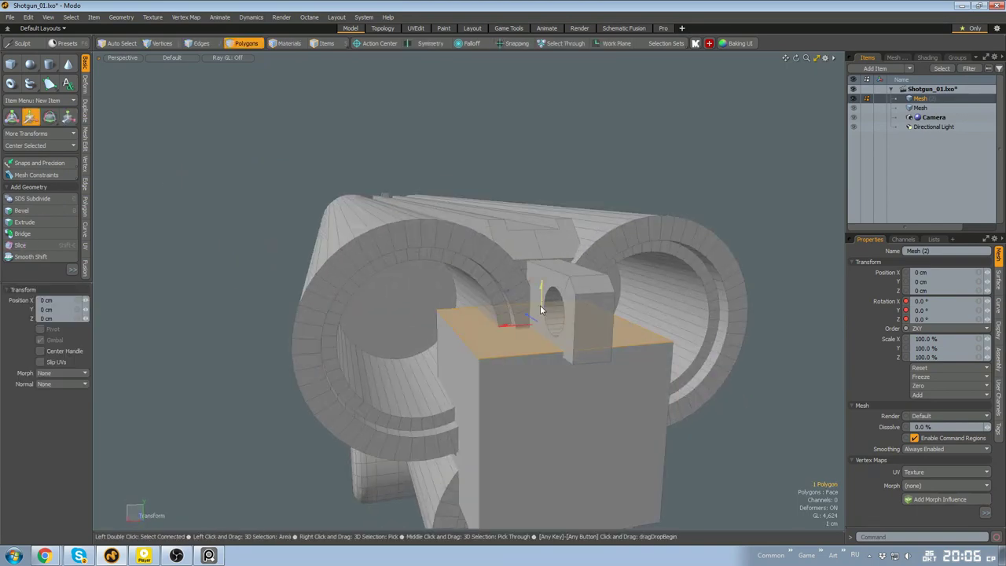
pyautogui.keyDown('alt'); pyautogui.moveTo(542, 292); pyautogui.dragTo(723, 379); pyautogui.keyUp('alt')
pyautogui.press('q')
pyautogui.click(482, 330)
pyautogui.click(723, 379)
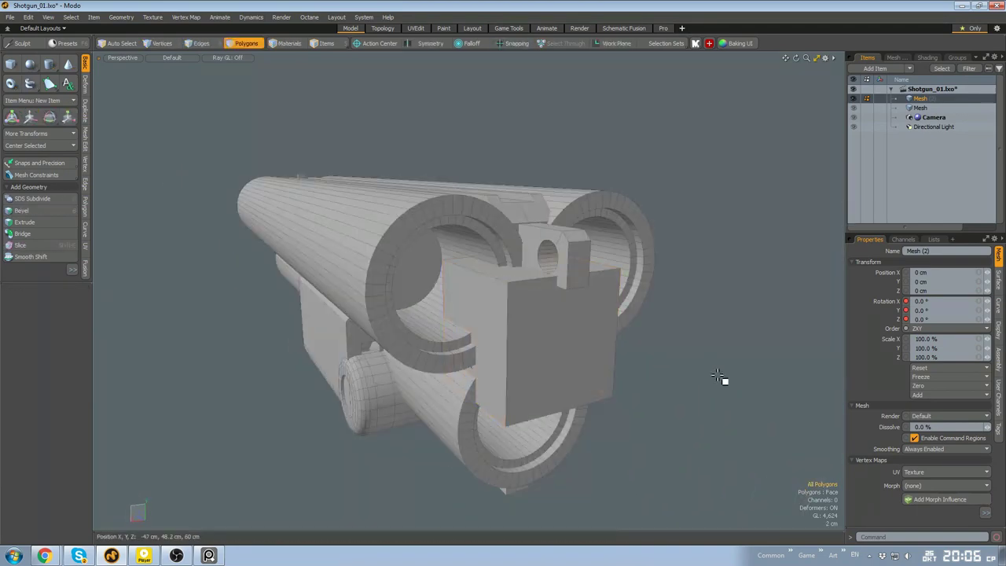
# Move the edges of the breech block so its lower part tapers toward the bottom barrel
pyautogui.press('2')
pyautogui.click(512, 340)
pyautogui.keyDown('alt'); pyautogui.moveTo(507, 271); pyautogui.dragTo(510, 407); pyautogui.keyUp('alt')
pyautogui.click(563, 400)
pyautogui.keyDown('alt'); pyautogui.moveTo(511, 407); pyautogui.dragTo(470, 392); pyautogui.keyUp('alt')
pyautogui.press('q')
pyautogui.doubleClick(527, 306)
pyautogui.press('w')
pyautogui.doubleClick(455, 351)
pyautogui.keyDown('alt'); pyautogui.moveTo(469, 392); pyautogui.dragTo(523, 346); pyautogui.keyUp('alt')
pyautogui.press('q')
pyautogui.click(523, 346)
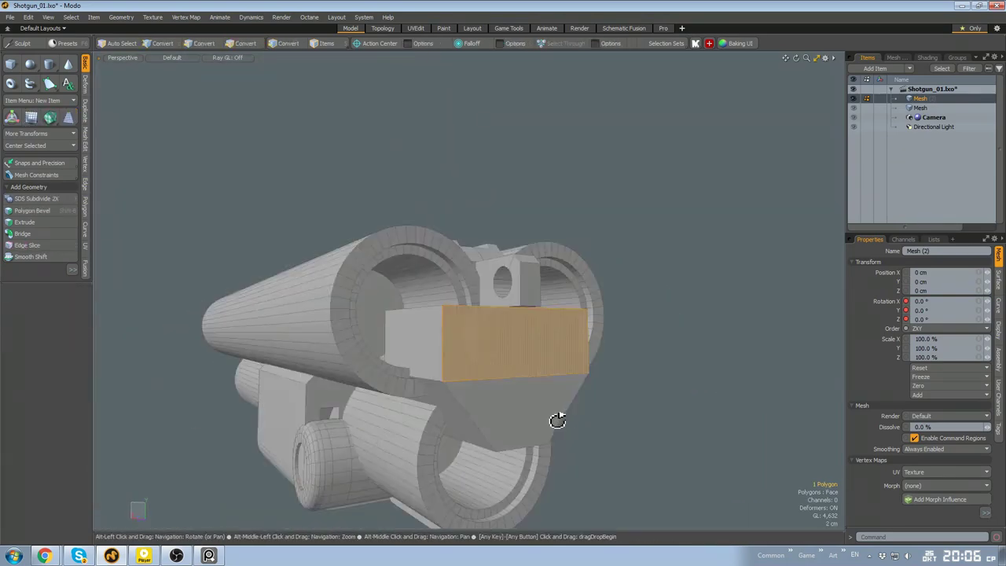
# Bevel the block's front faces twice to inset them and hollow the block into a thin shell
pyautogui.keyDown('shift'); pyautogui.click(489, 397); pyautogui.keyUp('shift')
pyautogui.press('b')
pyautogui.keyDown('alt'); pyautogui.moveTo(487, 397); pyautogui.dragTo(584, 383); pyautogui.keyUp('alt')
pyautogui.moveTo(584, 384); pyautogui.dragTo(528, 367)
pyautogui.press('q')
pyautogui.press('b')
pyautogui.moveTo(602, 402); pyautogui.dragTo(532, 355)
pyautogui.scroll(5, 584, 395)
pyautogui.press('q')
pyautogui.scroll(-8, 590, 422)
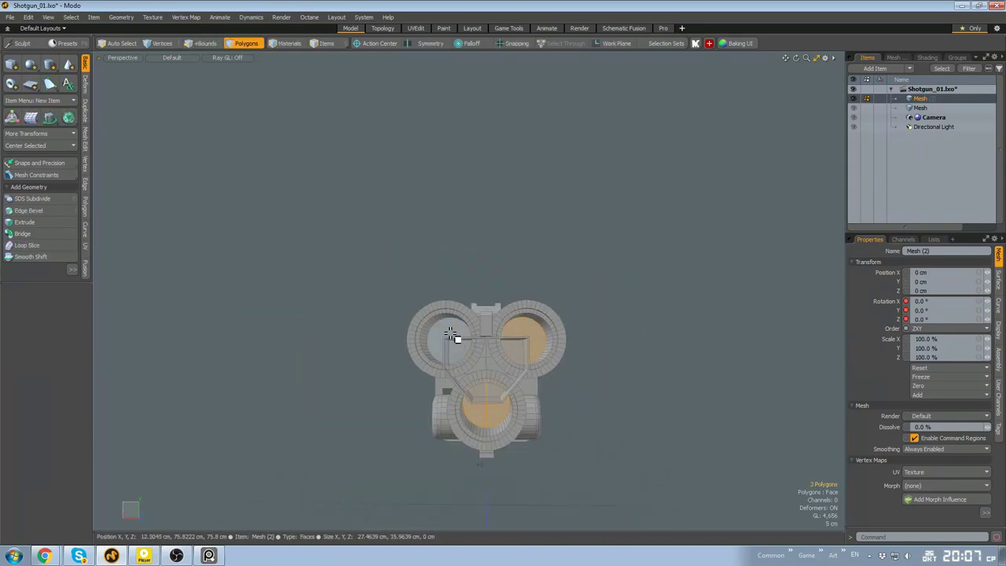
# Fit the hollow shell to the breech and use it to cut the extractor outline into the barrels
pyautogui.keyDown('alt'); pyautogui.moveTo(468, 353); pyautogui.dragTo(416, 324); pyautogui.keyUp('alt')
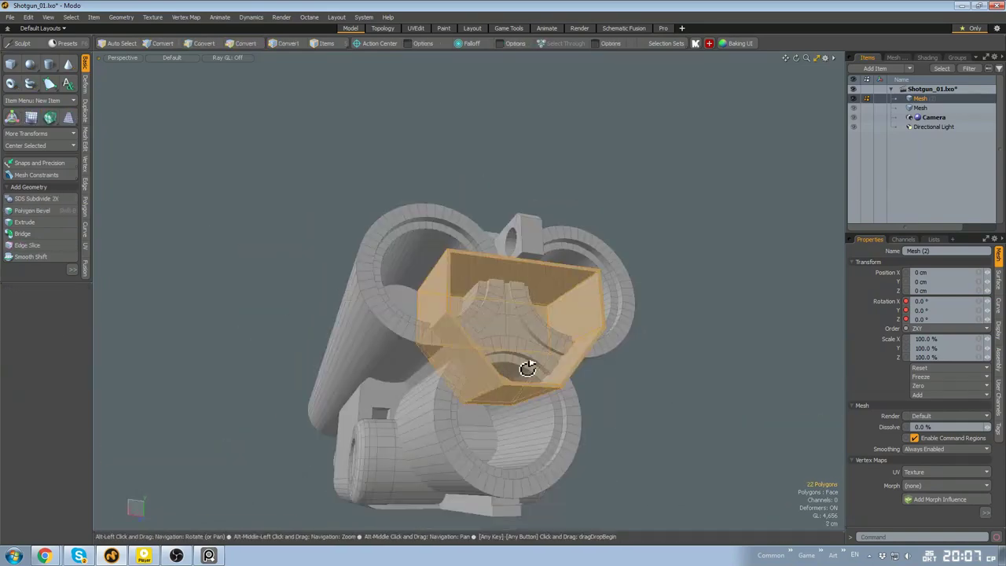
pyautogui.scroll(-3, 550, 362)
pyautogui.press('1')
pyautogui.keyDown('alt'); pyautogui.moveTo(527, 367); pyautogui.dragTo(501, 401); pyautogui.keyUp('alt')
pyautogui.scroll(3, 503, 357)
pyautogui.press('w')
pyautogui.press('q')
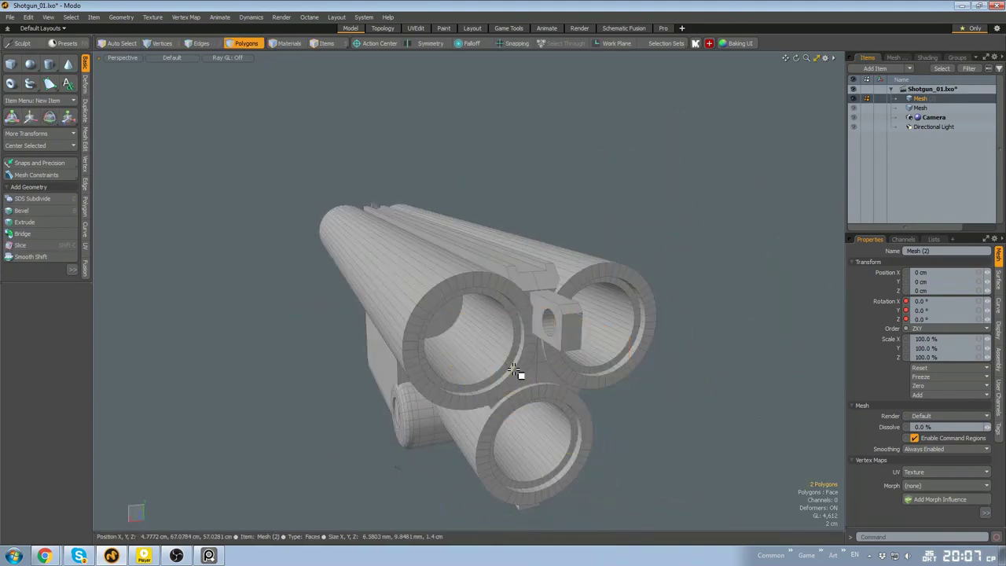
pyautogui.keyDown('alt'); pyautogui.moveTo(519, 318); pyautogui.dragTo(465, 354); pyautogui.keyUp('alt')
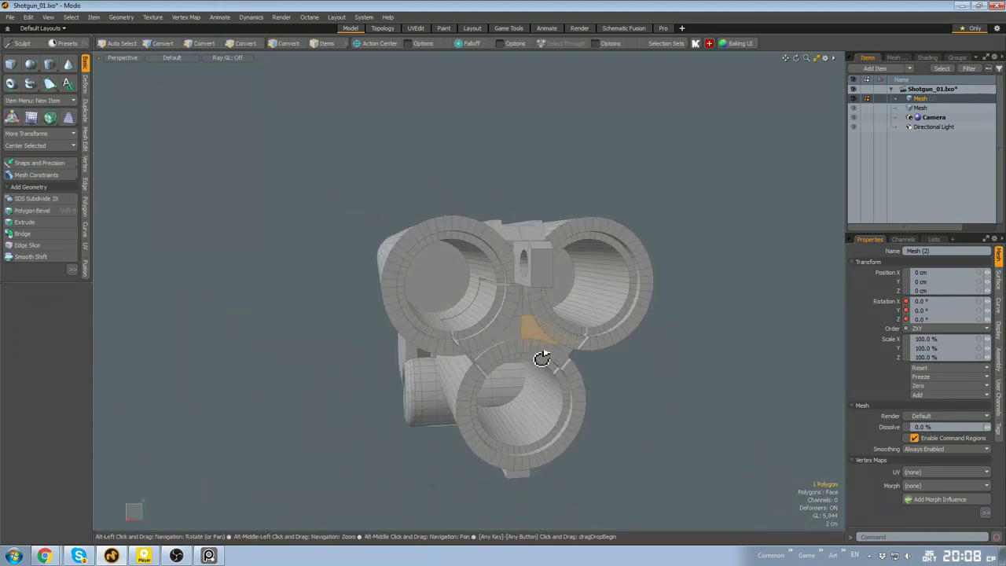
# Select the connected extractor piece between the barrels and separate it into its own mesh parented to the barrel mesh
pyautogui.press(']')
pyautogui.keyDown('alt'); pyautogui.moveTo(520, 338); pyautogui.dragTo(477, 389); pyautogui.keyUp('alt')
pyautogui.scroll(-3, 511, 409)
pyautogui.keyDown('alt'); pyautogui.moveTo(511, 352); pyautogui.dragTo(488, 333); pyautogui.keyUp('alt')
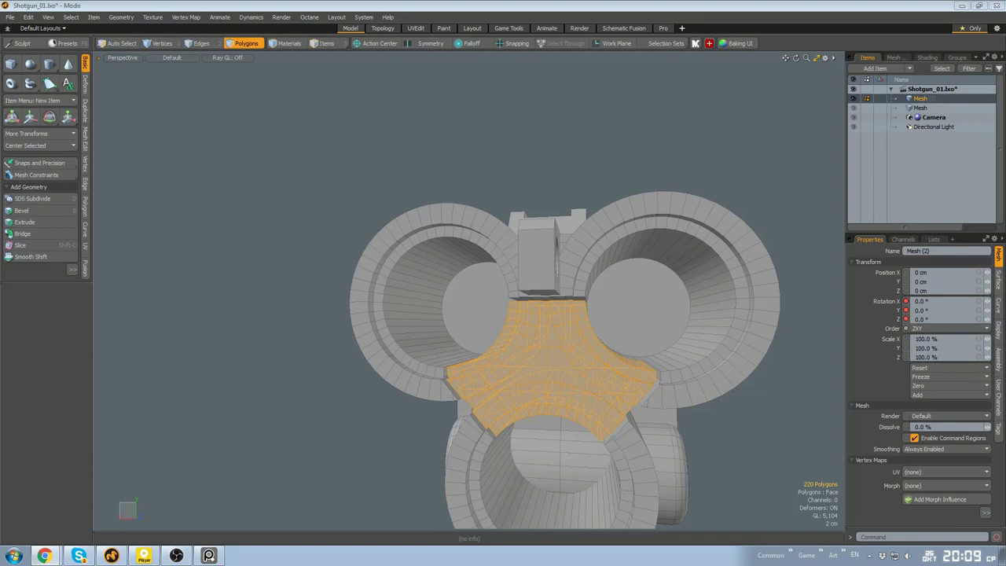
pyautogui.keyDown('alt'); pyautogui.moveTo(511, 354); pyautogui.dragTo(555, 369); pyautogui.keyUp('alt')
pyautogui.keyDown('alt'); pyautogui.moveTo(657, 396); pyautogui.dragTo(657, 161); pyautogui.keyUp('alt')
pyautogui.scroll(4, 647, 226)
pyautogui.click(903, 108)
pyautogui.scroll(-3, 657, 160)
pyautogui.click(656, 159)
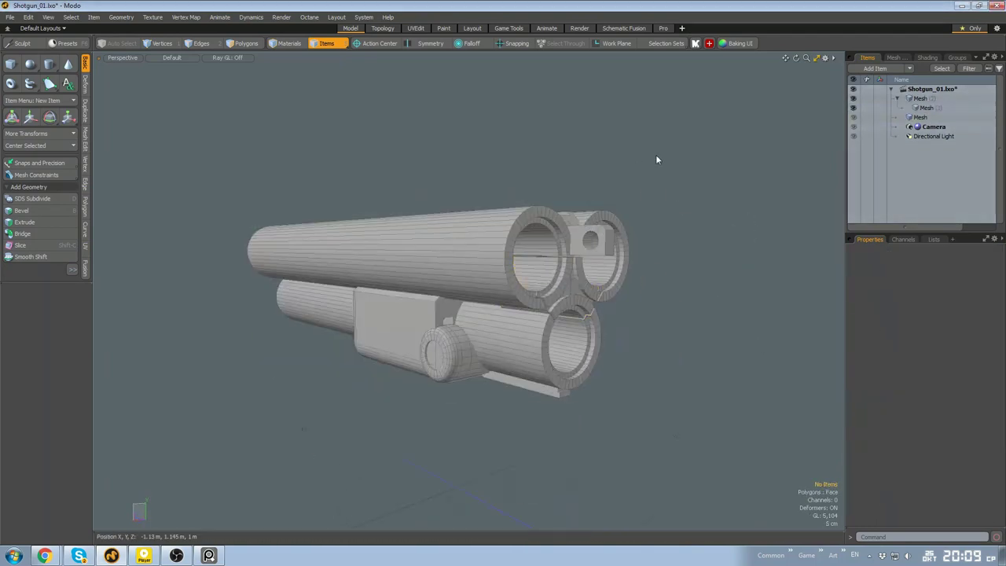
# Hide the receiver at frame 0 of the animation and select the extractor mesh between the barrels
pyautogui.click(546, 29)
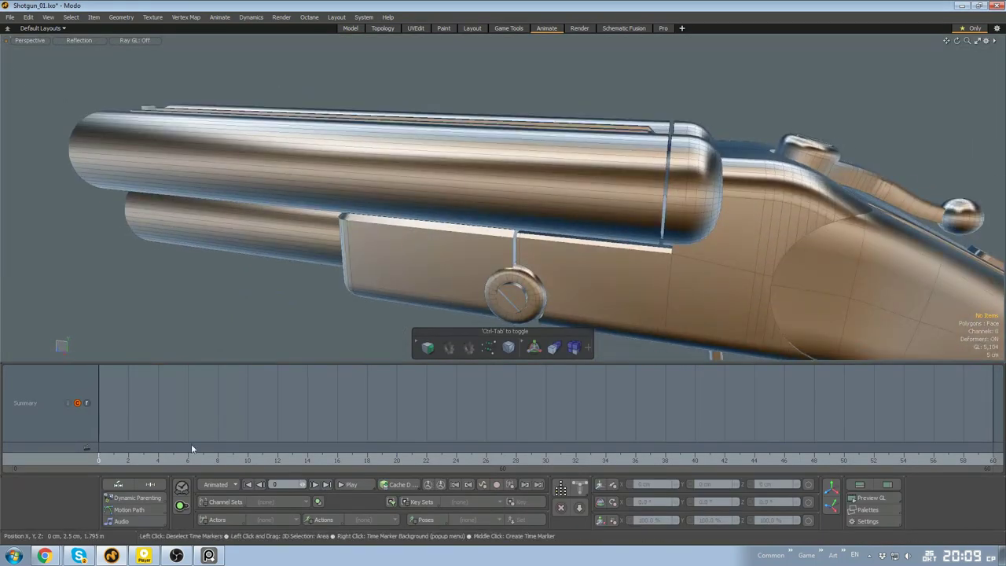
pyautogui.moveTo(105, 458)
pyautogui.mouseDown()
pyautogui.moveTo(829, 458)
pyautogui.moveTo(99, 458)
pyautogui.mouseUp()
pyautogui.scroll(-3, 593, 289)
pyautogui.keyDown('alt'); pyautogui.moveTo(550, 188); pyautogui.dragTo(534, 227); pyautogui.keyUp('alt')
pyautogui.scroll(3, 542, 148)
pyautogui.click(680, 253)
pyautogui.scroll(-3, 681, 253)
pyautogui.hotkey('ctrl', 'space')
pyautogui.press('h')
pyautogui.keyDown('alt'); pyautogui.moveTo(698, 256); pyautogui.dragTo(671, 253); pyautogui.keyUp('alt')
pyautogui.click(671, 253)
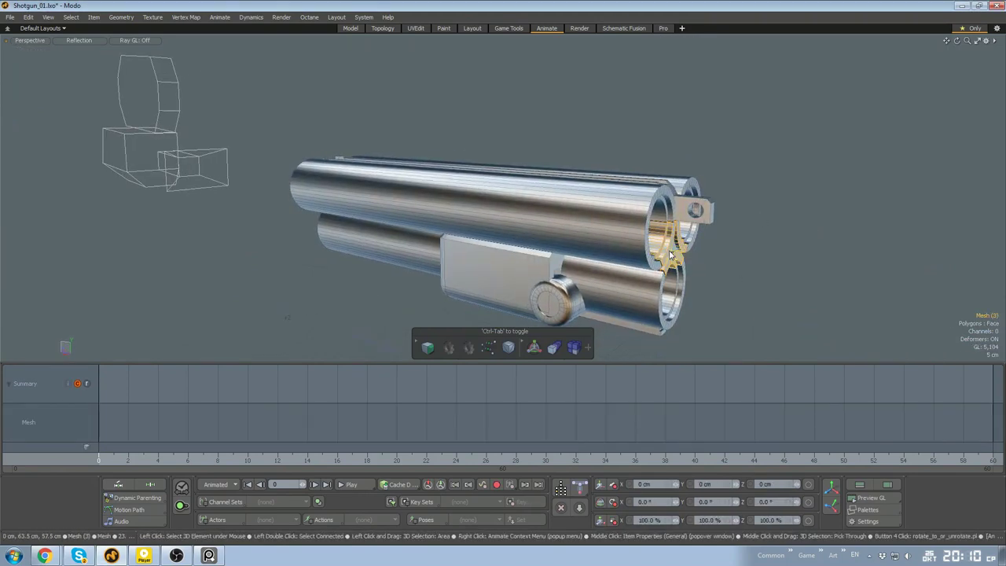
pyautogui.keyDown('alt'); pyautogui.moveTo(345, 335); pyautogui.dragTo(376, 324); pyautogui.keyUp('alt')
pyautogui.scroll(-5, 631, 213)
# Move the extractor mesh's pivot to the breech end at Y 69.5 cm and Z 56.5 cm
pyautogui.click(350, 28)
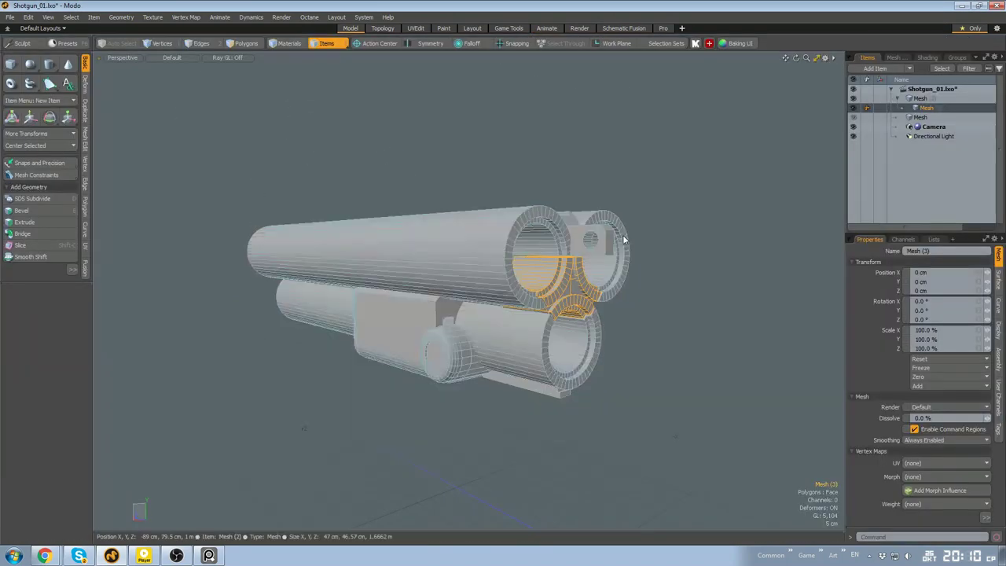
pyautogui.scroll(-3, 625, 241)
pyautogui.keyDown('alt'); pyautogui.moveTo(626, 240); pyautogui.dragTo(623, 302); pyautogui.keyUp('alt')
pyautogui.scroll(3, 636, 306)
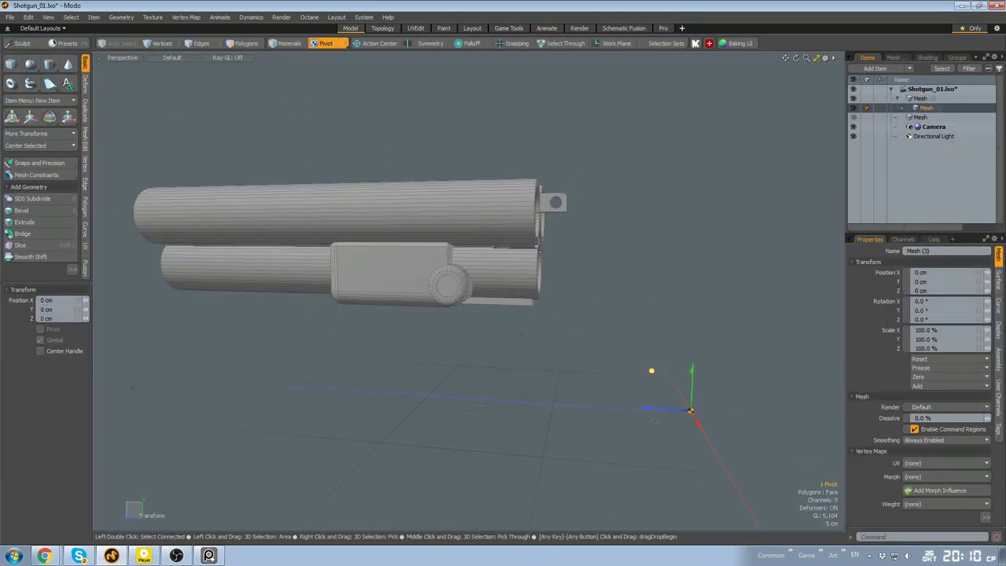
pyautogui.scroll(4, 518, 214)
pyautogui.moveTo(652, 370); pyautogui.dragTo(452, 234)
pyautogui.scroll(-5, 602, 285)
pyautogui.keyDown('alt'); pyautogui.moveTo(602, 291); pyautogui.dragTo(667, 321); pyautogui.keyUp('alt')
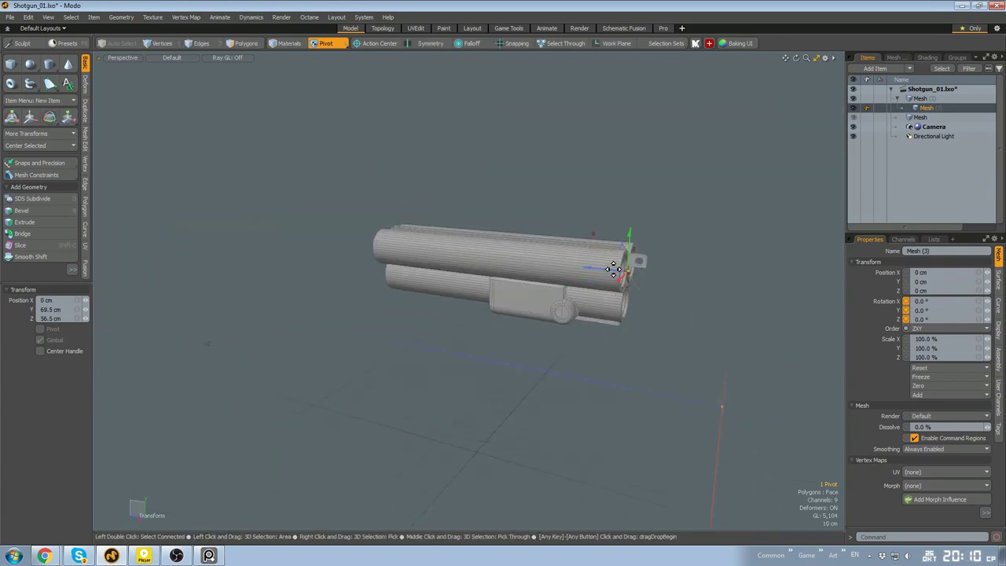
# Key the extractor's position at frame 0 and set its Z position to -6 cm at frame 20
pyautogui.click(546, 27)
pyautogui.scroll(3, 454, 290)
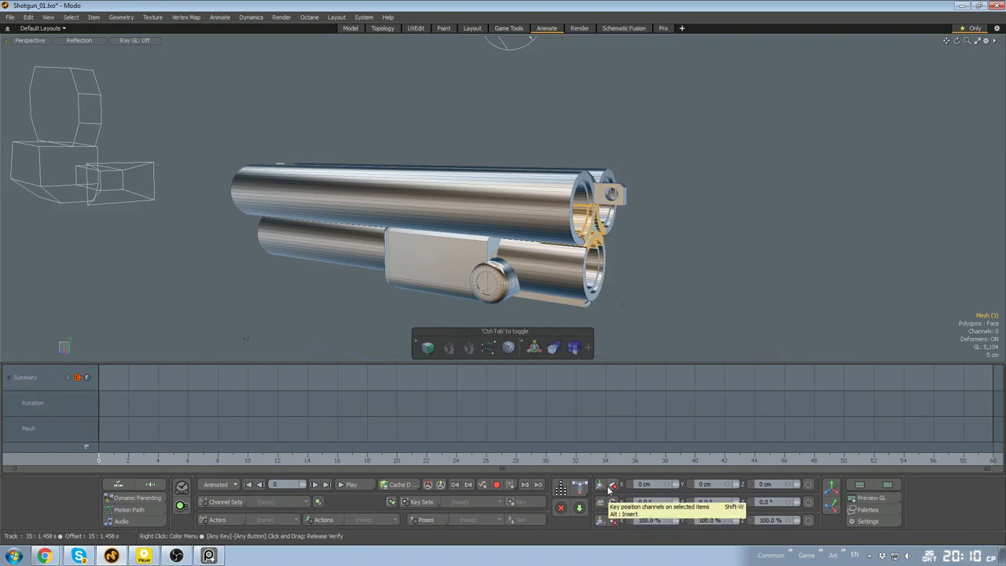
pyautogui.moveTo(99, 462); pyautogui.dragTo(397, 462)
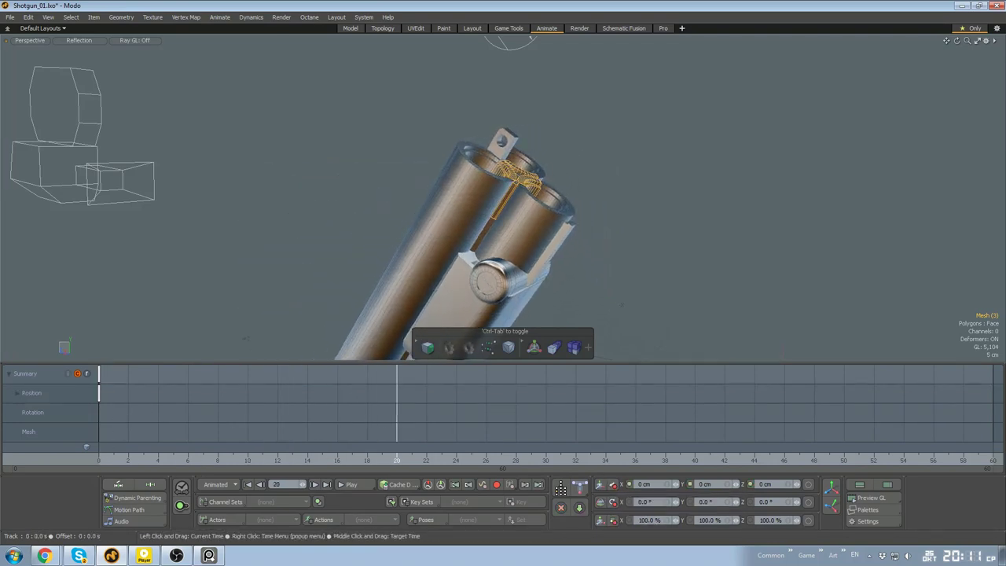
pyautogui.keyDown('alt'); pyautogui.moveTo(618, 250); pyautogui.dragTo(412, 220); pyautogui.keyUp('alt')
pyautogui.press('w')
pyautogui.scroll(3, 537, 202)
pyautogui.scroll(-3, 528, 202)
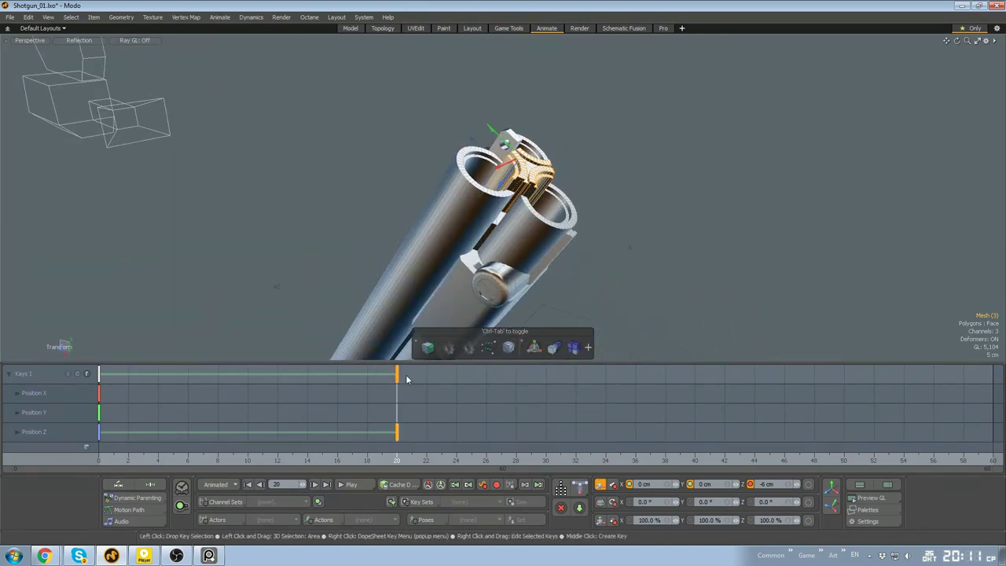
# Go to frame 50, then unhide the receiver and return the timeline to frame 0
pyautogui.moveTo(400, 461); pyautogui.dragTo(845, 460)
pyautogui.click(687, 307)
pyautogui.scroll(-3, 685, 282)
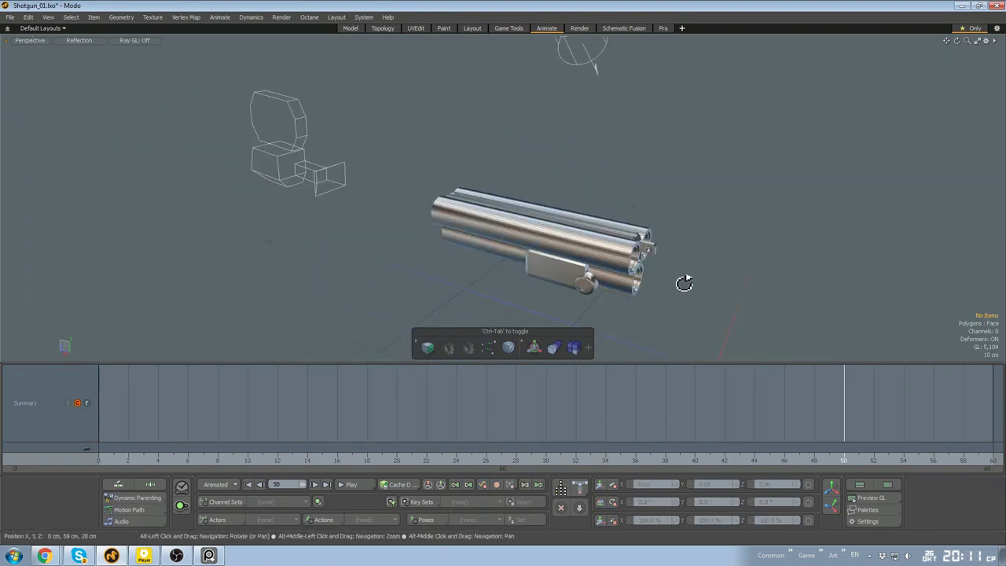
pyautogui.scroll(3, 684, 283)
pyautogui.keyDown('alt'); pyautogui.moveTo(684, 283); pyautogui.dragTo(465, 223); pyautogui.keyUp('alt')
pyautogui.press('u')
pyautogui.moveTo(844, 459); pyautogui.dragTo(99, 459)
pyautogui.keyDown('alt'); pyautogui.moveTo(550, 196); pyautogui.dragTo(502, 235); pyautogui.keyUp('alt')
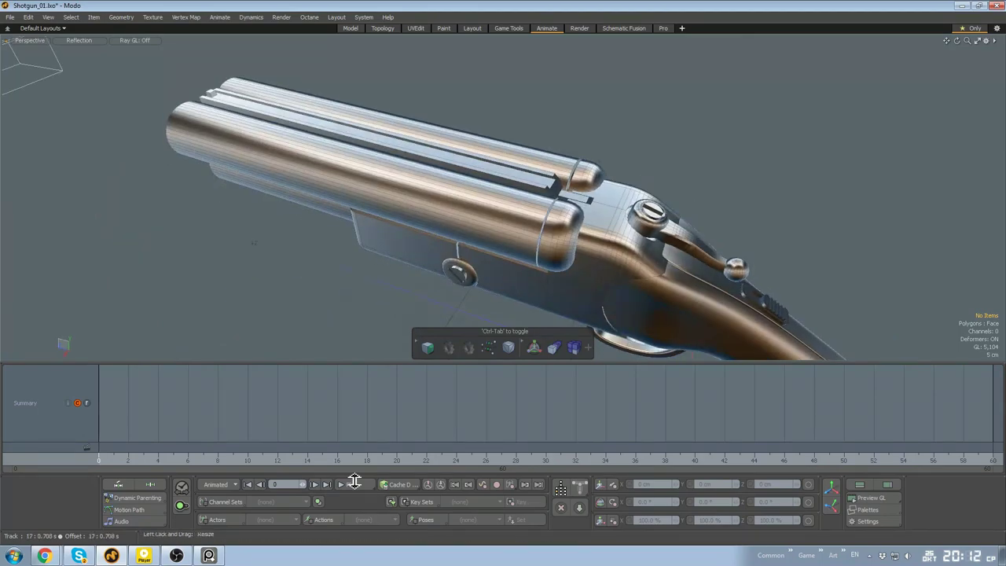
# Play the barrel-opening animation and examine the extractor's sliding motion from several angles
pyautogui.click(353, 484)
pyautogui.keyDown('alt'); pyautogui.moveTo(634, 263); pyautogui.dragTo(543, 179); pyautogui.keyUp('alt')
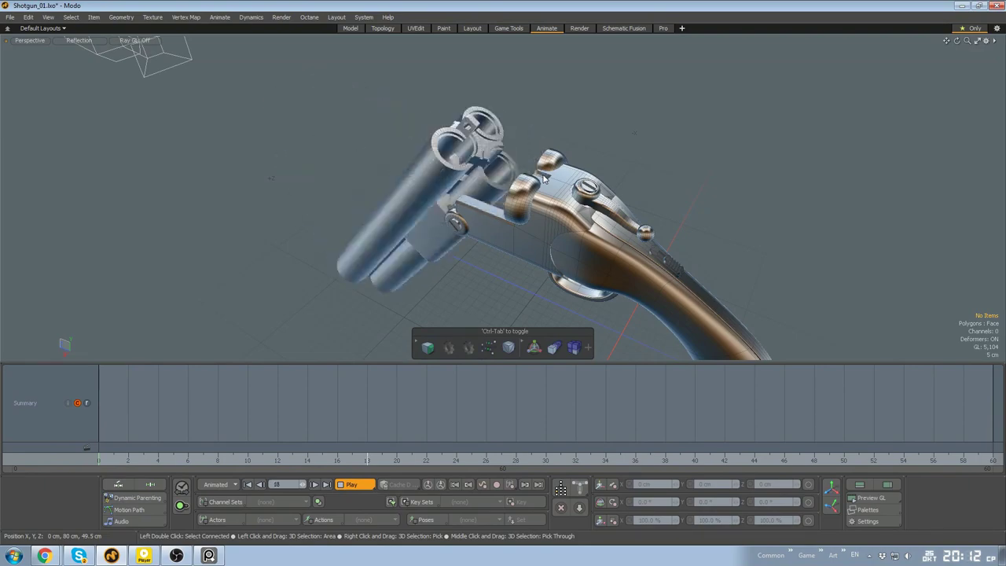
pyautogui.keyDown('alt'); pyautogui.moveTo(548, 178); pyautogui.dragTo(542, 148); pyautogui.keyUp('alt')
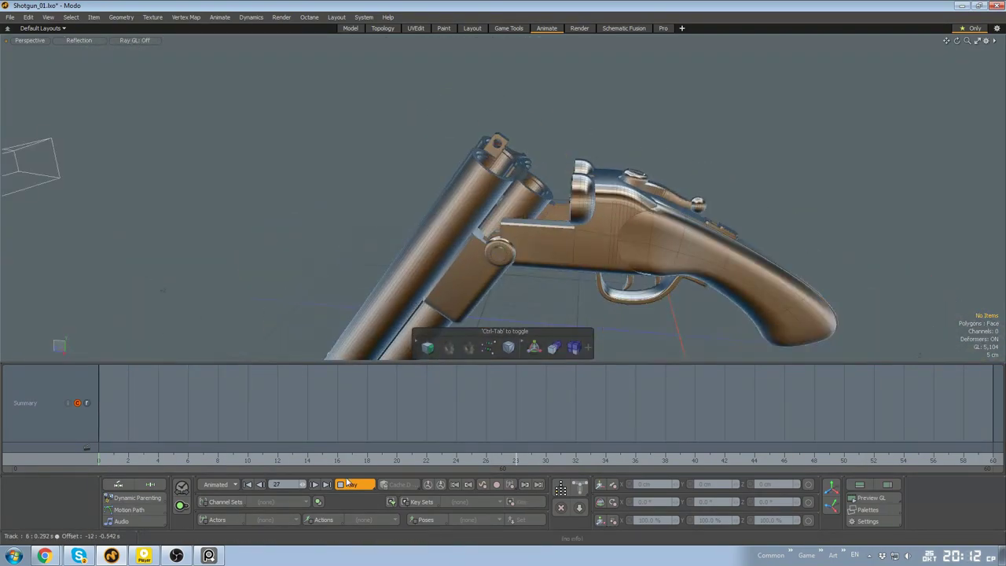
pyautogui.click(356, 484)
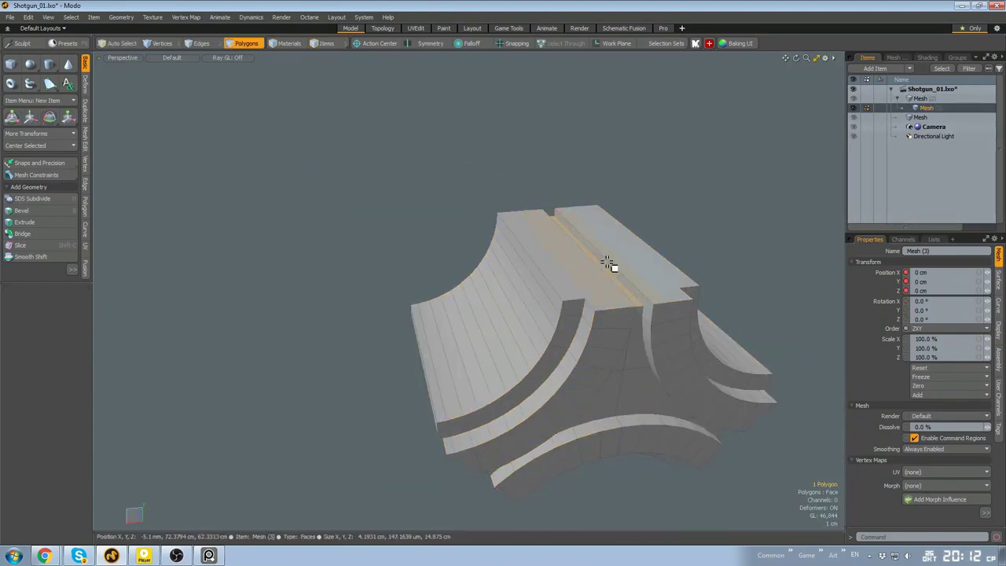
# Adjust the two end faces on one side arm of the isolated extractor with the Move tool
pyautogui.keyDown('alt'); pyautogui.moveTo(606, 262); pyautogui.dragTo(728, 364); pyautogui.keyUp('alt')
pyautogui.scroll(3, 606, 341)
pyautogui.keyDown('shift'); pyautogui.click(694, 330); pyautogui.keyUp('shift')
pyautogui.press('w')
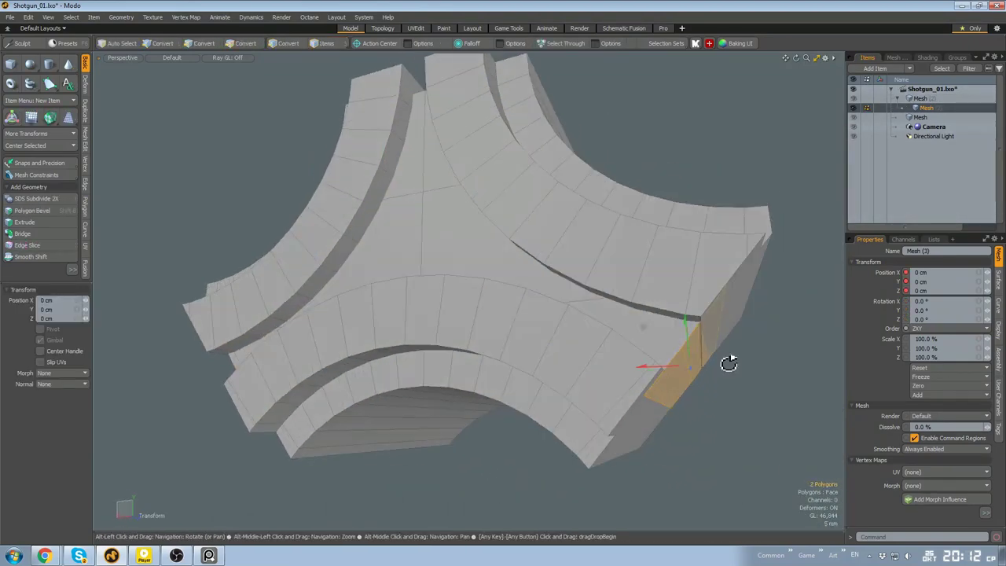
pyautogui.press('q')
pyautogui.click(695, 402)
pyautogui.scroll(-5, 691, 401)
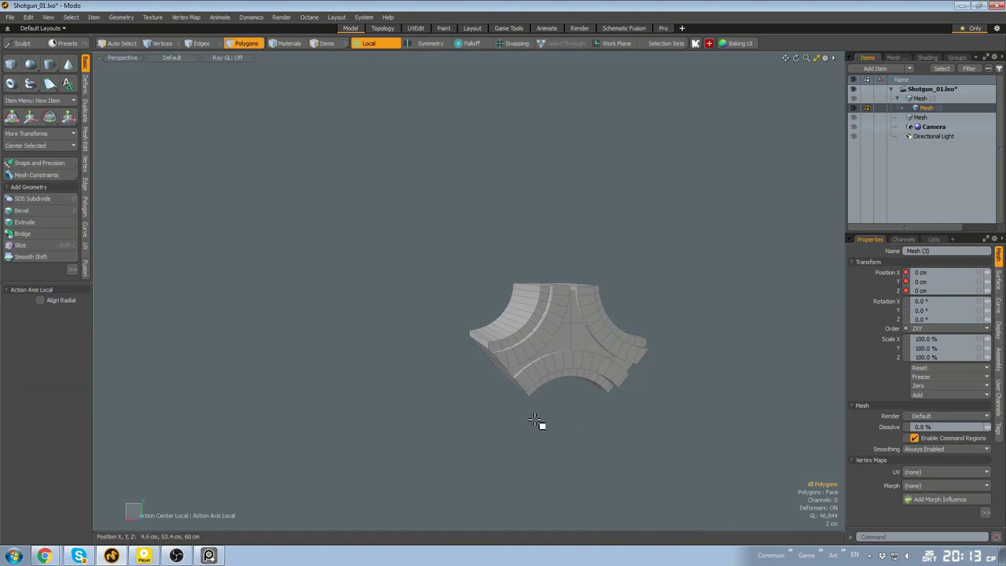
# Shift the extractor's remaining side faces along their local axes using the Local action center
pyautogui.click(511, 399)
pyautogui.keyDown('alt'); pyautogui.moveTo(535, 419); pyautogui.dragTo(377, 345); pyautogui.keyUp('alt')
pyautogui.press('w')
pyautogui.press('q')
pyautogui.scroll(-3, 562, 469)
pyautogui.click(543, 325)
pyautogui.keyDown('shift'); pyautogui.click(730, 285); pyautogui.keyUp('shift')
pyautogui.press('w')
pyautogui.moveTo(333, 369); pyautogui.dragTo(386, 364)
pyautogui.press('q')
pyautogui.scroll(3, 386, 364)
pyautogui.scroll(-3, 386, 364)
pyautogui.press('w')
pyautogui.moveTo(338, 402); pyautogui.dragTo(353, 394)
pyautogui.scroll(-5, 516, 359)
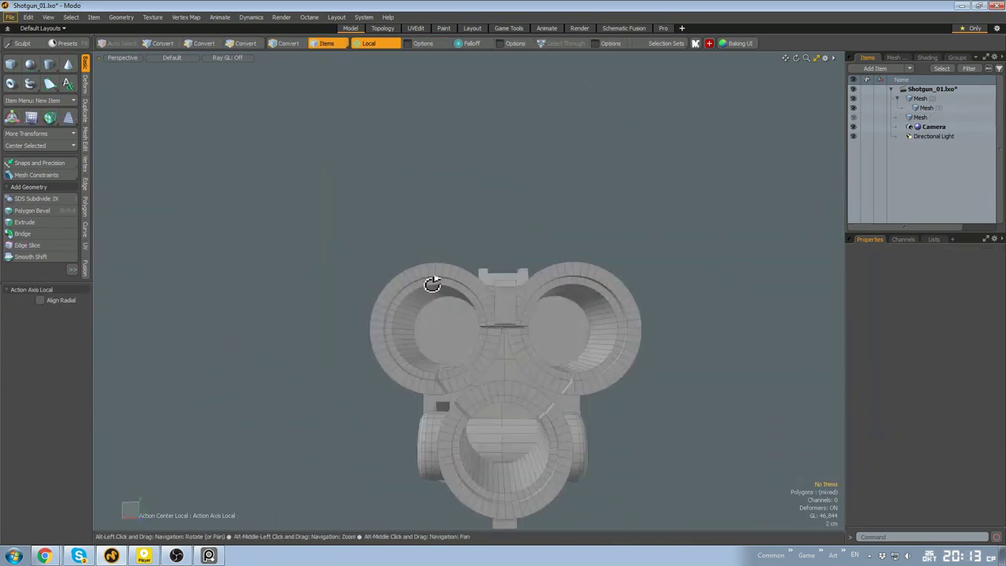
# Select the receiver mesh and invert its polygon selection to isolate the front breech area
pyautogui.keyDown('alt'); pyautogui.moveTo(427, 281); pyautogui.dragTo(608, 417); pyautogui.keyUp('alt')
pyautogui.scroll(5, 554, 322)
pyautogui.click(554, 323)
pyautogui.press('3')
pyautogui.scroll(-5, 673, 225)
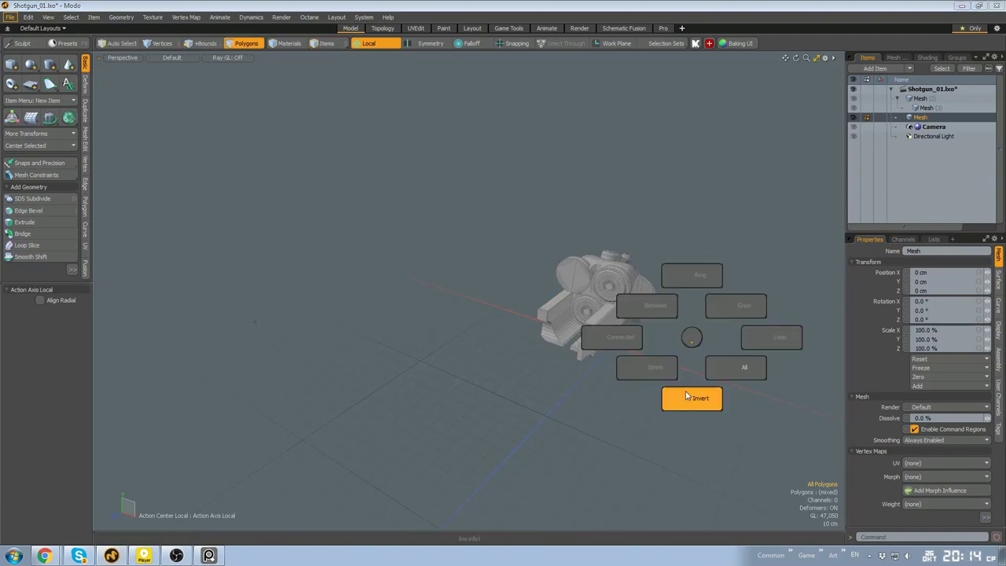
pyautogui.click(683, 335)
pyautogui.scroll(5, 683, 335)
pyautogui.keyDown('alt'); pyautogui.moveTo(684, 336); pyautogui.dragTo(578, 351); pyautogui.keyUp('alt')
pyautogui.scroll(2, 578, 351)
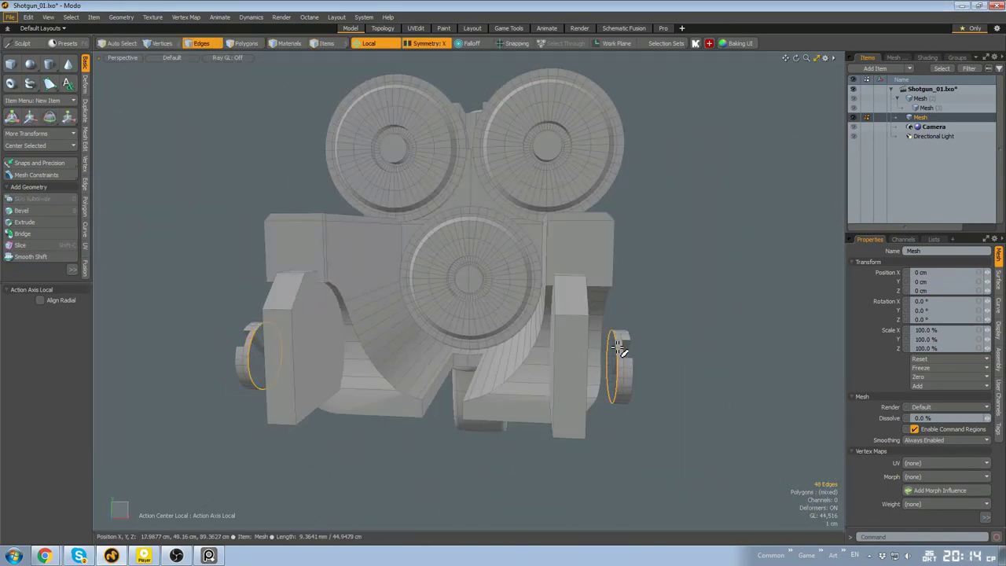
# Move and scale the selected edge loops on the receiver's side pins and delete the unneeded geometry
pyautogui.keyDown('alt'); pyautogui.moveTo(649, 370); pyautogui.dragTo(579, 374); pyautogui.keyUp('alt')
pyautogui.scroll(4, 415, 337)
pyautogui.click(452, 393)
pyautogui.hotkey('ctrl', 'space')
pyautogui.scroll(5, 543, 393)
pyautogui.press('w')
pyautogui.press('r')
pyautogui.press('space')
pyautogui.scroll(-4, 604, 358)
pyautogui.press('Delete')
pyautogui.scroll(4, 604, 337)
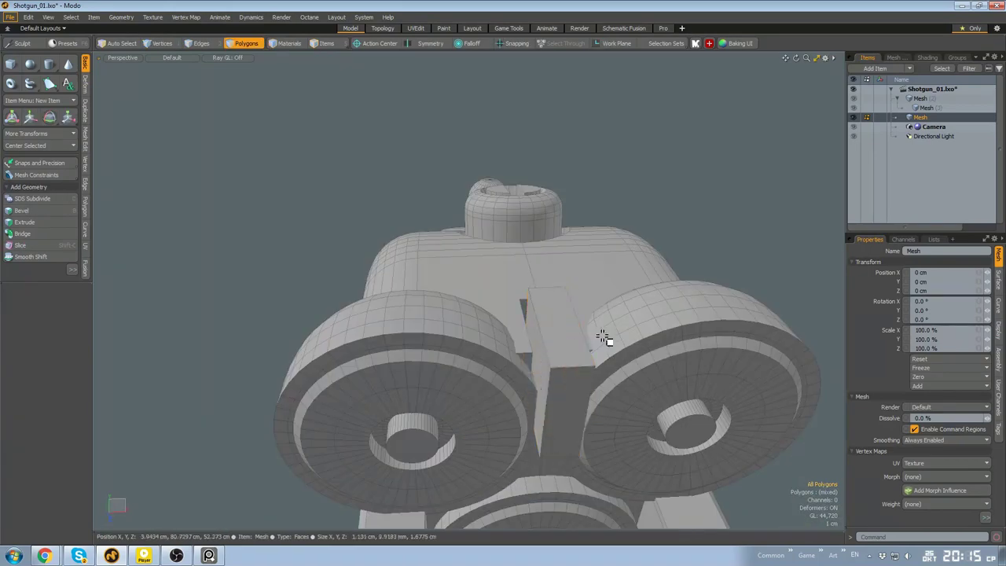
# Undo the trial slot cut between the two upper breech discs
pyautogui.scroll(-3, 605, 341)
pyautogui.keyDown('alt'); pyautogui.moveTo(606, 341); pyautogui.dragTo(580, 381); pyautogui.keyUp('alt')
pyautogui.hotkey('ctrl', 'z')
pyautogui.press('space')
pyautogui.scroll(-3, 552, 290)
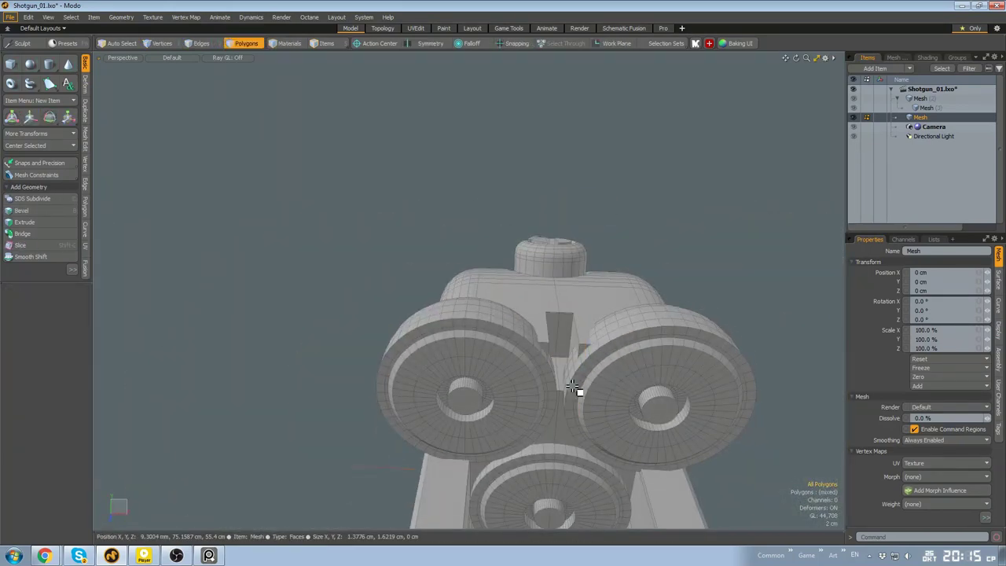
pyautogui.keyDown('alt'); pyautogui.moveTo(599, 347); pyautogui.dragTo(585, 330); pyautogui.keyUp('alt')
pyautogui.scroll(-2, 608, 319)
pyautogui.scroll(3, 595, 346)
pyautogui.hotkey('ctrl', 'z')
# Raise the block between the two upper breech discs above the receiver's top surface
pyautogui.keyDown('alt'); pyautogui.moveTo(609, 276); pyautogui.dragTo(558, 341); pyautogui.keyUp('alt')
pyautogui.press('w')
pyautogui.moveTo(562, 271); pyautogui.dragTo(562, 259)
pyautogui.scroll(-3, 562, 267)
pyautogui.keyDown('alt'); pyautogui.moveTo(563, 267); pyautogui.dragTo(617, 353); pyautogui.keyUp('alt')
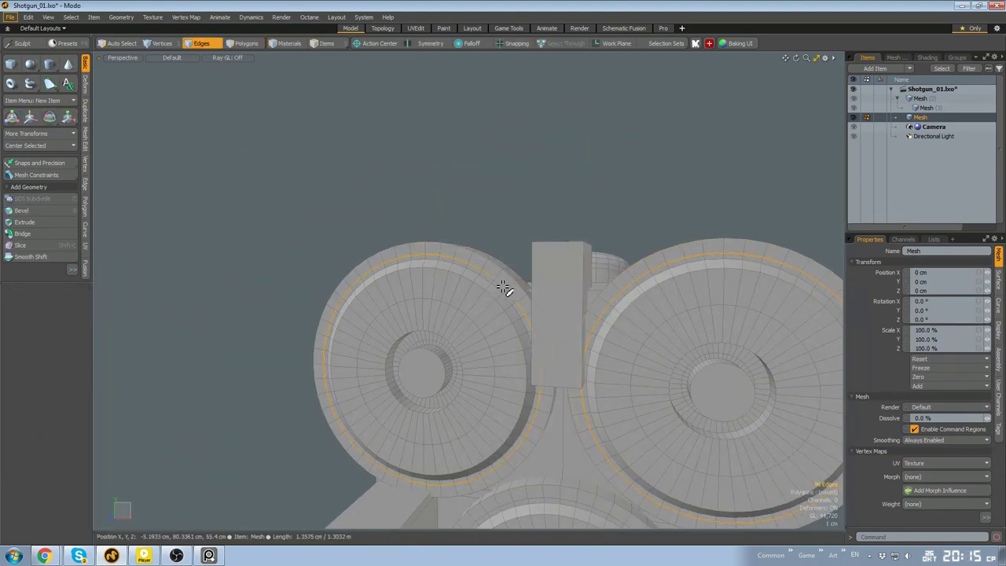
pyautogui.press('3')
pyautogui.keyDown('alt'); pyautogui.moveTo(504, 288); pyautogui.dragTo(553, 298); pyautogui.keyUp('alt')
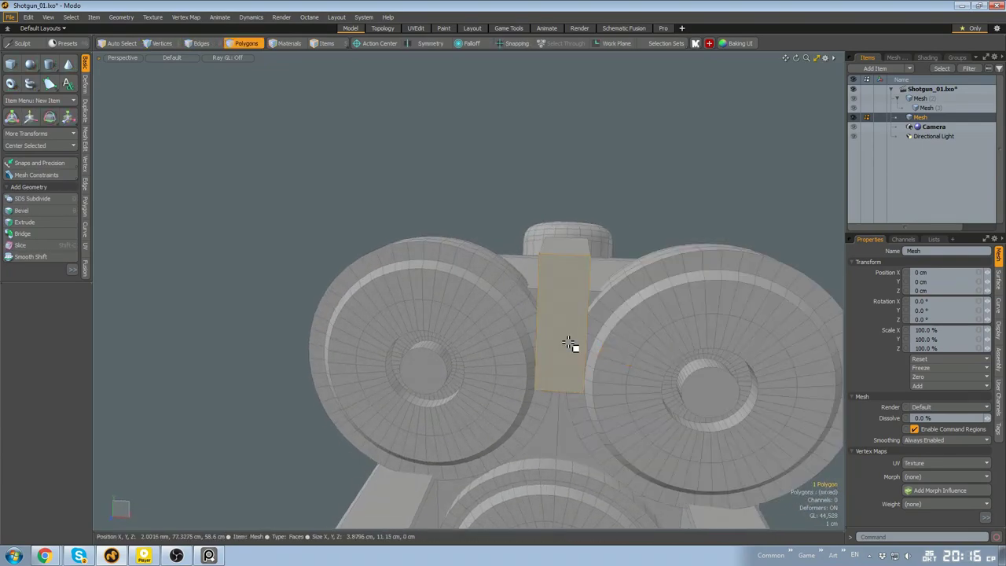
# Try deleting the front face of the block between the two upper breech discs
pyautogui.press('Delete')
pyautogui.keyDown('alt'); pyautogui.moveTo(568, 342); pyautogui.dragTo(613, 322); pyautogui.keyUp('alt')
pyautogui.scroll(4, 591, 303)
pyautogui.hotkey('ctrl', 'z')
# Select the entire connected block between the two upper breech discs and delete it
pyautogui.scroll(-6, 575, 285)
pyautogui.keyDown('alt'); pyautogui.moveTo(574, 286); pyautogui.dragTo(563, 359); pyautogui.keyUp('alt')
pyautogui.scroll(5, 563, 342)
pyautogui.press('w')
pyautogui.keyDown('alt'); pyautogui.moveTo(563, 360); pyautogui.dragTo(509, 410); pyautogui.keyUp('alt')
pyautogui.doubleClick(550, 314)
pyautogui.press('w')
pyautogui.press('Delete')
pyautogui.scroll(-3, 524, 356)
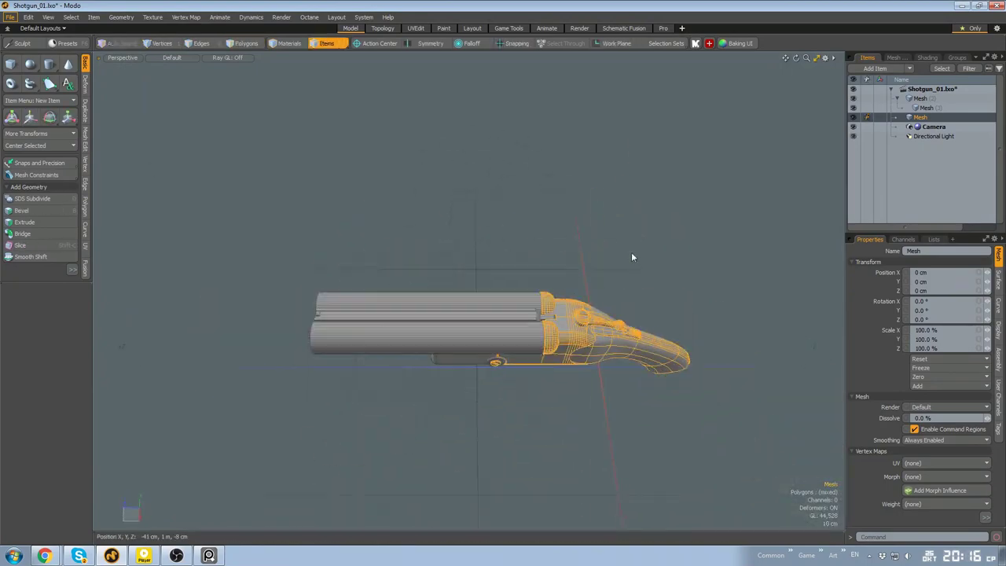
# Make the barrel mesh active for polygon editing and select the circular cap inside one of the upper bores
pyautogui.scroll(5, 631, 256)
pyautogui.keyDown('alt'); pyautogui.moveTo(631, 255); pyautogui.dragTo(604, 413); pyautogui.keyUp('alt')
pyautogui.click(483, 345)
pyautogui.click(480, 413)
pyautogui.click(544, 209)
pyautogui.scroll(4, 534, 275)
pyautogui.click(616, 298)
pyautogui.press('3')
pyautogui.click(616, 299)
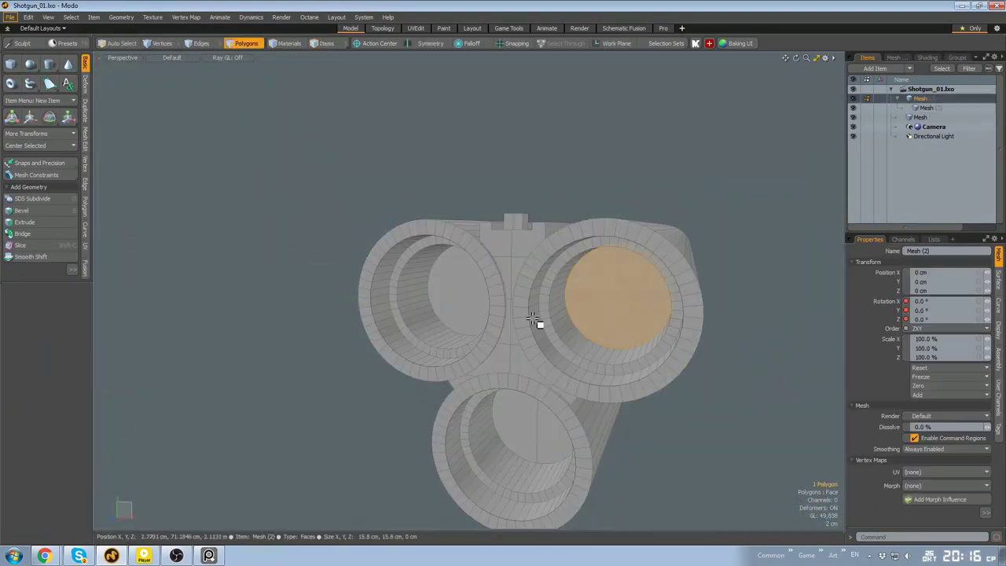
pyautogui.keyDown('alt'); pyautogui.moveTo(533, 321); pyautogui.dragTo(585, 348); pyautogui.keyUp('alt')
pyautogui.scroll(4, 586, 348)
pyautogui.keyDown('alt'); pyautogui.moveTo(550, 445); pyautogui.dragTo(537, 445); pyautogui.keyUp('alt')
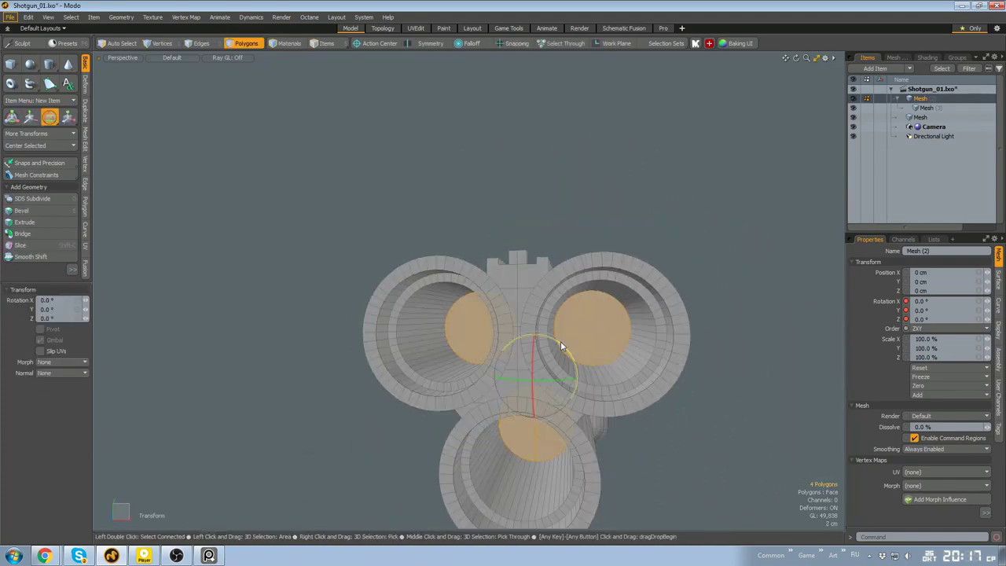
pyautogui.press('Escape')
# Place a narrow box across the rib between the two upper muzzles, scaled to 18% in Y and Z
pyautogui.keyDown('alt'); pyautogui.moveTo(685, 429); pyautogui.dragTo(578, 401); pyautogui.keyUp('alt')
pyautogui.click(495, 349)
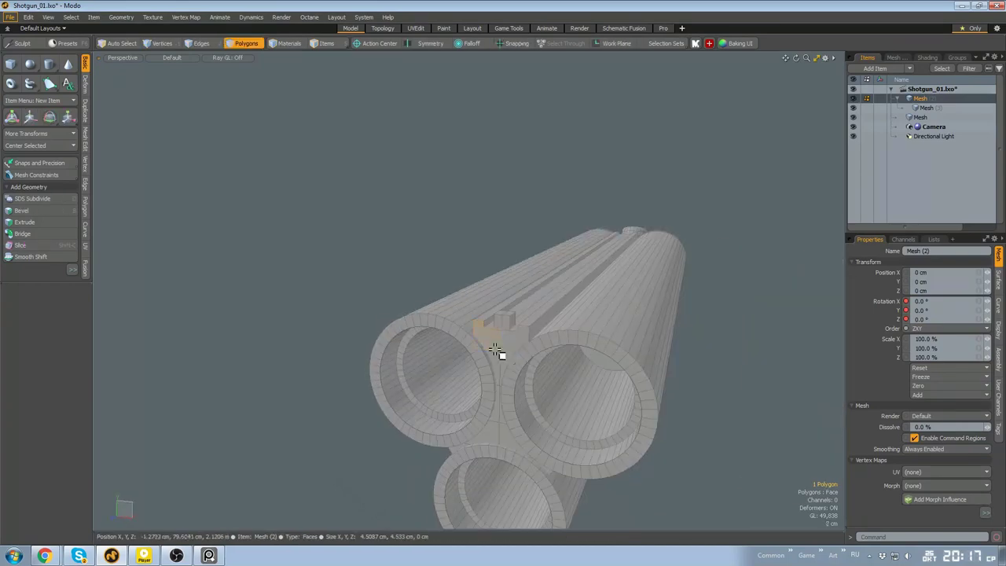
pyautogui.keyDown('alt'); pyautogui.moveTo(520, 354); pyautogui.dragTo(501, 324); pyautogui.keyUp('alt')
pyautogui.scroll(3, 501, 324)
pyautogui.press('r')
pyautogui.scroll(2, 495, 330)
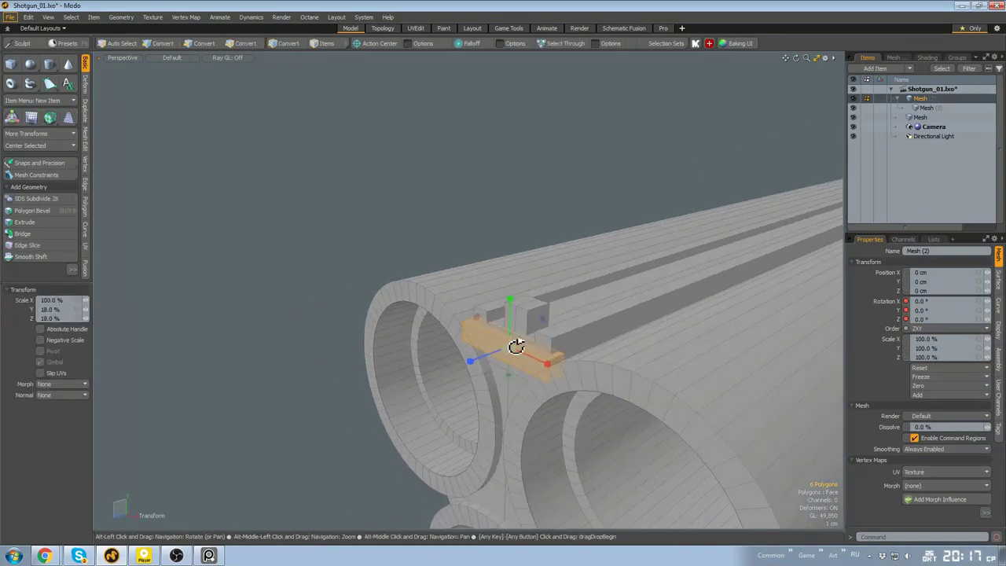
pyautogui.press('w')
pyautogui.scroll(-5, 576, 353)
pyautogui.keyDown('alt'); pyautogui.moveTo(576, 353); pyautogui.dragTo(365, 338); pyautogui.keyUp('alt')
pyautogui.scroll(5, 395, 370)
# Select the top faces of the front sight block on the barrel rib and scale them
pyautogui.press('2')
pyautogui.keyDown('alt'); pyautogui.moveTo(364, 338); pyautogui.dragTo(346, 315); pyautogui.keyUp('alt')
pyautogui.press('3')
pyautogui.click(342, 314)
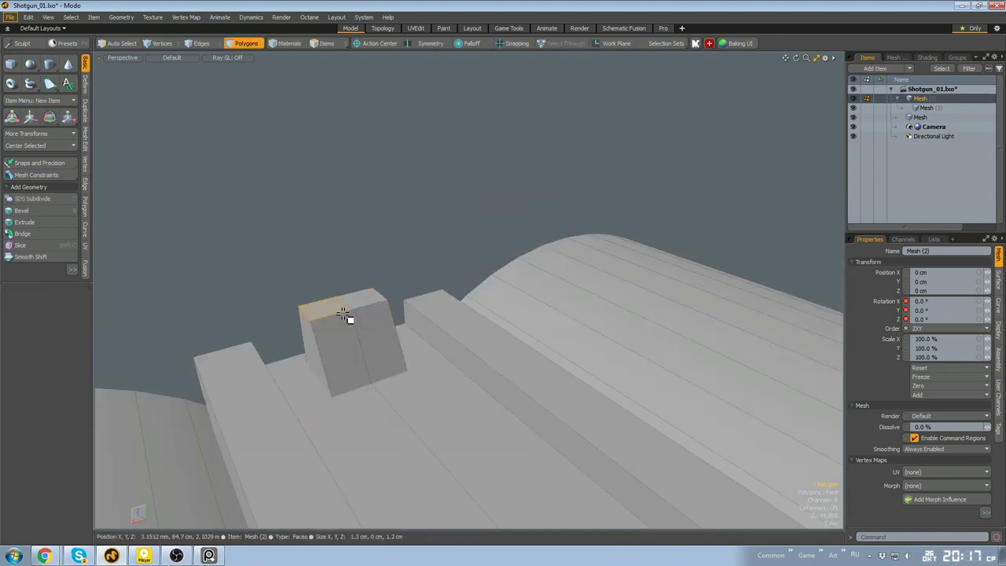
pyautogui.scroll(-3, 358, 305)
pyautogui.press('q')
pyautogui.keyDown('alt'); pyautogui.moveTo(335, 283); pyautogui.dragTo(517, 275); pyautogui.keyUp('alt')
pyautogui.scroll(-3, 537, 314)
pyautogui.click(534, 312)
pyautogui.press('3')
pyautogui.click(538, 297)
pyautogui.press('r')
pyautogui.moveTo(535, 280); pyautogui.dragTo(579, 297)
# Bevel the selected edges of the front sight block and clear the selection on the barrels
pyautogui.press('2')
pyautogui.click(426, 284)
pyautogui.press('b')
pyautogui.press('q')
pyautogui.scroll(-10, 434, 278)
pyautogui.press('3')
pyautogui.hotkey('ctrl', 'space')
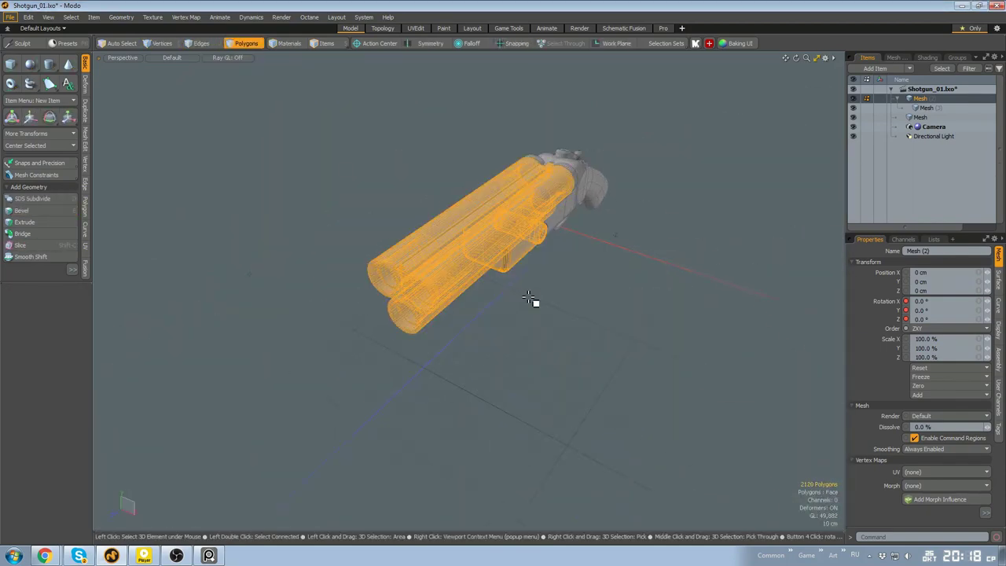
pyautogui.click(537, 313)
# Bevel the two sloped faces at the foot of the front sight to extend its ramp along the rib
pyautogui.scroll(8, 537, 313)
pyautogui.keyDown('alt'); pyautogui.moveTo(537, 313); pyautogui.dragTo(486, 256); pyautogui.keyUp('alt')
pyautogui.scroll(6, 393, 294)
pyautogui.press('2')
pyautogui.press('3')
pyautogui.scroll(3, 451, 291)
pyautogui.scroll(-6, 485, 259)
pyautogui.press('b')
pyautogui.click(485, 309)
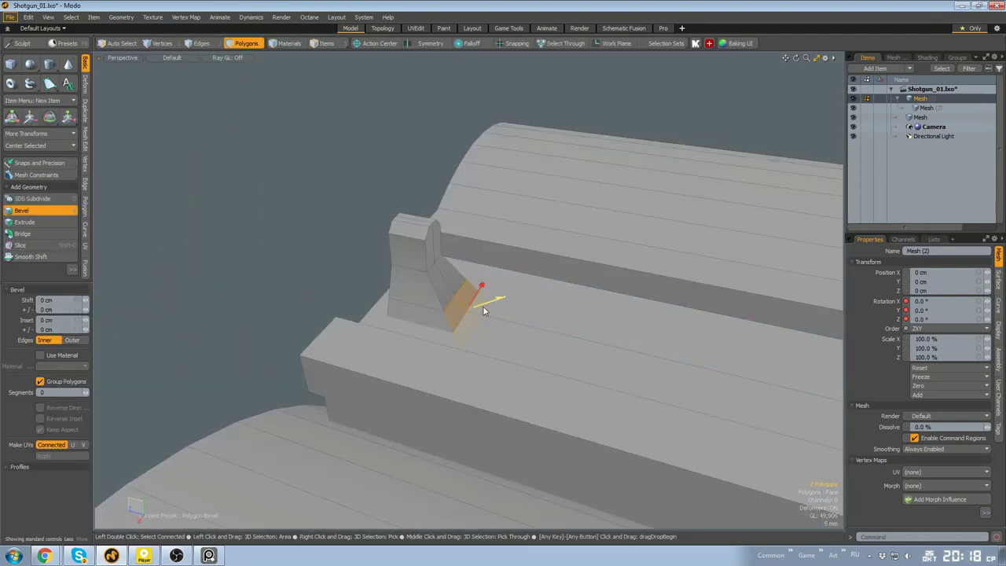
# Move the rear face of the front sight's base back along the rib to lengthen its foot
pyautogui.press('w')
pyautogui.moveTo(443, 304); pyautogui.dragTo(505, 319)
pyautogui.press('q')
pyautogui.click(243, 288)
pyautogui.scroll(-12, 243, 287)
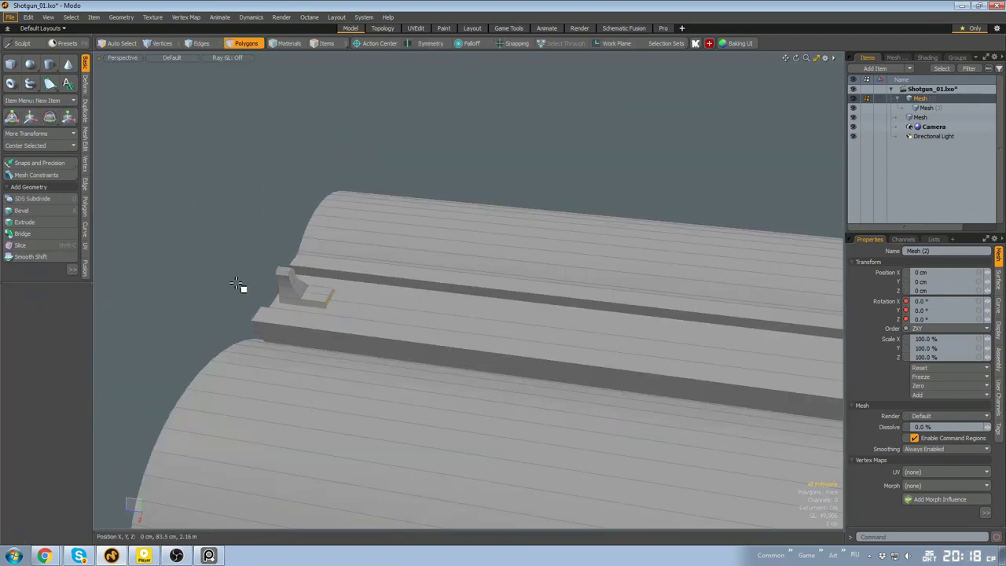
pyautogui.keyDown('alt'); pyautogui.moveTo(243, 287); pyautogui.dragTo(377, 110); pyautogui.keyUp('alt')
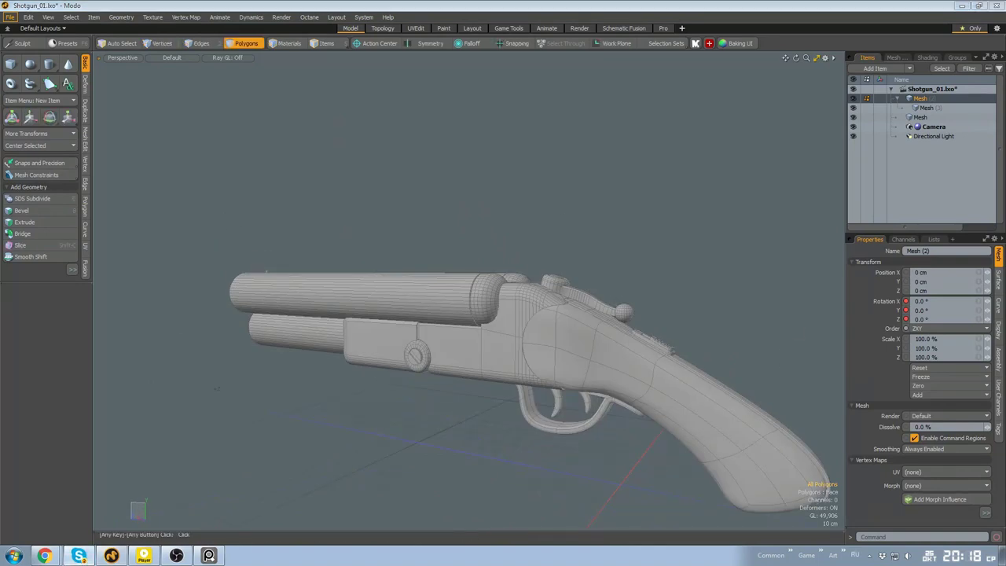
# Add a box against the side of the fore-end and stretch it lengthwise in front of the round pin
pyautogui.press('super')
pyautogui.press('super')
pyautogui.keyDown('alt'); pyautogui.moveTo(566, 338); pyautogui.dragTo(544, 337); pyautogui.keyUp('alt')
pyautogui.scroll(6, 544, 336)
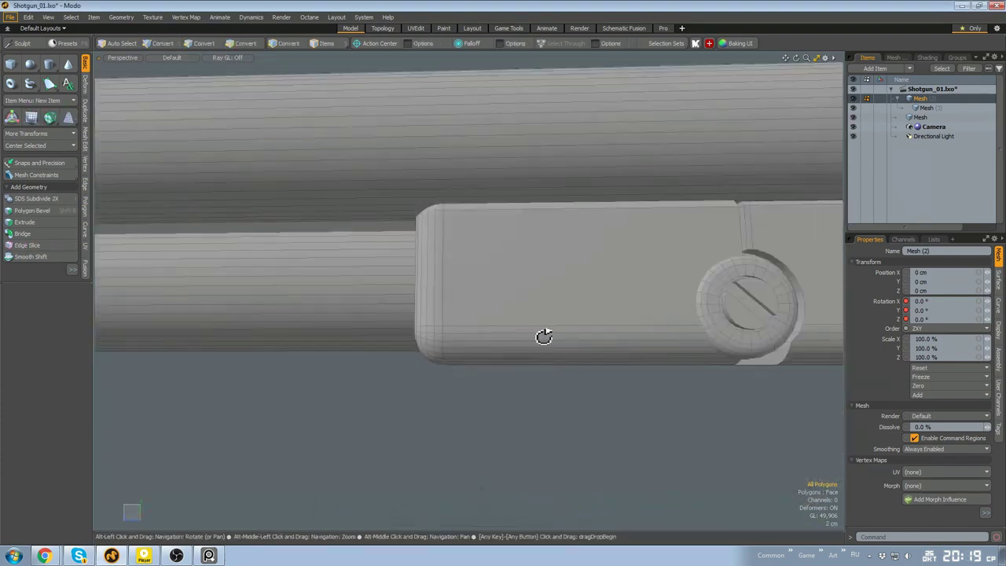
pyautogui.scroll(-8, 543, 337)
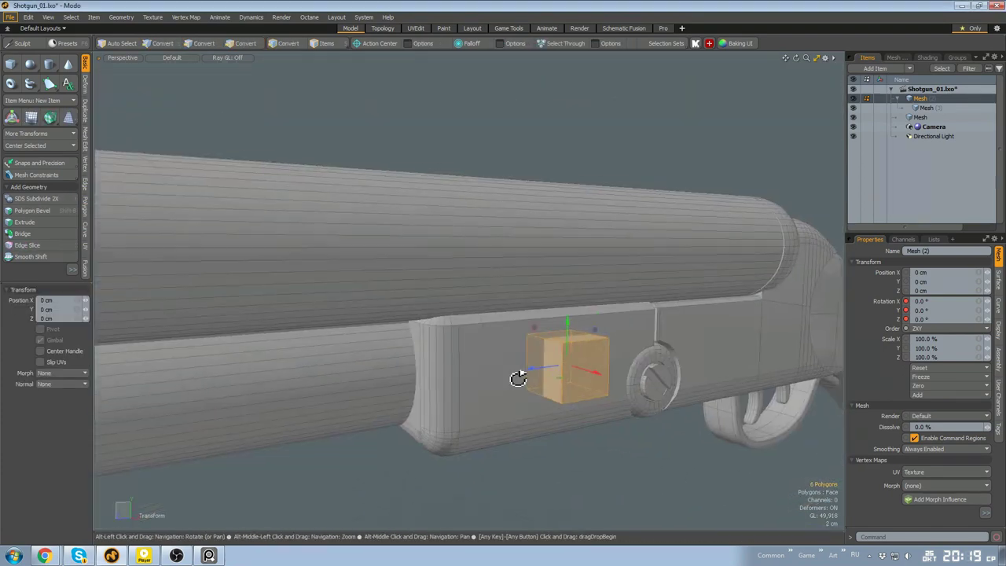
pyautogui.moveTo(519, 377)
pyautogui.keyDown('alt'); pyautogui.mouseDown()
pyautogui.moveTo(577, 366)
pyautogui.moveTo(532, 327)
pyautogui.moveTo(550, 377)
pyautogui.moveTo(514, 357)
pyautogui.mouseUp(); pyautogui.keyUp('alt')
pyautogui.click(550, 385)
pyautogui.press('w')
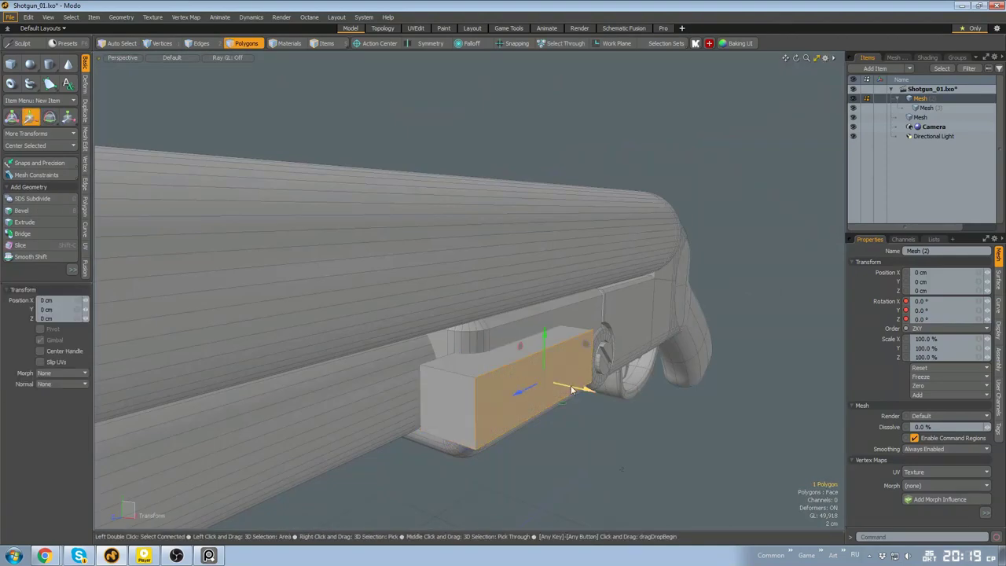
# Adjust the depth of the box by moving its outer side face relative to the fore-end's side
pyautogui.keyDown('alt'); pyautogui.moveTo(571, 389); pyautogui.dragTo(515, 362); pyautogui.keyUp('alt')
pyautogui.press('space')
pyautogui.click(475, 366)
pyautogui.keyDown('alt'); pyautogui.moveTo(483, 330); pyautogui.dragTo(461, 401); pyautogui.keyUp('alt')
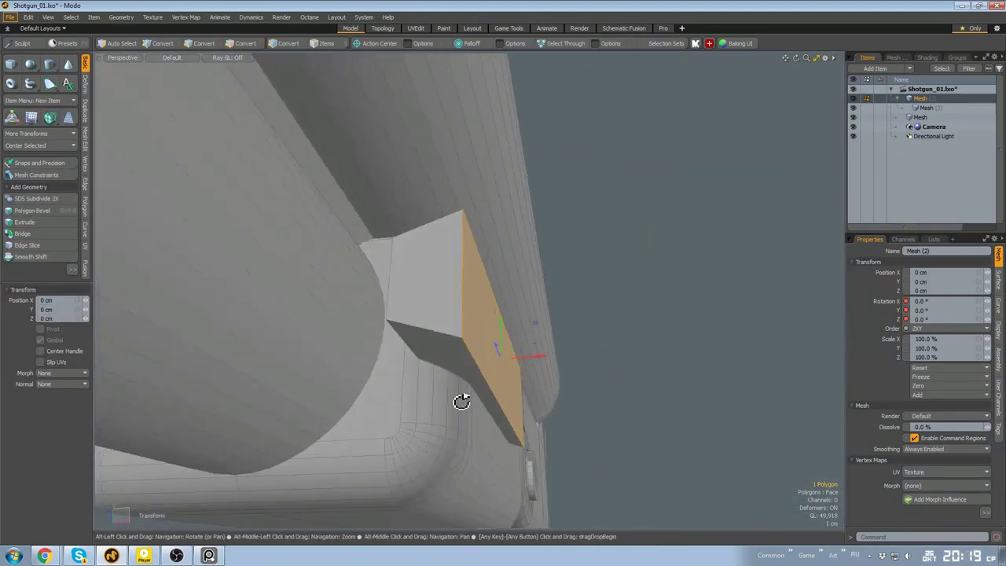
pyautogui.scroll(-3, 482, 354)
pyautogui.keyDown('alt'); pyautogui.moveTo(482, 354); pyautogui.dragTo(480, 341); pyautogui.keyUp('alt')
# Use the box to cut a rectangular recess into the side of the fore-end
pyautogui.press('space')
pyautogui.scroll(-3, 633, 321)
pyautogui.keyDown('alt'); pyautogui.moveTo(545, 294); pyautogui.dragTo(649, 387); pyautogui.keyUp('alt')
pyautogui.scroll(3, 515, 318)
pyautogui.click(512, 323)
pyautogui.scroll(3, 567, 337)
pyautogui.press('w')
pyautogui.press('2')
pyautogui.keyDown('alt'); pyautogui.moveTo(519, 381); pyautogui.dragTo(482, 348); pyautogui.keyUp('alt')
pyautogui.scroll(-3, 482, 348)
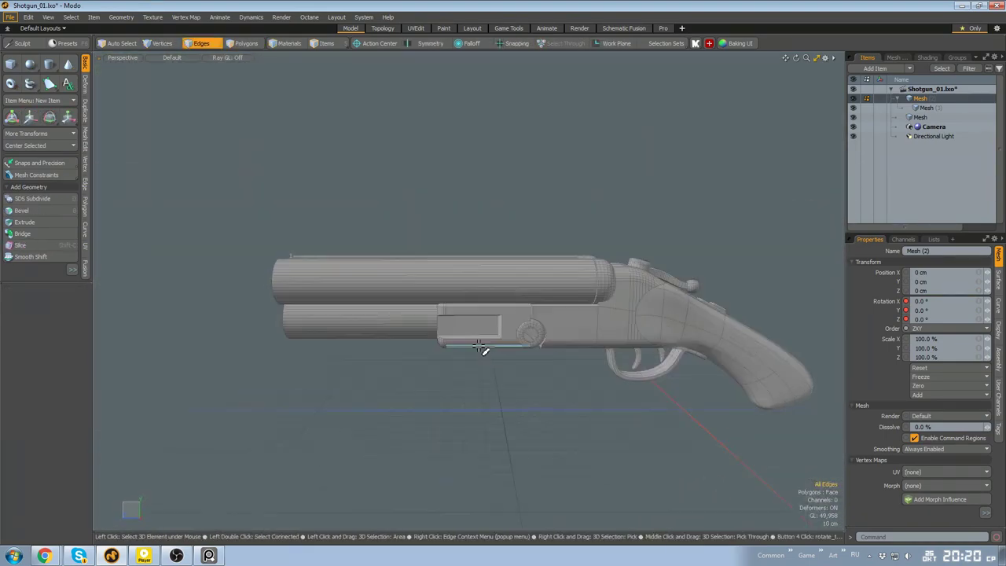
# Move the vertices of the fore-end's front end forward to lengthen the fore-end and its side slot
pyautogui.press('4')
pyautogui.scroll(2, 477, 332)
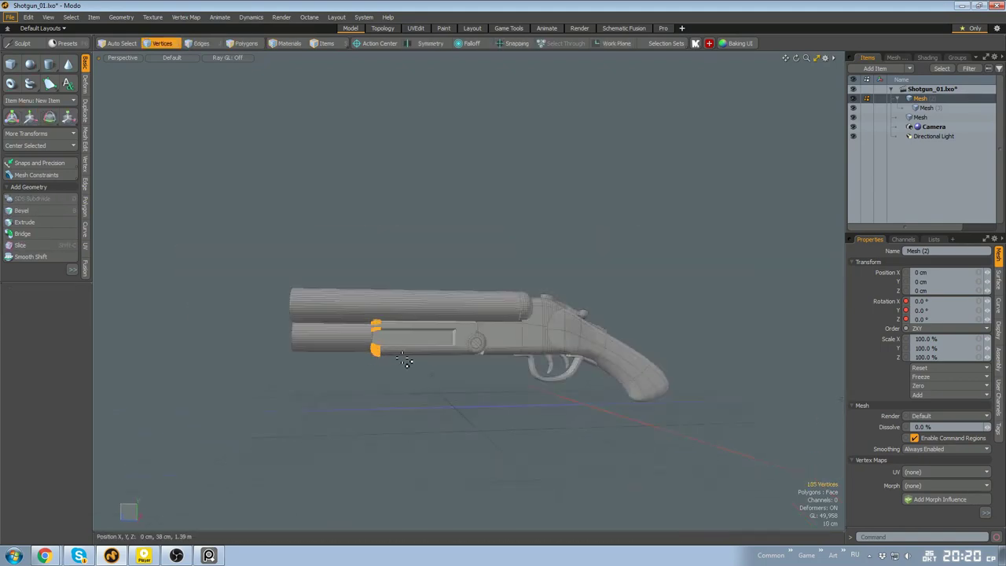
pyautogui.scroll(3, 539, 303)
pyautogui.keyDown('alt'); pyautogui.moveTo(402, 414); pyautogui.dragTo(557, 353); pyautogui.keyUp('alt')
pyautogui.scroll(3, 556, 353)
pyautogui.scroll(-3, 488, 349)
pyautogui.keyDown('alt'); pyautogui.moveTo(418, 346); pyautogui.dragTo(386, 335); pyautogui.keyUp('alt')
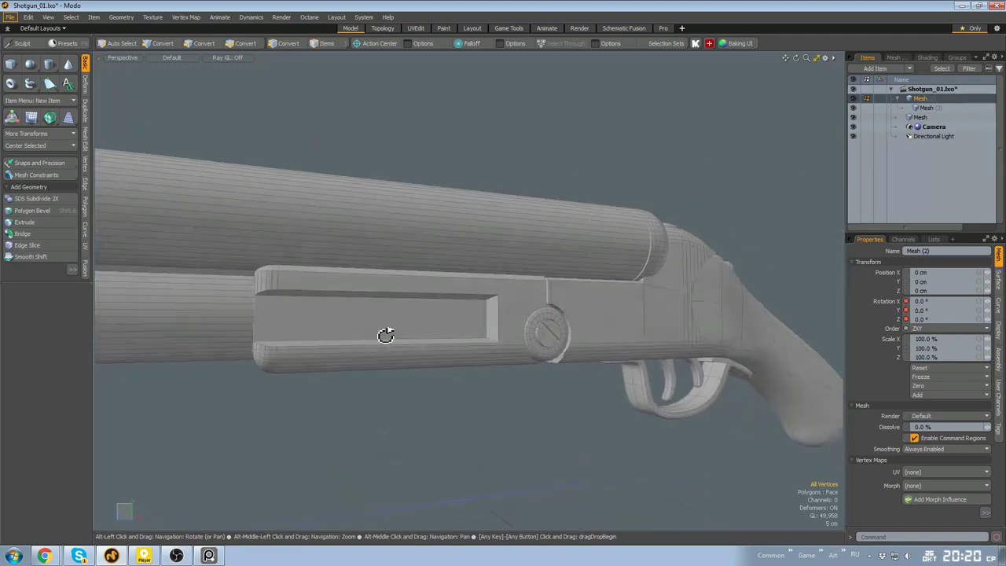
# Bevel the corner edges at the inner end of the fore-end slot to round them
pyautogui.scroll(3, 440, 314)
pyautogui.press('2')
pyautogui.click(524, 274)
pyautogui.keyDown('alt'); pyautogui.moveTo(523, 274); pyautogui.dragTo(503, 299); pyautogui.keyUp('alt')
pyautogui.press('b')
pyautogui.moveTo(530, 300); pyautogui.dragTo(328, 341)
pyautogui.scroll(-4, 501, 308)
pyautogui.press('4')
pyautogui.scroll(-3, 503, 330)
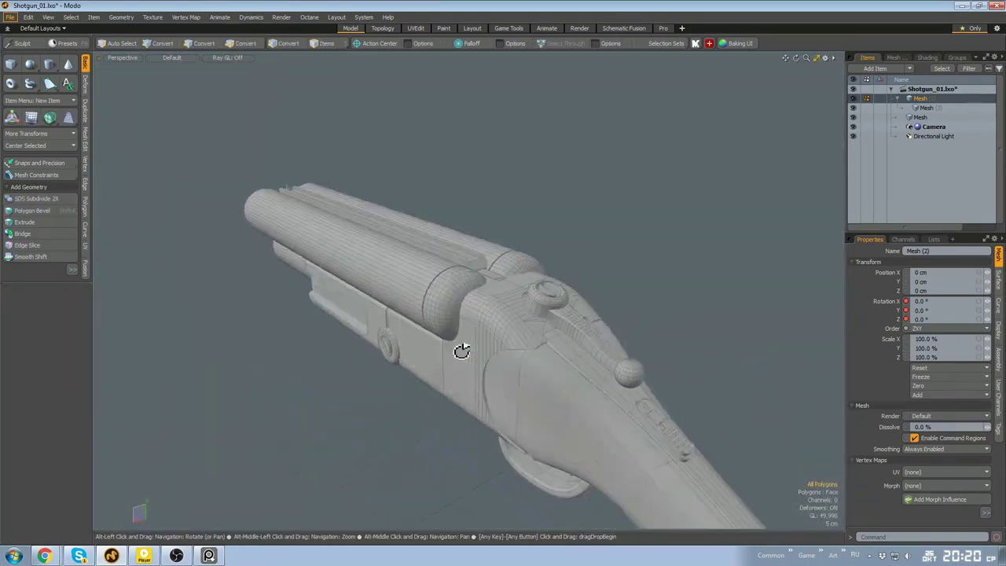
# Select a curved band of polygons around the rounded breech shoulder behind one barrel on the receiver mesh
pyautogui.scroll(3, 462, 351)
pyautogui.keyDown('alt'); pyautogui.moveTo(462, 352); pyautogui.dragTo(475, 320); pyautogui.keyUp('alt')
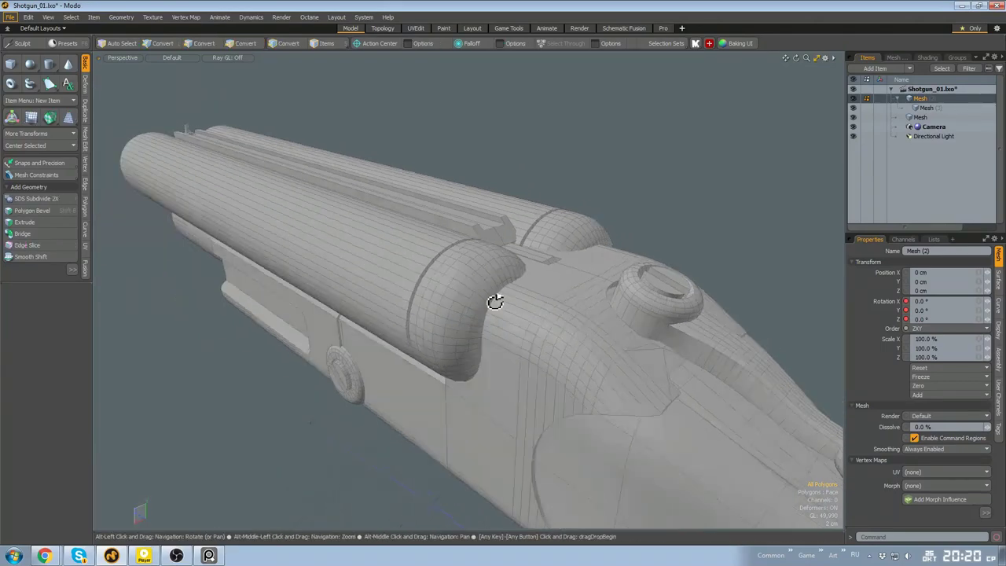
pyautogui.scroll(3, 505, 341)
pyautogui.moveTo(546, 326)
pyautogui.keyDown('alt'); pyautogui.mouseDown()
pyautogui.moveTo(506, 341)
pyautogui.moveTo(504, 332)
pyautogui.moveTo(465, 413)
pyautogui.mouseUp(); pyautogui.keyUp('alt')
pyautogui.click(505, 341)
pyautogui.scroll(-3, 505, 341)
pyautogui.scroll(3, 504, 331)
pyautogui.moveTo(465, 414)
pyautogui.keyDown('alt'); pyautogui.mouseDown()
pyautogui.moveTo(480, 408)
pyautogui.moveTo(500, 436)
pyautogui.moveTo(415, 382)
pyautogui.mouseUp(); pyautogui.keyUp('alt')
pyautogui.scroll(-4, 500, 435)
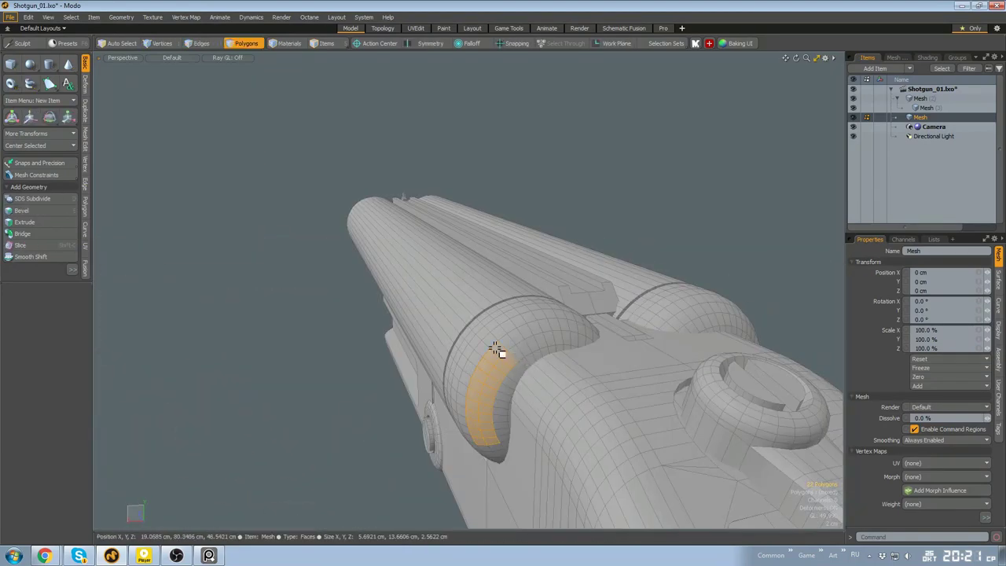
pyautogui.scroll(2, 495, 347)
pyautogui.keyDown('shift'); pyautogui.moveTo(495, 347); pyautogui.dragTo(502, 349); pyautogui.keyUp('shift')
pyautogui.keyDown('alt'); pyautogui.moveTo(503, 349); pyautogui.dragTo(512, 346); pyautogui.keyUp('alt')
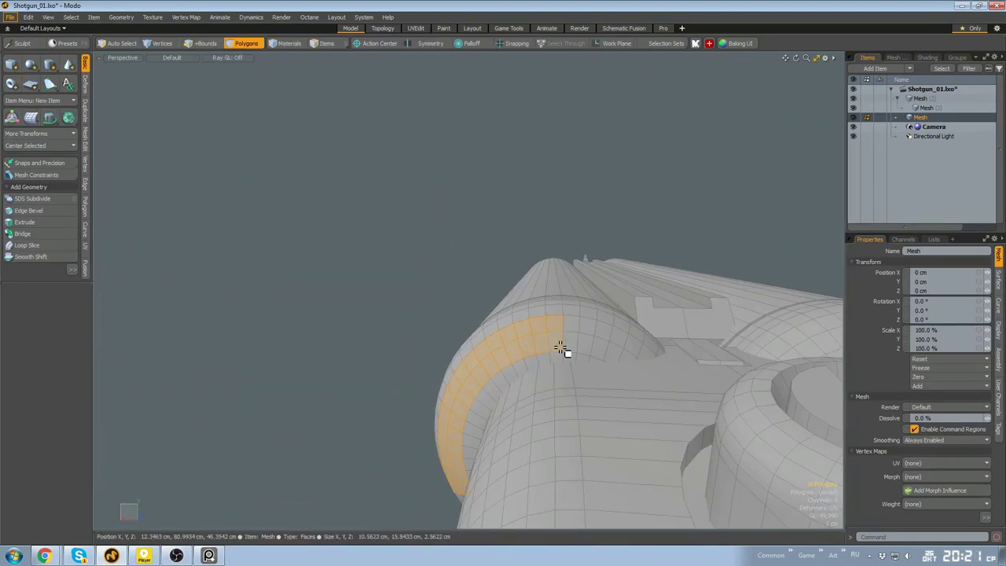
# Try beveling the curved polygon band inward to form a groove in the breech shoulder
pyautogui.scroll(2, 550, 346)
pyautogui.keyDown('alt'); pyautogui.moveTo(550, 346); pyautogui.dragTo(539, 420); pyautogui.keyUp('alt')
pyautogui.press('b')
pyautogui.press('space')
pyautogui.scroll(-5, 542, 370)
pyautogui.keyDown('alt'); pyautogui.moveTo(539, 377); pyautogui.dragTo(479, 416); pyautogui.keyUp('alt')
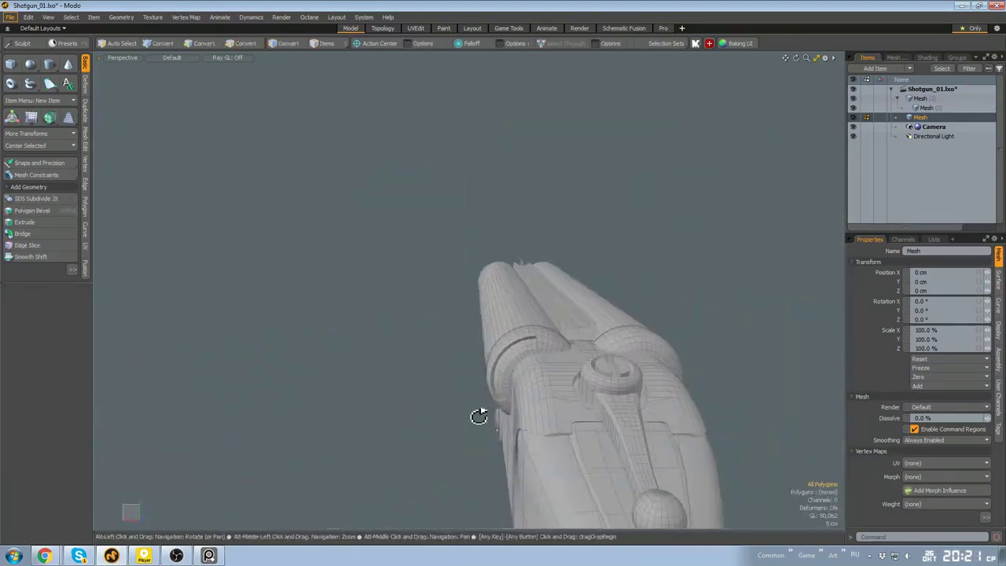
# Try beveling a small rectangular polygon patch on the side of the breech shoulder, and undo it
pyautogui.keyDown('alt'); pyautogui.moveTo(528, 350); pyautogui.dragTo(566, 296); pyautogui.keyUp('alt')
pyautogui.press('b')
pyautogui.scroll(3, 584, 371)
pyautogui.keyDown('alt'); pyautogui.moveTo(580, 395); pyautogui.dragTo(528, 338); pyautogui.keyUp('alt')
pyautogui.press('3')
pyautogui.moveTo(512, 305)
pyautogui.mouseDown()
pyautogui.moveTo(623, 334)
pyautogui.moveTo(614, 290)
pyautogui.mouseUp()
pyautogui.scroll(-4, 545, 309)
pyautogui.moveTo(536, 379)
pyautogui.keyDown('alt'); pyautogui.mouseDown()
pyautogui.moveTo(604, 367)
pyautogui.moveTo(581, 359)
pyautogui.moveTo(626, 330)
pyautogui.moveTo(528, 386)
pyautogui.mouseUp(); pyautogui.keyUp('alt')
pyautogui.press('b')
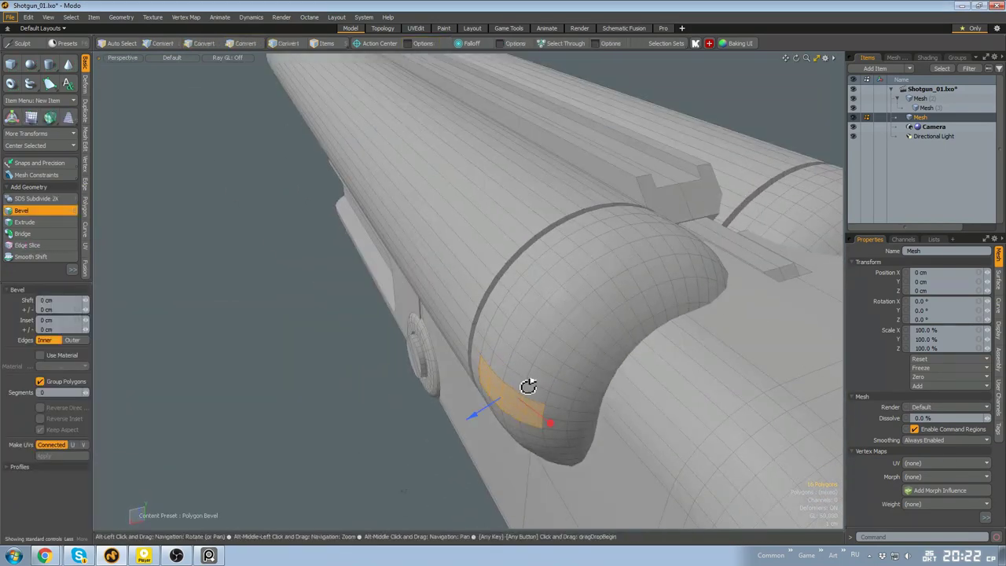
pyautogui.press('space')
pyautogui.keyDown('alt'); pyautogui.moveTo(483, 414); pyautogui.dragTo(543, 318); pyautogui.keyUp('alt')
pyautogui.scroll(-3, 543, 317)
pyautogui.hotkey('ctrl', 'z')
# With X symmetry on, bevel a rectangular polygon patch inward on the outer side of both breech shoulders
pyautogui.scroll(3, 572, 355)
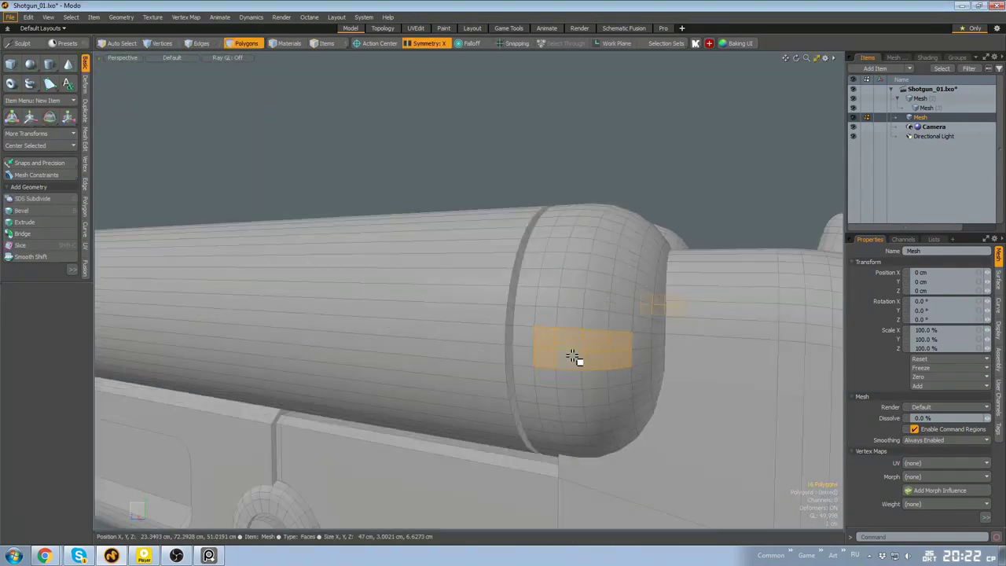
pyautogui.press('b')
pyautogui.moveTo(573, 356)
pyautogui.keyDown('alt'); pyautogui.mouseDown()
pyautogui.moveTo(591, 382)
pyautogui.moveTo(576, 373)
pyautogui.mouseUp(); pyautogui.keyUp('alt')
pyautogui.press('space')
pyautogui.scroll(-5, 608, 364)
pyautogui.scroll(5, 608, 363)
pyautogui.press('Escape')
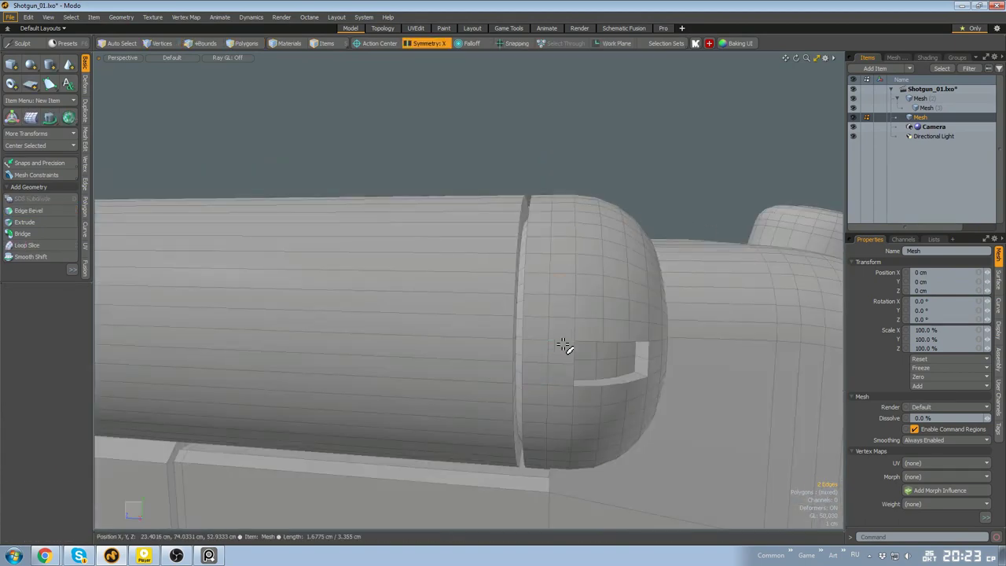
# Slice an extra edge loop into the breech shoulder beside the rectangular recess
pyautogui.hotkey('alt', 'c')
pyautogui.click(562, 345)
pyautogui.press('space')
pyautogui.scroll(-4, 551, 338)
pyautogui.moveTo(553, 323)
pyautogui.keyDown('alt'); pyautogui.mouseDown()
pyautogui.moveTo(550, 345)
pyautogui.moveTo(544, 329)
pyautogui.moveTo(556, 334)
pyautogui.mouseUp(); pyautogui.keyUp('alt')
pyautogui.scroll(4, 544, 329)
pyautogui.moveTo(552, 313); pyautogui.dragTo(602, 377)
# Subdivide the selected polygons and bevel an edge loop on the breech shoulder
pyautogui.hotkey('shift', 'd')
pyautogui.click(781, 269)
pyautogui.press('l')
pyautogui.press('b')
pyautogui.press('space')
# Move the four web polygons between the three barrels' breech ends lengthwise, with the barrel assembly isolated
pyautogui.keyDown('alt'); pyautogui.moveTo(554, 346); pyautogui.dragTo(487, 306); pyautogui.keyUp('alt')
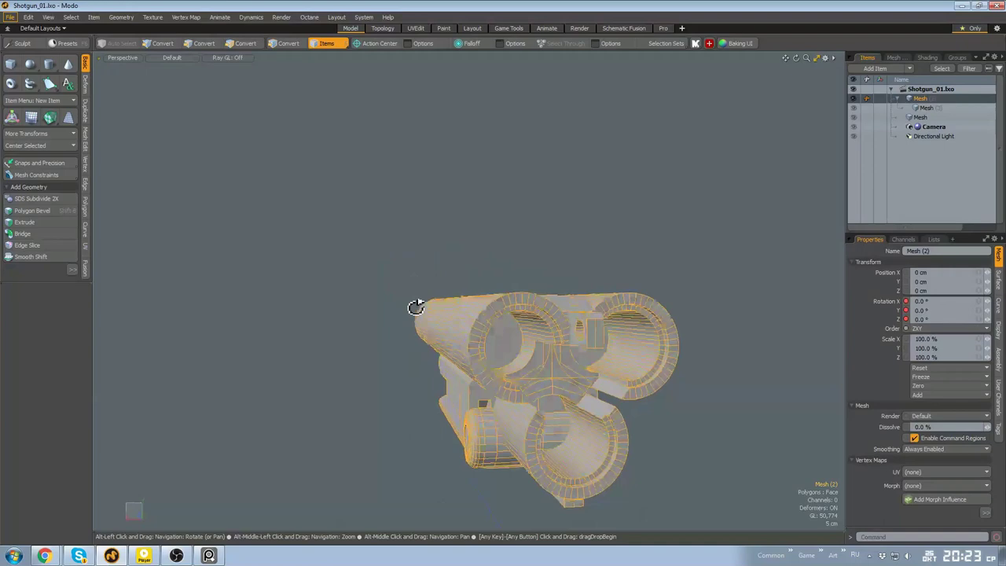
pyautogui.keyDown('alt'); pyautogui.moveTo(415, 307); pyautogui.dragTo(502, 401); pyautogui.keyUp('alt')
pyautogui.press('w')
pyautogui.keyDown('alt'); pyautogui.moveTo(503, 401); pyautogui.dragTo(493, 367); pyautogui.keyUp('alt')
pyautogui.keyDown('alt'); pyautogui.moveTo(503, 377); pyautogui.dragTo(571, 440); pyautogui.keyUp('alt')
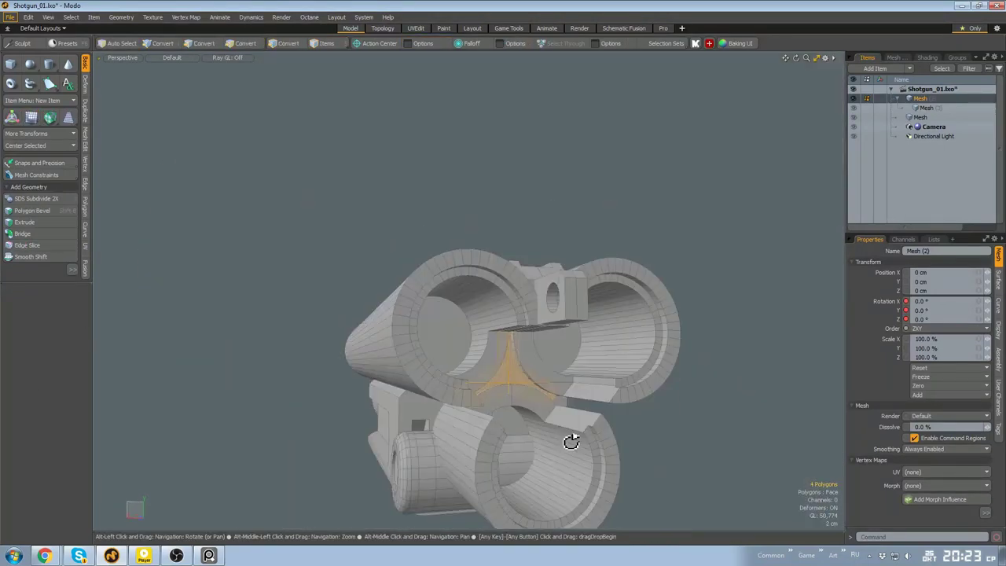
pyautogui.click(685, 406)
pyautogui.keyDown('alt'); pyautogui.moveTo(685, 407); pyautogui.dragTo(652, 383); pyautogui.keyUp('alt')
pyautogui.press('3')
pyautogui.keyDown('alt'); pyautogui.moveTo(456, 337); pyautogui.dragTo(486, 356); pyautogui.keyUp('alt')
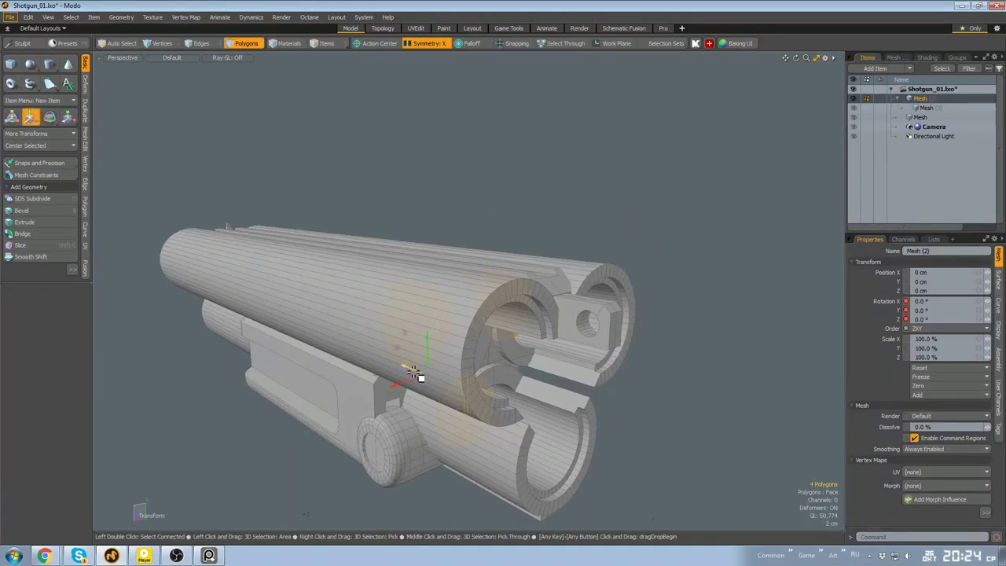
pyautogui.keyDown('alt'); pyautogui.moveTo(414, 372); pyautogui.dragTo(442, 358); pyautogui.keyUp('alt')
pyautogui.moveTo(418, 366); pyautogui.dragTo(424, 370)
pyautogui.press('q')
pyautogui.click(668, 397)
pyautogui.keyDown('alt'); pyautogui.moveTo(668, 397); pyautogui.dragTo(726, 380); pyautogui.keyUp('alt')
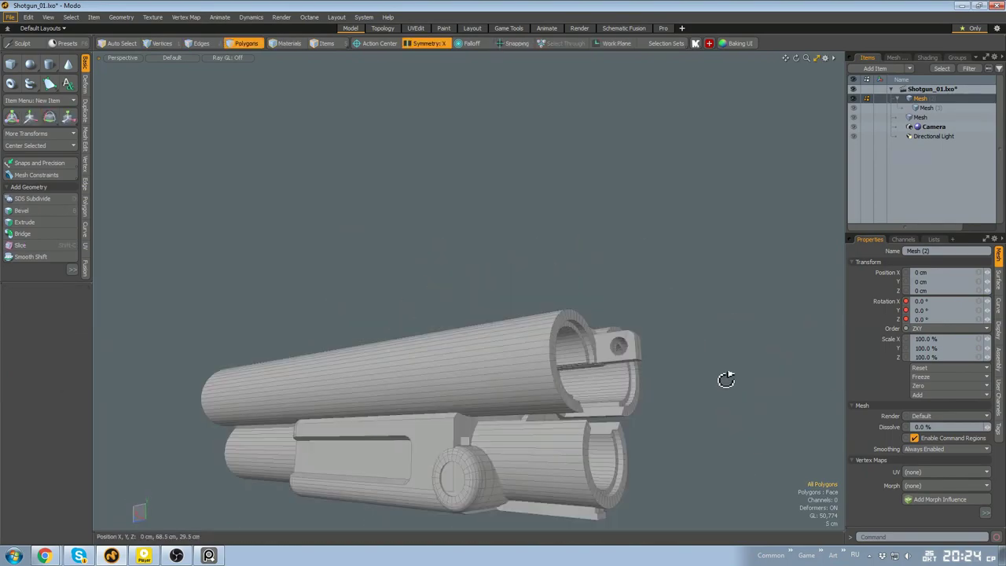
# Select the connected polygons inside the barrel bores and unhide the remaining parts of the shotgun
pyautogui.keyDown('alt'); pyautogui.moveTo(596, 406); pyautogui.dragTo(567, 386); pyautogui.keyUp('alt')
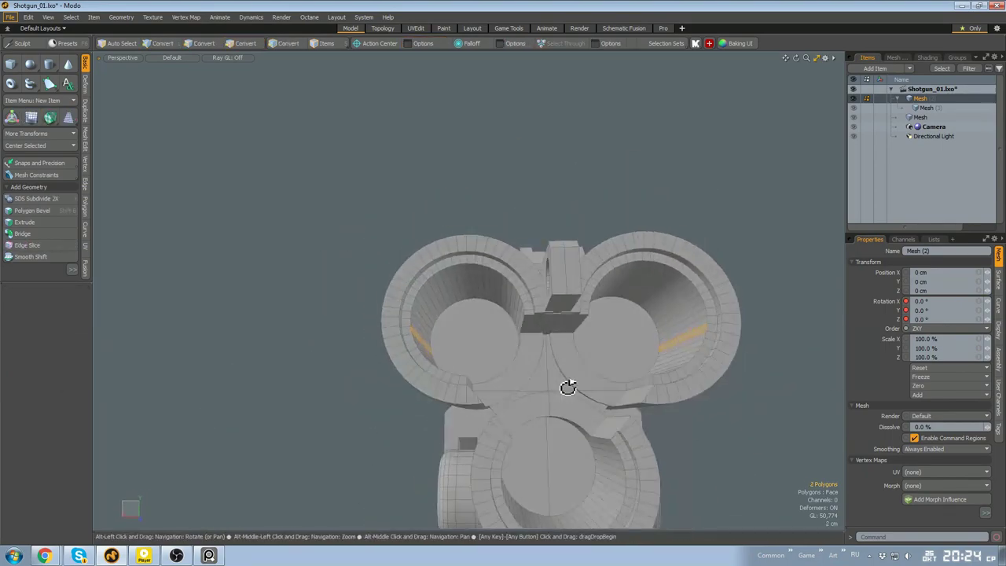
pyautogui.doubleClick(572, 283)
pyautogui.keyDown('alt'); pyautogui.moveTo(572, 283); pyautogui.dragTo(537, 340); pyautogui.keyUp('alt')
pyautogui.press('5')
pyautogui.press('u')
pyautogui.click(741, 352)
pyautogui.click(604, 242)
pyautogui.keyDown('alt'); pyautogui.moveTo(604, 242); pyautogui.dragTo(569, 361); pyautogui.keyUp('alt')
pyautogui.click(572, 312)
# Delete the selected connected polygons and save the scene
pyautogui.scroll(-4, 679, 432)
pyautogui.click(679, 432)
pyautogui.click(535, 307)
pyautogui.scroll(5, 535, 307)
pyautogui.press('3')
pyautogui.scroll(-4, 488, 345)
pyautogui.scroll(4, 584, 281)
pyautogui.click(615, 327)
pyautogui.doubleClick(615, 327)
pyautogui.press('Delete')
pyautogui.hotkey('ctrl', 's')
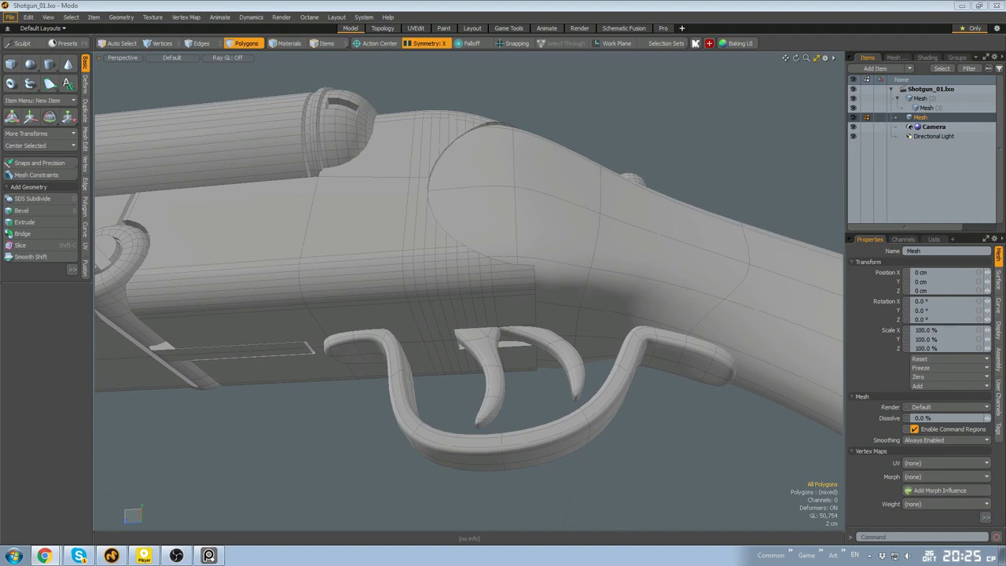
# Isolate the stock by hiding the unselected parts of the receiver mesh
pyautogui.scroll(-4, 533, 281)
pyautogui.click(539, 296)
pyautogui.keyDown('alt'); pyautogui.moveTo(532, 281); pyautogui.dragTo(599, 332); pyautogui.keyUp('alt')
pyautogui.press('l')
pyautogui.doubleClick(599, 319)
pyautogui.press('5')
pyautogui.hotkey('shift', 'h')
pyautogui.scroll(4, 525, 330)
pyautogui.moveTo(438, 313); pyautogui.dragTo(443, 359)
pyautogui.keyDown('alt'); pyautogui.moveTo(443, 359); pyautogui.dragTo(482, 338); pyautogui.keyUp('alt')
pyautogui.press('b')
pyautogui.click(482, 338)
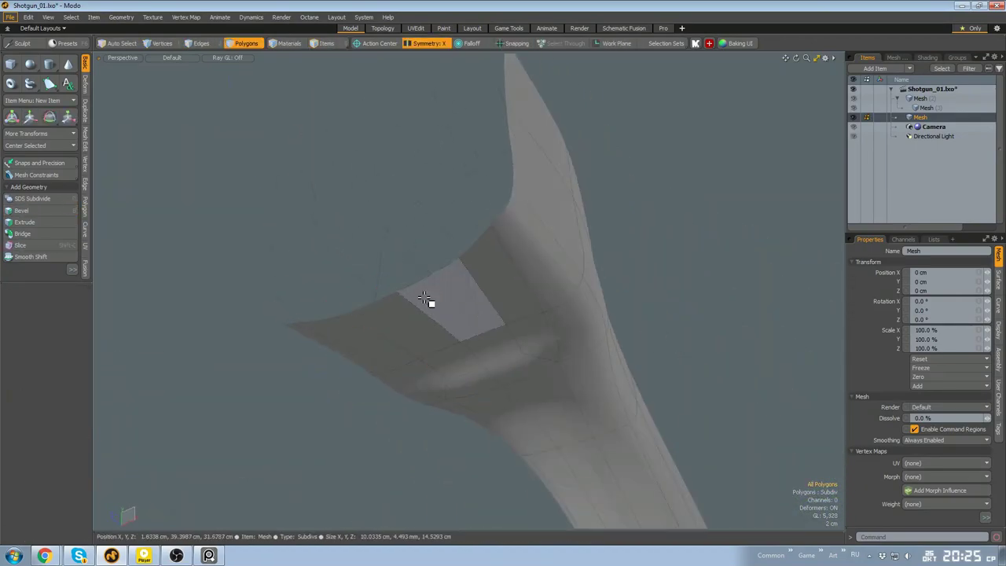
# Switch the stock to its unsmoothed cage and adjust an edge at the front of its underside
pyautogui.keyDown('alt'); pyautogui.moveTo(424, 298); pyautogui.dragTo(449, 297); pyautogui.keyUp('alt')
pyautogui.doubleClick(449, 297)
pyautogui.press('Tab')
pyautogui.press('2')
pyautogui.click(382, 304)
pyautogui.press('w')
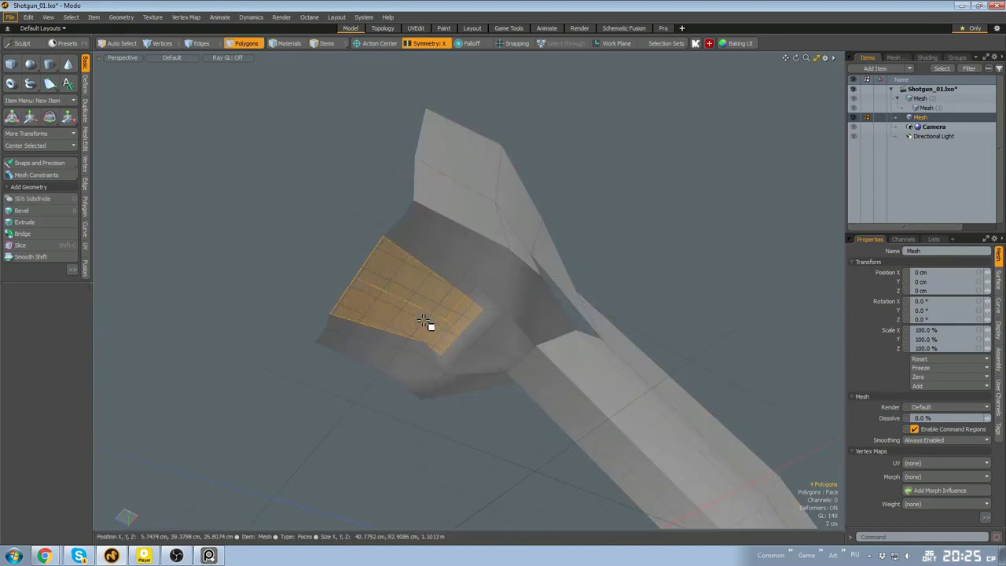
pyautogui.press('space')
# Try scaling the connected polygons on the stock's underside, and undo the changes
pyautogui.scroll(4, 474, 303)
pyautogui.doubleClick(453, 296)
pyautogui.press('r')
pyautogui.hotkey('ctrl', 'z')
pyautogui.hotkey('ctrl', 'z')
pyautogui.hotkey('ctrl', 'z')
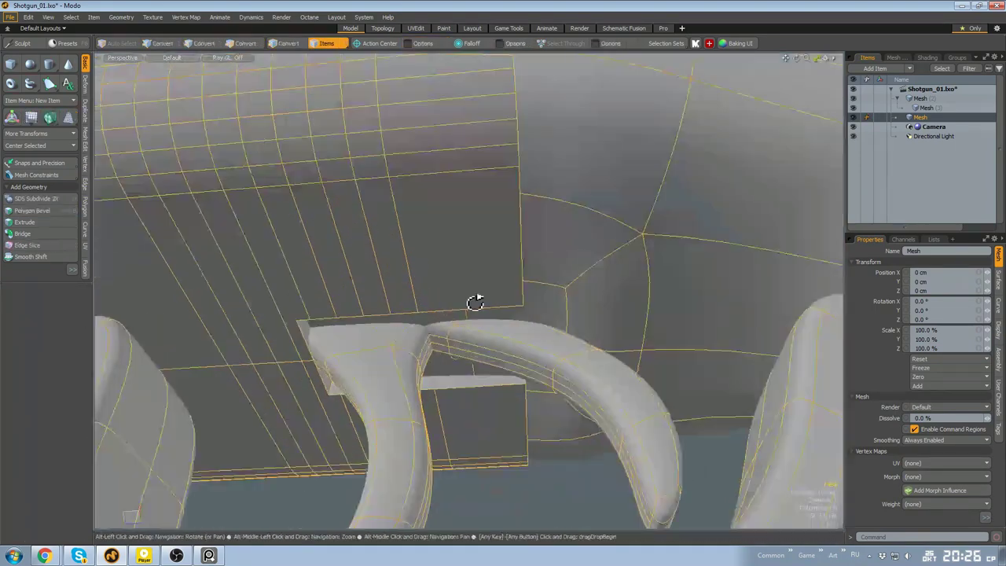
# Bevel the four polygons of the trigger slot with a shift of about -4.9 cm
pyautogui.scroll(2, 506, 309)
pyautogui.scroll(-3, 505, 309)
pyautogui.keyDown('alt'); pyautogui.moveTo(505, 308); pyautogui.dragTo(436, 299); pyautogui.keyUp('alt')
pyautogui.scroll(2, 510, 304)
pyautogui.press('r')
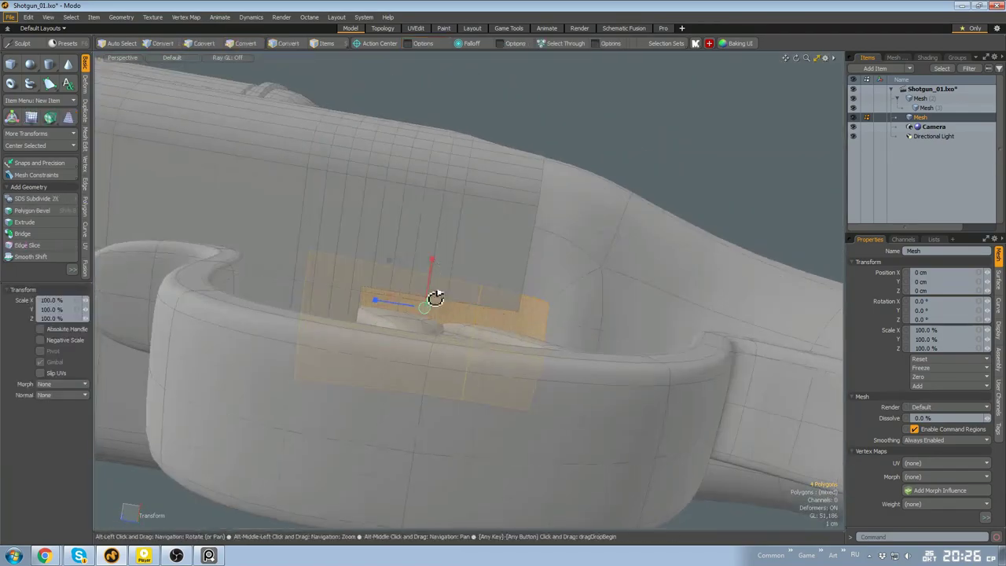
pyautogui.keyDown('alt'); pyautogui.moveTo(442, 241); pyautogui.dragTo(431, 197); pyautogui.keyUp('alt')
pyautogui.press('b')
pyautogui.moveTo(419, 352); pyautogui.dragTo(427, 322)
pyautogui.keyDown('alt'); pyautogui.moveTo(428, 314); pyautogui.dragTo(463, 265); pyautogui.keyUp('alt')
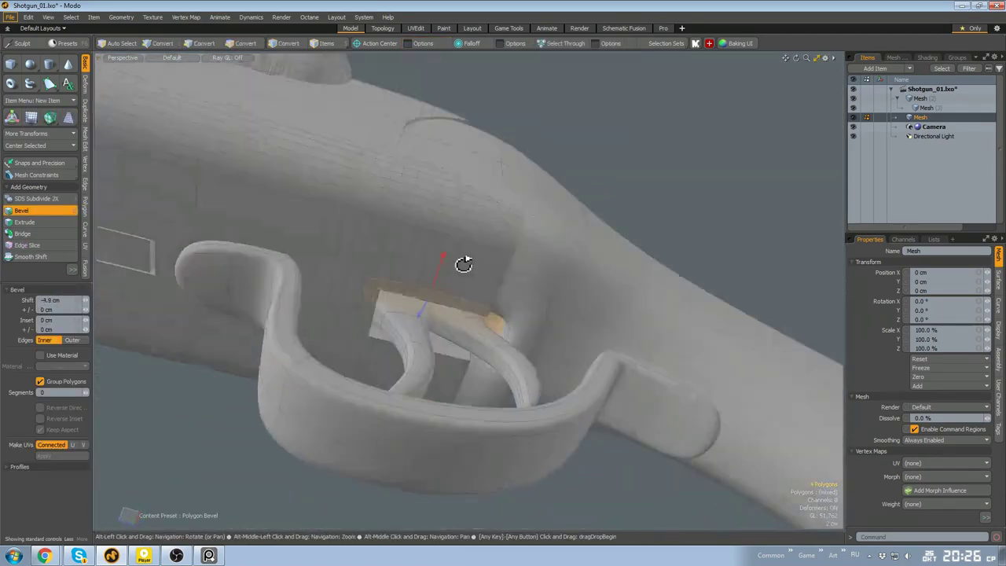
pyautogui.scroll(4, 424, 307)
pyautogui.press('space')
pyautogui.doubleClick(385, 327)
pyautogui.scroll(2, 385, 327)
pyautogui.keyDown('alt'); pyautogui.moveTo(385, 326); pyautogui.dragTo(445, 285); pyautogui.keyUp('alt')
pyautogui.hotkey('ctrl', 'z')
pyautogui.scroll(-4, 393, 299)
pyautogui.scroll(2, 420, 332)
pyautogui.scroll(-3, 440, 340)
# Add a cube at the trigger slot, then scale and move it into position
pyautogui.keyDown('ctrl'); pyautogui.click(11, 65); pyautogui.keyUp('ctrl')
pyautogui.press('r')
pyautogui.moveTo(415, 242); pyautogui.dragTo(415, 260)
pyautogui.keyDown('alt'); pyautogui.moveTo(440, 275); pyautogui.dragTo(429, 314); pyautogui.keyUp('alt')
pyautogui.hotkey('shift', 'y')
pyautogui.moveTo(384, 336); pyautogui.dragTo(417, 323)
pyautogui.press('w')
pyautogui.moveTo(391, 314)
pyautogui.mouseDown()
pyautogui.moveTo(409, 318)
pyautogui.moveTo(406, 302)
pyautogui.mouseUp()
pyautogui.press('2')
pyautogui.moveTo(297, 287); pyautogui.dragTo(312, 290)
pyautogui.moveTo(393, 291)
pyautogui.keyDown('alt'); pyautogui.mouseDown()
pyautogui.moveTo(426, 231)
pyautogui.moveTo(392, 290)
pyautogui.mouseUp(); pyautogui.keyUp('alt')
# Select the connected polygons at the trigger slot and move them forward
pyautogui.press('3')
pyautogui.doubleClick(440, 330)
pyautogui.keyDown('alt'); pyautogui.moveTo(440, 330); pyautogui.dragTo(391, 299); pyautogui.keyUp('alt')
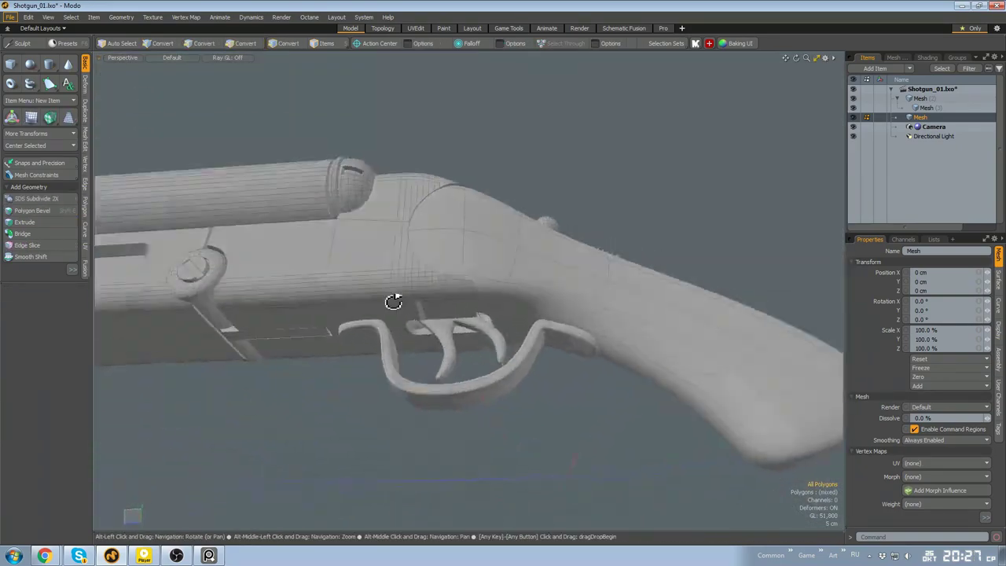
pyautogui.scroll(5, 400, 314)
pyautogui.doubleClick(429, 359)
pyautogui.keyDown('alt'); pyautogui.moveTo(429, 359); pyautogui.dragTo(440, 330); pyautogui.keyUp('alt')
pyautogui.press('w')
pyautogui.moveTo(417, 343); pyautogui.dragTo(312, 333)
# Select the connected polygons of the stock and isolate them by hiding the unselected parts
pyautogui.doubleClick(550, 267)
pyautogui.keyDown('alt'); pyautogui.moveTo(550, 268); pyautogui.dragTo(555, 339); pyautogui.keyUp('alt')
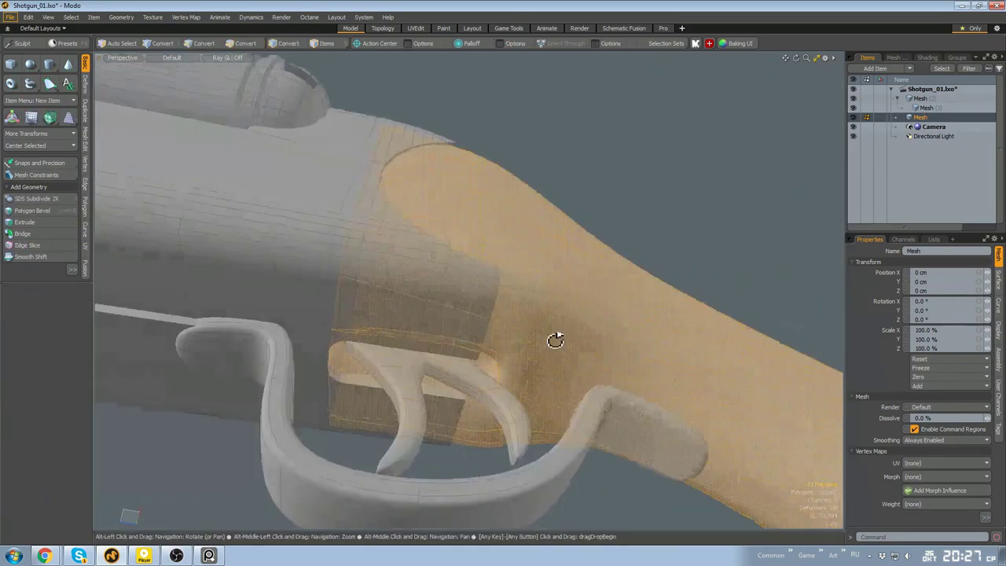
pyautogui.hotkey('shift', 'h')
pyautogui.click(440, 346)
pyautogui.keyDown('alt'); pyautogui.moveTo(440, 346); pyautogui.dragTo(456, 330); pyautogui.keyUp('alt')
pyautogui.click(334, 326)
pyautogui.keyDown('alt'); pyautogui.moveTo(366, 337); pyautogui.dragTo(529, 406); pyautogui.keyUp('alt')
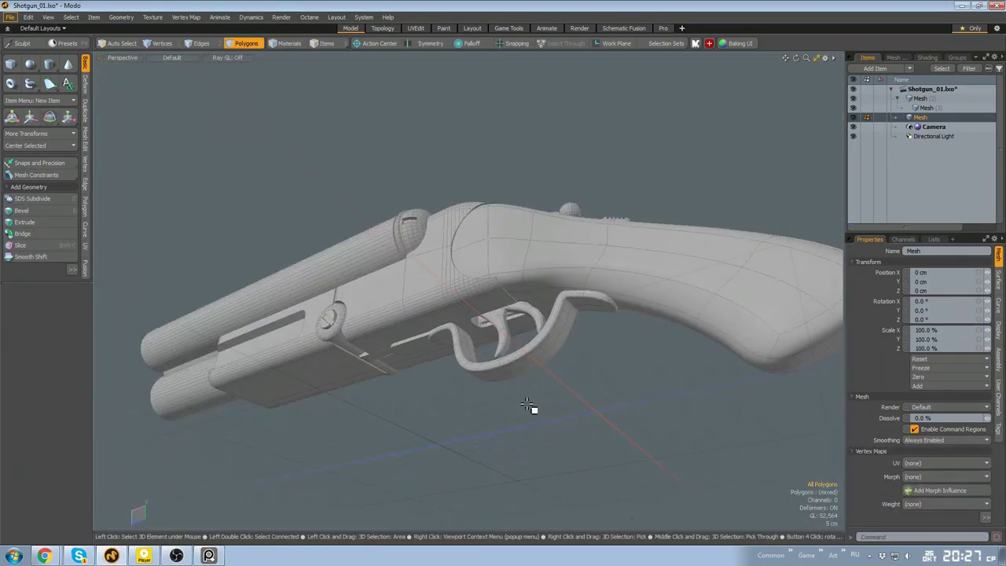
# Select the connected rounded block at the trigger guard's front end and move it along the receiver's underside
pyautogui.scroll(4, 455, 326)
pyautogui.keyDown('alt'); pyautogui.moveTo(458, 357); pyautogui.dragTo(534, 350); pyautogui.keyUp('alt')
pyautogui.doubleClick(443, 319)
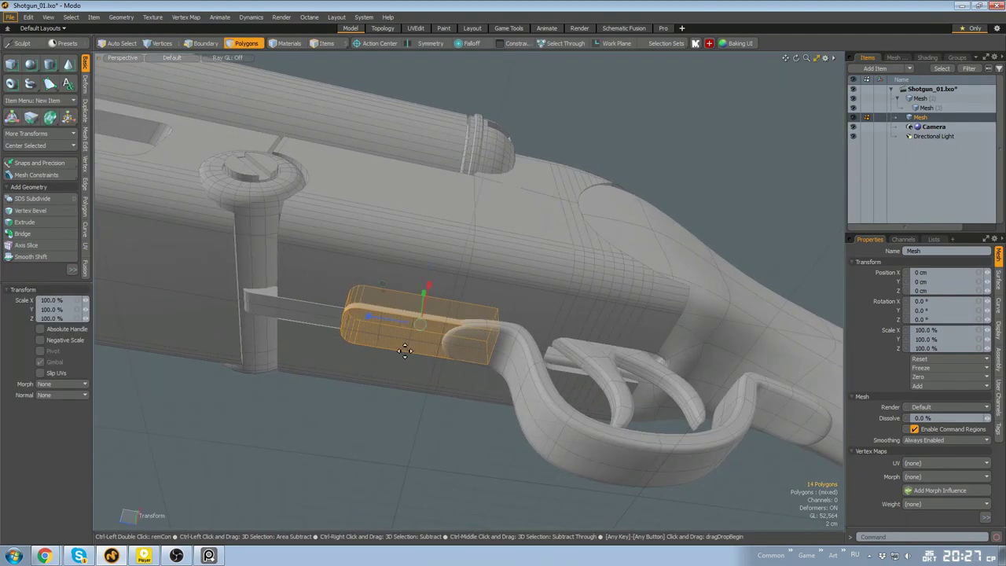
pyautogui.keyDown('alt'); pyautogui.moveTo(405, 350); pyautogui.dragTo(476, 307); pyautogui.keyUp('alt')
pyautogui.scroll(-3, 409, 280)
pyautogui.press('space')
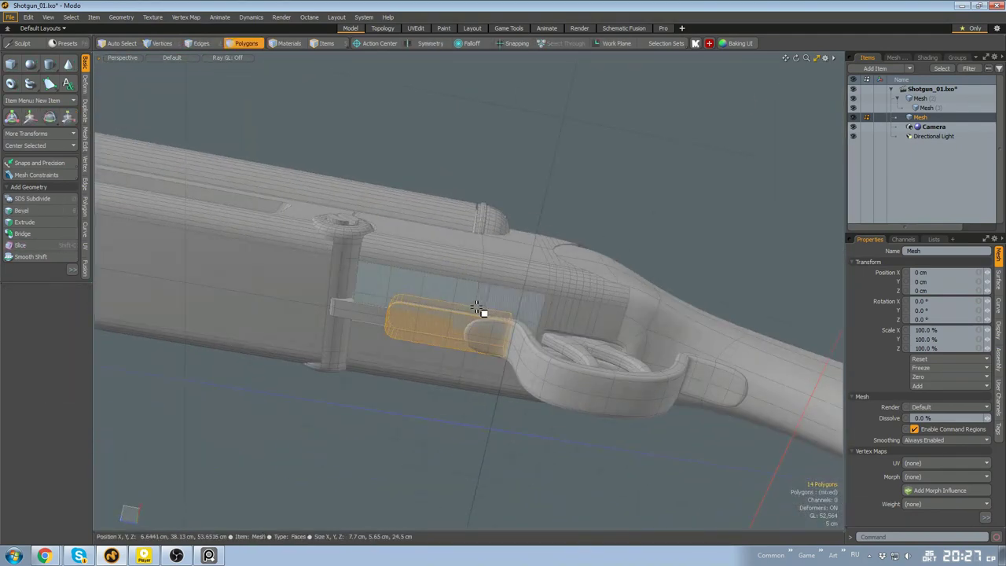
pyautogui.scroll(3, 454, 329)
pyautogui.press('w')
pyautogui.moveTo(422, 331); pyautogui.dragTo(550, 346)
pyautogui.keyDown('alt'); pyautogui.moveTo(550, 345); pyautogui.dragTo(495, 393); pyautogui.keyUp('alt')
# Reposition the rounded block so it surrounds the front tab of the trigger guard
pyautogui.press('space')
pyautogui.press('space')
pyautogui.keyDown('alt'); pyautogui.keyDown('shift'); pyautogui.moveTo(495, 393); pyautogui.dragTo(503, 345); pyautogui.keyUp('shift'); pyautogui.keyUp('alt')
pyautogui.press('w')
pyautogui.moveTo(585, 319); pyautogui.dragTo(393, 373)
pyautogui.press('space')
pyautogui.press('space')
pyautogui.press('b')
pyautogui.click(483, 345)
pyautogui.press('3')
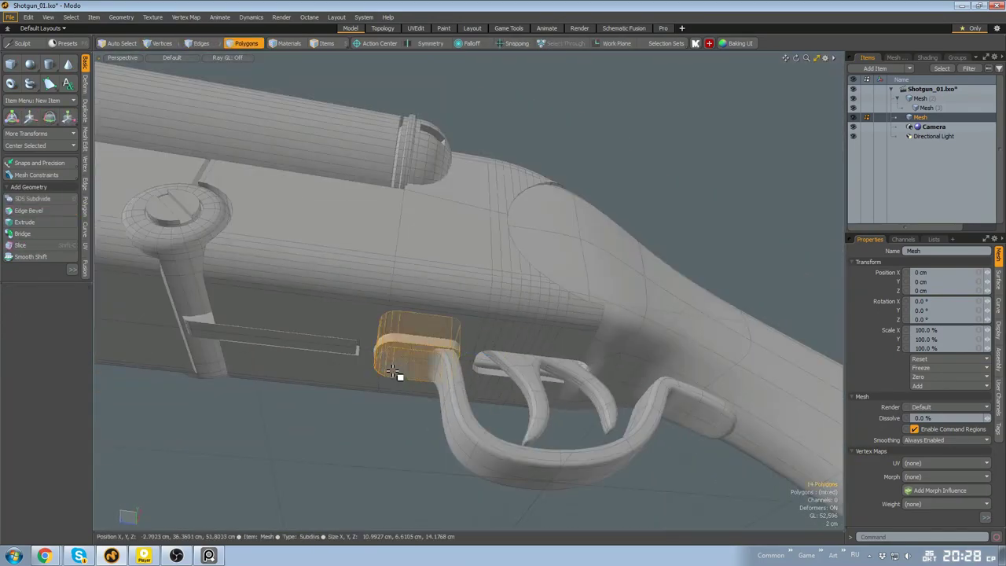
# Adjust the vertices and edges at the trigger guard's front tab to fit the recess around it
pyautogui.keyDown('alt'); pyautogui.moveTo(425, 320); pyautogui.dragTo(474, 334); pyautogui.keyUp('alt')
pyautogui.press('1')
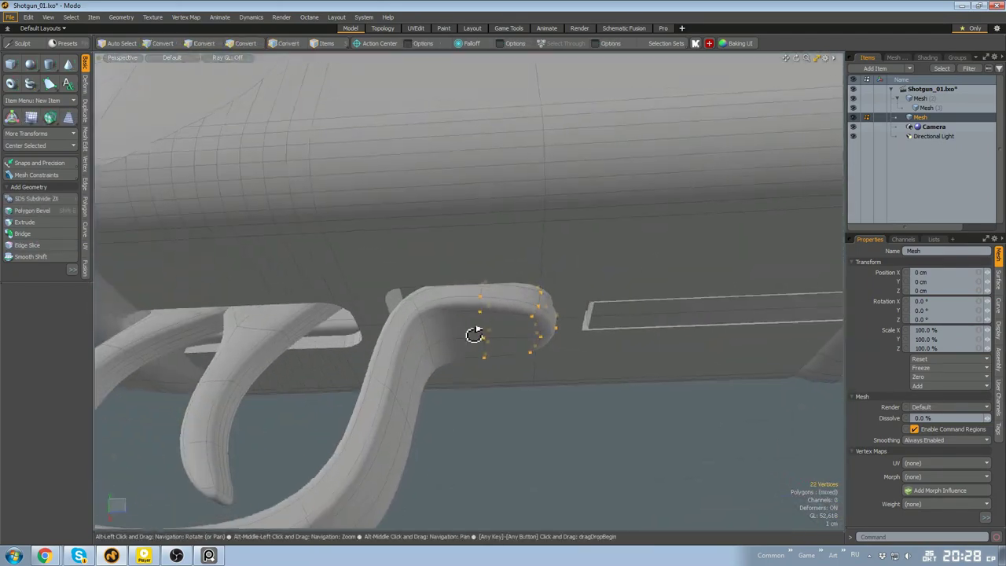
pyautogui.keyDown('alt'); pyautogui.moveTo(559, 326); pyautogui.dragTo(534, 329); pyautogui.keyUp('alt')
pyautogui.press('2')
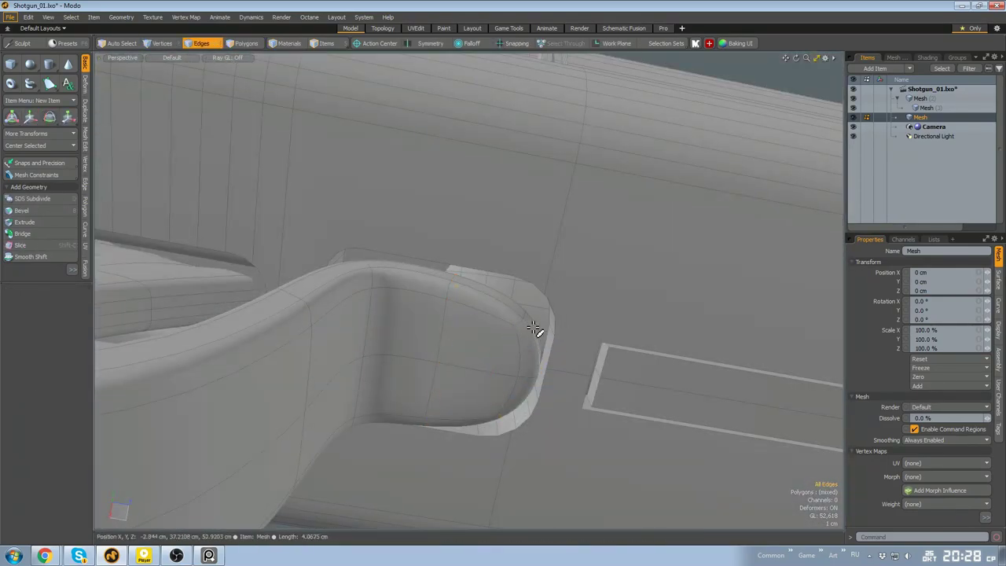
pyautogui.keyDown('alt'); pyautogui.moveTo(534, 370); pyautogui.dragTo(491, 359); pyautogui.keyUp('alt')
pyautogui.press('1')
pyautogui.keyDown('alt'); pyautogui.moveTo(465, 453); pyautogui.dragTo(521, 335); pyautogui.keyUp('alt')
pyautogui.scroll(5, 472, 343)
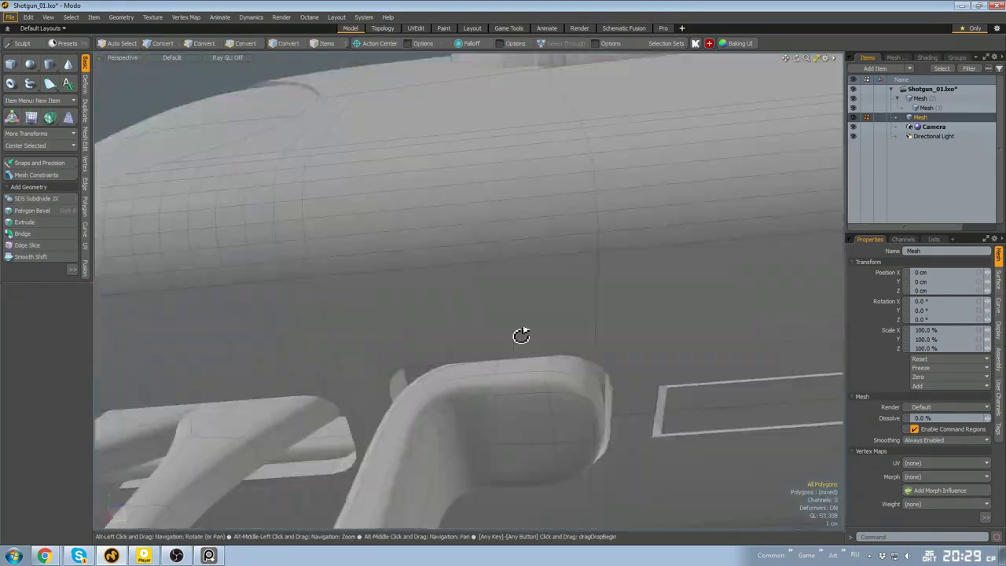
# Isolate the connected polygons around the guard's front recess, select an area of them and unhide the remaining parts
pyautogui.doubleClick(404, 370)
pyautogui.hotkey('shift', 'h')
pyautogui.press('5')
pyautogui.keyDown('alt'); pyautogui.moveTo(404, 370); pyautogui.dragTo(548, 275); pyautogui.keyUp('alt')
pyautogui.scroll(3, 552, 343)
pyautogui.press('3')
pyautogui.moveTo(549, 275); pyautogui.dragTo(401, 330)
pyautogui.press('5')
pyautogui.press('u')
# Examine the trigger guard and how its rear tab meets the stock
pyautogui.scroll(-5, 464, 271)
pyautogui.keyDown('alt'); pyautogui.moveTo(463, 272); pyautogui.dragTo(669, 403); pyautogui.keyUp('alt')
pyautogui.press('Escape')
pyautogui.scroll(3, 534, 388)
pyautogui.keyDown('alt'); pyautogui.moveTo(416, 424); pyautogui.dragTo(450, 374); pyautogui.keyUp('alt')
pyautogui.keyDown('alt'); pyautogui.moveTo(448, 314); pyautogui.dragTo(547, 418); pyautogui.keyUp('alt')
pyautogui.scroll(5, 386, 381)
pyautogui.keyDown('alt'); pyautogui.moveTo(386, 382); pyautogui.dragTo(460, 303); pyautogui.keyUp('alt')
# Select polygons and edges on the trigger guard's rear tab and remove the extra edges
pyautogui.press('3')
pyautogui.click(464, 292)
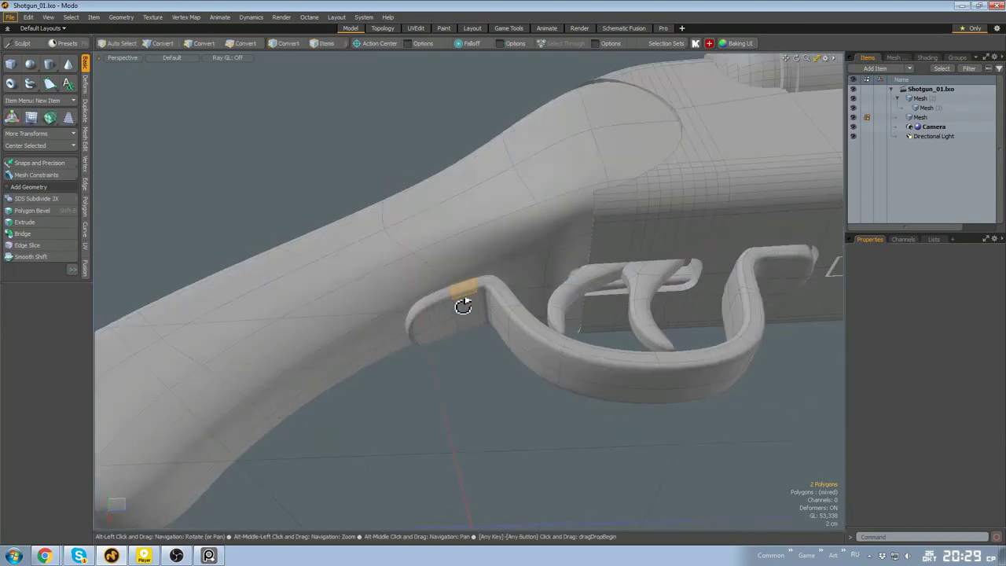
pyautogui.click(512, 325)
pyautogui.moveTo(511, 325)
pyautogui.keyDown('alt'); pyautogui.mouseDown()
pyautogui.moveTo(469, 411)
pyautogui.moveTo(479, 337)
pyautogui.moveTo(535, 377)
pyautogui.moveTo(503, 382)
pyautogui.moveTo(528, 316)
pyautogui.mouseUp(); pyautogui.keyUp('alt')
pyautogui.doubleClick(479, 337)
pyautogui.press('2')
pyautogui.press('BackSpace')
pyautogui.doubleClick(463, 342)
pyautogui.scroll(-5, 534, 377)
pyautogui.scroll(4, 503, 382)
# Rotate the vertices of the trigger guard's rear tab about -3° around X to follow the stock
pyautogui.press('3')
pyautogui.doubleClick(501, 383)
pyautogui.scroll(-3, 495, 390)
pyautogui.scroll(5, 518, 316)
pyautogui.keyDown('alt'); pyautogui.moveTo(519, 316); pyautogui.dragTo(464, 342); pyautogui.keyUp('alt')
pyautogui.press('e')
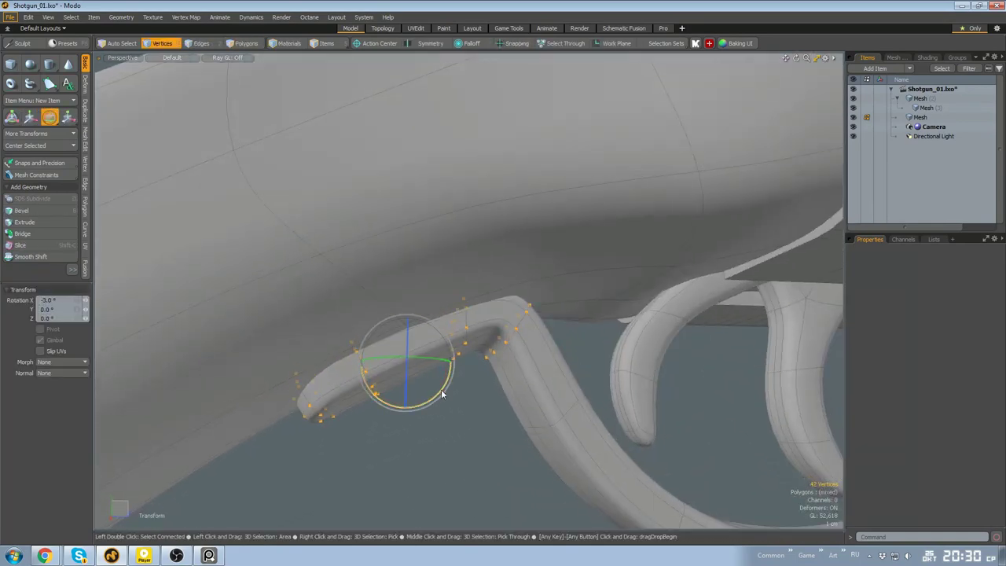
pyautogui.press('space')
pyautogui.click(453, 437)
# Show the whole shotgun with reflective shading in the Animate layout and examine it from several sides
pyautogui.scroll(-6, 453, 438)
pyautogui.keyDown('alt'); pyautogui.moveTo(453, 437); pyautogui.dragTo(514, 425); pyautogui.keyUp('alt')
pyautogui.scroll(-4, 513, 425)
pyautogui.press('5')
pyautogui.keyDown('alt'); pyautogui.moveTo(475, 459); pyautogui.dragTo(614, 341); pyautogui.keyUp('alt')
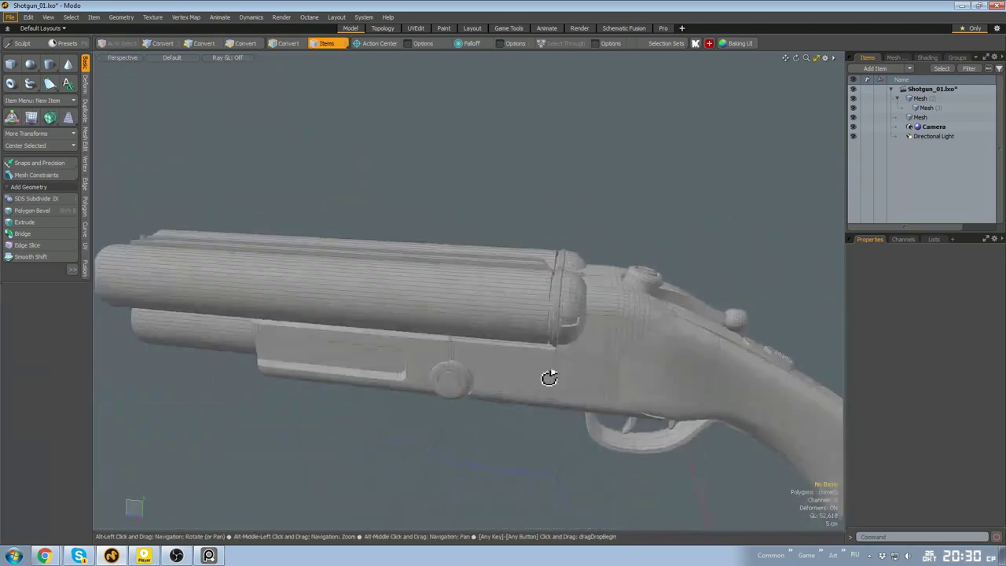
pyautogui.keyDown('alt'); pyautogui.moveTo(548, 378); pyautogui.dragTo(566, 240); pyautogui.keyUp('alt')
pyautogui.keyDown('alt'); pyautogui.moveTo(553, 338); pyautogui.dragTo(511, 417); pyautogui.keyUp('alt')
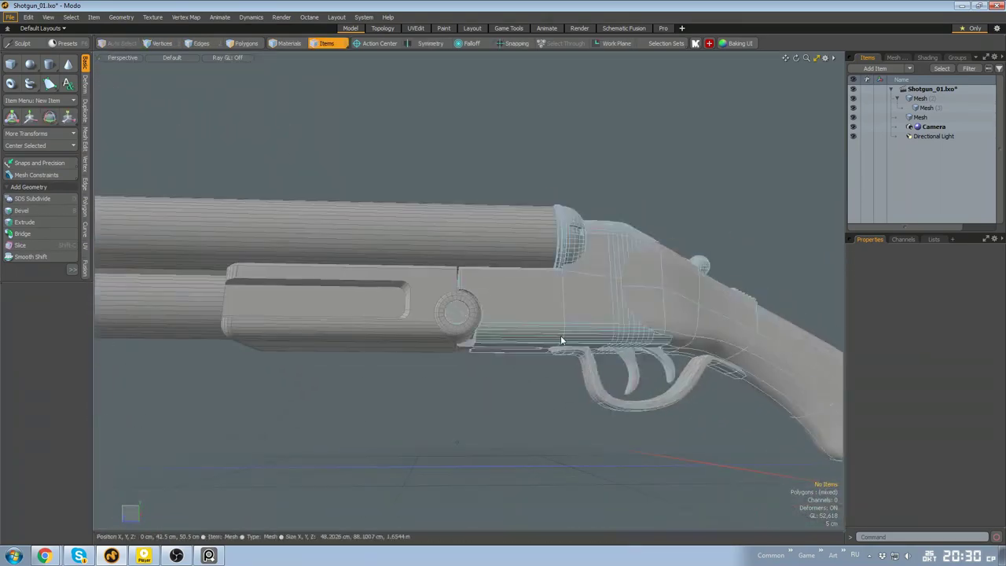
pyautogui.click(546, 27)
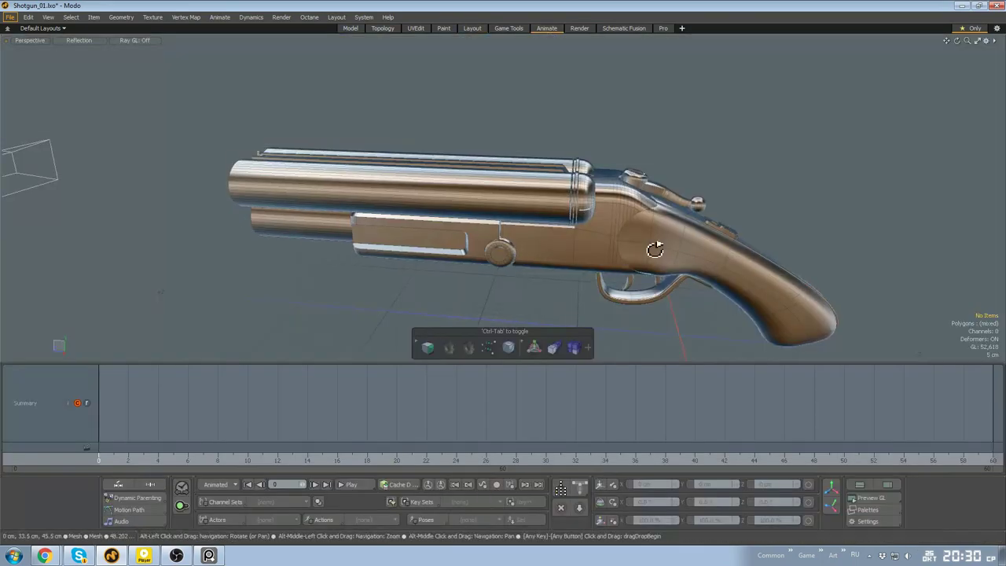
pyautogui.keyDown('alt'); pyautogui.moveTo(667, 205); pyautogui.dragTo(622, 136); pyautogui.keyUp('alt')
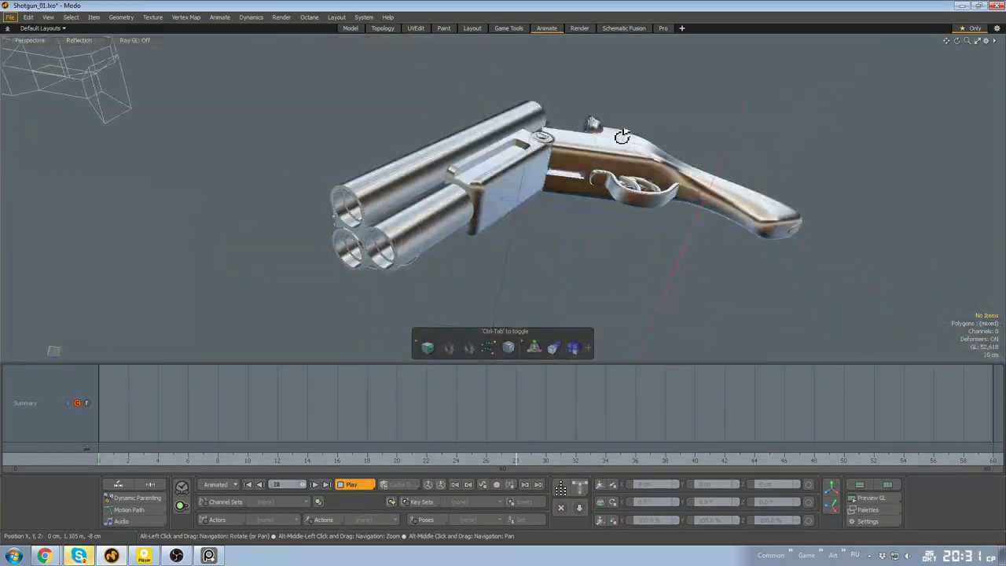
pyautogui.keyDown('alt'); pyautogui.moveTo(545, 187); pyautogui.dragTo(494, 182); pyautogui.keyUp('alt')
pyautogui.scroll(-3, 516, 299)
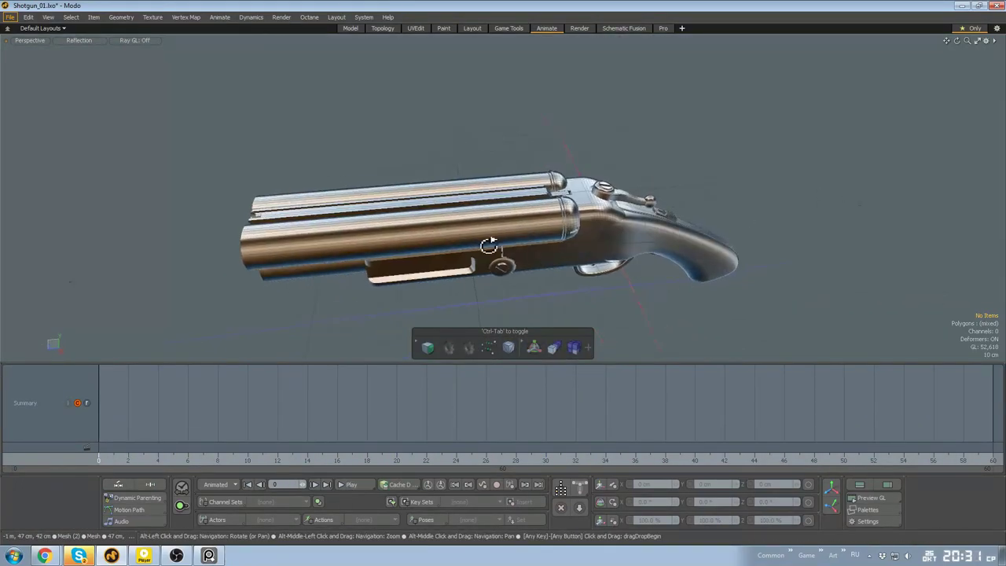
pyautogui.keyDown('alt'); pyautogui.moveTo(489, 244); pyautogui.dragTo(505, 259); pyautogui.keyUp('alt')
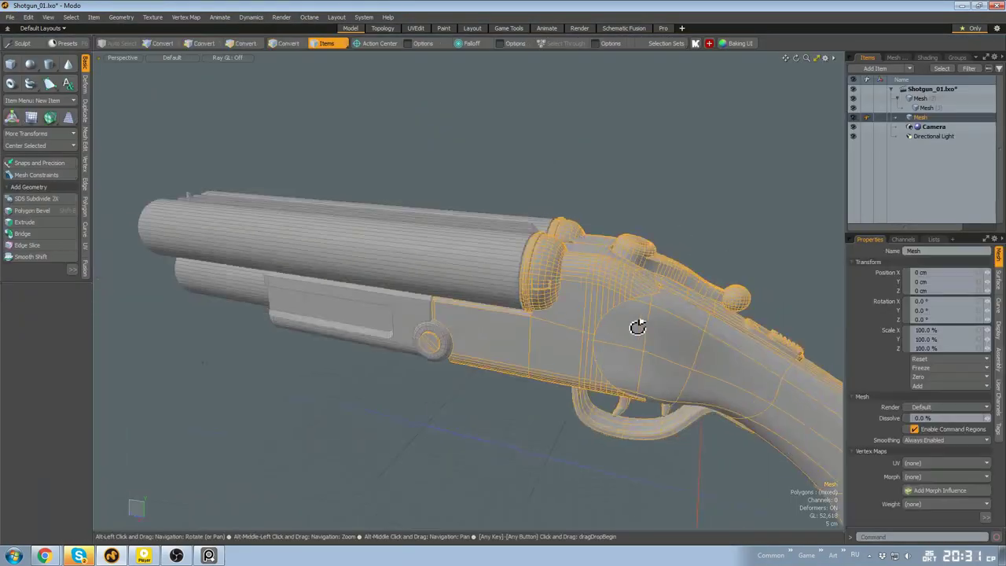
# Add a cube to the receiver mesh and shape it into a long box on the receiver's side behind the hinge pin
pyautogui.keyDown('alt'); pyautogui.moveTo(507, 314); pyautogui.dragTo(557, 262); pyautogui.keyUp('alt')
pyautogui.keyDown('alt'); pyautogui.moveTo(467, 360); pyautogui.dragTo(440, 334); pyautogui.keyUp('alt')
pyautogui.hotkey('ctrl', 'v')
pyautogui.press('w')
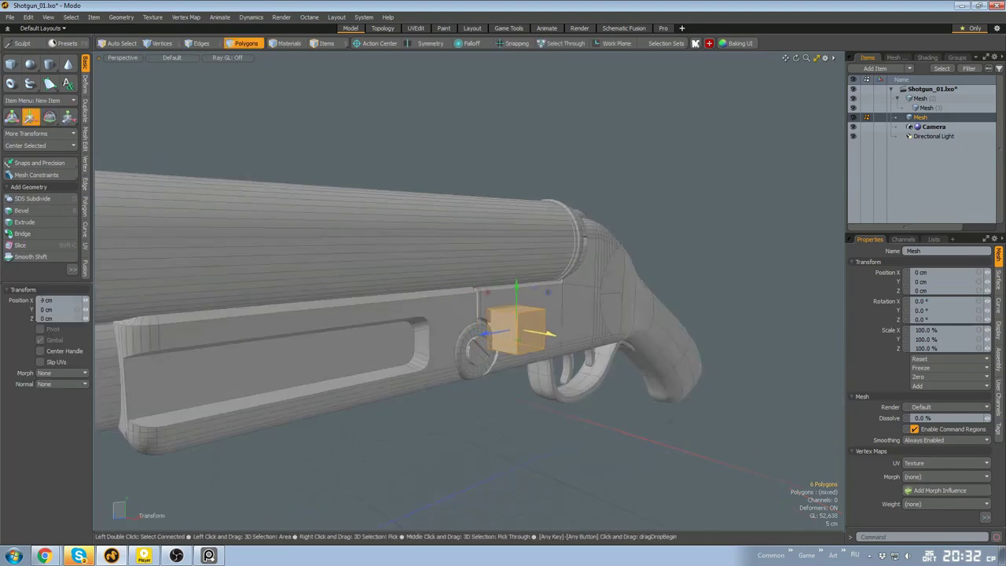
pyautogui.moveTo(544, 334); pyautogui.dragTo(552, 336)
pyautogui.keyDown('alt'); pyautogui.moveTo(551, 336); pyautogui.dragTo(503, 330); pyautogui.keyUp('alt')
pyautogui.moveTo(485, 336); pyautogui.dragTo(544, 320)
pyautogui.press('w')
pyautogui.moveTo(534, 329); pyautogui.dragTo(541, 330)
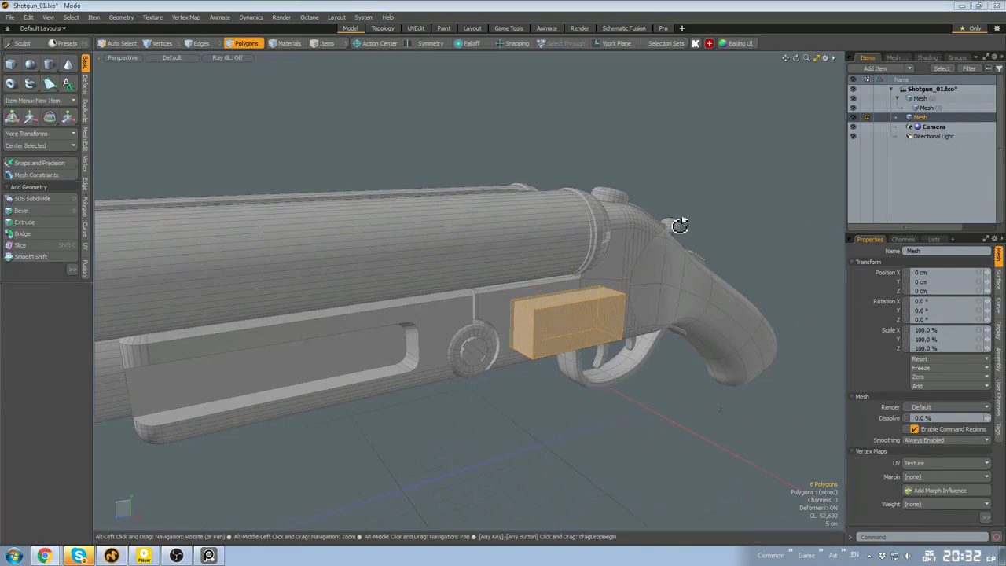
# Refine the position and size of the box in the receiver's side
pyautogui.keyDown('alt'); pyautogui.moveTo(680, 225); pyautogui.dragTo(519, 329); pyautogui.keyUp('alt')
pyautogui.press('w')
pyautogui.moveTo(559, 307); pyautogui.dragTo(528, 321)
pyautogui.press('r')
pyautogui.press('q')
pyautogui.click(560, 358)
pyautogui.keyDown('alt'); pyautogui.moveTo(582, 340); pyautogui.dragTo(528, 361); pyautogui.keyUp('alt')
pyautogui.scroll(-4, 545, 368)
pyautogui.press('q')
# Cut a rectangular recess into the receiver's side with the box and select the recess's inner face
pyautogui.doubleClick(557, 384)
pyautogui.press('w')
pyautogui.scroll(5, 550, 385)
pyautogui.doubleClick(449, 350)
pyautogui.hotkey('shift', 'h')
pyautogui.press('u')
pyautogui.press('5')
pyautogui.press('3')
pyautogui.doubleClick(427, 353)
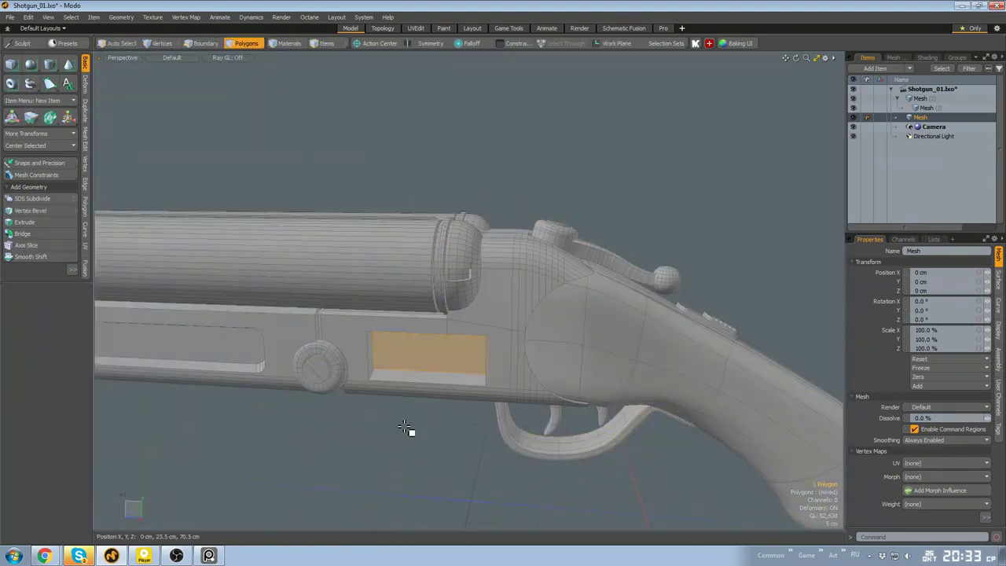
# Bevel the corner edges of the rectangular recess in the receiver's side to round them
pyautogui.keyDown('alt'); pyautogui.moveTo(411, 431); pyautogui.dragTo(496, 378); pyautogui.keyUp('alt')
pyautogui.press('w')
pyautogui.press('5')
pyautogui.scroll(-5, 460, 342)
pyautogui.keyDown('alt'); pyautogui.moveTo(460, 342); pyautogui.dragTo(440, 330); pyautogui.keyUp('alt')
pyautogui.scroll(6, 474, 362)
pyautogui.press('3')
pyautogui.press('2')
pyautogui.keyDown('alt'); pyautogui.moveTo(503, 347); pyautogui.dragTo(341, 413); pyautogui.keyUp('alt')
pyautogui.keyDown('shift'); pyautogui.click(342, 392); pyautogui.keyUp('shift')
pyautogui.keyDown('shift'); pyautogui.click(333, 299); pyautogui.keyUp('shift')
pyautogui.press('b')
# Select the rear faces of the two outer barrels' rounded ends with X symmetry and bevel them
pyautogui.keyDown('alt'); pyautogui.moveTo(471, 424); pyautogui.dragTo(440, 308); pyautogui.keyUp('alt')
pyautogui.scroll(-4, 605, 425)
pyautogui.press('3')
pyautogui.scroll(4, 505, 339)
pyautogui.scroll(-2, 505, 338)
pyautogui.click(443, 309)
pyautogui.press('Escape')
pyautogui.hotkey('shift', 's')
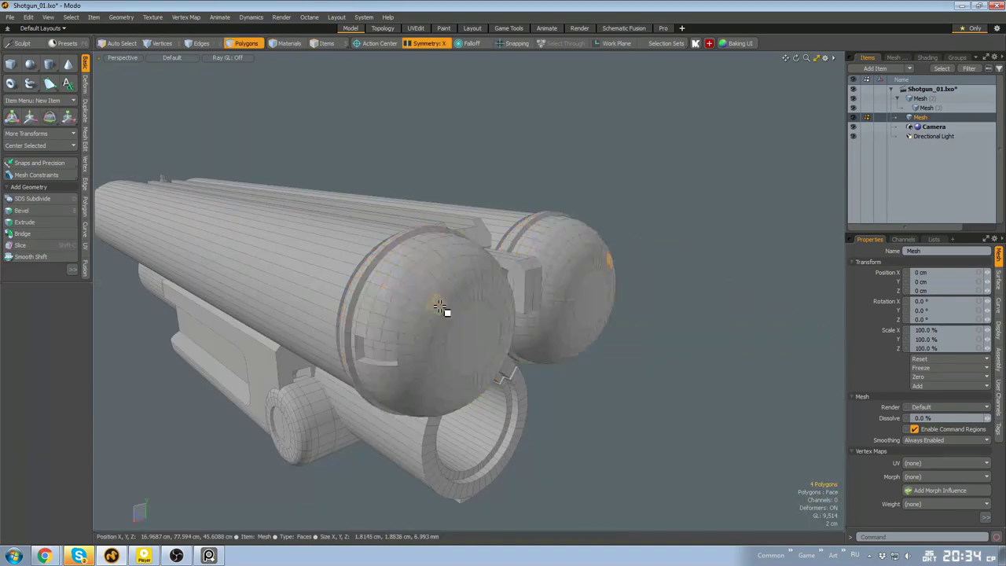
pyautogui.press('b')
pyautogui.keyDown('alt'); pyautogui.moveTo(525, 370); pyautogui.dragTo(484, 351); pyautogui.keyUp('alt')
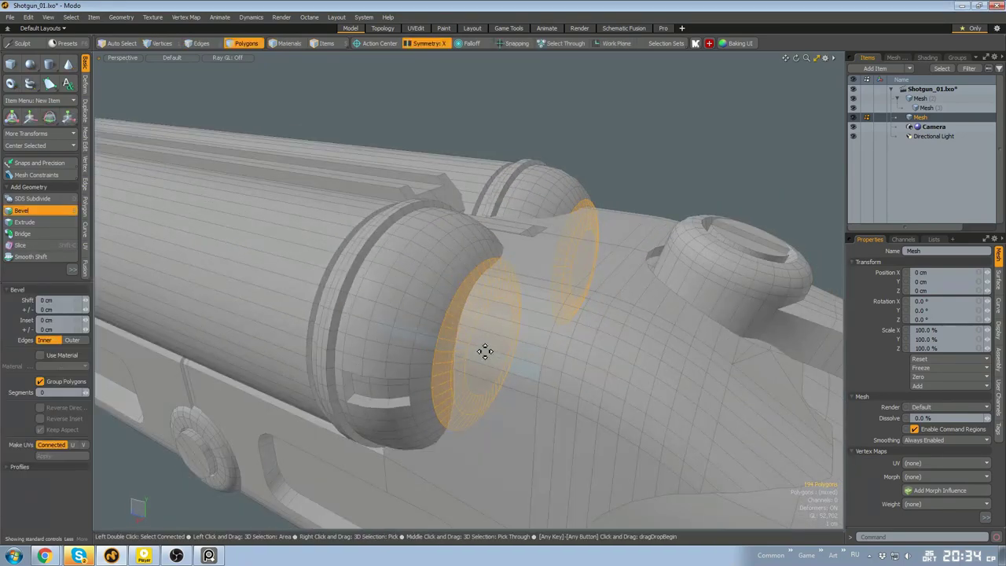
pyautogui.moveTo(509, 293); pyautogui.dragTo(531, 299)
pyautogui.scroll(-3, 531, 301)
pyautogui.moveTo(531, 301)
pyautogui.keyDown('alt'); pyautogui.mouseDown()
pyautogui.moveTo(541, 325)
pyautogui.moveTo(471, 409)
pyautogui.moveTo(542, 314)
pyautogui.mouseUp(); pyautogui.keyUp('alt')
pyautogui.moveTo(539, 301)
pyautogui.mouseDown()
pyautogui.moveTo(494, 299)
pyautogui.moveTo(557, 299)
pyautogui.moveTo(516, 366)
pyautogui.moveTo(444, 330)
pyautogui.moveTo(510, 280)
pyautogui.moveTo(485, 366)
pyautogui.moveTo(508, 276)
pyautogui.moveTo(426, 296)
pyautogui.moveTo(483, 297)
pyautogui.moveTo(537, 360)
pyautogui.moveTo(518, 352)
pyautogui.moveTo(516, 479)
pyautogui.moveTo(471, 377)
pyautogui.mouseUp()
pyautogui.hotkey('alt', '1')
pyautogui.scroll(-5, 510, 350)
pyautogui.scroll(2, 501, 351)
pyautogui.scroll(3, 448, 314)
pyautogui.press('w')
pyautogui.press('q')
pyautogui.scroll(-4, 422, 274)
pyautogui.keyDown('alt'); pyautogui.moveTo(422, 276); pyautogui.dragTo(431, 352); pyautogui.keyUp('alt')
# Paste a copy of a round part, then rotate and scale it into a small upright cylinder for a screw
pyautogui.press('3')
pyautogui.doubleClick(269, 271)
pyautogui.keyDown('alt'); pyautogui.moveTo(269, 271); pyautogui.dragTo(633, 393); pyautogui.keyUp('alt')
pyautogui.hotkey('ctrl', 'v')
pyautogui.press('e')
pyautogui.keyDown('alt'); pyautogui.moveTo(633, 393); pyautogui.dragTo(503, 302); pyautogui.keyUp('alt')
pyautogui.press('r')
pyautogui.keyDown('alt'); pyautogui.moveTo(503, 302); pyautogui.dragTo(556, 250); pyautogui.keyUp('alt')
pyautogui.press('q')
# Connect the vertices across the cylinder's end cap and cut a straight slot through the end
pyautogui.press('1')
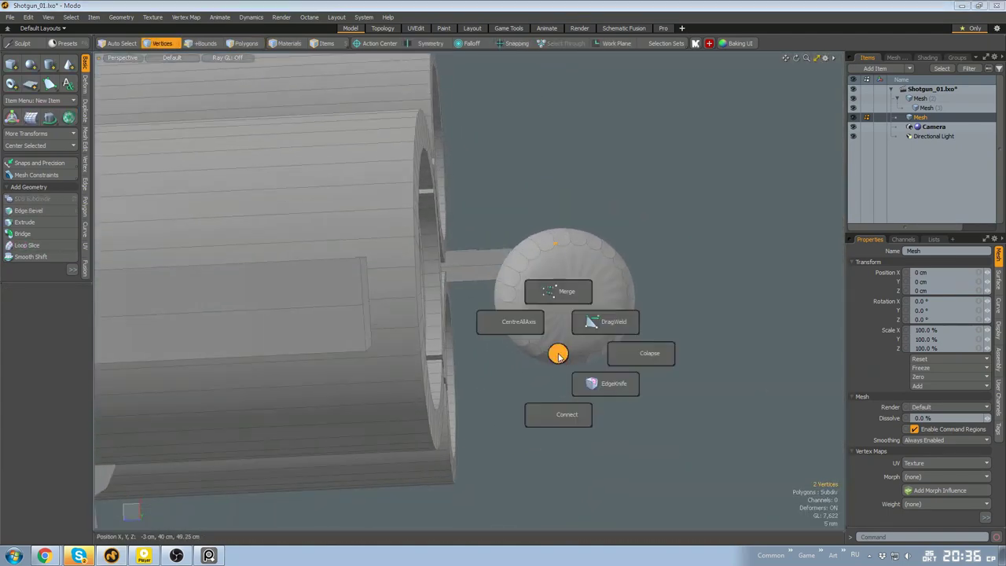
pyautogui.press('1')
pyautogui.keyDown('alt'); pyautogui.moveTo(685, 307); pyautogui.dragTo(564, 276); pyautogui.keyUp('alt')
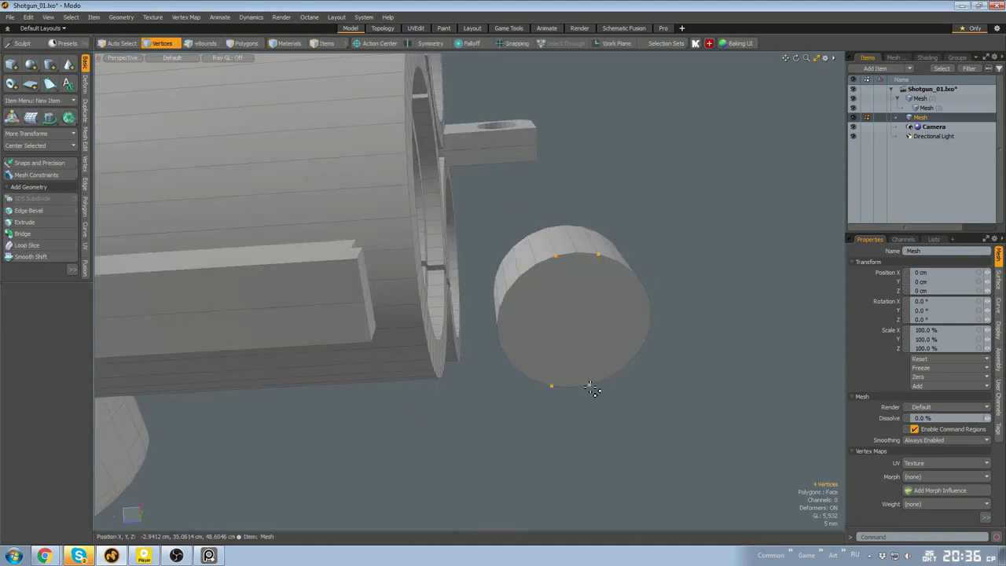
pyautogui.keyDown('alt'); pyautogui.moveTo(566, 346); pyautogui.dragTo(582, 401); pyautogui.keyUp('alt')
pyautogui.press('space')
pyautogui.keyDown('alt'); pyautogui.moveTo(601, 338); pyautogui.dragTo(584, 325); pyautogui.keyUp('alt')
pyautogui.doubleClick(584, 325)
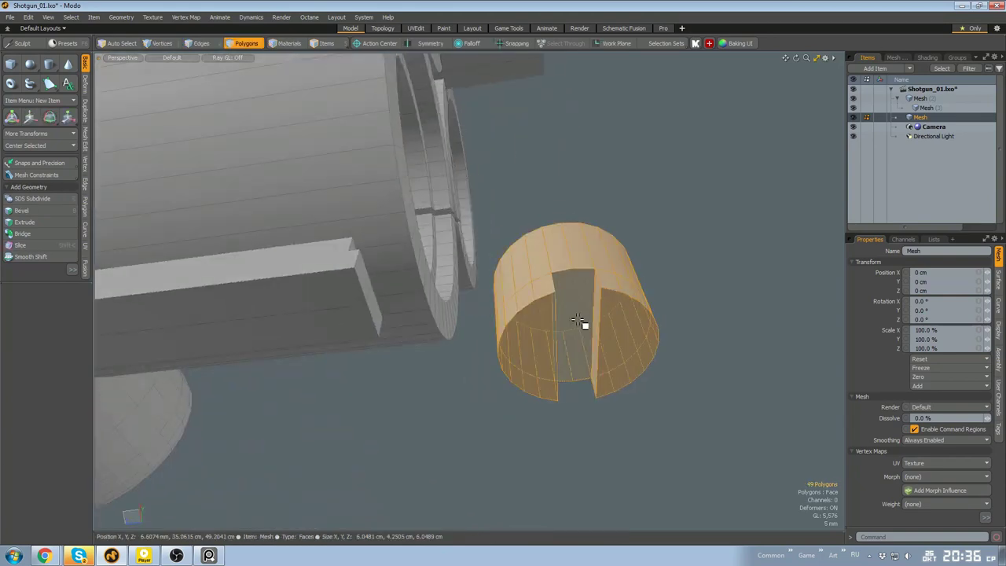
# Preview the slotted cylinder as a subdivision surface and select the edges and faces around its slot for refining
pyautogui.press('Tab')
pyautogui.click(662, 285)
pyautogui.press('Tab')
pyautogui.keyDown('alt'); pyautogui.moveTo(662, 285); pyautogui.dragTo(588, 360); pyautogui.keyUp('alt')
pyautogui.scroll(3, 587, 360)
pyautogui.press('2')
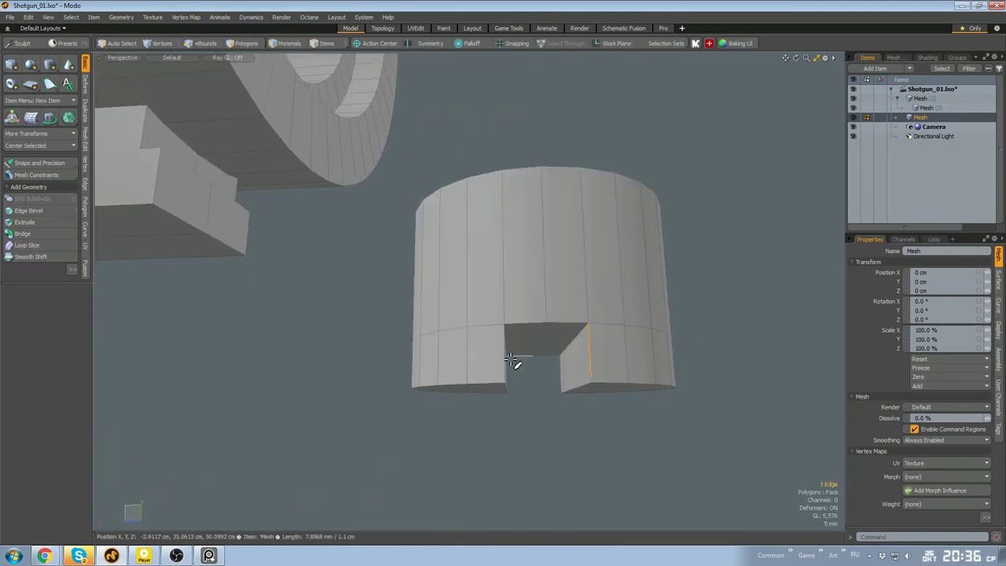
pyautogui.click(540, 317)
pyautogui.press('3')
pyautogui.doubleClick(547, 313)
# Bevel the slotted cylinder's faces and smooth it as a subdivision surface
pyautogui.keyDown('alt'); pyautogui.moveTo(547, 313); pyautogui.dragTo(633, 344); pyautogui.keyUp('alt')
pyautogui.press('Tab')
pyautogui.press('Tab')
pyautogui.moveTo(602, 373); pyautogui.dragTo(546, 318)
pyautogui.press('b')
pyautogui.press('space')
pyautogui.click(662, 274)
pyautogui.press('Tab')
# Select the whole slotted screw and move it up into the trigger guard's front mount
pyautogui.keyDown('alt'); pyautogui.moveTo(662, 274); pyautogui.dragTo(658, 299); pyautogui.keyUp('alt')
pyautogui.doubleClick(572, 345)
pyautogui.keyDown('alt'); pyautogui.moveTo(693, 334); pyautogui.dragTo(677, 363); pyautogui.keyUp('alt')
pyautogui.press('w')
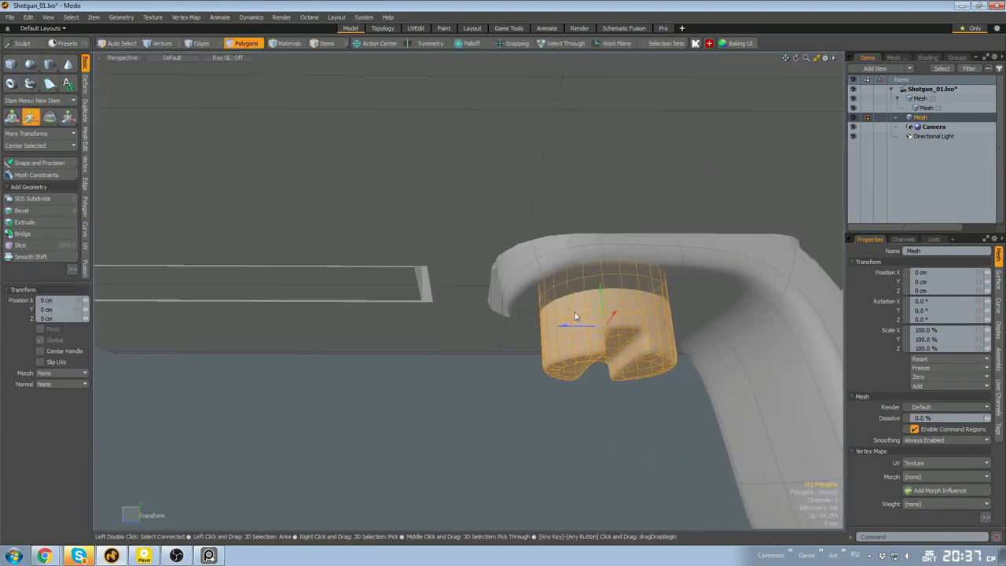
pyautogui.moveTo(576, 317); pyautogui.dragTo(577, 289)
pyautogui.press('space')
pyautogui.click(567, 395)
# Select the two end faces beside the screw's slot and move them by -4 mm in Y
pyautogui.scroll(-4, 567, 395)
pyautogui.keyDown('alt'); pyautogui.moveTo(566, 395); pyautogui.dragTo(559, 341); pyautogui.keyUp('alt')
pyautogui.scroll(4, 597, 350)
pyautogui.scroll(2, 618, 357)
pyautogui.click(610, 351)
pyautogui.keyDown('shift'); pyautogui.click(707, 333); pyautogui.keyUp('shift')
pyautogui.press('w')
pyautogui.keyDown('alt'); pyautogui.moveTo(618, 357); pyautogui.dragTo(664, 299); pyautogui.keyUp('alt')
pyautogui.press('space')
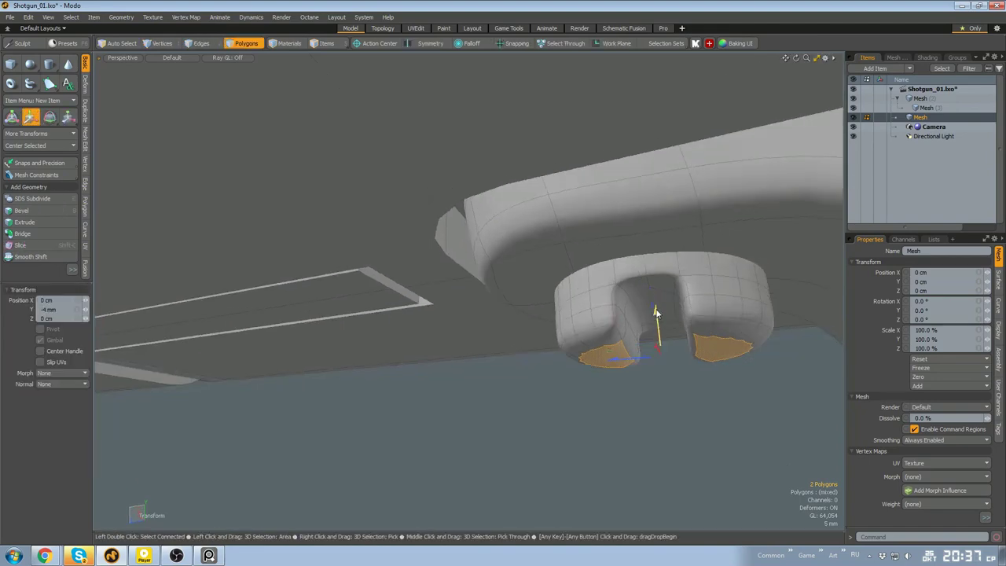
pyautogui.press('space')
# Bevel the screw's two end faces with a 3.6 mm inset
pyautogui.keyDown('alt'); pyautogui.moveTo(705, 422); pyautogui.dragTo(700, 317); pyautogui.keyUp('alt')
pyautogui.hotkey('shift', 'b')
pyautogui.moveTo(658, 344); pyautogui.dragTo(661, 327)
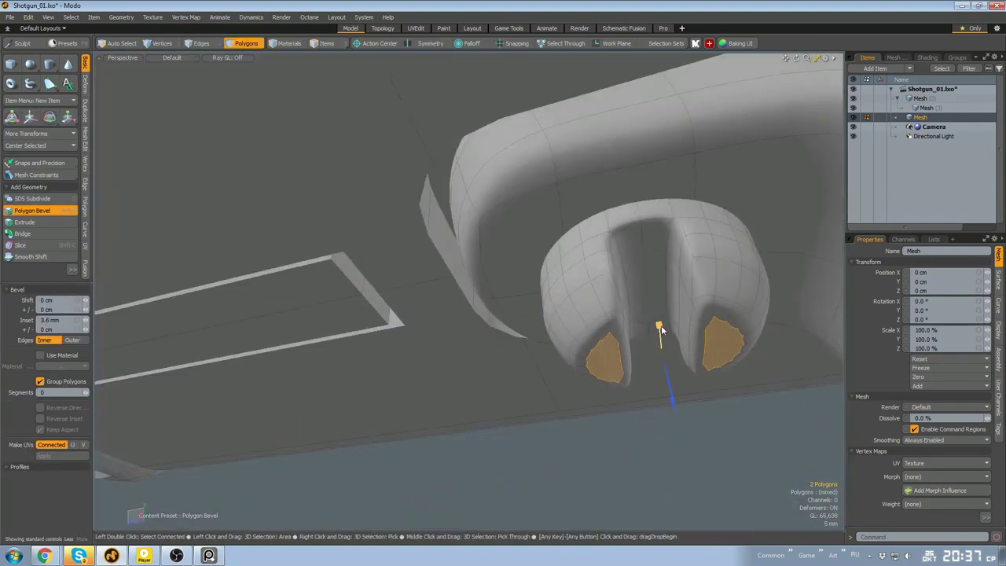
pyautogui.press('space')
pyautogui.click(688, 417)
# Select the whole front screw and scale its height
pyautogui.scroll(-4, 689, 409)
pyautogui.keyDown('alt'); pyautogui.moveTo(695, 402); pyautogui.dragTo(702, 427); pyautogui.keyUp('alt')
pyautogui.scroll(4, 699, 385)
pyautogui.doubleClick(700, 382)
pyautogui.scroll(-2, 629, 356)
pyautogui.press('r')
pyautogui.moveTo(615, 297); pyautogui.dragTo(617, 312)
pyautogui.press('space')
pyautogui.scroll(-2, 618, 301)
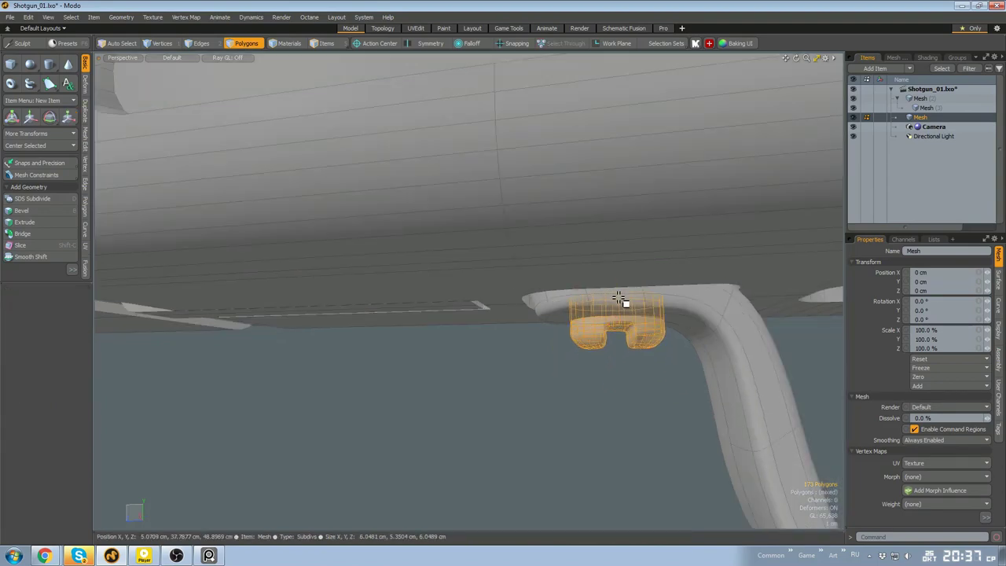
pyautogui.keyDown('alt'); pyautogui.moveTo(619, 392); pyautogui.dragTo(631, 323); pyautogui.keyUp('alt')
pyautogui.scroll(5, 626, 339)
pyautogui.doubleClick(626, 338)
pyautogui.press('Tab')
pyautogui.click(648, 425)
pyautogui.moveTo(649, 427)
pyautogui.keyDown('alt'); pyautogui.mouseDown()
pyautogui.moveTo(673, 437)
pyautogui.moveTo(678, 467)
pyautogui.moveTo(666, 434)
pyautogui.mouseUp(); pyautogui.keyUp('alt')
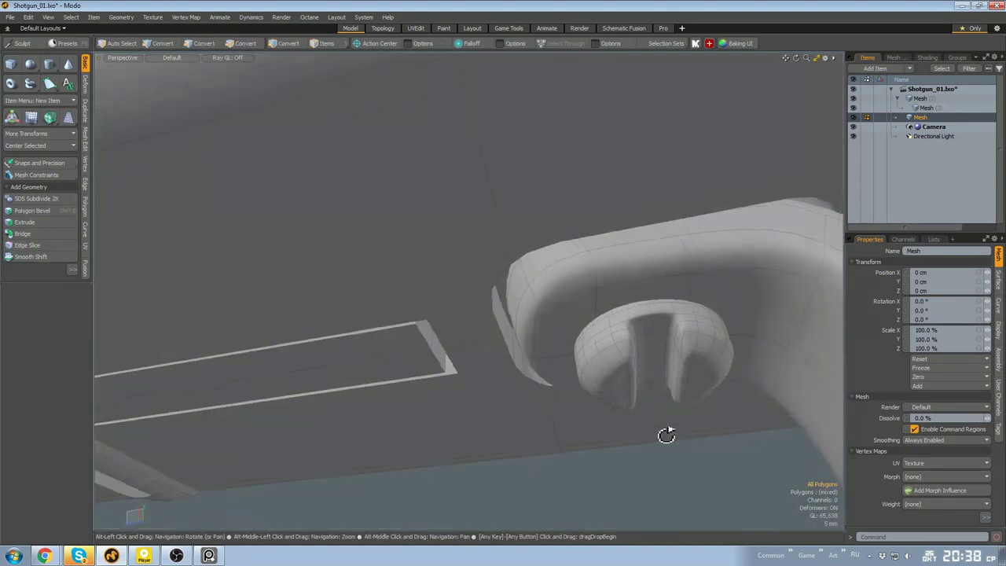
pyautogui.scroll(-5, 662, 417)
pyautogui.click(666, 365)
pyautogui.scroll(6, 652, 354)
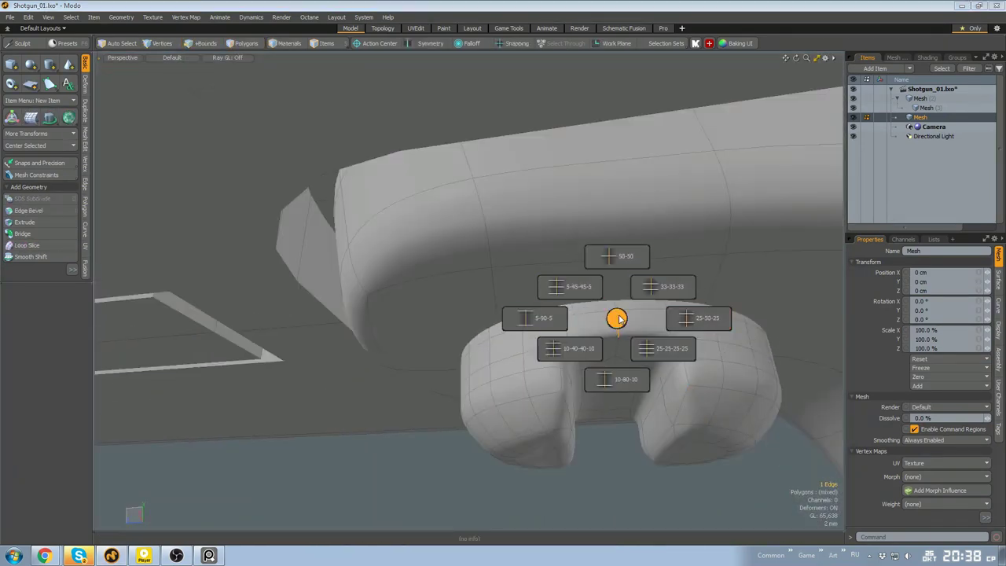
pyautogui.click(619, 318)
pyautogui.keyDown('alt'); pyautogui.moveTo(618, 318); pyautogui.dragTo(577, 344); pyautogui.keyUp('alt')
# Select the front screw and try to run the rotate_to_or_unrotate script on it
pyautogui.scroll(-7, 651, 382)
pyautogui.press('3')
pyautogui.doubleClick(649, 374)
pyautogui.scroll(5, 552, 367)
pyautogui.hotkey('shift', 'h')
pyautogui.press('2')
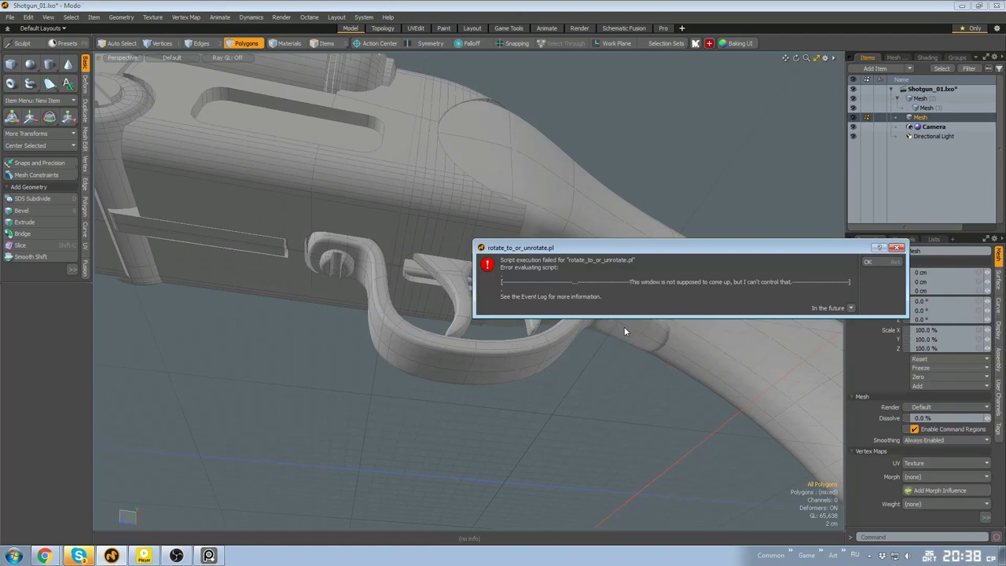
pyautogui.press('Return')
# Set the action center to Automatic and place a copy of the front screw at the trigger guard's rear plate
pyautogui.keyDown('alt'); pyautogui.moveTo(511, 329); pyautogui.dragTo(464, 305); pyautogui.keyUp('alt')
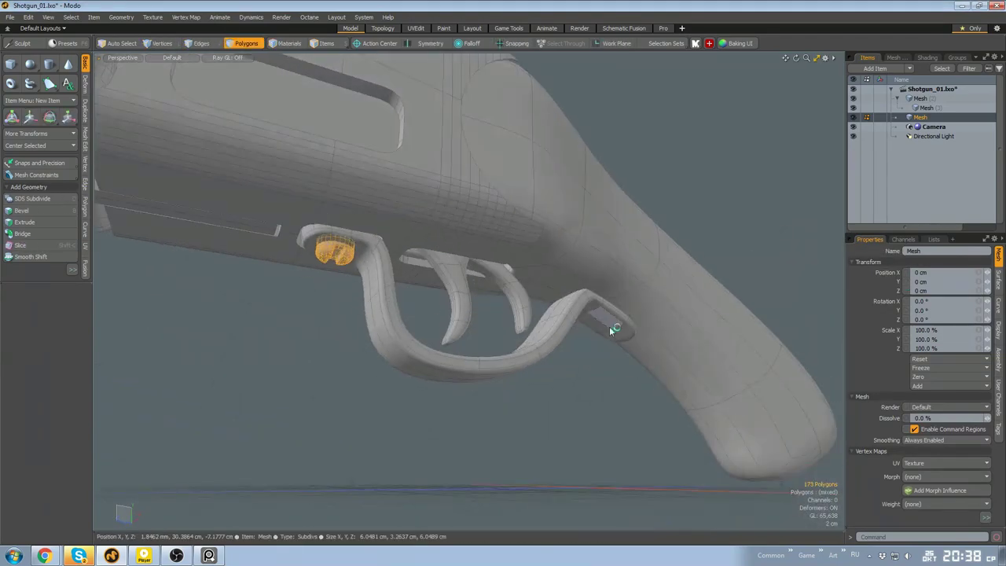
pyautogui.keyDown('alt'); pyautogui.moveTo(608, 328); pyautogui.dragTo(608, 297); pyautogui.keyUp('alt')
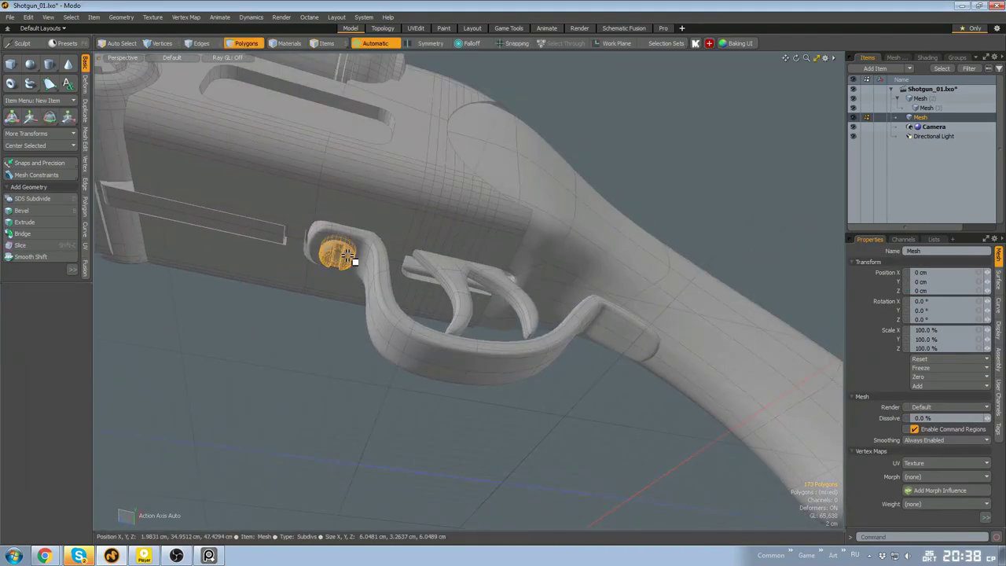
pyautogui.keyDown('alt'); pyautogui.moveTo(613, 336); pyautogui.dragTo(411, 254); pyautogui.keyUp('alt')
pyautogui.press('2')
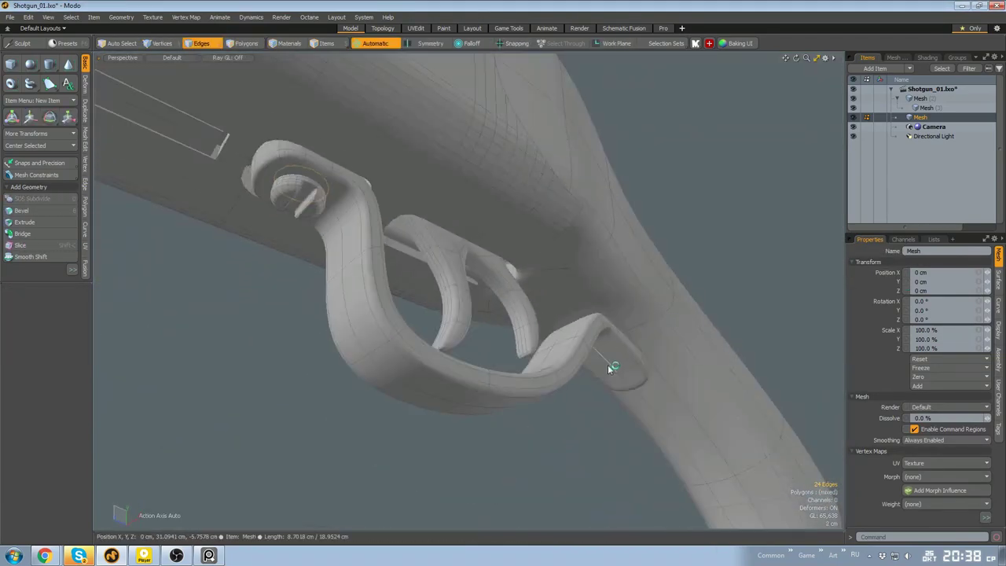
pyautogui.doubleClick(608, 366)
pyautogui.keyDown('alt'); pyautogui.moveTo(608, 367); pyautogui.dragTo(479, 348); pyautogui.keyUp('alt')
pyautogui.press('3')
pyautogui.doubleClick(578, 302)
# Center the copied screw on the X axis and adjust its position on the trigger guard's rear plate
pyautogui.keyDown('alt'); pyautogui.moveTo(582, 308); pyautogui.dragTo(611, 338); pyautogui.keyUp('alt')
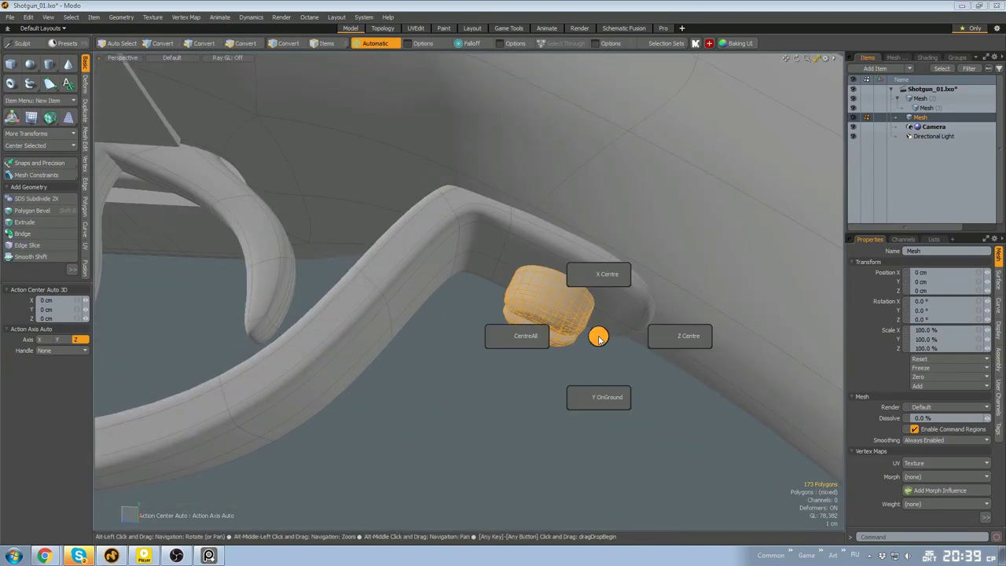
pyautogui.click(599, 275)
pyautogui.keyDown('alt'); pyautogui.moveTo(598, 275); pyautogui.dragTo(545, 269); pyautogui.keyUp('alt')
pyautogui.press('w')
pyautogui.press('space')
pyautogui.click(525, 373)
# Select the rear screw again and refine how deep it sits in the trigger guard's plate
pyautogui.scroll(-5, 525, 372)
pyautogui.keyDown('alt'); pyautogui.moveTo(525, 372); pyautogui.dragTo(546, 327); pyautogui.keyUp('alt')
pyautogui.scroll(6, 546, 328)
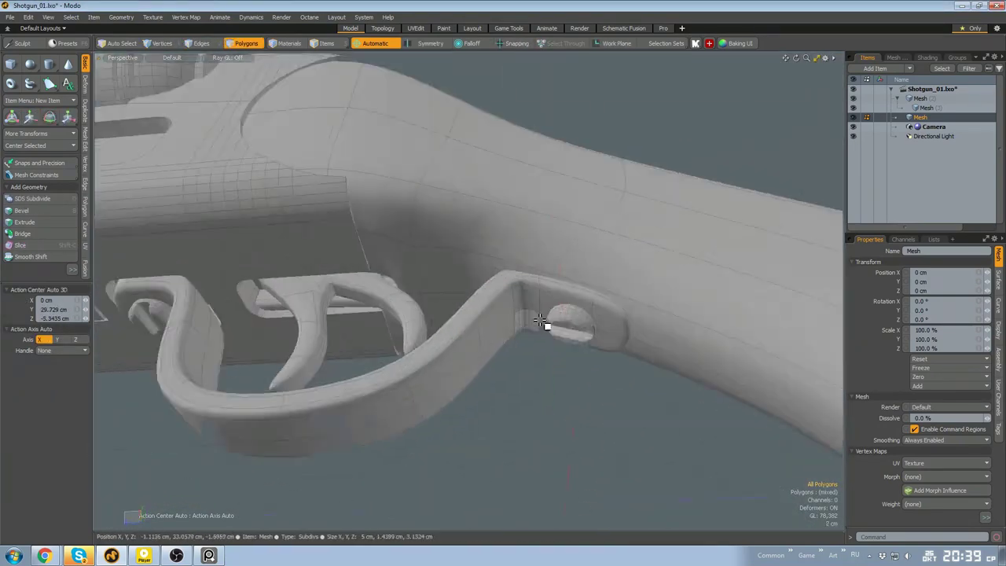
pyautogui.doubleClick(569, 324)
pyautogui.press('w')
pyautogui.press('space')
pyautogui.scroll(-5, 575, 402)
pyautogui.click(574, 404)
pyautogui.keyDown('alt'); pyautogui.moveTo(574, 404); pyautogui.dragTo(522, 256); pyautogui.keyUp('alt')
# Copy a screw to the stock's butt and move it about 1.5 cm in Y and 1.33 cm in Z
pyautogui.click(867, 261)
pyautogui.keyDown('alt'); pyautogui.moveTo(236, 315); pyautogui.dragTo(544, 375); pyautogui.keyUp('alt')
pyautogui.scroll(5, 389, 344)
pyautogui.doubleClick(389, 328)
pyautogui.scroll(-5, 407, 363)
pyautogui.doubleClick(600, 360)
pyautogui.scroll(4, 605, 362)
pyautogui.press('w')
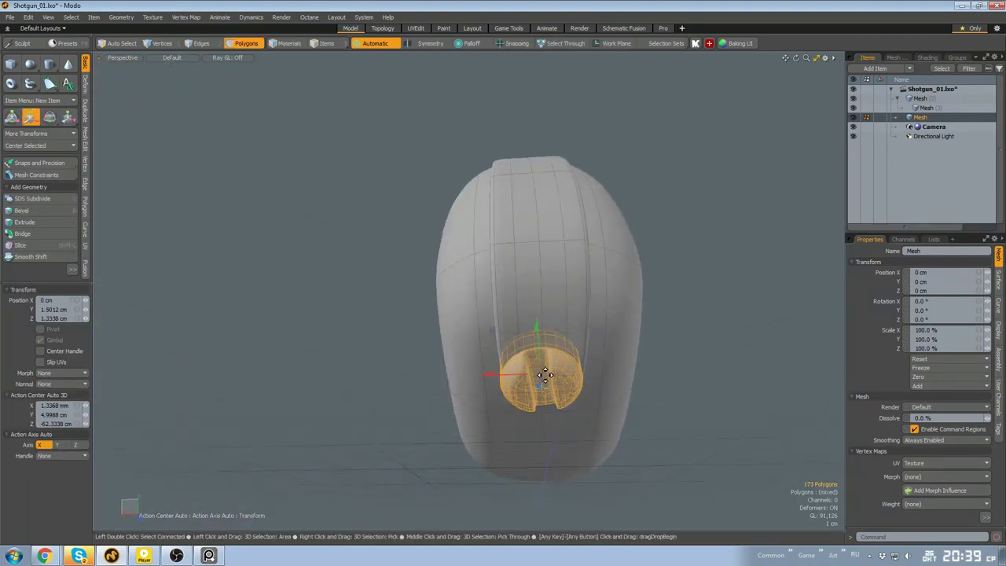
pyautogui.keyDown('alt'); pyautogui.moveTo(419, 299); pyautogui.dragTo(351, 393); pyautogui.keyUp('alt')
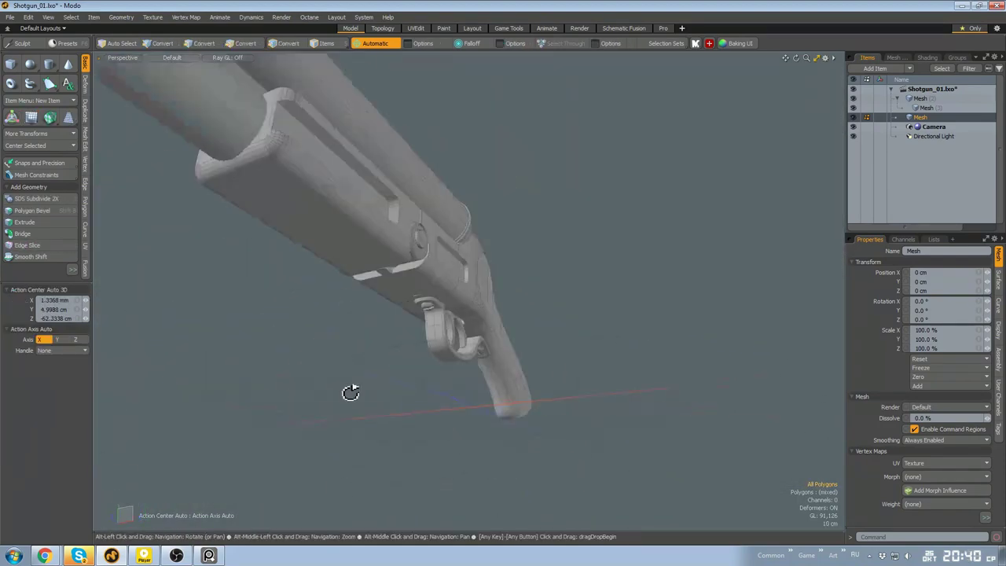
# Rotate the screws about their own axes so their slots point at different angles, using the Local action center
pyautogui.doubleClick(591, 302)
pyautogui.scroll(2, 595, 296)
pyautogui.press('e')
pyautogui.keyDown('alt'); pyautogui.moveTo(595, 295); pyautogui.dragTo(548, 355); pyautogui.keyUp('alt')
pyautogui.press('q')
pyautogui.doubleClick(628, 275)
pyautogui.hotkey('shift', 'a')
pyautogui.press('q')
pyautogui.scroll(-3, 503, 330)
pyautogui.keyDown('alt'); pyautogui.moveTo(507, 299); pyautogui.dragTo(549, 304); pyautogui.keyUp('alt')
pyautogui.press('3')
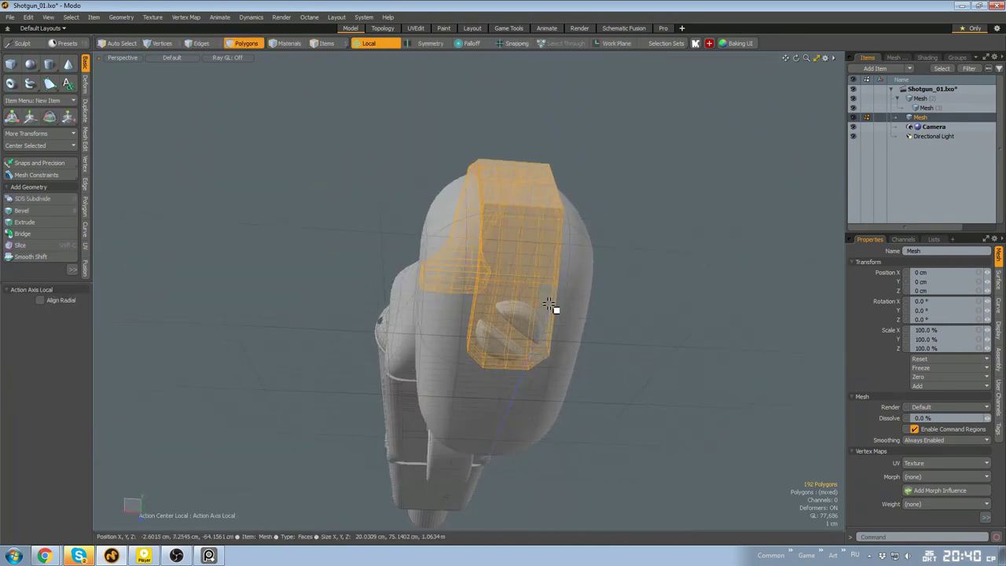
pyautogui.keyDown('alt'); pyautogui.moveTo(663, 300); pyautogui.dragTo(573, 317); pyautogui.keyUp('alt')
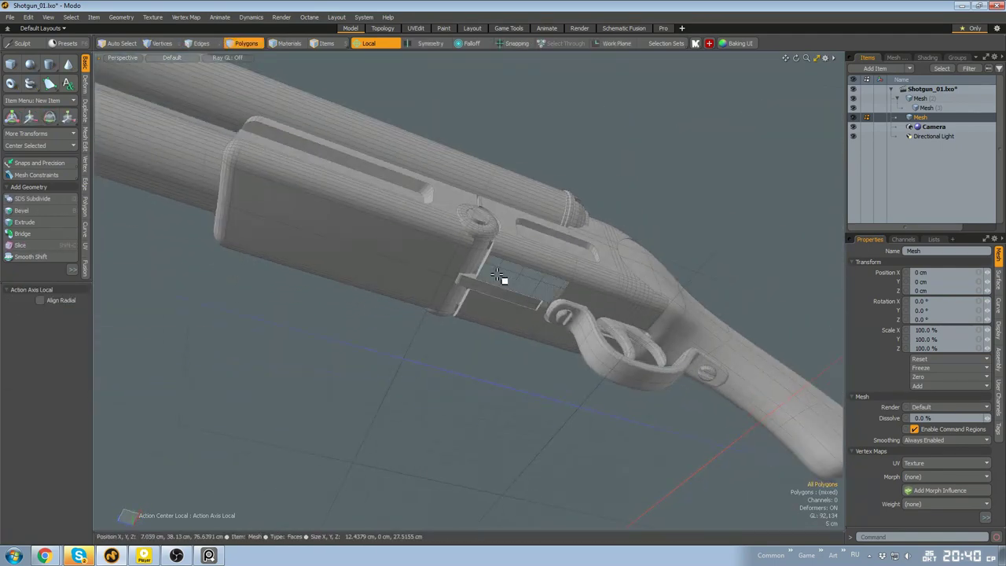
# Select the slotted screw in the trigger guard's front plate and adjust its scale
pyautogui.scroll(3, 505, 281)
pyautogui.moveTo(505, 280)
pyautogui.keyDown('alt'); pyautogui.mouseDown()
pyautogui.moveTo(533, 274)
pyautogui.moveTo(498, 271)
pyautogui.mouseUp(); pyautogui.keyUp('alt')
pyautogui.scroll(-8, 521, 282)
pyautogui.scroll(5, 583, 343)
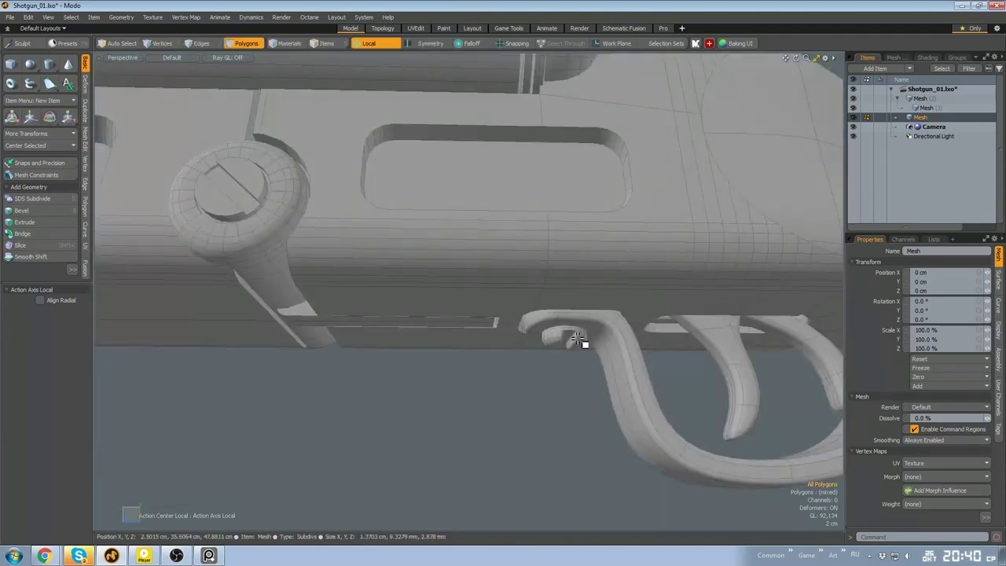
pyautogui.doubleClick(583, 343)
pyautogui.keyDown('alt'); pyautogui.moveTo(583, 343); pyautogui.dragTo(415, 285); pyautogui.keyUp('alt')
pyautogui.keyDown('alt'); pyautogui.moveTo(412, 344); pyautogui.dragTo(571, 388); pyautogui.keyUp('alt')
pyautogui.press('r')
pyautogui.press('space')
# Scale the slotted screw on the stock's butt and save the scene
pyautogui.scroll(-6, 542, 369)
pyautogui.scroll(5, 703, 393)
pyautogui.doubleClick(703, 377)
pyautogui.press('r')
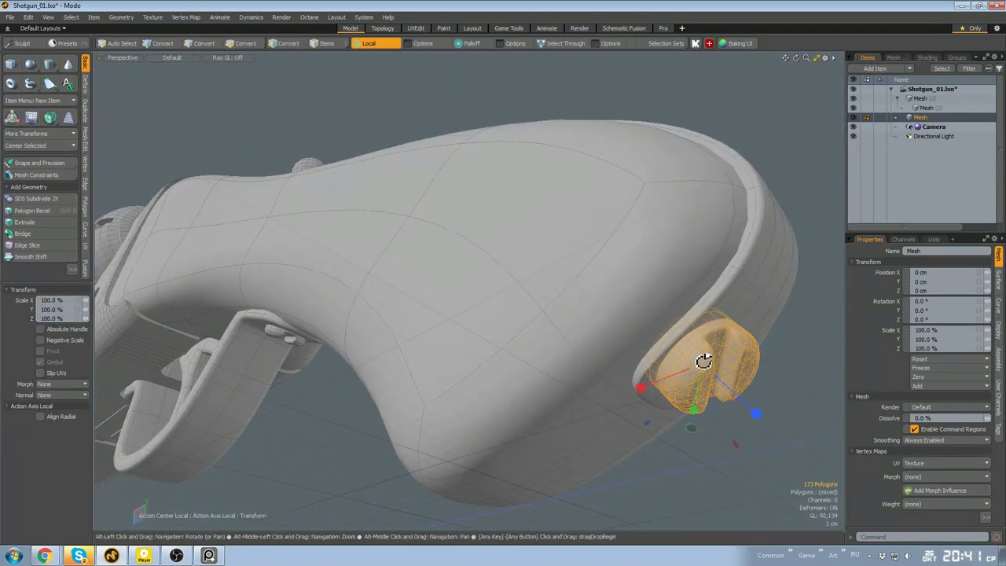
pyautogui.keyDown('alt'); pyautogui.moveTo(702, 359); pyautogui.dragTo(628, 408); pyautogui.keyUp('alt')
pyautogui.moveTo(643, 475); pyautogui.dragTo(567, 381)
pyautogui.press('space')
pyautogui.click(640, 465)
pyautogui.scroll(-8, 640, 464)
pyautogui.scroll(4, 508, 256)
pyautogui.scroll(-6, 512, 323)
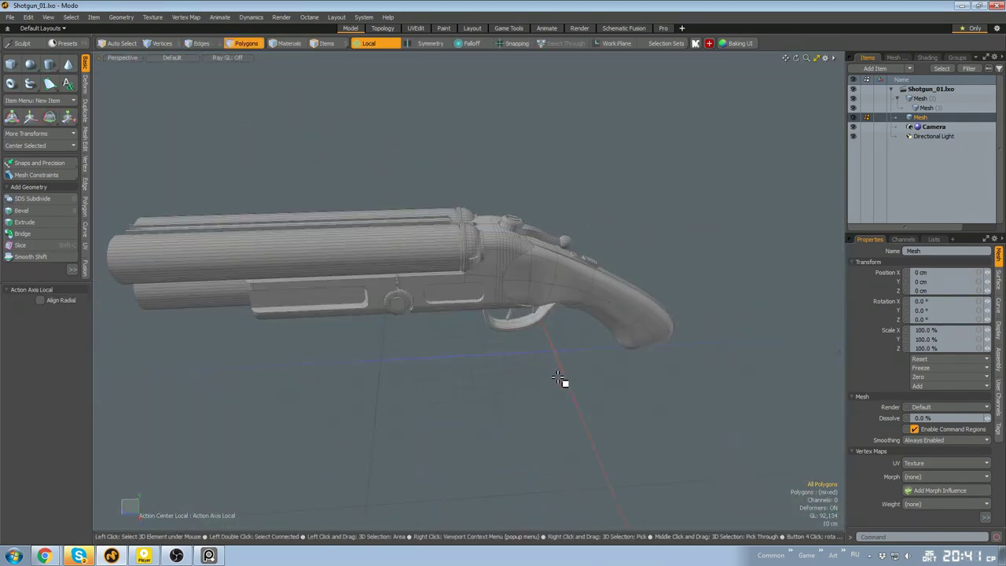
# Isolate the trigger guard's front screw, select the 24-edge loop at its base, and show the rest of the model again
pyautogui.scroll(4, 503, 320)
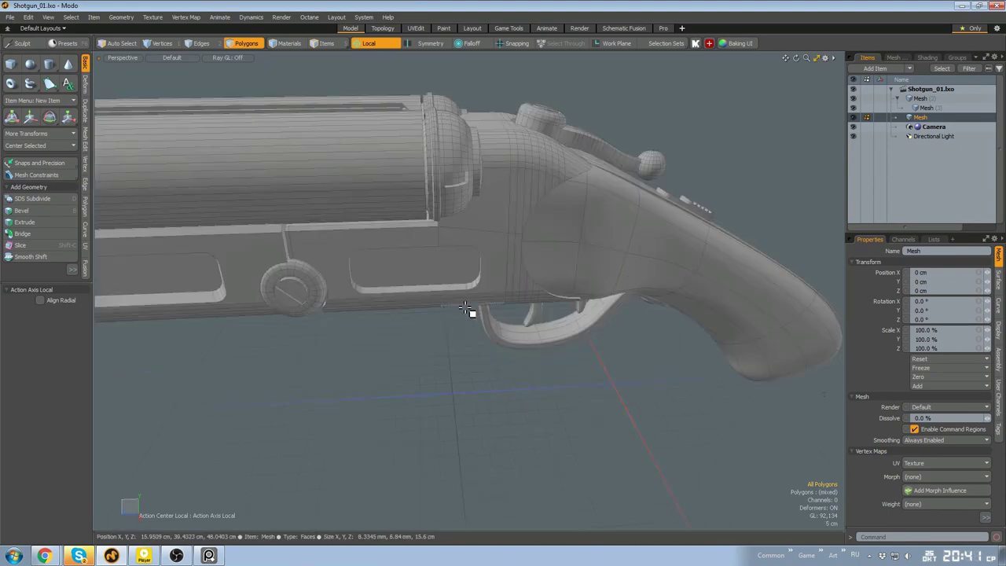
pyautogui.keyDown('alt'); pyautogui.moveTo(471, 314); pyautogui.dragTo(487, 354); pyautogui.keyUp('alt')
pyautogui.scroll(6, 479, 385)
pyautogui.doubleClick(477, 396)
pyautogui.scroll(-3, 477, 396)
pyautogui.keyDown('alt'); pyautogui.moveTo(476, 395); pyautogui.dragTo(476, 427); pyautogui.keyUp('alt')
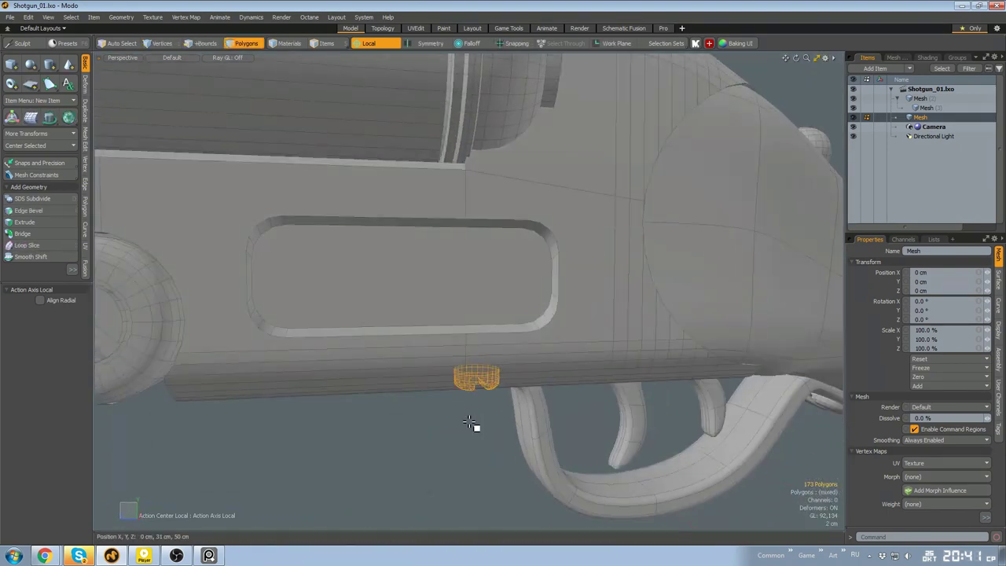
pyautogui.hotkey('shift', 'h')
pyautogui.press('2')
pyautogui.doubleClick(490, 366)
pyautogui.press('u')
pyautogui.keyDown('alt'); pyautogui.moveTo(489, 366); pyautogui.dragTo(548, 411); pyautogui.keyUp('alt')
pyautogui.scroll(-3, 548, 411)
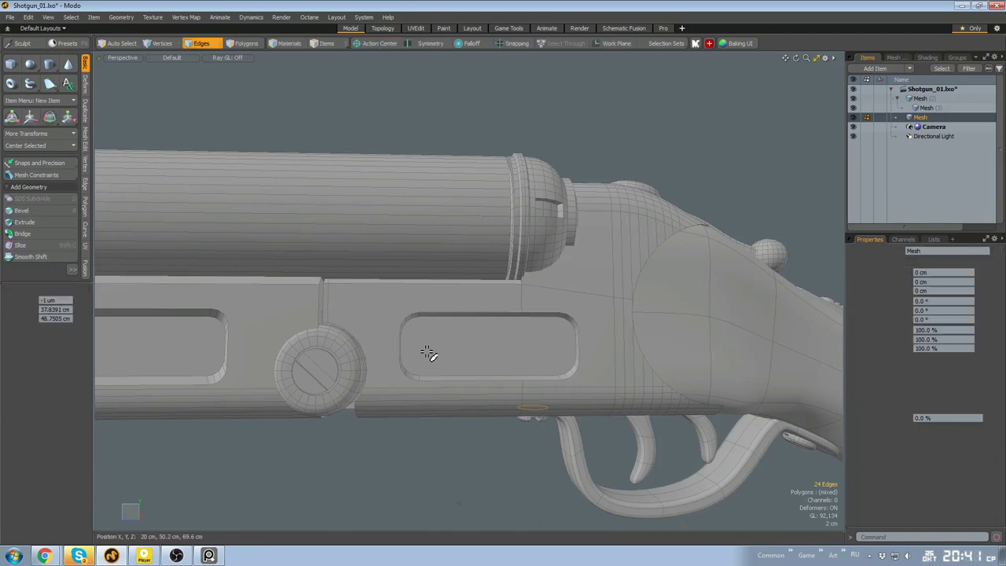
# Paste a copy of the slotted screw and move it into the recess on the receiver's side
pyautogui.hotkey('ctrl', 'v')
pyautogui.scroll(4, 426, 353)
pyautogui.press('3')
pyautogui.doubleClick(438, 356)
pyautogui.press('w')
pyautogui.keyDown('alt'); pyautogui.moveTo(451, 333); pyautogui.dragTo(330, 341); pyautogui.keyUp('alt')
pyautogui.moveTo(401, 351); pyautogui.dragTo(407, 353)
pyautogui.moveTo(409, 353)
pyautogui.keyDown('alt'); pyautogui.mouseDown()
pyautogui.moveTo(554, 350)
pyautogui.moveTo(421, 349)
pyautogui.mouseUp(); pyautogui.keyUp('alt')
# Position a second slotted screw at the other end of the receiver's recess and turn its slot
pyautogui.keyDown('alt'); pyautogui.moveTo(387, 319); pyautogui.dragTo(652, 349); pyautogui.keyUp('alt')
pyautogui.scroll(3, 577, 328)
pyautogui.doubleClick(583, 326)
pyautogui.press('w')
pyautogui.press('q')
pyautogui.scroll(-4, 608, 440)
pyautogui.click(608, 450)
pyautogui.keyDown('alt'); pyautogui.moveTo(608, 450); pyautogui.dragTo(572, 353); pyautogui.keyUp('alt')
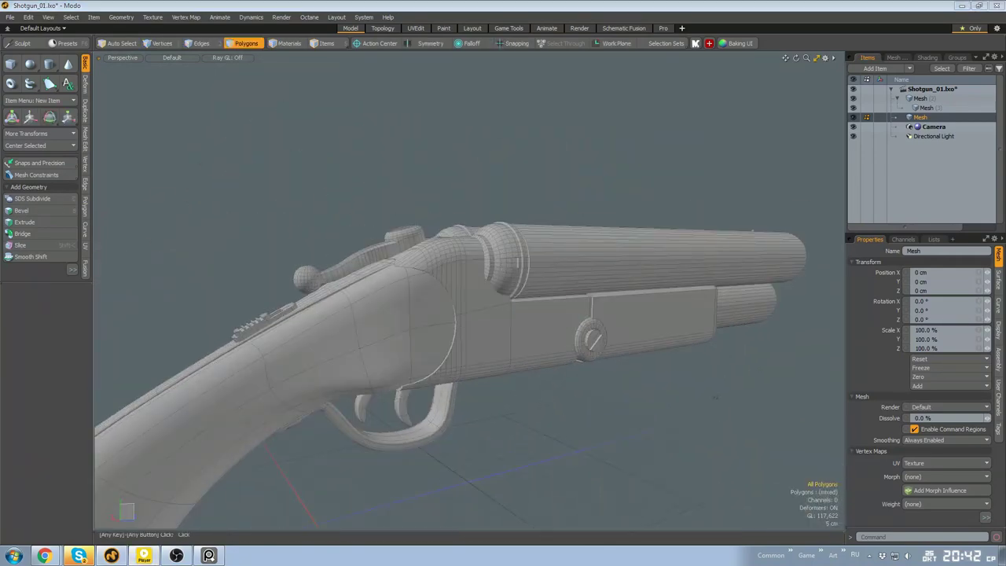
# Examine the barrel and receiver meshes from the side, rear, underside and muzzle
pyautogui.keyDown('alt'); pyautogui.moveTo(644, 385); pyautogui.dragTo(476, 271); pyautogui.keyUp('alt')
pyautogui.click(476, 271)
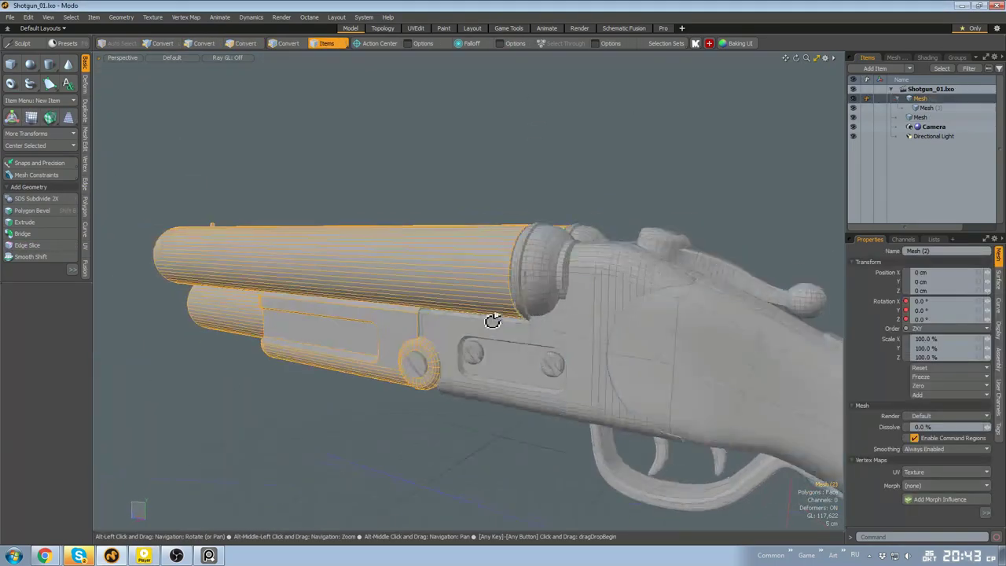
pyautogui.click(492, 319)
pyautogui.keyDown('alt'); pyautogui.moveTo(492, 319); pyautogui.dragTo(539, 390); pyautogui.keyUp('alt')
pyautogui.press('h')
pyautogui.click(512, 344)
pyautogui.press('u')
pyautogui.click(539, 391)
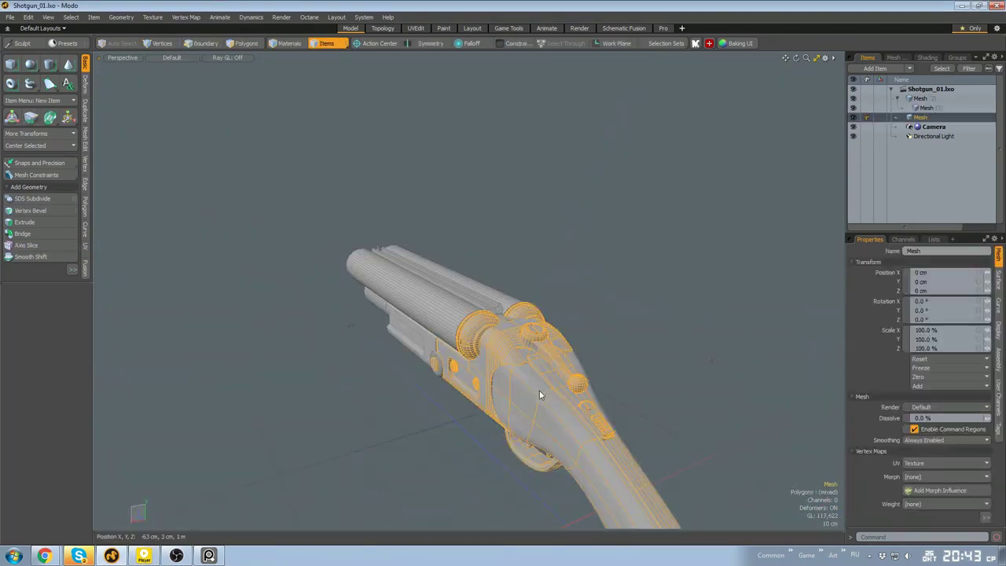
pyautogui.click(597, 440)
pyautogui.keyDown('alt'); pyautogui.moveTo(597, 440); pyautogui.dragTo(864, 320); pyautogui.keyUp('alt')
pyautogui.click(430, 336)
pyautogui.keyDown('alt'); pyautogui.moveTo(575, 321); pyautogui.dragTo(508, 394); pyautogui.keyUp('alt')
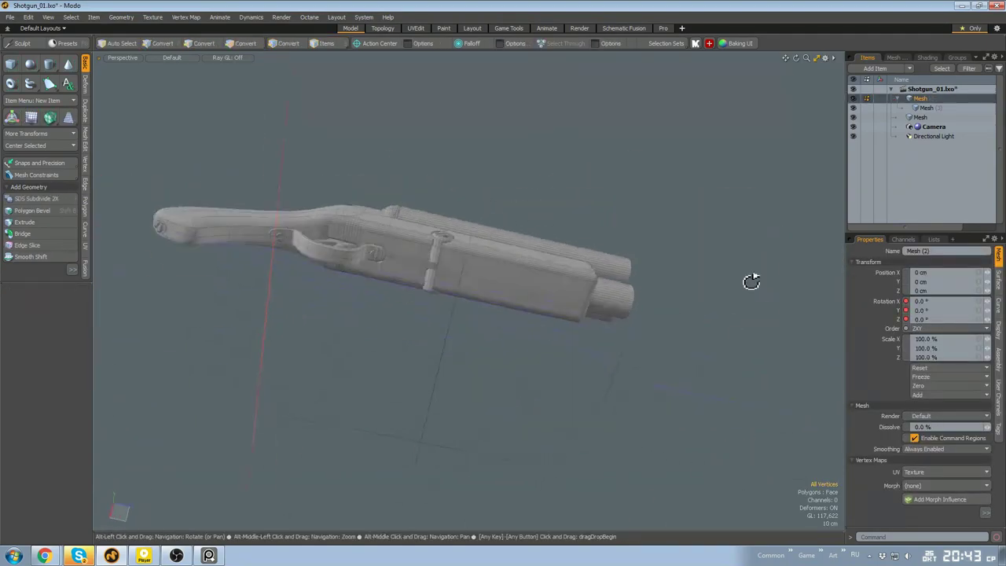
pyautogui.keyDown('alt'); pyautogui.moveTo(751, 282); pyautogui.dragTo(745, 271); pyautogui.keyUp('alt')
pyautogui.scroll(5, 440, 303)
pyautogui.press('5')
pyautogui.keyDown('alt'); pyautogui.moveTo(440, 304); pyautogui.dragTo(426, 333); pyautogui.keyUp('alt')
pyautogui.scroll(-4, 424, 296)
pyautogui.keyDown('alt'); pyautogui.moveTo(425, 296); pyautogui.dragTo(350, 381); pyautogui.keyUp('alt')
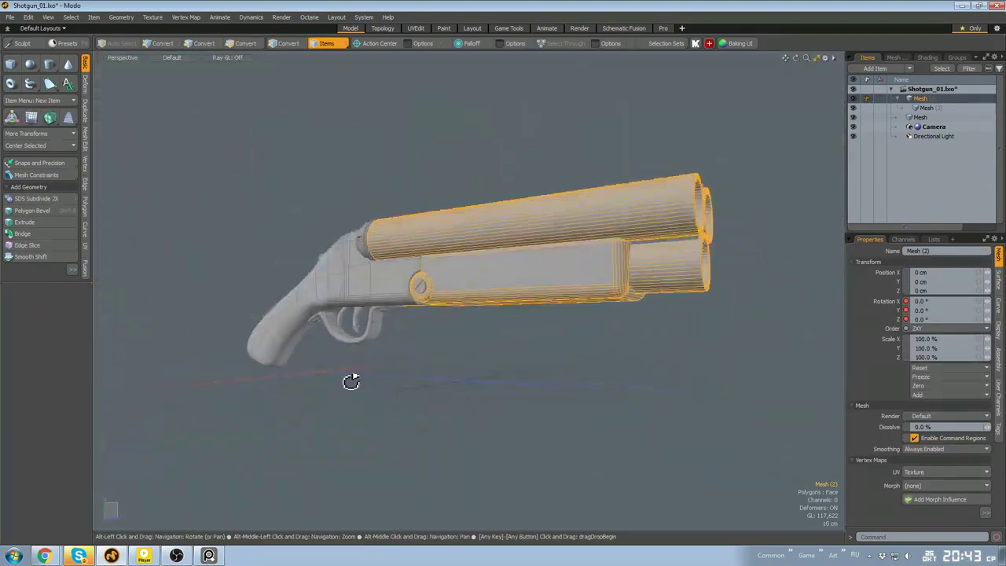
pyautogui.keyDown('alt'); pyautogui.moveTo(456, 269); pyautogui.dragTo(422, 361); pyautogui.keyUp('alt')
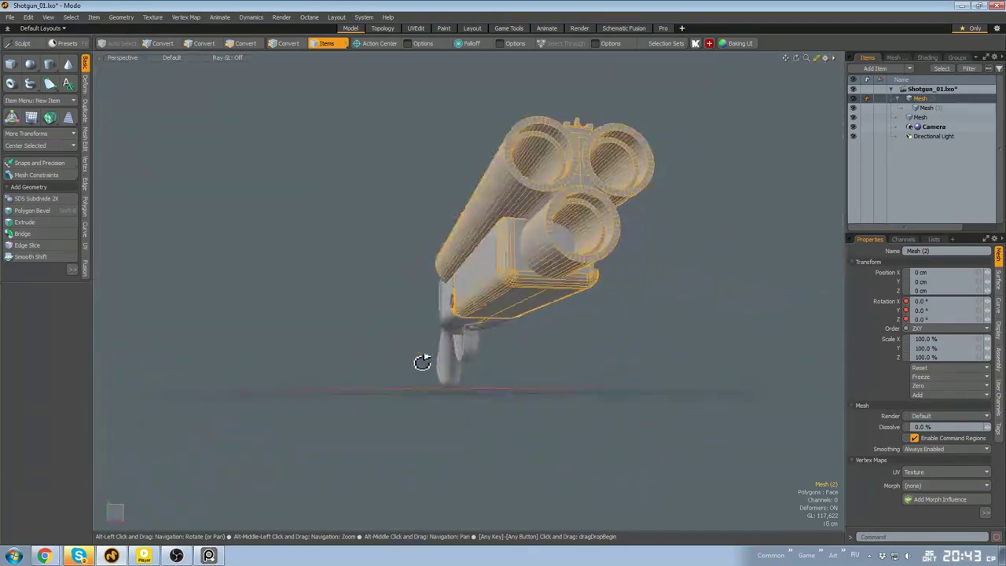
pyautogui.keyDown('alt'); pyautogui.moveTo(270, 256); pyautogui.dragTo(437, 357); pyautogui.keyUp('alt')
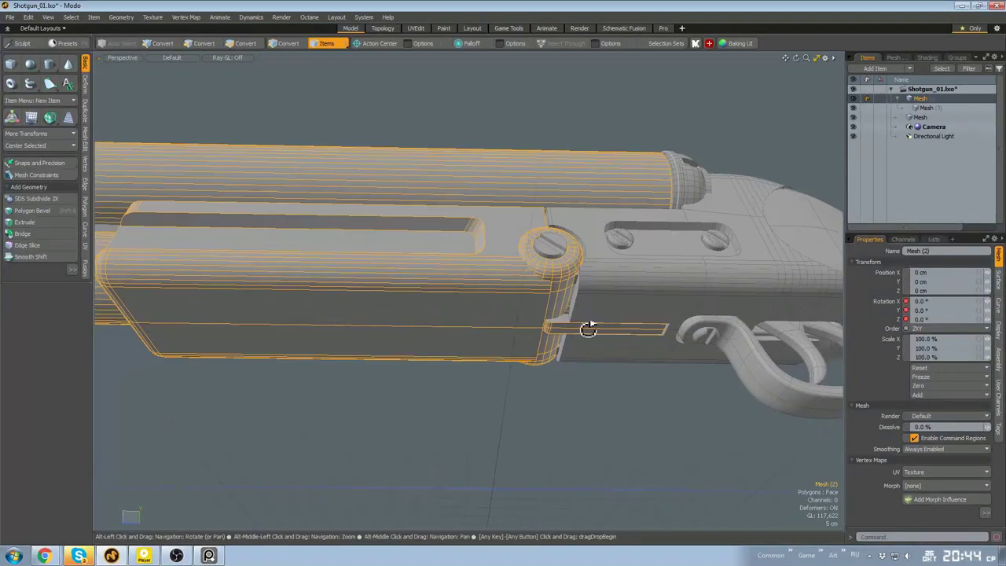
# Add a cube on the fore-end's underside, move it into place and stretch it to 218% in Z
pyautogui.keyDown('alt'); pyautogui.moveTo(584, 326); pyautogui.dragTo(520, 353); pyautogui.keyUp('alt')
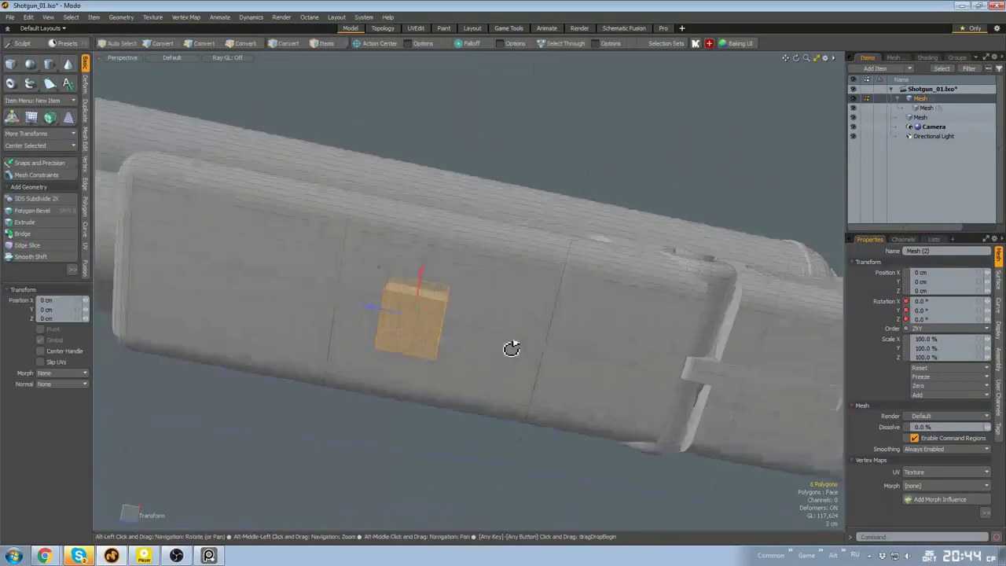
pyautogui.keyDown('alt'); pyautogui.moveTo(511, 348); pyautogui.dragTo(542, 377); pyautogui.keyUp('alt')
pyautogui.moveTo(458, 304); pyautogui.dragTo(458, 336)
pyautogui.keyDown('alt'); pyautogui.moveTo(463, 339); pyautogui.dragTo(387, 342); pyautogui.keyUp('alt')
pyautogui.press('r')
pyautogui.keyDown('alt'); pyautogui.moveTo(480, 357); pyautogui.dragTo(532, 374); pyautogui.keyUp('alt')
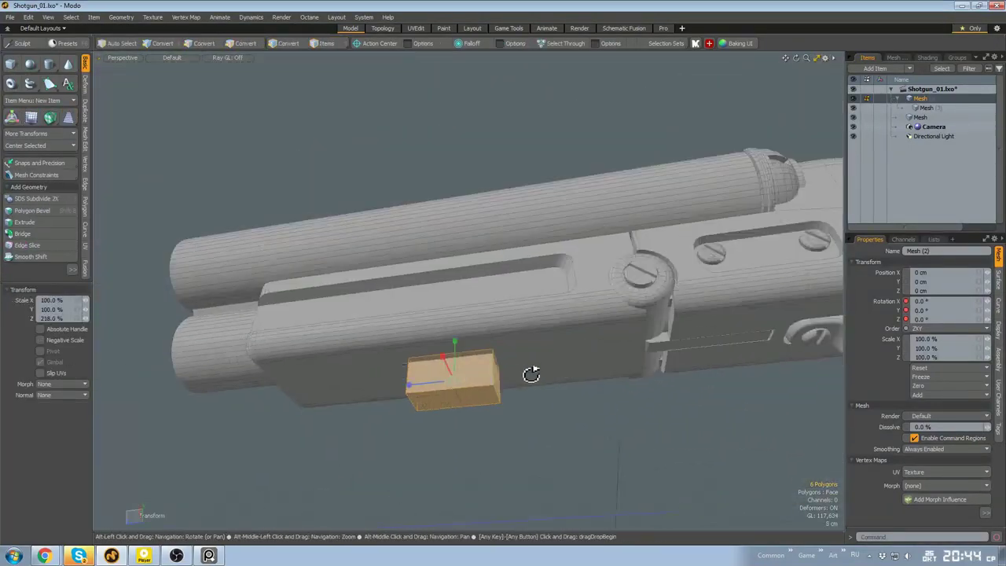
# Refine the block's proportions under the fore-end by scaling it again
pyautogui.keyDown('alt'); pyautogui.moveTo(436, 388); pyautogui.dragTo(534, 369); pyautogui.keyUp('alt')
pyautogui.scroll(3, 471, 370)
pyautogui.press('r')
pyautogui.moveTo(429, 369); pyautogui.dragTo(406, 367)
pyautogui.keyDown('alt'); pyautogui.moveTo(502, 369); pyautogui.dragTo(553, 372); pyautogui.keyUp('alt')
pyautogui.press('KP_1')
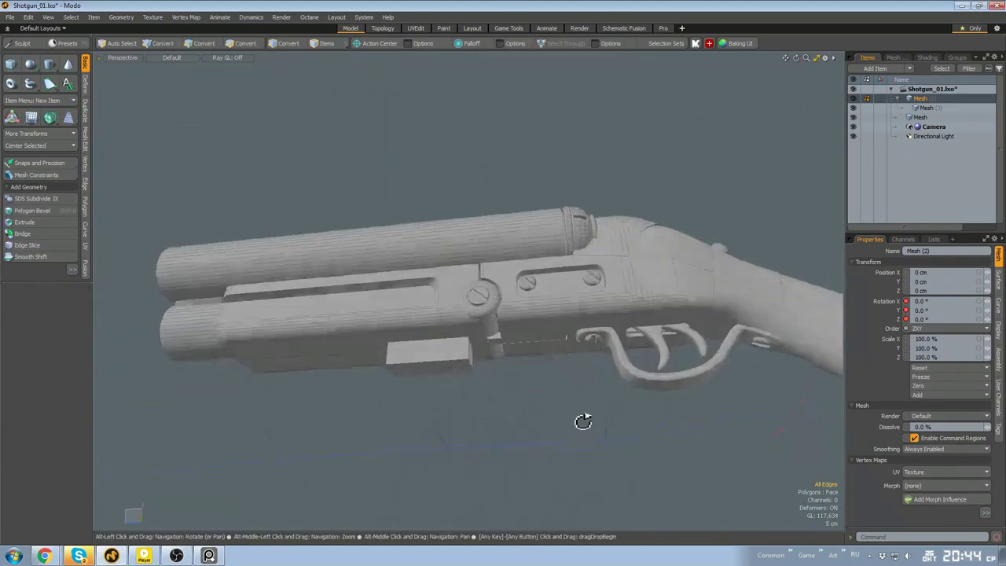
# Cut the block's shape out of the fore-end's underside as a round-cornered recess
pyautogui.keyDown('alt'); pyautogui.moveTo(584, 419); pyautogui.dragTo(420, 338); pyautogui.keyUp('alt')
pyautogui.press('3')
pyautogui.click(416, 318)
pyautogui.moveTo(454, 301)
pyautogui.keyDown('alt'); pyautogui.mouseDown()
pyautogui.moveTo(577, 307)
pyautogui.moveTo(633, 281)
pyautogui.moveTo(667, 301)
pyautogui.moveTo(401, 251)
pyautogui.moveTo(444, 301)
pyautogui.mouseUp(); pyautogui.keyUp('alt')
pyautogui.press('5')
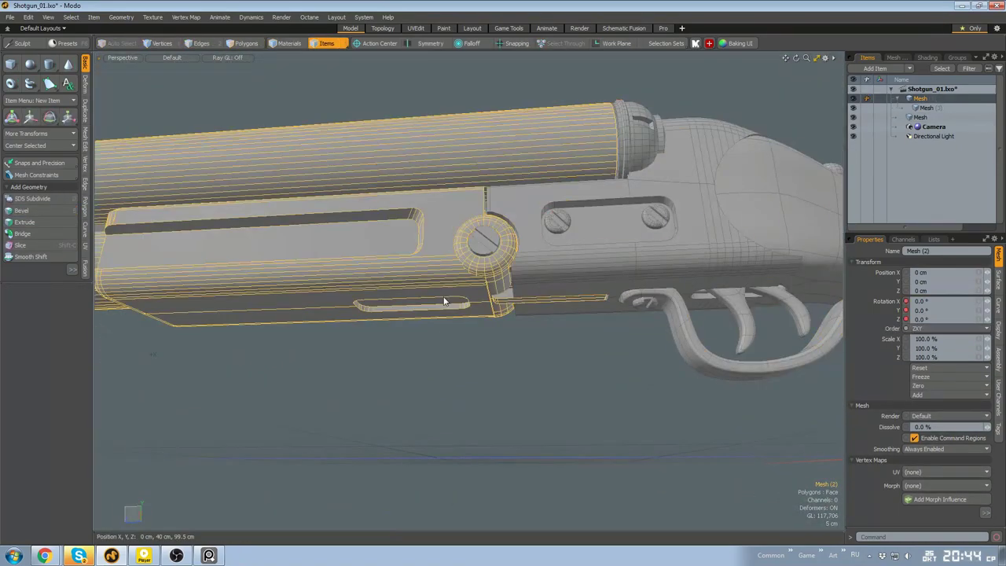
# Place copied slotted screws in the fore-end's underside recess and rotate them to fit
pyautogui.keyDown('alt'); pyautogui.moveTo(598, 271); pyautogui.dragTo(542, 212); pyautogui.keyUp('alt')
pyautogui.moveTo(436, 272); pyautogui.dragTo(408, 255)
pyautogui.scroll(5, 472, 275)
pyautogui.keyDown('alt'); pyautogui.keyDown('shift'); pyautogui.moveTo(503, 299); pyautogui.dragTo(484, 259); pyautogui.keyUp('shift'); pyautogui.keyUp('alt')
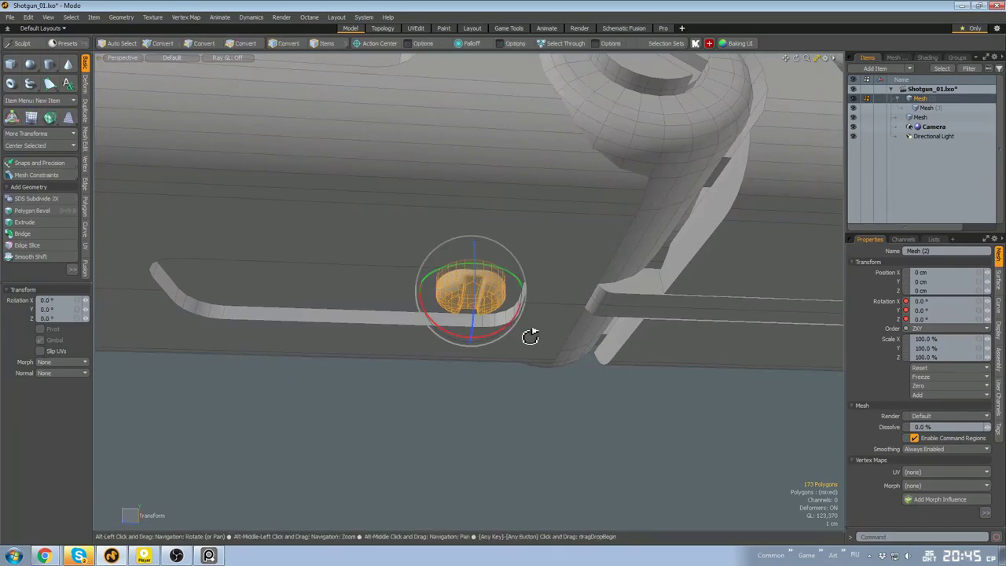
pyautogui.keyDown('alt'); pyautogui.moveTo(530, 335); pyautogui.dragTo(518, 378); pyautogui.keyUp('alt')
pyautogui.moveTo(491, 241); pyautogui.dragTo(509, 282)
pyautogui.keyDown('alt'); pyautogui.moveTo(297, 294); pyautogui.dragTo(548, 290); pyautogui.keyUp('alt')
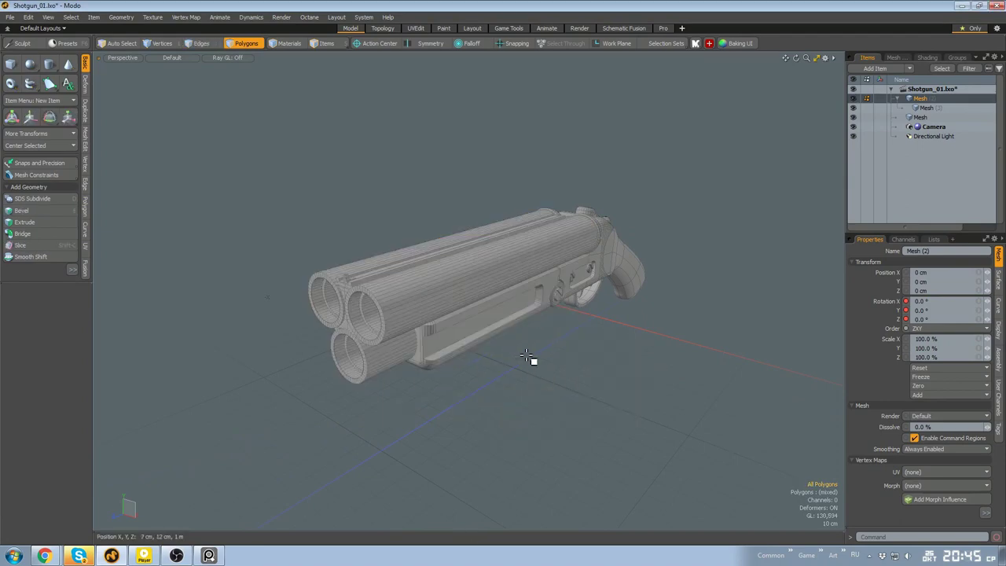
# Clear the selection and switch to the Animate layout with the whole shotgun in view
pyautogui.keyDown('alt'); pyautogui.moveTo(515, 355); pyautogui.dragTo(348, 341); pyautogui.keyUp('alt')
pyautogui.press('5')
pyautogui.click(514, 328)
pyautogui.moveTo(519, 329)
pyautogui.keyDown('alt'); pyautogui.mouseDown()
pyautogui.moveTo(610, 275)
pyautogui.moveTo(620, 377)
pyautogui.moveTo(482, 325)
pyautogui.moveTo(545, 379)
pyautogui.moveTo(542, 362)
pyautogui.moveTo(514, 386)
pyautogui.mouseUp(); pyautogui.keyUp('alt')
pyautogui.press('3')
pyautogui.click(546, 28)
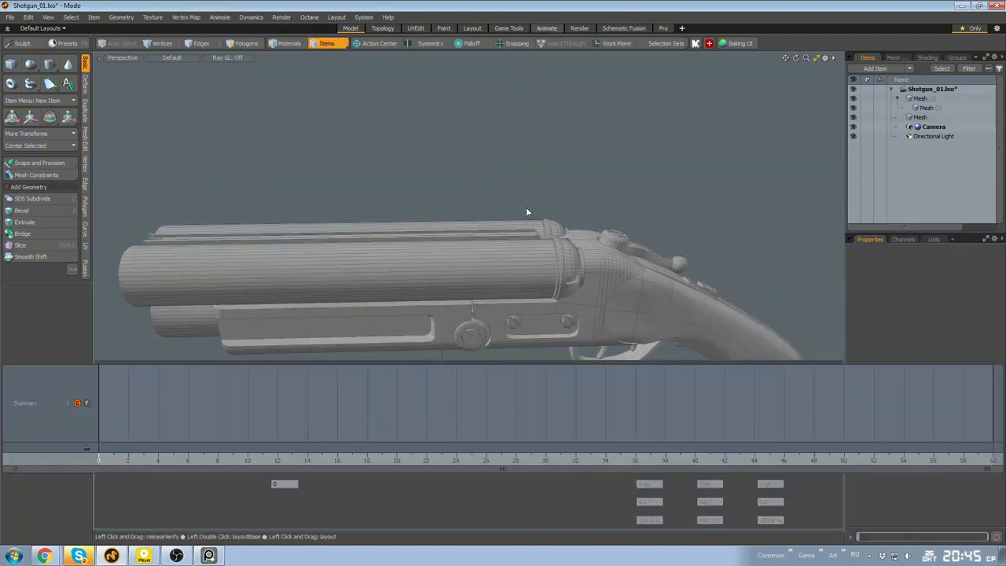
pyautogui.keyDown('alt'); pyautogui.moveTo(526, 207); pyautogui.dragTo(630, 188); pyautogui.keyUp('alt')
pyautogui.hotkey('ctrl', '3')
# Try Gooch Tone Shading in the viewport and set the shading to Reflection
pyautogui.click(87, 128)
pyautogui.click(77, 40)
pyautogui.click(75, 119)
pyautogui.click(76, 40)
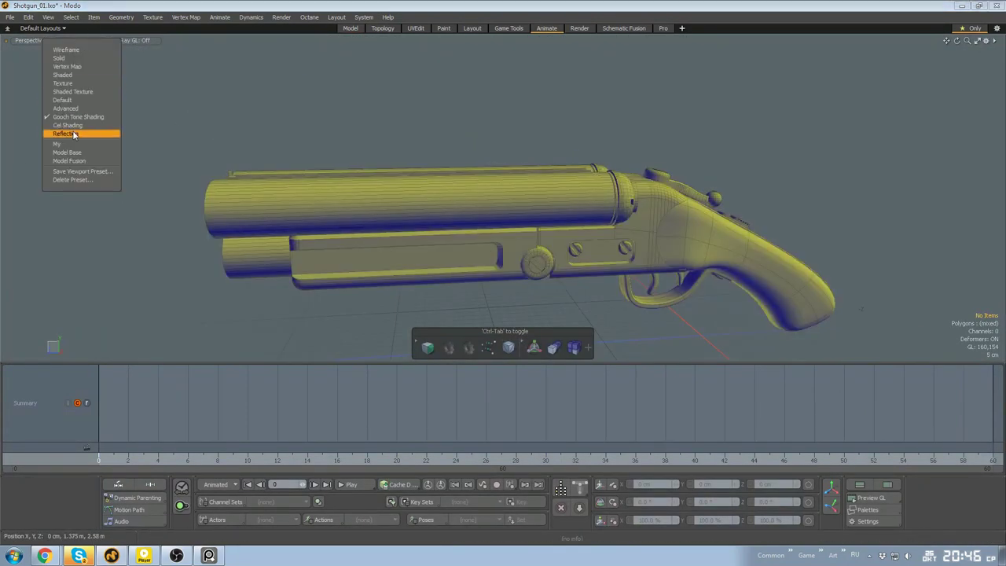
pyautogui.click(76, 133)
# Play the break-open animation of the barrels, stop it and return to frame 0
pyautogui.keyDown('alt'); pyautogui.moveTo(542, 345); pyautogui.dragTo(367, 201); pyautogui.keyUp('alt')
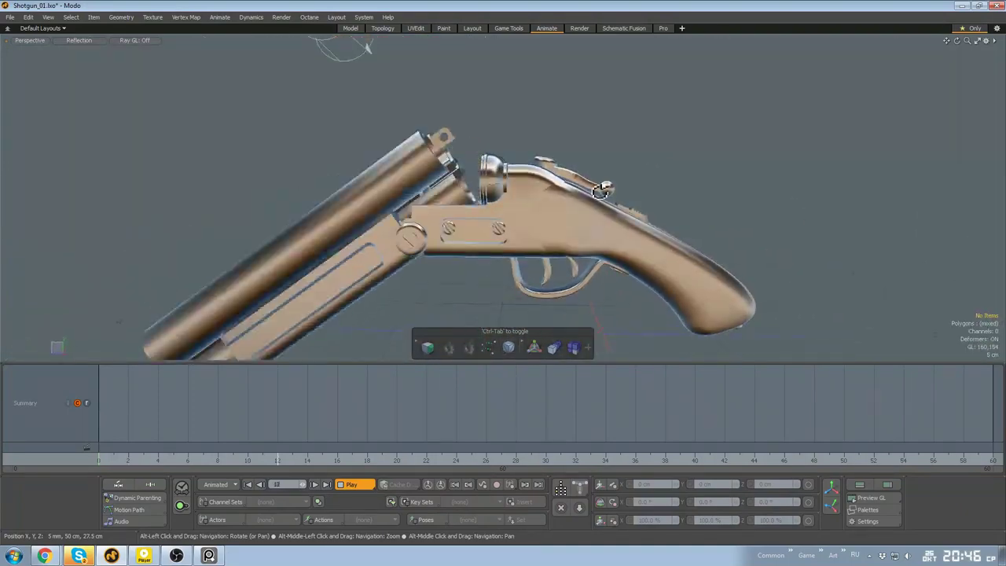
pyautogui.keyDown('alt'); pyautogui.moveTo(601, 191); pyautogui.dragTo(559, 92); pyautogui.keyUp('alt')
pyautogui.scroll(5, 559, 157)
pyautogui.click(351, 485)
pyautogui.click(248, 485)
# Select the rear trigger and examine how it meets the receiver and guard
pyautogui.click(580, 212)
pyautogui.scroll(5, 582, 221)
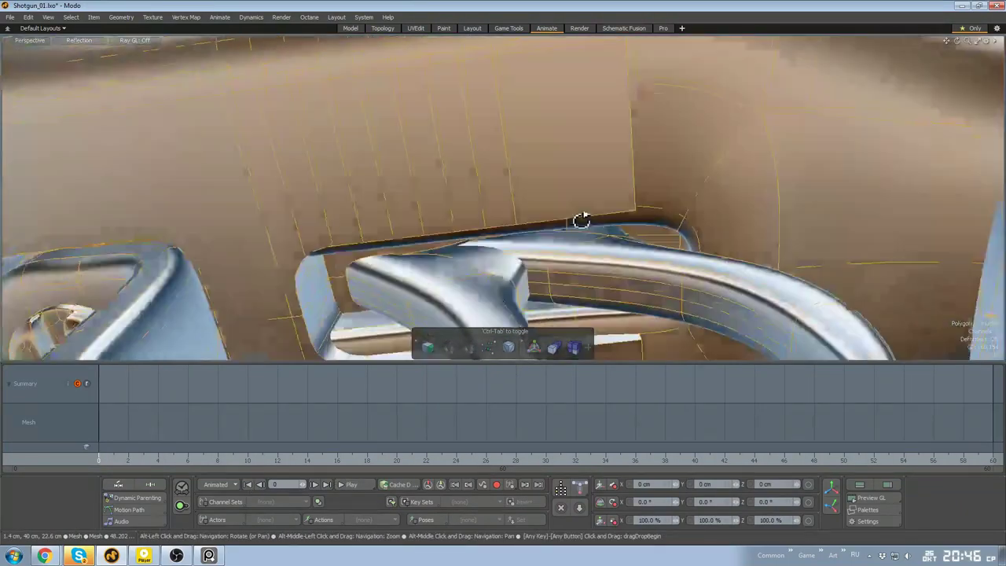
pyautogui.keyDown('alt'); pyautogui.moveTo(581, 220); pyautogui.dragTo(522, 244); pyautogui.keyUp('alt')
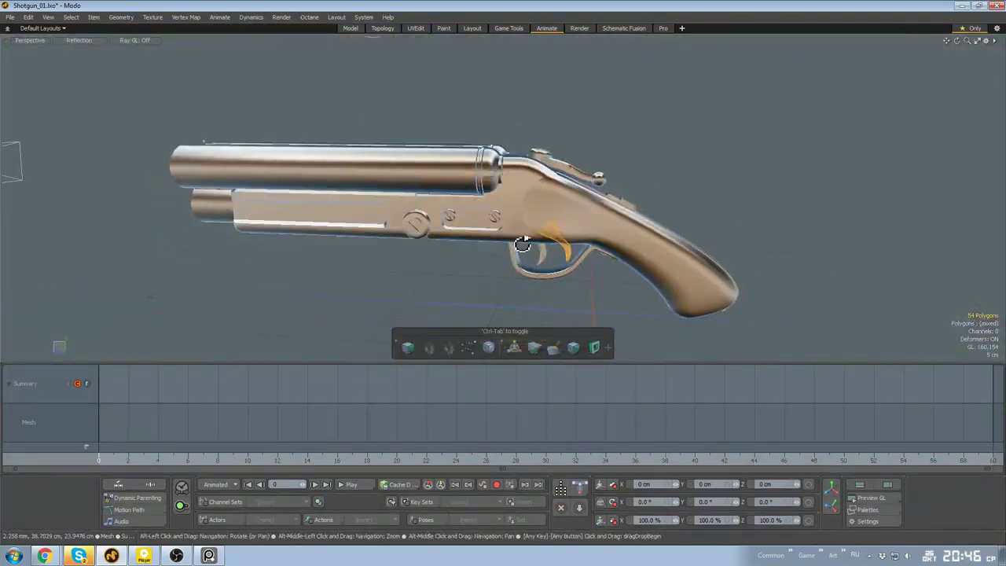
pyautogui.keyDown('alt'); pyautogui.moveTo(594, 206); pyautogui.dragTo(695, 198); pyautogui.keyUp('alt')
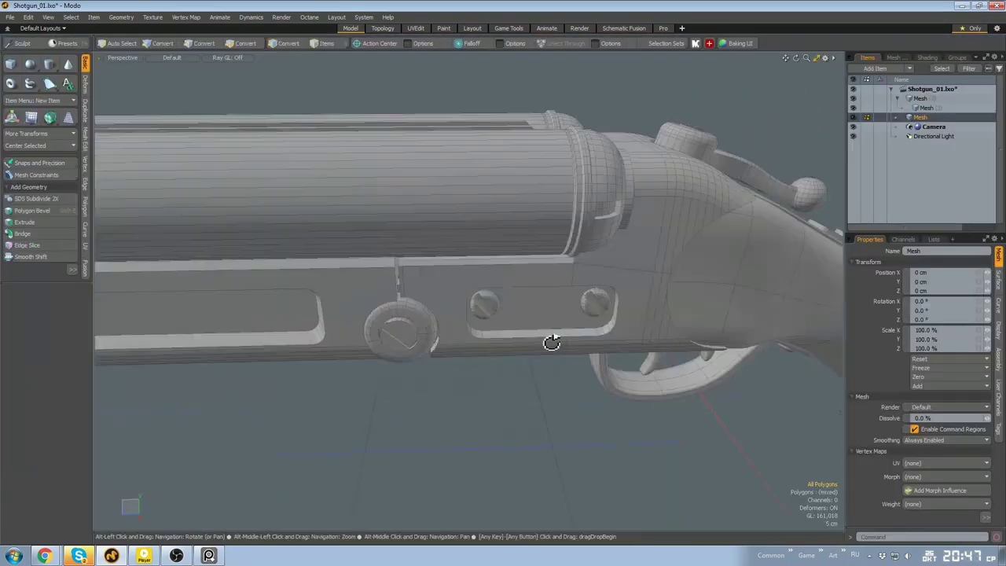
# Add a cube to the barrel mesh, then scale and place it beneath the front of the fore-end
pyautogui.moveTo(550, 341)
pyautogui.keyDown('alt'); pyautogui.mouseDown()
pyautogui.moveTo(468, 281)
pyautogui.moveTo(503, 317)
pyautogui.moveTo(583, 297)
pyautogui.mouseUp(); pyautogui.keyUp('alt')
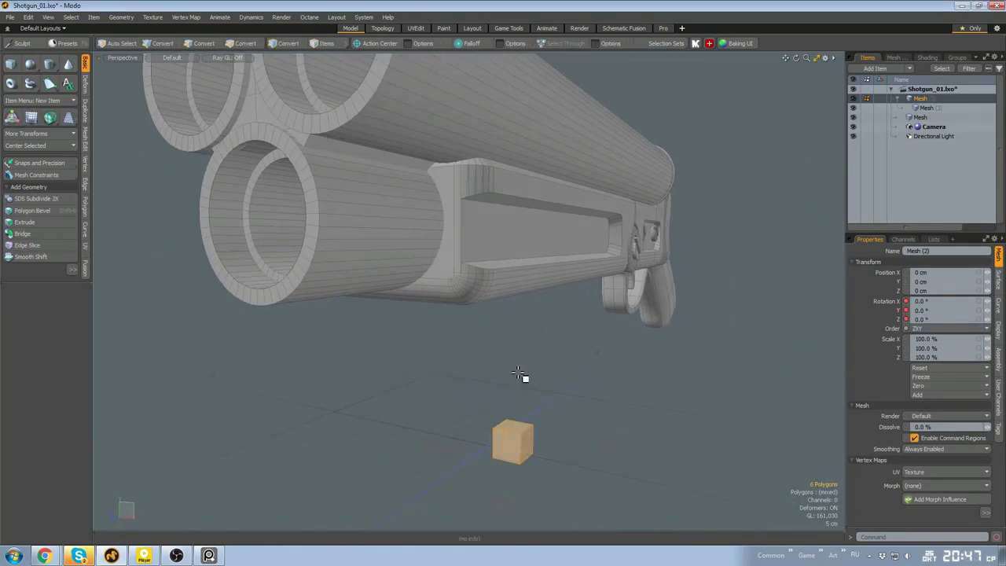
pyautogui.press('q')
pyautogui.keyDown('alt'); pyautogui.moveTo(427, 380); pyautogui.dragTo(449, 303); pyautogui.keyUp('alt')
pyautogui.press('r')
pyautogui.keyDown('alt'); pyautogui.moveTo(450, 304); pyautogui.dragTo(566, 273); pyautogui.keyUp('alt')
pyautogui.press('w')
# Paste the copied rounded piece beneath the fore-end and move it over the block
pyautogui.hotkey('ctrl', 'space')
pyautogui.click(469, 330)
pyautogui.scroll(-2, 469, 330)
pyautogui.hotkey('ctrl', 'space')
pyautogui.press('Escape')
pyautogui.hotkey('ctrl', 'v')
pyautogui.press('w')
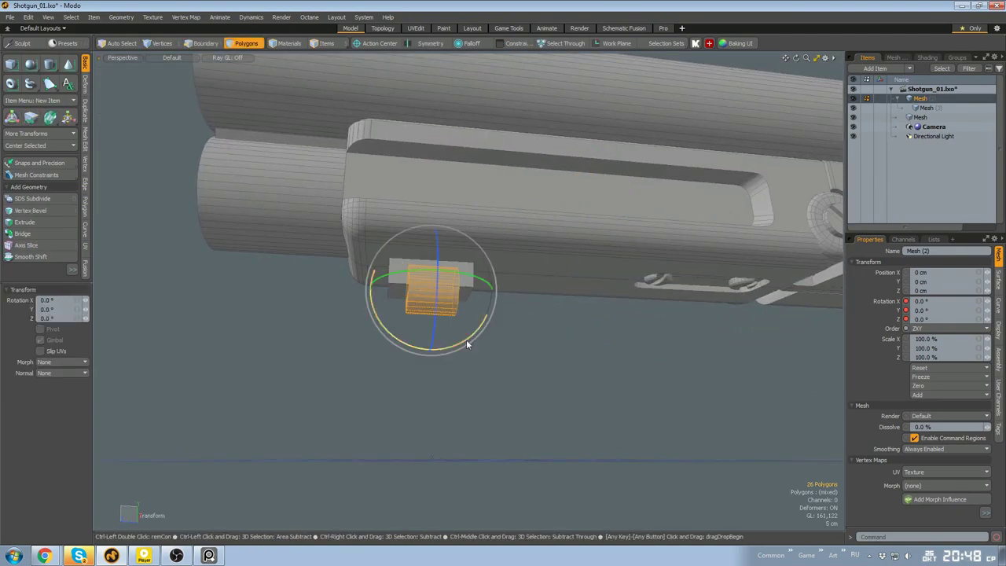
# Bevel the edges of the front recess under the fore-end in Inset mode with a 2.4 cm value and round level 2
pyautogui.scroll(5, 422, 274)
pyautogui.keyDown('alt'); pyautogui.moveTo(511, 345); pyautogui.dragTo(556, 237); pyautogui.keyUp('alt')
pyautogui.scroll(-2, 422, 273)
pyautogui.press('2')
pyautogui.click(415, 284)
pyautogui.hotkey('shift', 'space')
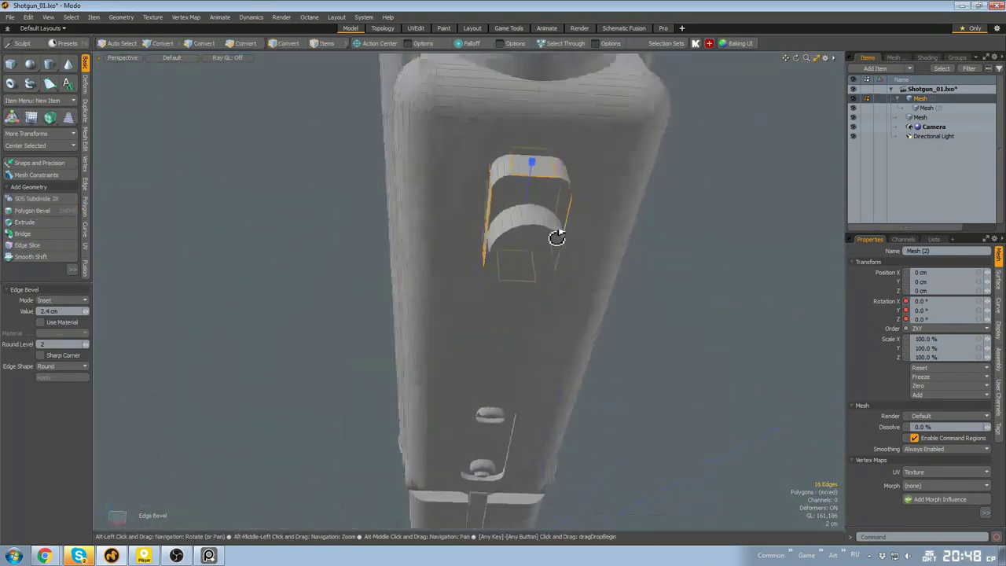
# Scale an upright cylinder and place it in the front recess beneath the fore-end
pyautogui.keyDown('alt'); pyautogui.moveTo(527, 302); pyautogui.dragTo(487, 338); pyautogui.keyUp('alt')
pyautogui.scroll(5, 440, 315)
pyautogui.press('r')
pyautogui.press('w')
pyautogui.moveTo(481, 308); pyautogui.dragTo(557, 359)
pyautogui.press('space')
pyautogui.scroll(4, 508, 329)
pyautogui.press('r')
pyautogui.press('space')
pyautogui.press('space')
pyautogui.click(557, 360)
pyautogui.scroll(5, 438, 335)
# Bevel the upright cylinder's bottom face inward and push it in to form a hollow ring
pyautogui.click(436, 335)
pyautogui.moveTo(436, 335)
pyautogui.keyDown('alt'); pyautogui.mouseDown()
pyautogui.moveTo(397, 321)
pyautogui.moveTo(418, 331)
pyautogui.mouseUp(); pyautogui.keyUp('alt')
pyautogui.press('b')
pyautogui.click(407, 334)
pyautogui.press('space')
pyautogui.keyDown('alt'); pyautogui.moveTo(418, 331); pyautogui.dragTo(458, 298); pyautogui.keyUp('alt')
pyautogui.press('b')
pyautogui.moveTo(455, 350); pyautogui.dragTo(450, 320)
pyautogui.press('space')
pyautogui.click(447, 336)
pyautogui.scroll(-5, 433, 348)
# Scale a second cylinder, move it beneath the ring and rotate it to lie crosswise
pyautogui.scroll(5, 428, 353)
pyautogui.doubleClick(494, 337)
pyautogui.press('r')
pyautogui.moveTo(438, 292); pyautogui.dragTo(489, 319)
pyautogui.press('w')
pyautogui.scroll(-4, 503, 334)
pyautogui.keyDown('alt'); pyautogui.moveTo(507, 338); pyautogui.dragTo(564, 394); pyautogui.keyUp('alt')
pyautogui.moveTo(459, 341)
pyautogui.keyDown('alt'); pyautogui.mouseDown()
pyautogui.moveTo(400, 291)
pyautogui.moveTo(392, 330)
pyautogui.moveTo(413, 346)
pyautogui.moveTo(466, 336)
pyautogui.mouseUp(); pyautogui.keyUp('alt')
pyautogui.press('e')
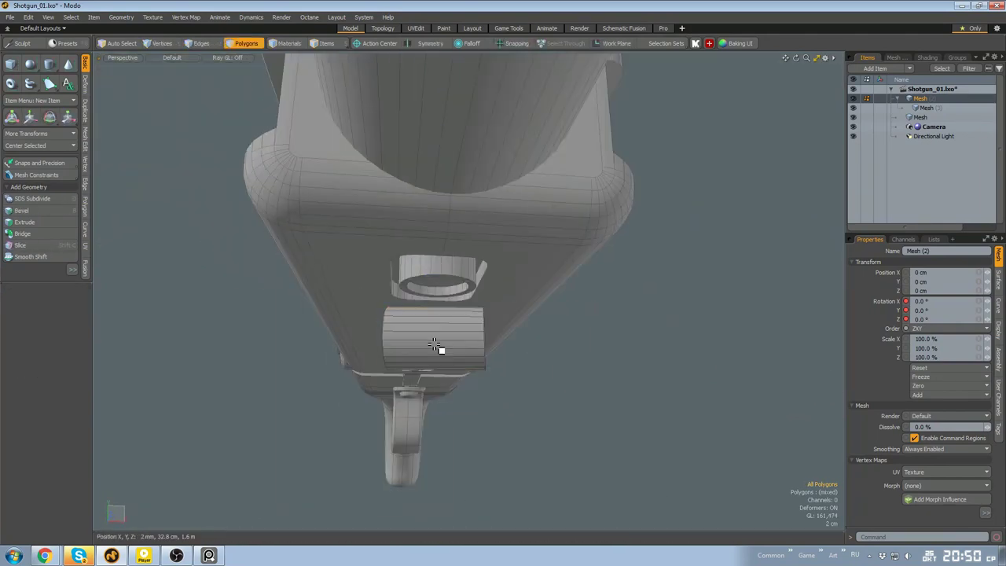
# Scale the crosswise cylinder to 62.8% in Y and Z and position it just below the ring
pyautogui.keyDown('alt'); pyautogui.moveTo(437, 239); pyautogui.dragTo(334, 382); pyautogui.keyUp('alt')
pyautogui.press('KP_3')
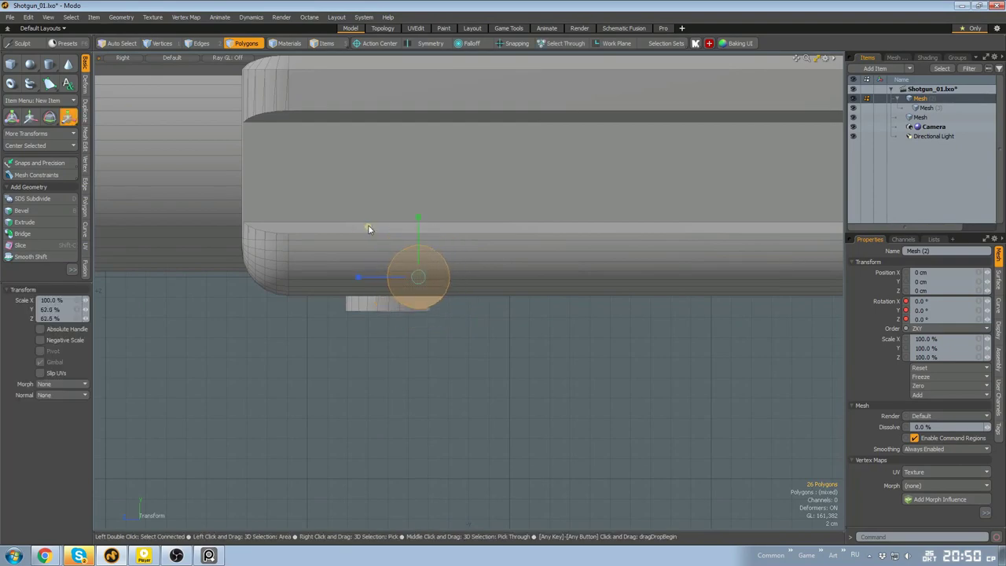
pyautogui.keyDown('alt'); pyautogui.moveTo(438, 344); pyautogui.dragTo(461, 314); pyautogui.keyUp('alt')
pyautogui.doubleClick(458, 329)
pyautogui.press('w')
pyautogui.press('q')
# Bevel the ring's inner face downward into the crosswise cylinder to form a connecting stem
pyautogui.click(442, 297)
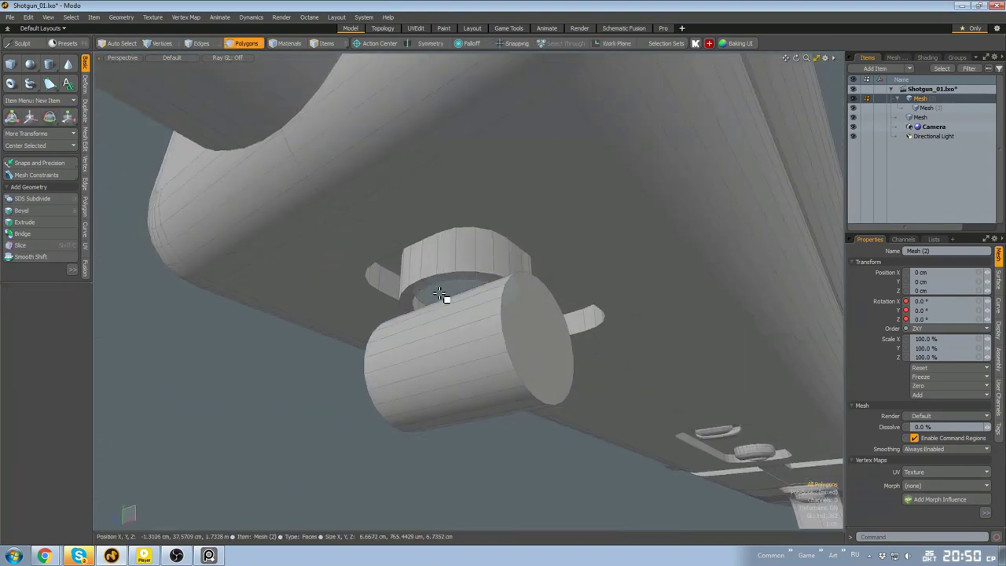
pyautogui.hotkey('shift', 'b')
pyautogui.keyDown('alt'); pyautogui.moveTo(503, 285); pyautogui.dragTo(479, 314); pyautogui.keyUp('alt')
pyautogui.moveTo(466, 339); pyautogui.dragTo(465, 391)
pyautogui.press('q')
# Scale the crosswise cylinder to 87.5% in Y and Z
pyautogui.keyDown('alt'); pyautogui.moveTo(507, 344); pyautogui.dragTo(495, 372); pyautogui.keyUp('alt')
pyautogui.doubleClick(495, 372)
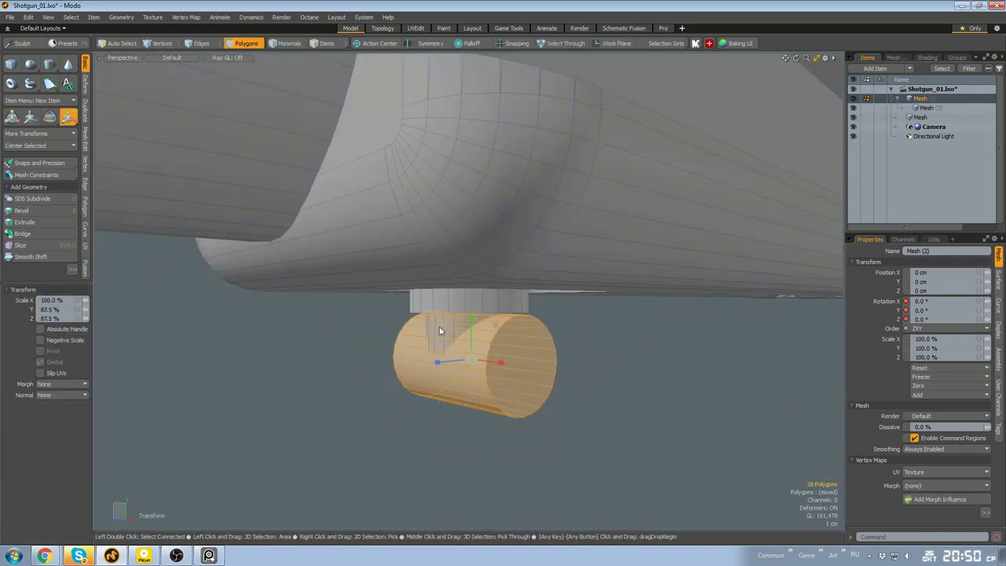
pyautogui.press('q')
# Enable X symmetry and bevel both end faces of the crosswise cylinder inward to hollow the ends
pyautogui.click(525, 372)
pyautogui.keyDown('alt'); pyautogui.moveTo(542, 393); pyautogui.dragTo(599, 418); pyautogui.keyUp('alt')
pyautogui.hotkey('shift', 'y')
pyautogui.click(522, 379)
pyautogui.press('b')
pyautogui.keyDown('alt'); pyautogui.moveTo(581, 380); pyautogui.dragTo(401, 314); pyautogui.keyUp('alt')
pyautogui.press('b')
pyautogui.press('q')
pyautogui.click(579, 378)
# Add a cube at the crosswise cylinder and widen it to 122.5% in X
pyautogui.press('a')
pyautogui.scroll(10, 322, 313)
pyautogui.moveTo(401, 317)
pyautogui.mouseDown()
pyautogui.moveTo(404, 328)
pyautogui.moveTo(417, 296)
pyautogui.mouseUp()
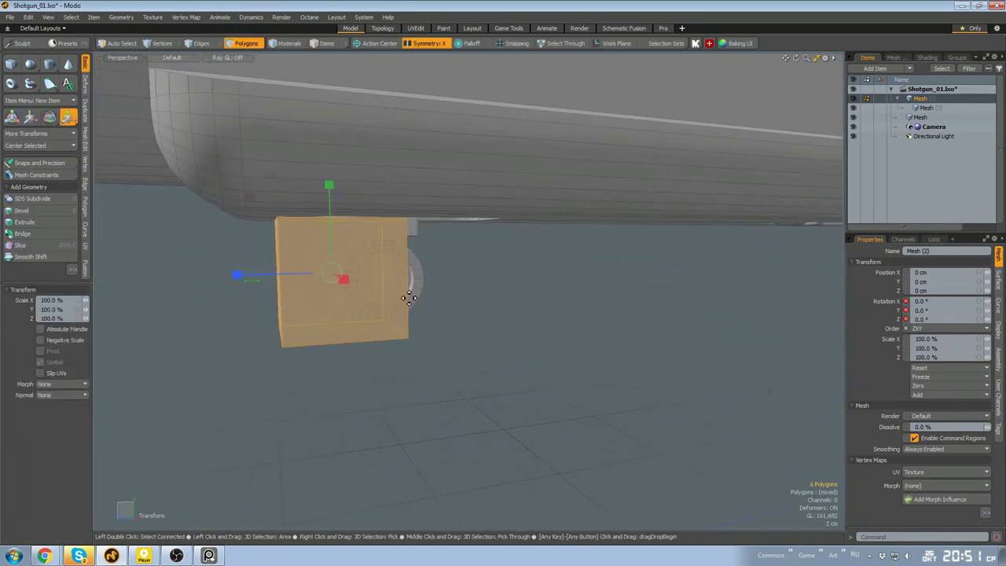
pyautogui.keyDown('alt'); pyautogui.moveTo(409, 292); pyautogui.dragTo(309, 289); pyautogui.keyUp('alt')
pyautogui.hotkey('shift', 'y')
pyautogui.moveTo(614, 312)
pyautogui.keyDown('alt'); pyautogui.mouseDown()
pyautogui.moveTo(577, 308)
pyautogui.moveTo(595, 309)
pyautogui.mouseUp(); pyautogui.keyUp('alt')
pyautogui.keyDown('alt'); pyautogui.moveTo(595, 310); pyautogui.dragTo(404, 276); pyautogui.keyUp('alt')
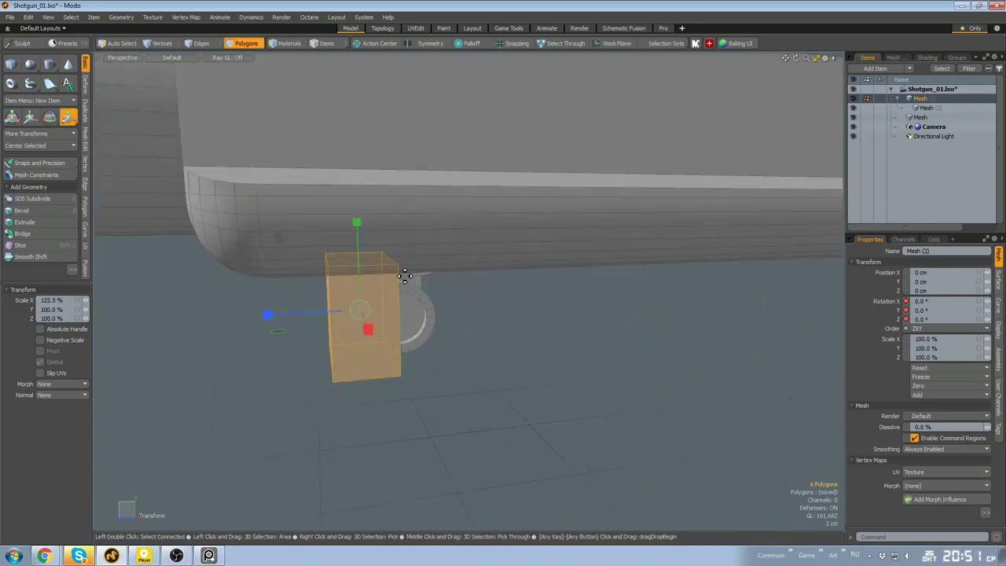
# Narrow the block along Z and move it into place beneath the crosswise cylinder
pyautogui.moveTo(269, 314); pyautogui.dragTo(286, 313)
pyautogui.press('w')
pyautogui.keyDown('alt'); pyautogui.moveTo(301, 304); pyautogui.dragTo(302, 266); pyautogui.keyUp('alt')
pyautogui.press('space')
pyautogui.scroll(-6, 366, 314)
pyautogui.keyDown('alt'); pyautogui.moveTo(366, 315); pyautogui.dragTo(439, 317); pyautogui.keyUp('alt')
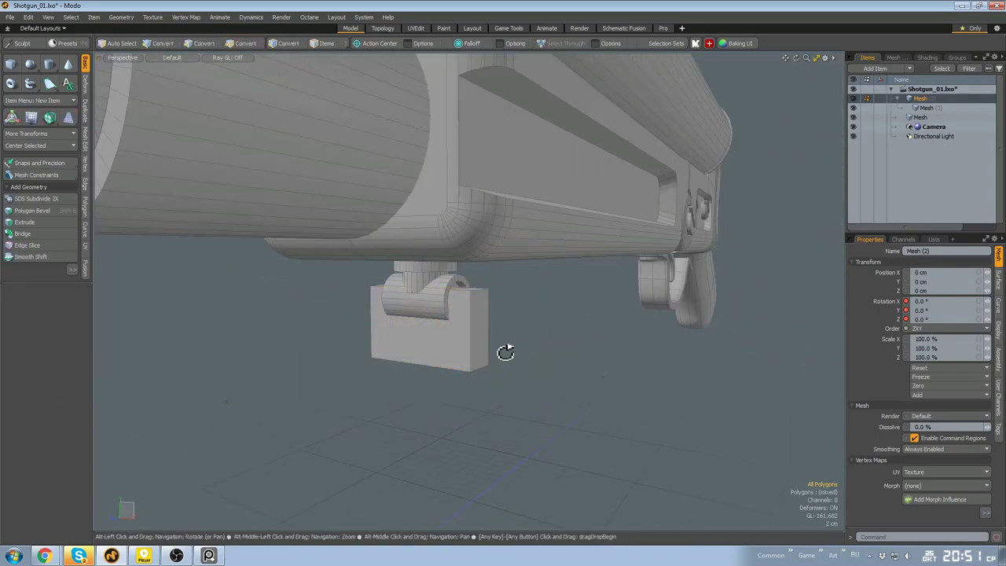
# Select the block under the crosswise cylinder and adjust its position
pyautogui.click(426, 319)
pyautogui.keyDown('alt'); pyautogui.moveTo(505, 352); pyautogui.dragTo(420, 288); pyautogui.keyUp('alt')
pyautogui.press('w')
pyautogui.press('space')
pyautogui.keyDown('alt'); pyautogui.moveTo(463, 330); pyautogui.dragTo(518, 397); pyautogui.keyUp('alt')
pyautogui.scroll(-6, 427, 353)
pyautogui.scroll(10, 416, 393)
# Inset the block's front and back faces with a bevel and open the centre to form a rectangular frame
pyautogui.keyDown('alt'); pyautogui.moveTo(416, 393); pyautogui.dragTo(550, 335); pyautogui.keyUp('alt')
pyautogui.click(411, 356)
pyautogui.keyDown('shift'); pyautogui.click(497, 341); pyautogui.keyUp('shift')
pyautogui.press('b')
pyautogui.moveTo(550, 335); pyautogui.dragTo(579, 333)
pyautogui.keyDown('alt'); pyautogui.moveTo(580, 333); pyautogui.dragTo(414, 370); pyautogui.keyUp('alt')
pyautogui.press('space')
pyautogui.press('Delete')
# Convert the frame to a subdivision surface and scale its inner polygon loop to 89.5% in X and Y
pyautogui.press('Tab')
pyautogui.scroll(3, 402, 362)
pyautogui.press('2')
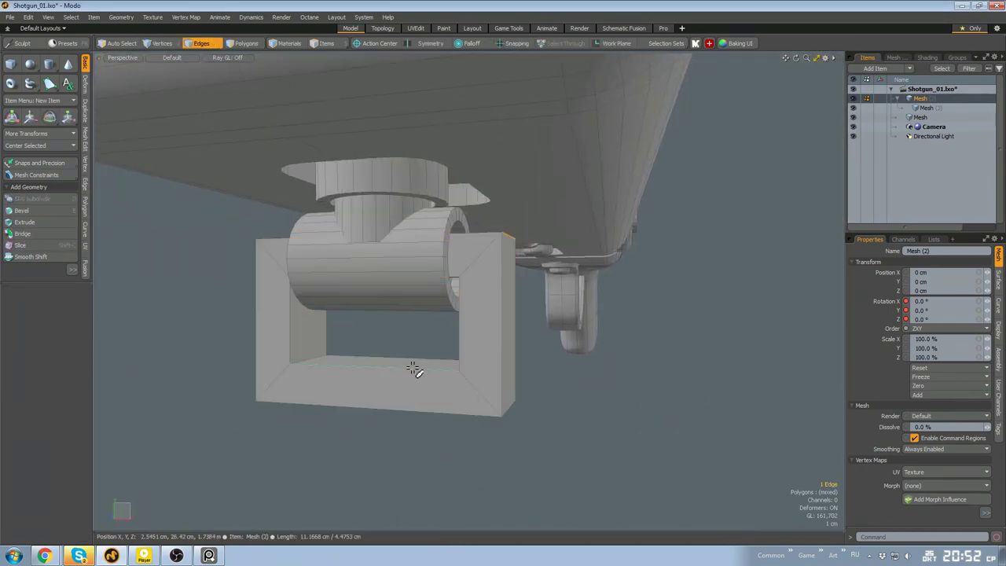
pyautogui.press('Tab')
pyautogui.keyDown('alt'); pyautogui.moveTo(489, 293); pyautogui.dragTo(445, 406); pyautogui.keyUp('alt')
pyautogui.press('l')
pyautogui.press('r')
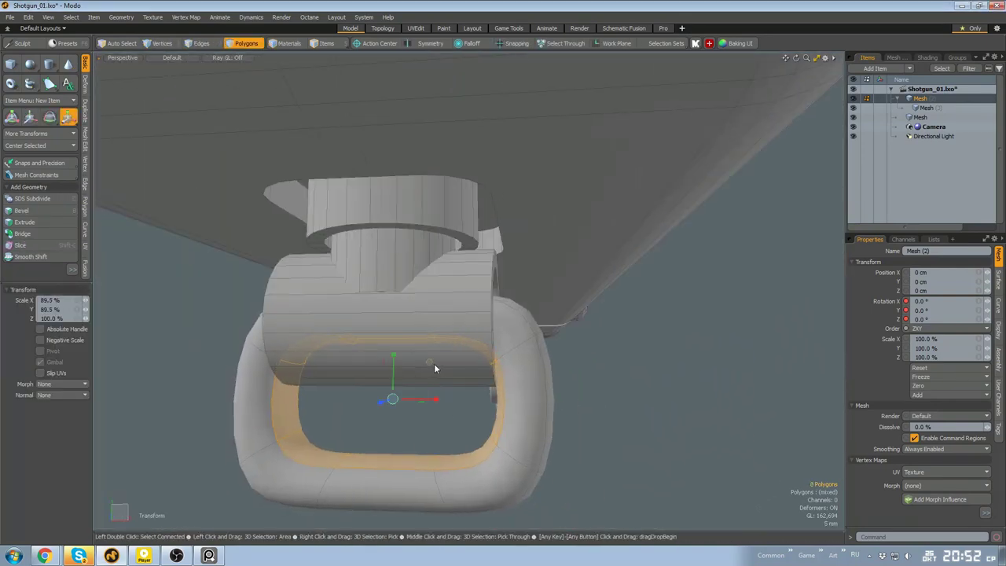
# Select the rounded loop, fit it into the crosswise cylinder's hollow ends and adjust its scale
pyautogui.press('space')
pyautogui.scroll(-4, 503, 389)
pyautogui.doubleClick(503, 388)
pyautogui.keyDown('alt'); pyautogui.moveTo(434, 363); pyautogui.dragTo(556, 388); pyautogui.keyUp('alt')
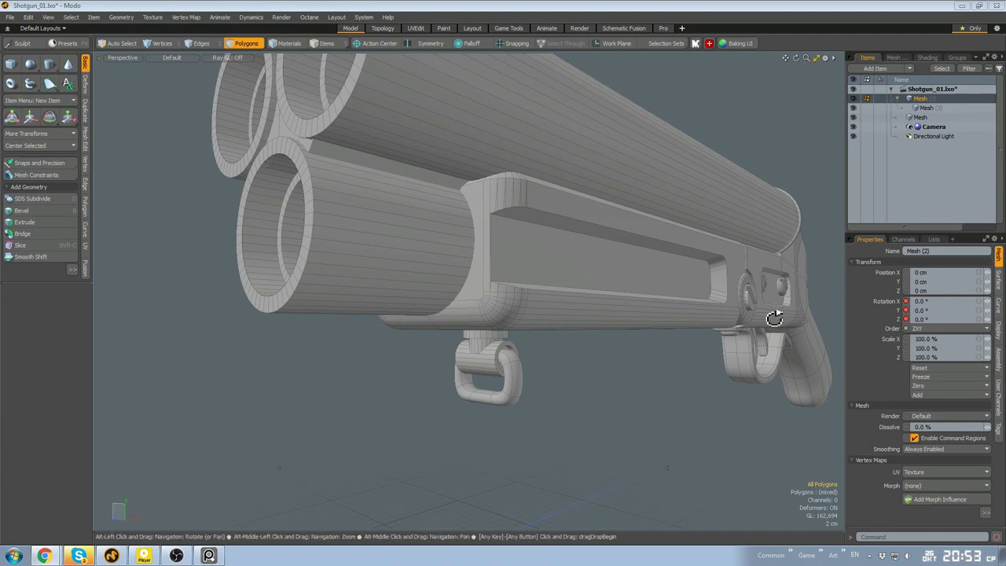
pyautogui.scroll(-3, 774, 317)
pyautogui.keyDown('alt'); pyautogui.moveTo(774, 318); pyautogui.dragTo(514, 366); pyautogui.keyUp('alt')
pyautogui.scroll(5, 514, 366)
pyautogui.doubleClick(506, 364)
pyautogui.press('r')
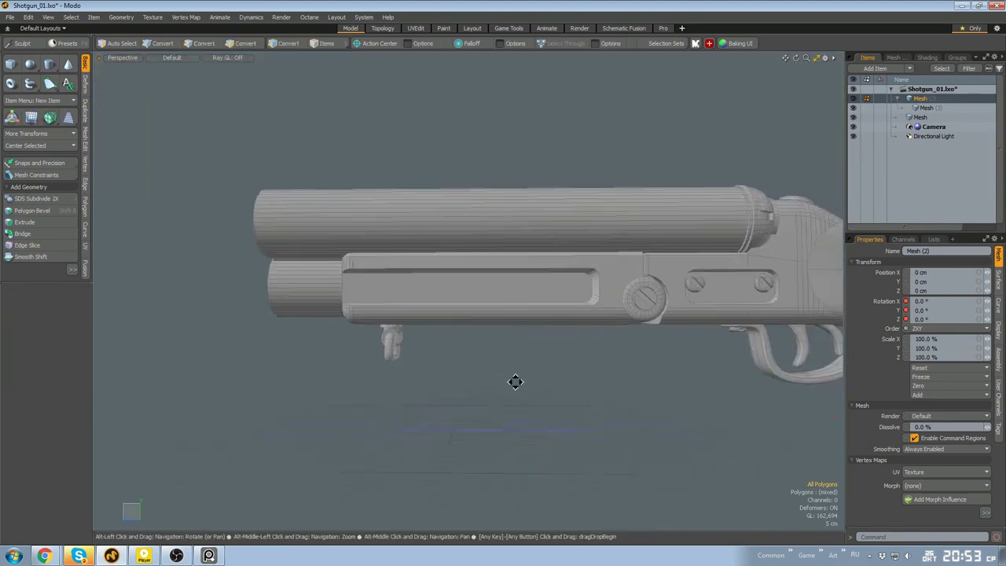
# Copy a fore-end underside screw into the front recess, then select all three screws and delete them
pyautogui.keyDown('alt'); pyautogui.moveTo(514, 380); pyautogui.dragTo(554, 345); pyautogui.keyUp('alt')
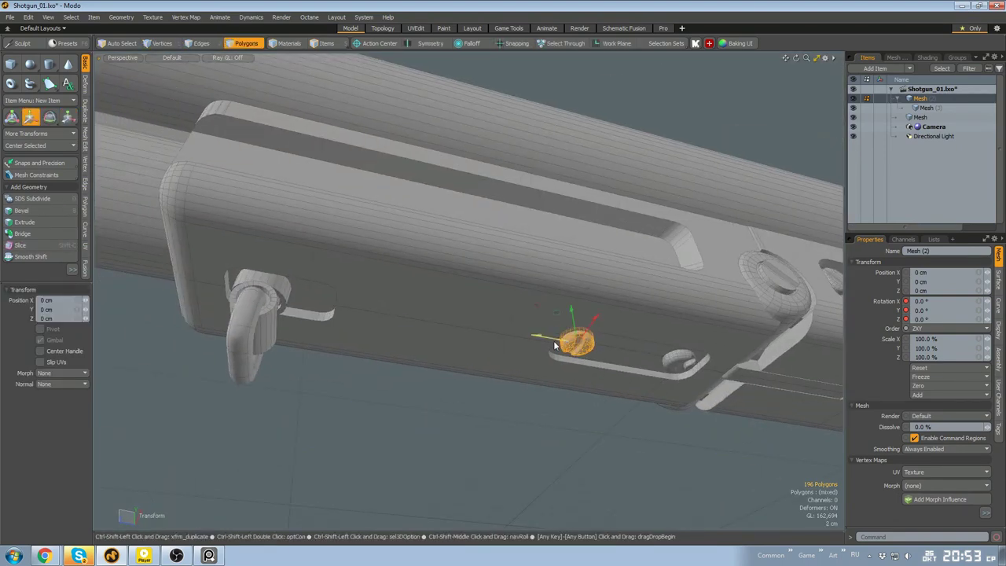
pyautogui.keyDown('alt'); pyautogui.moveTo(289, 293); pyautogui.dragTo(445, 334); pyautogui.keyUp('alt')
pyautogui.scroll(-5, 359, 260)
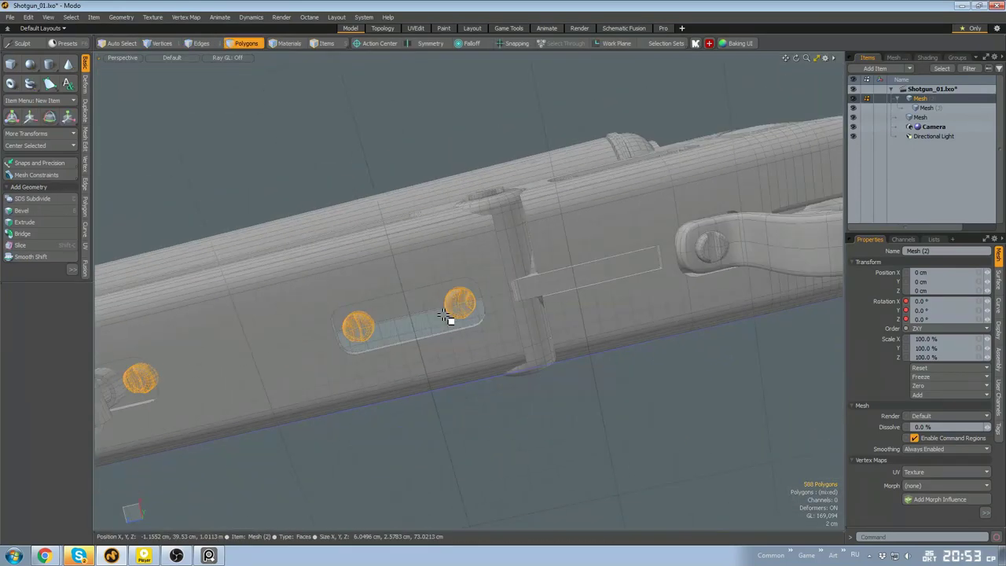
pyautogui.keyDown('alt'); pyautogui.moveTo(449, 316); pyautogui.dragTo(518, 339); pyautogui.keyUp('alt')
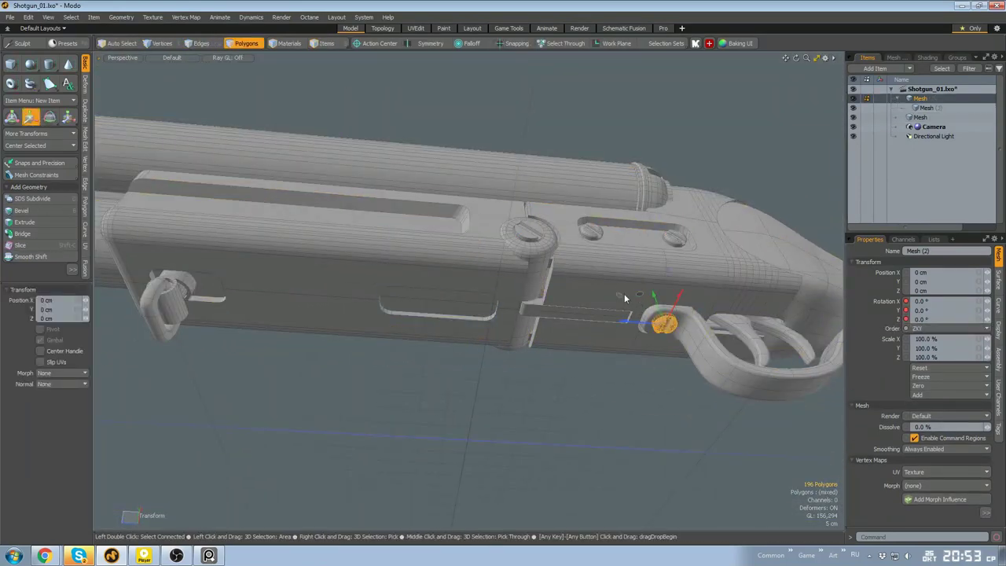
# Duplicate the trigger guard screw into both ends of the fore-end's rear underside recess and into the front recess
pyautogui.moveTo(624, 298); pyautogui.dragTo(442, 259)
pyautogui.keyDown('ctrl'); pyautogui.keyDown('alt'); pyautogui.moveTo(442, 259); pyautogui.dragTo(666, 283); pyautogui.keyUp('alt'); pyautogui.keyUp('ctrl')
pyautogui.keyDown('ctrl'); pyautogui.keyDown('alt'); pyautogui.moveTo(666, 283); pyautogui.dragTo(574, 308); pyautogui.keyUp('alt'); pyautogui.keyUp('ctrl')
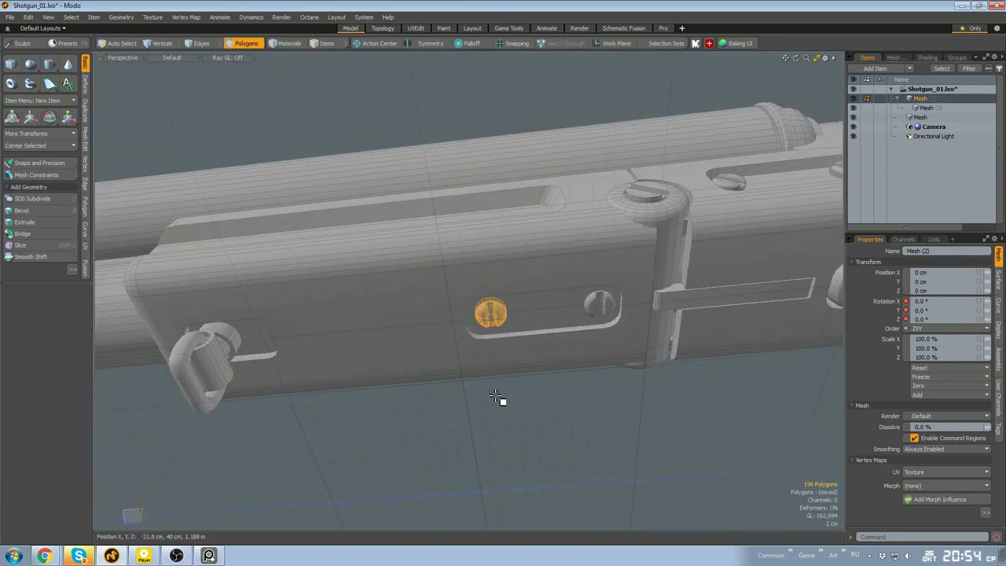
pyautogui.click(496, 396)
pyautogui.keyDown('alt'); pyautogui.moveTo(495, 396); pyautogui.dragTo(629, 297); pyautogui.keyUp('alt')
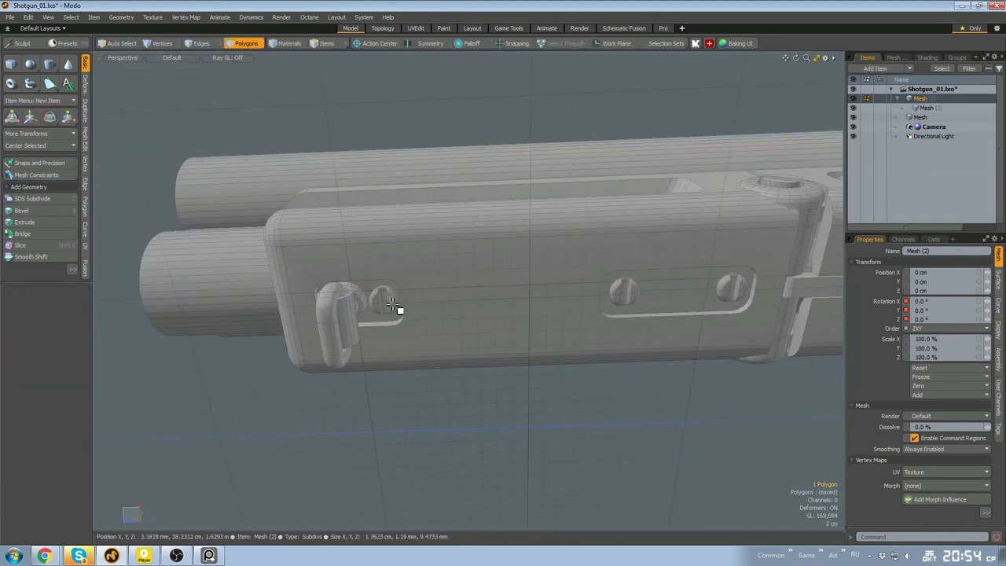
# Rotate the front recess screw and the front screw of the rear recess about their axes
pyautogui.doubleClick(387, 301)
pyautogui.keyDown('alt'); pyautogui.moveTo(390, 304); pyautogui.dragTo(413, 318); pyautogui.keyUp('alt')
pyautogui.press('e')
pyautogui.doubleClick(626, 283)
pyautogui.keyDown('alt'); pyautogui.moveTo(626, 284); pyautogui.dragTo(629, 312); pyautogui.keyUp('alt')
pyautogui.press('e')
pyautogui.moveTo(578, 242); pyautogui.dragTo(414, 294)
pyautogui.press('q')
# Select the slotted screw at the front of the trigger guard for copying
pyautogui.scroll(-4, 413, 294)
pyautogui.scroll(5, 413, 293)
pyautogui.press('5')
pyautogui.click(531, 315)
pyautogui.keyDown('alt'); pyautogui.moveTo(534, 317); pyautogui.dragTo(669, 355); pyautogui.keyUp('alt')
pyautogui.scroll(6, 521, 285)
pyautogui.keyDown('alt'); pyautogui.moveTo(613, 303); pyautogui.dragTo(645, 366); pyautogui.keyUp('alt')
pyautogui.doubleClick(521, 285)
pyautogui.hotkey('shift', 'h')
pyautogui.press('3')
pyautogui.doubleClick(388, 294)
# Paste the copied trigger guard screw into the stock mesh
pyautogui.press('2')
pyautogui.scroll(3, 519, 316)
pyautogui.hotkey('ctrl', 'v')
pyautogui.scroll(5, 532, 327)
pyautogui.scroll(-8, 532, 328)
pyautogui.press('w')
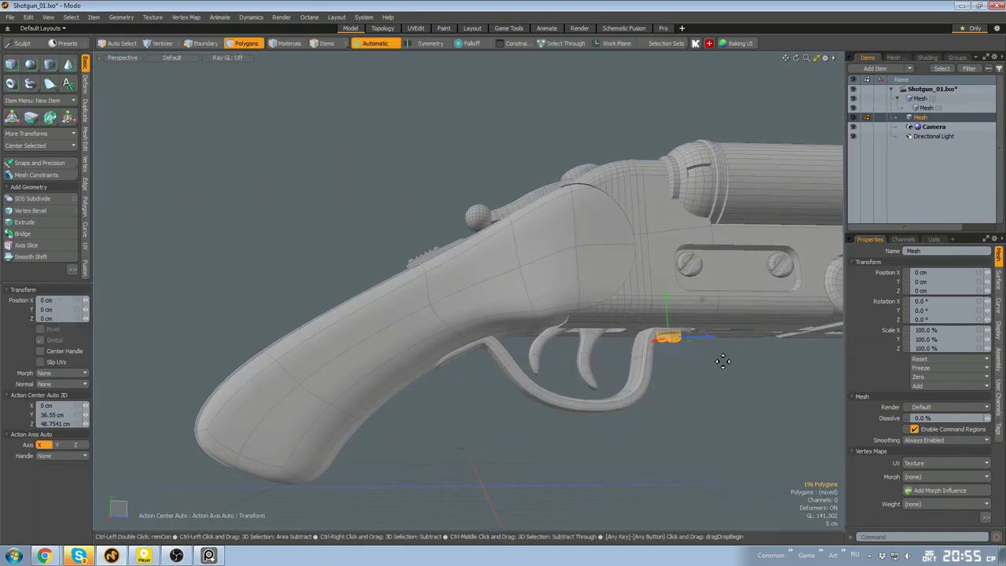
# Move the pasted screw to the trigger guard's rear end under the grip and rotate it -18° about X
pyautogui.press('q')
pyautogui.press('KP_3')
pyautogui.keyDown('alt'); pyautogui.moveTo(372, 330); pyautogui.dragTo(616, 362); pyautogui.keyUp('alt')
pyautogui.scroll(4, 619, 348)
pyautogui.press('e')
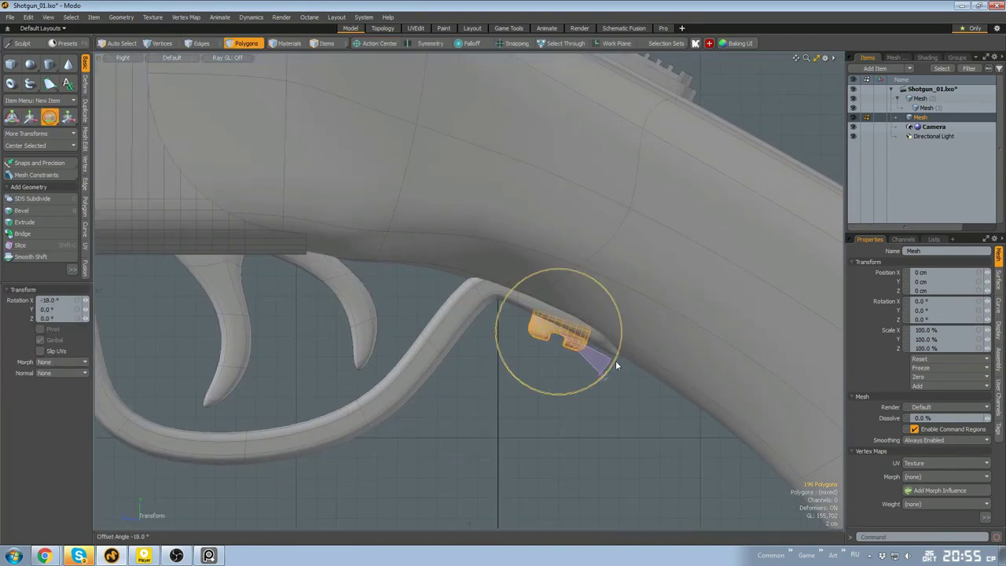
# Duplicate the screw onto the stock's butt plate, offset about -25.7 cm in Y and -54.8 cm in Z
pyautogui.scroll(-4, 522, 287)
pyautogui.moveTo(451, 281); pyautogui.dragTo(629, 367)
pyautogui.scroll(5, 630, 367)
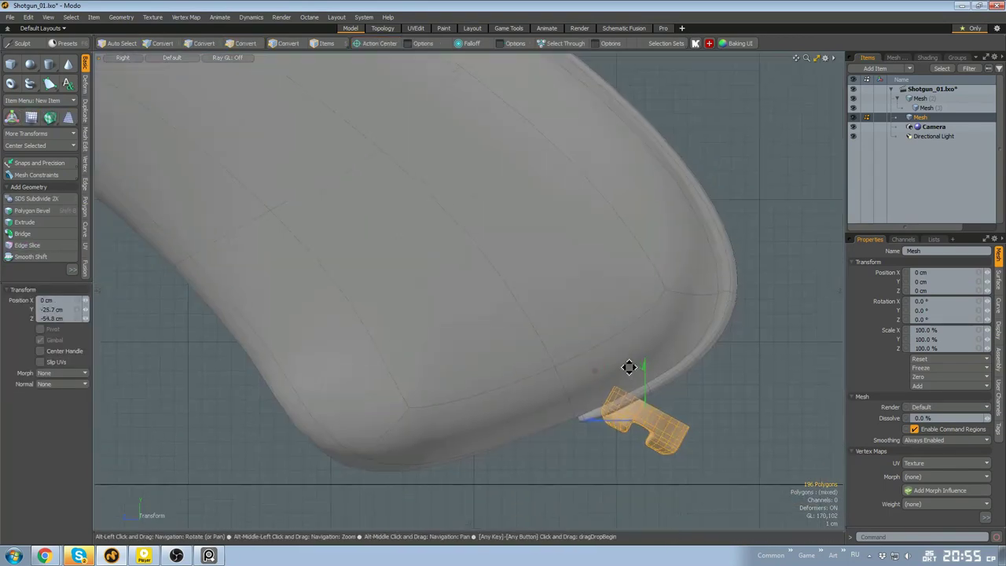
pyautogui.scroll(-6, 592, 374)
pyautogui.press('q')
pyautogui.click(666, 432)
# Examine the complete shotgun and select the swivel parts beneath the front of the fore-end
pyautogui.hotkey('ctrl', 'space')
pyautogui.click(532, 410)
pyautogui.keyDown('alt'); pyautogui.moveTo(474, 367); pyautogui.dragTo(441, 352); pyautogui.keyUp('alt')
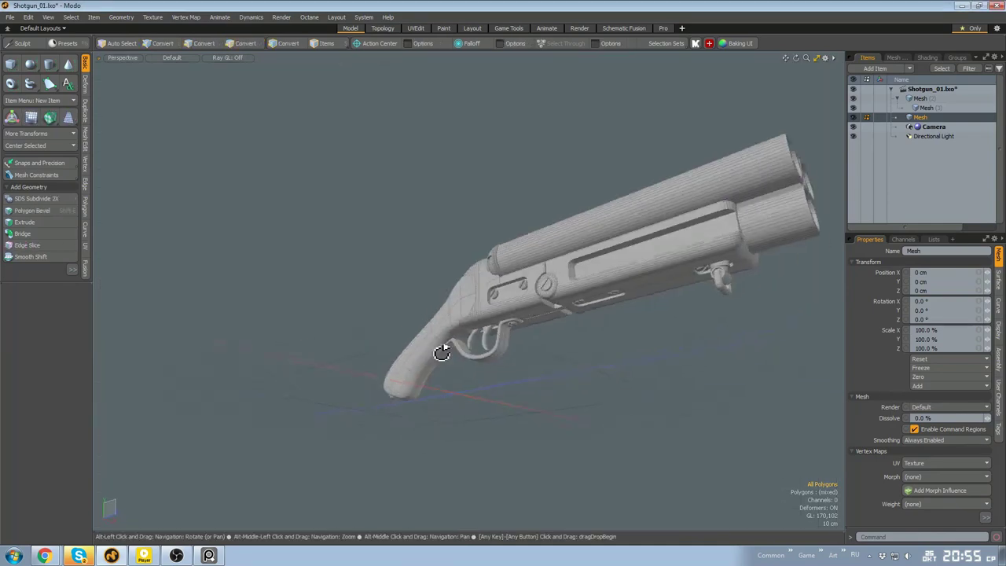
pyautogui.keyDown('alt'); pyautogui.moveTo(534, 424); pyautogui.dragTo(318, 236); pyautogui.keyUp('alt')
pyautogui.scroll(5, 318, 236)
pyautogui.click(347, 329)
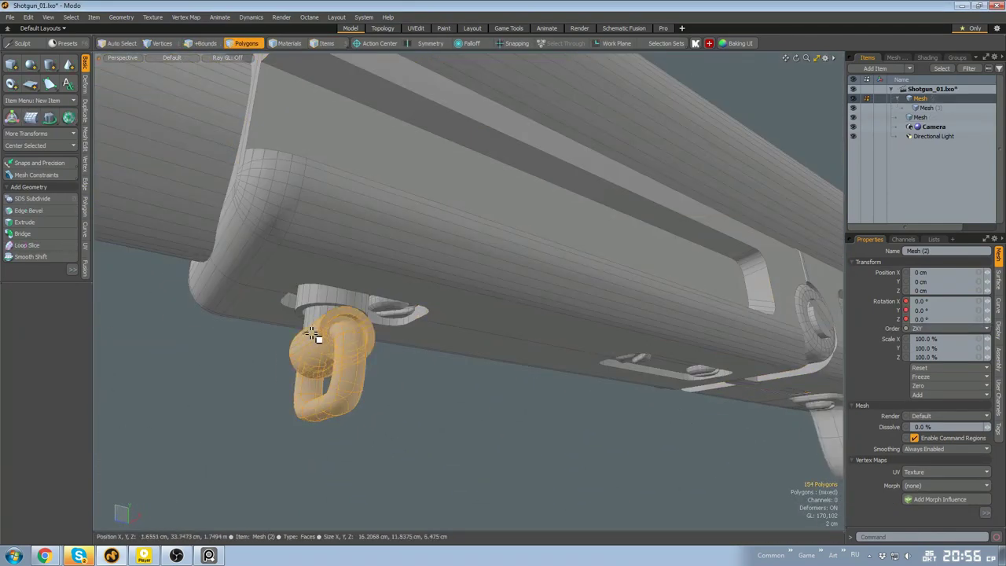
# Select the complete sling swivel beneath the front of the fore-end, including its base, stem, crossbar and ring
pyautogui.scroll(5, 312, 334)
pyautogui.click(354, 274)
pyautogui.scroll(-3, 357, 266)
pyautogui.press('w')
pyautogui.press('q')
pyautogui.keyDown('alt'); pyautogui.moveTo(362, 256); pyautogui.dragTo(418, 307); pyautogui.keyUp('alt')
pyautogui.press('r')
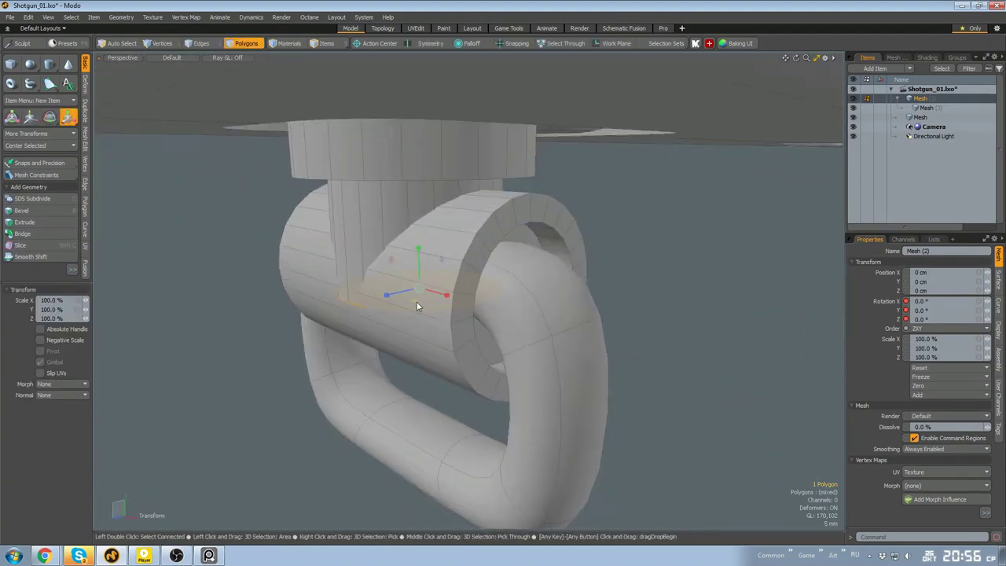
pyautogui.press('q')
pyautogui.scroll(-4, 414, 259)
pyautogui.doubleClick(474, 366)
pyautogui.keyDown('alt'); pyautogui.moveTo(413, 240); pyautogui.dragTo(455, 360); pyautogui.keyUp('alt')
pyautogui.scroll(-6, 474, 366)
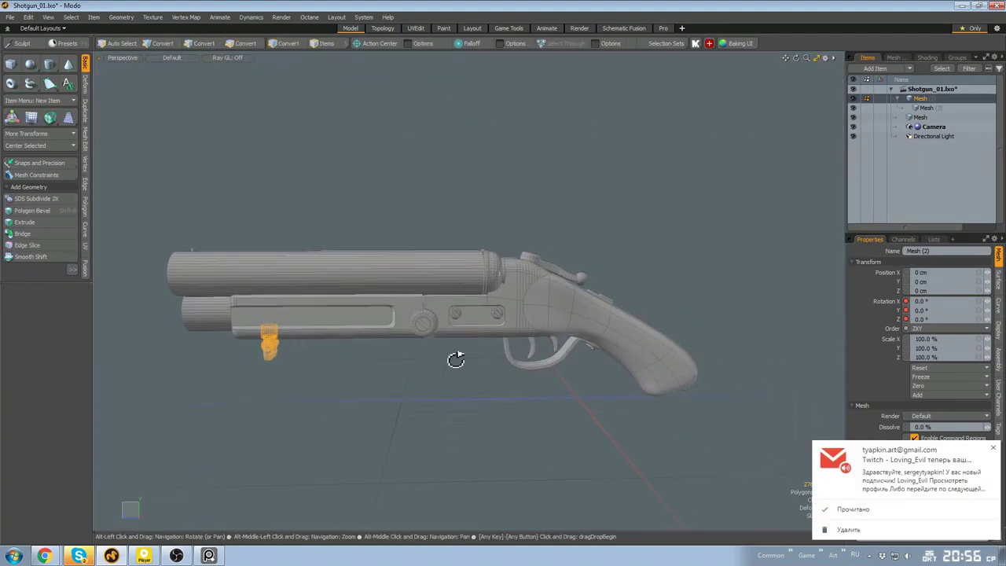
# Paste the copied sling swivel into the stock mesh
pyautogui.press('3')
pyautogui.scroll(5, 625, 373)
pyautogui.keyDown('alt'); pyautogui.moveTo(625, 373); pyautogui.dragTo(690, 442); pyautogui.keyUp('alt')
pyautogui.hotkey('ctrl', 'v')
pyautogui.scroll(-6, 629, 416)
pyautogui.keyDown('alt'); pyautogui.moveTo(482, 393); pyautogui.dragTo(464, 357); pyautogui.keyUp('alt')
# Move the pasted swivel to the underside of the stock's butt end and rotate it to match the slope there
pyautogui.press('w')
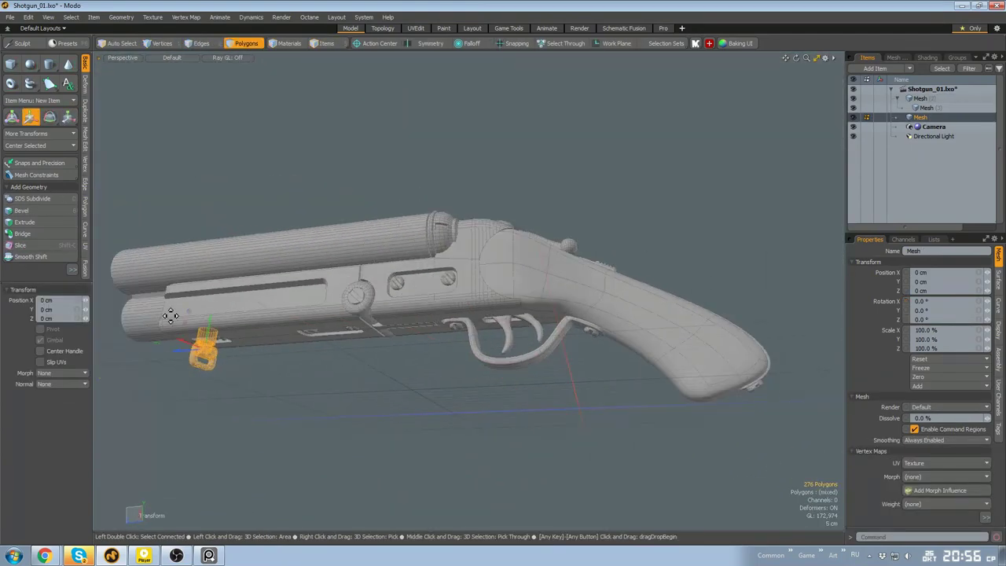
pyautogui.moveTo(171, 315); pyautogui.dragTo(676, 373)
pyautogui.press('q')
pyautogui.keyDown('alt'); pyautogui.moveTo(550, 385); pyautogui.dragTo(503, 377); pyautogui.keyUp('alt')
pyautogui.scroll(5, 637, 330)
pyautogui.keyDown('alt'); pyautogui.moveTo(637, 329); pyautogui.dragTo(633, 353); pyautogui.keyUp('alt')
pyautogui.press('e')
pyautogui.moveTo(622, 348)
pyautogui.keyDown('ctrl'); pyautogui.mouseDown()
pyautogui.moveTo(615, 334)
pyautogui.moveTo(660, 325)
pyautogui.moveTo(631, 332)
pyautogui.mouseUp(); pyautogui.keyUp('ctrl')
pyautogui.scroll(-5, 660, 326)
pyautogui.press('q')
pyautogui.click(683, 361)
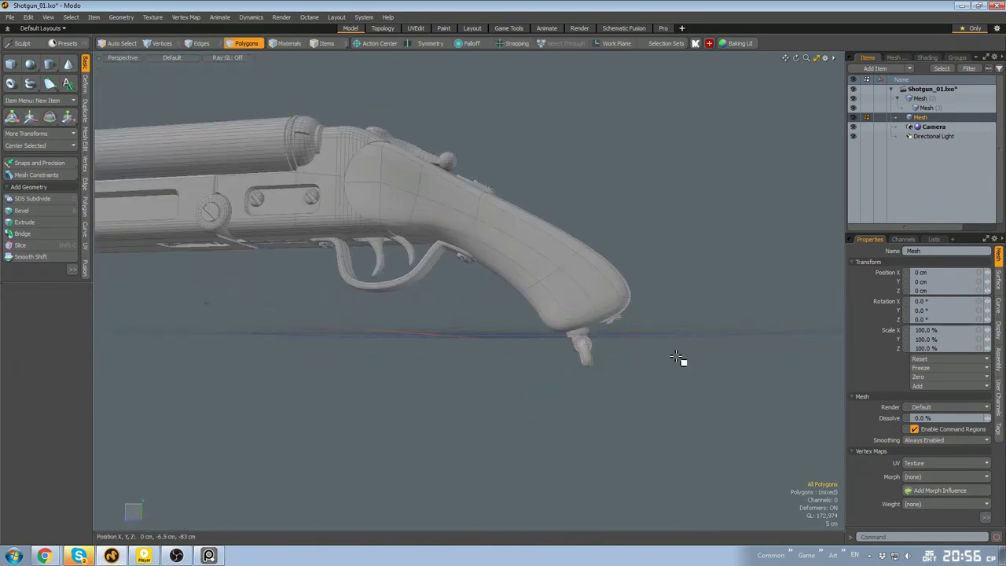
# Examine the complete shotgun from both sides and above, checking the fit of the front and rear swivels
pyautogui.scroll(-3, 683, 362)
pyautogui.keyDown('alt'); pyautogui.moveTo(683, 361); pyautogui.dragTo(270, 342); pyautogui.keyUp('alt')
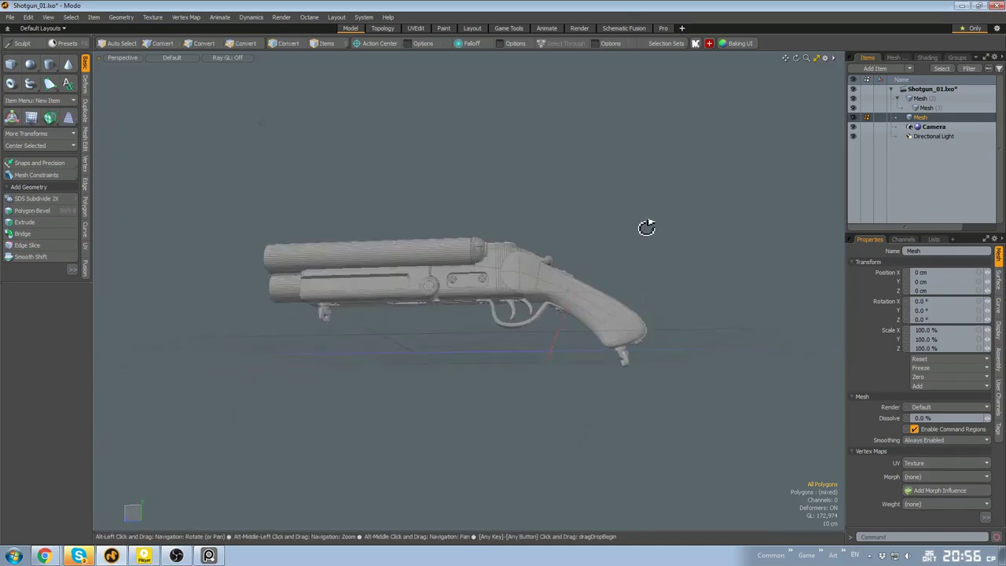
pyautogui.keyDown('alt'); pyautogui.moveTo(645, 228); pyautogui.dragTo(433, 263); pyautogui.keyUp('alt')
pyautogui.scroll(5, 349, 297)
pyautogui.press('3')
pyautogui.scroll(-2, 483, 333)
pyautogui.press('w')
pyautogui.keyDown('alt'); pyautogui.moveTo(377, 327); pyautogui.dragTo(487, 325); pyautogui.keyUp('alt')
pyautogui.press('q')
pyautogui.click(581, 364)
pyautogui.scroll(-5, 582, 363)
pyautogui.keyDown('alt'); pyautogui.moveTo(581, 364); pyautogui.dragTo(696, 295); pyautogui.keyUp('alt')
pyautogui.keyDown('alt'); pyautogui.moveTo(473, 260); pyautogui.dragTo(437, 420); pyautogui.keyUp('alt')
pyautogui.scroll(3, 618, 334)
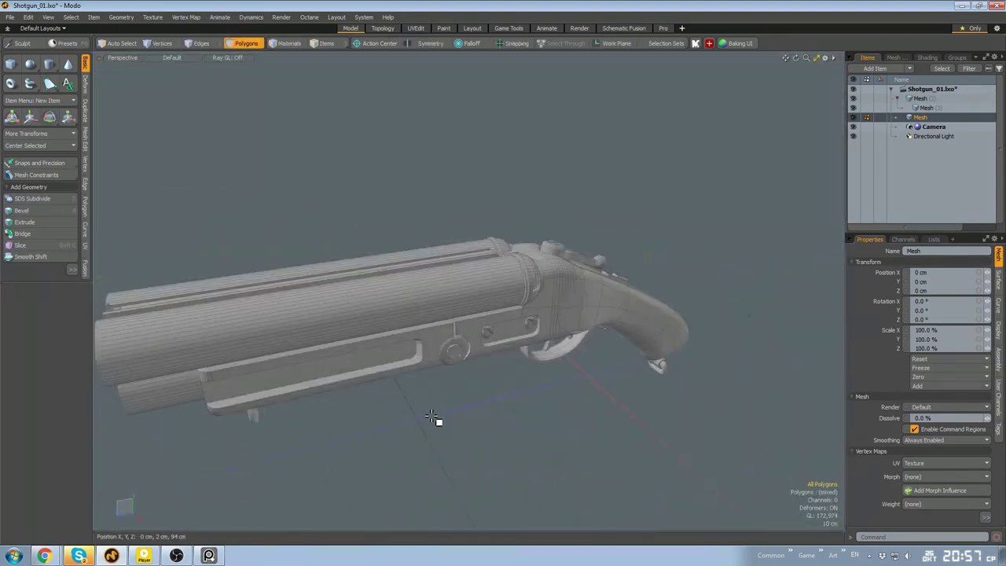
# Render a preview of the shotgun and set the base material's Rounded Edge Width to 9.9 mm
pyautogui.press('F9')
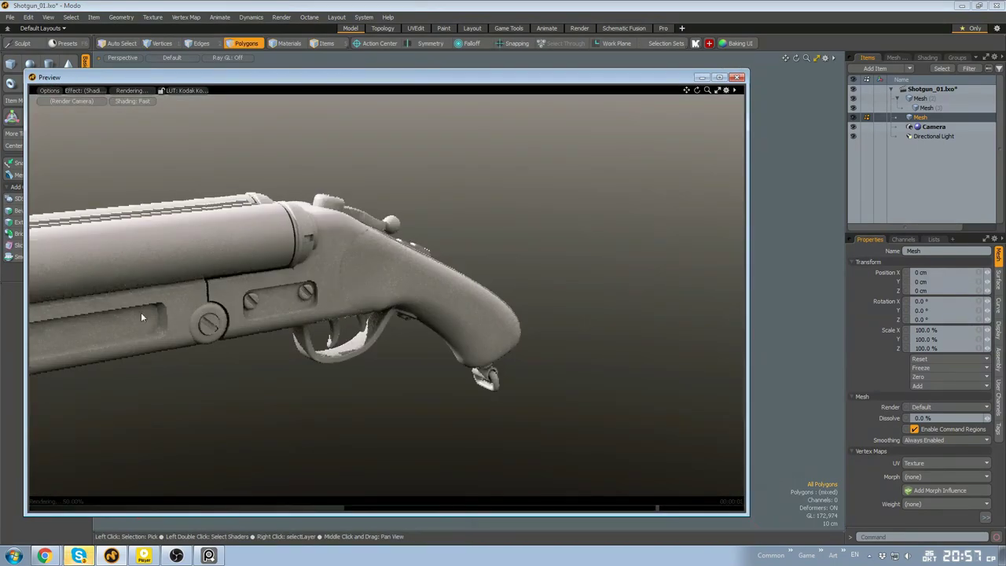
pyautogui.keyDown('alt'); pyautogui.moveTo(385, 315); pyautogui.dragTo(401, 269); pyautogui.keyUp('alt')
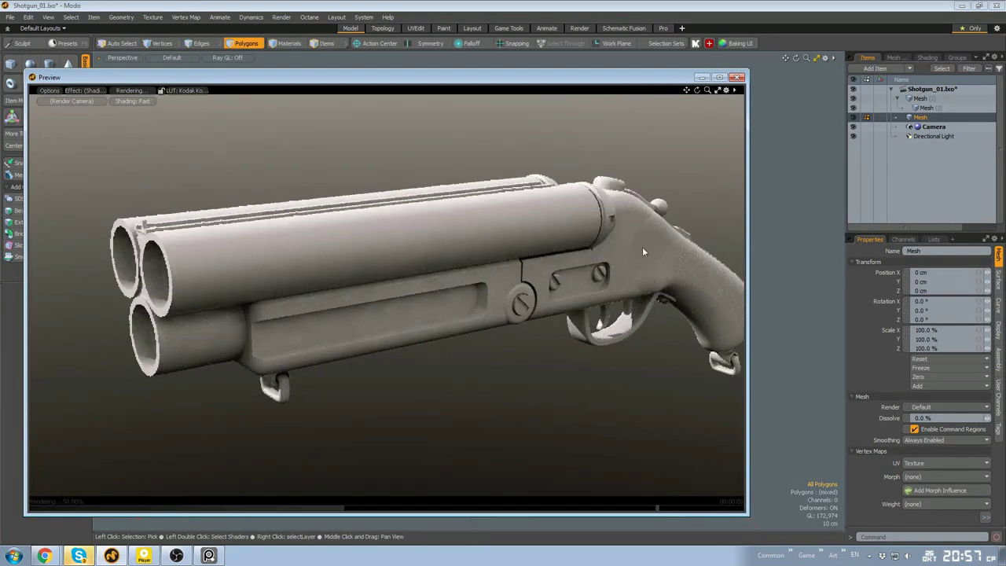
pyautogui.click(923, 58)
pyautogui.click(985, 517)
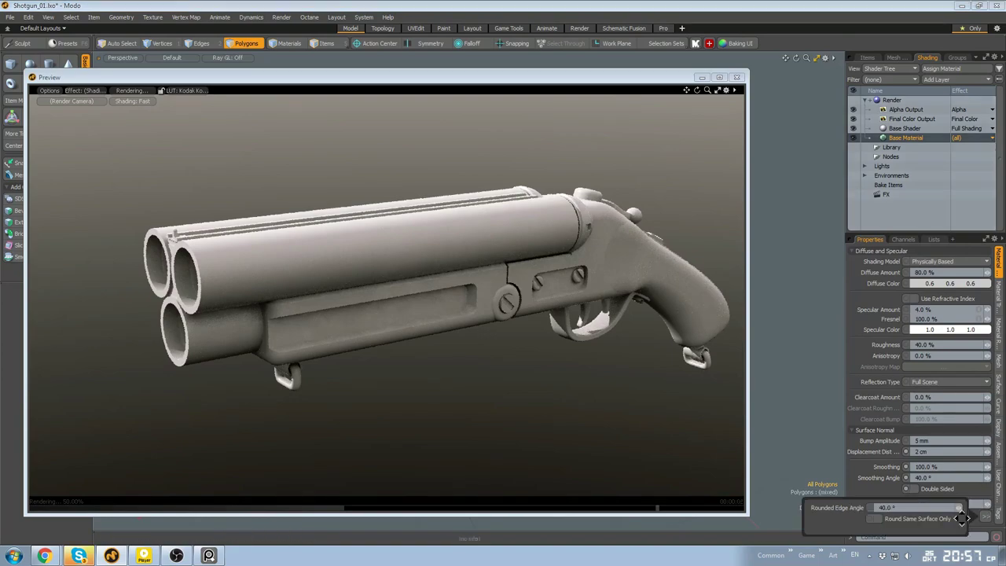
pyautogui.moveTo(987, 504); pyautogui.dragTo(992, 503)
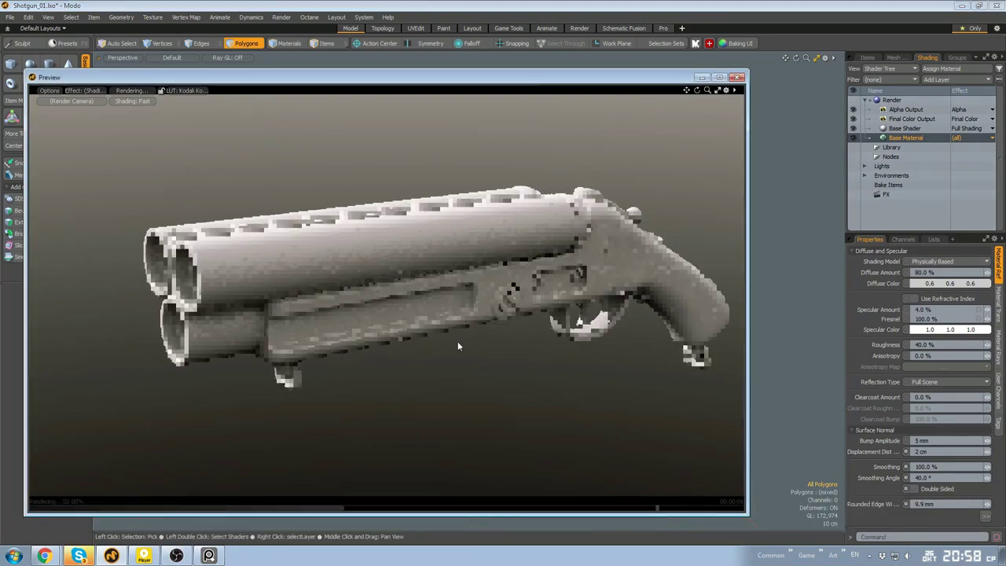
# Lower the narrow strip of faces below the front sight between the upper muzzles by about 1.05 cm in Y
pyautogui.moveTo(458, 341)
pyautogui.keyDown('alt'); pyautogui.mouseDown()
pyautogui.moveTo(442, 353)
pyautogui.moveTo(468, 347)
pyautogui.mouseUp(); pyautogui.keyUp('alt')
pyautogui.keyDown('alt'); pyautogui.moveTo(219, 297); pyautogui.dragTo(509, 146); pyautogui.keyUp('alt')
pyautogui.moveTo(480, 80); pyautogui.dragTo(974, 102)
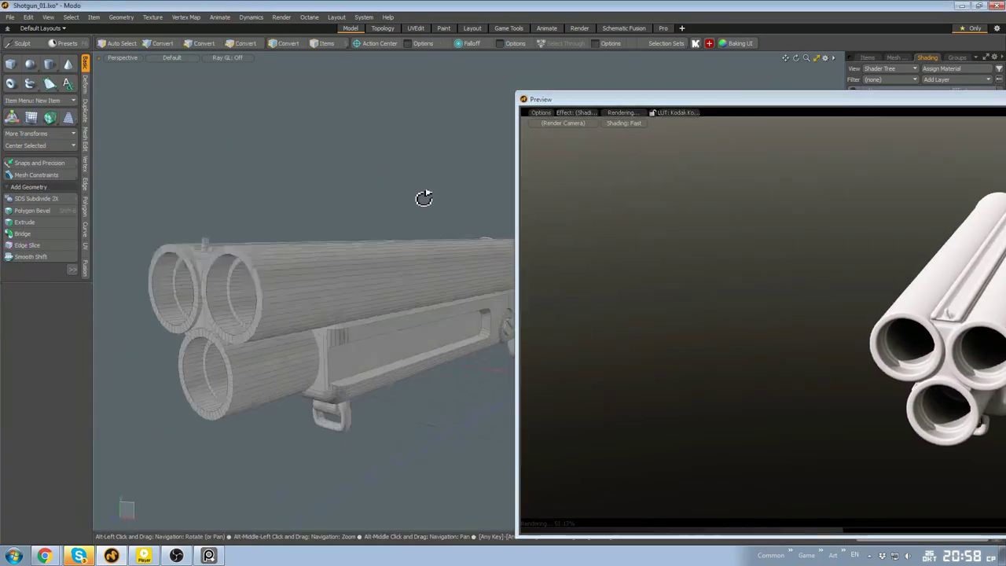
pyautogui.scroll(10, 422, 197)
pyautogui.keyDown('shift'); pyautogui.click(405, 144); pyautogui.keyUp('shift')
pyautogui.press('w')
pyautogui.moveTo(370, 76); pyautogui.dragTo(370, 108)
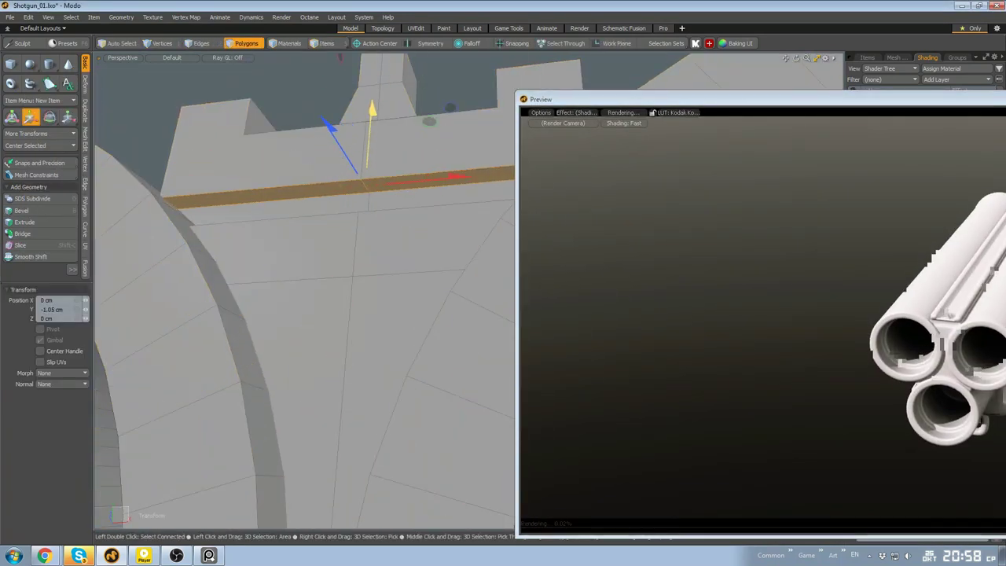
# Refine the position of the bridge faces beneath the front sight between the two upper barrels
pyautogui.press('q')
pyautogui.scroll(-10, 357, 174)
pyautogui.scroll(8, 351, 180)
pyautogui.keyDown('alt'); pyautogui.moveTo(348, 192); pyautogui.dragTo(395, 290); pyautogui.keyUp('alt')
pyautogui.scroll(-8, 396, 290)
pyautogui.press('w')
pyautogui.moveTo(400, 196); pyautogui.dragTo(366, 259)
pyautogui.press('q')
pyautogui.scroll(5, 364, 256)
pyautogui.press('w')
pyautogui.moveTo(331, 191); pyautogui.dragTo(331, 196)
pyautogui.press('q')
# Scale the six faces under the front sight block to 138.5% in Y
pyautogui.keyDown('alt'); pyautogui.moveTo(333, 236); pyautogui.dragTo(334, 307); pyautogui.keyUp('alt')
pyautogui.keyDown('shift'); pyautogui.click(366, 296); pyautogui.keyUp('shift')
pyautogui.scroll(5, 348, 274)
pyautogui.keyDown('shift'); pyautogui.click(318, 312); pyautogui.keyUp('shift')
pyautogui.scroll(-5, 334, 299)
pyautogui.press('w')
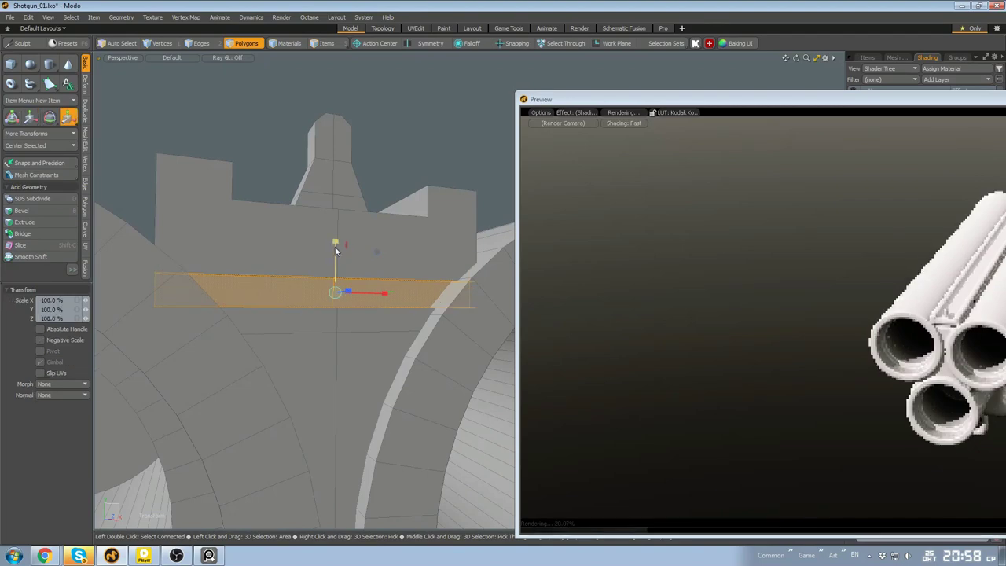
pyautogui.moveTo(335, 250); pyautogui.dragTo(335, 233)
pyautogui.scroll(-3, 345, 283)
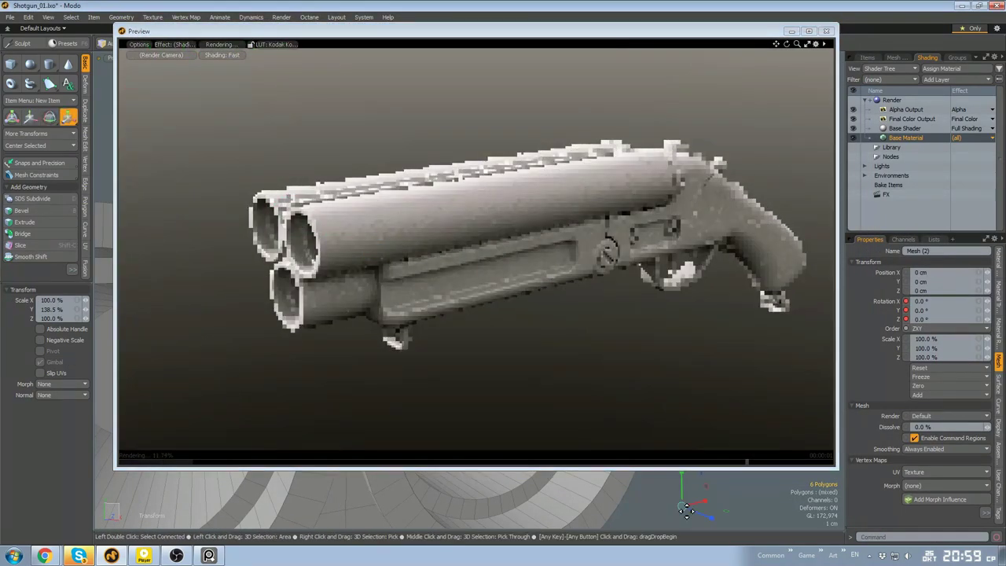
# Examine the rendered shotgun closed and broken open, including the breech caps, hinge and receiver rails
pyautogui.keyDown('alt'); pyautogui.moveTo(613, 288); pyautogui.dragTo(390, 198); pyautogui.keyUp('alt')
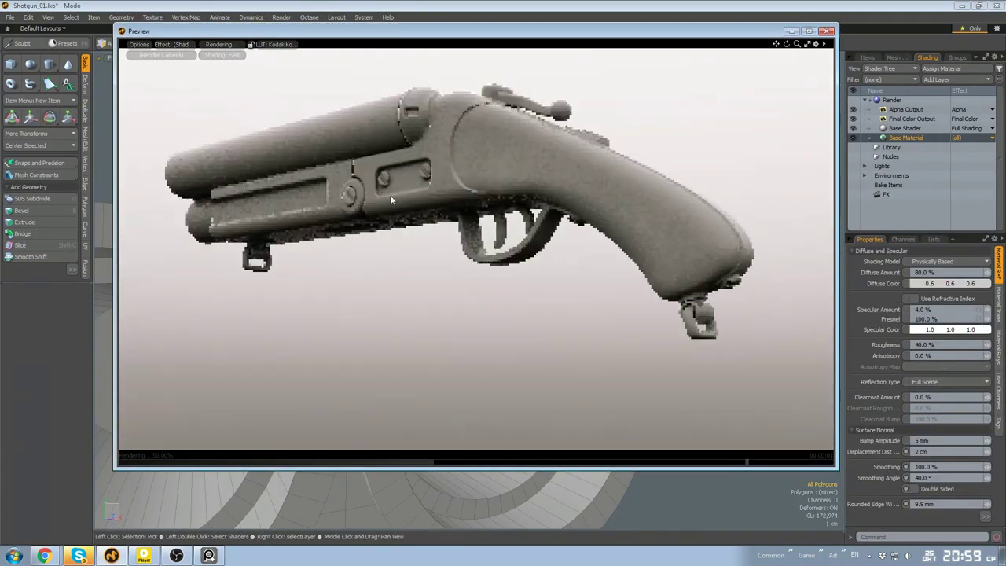
pyautogui.keyDown('alt'); pyautogui.moveTo(493, 201); pyautogui.dragTo(405, 227); pyautogui.keyUp('alt')
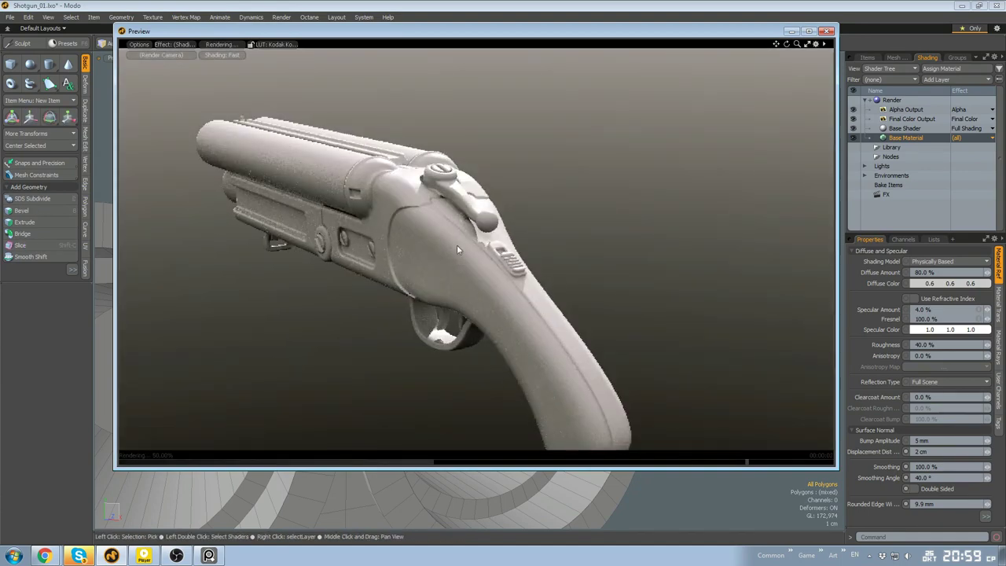
pyautogui.keyDown('alt'); pyautogui.moveTo(415, 317); pyautogui.dragTo(672, 257); pyautogui.keyUp('alt')
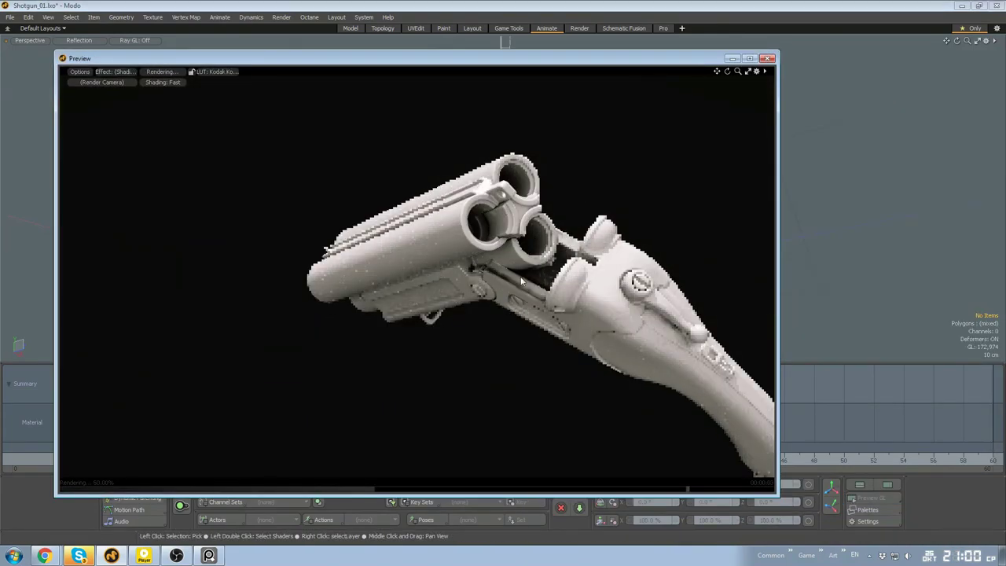
pyautogui.keyDown('alt'); pyautogui.moveTo(521, 279); pyautogui.dragTo(601, 228); pyautogui.keyUp('alt')
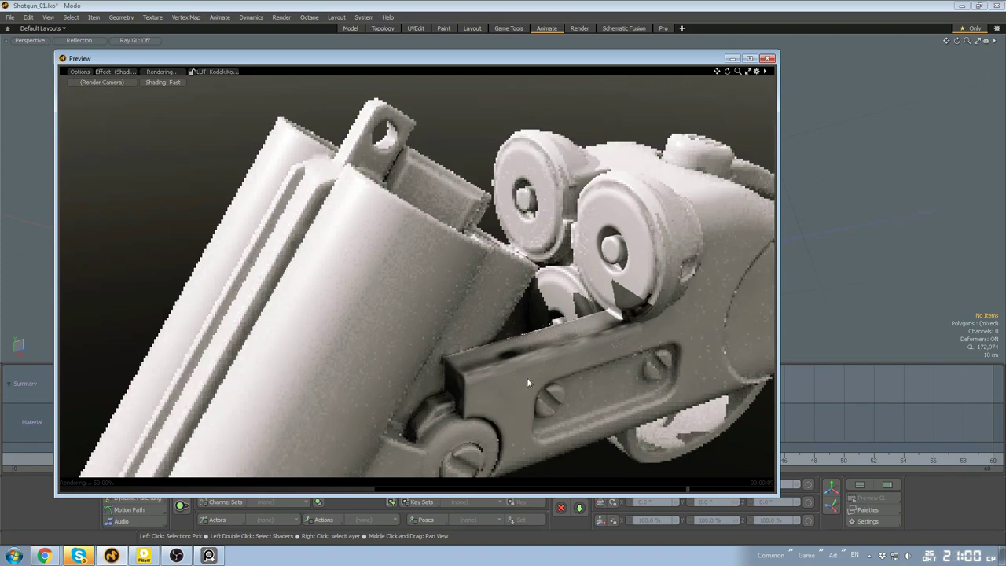
pyautogui.keyDown('alt'); pyautogui.moveTo(568, 189); pyautogui.dragTo(407, 341); pyautogui.keyUp('alt')
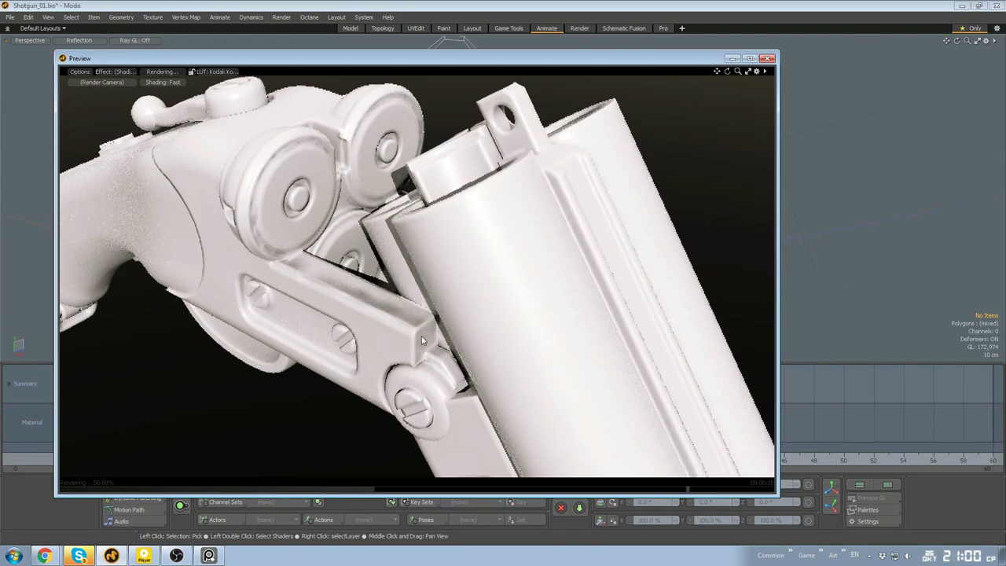
pyautogui.moveTo(567, 63); pyautogui.dragTo(589, 72)
pyautogui.click(789, 67)
# Remove the six edges outlining the upper face of the receiver's side rail next to the hinge
pyautogui.keyDown('alt'); pyautogui.moveTo(487, 220); pyautogui.dragTo(372, 266); pyautogui.keyUp('alt')
pyautogui.click(385, 169)
pyautogui.scroll(8, 409, 169)
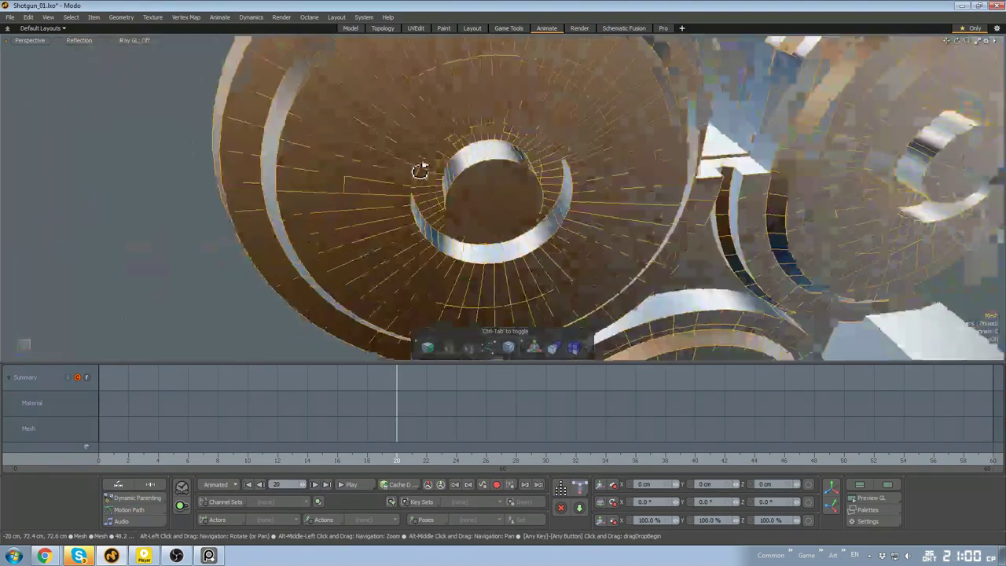
pyautogui.keyDown('alt'); pyautogui.moveTo(420, 171); pyautogui.dragTo(560, 216); pyautogui.keyUp('alt')
pyautogui.press('5')
pyautogui.scroll(5, 555, 170)
pyautogui.keyDown('alt'); pyautogui.moveTo(555, 170); pyautogui.dragTo(492, 172); pyautogui.keyUp('alt')
pyautogui.press('2')
pyautogui.hotkey('ctrl', '3')
pyautogui.click(511, 186)
pyautogui.scroll(-4, 507, 182)
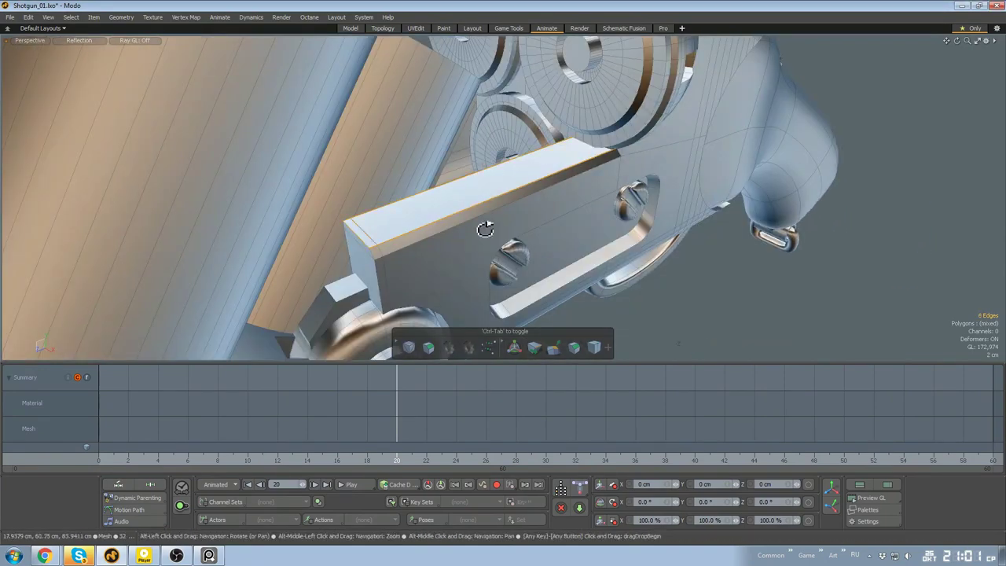
pyautogui.press('BackSpace')
pyautogui.scroll(4, 502, 224)
pyautogui.keyDown('alt'); pyautogui.moveTo(503, 223); pyautogui.dragTo(587, 209); pyautogui.keyUp('alt')
pyautogui.scroll(-4, 587, 209)
# Examine the broken-open shotgun in the render preview, focusing on the rails, hinge and gap between the breech caps
pyautogui.press('F8')
pyautogui.keyDown('alt'); pyautogui.moveTo(338, 287); pyautogui.dragTo(422, 265); pyautogui.keyUp('alt')
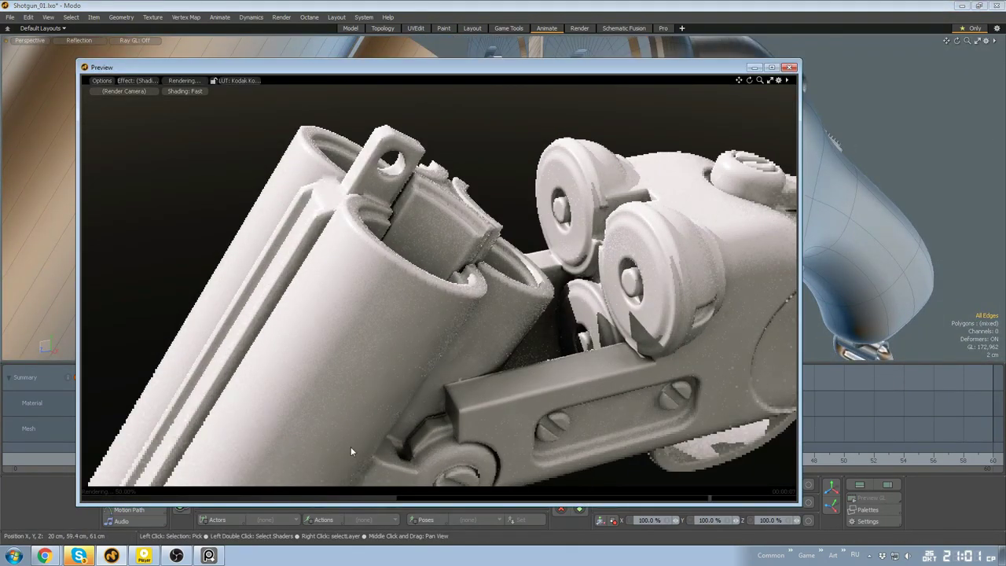
pyautogui.keyDown('alt'); pyautogui.keyDown('shift'); pyautogui.moveTo(351, 447); pyautogui.dragTo(698, 437); pyautogui.keyUp('shift'); pyautogui.keyUp('alt')
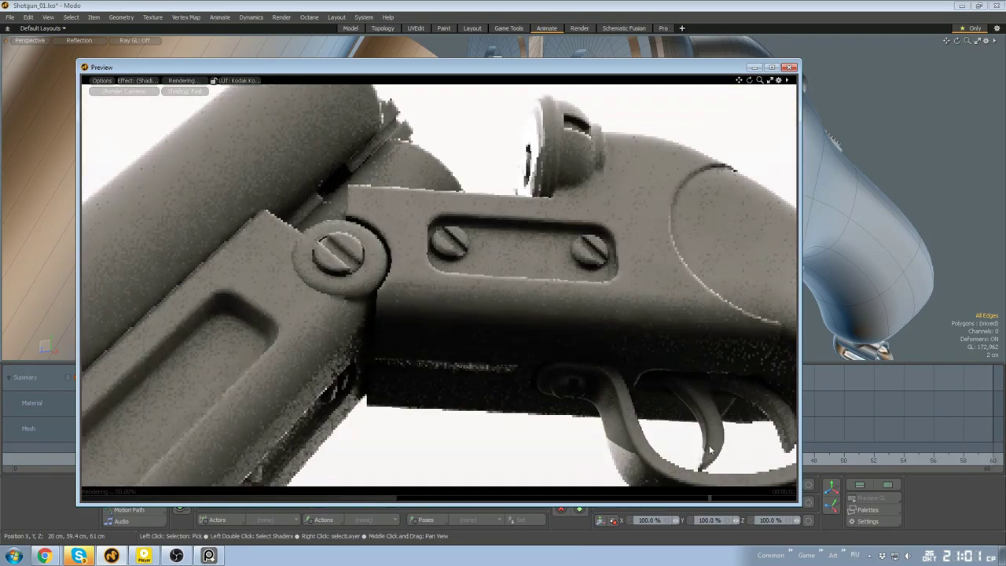
pyautogui.keyDown('alt'); pyautogui.moveTo(287, 432); pyautogui.dragTo(241, 330); pyautogui.keyUp('alt')
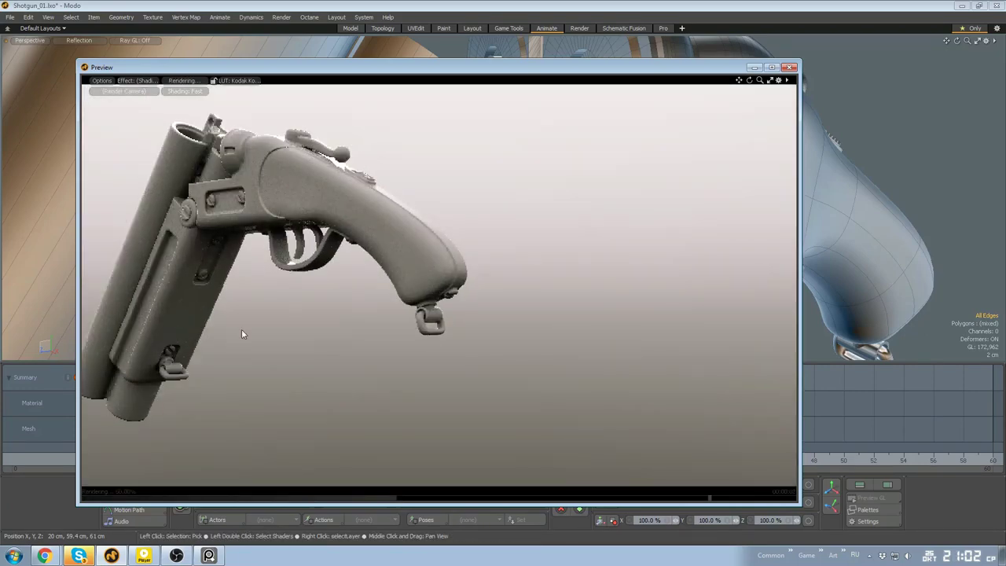
pyautogui.keyDown('alt'); pyautogui.keyDown('shift'); pyautogui.moveTo(161, 165); pyautogui.dragTo(440, 206); pyautogui.keyUp('shift'); pyautogui.keyUp('alt')
pyautogui.scroll(2, 343, 237)
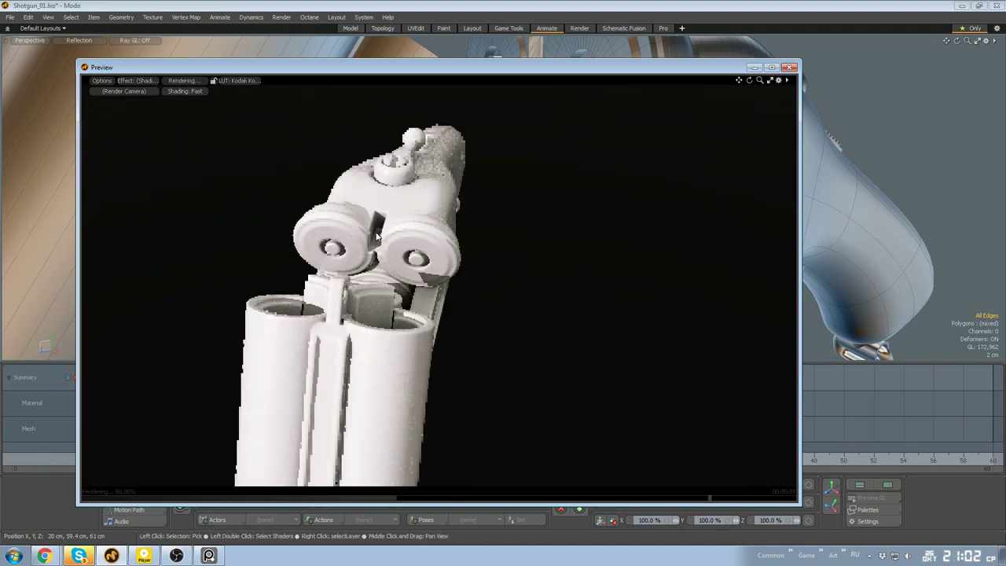
pyautogui.scroll(3, 408, 216)
pyautogui.keyDown('alt'); pyautogui.keyDown('shift'); pyautogui.moveTo(338, 185); pyautogui.dragTo(419, 242); pyautogui.keyUp('shift'); pyautogui.keyUp('alt')
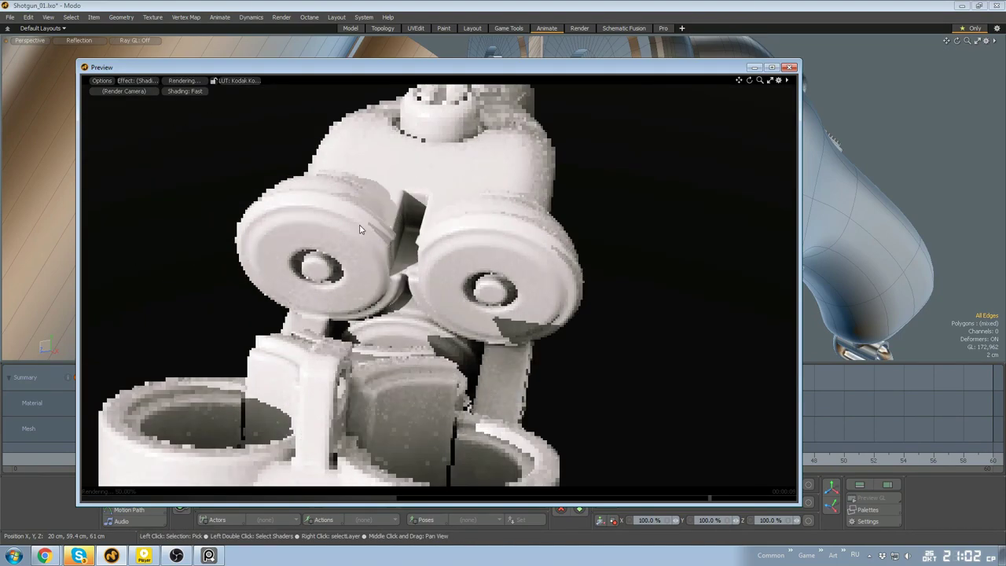
pyautogui.keyDown('alt'); pyautogui.moveTo(360, 229); pyautogui.dragTo(585, 191); pyautogui.keyUp('alt')
pyautogui.click(758, 69)
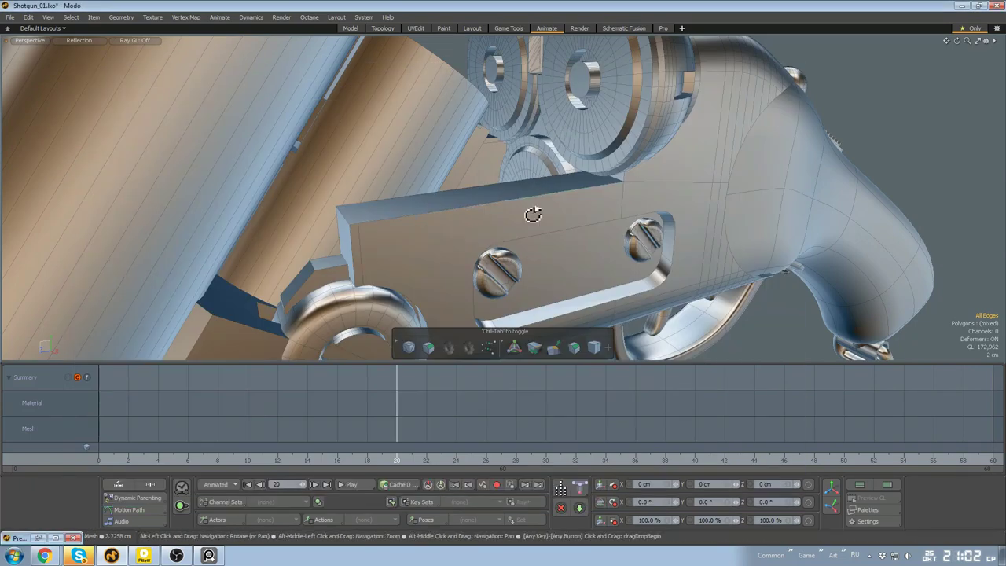
# Bevel the faces of the slot between the two upper breech caps and undo the last change
pyautogui.keyDown('alt'); pyautogui.moveTo(532, 213); pyautogui.dragTo(516, 160); pyautogui.keyUp('alt')
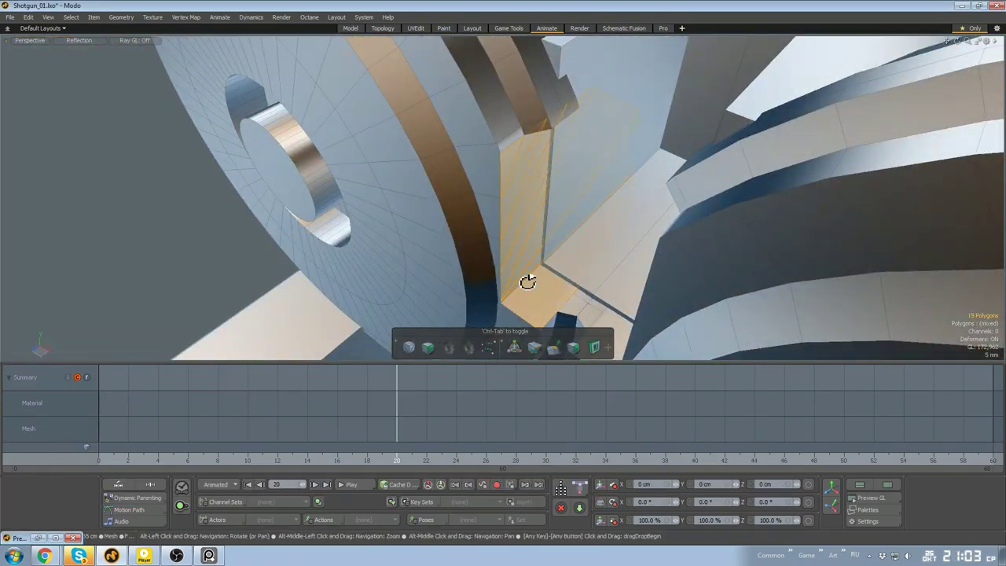
pyautogui.keyDown('alt'); pyautogui.moveTo(527, 282); pyautogui.dragTo(539, 112); pyautogui.keyUp('alt')
pyautogui.press('b')
pyautogui.scroll(-2, 508, 164)
pyautogui.hotkey('ctrl', 'z')
# Check the slot between the breech caps and the whole opened shotgun in the render preview
pyautogui.click(37, 539)
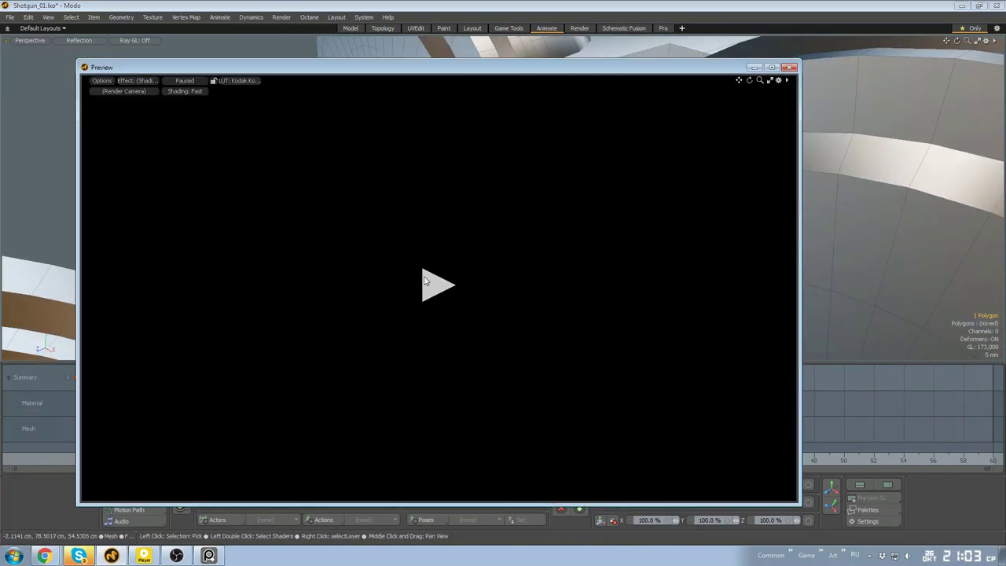
pyautogui.click(429, 281)
pyautogui.keyDown('alt'); pyautogui.moveTo(429, 281); pyautogui.dragTo(275, 284); pyautogui.keyUp('alt')
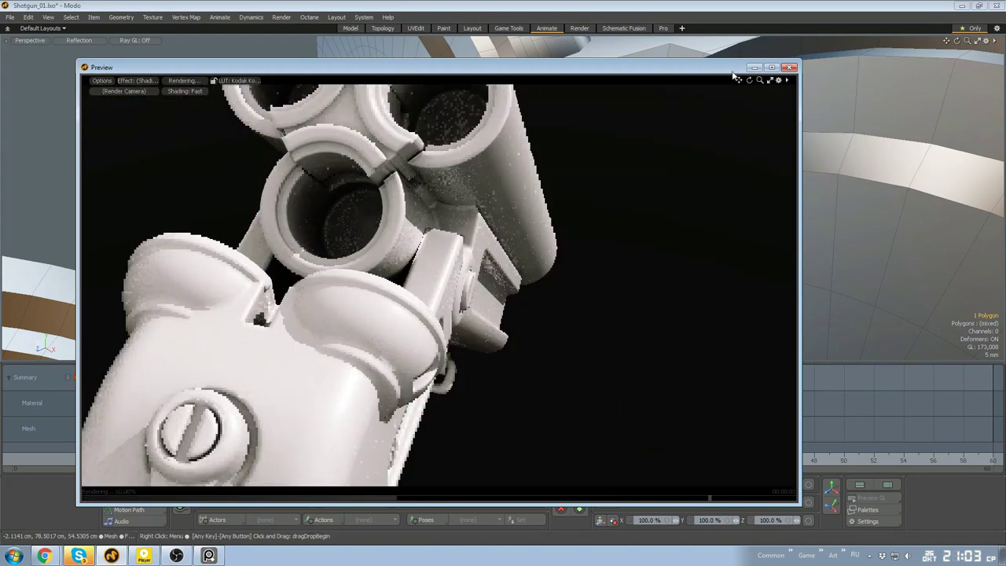
pyautogui.keyDown('alt'); pyautogui.moveTo(628, 205); pyautogui.dragTo(448, 186); pyautogui.keyUp('alt')
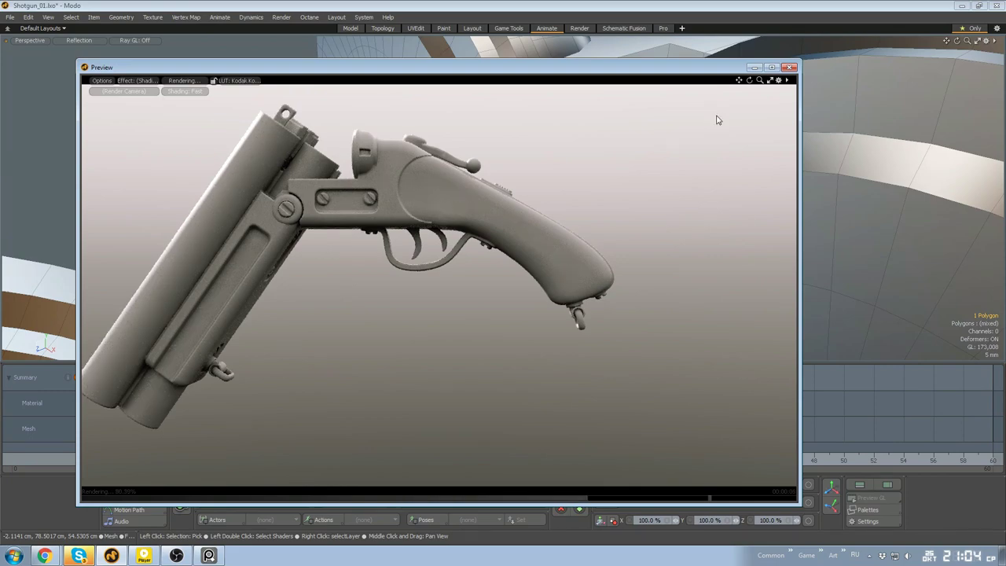
# Close the render preview and return the animation to frame 0
pyautogui.click(789, 68)
pyautogui.press('a')
pyautogui.click(308, 461)
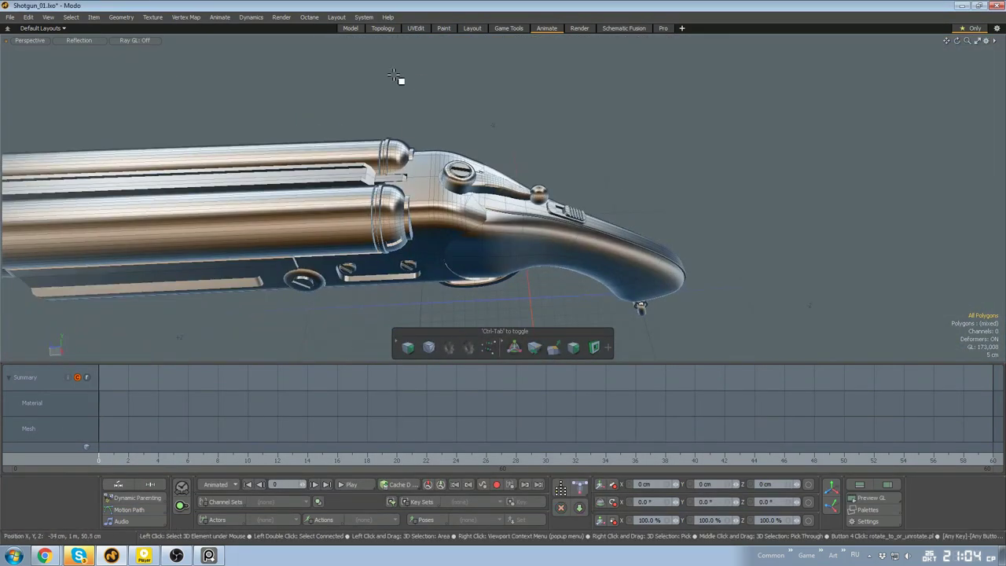
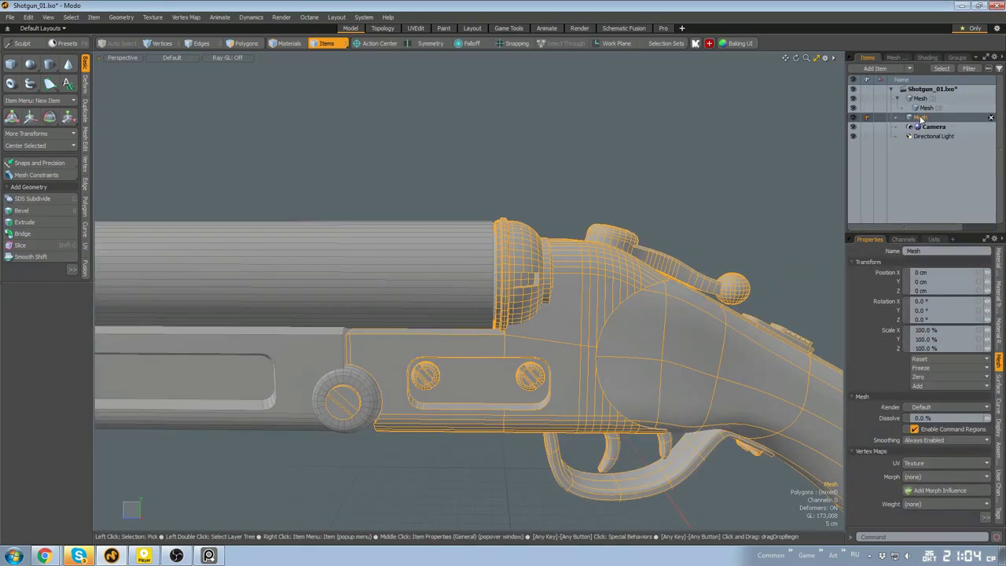
# Rename the receiver and stock mesh as handle_hi_poly
pyautogui.doubleClick(919, 117)
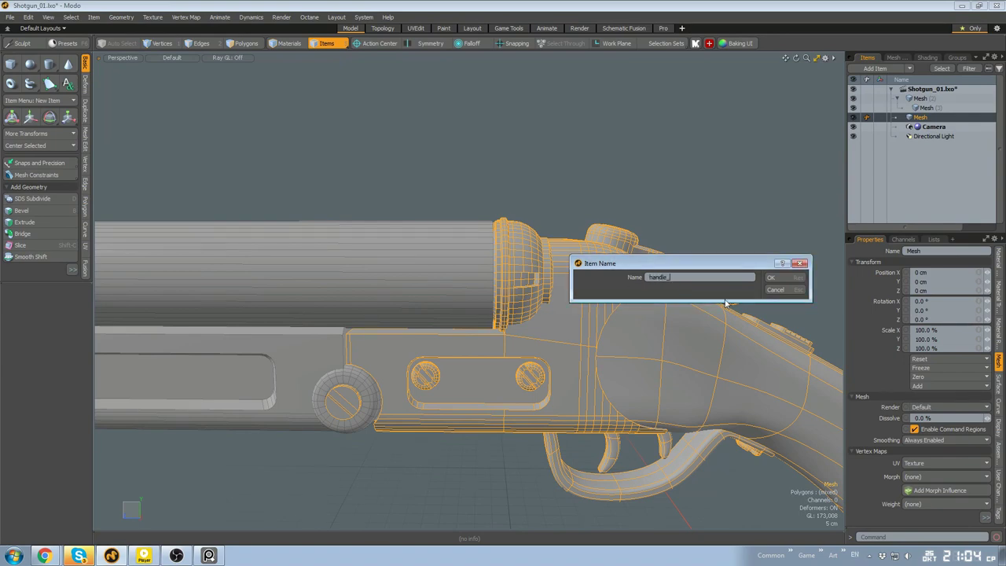
pyautogui.press('Return')
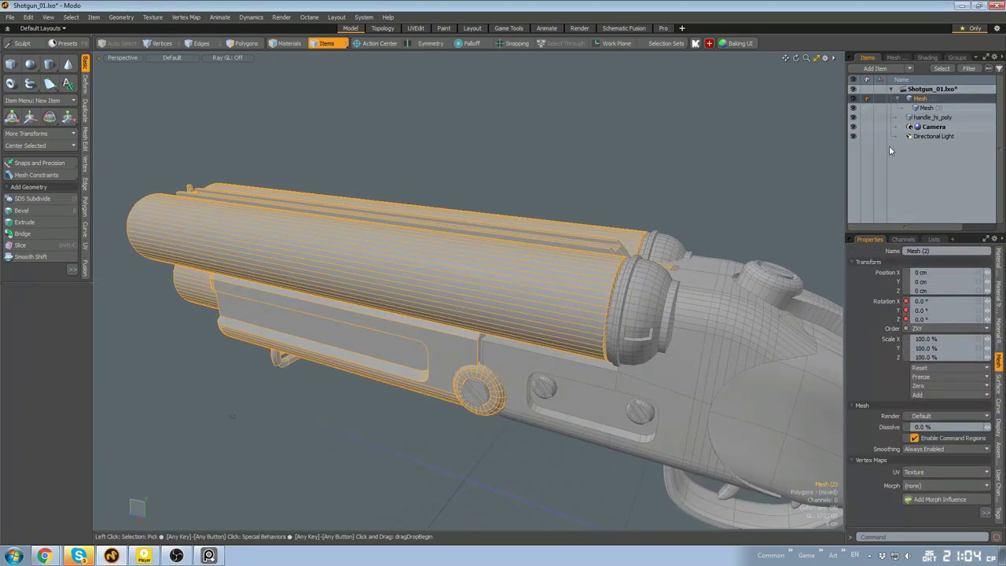
# Rename the main barrel mesh as barrel_hi_poly
pyautogui.rightClick(919, 98)
pyautogui.click(904, 118)
pyautogui.write('barrel_hi_poly')
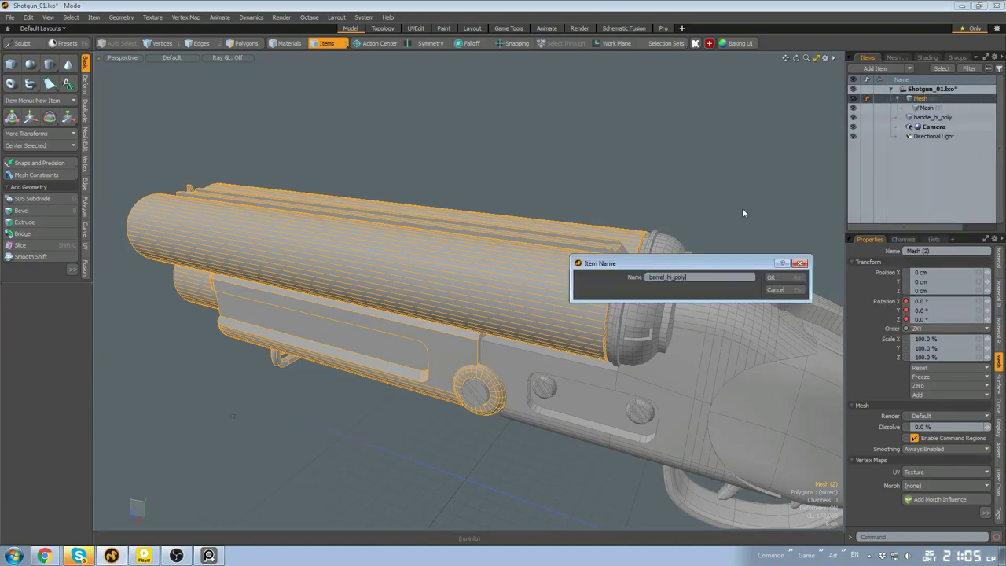
pyautogui.press('Return')
# Rename the child mesh of the barrels as barrel_part_hi_poly
pyautogui.click(761, 195)
pyautogui.click(586, 291)
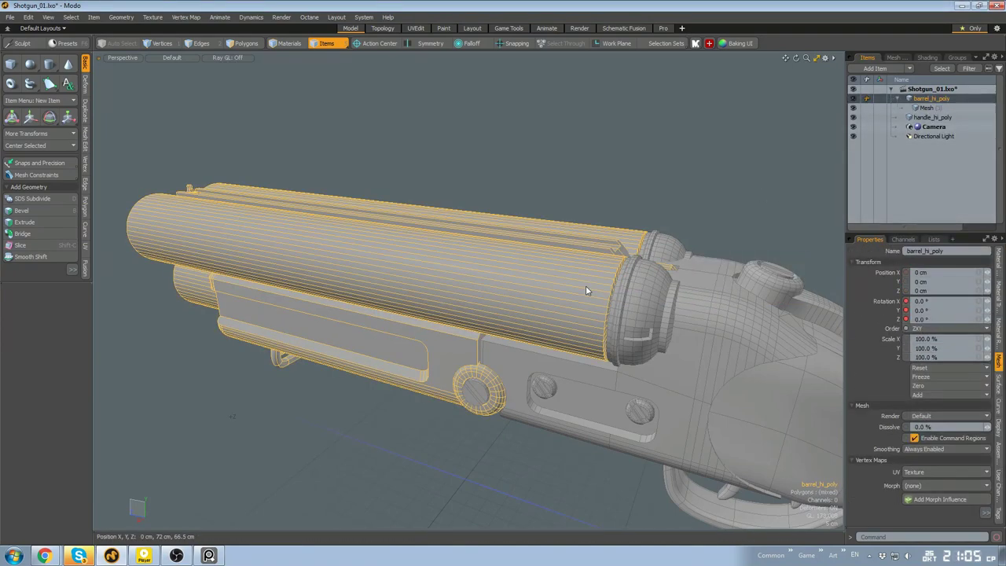
pyautogui.click(612, 193)
pyautogui.click(600, 299)
pyautogui.click(706, 167)
pyautogui.moveTo(692, 334)
pyautogui.keyDown('alt'); pyautogui.mouseDown()
pyautogui.moveTo(613, 352)
pyautogui.moveTo(691, 333)
pyautogui.mouseUp(); pyautogui.keyUp('alt')
pyautogui.click(600, 291)
pyautogui.rightClick(925, 107)
pyautogui.click(933, 132)
pyautogui.write('barrel')
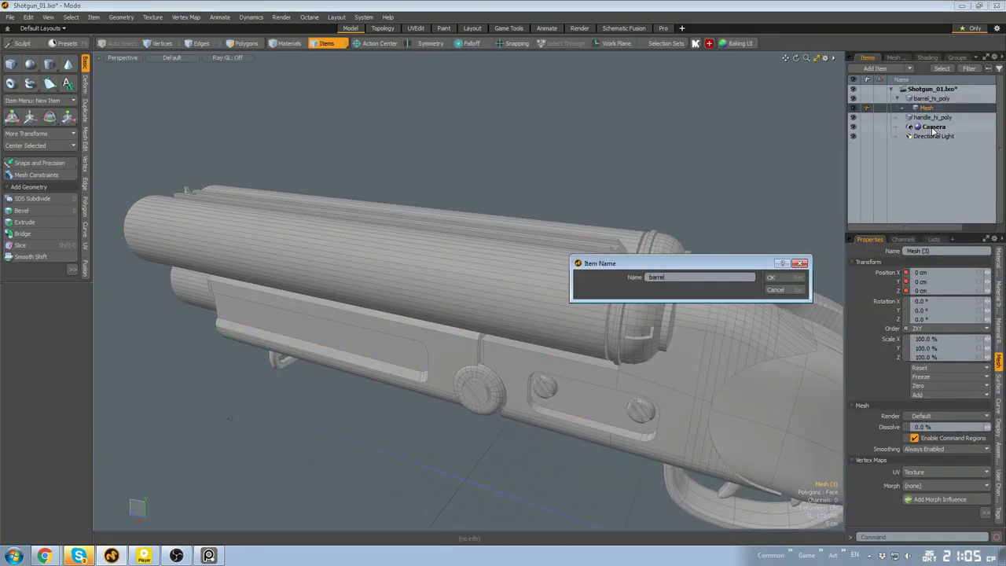
pyautogui.write('_part_hi_poly')
pyautogui.press('Return')
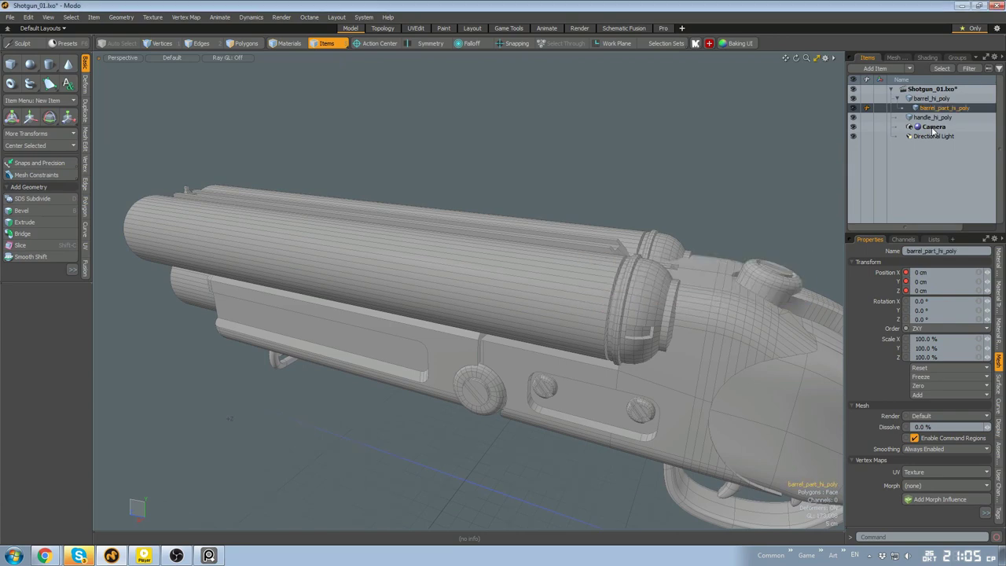
# Group the barrel and handle meshes together under the name hi_poly
pyautogui.click(921, 99)
pyautogui.click(897, 99)
pyautogui.keyDown('shift'); pyautogui.click(932, 109); pyautogui.keyUp('shift')
pyautogui.hotkey('ctrl', 'g')
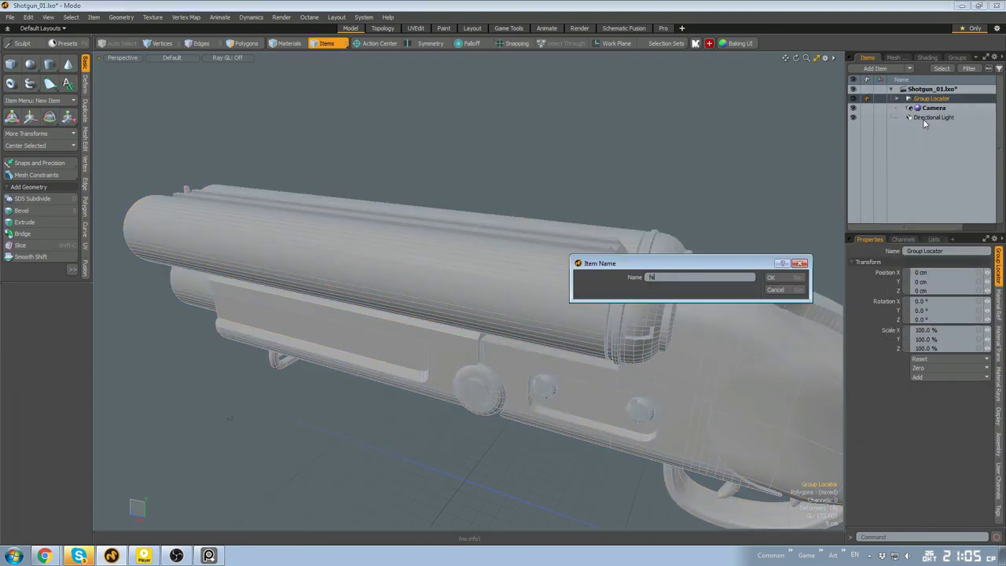
pyautogui.write('hi_poly')
pyautogui.press('Return')
# Mark the hi_poly group with a red editor color and save the scene as Shotgun_02
pyautogui.rightClick(927, 100)
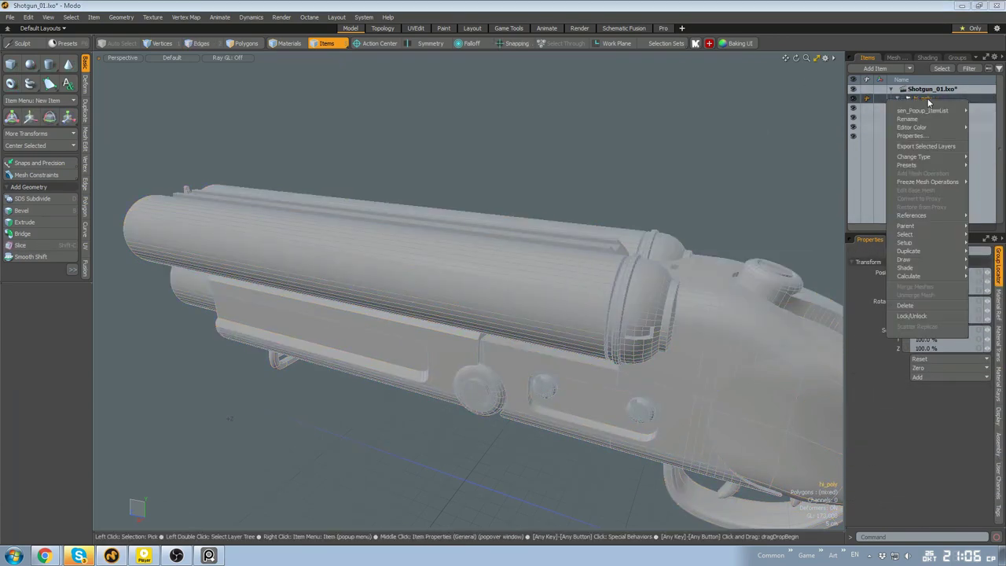
pyautogui.click(858, 135)
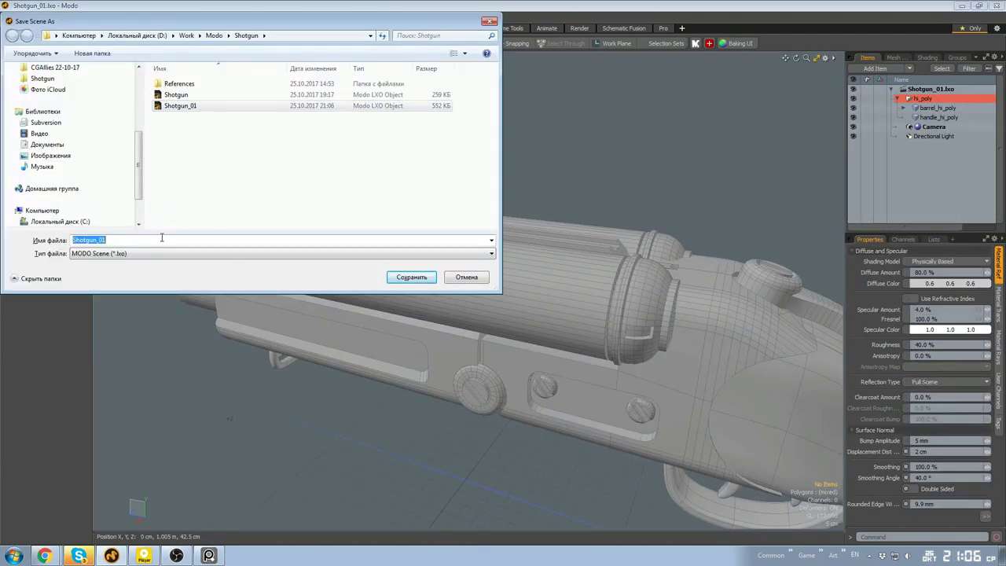
pyautogui.press('Return')
# Duplicate the barrel_hi_poly mesh with its child outside the hi_poly group and hide that group
pyautogui.keyDown('alt'); pyautogui.moveTo(830, 154); pyautogui.dragTo(681, 353); pyautogui.keyUp('alt')
pyautogui.click(642, 209)
pyautogui.scroll(3, 642, 207)
pyautogui.scroll(-4, 644, 212)
pyautogui.click(681, 353)
pyautogui.click(536, 244)
pyautogui.keyDown('alt'); pyautogui.moveTo(536, 245); pyautogui.dragTo(554, 238); pyautogui.keyUp('alt')
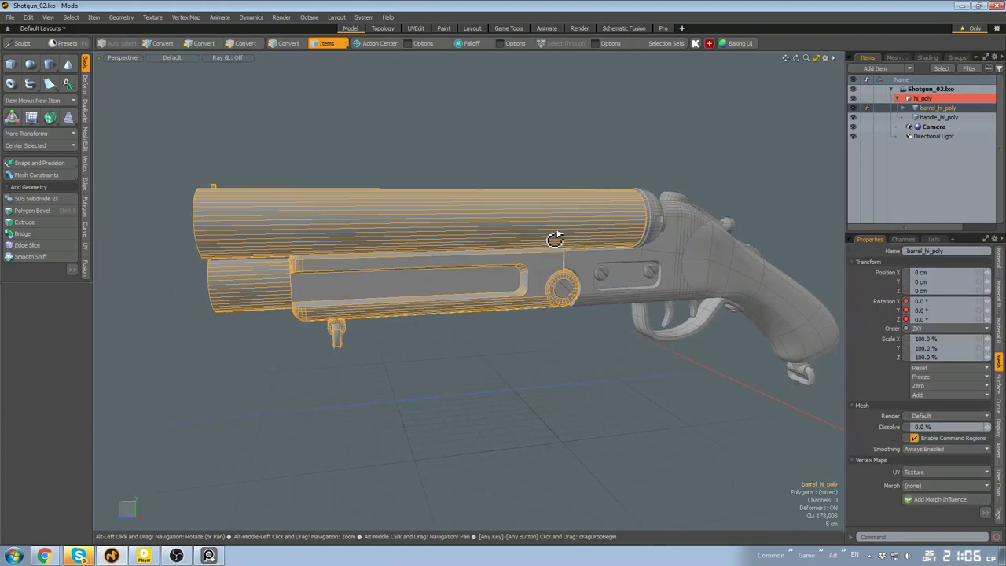
pyautogui.hotkey('ctrl', 'd')
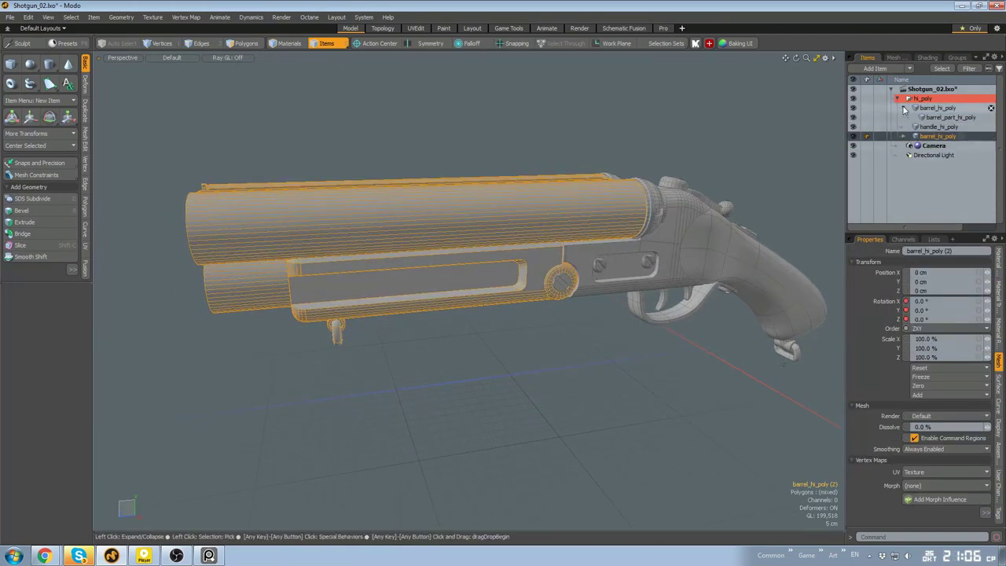
pyautogui.click(898, 99)
pyautogui.click(897, 98)
pyautogui.click(854, 98)
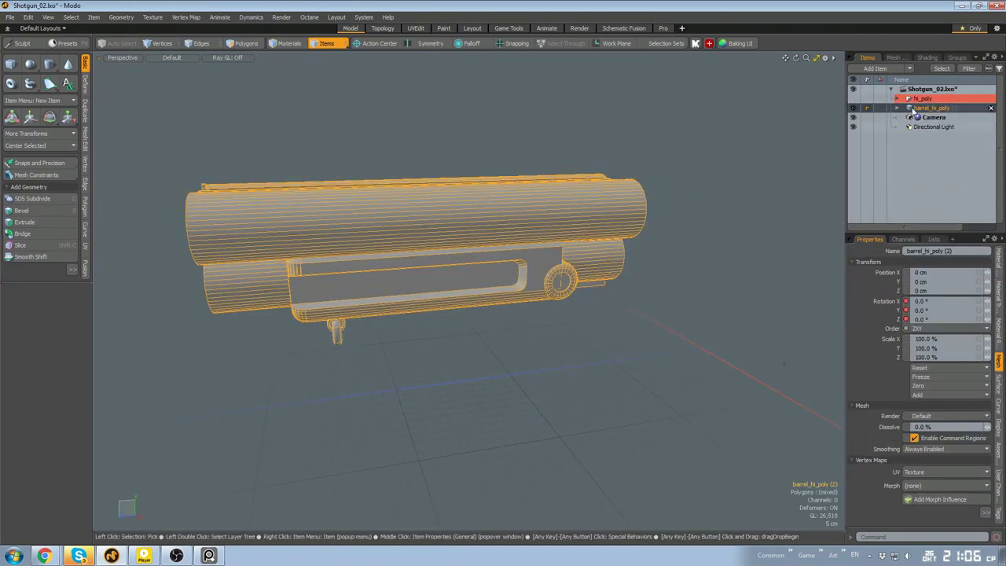
# Rename the duplicated meshes as barrel_low_poly and barrel_part_low_poly
pyautogui.keyDown('alt'); pyautogui.moveTo(629, 236); pyautogui.dragTo(503, 291); pyautogui.keyUp('alt')
pyautogui.doubleClick(930, 109)
pyautogui.moveTo(927, 108); pyautogui.dragTo(920, 109)
pyautogui.write('low_poly')
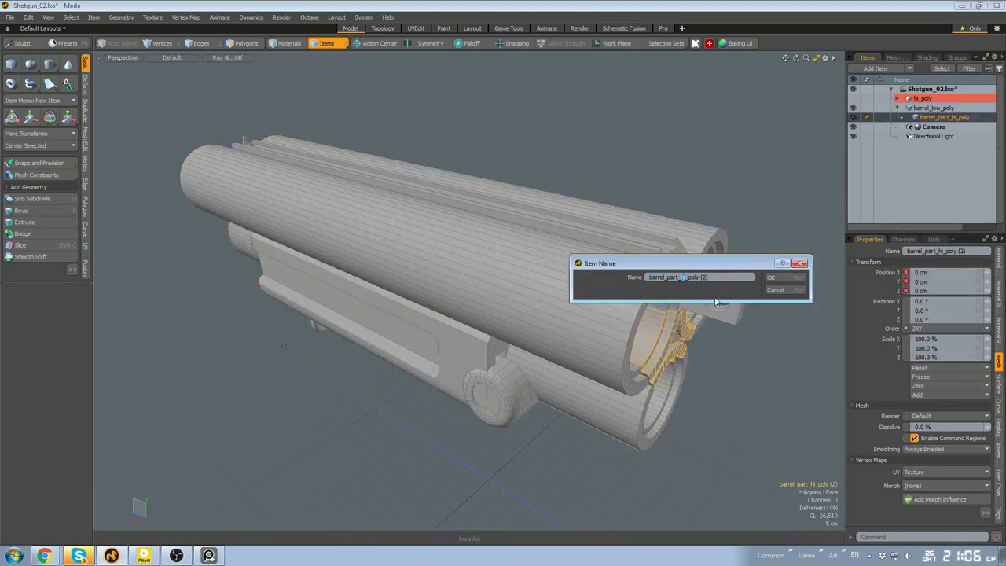
pyautogui.press('Return')
# Group the two low-poly barrel meshes as low_poly and mark the group with a green editor color
pyautogui.click(916, 161)
pyautogui.click(927, 108)
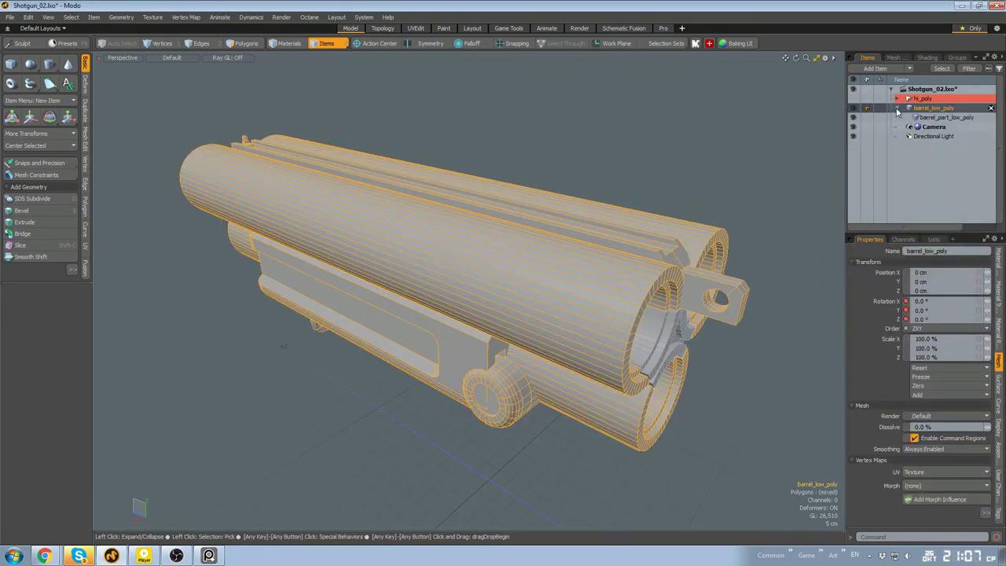
pyautogui.keyDown('shift'); pyautogui.click(933, 115); pyautogui.keyUp('shift')
pyautogui.hotkey('ctrl', 'g')
pyautogui.rightClick(904, 116)
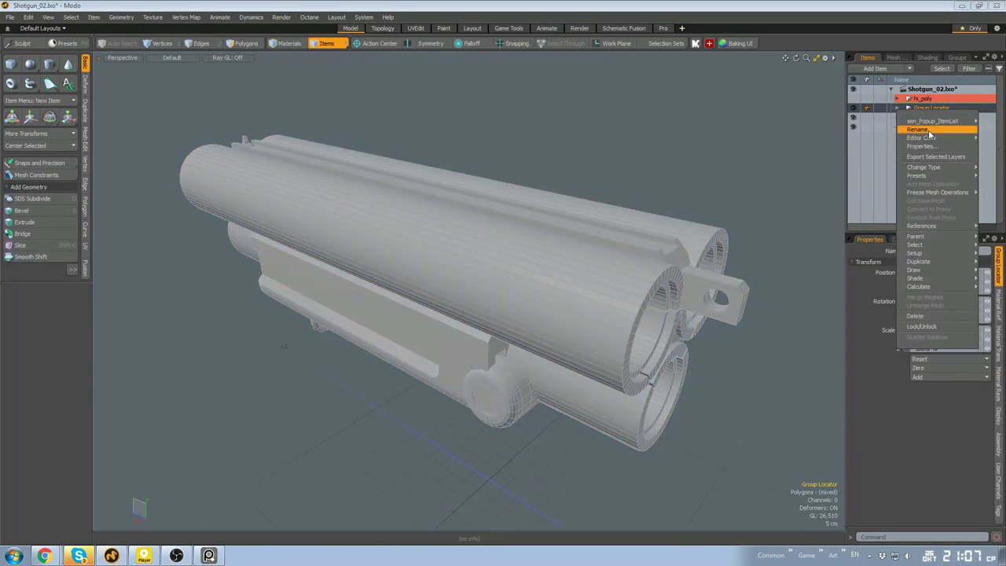
pyautogui.click(869, 196)
pyautogui.rightClick(887, 108)
pyautogui.click(918, 130)
pyautogui.write('Lo')
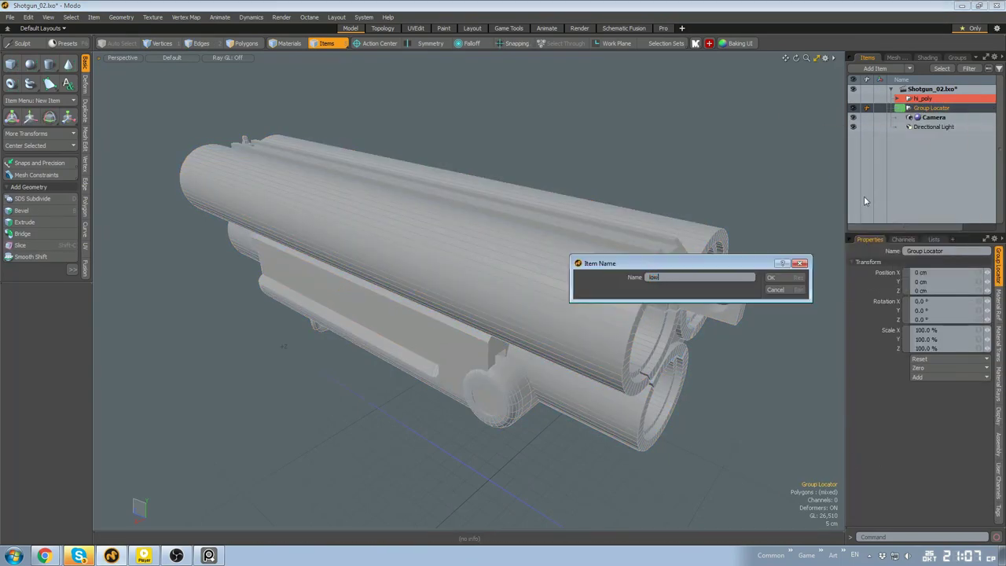
pyautogui.write('w_poly')
pyautogui.press('Return')
pyautogui.click(863, 195)
# Select the polygons of one upper barrel in the low-poly mesh and hide everything else
pyautogui.keyDown('alt'); pyautogui.moveTo(707, 185); pyautogui.dragTo(647, 180); pyautogui.keyUp('alt')
pyautogui.scroll(-4, 647, 180)
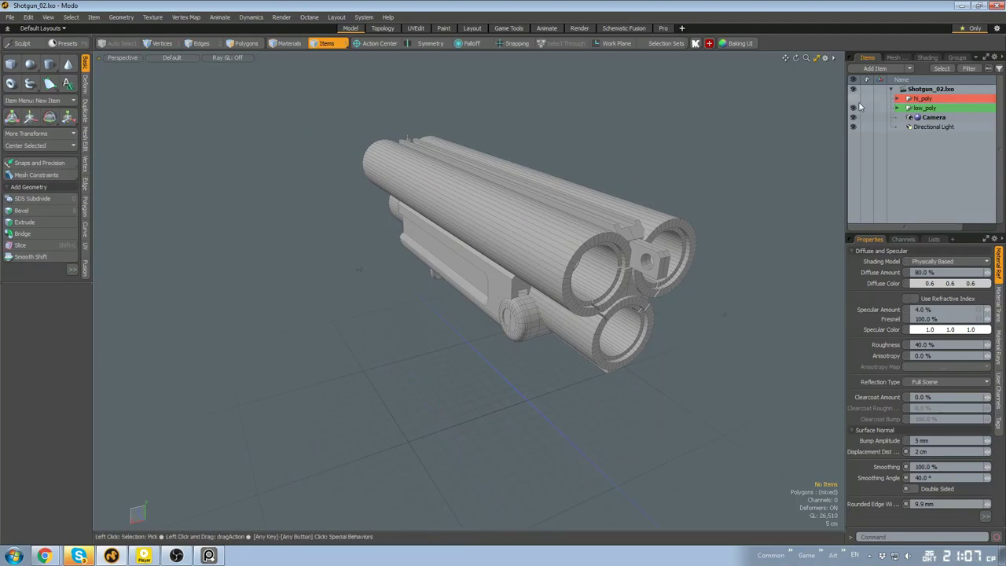
pyautogui.click(854, 99)
pyautogui.keyDown('alt'); pyautogui.moveTo(649, 224); pyautogui.dragTo(550, 232); pyautogui.keyUp('alt')
pyautogui.click(550, 231)
pyautogui.keyDown('alt'); pyautogui.moveTo(550, 232); pyautogui.dragTo(454, 263); pyautogui.keyUp('alt')
pyautogui.click(663, 297)
pyautogui.scroll(-3, 422, 230)
pyautogui.press('3')
pyautogui.scroll(6, 421, 230)
pyautogui.doubleClick(433, 307)
pyautogui.doubleClick(389, 216)
pyautogui.hotkey('shift', 'h')
pyautogui.press('Escape')
# Select every second edge around the upper barrel's end and extend the selection to full loops, including the inner surfaces
pyautogui.scroll(3, 457, 308)
pyautogui.press('2')
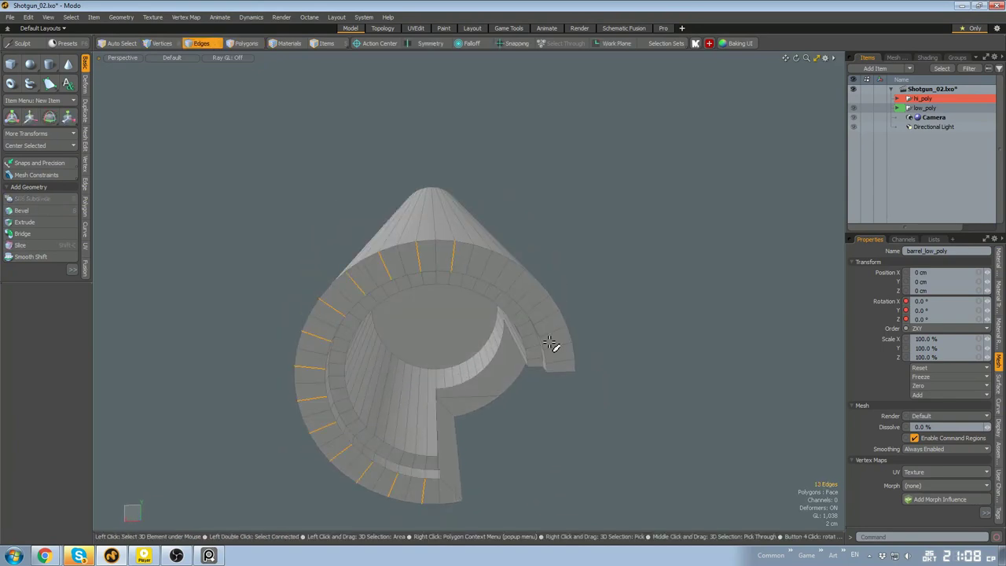
pyautogui.hotkey('ctrl', '3')
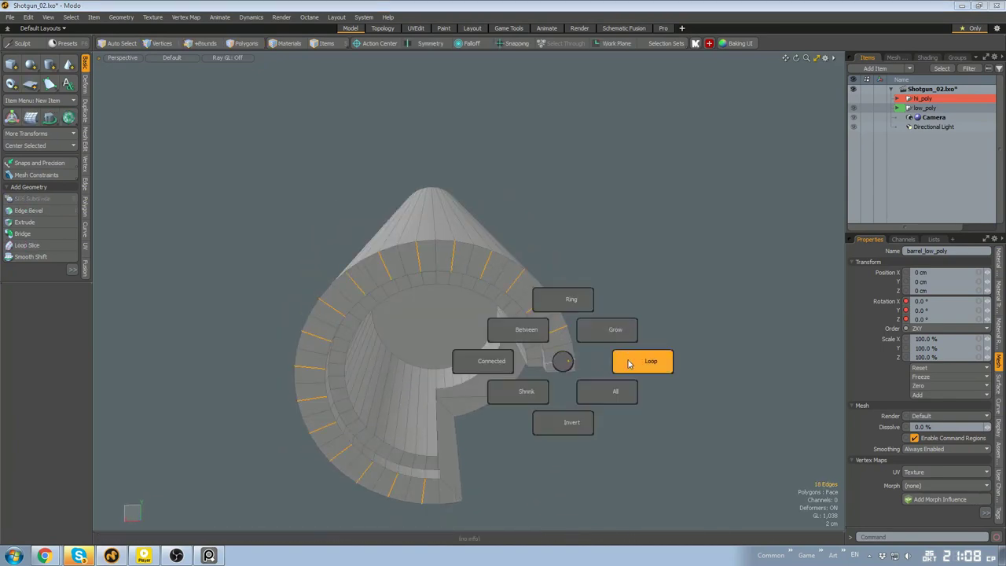
pyautogui.click(631, 363)
pyautogui.keyDown('alt'); pyautogui.moveTo(625, 363); pyautogui.dragTo(501, 364); pyautogui.keyUp('alt')
pyautogui.scroll(5, 529, 342)
pyautogui.keyDown('shift'); pyautogui.click(609, 218); pyautogui.keyUp('shift')
pyautogui.scroll(-5, 609, 220)
pyautogui.keyDown('alt'); pyautogui.moveTo(609, 220); pyautogui.dragTo(489, 334); pyautogui.keyUp('alt')
pyautogui.scroll(3, 622, 283)
pyautogui.keyDown('shift'); pyautogui.click(539, 215); pyautogui.keyUp('shift')
pyautogui.scroll(-5, 489, 334)
# Try removing the selected barrel edges, check the notched breech end and undo the removal
pyautogui.hotkey('ctrl', '3')
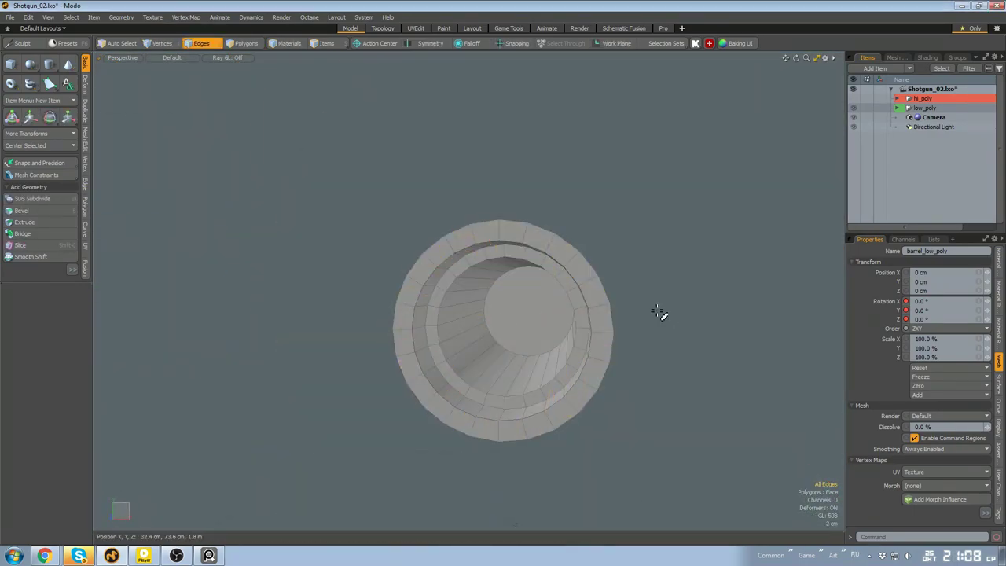
pyautogui.keyDown('alt'); pyautogui.moveTo(662, 341); pyautogui.dragTo(514, 288); pyautogui.keyUp('alt')
pyautogui.scroll(6, 488, 358)
pyautogui.scroll(-5, 427, 291)
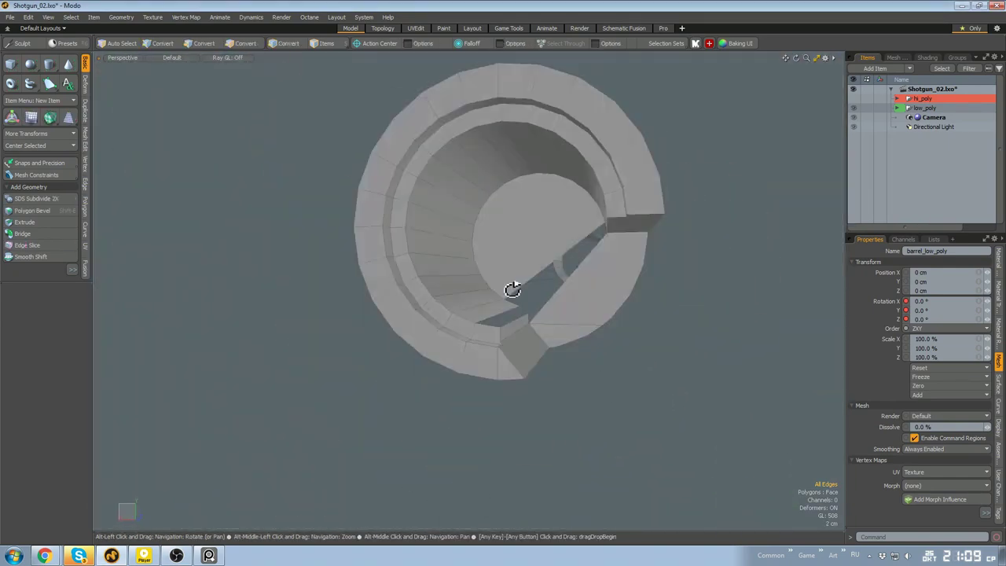
pyautogui.hotkey('ctrl', 'z')
# Remove the selected alternate edge loops from the upper barrel
pyautogui.scroll(5, 591, 295)
pyautogui.keyDown('alt'); pyautogui.moveTo(591, 294); pyautogui.dragTo(532, 367); pyautogui.keyUp('alt')
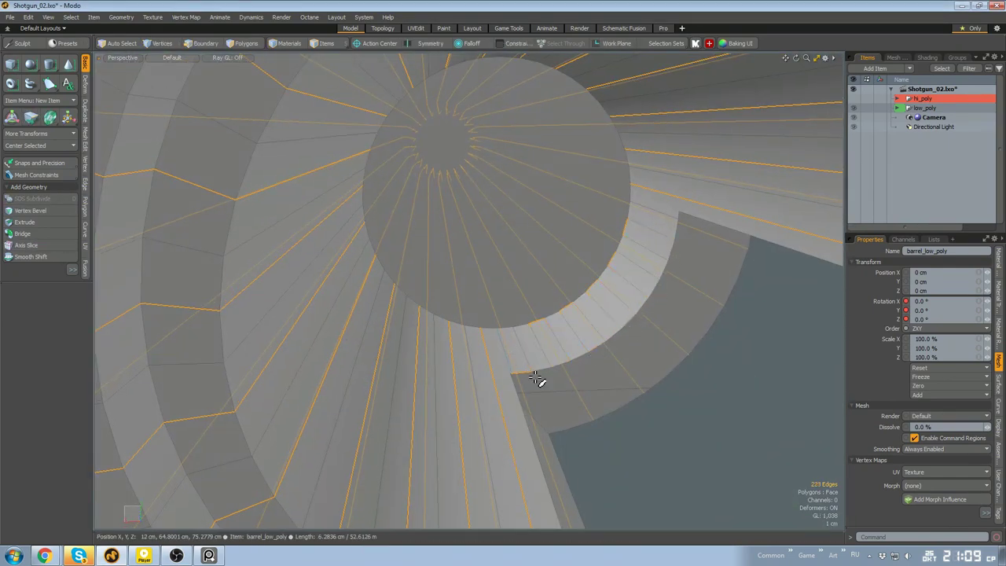
pyautogui.press('BackSpace')
# Remove every second edge from the narrow curved wall inside the upper barrel's notch
pyautogui.keyDown('alt'); pyautogui.moveTo(627, 232); pyautogui.dragTo(556, 277); pyautogui.keyUp('alt')
pyautogui.scroll(-4, 556, 276)
pyautogui.scroll(5, 556, 283)
pyautogui.click(552, 357)
pyautogui.keyDown('shift'); pyautogui.click(604, 342); pyautogui.keyUp('shift')
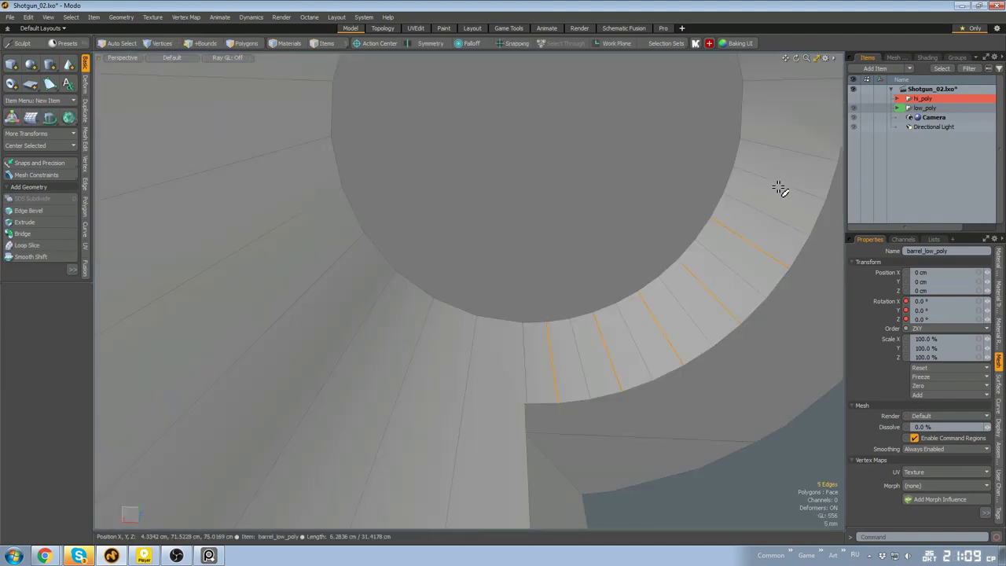
pyautogui.keyDown('shift'); pyautogui.click(778, 186); pyautogui.keyUp('shift')
pyautogui.press('BackSpace')
# Triangulate the curved ledge face in the upper barrel's notch and select its diagonal edges
pyautogui.scroll(-5, 774, 204)
pyautogui.keyDown('alt'); pyautogui.moveTo(774, 212); pyautogui.dragTo(393, 254); pyautogui.keyUp('alt')
pyautogui.scroll(5, 601, 317)
pyautogui.scroll(-5, 594, 447)
pyautogui.scroll(5, 538, 401)
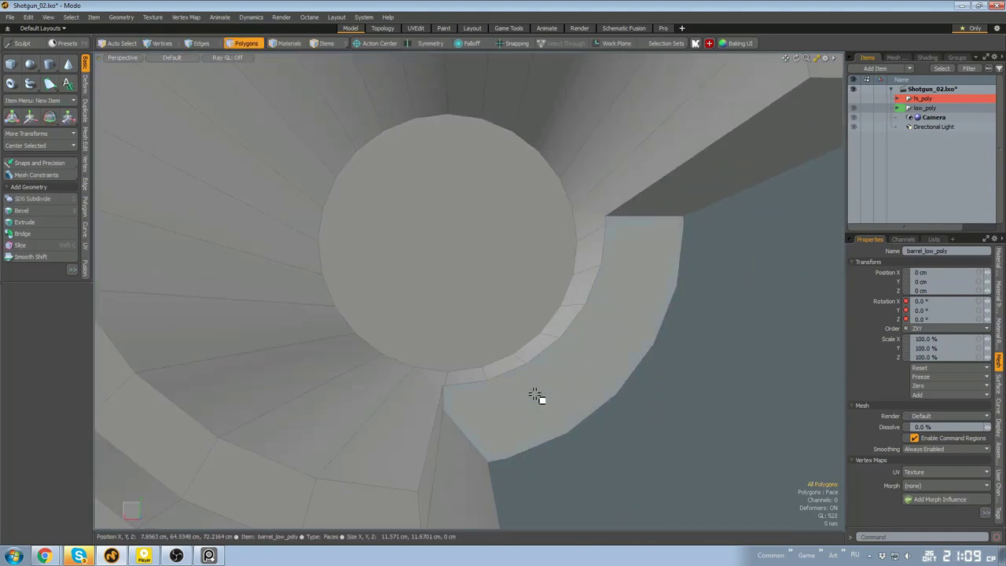
pyautogui.scroll(-5, 535, 395)
pyautogui.keyDown('alt'); pyautogui.moveTo(535, 395); pyautogui.dragTo(557, 283); pyautogui.keyUp('alt')
pyautogui.click(558, 280)
pyautogui.scroll(5, 534, 406)
pyautogui.keyDown('alt'); pyautogui.moveTo(534, 406); pyautogui.dragTo(550, 438); pyautogui.keyUp('alt')
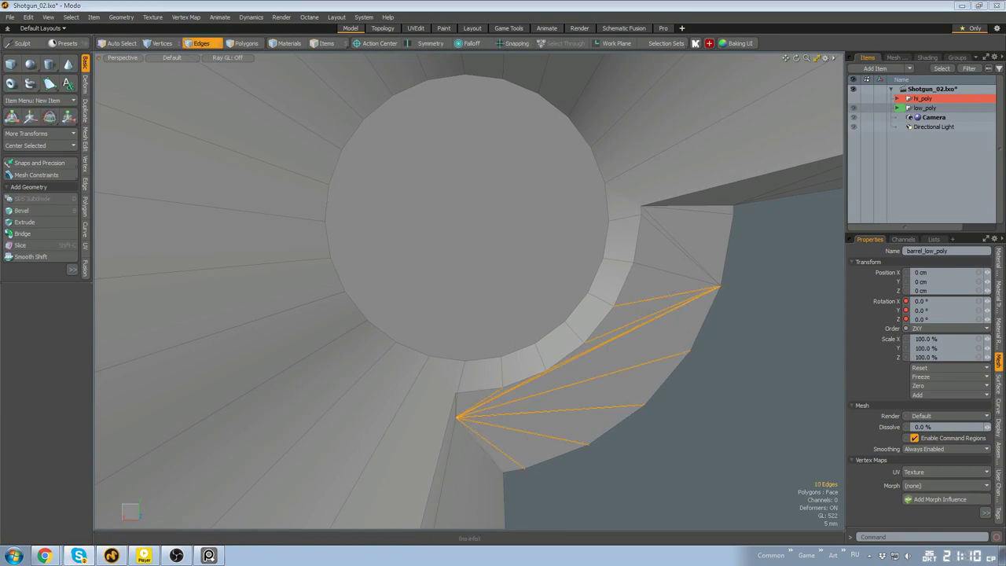
# Unhide the whole low-poly barrel mesh and isolate the lower barrel
pyautogui.keyDown('alt'); pyautogui.moveTo(603, 318); pyautogui.dragTo(453, 365); pyautogui.keyUp('alt')
pyautogui.scroll(-5, 611, 347)
pyautogui.scroll(-4, 454, 364)
pyautogui.press('u')
pyautogui.press('h')
pyautogui.scroll(4, 586, 438)
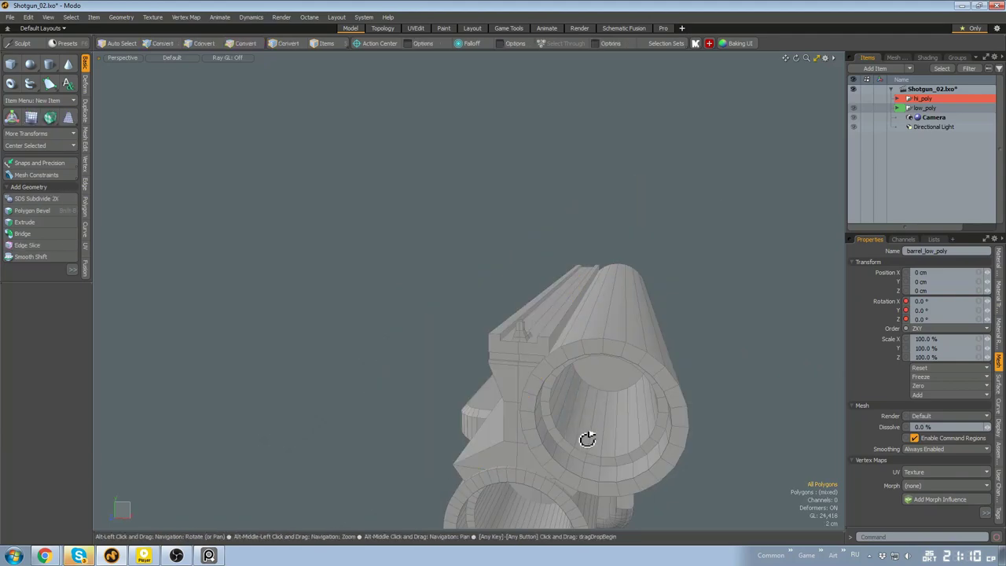
pyautogui.scroll(-3, 548, 402)
pyautogui.keyDown('alt'); pyautogui.moveTo(586, 438); pyautogui.dragTo(518, 372); pyautogui.keyUp('alt')
pyautogui.doubleClick(519, 373)
pyautogui.hotkey('shift', 'h')
# Select every second edge around the lower barrel's end ring, extend them to loops and remove them
pyautogui.scroll(5, 529, 302)
pyautogui.keyDown('alt'); pyautogui.moveTo(529, 302); pyautogui.dragTo(532, 234); pyautogui.keyUp('alt')
pyautogui.press('2')
pyautogui.click(505, 229)
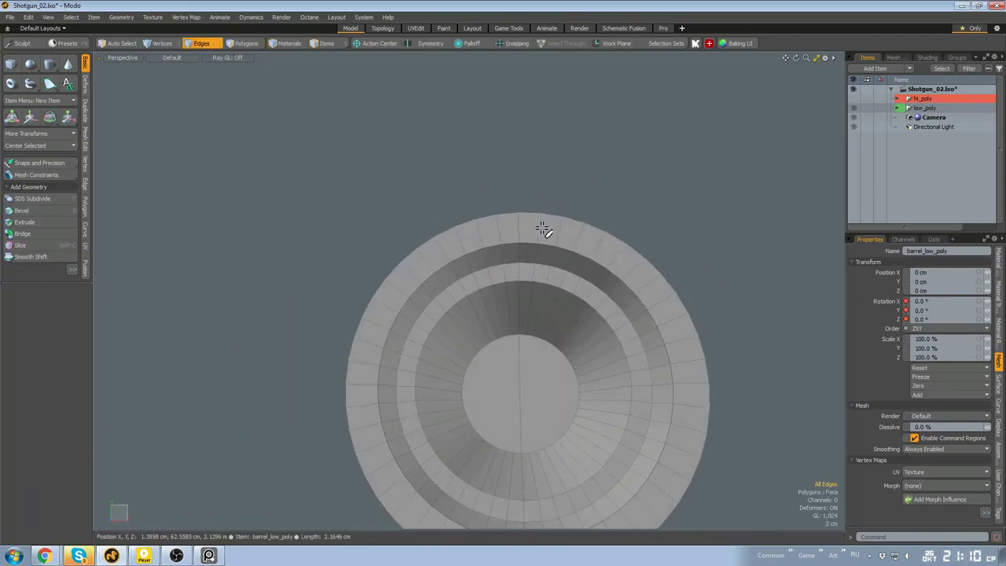
pyautogui.keyDown('shift'); pyautogui.click(541, 229); pyautogui.keyUp('shift')
pyautogui.scroll(-4, 541, 271)
pyautogui.keyDown('alt'); pyautogui.moveTo(541, 275); pyautogui.dragTo(384, 318); pyautogui.keyUp('alt')
pyautogui.press('l')
pyautogui.press('Delete')
# Remove every second edge from the curved wall inside the lower barrel's notch
pyautogui.moveTo(376, 351)
pyautogui.keyDown('alt'); pyautogui.mouseDown()
pyautogui.moveTo(368, 338)
pyautogui.moveTo(466, 310)
pyautogui.mouseUp(); pyautogui.keyUp('alt')
pyautogui.scroll(3, 368, 339)
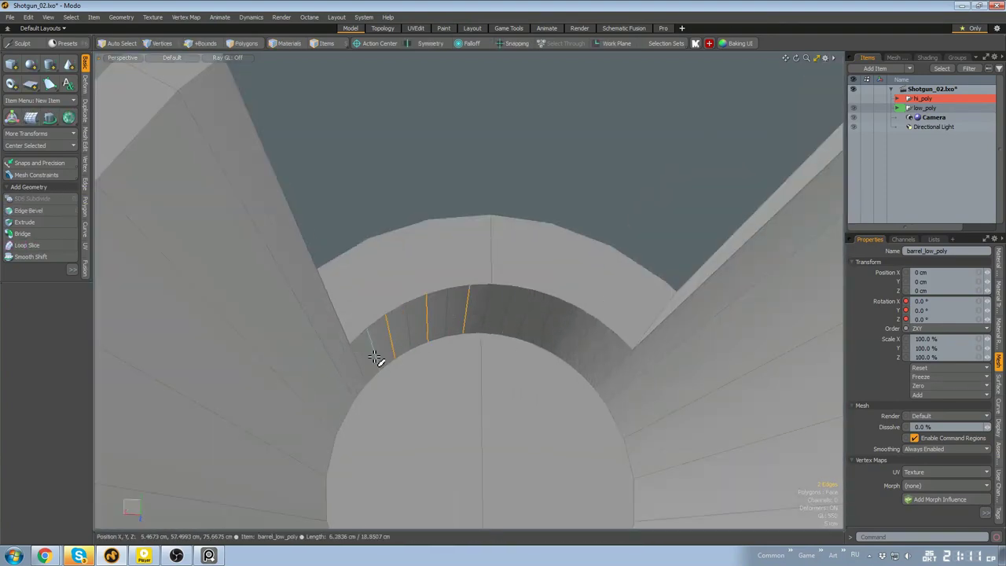
pyautogui.press('BackSpace')
pyautogui.scroll(-4, 591, 347)
pyautogui.keyDown('alt'); pyautogui.moveTo(592, 348); pyautogui.dragTo(537, 348); pyautogui.keyUp('alt')
# Show the whole barrel mesh again and isolate another of its parts
pyautogui.click(634, 340)
pyautogui.scroll(-4, 561, 291)
pyautogui.press('u')
pyautogui.click(561, 291)
pyautogui.scroll(1, 469, 323)
pyautogui.doubleClick(590, 309)
pyautogui.doubleClick(524, 280)
pyautogui.doubleClick(539, 233)
pyautogui.hotkey('ctrl', '2')
pyautogui.click(487, 219)
# Unhide the hidden barrel parts and remove a surplus edge loop
pyautogui.press('u')
pyautogui.press('2')
pyautogui.doubleClick(565, 351)
pyautogui.press('BackSpace')
# Isolate the small cylindrical part of the barrel assembly for edge editing
pyautogui.press('3')
pyautogui.doubleClick(526, 334)
pyautogui.hotkey('ctrl', '2')
pyautogui.click(546, 293)
pyautogui.press('2')
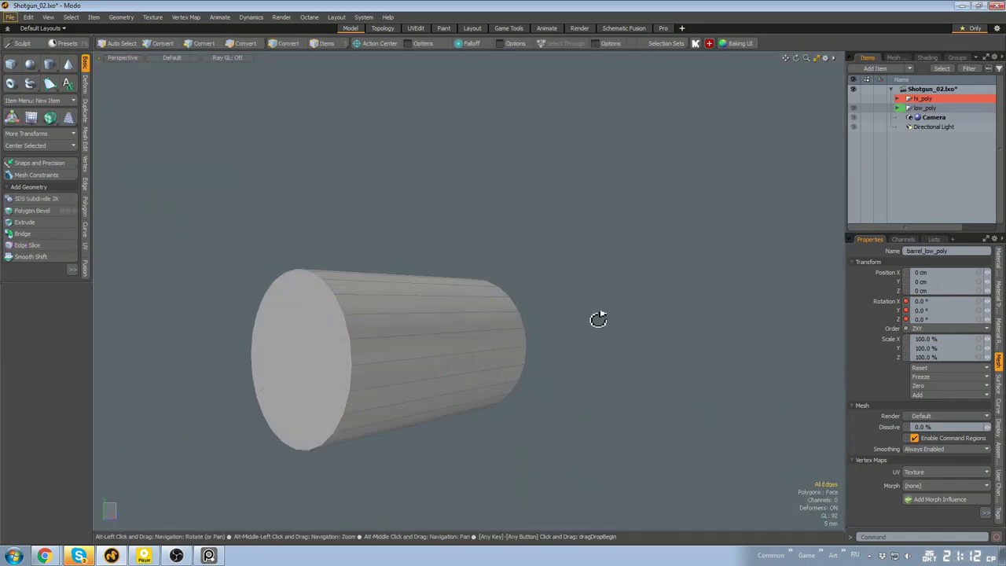
# Unhide the barrel mesh and isolate the swivel's rounded rectangular loop
pyautogui.keyDown('alt'); pyautogui.moveTo(597, 318); pyautogui.dragTo(562, 280); pyautogui.keyUp('alt')
pyautogui.press('3')
pyautogui.press('u')
pyautogui.doubleClick(547, 366)
pyautogui.press('d')
pyautogui.doubleClick(562, 368)
pyautogui.hotkey('shift', 'h')
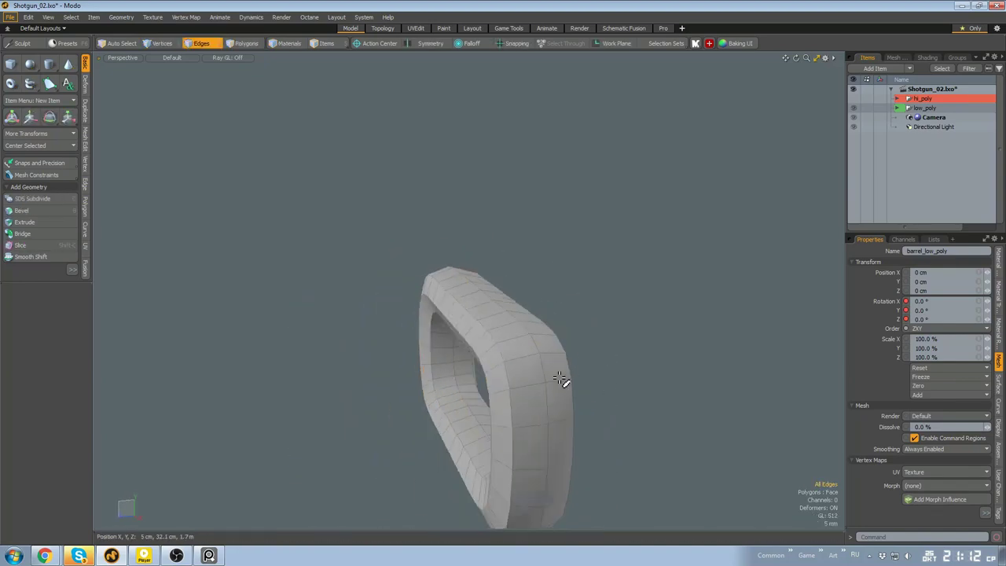
pyautogui.keyDown('alt'); pyautogui.moveTo(432, 341); pyautogui.dragTo(514, 413); pyautogui.keyUp('alt')
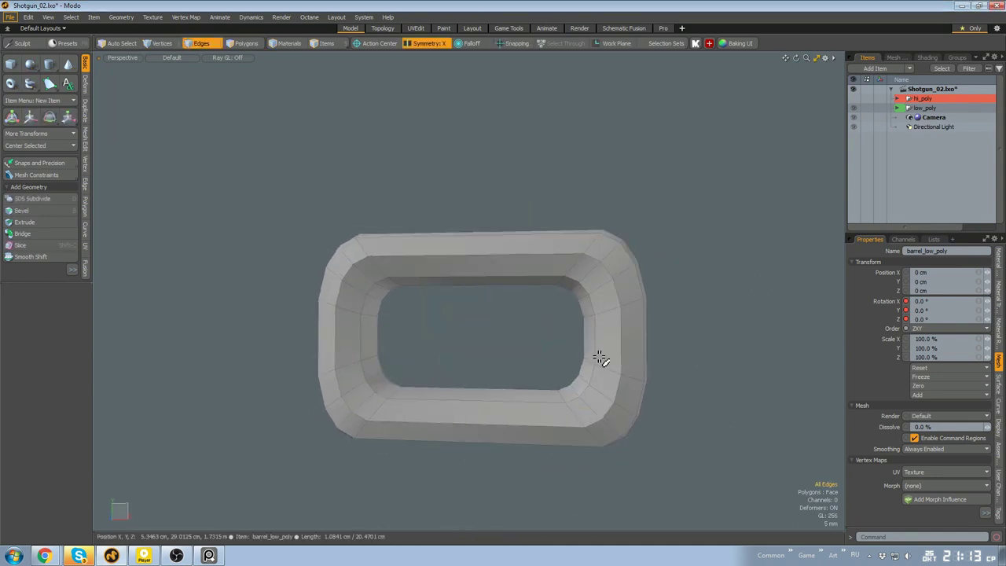
# Unhide the rest of the barrel mesh and select the whole rounded rectangular swivel loop
pyautogui.keyDown('alt'); pyautogui.moveTo(599, 357); pyautogui.dragTo(543, 351); pyautogui.keyUp('alt')
pyautogui.press('3')
pyautogui.click(559, 351)
pyautogui.press('u')
pyautogui.keyDown('alt'); pyautogui.moveTo(653, 366); pyautogui.dragTo(602, 343); pyautogui.keyUp('alt')
pyautogui.doubleClick(603, 343)
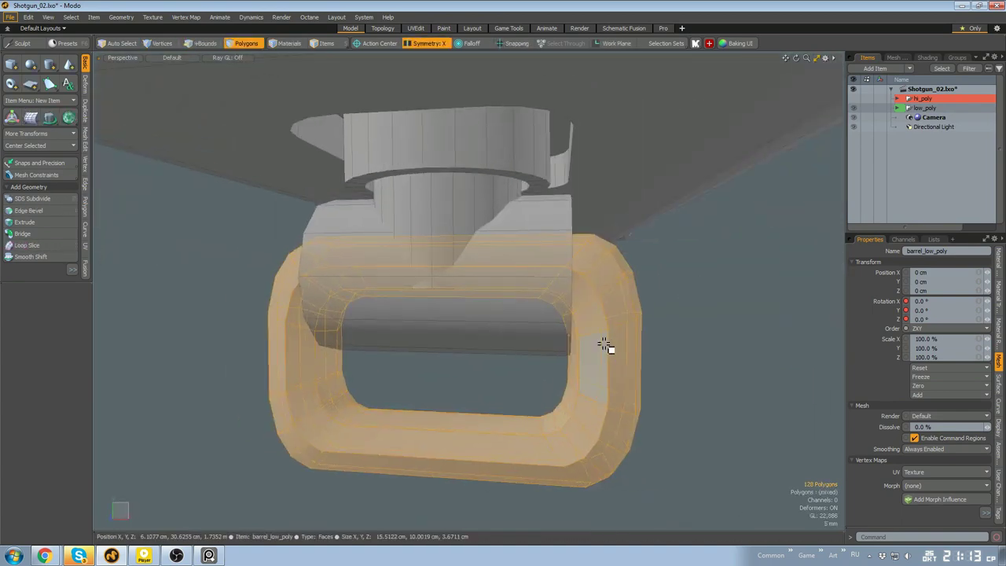
# Isolate the swivel loop, delete its section hidden inside the swivel cylinder, and unhide the other parts
pyautogui.hotkey('shift', 'h')
pyautogui.moveTo(471, 294); pyautogui.dragTo(468, 241)
pyautogui.keyDown('alt'); pyautogui.moveTo(577, 340); pyautogui.dragTo(539, 377); pyautogui.keyUp('alt')
pyautogui.press('Delete')
pyautogui.scroll(2, 582, 333)
pyautogui.doubleClick(539, 377)
pyautogui.press('u')
pyautogui.scroll(-3, 597, 382)
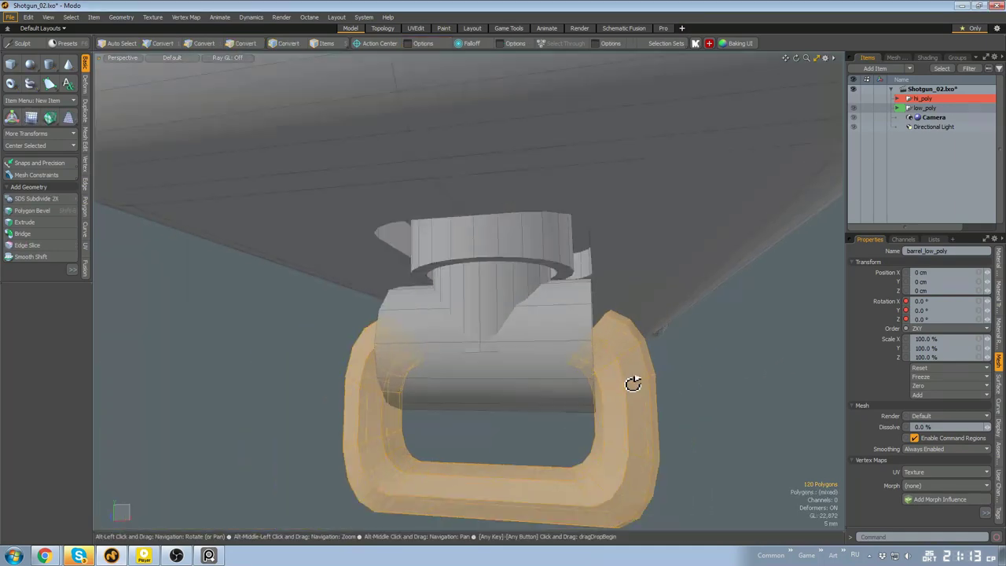
# Select an edge loop on the swivel assembly and scale it
pyautogui.scroll(4, 343, 337)
pyautogui.press('2')
pyautogui.keyDown('alt'); pyautogui.moveTo(343, 337); pyautogui.dragTo(664, 303); pyautogui.keyUp('alt')
pyautogui.doubleClick(324, 330)
pyautogui.press('r')
pyautogui.press('q')
# Isolate the stepped swivel mount and select the faces in the narrow gap beside its ring
pyautogui.scroll(-6, 620, 318)
pyautogui.press('3')
pyautogui.doubleClick(612, 320)
pyautogui.scroll(3, 610, 322)
pyautogui.hotkey('shift', 'h')
pyautogui.click(658, 297)
pyautogui.scroll(3, 664, 303)
pyautogui.keyDown('shift'); pyautogui.click(665, 302); pyautogui.keyUp('shift')
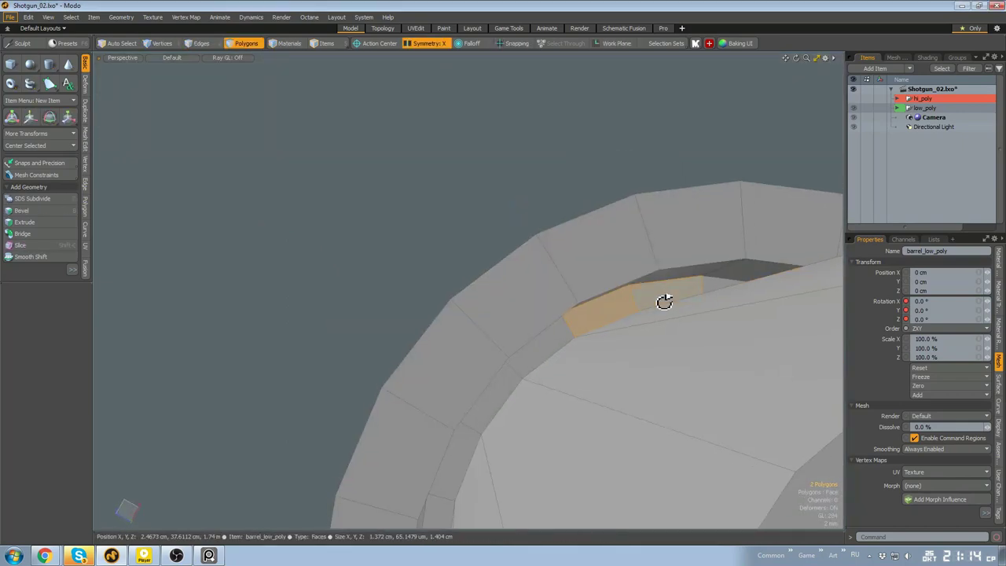
pyautogui.scroll(-3, 704, 274)
# Snap the upper edge loop of the swivel mount's narrow shaft to the collar, moving it 9.3576 mm in Y
pyautogui.keyDown('alt'); pyautogui.moveTo(709, 267); pyautogui.dragTo(631, 305); pyautogui.keyUp('alt')
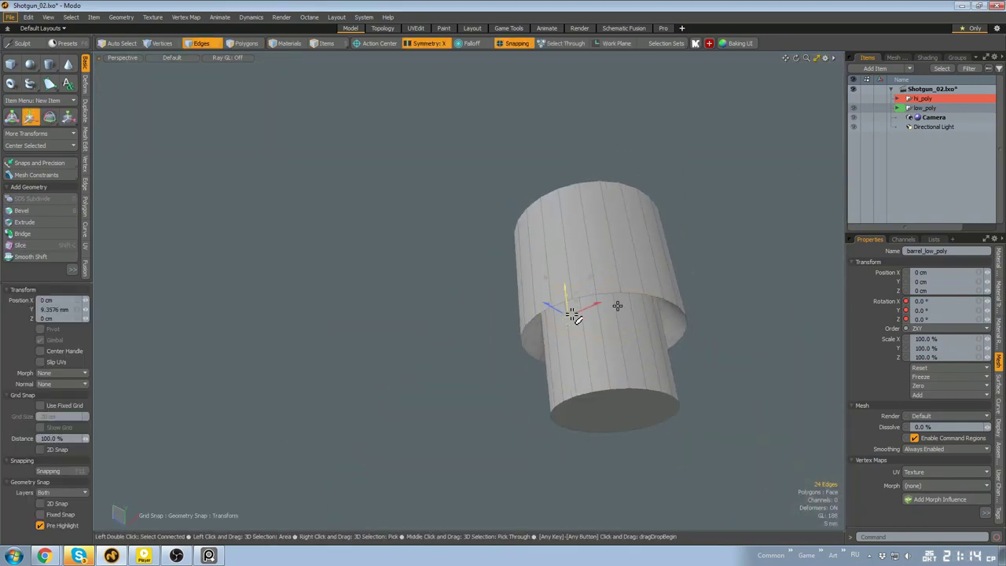
pyautogui.keyDown('alt'); pyautogui.keyDown('shift'); pyautogui.moveTo(735, 323); pyautogui.dragTo(623, 380); pyautogui.keyUp('shift'); pyautogui.keyUp('alt')
pyautogui.hotkey('ctrl', 'space')
pyautogui.click(620, 419)
pyautogui.hotkey('ctrl', 'space')
pyautogui.click(618, 411)
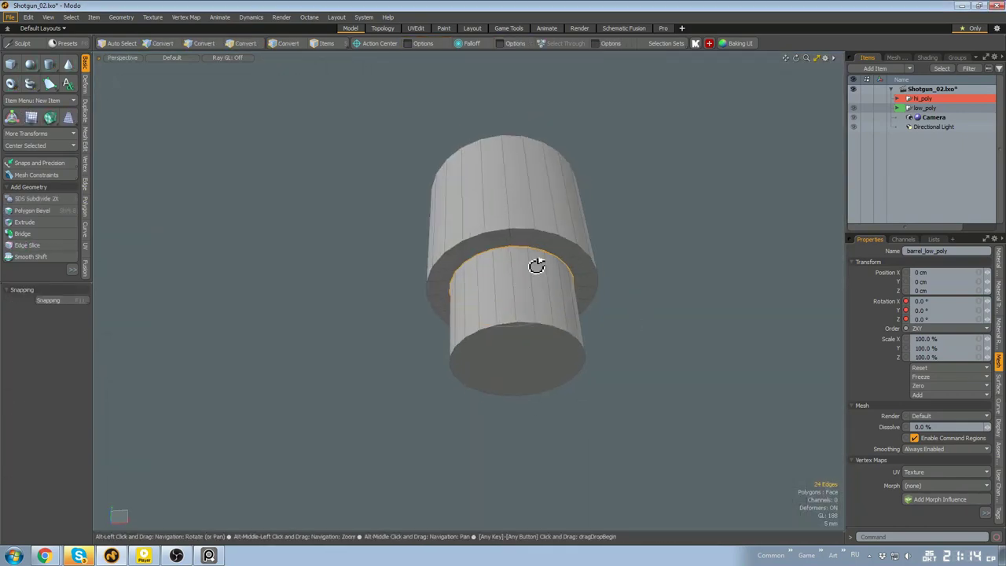
pyautogui.keyDown('alt'); pyautogui.moveTo(537, 264); pyautogui.dragTo(539, 224); pyautogui.keyUp('alt')
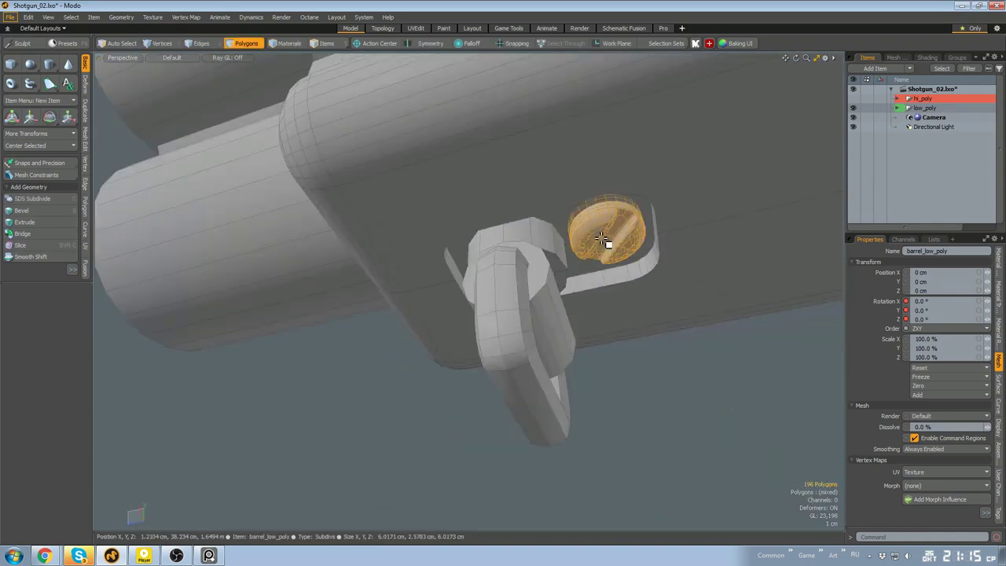
# Place a copy of the 12-polygon collar ring around the adjacent screw, offset -7.5 cm in Z, and fit it to the screw
pyautogui.keyDown('alt'); pyautogui.moveTo(601, 238); pyautogui.dragTo(557, 290); pyautogui.keyUp('alt')
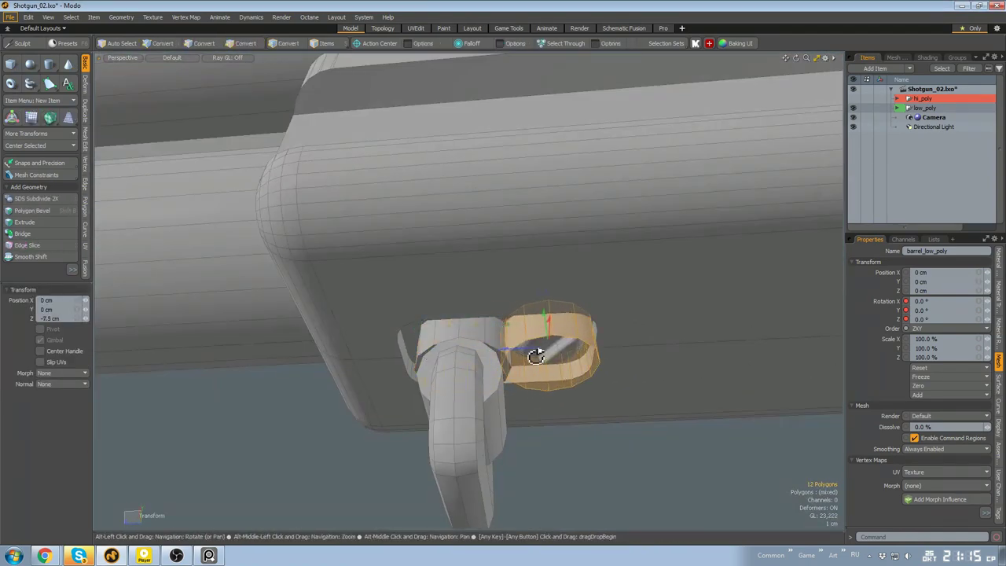
pyautogui.keyDown('alt'); pyautogui.moveTo(536, 357); pyautogui.dragTo(544, 365); pyautogui.keyUp('alt')
pyautogui.moveTo(492, 330); pyautogui.dragTo(495, 333)
pyautogui.moveTo(495, 334)
pyautogui.keyDown('alt'); pyautogui.mouseDown()
pyautogui.moveTo(508, 317)
pyautogui.moveTo(519, 374)
pyautogui.moveTo(498, 310)
pyautogui.moveTo(494, 346)
pyautogui.mouseUp(); pyautogui.keyUp('alt')
pyautogui.scroll(3, 519, 374)
pyautogui.press('r')
pyautogui.keyDown('alt'); pyautogui.moveTo(476, 305); pyautogui.dragTo(461, 367); pyautogui.keyUp('alt')
pyautogui.press('2')
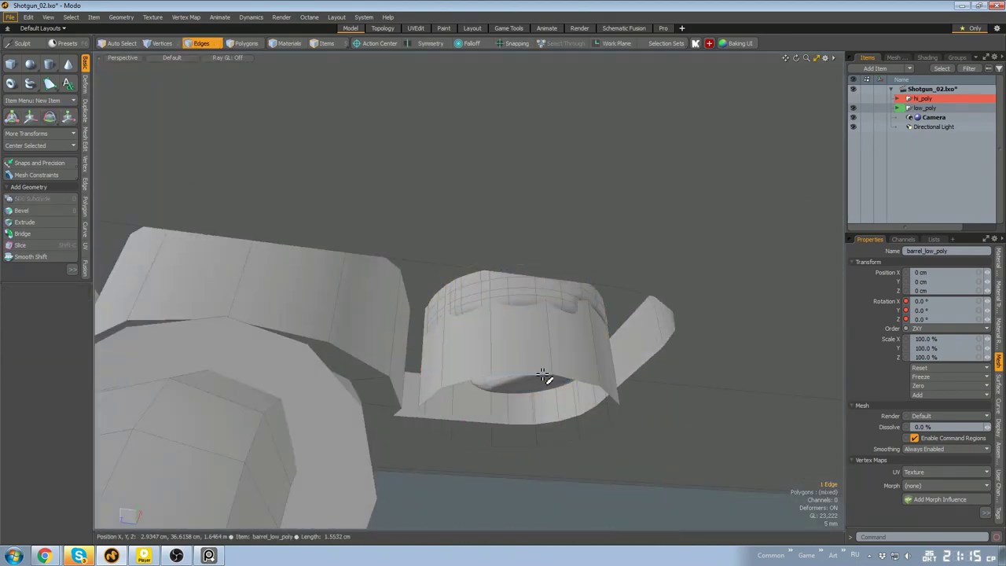
# Adjust the copied ring's open edge loop to the screw head and switch to its polygons
pyautogui.doubleClick(545, 378)
pyautogui.press('w')
pyautogui.hotkey('ctrl', '3')
pyautogui.press('3')
pyautogui.keyDown('alt'); pyautogui.moveTo(518, 376); pyautogui.dragTo(493, 354); pyautogui.keyUp('alt')
# Move a copy of the low-poly screw onto the next screw and delete the high-poly screw there
pyautogui.scroll(-8, 517, 348)
pyautogui.press('q')
pyautogui.press('w')
pyautogui.moveTo(366, 353); pyautogui.dragTo(546, 320)
pyautogui.moveTo(546, 320)
pyautogui.keyDown('alt'); pyautogui.mouseDown()
pyautogui.moveTo(514, 308)
pyautogui.moveTo(571, 347)
pyautogui.moveTo(564, 326)
pyautogui.mouseUp(); pyautogui.keyUp('alt')
pyautogui.scroll(8, 514, 307)
pyautogui.keyDown('alt'); pyautogui.moveTo(512, 390); pyautogui.dragTo(556, 390); pyautogui.keyUp('alt')
pyautogui.press('q')
pyautogui.doubleClick(563, 378)
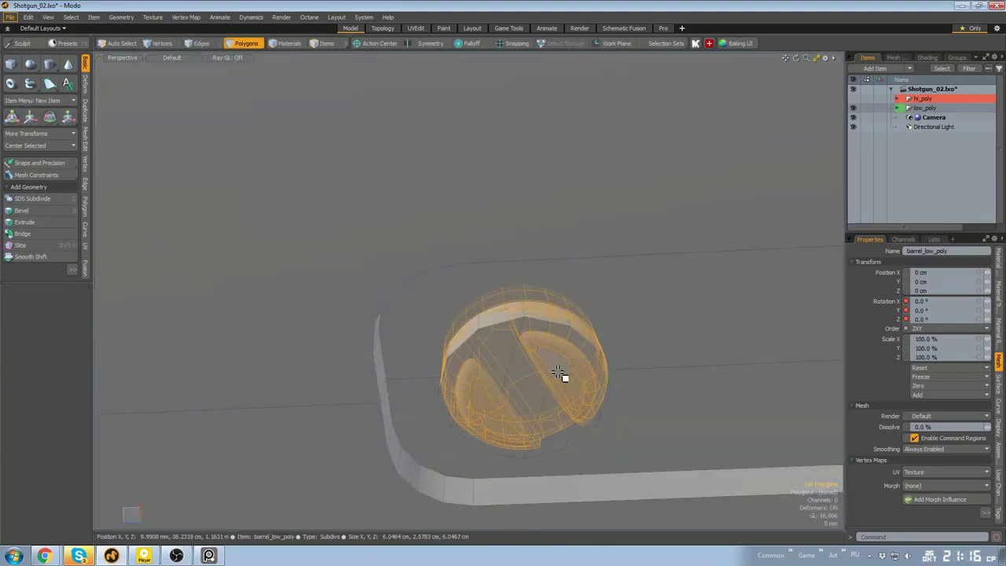
pyautogui.press('Delete')
# Move a copy of the low-poly screw -20.9 cm in Z onto the remaining screw and delete the high-poly one
pyautogui.doubleClick(514, 421)
pyautogui.scroll(-6, 503, 409)
pyautogui.press('w')
pyautogui.moveTo(423, 363); pyautogui.dragTo(648, 353)
pyautogui.scroll(4, 585, 330)
pyautogui.keyDown('alt'); pyautogui.moveTo(586, 330); pyautogui.dragTo(551, 347); pyautogui.keyUp('alt')
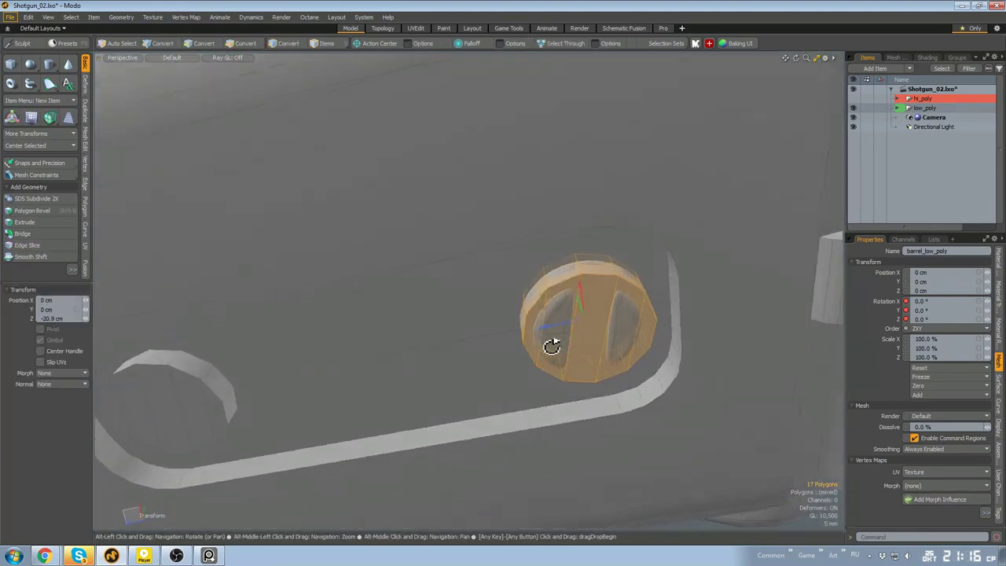
pyautogui.press('Delete')
# Isolate the handguard body beneath the barrels
pyautogui.scroll(-8, 573, 389)
pyautogui.scroll(4, 576, 391)
pyautogui.keyDown('alt'); pyautogui.moveTo(577, 391); pyautogui.dragTo(696, 312); pyautogui.keyUp('alt')
pyautogui.doubleClick(542, 314)
pyautogui.keyDown('alt'); pyautogui.moveTo(542, 315); pyautogui.dragTo(377, 282); pyautogui.keyUp('alt')
pyautogui.scroll(4, 447, 348)
pyautogui.hotkey('shift', 'h')
# Delete the two large polygons of the handguard's upper face and unhide the other barrel parts
pyautogui.click(377, 271)
pyautogui.keyDown('shift'); pyautogui.click(332, 256); pyautogui.keyUp('shift')
pyautogui.scroll(-3, 332, 256)
pyautogui.keyDown('alt'); pyautogui.moveTo(332, 256); pyautogui.dragTo(475, 342); pyautogui.keyUp('alt')
pyautogui.scroll(4, 475, 341)
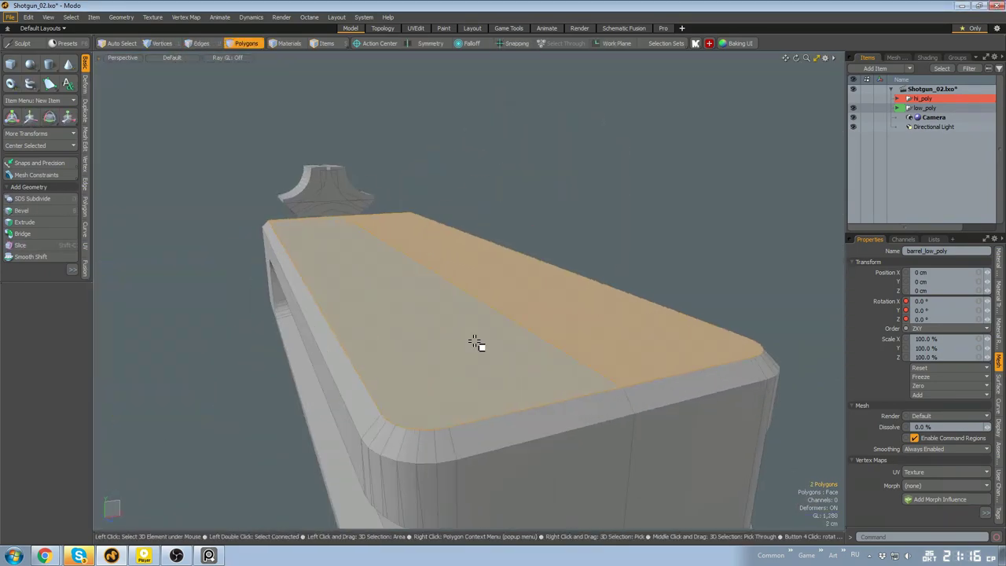
pyautogui.press('q')
pyautogui.press('u')
pyautogui.scroll(-4, 626, 280)
pyautogui.keyDown('alt'); pyautogui.moveTo(626, 280); pyautogui.dragTo(420, 307); pyautogui.keyUp('alt')
pyautogui.press('Delete')
# Isolate the handguard body from the rest of the barrel assembly again for edge editing
pyautogui.doubleClick(500, 316)
pyautogui.hotkey('shift', 'h')
pyautogui.click(503, 249)
pyautogui.scroll(4, 504, 252)
pyautogui.press('u')
pyautogui.doubleClick(650, 293)
pyautogui.doubleClick(585, 300)
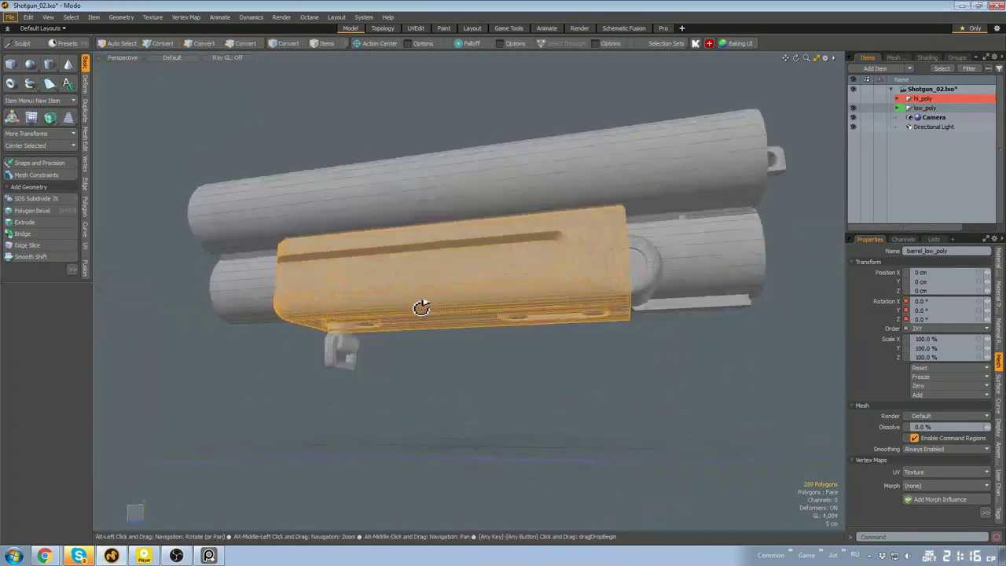
pyautogui.scroll(4, 565, 259)
pyautogui.doubleClick(577, 243)
pyautogui.doubleClick(514, 375)
pyautogui.keyDown('alt'); pyautogui.moveTo(570, 234); pyautogui.dragTo(453, 338); pyautogui.keyUp('alt')
pyautogui.hotkey('shift', 'h')
# Remove a surplus edge near the front corner of the handguard's side recess
pyautogui.click(602, 304)
pyautogui.press('2')
pyautogui.click(595, 315)
pyautogui.press('BackSpace')
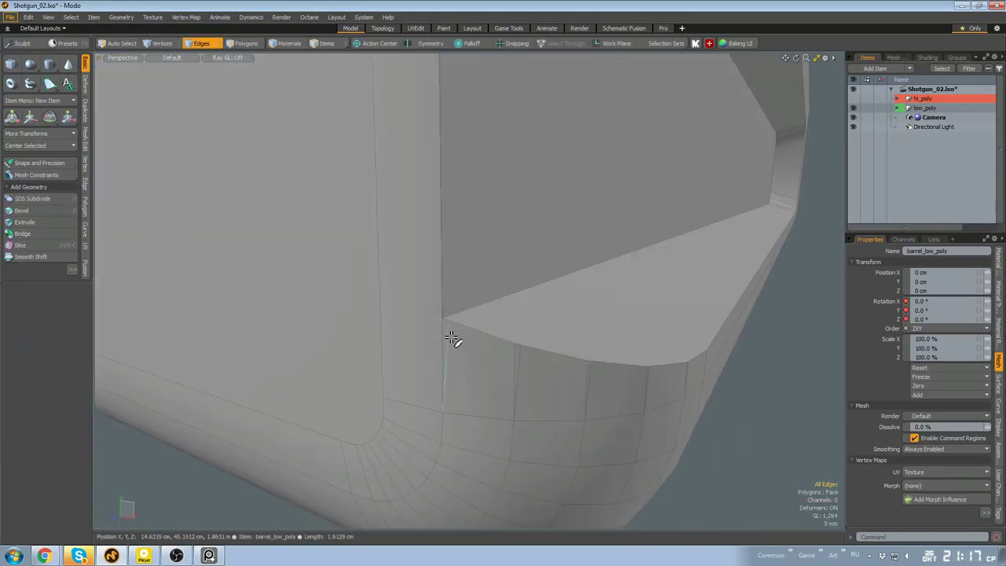
# Thin out the vertical edges on the rounded handguard corner at the end of the side recess
pyautogui.keyDown('alt'); pyautogui.moveTo(656, 383); pyautogui.dragTo(632, 257); pyautogui.keyUp('alt')
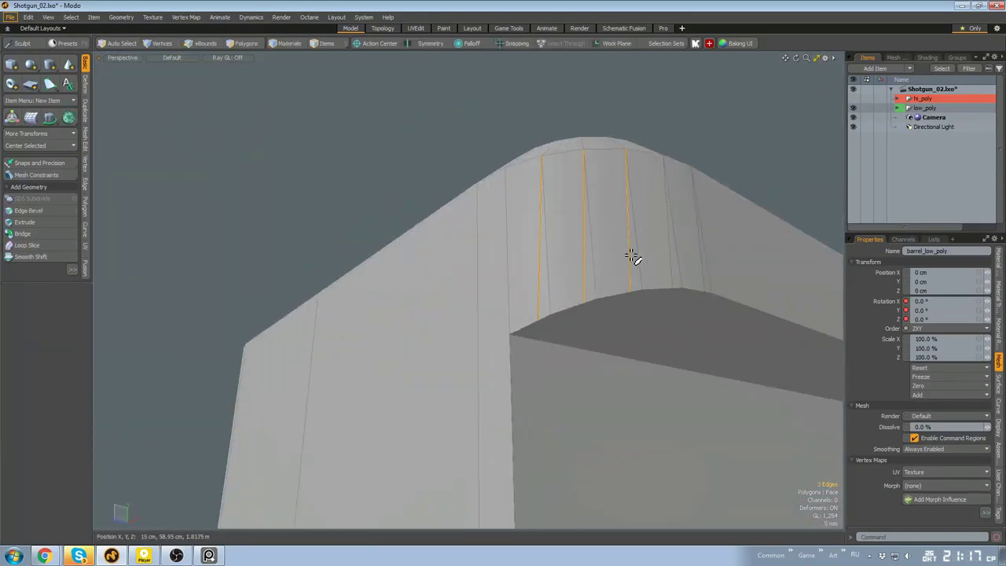
pyautogui.keyDown('alt'); pyautogui.moveTo(709, 371); pyautogui.dragTo(462, 374); pyautogui.keyUp('alt')
pyautogui.hotkey('ctrl', 'j')
# Thin out the edge rows around the handguard's rounded lower front corner
pyautogui.scroll(-5, 530, 382)
pyautogui.moveTo(613, 420)
pyautogui.keyDown('alt'); pyautogui.mouseDown()
pyautogui.moveTo(476, 359)
pyautogui.moveTo(525, 338)
pyautogui.mouseUp(); pyautogui.keyUp('alt')
pyautogui.scroll(3, 498, 346)
pyautogui.press('2')
pyautogui.keyDown('shift'); pyautogui.moveTo(483, 341); pyautogui.dragTo(405, 411); pyautogui.keyUp('shift')
pyautogui.scroll(-3, 434, 375)
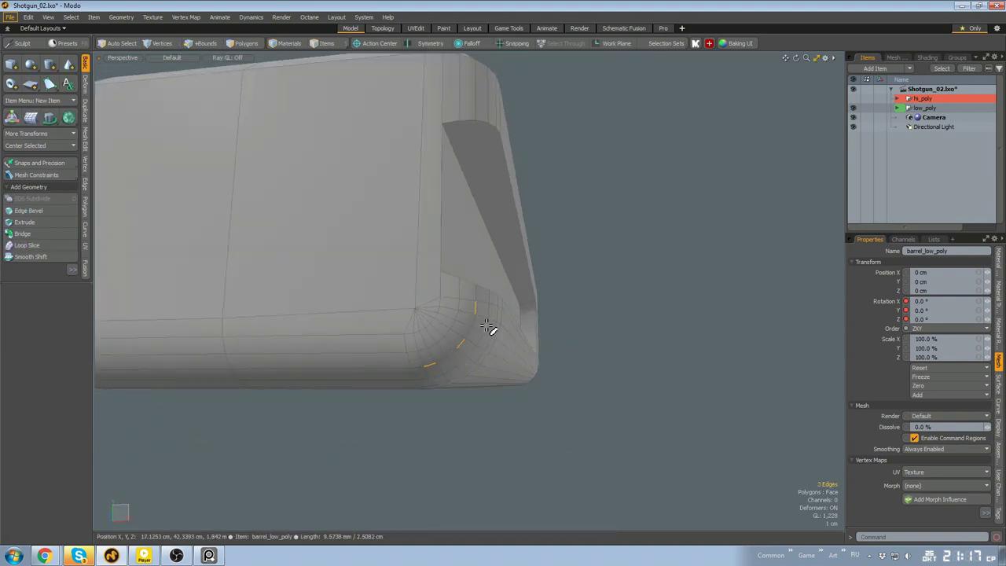
pyautogui.scroll(-5, 487, 326)
pyautogui.keyDown('alt'); pyautogui.moveTo(487, 326); pyautogui.dragTo(321, 359); pyautogui.keyUp('alt')
pyautogui.scroll(4, 469, 258)
# Clean up the remaining edges and corner vertices at the front end of the handguard's side recess
pyautogui.hotkey('ctrl', '3')
pyautogui.keyDown('alt'); pyautogui.moveTo(469, 258); pyautogui.dragTo(496, 300); pyautogui.keyUp('alt')
pyautogui.click(466, 263)
pyautogui.scroll(4, 424, 329)
pyautogui.scroll(3, 495, 300)
pyautogui.click(488, 298)
pyautogui.keyDown('alt'); pyautogui.moveTo(597, 347); pyautogui.dragTo(522, 339); pyautogui.keyUp('alt')
pyautogui.keyDown('alt'); pyautogui.moveTo(437, 315); pyautogui.dragTo(501, 283); pyautogui.keyUp('alt')
pyautogui.press('1')
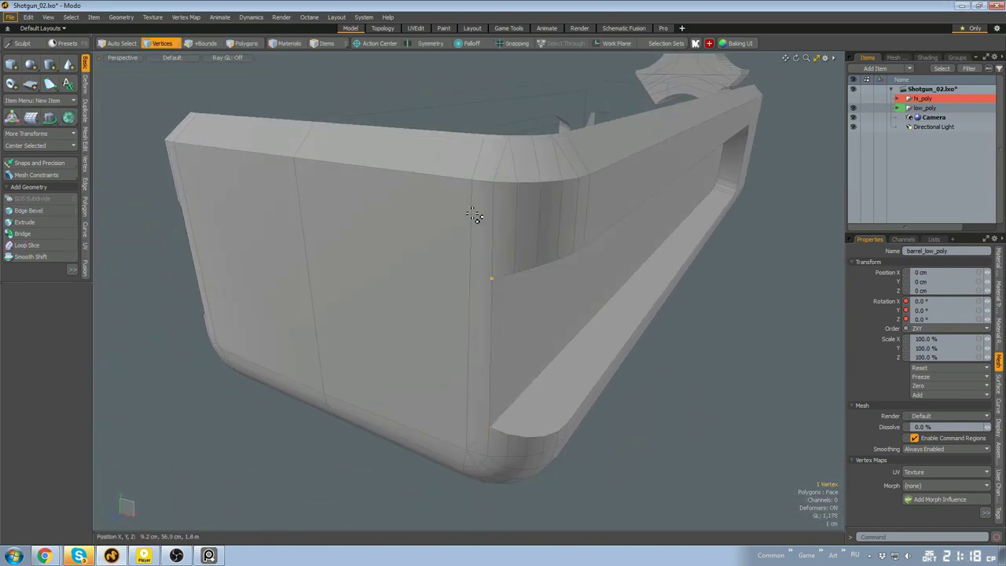
# Fill an open edge loop on the handguard with a polygon and bring back the full barrel assembly
pyautogui.keyDown('alt'); pyautogui.moveTo(474, 215); pyautogui.dragTo(542, 385); pyautogui.keyUp('alt')
pyautogui.press('3')
pyautogui.scroll(-5, 522, 338)
pyautogui.click(498, 287)
pyautogui.scroll(5, 539, 401)
pyautogui.press('2')
pyautogui.doubleClick(539, 404)
pyautogui.press('p')
pyautogui.scroll(-5, 528, 472)
pyautogui.scroll(-4, 527, 472)
pyautogui.keyDown('alt'); pyautogui.moveTo(527, 471); pyautogui.dragTo(522, 387); pyautogui.keyUp('alt')
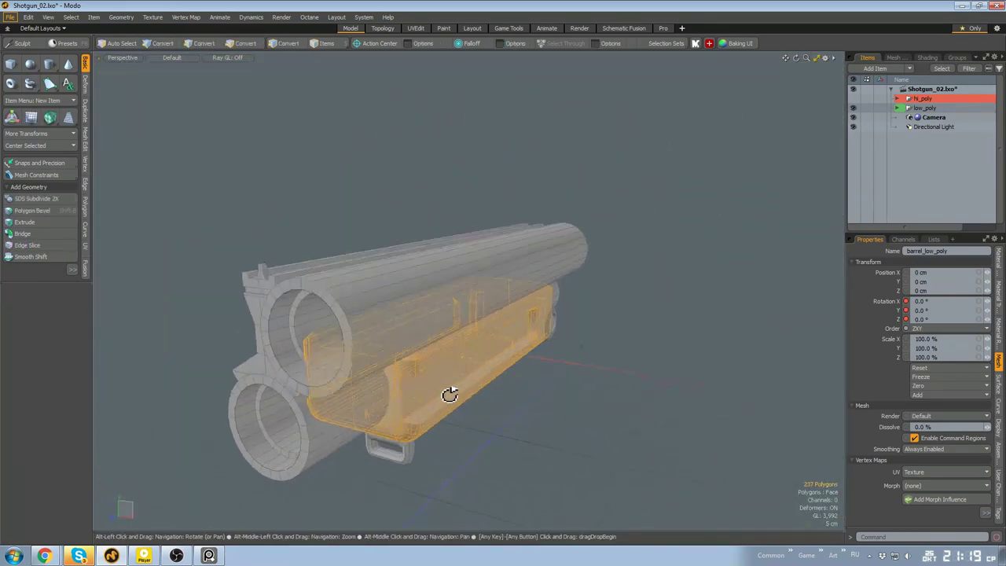
# Select the whole lower barrel, isolate it with the handguard, and scale the barrel to 94% in X and Y
pyautogui.keyDown('alt'); pyautogui.moveTo(448, 395); pyautogui.dragTo(173, 378); pyautogui.keyUp('alt')
pyautogui.keyDown('alt'); pyautogui.moveTo(471, 356); pyautogui.dragTo(541, 391); pyautogui.keyUp('alt')
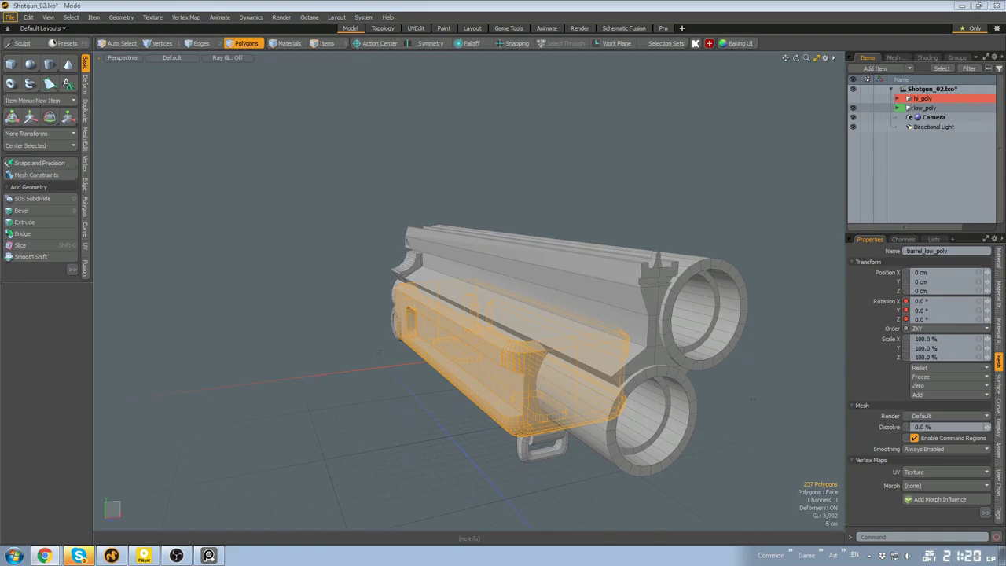
pyautogui.keyDown('alt'); pyautogui.moveTo(801, 308); pyautogui.dragTo(543, 349); pyautogui.keyUp('alt')
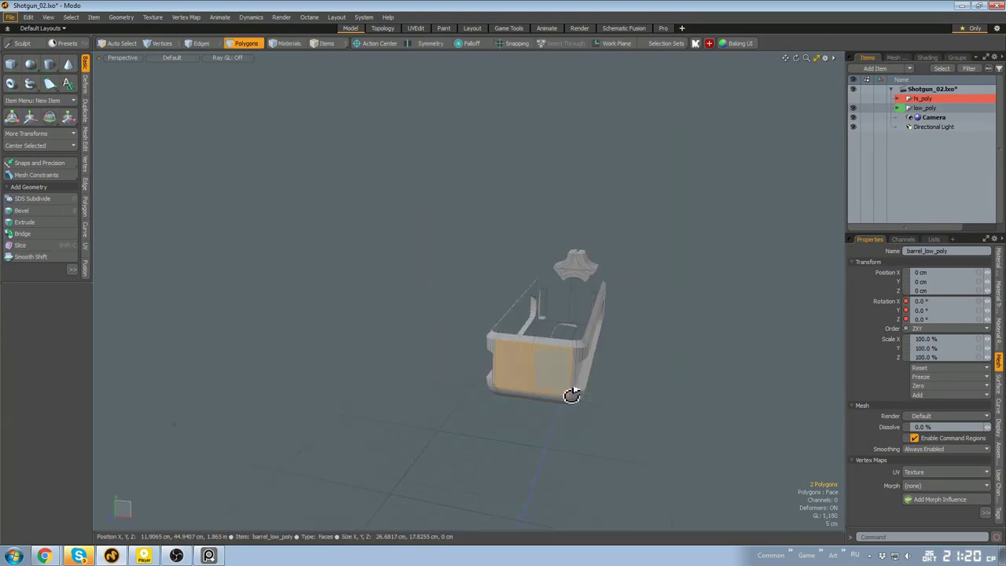
pyautogui.scroll(10, 641, 377)
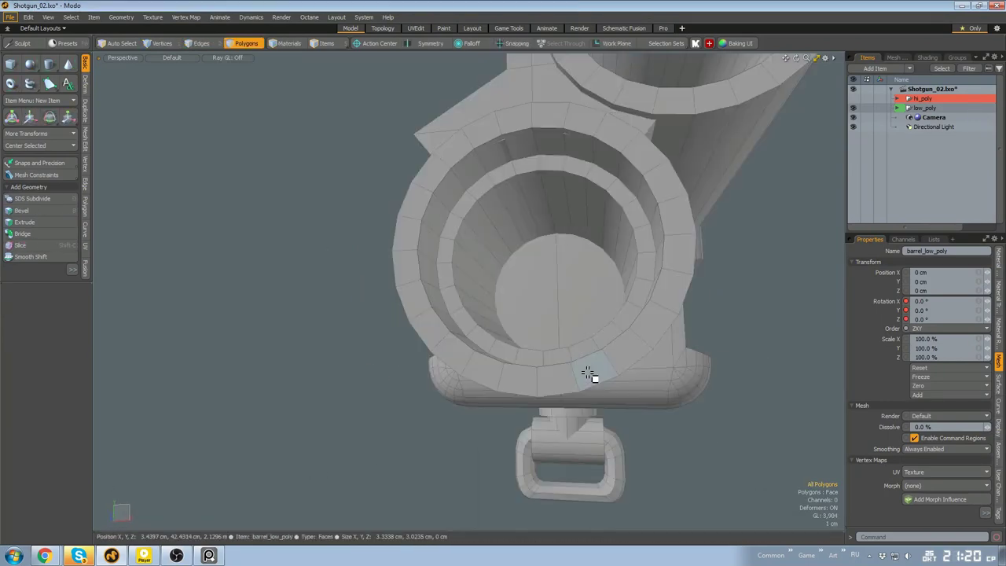
pyautogui.press('1')
pyautogui.scroll(-10, 534, 420)
pyautogui.press('3')
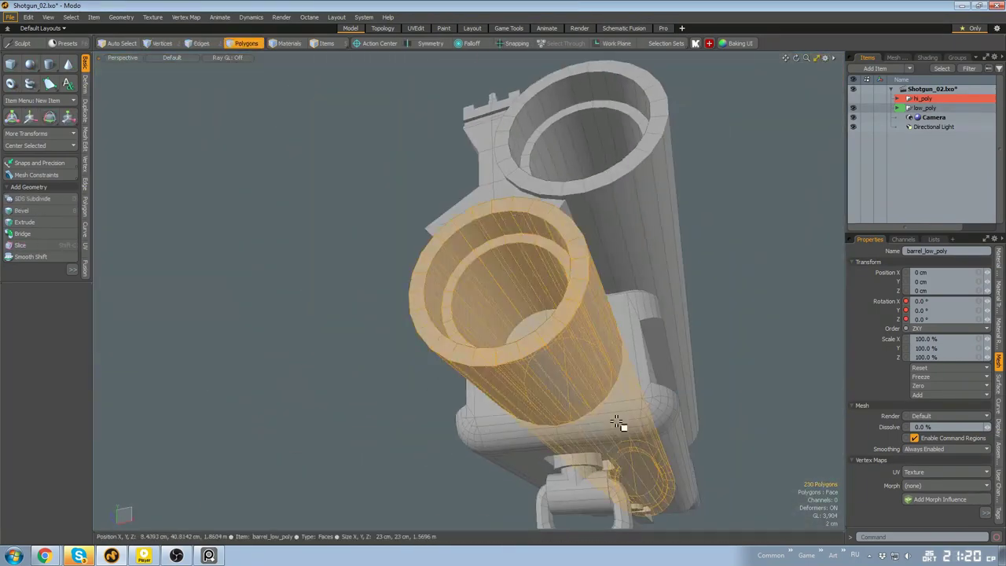
pyautogui.keyDown('alt'); pyautogui.moveTo(620, 422); pyautogui.dragTo(609, 290); pyautogui.keyUp('alt')
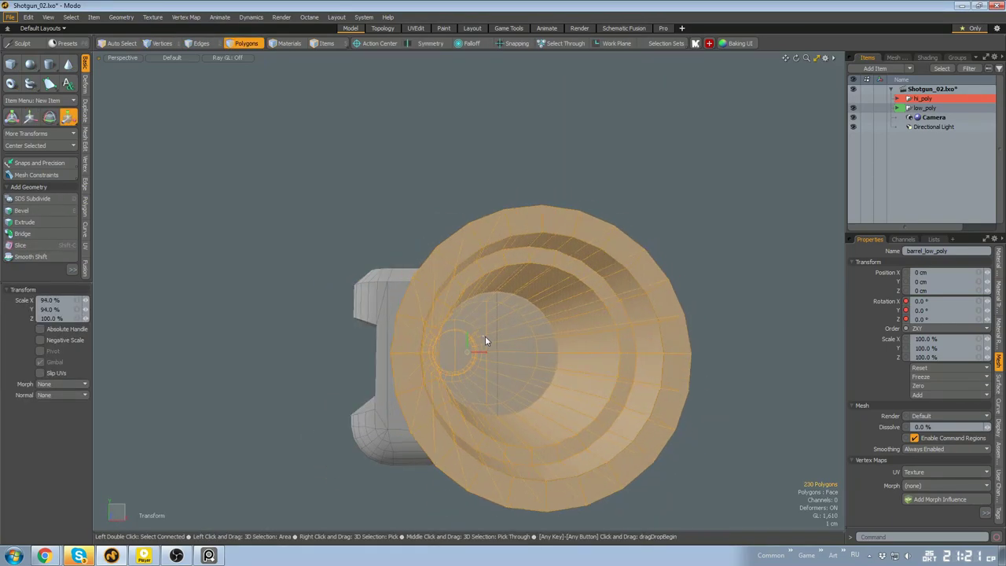
pyautogui.keyDown('alt'); pyautogui.moveTo(485, 339); pyautogui.dragTo(504, 357); pyautogui.keyUp('alt')
pyautogui.keyDown('alt'); pyautogui.moveTo(506, 405); pyautogui.dragTo(512, 318); pyautogui.keyUp('alt')
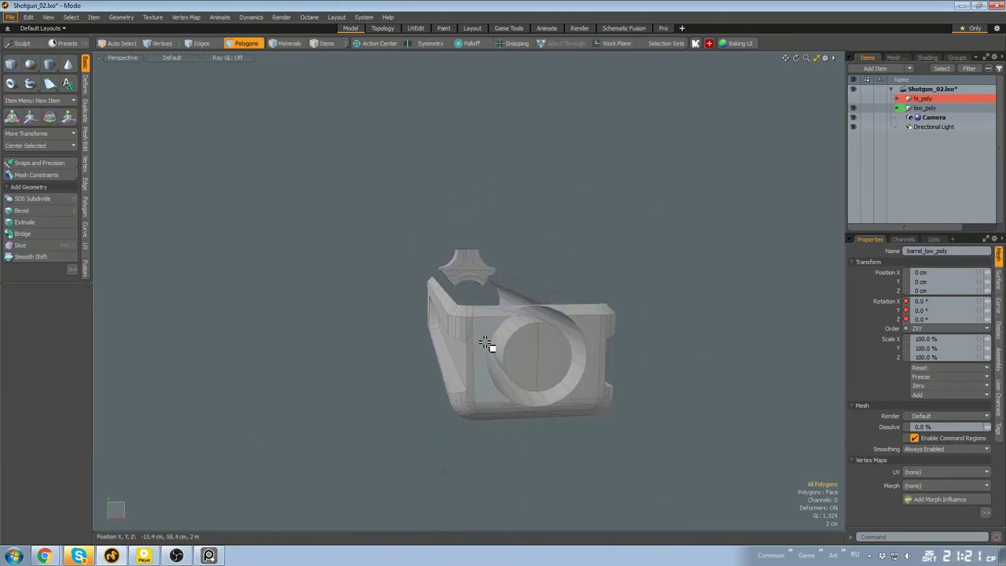
# Select the rim and inner bore faces of the lower barrel and remove them
pyautogui.click(570, 354)
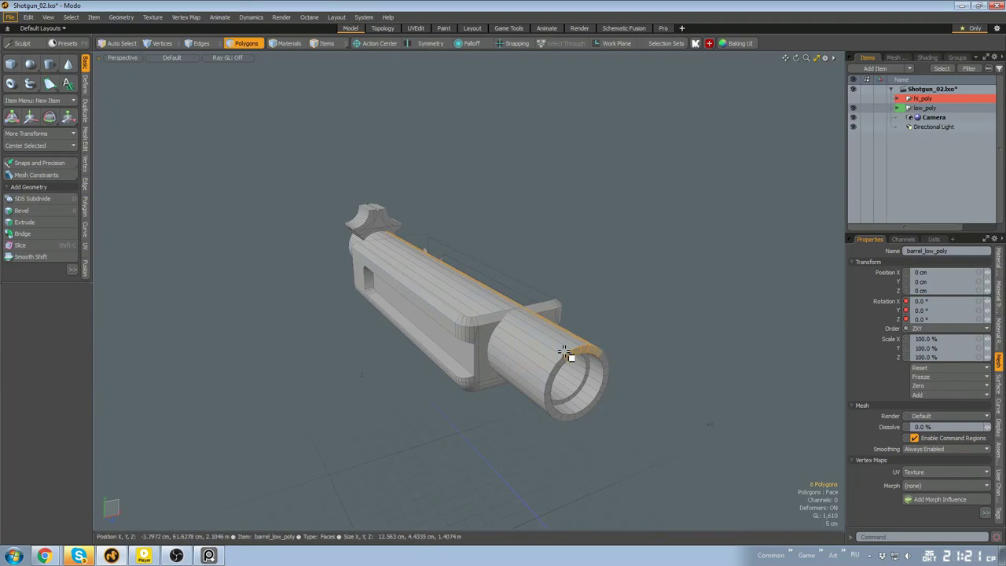
pyautogui.scroll(3, 579, 361)
pyautogui.moveTo(640, 358)
pyautogui.keyDown('shift'); pyautogui.mouseDown()
pyautogui.moveTo(660, 415)
pyautogui.moveTo(684, 404)
pyautogui.mouseUp(); pyautogui.keyUp('shift')
pyautogui.press('l')
pyautogui.press('w')
pyautogui.moveTo(628, 397)
pyautogui.mouseDown()
pyautogui.moveTo(644, 403)
pyautogui.moveTo(550, 355)
pyautogui.mouseUp()
# Cap the lower barrel's open muzzle edge loop with a polygon
pyautogui.doubleClick(630, 367)
pyautogui.scroll(-3, 630, 370)
pyautogui.press('w')
pyautogui.scroll(4, 550, 354)
pyautogui.doubleClick(653, 344)
pyautogui.press('p')
pyautogui.press('3')
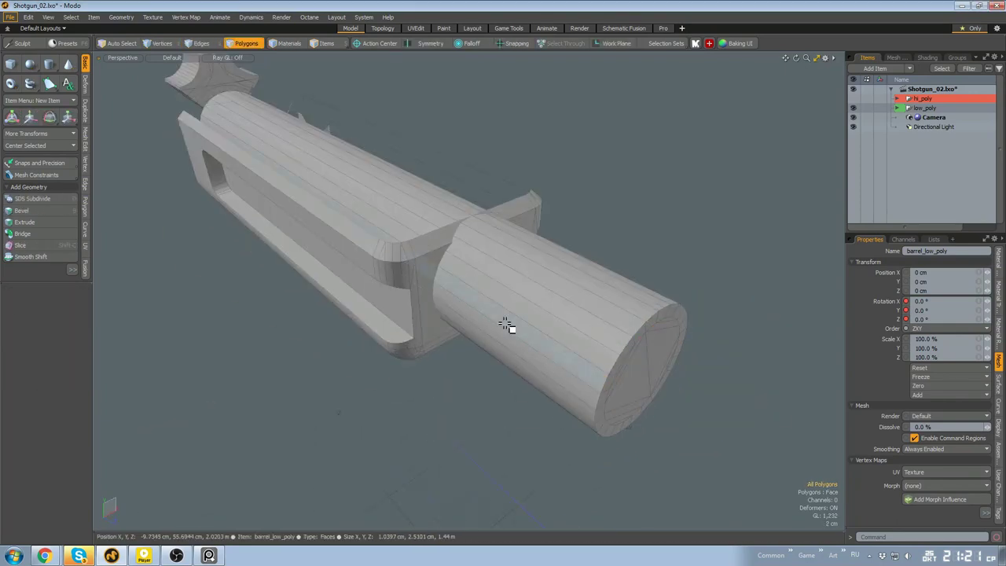
# Cut the capped barrel shape out of the handguard and delete the leftover faces inside the round opening
pyautogui.keyDown('alt'); pyautogui.moveTo(506, 323); pyautogui.dragTo(528, 354); pyautogui.keyUp('alt')
pyautogui.scroll(-3, 525, 359)
pyautogui.click(514, 371)
pyautogui.scroll(4, 494, 404)
pyautogui.keyDown('alt'); pyautogui.moveTo(698, 425); pyautogui.dragTo(668, 314); pyautogui.keyUp('alt')
pyautogui.keyDown('alt'); pyautogui.moveTo(510, 353); pyautogui.dragTo(437, 259); pyautogui.keyUp('alt')
pyautogui.press('Delete')
pyautogui.scroll(-4, 437, 375)
pyautogui.keyDown('alt'); pyautogui.moveTo(471, 373); pyautogui.dragTo(545, 395); pyautogui.keyUp('alt')
pyautogui.scroll(4, 546, 395)
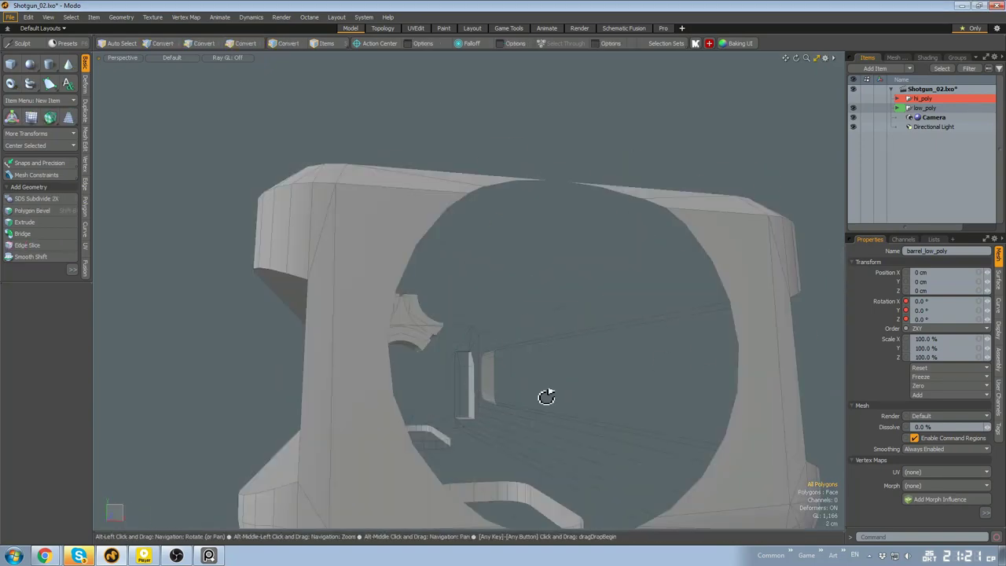
# Switch to the Pro layout and clean up surplus vertices and edges around the handguard's round opening
pyautogui.scroll(-5, 546, 395)
pyautogui.click(663, 29)
pyautogui.press('1')
pyautogui.scroll(5, 584, 346)
pyautogui.keyDown('alt'); pyautogui.moveTo(534, 309); pyautogui.dragTo(586, 417); pyautogui.keyUp('alt')
pyautogui.press('2')
pyautogui.click(609, 393)
pyautogui.keyDown('shift'); pyautogui.click(334, 380); pyautogui.keyUp('shift')
pyautogui.keyDown('alt'); pyautogui.moveTo(424, 385); pyautogui.dragTo(456, 428); pyautogui.keyUp('alt')
pyautogui.keyDown('shift'); pyautogui.click(526, 424); pyautogui.keyUp('shift')
pyautogui.keyDown('alt'); pyautogui.moveTo(537, 428); pyautogui.dragTo(528, 473); pyautogui.keyUp('alt')
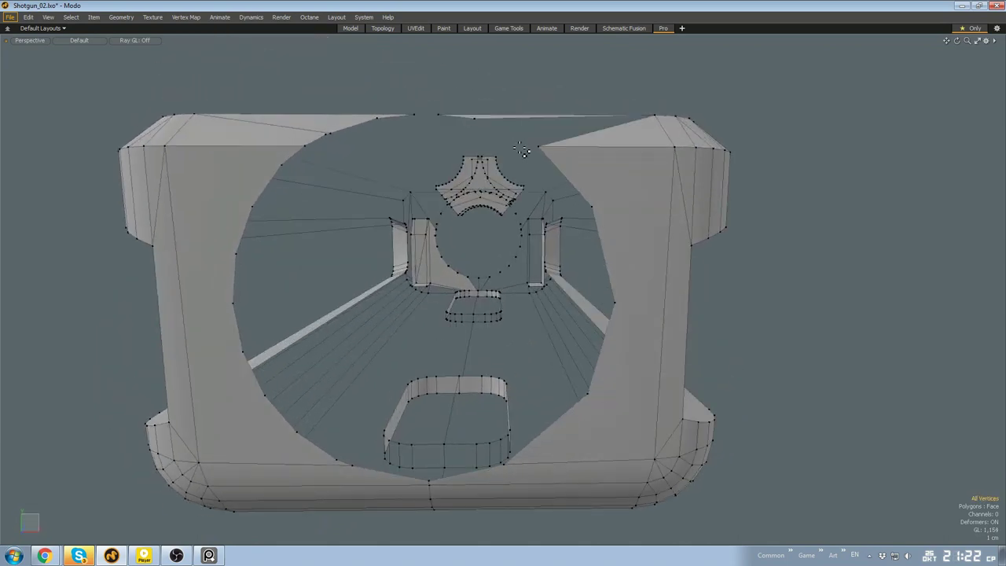
# Bring back the full barrel assembly and select the whole handguard from its side recess polygons
pyautogui.scroll(-5, 500, 143)
pyautogui.keyDown('alt'); pyautogui.moveTo(500, 144); pyautogui.dragTo(521, 217); pyautogui.keyUp('alt')
pyautogui.press('u')
pyautogui.press('3')
pyautogui.click(539, 179)
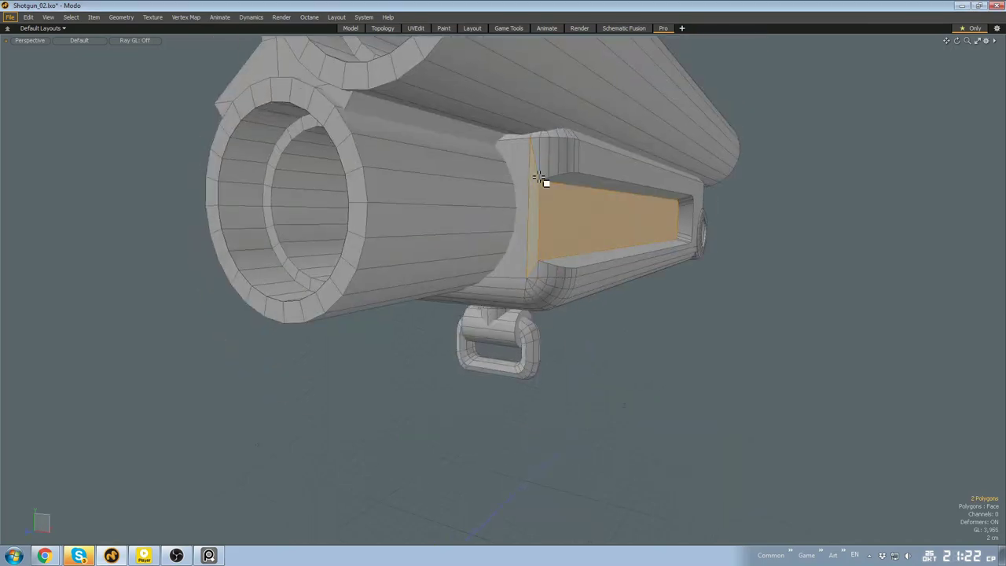
pyautogui.press(']')
pyautogui.keyDown('alt'); pyautogui.moveTo(539, 179); pyautogui.dragTo(609, 268); pyautogui.keyUp('alt')
# Merge two neighbouring vertices on the upper arc of the handguard's opening and isolate the mesh
pyautogui.press('1')
pyautogui.click(612, 273)
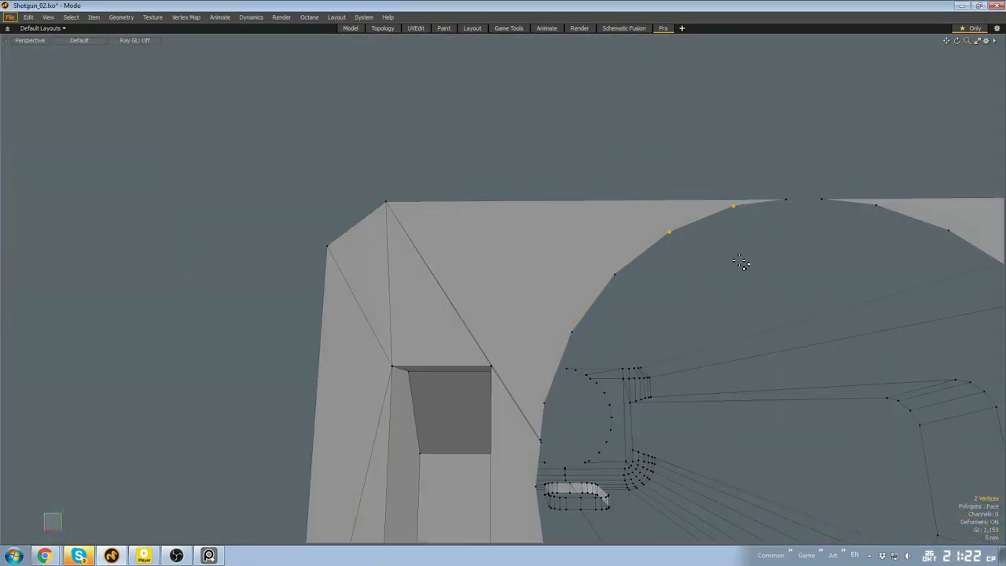
pyautogui.keyDown('alt'); pyautogui.moveTo(543, 209); pyautogui.dragTo(527, 389); pyautogui.keyUp('alt')
pyautogui.press('3')
pyautogui.hotkey('shift', 'h')
# Flatten the vertices at the handguard's open end along Z in the right view
pyautogui.press('1')
pyautogui.press('KP_3')
pyautogui.moveTo(563, 380); pyautogui.dragTo(554, 428, button='middle')
pyautogui.press('g')
pyautogui.press('r')
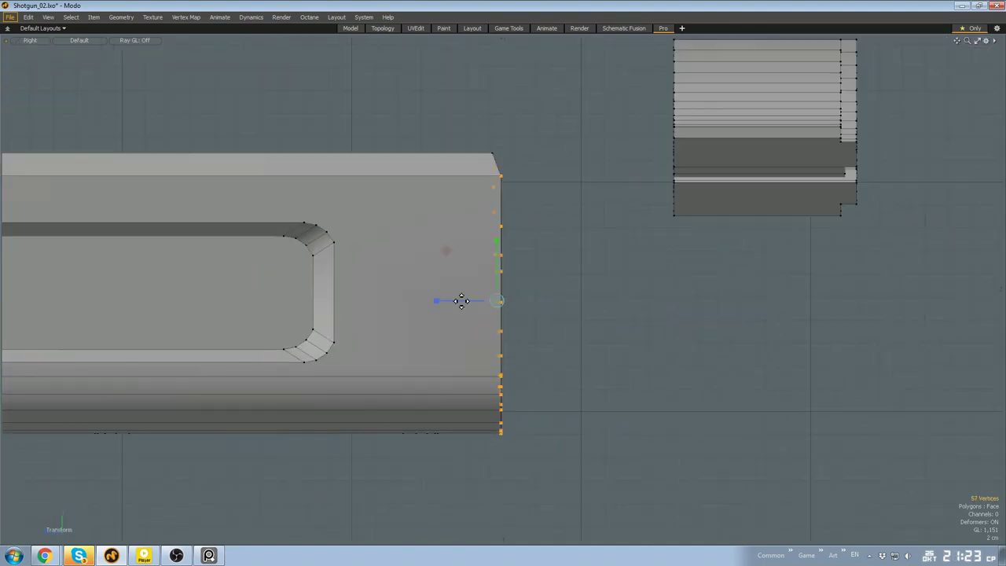
pyautogui.press('3')
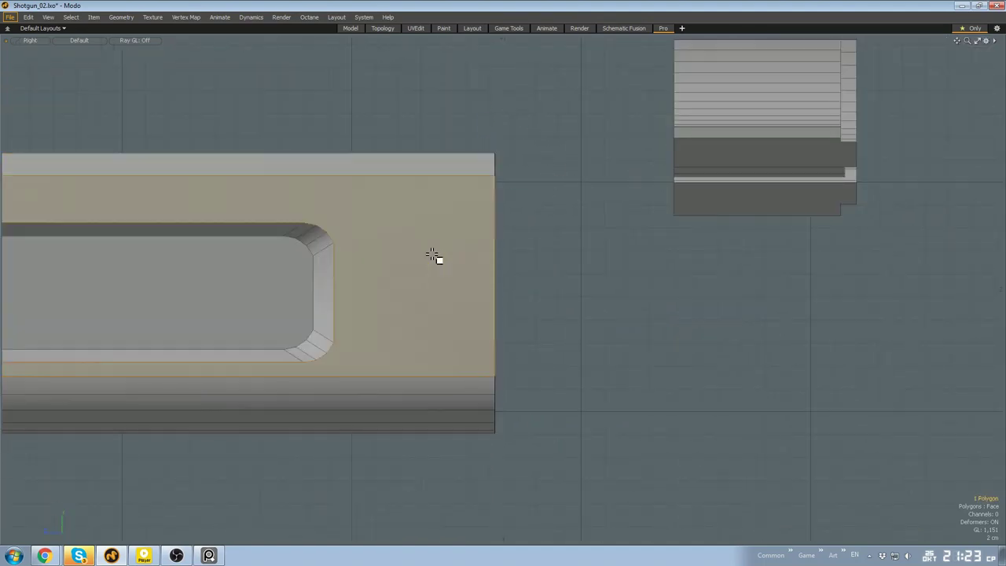
# Reduce the surplus vertices along the arc above the narrow slot at the handguard's open end
pyautogui.keyDown('alt'); pyautogui.moveTo(437, 259); pyautogui.dragTo(558, 260); pyautogui.keyUp('alt')
pyautogui.hotkey('shift', 'h')
pyautogui.scroll(4, 546, 280)
pyautogui.press('1')
pyautogui.click(516, 233)
pyautogui.scroll(-6, 558, 262)
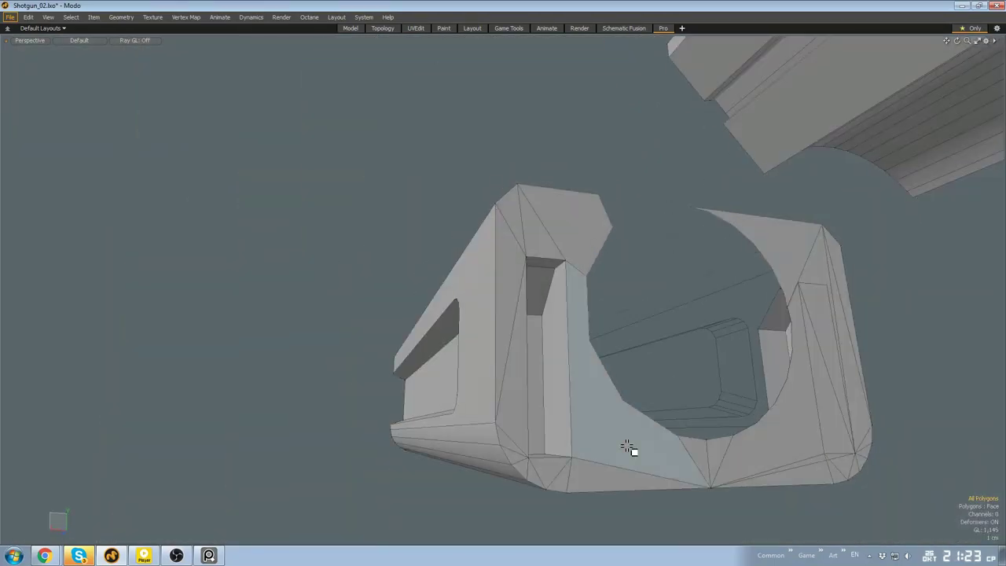
# Bring back the hidden parts and isolate the long rib together with its barrel bracket
pyautogui.click(627, 446)
pyautogui.press('u')
pyautogui.keyDown('alt'); pyautogui.moveTo(627, 446); pyautogui.dragTo(525, 312); pyautogui.keyUp('alt')
pyautogui.press(']')
pyautogui.scroll(-4, 563, 249)
pyautogui.doubleClick(525, 312)
pyautogui.scroll(5, 527, 294)
pyautogui.keyDown('alt'); pyautogui.moveTo(857, 244); pyautogui.dragTo(516, 280); pyautogui.keyUp('alt')
pyautogui.hotkey('shift', 'h')
# Select the open edges on the isolated rib part and fill the gap with a polygon
pyautogui.press('2')
pyautogui.scroll(-4, 449, 299)
pyautogui.keyDown('alt'); pyautogui.moveTo(448, 298); pyautogui.dragTo(500, 321); pyautogui.keyUp('alt')
pyautogui.scroll(4, 501, 317)
pyautogui.keyDown('shift'); pyautogui.click(517, 364); pyautogui.keyUp('shift')
pyautogui.press('p')
pyautogui.press('3')
pyautogui.scroll(-4, 493, 330)
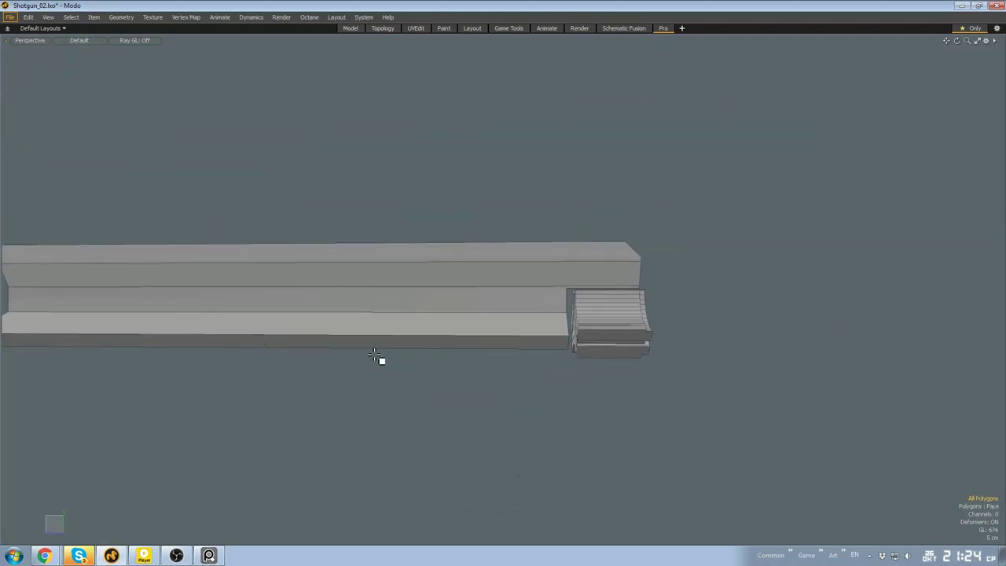
# Isolate the rib and delete its hidden underside faces that lie against the barrels
pyautogui.keyDown('alt'); pyautogui.moveTo(268, 346); pyautogui.dragTo(250, 366); pyautogui.keyUp('alt')
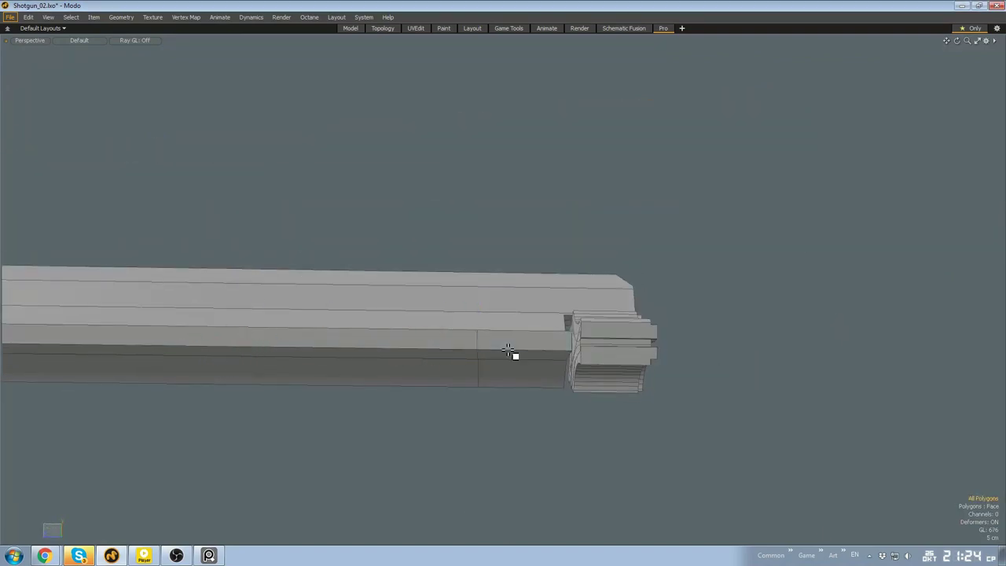
pyautogui.press('2')
pyautogui.press('u')
pyautogui.keyDown('alt'); pyautogui.moveTo(507, 351); pyautogui.dragTo(503, 348); pyautogui.keyUp('alt')
pyautogui.press('w')
pyautogui.press('3')
pyautogui.keyDown('alt'); pyautogui.moveTo(524, 353); pyautogui.dragTo(359, 405); pyautogui.keyUp('alt')
pyautogui.hotkey('shift', 'h')
pyautogui.press('u')
pyautogui.scroll(5, 516, 316)
pyautogui.hotkey('shift', 'h')
pyautogui.keyDown('shift'); pyautogui.click(626, 339); pyautogui.keyUp('shift')
pyautogui.press('Delete')
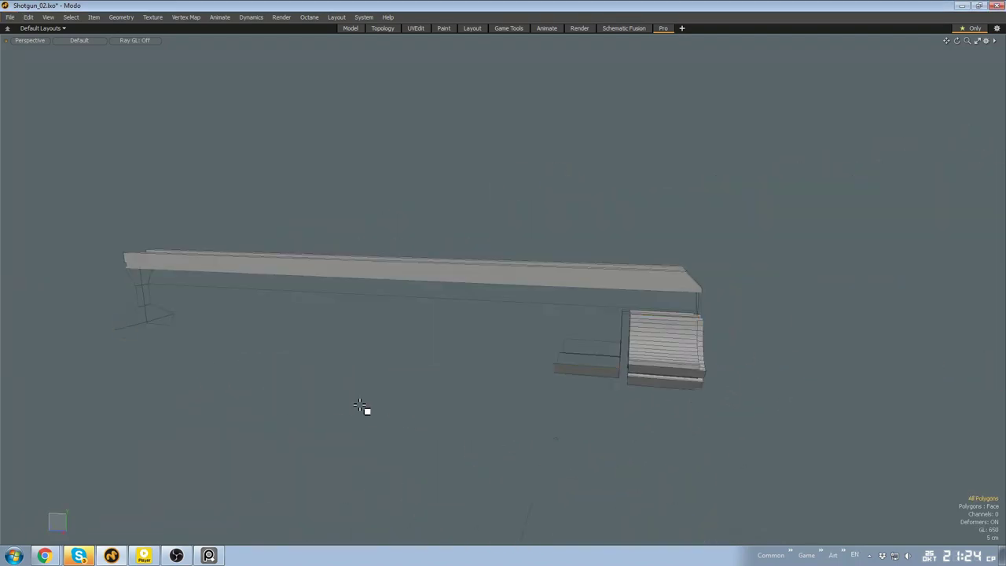
# Bring back the full barrel assembly and clear the selection
pyautogui.press('u')
pyautogui.keyDown('alt'); pyautogui.moveTo(709, 324); pyautogui.dragTo(719, 285); pyautogui.keyUp('alt')
pyautogui.doubleClick(718, 285)
pyautogui.scroll(-3, 718, 285)
pyautogui.click(855, 349)
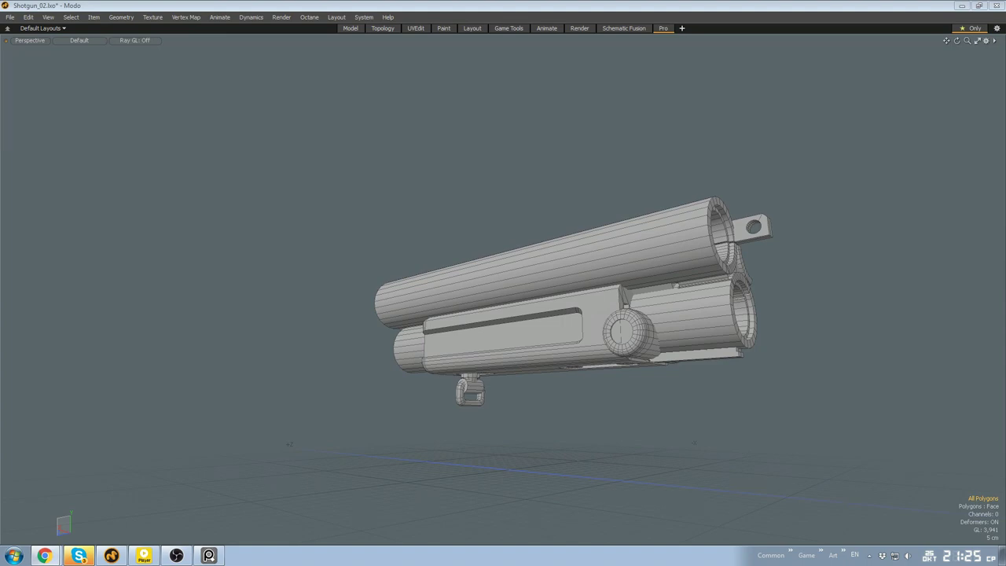
# Switch to Chrome, look through the Dewalt Jigsaw DW331K artwork on ArtStation and open its artist's portfolio
pyautogui.moveTo(1005, 38); pyautogui.dragTo(338, 43)
pyautogui.click(685, 231)
pyautogui.scroll(-6, 623, 236)
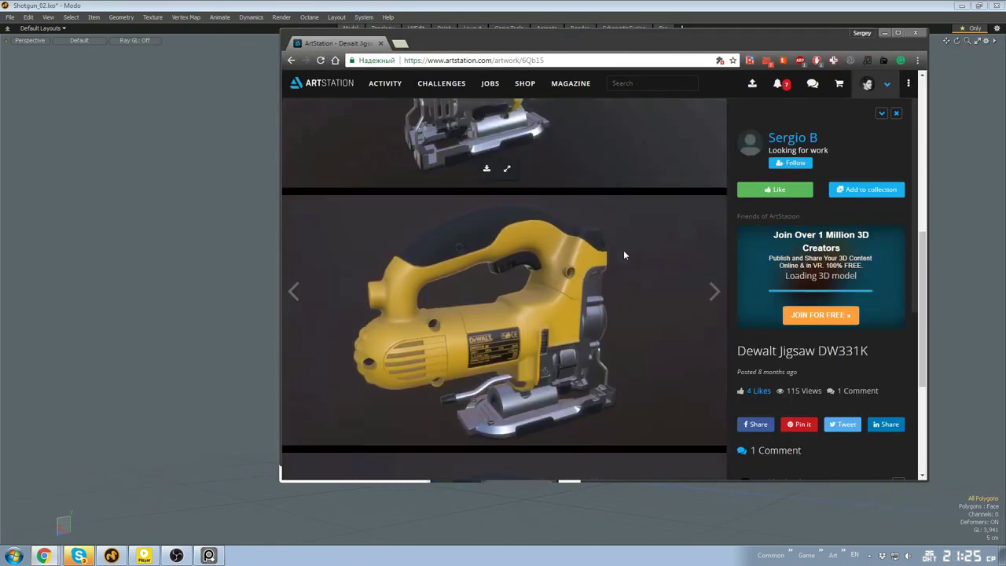
pyautogui.scroll(-3, 626, 251)
pyautogui.click(791, 139)
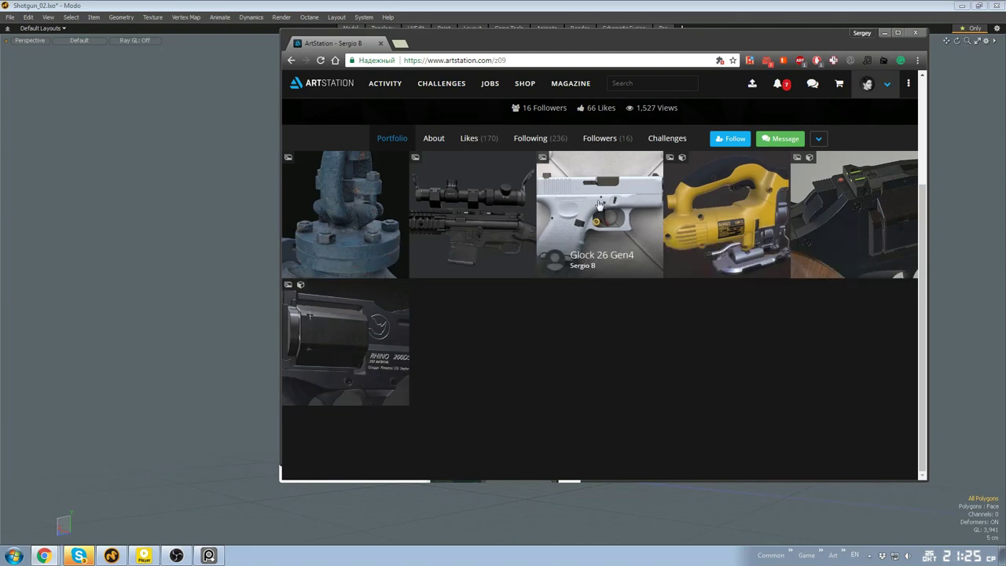
# View the Glock 26 Gen4 and SCR Riffle artworks in the portfolio and close the browser
pyautogui.click(598, 205)
pyautogui.scroll(-10, 597, 201)
pyautogui.hotkey('alt', 'Left')
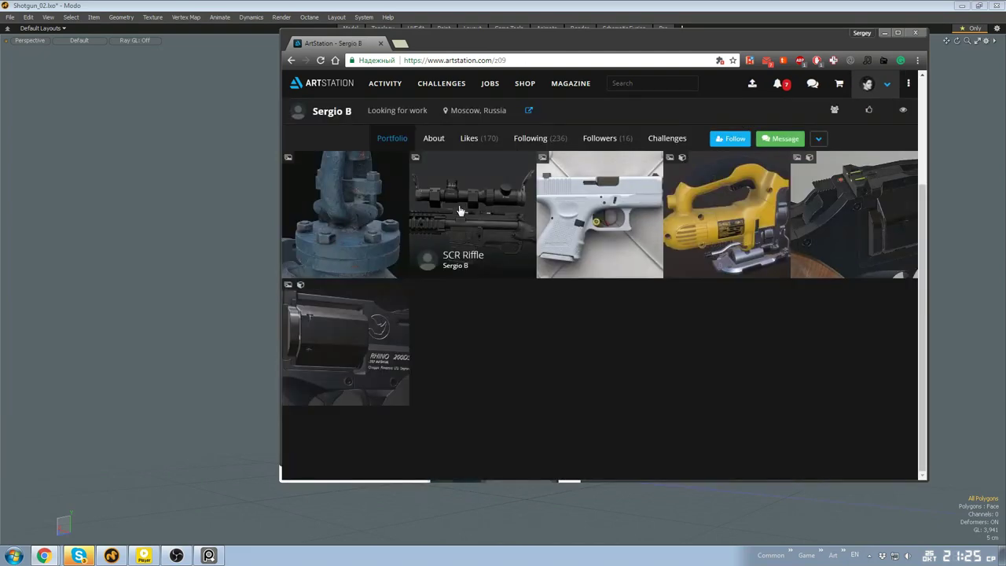
pyautogui.click(461, 211)
pyautogui.scroll(-4, 582, 294)
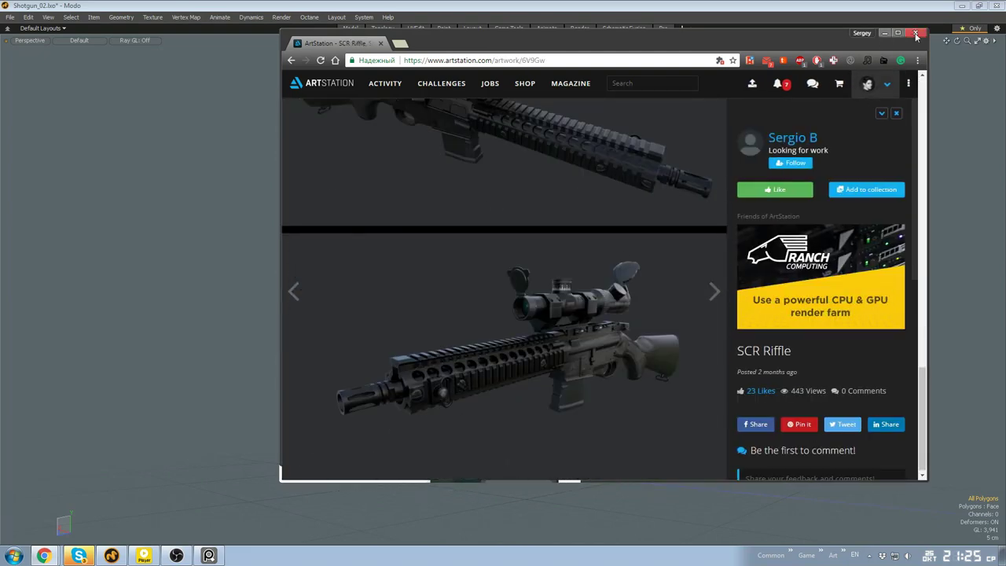
pyautogui.click(915, 34)
# Return to the Model layout in Modo, hide barrel_part_low_poly and select barrel_low_poly for polygon editing
pyautogui.scroll(4, 481, 393)
pyautogui.keyDown('alt'); pyautogui.moveTo(487, 405); pyautogui.dragTo(643, 332); pyautogui.keyUp('alt')
pyautogui.click(589, 370)
pyautogui.keyDown('shift'); pyautogui.click(571, 343); pyautogui.keyUp('shift')
pyautogui.scroll(-4, 593, 436)
pyautogui.scroll(3, 563, 375)
pyautogui.press('5')
pyautogui.click(350, 28)
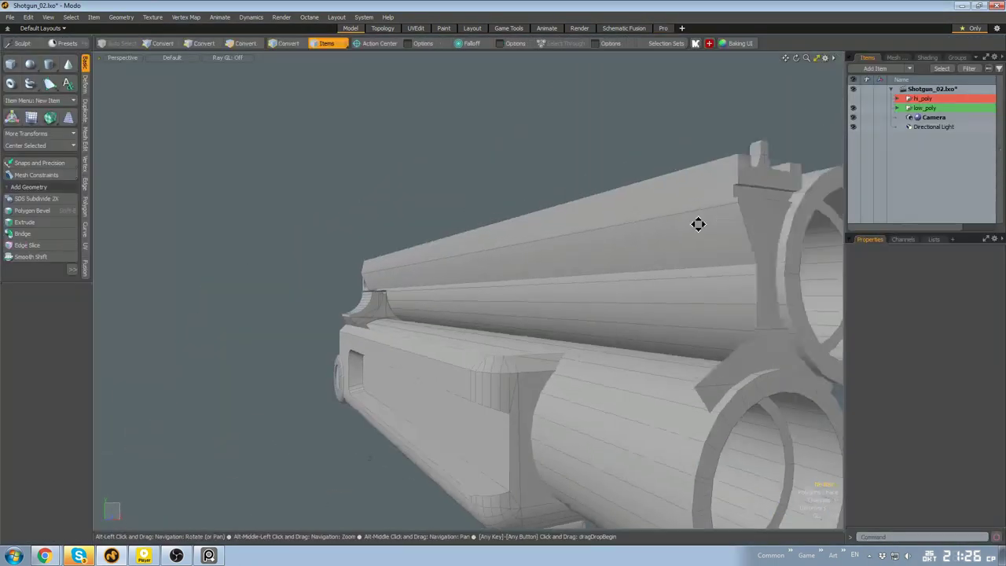
pyautogui.keyDown('alt'); pyautogui.moveTo(698, 225); pyautogui.dragTo(597, 236); pyautogui.keyUp('alt')
pyautogui.click(852, 127)
pyautogui.click(631, 286)
pyautogui.press('3')
# Isolate the rib with its barrel bracket for checking and select its polygons within the full assembly
pyautogui.keyDown('alt'); pyautogui.moveTo(631, 285); pyautogui.dragTo(429, 286); pyautogui.keyUp('alt')
pyautogui.doubleClick(658, 267)
pyautogui.doubleClick(561, 341)
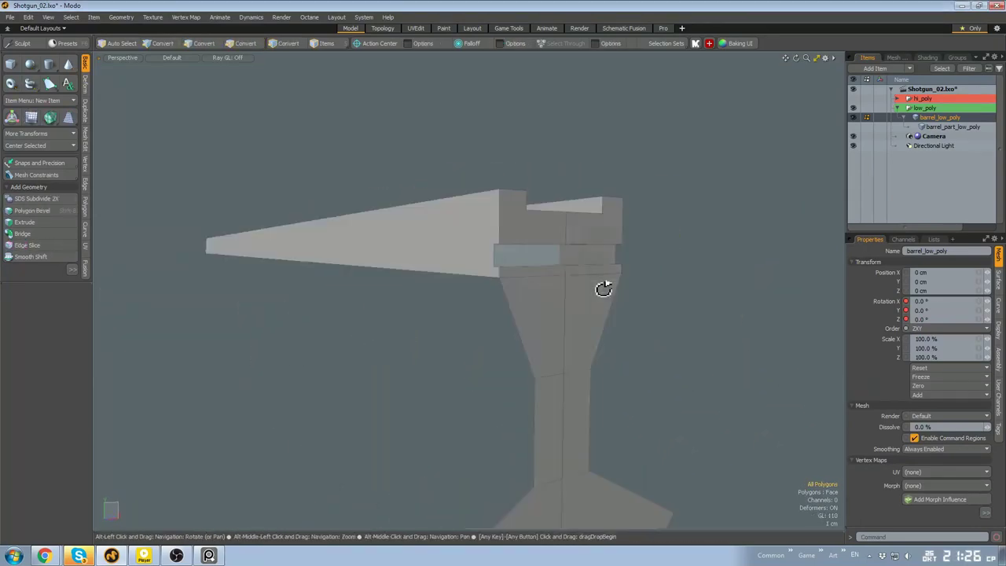
pyautogui.keyDown('alt'); pyautogui.moveTo(603, 289); pyautogui.dragTo(625, 244); pyautogui.keyUp('alt')
pyautogui.press('2')
pyautogui.press('3')
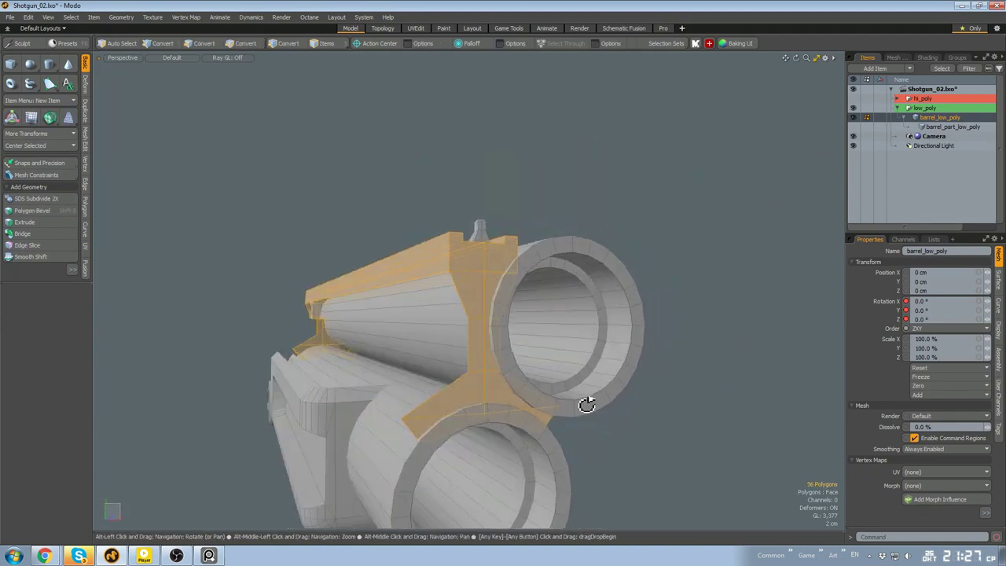
pyautogui.click(563, 405)
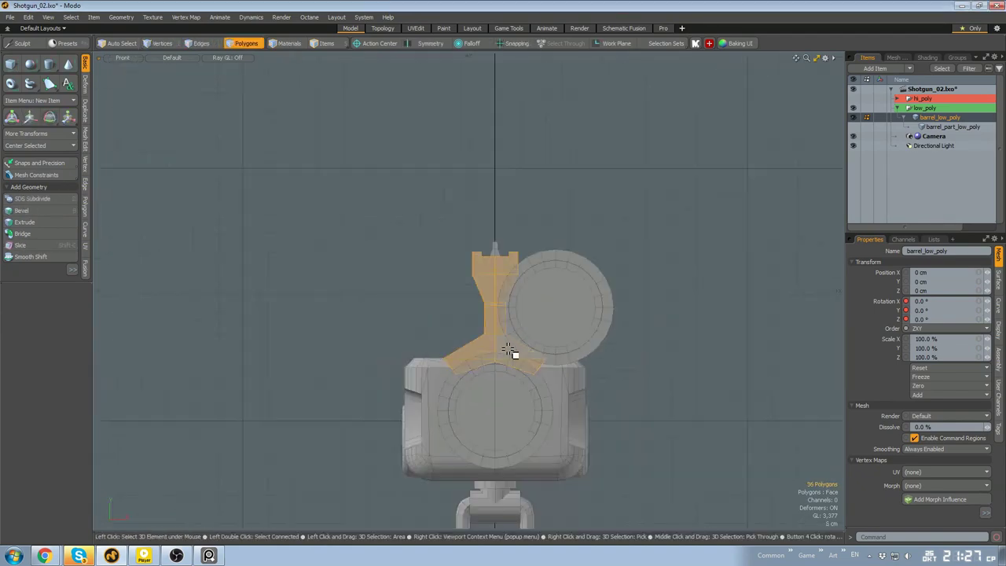
# Delete the two small faces between the upper barrel's end and the lug with the hole
pyautogui.keyDown('alt'); pyautogui.moveTo(509, 352); pyautogui.dragTo(590, 246); pyautogui.keyUp('alt')
pyautogui.doubleClick(542, 351)
pyautogui.hotkey('shift', 'h')
pyautogui.click(655, 266)
pyautogui.keyDown('alt'); pyautogui.moveTo(680, 276); pyautogui.dragTo(564, 297); pyautogui.keyUp('alt')
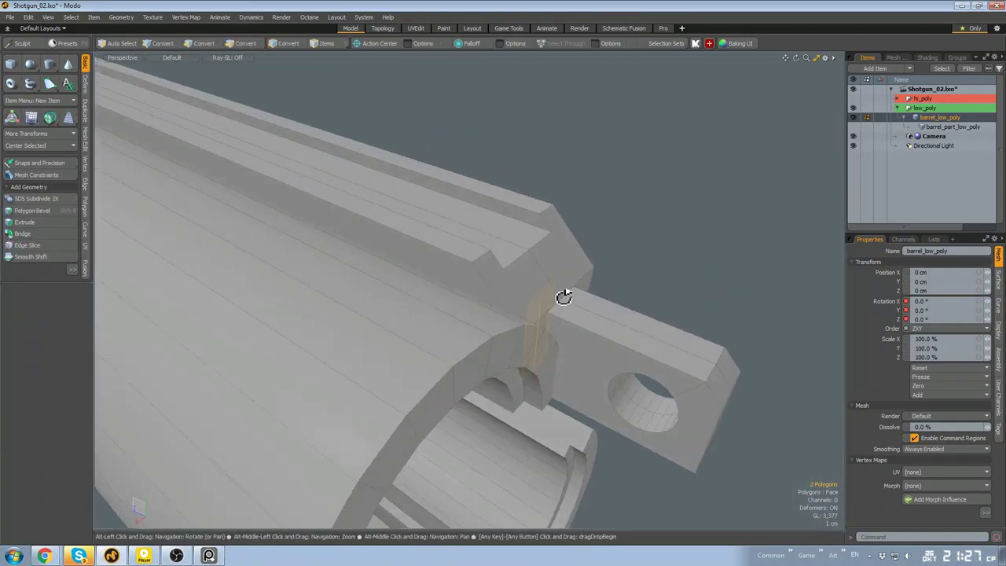
pyautogui.press('space')
pyautogui.press('Delete')
# Select alternate edges inside the lug's round hole and remove them to thin the cylinder wall
pyautogui.press('2')
pyautogui.scroll(4, 640, 401)
pyautogui.keyDown('alt'); pyautogui.moveTo(605, 393); pyautogui.dragTo(669, 347); pyautogui.keyUp('alt')
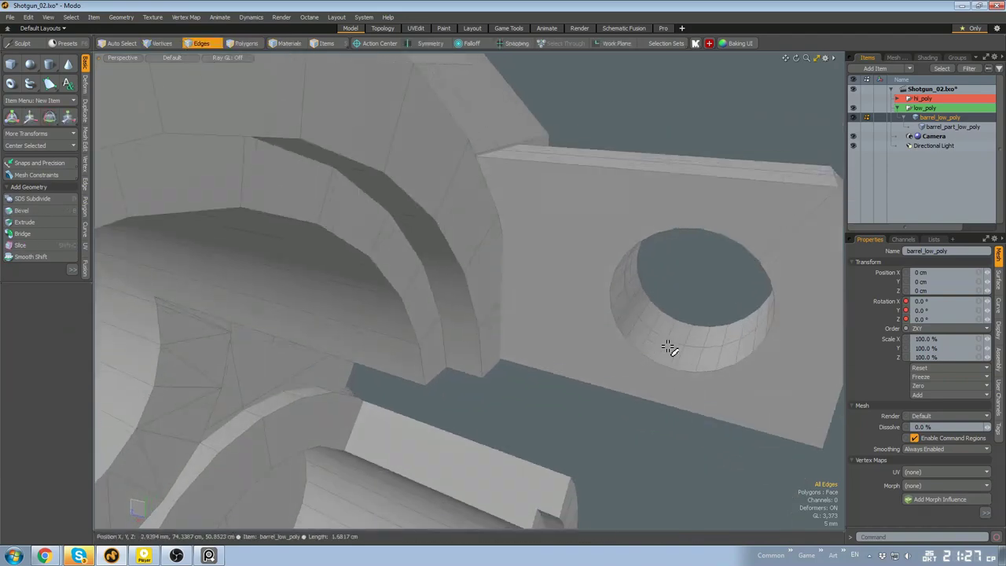
pyautogui.keyDown('alt'); pyautogui.moveTo(715, 386); pyautogui.dragTo(764, 155); pyautogui.keyUp('alt')
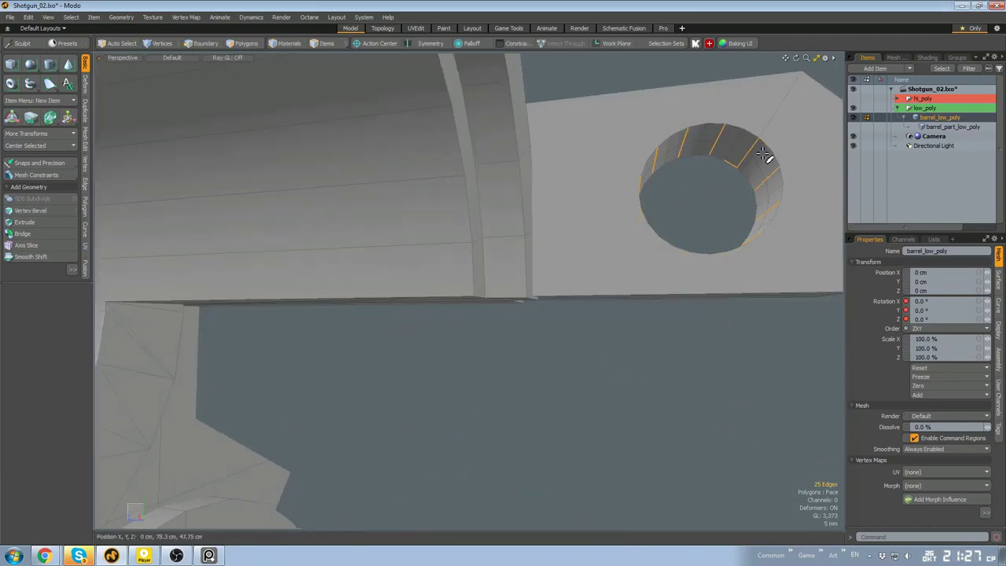
pyautogui.keyDown('alt'); pyautogui.moveTo(711, 222); pyautogui.dragTo(618, 312); pyautogui.keyUp('alt')
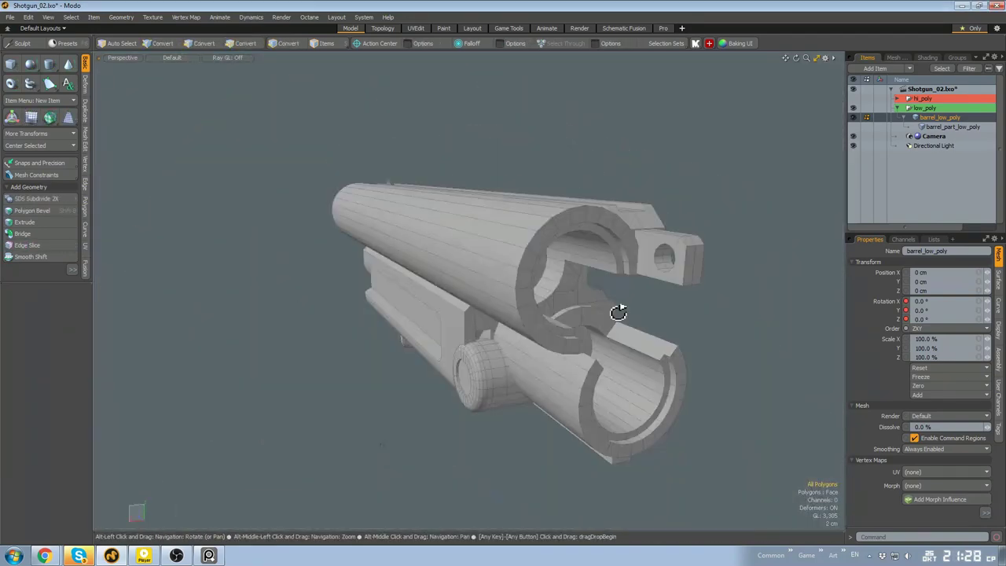
# Isolate the hinge bolt and remove its surplus edge loops and lengthwise edges with X symmetry
pyautogui.moveTo(570, 336)
pyautogui.keyDown('alt'); pyautogui.mouseDown()
pyautogui.moveTo(541, 323)
pyautogui.moveTo(568, 337)
pyautogui.mouseUp(); pyautogui.keyUp('alt')
pyautogui.scroll(4, 568, 337)
pyautogui.hotkey('ctrl', '3')
pyautogui.click(567, 271)
pyautogui.keyDown('alt'); pyautogui.moveTo(566, 283); pyautogui.dragTo(529, 316); pyautogui.keyUp('alt')
pyautogui.press('2')
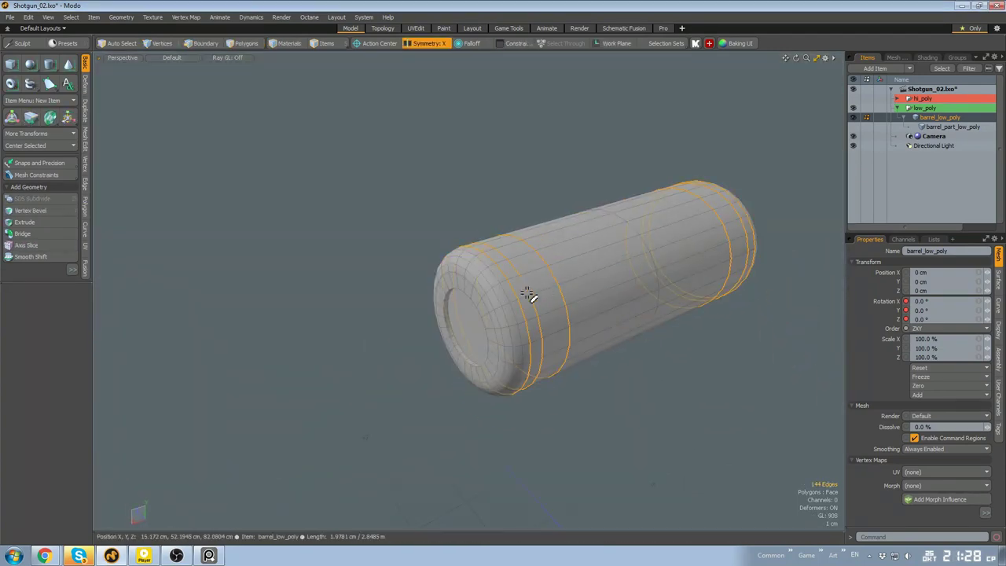
pyautogui.keyDown('alt'); pyautogui.moveTo(556, 280); pyautogui.dragTo(460, 357); pyautogui.keyUp('alt')
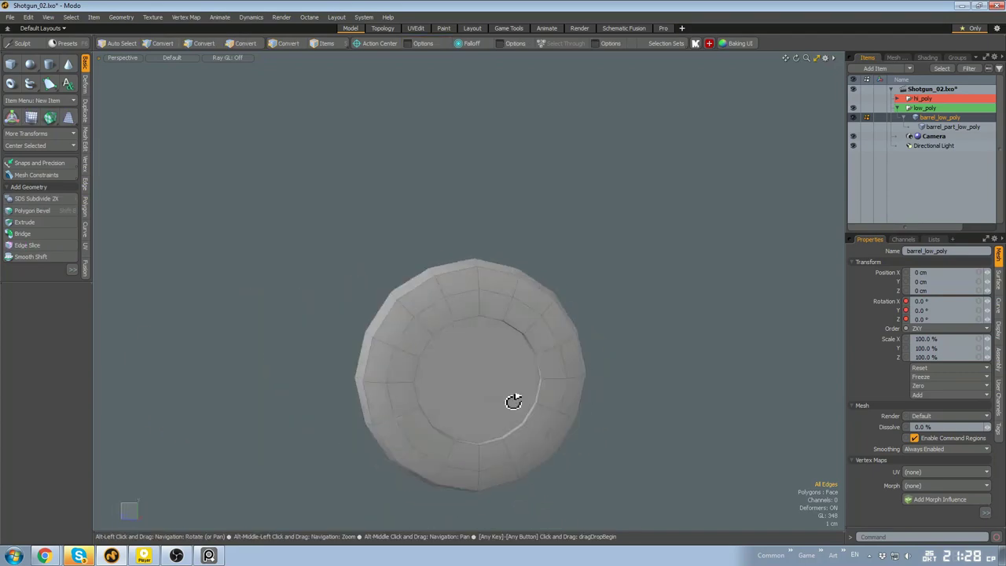
# Simplify the hinge bolt's recessed ends into flat triangle fans and bring back the full assembly
pyautogui.scroll(5, 487, 384)
pyautogui.press('3')
pyautogui.click(496, 378)
pyautogui.press('2')
pyautogui.doubleClick(561, 380)
pyautogui.keyDown('alt'); pyautogui.moveTo(496, 377); pyautogui.dragTo(572, 409); pyautogui.keyUp('alt')
pyautogui.scroll(-5, 561, 379)
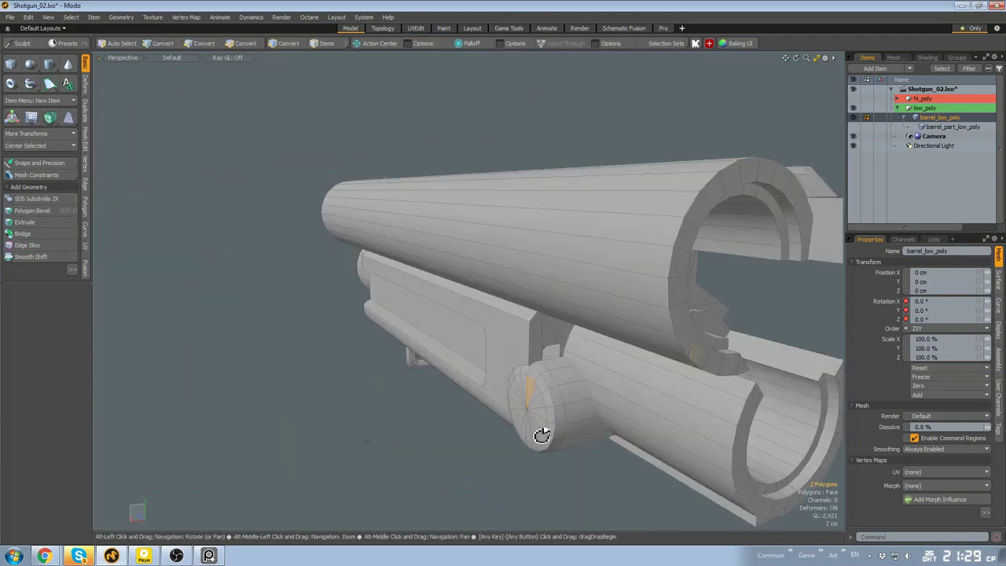
pyautogui.keyDown('alt'); pyautogui.moveTo(542, 438); pyautogui.dragTo(555, 460); pyautogui.keyUp('alt')
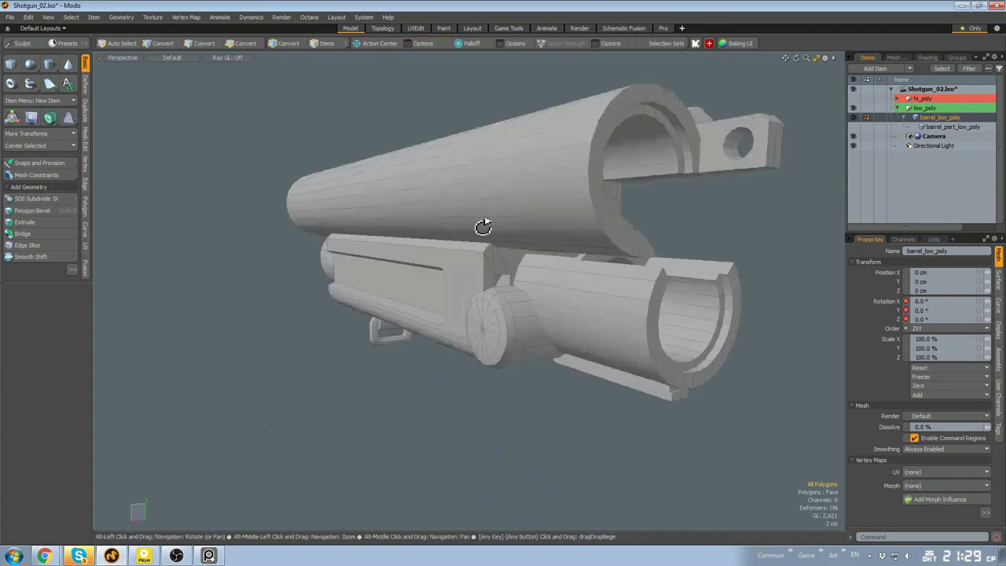
# Open the Animate layout, scrub the opening animation to frame 30 and examine the high-poly hinge area
pyautogui.keyDown('alt'); pyautogui.moveTo(482, 227); pyautogui.dragTo(605, 440); pyautogui.keyUp('alt')
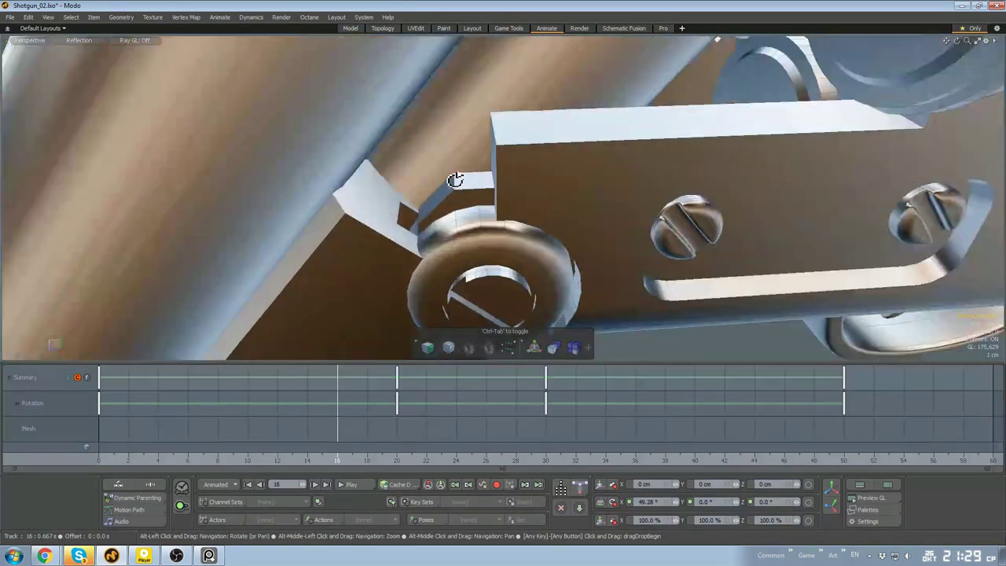
pyautogui.keyDown('alt'); pyautogui.moveTo(456, 177); pyautogui.dragTo(393, 152); pyautogui.keyUp('alt')
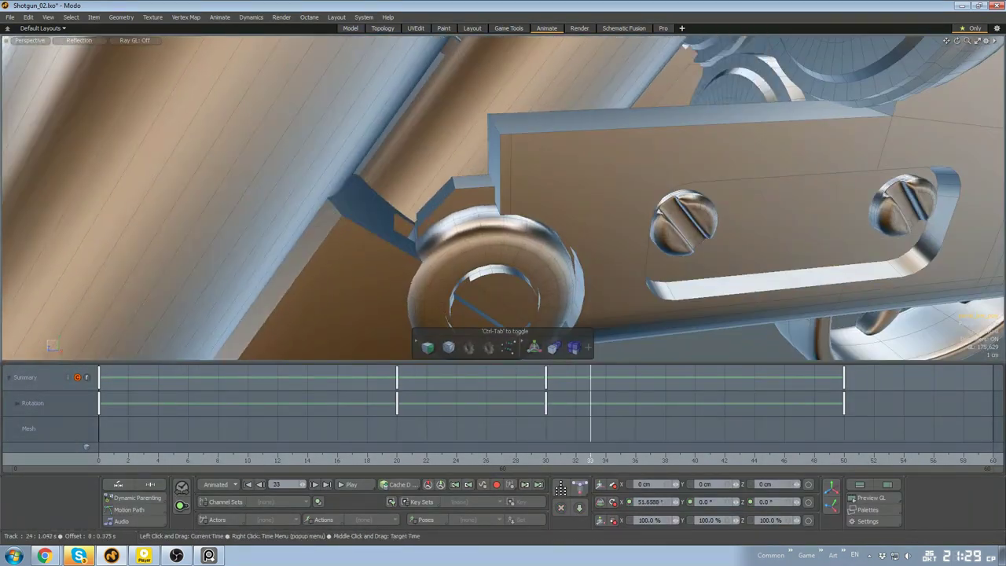
pyautogui.moveTo(590, 460); pyautogui.dragTo(545, 461)
pyautogui.scroll(-3, 557, 209)
pyautogui.keyDown('alt'); pyautogui.moveTo(621, 175); pyautogui.dragTo(597, 168); pyautogui.keyUp('alt')
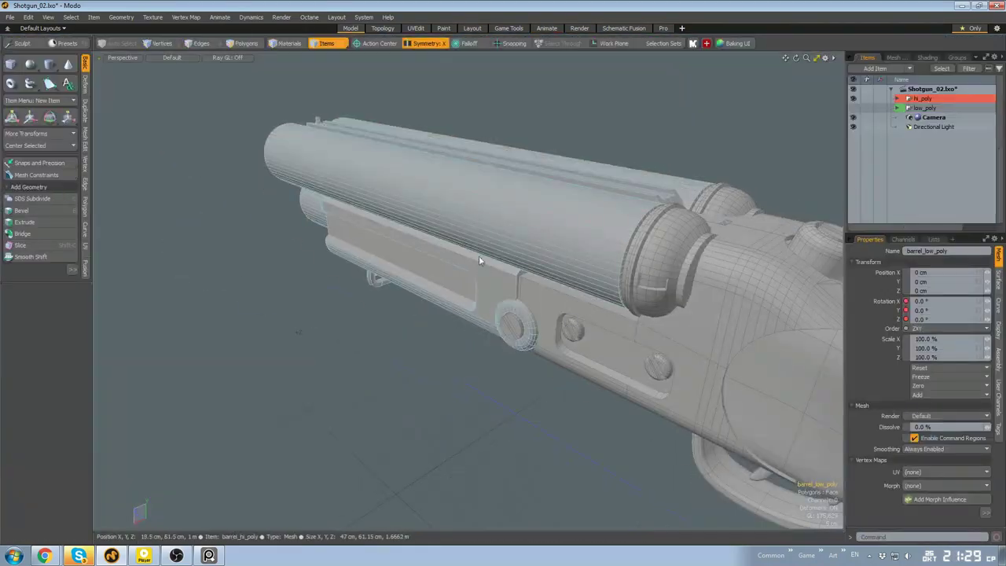
# Isolate the low-poly handguard in the Model layout and replace the slot recesses at its open end with flat faces
pyautogui.keyDown('alt'); pyautogui.moveTo(477, 259); pyautogui.dragTo(592, 431); pyautogui.keyUp('alt')
pyautogui.click(565, 263)
pyautogui.press('BackSpace')
pyautogui.press('3')
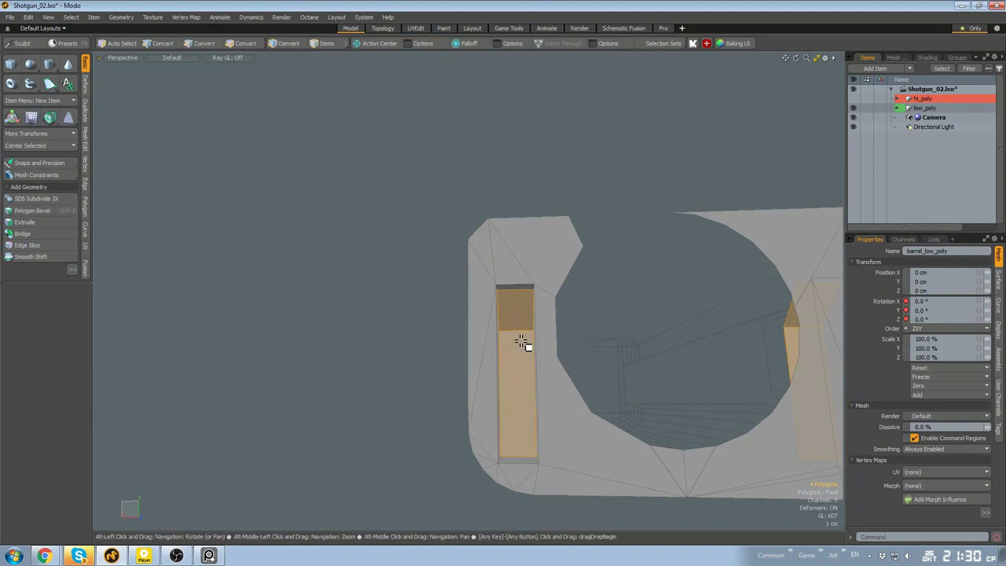
pyautogui.press('2')
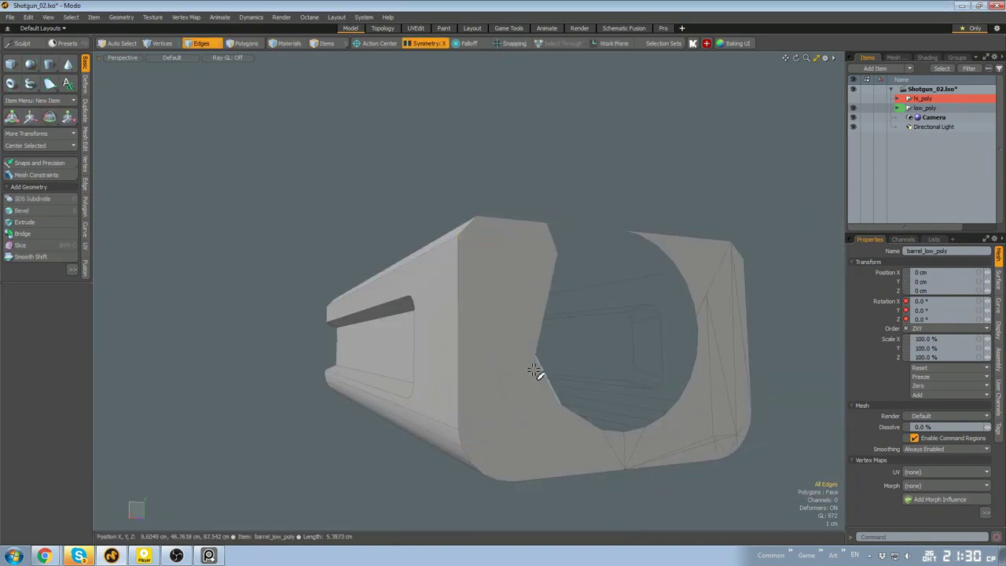
# Undo the last edge removal and clean up the leftover edges around the filled slot on the handguard's end
pyautogui.hotkey('ctrl', 'z')
pyautogui.scroll(4, 533, 300)
pyautogui.keyDown('alt'); pyautogui.moveTo(532, 300); pyautogui.dragTo(560, 363); pyautogui.keyUp('alt')
pyautogui.doubleClick(543, 333)
pyautogui.hotkey('ctrl', 'z')
pyautogui.keyDown('shift'); pyautogui.click(543, 333); pyautogui.keyUp('shift')
pyautogui.scroll(-5, 547, 333)
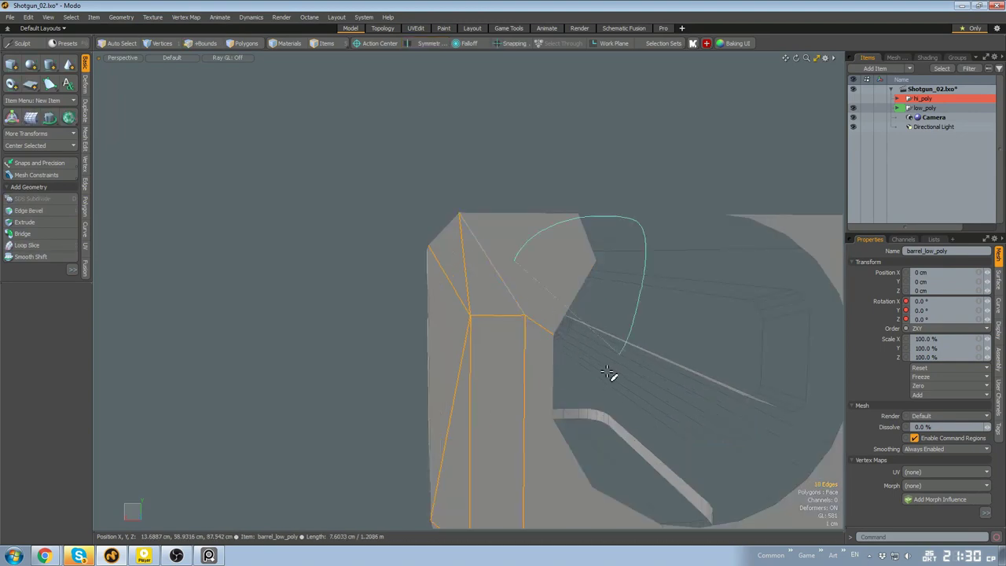
pyautogui.keyDown('alt'); pyautogui.moveTo(489, 311); pyautogui.dragTo(506, 375); pyautogui.keyUp('alt')
pyautogui.click(505, 375)
# Bring back the full assembly, isolate the lower barrel with the handguard and examine how the hinge parts fit together
pyautogui.press('3')
pyautogui.keyDown('alt'); pyautogui.moveTo(528, 436); pyautogui.dragTo(649, 359); pyautogui.keyUp('alt')
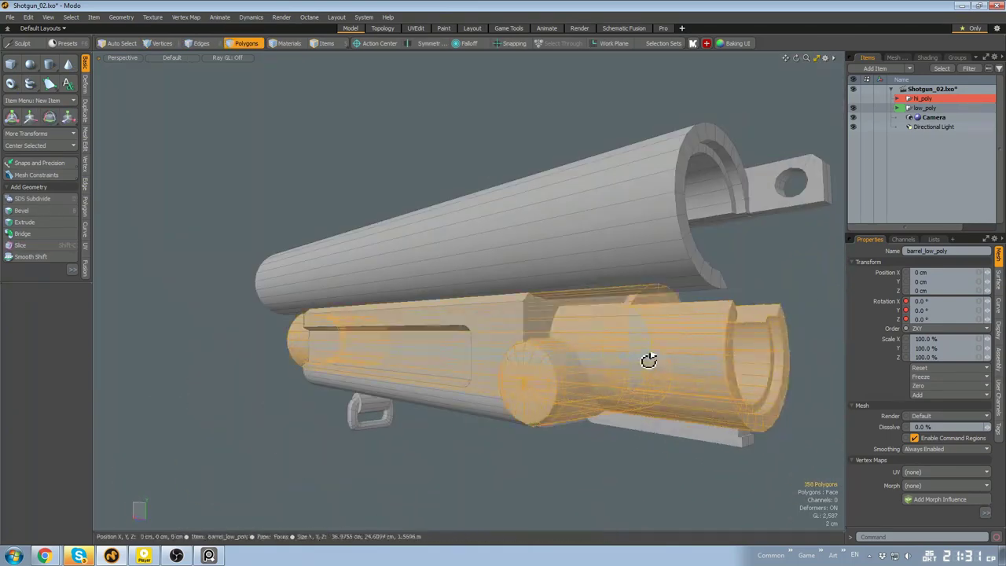
pyautogui.click(618, 424)
pyautogui.keyDown('alt'); pyautogui.moveTo(618, 424); pyautogui.dragTo(467, 383); pyautogui.keyUp('alt')
pyautogui.click(608, 428)
pyautogui.click(646, 424)
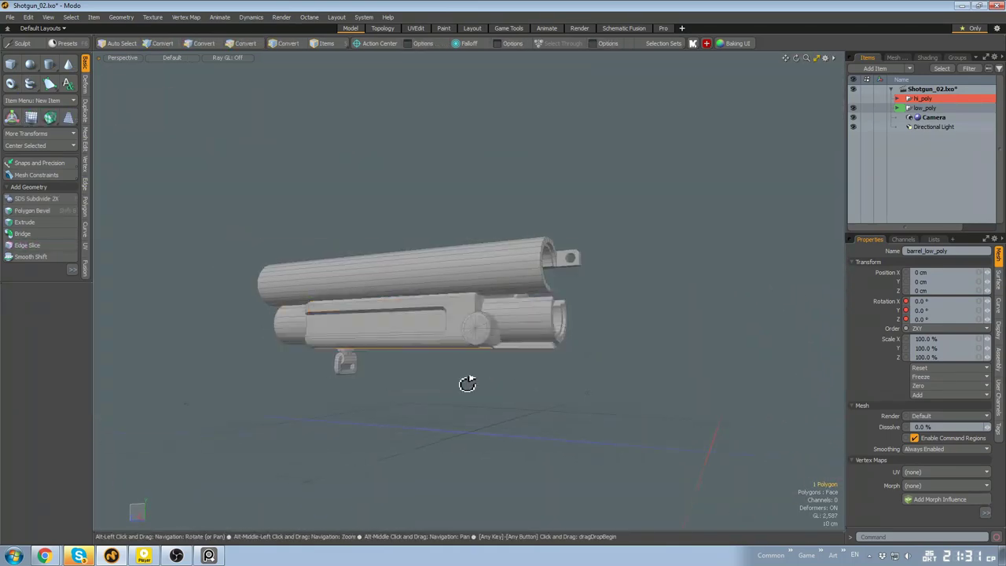
pyautogui.keyDown('alt'); pyautogui.moveTo(576, 221); pyautogui.dragTo(525, 367); pyautogui.keyUp('alt')
pyautogui.press(']')
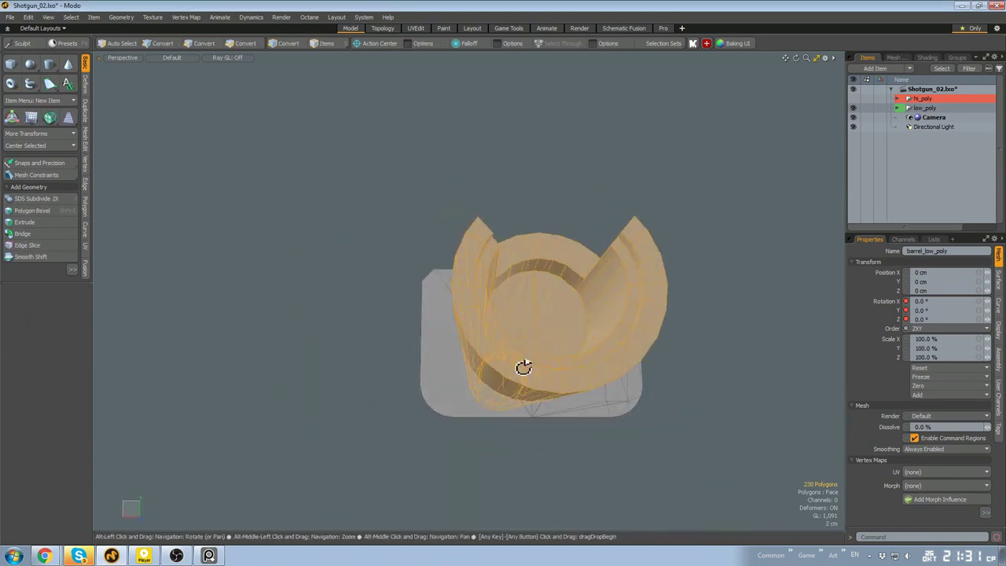
pyautogui.keyDown('alt'); pyautogui.moveTo(509, 404); pyautogui.dragTo(447, 334); pyautogui.keyUp('alt')
# Try to bevel the edge loop near the hinge bolt's rounded end and shift it -3 mm along X
pyautogui.press('2')
pyautogui.doubleClick(472, 354)
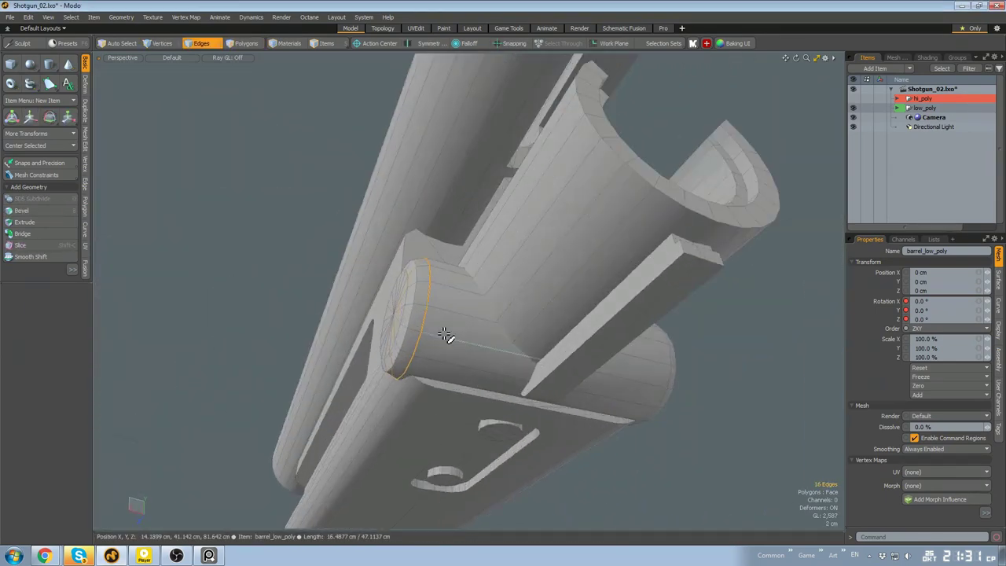
pyautogui.press('b')
pyautogui.moveTo(377, 284); pyautogui.dragTo(353, 268)
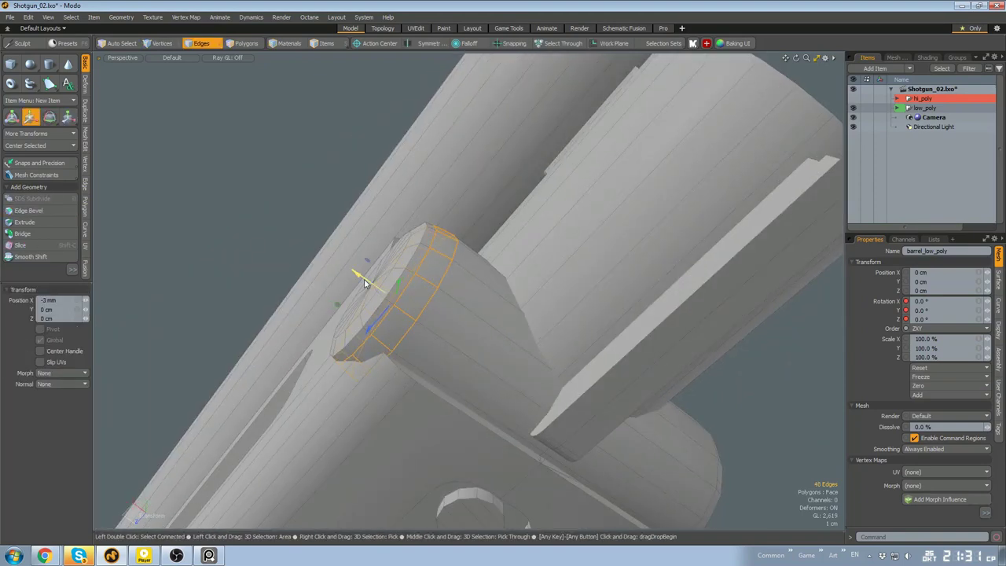
pyautogui.hotkey('ctrl', 'z')
pyautogui.hotkey('ctrl', 'z')
pyautogui.hotkey('ctrl', 'z')
pyautogui.moveTo(398, 324)
pyautogui.keyDown('alt'); pyautogui.mouseDown()
pyautogui.moveTo(390, 363)
pyautogui.moveTo(408, 316)
pyautogui.mouseUp(); pyautogui.keyUp('alt')
pyautogui.press('space')
pyautogui.press('space')
# Isolate the hinge bolt and delete its shaft polygons that are hidden inside the barrel and handguard
pyautogui.click(471, 360)
pyautogui.keyDown('alt'); pyautogui.moveTo(472, 360); pyautogui.dragTo(505, 420); pyautogui.keyUp('alt')
pyautogui.press('3')
pyautogui.click(437, 385)
pyautogui.click(469, 345)
pyautogui.click(472, 412)
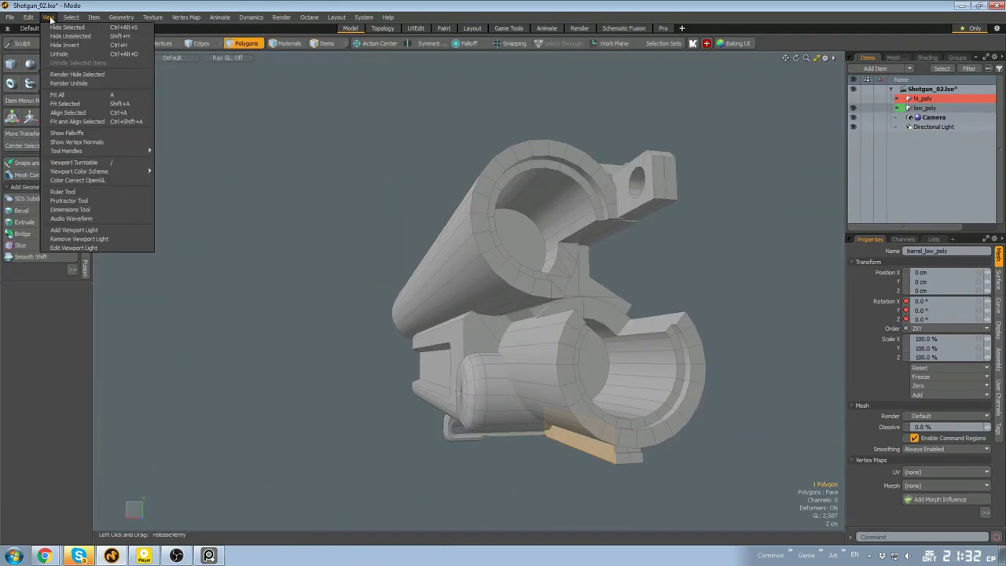
pyautogui.click(478, 455)
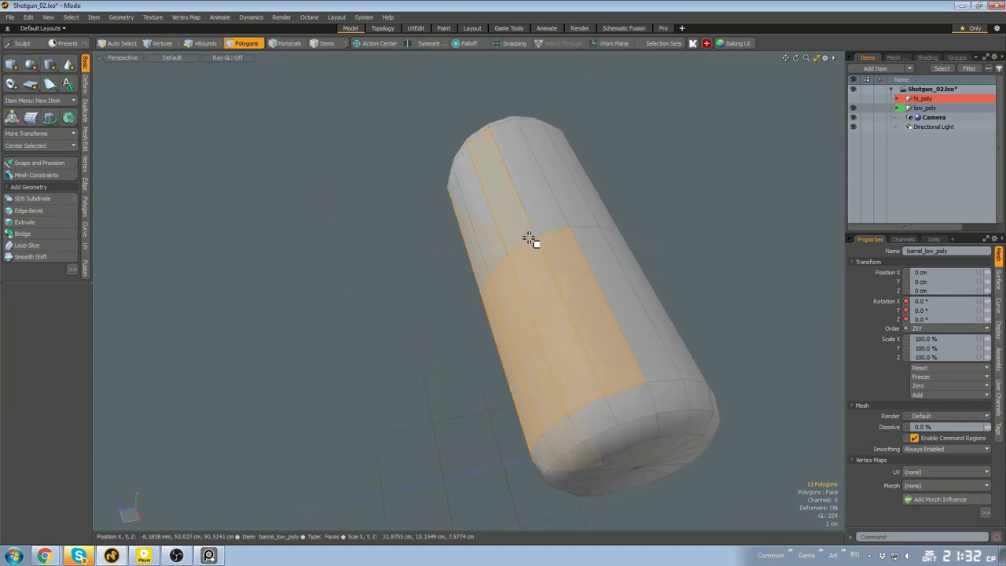
pyautogui.press('Delete')
pyautogui.press('u')
pyautogui.keyDown('alt'); pyautogui.moveTo(509, 313); pyautogui.dragTo(584, 307); pyautogui.keyUp('alt')
# Turn on X symmetry and set up a move of the handguard's short end edges above the hinge bolt
pyautogui.doubleClick(550, 385)
pyautogui.keyDown('alt'); pyautogui.moveTo(550, 385); pyautogui.dragTo(559, 338); pyautogui.keyUp('alt')
pyautogui.hotkey('shift', 'h')
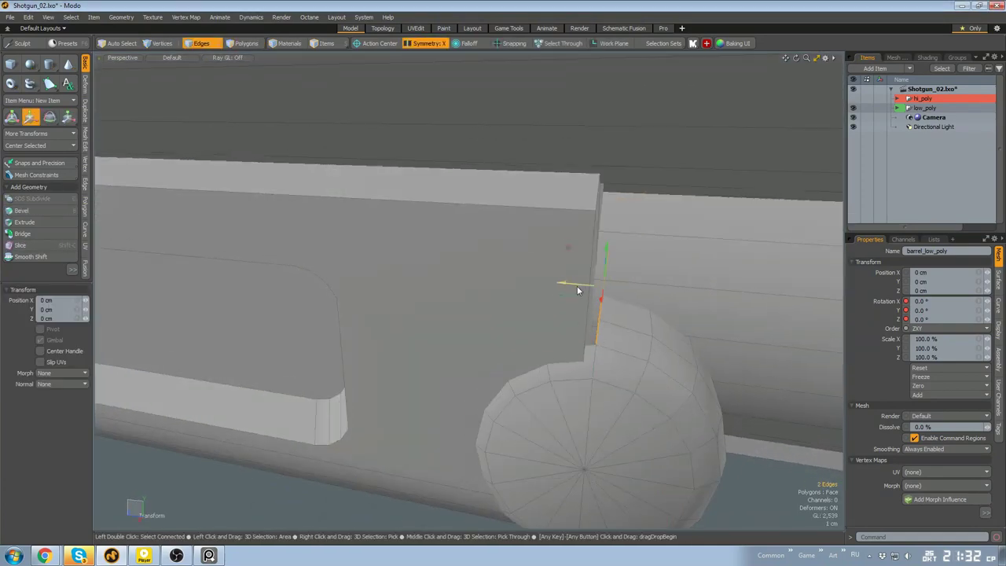
pyautogui.keyDown('alt'); pyautogui.moveTo(578, 290); pyautogui.dragTo(624, 366); pyautogui.keyUp('alt')
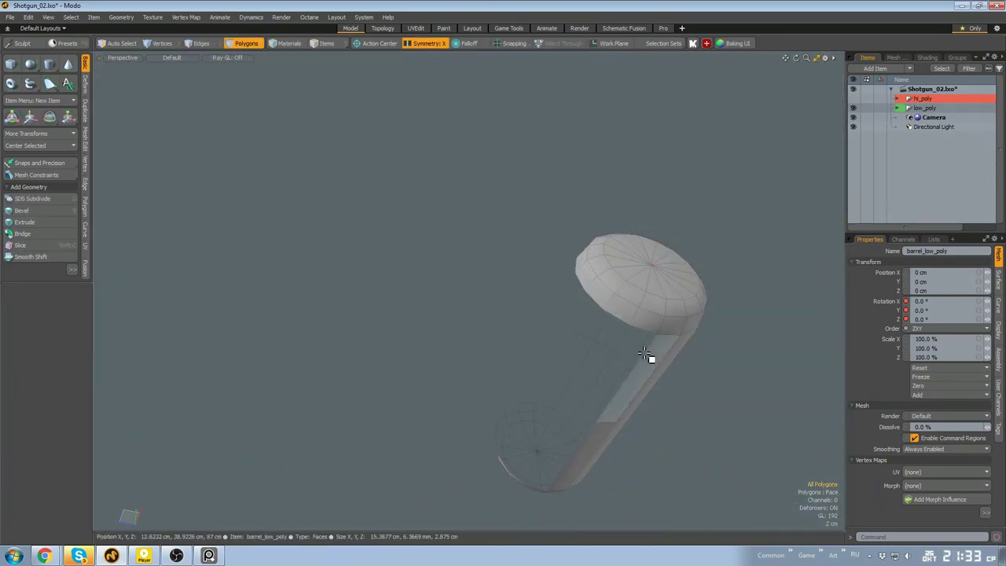
# Bring back the assembly and adjust the edges where the hinge bolt meets the handguard's open end
pyautogui.press('u')
pyautogui.doubleClick(666, 288)
pyautogui.keyDown('alt'); pyautogui.moveTo(665, 288); pyautogui.dragTo(617, 360); pyautogui.keyUp('alt')
pyautogui.press('2')
pyautogui.press('w')
pyautogui.moveTo(588, 362); pyautogui.dragTo(590, 272)
pyautogui.press('r')
pyautogui.scroll(-3, 611, 285)
# Isolate the hinge bolt to check its remaining faces, restore the assembly and save the scene
pyautogui.press('3')
pyautogui.doubleClick(626, 245)
pyautogui.hotkey('shift', 'h')
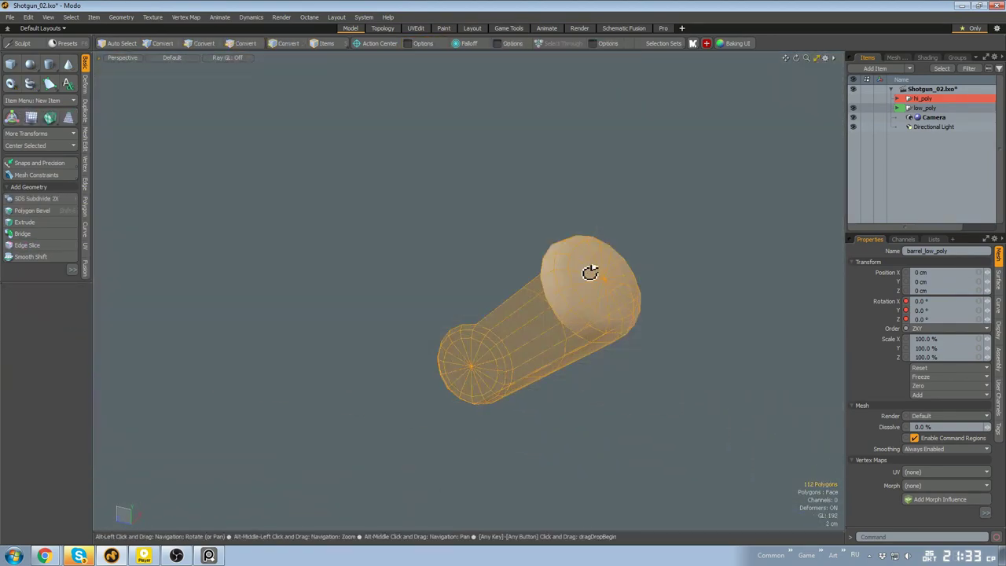
pyautogui.press('u')
pyautogui.keyDown('alt'); pyautogui.moveTo(568, 234); pyautogui.dragTo(692, 328); pyautogui.keyUp('alt')
pyautogui.scroll(3, 605, 262)
pyautogui.press('2')
pyautogui.press('w')
pyautogui.scroll(-3, 609, 276)
pyautogui.scroll(-4, 591, 255)
pyautogui.click(685, 334)
pyautogui.hotkey('ctrl', 's')
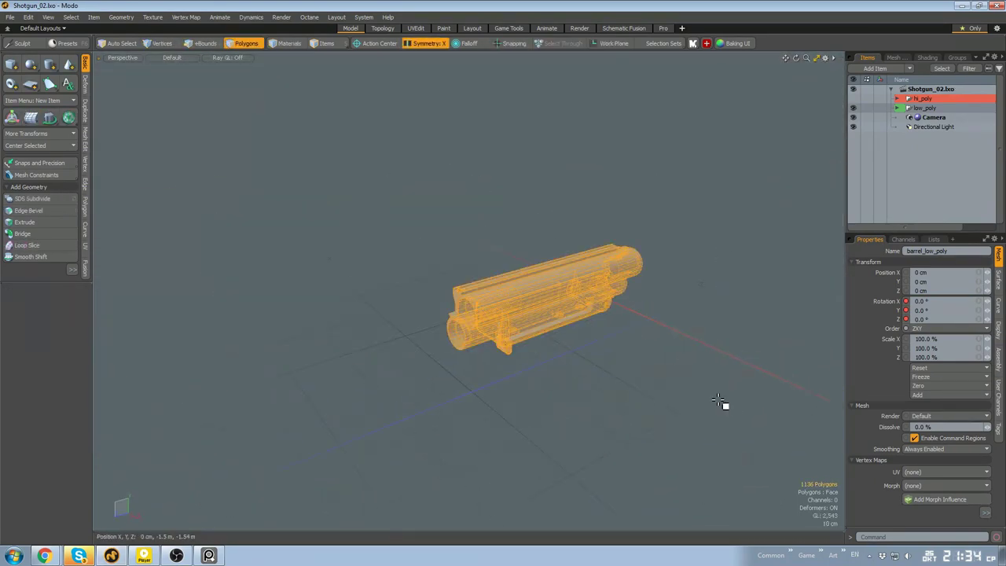
# Isolate the long lug beneath the lower barrel and select its outer faces
pyautogui.keyDown('alt'); pyautogui.moveTo(447, 311); pyautogui.dragTo(550, 425); pyautogui.keyUp('alt')
pyautogui.scroll(3, 592, 386)
pyautogui.keyDown('alt'); pyautogui.moveTo(614, 402); pyautogui.dragTo(482, 345); pyautogui.keyUp('alt')
pyautogui.hotkey('shift', 'h')
pyautogui.scroll(3, 482, 352)
pyautogui.press('2')
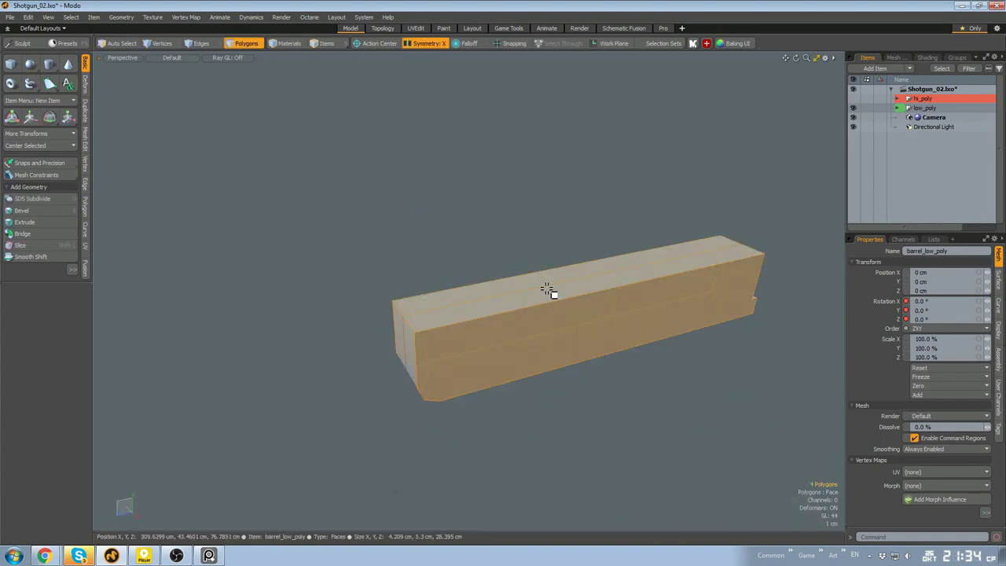
pyautogui.click(620, 297)
pyautogui.scroll(-5, 541, 299)
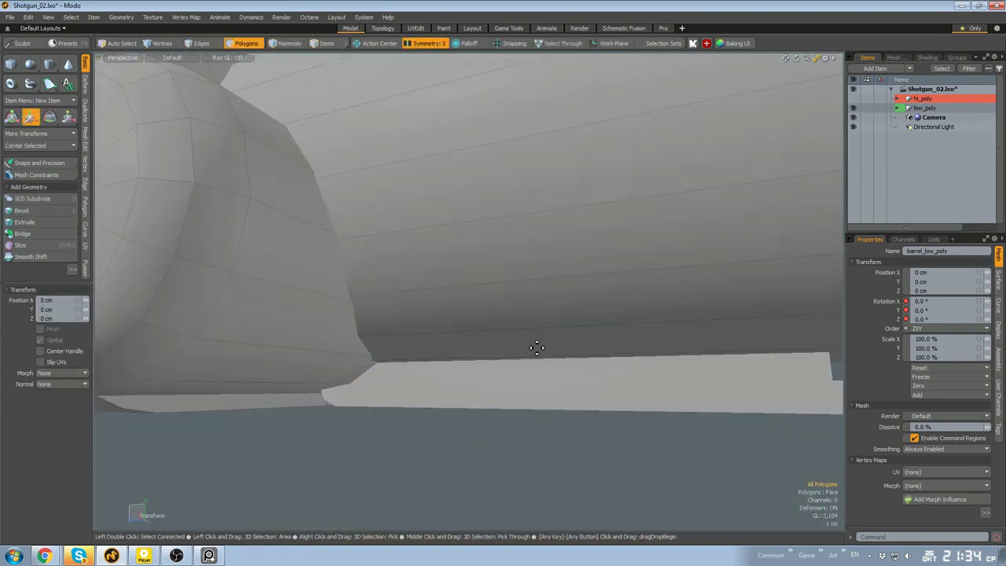
# Clean up the surplus edges around the centre block between the upper barrels at the breech, keeping X symmetry
pyautogui.keyDown('alt'); pyautogui.moveTo(575, 395); pyautogui.dragTo(724, 342); pyautogui.keyUp('alt')
pyautogui.click(510, 233)
pyautogui.keyDown('alt'); pyautogui.moveTo(510, 233); pyautogui.dragTo(449, 238); pyautogui.keyUp('alt')
pyautogui.scroll(5, 449, 238)
pyautogui.scroll(-5, 466, 265)
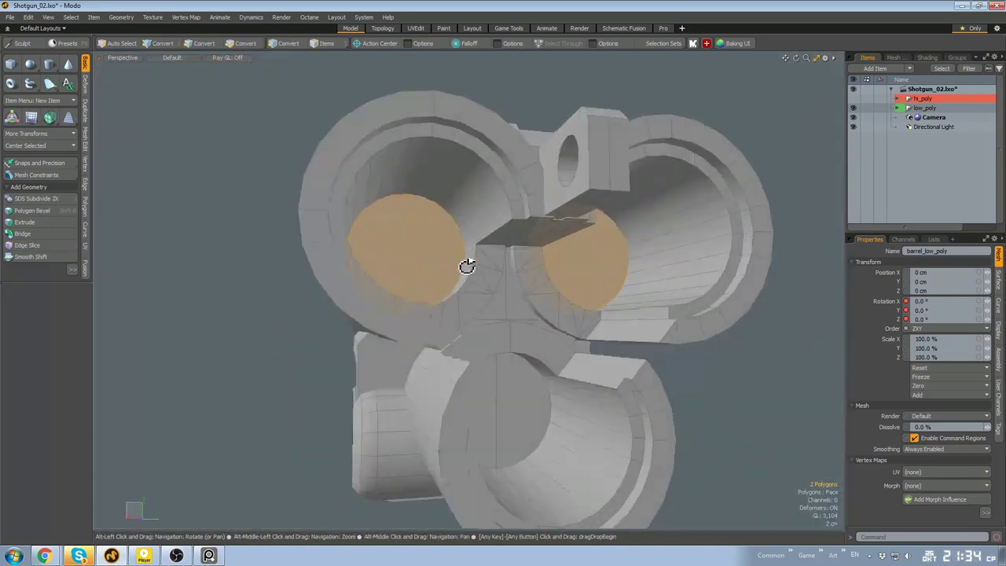
pyautogui.scroll(5, 512, 311)
pyautogui.press('2')
pyautogui.click(505, 302)
pyautogui.hotkey('ctrl', '2')
pyautogui.click(637, 308)
pyautogui.keyDown('alt'); pyautogui.moveTo(637, 308); pyautogui.dragTo(451, 391); pyautogui.keyUp('alt')
pyautogui.scroll(5, 510, 354)
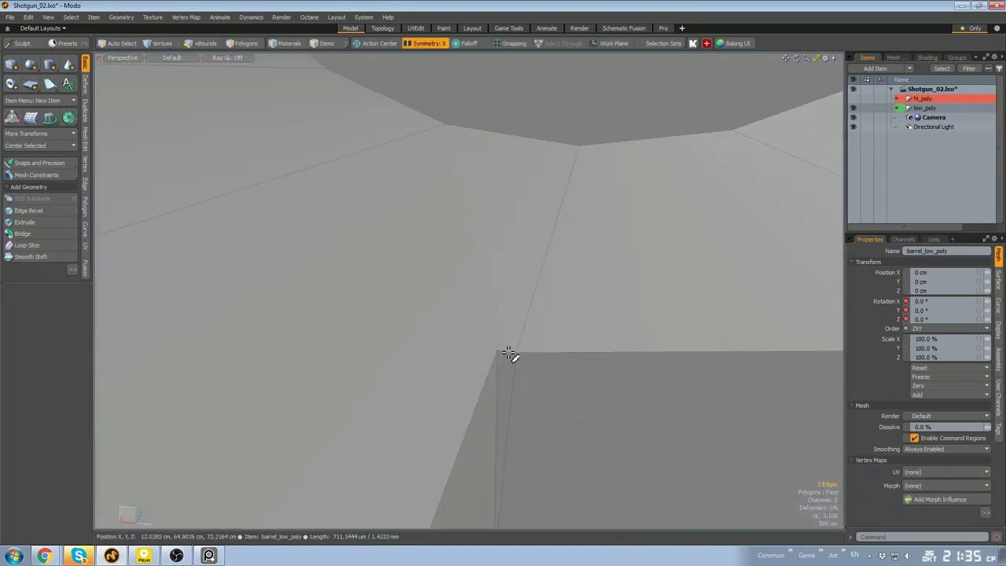
# Clean up the surplus corner vertices and edges at both ends of the arched cut-out above the lower barrel's bore
pyautogui.scroll(-8, 510, 354)
pyautogui.keyDown('alt'); pyautogui.moveTo(510, 354); pyautogui.dragTo(724, 242); pyautogui.keyUp('alt')
pyautogui.scroll(8, 581, 353)
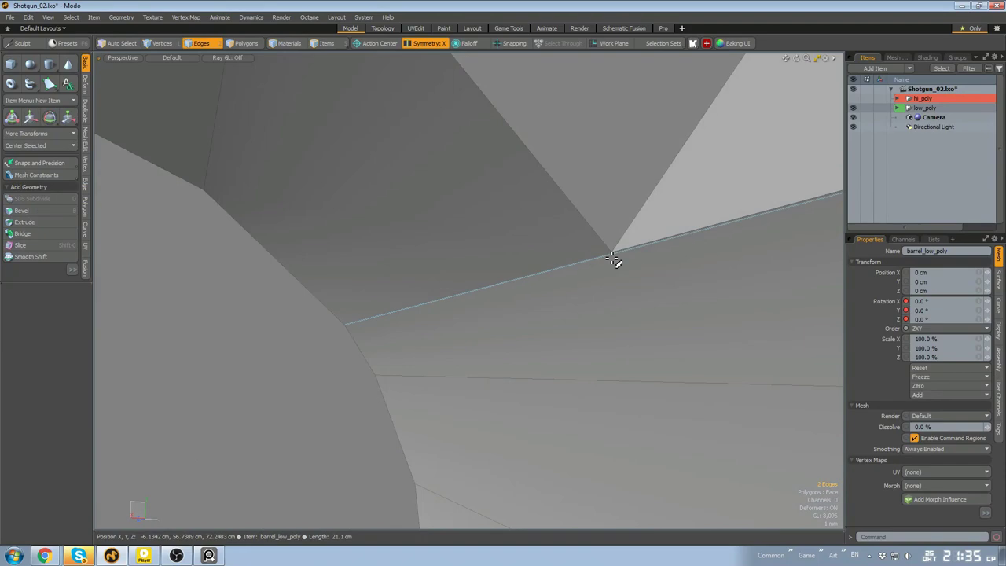
pyautogui.keyDown('shift'); pyautogui.click(352, 328); pyautogui.keyUp('shift')
pyautogui.scroll(-8, 352, 330)
pyautogui.keyDown('alt'); pyautogui.moveTo(353, 330); pyautogui.dragTo(375, 319); pyautogui.keyUp('alt')
pyautogui.scroll(5, 375, 319)
pyautogui.scroll(-4, 431, 335)
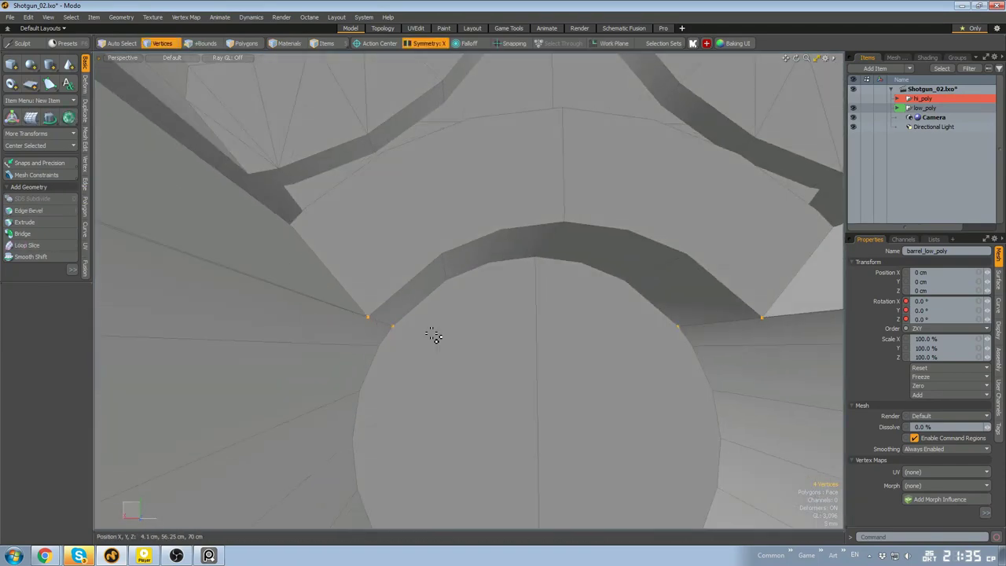
pyautogui.scroll(5, 360, 350)
pyautogui.press('2')
pyautogui.scroll(-8, 456, 312)
pyautogui.press('BackSpace')
# Isolate the two upper barrels and examine their bores and rims from the open end
pyautogui.keyDown('alt'); pyautogui.moveTo(566, 303); pyautogui.dragTo(530, 242); pyautogui.keyUp('alt')
pyautogui.scroll(-4, 611, 299)
pyautogui.scroll(5, 608, 335)
pyautogui.scroll(-8, 531, 242)
pyautogui.press('3')
pyautogui.doubleClick(532, 326)
pyautogui.scroll(5, 530, 328)
pyautogui.doubleClick(501, 341)
pyautogui.keyDown('alt'); pyautogui.moveTo(500, 341); pyautogui.dragTo(555, 301); pyautogui.keyUp('alt')
pyautogui.scroll(-4, 567, 345)
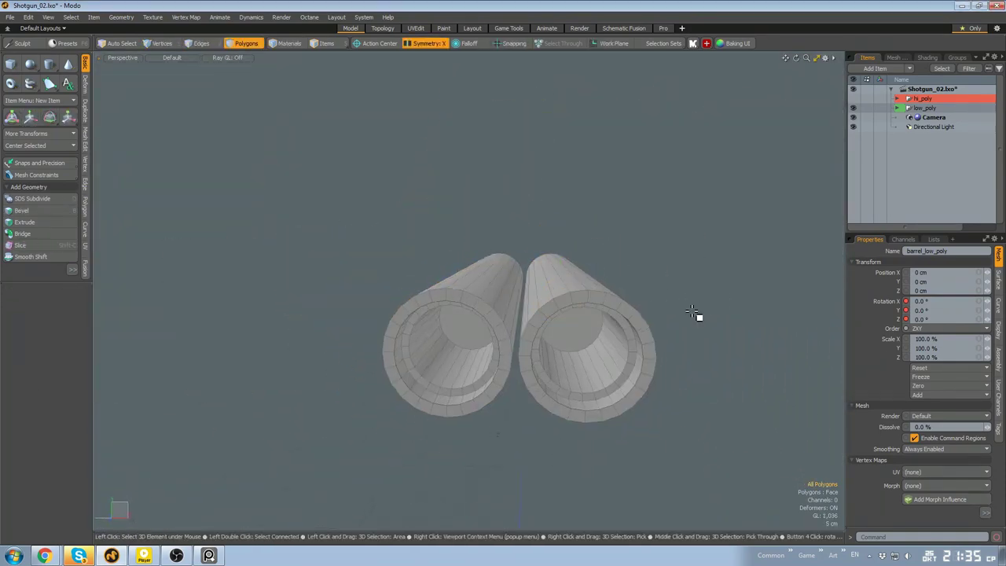
pyautogui.keyDown('alt'); pyautogui.moveTo(620, 316); pyautogui.dragTo(568, 293); pyautogui.keyUp('alt')
pyautogui.press(']')
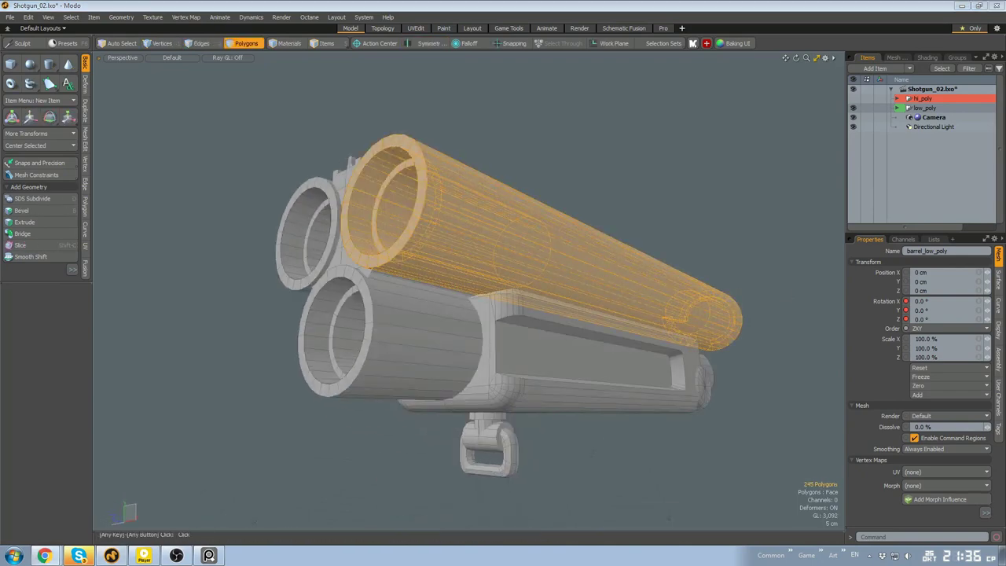
# Slice the lower barrel vertically in side view at Z 1.575 m and Z 1.08 m, inside the handguard's length
pyautogui.click(462, 329)
pyautogui.keyDown('alt'); pyautogui.moveTo(462, 328); pyautogui.dragTo(499, 361); pyautogui.keyUp('alt')
pyautogui.press(']')
pyautogui.press('KP_3')
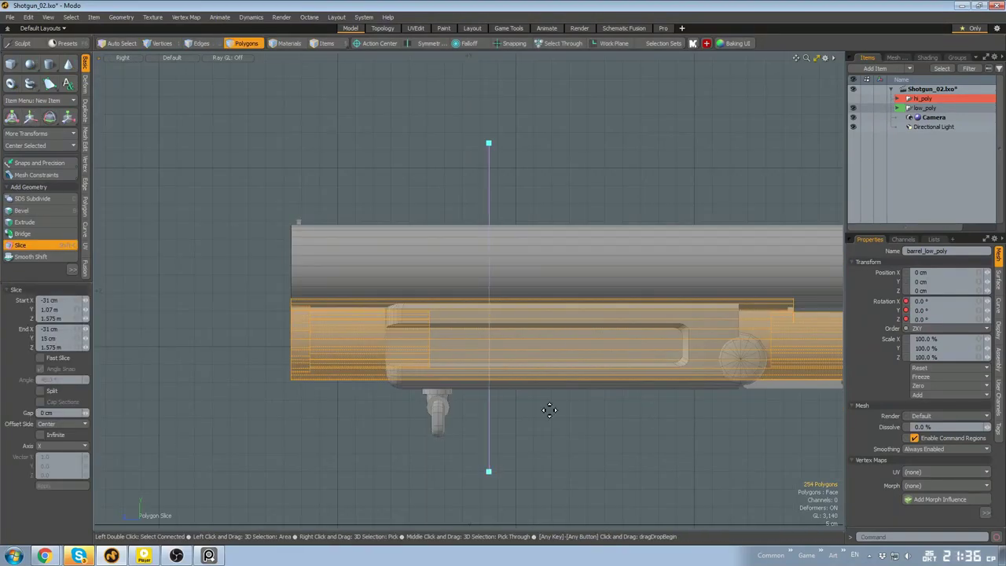
pyautogui.press('space')
pyautogui.keyDown('alt'); pyautogui.keyDown('shift'); pyautogui.moveTo(648, 427); pyautogui.dragTo(516, 425); pyautogui.keyUp('shift'); pyautogui.keyUp('alt')
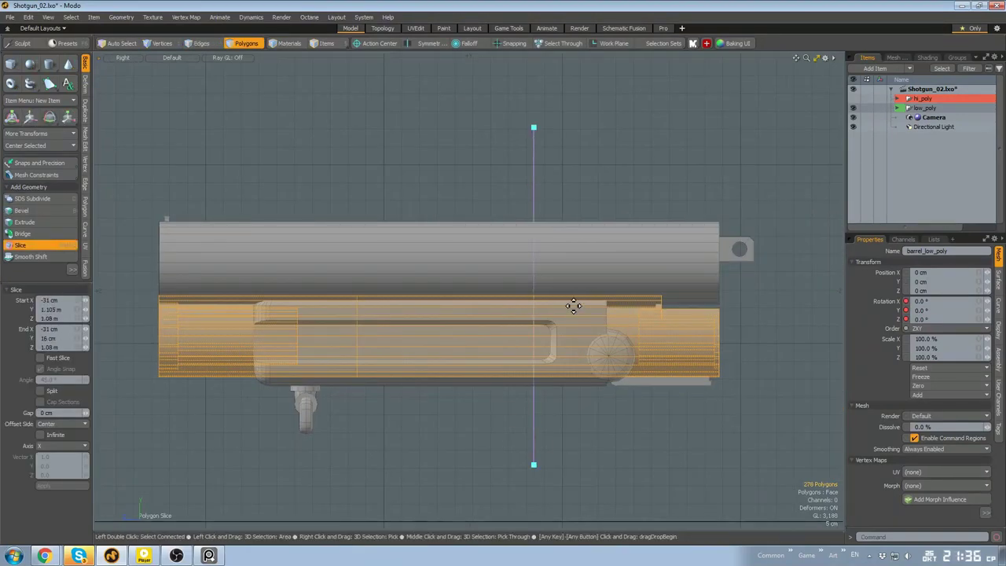
pyautogui.press('space')
# Remove the lower barrel's middle section between the two slices and check the gap in perspective
pyautogui.hotkey('ctrl', 'space')
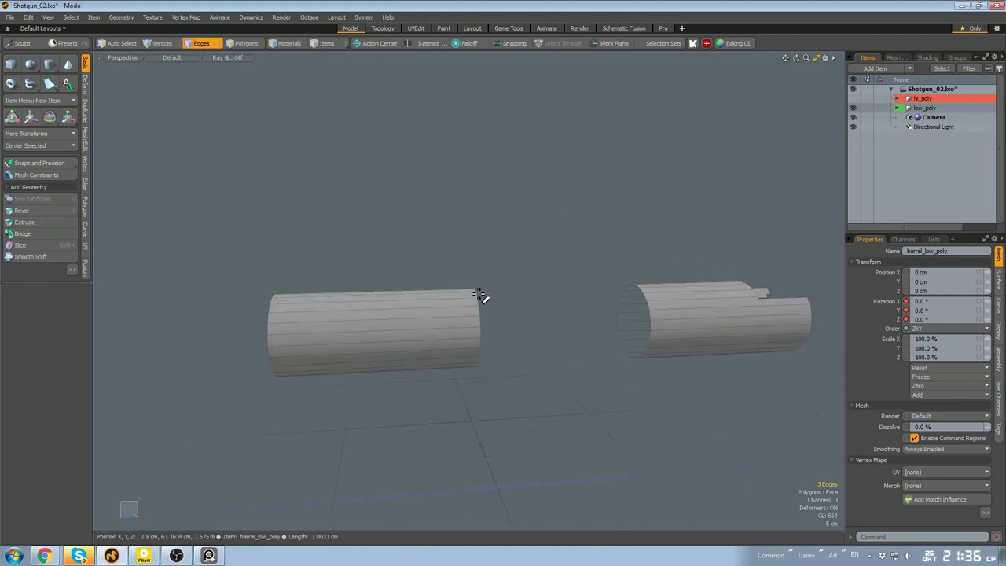
pyautogui.doubleClick(478, 294)
pyautogui.press('r')
pyautogui.press('w')
pyautogui.press('3')
pyautogui.moveTo(366, 380); pyautogui.dragTo(389, 358)
pyautogui.press('u')
# Move the cut end of the lower barrel's front section along the barrel so it ends just inside the handguard
pyautogui.press('2')
pyautogui.press('w')
pyautogui.moveTo(389, 359); pyautogui.dragTo(353, 359, button='middle')
pyautogui.press('3')
pyautogui.keyDown('alt'); pyautogui.moveTo(392, 353); pyautogui.dragTo(338, 343); pyautogui.keyUp('alt')
pyautogui.doubleClick(267, 353)
pyautogui.keyDown('alt'); pyautogui.moveTo(267, 355); pyautogui.dragTo(479, 356); pyautogui.keyUp('alt')
pyautogui.hotkey('alt', '1')
# Shift the cut end of the lower barrel's rear section along the barrel to shorten its hidden part
pyautogui.keyDown('ctrl'); pyautogui.moveTo(649, 322); pyautogui.dragTo(755, 440, button='middle'); pyautogui.keyUp('ctrl')
pyautogui.scroll(3, 523, 352)
pyautogui.press('w')
pyautogui.moveTo(341, 370); pyautogui.dragTo(459, 373, button='middle')
pyautogui.keyDown('alt'); pyautogui.moveTo(459, 373); pyautogui.dragTo(466, 417); pyautogui.keyUp('alt')
# Isolate the lower barrel's rear section and shift five vertices beside its stepped bore about -11.8 cm along Z
pyautogui.scroll(4, 561, 395)
pyautogui.press('3')
pyautogui.scroll(-5, 561, 395)
pyautogui.scroll(-2, 494, 366)
pyautogui.scroll(4, 519, 353)
pyautogui.hotkey('shift', 'h')
pyautogui.scroll(2, 466, 417)
pyautogui.press('1')
pyautogui.scroll(-3, 425, 379)
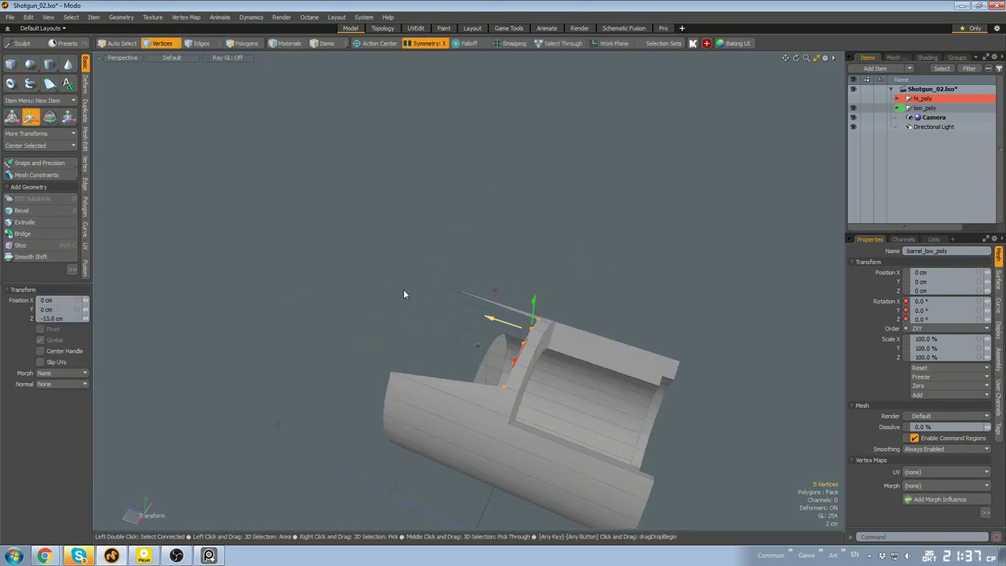
# Restore the full assembly and check the shortened rear barrel section against the neighbouring parts
pyautogui.press('u')
pyautogui.press('3')
pyautogui.keyDown('alt'); pyautogui.moveTo(624, 388); pyautogui.dragTo(631, 283); pyautogui.keyUp('alt')
pyautogui.scroll(3, 521, 319)
pyautogui.press('1')
pyautogui.scroll(-6, 521, 319)
pyautogui.keyDown('alt'); pyautogui.keyDown('shift'); pyautogui.moveTo(521, 319); pyautogui.dragTo(644, 386); pyautogui.keyUp('shift'); pyautogui.keyUp('alt')
# Isolate the handguard and extend the two upper edges of its front end into a narrow strip with X symmetry
pyautogui.press('3')
pyautogui.doubleClick(506, 393)
pyautogui.scroll(3, 472, 357)
pyautogui.keyDown('alt'); pyautogui.moveTo(463, 353); pyautogui.dragTo(478, 335); pyautogui.keyUp('alt')
pyautogui.scroll(-5, 443, 366)
pyautogui.scroll(5, 478, 334)
pyautogui.keyDown('alt'); pyautogui.moveTo(489, 321); pyautogui.dragTo(529, 314); pyautogui.keyUp('alt')
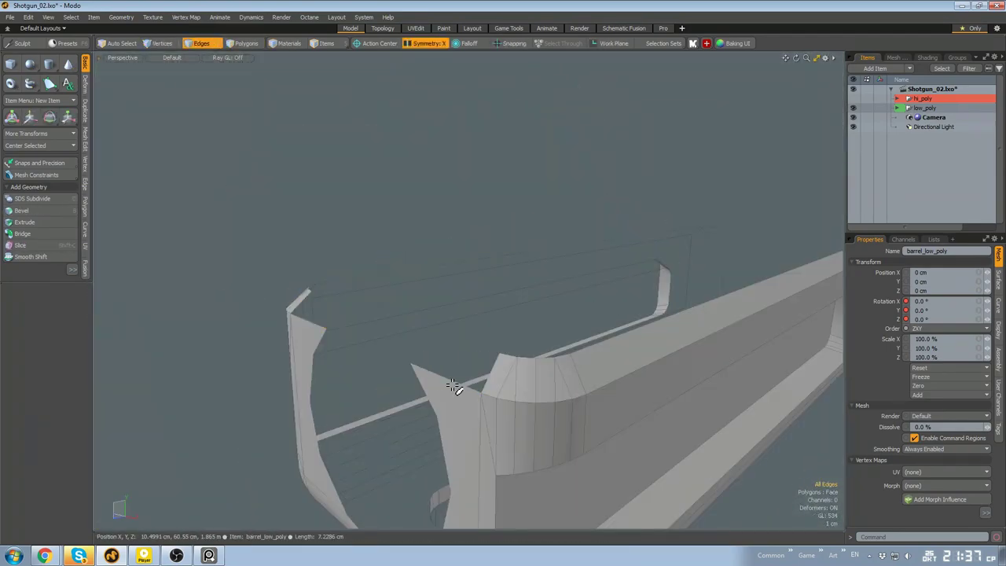
pyautogui.click(452, 385)
pyautogui.press('w')
pyautogui.keyDown('ctrl'); pyautogui.keyDown('shift'); pyautogui.moveTo(384, 343); pyautogui.dragTo(398, 331); pyautogui.keyUp('shift'); pyautogui.keyUp('ctrl')
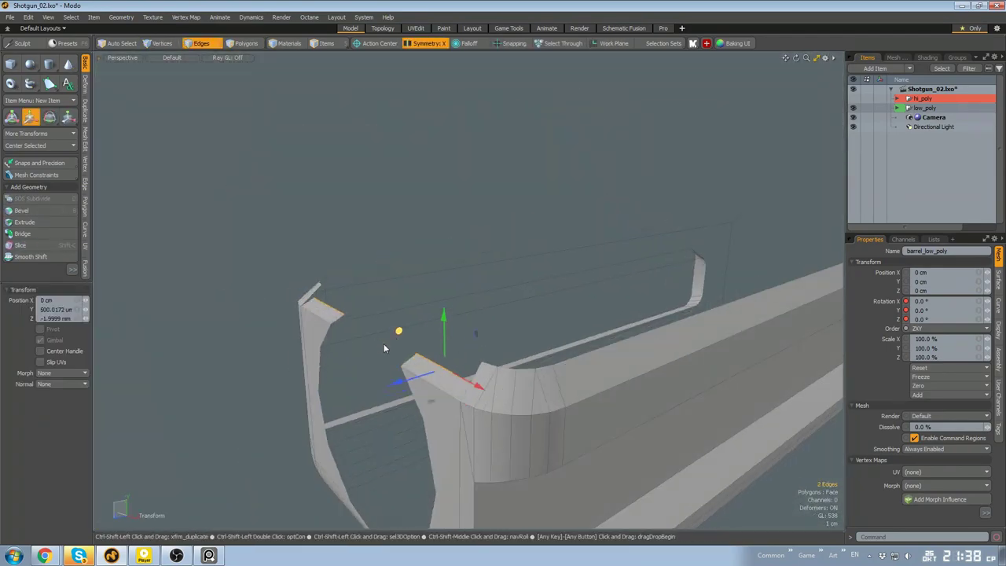
pyautogui.keyDown('alt'); pyautogui.moveTo(470, 339); pyautogui.dragTo(510, 341); pyautogui.keyUp('alt')
# Finish the handguard's front corner vertices and bring back the full barrel assembly
pyautogui.press('q')
pyautogui.press('1')
pyautogui.scroll(-3, 422, 332)
pyautogui.press('3')
pyautogui.press('u')
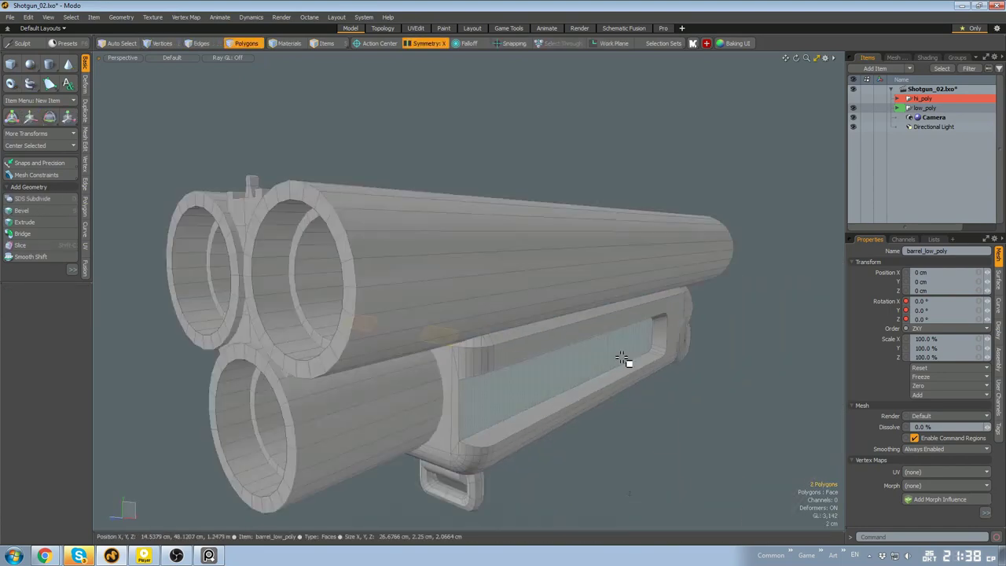
# Isolate the lower barrel's front section and select the upper outer edges at its far end
pyautogui.click(626, 359)
pyautogui.keyDown('alt'); pyautogui.moveTo(626, 359); pyautogui.dragTo(664, 350); pyautogui.keyUp('alt')
pyautogui.doubleClick(409, 374)
pyautogui.moveTo(409, 375)
pyautogui.keyDown('alt'); pyautogui.mouseDown()
pyautogui.moveTo(445, 362)
pyautogui.moveTo(405, 367)
pyautogui.mouseUp(); pyautogui.keyUp('alt')
pyautogui.scroll(4, 445, 361)
pyautogui.click(404, 373)
pyautogui.doubleClick(364, 326)
pyautogui.hotkey('shift', 'h')
pyautogui.keyDown('alt'); pyautogui.moveTo(374, 321); pyautogui.dragTo(397, 295); pyautogui.keyUp('alt')
pyautogui.press('2')
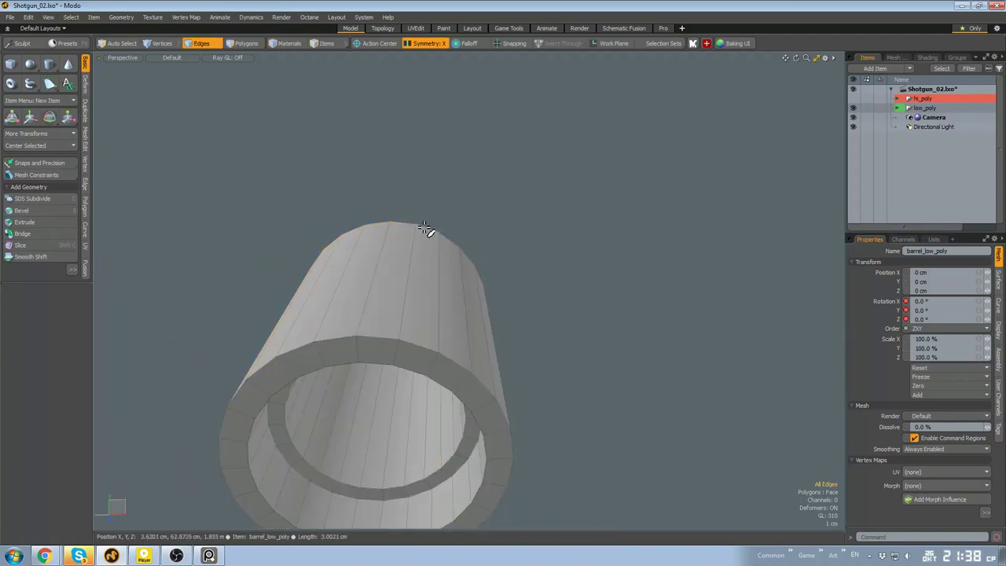
# Undo the last change, isolate the barrel section again and move two upper far-end edges -28 cm along Z
pyautogui.hotkey('ctrl', 'z')
pyautogui.keyDown('alt'); pyautogui.moveTo(426, 241); pyautogui.dragTo(351, 300); pyautogui.keyUp('alt')
pyautogui.press('3')
pyautogui.press('u')
pyautogui.doubleClick(385, 314)
pyautogui.hotkey('shift', 'h')
pyautogui.press('u')
pyautogui.press('2')
pyautogui.click(400, 288)
pyautogui.press('w')
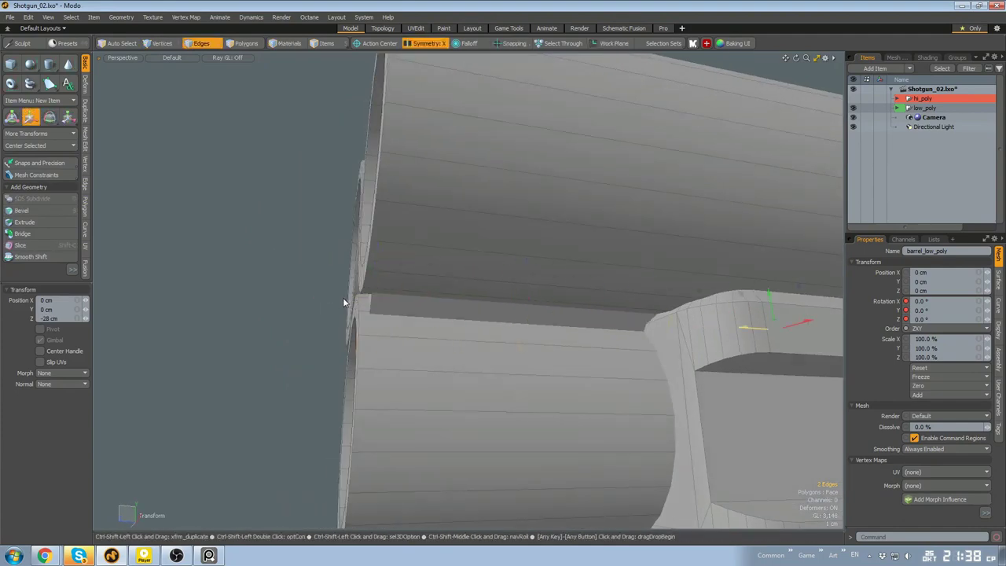
# Isolate the lower barrel's front section once more and move its upper far-end edges
pyautogui.press('3')
pyautogui.click(518, 314)
pyautogui.keyDown('alt'); pyautogui.moveTo(518, 314); pyautogui.dragTo(707, 345); pyautogui.keyUp('alt')
pyautogui.doubleClick(462, 326)
pyautogui.keyDown('alt'); pyautogui.moveTo(462, 326); pyautogui.dragTo(520, 356); pyautogui.keyUp('alt')
pyautogui.hotkey('shift', 'h')
pyautogui.press('2')
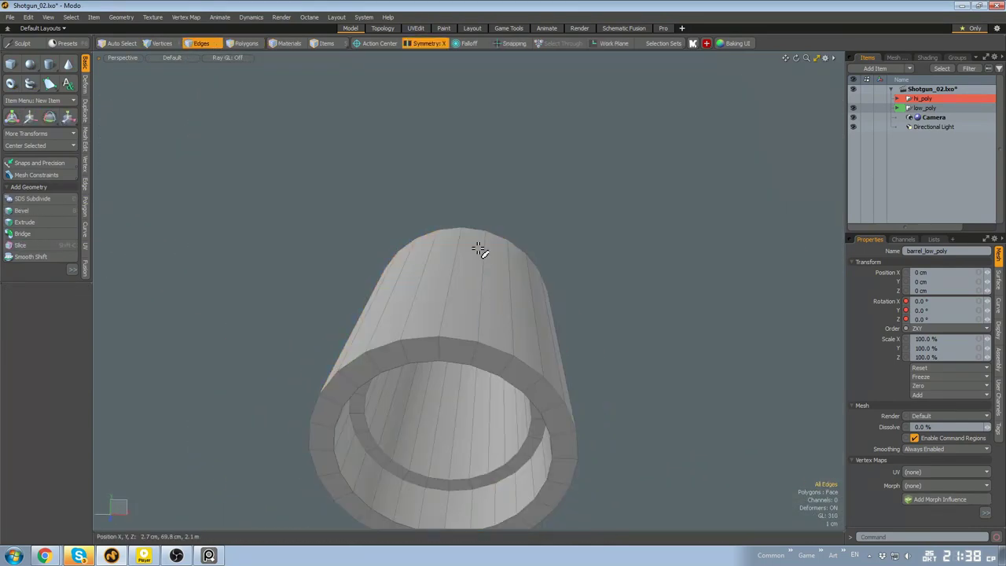
pyautogui.keyDown('alt'); pyautogui.moveTo(479, 249); pyautogui.dragTo(455, 256); pyautogui.keyUp('alt')
pyautogui.doubleClick(487, 228)
pyautogui.press('w')
pyautogui.moveTo(526, 242); pyautogui.dragTo(478, 351)
# Bring back the full assembly and shift four upper edges of the lower barrel 1.3 cm along Z
pyautogui.press('3')
pyautogui.press('u')
pyautogui.keyDown('alt'); pyautogui.moveTo(543, 354); pyautogui.dragTo(687, 355); pyautogui.keyUp('alt')
pyautogui.doubleClick(542, 393)
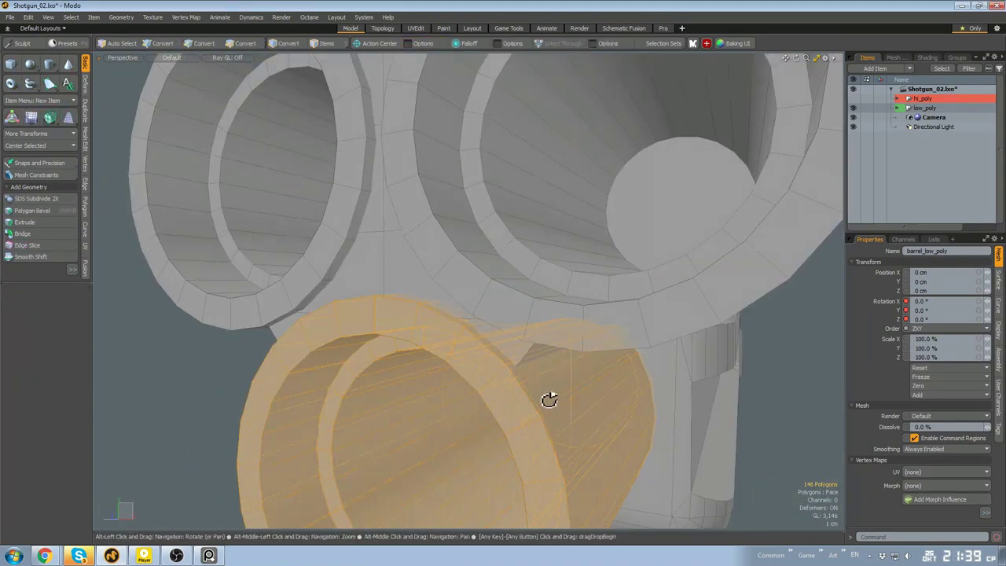
pyautogui.keyDown('alt'); pyautogui.moveTo(550, 400); pyautogui.dragTo(438, 344); pyautogui.keyUp('alt')
pyautogui.press('2')
pyautogui.press('w')
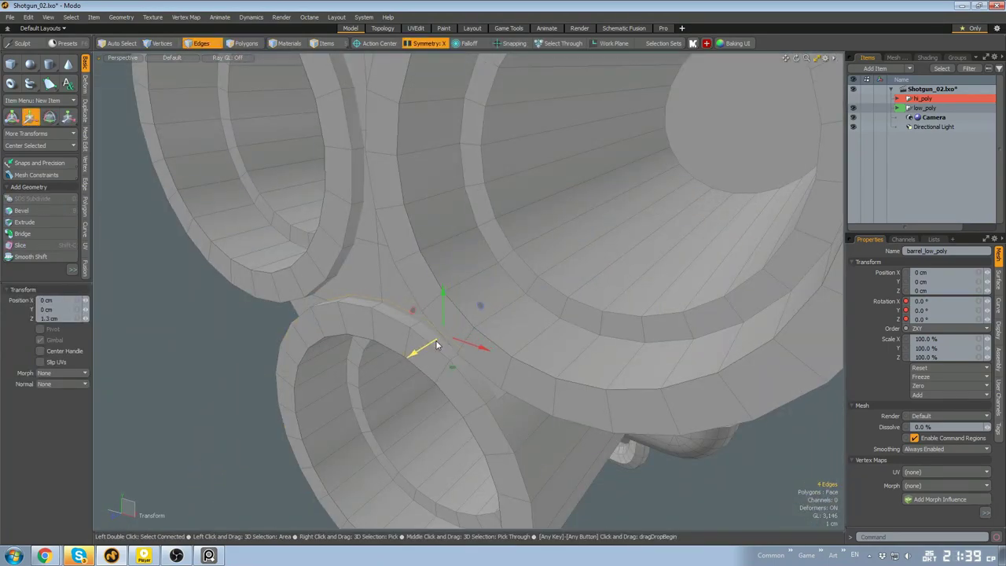
# Select all polygons of one upper barrel, check it in the Right view and return to Perspective
pyautogui.press('3')
pyautogui.scroll(-5, 452, 298)
pyautogui.keyDown('alt'); pyautogui.moveTo(453, 293); pyautogui.dragTo(557, 337); pyautogui.keyUp('alt')
pyautogui.doubleClick(534, 244)
pyautogui.keyDown('alt'); pyautogui.moveTo(534, 244); pyautogui.dragTo(517, 233); pyautogui.keyUp('alt')
pyautogui.scroll(-3, 550, 252)
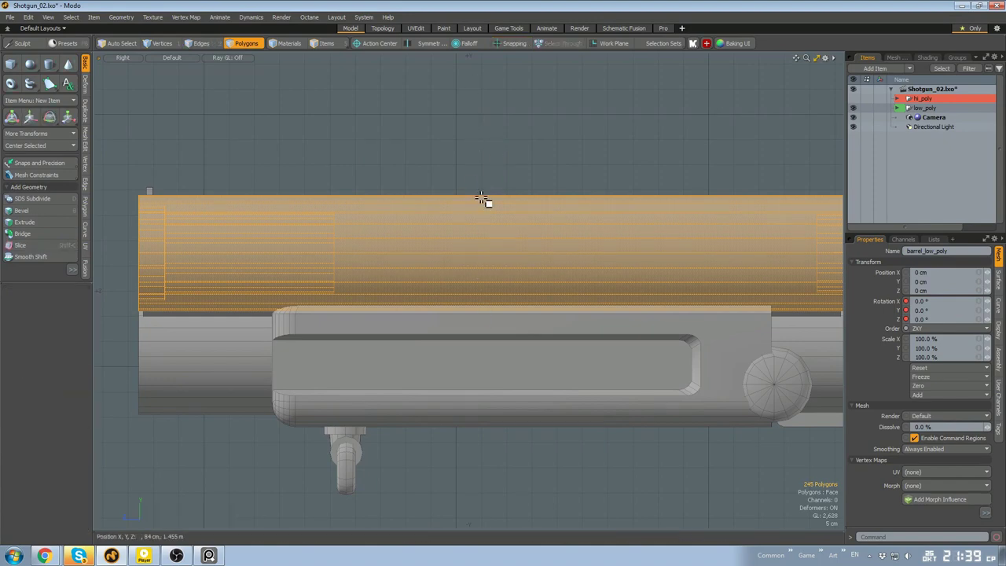
pyautogui.hotkey('ctrl', 'space')
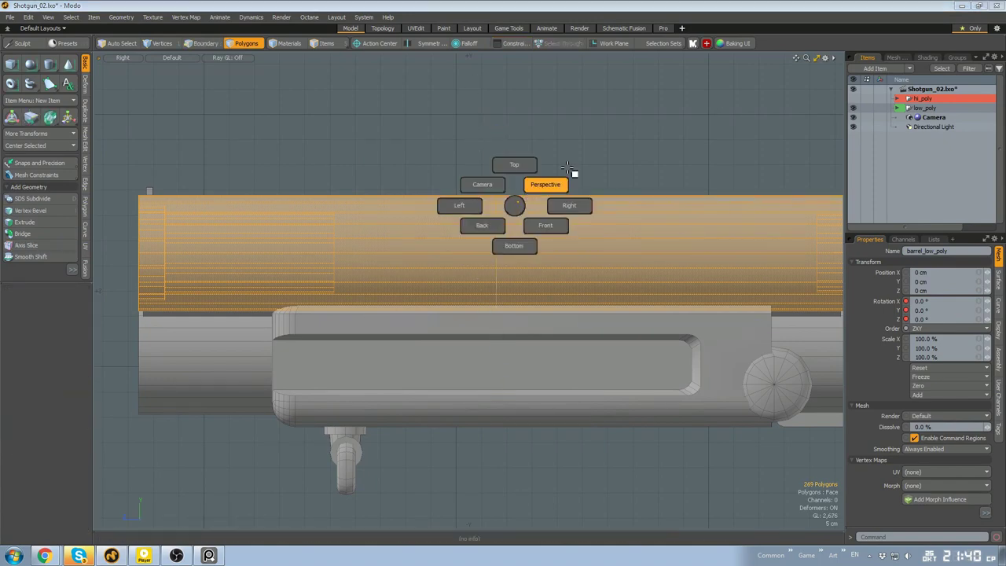
pyautogui.click(574, 173)
# Shift the edges of the upper barrel with the Move tool and drop the tool
pyautogui.press('2')
pyautogui.press('w')
pyautogui.keyDown('alt'); pyautogui.moveTo(526, 270); pyautogui.dragTo(672, 272); pyautogui.keyUp('alt')
pyautogui.press('w')
pyautogui.moveTo(670, 272)
pyautogui.mouseDown()
pyautogui.moveTo(350, 275)
pyautogui.moveTo(368, 294)
pyautogui.moveTo(432, 299)
pyautogui.moveTo(443, 310)
pyautogui.moveTo(462, 267)
pyautogui.mouseUp()
pyautogui.scroll(5, 359, 272)
pyautogui.press('q')
# Select polygons on the upper barrel and examine its cut-out rear end from several angles
pyautogui.press('3')
pyautogui.moveTo(462, 263)
pyautogui.mouseDown()
pyautogui.moveTo(473, 362)
pyautogui.moveTo(427, 303)
pyautogui.moveTo(546, 298)
pyautogui.moveTo(541, 335)
pyautogui.moveTo(485, 353)
pyautogui.moveTo(563, 312)
pyautogui.moveTo(478, 292)
pyautogui.moveTo(558, 297)
pyautogui.moveTo(552, 209)
pyautogui.moveTo(402, 235)
pyautogui.moveTo(532, 332)
pyautogui.moveTo(606, 236)
pyautogui.mouseUp()
pyautogui.keyDown('alt'); pyautogui.moveTo(642, 202); pyautogui.dragTo(467, 241); pyautogui.keyUp('alt')
pyautogui.keyDown('alt'); pyautogui.moveTo(547, 222); pyautogui.dragTo(424, 233); pyautogui.keyUp('alt')
pyautogui.keyDown('alt'); pyautogui.moveTo(373, 173); pyautogui.dragTo(353, 130); pyautogui.keyUp('alt')
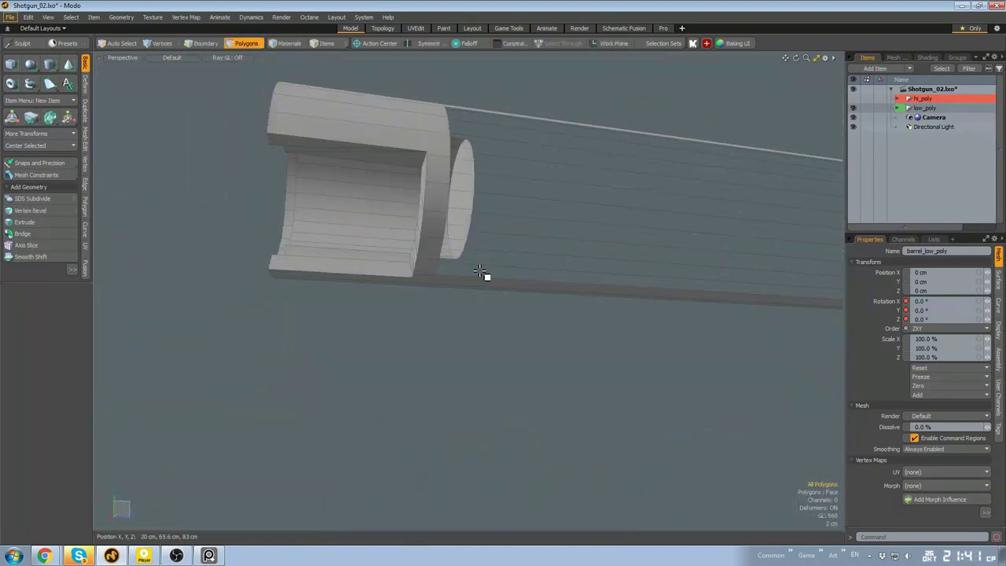
pyautogui.keyDown('alt'); pyautogui.moveTo(480, 272); pyautogui.dragTo(503, 250); pyautogui.keyUp('alt')
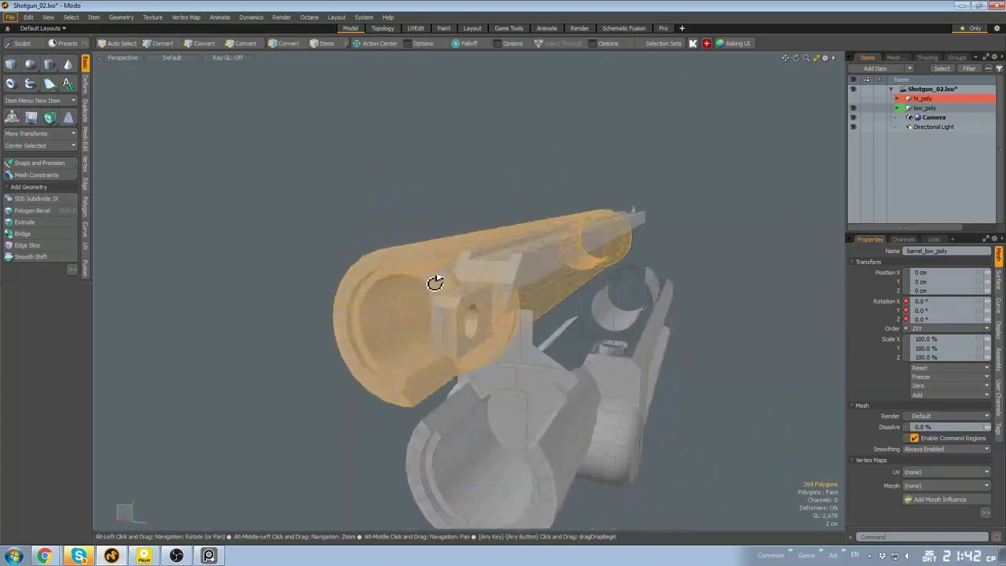
# Select the corner vertex where the upper barrel's rear cut-out meets its full ring
pyautogui.keyDown('alt'); pyautogui.moveTo(467, 278); pyautogui.dragTo(462, 314); pyautogui.keyUp('alt')
pyautogui.press('2')
pyautogui.keyDown('alt'); pyautogui.moveTo(448, 416); pyautogui.dragTo(532, 355); pyautogui.keyUp('alt')
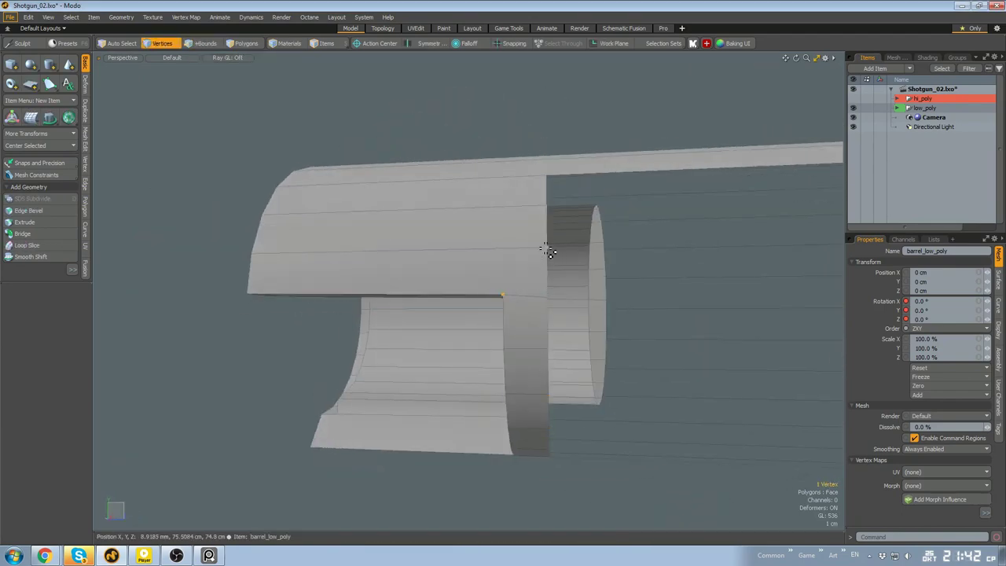
pyautogui.keyDown('alt'); pyautogui.moveTo(548, 250); pyautogui.dragTo(599, 353); pyautogui.keyUp('alt')
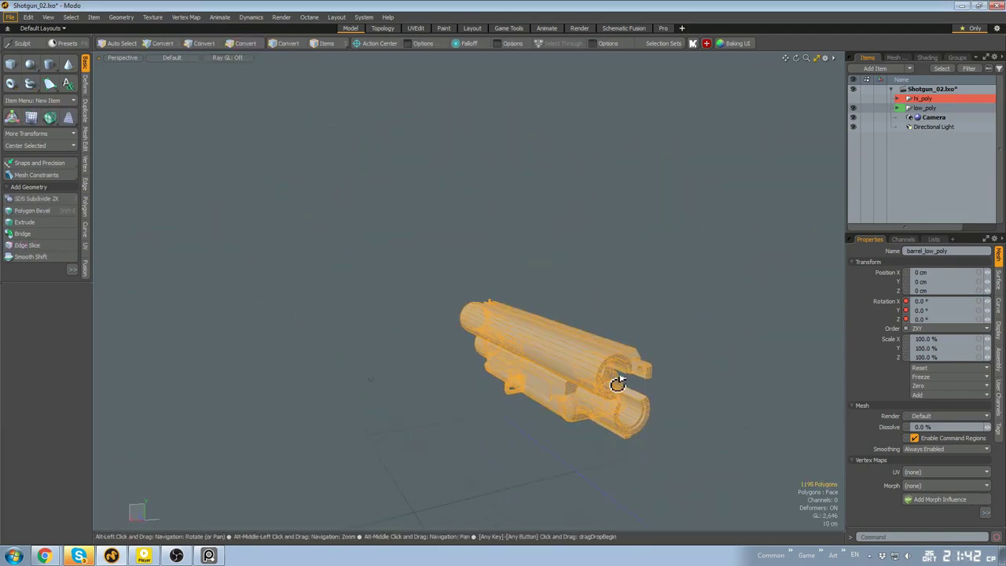
# Isolate the three small round parts along the assembly's centreline for edge editing
pyautogui.keyDown('alt'); pyautogui.moveTo(542, 345); pyautogui.dragTo(725, 342); pyautogui.keyUp('alt')
pyautogui.scroll(5, 453, 273)
pyautogui.doubleClick(454, 272)
pyautogui.hotkey('shift', 'h')
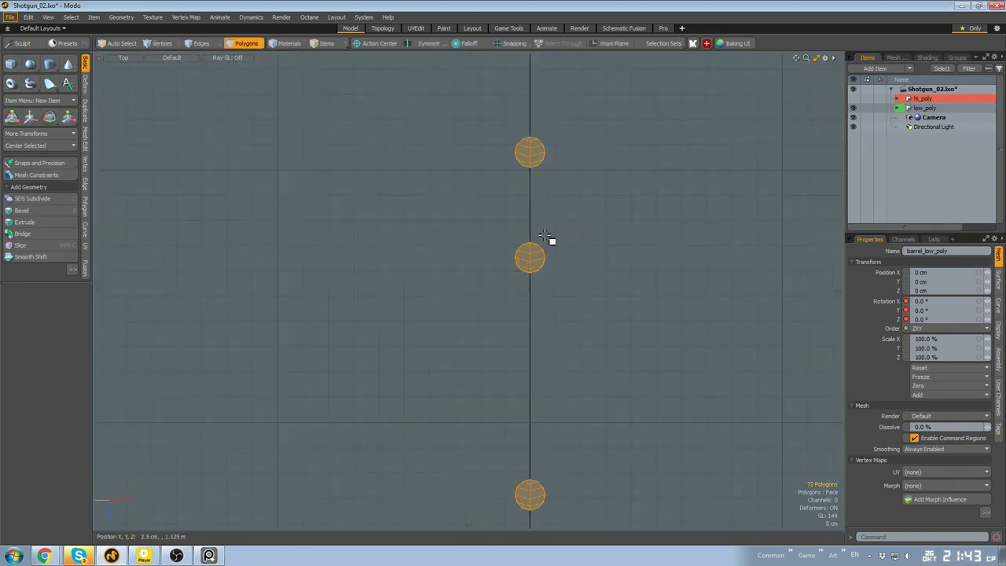
pyautogui.keyDown('alt'); pyautogui.moveTo(545, 238); pyautogui.dragTo(555, 264); pyautogui.keyUp('alt')
pyautogui.keyDown('alt'); pyautogui.moveTo(653, 383); pyautogui.dragTo(626, 319); pyautogui.keyUp('alt')
pyautogui.press('2')
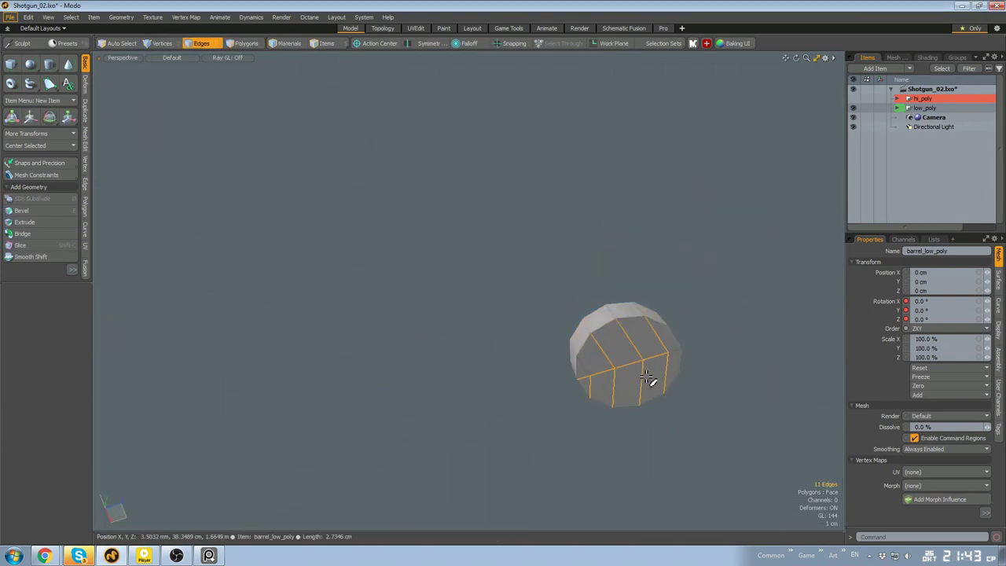
# Delete the edges that subdivide the flat end faces of the small round parts
pyautogui.keyDown('alt'); pyautogui.moveTo(503, 416); pyautogui.dragTo(509, 436); pyautogui.keyUp('alt')
pyautogui.moveTo(510, 435); pyautogui.dragTo(601, 376)
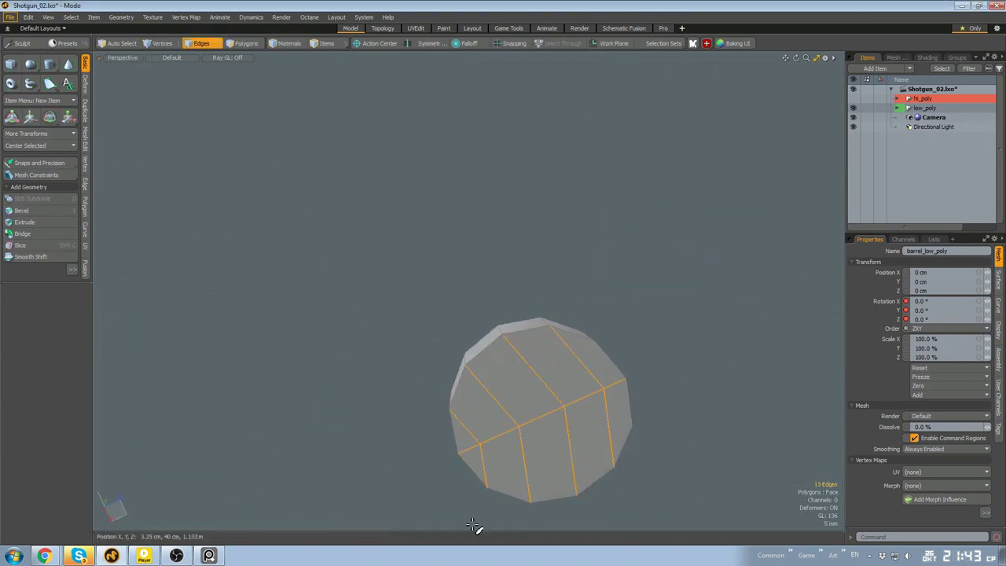
pyautogui.press('Delete')
pyautogui.press('a')
pyautogui.press('Delete')
pyautogui.scroll(-5, 541, 366)
pyautogui.moveTo(417, 400)
pyautogui.keyDown('shift'); pyautogui.mouseDown()
pyautogui.moveTo(489, 360)
pyautogui.moveTo(589, 377)
pyautogui.moveTo(509, 333)
pyautogui.moveTo(461, 390)
pyautogui.moveTo(597, 314)
pyautogui.moveTo(550, 330)
pyautogui.mouseUp(); pyautogui.keyUp('shift')
# Bring back the full assembly and check the upper barrels by selecting their connected polygons
pyautogui.press('3')
pyautogui.press('u')
pyautogui.scroll(-4, 605, 314)
pyautogui.doubleClick(619, 309)
pyautogui.doubleClick(550, 314)
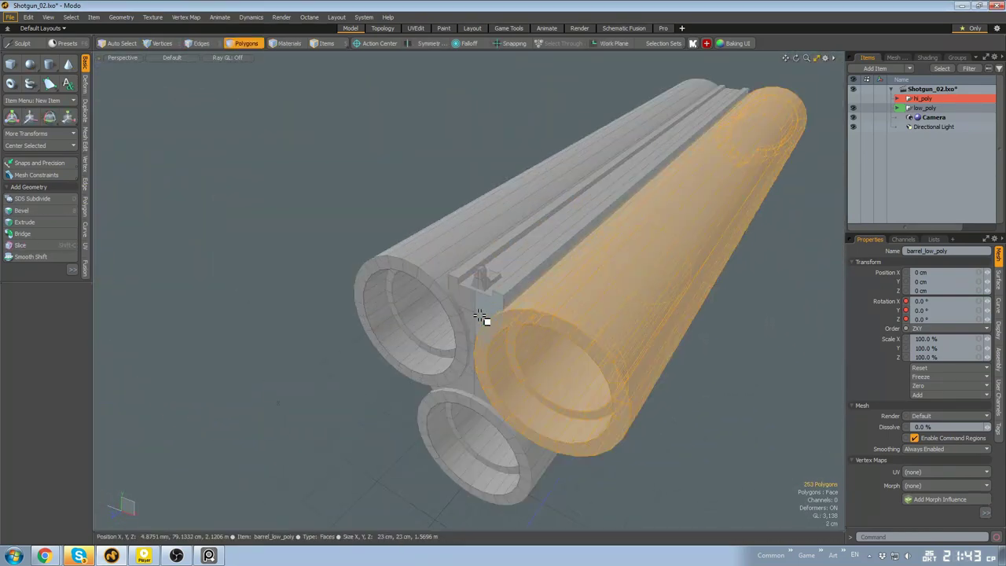
pyautogui.doubleClick(566, 346)
pyautogui.keyDown('alt'); pyautogui.moveTo(482, 319); pyautogui.dragTo(585, 358); pyautogui.keyUp('alt')
pyautogui.scroll(-4, 572, 378)
pyautogui.scroll(-3, 505, 326)
# Run a mesh cleanup on the whole barrel mesh and check the connected parts in polygon mode
pyautogui.press('5')
pyautogui.click(505, 325)
pyautogui.click(121, 17)
pyautogui.click(146, 131)
pyautogui.click(733, 343)
pyautogui.click(749, 252)
pyautogui.scroll(4, 503, 345)
pyautogui.press('3')
pyautogui.doubleClick(457, 428)
pyautogui.doubleClick(463, 306)
pyautogui.scroll(-4, 521, 367)
# Clear the selection and save the scene as the new version Shotgun_03.lxo
pyautogui.click(522, 367)
pyautogui.hotkey('ctrl', 's')
pyautogui.click(10, 17)
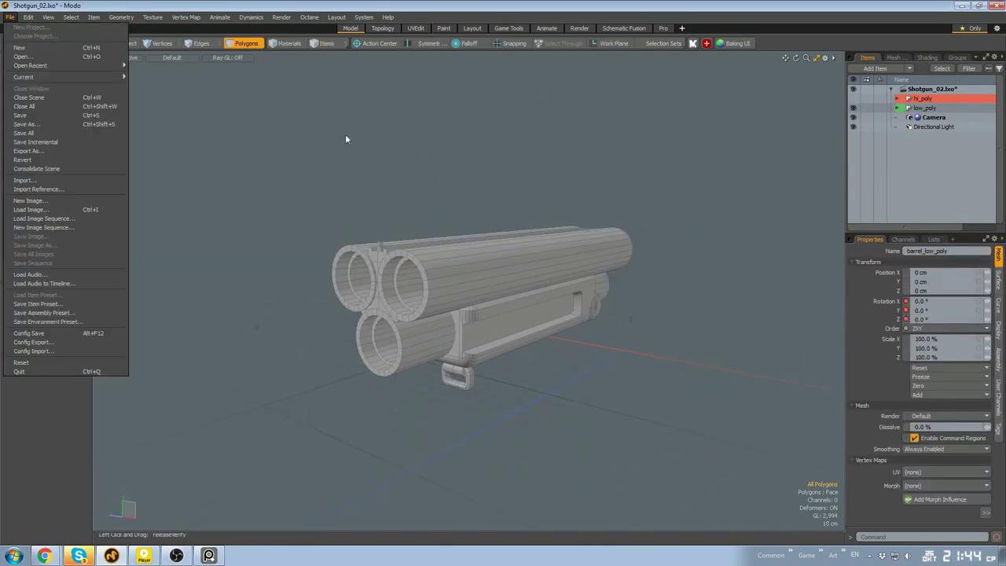
pyautogui.click(26, 114)
pyautogui.press('Return')
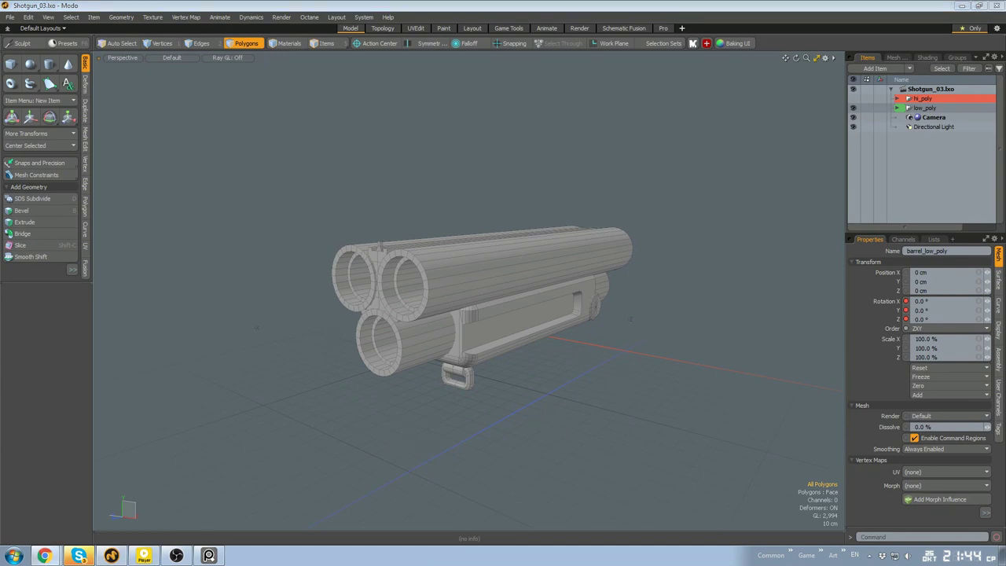
# Try to delete the two upper faces of the lower barrel's rear ring
pyautogui.doubleClick(595, 326)
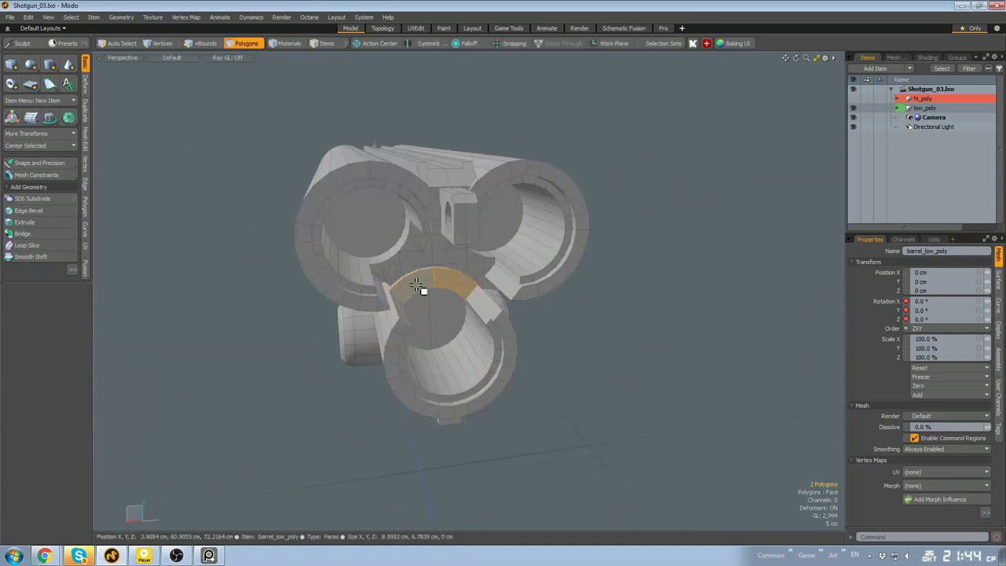
pyautogui.press('Delete')
pyautogui.keyDown('alt'); pyautogui.moveTo(416, 285); pyautogui.dragTo(587, 324); pyautogui.keyUp('alt')
# Isolate the handguard and remove the selected edges around its rear end
pyautogui.click(486, 288)
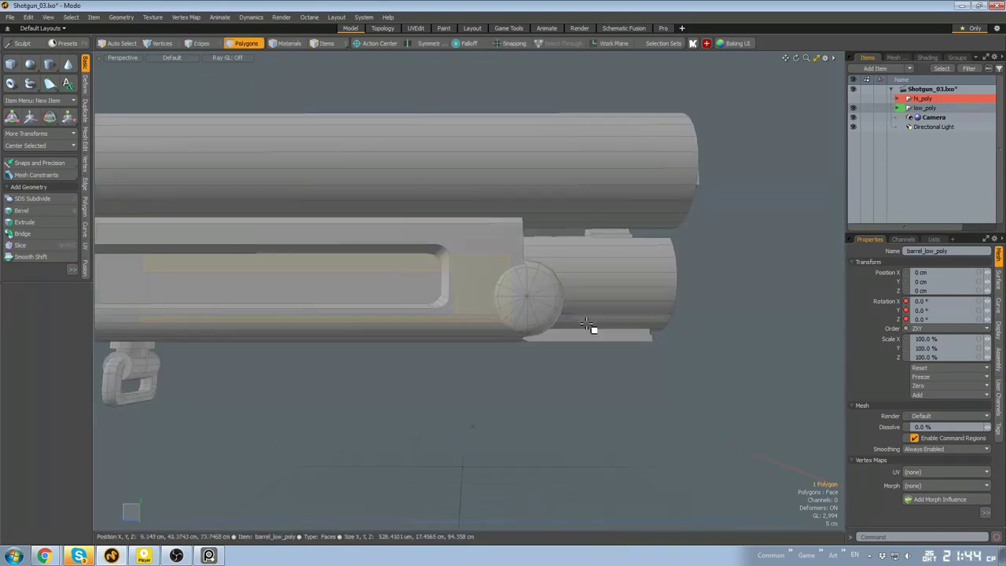
pyautogui.keyDown('alt'); pyautogui.moveTo(592, 394); pyautogui.dragTo(411, 408); pyautogui.keyUp('alt')
pyautogui.press(']')
pyautogui.hotkey('shift', 'h')
pyautogui.press('2')
pyautogui.moveTo(385, 363)
pyautogui.mouseDown()
pyautogui.moveTo(456, 367)
pyautogui.moveTo(451, 319)
pyautogui.mouseUp()
pyautogui.press('BackSpace')
# Triangulate the handguard's end face and select the long diagonal edges beneath its barrel opening
pyautogui.press('3')
pyautogui.click(446, 362)
pyautogui.hotkey('shift', 't')
pyautogui.scroll(3, 447, 361)
pyautogui.press('2')
pyautogui.scroll(-3, 451, 366)
pyautogui.scroll(3, 458, 401)
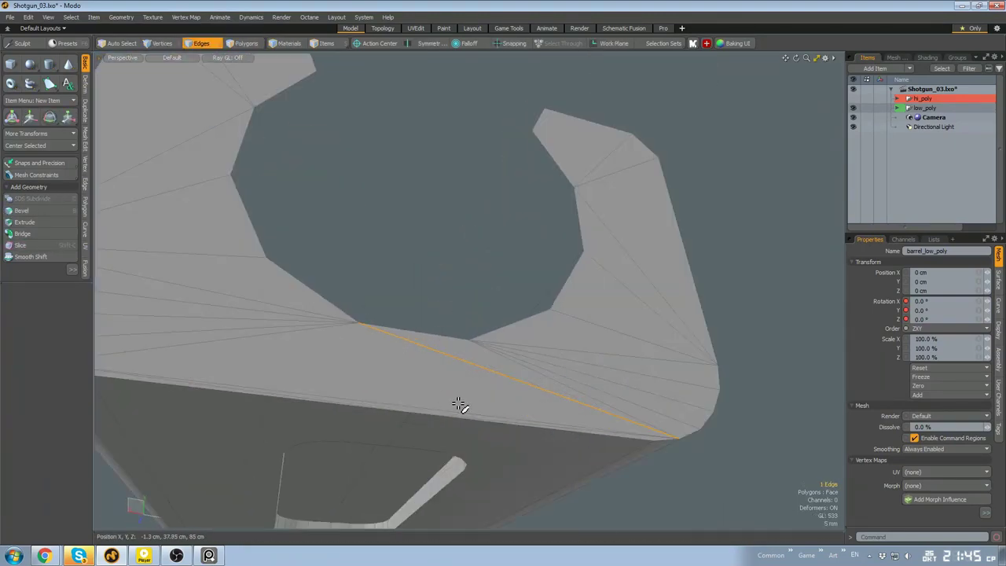
pyautogui.scroll(-1, 482, 423)
pyautogui.click(482, 423)
pyautogui.scroll(2, 482, 422)
pyautogui.scroll(-4, 260, 442)
pyautogui.doubleClick(362, 471)
# Select the narrow polygon strip directly below the barrel opening on the handguard's front end
pyautogui.keyDown('alt'); pyautogui.moveTo(363, 470); pyautogui.dragTo(387, 298); pyautogui.keyUp('alt')
pyautogui.scroll(3, 381, 320)
pyautogui.press('3')
pyautogui.click(383, 320)
pyautogui.press('u')
pyautogui.hotkey('ctrl', 'z')
pyautogui.keyDown('alt'); pyautogui.moveTo(564, 307); pyautogui.dragTo(462, 316); pyautogui.keyUp('alt')
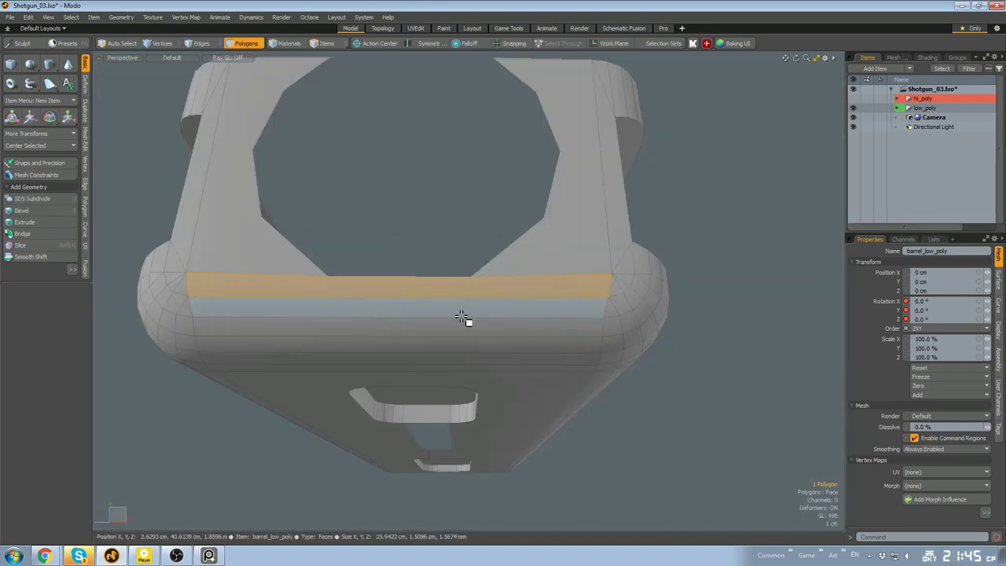
pyautogui.keyDown('alt'); pyautogui.moveTo(612, 300); pyautogui.dragTo(505, 357); pyautogui.keyUp('alt')
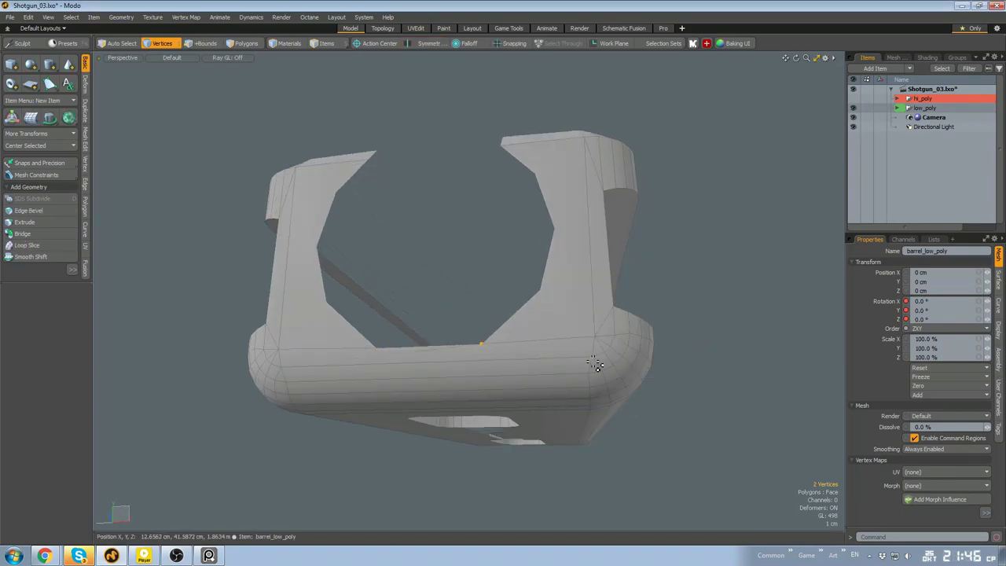
# Restore the full assembly to check the hinge bolt area, and isolate the handguard again for edge editing
pyautogui.scroll(-4, 287, 371)
pyautogui.keyDown('alt'); pyautogui.moveTo(288, 371); pyautogui.dragTo(436, 399); pyautogui.keyUp('alt')
pyautogui.press('3')
pyautogui.press('u')
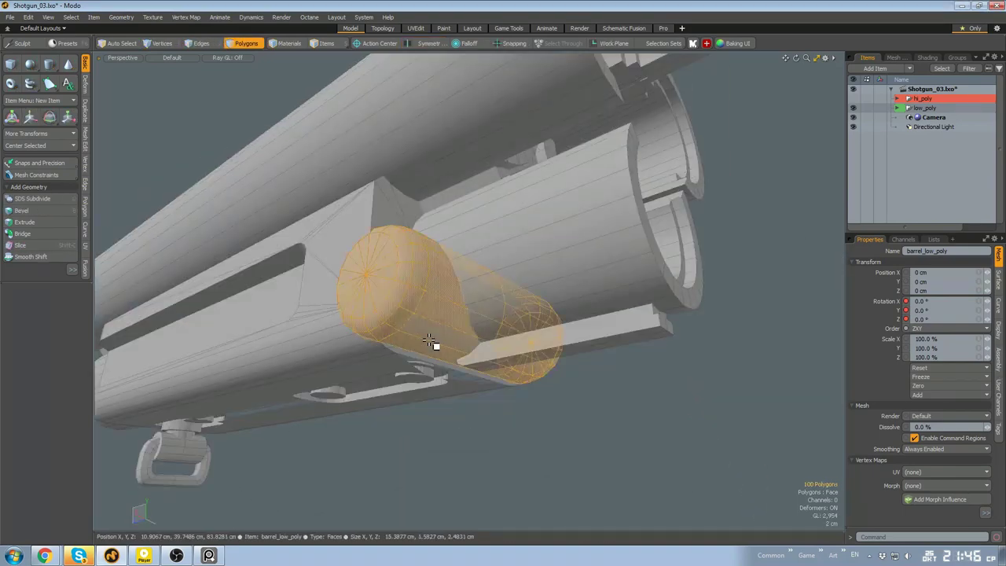
pyautogui.doubleClick(435, 343)
pyautogui.hotkey('shift', 'h')
pyautogui.keyDown('alt'); pyautogui.moveTo(436, 343); pyautogui.dragTo(554, 382); pyautogui.keyUp('alt')
pyautogui.press('2')
pyautogui.scroll(3, 486, 284)
pyautogui.scroll(-5, 554, 382)
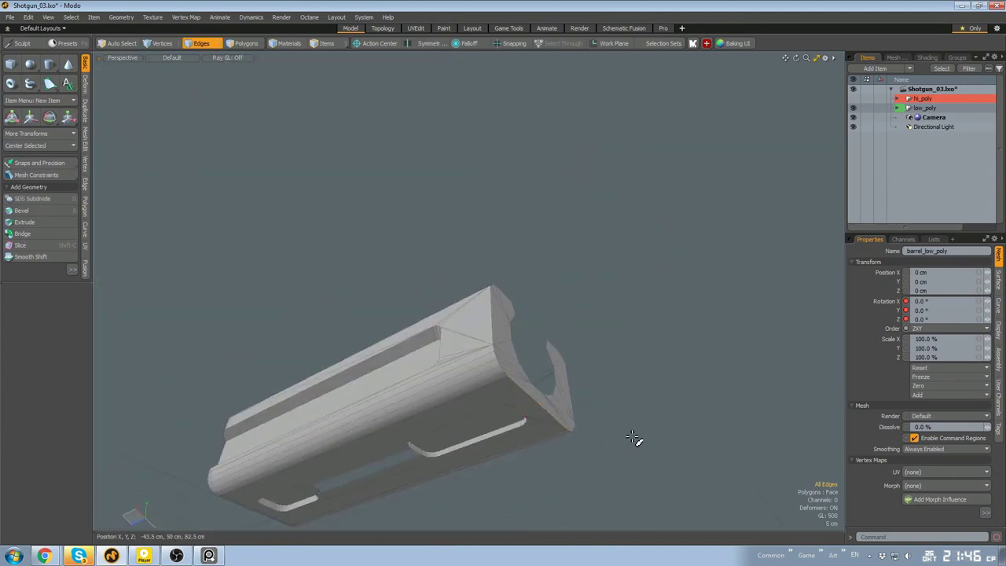
# Fill the selected edge loop with a polygon and select the next edge loop
pyautogui.keyDown('alt'); pyautogui.moveTo(635, 438); pyautogui.dragTo(440, 236); pyautogui.keyUp('alt')
pyautogui.doubleClick(419, 196)
pyautogui.keyDown('alt'); pyautogui.moveTo(419, 196); pyautogui.dragTo(585, 262); pyautogui.keyUp('alt')
pyautogui.press('p')
pyautogui.scroll(-4, 624, 449)
pyautogui.scroll(3, 488, 300)
pyautogui.press('3')
pyautogui.press('2')
pyautogui.doubleClick(567, 306)
pyautogui.keyDown('alt'); pyautogui.moveTo(567, 307); pyautogui.dragTo(640, 332); pyautogui.keyUp('alt')
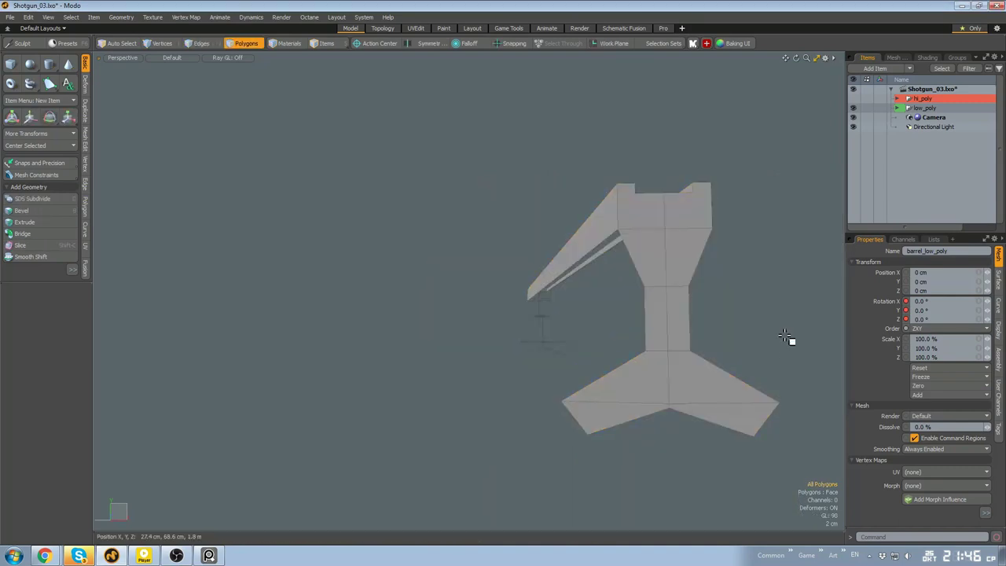
# Remove the surplus edges on the centre spacer's end face and connect its lower middle vertex to both neck corners
pyautogui.press('2')
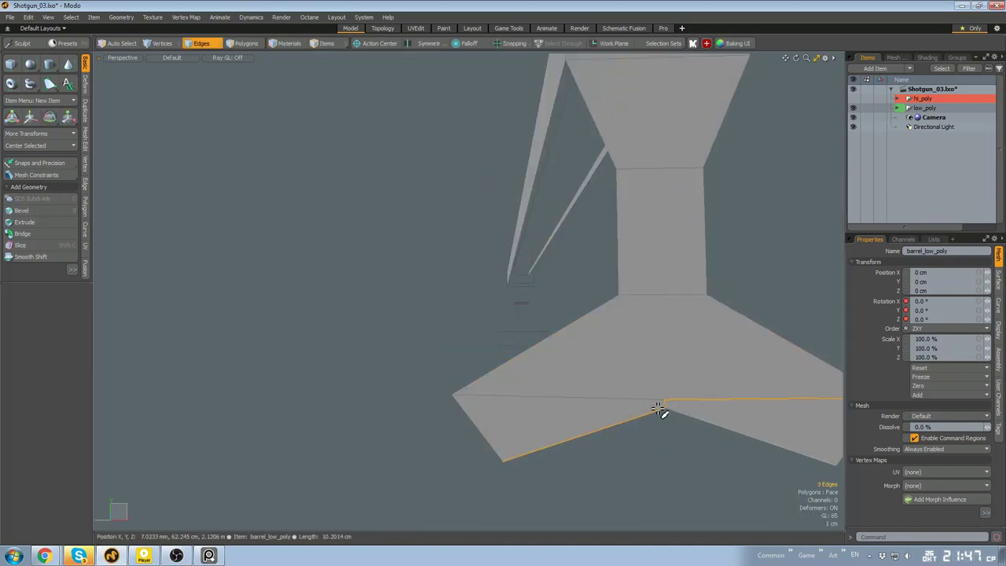
pyautogui.click(658, 411)
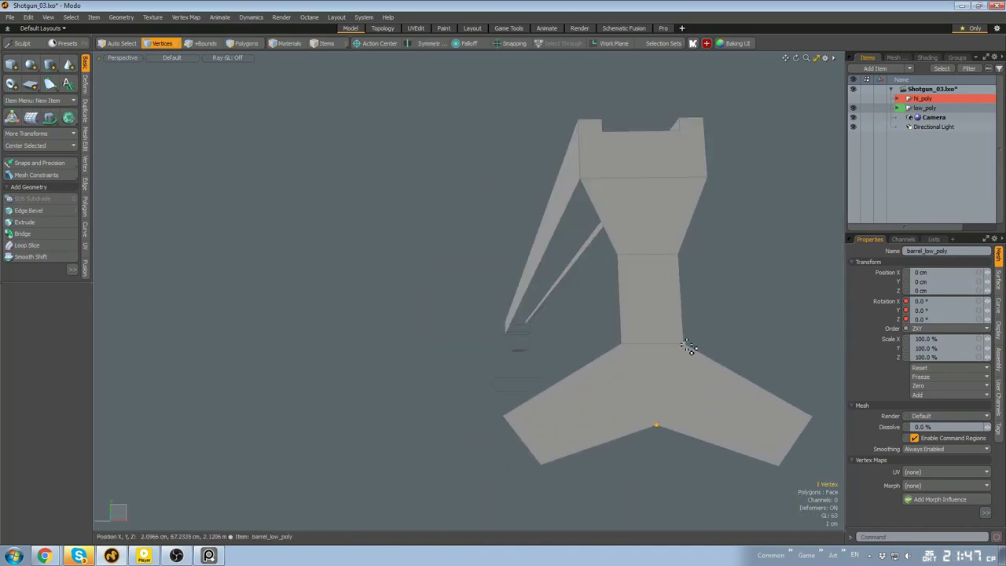
pyautogui.keyDown('shift'); pyautogui.click(685, 344); pyautogui.keyUp('shift')
pyautogui.keyDown('shift'); pyautogui.click(623, 341); pyautogui.keyUp('shift')
pyautogui.hotkey('ctrl', 'space')
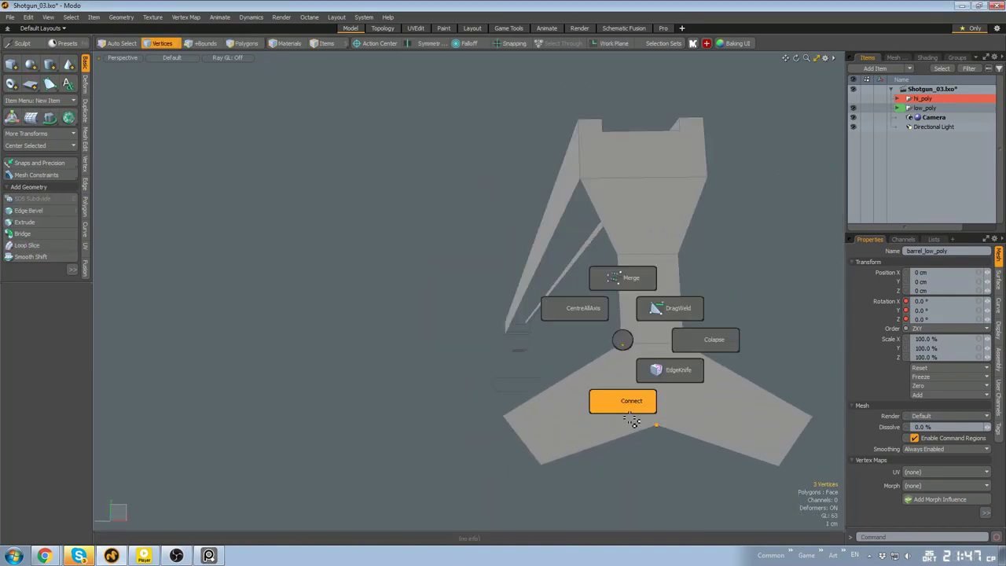
pyautogui.press('v')
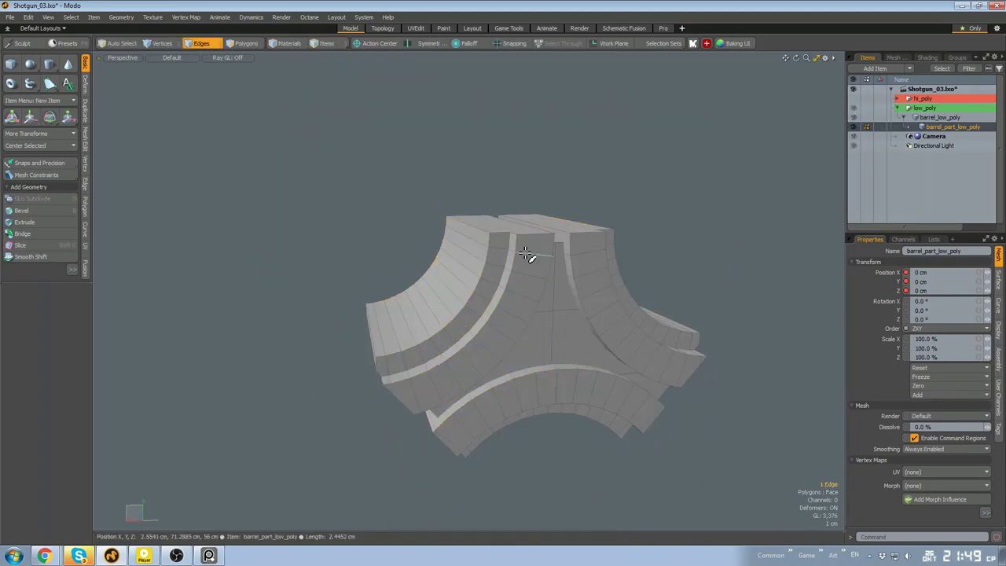
# Delete the selected groove and centre end-face polygons of the barrel spacer, and switch to the Pro layout
pyautogui.keyDown('alt'); pyautogui.moveTo(406, 387); pyautogui.dragTo(571, 355); pyautogui.keyUp('alt')
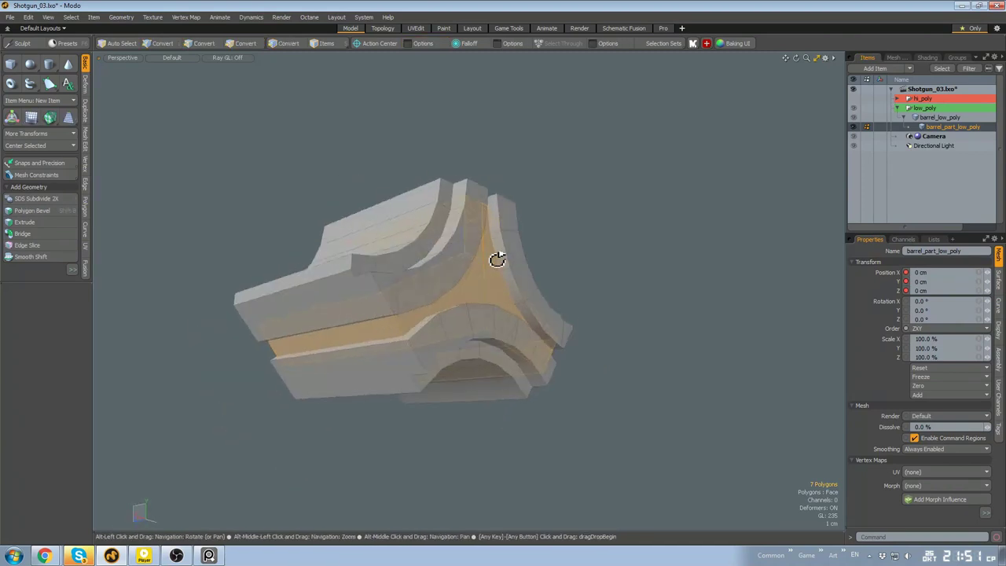
pyautogui.keyDown('alt'); pyautogui.moveTo(497, 259); pyautogui.dragTo(606, 369); pyautogui.keyUp('alt')
pyautogui.press('Delete')
pyautogui.press('a')
pyautogui.press('1')
pyautogui.click(663, 28)
pyautogui.keyDown('alt'); pyautogui.moveTo(653, 300); pyautogui.dragTo(718, 330); pyautogui.keyUp('alt')
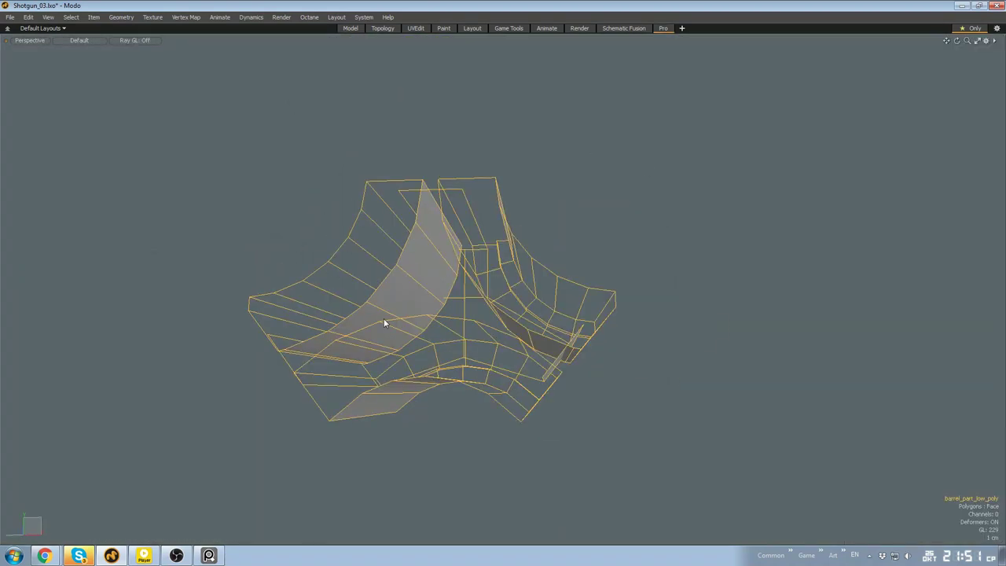
# Select the surplus connected polygons around the spacer's open end and delete them
pyautogui.press('1')
pyautogui.scroll(5, 503, 307)
pyautogui.click(664, 294)
pyautogui.scroll(-5, 665, 296)
pyautogui.keyDown('alt'); pyautogui.moveTo(665, 295); pyautogui.dragTo(542, 353); pyautogui.keyUp('alt')
pyautogui.press('3')
pyautogui.doubleClick(556, 308)
pyautogui.keyDown('alt'); pyautogui.moveTo(556, 307); pyautogui.dragTo(605, 303); pyautogui.keyUp('alt')
pyautogui.doubleClick(550, 291)
pyautogui.doubleClick(440, 204)
pyautogui.press('Delete')
# Clean up the spacer's end face by removing the short cross edge beside its vertical centre line
pyautogui.click(487, 285)
pyautogui.press('1')
pyautogui.keyDown('alt'); pyautogui.moveTo(487, 285); pyautogui.dragTo(464, 252); pyautogui.keyUp('alt')
pyautogui.scroll(-3, 446, 231)
pyautogui.press('3')
pyautogui.press('Escape')
pyautogui.scroll(5, 463, 251)
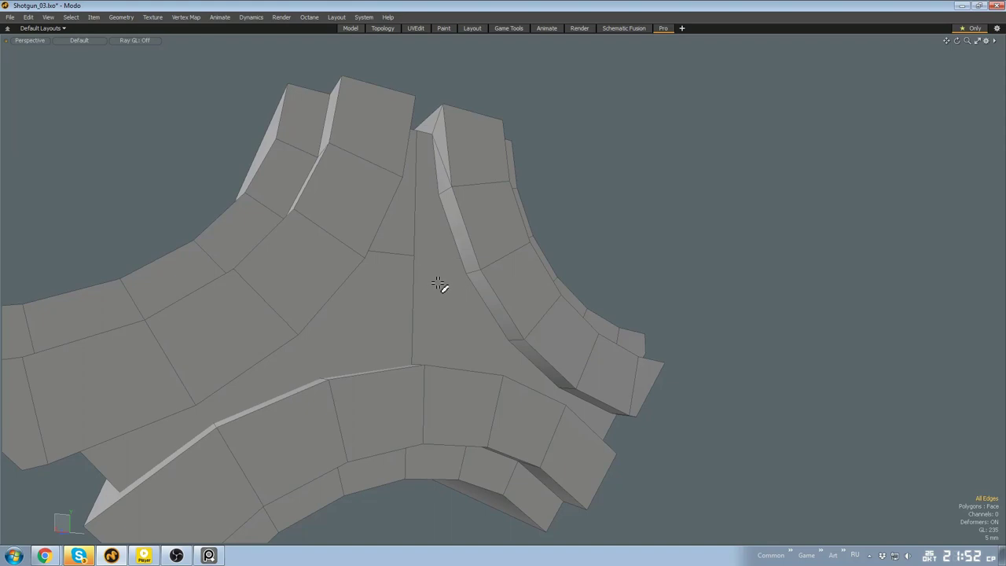
pyautogui.press('3')
pyautogui.scroll(-5, 440, 298)
pyautogui.keyDown('alt'); pyautogui.moveTo(439, 283); pyautogui.dragTo(468, 409); pyautogui.keyUp('alt')
pyautogui.click(450, 357)
pyautogui.press(']')
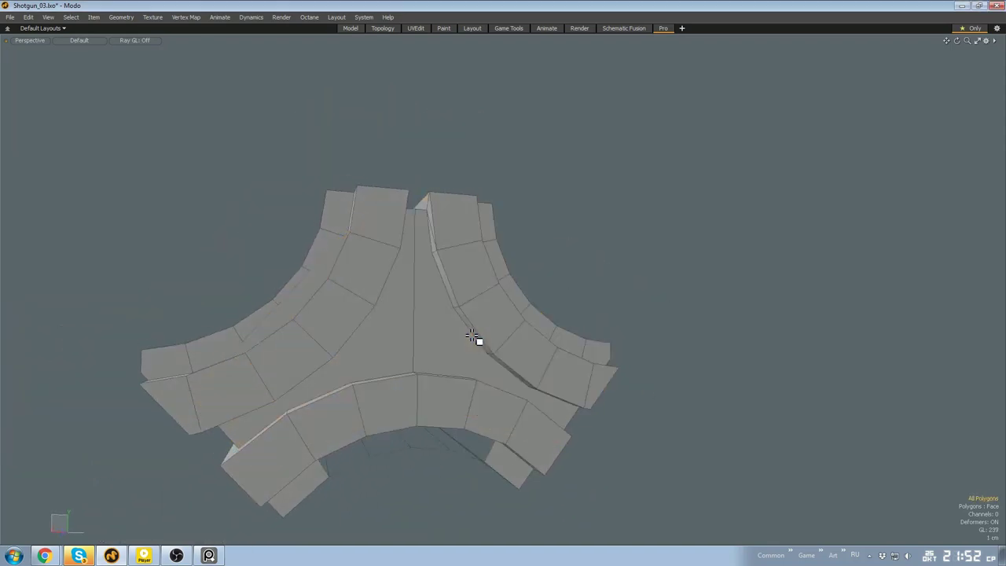
# Fill the remaining gap in the spacer's mesh with a polygon
pyautogui.keyDown('alt'); pyautogui.moveTo(472, 337); pyautogui.dragTo(447, 404); pyautogui.keyUp('alt')
pyautogui.keyDown('alt'); pyautogui.moveTo(305, 368); pyautogui.dragTo(557, 380); pyautogui.keyUp('alt')
pyautogui.press('p')
pyautogui.keyDown('alt'); pyautogui.moveTo(447, 385); pyautogui.dragTo(636, 395); pyautogui.keyUp('alt')
pyautogui.scroll(3, 557, 339)
pyautogui.press('1')
pyautogui.press('2')
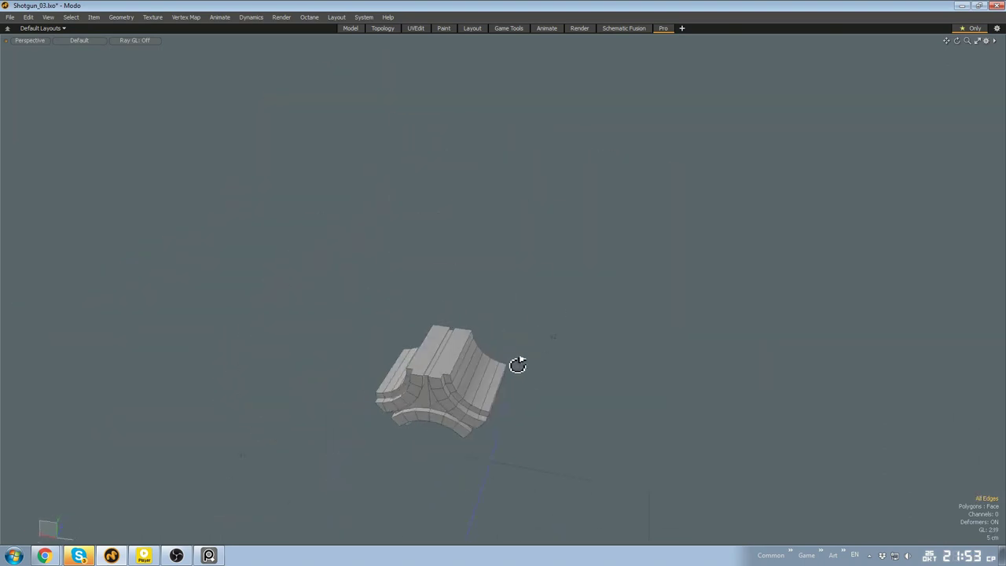
# Select the narrow groove polygon at the outer end of the spacer's lower arm and delete it
pyautogui.scroll(4, 453, 339)
pyautogui.keyDown('alt'); pyautogui.moveTo(517, 365); pyautogui.dragTo(703, 330); pyautogui.keyUp('alt')
pyautogui.press('3')
pyautogui.scroll(-2, 433, 353)
pyautogui.click(432, 353)
pyautogui.scroll(5, 540, 406)
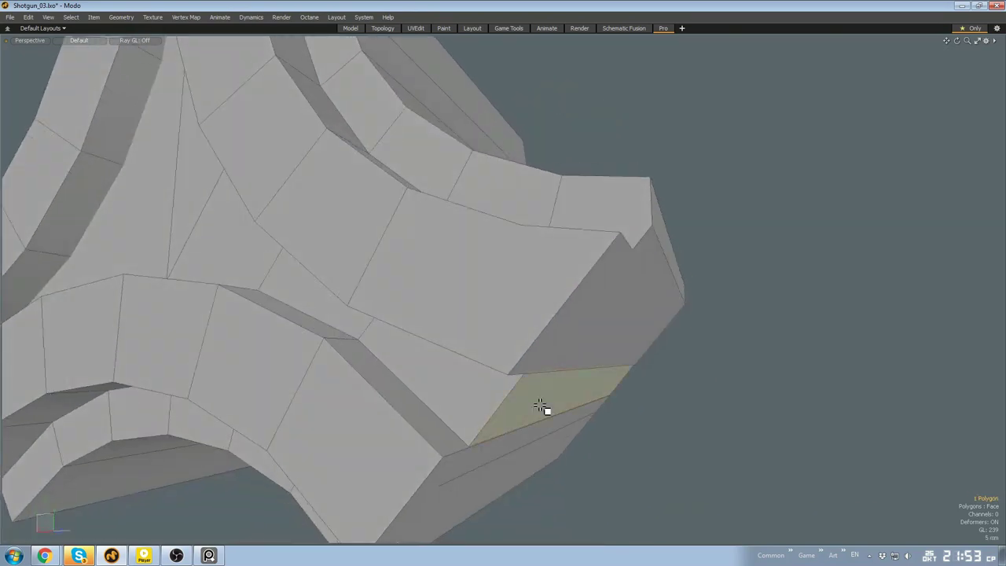
pyautogui.scroll(2, 539, 405)
pyautogui.click(552, 364)
pyautogui.scroll(-5, 572, 364)
pyautogui.keyDown('alt'); pyautogui.moveTo(572, 364); pyautogui.dragTo(509, 291); pyautogui.keyUp('alt')
pyautogui.scroll(4, 537, 395)
pyautogui.press('Delete')
# Adjust the groove-end polygon on the spacer's lower arm along its local axis and remove the surplus edge beside it
pyautogui.press('2')
pyautogui.scroll(-4, 514, 403)
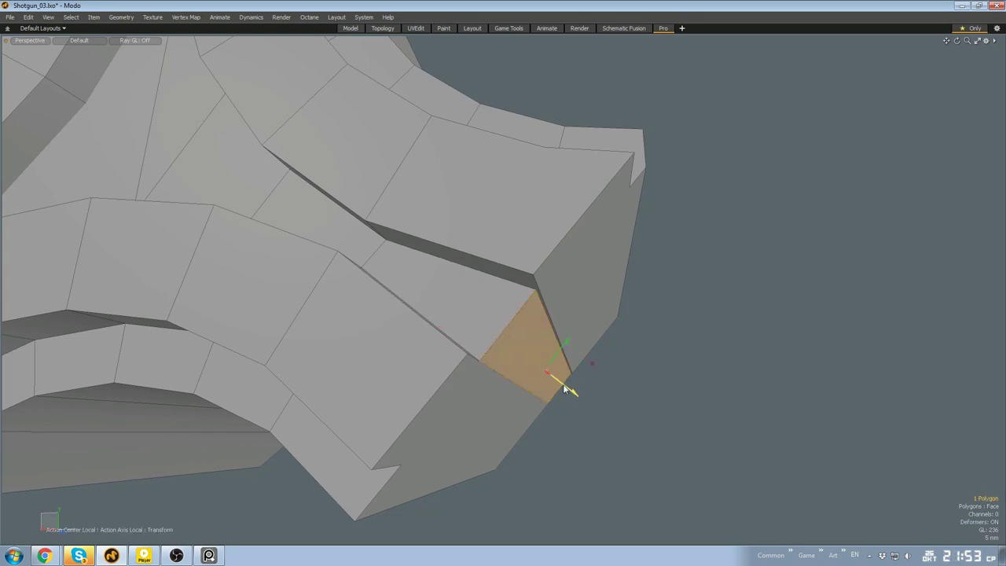
pyautogui.keyDown('alt'); pyautogui.moveTo(534, 326); pyautogui.dragTo(745, 400); pyautogui.keyUp('alt')
pyautogui.click(456, 406)
pyautogui.scroll(-3, 553, 385)
pyautogui.press('2')
pyautogui.press('BackSpace')
pyautogui.press('3')
pyautogui.click(518, 377)
pyautogui.scroll(-3, 550, 381)
pyautogui.hotkey('shift', 't')
pyautogui.scroll(-4, 586, 325)
# Isolate the spacer from the rest of the assembly and select all of its polygons
pyautogui.press('5')
pyautogui.press('u')
pyautogui.scroll(4, 530, 335)
pyautogui.hotkey('shift', 'h')
pyautogui.press('a')
pyautogui.keyDown('alt'); pyautogui.moveTo(471, 385); pyautogui.dragTo(596, 328); pyautogui.keyUp('alt')
pyautogui.click(526, 346)
pyautogui.click(565, 359)
pyautogui.click(548, 367)
pyautogui.doubleClick(553, 326)
pyautogui.scroll(-3, 555, 327)
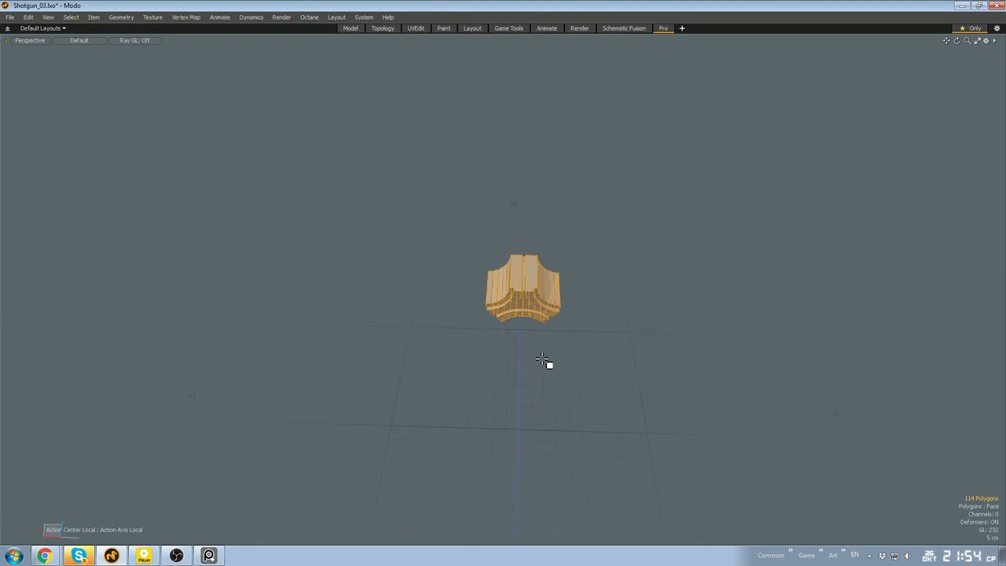
pyautogui.hotkey('ctrl', 'space')
pyautogui.click(453, 353)
pyautogui.hotkey('shift', 'a')
pyautogui.press('w')
pyautogui.press('q')
pyautogui.hotkey('ctrl', 'v')
pyautogui.keyDown('alt'); pyautogui.moveTo(529, 318); pyautogui.dragTo(540, 271); pyautogui.keyUp('alt')
pyautogui.scroll(-4, 620, 252)
pyautogui.scroll(5, 521, 310)
# Hide most of the polygons on one half of the spacer and select the connected polygons that remain
pyautogui.click(519, 313)
pyautogui.keyDown('alt'); pyautogui.moveTo(483, 350); pyautogui.dragTo(480, 314); pyautogui.keyUp('alt')
pyautogui.scroll(3, 518, 334)
pyautogui.doubleClick(541, 330)
pyautogui.hotkey('shift', 'h')
pyautogui.click(411, 292)
pyautogui.scroll(-3, 534, 287)
pyautogui.doubleClick(561, 280)
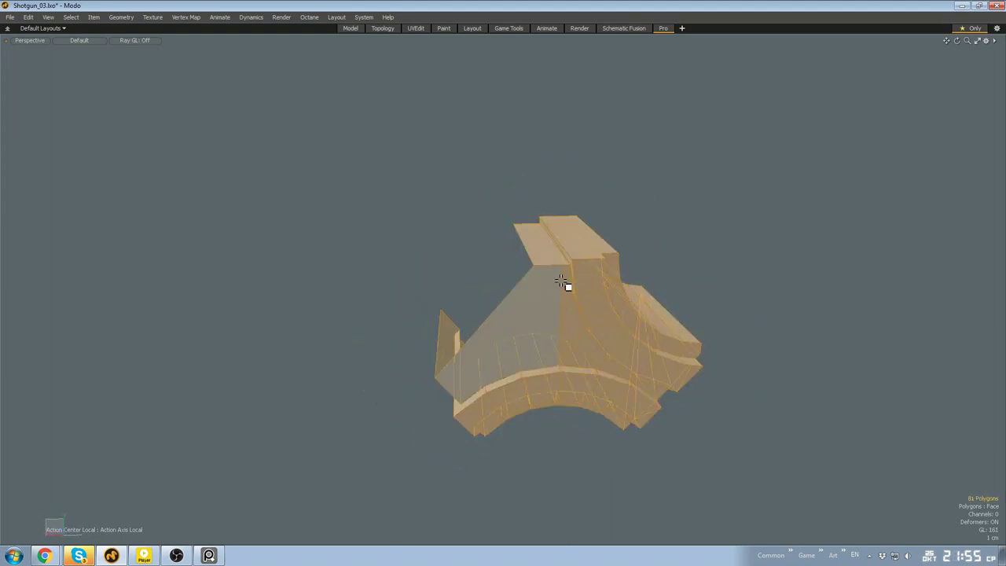
# Slice the spacer lengthwise along its centre line in the top view with all of its polygons unhidden
pyautogui.press('KP_3')
pyautogui.press('KP_1')
pyautogui.click(515, 308)
pyautogui.press('u')
pyautogui.scroll(2, 471, 275)
pyautogui.keyDown('alt'); pyautogui.moveTo(427, 236); pyautogui.dragTo(517, 487); pyautogui.keyUp('alt')
pyautogui.hotkey('shift', 'c')
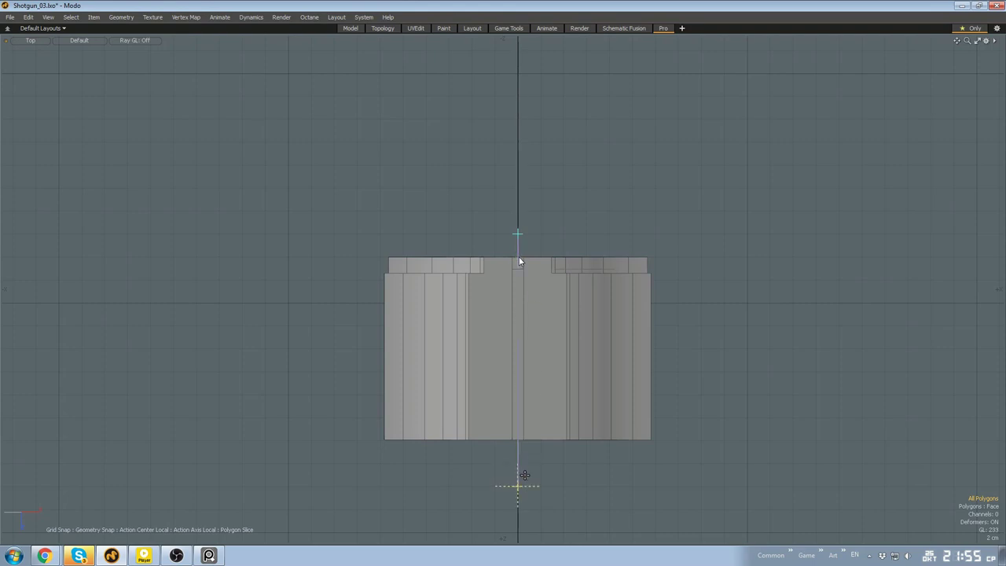
pyautogui.hotkey('ctrl', 'space')
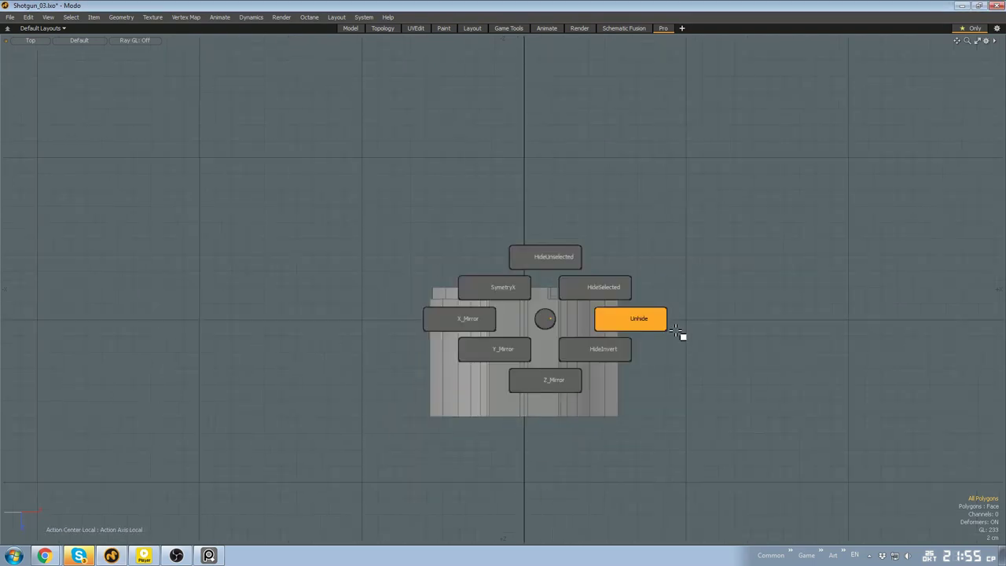
pyautogui.click(681, 337)
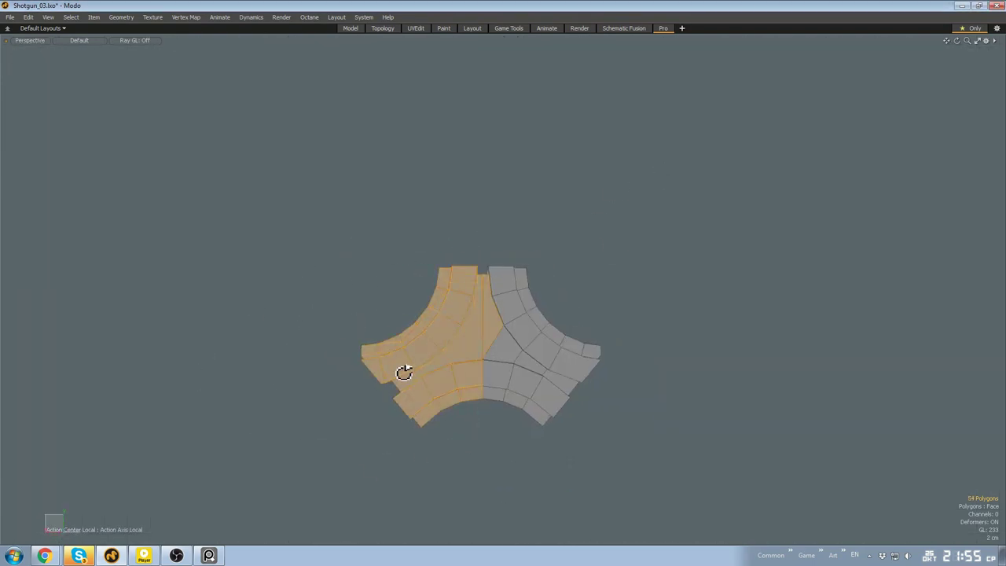
# Delete the selected half of the spacer on one side of the centre slice
pyautogui.keyDown('alt'); pyautogui.moveTo(404, 372); pyautogui.dragTo(393, 433); pyautogui.keyUp('alt')
pyautogui.scroll(3, 476, 283)
pyautogui.scroll(-3, 498, 225)
pyautogui.keyDown('alt'); pyautogui.moveTo(498, 224); pyautogui.dragTo(599, 357); pyautogui.keyUp('alt')
pyautogui.press('Delete')
# Mirror the remaining half of the spacer across the centre line
pyautogui.doubleClick(514, 270)
pyautogui.scroll(3, 514, 270)
pyautogui.hotkey('shift', 'v')
pyautogui.press('Escape')
pyautogui.doubleClick(475, 314)
pyautogui.scroll(-4, 604, 237)
# Unhide the whole barrel assembly and run a mesh cleanup on the spacer
pyautogui.press('5')
pyautogui.press('u')
pyautogui.scroll(-2, 431, 280)
pyautogui.scroll(2, 615, 386)
pyautogui.click(516, 303)
pyautogui.click(121, 18)
pyautogui.click(149, 129)
pyautogui.click(787, 228)
pyautogui.click(732, 251)
pyautogui.scroll(-4, 599, 357)
pyautogui.keyDown('alt'); pyautogui.moveTo(585, 315); pyautogui.dragTo(660, 331); pyautogui.keyUp('alt')
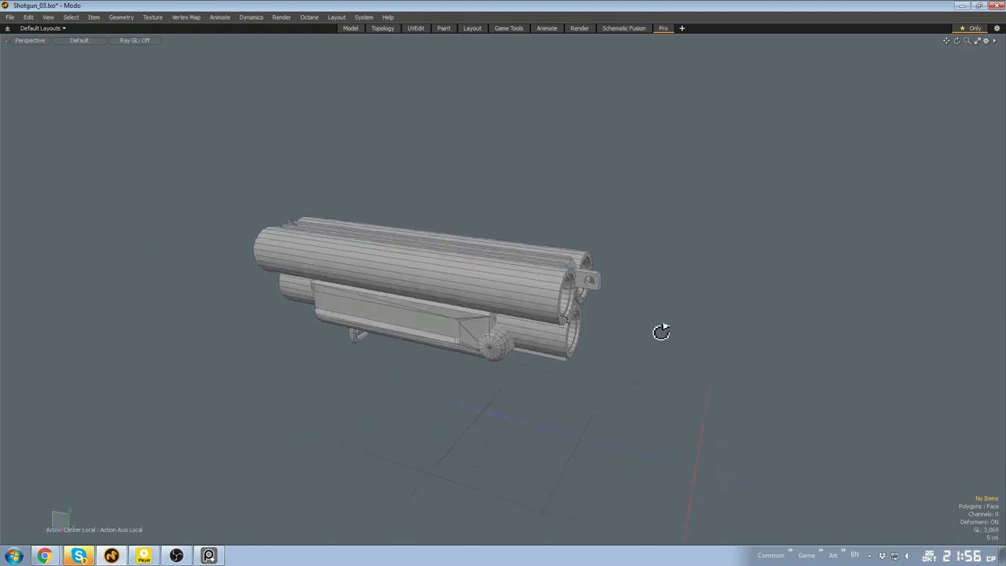
# Return to the Model layout and expand the hi_poly group in the item list
pyautogui.click(350, 28)
pyautogui.press('a')
pyautogui.keyDown('alt'); pyautogui.moveTo(408, 259); pyautogui.dragTo(396, 312); pyautogui.keyUp('alt')
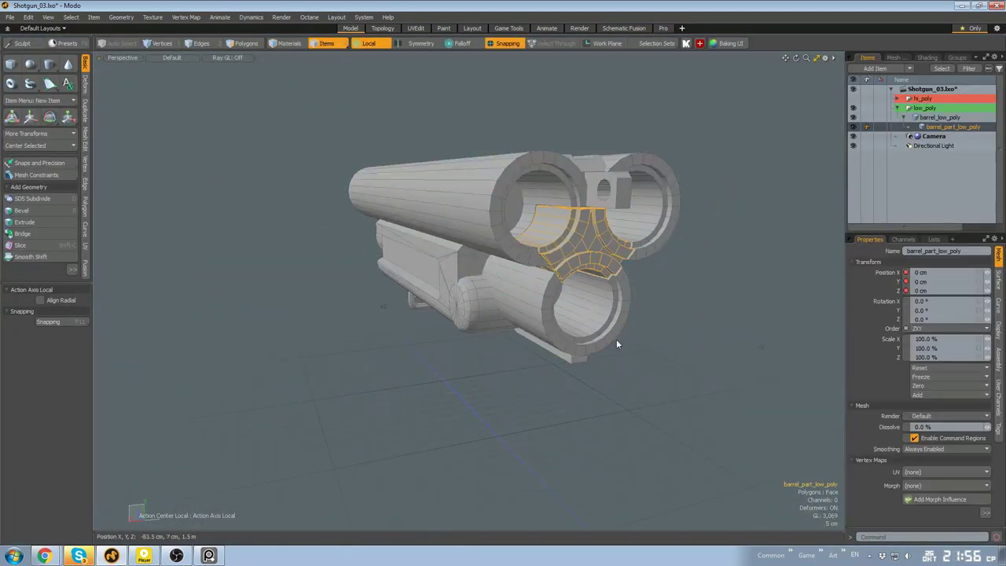
pyautogui.click(899, 101)
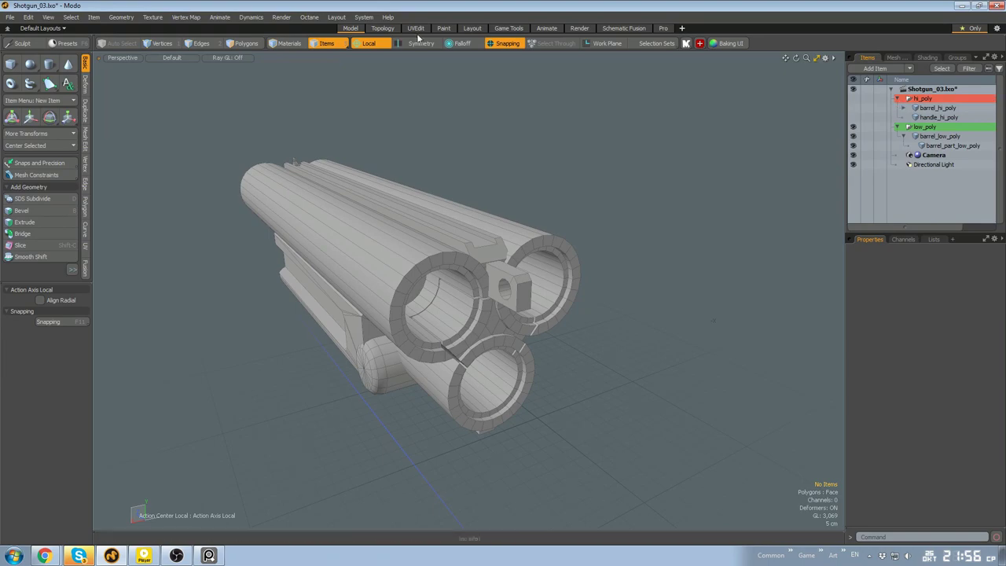
# Examine the barrel openings, hinge lug and spacer of the low-poly assembly from several angles
pyautogui.click(499, 316)
pyautogui.click(629, 377)
pyautogui.scroll(4, 550, 314)
pyautogui.keyDown('alt'); pyautogui.moveTo(527, 307); pyautogui.dragTo(559, 278); pyautogui.keyUp('alt')
pyautogui.click(562, 276)
pyautogui.scroll(6, 534, 236)
pyautogui.keyDown('alt'); pyautogui.moveTo(535, 205); pyautogui.dragTo(510, 260); pyautogui.keyUp('alt')
pyautogui.scroll(-10, 510, 290)
pyautogui.scroll(5, 422, 266)
pyautogui.keyDown('alt'); pyautogui.moveTo(427, 272); pyautogui.dragTo(554, 193); pyautogui.keyUp('alt')
pyautogui.scroll(-6, 550, 181)
pyautogui.click(537, 80)
pyautogui.keyDown('alt'); pyautogui.moveTo(537, 88); pyautogui.dragTo(451, 250); pyautogui.keyUp('alt')
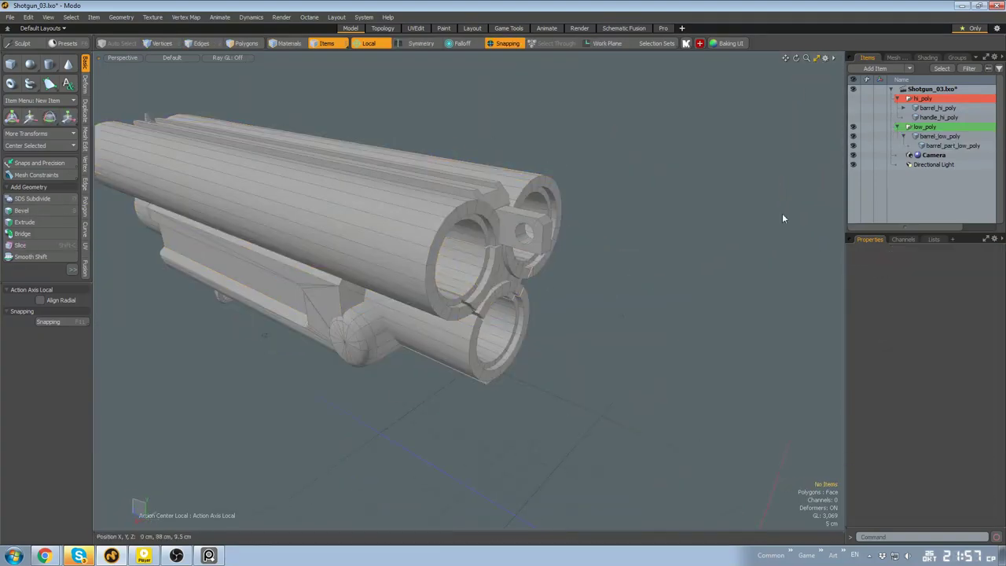
# Duplicate the handle_hi_poly mesh, place the copy in the low_poly group and rename it handle_low_poly
pyautogui.click(939, 117)
pyautogui.scroll(-6, 660, 216)
pyautogui.keyDown('alt'); pyautogui.moveTo(659, 219); pyautogui.dragTo(652, 235); pyautogui.keyUp('alt')
pyautogui.hotkey('ctrl', 'd')
pyautogui.moveTo(943, 127); pyautogui.dragTo(929, 136)
pyautogui.rightClick(938, 136)
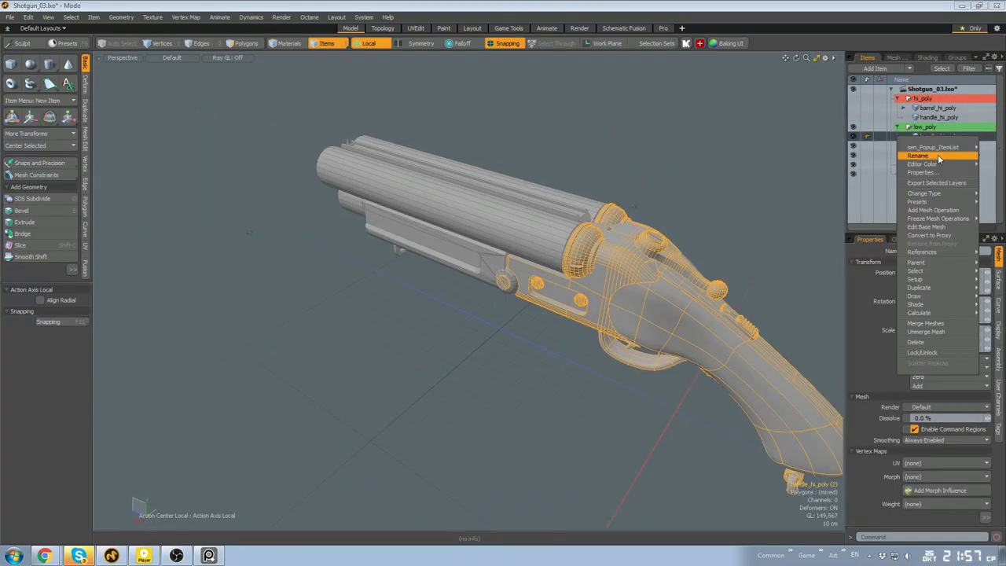
pyautogui.click(938, 156)
pyautogui.press('Return')
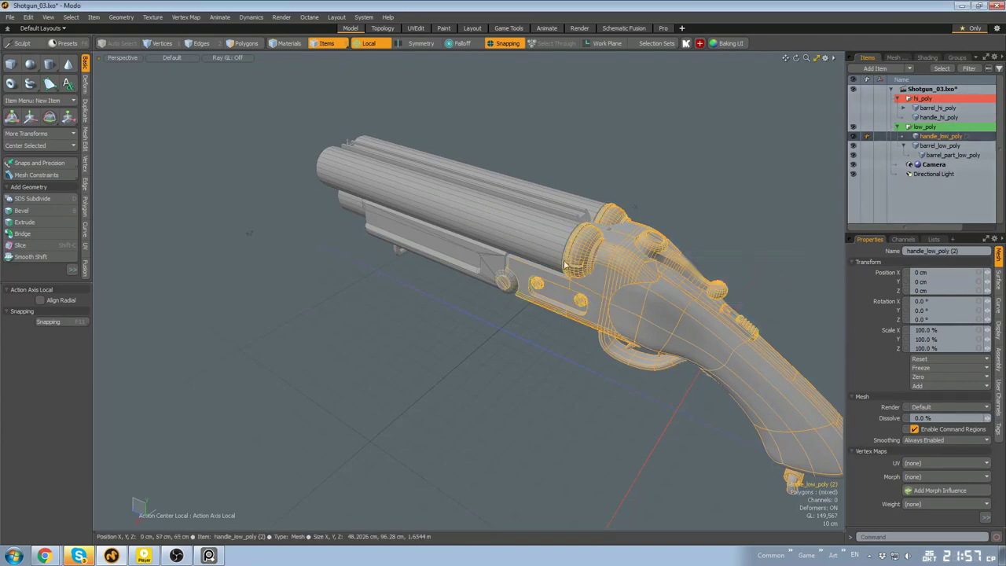
# Isolate the handle_low_poly mesh and switch to polygon selection for editing it
pyautogui.click(487, 235)
pyautogui.keyDown('alt'); pyautogui.moveTo(471, 243); pyautogui.dragTo(564, 360); pyautogui.keyUp('alt')
pyautogui.scroll(3, 519, 359)
pyautogui.click(518, 359)
pyautogui.hotkey('shift', 'h')
pyautogui.scroll(-3, 518, 359)
pyautogui.press('3')
pyautogui.doubleClick(566, 362)
pyautogui.click(466, 398)
pyautogui.moveTo(466, 398)
pyautogui.keyDown('alt'); pyautogui.mouseDown()
pyautogui.moveTo(447, 319)
pyautogui.moveTo(460, 384)
pyautogui.mouseUp(); pyautogui.keyUp('alt')
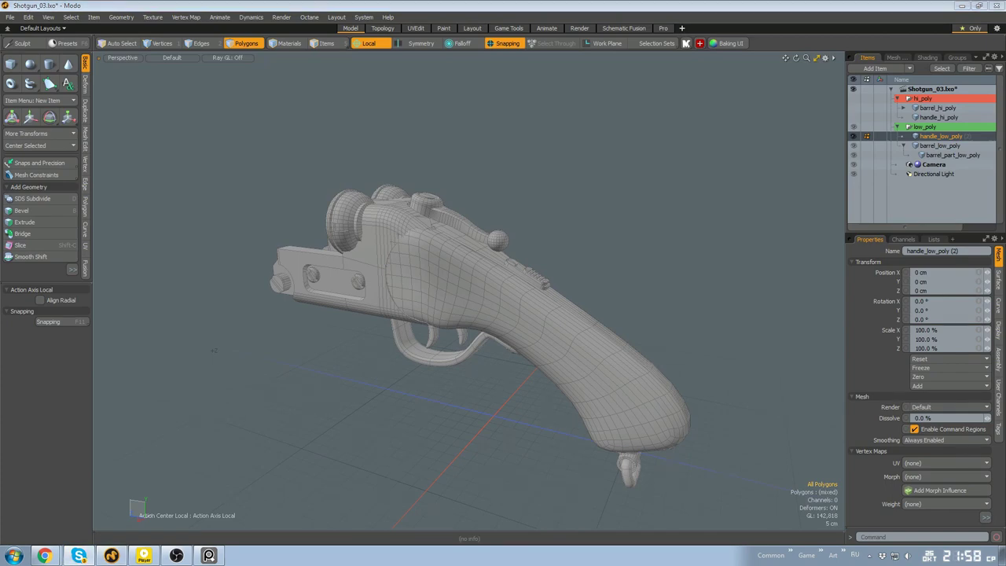
# Examine the connected parts of the handle mesh around the lock, side plate and grip
pyautogui.doubleClick(528, 332)
pyautogui.scroll(5, 476, 211)
pyautogui.click(474, 211)
pyautogui.keyDown('alt'); pyautogui.moveTo(817, 326); pyautogui.dragTo(631, 323); pyautogui.keyUp('alt')
pyautogui.scroll(-6, 473, 263)
pyautogui.click(700, 288)
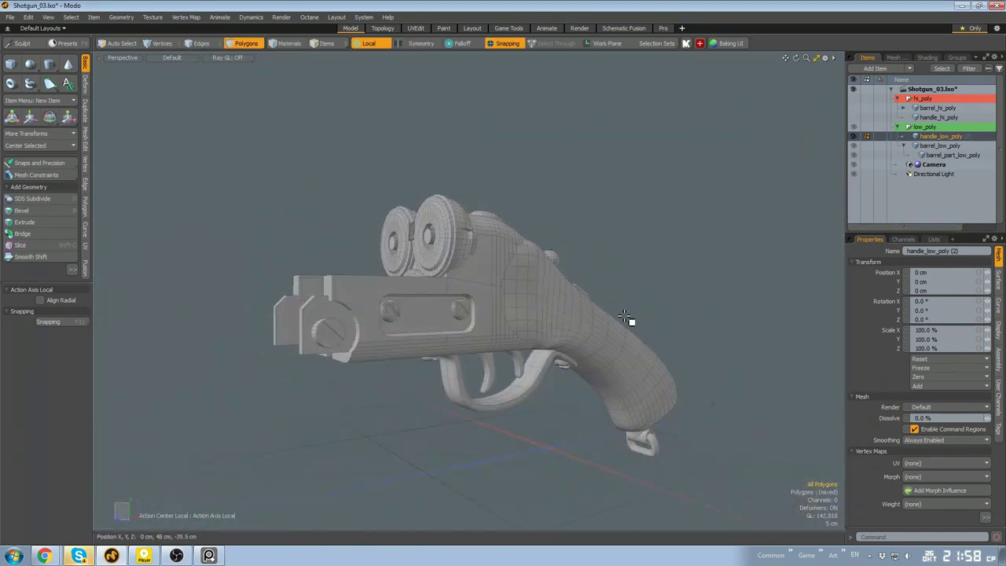
pyautogui.scroll(-3, 631, 323)
pyautogui.scroll(6, 557, 388)
# Turn off subdivision smoothing on the handle parts around the trigger guard that are still subdivided
pyautogui.keyDown('alt'); pyautogui.moveTo(621, 409); pyautogui.dragTo(456, 361); pyautogui.keyUp('alt')
pyautogui.doubleClick(500, 378)
pyautogui.press('Tab')
pyautogui.press('Tab')
pyautogui.scroll(-6, 500, 377)
pyautogui.doubleClick(533, 293)
pyautogui.doubleClick(501, 370)
pyautogui.keyDown('alt'); pyautogui.moveTo(533, 294); pyautogui.dragTo(582, 290); pyautogui.keyUp('alt')
pyautogui.click(510, 392)
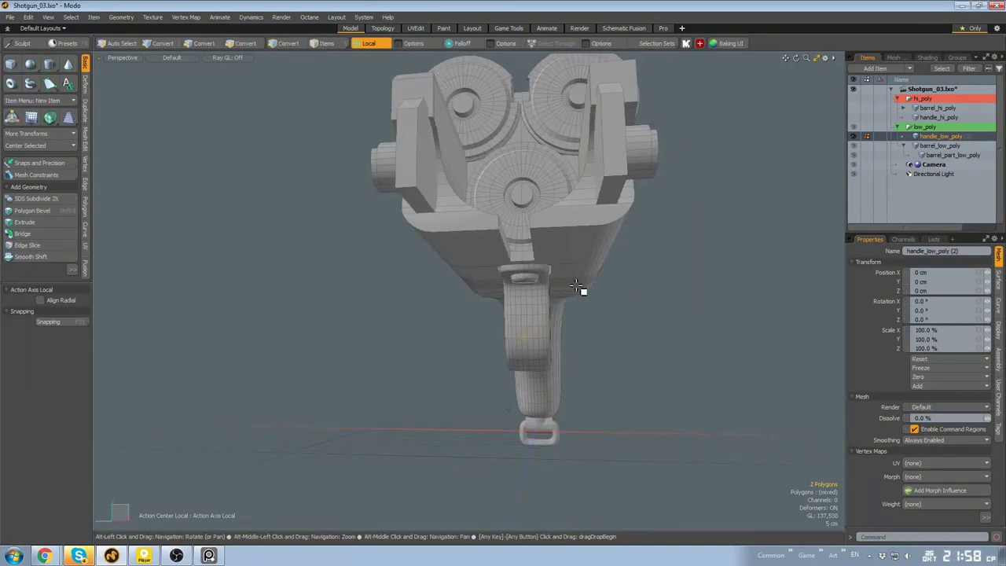
pyautogui.scroll(8, 522, 259)
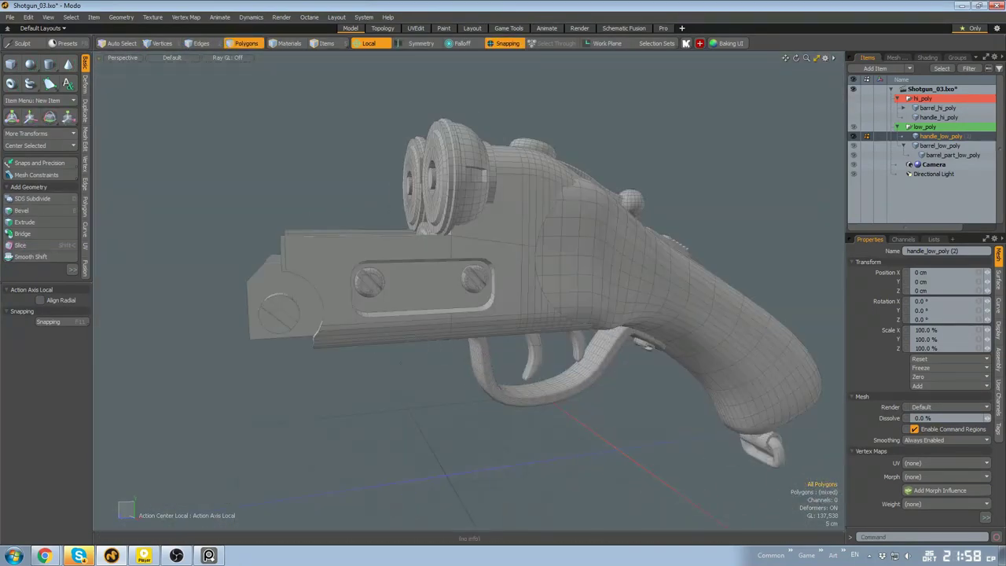
pyautogui.click(187, 560)
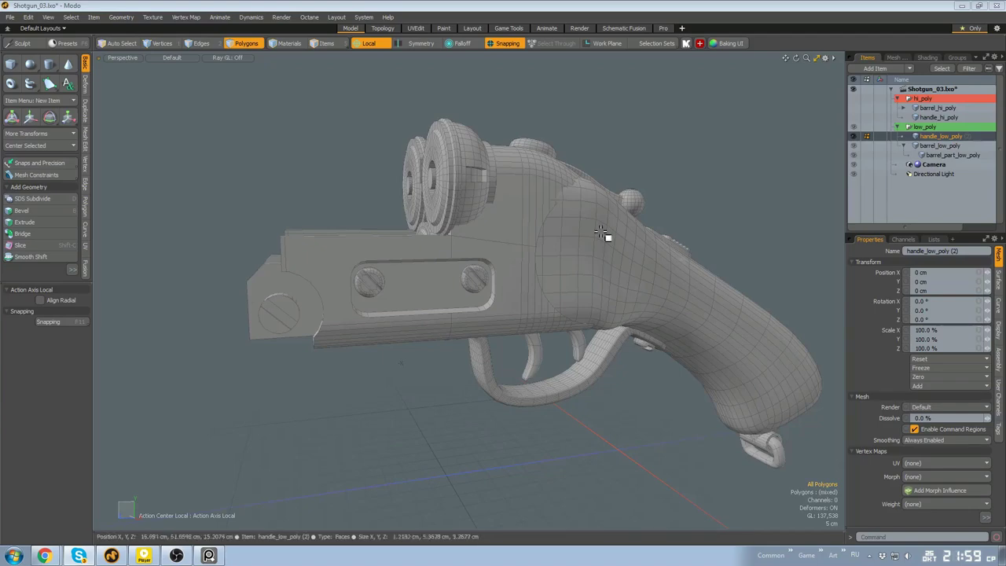
# Isolate the top lever with the round slotted head by hiding the rest of the handle mesh
pyautogui.doubleClick(481, 289)
pyautogui.click(443, 214)
pyautogui.scroll(3, 380, 302)
pyautogui.keyDown('alt'); pyautogui.moveTo(440, 228); pyautogui.dragTo(456, 272); pyautogui.keyUp('alt')
pyautogui.scroll(3, 591, 230)
pyautogui.doubleClick(542, 265)
pyautogui.hotkey('shift', 'h')
# Select four surplus cross edge loops along the lever's arm and remove them
pyautogui.press('2')
pyautogui.doubleClick(415, 330)
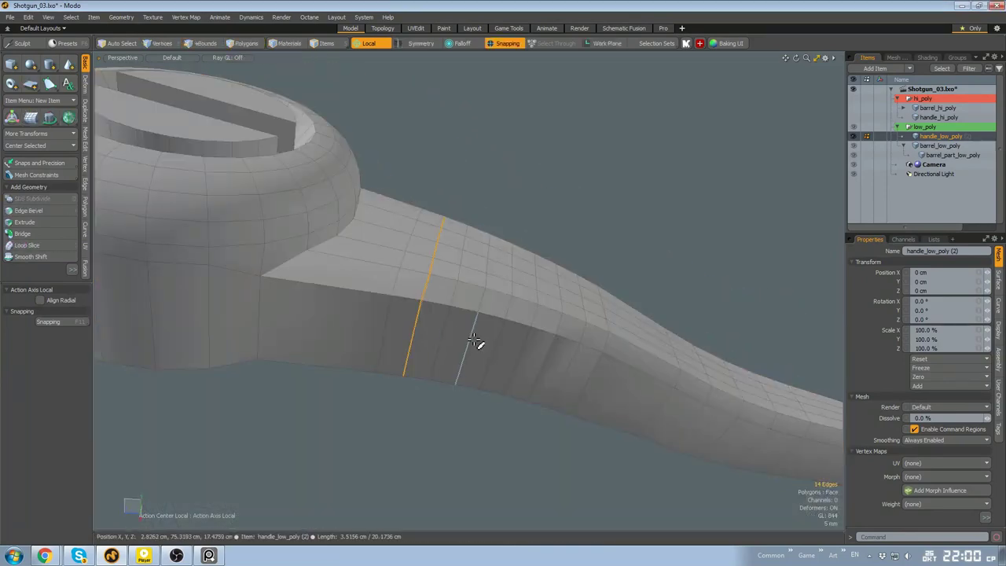
pyautogui.keyDown('shift'); pyautogui.doubleClick(474, 340); pyautogui.keyUp('shift')
pyautogui.keyDown('shift'); pyautogui.doubleClick(520, 350); pyautogui.keyUp('shift')
pyautogui.keyDown('shift'); pyautogui.doubleClick(564, 363); pyautogui.keyUp('shift')
pyautogui.keyDown('alt'); pyautogui.moveTo(564, 363); pyautogui.dragTo(384, 328); pyautogui.keyUp('alt')
pyautogui.press('BackSpace')
pyautogui.scroll(-4, 464, 330)
pyautogui.click(384, 328)
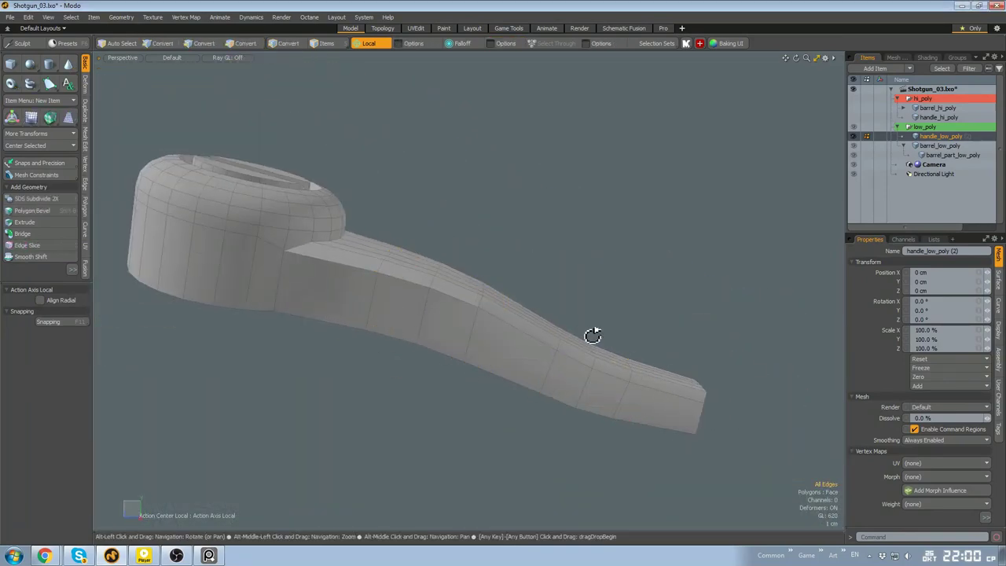
# Delete the surplus geometry on the underside of the isolated lever
pyautogui.keyDown('alt'); pyautogui.moveTo(592, 336); pyautogui.dragTo(492, 395); pyautogui.keyUp('alt')
pyautogui.press('3')
pyautogui.doubleClick(533, 446)
pyautogui.moveTo(567, 468)
pyautogui.keyDown('alt'); pyautogui.mouseDown()
pyautogui.moveTo(533, 446)
pyautogui.moveTo(568, 415)
pyautogui.moveTo(532, 289)
pyautogui.moveTo(595, 288)
pyautogui.moveTo(550, 364)
pyautogui.moveTo(415, 240)
pyautogui.mouseUp(); pyautogui.keyUp('alt')
pyautogui.scroll(3, 533, 447)
pyautogui.press('Delete')
pyautogui.scroll(-5, 532, 289)
pyautogui.doubleClick(516, 310)
pyautogui.scroll(5, 516, 309)
pyautogui.press('2')
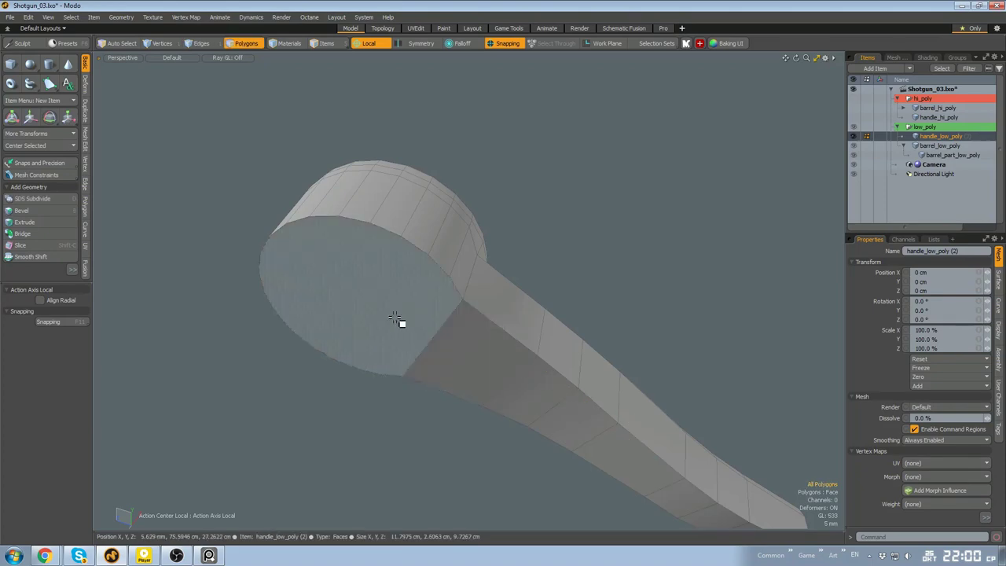
# Unhide the rest of the handle mesh around the lever
pyautogui.scroll(-4, 396, 317)
pyautogui.hotkey('ctrl', '3')
pyautogui.click(492, 327)
pyautogui.doubleClick(550, 314)
pyautogui.keyDown('alt'); pyautogui.moveTo(550, 314); pyautogui.dragTo(466, 347); pyautogui.keyUp('alt')
# Delete the screw slot polygons inside the lever's round head and select the rim edge loop of the opening
pyautogui.press('2')
pyautogui.scroll(-4, 442, 355)
pyautogui.scroll(5, 442, 353)
pyautogui.press('3')
pyautogui.click(479, 328)
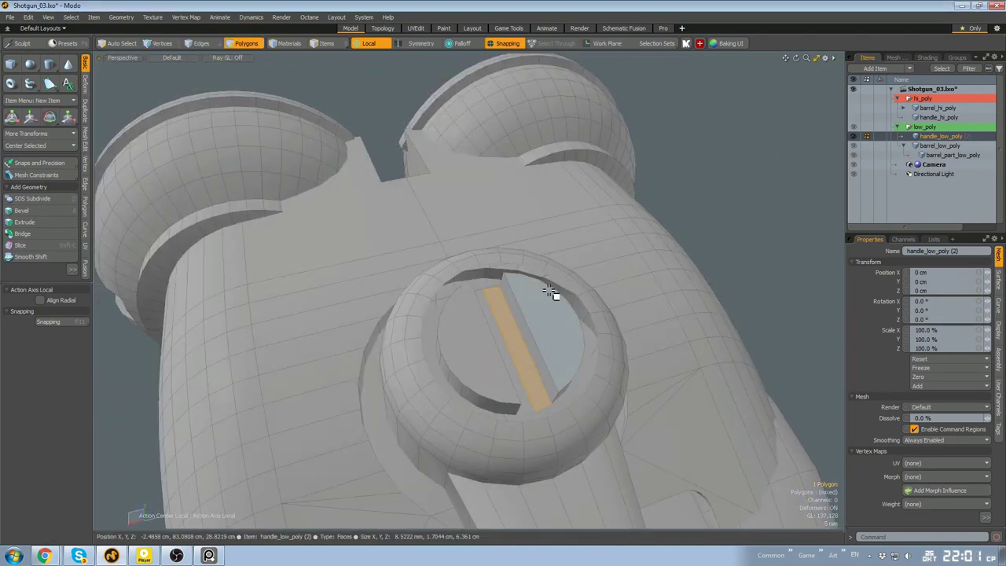
pyautogui.press('Delete')
pyautogui.scroll(-2, 556, 314)
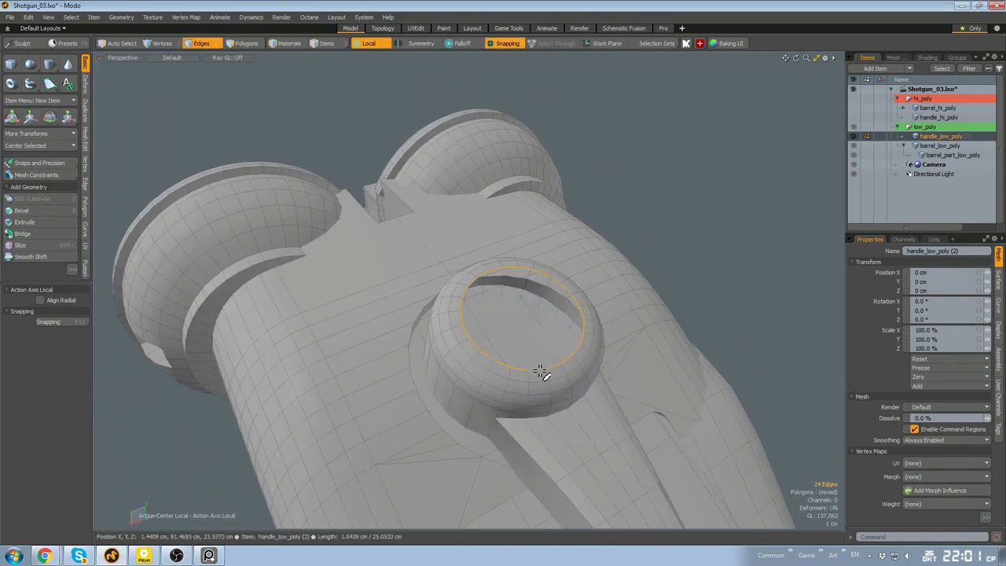
# Cap the round opening of the lever's head and remove the surplus edges around it
pyautogui.keyDown('alt'); pyautogui.moveTo(541, 373); pyautogui.dragTo(529, 337); pyautogui.keyUp('alt')
pyautogui.scroll(3, 525, 321)
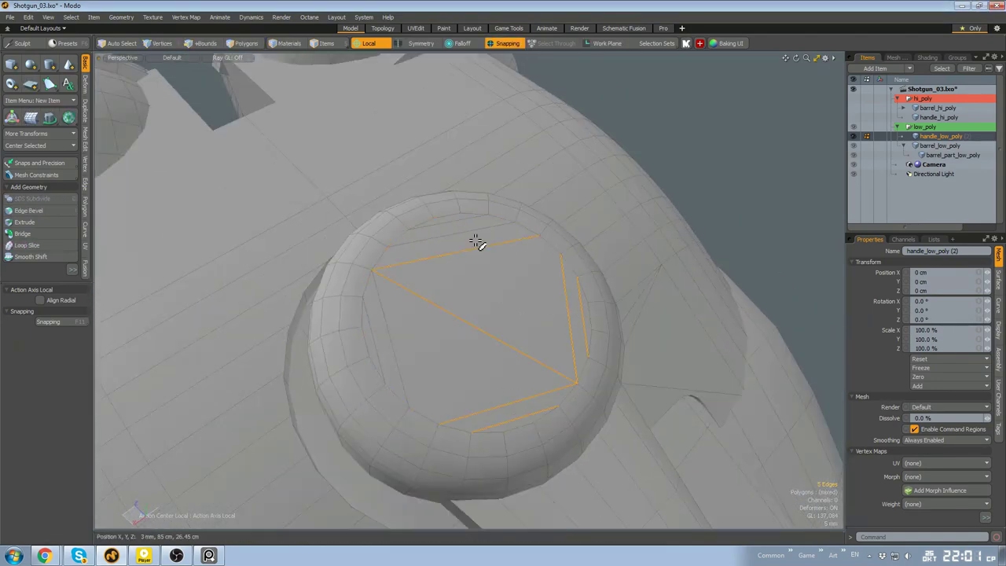
pyautogui.scroll(-3, 542, 345)
pyautogui.keyDown('alt'); pyautogui.moveTo(550, 393); pyautogui.dragTo(484, 307); pyautogui.keyUp('alt')
pyautogui.scroll(2, 526, 343)
pyautogui.doubleClick(489, 343)
pyautogui.keyDown('shift'); pyautogui.doubleClick(555, 341); pyautogui.keyUp('shift')
pyautogui.press('Delete')
# Thin out the side edges of the lever's round head and select the long edge running down its arm
pyautogui.scroll(-3, 557, 337)
pyautogui.doubleClick(483, 307)
pyautogui.keyDown('shift'); pyautogui.doubleClick(514, 305); pyautogui.keyUp('shift')
pyautogui.keyDown('alt'); pyautogui.moveTo(550, 305); pyautogui.dragTo(527, 297); pyautogui.keyUp('alt')
pyautogui.scroll(3, 521, 307)
pyautogui.doubleClick(539, 281)
pyautogui.keyDown('shift'); pyautogui.click(542, 227); pyautogui.keyUp('shift')
pyautogui.keyDown('shift'); pyautogui.click(523, 195); pyautogui.keyUp('shift')
pyautogui.keyDown('alt'); pyautogui.moveTo(535, 212); pyautogui.dragTo(509, 268); pyautogui.keyUp('alt')
pyautogui.keyDown('alt'); pyautogui.moveTo(576, 265); pyautogui.dragTo(512, 306); pyautogui.keyUp('alt')
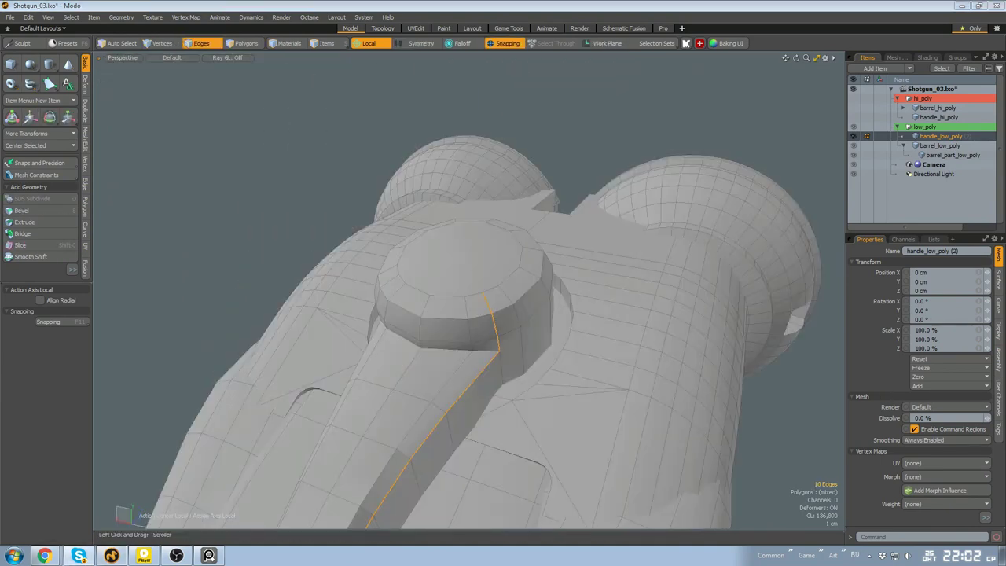
# Clean up the surplus edges where the lever's round head meets its arm
pyautogui.doubleClick(534, 293)
pyautogui.scroll(-3, 528, 291)
pyautogui.keyDown('alt'); pyautogui.moveTo(528, 290); pyautogui.dragTo(502, 306); pyautogui.keyUp('alt')
pyautogui.scroll(4, 503, 306)
pyautogui.click(498, 326)
pyautogui.keyDown('shift'); pyautogui.click(507, 370); pyautogui.keyUp('shift')
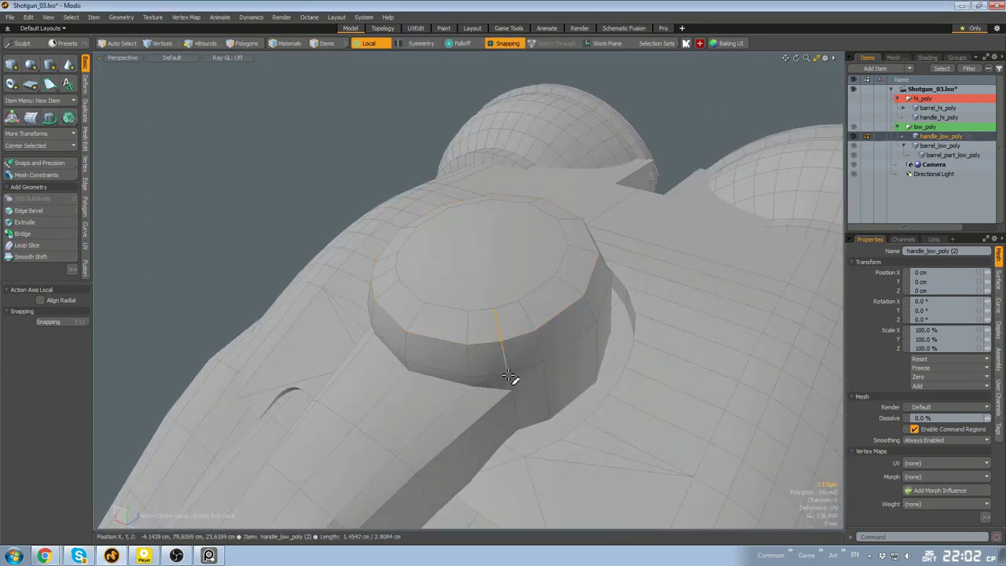
pyautogui.keyDown('alt'); pyautogui.moveTo(509, 376); pyautogui.dragTo(495, 312); pyautogui.keyUp('alt')
pyautogui.scroll(-2, 508, 325)
pyautogui.scroll(2, 437, 357)
pyautogui.press('1')
pyautogui.scroll(-2, 438, 357)
# Select every other radial edge of the round knob and extend the selection to full loops to thin them out
pyautogui.press('2')
pyautogui.press('Up')
pyautogui.press('Up')
pyautogui.press('Up')
pyautogui.press('Up')
pyautogui.press('Up')
pyautogui.hotkey('ctrl', '3')
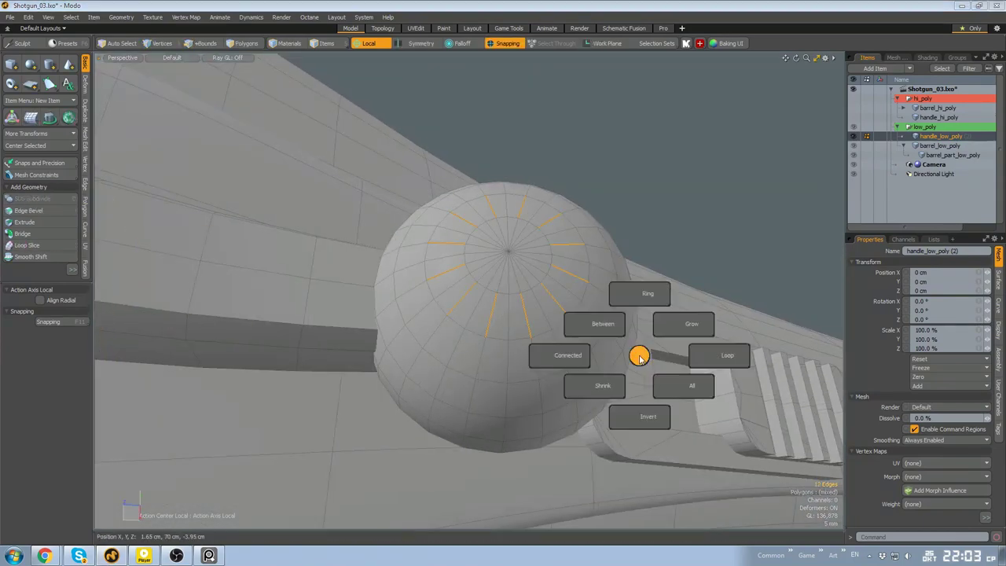
pyautogui.click(718, 354)
pyautogui.keyDown('alt'); pyautogui.moveTo(676, 354); pyautogui.dragTo(696, 275); pyautogui.keyUp('alt')
# Select the knob's remaining surplus edge loops in an alternating pattern and reduce them
pyautogui.doubleClick(529, 263)
pyautogui.keyDown('shift'); pyautogui.doubleClick(529, 290); pyautogui.keyUp('shift')
pyautogui.press('Up')
pyautogui.press('Up')
pyautogui.press('Up')
pyautogui.press('Up')
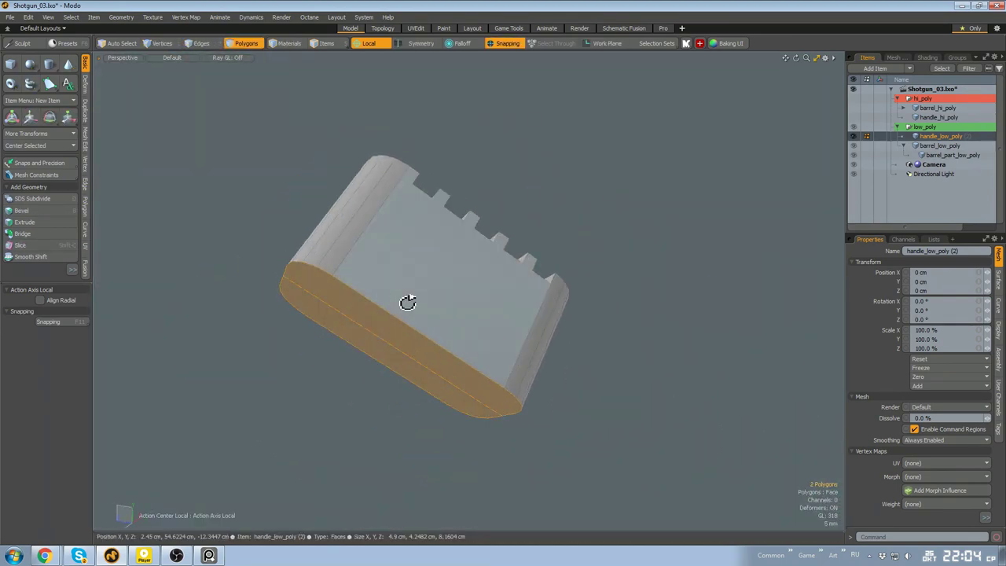
# Save the scene as a new version named Shotgun_04.lxo
pyautogui.hotkey('ctrl', 'shift', 's')
pyautogui.click(188, 243)
pyautogui.press('BackSpace')
pyautogui.write('4')
pyautogui.press('Return')
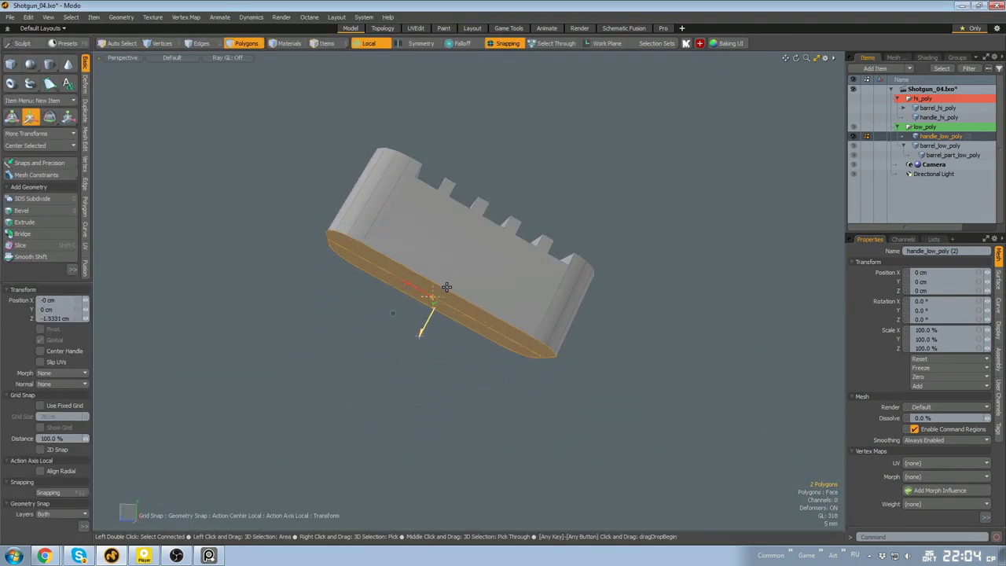
# Replace the ridged block's teeth with a plain rounded block by beveling its cap polygons with a 3.35 cm shift
pyautogui.click(562, 271)
pyautogui.doubleClick(550, 276)
pyautogui.keyDown('alt'); pyautogui.moveTo(550, 277); pyautogui.dragTo(526, 301); pyautogui.keyUp('alt')
pyautogui.click(525, 243)
pyautogui.keyDown('alt'); pyautogui.moveTo(525, 243); pyautogui.dragTo(530, 288); pyautogui.keyUp('alt')
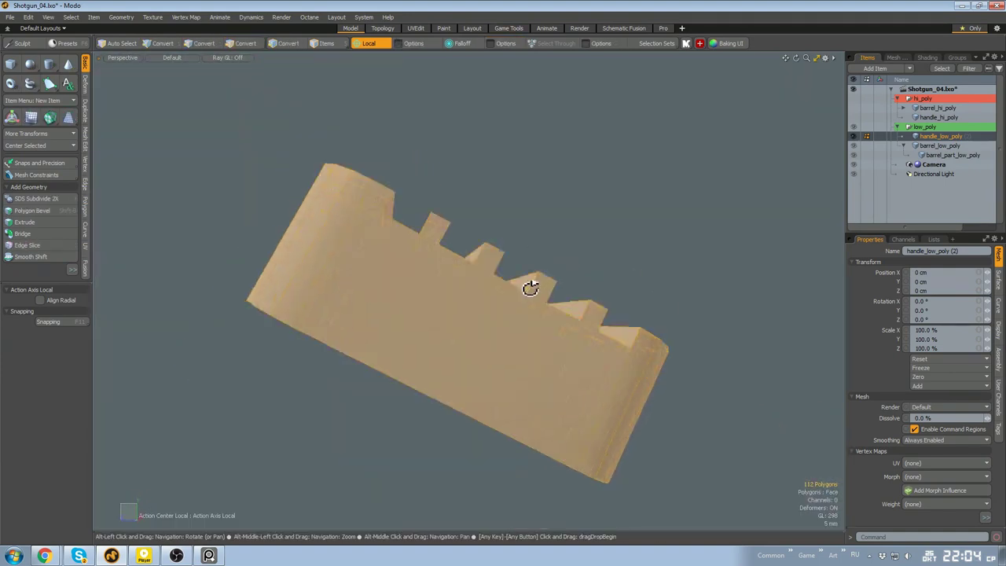
pyautogui.press('3')
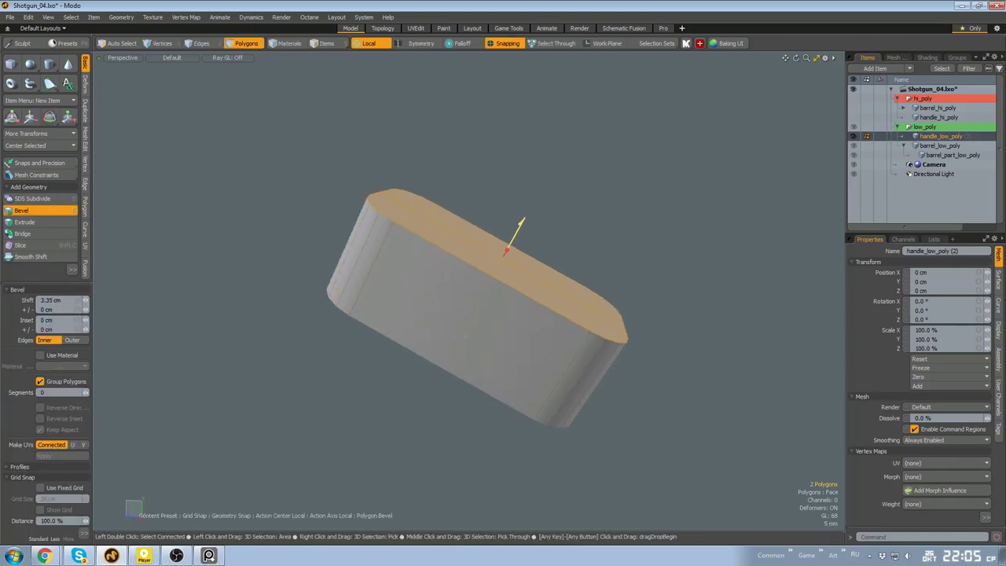
pyautogui.press('space')
# Unhide the rest of the handle mesh around the simplified block
pyautogui.scroll(5, 418, 235)
pyautogui.click(417, 236)
pyautogui.scroll(-5, 417, 236)
pyautogui.keyDown('alt'); pyautogui.moveTo(417, 236); pyautogui.dragTo(417, 341); pyautogui.keyUp('alt')
pyautogui.press('u')
# Move an edge loop of the simplified block to fit it against the back of the handle
pyautogui.moveTo(518, 335)
pyautogui.keyDown('alt'); pyautogui.mouseDown()
pyautogui.moveTo(472, 321)
pyautogui.moveTo(460, 286)
pyautogui.moveTo(411, 299)
pyautogui.moveTo(521, 317)
pyautogui.mouseUp(); pyautogui.keyUp('alt')
pyautogui.doubleClick(473, 320)
pyautogui.press('2')
pyautogui.doubleClick(503, 391)
pyautogui.keyDown('alt'); pyautogui.moveTo(503, 391); pyautogui.dragTo(411, 305); pyautogui.keyUp('alt')
pyautogui.press('w')
pyautogui.moveTo(416, 351); pyautogui.dragTo(384, 377)
pyautogui.press('space')
# Isolate the rounded base plate under the block, check its outline edges and underside, and select its polygons
pyautogui.press('3')
pyautogui.doubleClick(393, 330)
pyautogui.hotkey('shift', 'h')
pyautogui.click(464, 322)
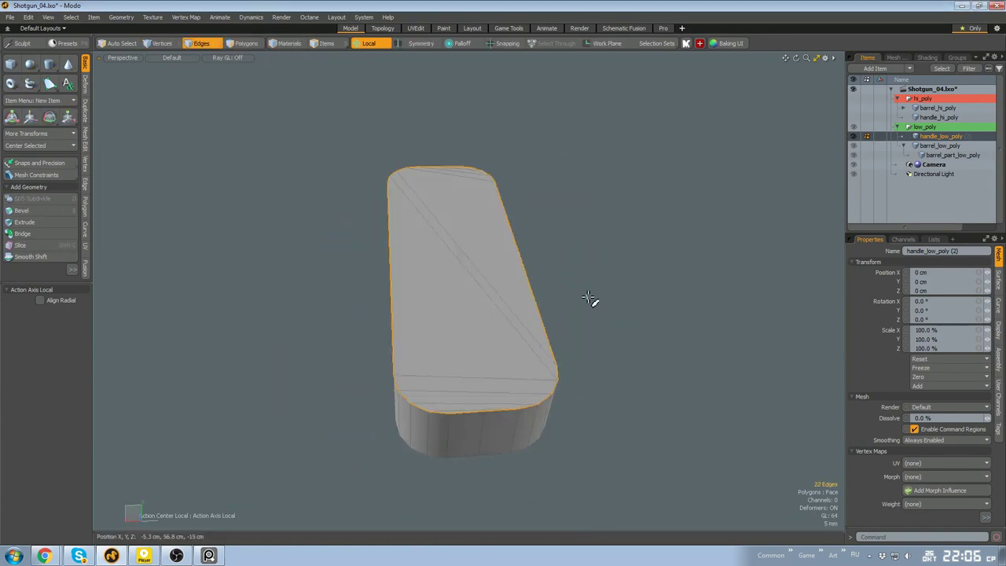
pyautogui.keyDown('alt'); pyautogui.moveTo(590, 299); pyautogui.dragTo(505, 290); pyautogui.keyUp('alt')
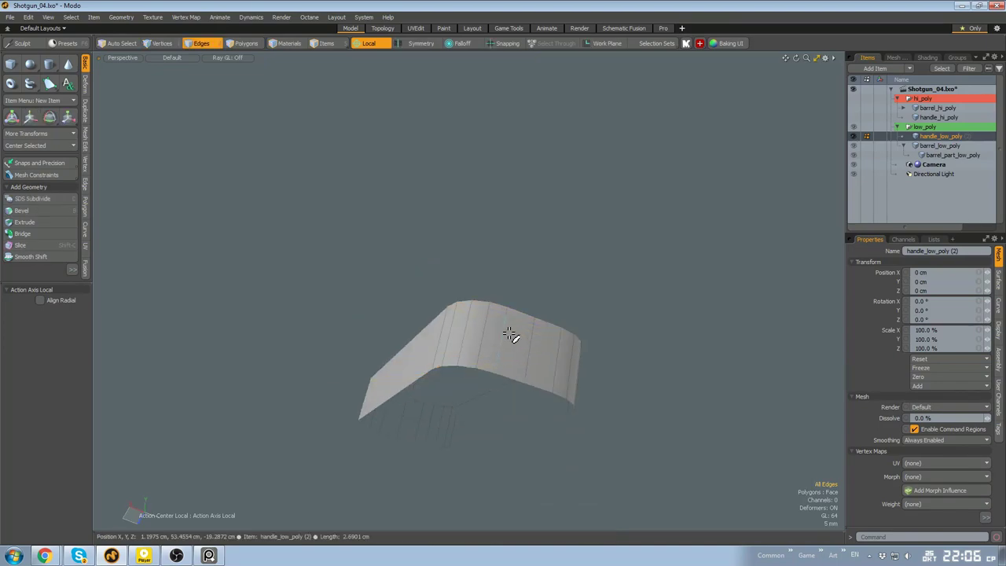
pyautogui.keyDown('alt'); pyautogui.moveTo(510, 336); pyautogui.dragTo(511, 380); pyautogui.keyUp('alt')
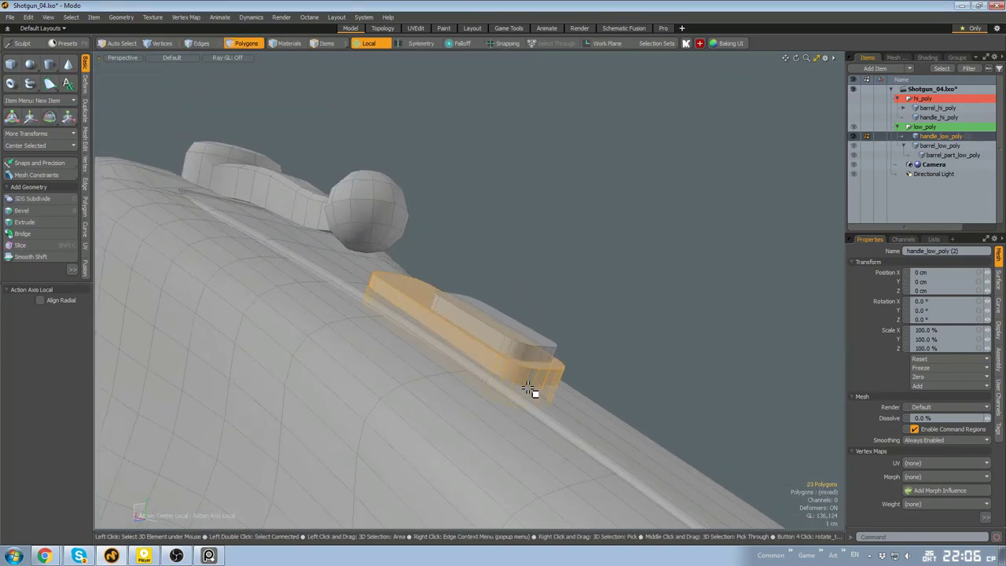
pyautogui.keyDown('alt'); pyautogui.moveTo(528, 389); pyautogui.dragTo(507, 298); pyautogui.keyUp('alt')
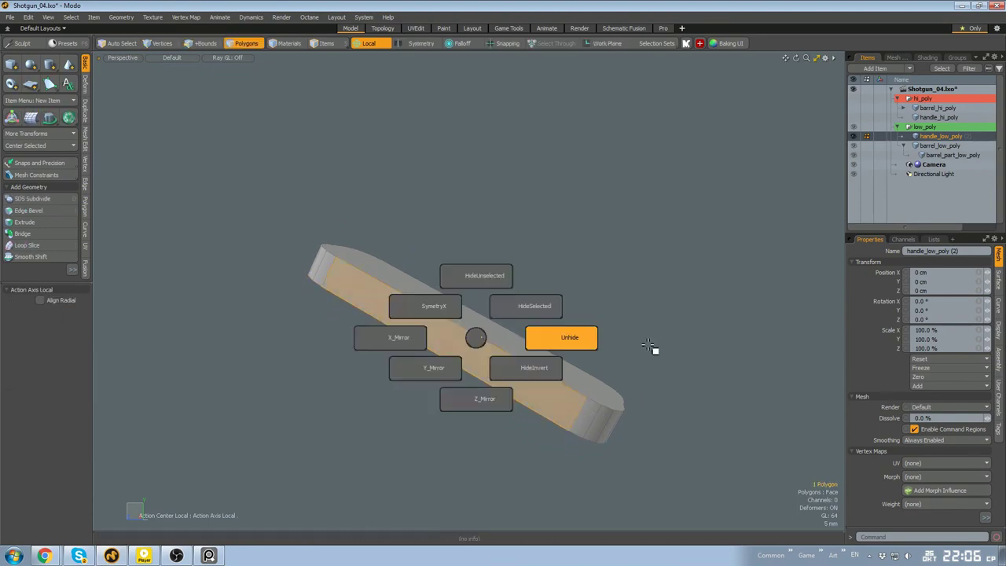
# Remove the surplus edges from the base plate and bring back the rest of the handle mesh
pyautogui.click(647, 345)
pyautogui.keyDown('alt'); pyautogui.moveTo(647, 345); pyautogui.dragTo(386, 321); pyautogui.keyUp('alt')
pyautogui.press('2')
pyautogui.press('BackSpace')
pyautogui.scroll(-5, 455, 342)
# Move the top edge loop of the lever's round head by -1000 um along its local Z axis
pyautogui.press('3')
pyautogui.keyDown('alt'); pyautogui.moveTo(455, 341); pyautogui.dragTo(500, 303); pyautogui.keyUp('alt')
pyautogui.scroll(8, 362, 289)
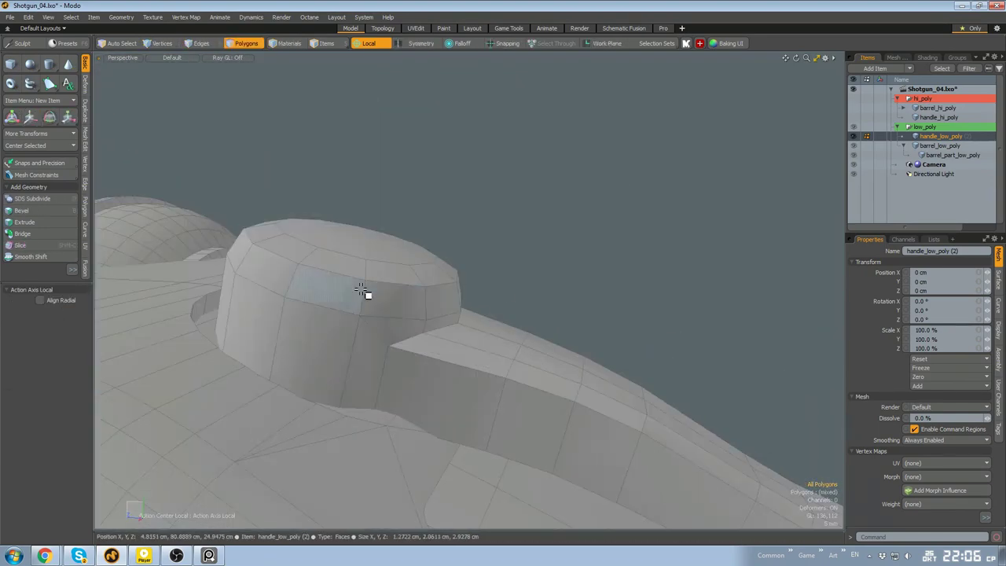
pyautogui.press('2')
pyautogui.keyDown('alt'); pyautogui.moveTo(361, 291); pyautogui.dragTo(364, 305); pyautogui.keyUp('alt')
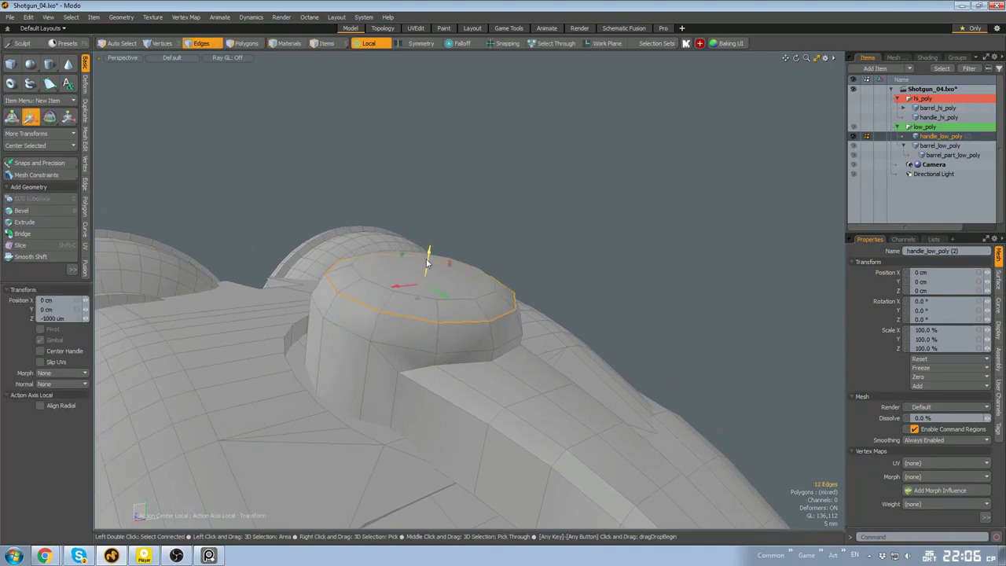
# Delete the slotted head polygons of the hinge screw on the front lug
pyautogui.keyDown('alt'); pyautogui.moveTo(427, 262); pyautogui.dragTo(426, 363); pyautogui.keyUp('alt')
pyautogui.press('3')
pyautogui.click(435, 370)
pyautogui.press('Delete')
pyautogui.click(449, 415)
pyautogui.keyDown('shift'); pyautogui.click(469, 368); pyautogui.keyUp('shift')
pyautogui.press('Delete')
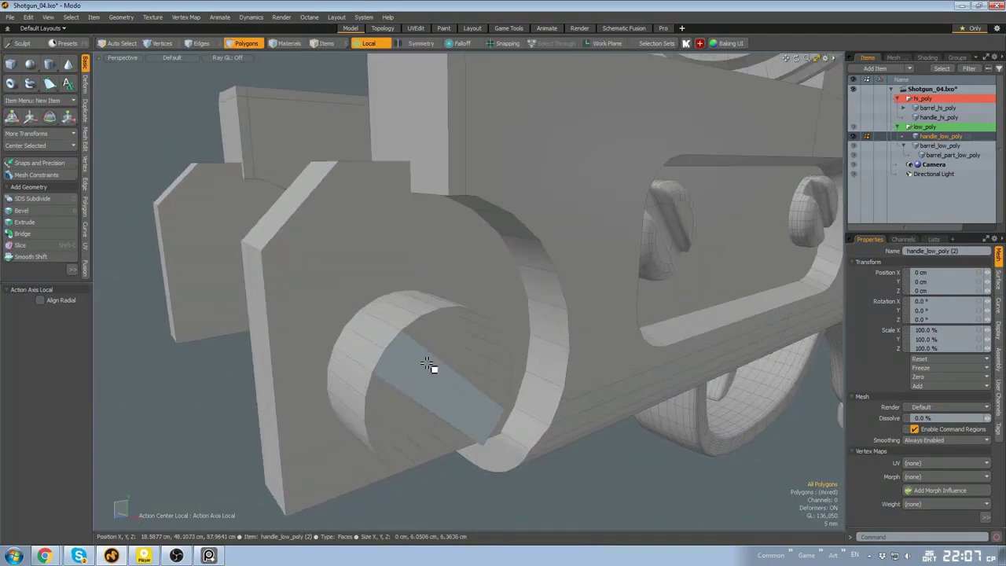
# Remove the surplus edges crossing the end face of the hinge screw so one flat cap is left
pyautogui.doubleClick(418, 318)
pyautogui.hotkey('ctrl', '1')
pyautogui.click(413, 383)
pyautogui.keyDown('alt'); pyautogui.moveTo(495, 375); pyautogui.dragTo(440, 358); pyautogui.keyUp('alt')
pyautogui.moveTo(427, 353); pyautogui.dragTo(412, 314)
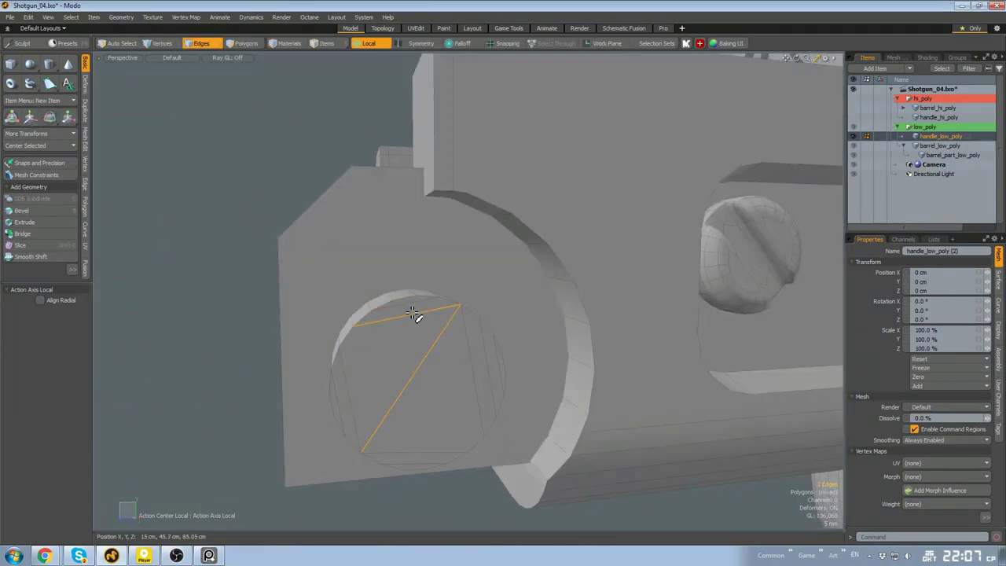
pyautogui.moveTo(393, 417); pyautogui.dragTo(406, 467)
pyautogui.press('BackSpace')
# Move the hinge screw's end cap outward by 7.5 mm along X
pyautogui.keyDown('alt'); pyautogui.moveTo(405, 463); pyautogui.dragTo(467, 411); pyautogui.keyUp('alt')
pyautogui.press('3')
pyautogui.click(457, 407)
pyautogui.press('w')
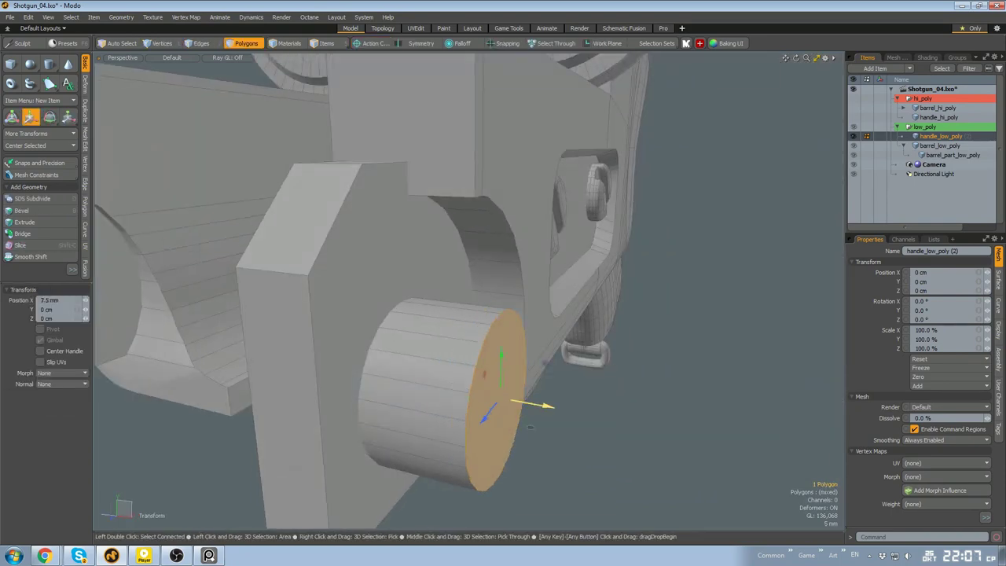
# Remove every other lengthwise edge around the side wall of the hinge screw
pyautogui.keyDown('alt'); pyautogui.moveTo(550, 406); pyautogui.dragTo(393, 345); pyautogui.keyUp('alt')
pyautogui.press('q')
pyautogui.press('2')
pyautogui.moveTo(388, 306); pyautogui.dragTo(433, 296)
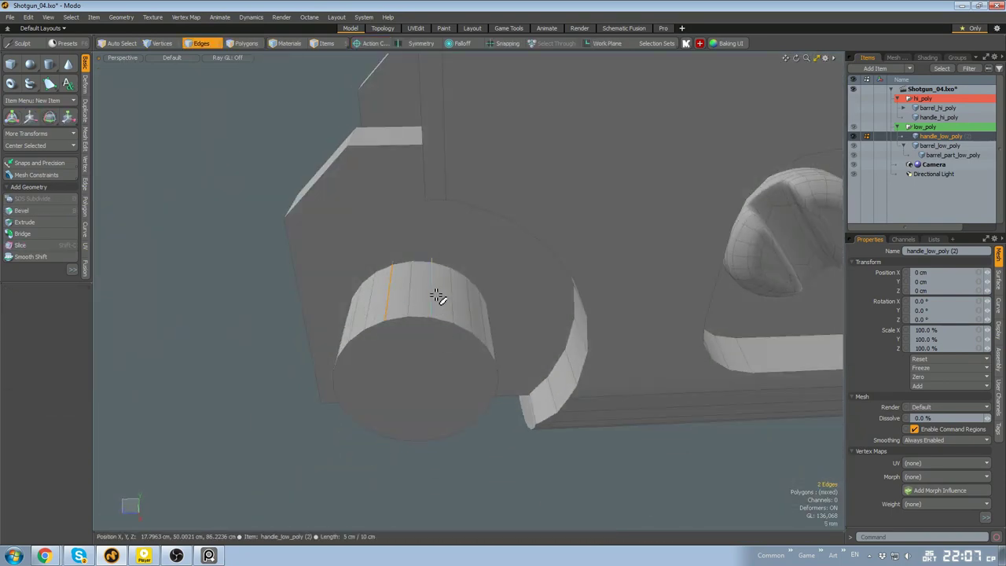
pyautogui.press('BackSpace')
# Select the cap and side-wall polygons of the simplified hinge screw
pyautogui.keyDown('alt'); pyautogui.moveTo(492, 362); pyautogui.dragTo(598, 337); pyautogui.keyUp('alt')
pyautogui.press('3')
pyautogui.click(479, 353)
pyautogui.keyDown('alt'); pyautogui.moveTo(448, 351); pyautogui.dragTo(401, 359); pyautogui.keyUp('alt')
pyautogui.hotkey('ctrl', '1')
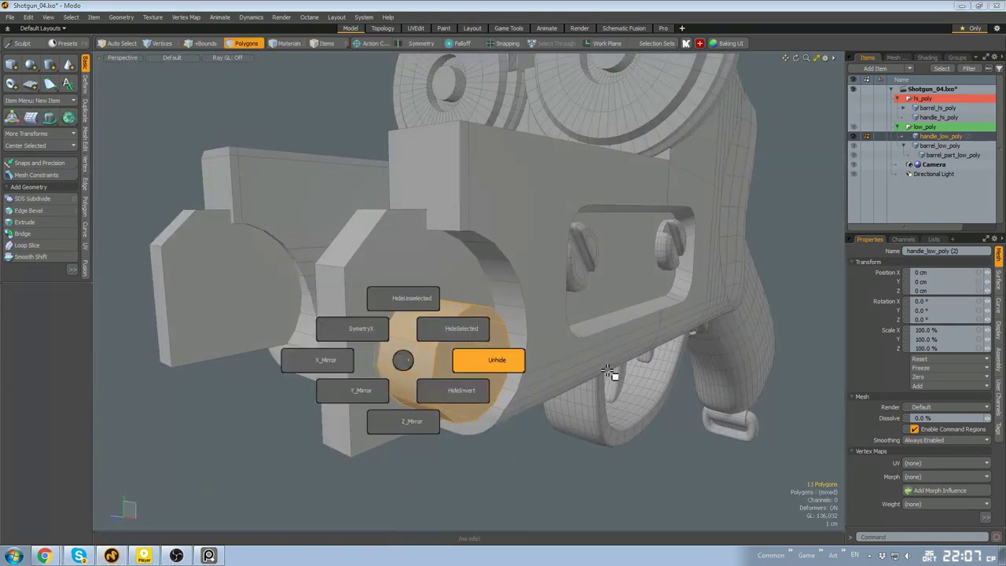
# Fit a copy of the simplified hinge screw over the front screw in the side recess and scale it to match
pyautogui.keyDown('alt'); pyautogui.moveTo(613, 375); pyautogui.dragTo(362, 369); pyautogui.keyUp('alt')
pyautogui.doubleClick(333, 381)
pyautogui.press('w')
pyautogui.press('r')
pyautogui.keyDown('alt'); pyautogui.moveTo(511, 343); pyautogui.dragTo(361, 342); pyautogui.keyUp('alt')
pyautogui.moveTo(545, 370); pyautogui.dragTo(524, 369)
pyautogui.keyDown('alt'); pyautogui.moveTo(566, 366); pyautogui.dragTo(699, 366); pyautogui.keyUp('alt')
pyautogui.press('w')
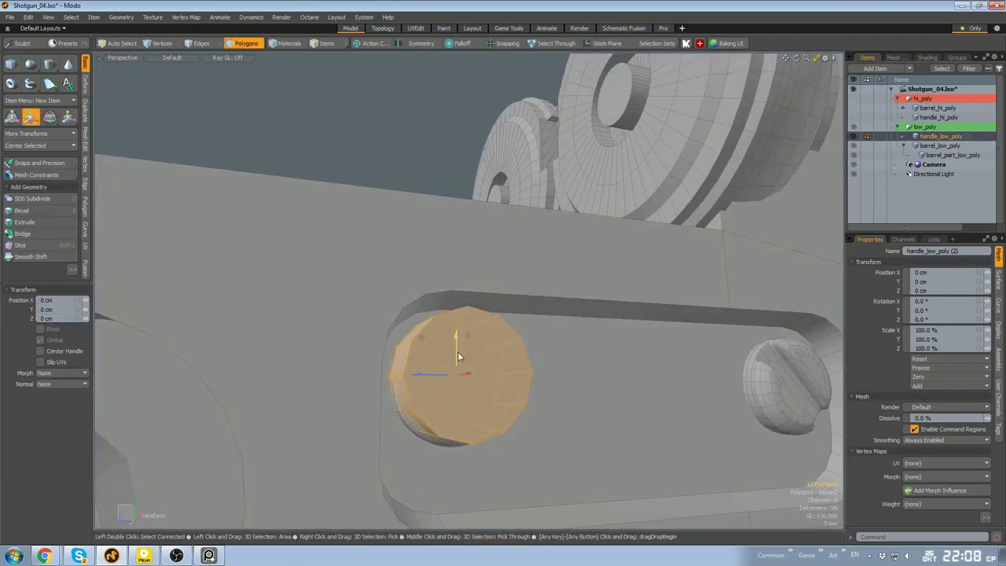
pyautogui.moveTo(459, 356)
pyautogui.keyDown('alt'); pyautogui.mouseDown()
pyautogui.moveTo(467, 406)
pyautogui.moveTo(459, 348)
pyautogui.moveTo(485, 369)
pyautogui.moveTo(455, 382)
pyautogui.moveTo(465, 402)
pyautogui.moveTo(432, 327)
pyautogui.moveTo(448, 371)
pyautogui.mouseUp(); pyautogui.keyUp('alt')
pyautogui.press('q')
pyautogui.click(434, 343)
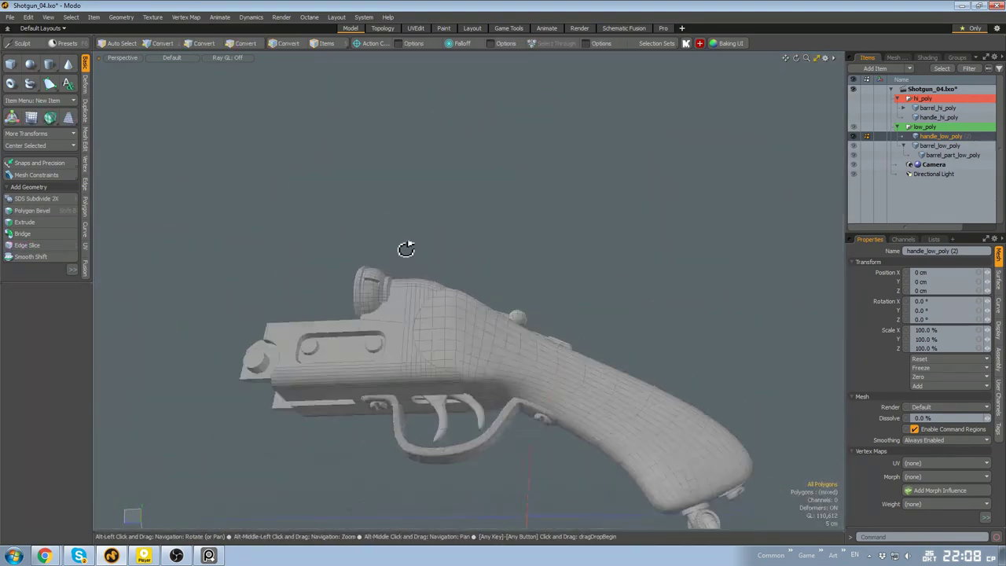
# Pick vertices near the lower edge of the isolated rounded breech piece
pyautogui.keyDown('alt'); pyautogui.moveTo(406, 249); pyautogui.dragTo(455, 279); pyautogui.keyUp('alt')
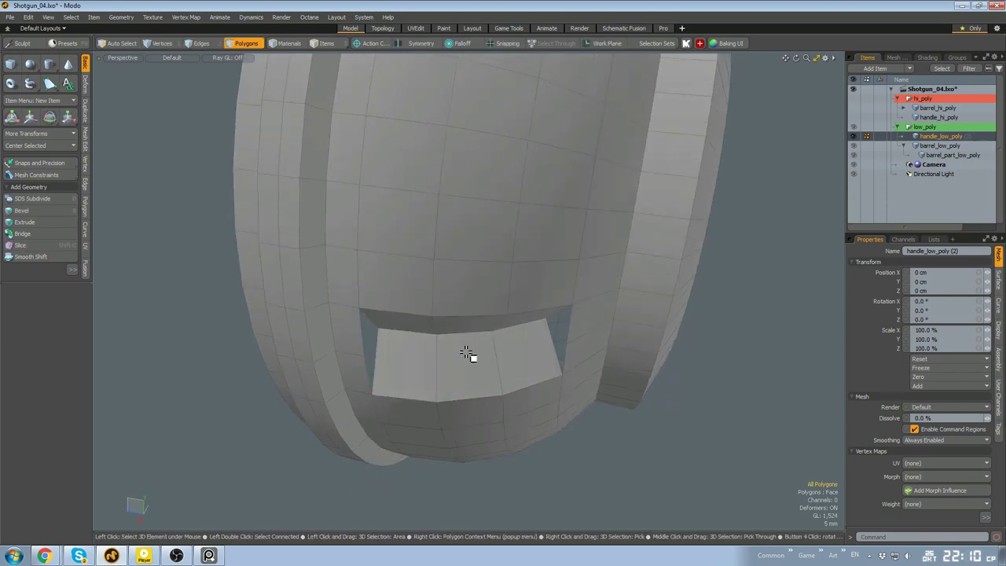
pyautogui.keyDown('alt'); pyautogui.moveTo(404, 383); pyautogui.dragTo(490, 385); pyautogui.keyUp('alt')
pyautogui.moveTo(491, 402); pyautogui.dragTo(492, 398)
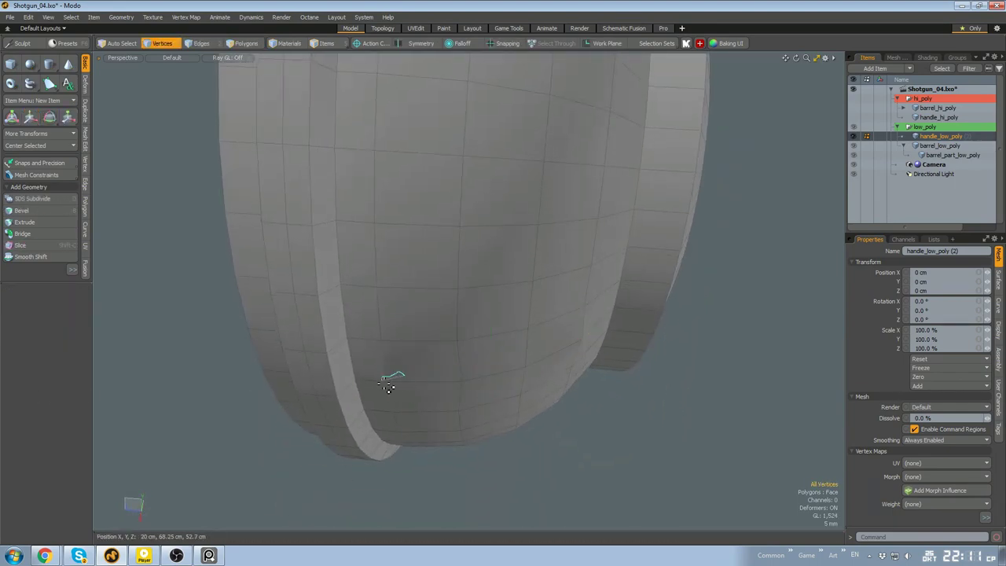
pyautogui.keyDown('alt'); pyautogui.moveTo(385, 384); pyautogui.dragTo(434, 379); pyautogui.keyUp('alt')
pyautogui.hotkey('alt', 'space')
pyautogui.scroll(5, 404, 349)
pyautogui.click(403, 344)
pyautogui.scroll(-3, 404, 350)
# Unhide the rest of the handle mesh and clear the polygon selection
pyautogui.press('w')
pyautogui.press('3')
pyautogui.scroll(-5, 574, 383)
pyautogui.keyDown('alt'); pyautogui.moveTo(573, 383); pyautogui.dragTo(561, 334); pyautogui.keyUp('alt')
pyautogui.press('u')
pyautogui.scroll(-3, 572, 357)
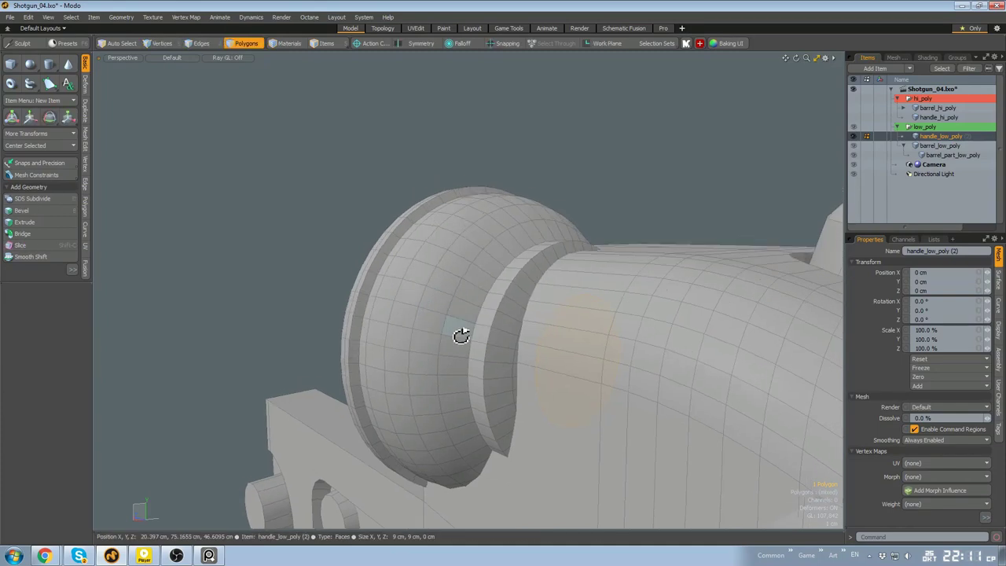
pyautogui.keyDown('alt'); pyautogui.moveTo(461, 336); pyautogui.dragTo(508, 347); pyautogui.keyUp('alt')
pyautogui.press('Escape')
pyautogui.press('Escape')
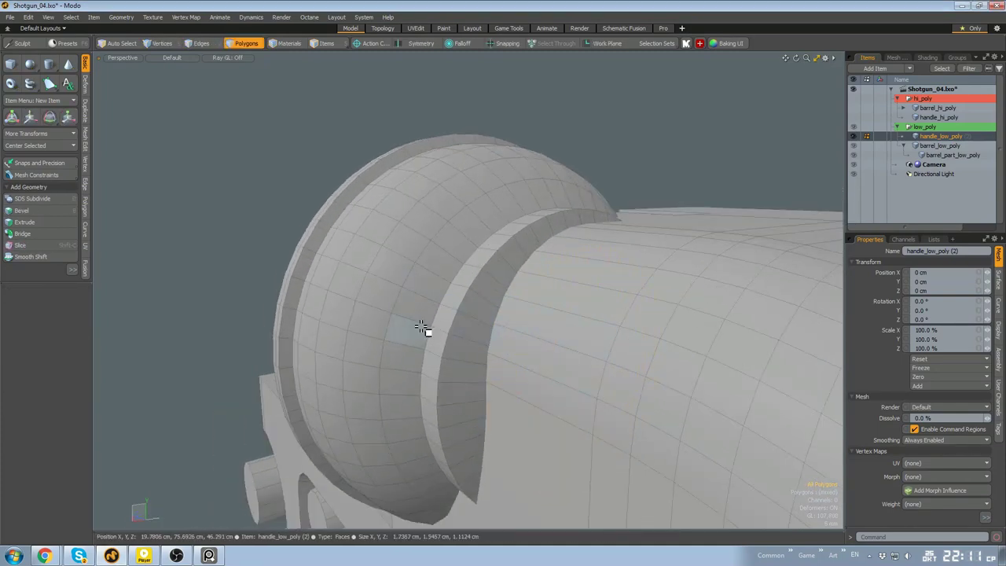
# Isolate the rounded, rimmed breech piece and start cleaning up the edges around its side notch
pyautogui.doubleClick(419, 327)
pyautogui.keyDown('alt'); pyautogui.moveTo(419, 326); pyautogui.dragTo(545, 280); pyautogui.keyUp('alt')
pyautogui.hotkey('shift', 'h')
pyautogui.press('Escape')
pyautogui.scroll(4, 392, 359)
pyautogui.scroll(-4, 458, 303)
pyautogui.scroll(1, 545, 280)
pyautogui.press('2')
pyautogui.press('BackSpace')
pyautogui.keyDown('alt'); pyautogui.keyDown('shift'); pyautogui.moveTo(501, 395); pyautogui.dragTo(506, 301); pyautogui.keyUp('shift'); pyautogui.keyUp('alt')
pyautogui.scroll(3, 505, 301)
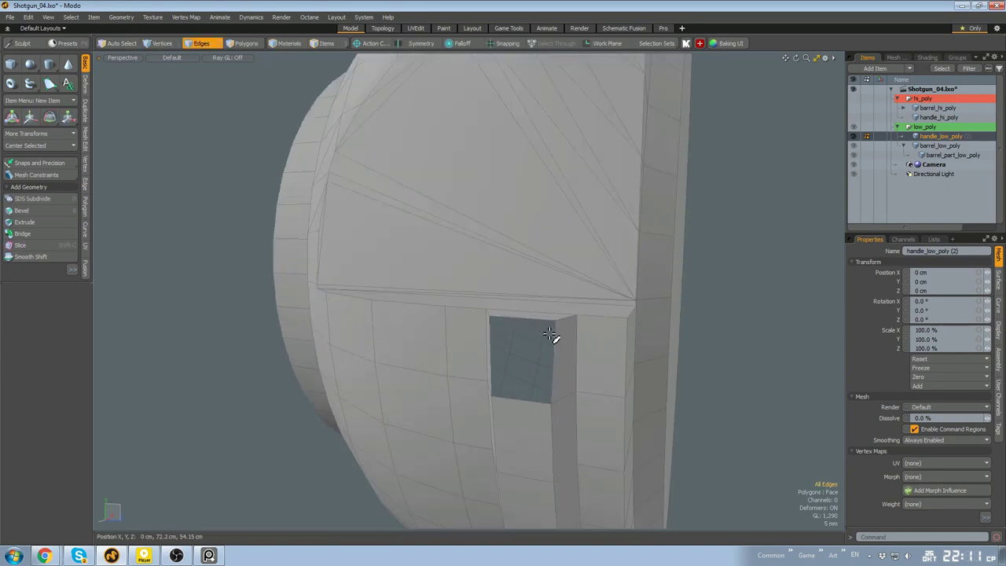
# Close the opening at the end of the rim groove and remove the surplus edges from the flat notch face
pyautogui.doubleClick(553, 336)
pyautogui.hotkey('ctrl', 'space')
pyautogui.click(554, 383)
pyautogui.scroll(-4, 555, 383)
pyautogui.moveTo(555, 383)
pyautogui.keyDown('alt'); pyautogui.mouseDown()
pyautogui.moveTo(578, 366)
pyautogui.moveTo(494, 380)
pyautogui.moveTo(542, 314)
pyautogui.mouseUp(); pyautogui.keyUp('alt')
pyautogui.scroll(4, 494, 380)
pyautogui.moveTo(561, 206)
pyautogui.mouseDown()
pyautogui.moveTo(515, 243)
pyautogui.moveTo(488, 402)
pyautogui.moveTo(543, 433)
pyautogui.moveTo(495, 345)
pyautogui.mouseUp()
pyautogui.rightClick(489, 402)
pyautogui.press('Escape')
pyautogui.hotkey('ctrl', 'z')
pyautogui.press('BackSpace')
pyautogui.scroll(-3, 543, 433)
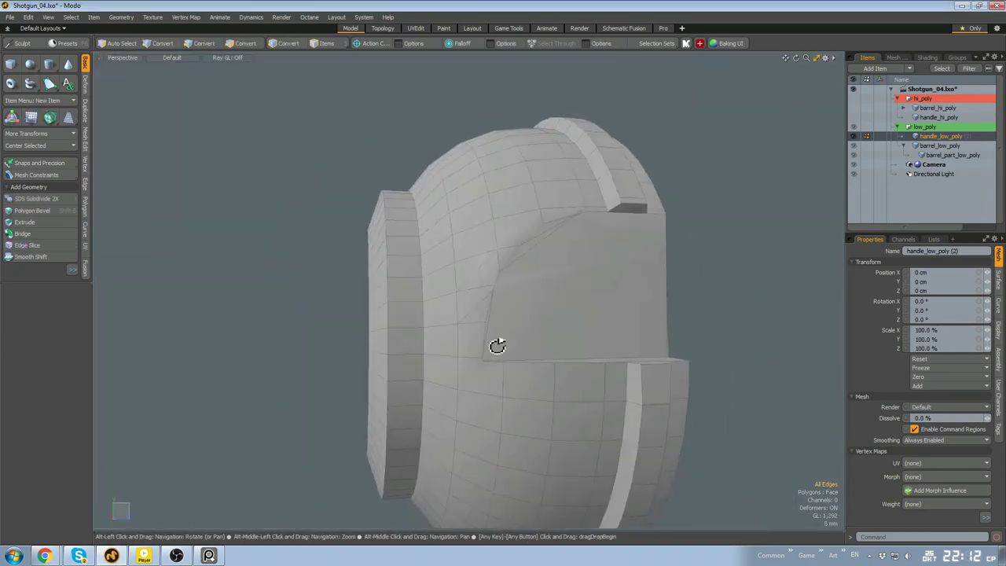
# Select the remaining surplus edges along the notch of the breech piece
pyautogui.scroll(4, 478, 419)
pyautogui.scroll(-4, 477, 419)
pyautogui.moveTo(478, 419)
pyautogui.keyDown('alt'); pyautogui.mouseDown()
pyautogui.moveTo(502, 445)
pyautogui.moveTo(558, 319)
pyautogui.moveTo(530, 332)
pyautogui.moveTo(511, 271)
pyautogui.mouseUp(); pyautogui.keyUp('alt')
pyautogui.scroll(4, 559, 319)
pyautogui.keyDown('shift'); pyautogui.moveTo(510, 271); pyautogui.dragTo(544, 374); pyautogui.keyUp('shift')
pyautogui.scroll(-4, 524, 456)
pyautogui.scroll(-4, 658, 471)
pyautogui.keyDown('alt'); pyautogui.moveTo(658, 471); pyautogui.dragTo(505, 330); pyautogui.keyUp('alt')
# Select every other lengthwise edge around the isolated breech piece
pyautogui.press('3')
pyautogui.click(506, 330)
pyautogui.press('u')
pyautogui.scroll(4, 503, 345)
pyautogui.keyDown('alt'); pyautogui.moveTo(498, 387); pyautogui.dragTo(485, 306); pyautogui.keyUp('alt')
pyautogui.press(']')
pyautogui.scroll(-4, 514, 370)
pyautogui.hotkey('shift', 'h')
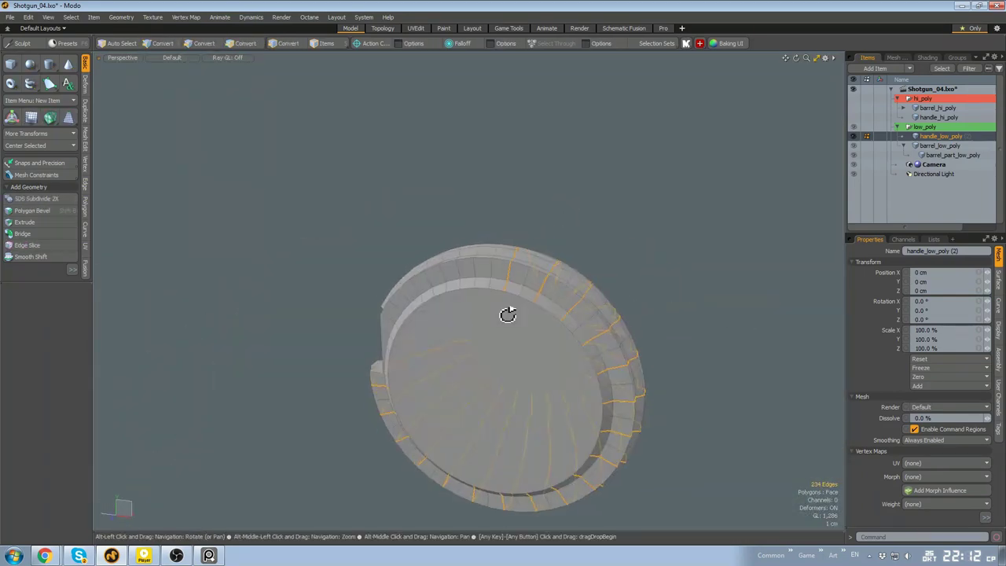
# Complete the selection of alternate edges around the breech piece and remove them
pyautogui.press('Up')
pyautogui.click(745, 279)
pyautogui.keyDown('shift'); pyautogui.click(463, 270); pyautogui.keyUp('shift')
pyautogui.press('Up')
pyautogui.press('Up')
pyautogui.keyDown('alt'); pyautogui.moveTo(428, 310); pyautogui.dragTo(483, 324); pyautogui.keyUp('alt')
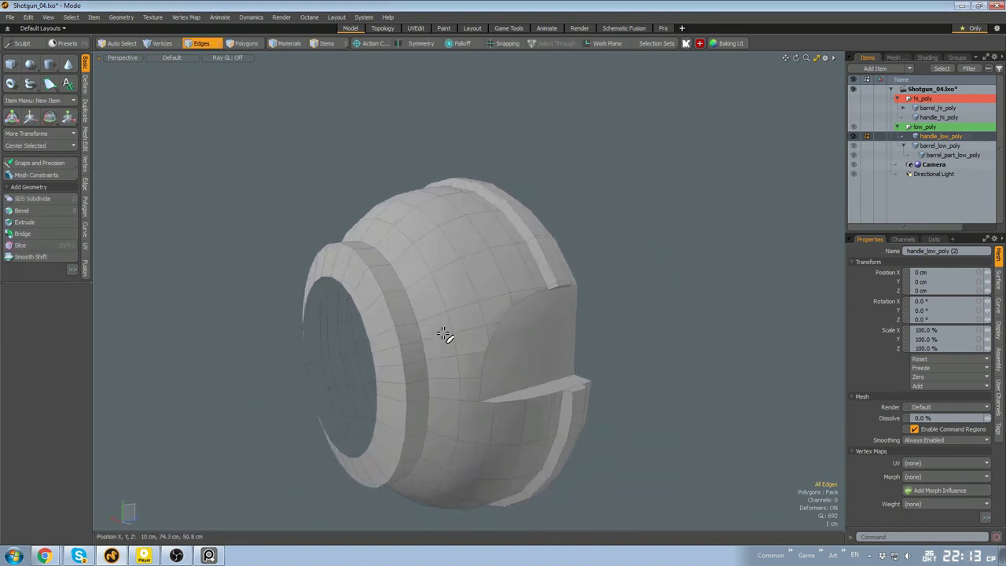
# Bring back the rest of the handle mesh and select edges on the bulged surface of the breech piece
pyautogui.keyDown('alt'); pyautogui.moveTo(450, 333); pyautogui.dragTo(477, 358); pyautogui.keyUp('alt')
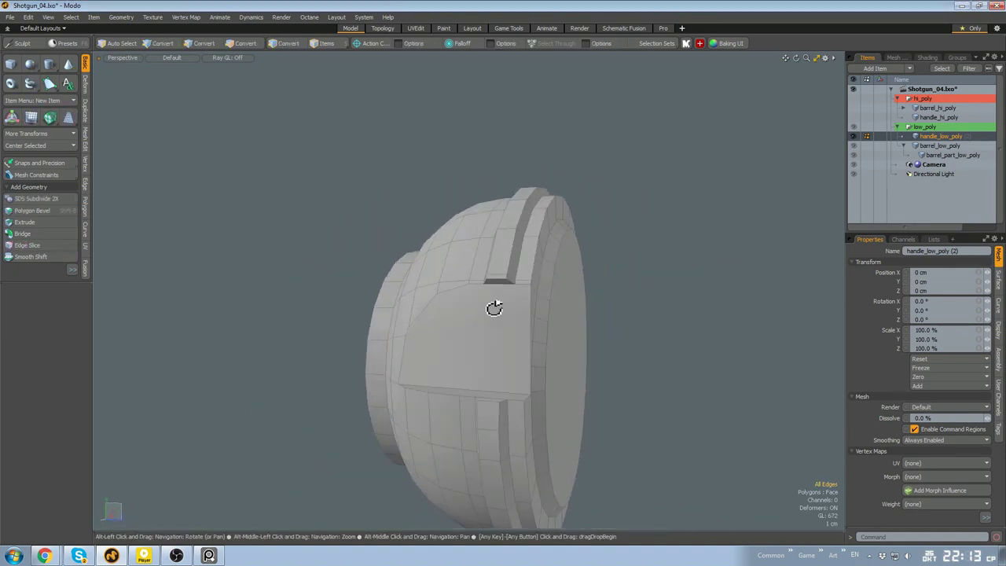
pyautogui.press('u')
pyautogui.keyDown('alt'); pyautogui.moveTo(761, 333); pyautogui.dragTo(480, 260); pyautogui.keyUp('alt')
pyautogui.scroll(-5, 417, 272)
pyautogui.scroll(4, 416, 272)
pyautogui.press('2')
pyautogui.scroll(-3, 458, 272)
pyautogui.press('3')
pyautogui.doubleClick(459, 272)
pyautogui.scroll(-3, 579, 274)
pyautogui.keyDown('alt'); pyautogui.moveTo(422, 339); pyautogui.dragTo(506, 267); pyautogui.keyUp('alt')
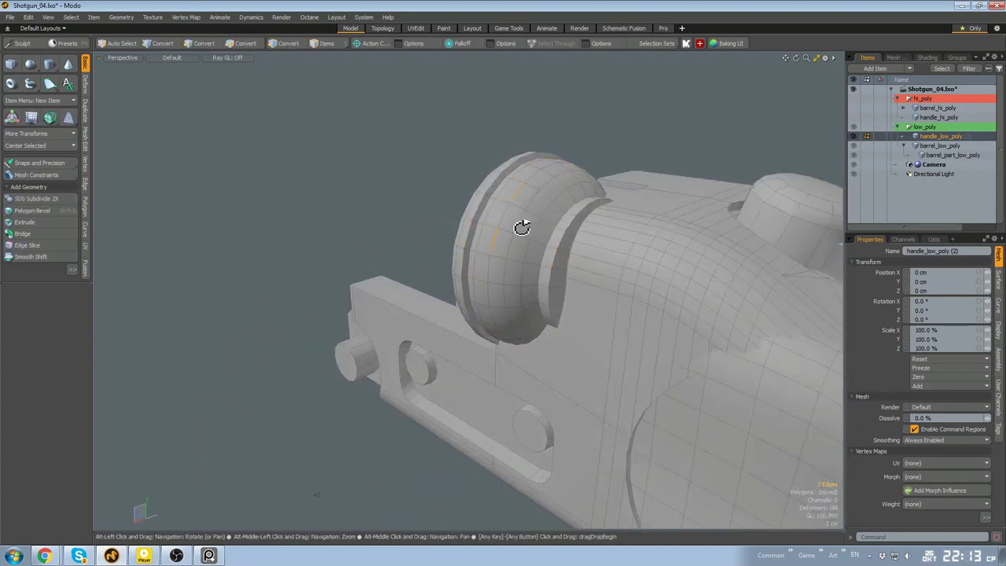
pyautogui.keyDown('alt'); pyautogui.moveTo(522, 228); pyautogui.dragTo(533, 252); pyautogui.keyUp('alt')
pyautogui.hotkey('alt', 'l')
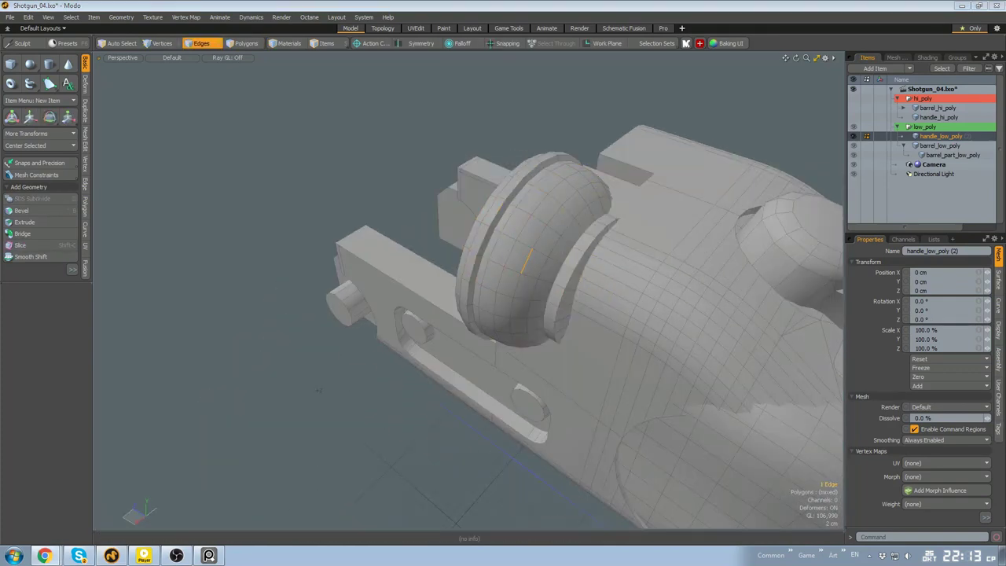
# Select the whole round disc between the frame's side walls and isolate it
pyautogui.press('3')
pyautogui.keyDown('alt'); pyautogui.moveTo(572, 306); pyautogui.dragTo(456, 352); pyautogui.keyUp('alt')
pyautogui.doubleClick(523, 269)
pyautogui.doubleClick(440, 350)
pyautogui.scroll(4, 440, 351)
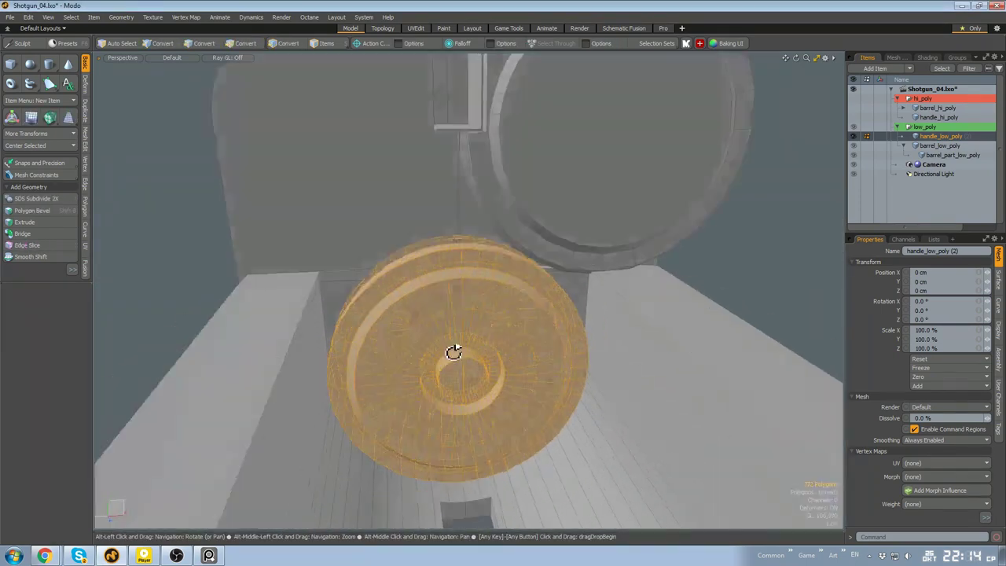
pyautogui.hotkey('shift', 'h')
# Select the inner circular edge loops on the disc's front face and remove them to flatten the centre
pyautogui.scroll(7, 468, 377)
pyautogui.press('2')
pyautogui.doubleClick(505, 355)
pyautogui.keyDown('shift'); pyautogui.doubleClick(525, 236); pyautogui.keyUp('shift')
pyautogui.keyDown('alt'); pyautogui.moveTo(485, 312); pyautogui.dragTo(386, 271); pyautogui.keyUp('alt')
pyautogui.scroll(-6, 542, 220)
pyautogui.keyDown('shift'); pyautogui.doubleClick(553, 206); pyautogui.keyUp('shift')
pyautogui.press('BackSpace')
pyautogui.press('BackSpace')
pyautogui.scroll(-5, 527, 330)
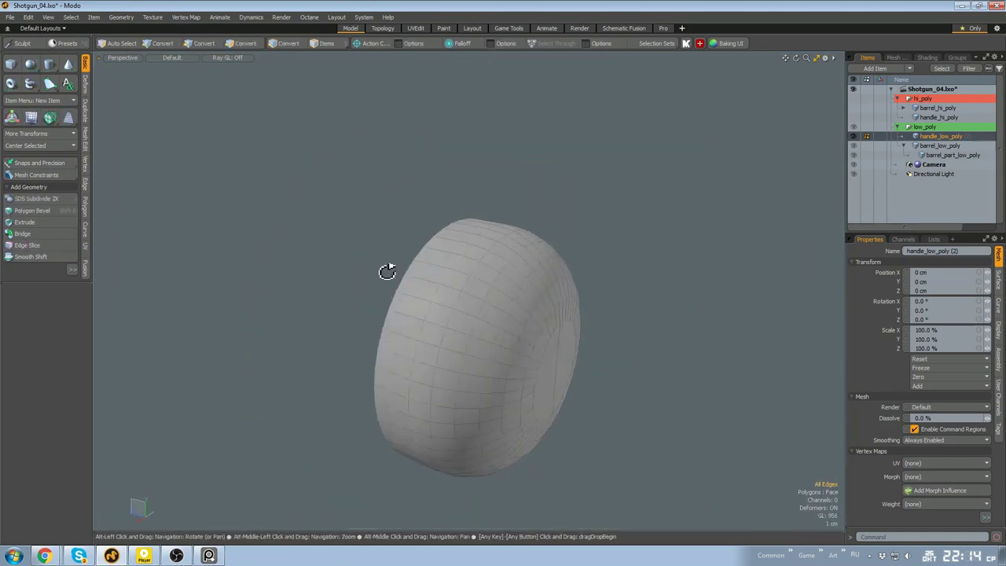
# Thin out the disc by removing every other edge around its circumference
pyautogui.press('u')
pyautogui.click(492, 291)
pyautogui.keyDown('alt'); pyautogui.moveTo(492, 292); pyautogui.dragTo(466, 267); pyautogui.keyUp('alt')
pyautogui.doubleClick(505, 271)
pyautogui.hotkey('shift', 'h')
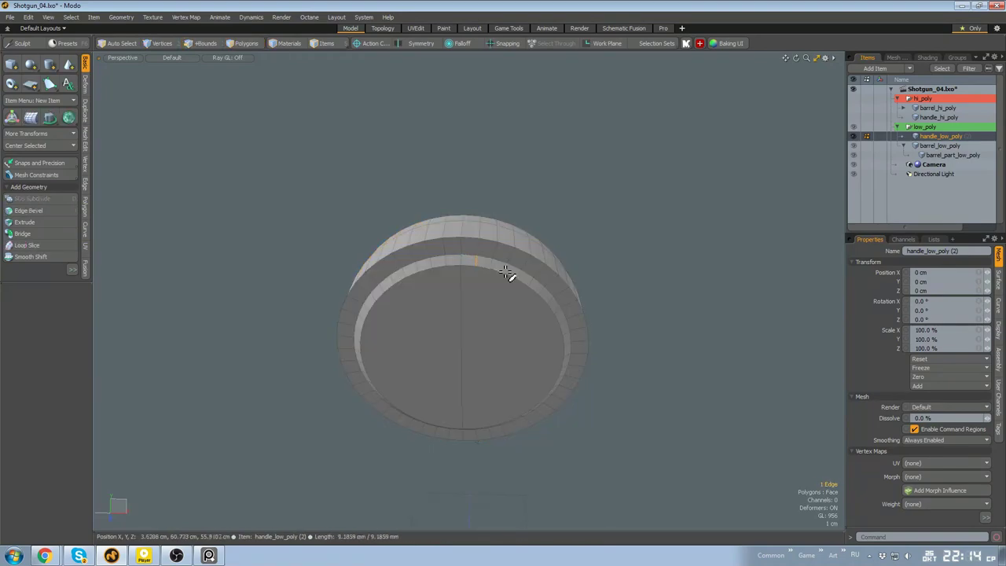
pyautogui.press('3')
pyautogui.press('u')
# Isolate the disc and select the polygon band around its side next to the domed rear
pyautogui.keyDown('alt'); pyautogui.moveTo(559, 307); pyautogui.dragTo(537, 265); pyautogui.keyUp('alt')
pyautogui.doubleClick(454, 294)
pyautogui.hotkey('shift', 'h')
pyautogui.click(473, 282)
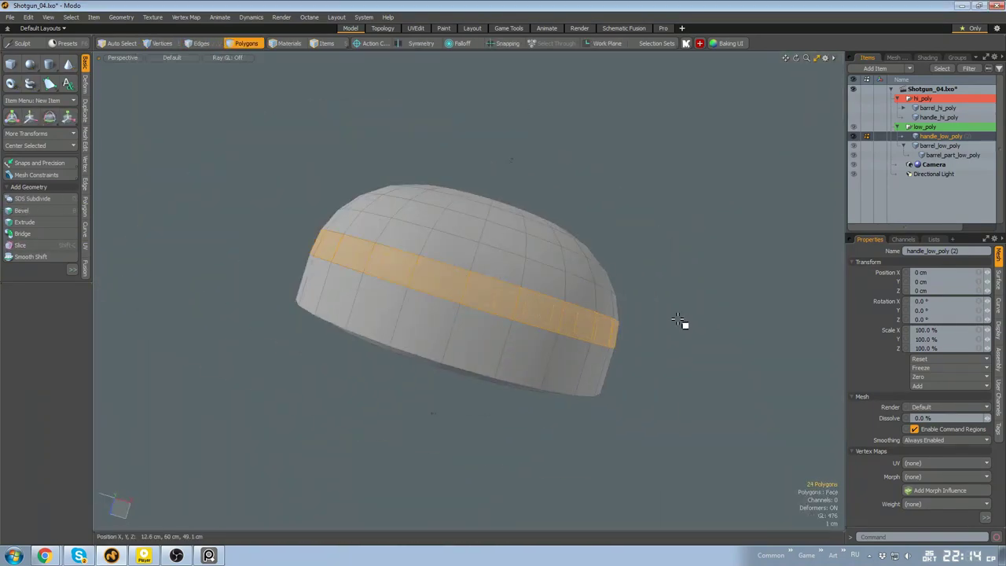
# Select the disc's rear circular edge loop, unhide the handle mesh and move the loop along the disc's axis
pyautogui.press('2')
pyautogui.doubleClick(560, 332)
pyautogui.press('u')
pyautogui.scroll(-10, 624, 310)
pyautogui.keyDown('alt'); pyautogui.moveTo(624, 309); pyautogui.dragTo(505, 283); pyautogui.keyUp('alt')
pyautogui.scroll(8, 505, 283)
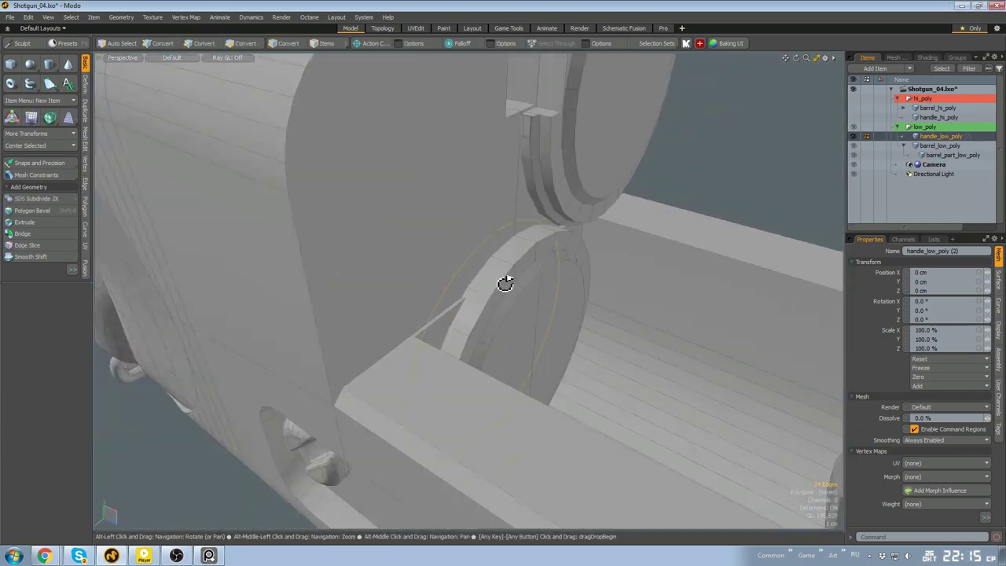
pyautogui.press('w')
pyautogui.moveTo(517, 352); pyautogui.dragTo(534, 357)
# Isolate the disc, select the run of polygons along the lower half of its outer side wall and delete them
pyautogui.keyDown('alt'); pyautogui.moveTo(534, 357); pyautogui.dragTo(483, 314); pyautogui.keyUp('alt')
pyautogui.scroll(4, 480, 308)
pyautogui.press('3')
pyautogui.doubleClick(506, 373)
pyautogui.hotkey('shift', 'h')
pyautogui.click(483, 314)
pyautogui.keyDown('alt'); pyautogui.moveTo(483, 314); pyautogui.dragTo(549, 338); pyautogui.keyUp('alt')
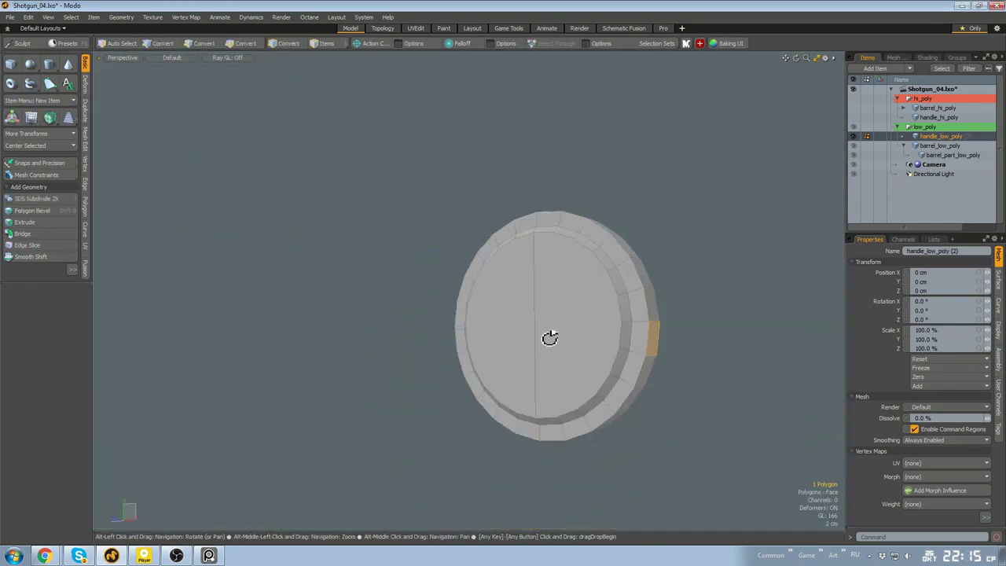
pyautogui.keyDown('shift'); pyautogui.click(440, 348); pyautogui.keyUp('shift')
pyautogui.keyDown('alt'); pyautogui.moveTo(440, 348); pyautogui.dragTo(370, 301); pyautogui.keyUp('alt')
pyautogui.hotkey('shift', 'g')
pyautogui.press('Delete')
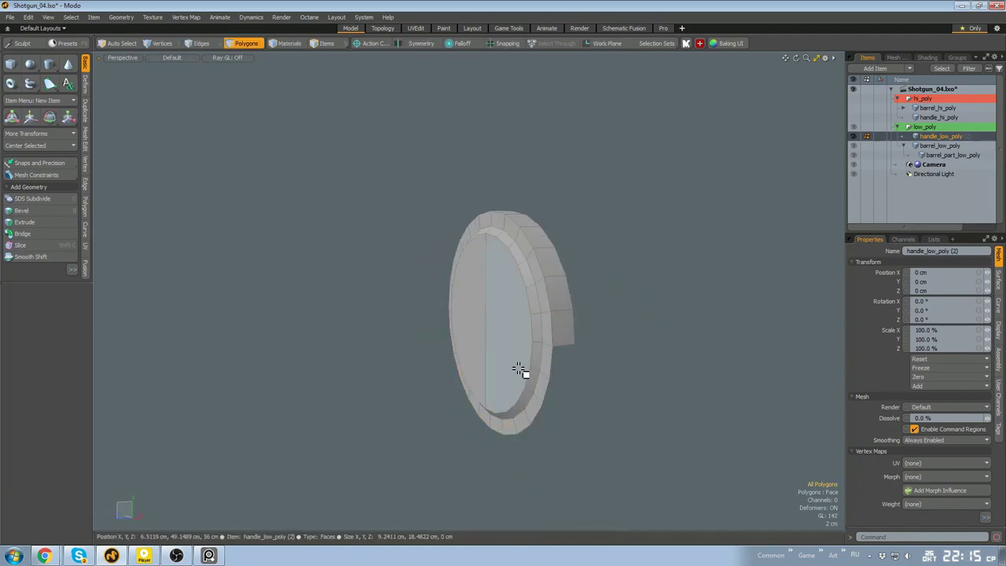
# Unhide the handle mesh and select the simplified low-poly screw for reuse on the trigger guard
pyautogui.doubleClick(521, 370)
pyautogui.press('u')
pyautogui.keyDown('alt'); pyautogui.moveTo(521, 370); pyautogui.dragTo(464, 289); pyautogui.keyUp('alt')
pyautogui.scroll(-6, 587, 340)
pyautogui.doubleClick(505, 353)
pyautogui.click(598, 236)
pyautogui.doubleClick(526, 341)
pyautogui.doubleClick(531, 330)
pyautogui.scroll(-5, 530, 330)
pyautogui.doubleClick(476, 282)
# Move and align the low-poly screw over the detailed screw beneath the trigger guard's front end, with an offset of about -2, -3 and 7.5 mm
pyautogui.press('w')
pyautogui.scroll(5, 485, 337)
pyautogui.press('e')
pyautogui.keyDown('alt'); pyautogui.moveTo(484, 338); pyautogui.dragTo(433, 385); pyautogui.keyUp('alt')
pyautogui.scroll(4, 433, 359)
pyautogui.press('w')
pyautogui.moveTo(504, 360); pyautogui.dragTo(554, 290)
pyautogui.moveTo(557, 288); pyautogui.dragTo(557, 278)
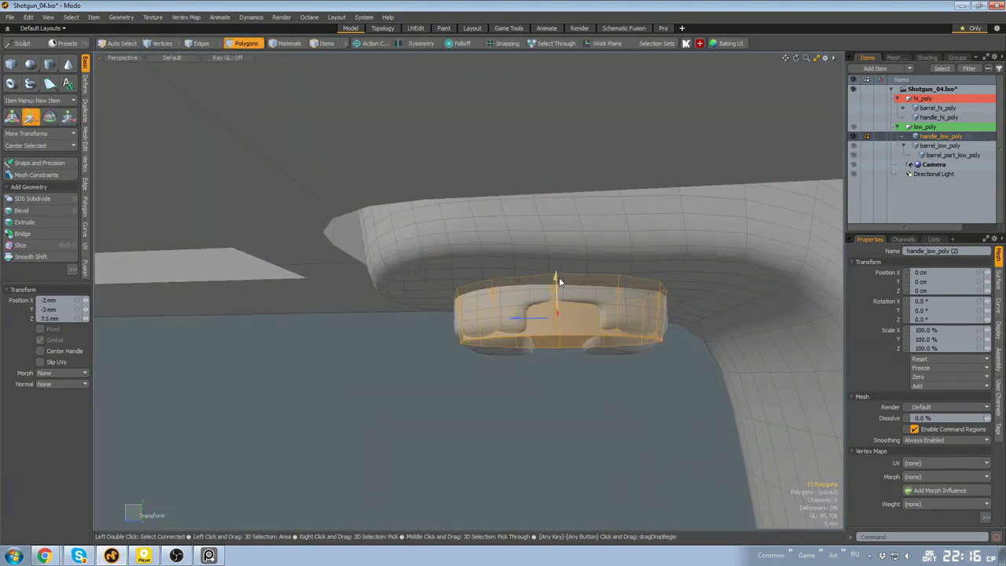
# Delete the detailed screw beneath the trigger guard's front end
pyautogui.press('q')
pyautogui.doubleClick(528, 337)
pyautogui.scroll(-4, 528, 338)
pyautogui.scroll(-4, 511, 299)
pyautogui.press('q')
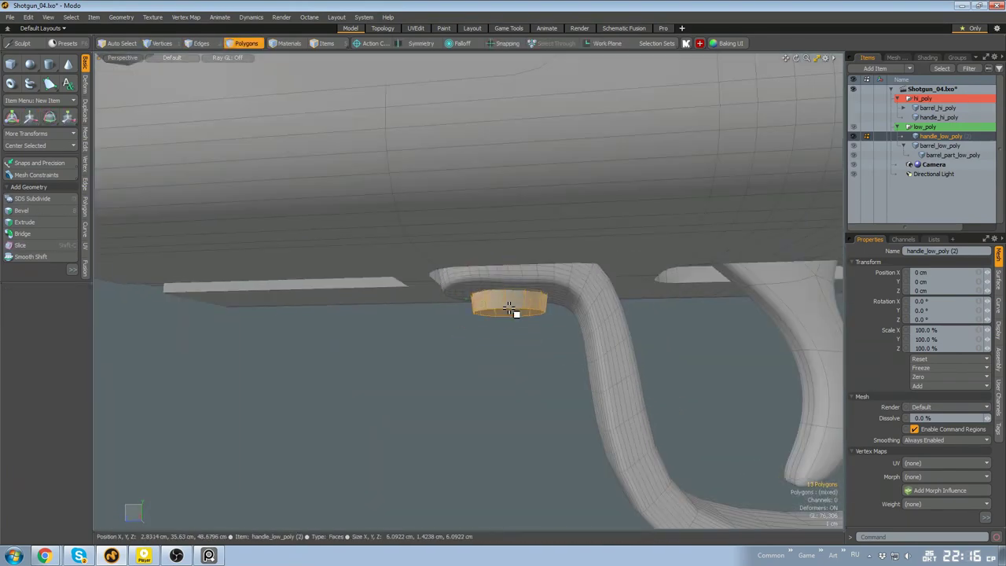
# Select the edge loop of the low-poly screw next to the trigger guard and adjust its position and scale
pyautogui.press('2')
pyautogui.scroll(8, 514, 312)
pyautogui.doubleClick(479, 292)
pyautogui.keyDown('alt'); pyautogui.moveTo(478, 312); pyautogui.dragTo(401, 291); pyautogui.keyUp('alt')
pyautogui.press('w')
pyautogui.scroll(-2, 466, 296)
pyautogui.press('r')
pyautogui.press('q')
pyautogui.press('3')
# Copy the low-poly screw in the right view to the trigger guard's rear end, about -6.175 cm in Y and -52.55 cm in Z
pyautogui.doubleClick(442, 321)
pyautogui.scroll(-5, 442, 321)
pyautogui.press('KP_3')
pyautogui.scroll(4, 545, 284)
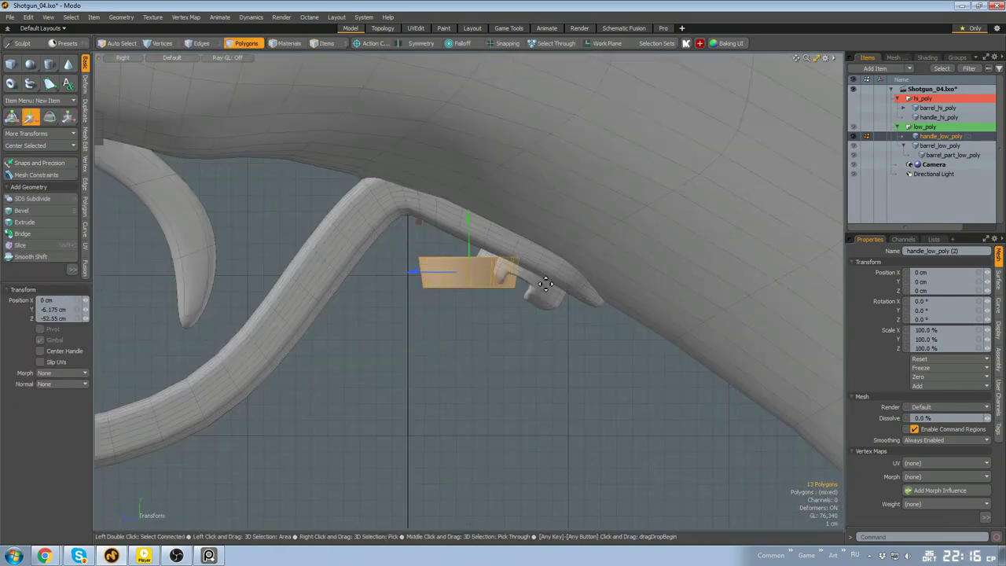
# Rotate and shift the copied screw to match the slanted rear end of the trigger guard, replacing the detailed screw there
pyautogui.scroll(4, 488, 288)
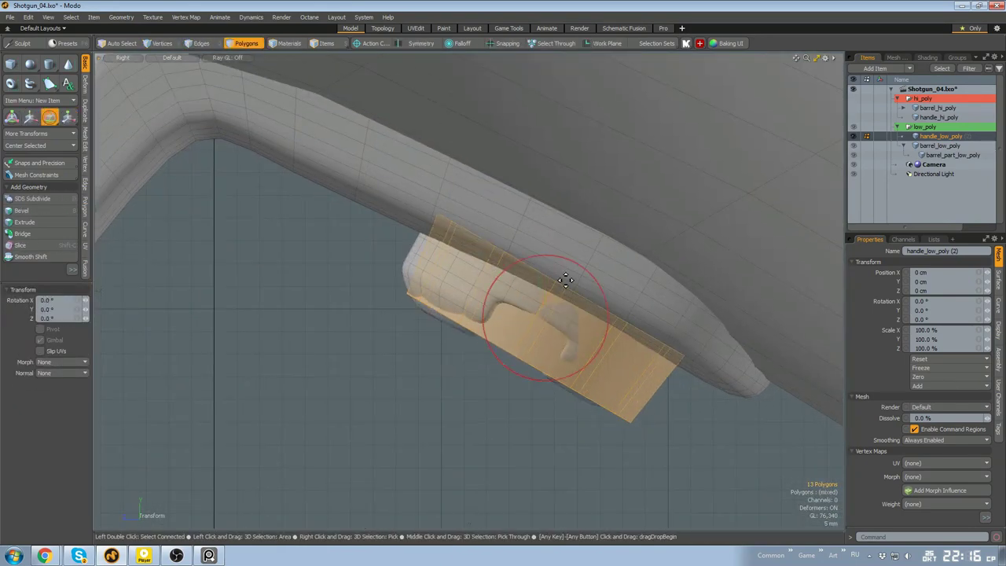
pyautogui.moveTo(589, 274); pyautogui.dragTo(592, 276)
pyautogui.press('w')
pyautogui.moveTo(489, 265); pyautogui.dragTo(479, 258)
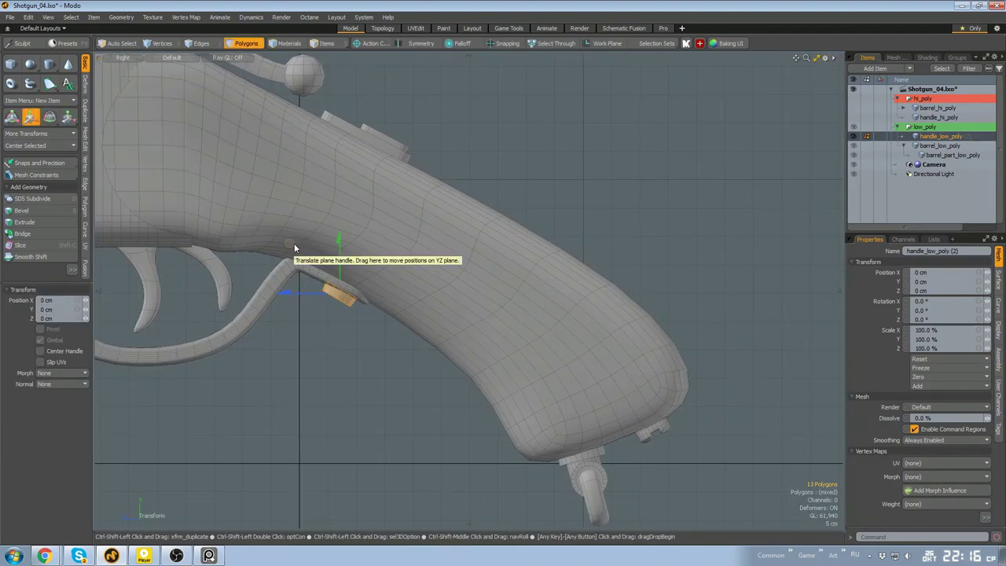
# Copy the low-poly screw about -23.95 cm in Y and -54.4 cm in Z to the grip's bottom end and align it with the detailed screw
pyautogui.keyDown('alt'); pyautogui.moveTo(294, 243); pyautogui.dragTo(579, 338); pyautogui.keyUp('alt')
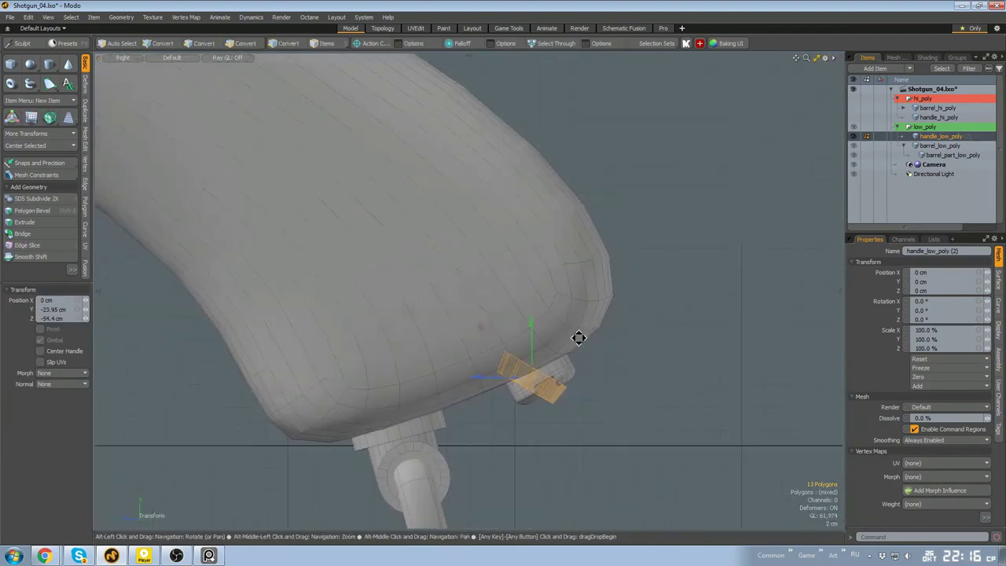
pyautogui.scroll(2, 578, 342)
pyautogui.press('e')
pyautogui.moveTo(534, 408); pyautogui.dragTo(558, 353)
pyautogui.press('w')
pyautogui.moveTo(414, 310); pyautogui.dragTo(436, 313)
pyautogui.scroll(1, 504, 335)
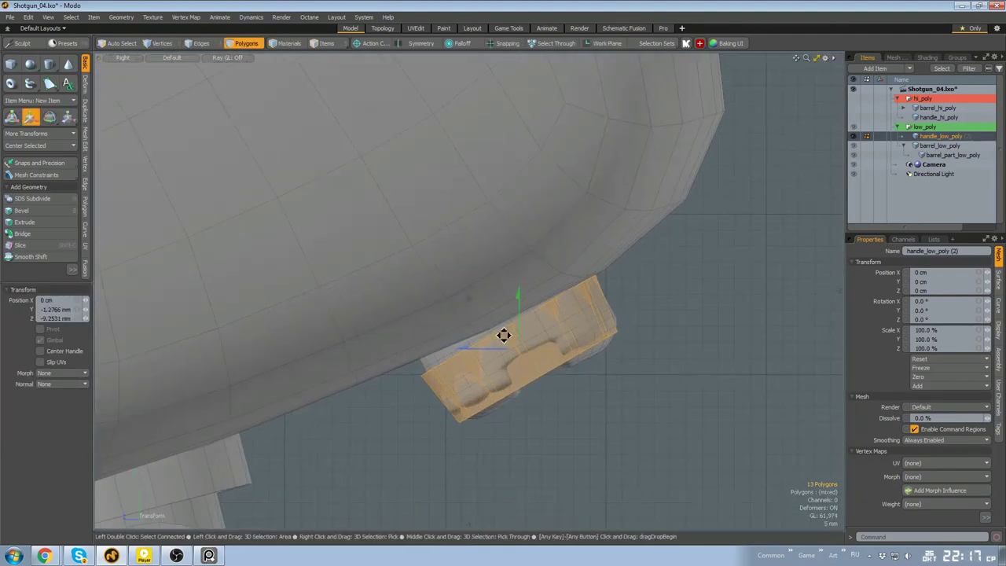
# Delete the detailed screw at the bottom end of the grip
pyautogui.keyDown('alt'); pyautogui.moveTo(504, 335); pyautogui.dragTo(563, 305); pyautogui.keyUp('alt')
pyautogui.press('2')
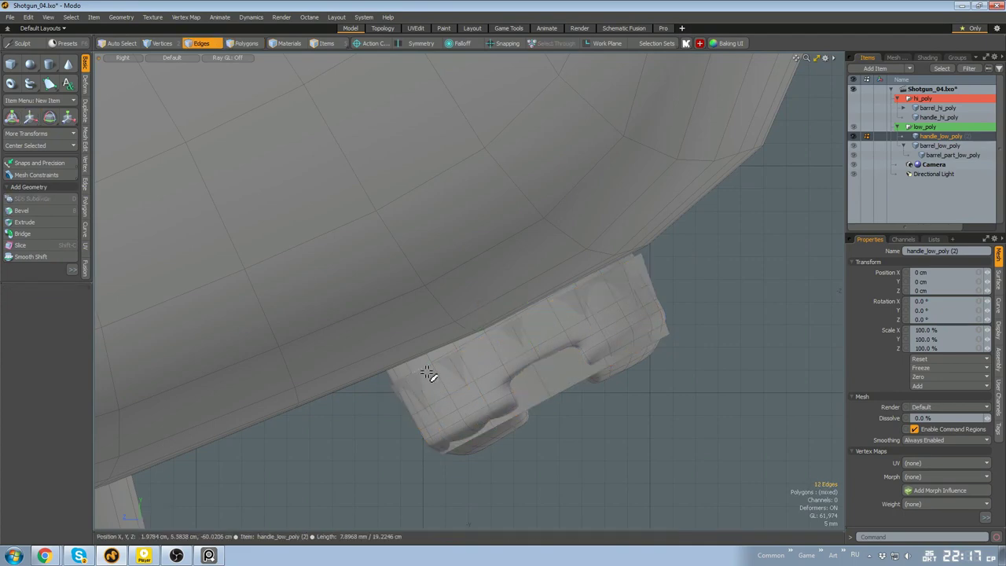
pyautogui.press('3')
pyautogui.doubleClick(429, 371)
pyautogui.press('Delete')
# Select the grip screw's edge loop facing the grip and move it -2 mm along the screw's local axis
pyautogui.press('2')
pyautogui.doubleClick(473, 345)
pyautogui.scroll(-2, 472, 345)
pyautogui.press('w')
pyautogui.moveTo(522, 365); pyautogui.dragTo(518, 359)
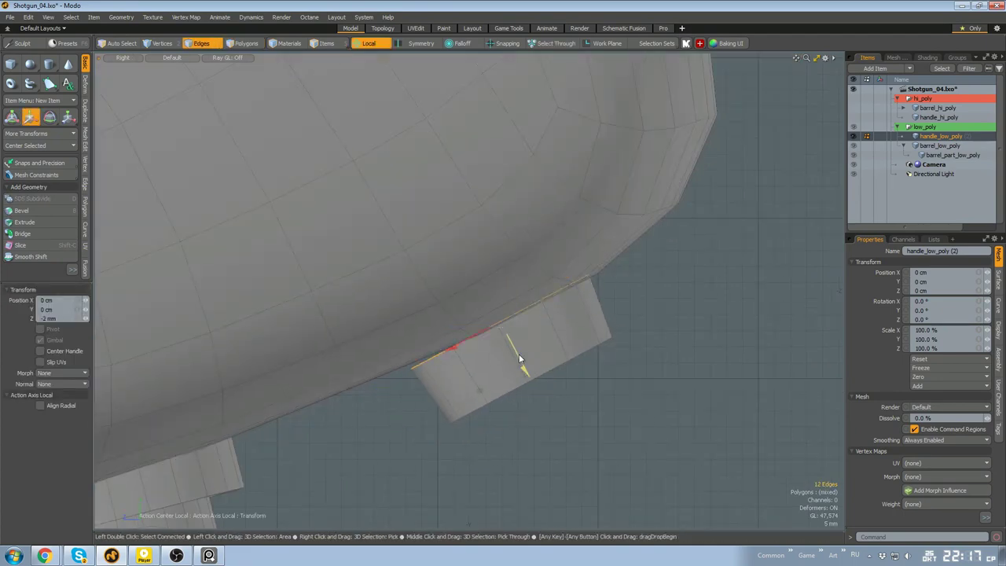
# Return to the perspective view and isolate the receiver body to inspect its slotted underside
pyautogui.press('3')
pyautogui.scroll(-10, 518, 359)
pyautogui.scroll(2, 461, 341)
pyautogui.hotkey('ctrl', 'space')
pyautogui.click(428, 310)
pyautogui.doubleClick(415, 287)
pyautogui.scroll(-3, 416, 288)
pyautogui.keyDown('alt'); pyautogui.moveTo(416, 288); pyautogui.dragTo(460, 330); pyautogui.keyUp('alt')
pyautogui.scroll(3, 437, 263)
# Remove the rounded rectangular pocket between the two slots on the receiver's underside
pyautogui.click(438, 261)
pyautogui.scroll(4, 437, 260)
pyautogui.keyDown('alt'); pyautogui.moveTo(438, 260); pyautogui.dragTo(437, 346); pyautogui.keyUp('alt')
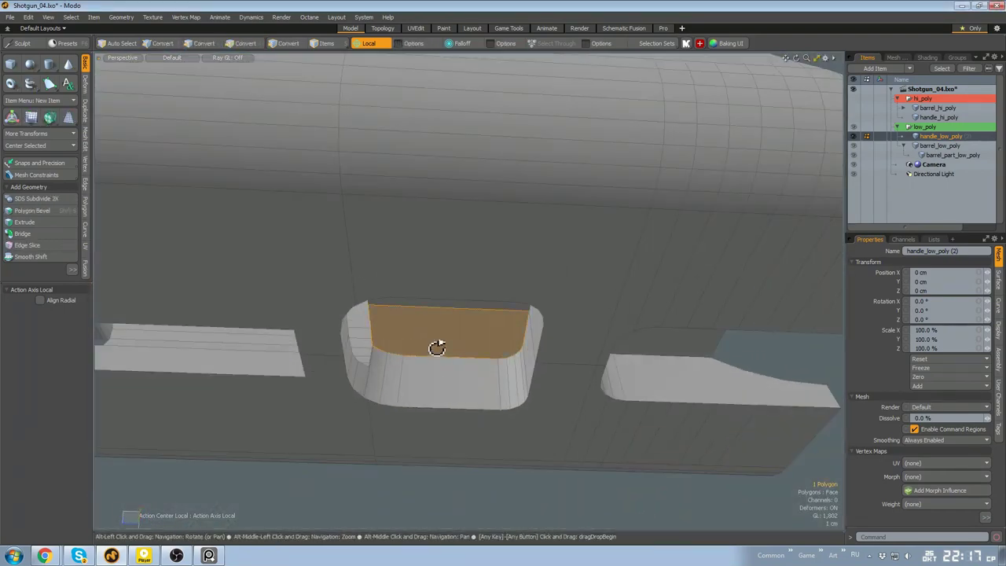
pyautogui.keyDown('alt'); pyautogui.moveTo(496, 388); pyautogui.dragTo(531, 379); pyautogui.keyUp('alt')
pyautogui.click(636, 361)
pyautogui.click(480, 352)
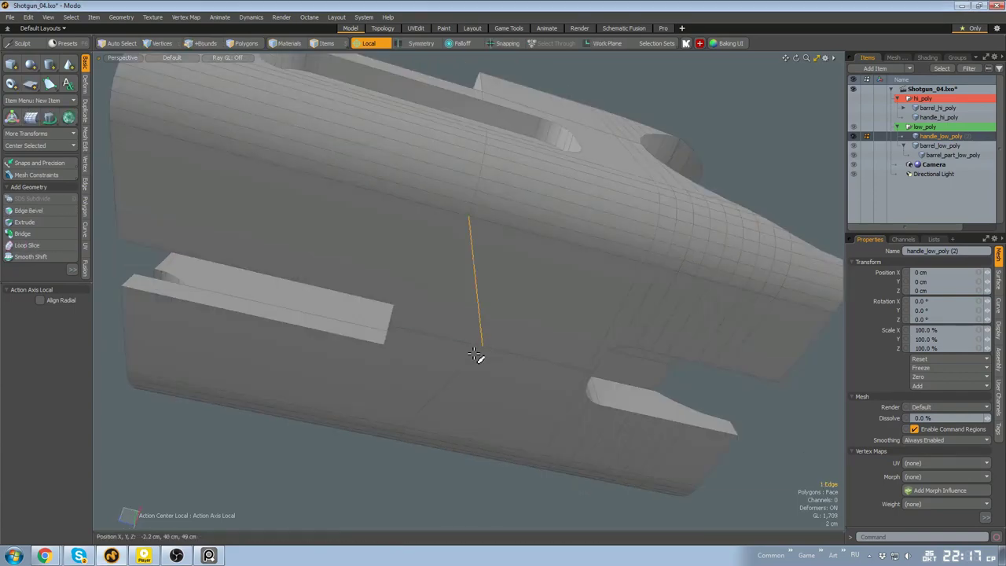
# Unhide the rest of the handle mesh, select the whole trigger guard and isolate it
pyautogui.scroll(-5, 482, 374)
pyautogui.press('3')
pyautogui.press('u')
pyautogui.scroll(5, 503, 365)
pyautogui.doubleClick(509, 363)
pyautogui.hotkey('shift', 'h')
# Remove surplus lengthwise edge loops from the trigger guard's side wall
pyautogui.click(373, 333)
pyautogui.scroll(5, 392, 314)
pyautogui.keyDown('alt'); pyautogui.moveTo(370, 311); pyautogui.dragTo(302, 302); pyautogui.keyUp('alt')
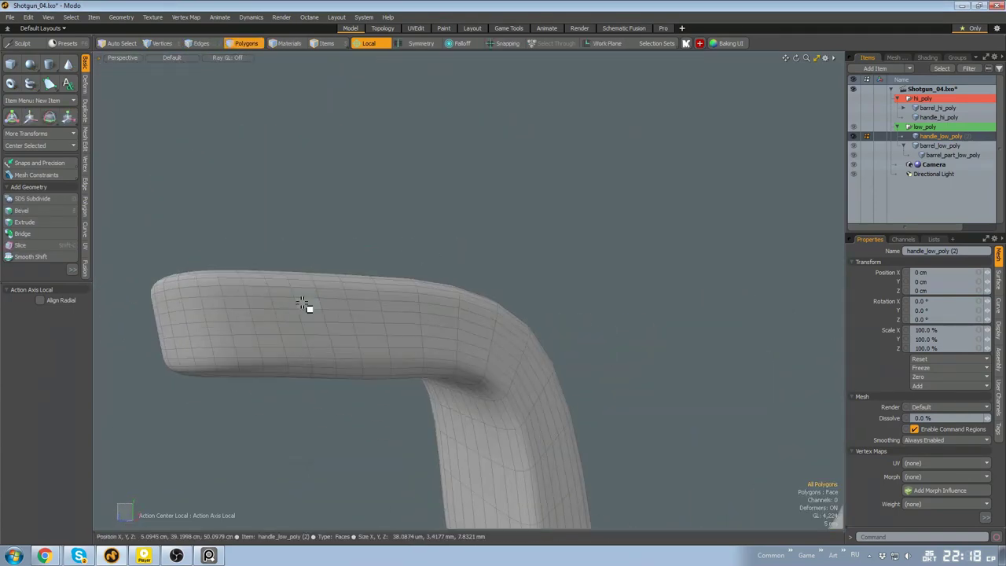
pyautogui.keyDown('alt'); pyautogui.moveTo(385, 329); pyautogui.dragTo(326, 278); pyautogui.keyUp('alt')
pyautogui.keyDown('alt'); pyautogui.moveTo(383, 265); pyautogui.dragTo(425, 330); pyautogui.keyUp('alt')
pyautogui.press('3')
pyautogui.click(437, 353)
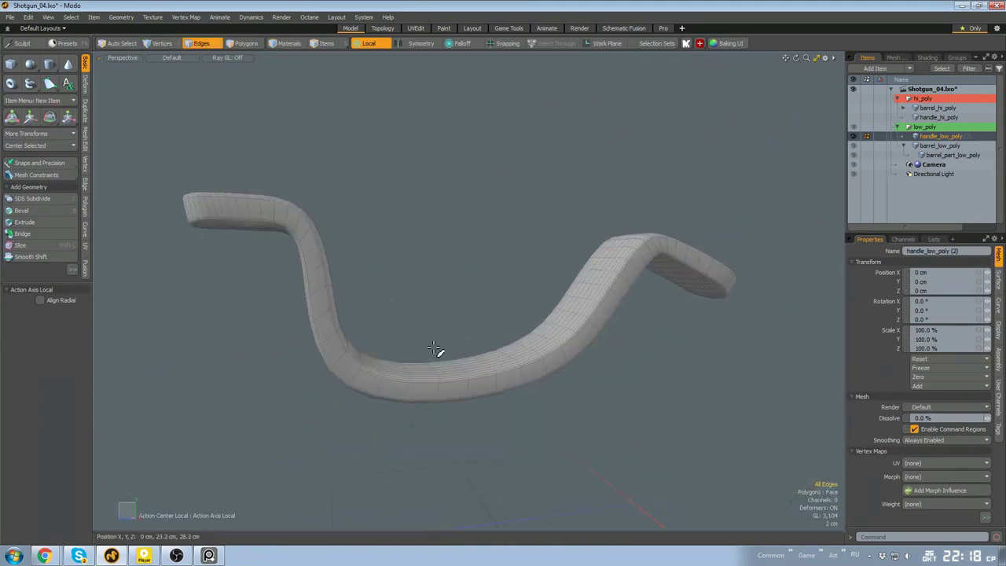
# Remove surplus edge loops from the low-poly trigger guard
pyautogui.press('u')
pyautogui.keyDown('alt'); pyautogui.moveTo(510, 322); pyautogui.dragTo(395, 241); pyautogui.keyUp('alt')
pyautogui.scroll(5, 393, 330)
pyautogui.press('2')
pyautogui.press('BackSpace')
pyautogui.press('BackSpace')
pyautogui.scroll(3, 344, 258)
pyautogui.keyDown('alt'); pyautogui.moveTo(343, 259); pyautogui.dragTo(461, 222); pyautogui.keyUp('alt')
pyautogui.press('BackSpace')
pyautogui.scroll(-5, 496, 327)
pyautogui.scroll(5, 368, 348)
# Isolate the trigger guard and delete the polygons of one broad side together with its bevel strip
pyautogui.doubleClick(560, 297)
pyautogui.press('3')
pyautogui.doubleClick(548, 289)
pyautogui.hotkey('shift', 'h')
pyautogui.click(501, 213)
pyautogui.scroll(4, 501, 213)
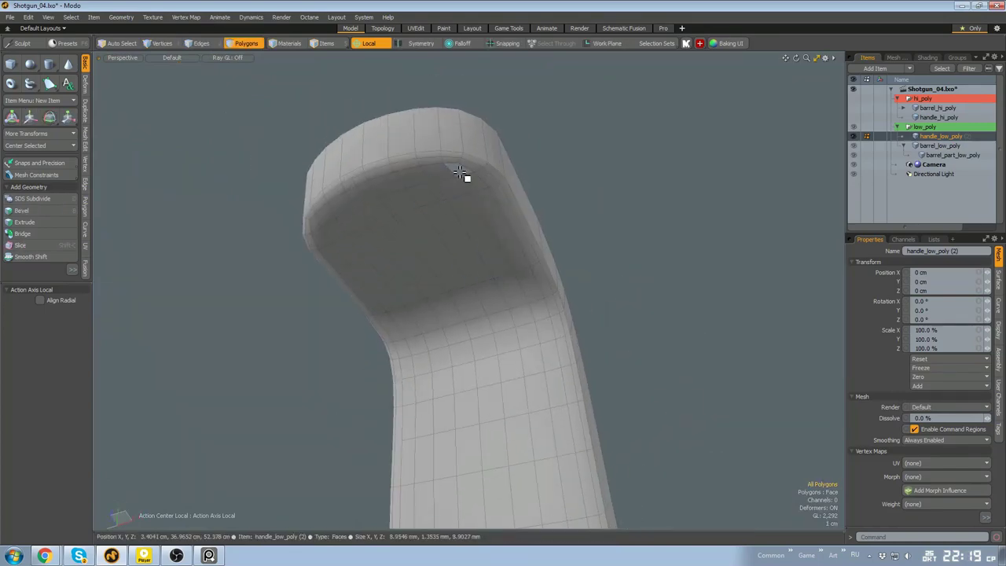
pyautogui.keyDown('alt'); pyautogui.moveTo(486, 308); pyautogui.dragTo(503, 235); pyautogui.keyUp('alt')
pyautogui.moveTo(502, 236); pyautogui.dragTo(562, 176)
pyautogui.press('l')
pyautogui.press('Delete')
pyautogui.doubleClick(471, 269)
pyautogui.press('Delete')
# Rebuild the opened broad side of the guard with faces spanning its width between the boundary edges
pyautogui.press('2')
pyautogui.doubleClick(449, 164)
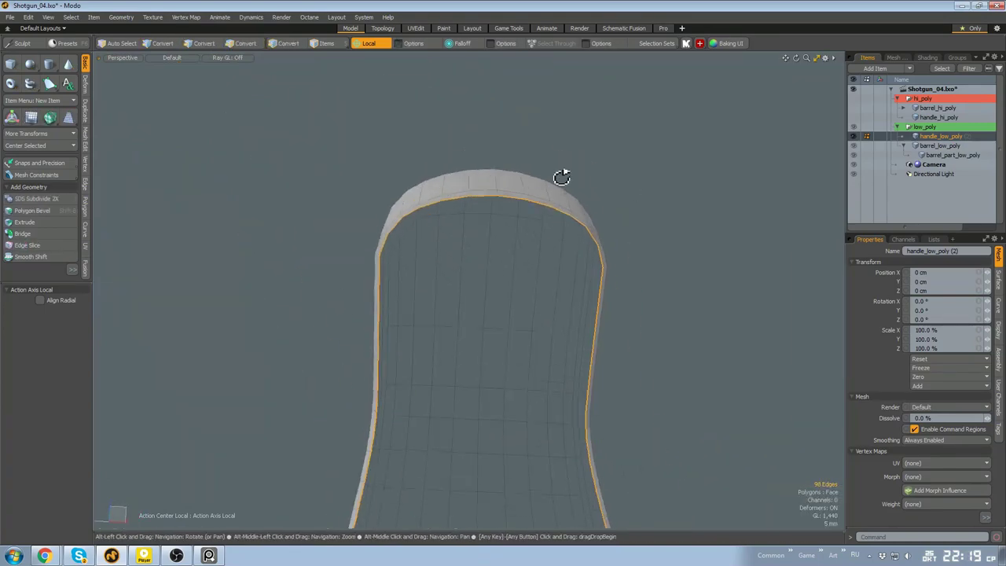
pyautogui.keyDown('alt'); pyautogui.moveTo(602, 260); pyautogui.dragTo(563, 358); pyautogui.keyUp('alt')
pyautogui.keyDown('alt'); pyautogui.moveTo(542, 442); pyautogui.dragTo(566, 307); pyautogui.keyUp('alt')
pyautogui.scroll(5, 678, 197)
pyautogui.doubleClick(696, 243)
pyautogui.keyDown('alt'); pyautogui.moveTo(696, 244); pyautogui.dragTo(696, 313); pyautogui.keyUp('alt')
pyautogui.hotkey('shift', 'c')
# Close the remaining opening at the guard's rounded end along its boundary edges
pyautogui.keyDown('alt'); pyautogui.moveTo(757, 332); pyautogui.dragTo(644, 326); pyautogui.keyUp('alt')
pyautogui.scroll(5, 217, 253)
pyautogui.doubleClick(437, 232)
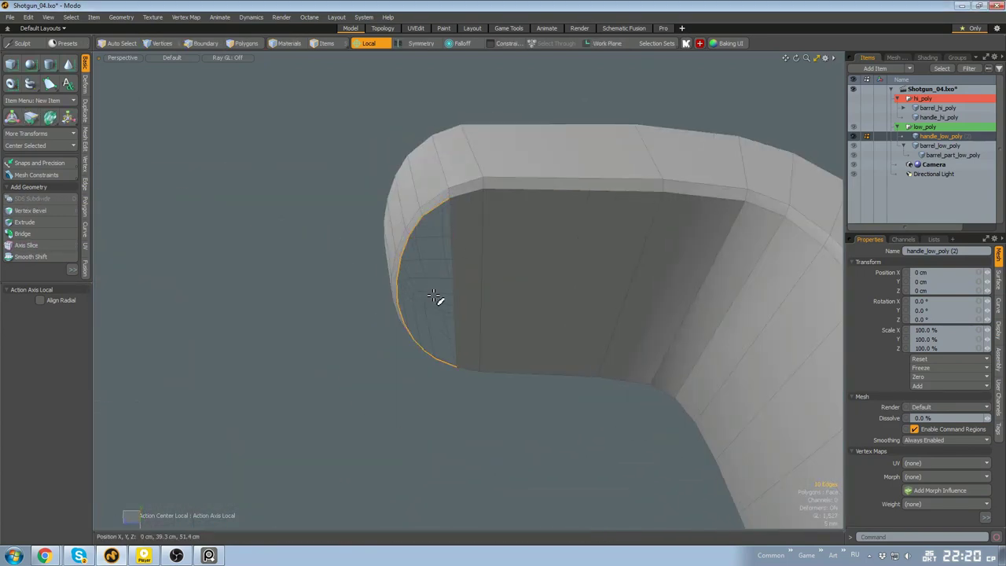
pyautogui.scroll(-5, 471, 224)
pyautogui.keyDown('alt'); pyautogui.moveTo(471, 224); pyautogui.dragTo(498, 148); pyautogui.keyUp('alt')
pyautogui.keyDown('alt'); pyautogui.moveTo(516, 190); pyautogui.dragTo(440, 330); pyautogui.keyUp('alt')
# Delete the polygons of the guard's opposite broad side and select the open boundary around it
pyautogui.press('3')
pyautogui.press('l')
pyautogui.press('Delete')
pyautogui.doubleClick(623, 387)
pyautogui.press('Delete')
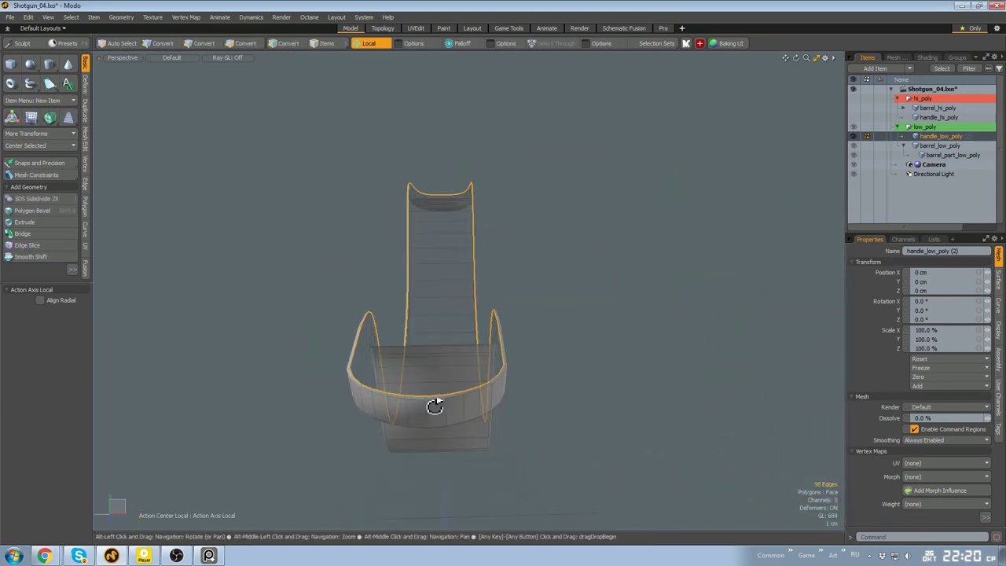
pyautogui.keyDown('alt'); pyautogui.moveTo(469, 430); pyautogui.dragTo(669, 328); pyautogui.keyUp('alt')
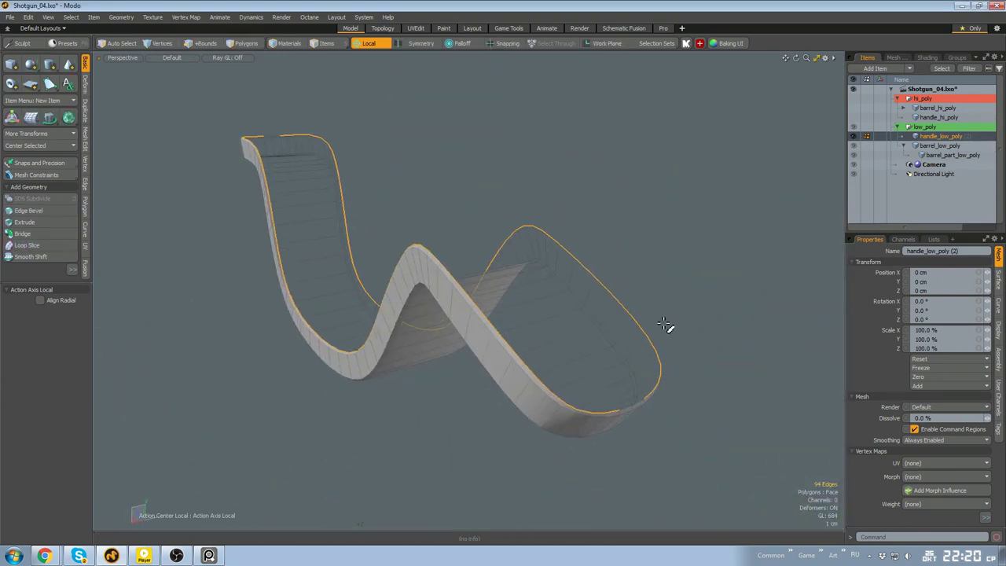
# Fill the selected boundary with new polygons to close the guard's opened side
pyautogui.press('p')
pyautogui.scroll(5, 689, 404)
pyautogui.scroll(-5, 665, 406)
pyautogui.moveTo(689, 404)
pyautogui.mouseDown()
pyautogui.moveTo(665, 409)
pyautogui.moveTo(510, 333)
pyautogui.moveTo(433, 337)
pyautogui.mouseUp()
pyautogui.scroll(5, 433, 337)
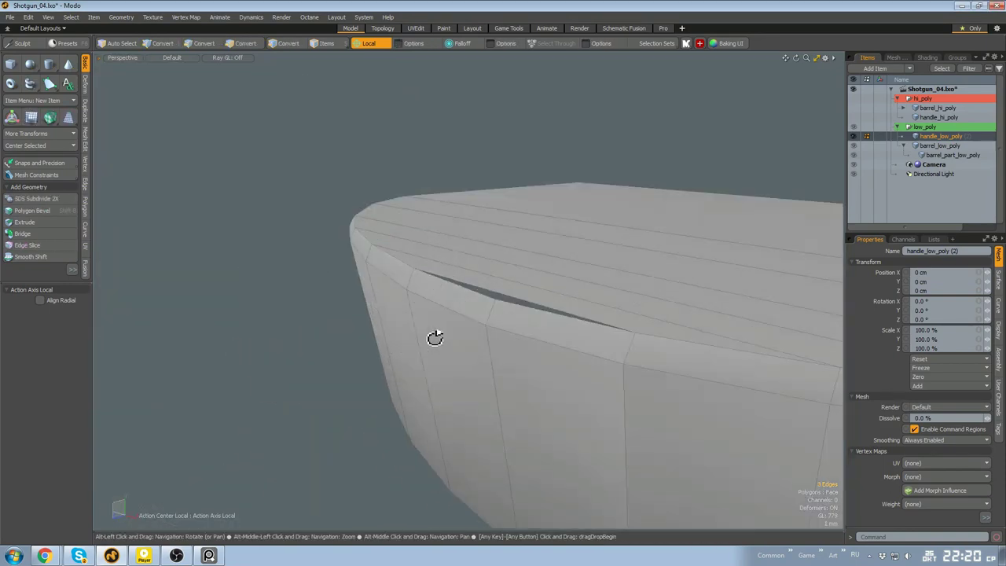
pyautogui.hotkey('ctrl', '3')
pyautogui.click(586, 344)
# Unhide the rest of the gun and remove surplus crosswise edges from the guard's rear tab around the screw
pyautogui.scroll(-4, 577, 338)
pyautogui.keyDown('alt'); pyautogui.moveTo(577, 338); pyautogui.dragTo(481, 225); pyautogui.keyUp('alt')
pyautogui.scroll(-3, 470, 314)
pyautogui.scroll(4, 482, 224)
pyautogui.scroll(-6, 482, 225)
pyautogui.keyDown('alt'); pyautogui.moveTo(662, 370); pyautogui.dragTo(488, 369); pyautogui.keyUp('alt')
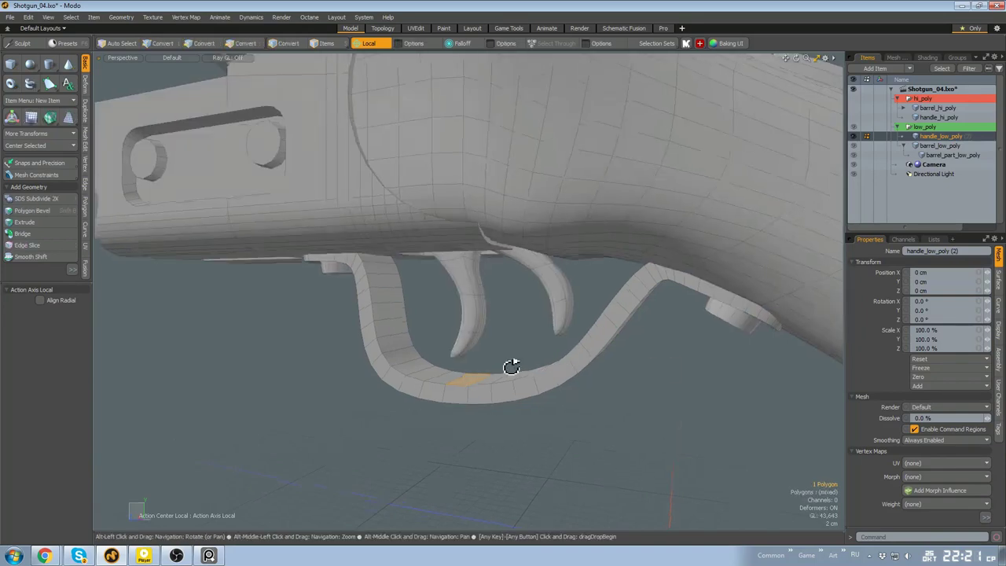
pyautogui.keyDown('alt'); pyautogui.moveTo(511, 364); pyautogui.dragTo(460, 251); pyautogui.keyUp('alt')
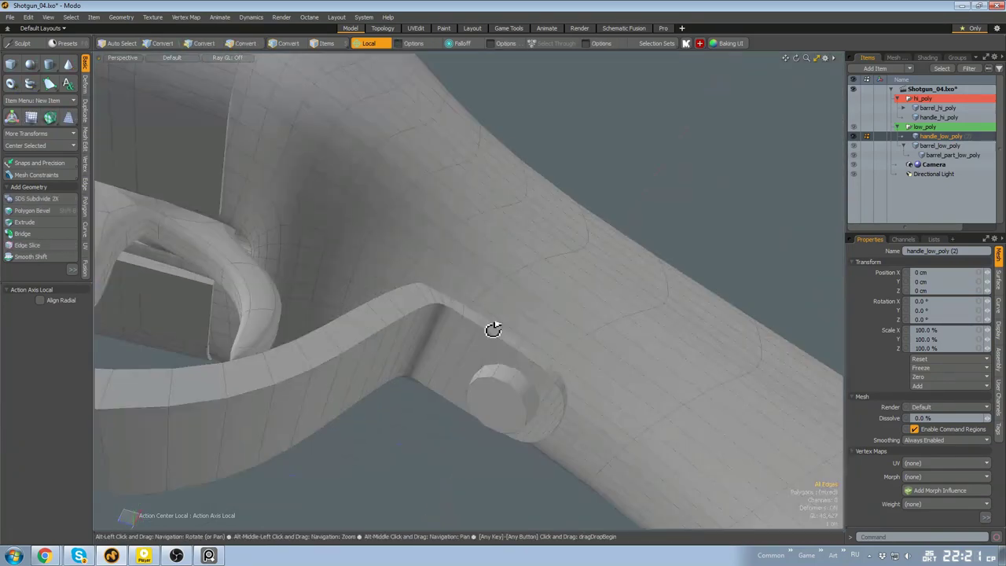
pyautogui.keyDown('alt'); pyautogui.moveTo(492, 330); pyautogui.dragTo(451, 305); pyautogui.keyUp('alt')
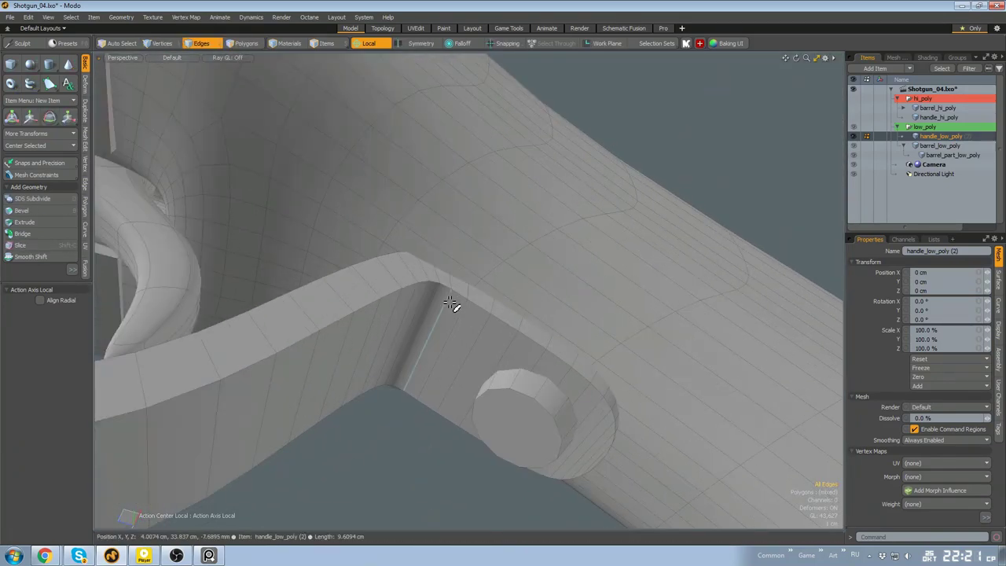
pyautogui.click(576, 386)
pyautogui.scroll(2, 581, 382)
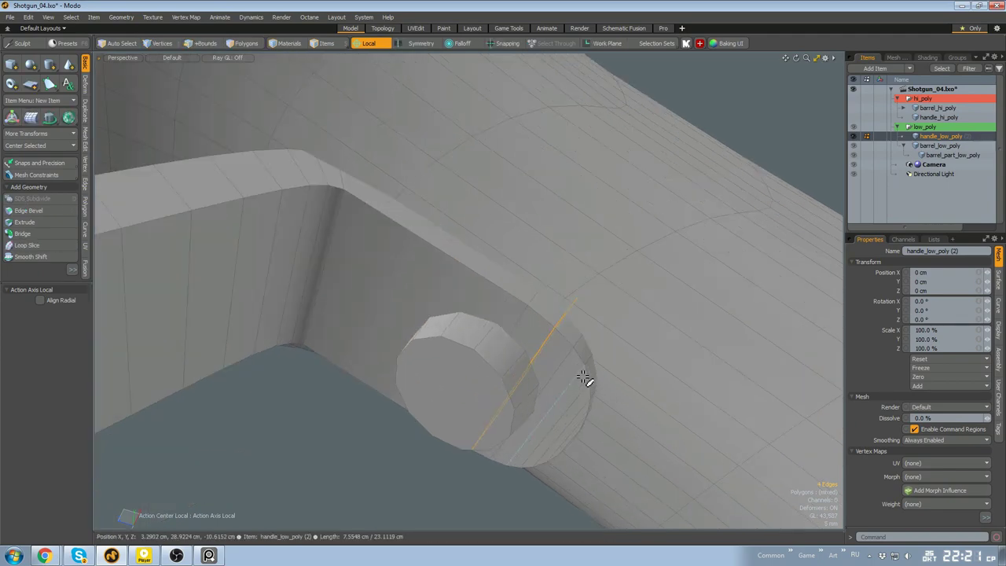
pyautogui.keyDown('shift'); pyautogui.click(599, 377); pyautogui.keyUp('shift')
pyautogui.keyDown('alt'); pyautogui.moveTo(584, 380); pyautogui.dragTo(558, 312); pyautogui.keyUp('alt')
pyautogui.press('BackSpace')
# Select the edge loop along the trigger guard's rim and remove its surplus edges
pyautogui.scroll(-4, 644, 363)
pyautogui.doubleClick(557, 311)
pyautogui.keyDown('alt'); pyautogui.moveTo(547, 430); pyautogui.dragTo(631, 440); pyautogui.keyUp('alt')
pyautogui.keyDown('alt'); pyautogui.moveTo(610, 406); pyautogui.dragTo(586, 372); pyautogui.keyUp('alt')
pyautogui.click(580, 367)
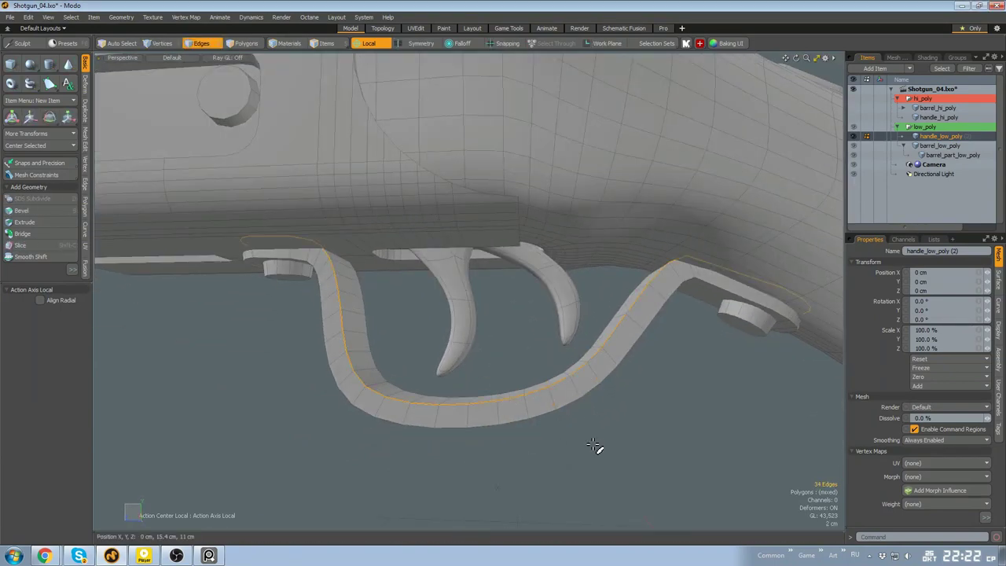
pyautogui.hotkey('alt', 'BackSpace')
# Reduce the segments on the guard's front curve by removing the edge rings of alternate rim edges
pyautogui.keyDown('alt'); pyautogui.moveTo(534, 434); pyautogui.dragTo(494, 409); pyautogui.keyUp('alt')
pyautogui.scroll(3, 471, 378)
pyautogui.click(464, 407)
pyautogui.hotkey('ctrl', '3')
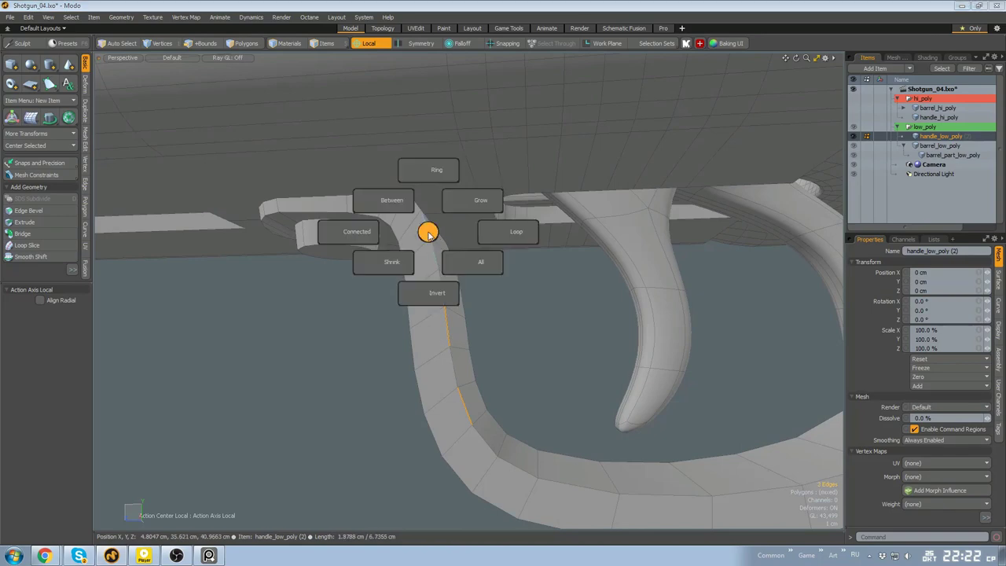
pyautogui.click(426, 171)
pyautogui.hotkey('alt', 'BackSpace')
# Remove the edges across the guard's front bend and mark the mail notification as read
pyautogui.moveTo(455, 315)
pyautogui.keyDown('alt'); pyautogui.mouseDown()
pyautogui.moveTo(490, 346)
pyautogui.moveTo(448, 312)
pyautogui.moveTo(450, 298)
pyautogui.mouseUp(); pyautogui.keyUp('alt')
pyautogui.click(437, 291)
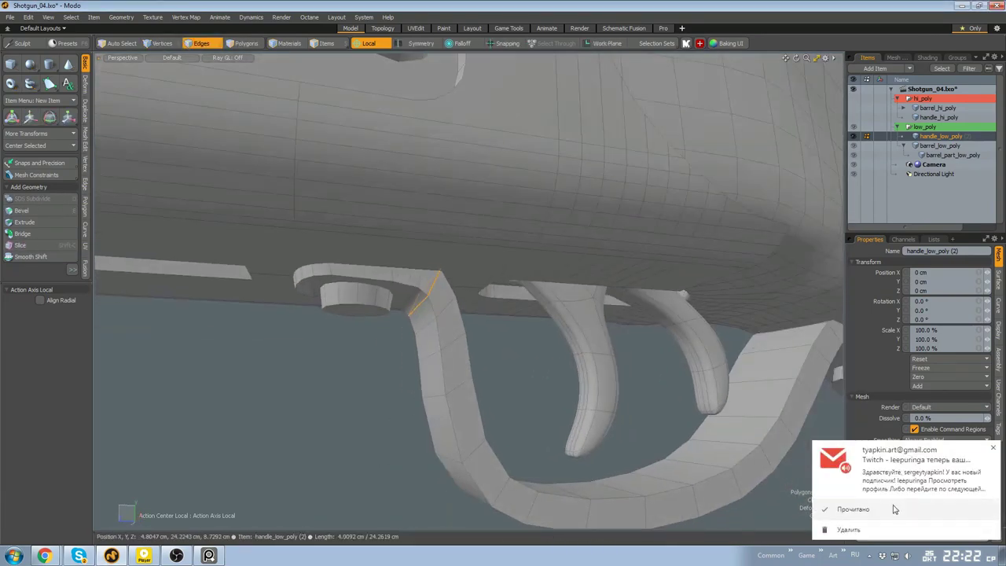
pyautogui.click(894, 508)
pyautogui.hotkey('alt', 'BackSpace')
pyautogui.keyDown('alt'); pyautogui.moveTo(481, 338); pyautogui.dragTo(517, 399); pyautogui.keyUp('alt')
pyautogui.scroll(-3, 517, 399)
# Select the whole trigger guard, inspect it in isolation, and reselect it against the full gun
pyautogui.press('3')
pyautogui.doubleClick(528, 437)
pyautogui.keyDown('alt'); pyautogui.moveTo(550, 428); pyautogui.dragTo(608, 346); pyautogui.keyUp('alt')
pyautogui.hotkey('shift', 'h')
pyautogui.press('w')
pyautogui.keyDown('alt'); pyautogui.moveTo(607, 346); pyautogui.dragTo(532, 335); pyautogui.keyUp('alt')
pyautogui.press('q')
pyautogui.click(616, 389)
pyautogui.doubleClick(528, 341)
pyautogui.press('u')
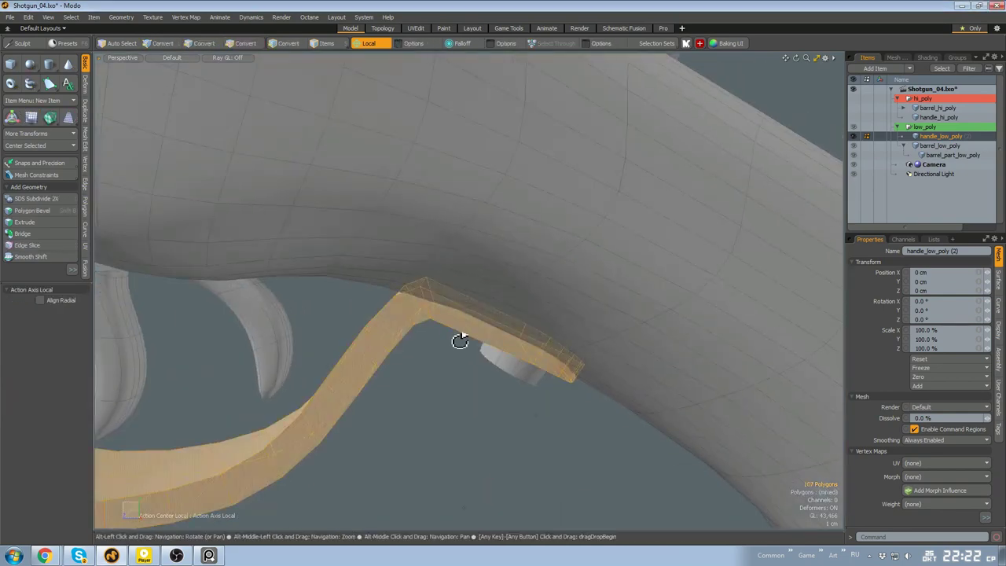
# Isolate the guard again, area-select polygons at its rear tab, and unhide the gun
pyautogui.keyDown('alt'); pyautogui.moveTo(461, 339); pyautogui.dragTo(511, 363); pyautogui.keyUp('alt')
pyautogui.hotkey('shift', 'h')
pyautogui.moveTo(495, 314)
pyautogui.mouseDown()
pyautogui.moveTo(370, 288)
pyautogui.moveTo(589, 359)
pyautogui.moveTo(559, 385)
pyautogui.mouseUp()
pyautogui.press('u')
pyautogui.scroll(-4, 589, 359)
pyautogui.scroll(4, 521, 354)
# Select the rear trigger and inspect the trigger assembly against the whole gun
pyautogui.doubleClick(490, 315)
pyautogui.keyDown('alt'); pyautogui.moveTo(489, 316); pyautogui.dragTo(488, 371); pyautogui.keyUp('alt')
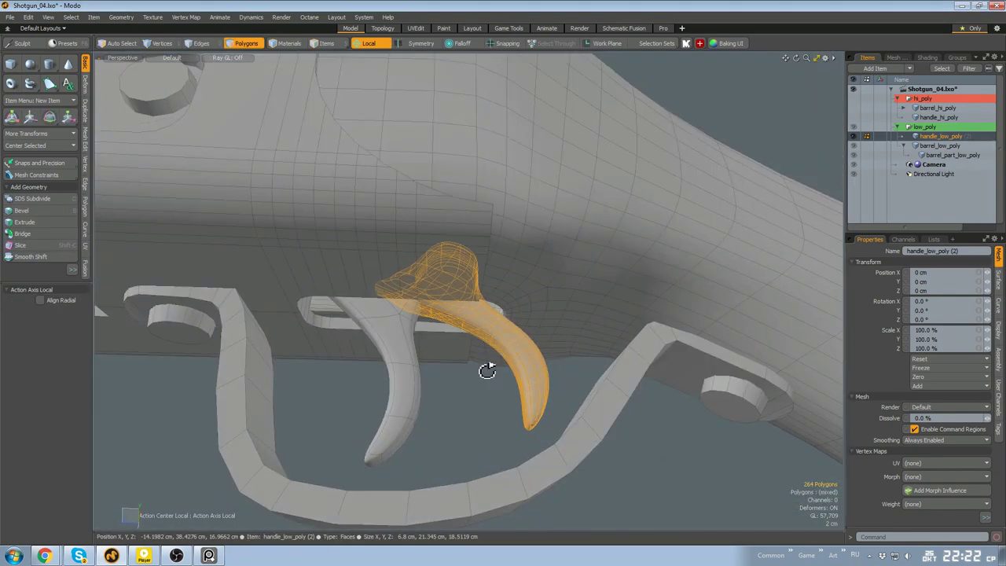
pyautogui.scroll(-3, 453, 415)
pyautogui.keyDown('alt'); pyautogui.moveTo(454, 415); pyautogui.dragTo(437, 315); pyautogui.keyUp('alt')
pyautogui.scroll(4, 478, 458)
pyautogui.scroll(-4, 389, 294)
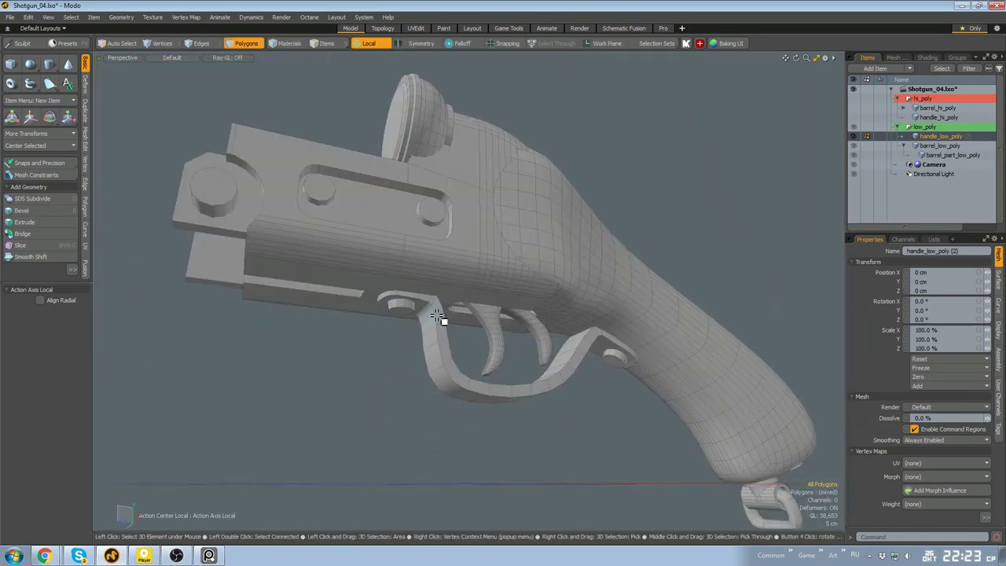
pyautogui.scroll(4, 424, 318)
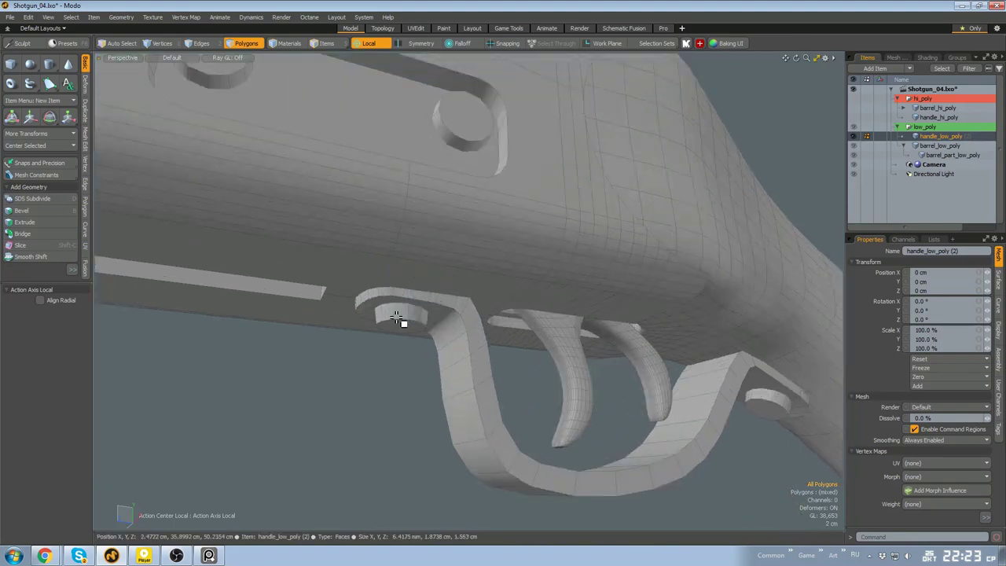
# Select the guard's front screw and the round disc on top of the handle to examine their topology
pyautogui.doubleClick(402, 321)
pyautogui.keyDown('alt'); pyautogui.moveTo(401, 322); pyautogui.dragTo(427, 323); pyautogui.keyUp('alt')
pyautogui.doubleClick(463, 256)
pyautogui.scroll(-5, 464, 260)
pyautogui.keyDown('alt'); pyautogui.moveTo(464, 259); pyautogui.dragTo(479, 283); pyautogui.keyUp('alt')
pyautogui.doubleClick(452, 226)
pyautogui.keyDown('alt'); pyautogui.moveTo(463, 228); pyautogui.dragTo(574, 275); pyautogui.keyUp('alt')
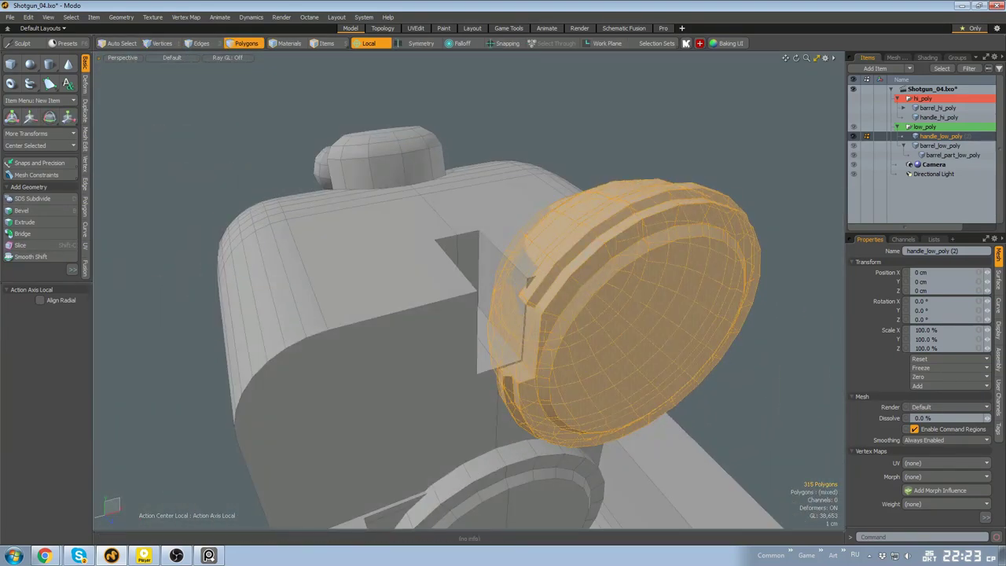
# Switch to OBS to check the Mic/Aux channel's mute state, minimize it, and call up the media player
pyautogui.click(176, 555)
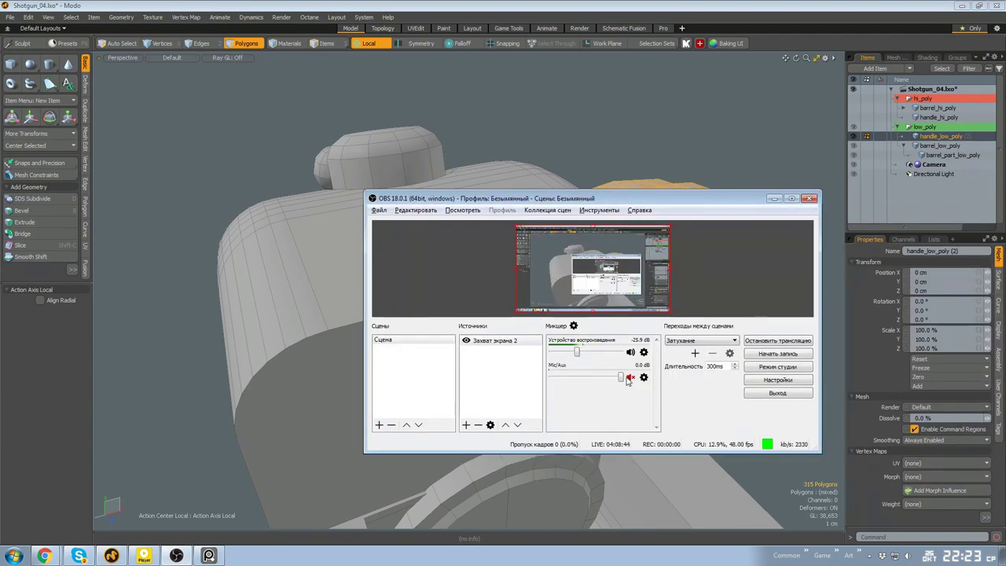
pyautogui.click(773, 198)
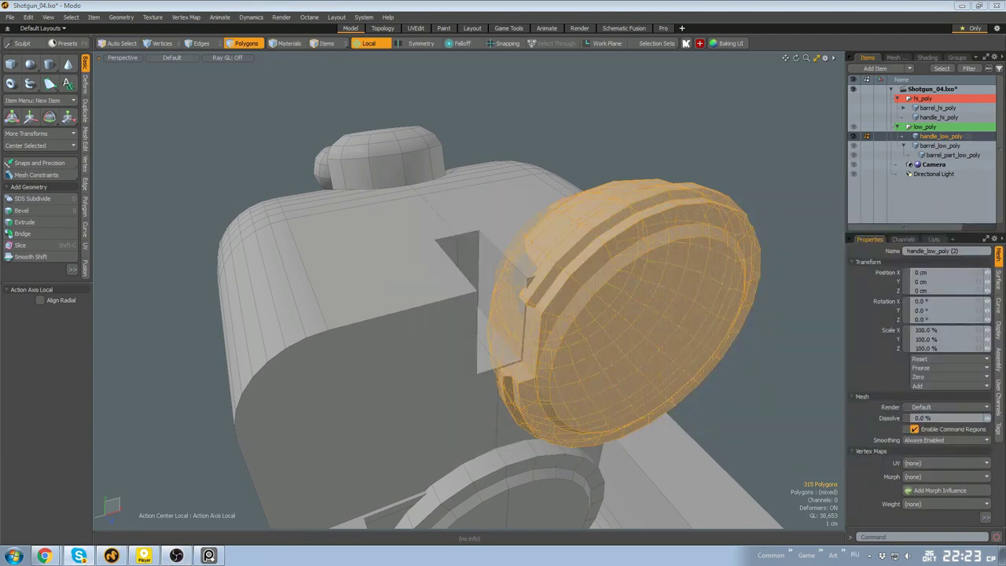
pyautogui.click(146, 554)
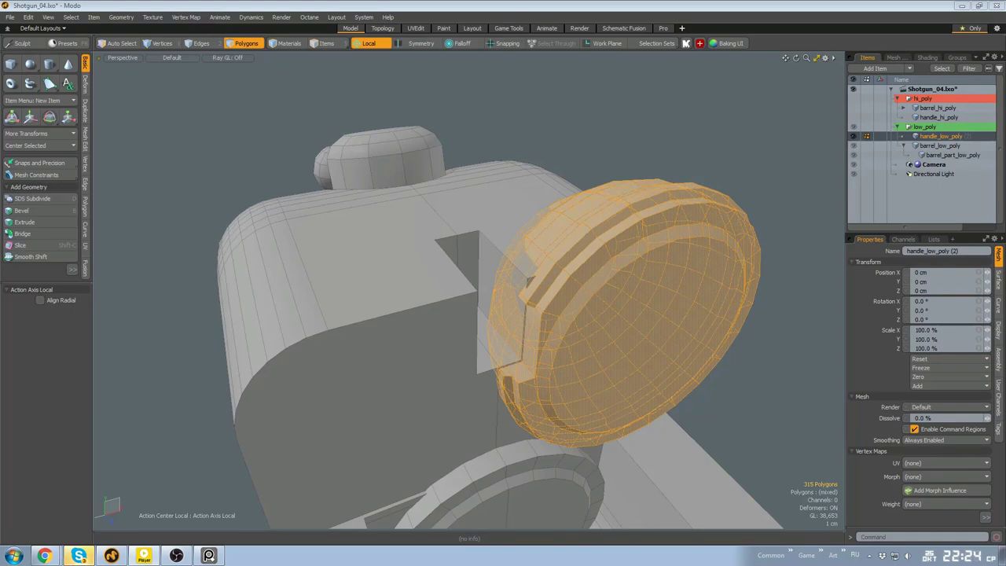
# Isolate the two triggers and remove their surplus lengthwise edge loops, using X symmetry
pyautogui.keyDown('alt'); pyautogui.moveTo(597, 298); pyautogui.dragTo(563, 357); pyautogui.keyUp('alt')
pyautogui.hotkey('shift', 'h')
pyautogui.click(458, 377)
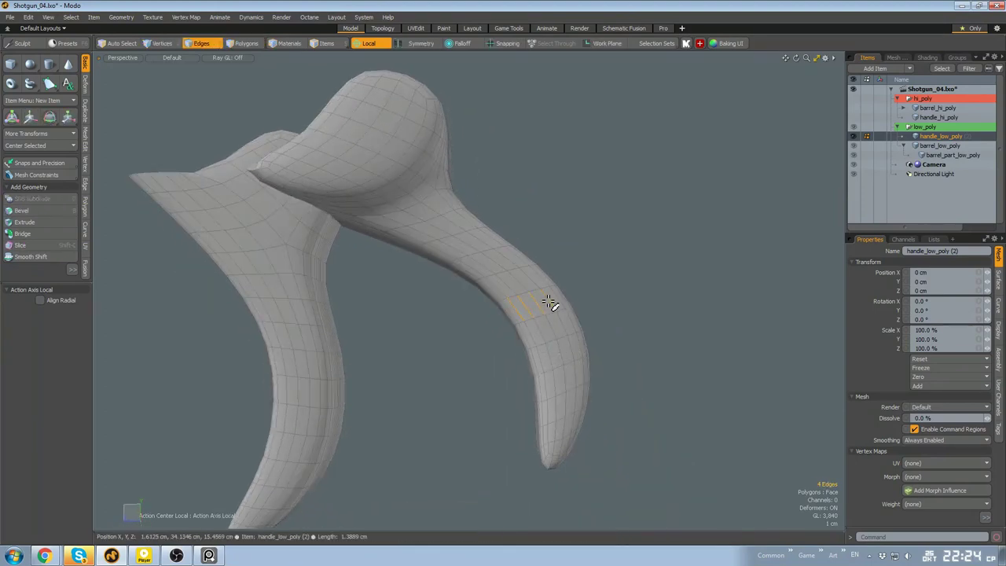
pyautogui.keyDown('alt'); pyautogui.moveTo(550, 304); pyautogui.dragTo(409, 339); pyautogui.keyUp('alt')
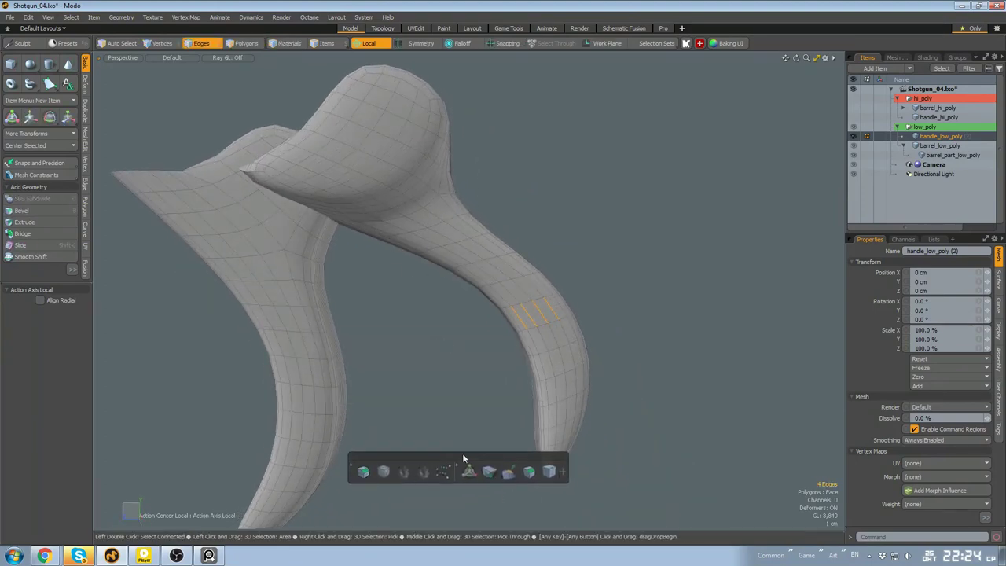
pyautogui.keyDown('alt'); pyautogui.moveTo(471, 260); pyautogui.dragTo(546, 268); pyautogui.keyUp('alt')
pyautogui.rightClick(455, 261)
pyautogui.press('l')
pyautogui.press('BackSpace')
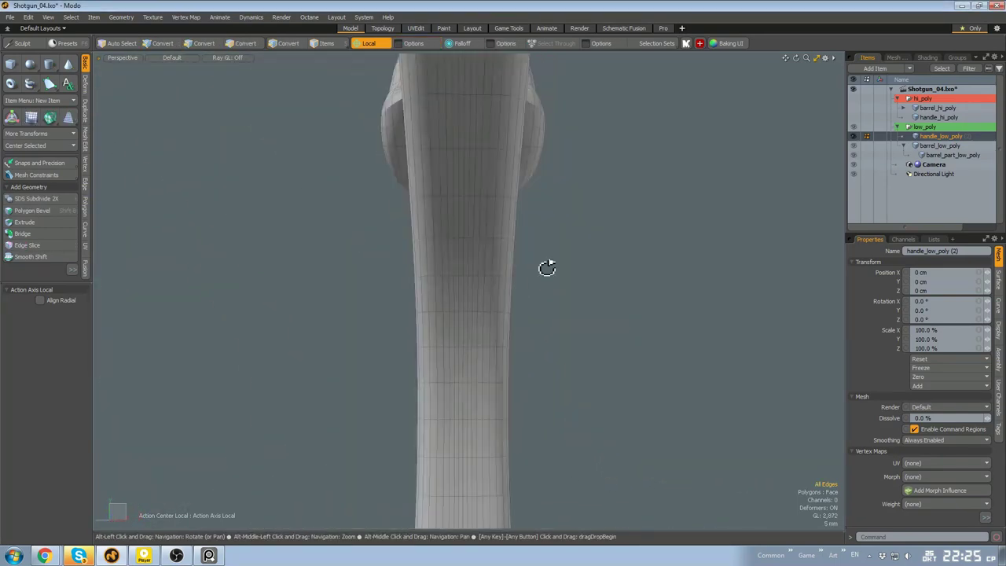
pyautogui.keyDown('alt'); pyautogui.moveTo(452, 273); pyautogui.dragTo(564, 301); pyautogui.keyUp('alt')
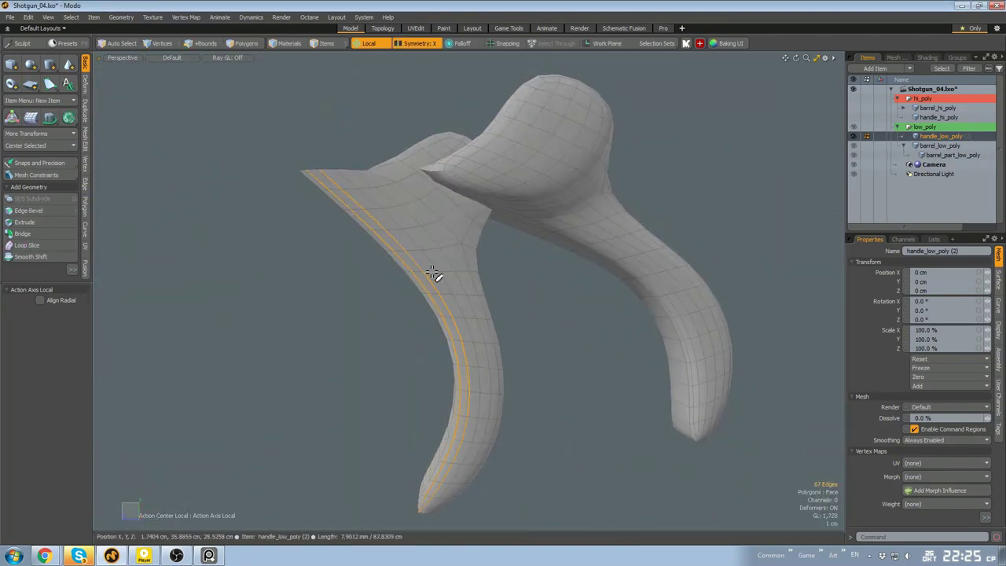
pyautogui.keyDown('alt'); pyautogui.moveTo(433, 273); pyautogui.dragTo(543, 322); pyautogui.keyUp('alt')
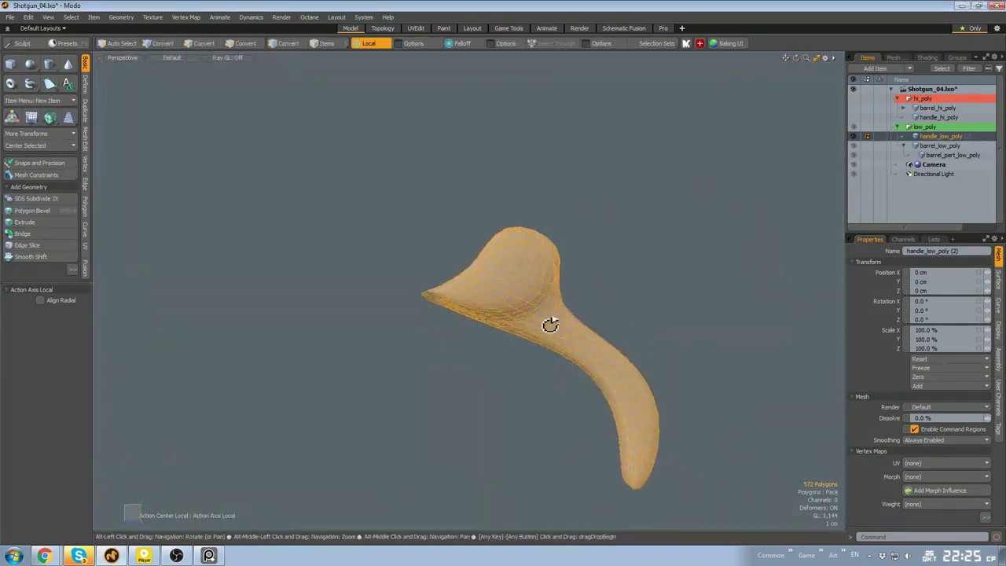
# Trim the head polygons off the isolated rear trigger and scale its lengthwise edge loops to 136% in Z
pyautogui.keyDown('alt'); pyautogui.moveTo(550, 321); pyautogui.dragTo(506, 336); pyautogui.keyUp('alt')
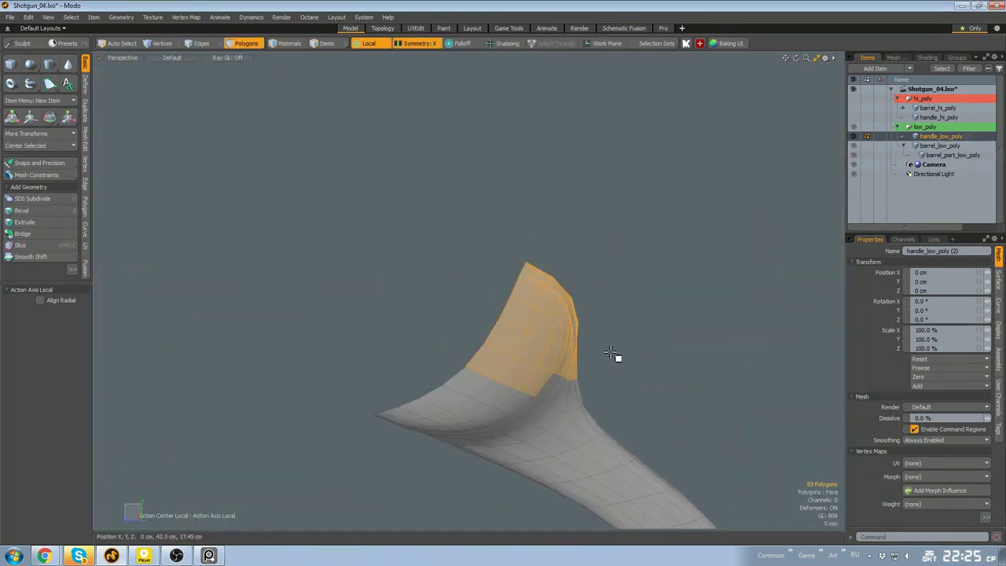
pyautogui.keyDown('alt'); pyautogui.moveTo(617, 354); pyautogui.dragTo(626, 352); pyautogui.keyUp('alt')
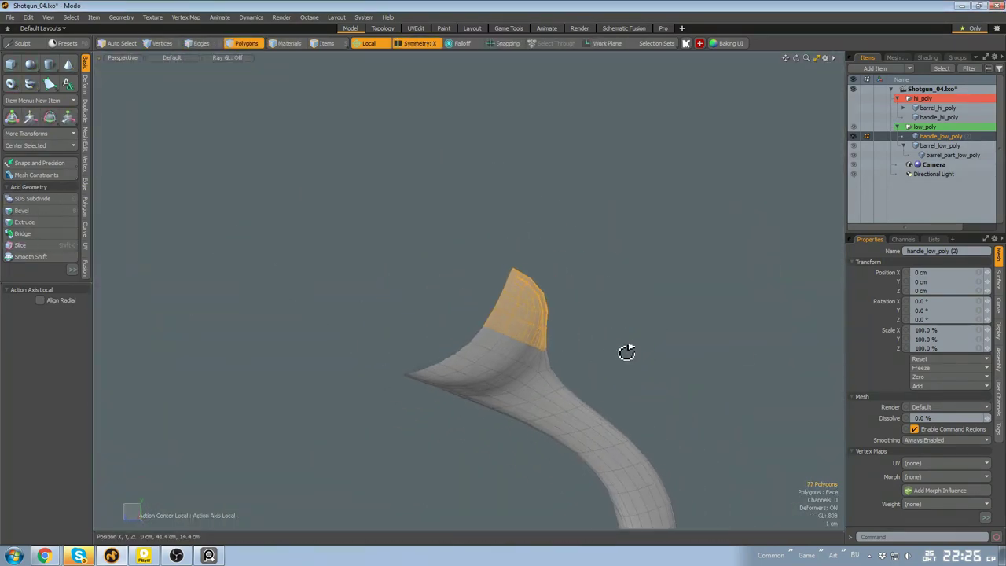
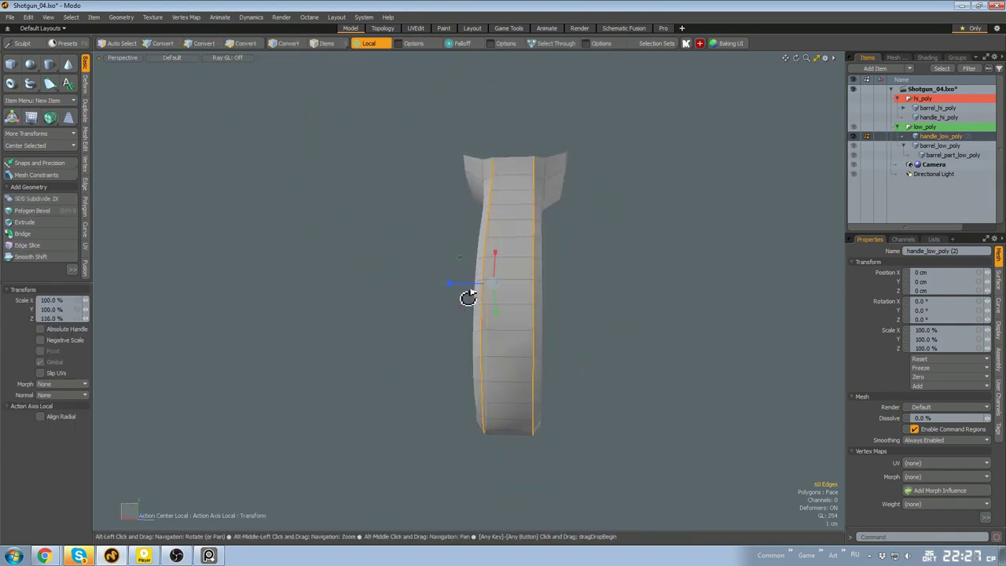
pyautogui.keyDown('alt'); pyautogui.moveTo(445, 281); pyautogui.dragTo(581, 274); pyautogui.keyUp('alt')
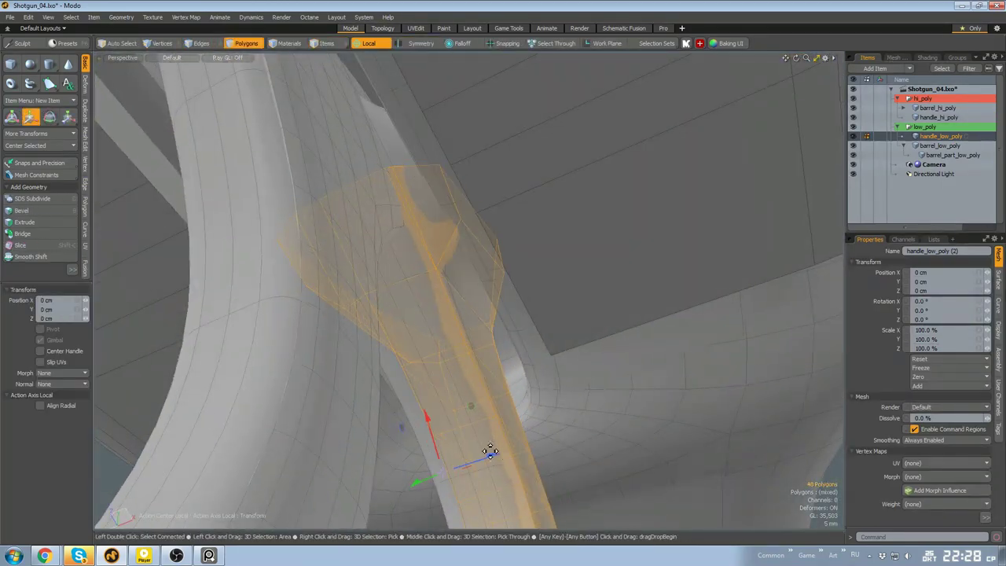
# Undo the last transform of the rear trigger's selected polygons
pyautogui.keyDown('alt'); pyautogui.moveTo(490, 451); pyautogui.dragTo(442, 395); pyautogui.keyUp('alt')
pyautogui.press('r')
pyautogui.hotkey('ctrl', 'z')
pyautogui.keyDown('alt'); pyautogui.moveTo(443, 394); pyautogui.dragTo(552, 333); pyautogui.keyUp('alt')
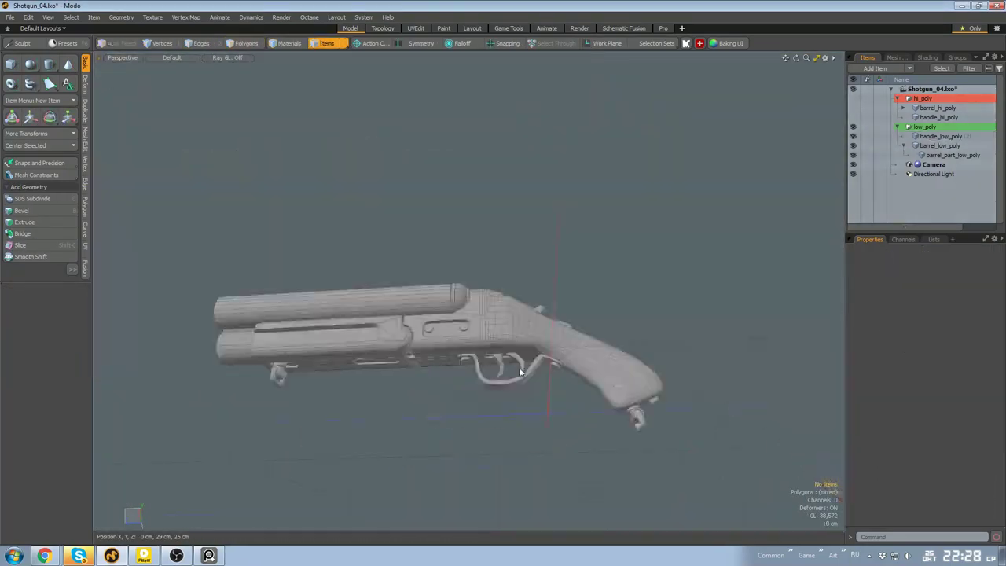
# Isolate the front trigger and remove its surplus lengthwise edge loops
pyautogui.scroll(10, 513, 379)
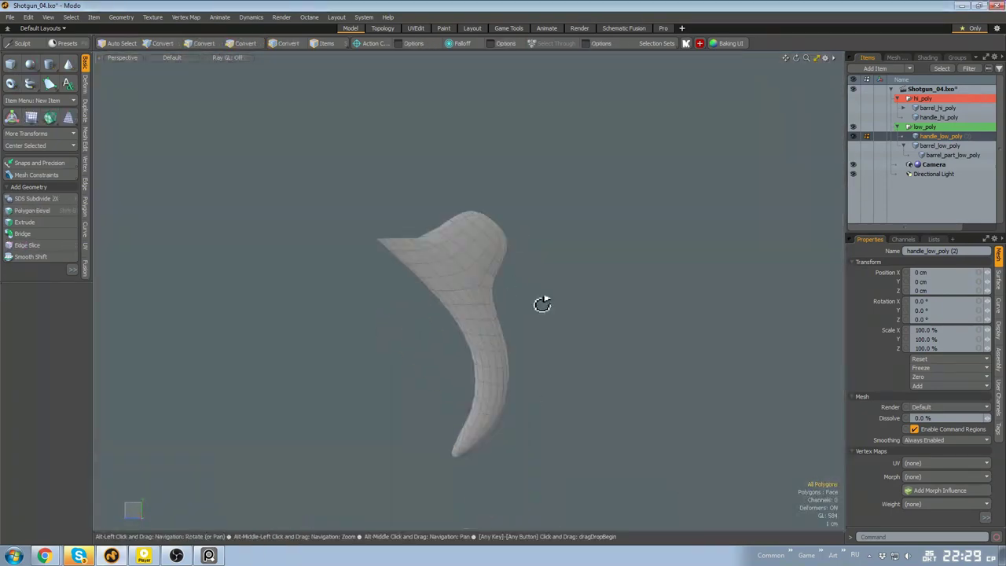
pyautogui.keyDown('alt'); pyautogui.moveTo(541, 305); pyautogui.dragTo(702, 281); pyautogui.keyUp('alt')
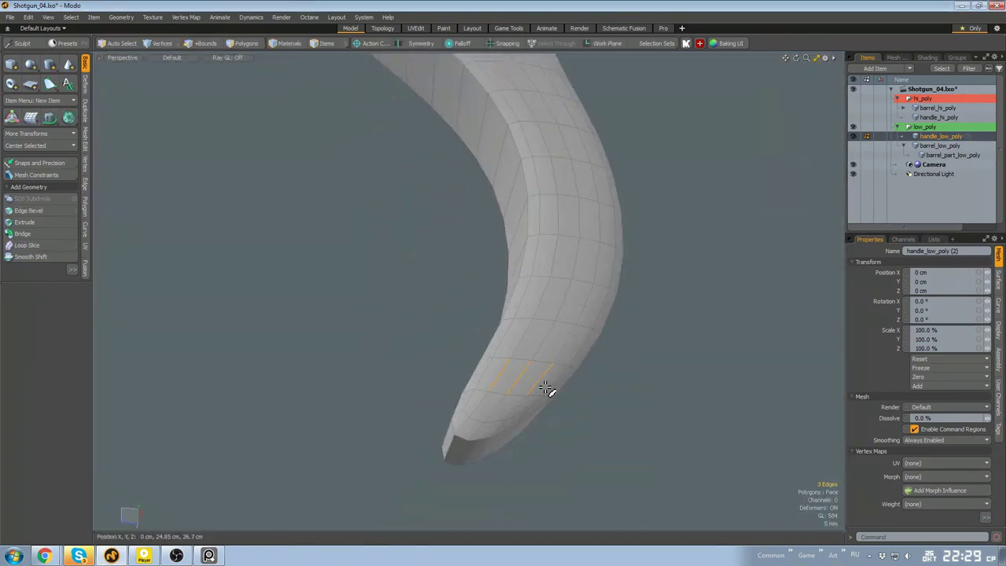
pyautogui.doubleClick(497, 287)
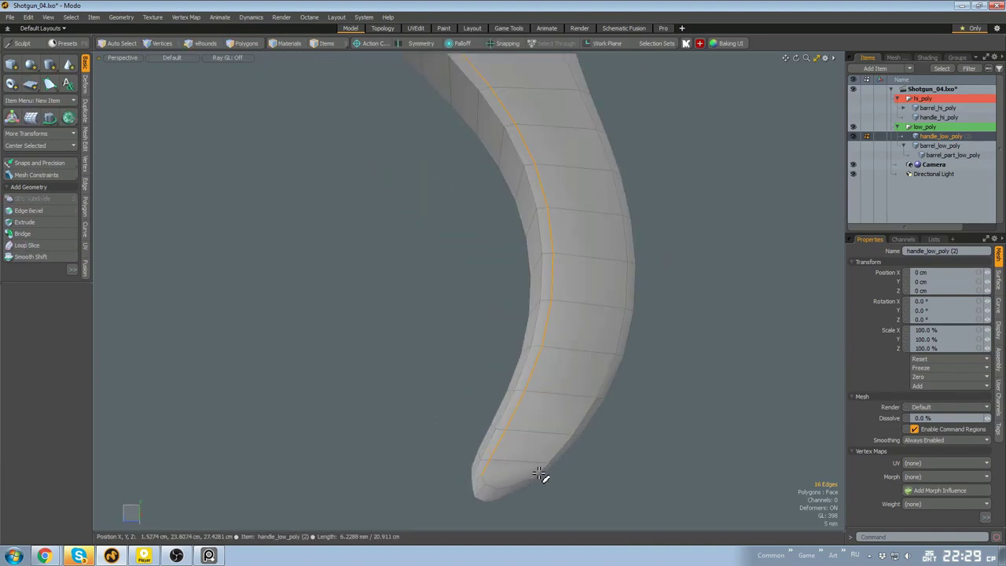
pyautogui.keyDown('alt'); pyautogui.moveTo(542, 477); pyautogui.dragTo(522, 240); pyautogui.keyUp('alt')
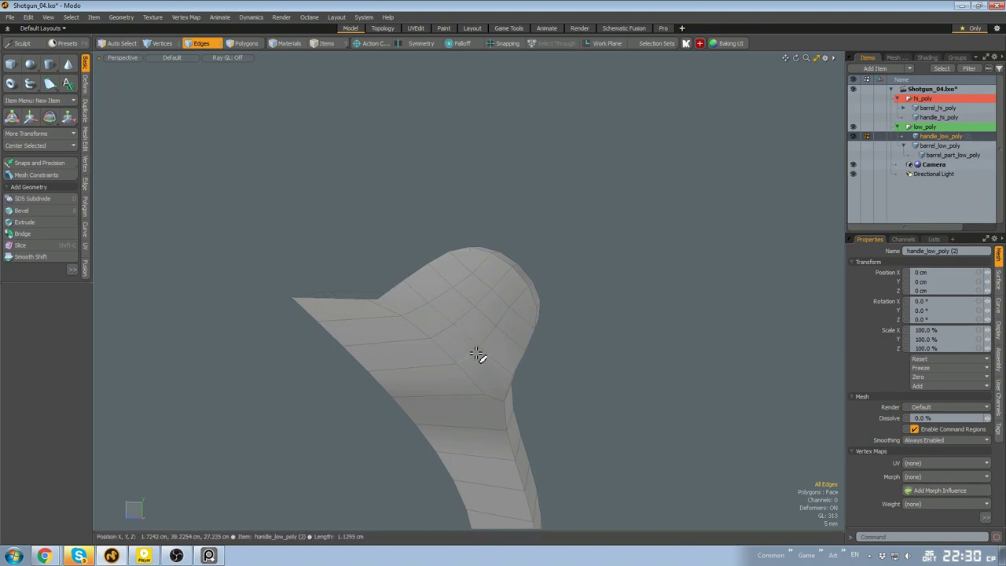
# Trim the rounded head polygons off the isolated front trigger and remove its surplus crosswise edge loops
pyautogui.press('3')
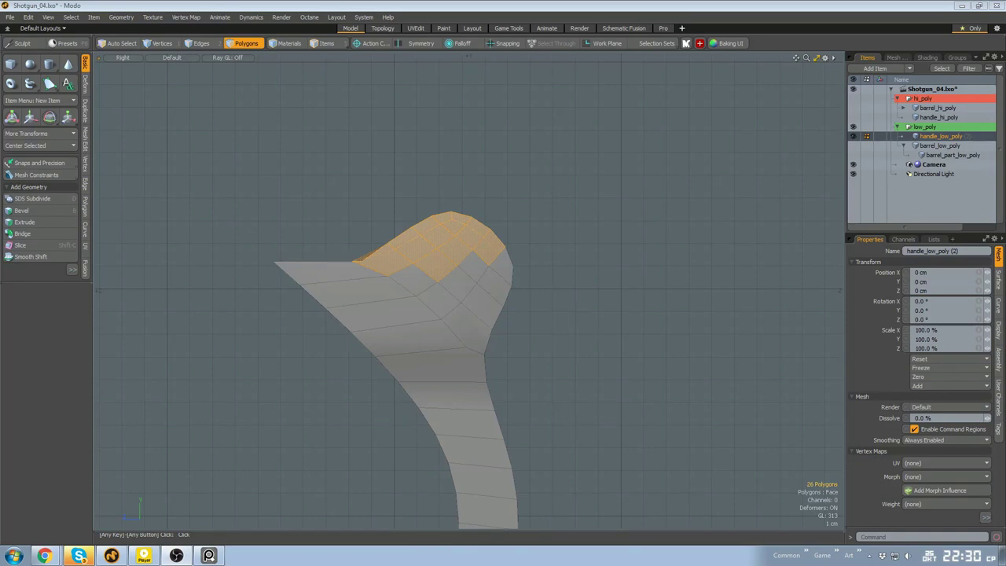
pyautogui.click(541, 294)
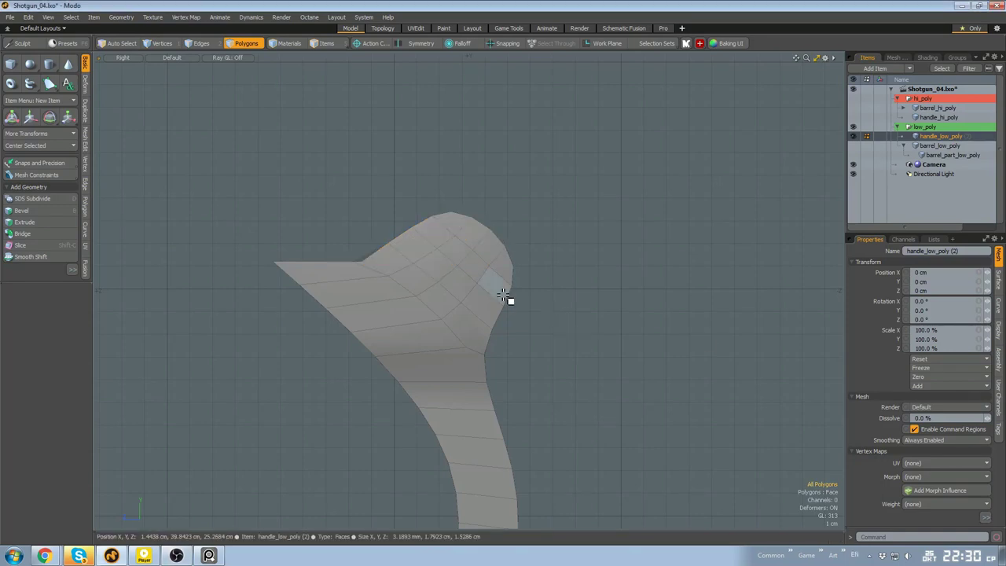
pyautogui.keyDown('alt'); pyautogui.keyDown('shift'); pyautogui.moveTo(556, 225); pyautogui.dragTo(485, 353); pyautogui.keyUp('shift'); pyautogui.keyUp('alt')
pyautogui.press('KP_Decimal')
pyautogui.click(483, 274)
pyautogui.scroll(-3, 463, 338)
pyautogui.keyDown('alt'); pyautogui.moveTo(483, 274); pyautogui.dragTo(501, 286); pyautogui.keyUp('alt')
pyautogui.press('KP_3')
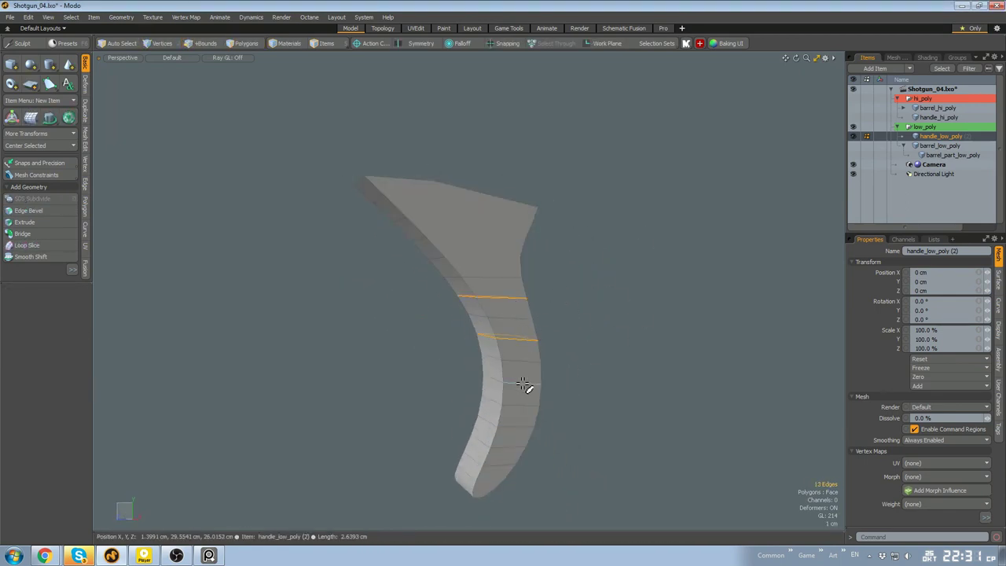
pyautogui.keyDown('alt'); pyautogui.moveTo(534, 469); pyautogui.dragTo(360, 389); pyautogui.keyUp('alt')
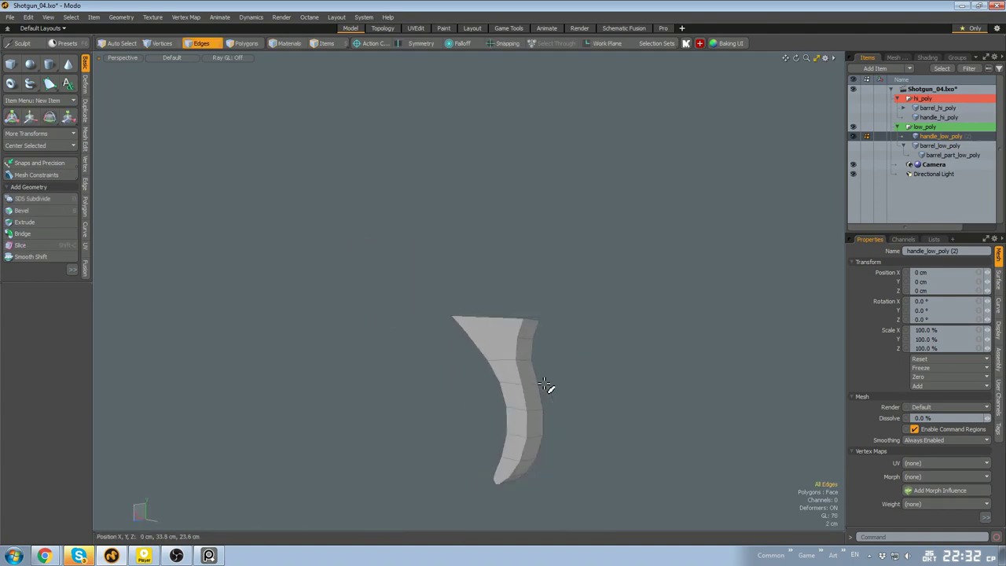
# Unhide the rest of the handle and compare the reduced triggers and trigger guard with the hi_poly group
pyautogui.press('u')
pyautogui.keyDown('alt'); pyautogui.moveTo(483, 268); pyautogui.dragTo(823, 148); pyautogui.keyUp('alt')
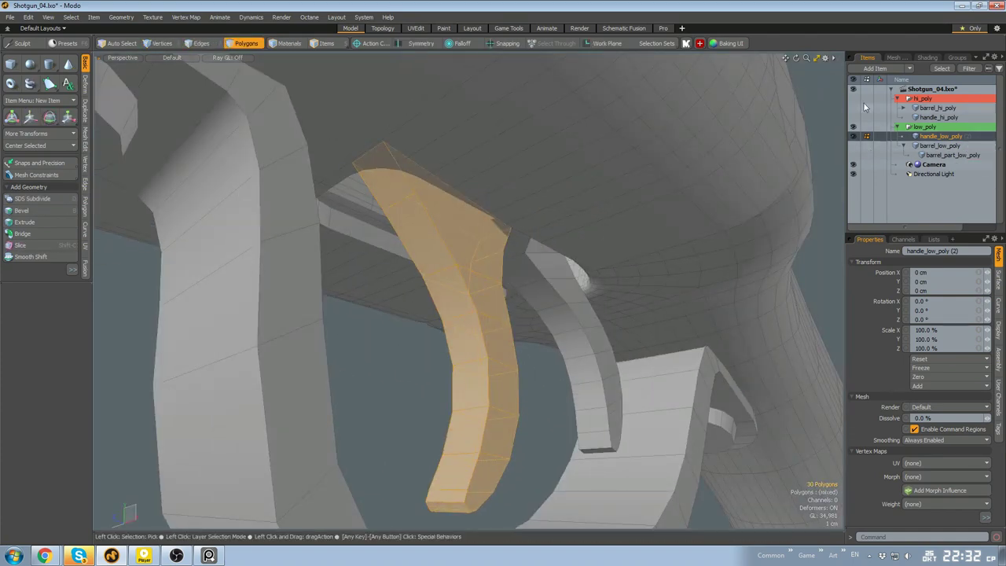
pyautogui.click(853, 99)
pyautogui.keyDown('alt'); pyautogui.moveTo(598, 181); pyautogui.dragTo(471, 323); pyautogui.keyUp('alt')
pyautogui.click(424, 346)
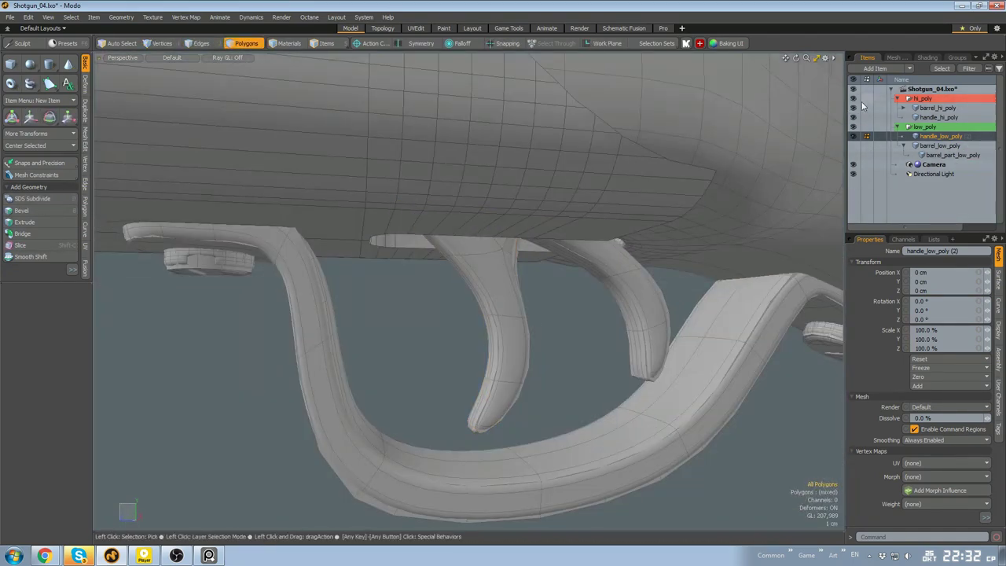
pyautogui.click(853, 98)
# Isolate the hinge plate at the receiver's front, delete its concealed end polygon, and restore the hidden geometry
pyautogui.keyDown('alt'); pyautogui.moveTo(514, 275); pyautogui.dragTo(628, 354); pyautogui.keyUp('alt')
pyautogui.doubleClick(527, 197)
pyautogui.doubleClick(578, 259)
pyautogui.keyDown('alt'); pyautogui.moveTo(577, 259); pyautogui.dragTo(501, 197); pyautogui.keyUp('alt')
pyautogui.doubleClick(603, 250)
pyautogui.keyDown('alt'); pyautogui.moveTo(469, 275); pyautogui.dragTo(515, 256); pyautogui.keyUp('alt')
pyautogui.hotkey('shift', 'h')
pyautogui.click(519, 223)
pyautogui.press('u')
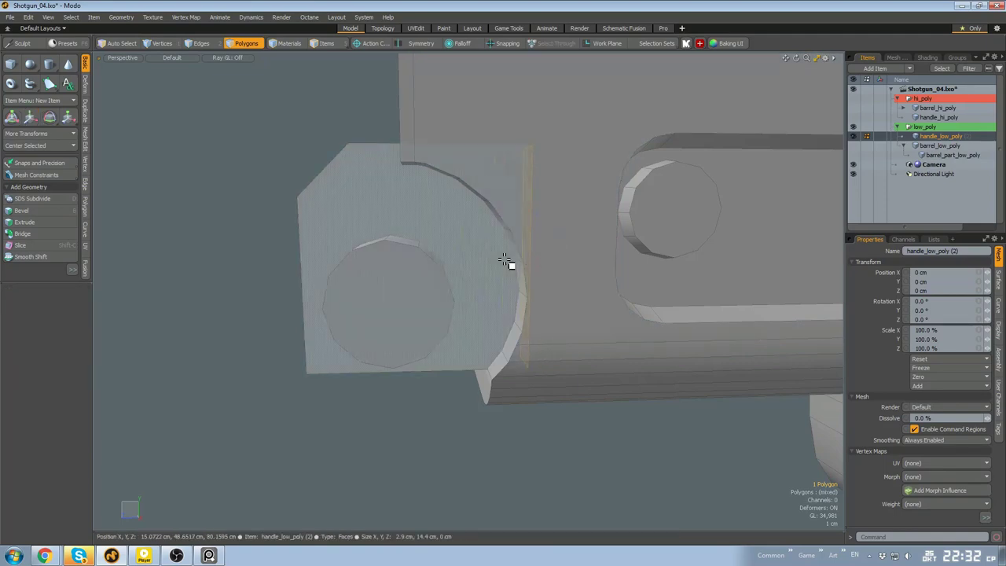
pyautogui.press('Delete')
pyautogui.scroll(-4, 481, 271)
# Isolate the next attached handle part to inspect its edges, and unhide the rest of the mesh
pyautogui.doubleClick(460, 287)
pyautogui.keyDown('alt'); pyautogui.moveTo(460, 288); pyautogui.dragTo(496, 270); pyautogui.keyUp('alt')
pyautogui.scroll(-3, 503, 243)
pyautogui.doubleClick(507, 189)
pyautogui.hotkey('shift', 'h')
pyautogui.press('2')
pyautogui.scroll(3, 507, 189)
pyautogui.keyDown('alt'); pyautogui.moveTo(506, 189); pyautogui.dragTo(453, 189); pyautogui.keyUp('alt')
pyautogui.scroll(3, 453, 188)
pyautogui.keyDown('alt'); pyautogui.moveTo(545, 392); pyautogui.dragTo(564, 280); pyautogui.keyUp('alt')
pyautogui.scroll(-3, 563, 280)
pyautogui.press('3')
pyautogui.press('u')
# Cap the three-edged hole in the receiver's upper side near the base of the round part
pyautogui.scroll(-3, 669, 272)
pyautogui.scroll(6, 644, 236)
pyautogui.keyDown('alt'); pyautogui.moveTo(645, 238); pyautogui.dragTo(579, 355); pyautogui.keyUp('alt')
pyautogui.doubleClick(590, 391)
pyautogui.hotkey('shift', 'h')
pyautogui.press('2')
pyautogui.doubleClick(648, 349)
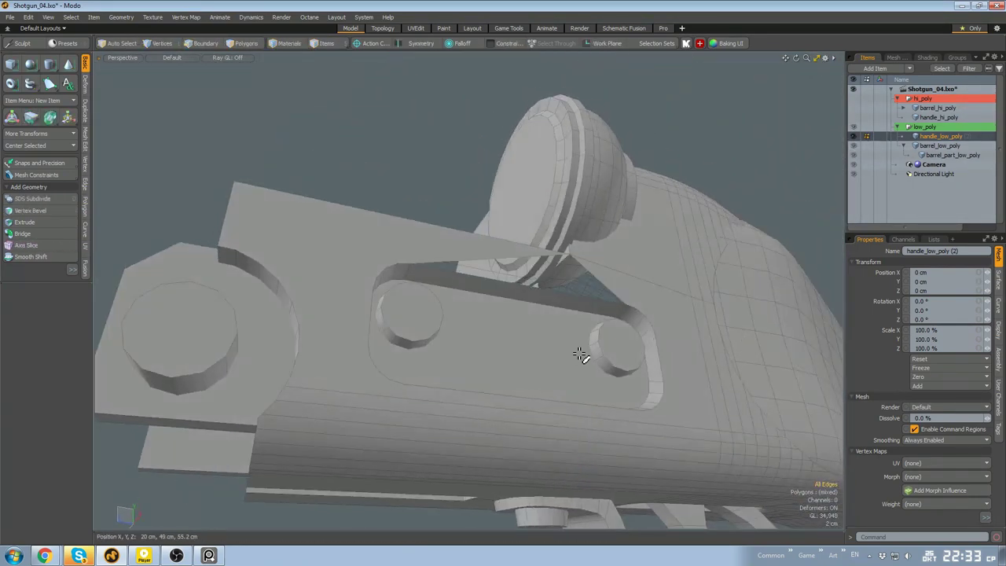
pyautogui.moveTo(569, 320)
pyautogui.keyDown('alt'); pyautogui.mouseDown()
pyautogui.moveTo(651, 317)
pyautogui.moveTo(563, 337)
pyautogui.mouseUp(); pyautogui.keyUp('alt')
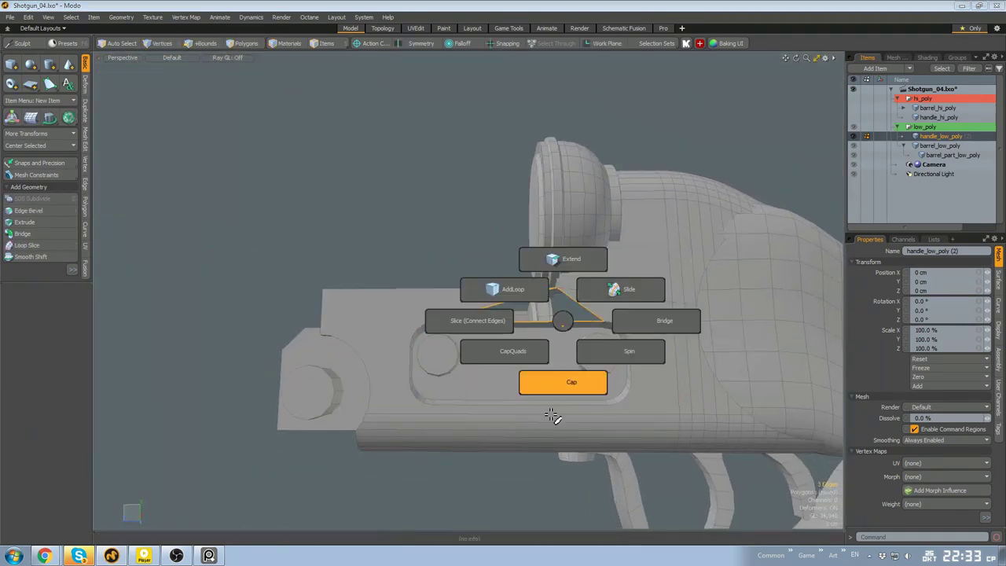
pyautogui.click(551, 415)
# Select the receiver body's polygons and isolate them from the rest of the handle
pyautogui.press('3')
pyautogui.doubleClick(551, 415)
pyautogui.keyDown('alt'); pyautogui.moveTo(552, 415); pyautogui.dragTo(492, 333); pyautogui.keyUp('alt')
pyautogui.click(487, 231)
pyautogui.keyDown('alt'); pyautogui.moveTo(488, 231); pyautogui.dragTo(512, 280); pyautogui.keyUp('alt')
# Remove the surplus crosswise edges from the receiver's lower rounded side next to the curved cut
pyautogui.keyDown('alt'); pyautogui.moveTo(621, 361); pyautogui.dragTo(532, 253); pyautogui.keyUp('alt')
pyautogui.keyDown('shift'); pyautogui.doubleClick(603, 359); pyautogui.keyUp('shift')
pyautogui.keyDown('shift'); pyautogui.doubleClick(595, 350); pyautogui.keyUp('shift')
pyautogui.scroll(3, 590, 308)
pyautogui.keyDown('ctrl'); pyautogui.doubleClick(627, 323); pyautogui.keyUp('ctrl')
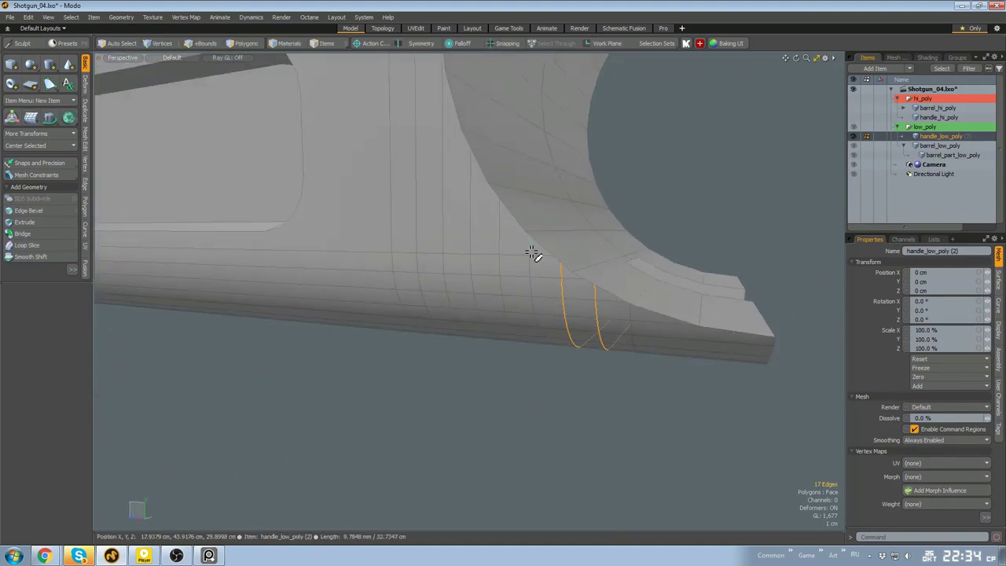
pyautogui.scroll(-2, 512, 249)
pyautogui.keyDown('alt'); pyautogui.moveTo(473, 189); pyautogui.dragTo(579, 382); pyautogui.keyUp('alt')
pyautogui.press('BackSpace')
pyautogui.scroll(5, 580, 383)
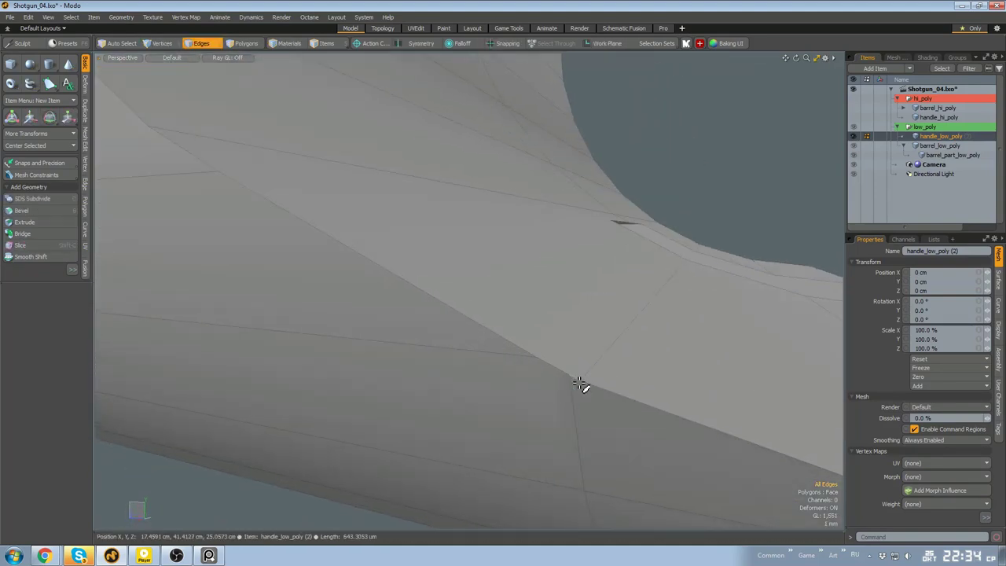
# Remove the remaining surplus edges beside the curved cut and the vertical edge loop around the receiver body
pyautogui.scroll(-5, 669, 379)
pyautogui.keyDown('alt'); pyautogui.moveTo(669, 379); pyautogui.dragTo(595, 377); pyautogui.keyUp('alt')
pyautogui.click(670, 377)
pyautogui.press('BackSpace')
pyautogui.click(568, 295)
pyautogui.doubleClick(568, 294)
pyautogui.press('BackSpace')
pyautogui.doubleClick(508, 318)
pyautogui.scroll(-4, 511, 318)
pyautogui.keyDown('alt'); pyautogui.moveTo(511, 318); pyautogui.dragTo(537, 330); pyautogui.keyUp('alt')
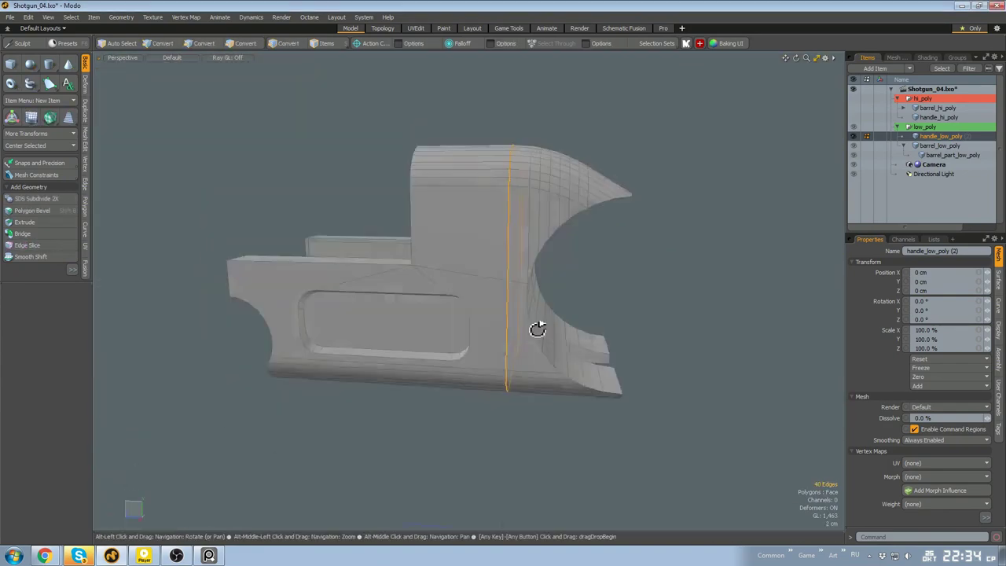
pyautogui.keyDown('alt'); pyautogui.moveTo(519, 234); pyautogui.dragTo(526, 254); pyautogui.keyUp('alt')
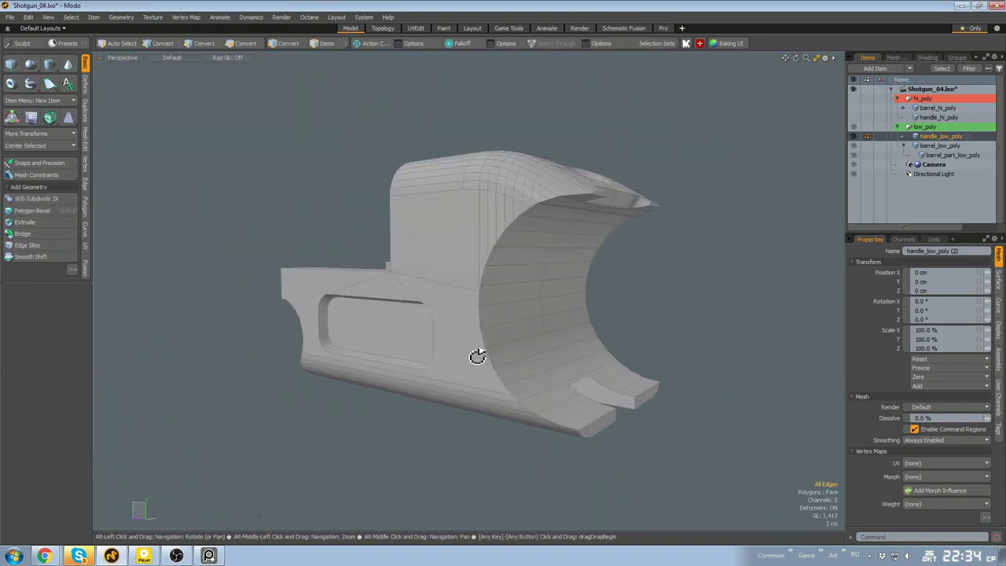
# Unhide the whole handle to check the receiver in context, and isolate its connected polygons again
pyautogui.press('3')
pyautogui.press('u')
pyautogui.click(480, 346)
pyautogui.press(']')
pyautogui.keyDown('alt'); pyautogui.moveTo(573, 327); pyautogui.dragTo(633, 375); pyautogui.keyUp('alt')
pyautogui.scroll(8, 503, 338)
pyautogui.keyDown('alt'); pyautogui.moveTo(503, 338); pyautogui.dragTo(571, 247); pyautogui.keyUp('alt')
pyautogui.click(511, 357)
pyautogui.scroll(-6, 512, 357)
pyautogui.click(550, 255)
pyautogui.press(']')
pyautogui.hotkey('shift', 'h')
# Reduce the surplus short edges along the lower rim of the receiver's curved cut
pyautogui.click(762, 332)
pyautogui.scroll(5, 561, 409)
pyautogui.press('2')
pyautogui.click(428, 333)
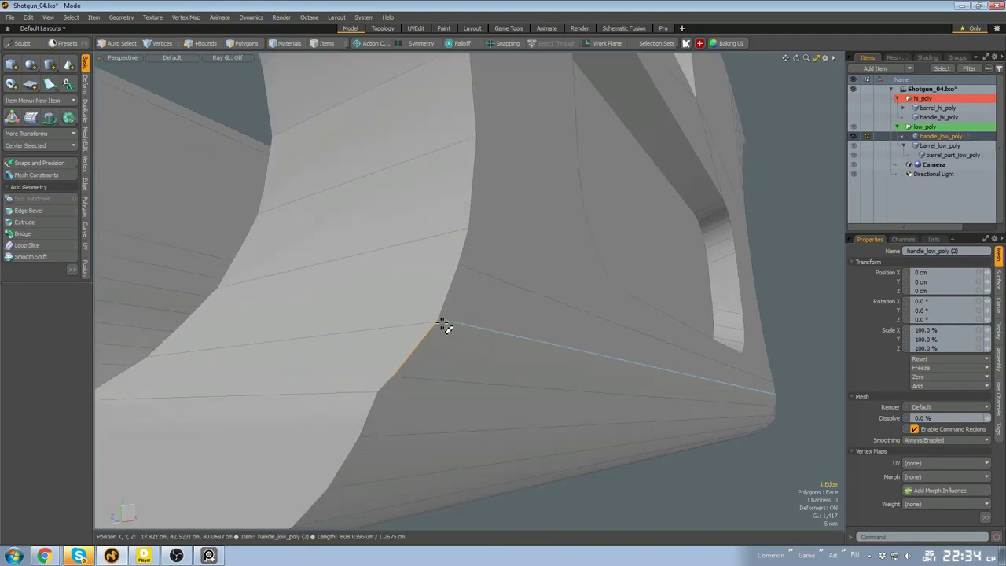
pyautogui.keyDown('alt'); pyautogui.moveTo(444, 326); pyautogui.dragTo(509, 313); pyautogui.keyUp('alt')
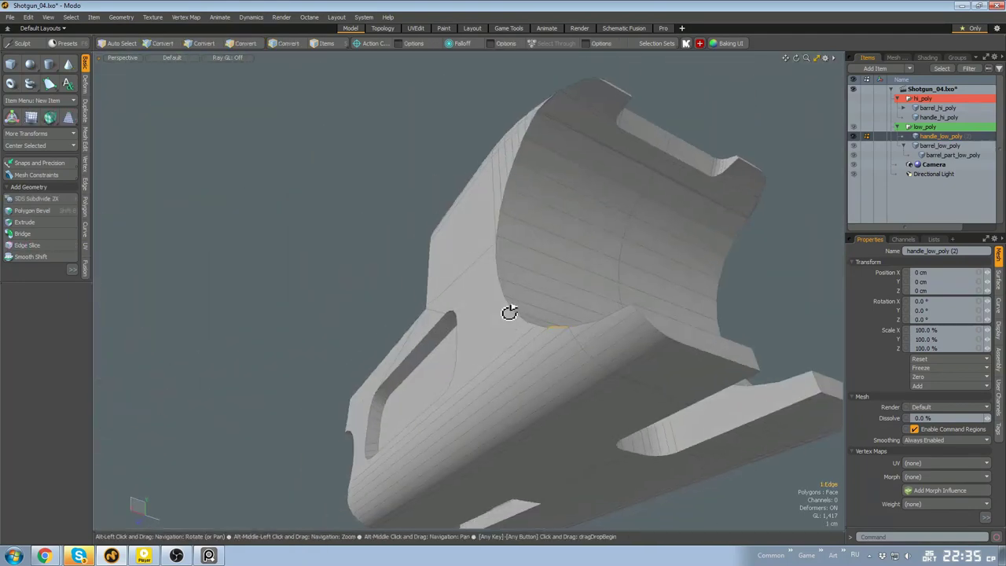
pyautogui.keyDown('alt'); pyautogui.moveTo(614, 331); pyautogui.dragTo(621, 364); pyautogui.keyUp('alt')
pyautogui.keyDown('ctrl'); pyautogui.click(621, 364); pyautogui.keyUp('ctrl')
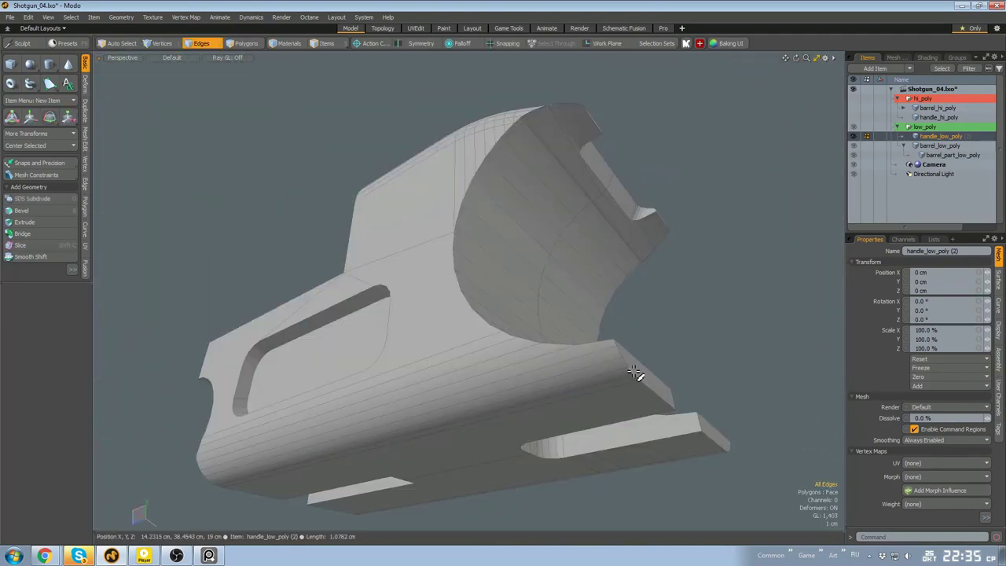
pyautogui.click(386, 345)
pyautogui.keyDown('alt'); pyautogui.moveTo(386, 344); pyautogui.dragTo(469, 249); pyautogui.keyUp('alt')
pyautogui.keyDown('alt'); pyautogui.moveTo(587, 249); pyautogui.dragTo(598, 346); pyautogui.keyUp('alt')
pyautogui.keyDown('alt'); pyautogui.moveTo(702, 402); pyautogui.dragTo(524, 382); pyautogui.keyUp('alt')
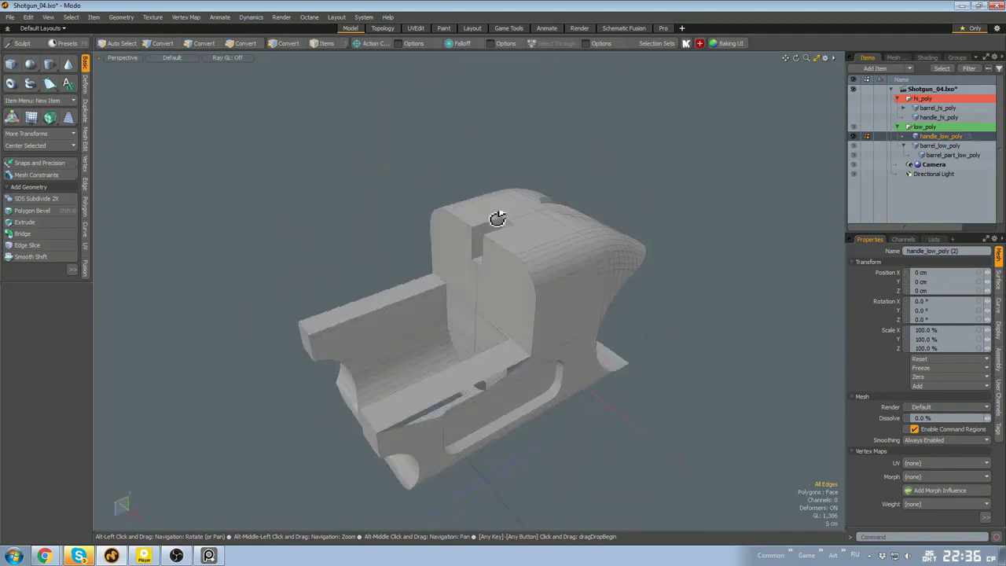
# Switch to the Pro layout and reduce the closely spaced edges at the upper rim of the receiver's curved cut
pyautogui.scroll(5, 528, 193)
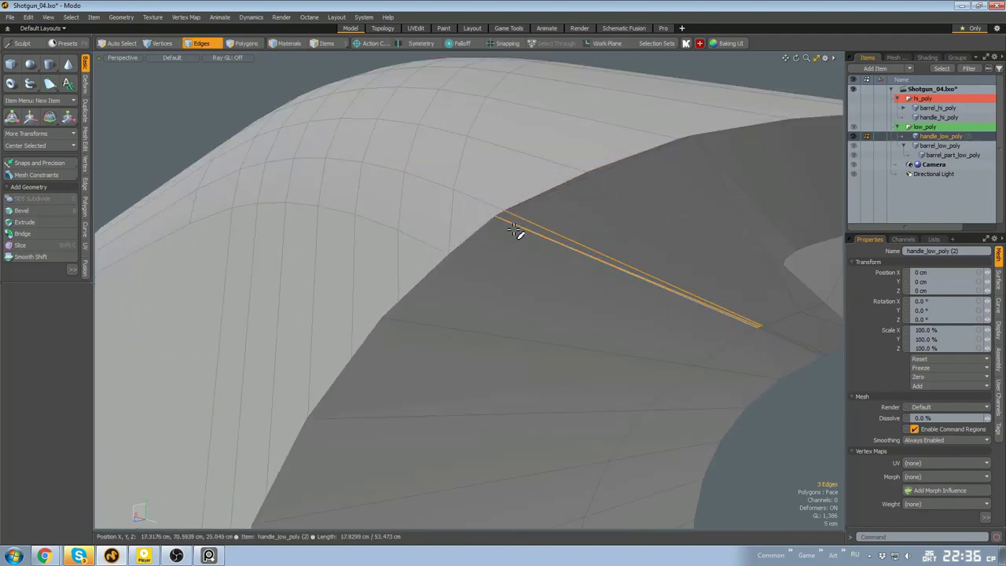
pyautogui.hotkey('ctrl', 'Tab')
pyautogui.scroll(5, 557, 252)
pyautogui.press('1')
pyautogui.keyDown('alt'); pyautogui.moveTo(557, 256); pyautogui.dragTo(489, 230); pyautogui.keyUp('alt')
pyautogui.scroll(-5, 463, 270)
pyautogui.scroll(-3, 482, 228)
pyautogui.scroll(7, 503, 244)
pyautogui.click(517, 257)
pyautogui.keyDown('alt'); pyautogui.moveTo(584, 214); pyautogui.dragTo(500, 226); pyautogui.keyUp('alt')
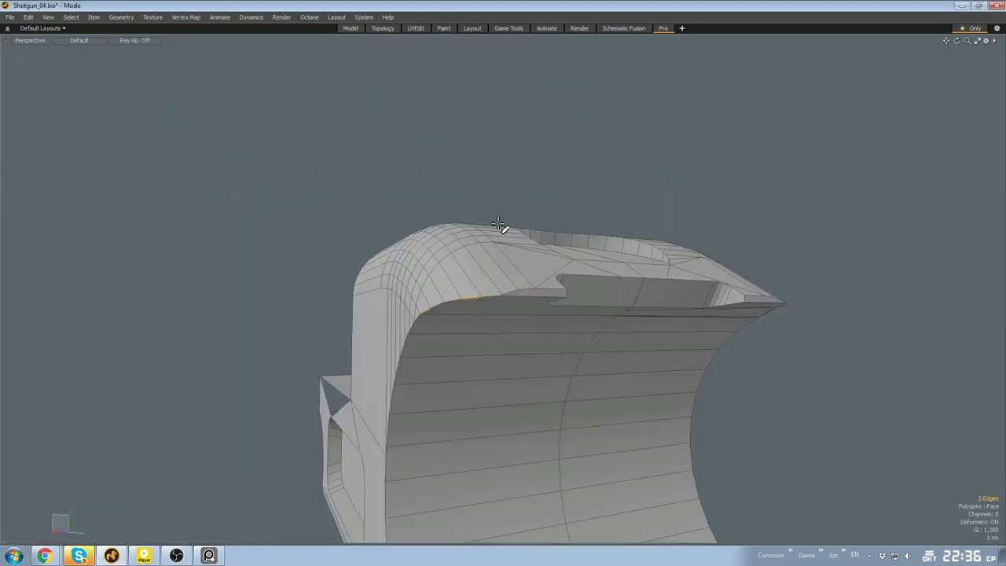
# Select the short edges across alternate rows of the receiver's rounded top shoulder to thin out its loops
pyautogui.keyDown('alt'); pyautogui.moveTo(438, 305); pyautogui.dragTo(442, 371); pyautogui.keyUp('alt')
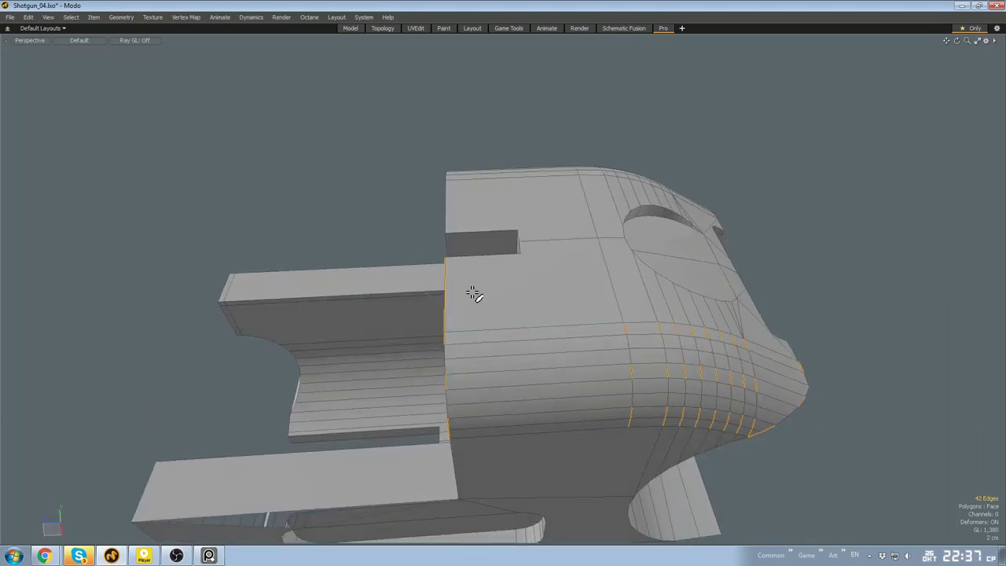
pyautogui.keyDown('alt'); pyautogui.moveTo(472, 293); pyautogui.dragTo(432, 359); pyautogui.keyUp('alt')
pyautogui.keyDown('alt'); pyautogui.moveTo(509, 352); pyautogui.dragTo(677, 334); pyautogui.keyUp('alt')
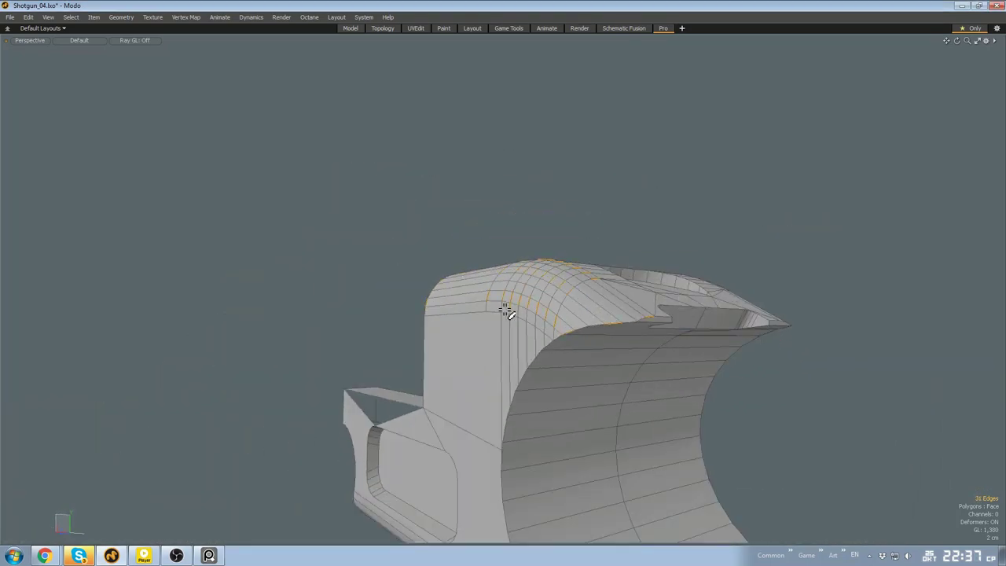
pyautogui.keyDown('alt'); pyautogui.moveTo(507, 311); pyautogui.dragTo(542, 283); pyautogui.keyUp('alt')
pyautogui.keyDown('alt'); pyautogui.moveTo(657, 260); pyautogui.dragTo(621, 309); pyautogui.keyUp('alt')
# Isolate the connected receiver shell and delete its surplus edge loop
pyautogui.press(']')
pyautogui.hotkey('shift', 'h')
pyautogui.keyDown('alt'); pyautogui.moveTo(621, 309); pyautogui.dragTo(481, 364); pyautogui.keyUp('alt')
pyautogui.press('l')
pyautogui.press('Delete')
# Delete surplus vertices near the slot in the receiver's lower end and undo the last change there
pyautogui.press('1')
pyautogui.moveTo(481, 363); pyautogui.dragTo(550, 439)
pyautogui.press('Delete')
pyautogui.click(554, 376)
pyautogui.press('Delete')
pyautogui.press('r')
pyautogui.scroll(3, 576, 423)
pyautogui.press('x')
pyautogui.hotkey('ctrl', 'z')
pyautogui.scroll(-4, 599, 398)
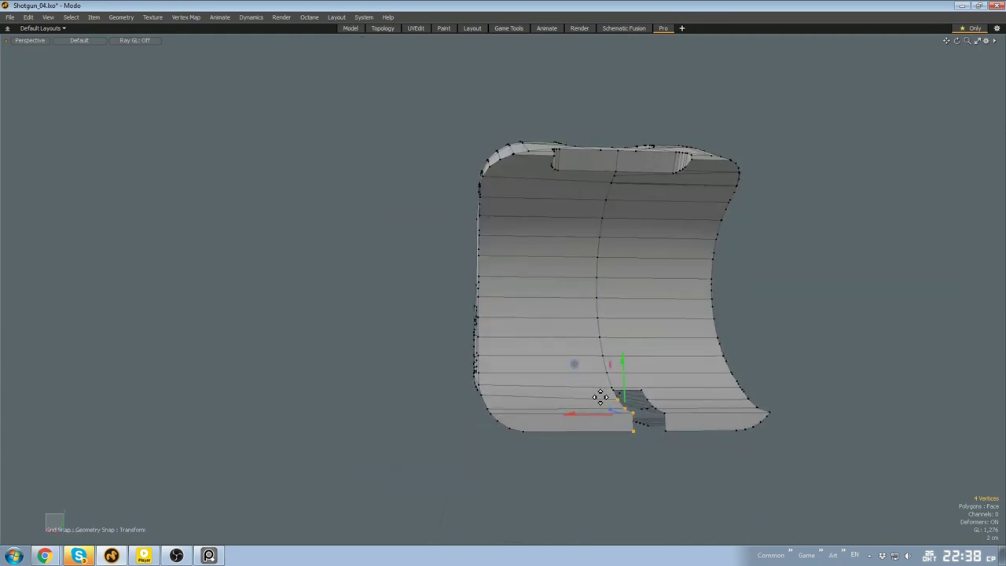
# Delete the unwanted polygons around the slot in the receiver's lower end
pyautogui.press('3')
pyautogui.click(589, 492)
pyautogui.press('Delete')
pyautogui.keyDown('alt'); pyautogui.moveTo(588, 492); pyautogui.dragTo(718, 440); pyautogui.keyUp('alt')
pyautogui.press('1')
pyautogui.click(605, 401)
pyautogui.keyDown('alt'); pyautogui.moveTo(607, 412); pyautogui.dragTo(480, 345); pyautogui.keyUp('alt')
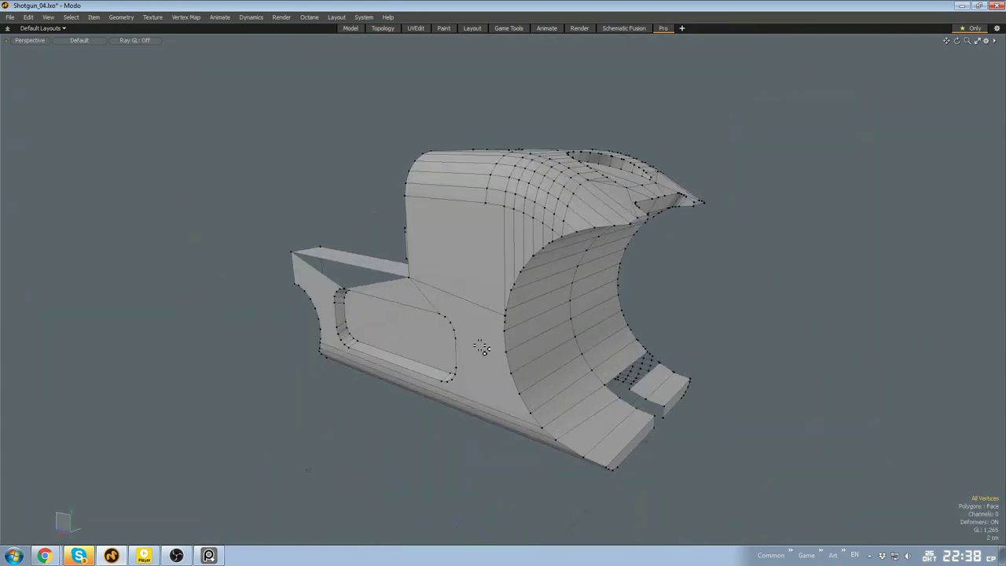
# Fill the open triangular gap on top of the receiver's side rail with a new polygon
pyautogui.scroll(2, 432, 307)
pyautogui.press('2')
pyautogui.doubleClick(377, 269)
pyautogui.press('p')
pyautogui.scroll(-3, 393, 283)
pyautogui.keyDown('alt'); pyautogui.moveTo(385, 274); pyautogui.dragTo(446, 312); pyautogui.keyUp('alt')
pyautogui.press('4')
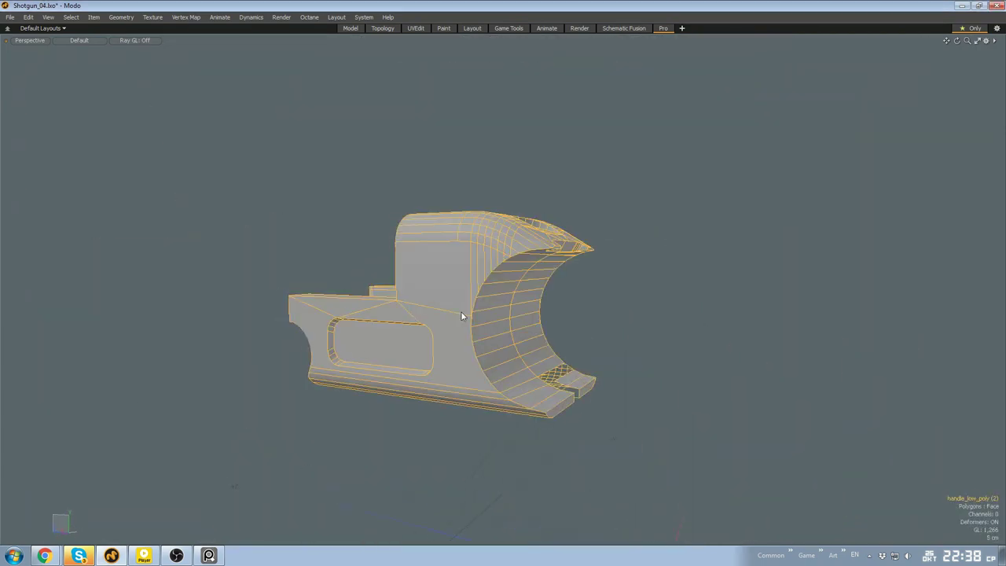
# Delete the inner wall polygons below the block's end face, between the two side rails
pyautogui.click(630, 319)
pyautogui.keyDown('alt'); pyautogui.moveTo(630, 319); pyautogui.dragTo(706, 353); pyautogui.keyUp('alt')
pyautogui.scroll(4, 451, 377)
pyautogui.press('1')
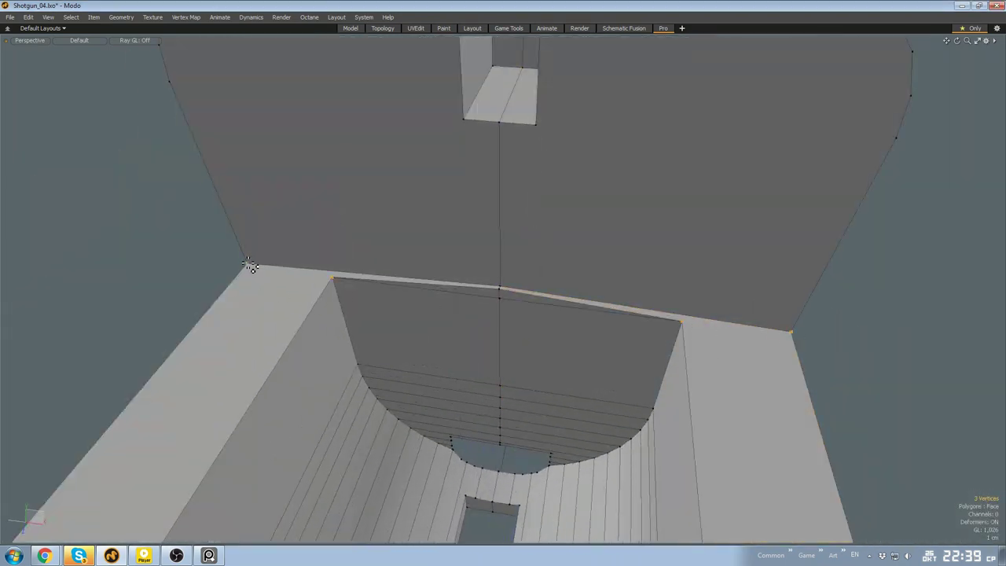
pyautogui.keyDown('alt'); pyautogui.moveTo(351, 375); pyautogui.dragTo(576, 359); pyautogui.keyUp('alt')
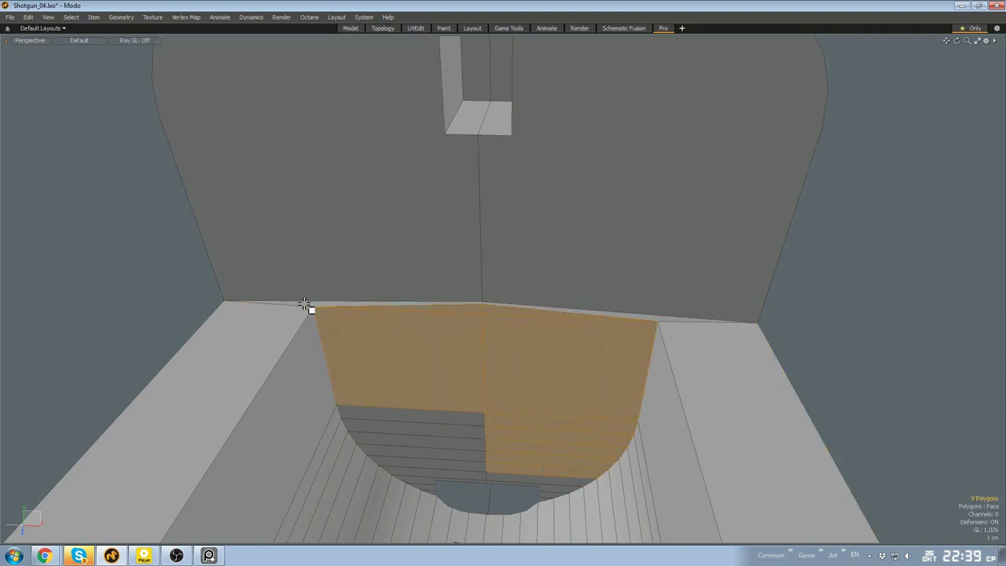
pyautogui.press('Delete')
pyautogui.scroll(-4, 581, 440)
pyautogui.keyDown('alt'); pyautogui.moveTo(590, 417); pyautogui.dragTo(643, 394); pyautogui.keyUp('alt')
pyautogui.scroll(3, 556, 357)
pyautogui.press('2')
pyautogui.doubleClick(556, 358)
pyautogui.press('w')
pyautogui.scroll(-4, 546, 385)
pyautogui.scroll(3, 763, 379)
pyautogui.press('3')
pyautogui.scroll(-3, 763, 379)
pyautogui.scroll(3, 590, 270)
# Delete the remaining hidden polygons behind the opening between the side rails
pyautogui.keyDown('alt'); pyautogui.moveTo(606, 267); pyautogui.dragTo(507, 284); pyautogui.keyUp('alt')
pyautogui.scroll(-3, 590, 270)
pyautogui.press('2')
pyautogui.scroll(5, 595, 283)
pyautogui.scroll(-4, 583, 272)
pyautogui.press('3')
pyautogui.click(493, 269)
pyautogui.scroll(3, 495, 271)
pyautogui.scroll(4, 519, 274)
pyautogui.press('Delete')
pyautogui.scroll(-5, 663, 252)
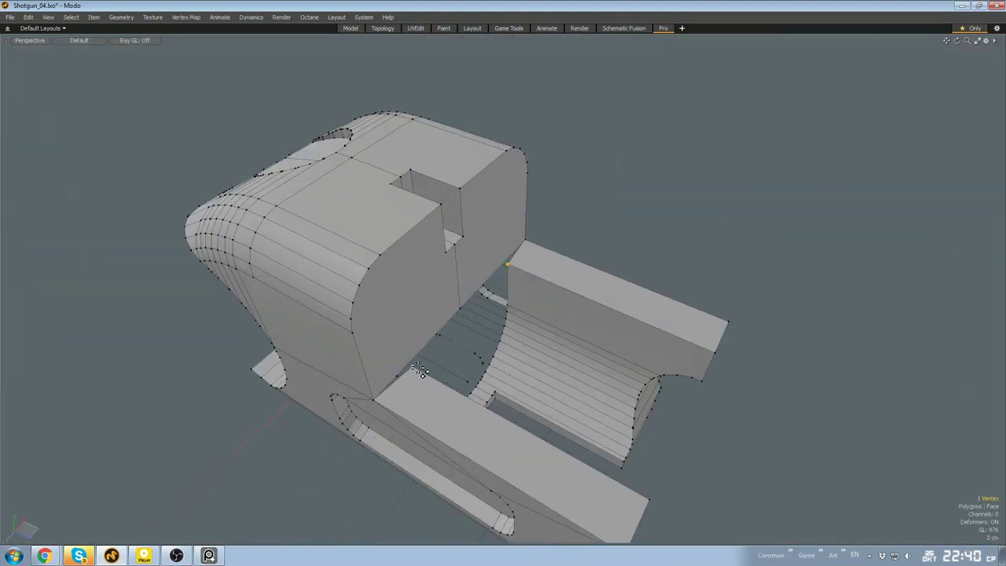
# Remove four surplus edges from one half of the U-shaped channel between the side rails
pyautogui.press('2')
pyautogui.keyDown('alt'); pyautogui.moveTo(593, 359); pyautogui.dragTo(492, 400); pyautogui.keyUp('alt')
pyautogui.scroll(3, 546, 353)
pyautogui.click(494, 350)
pyautogui.keyDown('alt'); pyautogui.moveTo(493, 351); pyautogui.dragTo(614, 330); pyautogui.keyUp('alt')
pyautogui.keyDown('shift'); pyautogui.click(525, 345); pyautogui.keyUp('shift')
pyautogui.keyDown('shift'); pyautogui.click(567, 338); pyautogui.keyUp('shift')
pyautogui.keyDown('shift'); pyautogui.click(614, 330); pyautogui.keyUp('shift')
pyautogui.press('BackSpace')
# Reduce the surplus edges on the other half of the U-shaped channel and its neighbouring curves
pyautogui.keyDown('alt'); pyautogui.moveTo(697, 265); pyautogui.dragTo(705, 307); pyautogui.keyUp('alt')
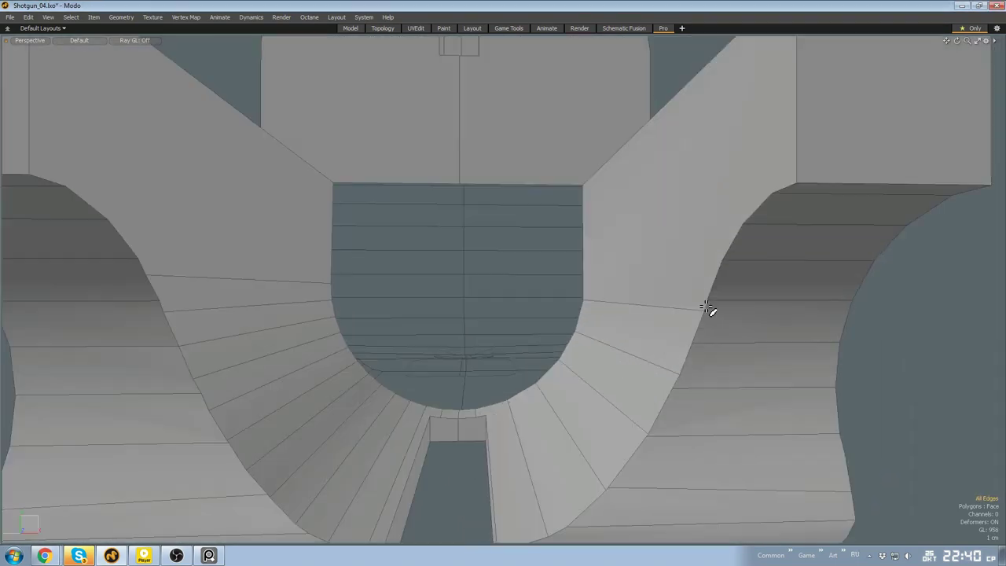
pyautogui.keyDown('alt'); pyautogui.moveTo(682, 382); pyautogui.dragTo(667, 360); pyautogui.keyUp('alt')
pyautogui.click(823, 391)
pyautogui.keyDown('alt'); pyautogui.moveTo(677, 409); pyautogui.dragTo(683, 433); pyautogui.keyUp('alt')
pyautogui.scroll(-5, 697, 388)
pyautogui.scroll(6, 554, 343)
pyautogui.scroll(-7, 555, 343)
pyautogui.keyDown('alt'); pyautogui.moveTo(621, 330); pyautogui.dragTo(549, 356); pyautogui.keyUp('alt')
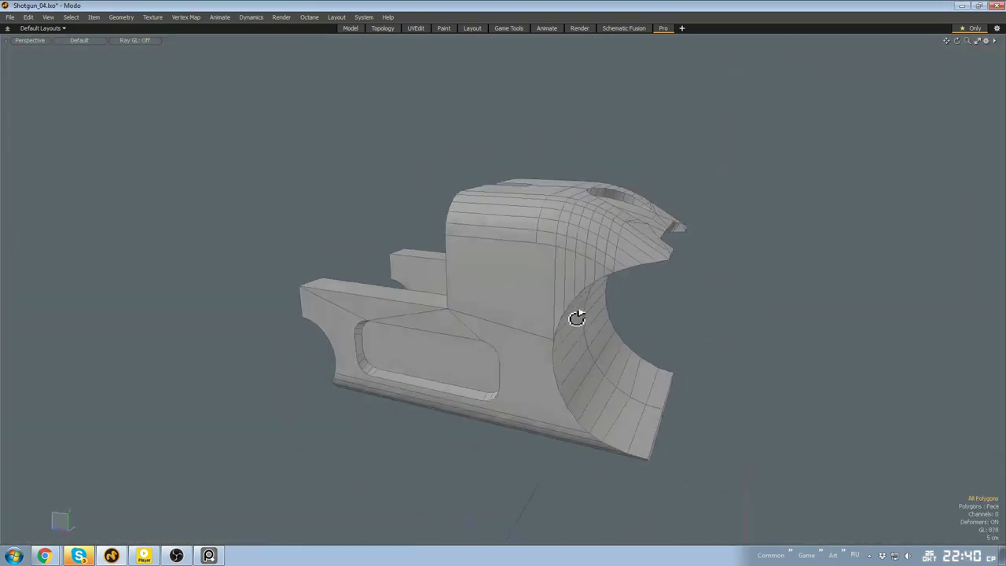
# Reduce the surplus edges fanning out on both sides of the round recess on top of the block
pyautogui.keyDown('alt'); pyautogui.moveTo(577, 317); pyautogui.dragTo(708, 369); pyautogui.keyUp('alt')
pyautogui.scroll(6, 428, 329)
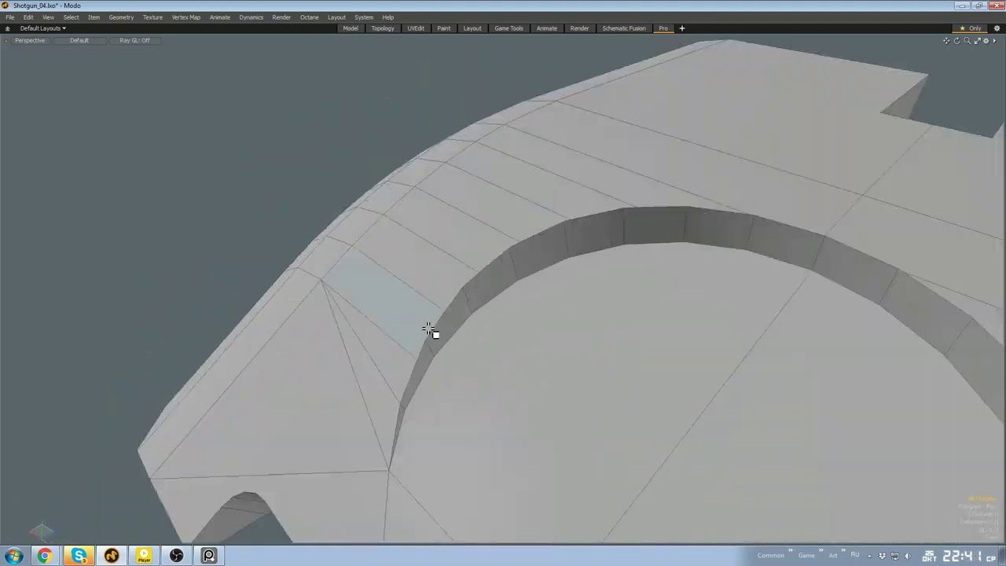
pyautogui.scroll(-5, 428, 328)
pyautogui.keyDown('alt'); pyautogui.moveTo(428, 329); pyautogui.dragTo(431, 343); pyautogui.keyUp('alt')
pyautogui.scroll(6, 432, 343)
pyautogui.press('2')
pyautogui.click(328, 392)
pyautogui.keyDown('shift'); pyautogui.click(407, 322); pyautogui.keyUp('shift')
pyautogui.scroll(-5, 627, 278)
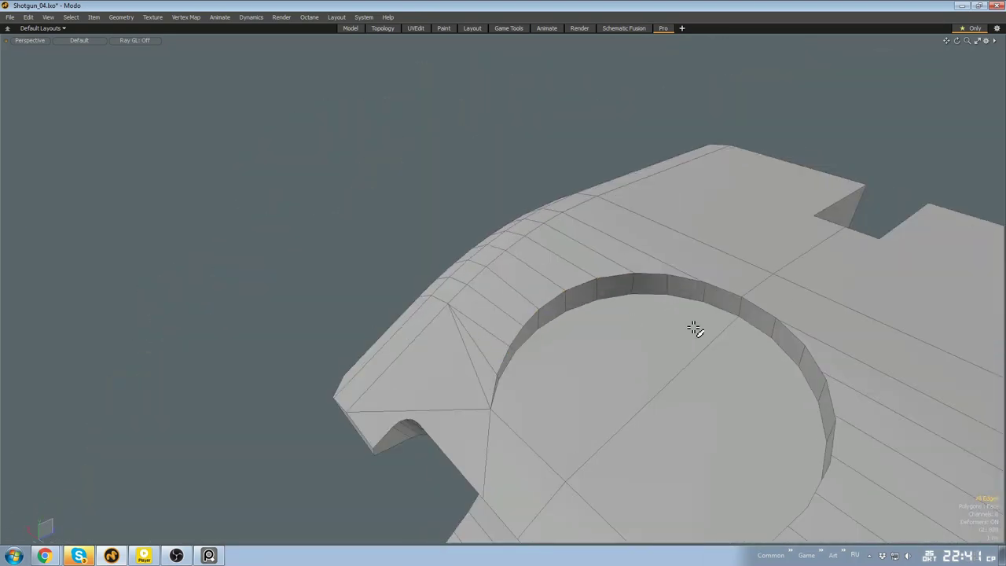
pyautogui.keyDown('alt'); pyautogui.moveTo(694, 328); pyautogui.dragTo(591, 304); pyautogui.keyUp('alt')
pyautogui.keyDown('alt'); pyautogui.moveTo(503, 351); pyautogui.dragTo(564, 336); pyautogui.keyUp('alt')
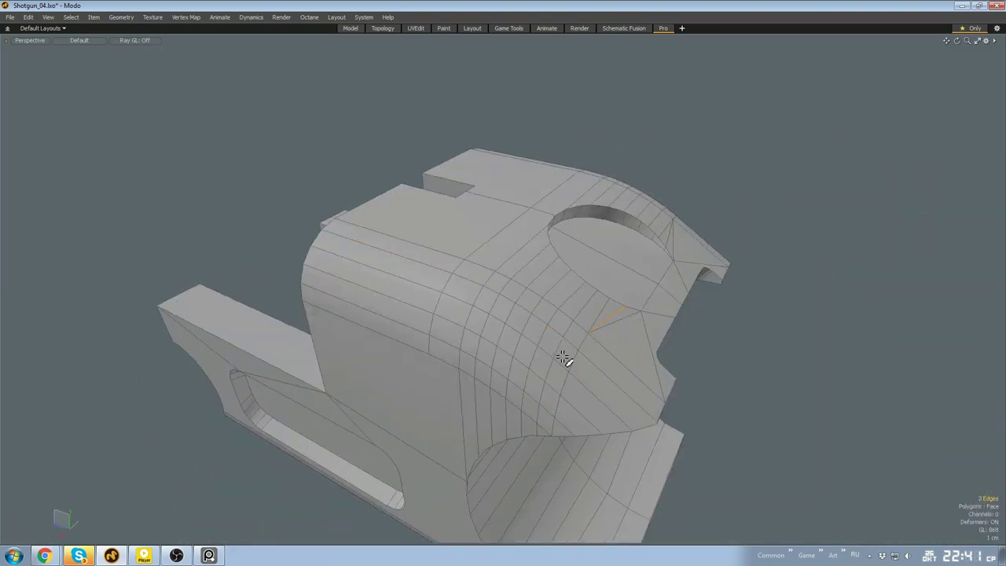
pyautogui.keyDown('alt'); pyautogui.moveTo(569, 395); pyautogui.dragTo(615, 427); pyautogui.keyUp('alt')
pyautogui.scroll(5, 615, 426)
pyautogui.keyDown('shift'); pyautogui.click(498, 412); pyautogui.keyUp('shift')
# Select alternate rim segments around the round recess to reduce its edge count
pyautogui.scroll(-5, 510, 417)
pyautogui.keyDown('alt'); pyautogui.moveTo(510, 417); pyautogui.dragTo(353, 296); pyautogui.keyUp('alt')
pyautogui.scroll(5, 512, 290)
pyautogui.click(485, 277)
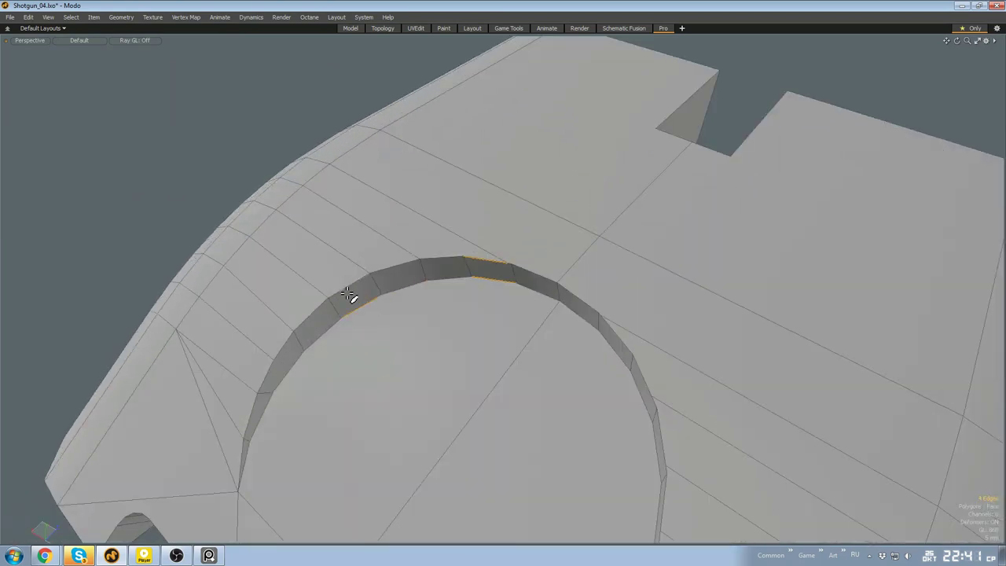
pyautogui.keyDown('shift'); pyautogui.click(353, 297); pyautogui.keyUp('shift')
pyautogui.keyDown('shift'); pyautogui.click(286, 380); pyautogui.keyUp('shift')
pyautogui.keyDown('alt'); pyautogui.moveTo(287, 385); pyautogui.dragTo(471, 285); pyautogui.keyUp('alt')
pyautogui.scroll(-3, 590, 373)
pyautogui.hotkey('ctrl', 'space')
pyautogui.click(674, 303)
# Remove an extra edge loop near the round recess and collapse another surplus edge on the body
pyautogui.keyDown('alt'); pyautogui.moveTo(673, 304); pyautogui.dragTo(489, 429); pyautogui.keyUp('alt')
pyautogui.click(540, 300)
pyautogui.doubleClick(537, 346)
pyautogui.press('BackSpace')
pyautogui.scroll(3, 488, 428)
pyautogui.click(481, 436)
pyautogui.hotkey('alt', 'BackSpace')
pyautogui.scroll(5, 517, 388)
pyautogui.keyDown('alt'); pyautogui.moveTo(517, 388); pyautogui.dragTo(662, 295); pyautogui.keyUp('alt')
pyautogui.scroll(-3, 502, 385)
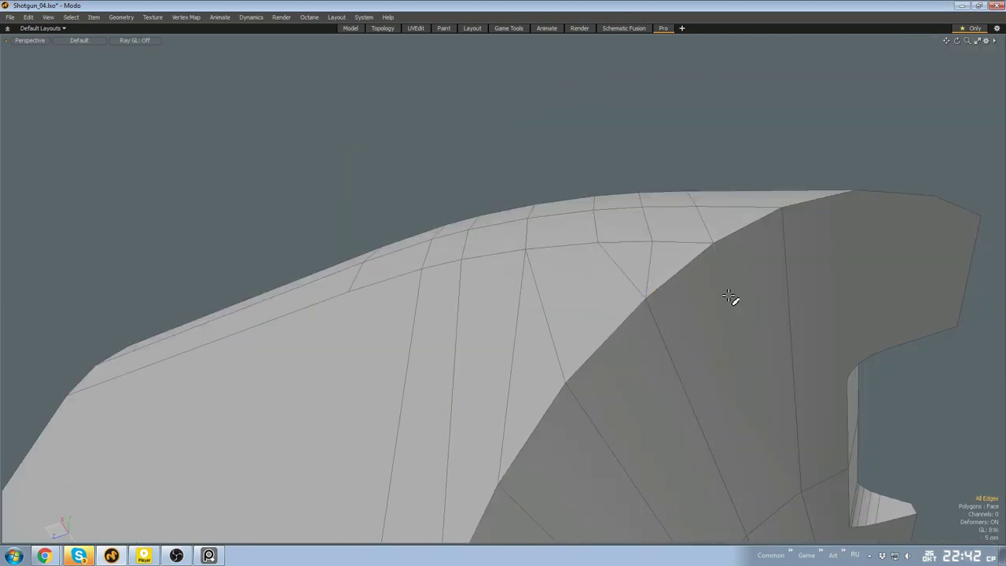
# Select the leftover vertices along the large arch below the block's overhang
pyautogui.scroll(-5, 729, 295)
pyautogui.keyDown('alt'); pyautogui.moveTo(729, 296); pyautogui.dragTo(602, 332); pyautogui.keyUp('alt')
pyautogui.scroll(4, 653, 287)
pyautogui.scroll(-4, 662, 328)
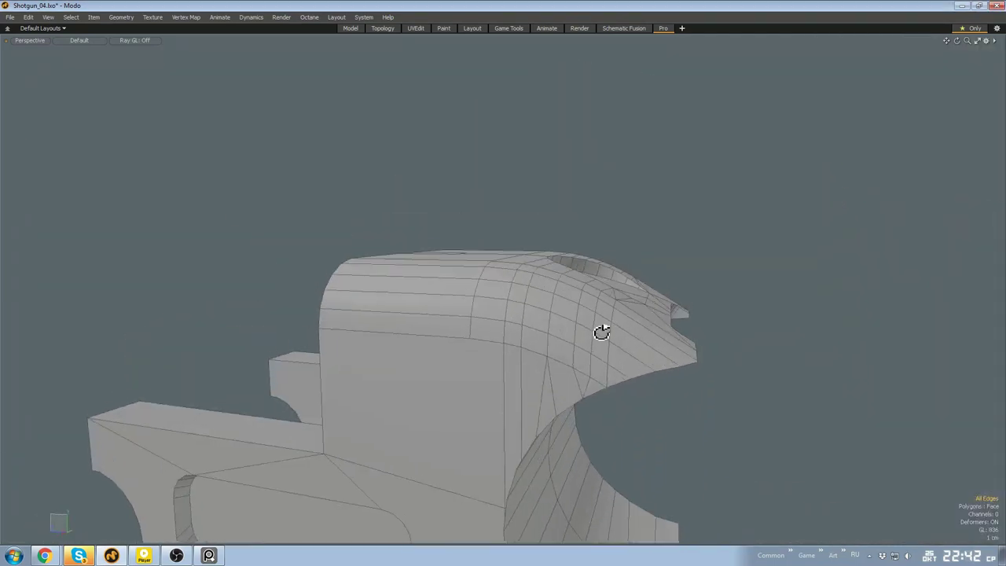
pyautogui.scroll(2, 601, 331)
pyautogui.scroll(3, 596, 409)
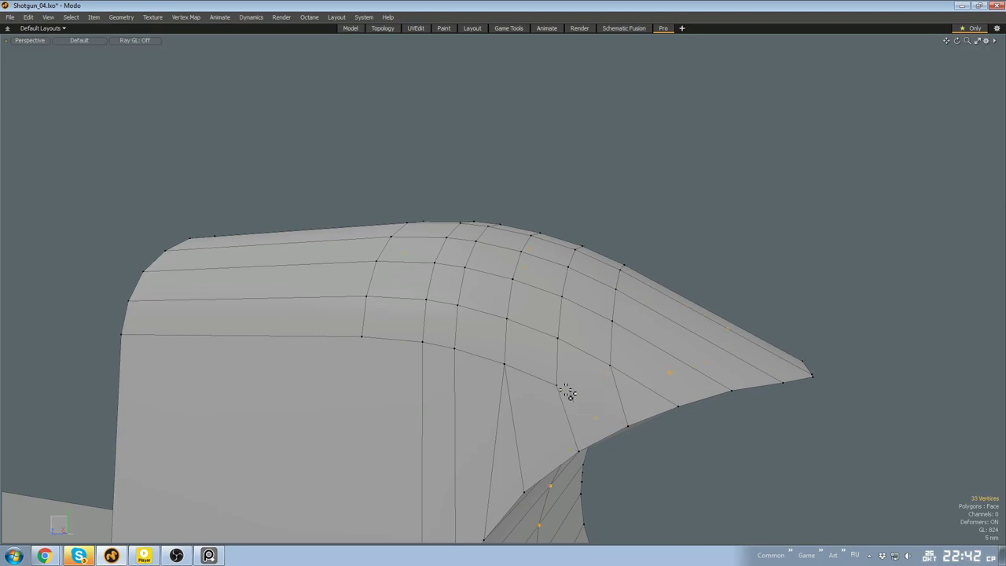
pyautogui.press('3')
# Select the five-edge row across the block's rounded side bend with the Move tool
pyautogui.scroll(-4, 614, 367)
pyautogui.keyDown('alt'); pyautogui.moveTo(614, 368); pyautogui.dragTo(601, 279); pyautogui.keyUp('alt')
pyautogui.scroll(3, 539, 262)
pyautogui.press('2')
pyautogui.press('q')
pyautogui.scroll(-4, 528, 254)
pyautogui.scroll(4, 601, 279)
pyautogui.click(598, 259)
pyautogui.scroll(-3, 537, 327)
pyautogui.press('w')
pyautogui.scroll(-3, 536, 327)
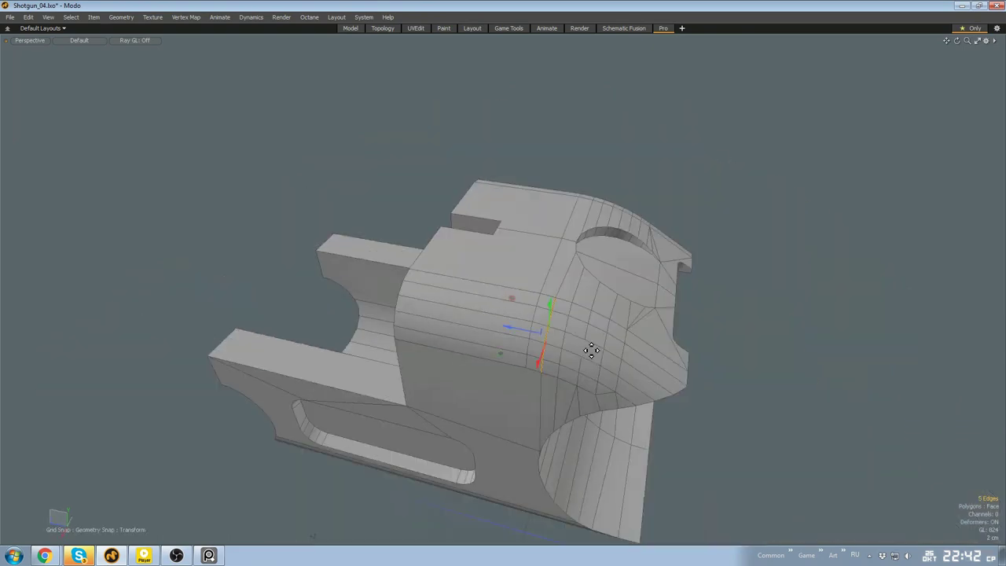
pyautogui.press('q')
# Remove two surplus edges from the block's side face next to the large arch
pyautogui.press('3')
pyautogui.keyDown('alt'); pyautogui.moveTo(591, 351); pyautogui.dragTo(646, 278); pyautogui.keyUp('alt')
pyautogui.scroll(4, 554, 308)
pyautogui.scroll(-3, 555, 309)
pyautogui.scroll(3, 575, 293)
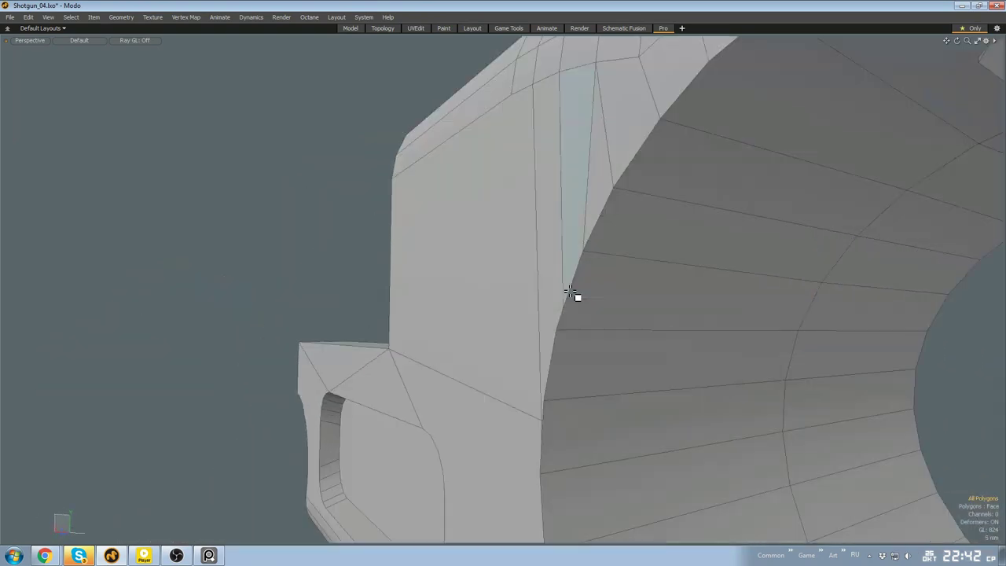
pyautogui.press('2')
pyautogui.keyDown('alt'); pyautogui.moveTo(574, 294); pyautogui.dragTo(605, 250); pyautogui.keyUp('alt')
pyautogui.press('Escape')
pyautogui.scroll(4, 545, 396)
pyautogui.click(546, 395)
pyautogui.keyDown('alt'); pyautogui.moveTo(545, 394); pyautogui.dragTo(504, 456); pyautogui.keyUp('alt')
pyautogui.keyDown('shift'); pyautogui.click(531, 406); pyautogui.keyUp('shift')
pyautogui.scroll(-3, 524, 432)
pyautogui.press('BackSpace')
pyautogui.scroll(-4, 525, 432)
pyautogui.keyDown('alt'); pyautogui.keyDown('shift'); pyautogui.moveTo(505, 456); pyautogui.dragTo(494, 364); pyautogui.keyUp('shift'); pyautogui.keyUp('alt')
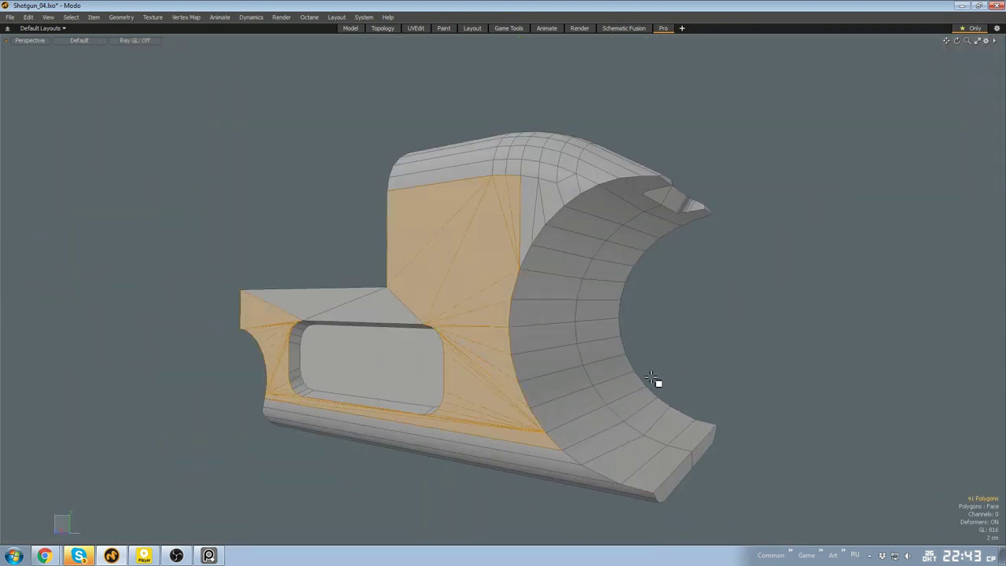
# Unhide all parts and select the connected grip and receiver body shells
pyautogui.click(651, 378)
pyautogui.keyDown('alt'); pyautogui.moveTo(651, 378); pyautogui.dragTo(569, 318); pyautogui.keyUp('alt')
pyautogui.scroll(4, 525, 300)
pyautogui.scroll(-4, 542, 308)
pyautogui.click(561, 284)
pyautogui.scroll(4, 576, 245)
pyautogui.click(571, 239)
pyautogui.keyDown('alt'); pyautogui.moveTo(487, 340); pyautogui.dragTo(731, 390); pyautogui.keyUp('alt')
pyautogui.press('u')
pyautogui.keyDown('alt'); pyautogui.moveTo(585, 393); pyautogui.dragTo(564, 317); pyautogui.keyUp('alt')
pyautogui.doubleClick(647, 322)
pyautogui.keyDown('alt'); pyautogui.moveTo(479, 326); pyautogui.dragTo(593, 370); pyautogui.keyUp('alt')
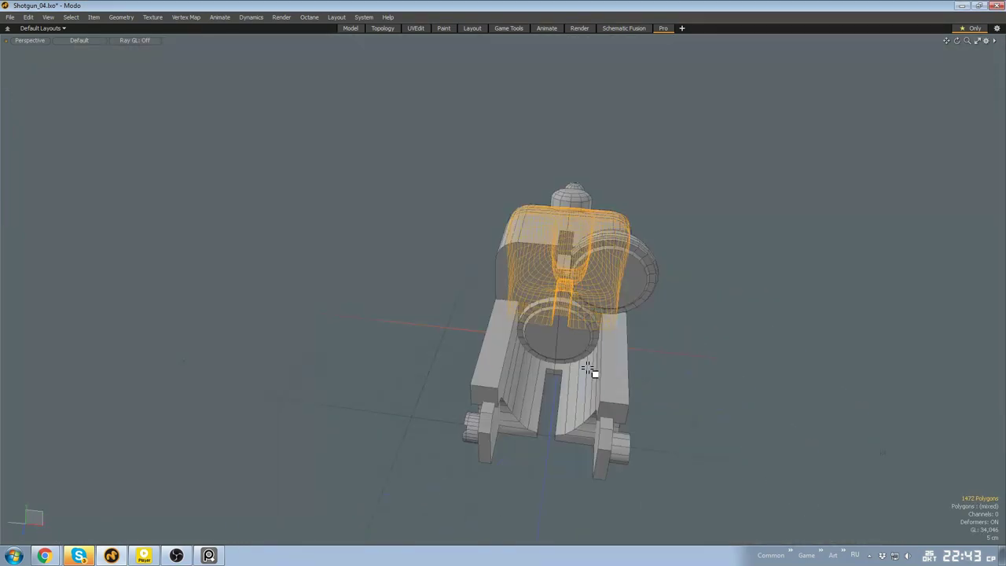
pyautogui.keyDown('shift'); pyautogui.doubleClick(594, 370); pyautogui.keyUp('shift')
# Extend the two lower edges of the block's end face down behind the lower disc to cover the gap
pyautogui.scroll(5, 566, 330)
pyautogui.press('2')
pyautogui.keyDown('alt'); pyautogui.moveTo(550, 307); pyautogui.dragTo(463, 355); pyautogui.keyUp('alt')
pyautogui.click(505, 283)
pyautogui.press('w')
pyautogui.keyDown('alt'); pyautogui.moveTo(463, 355); pyautogui.dragTo(454, 361); pyautogui.keyUp('alt')
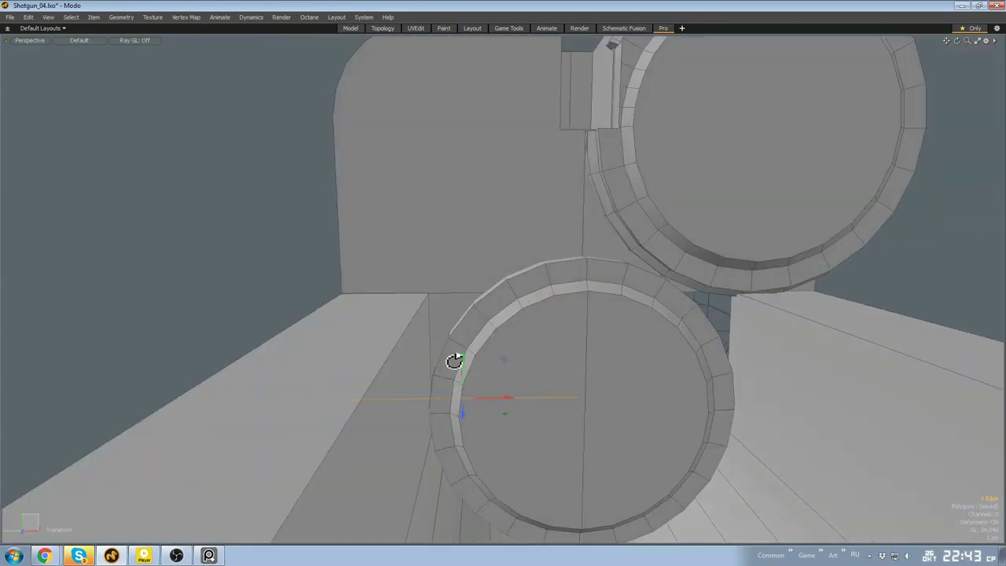
pyautogui.press('2')
pyautogui.click(701, 295)
pyautogui.keyDown('shift'); pyautogui.click(470, 293); pyautogui.keyUp('shift')
pyautogui.press('w')
pyautogui.keyDown('alt'); pyautogui.moveTo(487, 295); pyautogui.dragTo(555, 316); pyautogui.keyUp('alt')
pyautogui.moveTo(584, 249); pyautogui.dragTo(582, 370)
pyautogui.keyDown('alt'); pyautogui.moveTo(581, 369); pyautogui.dragTo(546, 338); pyautogui.keyUp('alt')
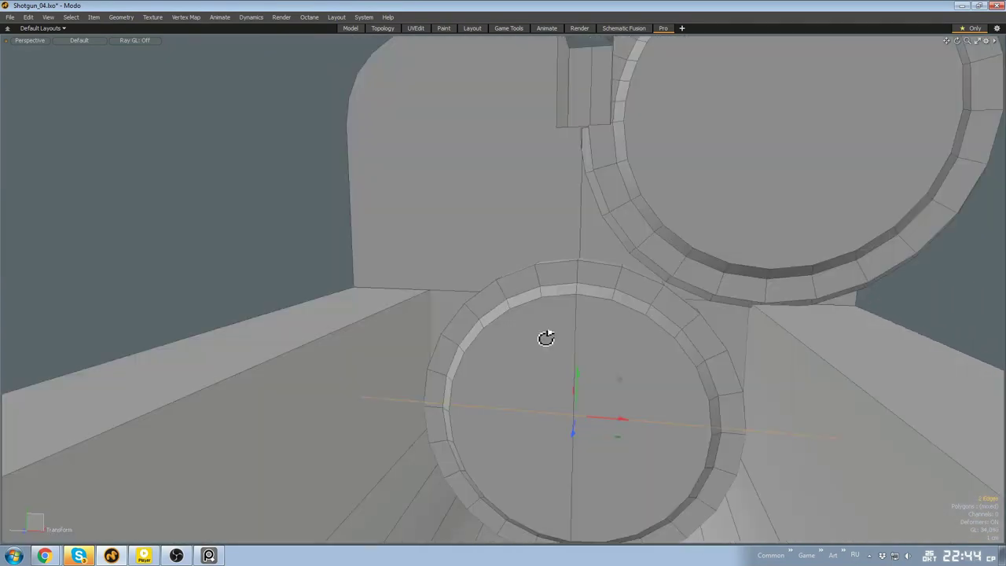
pyautogui.keyDown('alt'); pyautogui.moveTo(627, 427); pyautogui.dragTo(654, 346); pyautogui.keyUp('alt')
# Select the connected grip shell and isolate it
pyautogui.press('3')
pyautogui.scroll(-5, 653, 346)
pyautogui.click(751, 378)
pyautogui.keyDown('alt'); pyautogui.moveTo(750, 377); pyautogui.dragTo(520, 347); pyautogui.keyUp('alt')
pyautogui.doubleClick(588, 375)
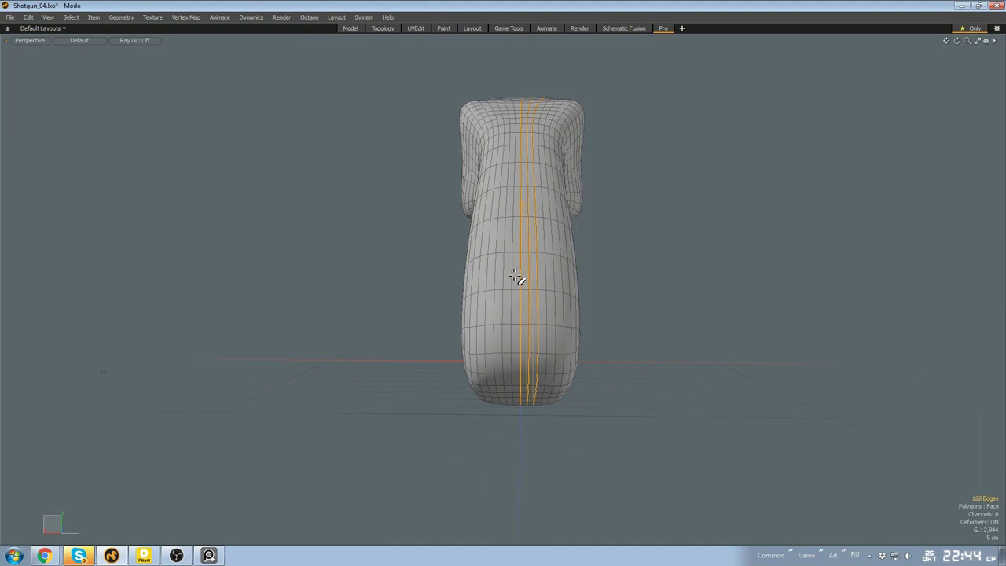
# Remove every other lengthwise edge loop along the back of the grip
pyautogui.click(516, 276)
pyautogui.scroll(2, 535, 279)
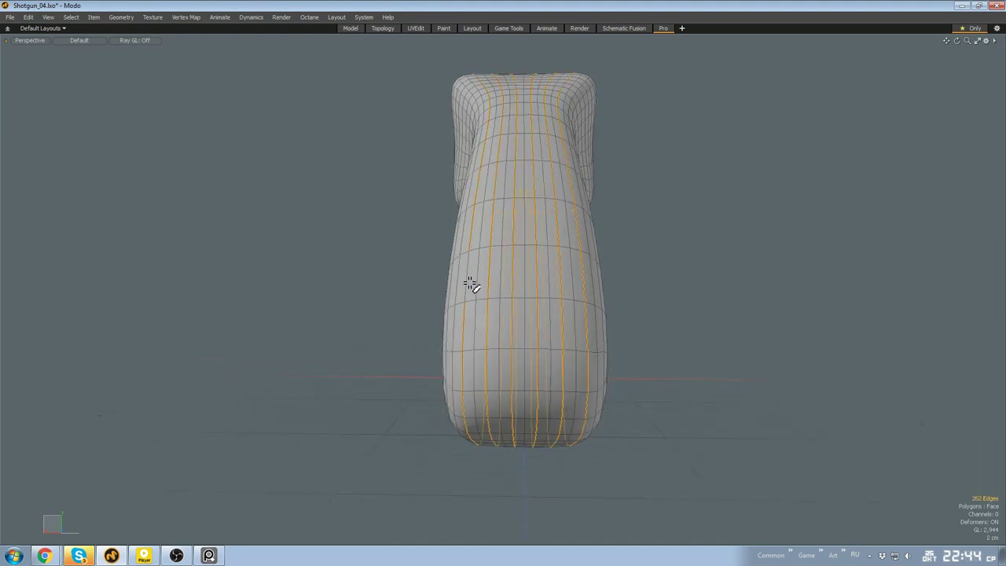
pyautogui.press('BackSpace')
# Remove every other lengthwise edge loop along the sides of the grip
pyautogui.scroll(-2, 469, 283)
pyautogui.keyDown('alt'); pyautogui.moveTo(469, 283); pyautogui.dragTo(415, 304); pyautogui.keyUp('alt')
pyautogui.scroll(2, 416, 303)
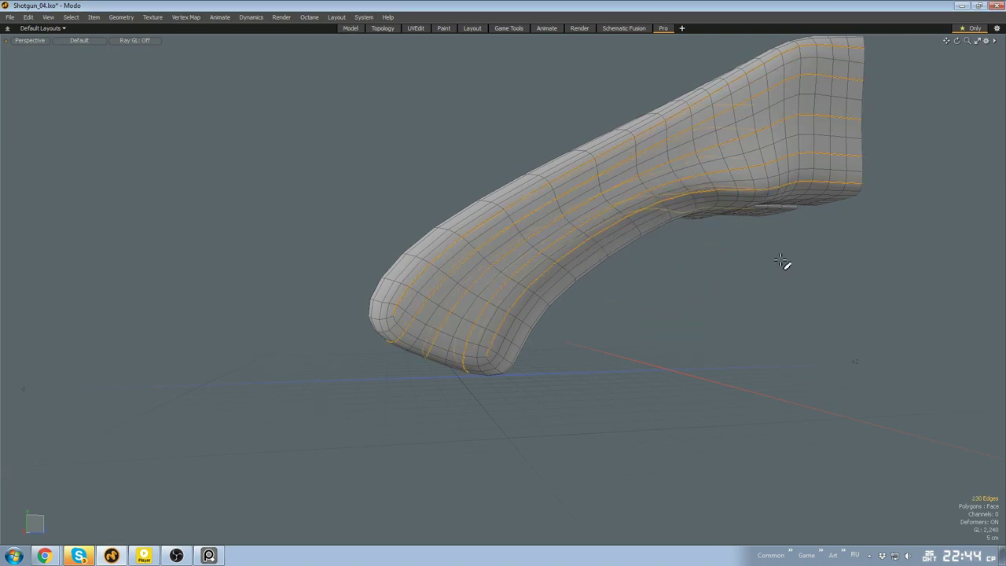
pyautogui.keyDown('alt'); pyautogui.moveTo(782, 262); pyautogui.dragTo(555, 397); pyautogui.keyUp('alt')
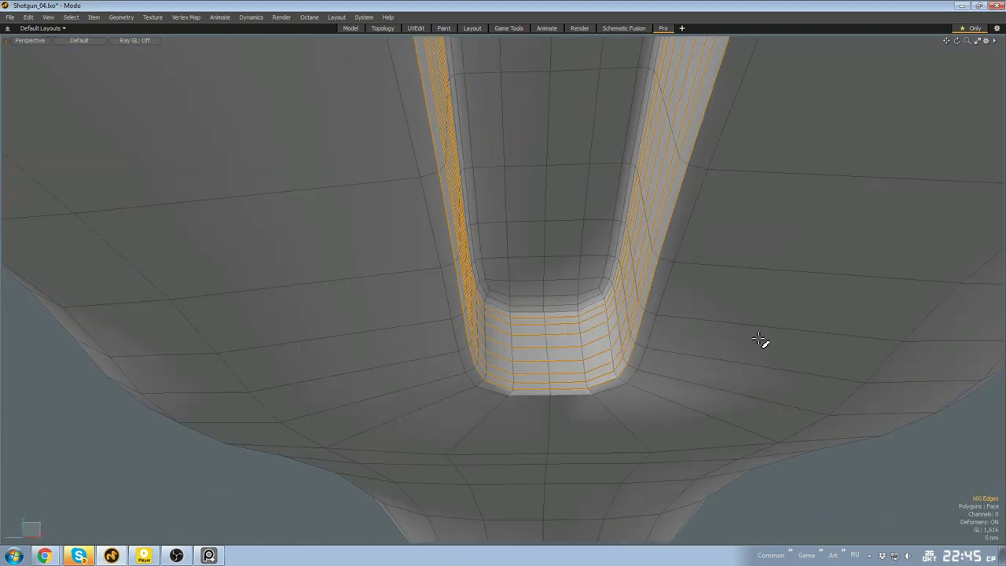
# Thin out the dense edge loops on the walls of the slot in the grip's underside
pyautogui.hotkey('ctrl', 'z')
pyautogui.hotkey('ctrl', 'z')
pyautogui.hotkey('ctrl', 'z')
pyautogui.scroll(-5, 590, 296)
pyautogui.keyDown('alt'); pyautogui.moveTo(590, 296); pyautogui.dragTo(526, 334); pyautogui.keyUp('alt')
pyautogui.press('3')
pyautogui.click(588, 250)
pyautogui.press('l')
pyautogui.press('w')
pyautogui.hotkey('ctrl', 'z')
pyautogui.scroll(-4, 570, 308)
pyautogui.doubleClick(557, 308)
pyautogui.press('BackSpace')
# Remove the surplus crosswise edge loops near the front end of the grip
pyautogui.scroll(-3, 479, 291)
pyautogui.doubleClick(464, 286)
pyautogui.doubleClick(497, 276)
pyautogui.keyDown('alt'); pyautogui.moveTo(496, 277); pyautogui.dragTo(539, 298); pyautogui.keyUp('alt')
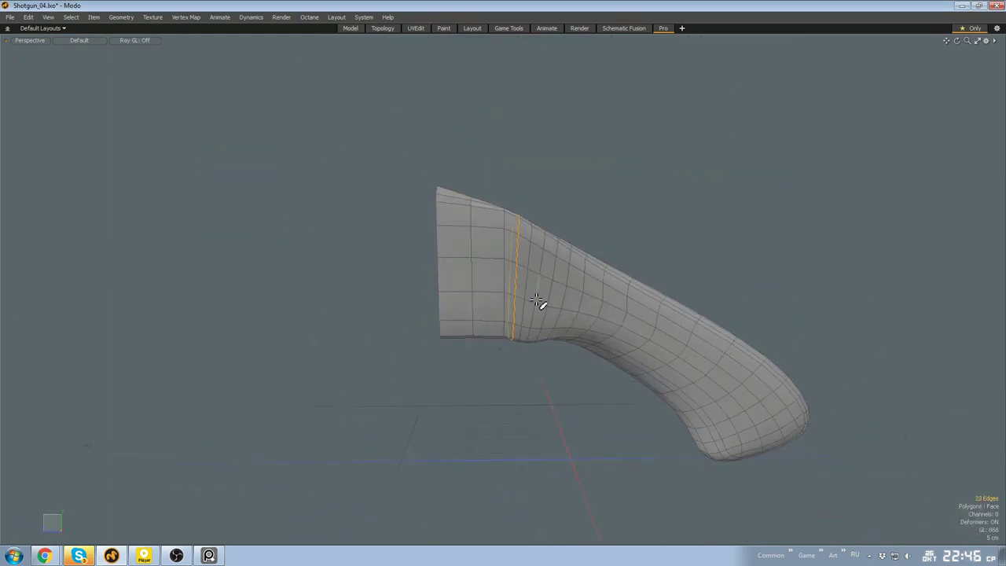
pyautogui.press('BackSpace')
pyautogui.scroll(3, 537, 331)
pyautogui.moveTo(511, 338); pyautogui.dragTo(526, 381)
pyautogui.scroll(-4, 553, 344)
pyautogui.hotkey('ctrl', '4')
pyautogui.click(605, 347)
pyautogui.press('BackSpace')
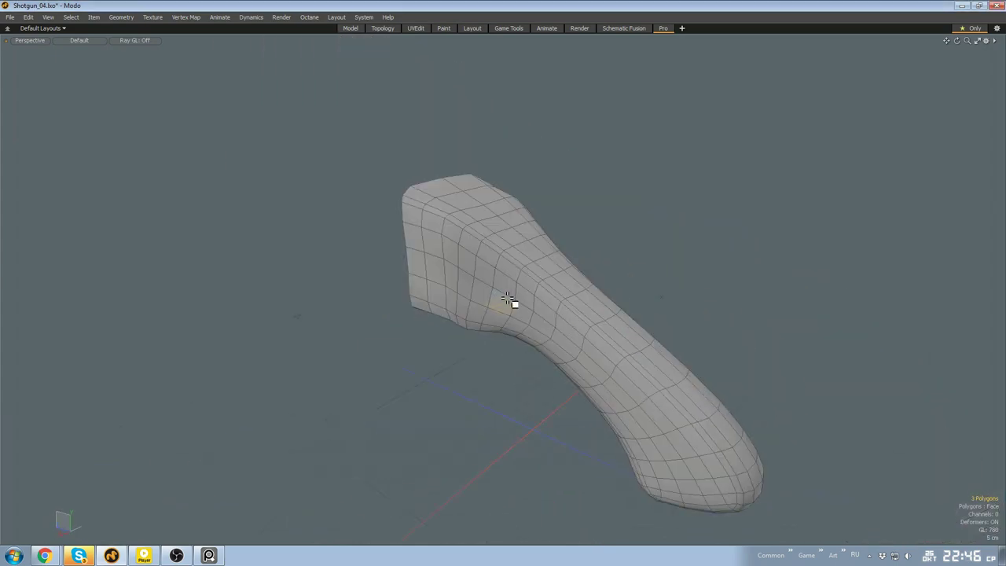
# Unhide all parts and select the connected shells of the sling swivel beneath barrel_low_poly
pyautogui.press('u')
pyautogui.doubleClick(506, 301)
pyautogui.keyDown('alt'); pyautogui.moveTo(506, 300); pyautogui.dragTo(539, 338); pyautogui.keyUp('alt')
pyautogui.scroll(-3, 539, 338)
pyautogui.scroll(6, 337, 332)
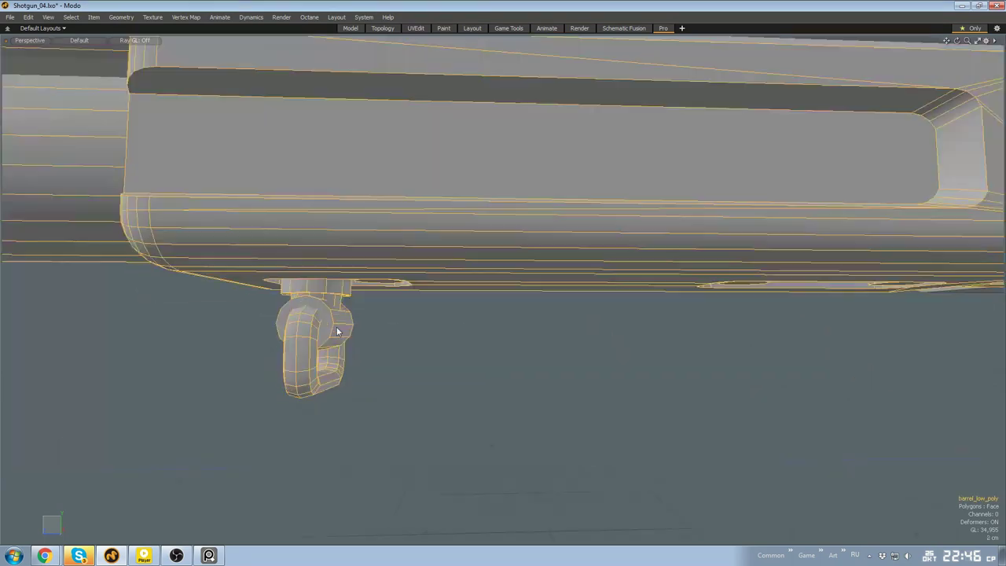
pyautogui.doubleClick(400, 250)
pyautogui.keyDown('alt'); pyautogui.moveTo(337, 333); pyautogui.dragTo(359, 338); pyautogui.keyUp('alt')
pyautogui.keyDown('shift'); pyautogui.doubleClick(400, 275); pyautogui.keyUp('shift')
pyautogui.scroll(-4, 400, 275)
pyautogui.scroll(-2, 358, 339)
# Copy the barrel's swivel into handle_low_poly and place it at the base of the grip in the Right view
pyautogui.press('5')
pyautogui.click(542, 370)
pyautogui.click(671, 312)
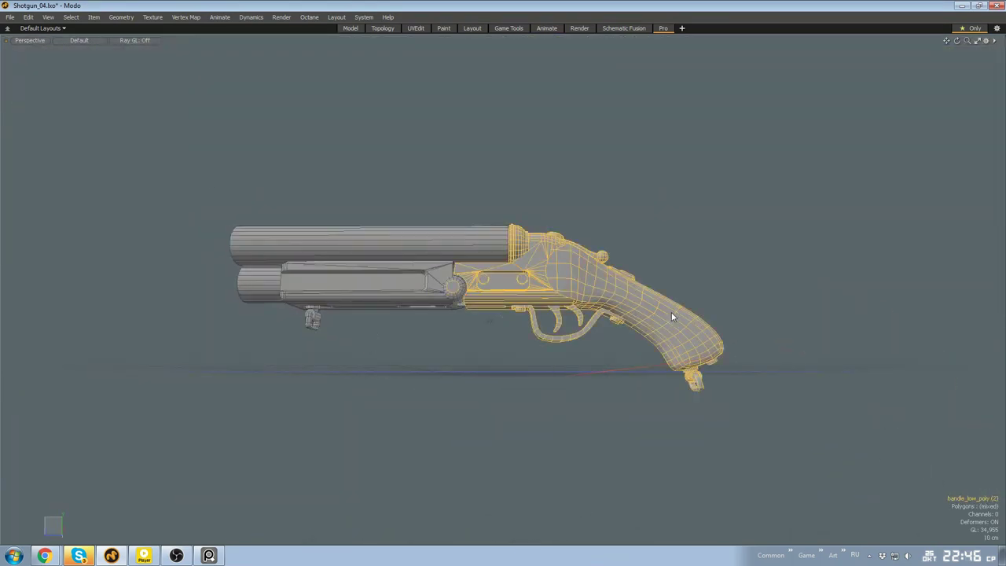
pyautogui.press('3')
pyautogui.moveTo(275, 276); pyautogui.dragTo(655, 340)
pyautogui.scroll(4, 702, 379)
pyautogui.press('KP_3')
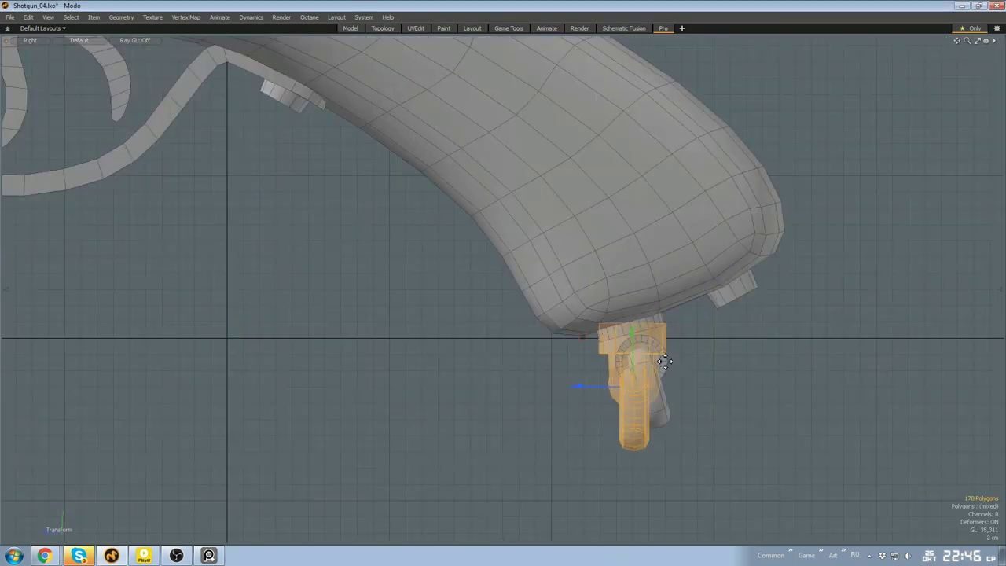
# Rotate and move the copied swivel until it lines up with the old swivel at the tilted grip base
pyautogui.scroll(3, 702, 389)
pyautogui.press('e')
pyautogui.scroll(2, 597, 311)
pyautogui.press('w')
pyautogui.moveTo(448, 391); pyautogui.dragTo(466, 333)
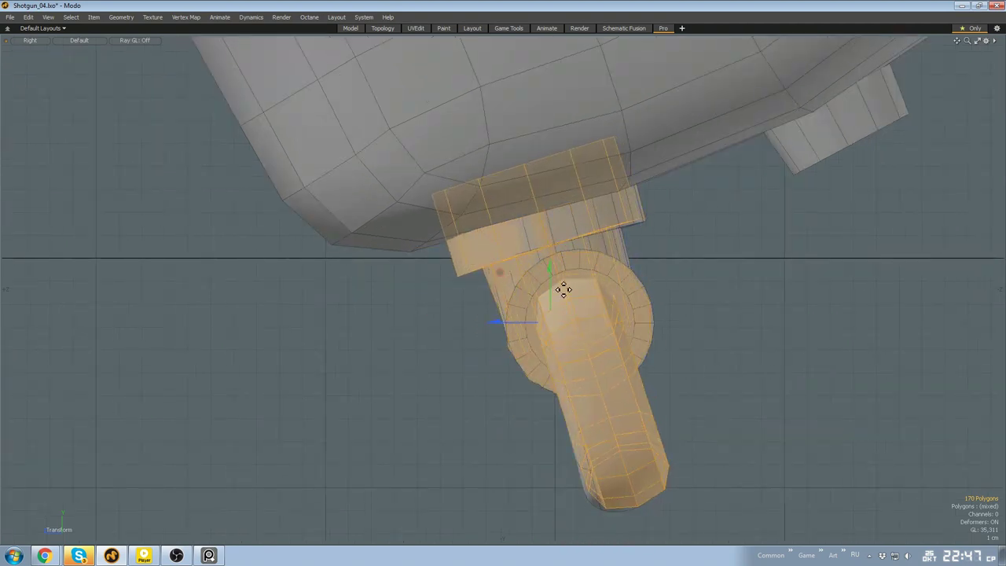
pyautogui.press('e')
pyautogui.moveTo(608, 302); pyautogui.dragTo(609, 305)
pyautogui.press('space')
# Cut the aligned swivel copy, delete the old swivel shells and paste the copy back in their place
pyautogui.scroll(-2, 548, 337)
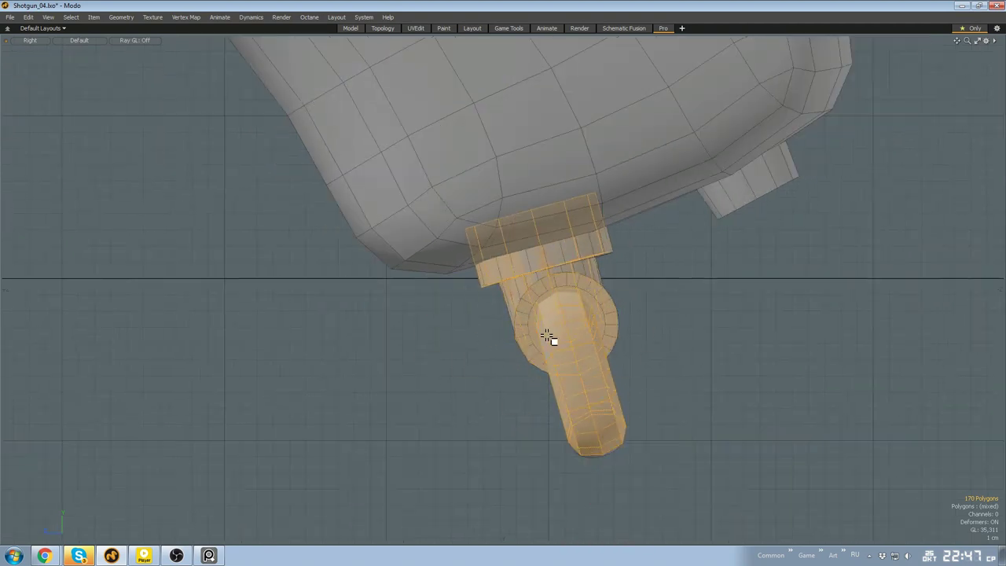
pyautogui.hotkey('ctrl', 'x')
pyautogui.doubleClick(579, 292)
pyautogui.keyDown('shift'); pyautogui.doubleClick(592, 311); pyautogui.keyUp('shift')
pyautogui.press('Delete')
pyautogui.hotkey('ctrl', 'v')
# Select the swivel's mount in the Perspective view and transform it with the action centre set to Local
pyautogui.doubleClick(566, 271)
pyautogui.scroll(4, 541, 228)
pyautogui.hotkey('ctrl', 'space')
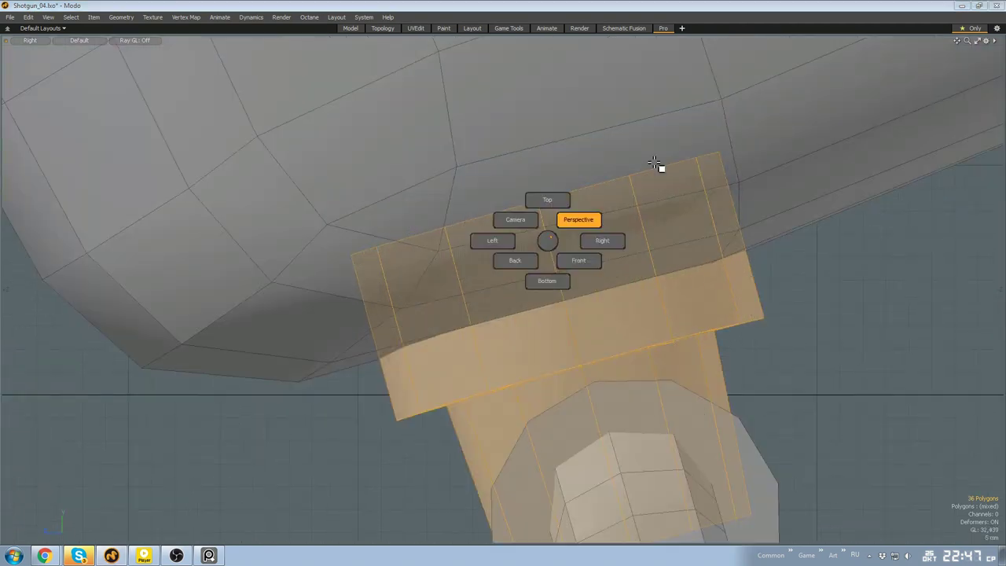
pyautogui.click(660, 166)
pyautogui.keyDown('alt'); pyautogui.moveTo(660, 166); pyautogui.dragTo(739, 348); pyautogui.keyUp('alt')
pyautogui.doubleClick(464, 217)
pyautogui.keyDown('alt'); pyautogui.moveTo(464, 216); pyautogui.dragTo(465, 269); pyautogui.keyUp('alt')
pyautogui.press('y')
pyautogui.press('space')
pyautogui.press('3')
pyautogui.scroll(-4, 503, 295)
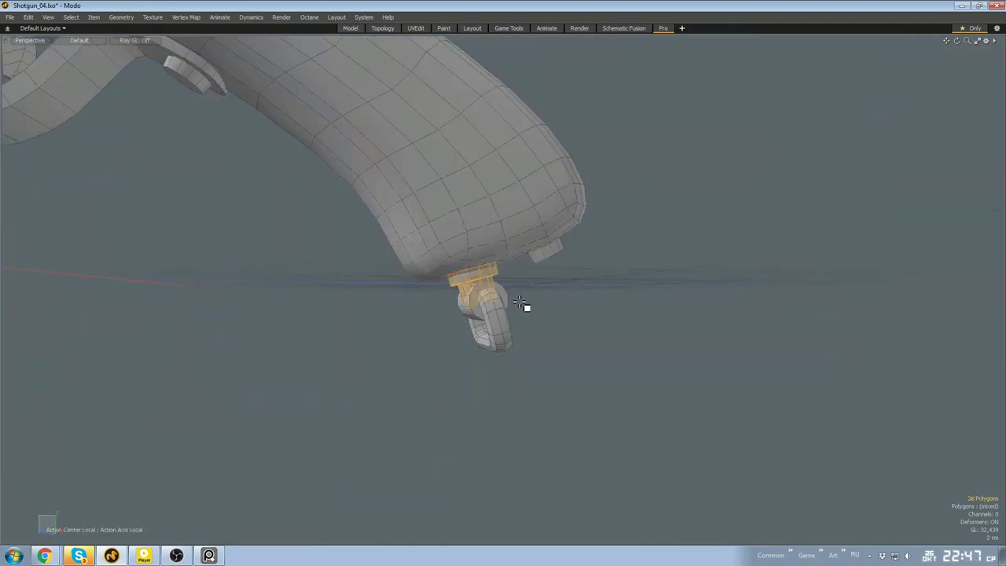
pyautogui.click(526, 306)
pyautogui.scroll(-2, 526, 305)
pyautogui.keyDown('alt'); pyautogui.moveTo(526, 306); pyautogui.dragTo(438, 254); pyautogui.keyUp('alt')
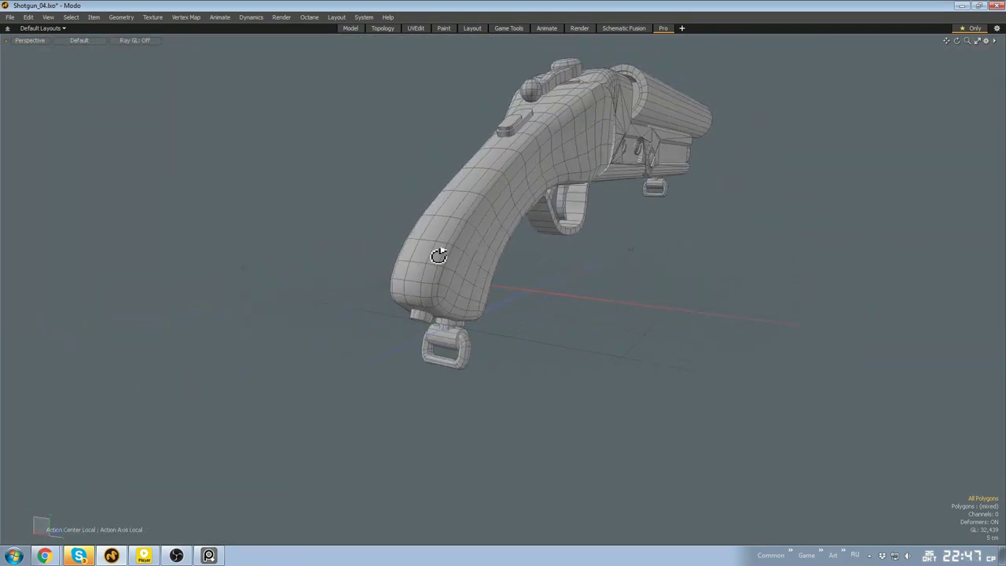
# Try to remove an edge loop from the grip
pyautogui.scroll(3, 451, 275)
pyautogui.press('2')
pyautogui.doubleClick(463, 294)
pyautogui.keyDown('alt'); pyautogui.moveTo(463, 294); pyautogui.dragTo(534, 274); pyautogui.keyUp('alt')
pyautogui.press('BackSpace')
pyautogui.scroll(3, 330, 189)
pyautogui.keyDown('alt'); pyautogui.moveTo(338, 189); pyautogui.dragTo(393, 334); pyautogui.keyUp('alt')
pyautogui.hotkey('ctrl', 'z')
# Isolate the handle mesh and examine the joint between the receiver and the grip from above and the side
pyautogui.scroll(-4, 324, 192)
pyautogui.press('3')
pyautogui.doubleClick(425, 245)
pyautogui.click(392, 334)
pyautogui.scroll(-2, 499, 312)
pyautogui.keyDown('alt'); pyautogui.moveTo(500, 312); pyautogui.dragTo(537, 449); pyautogui.keyUp('alt')
pyautogui.doubleClick(510, 251)
pyautogui.click(537, 449)
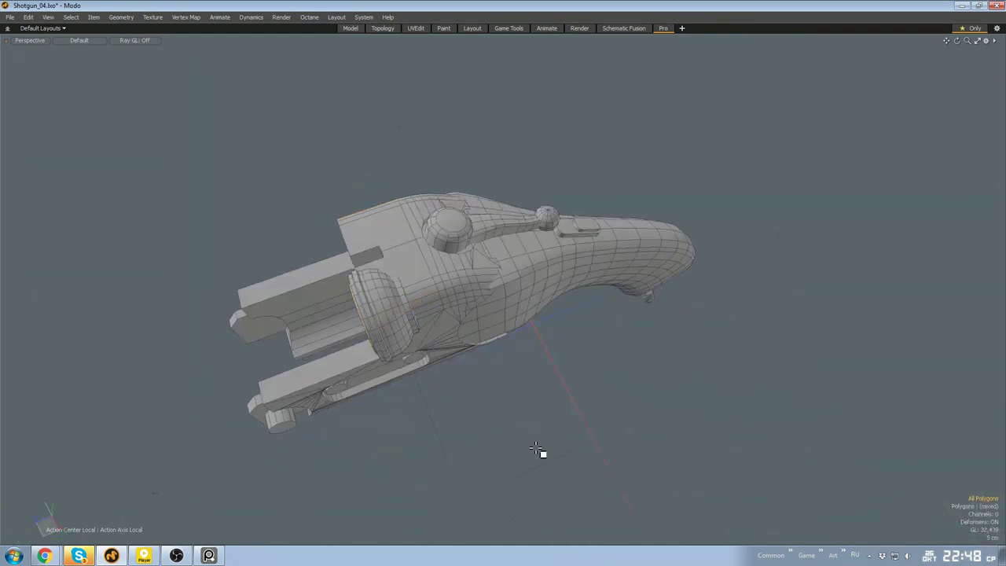
pyautogui.keyDown('alt'); pyautogui.moveTo(473, 437); pyautogui.dragTo(533, 286); pyautogui.keyUp('alt')
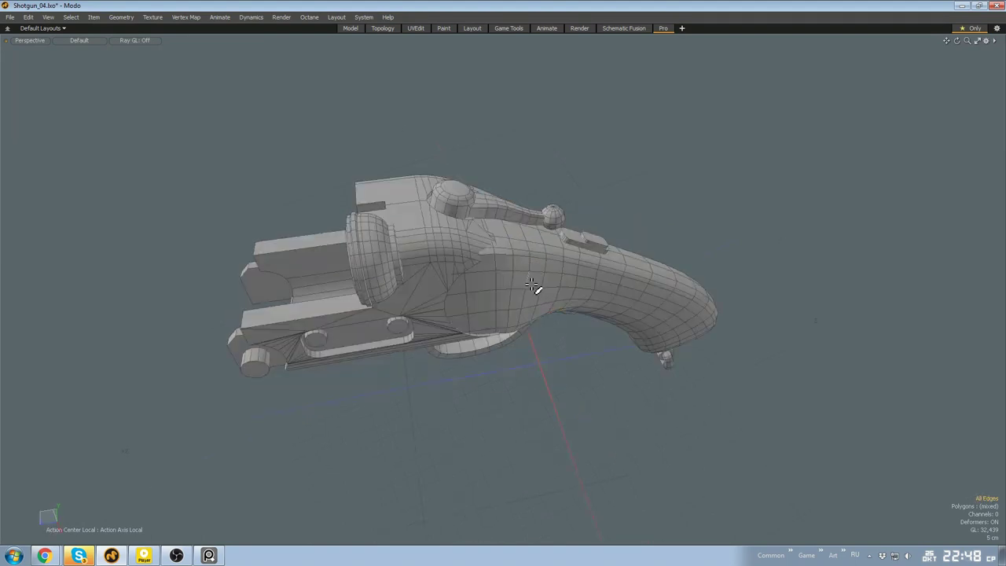
# Switch to the Model layout and collapse the two selected edges beside the cracks on the receiver
pyautogui.hotkey('ctrl', 'space')
pyautogui.click(489, 254)
pyautogui.click(350, 29)
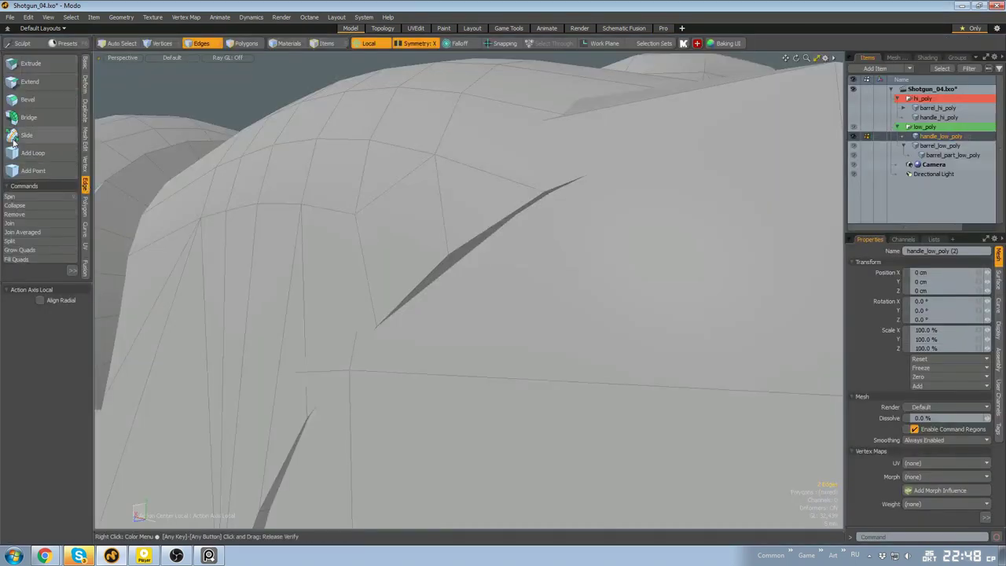
pyautogui.click(24, 208)
pyautogui.scroll(-10, 103, 207)
pyautogui.keyDown('alt'); pyautogui.moveTo(471, 206); pyautogui.dragTo(542, 198); pyautogui.keyUp('alt')
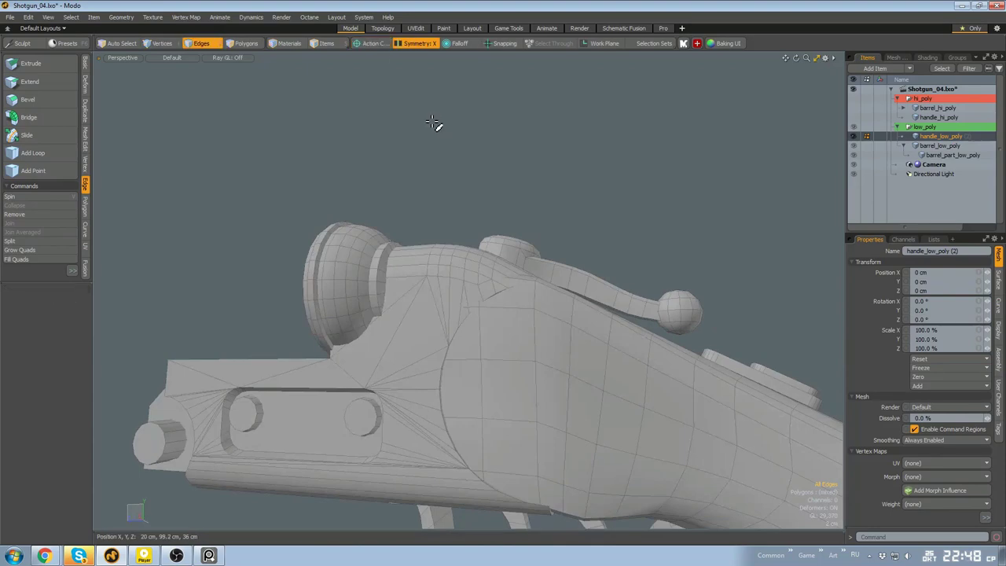
# Show the whole shotgun, select the handle_low_poly mesh and switch to selecting its edges
pyautogui.scroll(-6, 529, 229)
pyautogui.hotkey('ctrl', 'space')
pyautogui.press('5')
pyautogui.click(548, 235)
pyautogui.keyDown('alt'); pyautogui.moveTo(542, 240); pyautogui.dragTo(537, 317); pyautogui.keyUp('alt')
pyautogui.scroll(5, 493, 263)
pyautogui.click(498, 258)
pyautogui.press('2')
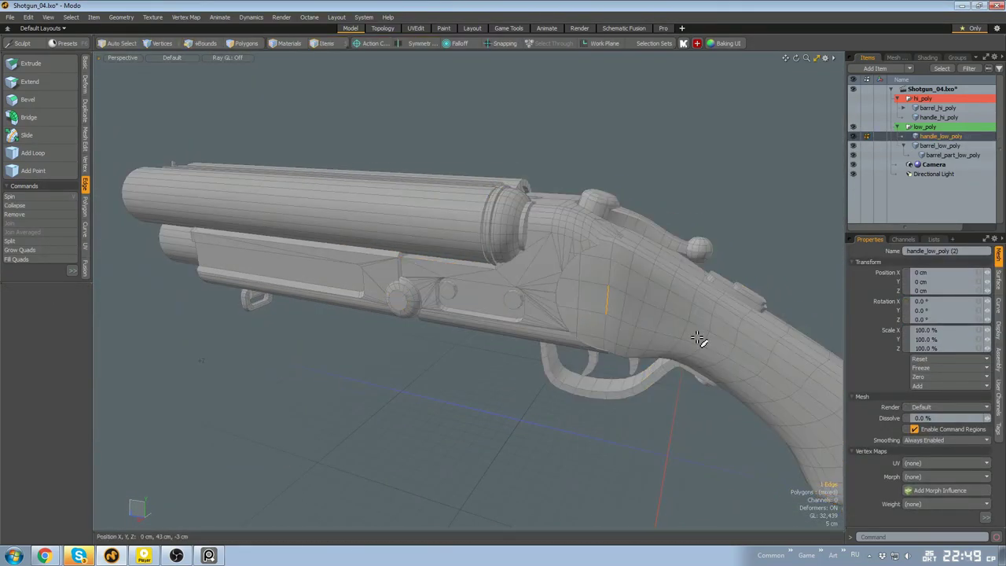
# Isolate the handle mesh again, clear the selection and save the scene
pyautogui.keyDown('alt'); pyautogui.moveTo(644, 411); pyautogui.dragTo(601, 422); pyautogui.keyUp('alt')
pyautogui.press('4')
pyautogui.scroll(-5, 553, 339)
pyautogui.press('5')
pyautogui.hotkey('shift', 'h')
pyautogui.click(502, 383)
pyautogui.keyDown('alt'); pyautogui.moveTo(553, 339); pyautogui.dragTo(405, 286); pyautogui.keyUp('alt')
pyautogui.scroll(-5, 553, 331)
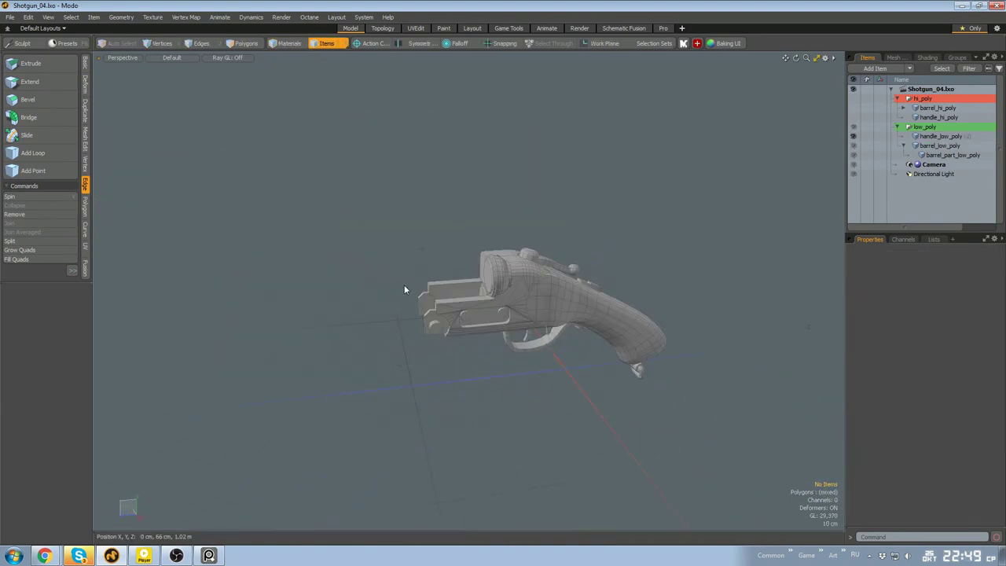
pyautogui.keyDown('alt'); pyautogui.moveTo(603, 374); pyautogui.dragTo(548, 363); pyautogui.keyUp('alt')
pyautogui.click(503, 362)
pyautogui.click(499, 432)
pyautogui.click(491, 358)
pyautogui.click(477, 417)
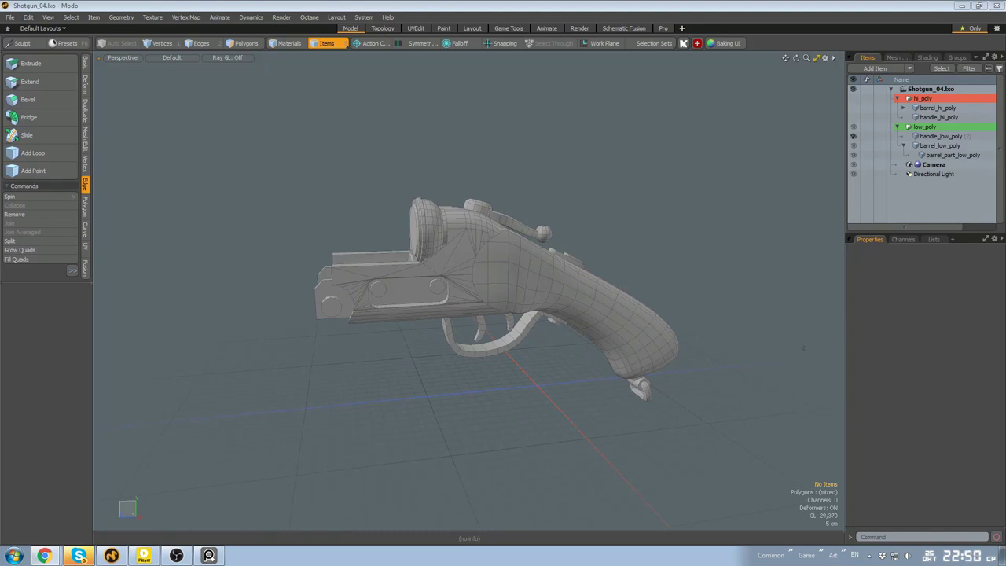
pyautogui.keyDown('alt'); pyautogui.moveTo(656, 418); pyautogui.dragTo(673, 370); pyautogui.keyUp('alt')
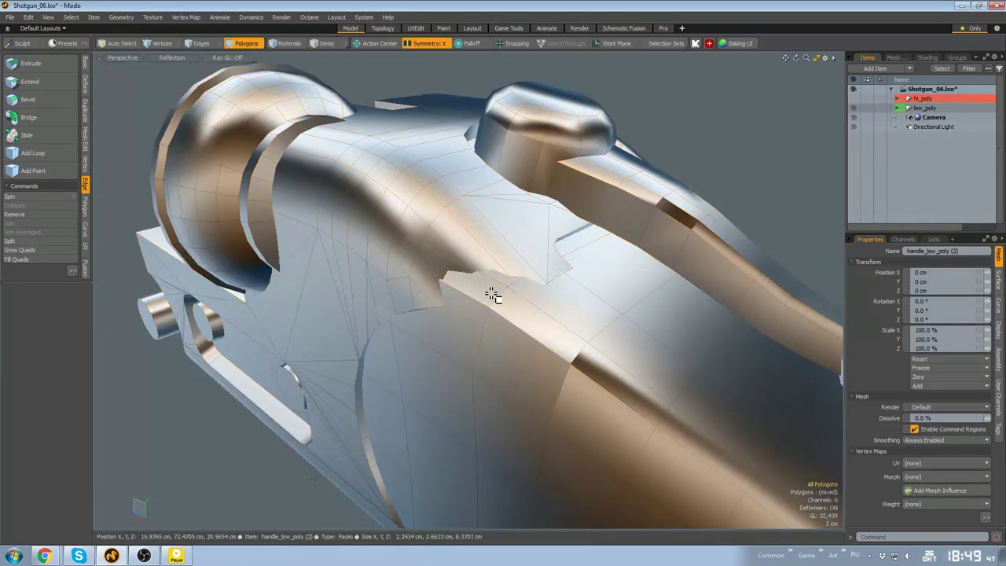
# Move the polygon at the grip's upper front corner inward and down beneath the receiver, with X symmetry on
pyautogui.click(492, 293)
pyautogui.keyDown('alt'); pyautogui.moveTo(491, 293); pyautogui.dragTo(463, 283); pyautogui.keyUp('alt')
pyautogui.press('w')
pyautogui.moveTo(366, 184); pyautogui.dragTo(340, 173)
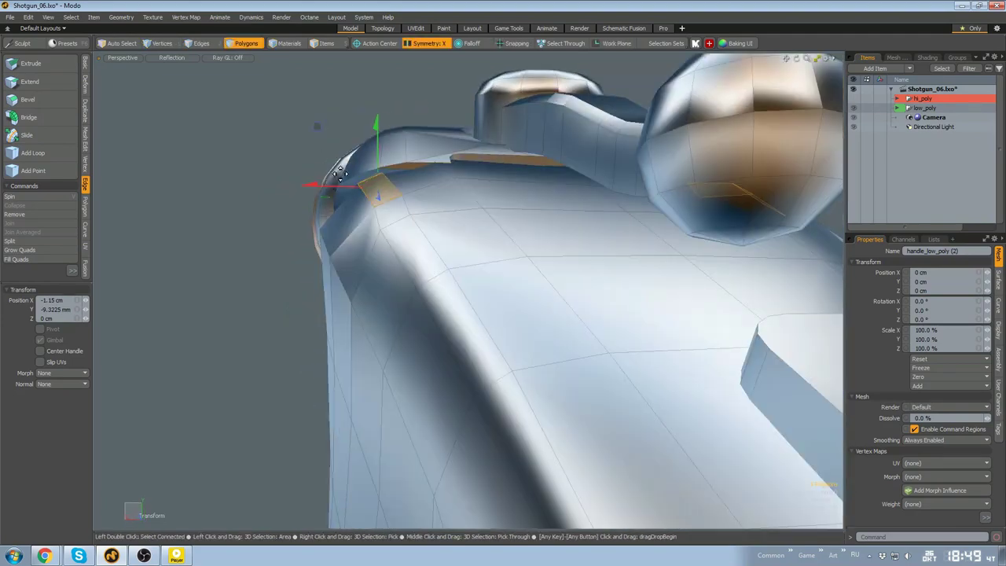
pyautogui.keyDown('alt'); pyautogui.moveTo(460, 283); pyautogui.dragTo(435, 299); pyautogui.keyUp('alt')
pyautogui.press('w')
pyautogui.press('q')
# Select the connected grip shell and hide all unselected geometry
pyautogui.doubleClick(464, 252)
pyautogui.press('2')
pyautogui.press('BackSpace')
pyautogui.press('3')
pyautogui.doubleClick(476, 289)
pyautogui.hotkey('ctrl', '3')
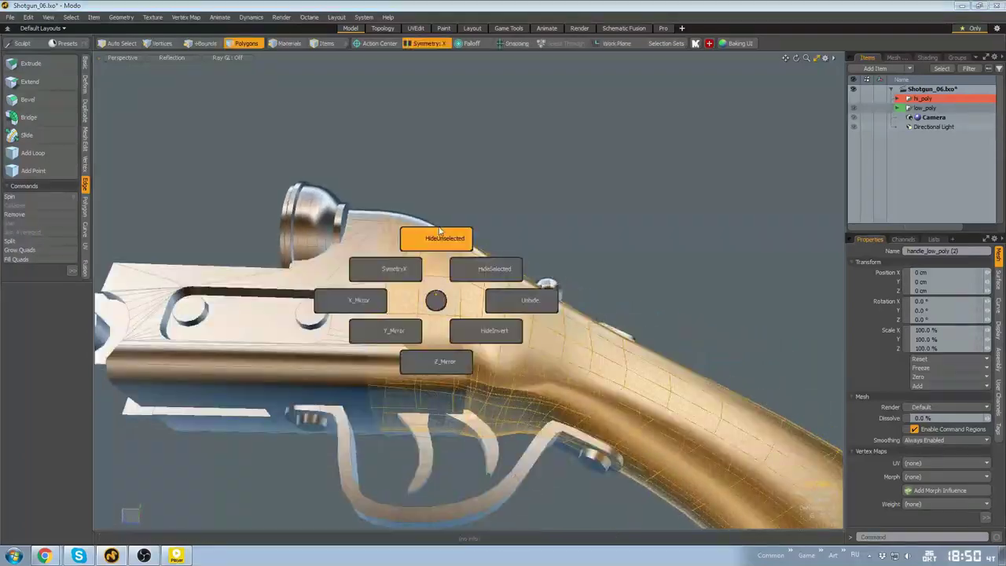
pyautogui.click(436, 238)
pyautogui.moveTo(432, 437); pyautogui.dragTo(433, 327)
pyautogui.hotkey('ctrl', '3')
pyautogui.click(417, 301)
pyautogui.doubleClick(526, 326)
pyautogui.keyDown('alt'); pyautogui.moveTo(526, 326); pyautogui.dragTo(472, 295); pyautogui.keyUp('alt')
pyautogui.hotkey('ctrl', '3')
pyautogui.click(471, 233)
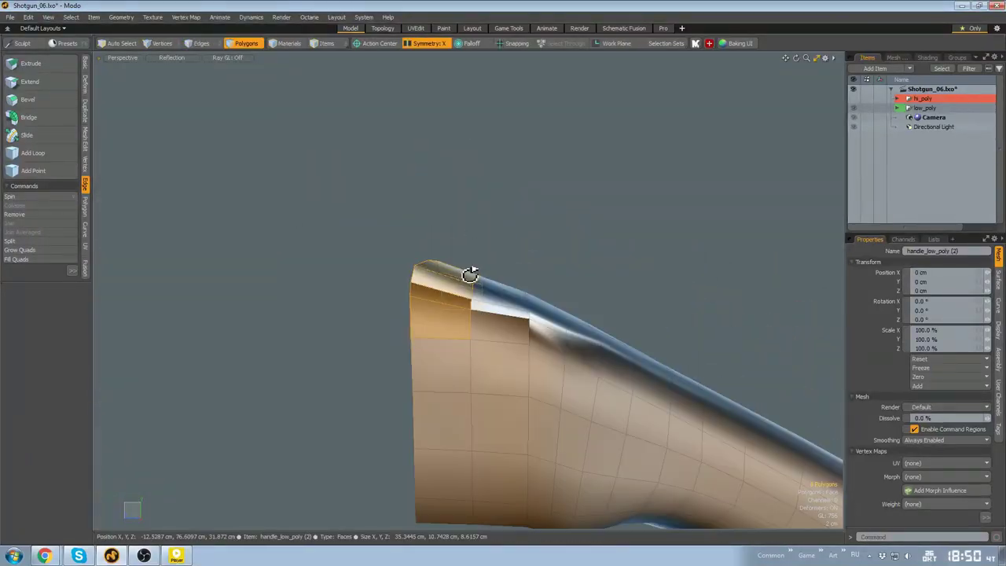
# Delete the hidden polygons at the upper front corner of the grip shell
pyautogui.press('Delete')
pyautogui.hotkey('ctrl', '3')
pyautogui.click(505, 352)
pyautogui.keyDown('alt'); pyautogui.moveTo(506, 353); pyautogui.dragTo(503, 180); pyautogui.keyUp('alt')
pyautogui.hotkey('ctrl', '3')
pyautogui.click(503, 180)
# Select and delete the polygons at the lower front corner of the grip shell
pyautogui.click(462, 446)
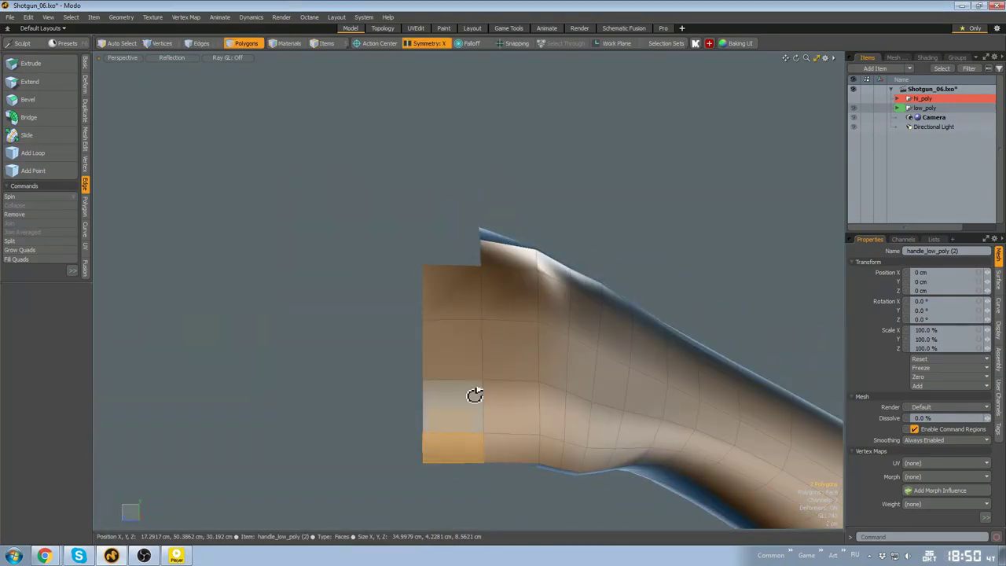
pyautogui.press('q')
pyautogui.keyDown('alt'); pyautogui.keyDown('shift'); pyautogui.moveTo(463, 440); pyautogui.dragTo(464, 259); pyautogui.keyUp('shift'); pyautogui.keyUp('alt')
pyautogui.keyDown('alt'); pyautogui.moveTo(464, 260); pyautogui.dragTo(414, 282); pyautogui.keyUp('alt')
pyautogui.click(469, 314)
# Move the vertices along the grip's open front border to bevel its upper and lower corners symmetrically
pyautogui.press('w')
pyautogui.keyDown('alt'); pyautogui.moveTo(451, 322); pyautogui.dragTo(484, 322); pyautogui.keyUp('alt')
pyautogui.press('u')
pyautogui.hotkey('shift', 'h')
pyautogui.press('1')
pyautogui.click(494, 417)
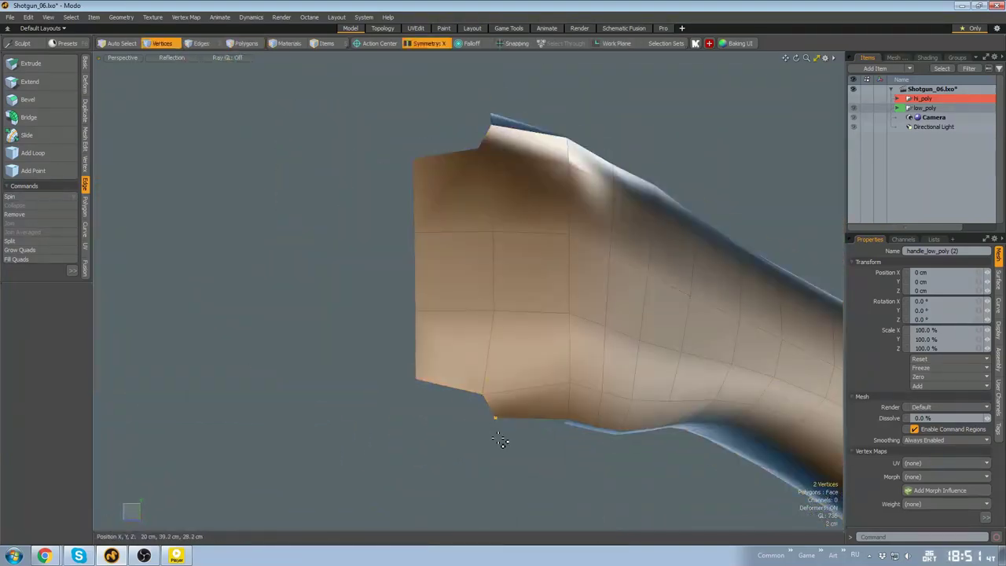
pyautogui.keyDown('alt'); pyautogui.moveTo(420, 408); pyautogui.dragTo(432, 297); pyautogui.keyUp('alt')
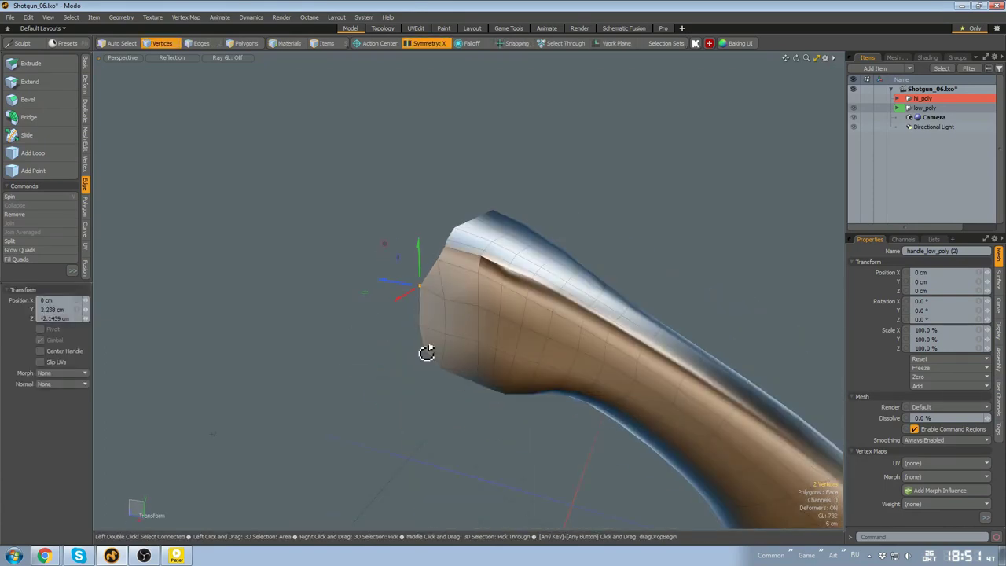
pyautogui.keyDown('alt'); pyautogui.moveTo(457, 243); pyautogui.dragTo(429, 244); pyautogui.keyUp('alt')
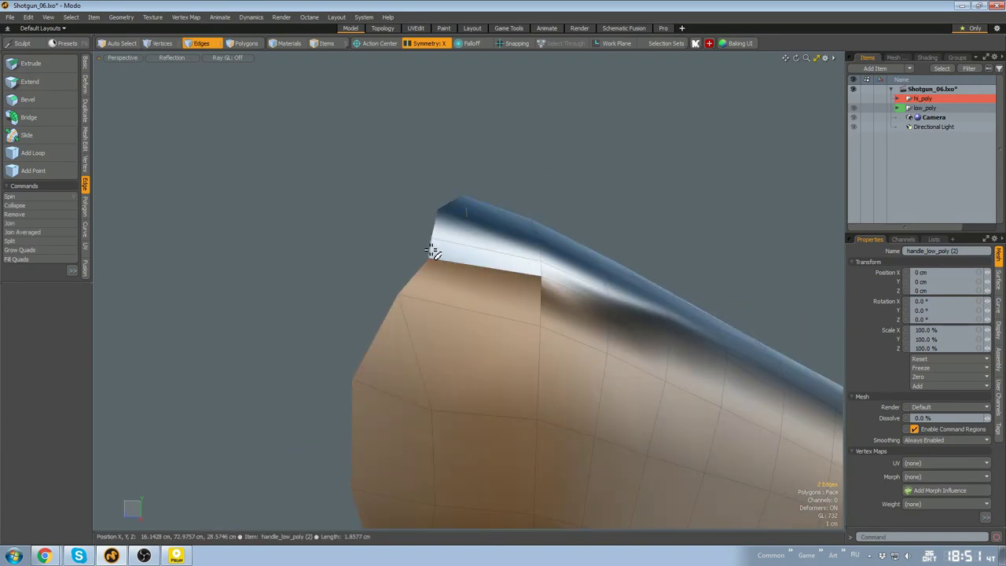
# Flatten the five vertices at the grip shell's upper front corner in side view by scaling Y and Z to 0%
pyautogui.scroll(-4, 431, 249)
pyautogui.doubleClick(438, 322)
pyautogui.keyDown('alt'); pyautogui.moveTo(437, 322); pyautogui.dragTo(435, 414); pyautogui.keyUp('alt')
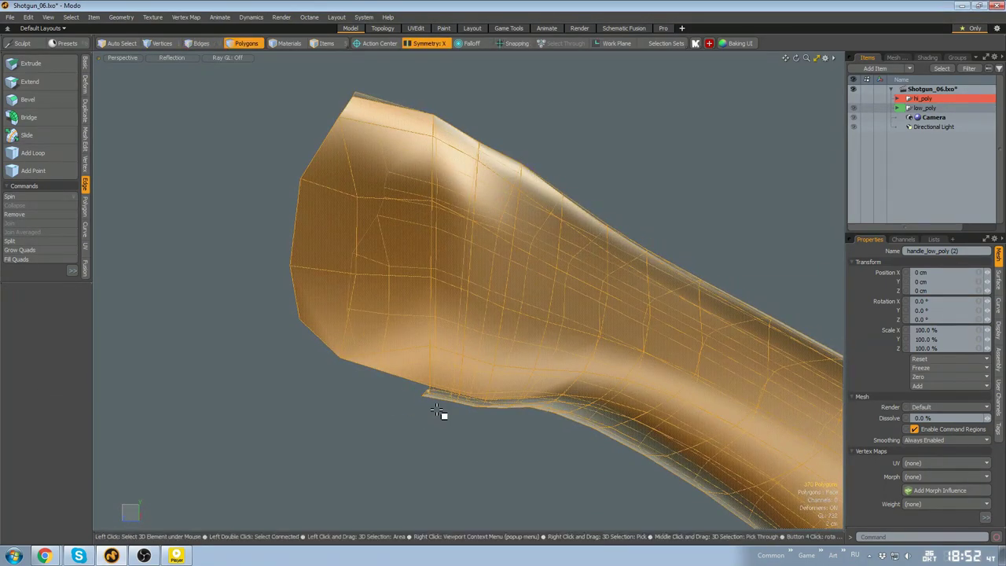
pyautogui.press('KP_3')
pyautogui.scroll(4, 470, 399)
pyautogui.press('1')
pyautogui.keyDown('alt'); pyautogui.moveTo(382, 340); pyautogui.dragTo(448, 239); pyautogui.keyUp('alt')
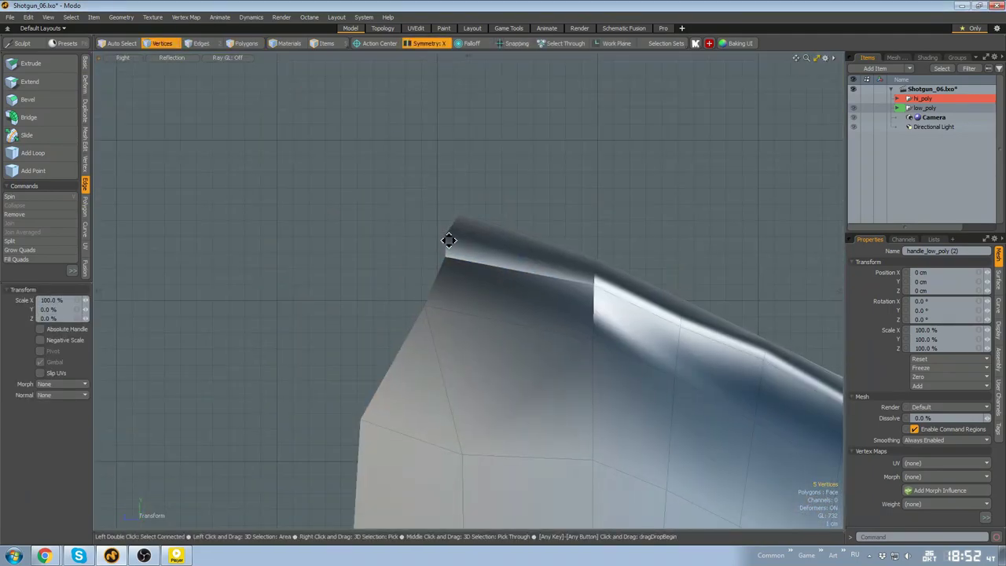
pyautogui.scroll(-4, 402, 186)
# Unhide the whole model and move the edge loop around the front part of the grip
pyautogui.press('3')
pyautogui.press('u')
pyautogui.keyDown('alt'); pyautogui.moveTo(574, 247); pyautogui.dragTo(617, 348); pyautogui.keyUp('alt')
pyautogui.press('KP_Decimal')
pyautogui.scroll(4, 496, 260)
pyautogui.scroll(-4, 602, 286)
pyautogui.press('2')
pyautogui.scroll(-4, 618, 348)
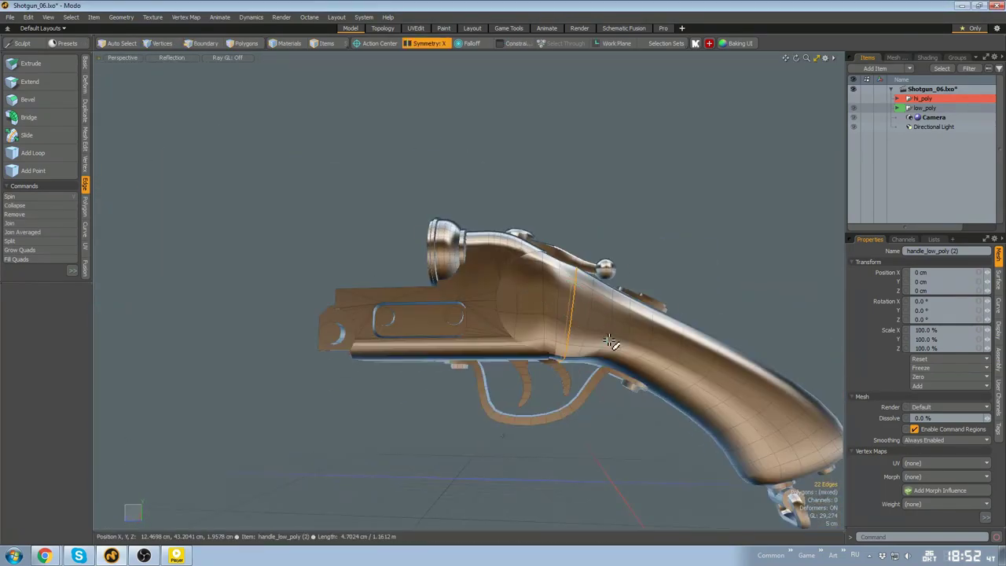
pyautogui.scroll(7, 581, 314)
pyautogui.keyDown('alt'); pyautogui.moveTo(548, 314); pyautogui.dragTo(543, 307); pyautogui.keyUp('alt')
pyautogui.press('w')
pyautogui.moveTo(509, 257); pyautogui.dragTo(668, 227)
pyautogui.press('q')
pyautogui.click(507, 266)
# Examine the joint between the grip and the receiver from above and from the side
pyautogui.scroll(-5, 506, 266)
pyautogui.scroll(6, 628, 235)
pyautogui.keyDown('alt'); pyautogui.keyDown('shift'); pyautogui.moveTo(613, 243); pyautogui.dragTo(546, 283); pyautogui.keyUp('shift'); pyautogui.keyUp('alt')
pyautogui.keyDown('alt'); pyautogui.moveTo(511, 316); pyautogui.dragTo(500, 250); pyautogui.keyUp('alt')
pyautogui.press('4')
pyautogui.scroll(-3, 500, 250)
pyautogui.scroll(5, 501, 248)
pyautogui.press('5')
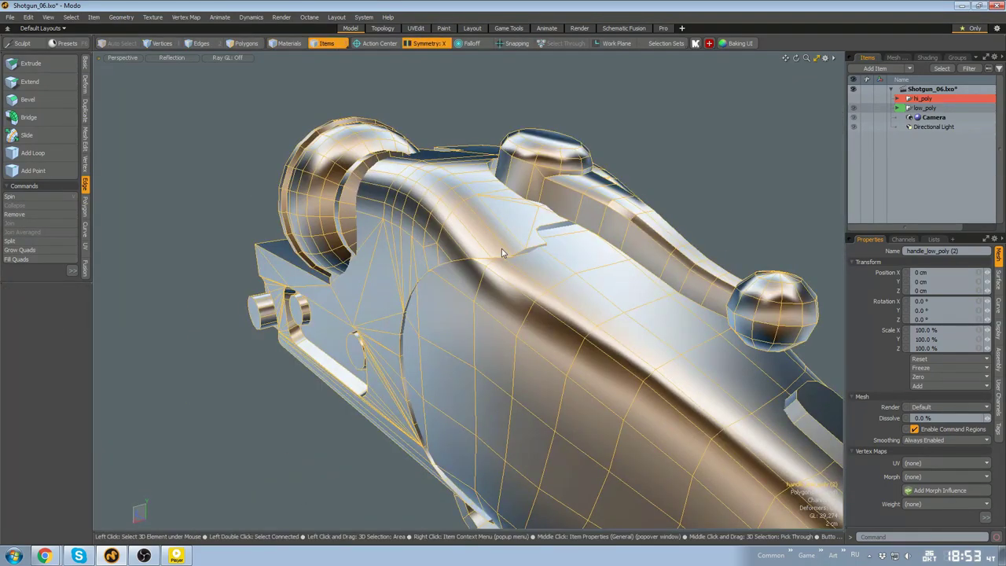
# Isolate the connected receiver shell and fill the narrow gap along its upper rear edge with a polygon
pyautogui.press('3')
pyautogui.doubleClick(502, 249)
pyautogui.hotkey('shift', 'h')
pyautogui.keyDown('alt'); pyautogui.moveTo(615, 238); pyautogui.dragTo(654, 237); pyautogui.keyUp('alt')
pyautogui.moveTo(653, 237)
pyautogui.mouseDown()
pyautogui.moveTo(666, 236)
pyautogui.moveTo(451, 259)
pyautogui.moveTo(709, 299)
pyautogui.moveTo(567, 273)
pyautogui.moveTo(534, 196)
pyautogui.moveTo(517, 241)
pyautogui.moveTo(530, 215)
pyautogui.moveTo(465, 213)
pyautogui.mouseUp()
pyautogui.press('1')
pyautogui.press('2')
pyautogui.press('p')
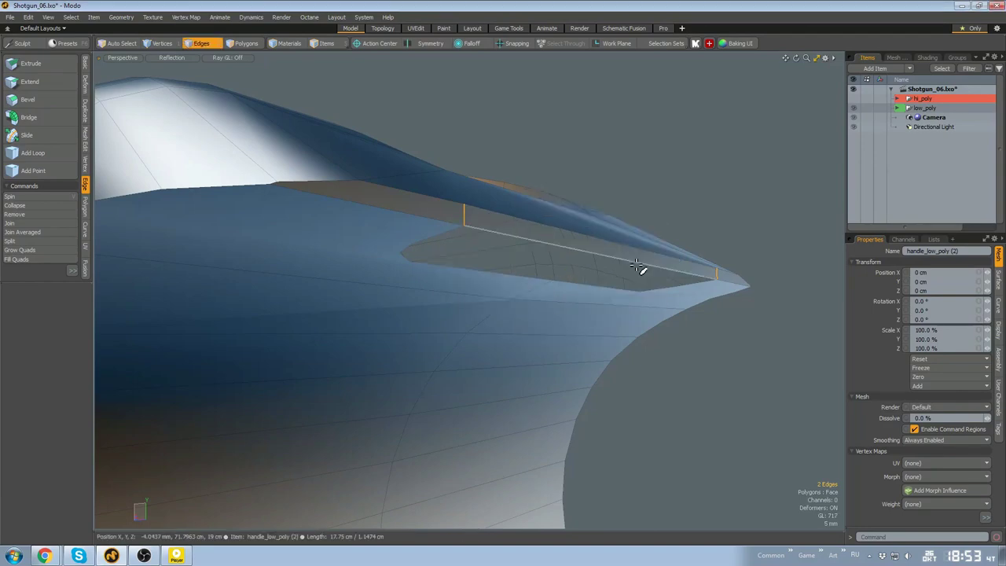
# Remove the surplus short edges on the narrow strip along the receiver's upper rear edge
pyautogui.click(638, 264)
pyautogui.scroll(-3, 637, 264)
pyautogui.keyDown('alt'); pyautogui.moveTo(637, 264); pyautogui.dragTo(408, 238); pyautogui.keyUp('alt')
pyautogui.press('z')
pyautogui.keyDown('alt'); pyautogui.moveTo(513, 272); pyautogui.dragTo(564, 276); pyautogui.keyUp('alt')
pyautogui.click(607, 273)
pyautogui.scroll(3, 510, 276)
pyautogui.hotkey('ctrl', 'z')
pyautogui.scroll(-4, 537, 272)
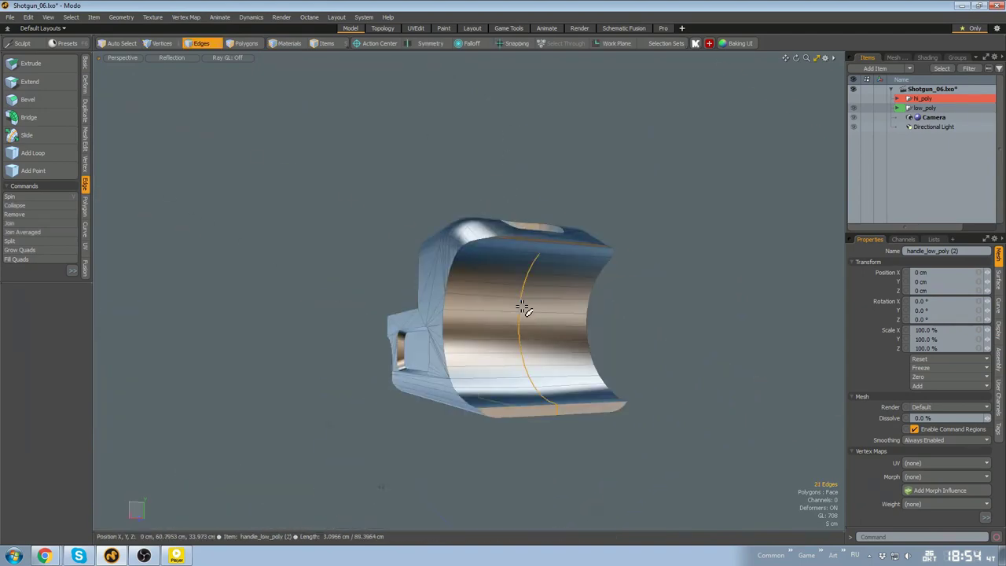
# Remove the surplus edge loop running across the inside of the receiver's rear cavity
pyautogui.keyDown('alt'); pyautogui.moveTo(523, 233); pyautogui.dragTo(481, 282); pyautogui.keyUp('alt')
pyautogui.click(527, 313)
pyautogui.scroll(-5, 508, 295)
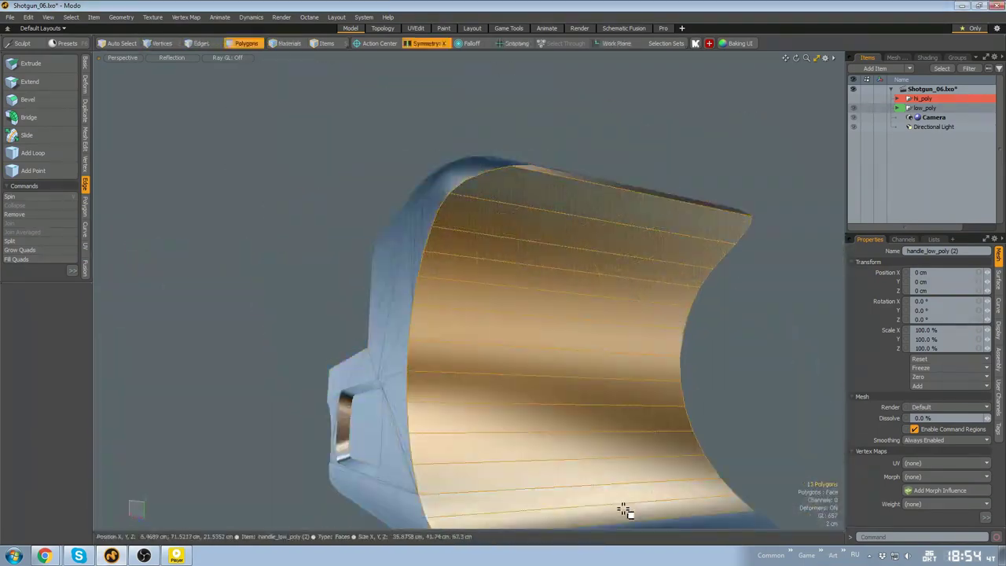
# Select the inner polygons of the receiver's rear cavity and bevel them as a group with a 1.1 cm inset
pyautogui.keyDown('alt'); pyautogui.moveTo(624, 511); pyautogui.dragTo(518, 259); pyautogui.keyUp('alt')
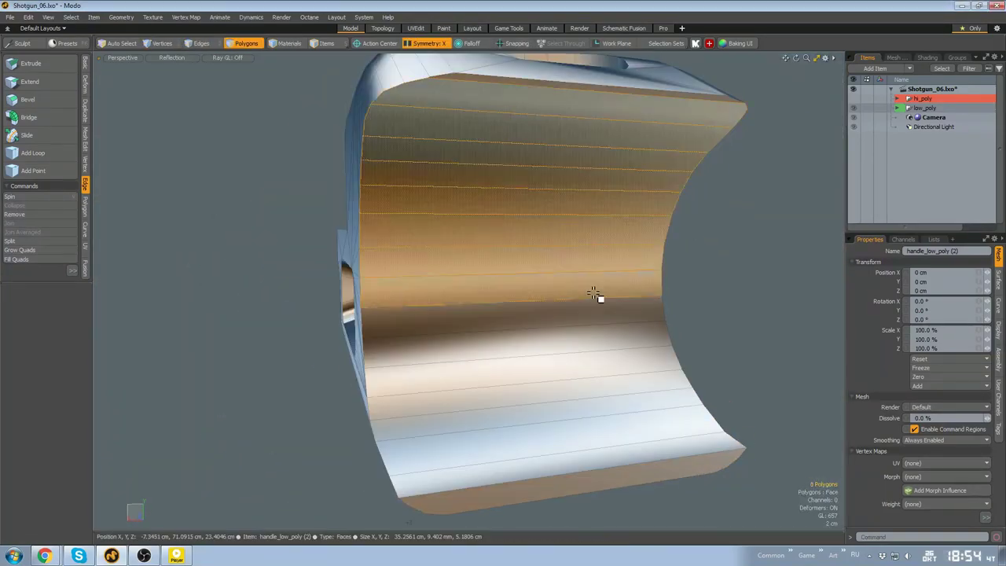
pyautogui.press('b')
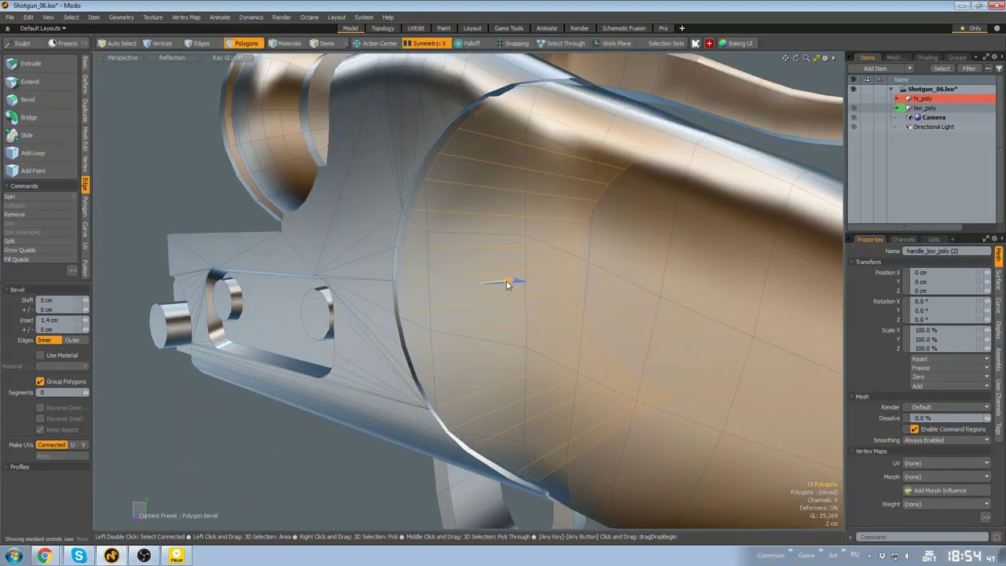
pyautogui.hotkey('ctrl', 'space')
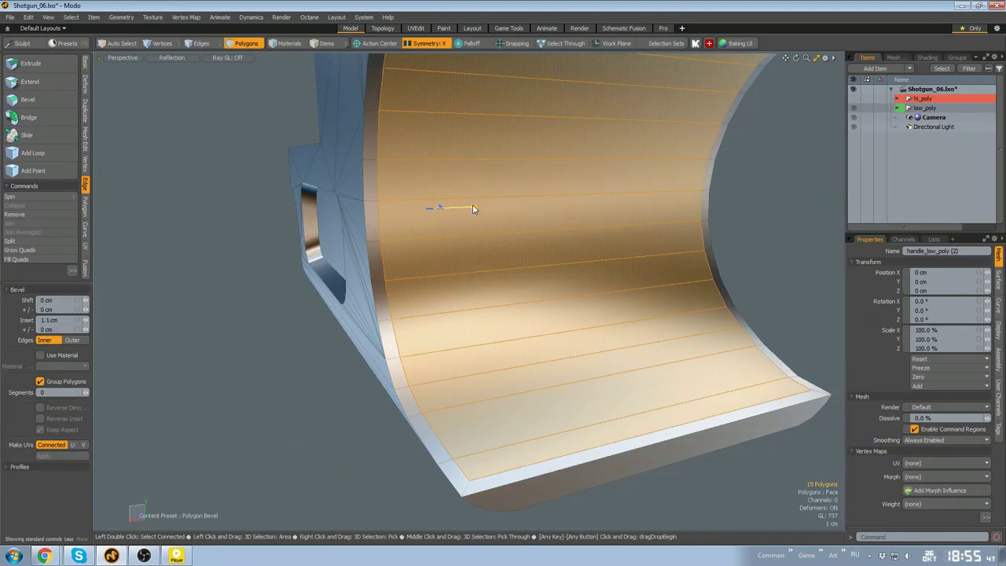
pyautogui.keyDown('alt'); pyautogui.moveTo(473, 209); pyautogui.dragTo(523, 209); pyautogui.keyUp('alt')
pyautogui.keyDown('alt'); pyautogui.moveTo(580, 244); pyautogui.dragTo(452, 250); pyautogui.keyUp('alt')
# Delete the inset cavity polygons and move a vertex on the remaining upper rim about 2.9 mm in Y and 1.5 mm in Z
pyautogui.scroll(5, 480, 216)
pyautogui.press('2')
pyautogui.keyDown('alt'); pyautogui.moveTo(553, 240); pyautogui.dragTo(520, 223); pyautogui.keyUp('alt')
pyautogui.keyDown('alt'); pyautogui.moveTo(476, 181); pyautogui.dragTo(635, 223); pyautogui.keyUp('alt')
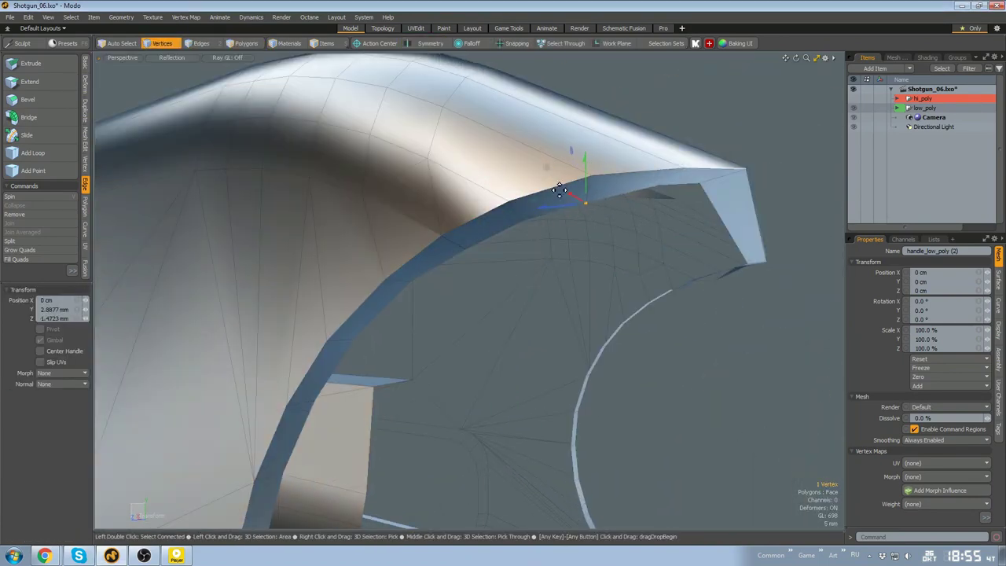
# Unhide the model, select the rounded barrel cap at the receiver and hide everything else
pyautogui.scroll(-5, 560, 190)
pyautogui.keyDown('alt'); pyautogui.moveTo(559, 236); pyautogui.dragTo(733, 326); pyautogui.keyUp('alt')
pyautogui.press('3')
pyautogui.press('u')
pyautogui.keyDown('alt'); pyautogui.moveTo(550, 424); pyautogui.dragTo(520, 401); pyautogui.keyUp('alt')
pyautogui.scroll(-5, 464, 451)
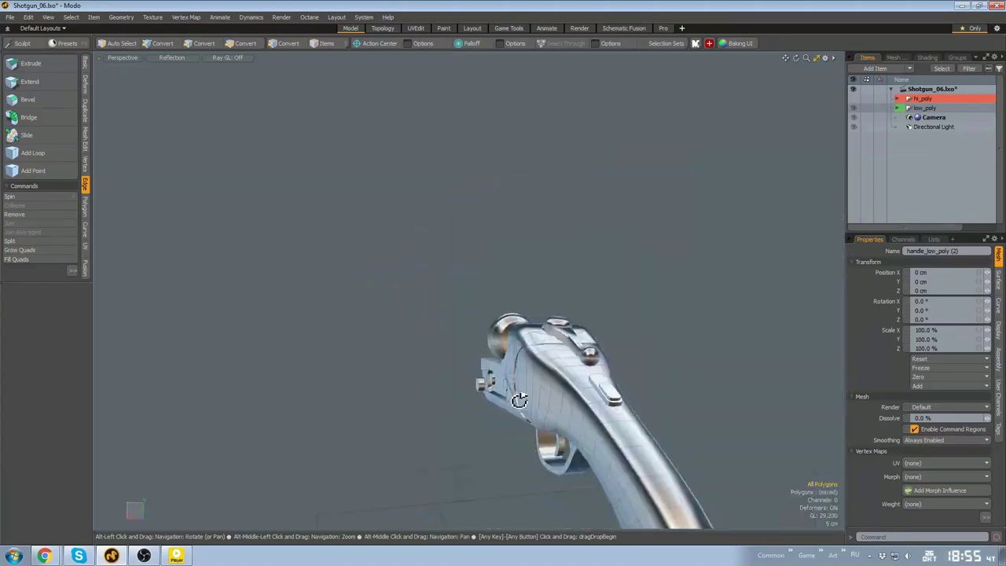
pyautogui.keyDown('alt'); pyautogui.moveTo(763, 281); pyautogui.dragTo(436, 299); pyautogui.keyUp('alt')
pyautogui.hotkey('shift', 'h')
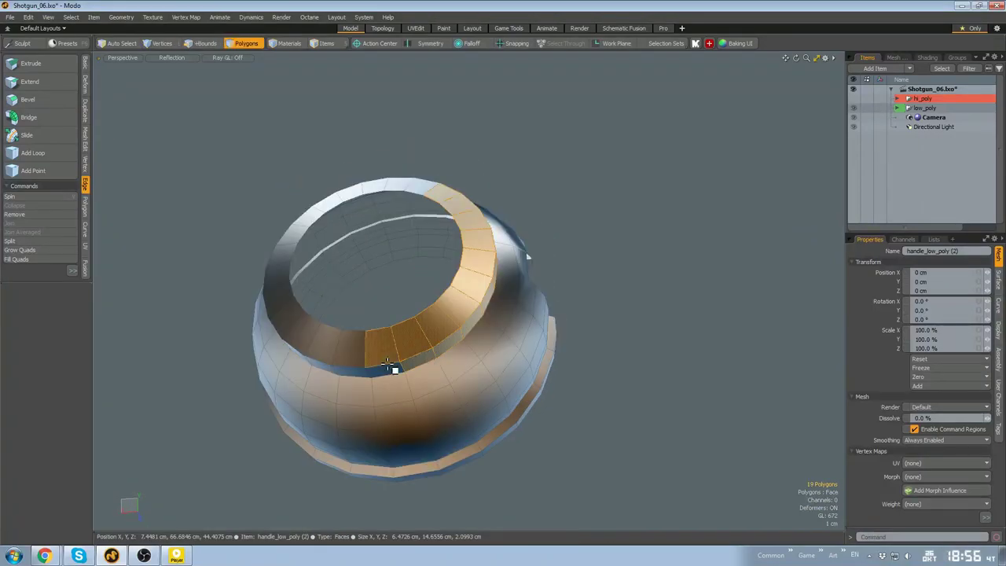
# Select and delete the barrel cap's polygons that are concealed inside the receiver
pyautogui.keyDown('alt'); pyautogui.moveTo(393, 348); pyautogui.dragTo(317, 327); pyautogui.keyUp('alt')
pyautogui.hotkey('ctrl', 'h')
pyautogui.click(345, 220)
pyautogui.moveTo(306, 428); pyautogui.dragTo(348, 449)
pyautogui.hotkey('ctrl', 'h')
pyautogui.click(550, 443)
pyautogui.keyDown('alt'); pyautogui.moveTo(550, 443); pyautogui.dragTo(381, 411); pyautogui.keyUp('alt')
pyautogui.click(349, 226)
pyautogui.keyDown('alt'); pyautogui.moveTo(349, 226); pyautogui.dragTo(432, 463); pyautogui.keyUp('alt')
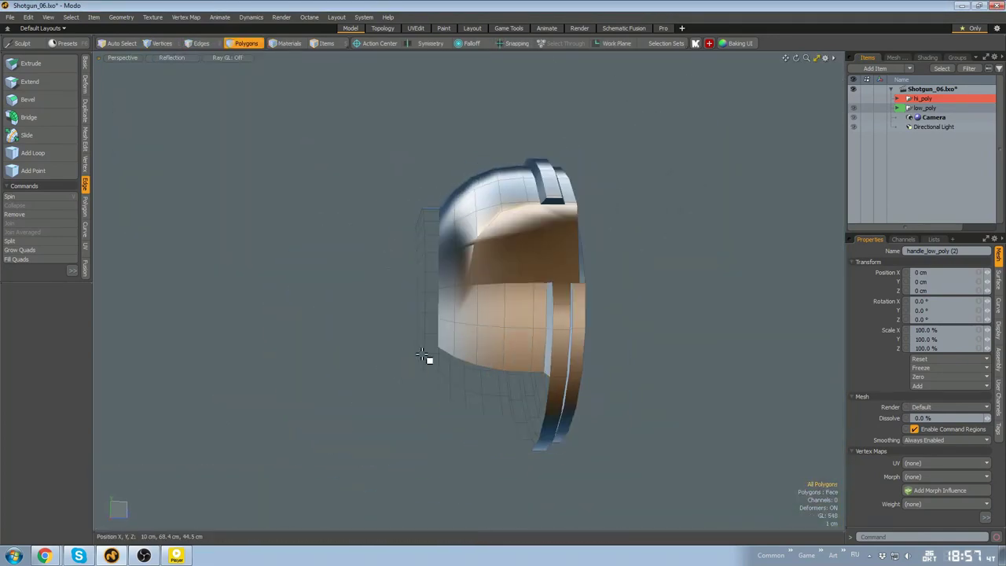
# Compare the barrel cap with the surrounding receiver and delete its remaining concealed polygons
pyautogui.doubleClick(481, 275)
pyautogui.hotkey('ctrl', 'h')
pyautogui.click(582, 275)
pyautogui.keyDown('alt'); pyautogui.moveTo(581, 275); pyautogui.dragTo(554, 282); pyautogui.keyUp('alt')
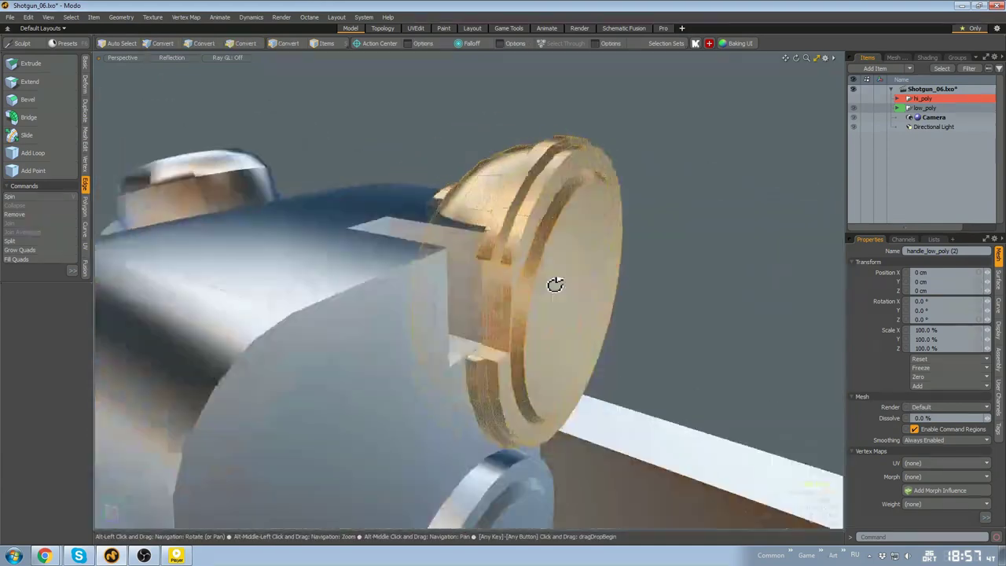
pyautogui.hotkey('ctrl', 'h')
pyautogui.click(556, 204)
pyautogui.keyDown('alt'); pyautogui.moveTo(555, 204); pyautogui.dragTo(553, 348); pyautogui.keyUp('alt')
pyautogui.press('Delete')
# Clean up the surplus vertices on the cap's lower cut border and move its corner vertex with snapping about -4.4 mm in X and -6.5 mm in Z
pyautogui.moveTo(533, 405)
pyautogui.keyDown('alt'); pyautogui.mouseDown()
pyautogui.moveTo(547, 197)
pyautogui.moveTo(479, 366)
pyautogui.moveTo(461, 347)
pyautogui.moveTo(471, 376)
pyautogui.mouseUp(); pyautogui.keyUp('alt')
pyautogui.press('1')
pyautogui.moveTo(491, 404); pyautogui.dragTo(391, 281, button='right')
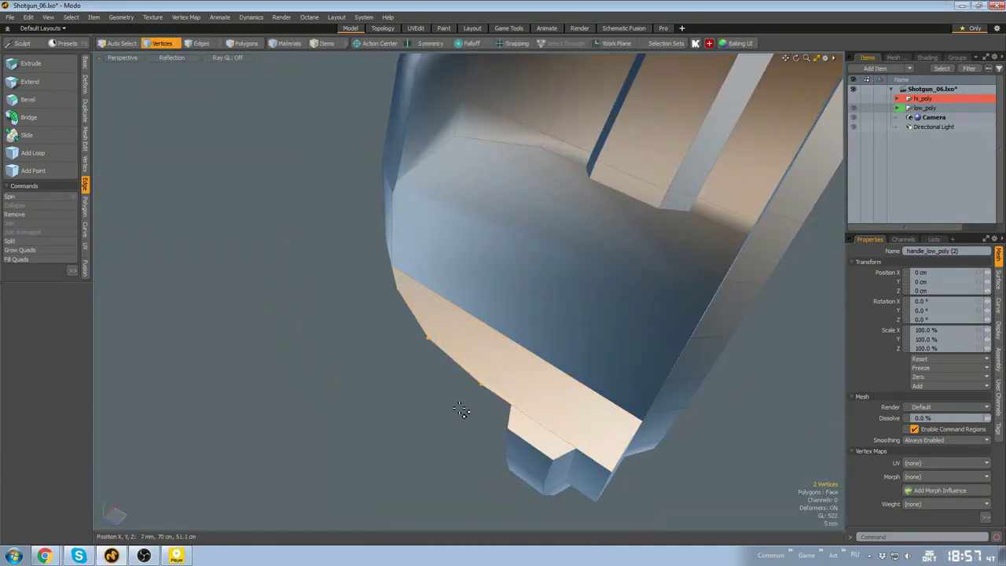
pyautogui.keyDown('alt'); pyautogui.moveTo(425, 275); pyautogui.dragTo(377, 271); pyautogui.keyUp('alt')
pyautogui.moveTo(441, 413); pyautogui.dragTo(454, 416)
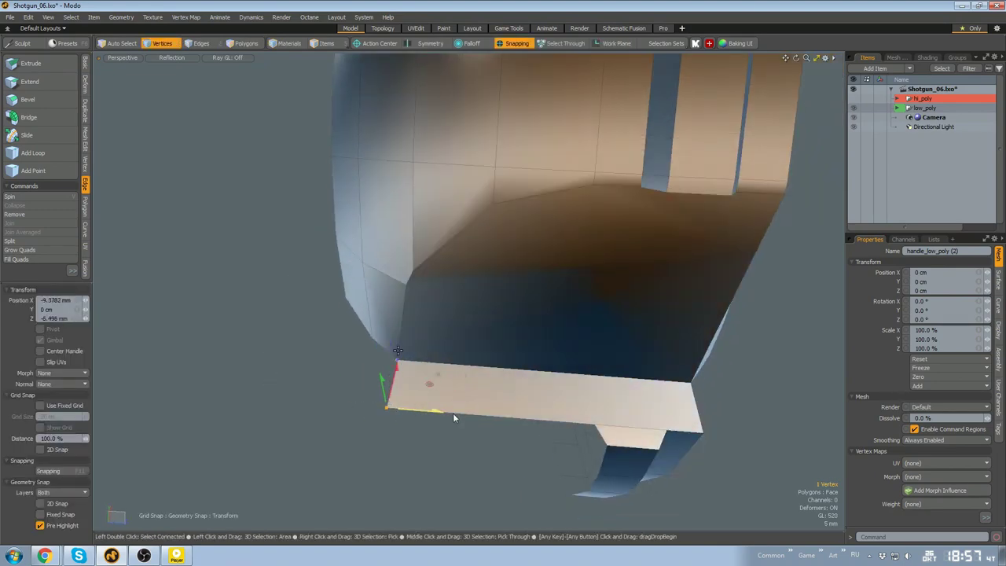
pyautogui.press('space')
# Isolate the connected barrel cap again and delete the concealed polygons on the lower side of its dome
pyautogui.press('3')
pyautogui.scroll(-6, 471, 377)
pyautogui.keyDown('alt'); pyautogui.moveTo(678, 319); pyautogui.dragTo(487, 330); pyautogui.keyUp('alt')
pyautogui.press('u')
pyautogui.doubleClick(419, 351)
pyautogui.hotkey('shift', 'h')
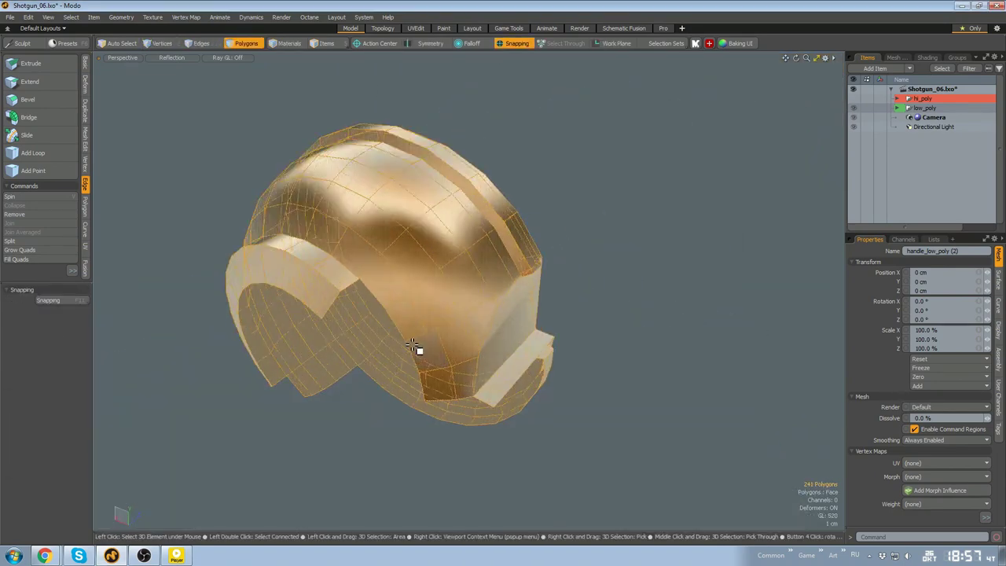
pyautogui.keyDown('alt'); pyautogui.moveTo(419, 351); pyautogui.dragTo(422, 253); pyautogui.keyUp('alt')
pyautogui.press('1')
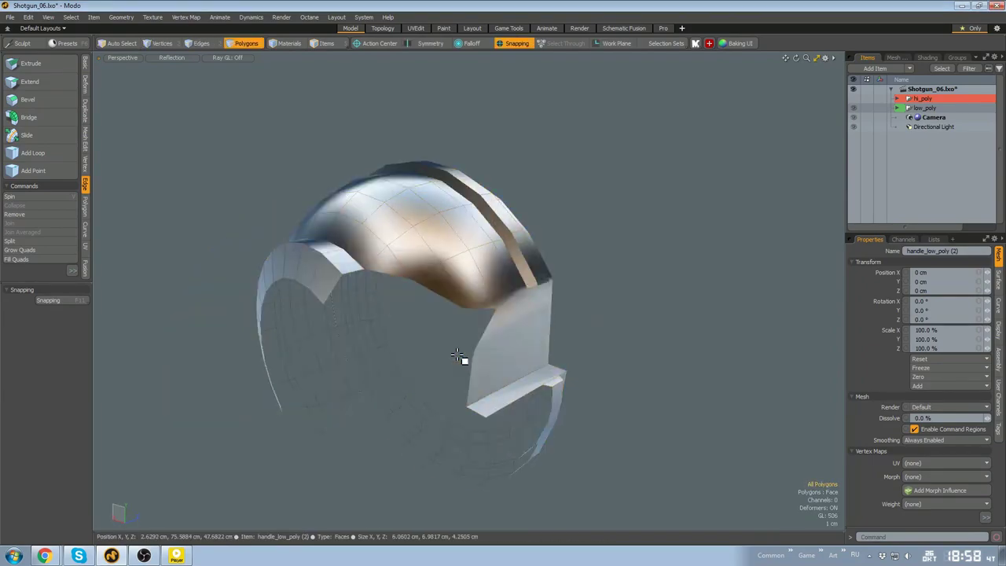
# Select and remove the short surplus edges at the cut ends of the barrel cap's ribs
pyautogui.keyDown('alt'); pyautogui.moveTo(478, 265); pyautogui.dragTo(561, 424); pyautogui.keyUp('alt')
pyautogui.scroll(-5, 445, 258)
pyautogui.scroll(5, 476, 257)
pyautogui.scroll(3, 476, 211)
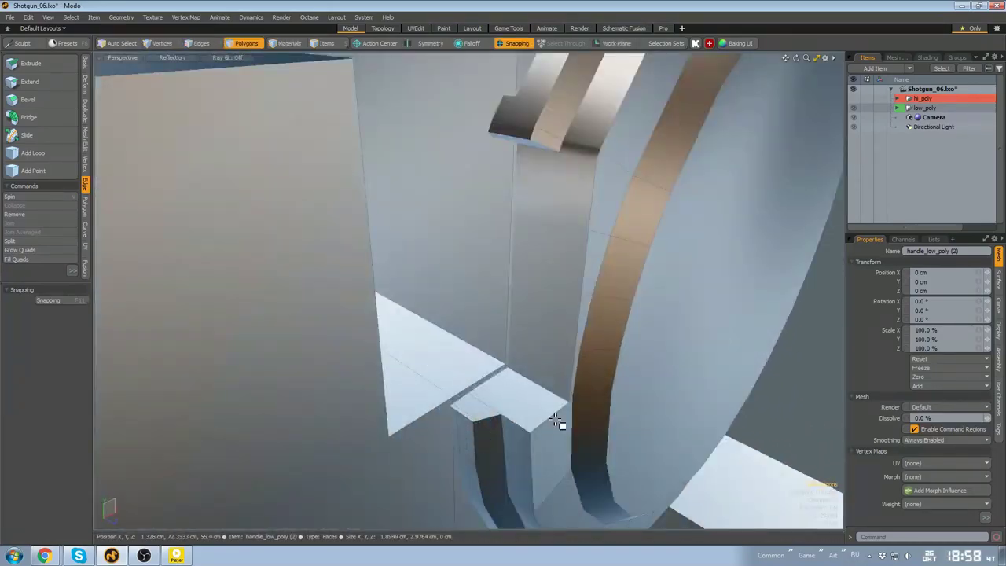
pyautogui.keyDown('alt'); pyautogui.moveTo(460, 439); pyautogui.dragTo(490, 289); pyautogui.keyUp('alt')
pyautogui.keyDown('shift'); pyautogui.click(492, 291); pyautogui.keyUp('shift')
pyautogui.keyDown('shift'); pyautogui.click(491, 288); pyautogui.keyUp('shift')
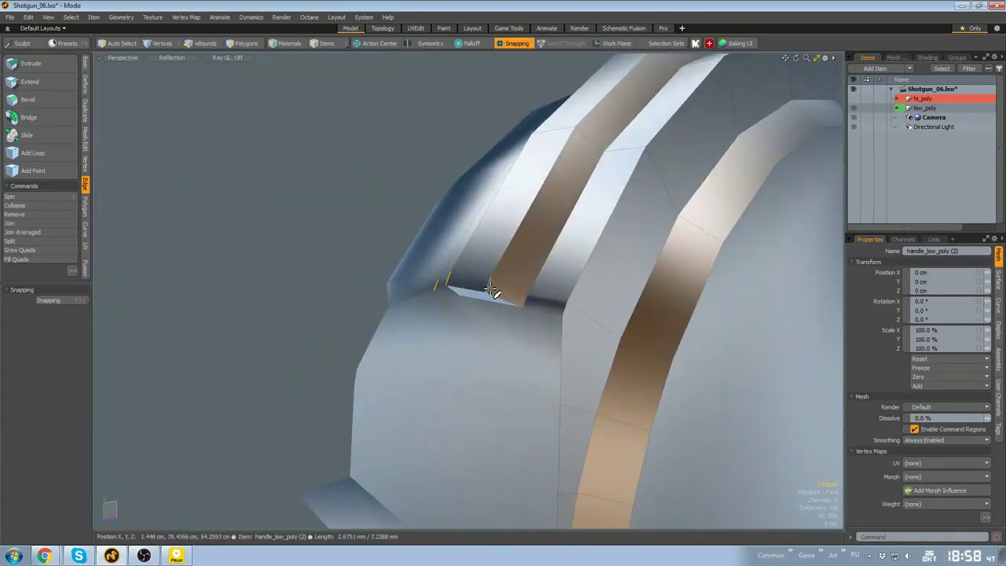
# Remove the three surplus edges between the cap's flat cut side and its inner ring
pyautogui.click(630, 313)
pyautogui.keyDown('alt'); pyautogui.moveTo(627, 316); pyautogui.dragTo(529, 419); pyautogui.keyUp('alt')
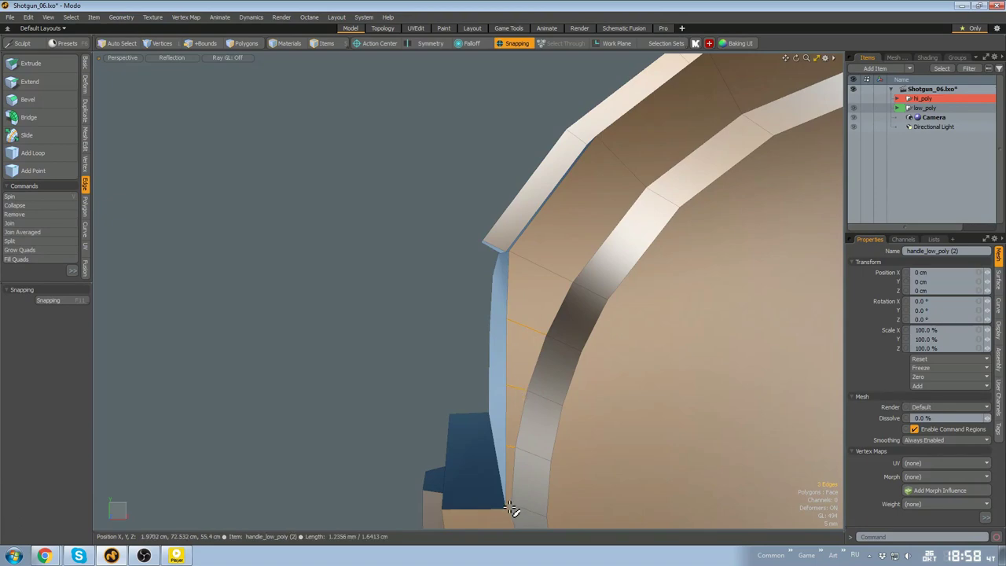
pyautogui.keyDown('alt'); pyautogui.moveTo(511, 510); pyautogui.dragTo(532, 318); pyautogui.keyUp('alt')
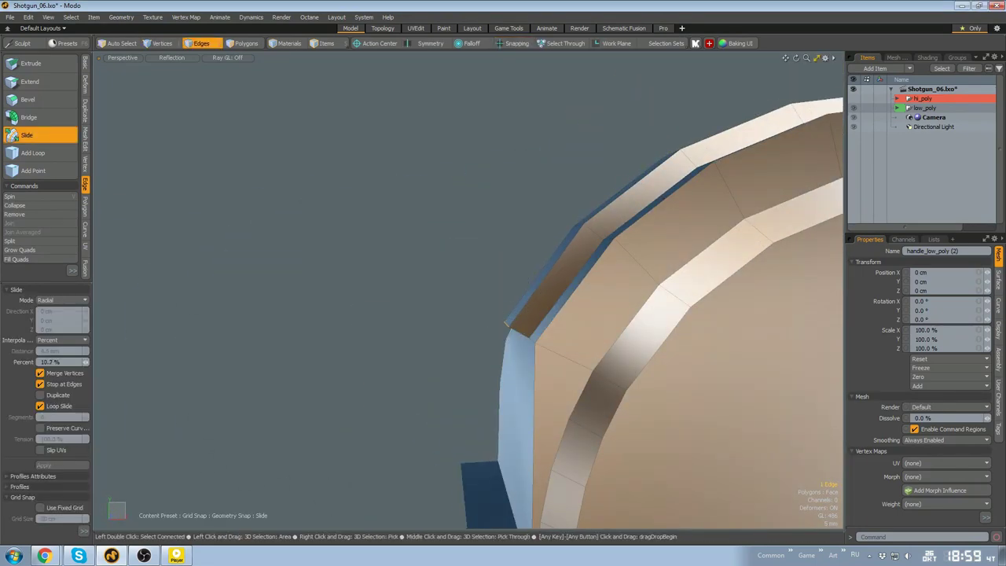
# Slide the end edge of the cap's outer rib by about 10.7%
pyautogui.keyDown('alt'); pyautogui.moveTo(528, 316); pyautogui.dragTo(472, 298); pyautogui.keyUp('alt')
pyautogui.press('space')
pyautogui.press('space')
pyautogui.press('space')
pyautogui.click(470, 305)
# Delete surplus geometry on the barrel cap and hide everything except the cap
pyautogui.press('u')
pyautogui.keyDown('alt'); pyautogui.moveTo(587, 288); pyautogui.dragTo(479, 287); pyautogui.keyUp('alt')
pyautogui.press('Delete')
pyautogui.press('2')
pyautogui.press('3')
pyautogui.hotkey('ctrl', '3')
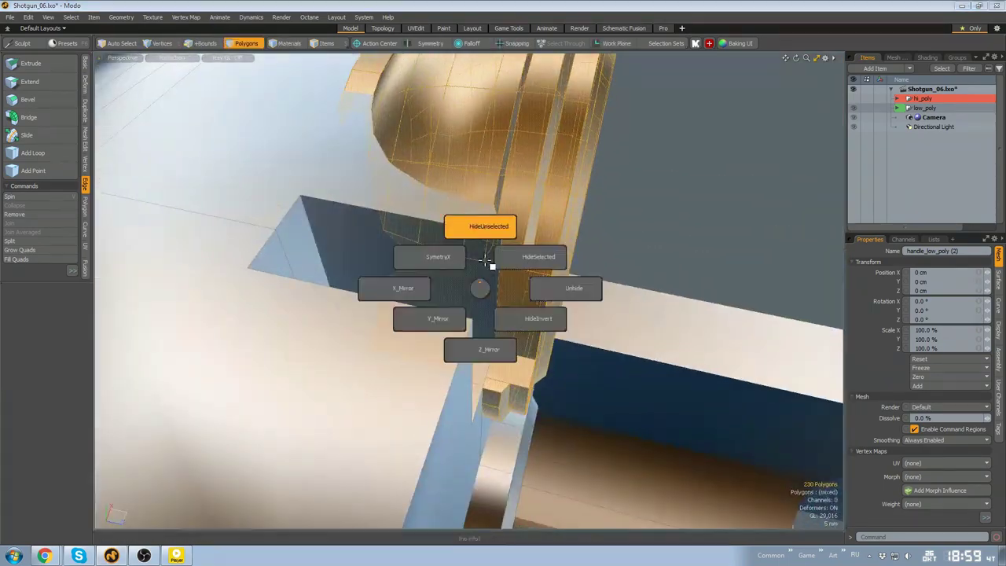
pyautogui.click(491, 251)
# Delete the surplus vertex on the cap's cut border and move the two outer vertices of the lower ledge inward
pyautogui.keyDown('alt'); pyautogui.moveTo(587, 258); pyautogui.dragTo(471, 347); pyautogui.keyUp('alt')
pyautogui.press('1')
pyautogui.click(372, 330)
pyautogui.press('Delete')
pyautogui.keyDown('alt'); pyautogui.moveTo(393, 352); pyautogui.dragTo(410, 359); pyautogui.keyUp('alt')
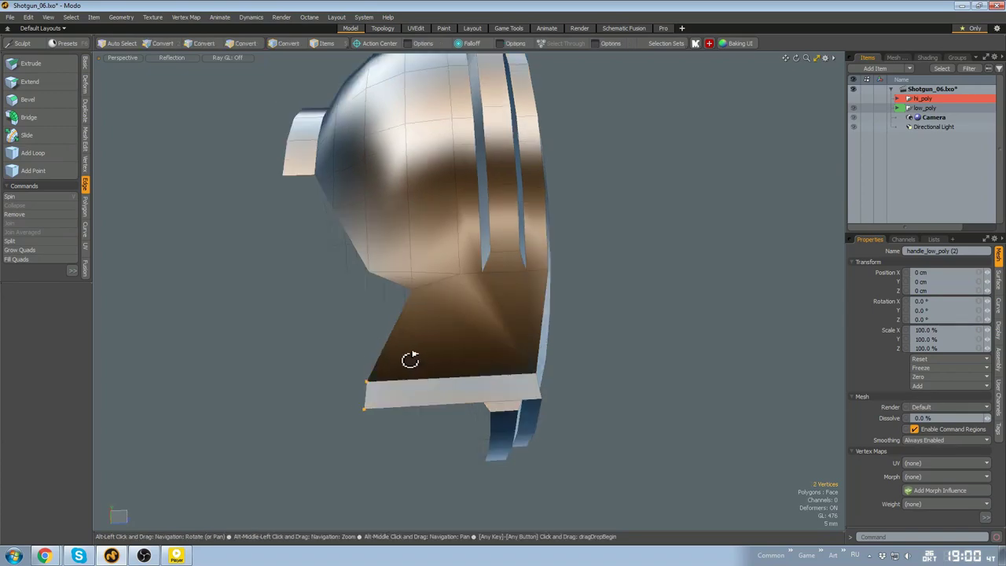
pyautogui.press('w')
pyautogui.moveTo(356, 384); pyautogui.dragTo(457, 440)
pyautogui.keyDown('alt'); pyautogui.moveTo(615, 349); pyautogui.dragTo(575, 331); pyautogui.keyUp('alt')
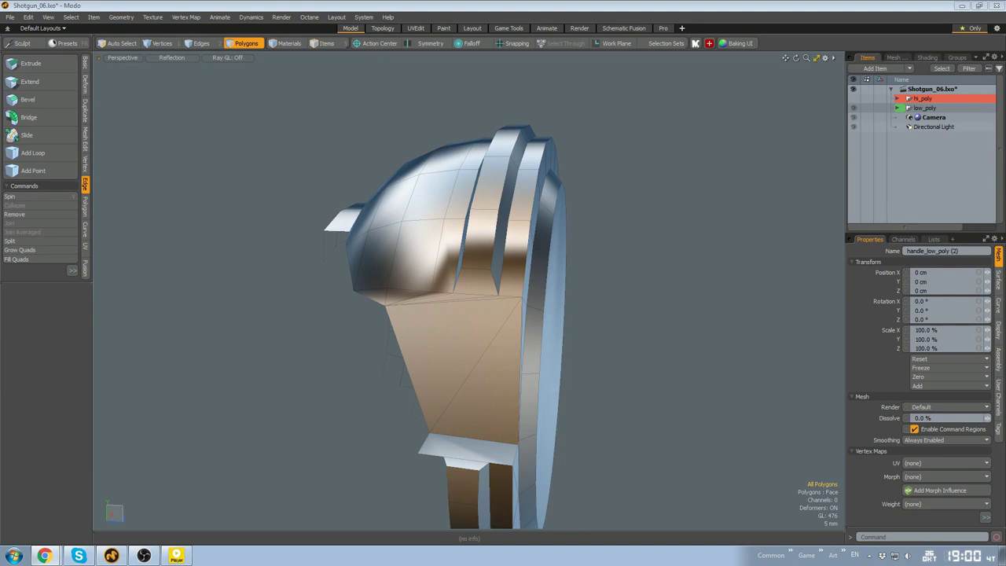
# Isolate the connected barrel cap and delete the surplus element on its cut border
pyautogui.click(684, 284)
pyautogui.press(']')
pyautogui.keyDown('alt'); pyautogui.moveTo(684, 284); pyautogui.dragTo(723, 276); pyautogui.keyUp('alt')
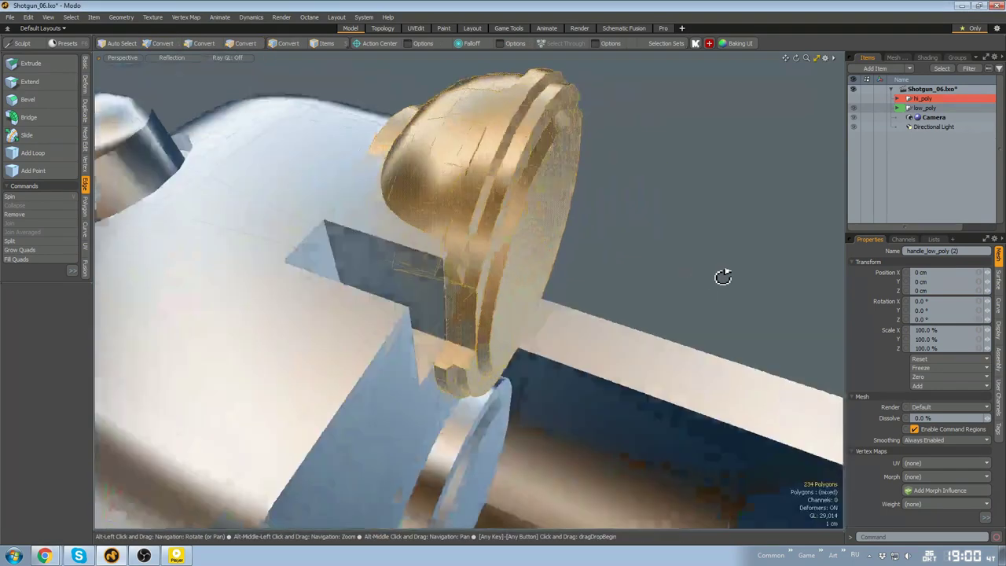
pyautogui.hotkey('shift', 'h')
pyautogui.click(337, 291)
pyautogui.press('Delete')
# Remove the three narrow fan edges along the top of the cap's flat cut side
pyautogui.press('2')
pyautogui.scroll(2, 410, 281)
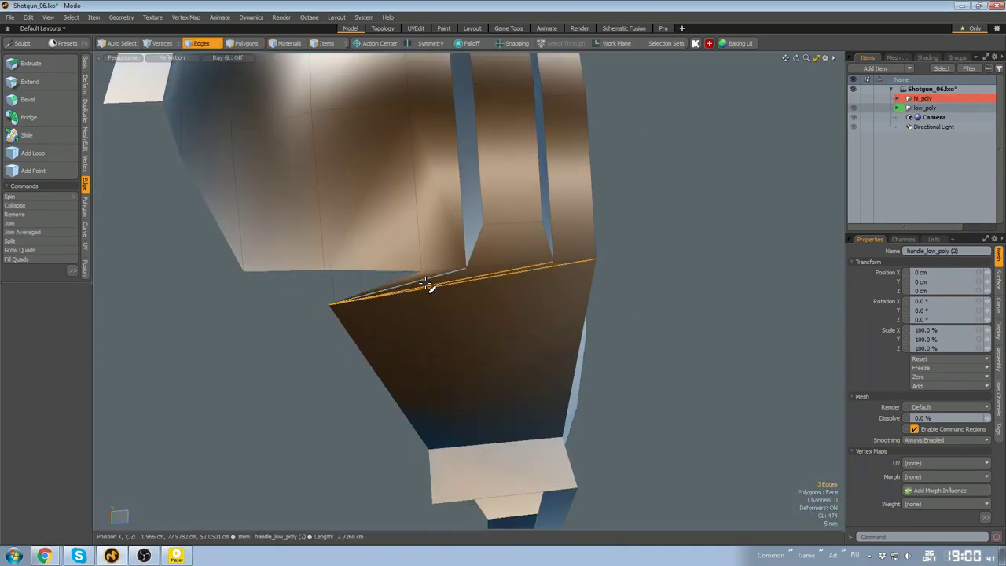
pyautogui.keyDown('alt'); pyautogui.moveTo(424, 285); pyautogui.dragTo(405, 239); pyautogui.keyUp('alt')
pyautogui.keyDown('alt'); pyautogui.moveTo(470, 328); pyautogui.dragTo(668, 468); pyautogui.keyUp('alt')
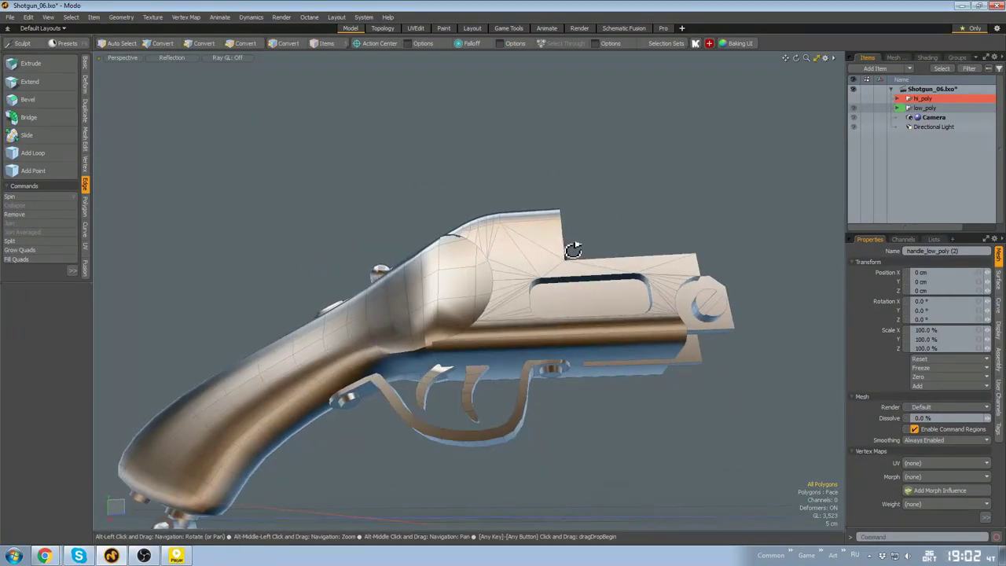
# Isolate the connected handle geometry and mirror the finished barrel cap across X to the opposite side
pyautogui.keyDown('alt'); pyautogui.moveTo(444, 287); pyautogui.dragTo(456, 161); pyautogui.keyUp('alt')
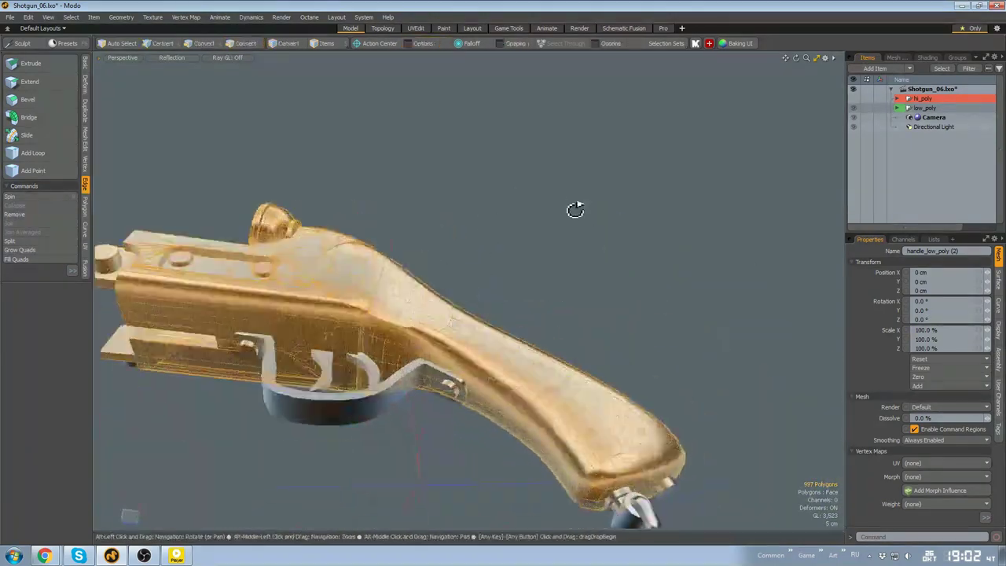
pyautogui.keyDown('alt'); pyautogui.moveTo(483, 304); pyautogui.dragTo(530, 300); pyautogui.keyUp('alt')
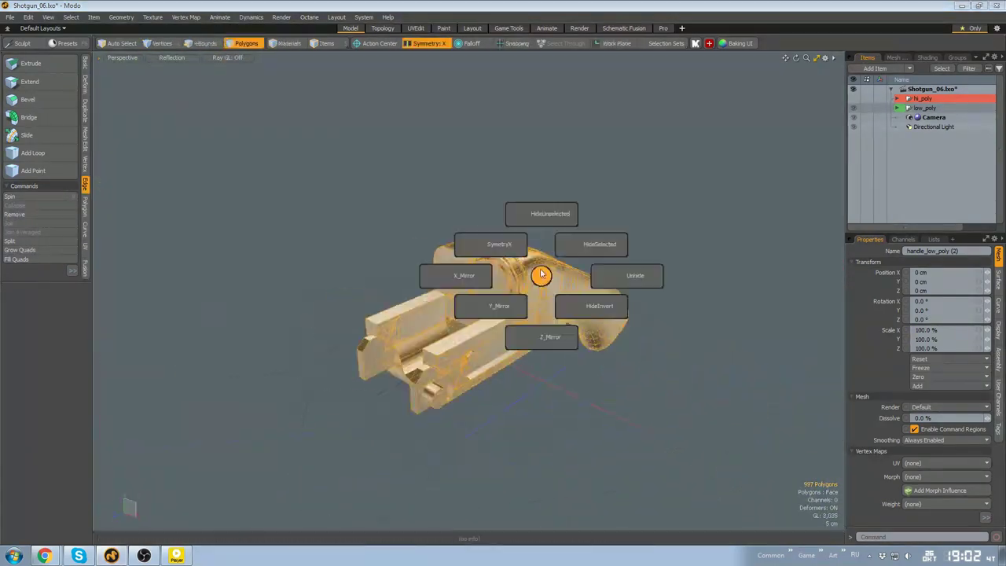
pyautogui.keyDown('alt'); pyautogui.moveTo(488, 261); pyautogui.dragTo(613, 314); pyautogui.keyUp('alt')
pyautogui.scroll(5, 542, 267)
pyautogui.scroll(-5, 555, 181)
pyautogui.scroll(7, 555, 250)
pyautogui.click(554, 248)
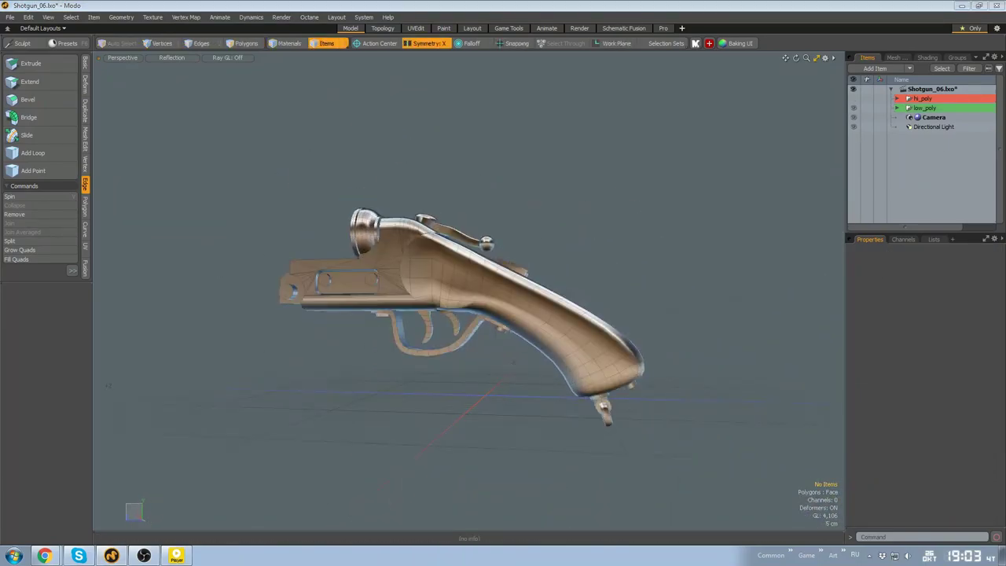
# Examine the handle mesh and both barrel caps from several sides, isolating and unhiding parts
pyautogui.keyDown('alt'); pyautogui.moveTo(440, 177); pyautogui.dragTo(542, 202); pyautogui.keyUp('alt')
pyautogui.click(471, 245)
pyautogui.keyDown('alt'); pyautogui.moveTo(472, 245); pyautogui.dragTo(548, 237); pyautogui.keyUp('alt')
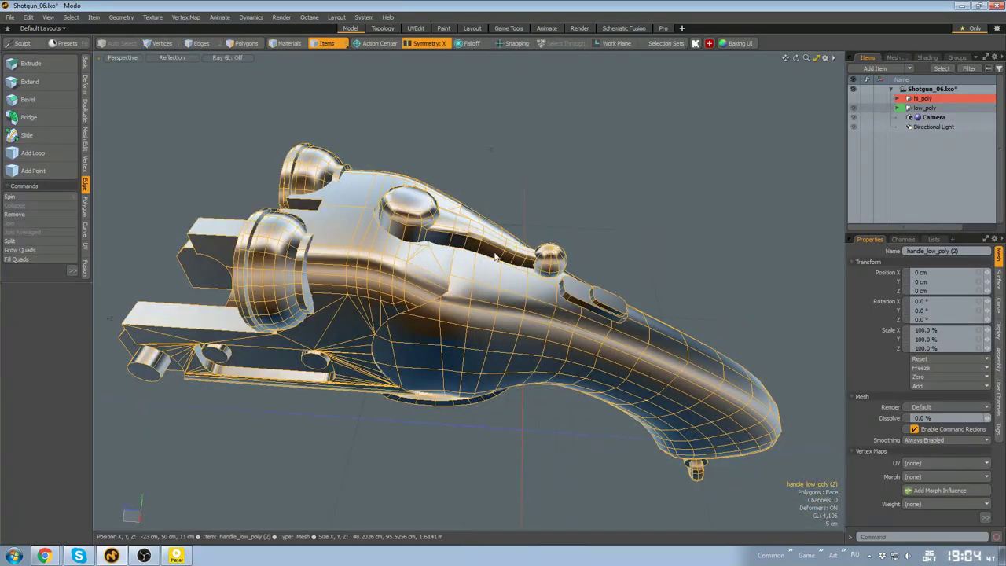
pyautogui.keyDown('alt'); pyautogui.moveTo(495, 257); pyautogui.dragTo(644, 271); pyautogui.keyUp('alt')
pyautogui.press('u')
pyautogui.click(442, 298)
pyautogui.hotkey('shift', 'h')
pyautogui.keyDown('alt'); pyautogui.moveTo(443, 298); pyautogui.dragTo(470, 275); pyautogui.keyUp('alt')
pyautogui.press('u')
pyautogui.press('h')
pyautogui.click(473, 274)
pyautogui.hotkey('shift', 'h')
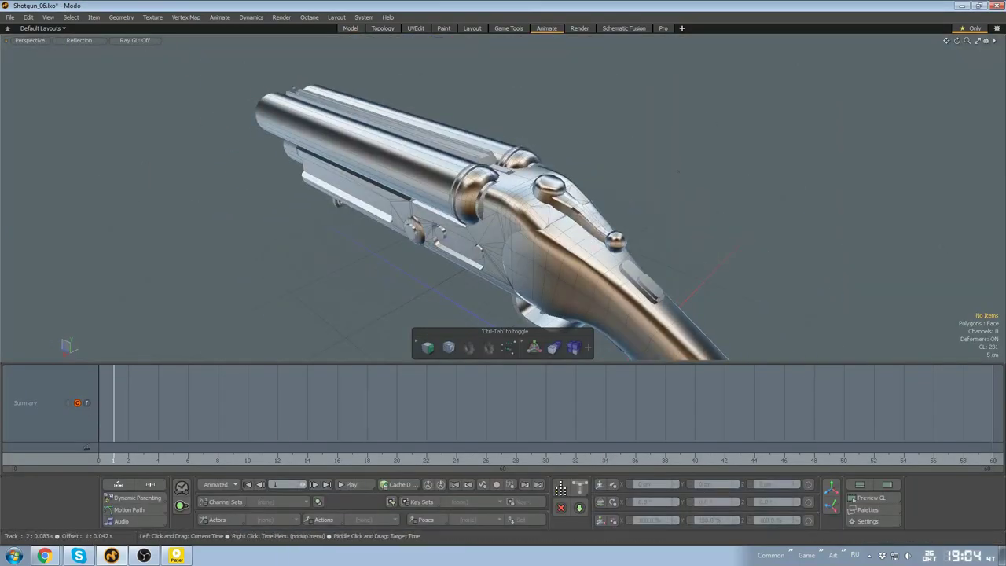
# Examine the complete low-poly shotgun together with its barrels
pyautogui.keyDown('alt'); pyautogui.moveTo(485, 259); pyautogui.dragTo(361, 315); pyautogui.keyUp('alt')
pyautogui.scroll(4, 590, 211)
pyautogui.scroll(-4, 534, 55)
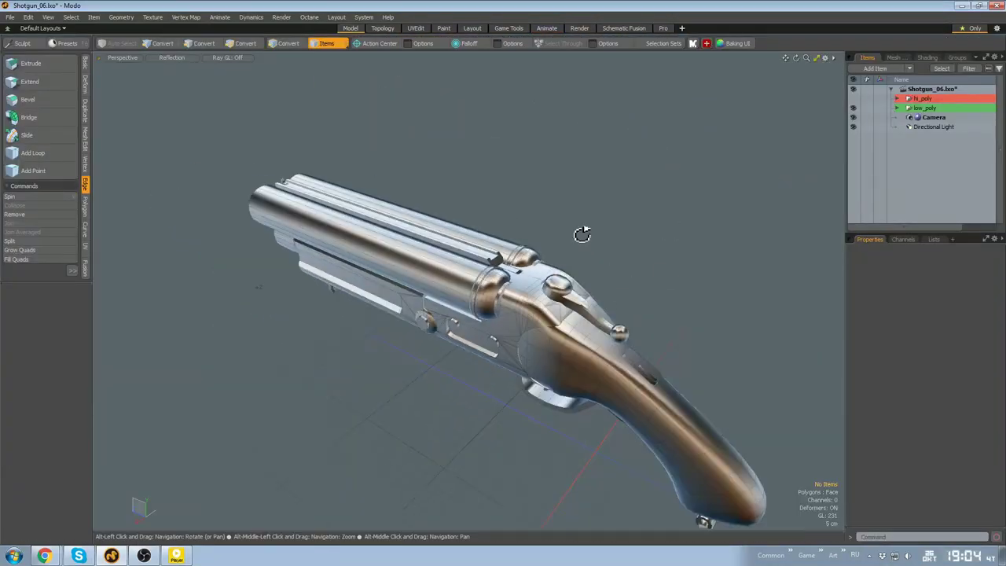
# Rename the new mesh item inside the low_poly group as uv
pyautogui.keyDown('alt'); pyautogui.moveTo(582, 231); pyautogui.dragTo(538, 191); pyautogui.keyUp('alt')
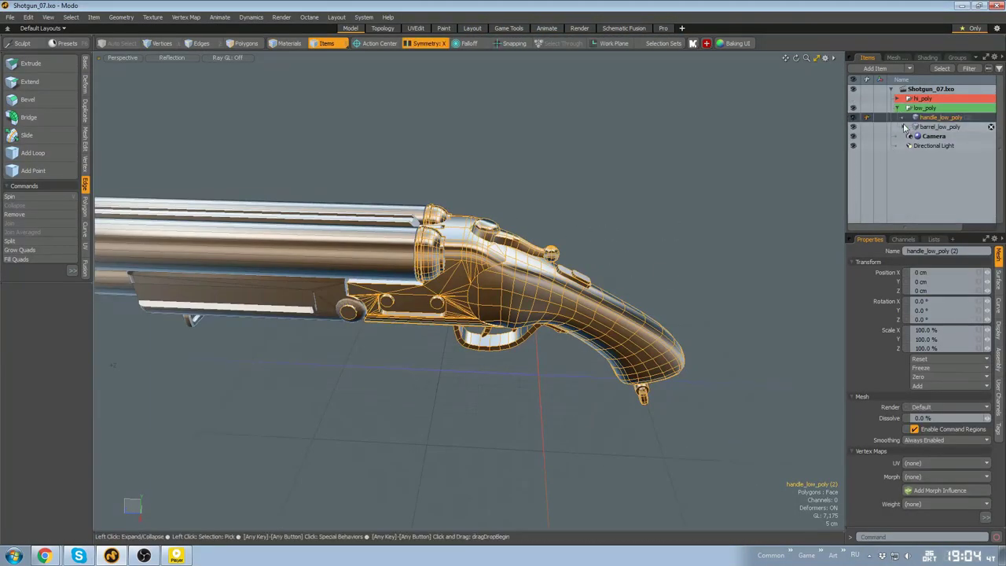
pyautogui.rightClick(921, 119)
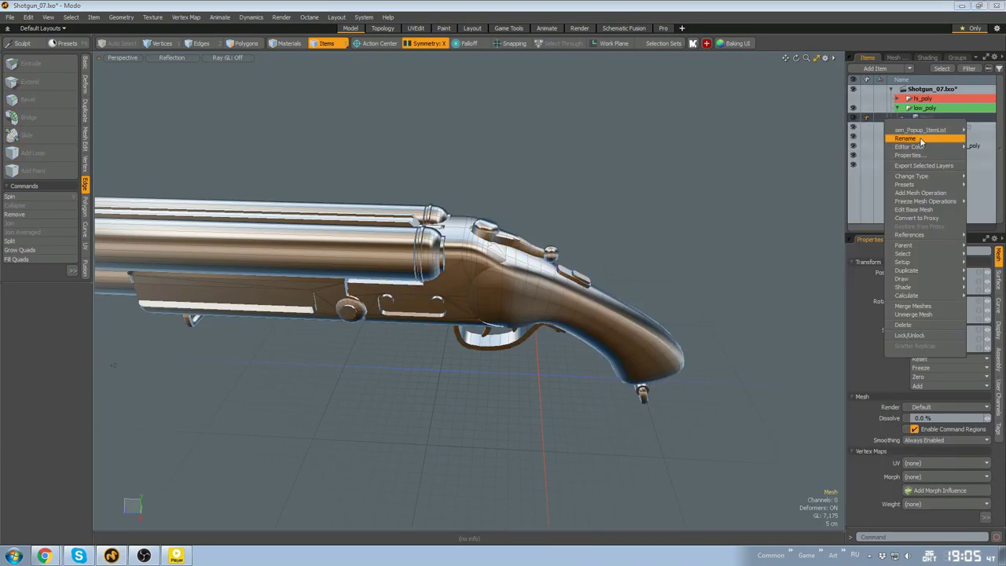
pyautogui.click(921, 140)
pyautogui.write('re')
pyautogui.press('Return')
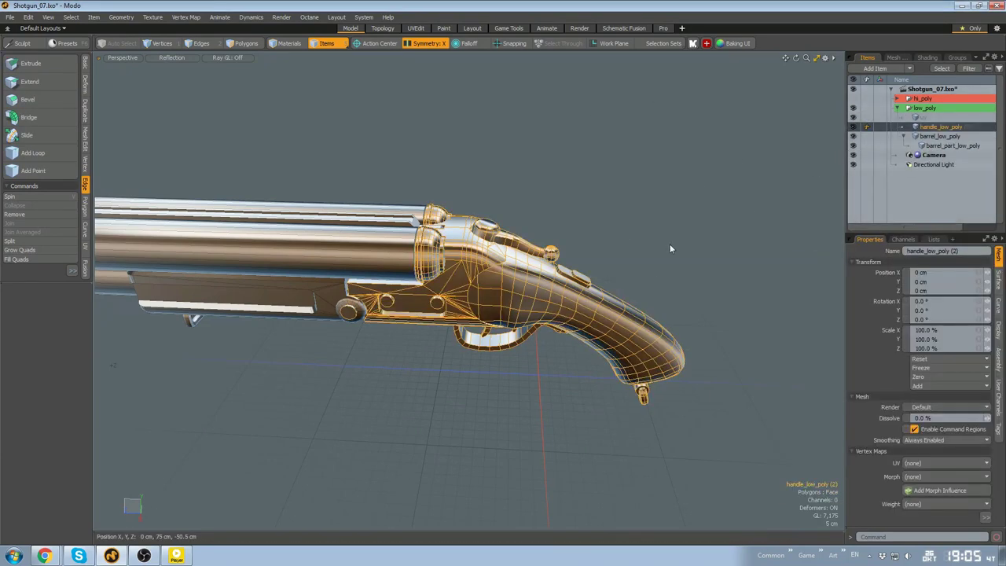
# Copy the handle_low_poly geometry into the uv mesh and hide the original handle item
pyautogui.press('[')
pyautogui.hotkey('ctrl', 'v')
pyautogui.press('5')
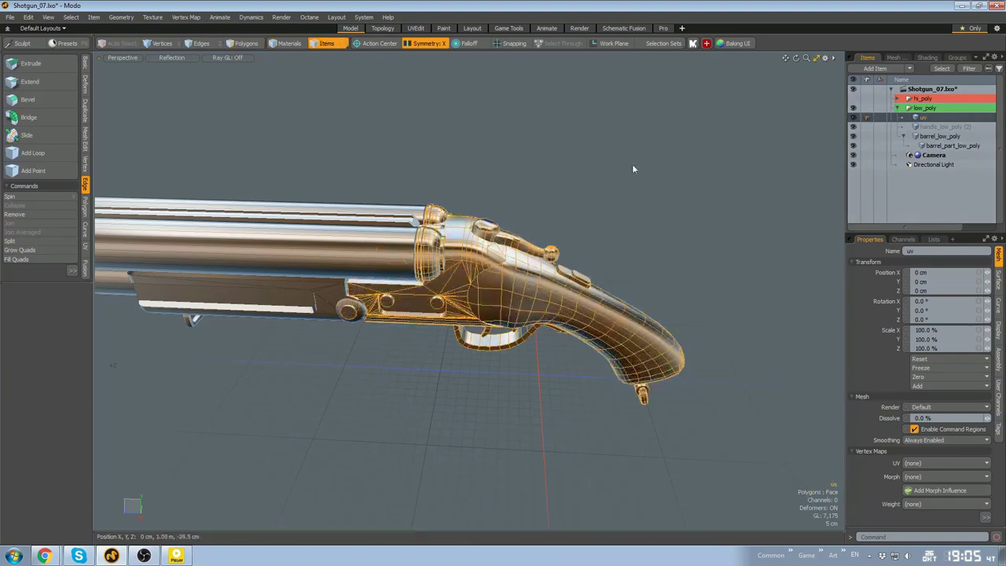
# Copy the barrel_low_poly and barrel_part_low_poly geometry into the uv mesh and hide both original items
pyautogui.press('a')
pyautogui.click(539, 231)
pyautogui.press('3')
pyautogui.press('[')
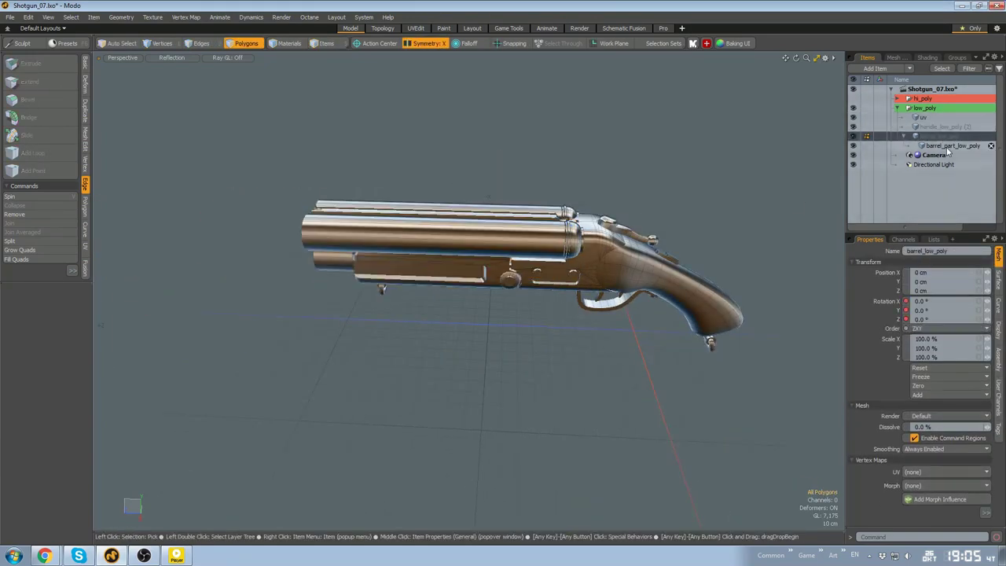
pyautogui.click(947, 148)
pyautogui.press('q')
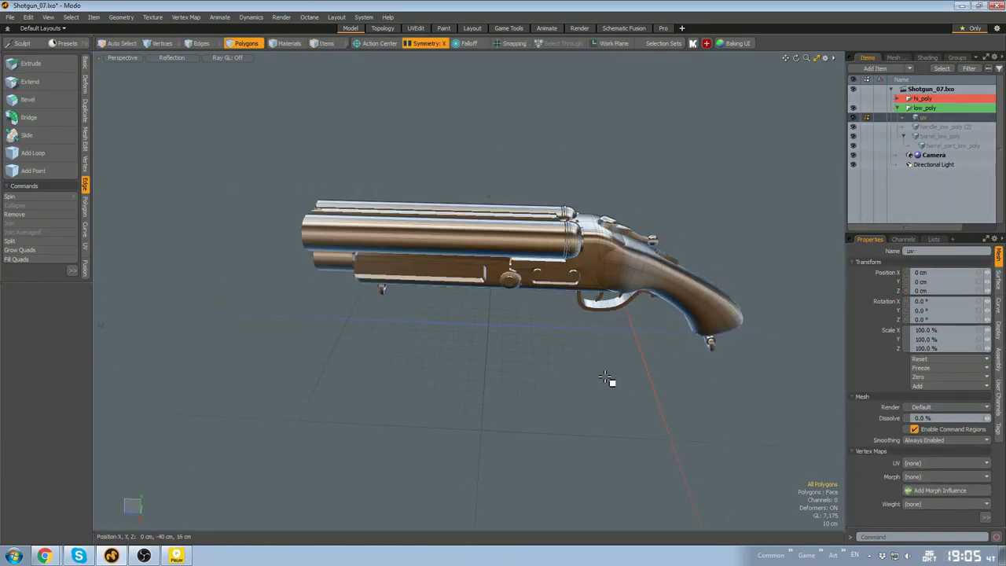
# Run Mesh Cleanup on the combined uv mesh and deselect it
pyautogui.press('5')
pyautogui.scroll(3, 605, 377)
pyautogui.keyDown('alt'); pyautogui.moveTo(605, 377); pyautogui.dragTo(472, 303); pyautogui.keyUp('alt')
pyautogui.click(121, 18)
pyautogui.click(160, 138)
pyautogui.click(781, 228)
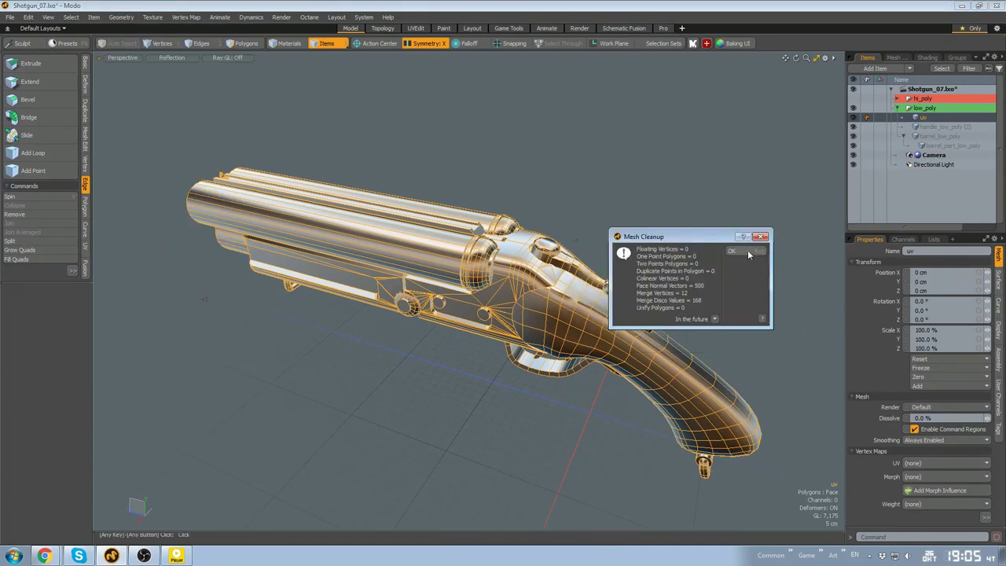
pyautogui.click(748, 252)
pyautogui.click(629, 169)
# Switch the viewport shading to Shaded and save the scene
pyautogui.click(171, 57)
pyautogui.click(155, 93)
pyautogui.moveTo(613, 200)
pyautogui.keyDown('alt'); pyautogui.mouseDown()
pyautogui.moveTo(431, 189)
pyautogui.moveTo(619, 207)
pyautogui.mouseUp(); pyautogui.keyUp('alt')
pyautogui.hotkey('ctrl', 's')
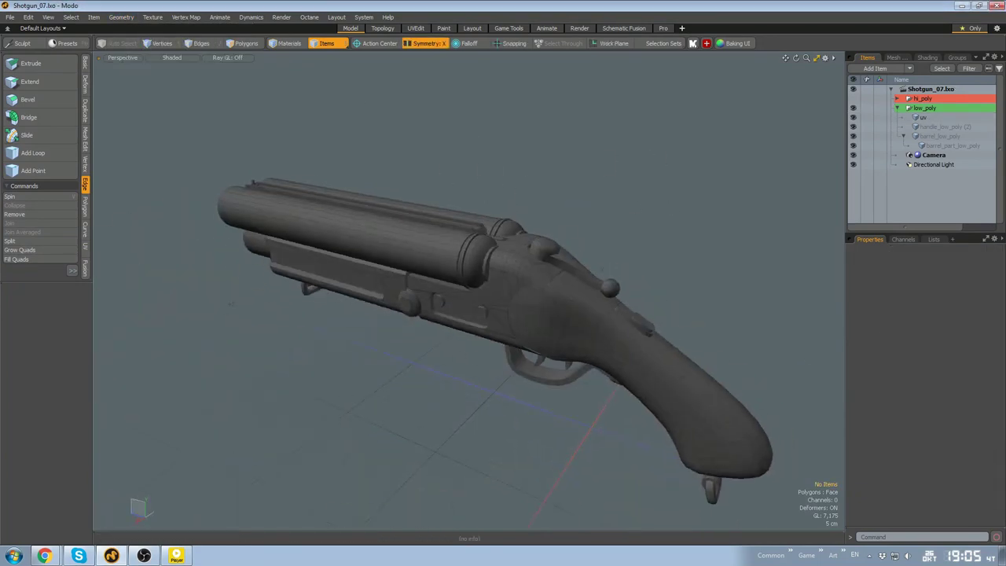
pyautogui.keyDown('alt'); pyautogui.moveTo(642, 161); pyautogui.dragTo(726, 136); pyautogui.keyUp('alt')
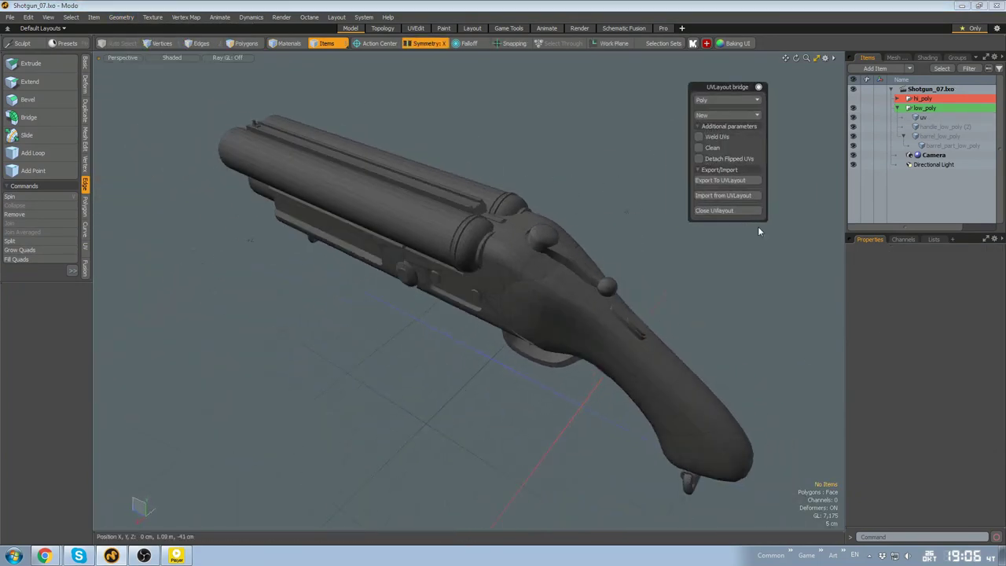
# Try to export the uv mesh to UVLayout through the bridge with New UVs
pyautogui.click(923, 117)
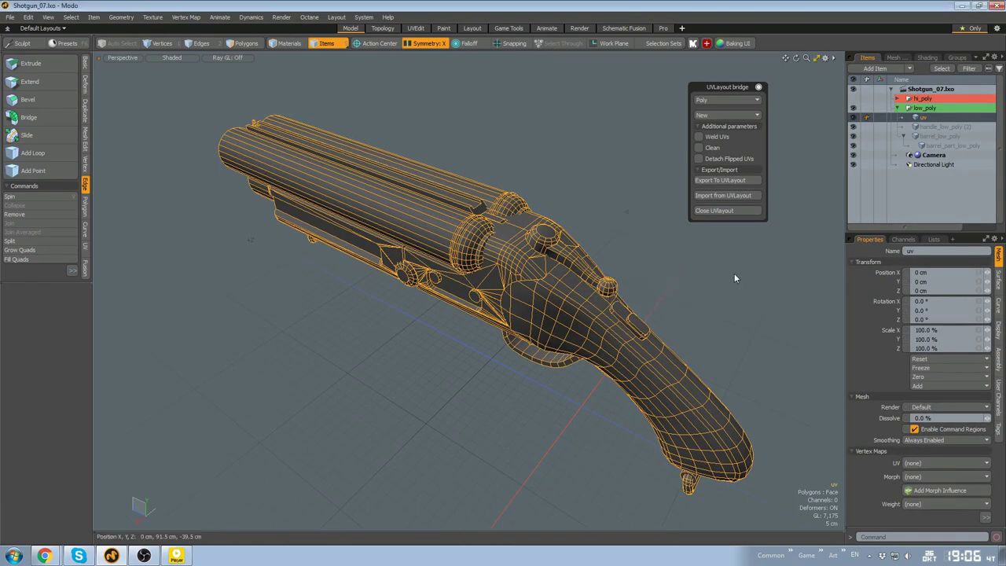
pyautogui.click(733, 183)
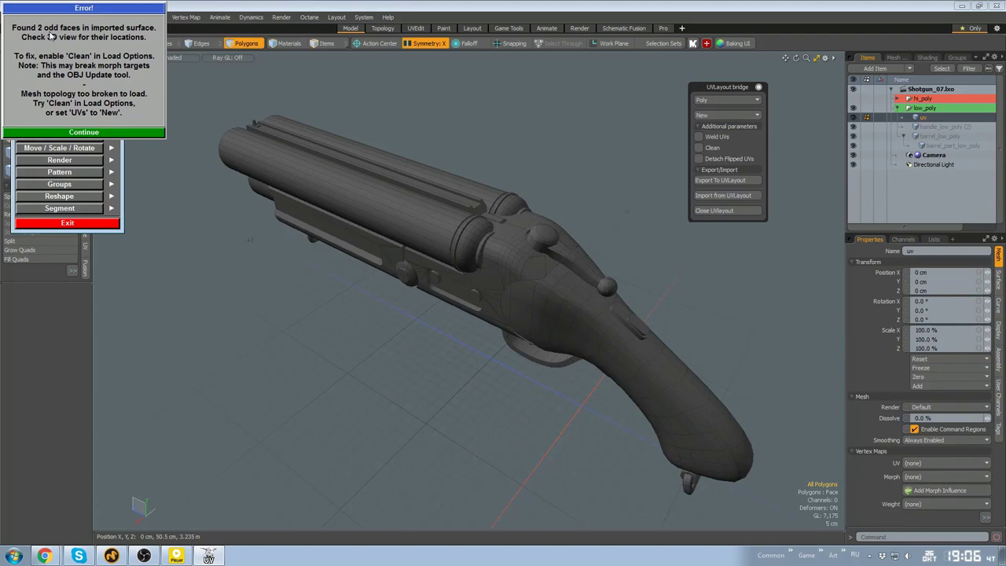
pyautogui.click(241, 291)
# Try the UVLayout export with Clean enabled, inspect the loaded mesh around the barrel caps and exit UVLayout
pyautogui.click(699, 147)
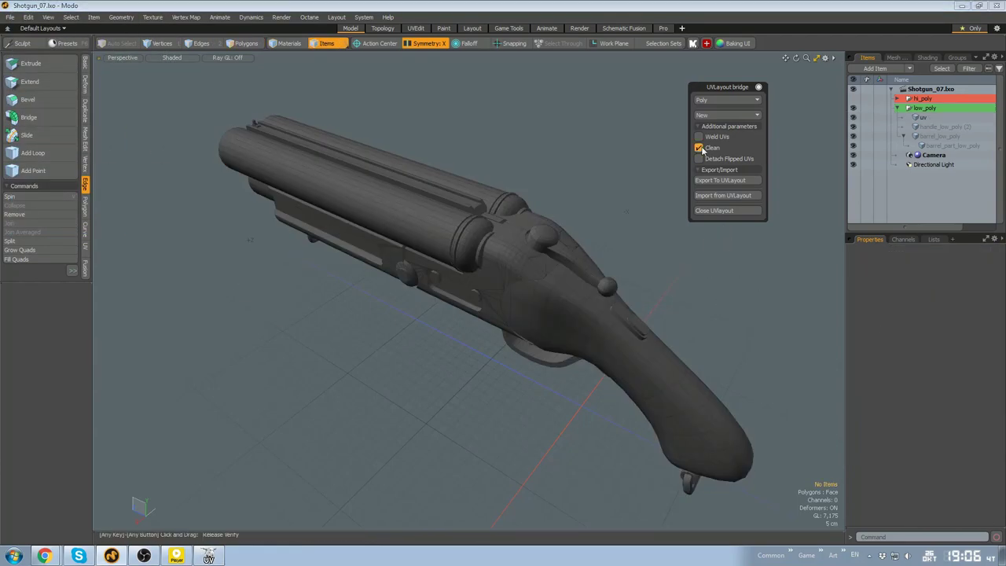
pyautogui.click(717, 180)
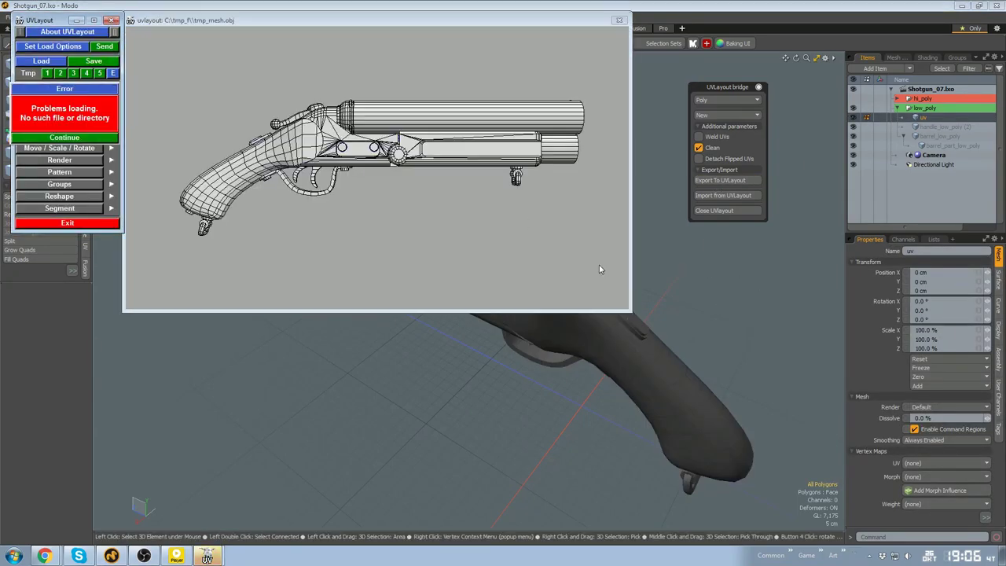
pyautogui.click(71, 139)
pyautogui.moveTo(536, 235); pyautogui.dragTo(161, 55)
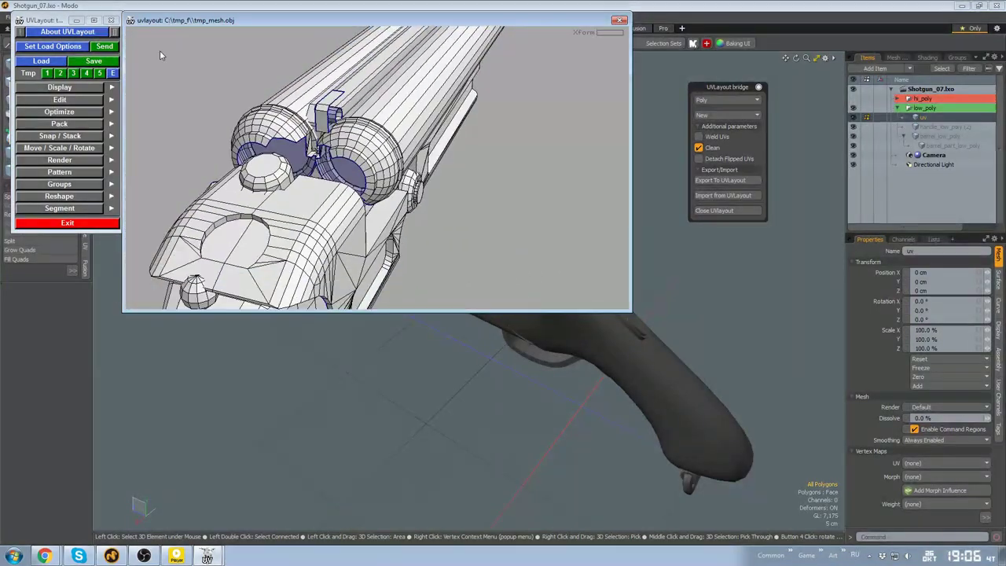
pyautogui.click(48, 147)
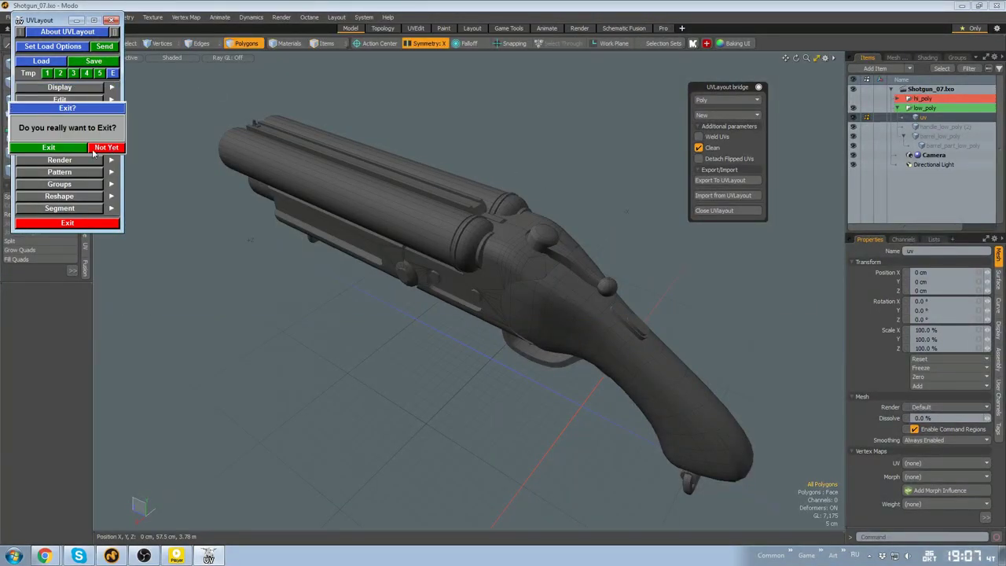
# Isolate the connected receiver geometry in the uv mesh to track down the faulty faces
pyautogui.scroll(4, 535, 265)
pyautogui.doubleClick(535, 265)
pyautogui.hotkey('shift', 'h')
pyautogui.click(539, 291)
pyautogui.keyDown('alt'); pyautogui.moveTo(539, 291); pyautogui.dragTo(498, 250); pyautogui.keyUp('alt')
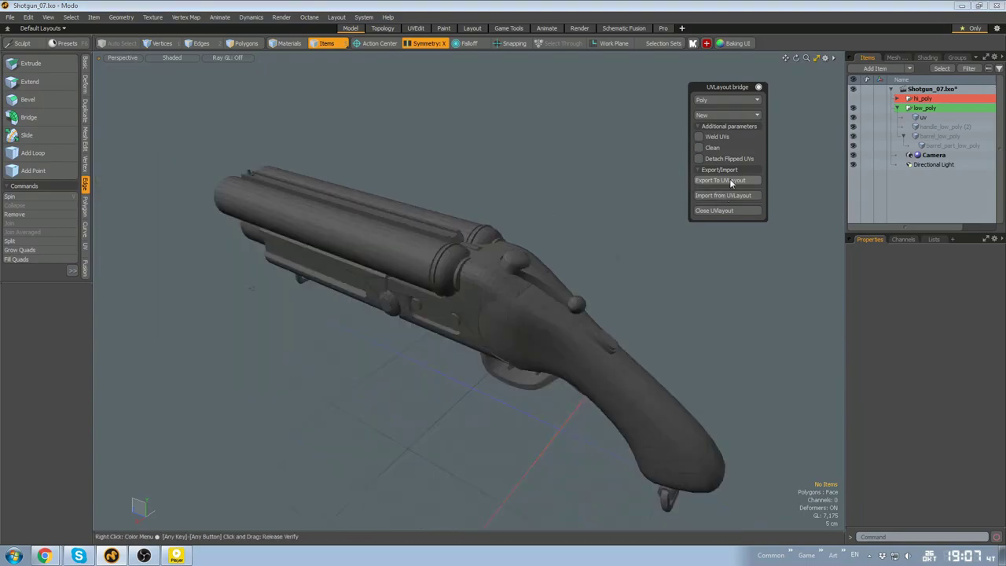
# Export the uv mesh to UVLayout with Clean turned off
pyautogui.click(729, 181)
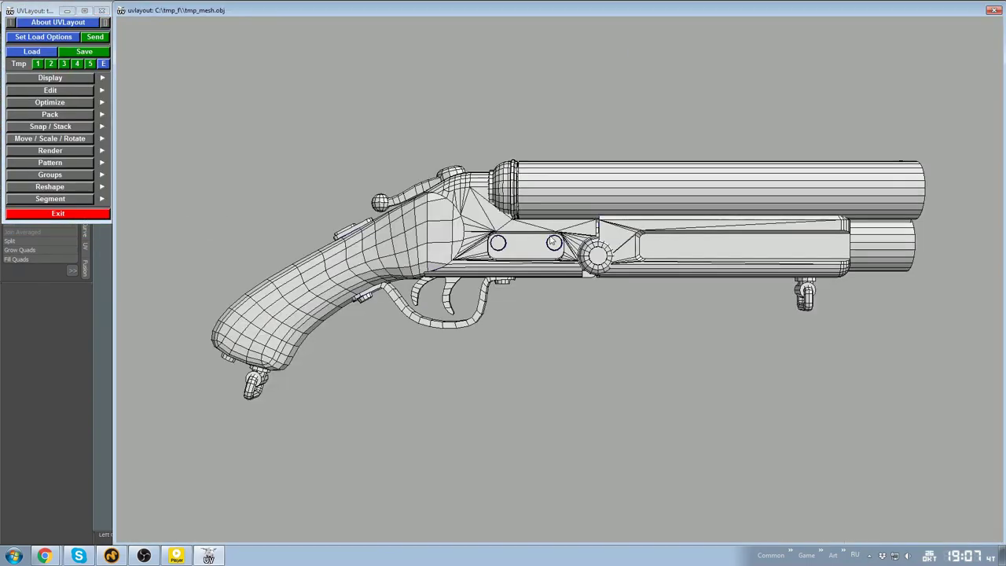
pyautogui.moveTo(553, 243); pyautogui.dragTo(503, 271)
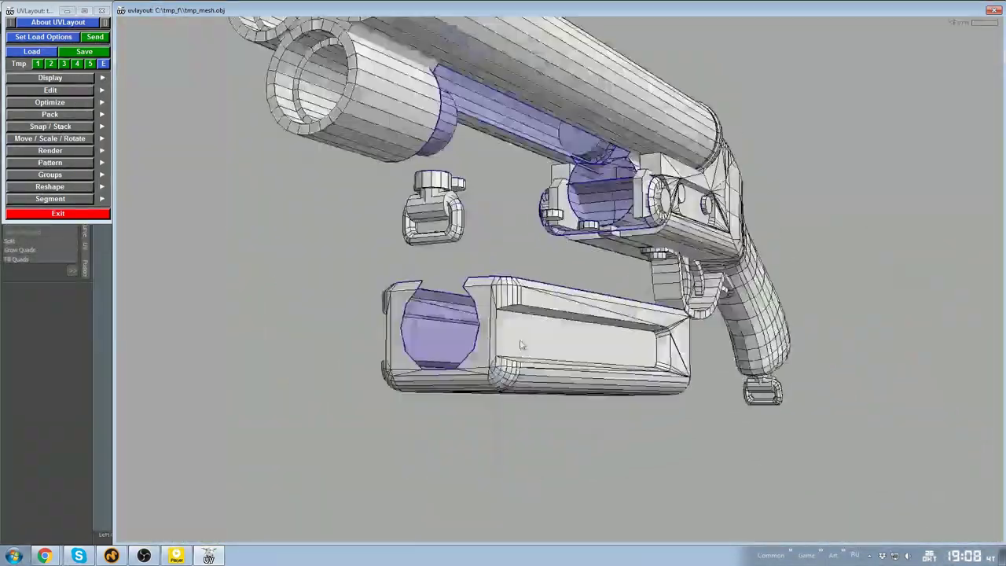
# Detach the rounded slot recess from the fore-end's underside and cut its flat floor away from its side wall
pyautogui.press('Return')
pyautogui.moveTo(618, 351); pyautogui.dragTo(541, 442, button='middle')
pyautogui.scroll(4, 518, 433)
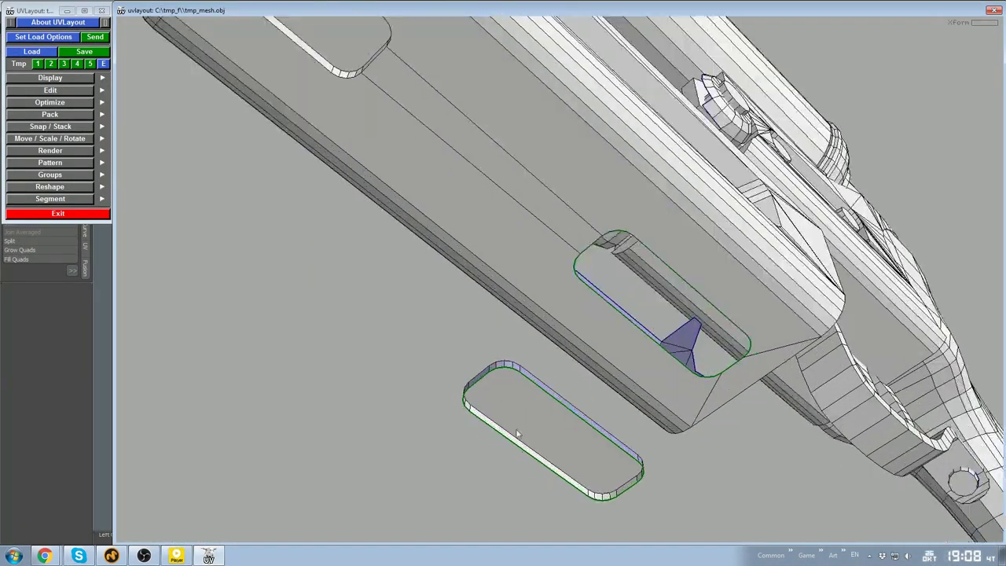
pyautogui.press('c')
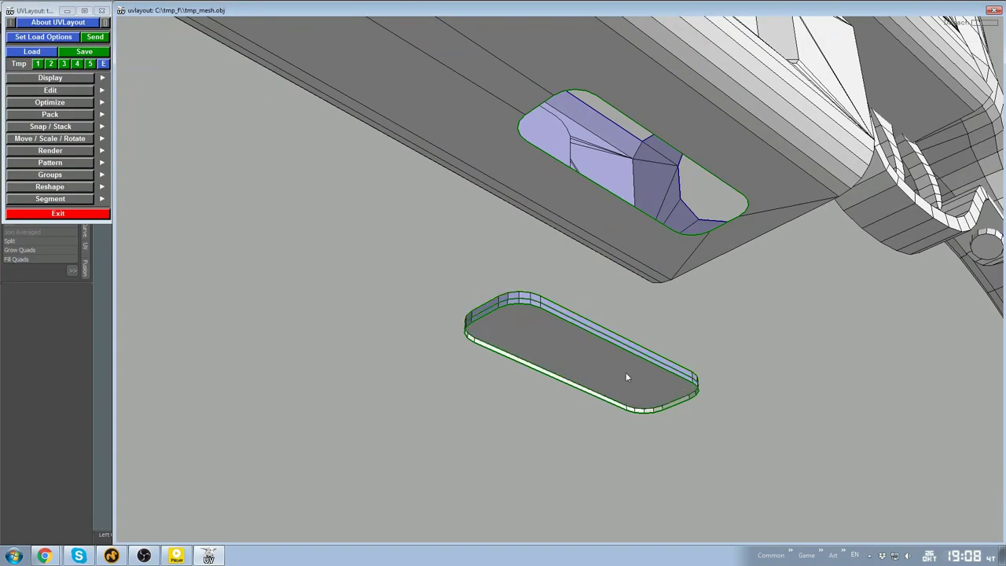
pyautogui.moveTo(627, 377); pyautogui.dragTo(653, 404)
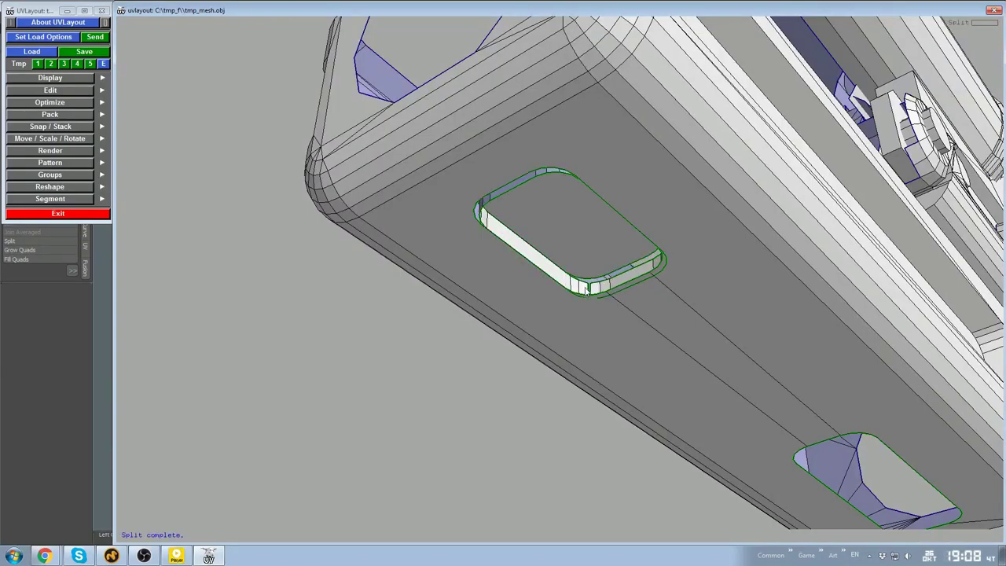
# Cut around the long side recess of the fore-end and move the detached panel away from the body
pyautogui.moveTo(579, 249); pyautogui.dragTo(542, 271, button='right')
pyautogui.moveTo(542, 271); pyautogui.dragTo(653, 325)
pyautogui.press('c')
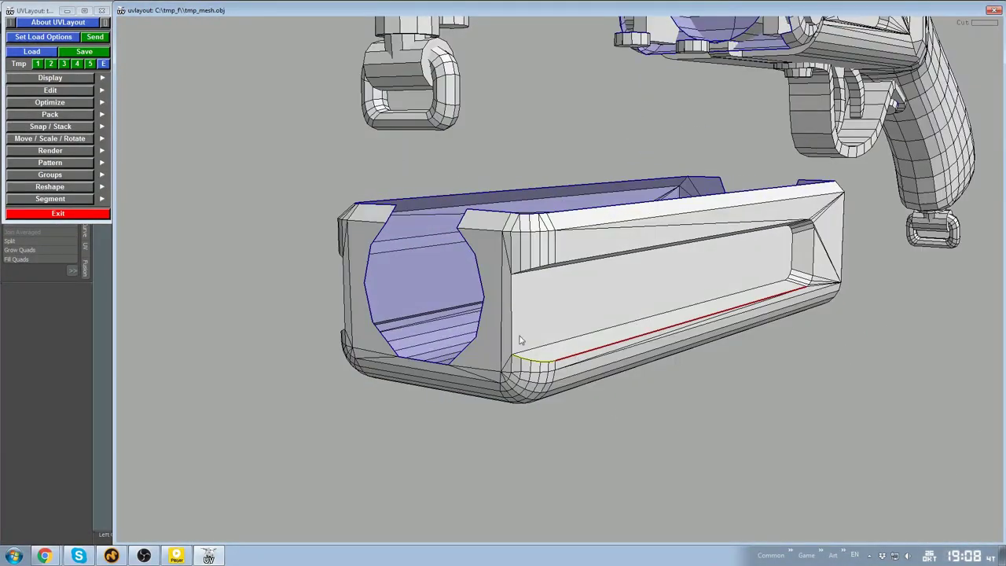
pyautogui.press('c')
pyautogui.moveTo(816, 268); pyautogui.dragTo(778, 284)
pyautogui.press('Return')
pyautogui.press('space')
pyautogui.moveTo(723, 295); pyautogui.dragTo(790, 354, button='middle')
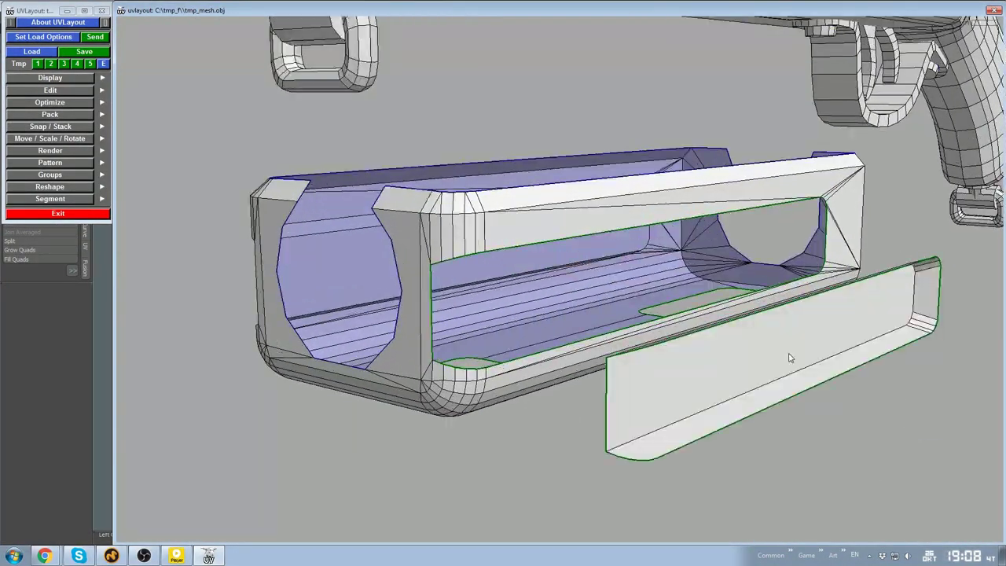
# Finish cutting the detached side recess panel and drop it from the 3D view
pyautogui.moveTo(790, 354); pyautogui.dragTo(741, 294)
pyautogui.press('c')
pyautogui.press('Return')
pyautogui.press('d')
pyautogui.moveTo(741, 295); pyautogui.dragTo(841, 337, button='middle')
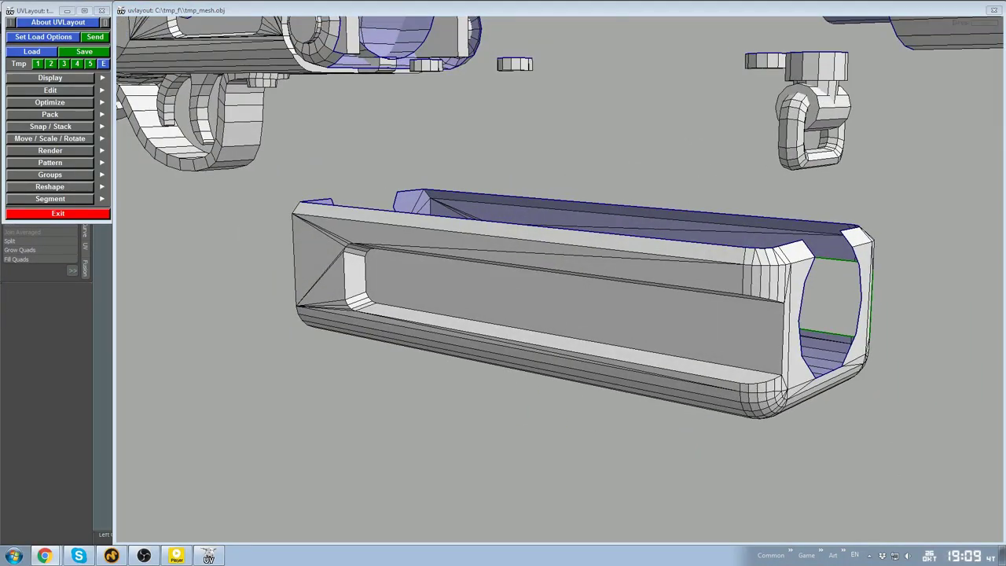
# Cut around the long recess on the fore-end's opposite side, detach it and drop the resulting pieces
pyautogui.moveTo(745, 261); pyautogui.dragTo(637, 354)
pyautogui.press('c')
pyautogui.press('c')
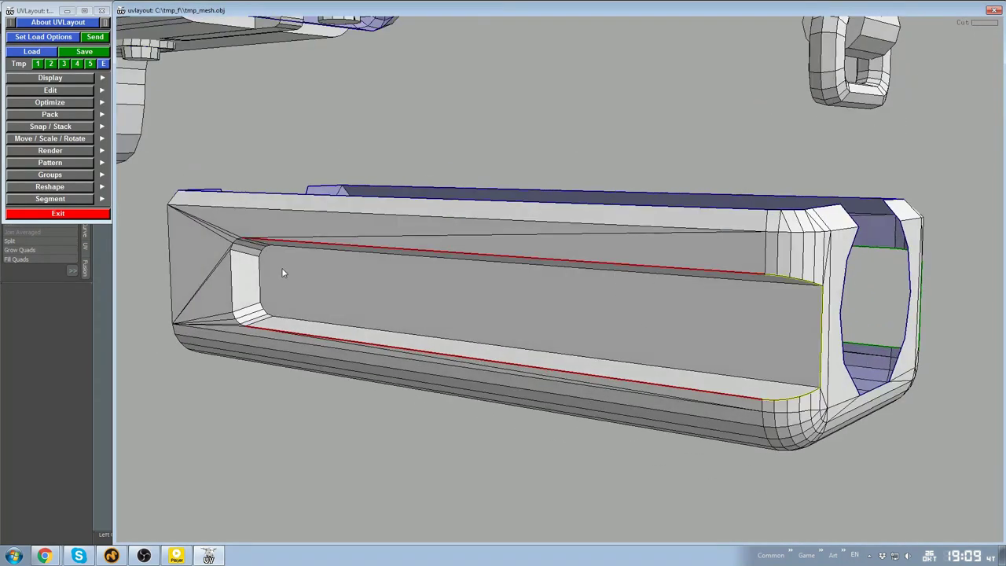
pyautogui.press('d')
pyautogui.moveTo(484, 307); pyautogui.dragTo(404, 302)
pyautogui.press('c')
pyautogui.press('c')
pyautogui.moveTo(440, 346); pyautogui.dragTo(412, 244)
pyautogui.press('d')
# Drop the remaining fore-end shell and cut the lower tube's front rim along its inner and outer edges
pyautogui.moveTo(431, 373); pyautogui.dragTo(612, 307)
pyautogui.moveTo(613, 306); pyautogui.dragTo(511, 314, button='right')
pyautogui.press('d')
pyautogui.moveTo(510, 314); pyautogui.dragTo(390, 382, button='middle')
pyautogui.moveTo(340, 401); pyautogui.dragTo(474, 362)
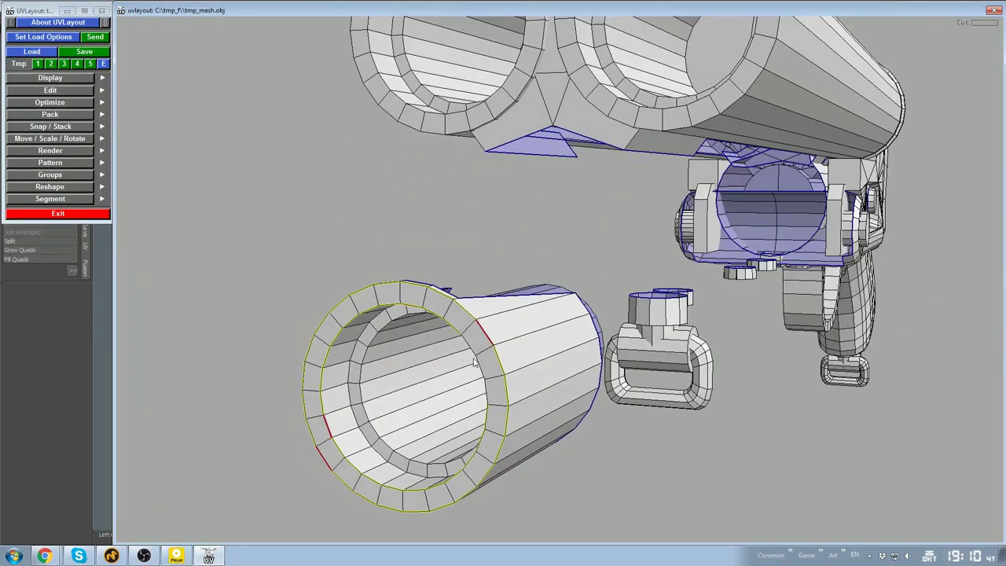
pyautogui.press('d')
# Cut the lower tube's inner step ring, split its outer shell lengthwise and drop the separated pieces
pyautogui.press('c')
pyautogui.press('c')
pyautogui.moveTo(375, 389); pyautogui.dragTo(426, 422)
pyautogui.press('c')
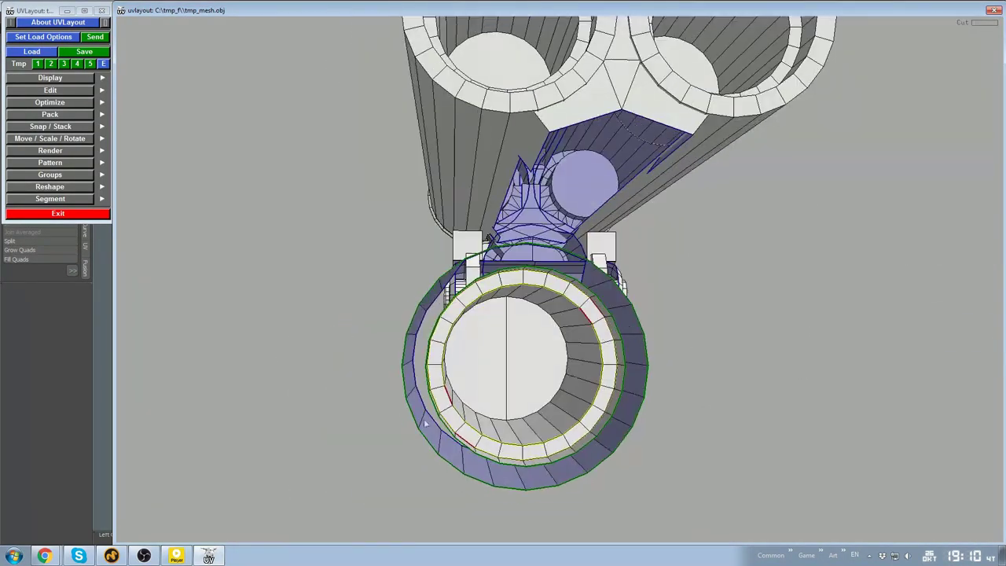
pyautogui.press('c')
pyautogui.moveTo(562, 369); pyautogui.dragTo(602, 393)
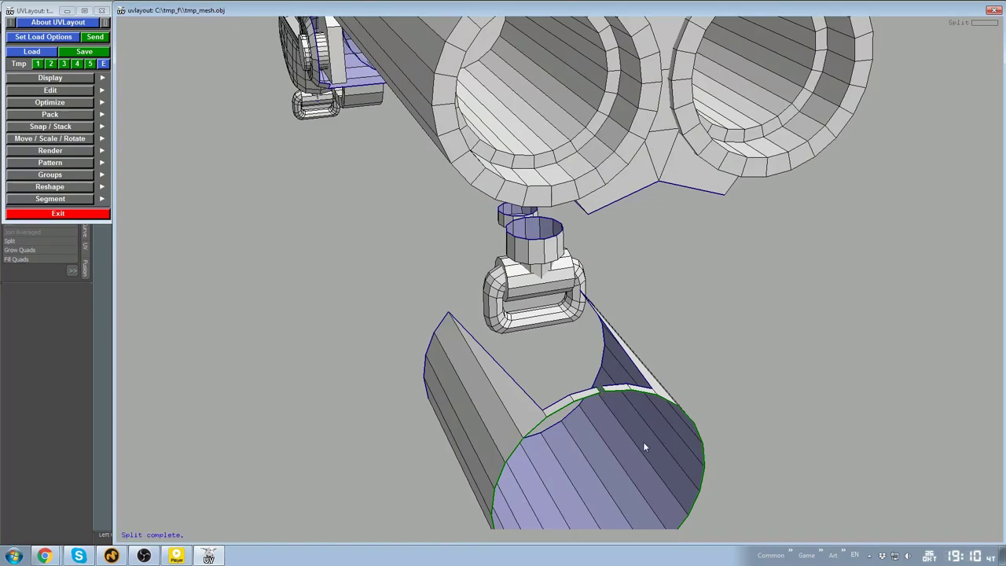
pyautogui.press('d')
# Mark cuts around the flat end caps of the first small round studs beneath the shotgun
pyautogui.moveTo(644, 446); pyautogui.dragTo(542, 353, button='right')
pyautogui.moveTo(542, 353); pyautogui.dragTo(485, 311)
pyautogui.moveTo(485, 312); pyautogui.dragTo(481, 272, button='right')
pyautogui.moveTo(481, 272); pyautogui.dragTo(511, 315)
pyautogui.press('c')
pyautogui.press('c')
pyautogui.moveTo(895, 185); pyautogui.dragTo(825, 223, button='middle')
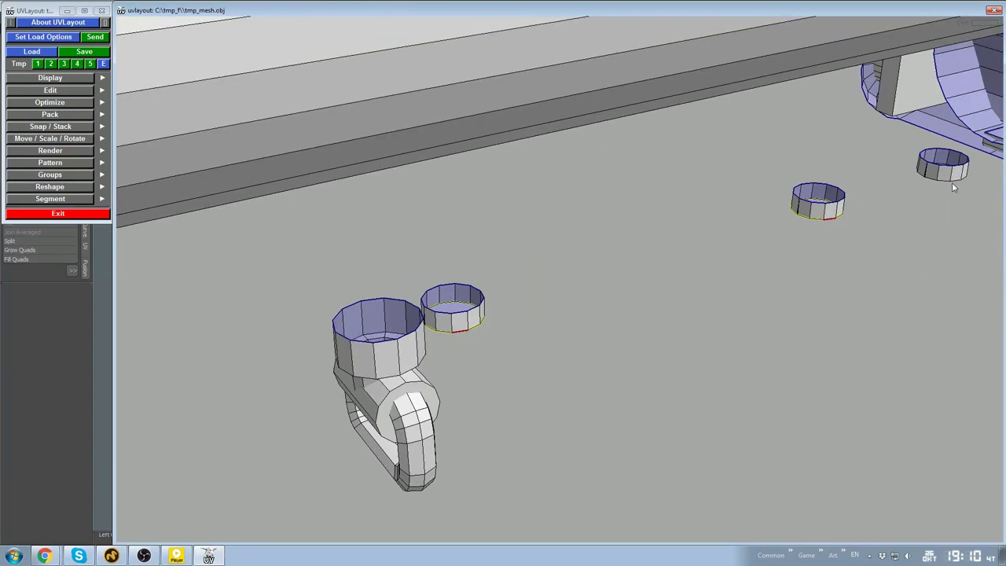
pyautogui.moveTo(933, 180); pyautogui.dragTo(601, 280, button='middle')
# Mark the remaining round studs, split their end caps and side walls apart, and drop the pieces
pyautogui.moveTo(601, 280); pyautogui.dragTo(554, 260, button='right')
pyautogui.moveTo(554, 259); pyautogui.dragTo(628, 181)
pyautogui.moveTo(629, 181); pyautogui.dragTo(668, 167, button='right')
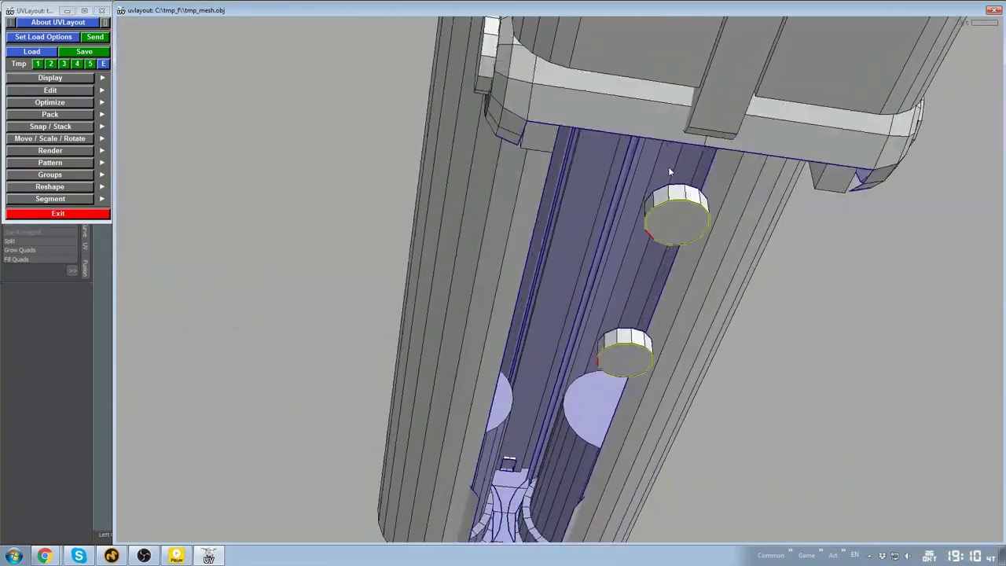
pyautogui.moveTo(668, 166); pyautogui.dragTo(668, 244)
pyautogui.press('c')
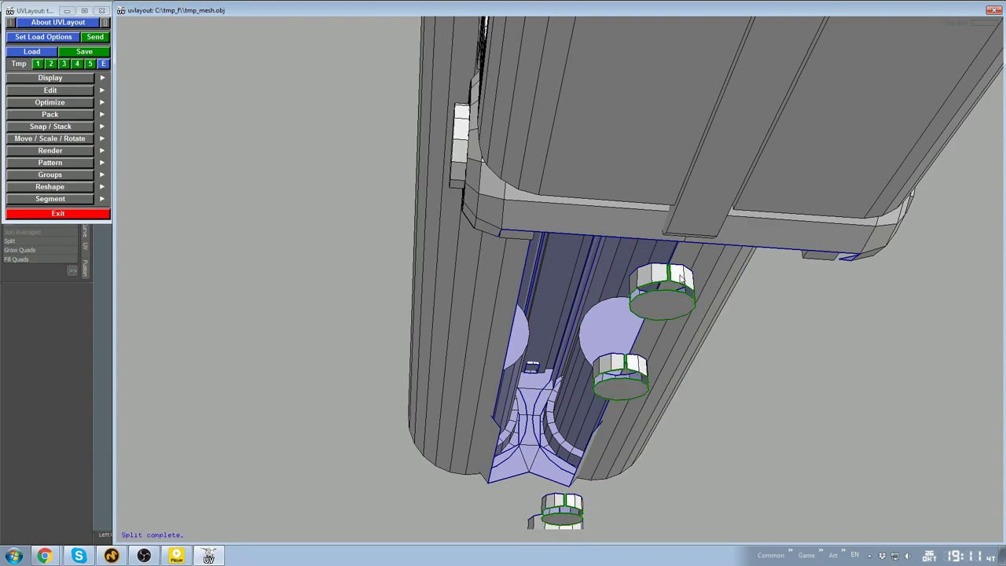
pyautogui.press('d')
pyautogui.press('d')
# Cut the detached barrel muzzle around its inner rings and along the bore, and drop the separated pieces
pyautogui.moveTo(576, 506); pyautogui.dragTo(519, 425, button='right')
pyautogui.moveTo(518, 425); pyautogui.dragTo(440, 369)
pyautogui.moveTo(440, 369); pyautogui.dragTo(482, 340, button='right')
pyautogui.moveTo(482, 341); pyautogui.dragTo(515, 264)
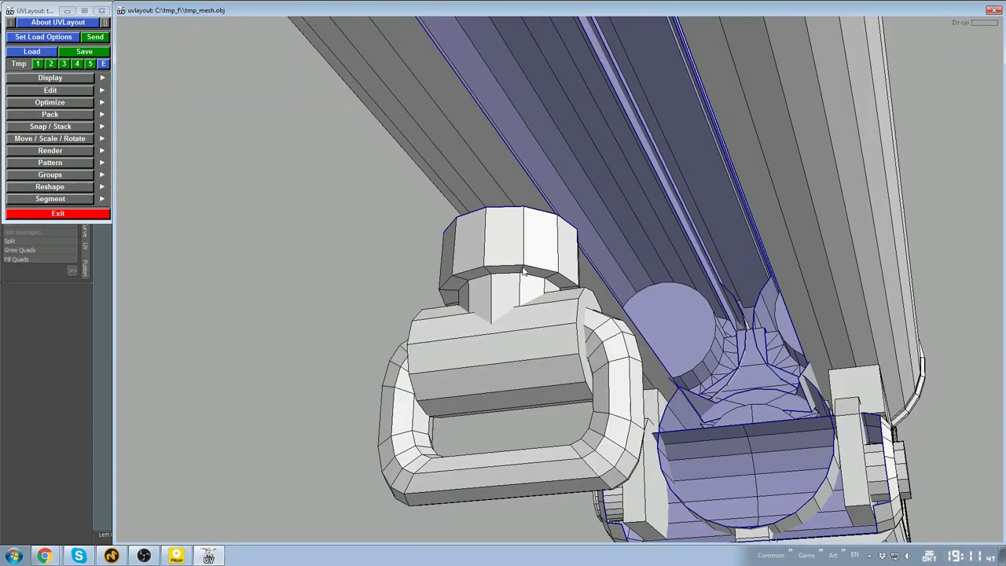
pyautogui.moveTo(516, 264); pyautogui.dragTo(464, 205, button='right')
pyautogui.moveTo(464, 204)
pyautogui.mouseDown()
pyautogui.moveTo(541, 264)
pyautogui.moveTo(735, 250)
pyautogui.moveTo(655, 207)
pyautogui.moveTo(794, 213)
pyautogui.moveTo(736, 224)
pyautogui.moveTo(748, 194)
pyautogui.mouseUp()
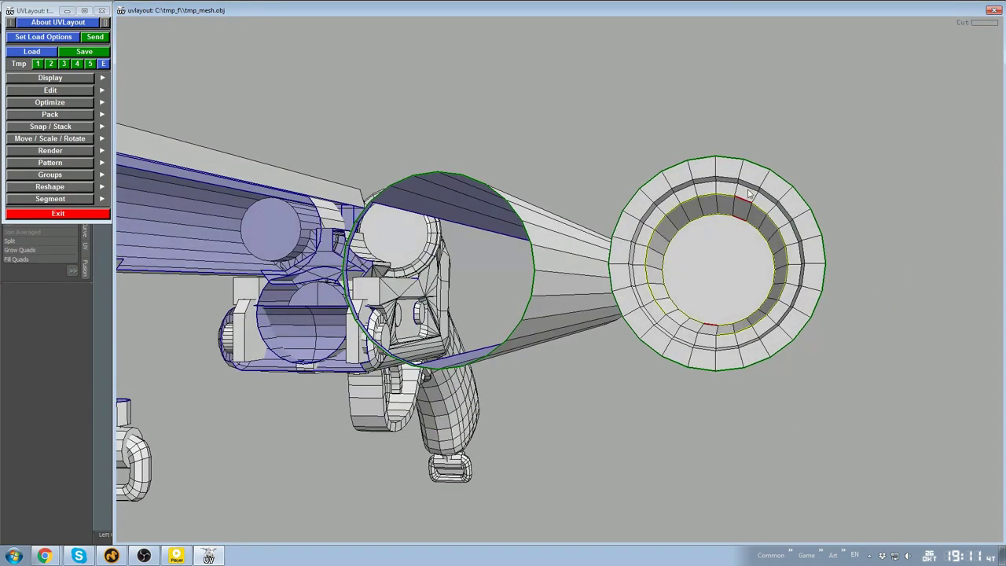
pyautogui.moveTo(706, 355); pyautogui.dragTo(729, 206)
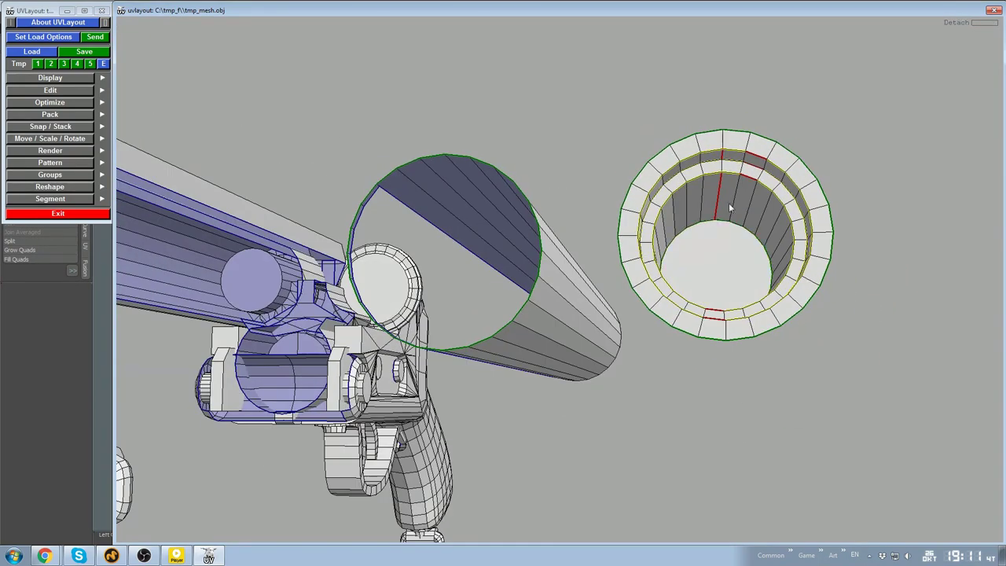
pyautogui.press('d')
pyautogui.press('d')
pyautogui.press('d')
# Finish cutting the barrel muzzle's inner step rings and bore seam, and drop the separated pieces
pyautogui.moveTo(553, 294); pyautogui.dragTo(541, 256)
pyautogui.press('c')
pyautogui.press('c')
pyautogui.moveTo(411, 413); pyautogui.dragTo(525, 185)
pyautogui.press('c')
pyautogui.press('d')
# Cut the triangulated arc face free along the notch of the cut-away tube, and drop the detached pieces
pyautogui.press('c')
pyautogui.moveTo(633, 268); pyautogui.dragTo(650, 283)
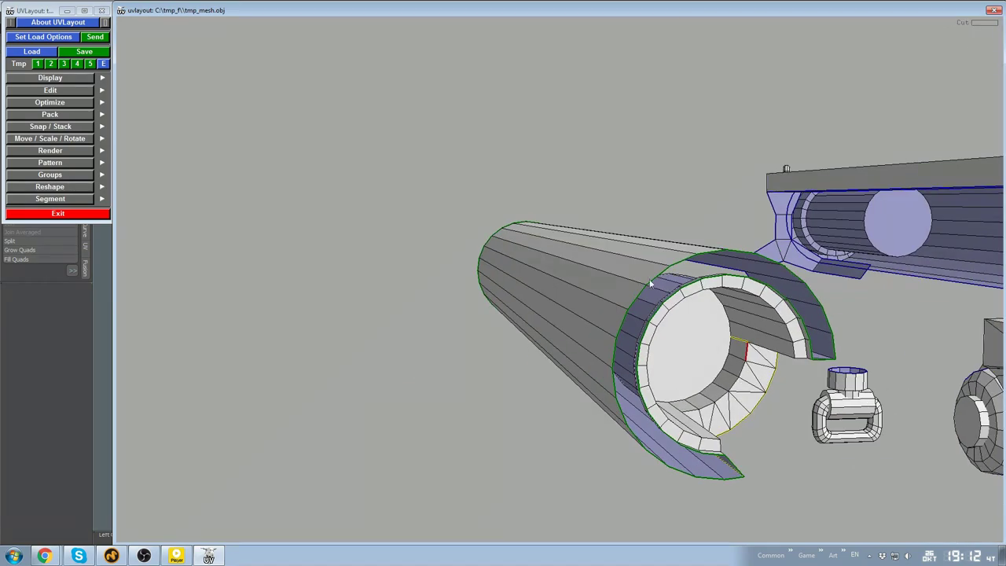
pyautogui.moveTo(712, 406); pyautogui.dragTo(505, 359)
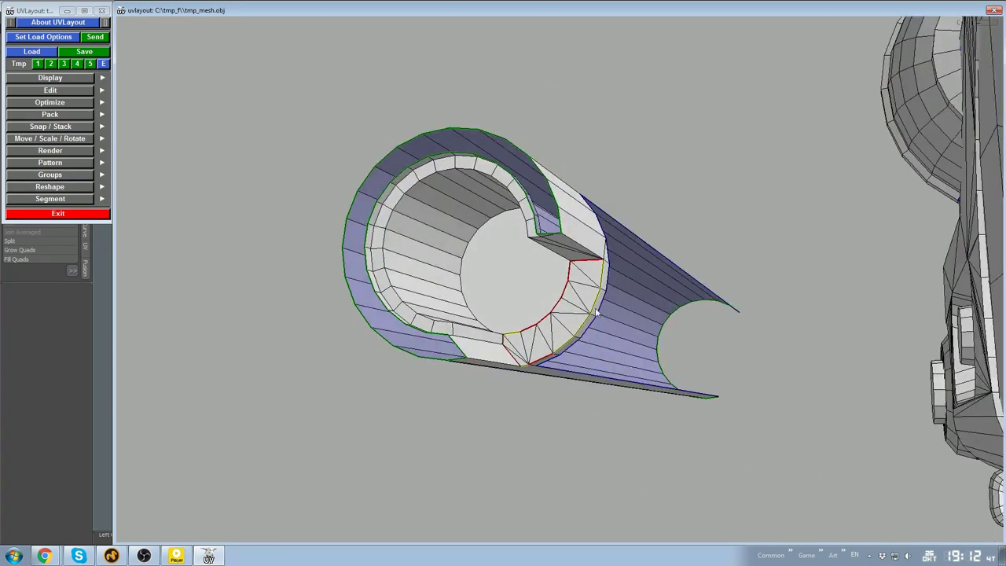
pyautogui.press('Return')
pyautogui.moveTo(595, 313)
pyautogui.mouseDown()
pyautogui.moveTo(608, 309)
pyautogui.moveTo(626, 346)
pyautogui.moveTo(702, 323)
pyautogui.moveTo(528, 380)
pyautogui.moveTo(573, 328)
pyautogui.mouseUp()
pyautogui.press('d')
pyautogui.press('c')
pyautogui.press('c')
pyautogui.press('d')
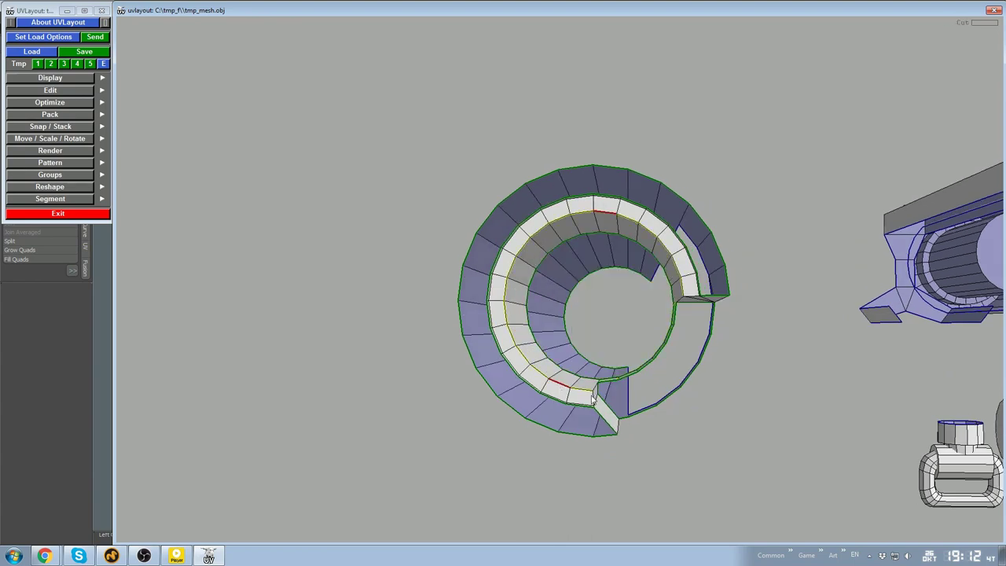
# Cut the notched tube's inner step ring from its front face, and detach and drop the pieces
pyautogui.moveTo(593, 399); pyautogui.dragTo(568, 316)
pyautogui.moveTo(568, 316); pyautogui.dragTo(747, 323, button='middle')
pyautogui.press('c')
pyautogui.moveTo(748, 323); pyautogui.dragTo(542, 298)
pyautogui.press('Return')
pyautogui.press('d')
pyautogui.press('d')
# Pull apart the remaining pieces of the first notched tube and drop them
pyautogui.moveTo(543, 298); pyautogui.dragTo(446, 409, button='middle')
pyautogui.moveTo(446, 407); pyautogui.dragTo(539, 353)
pyautogui.press('d')
pyautogui.moveTo(538, 382); pyautogui.dragTo(530, 351, button='right')
pyautogui.press('d')
pyautogui.moveTo(529, 350); pyautogui.dragTo(503, 302)
pyautogui.moveTo(503, 302); pyautogui.dragTo(439, 494, button='middle')
pyautogui.moveTo(439, 494); pyautogui.dragTo(544, 358)
# Mark cuts around the arc face, notch walls and front ring of the second notched tube
pyautogui.moveTo(681, 320); pyautogui.dragTo(727, 334)
pyautogui.press('c')
pyautogui.press('c')
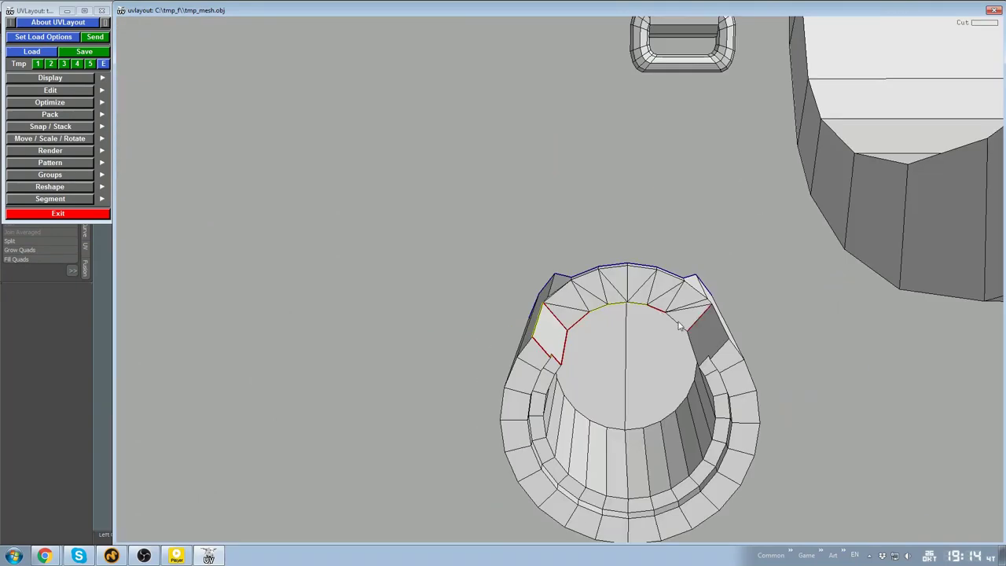
pyautogui.moveTo(562, 293); pyautogui.dragTo(580, 337)
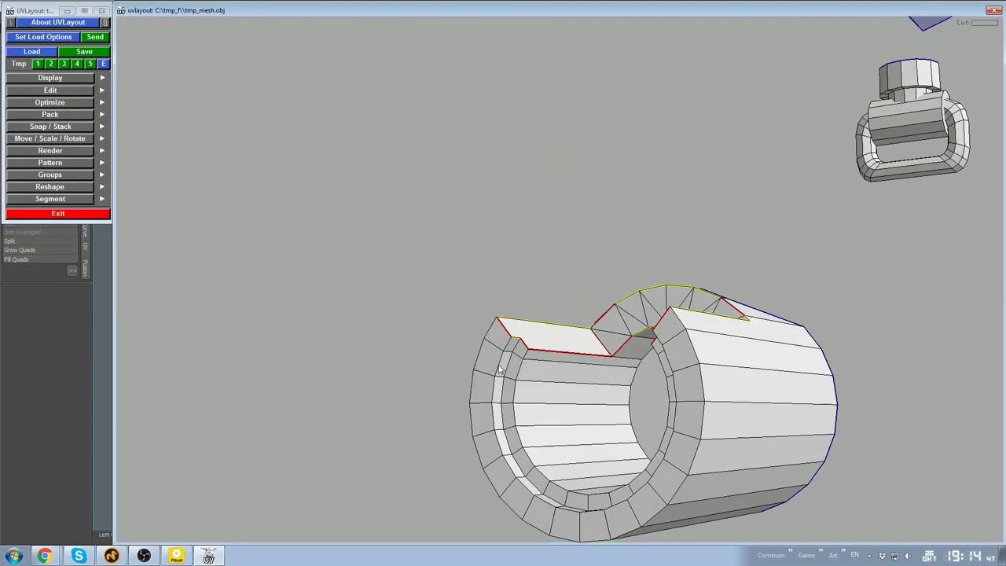
pyautogui.moveTo(676, 361); pyautogui.dragTo(546, 368)
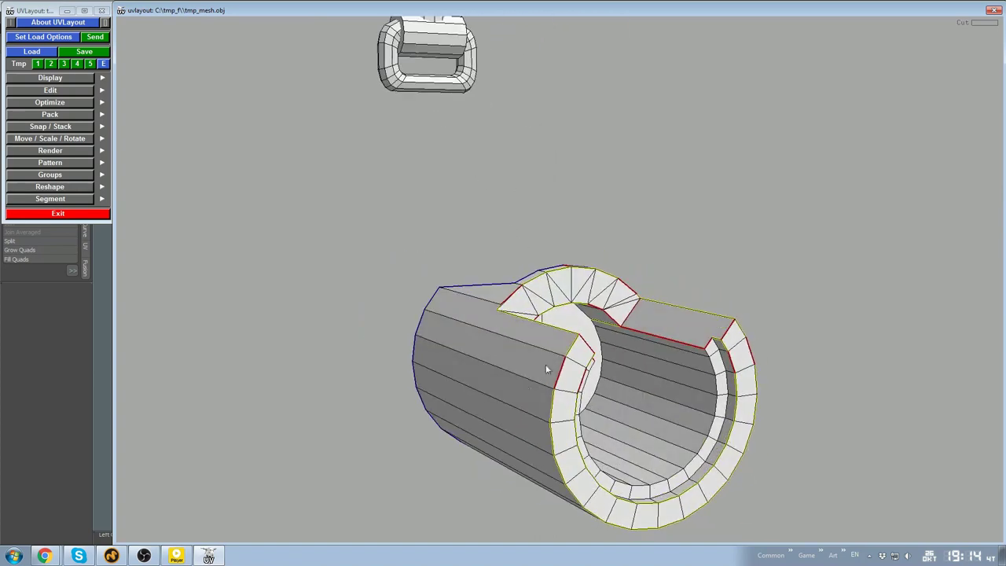
# Drop the second notched tube's freed shell and detach the flat notch wall, moving it aside
pyautogui.moveTo(496, 377); pyautogui.dragTo(355, 288, button='middle')
pyautogui.press('d')
pyautogui.moveTo(464, 330); pyautogui.dragTo(560, 339)
pyautogui.press('Return')
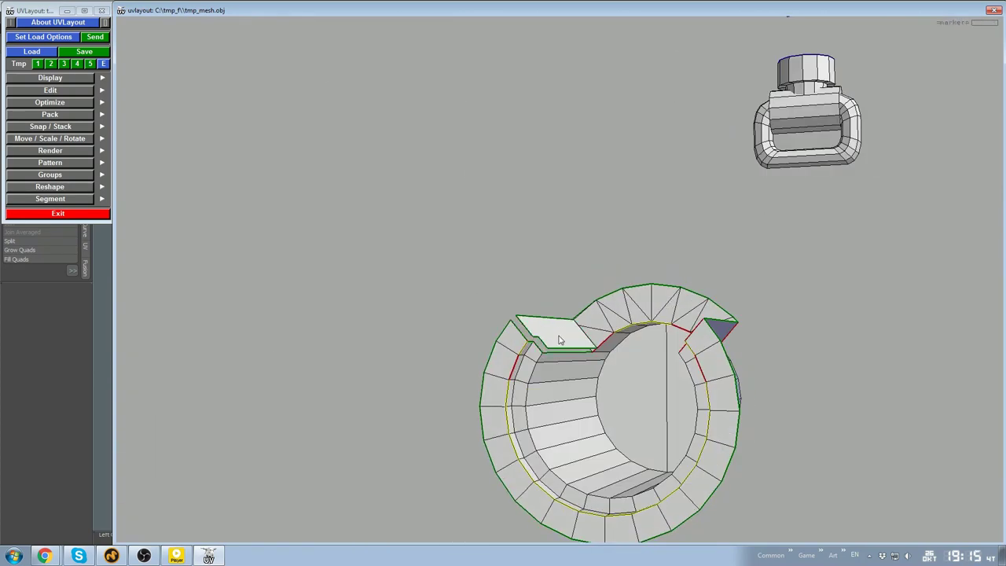
pyautogui.moveTo(515, 433); pyautogui.dragTo(674, 292)
pyautogui.moveTo(674, 292); pyautogui.dragTo(703, 257, button='middle')
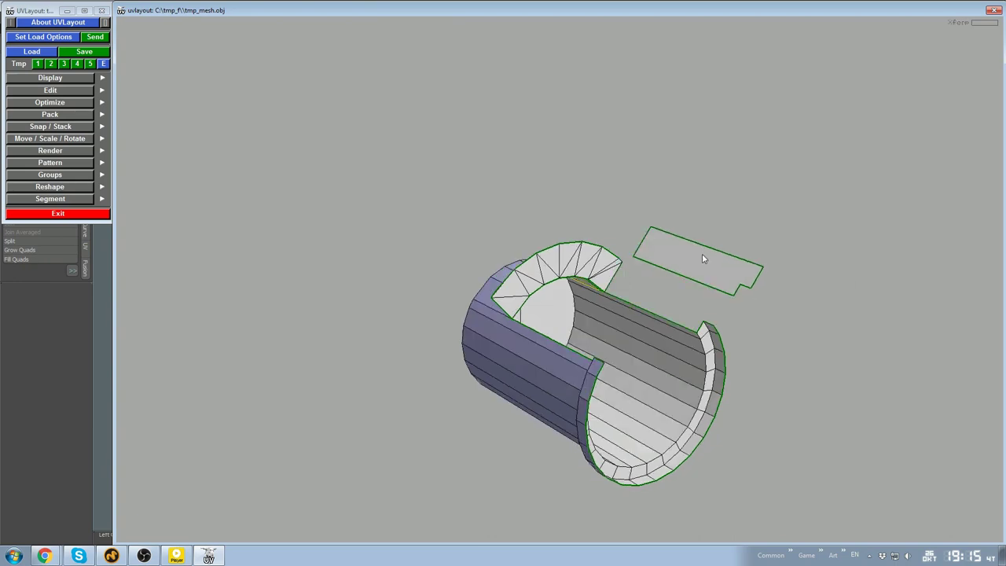
# Cut around the round end cap inside the second notched tube, correct the stray cut edge, and drop the cap
pyautogui.moveTo(585, 291); pyautogui.dragTo(616, 407)
pyautogui.press('c')
pyautogui.press('c')
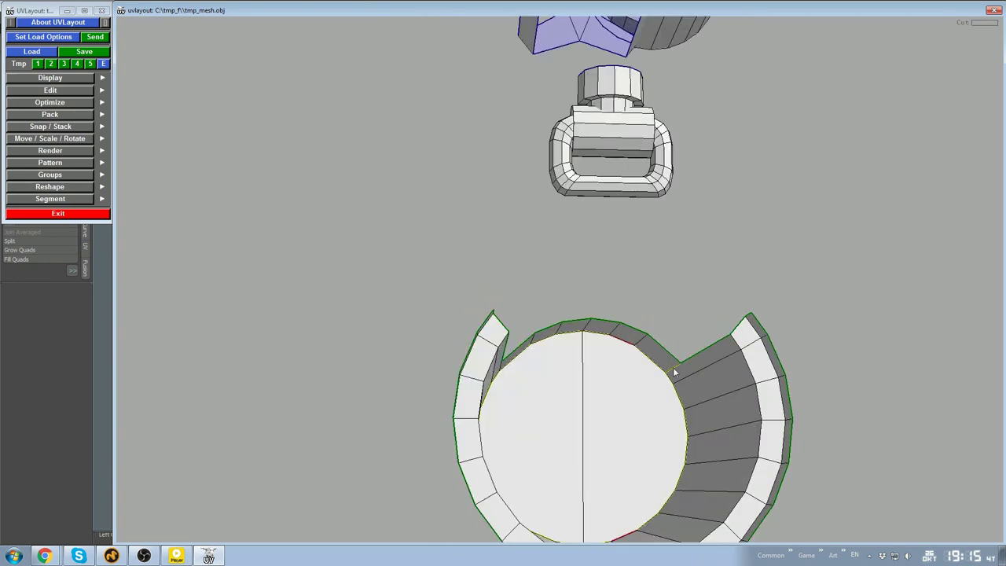
pyautogui.press('w')
pyautogui.moveTo(673, 368); pyautogui.dragTo(614, 358)
pyautogui.moveTo(615, 359); pyautogui.dragTo(608, 335, button='right')
pyautogui.press('Return')
pyautogui.moveTo(609, 335); pyautogui.dragTo(566, 327)
pyautogui.moveTo(566, 328); pyautogui.dragTo(449, 267, button='middle')
pyautogui.press('d')
pyautogui.moveTo(448, 267); pyautogui.dragTo(576, 222)
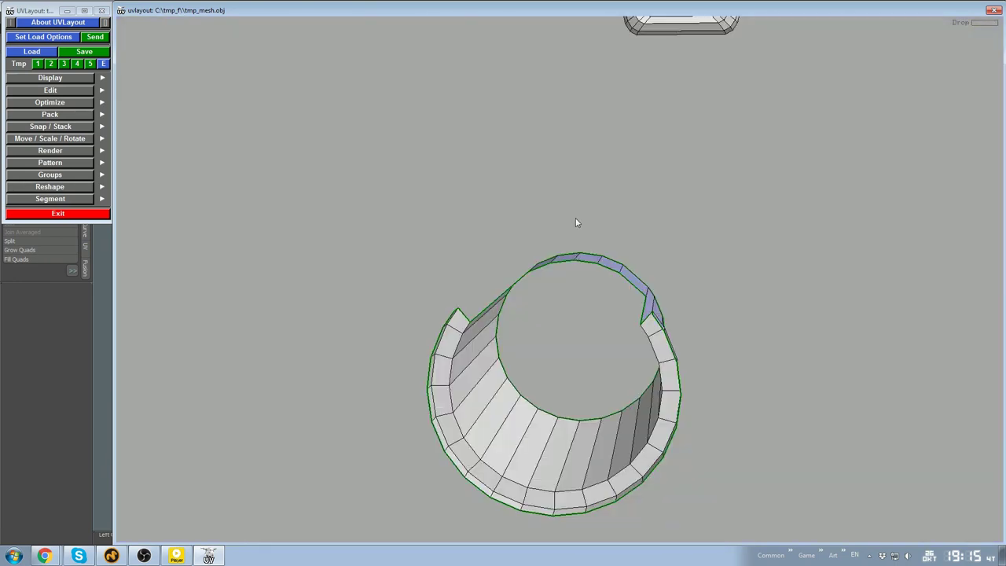
# Detach the second notched tube's inner bore wall and drop it
pyautogui.moveTo(463, 418); pyautogui.dragTo(728, 383)
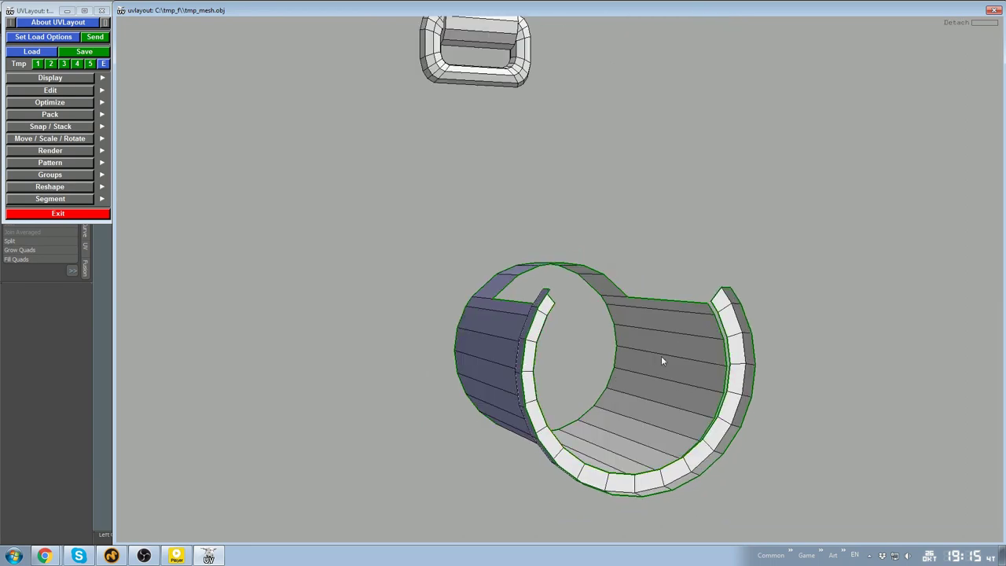
pyautogui.moveTo(661, 356); pyautogui.dragTo(626, 271, button='middle')
pyautogui.moveTo(626, 271); pyautogui.dragTo(619, 294)
pyautogui.press('d')
pyautogui.moveTo(676, 377); pyautogui.dragTo(732, 428)
# Cut the tube's remaining C-shaped rings apart and drop them as separate shells
pyautogui.press('c')
pyautogui.moveTo(528, 463); pyautogui.dragTo(429, 356)
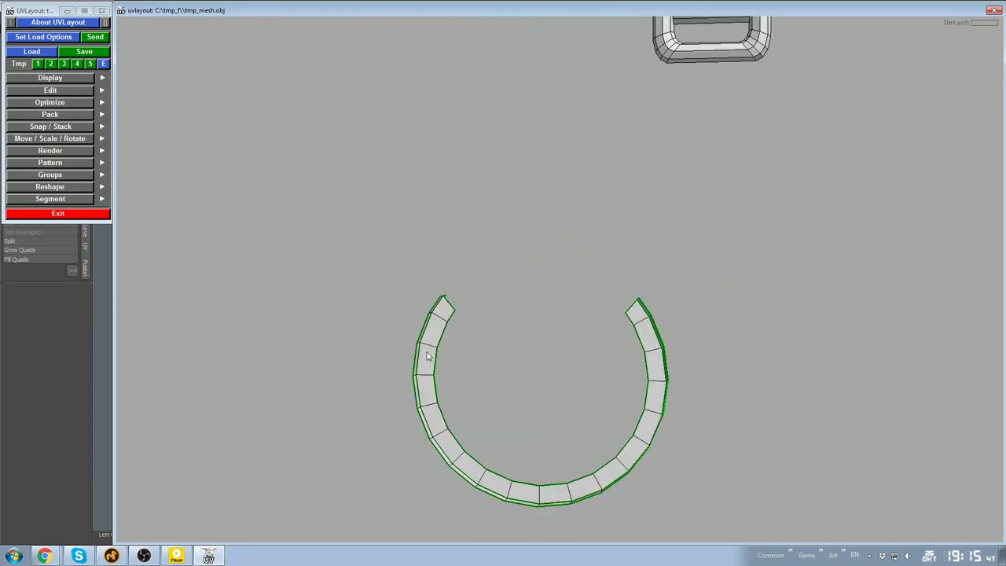
pyautogui.press('d')
pyautogui.moveTo(708, 102); pyautogui.dragTo(511, 367, button='middle')
pyautogui.moveTo(510, 367); pyautogui.dragTo(598, 227)
pyautogui.moveTo(558, 228); pyautogui.dragTo(762, 173, button='middle')
pyautogui.moveTo(621, 220); pyautogui.dragTo(499, 244)
pyautogui.press('c')
pyautogui.press('d')
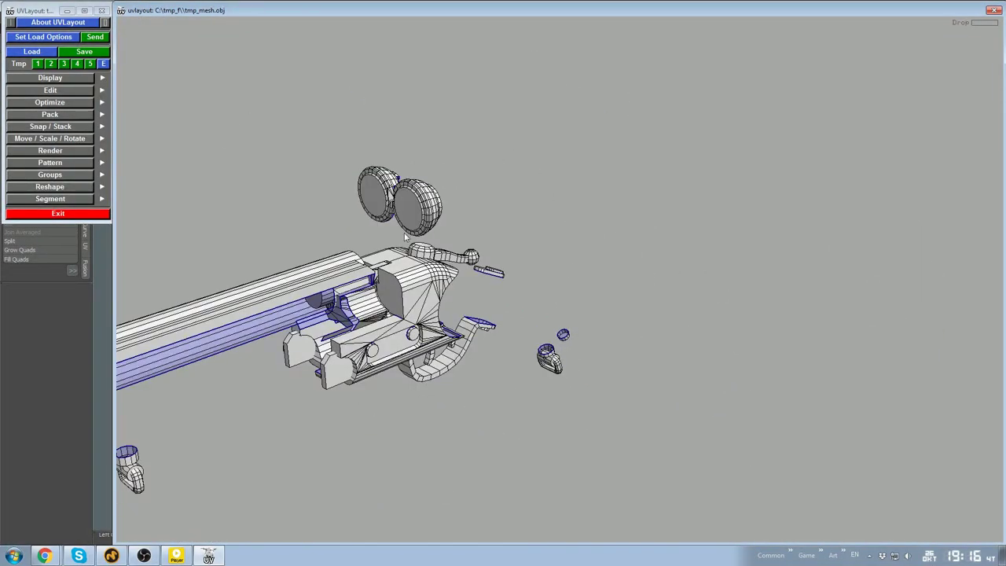
# Drop the Y-shaped bracket's legs, cut the rail's end face loose together with the bracket, and drop it
pyautogui.moveTo(403, 236); pyautogui.dragTo(736, 331)
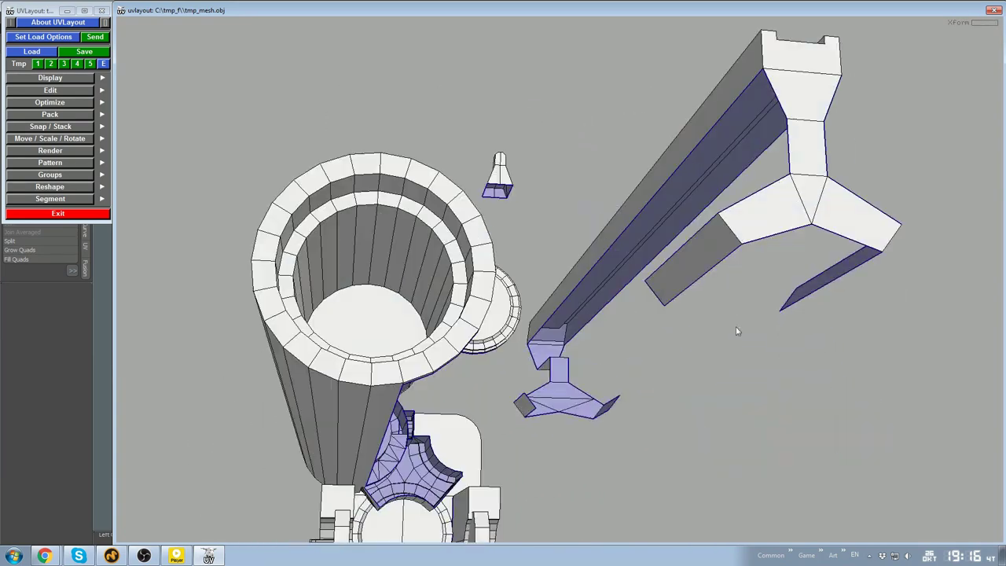
pyautogui.press('Return')
pyautogui.press('Return')
pyautogui.press('d')
pyautogui.press('d')
pyautogui.moveTo(841, 271); pyautogui.dragTo(696, 293)
pyautogui.press('c')
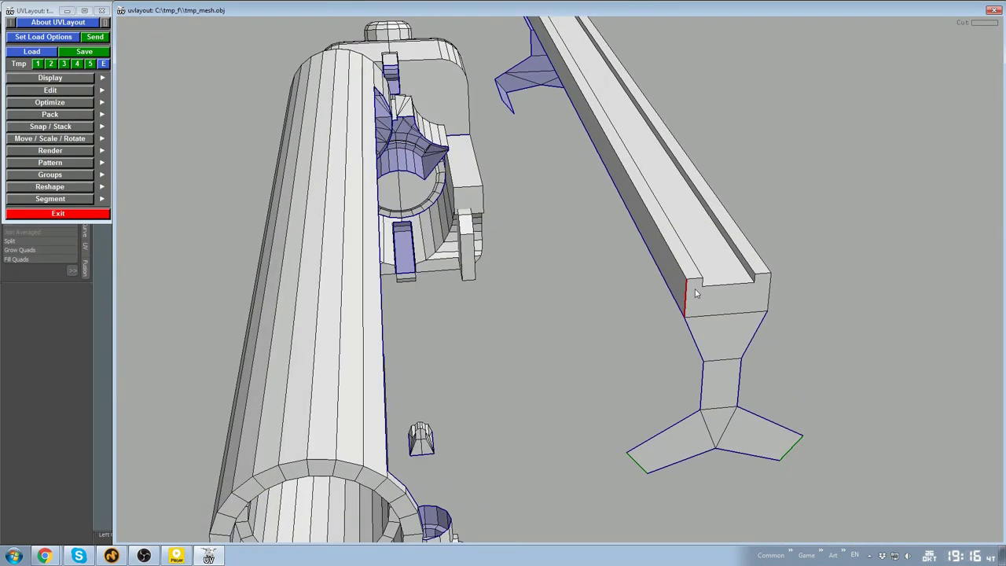
pyautogui.press('Return')
pyautogui.press('d')
pyautogui.moveTo(735, 322); pyautogui.dragTo(697, 261, button='right')
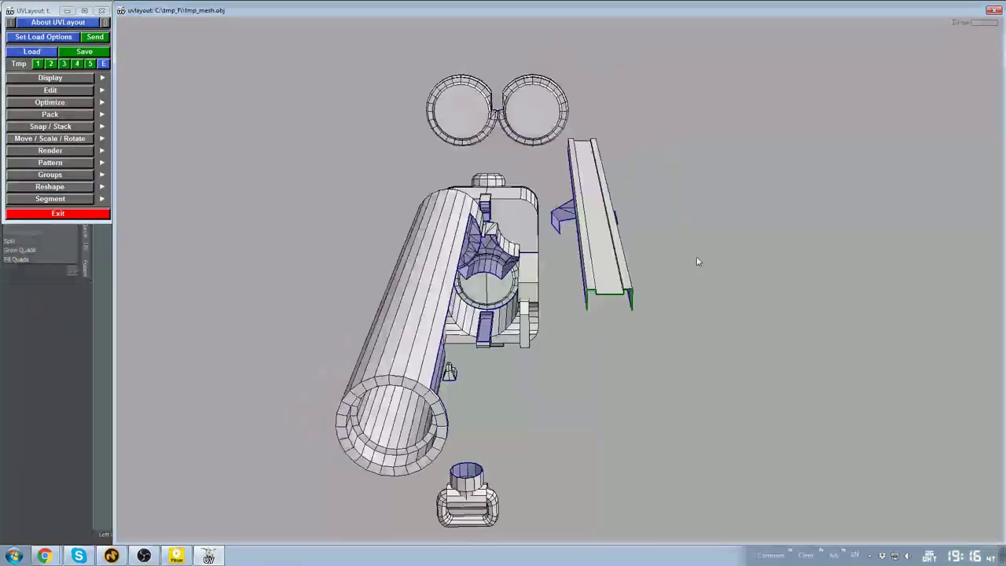
# Cut the rail's other end face, side walls and top ledges apart along their long edges, and drop the pieces
pyautogui.moveTo(697, 261); pyautogui.dragTo(676, 244)
pyautogui.press('c')
pyautogui.press('c')
pyautogui.moveTo(568, 206); pyautogui.dragTo(578, 305)
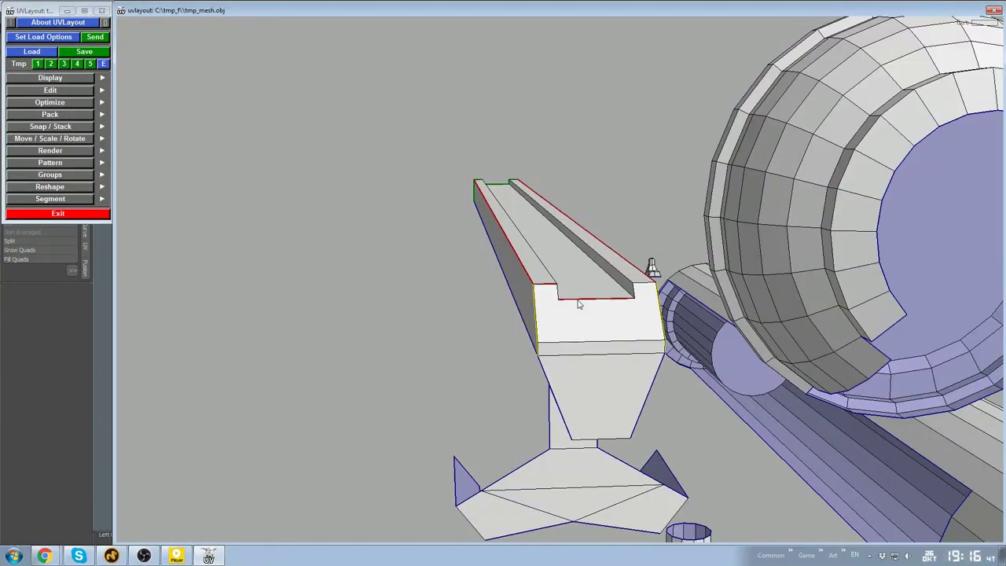
pyautogui.moveTo(619, 274); pyautogui.dragTo(537, 259)
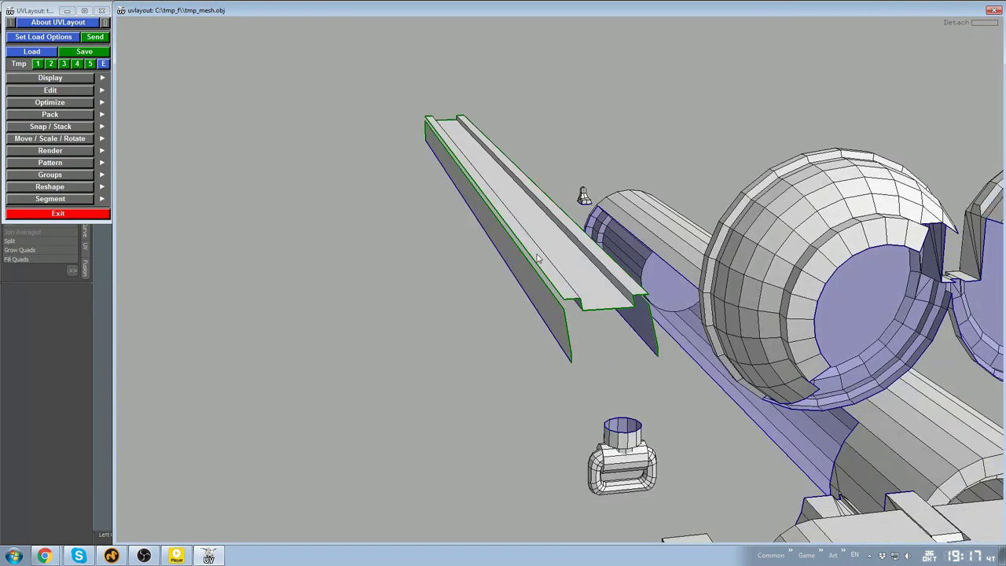
pyautogui.moveTo(548, 317); pyautogui.dragTo(427, 212)
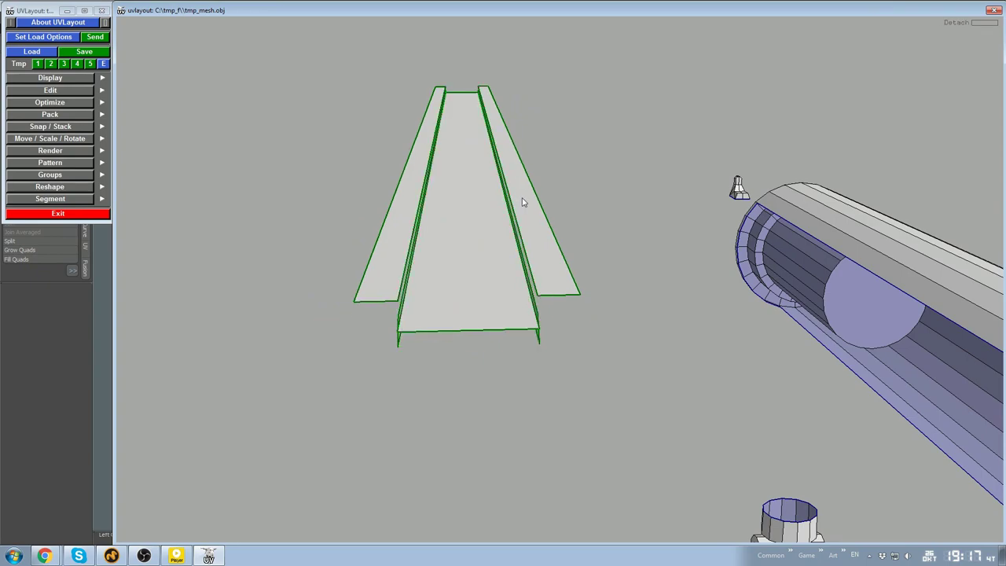
pyautogui.moveTo(521, 202); pyautogui.dragTo(621, 224)
# Mark cuts along the stepped arcs, side walls and arm ends of the three-armed block
pyautogui.moveTo(620, 223); pyautogui.dragTo(550, 275, button='middle')
pyautogui.moveTo(550, 275); pyautogui.dragTo(443, 344)
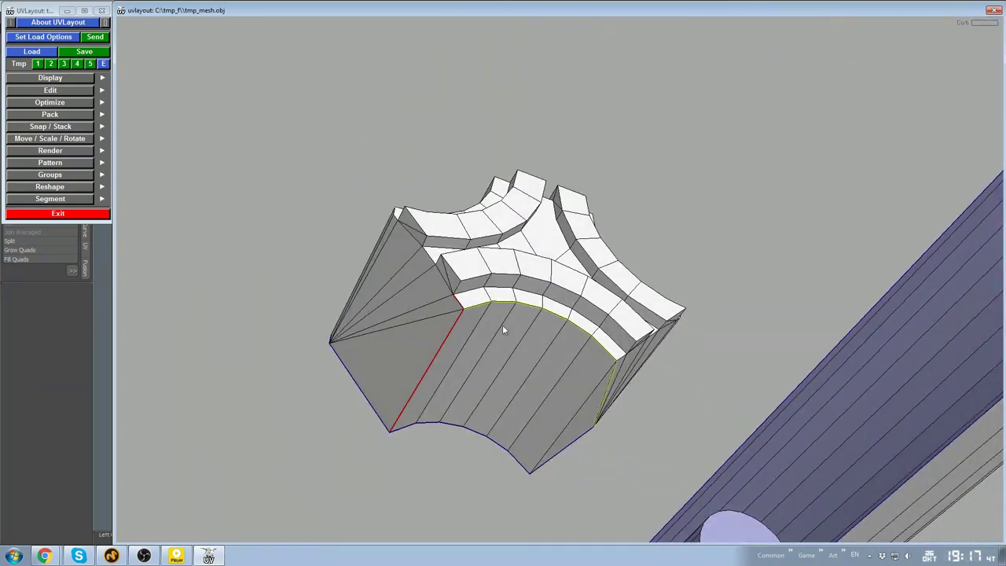
pyautogui.moveTo(503, 326); pyautogui.dragTo(617, 338)
pyautogui.press('c')
pyautogui.press('c')
pyautogui.moveTo(681, 283); pyautogui.dragTo(608, 337)
pyautogui.press('c')
pyautogui.scroll(2, 582, 189)
pyautogui.press('c')
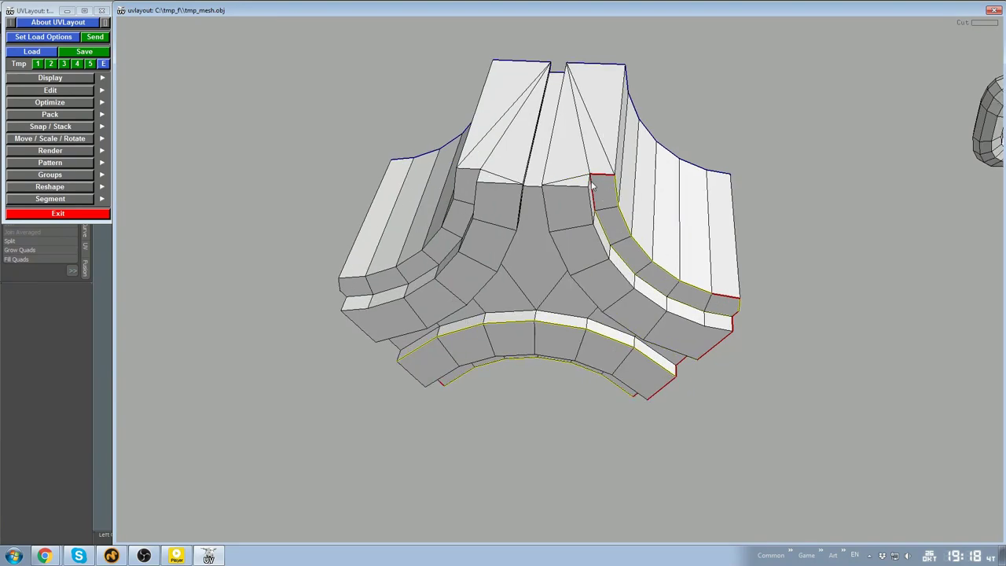
pyautogui.press('c')
pyautogui.moveTo(593, 189); pyautogui.dragTo(501, 312)
pyautogui.press('w')
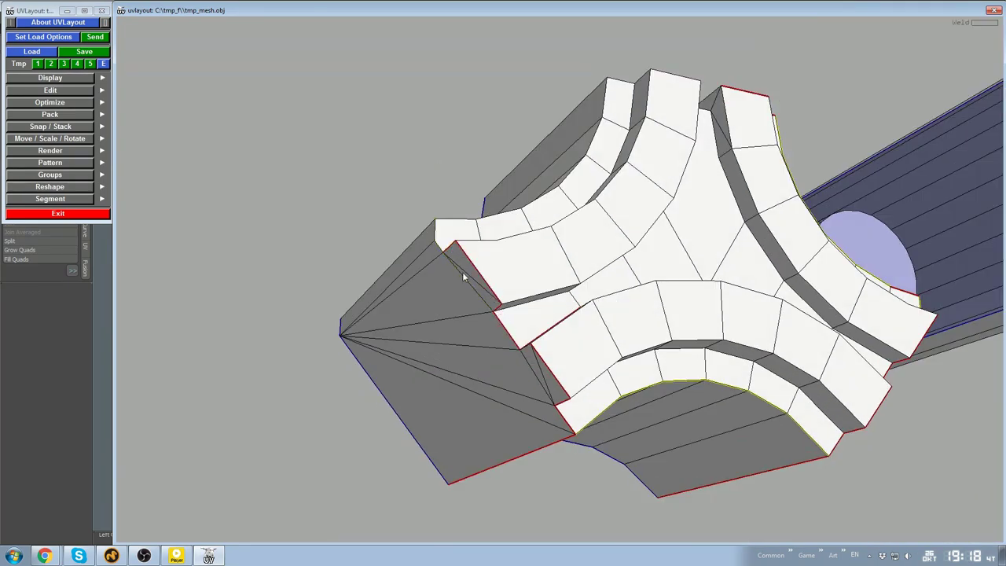
# Detach the three-armed block's arc strips and flat side panels along the marked cuts, and drop the loose pieces
pyautogui.moveTo(462, 272); pyautogui.dragTo(748, 332)
pyautogui.press('d')
pyautogui.moveTo(516, 332); pyautogui.dragTo(582, 305)
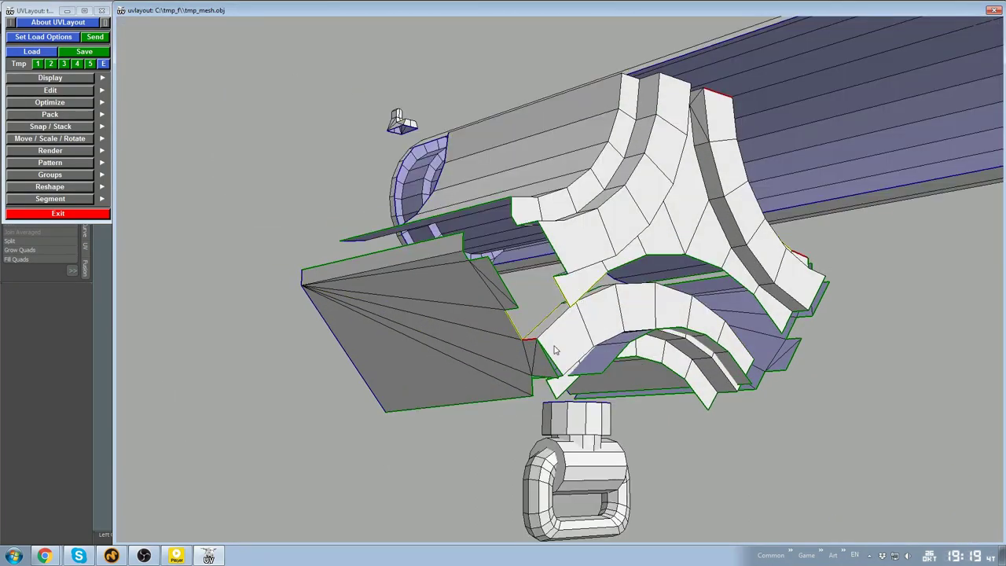
pyautogui.moveTo(555, 350); pyautogui.dragTo(528, 342, button='right')
pyautogui.moveTo(545, 334); pyautogui.dragTo(582, 202)
# Cut both long edges of the narrow groove between the block's flat panels and mark its thin arc strips
pyautogui.hotkey('shift', 's')
pyautogui.press('c')
pyautogui.press('c')
pyautogui.hotkey('shift', 's')
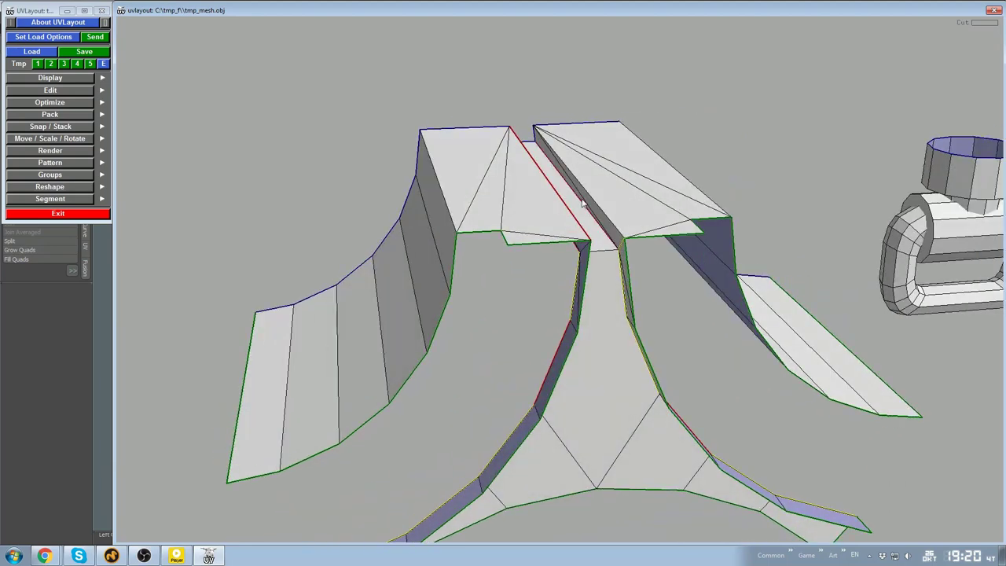
pyautogui.moveTo(620, 265); pyautogui.dragTo(563, 288)
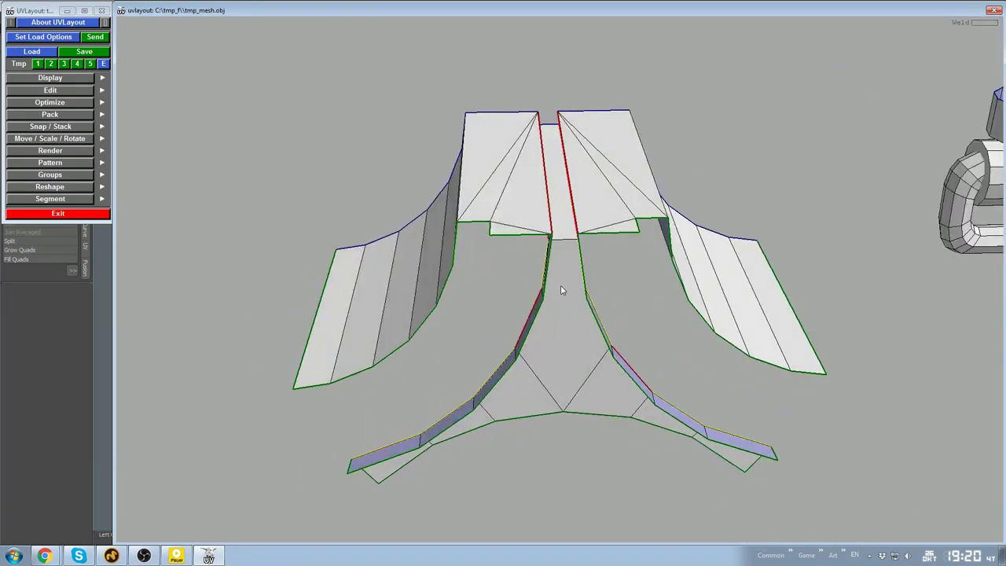
# Detach the groove and flat panels of the three-armed block, and drop them with the remaining curved walls
pyautogui.moveTo(544, 208); pyautogui.dragTo(635, 161, button='middle')
pyautogui.press('Return')
pyautogui.press('d')
pyautogui.press('d')
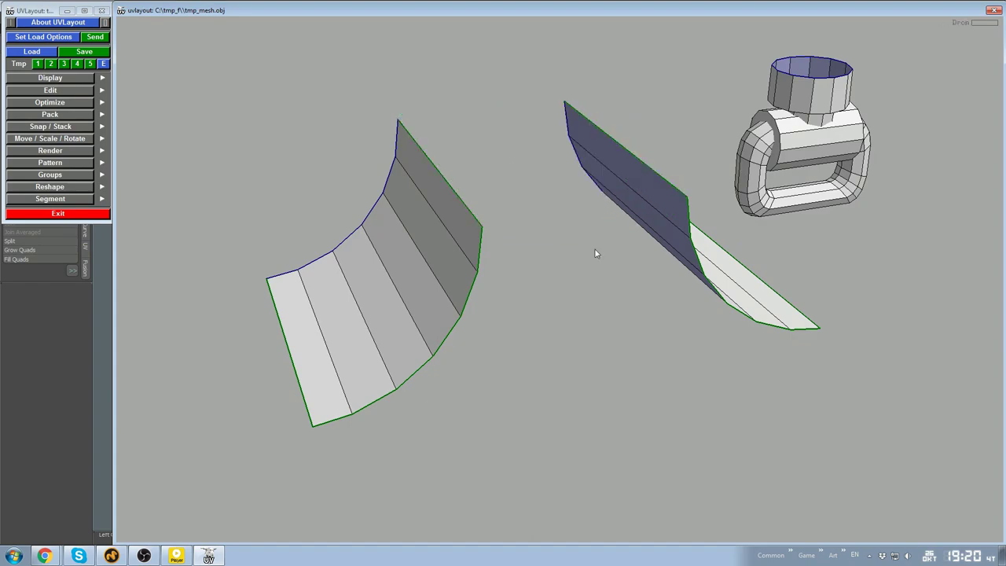
pyautogui.scroll(-3, 612, 264)
pyautogui.press('d')
pyautogui.press('d')
pyautogui.scroll(-5, 626, 272)
# Pull the sling swivel's cylinder away from its loop, cut and split the parts, and drop them
pyautogui.moveTo(621, 267); pyautogui.dragTo(476, 256)
pyautogui.moveTo(476, 257); pyautogui.dragTo(517, 233, button='middle')
pyautogui.moveTo(515, 243); pyautogui.dragTo(491, 227)
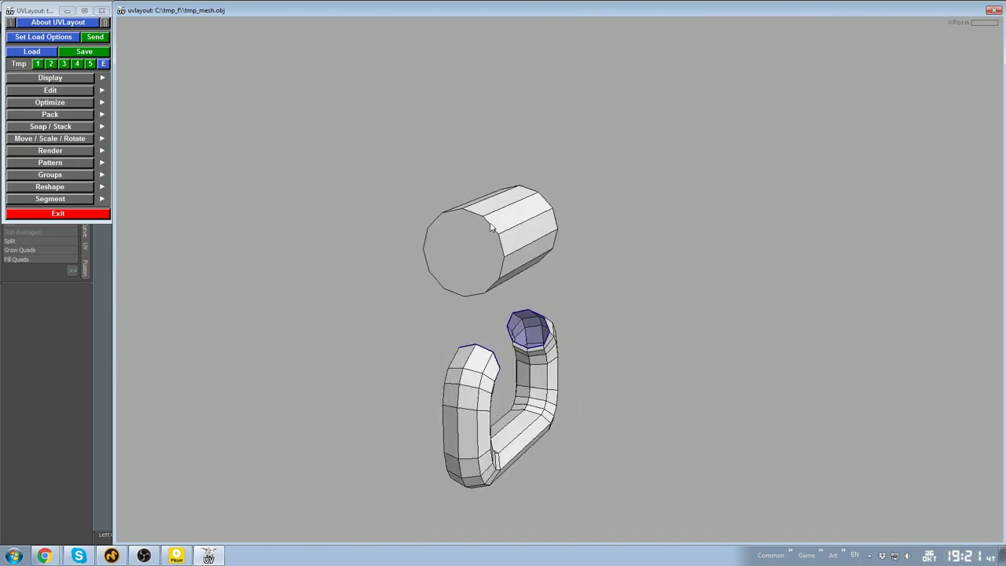
pyautogui.moveTo(510, 267); pyautogui.dragTo(682, 311)
pyautogui.press('c')
pyautogui.hotkey('shift', 's')
pyautogui.moveTo(682, 312); pyautogui.dragTo(564, 299, button='right')
pyautogui.press('d')
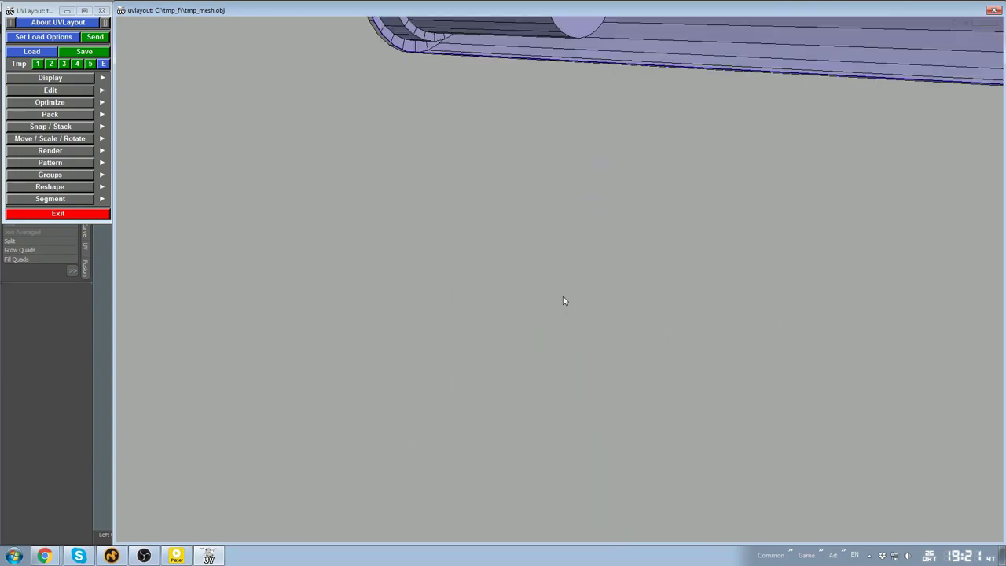
# Cut the detached chamfered plate's rim from its flat faces, separate the faces, and drop the pieces
pyautogui.moveTo(563, 299); pyautogui.dragTo(574, 377, button='middle')
pyautogui.moveTo(574, 377); pyautogui.dragTo(722, 300, button='right')
pyautogui.moveTo(723, 301); pyautogui.dragTo(691, 243)
pyautogui.moveTo(692, 243); pyautogui.dragTo(631, 312, button='middle')
pyautogui.moveTo(630, 311); pyautogui.dragTo(692, 318)
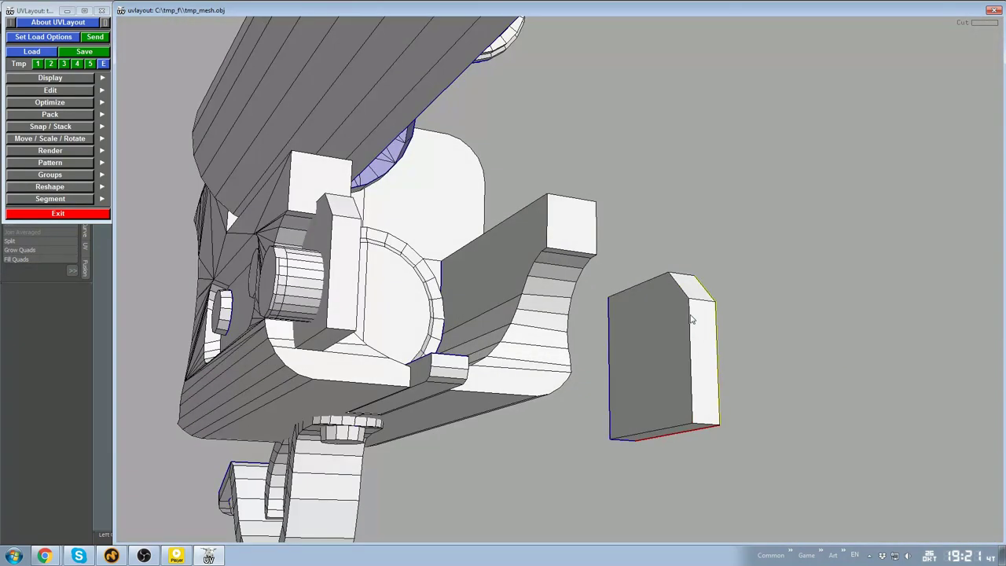
pyautogui.moveTo(703, 425); pyautogui.dragTo(564, 347)
pyautogui.moveTo(563, 347); pyautogui.dragTo(552, 336, button='right')
pyautogui.press('Return')
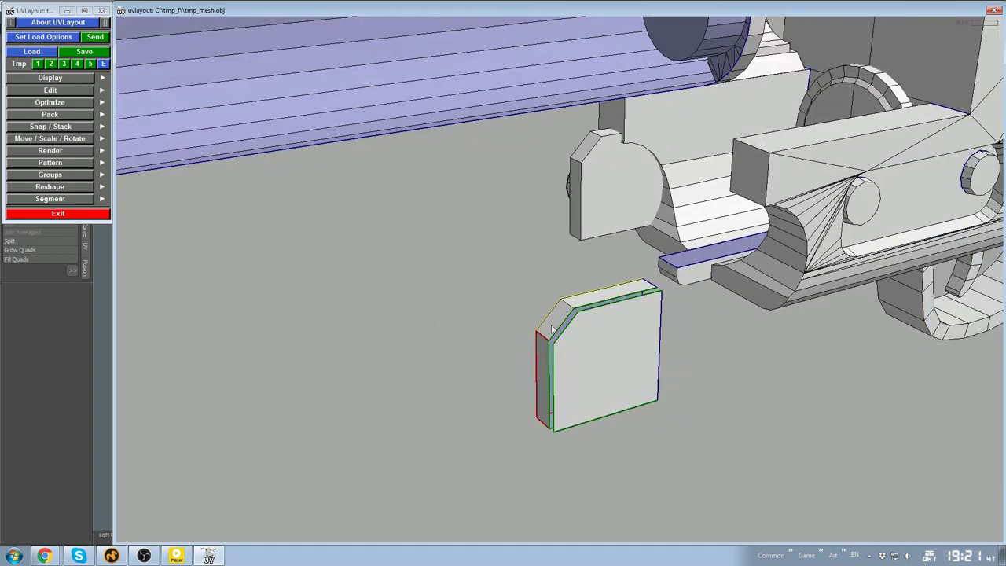
pyautogui.press('Return')
pyautogui.moveTo(548, 358); pyautogui.dragTo(553, 299)
# Drop the round pin pieces beside the receiver, and split and drop the round stud in the recessed side panel
pyautogui.moveTo(578, 400); pyautogui.dragTo(651, 359)
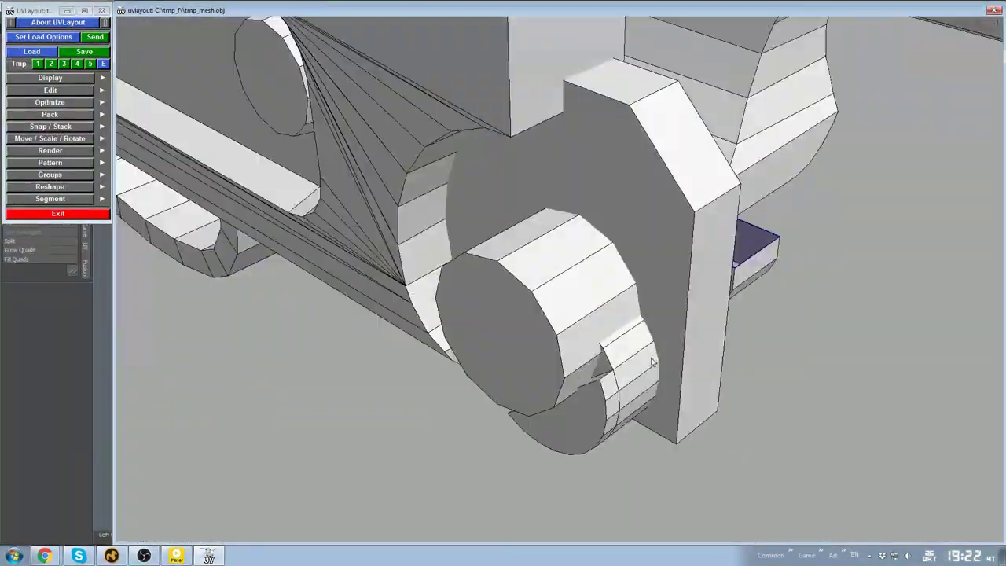
pyautogui.moveTo(651, 359); pyautogui.dragTo(685, 301, button='right')
pyautogui.moveTo(685, 302); pyautogui.dragTo(598, 287)
pyautogui.press('d')
pyautogui.moveTo(638, 309); pyautogui.dragTo(531, 315, button='middle')
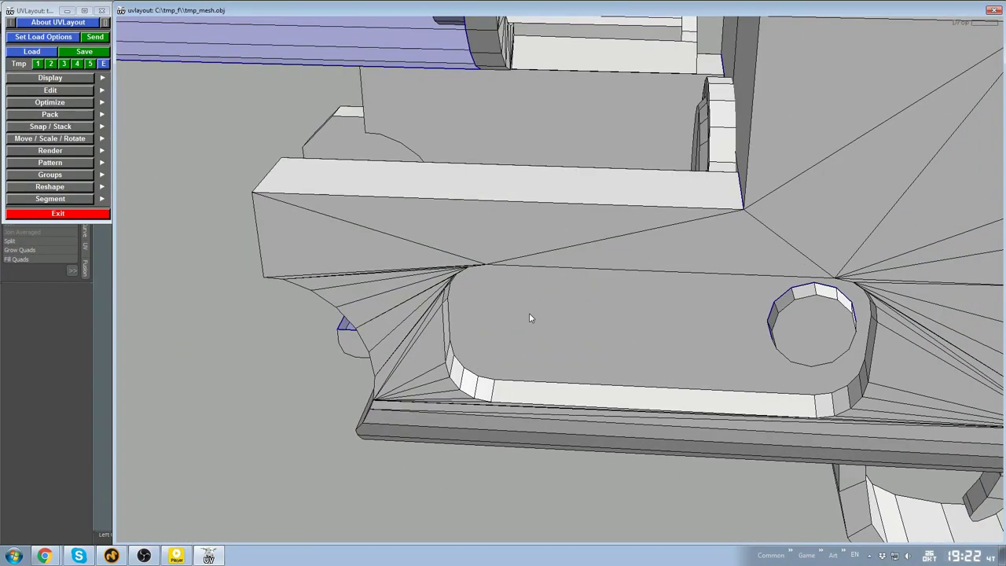
pyautogui.moveTo(531, 316); pyautogui.dragTo(542, 283)
pyautogui.moveTo(809, 281); pyautogui.dragTo(823, 323)
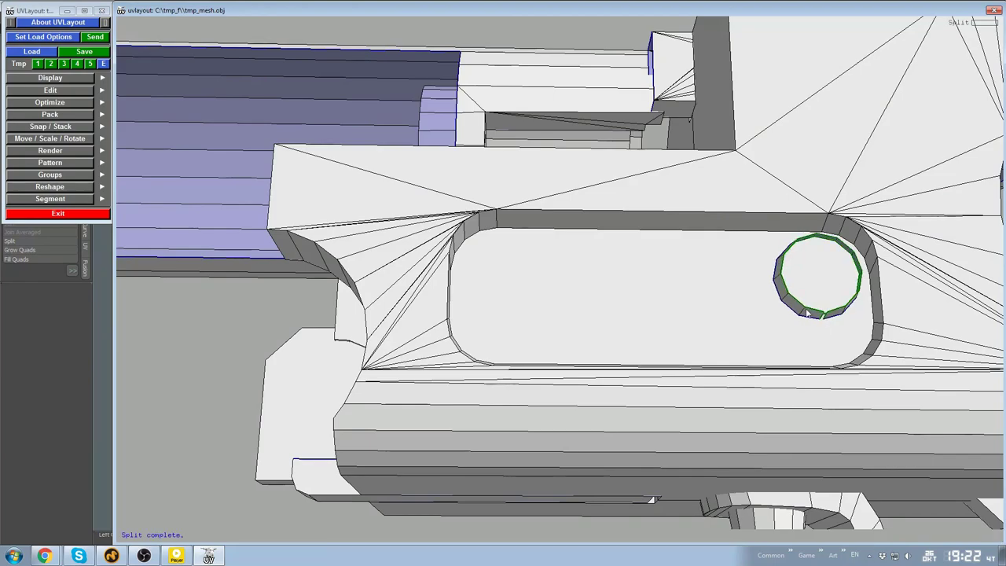
pyautogui.press('d')
# Cut the rounded recess out of the receiver's side, separate its floor from the rim wall, and drop both pieces
pyautogui.moveTo(808, 314); pyautogui.dragTo(640, 271, button='right')
pyautogui.moveTo(640, 271); pyautogui.dragTo(403, 307)
pyautogui.press('c')
pyautogui.moveTo(403, 307); pyautogui.dragTo(767, 314, button='right')
pyautogui.moveTo(766, 314); pyautogui.dragTo(784, 326)
pyautogui.press('c')
pyautogui.moveTo(721, 257); pyautogui.dragTo(593, 307, button='right')
pyautogui.press('Return')
pyautogui.moveTo(593, 308); pyautogui.dragTo(445, 413, button='middle')
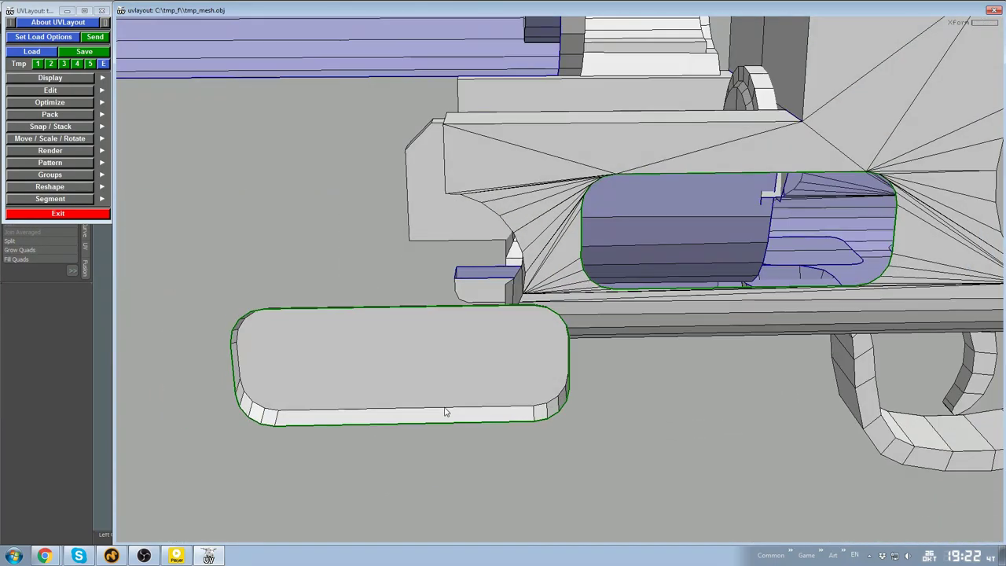
pyautogui.press('c')
pyautogui.moveTo(445, 413); pyautogui.dragTo(692, 314)
pyautogui.press('Return')
pyautogui.press('d')
# Separate the walls of the small rectangular notch in the receiver's upper edge and drop them
pyautogui.moveTo(691, 315); pyautogui.dragTo(629, 299, button='right')
pyautogui.moveTo(621, 287); pyautogui.dragTo(762, 341, button='middle')
pyautogui.keyDown('alt'); pyautogui.moveTo(762, 341); pyautogui.dragTo(613, 271); pyautogui.keyUp('alt')
pyautogui.moveTo(613, 271); pyautogui.dragTo(577, 287, button='right')
pyautogui.moveTo(577, 287); pyautogui.dragTo(565, 272, button='middle')
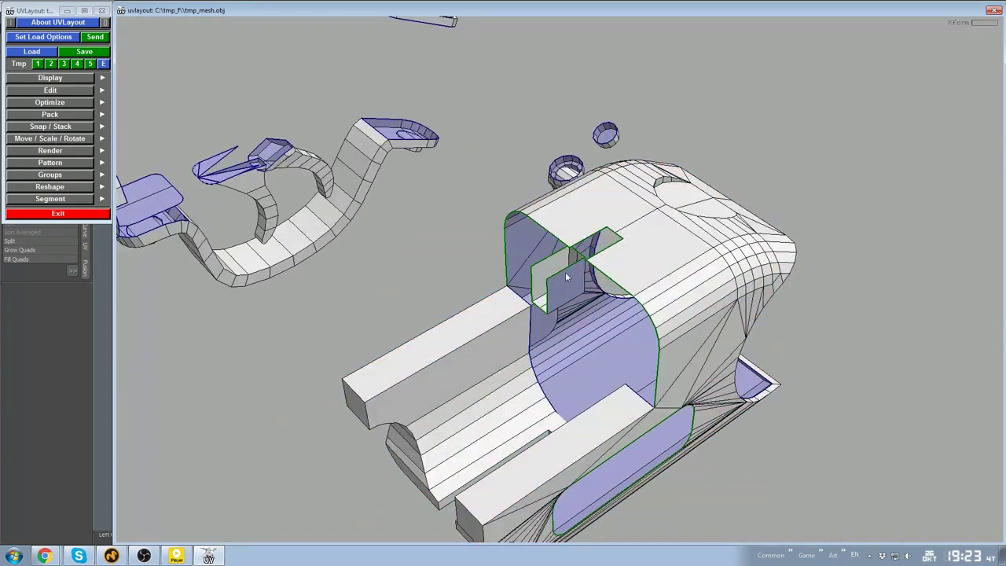
pyautogui.moveTo(565, 271); pyautogui.dragTo(568, 247)
# Cut the receiver's two prongs around their flat upper faces and curved front faces, separate these faces, and drop them
pyautogui.press('c')
pyautogui.moveTo(564, 292); pyautogui.dragTo(490, 352)
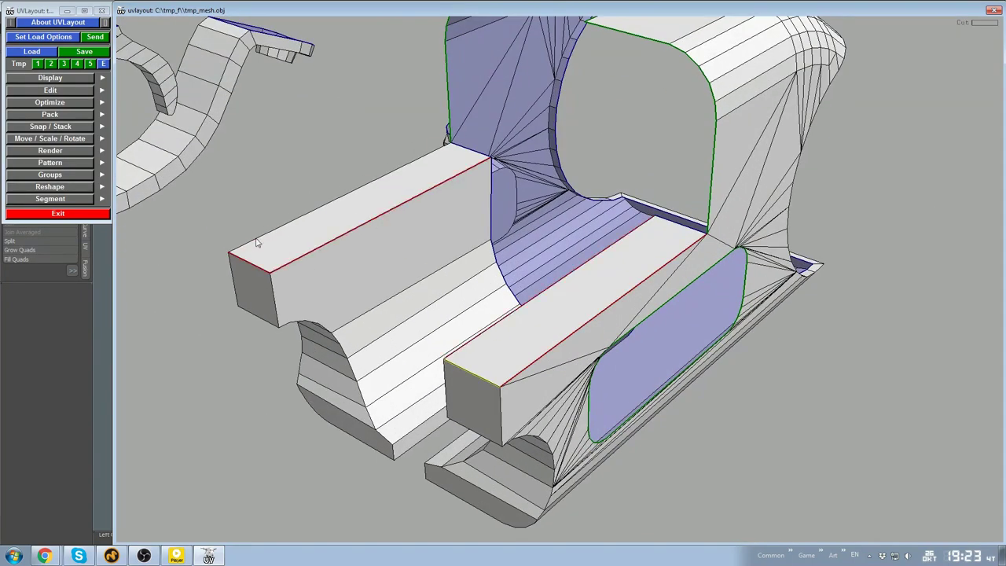
pyautogui.keyDown('alt'); pyautogui.moveTo(572, 312); pyautogui.dragTo(333, 183); pyautogui.keyUp('alt')
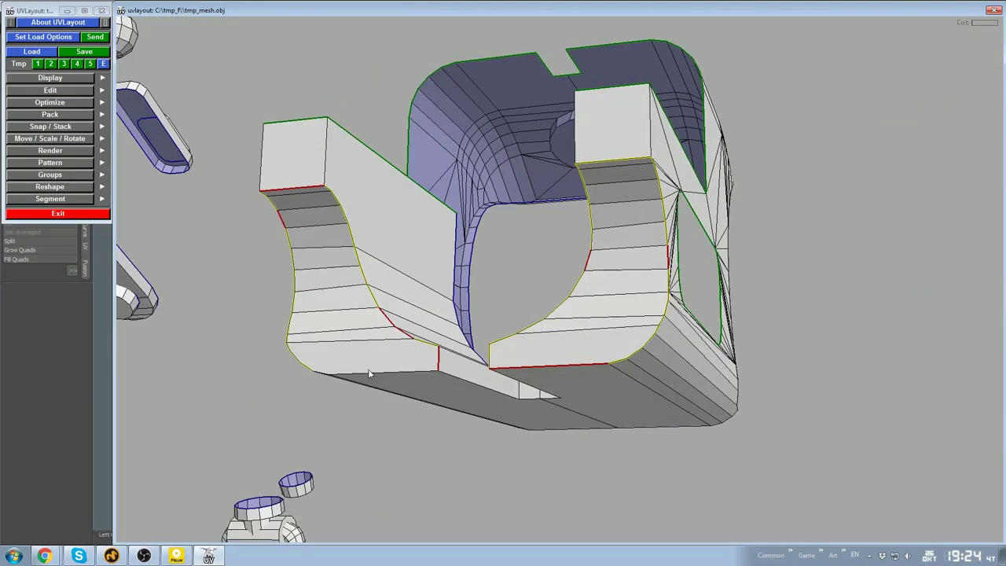
pyautogui.keyDown('alt'); pyautogui.moveTo(368, 374); pyautogui.dragTo(389, 346); pyautogui.keyUp('alt')
pyautogui.press('d')
pyautogui.moveTo(645, 322); pyautogui.dragTo(565, 336)
# Cut the prongs' square end faces and the slot edges off the receiver's inner channel, and drop the separated pieces
pyautogui.press('c')
pyautogui.moveTo(457, 277); pyautogui.dragTo(760, 288)
pyautogui.keyDown('alt'); pyautogui.moveTo(622, 298); pyautogui.dragTo(591, 293); pyautogui.keyUp('alt')
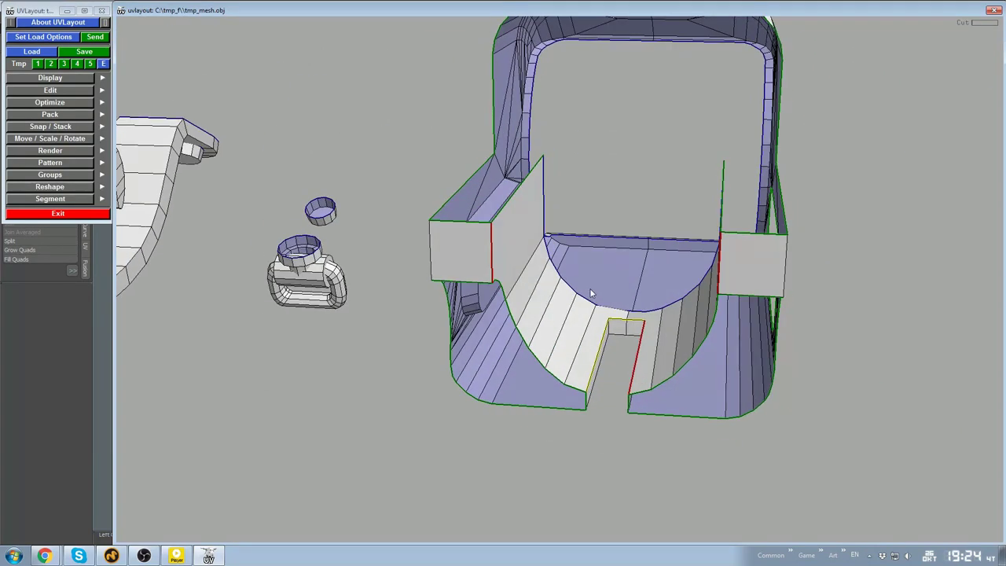
pyautogui.keyDown('alt'); pyautogui.moveTo(672, 331); pyautogui.dragTo(628, 308); pyautogui.keyUp('alt')
pyautogui.moveTo(626, 321); pyautogui.dragTo(597, 328, button='right')
pyautogui.moveTo(597, 328); pyautogui.dragTo(550, 308)
# Cut around the rim of the receiver's remaining side recess, separate its floor and wall, and drop both
pyautogui.keyDown('alt'); pyautogui.moveTo(399, 234); pyautogui.dragTo(498, 268); pyautogui.keyUp('alt')
pyautogui.press('c')
pyautogui.press('c')
pyautogui.press('Return')
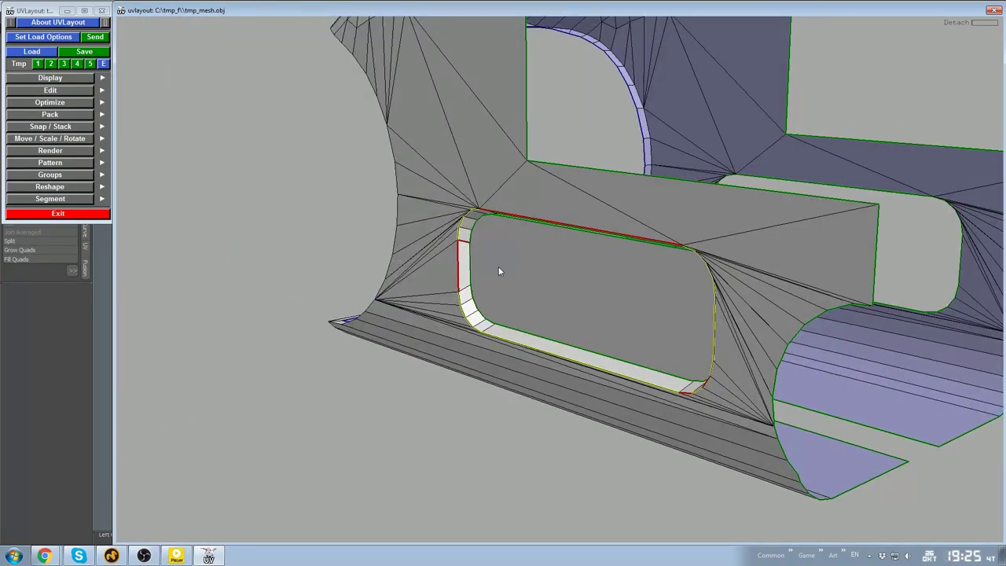
pyautogui.moveTo(517, 271); pyautogui.dragTo(456, 263, button='right')
pyautogui.moveTo(455, 263); pyautogui.dragTo(478, 218)
pyautogui.moveTo(479, 218); pyautogui.dragTo(523, 262, button='right')
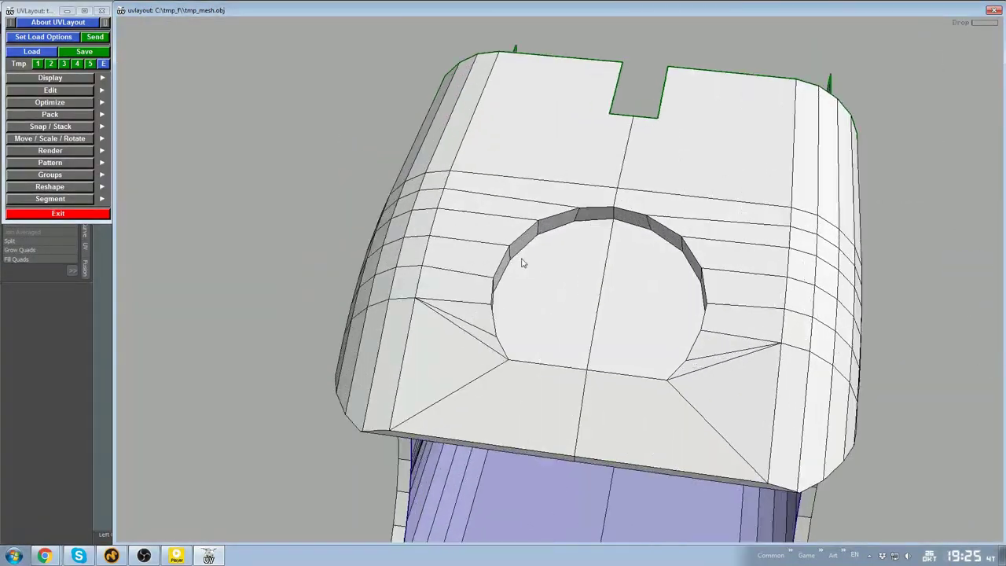
# Cut the round recess in the receiver's upper surface along its wall and floor, separate them, and drop the pieces
pyautogui.press('c')
pyautogui.moveTo(523, 262); pyautogui.dragTo(847, 381)
pyautogui.click(846, 555)
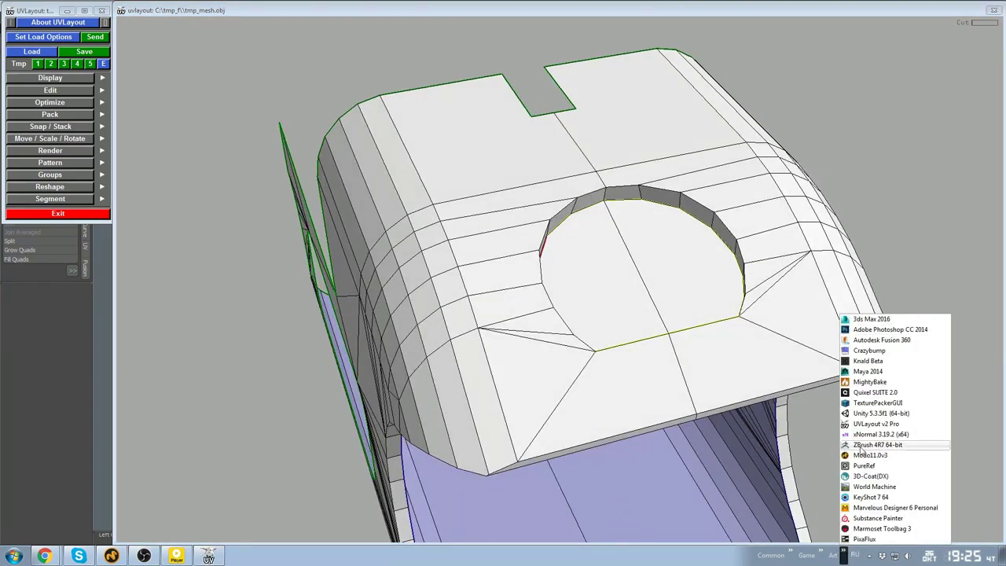
pyautogui.moveTo(707, 322); pyautogui.dragTo(600, 246)
pyautogui.press('c')
pyautogui.press('c')
pyautogui.moveTo(538, 238); pyautogui.dragTo(624, 312)
pyautogui.press('d')
# Cut the thin edge loops around the receiver's large end opening, split them into rim strips, and drop the strips
pyautogui.moveTo(621, 241); pyautogui.dragTo(550, 259, button='right')
pyautogui.moveTo(550, 260); pyautogui.dragTo(515, 330)
pyautogui.press('c')
pyautogui.press('c')
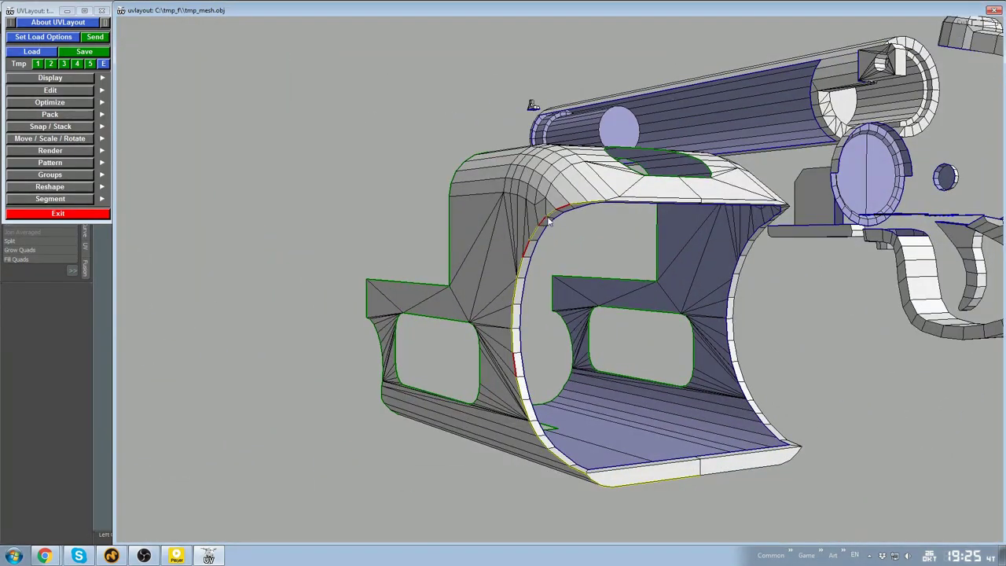
pyautogui.keyDown('alt'); pyautogui.moveTo(549, 221); pyautogui.dragTo(695, 228); pyautogui.keyUp('alt')
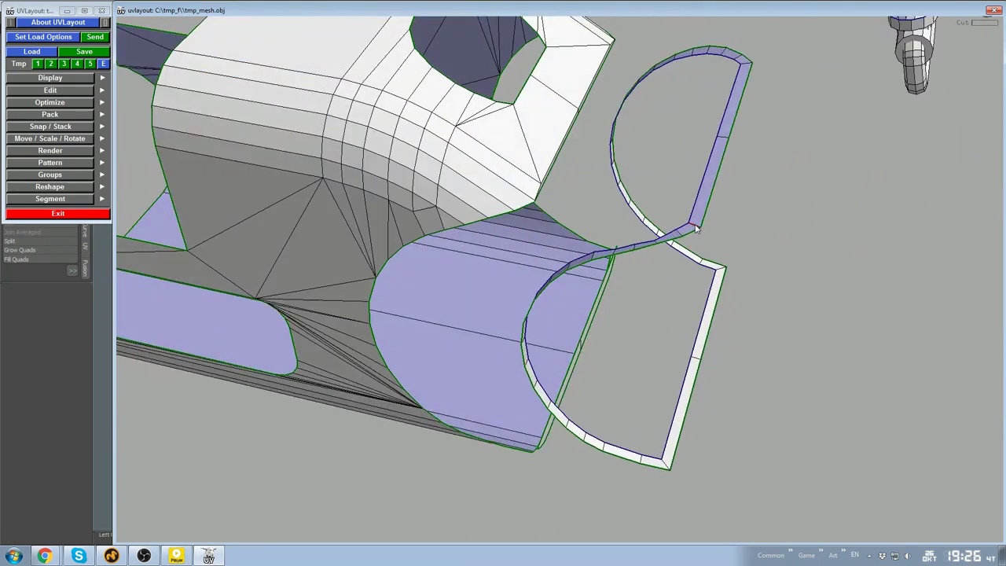
pyautogui.press('d')
pyautogui.moveTo(720, 56); pyautogui.dragTo(580, 337)
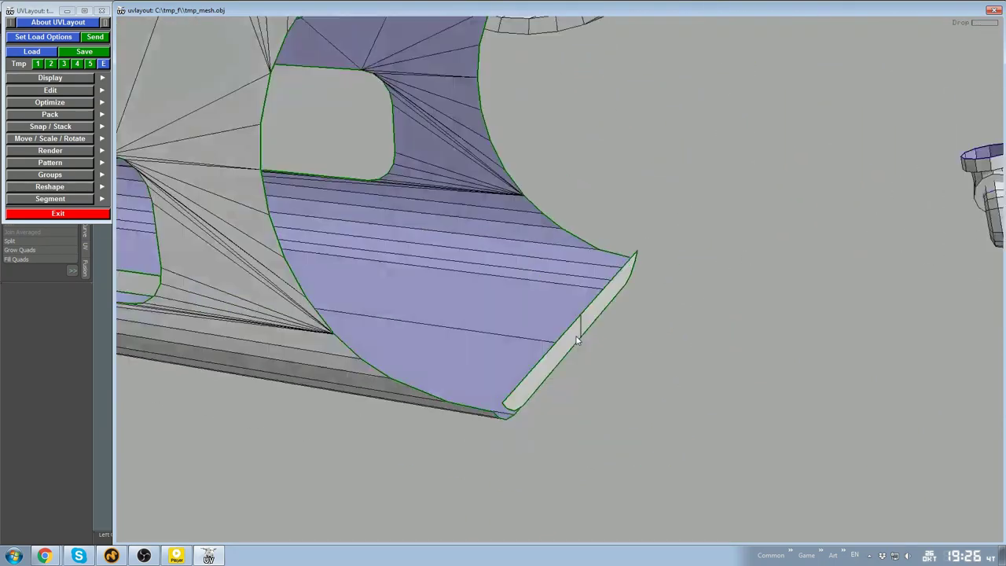
# Cut and split the remaining receiver shell, and drop it
pyautogui.moveTo(579, 337); pyautogui.dragTo(529, 274, button='right')
pyautogui.moveTo(529, 274); pyautogui.dragTo(523, 372)
pyautogui.press('c')
pyautogui.hotkey('shift', 's')
pyautogui.press('d')
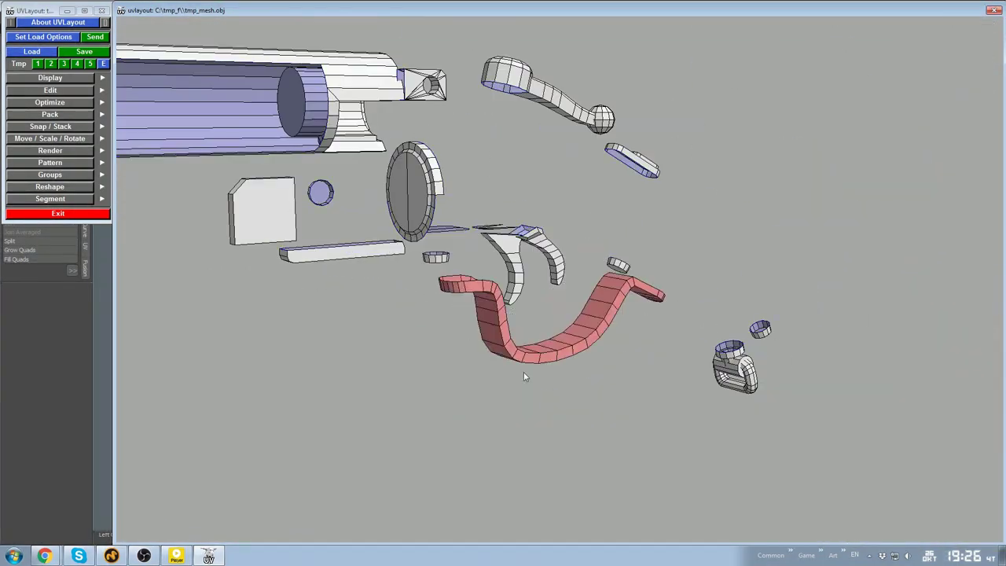
# Cut the trigger guard along its long side edges and around its rounded end tabs
pyautogui.moveTo(524, 372); pyautogui.dragTo(559, 391, button='right')
pyautogui.press('c')
pyautogui.moveTo(528, 387); pyautogui.dragTo(534, 216)
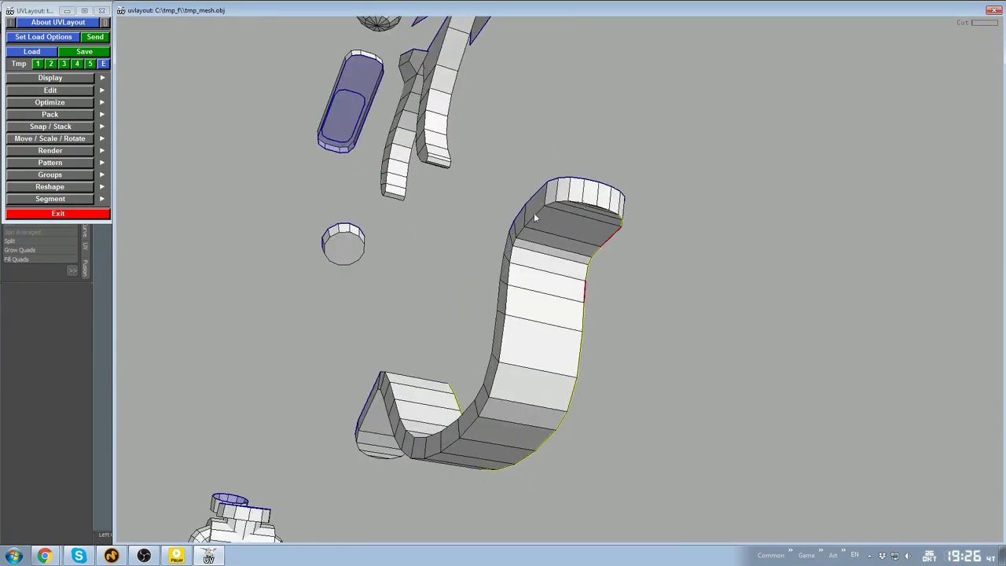
pyautogui.keyDown('alt'); pyautogui.moveTo(601, 208); pyautogui.dragTo(387, 250); pyautogui.keyUp('alt')
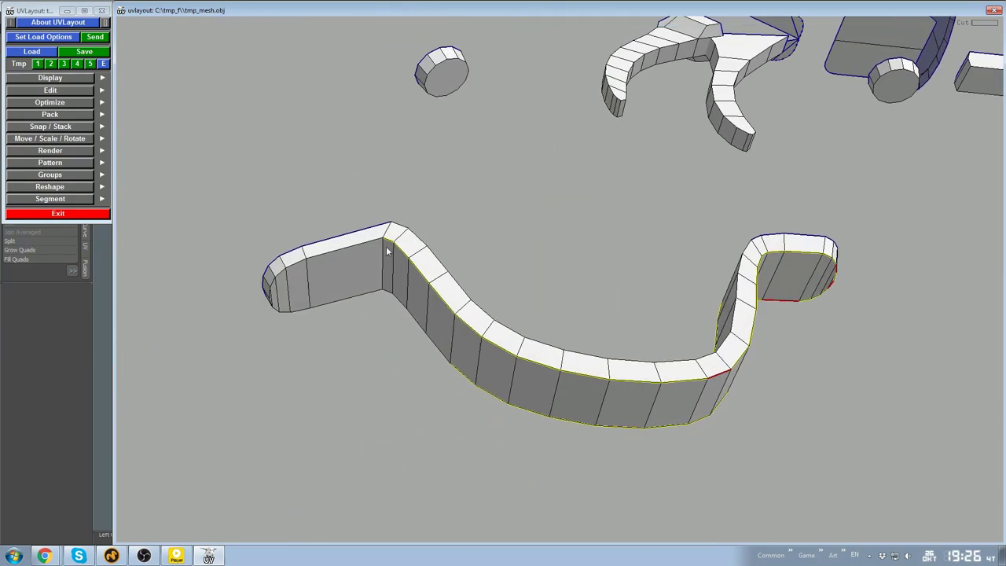
pyautogui.scroll(3, 268, 300)
pyautogui.moveTo(268, 299); pyautogui.dragTo(411, 288, button='middle')
pyautogui.scroll(-4, 424, 288)
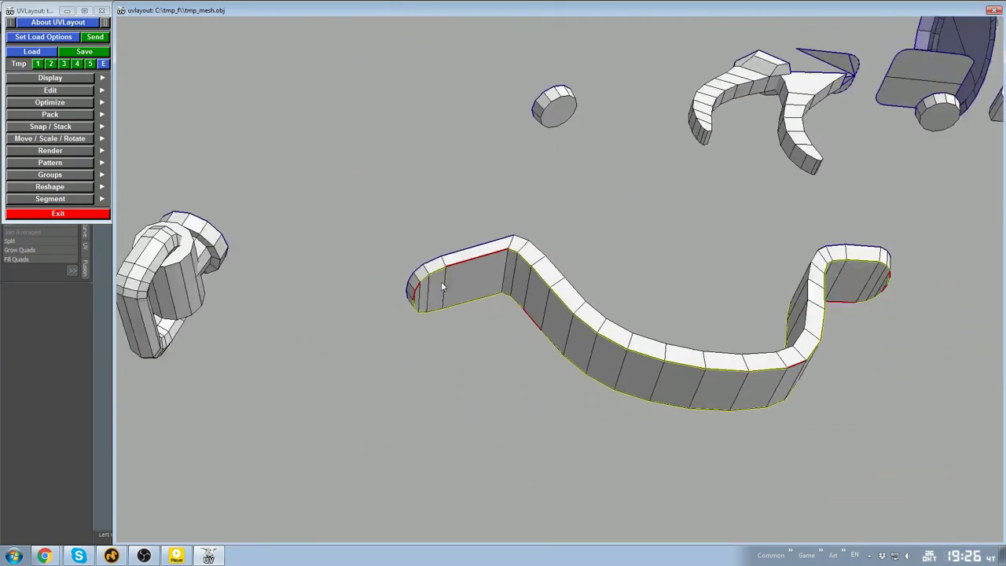
pyautogui.moveTo(442, 288); pyautogui.dragTo(546, 279)
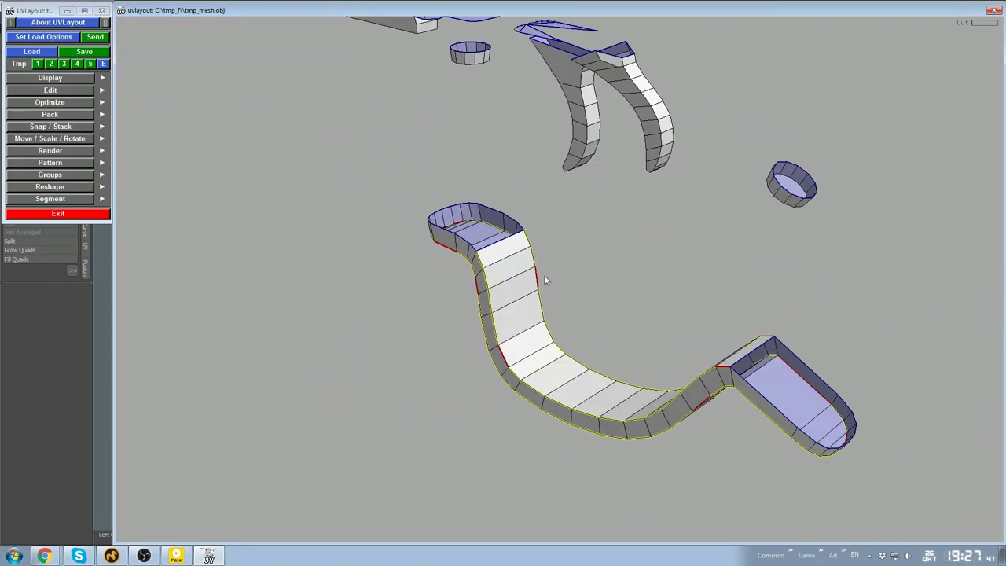
# Separate the trigger guard's narrow side strips from its wide bands and drop all of its pieces
pyautogui.keyDown('alt'); pyautogui.moveTo(529, 360); pyautogui.dragTo(610, 250); pyautogui.keyUp('alt')
pyautogui.keyDown('alt'); pyautogui.moveTo(617, 366); pyautogui.dragTo(576, 348); pyautogui.keyUp('alt')
pyautogui.moveTo(576, 348); pyautogui.dragTo(480, 354, button='right')
pyautogui.moveTo(479, 353); pyautogui.dragTo(586, 283)
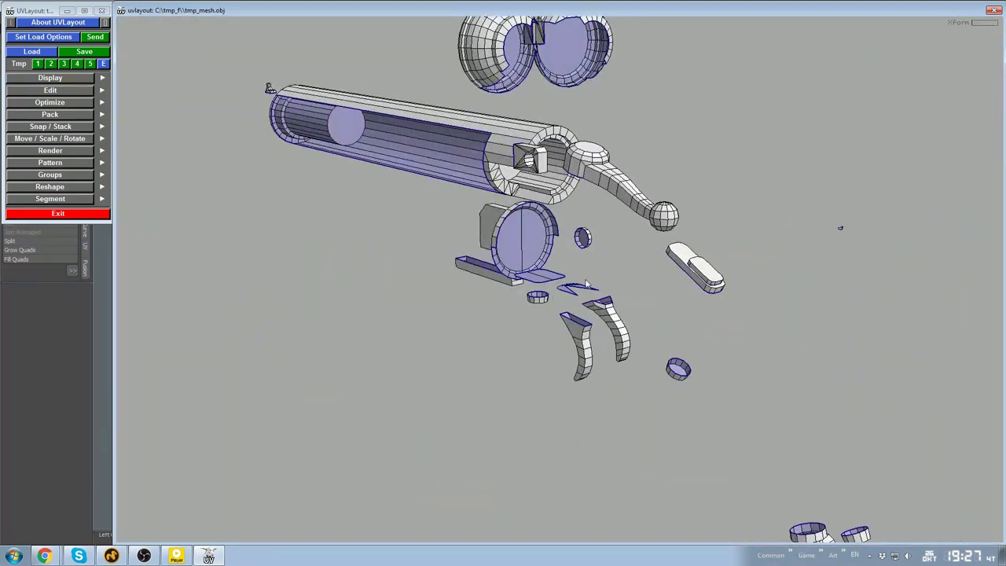
# Cut the first curved trigger along its side edges, separate its faces, and drop them
pyautogui.keyDown('alt'); pyautogui.moveTo(770, 211); pyautogui.dragTo(674, 235); pyautogui.keyUp('alt')
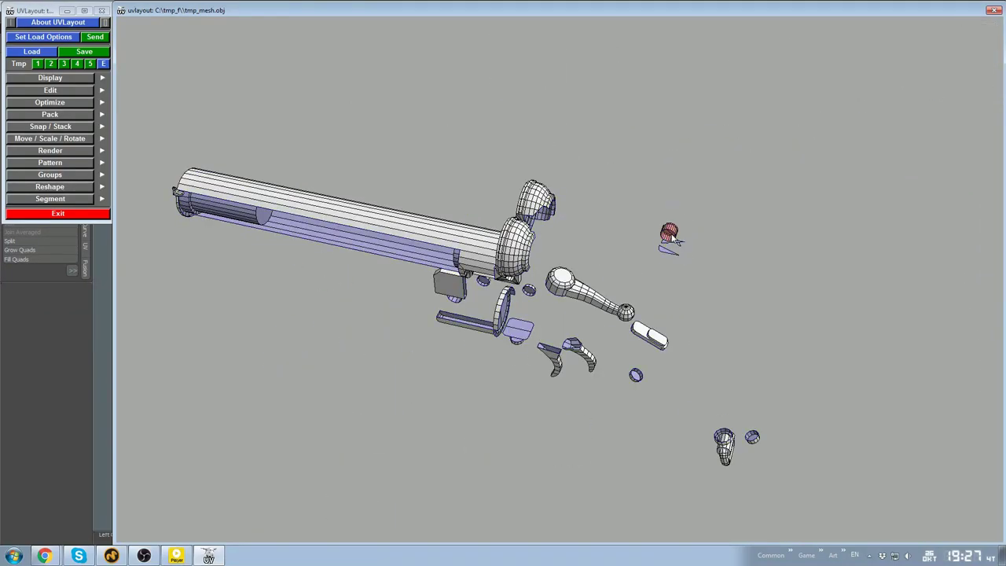
pyautogui.moveTo(673, 234); pyautogui.dragTo(512, 213, button='right')
pyautogui.press('c')
pyautogui.moveTo(476, 190); pyautogui.dragTo(478, 233)
pyautogui.press('d')
pyautogui.press('d')
# Cut the second trigger along its side edges and drop it, along with the round pin near the safety slider
pyautogui.keyDown('alt'); pyautogui.moveTo(425, 275); pyautogui.dragTo(623, 350); pyautogui.keyUp('alt')
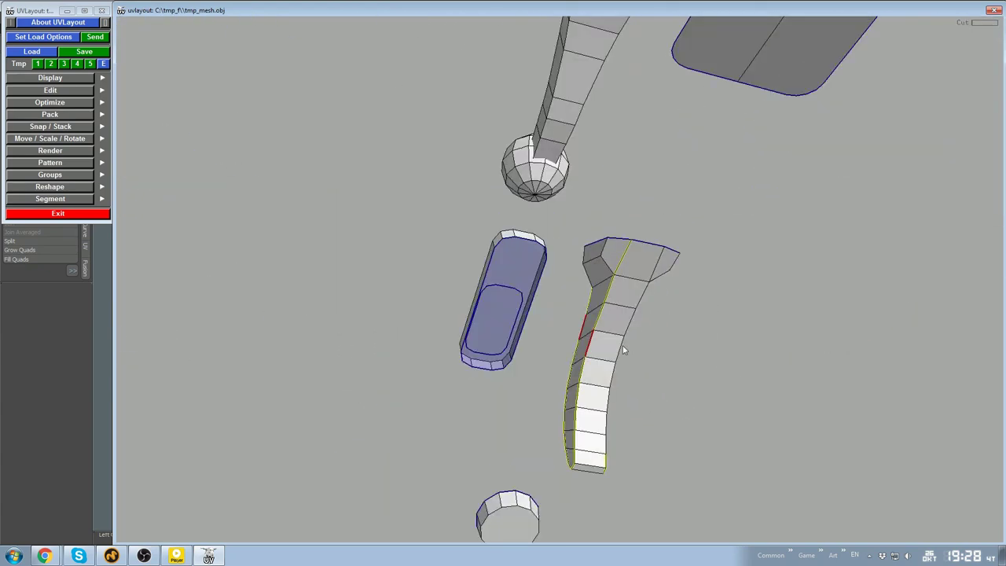
pyautogui.press('d')
pyautogui.moveTo(633, 316); pyautogui.dragTo(565, 213)
pyautogui.press('c')
pyautogui.moveTo(561, 245); pyautogui.dragTo(539, 262, button='right')
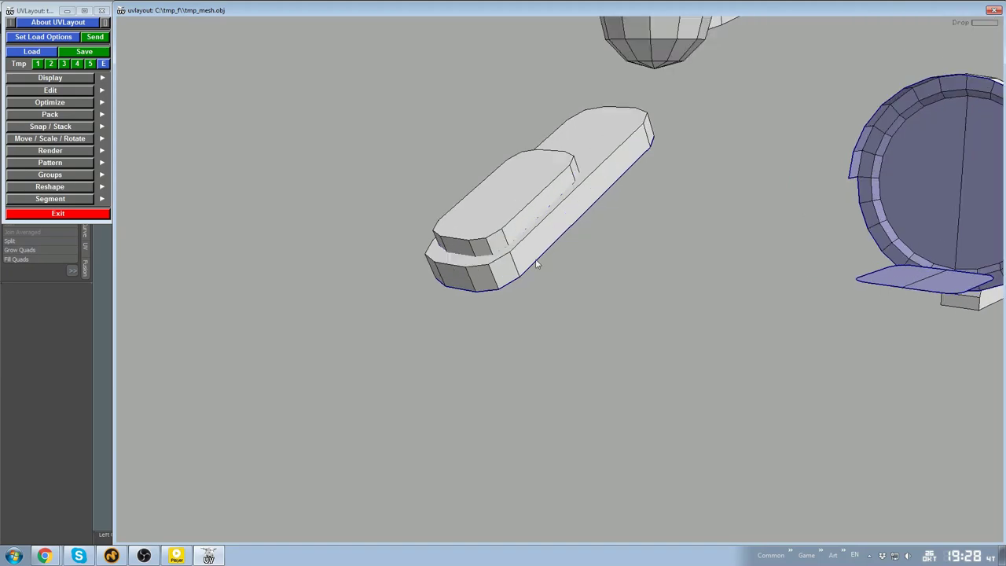
# Cut the safety slider's two stepped top faces from their side walls, slit the walls, and drop the pieces
pyautogui.moveTo(538, 262); pyautogui.dragTo(518, 258, button='middle')
pyautogui.press('c')
pyautogui.keyDown('alt'); pyautogui.moveTo(518, 259); pyautogui.dragTo(477, 344); pyautogui.keyUp('alt')
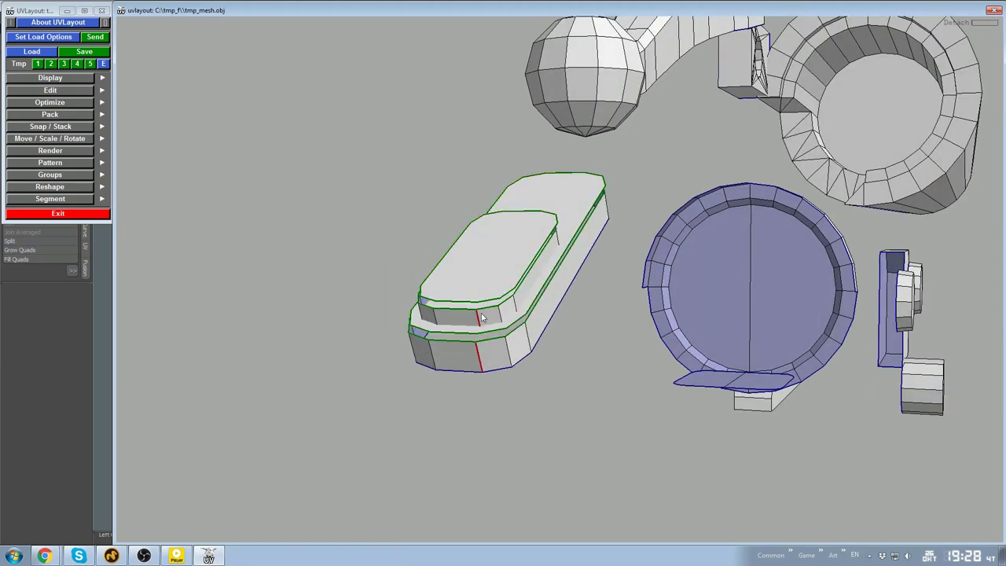
pyautogui.press('d')
pyautogui.press('d')
# Detach the ball knob from the lever, separate the underside of the lever's arm, and drop that strip
pyautogui.moveTo(513, 275); pyautogui.dragTo(454, 309, button='right')
pyautogui.moveTo(454, 309); pyautogui.dragTo(706, 383)
pyautogui.moveTo(536, 311); pyautogui.dragTo(599, 231, button='middle')
pyautogui.moveTo(599, 231); pyautogui.dragTo(525, 260)
pyautogui.press('Return')
pyautogui.press('d')
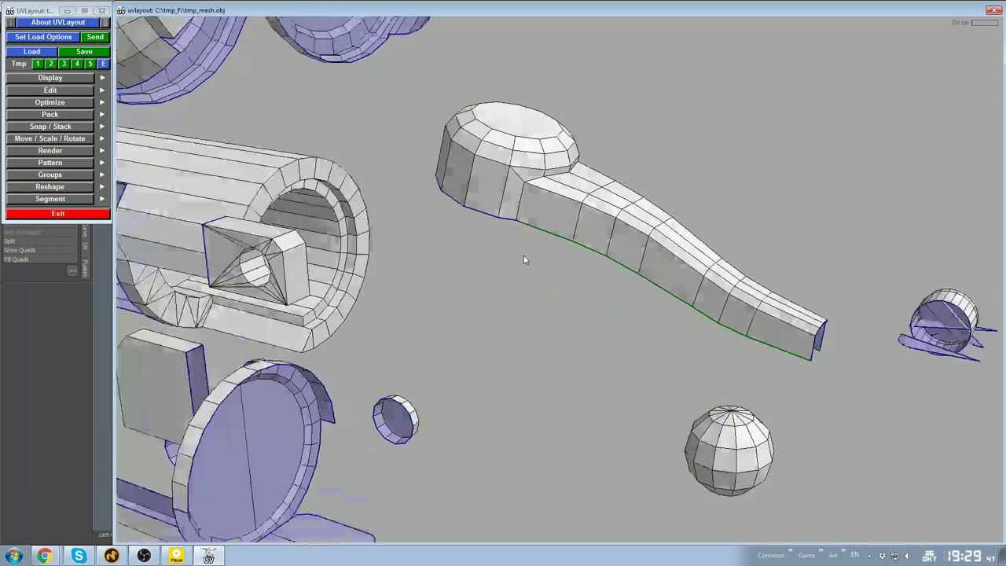
# Cut the lever's arm off its round head, drop the arm, and cut and split the head
pyautogui.moveTo(525, 260); pyautogui.dragTo(543, 207, button='right')
pyautogui.press('c')
pyautogui.moveTo(543, 207); pyautogui.dragTo(655, 253)
pyautogui.press('c')
pyautogui.press('c')
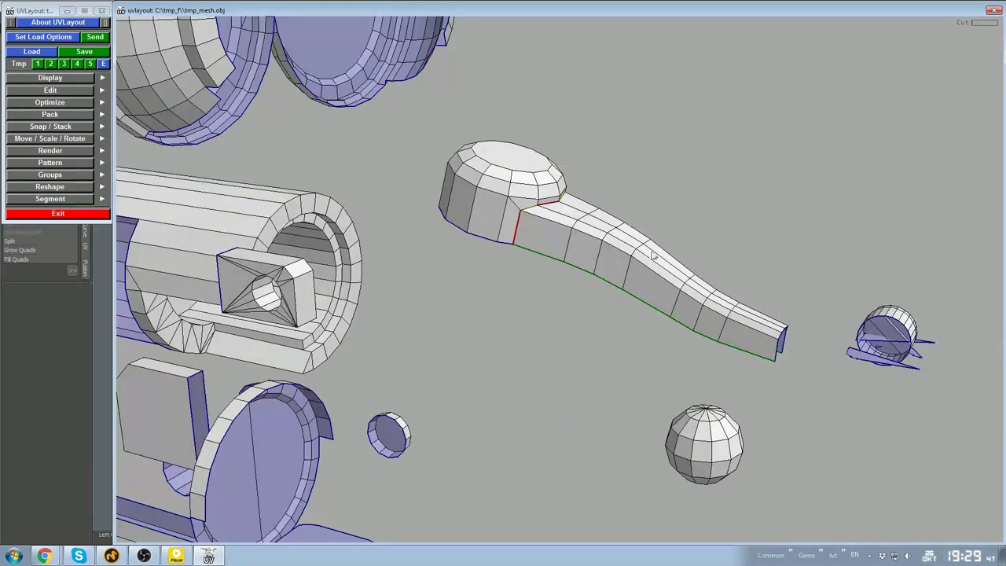
pyautogui.press('Return')
pyautogui.press('d')
pyautogui.moveTo(716, 350); pyautogui.dragTo(595, 284)
pyautogui.press('c')
pyautogui.press('Return')
# Cut a seam down the ball knob from its pole and drop the ball
pyautogui.moveTo(537, 250); pyautogui.dragTo(563, 271)
pyautogui.moveTo(563, 271); pyautogui.dragTo(556, 292, button='right')
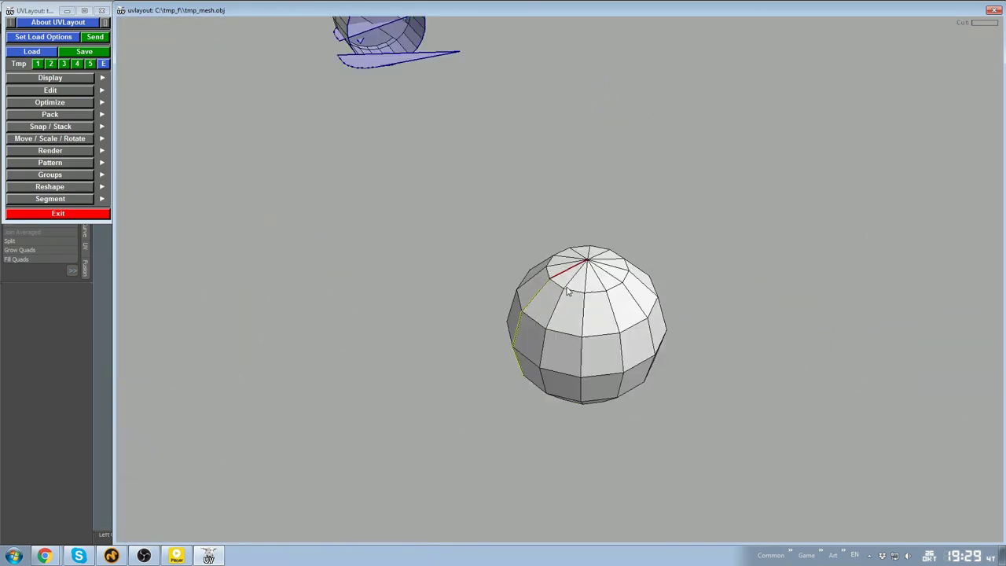
pyautogui.moveTo(577, 331); pyautogui.dragTo(479, 236)
pyautogui.press('d')
# Cut the round hole out of the block at the barrel's end, split its wall open, and drop it
pyautogui.press('c')
pyautogui.press('c')
pyautogui.press('c')
pyautogui.moveTo(464, 346); pyautogui.dragTo(306, 275)
pyautogui.press('c')
pyautogui.keyDown('alt'); pyautogui.moveTo(597, 265); pyautogui.dragTo(514, 230); pyautogui.keyUp('alt')
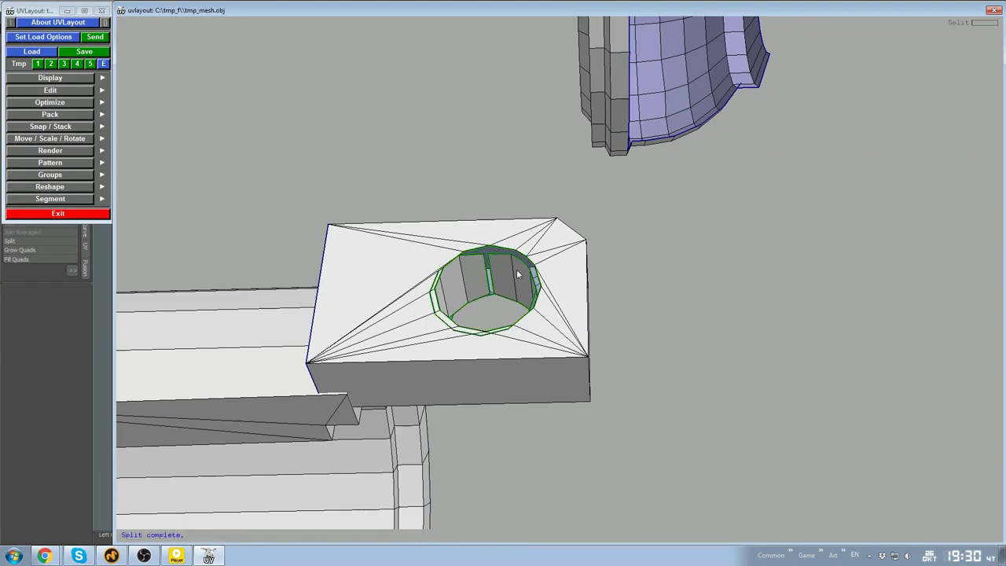
pyautogui.press('d')
# Cut the block with the round hole along its edges and drop its remaining faces
pyautogui.press('c')
pyautogui.press('c')
pyautogui.moveTo(511, 396); pyautogui.dragTo(577, 329)
# Cut the end caps off the three round pins, slit their side walls, and drop the pieces
pyautogui.press('c')
pyautogui.press('c')
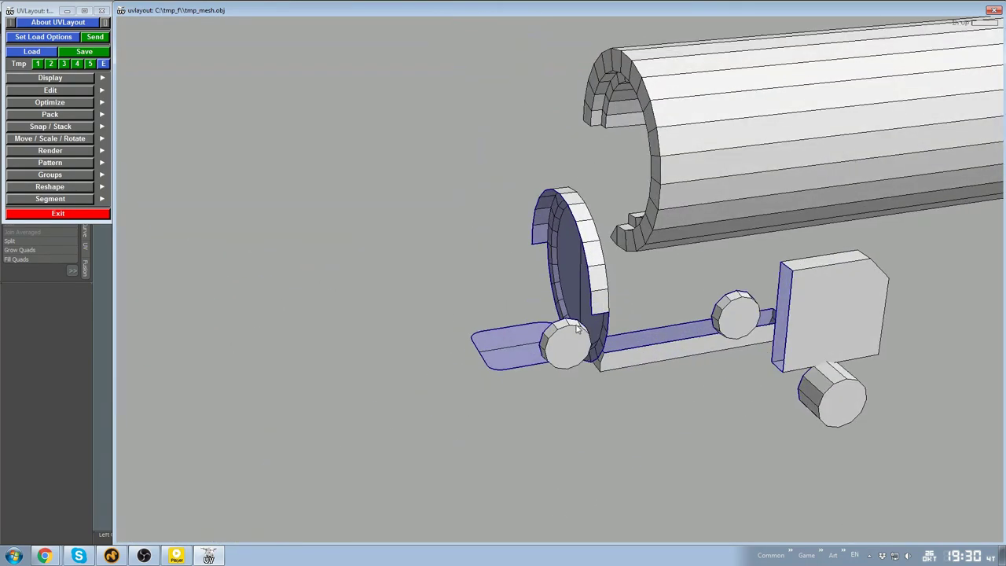
pyautogui.keyDown('alt'); pyautogui.moveTo(737, 315); pyautogui.dragTo(733, 346); pyautogui.keyUp('alt')
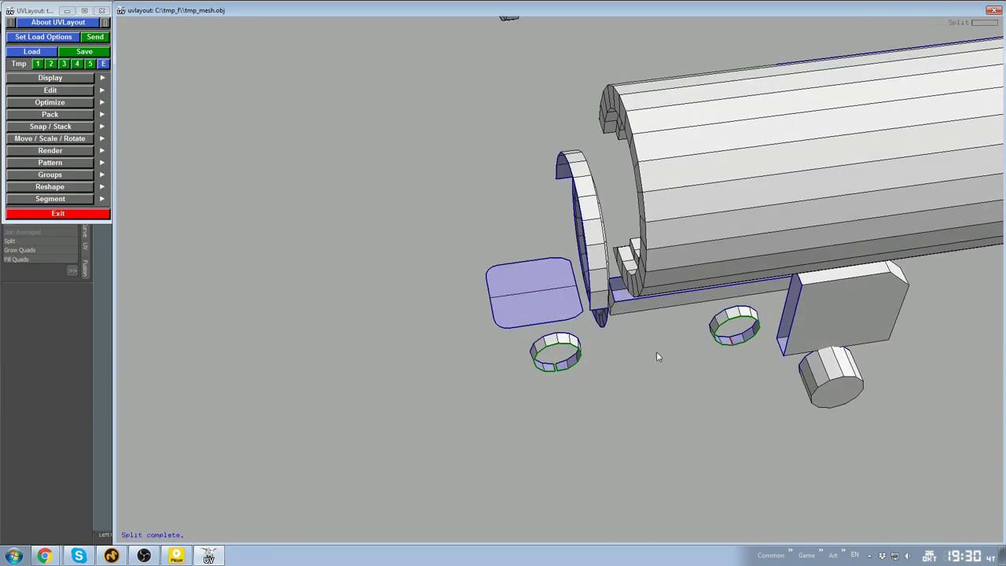
pyautogui.keyDown('alt'); pyautogui.moveTo(823, 407); pyautogui.dragTo(826, 518); pyautogui.keyUp('alt')
pyautogui.moveTo(825, 402); pyautogui.dragTo(640, 334)
# Drop the chamfered plate's pieces and cut the long narrow tray's floor away from its walls
pyautogui.press('c')
pyautogui.moveTo(685, 462)
pyautogui.mouseDown()
pyautogui.moveTo(709, 434)
pyautogui.moveTo(662, 263)
pyautogui.moveTo(694, 370)
pyautogui.mouseUp()
pyautogui.press('c')
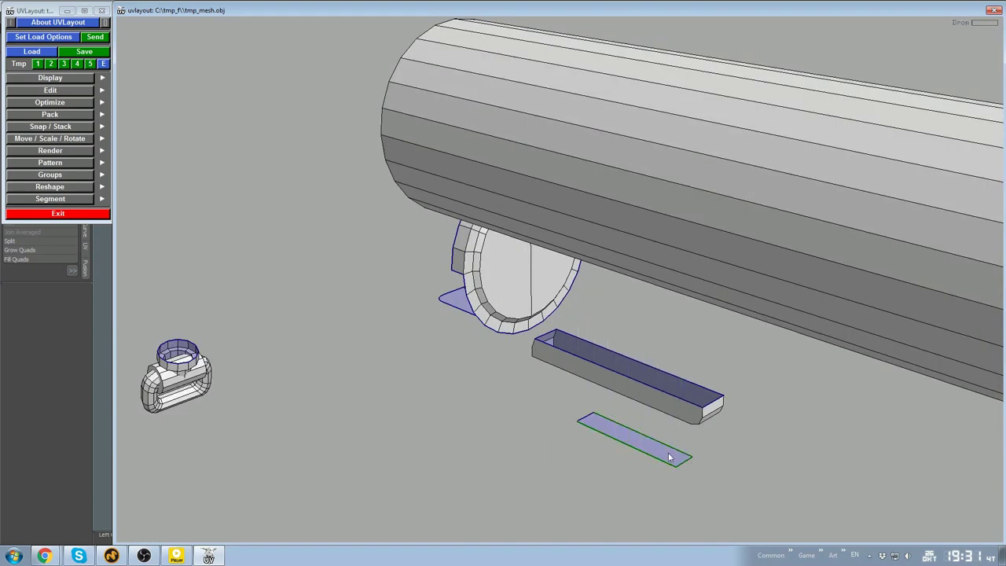
# Drop the long tray's floor, cut its walls, and drop them
pyautogui.press('d')
pyautogui.moveTo(669, 456); pyautogui.dragTo(691, 401, button='right')
pyautogui.press('c')
pyautogui.press('c')
pyautogui.moveTo(699, 395); pyautogui.dragTo(591, 233)
# Cut the round disc's outer band away from its flanged face, split the disc's parts, and drop them
pyautogui.press('c')
pyautogui.press('c')
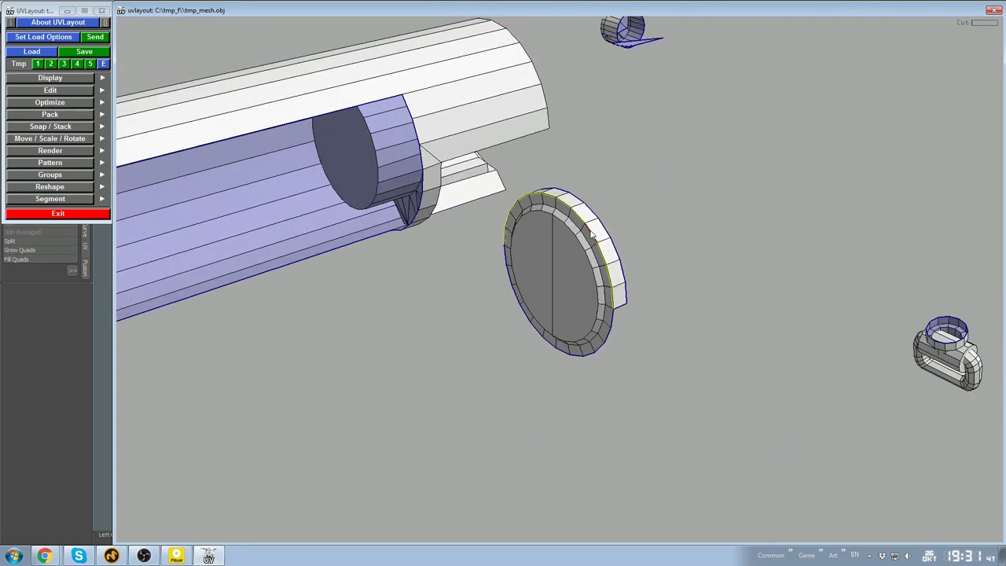
pyautogui.press('d')
pyautogui.moveTo(572, 276); pyautogui.dragTo(597, 334, button='right')
pyautogui.moveTo(597, 334); pyautogui.dragTo(552, 379)
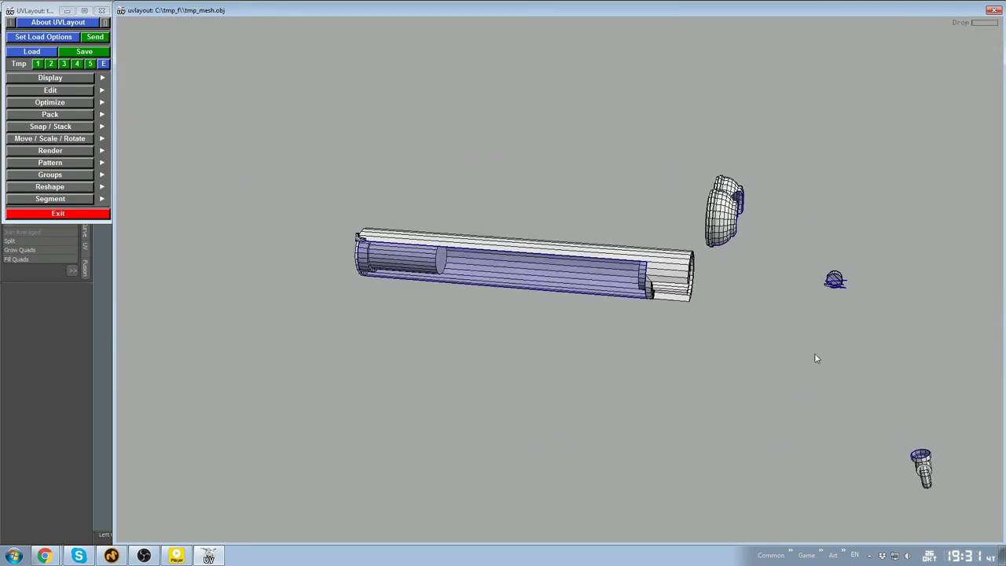
# Cut the sling swivel's stud along the edge loops between its collar, flange and shaft, and weld stray cut edges
pyautogui.moveTo(590, 257); pyautogui.dragTo(595, 258)
pyautogui.moveTo(594, 258); pyautogui.dragTo(545, 216, button='right')
pyautogui.press('c')
pyautogui.press('c')
pyautogui.moveTo(537, 191)
pyautogui.mouseDown()
pyautogui.moveTo(543, 222)
pyautogui.moveTo(506, 206)
pyautogui.moveTo(695, 175)
pyautogui.mouseUp()
pyautogui.press('c')
pyautogui.press('c')
pyautogui.press('w')
pyautogui.press('w')
# Slit the swivel stud's collar and shaft lengthwise, split them, and drop the stud's pieces
pyautogui.press('c')
pyautogui.press('c')
pyautogui.press('Return')
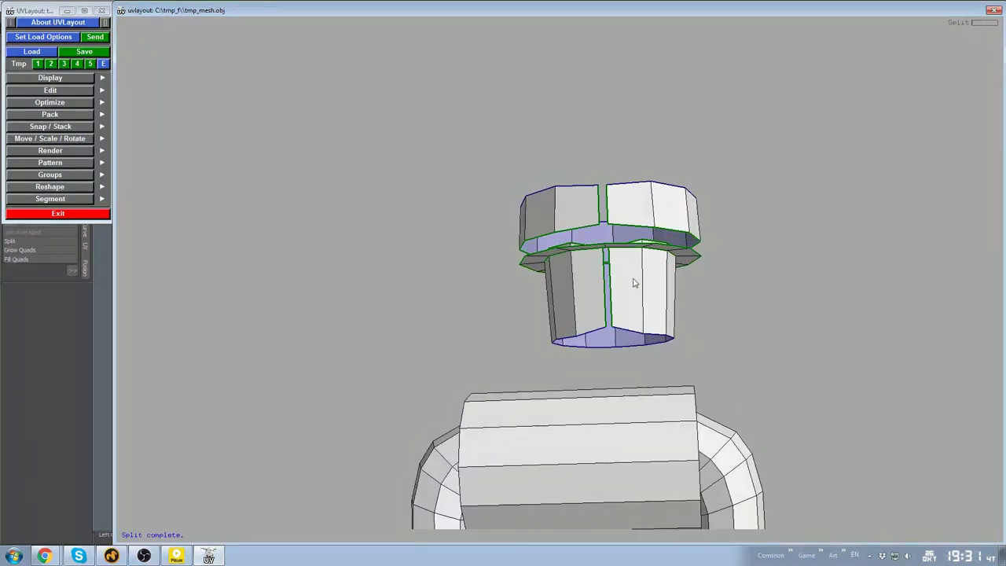
pyautogui.press('d')
pyautogui.press('d')
pyautogui.press('d')
# Cut both end caps off the sling swivel's cylinder, slit its side wall, split the parts, and drop them
pyautogui.moveTo(691, 275)
pyautogui.mouseDown()
pyautogui.moveTo(671, 297)
pyautogui.moveTo(577, 285)
pyautogui.moveTo(554, 295)
pyautogui.mouseUp()
pyautogui.moveTo(554, 295); pyautogui.dragTo(546, 271, button='right')
pyautogui.moveTo(546, 271); pyautogui.dragTo(543, 213, button='middle')
pyautogui.moveTo(543, 213); pyautogui.dragTo(521, 245)
pyautogui.press('c')
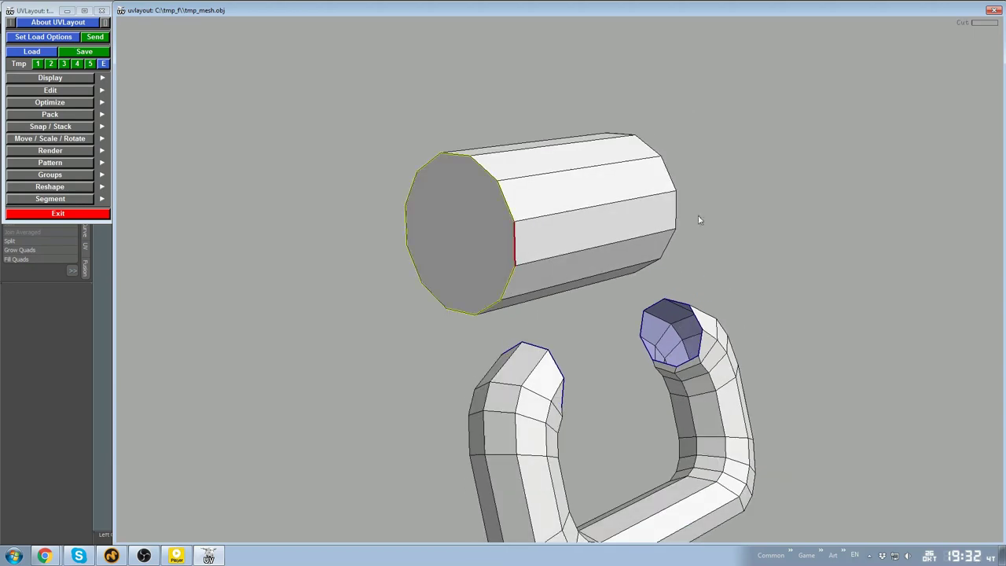
pyautogui.keyDown('alt'); pyautogui.moveTo(675, 209); pyautogui.dragTo(517, 249); pyautogui.keyUp('alt')
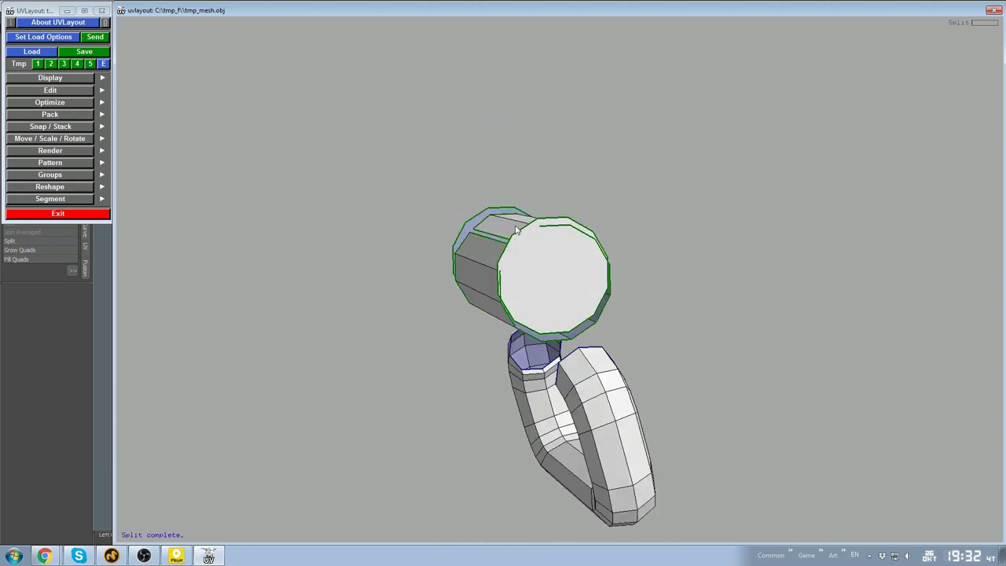
pyautogui.press('d')
pyautogui.press('d')
pyautogui.press('d')
# Cut the swivel's bent loop lengthwise along its inner side, split it open, and drop it
pyautogui.moveTo(542, 267); pyautogui.dragTo(562, 302, button='right')
pyautogui.press('c')
pyautogui.moveTo(562, 302)
pyautogui.mouseDown()
pyautogui.moveTo(535, 400)
pyautogui.moveTo(628, 408)
pyautogui.moveTo(472, 417)
pyautogui.mouseUp()
pyautogui.hotkey('shift', 's')
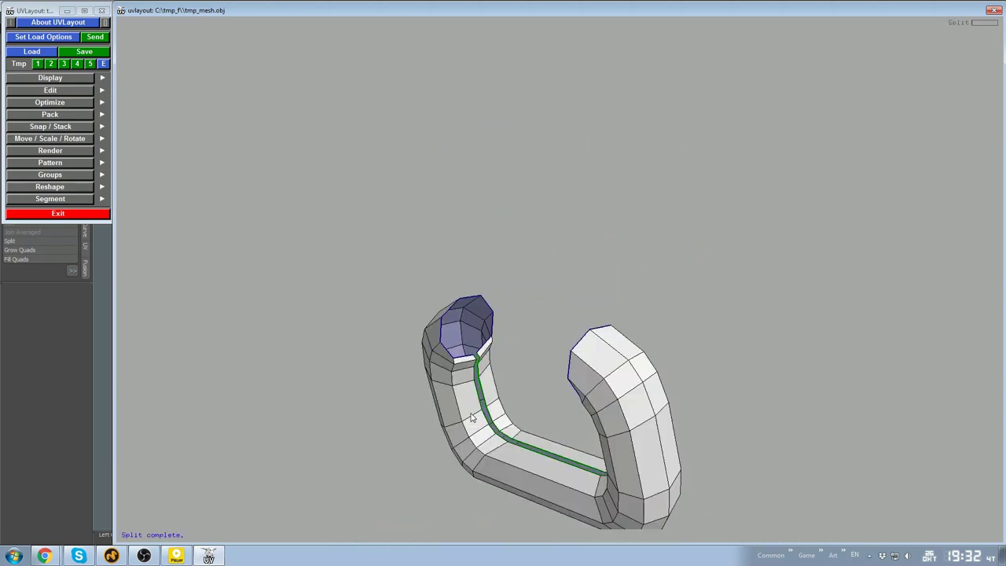
pyautogui.press('d')
# Cut the small L-shaped sight block near the tube's end along its outline edges and detach its side, top and end faces
pyautogui.moveTo(475, 424); pyautogui.dragTo(495, 330, button='right')
pyautogui.moveTo(495, 330); pyautogui.dragTo(519, 334)
pyautogui.moveTo(519, 333); pyautogui.dragTo(622, 340, button='right')
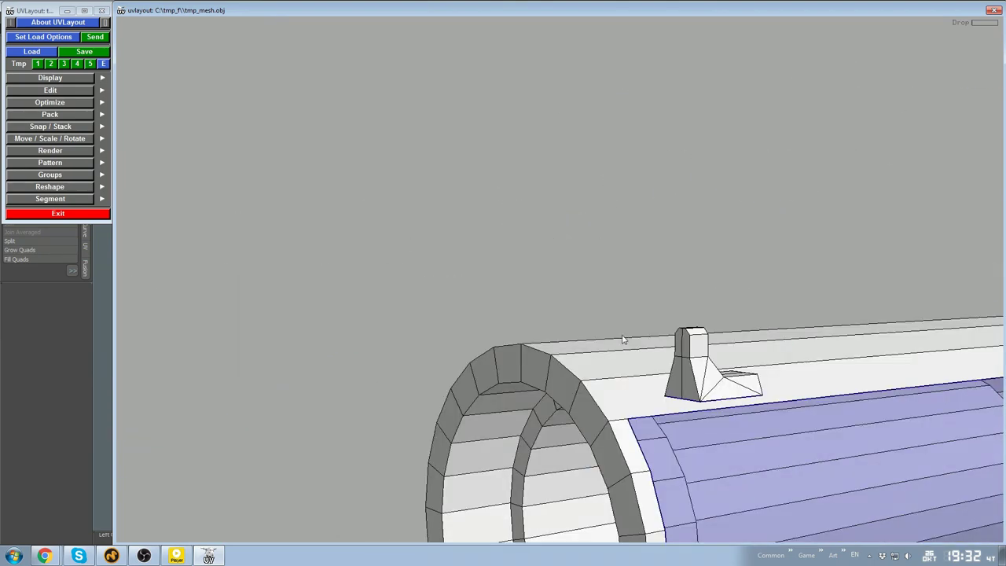
pyautogui.moveTo(622, 339); pyautogui.dragTo(545, 141)
pyautogui.moveTo(546, 142); pyautogui.dragTo(595, 346, button='right')
pyautogui.press('c')
pyautogui.press('d')
pyautogui.moveTo(571, 344); pyautogui.dragTo(423, 269)
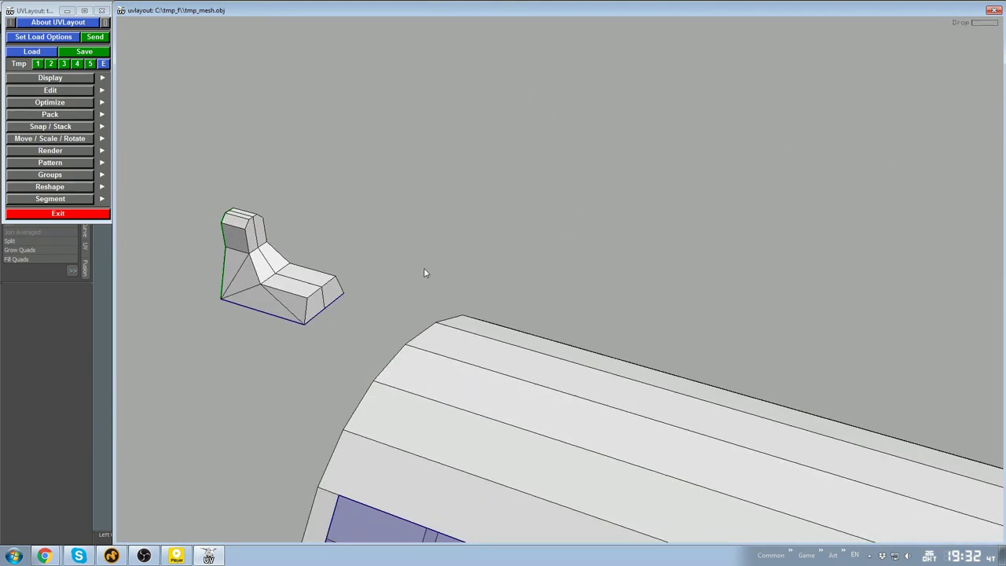
pyautogui.moveTo(423, 269); pyautogui.dragTo(393, 346, button='right')
pyautogui.press('c')
pyautogui.press('w')
pyautogui.press('Return')
pyautogui.press('Return')
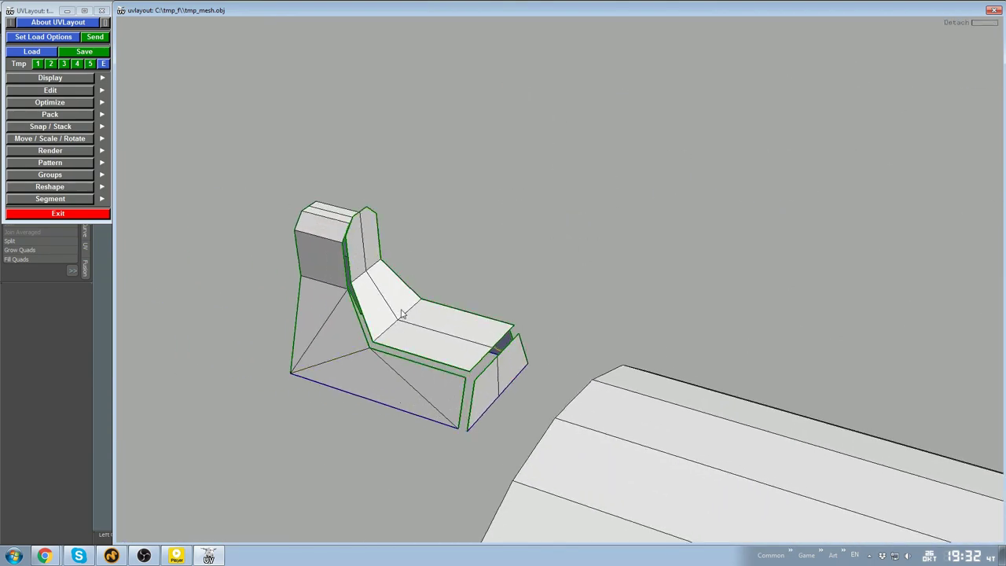
# Drop the detached pieces of the L-shaped sight block
pyautogui.moveTo(401, 312); pyautogui.dragTo(491, 336)
pyautogui.press('d')
pyautogui.press('d')
pyautogui.moveTo(491, 336); pyautogui.dragTo(494, 285, button='right')
pyautogui.press('d')
pyautogui.moveTo(493, 285); pyautogui.dragTo(470, 318)
pyautogui.moveTo(469, 319); pyautogui.dragTo(440, 289, button='right')
# Cut the large tube along its end rims, slit its walls lengthwise, split the parts, and drop them
pyautogui.keyDown('alt'); pyautogui.moveTo(398, 292); pyautogui.dragTo(561, 349); pyautogui.keyUp('alt')
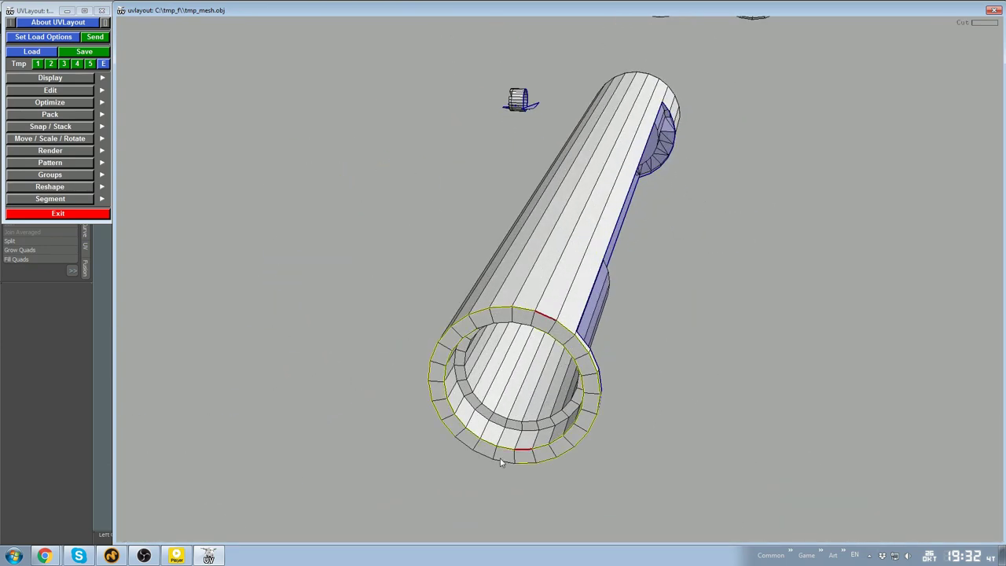
pyautogui.keyDown('alt'); pyautogui.moveTo(500, 462); pyautogui.dragTo(532, 390); pyautogui.keyUp('alt')
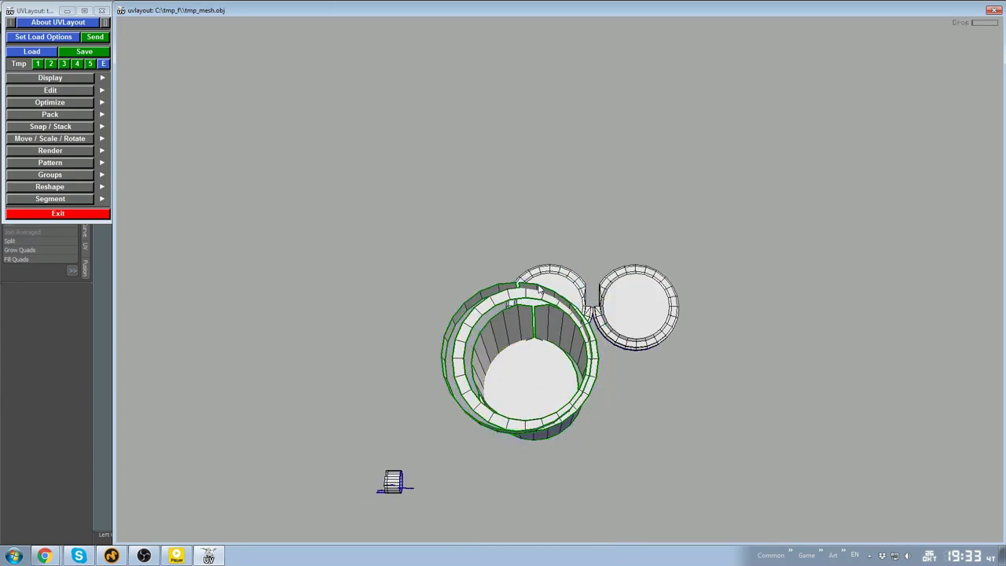
pyautogui.keyDown('alt'); pyautogui.moveTo(539, 290); pyautogui.dragTo(852, 308); pyautogui.keyUp('alt')
# Cut the notched tube around its C-shaped rims and cutout edges, and detach the cutout's faces from the outer wall
pyautogui.keyDown('alt'); pyautogui.moveTo(707, 372); pyautogui.dragTo(470, 115); pyautogui.keyUp('alt')
pyautogui.keyDown('alt'); pyautogui.moveTo(583, 374); pyautogui.dragTo(648, 321); pyautogui.keyUp('alt')
pyautogui.keyDown('alt'); pyautogui.moveTo(597, 370); pyautogui.dragTo(555, 400); pyautogui.keyUp('alt')
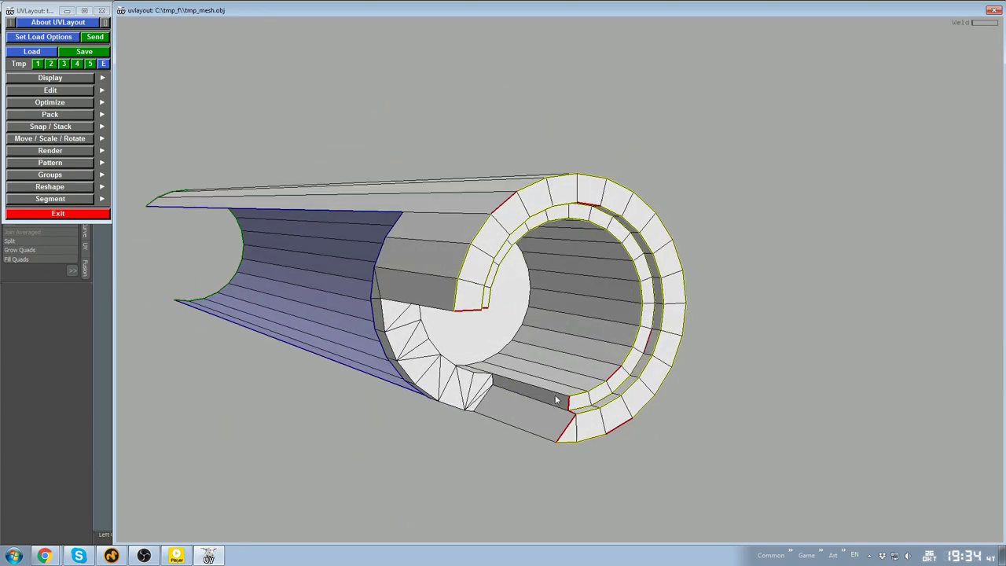
pyautogui.keyDown('alt'); pyautogui.moveTo(493, 382); pyautogui.dragTo(493, 254); pyautogui.keyUp('alt')
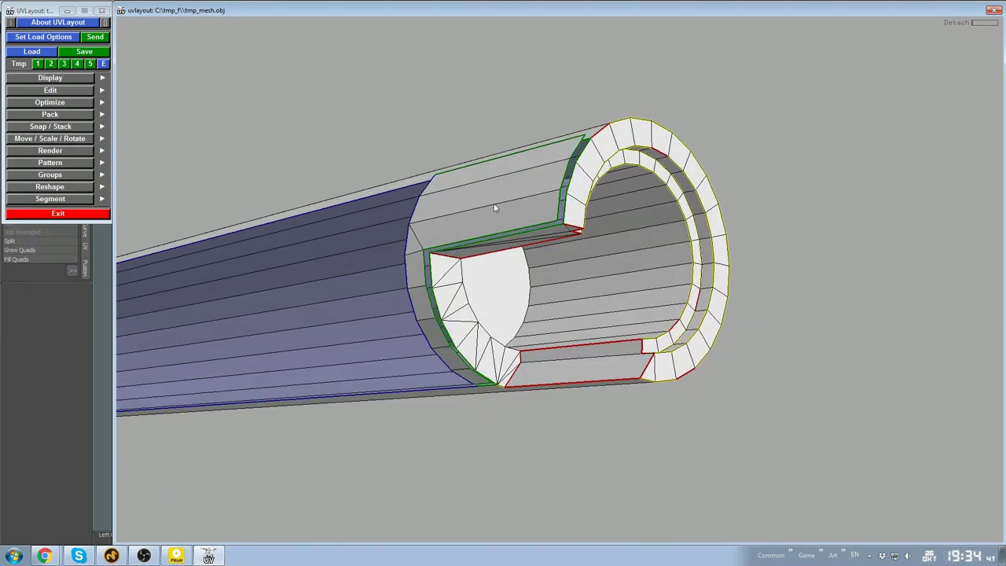
pyautogui.moveTo(495, 207)
pyautogui.keyDown('alt'); pyautogui.mouseDown()
pyautogui.moveTo(377, 246)
pyautogui.moveTo(406, 350)
pyautogui.moveTo(454, 378)
pyautogui.mouseUp(); pyautogui.keyUp('alt')
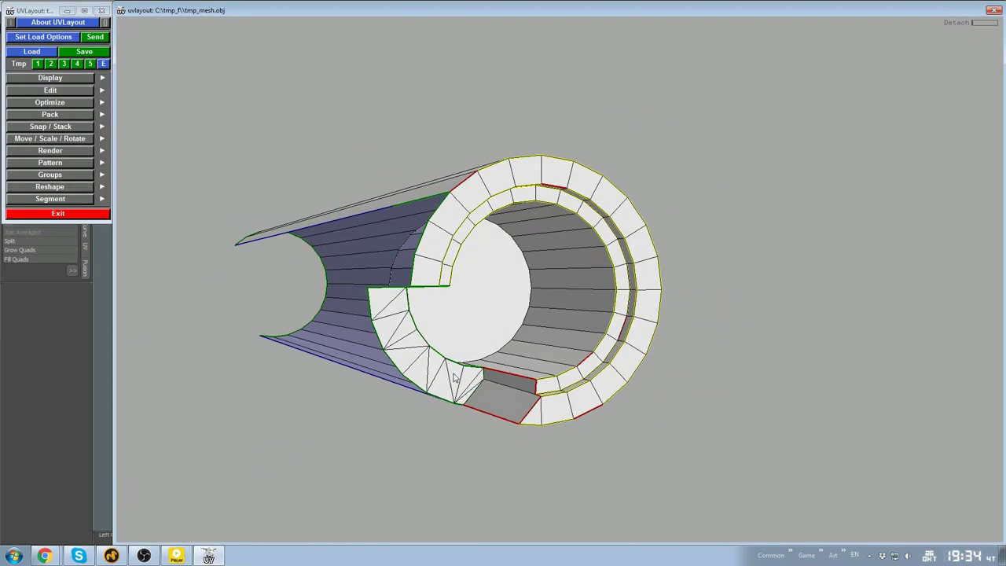
# Detach the notched tube's rim faces, split its inner wall, and drop the rims, inner parts and outer shell
pyautogui.press('Return')
pyautogui.press('d')
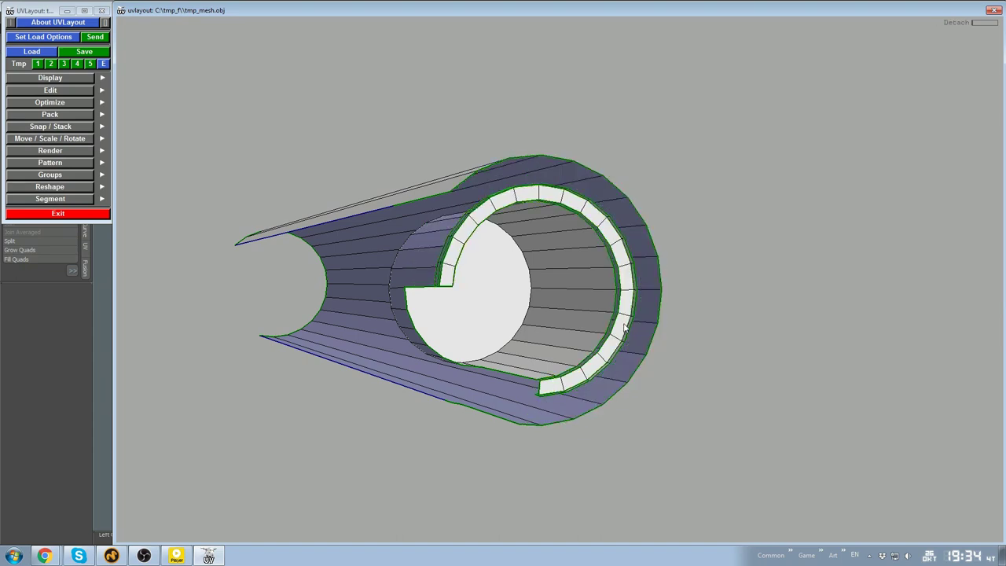
pyautogui.press('d')
pyautogui.keyDown('alt'); pyautogui.moveTo(625, 329); pyautogui.dragTo(343, 270); pyautogui.keyUp('alt')
pyautogui.press('Return')
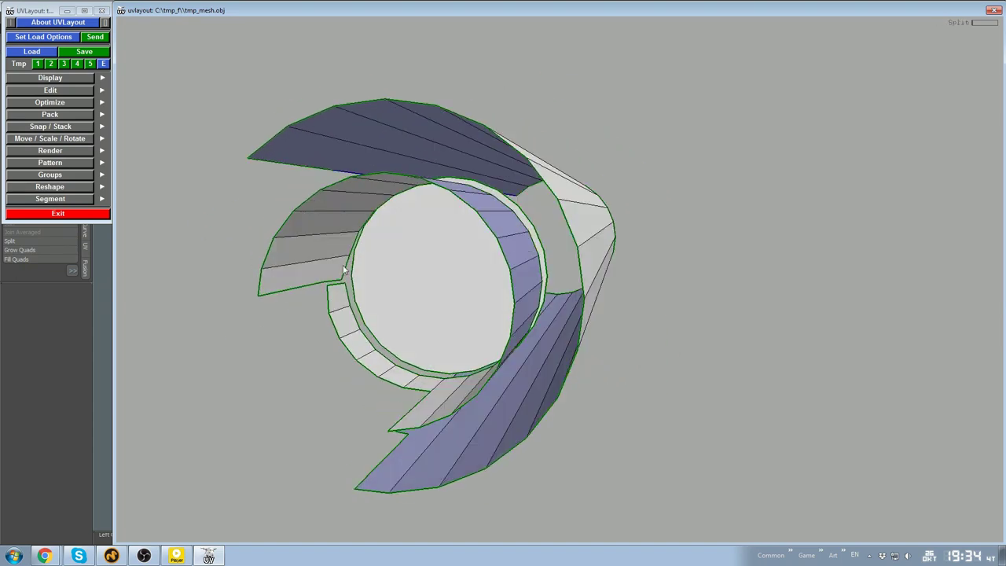
pyautogui.keyDown('alt'); pyautogui.moveTo(400, 303); pyautogui.dragTo(551, 287); pyautogui.keyUp('alt')
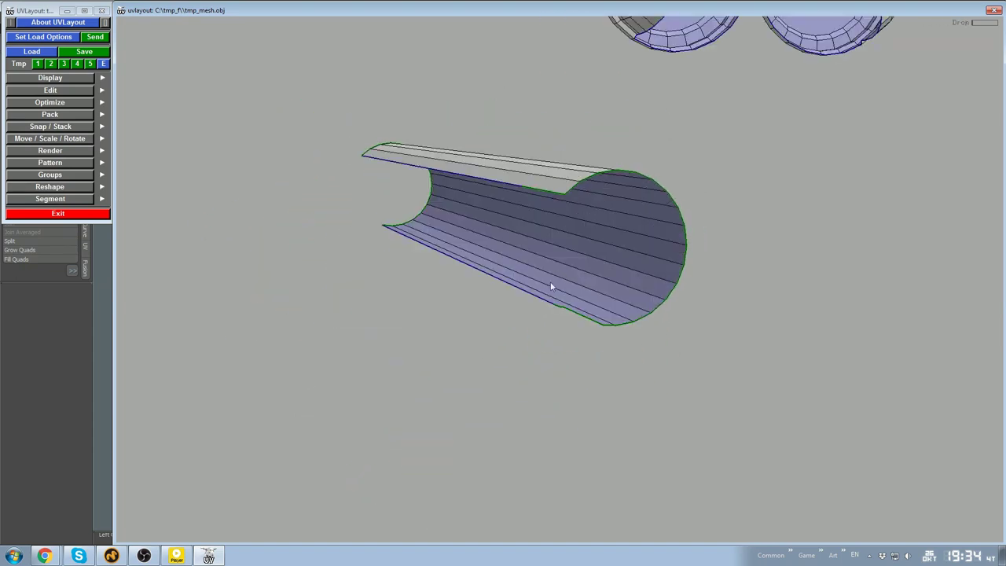
pyautogui.moveTo(568, 266); pyautogui.dragTo(549, 307, button='middle')
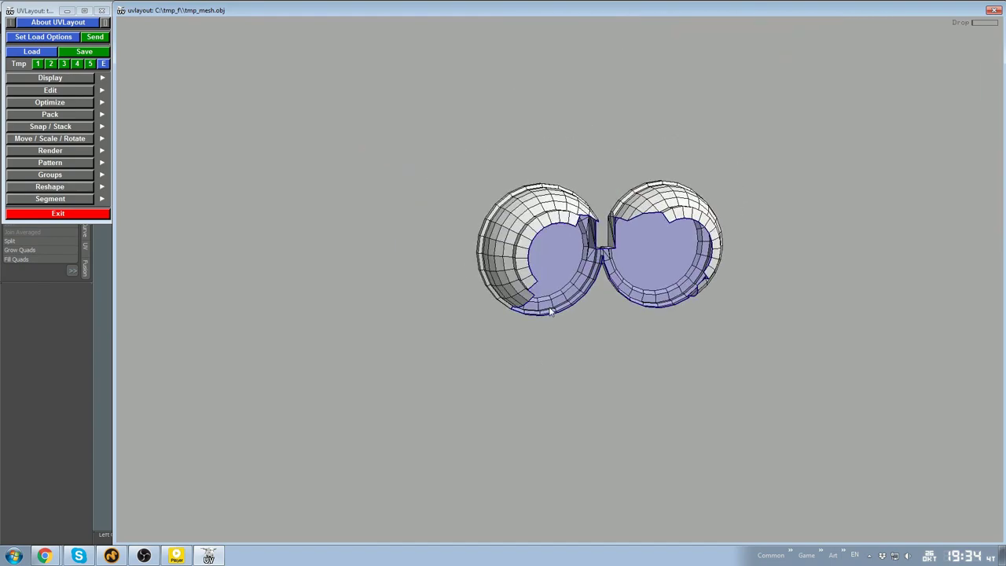
# Cut the first domed cap along the outer rim of its flat face and the adjoining side recess edges
pyautogui.moveTo(550, 312); pyautogui.dragTo(533, 234)
pyautogui.press('c')
pyautogui.press('c')
pyautogui.press('c')
pyautogui.moveTo(562, 316)
pyautogui.mouseDown()
pyautogui.moveTo(642, 223)
pyautogui.moveTo(691, 282)
pyautogui.mouseUp()
pyautogui.press('c')
pyautogui.moveTo(869, 269); pyautogui.dragTo(550, 236)
pyautogui.press('c')
pyautogui.moveTo(542, 283); pyautogui.dragTo(551, 313, button='right')
pyautogui.moveTo(551, 313); pyautogui.dragTo(542, 353)
pyautogui.moveTo(542, 353); pyautogui.dragTo(503, 338, button='right')
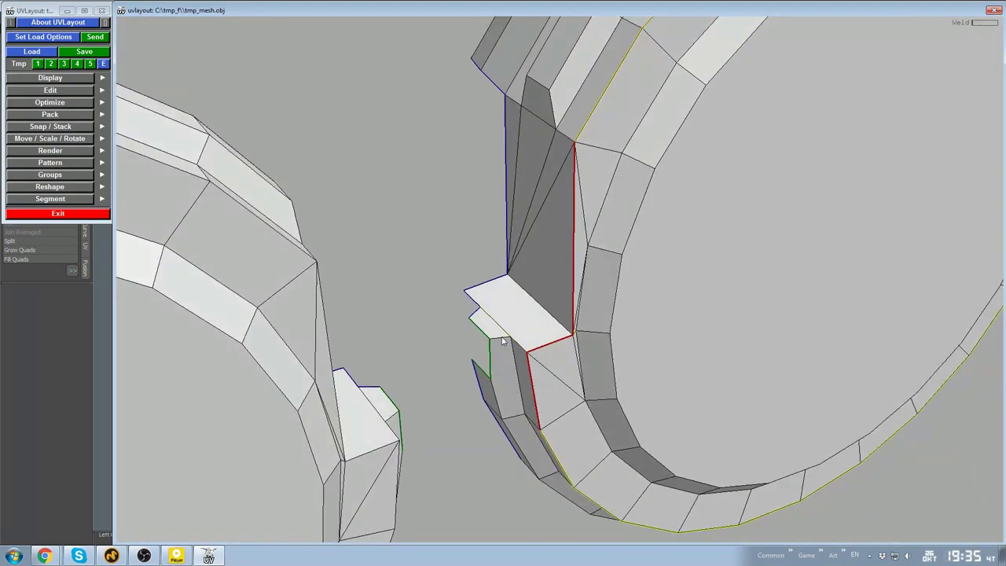
# Cut the remaining edges around the first cap's side recess, including its ledge and small trapezoidal tab
pyautogui.press('c')
pyautogui.moveTo(502, 338); pyautogui.dragTo(511, 275)
pyautogui.moveTo(510, 275); pyautogui.dragTo(521, 231, button='right')
pyautogui.press('c')
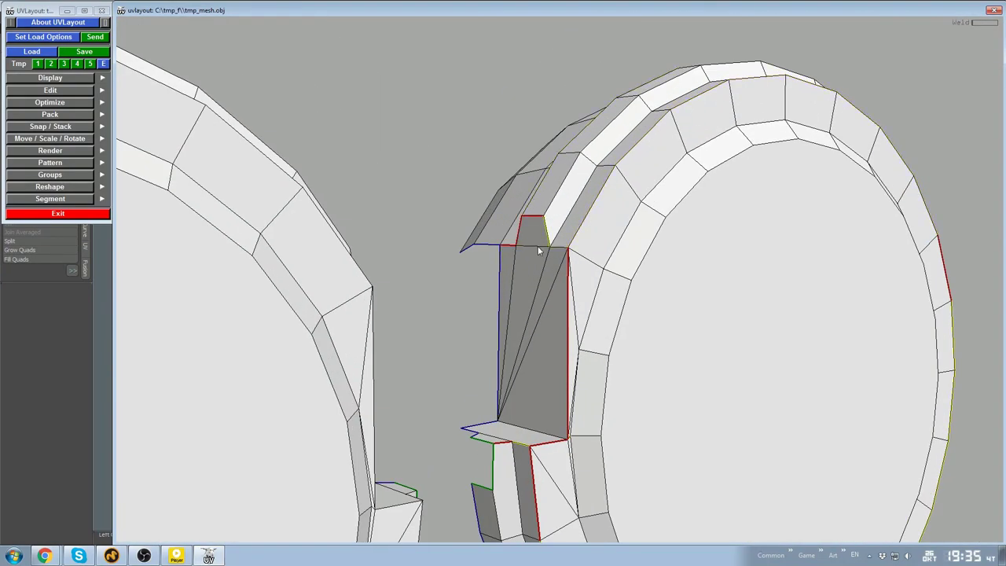
pyautogui.press('c')
pyautogui.moveTo(585, 220); pyautogui.dragTo(581, 245)
pyautogui.moveTo(581, 245); pyautogui.dragTo(604, 262, button='right')
# Detach the first cap's flat face and side recess from its domed shell and drop the separated parts
pyautogui.press('Return')
pyautogui.moveTo(532, 334); pyautogui.dragTo(518, 290, button='right')
pyautogui.press('Return')
pyautogui.press('d')
pyautogui.press('d')
pyautogui.moveTo(647, 275); pyautogui.dragTo(601, 148)
pyautogui.moveTo(602, 148); pyautogui.dragTo(645, 169, button='right')
pyautogui.press('c')
pyautogui.press('Return')
pyautogui.press('d')
pyautogui.moveTo(657, 341); pyautogui.dragTo(621, 334, button='right')
pyautogui.moveTo(621, 334); pyautogui.dragTo(537, 279)
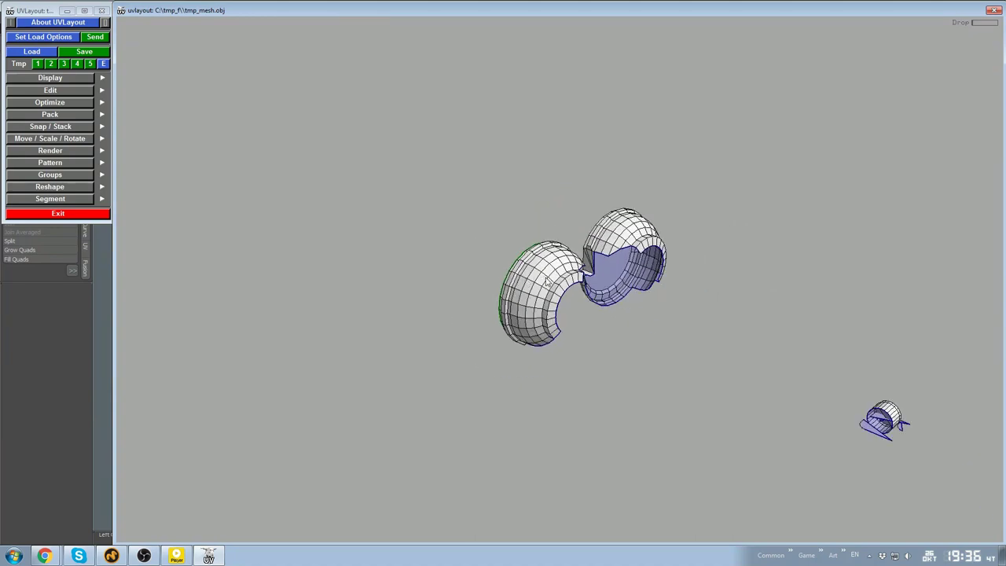
# Cut the second domed cap around its flat face's outer rim and along its side recess, ledge and tab edges
pyautogui.moveTo(546, 281); pyautogui.dragTo(550, 274, button='right')
pyautogui.moveTo(550, 274); pyautogui.dragTo(542, 298)
pyautogui.moveTo(542, 299); pyautogui.dragTo(523, 308, button='right')
pyautogui.moveTo(523, 307); pyautogui.dragTo(535, 305)
pyautogui.moveTo(535, 305); pyautogui.dragTo(568, 303, button='right')
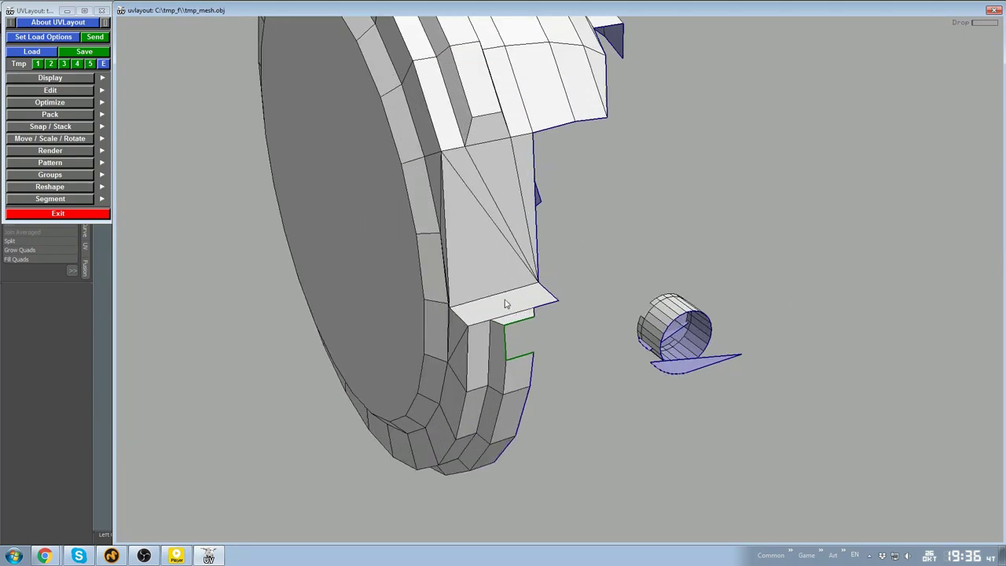
pyautogui.moveTo(568, 304); pyautogui.dragTo(503, 259)
pyautogui.press('c')
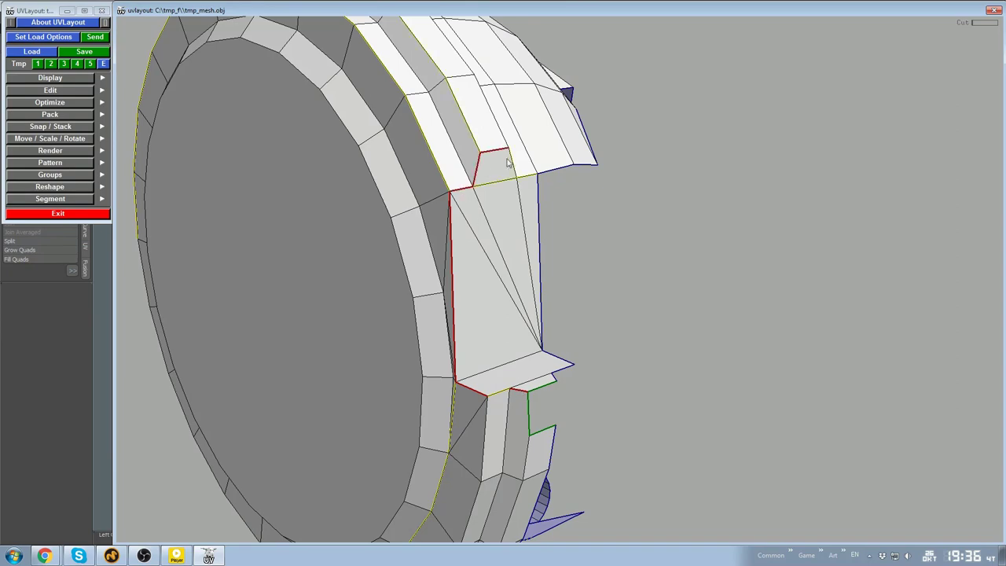
pyautogui.moveTo(490, 147); pyautogui.dragTo(463, 196, button='right')
pyautogui.moveTo(463, 197); pyautogui.dragTo(515, 268)
pyautogui.moveTo(514, 267)
pyautogui.mouseDown(button='right')
pyautogui.moveTo(541, 264)
pyautogui.moveTo(514, 287)
pyautogui.mouseUp(button='right')
pyautogui.moveTo(515, 287); pyautogui.dragTo(540, 305)
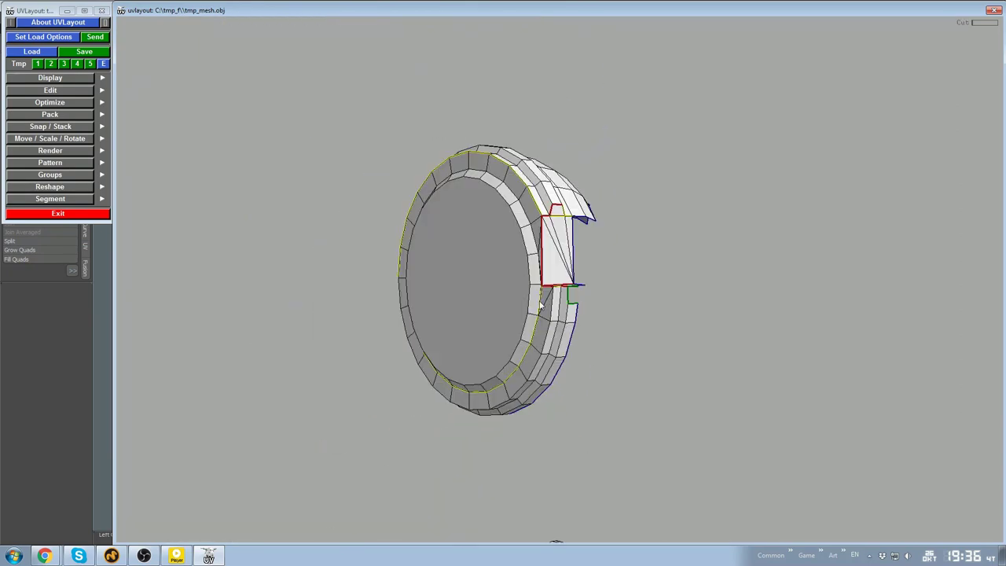
# Detach the second cap's flat face and side recess from its dome, and drop all the parts
pyautogui.moveTo(440, 275); pyautogui.dragTo(583, 299)
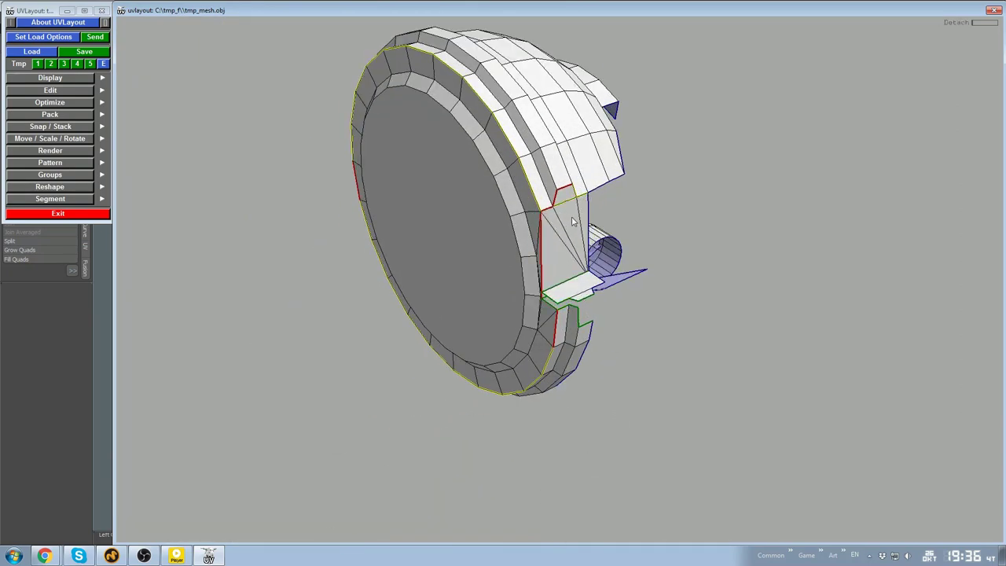
pyautogui.press('Return')
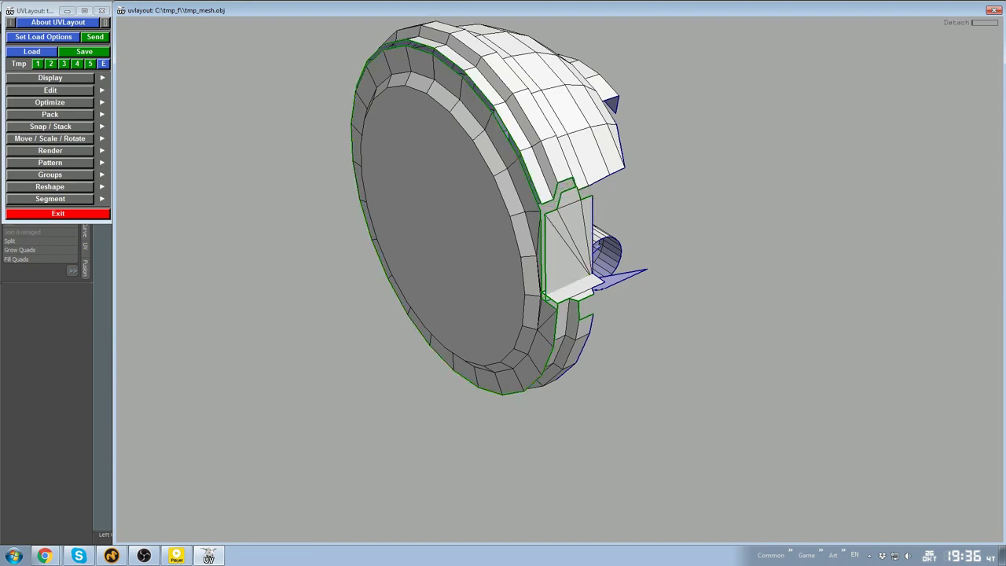
pyautogui.moveTo(558, 312); pyautogui.dragTo(547, 256)
pyautogui.press('d')
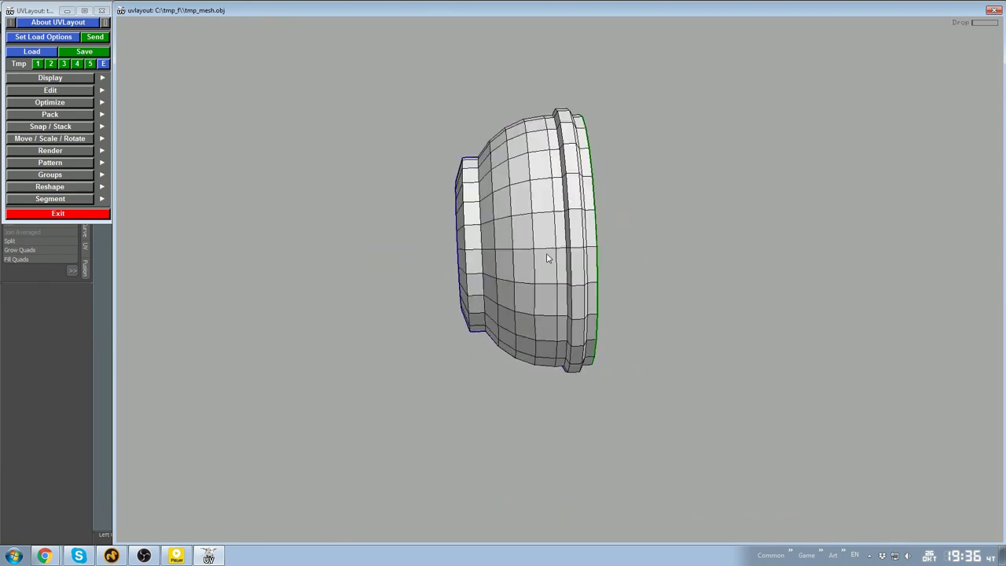
pyautogui.press('d')
pyautogui.moveTo(509, 300); pyautogui.dragTo(548, 350, button='right')
pyautogui.moveTo(548, 350); pyautogui.dragTo(583, 292)
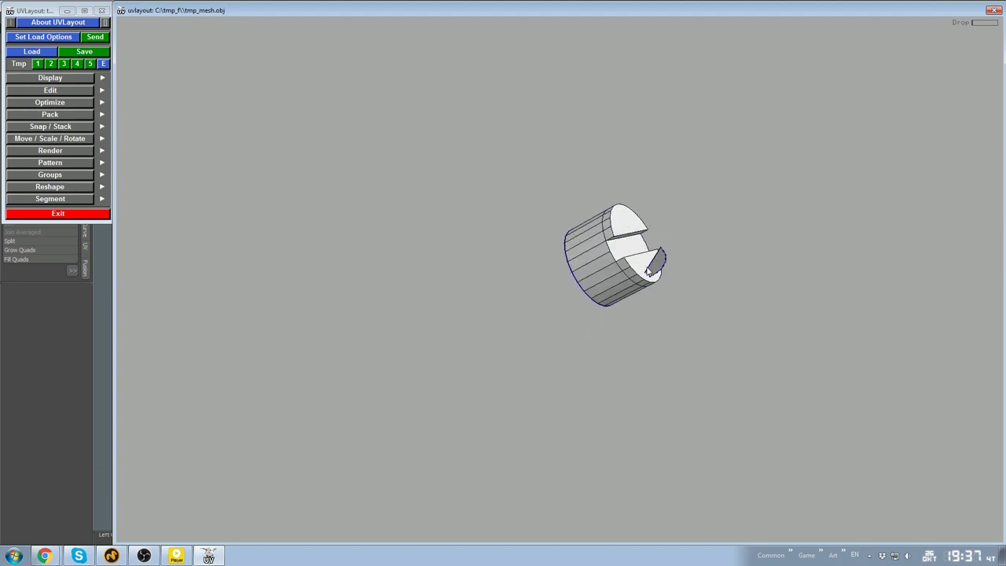
# Switch to the UV view, flatten the first rounded plate, and straighten the narrow side strips beside it into rectangles
pyautogui.press('3')
pyautogui.press('1')
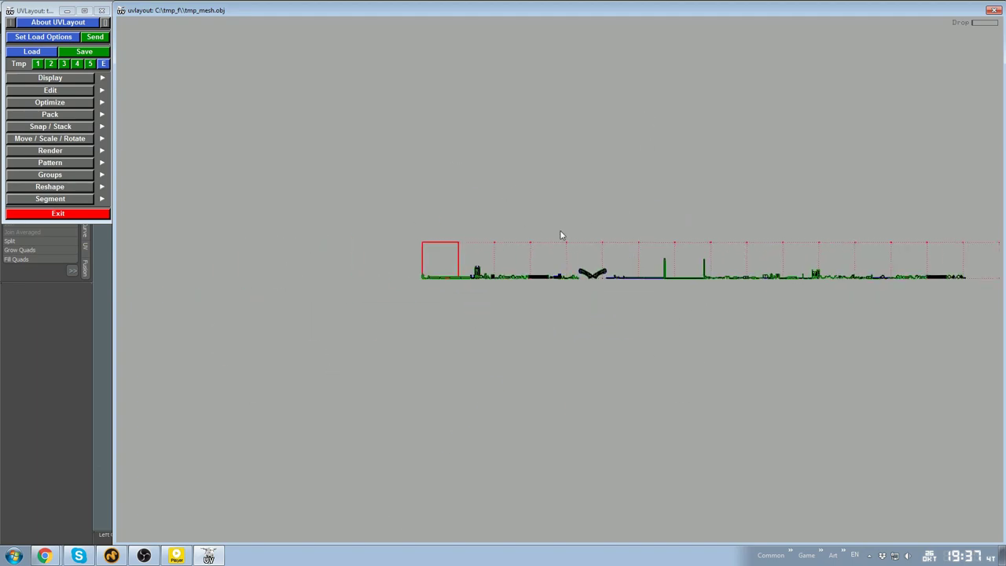
pyautogui.moveTo(488, 290); pyautogui.dragTo(444, 257, button='right')
pyautogui.press('f')
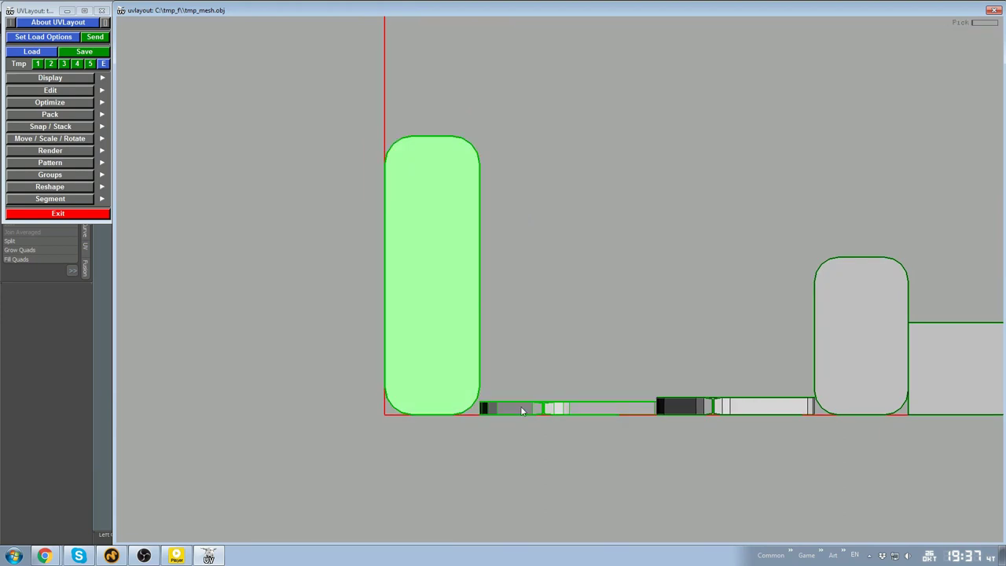
pyautogui.press('Return')
pyautogui.moveTo(568, 336); pyautogui.dragTo(563, 366, button='middle')
pyautogui.moveTo(563, 366); pyautogui.dragTo(631, 247, button='right')
pyautogui.press('f')
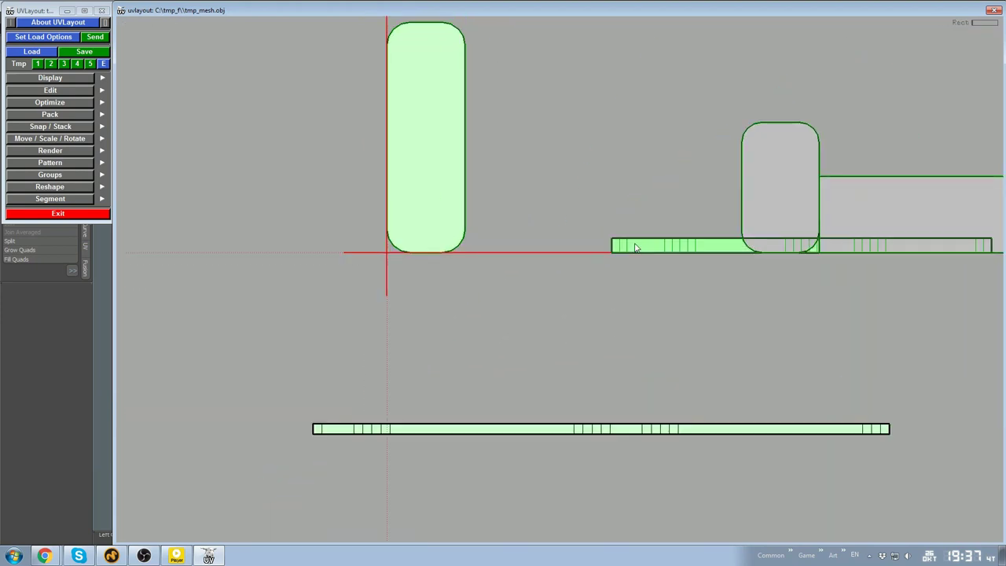
# Flatten the second rounded plate and the neighbouring long plate shells
pyautogui.moveTo(631, 247); pyautogui.dragTo(503, 354, button='middle')
pyautogui.moveTo(503, 353); pyautogui.dragTo(792, 304, button='right')
pyautogui.press('f')
pyautogui.press('f')
pyautogui.press('f')
pyautogui.moveTo(776, 262); pyautogui.dragTo(652, 259, button='right')
# Flatten the long narrow bent strips next to the long plate
pyautogui.moveTo(731, 207); pyautogui.dragTo(554, 244, button='middle')
pyautogui.moveTo(554, 243); pyautogui.dragTo(662, 310, button='right')
pyautogui.press('f')
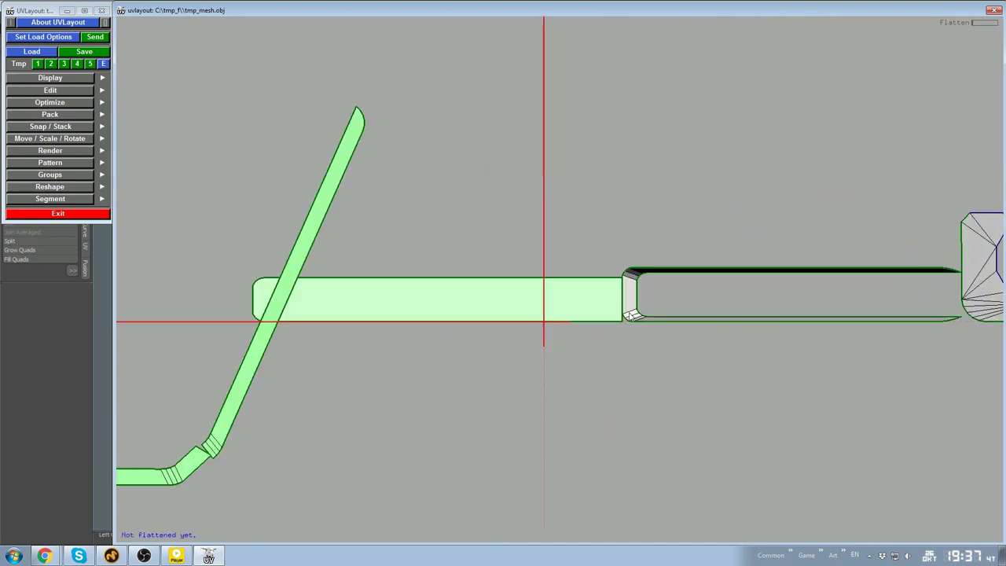
pyautogui.press('Return')
pyautogui.press('f')
pyautogui.moveTo(691, 357); pyautogui.dragTo(508, 377, button='middle')
pyautogui.moveTo(508, 377); pyautogui.dragTo(637, 320, button='right')
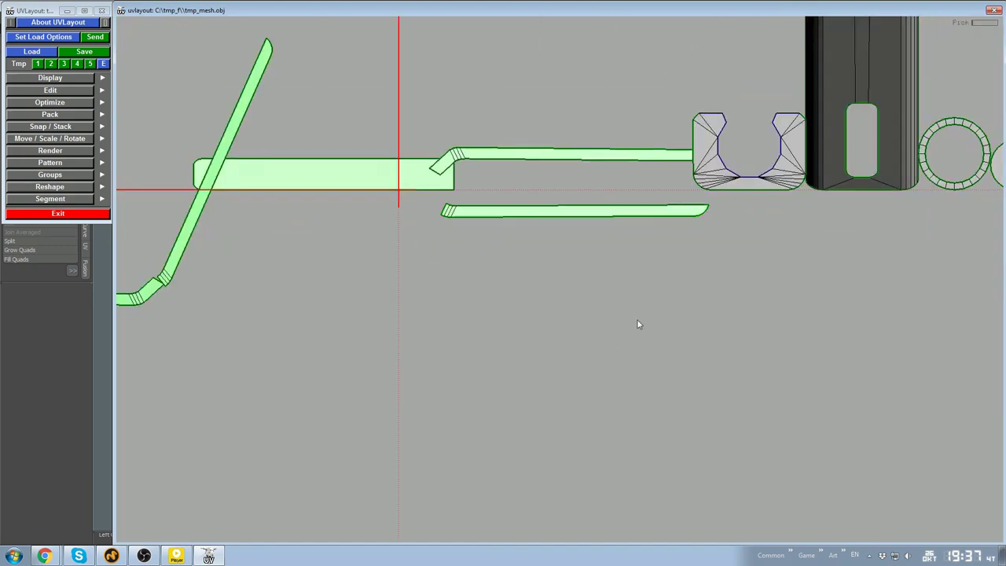
# Flatten the U-shaped bracket face and the large slotted body shell
pyautogui.press('f')
pyautogui.moveTo(638, 320); pyautogui.dragTo(598, 171, button='middle')
pyautogui.press('f')
pyautogui.press('space')
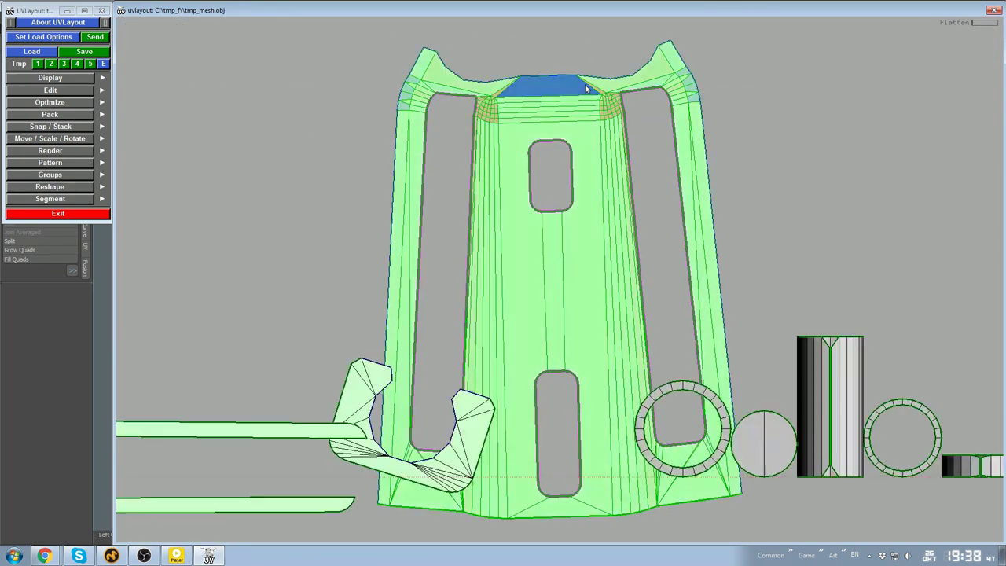
# Cut the slotted body shell at its distorted upper corners and flatten it again
pyautogui.moveTo(588, 85); pyautogui.dragTo(554, 255, button='middle')
pyautogui.moveTo(555, 255); pyautogui.dragTo(547, 276, button='right')
pyautogui.moveTo(562, 346); pyautogui.dragTo(566, 307, button='right')
pyautogui.moveTo(566, 306); pyautogui.dragTo(569, 283, button='middle')
pyautogui.moveTo(569, 283); pyautogui.dragTo(566, 301, button='right')
pyautogui.press('c')
pyautogui.press('c')
pyautogui.press('f')
pyautogui.moveTo(483, 335); pyautogui.dragTo(583, 287, button='right')
pyautogui.moveTo(452, 341); pyautogui.dragTo(566, 214, button='right')
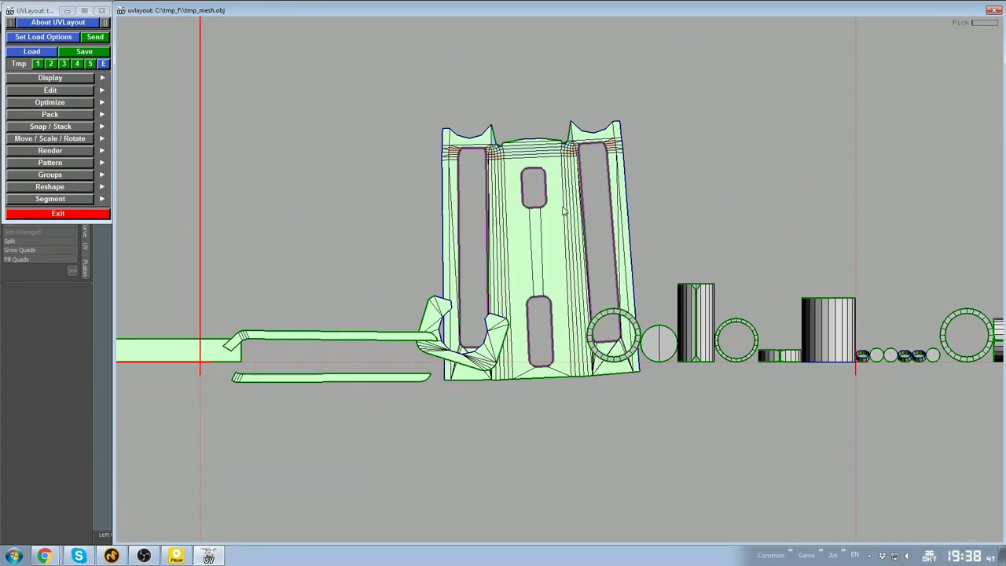
# Flatten the ring and the solid disc to the side of the slotted body shell
pyautogui.moveTo(565, 214); pyautogui.dragTo(542, 163, button='middle')
pyautogui.moveTo(542, 164); pyautogui.dragTo(631, 235, button='right')
pyautogui.moveTo(630, 234); pyautogui.dragTo(553, 233, button='middle')
pyautogui.moveTo(554, 233); pyautogui.dragTo(652, 295, button='right')
pyautogui.press('f')
pyautogui.press('f')
pyautogui.moveTo(793, 305); pyautogui.dragTo(731, 264, button='right')
pyautogui.moveTo(730, 264); pyautogui.dragTo(563, 293, button='middle')
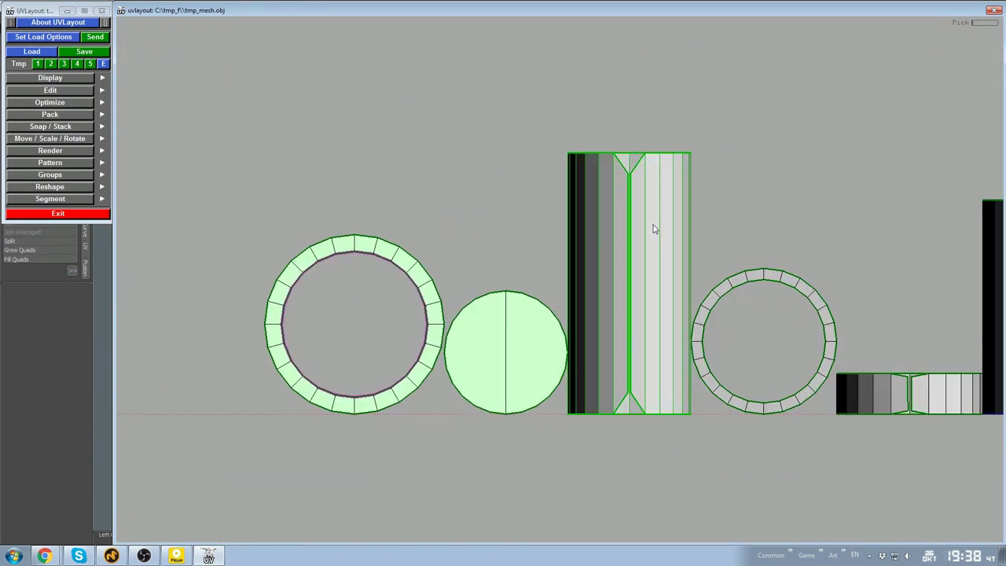
# Flatten the cylinder wall shells and the second ring, and straighten the short cylinder band into a rectangle
pyautogui.press('f')
pyautogui.press('f')
pyautogui.moveTo(689, 332); pyautogui.dragTo(653, 314, button='right')
pyautogui.moveTo(654, 315); pyautogui.dragTo(614, 297, button='middle')
pyautogui.moveTo(701, 358); pyautogui.dragTo(645, 385, button='right')
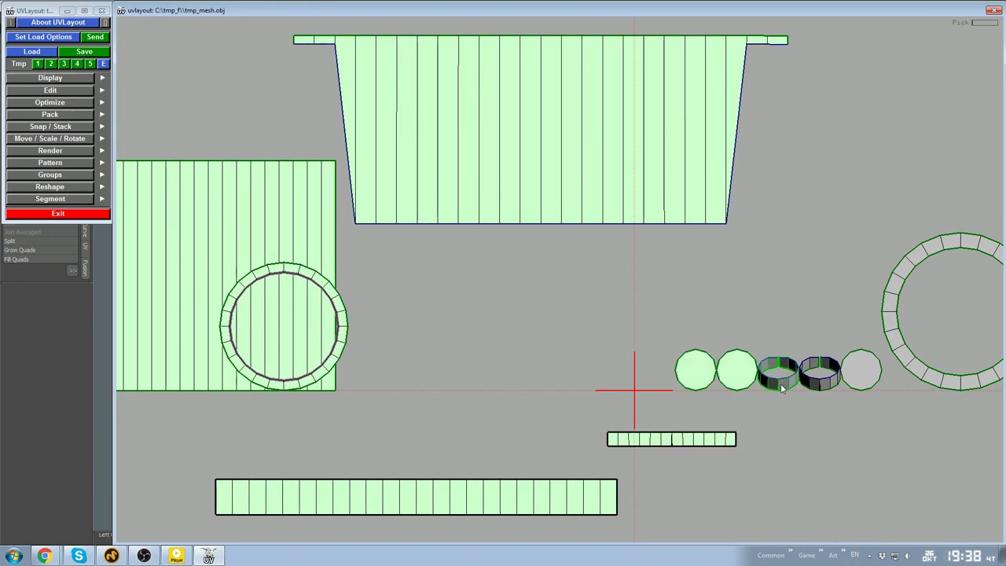
# Flatten the small cylinder bands between the small discs into strips
pyautogui.moveTo(827, 384); pyautogui.dragTo(774, 431, button='middle')
pyautogui.moveTo(774, 431); pyautogui.dragTo(574, 283, button='middle')
pyautogui.moveTo(575, 283); pyautogui.dragTo(695, 226, button='right')
pyautogui.moveTo(695, 227); pyautogui.dragTo(626, 296, button='middle')
pyautogui.moveTo(626, 296); pyautogui.dragTo(612, 285, button='right')
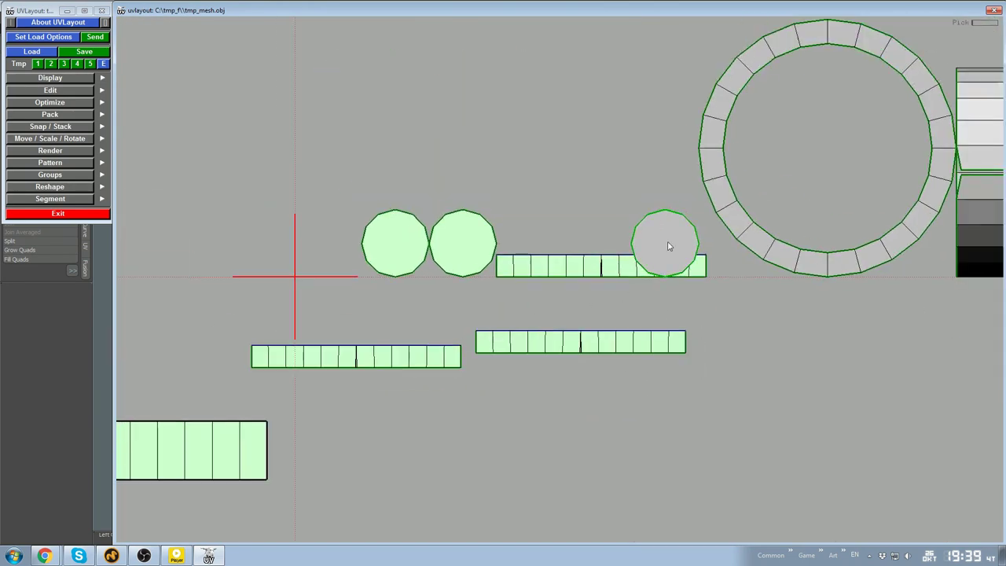
# Flatten the last small disc, the following rings, cylinder wall and disc, and straighten the band strips into rectangles
pyautogui.press('f')
pyautogui.press('f')
pyautogui.moveTo(729, 207); pyautogui.dragTo(659, 276, button='right')
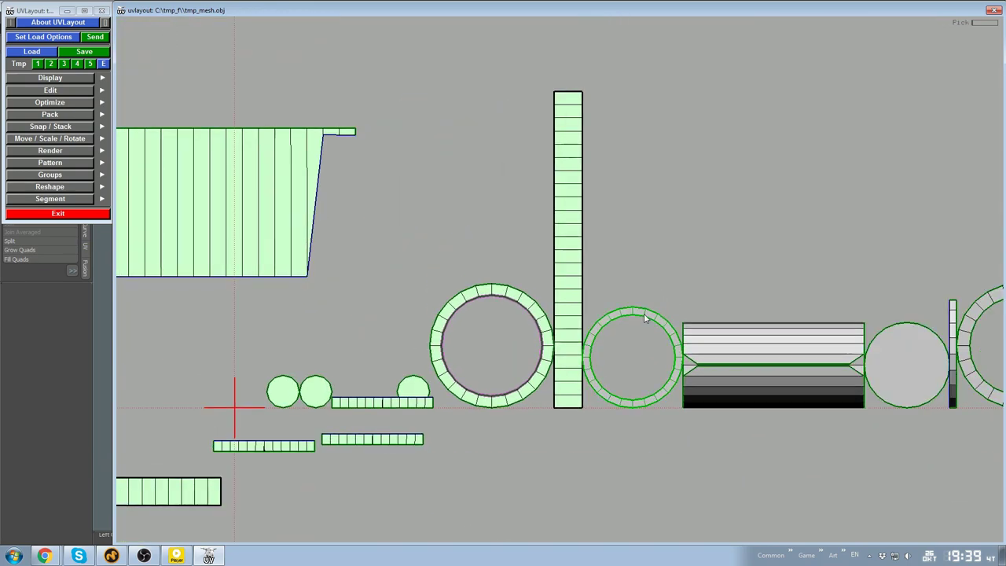
pyautogui.moveTo(644, 317); pyautogui.dragTo(678, 167, button='right')
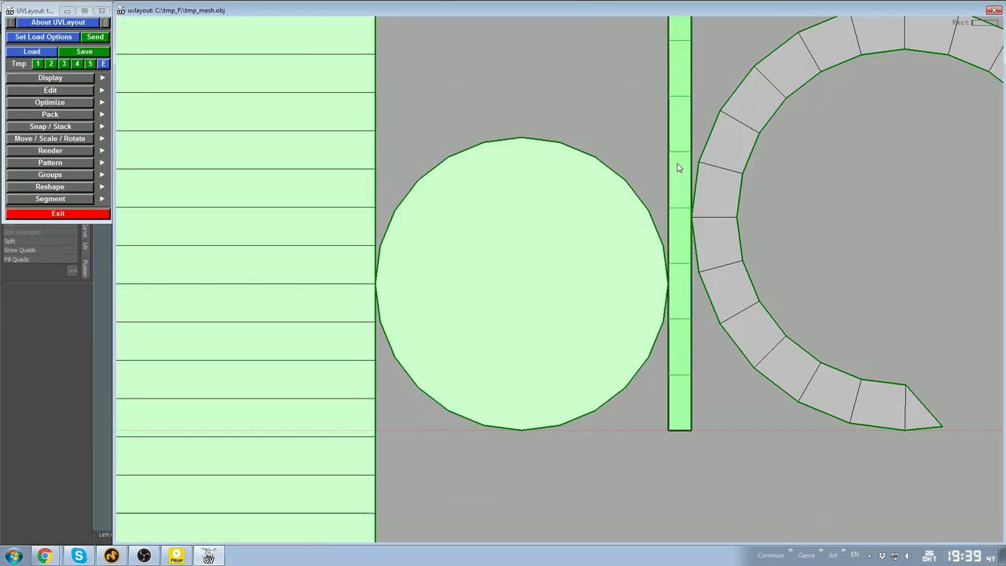
# Flatten the C-shaped rim shell beside the narrow straightened strip
pyautogui.moveTo(974, 114); pyautogui.dragTo(605, 196, button='middle')
pyautogui.press('f')
pyautogui.moveTo(689, 232); pyautogui.dragTo(706, 248, button='right')
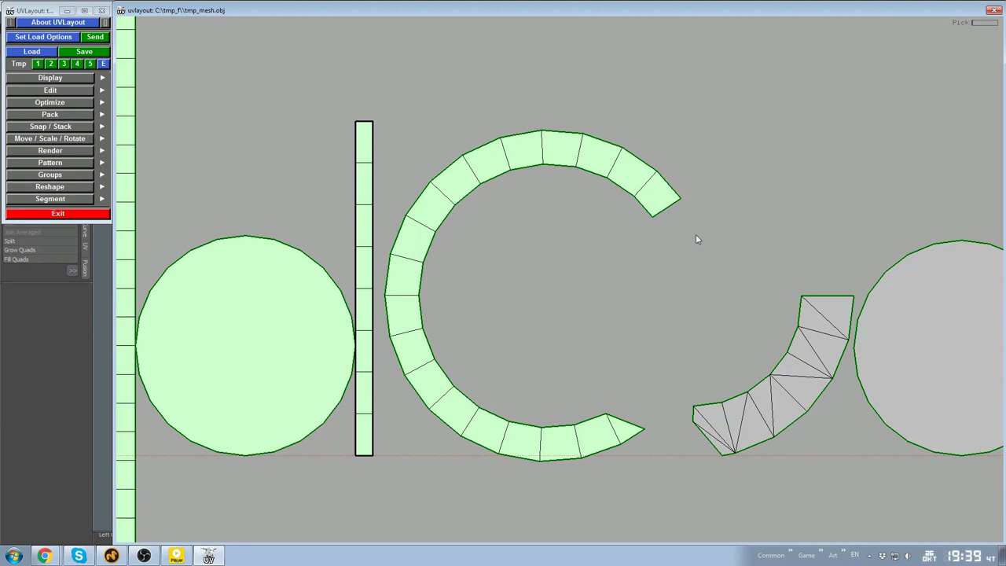
# Flatten the triangulated arc shell beside the C-shaped rim and the large disc next to it
pyautogui.press('f')
pyautogui.moveTo(793, 359); pyautogui.dragTo(567, 227, button='right')
pyautogui.moveTo(567, 227); pyautogui.dragTo(542, 200, button='middle')
pyautogui.press('f')
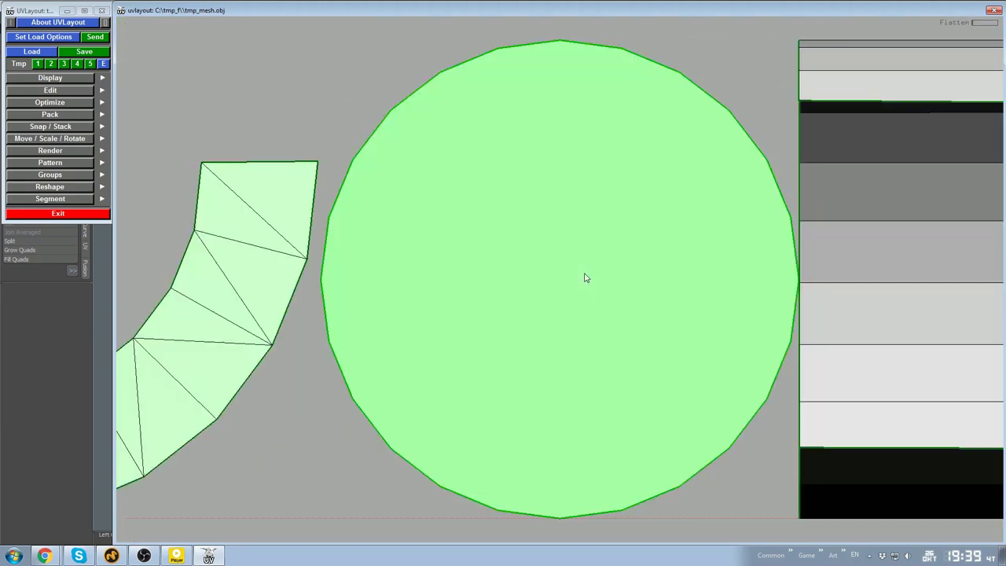
pyautogui.hotkey('shift', 'f')
# Flatten the striped cylinder wall shell that follows the large disc
pyautogui.moveTo(586, 277); pyautogui.dragTo(662, 160, button='right')
pyautogui.press('space')
pyautogui.hotkey('shift', 'f')
pyautogui.press('space')
pyautogui.moveTo(646, 219); pyautogui.dragTo(563, 210, button='right')
pyautogui.press('f')
# Flatten the stepped strip shell and the curved strip with the folded end triangle
pyautogui.press('f')
pyautogui.moveTo(590, 252)
pyautogui.mouseDown(button='right')
pyautogui.moveTo(644, 344)
pyautogui.moveTo(590, 268)
pyautogui.moveTo(598, 270)
pyautogui.mouseUp(button='right')
pyautogui.press('f')
pyautogui.press('f')
pyautogui.moveTo(644, 471); pyautogui.dragTo(613, 314, button='middle')
pyautogui.press('5')
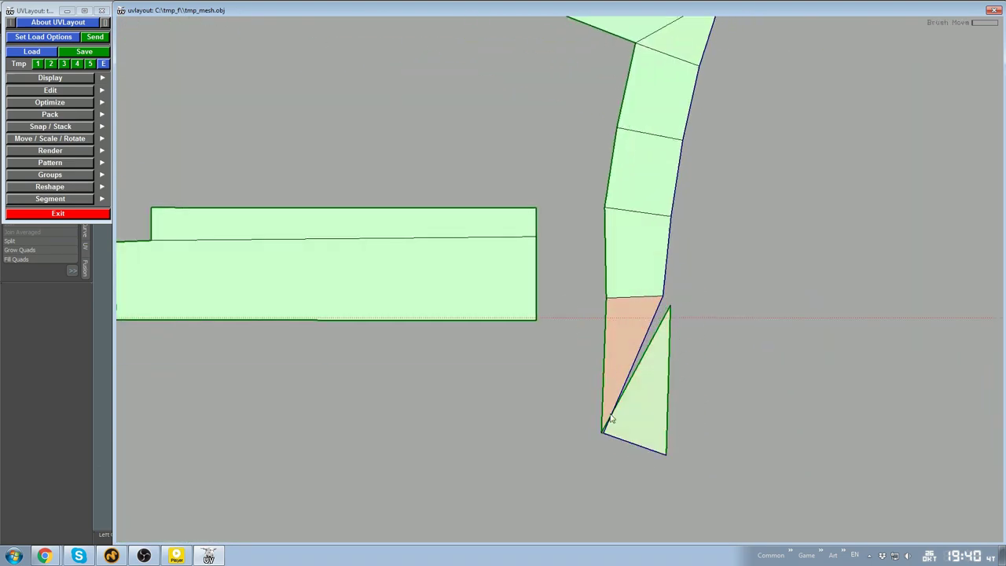
pyautogui.moveTo(605, 425); pyautogui.dragTo(660, 335, button='right')
# Flatten the large striped panel, the narrow banded strip and the small disc next to it
pyautogui.press('f')
pyautogui.press('f')
pyautogui.press('f')
pyautogui.press('f')
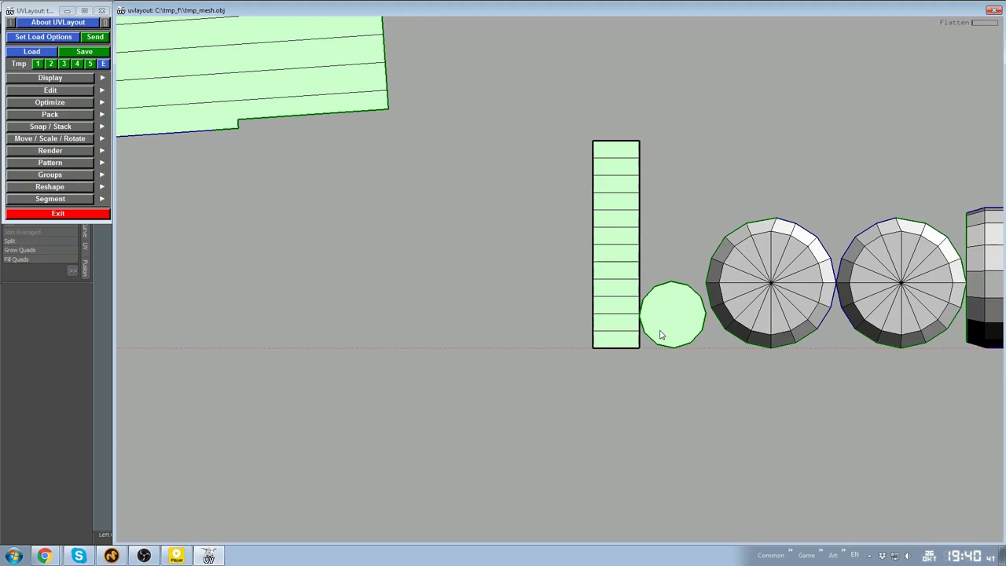
# Move the narrow banded strip and the small disc next to the large striped panel
pyautogui.moveTo(668, 228); pyautogui.dragTo(690, 316, button='middle')
pyautogui.moveTo(690, 317); pyautogui.dragTo(616, 326, button='right')
pyautogui.moveTo(616, 325); pyautogui.dragTo(482, 238, button='middle')
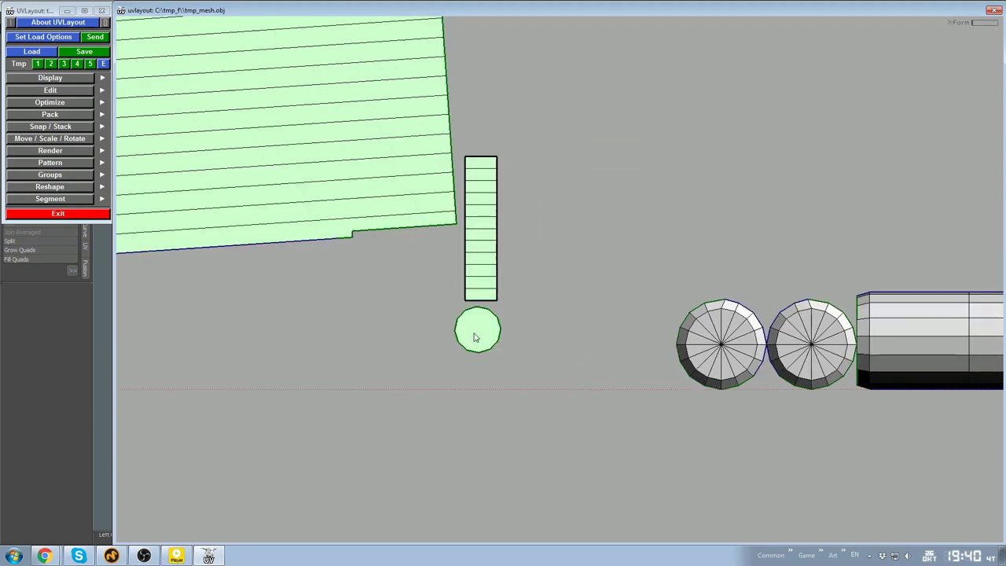
pyautogui.moveTo(475, 337); pyautogui.dragTo(428, 379, button='middle')
pyautogui.moveTo(429, 378); pyautogui.dragTo(381, 389, button='right')
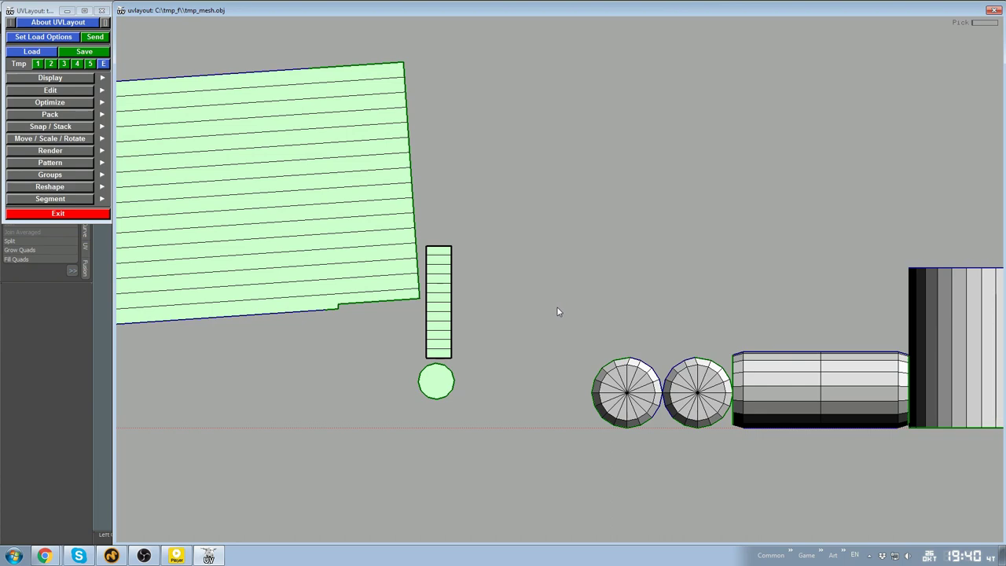
# Flatten the two round cap shells and place them one above the other beside the banded strip
pyautogui.moveTo(609, 407); pyautogui.dragTo(500, 380, button='middle')
pyautogui.moveTo(500, 381); pyautogui.dragTo(487, 377, button='right')
pyautogui.moveTo(686, 372); pyautogui.dragTo(523, 269, button='middle')
pyautogui.moveTo(522, 269); pyautogui.dragTo(404, 289, button='middle')
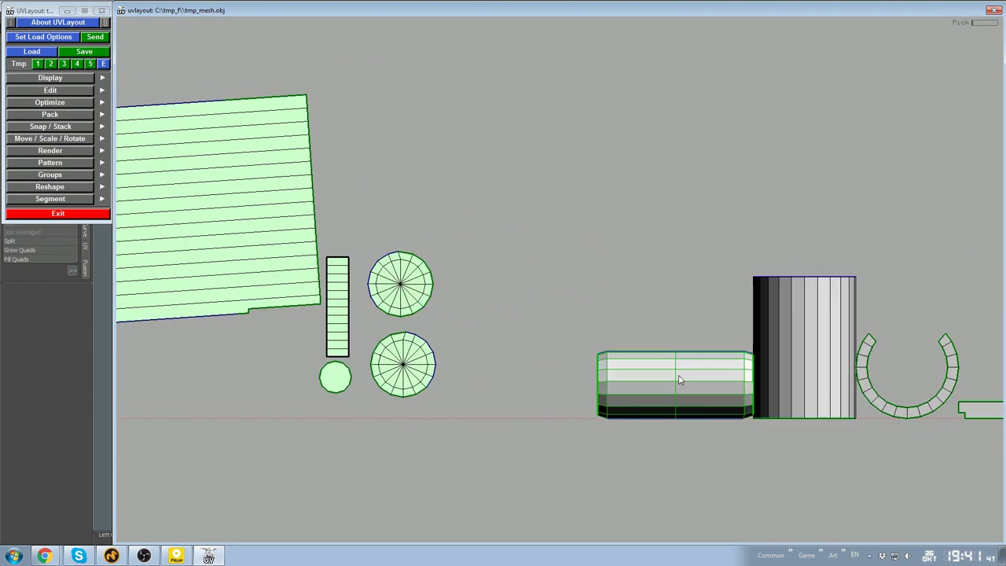
# Flatten the bevelled cylinder body and the tall cylinder wall with the side tabs
pyautogui.press('f')
pyautogui.moveTo(617, 337); pyautogui.dragTo(582, 326, button='right')
pyautogui.moveTo(582, 326); pyautogui.dragTo(421, 273, button='middle')
pyautogui.moveTo(645, 298); pyautogui.dragTo(613, 291, button='right')
pyautogui.moveTo(614, 291); pyautogui.dragTo(554, 350, button='middle')
pyautogui.press('f')
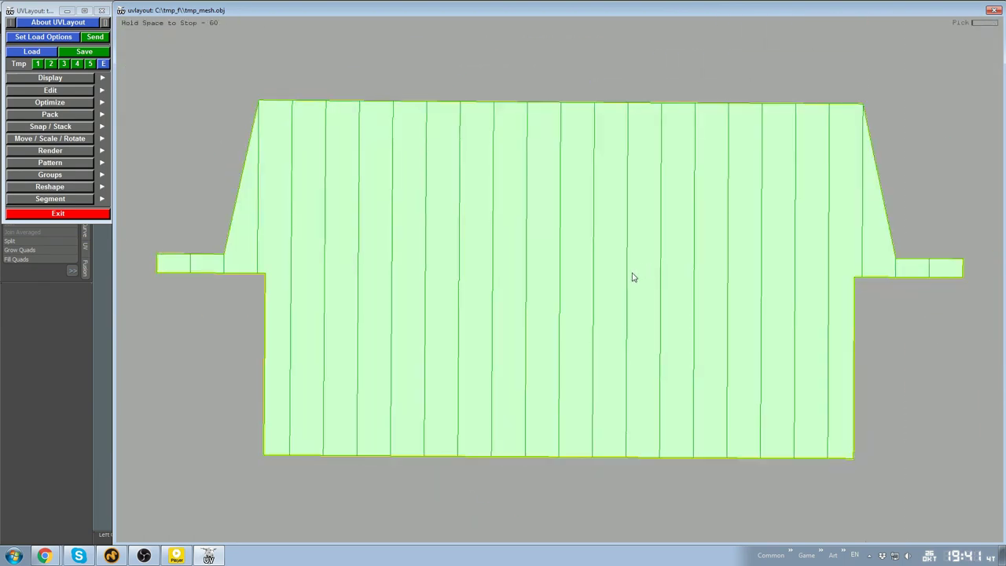
# Move the flattened tabbed cylinder wall aside and flatten the C-shaped ring
pyautogui.moveTo(633, 276); pyautogui.dragTo(529, 286, button='middle')
pyautogui.moveTo(571, 258); pyautogui.dragTo(361, 123, button='middle')
pyautogui.moveTo(550, 307); pyautogui.dragTo(585, 311, button='right')
pyautogui.moveTo(585, 311); pyautogui.dragTo(524, 354, button='middle')
pyautogui.press('f')
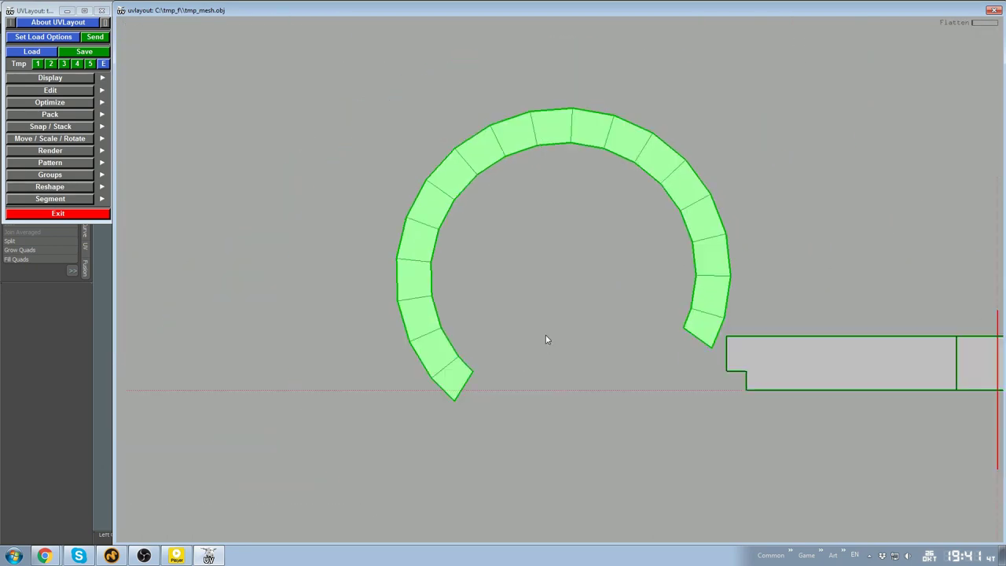
pyautogui.moveTo(585, 316); pyautogui.dragTo(556, 306, button='right')
pyautogui.moveTo(556, 306); pyautogui.dragTo(590, 281, button='middle')
# Move the C-shaped ring aside and flatten the two notched bars and the triangulated arc
pyautogui.moveTo(607, 284); pyautogui.dragTo(365, 245, button='middle')
pyautogui.moveTo(774, 419); pyautogui.dragTo(813, 423, button='right')
pyautogui.moveTo(813, 423); pyautogui.dragTo(630, 360, button='middle')
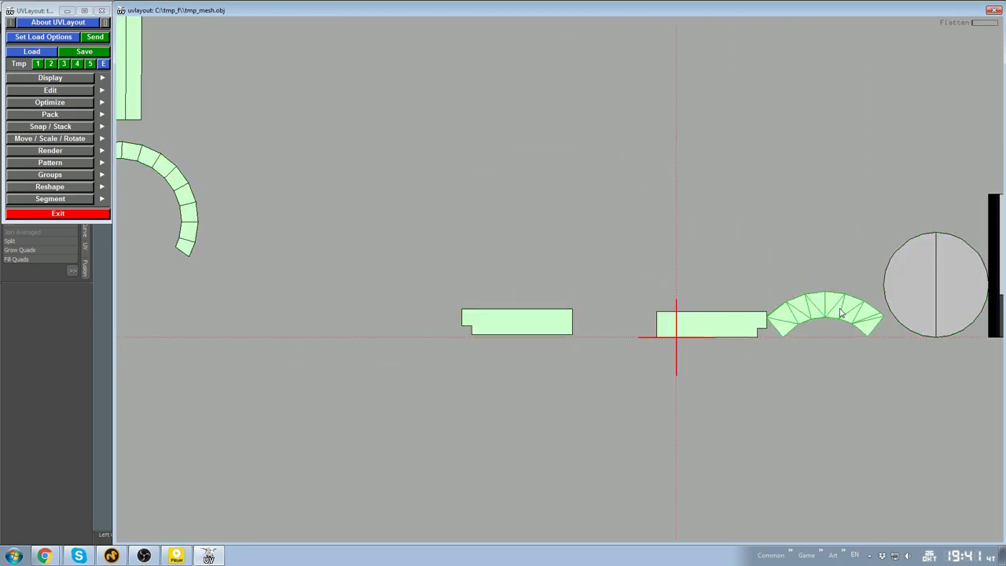
pyautogui.moveTo(841, 313); pyautogui.dragTo(592, 364, button='right')
# Flatten both curved grip halves with repeated optimization
pyautogui.hotkey('shift', 'f')
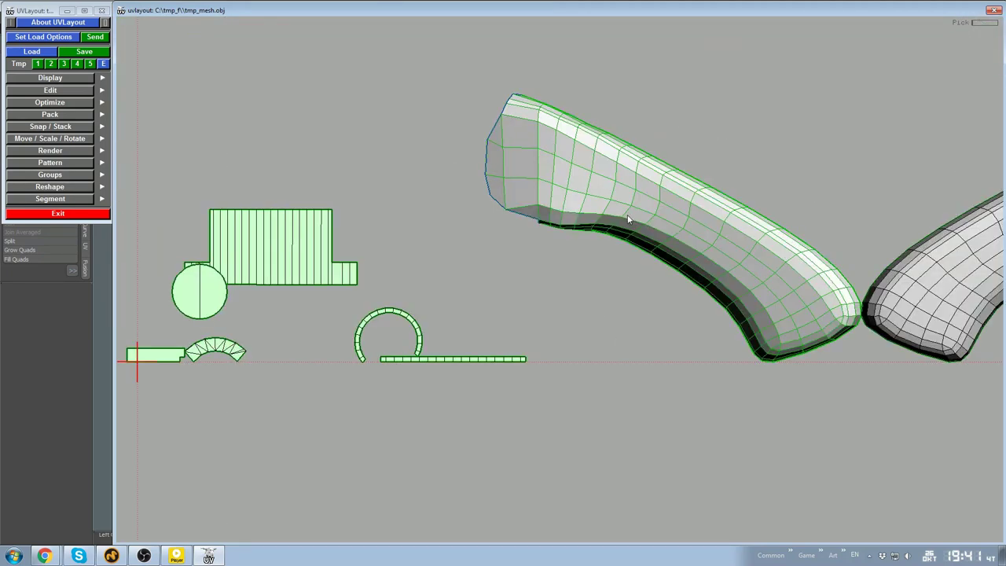
pyautogui.press('space')
pyautogui.hotkey('shift', 'f')
pyautogui.moveTo(620, 299); pyautogui.dragTo(691, 344, button='right')
pyautogui.press('space')
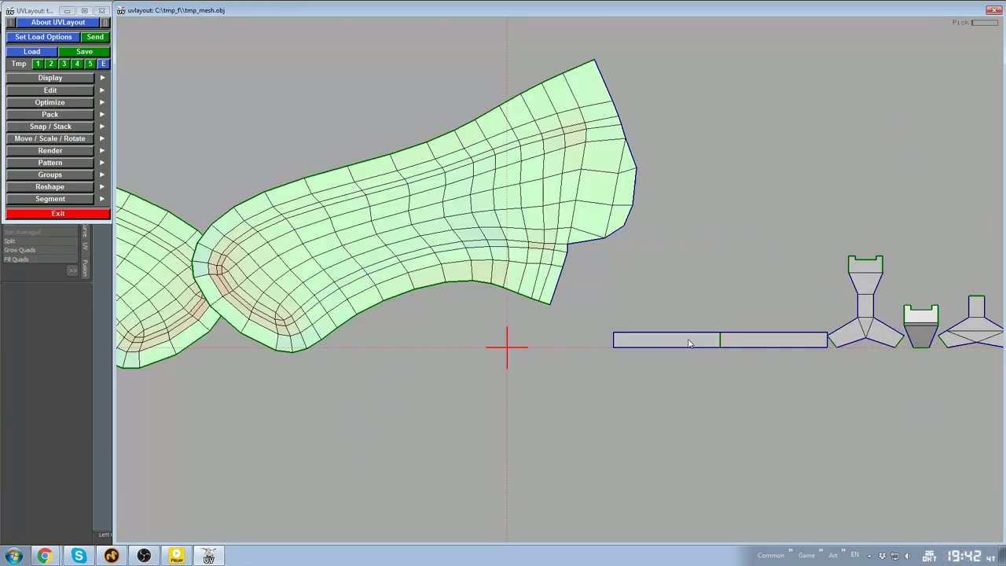
# Flatten the two long bars after the grips and the Y-shaped and notched bracket shells
pyautogui.press('f')
pyautogui.moveTo(876, 309); pyautogui.dragTo(651, 316, button='middle')
pyautogui.press('f')
pyautogui.moveTo(690, 332); pyautogui.dragTo(665, 296, button='right')
pyautogui.press('f')
pyautogui.moveTo(719, 243); pyautogui.dragTo(713, 213, button='right')
pyautogui.hotkey('shift', 'f')
pyautogui.press('space')
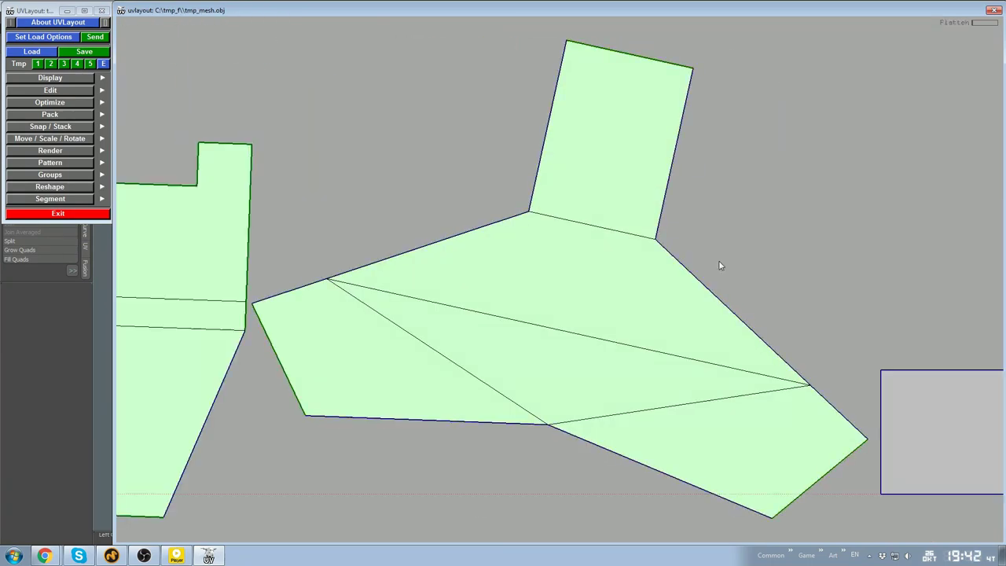
# Flatten the rectangular shells that follow the Y-shaped bracket
pyautogui.moveTo(720, 265); pyautogui.dragTo(790, 309, button='right')
pyautogui.moveTo(844, 354); pyautogui.dragTo(550, 362, button='middle')
pyautogui.press('f')
pyautogui.press('f')
pyautogui.press('f')
pyautogui.moveTo(825, 334); pyautogui.dragTo(861, 400, button='right')
pyautogui.moveTo(873, 421); pyautogui.dragTo(739, 376, button='middle')
pyautogui.moveTo(739, 375); pyautogui.dragTo(748, 243, button='right')
pyautogui.press('f')
# Flatten the striped block, the two fan-triangulated side plates and the short arc strip
pyautogui.moveTo(864, 377); pyautogui.dragTo(482, 314, button='middle')
pyautogui.moveTo(567, 380); pyautogui.dragTo(567, 287, button='middle')
pyautogui.moveTo(568, 287); pyautogui.dragTo(653, 416, button='right')
pyautogui.moveTo(934, 305); pyautogui.dragTo(524, 311, button='middle')
pyautogui.moveTo(535, 338); pyautogui.dragTo(559, 275, button='right')
pyautogui.press('f')
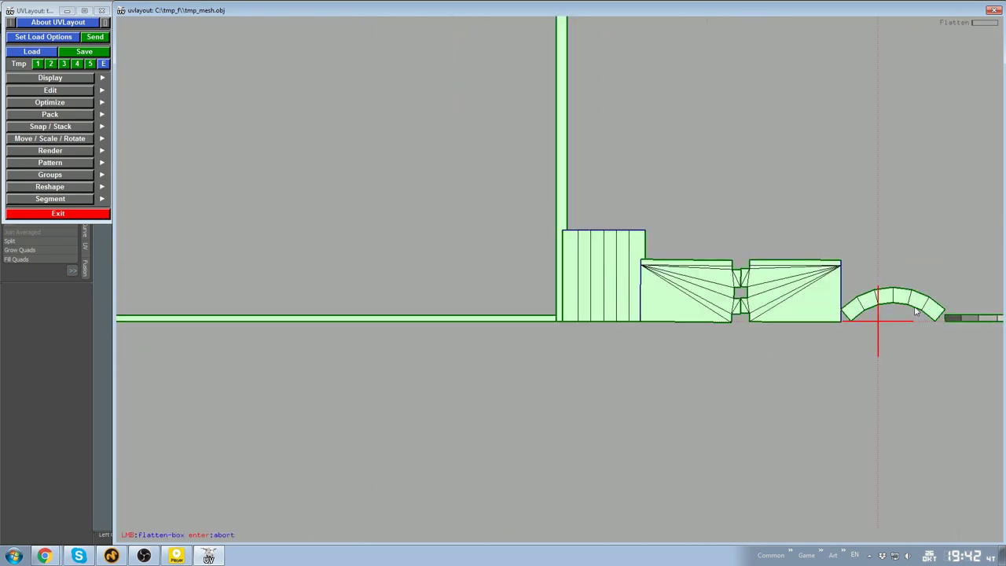
# Straighten the short arc strips beside the fan-triangulated plates into rectangles and spread them apart
pyautogui.moveTo(684, 294); pyautogui.dragTo(649, 344, button='middle')
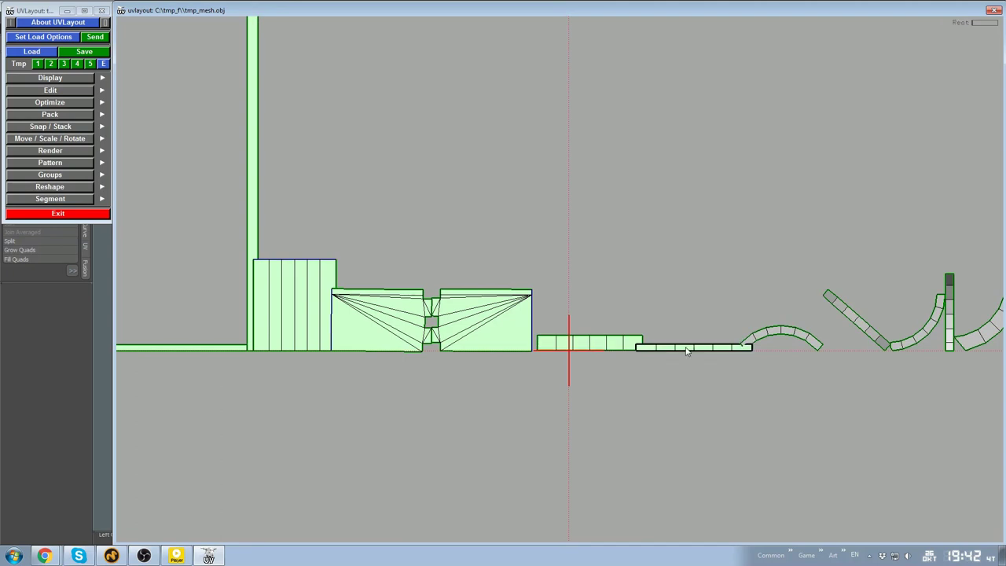
pyautogui.moveTo(858, 394); pyautogui.dragTo(590, 366, button='middle')
pyautogui.moveTo(590, 365); pyautogui.dragTo(631, 320, button='right')
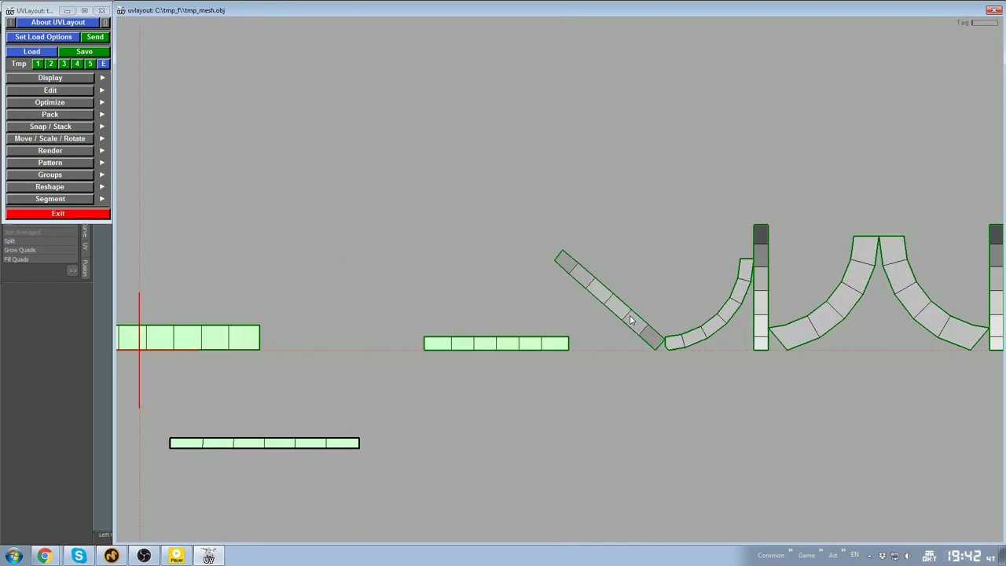
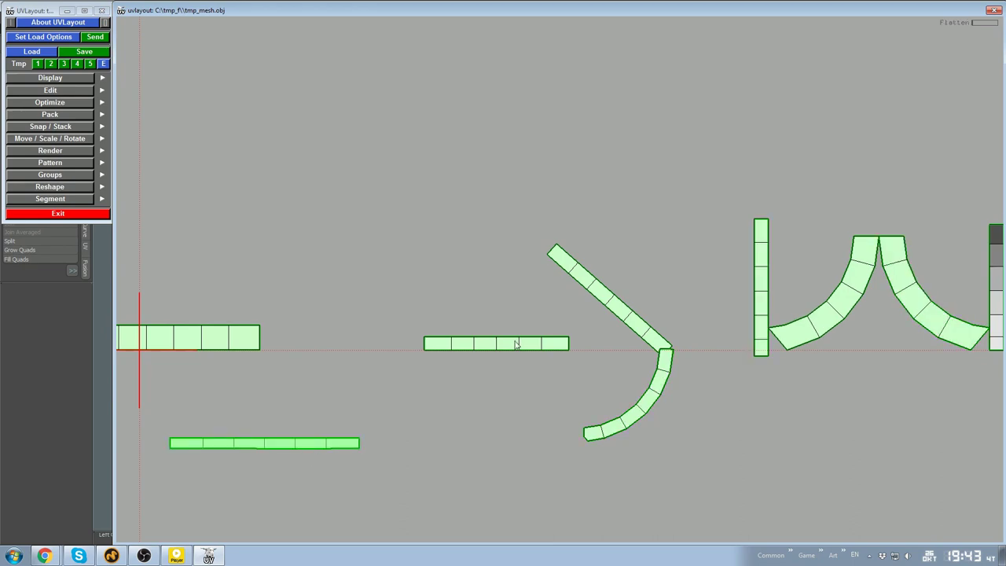
# Flatten the remaining narrow and curved strips and the two L-shaped strips
pyautogui.press('f')
pyautogui.moveTo(413, 285); pyautogui.dragTo(512, 325, button='right')
pyautogui.moveTo(512, 324); pyautogui.dragTo(569, 273, button='middle')
pyautogui.moveTo(409, 300); pyautogui.dragTo(677, 315, button='right')
pyautogui.moveTo(676, 315); pyautogui.dragTo(480, 325, button='middle')
pyautogui.moveTo(480, 325); pyautogui.dragTo(619, 264, button='right')
pyautogui.moveTo(792, 241); pyautogui.dragTo(624, 276, button='right')
pyautogui.moveTo(624, 276); pyautogui.dragTo(586, 315, button='middle')
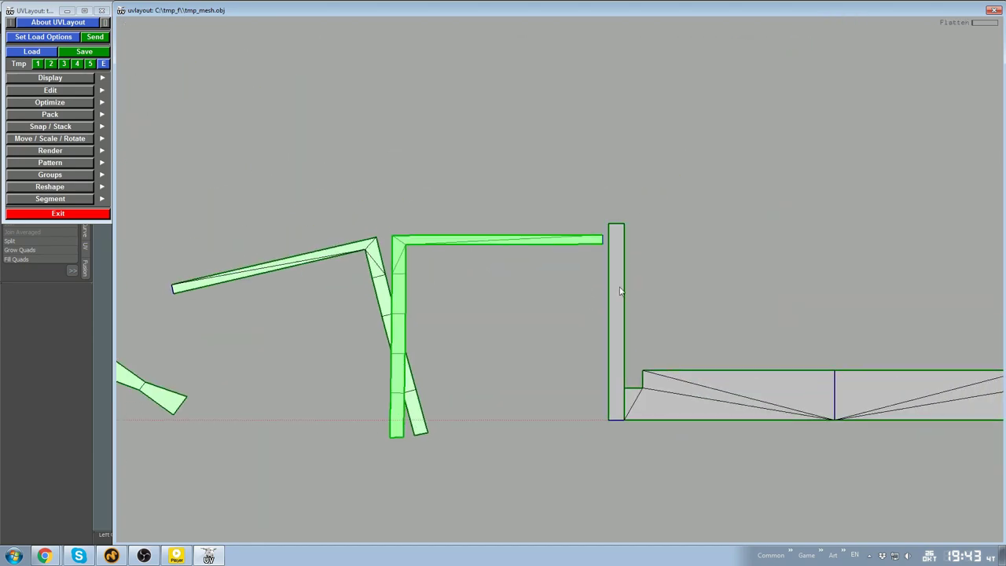
# Flatten the upright bar and the two stepped triangulated plates, and place the plates one above the other
pyautogui.press('f')
pyautogui.press('f')
pyautogui.press('f')
pyautogui.moveTo(880, 385); pyautogui.dragTo(745, 355, button='right')
pyautogui.moveTo(745, 355); pyautogui.dragTo(488, 281, button='middle')
pyautogui.moveTo(485, 312); pyautogui.dragTo(692, 314, button='right')
pyautogui.moveTo(692, 314); pyautogui.dragTo(617, 322, button='middle')
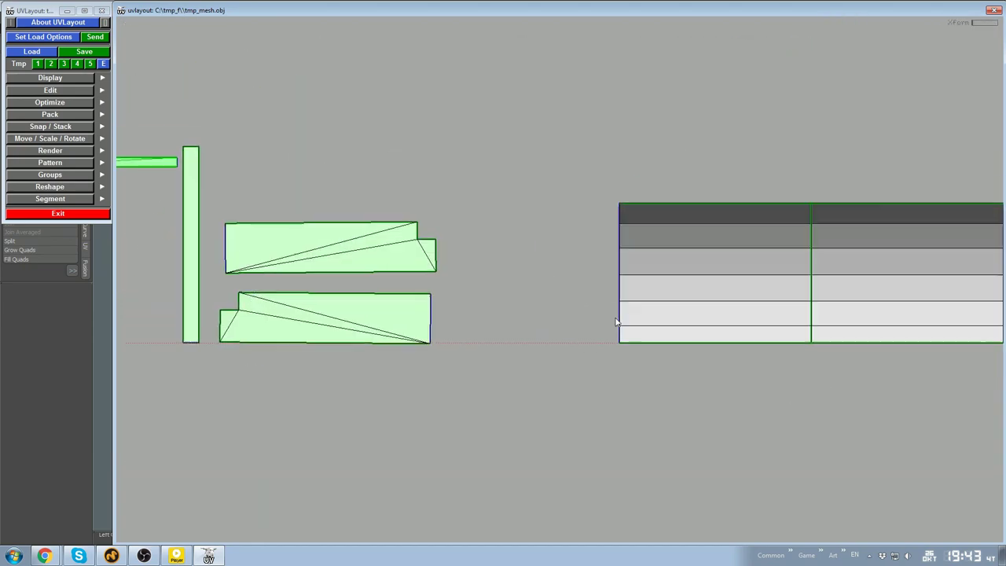
# Flatten the two striped wall panels and separate them side by side
pyautogui.moveTo(617, 321); pyautogui.dragTo(589, 322, button='right')
pyautogui.moveTo(651, 305); pyautogui.dragTo(611, 310, button='middle')
pyautogui.press('f')
pyautogui.press('f')
pyautogui.moveTo(800, 319); pyautogui.dragTo(765, 317, button='middle')
pyautogui.moveTo(765, 317); pyautogui.dragTo(612, 310, button='middle')
pyautogui.moveTo(613, 310); pyautogui.dragTo(638, 308, button='right')
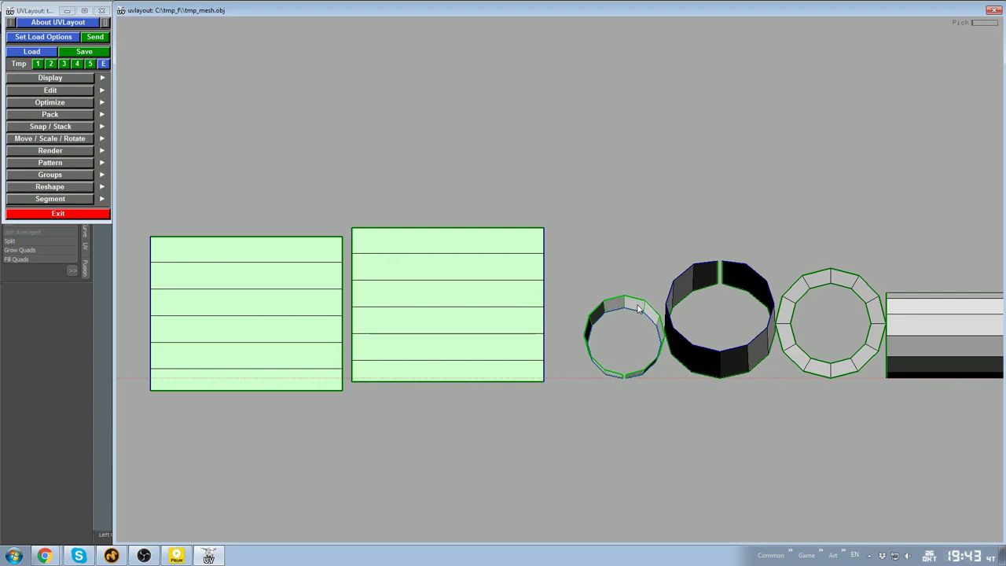
# Flatten the smaller open ring band and straighten it into a rectangle
pyautogui.moveTo(638, 308); pyautogui.dragTo(568, 253, button='middle')
pyautogui.scroll(4, 559, 278)
pyautogui.press('f')
pyautogui.scroll(-1, 557, 280)
pyautogui.press('r')
pyautogui.scroll(-2, 558, 280)
# Move the larger open ring band below the first strip, flatten it and straighten it into a rectangle
pyautogui.moveTo(638, 321); pyautogui.dragTo(583, 434, button='middle')
pyautogui.scroll(-1, 599, 393)
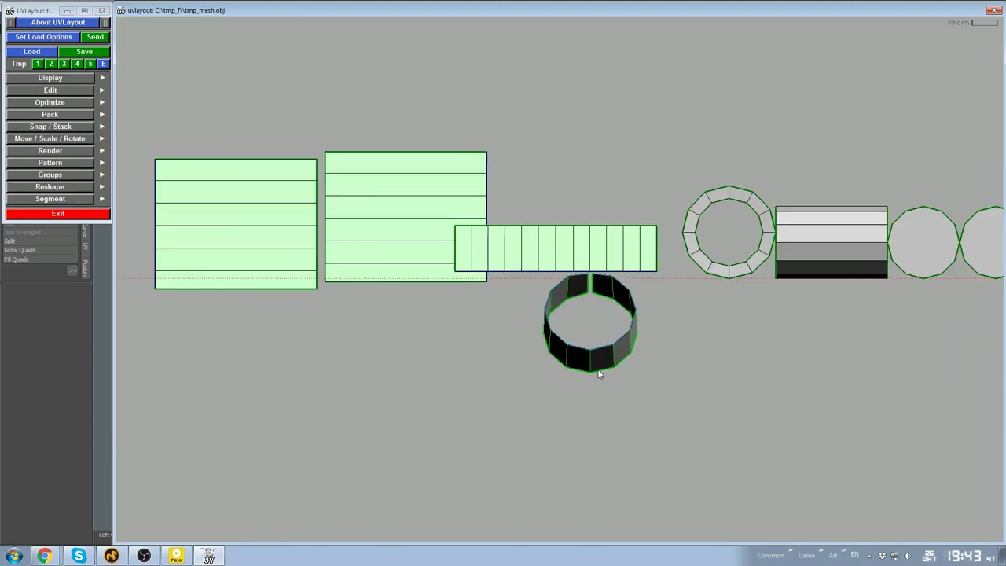
pyautogui.press('f')
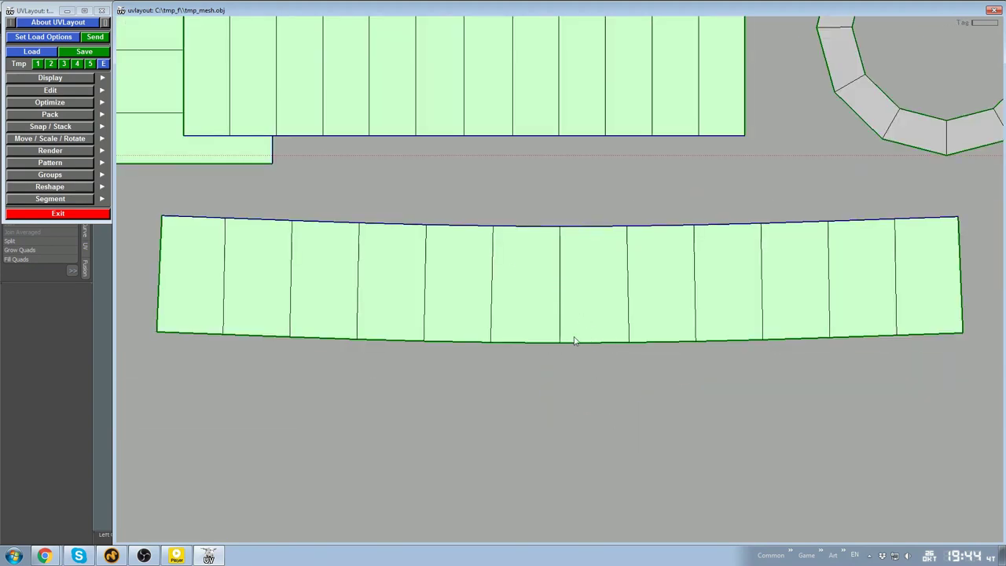
pyautogui.moveTo(573, 340); pyautogui.dragTo(594, 369, button='right')
pyautogui.press('r')
pyautogui.scroll(-3, 620, 334)
# Move and flatten the flat segmented ring, and flatten the short cylinder wall beside it into a rectangle
pyautogui.moveTo(719, 192); pyautogui.dragTo(661, 244, button='middle')
pyautogui.press('f')
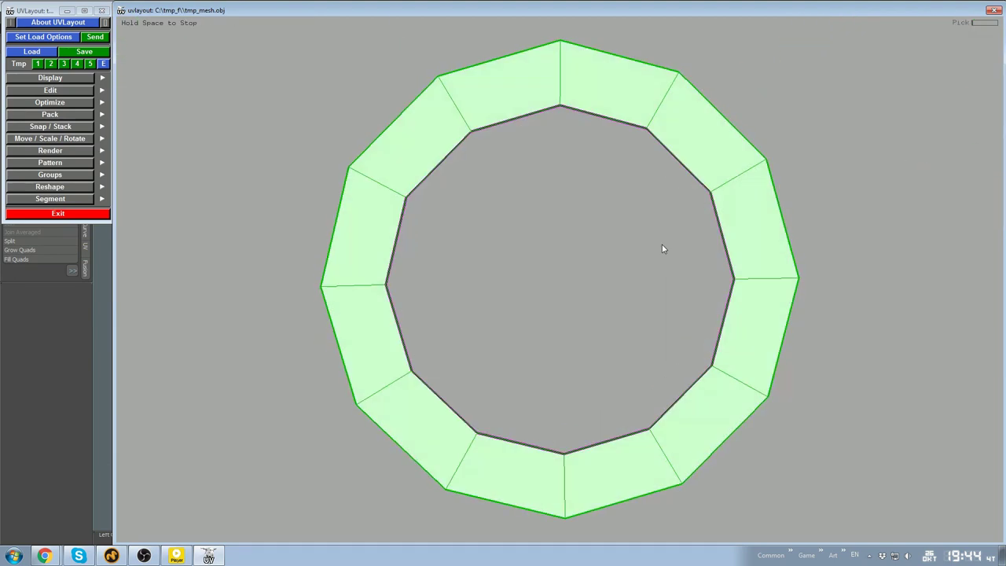
pyautogui.scroll(-5, 629, 251)
pyautogui.moveTo(560, 259); pyautogui.dragTo(530, 212, button='middle')
pyautogui.moveTo(637, 317)
pyautogui.mouseDown(button='right')
pyautogui.moveTo(564, 307)
pyautogui.moveTo(624, 311)
pyautogui.mouseUp(button='right')
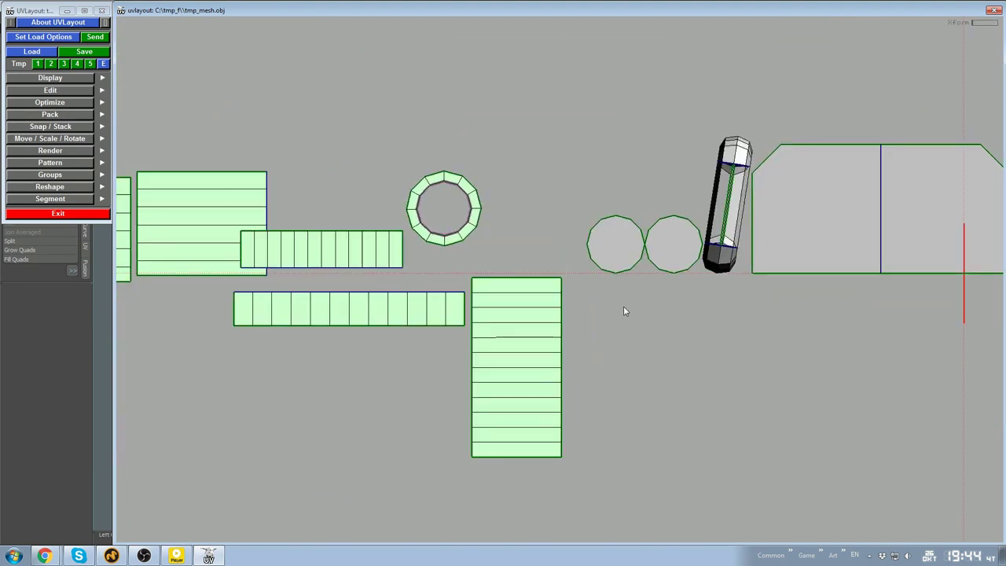
# Flatten the two small discs and the tilted elongated shell, and straighten the latter into a rectangle
pyautogui.moveTo(727, 203); pyautogui.dragTo(669, 266, button='middle')
pyautogui.press('f')
pyautogui.moveTo(670, 266); pyautogui.dragTo(760, 242, button='right')
pyautogui.moveTo(760, 242); pyautogui.dragTo(574, 258, button='middle')
pyautogui.press('r')
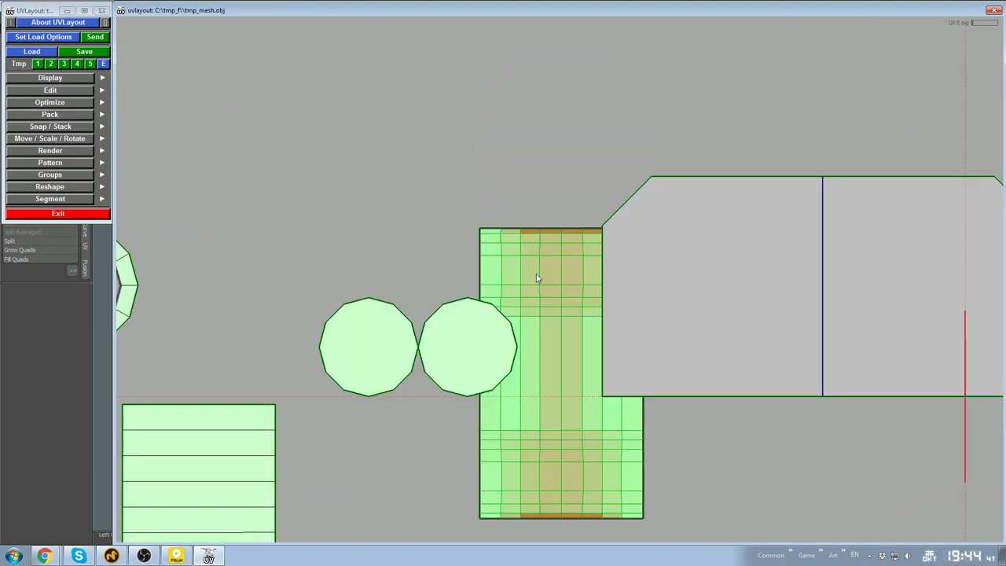
# Flatten the straightened elongated shell again and place it above the two small discs
pyautogui.press('f')
pyautogui.moveTo(552, 291); pyautogui.dragTo(580, 369, button='right')
pyautogui.moveTo(580, 369); pyautogui.dragTo(534, 206, button='middle')
pyautogui.moveTo(534, 206); pyautogui.dragTo(543, 235, button='right')
pyautogui.moveTo(542, 235); pyautogui.dragTo(507, 285, button='middle')
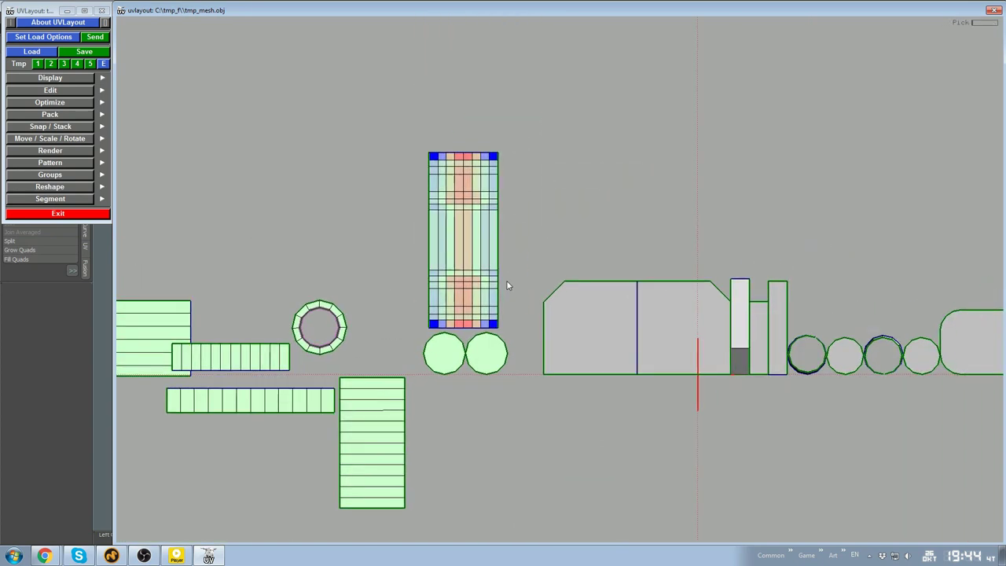
# Move the two corner-cut plates apart and flatten them
pyautogui.moveTo(636, 325); pyautogui.dragTo(573, 315, button='right')
pyautogui.moveTo(573, 316); pyautogui.dragTo(552, 304, button='middle')
pyautogui.moveTo(542, 298); pyautogui.dragTo(520, 254, button='middle')
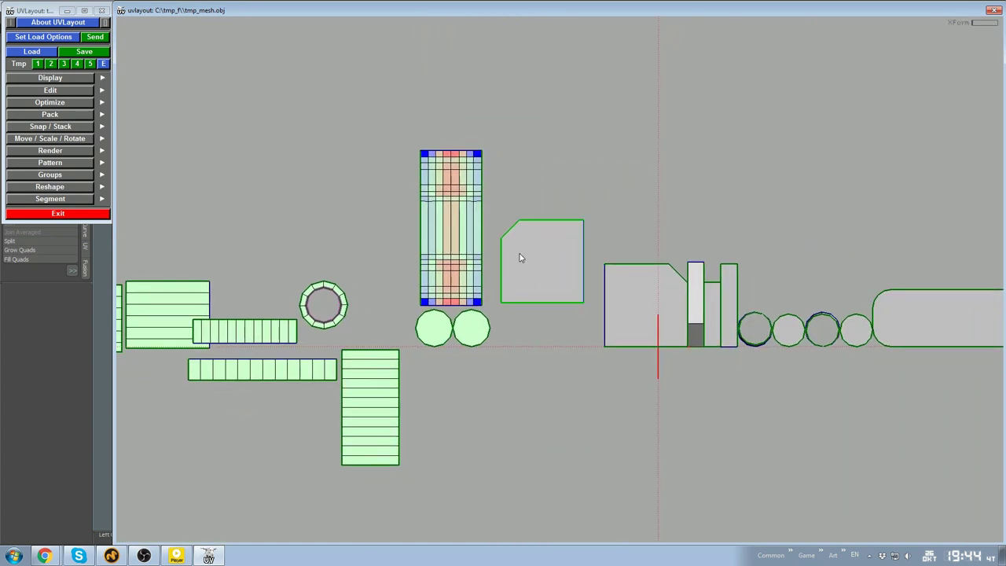
pyautogui.press('f')
pyautogui.moveTo(645, 323); pyautogui.dragTo(631, 280, button='middle')
pyautogui.press('f')
# Flatten the three narrow upright rectangles beside the corner-cut plates and space them apart
pyautogui.moveTo(683, 291); pyautogui.dragTo(748, 323, button='right')
pyautogui.press('f')
pyautogui.moveTo(748, 323); pyautogui.dragTo(702, 318, button='middle')
pyautogui.press('f')
pyautogui.press('f')
pyautogui.moveTo(729, 311); pyautogui.dragTo(726, 313, button='middle')
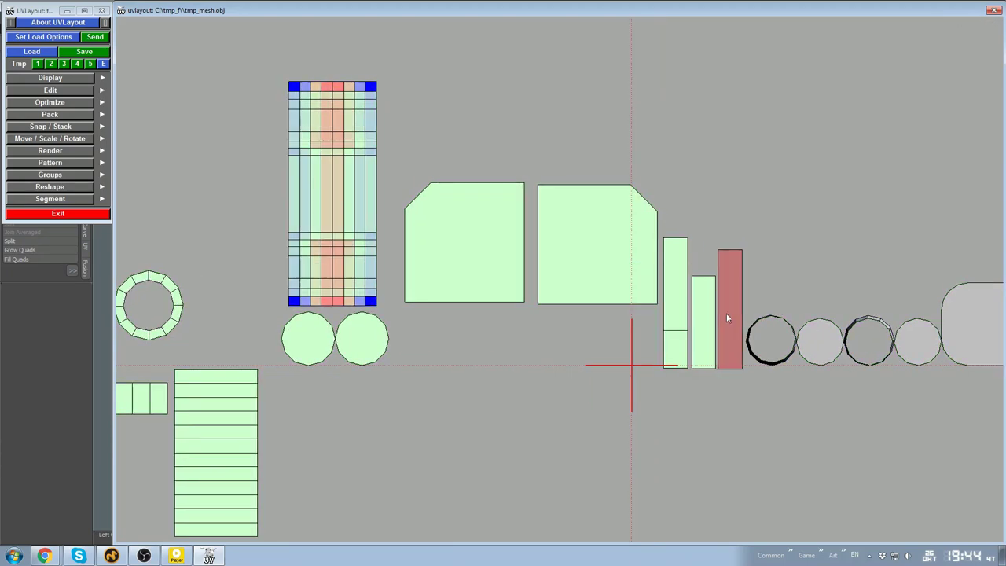
# Flatten the first thin ring band, move it below the upright rectangles and straighten it into a strip
pyautogui.moveTo(731, 314); pyautogui.dragTo(809, 377, button='right')
pyautogui.moveTo(810, 378); pyautogui.dragTo(741, 358, button='middle')
pyautogui.press('f')
pyautogui.moveTo(710, 333); pyautogui.dragTo(786, 314, button='right')
pyautogui.moveTo(786, 314); pyautogui.dragTo(555, 396, button='middle')
pyautogui.moveTo(555, 396); pyautogui.dragTo(532, 369, button='right')
pyautogui.moveTo(532, 369); pyautogui.dragTo(553, 344, button='middle')
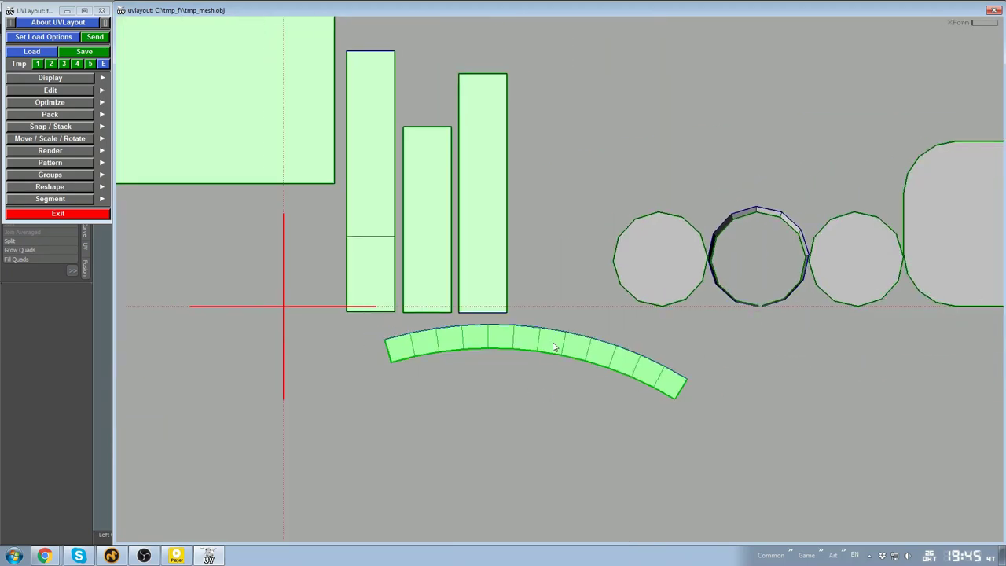
pyautogui.press('4')
# Flatten the disc between the thin ring bands, and flatten and straighten the second band into a strip
pyautogui.moveTo(630, 271); pyautogui.dragTo(565, 272, button='middle')
pyautogui.press('f')
pyautogui.moveTo(763, 217); pyautogui.dragTo(880, 212, button='right')
pyautogui.moveTo(880, 212); pyautogui.dragTo(582, 256, button='middle')
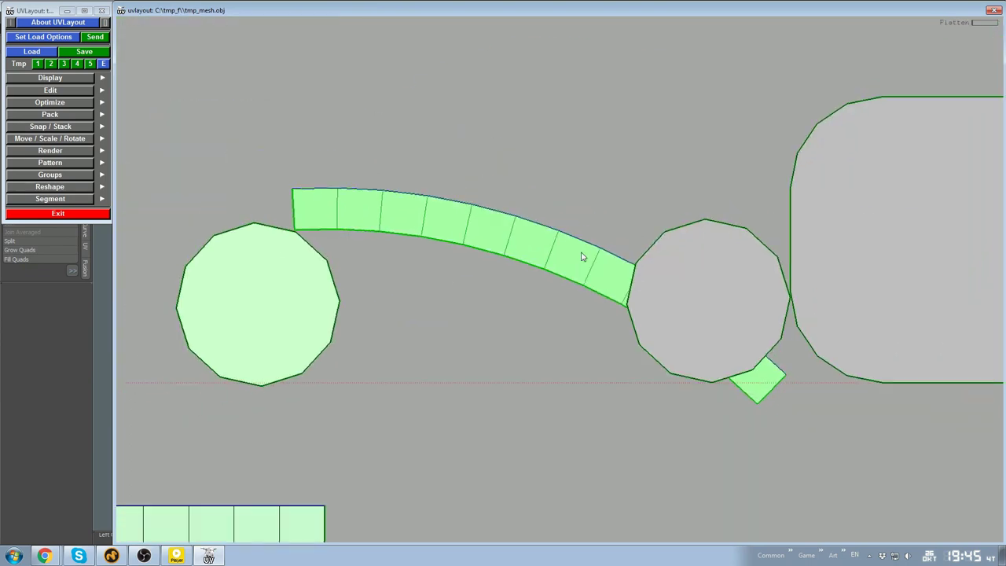
pyautogui.moveTo(581, 256); pyautogui.dragTo(560, 268, button='right')
pyautogui.press('4')
pyautogui.moveTo(560, 268); pyautogui.dragTo(485, 366, button='middle')
# Flatten the last small disc and the long round-cornered plate next to it
pyautogui.press('f')
pyautogui.moveTo(643, 265); pyautogui.dragTo(478, 264, button='middle')
pyautogui.moveTo(479, 264); pyautogui.dragTo(440, 275, button='right')
pyautogui.moveTo(783, 255); pyautogui.dragTo(651, 307, button='middle')
pyautogui.press('f')
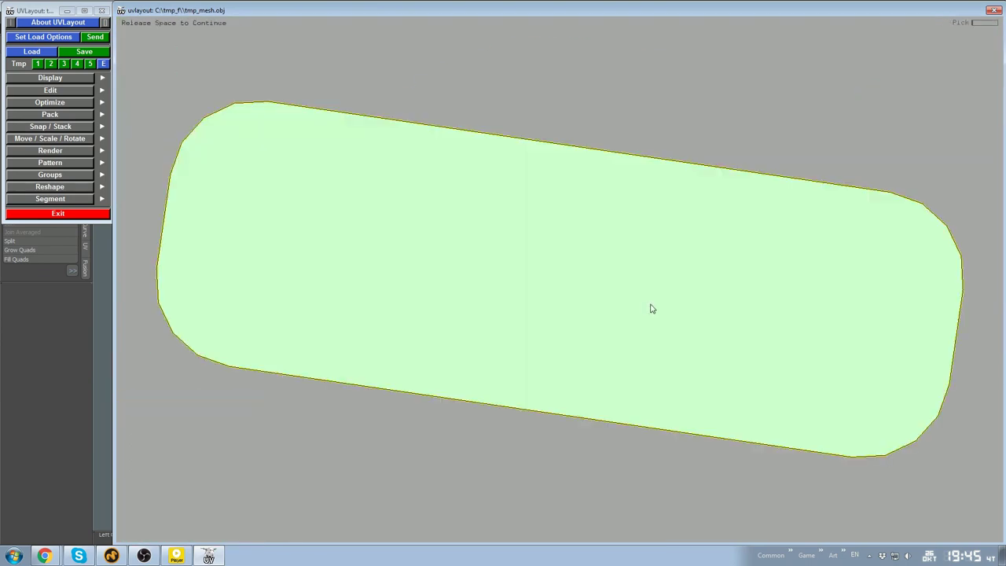
# Flatten the two long narrow strips with bent ends and the notched plate with rounded upper corners
pyautogui.moveTo(943, 330); pyautogui.dragTo(659, 314, button='middle')
pyautogui.press('f')
pyautogui.moveTo(786, 365); pyautogui.dragTo(659, 327, button='middle')
pyautogui.moveTo(659, 327); pyautogui.dragTo(631, 301, button='right')
pyautogui.press('f')
pyautogui.moveTo(621, 346); pyautogui.dragTo(581, 345, button='right')
pyautogui.moveTo(659, 301); pyautogui.dragTo(418, 329, button='middle')
pyautogui.moveTo(629, 424); pyautogui.dragTo(597, 413, button='right')
pyautogui.scroll(3, 665, 283)
pyautogui.press('f')
pyautogui.scroll(-2, 642, 337)
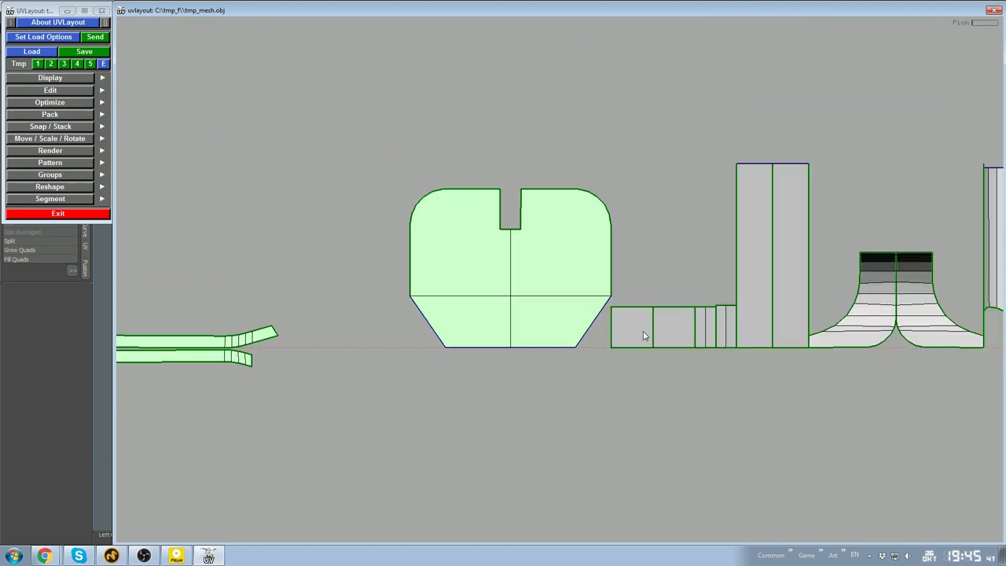
# Flatten the low rectangles, the two tall rectangles and the flared pair beside the notched plate
pyautogui.hotkey('shift', 'f')
pyautogui.hotkey('shift', 'f')
pyautogui.hotkey('shift', 'f')
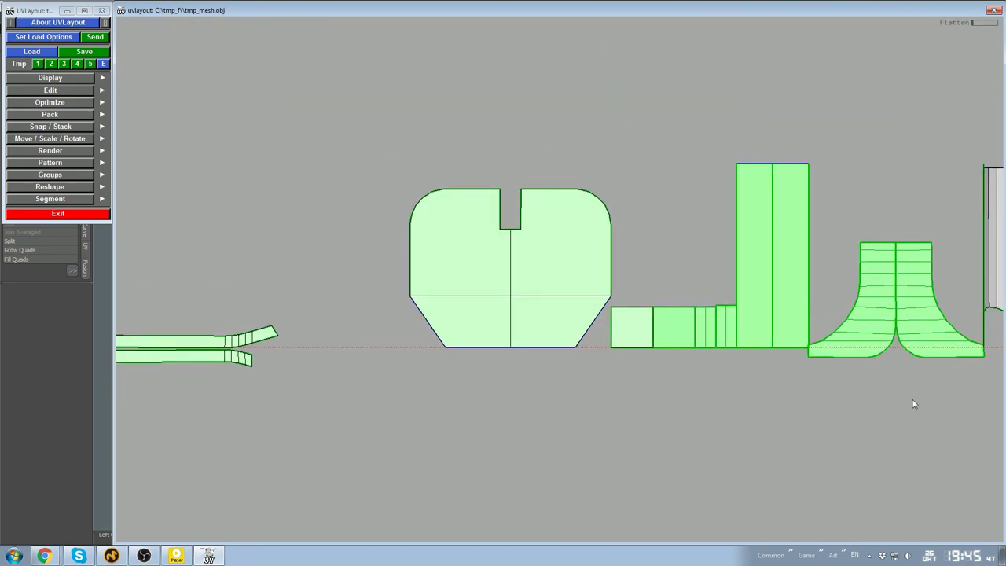
# Flatten the wide banded shell with curved cutouts and the thin rectangles next to it
pyautogui.moveTo(911, 398); pyautogui.dragTo(558, 428, button='middle')
pyautogui.moveTo(557, 428); pyautogui.dragTo(547, 416, button='right')
pyautogui.hotkey('shift', 'f')
pyautogui.scroll(-3, 560, 302)
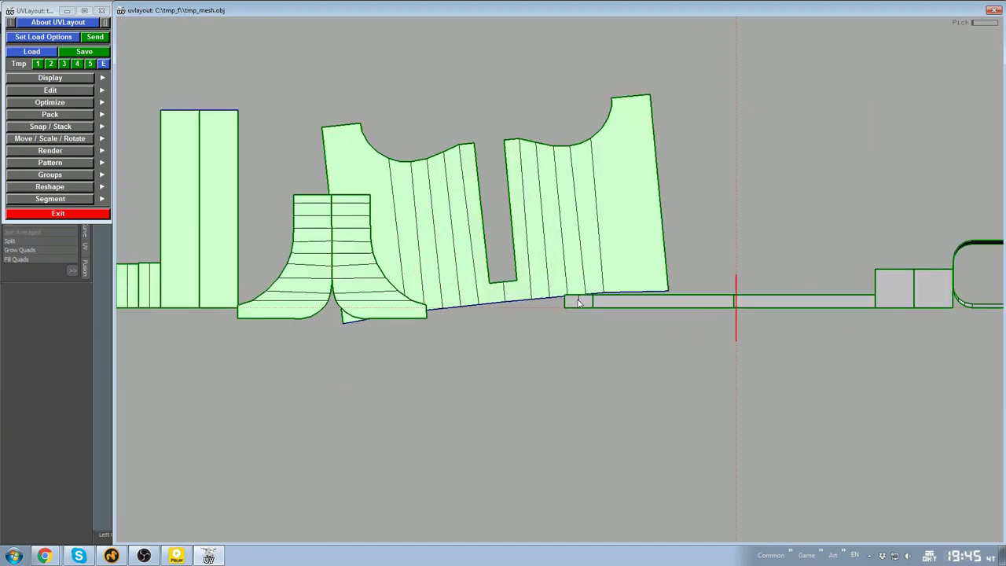
pyautogui.scroll(3, 730, 338)
pyautogui.hotkey('shift', 'f')
# Move the rounded ring band below the row, straighten it into a strip and flatten the adjacent round-cornered plate
pyautogui.moveTo(719, 333); pyautogui.dragTo(630, 385, button='right')
pyautogui.moveTo(630, 385); pyautogui.dragTo(567, 403, button='middle')
pyautogui.press('r')
pyautogui.press('f')
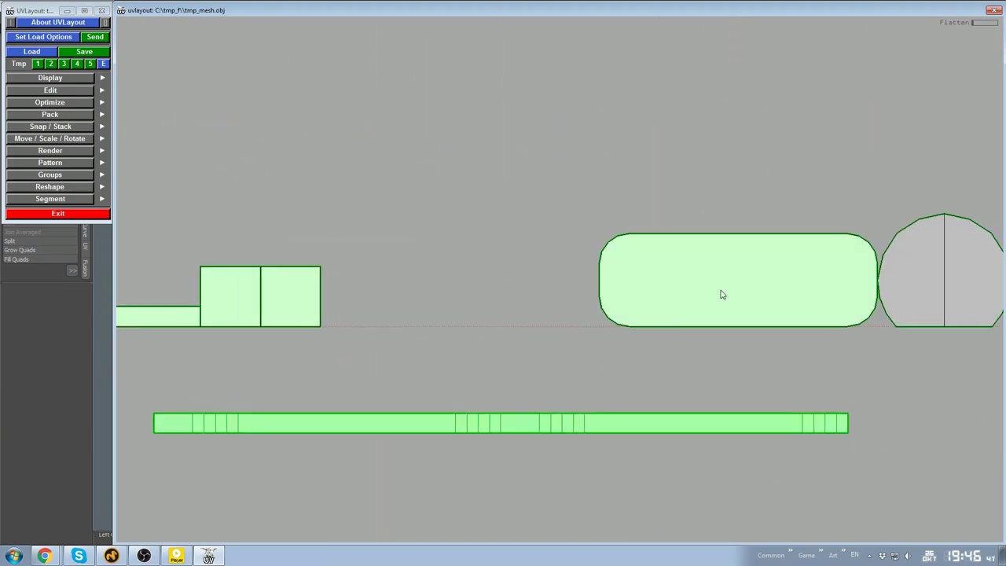
# Flatten the split disc, the thin wavy strip and the long trapezoid strip after the round-cornered plate
pyautogui.scroll(-1, 720, 293)
pyautogui.moveTo(888, 275); pyautogui.dragTo(649, 294, button='middle')
pyautogui.press('f')
pyautogui.scroll(1, 649, 294)
pyautogui.press('f')
pyautogui.scroll(2, 785, 294)
pyautogui.moveTo(895, 281); pyautogui.dragTo(691, 315, button='middle')
pyautogui.press('f')
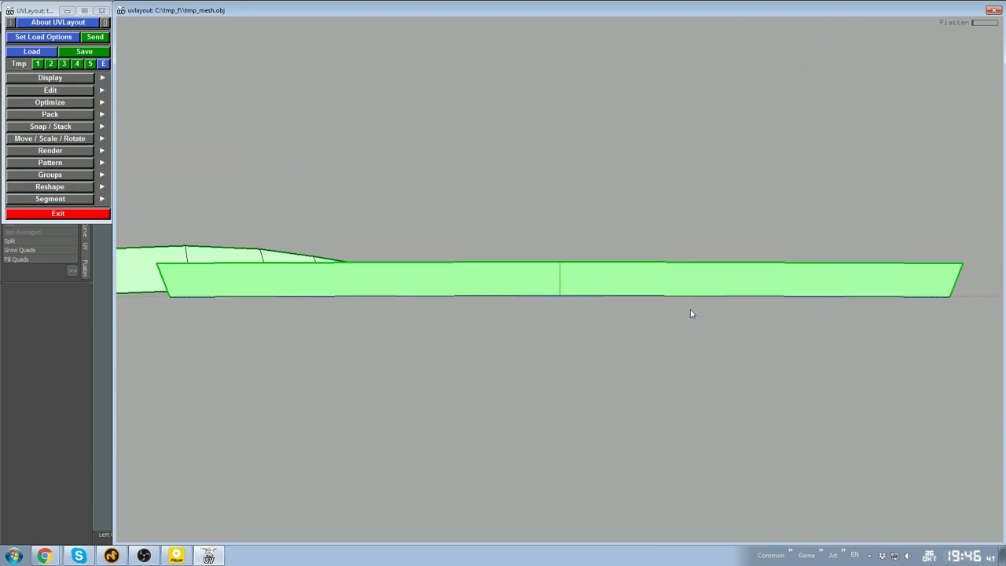
# Flatten the two tall curved strips standing between the trapezoid strips
pyautogui.scroll(-3, 691, 314)
pyautogui.moveTo(809, 225); pyautogui.dragTo(638, 391, button='middle')
pyautogui.press('f')
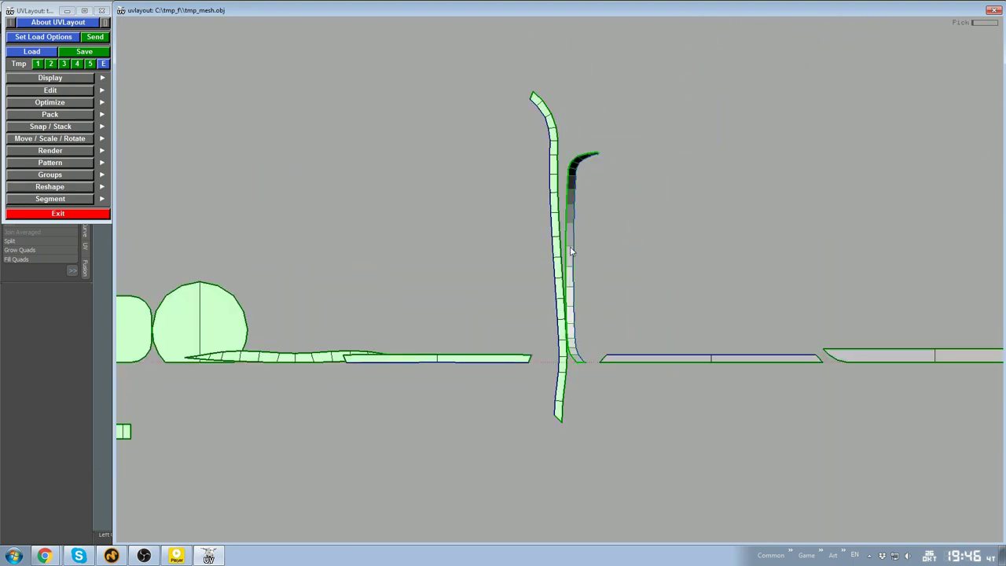
pyautogui.scroll(1, 518, 229)
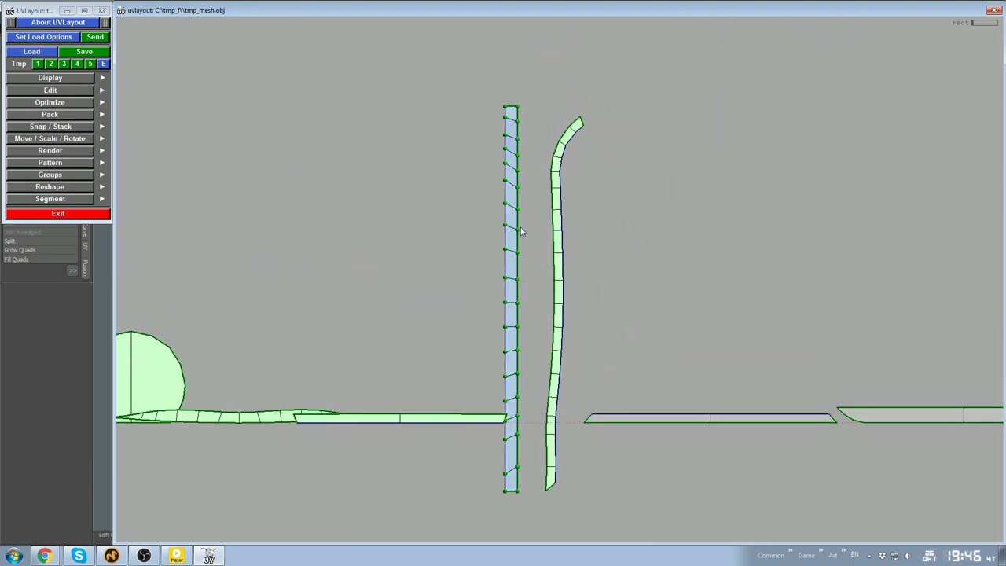
# Undo the first tall curved strip's straightening and try box-flattening and straightening it again
pyautogui.hotkey('ctrl', 'z')
pyautogui.moveTo(527, 254); pyautogui.dragTo(542, 276, button='middle')
pyautogui.scroll(2, 543, 276)
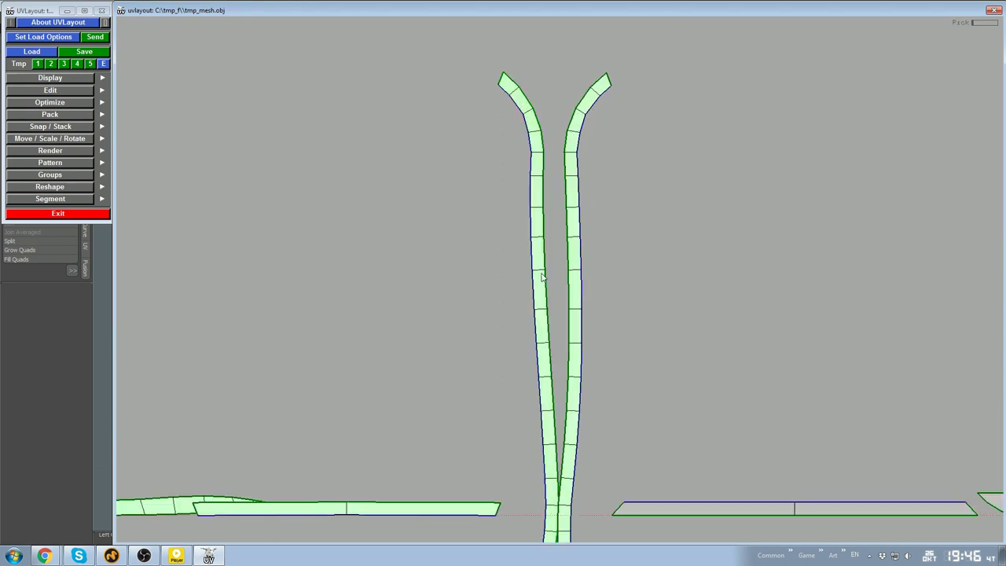
pyautogui.press('f')
pyautogui.scroll(-2, 544, 275)
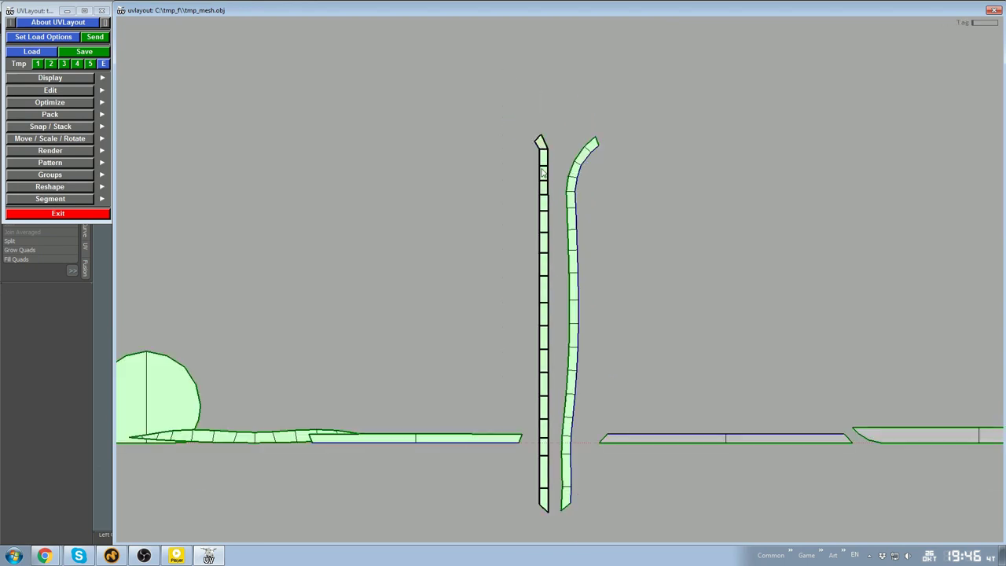
pyautogui.press('r')
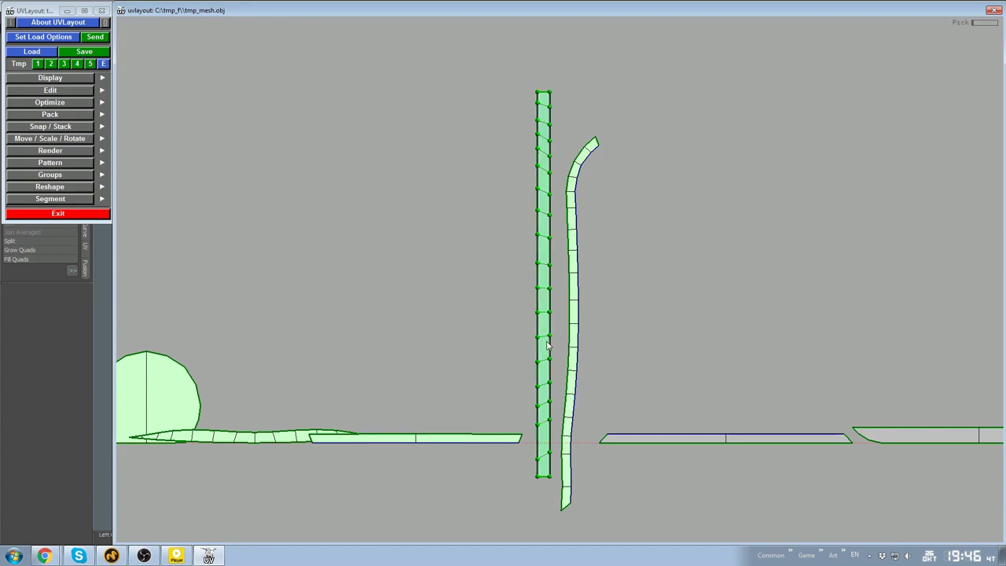
# Try reflattening the straightened tall strip, and undo the attempts back to its curved shape
pyautogui.scroll(3, 548, 344)
pyautogui.hotkey('shift', 'f')
pyautogui.press('space')
pyautogui.hotkey('ctrl', 'z')
pyautogui.scroll(-2, 557, 341)
pyautogui.press('f')
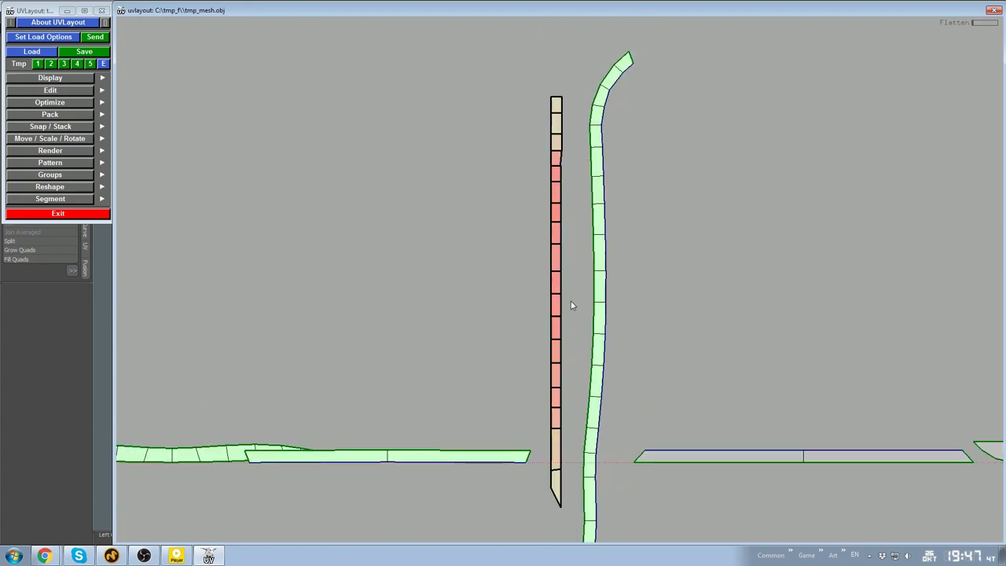
pyautogui.scroll(-2, 561, 311)
pyautogui.hotkey('ctrl', 'z')
pyautogui.hotkey('ctrl', 'z')
pyautogui.hotkey('ctrl', 'z')
# Move the two tall curved strips apart and flatten the trapezoid and rounded-end strips beside them
pyautogui.scroll(2, 556, 309)
pyautogui.scroll(-3, 556, 310)
pyautogui.moveTo(633, 344); pyautogui.dragTo(572, 355, button='middle')
pyautogui.moveTo(558, 304); pyautogui.dragTo(406, 253, button='middle')
pyautogui.moveTo(646, 386); pyautogui.dragTo(614, 377, button='middle')
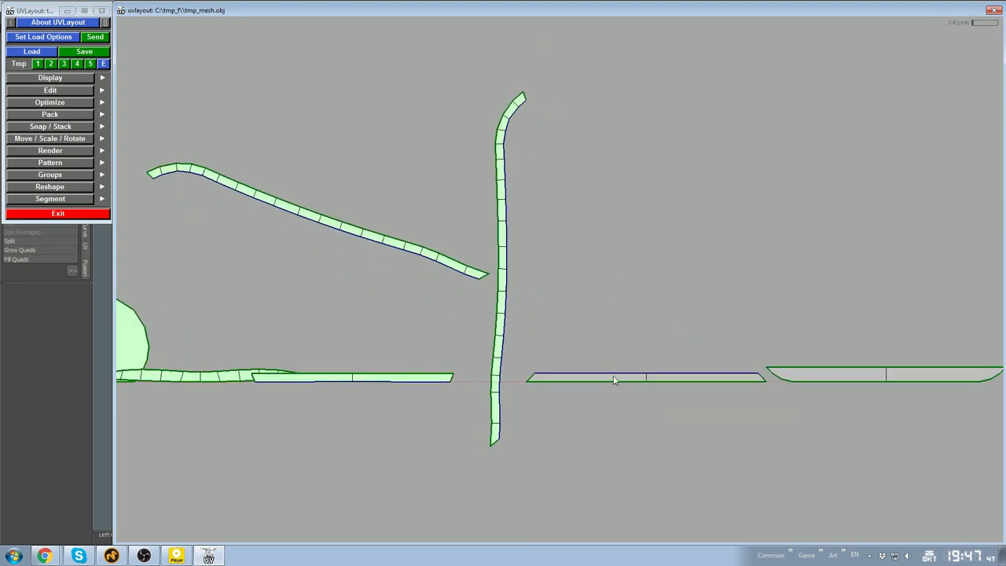
pyautogui.hotkey('shift', 'f')
pyautogui.press('space')
pyautogui.scroll(-2, 565, 466)
# Flatten the large plate with two slots and a round central hole
pyautogui.hotkey('shift', 'f')
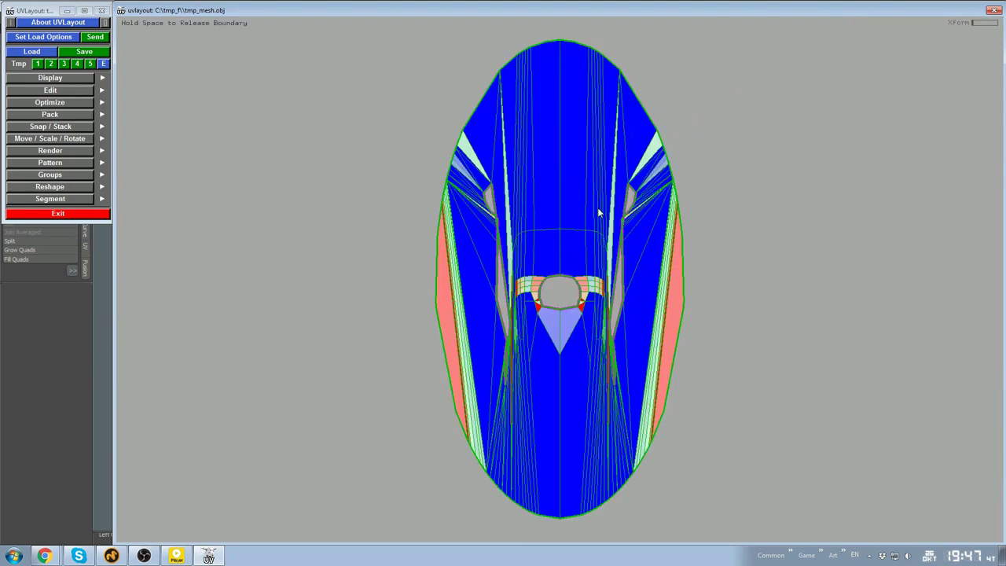
pyautogui.press('space')
pyautogui.scroll(-2, 546, 156)
pyautogui.scroll(4, 521, 341)
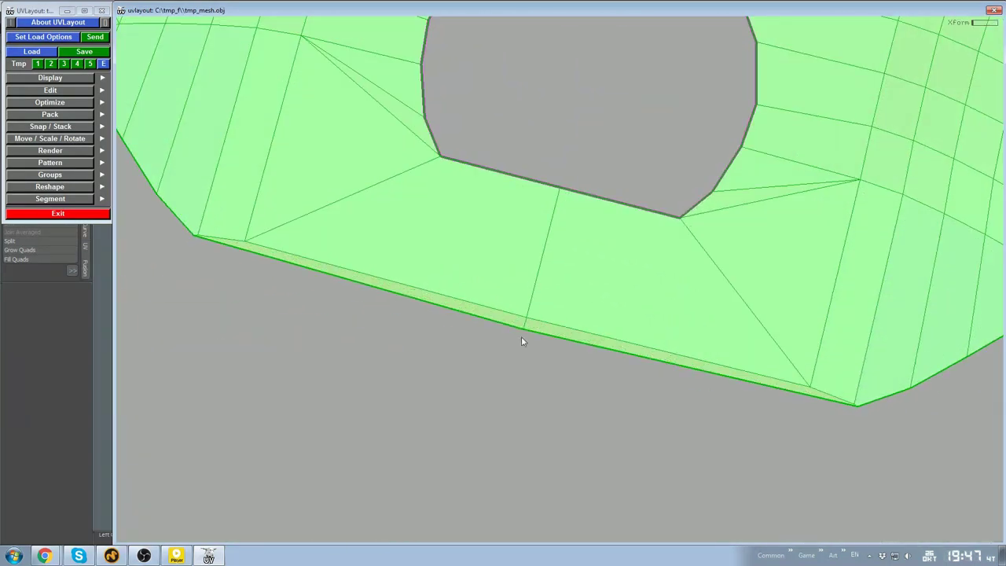
# Try cutting the large plate from its round hole to the lower edge and reflattening it
pyautogui.press('c')
pyautogui.press('Return')
pyautogui.scroll(-3, 531, 286)
pyautogui.hotkey('shift', 'f')
pyautogui.press('space')
pyautogui.scroll(-2, 533, 240)
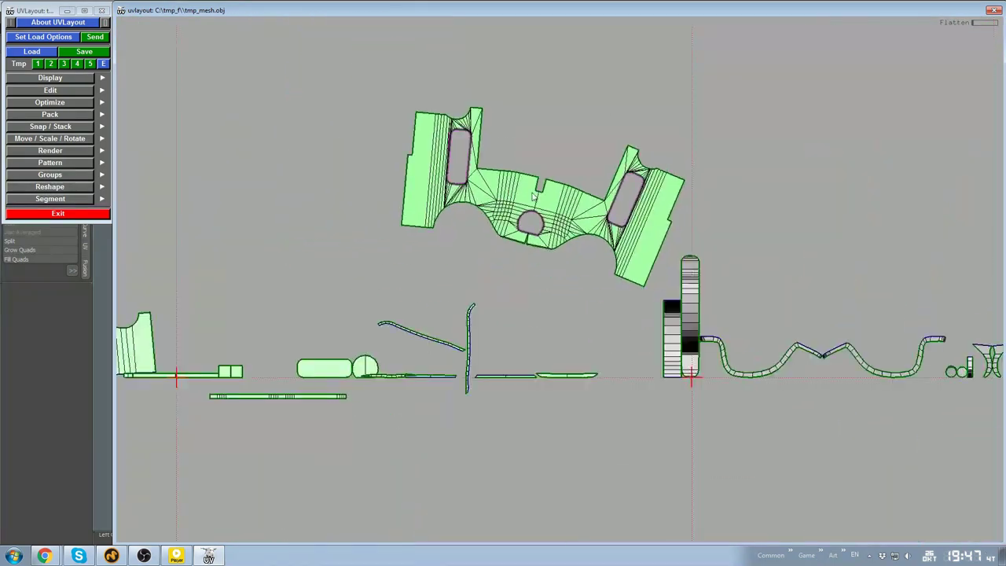
# Try cutting the large plate from its upper notch to the round hole, and rejoin that cut
pyautogui.moveTo(532, 241); pyautogui.dragTo(561, 308, button='middle')
pyautogui.scroll(4, 554, 305)
pyautogui.scroll(-1, 540, 295)
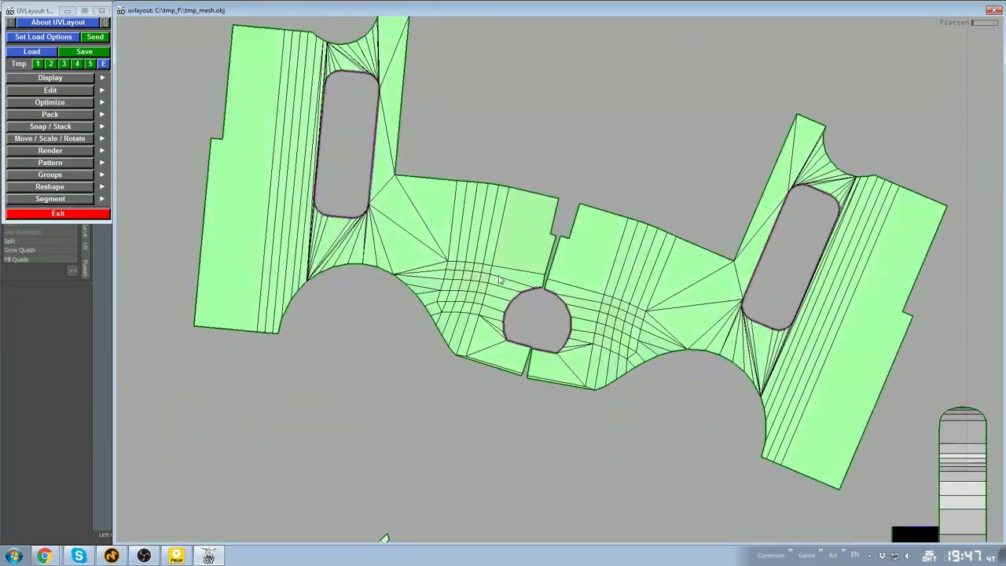
pyautogui.scroll(3, 536, 301)
pyautogui.scroll(-5, 535, 292)
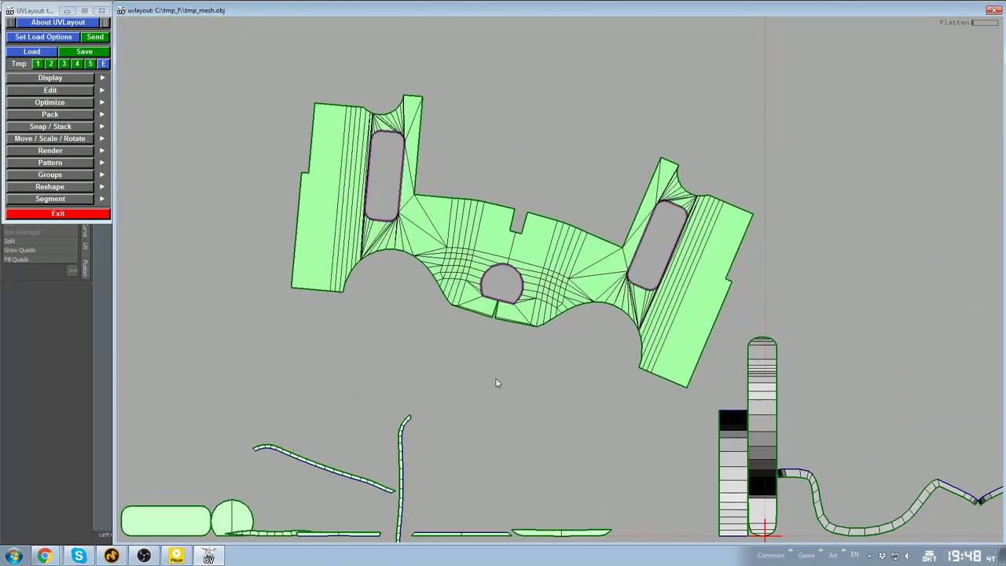
# Cut the large plate along both sides of its central section around the round hole
pyautogui.scroll(4, 492, 290)
pyautogui.scroll(-4, 595, 316)
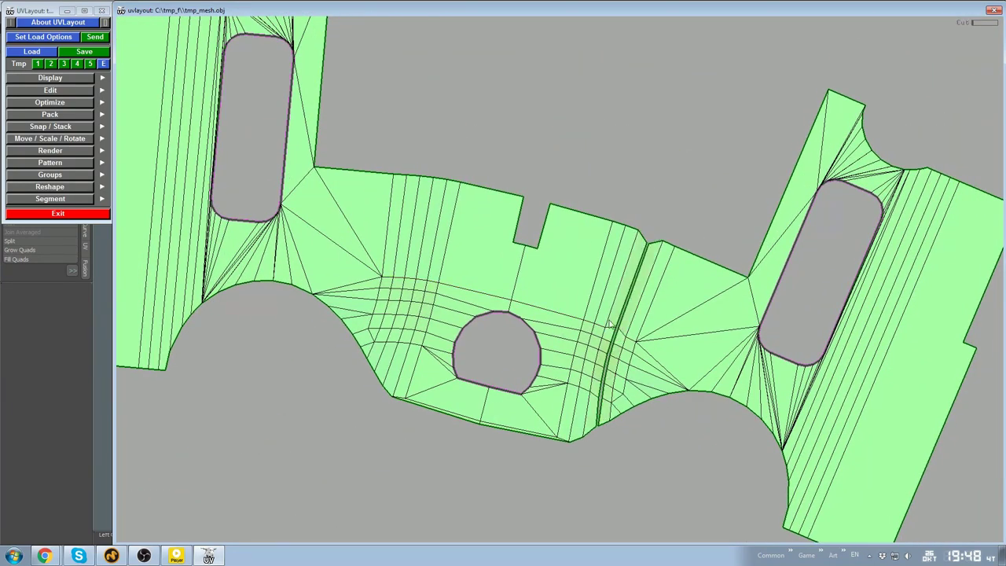
pyautogui.scroll(-2, 402, 302)
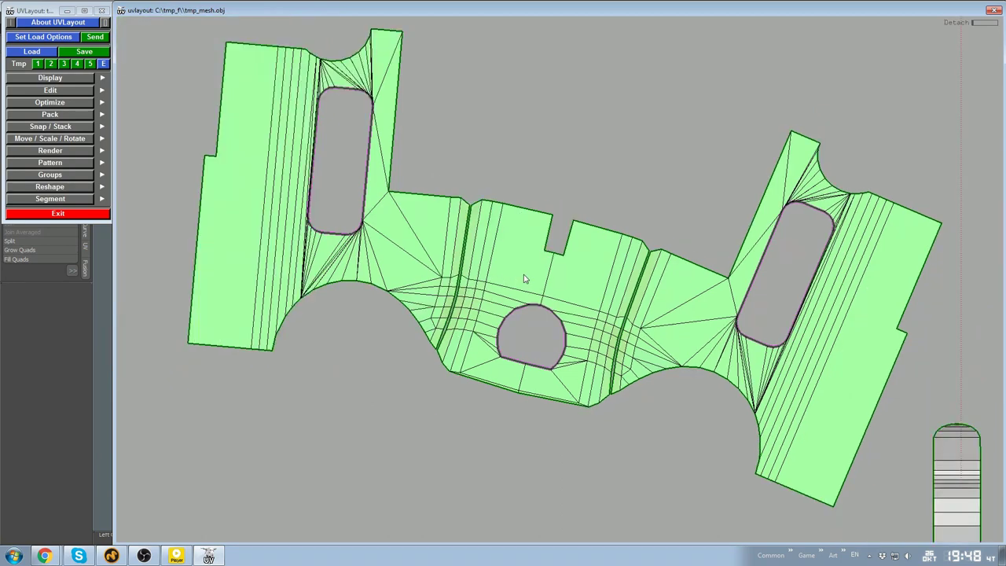
# Flatten the two tall banded strips and the first wavy strip beside them
pyautogui.hotkey('shift', 'f')
pyautogui.press('space')
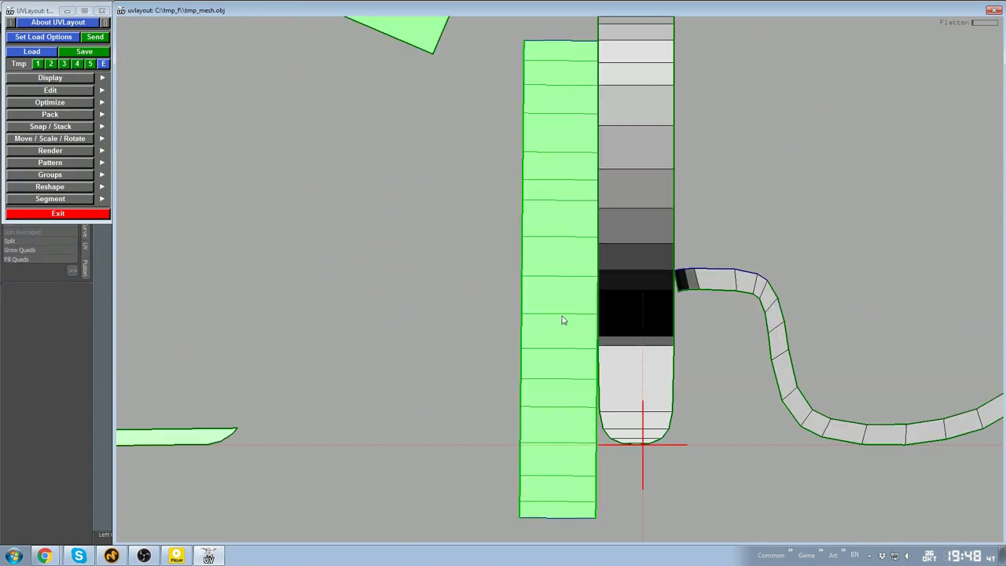
pyautogui.moveTo(563, 317); pyautogui.dragTo(642, 415, button='right')
pyautogui.hotkey('shift', 'f')
pyautogui.press('space')
pyautogui.hotkey('shift', 'f')
pyautogui.press('space')
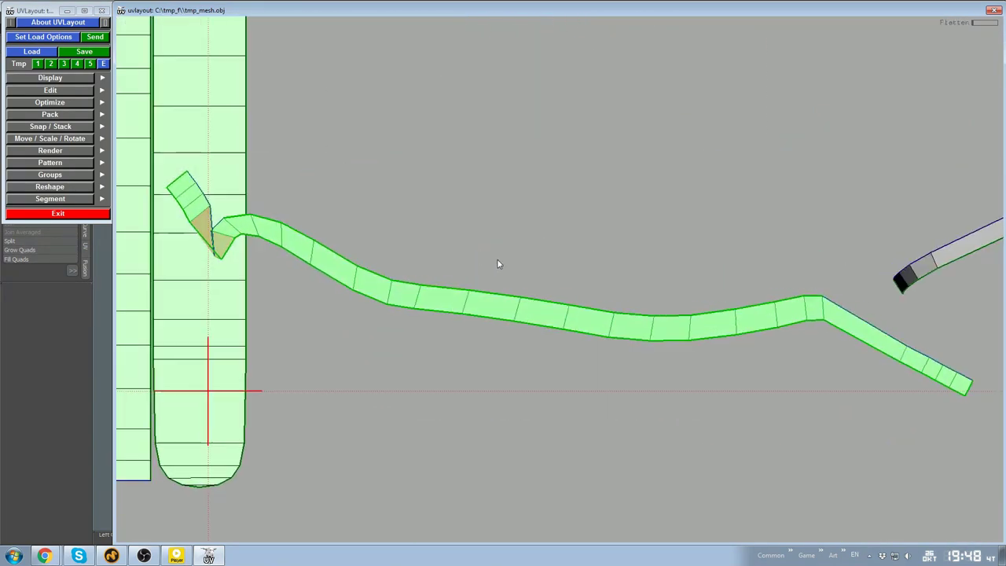
# Move the first wavy strip clear of the tall strips and reflatten it without the kink
pyautogui.moveTo(499, 265); pyautogui.dragTo(723, 461, button='middle')
pyautogui.moveTo(445, 429); pyautogui.dragTo(537, 303, button='middle')
pyautogui.press('f')
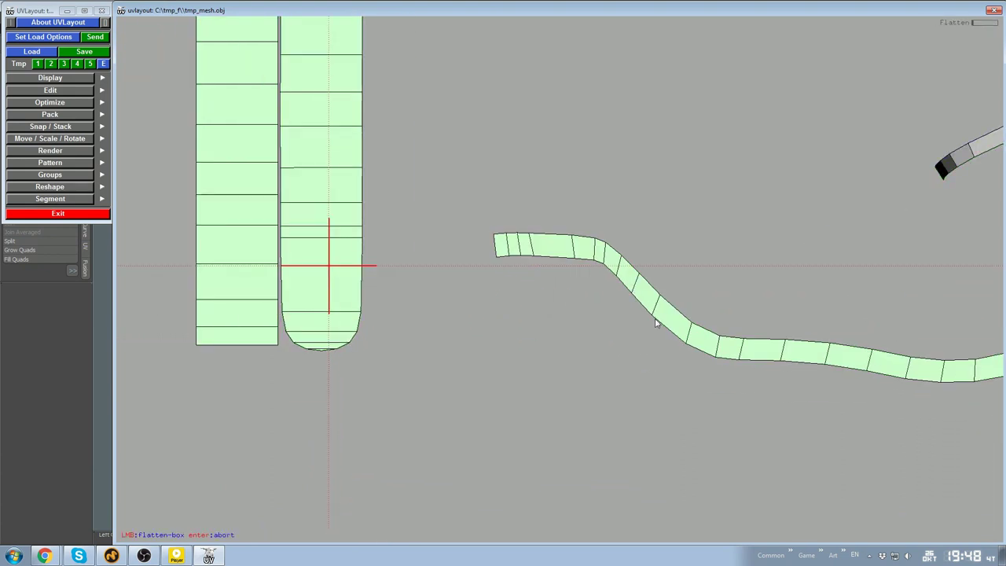
pyautogui.scroll(-2, 655, 321)
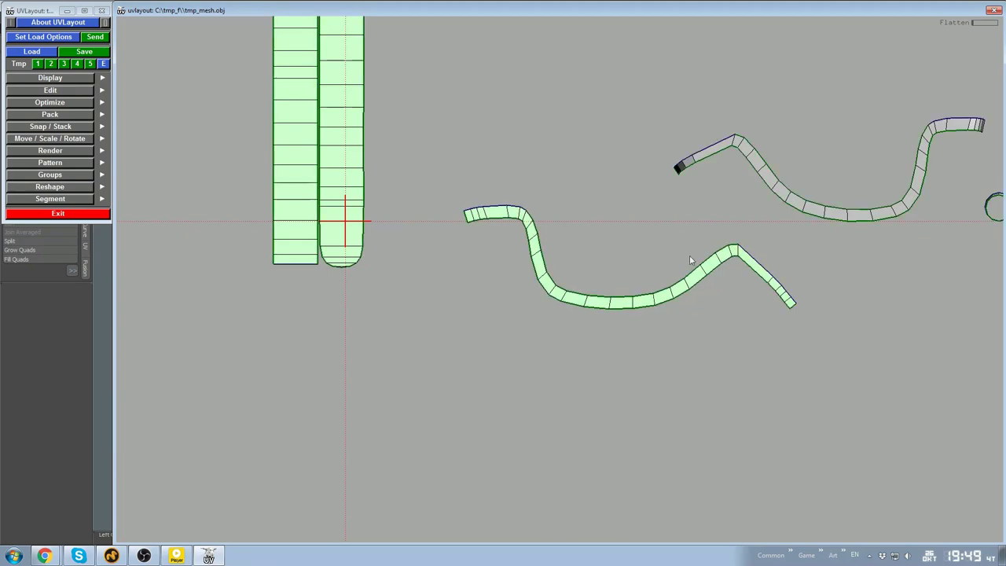
# Flatten the second wavy strip and the small disc, and straighten the bands beside it
pyautogui.moveTo(765, 230); pyautogui.dragTo(654, 313, button='middle')
pyautogui.hotkey('shift', 'f')
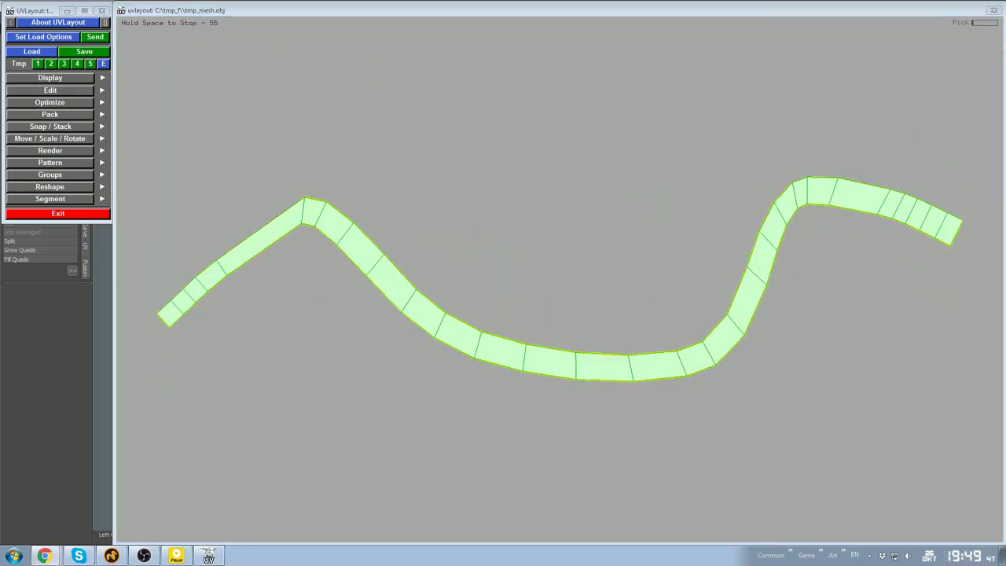
pyautogui.press('space')
pyautogui.moveTo(647, 263); pyautogui.dragTo(599, 264, button='middle')
pyautogui.hotkey('shift', 'f')
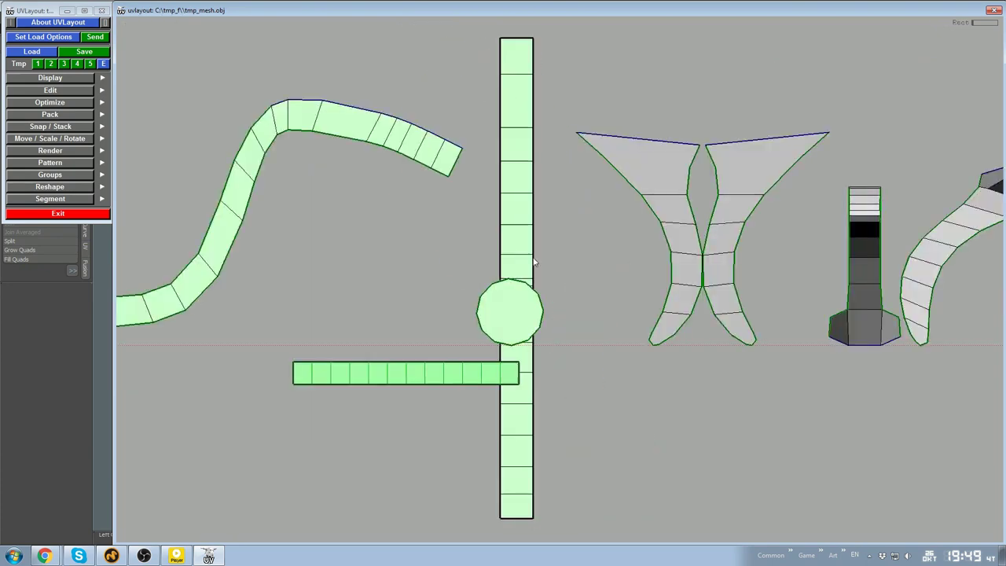
# Flatten the two curved tapered shells and the banded strip with the wider end
pyautogui.press('f')
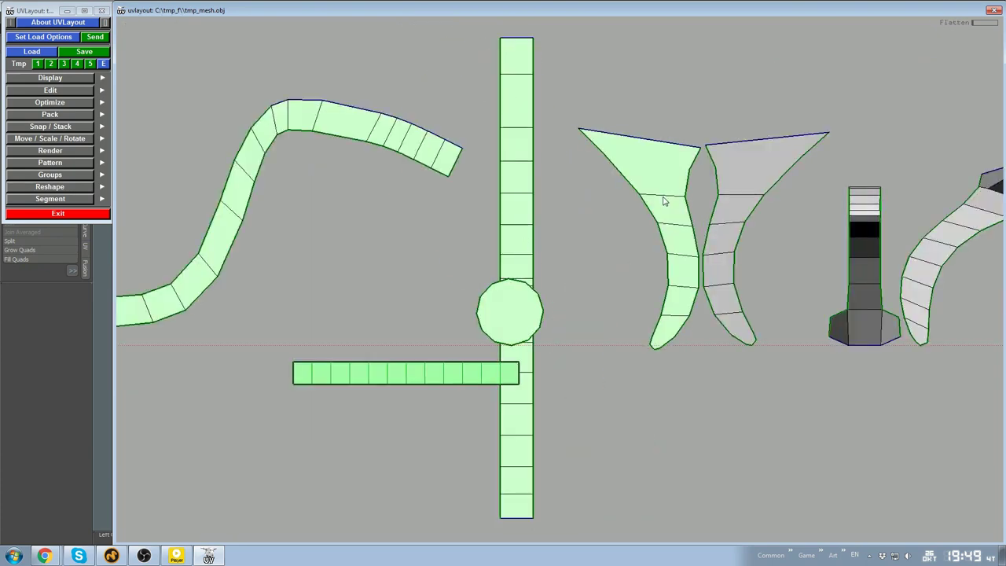
pyautogui.press('f')
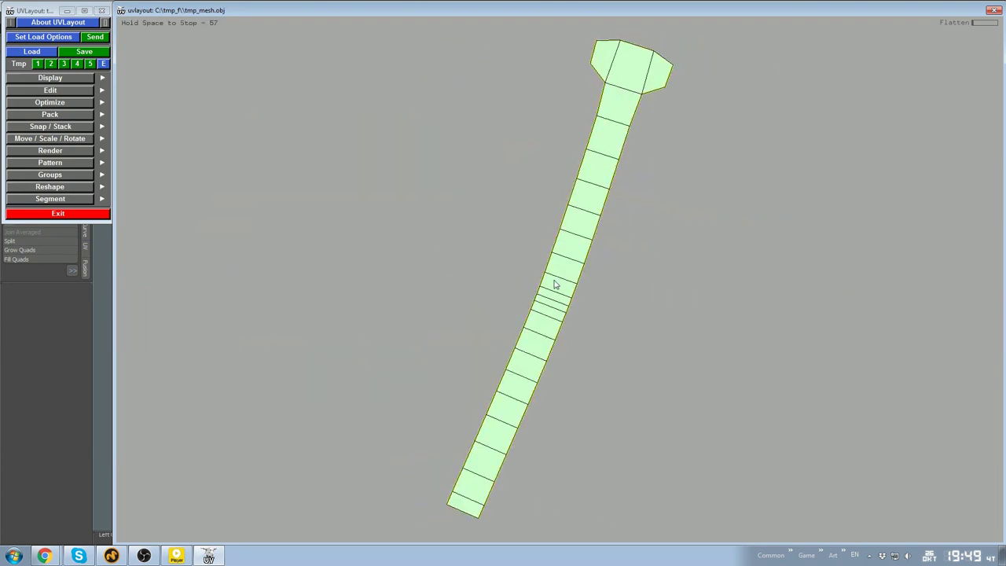
pyautogui.press('space')
pyautogui.scroll(-3, 554, 285)
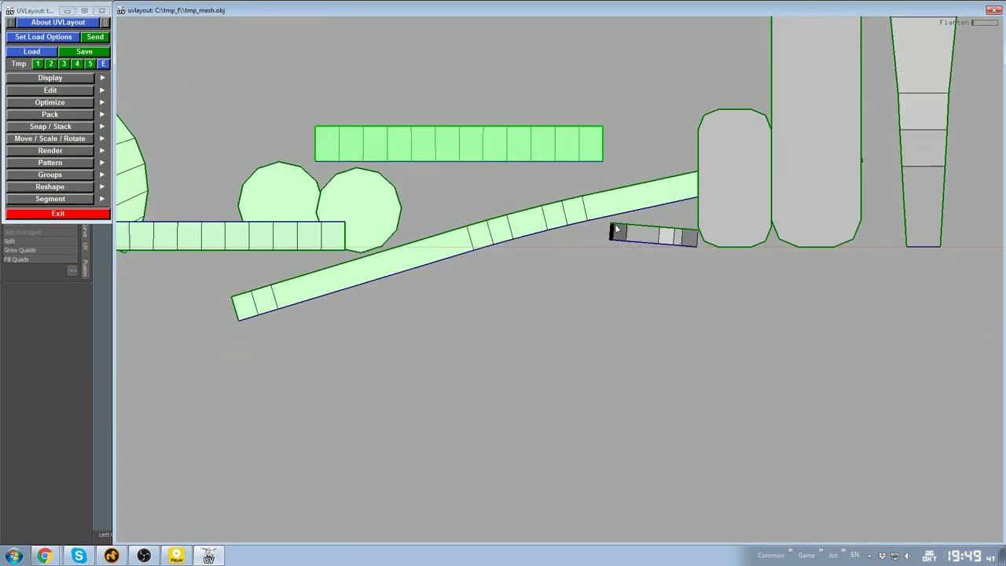
# Move the slanted long ring band below the row and straighten it into a strip
pyautogui.moveTo(564, 217); pyautogui.dragTo(539, 353, button='middle')
pyautogui.press('r')
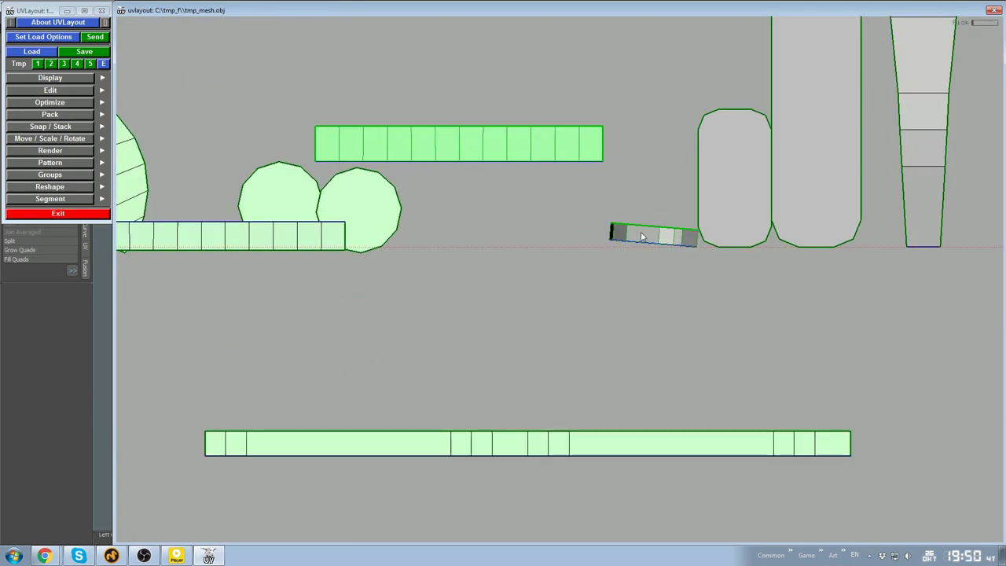
# Flatten and straighten the shorter ring band and place it above the long straightened strip
pyautogui.press('r')
pyautogui.moveTo(641, 236); pyautogui.dragTo(557, 285, button='right')
pyautogui.moveTo(557, 285); pyautogui.dragTo(547, 387, button='middle')
pyautogui.moveTo(569, 378); pyautogui.dragTo(587, 330, button='right')
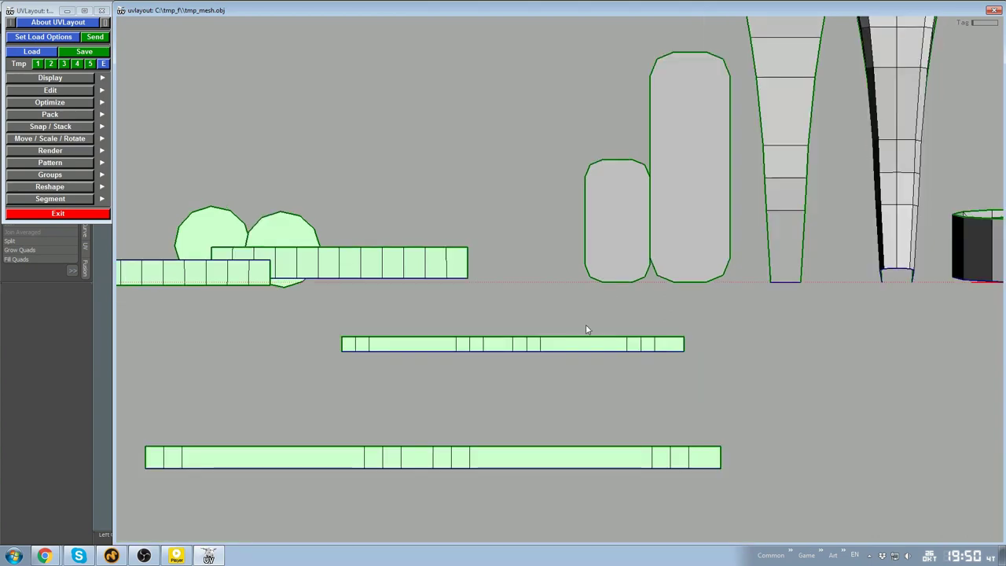
pyautogui.moveTo(588, 330); pyautogui.dragTo(576, 368, button='middle')
# Flatten the two upright round-cornered plates and the narrow and wide tapered shells
pyautogui.press('f')
pyautogui.press('f')
pyautogui.moveTo(684, 249); pyautogui.dragTo(714, 154, button='right')
pyautogui.moveTo(714, 154); pyautogui.dragTo(573, 261, button='middle')
pyautogui.press('f')
pyautogui.hotkey('shift', 'f')
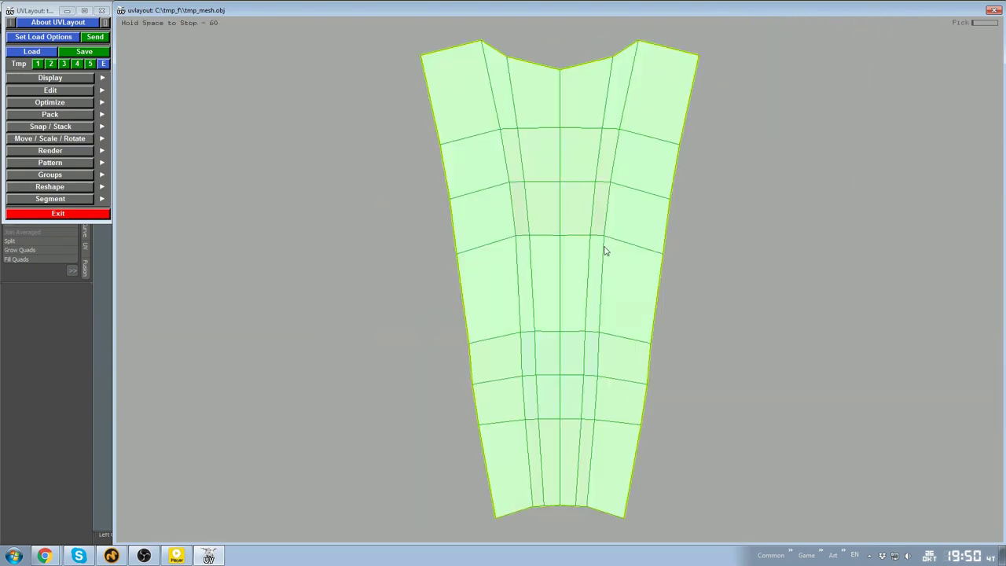
pyautogui.press('space')
# Move the tapered shells above the row and flatten the long banded shell with thin end tabs
pyautogui.moveTo(603, 308); pyautogui.dragTo(605, 245, button='right')
pyautogui.moveTo(558, 246); pyautogui.dragTo(541, 154, button='middle')
pyautogui.moveTo(588, 235); pyautogui.dragTo(612, 271, button='right')
pyautogui.hotkey('shift', 'f')
pyautogui.press('space')
# Flatten the faceted dome, move it above the row, and flatten the faceted sphere beside it
pyautogui.moveTo(787, 423); pyautogui.dragTo(637, 358, button='middle')
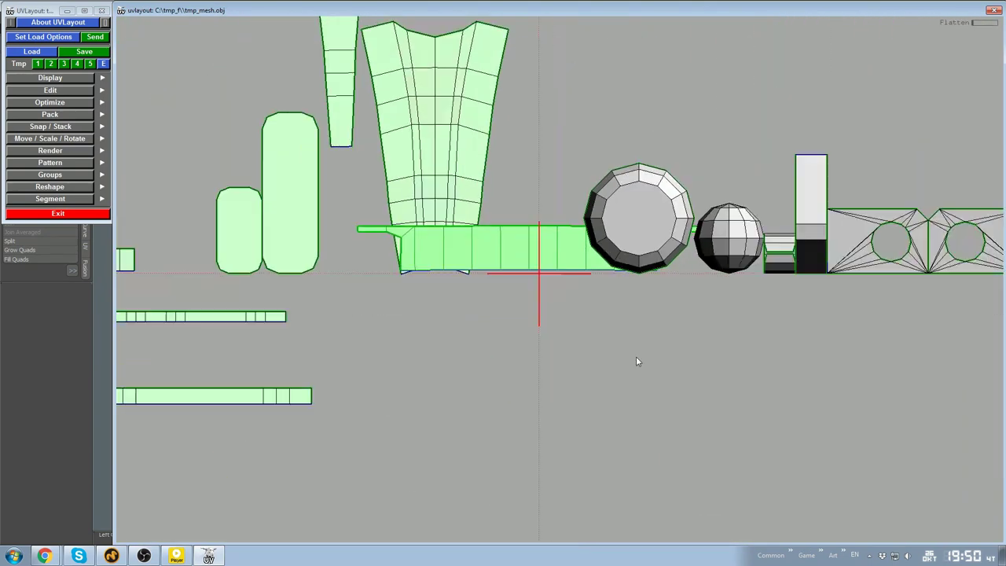
pyautogui.hotkey('shift', 'f')
pyautogui.press('space')
pyautogui.moveTo(562, 330); pyautogui.dragTo(544, 197, button='middle')
pyautogui.moveTo(671, 321); pyautogui.dragTo(602, 429, button='middle')
pyautogui.moveTo(580, 318); pyautogui.dragTo(580, 283, button='right')
pyautogui.press('f')
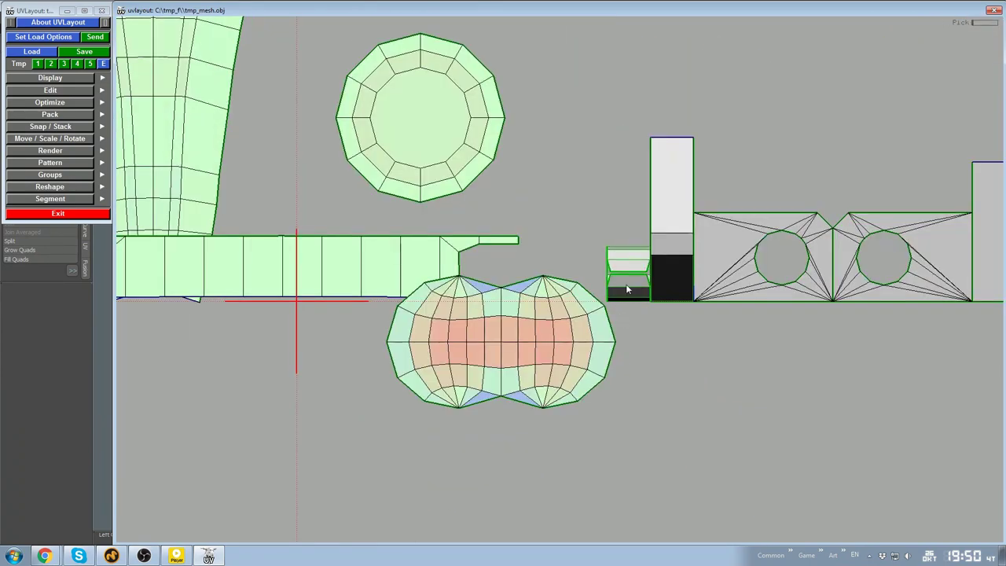
# Flatten the small banded strip, the upright rectangles, the two plates with round holes and the adjoining discs
pyautogui.press('f')
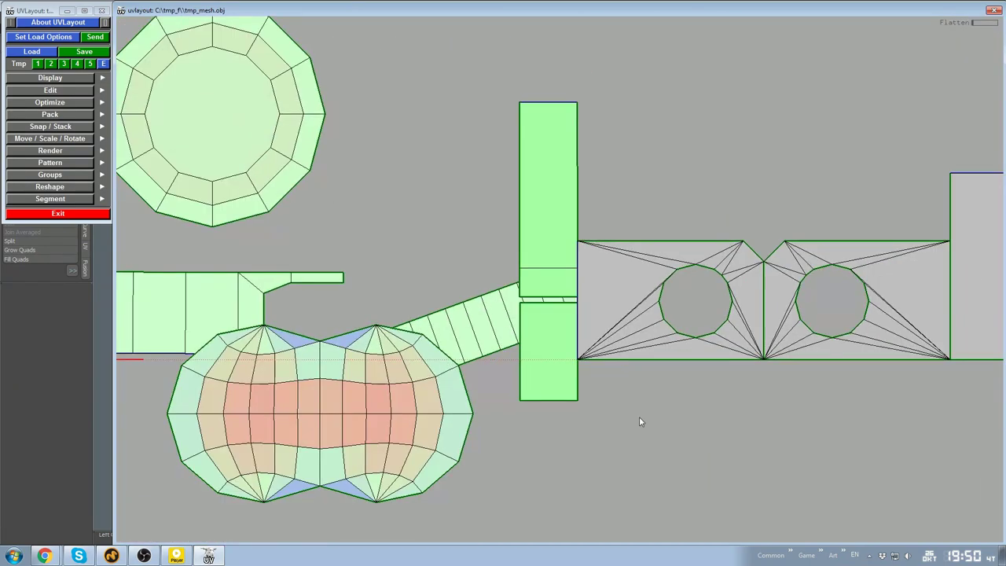
pyautogui.hotkey('shift', 'f')
pyautogui.press('space')
pyautogui.hotkey('shift', 'f')
pyautogui.press('space')
pyautogui.hotkey('shift', 'f')
pyautogui.hotkey('shift', 'f')
pyautogui.hotkey('shift', 'f')
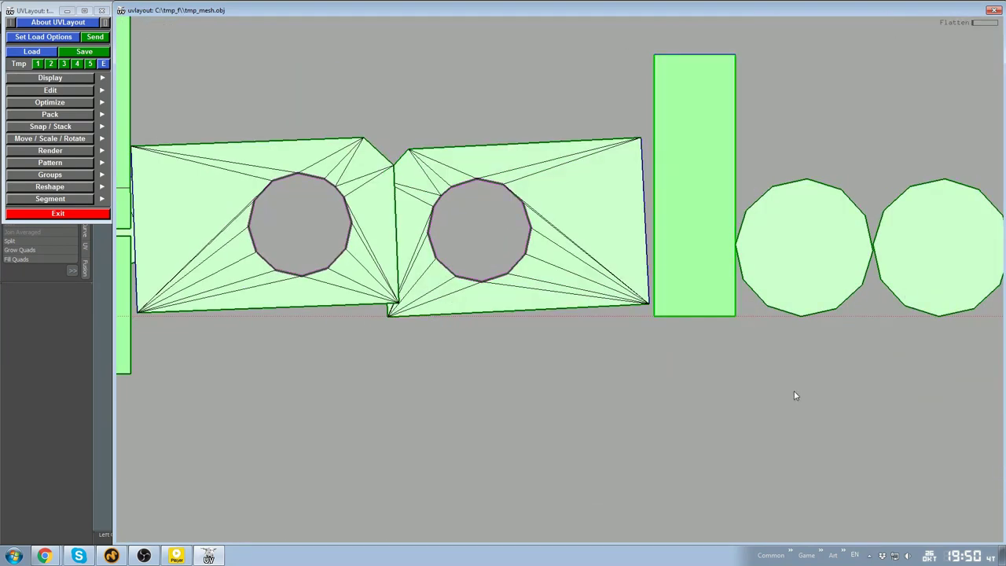
# Flatten the disc beside the upright rectangle and the first ring-shaped strip, and straighten the strip vertically
pyautogui.press('f')
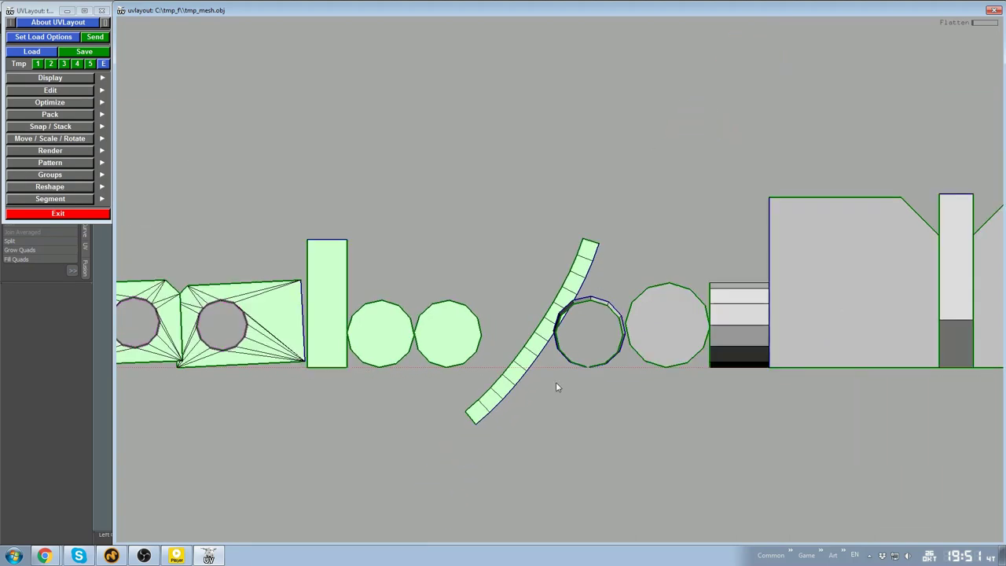
pyautogui.scroll(1, 547, 330)
pyautogui.press('r')
pyautogui.press('g')
pyautogui.scroll(1, 585, 297)
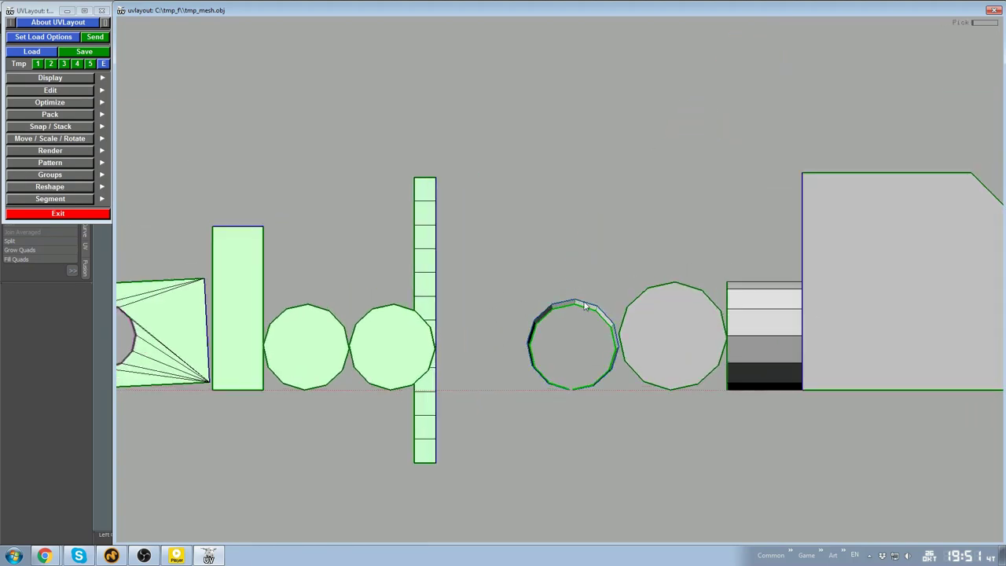
# Flatten the thin ring strip beside the straightened one, rectify it horizontally and place it above the row
pyautogui.scroll(1, 583, 306)
pyautogui.moveTo(584, 306); pyautogui.dragTo(575, 319, button='middle')
pyautogui.press('f')
pyautogui.scroll(2, 585, 330)
pyautogui.scroll(-2, 597, 338)
pyautogui.moveTo(649, 304); pyautogui.dragTo(648, 206, button='middle')
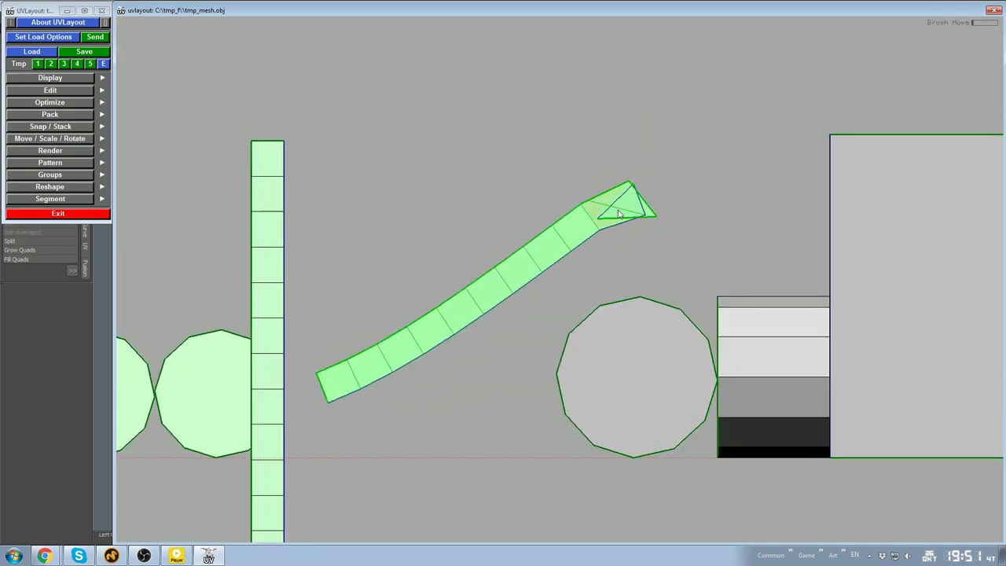
pyautogui.scroll(1, 613, 228)
pyautogui.press('f')
pyautogui.moveTo(513, 338); pyautogui.dragTo(542, 143, button='middle')
pyautogui.press('r')
pyautogui.scroll(-4, 577, 290)
pyautogui.press('capslock')
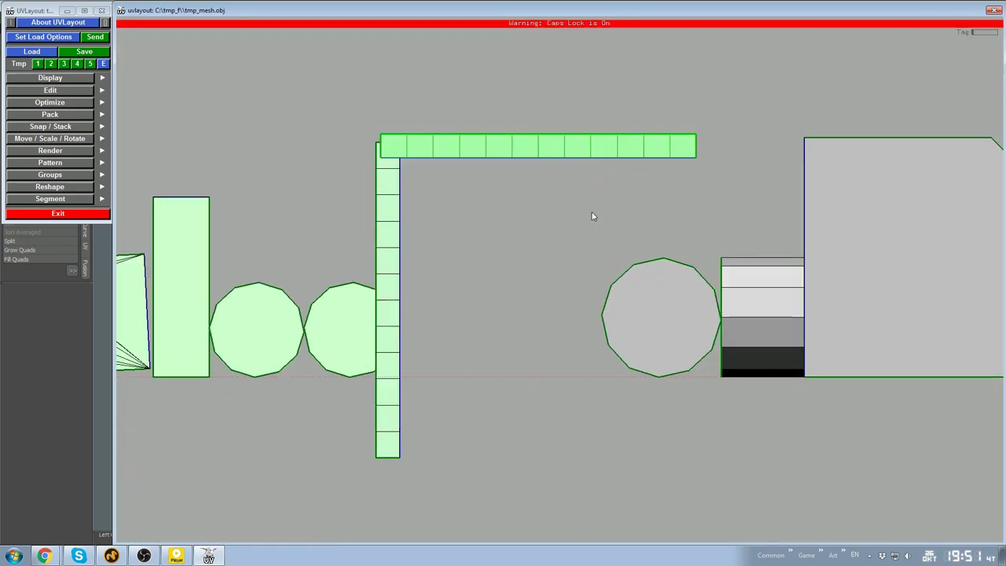
pyautogui.press('capslock')
# Flatten the next disc and the banded cylinder shell, and place both under the horizontal strip
pyautogui.press('f')
pyautogui.moveTo(646, 320); pyautogui.dragTo(443, 271, button='middle')
pyautogui.moveTo(445, 166); pyautogui.dragTo(441, 142, button='middle')
pyautogui.press('f')
pyautogui.moveTo(703, 318); pyautogui.dragTo(644, 309, button='middle')
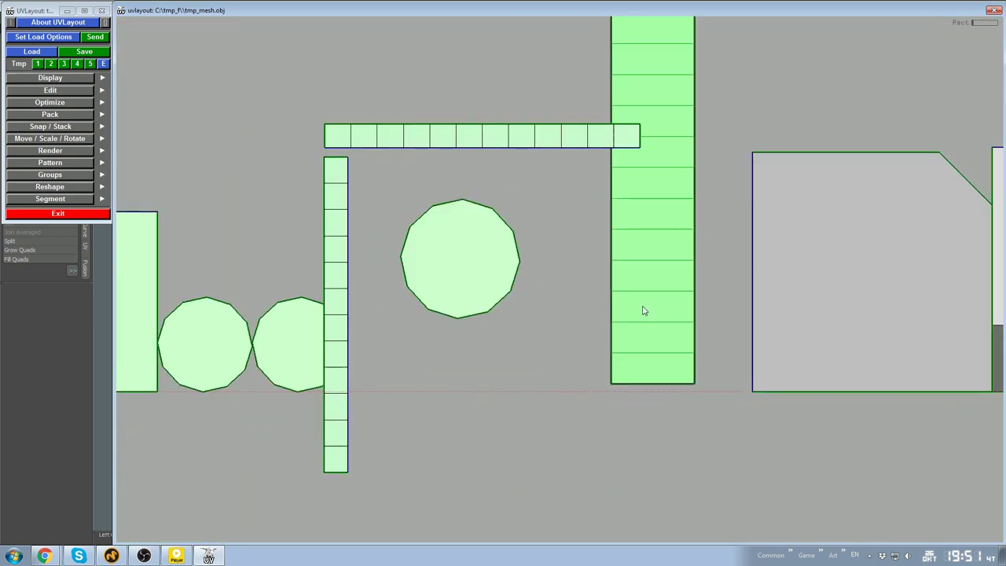
pyautogui.scroll(-4, 645, 309)
pyautogui.moveTo(589, 225); pyautogui.dragTo(537, 317, button='middle')
pyautogui.moveTo(655, 288); pyautogui.dragTo(605, 321, button='middle')
pyautogui.moveTo(691, 308); pyautogui.dragTo(669, 321, button='middle')
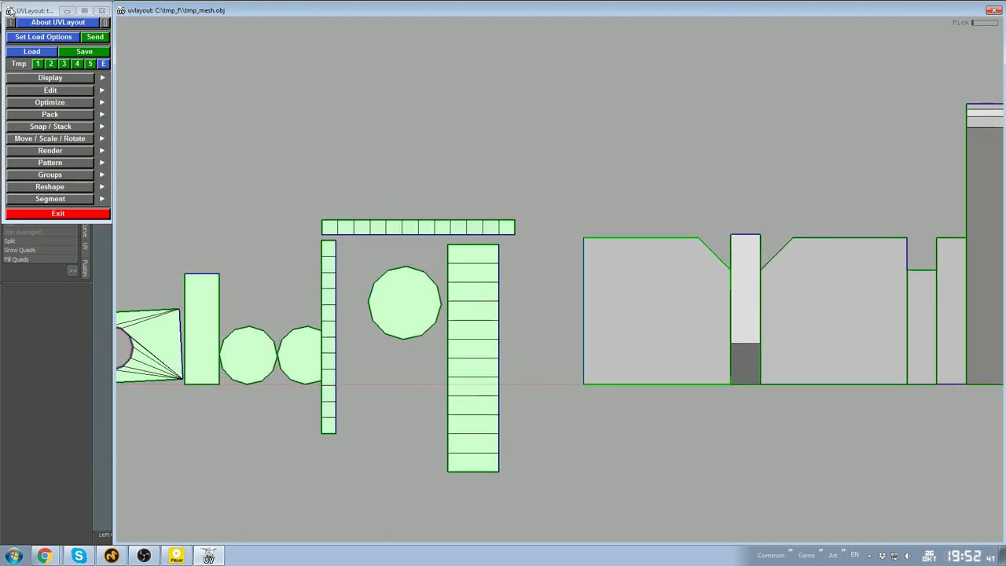
# Flatten the two chamfered plates, the banded rectangle between them and the adjoining plain rectangles
pyautogui.press('f')
pyautogui.press('f')
pyautogui.press('f')
pyautogui.press('f')
pyautogui.press('f')
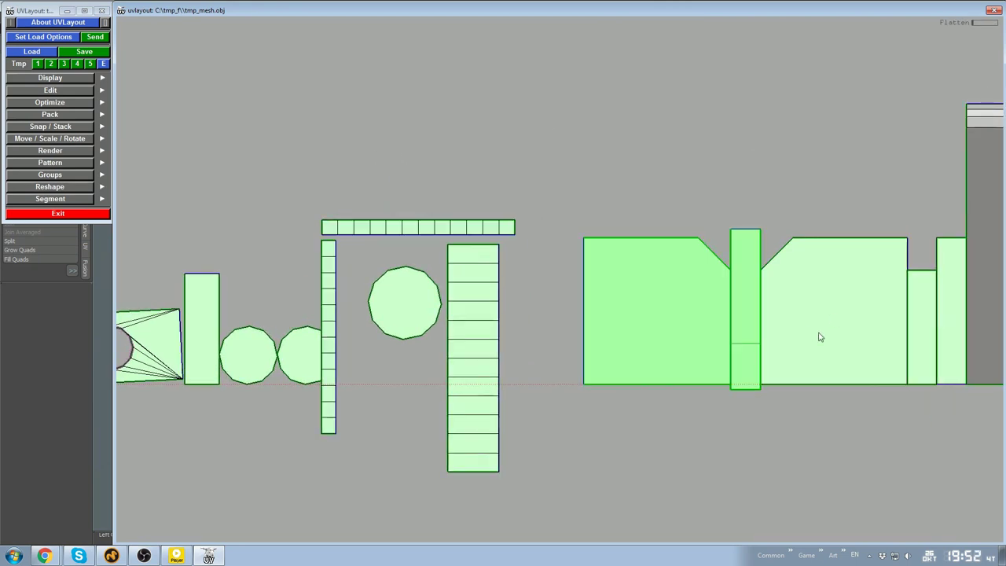
# Flatten the tall banded rectangle, the two long thin strips and the small strip at their end
pyautogui.scroll(-1, 820, 337)
pyautogui.moveTo(820, 337); pyautogui.dragTo(538, 338, button='middle')
pyautogui.press('f')
pyautogui.press('f')
pyautogui.scroll(-1, 856, 330)
pyautogui.moveTo(872, 307); pyautogui.dragTo(532, 329, button='middle')
pyautogui.press('f')
pyautogui.press('f')
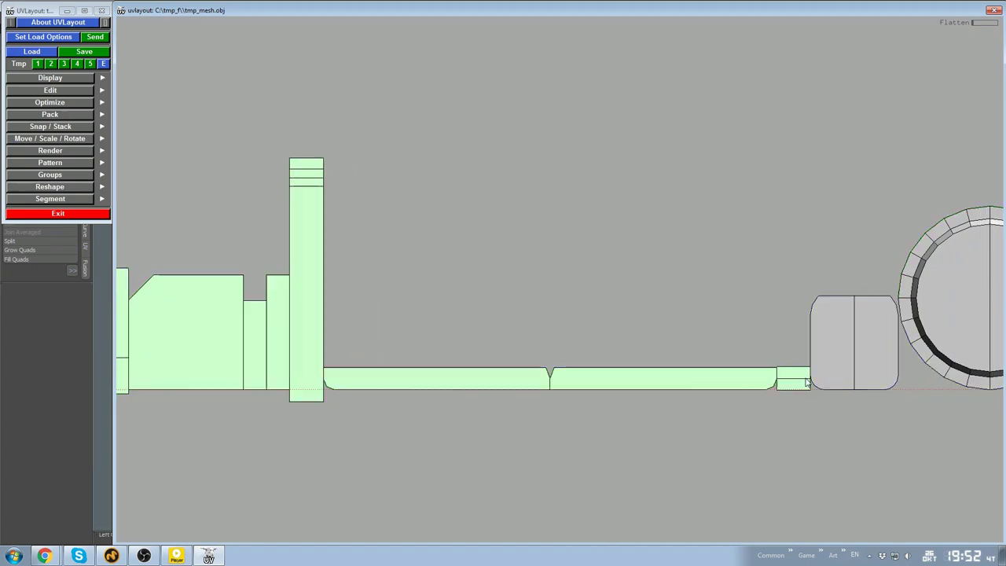
pyautogui.press('f')
# Flatten the rounded block with a centre line and the large round cap with a banded rim
pyautogui.scroll(-2, 892, 425)
pyautogui.moveTo(895, 424); pyautogui.dragTo(732, 431, button='middle')
pyautogui.press('f')
pyautogui.press('Home')
pyautogui.scroll(-4, 668, 299)
pyautogui.press('f')
pyautogui.press('Home')
pyautogui.scroll(-4, 620, 285)
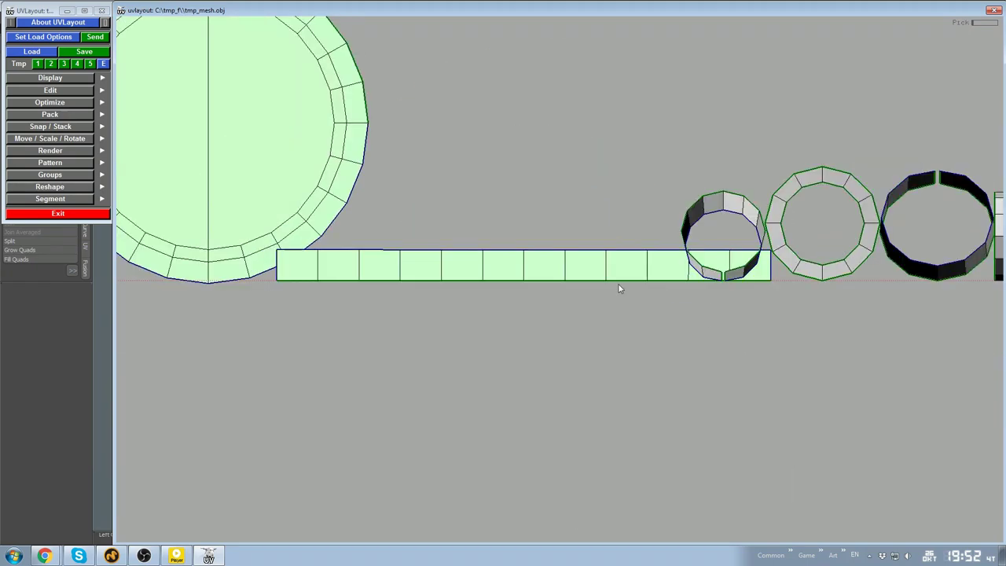
# Flatten the faceted ring, straighten the loop-shaped strip beside it, and flatten the banded cylinder at the origin
pyautogui.press('f')
pyautogui.press('f')
pyautogui.press('Home')
pyautogui.scroll(-4, 727, 211)
pyautogui.press('f')
pyautogui.press('Home')
pyautogui.scroll(-4, 694, 253)
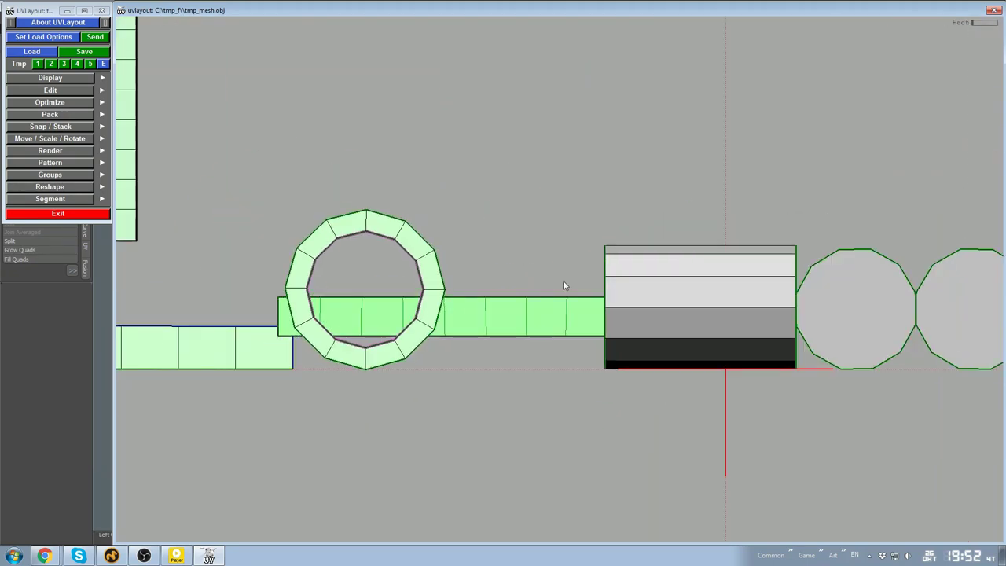
pyautogui.press('f')
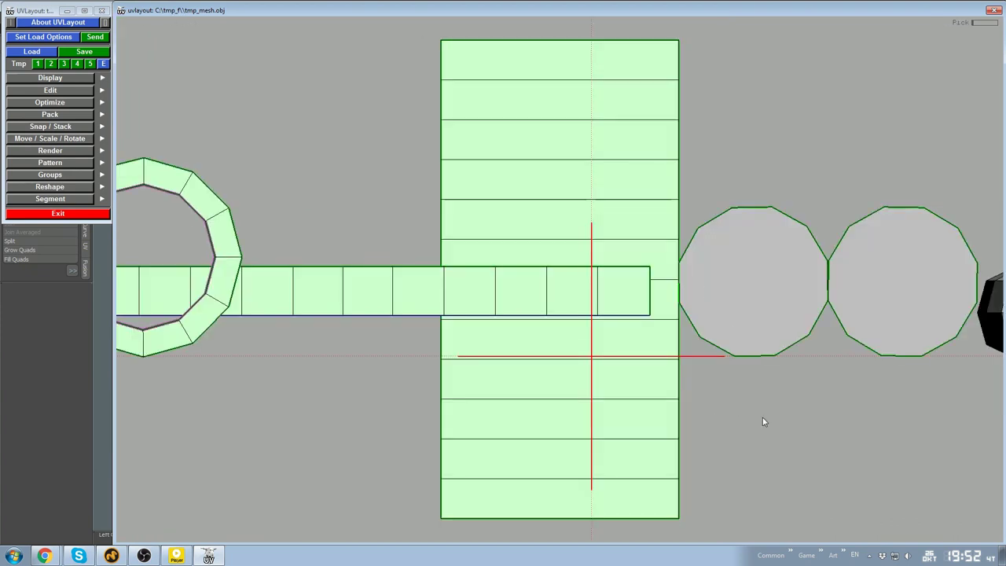
# Switch to the file manager, copy the senemodo (1) archive into the Dropbox _SHARE folder and get its link
pyautogui.hotkey('alt', 'shift')
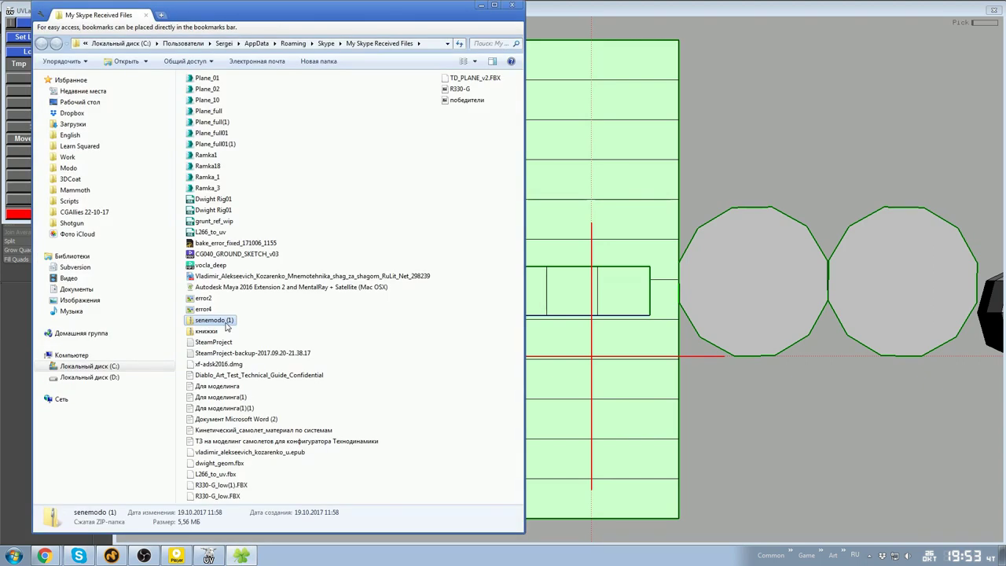
pyautogui.hotkey('ctrl', 'c')
pyautogui.click(72, 114)
pyautogui.doubleClick(208, 93)
pyautogui.hotkey('ctrl', 'v')
pyautogui.rightClick(223, 174)
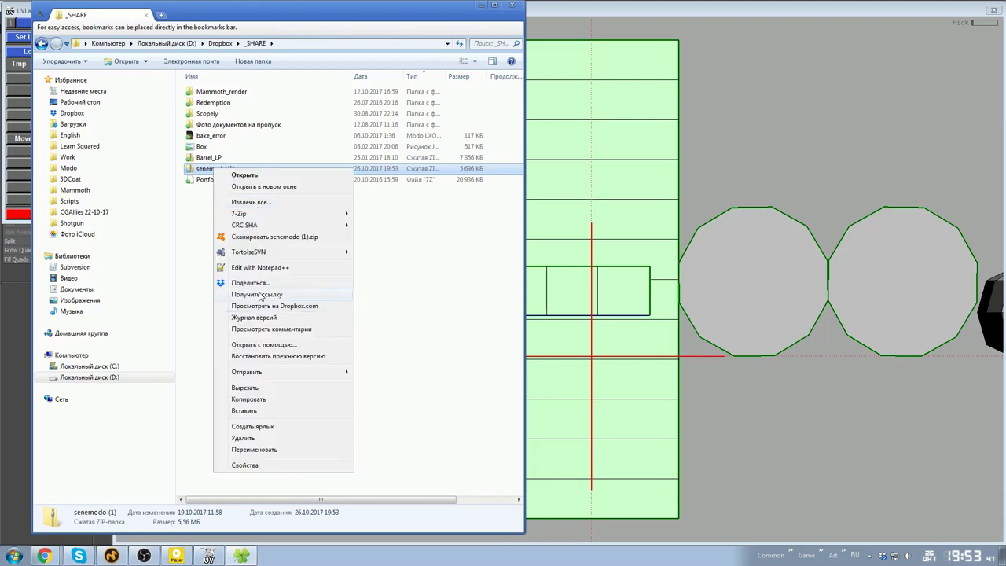
pyautogui.click(980, 478)
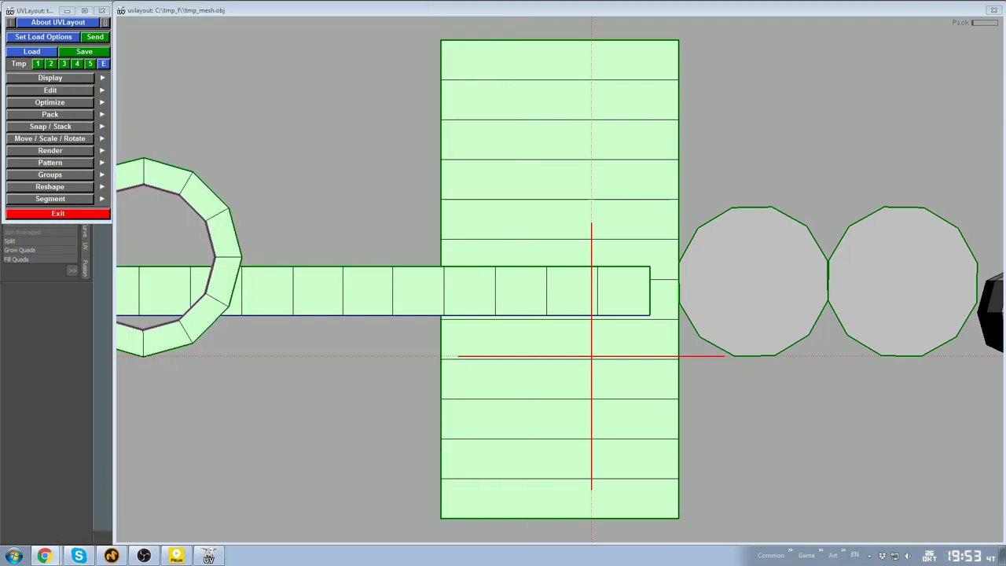
# Flatten the two discs beside the cylinder shell, and flatten and rectify the long capsule-shaped shell
pyautogui.scroll(-3, 629, 365)
pyautogui.moveTo(663, 342); pyautogui.dragTo(551, 331, button='middle')
pyautogui.press('f')
pyautogui.press('f')
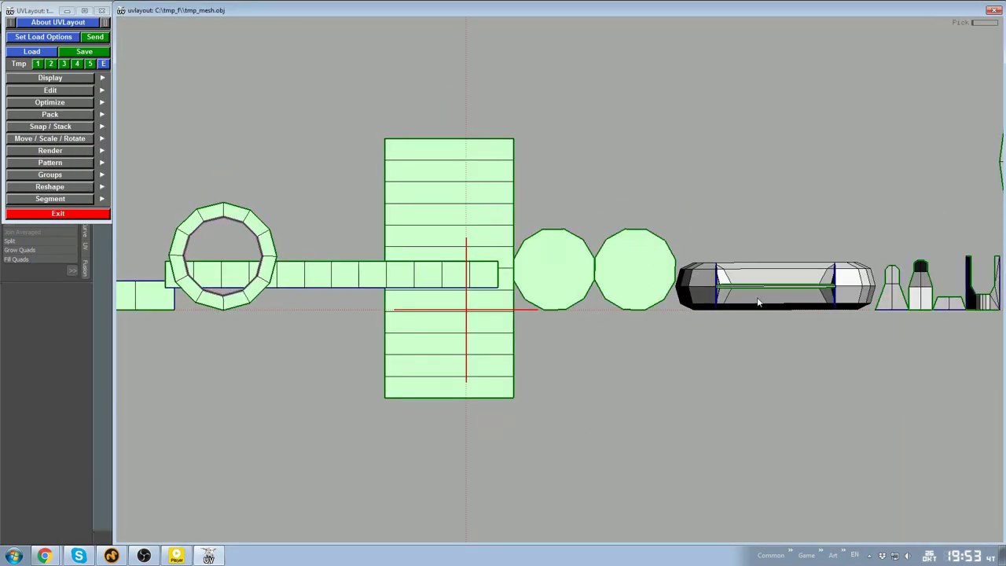
pyautogui.moveTo(763, 301); pyautogui.dragTo(558, 285, button='middle')
pyautogui.scroll(2, 558, 285)
pyautogui.press('f')
pyautogui.press('r')
pyautogui.scroll(-2, 612, 338)
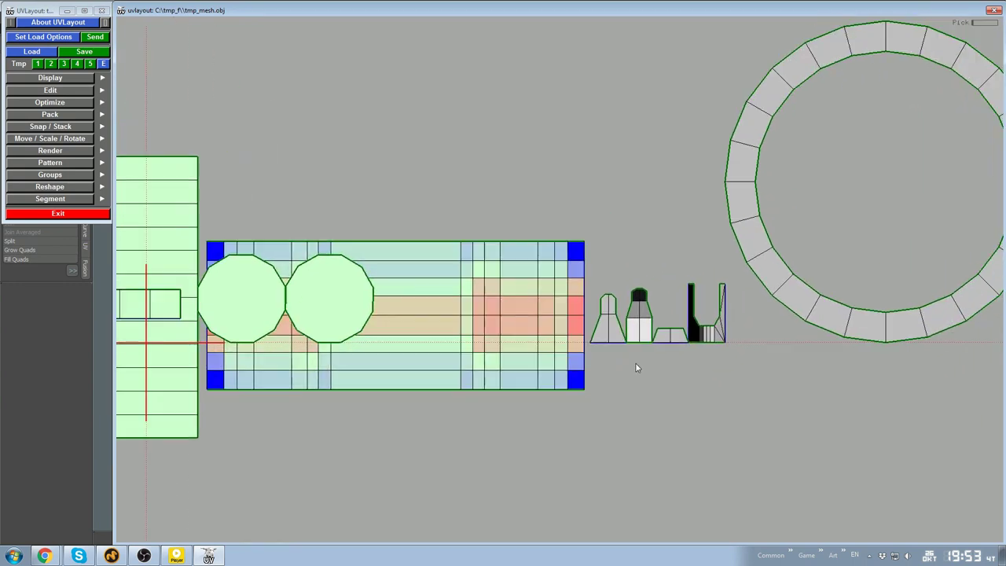
# Flatten the small tapered shells, the bent bracket strip and the large faceted ring
pyautogui.scroll(5, 651, 314)
pyautogui.scroll(-4, 651, 314)
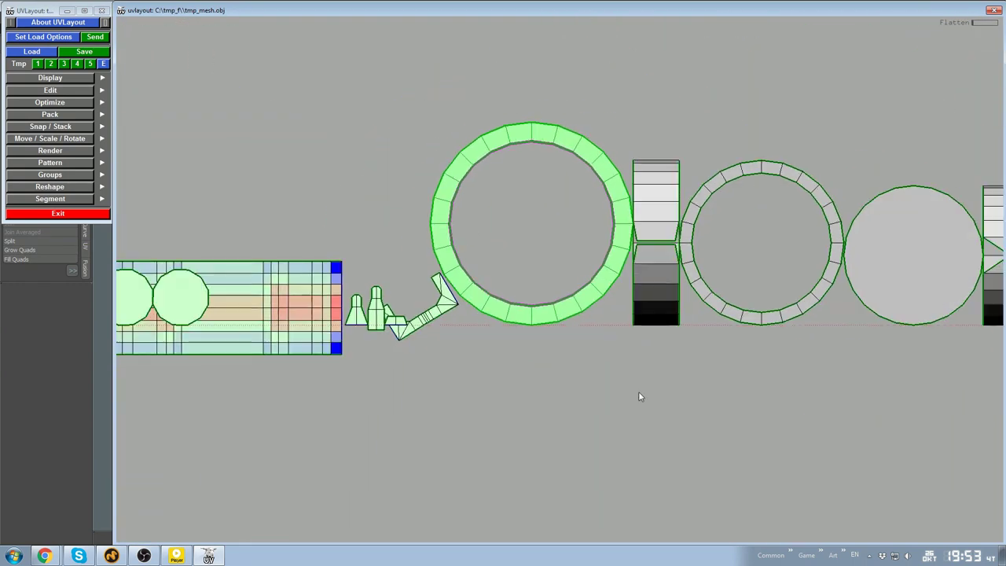
pyautogui.scroll(3, 639, 398)
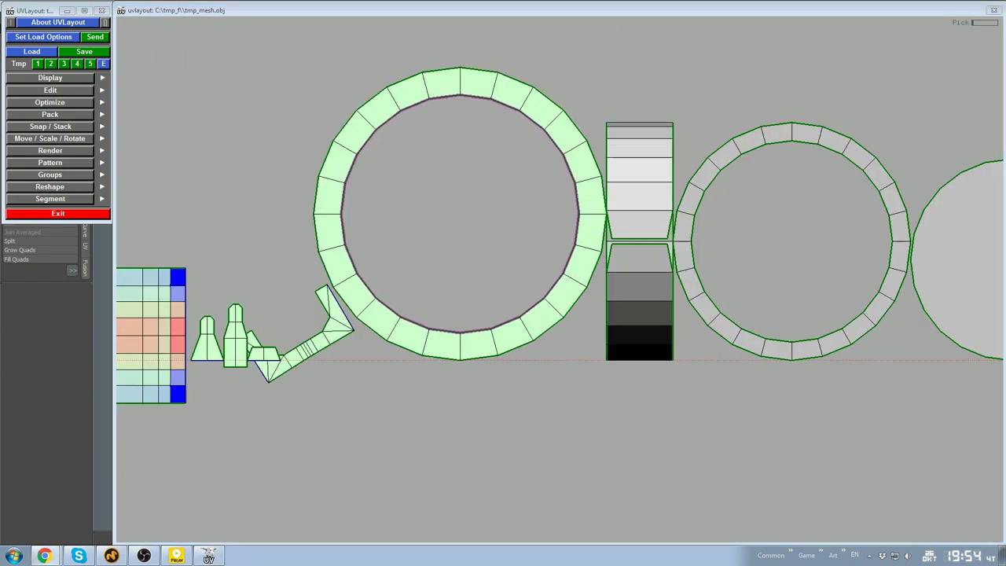
# Flatten the banded strip beside the large ring, the smaller ring, the disc and the wide banded cylinder
pyautogui.press('f')
pyautogui.press('f')
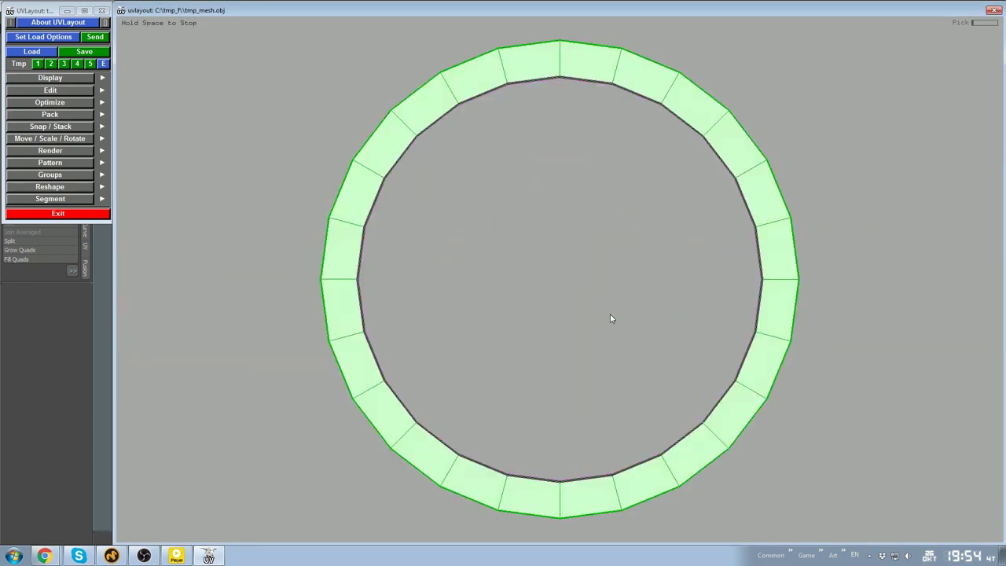
pyautogui.scroll(-3, 542, 273)
pyautogui.press('f')
pyautogui.scroll(-3, 757, 217)
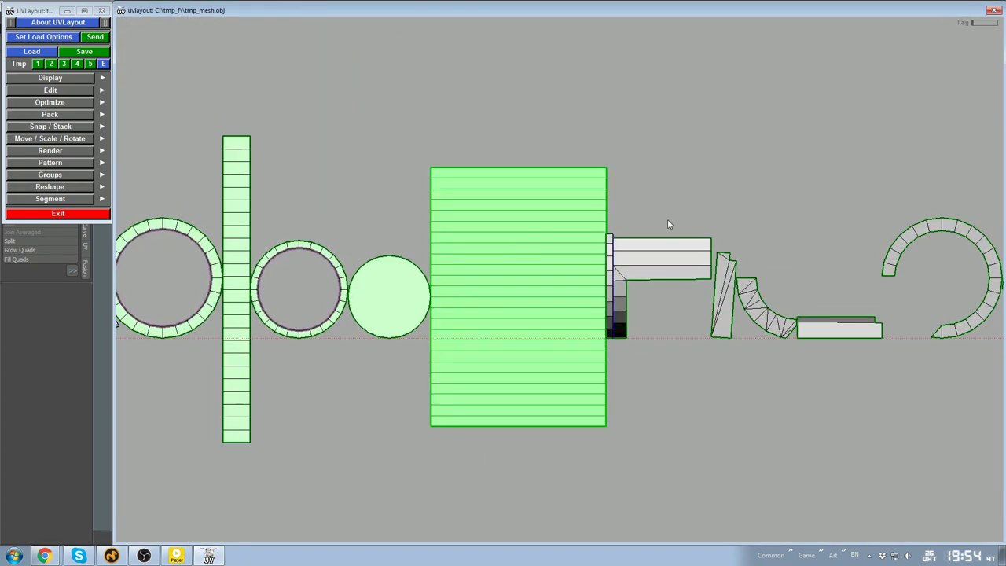
# Flatten the narrow banded strip and the L-shaped shell, move them clear, and flatten the tilted triangulated plate
pyautogui.scroll(6, 582, 204)
pyautogui.scroll(-3, 582, 203)
pyautogui.scroll(-2, 503, 139)
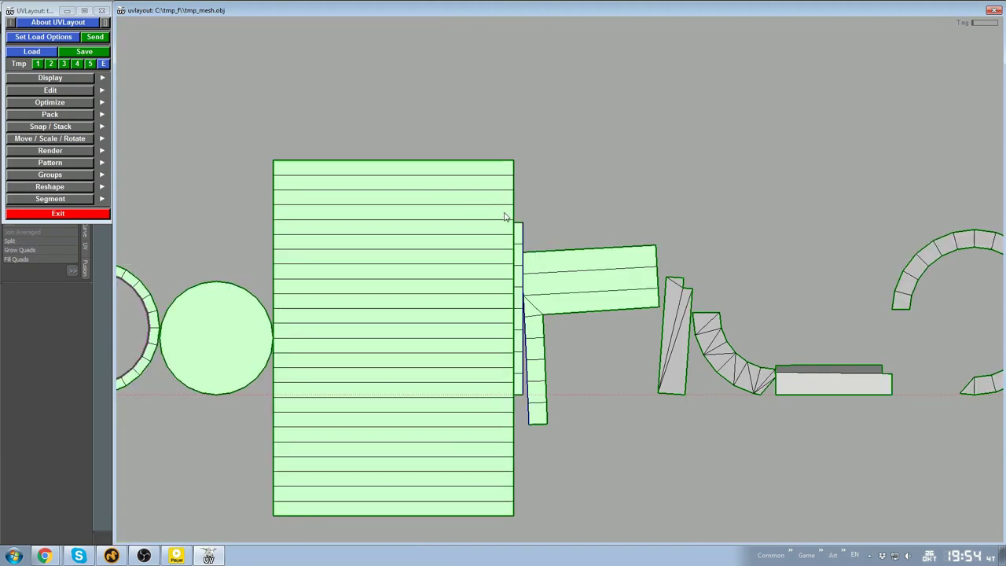
pyautogui.press('f')
pyautogui.press('f')
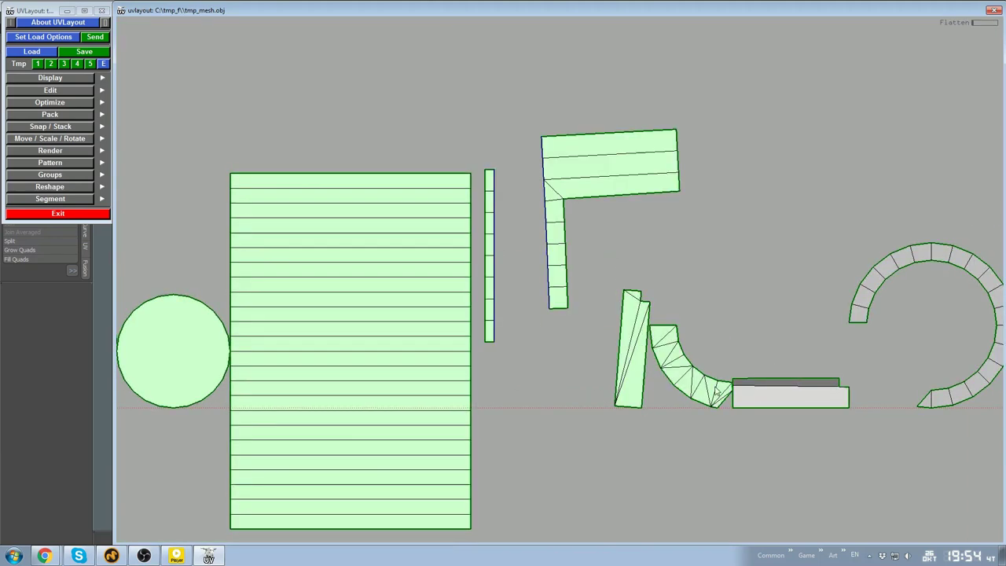
# Flatten the low overlapping rectangular shell and the two C-shaped banded arcs
pyautogui.press('f')
pyautogui.press('f')
pyautogui.press('Home')
pyautogui.scroll(-4, 707, 229)
pyautogui.hotkey('shift', 'f')
pyautogui.press('space')
pyautogui.scroll(-3, 668, 251)
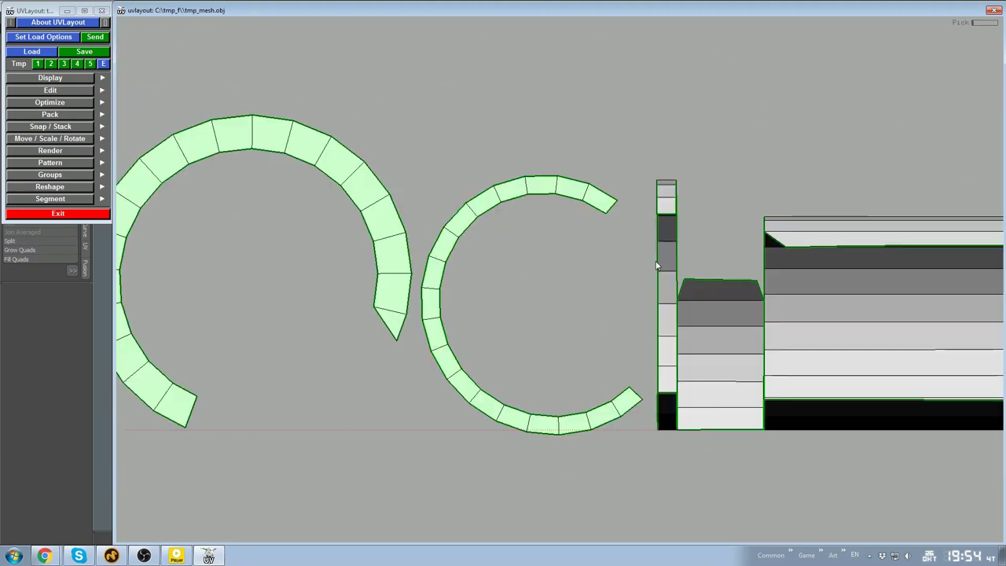
# Flatten the narrow banded strip, the short banded block and the wide banded cylinder shell beside the arcs
pyautogui.hotkey('shift', 'f')
pyautogui.press('space')
pyautogui.hotkey('shift', 'f')
pyautogui.press('f')
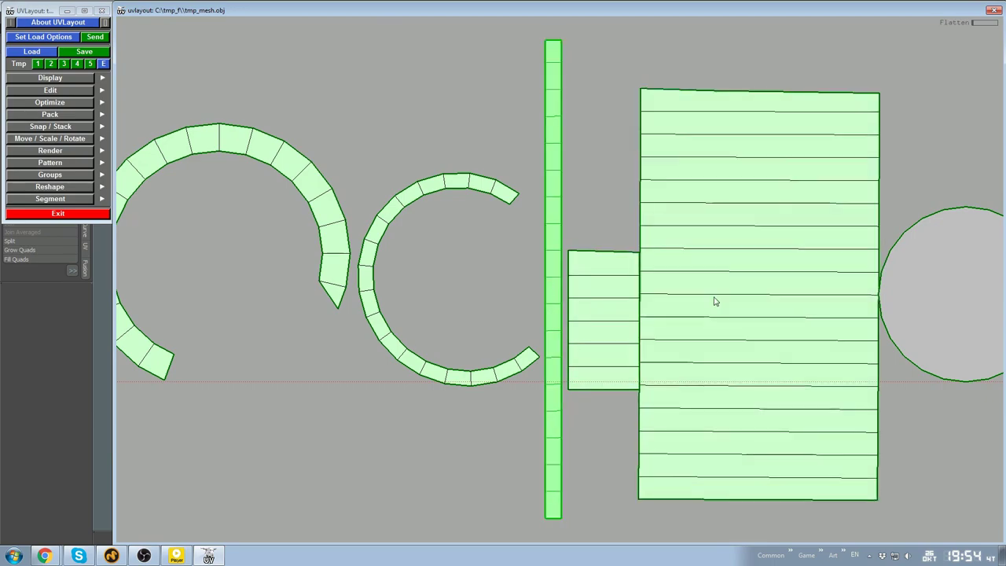
pyautogui.scroll(-3, 747, 269)
# Flatten the disc beside the wide banded shell and the very large banded cylinder following it
pyautogui.press('f')
pyautogui.press('f')
pyautogui.hotkey('shift', 'f')
pyautogui.press('space')
pyautogui.scroll(8, 690, 286)
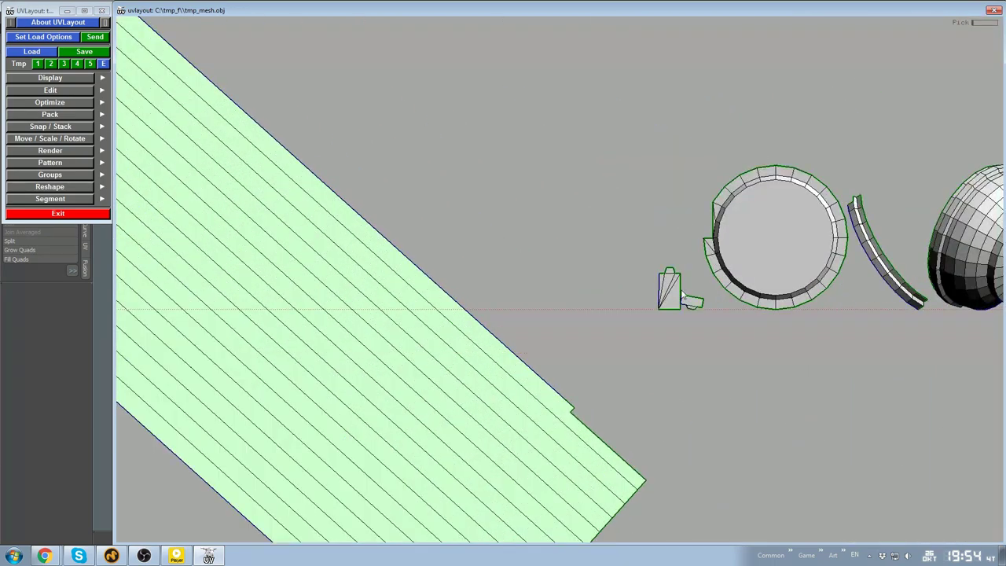
# Flatten the first pair of small notched shells and the round cap with a banded rim
pyautogui.hotkey('shift', 'f')
pyautogui.press('space')
pyautogui.hotkey('shift', 'f')
pyautogui.press('space')
pyautogui.scroll(-6, 690, 311)
pyautogui.hotkey('shift', 'f')
pyautogui.press('space')
pyautogui.scroll(-2, 582, 256)
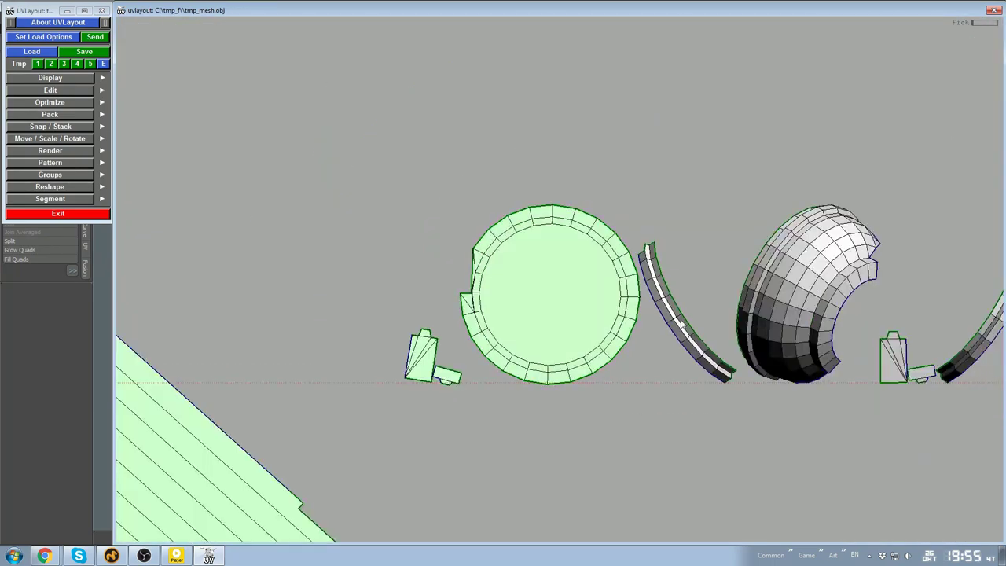
# Flatten and straighten the curved banded strip beside the round cap, and flatten the adjacent curved faceted shell
pyautogui.scroll(5, 550, 304)
pyautogui.hotkey('shift', 'f')
pyautogui.press('space')
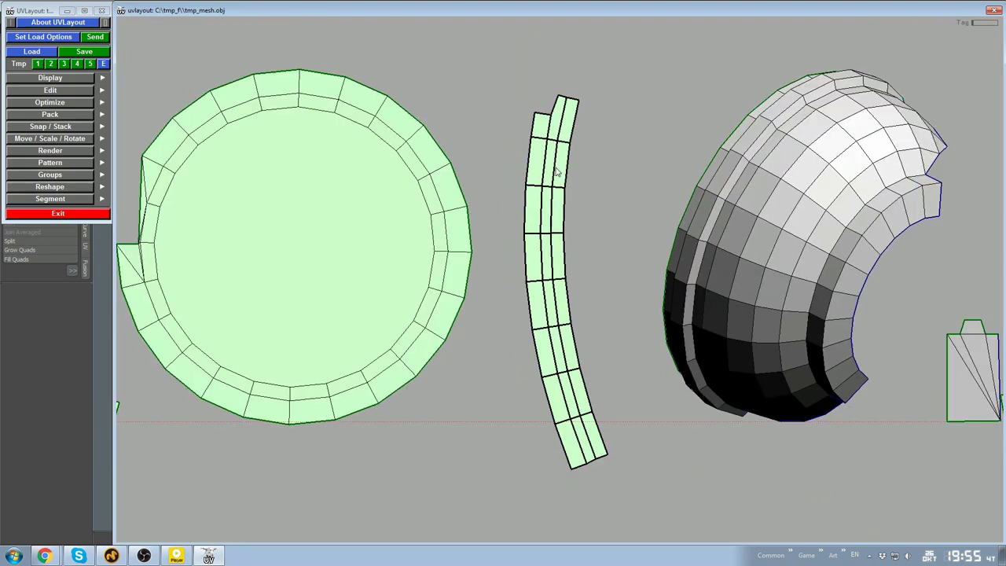
pyautogui.press('f')
pyautogui.scroll(4, 628, 280)
pyautogui.scroll(-4, 713, 242)
pyautogui.scroll(2, 635, 338)
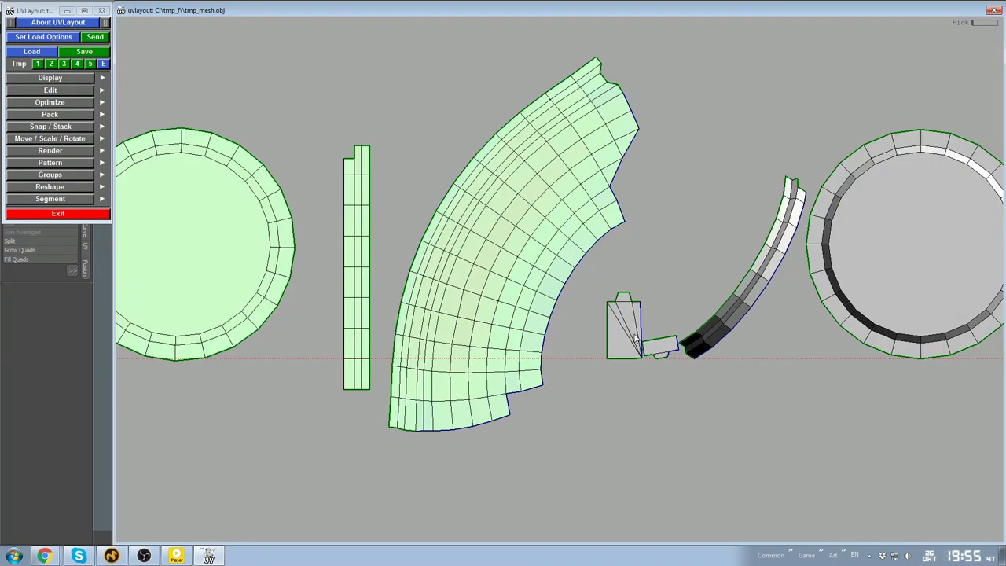
# Flatten the second pair of small notched shells and flatten and straighten the mirrored curved banded strip
pyautogui.hotkey('shift', 'f')
pyautogui.scroll(5, 732, 295)
pyautogui.hotkey('shift', 's')
pyautogui.press('f')
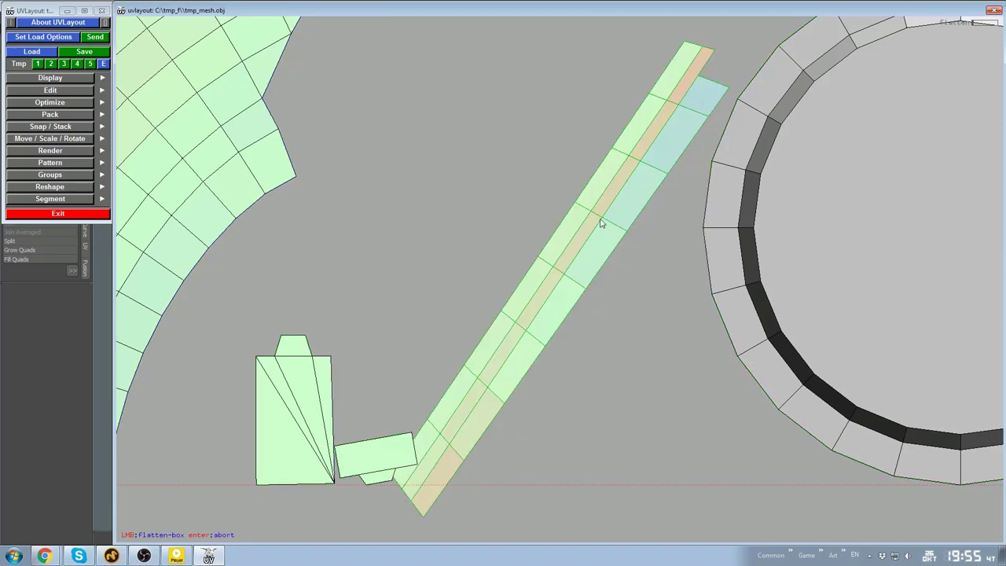
pyautogui.scroll(-5, 594, 251)
# Flatten the second round cap and the mirrored curved faceted shell
pyautogui.press('Home')
pyautogui.hotkey('shift', 'f')
pyautogui.press('Home')
pyautogui.hotkey('shift', 'f')
pyautogui.scroll(-5, 660, 285)
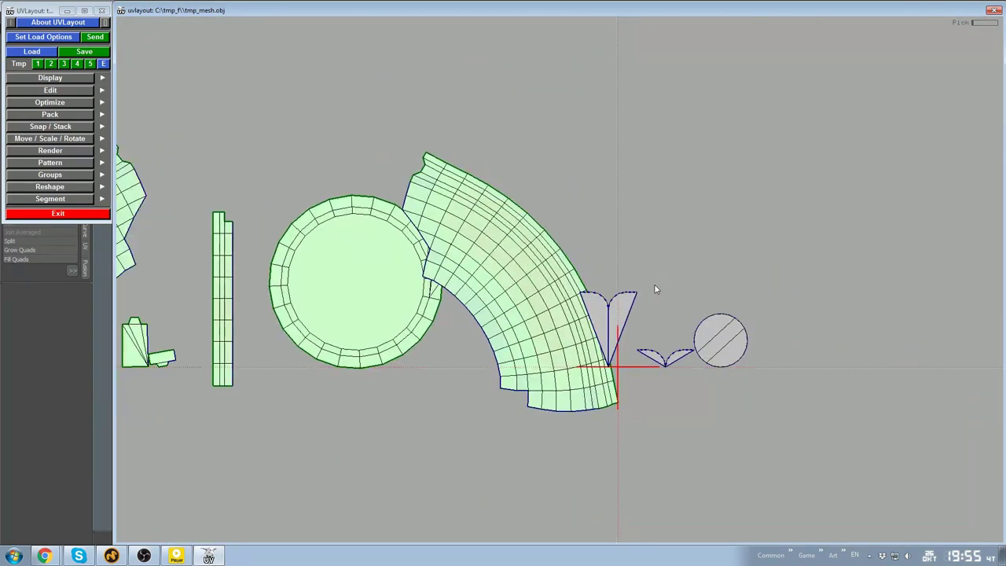
# Move the tall V-shaped shell and the striped disc clear of the curved shell and flatten both
pyautogui.hotkey('shift', 's')
pyautogui.moveTo(663, 253); pyautogui.dragTo(711, 224, button='middle')
pyautogui.moveTo(714, 317); pyautogui.dragTo(780, 264, button='middle')
pyautogui.hotkey('shift', 'f')
pyautogui.hotkey('shift', 'f')
pyautogui.hotkey('shift', 'f')
pyautogui.hotkey('shift', 'f')
pyautogui.hotkey('shift', 'f')
pyautogui.scroll(-5, 698, 275)
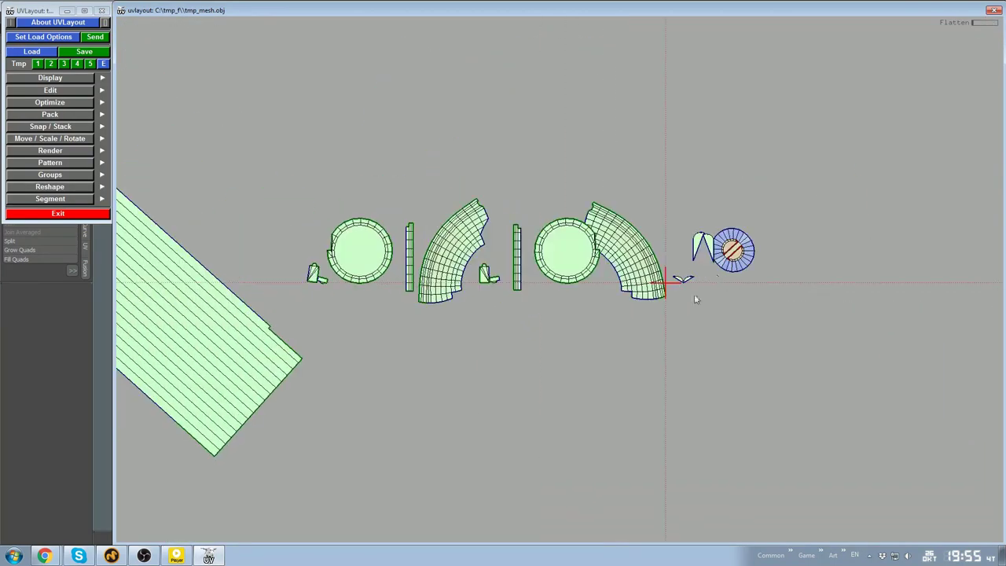
# Flatten the small V-shaped shell and enclose the last three shells in a new pack box
pyautogui.scroll(2, 668, 279)
pyautogui.hotkey('shift', 'f')
pyautogui.scroll(2, 644, 285)
pyautogui.moveTo(802, 364); pyautogui.dragTo(591, 206)
pyautogui.click(53, 114)
pyautogui.click(39, 126)
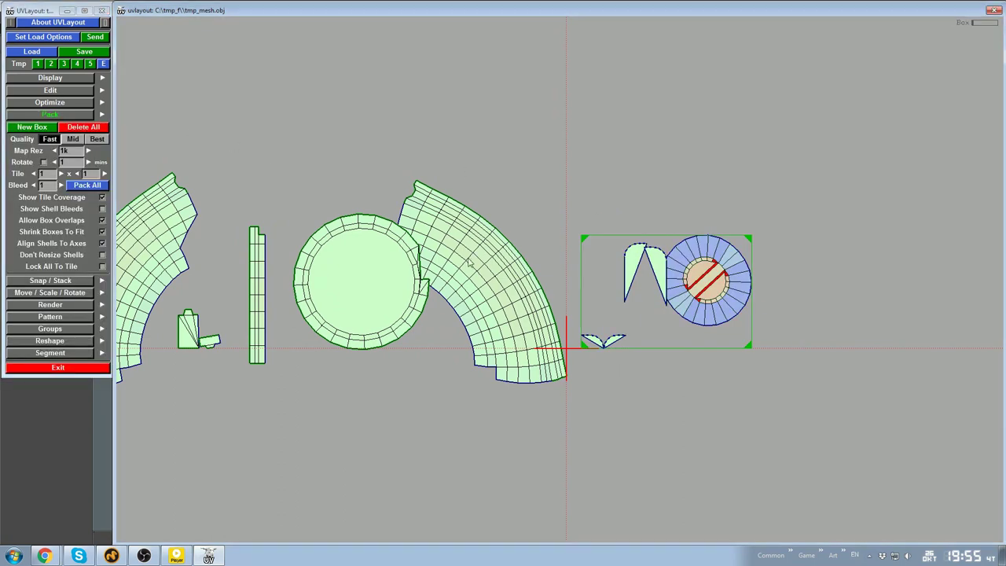
# Set the packing map resolution to 2k
pyautogui.scroll(-5, 146, 149)
pyautogui.scroll(-5, 146, 149)
pyautogui.moveTo(286, 189); pyautogui.dragTo(757, 260, button='middle')
pyautogui.moveTo(550, 244); pyautogui.dragTo(858, 265, button='middle')
pyautogui.scroll(8, 561, 267)
pyautogui.click(88, 150)
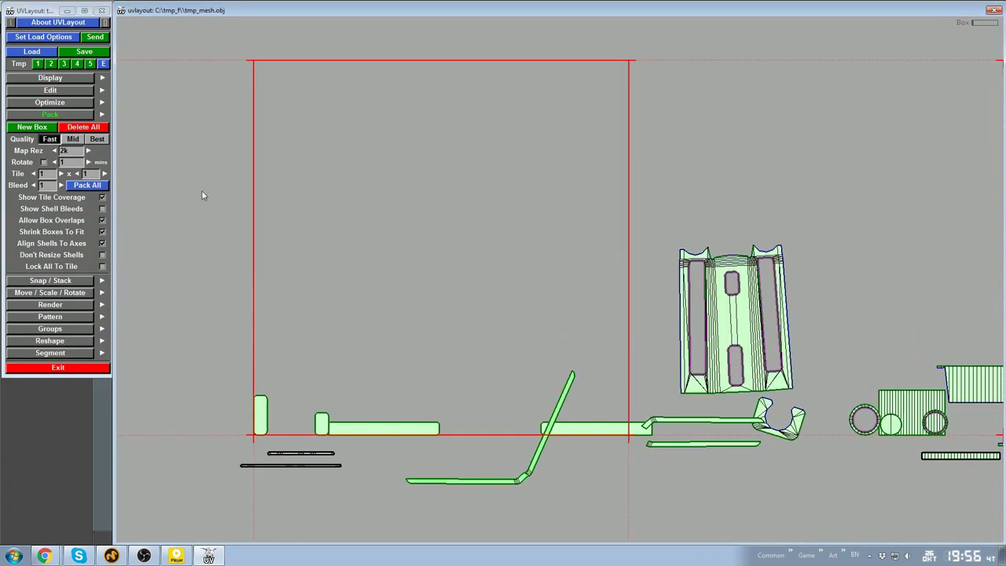
# Pack all UV shells at Mid quality and repack them at Best quality
pyautogui.click(73, 138)
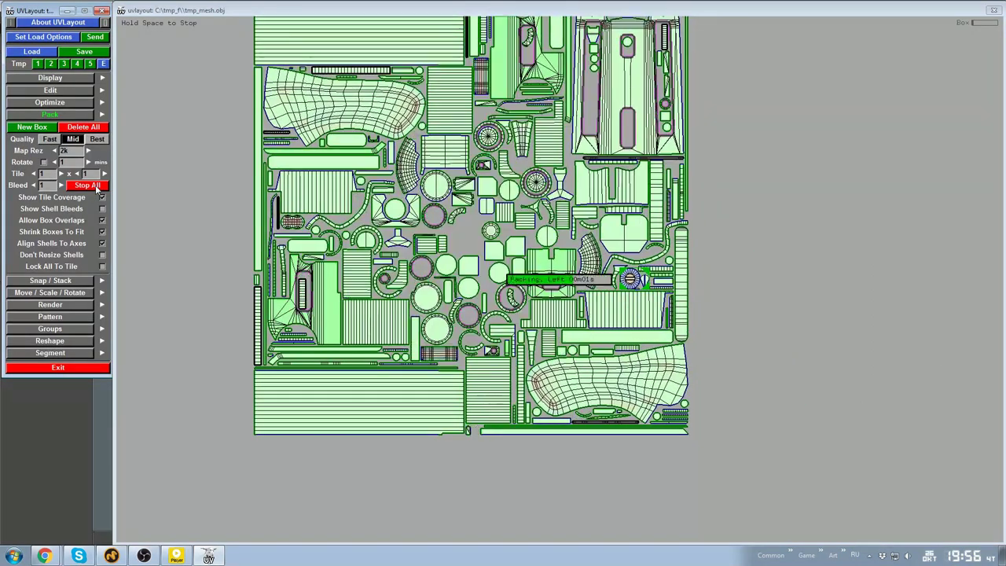
pyautogui.click(95, 185)
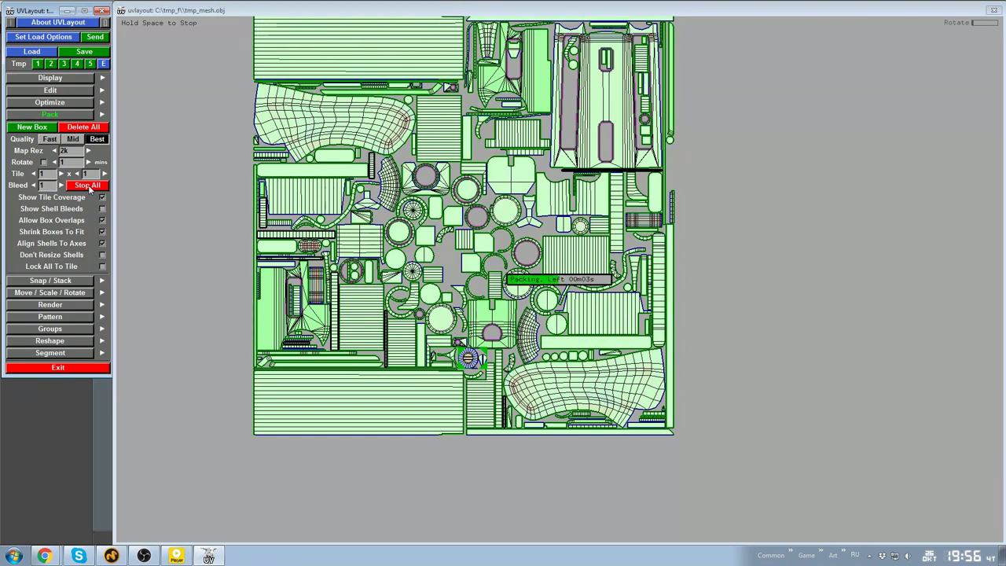
pyautogui.click(87, 185)
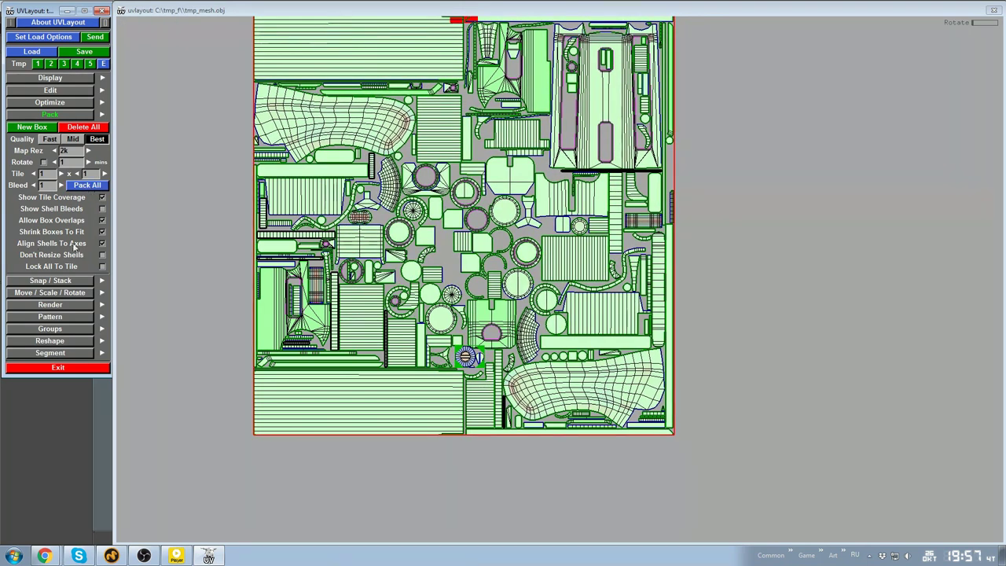
# Show the shell bleeds, set the bleed to 4, repack all shells and inspect the margins around them
pyautogui.moveTo(387, 136); pyautogui.dragTo(380, 184, button='middle')
pyautogui.click(104, 209)
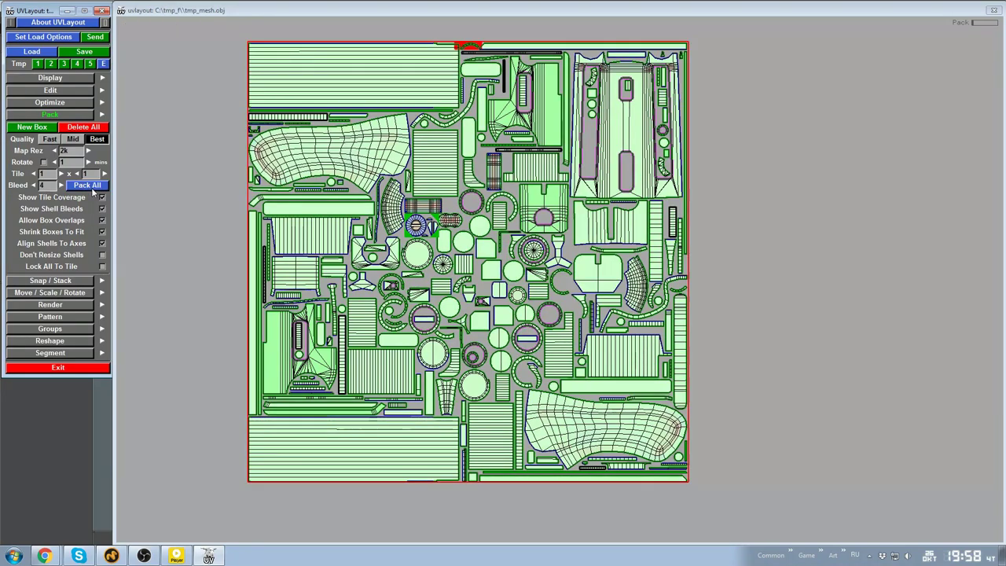
pyautogui.scroll(10, 547, 273)
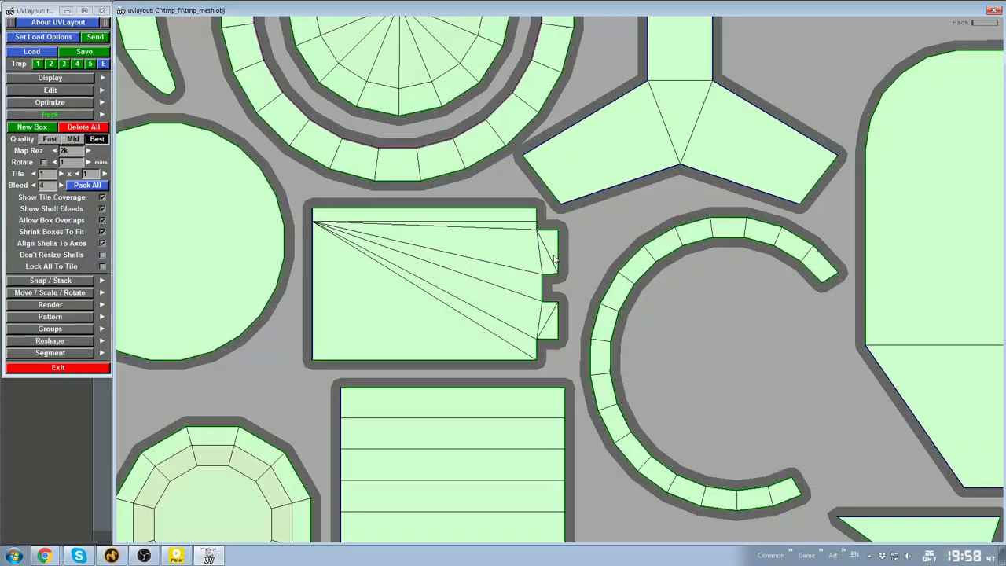
pyautogui.scroll(-9, 562, 310)
# Set the bleed to 3 and repack all shells
pyautogui.click(35, 186)
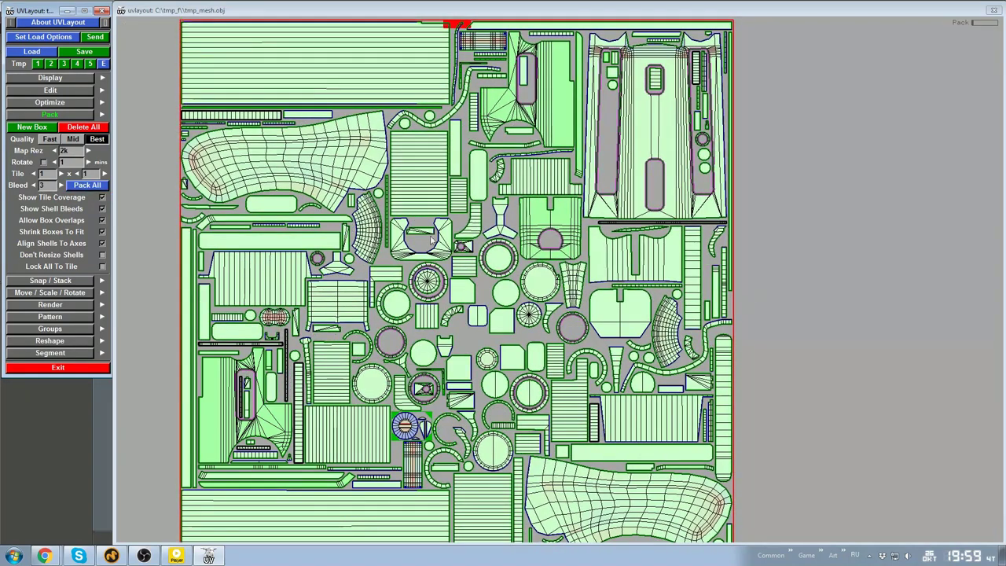
pyautogui.scroll(-2, 432, 240)
pyautogui.scroll(2, 533, 336)
pyautogui.moveTo(532, 336); pyautogui.dragTo(515, 220, button='middle')
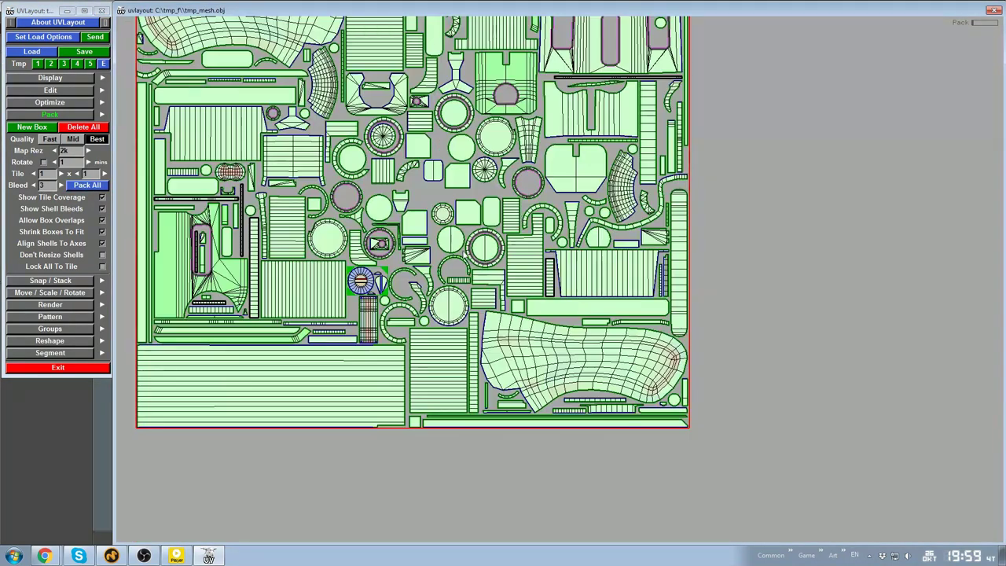
# Examine the repacked layout for unused gaps and the spacing between shells
pyautogui.moveTo(465, 256); pyautogui.dragTo(619, 353, button='middle')
pyautogui.scroll(-2, 639, 346)
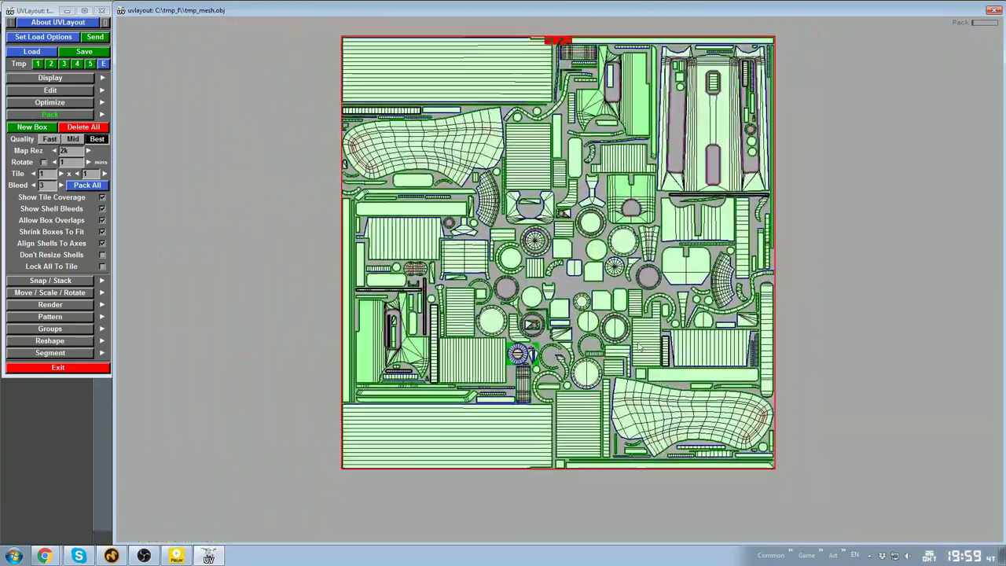
pyautogui.moveTo(601, 94); pyautogui.dragTo(590, 243, button='middle')
pyautogui.scroll(4, 589, 243)
pyautogui.moveTo(589, 424); pyautogui.dragTo(581, 126, button='middle')
pyautogui.scroll(1, 582, 126)
pyautogui.scroll(-3, 503, 236)
pyautogui.moveTo(440, 464); pyautogui.dragTo(582, 202, button='middle')
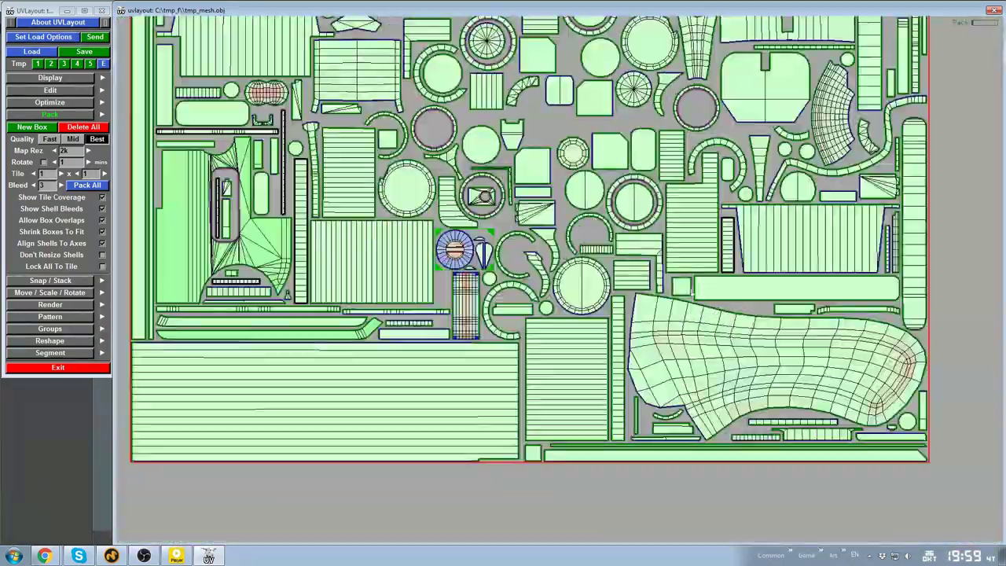
# Enable shell rotation for 1 minute and repack all shells
pyautogui.scroll(-3, 471, 353)
pyautogui.click(43, 162)
pyautogui.click(87, 185)
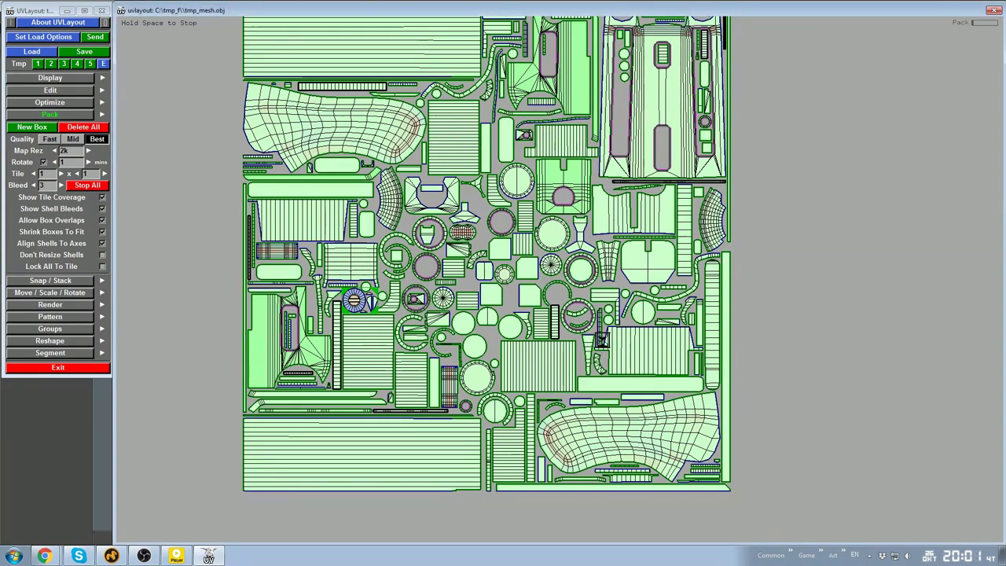
# Examine the rotated packing, especially the small round cap shells in the middle of the layout
pyautogui.moveTo(594, 335); pyautogui.dragTo(629, 391, button='right')
pyautogui.scroll(-3, 629, 391)
pyautogui.moveTo(628, 391); pyautogui.dragTo(584, 287, button='middle')
pyautogui.scroll(3, 534, 315)
pyautogui.moveTo(520, 325); pyautogui.dragTo(532, 391, button='middle')
pyautogui.scroll(-3, 524, 367)
pyautogui.moveTo(532, 391); pyautogui.dragTo(535, 312, button='right')
pyautogui.moveTo(536, 312); pyautogui.dragTo(547, 283, button='middle')
pyautogui.moveTo(548, 282); pyautogui.dragTo(546, 310, button='right')
pyautogui.moveTo(546, 310); pyautogui.dragTo(452, 339, button='middle')
# Select the six plain round cap shells and scale them down to save UV space
pyautogui.scroll(2, 452, 339)
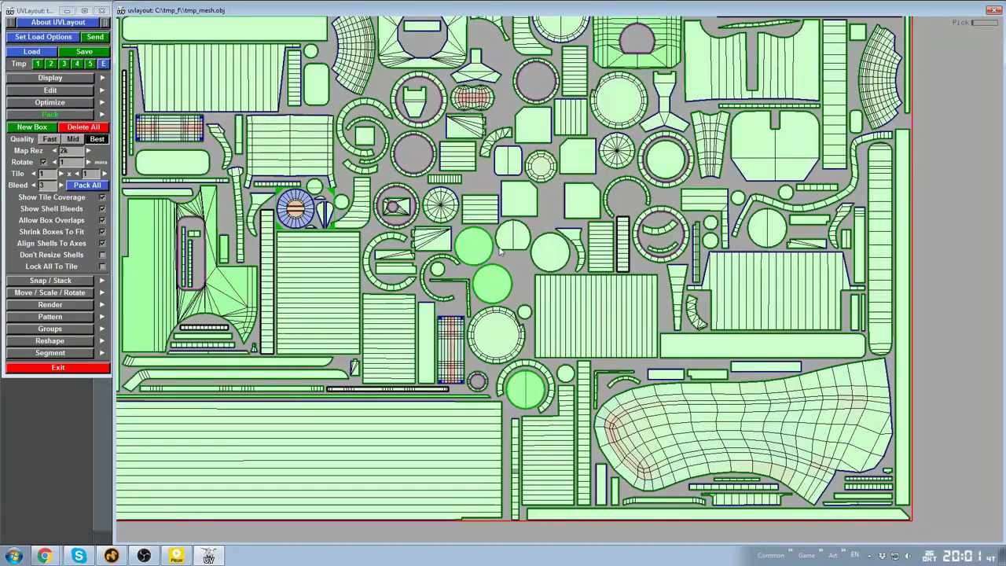
pyautogui.moveTo(638, 207); pyautogui.dragTo(570, 275, button='right')
pyautogui.moveTo(571, 276); pyautogui.dragTo(567, 300, button='middle')
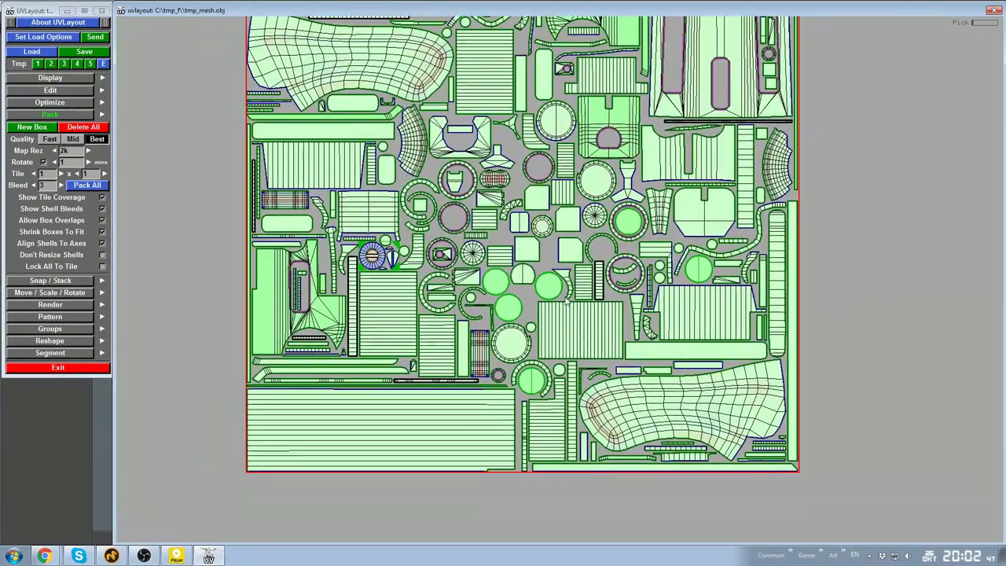
pyautogui.moveTo(567, 300); pyautogui.dragTo(552, 286, button='right')
pyautogui.moveTo(552, 286); pyautogui.dragTo(574, 280, button='middle')
pyautogui.moveTo(573, 280)
pyautogui.mouseDown(button='right')
pyautogui.moveTo(564, 303)
pyautogui.moveTo(575, 286)
pyautogui.mouseUp(button='right')
pyautogui.scroll(-2, 575, 286)
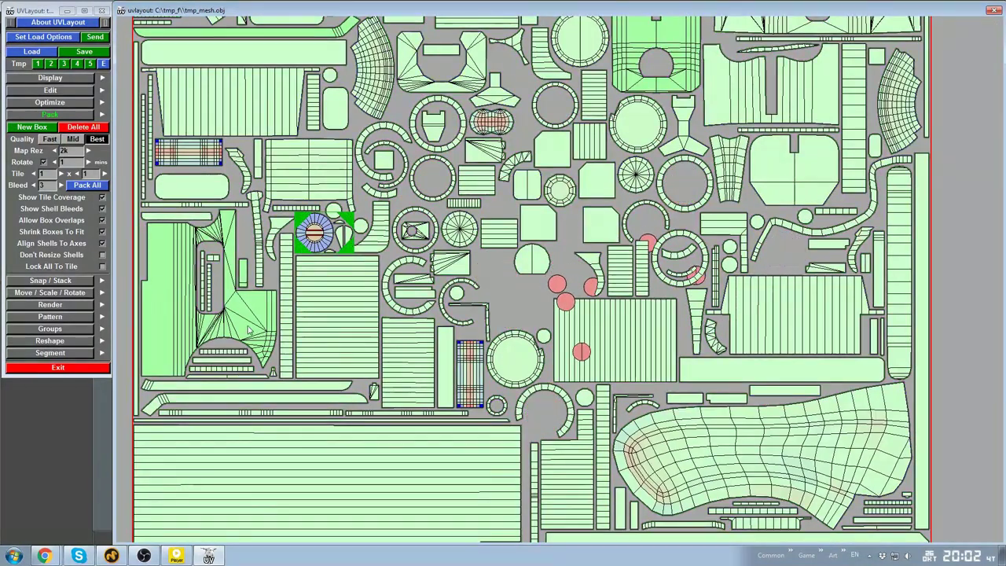
pyautogui.scroll(-2, 430, 351)
# Repack all shells with rotation and stop the packing before its time runs out
pyautogui.click(88, 186)
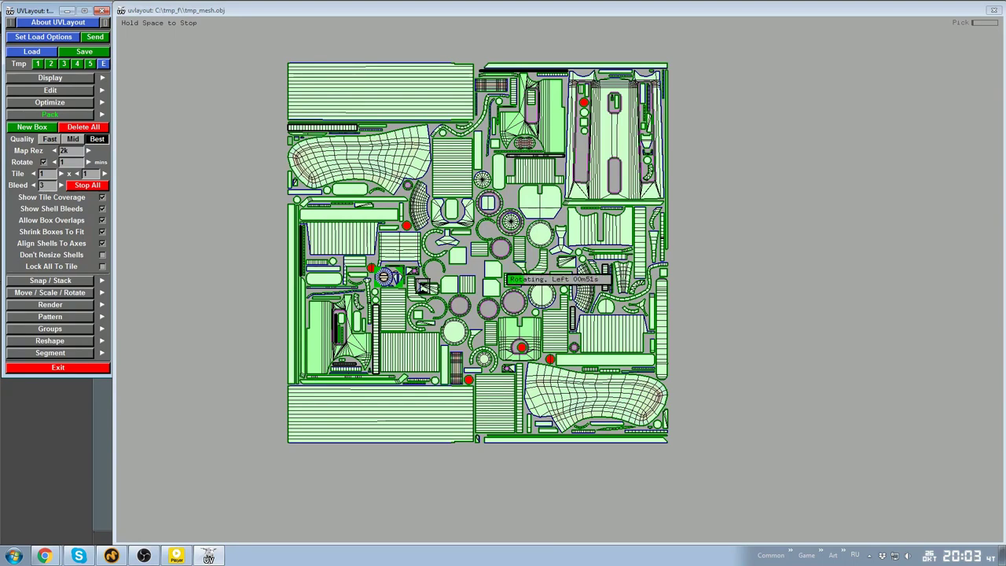
pyautogui.press('space')
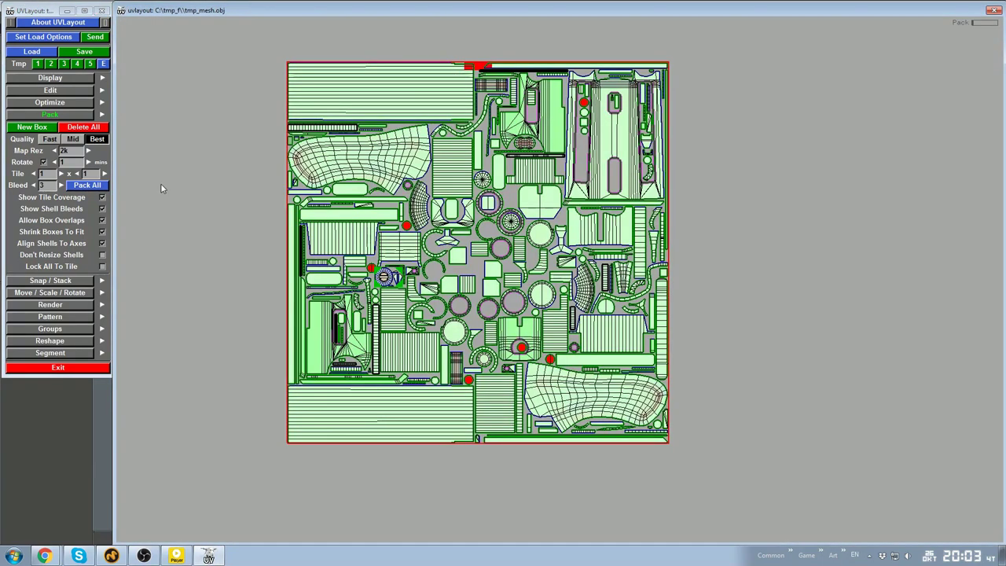
pyautogui.moveTo(160, 183); pyautogui.dragTo(375, 87, button='right')
pyautogui.moveTo(375, 87); pyautogui.dragTo(456, 202, button='middle')
# Send the packed UVs to Modo, import them through the UVLayout bridge in meters, and clear the polygon selection
pyautogui.click(94, 38)
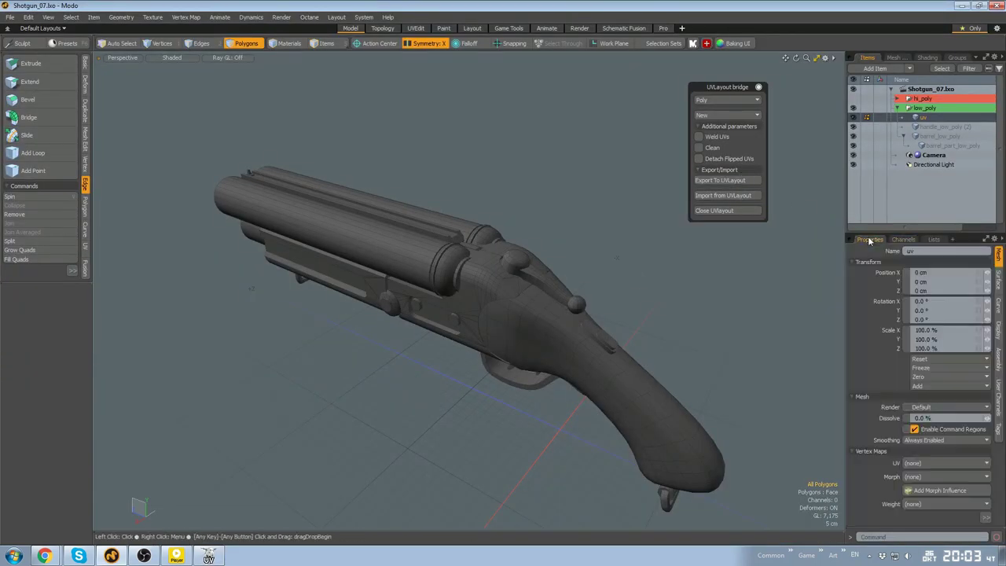
pyautogui.click(933, 239)
pyautogui.click(854, 271)
pyautogui.click(727, 199)
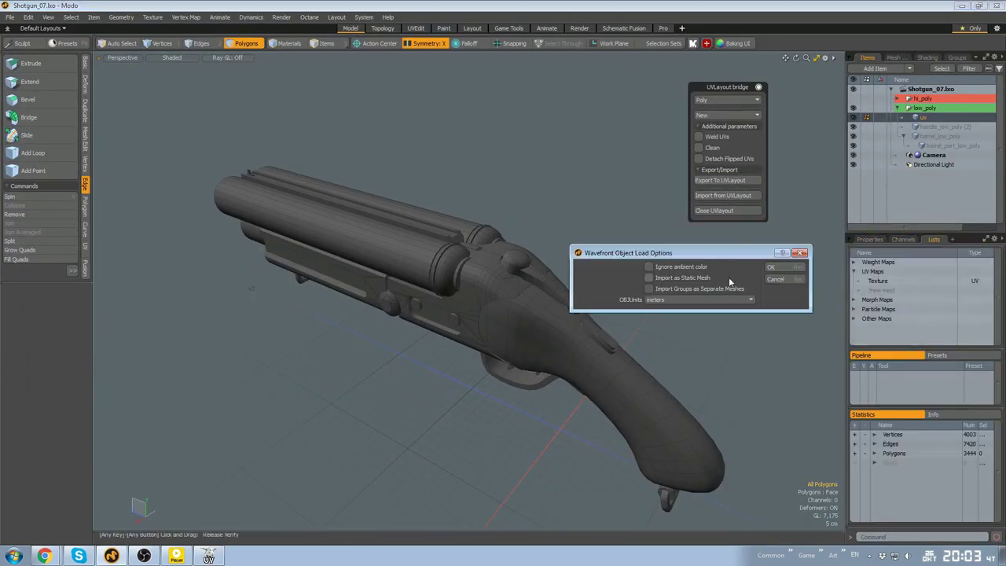
pyautogui.click(780, 268)
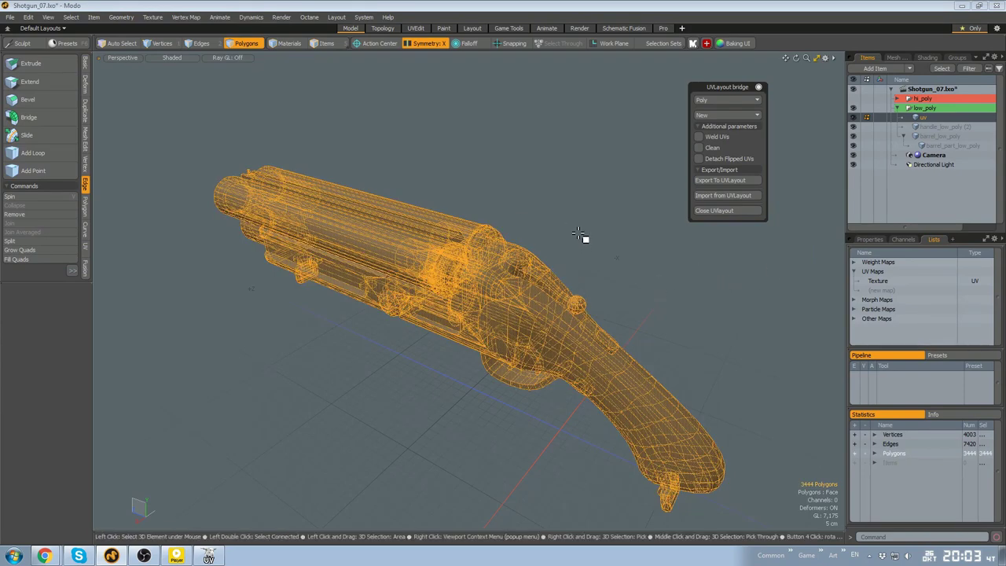
pyautogui.click(428, 147)
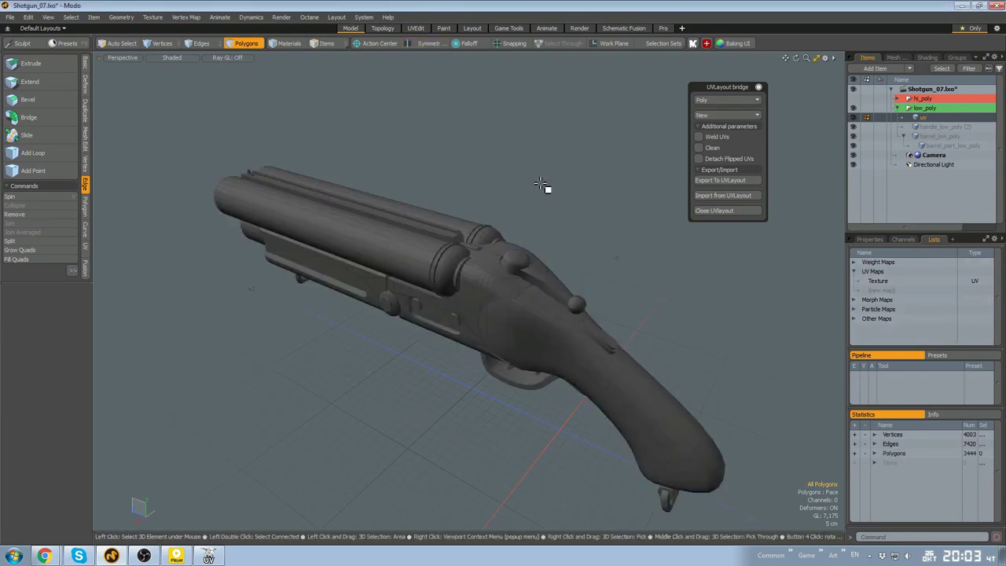
# Switch to the UV editing layout and display the Texture UV map
pyautogui.click(415, 28)
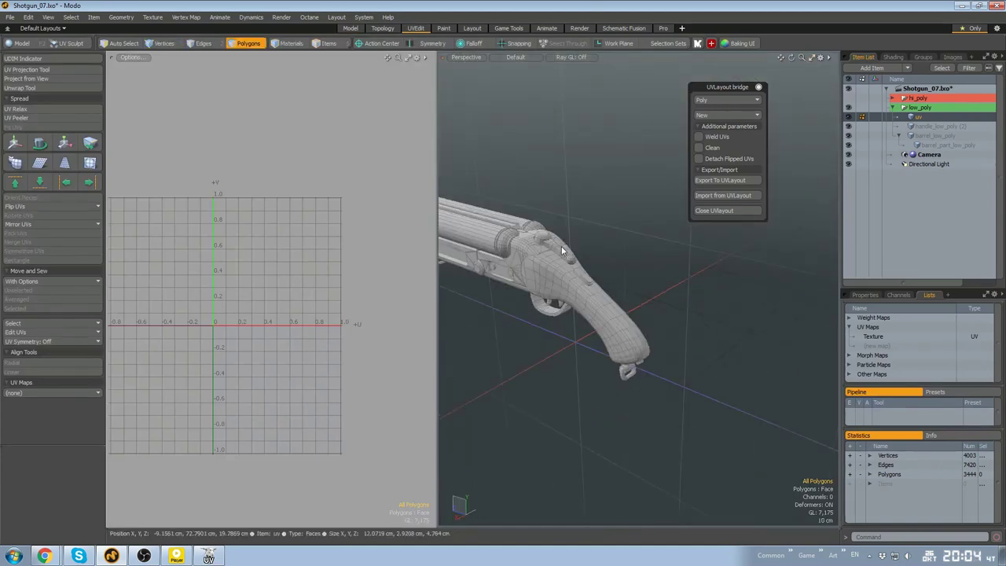
pyautogui.click(900, 334)
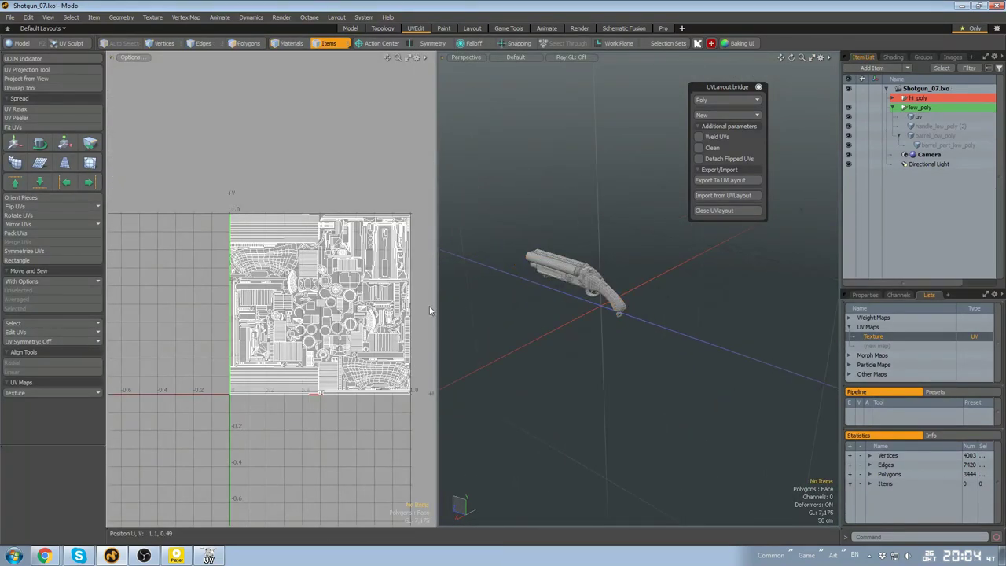
# Save the scene as Shotgun_08.lxo
pyautogui.click(185, 239)
pyautogui.press('BackSpace')
pyautogui.write('8')
pyautogui.press('Return')
pyautogui.hotkey('ctrl', 's')
pyautogui.click(730, 277)
# Select the round pin and hub polygons on the receiver's side to locate their shells in the UV map
pyautogui.scroll(10, 597, 309)
pyautogui.click(597, 309)
pyautogui.keyDown('alt'); pyautogui.moveTo(598, 309); pyautogui.dragTo(597, 312); pyautogui.keyUp('alt')
pyautogui.press('3')
pyautogui.doubleClick(506, 348)
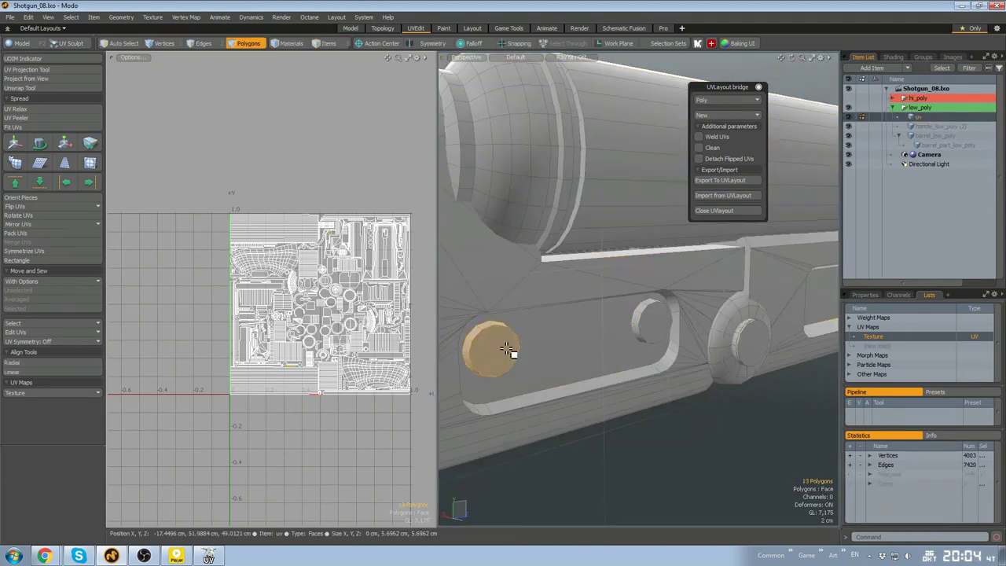
pyautogui.doubleClick(756, 343)
pyautogui.scroll(5, 769, 345)
pyautogui.scroll(10, 273, 314)
pyautogui.click(372, 336)
pyautogui.scroll(-4, 709, 319)
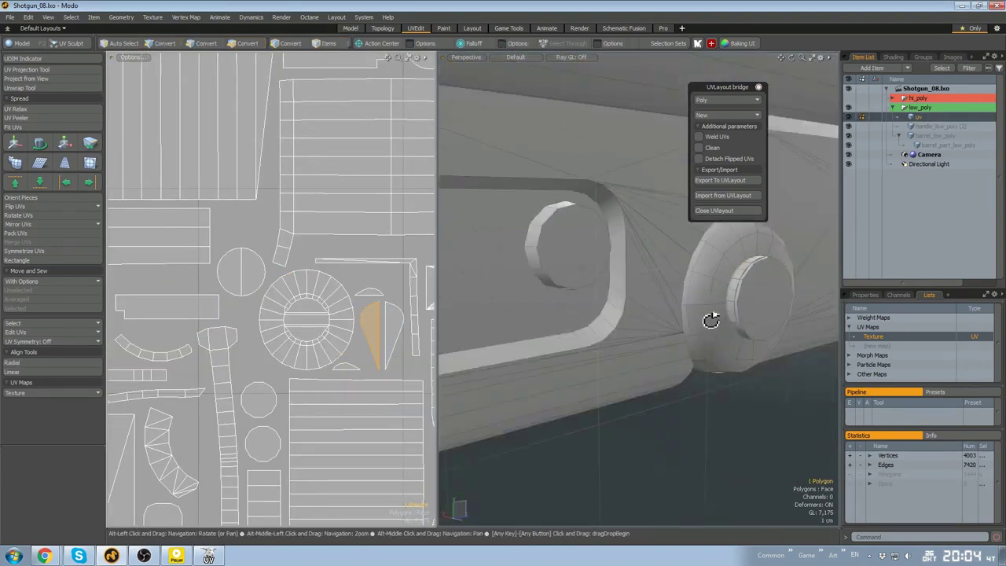
pyautogui.keyDown('alt'); pyautogui.moveTo(709, 319); pyautogui.dragTo(754, 259); pyautogui.keyUp('alt')
pyautogui.scroll(-10, 346, 323)
pyautogui.scroll(-8, 734, 343)
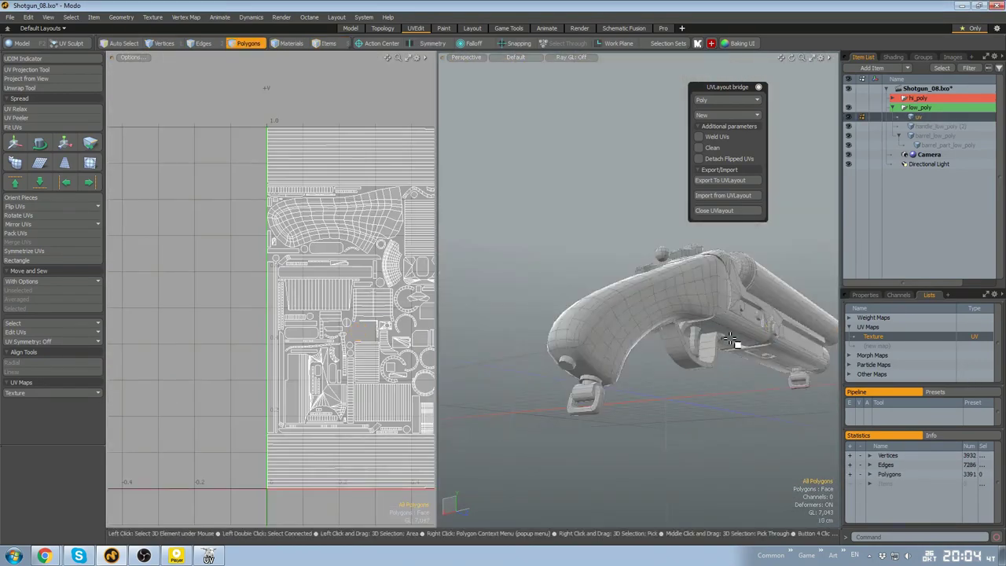
# Return to the Model layout in item selection mode and save the scene as Shotgun_09.lxo
pyautogui.keyDown('alt'); pyautogui.moveTo(734, 344); pyautogui.dragTo(629, 377); pyautogui.keyUp('alt')
pyautogui.scroll(-3, 368, 323)
pyautogui.click(350, 29)
pyautogui.press('5')
pyautogui.scroll(-3, 556, 283)
pyautogui.keyDown('alt'); pyautogui.moveTo(556, 283); pyautogui.dragTo(642, 324); pyautogui.keyUp('alt')
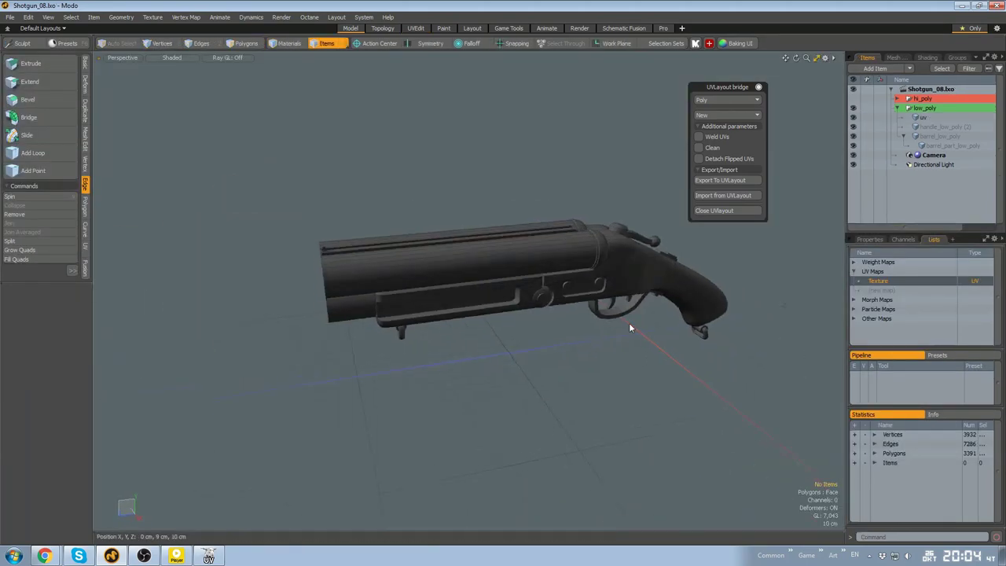
pyautogui.hotkey('ctrl', 'shift', 's')
pyautogui.press('Return')
# Examine the low-poly shotgun from several sides to identify its separate parts
pyautogui.scroll(5, 563, 341)
pyautogui.keyDown('alt'); pyautogui.moveTo(563, 341); pyautogui.dragTo(660, 307); pyautogui.keyUp('alt')
pyautogui.scroll(-4, 660, 307)
pyautogui.click(542, 282)
pyautogui.moveTo(542, 283)
pyautogui.keyDown('alt'); pyautogui.mouseDown()
pyautogui.moveTo(472, 303)
pyautogui.moveTo(461, 383)
pyautogui.moveTo(531, 336)
pyautogui.mouseUp(); pyautogui.keyUp('alt')
pyautogui.click(471, 377)
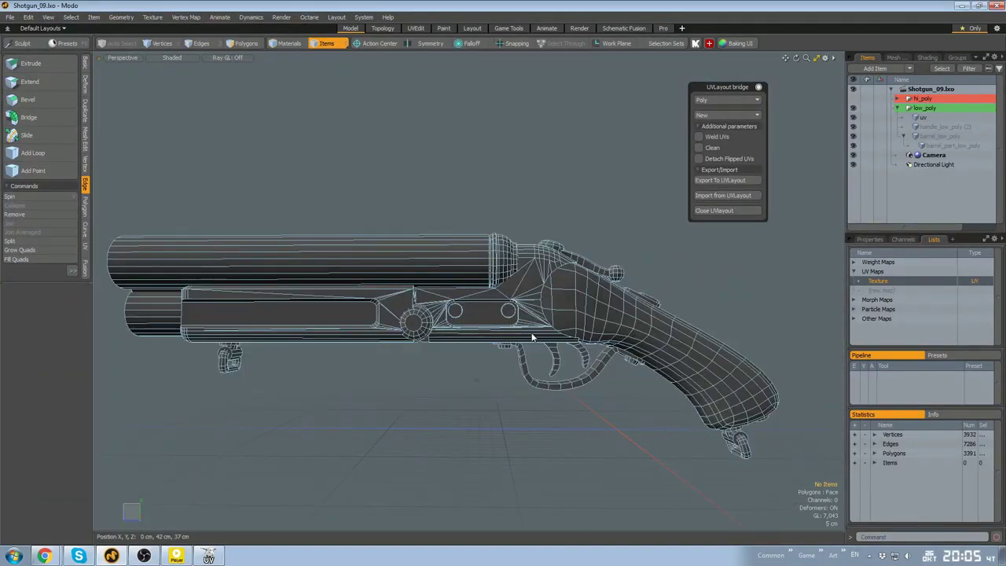
pyautogui.keyDown('alt'); pyautogui.moveTo(512, 198); pyautogui.dragTo(723, 251); pyautogui.keyUp('alt')
pyautogui.click(707, 287)
pyautogui.keyDown('alt'); pyautogui.moveTo(707, 287); pyautogui.dragTo(557, 337); pyautogui.keyUp('alt')
# Select the top lever, both triggers, the small tang plate and the rear sling ring for moving
pyautogui.press('3')
pyautogui.scroll(3, 593, 322)
pyautogui.doubleClick(525, 327)
pyautogui.keyDown('shift'); pyautogui.doubleClick(569, 326); pyautogui.keyUp('shift')
pyautogui.keyDown('shift'); pyautogui.doubleClick(659, 409); pyautogui.keyUp('shift')
pyautogui.keyDown('alt'); pyautogui.moveTo(659, 409); pyautogui.dragTo(638, 350); pyautogui.keyUp('alt')
pyautogui.keyDown('shift'); pyautogui.doubleClick(613, 367); pyautogui.keyUp('shift')
pyautogui.keyDown('shift'); pyautogui.doubleClick(641, 348); pyautogui.keyUp('shift')
pyautogui.keyDown('alt'); pyautogui.moveTo(641, 348); pyautogui.dragTo(554, 339); pyautogui.keyUp('alt')
pyautogui.keyDown('shift'); pyautogui.doubleClick(643, 338); pyautogui.keyUp('shift')
pyautogui.press('w')
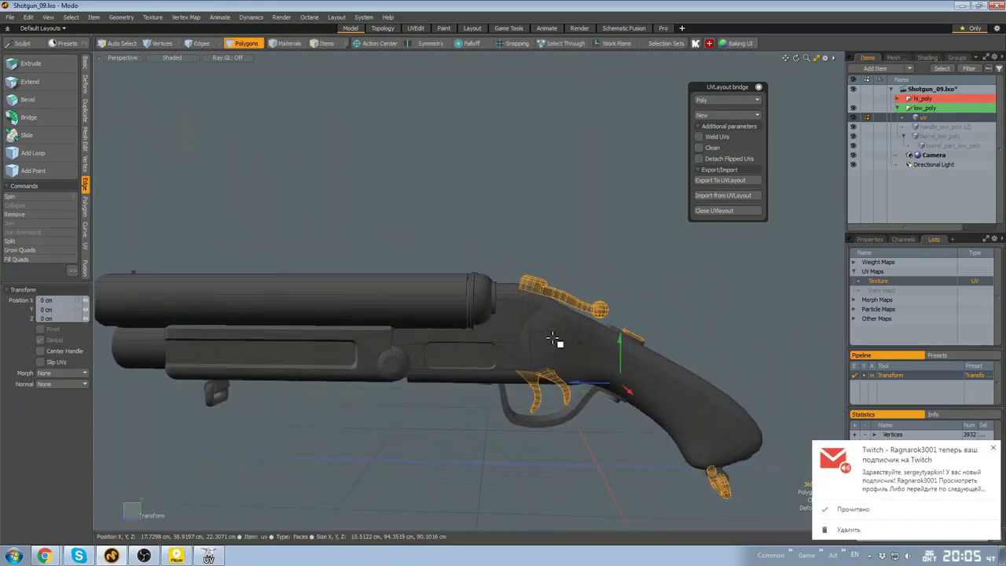
pyautogui.moveTo(621, 349); pyautogui.dragTo(623, 334)
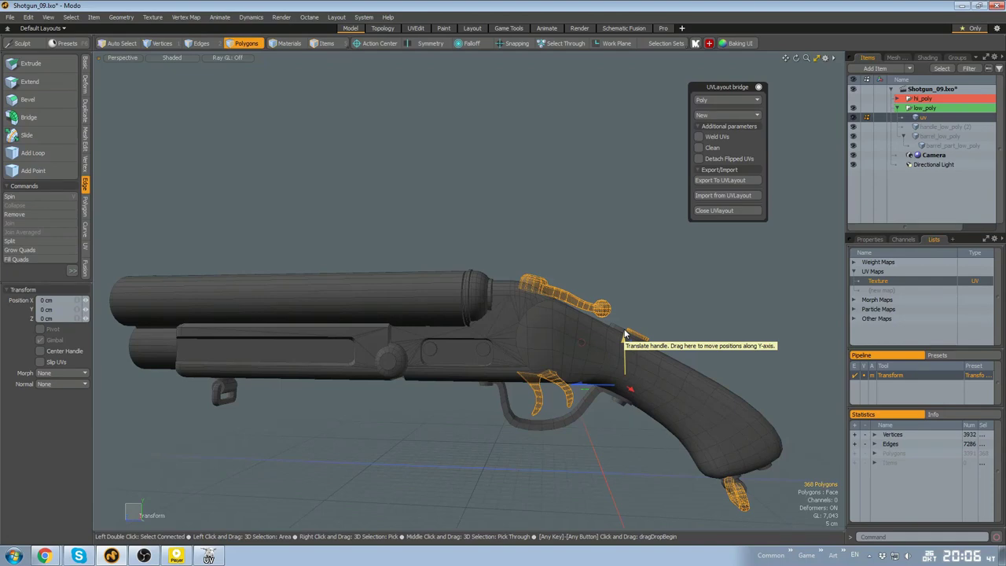
pyautogui.keyDown('alt'); pyautogui.moveTo(214, 323); pyautogui.dragTo(189, 338); pyautogui.keyUp('alt')
pyautogui.hotkey('ctrl', 'z')
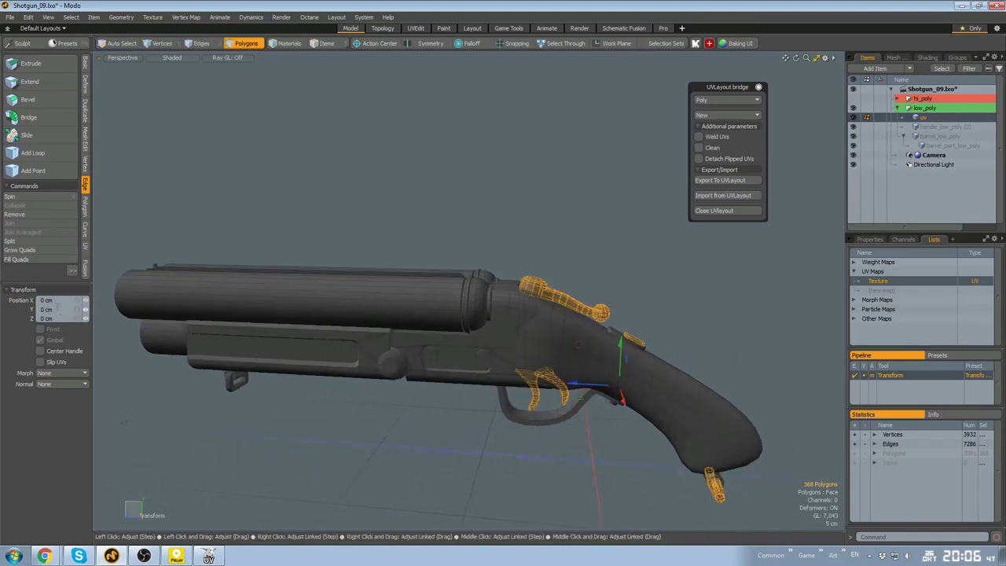
# Raise the selected small parts along Y clear of the gun and hide the near barrel
pyautogui.keyDown('alt'); pyautogui.moveTo(597, 299); pyautogui.dragTo(449, 325); pyautogui.keyUp('alt')
pyautogui.doubleClick(448, 326)
pyautogui.press('h')
pyautogui.scroll(3, 566, 334)
pyautogui.keyDown('alt'); pyautogui.moveTo(566, 335); pyautogui.dragTo(481, 350); pyautogui.keyUp('alt')
# Raise the inner block behind the barrels along Y above the gun and unhide the barrel
pyautogui.doubleClick(476, 355)
pyautogui.press('w')
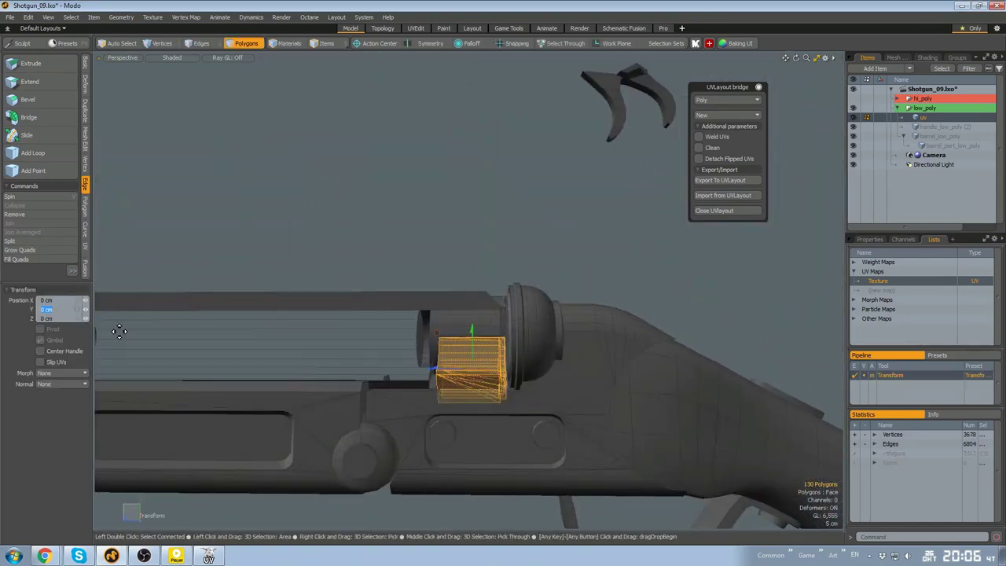
pyautogui.scroll(-5, 555, 343)
pyautogui.press('q')
pyautogui.scroll(5, 554, 344)
pyautogui.keyDown('alt'); pyautogui.moveTo(555, 343); pyautogui.dragTo(352, 373); pyautogui.keyUp('alt')
pyautogui.press('u')
# Raise the front sling ring along Y above the gun and clear the selection
pyautogui.doubleClick(425, 380)
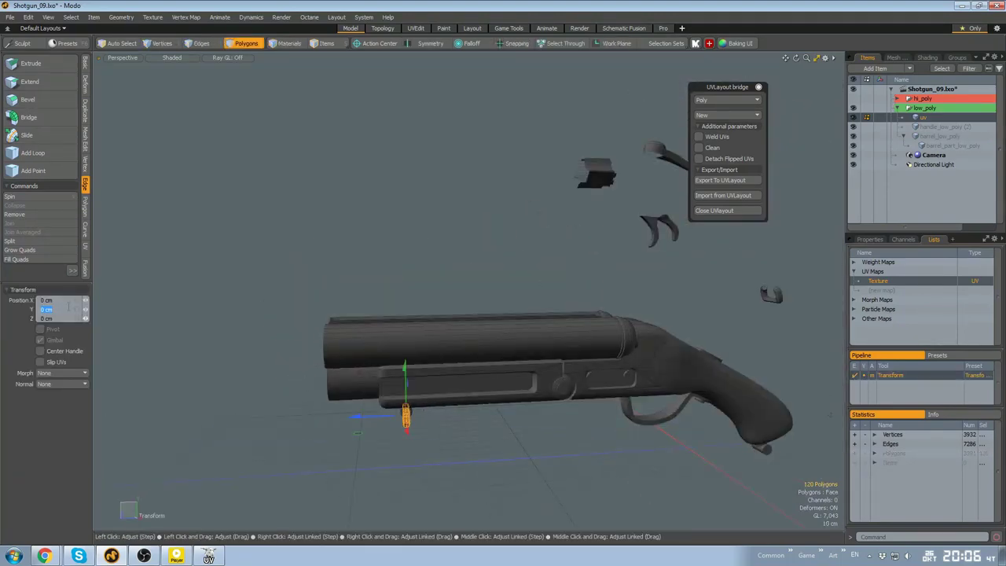
pyautogui.click(598, 452)
pyautogui.scroll(4, 598, 451)
pyautogui.keyDown('alt'); pyautogui.moveTo(598, 452); pyautogui.dragTo(629, 252); pyautogui.keyUp('alt')
# Select various connected pieces, including the stock, to check how the gun's mesh parts are separated
pyautogui.doubleClick(334, 283)
pyautogui.scroll(-3, 337, 288)
pyautogui.keyDown('alt'); pyautogui.moveTo(337, 288); pyautogui.dragTo(452, 198); pyautogui.keyUp('alt')
pyautogui.doubleClick(474, 315)
pyautogui.keyDown('shift'); pyautogui.doubleClick(505, 304); pyautogui.keyUp('shift')
pyautogui.keyDown('shift'); pyautogui.doubleClick(501, 291); pyautogui.keyUp('shift')
pyautogui.keyDown('alt'); pyautogui.moveTo(572, 334); pyautogui.dragTo(472, 314); pyautogui.keyUp('alt')
pyautogui.scroll(-5, 386, 299)
pyautogui.doubleClick(535, 344)
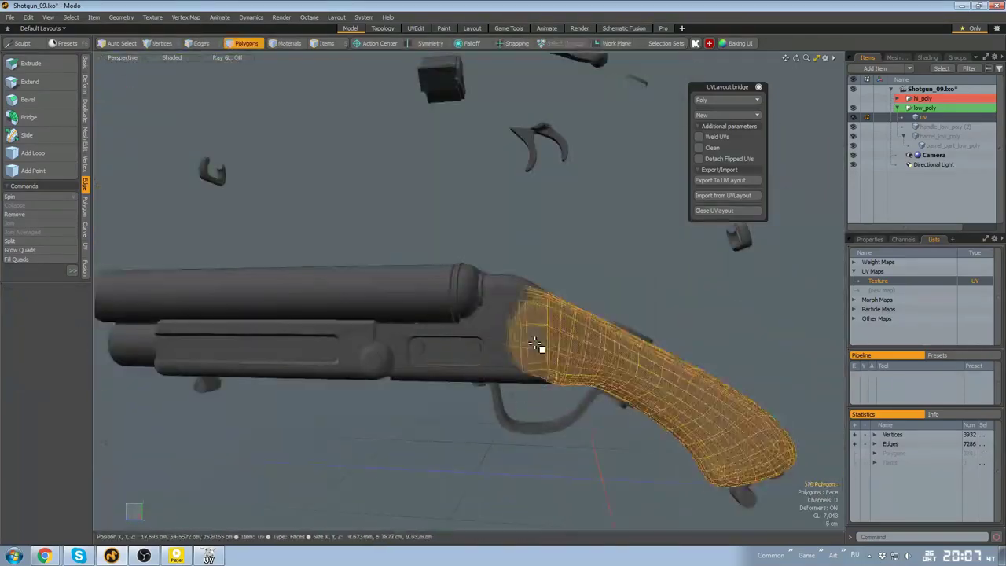
pyautogui.click(548, 253)
# Select the barrels, the rib between them and the forend
pyautogui.keyDown('alt'); pyautogui.moveTo(542, 314); pyautogui.dragTo(590, 398); pyautogui.keyUp('alt')
pyautogui.doubleClick(479, 338)
pyautogui.keyDown('shift'); pyautogui.doubleClick(409, 383); pyautogui.keyUp('shift')
pyautogui.keyDown('alt'); pyautogui.moveTo(393, 385); pyautogui.dragTo(299, 369); pyautogui.keyUp('alt')
pyautogui.keyDown('shift'); pyautogui.doubleClick(282, 353); pyautogui.keyUp('shift')
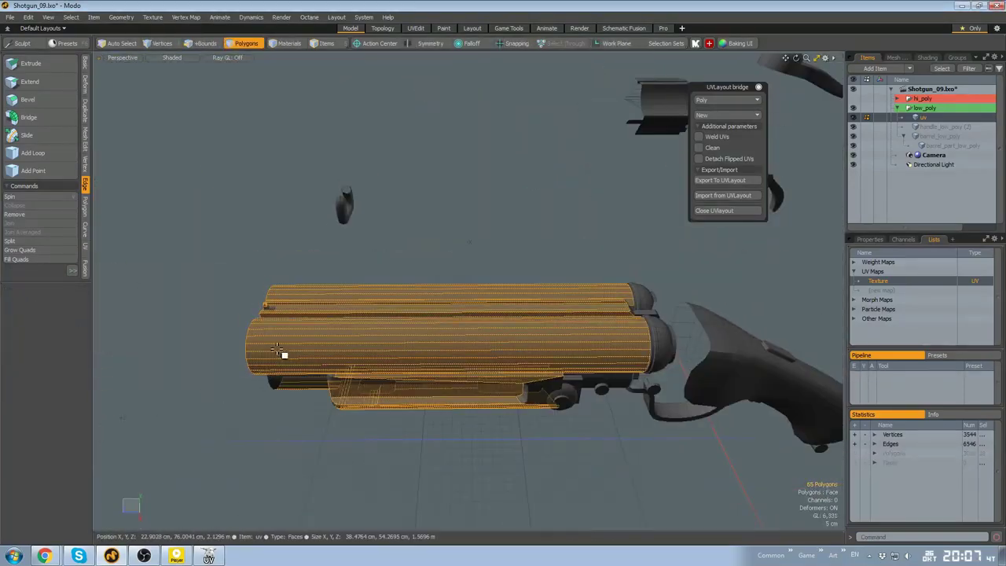
# Add the lower tube, pivot hub and remaining front pieces to the selection and activate the Move tool
pyautogui.keyDown('alt'); pyautogui.moveTo(550, 338); pyautogui.dragTo(495, 432); pyautogui.keyUp('alt')
pyautogui.scroll(5, 635, 370)
pyautogui.keyDown('shift'); pyautogui.doubleClick(561, 337); pyautogui.keyUp('shift')
pyautogui.scroll(-5, 550, 346)
pyautogui.keyDown('shift'); pyautogui.doubleClick(401, 501); pyautogui.keyUp('shift')
pyautogui.keyDown('alt'); pyautogui.moveTo(425, 472); pyautogui.dragTo(684, 322); pyautogui.keyUp('alt')
pyautogui.press('w')
pyautogui.keyDown('alt'); pyautogui.moveTo(381, 312); pyautogui.dragTo(565, 291); pyautogui.keyUp('alt')
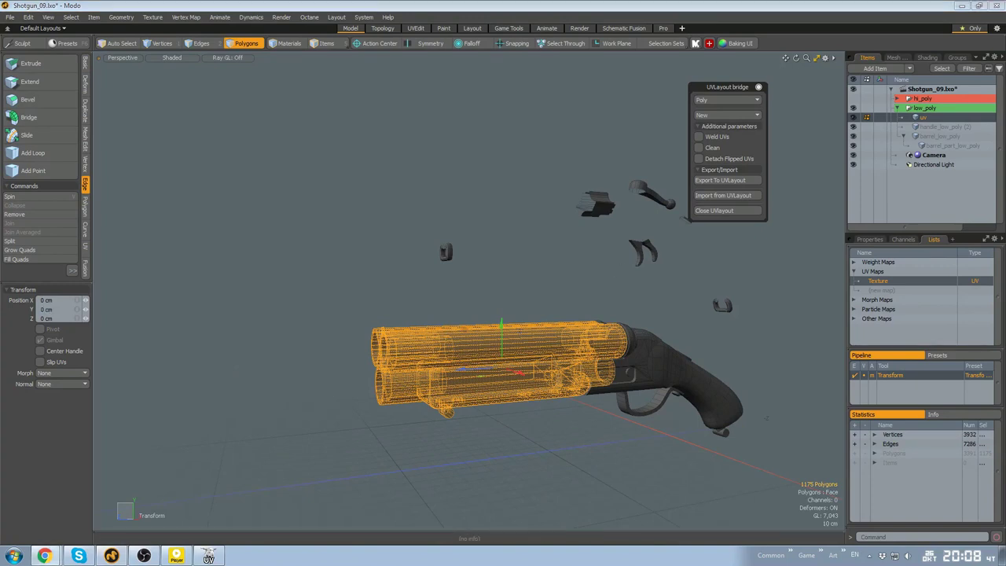
pyautogui.moveTo(462, 370); pyautogui.dragTo(377, 373)
pyautogui.keyDown('alt'); pyautogui.moveTo(502, 315); pyautogui.dragTo(427, 440); pyautogui.keyUp('alt')
pyautogui.hotkey('ctrl', 'z')
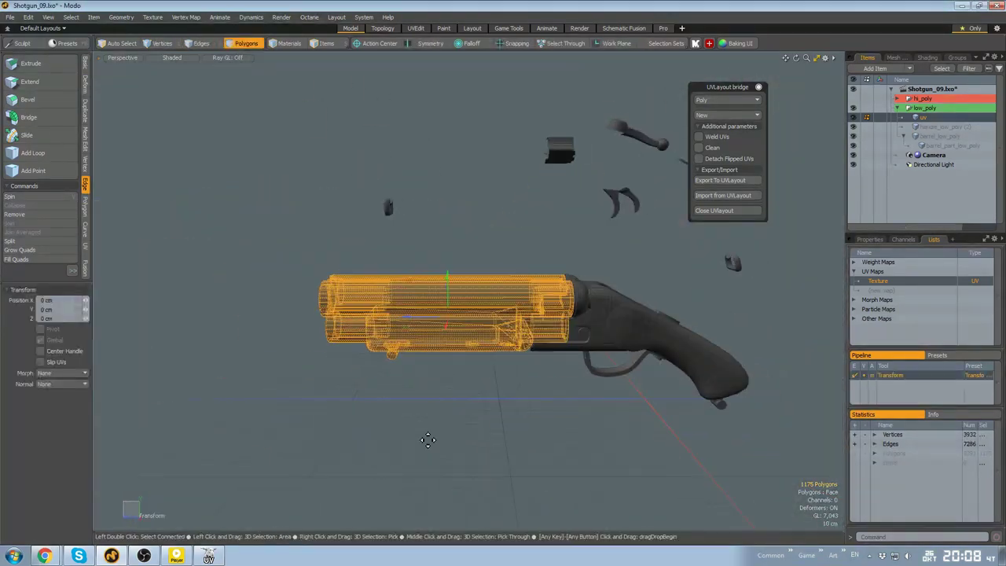
# Move the selected barrel assembly down along Y below the low-poly gun and clear the selection
pyautogui.press('Return')
pyautogui.press('q')
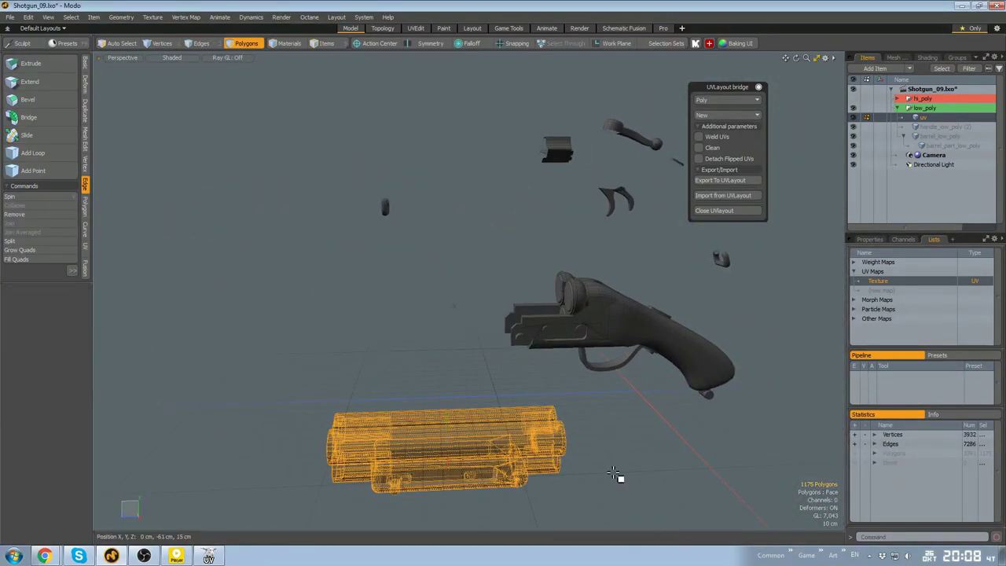
pyautogui.click(619, 475)
pyautogui.keyDown('alt'); pyautogui.moveTo(614, 437); pyautogui.dragTo(29, 350); pyautogui.keyUp('alt')
# Select the small connector piece left between the breech discs and move it down along Y to the lowered barrels
pyautogui.scroll(8, 597, 350)
pyautogui.doubleClick(597, 364)
pyautogui.scroll(-7, 597, 364)
pyautogui.press('w')
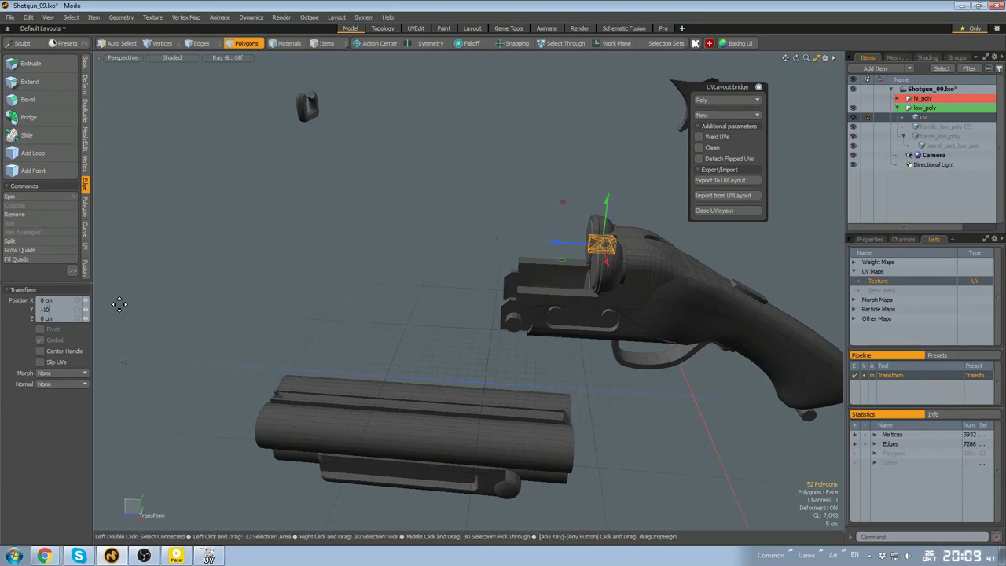
pyautogui.keyDown('alt'); pyautogui.moveTo(655, 405); pyautogui.dragTo(520, 392); pyautogui.keyUp('alt')
pyautogui.press('Return')
pyautogui.press('q')
# Save the scene and show the hi_poly group in place of the low_poly group
pyautogui.click(471, 310)
pyautogui.press('5')
pyautogui.click(574, 363)
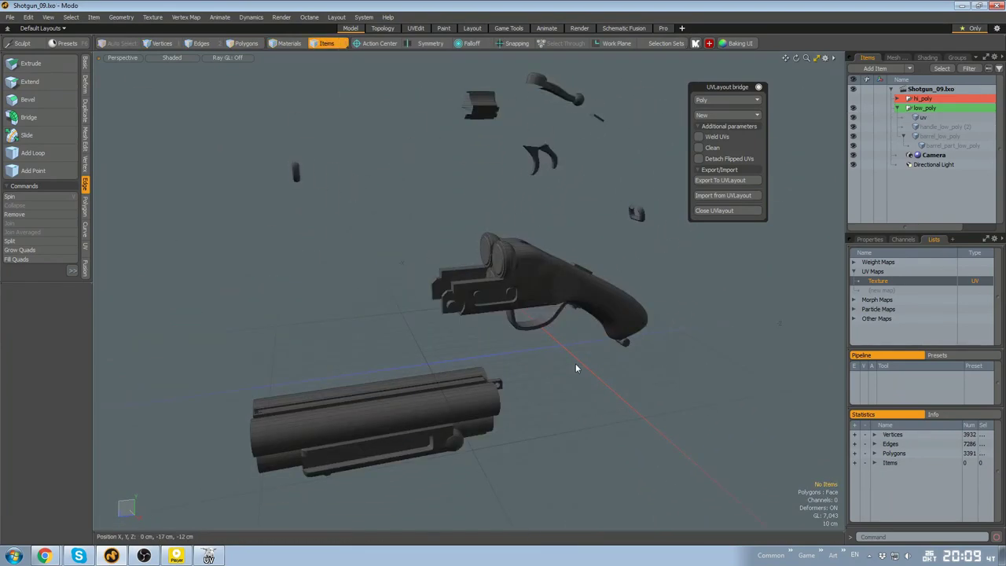
pyautogui.keyDown('alt'); pyautogui.moveTo(575, 363); pyautogui.dragTo(589, 242); pyautogui.keyUp('alt')
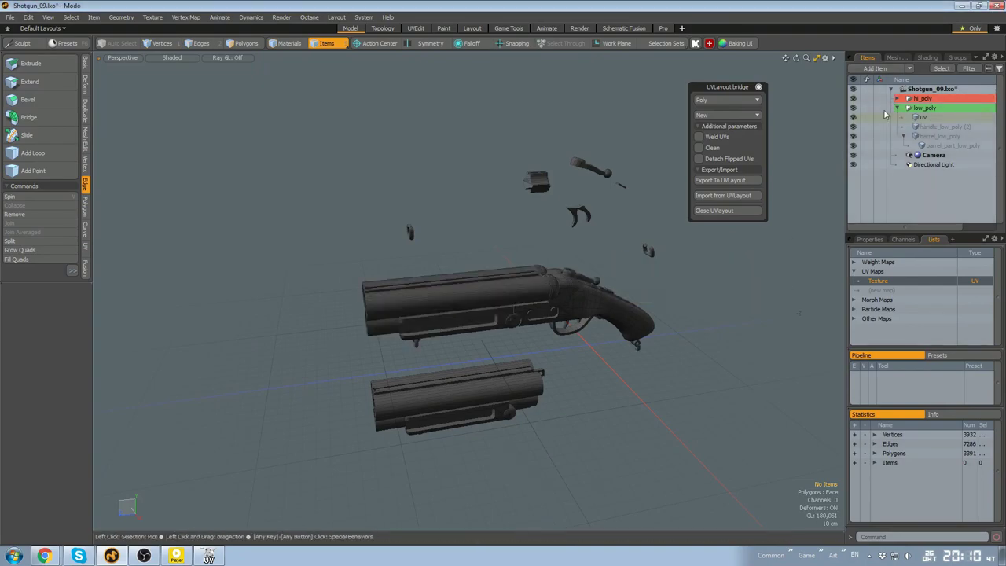
pyautogui.keyDown('alt'); pyautogui.moveTo(884, 111); pyautogui.dragTo(857, 93); pyautogui.keyUp('alt')
pyautogui.click(854, 109)
# Select the high-poly gun's front sling ring and move it 100 cm up along Y
pyautogui.click(472, 298)
pyautogui.hotkey('shift', 'a')
pyautogui.keyDown('alt'); pyautogui.moveTo(471, 298); pyautogui.dragTo(417, 355); pyautogui.keyUp('alt')
pyautogui.press('3')
pyautogui.doubleClick(401, 330)
pyautogui.press('w')
pyautogui.keyDown('alt'); pyautogui.keyDown('shift'); pyautogui.moveTo(252, 229); pyautogui.dragTo(245, 287); pyautogui.keyUp('shift'); pyautogui.keyUp('alt')
pyautogui.click(65, 307)
pyautogui.write('10')
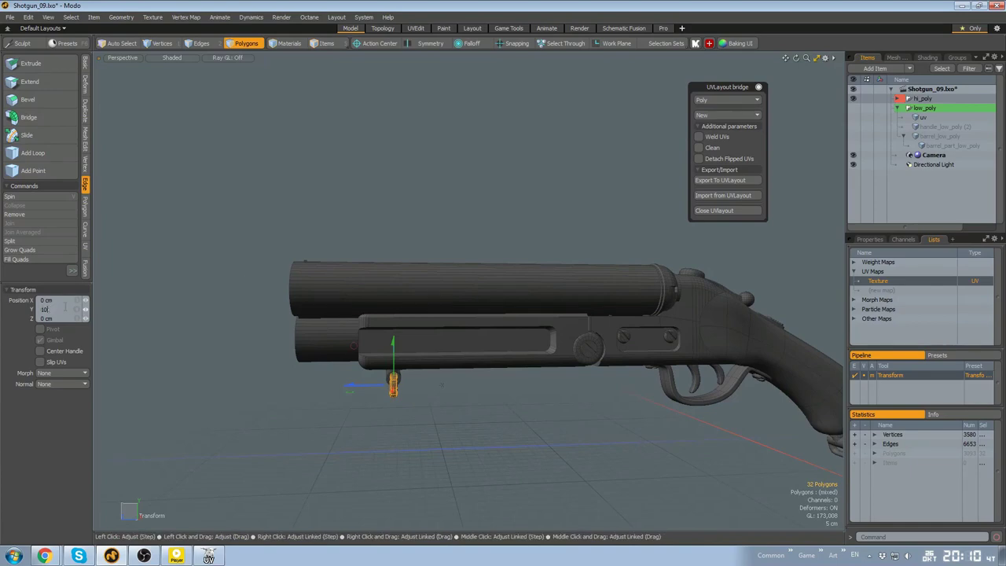
pyautogui.write('0')
pyautogui.press('Return')
pyautogui.press('q')
# Select the high-poly gun's barrels, lower tube, forend and pivot pieces
pyautogui.press('5')
pyautogui.press('6')
pyautogui.keyDown('alt'); pyautogui.moveTo(542, 315); pyautogui.dragTo(503, 353); pyautogui.keyUp('alt')
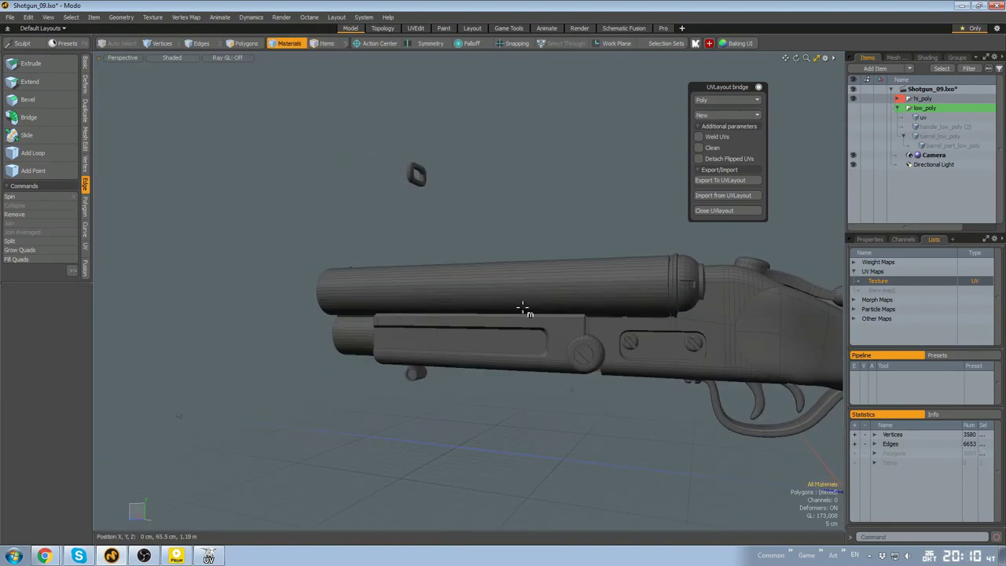
pyautogui.press('5')
pyautogui.hotkey('ctrl', 'space')
pyautogui.keyDown('alt'); pyautogui.moveTo(498, 314); pyautogui.dragTo(262, 438); pyautogui.keyUp('alt')
pyautogui.press('3')
pyautogui.click(261, 438)
pyautogui.press('[')
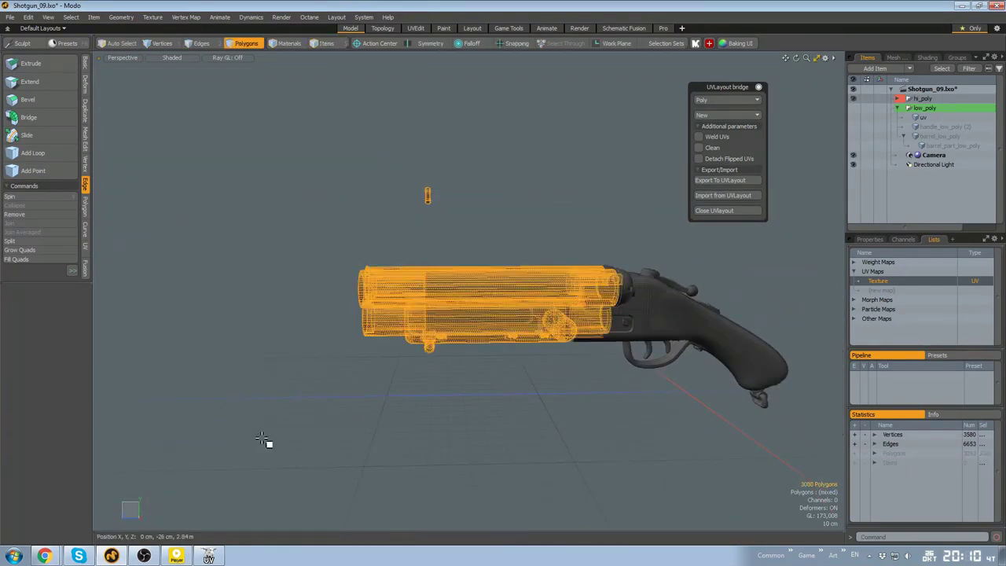
# Refine the selection to the barrel assembly without the raised ring and move it -100 cm along Y
pyautogui.click(262, 439)
pyautogui.doubleClick(568, 304)
pyautogui.scroll(3, 568, 303)
pyautogui.keyDown('alt'); pyautogui.moveTo(259, 368); pyautogui.dragTo(287, 380); pyautogui.keyUp('alt')
pyautogui.click(62, 309)
pyautogui.write('-100')
pyautogui.press('Return')
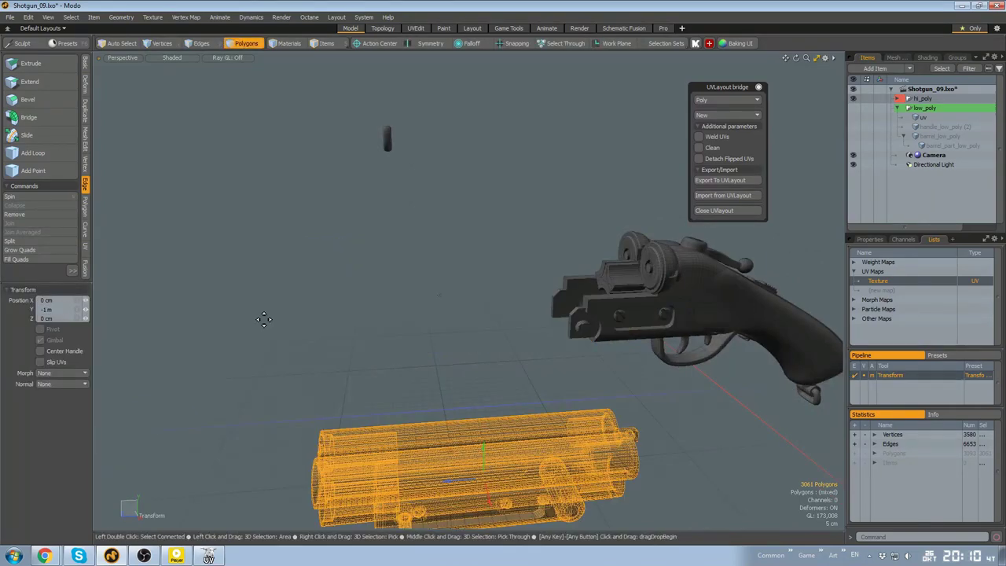
pyautogui.press('q')
pyautogui.click(730, 447)
# Select the high-poly block inside the breech and activate the Move tool on it
pyautogui.keyDown('alt'); pyautogui.moveTo(730, 447); pyautogui.dragTo(490, 260); pyautogui.keyUp('alt')
pyautogui.scroll(-5, 534, 277)
pyautogui.scroll(4, 490, 260)
pyautogui.doubleClick(525, 343)
pyautogui.keyDown('alt'); pyautogui.moveTo(542, 370); pyautogui.dragTo(489, 328); pyautogui.keyUp('alt')
pyautogui.hotkey('ctrl', 'space')
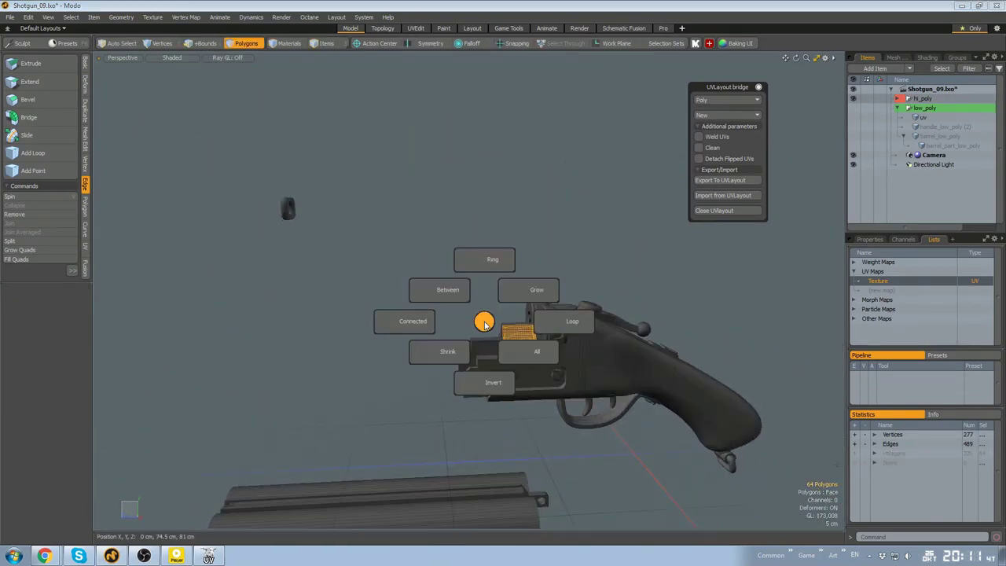
pyautogui.hotkey('ctrl', 'a')
pyautogui.press('w')
pyautogui.click(807, 277)
# Select the high-poly lever, triggers, latch and rear sling ring and raise them along Y above the gun
pyautogui.keyDown('alt'); pyautogui.moveTo(600, 321); pyautogui.dragTo(474, 228); pyautogui.keyUp('alt')
pyautogui.scroll(5, 471, 236)
pyautogui.press('5')
pyautogui.click(462, 288)
pyautogui.press('3')
pyautogui.doubleClick(462, 288)
pyautogui.keyDown('shift'); pyautogui.doubleClick(616, 339); pyautogui.keyUp('shift')
pyautogui.keyDown('shift'); pyautogui.doubleClick(673, 397); pyautogui.keyUp('shift')
pyautogui.keyDown('alt'); pyautogui.moveTo(672, 398); pyautogui.dragTo(503, 292); pyautogui.keyUp('alt')
pyautogui.keyDown('shift'); pyautogui.doubleClick(601, 392); pyautogui.keyUp('shift')
pyautogui.keyDown('shift'); pyautogui.doubleClick(536, 306); pyautogui.keyUp('shift')
pyautogui.scroll(-6, 467, 353)
pyautogui.press('w')
pyautogui.click(66, 309)
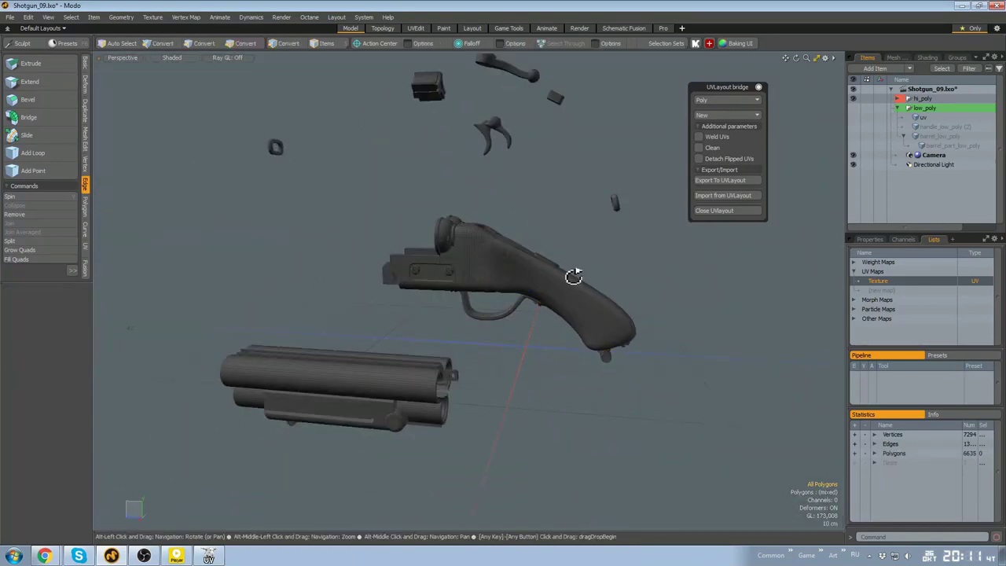
# Assign a new yellow-green material named Low to the low-poly uv mesh
pyautogui.keyDown('alt'); pyautogui.moveTo(574, 277); pyautogui.dragTo(625, 267); pyautogui.keyUp('alt')
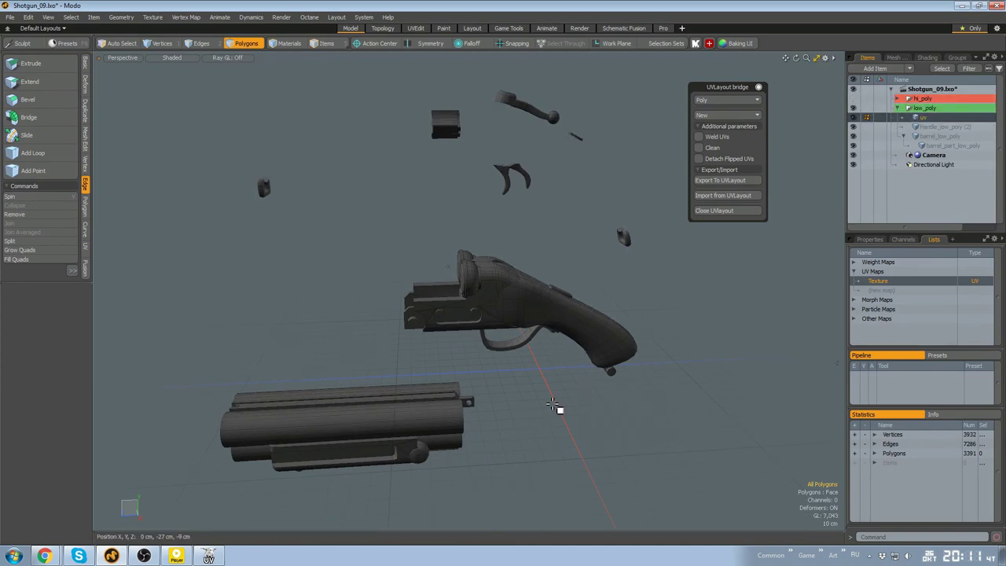
pyautogui.press('5')
pyautogui.scroll(4, 529, 312)
pyautogui.press('m')
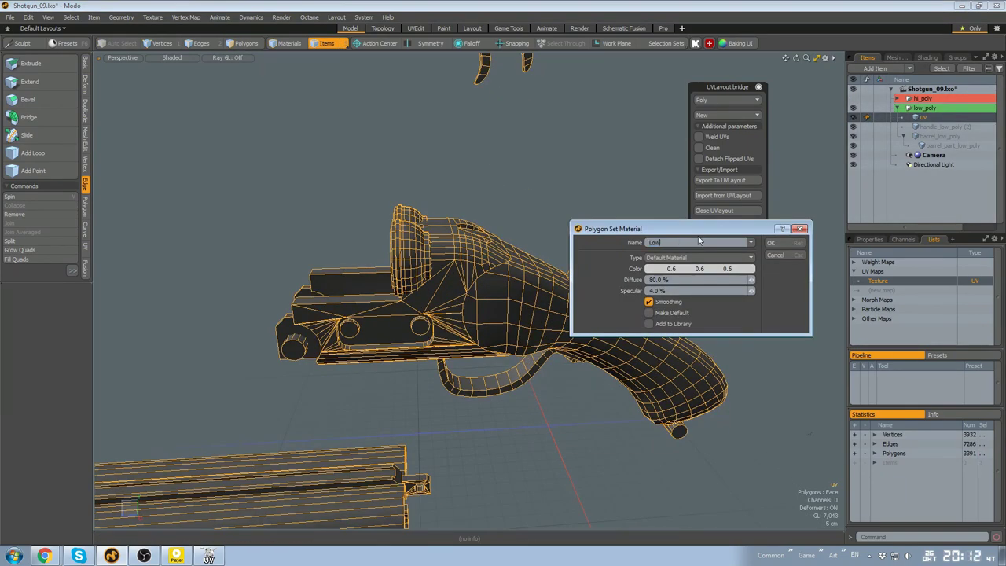
pyautogui.click(703, 269)
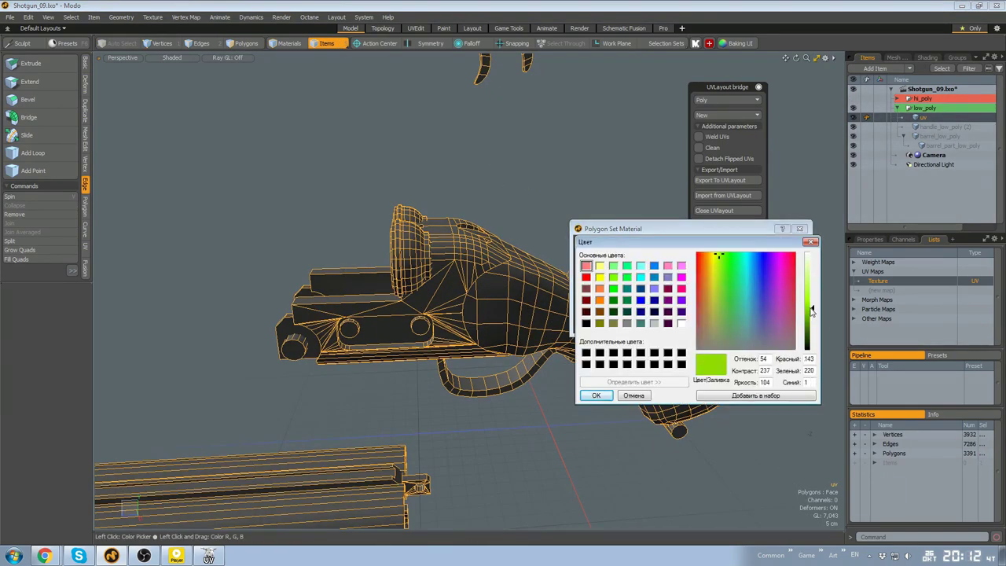
pyautogui.click(596, 396)
pyautogui.click(783, 245)
pyautogui.click(492, 538)
# Show the hi_poly group together with low_poly, compare how their separated parts overlap, and save the scene
pyautogui.scroll(-4, 576, 315)
pyautogui.keyDown('alt'); pyautogui.moveTo(620, 216); pyautogui.dragTo(576, 246); pyautogui.keyUp('alt')
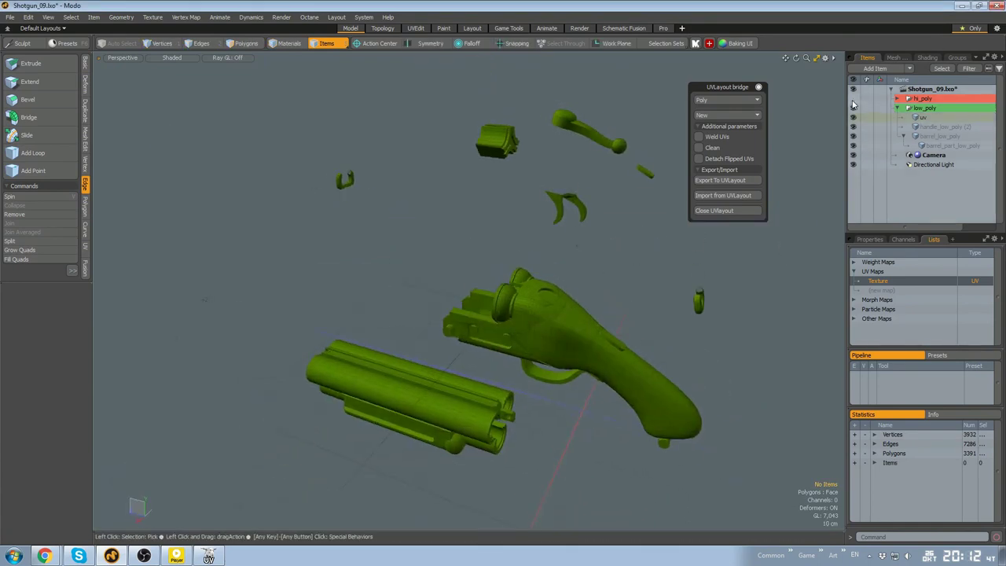
pyautogui.keyDown('alt'); pyautogui.moveTo(424, 259); pyautogui.dragTo(546, 201); pyautogui.keyUp('alt')
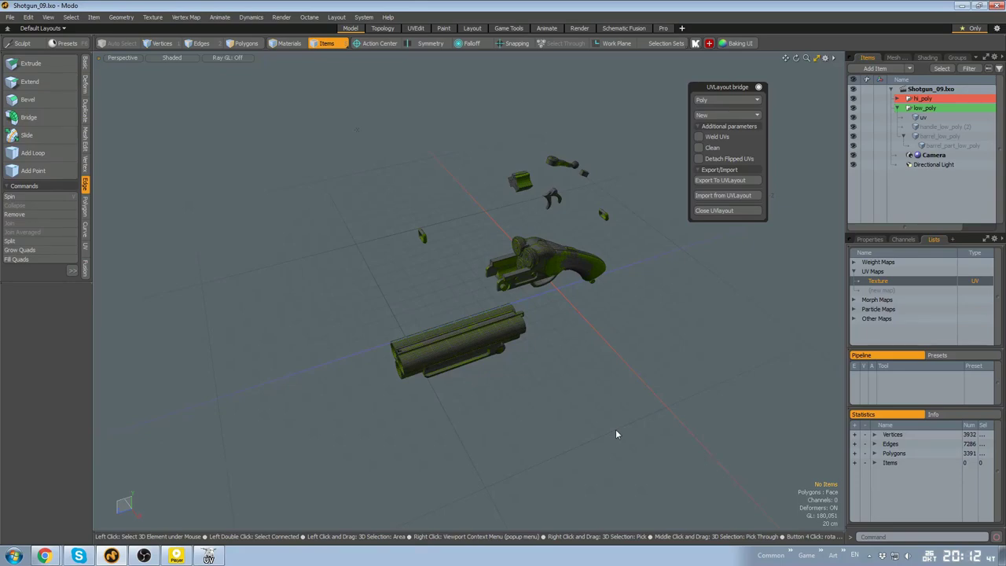
pyautogui.scroll(4, 615, 429)
pyautogui.keyDown('alt'); pyautogui.moveTo(615, 429); pyautogui.dragTo(550, 236); pyautogui.keyUp('alt')
pyautogui.scroll(-4, 492, 215)
pyautogui.hotkey('ctrl', 's')
pyautogui.click(742, 277)
# Leave only the hi_poly group visible, collapse the low_poly group and open the render preview
pyautogui.click(854, 98)
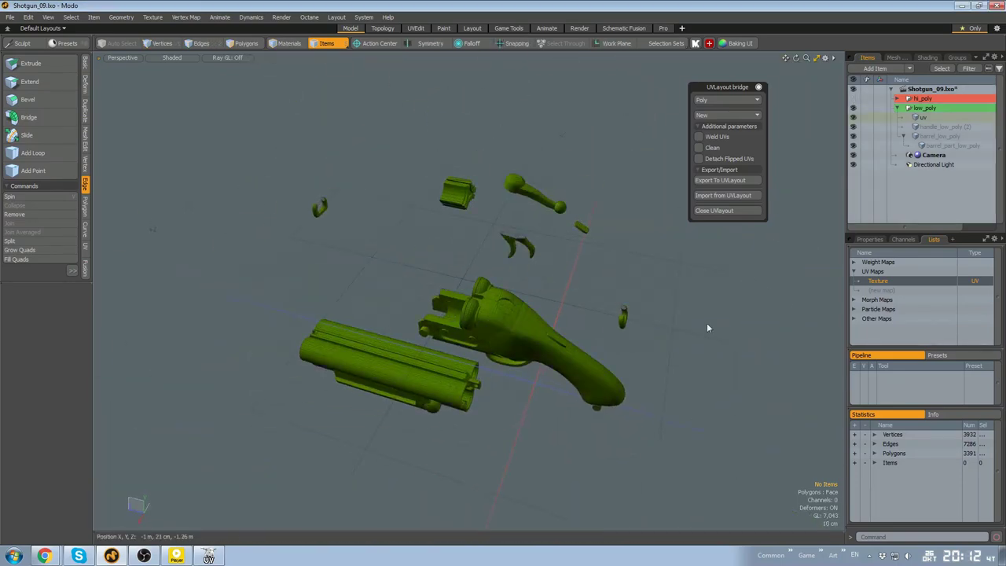
pyautogui.scroll(3, 707, 325)
pyautogui.click(853, 99)
pyautogui.click(897, 108)
pyautogui.click(853, 108)
pyautogui.press('F8')
# Examine the rendered high-poly gun from several sides, including the breech discs, the receiver and the lever
pyautogui.keyDown('alt'); pyautogui.moveTo(550, 321); pyautogui.dragTo(507, 284); pyautogui.keyUp('alt')
pyautogui.keyDown('alt'); pyautogui.moveTo(492, 179); pyautogui.dragTo(389, 217); pyautogui.keyUp('alt')
pyautogui.keyDown('alt'); pyautogui.moveTo(379, 264); pyautogui.dragTo(511, 206); pyautogui.keyUp('alt')
pyautogui.keyDown('alt'); pyautogui.moveTo(433, 165); pyautogui.dragTo(408, 141); pyautogui.keyUp('alt')
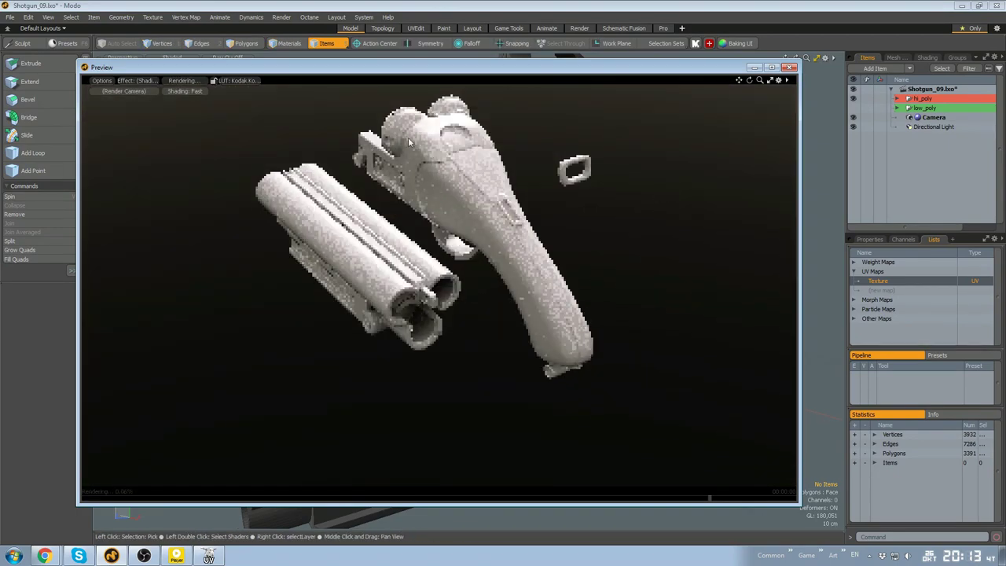
pyautogui.keyDown('alt'); pyautogui.moveTo(569, 401); pyautogui.dragTo(266, 242); pyautogui.keyUp('alt')
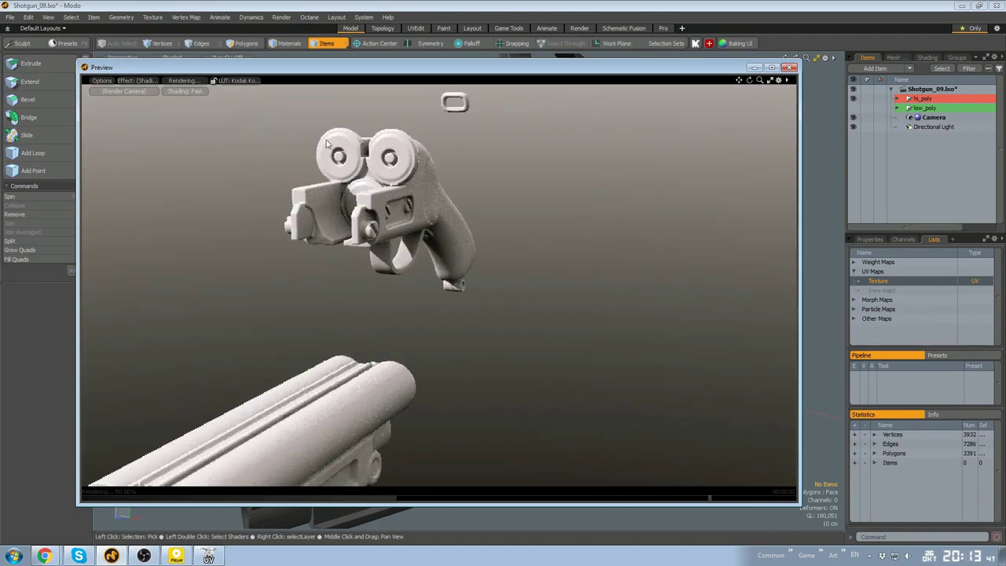
pyautogui.keyDown('alt'); pyautogui.moveTo(326, 143); pyautogui.dragTo(749, 407); pyautogui.keyUp('alt')
pyautogui.keyDown('alt'); pyautogui.moveTo(669, 348); pyautogui.dragTo(597, 236); pyautogui.keyUp('alt')
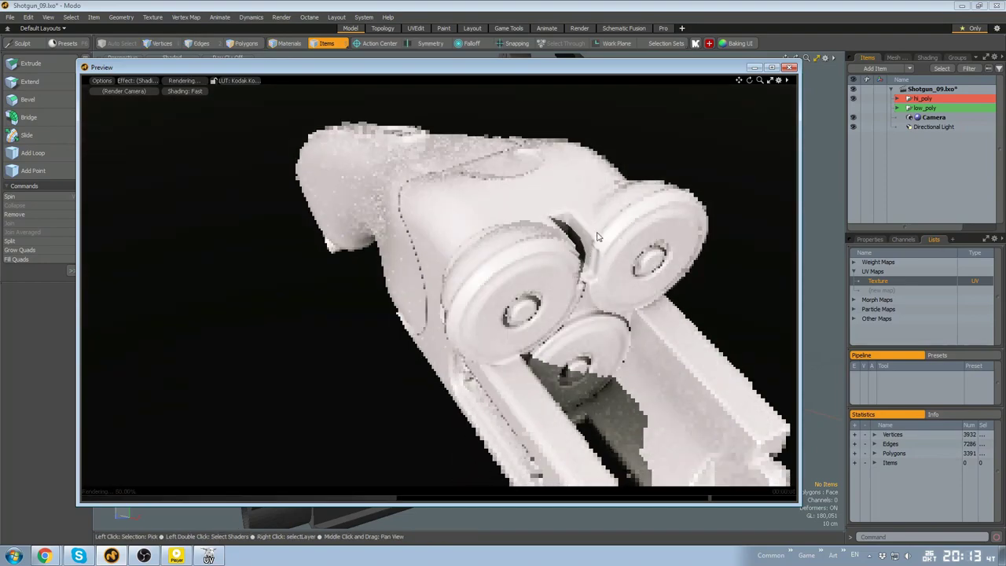
pyautogui.keyDown('alt'); pyautogui.moveTo(610, 279); pyautogui.dragTo(387, 376); pyautogui.keyUp('alt')
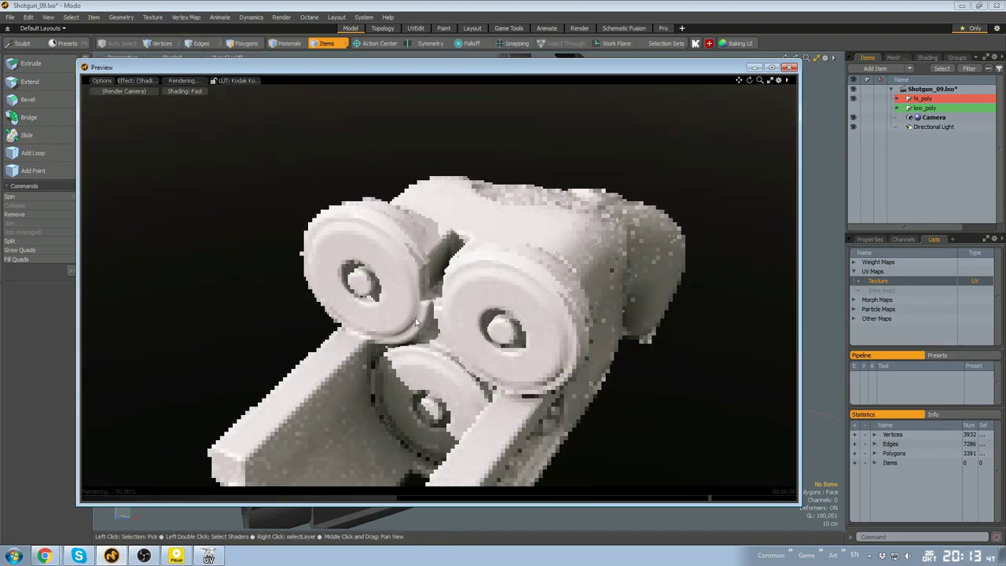
pyautogui.keyDown('alt'); pyautogui.moveTo(595, 402); pyautogui.dragTo(626, 303); pyautogui.keyUp('alt')
pyautogui.scroll(-3, 503, 443)
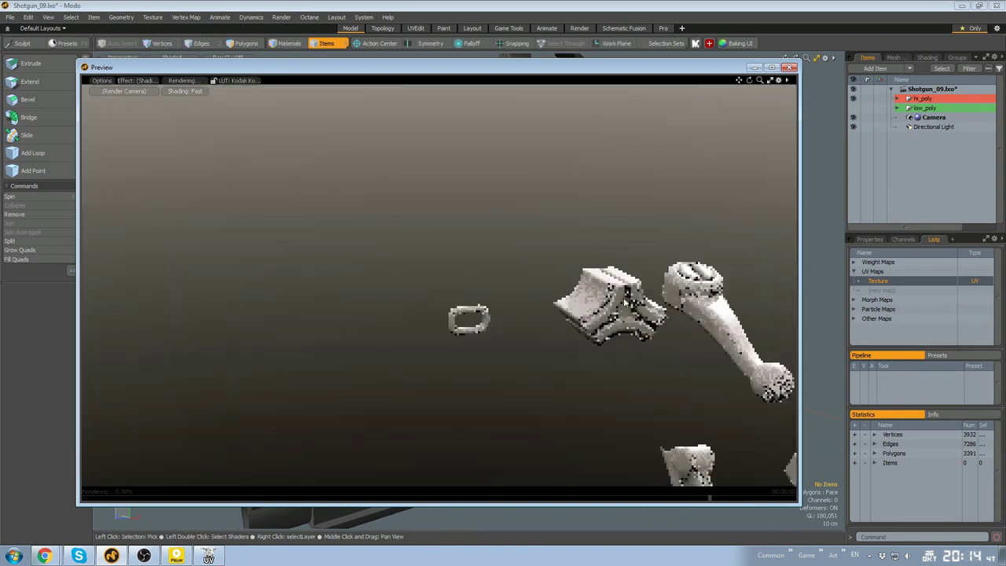
pyautogui.keyDown('alt'); pyautogui.moveTo(692, 301); pyautogui.dragTo(353, 224); pyautogui.keyUp('alt')
pyautogui.scroll(4, 509, 272)
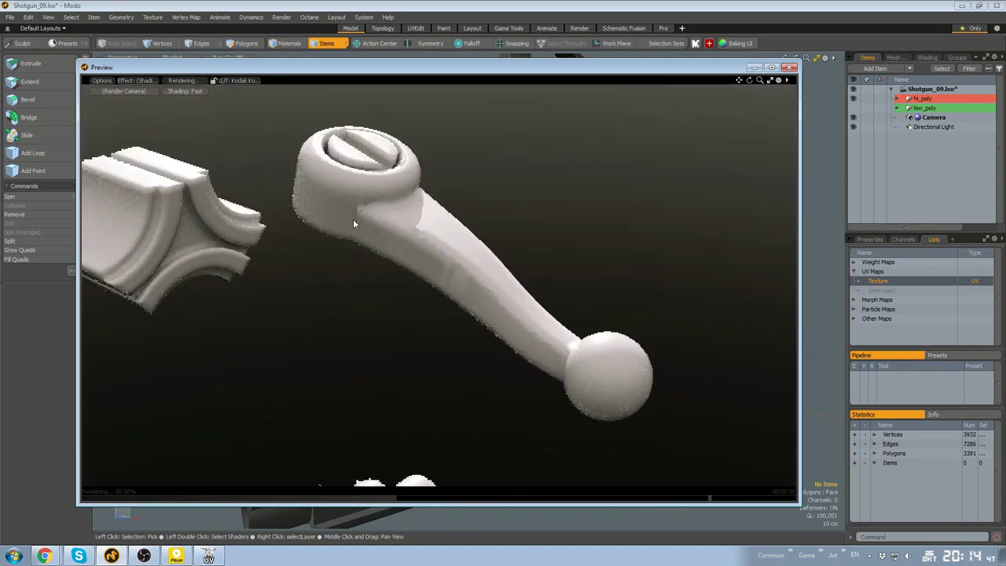
# Move the preview window below the lever and select the top polygons of the slotted screw in the lever's head
pyautogui.moveTo(558, 69); pyautogui.dragTo(540, 197)
pyautogui.scroll(3, 479, 169)
pyautogui.keyDown('alt'); pyautogui.moveTo(487, 164); pyautogui.dragTo(485, 254); pyautogui.keyUp('alt')
pyautogui.scroll(-2, 471, 187)
pyautogui.press('3')
pyautogui.keyDown('alt'); pyautogui.moveTo(459, 170); pyautogui.dragTo(333, 186); pyautogui.keyUp('alt')
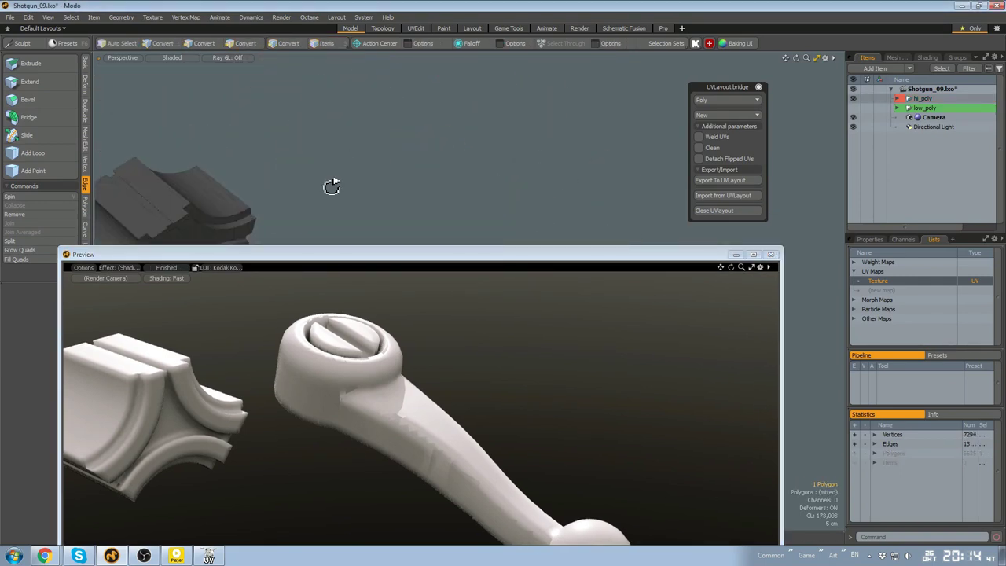
pyautogui.scroll(4, 346, 169)
pyautogui.moveTo(411, 110); pyautogui.dragTo(403, 127)
pyautogui.hotkey('shift', 'Up')
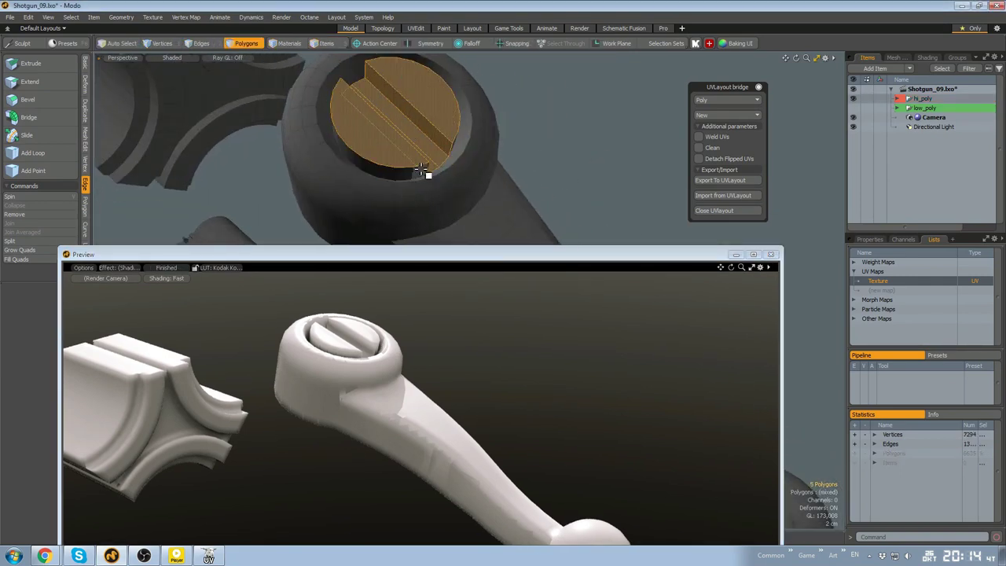
# Select the lever body and its ball and assign them a new Round_ material with colour 0.71, 0.71, 0.71
pyautogui.keyDown('alt'); pyautogui.moveTo(355, 69); pyautogui.dragTo(502, 224); pyautogui.keyUp('alt')
pyautogui.doubleClick(453, 206)
pyautogui.scroll(-5, 453, 207)
pyautogui.keyDown('shift'); pyautogui.doubleClick(499, 220); pyautogui.keyUp('shift')
pyautogui.press('m')
pyautogui.click(727, 271)
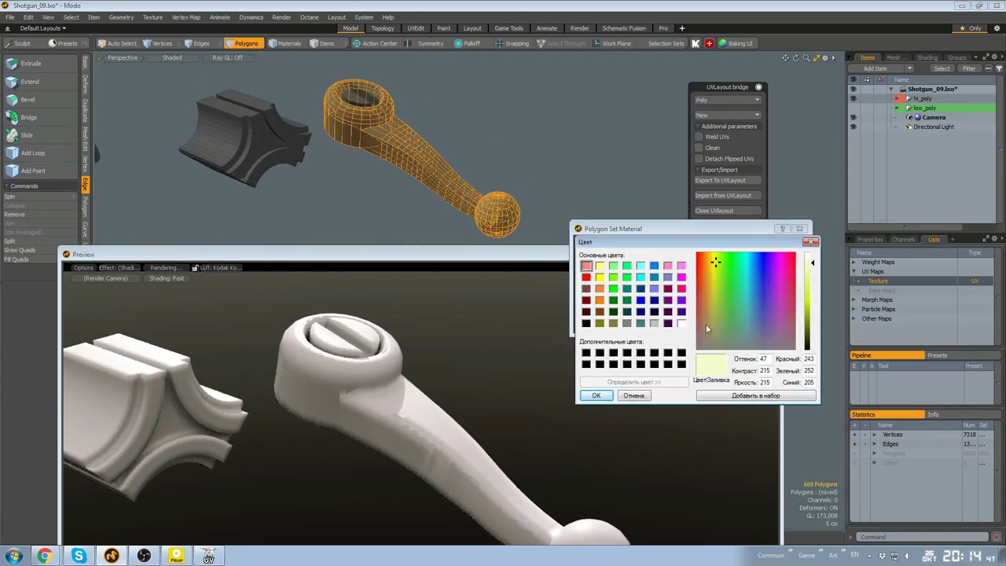
pyautogui.click(596, 395)
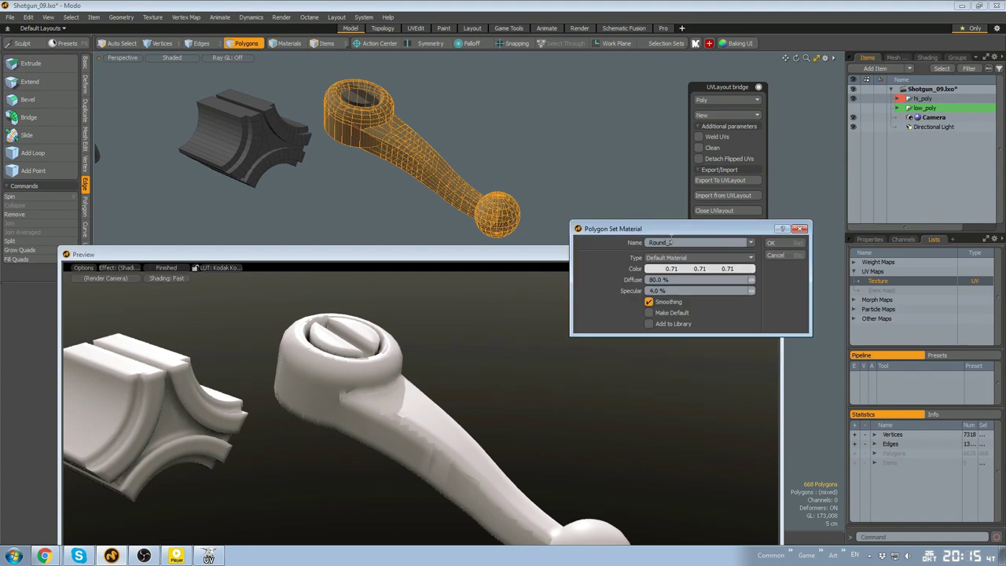
pyautogui.click(774, 243)
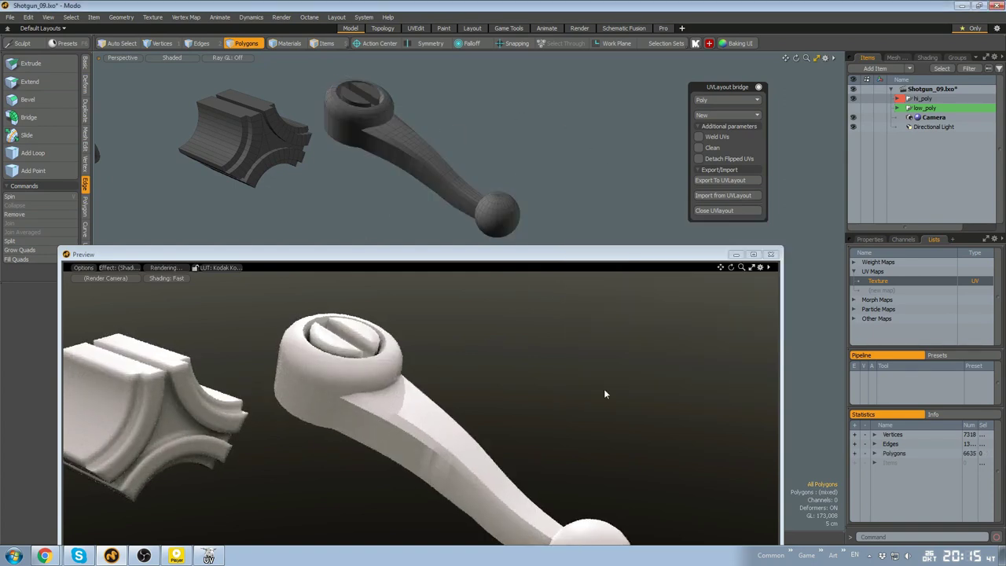
# Adjust edges along the side of the lever's arm with the Transform tool and select an edge loop there
pyautogui.moveTo(468, 167)
pyautogui.keyDown('alt'); pyautogui.mouseDown()
pyautogui.moveTo(526, 144)
pyautogui.moveTo(469, 152)
pyautogui.moveTo(384, 81)
pyautogui.moveTo(477, 171)
pyautogui.mouseUp(); pyautogui.keyUp('alt')
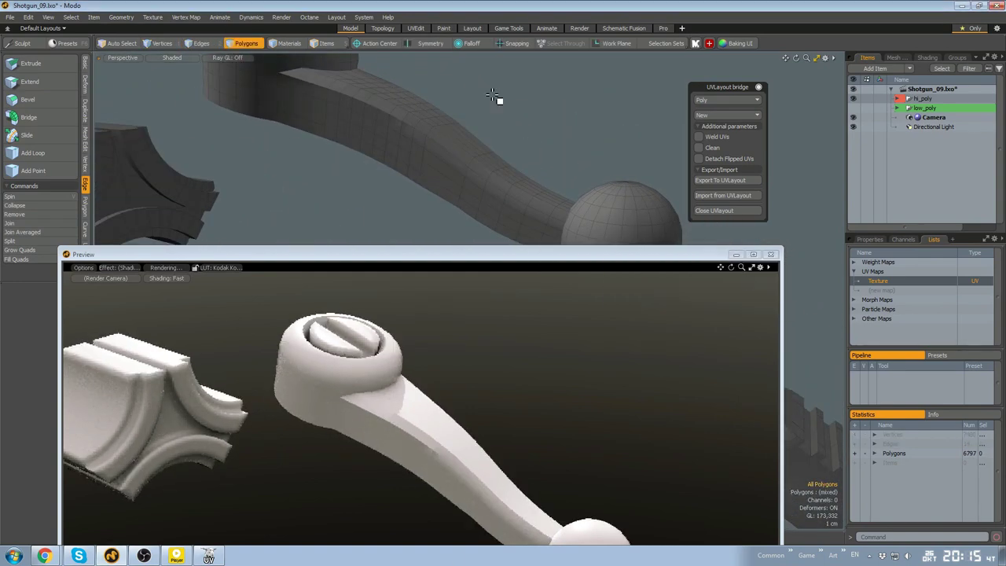
pyautogui.keyDown('alt'); pyautogui.moveTo(493, 96); pyautogui.dragTo(548, 89); pyautogui.keyUp('alt')
pyautogui.press('2')
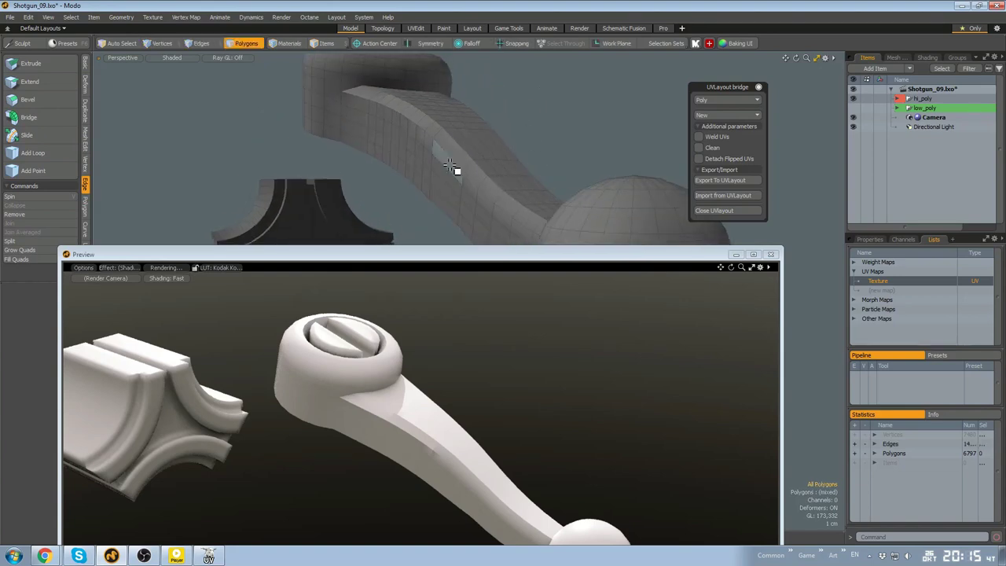
pyautogui.press('y')
pyautogui.moveTo(470, 157)
pyautogui.keyDown('alt'); pyautogui.mouseDown()
pyautogui.moveTo(461, 129)
pyautogui.moveTo(438, 126)
pyautogui.moveTo(441, 176)
pyautogui.moveTo(579, 125)
pyautogui.moveTo(620, 89)
pyautogui.moveTo(457, 75)
pyautogui.moveTo(483, 149)
pyautogui.mouseUp(); pyautogui.keyUp('alt')
pyautogui.press('space')
pyautogui.doubleClick(433, 169)
pyautogui.press('4')
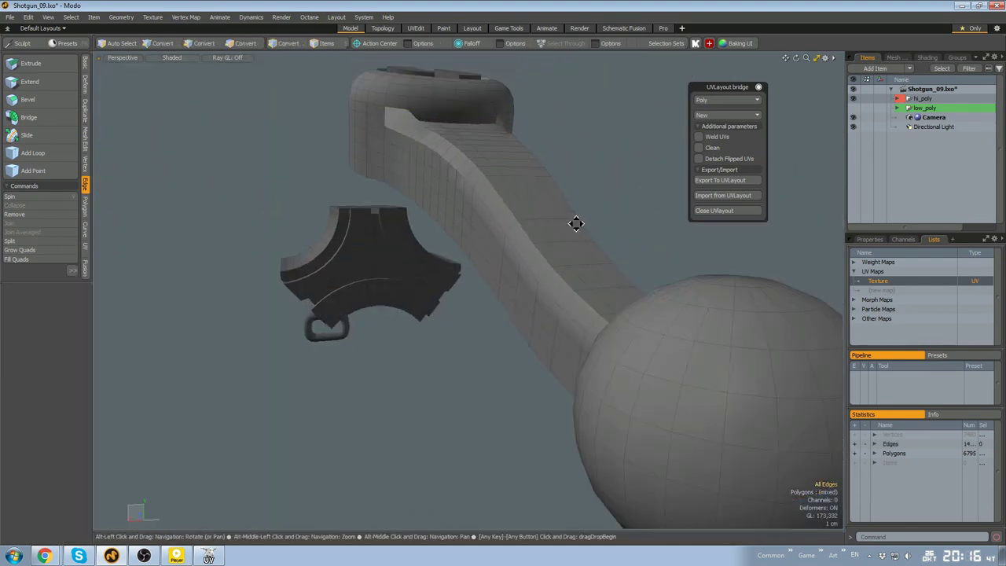
# Select the individual vertices at the corners where the lever's arm meets its round head
pyautogui.keyDown('alt'); pyautogui.moveTo(575, 223); pyautogui.dragTo(515, 255); pyautogui.keyUp('alt')
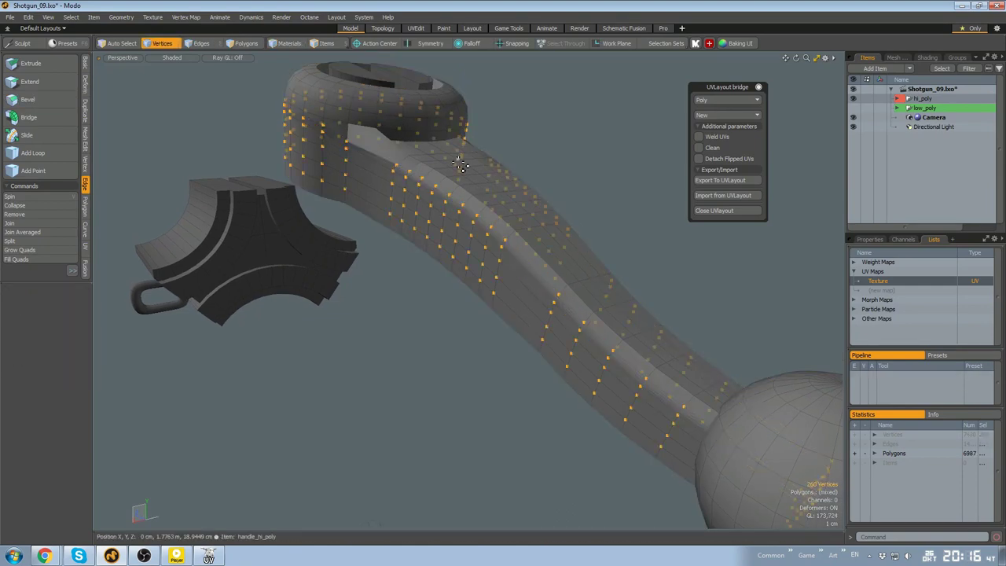
pyautogui.keyDown('alt'); pyautogui.moveTo(442, 163); pyautogui.dragTo(397, 145); pyautogui.keyUp('alt')
pyautogui.scroll(3, 334, 159)
pyautogui.moveTo(334, 159)
pyautogui.keyDown('alt'); pyautogui.mouseDown()
pyautogui.moveTo(373, 134)
pyautogui.moveTo(321, 146)
pyautogui.mouseUp(); pyautogui.keyUp('alt')
pyautogui.click(286, 159)
pyautogui.click(291, 223)
pyautogui.moveTo(291, 223)
pyautogui.keyDown('alt'); pyautogui.mouseDown()
pyautogui.moveTo(409, 153)
pyautogui.moveTo(622, 149)
pyautogui.mouseUp(); pyautogui.keyUp('alt')
pyautogui.moveTo(649, 224); pyautogui.dragTo(621, 149, button='right')
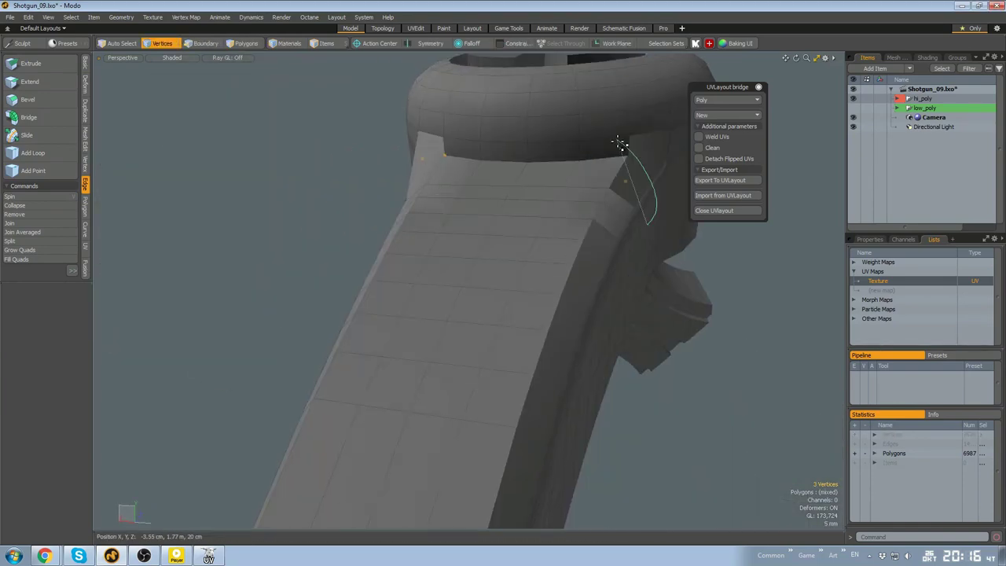
# Select the single vertex at the end of the gap between the lever's arm and its round head
pyautogui.moveTo(621, 148)
pyautogui.keyDown('alt'); pyautogui.mouseDown()
pyautogui.moveTo(444, 260)
pyautogui.moveTo(366, 210)
pyautogui.moveTo(294, 226)
pyautogui.mouseUp(); pyautogui.keyUp('alt')
pyautogui.scroll(-3, 444, 260)
pyautogui.scroll(4, 607, 201)
pyautogui.click(606, 202)
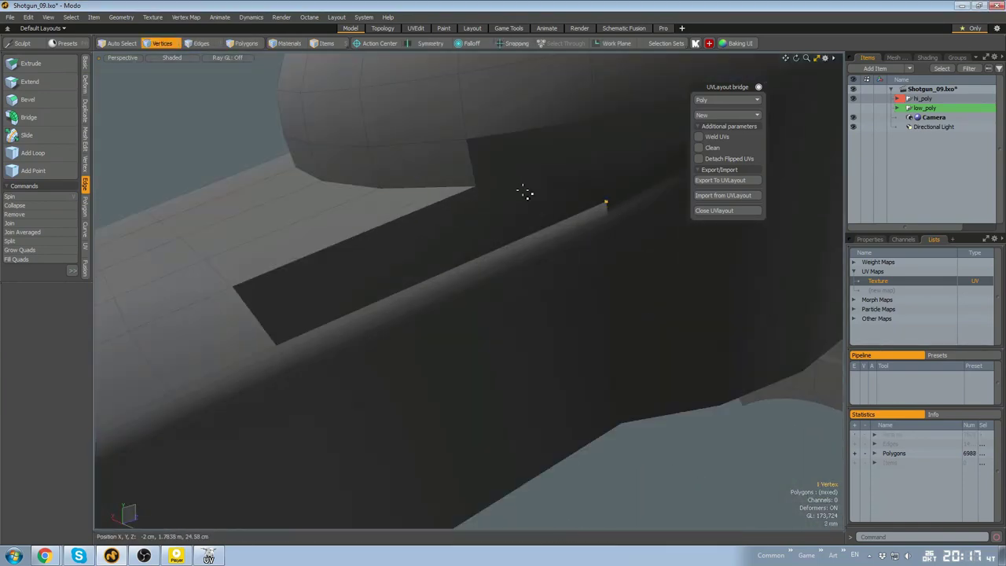
pyautogui.scroll(-6, 496, 279)
pyautogui.keyDown('alt'); pyautogui.moveTo(497, 279); pyautogui.dragTo(527, 263); pyautogui.keyUp('alt')
# Select the lever's connected polygons and open the render preview below it to check the shading
pyautogui.press('3')
pyautogui.doubleClick(503, 263)
pyautogui.scroll(3, 501, 262)
pyautogui.scroll(-2, 500, 262)
pyautogui.press('F8')
pyautogui.moveTo(470, 112); pyautogui.dragTo(516, 373)
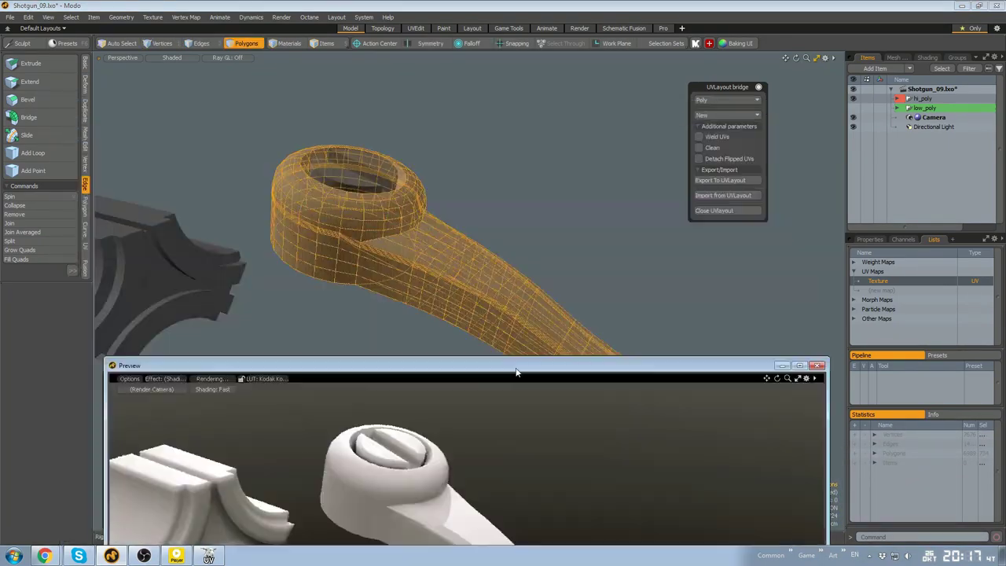
pyautogui.moveTo(514, 303)
pyautogui.keyDown('alt'); pyautogui.keyDown('shift'); pyautogui.mouseDown()
pyautogui.moveTo(496, 232)
pyautogui.moveTo(453, 173)
pyautogui.mouseUp(); pyautogui.keyUp('shift'); pyautogui.keyUp('alt')
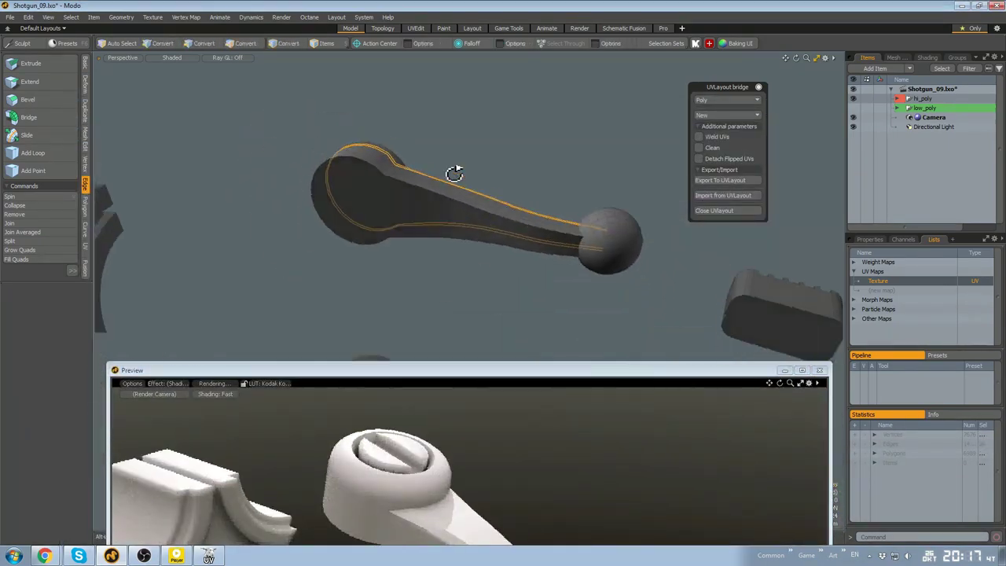
# Select the polygons across the lever's flat underside, including the round head, and bevel them
pyautogui.scroll(4, 393, 177)
pyautogui.moveTo(361, 225); pyautogui.dragTo(468, 237)
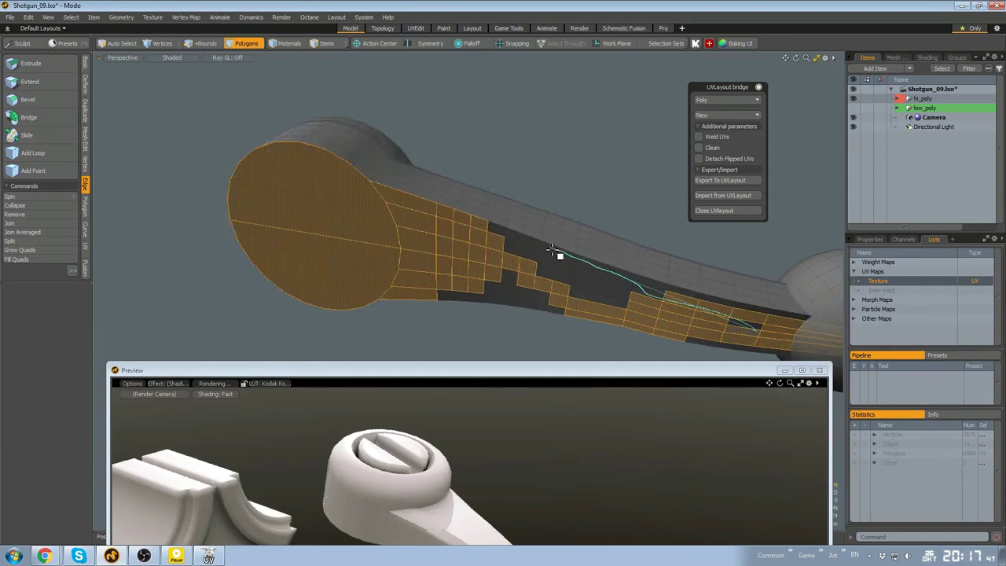
pyautogui.scroll(-5, 770, 359)
pyautogui.keyDown('alt'); pyautogui.moveTo(770, 359); pyautogui.dragTo(521, 233); pyautogui.keyUp('alt')
pyautogui.scroll(5, 521, 234)
pyautogui.press('b')
pyautogui.moveTo(593, 272); pyautogui.dragTo(596, 277)
pyautogui.press('q')
pyautogui.click(558, 141)
# Select all connected polygons of the lever, including its arm and ring-shaped head
pyautogui.scroll(-5, 558, 141)
pyautogui.keyDown('alt'); pyautogui.moveTo(558, 142); pyautogui.dragTo(534, 217); pyautogui.keyUp('alt')
pyautogui.doubleClick(533, 218)
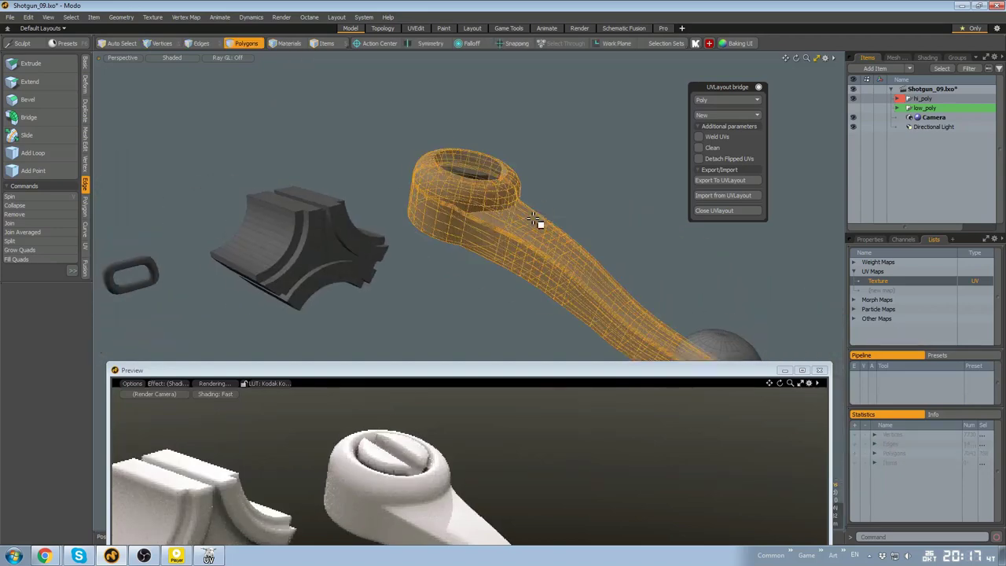
pyautogui.scroll(3, 546, 206)
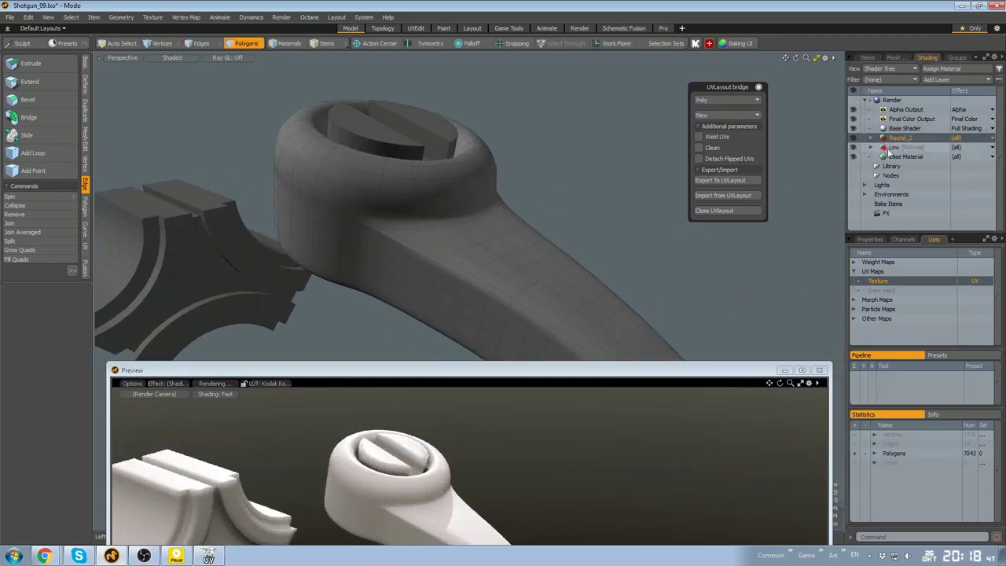
# Inspect the Base Material and the Round_2 material's rounded-edge settings, and bring more of the render preview into view
pyautogui.click(869, 238)
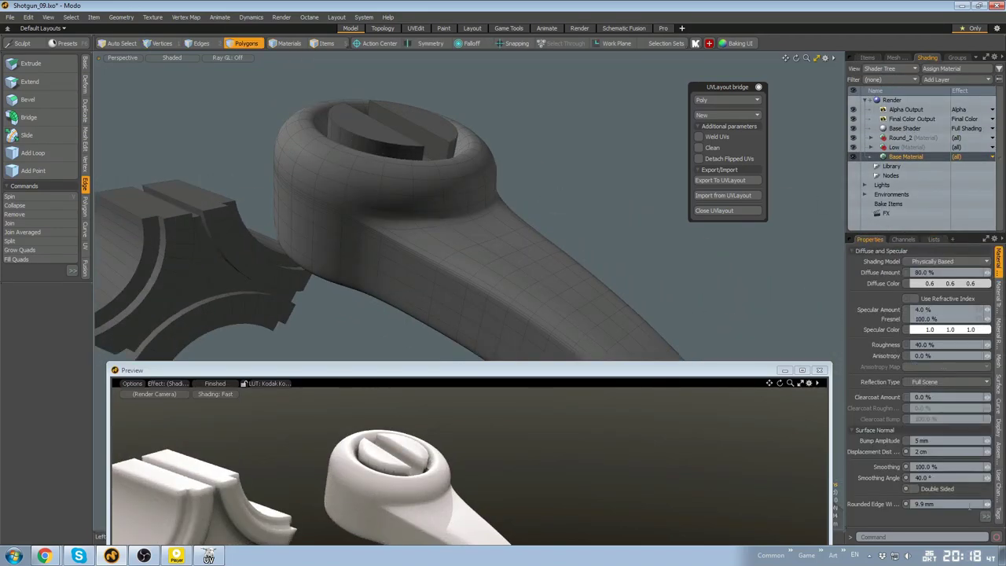
pyautogui.click(898, 138)
pyautogui.click(871, 139)
pyautogui.click(903, 147)
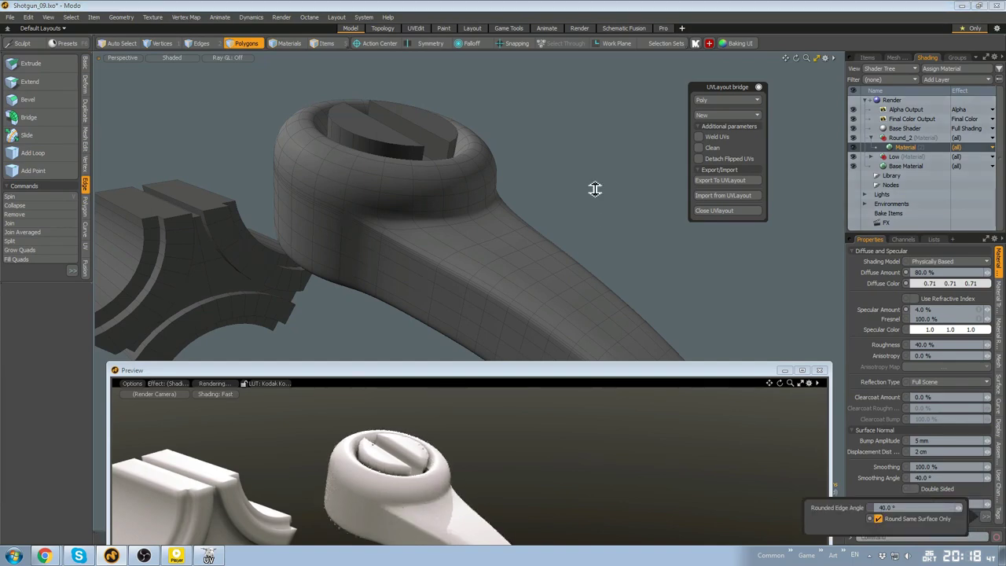
pyautogui.moveTo(465, 371); pyautogui.dragTo(457, 199)
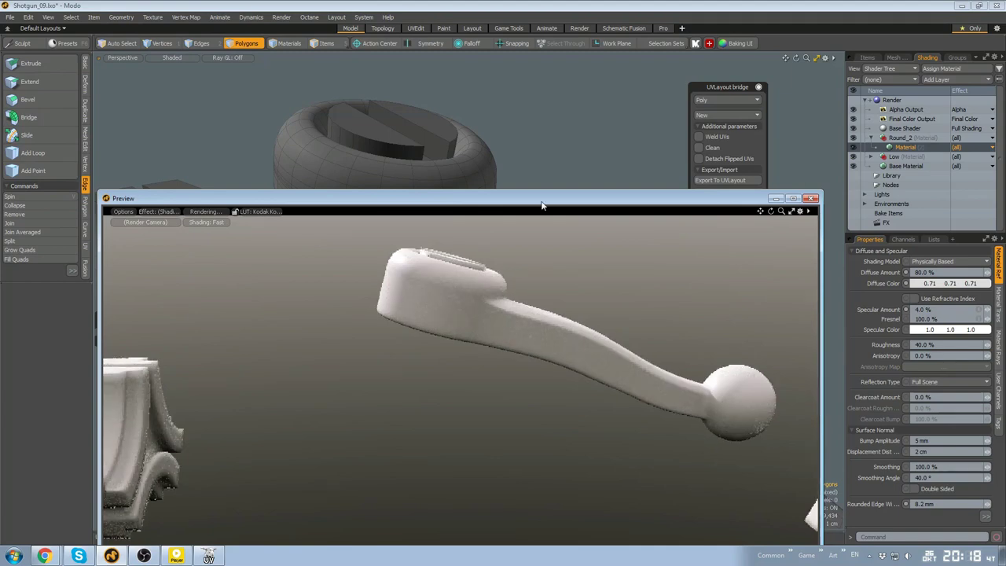
# Select the ball at the end of the lever, assign it a material and check its junction with the arm in the preview
pyautogui.scroll(-5, 515, 177)
pyautogui.doubleClick(445, 126)
pyautogui.press('m')
pyautogui.click(773, 243)
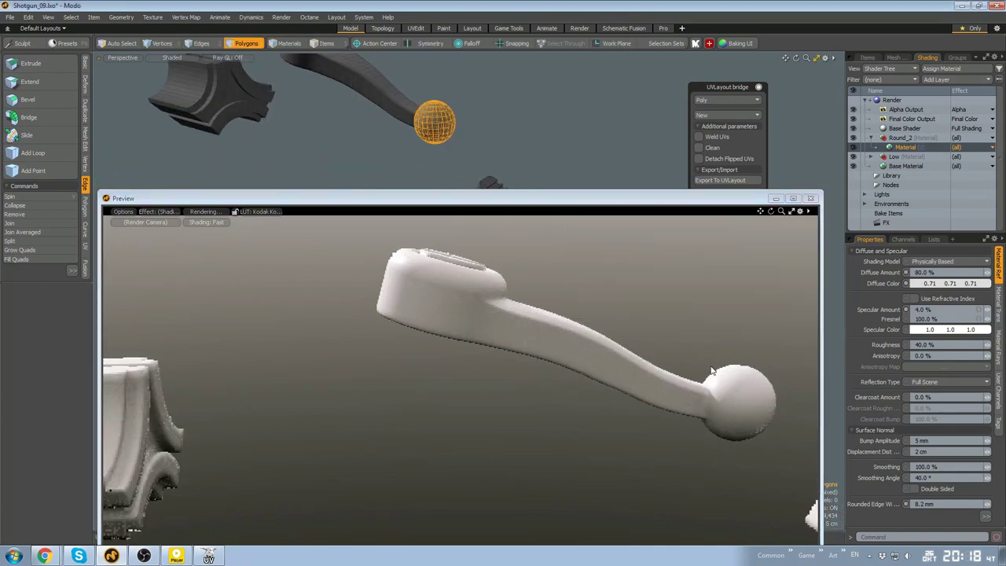
pyautogui.keyDown('alt'); pyautogui.moveTo(595, 341); pyautogui.dragTo(537, 313); pyautogui.keyUp('alt')
pyautogui.scroll(3, 559, 263)
pyautogui.keyDown('alt'); pyautogui.keyDown('shift'); pyautogui.moveTo(560, 263); pyautogui.dragTo(588, 425); pyautogui.keyUp('shift'); pyautogui.keyUp('alt')
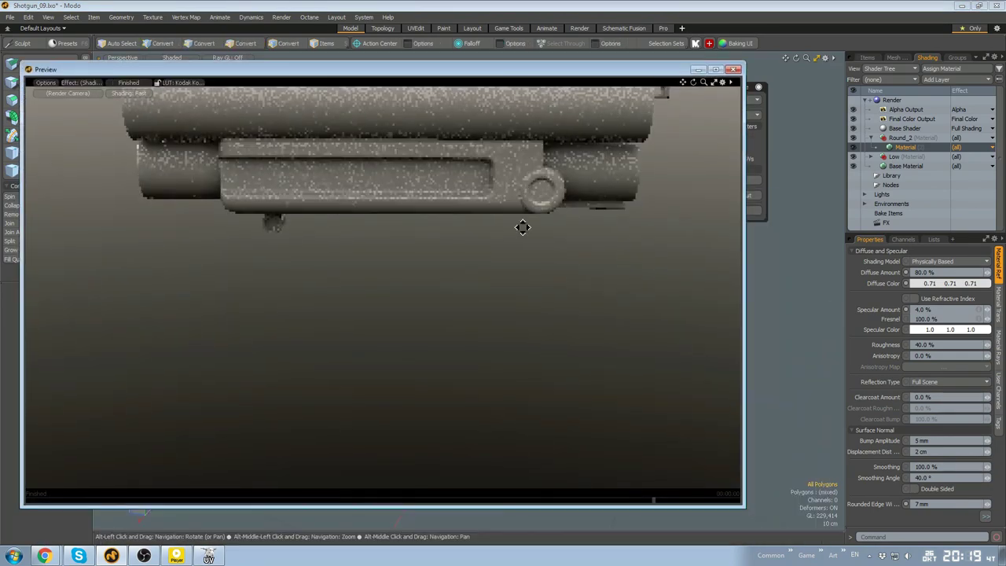
# Select the small front sight at the barrels' muzzle end and assign a material to it
pyautogui.keyDown('alt'); pyautogui.moveTo(523, 227); pyautogui.dragTo(474, 319); pyautogui.keyUp('alt')
pyautogui.keyDown('alt'); pyautogui.moveTo(261, 336); pyautogui.dragTo(341, 146); pyautogui.keyUp('alt')
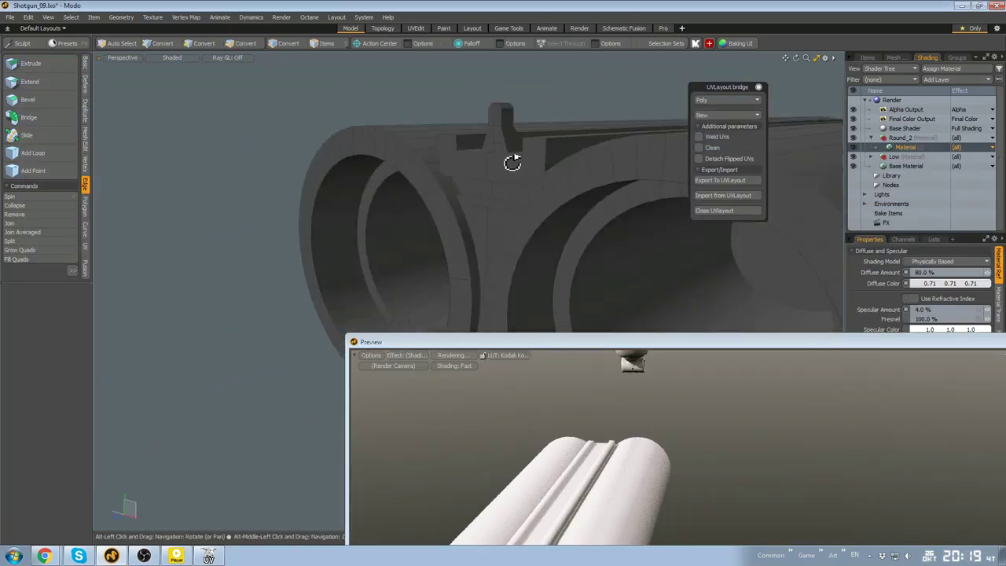
pyautogui.keyDown('alt'); pyautogui.moveTo(514, 162); pyautogui.dragTo(524, 157); pyautogui.keyUp('alt')
pyautogui.click(507, 188)
pyautogui.click(772, 242)
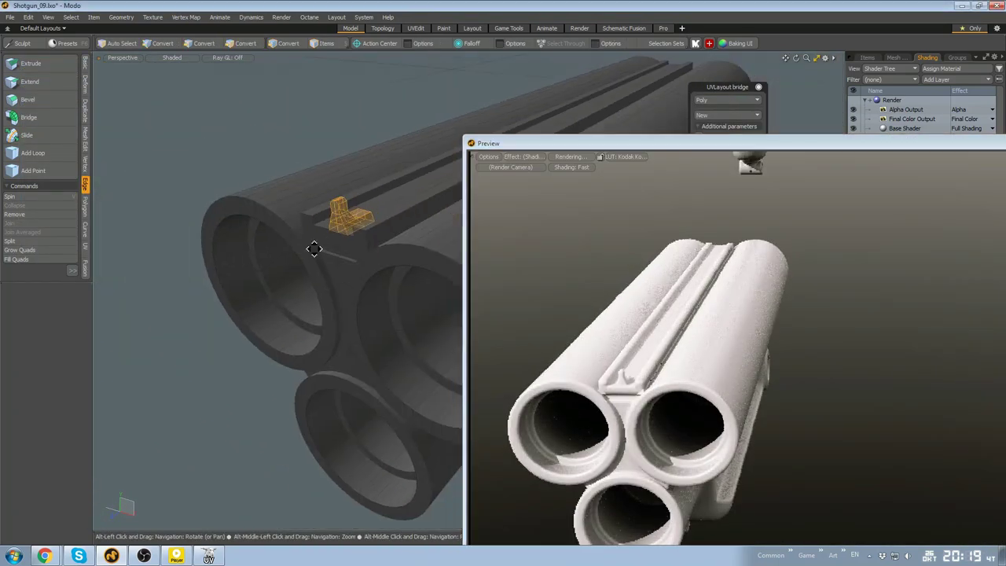
pyautogui.keyDown('alt'); pyautogui.moveTo(315, 246); pyautogui.dragTo(326, 291); pyautogui.keyUp('alt')
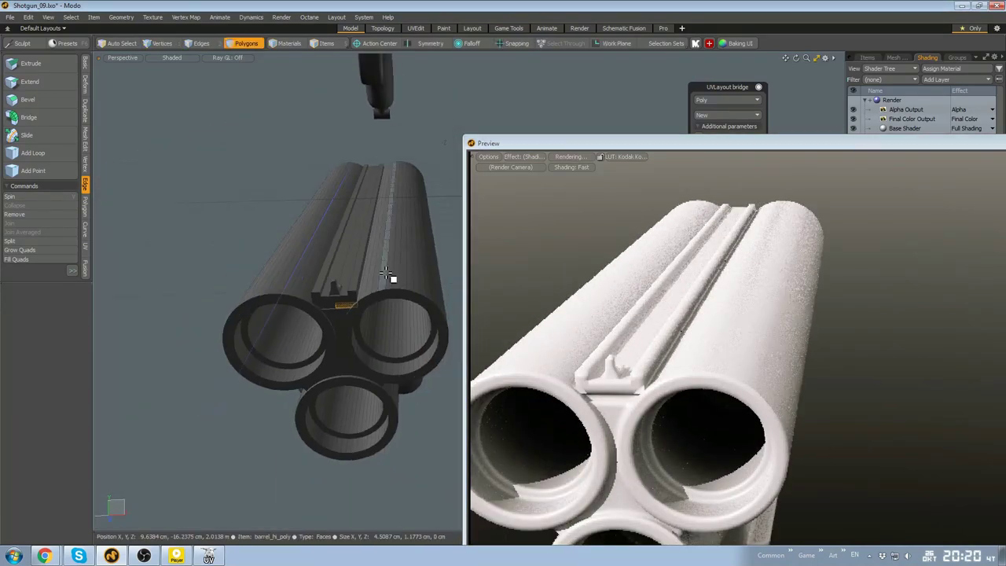
# Select the connected rib block between the three barrels and assign a material to it
pyautogui.doubleClick(359, 386)
pyautogui.keyDown('alt'); pyautogui.moveTo(359, 386); pyautogui.dragTo(341, 366); pyautogui.keyUp('alt')
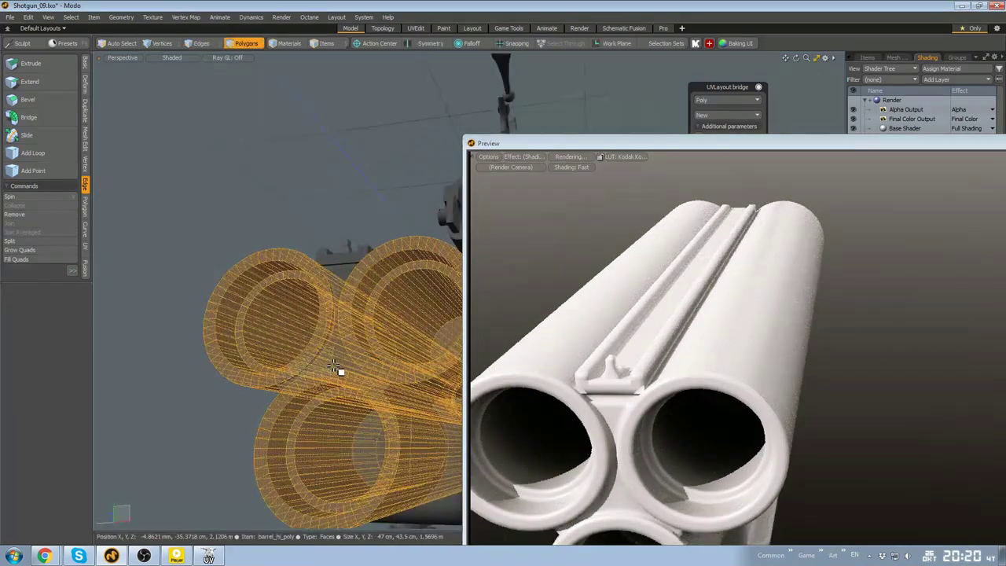
pyautogui.scroll(-3, 446, 370)
pyautogui.keyDown('alt'); pyautogui.moveTo(385, 321); pyautogui.dragTo(353, 245); pyautogui.keyUp('alt')
pyautogui.doubleClick(362, 291)
pyautogui.press('m')
pyautogui.click(773, 242)
# Examine the rounded edges and shading of the receiver, hammer housings and grip in the render preview
pyautogui.keyDown('alt'); pyautogui.moveTo(577, 396); pyautogui.dragTo(935, 341); pyautogui.keyUp('alt')
pyautogui.keyDown('alt'); pyautogui.moveTo(937, 391); pyautogui.dragTo(668, 386); pyautogui.keyUp('alt')
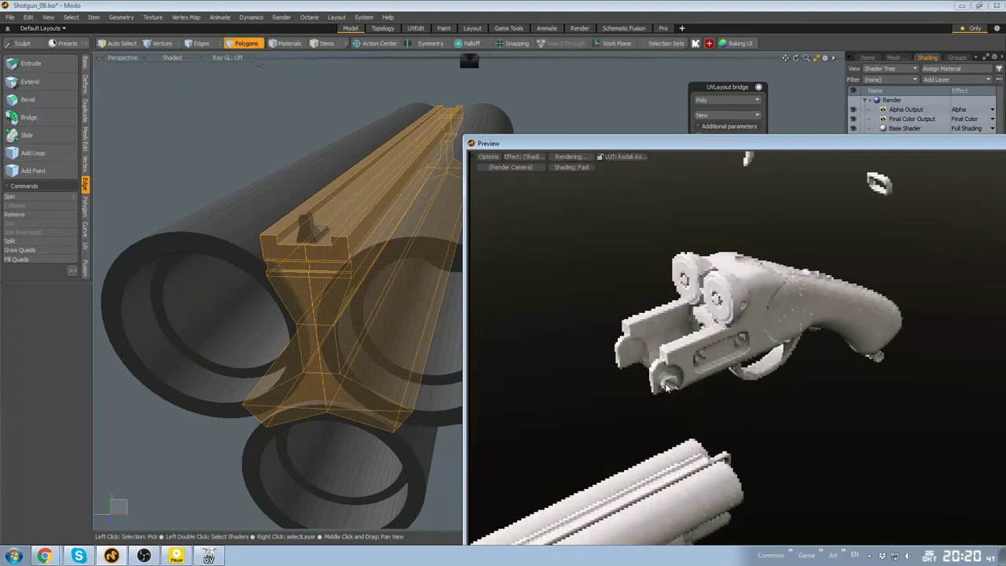
pyautogui.keyDown('alt'); pyautogui.moveTo(819, 236); pyautogui.dragTo(786, 276); pyautogui.keyUp('alt')
pyautogui.scroll(5, 799, 296)
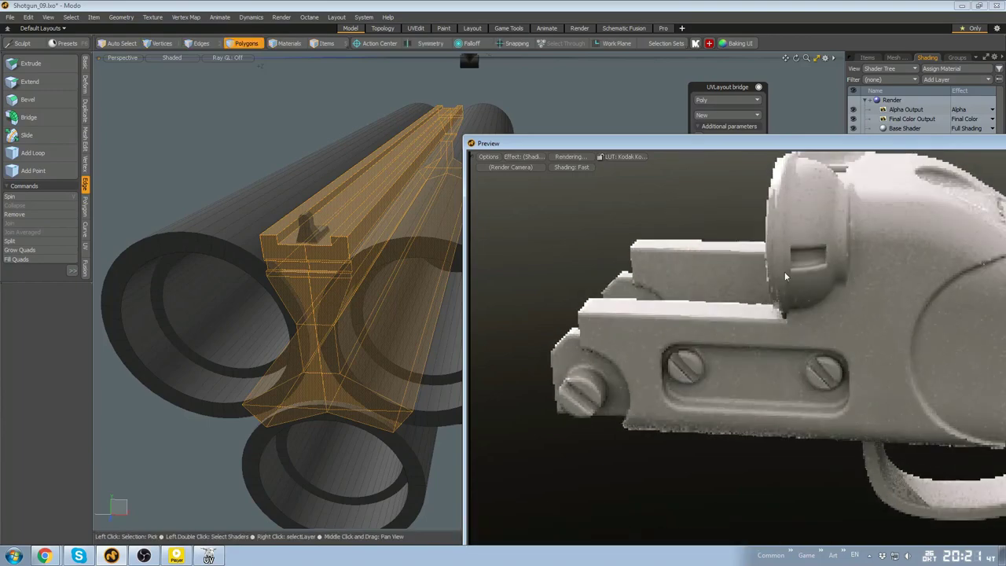
pyautogui.keyDown('alt'); pyautogui.moveTo(968, 425); pyautogui.dragTo(801, 317); pyautogui.keyUp('alt')
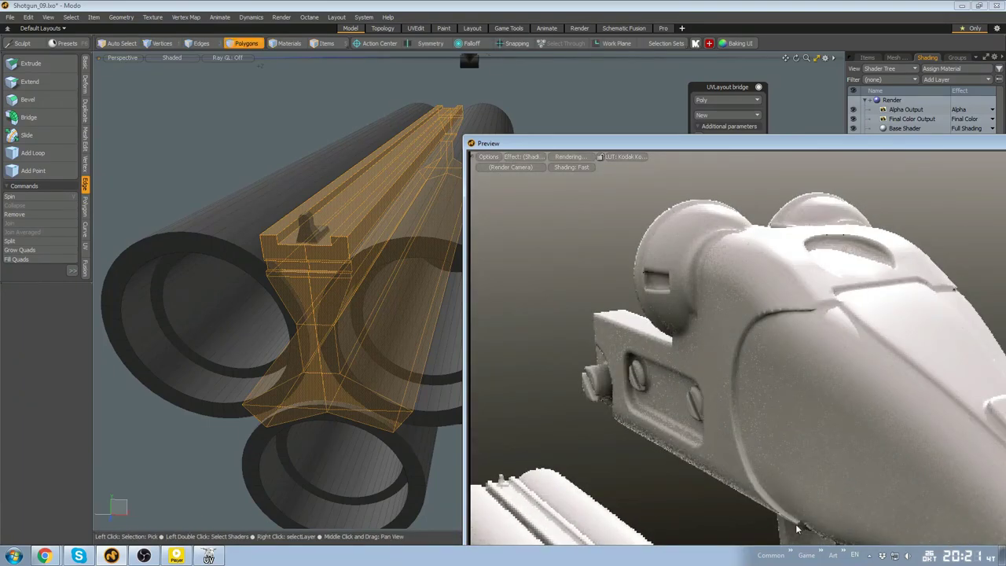
pyautogui.scroll(-8, 346, 235)
pyautogui.scroll(8, 335, 180)
pyautogui.keyDown('alt'); pyautogui.moveTo(335, 180); pyautogui.dragTo(275, 251); pyautogui.keyUp('alt')
pyautogui.scroll(-6, 195, 236)
pyautogui.scroll(8, 370, 207)
pyautogui.keyDown('alt'); pyautogui.moveTo(763, 354); pyautogui.dragTo(738, 285); pyautogui.keyUp('alt')
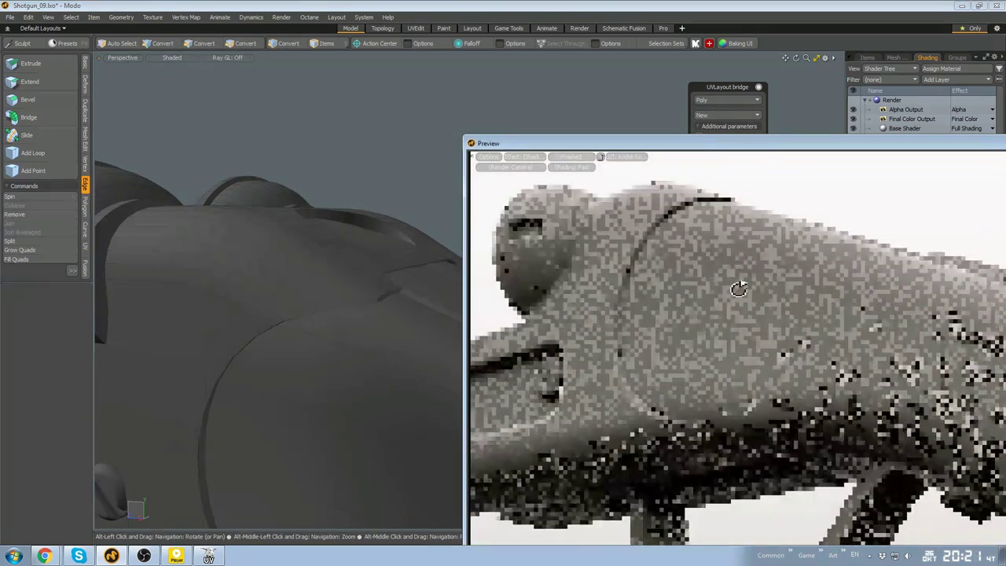
# Isolate the receiver by hiding the other parts of its mesh and switch to the Pro layout
pyautogui.keyDown('alt'); pyautogui.moveTo(371, 390); pyautogui.dragTo(338, 310); pyautogui.keyUp('alt')
pyautogui.press('3')
pyautogui.doubleClick(338, 311)
pyautogui.hotkey('shift', 'h')
pyautogui.click(337, 254)
pyautogui.keyDown('alt'); pyautogui.moveTo(337, 254); pyautogui.dragTo(379, 184); pyautogui.keyUp('alt')
pyautogui.press('2')
pyautogui.click(265, 203)
pyautogui.keyDown('alt'); pyautogui.moveTo(266, 204); pyautogui.dragTo(314, 177); pyautogui.keyUp('alt')
pyautogui.click(663, 28)
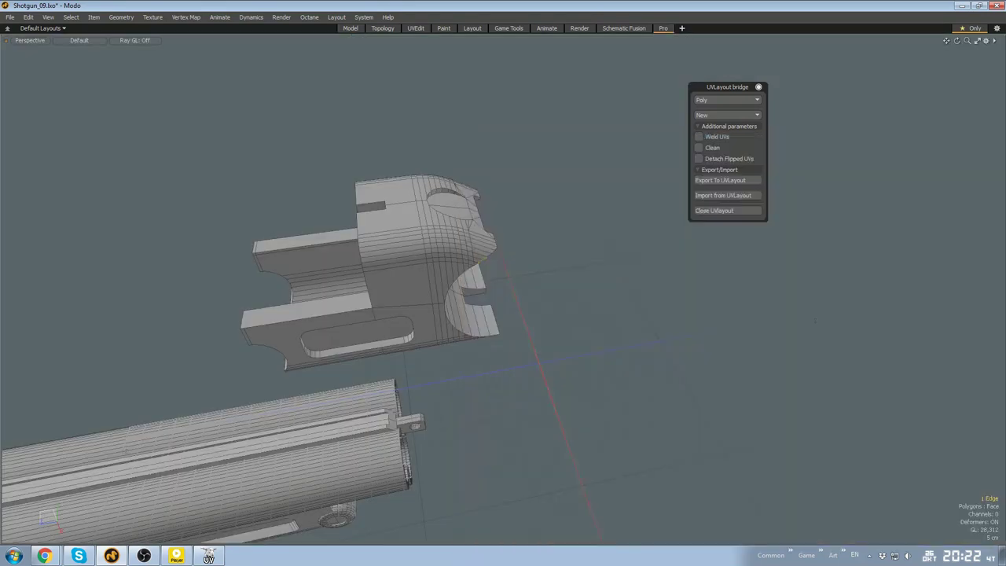
# Collapse the short extra edges along the lower part of the receiver's curved rim at the grip cut-out
pyautogui.press('Tab')
pyautogui.keyDown('alt'); pyautogui.moveTo(456, 228); pyautogui.dragTo(480, 192); pyautogui.keyUp('alt')
pyautogui.keyDown('alt'); pyautogui.moveTo(609, 272); pyautogui.dragTo(483, 258); pyautogui.keyUp('alt')
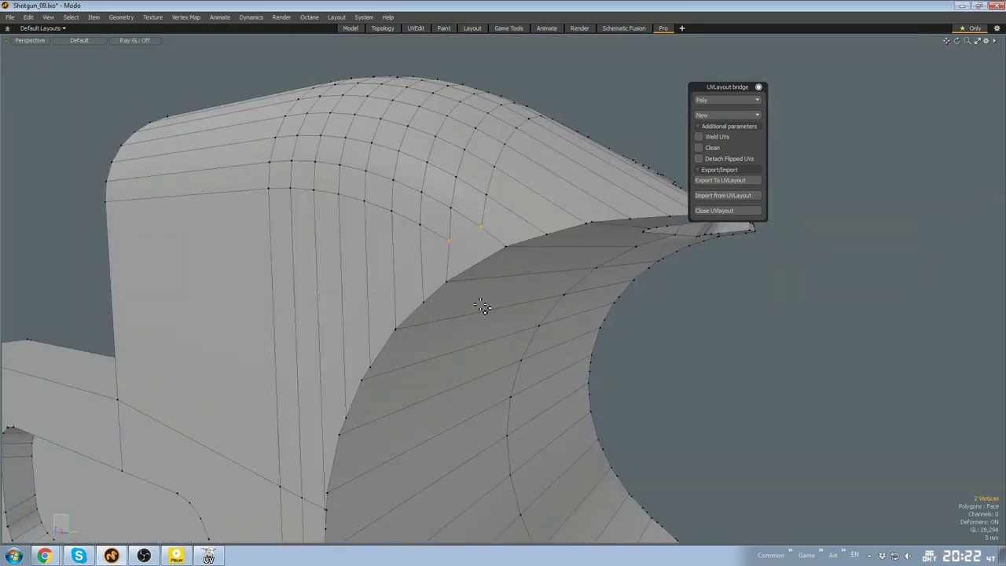
pyautogui.keyDown('alt'); pyautogui.moveTo(482, 307); pyautogui.dragTo(341, 233); pyautogui.keyUp('alt')
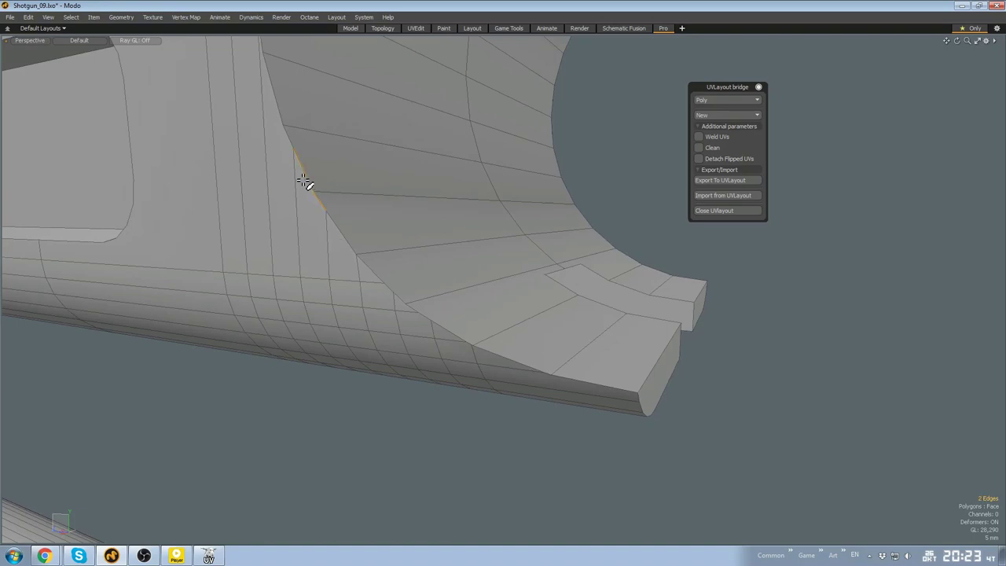
pyautogui.hotkey('alt', 'BackSpace')
pyautogui.keyDown('alt'); pyautogui.moveTo(303, 180); pyautogui.dragTo(496, 359); pyautogui.keyUp('alt')
pyautogui.click(287, 207)
pyautogui.click(390, 288)
pyautogui.hotkey('alt', 'BackSpace')
pyautogui.scroll(-3, 393, 287)
pyautogui.scroll(5, 496, 357)
# Select the edges along the lower end of the receiver's curved rim
pyautogui.click(495, 341)
pyautogui.hotkey('ctrl', 'space')
pyautogui.click(570, 343)
pyautogui.keyDown('alt'); pyautogui.moveTo(570, 344); pyautogui.dragTo(493, 348); pyautogui.keyUp('alt')
pyautogui.moveTo(579, 371); pyautogui.dragTo(602, 377)
pyautogui.scroll(-3, 602, 377)
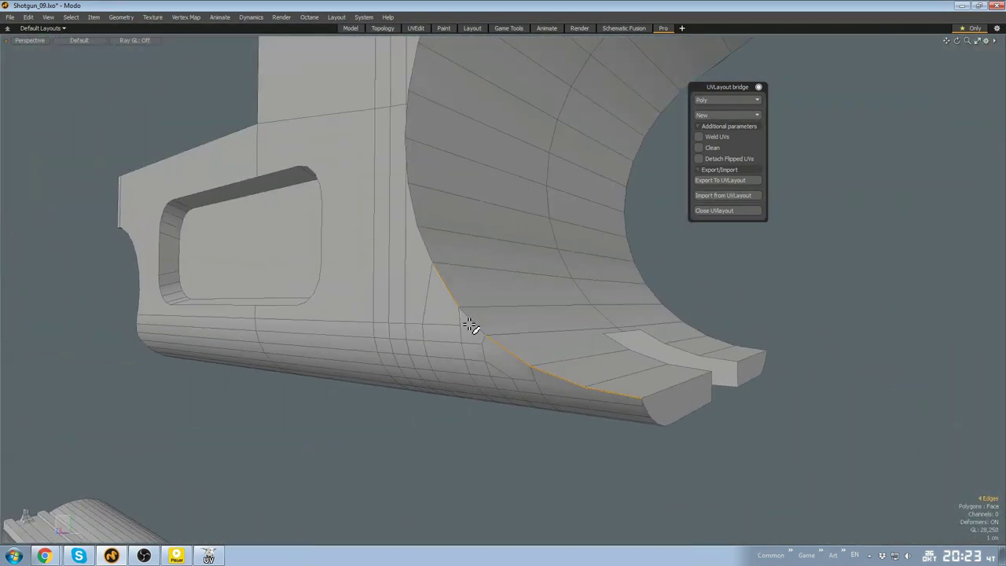
pyautogui.scroll(5, 411, 149)
# Remove the superfluous edges on the receiver's side wall beside the curved rim
pyautogui.click(410, 149)
pyautogui.scroll(-4, 446, 242)
pyautogui.press('BackSpace')
pyautogui.keyDown('alt'); pyautogui.moveTo(438, 111); pyautogui.dragTo(469, 206); pyautogui.keyUp('alt')
pyautogui.scroll(3, 469, 207)
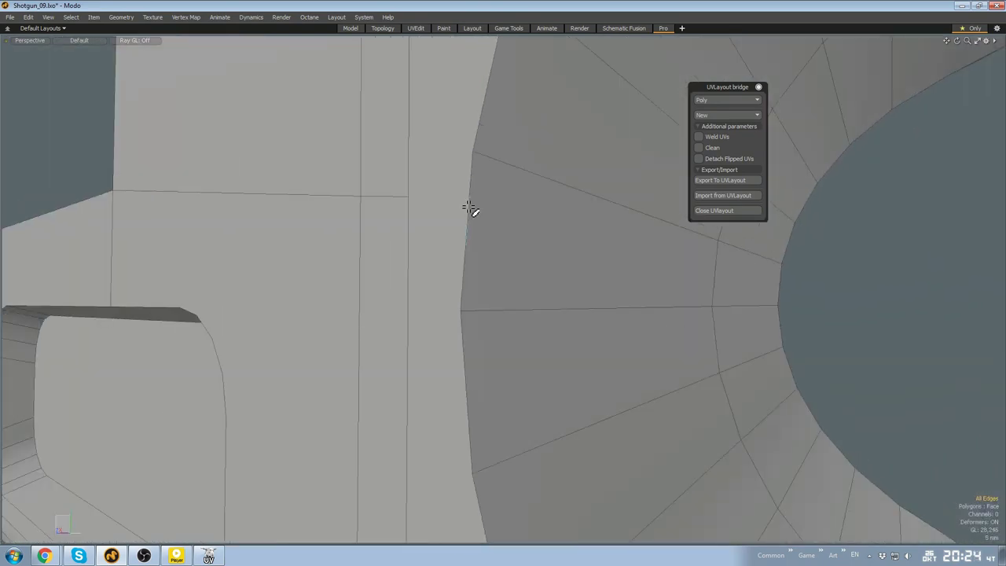
pyautogui.press('BackSpace')
pyautogui.scroll(-4, 503, 252)
pyautogui.scroll(3, 531, 129)
pyautogui.keyDown('alt'); pyautogui.moveTo(531, 129); pyautogui.dragTo(536, 187); pyautogui.keyUp('alt')
# Select the edges along the upper part of the receiver's curved rim, up to its pointed end
pyautogui.press('2')
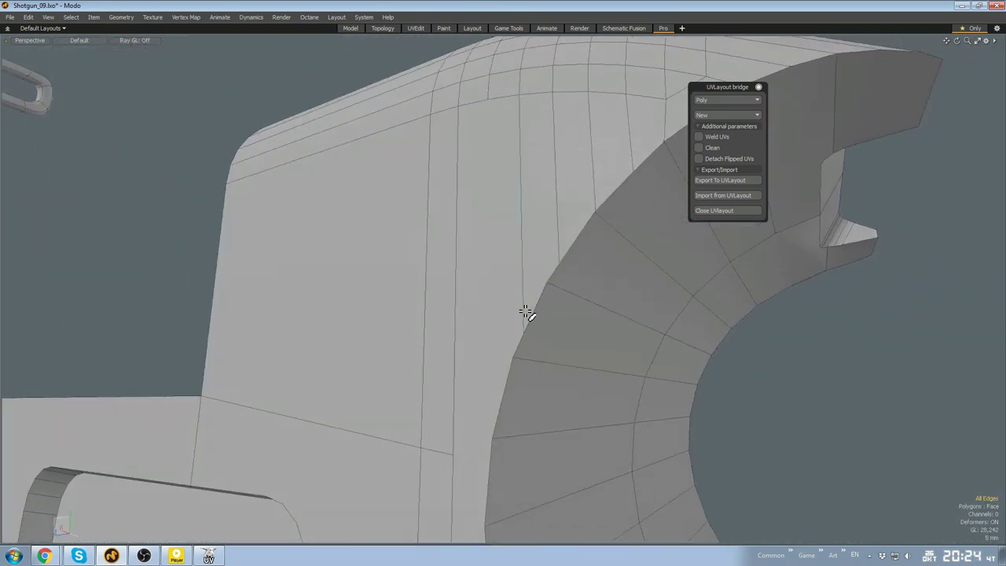
pyautogui.scroll(3, 534, 302)
pyautogui.keyDown('ctrl'); pyautogui.keyDown('alt'); pyautogui.moveTo(613, 277); pyautogui.dragTo(564, 293); pyautogui.keyUp('alt'); pyautogui.keyUp('ctrl')
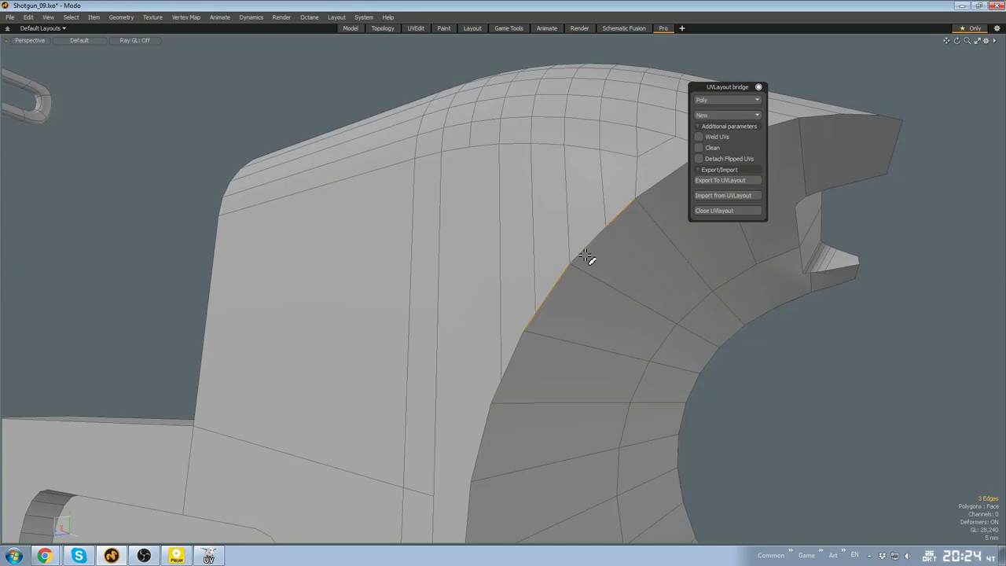
pyautogui.keyDown('alt'); pyautogui.moveTo(585, 255); pyautogui.dragTo(628, 330); pyautogui.keyUp('alt')
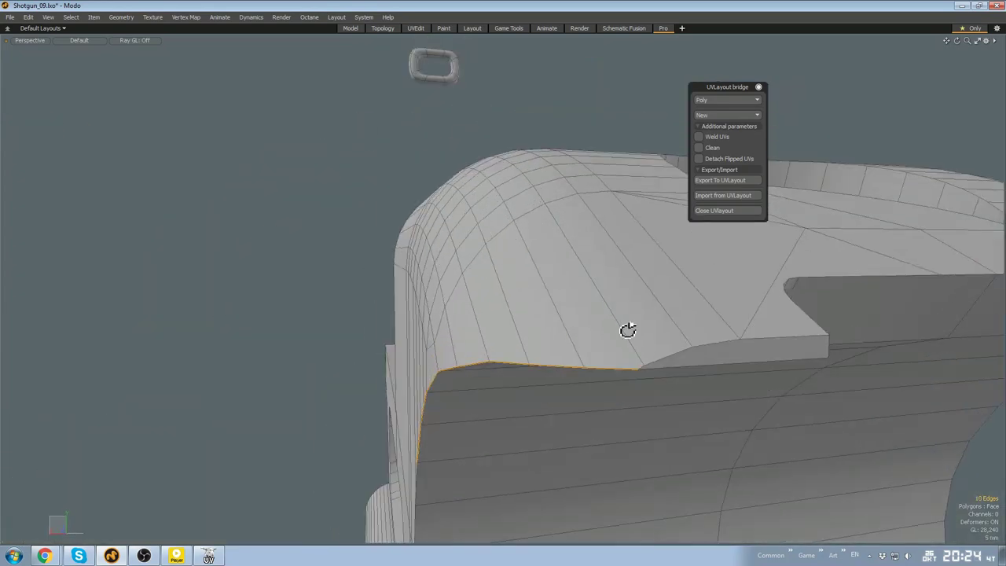
pyautogui.keyDown('alt'); pyautogui.moveTo(616, 375); pyautogui.dragTo(620, 285); pyautogui.keyUp('alt')
pyautogui.keyDown('alt'); pyautogui.moveTo(524, 351); pyautogui.dragTo(608, 197); pyautogui.keyUp('alt')
# Extend the rim edge selection down the curve to the receiver's lower prong
pyautogui.moveTo(620, 132); pyautogui.dragTo(517, 316)
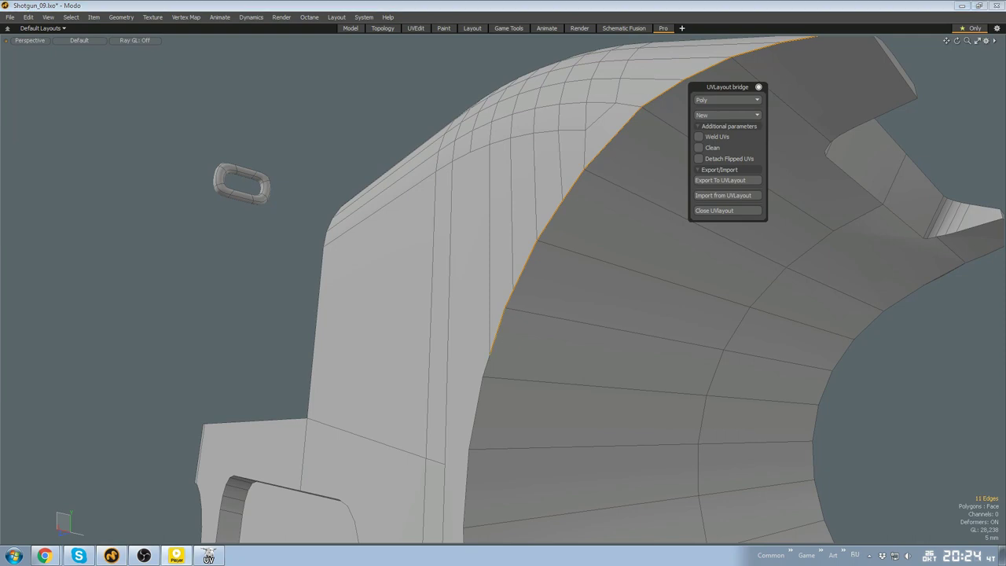
pyautogui.keyDown('alt'); pyautogui.moveTo(583, 441); pyautogui.dragTo(602, 369); pyautogui.keyUp('alt')
pyautogui.keyDown('alt'); pyautogui.moveTo(602, 369); pyautogui.dragTo(668, 315); pyautogui.keyUp('alt')
pyautogui.keyDown('ctrl'); pyautogui.keyDown('alt'); pyautogui.moveTo(668, 314); pyautogui.dragTo(632, 286); pyautogui.keyUp('alt'); pyautogui.keyUp('ctrl')
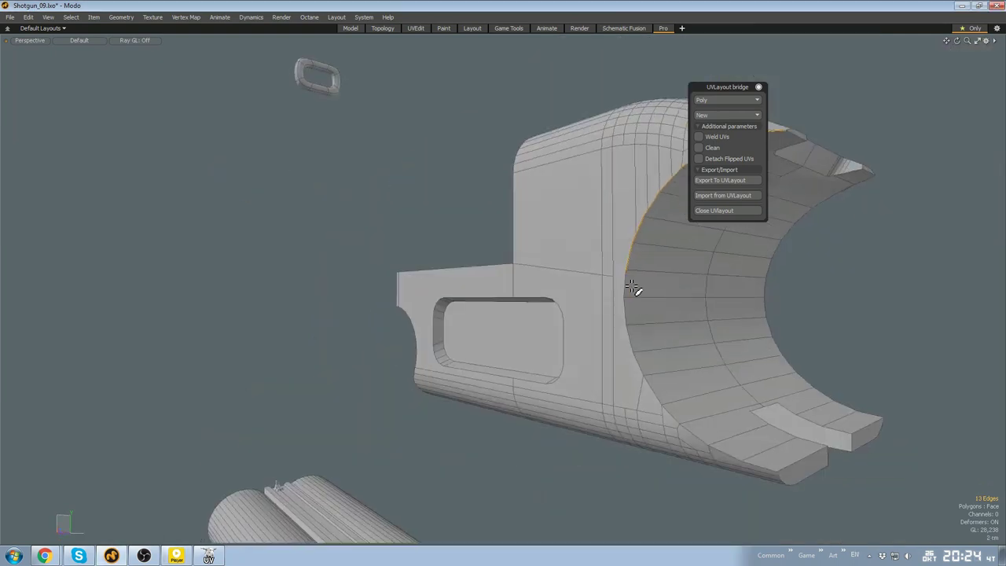
pyautogui.moveTo(700, 441); pyautogui.dragTo(768, 471)
pyautogui.keyDown('alt'); pyautogui.moveTo(768, 471); pyautogui.dragTo(557, 345); pyautogui.keyUp('alt')
# Bevel the selected edges of the receiver's curved rim
pyautogui.press('b')
pyautogui.keyDown('alt'); pyautogui.moveTo(577, 264); pyautogui.dragTo(628, 271); pyautogui.keyUp('alt')
pyautogui.keyDown('alt'); pyautogui.moveTo(628, 272); pyautogui.dragTo(594, 247); pyautogui.keyUp('alt')
pyautogui.press('space')
# Adjust the single edge where the rim bevel ends at the receiver's upper tip with the Transform tool
pyautogui.scroll(-8, 600, 296)
pyautogui.scroll(10, 594, 248)
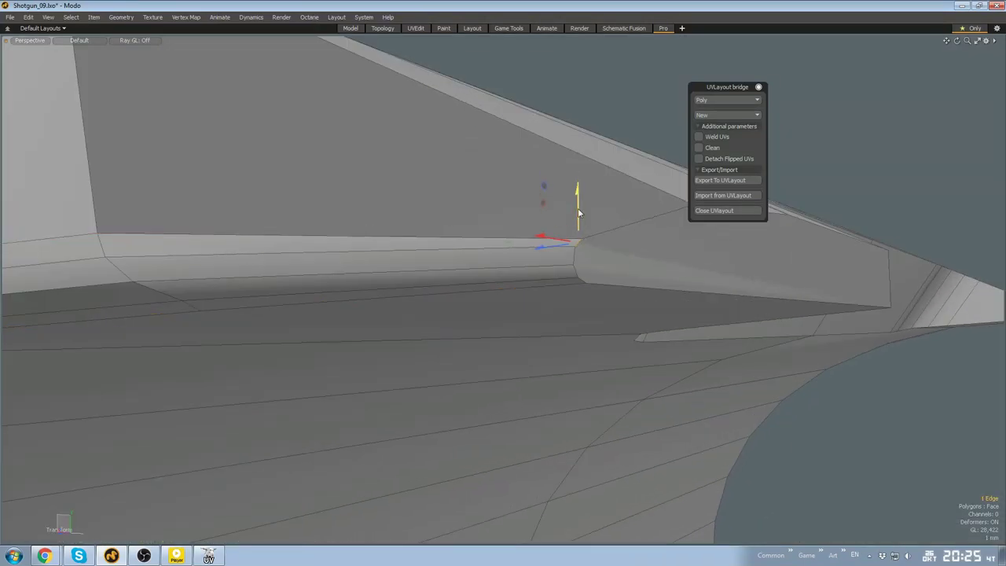
pyautogui.press('space')
pyautogui.scroll(-5, 579, 213)
pyautogui.keyDown('alt'); pyautogui.moveTo(579, 212); pyautogui.dragTo(525, 238); pyautogui.keyUp('alt')
pyautogui.scroll(4, 540, 294)
# Remove two superfluous edge runs on the receiver's side leading to the bevelled rim
pyautogui.keyDown('alt'); pyautogui.moveTo(430, 87); pyautogui.dragTo(534, 270); pyautogui.keyUp('alt')
pyautogui.scroll(-6, 420, 209)
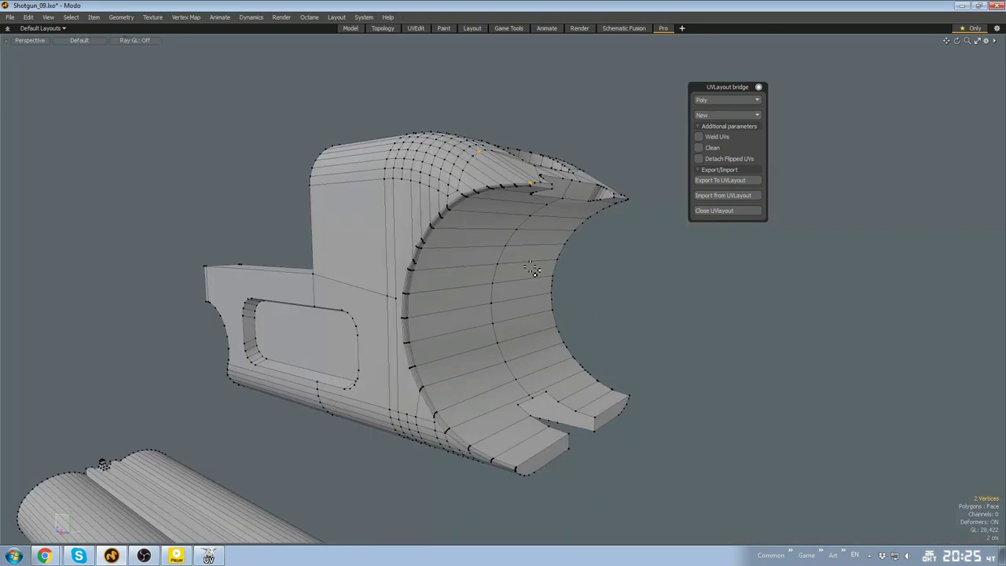
pyautogui.press('3')
pyautogui.scroll(7, 416, 216)
pyautogui.keyDown('alt'); pyautogui.moveTo(417, 216); pyautogui.dragTo(523, 343); pyautogui.keyUp('alt')
pyautogui.press('2')
pyautogui.doubleClick(455, 226)
pyautogui.scroll(-6, 505, 309)
pyautogui.press('BackSpace')
pyautogui.scroll(5, 524, 354)
pyautogui.doubleClick(524, 364)
pyautogui.scroll(-8, 579, 256)
pyautogui.press('BackSpace')
pyautogui.scroll(8, 563, 291)
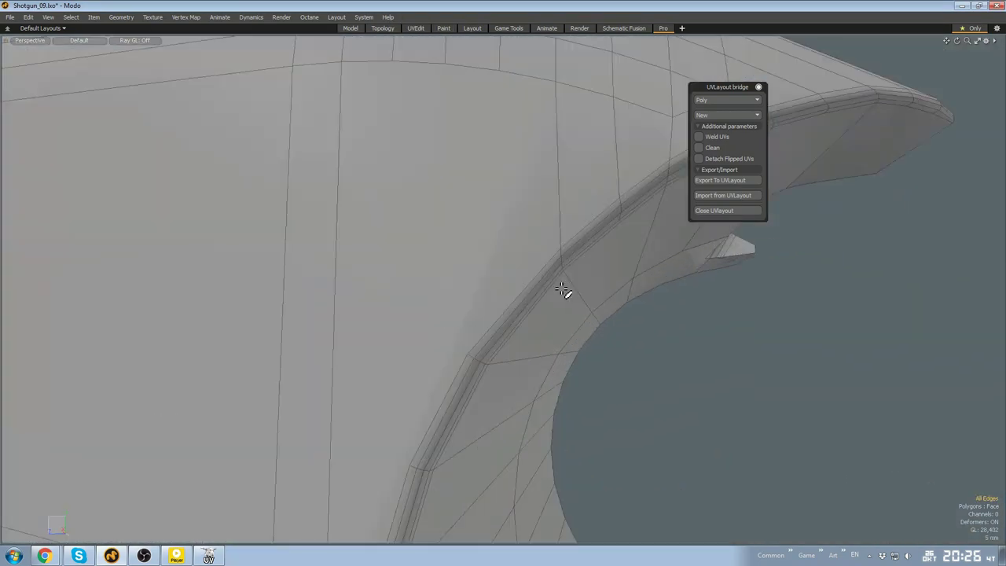
# Connect vertices on the receiver's side to the matching vertices of the bevelled rim by splitting the polygons between them
pyautogui.scroll(-4, 564, 292)
pyautogui.keyDown('alt'); pyautogui.moveTo(563, 292); pyautogui.dragTo(595, 209); pyautogui.keyUp('alt')
pyautogui.press('1')
pyautogui.scroll(3, 564, 262)
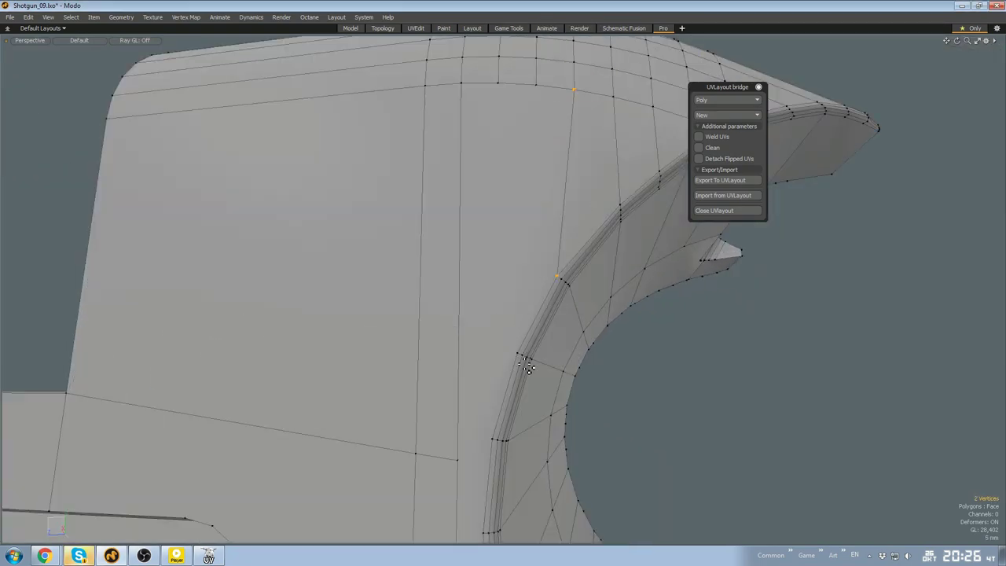
pyautogui.keyDown('shift'); pyautogui.click(499, 84); pyautogui.keyUp('shift')
pyautogui.hotkey('shift', 's')
pyautogui.keyDown('alt'); pyautogui.keyDown('shift'); pyautogui.moveTo(496, 448); pyautogui.dragTo(563, 309); pyautogui.keyUp('shift'); pyautogui.keyUp('alt')
pyautogui.scroll(-5, 530, 398)
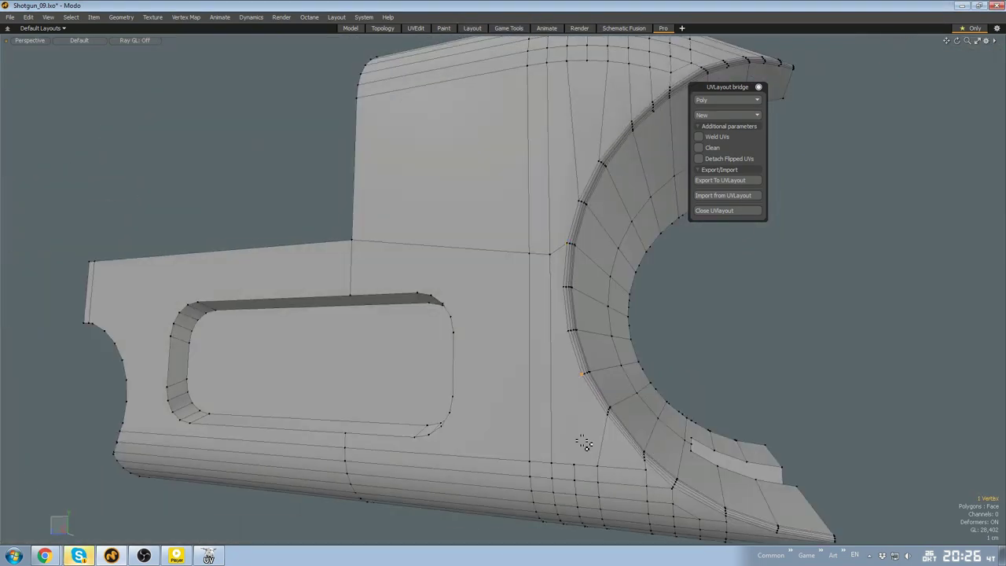
pyautogui.keyDown('alt'); pyautogui.moveTo(582, 443); pyautogui.dragTo(598, 240); pyautogui.keyUp('alt')
# Open the render preview and check the shading around the receiver's bevelled rim
pyautogui.press('F9')
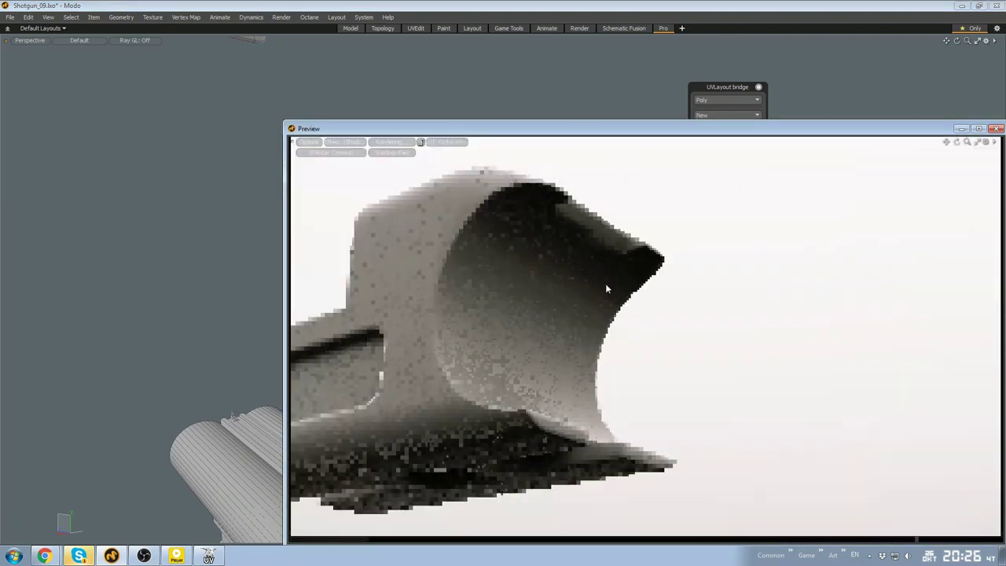
pyautogui.keyDown('alt'); pyautogui.moveTo(488, 198); pyautogui.dragTo(618, 229); pyautogui.keyUp('alt')
pyautogui.moveTo(518, 128); pyautogui.dragTo(578, 440)
pyautogui.moveTo(574, 388); pyautogui.dragTo(595, 368)
pyautogui.click(950, 229)
# Unhide the remaining shotgun parts, switch to item selection and return to the Model layout with the item list shown
pyautogui.scroll(-4, 590, 260)
pyautogui.doubleClick(595, 247)
pyautogui.click(527, 231)
pyautogui.scroll(2, 527, 231)
pyautogui.press('u')
pyautogui.scroll(-5, 525, 236)
pyautogui.press('5')
pyautogui.click(538, 370)
pyautogui.scroll(-5, 538, 370)
pyautogui.click(349, 31)
pyautogui.keyDown('alt'); pyautogui.moveTo(597, 314); pyautogui.dragTo(605, 224); pyautogui.keyUp('alt')
pyautogui.click(867, 57)
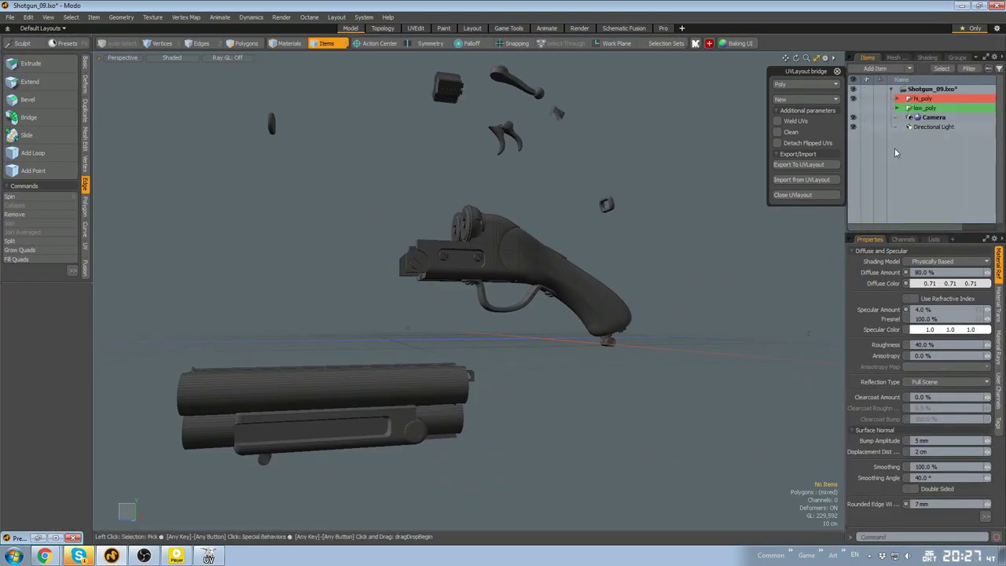
# Hide the hi_poly group and select the low-poly uv mesh to inspect the edges around its round opening
pyautogui.click(852, 98)
pyautogui.scroll(8, 490, 282)
pyautogui.click(421, 257)
pyautogui.keyDown('alt'); pyautogui.moveTo(490, 282); pyautogui.dragTo(457, 248); pyautogui.keyUp('alt')
pyautogui.scroll(8, 458, 249)
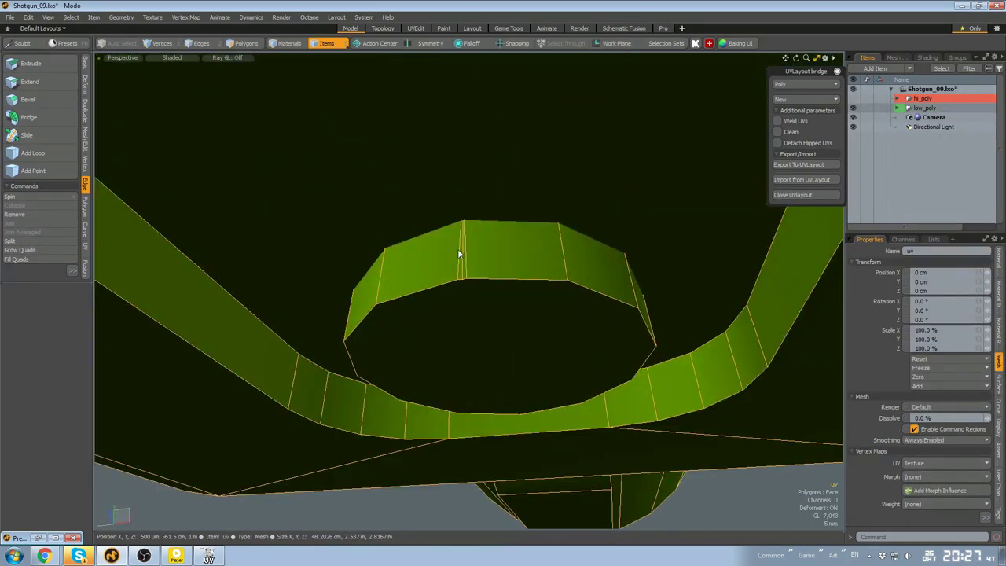
# Collapse the narrow sliver edges on the rim of the receiver's round opening in the uv mesh
pyautogui.press('2')
pyautogui.scroll(2, 463, 285)
pyautogui.scroll(-1, 462, 285)
pyautogui.hotkey('ctrl', '2')
pyautogui.moveTo(467, 285)
pyautogui.mouseDown()
pyautogui.moveTo(453, 286)
pyautogui.moveTo(486, 275)
pyautogui.mouseUp()
pyautogui.scroll(4, 482, 275)
pyautogui.keyDown('alt'); pyautogui.moveTo(485, 275); pyautogui.dragTo(477, 253); pyautogui.keyUp('alt')
pyautogui.hotkey('alt', 'BackSpace')
pyautogui.scroll(-4, 487, 235)
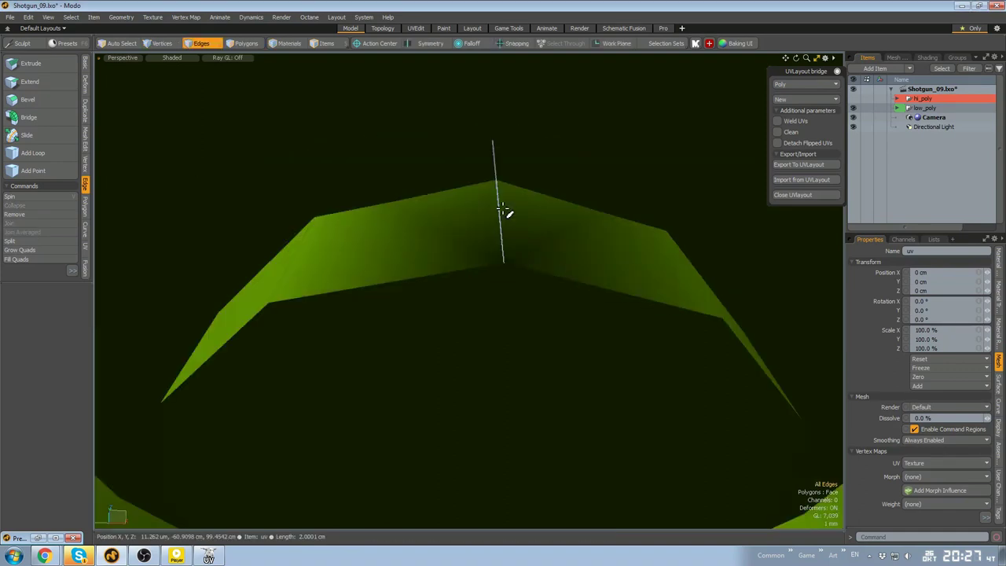
# Collapse the remaining short duplicate edges at the lower corner of the round opening's rim
pyautogui.keyDown('alt'); pyautogui.moveTo(502, 211); pyautogui.dragTo(500, 417); pyautogui.keyUp('alt')
pyautogui.press('1')
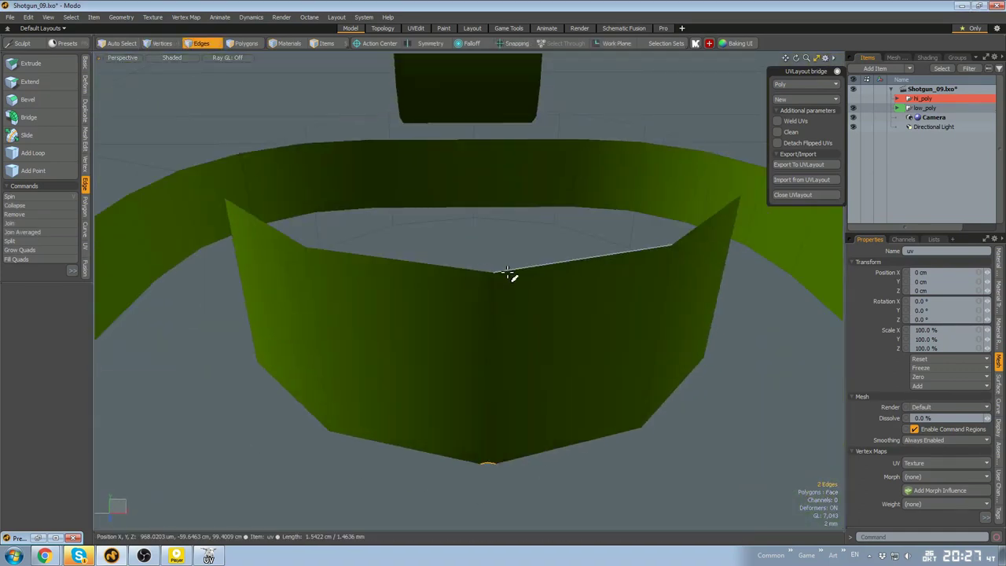
pyautogui.hotkey('alt', 'BackSpace')
pyautogui.scroll(-5, 516, 487)
pyautogui.keyDown('alt'); pyautogui.keyDown('shift'); pyautogui.moveTo(519, 471); pyautogui.dragTo(540, 294); pyautogui.keyUp('shift'); pyautogui.keyUp('alt')
pyautogui.moveTo(544, 402); pyautogui.dragTo(557, 404)
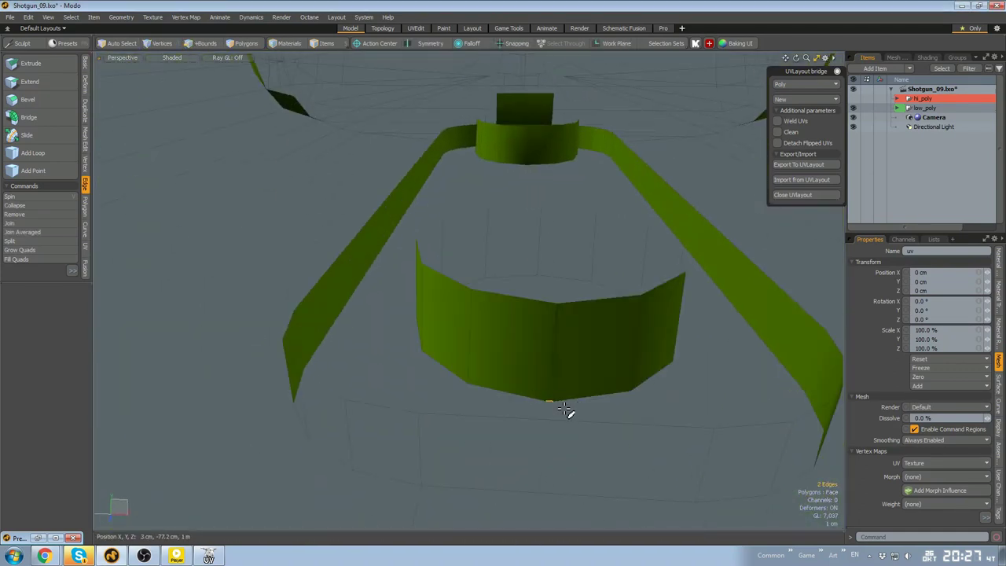
pyautogui.click(583, 327)
pyautogui.scroll(-5, 583, 325)
pyautogui.keyDown('alt'); pyautogui.moveTo(583, 325); pyautogui.dragTo(568, 289); pyautogui.keyUp('alt')
pyautogui.scroll(5, 606, 326)
pyautogui.press('1')
pyautogui.click(526, 251)
pyautogui.scroll(-6, 528, 256)
# Examine the cleaned-up opening and all low-poly shotgun parts for leftover mesh errors
pyautogui.scroll(-6, 567, 290)
pyautogui.press('3')
pyautogui.scroll(5, 596, 292)
pyautogui.hotkey('ctrl', '3')
pyautogui.keyDown('alt'); pyautogui.moveTo(545, 335); pyautogui.dragTo(525, 316); pyautogui.keyUp('alt')
pyautogui.click(626, 273)
pyautogui.doubleClick(526, 295)
pyautogui.hotkey('ctrl', 'space')
pyautogui.click(617, 275)
pyautogui.keyDown('alt'); pyautogui.moveTo(612, 275); pyautogui.dragTo(538, 301); pyautogui.keyUp('alt')
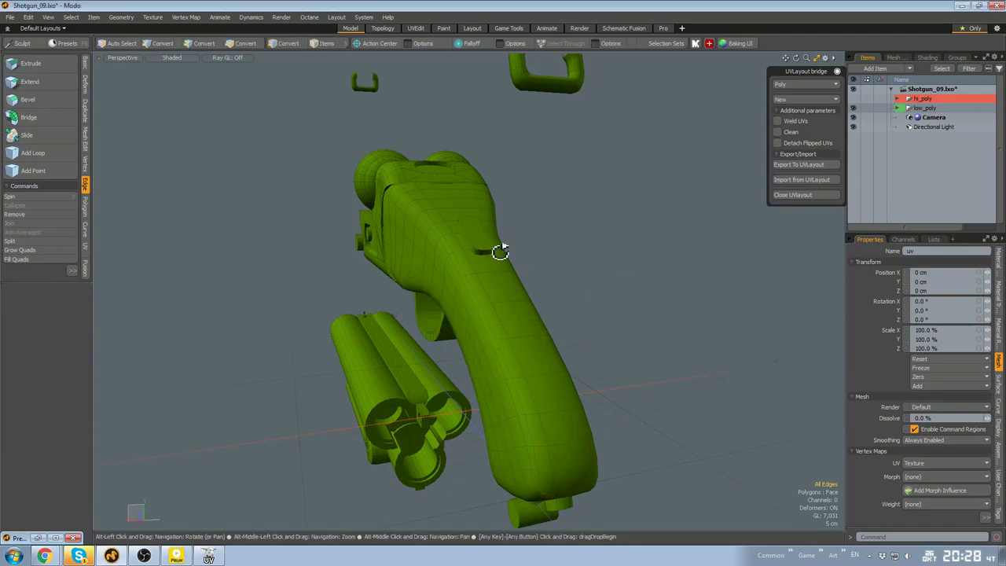
pyautogui.scroll(5, 613, 289)
pyautogui.keyDown('alt'); pyautogui.moveTo(500, 251); pyautogui.dragTo(587, 256); pyautogui.keyUp('alt')
pyautogui.scroll(-7, 613, 289)
pyautogui.scroll(5, 669, 221)
pyautogui.scroll(-4, 668, 220)
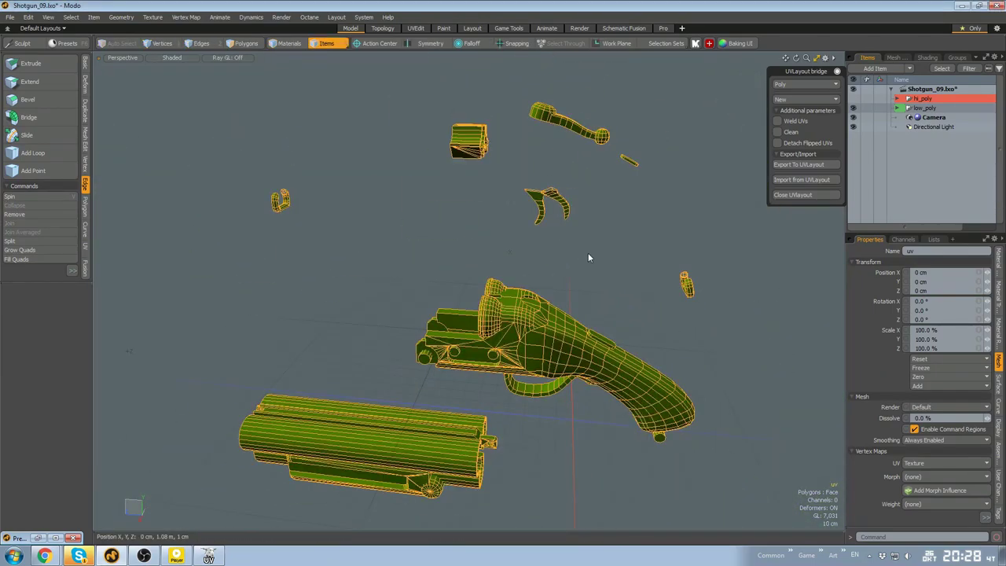
pyautogui.click(588, 257)
# Add a new 2048 x 2048 Targa image named Normal_map to the Low material, stored in a new Textures folder
pyautogui.click(927, 57)
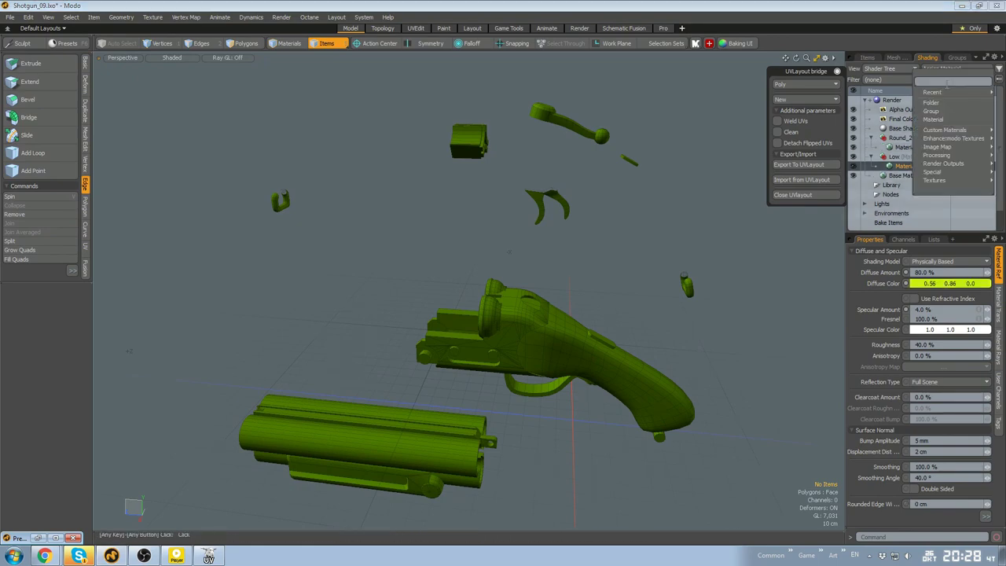
pyautogui.write('new')
pyautogui.press('Return')
pyautogui.scroll(3, 82, 126)
pyautogui.click(69, 135)
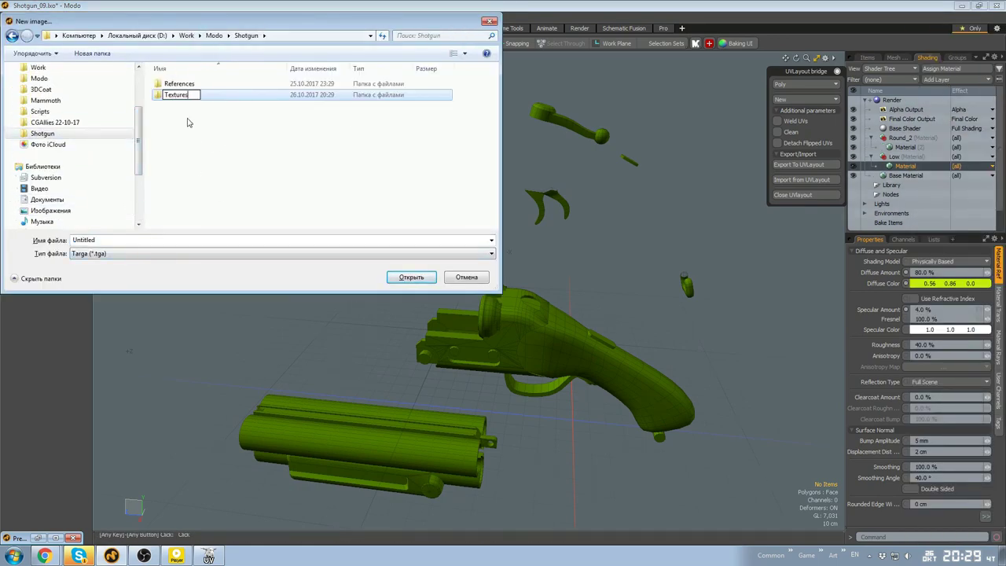
pyautogui.write('Normal_map')
pyautogui.press('Return')
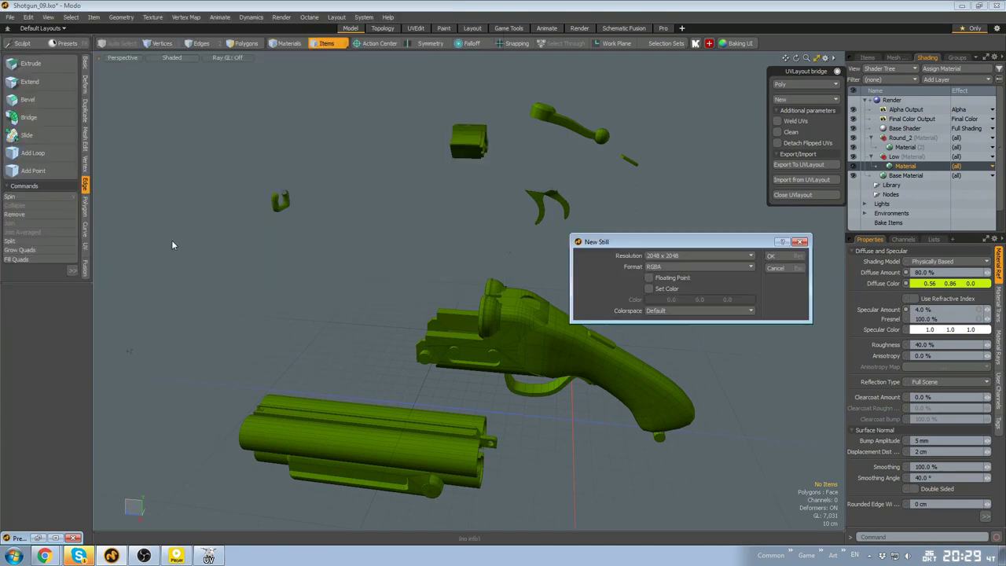
pyautogui.click(771, 256)
# Set the effect of the Normal_map layer to Normal
pyautogui.click(956, 175)
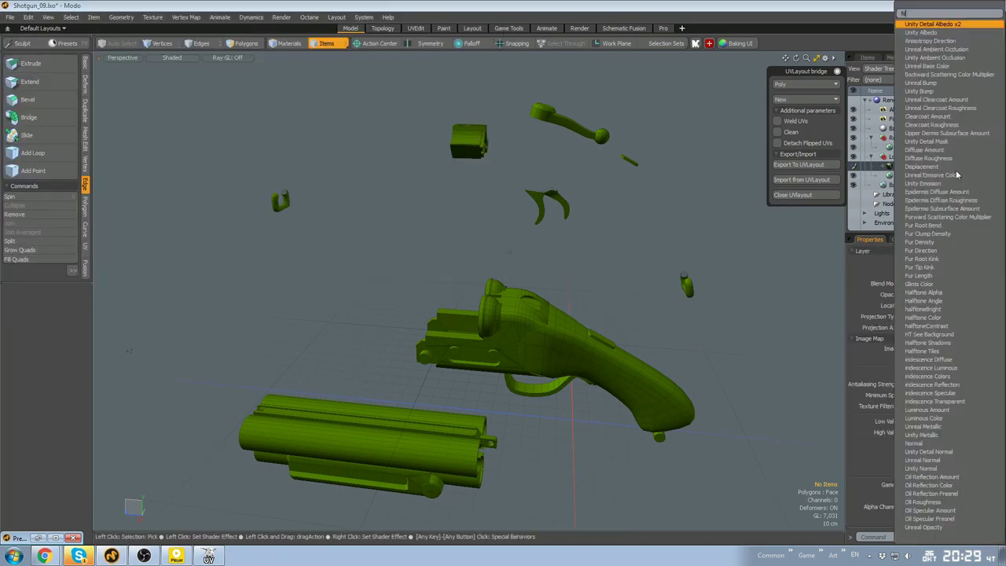
pyautogui.click(927, 24)
pyautogui.click(831, 260)
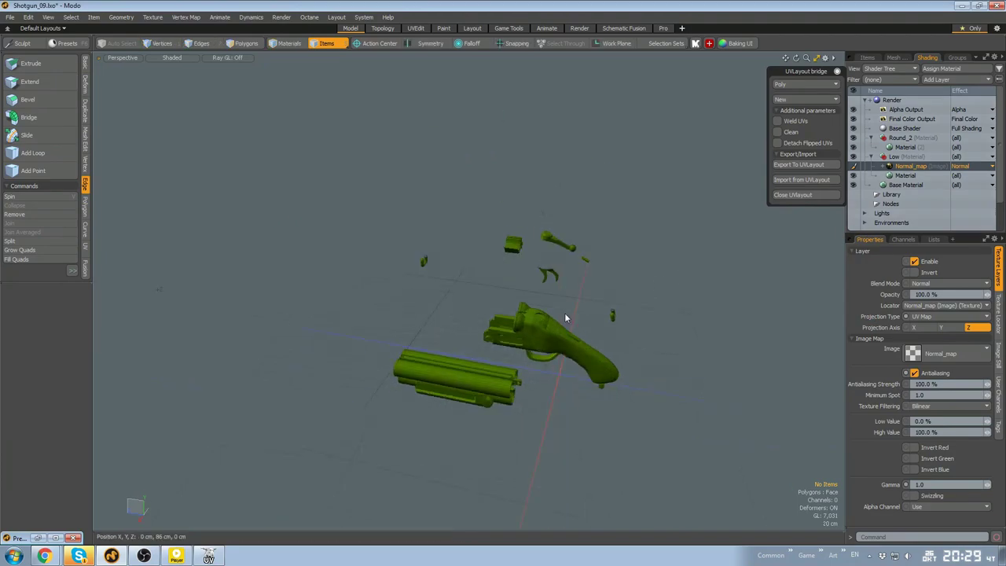
# Show the hi_poly group again and select the uv mesh inside the low_poly group
pyautogui.click(896, 107)
pyautogui.click(923, 117)
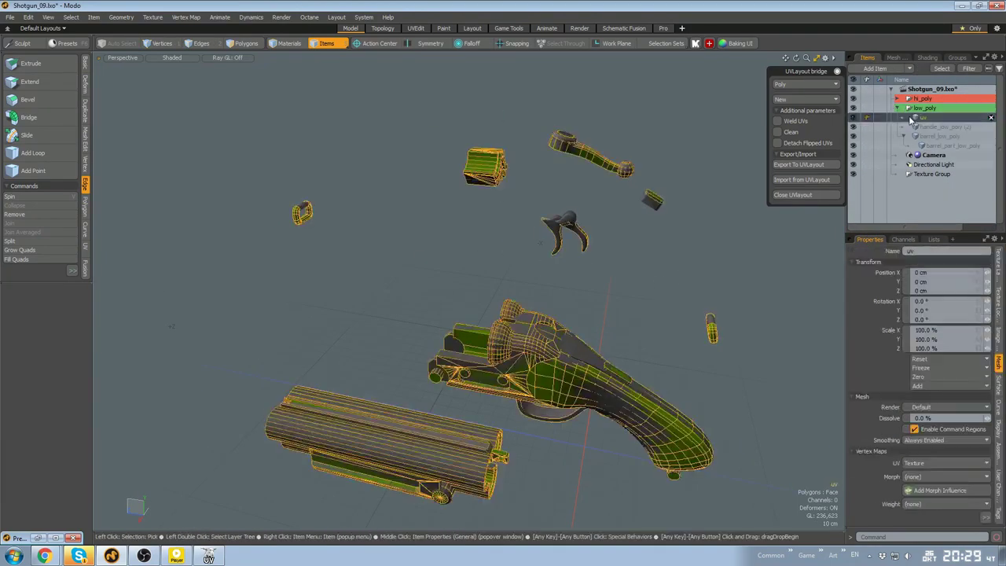
pyautogui.keyDown('alt'); pyautogui.moveTo(562, 216); pyautogui.dragTo(534, 228); pyautogui.keyUp('alt')
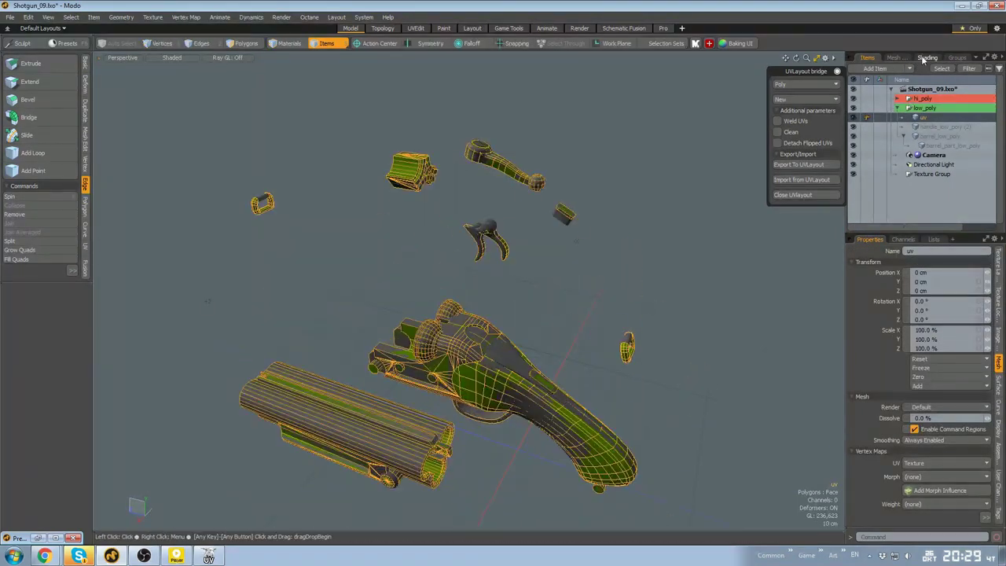
pyautogui.click(924, 58)
pyautogui.rightClick(915, 167)
pyautogui.click(916, 377)
pyautogui.click(781, 292)
# Create a relative morph map named Cage for the uv mesh
pyautogui.click(866, 57)
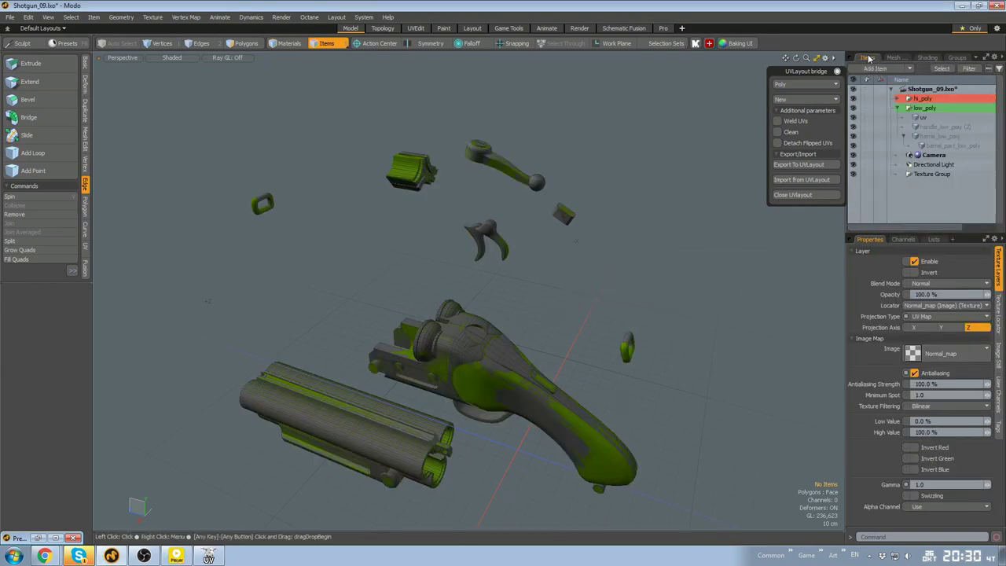
pyautogui.click(923, 117)
pyautogui.keyDown('alt'); pyautogui.moveTo(582, 267); pyautogui.dragTo(543, 245); pyautogui.keyUp('alt')
pyautogui.scroll(-4, 628, 224)
pyautogui.press('3')
pyautogui.click(770, 336)
pyautogui.scroll(4, 582, 267)
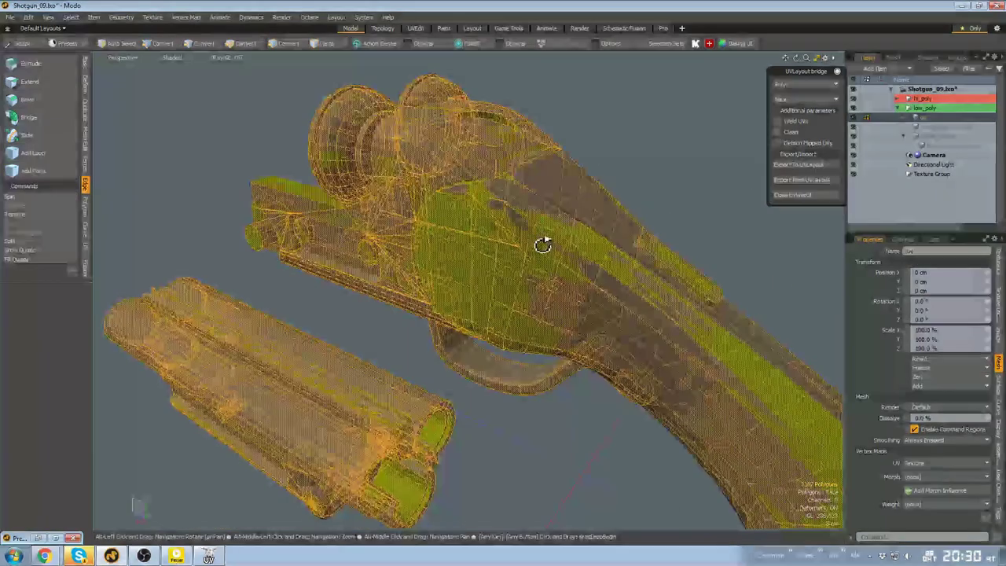
pyautogui.press('Escape')
pyautogui.click(934, 240)
pyautogui.click(854, 299)
pyautogui.click(875, 308)
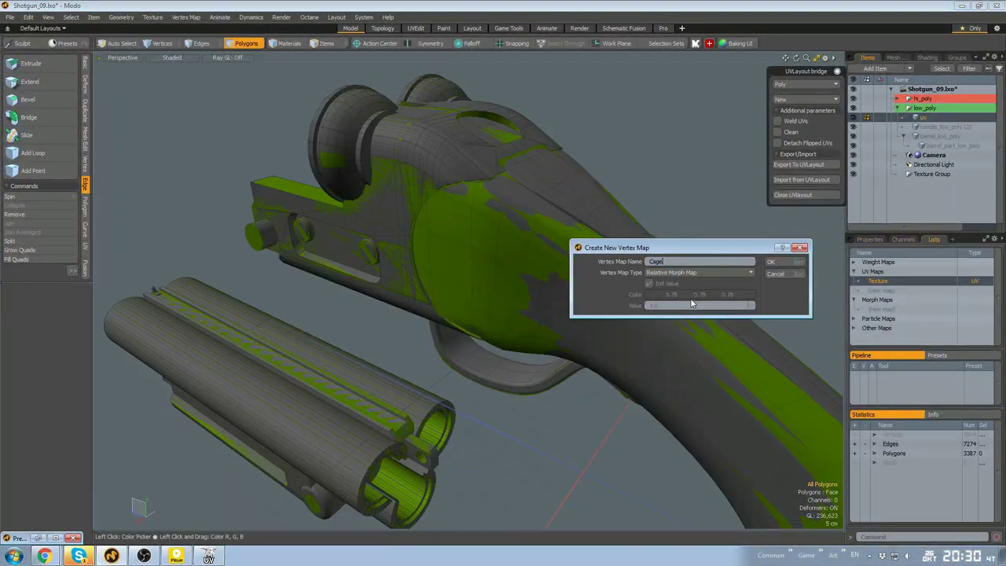
pyautogui.write('Cage')
pyautogui.press('Return')
# Push all polygons of the uv mesh outward by about 1.12 cm in the Cage morph
pyautogui.scroll(-4, 628, 275)
pyautogui.keyDown('alt'); pyautogui.moveTo(620, 275); pyautogui.dragTo(602, 264); pyautogui.keyUp('alt')
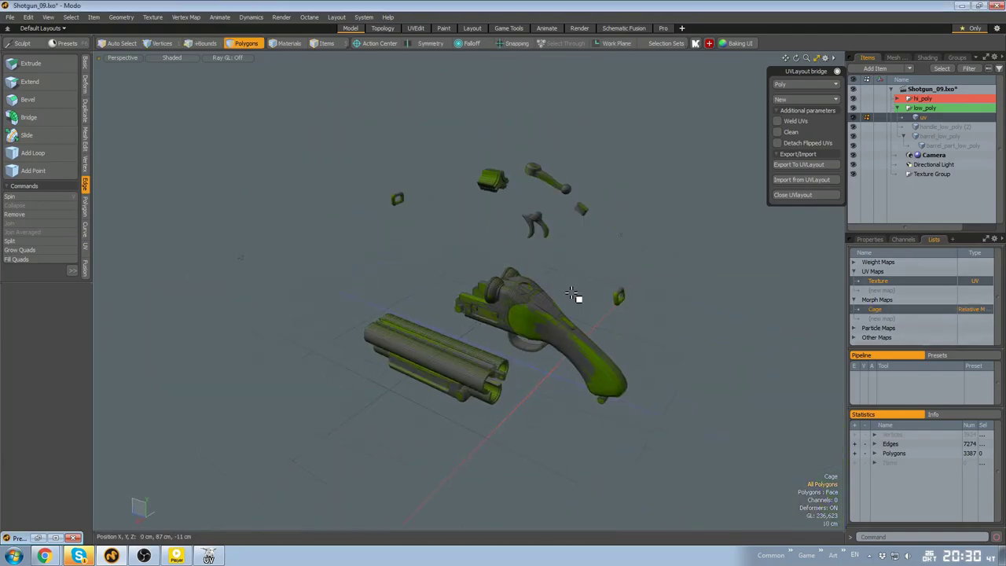
pyautogui.press('[')
pyautogui.scroll(4, 519, 327)
pyautogui.moveTo(502, 271); pyautogui.dragTo(550, 271)
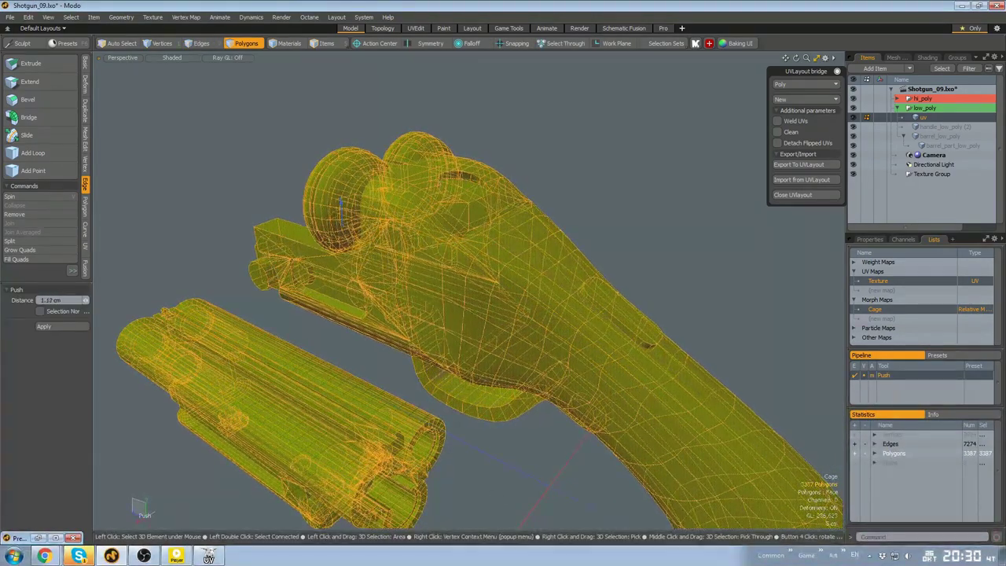
pyautogui.keyDown('alt'); pyautogui.moveTo(479, 326); pyautogui.dragTo(599, 258); pyautogui.keyUp('alt')
pyautogui.scroll(-4, 550, 284)
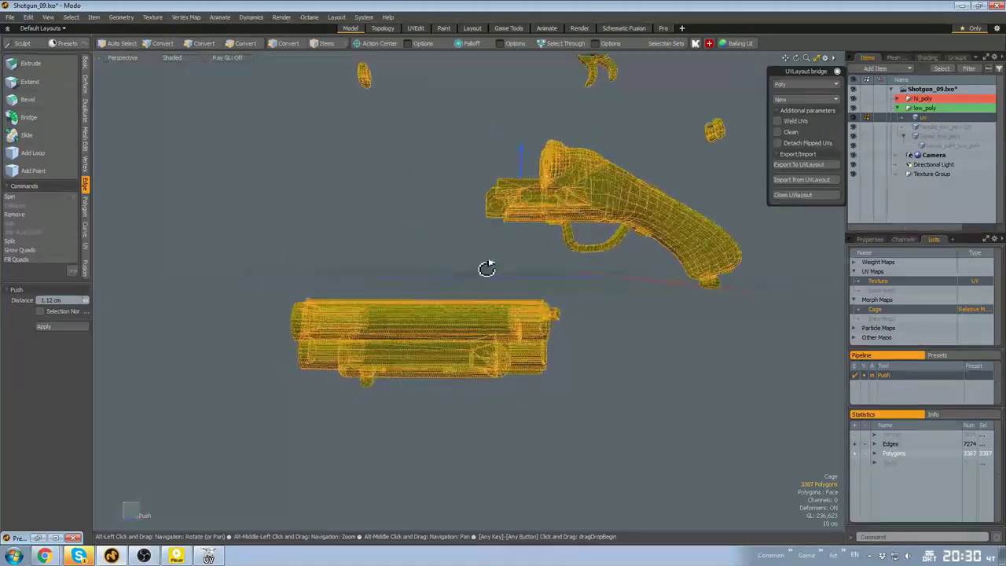
pyautogui.scroll(3, 471, 246)
pyautogui.keyDown('alt'); pyautogui.moveTo(486, 269); pyautogui.dragTo(600, 323); pyautogui.keyUp('alt')
pyautogui.keyDown('alt'); pyautogui.keyDown('shift'); pyautogui.moveTo(691, 373); pyautogui.dragTo(532, 299); pyautogui.keyUp('shift'); pyautogui.keyUp('alt')
pyautogui.scroll(3, 532, 299)
pyautogui.moveTo(440, 78)
pyautogui.keyDown('alt'); pyautogui.keyDown('shift'); pyautogui.mouseDown()
pyautogui.moveTo(490, 179)
pyautogui.moveTo(482, 238)
pyautogui.moveTo(532, 328)
pyautogui.moveTo(478, 263)
pyautogui.moveTo(497, 267)
pyautogui.moveTo(413, 202)
pyautogui.mouseUp(); pyautogui.keyUp('shift'); pyautogui.keyUp('alt')
pyautogui.press('q')
# Select the small detached parts above the receiver in the Cage morph and inspect their coverage of the high-poly parts
pyautogui.scroll(4, 494, 176)
pyautogui.doubleClick(494, 175)
pyautogui.scroll(-5, 404, 269)
pyautogui.moveTo(404, 270); pyautogui.dragTo(361, 105, button='right')
pyautogui.scroll(5, 550, 235)
pyautogui.keyDown('alt'); pyautogui.moveTo(550, 235); pyautogui.dragTo(603, 282); pyautogui.keyUp('alt')
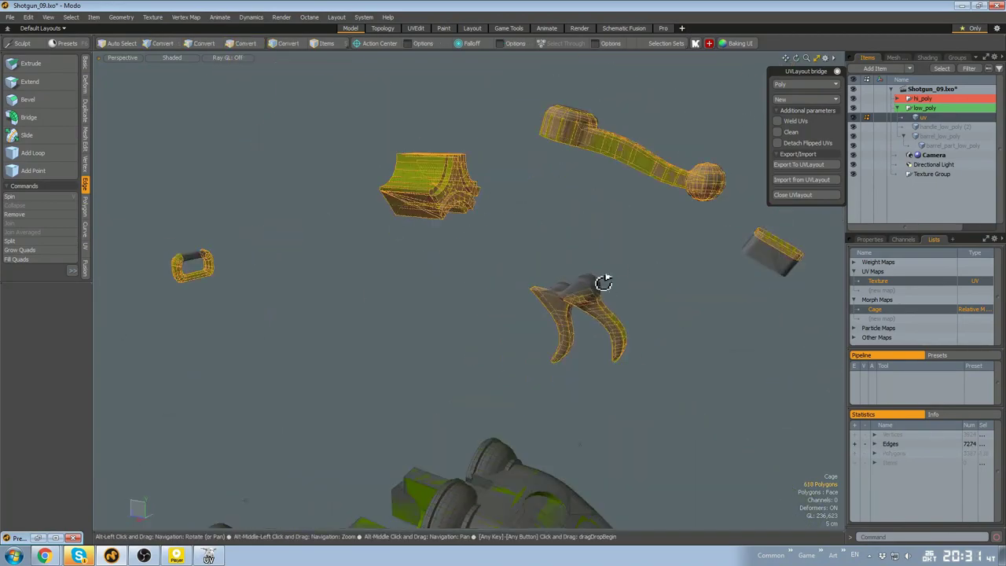
pyautogui.keyDown('alt'); pyautogui.moveTo(505, 234); pyautogui.dragTo(516, 197); pyautogui.keyUp('alt')
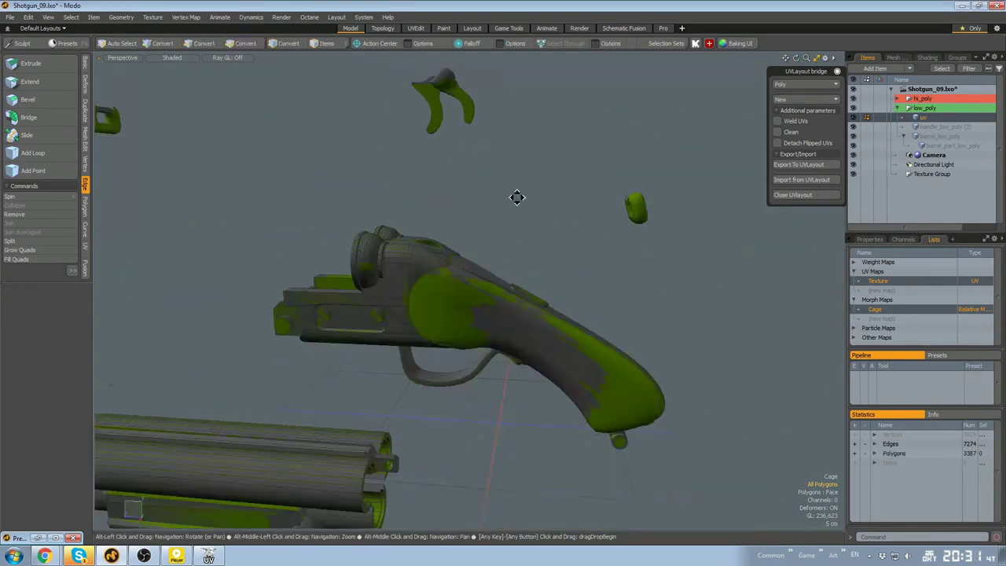
# Push the cage out around the receiver, grip and barrels so it encloses the high-poly surface
pyautogui.moveTo(216, 211); pyautogui.dragTo(658, 409, button='right')
pyautogui.scroll(-4, 472, 314)
pyautogui.moveTo(595, 345)
pyautogui.mouseDown(button='right')
pyautogui.moveTo(599, 453)
pyautogui.moveTo(597, 416)
pyautogui.mouseUp(button='right')
pyautogui.scroll(4, 534, 354)
pyautogui.click(522, 328)
# Select the round faces inside the barrel bores and adjust their position with the Move tool in the cage
pyautogui.moveTo(471, 314)
pyautogui.mouseDown()
pyautogui.moveTo(519, 314)
pyautogui.moveTo(429, 327)
pyautogui.moveTo(453, 307)
pyautogui.moveTo(611, 304)
pyautogui.mouseUp()
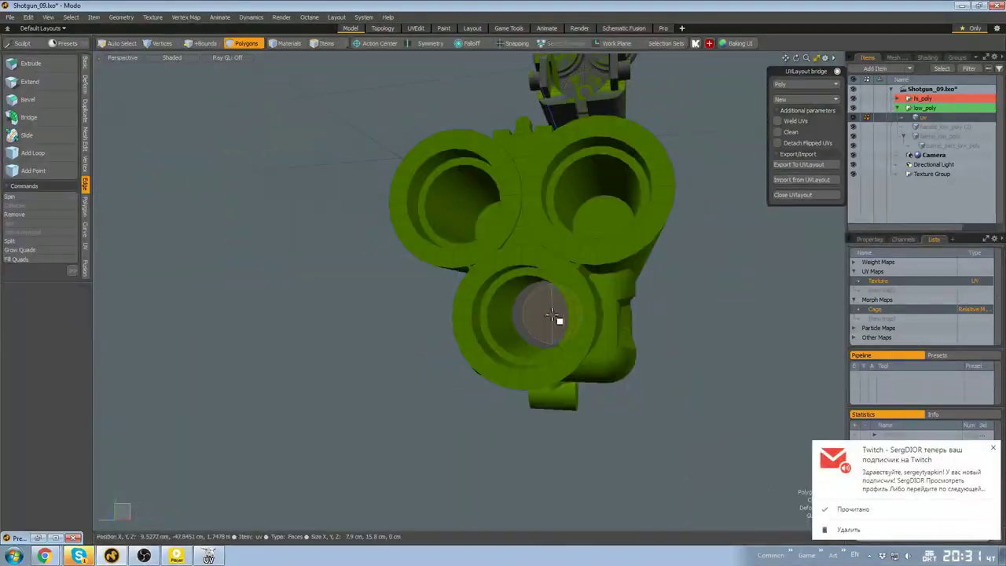
pyautogui.press('w')
pyautogui.moveTo(717, 385)
pyautogui.keyDown('alt'); pyautogui.mouseDown()
pyautogui.moveTo(461, 241)
pyautogui.moveTo(426, 278)
pyautogui.moveTo(322, 287)
pyautogui.moveTo(527, 292)
pyautogui.moveTo(605, 337)
pyautogui.mouseUp(); pyautogui.keyUp('alt')
pyautogui.scroll(-5, 606, 337)
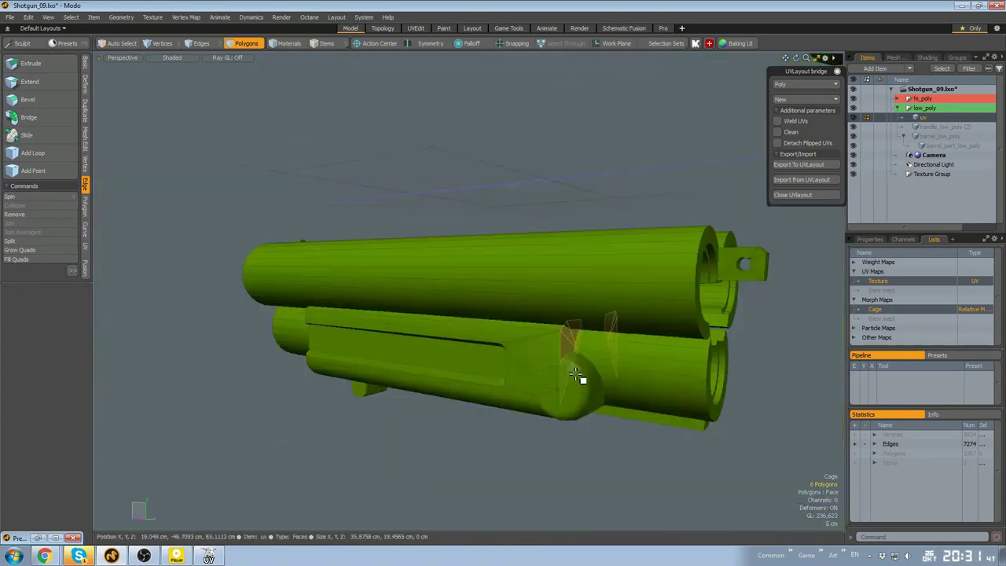
# Select the polygons at the barrels' rear end and adjust them with the Stretch tool in the cage
pyautogui.click(682, 422)
pyautogui.moveTo(691, 420)
pyautogui.keyDown('alt'); pyautogui.mouseDown()
pyautogui.moveTo(639, 426)
pyautogui.moveTo(692, 393)
pyautogui.mouseUp(); pyautogui.keyUp('alt')
pyautogui.scroll(-3, 676, 354)
pyautogui.moveTo(660, 327)
pyautogui.mouseDown(button='right')
pyautogui.moveTo(638, 218)
pyautogui.moveTo(746, 326)
pyautogui.mouseUp(button='right')
pyautogui.moveTo(653, 338)
pyautogui.mouseDown(button='middle')
pyautogui.moveTo(552, 197)
pyautogui.moveTo(743, 338)
pyautogui.mouseUp(button='middle')
pyautogui.scroll(5, 652, 236)
pyautogui.keyDown('alt'); pyautogui.moveTo(660, 216); pyautogui.dragTo(533, 295); pyautogui.keyUp('alt')
pyautogui.press('h')
pyautogui.press('q')
pyautogui.click(624, 209)
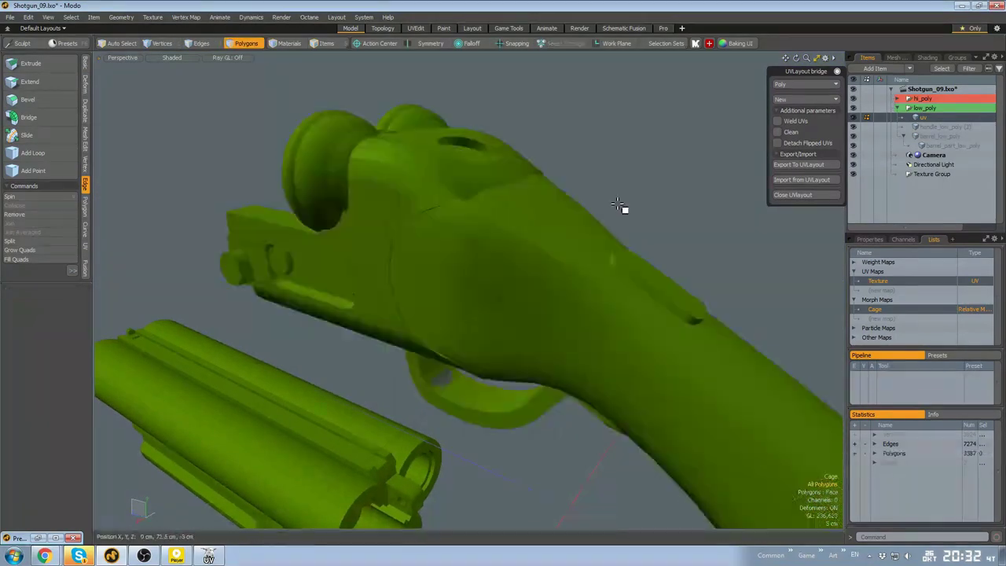
# Refine the cage on the receiver by moving one of its edges slightly upward
pyautogui.scroll(8, 474, 361)
pyautogui.click(448, 381)
pyautogui.keyDown('alt'); pyautogui.moveTo(474, 346); pyautogui.dragTo(458, 353); pyautogui.keyUp('alt')
pyautogui.click(503, 314)
pyautogui.scroll(-8, 519, 299)
pyautogui.keyDown('alt'); pyautogui.moveTo(503, 259); pyautogui.dragTo(530, 252); pyautogui.keyUp('alt')
pyautogui.press('2')
pyautogui.click(530, 251)
pyautogui.press('w')
pyautogui.scroll(-5, 511, 227)
pyautogui.moveTo(510, 189); pyautogui.dragTo(511, 181)
pyautogui.keyDown('alt'); pyautogui.moveTo(510, 181); pyautogui.dragTo(581, 212); pyautogui.keyUp('alt')
pyautogui.press('q')
pyautogui.click(581, 196)
pyautogui.scroll(-5, 581, 196)
pyautogui.scroll(-4, 543, 256)
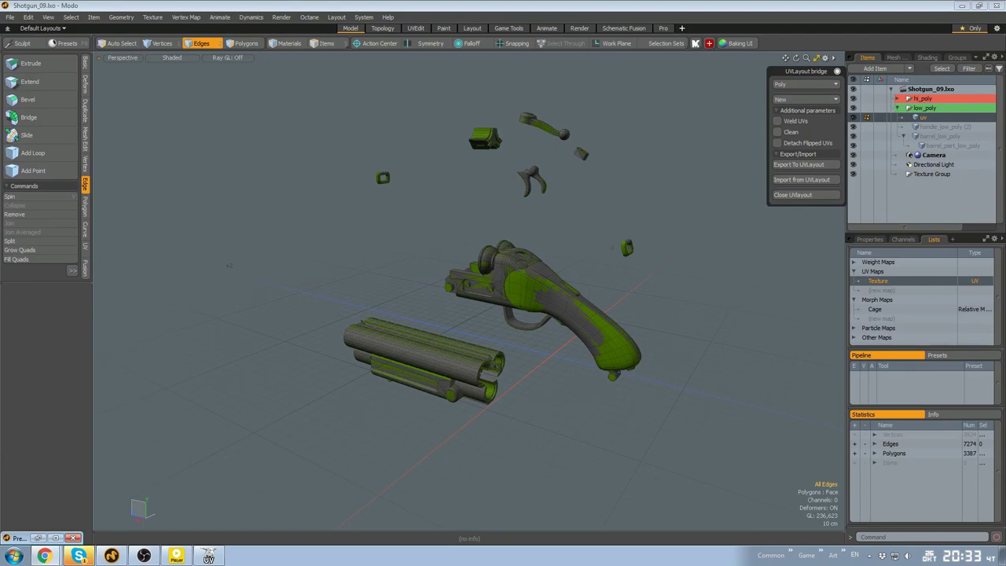
# Bake the high-poly detail onto the uv mesh's Normal_map texture
pyautogui.keyDown('alt'); pyautogui.moveTo(626, 301); pyautogui.dragTo(631, 352); pyautogui.keyUp('alt')
pyautogui.keyDown('alt'); pyautogui.moveTo(598, 275); pyautogui.dragTo(519, 178); pyautogui.keyUp('alt')
pyautogui.scroll(4, 605, 270)
pyautogui.press('5')
pyautogui.click(518, 177)
pyautogui.scroll(-3, 518, 174)
pyautogui.click(925, 118)
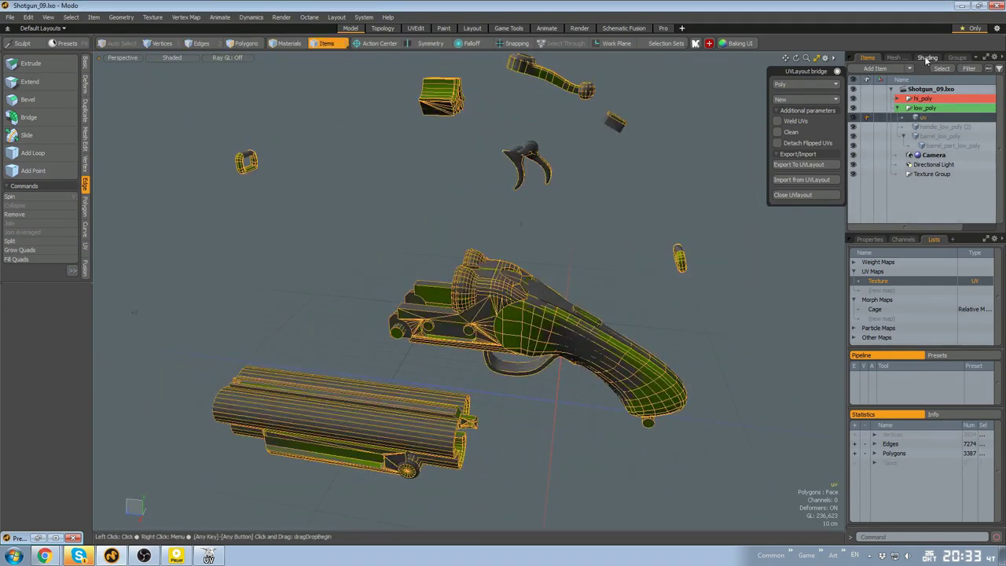
pyautogui.click(926, 58)
pyautogui.rightClick(924, 167)
pyautogui.click(921, 378)
pyautogui.click(785, 279)
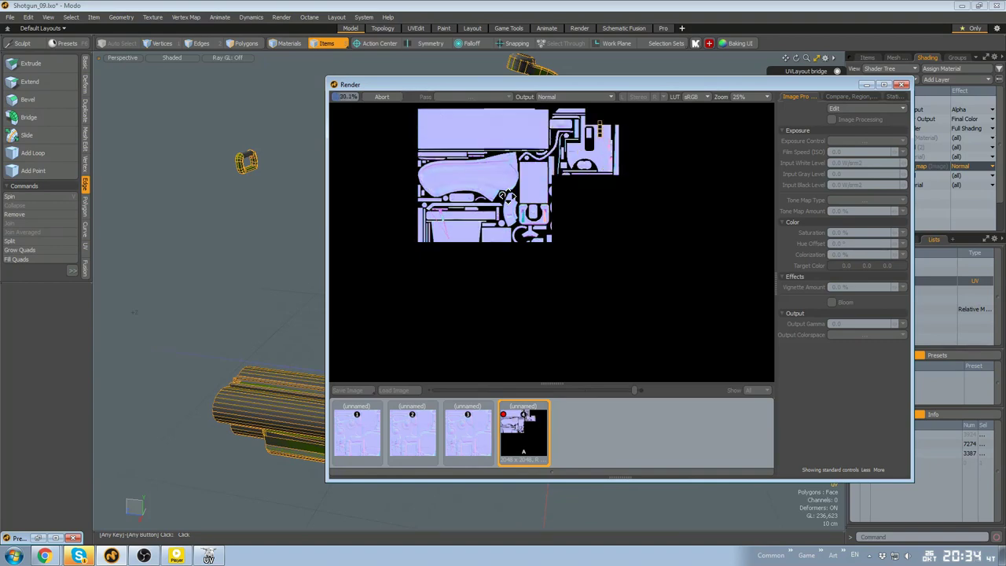
# Set the display LUT of the baked normal map to Linear and minimise the render window
pyautogui.click(693, 96)
pyautogui.click(690, 92)
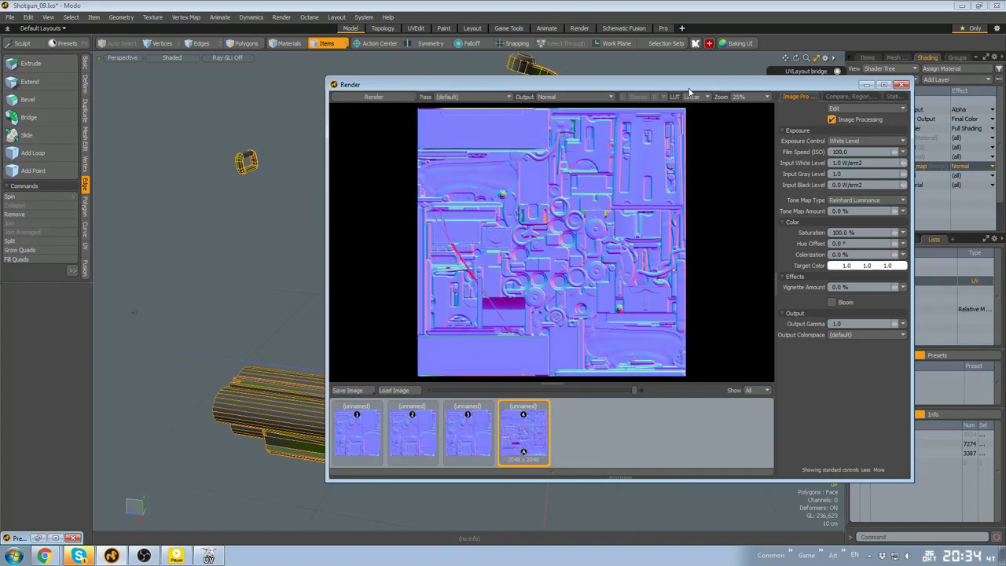
pyautogui.click(866, 86)
# Hide the hi_poly group, select the uv mesh and switch to the UVEdit layout
pyautogui.click(866, 58)
pyautogui.click(848, 98)
pyautogui.click(917, 117)
pyautogui.click(416, 28)
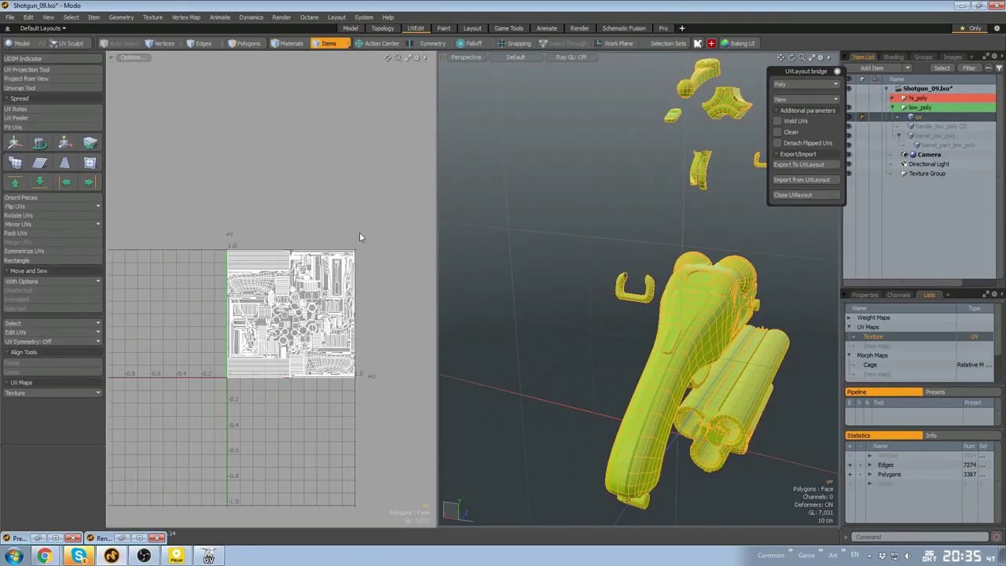
# Move the stray UV vertex from the round island to its strip island, about 0.316 in U and -0.484 in V
pyautogui.scroll(8, 271, 345)
pyautogui.keyDown('alt'); pyautogui.moveTo(314, 346); pyautogui.dragTo(366, 275); pyautogui.keyUp('alt')
pyautogui.scroll(-4, 393, 372)
pyautogui.scroll(10, 278, 167)
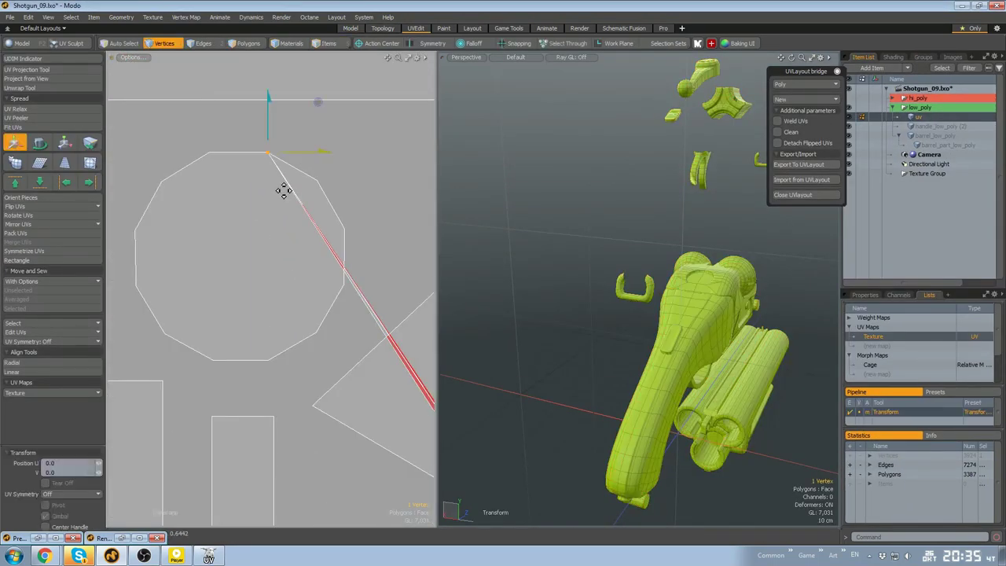
pyautogui.click(767, 278)
pyautogui.press('3')
pyautogui.scroll(-3, 371, 216)
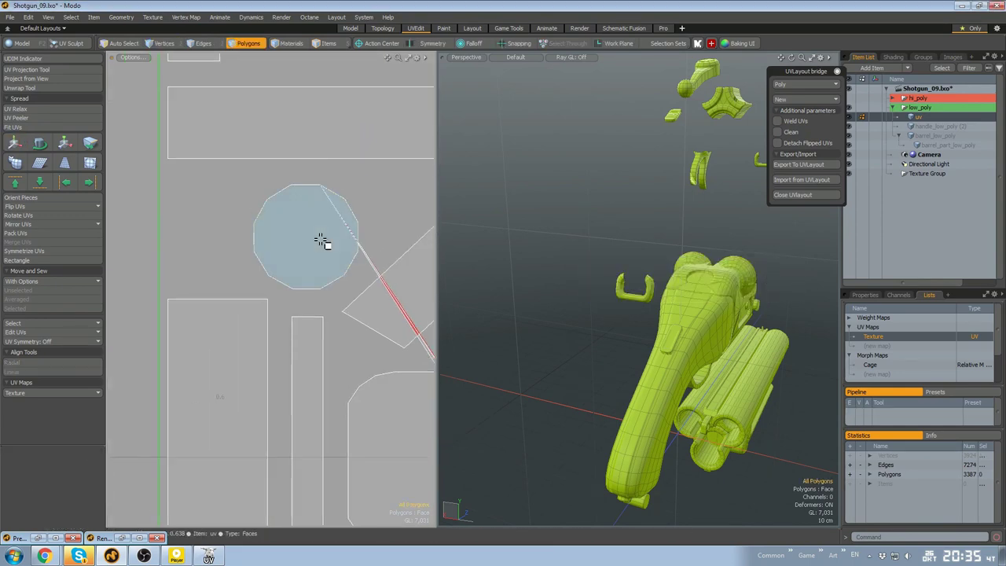
pyautogui.scroll(-5, 328, 206)
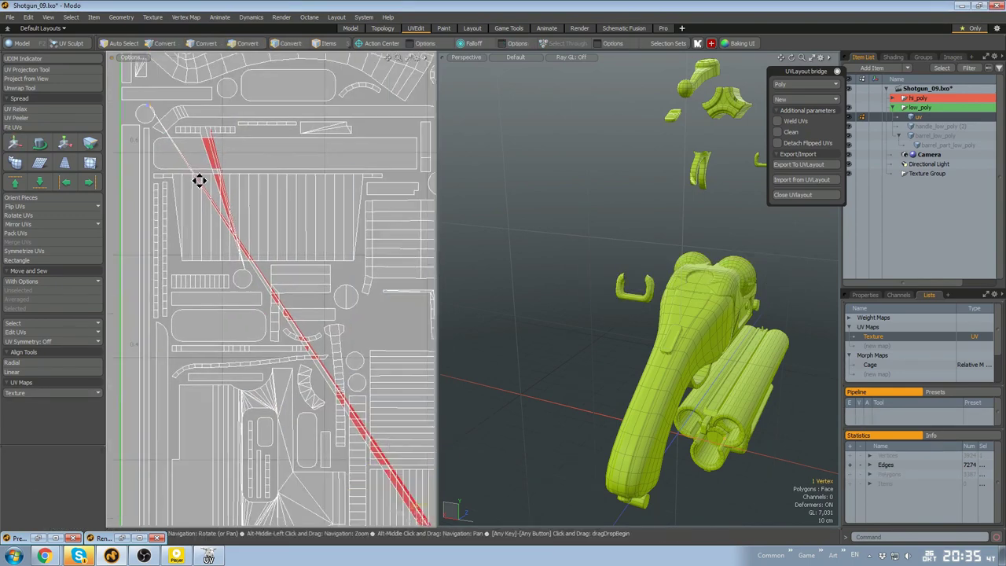
pyautogui.press('w')
pyautogui.scroll(5, 284, 305)
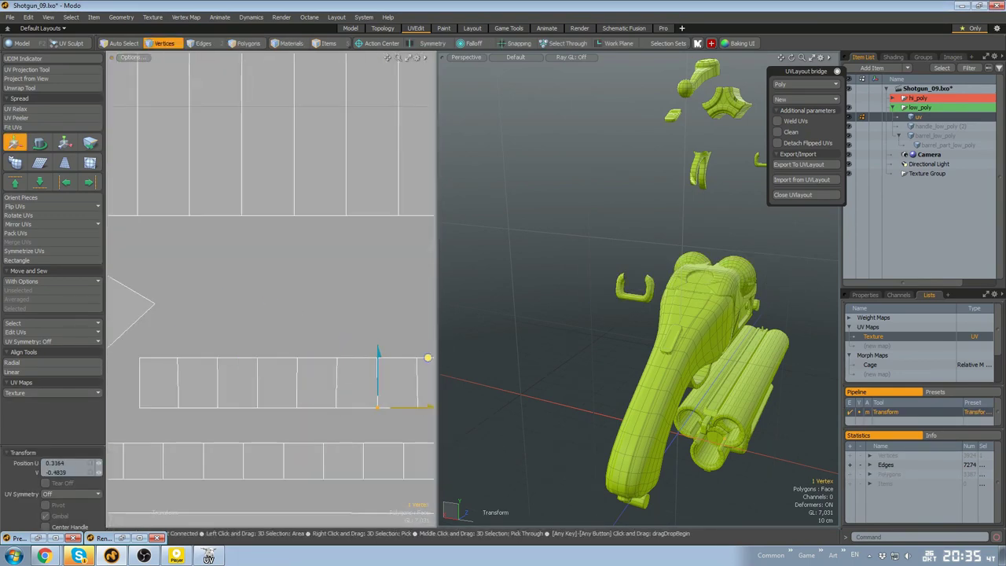
# Move the other misplaced UV vertex by -0.0387 in U and 0.1334 in V, and return to the Model layout
pyautogui.scroll(6, 322, 299)
pyautogui.press('3')
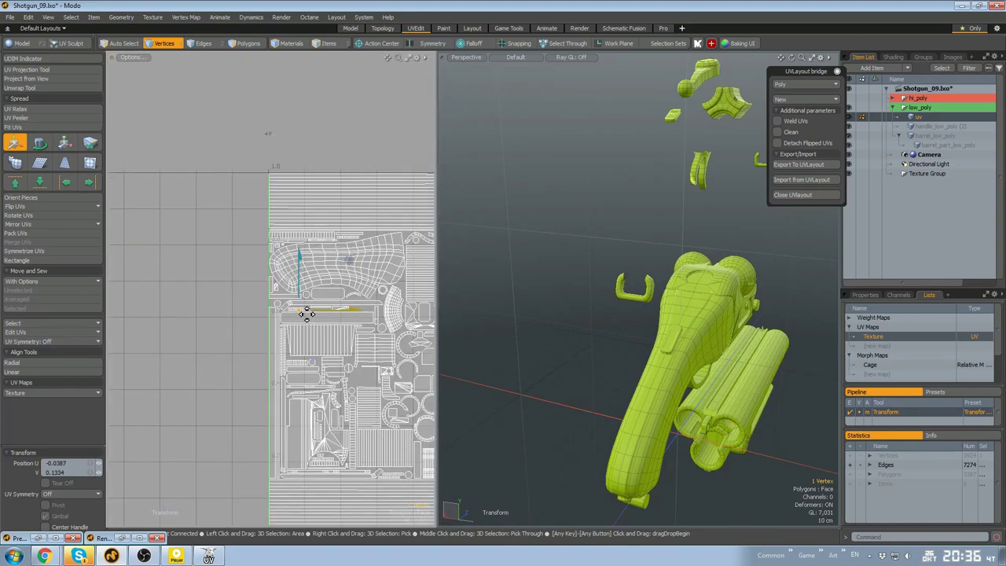
pyautogui.press('q')
pyautogui.keyDown('alt'); pyautogui.keyDown('shift'); pyautogui.moveTo(428, 363); pyautogui.dragTo(218, 323); pyautogui.keyUp('shift'); pyautogui.keyUp('alt')
pyautogui.click(500, 202)
pyautogui.click(355, 29)
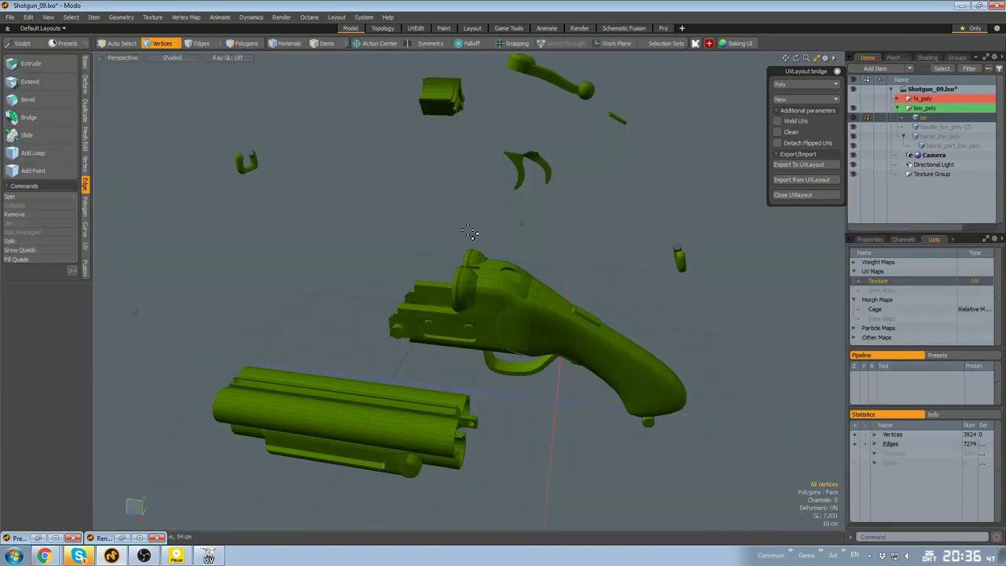
# Switch to the Pro layout and examine the baked shading around the screw heads on the receiver's side
pyautogui.scroll(-3, 576, 224)
pyautogui.keyDown('alt'); pyautogui.moveTo(472, 231); pyautogui.dragTo(514, 320); pyautogui.keyUp('alt')
pyautogui.click(663, 28)
pyautogui.scroll(5, 620, 238)
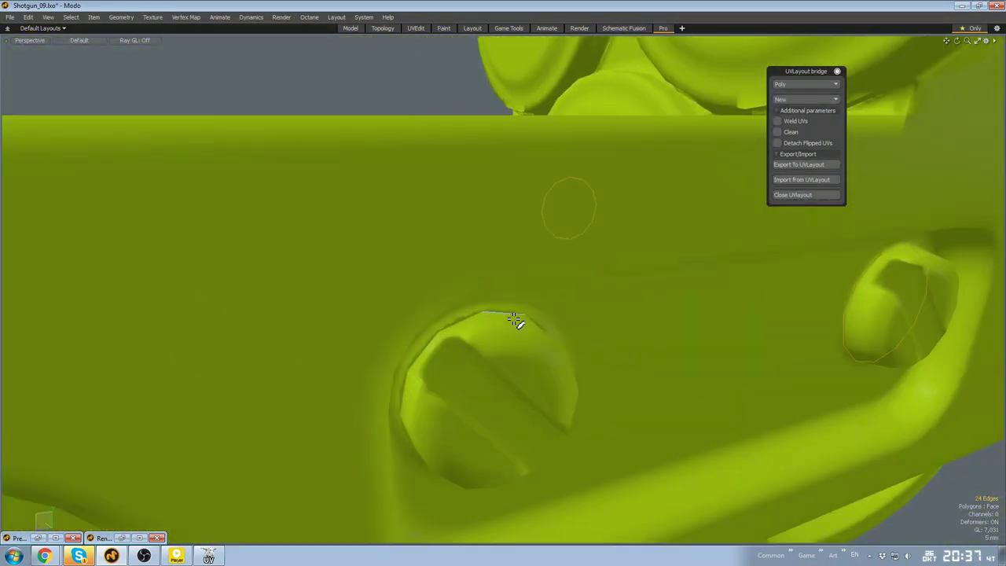
pyautogui.keyDown('alt'); pyautogui.moveTo(505, 417); pyautogui.dragTo(850, 114); pyautogui.keyUp('alt')
pyautogui.scroll(5, 463, 370)
pyautogui.scroll(-10, 463, 370)
# In the Model layout, select the edge beside the narrow gap on the high-poly handle mesh
pyautogui.hotkey('ctrl', 'Tab')
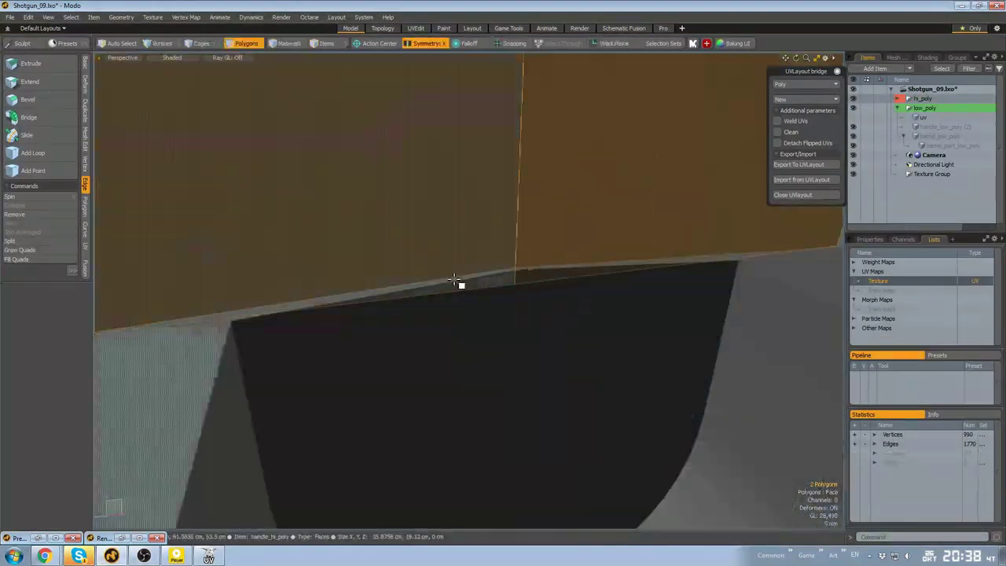
pyautogui.keyDown('alt'); pyautogui.moveTo(454, 279); pyautogui.dragTo(354, 268); pyautogui.keyUp('alt')
pyautogui.press('2')
pyautogui.click(535, 313)
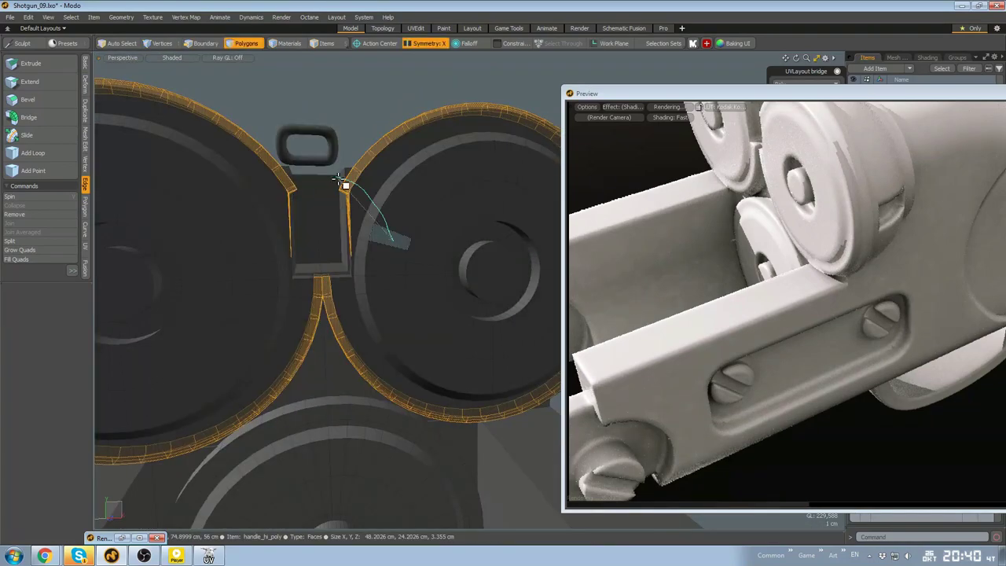
# Assign a material to the selected rim polygons of the two upper discs on the high-poly handle
pyautogui.scroll(4, 295, 195)
pyautogui.scroll(-3, 314, 301)
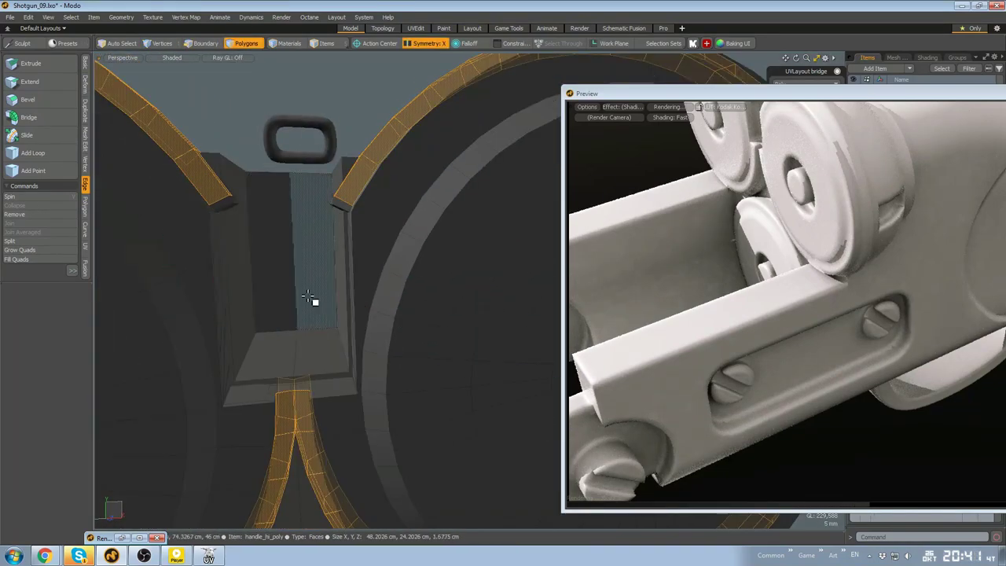
pyautogui.keyDown('alt'); pyautogui.moveTo(315, 301); pyautogui.dragTo(368, 236); pyautogui.keyUp('alt')
pyautogui.scroll(-4, 256, 379)
pyautogui.scroll(3, 368, 236)
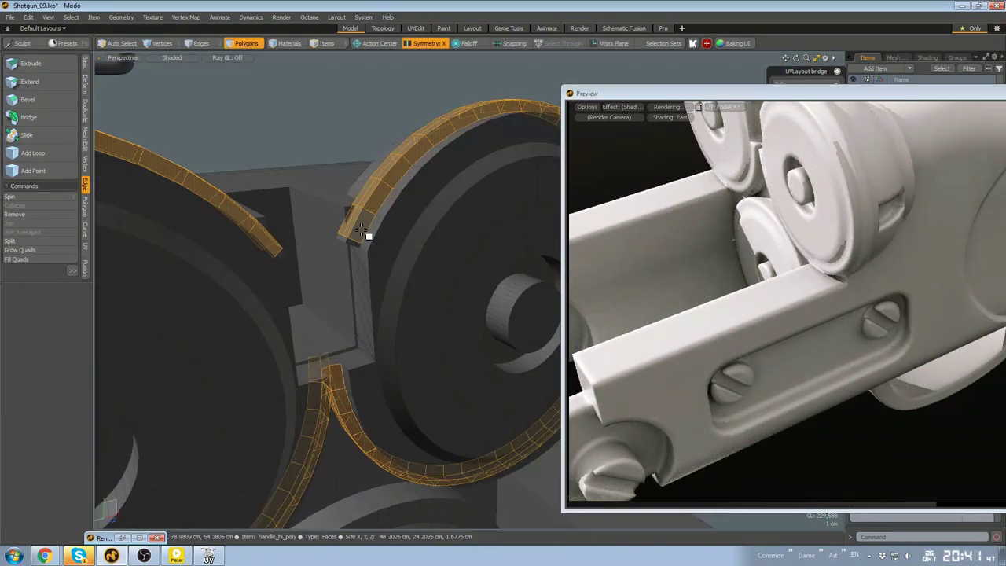
pyautogui.press('m')
pyautogui.press('Return')
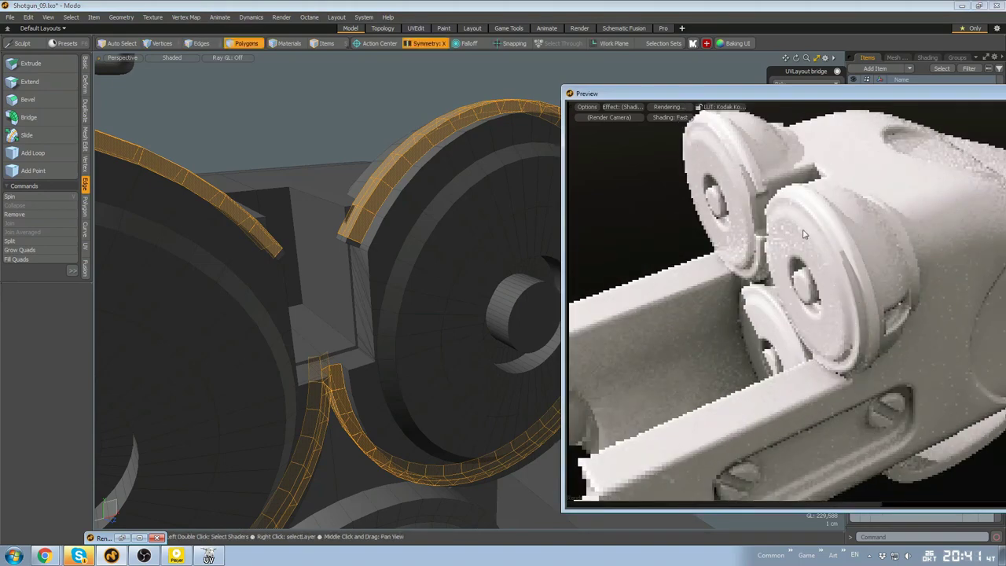
# Examine the junction of the discs and receiver rails in the render preview, selecting the rails' top faces for reference
pyautogui.keyDown('alt'); pyautogui.moveTo(827, 354); pyautogui.dragTo(758, 244); pyautogui.keyUp('alt')
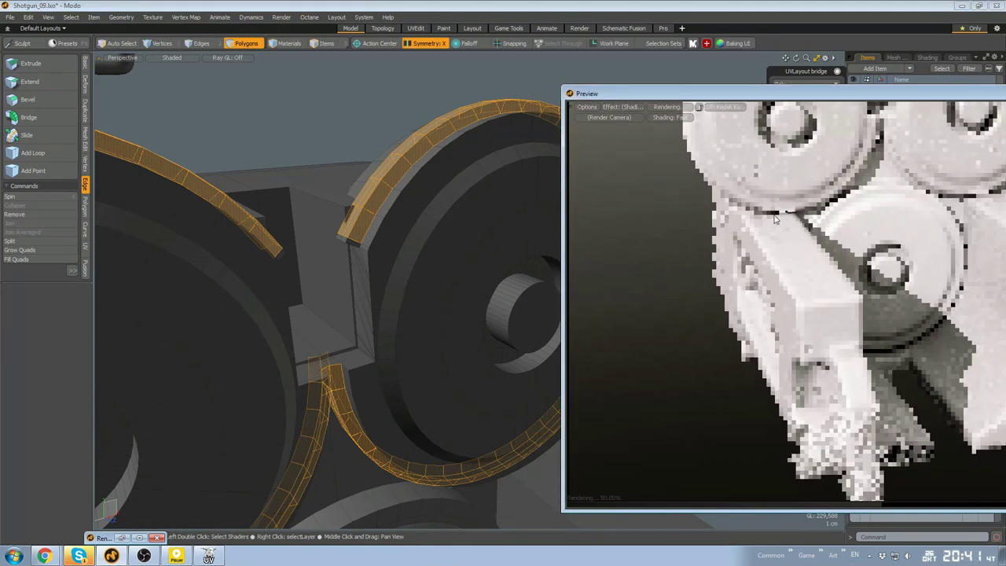
pyautogui.scroll(-4, 345, 259)
pyautogui.keyDown('alt'); pyautogui.moveTo(345, 260); pyautogui.dragTo(385, 255); pyautogui.keyUp('alt')
pyautogui.click(407, 308)
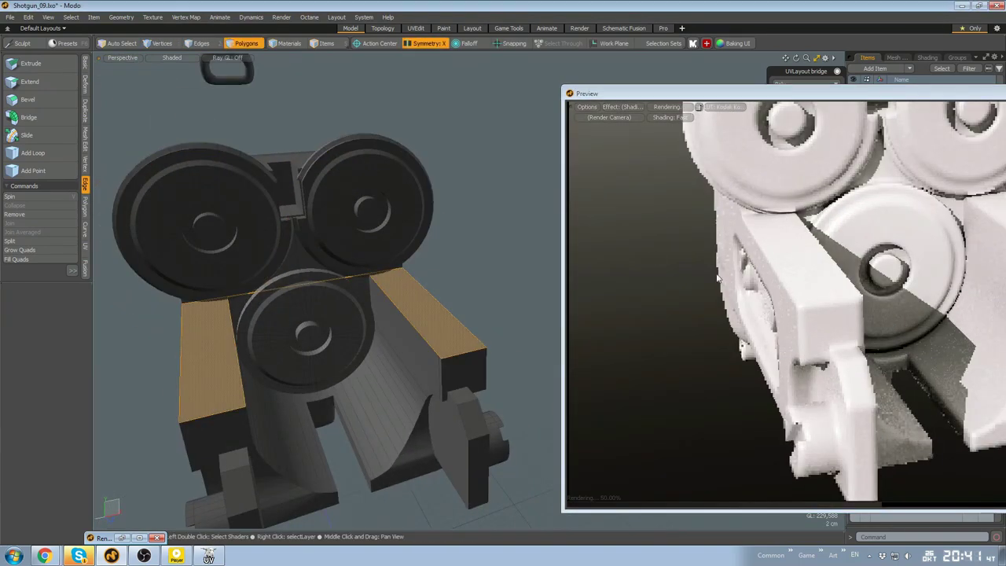
pyautogui.hotkey('ctrl', 'z')
pyautogui.keyDown('alt'); pyautogui.moveTo(490, 258); pyautogui.dragTo(483, 195); pyautogui.keyUp('alt')
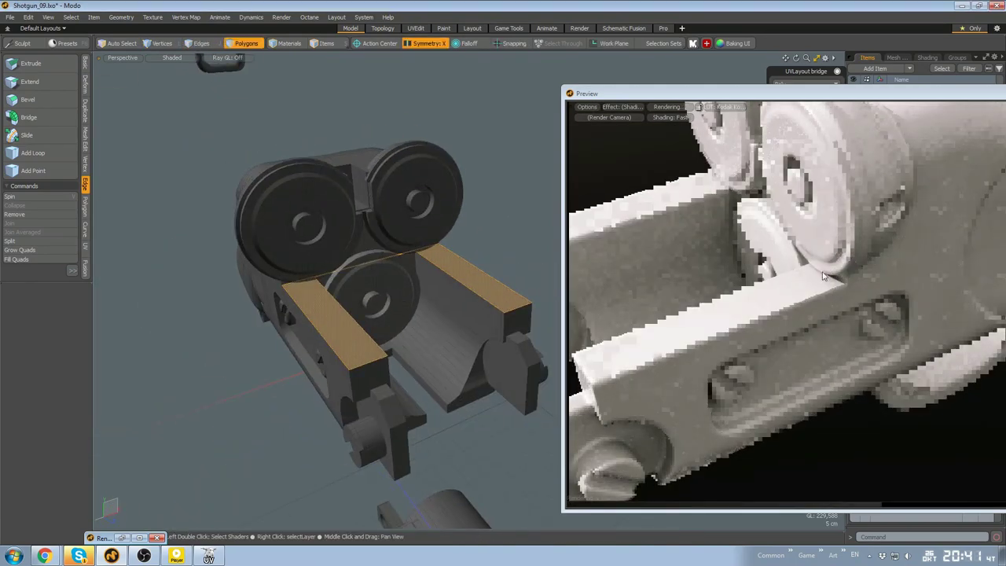
pyautogui.scroll(-3, 829, 293)
pyautogui.keyDown('alt'); pyautogui.moveTo(829, 293); pyautogui.dragTo(707, 291); pyautogui.keyUp('alt')
pyautogui.keyDown('alt'); pyautogui.moveTo(461, 247); pyautogui.dragTo(442, 249); pyautogui.keyUp('alt')
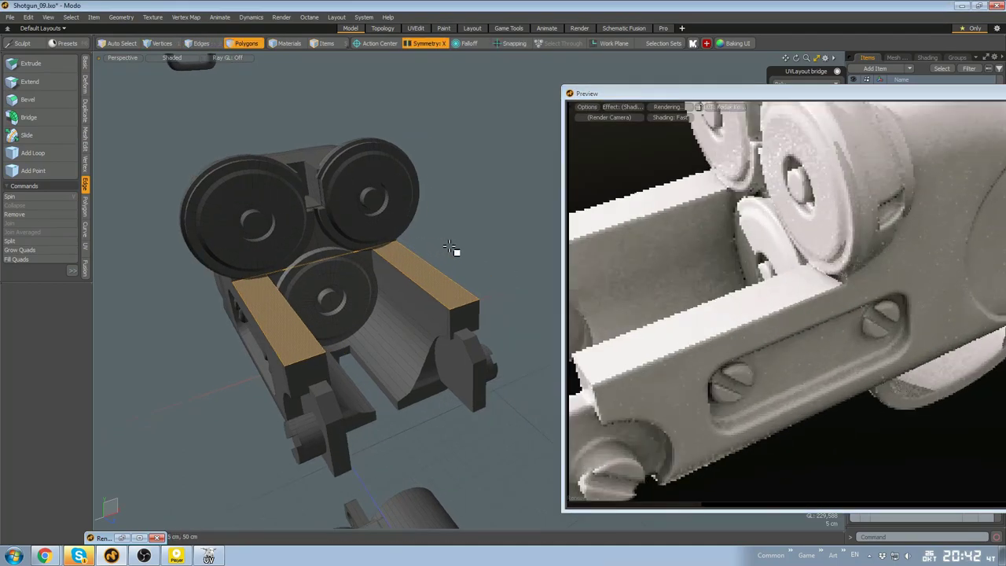
# Select the connecting rib between the high-poly barrels and assign it a new material named Round_3
pyautogui.press('a')
pyautogui.keyDown('alt'); pyautogui.moveTo(842, 359); pyautogui.dragTo(810, 345); pyautogui.keyUp('alt')
pyautogui.scroll(8, 426, 330)
pyautogui.keyDown('alt'); pyautogui.moveTo(440, 336); pyautogui.dragTo(426, 299); pyautogui.keyUp('alt')
pyautogui.scroll(3, 417, 320)
pyautogui.press('5')
pyautogui.click(417, 305)
pyautogui.press('3')
pyautogui.doubleClick(418, 312)
pyautogui.press('m')
pyautogui.click(688, 242)
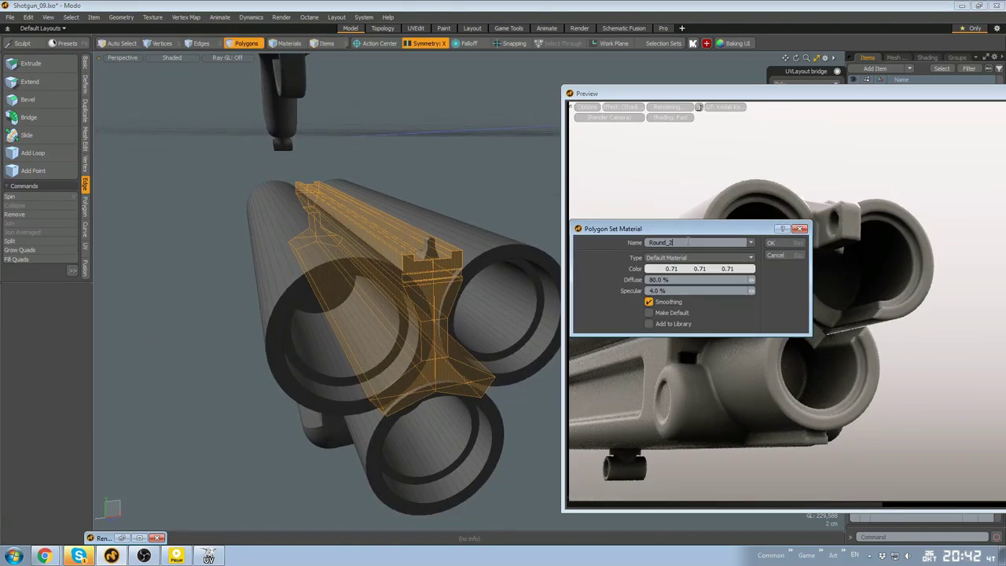
pyautogui.click(790, 243)
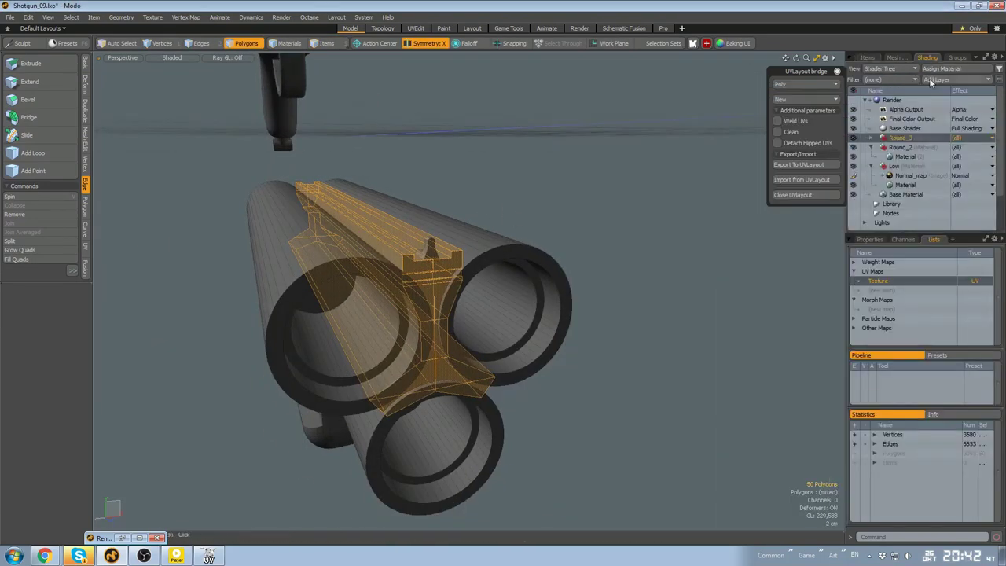
# Review the rounded-edge settings of the Round_3 and Round_2 materials
pyautogui.click(909, 149)
pyautogui.click(870, 238)
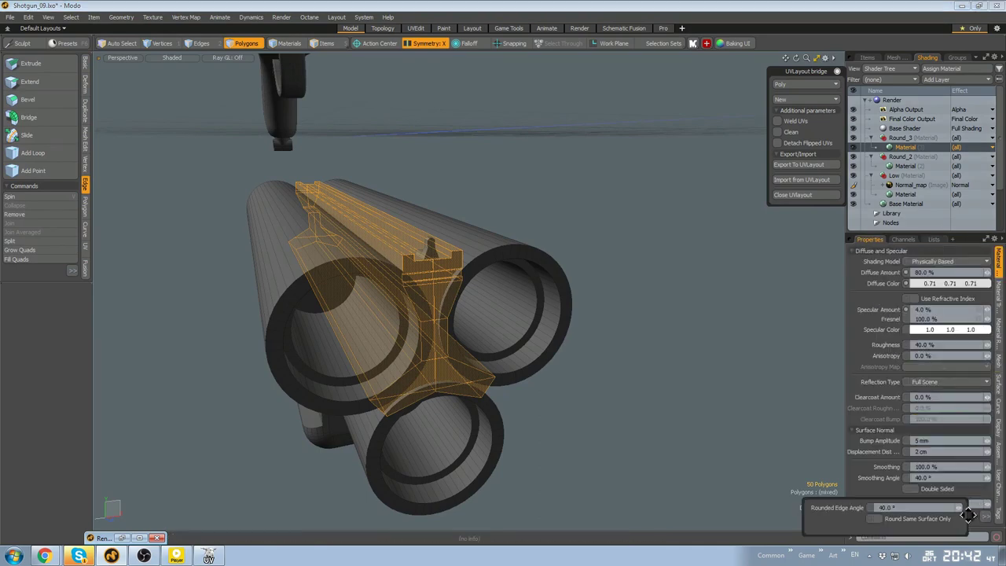
pyautogui.click(621, 302)
pyautogui.keyDown('alt'); pyautogui.moveTo(621, 302); pyautogui.dragTo(405, 305); pyautogui.keyUp('alt')
pyautogui.rightClick(907, 168)
pyautogui.click(889, 210)
pyautogui.scroll(-5, 668, 350)
pyautogui.keyDown('alt'); pyautogui.moveTo(660, 346); pyautogui.dragTo(691, 363); pyautogui.keyUp('alt')
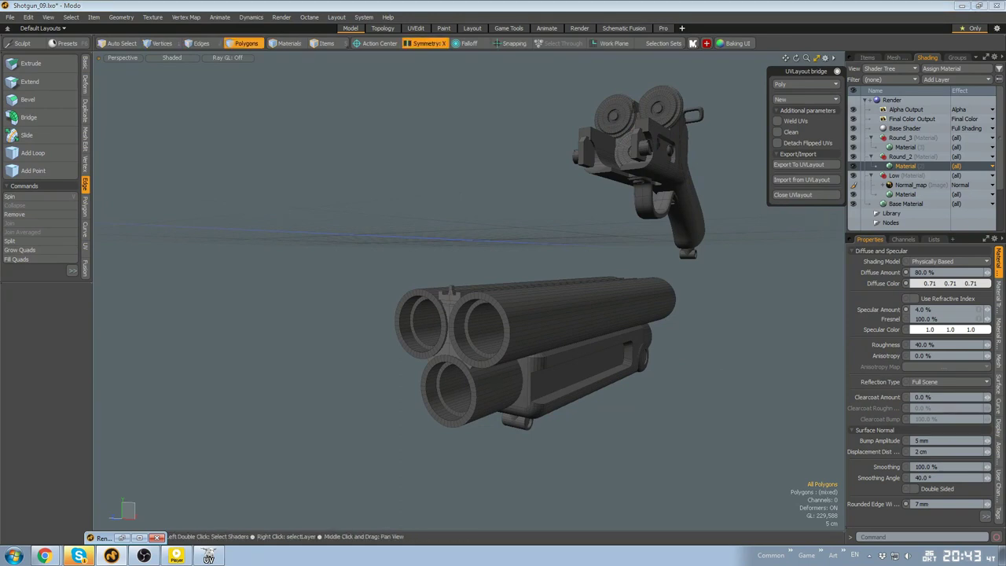
# Remove the extra edge loops across the high-poly barrel rib near its front face and check the render preview
pyautogui.keyDown('alt'); pyautogui.moveTo(601, 358); pyautogui.dragTo(653, 288); pyautogui.keyUp('alt')
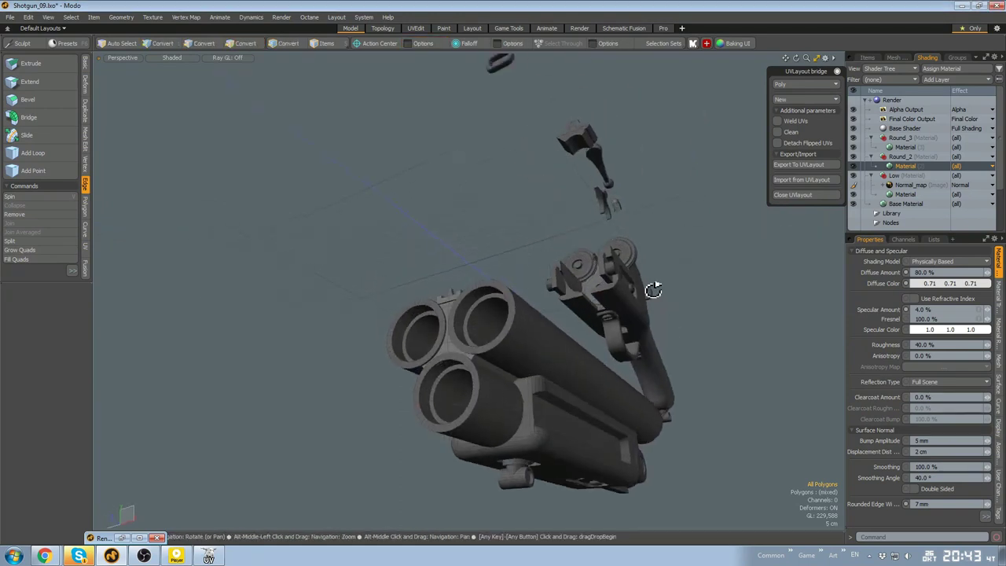
pyautogui.scroll(5, 440, 348)
pyautogui.doubleClick(428, 348)
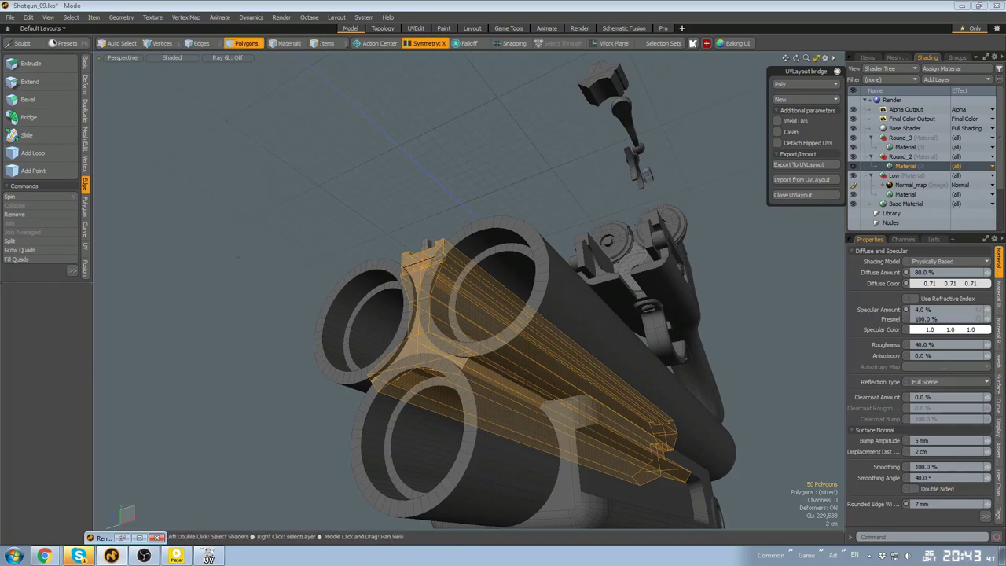
pyautogui.scroll(3, 428, 314)
pyautogui.keyDown('alt'); pyautogui.moveTo(416, 314); pyautogui.dragTo(567, 210); pyautogui.keyUp('alt')
pyautogui.scroll(4, 476, 296)
pyautogui.press('2')
pyautogui.doubleClick(507, 251)
pyautogui.keyDown('shift'); pyautogui.doubleClick(506, 289); pyautogui.keyUp('shift')
pyautogui.keyDown('alt'); pyautogui.moveTo(505, 289); pyautogui.dragTo(528, 185); pyautogui.keyUp('alt')
pyautogui.press('BackSpace')
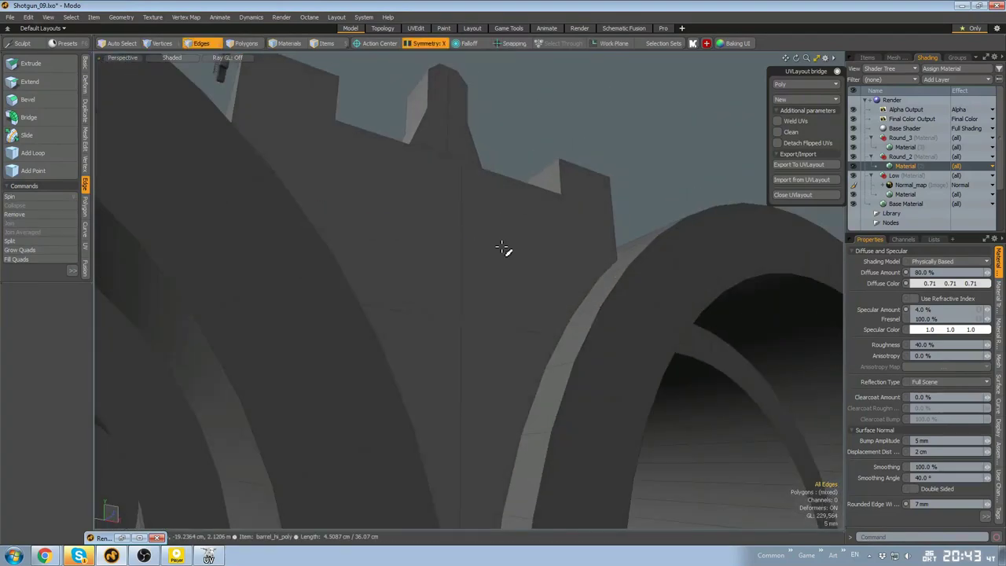
pyautogui.press('F8')
pyautogui.keyDown('alt'); pyautogui.moveTo(855, 277); pyautogui.dragTo(905, 221); pyautogui.keyUp('alt')
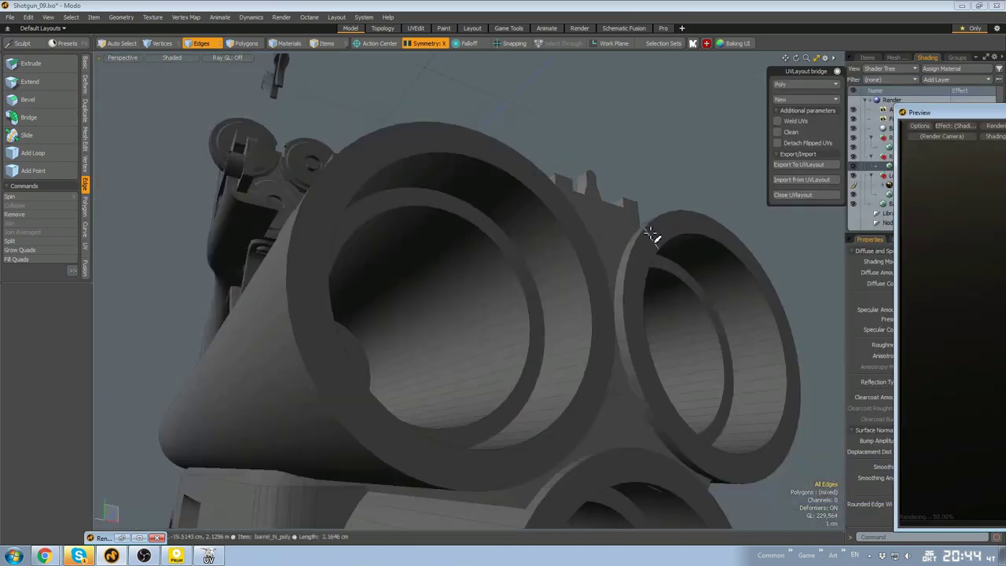
# Isolate the selected part at the barrel muzzles to inspect it and unhide the rest of the mesh
pyautogui.keyDown('alt'); pyautogui.moveTo(655, 236); pyautogui.dragTo(680, 317); pyautogui.keyUp('alt')
pyautogui.scroll(4, 649, 355)
pyautogui.click(426, 348)
pyautogui.scroll(-3, 427, 348)
pyautogui.doubleClick(559, 325)
pyautogui.hotkey('shift', 'h')
pyautogui.click(558, 326)
pyautogui.press('u')
pyautogui.press('w')
# Move the low-poly cap polygons inside the lower barrel 14 cm along Z and return to the Model layout
pyautogui.keyDown('alt'); pyautogui.moveTo(716, 253); pyautogui.dragTo(668, 244); pyautogui.keyUp('alt')
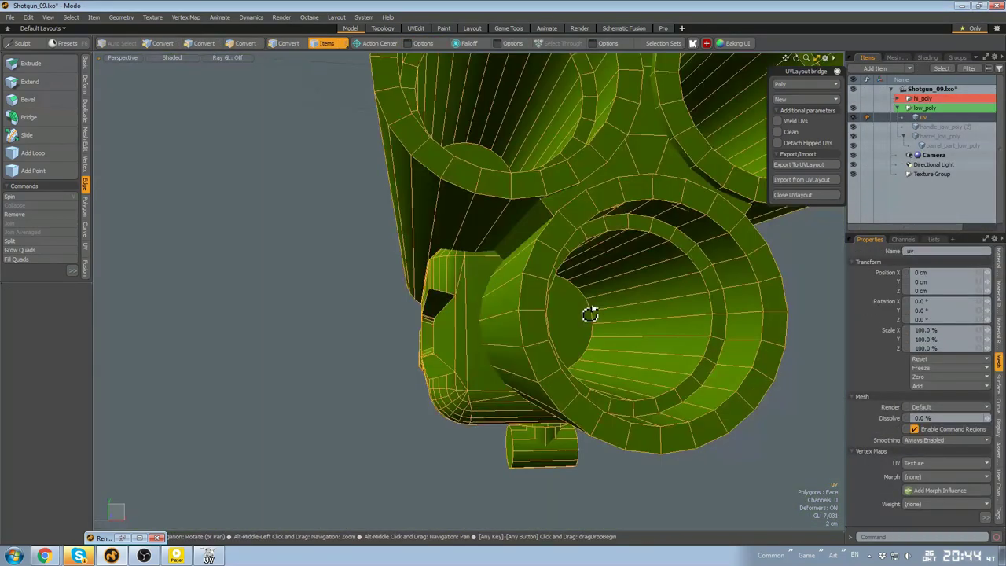
pyautogui.keyDown('alt'); pyautogui.moveTo(590, 314); pyautogui.dragTo(510, 283); pyautogui.keyUp('alt')
pyautogui.press('w')
pyautogui.moveTo(275, 334)
pyautogui.keyDown('alt'); pyautogui.mouseDown()
pyautogui.moveTo(283, 325)
pyautogui.moveTo(260, 328)
pyautogui.mouseUp(); pyautogui.keyUp('alt')
pyautogui.click(415, 28)
pyautogui.keyDown('alt'); pyautogui.moveTo(325, 337); pyautogui.dragTo(371, 308); pyautogui.keyUp('alt')
pyautogui.scroll(5, 660, 314)
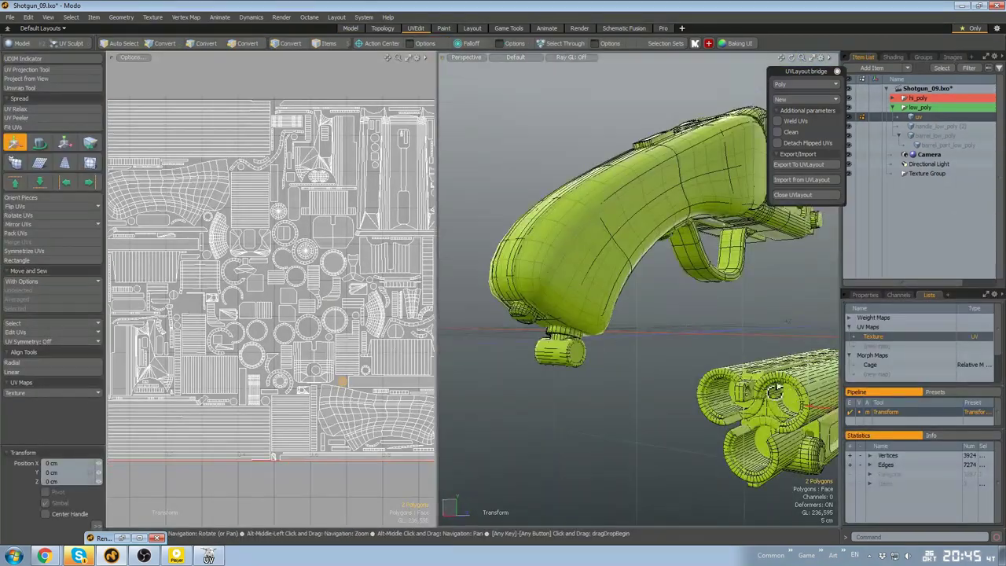
pyautogui.keyDown('alt'); pyautogui.moveTo(730, 315); pyautogui.dragTo(570, 304); pyautogui.keyUp('alt')
pyautogui.moveTo(571, 303); pyautogui.dragTo(563, 300)
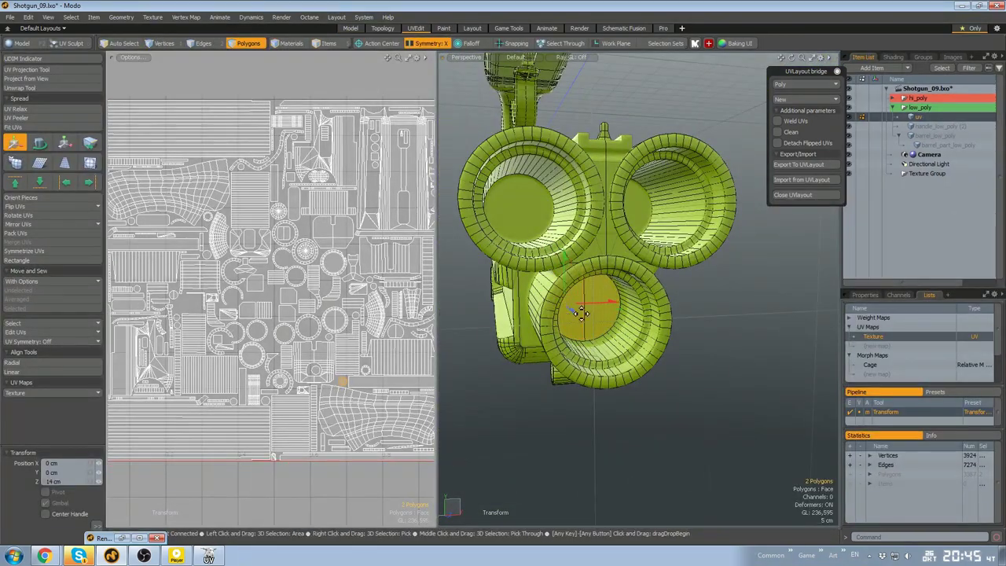
pyautogui.scroll(5, 581, 313)
pyautogui.press('q')
pyautogui.scroll(-6, 581, 316)
pyautogui.click(678, 319)
pyautogui.scroll(-5, 678, 319)
pyautogui.click(350, 29)
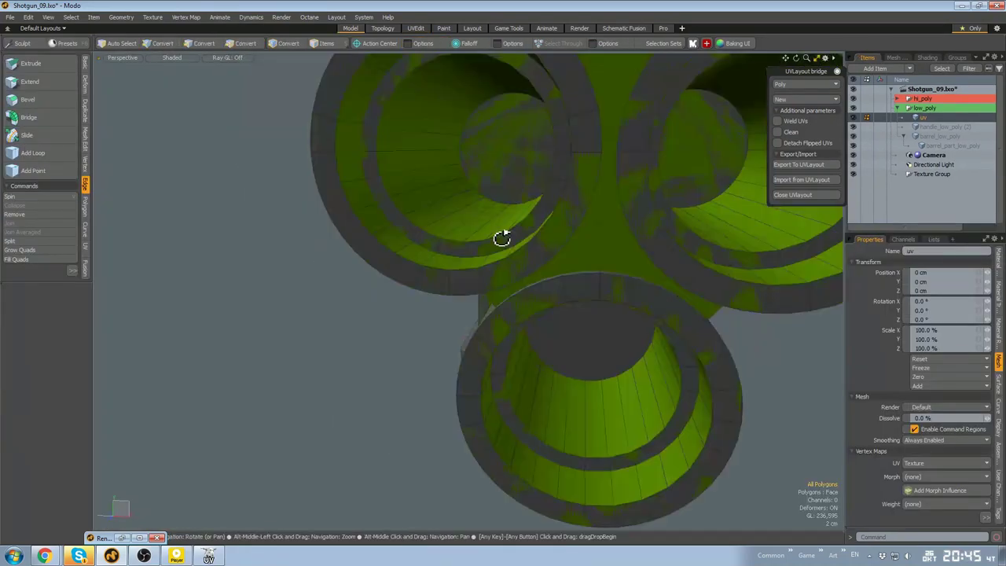
# Select the low-poly uv mesh as an item and switch to the UVEdit layout
pyautogui.keyDown('alt'); pyautogui.moveTo(502, 239); pyautogui.dragTo(481, 250); pyautogui.keyUp('alt')
pyautogui.scroll(-5, 550, 314)
pyautogui.press('5')
pyautogui.click(612, 392)
pyautogui.keyDown('alt'); pyautogui.moveTo(612, 392); pyautogui.dragTo(578, 374); pyautogui.keyUp('alt')
pyautogui.click(561, 299)
pyautogui.scroll(-4, 562, 295)
pyautogui.keyDown('alt'); pyautogui.moveTo(574, 291); pyautogui.dragTo(554, 287); pyautogui.keyUp('alt')
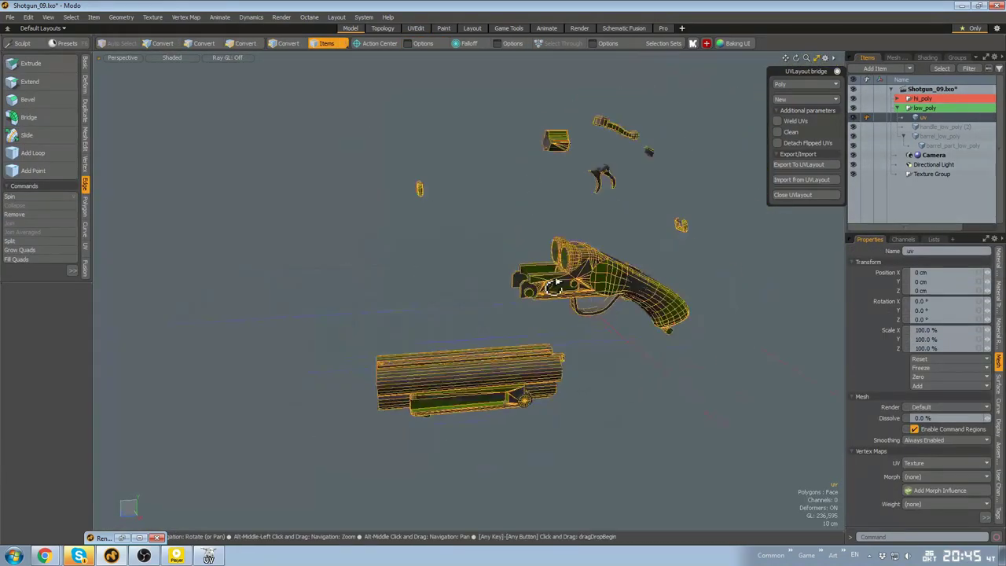
pyautogui.click(415, 29)
# Bake the high-poly detail from object to texture on the Normal_map image and set the render's display LUT to Linear
pyautogui.scroll(2, 686, 233)
pyautogui.click(893, 58)
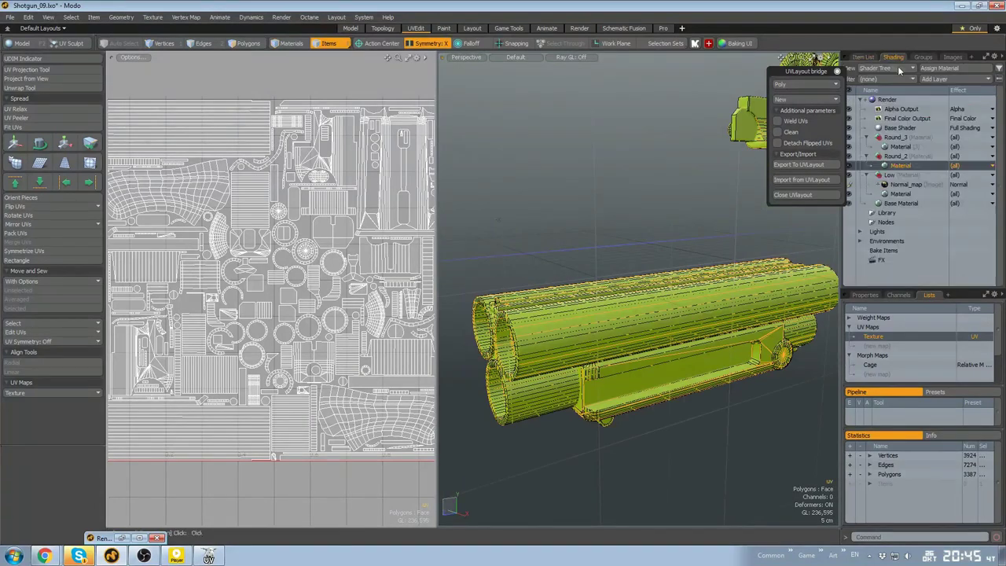
pyautogui.rightClick(924, 186)
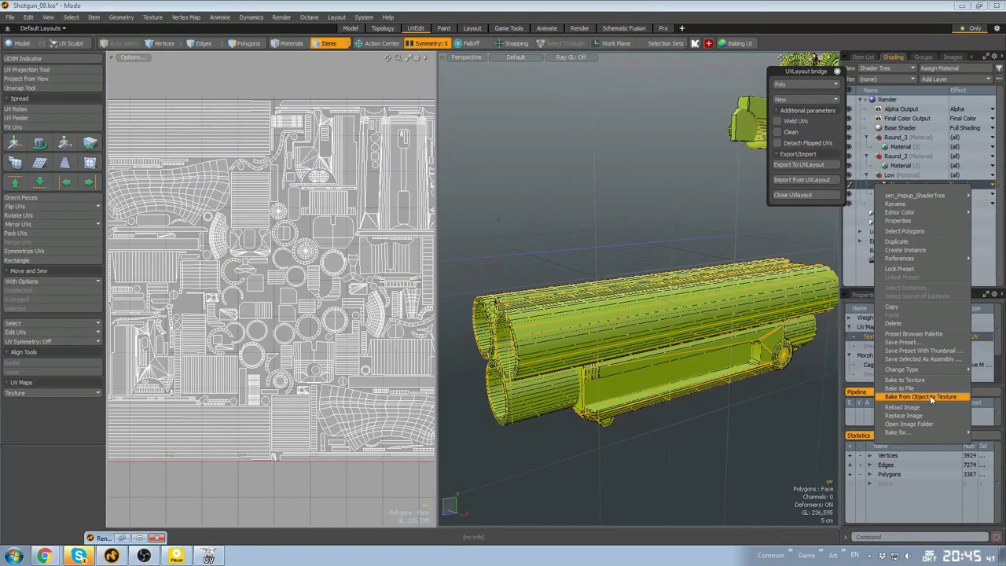
pyautogui.click(931, 399)
pyautogui.click(723, 289)
pyautogui.click(674, 93)
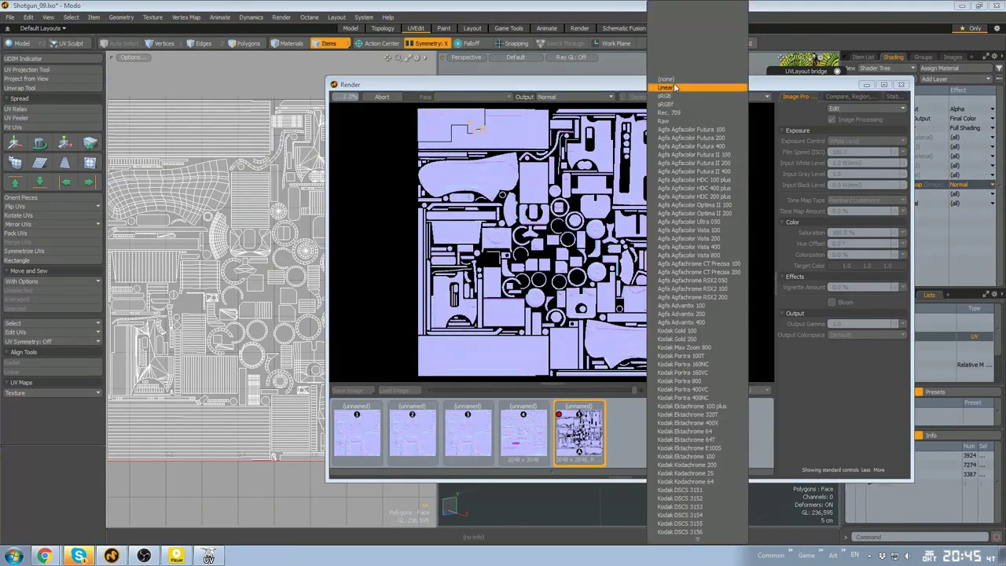
pyautogui.click(674, 87)
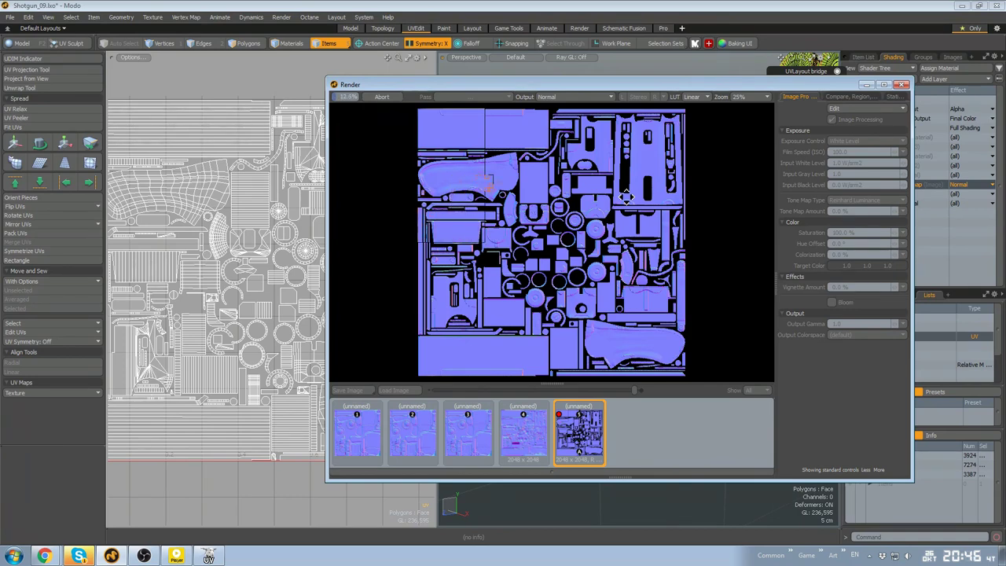
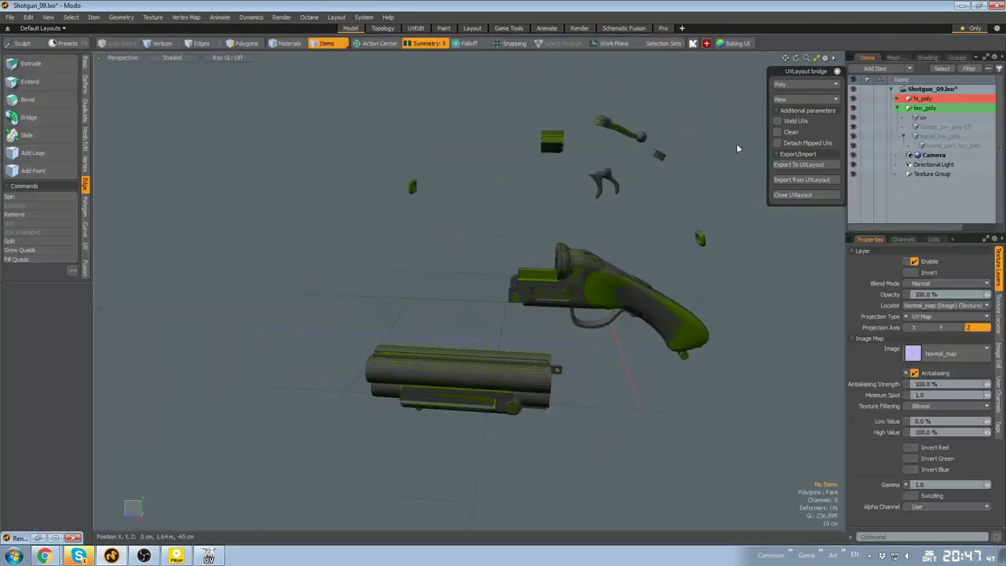
# Switch to the Pro layout and examine the new bake where the three round discs meet, selecting the mesh there
pyautogui.click(667, 30)
pyautogui.moveTo(707, 303)
pyautogui.keyDown('alt'); pyautogui.mouseDown()
pyautogui.moveTo(732, 310)
pyautogui.moveTo(728, 319)
pyautogui.moveTo(491, 316)
pyautogui.moveTo(669, 411)
pyautogui.moveTo(541, 335)
pyautogui.moveTo(543, 350)
pyautogui.moveTo(644, 259)
pyautogui.moveTo(718, 263)
pyautogui.moveTo(711, 308)
pyautogui.mouseUp(); pyautogui.keyUp('alt')
pyautogui.click(514, 358)
pyautogui.scroll(5, 492, 335)
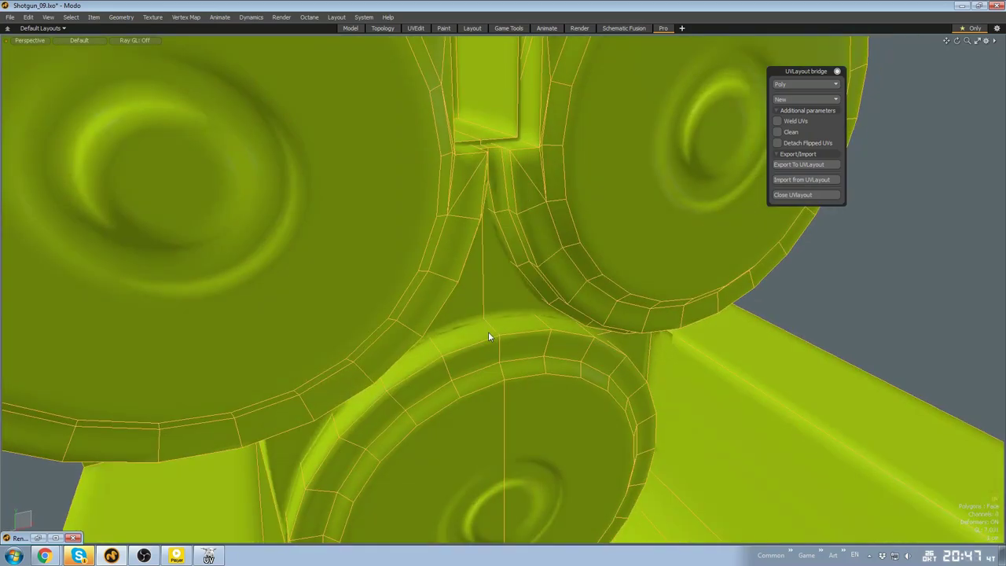
pyautogui.doubleClick(483, 333)
pyautogui.hotkey('shift', 'h')
pyautogui.keyDown('alt'); pyautogui.moveTo(471, 333); pyautogui.dragTo(473, 279); pyautogui.keyUp('alt')
pyautogui.scroll(-5, 517, 331)
# Examine the baked shading on the grip, trigger guard, front discs, hammer and ribbed pad
pyautogui.keyDown('alt'); pyautogui.moveTo(593, 316); pyautogui.dragTo(644, 263); pyautogui.keyUp('alt')
pyautogui.scroll(-5, 469, 276)
pyautogui.scroll(4, 581, 257)
pyautogui.keyDown('alt'); pyautogui.moveTo(582, 259); pyautogui.dragTo(965, 464); pyautogui.keyUp('alt')
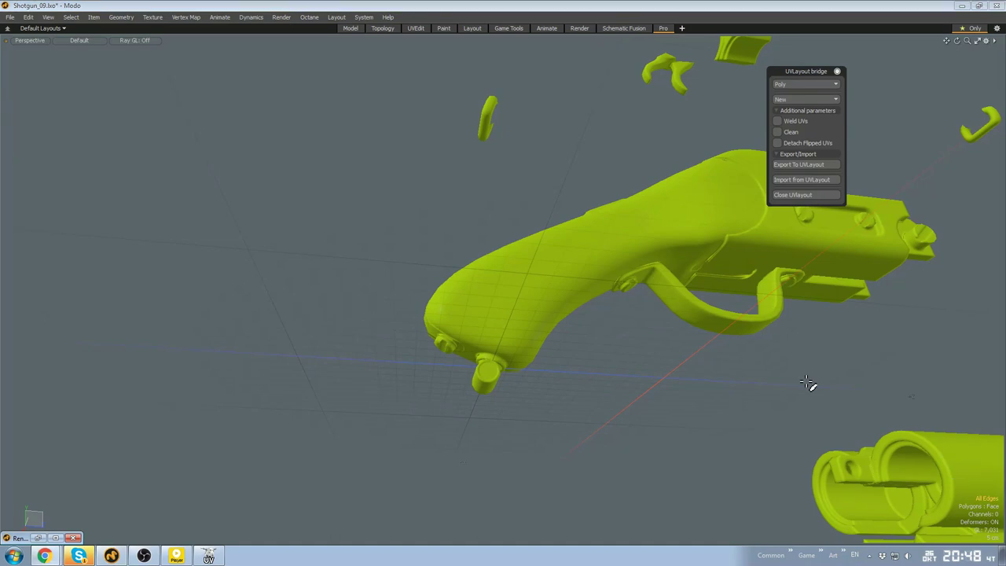
pyautogui.keyDown('alt'); pyautogui.moveTo(808, 383); pyautogui.dragTo(632, 312); pyautogui.keyUp('alt')
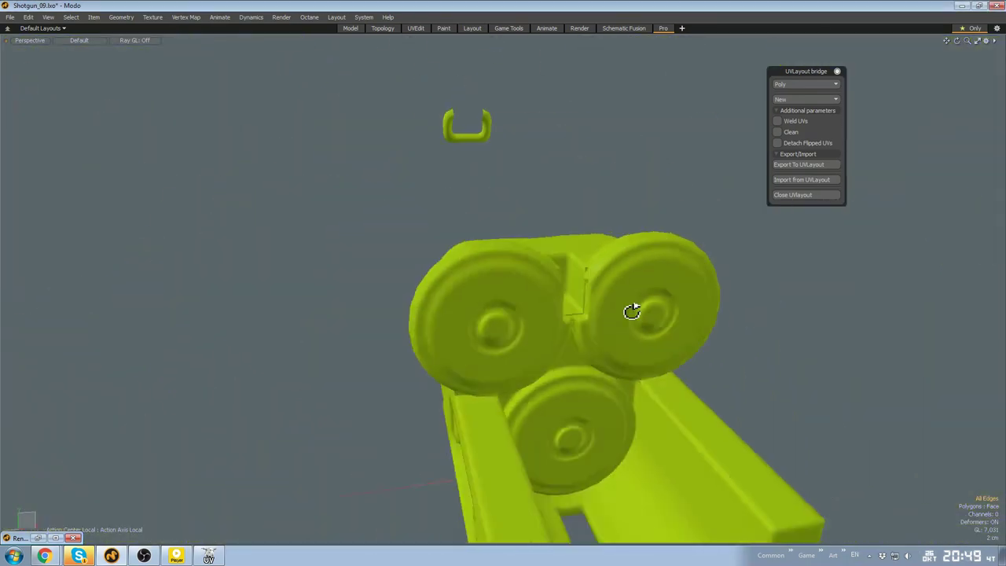
pyautogui.keyDown('alt'); pyautogui.moveTo(566, 221); pyautogui.dragTo(545, 268); pyautogui.keyUp('alt')
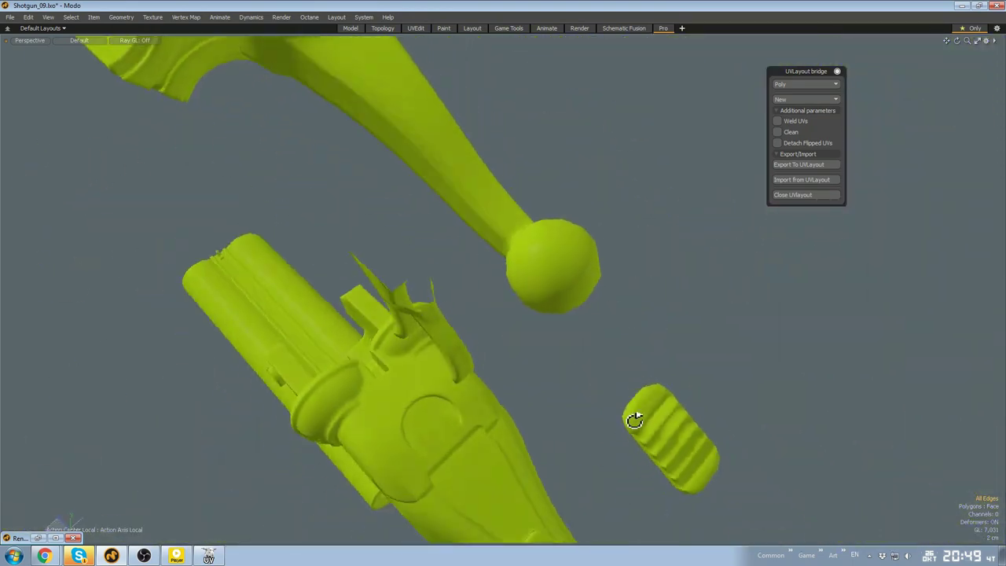
pyautogui.keyDown('alt'); pyautogui.moveTo(534, 335); pyautogui.dragTo(586, 337); pyautogui.keyUp('alt')
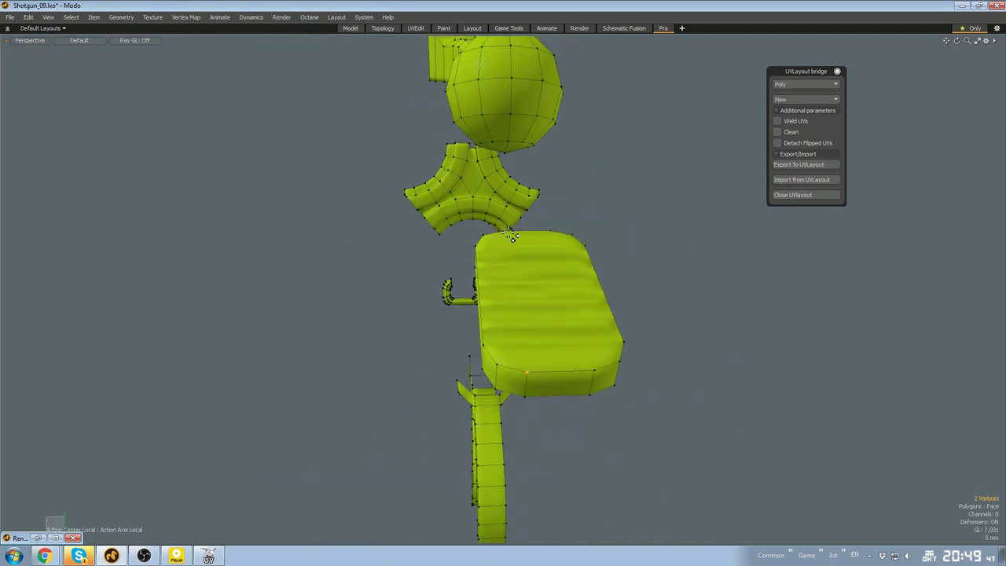
# Examine the low-poly vertices and edges of the ribbed pad and neighbouring parts, and the baked detail on the barrel assembly
pyautogui.keyDown('alt'); pyautogui.moveTo(587, 372); pyautogui.dragTo(718, 323); pyautogui.keyUp('alt')
pyautogui.click(689, 318)
pyautogui.press('w')
pyautogui.keyDown('alt'); pyautogui.moveTo(713, 333); pyautogui.dragTo(774, 376); pyautogui.keyUp('alt')
pyautogui.press('1')
pyautogui.keyDown('alt'); pyautogui.moveTo(707, 444); pyautogui.dragTo(608, 312); pyautogui.keyUp('alt')
pyautogui.scroll(8, 665, 306)
pyautogui.press('3')
pyautogui.press('2')
pyautogui.click(515, 253)
pyautogui.keyDown('alt'); pyautogui.moveTo(515, 253); pyautogui.dragTo(631, 271); pyautogui.keyUp('alt')
pyautogui.keyDown('alt'); pyautogui.moveTo(565, 425); pyautogui.dragTo(768, 296); pyautogui.keyUp('alt')
pyautogui.keyDown('alt'); pyautogui.moveTo(487, 338); pyautogui.dragTo(465, 353); pyautogui.keyUp('alt')
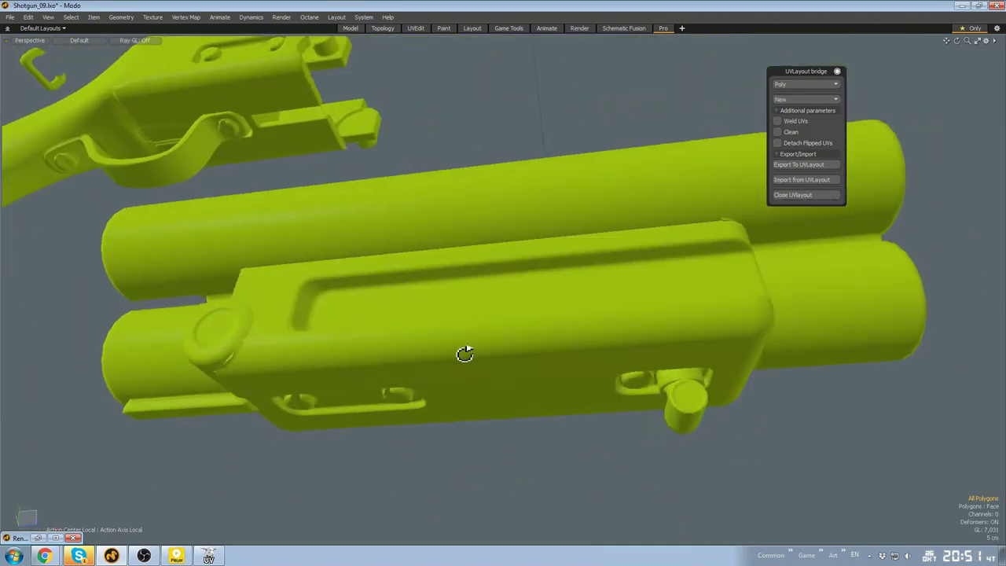
# Examine the baked detail on the round disc at the end of the barrel fore-end, selecting its mesh
pyautogui.scroll(5, 370, 314)
pyautogui.doubleClick(370, 315)
pyautogui.keyDown('alt'); pyautogui.moveTo(392, 302); pyautogui.dragTo(492, 358); pyautogui.keyUp('alt')
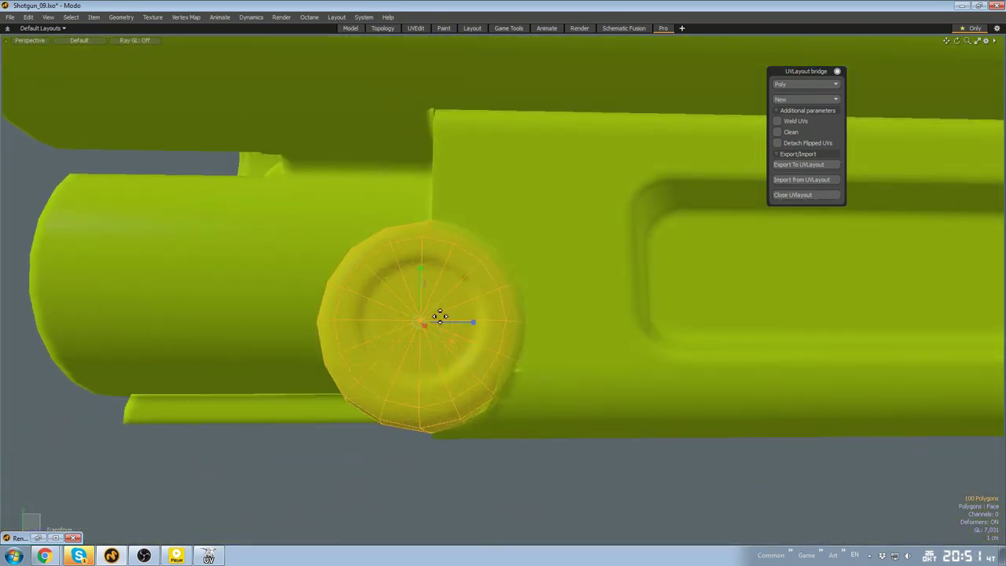
pyautogui.press('q')
pyautogui.click(576, 483)
# Examine the baked rail strip under the barrel beside the fore-end, selecting its polygons and checking its vertices
pyautogui.keyDown('alt'); pyautogui.moveTo(577, 483); pyautogui.dragTo(676, 309); pyautogui.keyUp('alt')
pyautogui.doubleClick(632, 298)
pyautogui.scroll(4, 631, 299)
pyautogui.press('r')
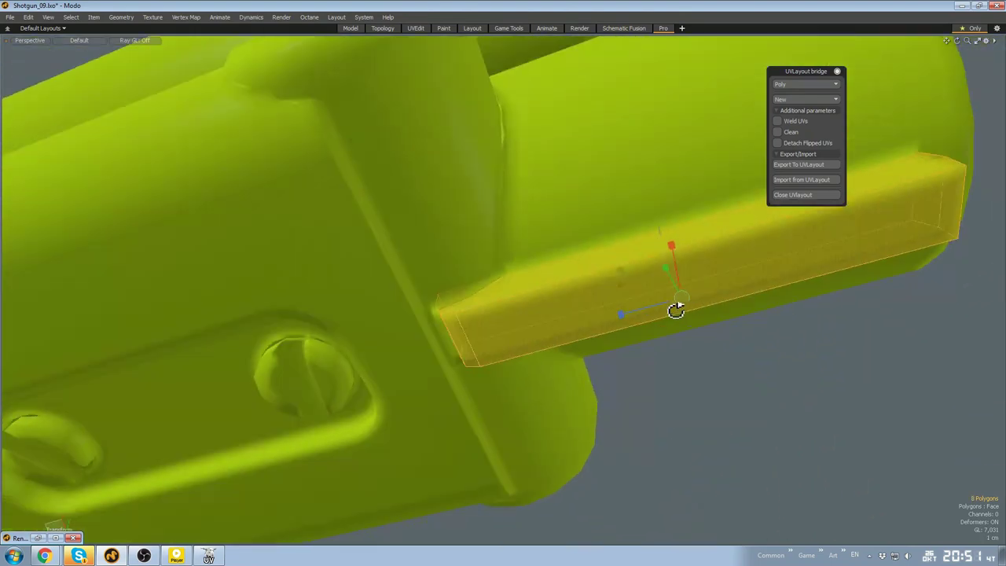
pyautogui.scroll(4, 460, 310)
pyautogui.keyDown('alt'); pyautogui.moveTo(472, 338); pyautogui.dragTo(461, 309); pyautogui.keyUp('alt')
pyautogui.press('q')
pyautogui.scroll(-5, 550, 338)
pyautogui.press('1')
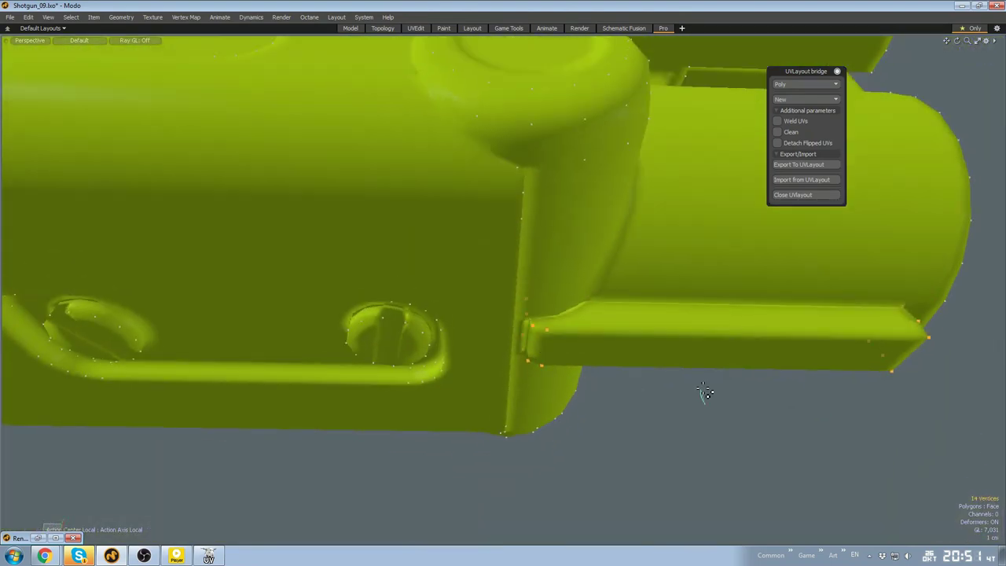
pyautogui.scroll(2, 566, 338)
pyautogui.moveTo(534, 275); pyautogui.dragTo(513, 326, button='middle')
pyautogui.press('w')
pyautogui.scroll(-5, 471, 296)
pyautogui.keyDown('alt'); pyautogui.moveTo(472, 295); pyautogui.dragTo(484, 316); pyautogui.keyUp('alt')
pyautogui.keyDown('alt'); pyautogui.moveTo(523, 259); pyautogui.dragTo(411, 439); pyautogui.keyUp('alt')
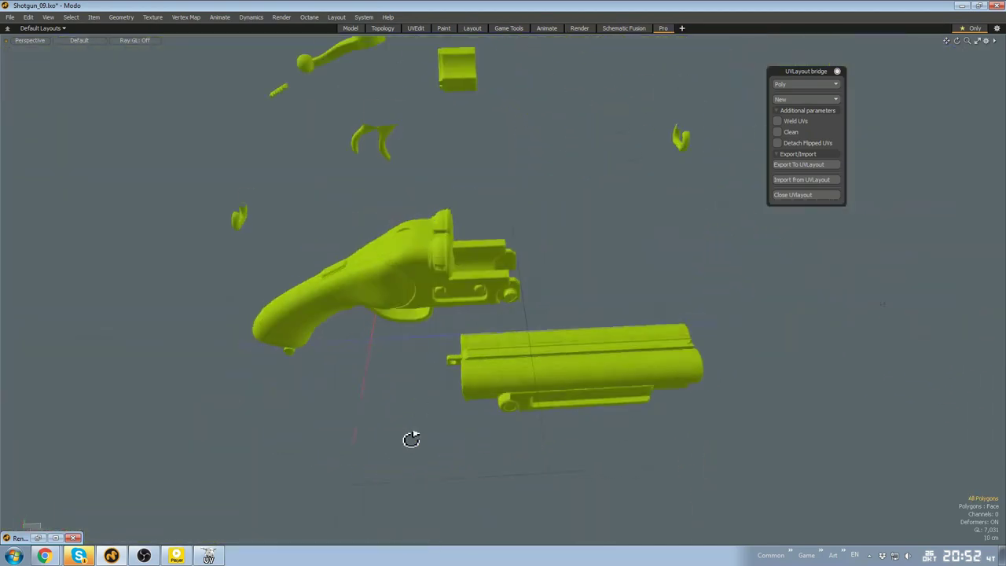
# Examine the low-poly vertices and wireframe around the shotgun's receiver and trigger guard
pyautogui.keyDown('alt'); pyautogui.moveTo(641, 399); pyautogui.dragTo(289, 227); pyautogui.keyUp('alt')
pyautogui.keyDown('alt'); pyautogui.moveTo(493, 322); pyautogui.dragTo(550, 292); pyautogui.keyUp('alt')
pyautogui.scroll(5, 550, 292)
pyautogui.moveTo(540, 292); pyautogui.dragTo(503, 392)
pyautogui.scroll(8, 604, 301)
pyautogui.press('1')
pyautogui.click(475, 359)
pyautogui.scroll(-4, 474, 360)
pyautogui.press('F2')
pyautogui.scroll(5, 570, 360)
pyautogui.keyDown('shift'); pyautogui.click(480, 357); pyautogui.keyUp('shift')
pyautogui.hotkey('ctrl', 'space')
pyautogui.scroll(-6, 426, 413)
pyautogui.press('3')
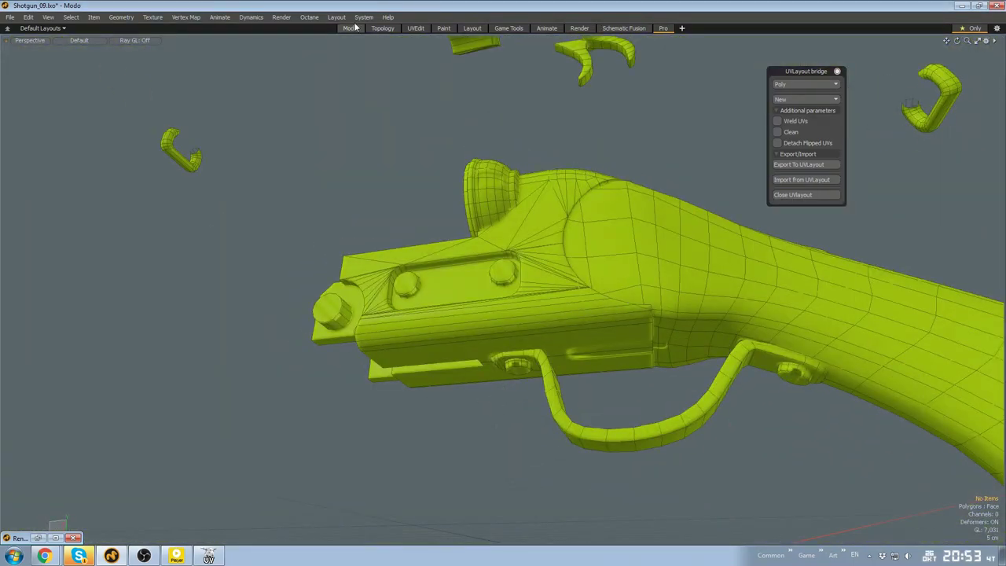
# Switch to the Model layout and examine the high-poly receiver, trigger guard and grip from several sides
pyautogui.click(355, 28)
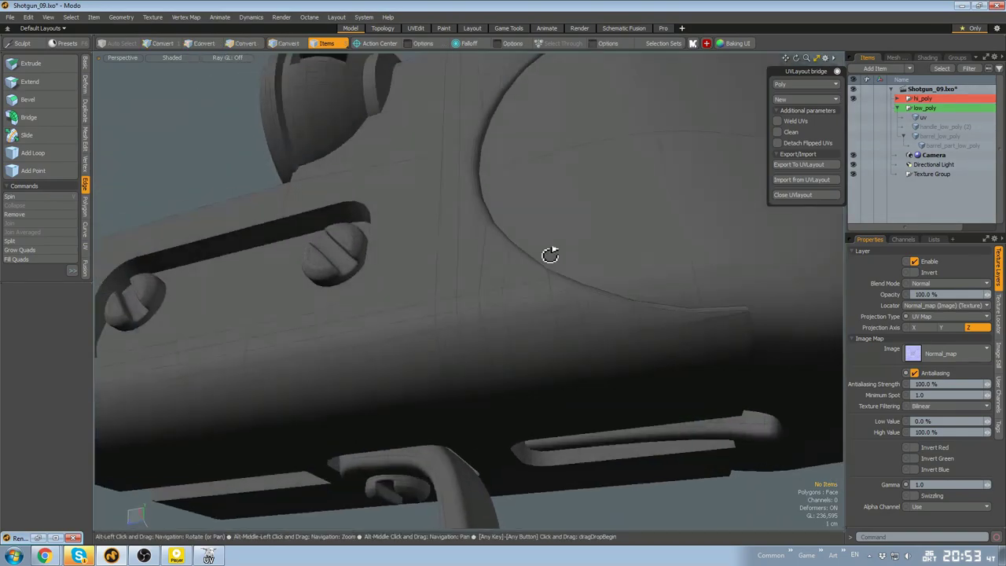
pyautogui.keyDown('alt'); pyautogui.moveTo(545, 254); pyautogui.dragTo(416, 393); pyautogui.keyUp('alt')
pyautogui.press('3')
pyautogui.press('5')
pyautogui.press('3')
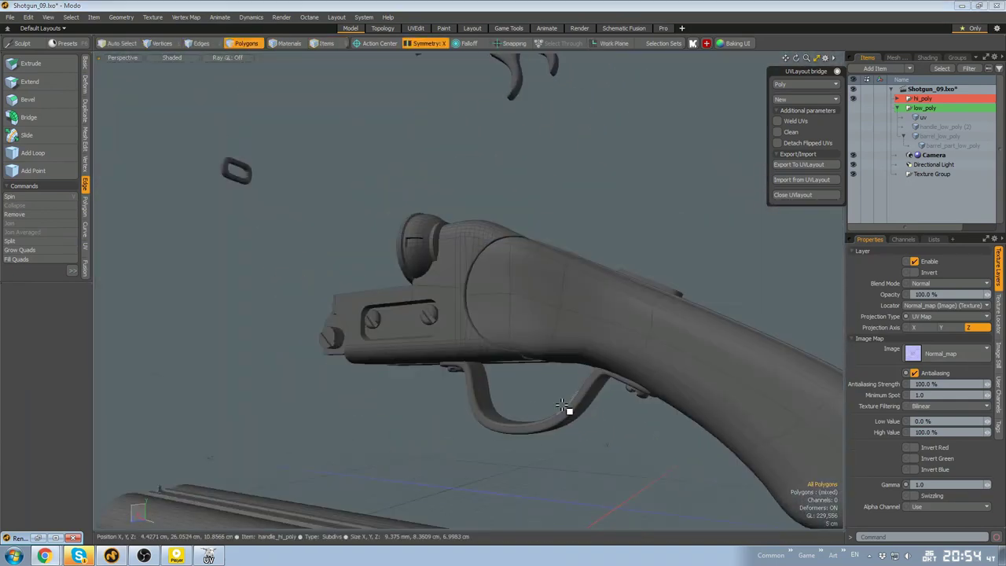
pyautogui.keyDown('alt'); pyautogui.moveTo(437, 338); pyautogui.dragTo(591, 312); pyautogui.keyUp('alt')
pyautogui.scroll(-3, 591, 312)
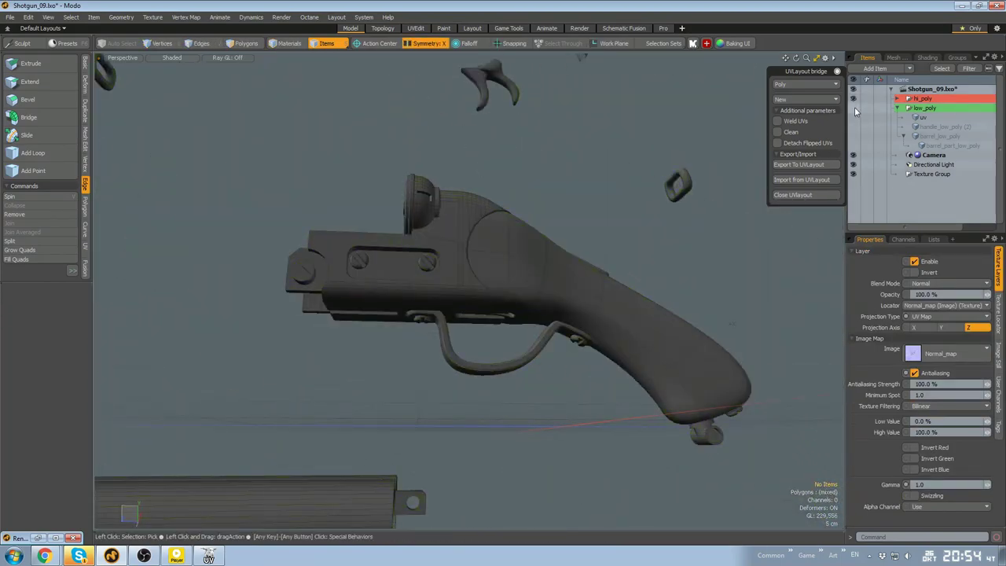
# Select the high-poly trigger guard with its screws and move them up in Y, clear of the handle
pyautogui.click(542, 338)
pyautogui.scroll(4, 542, 338)
pyautogui.keyDown('alt'); pyautogui.moveTo(548, 341); pyautogui.dragTo(490, 352); pyautogui.keyUp('alt')
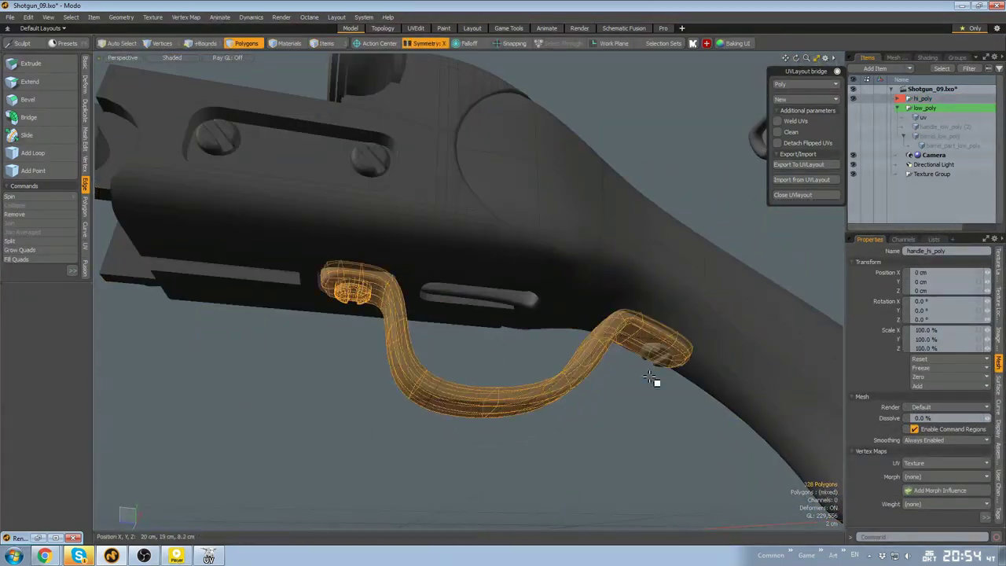
pyautogui.keyDown('shift'); pyautogui.doubleClick(653, 356); pyautogui.keyUp('shift')
pyautogui.scroll(-6, 653, 356)
pyautogui.keyDown('alt'); pyautogui.moveTo(649, 353); pyautogui.dragTo(601, 340); pyautogui.keyUp('alt')
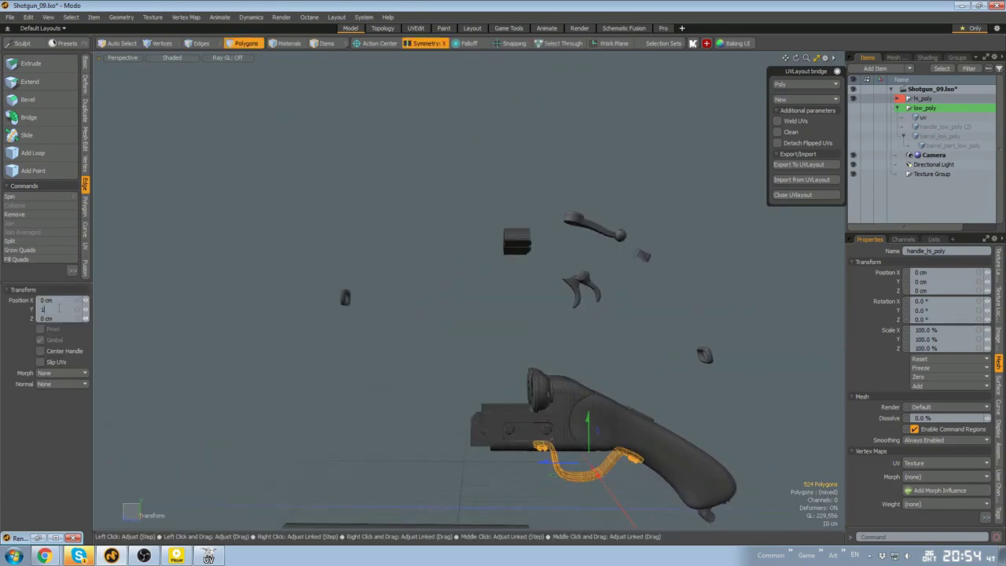
pyautogui.press('space')
pyautogui.click(691, 302)
pyautogui.keyDown('alt'); pyautogui.moveTo(692, 302); pyautogui.dragTo(721, 288); pyautogui.keyUp('alt')
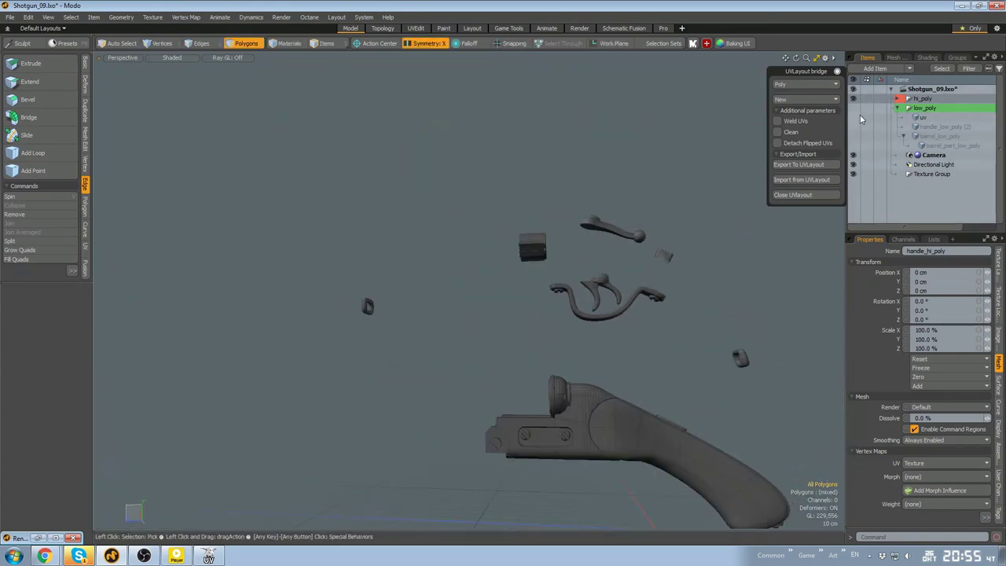
# Move the low-poly trigger guard of the uv mesh up to match the relocated high-poly guard
pyautogui.keyDown('alt'); pyautogui.moveTo(807, 284); pyautogui.dragTo(739, 299); pyautogui.keyUp('alt')
pyautogui.scroll(5, 739, 298)
pyautogui.doubleClick(727, 279)
pyautogui.keyDown('alt'); pyautogui.moveTo(507, 259); pyautogui.dragTo(281, 358); pyautogui.keyUp('alt')
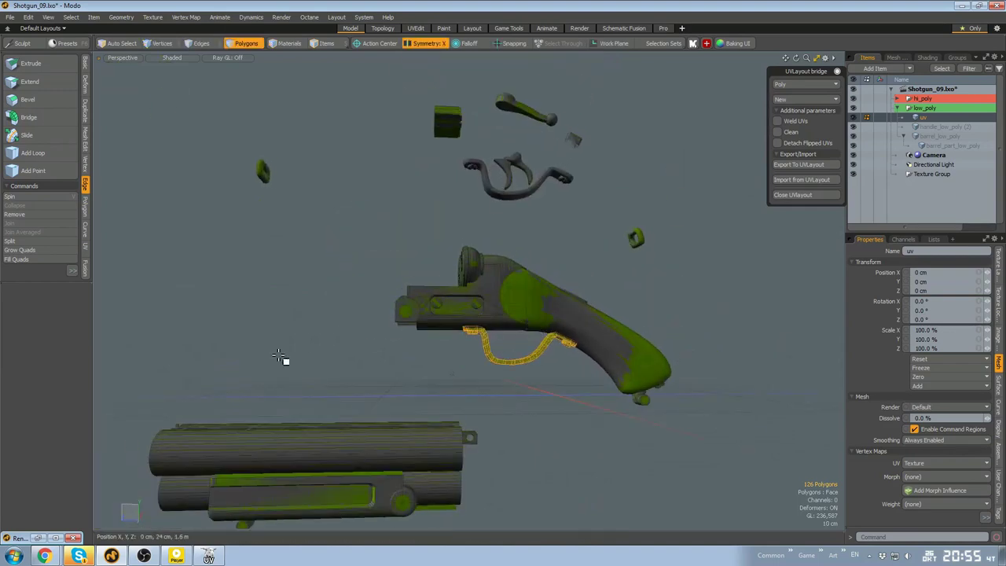
pyautogui.press('q')
pyautogui.click(157, 267)
# Activate the Cage morph map on the uv mesh and check the cage around the shotgun parts
pyautogui.scroll(2, 550, 271)
pyautogui.keyDown('alt'); pyautogui.moveTo(542, 279); pyautogui.dragTo(579, 269); pyautogui.keyUp('alt')
pyautogui.click(933, 238)
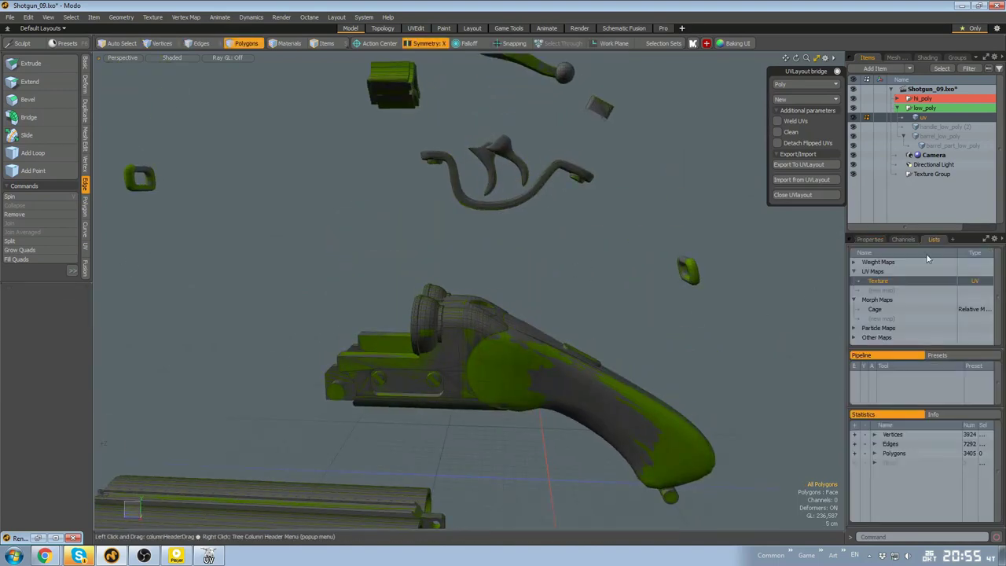
pyautogui.click(875, 309)
pyautogui.keyDown('alt'); pyautogui.moveTo(660, 272); pyautogui.dragTo(603, 320); pyautogui.keyUp('alt')
pyautogui.click(924, 117)
pyautogui.keyDown('alt'); pyautogui.moveTo(686, 204); pyautogui.dragTo(589, 237); pyautogui.keyUp('alt')
pyautogui.keyDown('alt'); pyautogui.moveTo(561, 189); pyautogui.dragTo(581, 235); pyautogui.keyUp('alt')
pyautogui.click(662, 28)
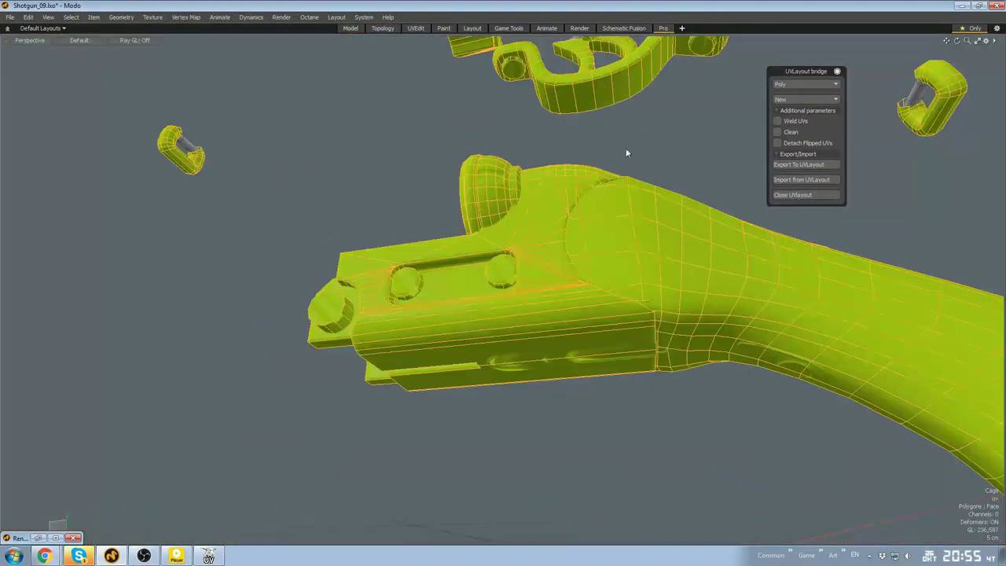
pyautogui.click(351, 29)
# Bake the Normal_map image in the Shader Tree from object to texture with the uv mesh selected
pyautogui.rightClick(923, 117)
pyautogui.click(926, 58)
pyautogui.rightClick(911, 185)
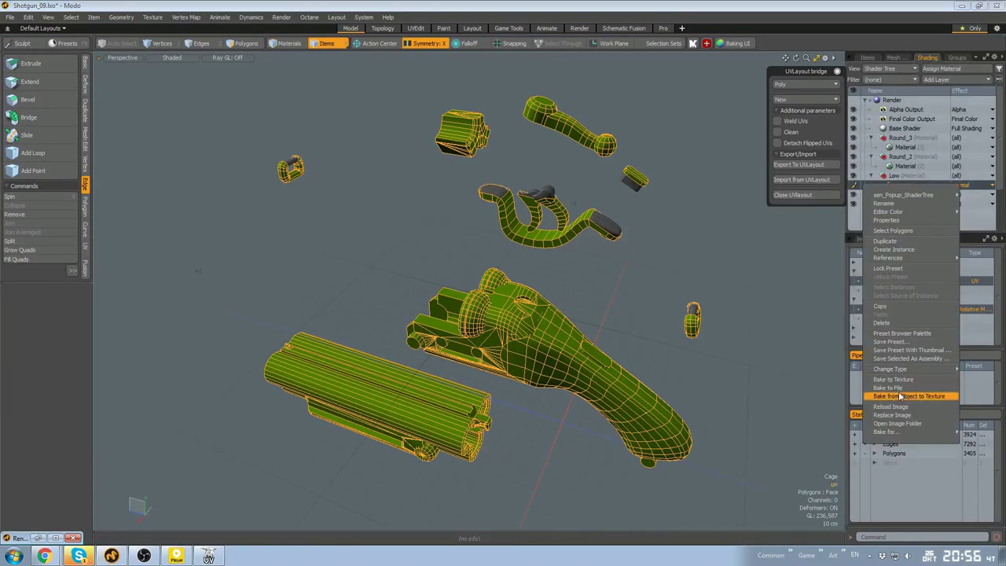
pyautogui.click(902, 396)
pyautogui.click(742, 278)
pyautogui.click(788, 289)
pyautogui.rightClick(911, 186)
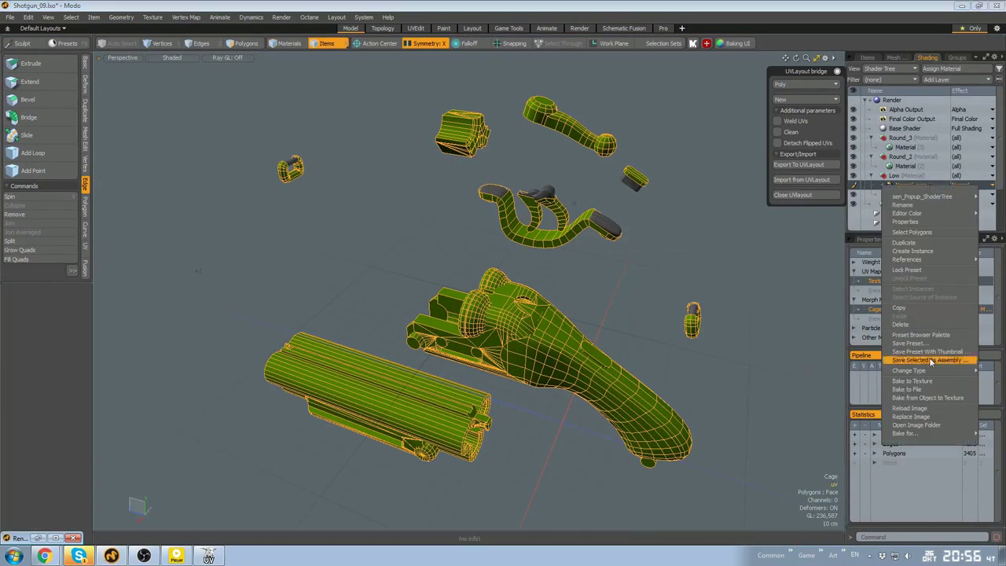
pyautogui.click(916, 399)
pyautogui.click(771, 278)
# Set the render's display LUT to Linear and minimize the render window after the bake
pyautogui.click(689, 97)
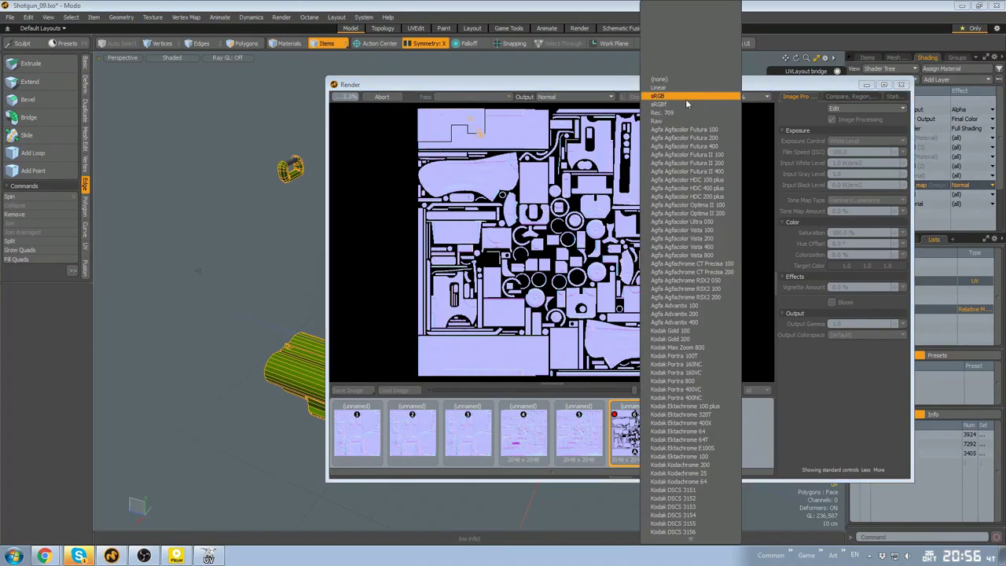
pyautogui.click(686, 96)
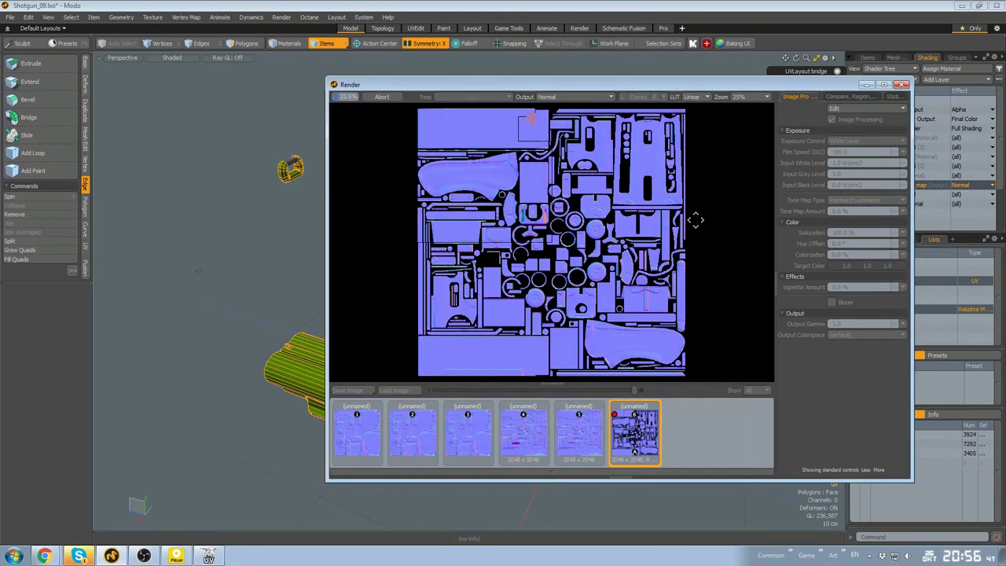
pyautogui.hotkey('alt', 'Tab')
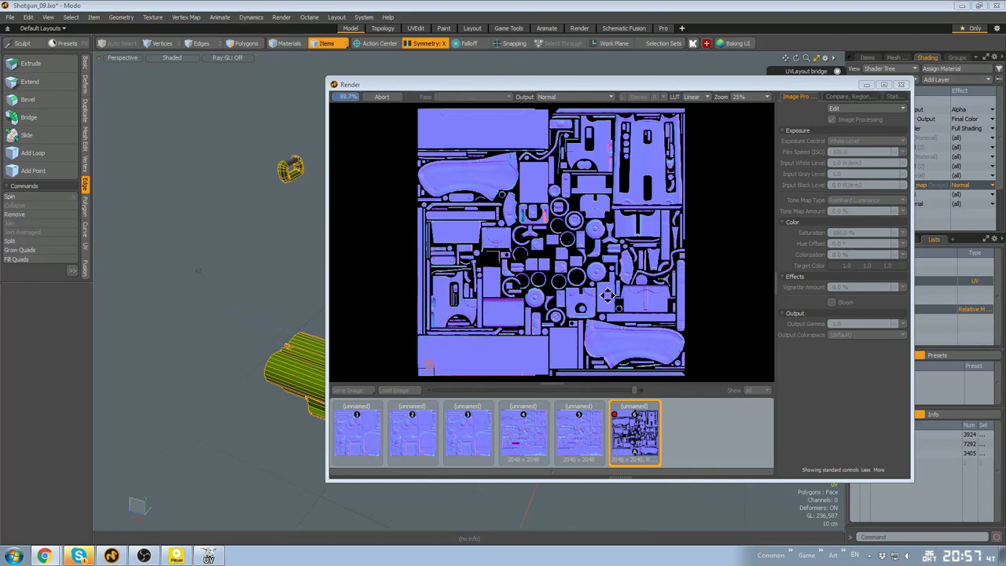
pyautogui.click(865, 84)
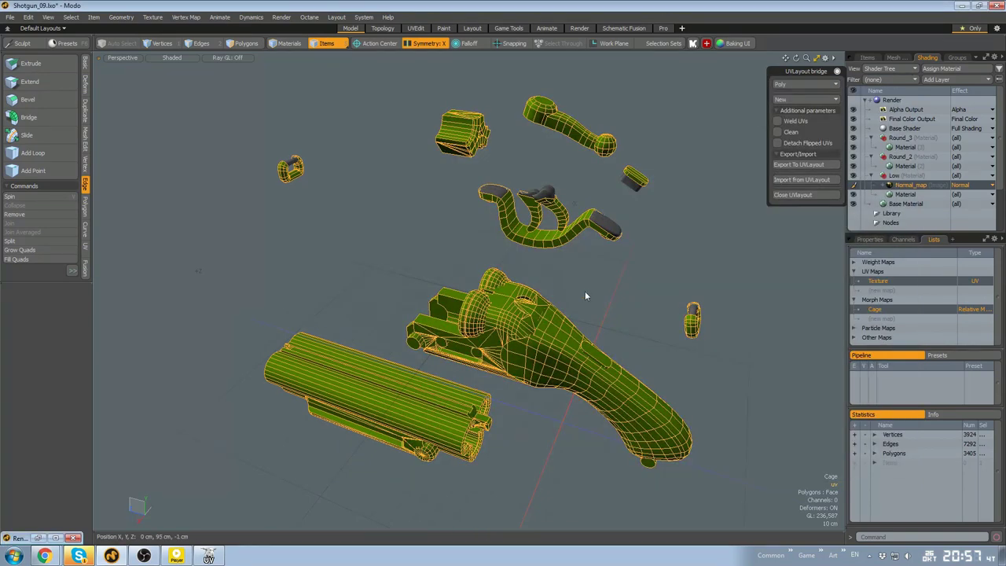
# Switch to the Pro layout and examine the rebaked shading and wireframe where the receiver meets the grip
pyautogui.click(660, 29)
pyautogui.keyDown('alt'); pyautogui.moveTo(657, 249); pyautogui.dragTo(550, 249); pyautogui.keyUp('alt')
pyautogui.click(676, 265)
pyautogui.press('3')
pyautogui.click(597, 270)
pyautogui.scroll(5, 574, 275)
pyautogui.scroll(-5, 561, 274)
pyautogui.hotkey('ctrl', '3')
pyautogui.click(609, 266)
pyautogui.scroll(3, 608, 267)
pyautogui.keyDown('alt'); pyautogui.moveTo(609, 267); pyautogui.dragTo(572, 298); pyautogui.keyUp('alt')
pyautogui.keyDown('alt'); pyautogui.moveTo(833, 273); pyautogui.dragTo(736, 249); pyautogui.keyUp('alt')
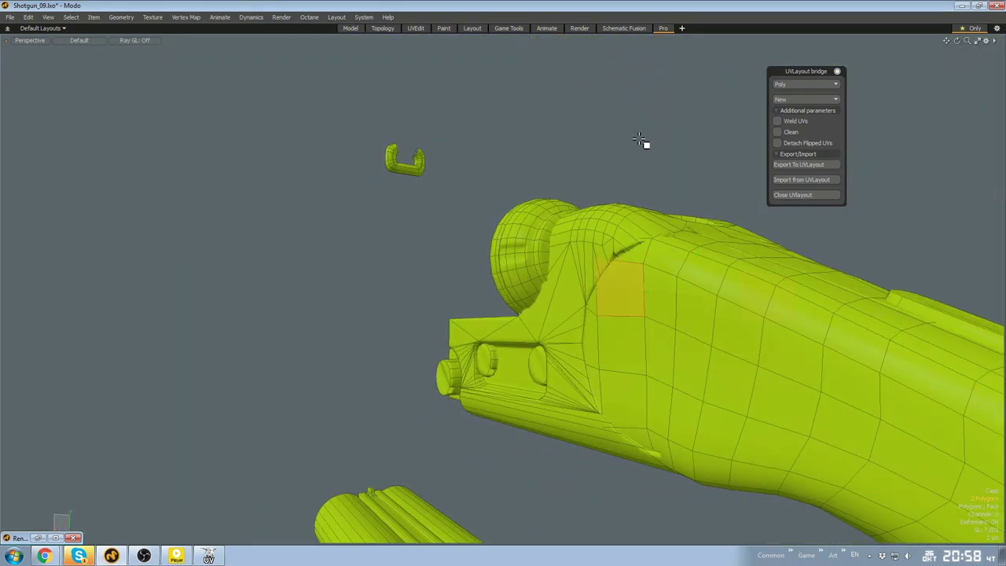
# Deselect the Cage morph map, turn off the wireframe overlay and inspect the baked shotgun parts
pyautogui.click(647, 146)
pyautogui.press('a')
pyautogui.click(350, 29)
pyautogui.click(663, 29)
pyautogui.scroll(5, 586, 249)
pyautogui.keyDown('alt'); pyautogui.moveTo(586, 250); pyautogui.dragTo(338, 294); pyautogui.keyUp('alt')
pyautogui.hotkey('ctrl', '3')
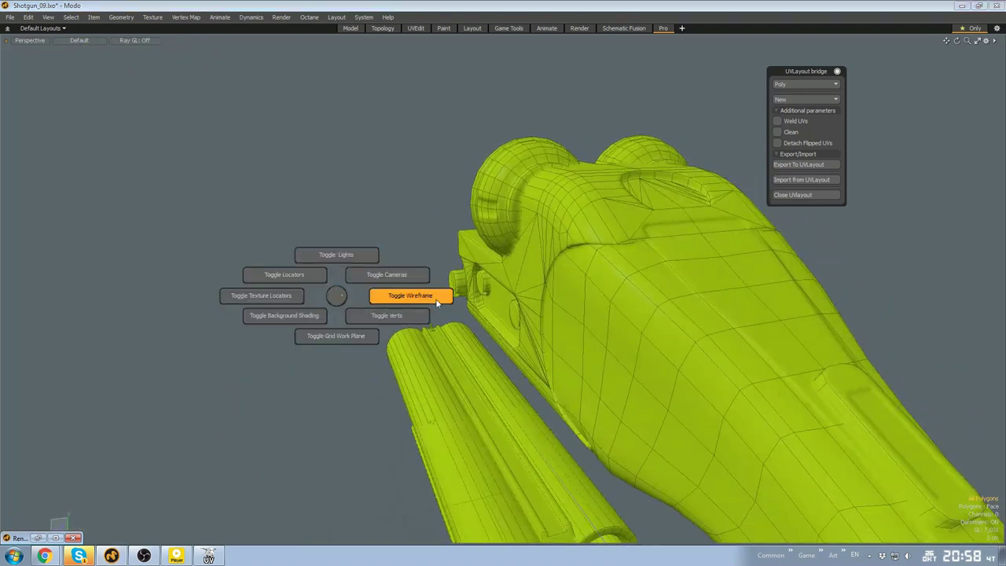
pyautogui.click(438, 301)
pyautogui.keyDown('alt'); pyautogui.moveTo(437, 301); pyautogui.dragTo(460, 314); pyautogui.keyUp('alt')
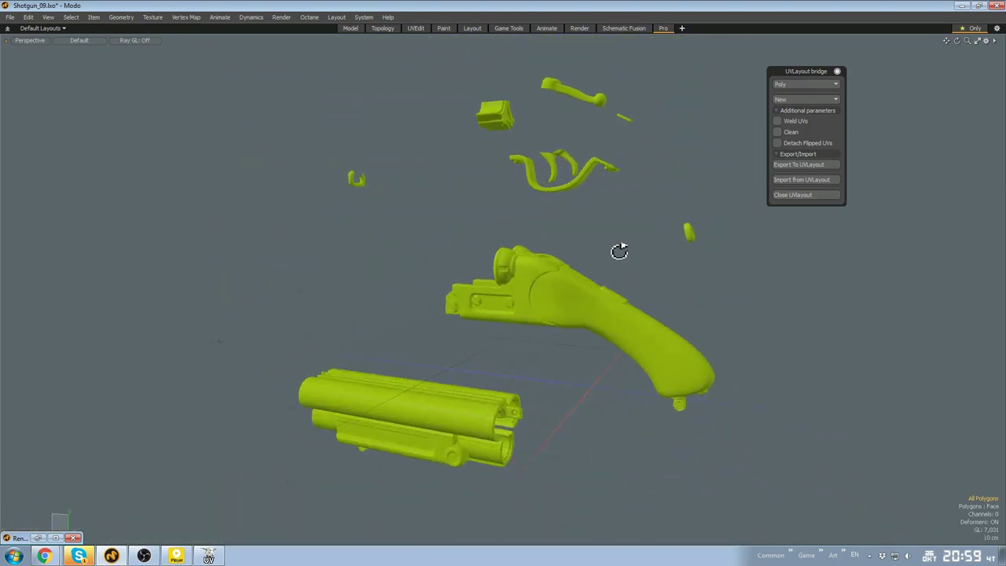
pyautogui.keyDown('alt'); pyautogui.moveTo(619, 251); pyautogui.dragTo(613, 308); pyautogui.keyUp('alt')
# In the Model layout, hide the low-poly meshes, select hi_poly and frame the receiver beside the circular groove
pyautogui.click(351, 28)
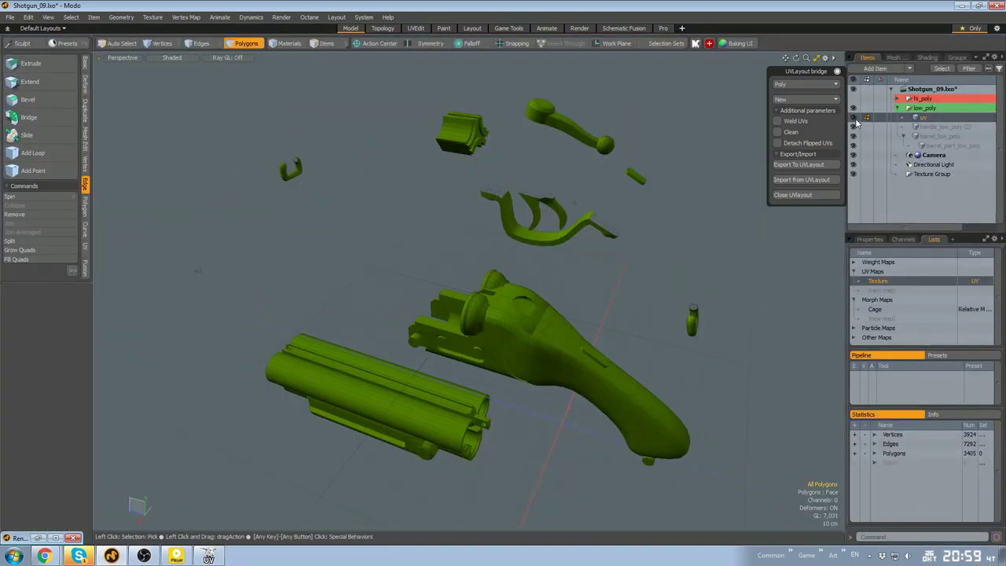
pyautogui.click(897, 108)
pyautogui.click(923, 99)
pyautogui.scroll(6, 552, 236)
pyautogui.moveTo(553, 235)
pyautogui.keyDown('alt'); pyautogui.mouseDown()
pyautogui.moveTo(568, 248)
pyautogui.moveTo(534, 229)
pyautogui.moveTo(556, 285)
pyautogui.moveTo(594, 249)
pyautogui.moveTo(566, 276)
pyautogui.mouseUp(); pyautogui.keyUp('alt')
pyautogui.press('2')
pyautogui.scroll(-3, 595, 250)
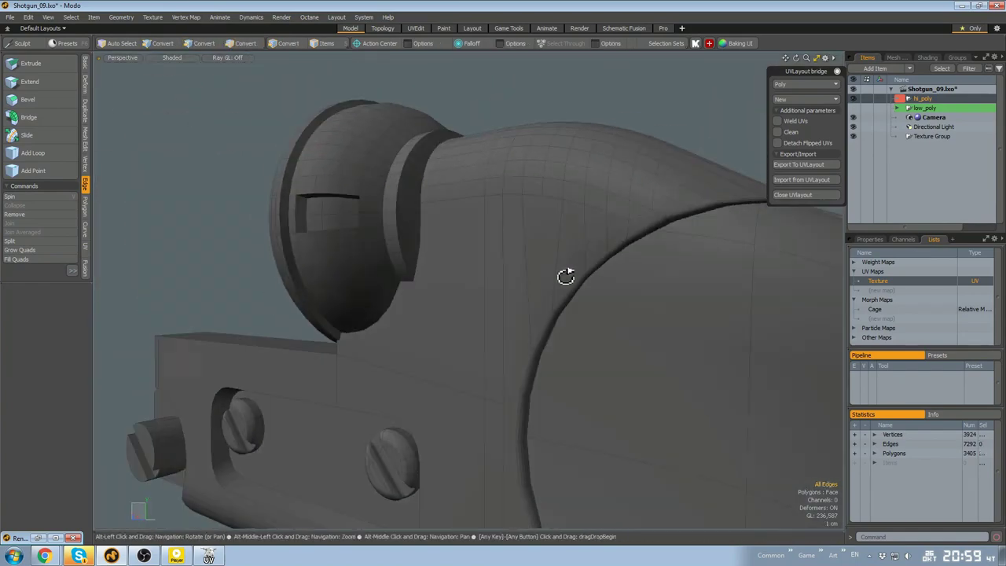
# Rework the edge flow on the high-poly receiver beside the circular groove, using selected groups of edges
pyautogui.moveTo(586, 215)
pyautogui.mouseDown()
pyautogui.moveTo(552, 252)
pyautogui.moveTo(542, 240)
pyautogui.mouseUp()
pyautogui.moveTo(646, 233)
pyautogui.mouseDown()
pyautogui.moveTo(492, 267)
pyautogui.moveTo(546, 232)
pyautogui.moveTo(550, 180)
pyautogui.moveTo(603, 301)
pyautogui.moveTo(597, 279)
pyautogui.mouseUp()
pyautogui.hotkey('shift', 'space')
pyautogui.click(435, 234)
pyautogui.press('space')
pyautogui.hotkey('shift', 'space')
pyautogui.click(459, 260)
pyautogui.press('space')
pyautogui.click(606, 304)
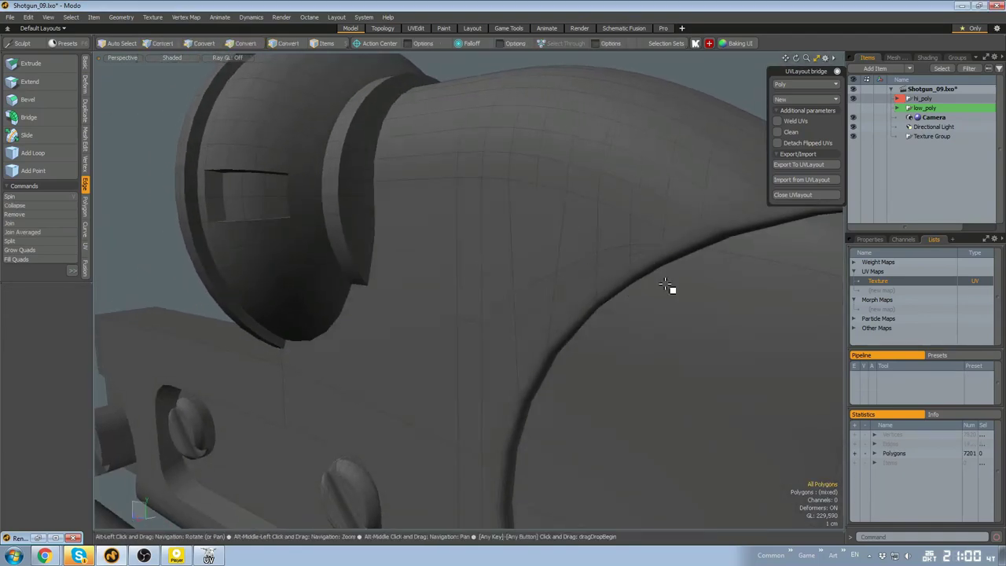
# Connect pairs of vertices along the circular groove of the high-poly receiver with new edges
pyautogui.keyDown('alt'); pyautogui.moveTo(664, 286); pyautogui.dragTo(574, 376); pyautogui.keyUp('alt')
pyautogui.press('2')
pyautogui.press('1')
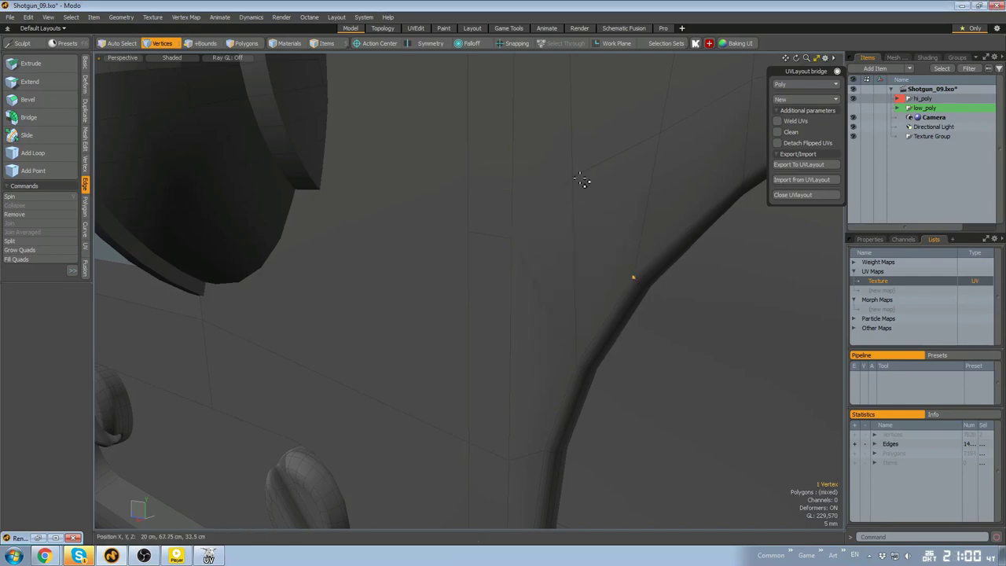
pyautogui.keyDown('shift'); pyautogui.click(578, 177); pyautogui.keyUp('shift')
pyautogui.keyDown('alt'); pyautogui.moveTo(579, 179); pyautogui.dragTo(519, 220); pyautogui.keyUp('alt')
pyautogui.click(671, 229)
pyautogui.keyDown('shift'); pyautogui.click(594, 179); pyautogui.keyUp('shift')
pyautogui.press('c')
pyautogui.press('space')
pyautogui.keyDown('alt'); pyautogui.moveTo(602, 256); pyautogui.dragTo(628, 257); pyautogui.keyUp('alt')
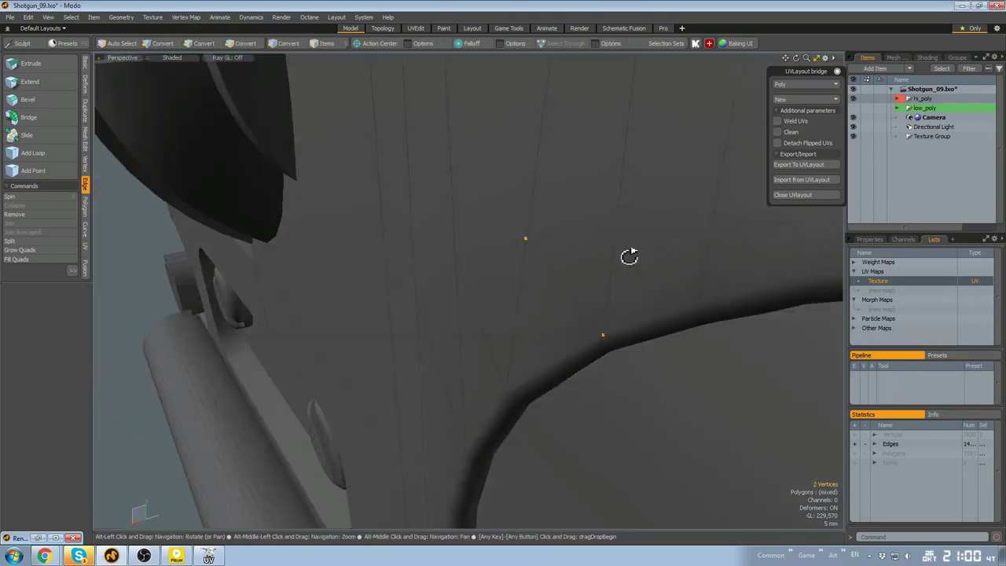
pyautogui.keyDown('alt'); pyautogui.moveTo(623, 209); pyautogui.dragTo(588, 319); pyautogui.keyUp('alt')
# Isolate the high-poly receiver, mirror its corrected half with SymetryX and unhide the remaining parts
pyautogui.hotkey('ctrl', '3')
pyautogui.click(656, 274)
pyautogui.press('3')
pyautogui.doubleClick(496, 304)
pyautogui.hotkey('shift', 'h')
pyautogui.hotkey('ctrl', '3')
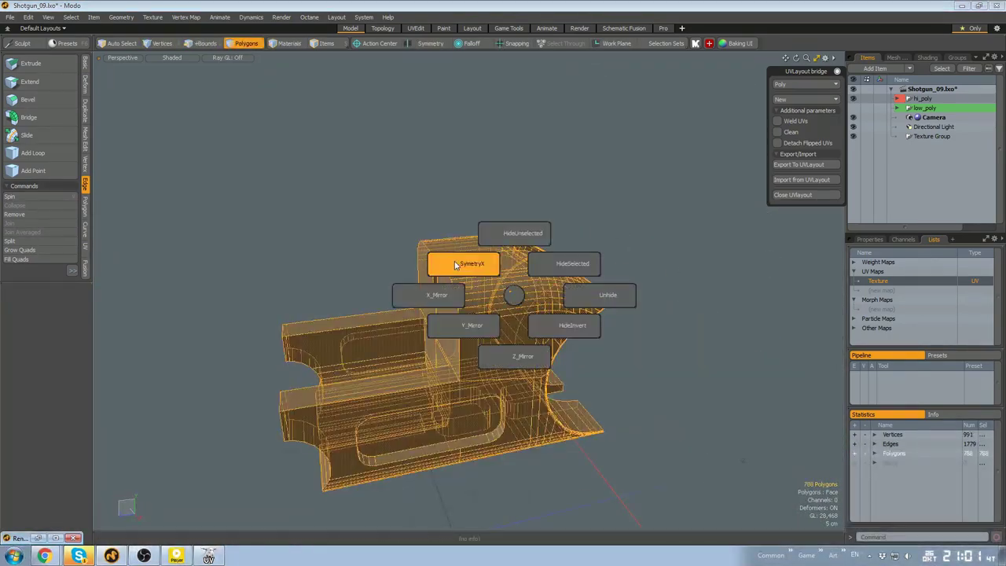
pyautogui.click(458, 267)
pyautogui.click(653, 252)
pyautogui.hotkey('alt', 'h')
pyautogui.keyDown('alt'); pyautogui.moveTo(655, 250); pyautogui.dragTo(567, 292); pyautogui.keyUp('alt')
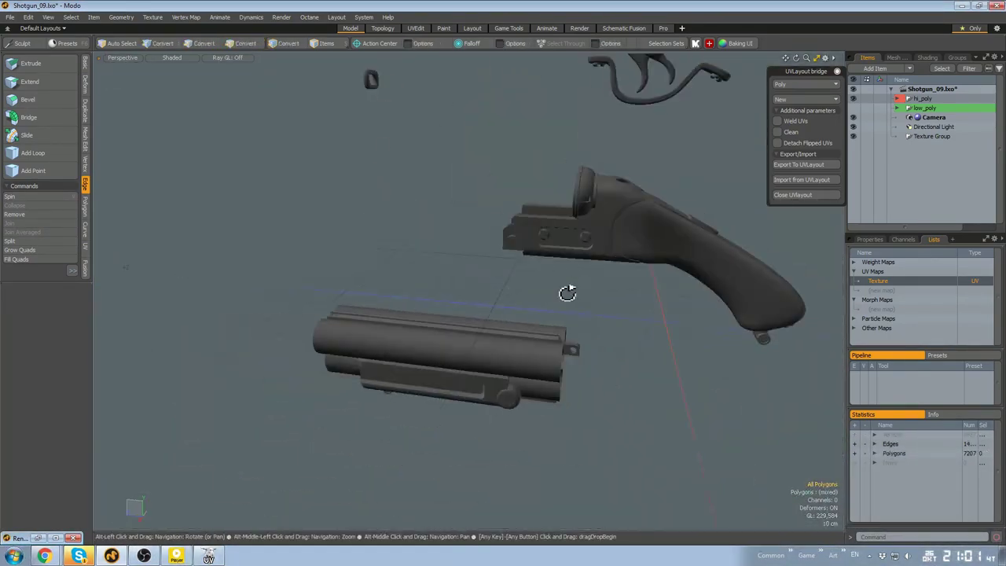
# Select the low-poly uv mesh and open the UVEdit layout, framing the barrel bores and their UV islands
pyautogui.click(928, 119)
pyautogui.click(416, 28)
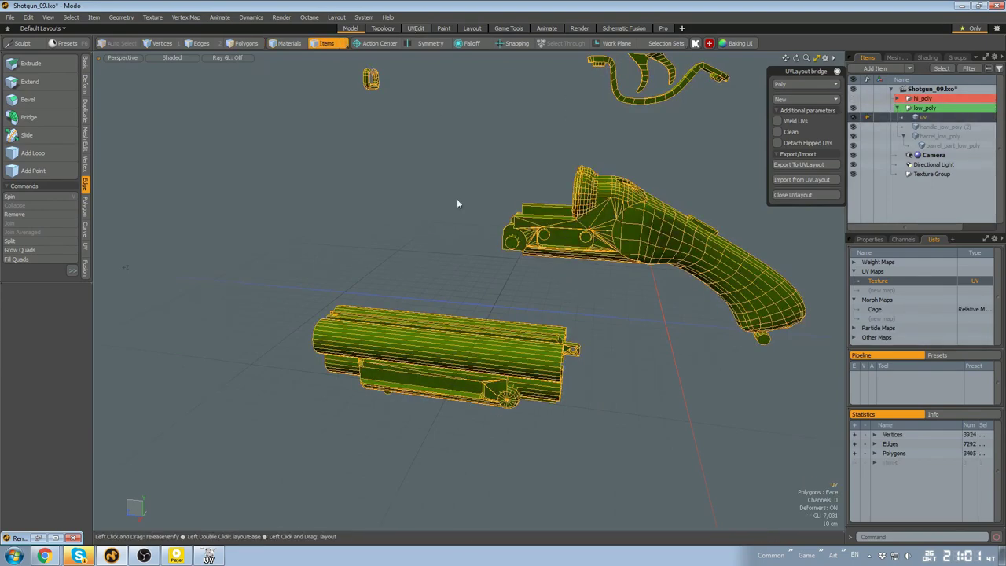
pyautogui.keyDown('alt'); pyautogui.moveTo(597, 315); pyautogui.dragTo(674, 306); pyautogui.keyUp('alt')
pyautogui.scroll(5, 675, 306)
pyautogui.press('3')
pyautogui.scroll(4, 286, 308)
pyautogui.moveTo(297, 307); pyautogui.dragTo(276, 306)
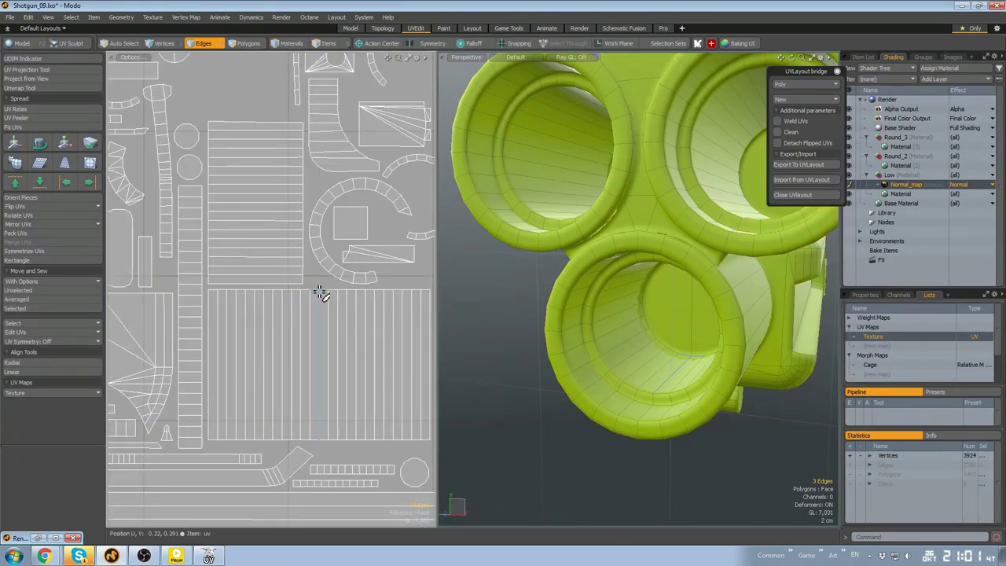
pyautogui.keyDown('alt'); pyautogui.moveTo(432, 296); pyautogui.dragTo(408, 302); pyautogui.keyUp('alt')
# Select the vertex row along the upper edge of the barrel bore's UV island and move it about -0.011 in V
pyautogui.press('1')
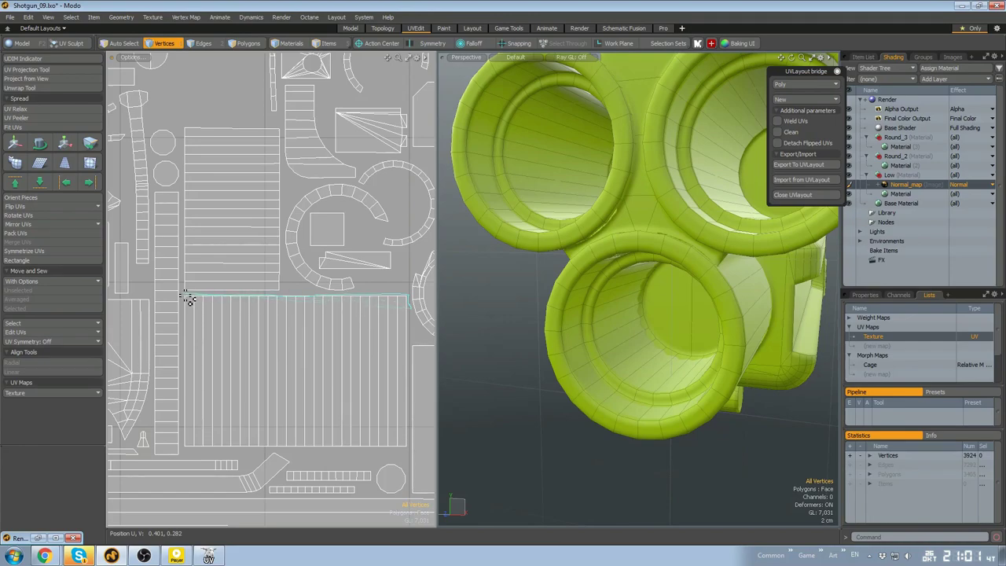
pyautogui.doubleClick(188, 300)
pyautogui.press('w')
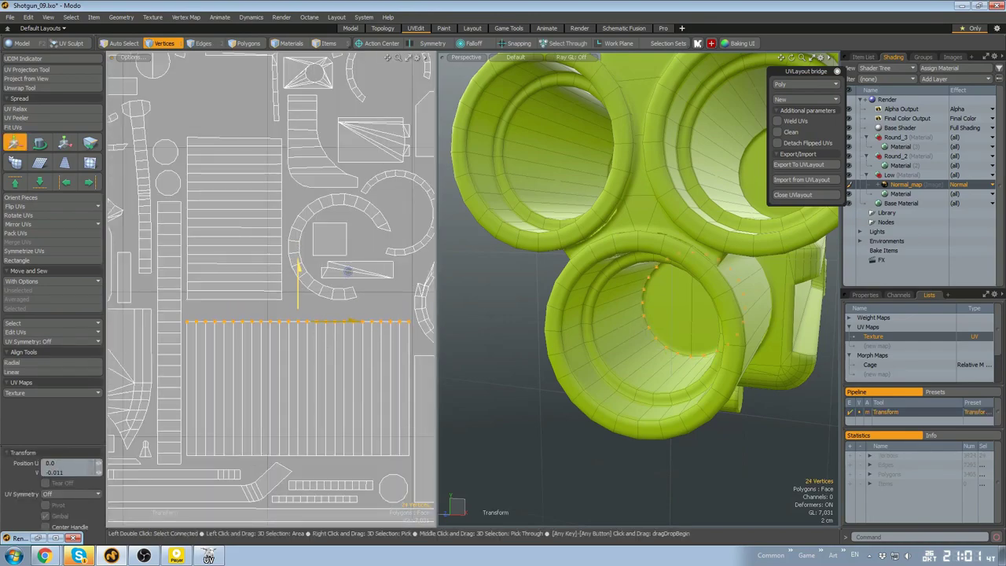
pyautogui.press('q')
pyautogui.scroll(-4, 408, 314)
pyautogui.scroll(-5, 628, 275)
pyautogui.keyDown('alt'); pyautogui.moveTo(667, 259); pyautogui.dragTo(606, 254); pyautogui.keyUp('alt')
pyautogui.scroll(4, 323, 291)
pyautogui.press('w')
pyautogui.press('q')
pyautogui.scroll(-5, 353, 291)
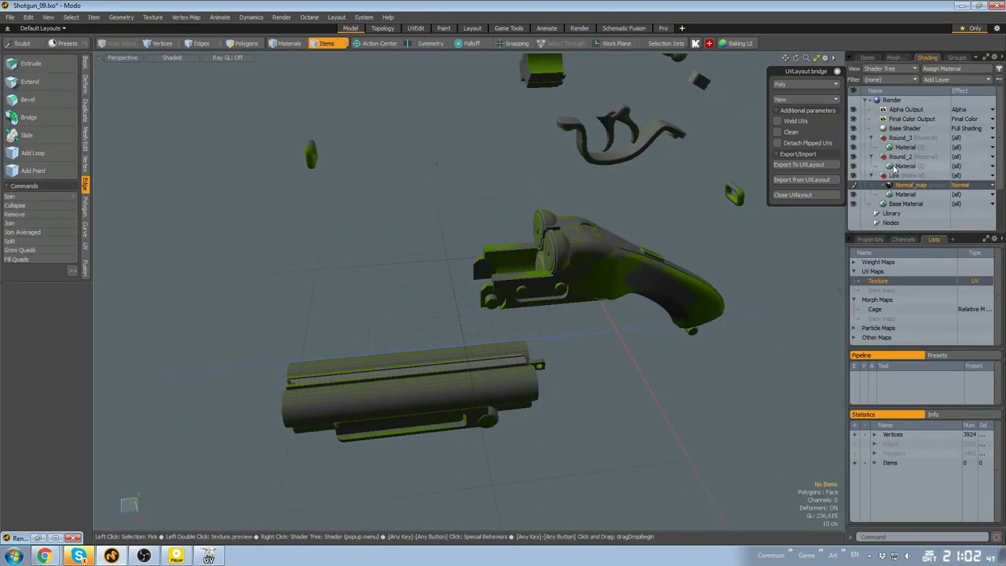
# Rebake the high-poly detail into the Normal_map texture, check the finished bake and minimize the render window
pyautogui.keyDown('alt'); pyautogui.moveTo(675, 302); pyautogui.dragTo(609, 318); pyautogui.keyUp('alt')
pyautogui.rightClick(908, 186)
pyautogui.click(910, 399)
pyautogui.click(743, 278)
pyautogui.click(744, 292)
pyautogui.click(775, 278)
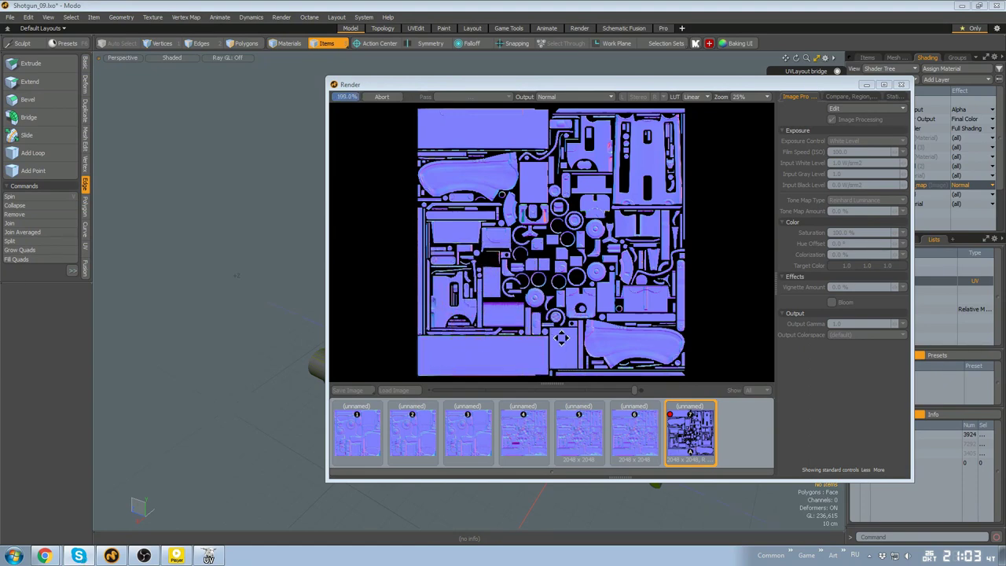
pyautogui.click(865, 84)
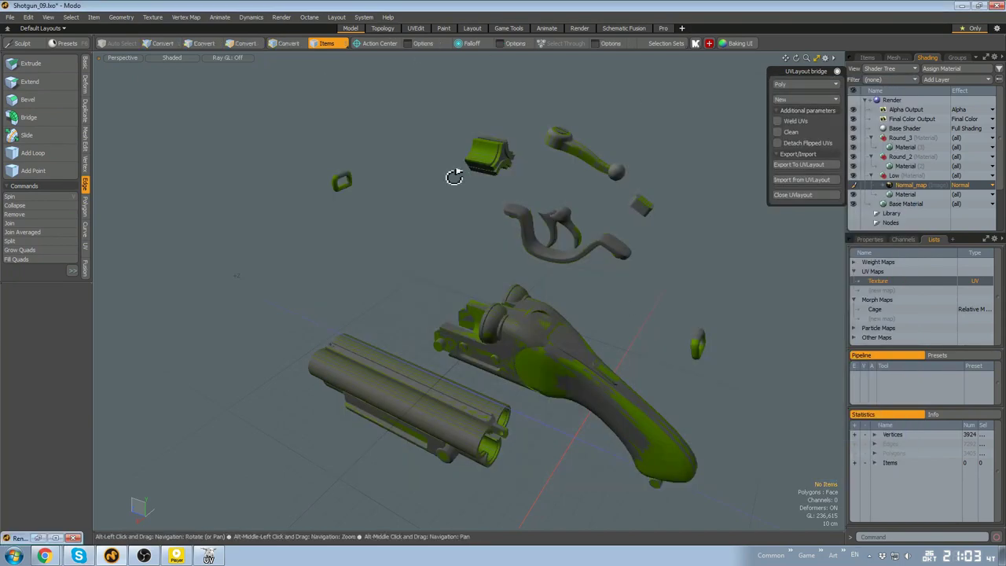
# Hide the high-poly group and move the small round pin at the end of the low-poly grip using its local axes
pyautogui.keyDown('alt'); pyautogui.moveTo(454, 177); pyautogui.dragTo(519, 150); pyautogui.keyUp('alt')
pyautogui.click(866, 57)
pyautogui.click(853, 99)
pyautogui.click(663, 28)
pyautogui.keyDown('alt'); pyautogui.moveTo(550, 303); pyautogui.dragTo(640, 310); pyautogui.keyUp('alt')
pyautogui.scroll(5, 641, 308)
pyautogui.doubleClick(664, 305)
pyautogui.press('w')
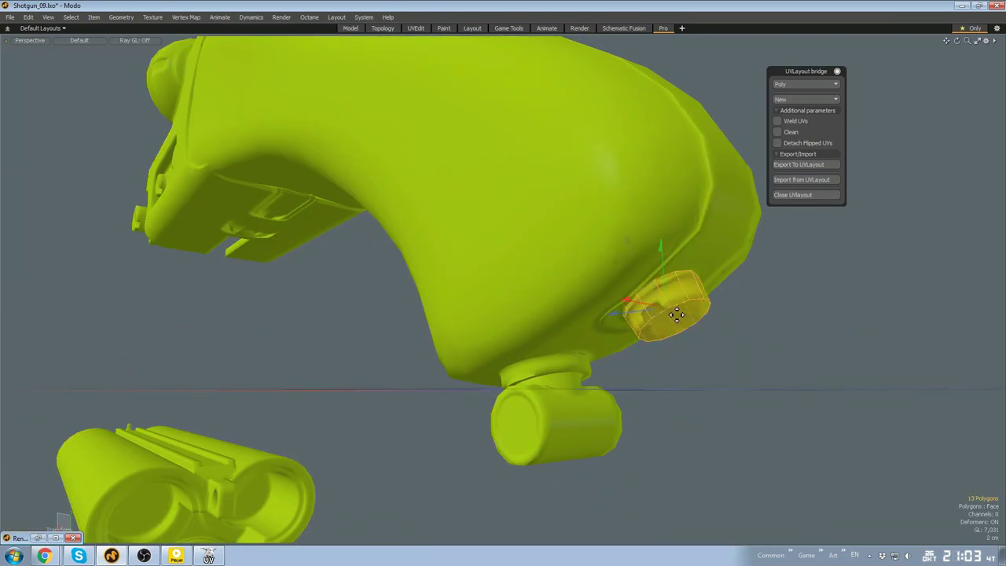
pyautogui.click(685, 339)
# Return to the Model layout with the whole low-poly shotgun in view and save the scene
pyautogui.scroll(-6, 686, 339)
pyautogui.keyDown('alt'); pyautogui.moveTo(685, 340); pyautogui.dragTo(642, 384); pyautogui.keyUp('alt')
pyautogui.scroll(3, 668, 328)
pyautogui.scroll(-5, 642, 383)
pyautogui.click(350, 28)
pyautogui.hotkey('ctrl', 's')
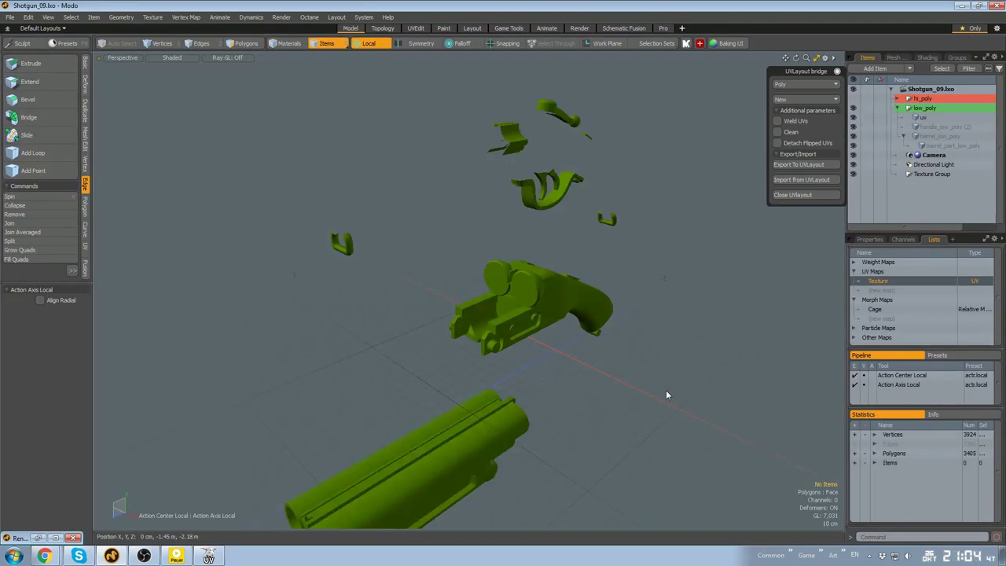
# Start exporting the low-poly uv mesh and browse to the Textures folder inside the Shotgun project folder
pyautogui.click(10, 16)
pyautogui.click(48, 144)
pyautogui.scroll(-2, 135, 121)
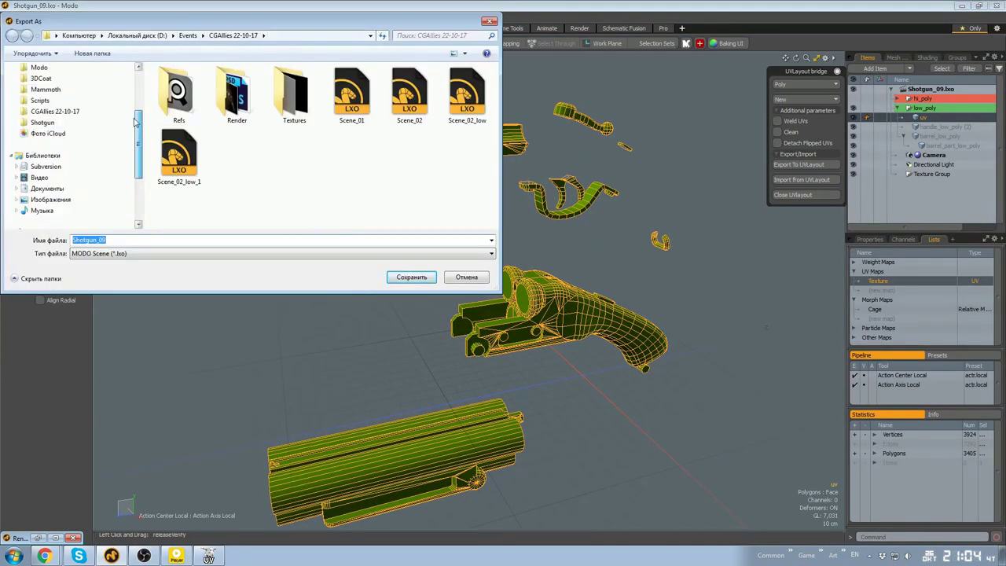
pyautogui.moveTo(134, 119); pyautogui.dragTo(135, 114)
pyautogui.click(44, 133)
pyautogui.doubleClick(177, 96)
# Export the uv mesh in Autodesk FBX 2015 format under the file name For_texturing
pyautogui.click(139, 253)
pyautogui.click(133, 355)
pyautogui.click(129, 240)
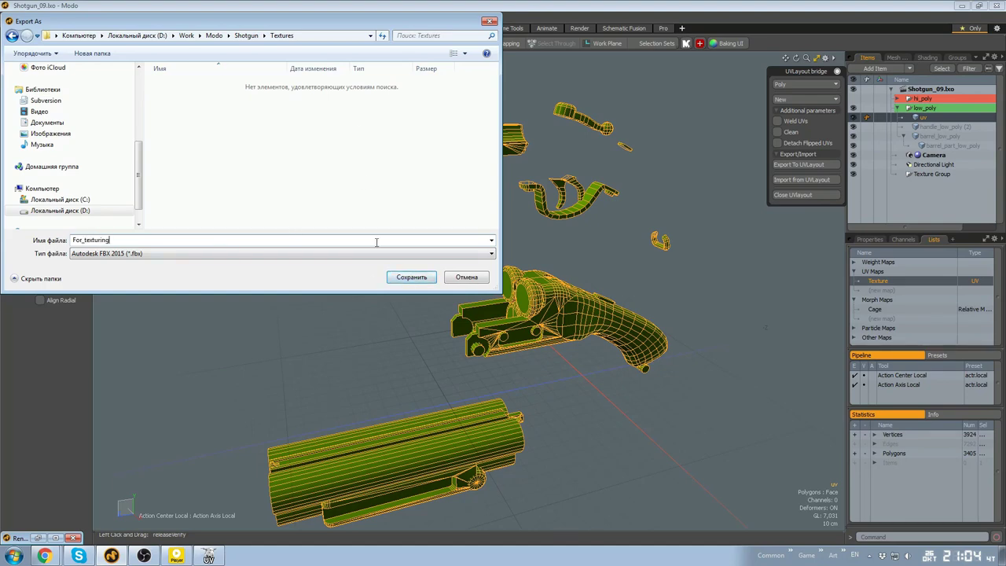
pyautogui.click(411, 277)
pyautogui.click(431, 274)
pyautogui.scroll(4, 479, 278)
pyautogui.keyDown('alt'); pyautogui.moveTo(432, 274); pyautogui.dragTo(409, 272); pyautogui.keyUp('alt')
pyautogui.scroll(-4, 409, 272)
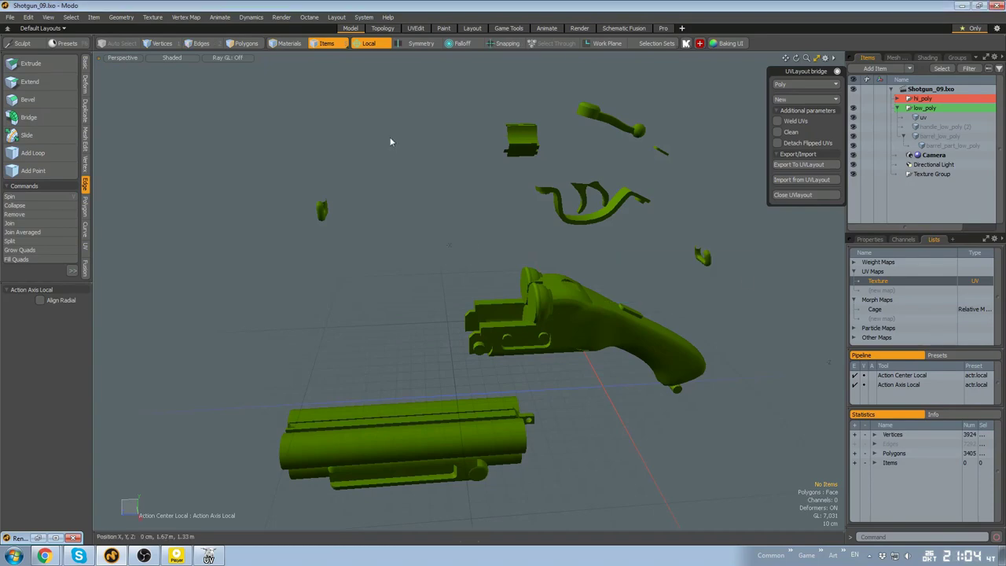
# Launch Substance Painter and start a new project
pyautogui.click(843, 552)
pyautogui.click(876, 520)
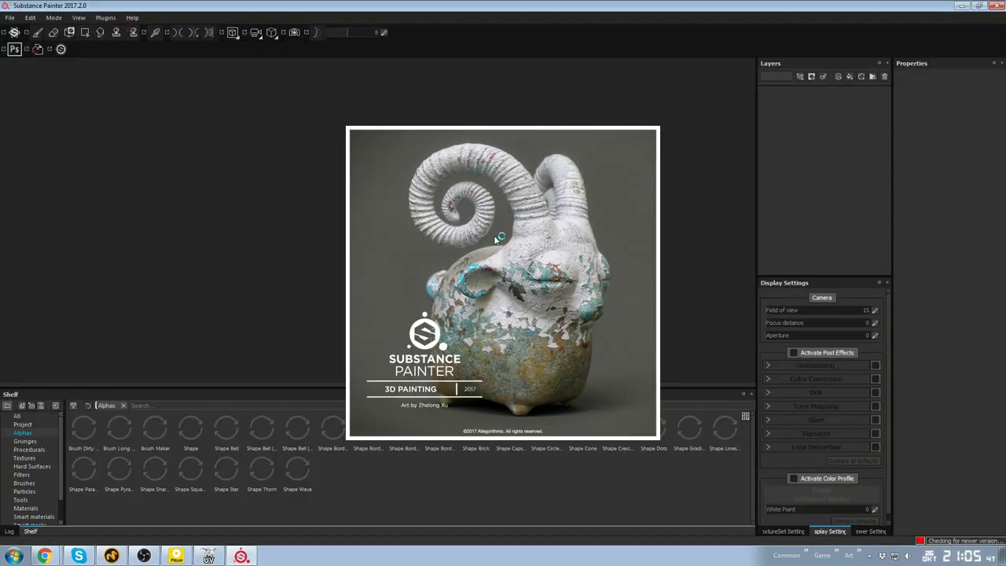
pyautogui.click(526, 308)
pyautogui.click(10, 18)
pyautogui.click(18, 29)
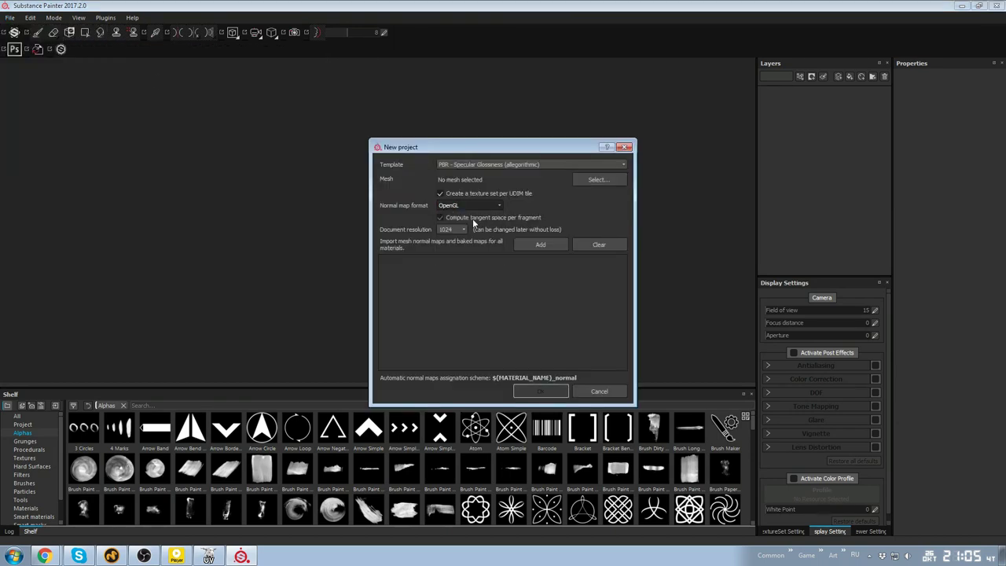
# Load For_texturing.fbx from the Shotgun Textures folder as the project mesh, with the document resolution set to 2048
pyautogui.click(598, 179)
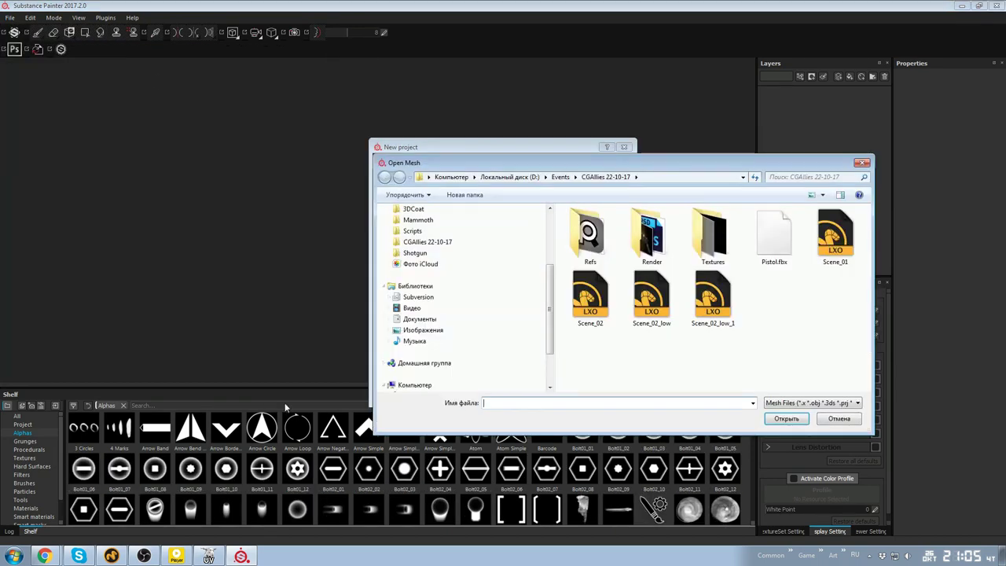
pyautogui.doubleClick(712, 234)
pyautogui.click(415, 219)
pyautogui.doubleClick(585, 234)
pyautogui.click(581, 225)
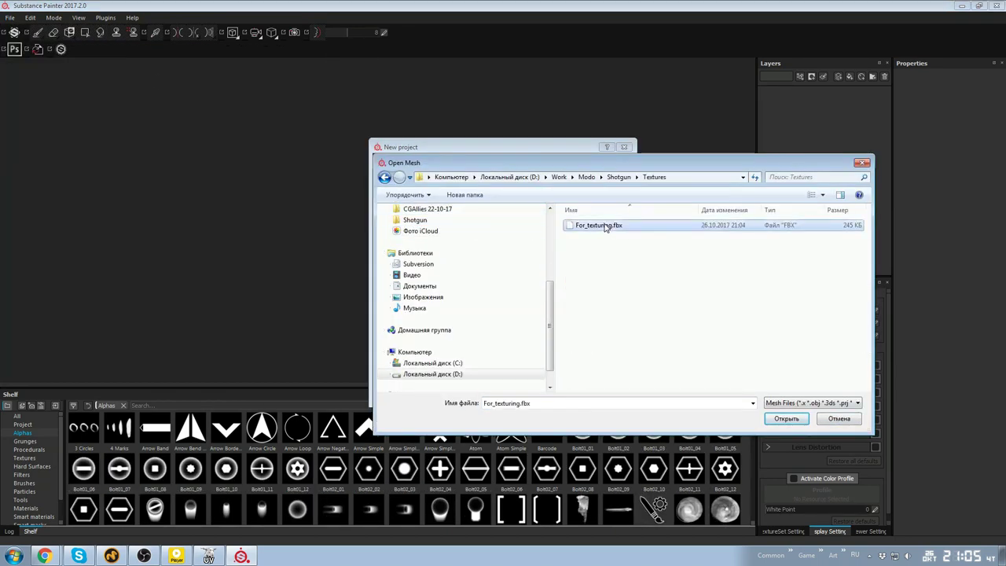
pyautogui.click(786, 418)
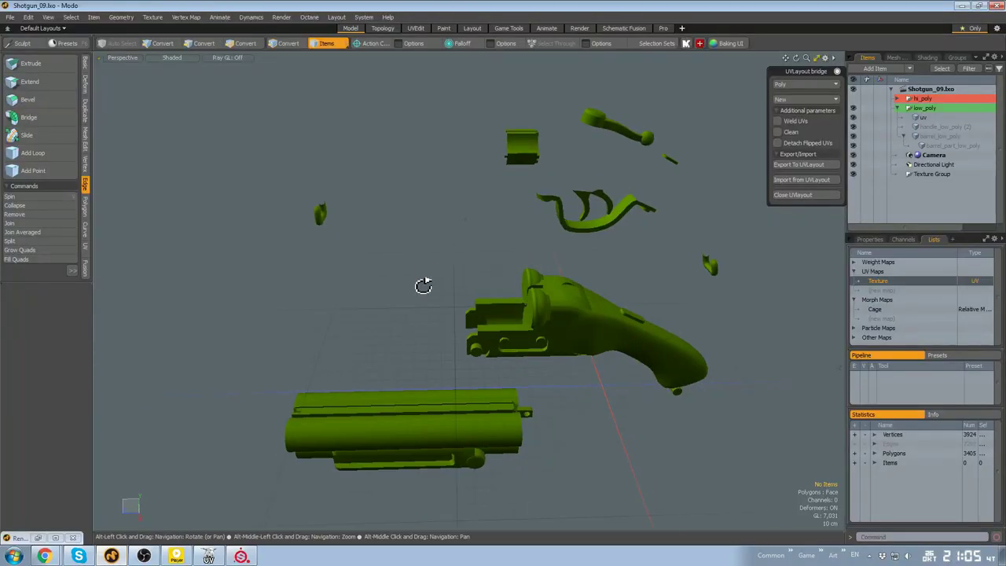
# Switch to Modo's render window, set the latest normal bake's output colorspace to linear and start saving the image
pyautogui.press('F9')
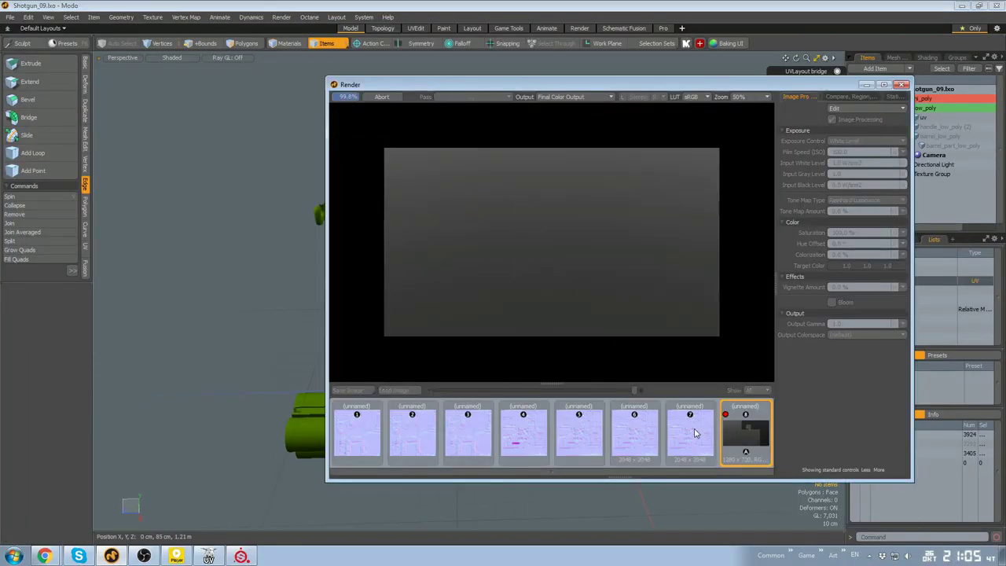
pyautogui.click(866, 335)
pyautogui.click(348, 390)
# Save the normal bake as the Targa file Normal_map in the Shotgun Textures folder and minimize the render window
pyautogui.doubleClick(623, 176)
pyautogui.click(341, 115)
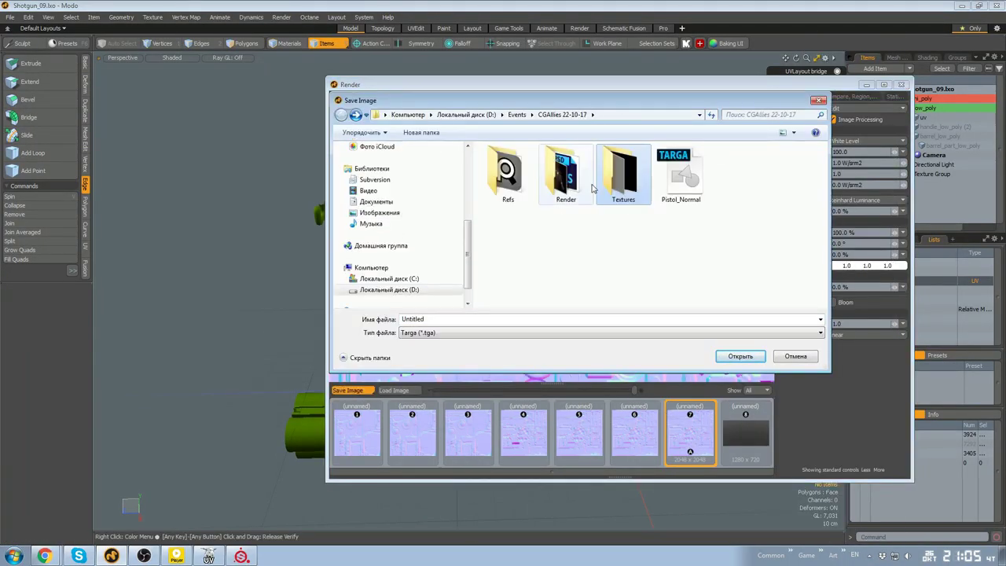
pyautogui.scroll(2, 414, 190)
pyautogui.click(378, 202)
pyautogui.doubleClick(518, 173)
pyautogui.click(507, 175)
pyautogui.click(739, 357)
pyautogui.click(531, 283)
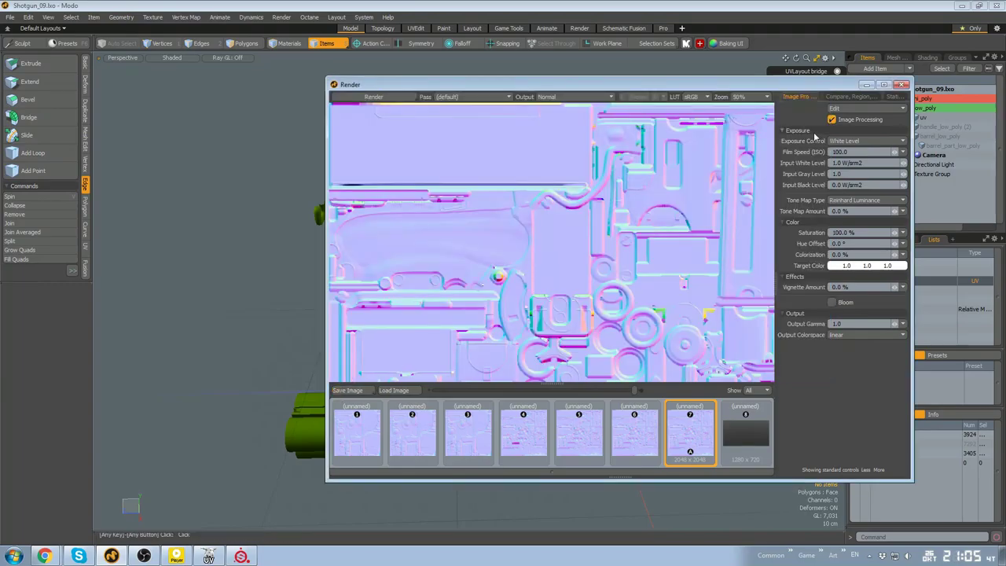
pyautogui.click(866, 85)
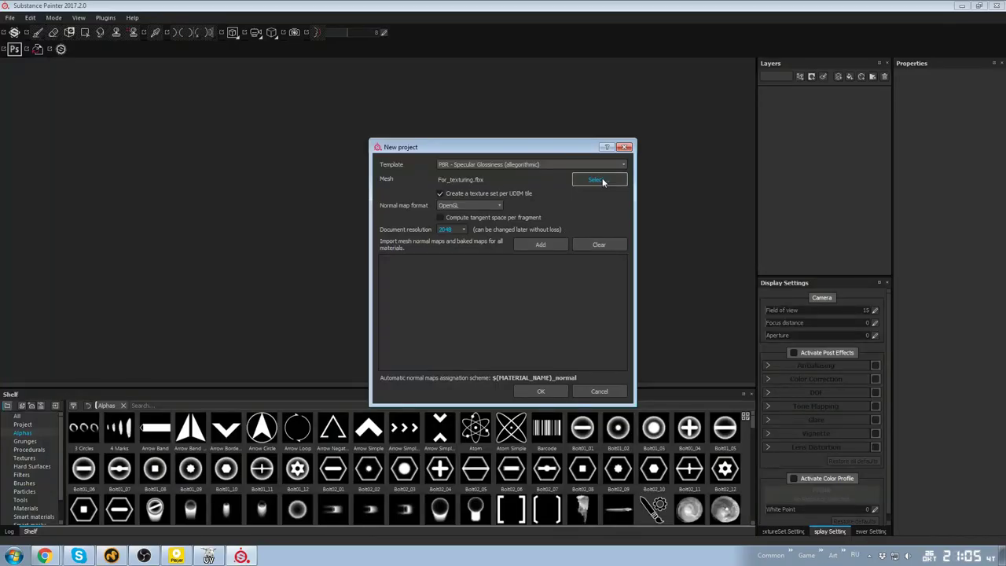
# Switch to Substance Painter, add Normal_map.tga to the new project's imported maps and create the project
pyautogui.click(541, 244)
pyautogui.doubleClick(595, 245)
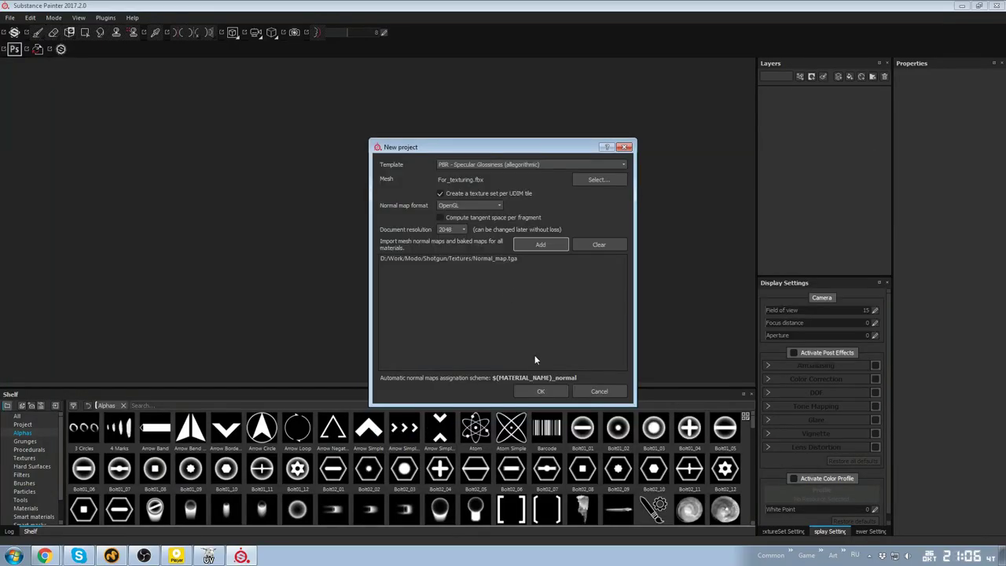
pyautogui.click(541, 391)
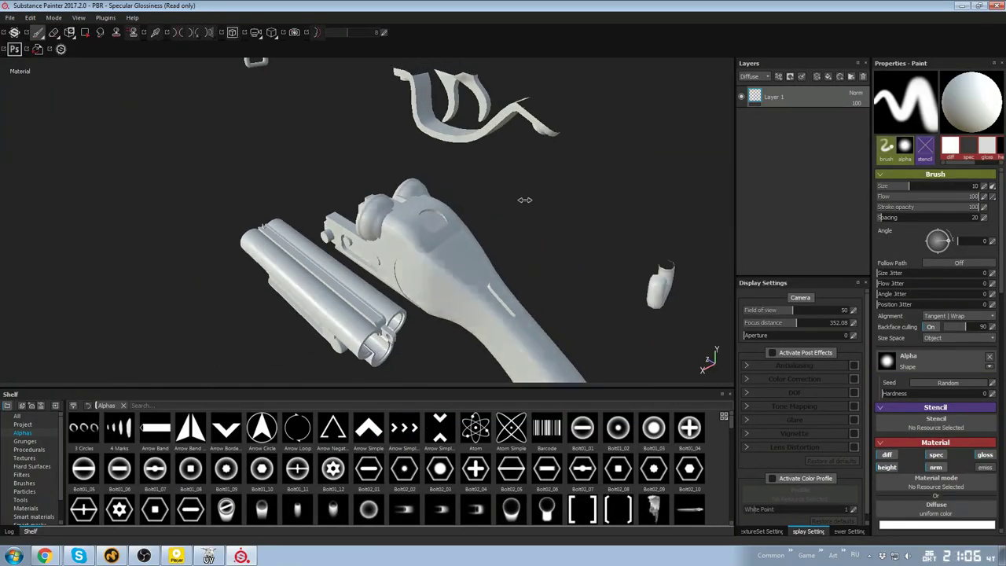
pyautogui.keyDown('alt'); pyautogui.moveTo(674, 131); pyautogui.dragTo(764, 406); pyautogui.keyUp('alt')
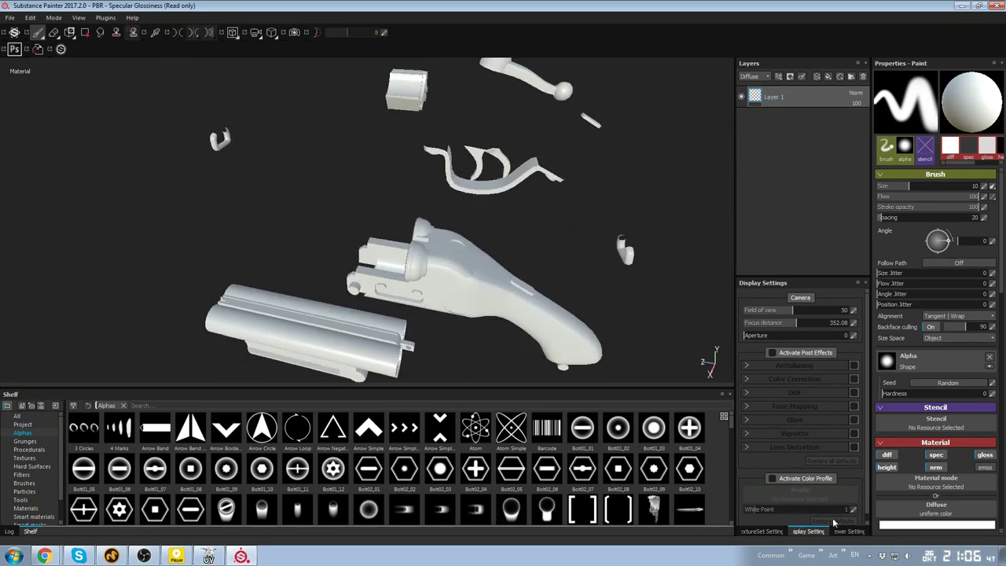
# Assign Normal_map as the texture set's normal map and check the detail on the shotgun
pyautogui.click(759, 532)
pyautogui.click(814, 469)
pyautogui.click(832, 350)
pyautogui.keyDown('alt'); pyautogui.moveTo(605, 212); pyautogui.dragTo(515, 158); pyautogui.keyUp('alt')
pyautogui.keyDown('alt'); pyautogui.moveTo(515, 158); pyautogui.dragTo(528, 196, button='right'); pyautogui.keyUp('alt')
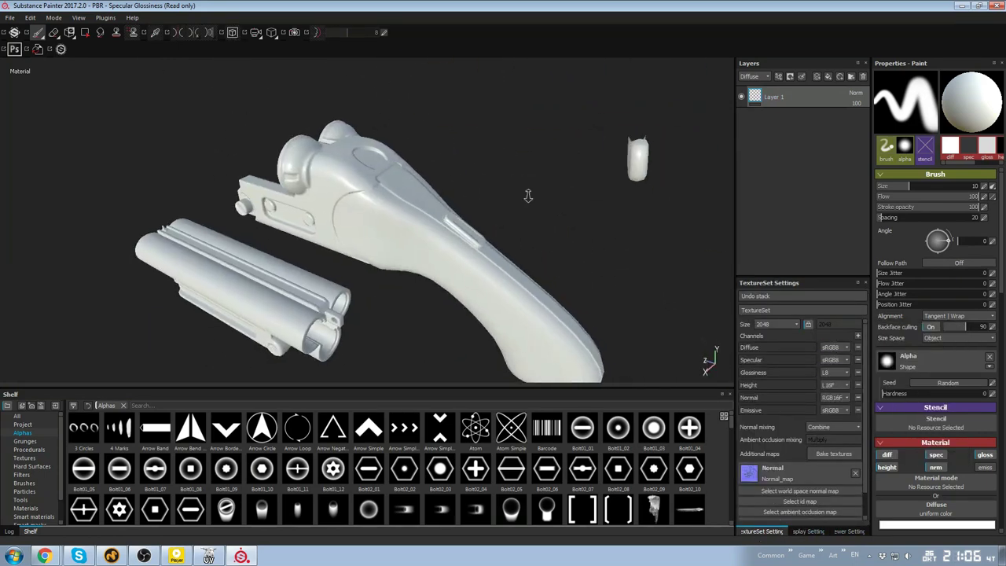
pyautogui.moveTo(528, 196)
pyautogui.keyDown('alt'); pyautogui.mouseDown()
pyautogui.moveTo(568, 245)
pyautogui.moveTo(684, 241)
pyautogui.moveTo(524, 139)
pyautogui.moveTo(507, 247)
pyautogui.mouseUp(); pyautogui.keyUp('alt')
pyautogui.scroll(-2, 777, 469)
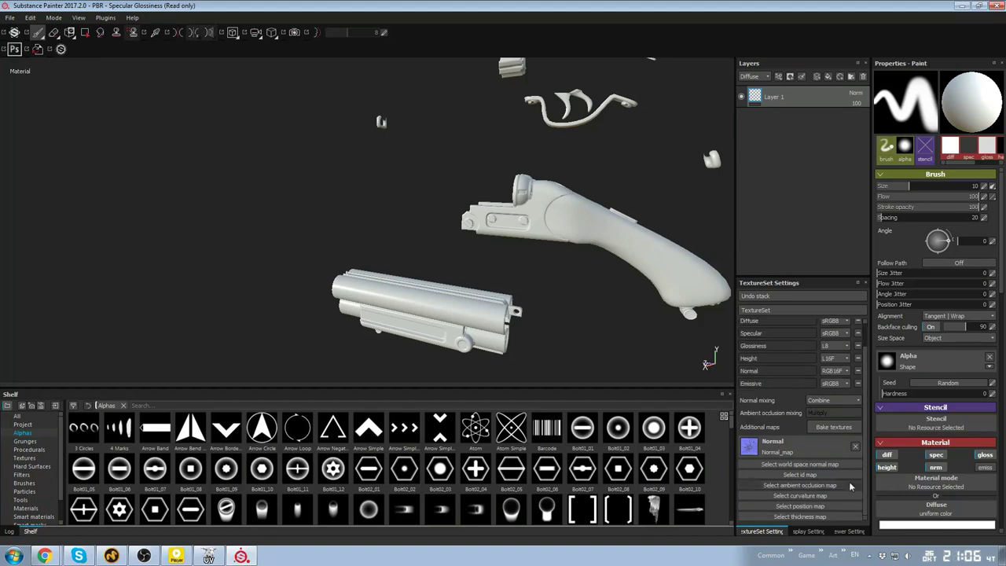
# Bake only the ambient occlusion map for the texture set, at an output size of 2048
pyautogui.click(833, 427)
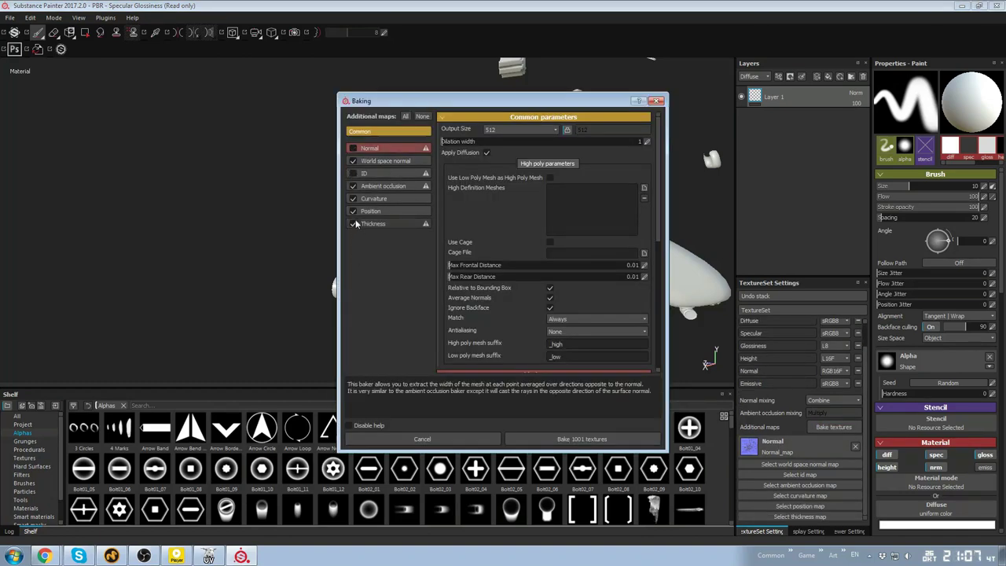
pyautogui.click(378, 186)
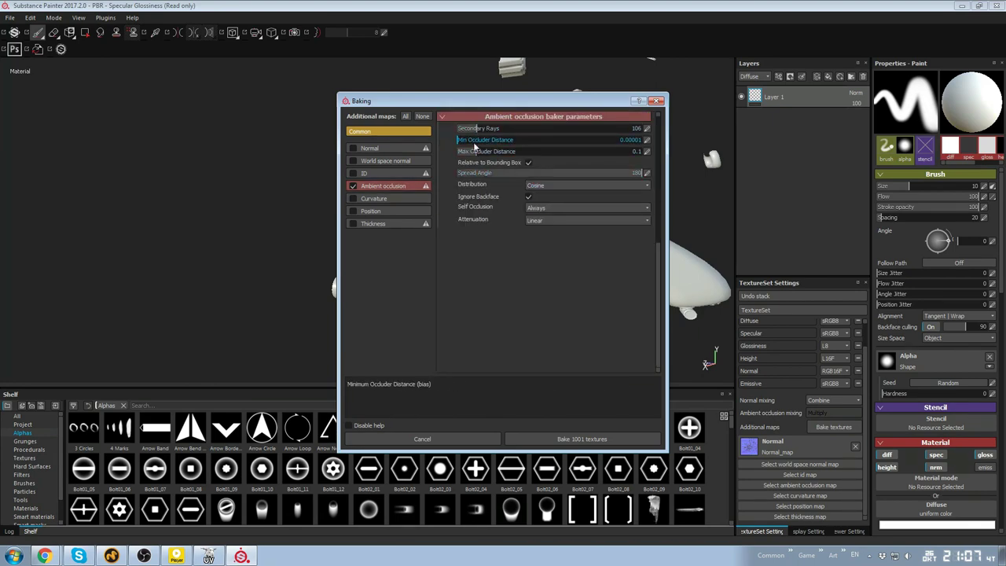
pyautogui.click(582, 439)
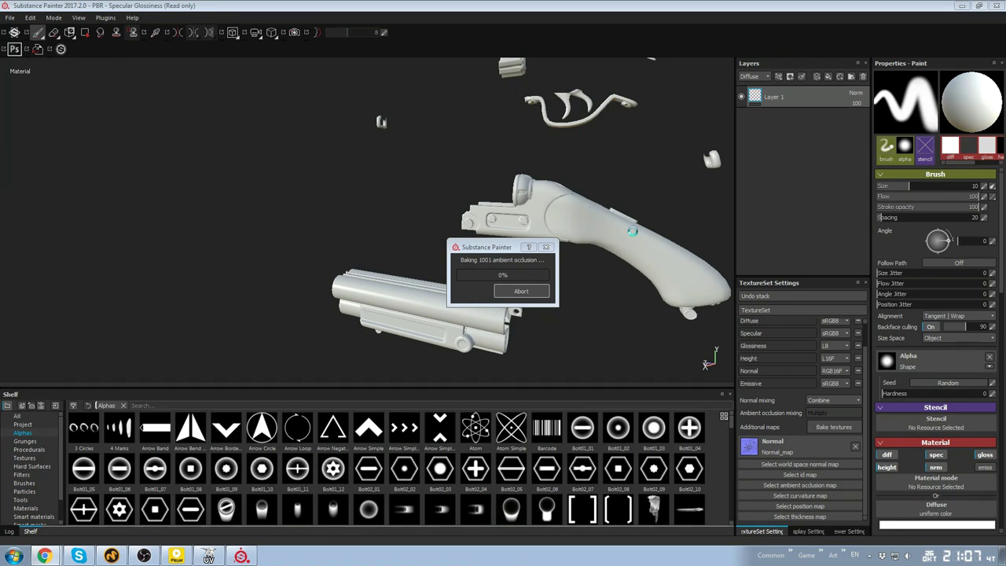
pyautogui.press('Return')
# Examine the ambient occlusion shading on the separated shotgun parts from several angles
pyautogui.keyDown('alt'); pyautogui.moveTo(611, 210); pyautogui.dragTo(583, 146); pyautogui.keyUp('alt')
pyautogui.keyDown('shift'); pyautogui.moveTo(583, 146); pyautogui.dragTo(602, 124, button='right'); pyautogui.keyUp('shift')
pyautogui.scroll(-3, 602, 124)
pyautogui.moveTo(602, 124)
pyautogui.keyDown('alt'); pyautogui.mouseDown()
pyautogui.moveTo(526, 225)
pyautogui.moveTo(404, 169)
pyautogui.moveTo(583, 141)
pyautogui.moveTo(626, 233)
pyautogui.moveTo(440, 250)
pyautogui.moveTo(505, 173)
pyautogui.moveTo(724, 199)
pyautogui.mouseUp(); pyautogui.keyUp('alt')
pyautogui.scroll(4, 404, 168)
pyautogui.scroll(-4, 583, 141)
pyautogui.scroll(3, 440, 250)
pyautogui.keyDown('alt'); pyautogui.moveTo(724, 198); pyautogui.dragTo(602, 227, button='right'); pyautogui.keyUp('alt')
pyautogui.keyDown('alt'); pyautogui.moveTo(602, 227); pyautogui.dragTo(591, 279); pyautogui.keyUp('alt')
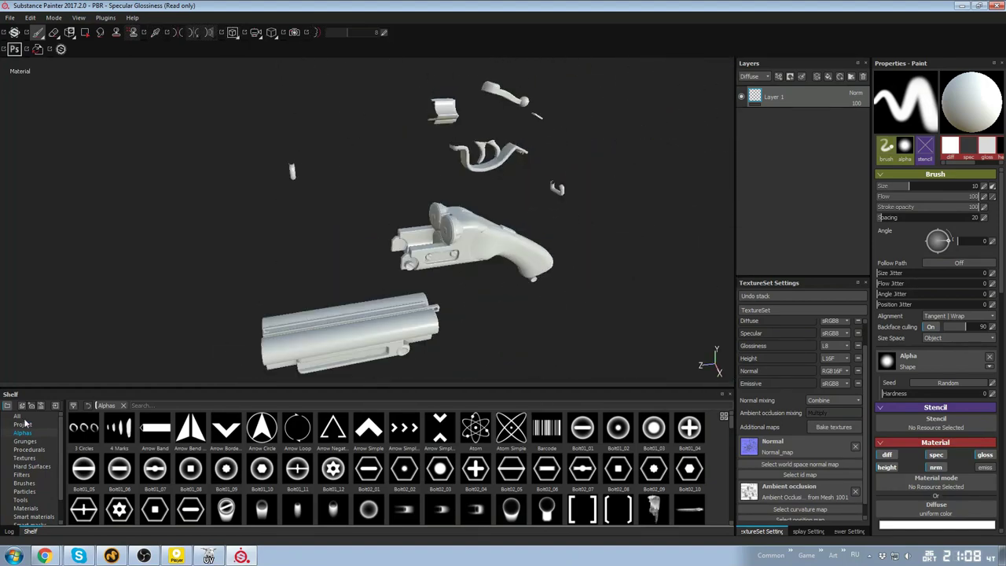
# Export the baked ambient occlusion map from the project resources to the Shotgun Textures folder
pyautogui.click(23, 423)
pyautogui.click(114, 478)
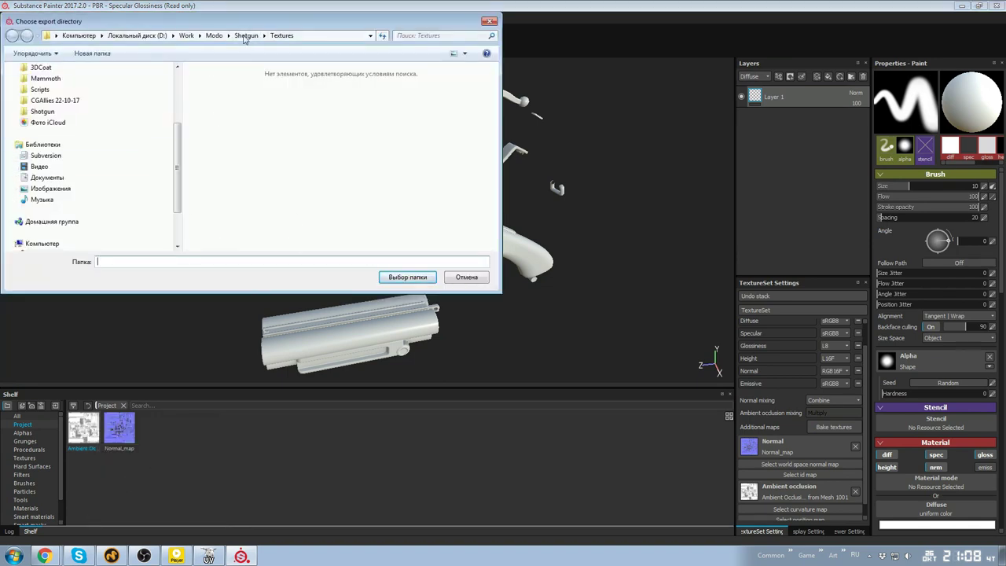
pyautogui.click(407, 277)
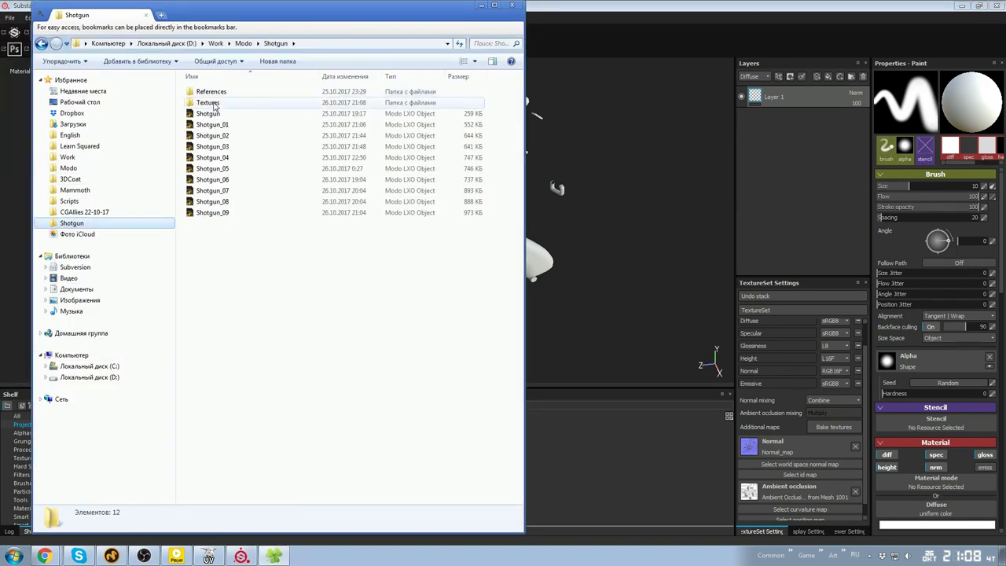
# Open the exported ambient occlusion image to examine it, and inspect the muzzle end of the model in Substance Painter
pyautogui.doubleClick(204, 103)
pyautogui.click(270, 106)
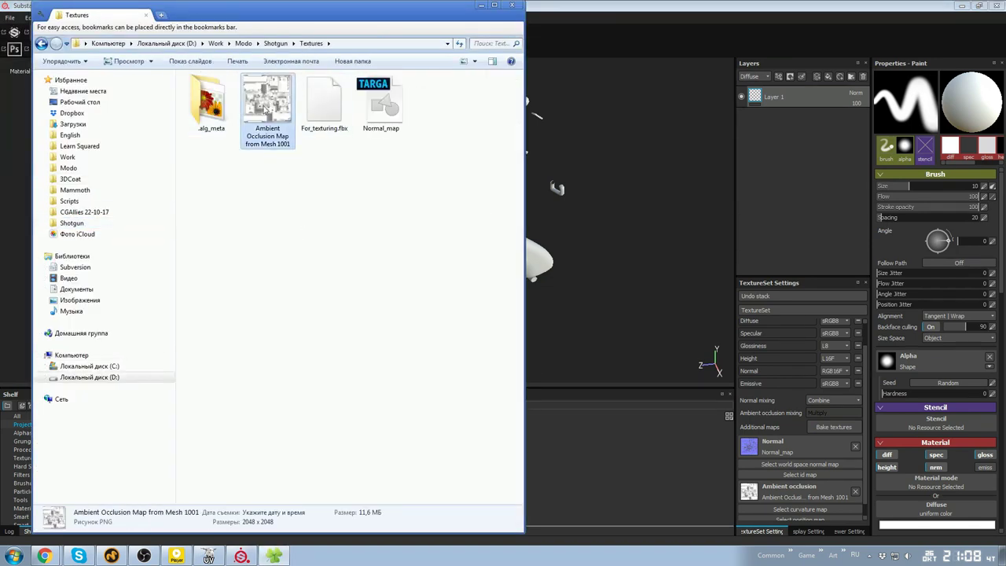
pyautogui.doubleClick(260, 103)
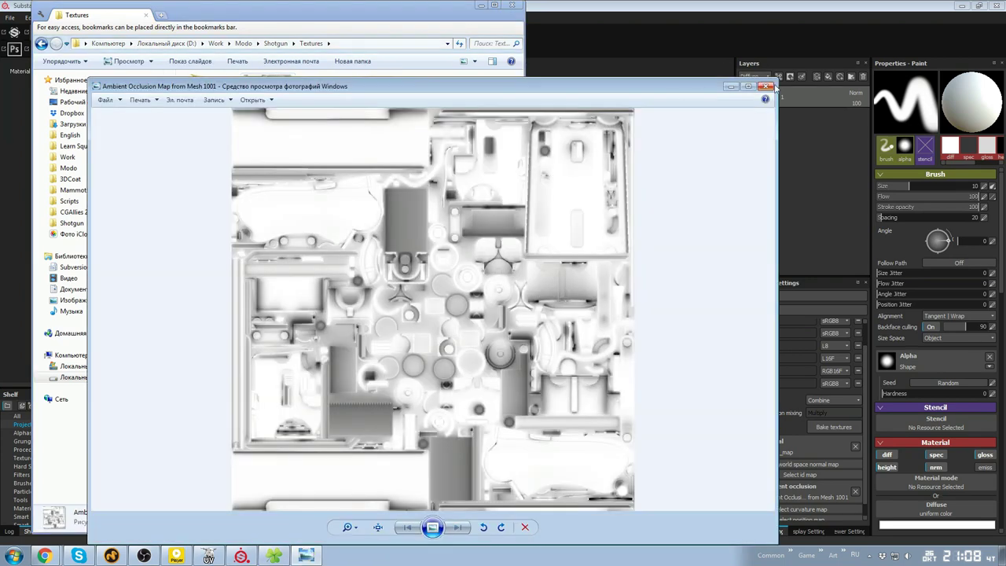
pyautogui.click(764, 86)
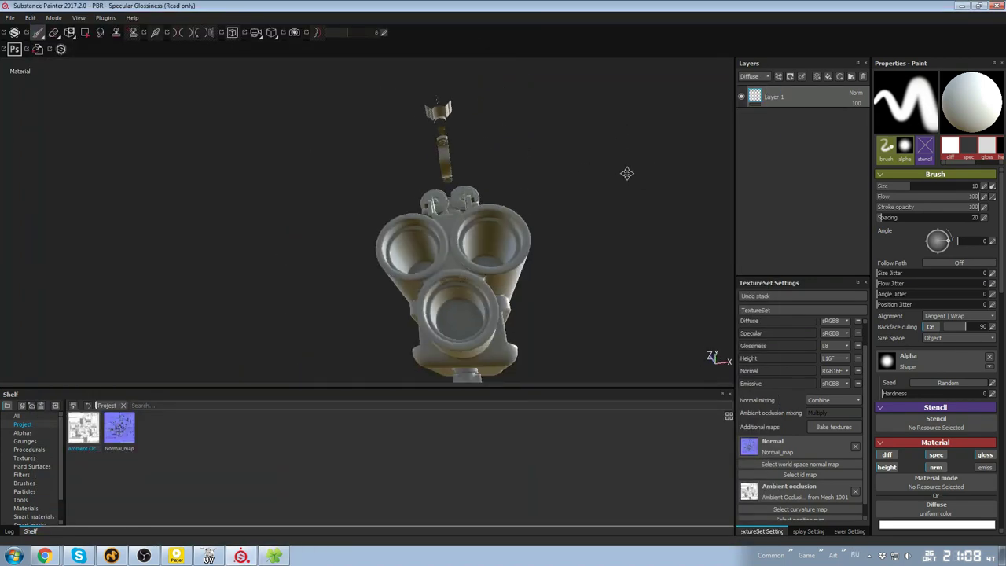
pyautogui.moveTo(627, 170)
pyautogui.keyDown('alt'); pyautogui.mouseDown()
pyautogui.moveTo(359, 246)
pyautogui.moveTo(556, 256)
pyautogui.moveTo(448, 263)
pyautogui.mouseUp(); pyautogui.keyUp('alt')
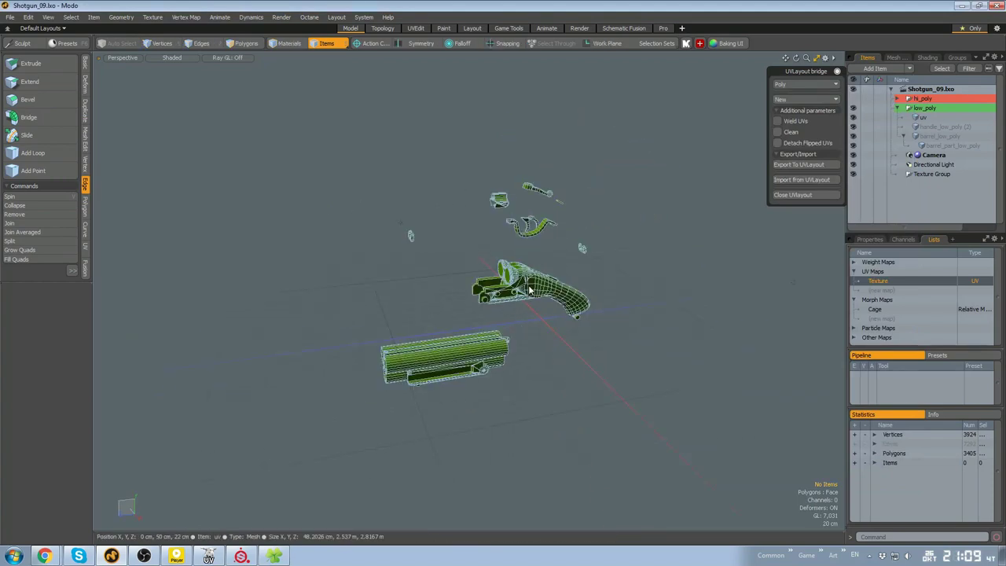
# Switch to Modo and duplicate the low-poly uv mesh, leaving only the copy in view
pyautogui.click(529, 290)
pyautogui.moveTo(529, 290)
pyautogui.keyDown('alt'); pyautogui.mouseDown()
pyautogui.moveTo(482, 290)
pyautogui.moveTo(534, 299)
pyautogui.mouseUp(); pyautogui.keyUp('alt')
pyautogui.click(854, 118)
pyautogui.scroll(4, 534, 314)
pyautogui.keyDown('alt'); pyautogui.moveTo(532, 353); pyautogui.dragTo(585, 338); pyautogui.keyUp('alt')
# Select the barrel polygons in the duplicated mesh and move them back onto the receiver
pyautogui.press('3')
pyautogui.moveTo(256, 324); pyautogui.dragTo(592, 437, button='middle')
pyautogui.keyDown('alt'); pyautogui.moveTo(592, 437); pyautogui.dragTo(591, 327); pyautogui.keyUp('alt')
pyautogui.press('w')
pyautogui.press('Return')
pyautogui.press('q')
pyautogui.click(482, 313)
pyautogui.press('a')
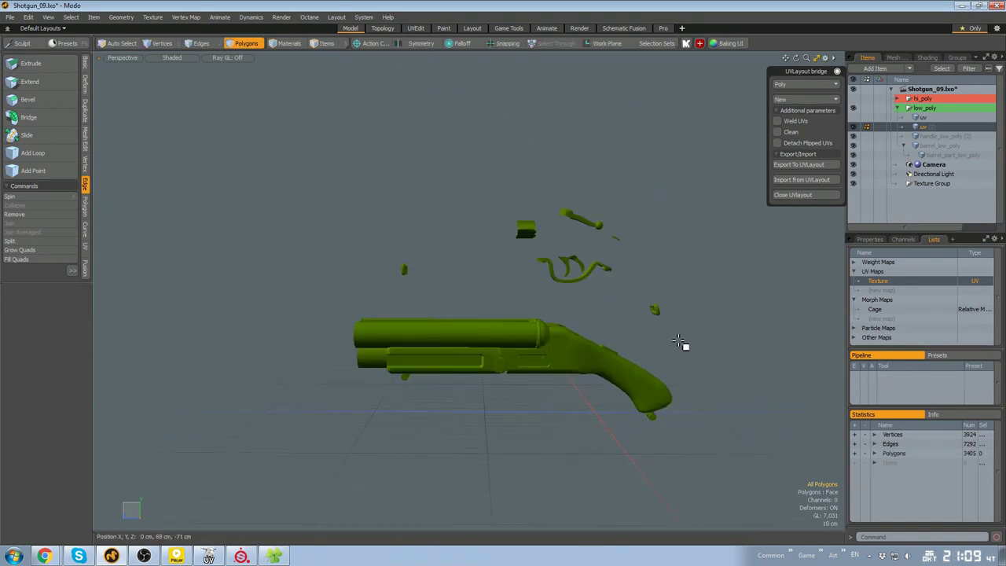
# Move the remaining detached parts of the duplicate, including the trigger guard and strap loops, back to their assembled positions
pyautogui.click(57, 314)
pyautogui.keyDown('alt'); pyautogui.moveTo(542, 322); pyautogui.dragTo(563, 364); pyautogui.keyUp('alt')
pyautogui.press('5')
pyautogui.click(580, 298)
pyautogui.keyDown('alt'); pyautogui.moveTo(578, 301); pyautogui.dragTo(639, 282); pyautogui.keyUp('alt')
# Toggle the low-poly meshes' visibility to compare them and hide the original uv mesh
pyautogui.click(854, 117)
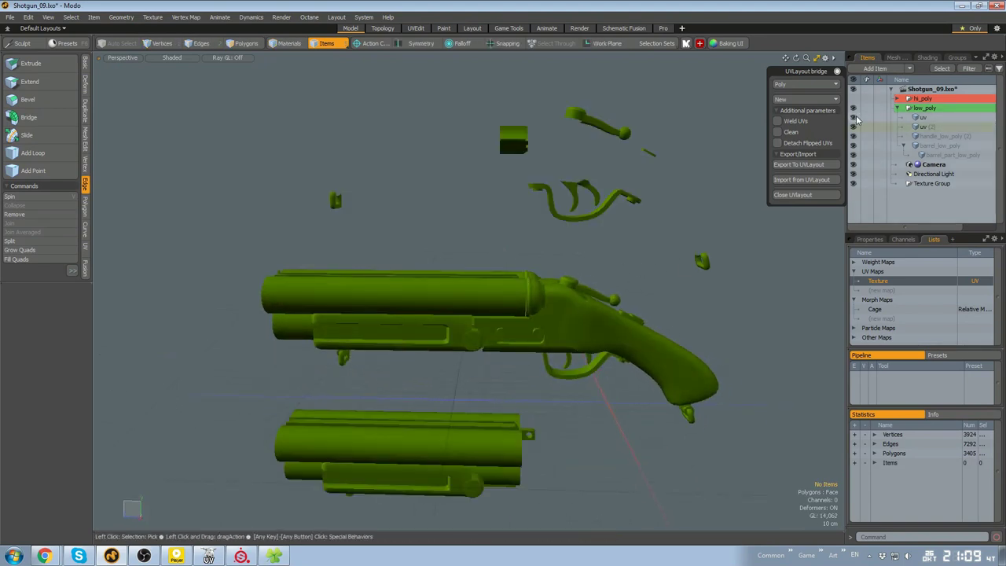
pyautogui.click(854, 117)
pyautogui.click(854, 117)
pyautogui.click(854, 108)
pyautogui.click(854, 108)
pyautogui.click(853, 117)
# Rename the assembled low-poly mesh as uv_ready and save the scene as Shotgun_10
pyautogui.click(929, 127)
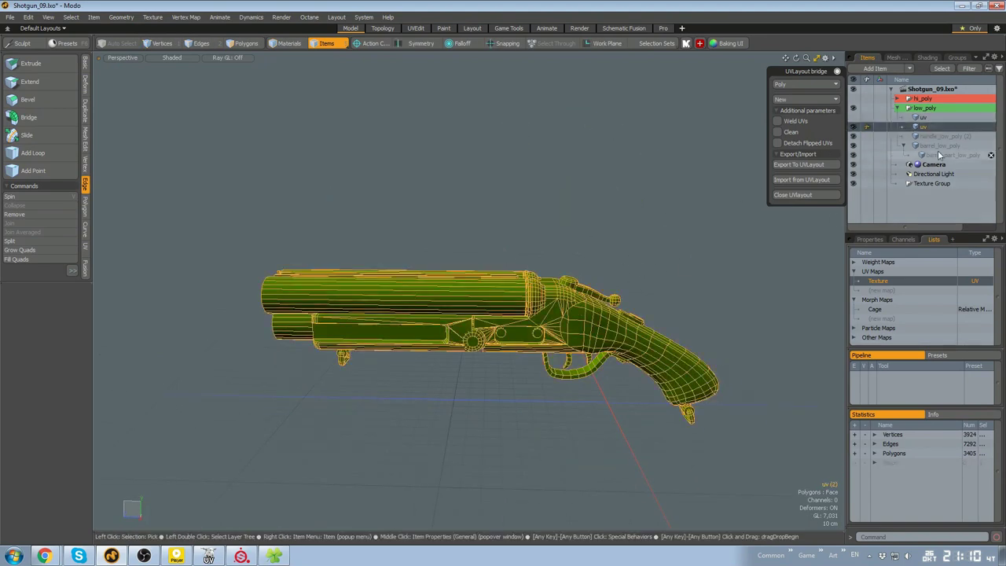
pyautogui.rightClick(927, 128)
pyautogui.click(920, 161)
pyautogui.press('Return')
pyautogui.hotkey('ctrl', 'shift', 's')
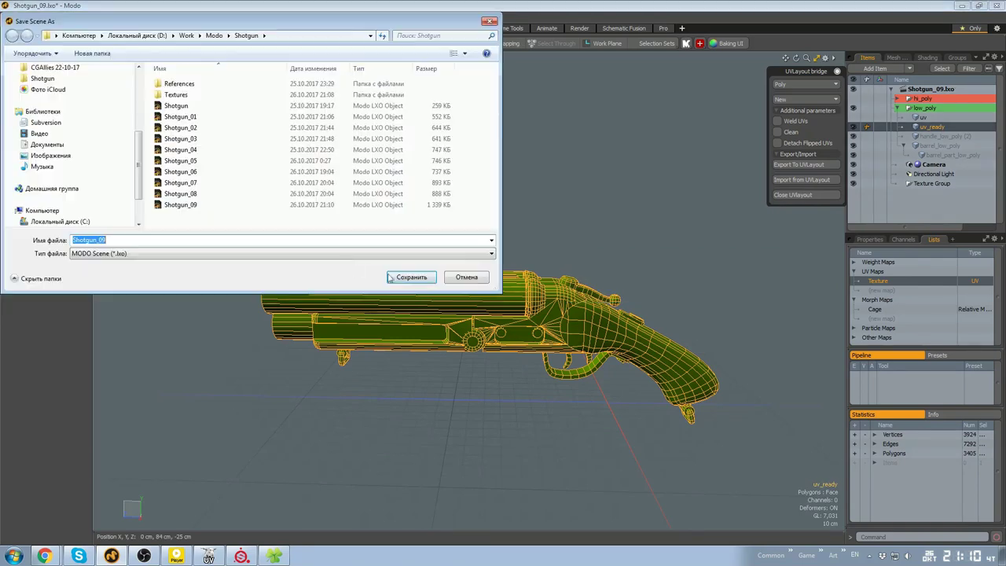
pyautogui.write('Shotgun_10')
pyautogui.press('Return')
# Show the original uv mesh alongside the assembled copy and select the uv_ready mesh
pyautogui.click(856, 124)
pyautogui.click(853, 117)
pyautogui.click(932, 127)
pyautogui.scroll(-3, 635, 280)
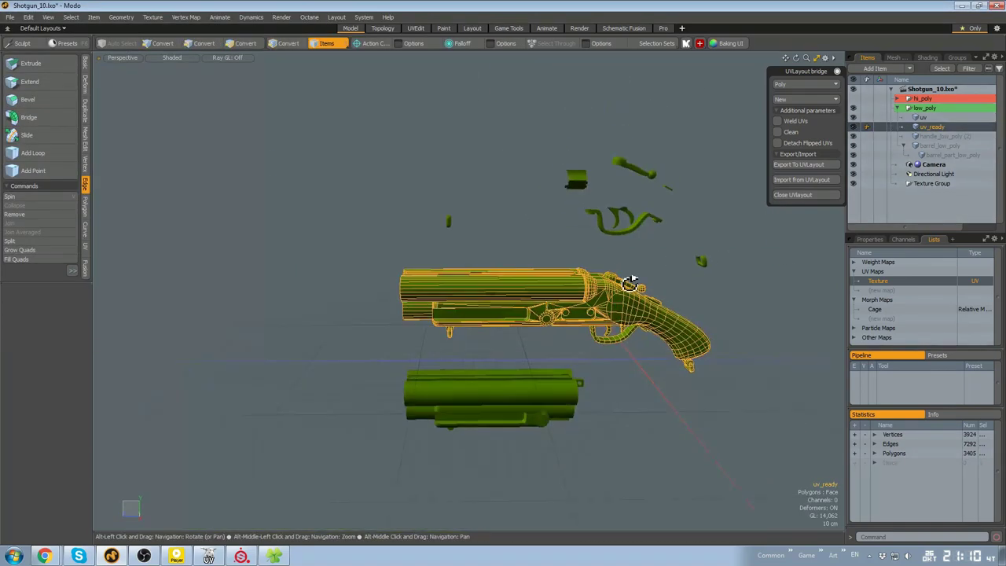
pyautogui.press('w')
pyautogui.moveTo(603, 359); pyautogui.dragTo(504, 313)
pyautogui.press('Escape')
pyautogui.hotkey('ctrl', 'z')
pyautogui.hotkey('ctrl', 'z')
# Try offsetting the uv_ready mesh along Z with values of 2 cm and 20 cm, and undo the trial moves
pyautogui.write('w')
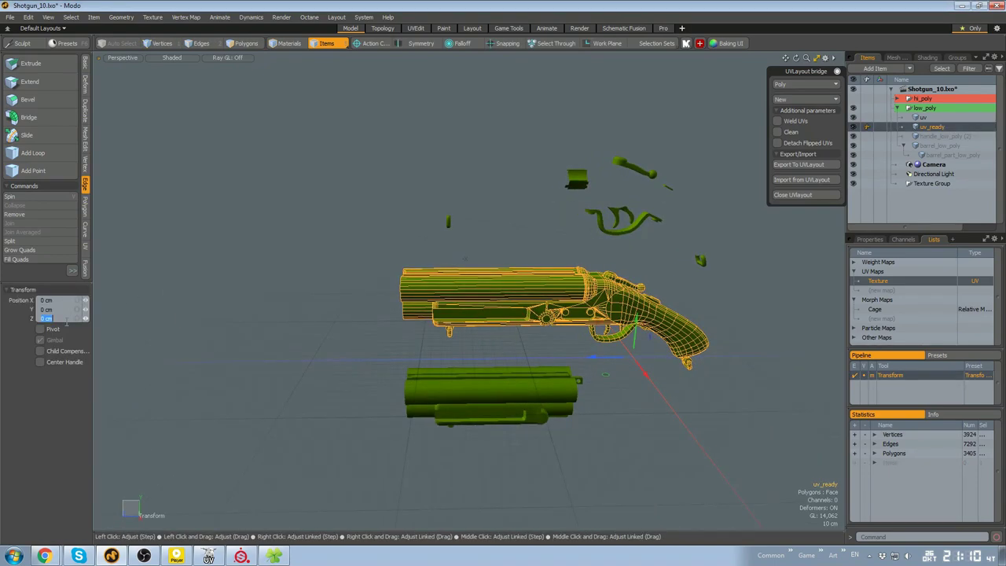
pyautogui.write('20')
pyautogui.press('Return')
pyautogui.moveTo(188, 338)
pyautogui.keyDown('alt'); pyautogui.mouseDown()
pyautogui.moveTo(256, 330)
pyautogui.moveTo(196, 321)
pyautogui.mouseUp(); pyautogui.keyUp('alt')
pyautogui.click(67, 319)
pyautogui.write('2')
pyautogui.press('Return')
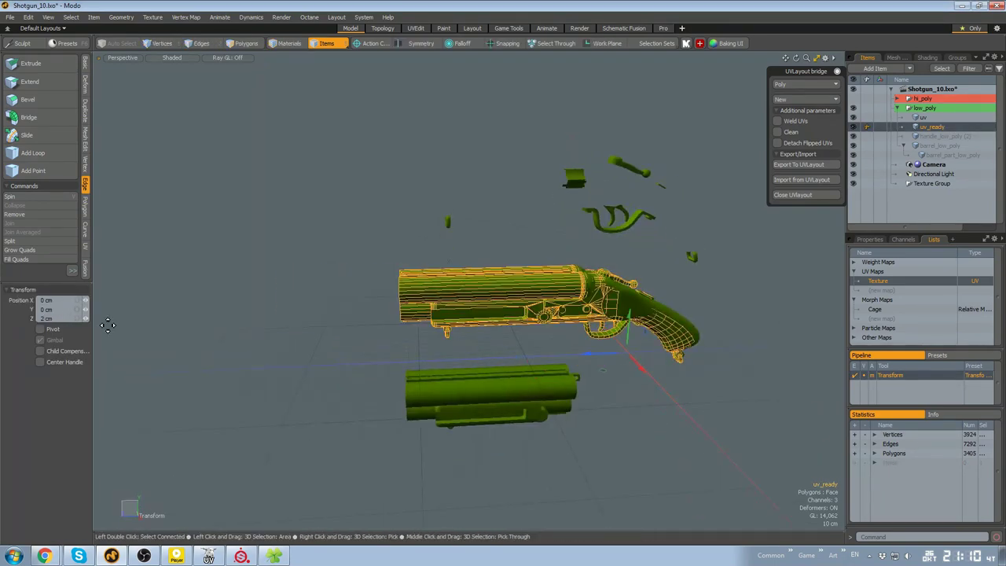
pyautogui.write('20')
pyautogui.press('Return')
pyautogui.press('Escape')
pyautogui.keyDown('alt'); pyautogui.moveTo(479, 339); pyautogui.dragTo(503, 354); pyautogui.keyUp('alt')
pyautogui.hotkey('ctrl', 'z')
pyautogui.hotkey('ctrl', 'z')
# Move the uv_ready mesh along Z so the assembled shotgun stands clear of the detached low-poly parts
pyautogui.press('w')
pyautogui.press('Return')
pyautogui.press('Escape')
# Select the original uv mesh together with uv_ready and merge them into a single mesh named uv_ready
pyautogui.click(584, 406)
pyautogui.scroll(-4, 583, 406)
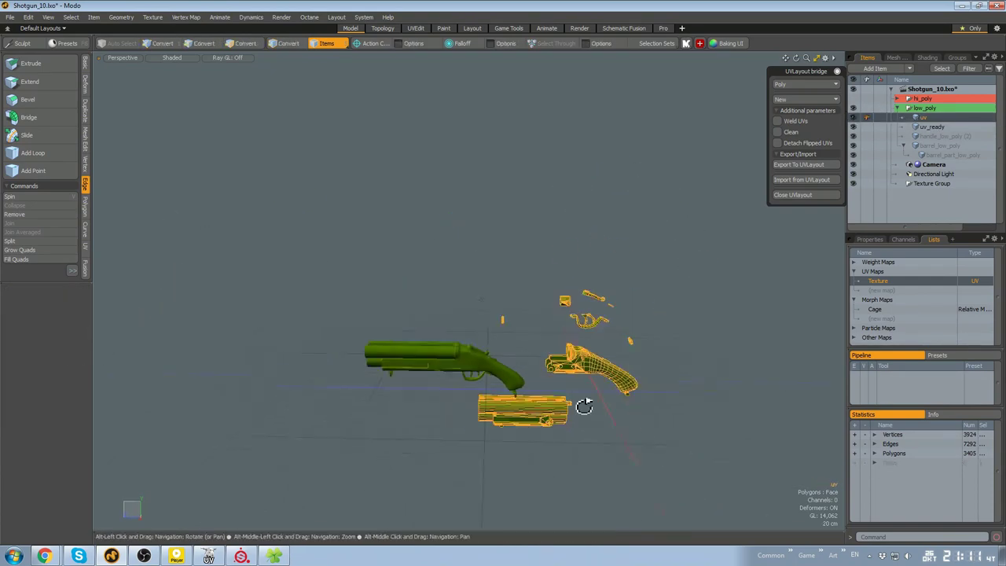
pyautogui.keyDown('alt'); pyautogui.moveTo(584, 406); pyautogui.dragTo(559, 388); pyautogui.keyUp('alt')
pyautogui.click(558, 389)
pyautogui.scroll(2, 558, 388)
pyautogui.keyDown('alt'); pyautogui.moveTo(600, 231); pyautogui.dragTo(597, 259); pyautogui.keyUp('alt')
pyautogui.rightClick(912, 130)
pyautogui.click(927, 314)
pyautogui.keyDown('alt'); pyautogui.moveTo(754, 314); pyautogui.dragTo(597, 338); pyautogui.keyUp('alt')
# Export the merged mesh as FBX over For_texturing.fbx in the Textures folder
pyautogui.click(11, 16)
pyautogui.click(48, 162)
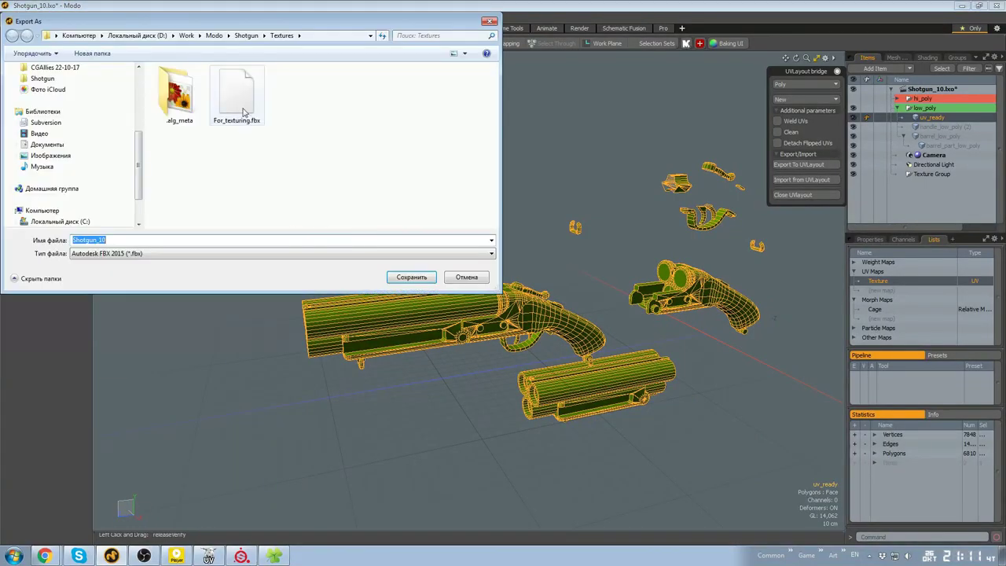
pyautogui.click(411, 274)
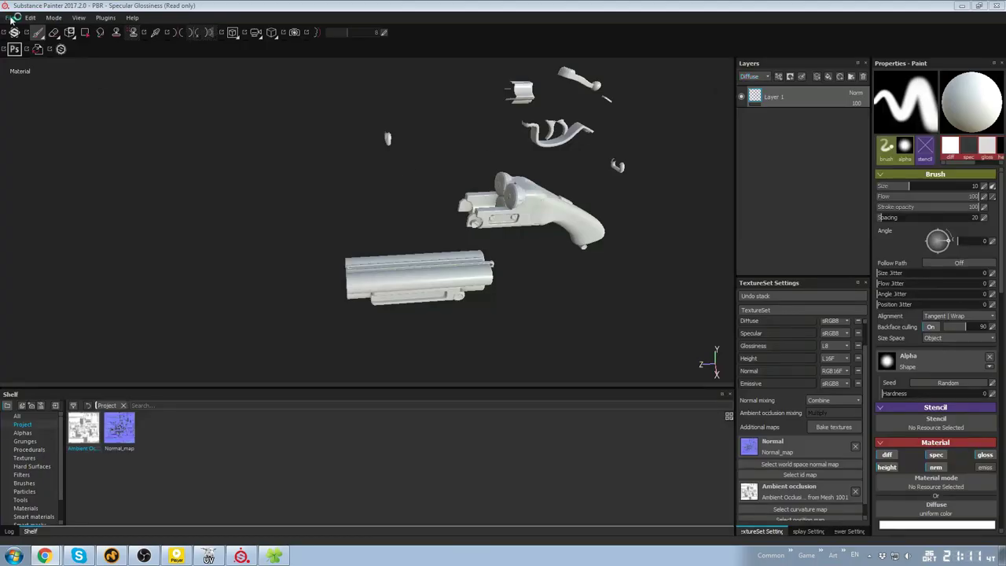
# In Substance Painter, create a PBR - Specular Glossiness project from For_texturing.fbx with OpenGL normals, importing the ambient occlusion map and Normal_map.tga
pyautogui.click(11, 18)
pyautogui.click(27, 29)
pyautogui.click(477, 292)
pyautogui.click(469, 205)
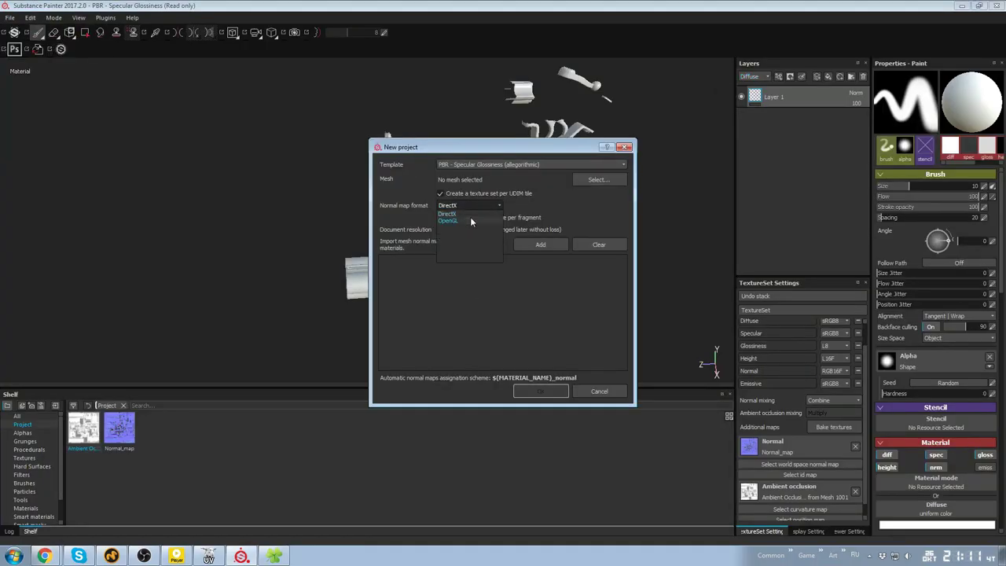
pyautogui.click(597, 179)
pyautogui.click(540, 244)
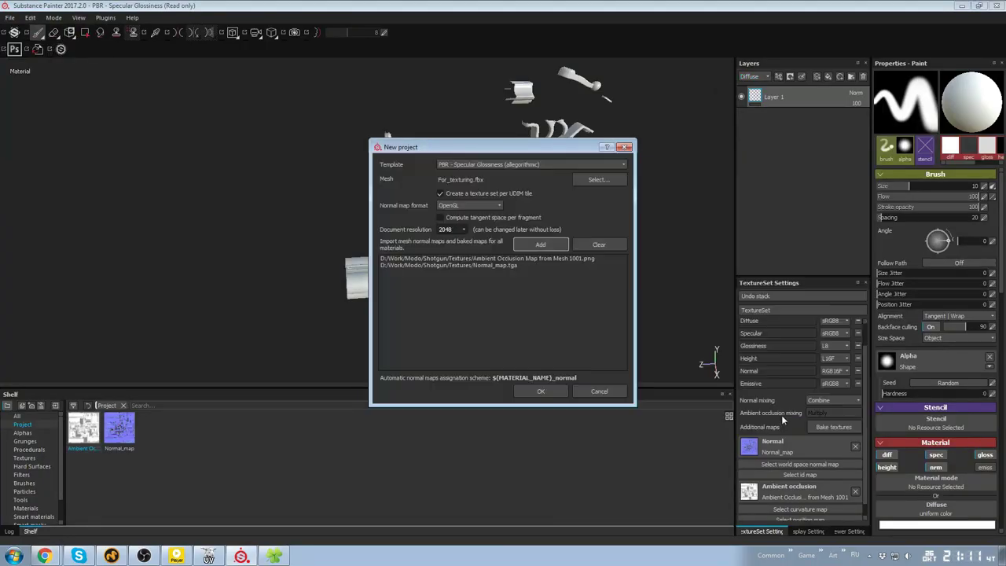
pyautogui.click(541, 390)
# Assign Normal_map and the imported ambient occlusion image as the texture set's additional maps
pyautogui.moveTo(535, 225)
pyautogui.keyDown('alt'); pyautogui.mouseDown()
pyautogui.moveTo(473, 201)
pyautogui.moveTo(610, 191)
pyautogui.moveTo(550, 220)
pyautogui.mouseUp(); pyautogui.keyUp('alt')
pyautogui.scroll(-5, 476, 191)
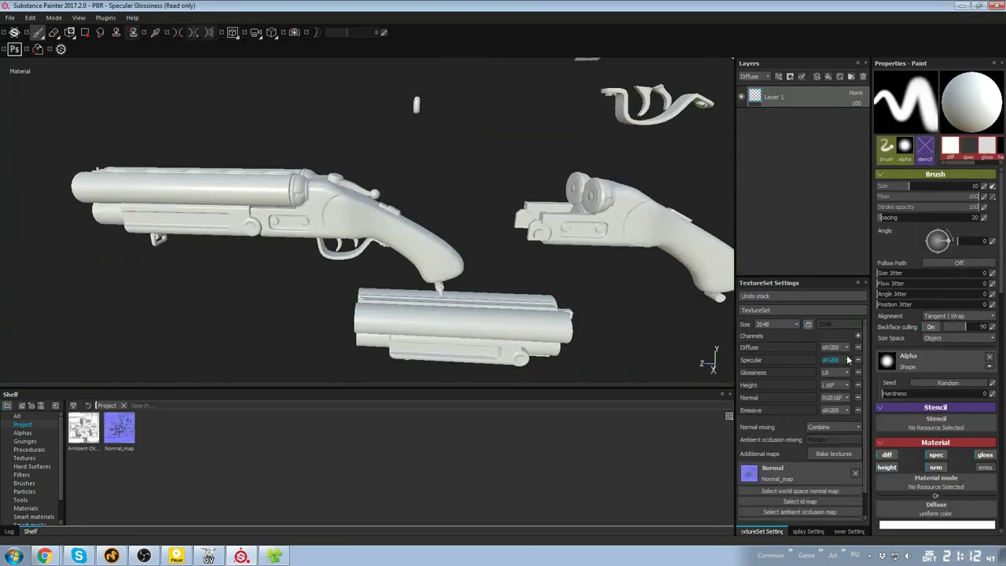
pyautogui.scroll(-2, 814, 471)
pyautogui.keyDown('alt'); pyautogui.moveTo(613, 236); pyautogui.dragTo(543, 229); pyautogui.keyUp('alt')
pyautogui.click(820, 485)
pyautogui.click(840, 367)
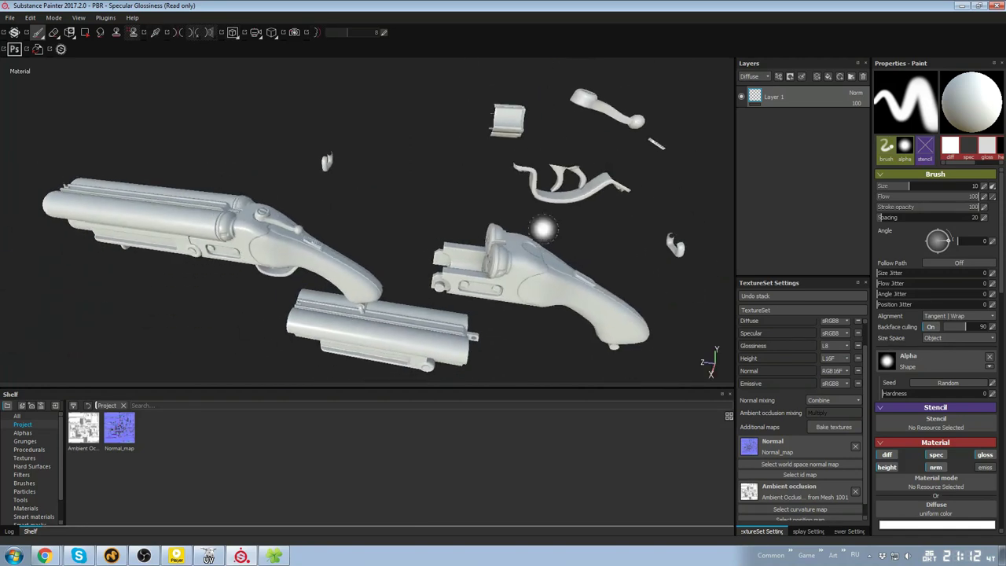
# Bake the world space normal, curvature, position and thickness maps, leaving out normal, ID and ambient occlusion
pyautogui.scroll(-1, 810, 464)
pyautogui.click(833, 413)
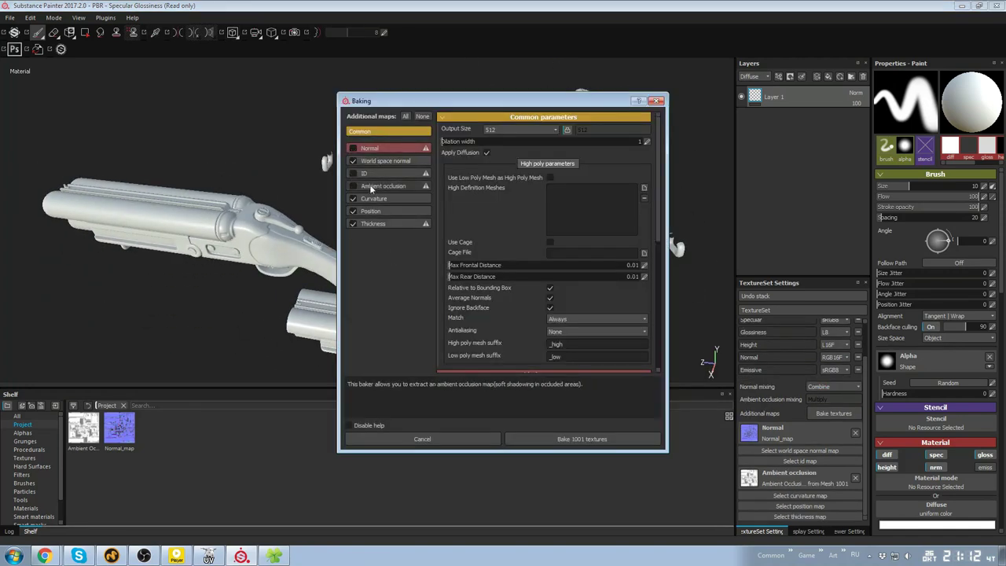
pyautogui.click(585, 437)
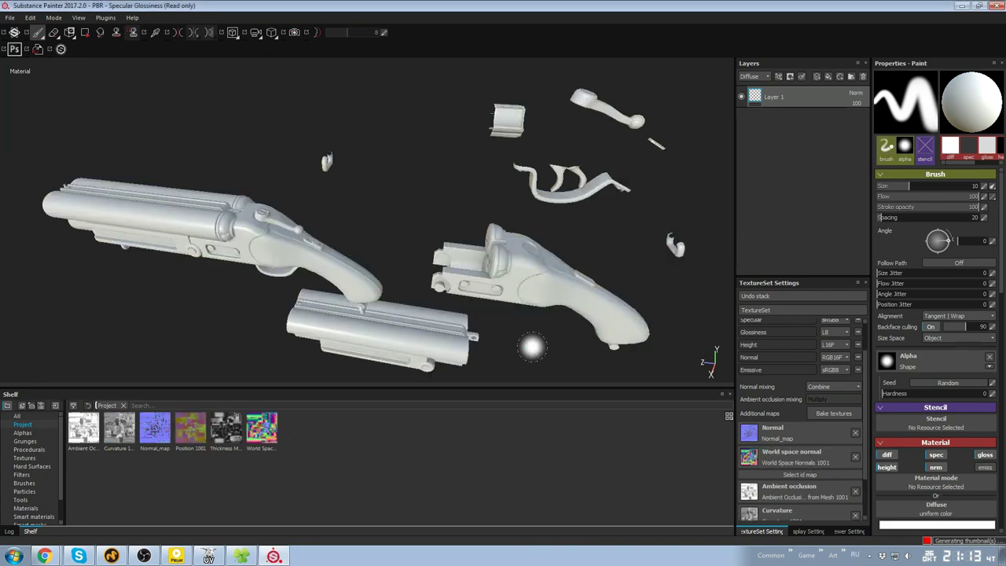
# Save the project as Shotgun in a new Painter folder inside the Shotgun directory
pyautogui.keyDown('alt'); pyautogui.moveTo(412, 276); pyautogui.dragTo(338, 236); pyautogui.keyUp('alt')
pyautogui.click(20, 416)
pyautogui.keyDown('alt'); pyautogui.moveTo(601, 210); pyautogui.dragTo(534, 177, button='middle'); pyautogui.keyUp('alt')
pyautogui.keyDown('alt'); pyautogui.moveTo(534, 177); pyautogui.dragTo(551, 180); pyautogui.keyUp('alt')
pyautogui.keyDown('alt'); pyautogui.moveTo(479, 232); pyautogui.dragTo(560, 181, button='middle'); pyautogui.keyUp('alt')
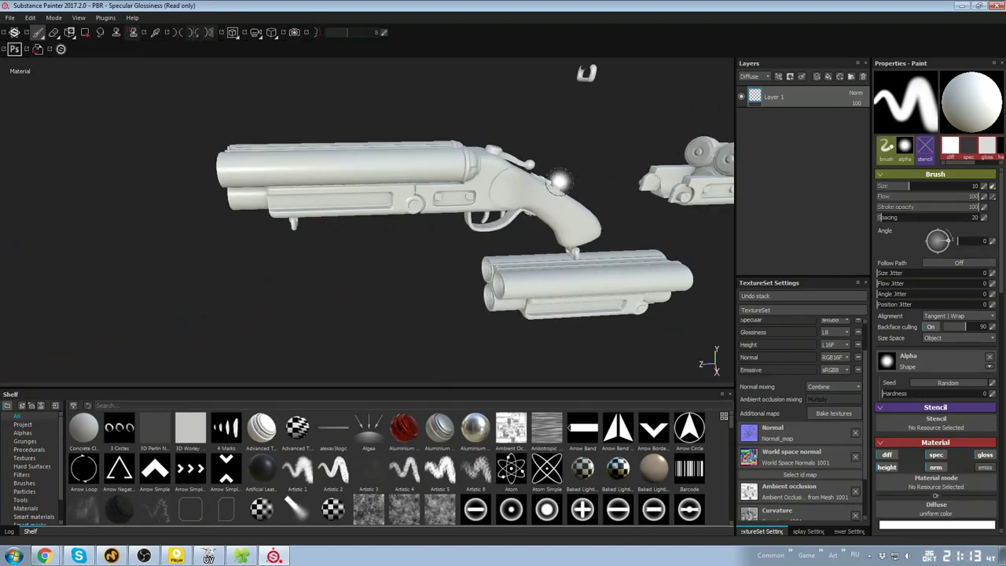
pyautogui.hotkey('ctrl', 's')
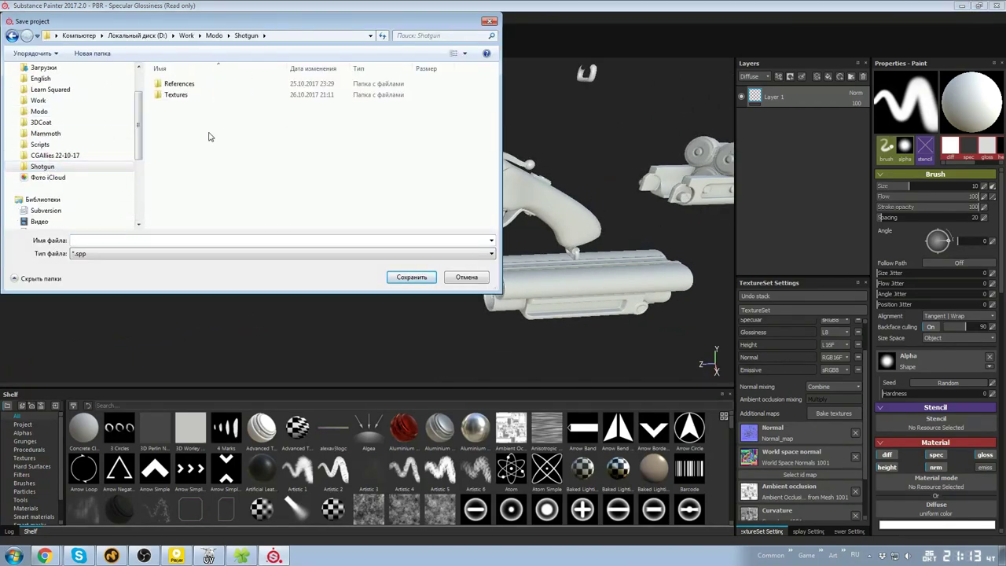
pyautogui.press('Return')
pyautogui.press('Return')
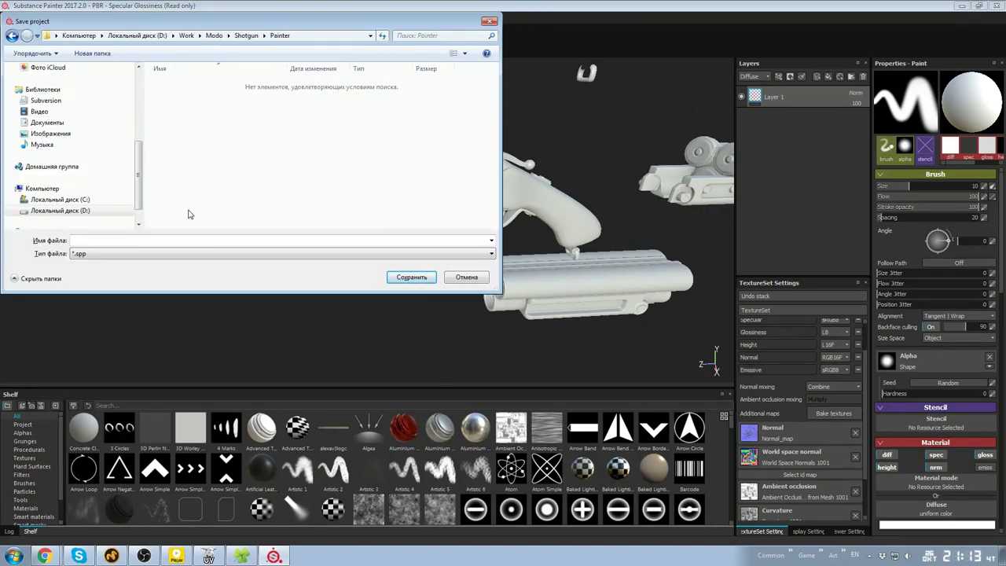
pyautogui.click(407, 279)
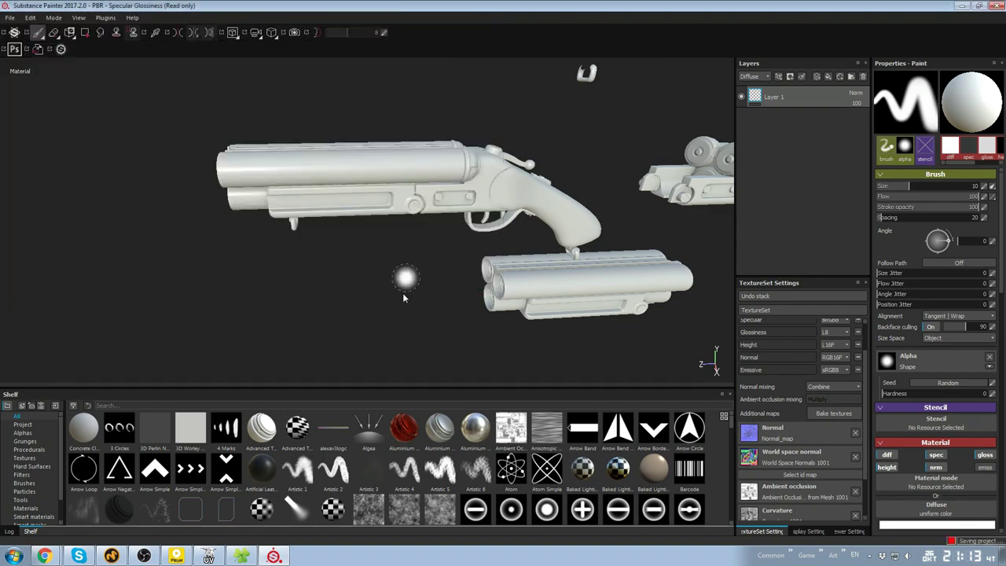
# Examine the assembled shotgun and its separated parts from several angles to check the baked maps
pyautogui.keyDown('alt'); pyautogui.moveTo(435, 256); pyautogui.dragTo(483, 206); pyautogui.keyUp('alt')
pyautogui.keyDown('alt'); pyautogui.moveTo(482, 206); pyautogui.dragTo(425, 185, button='right'); pyautogui.keyUp('alt')
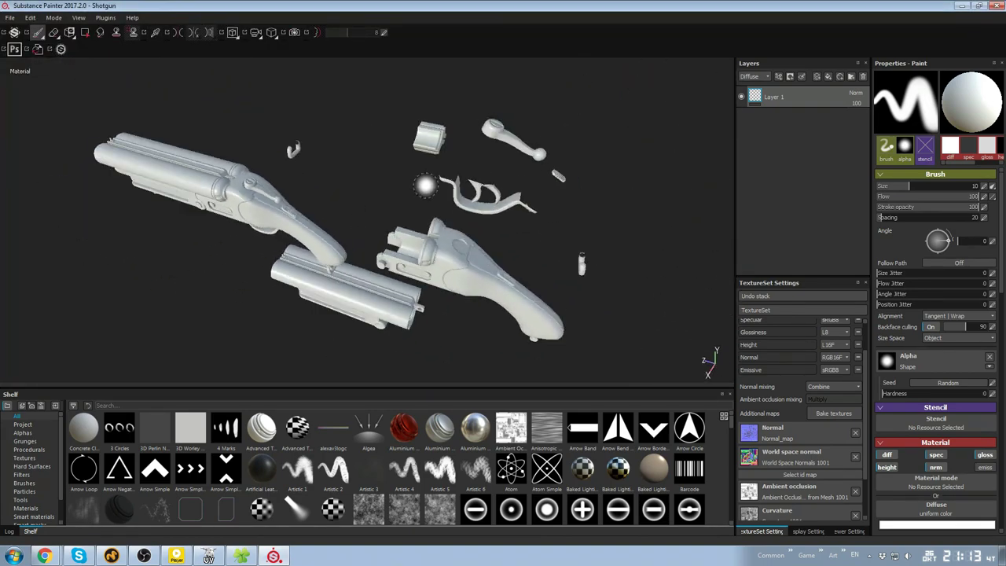
pyautogui.keyDown('alt'); pyautogui.moveTo(425, 186); pyautogui.dragTo(469, 220); pyautogui.keyUp('alt')
pyautogui.keyDown('alt'); pyautogui.moveTo(469, 220); pyautogui.dragTo(591, 295, button='right'); pyautogui.keyUp('alt')
pyautogui.keyDown('alt'); pyautogui.moveTo(590, 294); pyautogui.dragTo(565, 175, button='middle'); pyautogui.keyUp('alt')
pyautogui.keyDown('alt'); pyautogui.moveTo(566, 175); pyautogui.dragTo(601, 213); pyautogui.keyUp('alt')
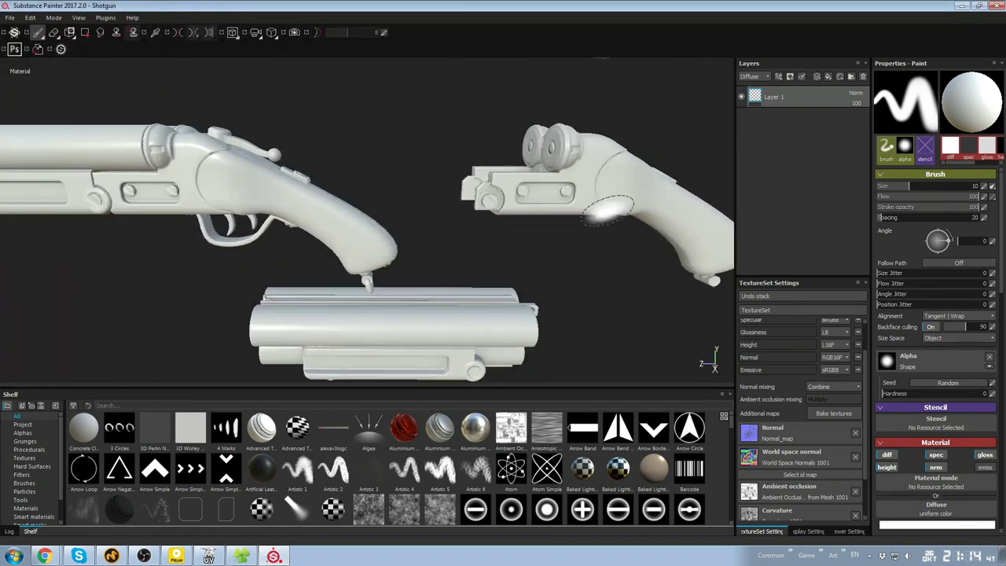
pyautogui.keyDown('alt'); pyautogui.moveTo(602, 213); pyautogui.dragTo(440, 255, button='right'); pyautogui.keyUp('alt')
pyautogui.keyDown('alt'); pyautogui.moveTo(440, 255); pyautogui.dragTo(556, 208, button='middle'); pyautogui.keyUp('alt')
pyautogui.keyDown('alt'); pyautogui.moveTo(556, 209); pyautogui.dragTo(776, 149); pyautogui.keyUp('alt')
# List the shelf's materials and exit UVLayout
pyautogui.click(26, 508)
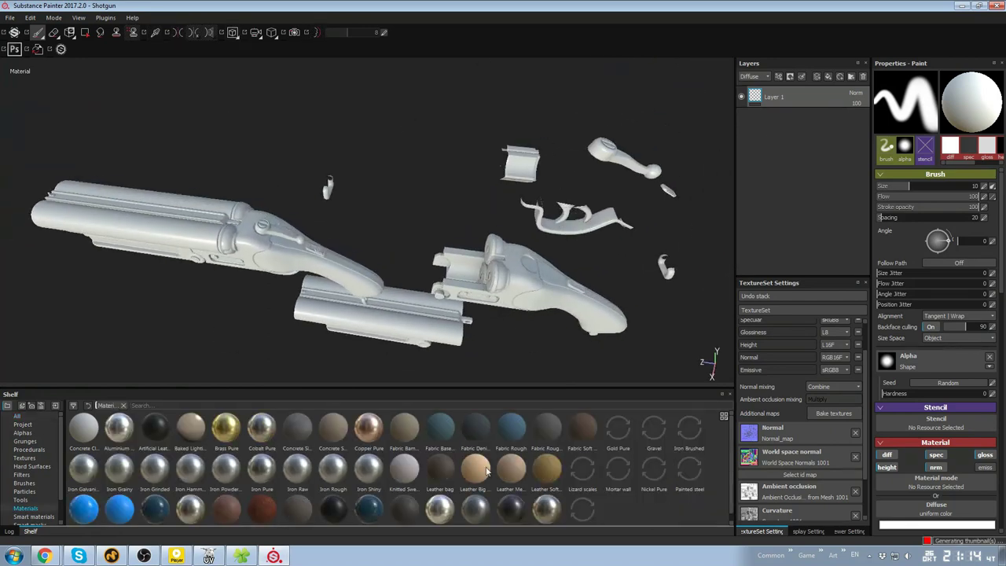
pyautogui.scroll(-1, 548, 496)
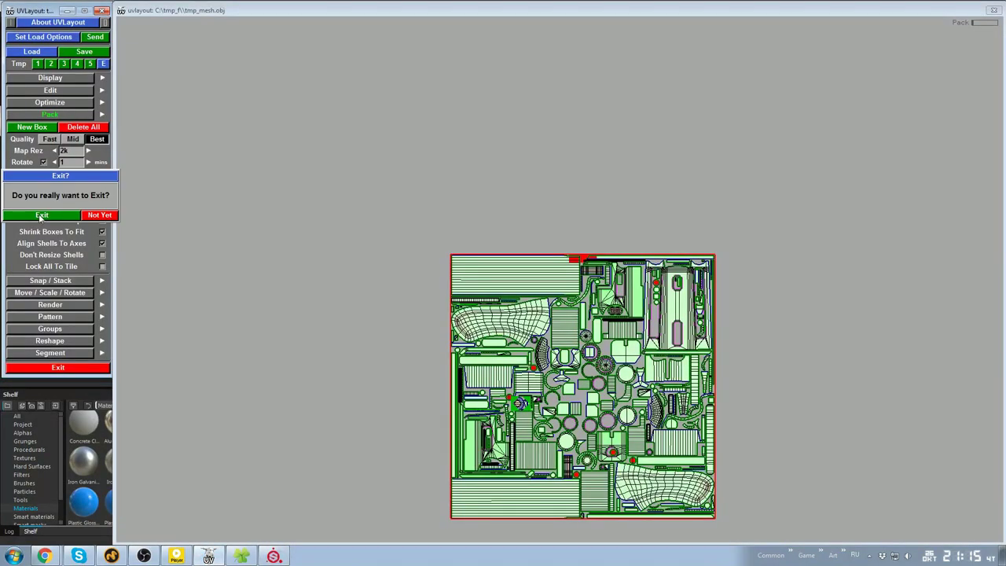
pyautogui.click(40, 215)
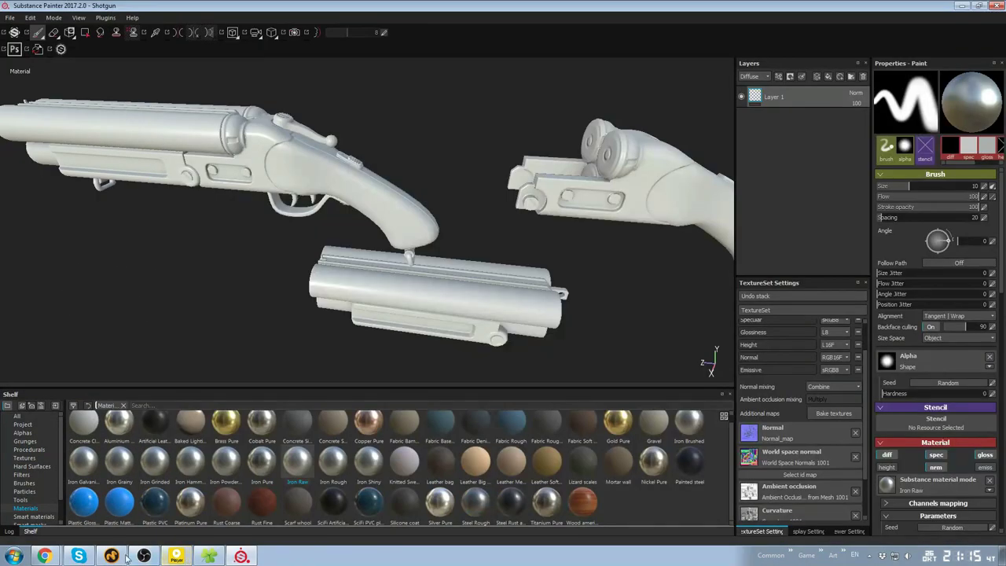
# Add an Iron Pure fill layer above Layer 1
pyautogui.moveTo(781, 76); pyautogui.dragTo(786, 99)
pyautogui.keyDown('alt'); pyautogui.moveTo(637, 204); pyautogui.dragTo(621, 238); pyautogui.keyUp('alt')
pyautogui.scroll(3, 597, 212)
# Set the Iron Pure fill's glossiness texture to BnW Spots 3
pyautogui.click(921, 310)
pyautogui.click(920, 352)
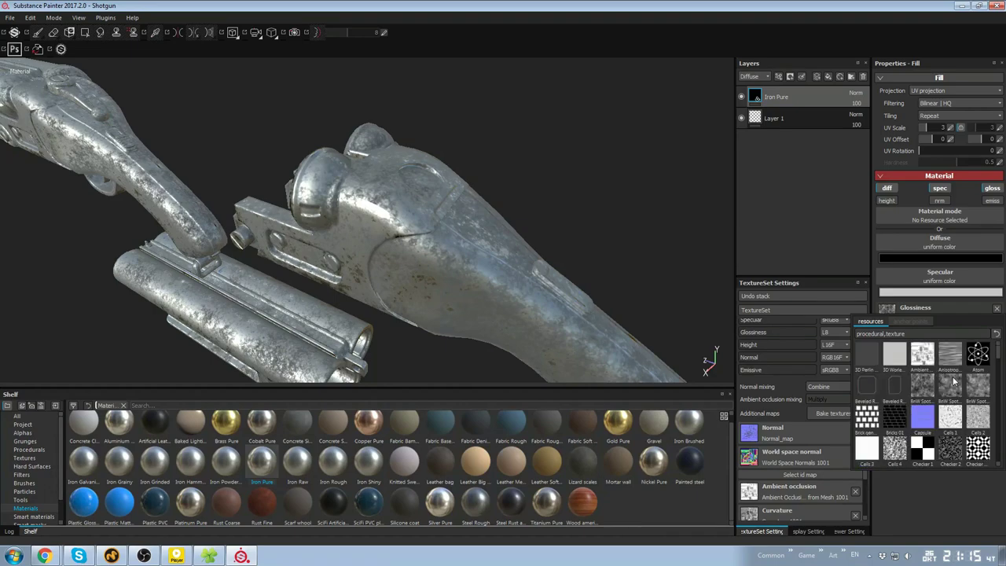
pyautogui.click(974, 388)
pyautogui.keyDown('alt'); pyautogui.moveTo(597, 204); pyautogui.dragTo(600, 226); pyautogui.keyUp('alt')
pyautogui.scroll(-3, 526, 175)
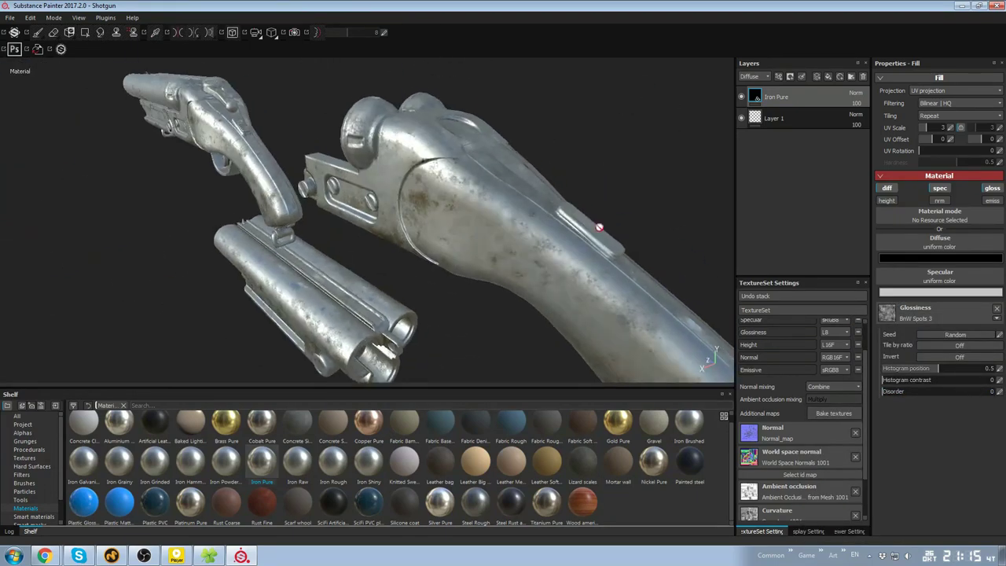
# Filter the glossiness textures by "scr", try several scratched grunges and apply Grunge Dirt Scratched to the Iron Pure fill
pyautogui.click(923, 312)
pyautogui.moveTo(907, 336); pyautogui.dragTo(849, 341)
pyautogui.write('scr')
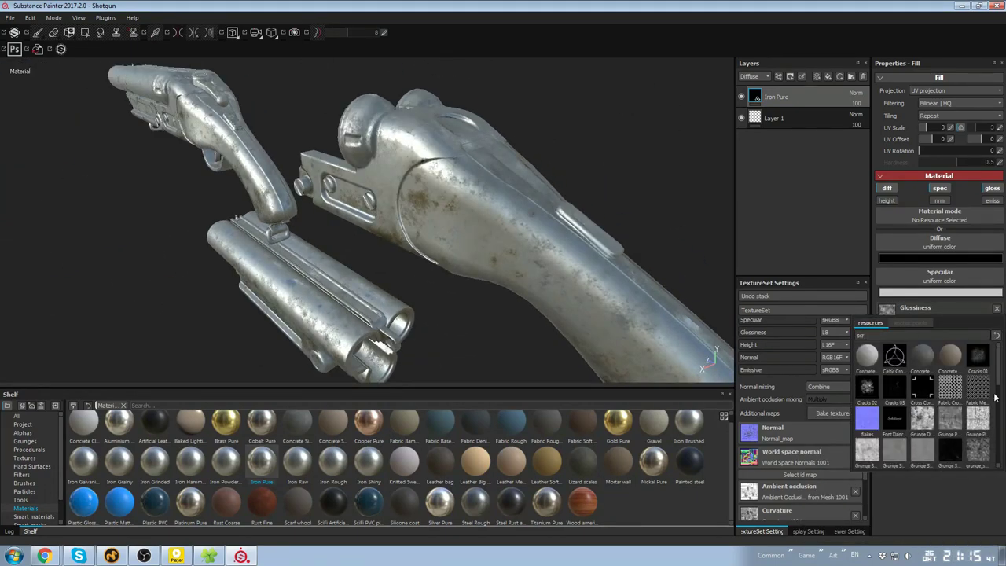
pyautogui.scroll(-5, 938, 417)
pyautogui.click(944, 399)
pyautogui.keyDown('alt'); pyautogui.moveTo(613, 314); pyautogui.dragTo(628, 271); pyautogui.keyUp('alt')
pyautogui.click(924, 312)
pyautogui.click(945, 423)
pyautogui.keyDown('alt'); pyautogui.moveTo(582, 212); pyautogui.dragTo(570, 255); pyautogui.keyUp('alt')
pyautogui.click(923, 312)
pyautogui.click(923, 423)
pyautogui.keyDown('alt'); pyautogui.moveTo(582, 291); pyautogui.dragTo(629, 240); pyautogui.keyUp('alt')
# Switch the Iron Pure fill to tri-planar projection and set the glossiness texture's balance to 0.4
pyautogui.click(935, 91)
pyautogui.click(929, 108)
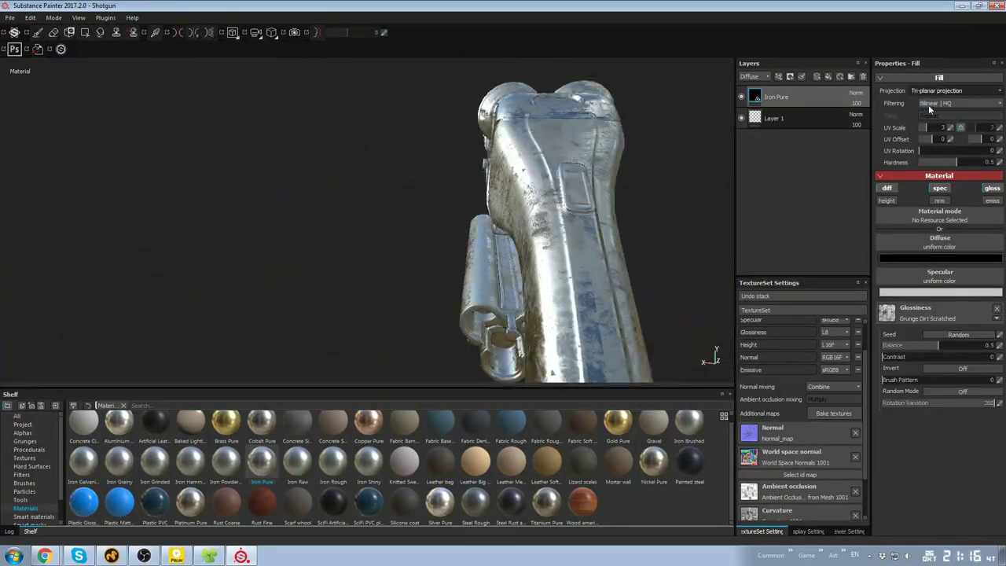
pyautogui.keyDown('alt'); pyautogui.moveTo(644, 157); pyautogui.dragTo(629, 272); pyautogui.keyUp('alt')
pyautogui.moveTo(884, 357)
pyautogui.mouseDown()
pyautogui.moveTo(906, 357)
pyautogui.moveTo(882, 357)
pyautogui.mouseUp()
pyautogui.moveTo(944, 346); pyautogui.dragTo(928, 351)
# Darken the Iron Pure fill's specular colour to a neutral grey of 0.338
pyautogui.click(916, 291)
pyautogui.moveTo(849, 272); pyautogui.dragTo(847, 288)
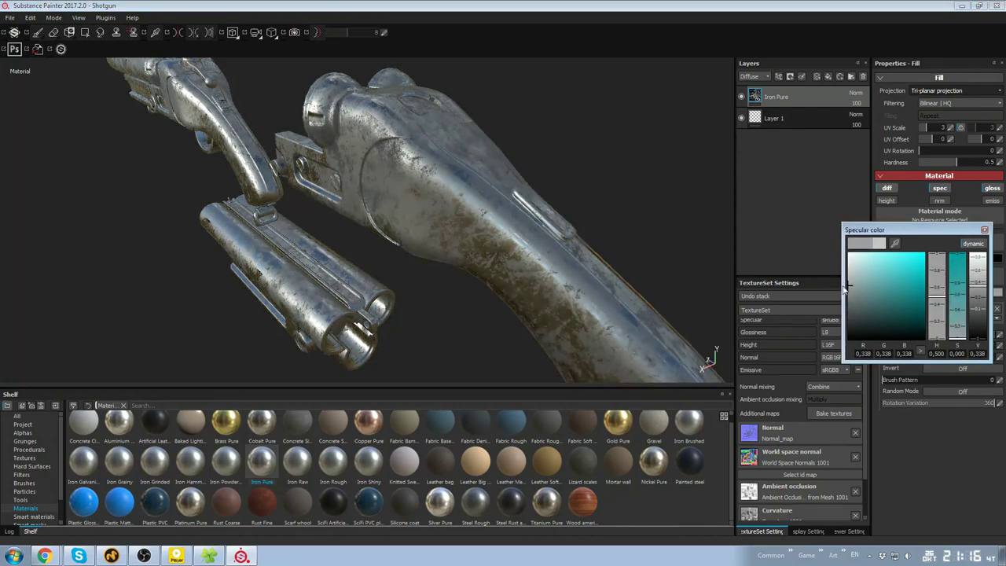
pyautogui.keyDown('alt'); pyautogui.moveTo(534, 220); pyautogui.dragTo(597, 290); pyautogui.keyUp('alt')
# Invert the Grunge Dirt Scratched glossiness texture and set its balance to 0.63, checking the wear on the barrels
pyautogui.click(933, 357)
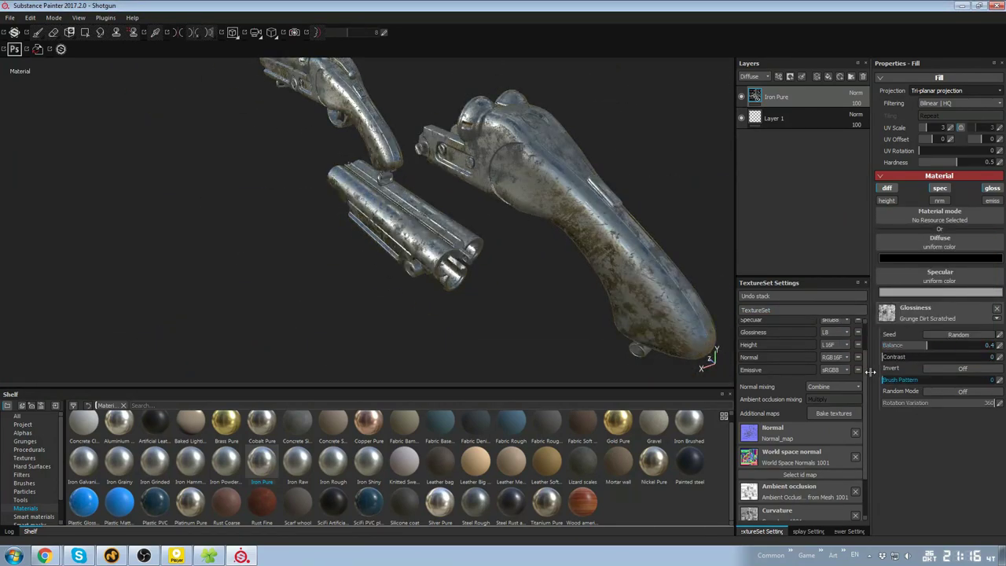
pyautogui.moveTo(612, 246)
pyautogui.keyDown('alt'); pyautogui.mouseDown()
pyautogui.moveTo(691, 250)
pyautogui.moveTo(623, 252)
pyautogui.mouseUp(); pyautogui.keyUp('alt')
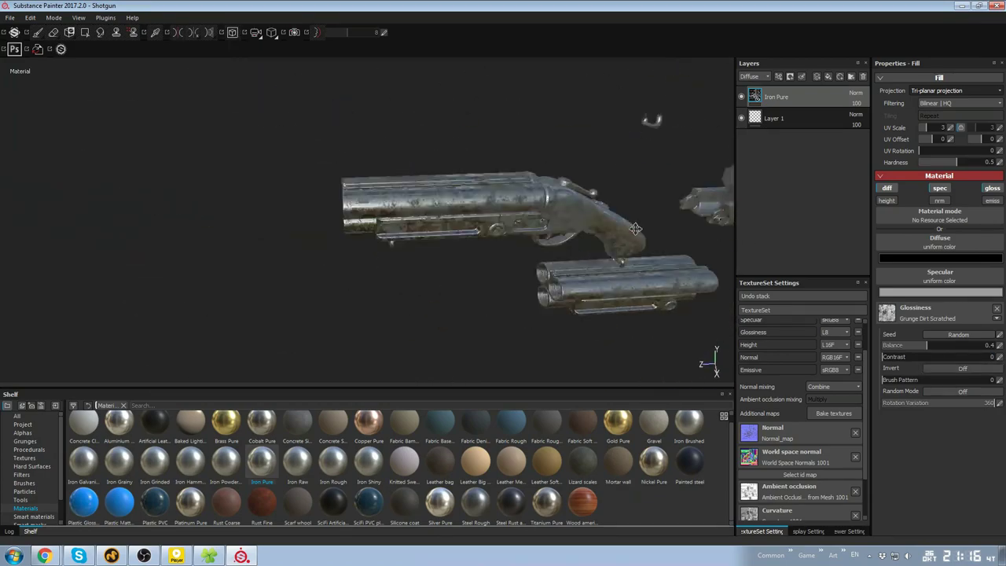
pyautogui.keyDown('alt'); pyautogui.moveTo(636, 228); pyautogui.dragTo(355, 225, button='right'); pyautogui.keyUp('alt')
pyautogui.keyDown('alt'); pyautogui.moveTo(355, 224); pyautogui.dragTo(264, 199); pyautogui.keyUp('alt')
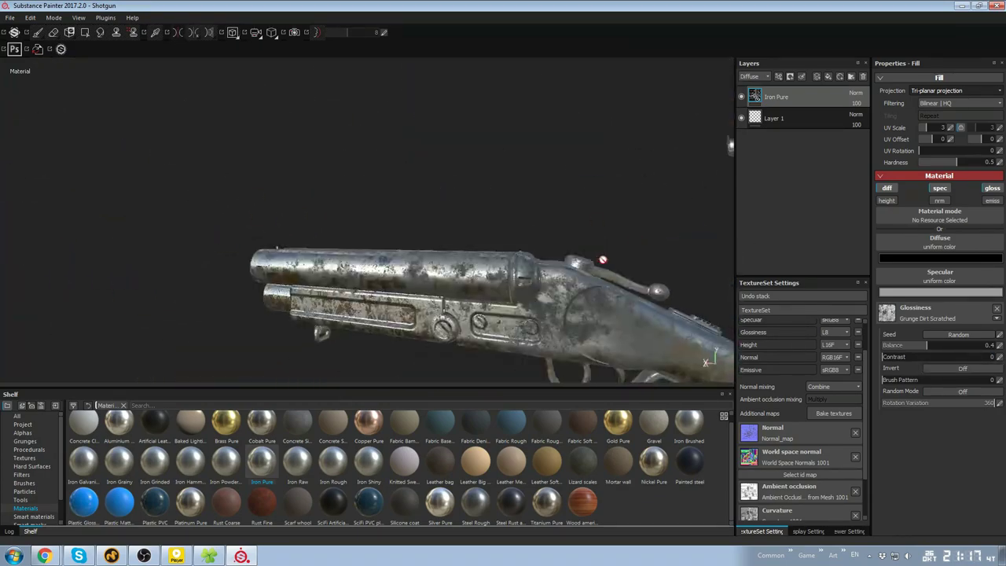
pyautogui.keyDown('alt'); pyautogui.moveTo(602, 260); pyautogui.dragTo(576, 275); pyautogui.keyUp('alt')
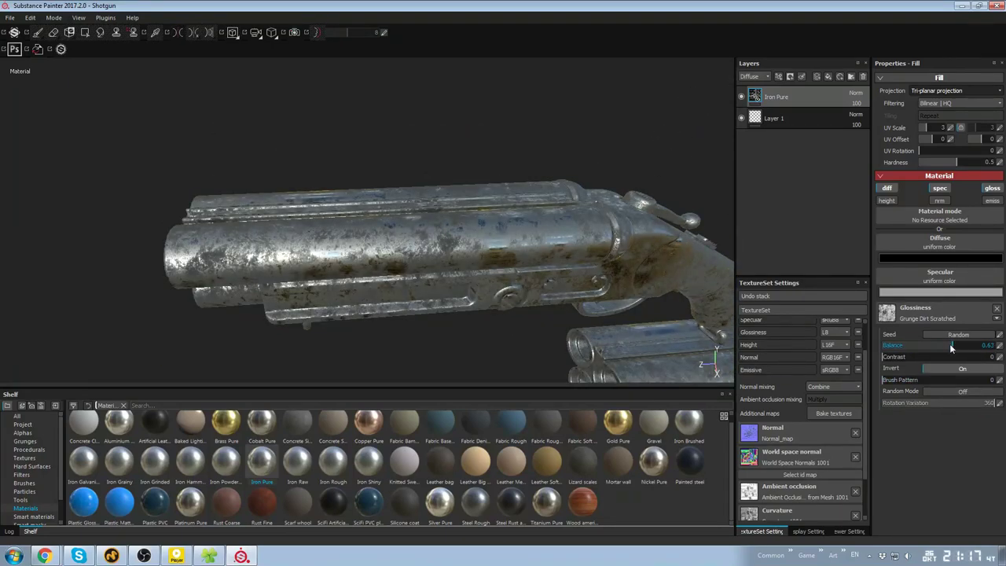
# Fine-tune the brightness of the Iron Pure fill's grey specular colour
pyautogui.click(929, 292)
pyautogui.moveTo(976, 284)
pyautogui.mouseDown()
pyautogui.moveTo(976, 298)
pyautogui.moveTo(976, 283)
pyautogui.mouseUp()
pyautogui.click(979, 228)
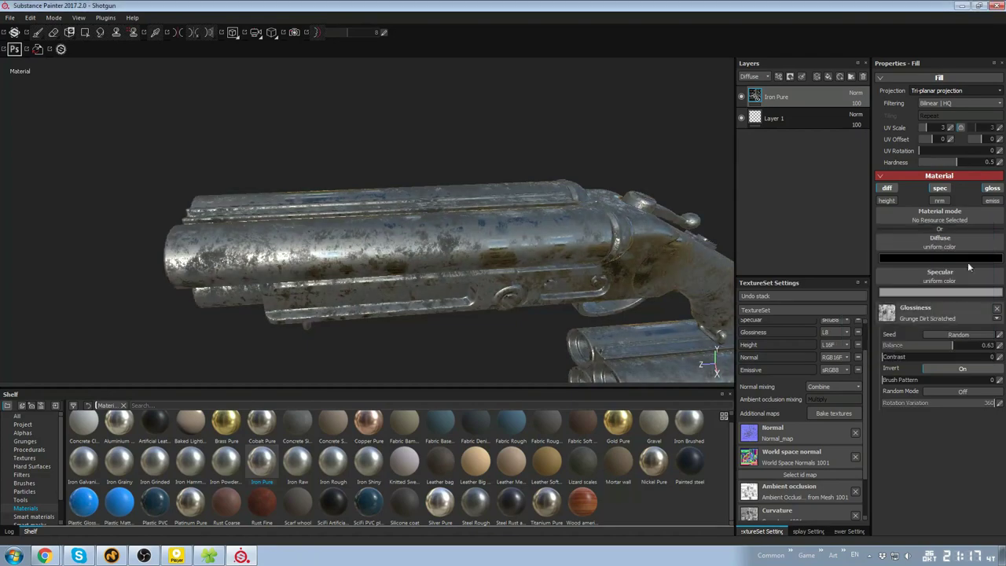
# Replace the Iron Pure fill's glossiness texture with Grunge Paint Scratched and check it on the assembled shotgun
pyautogui.click(952, 313)
pyautogui.click(949, 422)
pyautogui.moveTo(613, 275)
pyautogui.keyDown('alt'); pyautogui.mouseDown()
pyautogui.moveTo(498, 294)
pyautogui.moveTo(251, 240)
pyautogui.moveTo(543, 239)
pyautogui.mouseUp(); pyautogui.keyUp('alt')
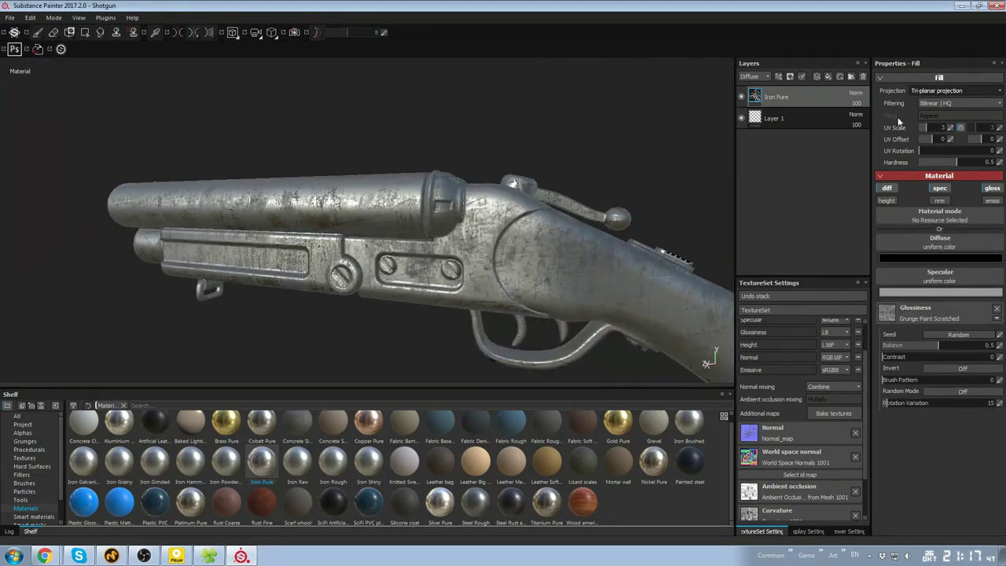
pyautogui.moveTo(650, 200)
pyautogui.keyDown('alt'); pyautogui.mouseDown()
pyautogui.moveTo(479, 209)
pyautogui.moveTo(632, 197)
pyautogui.mouseUp(); pyautogui.keyUp('alt')
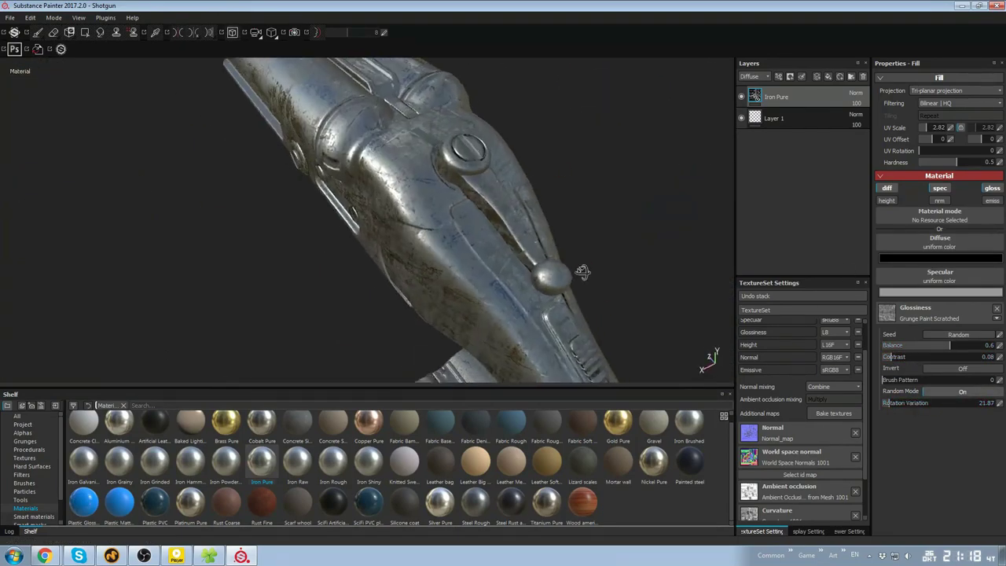
# Set the rotation variation of the Iron Pure fill's glossiness texture to 38.69, checking the wear on the barrels and grip
pyautogui.moveTo(916, 406)
pyautogui.mouseDown()
pyautogui.moveTo(938, 408)
pyautogui.moveTo(929, 406)
pyautogui.mouseUp()
pyautogui.keyDown('alt'); pyautogui.moveTo(597, 220); pyautogui.dragTo(652, 236); pyautogui.keyUp('alt')
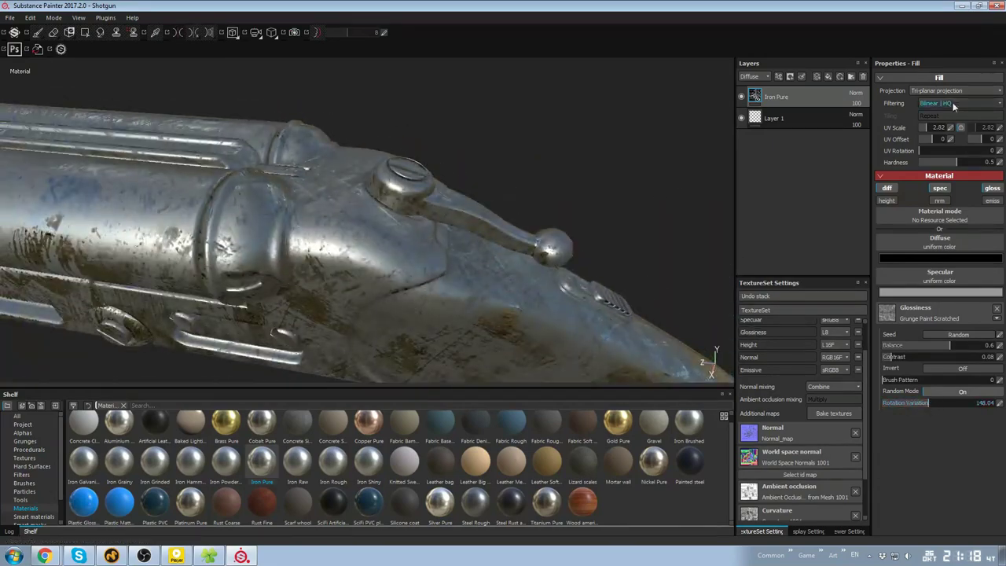
pyautogui.keyDown('alt'); pyautogui.moveTo(503, 158); pyautogui.dragTo(550, 222); pyautogui.keyUp('alt')
pyautogui.moveTo(893, 405); pyautogui.dragTo(895, 405)
pyautogui.keyDown('alt'); pyautogui.moveTo(605, 206); pyautogui.dragTo(817, 102); pyautogui.keyUp('alt')
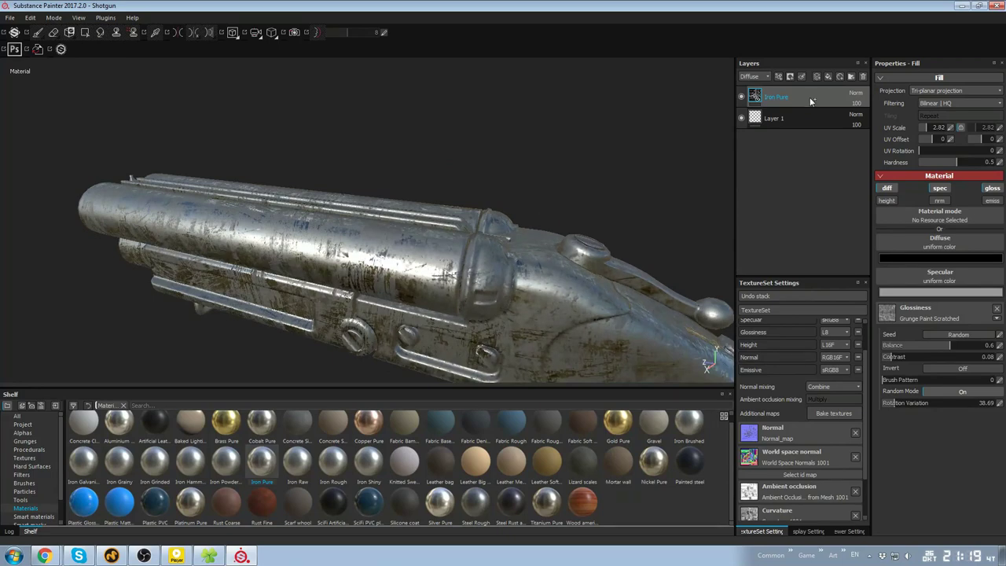
# Duplicate the Iron Pure fill, then give the copy a uniform glossiness and a much darker specular colour
pyautogui.hotkey('ctrl', 'd')
pyautogui.click(996, 308)
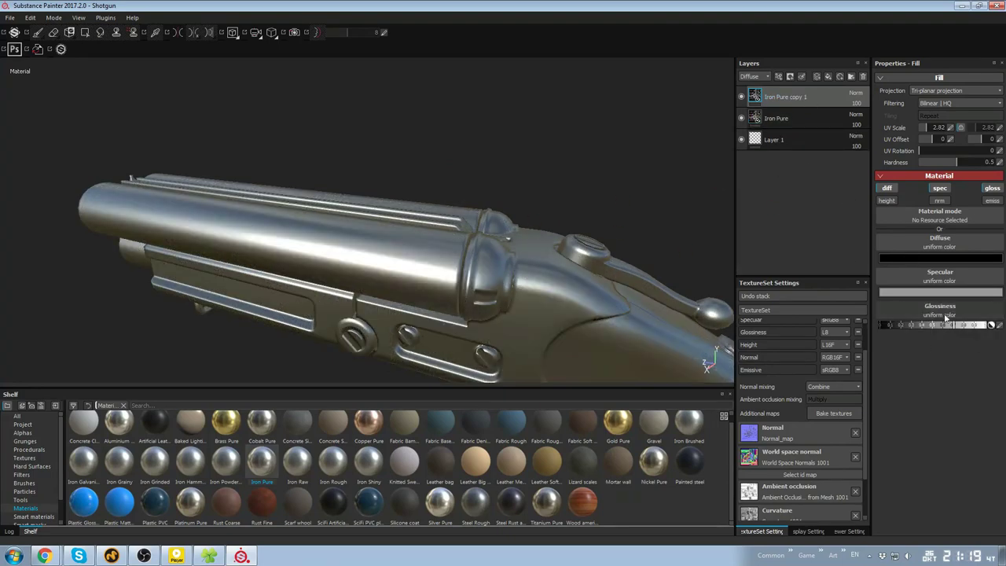
pyautogui.click(945, 325)
pyautogui.click(917, 293)
pyautogui.click(979, 318)
pyautogui.click(965, 325)
pyautogui.keyDown('alt'); pyautogui.moveTo(601, 205); pyautogui.dragTo(580, 233); pyautogui.keyUp('alt')
# Add a black mask with an MG Metal Edge Wear generator to the dark Iron Pure copy
pyautogui.rightClick(780, 94)
pyautogui.click(804, 112)
pyautogui.rightClick(770, 96)
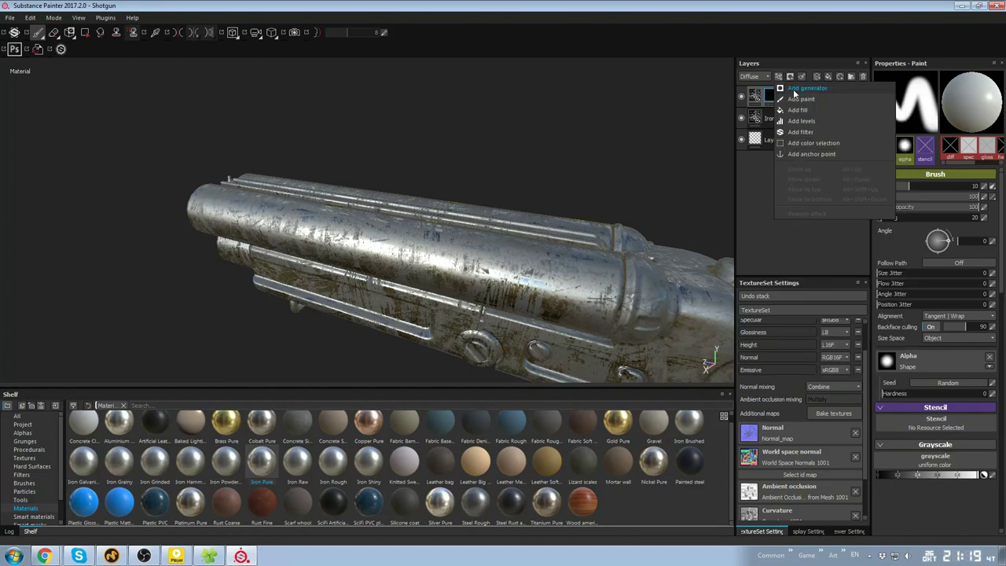
pyautogui.click(803, 329)
pyautogui.click(981, 154)
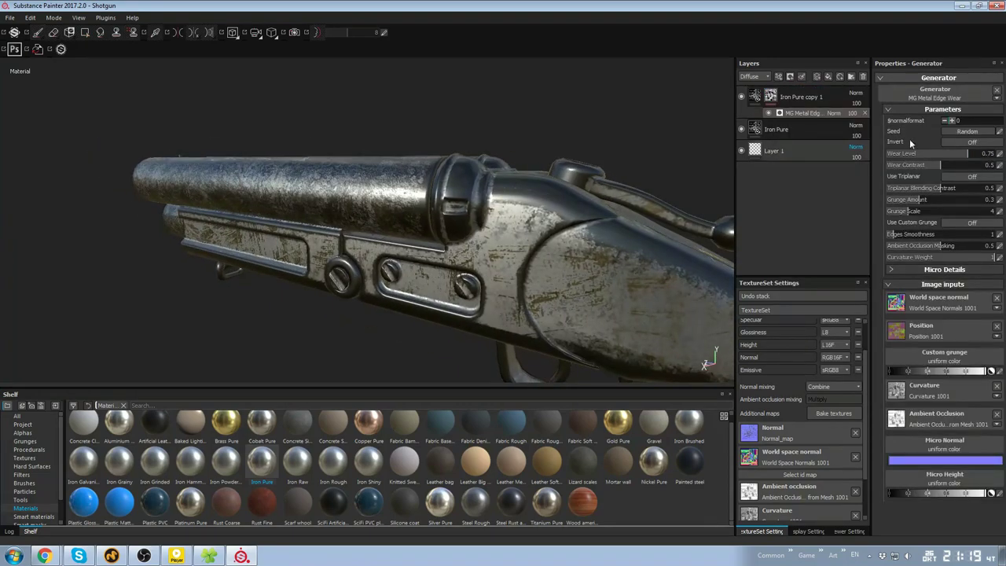
pyautogui.keyDown('alt'); pyautogui.moveTo(236, 196); pyautogui.dragTo(487, 197); pyautogui.keyUp('alt')
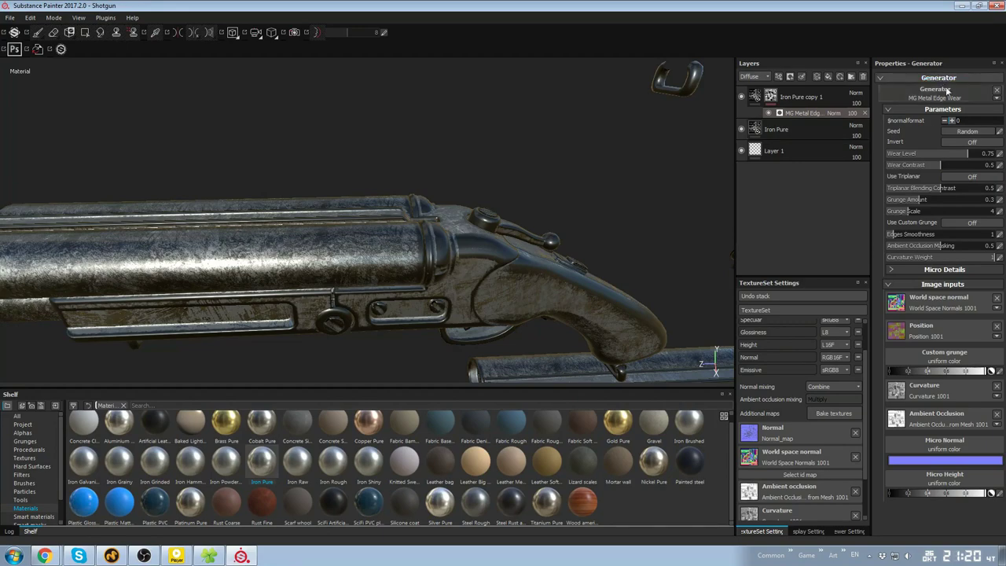
# Invert the edge wear generator and set wear level 0.17, wear contrast 0.46 and edges smoothness 1.4
pyautogui.click(971, 142)
pyautogui.keyDown('alt'); pyautogui.moveTo(440, 251); pyautogui.dragTo(519, 194); pyautogui.keyUp('alt')
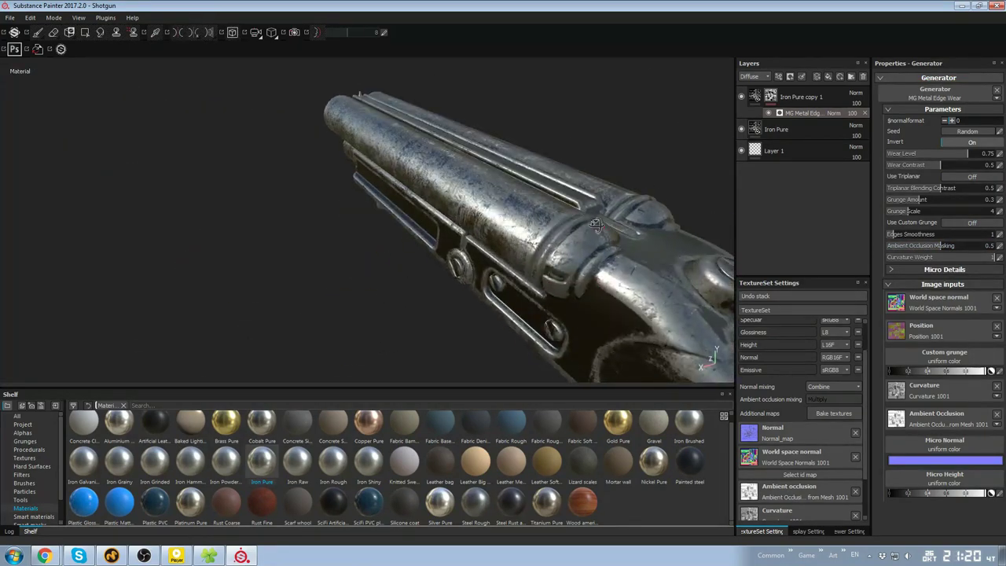
pyautogui.keyDown('alt'); pyautogui.moveTo(595, 226); pyautogui.dragTo(621, 185); pyautogui.keyUp('alt')
pyautogui.keyDown('alt'); pyautogui.moveTo(628, 223); pyautogui.dragTo(574, 181); pyautogui.keyUp('alt')
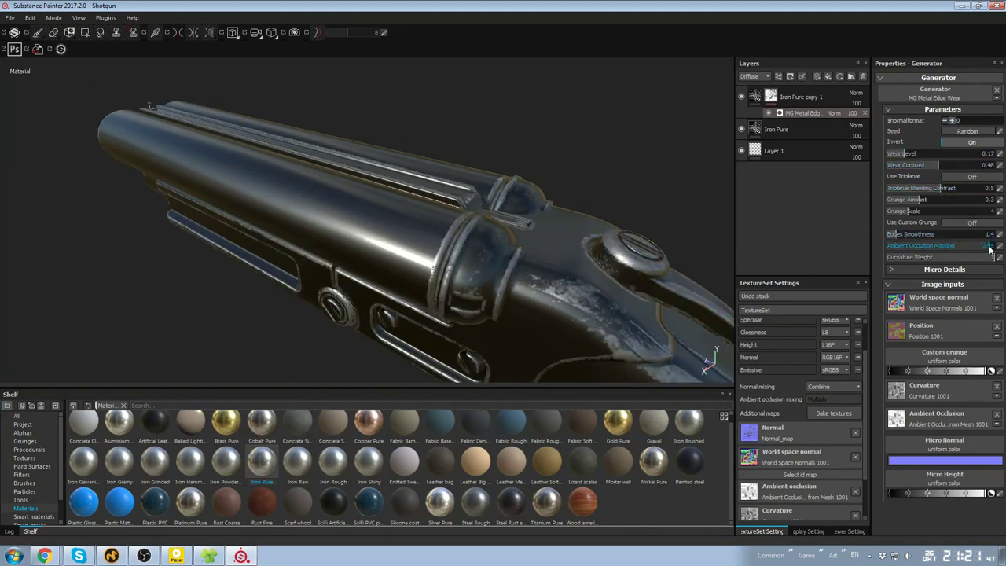
pyautogui.moveTo(597, 230)
pyautogui.keyDown('alt'); pyautogui.mouseDown()
pyautogui.moveTo(582, 227)
pyautogui.moveTo(658, 157)
pyautogui.moveTo(425, 157)
pyautogui.moveTo(579, 164)
pyautogui.moveTo(680, 243)
pyautogui.moveTo(624, 157)
pyautogui.moveTo(514, 217)
pyautogui.moveTo(496, 173)
pyautogui.moveTo(481, 229)
pyautogui.moveTo(460, 252)
pyautogui.moveTo(550, 181)
pyautogui.moveTo(606, 208)
pyautogui.moveTo(602, 251)
pyautogui.moveTo(624, 209)
pyautogui.moveTo(589, 213)
pyautogui.mouseUp(); pyautogui.keyUp('alt')
# Try Grunge Scratches Rough and an inverted Grunge Paint Scratched as glossiness textures on the dark Iron Pure copy
pyautogui.click(797, 96)
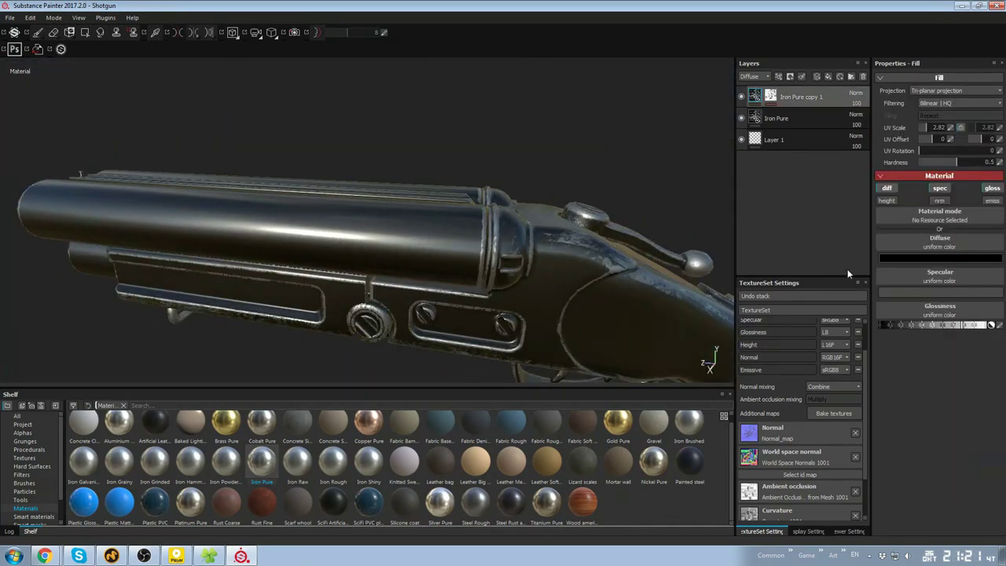
pyautogui.keyDown('alt'); pyautogui.moveTo(628, 252); pyautogui.dragTo(549, 244); pyautogui.keyUp('alt')
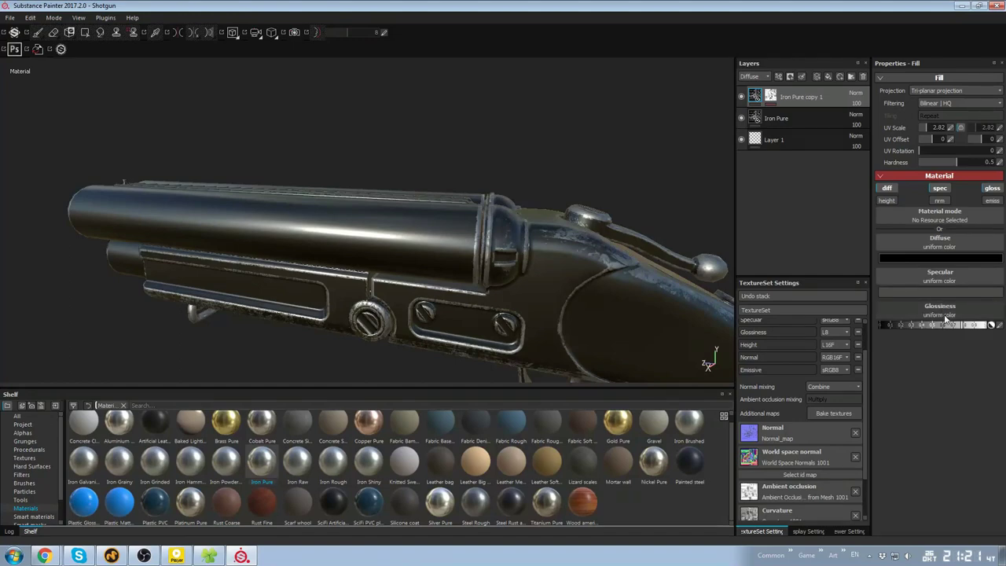
pyautogui.write('scr')
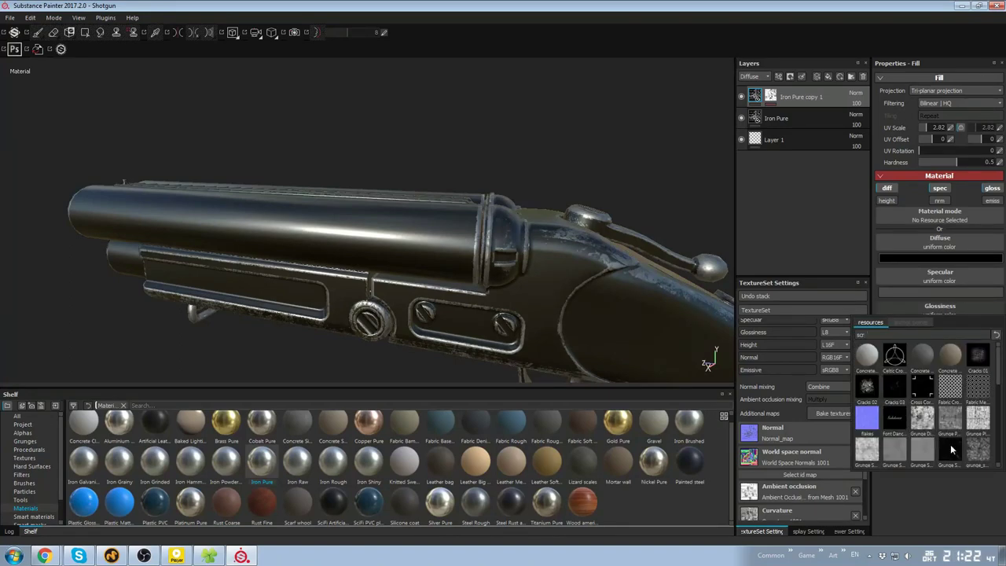
pyautogui.click(950, 444)
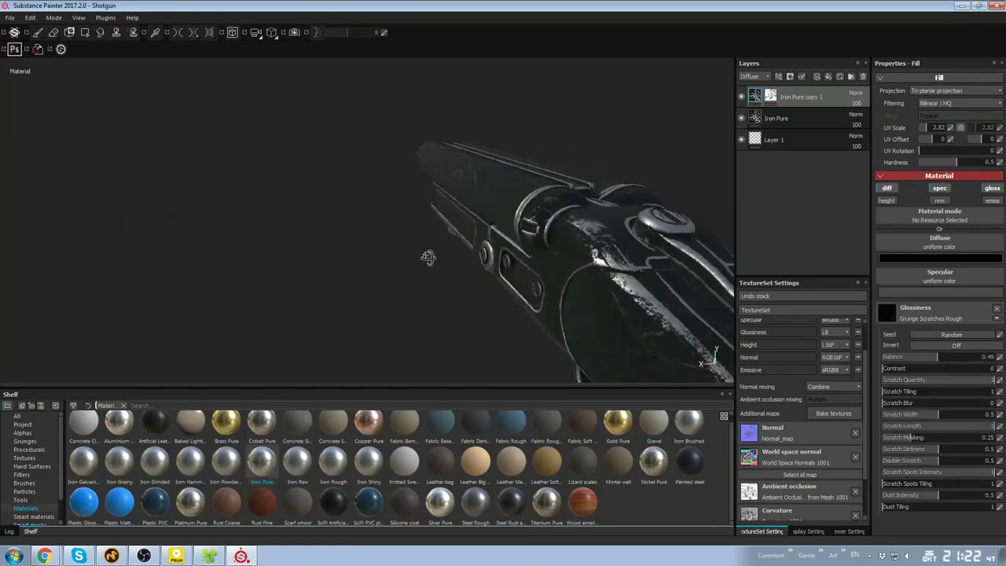
pyautogui.keyDown('alt'); pyautogui.moveTo(427, 257); pyautogui.dragTo(471, 236); pyautogui.keyUp('alt')
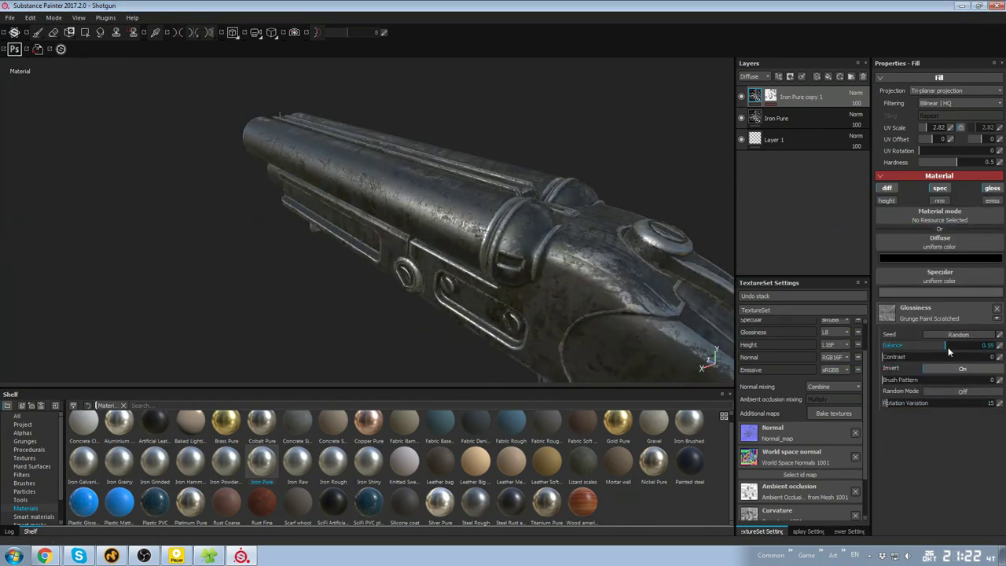
pyautogui.moveTo(960, 355); pyautogui.dragTo(955, 355)
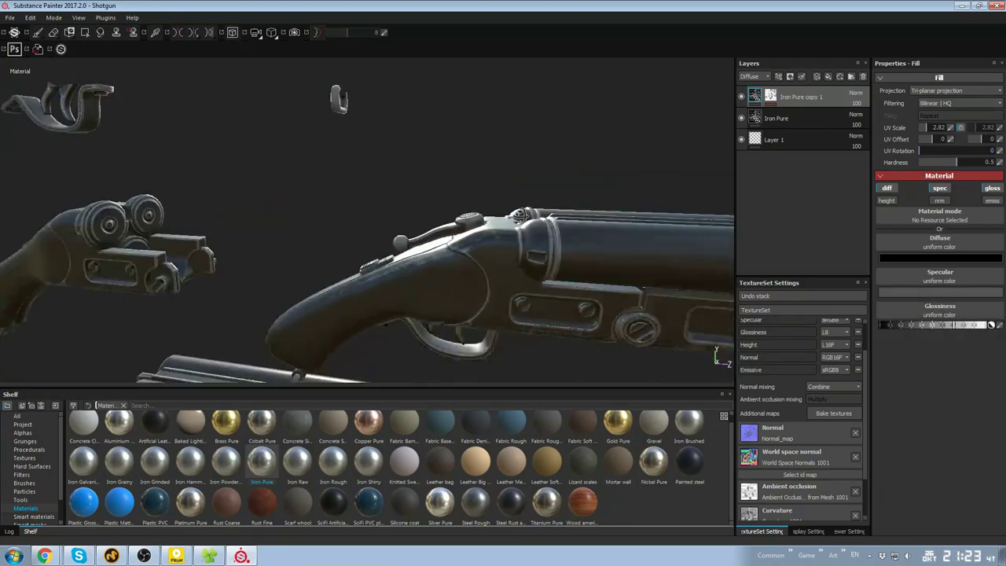
# Lighten the base Iron Pure fill's specular grey and set its glossiness texture balance to 0.65
pyautogui.click(782, 117)
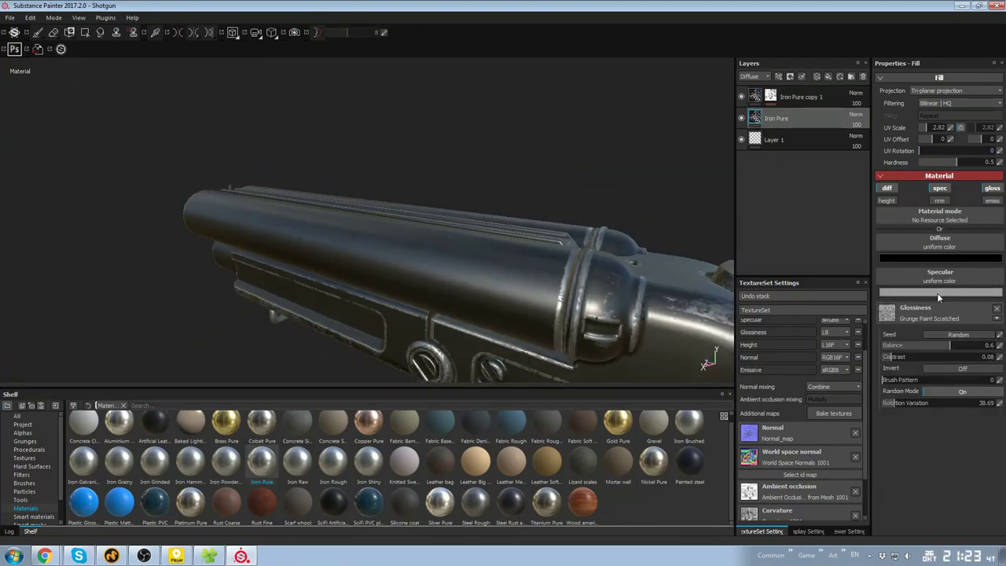
pyautogui.click(937, 297)
pyautogui.click(848, 265)
pyautogui.click(787, 126)
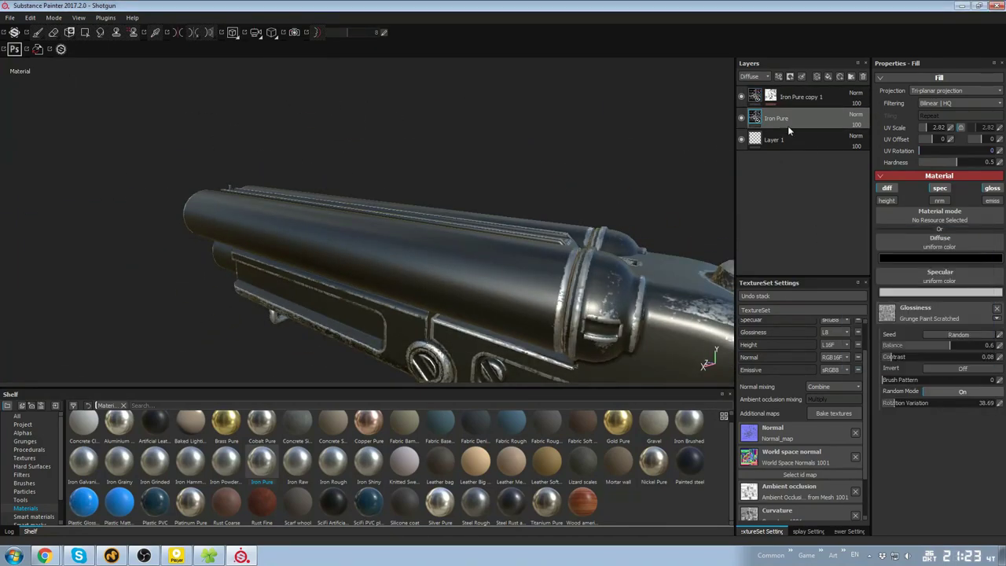
pyautogui.click(928, 317)
pyautogui.moveTo(949, 346); pyautogui.dragTo(907, 347)
pyautogui.moveTo(962, 351); pyautogui.dragTo(955, 347)
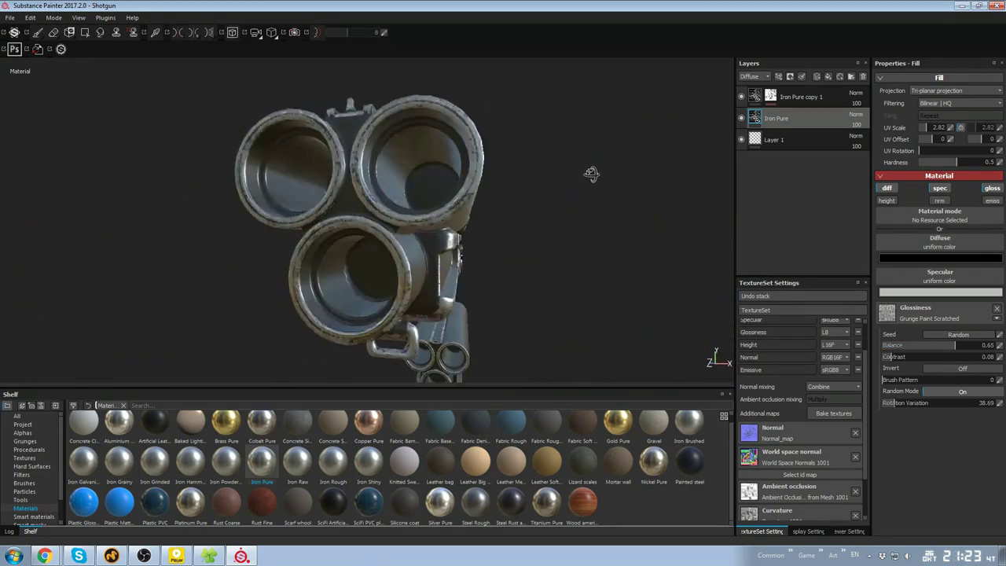
pyautogui.keyDown('alt'); pyautogui.moveTo(591, 175); pyautogui.dragTo(396, 223); pyautogui.keyUp('alt')
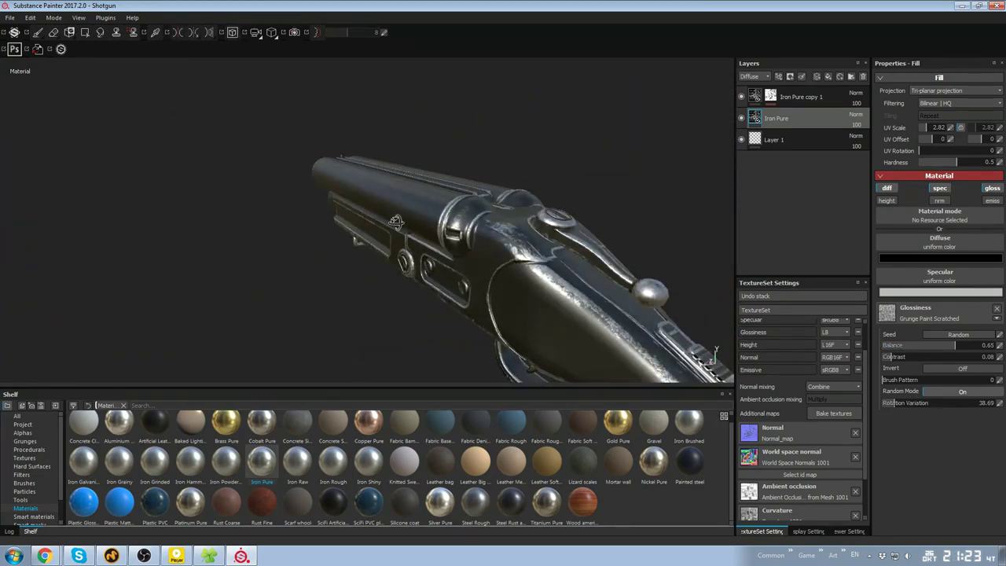
# Add the Steel Scratched smart material and place it directly below the masked Iron Pure copy
pyautogui.click(806, 100)
pyautogui.click(34, 516)
pyautogui.scroll(-2, 247, 480)
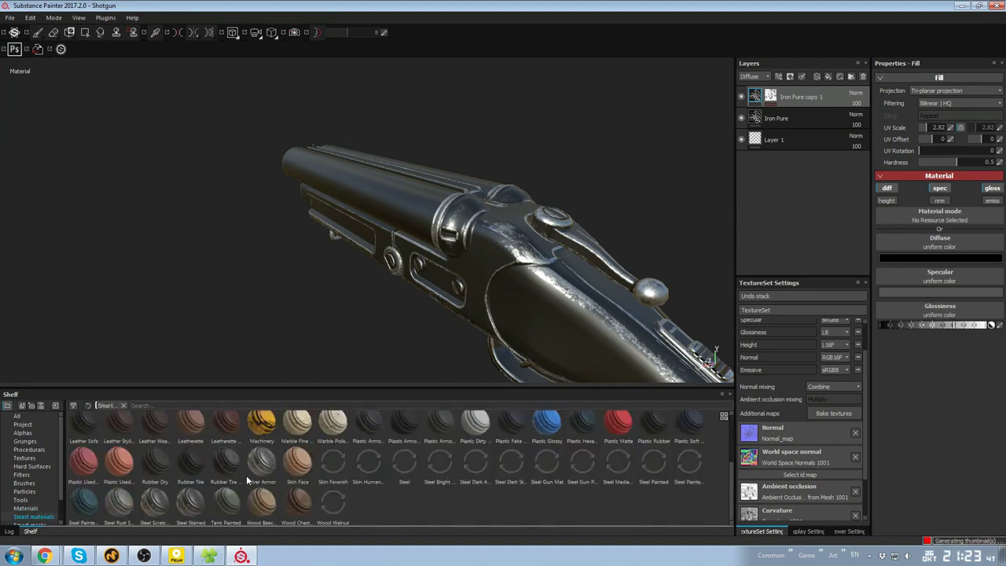
pyautogui.moveTo(149, 511); pyautogui.dragTo(559, 225)
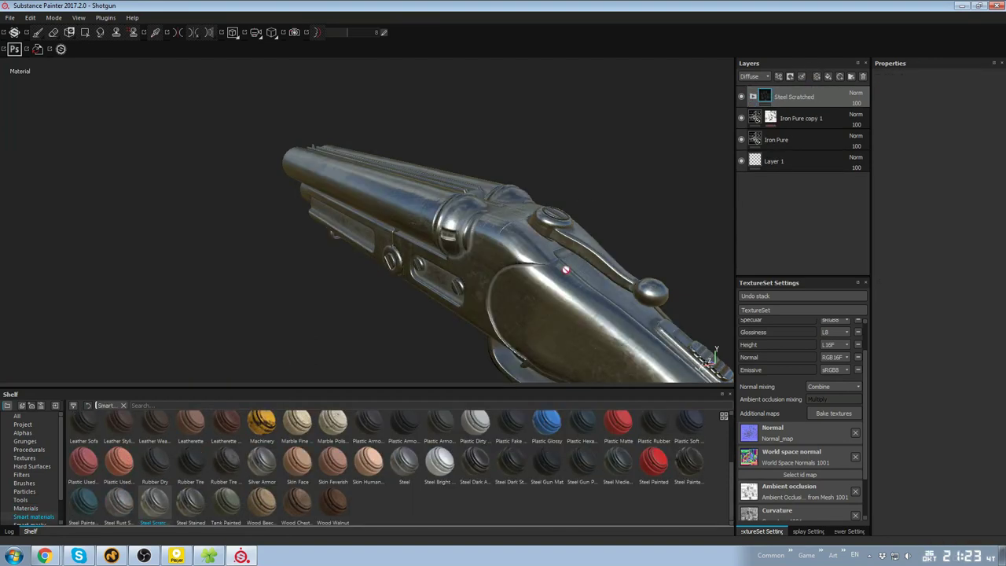
pyautogui.keyDown('alt'); pyautogui.moveTo(565, 269); pyautogui.dragTo(549, 251); pyautogui.keyUp('alt')
pyautogui.moveTo(794, 97); pyautogui.dragTo(795, 128)
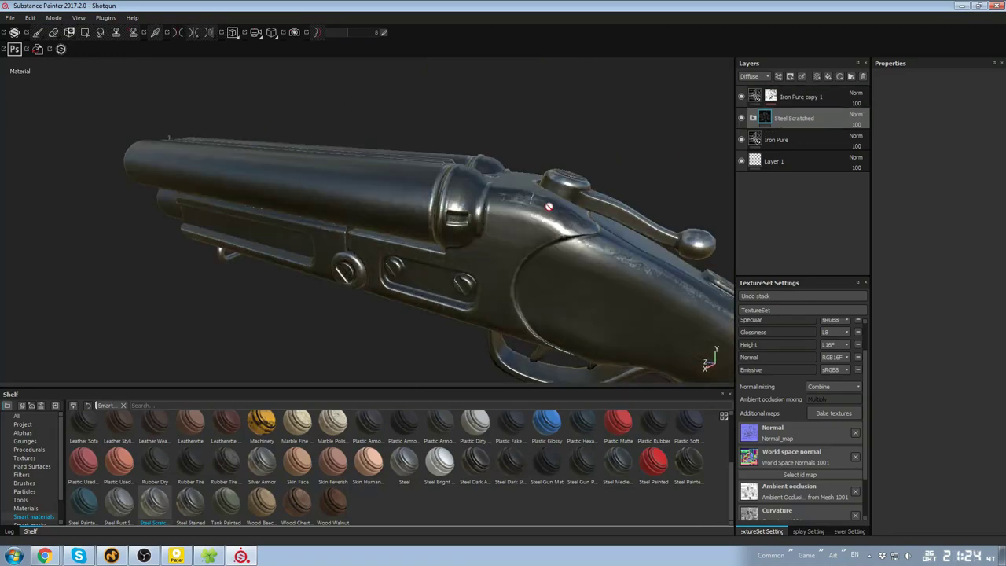
pyautogui.keyDown('alt'); pyautogui.moveTo(549, 207); pyautogui.dragTo(574, 212); pyautogui.keyUp('alt')
# Delete the base Iron Pure fill, hide its masked copy to expose Steel Scratched, and save the project
pyautogui.click(752, 118)
pyautogui.click(782, 193)
pyautogui.click(752, 118)
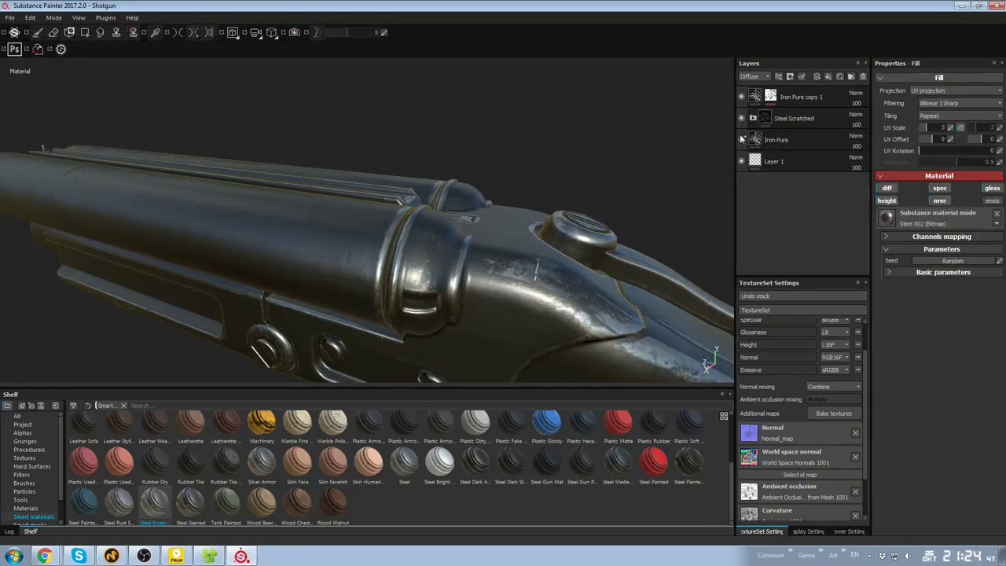
pyautogui.click(741, 138)
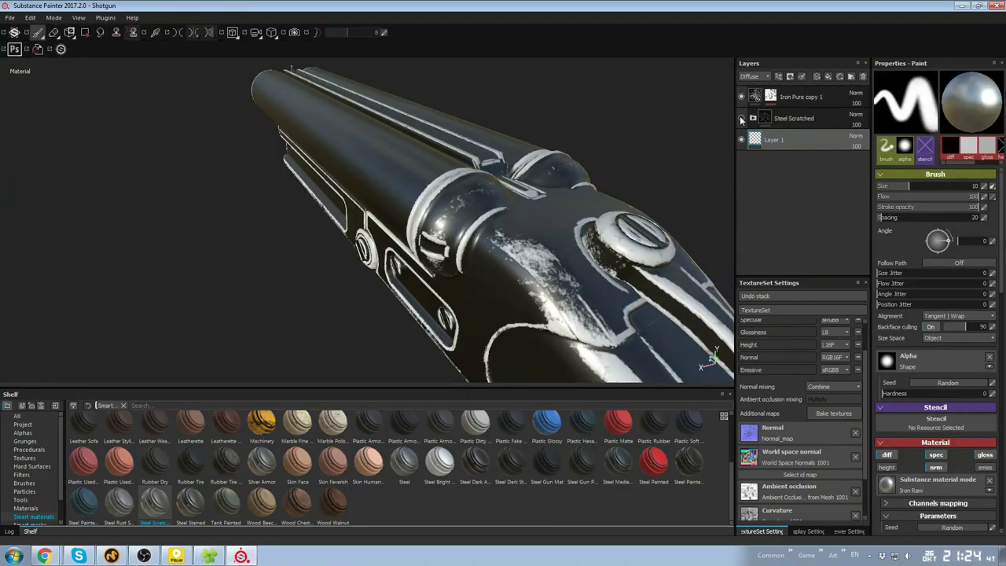
pyautogui.click(741, 118)
pyautogui.click(740, 97)
pyautogui.keyDown('alt'); pyautogui.moveTo(482, 207); pyautogui.dragTo(482, 437); pyautogui.keyUp('alt')
pyautogui.hotkey('ctrl', 's')
# Add the Steel Dark Aged smart material between the Iron Pure copy and Steel Scratched, and expand its group
pyautogui.moveTo(575, 290); pyautogui.dragTo(793, 107)
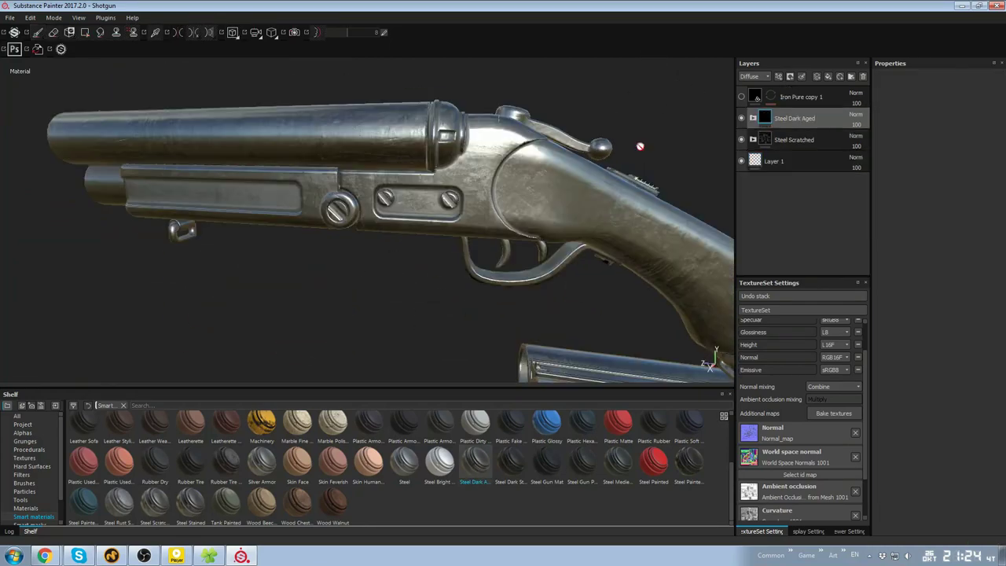
pyautogui.keyDown('alt'); pyautogui.moveTo(481, 289); pyautogui.dragTo(377, 235); pyautogui.keyUp('alt')
pyautogui.click(752, 118)
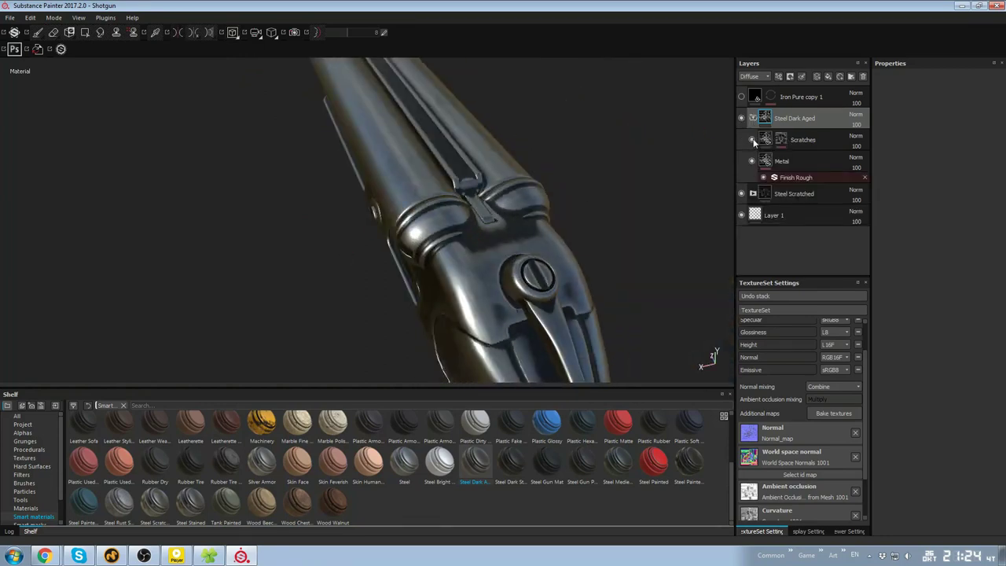
# In the Scratches mask's MG Mask Editor, set global blur to 0 and global balance to 0.26, comparing with the material hidden
pyautogui.click(780, 140)
pyautogui.click(778, 167)
pyautogui.click(778, 168)
pyautogui.click(806, 167)
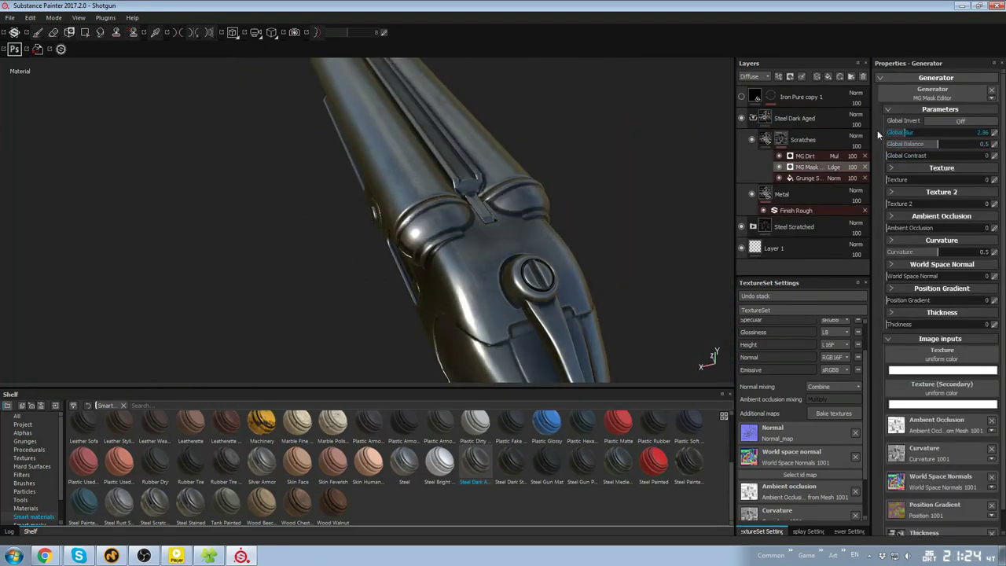
pyautogui.moveTo(877, 132); pyautogui.dragTo(879, 134)
pyautogui.moveTo(923, 145); pyautogui.dragTo(910, 145)
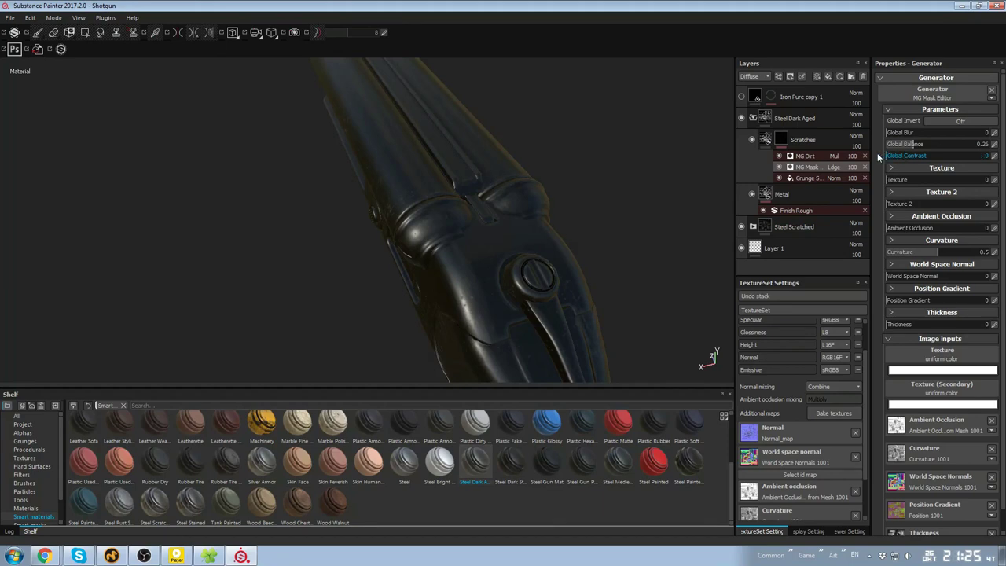
pyautogui.keyDown('alt'); pyautogui.moveTo(514, 185); pyautogui.dragTo(542, 177); pyautogui.keyUp('alt')
pyautogui.click(742, 119)
pyautogui.click(742, 118)
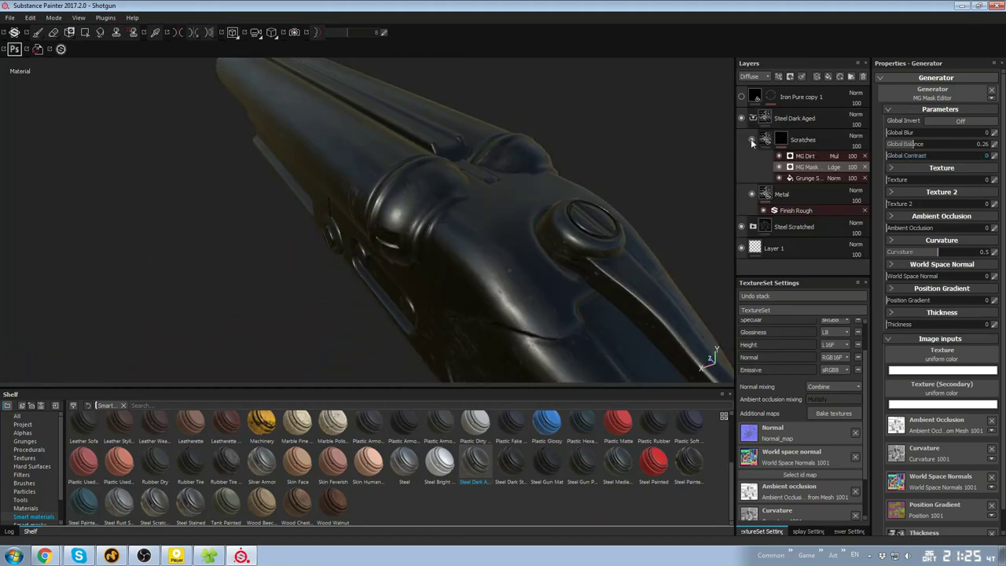
# Raise the Scratches mask generator's global contrast to 0.04 and global balance to 0.3, inspecting the barrels and lever
pyautogui.click(806, 156)
pyautogui.click(809, 178)
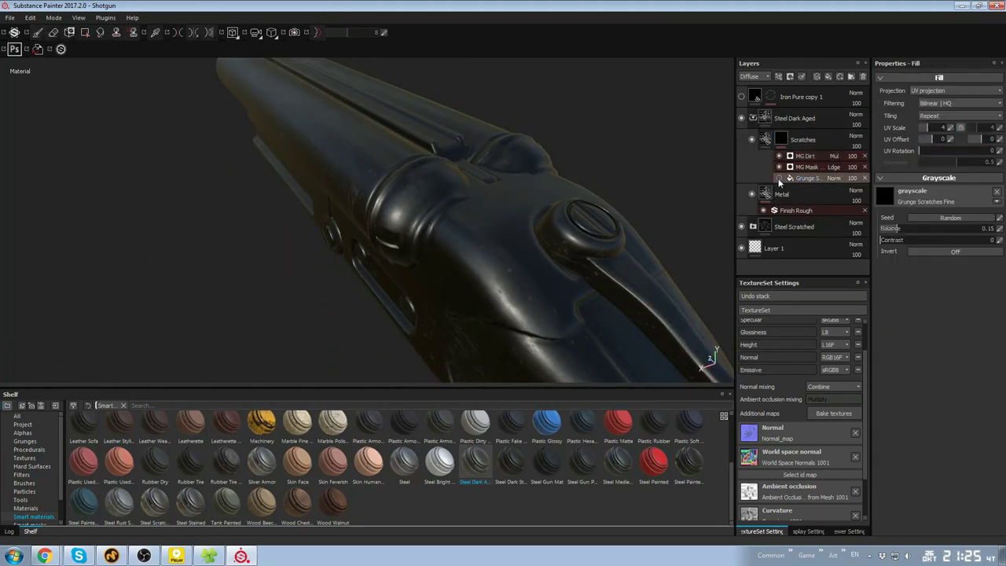
pyautogui.click(832, 167)
pyautogui.moveTo(896, 156); pyautogui.dragTo(891, 156)
pyautogui.moveTo(915, 145)
pyautogui.mouseDown()
pyautogui.moveTo(926, 145)
pyautogui.moveTo(917, 150)
pyautogui.mouseUp()
pyautogui.keyDown('alt'); pyautogui.moveTo(613, 212); pyautogui.dragTo(559, 170, button='right'); pyautogui.keyUp('alt')
pyautogui.keyDown('alt'); pyautogui.moveTo(559, 171); pyautogui.dragTo(484, 208); pyautogui.keyUp('alt')
pyautogui.keyDown('alt'); pyautogui.moveTo(485, 208); pyautogui.dragTo(502, 238, button='right'); pyautogui.keyUp('alt')
pyautogui.keyDown('alt'); pyautogui.moveTo(502, 238); pyautogui.dragTo(827, 182); pyautogui.keyUp('alt')
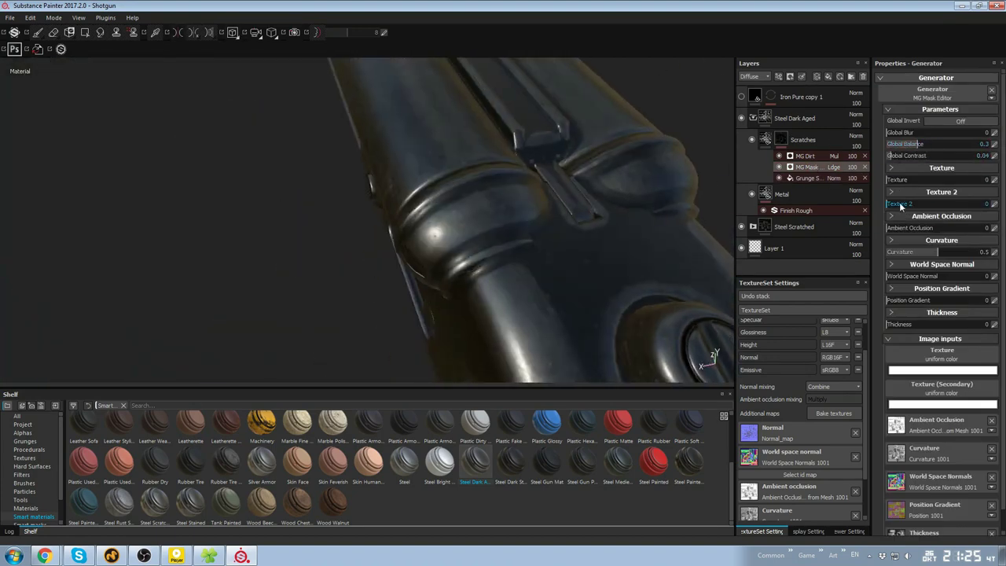
pyautogui.hotkey('alt', 'shift')
pyautogui.moveTo(626, 269)
pyautogui.keyDown('alt'); pyautogui.mouseDown()
pyautogui.moveTo(436, 282)
pyautogui.moveTo(529, 285)
pyautogui.moveTo(567, 235)
pyautogui.moveTo(621, 267)
pyautogui.mouseUp(); pyautogui.keyUp('alt')
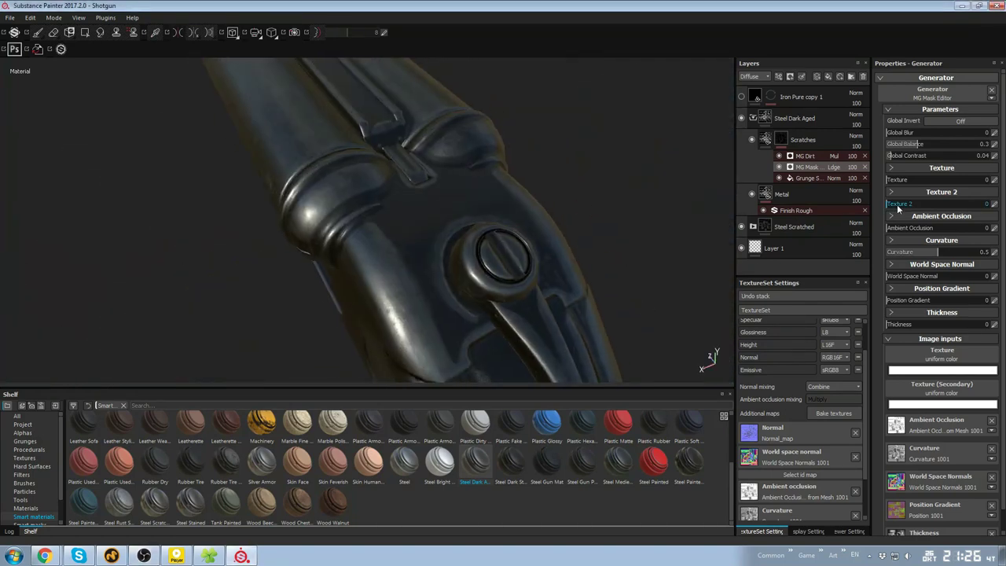
# In the MG Mask Editor, set Texture to 0.03, Texture 2 to 0.04, ambient occlusion to 0, global blur to 2.86 and curvature to 0.56
pyautogui.moveTo(896, 204); pyautogui.dragTo(888, 182)
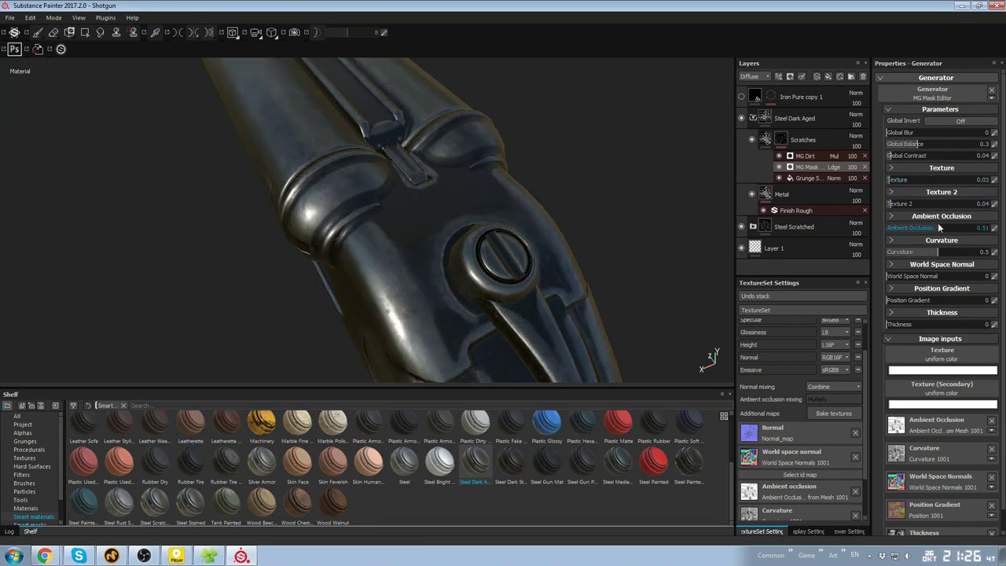
pyautogui.moveTo(879, 218); pyautogui.dragTo(888, 227)
pyautogui.moveTo(889, 251); pyautogui.dragTo(929, 247)
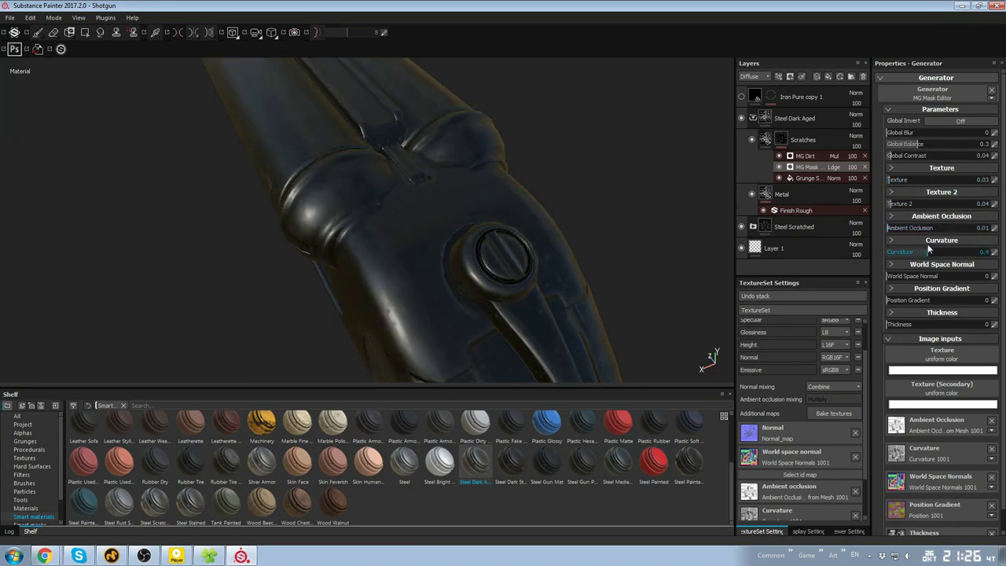
pyautogui.keyDown('alt'); pyautogui.moveTo(660, 245); pyautogui.dragTo(652, 212); pyautogui.keyUp('alt')
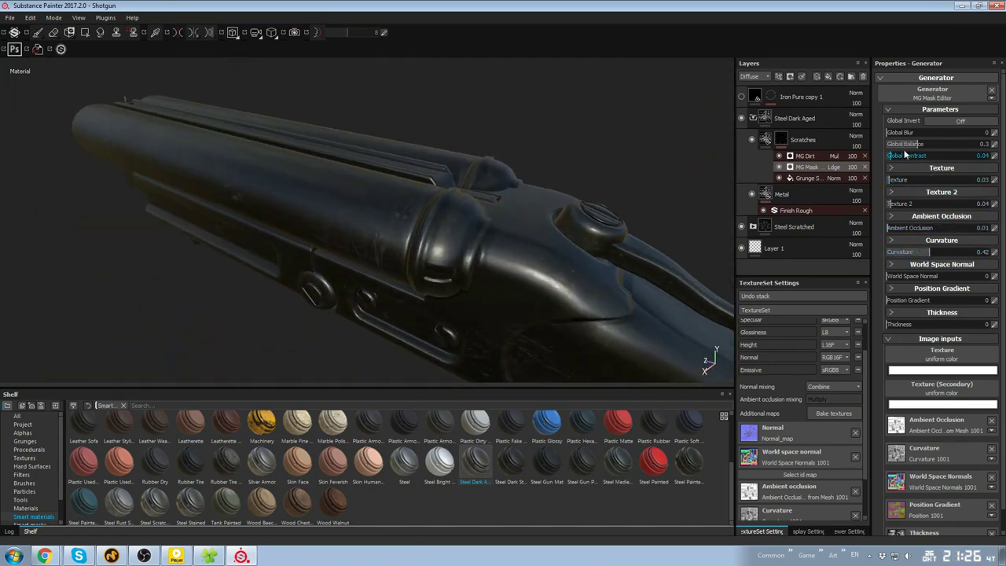
pyautogui.moveTo(929, 252); pyautogui.dragTo(943, 252)
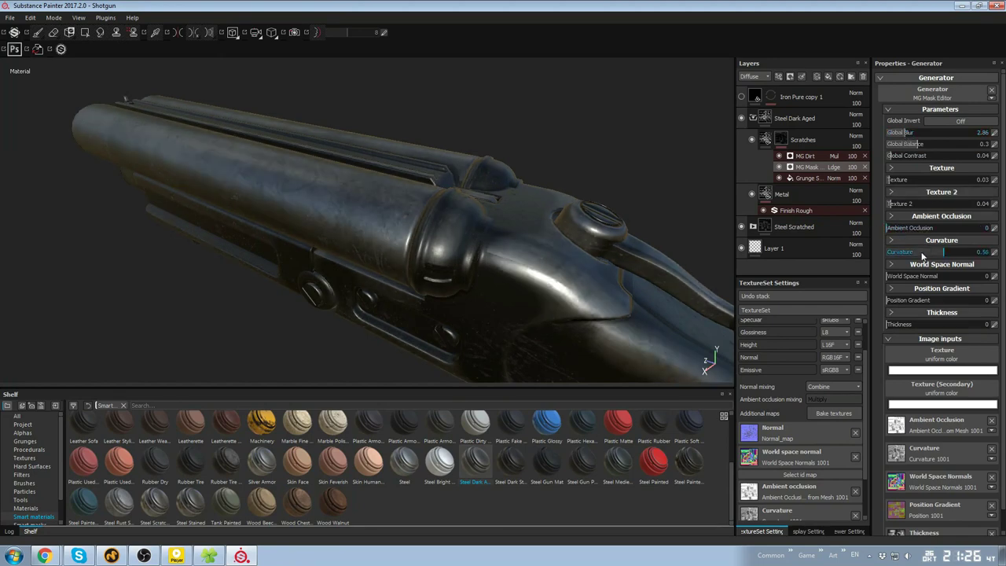
# Set the mask generator's curvature to 0.54, World Space Normal to 0.01, Position Gradient to 0.04 and Thickness to 0.2
pyautogui.keyDown('alt'); pyautogui.moveTo(597, 226); pyautogui.dragTo(422, 231); pyautogui.keyUp('alt')
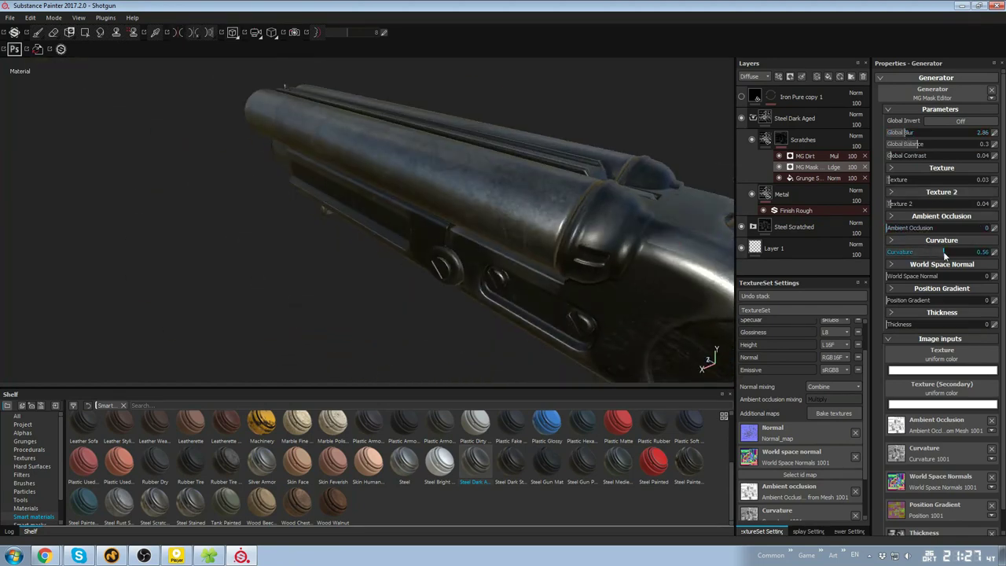
pyautogui.moveTo(930, 251); pyautogui.dragTo(949, 252)
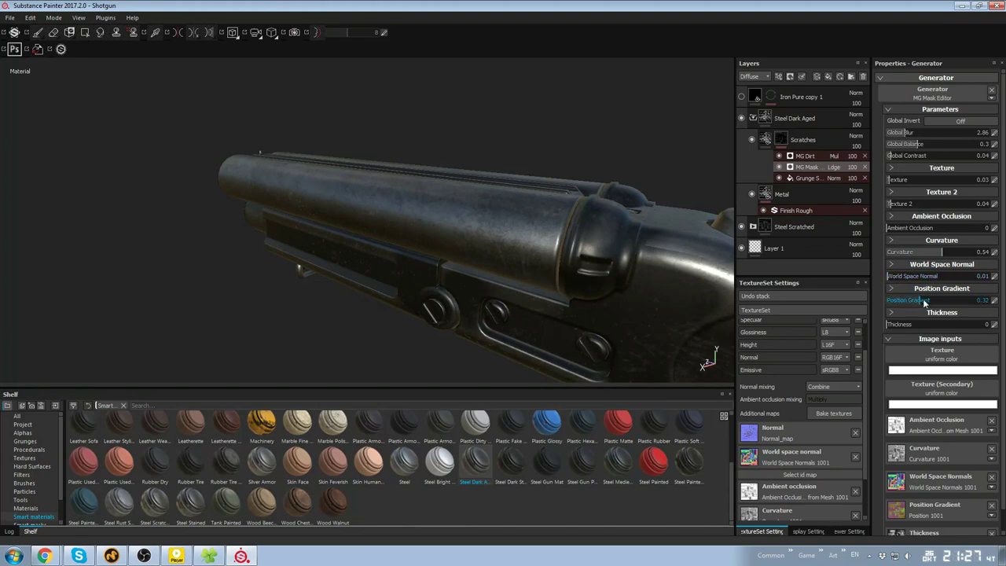
pyautogui.keyDown('alt'); pyautogui.moveTo(612, 243); pyautogui.dragTo(550, 235); pyautogui.keyUp('alt')
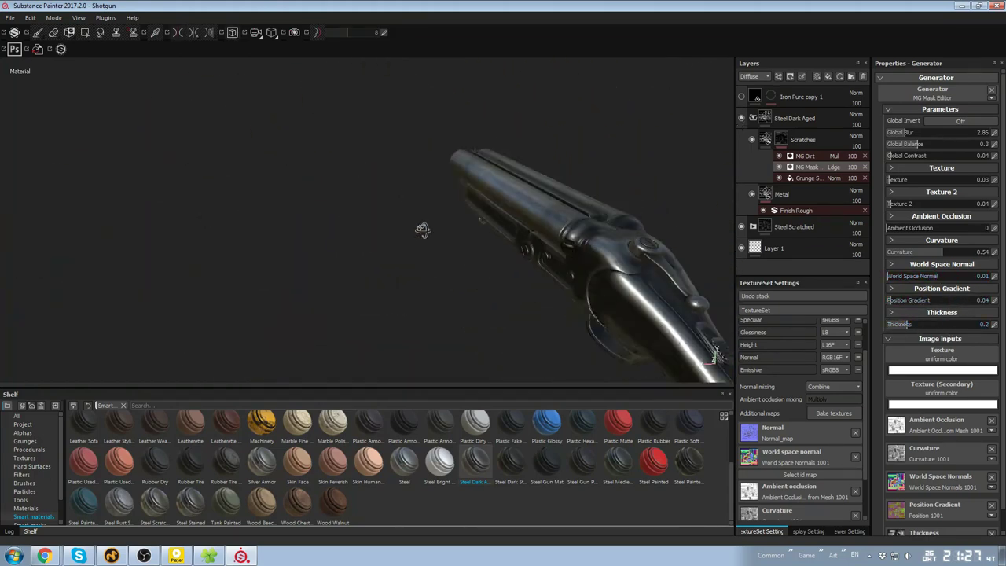
# Remove the Grunge fill from the Scratches mask, and delete the hidden Iron Pure copy 1 layer
pyautogui.keyDown('alt'); pyautogui.moveTo(615, 176); pyautogui.dragTo(680, 211); pyautogui.keyUp('alt')
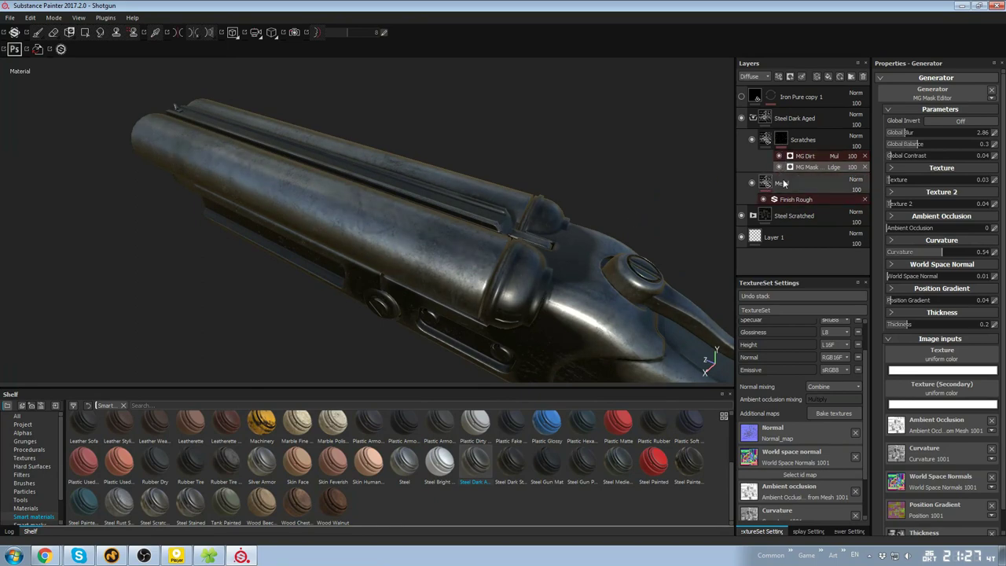
pyautogui.click(752, 117)
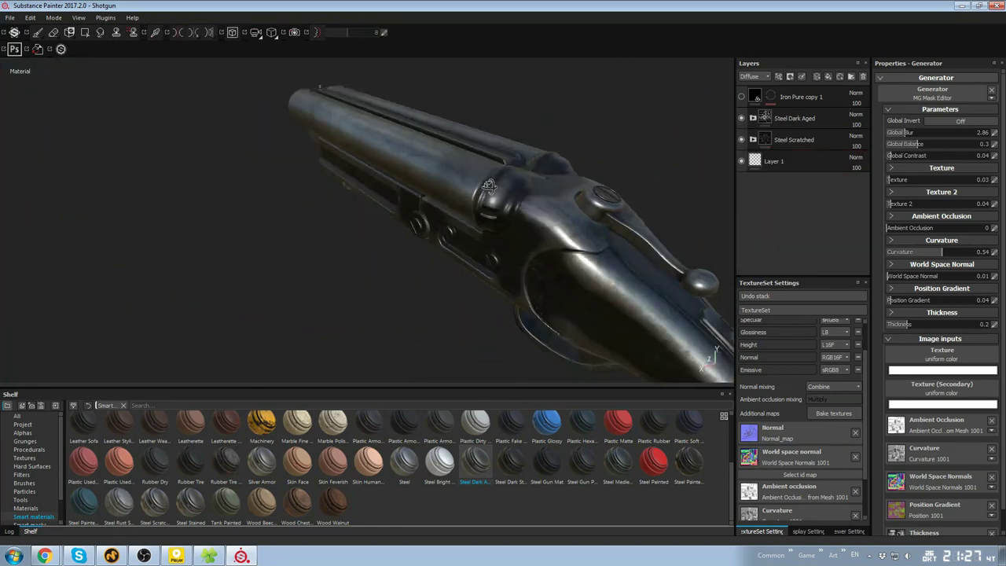
pyautogui.keyDown('alt'); pyautogui.moveTo(556, 204); pyautogui.dragTo(561, 241); pyautogui.keyUp('alt')
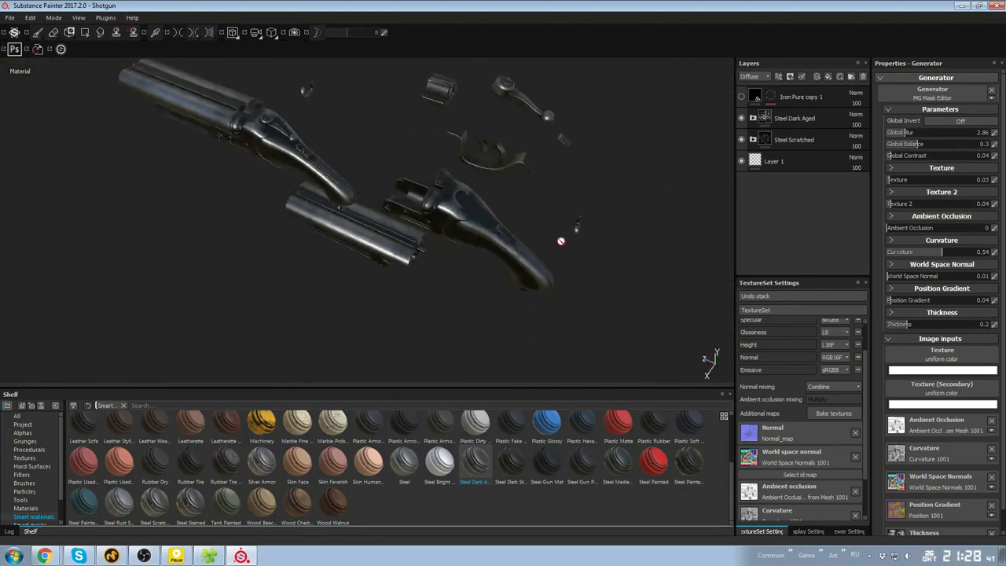
pyautogui.keyDown('alt'); pyautogui.moveTo(561, 241); pyautogui.dragTo(822, 268, button='middle'); pyautogui.keyUp('alt')
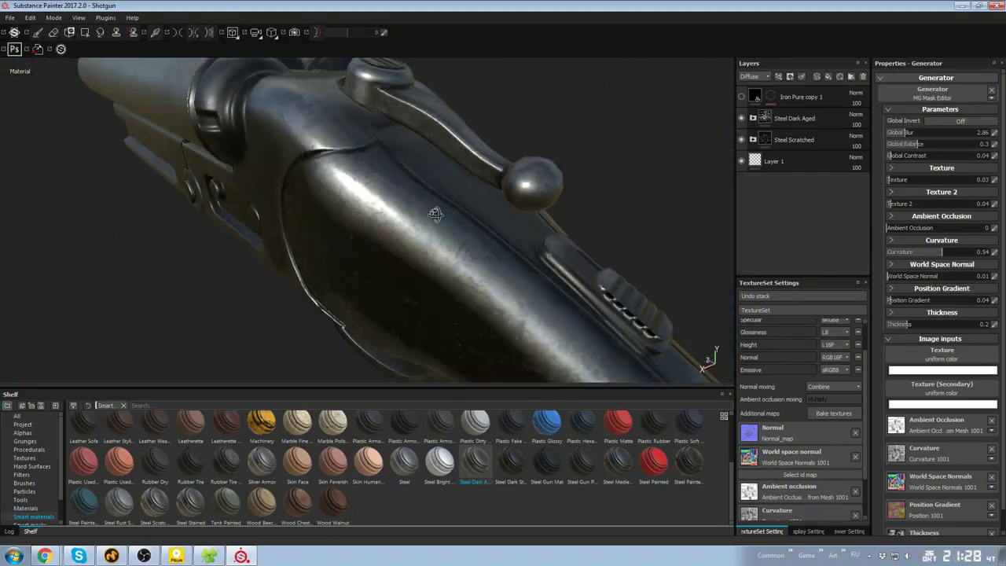
pyautogui.press('Delete')
# Expand the Steel Dark Aged group and add a paint effect above MG Dirt in the Scratches mask
pyautogui.click(752, 97)
pyautogui.click(807, 133)
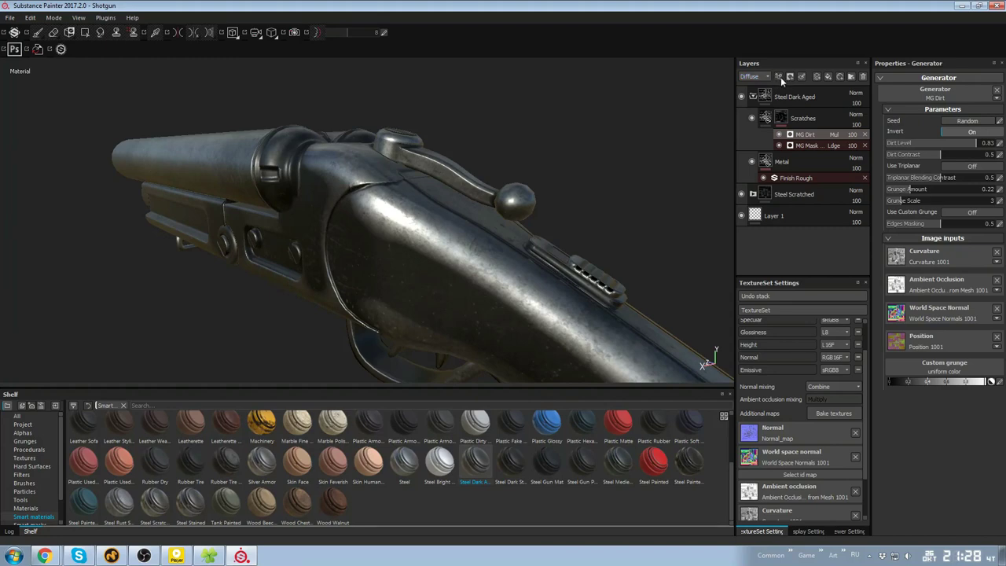
pyautogui.click(780, 77)
pyautogui.click(798, 101)
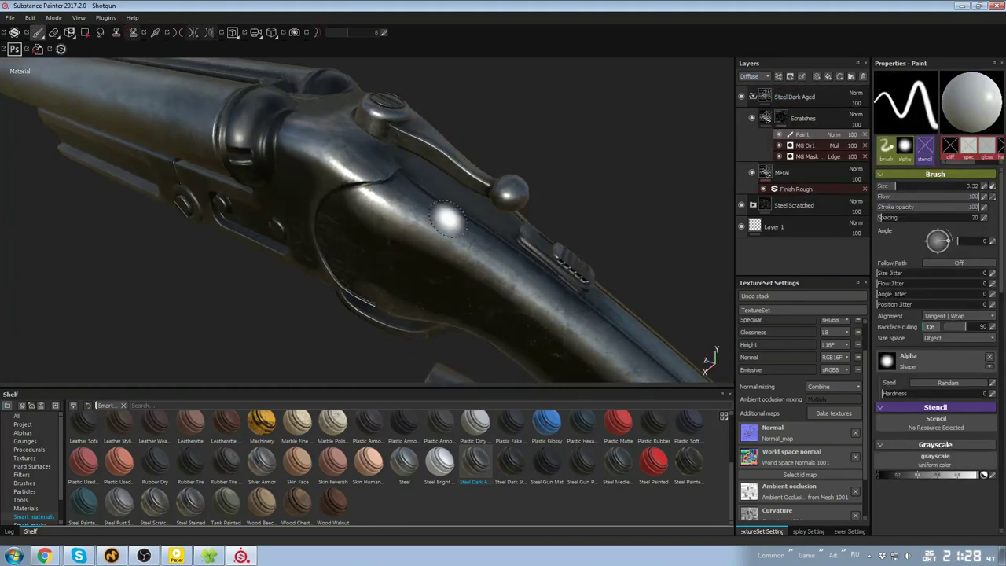
# Set the brush to size 3.25 with 15 stroke opacity, and turn on mirror symmetry for the shotgun
pyautogui.moveTo(362, 205)
pyautogui.keyDown('alt'); pyautogui.mouseDown()
pyautogui.moveTo(440, 196)
pyautogui.moveTo(471, 206)
pyautogui.mouseUp(); pyautogui.keyUp('alt')
pyautogui.keyDown('ctrl'); pyautogui.moveTo(471, 206); pyautogui.dragTo(446, 205, button='right'); pyautogui.keyUp('ctrl')
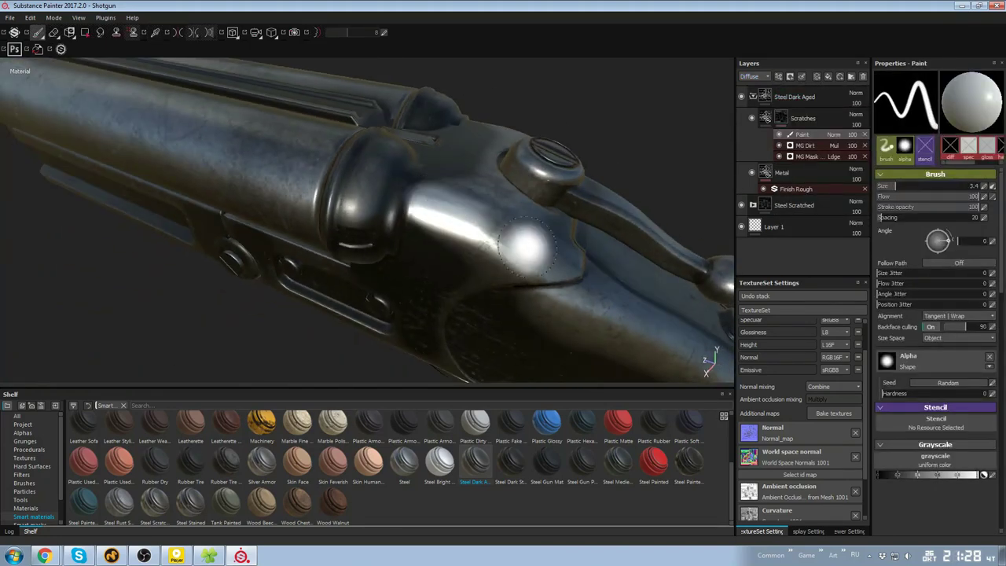
pyautogui.keyDown('alt'); pyautogui.moveTo(526, 245); pyautogui.dragTo(482, 205); pyautogui.keyUp('alt')
pyautogui.moveTo(570, 168)
pyautogui.keyDown('alt'); pyautogui.mouseDown()
pyautogui.moveTo(546, 110)
pyautogui.moveTo(535, 189)
pyautogui.mouseUp(); pyautogui.keyUp('alt')
pyautogui.keyDown('ctrl'); pyautogui.moveTo(534, 189); pyautogui.dragTo(531, 188, button='right'); pyautogui.keyUp('ctrl')
pyautogui.moveTo(531, 188)
pyautogui.keyDown('alt'); pyautogui.mouseDown()
pyautogui.moveTo(566, 110)
pyautogui.moveTo(550, 122)
pyautogui.mouseUp(); pyautogui.keyUp('alt')
pyautogui.click(896, 209)
pyautogui.moveTo(895, 209); pyautogui.dragTo(891, 209)
pyautogui.moveTo(491, 185)
pyautogui.keyDown('alt'); pyautogui.mouseDown()
pyautogui.moveTo(431, 197)
pyautogui.moveTo(457, 261)
pyautogui.moveTo(542, 212)
pyautogui.mouseUp(); pyautogui.keyUp('alt')
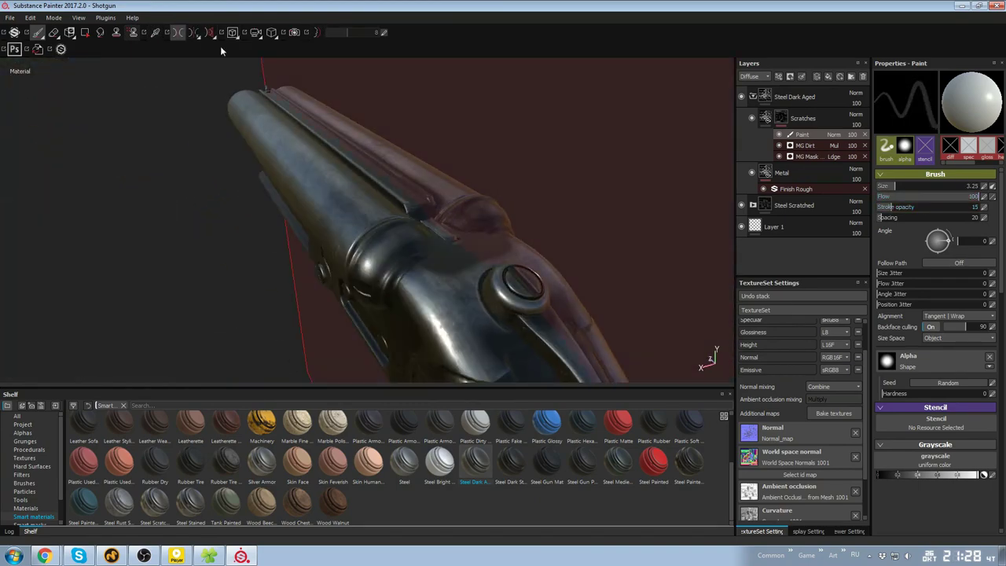
# Brush soft wear onto the mask over the receiver and the grip's spine with a size of about 2
pyautogui.moveTo(395, 282)
pyautogui.keyDown('alt'); pyautogui.mouseDown()
pyautogui.moveTo(391, 346)
pyautogui.moveTo(591, 220)
pyautogui.mouseUp(); pyautogui.keyUp('alt')
pyautogui.keyDown('ctrl'); pyautogui.moveTo(424, 239); pyautogui.dragTo(447, 238, button='right'); pyautogui.keyUp('ctrl')
pyautogui.moveTo(446, 239)
pyautogui.keyDown('alt'); pyautogui.mouseDown()
pyautogui.moveTo(597, 283)
pyautogui.moveTo(628, 263)
pyautogui.mouseUp(); pyautogui.keyUp('alt')
pyautogui.keyDown('ctrl'); pyautogui.moveTo(629, 263); pyautogui.dragTo(586, 263, button='right'); pyautogui.keyUp('ctrl')
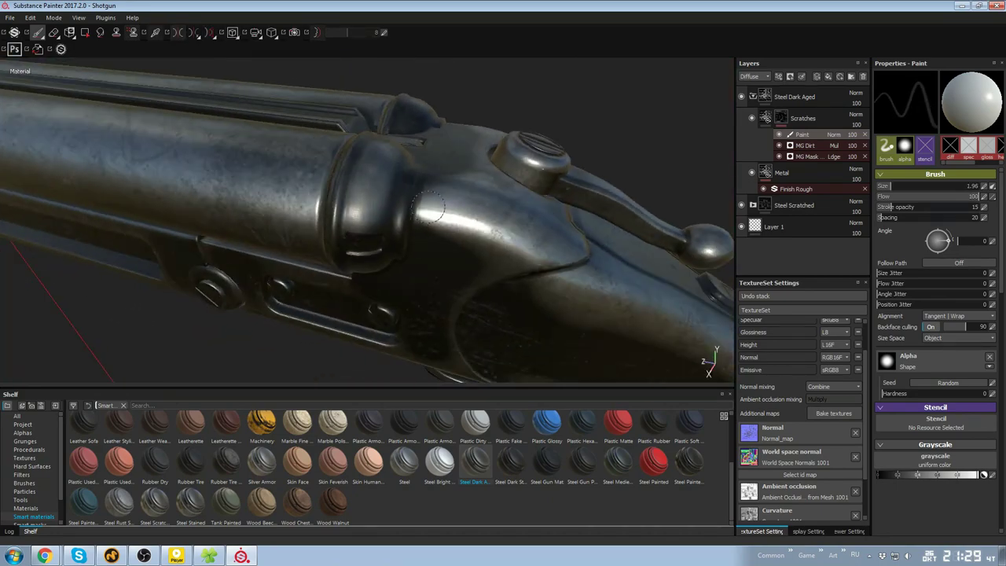
pyautogui.moveTo(586, 263)
pyautogui.keyDown('alt'); pyautogui.mouseDown()
pyautogui.moveTo(562, 345)
pyautogui.moveTo(627, 368)
pyautogui.moveTo(535, 251)
pyautogui.moveTo(339, 150)
pyautogui.mouseUp(); pyautogui.keyUp('alt')
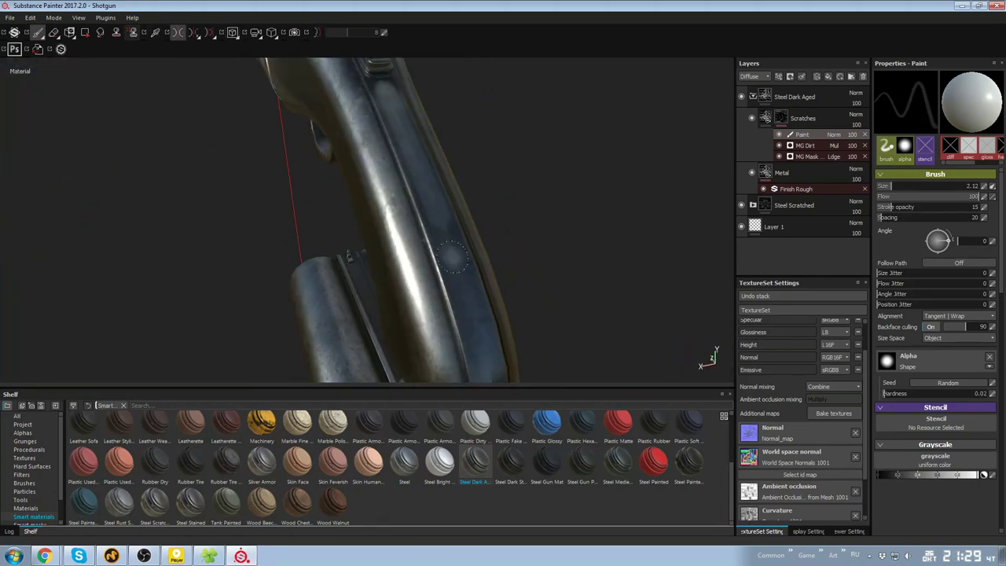
# Select the Dirt 1 brush and try it along the grip's spine, setting stroke opacity to 22 with flow 100
pyautogui.moveTo(454, 156)
pyautogui.keyDown('alt'); pyautogui.mouseDown()
pyautogui.moveTo(505, 202)
pyautogui.moveTo(487, 212)
pyautogui.moveTo(503, 228)
pyautogui.moveTo(401, 208)
pyautogui.mouseUp(); pyautogui.keyUp('alt')
pyautogui.click(23, 483)
pyautogui.click(226, 469)
pyautogui.keyDown('alt'); pyautogui.moveTo(466, 194); pyautogui.dragTo(391, 253); pyautogui.keyUp('alt')
pyautogui.keyDown('alt'); pyautogui.moveTo(391, 253); pyautogui.dragTo(409, 275, button='right'); pyautogui.keyUp('alt')
pyautogui.keyDown('ctrl'); pyautogui.moveTo(464, 299); pyautogui.dragTo(440, 298, button='right'); pyautogui.keyUp('ctrl')
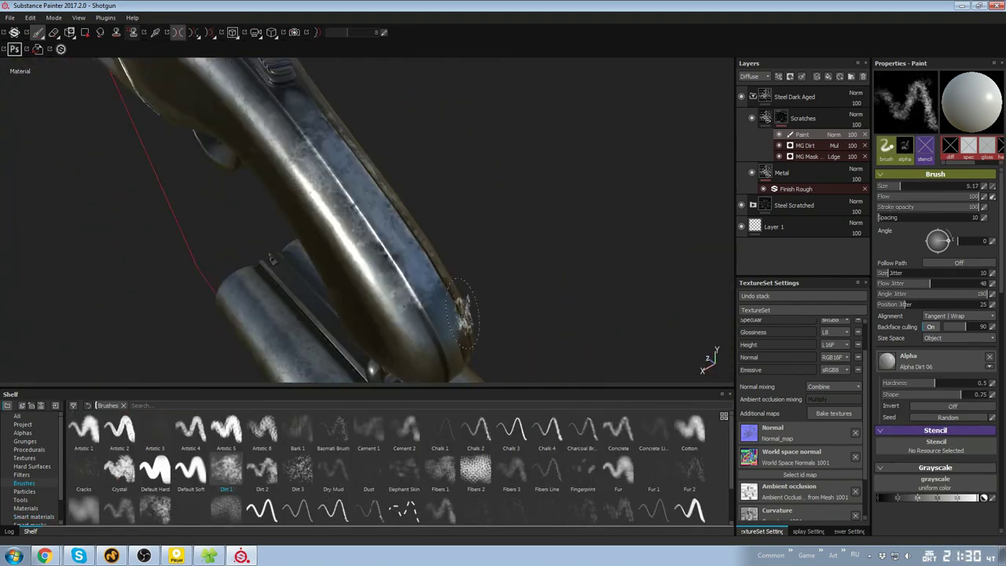
pyautogui.keyDown('alt'); pyautogui.moveTo(440, 299); pyautogui.dragTo(417, 330); pyautogui.keyUp('alt')
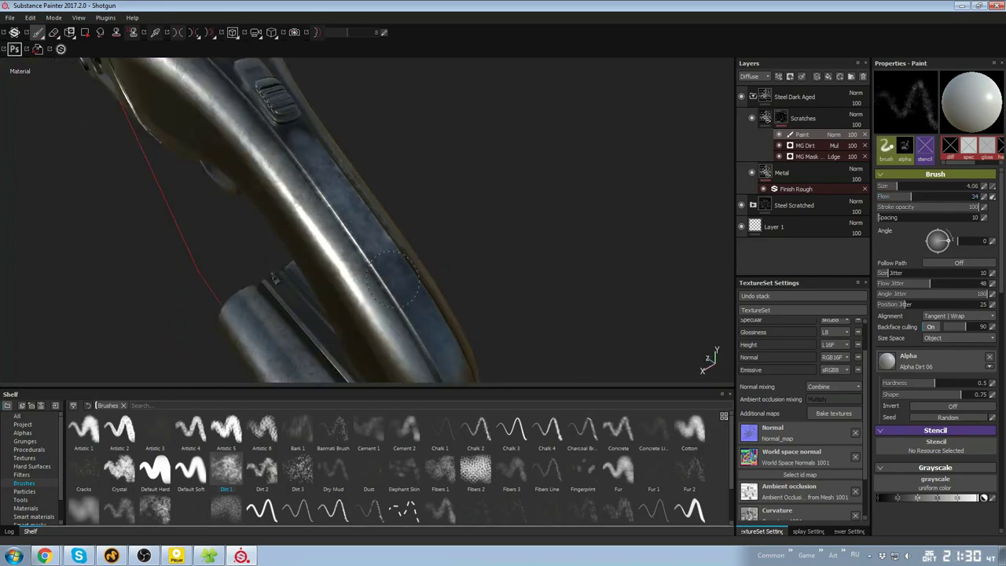
pyautogui.keyDown('alt'); pyautogui.moveTo(392, 278); pyautogui.dragTo(469, 329); pyautogui.keyUp('alt')
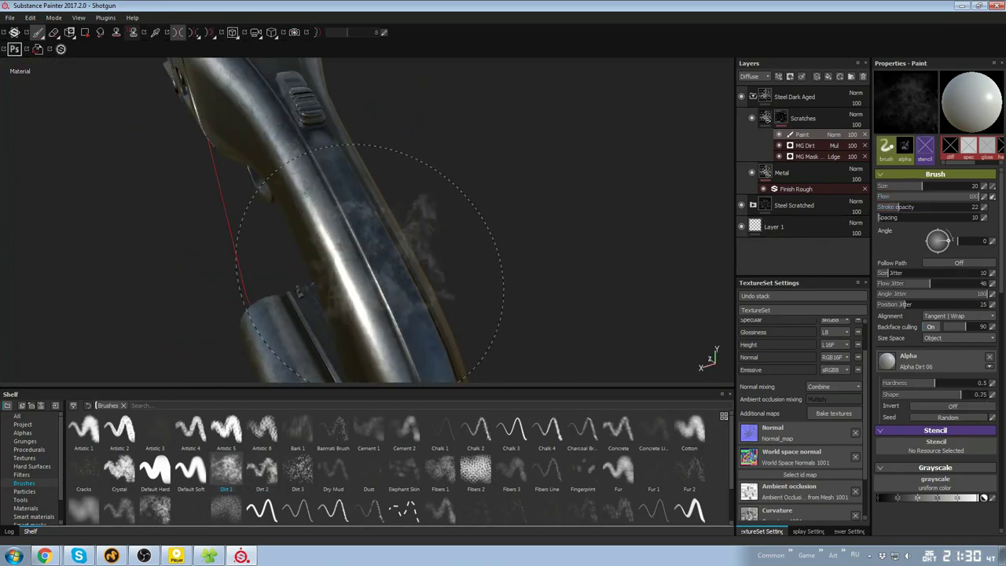
# Paint dirt-textured wear over the grip with the brush reduced to size 3.26
pyautogui.moveTo(343, 162)
pyautogui.keyDown('alt'); pyautogui.mouseDown()
pyautogui.moveTo(235, 197)
pyautogui.moveTo(259, 220)
pyautogui.mouseUp(); pyautogui.keyUp('alt')
pyautogui.keyDown('ctrl'); pyautogui.moveTo(413, 218); pyautogui.dragTo(400, 220, button='right'); pyautogui.keyUp('ctrl')
pyautogui.keyDown('alt'); pyautogui.moveTo(399, 220); pyautogui.dragTo(440, 173); pyautogui.keyUp('alt')
pyautogui.moveTo(452, 149); pyautogui.dragTo(436, 204)
pyautogui.moveTo(436, 235)
pyautogui.keyDown('alt'); pyautogui.mouseDown()
pyautogui.moveTo(623, 315)
pyautogui.moveTo(471, 252)
pyautogui.mouseUp(); pyautogui.keyUp('alt')
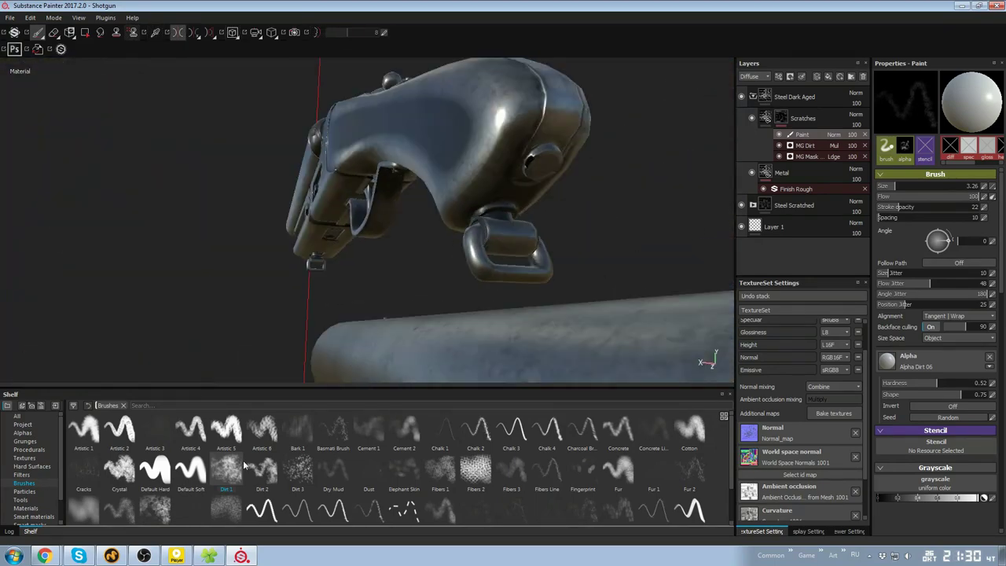
# Switch to the Default Soft brush at 24 stroke opacity and size 5.13, and brush wear around the receiver and top lever
pyautogui.click(191, 471)
pyautogui.keyDown('alt'); pyautogui.moveTo(533, 165); pyautogui.dragTo(471, 176); pyautogui.keyUp('alt')
pyautogui.click(900, 207)
pyautogui.moveTo(550, 181)
pyautogui.keyDown('alt'); pyautogui.mouseDown()
pyautogui.moveTo(502, 157)
pyautogui.moveTo(471, 220)
pyautogui.moveTo(534, 205)
pyautogui.mouseUp(); pyautogui.keyUp('alt')
pyautogui.keyDown('alt'); pyautogui.moveTo(534, 204); pyautogui.dragTo(540, 185, button='right'); pyautogui.keyUp('alt')
pyautogui.moveTo(539, 184)
pyautogui.keyDown('alt'); pyautogui.mouseDown()
pyautogui.moveTo(506, 220)
pyautogui.moveTo(513, 185)
pyautogui.mouseUp(); pyautogui.keyUp('alt')
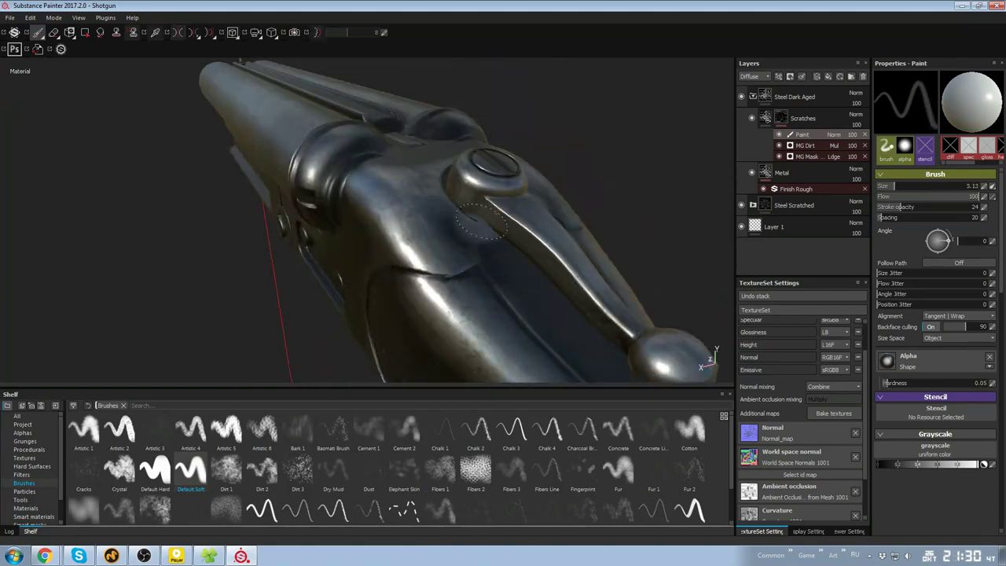
# Brush soft wear onto the triggers and trigger guard at flow 42, reducing the brush size from 2.1 to 1.36
pyautogui.moveTo(487, 231)
pyautogui.keyDown('alt'); pyautogui.mouseDown()
pyautogui.moveTo(437, 238)
pyautogui.moveTo(523, 160)
pyautogui.moveTo(472, 197)
pyautogui.moveTo(515, 231)
pyautogui.moveTo(477, 223)
pyautogui.moveTo(507, 206)
pyautogui.mouseUp(); pyautogui.keyUp('alt')
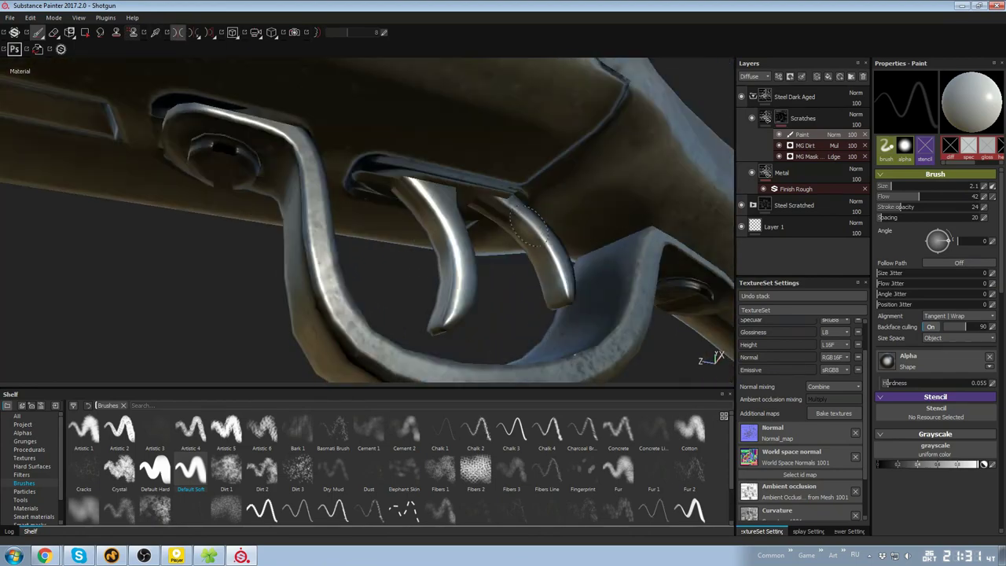
pyautogui.keyDown('ctrl'); pyautogui.moveTo(507, 206); pyautogui.dragTo(495, 208, button='right'); pyautogui.keyUp('ctrl')
pyautogui.keyDown('alt'); pyautogui.moveTo(495, 207); pyautogui.dragTo(464, 220, button='right'); pyautogui.keyUp('alt')
pyautogui.moveTo(503, 212)
pyautogui.keyDown('alt'); pyautogui.mouseDown()
pyautogui.moveTo(562, 169)
pyautogui.moveTo(631, 199)
pyautogui.moveTo(605, 205)
pyautogui.mouseUp(); pyautogui.keyUp('alt')
pyautogui.keyDown('alt'); pyautogui.moveTo(605, 205); pyautogui.dragTo(562, 212, button='right'); pyautogui.keyUp('alt')
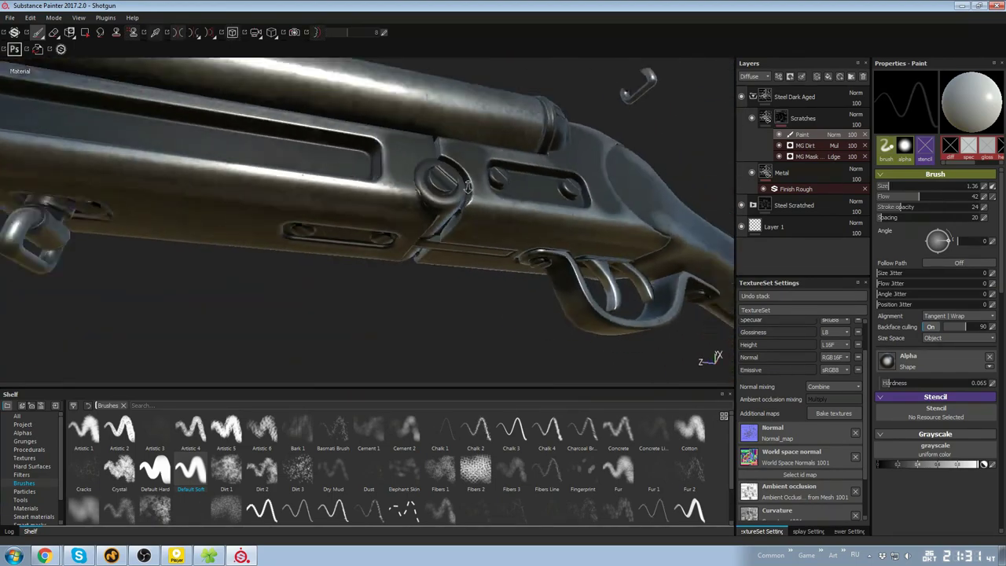
# Brush soft wear along the side of the barrel and fore-end with the brush enlarged to size 4.1
pyautogui.keyDown('alt'); pyautogui.moveTo(562, 212); pyautogui.dragTo(550, 228); pyautogui.keyUp('alt')
pyautogui.keyDown('alt'); pyautogui.moveTo(518, 228); pyautogui.dragTo(570, 236, button='right'); pyautogui.keyUp('alt')
pyautogui.keyDown('alt'); pyautogui.moveTo(550, 228); pyautogui.dragTo(570, 250); pyautogui.keyUp('alt')
pyautogui.keyDown('ctrl'); pyautogui.moveTo(571, 249); pyautogui.dragTo(571, 246, button='right'); pyautogui.keyUp('ctrl')
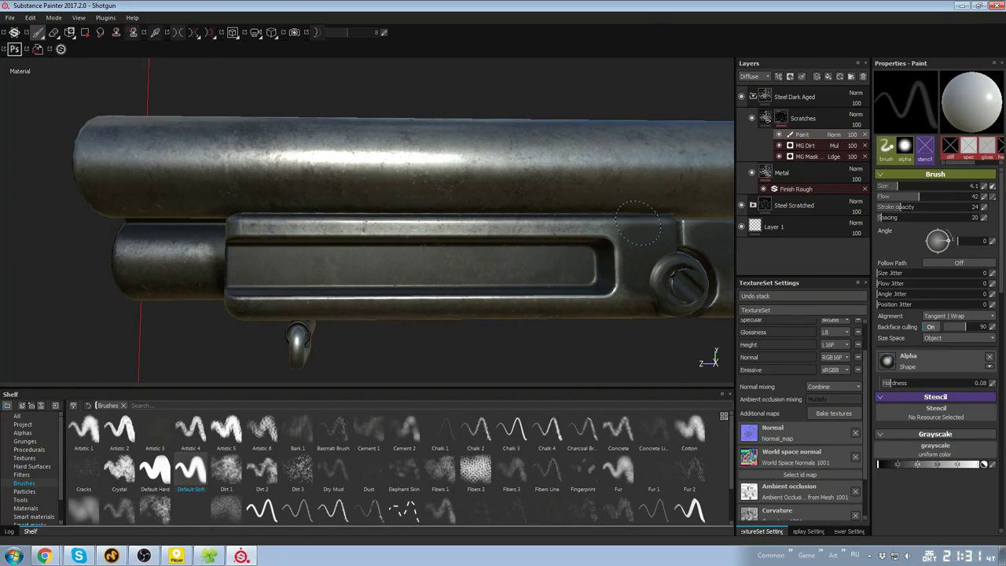
pyautogui.keyDown('alt'); pyautogui.moveTo(528, 226); pyautogui.dragTo(388, 214); pyautogui.keyUp('alt')
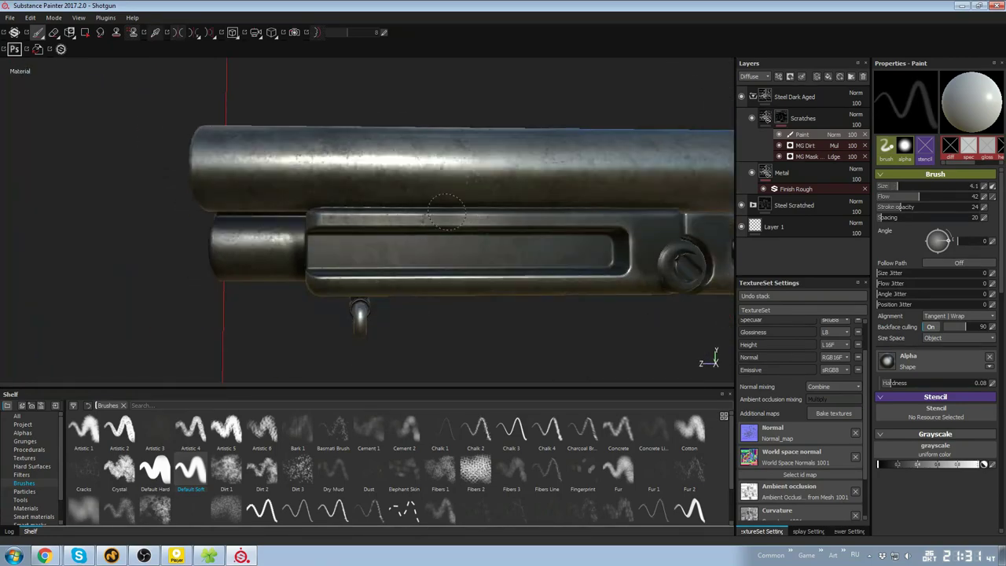
pyautogui.keyDown('alt'); pyautogui.moveTo(433, 255); pyautogui.dragTo(314, 216); pyautogui.keyUp('alt')
pyautogui.keyDown('alt'); pyautogui.moveTo(511, 227); pyautogui.dragTo(440, 228, button='right'); pyautogui.keyUp('alt')
pyautogui.keyDown('alt'); pyautogui.moveTo(440, 228); pyautogui.dragTo(466, 228, button='middle'); pyautogui.keyUp('alt')
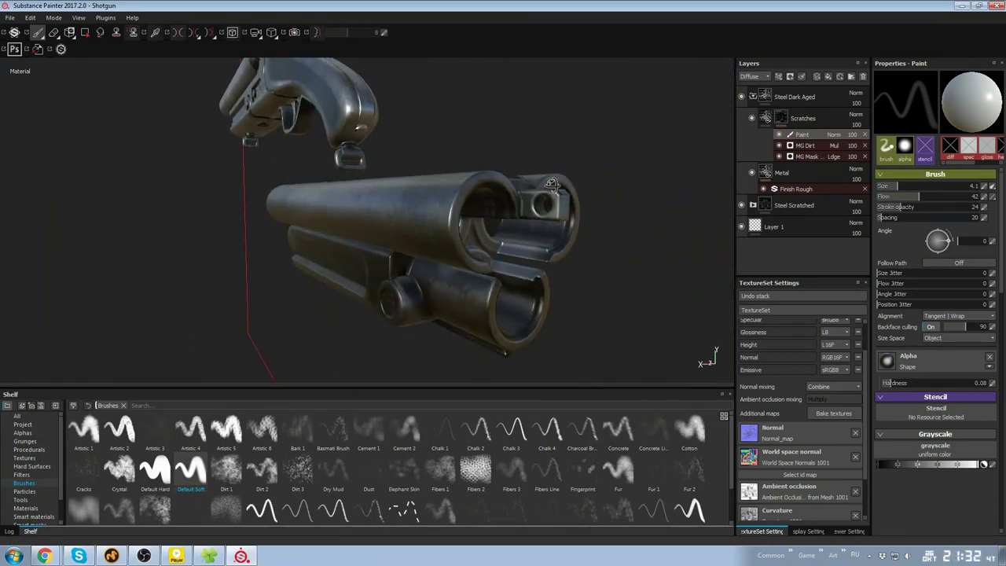
# Touch up wear on the receiver's side around the screws and recessed plate, reducing the brush size to 1.95
pyautogui.moveTo(357, 187)
pyautogui.keyDown('alt'); pyautogui.mouseDown()
pyautogui.moveTo(462, 222)
pyautogui.moveTo(446, 338)
pyautogui.moveTo(445, 297)
pyautogui.moveTo(408, 220)
pyautogui.moveTo(450, 211)
pyautogui.moveTo(488, 177)
pyautogui.mouseUp(); pyautogui.keyUp('alt')
pyautogui.keyDown('alt'); pyautogui.moveTo(452, 176); pyautogui.dragTo(429, 208, button='right'); pyautogui.keyUp('alt')
pyautogui.keyDown('alt'); pyautogui.moveTo(428, 208); pyautogui.dragTo(404, 240); pyautogui.keyUp('alt')
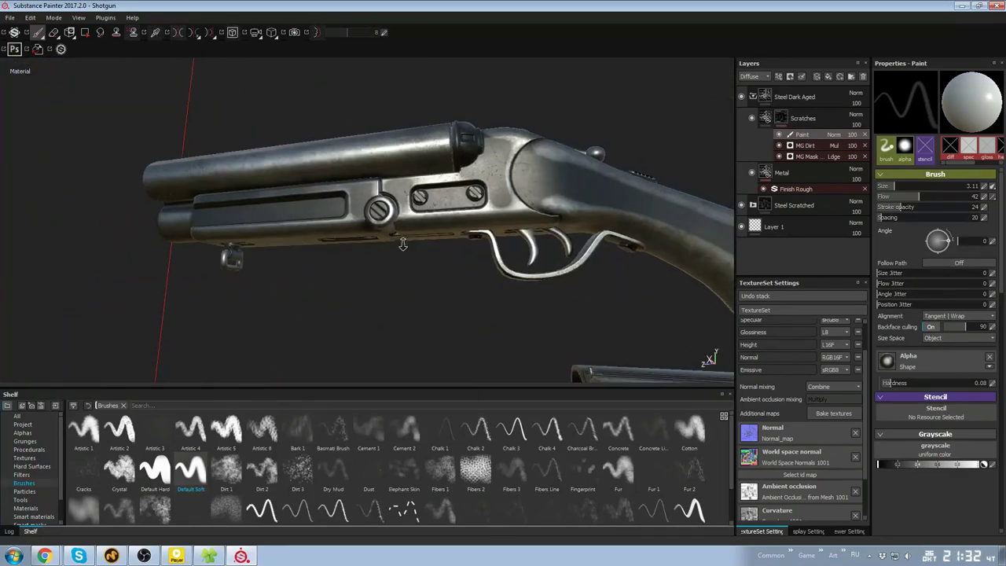
pyautogui.keyDown('alt'); pyautogui.moveTo(404, 240); pyautogui.dragTo(369, 200, button='right'); pyautogui.keyUp('alt')
pyautogui.keyDown('alt'); pyautogui.moveTo(369, 199); pyautogui.dragTo(387, 204); pyautogui.keyUp('alt')
pyautogui.moveTo(432, 317)
pyautogui.keyDown('alt'); pyautogui.mouseDown()
pyautogui.moveTo(408, 275)
pyautogui.moveTo(440, 236)
pyautogui.mouseUp(); pyautogui.keyUp('alt')
pyautogui.moveTo(440, 236)
pyautogui.keyDown('alt'); pyautogui.mouseDown(button='right')
pyautogui.moveTo(393, 236)
pyautogui.moveTo(416, 232)
pyautogui.mouseUp(button='right'); pyautogui.keyUp('alt')
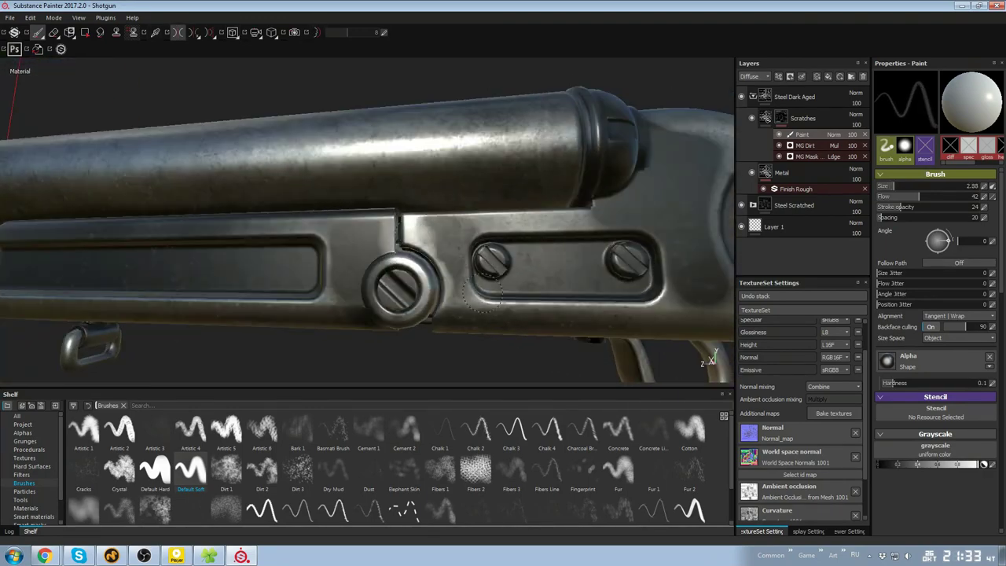
pyautogui.moveTo(483, 293)
pyautogui.keyDown('alt'); pyautogui.mouseDown(button='right')
pyautogui.moveTo(424, 272)
pyautogui.moveTo(456, 251)
pyautogui.mouseUp(button='right'); pyautogui.keyUp('alt')
pyautogui.moveTo(456, 252)
pyautogui.keyDown('alt'); pyautogui.mouseDown()
pyautogui.moveTo(413, 233)
pyautogui.moveTo(422, 221)
pyautogui.moveTo(301, 224)
pyautogui.mouseUp(); pyautogui.keyUp('alt')
pyautogui.keyDown('alt'); pyautogui.moveTo(459, 209); pyautogui.dragTo(535, 218); pyautogui.keyUp('alt')
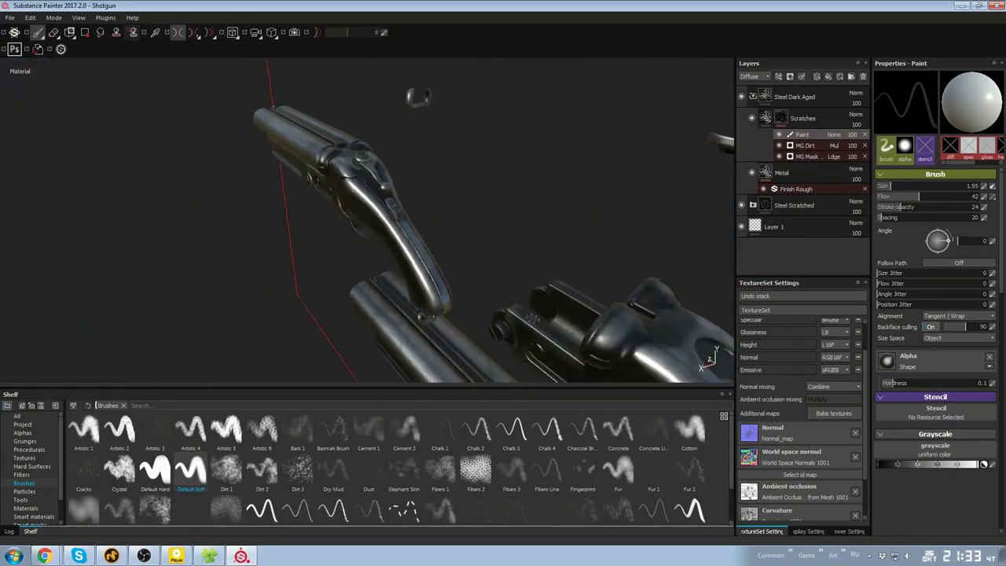
# Go over the detached barrels and loose metal block with the soft brush at size 3.1, checking their wear
pyautogui.keyDown('alt'); pyautogui.moveTo(532, 318); pyautogui.dragTo(469, 292); pyautogui.keyUp('alt')
pyautogui.keyDown('alt'); pyautogui.moveTo(469, 292); pyautogui.dragTo(602, 209, button='middle'); pyautogui.keyUp('alt')
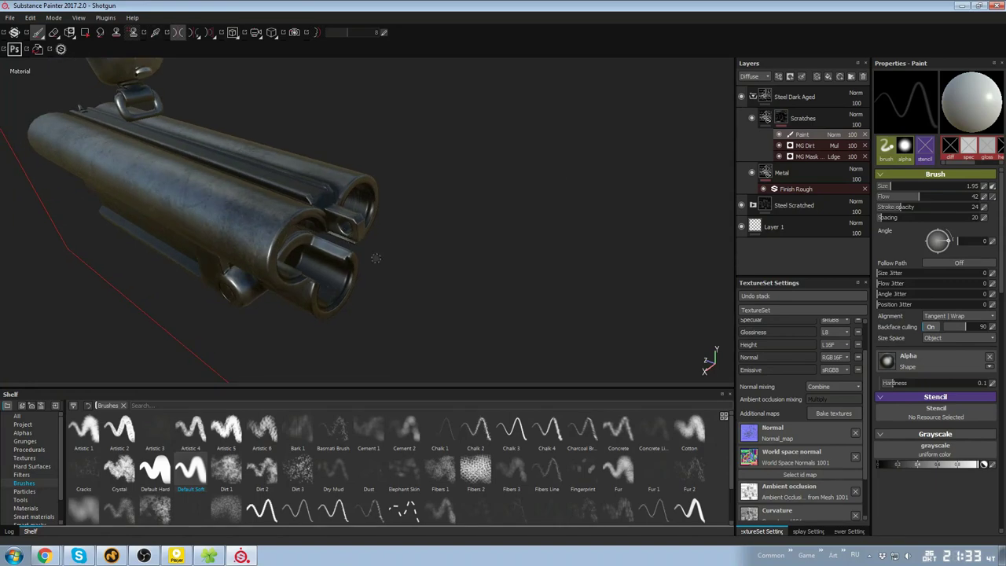
pyautogui.keyDown('alt'); pyautogui.moveTo(375, 257); pyautogui.dragTo(588, 254); pyautogui.keyUp('alt')
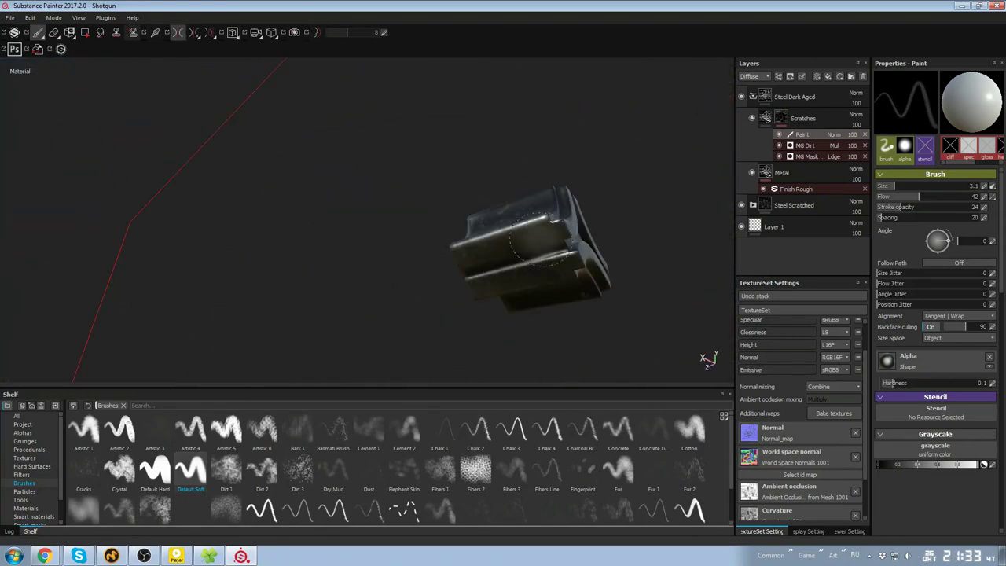
pyautogui.keyDown('alt'); pyautogui.moveTo(586, 194); pyautogui.dragTo(593, 212); pyautogui.keyUp('alt')
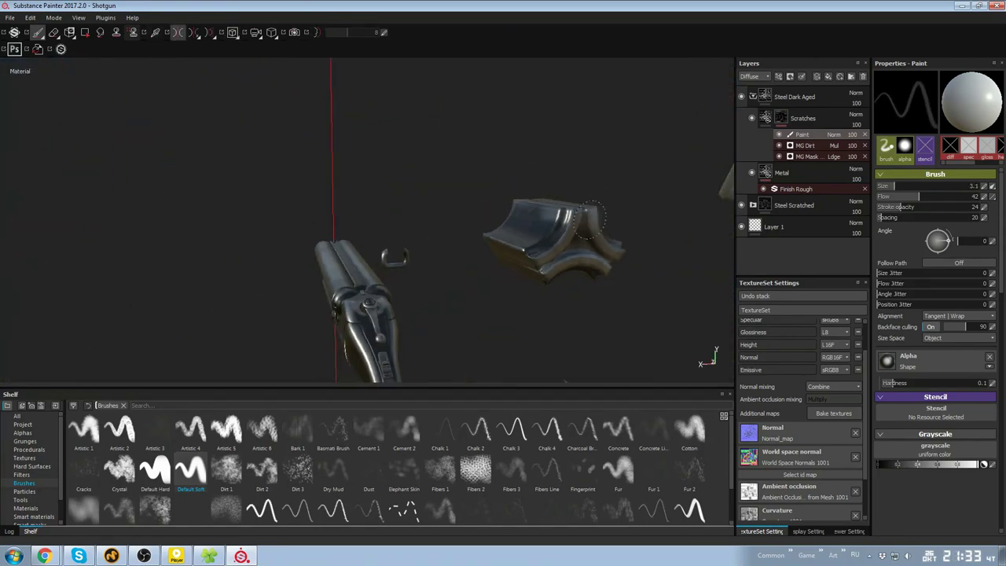
pyautogui.keyDown('alt'); pyautogui.moveTo(440, 235); pyautogui.dragTo(529, 114); pyautogui.keyUp('alt')
pyautogui.keyDown('alt'); pyautogui.moveTo(530, 115); pyautogui.dragTo(480, 178, button='middle'); pyautogui.keyUp('alt')
pyautogui.keyDown('alt'); pyautogui.moveTo(480, 178); pyautogui.dragTo(338, 236); pyautogui.keyUp('alt')
pyautogui.click(753, 97)
pyautogui.keyDown('alt'); pyautogui.moveTo(597, 180); pyautogui.dragTo(616, 208); pyautogui.keyUp('alt')
pyautogui.click(790, 98)
pyautogui.rightClick(786, 95)
pyautogui.click(753, 96)
pyautogui.keyDown('alt'); pyautogui.moveTo(660, 153); pyautogui.dragTo(652, 130); pyautogui.keyUp('alt')
# Add an empty filter effect above the Paint effect in the Scratches mask and browse the available filters
pyautogui.click(822, 118)
pyautogui.click(779, 77)
pyautogui.click(809, 133)
pyautogui.click(933, 90)
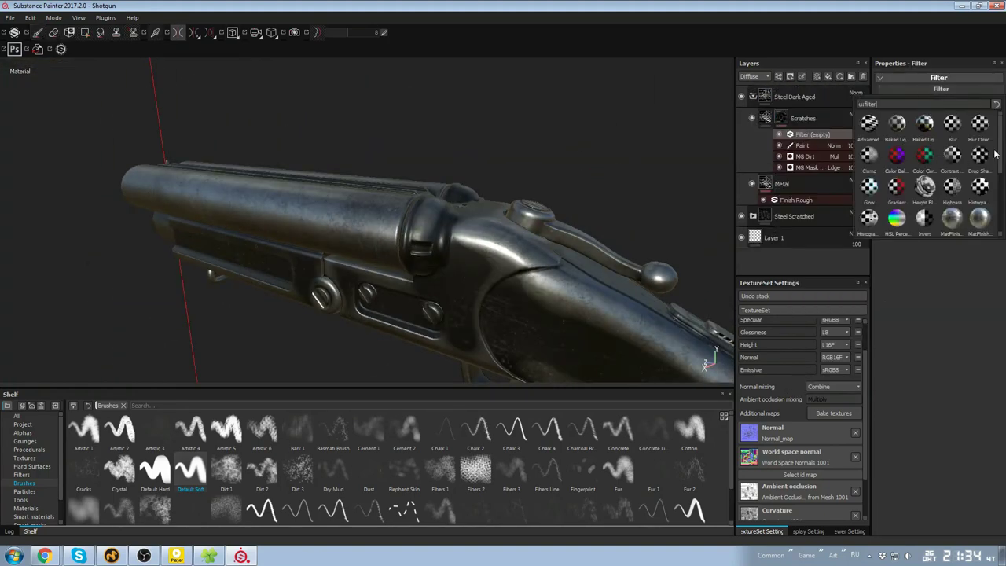
pyautogui.moveTo(1000, 173); pyautogui.dragTo(1000, 191)
pyautogui.click(950, 160)
pyautogui.click(938, 88)
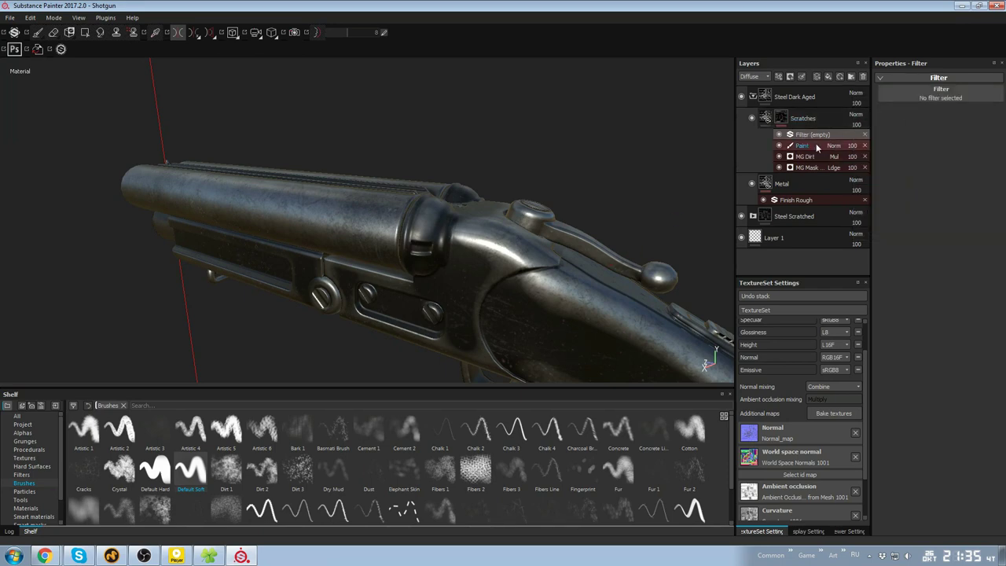
# Remove the empty filter effect from the Scratches mask and collapse the Steel Dark Aged folder
pyautogui.click(941, 93)
pyautogui.click(673, 256)
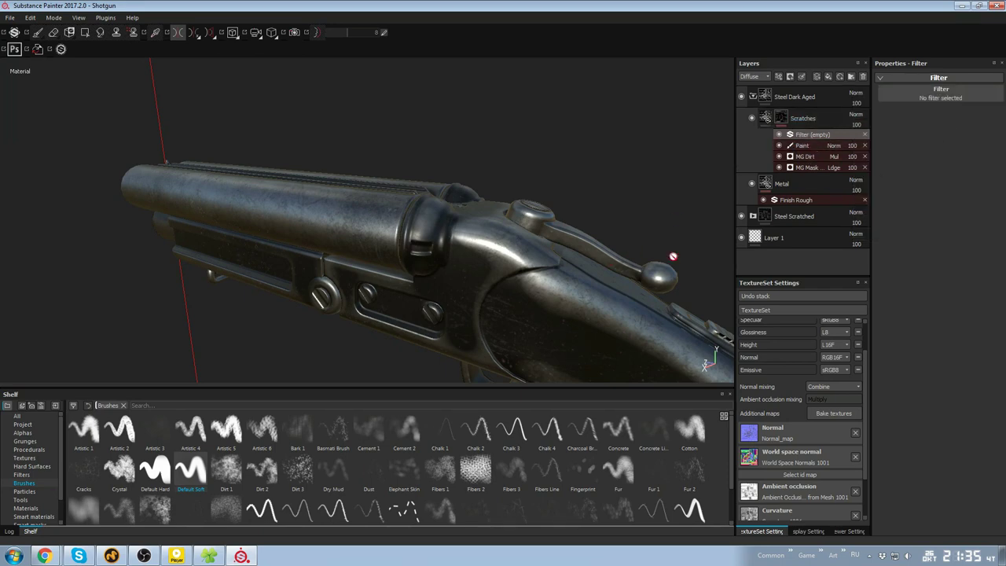
pyautogui.keyDown('alt'); pyautogui.moveTo(673, 256); pyautogui.dragTo(644, 338); pyautogui.keyUp('alt')
pyautogui.click(864, 135)
pyautogui.keyDown('alt'); pyautogui.moveTo(628, 275); pyautogui.dragTo(660, 204); pyautogui.keyUp('alt')
pyautogui.keyDown('alt'); pyautogui.moveTo(409, 236); pyautogui.dragTo(555, 167); pyautogui.keyUp('alt')
pyautogui.scroll(-3, 370, 227)
pyautogui.click(753, 97)
# Try the Wood Beech Veined smart material on the shotgun, checking its sublayers
pyautogui.keyDown('alt'); pyautogui.moveTo(267, 345); pyautogui.dragTo(107, 458); pyautogui.keyUp('alt')
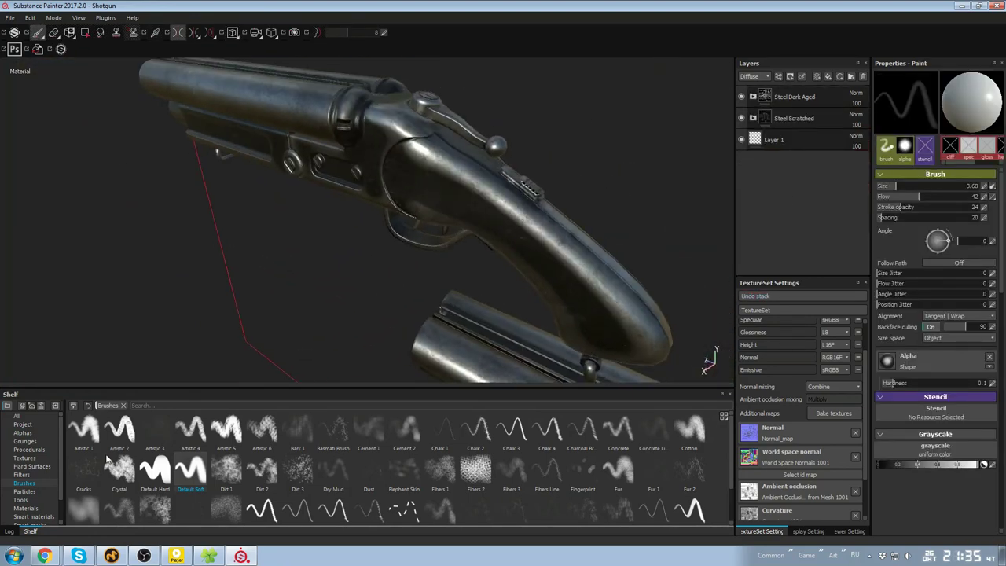
pyautogui.click(34, 516)
pyautogui.scroll(-1, 291, 500)
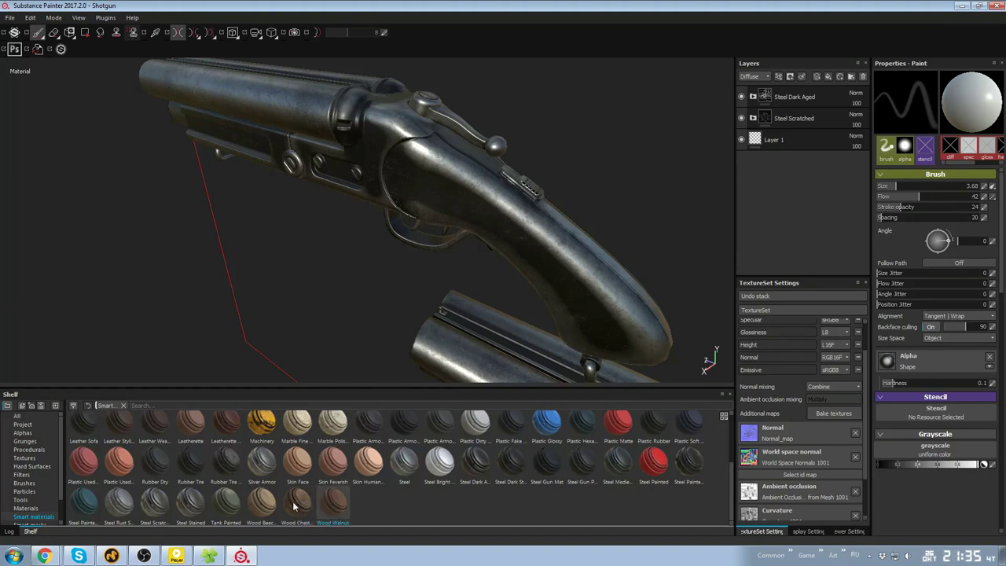
pyautogui.moveTo(773, 118); pyautogui.dragTo(770, 117)
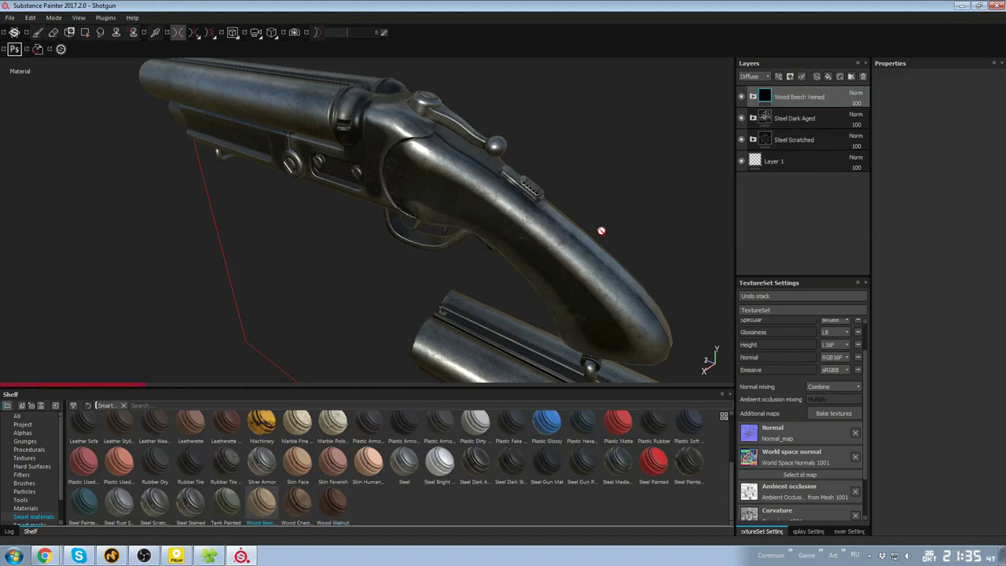
pyautogui.keyDown('alt'); pyautogui.moveTo(600, 229); pyautogui.dragTo(546, 177); pyautogui.keyUp('alt')
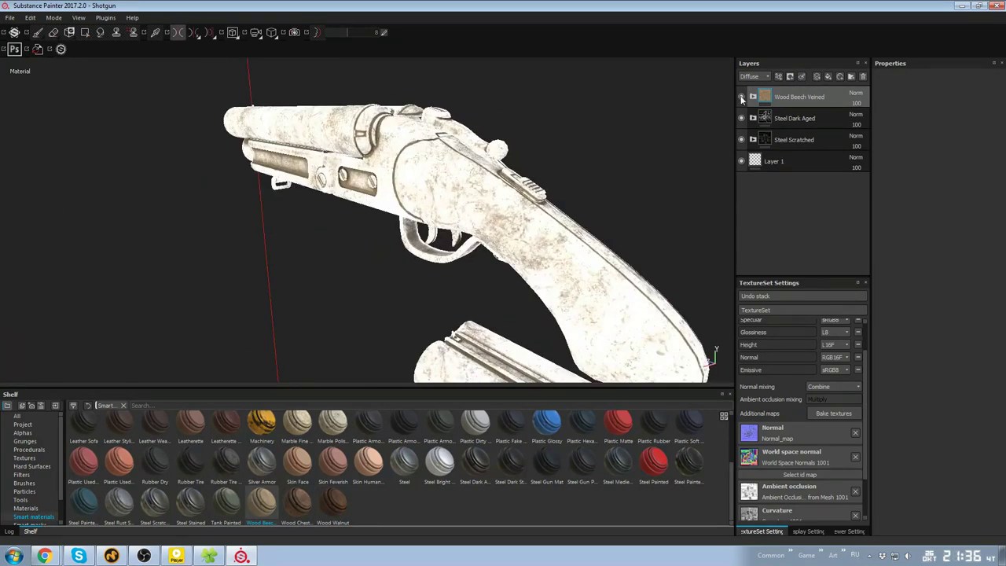
pyautogui.click(753, 97)
pyautogui.click(751, 161)
pyautogui.click(751, 183)
pyautogui.click(751, 182)
pyautogui.press('Delete')
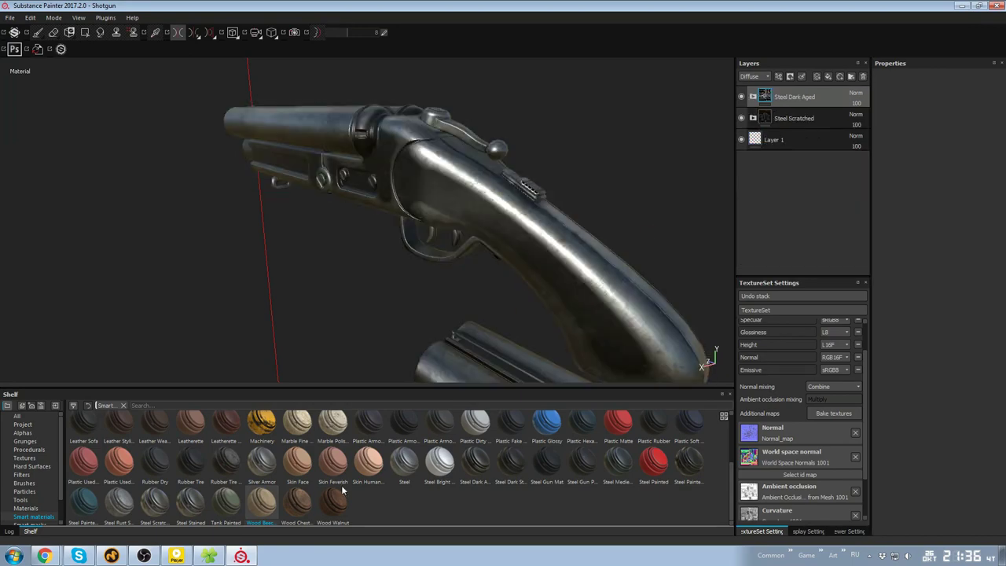
# Add the Wood Chest Stylized smart material above Steel Dark Aged and give its folder a black mask
pyautogui.keyDown('alt'); pyautogui.moveTo(610, 237); pyautogui.dragTo(660, 153); pyautogui.keyUp('alt')
pyautogui.click(753, 97)
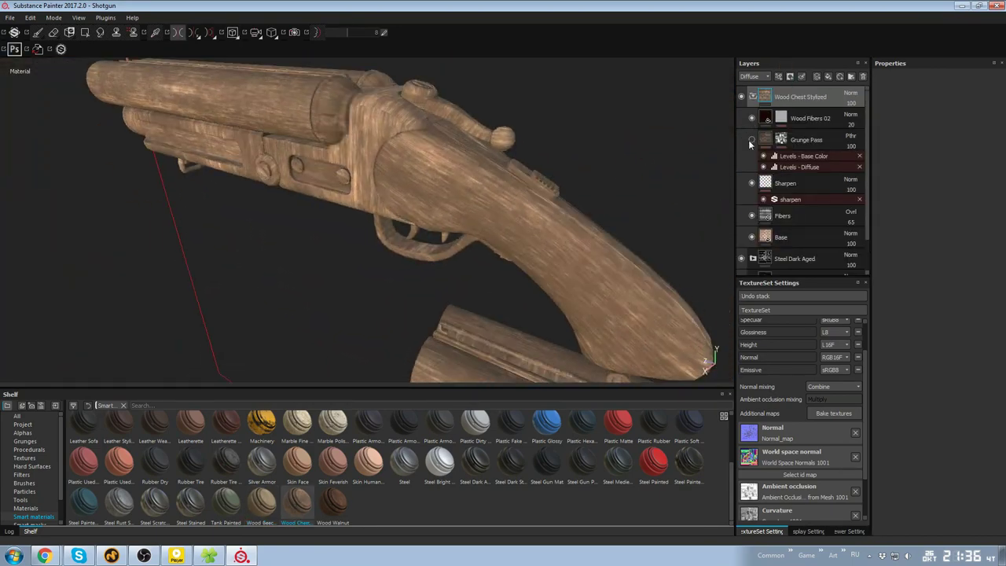
pyautogui.rightClick(800, 96)
pyautogui.click(834, 110)
# Reveal the wood on the shotgun's grip by filling its faces in the mask with Polygon Fill
pyautogui.keyDown('alt'); pyautogui.moveTo(550, 171); pyautogui.dragTo(245, 74); pyautogui.keyUp('alt')
pyautogui.press('4')
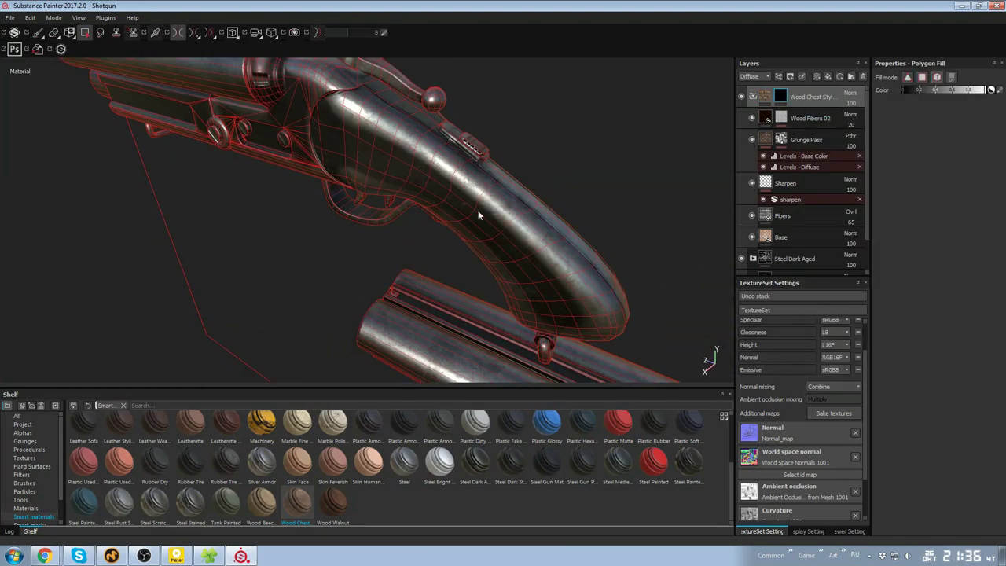
pyautogui.keyDown('alt'); pyautogui.moveTo(479, 214); pyautogui.dragTo(505, 194); pyautogui.keyUp('alt')
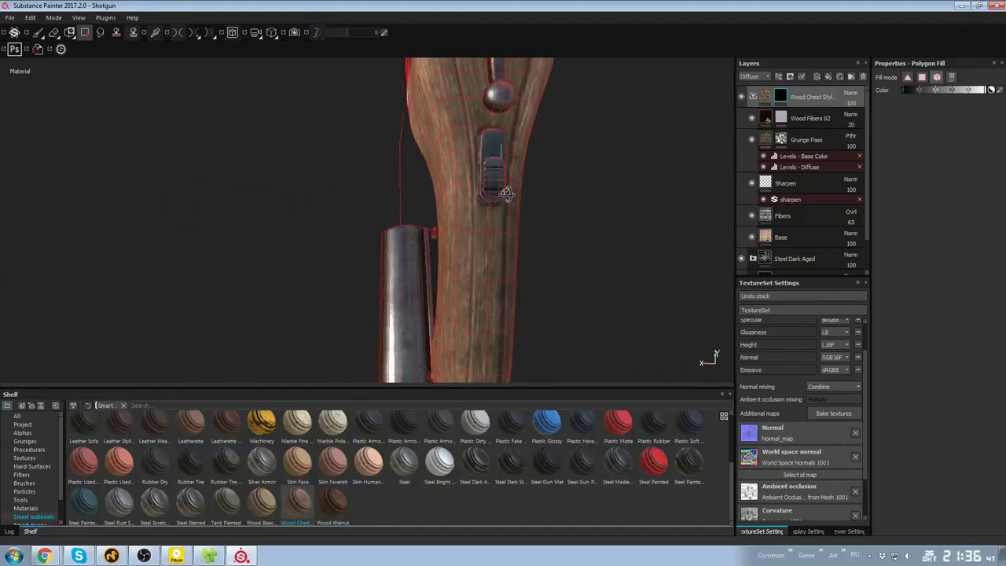
# Mask the wood off the metal strip along the back of the grip using the Default Hard brush at size 2.25
pyautogui.press('1')
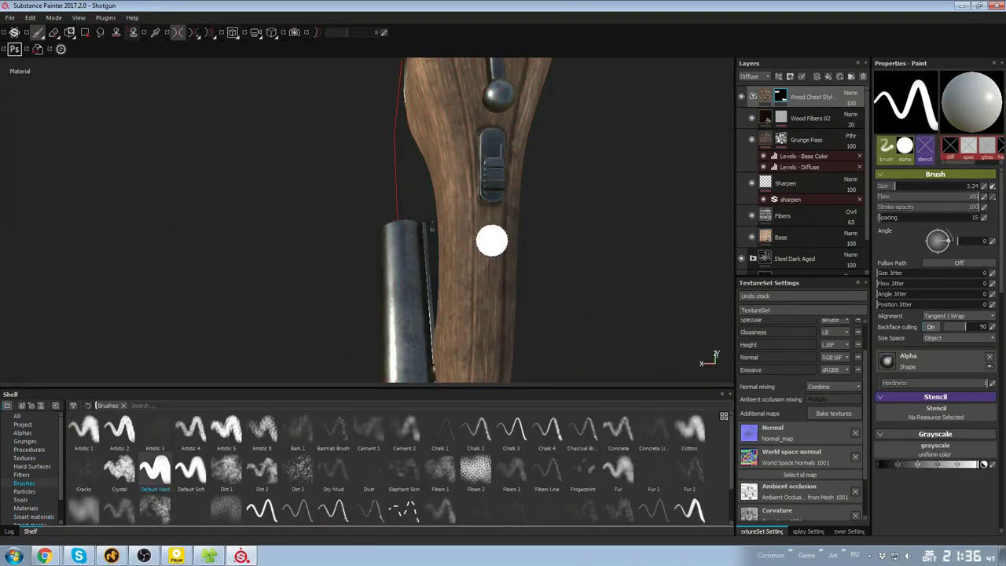
pyautogui.moveTo(485, 317)
pyautogui.keyDown('alt'); pyautogui.mouseDown()
pyautogui.moveTo(461, 181)
pyautogui.moveTo(472, 164)
pyautogui.mouseUp(); pyautogui.keyUp('alt')
pyautogui.keyDown('alt'); pyautogui.moveTo(474, 261); pyautogui.dragTo(490, 186); pyautogui.keyUp('alt')
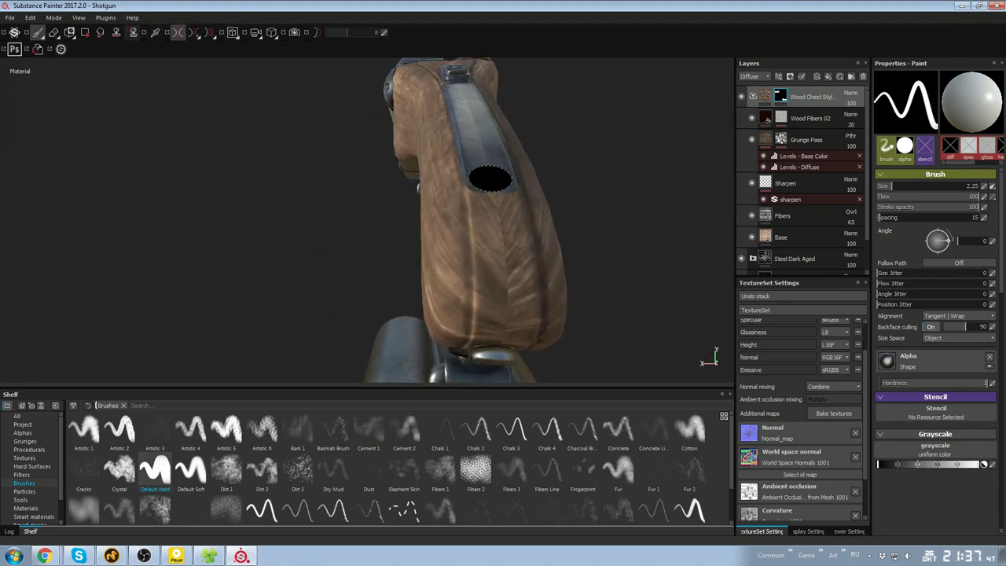
pyautogui.keyDown('alt'); pyautogui.moveTo(499, 310); pyautogui.dragTo(505, 236); pyautogui.keyUp('alt')
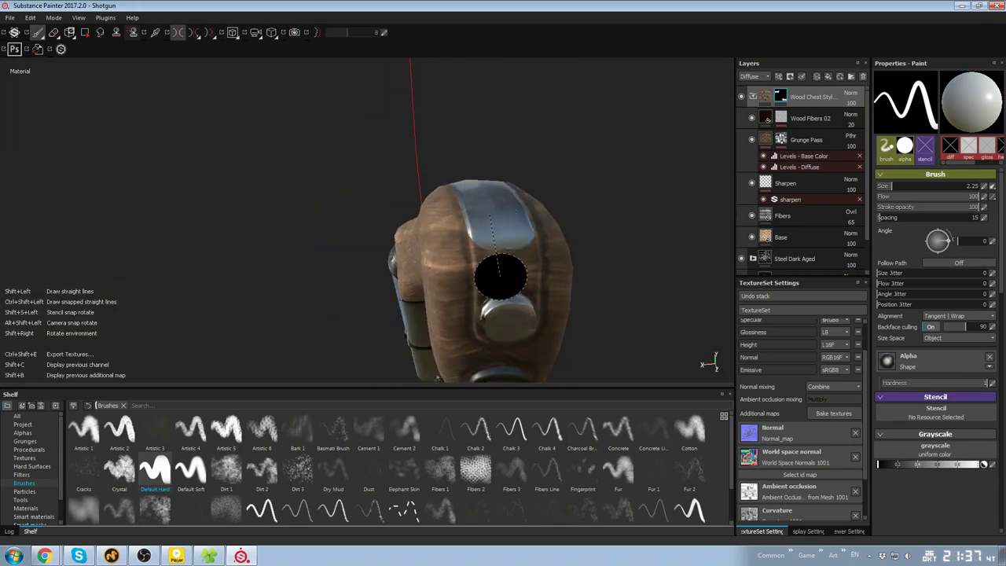
# Continue masking the wood off the metal strip around the grip's end, reducing the brush to size 1.54 and then 0.55
pyautogui.keyDown('alt'); pyautogui.moveTo(519, 278); pyautogui.dragTo(503, 180); pyautogui.keyUp('alt')
pyautogui.keyDown('ctrl'); pyautogui.moveTo(505, 183); pyautogui.dragTo(495, 183, button='right'); pyautogui.keyUp('ctrl')
pyautogui.click(504, 184)
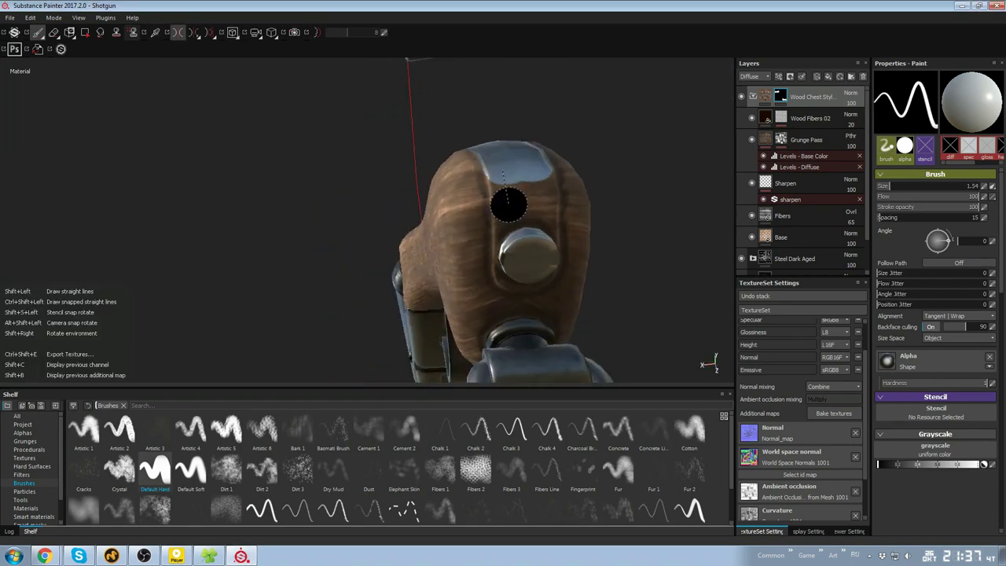
pyautogui.keyDown('shift'); pyautogui.click(510, 206); pyautogui.keyUp('shift')
pyautogui.moveTo(505, 265)
pyautogui.keyDown('alt'); pyautogui.mouseDown()
pyautogui.moveTo(512, 191)
pyautogui.moveTo(534, 204)
pyautogui.moveTo(564, 182)
pyautogui.moveTo(463, 215)
pyautogui.moveTo(532, 190)
pyautogui.moveTo(527, 167)
pyautogui.mouseUp(); pyautogui.keyUp('alt')
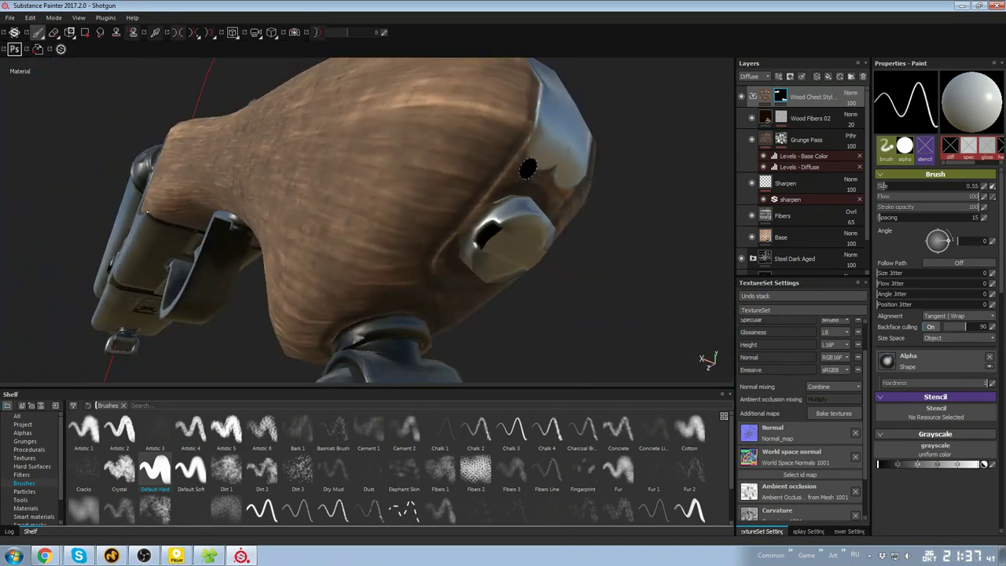
# Mask the wood off the upper metal strip beneath the lever and around the safety slider, with the brush at size 1.32
pyautogui.keyDown('alt'); pyautogui.moveTo(448, 272); pyautogui.dragTo(483, 197); pyautogui.keyUp('alt')
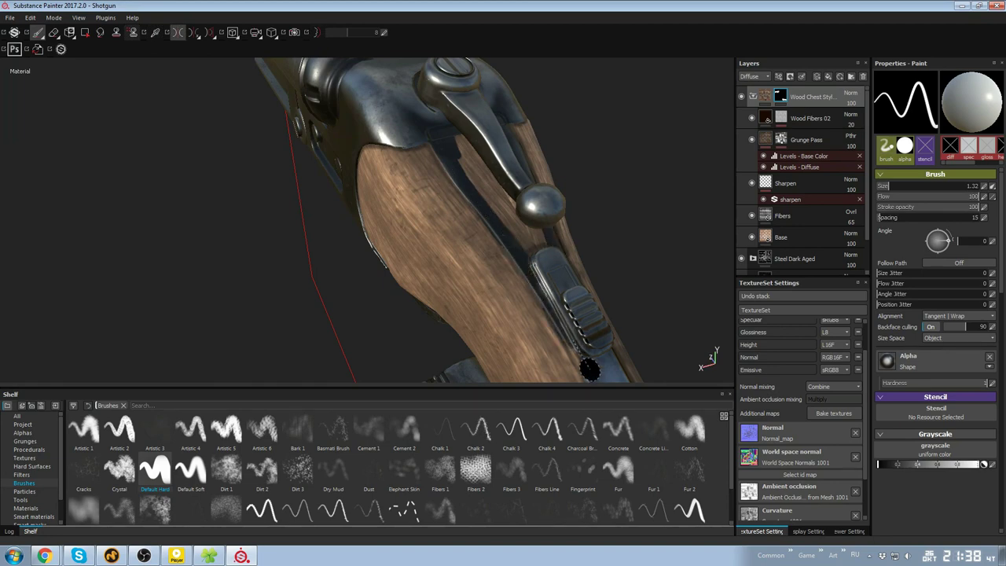
pyautogui.keyDown('alt'); pyautogui.moveTo(590, 370); pyautogui.dragTo(499, 194); pyautogui.keyUp('alt')
pyautogui.moveTo(509, 246)
pyautogui.keyDown('alt'); pyautogui.mouseDown()
pyautogui.moveTo(422, 180)
pyautogui.moveTo(427, 218)
pyautogui.moveTo(412, 192)
pyautogui.moveTo(472, 149)
pyautogui.moveTo(510, 102)
pyautogui.moveTo(443, 157)
pyautogui.moveTo(642, 147)
pyautogui.moveTo(712, 121)
pyautogui.moveTo(609, 71)
pyautogui.moveTo(642, 218)
pyautogui.moveTo(550, 165)
pyautogui.mouseUp(); pyautogui.keyUp('alt')
pyautogui.press('[')
pyautogui.keyDown('alt'); pyautogui.moveTo(550, 164); pyautogui.dragTo(617, 178, button='middle'); pyautogui.keyUp('alt')
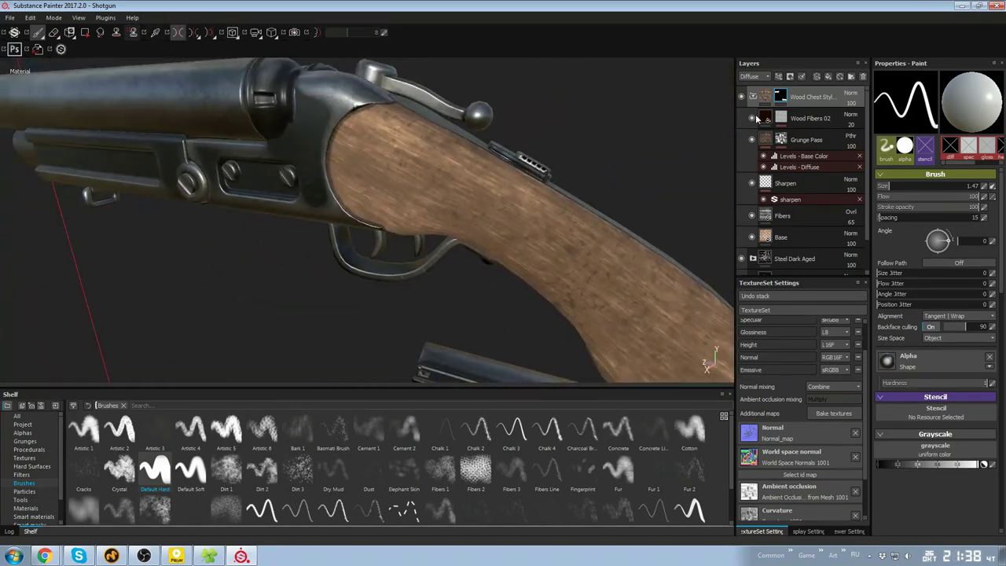
# Set the wood Base layer's UV Scale to 10.91 and darken its diffuse colour to a medium brown
pyautogui.click(758, 241)
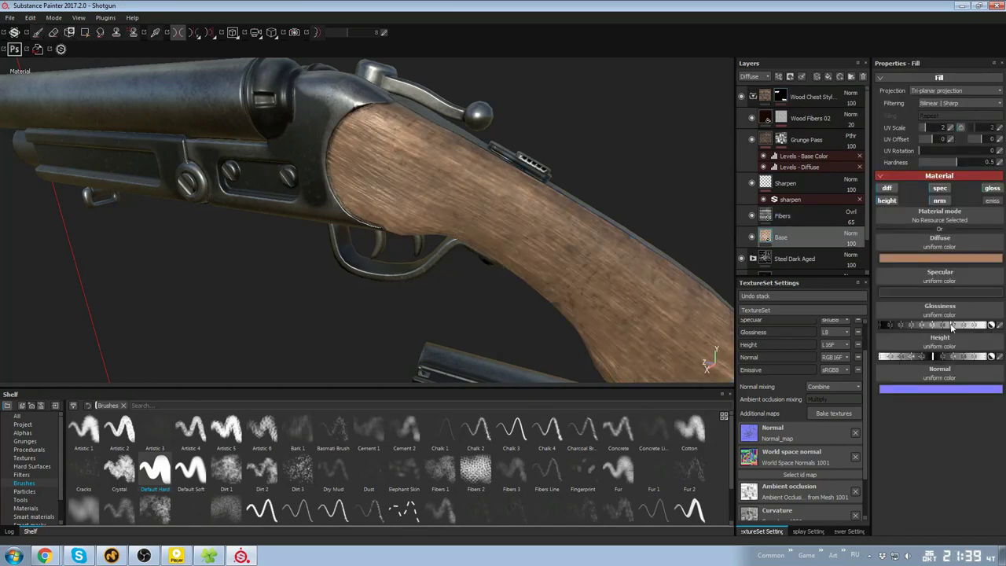
pyautogui.click(786, 213)
pyautogui.keyDown('alt'); pyautogui.moveTo(424, 197); pyautogui.dragTo(509, 200); pyautogui.keyUp('alt')
pyautogui.click(794, 238)
pyautogui.click(911, 258)
pyautogui.click(876, 280)
pyautogui.keyDown('alt'); pyautogui.moveTo(637, 223); pyautogui.dragTo(680, 231); pyautogui.keyUp('alt')
pyautogui.keyDown('shift'); pyautogui.moveTo(680, 231); pyautogui.dragTo(583, 223, button='right'); pyautogui.keyUp('shift')
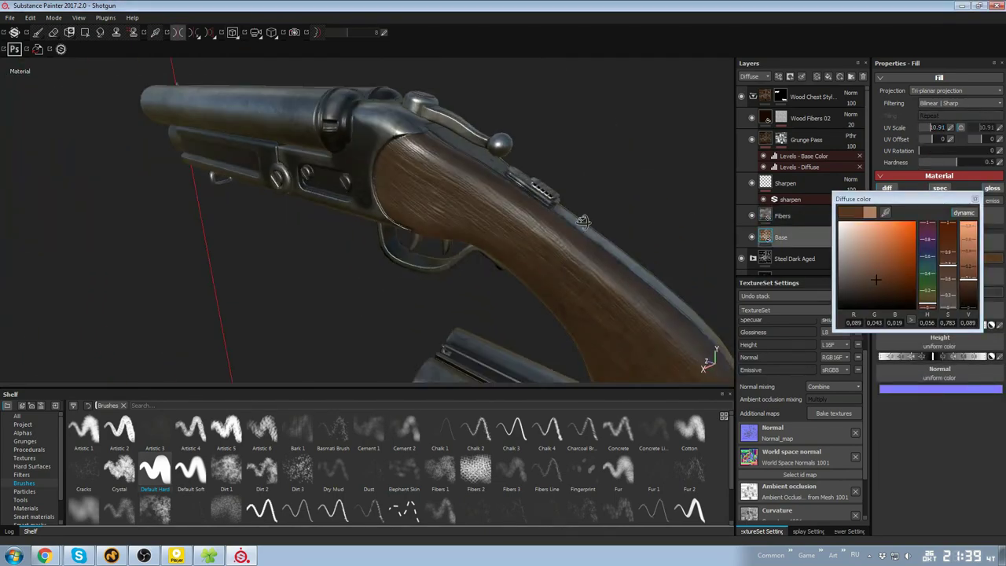
pyautogui.keyDown('alt'); pyautogui.moveTo(583, 223); pyautogui.dragTo(553, 225); pyautogui.keyUp('alt')
pyautogui.scroll(-3, 553, 225)
pyautogui.click(869, 261)
pyautogui.click(973, 200)
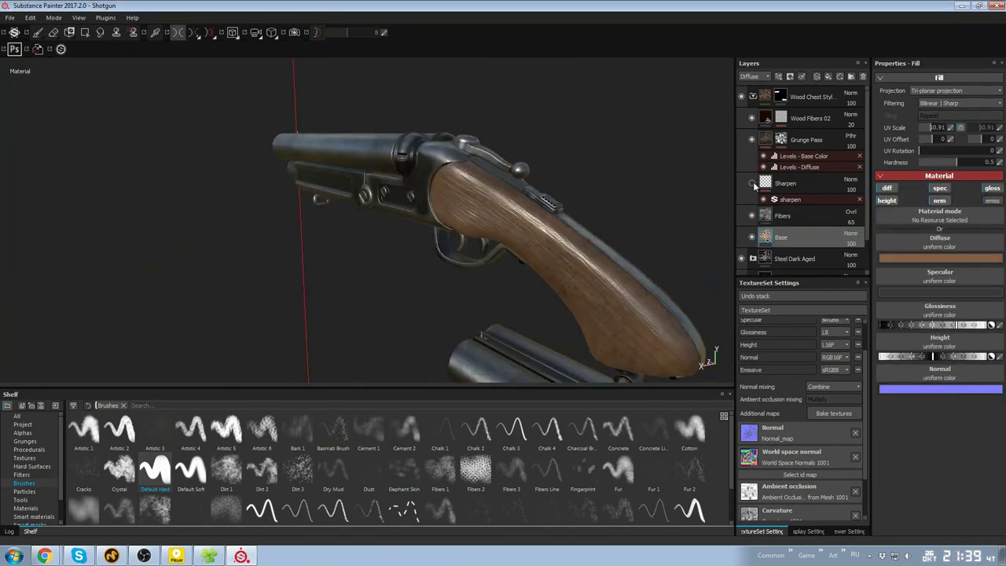
# Set the Fibers layer's opacity in the Height channel to 0 and delete the Sharpen layer
pyautogui.keyDown('alt'); pyautogui.moveTo(677, 218); pyautogui.dragTo(755, 94); pyautogui.keyUp('alt')
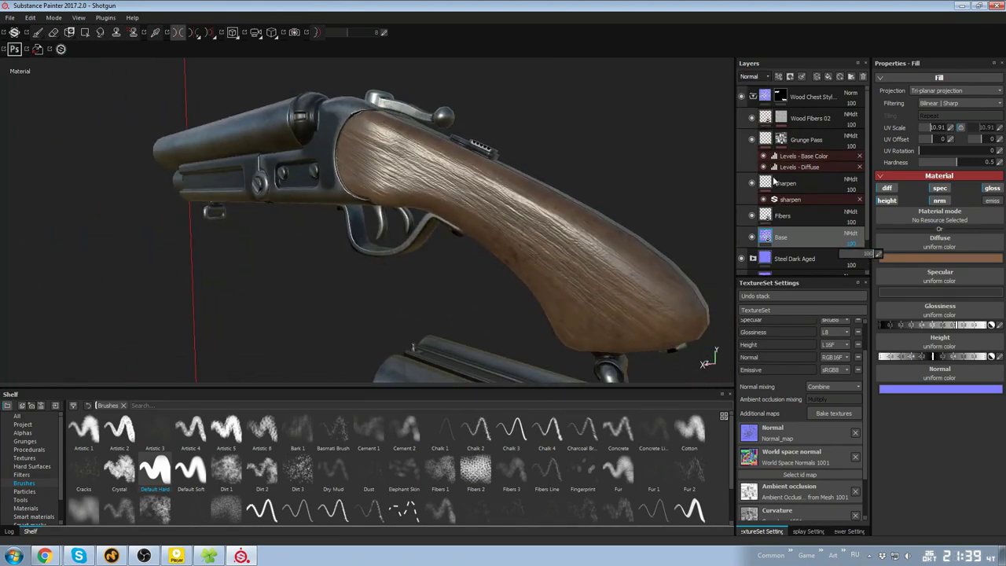
pyautogui.click(852, 225)
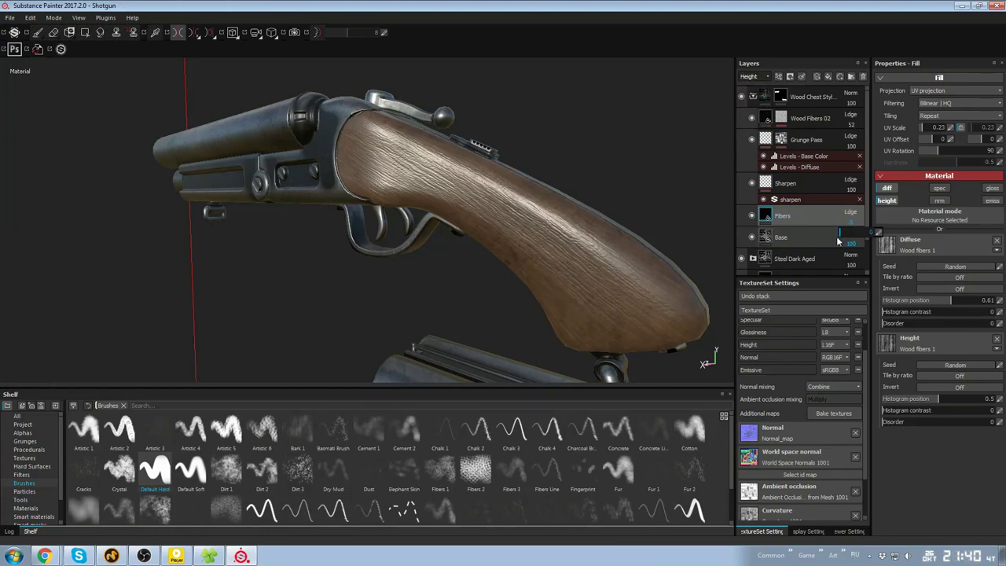
pyautogui.moveTo(597, 181)
pyautogui.keyDown('alt'); pyautogui.mouseDown()
pyautogui.moveTo(379, 76)
pyautogui.moveTo(667, 197)
pyautogui.moveTo(597, 162)
pyautogui.moveTo(604, 150)
pyautogui.moveTo(659, 201)
pyautogui.moveTo(585, 206)
pyautogui.mouseUp(); pyautogui.keyUp('alt')
pyautogui.click(793, 189)
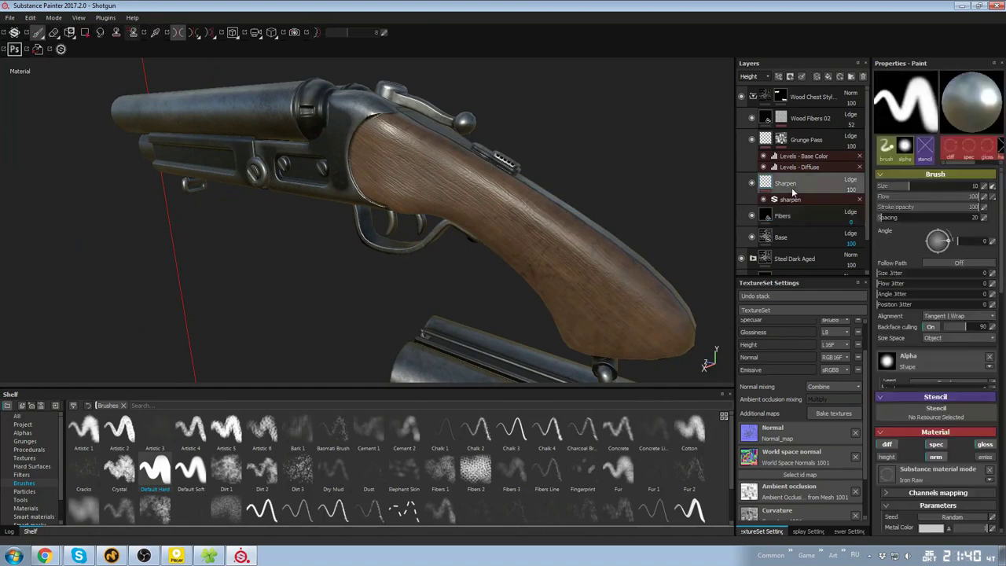
pyautogui.press('Delete')
pyautogui.moveTo(646, 198)
pyautogui.keyDown('alt'); pyautogui.mouseDown()
pyautogui.moveTo(626, 160)
pyautogui.moveTo(463, 165)
pyautogui.moveTo(630, 150)
pyautogui.mouseUp(); pyautogui.keyUp('alt')
# Adjust the mg_dirt generator in the Grunge Pass mask, setting Dirt Level to 0.76 and Grunge Amount to 0.33
pyautogui.click(751, 140)
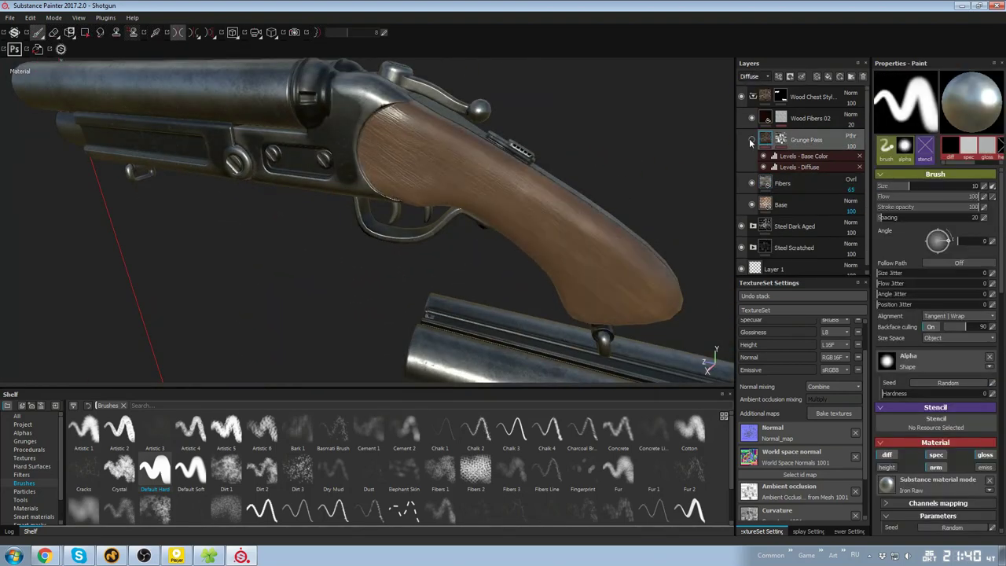
pyautogui.click(798, 167)
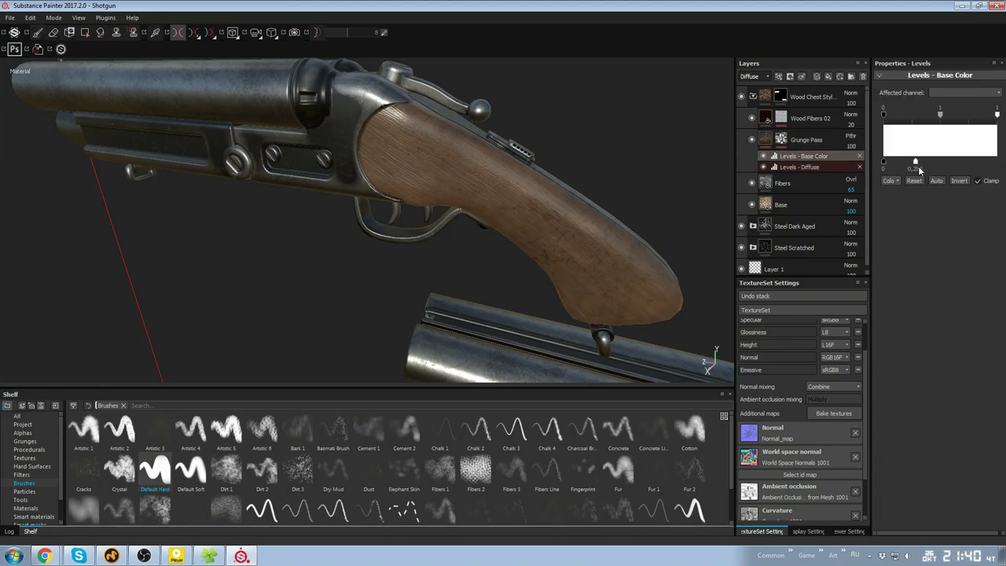
pyautogui.click(797, 156)
pyautogui.click(781, 139)
pyautogui.click(783, 140)
pyautogui.click(806, 157)
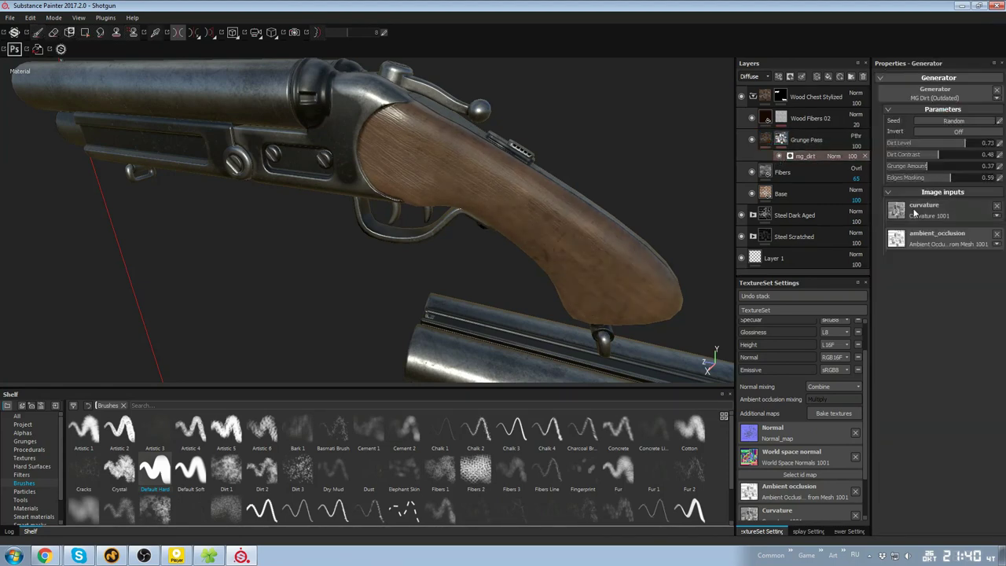
pyautogui.moveTo(952, 144); pyautogui.dragTo(968, 147)
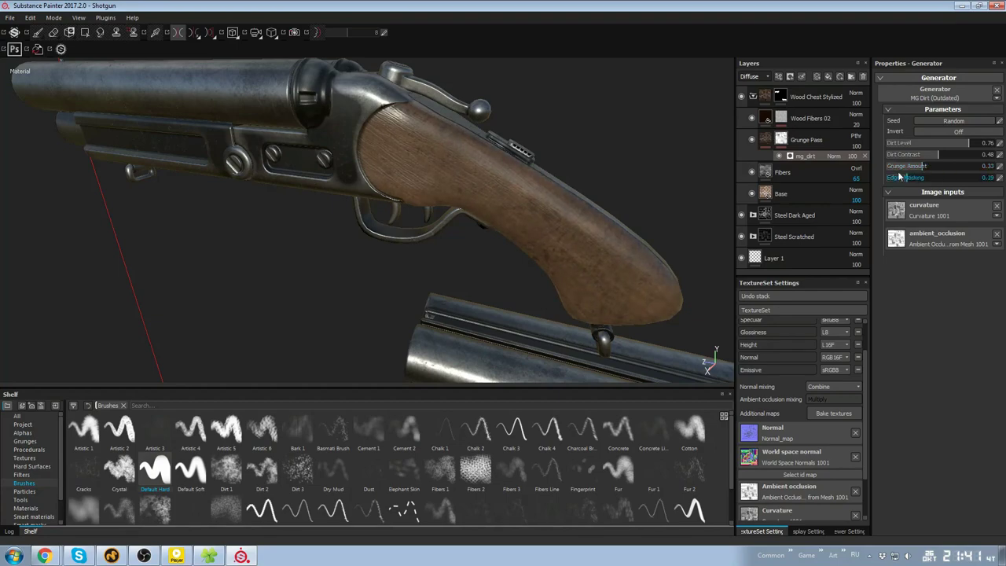
# Invert the mg_dirt generator and set Dirt Level to 0.85, Dirt Contrast to 0.44 and Edges Masking to 0.34
pyautogui.click(933, 130)
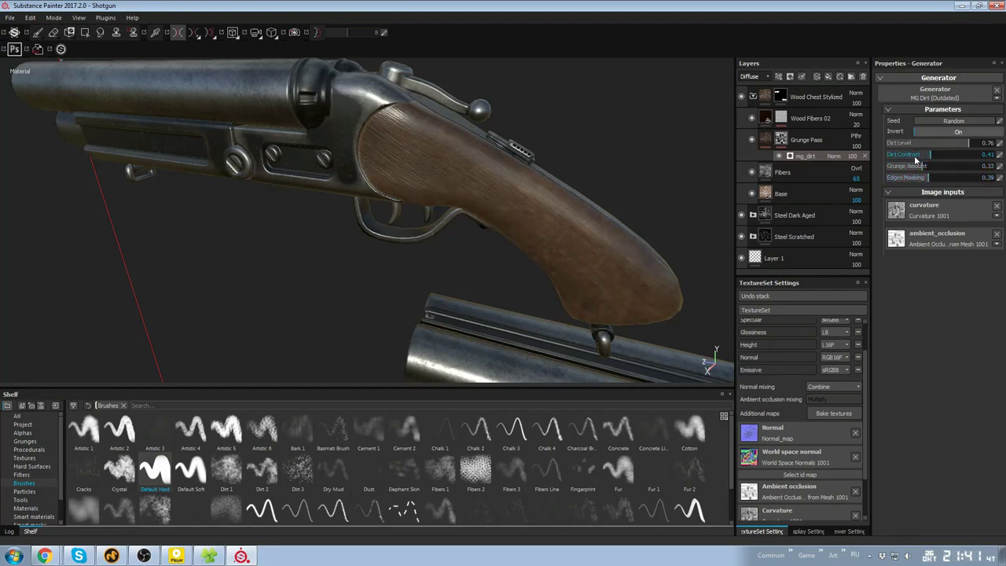
pyautogui.moveTo(941, 146); pyautogui.dragTo(981, 147)
pyautogui.moveTo(668, 165)
pyautogui.keyDown('alt'); pyautogui.mouseDown()
pyautogui.moveTo(440, 205)
pyautogui.moveTo(602, 124)
pyautogui.moveTo(642, 152)
pyautogui.moveTo(588, 119)
pyautogui.moveTo(587, 184)
pyautogui.moveTo(597, 185)
pyautogui.mouseUp(); pyautogui.keyUp('alt')
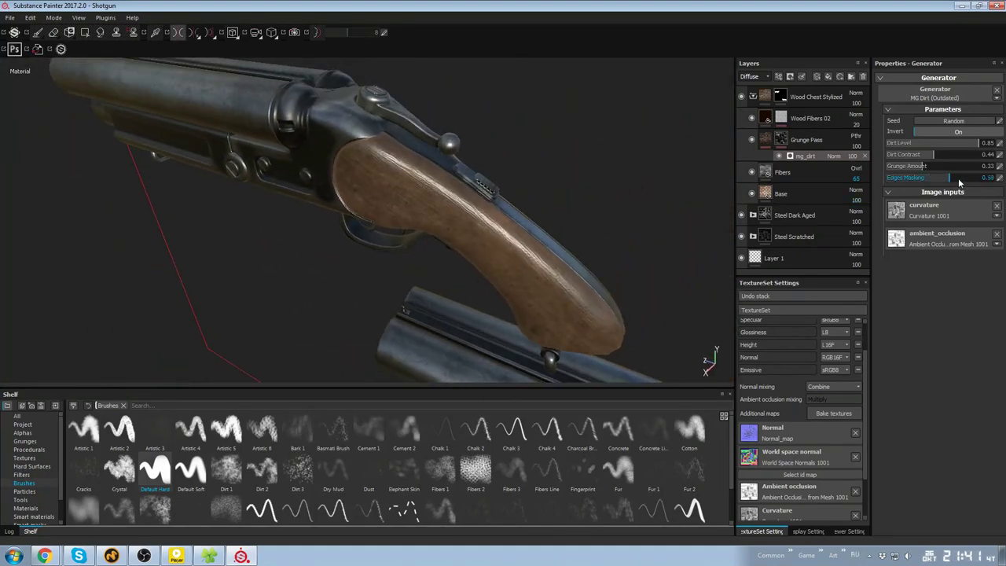
pyautogui.click(780, 140)
pyautogui.click(809, 156)
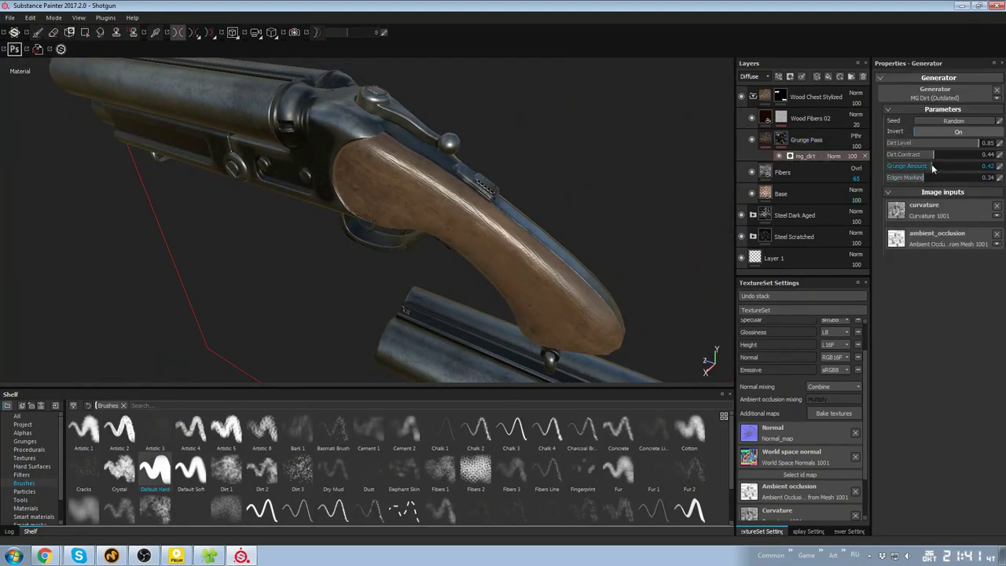
# Darken the wood Base layer's diffuse colour to a deeper brown
pyautogui.click(770, 195)
pyautogui.click(917, 257)
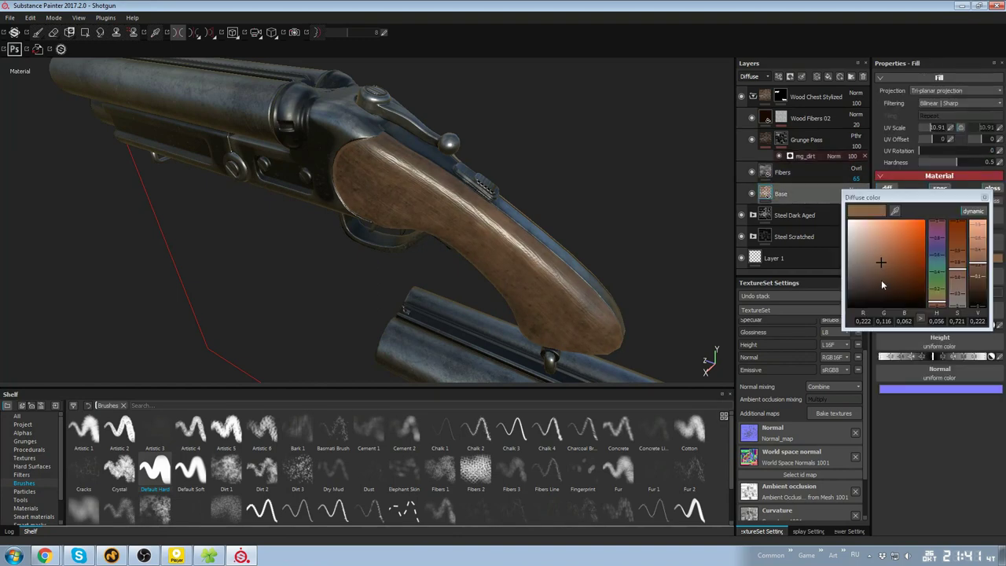
pyautogui.click(879, 280)
pyautogui.moveTo(562, 177)
pyautogui.keyDown('alt'); pyautogui.mouseDown()
pyautogui.moveTo(594, 129)
pyautogui.moveTo(550, 177)
pyautogui.mouseUp(); pyautogui.keyUp('alt')
# Add a fill layer above Wood Fibers 02 and leave only its diffuse channel active
pyautogui.click(809, 118)
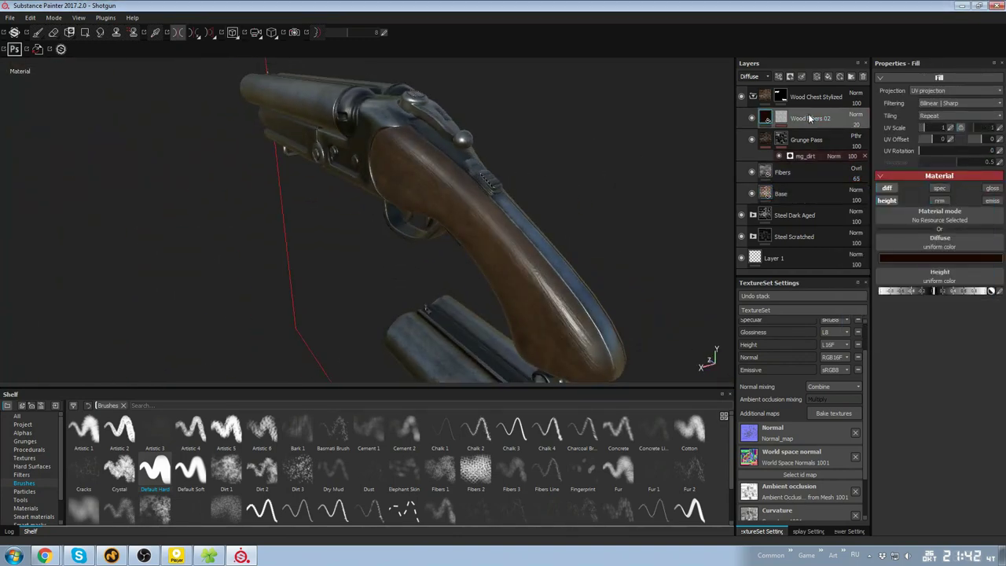
pyautogui.keyDown('alt'); pyautogui.moveTo(515, 242); pyautogui.dragTo(707, 161); pyautogui.keyUp('alt')
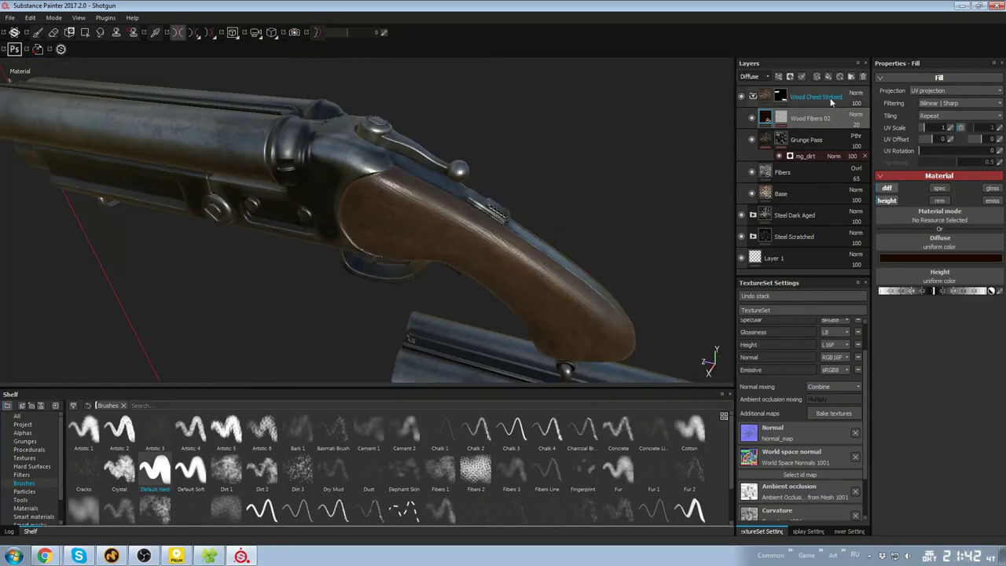
pyautogui.click(828, 77)
pyautogui.keyDown('alt'); pyautogui.moveTo(602, 239); pyautogui.dragTo(664, 192); pyautogui.keyUp('alt')
pyautogui.click(887, 201)
pyautogui.click(939, 201)
pyautogui.click(939, 188)
pyautogui.click(992, 189)
pyautogui.click(991, 200)
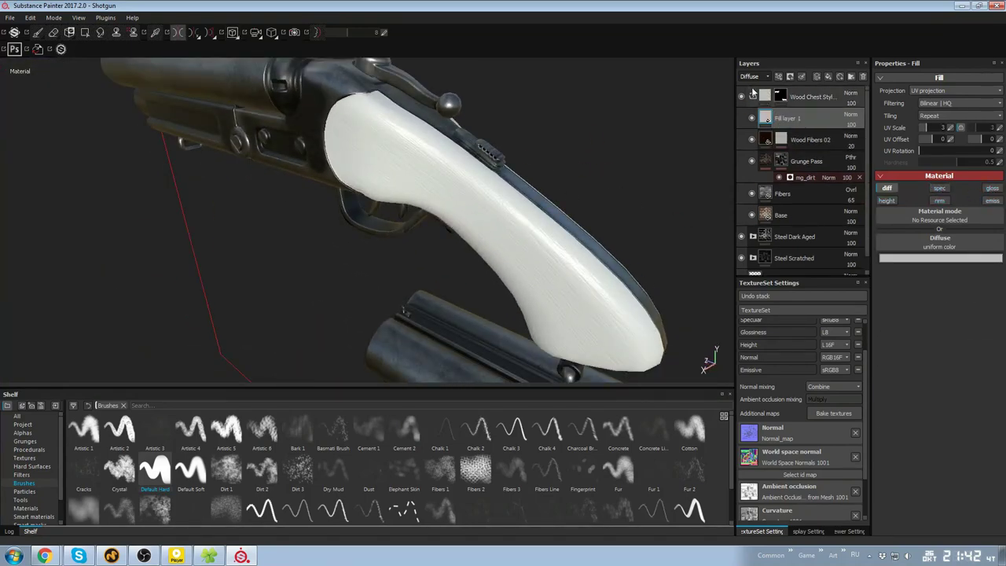
# Apply a smart mask to the new fill layer and open its MG Mask Editor generator settings
pyautogui.keyDown('alt'); pyautogui.moveTo(196, 354); pyautogui.dragTo(253, 398); pyautogui.keyUp('alt')
pyautogui.click(29, 522)
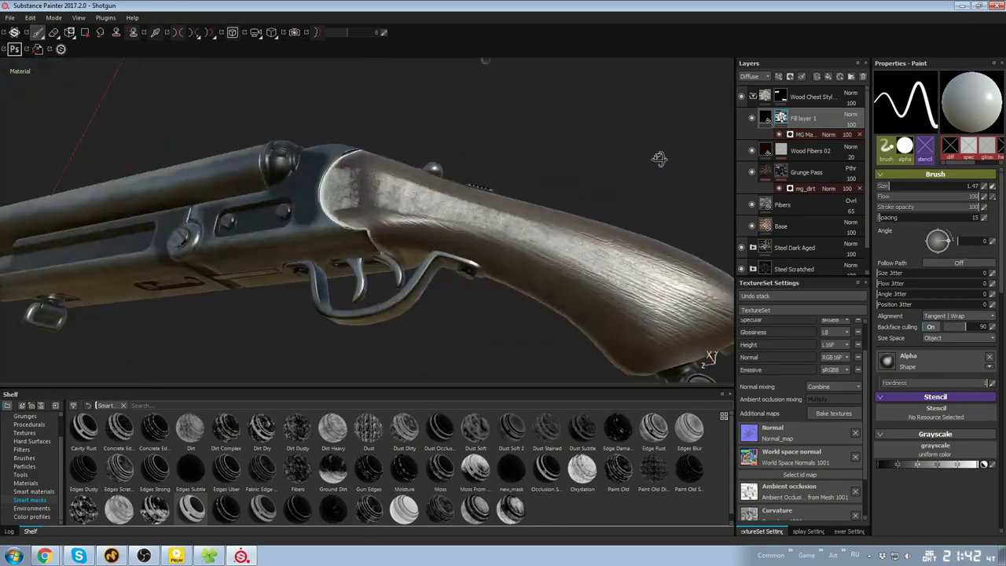
pyautogui.moveTo(658, 162)
pyautogui.keyDown('alt'); pyautogui.mouseDown()
pyautogui.moveTo(602, 269)
pyautogui.moveTo(566, 235)
pyautogui.mouseUp(); pyautogui.keyUp('alt')
pyautogui.click(809, 134)
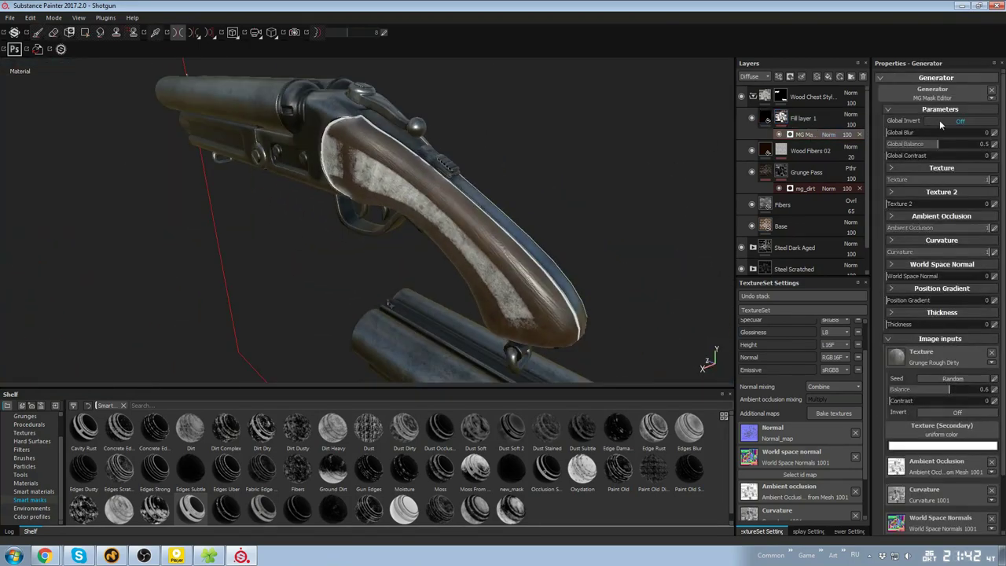
# Turn on Global Invert in Fill layer 1's mask generator, with Global Balance about 0.91 and Global Blur about 3.18
pyautogui.click(939, 120)
pyautogui.moveTo(909, 145); pyautogui.dragTo(979, 145)
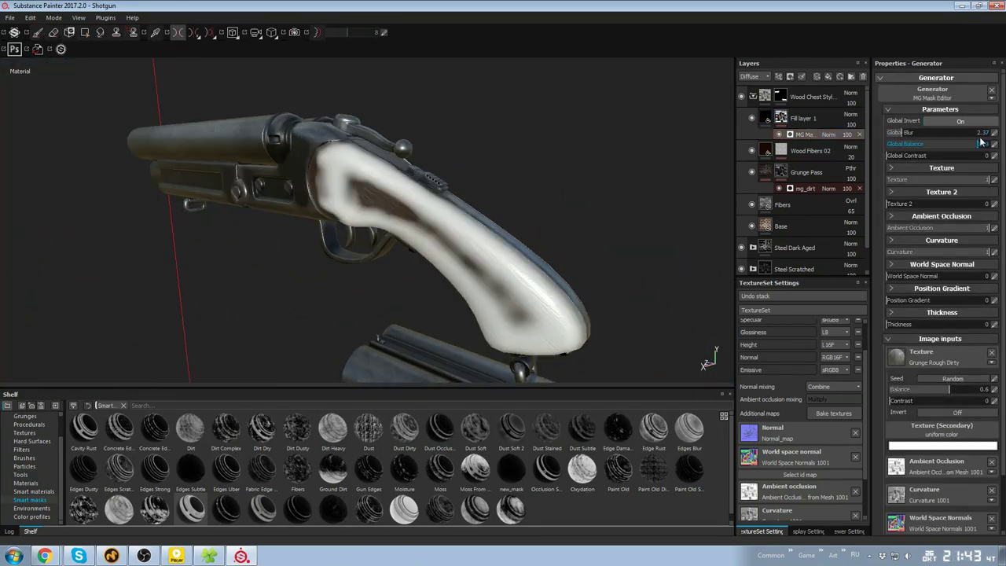
pyautogui.keyDown('alt'); pyautogui.moveTo(401, 244); pyautogui.dragTo(452, 220); pyautogui.keyUp('alt')
pyautogui.moveTo(903, 134); pyautogui.dragTo(929, 135)
pyautogui.keyDown('alt'); pyautogui.moveTo(591, 186); pyautogui.dragTo(678, 129); pyautogui.keyUp('alt')
# Try Overlay and Screen on Fill layer 1, and settle on Linear burn as its blend mode
pyautogui.click(767, 118)
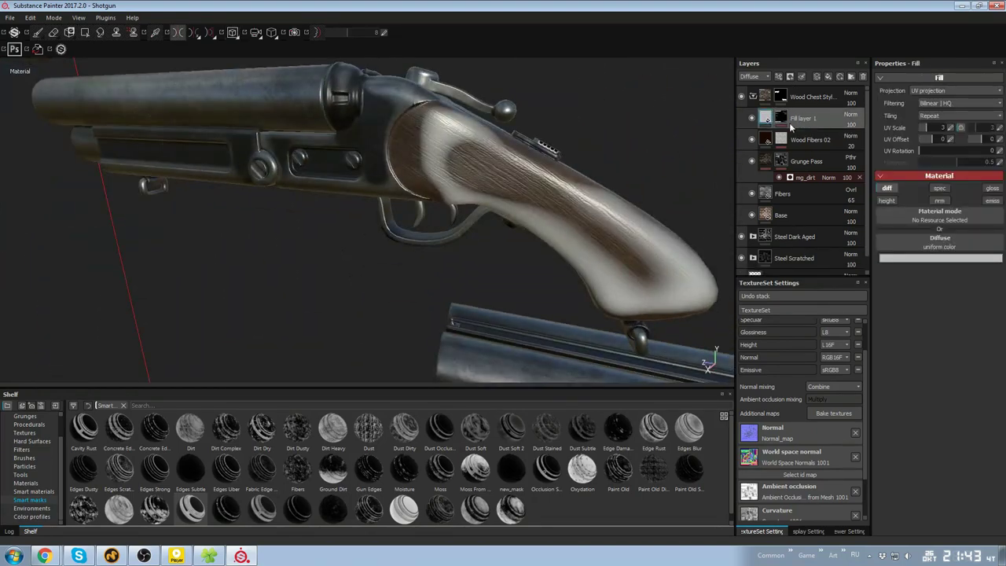
pyautogui.click(851, 116)
pyautogui.click(853, 273)
pyautogui.keyDown('alt'); pyautogui.moveTo(709, 220); pyautogui.dragTo(495, 244); pyautogui.keyUp('alt')
pyautogui.click(854, 126)
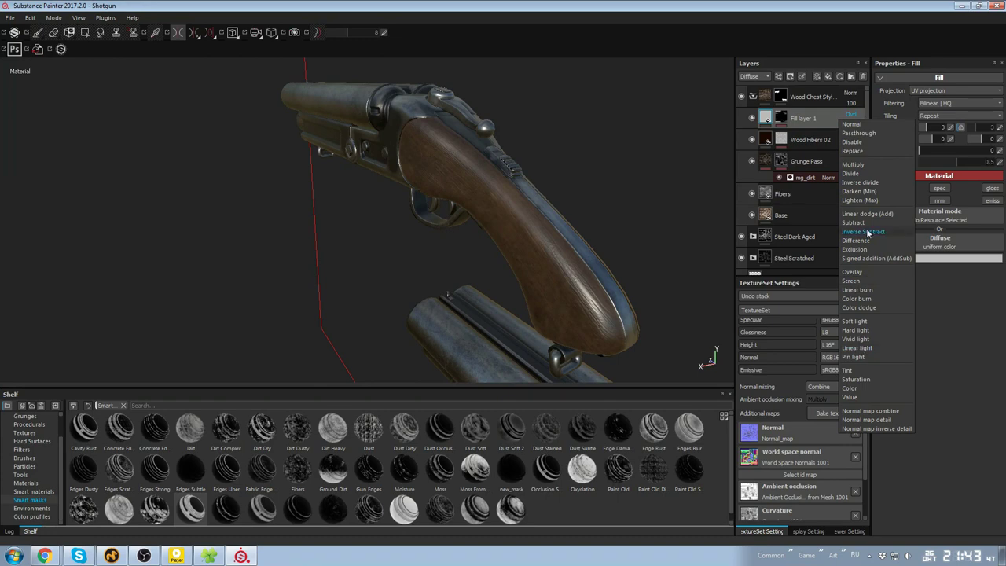
pyautogui.click(858, 281)
pyautogui.click(851, 116)
pyautogui.click(857, 290)
pyautogui.moveTo(668, 206)
pyautogui.keyDown('alt'); pyautogui.mouseDown()
pyautogui.moveTo(626, 142)
pyautogui.moveTo(577, 251)
pyautogui.moveTo(532, 201)
pyautogui.moveTo(631, 211)
pyautogui.moveTo(362, 116)
pyautogui.moveTo(626, 193)
pyautogui.moveTo(550, 118)
pyautogui.mouseUp(); pyautogui.keyUp('alt')
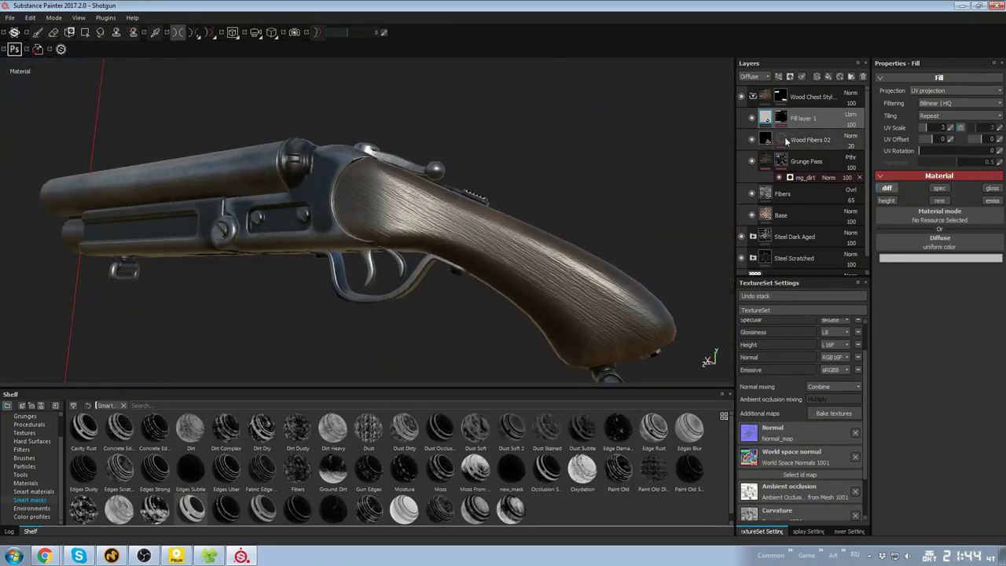
# Set the wood pattern fill in the Wood Fibers 02 mask to UV scale 1.37, length 0.25 and randomize length 0.34
pyautogui.click(786, 141)
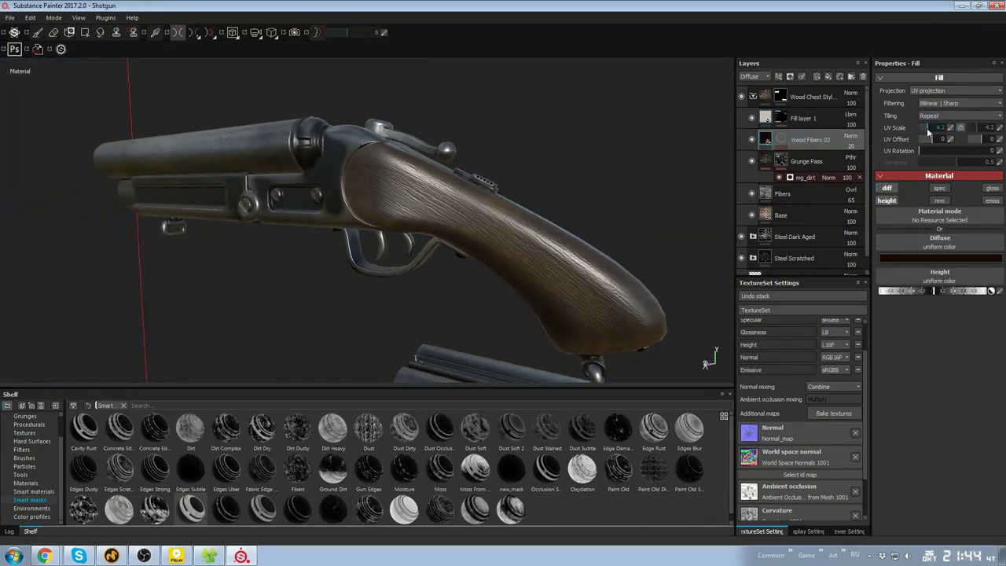
pyautogui.click(780, 141)
pyautogui.click(801, 155)
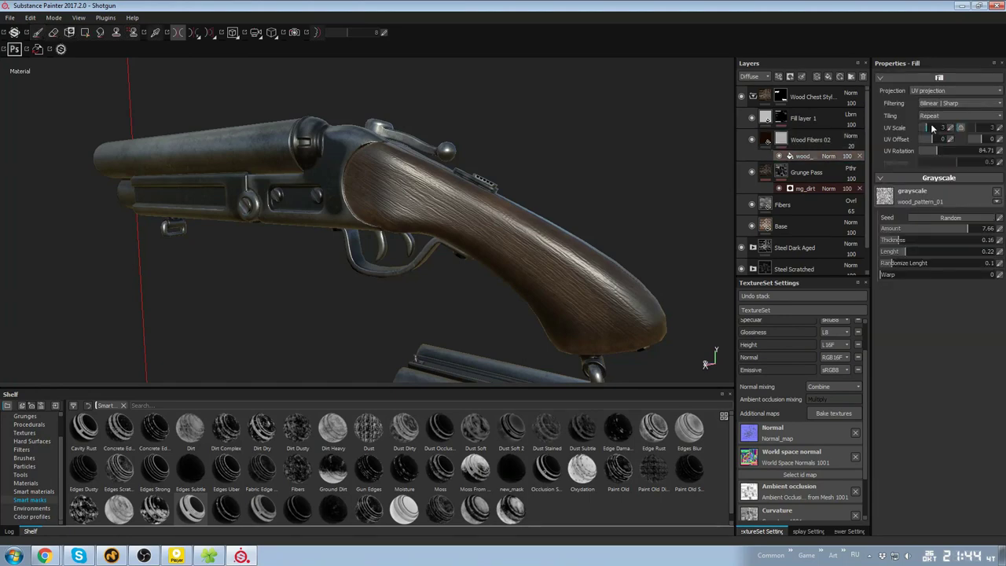
pyautogui.moveTo(924, 130); pyautogui.dragTo(926, 129)
pyautogui.keyDown('alt'); pyautogui.moveTo(616, 134); pyautogui.dragTo(550, 135); pyautogui.keyUp('alt')
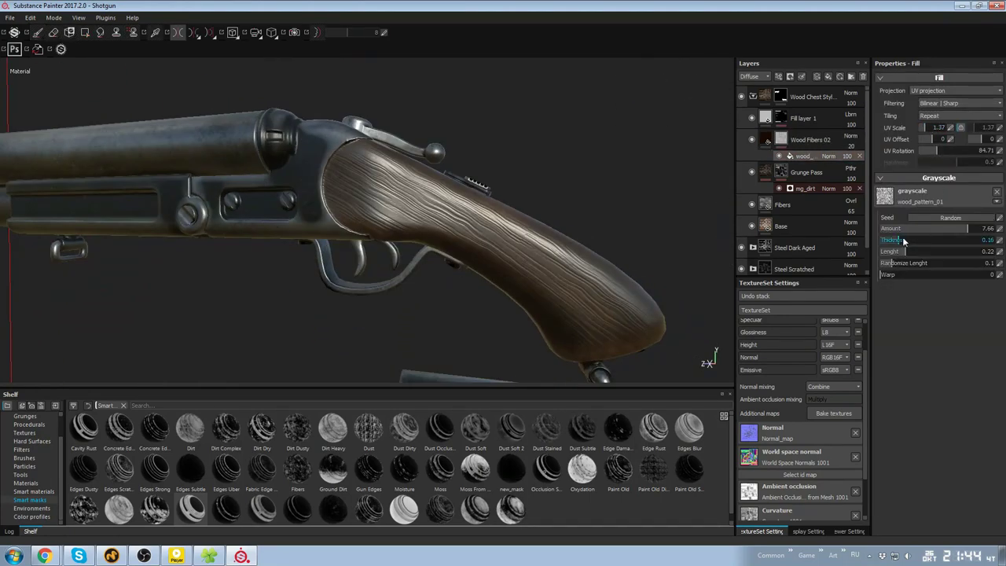
pyautogui.moveTo(902, 252); pyautogui.dragTo(919, 264)
pyautogui.keyDown('alt'); pyautogui.moveTo(622, 190); pyautogui.dragTo(730, 168); pyautogui.keyUp('alt')
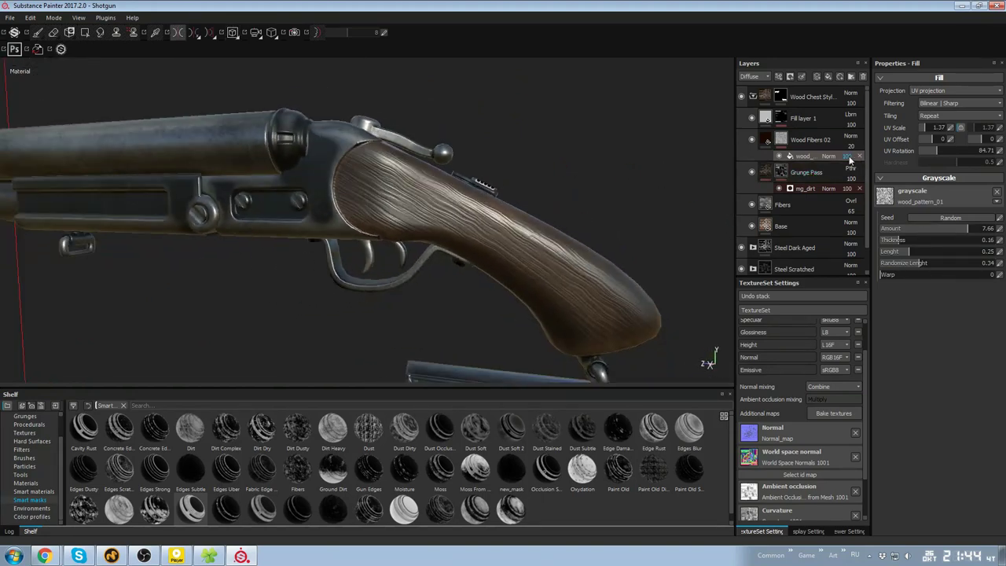
# Set the wood pattern fill's UV scale to 2.26 and its opacity to 56 in the Wood Fibers 02 mask
pyautogui.keyDown('alt'); pyautogui.moveTo(589, 187); pyautogui.dragTo(625, 166); pyautogui.keyUp('alt')
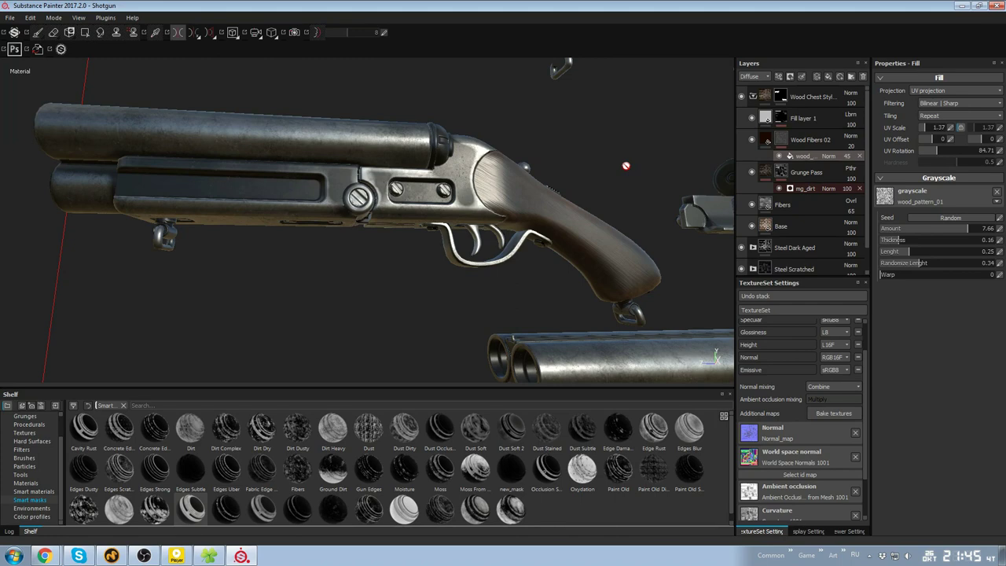
pyautogui.keyDown('alt'); pyautogui.moveTo(595, 165); pyautogui.dragTo(628, 149); pyautogui.keyUp('alt')
pyautogui.keyDown('alt'); pyautogui.moveTo(628, 149); pyautogui.dragTo(744, 178, button='right'); pyautogui.keyUp('alt')
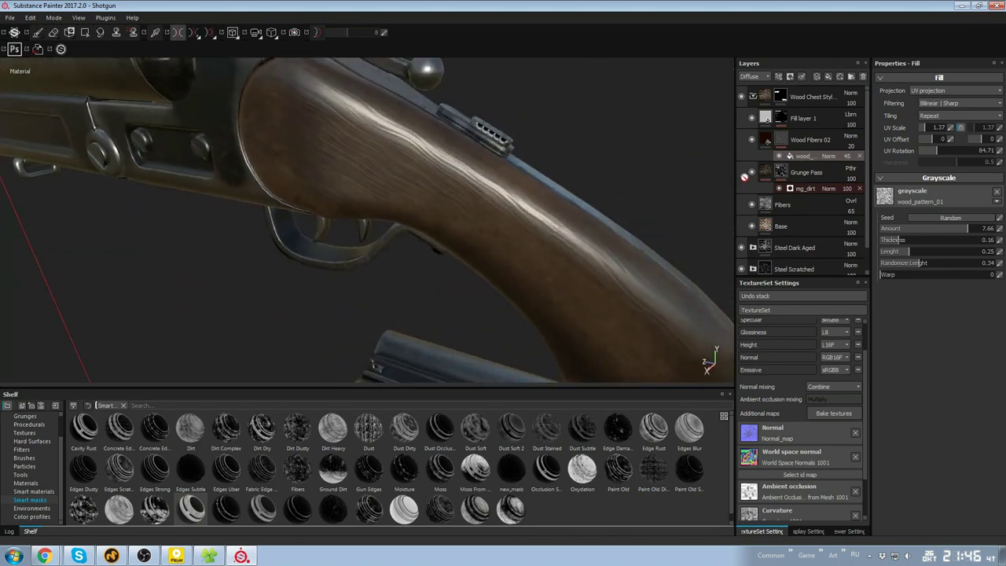
pyautogui.keyDown('alt'); pyautogui.moveTo(581, 163); pyautogui.dragTo(625, 157); pyautogui.keyUp('alt')
pyautogui.moveTo(924, 128); pyautogui.dragTo(927, 130)
pyautogui.keyDown('alt'); pyautogui.moveTo(628, 161); pyautogui.dragTo(592, 184); pyautogui.keyUp('alt')
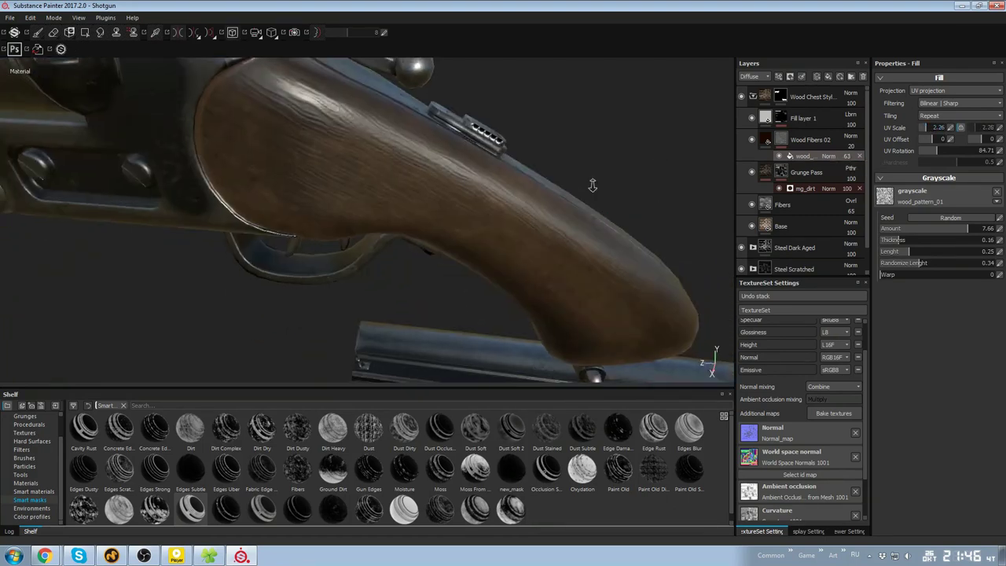
pyautogui.keyDown('alt'); pyautogui.moveTo(593, 184); pyautogui.dragTo(542, 173, button='right'); pyautogui.keyUp('alt')
pyautogui.keyDown('alt'); pyautogui.moveTo(684, 197); pyautogui.dragTo(628, 212); pyautogui.keyUp('alt')
# Duplicate Fill layer 1 in the wood group and set the copy's blend mode to Normal
pyautogui.click(768, 119)
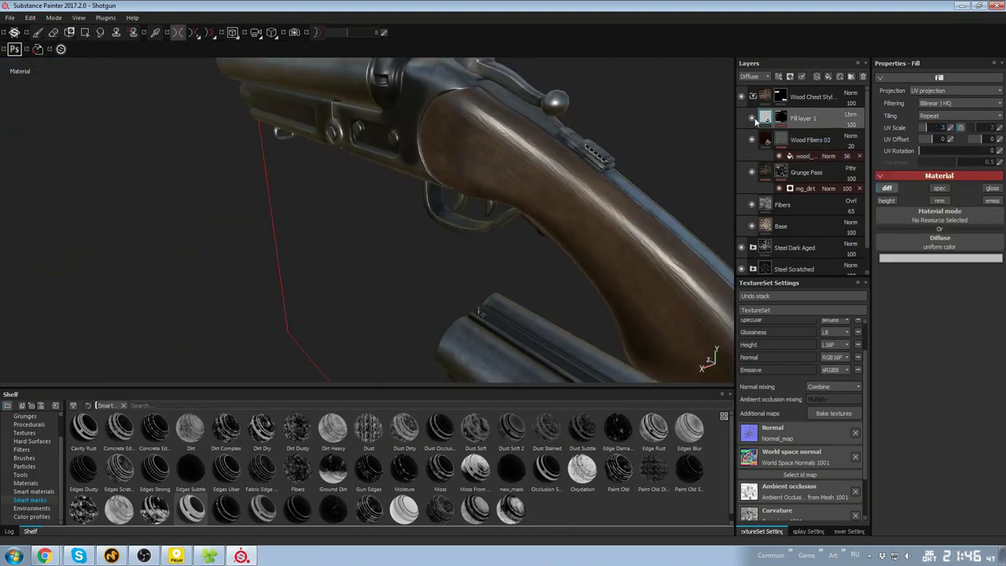
pyautogui.keyDown('alt'); pyautogui.moveTo(525, 178); pyautogui.dragTo(588, 172); pyautogui.keyUp('alt')
pyautogui.keyDown('alt'); pyautogui.moveTo(611, 217); pyautogui.dragTo(749, 140); pyautogui.keyUp('alt')
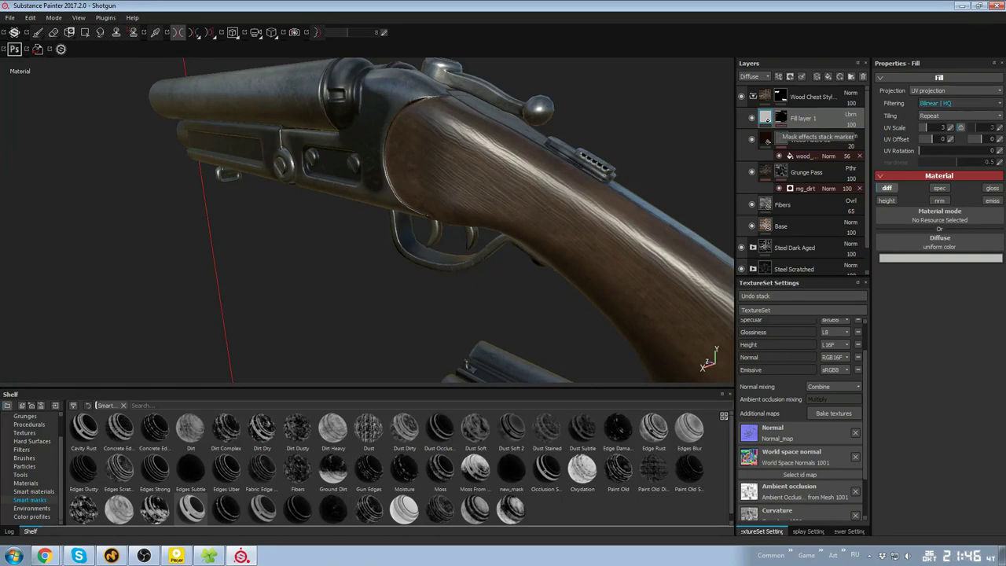
pyautogui.keyDown('alt'); pyautogui.moveTo(660, 197); pyautogui.dragTo(591, 205); pyautogui.keyUp('alt')
pyautogui.rightClick(823, 112)
pyautogui.click(852, 280)
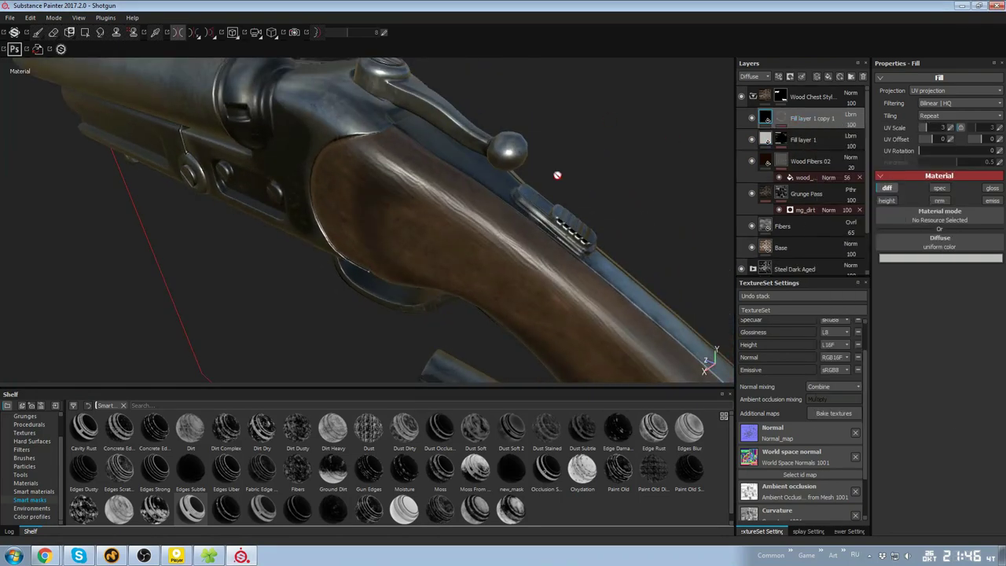
pyautogui.keyDown('alt'); pyautogui.moveTo(557, 175); pyautogui.dragTo(582, 169); pyautogui.keyUp('alt')
pyautogui.click(781, 118)
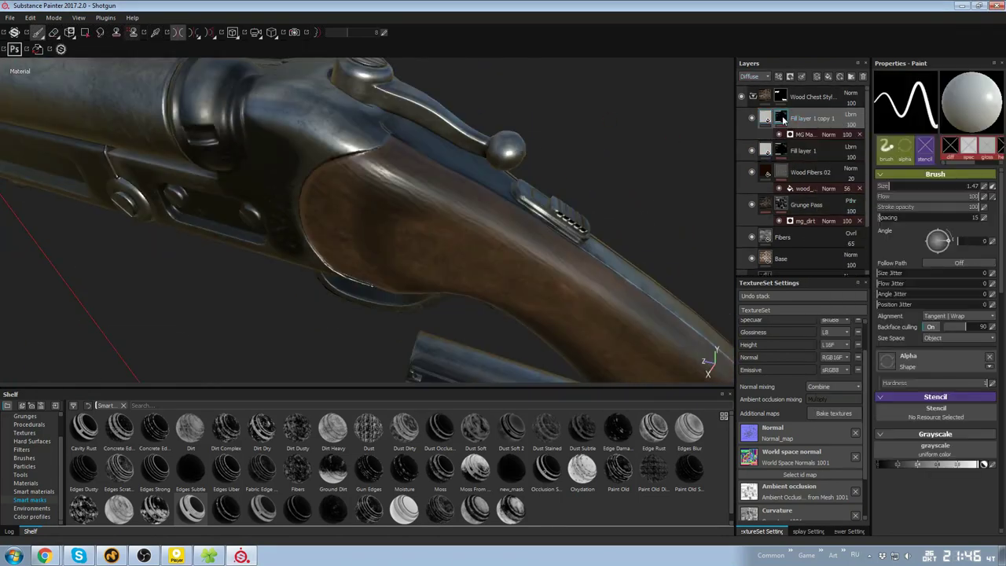
pyautogui.click(770, 118)
pyautogui.click(781, 117)
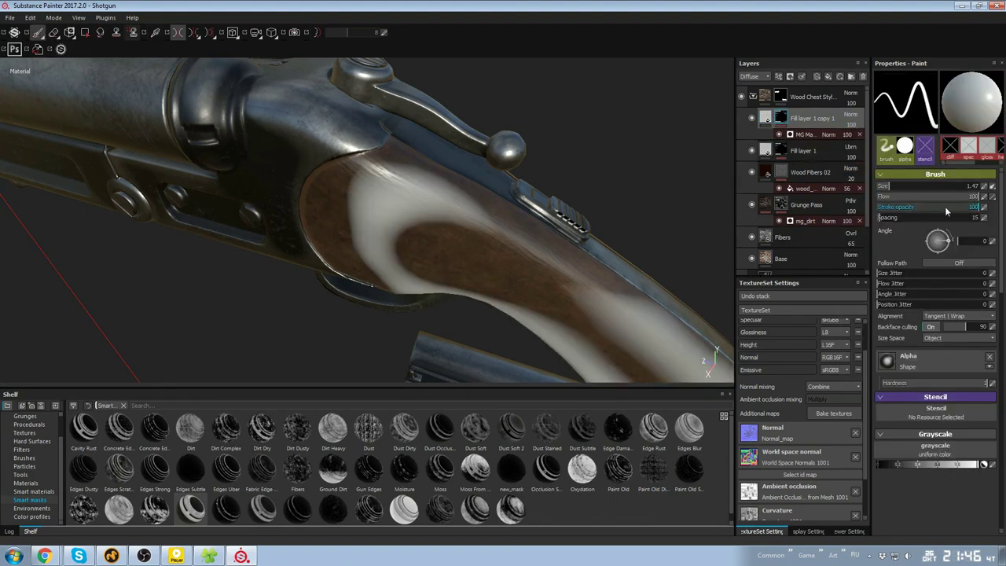
# Set the copied layer's mask generator to Global Balance 0.84, Texture 0.83 and Texture 2 0.46
pyautogui.click(811, 135)
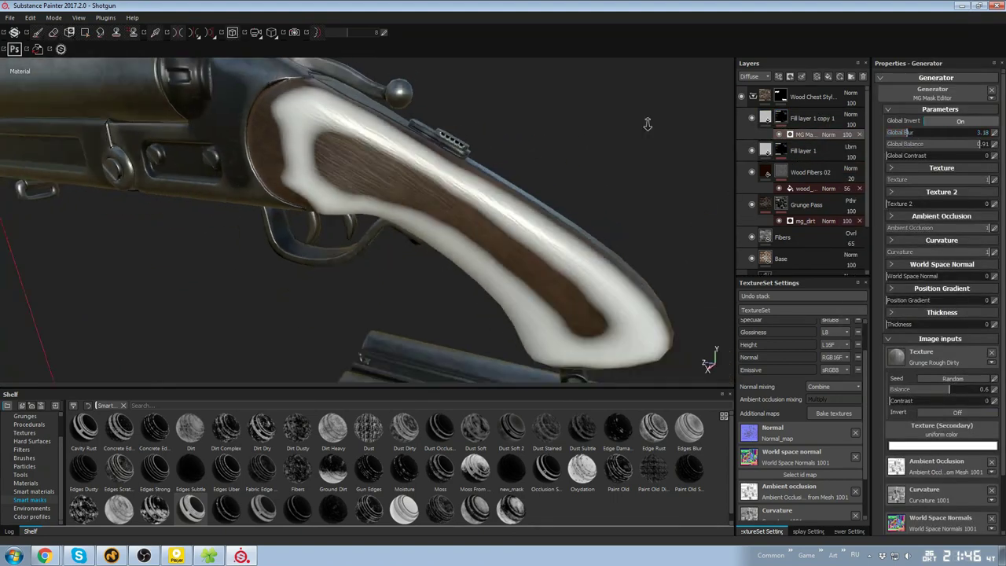
pyautogui.moveTo(912, 148); pyautogui.dragTo(972, 145)
pyautogui.moveTo(925, 206); pyautogui.dragTo(934, 205)
pyautogui.keyDown('alt'); pyautogui.moveTo(550, 157); pyautogui.dragTo(502, 106, button='right'); pyautogui.keyUp('alt')
pyautogui.keyDown('alt'); pyautogui.moveTo(503, 105); pyautogui.dragTo(589, 252); pyautogui.keyUp('alt')
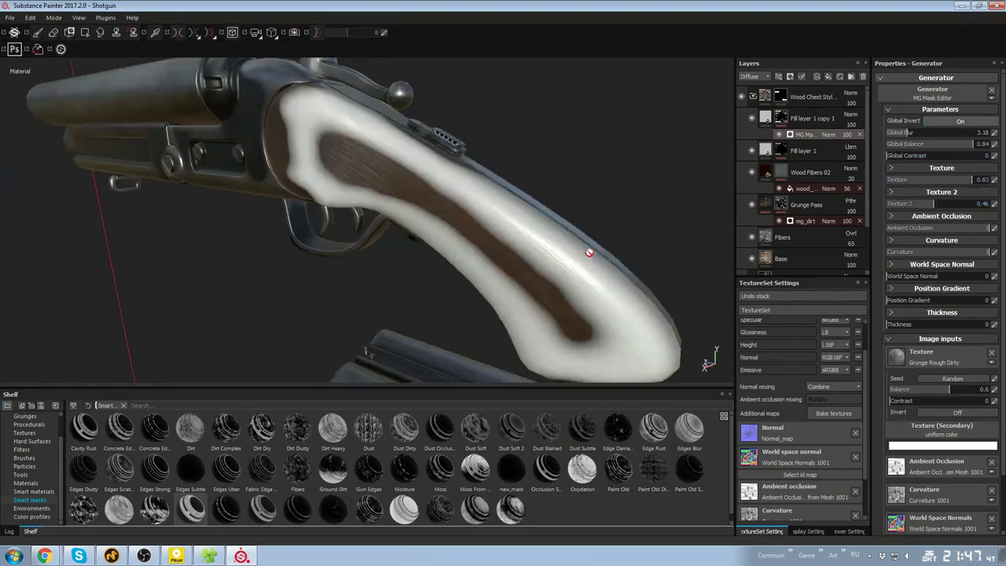
pyautogui.keyDown('alt'); pyautogui.moveTo(588, 251); pyautogui.dragTo(620, 228, button='right'); pyautogui.keyUp('alt')
# Refine the copied layer's mask generator with Global Balance 0.87, Position Gradient 0.02 and Thickness 0.05
pyautogui.moveTo(973, 145); pyautogui.dragTo(973, 150)
pyautogui.keyDown('alt'); pyautogui.moveTo(587, 180); pyautogui.dragTo(562, 149, button='right'); pyautogui.keyUp('alt')
pyautogui.keyDown('alt'); pyautogui.moveTo(561, 149); pyautogui.dragTo(567, 228); pyautogui.keyUp('alt')
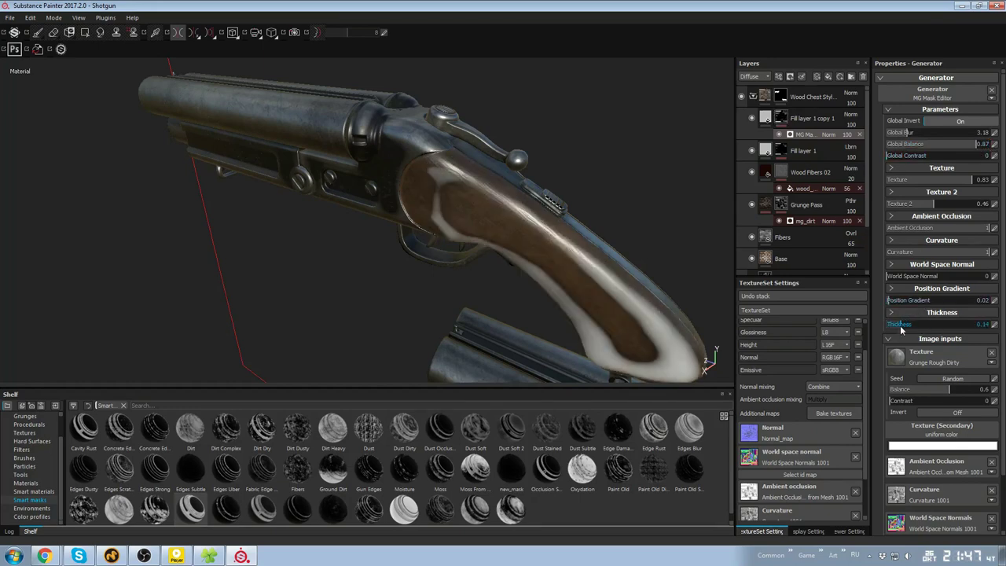
pyautogui.moveTo(892, 329); pyautogui.dragTo(890, 329)
pyautogui.moveTo(503, 188)
pyautogui.keyDown('alt'); pyautogui.mouseDown()
pyautogui.moveTo(233, 196)
pyautogui.moveTo(503, 189)
pyautogui.mouseUp(); pyautogui.keyUp('alt')
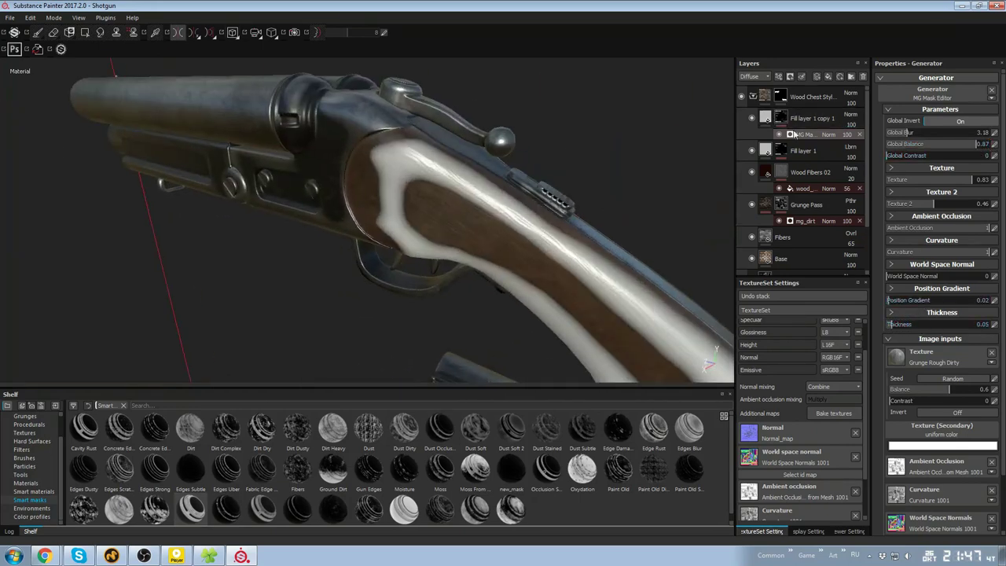
# Change the blend mode of Fill layer 1 copy 1 to Screen
pyautogui.click(851, 116)
pyautogui.click(858, 185)
pyautogui.click(851, 115)
pyautogui.click(859, 284)
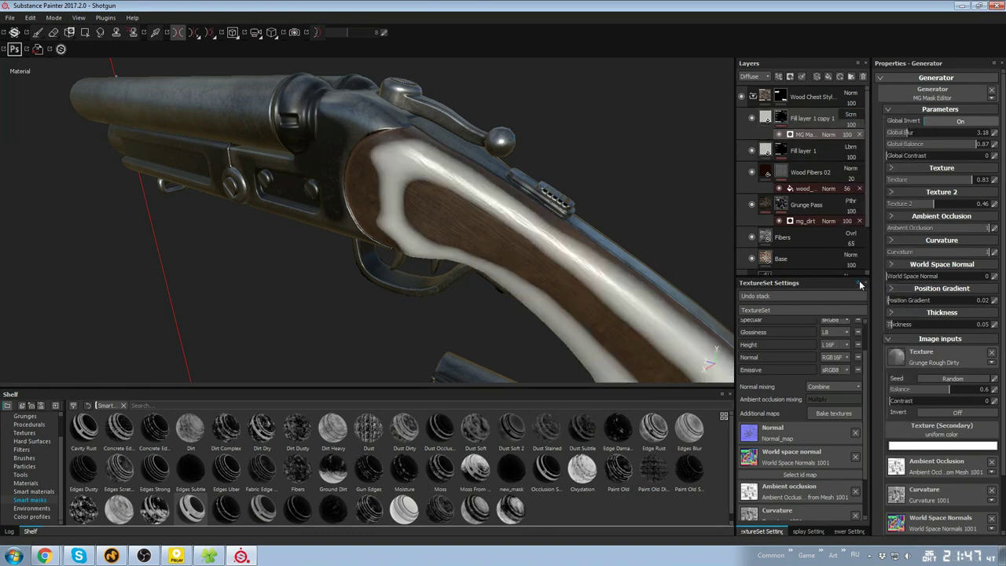
# Give Fill layer 1 copy 1 a tan diffuse color of about R 0.297, G 0.216, B 0.142
pyautogui.click(765, 118)
pyautogui.click(912, 258)
pyautogui.moveTo(912, 274); pyautogui.dragTo(883, 271)
pyautogui.moveTo(936, 286); pyautogui.dragTo(936, 301)
pyautogui.moveTo(882, 272); pyautogui.dragTo(871, 259)
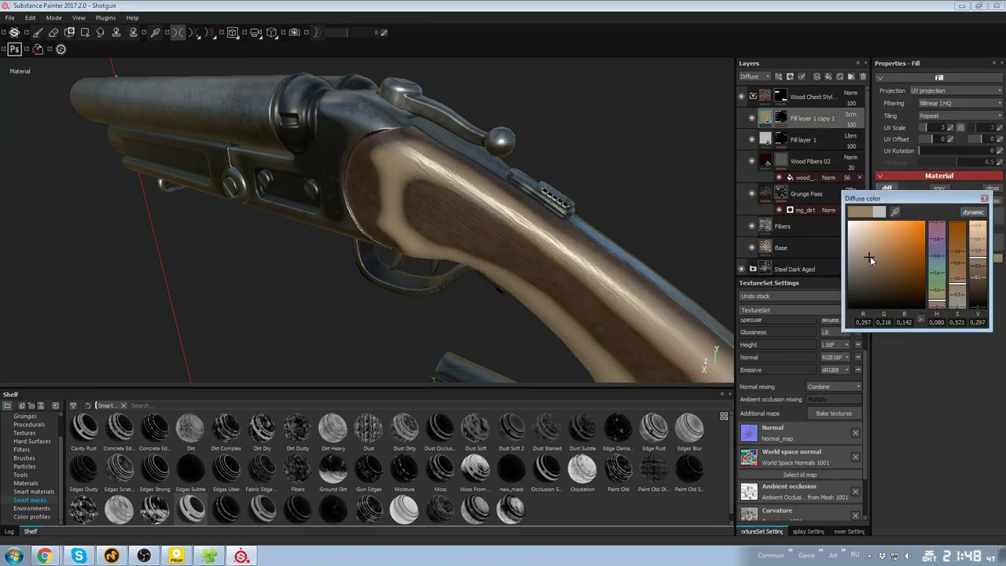
pyautogui.click(830, 110)
# Lower the opacity of Fill layer 1 copy 1 to 14
pyautogui.click(851, 117)
pyautogui.click(851, 125)
pyautogui.click(846, 137)
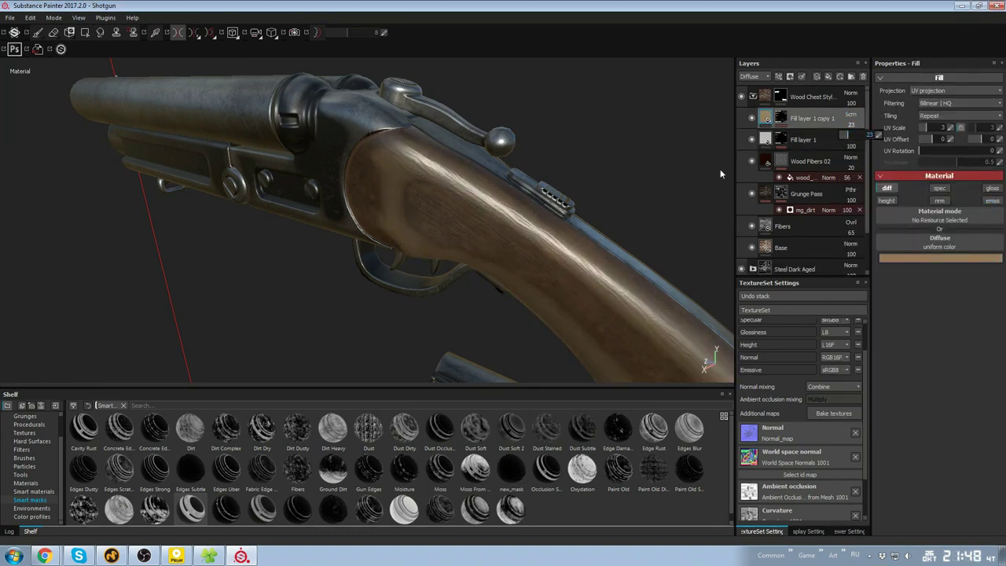
pyautogui.keyDown('alt'); pyautogui.moveTo(700, 162); pyautogui.dragTo(573, 206); pyautogui.keyUp('alt')
pyautogui.click(851, 124)
pyautogui.click(844, 134)
pyautogui.keyDown('alt'); pyautogui.moveTo(692, 211); pyautogui.dragTo(608, 240); pyautogui.keyUp('alt')
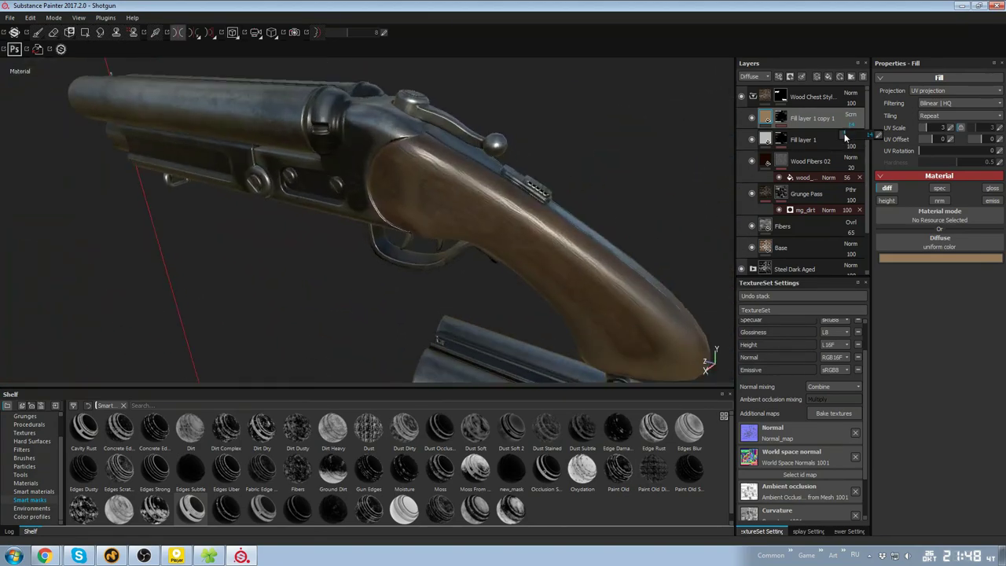
pyautogui.keyDown('alt'); pyautogui.moveTo(711, 165); pyautogui.dragTo(680, 145); pyautogui.keyUp('alt')
pyautogui.keyDown('alt'); pyautogui.moveTo(496, 265); pyautogui.dragTo(548, 180); pyautogui.keyUp('alt')
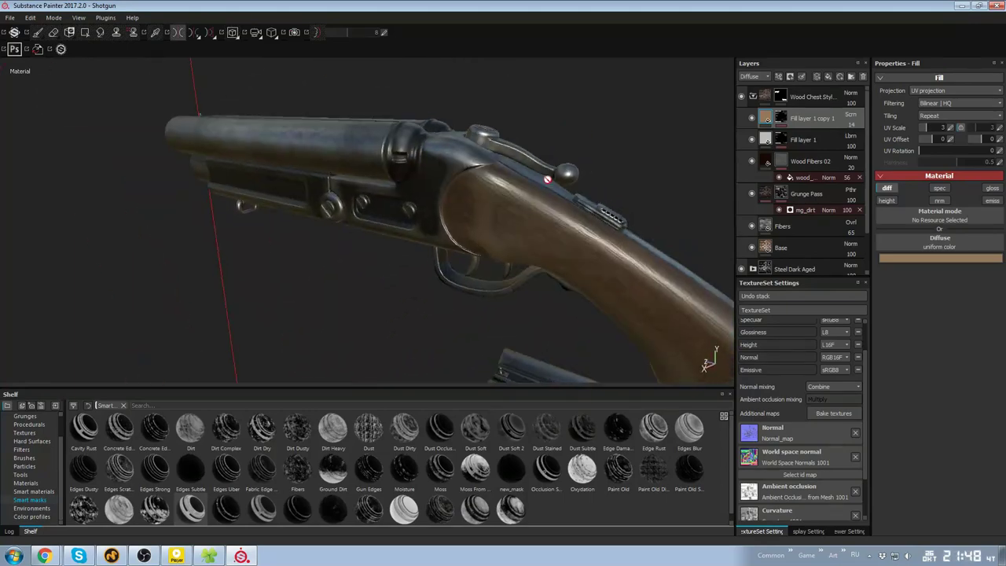
# Enable the glossiness channel on Fill layer 1 copy 1 and raise its value close to the maximum
pyautogui.moveTo(960, 292); pyautogui.dragTo(981, 292)
pyautogui.keyDown('alt'); pyautogui.moveTo(676, 220); pyautogui.dragTo(643, 206); pyautogui.keyUp('alt')
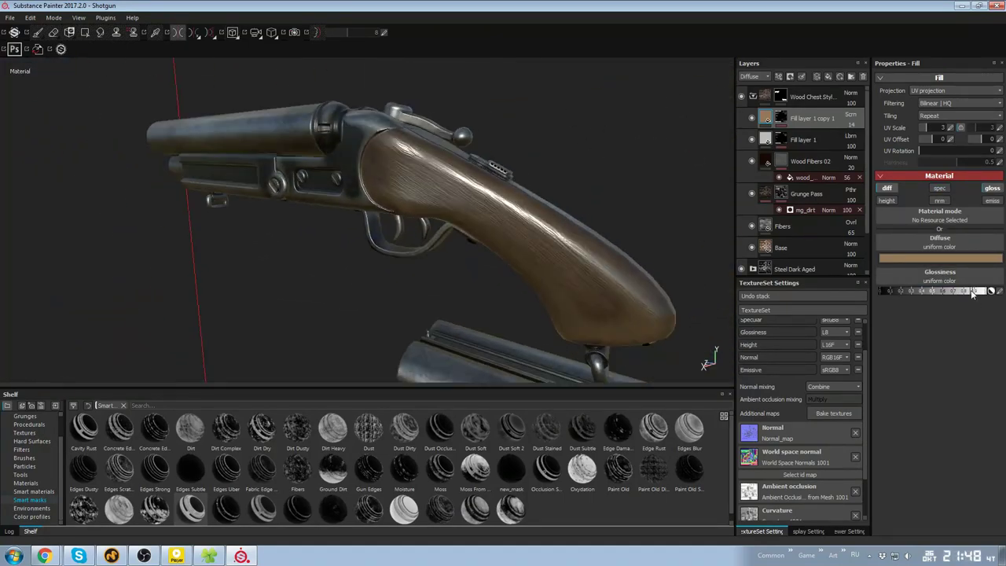
pyautogui.keyDown('alt'); pyautogui.moveTo(550, 224); pyautogui.dragTo(594, 206); pyautogui.keyUp('alt')
# Check the Base wood layer by toggling its visibility, and set its UV scale to 1.78
pyautogui.click(752, 248)
pyautogui.click(752, 248)
pyautogui.click(844, 251)
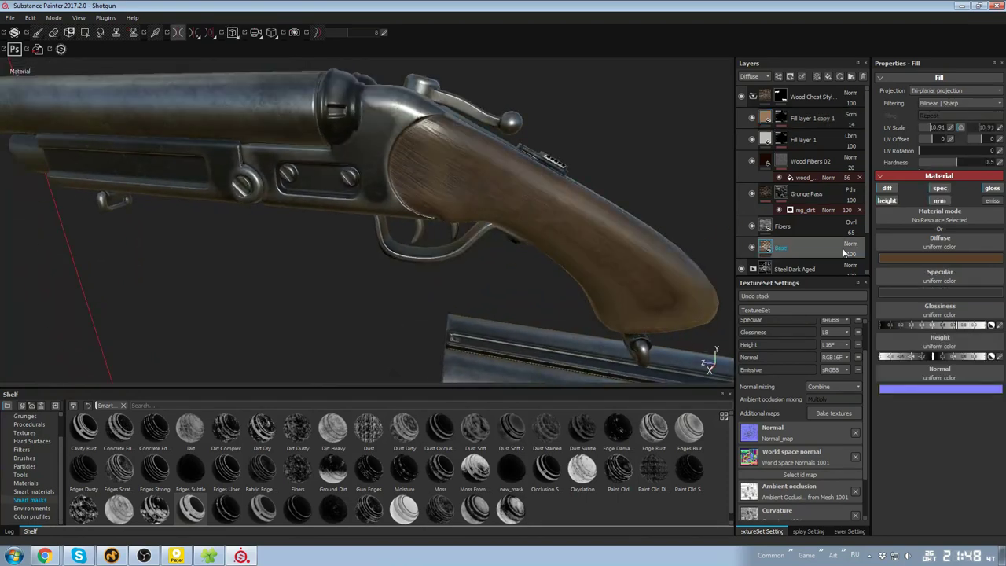
pyautogui.keyDown('alt'); pyautogui.moveTo(676, 185); pyautogui.dragTo(738, 191); pyautogui.keyUp('alt')
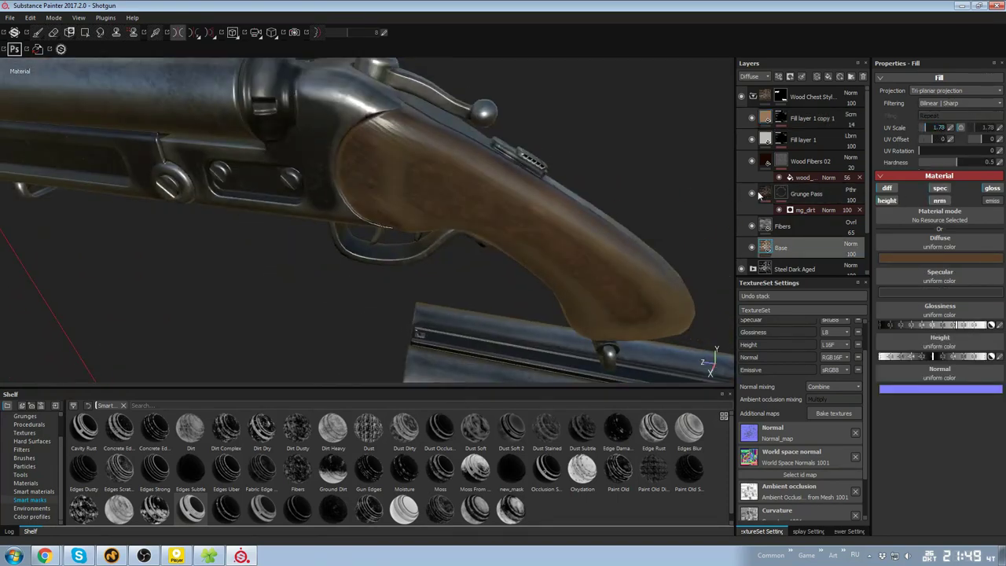
# Switch off Invert on the mg_dirt generator in the Grunge Pass layer's mask
pyautogui.click(763, 196)
pyautogui.click(765, 196)
pyautogui.click(803, 210)
pyautogui.click(805, 222)
pyautogui.click(782, 195)
pyautogui.click(808, 212)
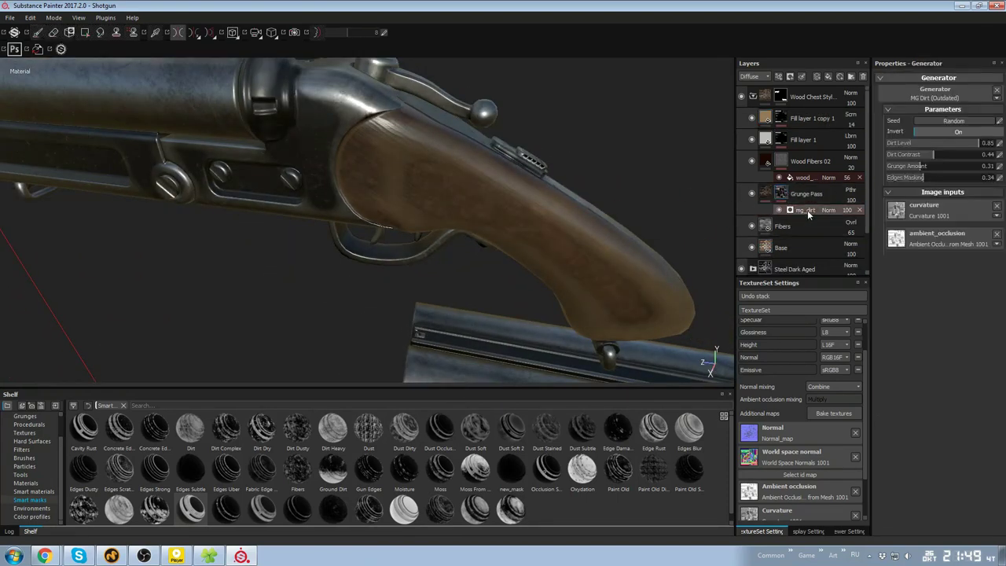
pyautogui.moveTo(641, 201)
pyautogui.keyDown('alt'); pyautogui.mouseDown()
pyautogui.moveTo(560, 158)
pyautogui.moveTo(646, 212)
pyautogui.mouseUp(); pyautogui.keyUp('alt')
pyautogui.click(957, 131)
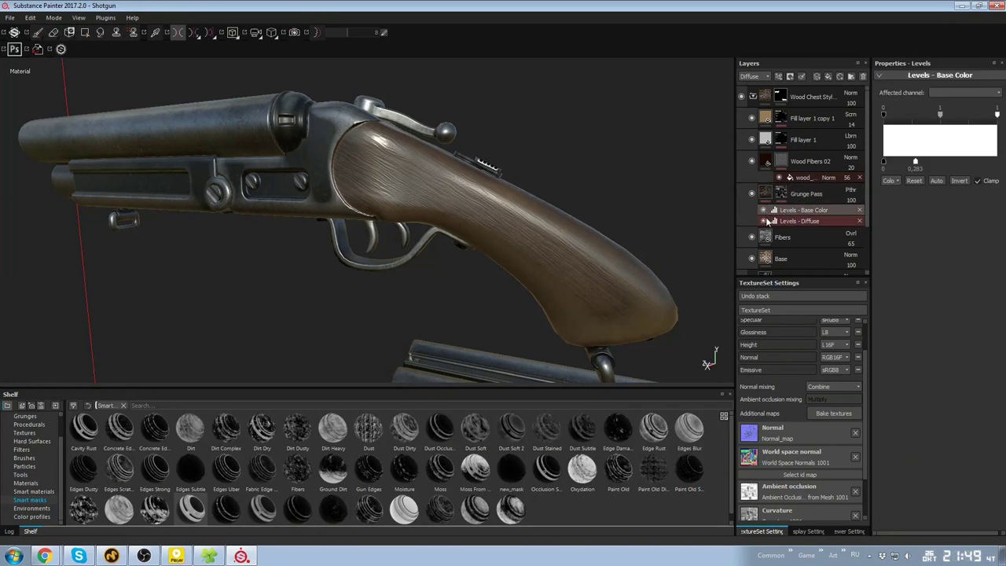
# Set Grunge Pass's Levels - Base Color midtone to 2.728 and output white to 0.82, and collapse the Wood Chest Stylized group
pyautogui.click(825, 209)
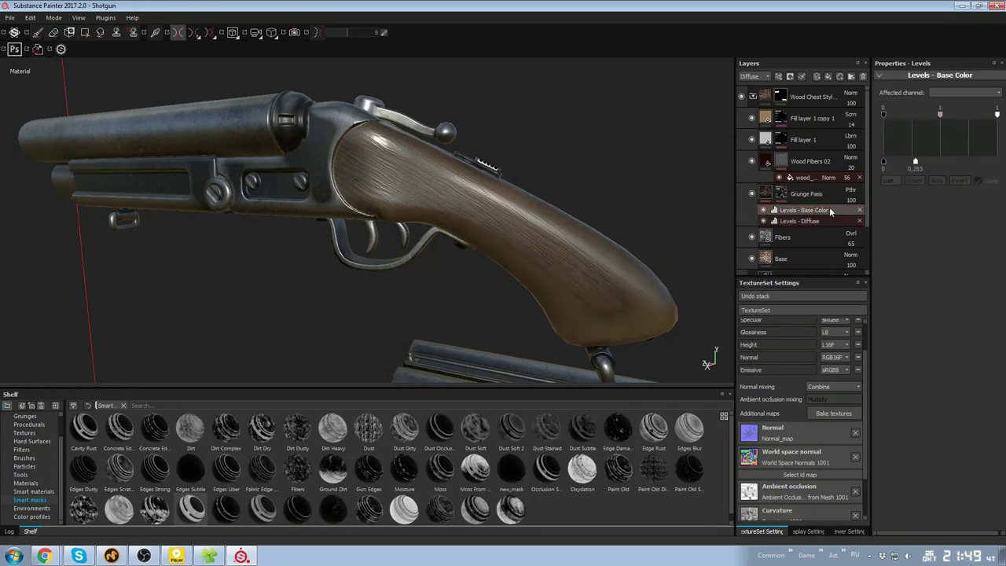
pyautogui.keyDown('alt'); pyautogui.moveTo(668, 205); pyautogui.dragTo(495, 206); pyautogui.keyUp('alt')
pyautogui.click(753, 97)
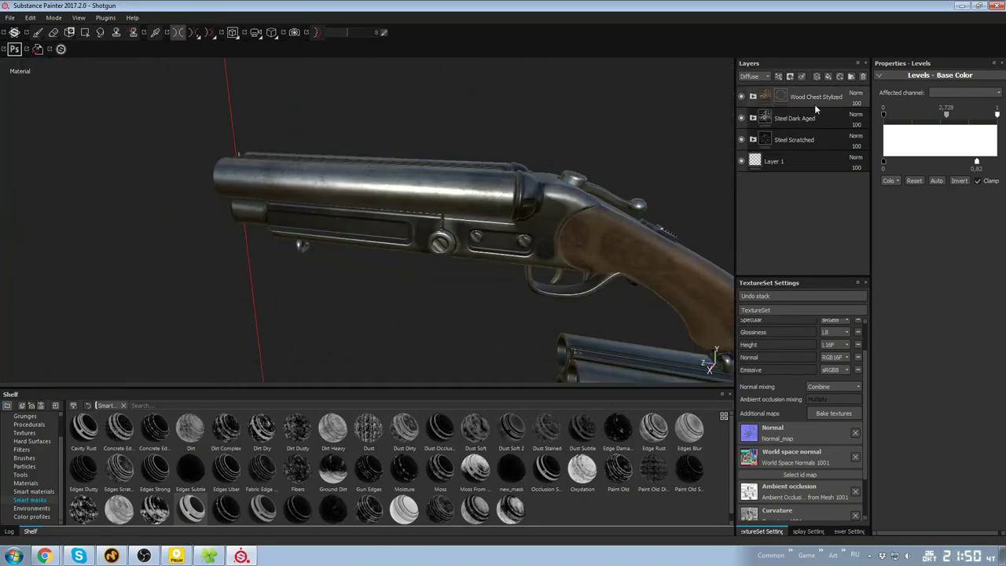
# Add a fill layer above the Wood Chest Stylized group and make its diffuse color nearly black
pyautogui.keyDown('alt'); pyautogui.moveTo(544, 175); pyautogui.dragTo(582, 151); pyautogui.keyUp('alt')
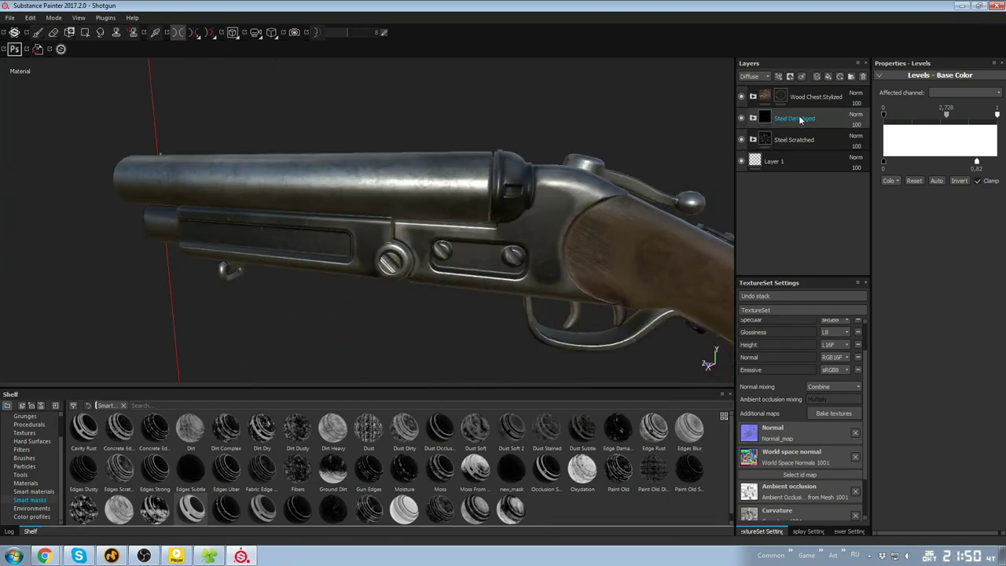
pyautogui.click(780, 96)
pyautogui.click(828, 77)
pyautogui.keyDown('alt'); pyautogui.moveTo(503, 126); pyautogui.dragTo(550, 153); pyautogui.keyUp('alt')
pyautogui.click(927, 257)
pyautogui.moveTo(864, 275); pyautogui.dragTo(839, 308)
pyautogui.click(996, 196)
# Assign the Grunge Dirt Scratched texture to the new fill layer's glossiness channel
pyautogui.moveTo(949, 325); pyautogui.dragTo(918, 324)
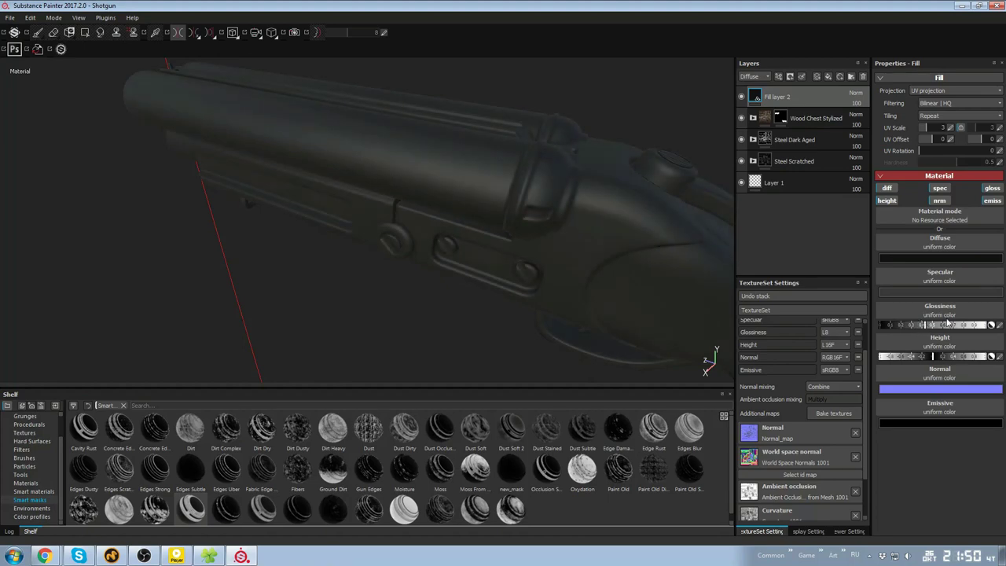
pyautogui.click(946, 313)
pyautogui.click(896, 377)
pyautogui.click(940, 319)
pyautogui.click(896, 358)
pyautogui.keyDown('alt'); pyautogui.moveTo(677, 269); pyautogui.dragTo(643, 230); pyautogui.keyUp('alt')
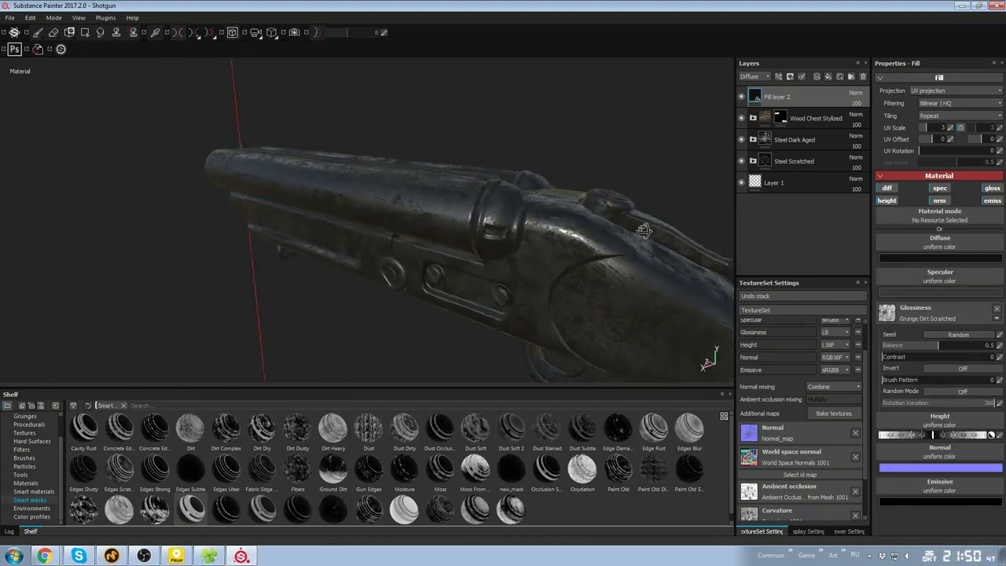
# Lower the balance of Fill layer 2's glossiness grunge to about 0.26 and add a black mask to the layer
pyautogui.click(946, 318)
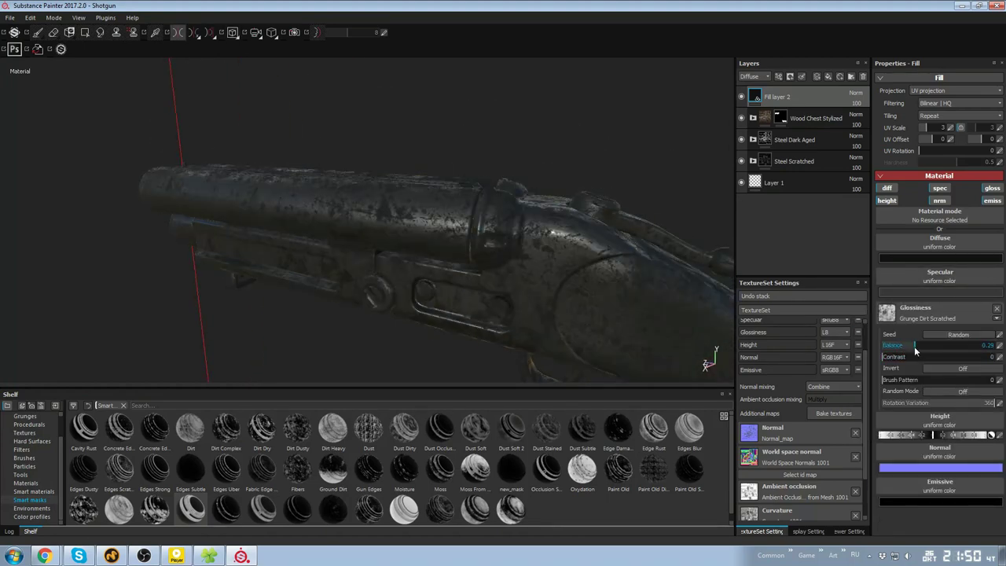
pyautogui.keyDown('alt'); pyautogui.moveTo(553, 162); pyautogui.dragTo(599, 163); pyautogui.keyUp('alt')
pyautogui.rightClick(800, 93)
pyautogui.click(806, 109)
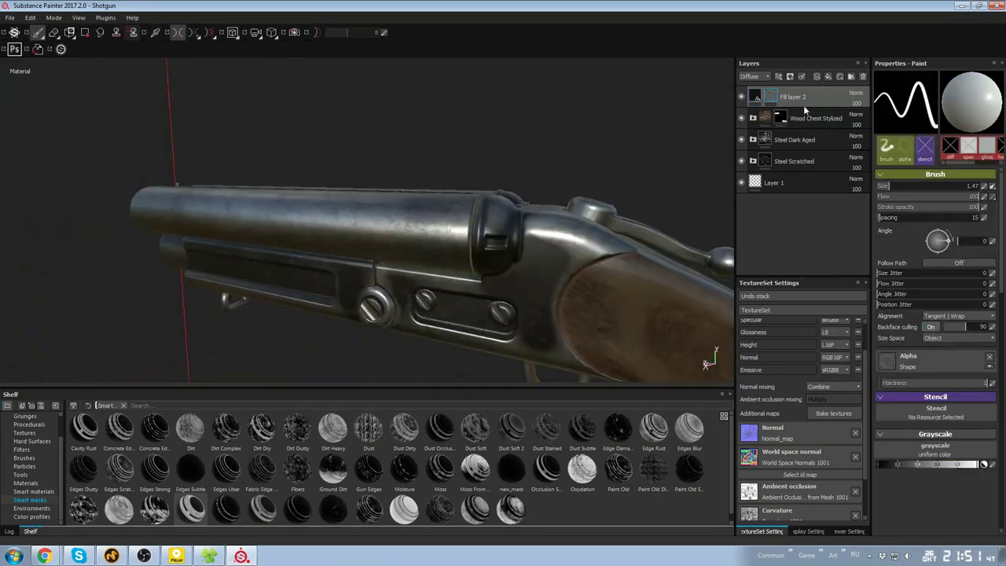
# Add an MG Dirt generator to Fill layer 2's black mask
pyautogui.rightClick(770, 93)
pyautogui.click(798, 328)
pyautogui.click(906, 97)
pyautogui.click(951, 122)
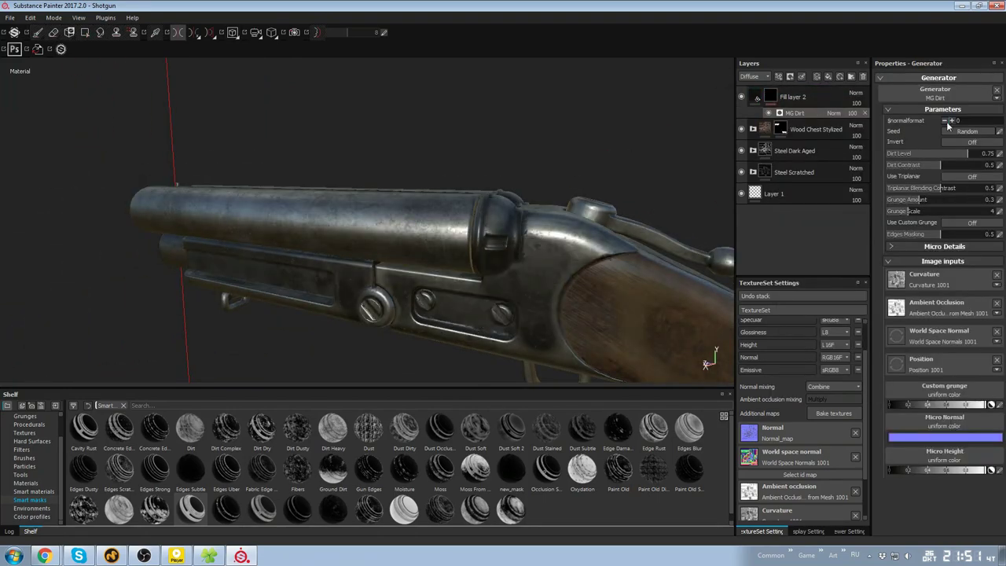
# Set the MG Dirt generator's Dirt Level to 0.61 and Dirt Contrast to 0.28
pyautogui.keyDown('alt'); pyautogui.moveTo(550, 138); pyautogui.dragTo(240, 178); pyautogui.keyUp('alt')
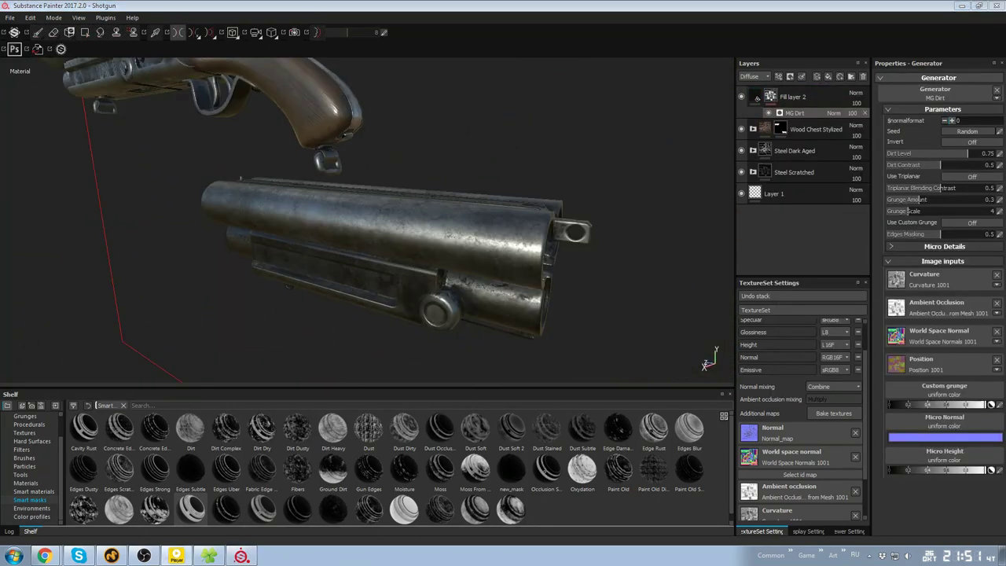
pyautogui.keyDown('alt'); pyautogui.moveTo(345, 136); pyautogui.dragTo(529, 162); pyautogui.keyUp('alt')
pyautogui.keyDown('alt'); pyautogui.moveTo(529, 162); pyautogui.dragTo(658, 300, button='middle'); pyautogui.keyUp('alt')
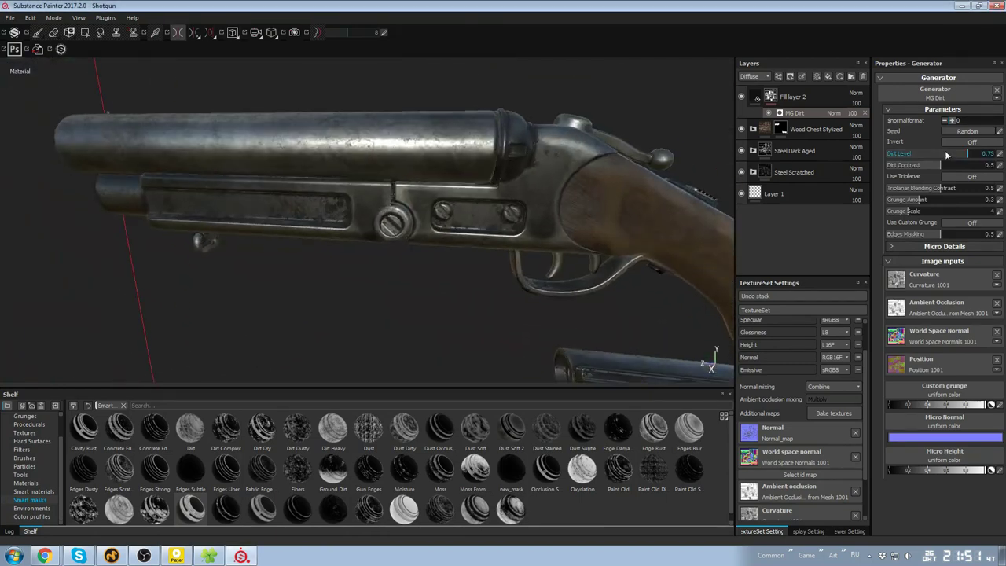
pyautogui.moveTo(950, 167); pyautogui.dragTo(952, 166)
pyautogui.keyDown('alt'); pyautogui.moveTo(645, 157); pyautogui.dragTo(660, 142); pyautogui.keyUp('alt')
pyautogui.keyDown('alt'); pyautogui.moveTo(588, 135); pyautogui.dragTo(560, 231); pyautogui.keyUp('alt')
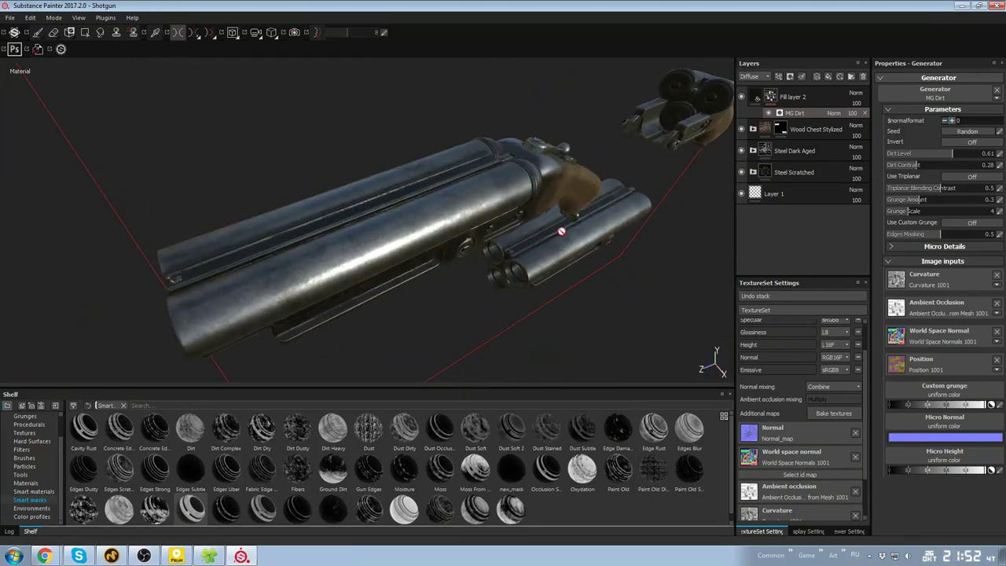
# Move the Steel Scratched group above the Wood Chest Stylized group and add a black mask to it
pyautogui.click(796, 172)
pyautogui.keyDown('alt'); pyautogui.moveTo(587, 164); pyautogui.dragTo(511, 157); pyautogui.keyUp('alt')
pyautogui.keyDown('alt'); pyautogui.moveTo(510, 157); pyautogui.dragTo(590, 145, button='right'); pyautogui.keyUp('alt')
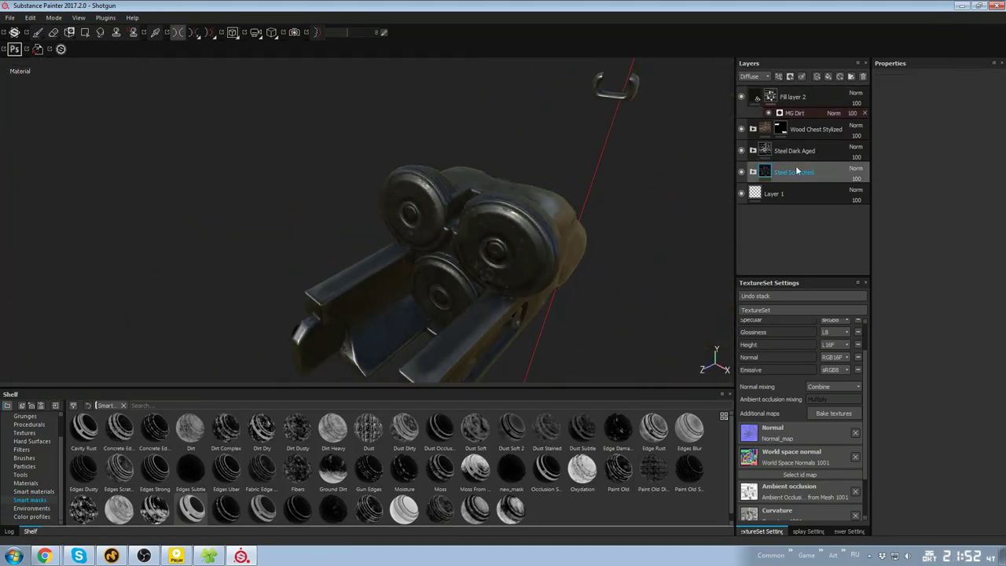
pyautogui.moveTo(798, 170); pyautogui.dragTo(802, 121)
pyautogui.keyDown('alt'); pyautogui.moveTo(590, 249); pyautogui.dragTo(585, 228); pyautogui.keyUp('alt')
pyautogui.rightClick(810, 131)
pyautogui.click(842, 150)
# Reveal Steel Scratched on the faces of the three round cartridge bases with Polygon Fill
pyautogui.keyDown('alt'); pyautogui.moveTo(585, 149); pyautogui.dragTo(461, 146, button='right'); pyautogui.keyUp('alt')
pyautogui.keyDown('alt'); pyautogui.moveTo(460, 146); pyautogui.dragTo(550, 220); pyautogui.keyUp('alt')
pyautogui.press('4')
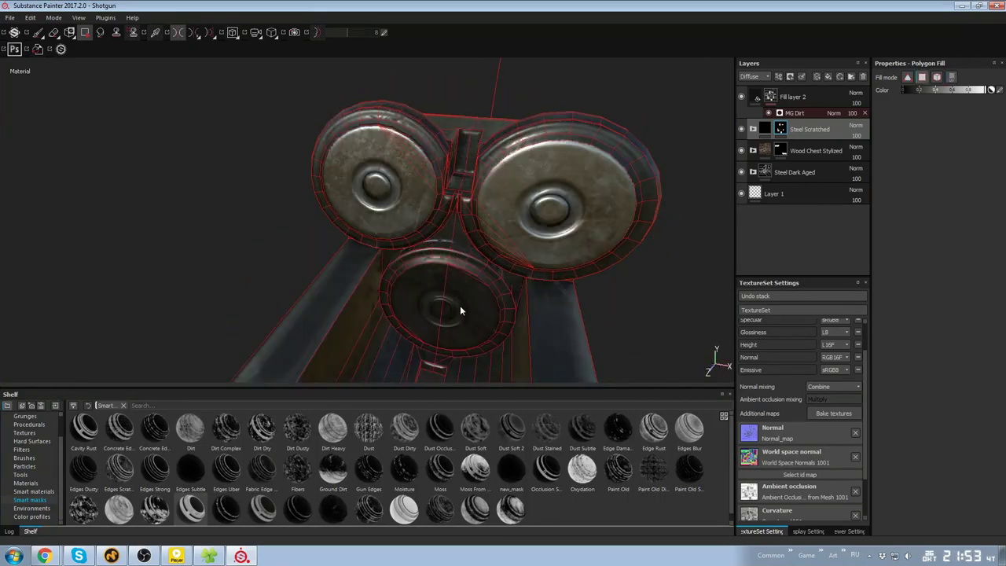
pyautogui.keyDown('alt'); pyautogui.moveTo(460, 308); pyautogui.dragTo(342, 116); pyautogui.keyUp('alt')
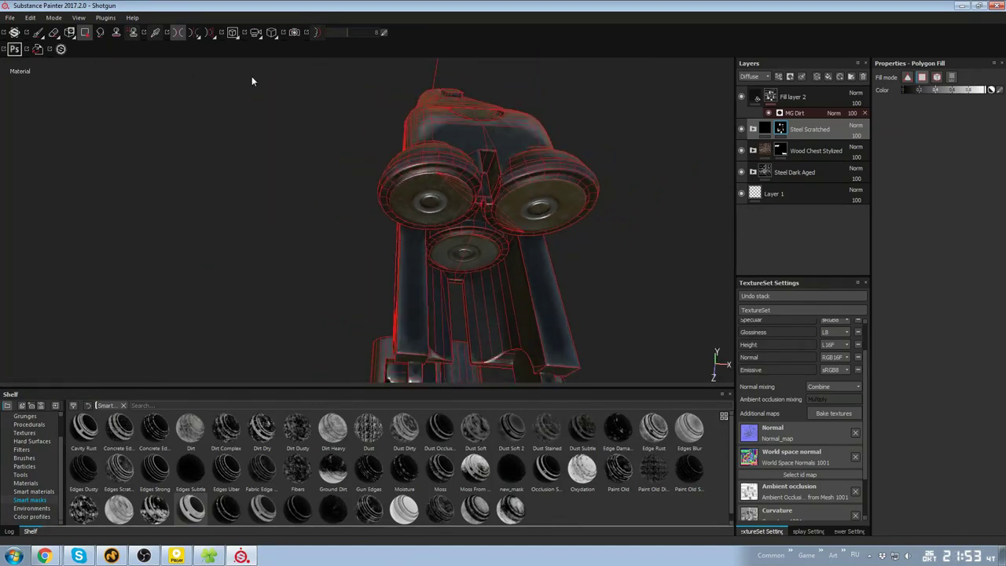
# Show the 3D and UV views together and paint the cartridge bases' rims into the Steel Scratched mask with the Default Hard brush, size 8.96
pyautogui.click(249, 48)
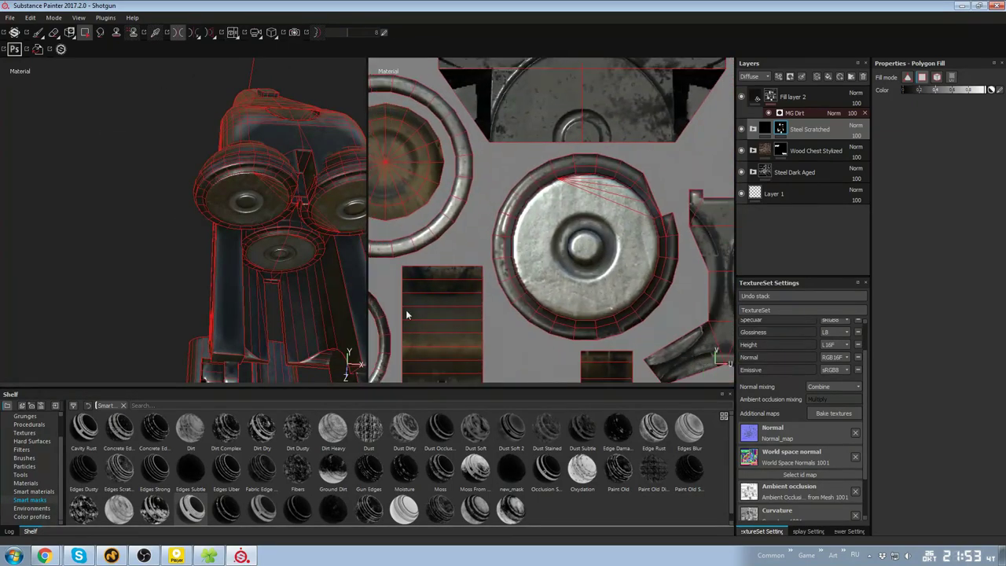
pyautogui.click(24, 457)
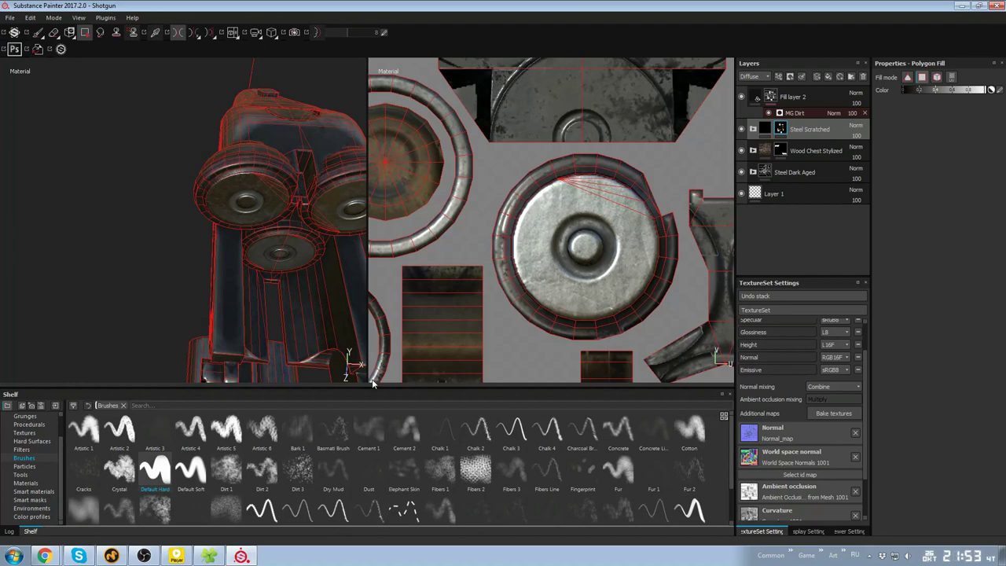
pyautogui.click(39, 33)
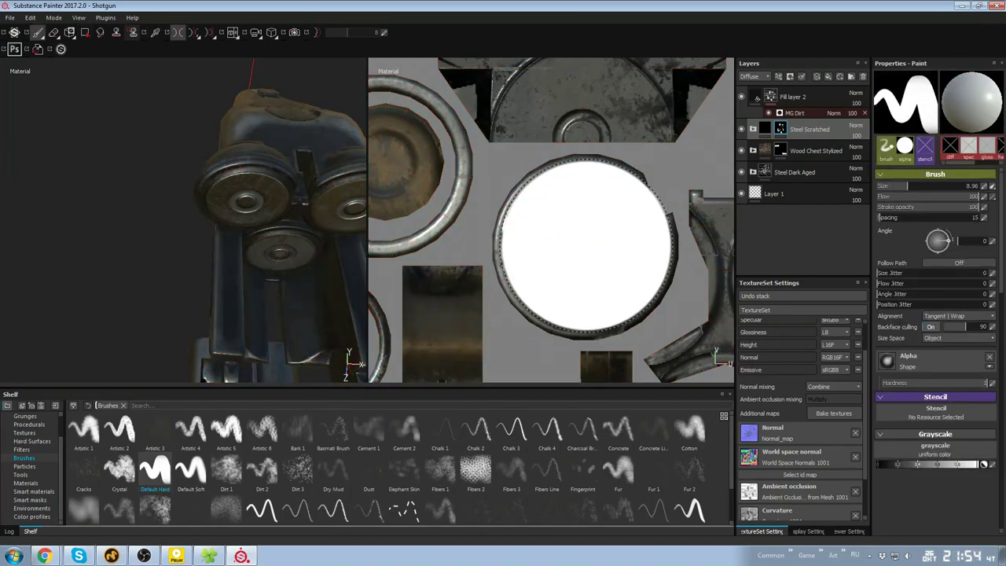
pyautogui.moveTo(209, 292)
pyautogui.keyDown('alt'); pyautogui.mouseDown()
pyautogui.moveTo(103, 193)
pyautogui.moveTo(220, 189)
pyautogui.moveTo(258, 225)
pyautogui.mouseUp(); pyautogui.keyUp('alt')
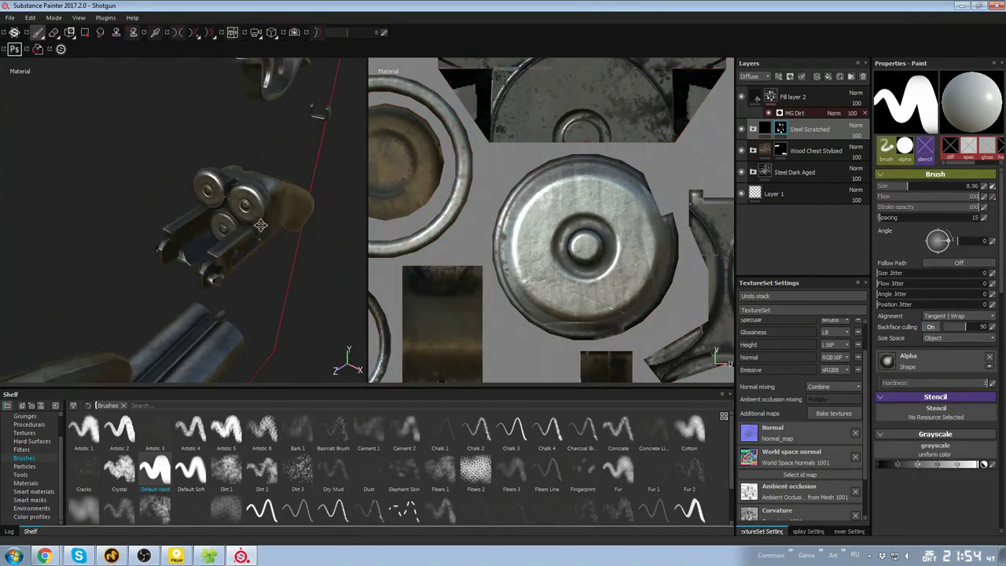
pyautogui.scroll(-5, 572, 242)
pyautogui.scroll(5, 573, 244)
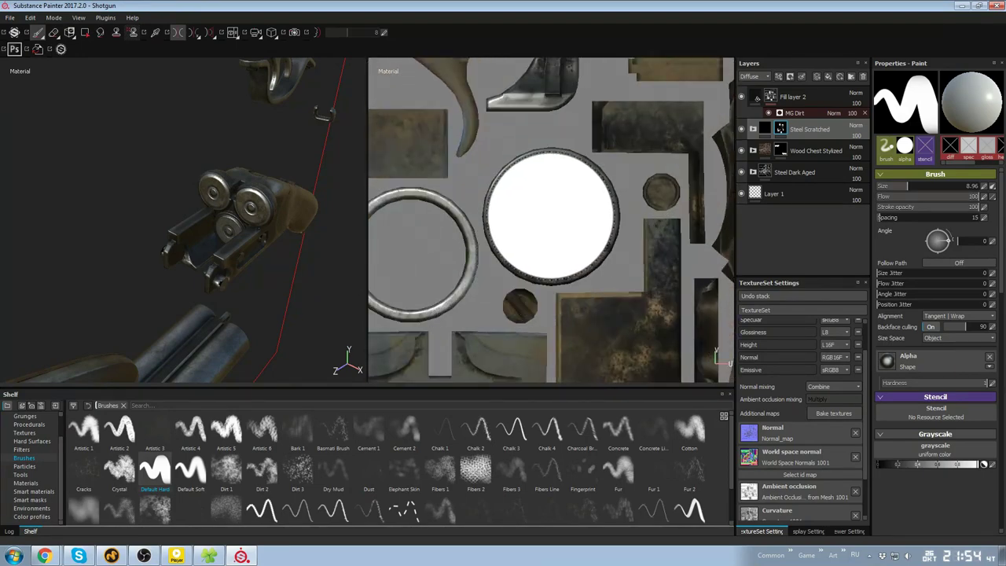
pyautogui.keyDown('alt'); pyautogui.moveTo(211, 221); pyautogui.dragTo(314, 189); pyautogui.keyUp('alt')
pyautogui.scroll(3, 306, 243)
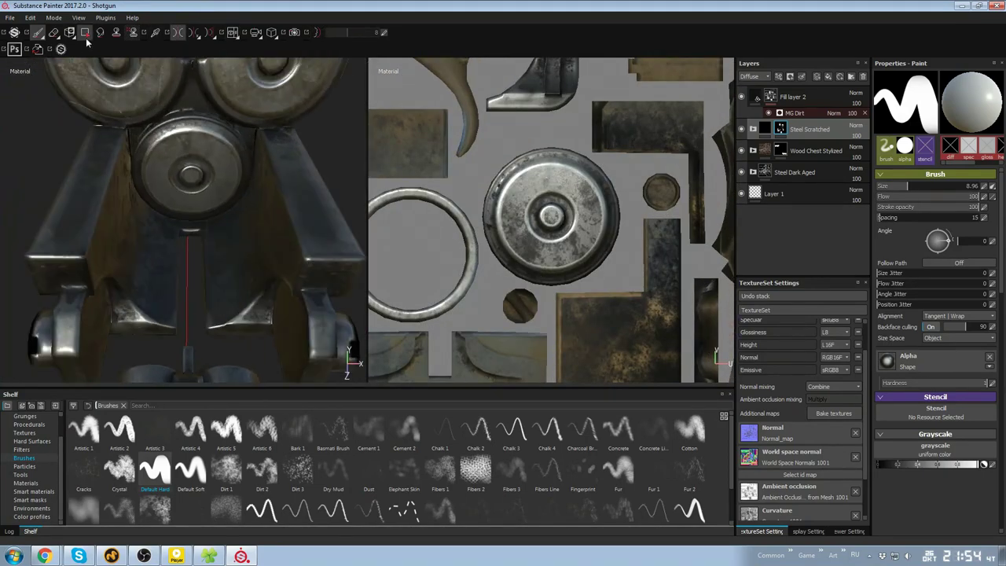
# Examine the receiver and barrels under a rotated environment light and widen the 3D view
pyautogui.click(85, 33)
pyautogui.keyDown('alt'); pyautogui.moveTo(181, 189); pyautogui.dragTo(172, 255); pyautogui.keyUp('alt')
pyautogui.keyDown('alt'); pyautogui.moveTo(173, 255); pyautogui.dragTo(236, 278, button='middle'); pyautogui.keyUp('alt')
pyautogui.moveTo(236, 276)
pyautogui.keyDown('alt'); pyautogui.mouseDown()
pyautogui.moveTo(88, 226)
pyautogui.moveTo(325, 277)
pyautogui.moveTo(162, 183)
pyautogui.moveTo(268, 217)
pyautogui.moveTo(200, 152)
pyautogui.moveTo(184, 208)
pyautogui.moveTo(277, 299)
pyautogui.moveTo(349, 192)
pyautogui.moveTo(259, 169)
pyautogui.moveTo(287, 198)
pyautogui.mouseUp(); pyautogui.keyUp('alt')
pyautogui.press('1')
pyautogui.keyDown('shift'); pyautogui.moveTo(287, 198); pyautogui.dragTo(345, 165, button='right'); pyautogui.keyUp('shift')
pyautogui.moveTo(367, 168); pyautogui.dragTo(377, 299)
pyautogui.keyDown('alt'); pyautogui.moveTo(377, 299); pyautogui.dragTo(371, 358, button='right'); pyautogui.keyUp('alt')
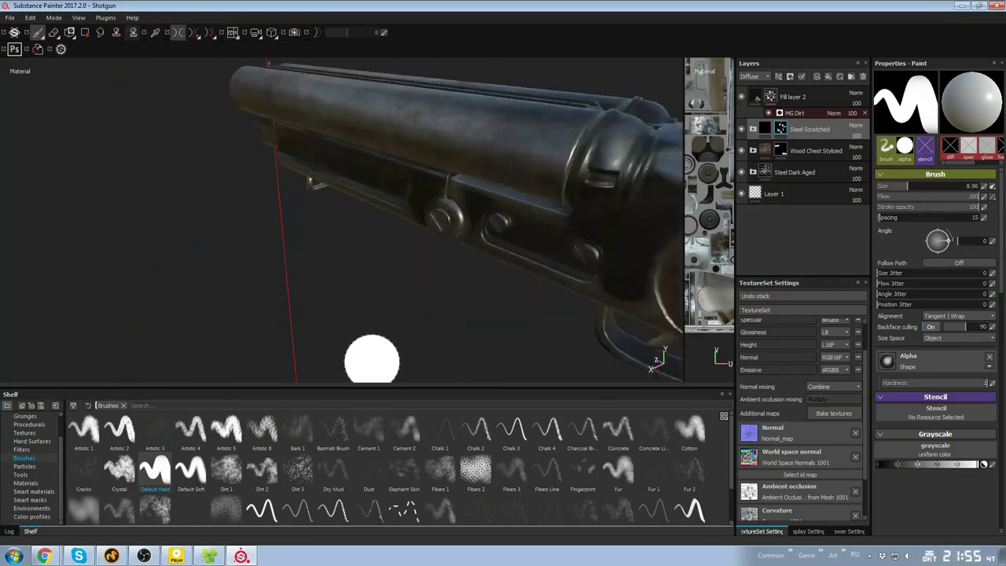
# Move the masked Steel Scratched group below the Wood Chest Stylized group
pyautogui.keyDown('alt'); pyautogui.moveTo(372, 358); pyautogui.dragTo(464, 236); pyautogui.keyUp('alt')
pyautogui.moveTo(633, 122)
pyautogui.keyDown('alt'); pyautogui.mouseDown()
pyautogui.moveTo(648, 177)
pyautogui.moveTo(438, 191)
pyautogui.moveTo(497, 156)
pyautogui.moveTo(472, 152)
pyautogui.mouseUp(); pyautogui.keyUp('alt')
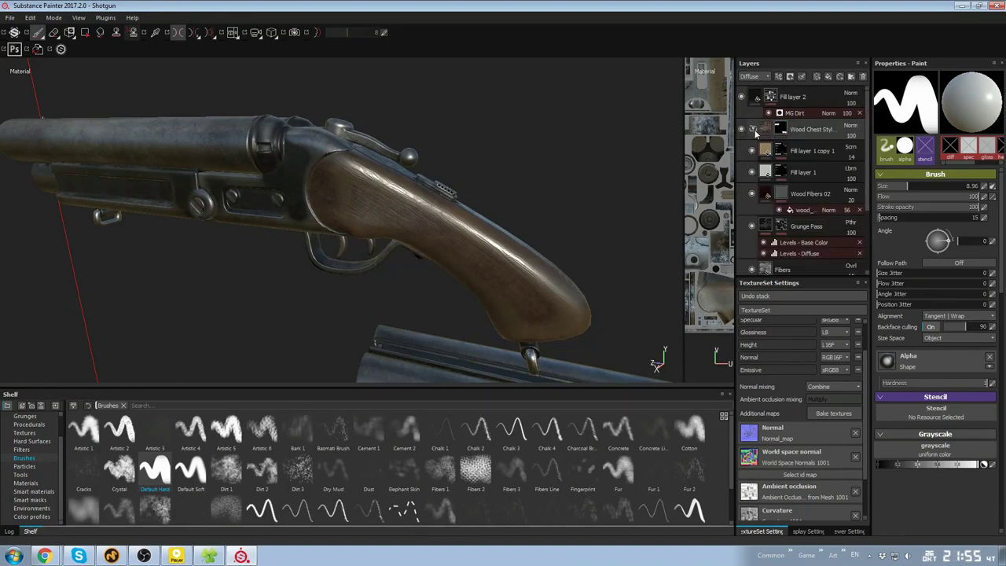
pyautogui.keyDown('alt'); pyautogui.moveTo(588, 182); pyautogui.dragTo(550, 193); pyautogui.keyUp('alt')
# Add a fill layer above the Wood Chest Stylized group and apply the edge damage smart mask to it
pyautogui.click(30, 500)
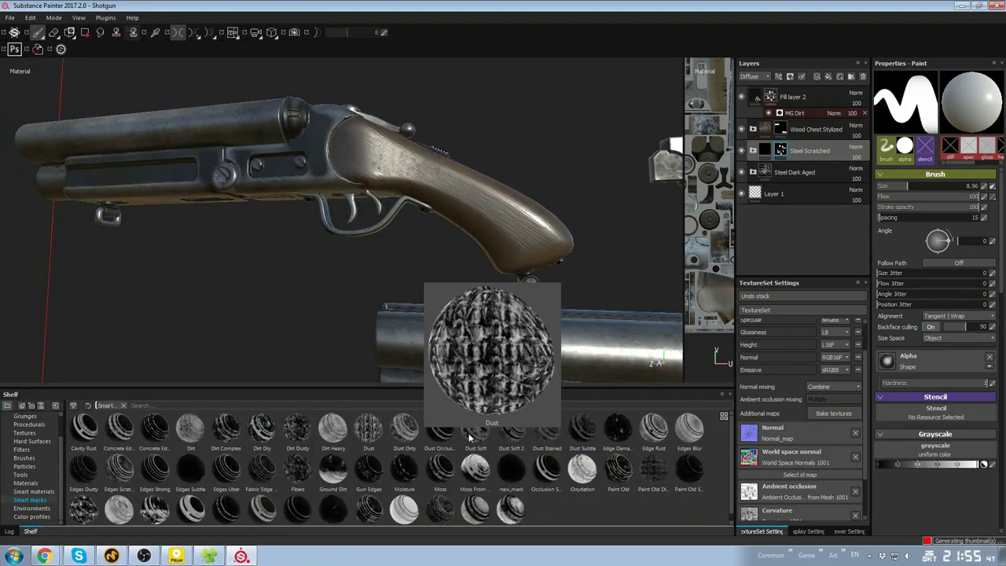
pyautogui.scroll(4, 542, 197)
pyautogui.keyDown('alt'); pyautogui.moveTo(542, 197); pyautogui.dragTo(523, 168); pyautogui.keyUp('alt')
pyautogui.scroll(-4, 524, 168)
pyautogui.scroll(2, 550, 161)
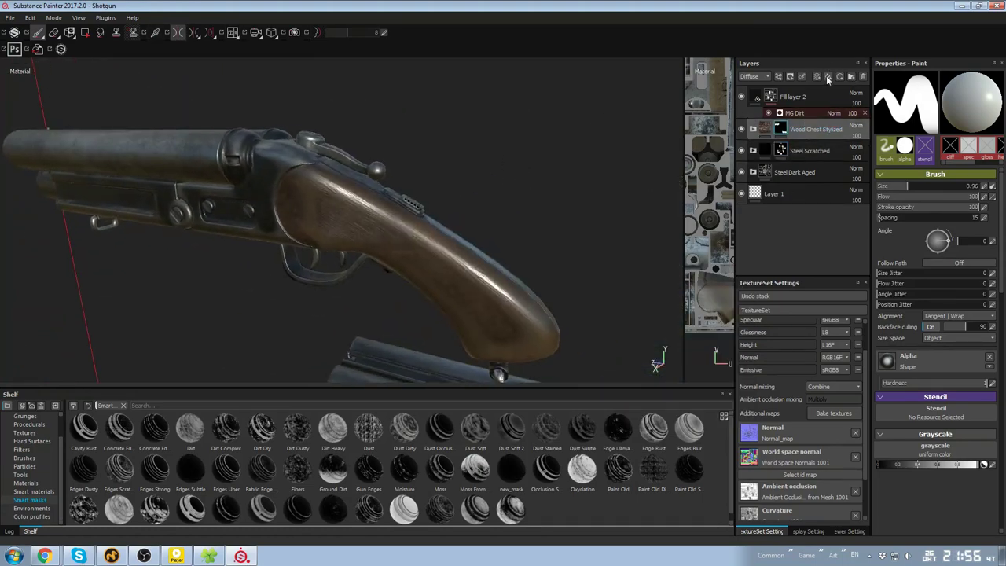
pyautogui.click(827, 77)
pyautogui.keyDown('alt'); pyautogui.moveTo(597, 169); pyautogui.dragTo(550, 218); pyautogui.keyUp('alt')
pyautogui.scroll(3, 550, 218)
pyautogui.scroll(-3, 600, 162)
pyautogui.moveTo(600, 162)
pyautogui.keyDown('alt'); pyautogui.mouseDown()
pyautogui.moveTo(507, 183)
pyautogui.moveTo(550, 196)
pyautogui.mouseUp(); pyautogui.keyUp('alt')
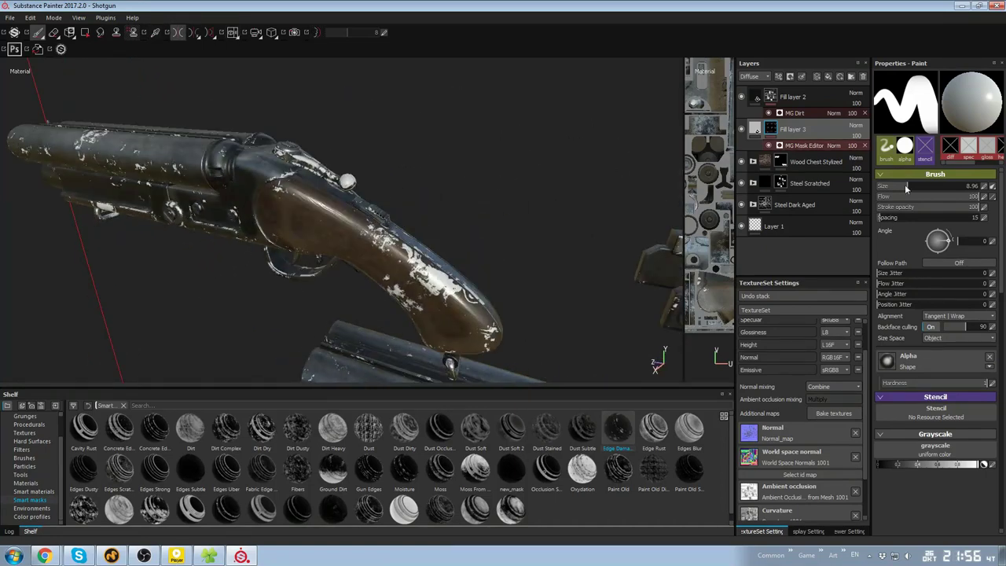
# Add the Paint Old smart mask to Fill layer 3 and switch off the lower MG Mask Editor from the edge damage mask
pyautogui.click(797, 146)
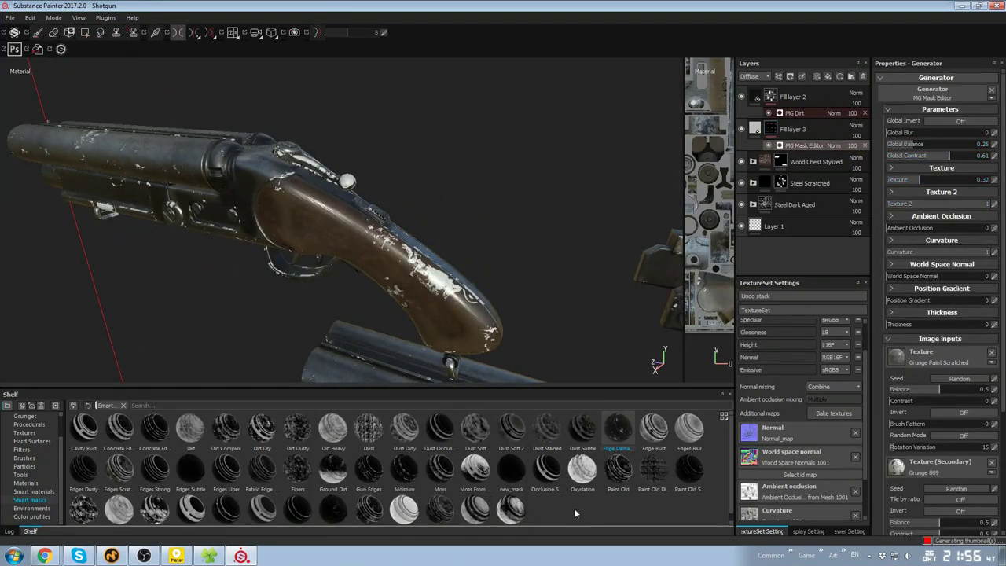
pyautogui.scroll(-1, 575, 513)
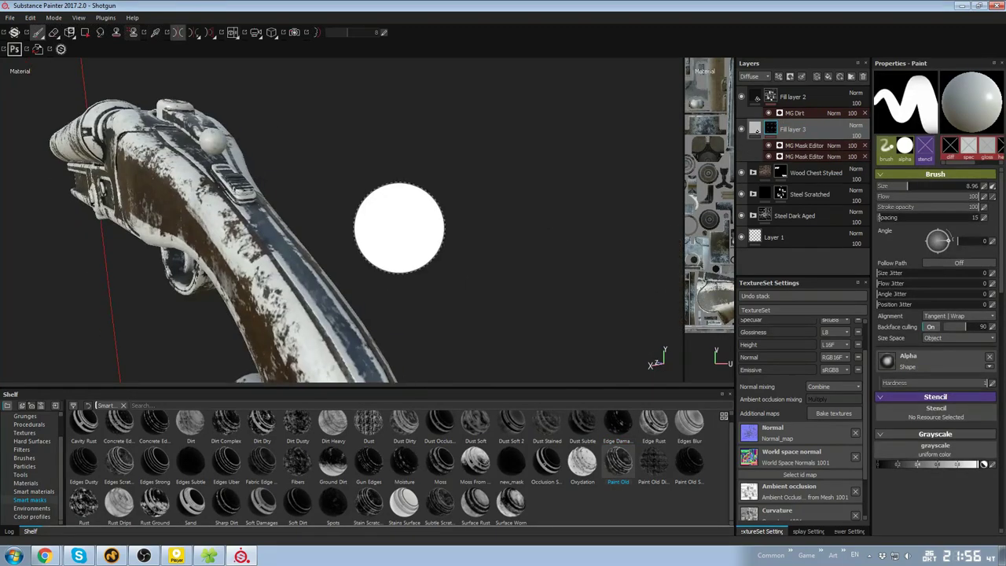
pyautogui.scroll(-5, 399, 225)
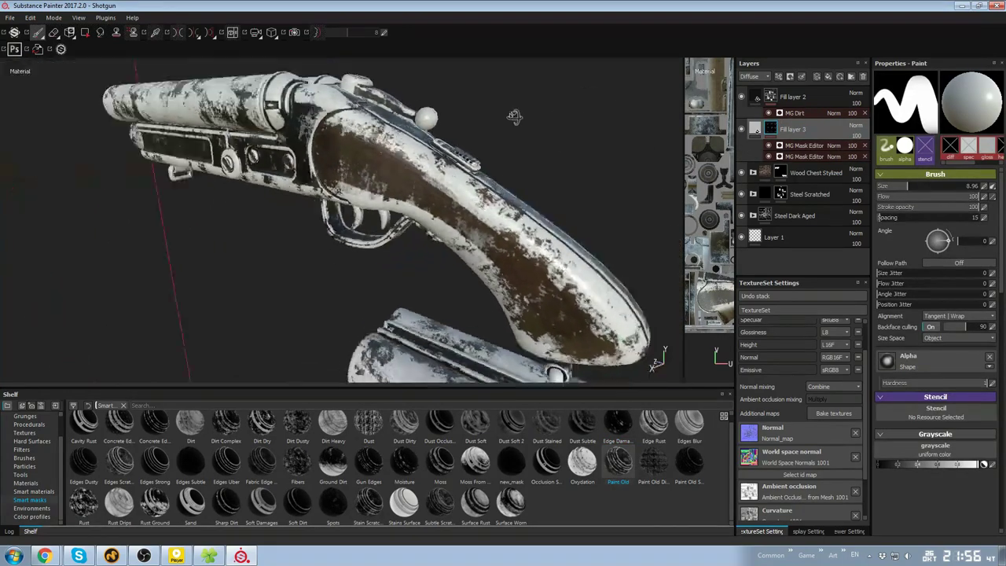
pyautogui.click(769, 147)
pyautogui.click(769, 146)
pyautogui.click(769, 157)
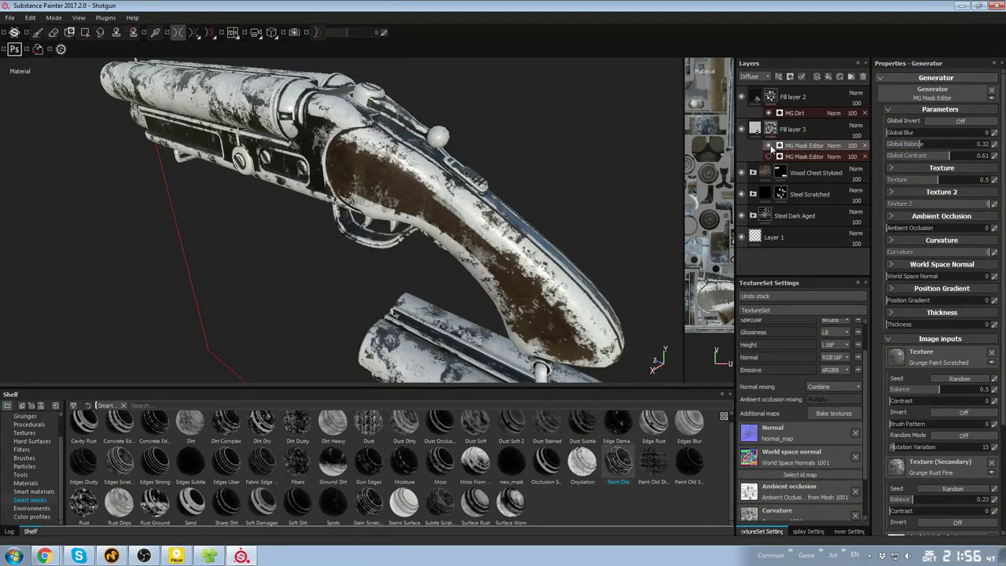
# Set the upper MG Mask Editor's Global Balance to 0.04 and move Fill layer 3 into the Wood Chest Stylized group
pyautogui.moveTo(919, 145); pyautogui.dragTo(890, 145)
pyautogui.keyDown('alt'); pyautogui.moveTo(630, 216); pyautogui.dragTo(711, 129); pyautogui.keyUp('alt')
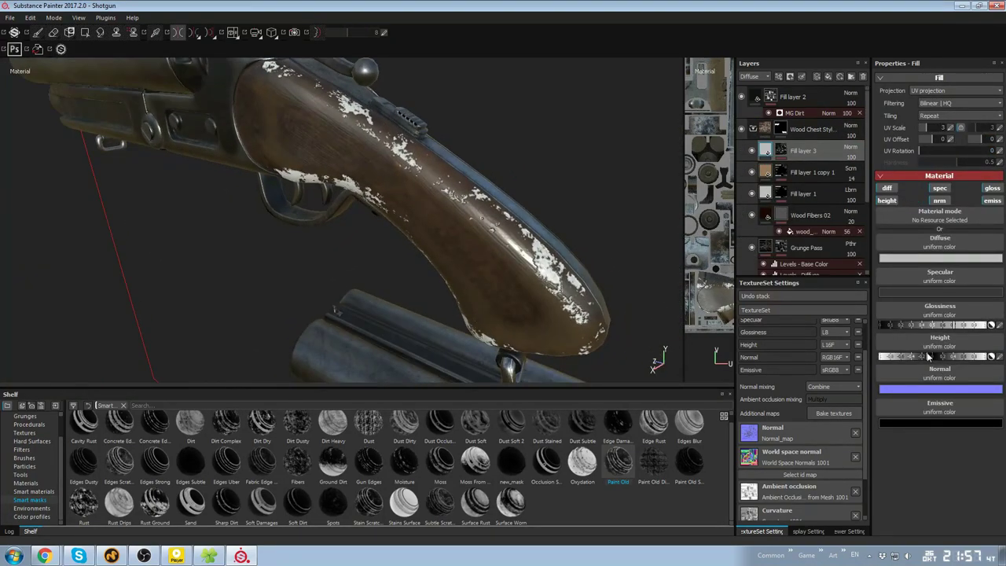
# Lower Fill layer 3's height slightly and make its diffuse color dark olive
pyautogui.keyDown('alt'); pyautogui.moveTo(621, 272); pyautogui.dragTo(589, 256); pyautogui.keyUp('alt')
pyautogui.click(886, 191)
pyautogui.click(903, 260)
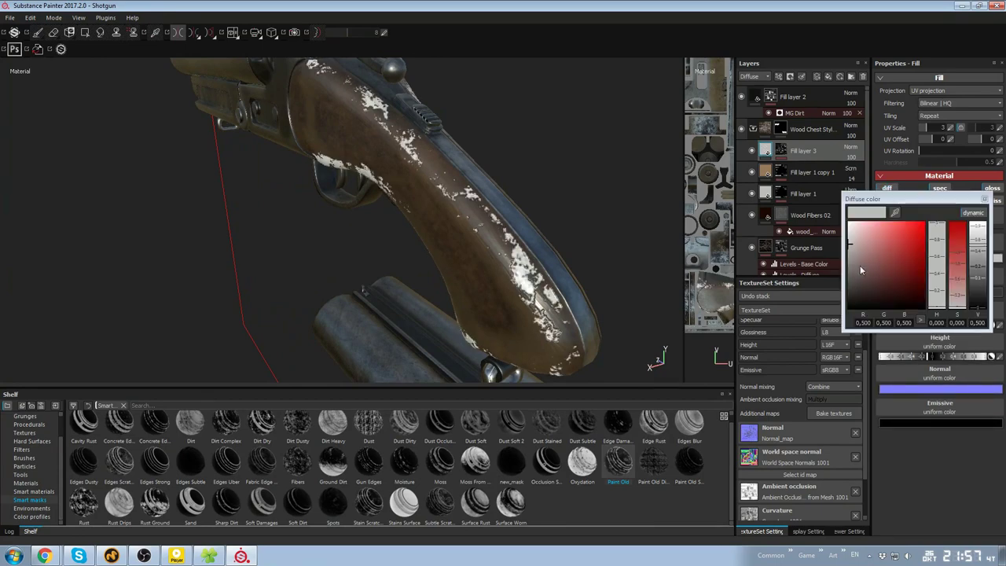
pyautogui.moveTo(885, 297); pyautogui.dragTo(863, 291)
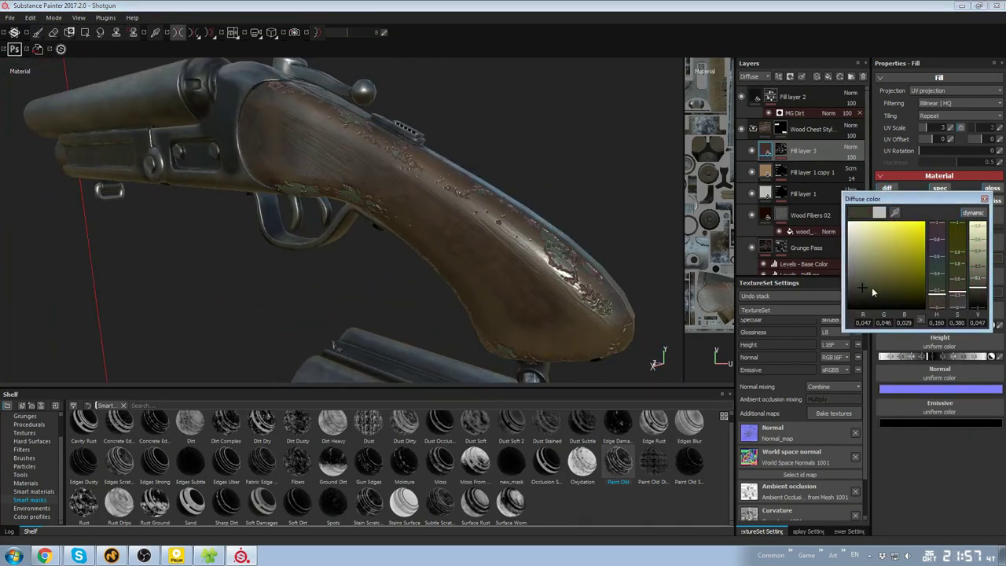
pyautogui.keyDown('alt'); pyautogui.moveTo(601, 235); pyautogui.dragTo(510, 227); pyautogui.keyUp('alt')
pyautogui.click(984, 198)
pyautogui.keyDown('alt'); pyautogui.moveTo(428, 206); pyautogui.dragTo(542, 243); pyautogui.keyUp('alt')
# Assign Grunge Dirt Scratched to Fill layer 3's glossiness channel and readjust its diffuse color to a dark green-grey
pyautogui.click(917, 308)
pyautogui.click(914, 384)
pyautogui.click(904, 258)
pyautogui.click(984, 199)
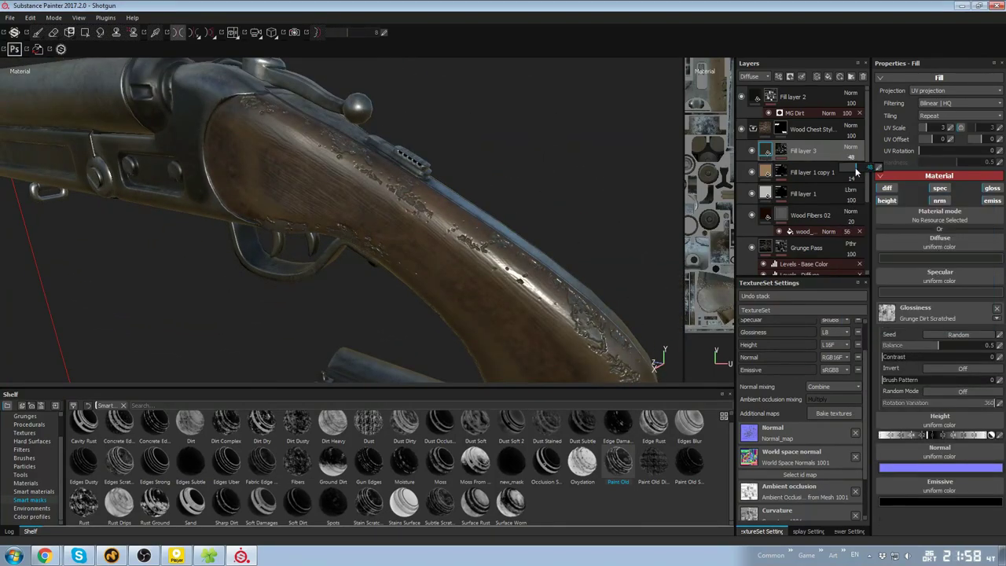
# Set Fill layer 3's opacity to 42
pyautogui.click(847, 175)
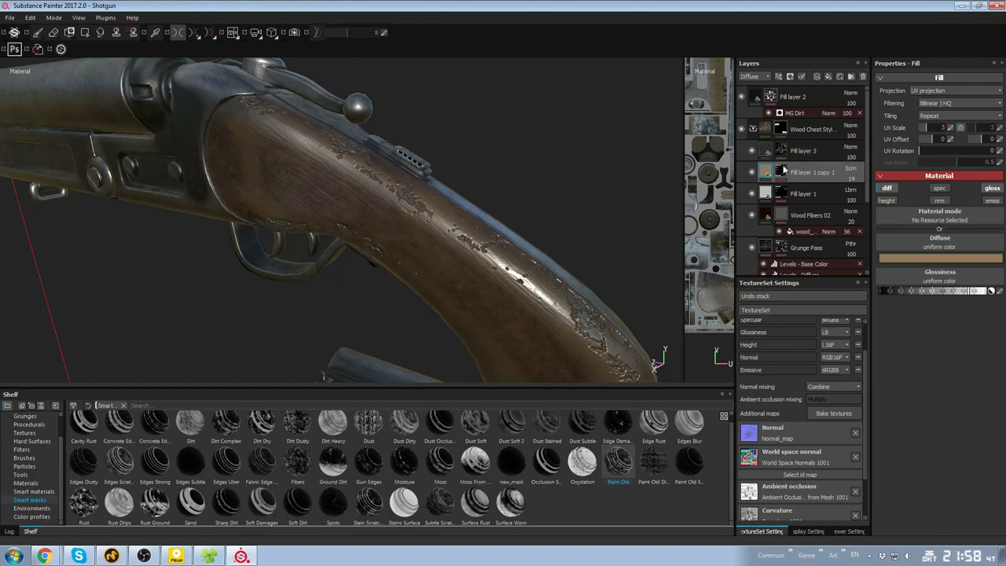
pyautogui.click(852, 157)
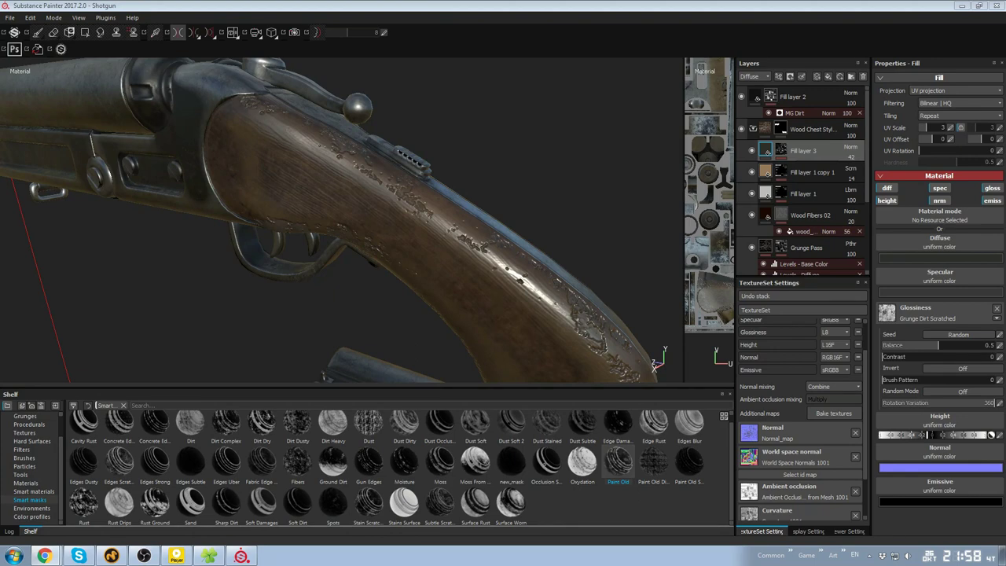
pyautogui.click(767, 151)
# Set Texture to 0.25 in Fill layer 3's upper MG Mask Editor and try Ambient Occlusion 0.56 and World Space Normal 0.53
pyautogui.click(781, 167)
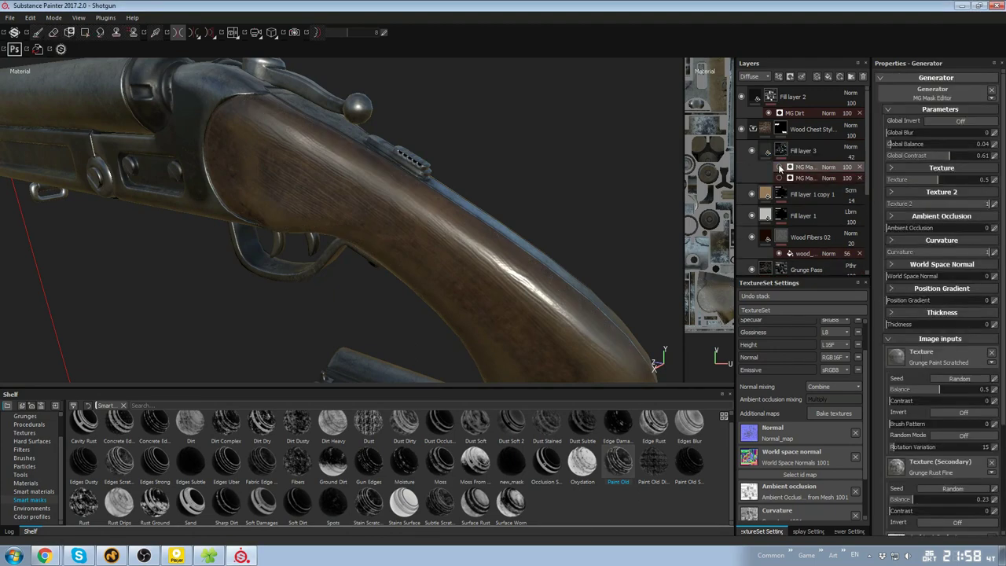
pyautogui.moveTo(913, 181); pyautogui.dragTo(912, 182)
pyautogui.moveTo(662, 184)
pyautogui.keyDown('alt'); pyautogui.mouseDown()
pyautogui.moveTo(564, 187)
pyautogui.moveTo(560, 198)
pyautogui.moveTo(644, 194)
pyautogui.mouseUp(); pyautogui.keyUp('alt')
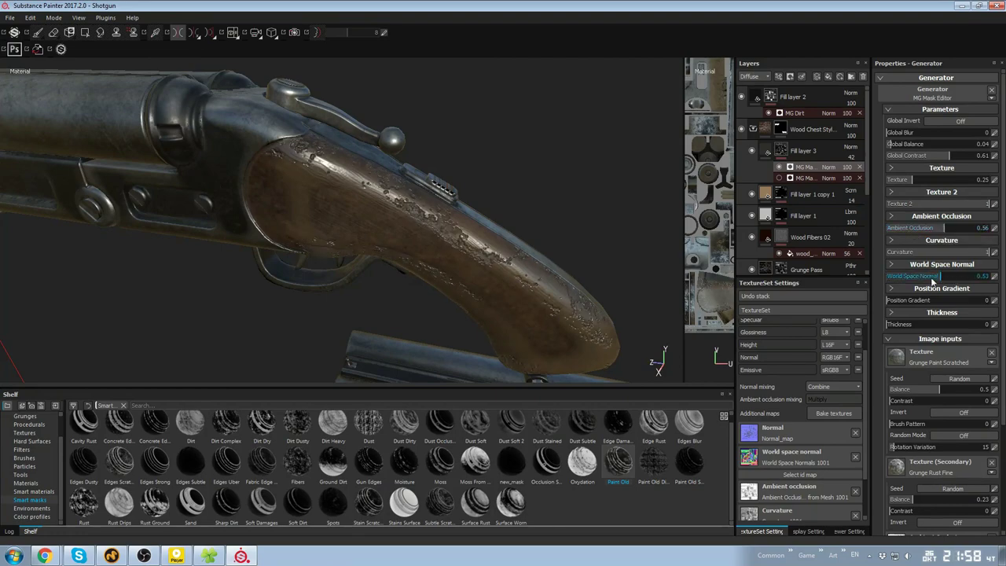
pyautogui.keyDown('alt'); pyautogui.moveTo(440, 236); pyautogui.dragTo(621, 177); pyautogui.keyUp('alt')
# Adjust Fill layer 3's specular color and check the worn patches around the top of the grip
pyautogui.click(767, 151)
pyautogui.click(933, 291)
pyautogui.click(983, 230)
pyautogui.keyDown('alt'); pyautogui.moveTo(674, 119); pyautogui.dragTo(548, 234); pyautogui.keyUp('alt')
# Add a paint effect above the generators in Fill layer 3's mask and choose the Dirt 2 brush with black
pyautogui.click(781, 150)
pyautogui.click(803, 166)
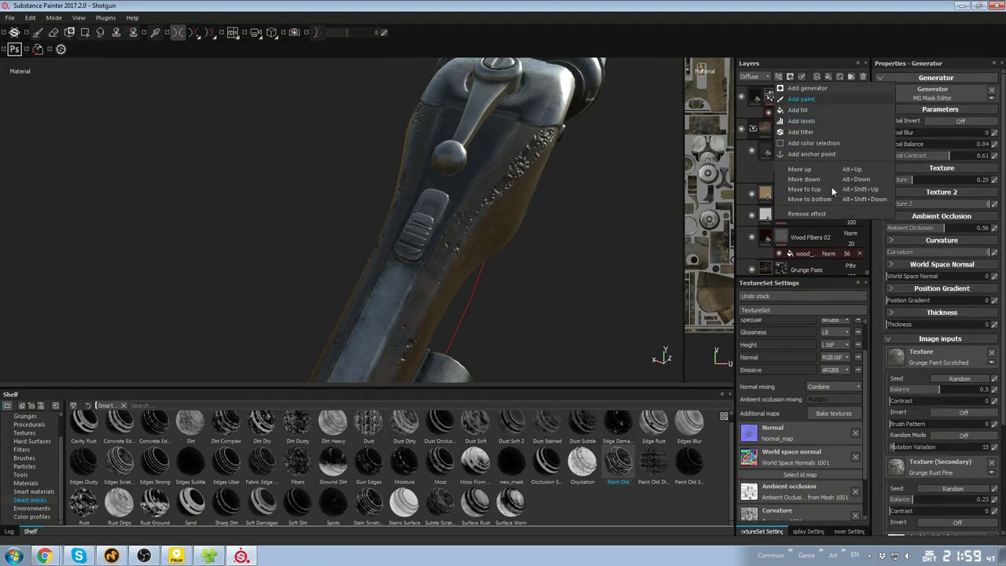
pyautogui.click(801, 98)
pyautogui.keyDown('alt'); pyautogui.moveTo(523, 199); pyautogui.dragTo(489, 205); pyautogui.keyUp('alt')
pyautogui.click(28, 466)
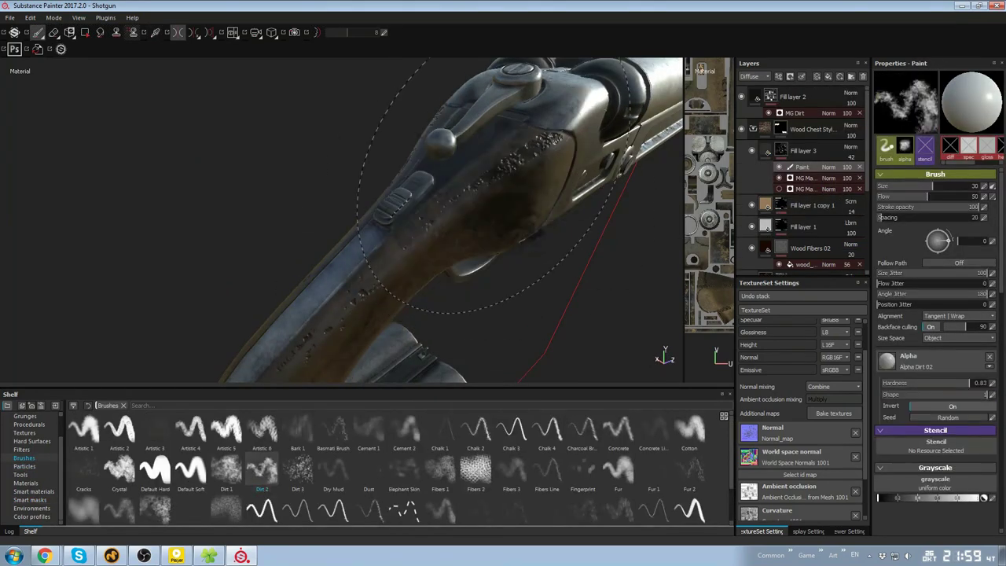
# Reduce the Dirt 2 brush to size 5.01 and paint out the excess wear on the wooden grip
pyautogui.moveTo(483, 168)
pyautogui.keyDown('alt'); pyautogui.mouseDown()
pyautogui.moveTo(532, 285)
pyautogui.moveTo(545, 139)
pyautogui.moveTo(515, 146)
pyautogui.moveTo(534, 130)
pyautogui.moveTo(545, 136)
pyautogui.moveTo(424, 157)
pyautogui.moveTo(401, 189)
pyautogui.mouseUp(); pyautogui.keyUp('alt')
pyautogui.keyDown('ctrl'); pyautogui.moveTo(400, 191); pyautogui.dragTo(387, 191, button='right'); pyautogui.keyUp('ctrl')
pyautogui.keyDown('alt'); pyautogui.moveTo(387, 191); pyautogui.dragTo(389, 226); pyautogui.keyUp('alt')
pyautogui.keyDown('alt'); pyautogui.moveTo(431, 260); pyautogui.dragTo(547, 140); pyautogui.keyUp('alt')
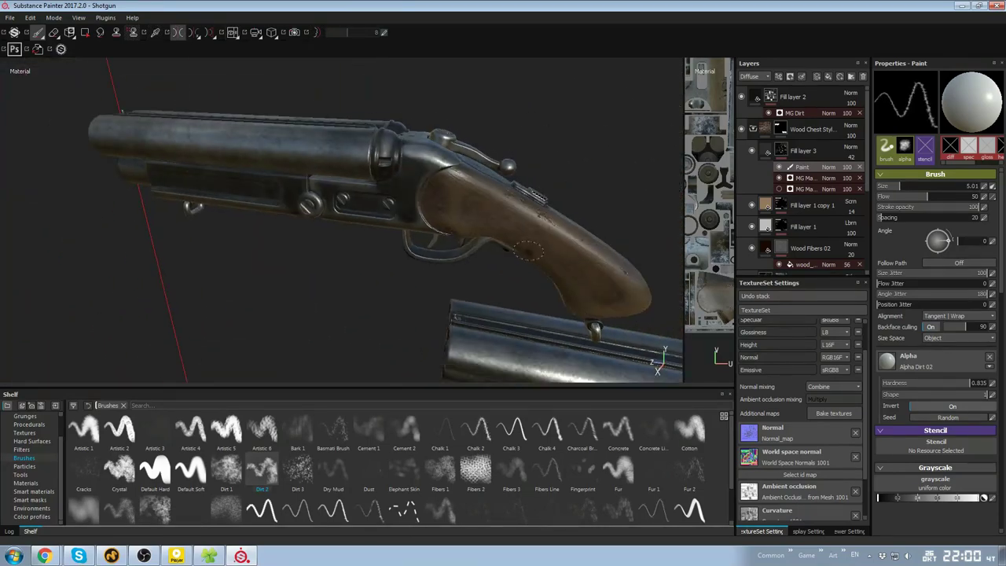
# Add the Wood american cherry material above Grunge Pass with a dark brown Wood Color and a height opacity of 22
pyautogui.scroll(-3, 817, 204)
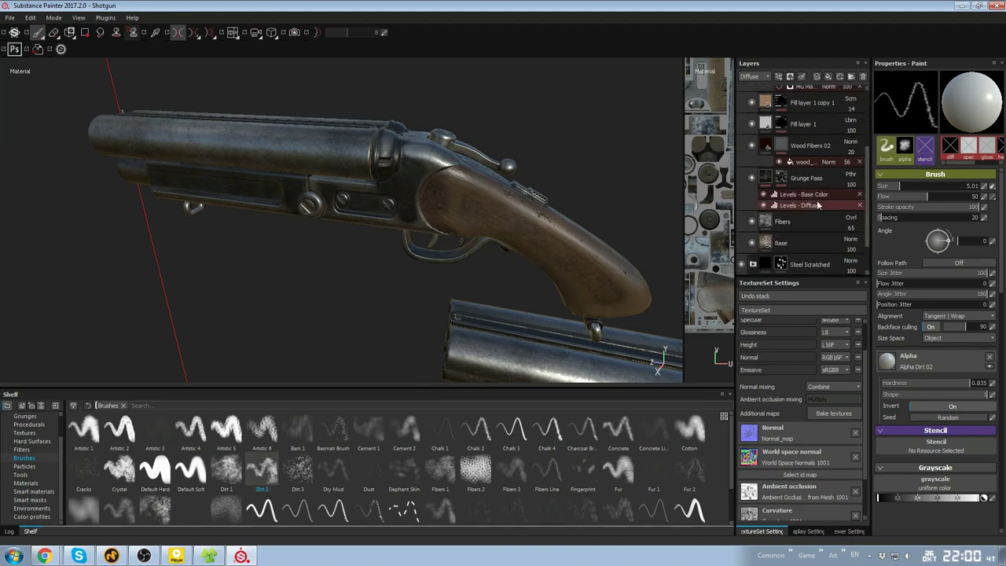
pyautogui.click(813, 180)
pyautogui.click(57, 482)
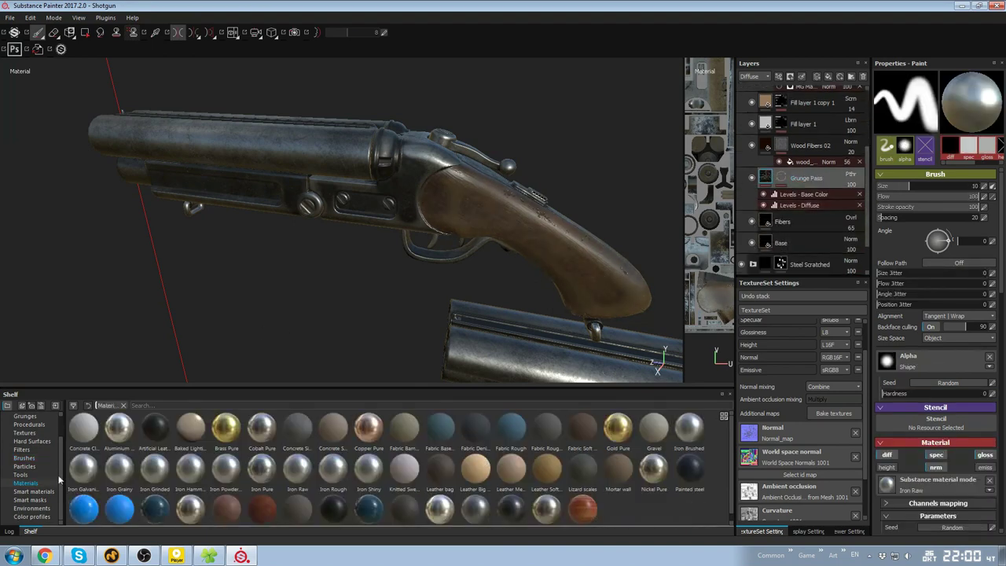
pyautogui.moveTo(784, 161); pyautogui.dragTo(803, 165)
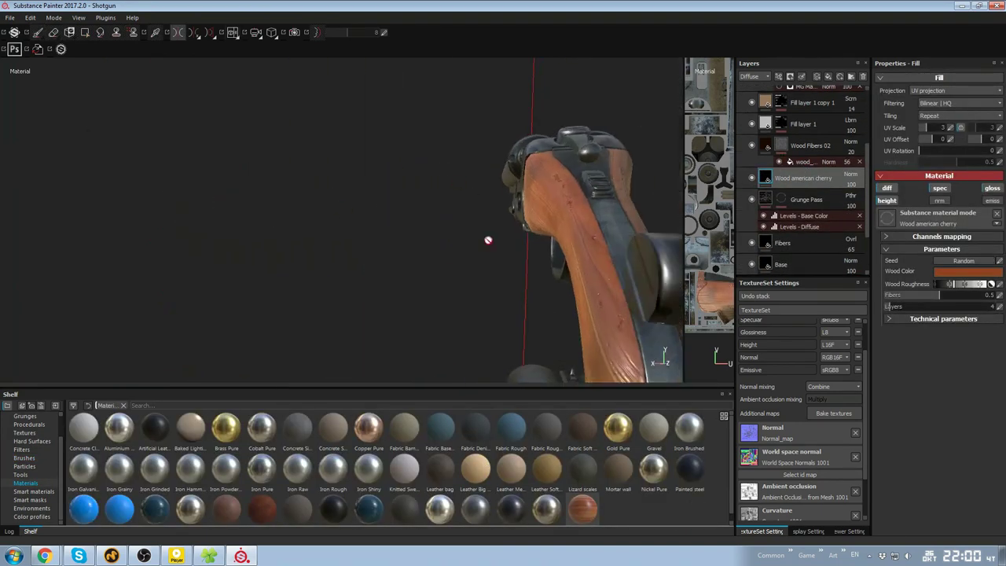
pyautogui.keyDown('alt'); pyautogui.moveTo(488, 239); pyautogui.dragTo(472, 208); pyautogui.keyUp('alt')
pyautogui.click(951, 272)
pyautogui.click(985, 212)
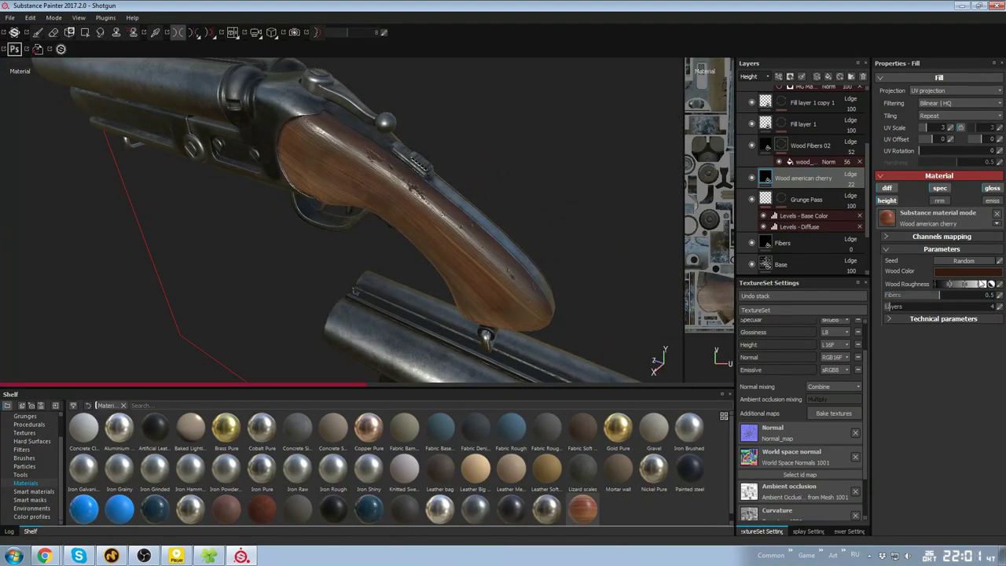
# Set the Wood american cherry layer's Layers value to 10 and adjust its Wood Roughness
pyautogui.keyDown('alt'); pyautogui.moveTo(568, 222); pyautogui.dragTo(601, 161); pyautogui.keyUp('alt')
pyautogui.keyDown('alt'); pyautogui.moveTo(528, 242); pyautogui.dragTo(613, 248); pyautogui.keyUp('alt')
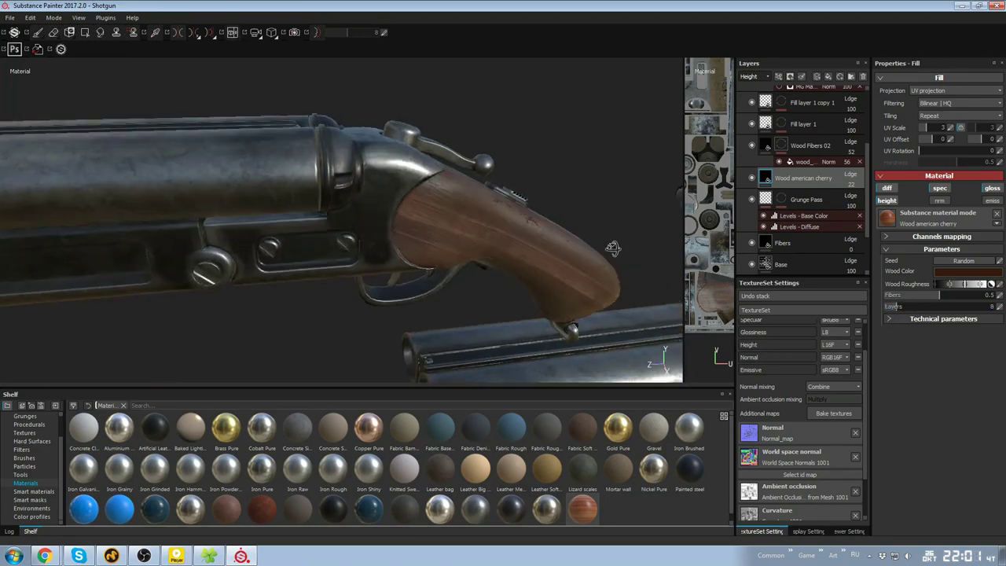
pyautogui.keyDown('alt'); pyautogui.moveTo(755, 289); pyautogui.dragTo(453, 198); pyautogui.keyUp('alt')
pyautogui.keyDown('alt'); pyautogui.moveTo(568, 257); pyautogui.dragTo(362, 242); pyautogui.keyUp('alt')
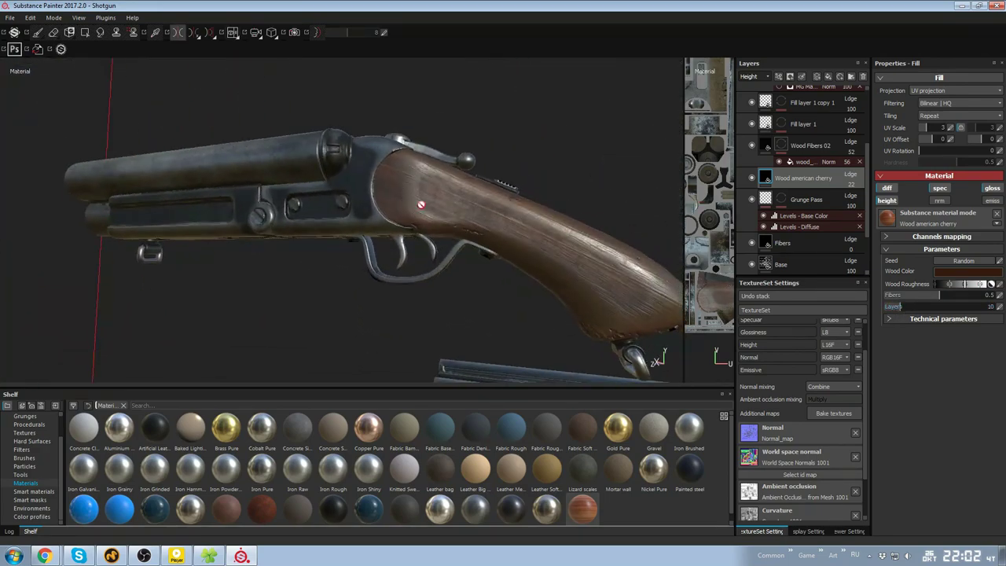
pyautogui.moveTo(960, 285); pyautogui.dragTo(962, 285)
pyautogui.keyDown('alt'); pyautogui.moveTo(520, 202); pyautogui.dragTo(488, 259); pyautogui.keyUp('alt')
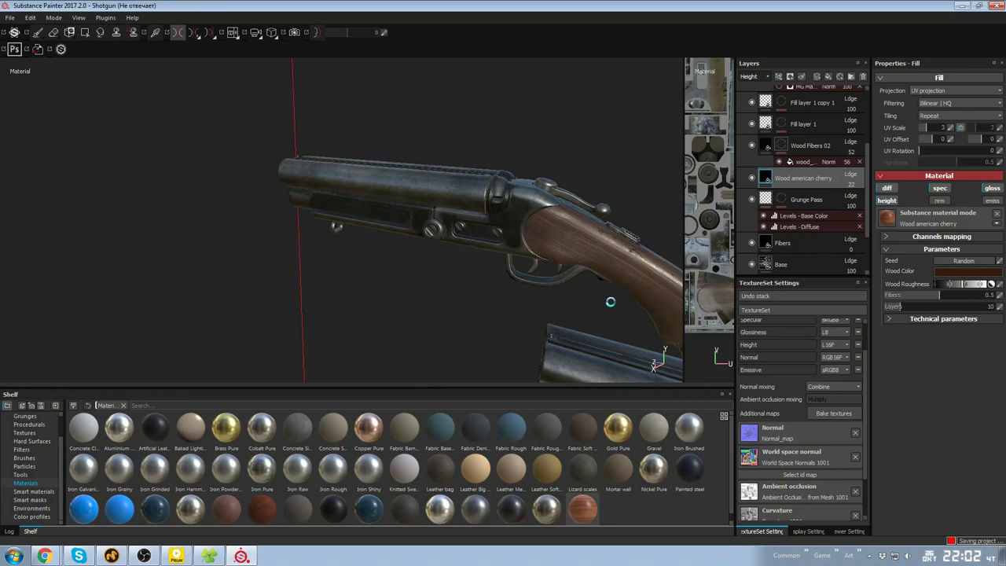
# Select the paint effect in Fill layer 3's mask, inspect the grip from several sides and save the project
pyautogui.keyDown('alt'); pyautogui.moveTo(378, 280); pyautogui.dragTo(460, 229); pyautogui.keyUp('alt')
pyautogui.scroll(2, 758, 145)
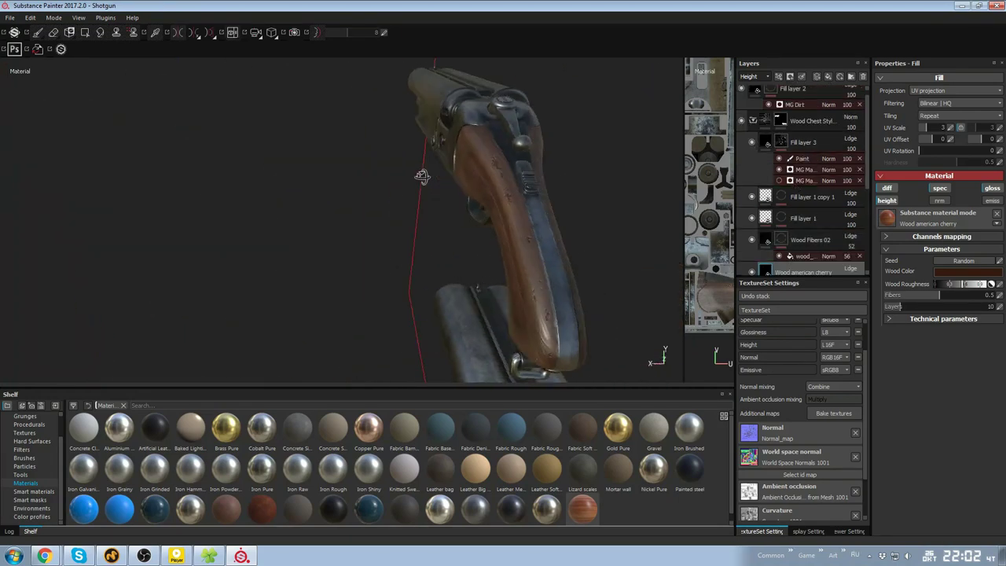
pyautogui.moveTo(422, 176)
pyautogui.keyDown('alt'); pyautogui.mouseDown()
pyautogui.moveTo(577, 204)
pyautogui.moveTo(541, 222)
pyautogui.moveTo(550, 195)
pyautogui.moveTo(471, 223)
pyautogui.moveTo(557, 287)
pyautogui.mouseUp(); pyautogui.keyUp('alt')
pyautogui.click(802, 159)
pyautogui.keyDown('alt'); pyautogui.moveTo(403, 218); pyautogui.dragTo(463, 363); pyautogui.keyUp('alt')
pyautogui.keyDown('alt'); pyautogui.moveTo(579, 249); pyautogui.dragTo(366, 209); pyautogui.keyUp('alt')
pyautogui.keyDown('alt'); pyautogui.moveTo(378, 292); pyautogui.dragTo(353, 143); pyautogui.keyUp('alt')
pyautogui.keyDown('alt'); pyautogui.moveTo(479, 248); pyautogui.dragTo(457, 186); pyautogui.keyUp('alt')
pyautogui.keyDown('alt'); pyautogui.moveTo(545, 138); pyautogui.dragTo(571, 206); pyautogui.keyUp('alt')
pyautogui.hotkey('ctrl', 's')
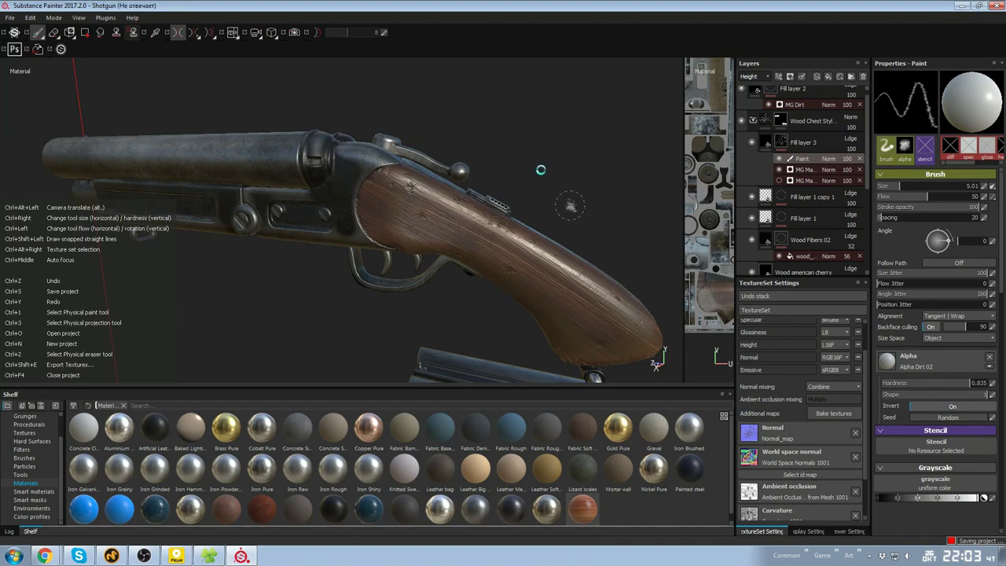
# Select the Wood american cherry layer and shift its Wood Color to a darker, less saturated brown, keeping UV projection
pyautogui.keyDown('alt'); pyautogui.moveTo(541, 169); pyautogui.dragTo(502, 142); pyautogui.keyUp('alt')
pyautogui.scroll(-4, 764, 197)
pyautogui.scroll(1, 785, 197)
pyautogui.click(801, 178)
pyautogui.click(917, 272)
pyautogui.click(889, 307)
pyautogui.click(886, 279)
pyautogui.click(870, 287)
pyautogui.click(902, 302)
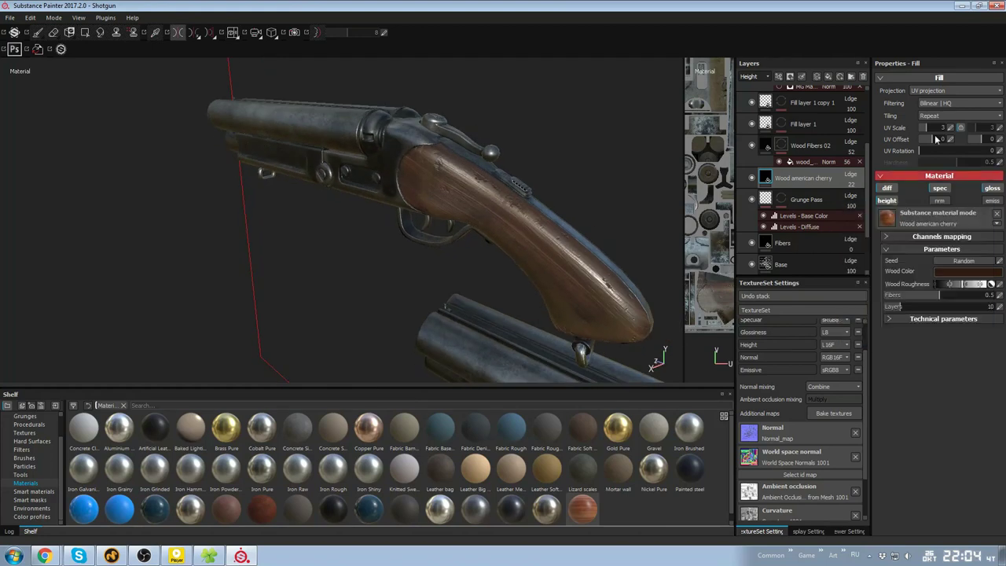
pyautogui.click(938, 95)
pyautogui.click(935, 91)
pyautogui.keyDown('alt'); pyautogui.moveTo(628, 147); pyautogui.dragTo(525, 184); pyautogui.keyUp('alt')
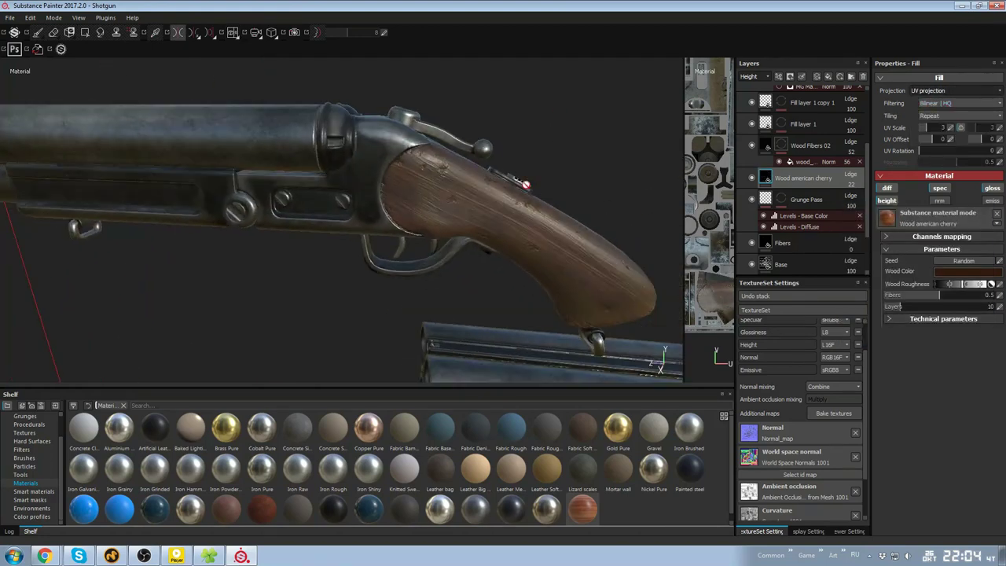
# Add a fill layer above Fill layer 3 and set its diffuse color to near black
pyautogui.click(803, 143)
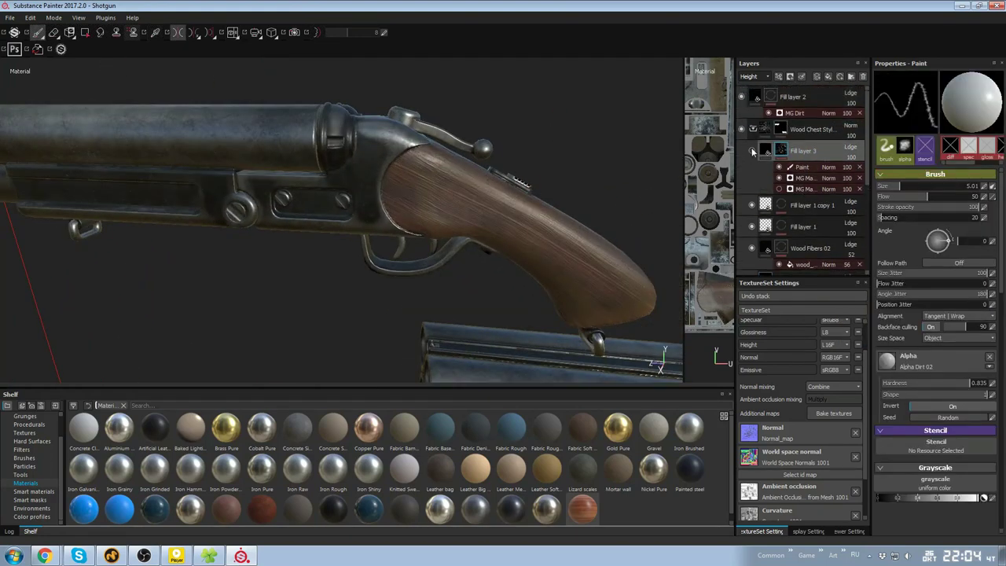
pyautogui.click(829, 76)
pyautogui.keyDown('alt'); pyautogui.moveTo(621, 188); pyautogui.dragTo(562, 206); pyautogui.keyUp('alt')
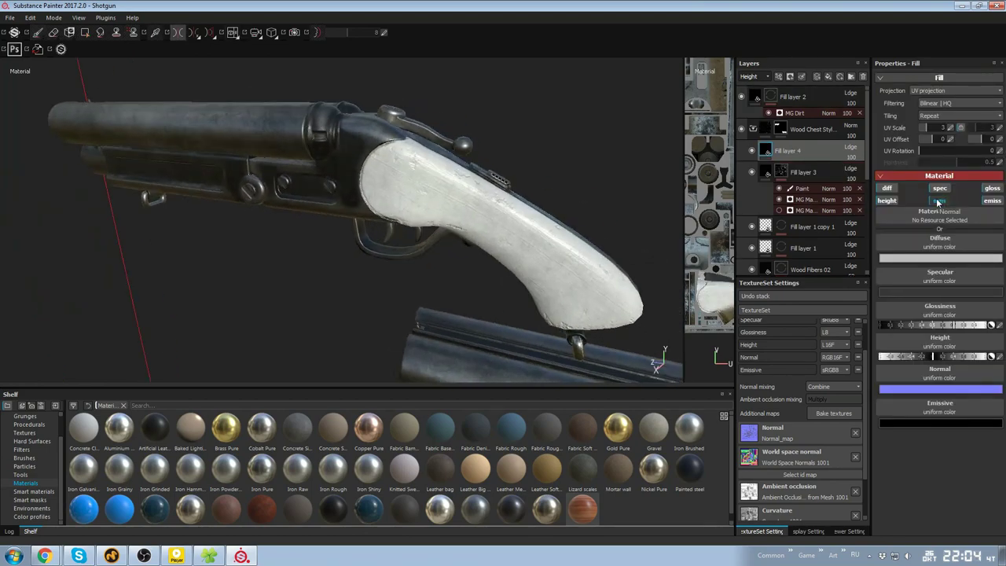
pyautogui.click(905, 258)
pyautogui.moveTo(856, 283); pyautogui.dragTo(824, 302)
pyautogui.moveTo(550, 228)
pyautogui.keyDown('alt'); pyautogui.mouseDown()
pyautogui.moveTo(605, 235)
pyautogui.moveTo(554, 229)
pyautogui.mouseUp(); pyautogui.keyUp('alt')
pyautogui.keyDown('alt'); pyautogui.moveTo(554, 230); pyautogui.dragTo(613, 235, button='right'); pyautogui.keyUp('alt')
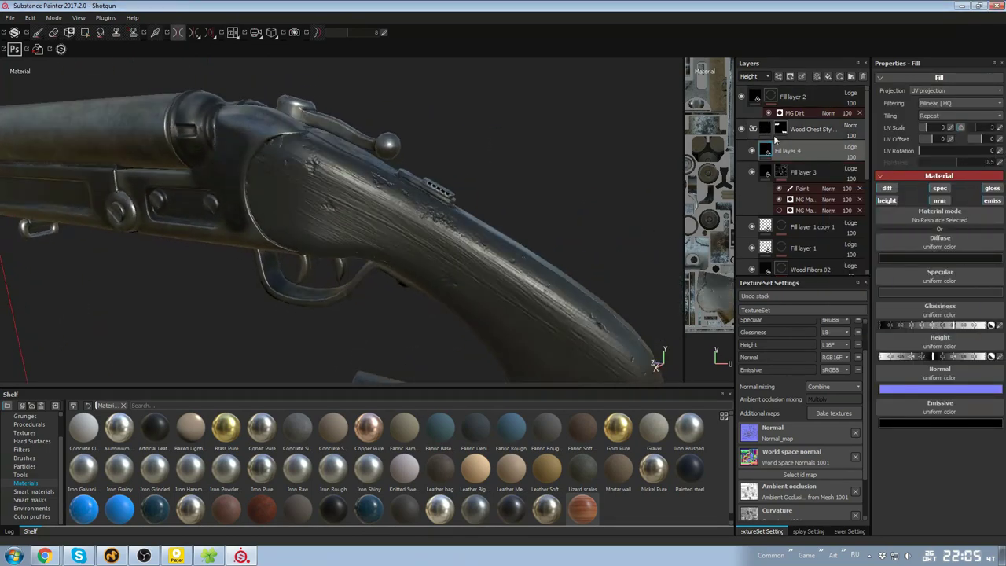
# Add a black mask with an MG Dirt generator to Fill layer 4 and set Dirt Level to 0.72
pyautogui.rightClick(788, 158)
pyautogui.click(821, 173)
pyautogui.rightClick(788, 154)
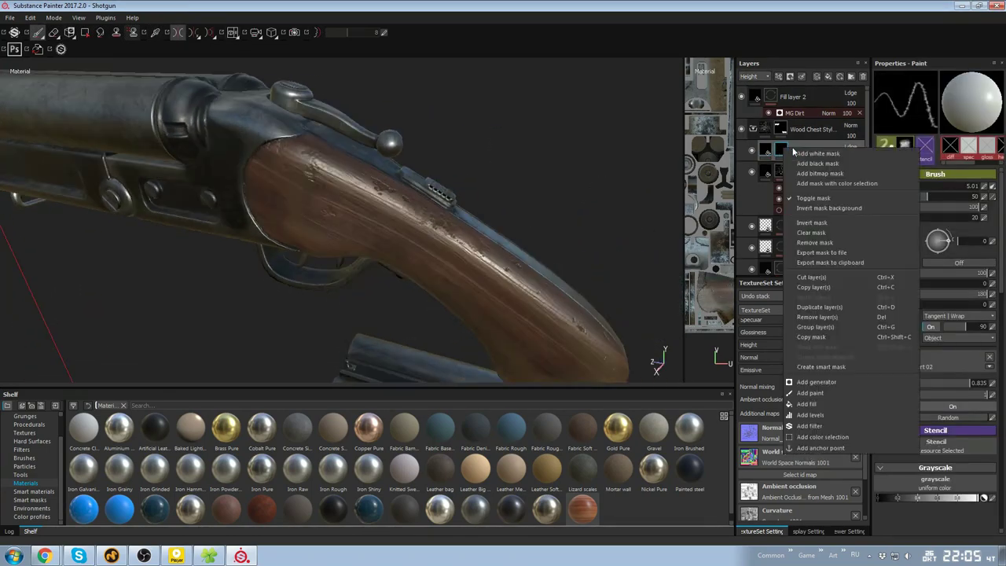
pyautogui.click(817, 383)
pyautogui.click(935, 102)
pyautogui.click(952, 135)
pyautogui.moveTo(617, 193)
pyautogui.keyDown('alt'); pyautogui.mouseDown()
pyautogui.moveTo(588, 201)
pyautogui.moveTo(609, 196)
pyautogui.mouseUp(); pyautogui.keyUp('alt')
pyautogui.moveTo(946, 155); pyautogui.dragTo(936, 143)
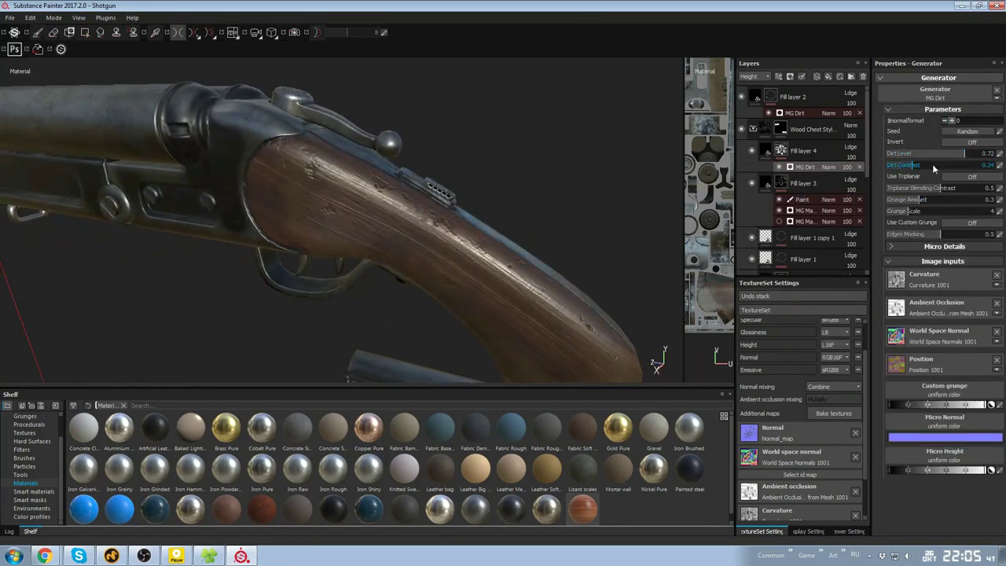
# Rework Fill layer 4's MG Dirt generator with Dirt Level 0.56, Grunge Scale 2 and Edges Masking 0.19
pyautogui.keyDown('alt'); pyautogui.moveTo(476, 195); pyautogui.dragTo(489, 168); pyautogui.keyUp('alt')
pyautogui.click(766, 130)
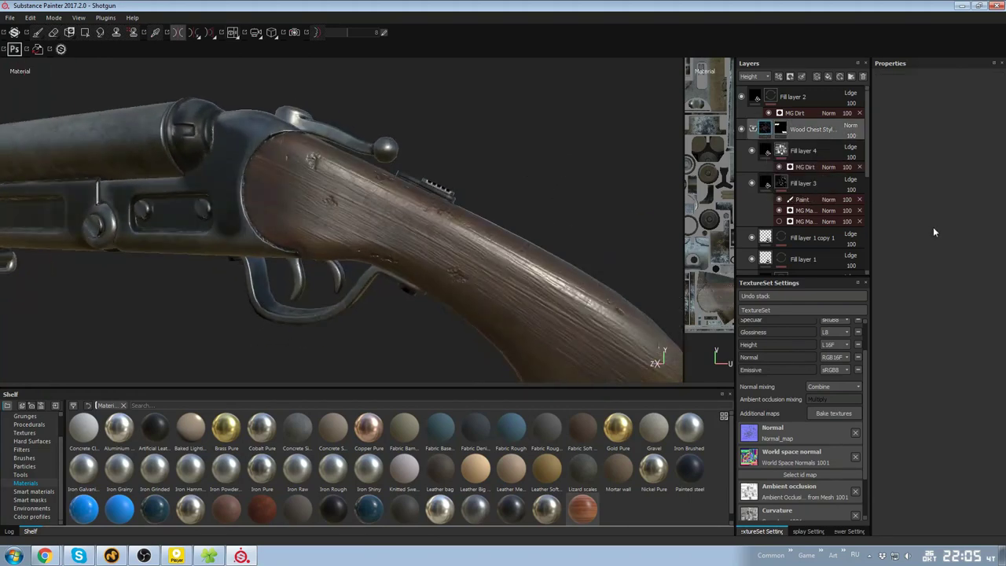
pyautogui.click(767, 152)
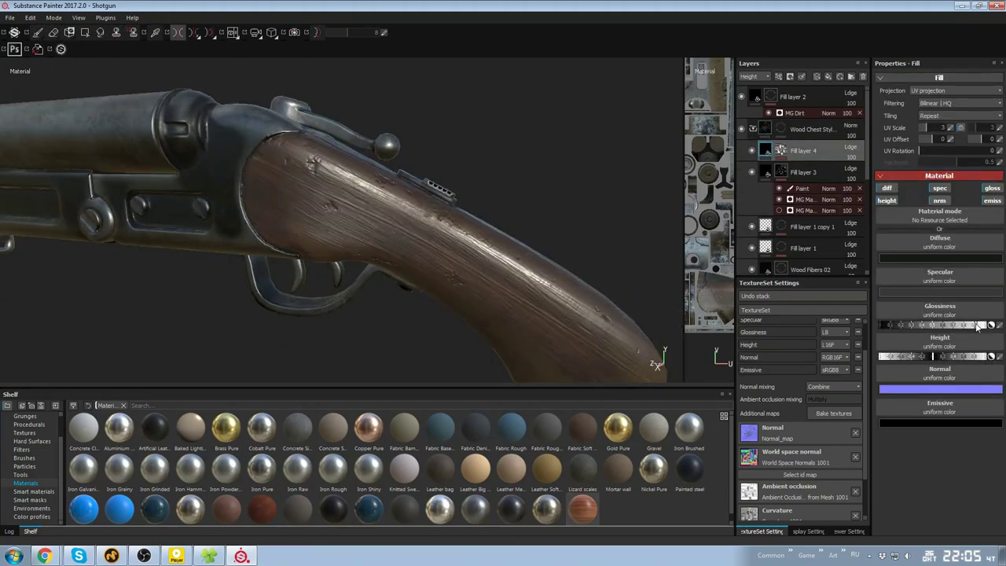
pyautogui.click(782, 152)
pyautogui.click(799, 169)
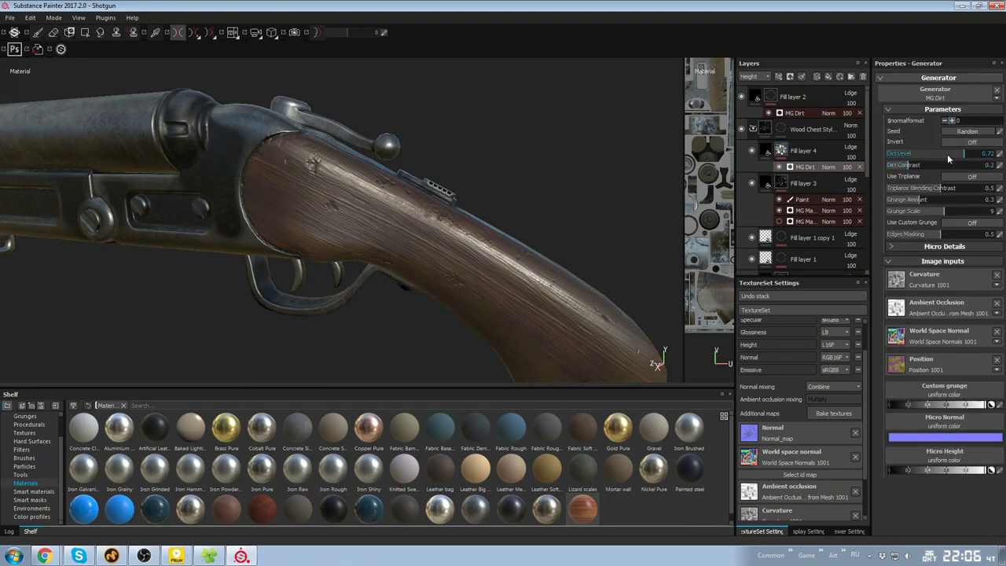
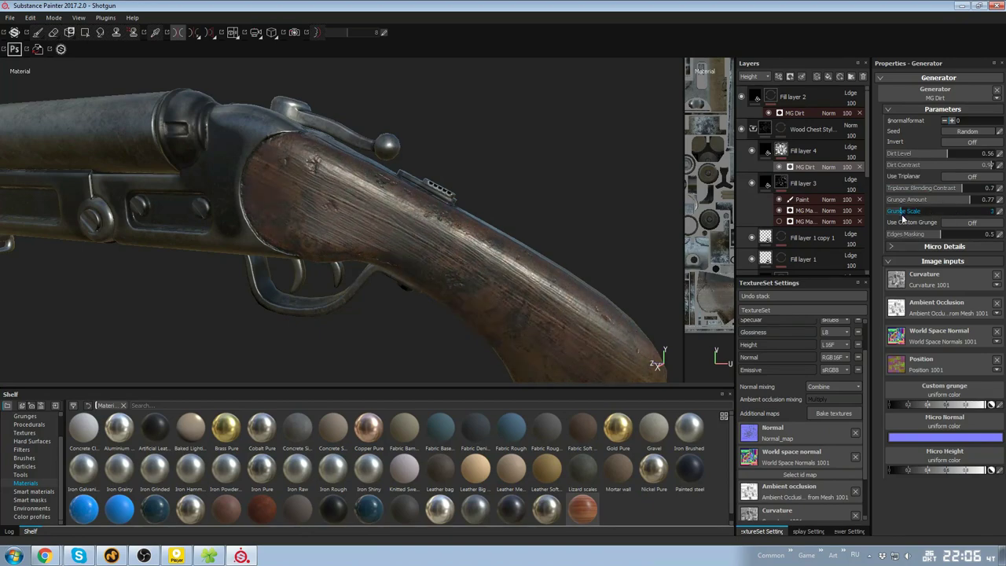
pyautogui.keyDown('alt'); pyautogui.moveTo(601, 173); pyautogui.dragTo(585, 193); pyautogui.keyUp('alt')
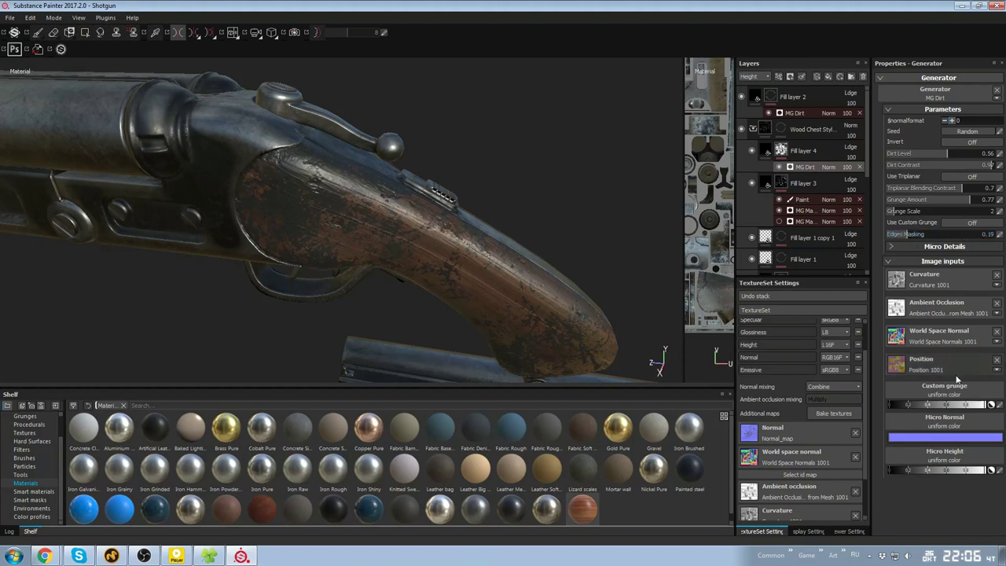
# Set MG Dirt to Dirt Level 0.62, Dirt Contrast 0.74, Triplanar Blending Contrast 0.78 and Grunge Amount 0.64
pyautogui.moveTo(922, 190); pyautogui.dragTo(970, 191)
pyautogui.moveTo(970, 199)
pyautogui.mouseDown()
pyautogui.moveTo(957, 199)
pyautogui.moveTo(983, 202)
pyautogui.moveTo(953, 206)
pyautogui.mouseUp()
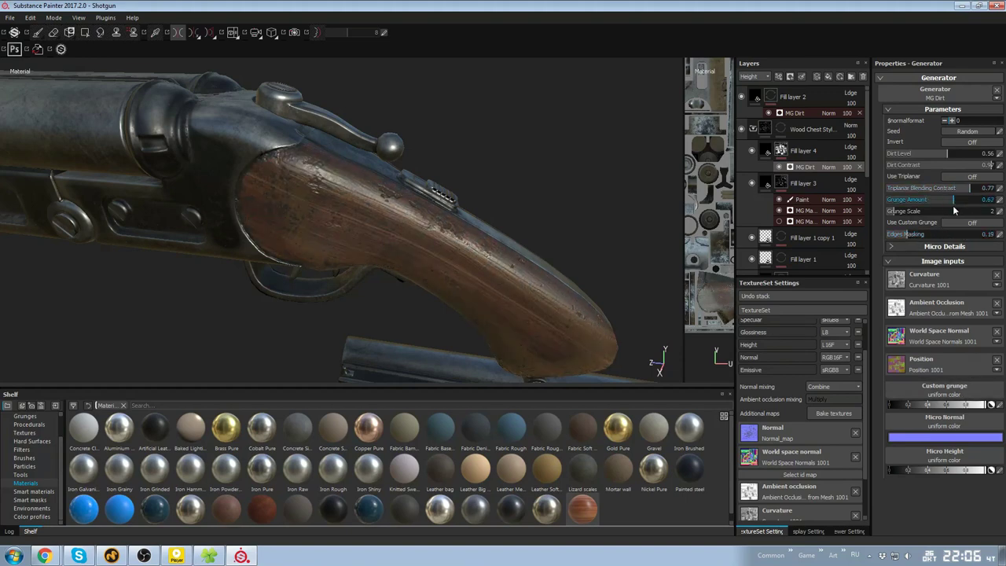
pyautogui.moveTo(611, 183)
pyautogui.keyDown('alt'); pyautogui.mouseDown()
pyautogui.moveTo(555, 186)
pyautogui.moveTo(609, 177)
pyautogui.mouseUp(); pyautogui.keyUp('alt')
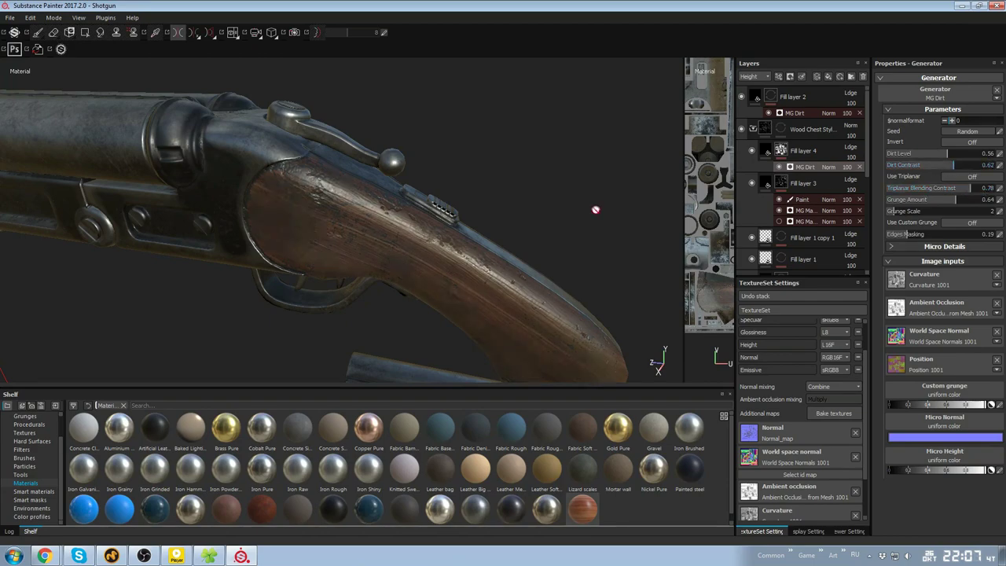
pyautogui.click(976, 155)
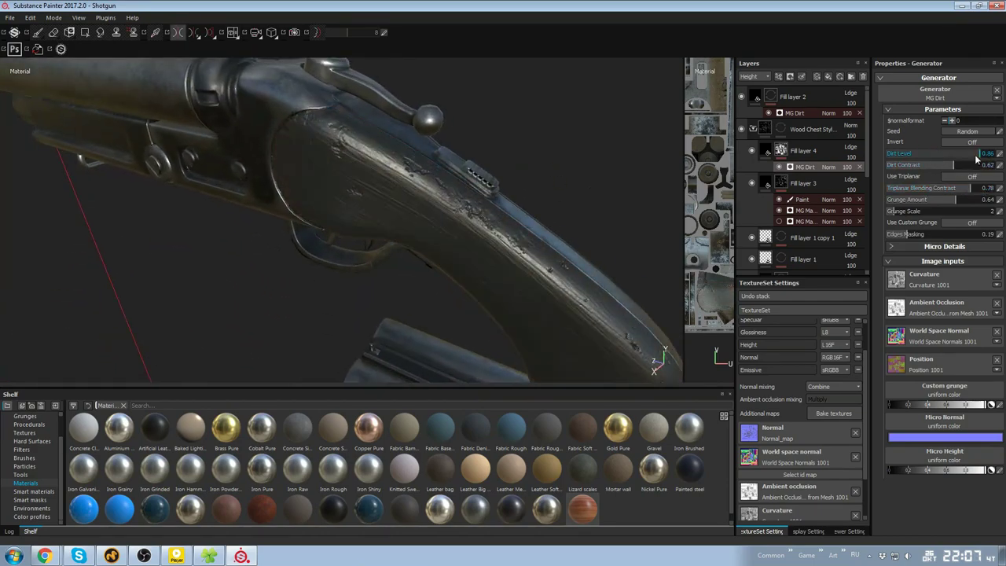
pyautogui.keyDown('alt'); pyautogui.moveTo(597, 185); pyautogui.dragTo(663, 180); pyautogui.keyUp('alt')
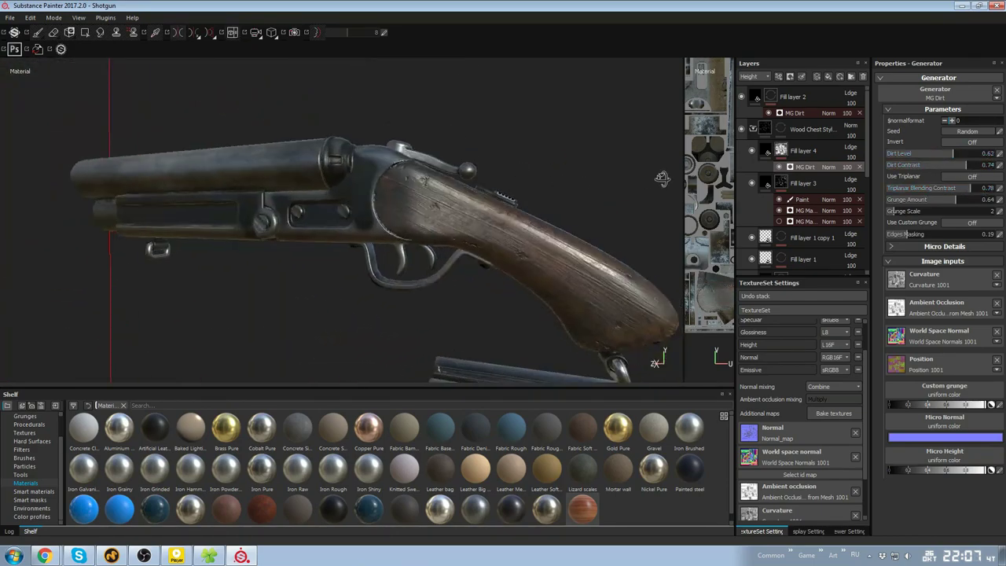
pyautogui.keyDown('alt'); pyautogui.moveTo(662, 180); pyautogui.dragTo(708, 134, button='right'); pyautogui.keyUp('alt')
# Add a paint effect above MG Dirt in Fill layer 4's mask and choose the Dirt 2 brush
pyautogui.click(766, 150)
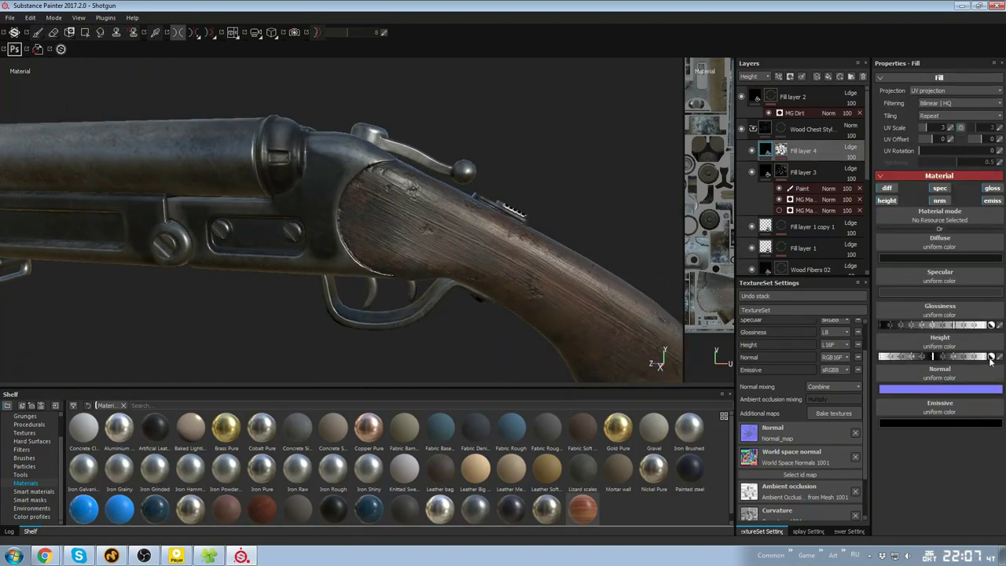
pyautogui.keyDown('alt'); pyautogui.moveTo(620, 197); pyautogui.dragTo(542, 235); pyautogui.keyUp('alt')
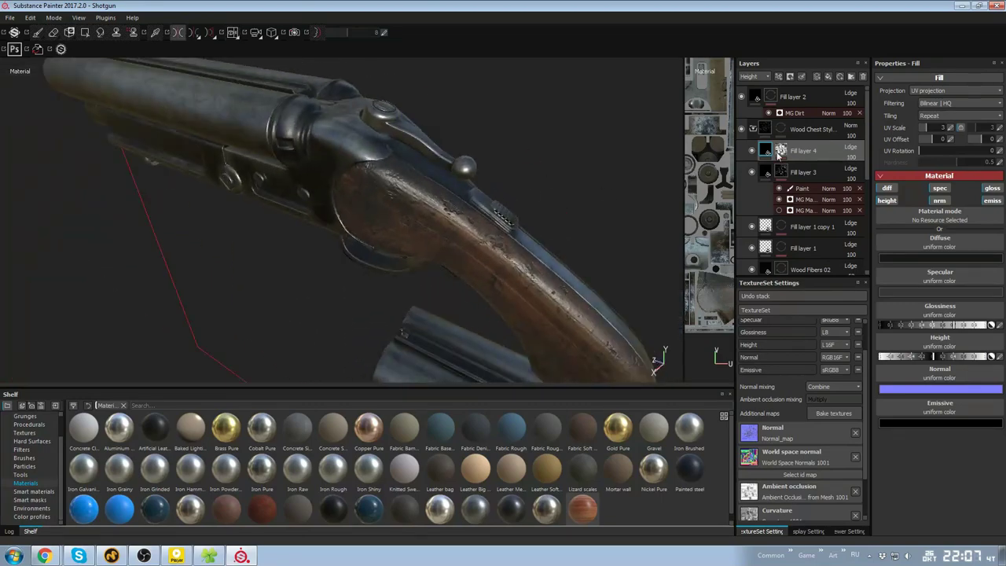
pyautogui.click(780, 151)
pyautogui.click(795, 167)
pyautogui.rightClick(811, 166)
pyautogui.click(836, 181)
pyautogui.keyDown('alt'); pyautogui.moveTo(487, 315); pyautogui.dragTo(381, 321); pyautogui.keyUp('alt')
pyautogui.click(25, 458)
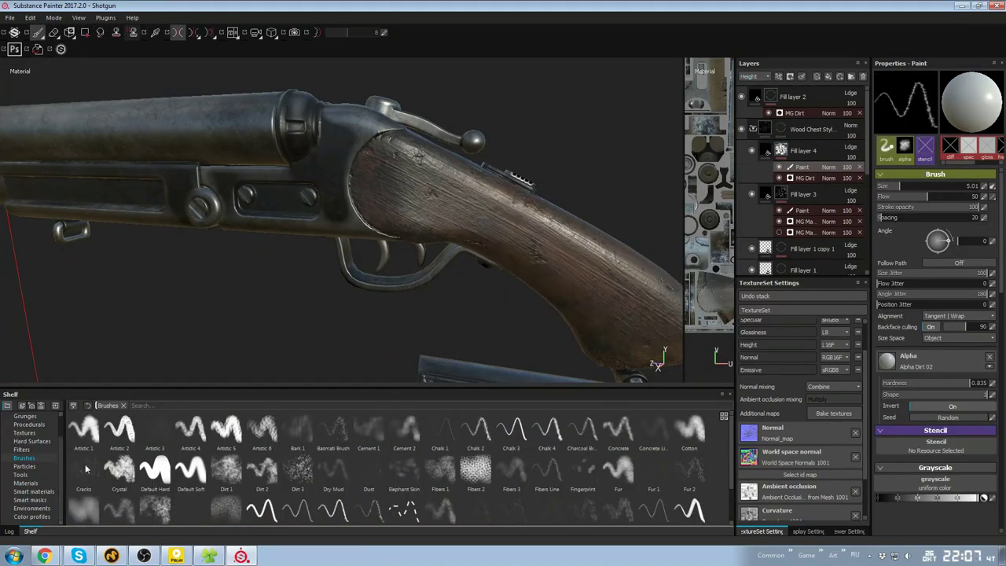
pyautogui.click(262, 472)
# Switch to the Default Soft brush, adjust its size and soften Fill layer 4's dirt across the wooden grip
pyautogui.keyDown('alt'); pyautogui.moveTo(534, 263); pyautogui.dragTo(553, 244); pyautogui.keyUp('alt')
pyautogui.keyDown('ctrl'); pyautogui.moveTo(558, 243); pyautogui.dragTo(503, 235, button='right'); pyautogui.keyUp('ctrl')
pyautogui.moveTo(503, 245)
pyautogui.keyDown('alt'); pyautogui.mouseDown()
pyautogui.moveTo(531, 303)
pyautogui.moveTo(487, 216)
pyautogui.moveTo(503, 201)
pyautogui.moveTo(386, 146)
pyautogui.mouseUp(); pyautogui.keyUp('alt')
pyautogui.moveTo(490, 204)
pyautogui.keyDown('alt'); pyautogui.mouseDown()
pyautogui.moveTo(424, 153)
pyautogui.moveTo(469, 196)
pyautogui.mouseUp(); pyautogui.keyUp('alt')
pyautogui.click(191, 471)
pyautogui.keyDown('ctrl'); pyautogui.moveTo(469, 195); pyautogui.dragTo(460, 206, button='right'); pyautogui.keyUp('ctrl')
pyautogui.moveTo(469, 198)
pyautogui.keyDown('alt'); pyautogui.mouseDown()
pyautogui.moveTo(428, 145)
pyautogui.moveTo(492, 211)
pyautogui.moveTo(489, 304)
pyautogui.moveTo(518, 188)
pyautogui.mouseUp(); pyautogui.keyUp('alt')
pyautogui.keyDown('alt'); pyautogui.moveTo(471, 228); pyautogui.dragTo(507, 232); pyautogui.keyUp('alt')
# Adjust Fill layer 4's specular color and check the grip under rotated lighting
pyautogui.click(768, 154)
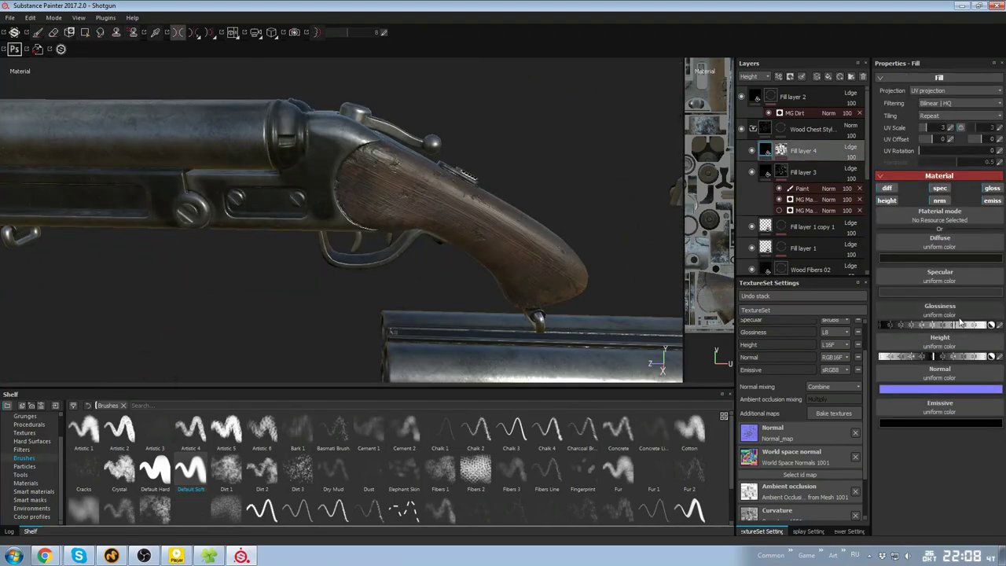
pyautogui.click(935, 288)
pyautogui.click(983, 231)
pyautogui.keyDown('alt'); pyautogui.moveTo(471, 184); pyautogui.dragTo(550, 144); pyautogui.keyUp('alt')
pyautogui.keyDown('shift'); pyautogui.moveTo(550, 145); pyautogui.dragTo(617, 148, button='right'); pyautogui.keyUp('shift')
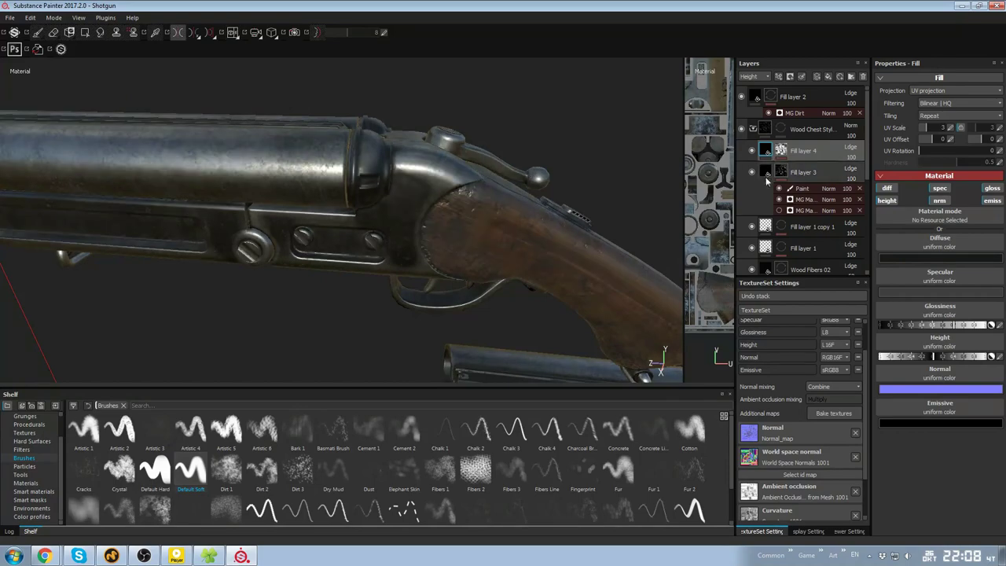
# Compare the grip with Fill layer 1 hidden and undo the last two changes
pyautogui.click(781, 151)
pyautogui.moveTo(480, 265)
pyautogui.keyDown('alt'); pyautogui.mouseDown()
pyautogui.moveTo(440, 224)
pyautogui.moveTo(498, 259)
pyautogui.moveTo(542, 180)
pyautogui.moveTo(517, 168)
pyautogui.moveTo(644, 164)
pyautogui.moveTo(500, 238)
pyautogui.moveTo(562, 224)
pyautogui.mouseUp(); pyautogui.keyUp('alt')
pyautogui.scroll(-2, 752, 222)
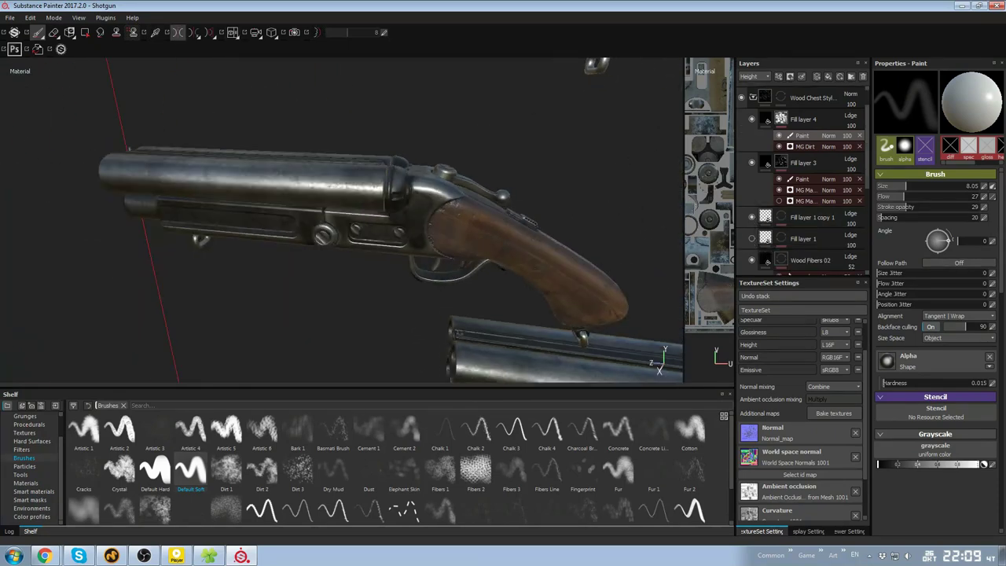
pyautogui.hotkey('ctrl', 'z')
pyautogui.hotkey('ctrl', 'z')
# Set Global Blur to 6.61 and Global Contrast to 0.16 in Fill layer 1 copy 1's MG Mask Editor
pyautogui.click(808, 231)
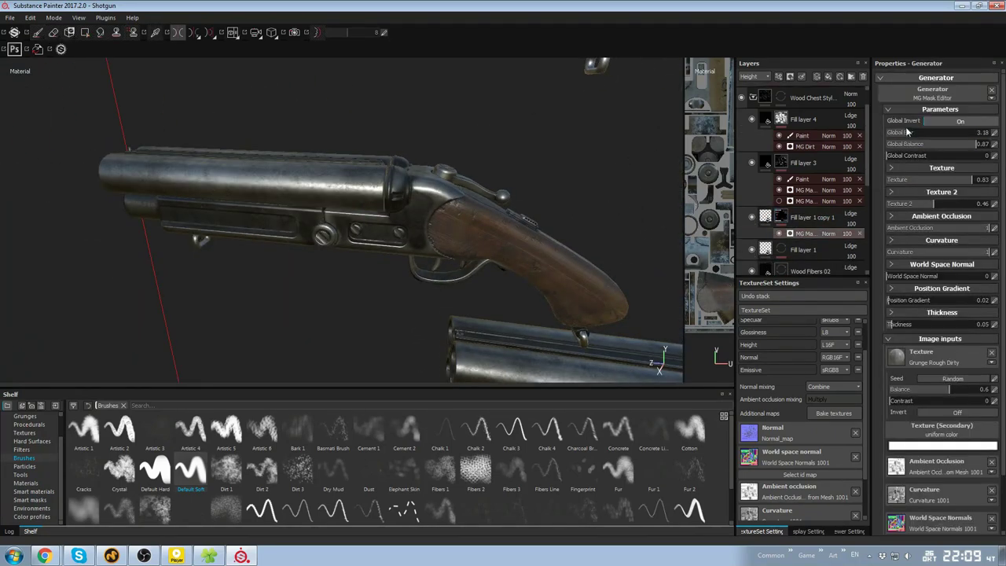
pyautogui.moveTo(900, 132); pyautogui.dragTo(897, 132)
pyautogui.keyDown('alt'); pyautogui.moveTo(503, 228); pyautogui.dragTo(464, 259); pyautogui.keyUp('alt')
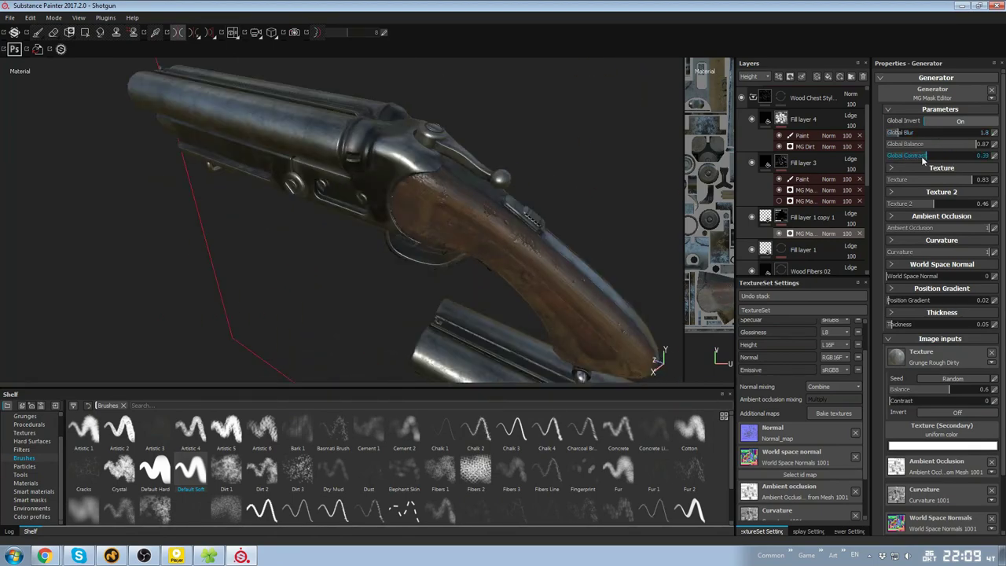
pyautogui.moveTo(926, 136); pyautogui.dragTo(928, 136)
pyautogui.keyDown('alt'); pyautogui.moveTo(597, 212); pyautogui.dragTo(628, 224); pyautogui.keyUp('alt')
# Check the shotgun from the side and collapse the Wood Chest Stylized folder
pyautogui.keyDown('alt'); pyautogui.moveTo(550, 189); pyautogui.dragTo(504, 92, button='right'); pyautogui.keyUp('alt')
pyautogui.keyDown('alt'); pyautogui.moveTo(503, 92); pyautogui.dragTo(448, 103); pyautogui.keyUp('alt')
pyautogui.keyDown('alt'); pyautogui.moveTo(521, 222); pyautogui.dragTo(438, 194, button='middle'); pyautogui.keyUp('alt')
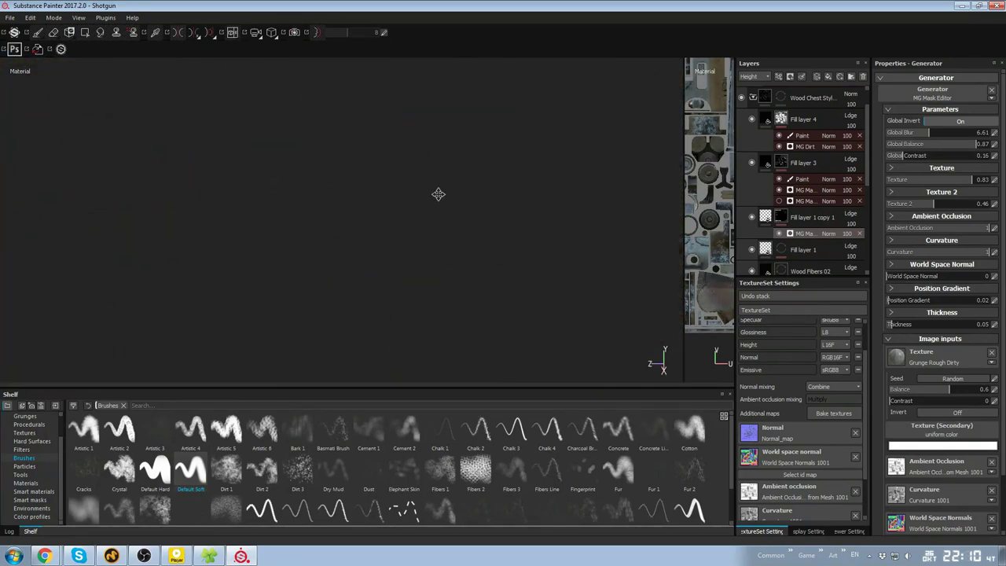
pyautogui.keyDown('alt'); pyautogui.moveTo(438, 193); pyautogui.dragTo(495, 157, button='right'); pyautogui.keyUp('alt')
pyautogui.keyDown('alt'); pyautogui.moveTo(495, 157); pyautogui.dragTo(495, 224, button='middle'); pyautogui.keyUp('alt')
pyautogui.click(753, 98)
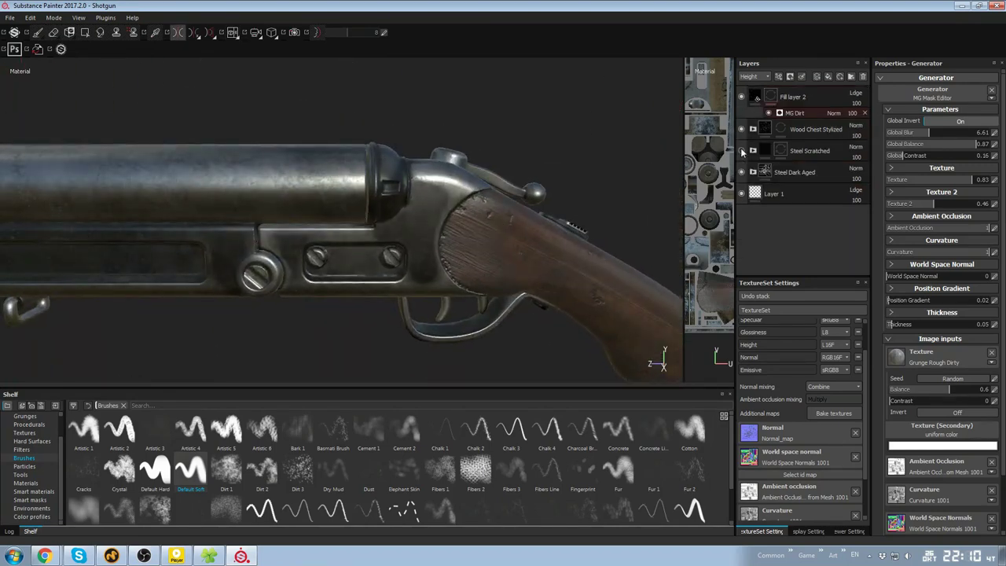
# Compare the metal with Steel Dark Aged hidden and shown, and examine its Scratches layer's MG Mask Editor settings
pyautogui.click(741, 172)
pyautogui.click(741, 172)
pyautogui.click(753, 172)
pyautogui.click(752, 195)
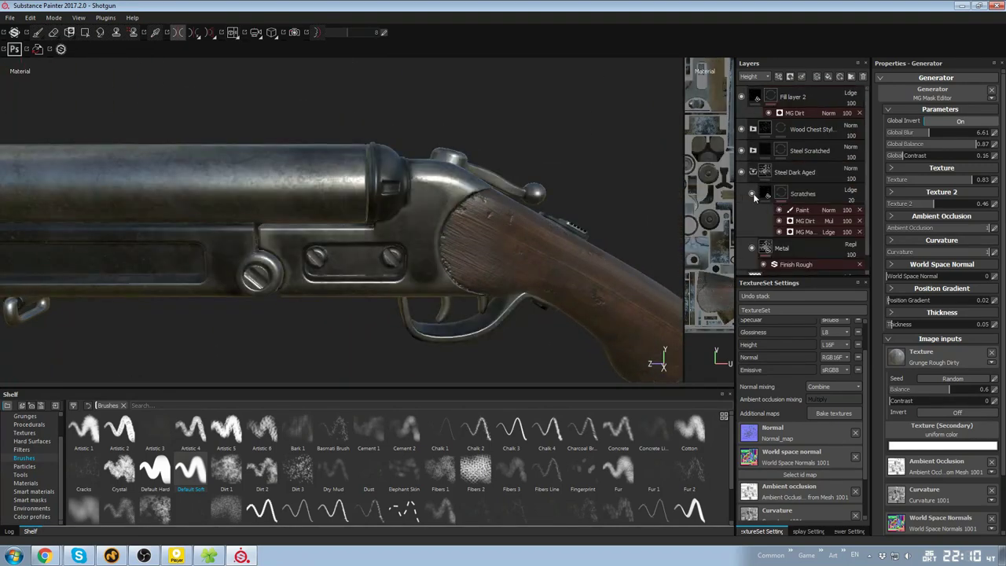
pyautogui.click(779, 233)
pyautogui.click(778, 233)
pyautogui.click(824, 232)
pyautogui.click(807, 233)
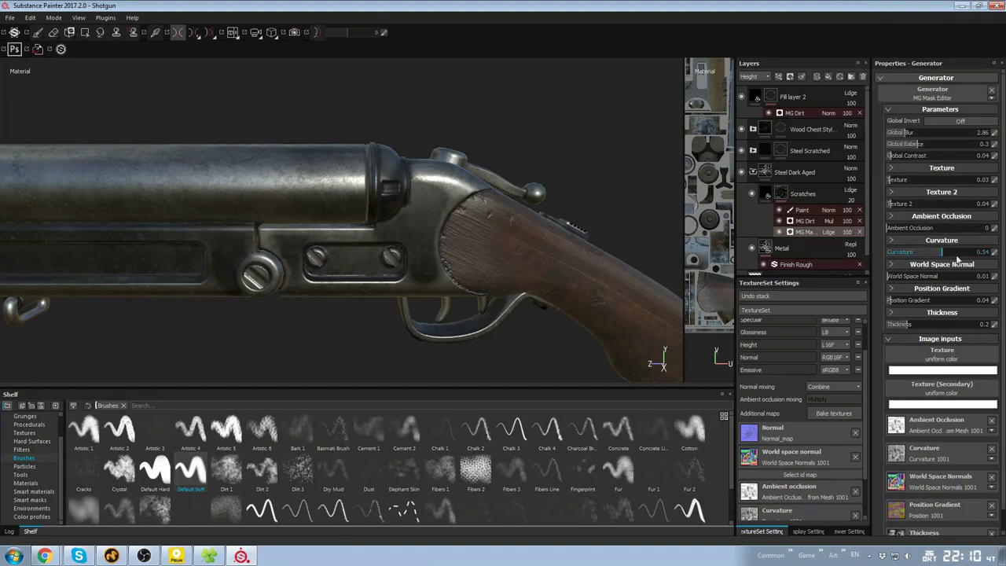
pyautogui.scroll(-2, 958, 263)
pyautogui.click(752, 172)
pyautogui.click(741, 172)
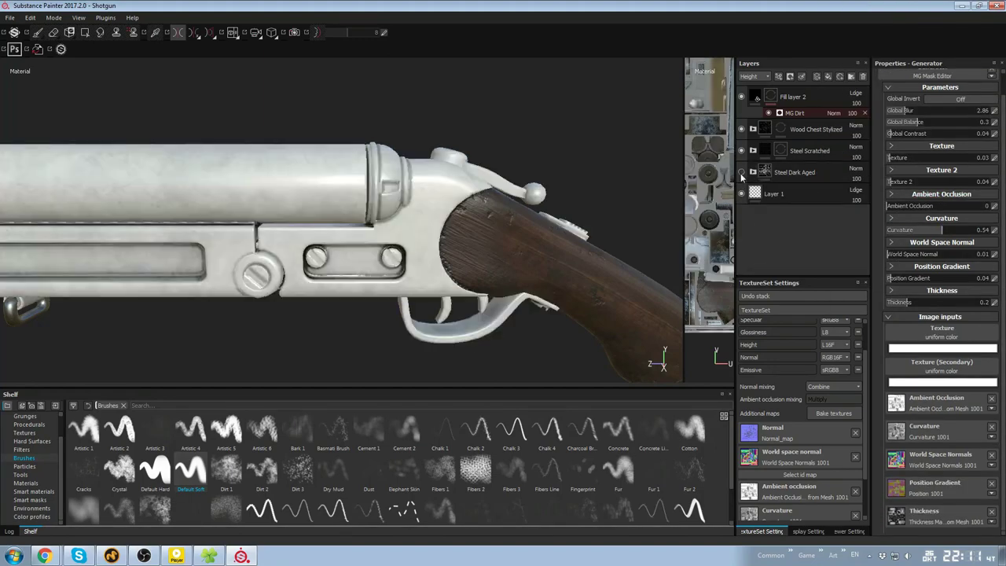
pyautogui.click(741, 172)
# Check the whole textured shotgun from the side and save the project
pyautogui.keyDown('alt'); pyautogui.moveTo(562, 197); pyautogui.dragTo(480, 236); pyautogui.keyUp('alt')
pyautogui.scroll(-5, 501, 223)
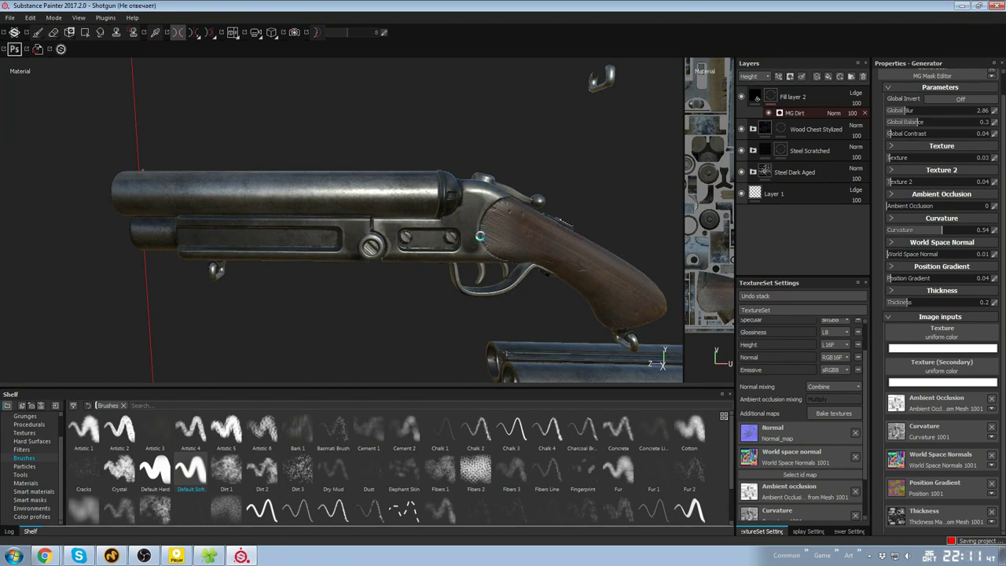
pyautogui.moveTo(479, 227)
pyautogui.keyDown('alt'); pyautogui.mouseDown()
pyautogui.moveTo(571, 265)
pyautogui.moveTo(495, 240)
pyautogui.mouseUp(); pyautogui.keyUp('alt')
pyautogui.scroll(-5, 519, 244)
# Switch to Modo and cut the separated copies of the shotgun parts out of the uv_ready mesh, keeping the assembled gun
pyautogui.click(115, 561)
pyautogui.moveTo(628, 249)
pyautogui.keyDown('alt'); pyautogui.mouseDown()
pyautogui.moveTo(534, 314)
pyautogui.moveTo(561, 358)
pyautogui.mouseUp(); pyautogui.keyUp('alt')
pyautogui.scroll(-3, 511, 334)
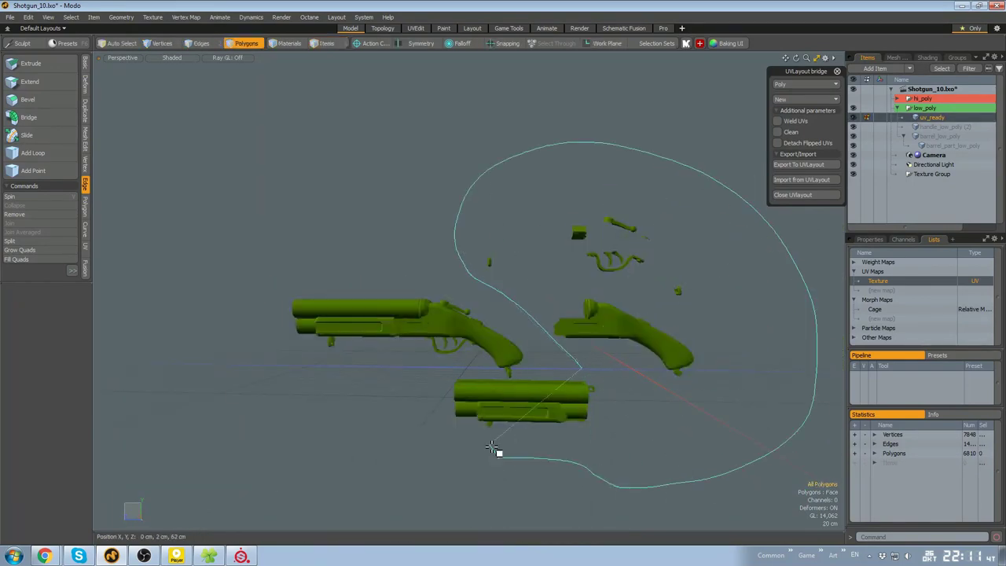
pyautogui.moveTo(491, 448); pyautogui.dragTo(492, 449, button='right')
pyautogui.moveTo(492, 449)
pyautogui.keyDown('alt'); pyautogui.mouseDown()
pyautogui.moveTo(472, 411)
pyautogui.moveTo(637, 407)
pyautogui.mouseUp(); pyautogui.keyUp('alt')
pyautogui.keyDown('alt'); pyautogui.moveTo(687, 327); pyautogui.dragTo(731, 298); pyautogui.keyUp('alt')
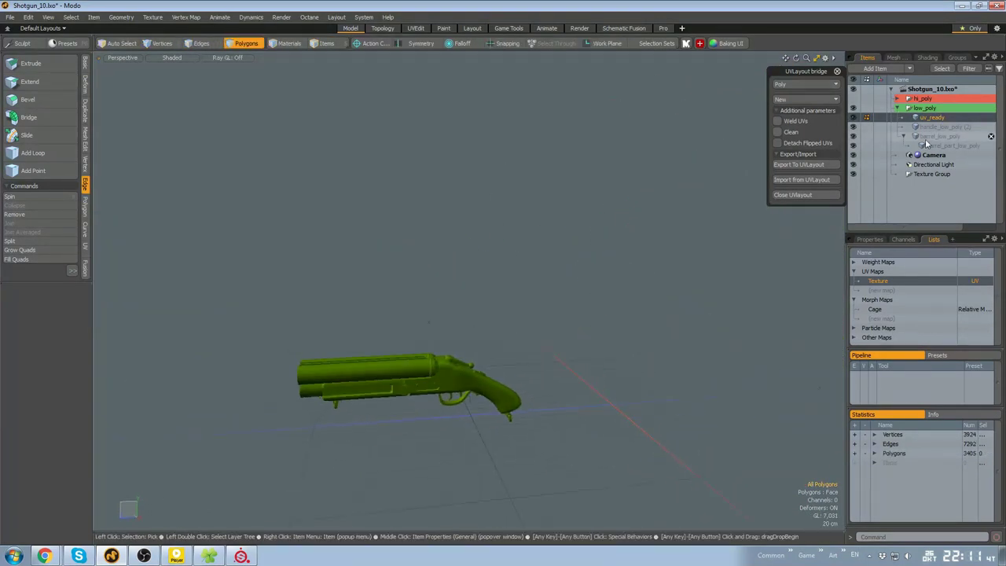
# Paste the cut parts into a new mesh item named bake and hide it
pyautogui.rightClick(927, 119)
pyautogui.click(919, 209)
pyautogui.write('bake')
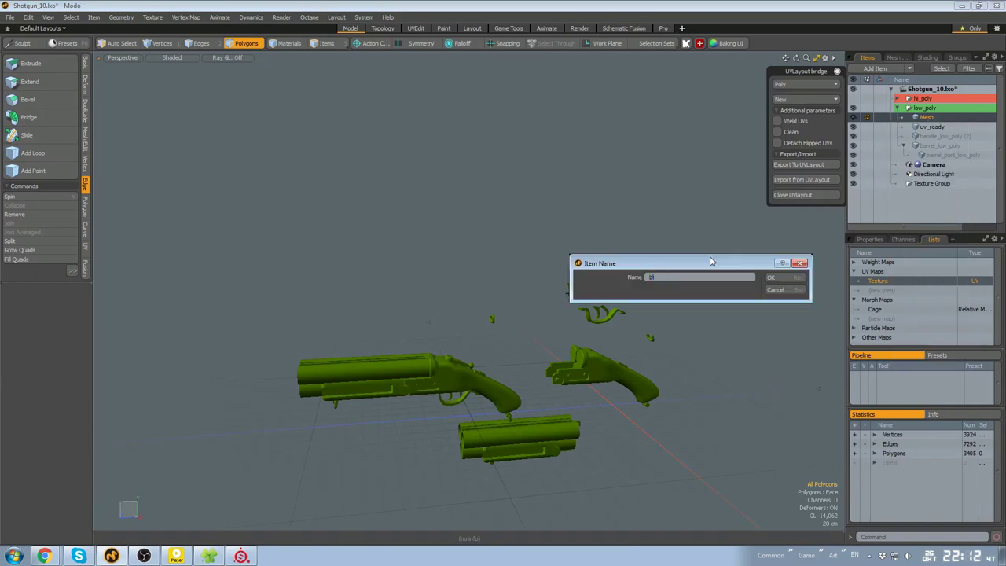
pyautogui.press('Return')
pyautogui.keyDown('alt'); pyautogui.moveTo(710, 258); pyautogui.dragTo(637, 406); pyautogui.keyUp('alt')
pyautogui.scroll(3, 637, 407)
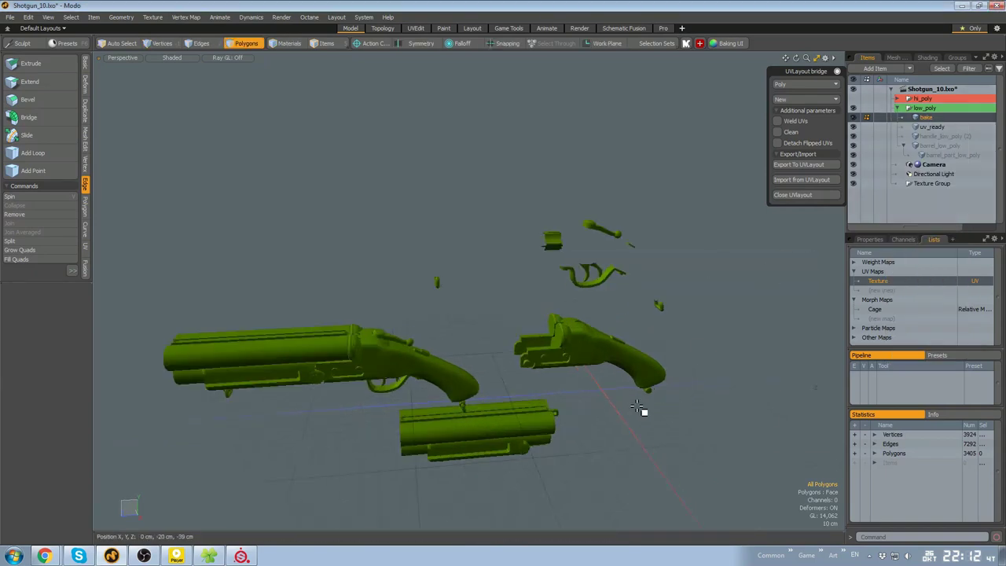
pyautogui.click(852, 126)
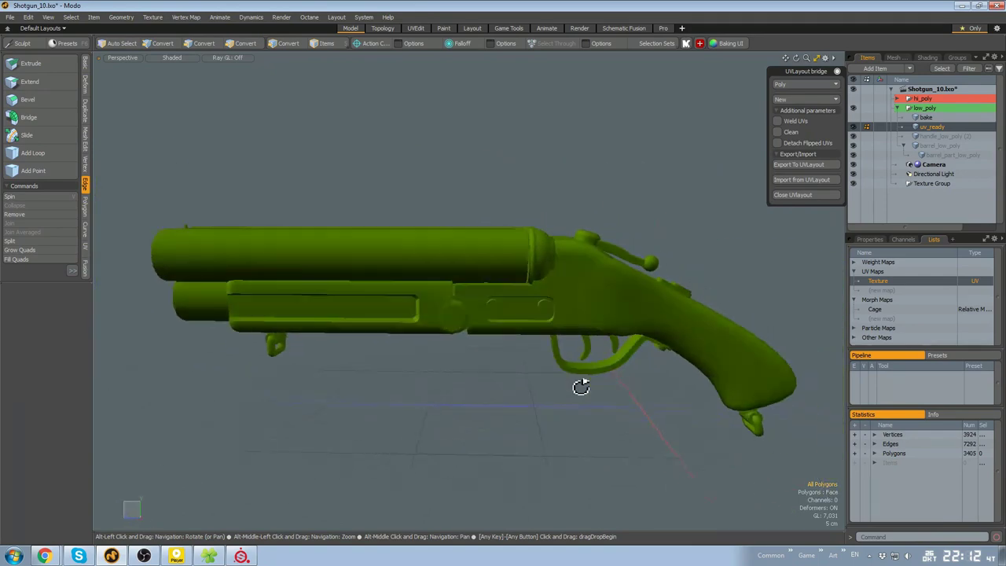
# Move the small inner part at the barrels' breech end from uv_ready into barrel_part_low_poly
pyautogui.scroll(3, 570, 299)
pyautogui.doubleClick(570, 299)
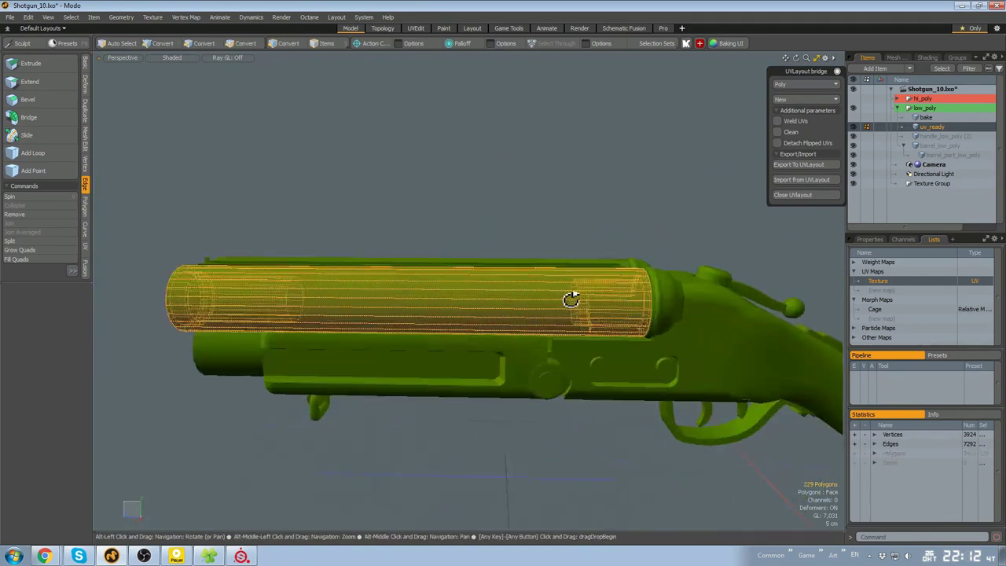
pyautogui.press('h')
pyautogui.scroll(2, 644, 312)
pyautogui.doubleClick(643, 311)
pyautogui.keyDown('alt'); pyautogui.moveTo(643, 311); pyautogui.dragTo(523, 313); pyautogui.keyUp('alt')
pyautogui.press('u')
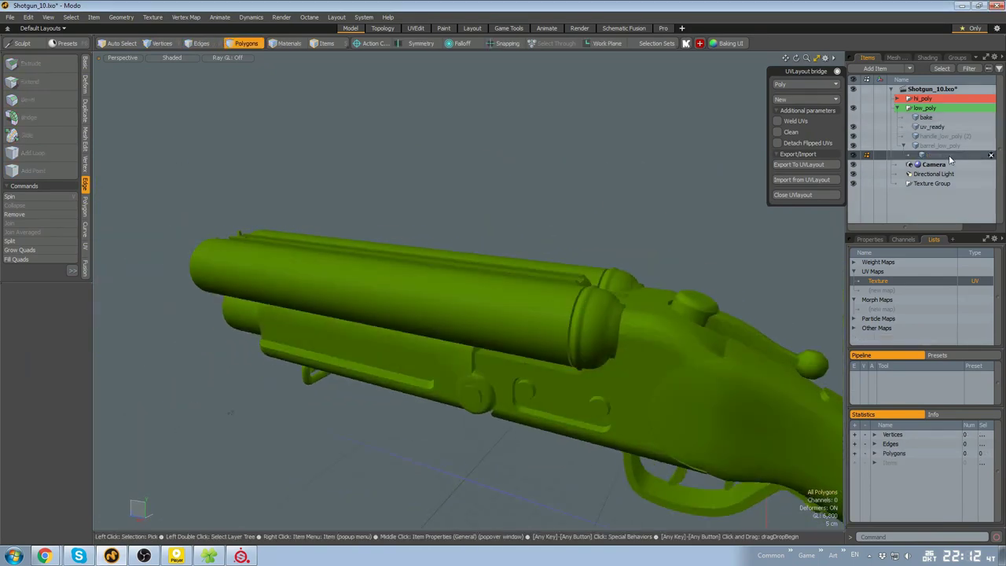
pyautogui.scroll(-2, 676, 252)
pyautogui.keyDown('alt'); pyautogui.moveTo(676, 251); pyautogui.dragTo(716, 226); pyautogui.keyUp('alt')
# Select the barrels and connected fore-end parts in uv_ready and temporarily hide them to check the selection
pyautogui.click(932, 128)
pyautogui.keyDown('alt'); pyautogui.moveTo(591, 263); pyautogui.dragTo(544, 289); pyautogui.keyUp('alt')
pyautogui.doubleClick(543, 290)
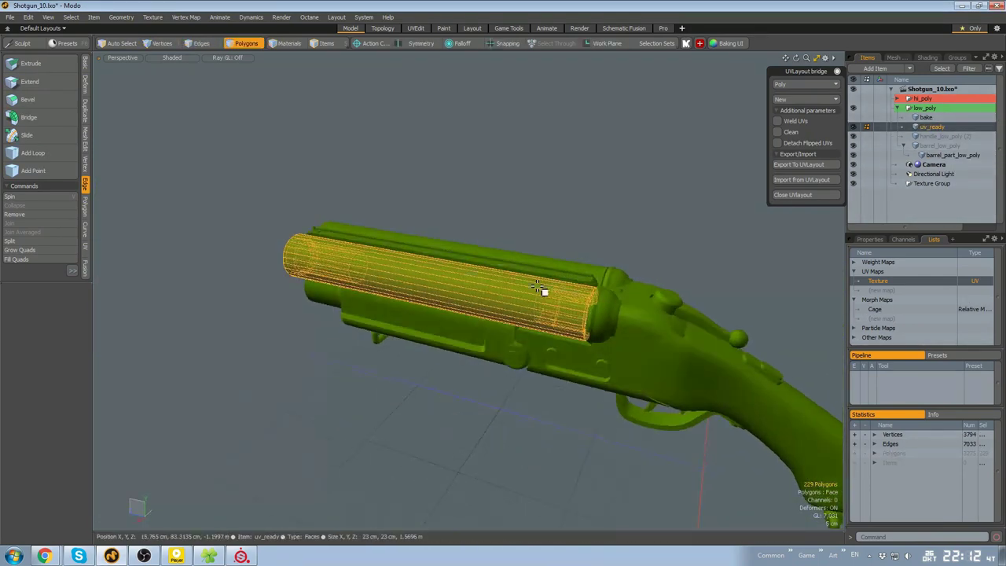
pyautogui.keyDown('shift'); pyautogui.doubleClick(440, 240); pyautogui.keyUp('shift')
pyautogui.keyDown('alt'); pyautogui.moveTo(345, 251); pyautogui.dragTo(393, 277); pyautogui.keyUp('alt')
pyautogui.scroll(3, 337, 278)
pyautogui.scroll(-4, 337, 278)
pyautogui.keyDown('alt'); pyautogui.moveTo(440, 338); pyautogui.dragTo(542, 345); pyautogui.keyUp('alt')
pyautogui.keyDown('shift'); pyautogui.doubleClick(525, 353); pyautogui.keyUp('shift')
pyautogui.scroll(3, 582, 333)
pyautogui.keyDown('shift'); pyautogui.doubleClick(523, 385); pyautogui.keyUp('shift')
pyautogui.keyDown('alt'); pyautogui.moveTo(523, 384); pyautogui.dragTo(634, 293); pyautogui.keyUp('alt')
pyautogui.scroll(3, 630, 367)
pyautogui.keyDown('shift'); pyautogui.doubleClick(629, 367); pyautogui.keyUp('shift')
pyautogui.scroll(-5, 630, 367)
pyautogui.press('h')
pyautogui.keyDown('alt'); pyautogui.moveTo(550, 346); pyautogui.dragTo(563, 357); pyautogui.keyUp('alt')
pyautogui.press('u')
pyautogui.scroll(5, 586, 330)
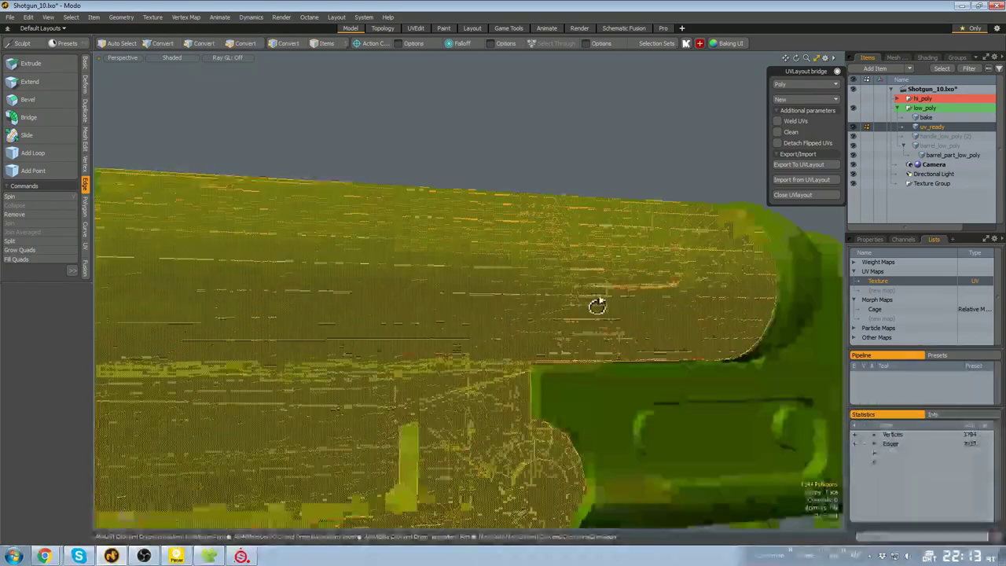
pyautogui.keyDown('alt'); pyautogui.moveTo(597, 303); pyautogui.dragTo(645, 363); pyautogui.keyUp('alt')
# Hide the receiver body and its screws in uv_ready to separate the barrel assembly from the grip
pyautogui.scroll(-5, 579, 399)
pyautogui.doubleClick(645, 364)
pyautogui.press('h')
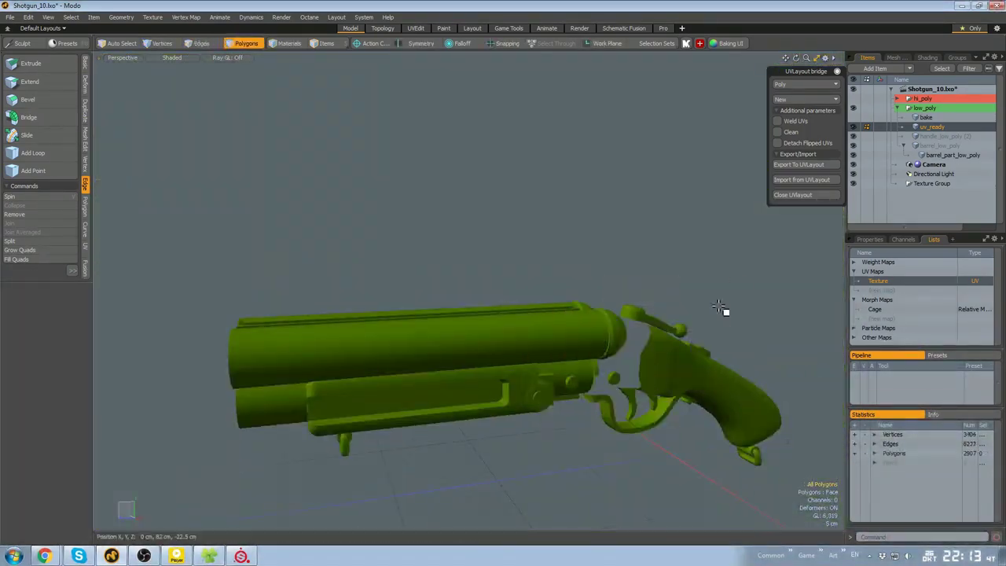
pyautogui.scroll(2, 605, 387)
pyautogui.keyDown('alt'); pyautogui.moveTo(723, 310); pyautogui.dragTo(620, 369); pyautogui.keyUp('alt')
pyautogui.doubleClick(590, 347)
pyautogui.press('h')
pyautogui.doubleClick(615, 346)
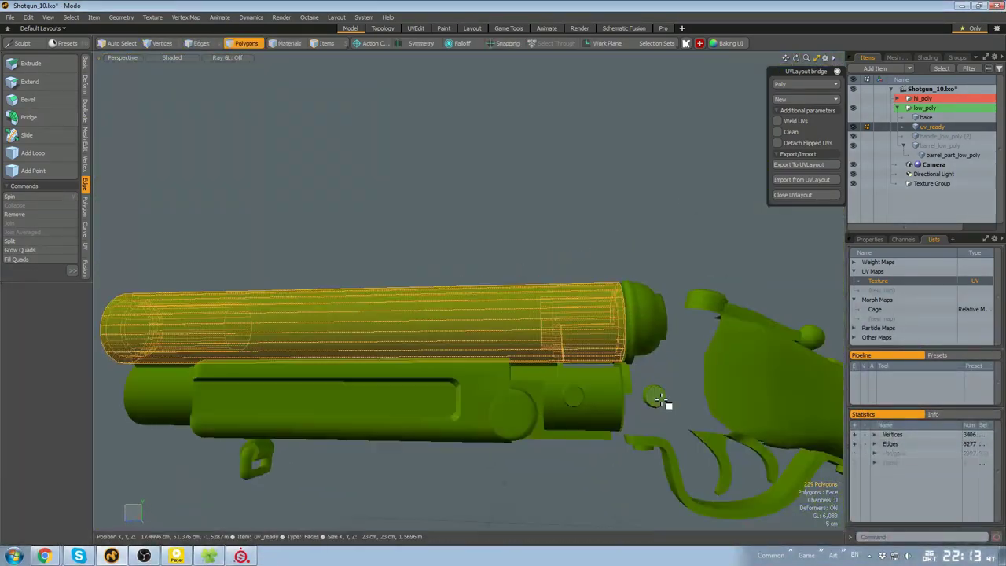
pyautogui.doubleClick(659, 397)
pyautogui.keyDown('shift'); pyautogui.doubleClick(574, 395); pyautogui.keyUp('shift')
pyautogui.moveTo(577, 401)
pyautogui.keyDown('alt'); pyautogui.mouseDown()
pyautogui.moveTo(629, 377)
pyautogui.moveTo(587, 414)
pyautogui.mouseUp(); pyautogui.keyUp('alt')
pyautogui.keyDown('shift'); pyautogui.doubleClick(586, 416); pyautogui.keyUp('shift')
pyautogui.keyDown('shift'); pyautogui.doubleClick(668, 420); pyautogui.keyUp('shift')
pyautogui.press('h')
# Select the whole barrel assembly and move it from uv_ready into barrel_low_poly
pyautogui.scroll(-4, 668, 421)
pyautogui.moveTo(669, 422)
pyautogui.keyDown('alt'); pyautogui.mouseDown()
pyautogui.moveTo(689, 372)
pyautogui.moveTo(656, 418)
pyautogui.mouseUp(); pyautogui.keyUp('alt')
pyautogui.scroll(3, 656, 418)
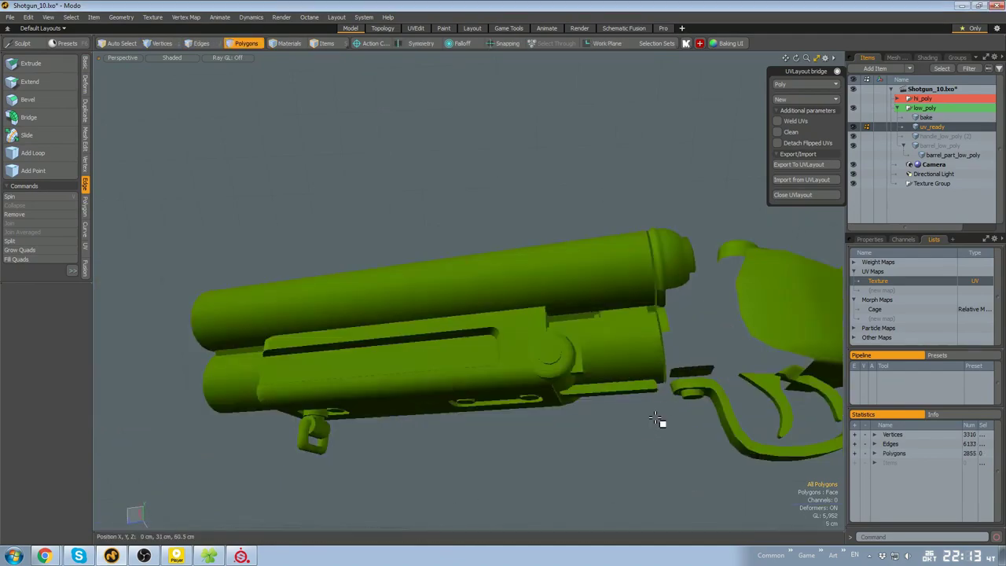
pyautogui.moveTo(102, 236); pyautogui.dragTo(561, 473, button='middle')
pyautogui.hotkey('ctrl', 'space')
pyautogui.moveTo(561, 474)
pyautogui.keyDown('alt'); pyautogui.mouseDown()
pyautogui.moveTo(561, 410)
pyautogui.moveTo(586, 385)
pyautogui.moveTo(571, 390)
pyautogui.mouseUp(); pyautogui.keyUp('alt')
pyautogui.press('h')
pyautogui.scroll(-3, 586, 385)
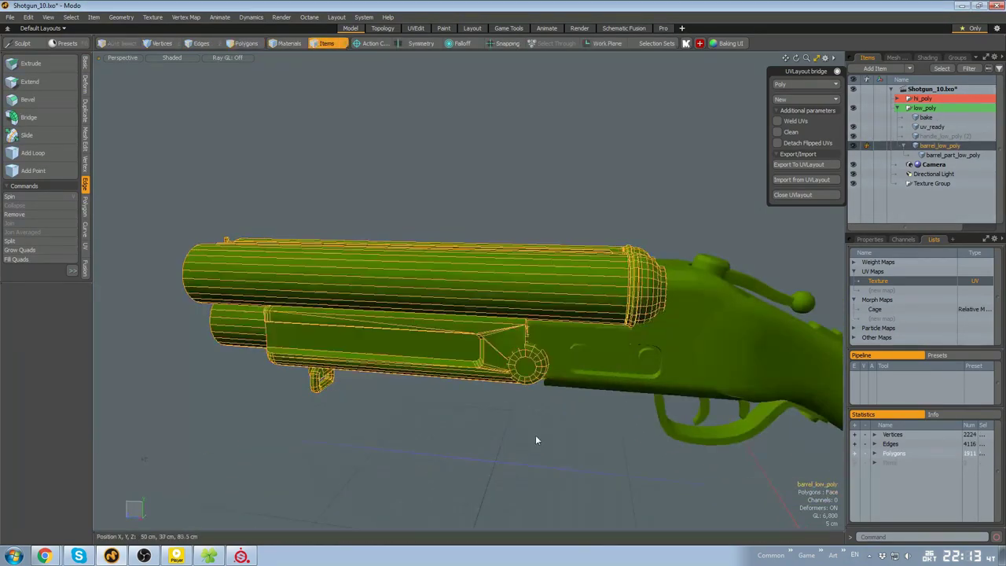
# Move the remaining grip and receiver geometry into handle_low_poly and remove the uv_ready item
pyautogui.scroll(-3, 574, 307)
pyautogui.hotkey('ctrl', 'space')
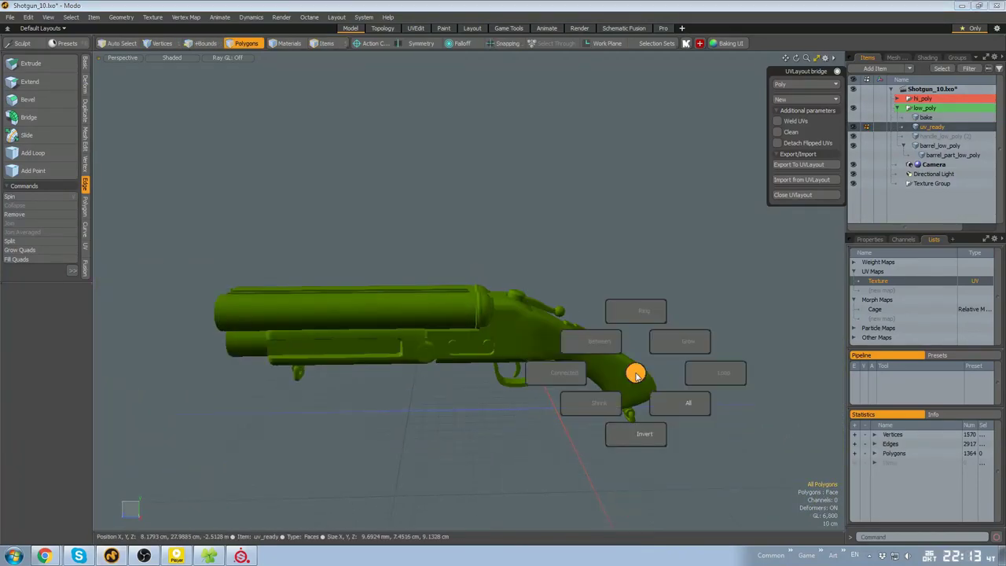
pyautogui.hotkey('ctrl', 'x')
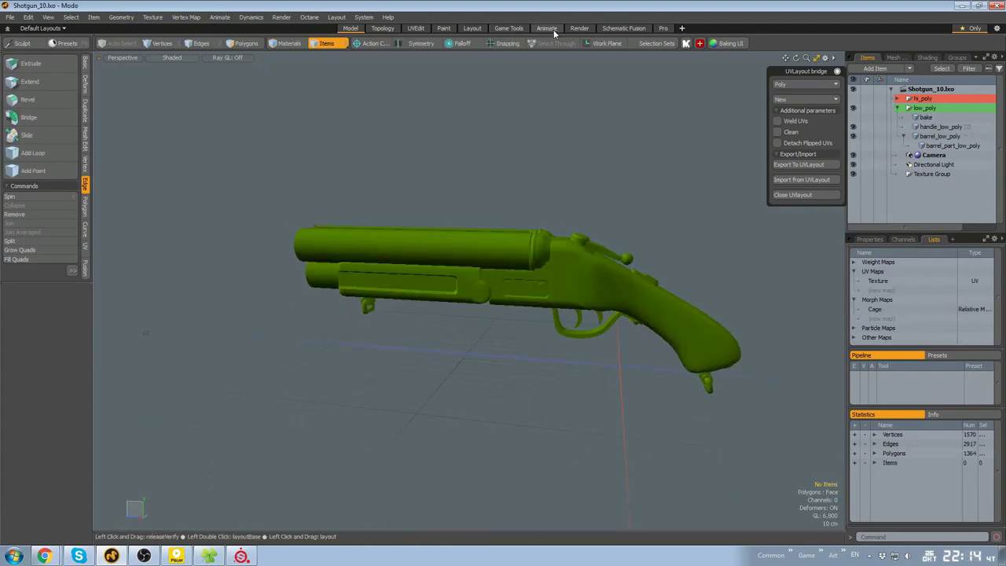
# Scrub the timeline in the Animate layout to check how the barrel parts move when the shotgun opens
pyautogui.click(553, 30)
pyautogui.moveTo(591, 227)
pyautogui.keyDown('alt'); pyautogui.mouseDown()
pyautogui.moveTo(619, 231)
pyautogui.moveTo(600, 237)
pyautogui.mouseUp(); pyautogui.keyUp('alt')
pyautogui.moveTo(212, 401); pyautogui.dragTo(428, 397)
pyautogui.keyDown('alt'); pyautogui.moveTo(640, 275); pyautogui.dragTo(629, 315); pyautogui.keyUp('alt')
pyautogui.moveTo(427, 400); pyautogui.dragTo(91, 402)
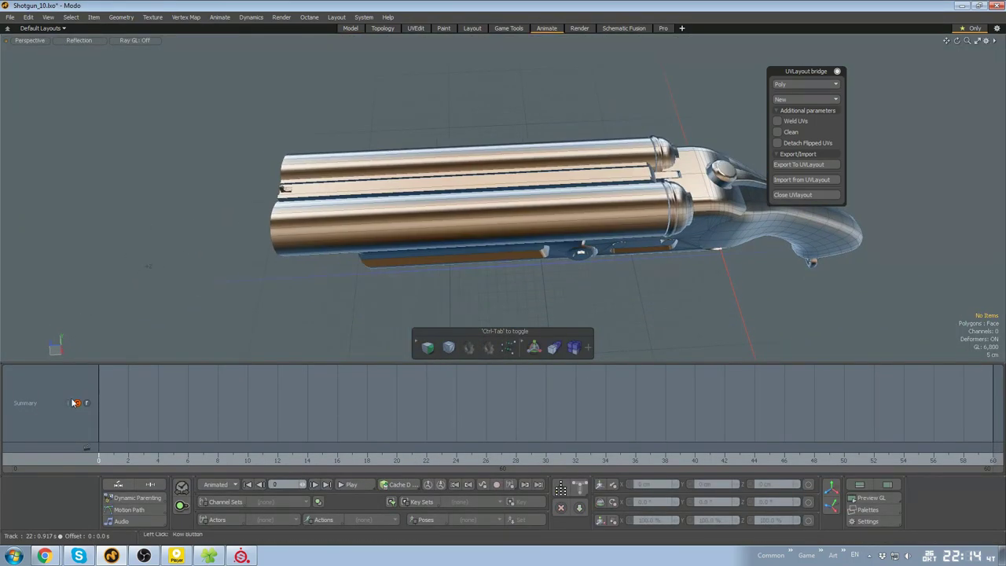
# Move the rounded breech caps behind the barrels from barrel_low_poly into handle_low_poly
pyautogui.click(351, 29)
pyautogui.keyDown('alt'); pyautogui.moveTo(613, 244); pyautogui.dragTo(607, 250); pyautogui.keyUp('alt')
pyautogui.click(541, 29)
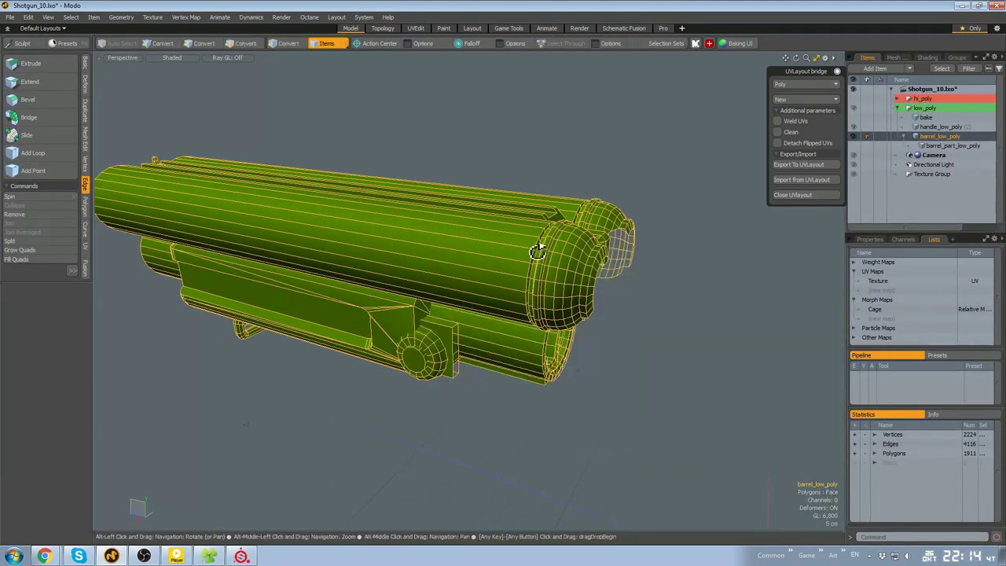
pyautogui.keyDown('alt'); pyautogui.moveTo(579, 265); pyautogui.dragTo(639, 275); pyautogui.keyUp('alt')
pyautogui.click(652, 278)
pyautogui.click(940, 126)
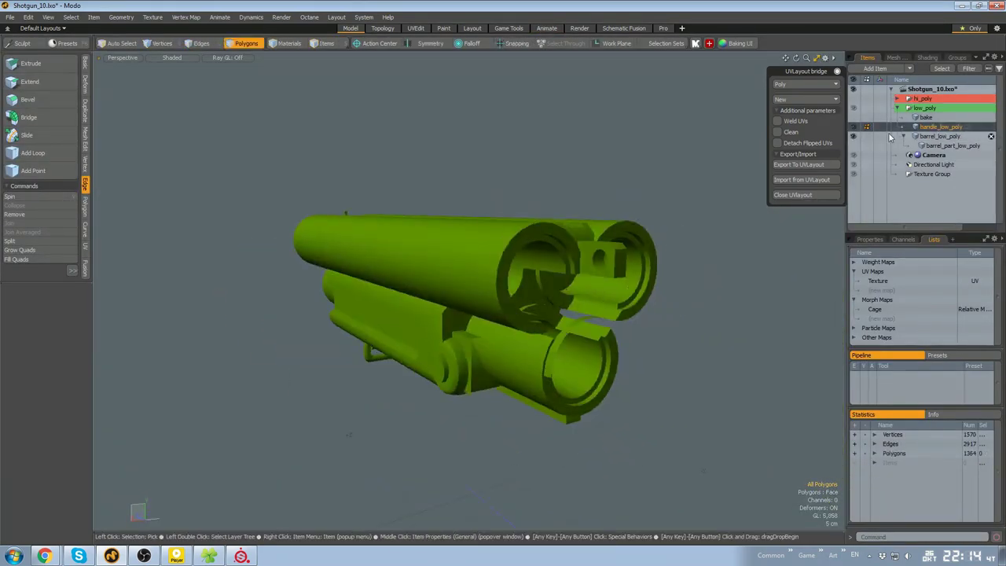
pyautogui.press('5')
# Move the block behind the round hinge disc from barrel_low_poly into handle_low_poly
pyautogui.keyDown('alt'); pyautogui.moveTo(612, 211); pyautogui.dragTo(635, 183); pyautogui.keyUp('alt')
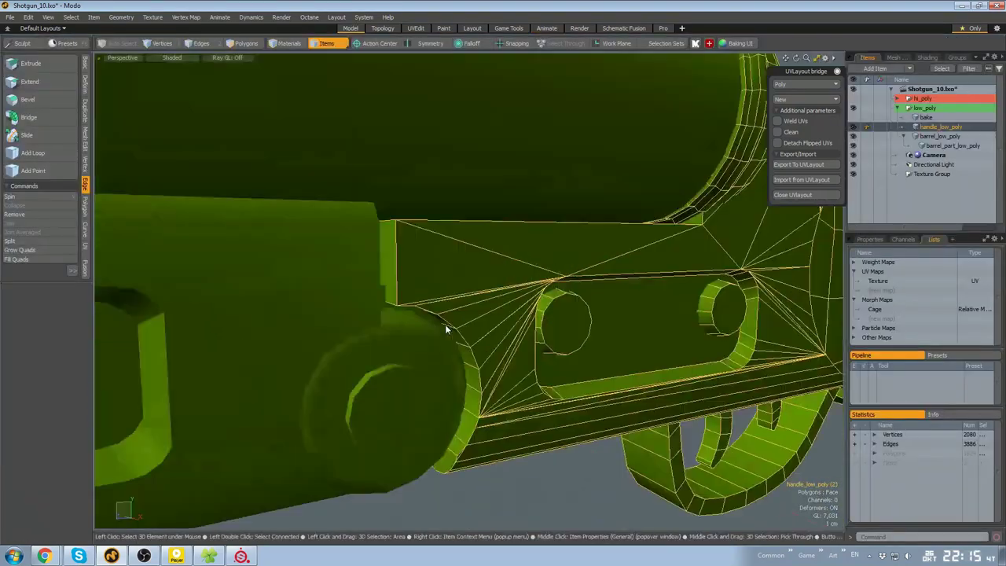
pyautogui.click(445, 326)
pyautogui.press('3')
pyautogui.click(400, 308)
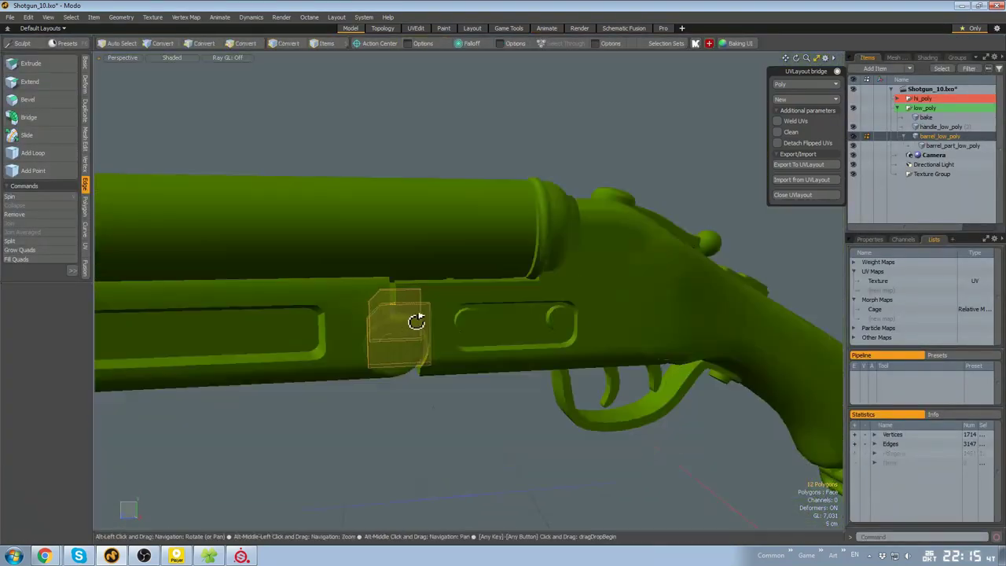
pyautogui.keyDown('alt'); pyautogui.moveTo(415, 321); pyautogui.dragTo(442, 339); pyautogui.keyUp('alt')
pyautogui.press('Delete')
pyautogui.press('5')
pyautogui.click(503, 317)
pyautogui.press('3')
# Scrub through the opening animation again and inspect the hinge and breech from several angles
pyautogui.hotkey('ctrl', 'Tab')
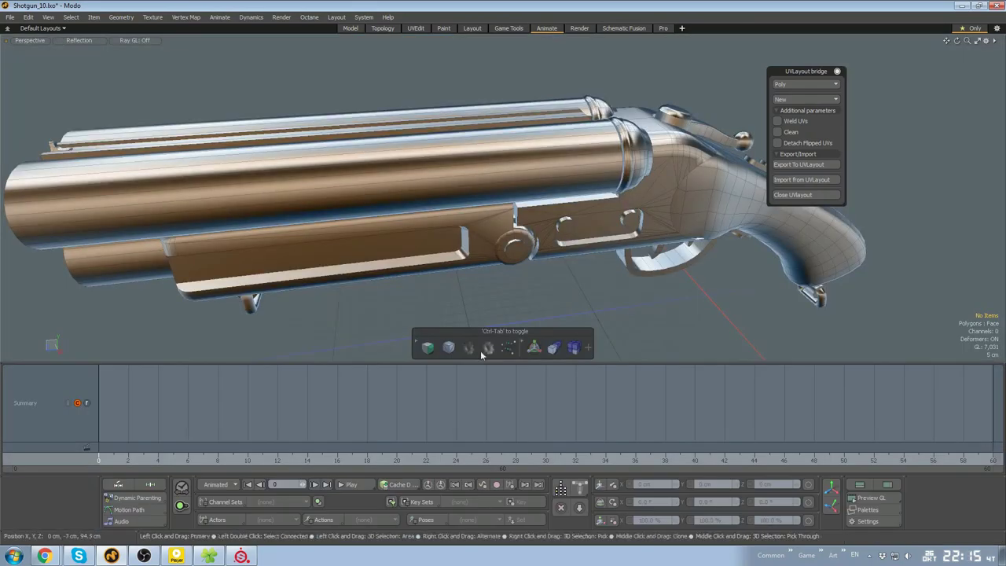
pyautogui.moveTo(186, 460); pyautogui.dragTo(292, 461)
pyautogui.keyDown('alt'); pyautogui.moveTo(727, 220); pyautogui.dragTo(640, 250); pyautogui.keyUp('alt')
pyautogui.moveTo(542, 461); pyautogui.dragTo(620, 461)
pyautogui.keyDown('alt'); pyautogui.moveTo(644, 204); pyautogui.dragTo(606, 288); pyautogui.keyUp('alt')
pyautogui.scroll(4, 476, 150)
pyautogui.click(519, 228)
pyautogui.scroll(-2, 605, 287)
pyautogui.moveTo(620, 461); pyautogui.dragTo(293, 459)
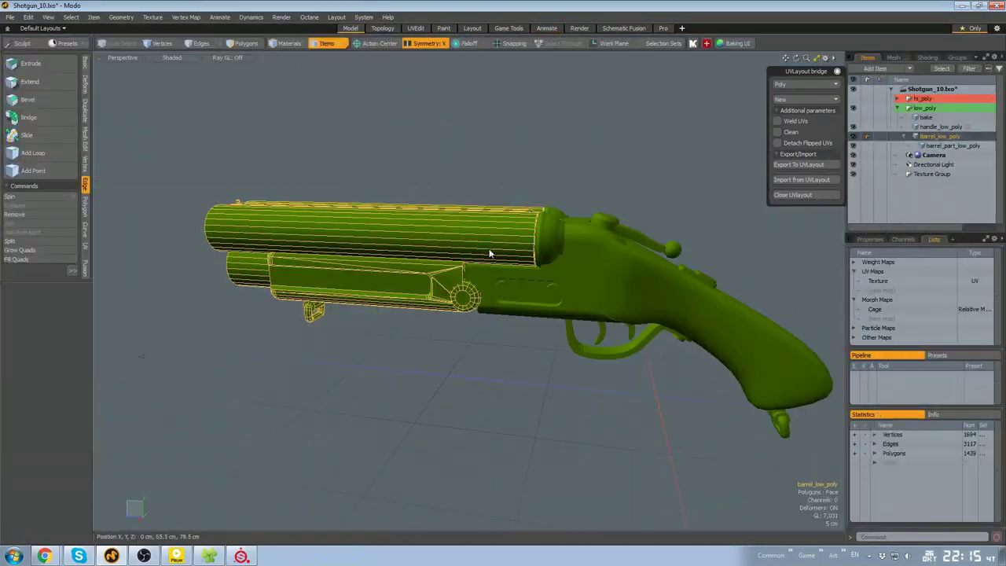
# Separate the sling ring under the barrels into a new mesh item named barrel_small_part_low_poly
pyautogui.keyDown('alt'); pyautogui.moveTo(489, 253); pyautogui.dragTo(602, 284); pyautogui.keyUp('alt')
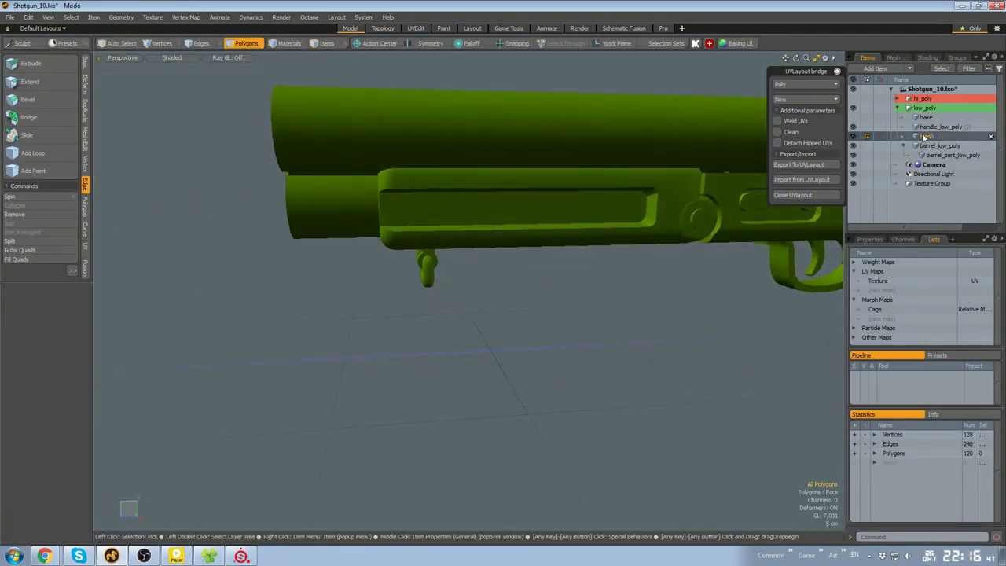
pyautogui.doubleClick(943, 157)
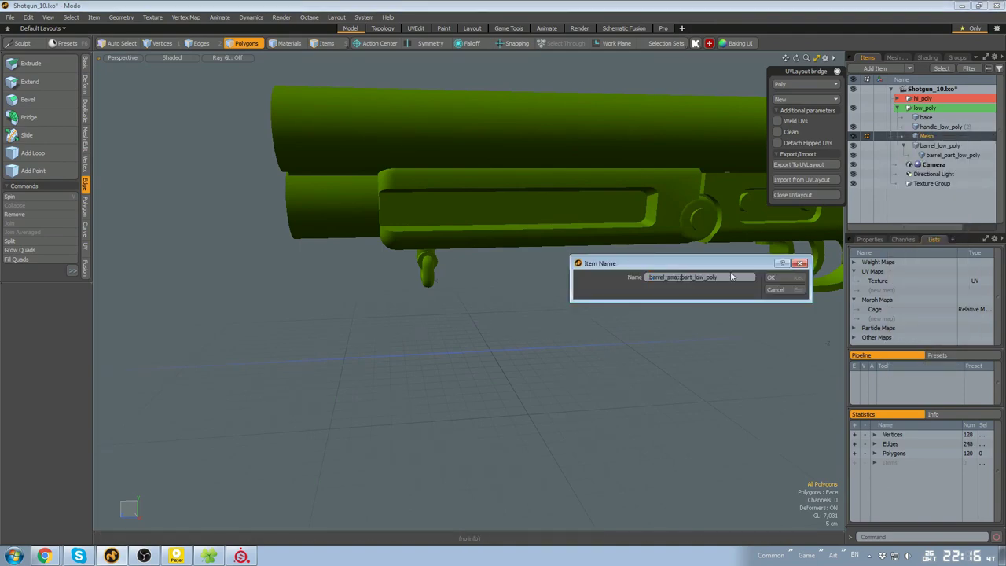
pyautogui.write('_')
pyautogui.press('Return')
# Parent barrel_small_part_low_poly under barrel_low_poly
pyautogui.moveTo(937, 161); pyautogui.dragTo(939, 150)
pyautogui.click(947, 138)
pyautogui.click(919, 150)
pyautogui.keyDown('alt'); pyautogui.moveTo(739, 305); pyautogui.dragTo(717, 300); pyautogui.keyUp('alt')
pyautogui.scroll(-3, 404, 289)
# Place the pivot of barrel_small_part_low_poly at the centre of the ring's round mount, using snapping in the Right view
pyautogui.press('5')
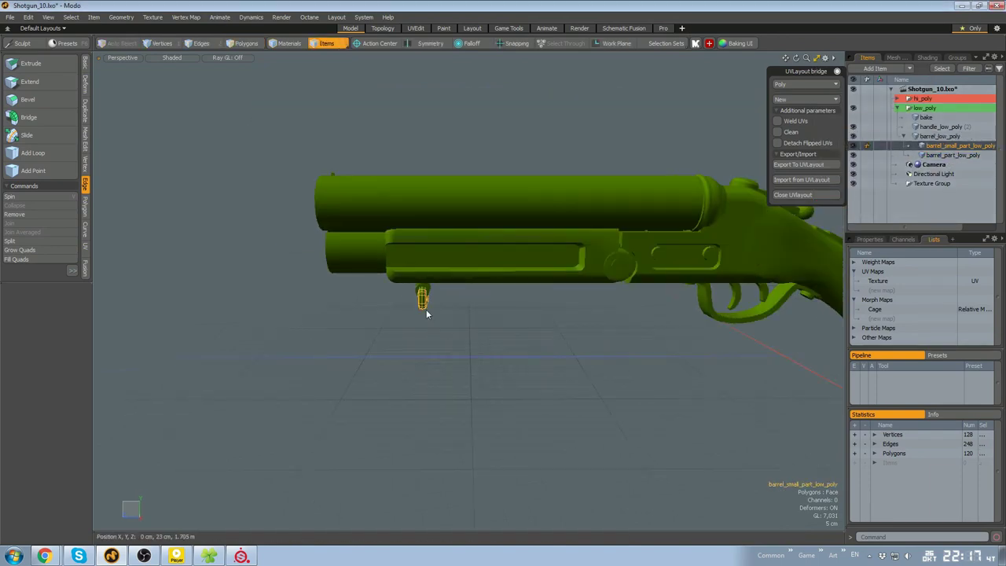
pyautogui.keyDown('alt'); pyautogui.moveTo(426, 309); pyautogui.dragTo(446, 321); pyautogui.keyUp('alt')
pyautogui.press('KP_3')
pyautogui.hotkey('alt', '5')
pyautogui.keyDown('alt'); pyautogui.moveTo(622, 373); pyautogui.dragTo(294, 300); pyautogui.keyUp('alt')
pyautogui.scroll(2, 770, 393)
pyautogui.scroll(6, 776, 389)
pyautogui.keyDown('alt'); pyautogui.moveTo(196, 267); pyautogui.dragTo(482, 287); pyautogui.keyUp('alt')
pyautogui.scroll(6, 482, 288)
pyautogui.keyDown('alt'); pyautogui.moveTo(424, 244); pyautogui.dragTo(484, 295); pyautogui.keyUp('alt')
pyautogui.press('x')
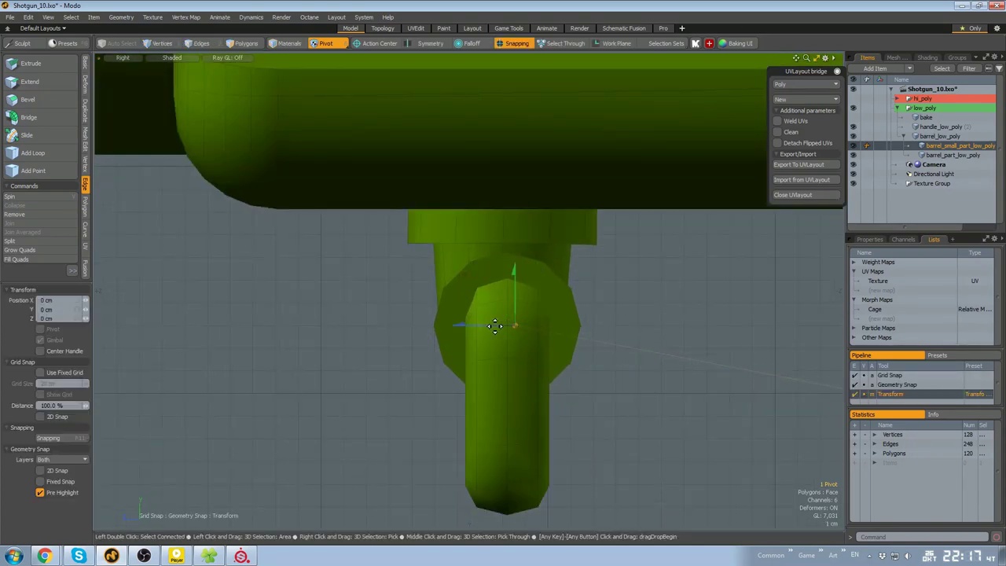
pyautogui.press('q')
# Check the sling ring's rotation centre with the Rotate tool
pyautogui.press('5')
pyautogui.press('e')
pyautogui.scroll(-9, 573, 319)
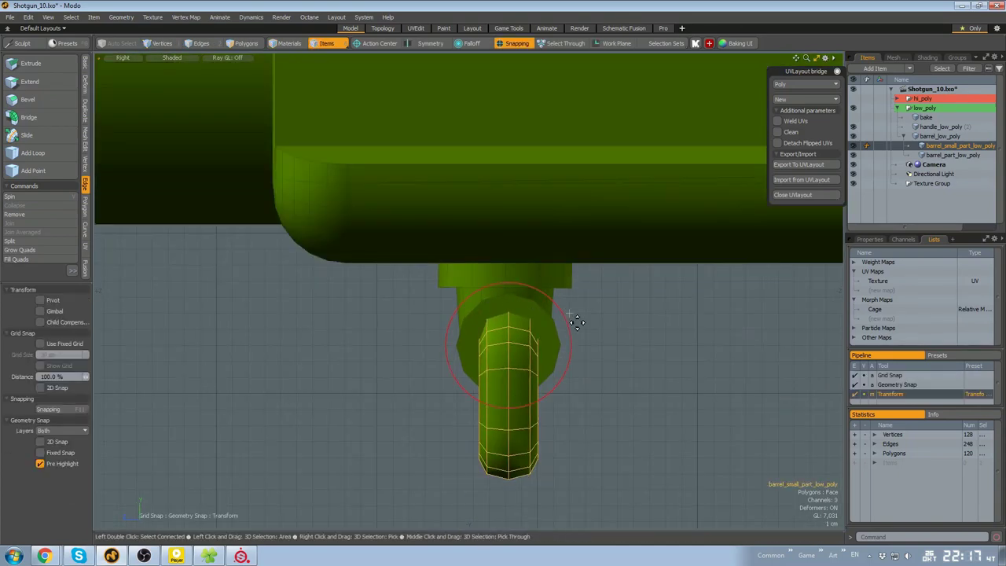
pyautogui.press('q')
# In the Animate layout, key the barrel's sling ring at frame 20 with X rotation -52.5° so it hangs straight down
pyautogui.keyDown('alt'); pyautogui.moveTo(575, 359); pyautogui.dragTo(531, 338); pyautogui.keyUp('alt')
pyautogui.click(531, 338)
pyautogui.click(547, 29)
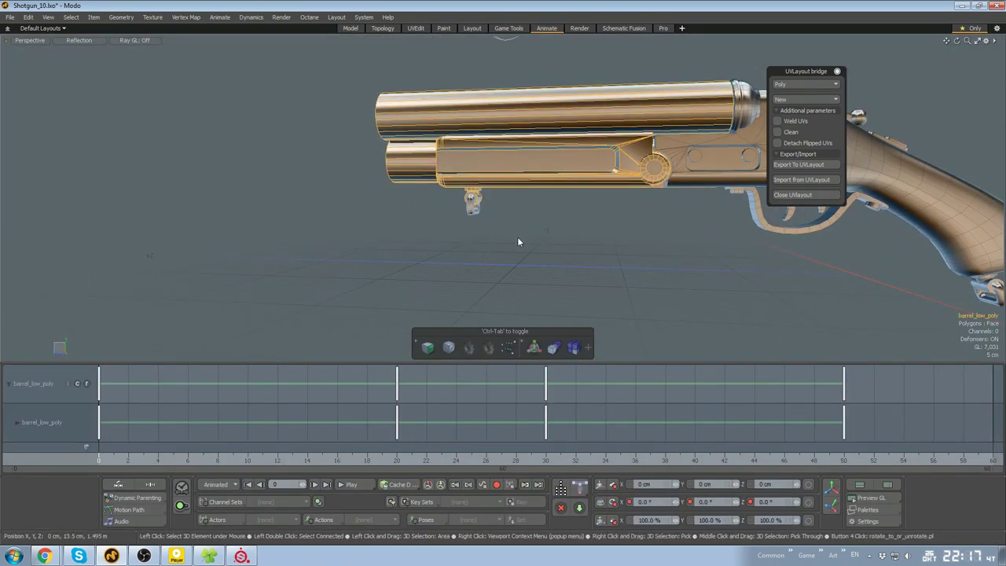
pyautogui.keyDown('alt'); pyautogui.moveTo(518, 242); pyautogui.dragTo(491, 231); pyautogui.keyUp('alt')
pyautogui.click(484, 204)
pyautogui.moveTo(101, 458); pyautogui.dragTo(397, 459)
pyautogui.scroll(5, 542, 220)
pyautogui.keyDown('alt'); pyautogui.keyDown('shift'); pyautogui.moveTo(593, 286); pyautogui.dragTo(567, 171); pyautogui.keyUp('shift'); pyautogui.keyUp('alt')
pyautogui.press('KP_3')
pyautogui.scroll(4, 540, 235)
pyautogui.press('e')
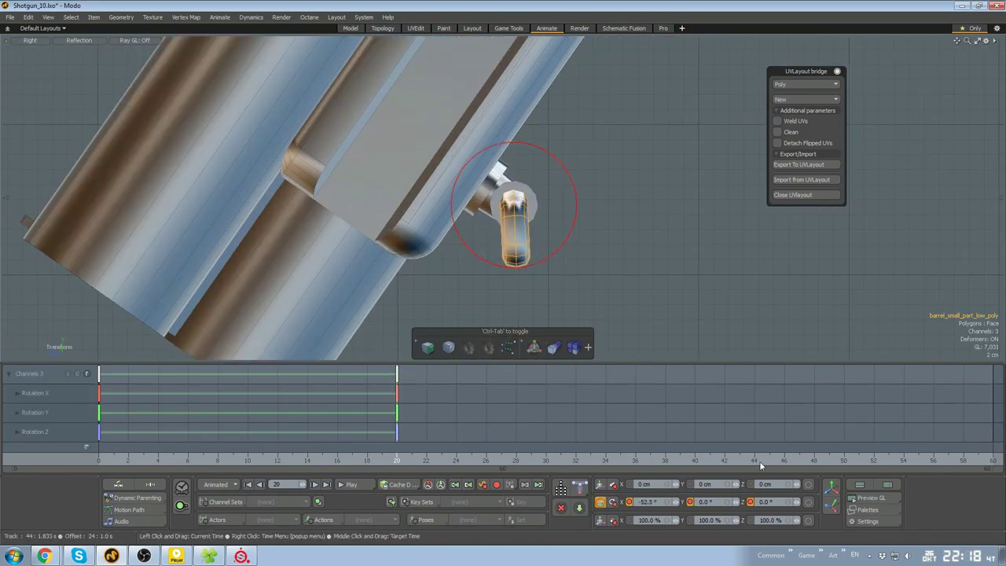
# Copy the sling ring's frame 20 rotation key to frame 30
pyautogui.scroll(-2, 508, 324)
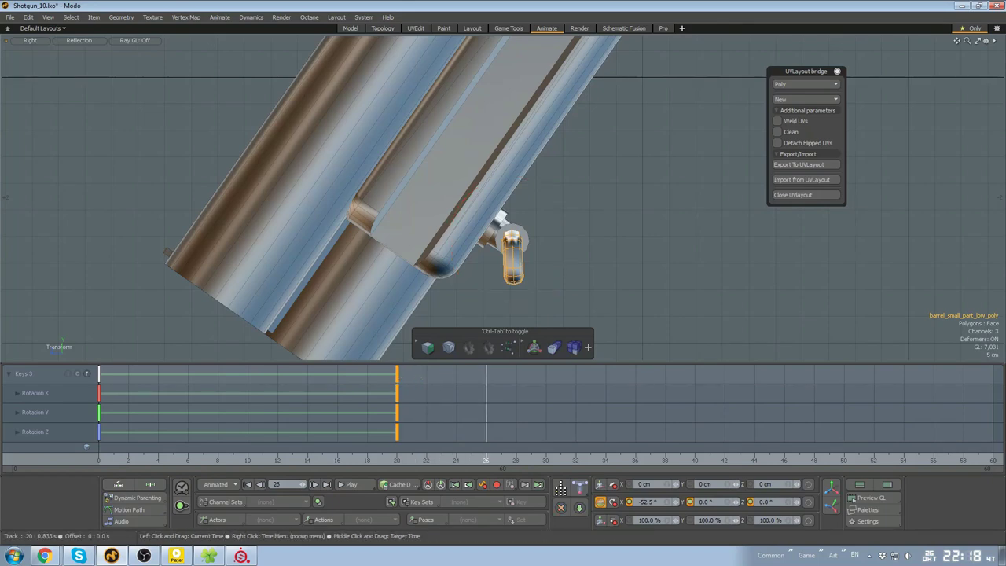
pyautogui.moveTo(485, 459); pyautogui.dragTo(457, 459)
pyautogui.middleClick(544, 379)
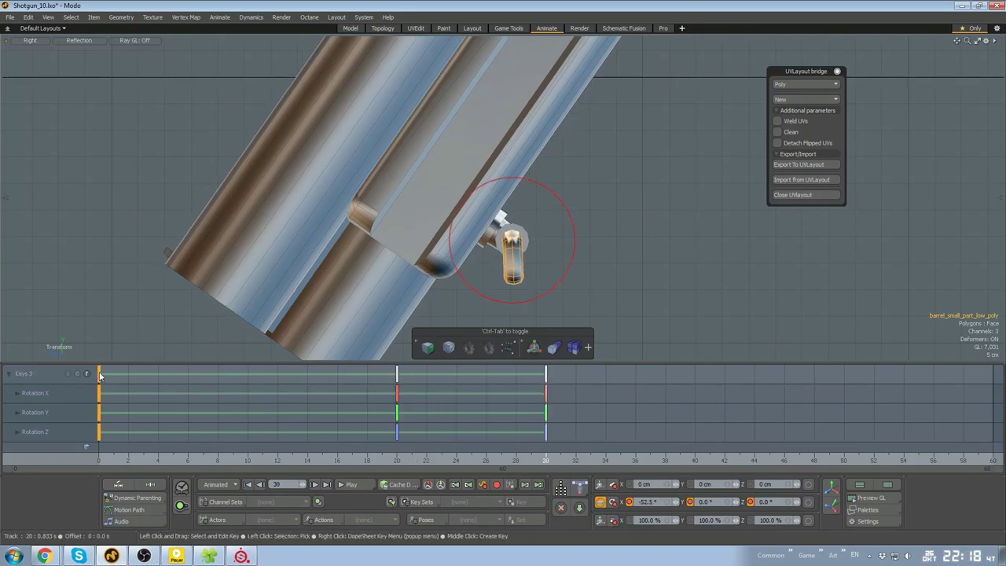
# Copy the sling ring's frame 0 rotation key to frame 50, and rewind the timeline to frame 0 in the Perspective view
pyautogui.moveTo(545, 459); pyautogui.dragTo(844, 460)
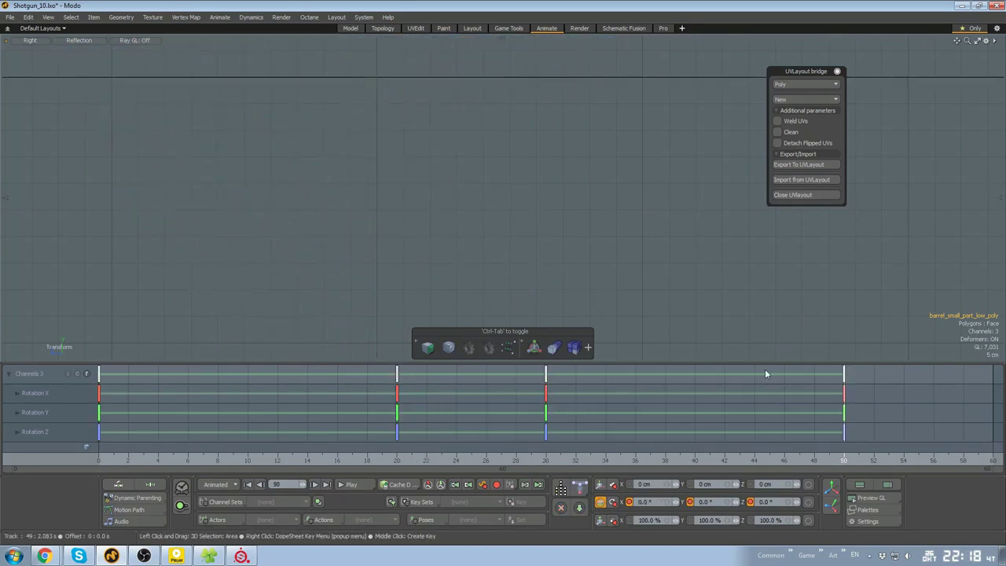
pyautogui.scroll(-5, 735, 322)
pyautogui.click(680, 260)
pyautogui.keyDown('alt'); pyautogui.keyDown('shift'); pyautogui.moveTo(680, 260); pyautogui.dragTo(668, 274); pyautogui.keyUp('shift'); pyautogui.keyUp('alt')
pyautogui.moveTo(845, 460); pyautogui.dragTo(98, 459)
pyautogui.keyDown('alt'); pyautogui.keyDown('shift'); pyautogui.moveTo(599, 210); pyautogui.dragTo(532, 232); pyautogui.keyUp('shift'); pyautogui.keyUp('alt')
pyautogui.hotkey('ctrl', 'space')
pyautogui.click(566, 212)
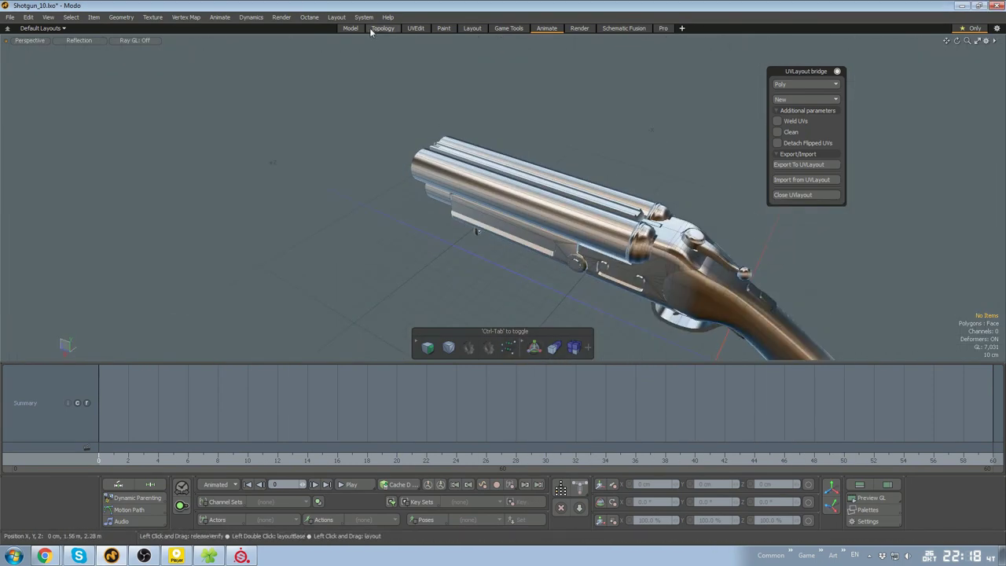
# In the Model layout, duplicate handle_low_poly and barrel_low_poly and put the copies in a new group locator
pyautogui.click(351, 28)
pyautogui.hotkey('ctrl', 'space')
pyautogui.click(490, 290)
pyautogui.keyDown('alt'); pyautogui.moveTo(511, 271); pyautogui.dragTo(588, 225); pyautogui.keyUp('alt')
pyautogui.click(903, 136)
pyautogui.click(936, 128)
pyautogui.keyDown('shift'); pyautogui.click(935, 137); pyautogui.keyUp('shift')
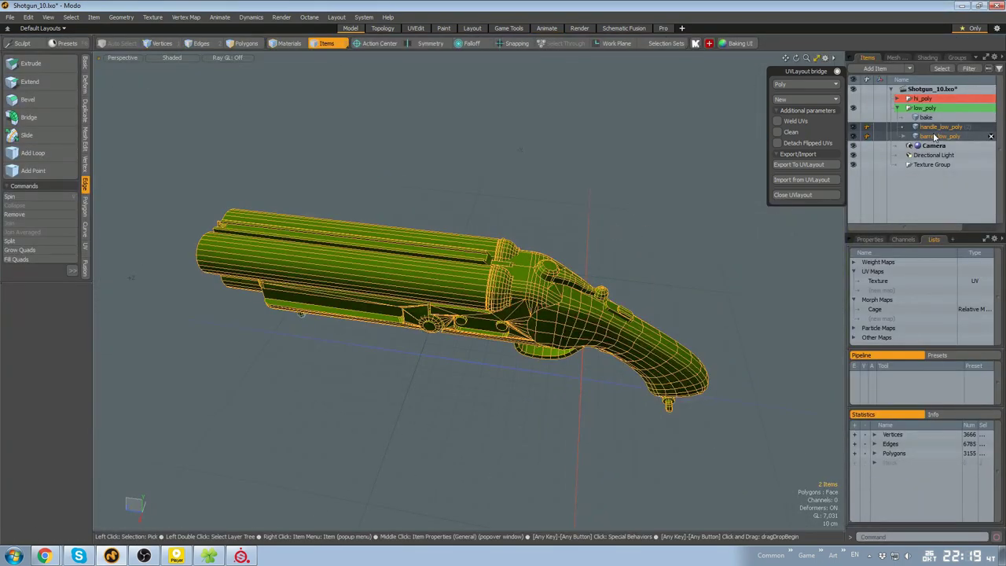
pyautogui.keyDown('alt'); pyautogui.moveTo(628, 255); pyautogui.dragTo(649, 229); pyautogui.keyUp('alt')
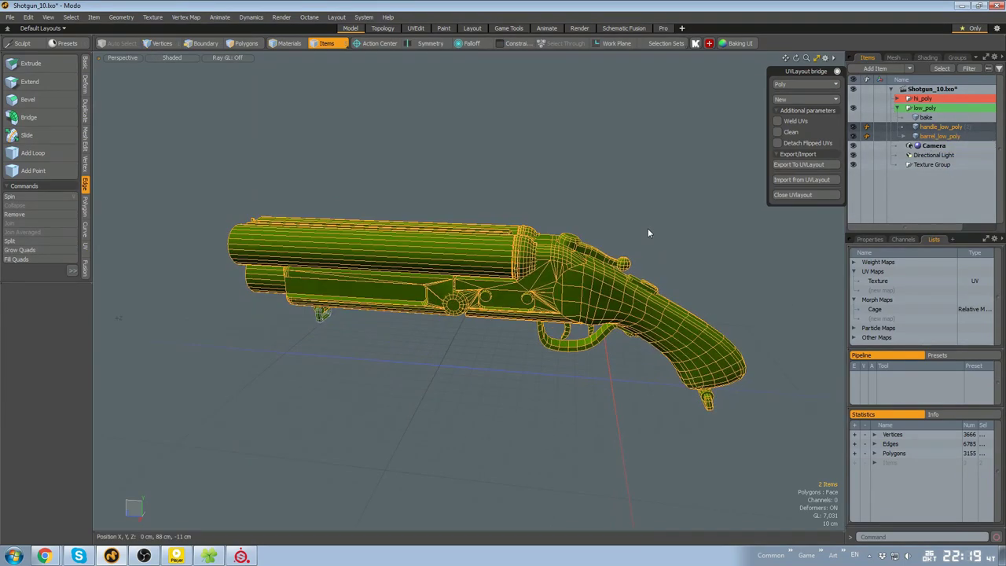
pyautogui.hotkey('ctrl', 'd')
pyautogui.hotkey('ctrl', 'g')
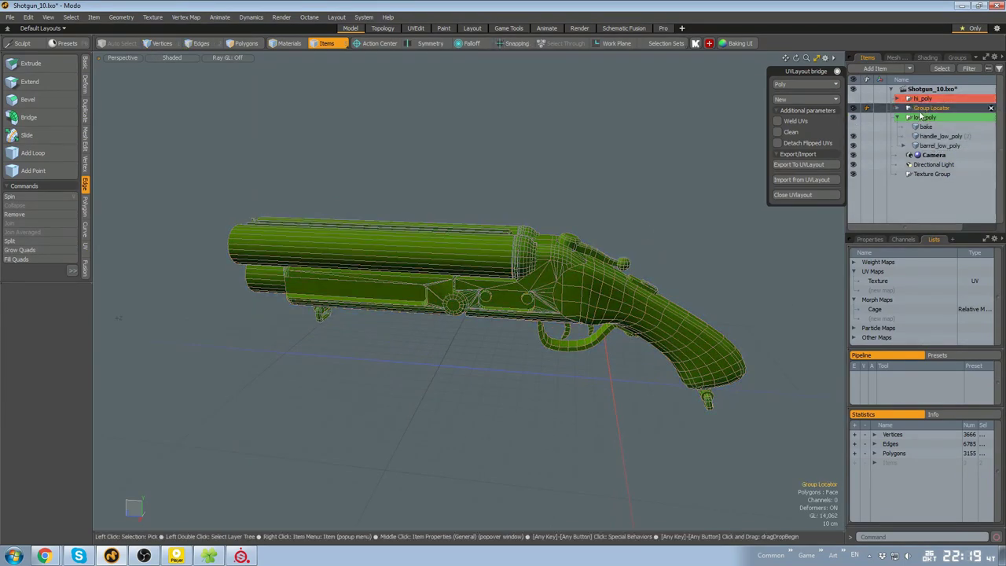
# Rename the new group locator to export
pyautogui.doubleClick(935, 108)
pyautogui.write('export')
pyautogui.press('Return')
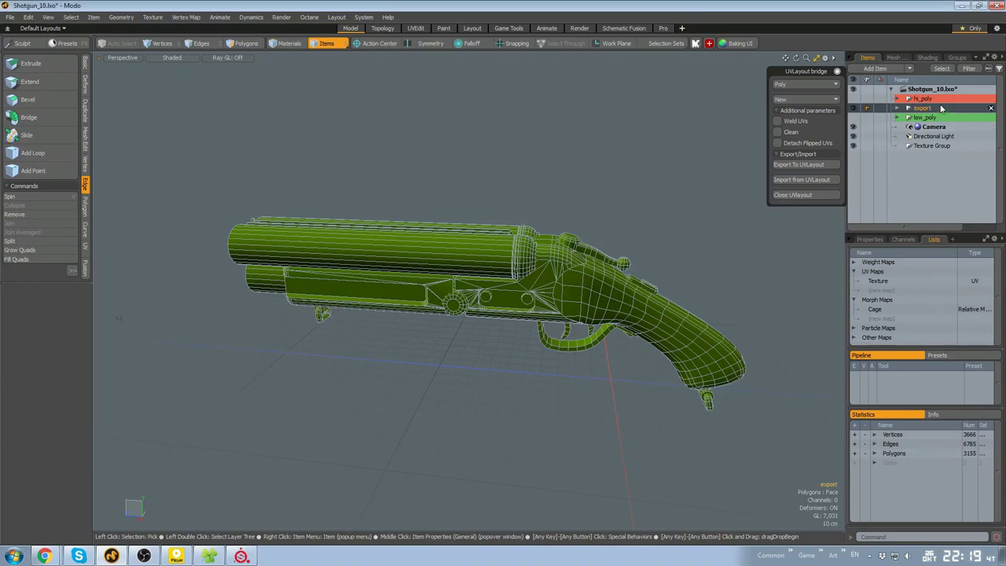
# Tag the export group with a blue item colour and save the scene
pyautogui.rightClick(940, 107)
pyautogui.click(747, 246)
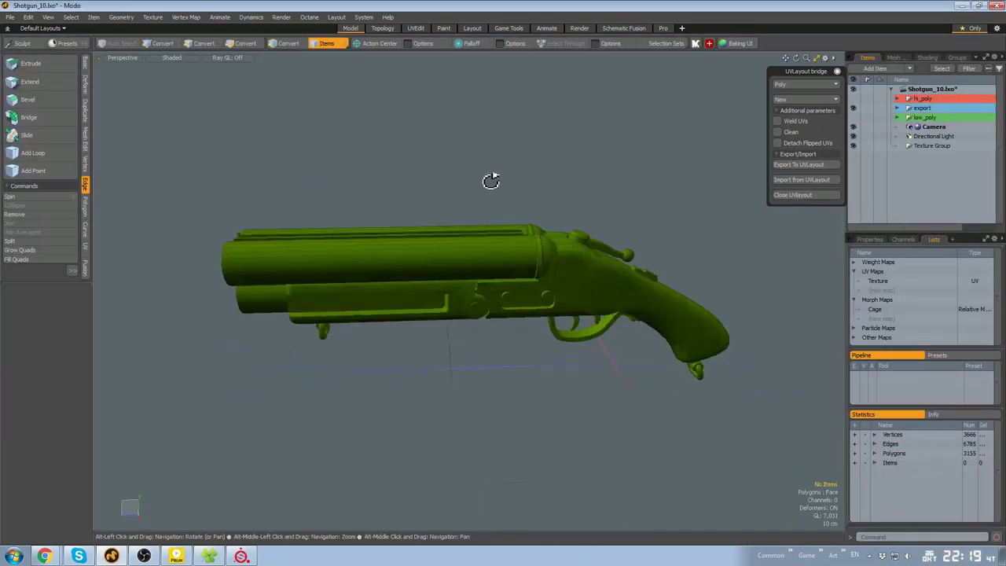
pyautogui.keyDown('alt'); pyautogui.moveTo(490, 180); pyautogui.dragTo(645, 233); pyautogui.keyUp('alt')
pyautogui.hotkey('ctrl', 's')
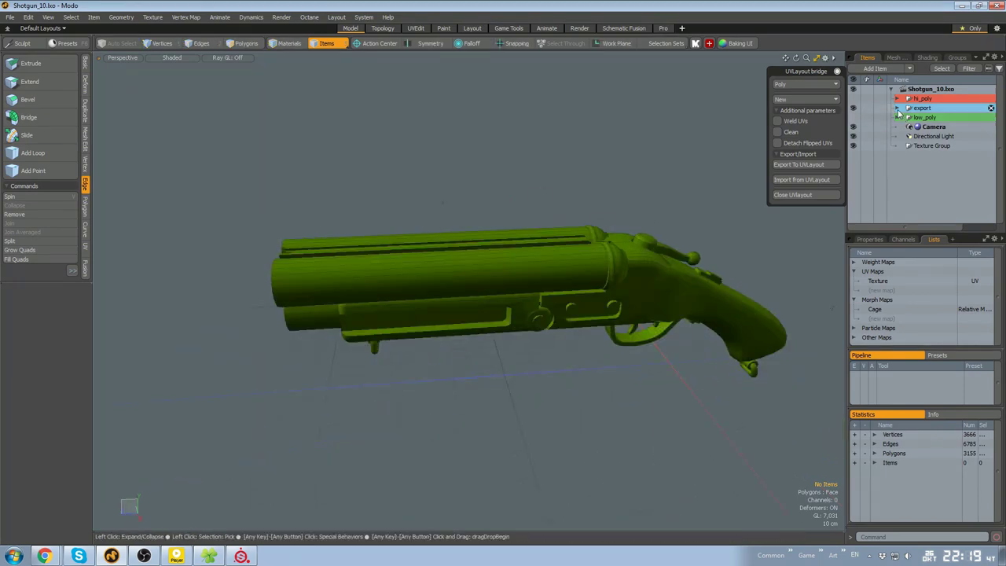
# With the export hierarchy selected in the Game Tools layout, set the FBX preset's surface refining to Triangulate Mesh
pyautogui.click(924, 108)
pyautogui.keyDown('shift'); pyautogui.click(940, 127); pyautogui.keyUp('shift')
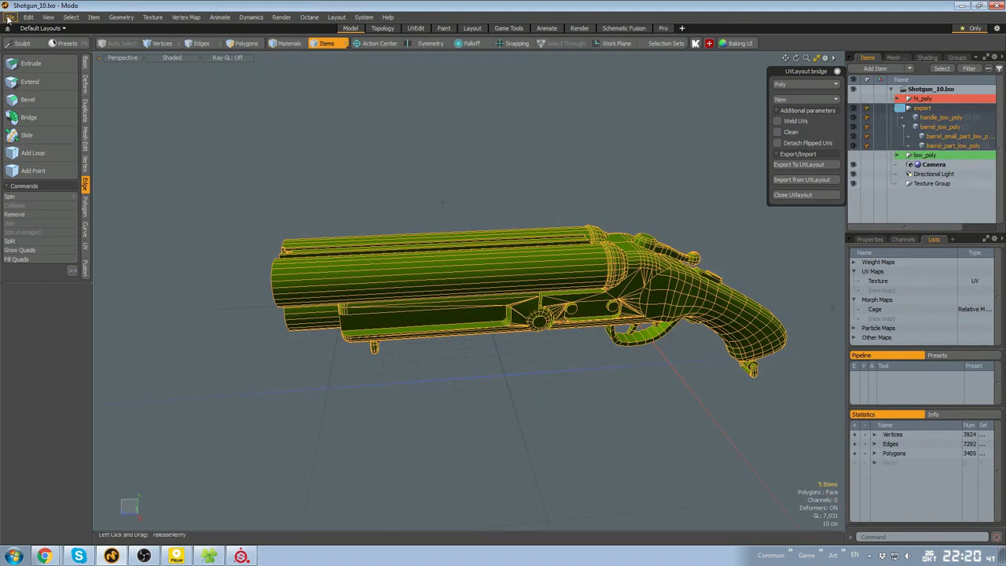
pyautogui.click(508, 28)
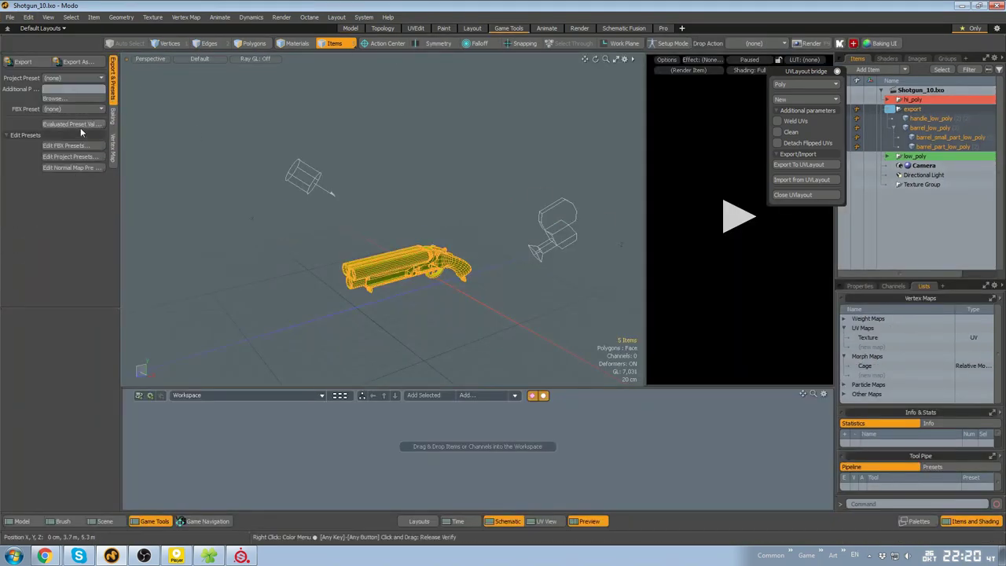
pyautogui.click(74, 110)
pyautogui.click(88, 148)
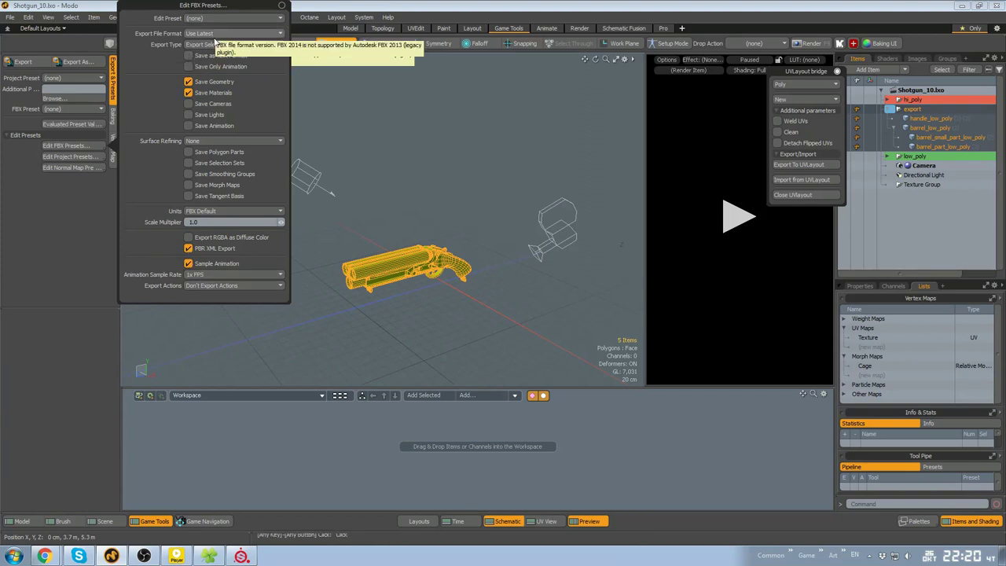
pyautogui.click(232, 143)
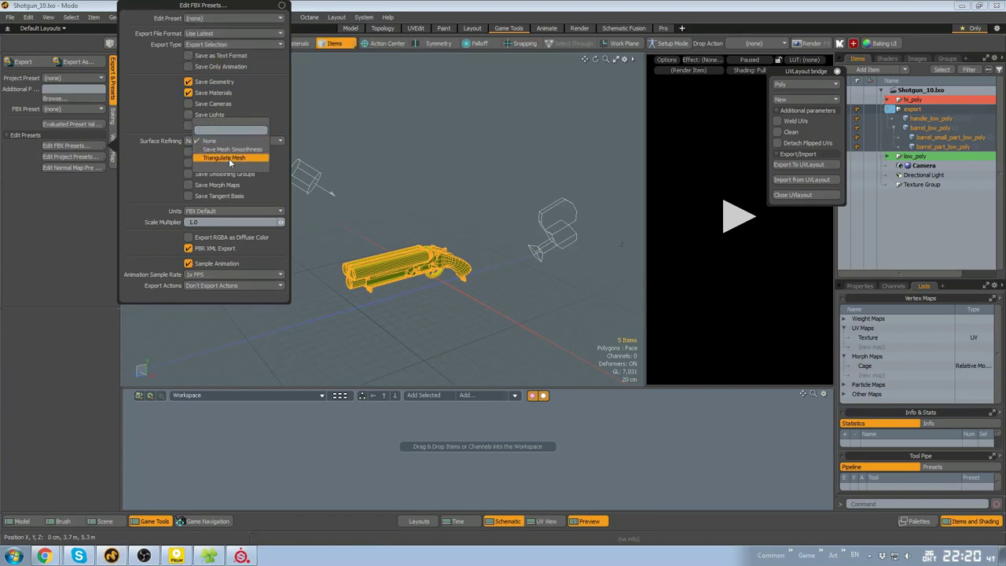
pyautogui.click(228, 158)
# Back in the Model layout, triangulate the polygons with more than four vertices in the export group's handle_low_poly mesh
pyautogui.click(439, 255)
pyautogui.scroll(6, 439, 255)
pyautogui.click(351, 28)
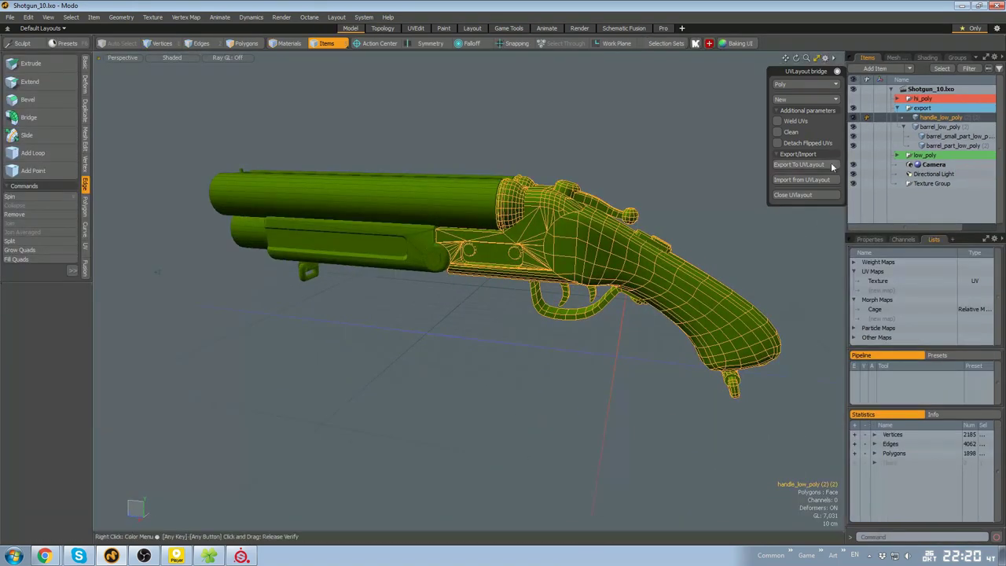
pyautogui.click(874, 454)
pyautogui.click(854, 510)
pyautogui.scroll(4, 545, 229)
pyautogui.moveTo(487, 259)
pyautogui.keyDown('alt'); pyautogui.mouseDown()
pyautogui.moveTo(545, 229)
pyautogui.moveTo(503, 251)
pyautogui.mouseUp(); pyautogui.keyUp('alt')
pyautogui.click(507, 390)
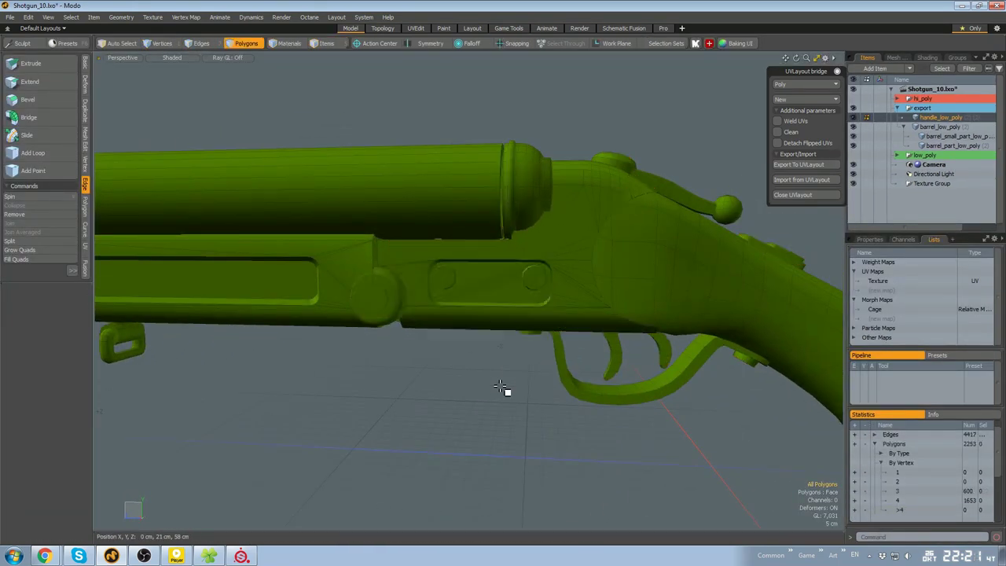
pyautogui.keyDown('alt'); pyautogui.moveTo(507, 391); pyautogui.dragTo(597, 346); pyautogui.keyUp('alt')
pyautogui.scroll(-3, 629, 315)
# Triangulate the polygons with more than four vertices in the export group's barrel_low_poly mesh
pyautogui.click(940, 127)
pyautogui.click(854, 510)
pyautogui.keyDown('alt'); pyautogui.moveTo(432, 338); pyautogui.dragTo(543, 345); pyautogui.keyUp('alt')
pyautogui.click(584, 417)
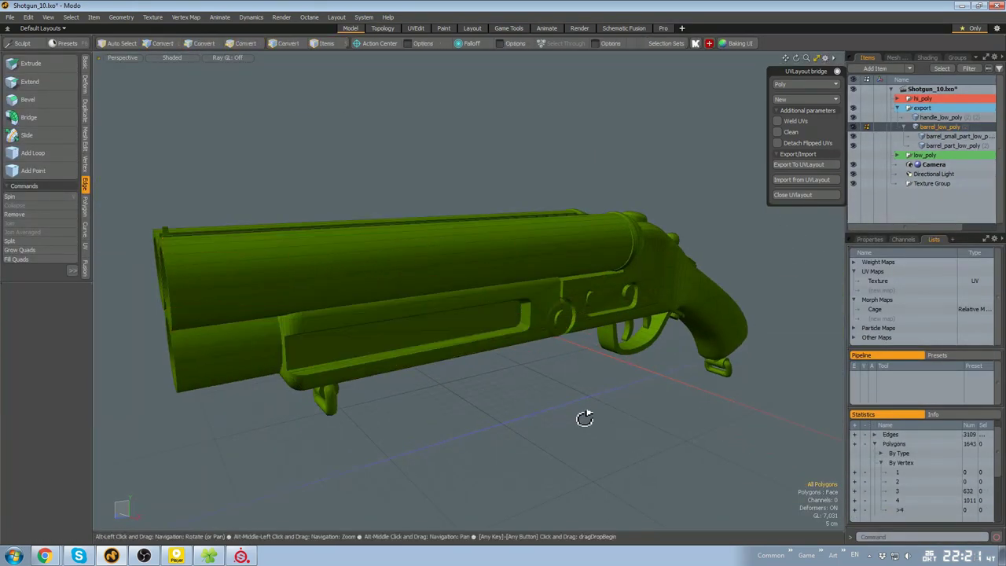
# Check barrel_small_part_low_poly for n-gons and triangulate those in the export group's barrel_part_low_poly mesh
pyautogui.keyDown('alt'); pyautogui.moveTo(584, 417); pyautogui.dragTo(503, 401); pyautogui.keyUp('alt')
pyautogui.click(952, 136)
pyautogui.click(933, 146)
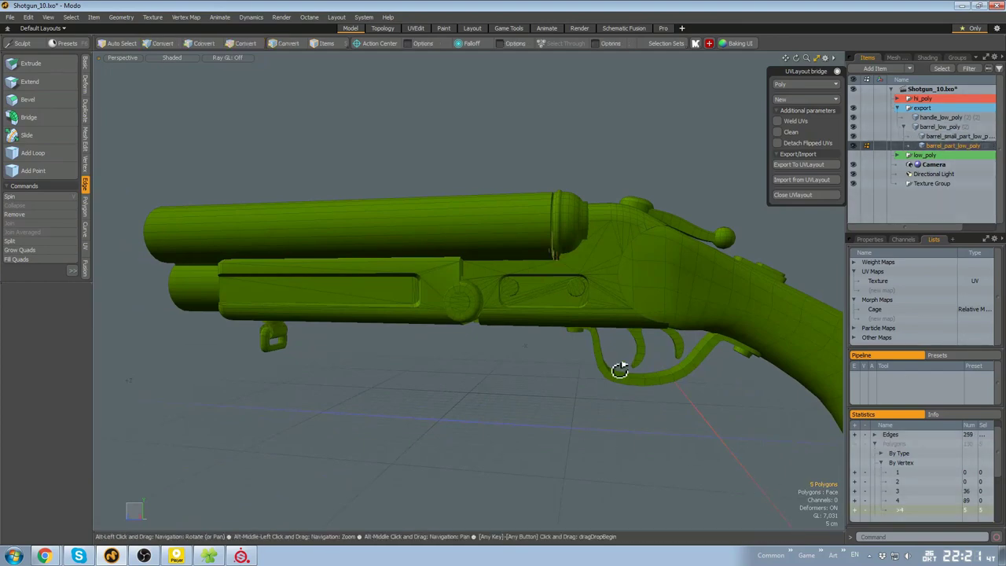
pyautogui.hotkey('shift', 't')
# Examine the triangulated shotgun model from several sides and distances
pyautogui.keyDown('alt'); pyautogui.moveTo(619, 371); pyautogui.dragTo(626, 325); pyautogui.keyUp('alt')
pyautogui.click(459, 402)
pyautogui.click(461, 328)
pyautogui.scroll(-3, 453, 370)
pyautogui.click(467, 382)
pyautogui.scroll(5, 424, 301)
pyautogui.scroll(-5, 423, 300)
pyautogui.scroll(4, 577, 280)
pyautogui.scroll(-4, 626, 325)
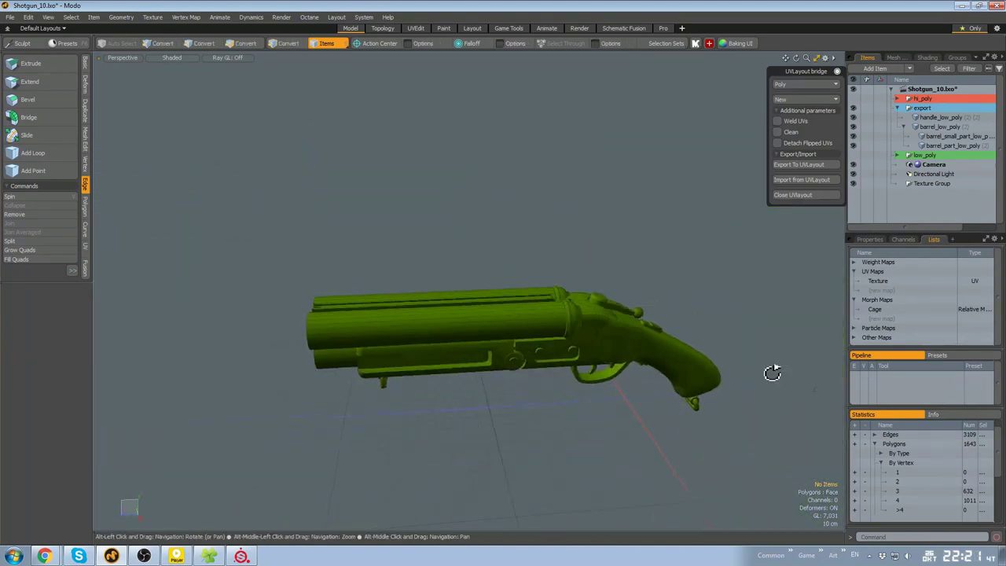
pyautogui.keyDown('alt'); pyautogui.moveTo(772, 373); pyautogui.dragTo(636, 391); pyautogui.keyUp('alt')
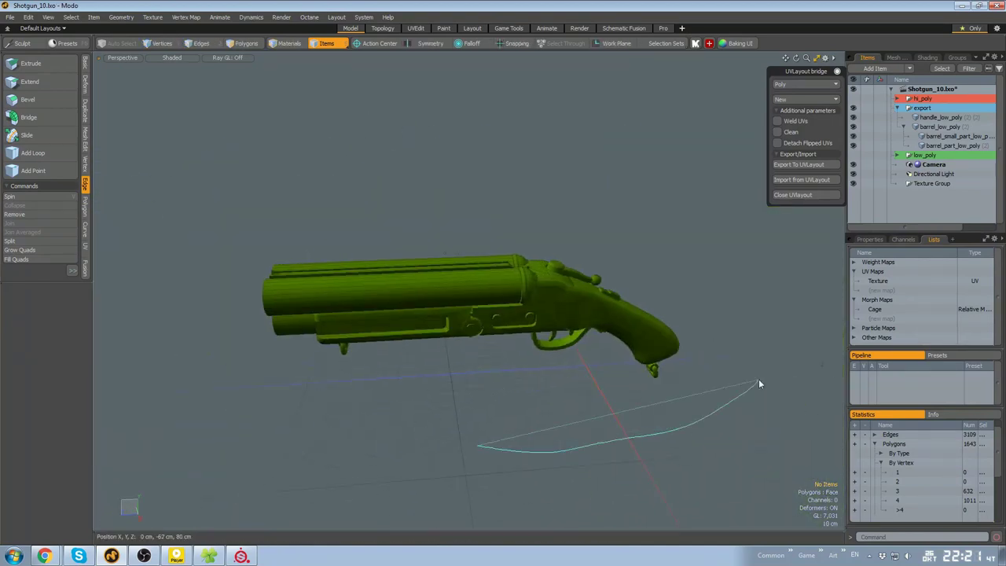
pyautogui.moveTo(758, 379); pyautogui.dragTo(730, 236, button='right')
pyautogui.click(754, 236)
# Export the whole export hierarchy from the Game Tools layout as the FBX file Shotgun_Ready_Animated in the Shotgun folder
pyautogui.click(923, 108)
pyautogui.keyDown('shift'); pyautogui.click(933, 148); pyautogui.keyUp('shift')
pyautogui.click(512, 32)
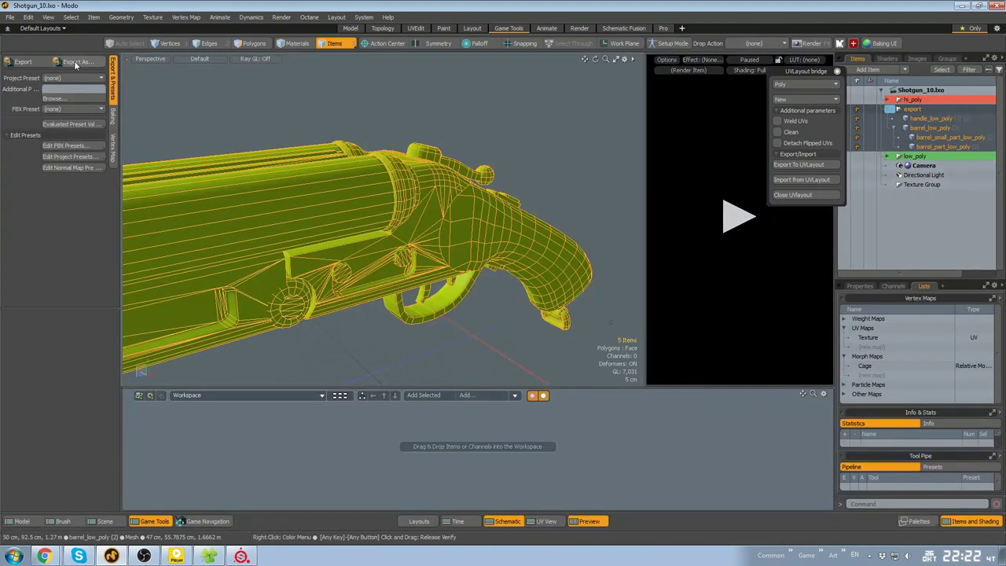
pyautogui.click(82, 63)
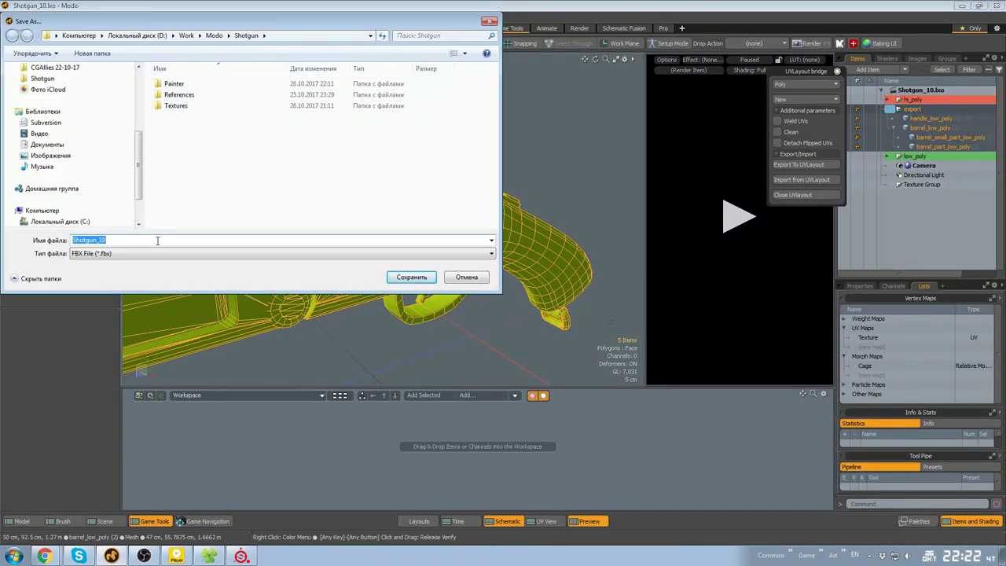
pyautogui.write('Shotgun_Ready_Animation')
pyautogui.press('Return')
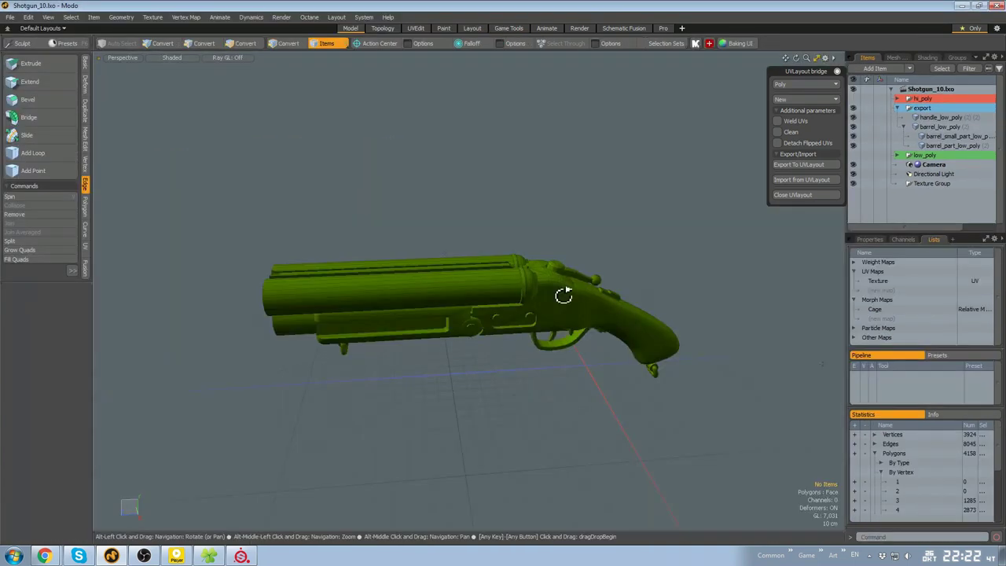
# Launch Marmoset Toolbag and maximise its window
pyautogui.keyDown('alt'); pyautogui.moveTo(564, 296); pyautogui.dragTo(603, 313); pyautogui.keyUp('alt')
pyautogui.click(846, 554)
pyautogui.click(891, 321)
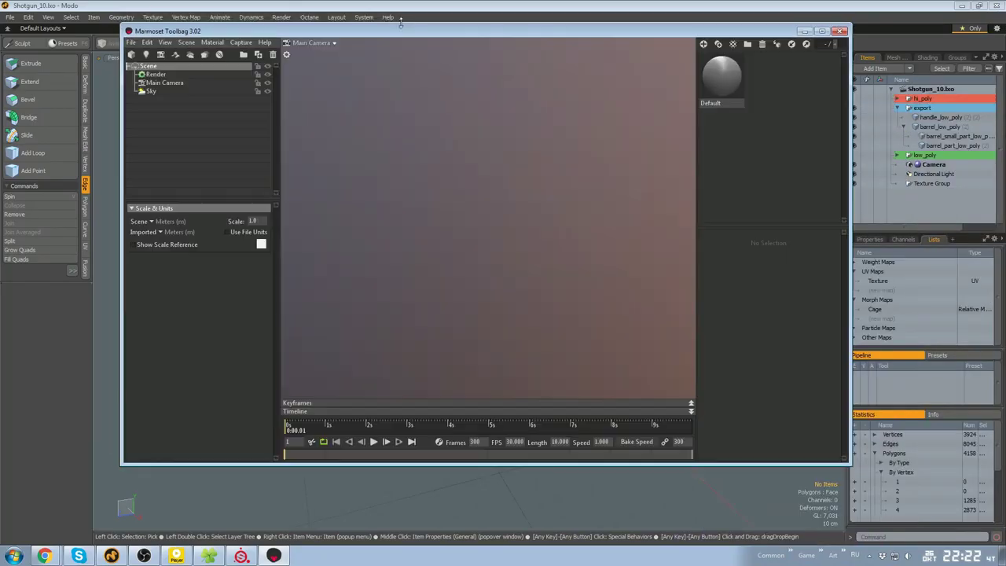
pyautogui.moveTo(409, 32); pyautogui.dragTo(401, 1)
# Try to import Shotgun_Ready_Animated.fbx into the empty Marmoset Toolbag scene and look for it in the viewport
pyautogui.click(7, 17)
pyautogui.click(48, 94)
pyautogui.click(81, 169)
pyautogui.doubleClick(244, 116)
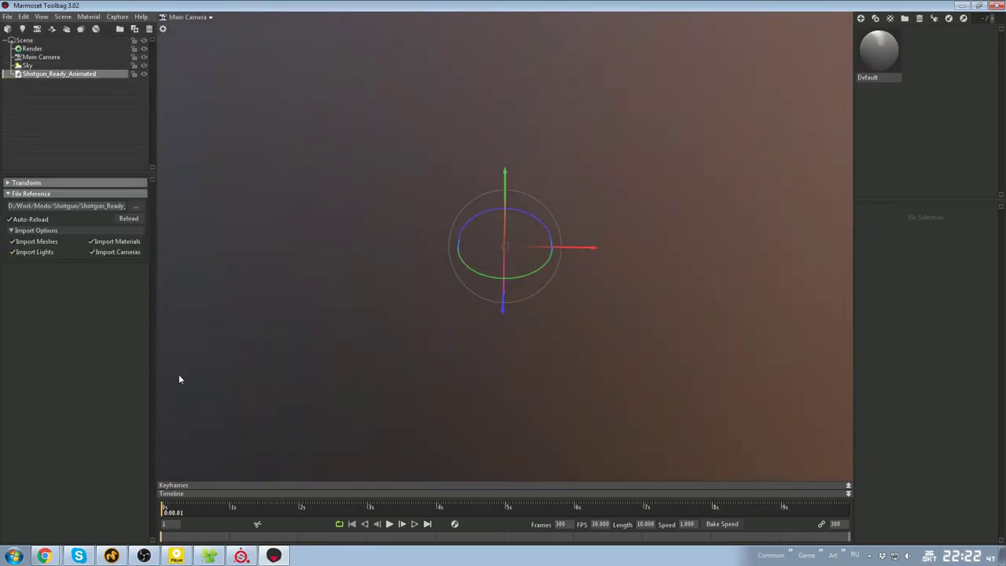
pyautogui.keyDown('alt'); pyautogui.moveTo(417, 371); pyautogui.dragTo(550, 345); pyautogui.keyUp('alt')
# Switch back to Modo and export the export hierarchy as Autodesk FBX 2015, overwriting Shotgun_Ready_Animated.fbx
pyautogui.click(112, 555)
pyautogui.keyDown('alt'); pyautogui.moveTo(440, 311); pyautogui.dragTo(464, 322); pyautogui.keyUp('alt')
pyautogui.click(924, 109)
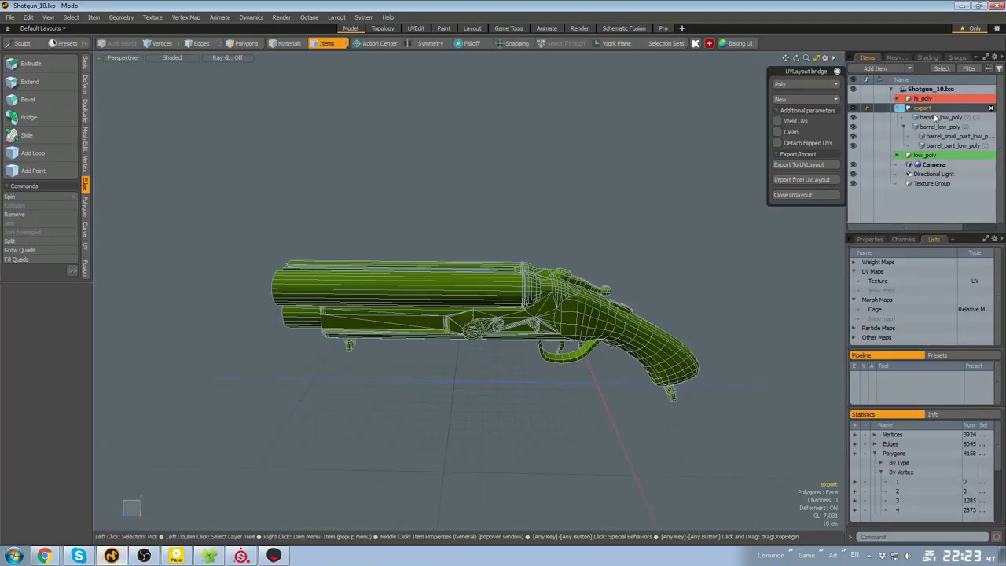
pyautogui.keyDown('shift'); pyautogui.click(952, 146); pyautogui.keyUp('shift')
pyautogui.click(10, 17)
pyautogui.click(28, 150)
pyautogui.click(239, 36)
pyautogui.doubleClick(186, 118)
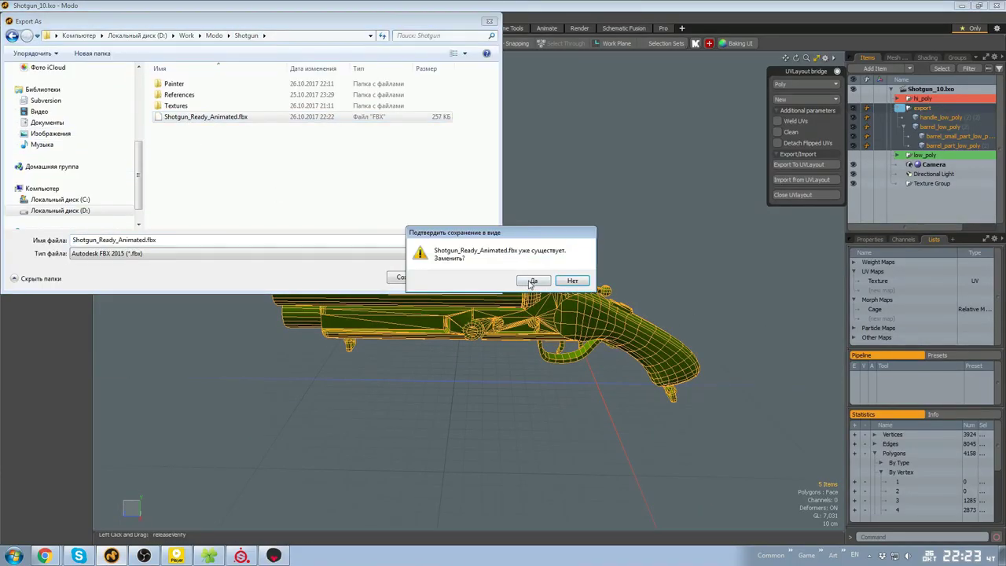
pyautogui.click(533, 280)
# In Marmoset Toolbag, delete the imported Shotgun_Ready_Animated object and import Shotgun_Ready_Animated.fbx again
pyautogui.click(273, 555)
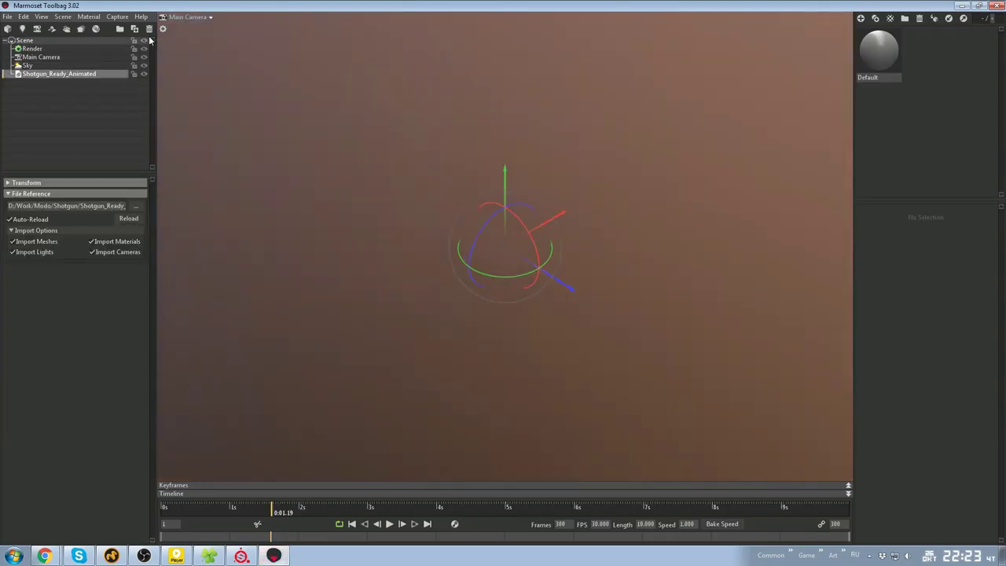
pyautogui.click(149, 29)
pyautogui.click(7, 29)
pyautogui.doubleClick(274, 117)
pyautogui.keyDown('alt'); pyautogui.moveTo(487, 259); pyautogui.dragTo(626, 264); pyautogui.keyUp('alt')
pyautogui.click(71, 73)
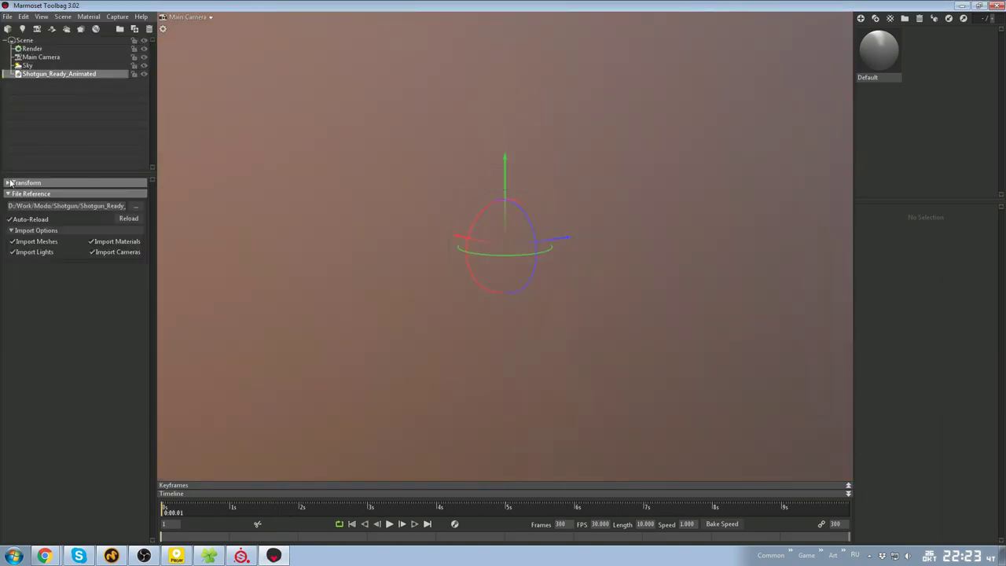
# Switch to Modo and export only the four mesh items without their parent group, overwriting Shotgun_Ready_Animated.fbx
pyautogui.hotkey('alt', 'Tab')
pyautogui.click(9, 17)
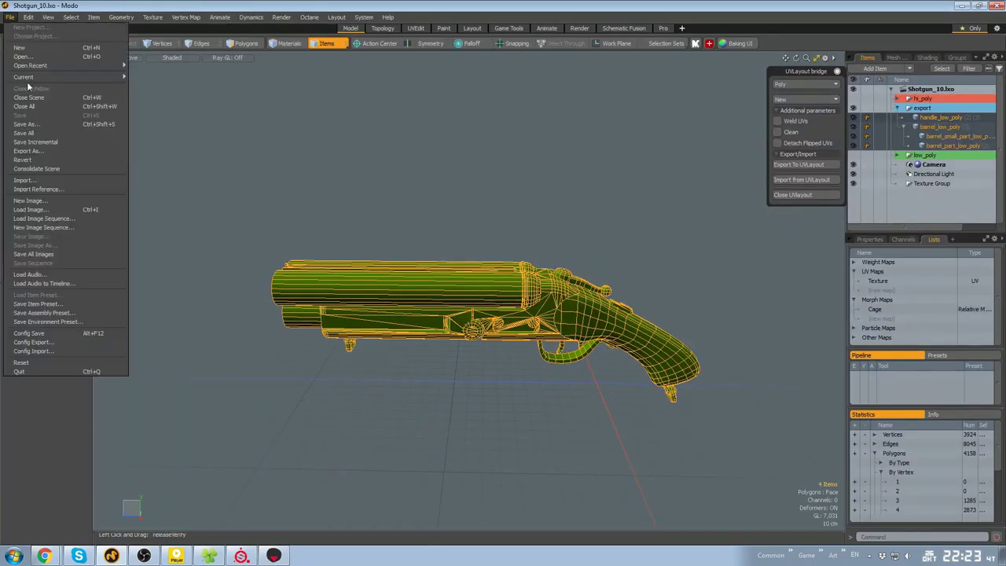
pyautogui.click(27, 150)
pyautogui.doubleClick(202, 120)
# Switch to Marmoset Toolbag and check the Shotgun_Ready_Animated object for imported meshes
pyautogui.click(273, 556)
pyautogui.click(28, 65)
pyautogui.click(59, 74)
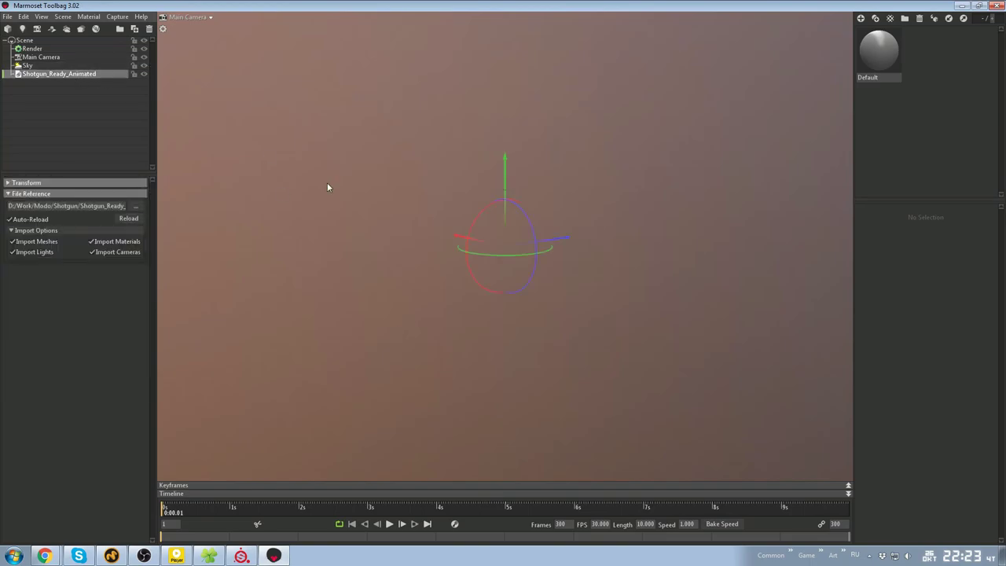
pyautogui.click(327, 182)
# Switch to Modo and choose the Unreal Animated FBX preset in the Game Tools layout
pyautogui.hotkey('alt', 'Tab')
pyautogui.click(508, 28)
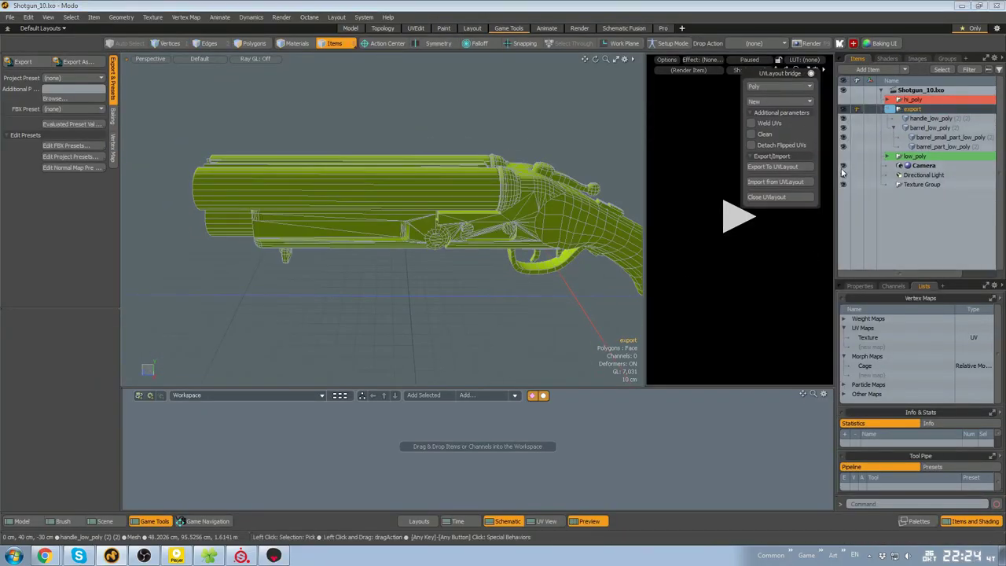
pyautogui.click(79, 109)
pyautogui.click(88, 135)
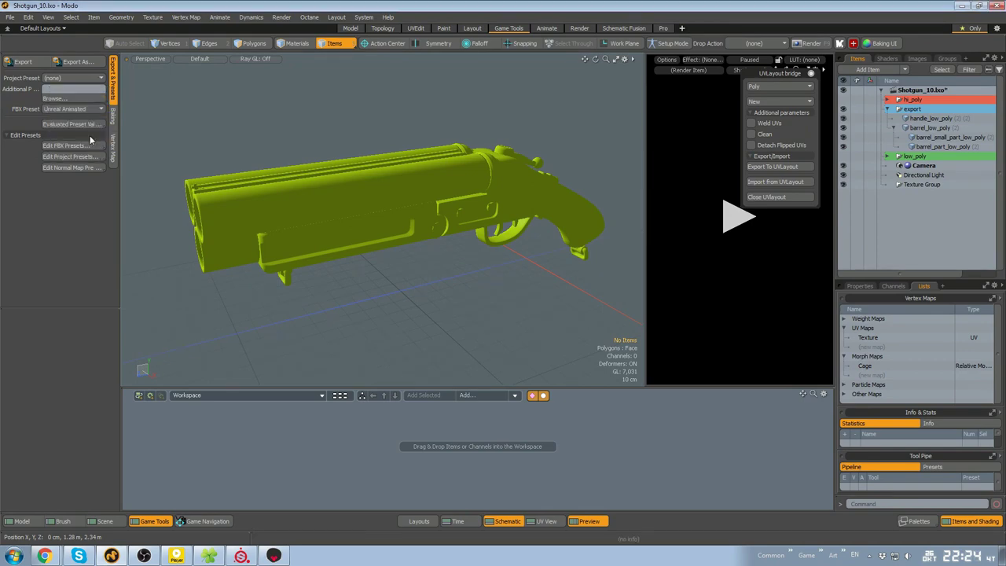
# Select the four shotgun meshes in the viewport and export them over Shotgun_Ready_Animated.fbx, opening the event log for the material warning
pyautogui.moveTo(172, 261); pyautogui.dragTo(175, 266, button='right')
pyautogui.click(550, 305)
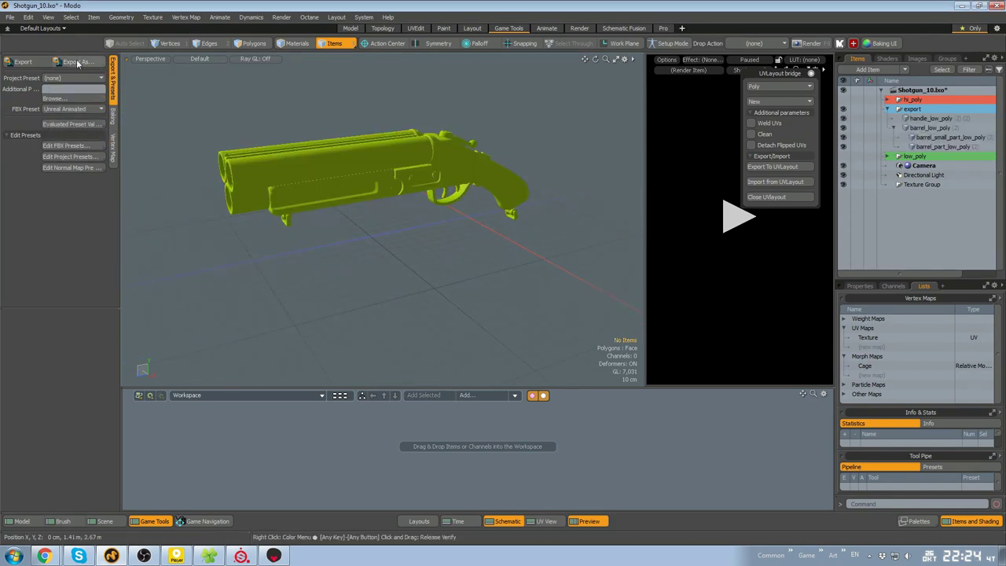
pyautogui.moveTo(585, 296); pyautogui.dragTo(175, 267, button='right')
pyautogui.click(82, 62)
pyautogui.click(424, 296)
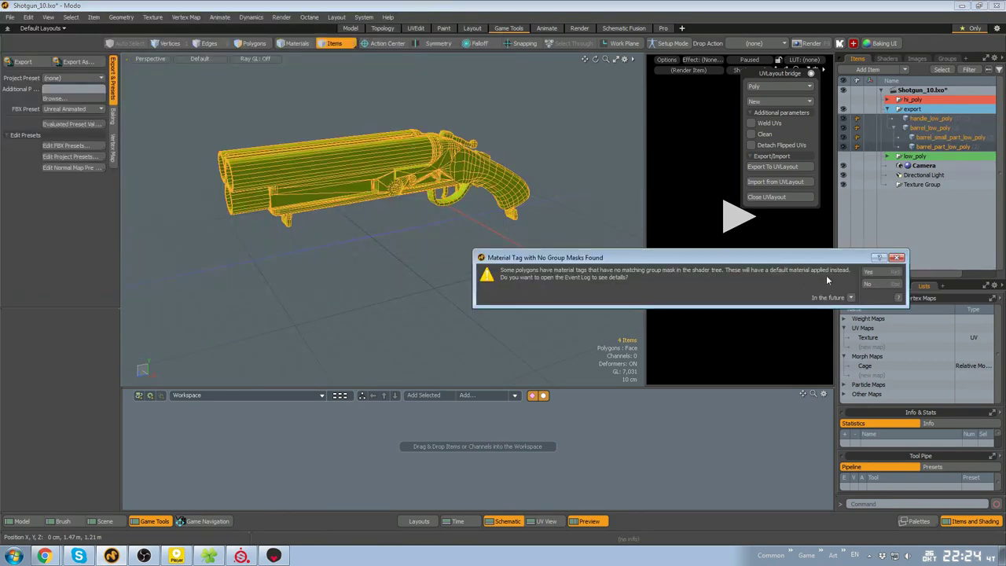
pyautogui.click(868, 272)
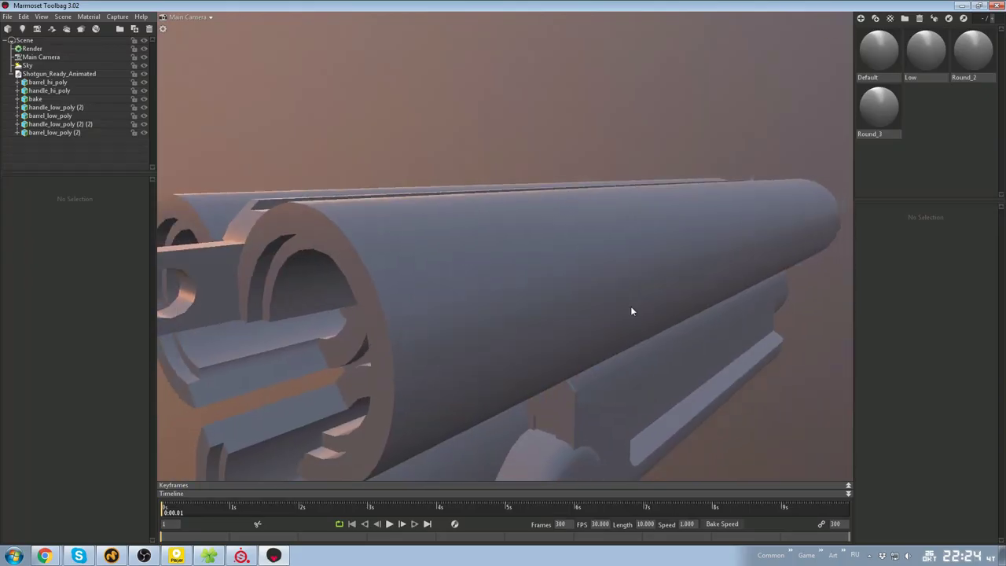
# In Marmoset Toolbag, examine the reloaded shotgun meshes as a whole and pick handle_hi_poly to identify its parts
pyautogui.scroll(-10, 630, 306)
pyautogui.keyDown('alt'); pyautogui.moveTo(630, 306); pyautogui.dragTo(329, 217); pyautogui.keyUp('alt')
pyautogui.click(599, 229)
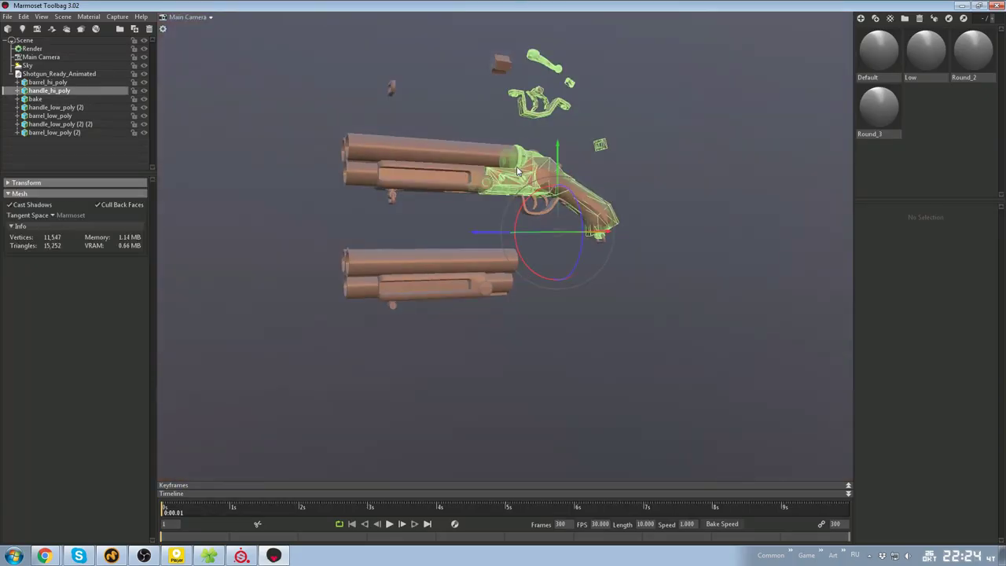
# Play the shotgun animation and scrub the timeline back to the start, examining how the imported parts move
pyautogui.keyDown('alt'); pyautogui.moveTo(599, 230); pyautogui.dragTo(660, 243); pyautogui.keyUp('alt')
pyautogui.click(389, 524)
pyautogui.click(390, 524)
pyautogui.moveTo(301, 507); pyautogui.dragTo(161, 497)
pyautogui.keyDown('alt'); pyautogui.moveTo(502, 326); pyautogui.dragTo(610, 257); pyautogui.keyUp('alt')
pyautogui.scroll(8, 611, 258)
pyautogui.scroll(-4, 610, 254)
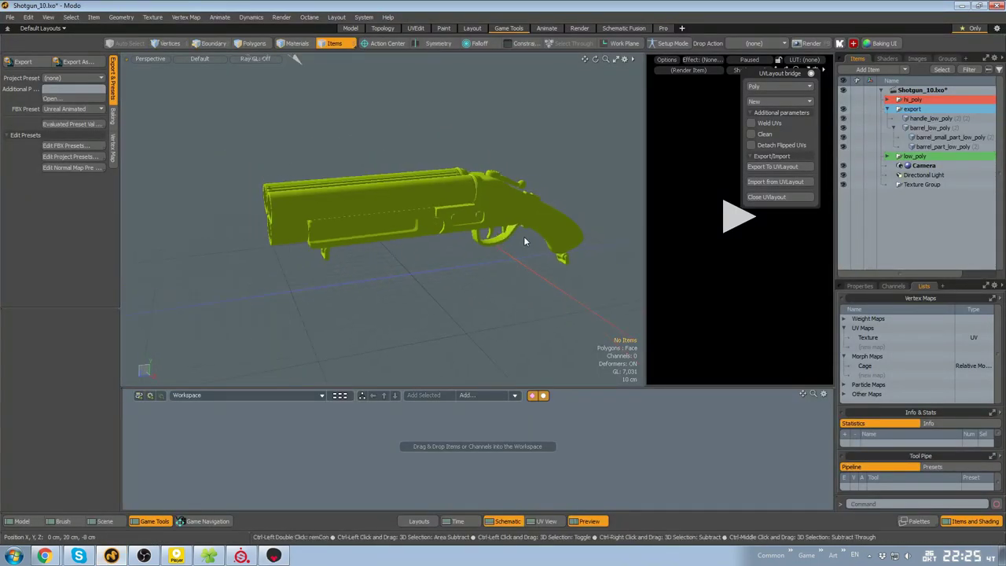
# Switch to Modo and save the scene under the new name Shotgun_Ready
pyautogui.click(10, 16)
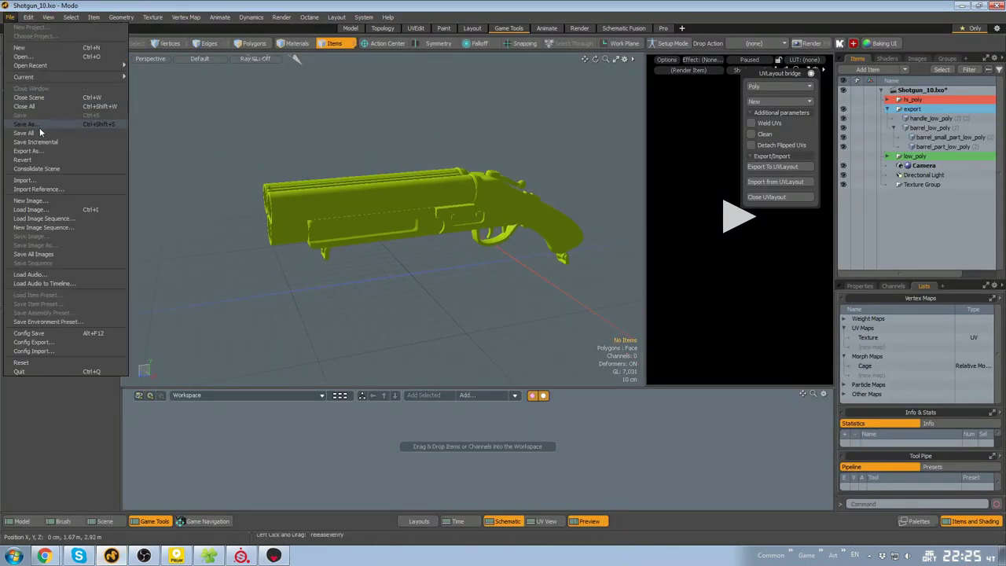
pyautogui.click(40, 128)
pyautogui.click(232, 241)
pyautogui.press('BackSpace')
pyautogui.press('BackSpace')
pyautogui.write('Ready')
pyautogui.press('Return')
# Delete the hi_poly and low_poly groups together with their child items, leaving only the export group
pyautogui.click(918, 159)
pyautogui.keyDown('ctrl'); pyautogui.click(922, 101); pyautogui.keyUp('ctrl')
pyautogui.press('Delete')
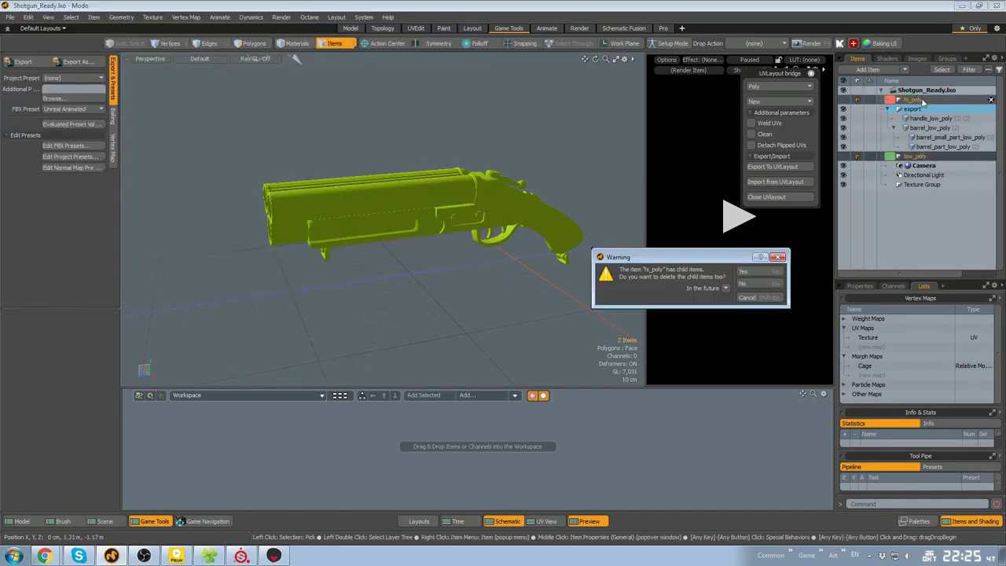
pyautogui.click(776, 274)
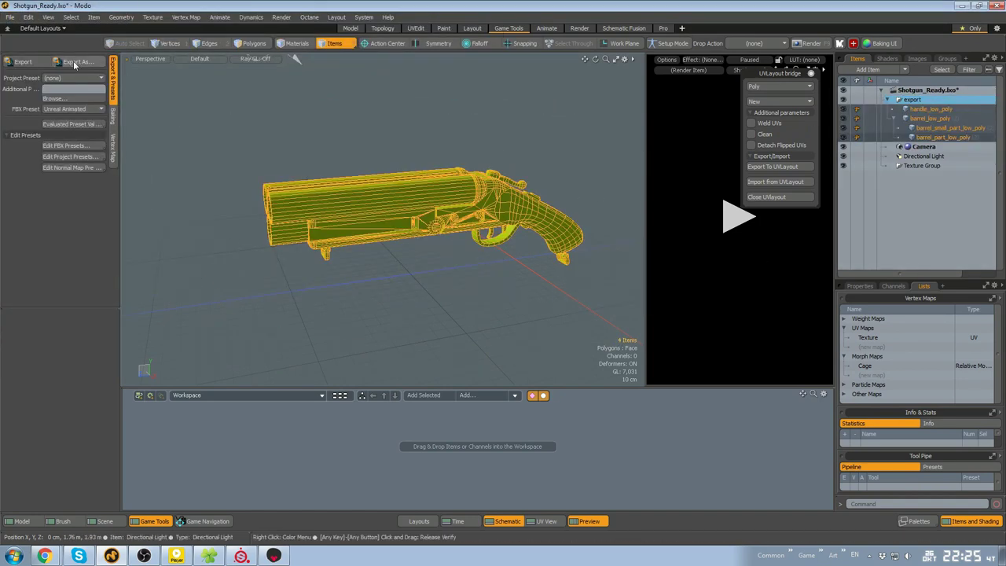
# Export the four shotgun meshes with the Unreal Animated preset, to Shotgun_Ready.fbx and over Shotgun_Ready_Animated.fbx
pyautogui.click(22, 62)
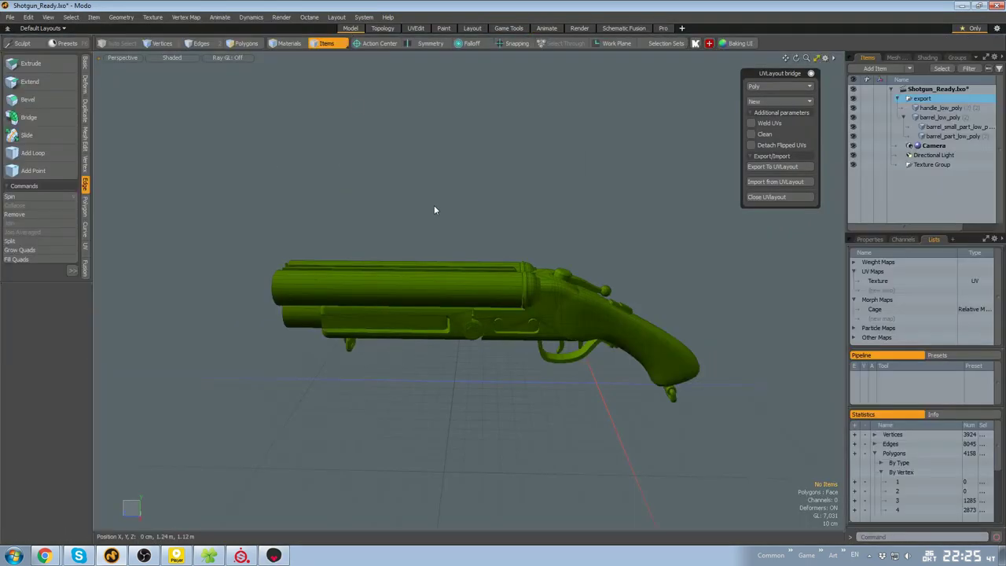
pyautogui.scroll(-3, 434, 210)
pyautogui.click(509, 30)
pyautogui.moveTo(553, 201)
pyautogui.mouseDown(button='right')
pyautogui.moveTo(124, 290)
pyautogui.moveTo(149, 326)
pyautogui.mouseUp(button='right')
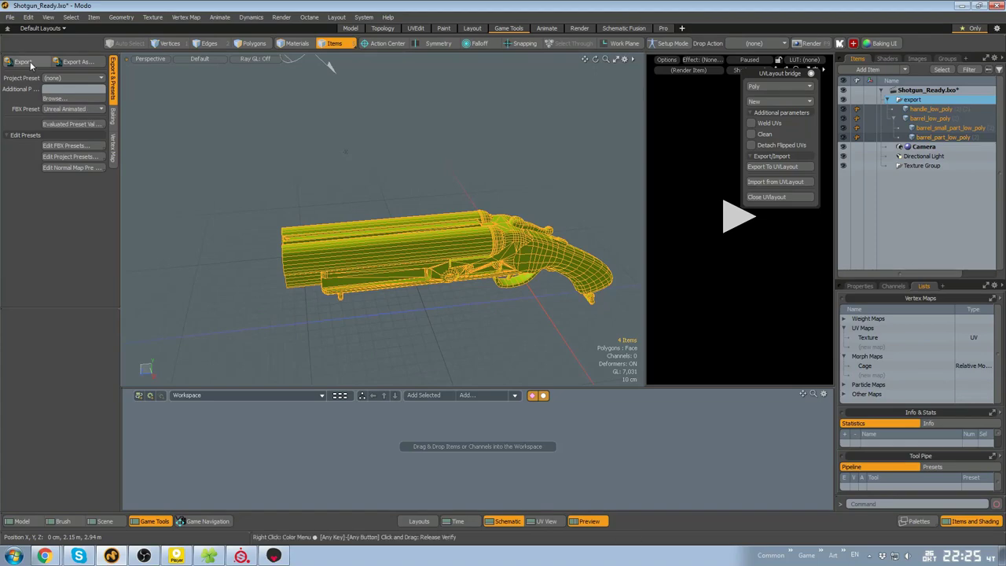
pyautogui.click(224, 156)
pyautogui.moveTo(459, 376); pyautogui.dragTo(465, 375, button='right')
pyautogui.click(78, 62)
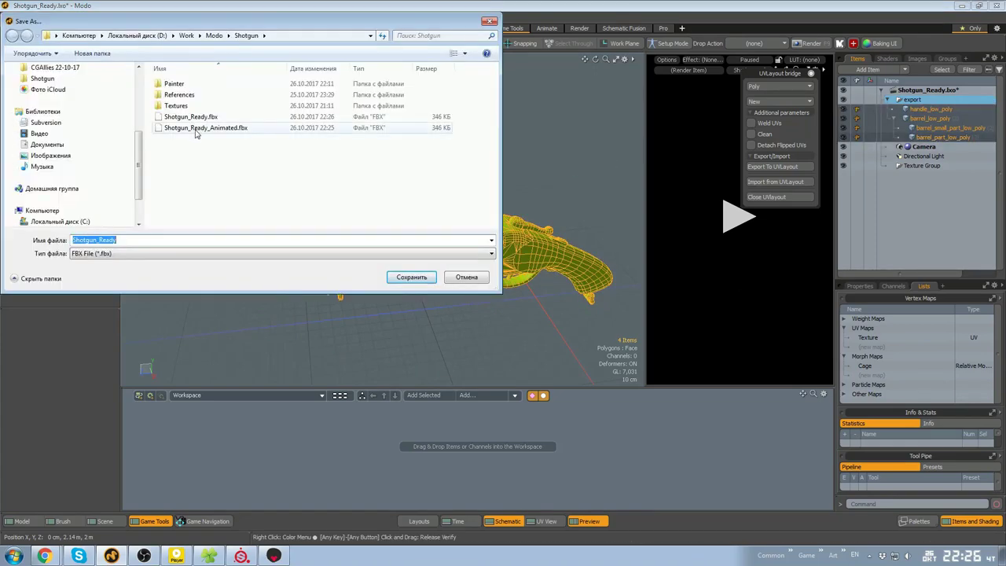
pyautogui.doubleClick(194, 131)
pyautogui.click(534, 280)
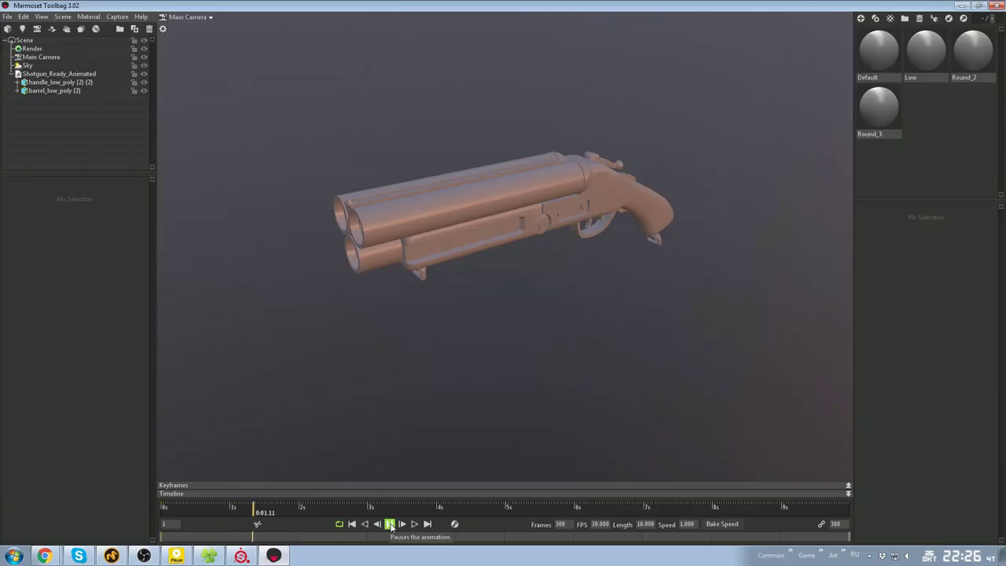
# In Marmoset Toolbag, inspect the child parts of barrel_low_poly and the model animation info of Shotgun_Ready_Animated during playback
pyautogui.click(69, 91)
pyautogui.click(420, 274)
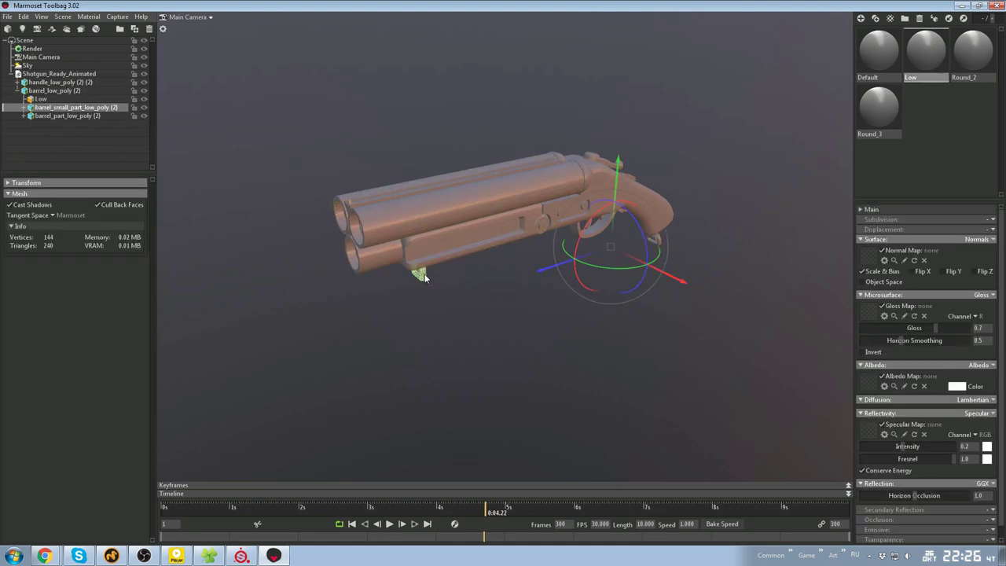
pyautogui.click(59, 73)
pyautogui.click(67, 280)
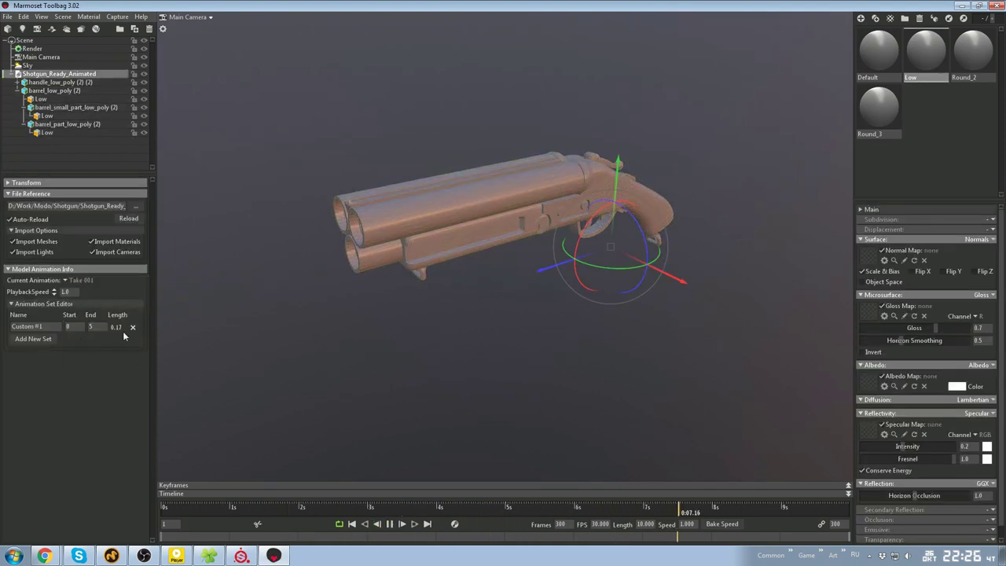
pyautogui.moveTo(634, 179); pyautogui.dragTo(569, 321)
pyautogui.click(569, 321)
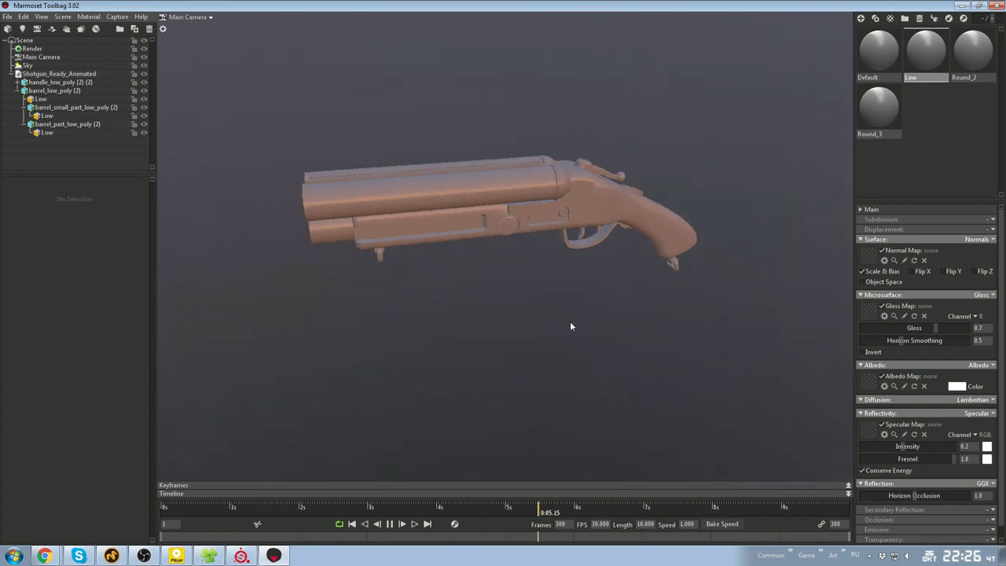
# Delete the imported Shotgun_Ready_Animated model from the scene and switch back to Modo
pyautogui.click(65, 75)
pyautogui.press('Delete')
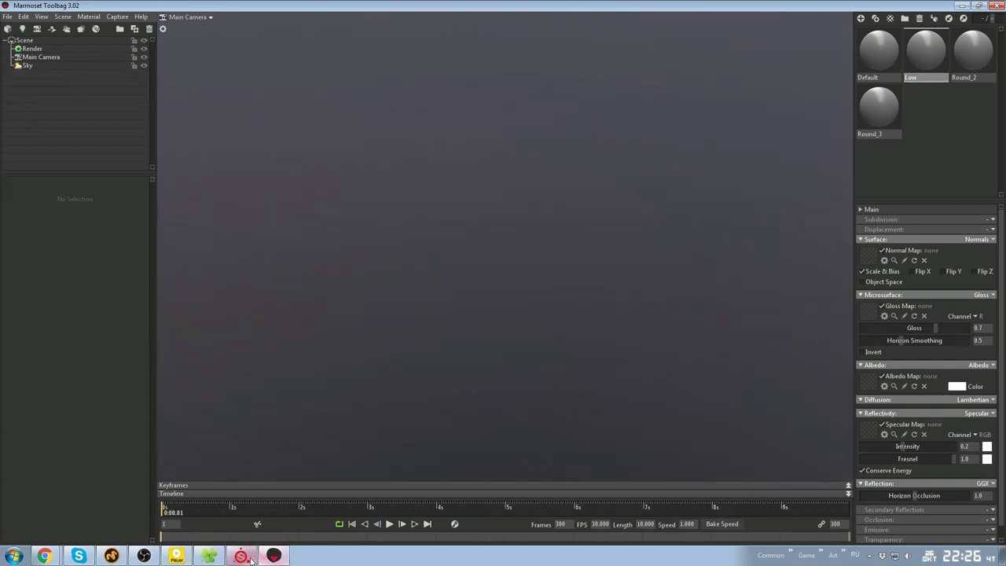
pyautogui.click(244, 556)
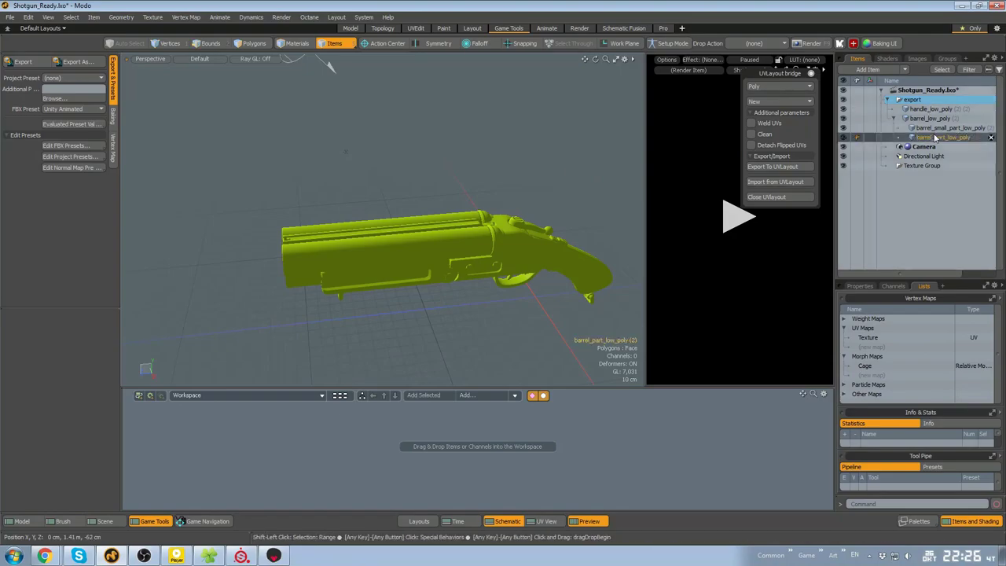
# Export the export group with its four meshes over Shotgun_Ready_Animated.fbx using the Unity Animated preset
pyautogui.keyDown('shift'); pyautogui.click(914, 99); pyautogui.keyUp('shift')
pyautogui.click(33, 63)
pyautogui.doubleClick(198, 131)
pyautogui.click(533, 282)
# Switch to Marmoset Toolbag, import Shotgun_Ready_Animated.fbx again and play its break-open animation
pyautogui.click(273, 556)
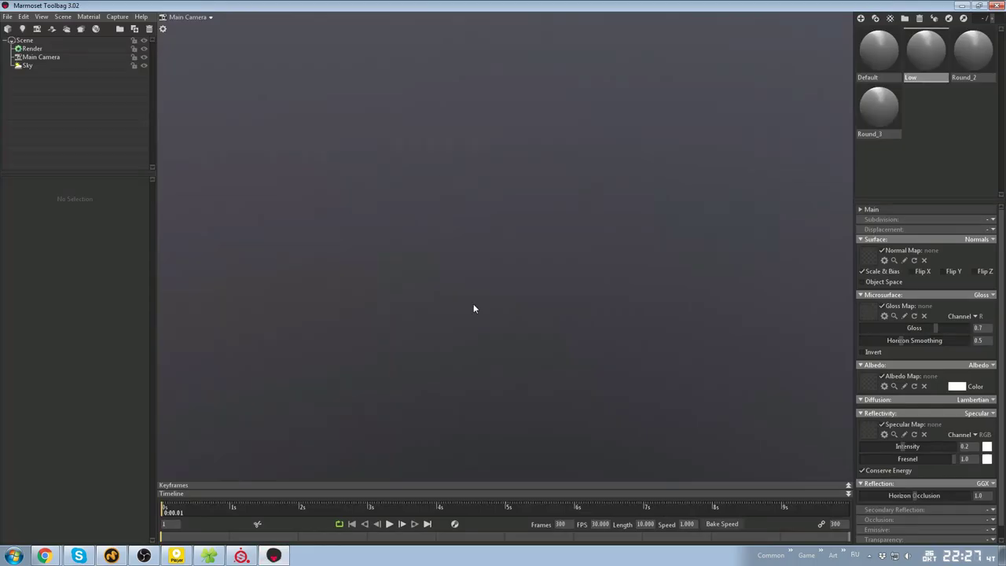
pyautogui.click(8, 29)
pyautogui.doubleClick(247, 131)
pyautogui.click(389, 524)
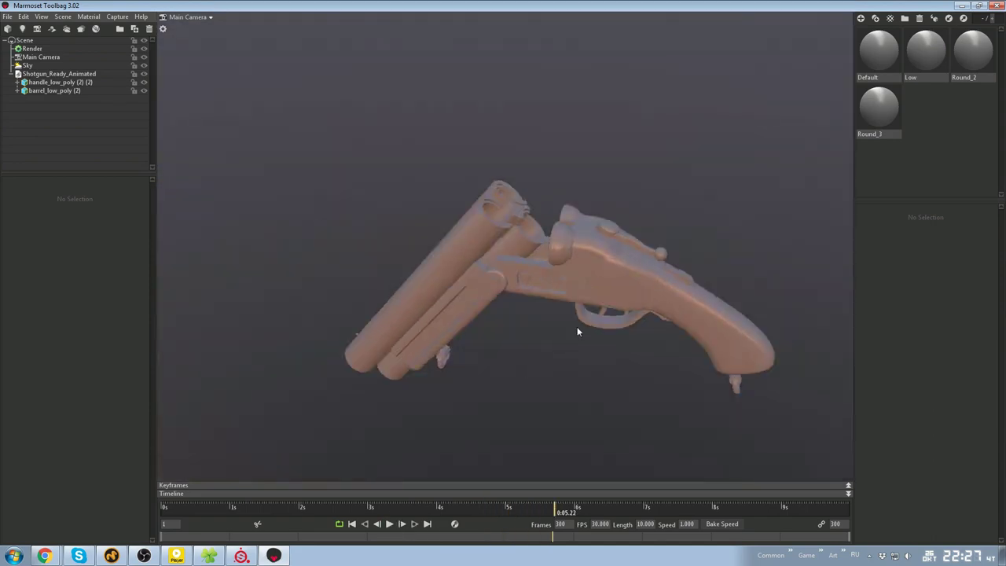
# Clear the leftover materials except Default and save the Toolbag scene as Shotgun in the Shotgun folder
pyautogui.click(879, 54)
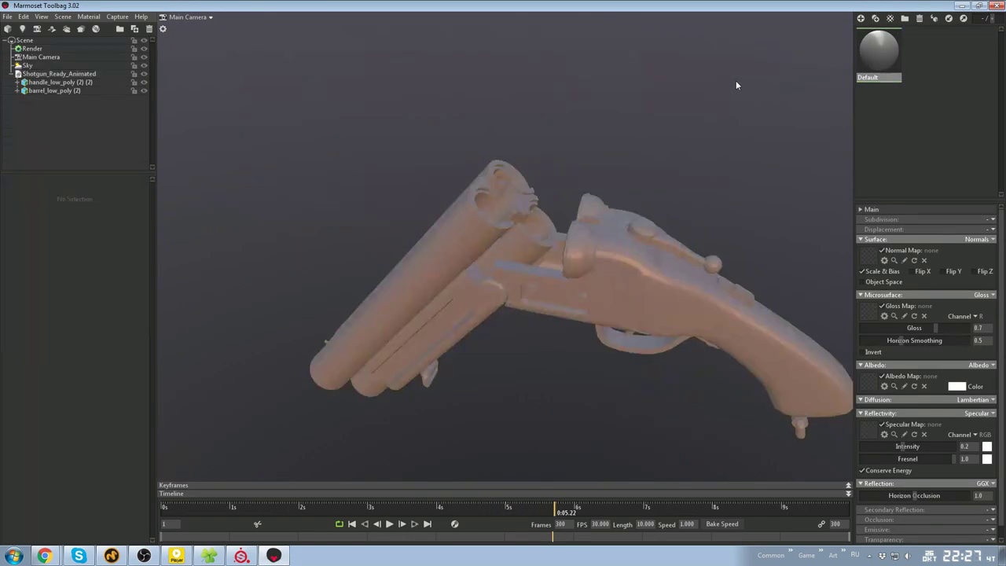
pyautogui.click(6, 17)
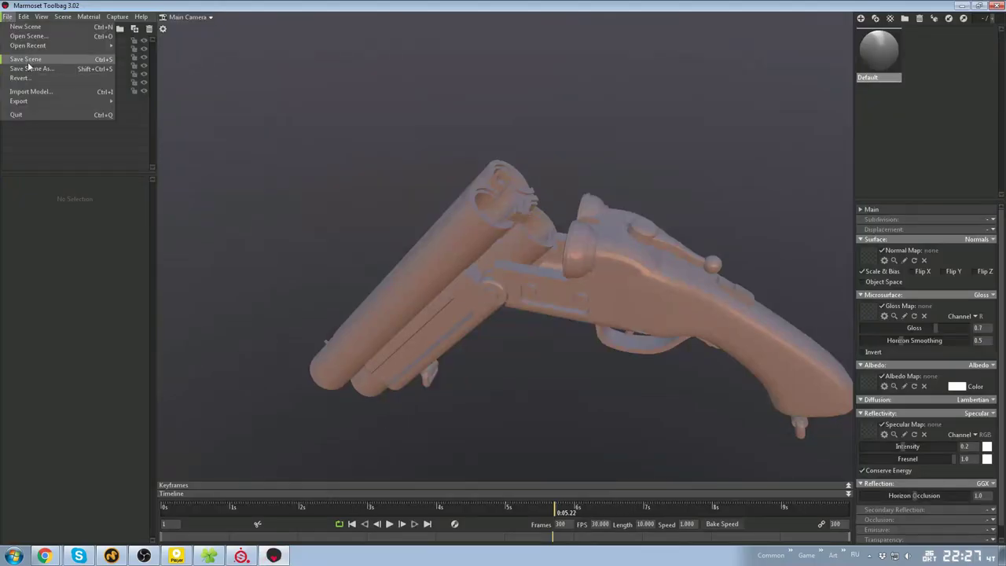
pyautogui.click(29, 68)
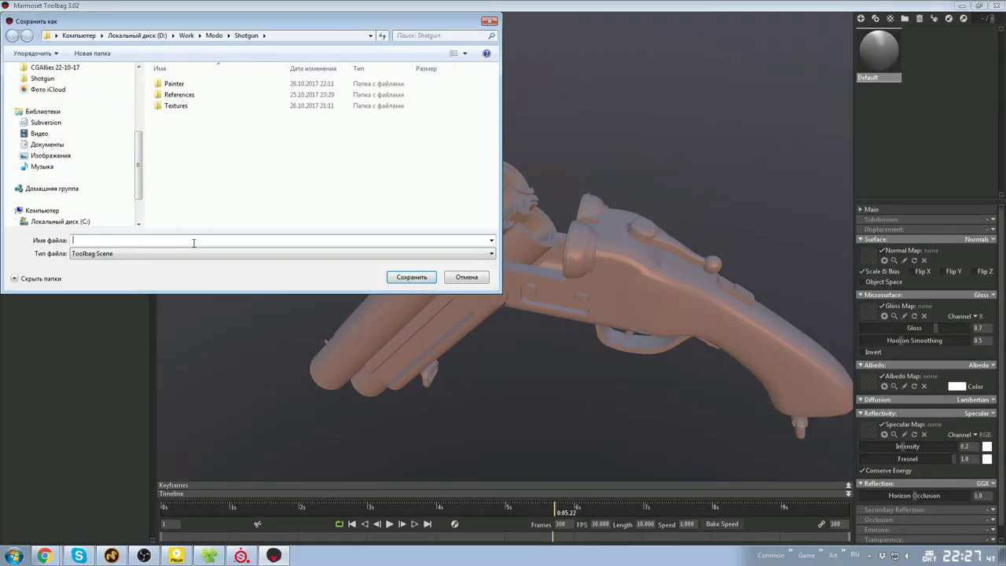
pyautogui.write('hotgun')
pyautogui.press('Left')
pyautogui.press('Left')
pyautogui.press('Left')
pyautogui.press('Left')
pyautogui.press('Left')
pyautogui.write('S')
pyautogui.click(356, 238)
pyautogui.click(410, 277)
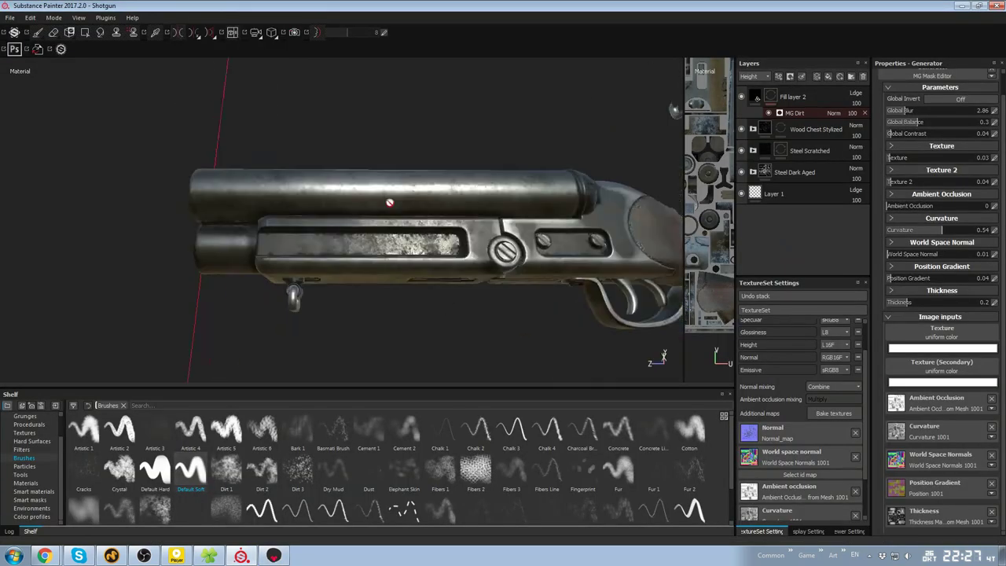
# Switch to Substance Painter, open the Steel Dark Aged folder and activate the paint effect on its Scratches layer mask
pyautogui.scroll(5, 482, 262)
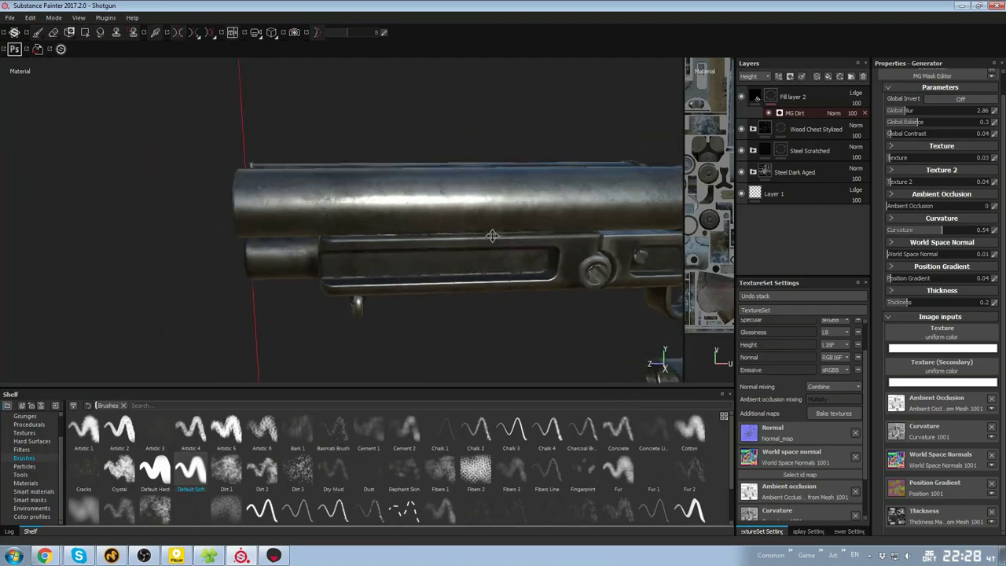
pyautogui.keyDown('alt'); pyautogui.moveTo(467, 285); pyautogui.dragTo(484, 235, button='middle'); pyautogui.keyUp('alt')
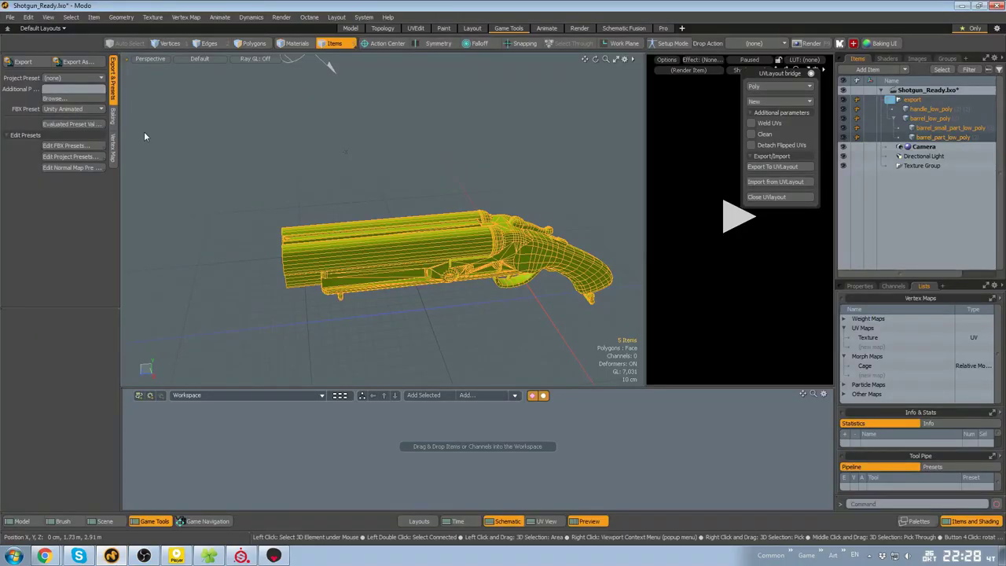
pyautogui.click(962, 7)
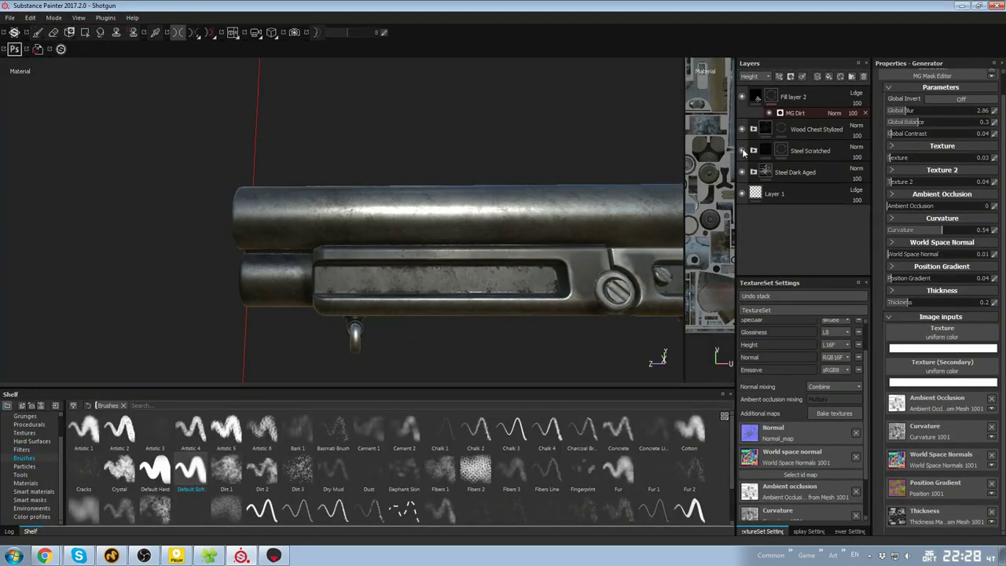
pyautogui.click(753, 150)
pyautogui.click(753, 171)
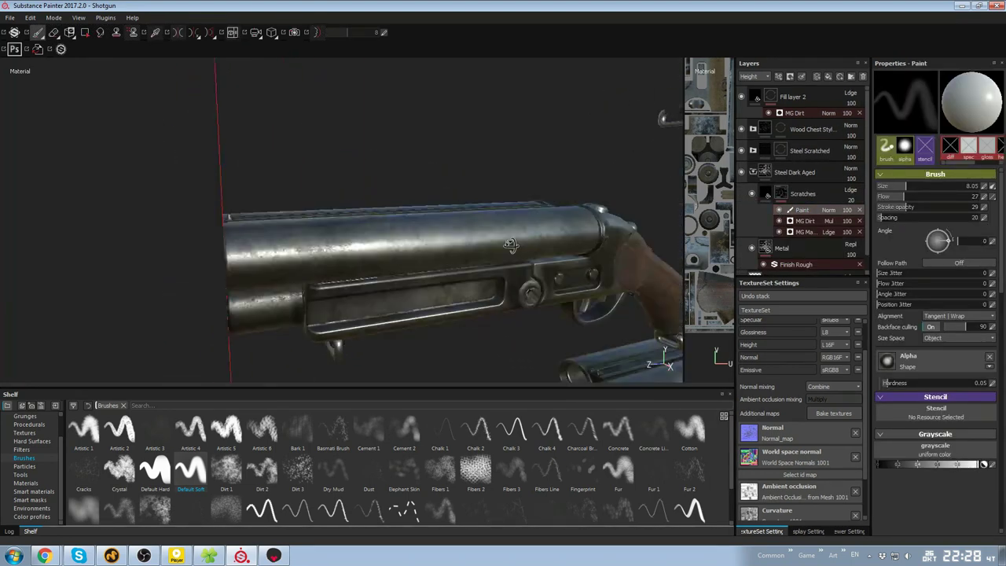
pyautogui.keyDown('alt'); pyautogui.moveTo(511, 245); pyautogui.dragTo(439, 262); pyautogui.keyUp('alt')
pyautogui.keyDown('alt'); pyautogui.moveTo(371, 267); pyautogui.dragTo(483, 242); pyautogui.keyUp('alt')
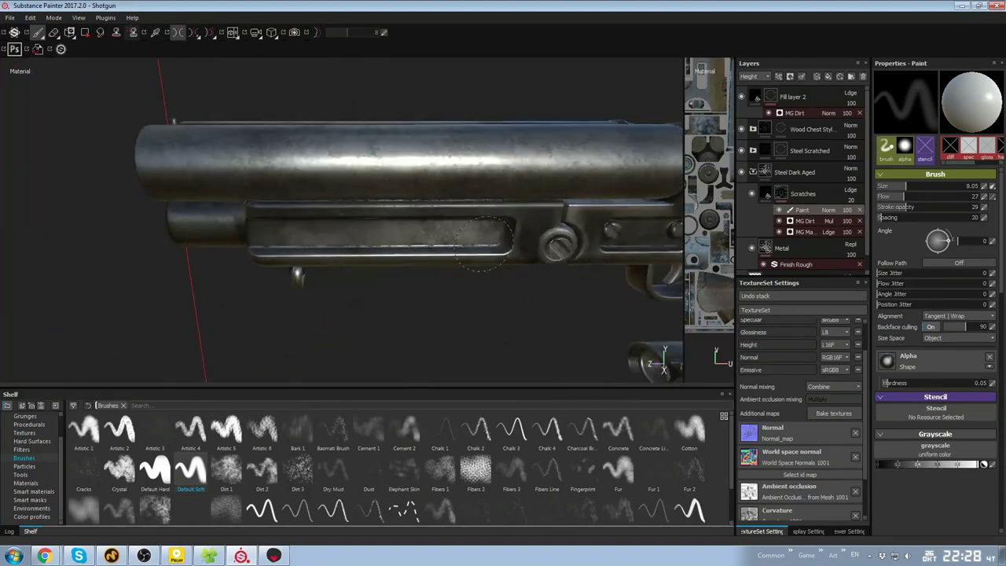
# Add a paint effect to the Fill layer 2 mask, paint grime onto the metal with the Dirt 1 brush, and save the project
pyautogui.click(781, 114)
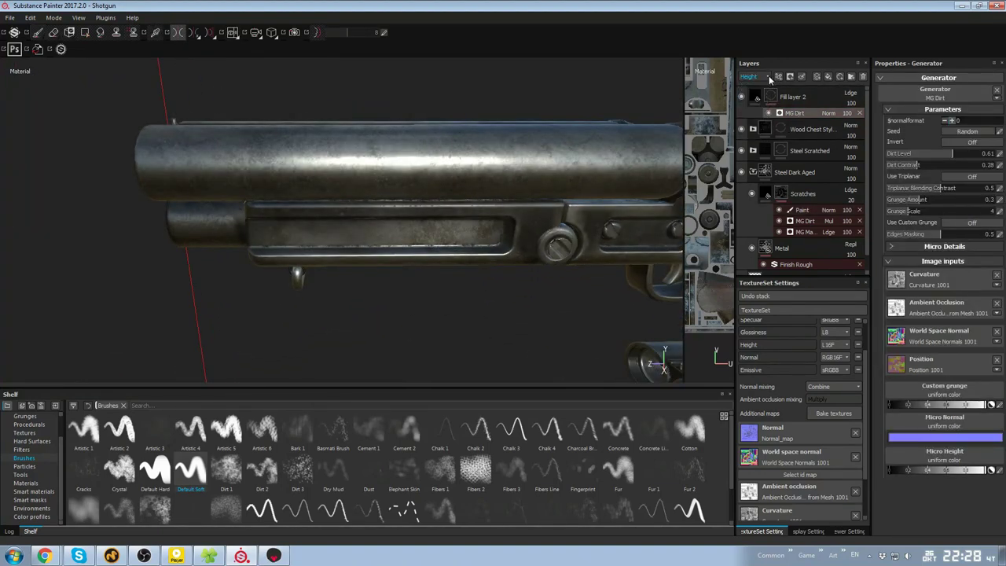
pyautogui.click(801, 99)
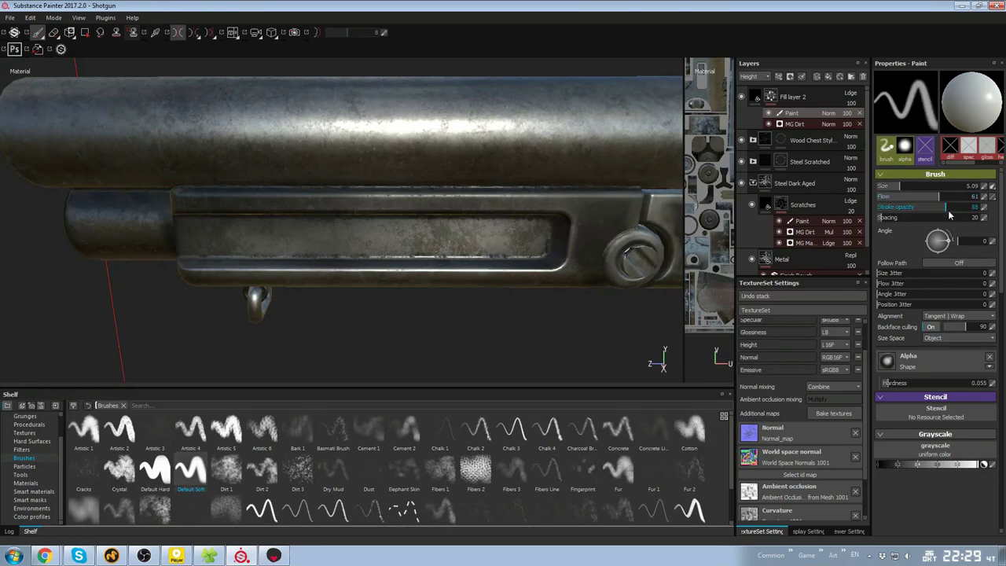
pyautogui.click(227, 470)
pyautogui.keyDown('alt'); pyautogui.moveTo(525, 250); pyautogui.dragTo(425, 230); pyautogui.keyUp('alt')
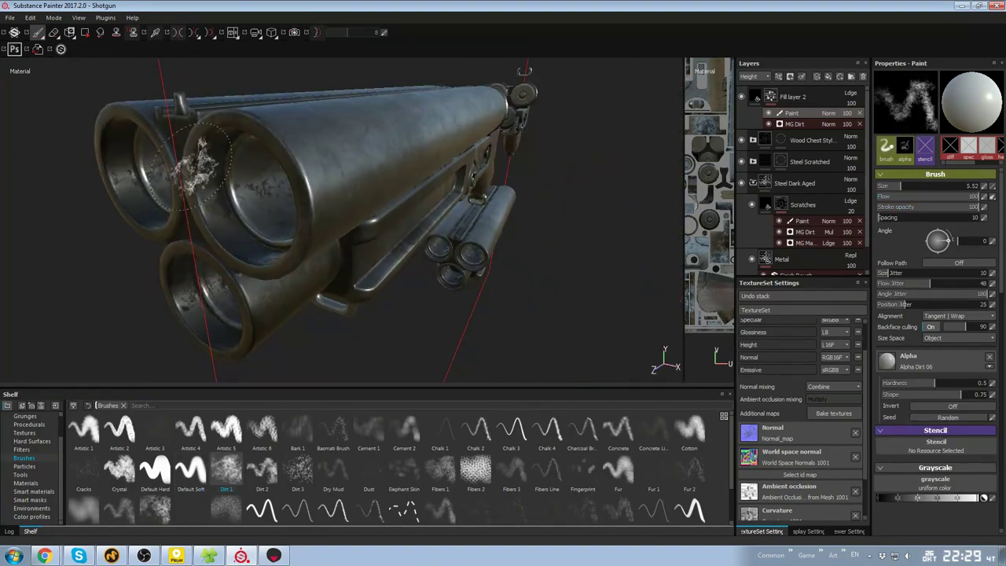
pyautogui.keyDown('alt'); pyautogui.moveTo(193, 166); pyautogui.dragTo(393, 255); pyautogui.keyUp('alt')
pyautogui.keyDown('alt'); pyautogui.moveTo(441, 234); pyautogui.dragTo(437, 193); pyautogui.keyUp('alt')
pyautogui.keyDown('alt'); pyautogui.moveTo(459, 314); pyautogui.dragTo(356, 203); pyautogui.keyUp('alt')
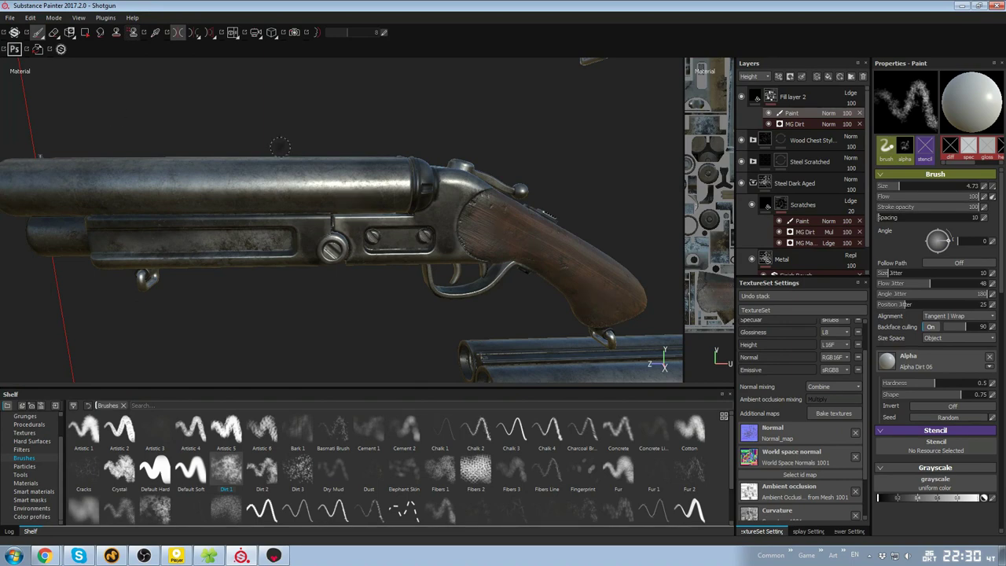
pyautogui.keyDown('alt'); pyautogui.moveTo(281, 147); pyautogui.dragTo(307, 144); pyautogui.keyUp('alt')
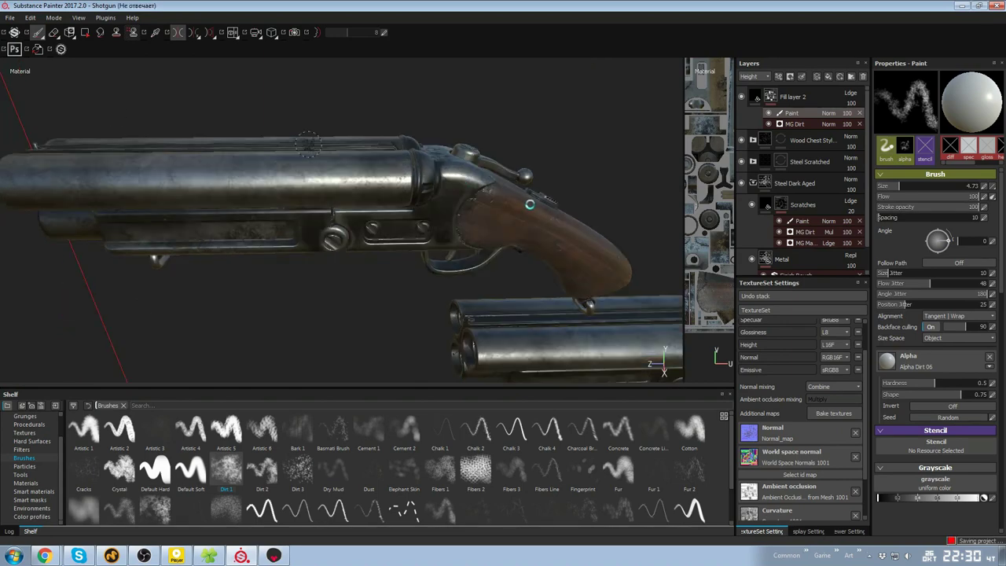
# Refine the wear around the receiver in the Scratches paint effect with the Default Soft brush, lowering flow to 15 and stroke opacity to 13
pyautogui.scroll(3, 524, 200)
pyautogui.moveTo(440, 196)
pyautogui.keyDown('alt'); pyautogui.mouseDown()
pyautogui.moveTo(361, 225)
pyautogui.moveTo(346, 157)
pyautogui.moveTo(362, 220)
pyautogui.mouseUp(); pyautogui.keyUp('alt')
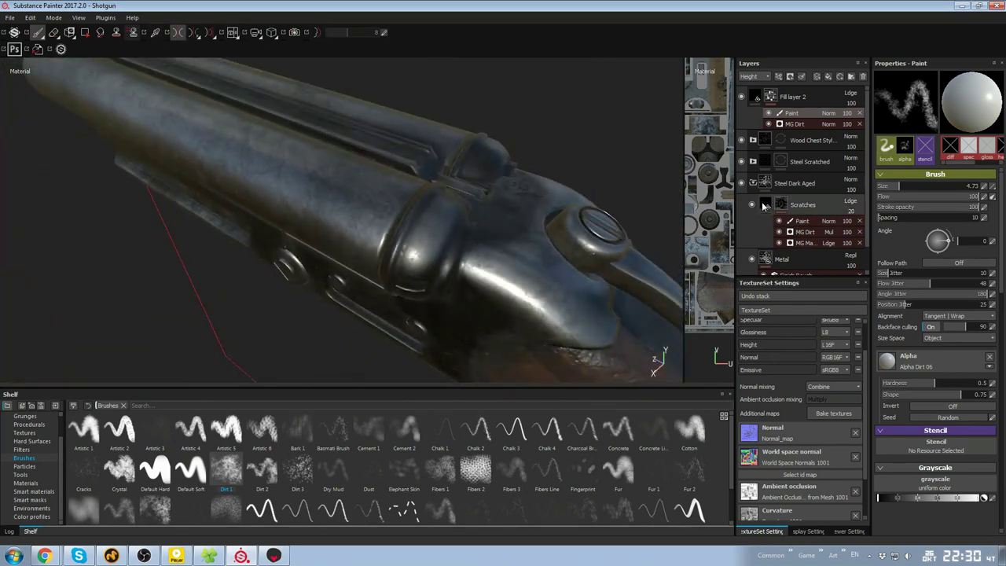
pyautogui.click(803, 220)
pyautogui.keyDown('alt'); pyautogui.moveTo(260, 330); pyautogui.dragTo(206, 462); pyautogui.keyUp('alt')
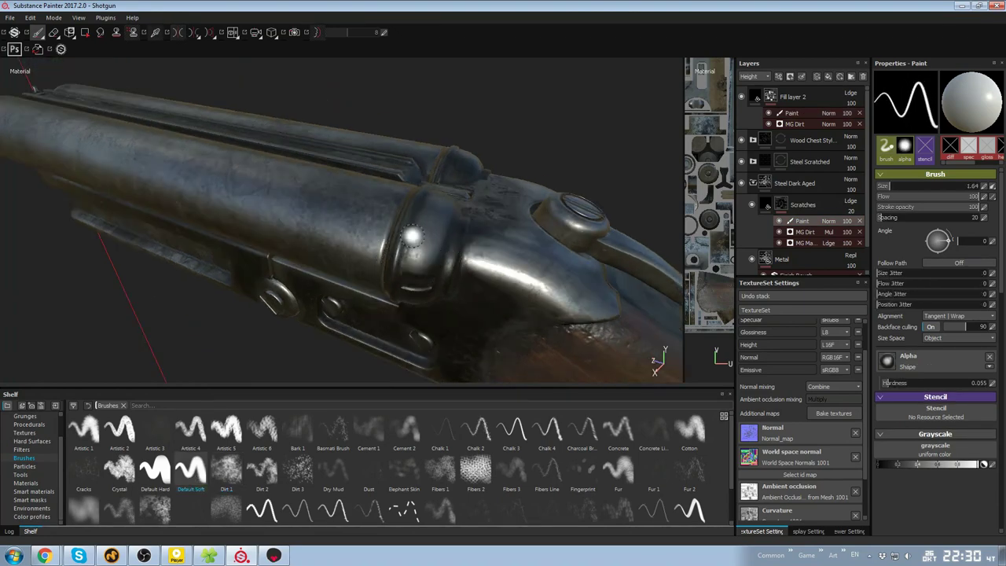
pyautogui.moveTo(434, 208)
pyautogui.keyDown('alt'); pyautogui.mouseDown()
pyautogui.moveTo(618, 284)
pyautogui.moveTo(456, 197)
pyautogui.moveTo(471, 213)
pyautogui.moveTo(510, 226)
pyautogui.moveTo(380, 143)
pyautogui.moveTo(413, 232)
pyautogui.moveTo(515, 226)
pyautogui.mouseUp(); pyautogui.keyUp('alt')
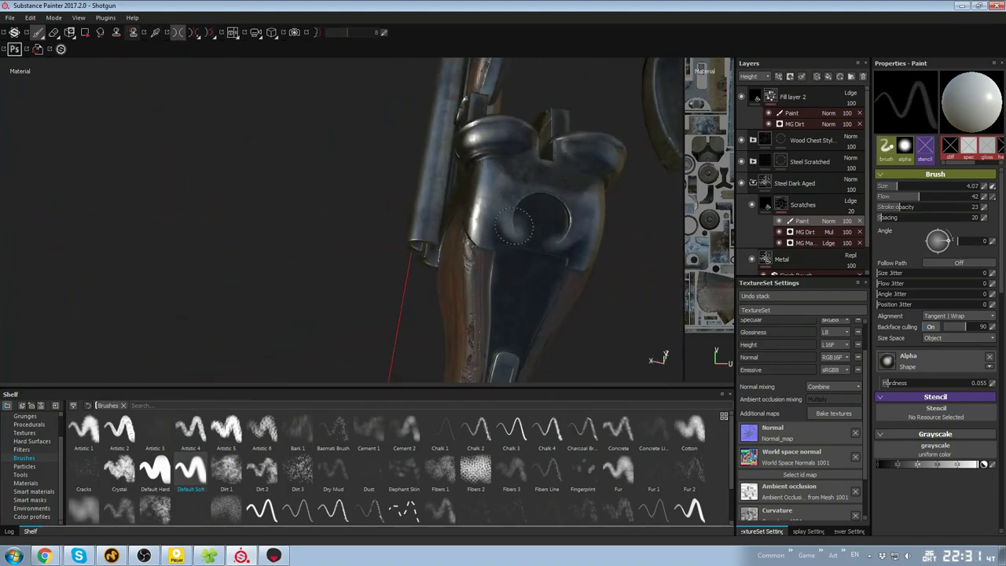
pyautogui.keyDown('alt'); pyautogui.moveTo(531, 327); pyautogui.dragTo(436, 273); pyautogui.keyUp('alt')
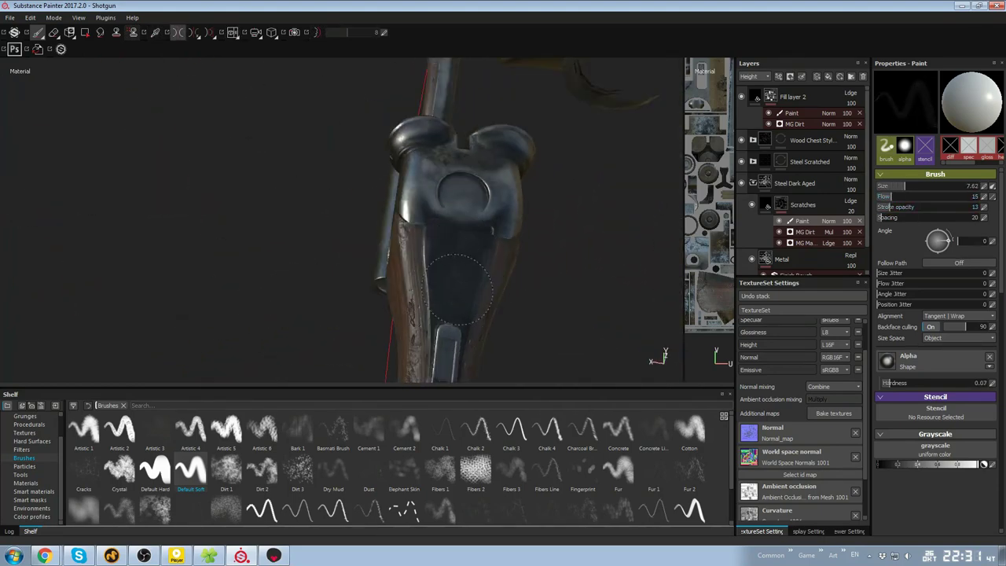
pyautogui.moveTo(459, 288)
pyautogui.keyDown('alt'); pyautogui.mouseDown()
pyautogui.moveTo(440, 180)
pyautogui.moveTo(289, 191)
pyautogui.moveTo(472, 235)
pyautogui.moveTo(354, 267)
pyautogui.moveTo(432, 216)
pyautogui.moveTo(411, 248)
pyautogui.moveTo(430, 228)
pyautogui.mouseUp(); pyautogui.keyUp('alt')
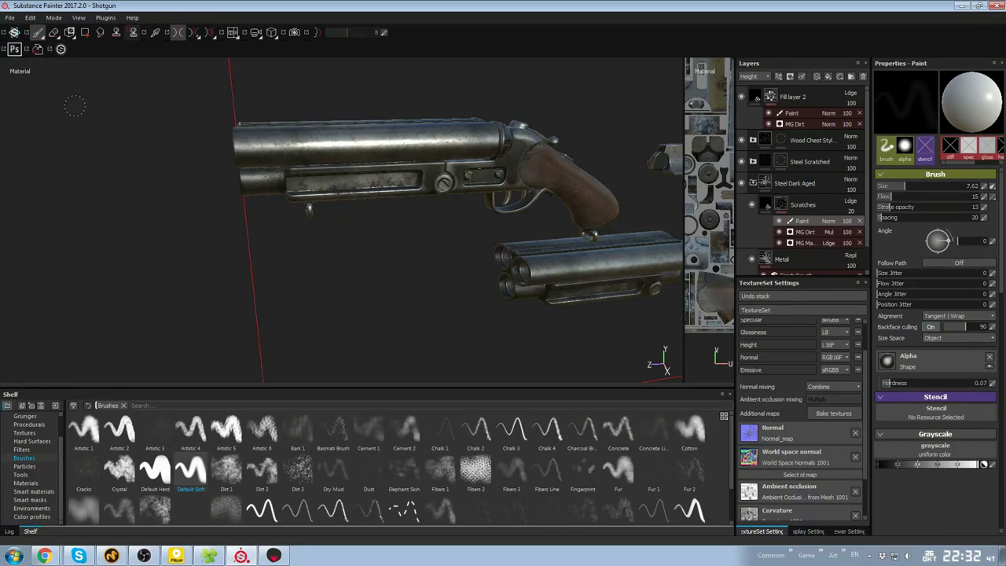
# Export the shotgun's texture set with the PBR SpecGloss config as 8-bit PNGs to the Shotgun/Painter folder
pyautogui.click(33, 159)
pyautogui.click(459, 139)
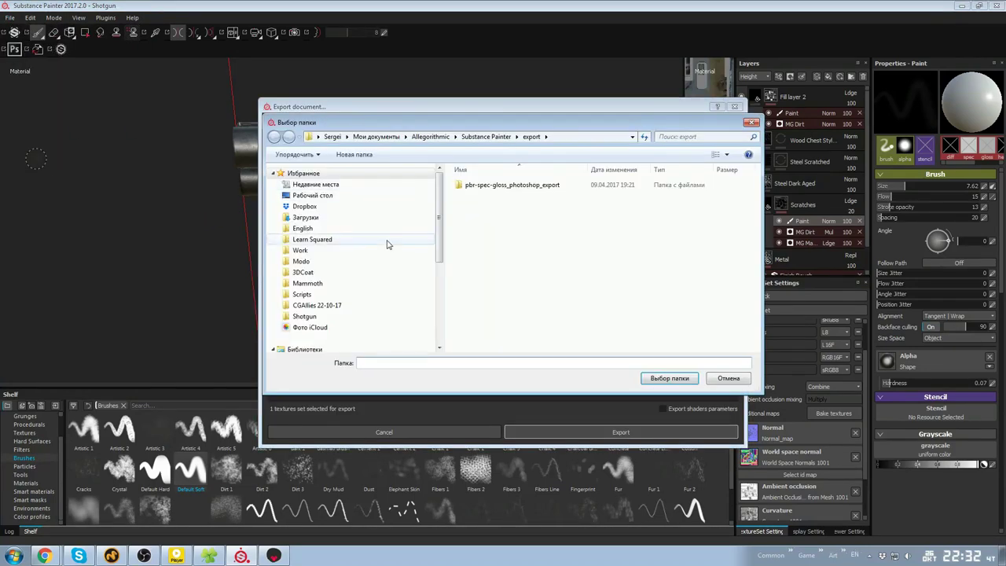
pyautogui.doubleClick(475, 186)
pyautogui.click(670, 378)
pyautogui.click(598, 432)
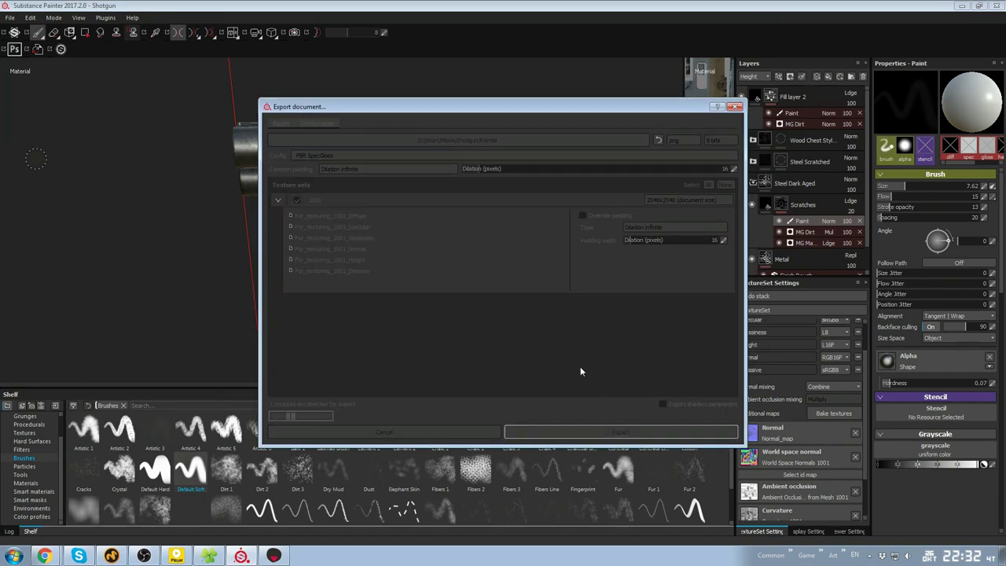
pyautogui.click(542, 287)
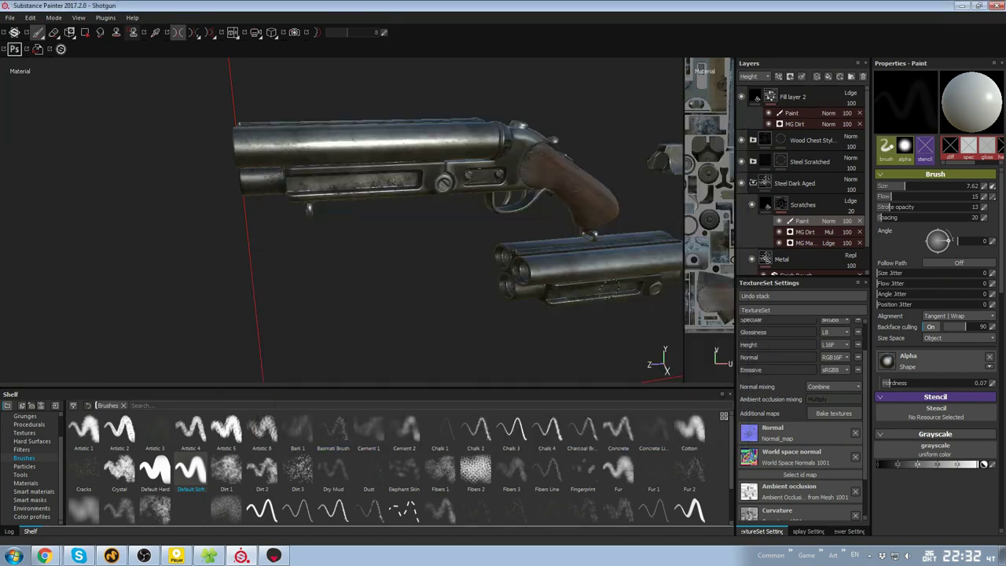
# Switch to Marmoset Toolbag and load For_texturing_1001_Normal as the Default material's normal map, with Flip Y enabled
pyautogui.click(272, 556)
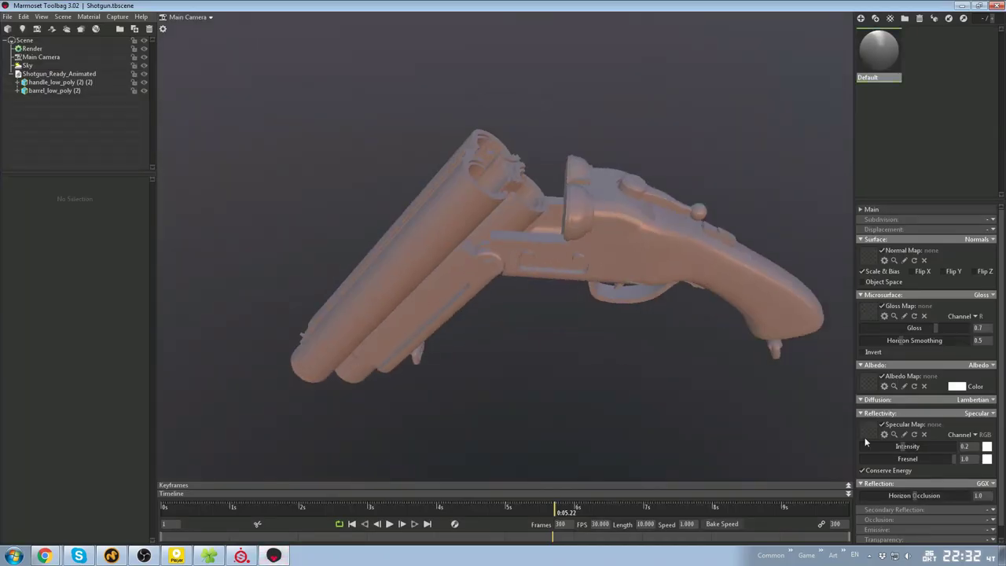
pyautogui.click(867, 256)
pyautogui.doubleClick(216, 105)
pyautogui.doubleClick(449, 99)
pyautogui.moveTo(549, 227); pyautogui.dragTo(660, 255)
pyautogui.scroll(4, 555, 269)
pyautogui.scroll(-5, 610, 255)
pyautogui.scroll(4, 521, 195)
pyautogui.scroll(-3, 660, 256)
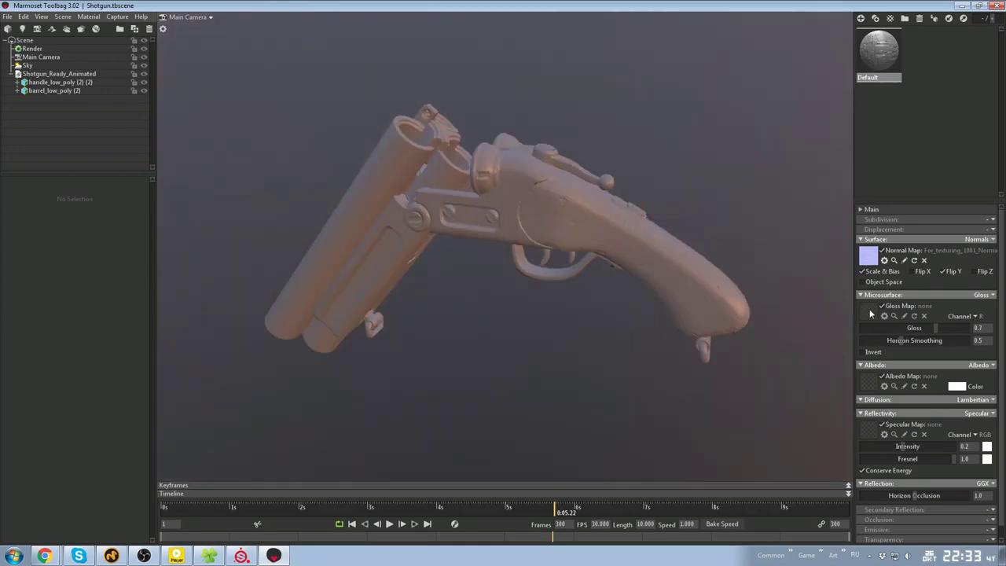
# Load the exported For_texturing_1001 Glossiness, Diffuse and Specular textures as the Default material's gloss, albedo and specular maps
pyautogui.click(869, 313)
pyautogui.doubleClick(342, 106)
pyautogui.click(868, 381)
pyautogui.doubleClick(217, 93)
pyautogui.click(865, 424)
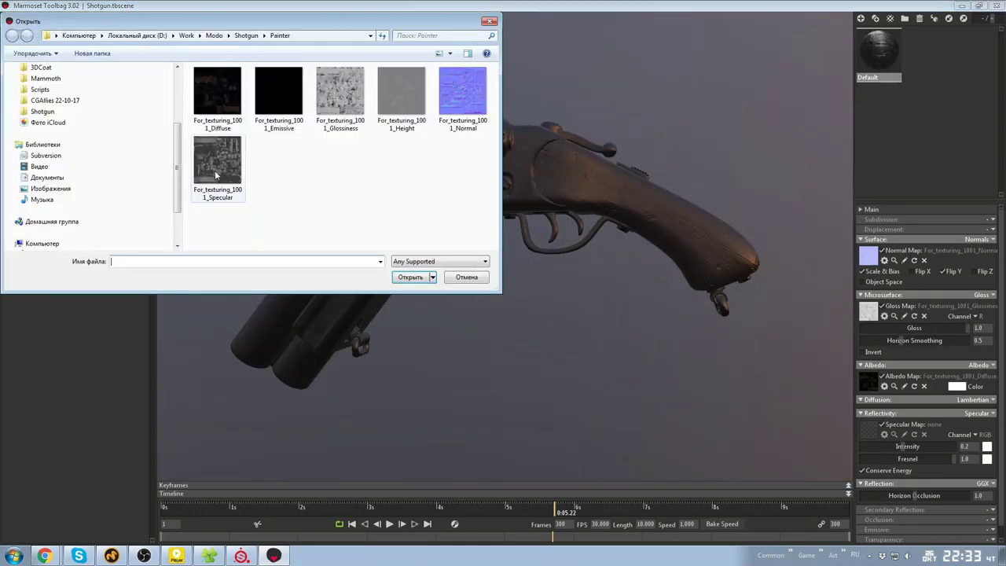
pyautogui.doubleClick(217, 176)
pyautogui.moveTo(487, 235); pyautogui.dragTo(561, 301)
pyautogui.scroll(4, 561, 301)
pyautogui.scroll(-5, 561, 301)
pyautogui.scroll(-1, 894, 500)
# Enable occlusion on the Default material and load the baked ambient occlusion map into it
pyautogui.click(230, 555)
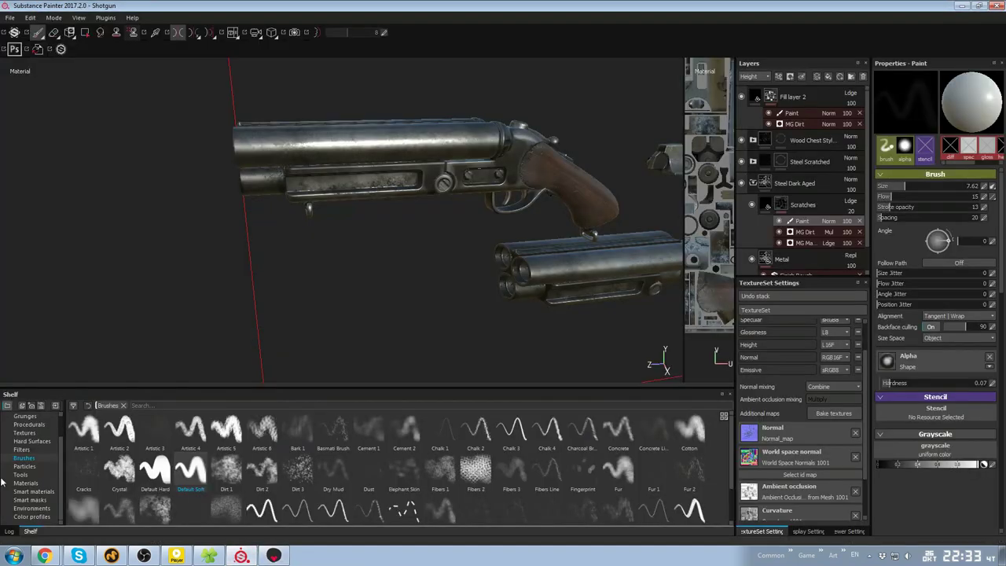
pyautogui.click(961, 6)
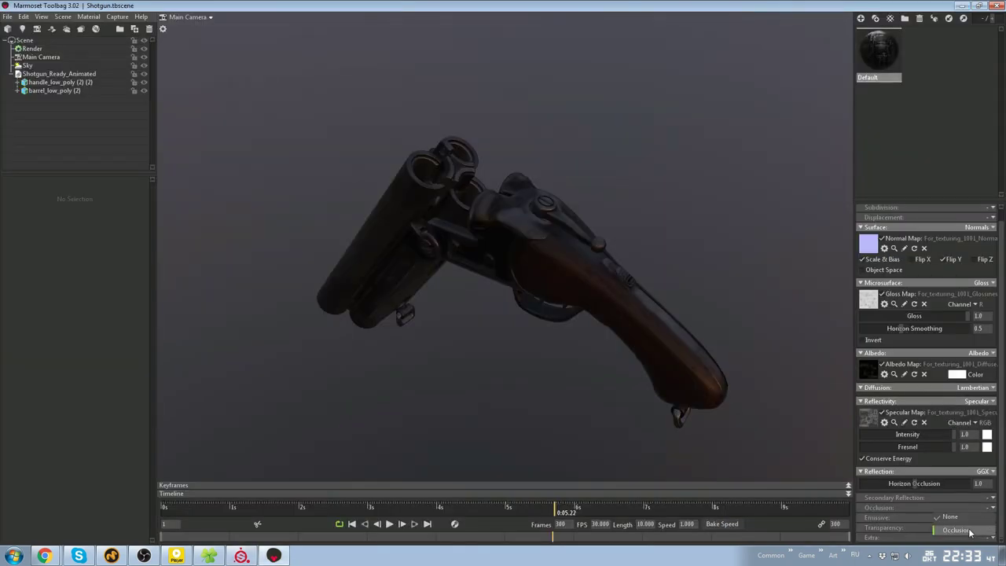
pyautogui.click(968, 532)
pyautogui.click(871, 523)
pyautogui.click(437, 35)
pyautogui.doubleClick(272, 102)
pyautogui.moveTo(562, 255); pyautogui.dragTo(525, 157)
pyautogui.scroll(5, 475, 215)
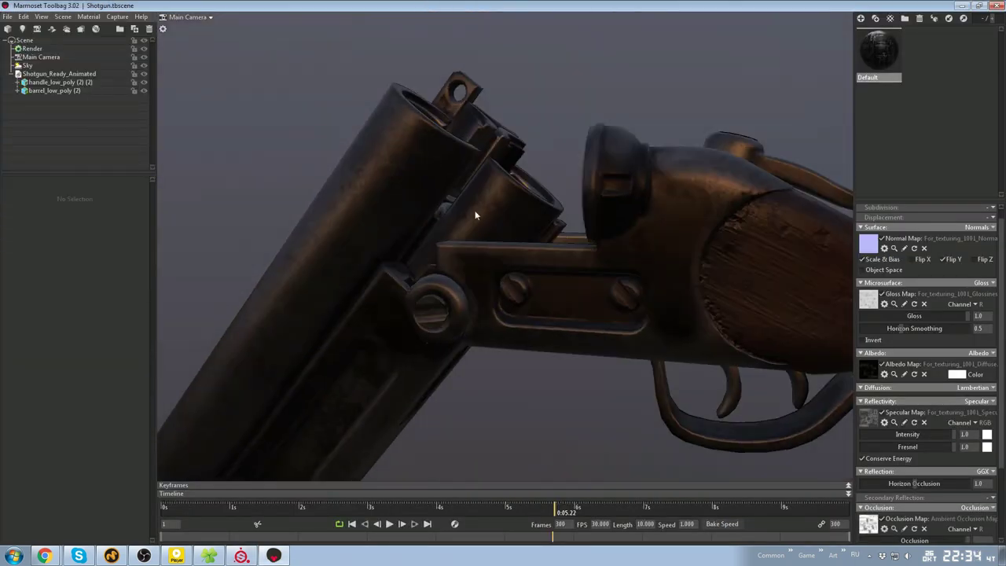
# Raise the sky light's brightness in stages, to about 3.8 and beyond, to brighten the shotgun
pyautogui.moveTo(476, 215); pyautogui.dragTo(574, 268)
pyautogui.click(28, 65)
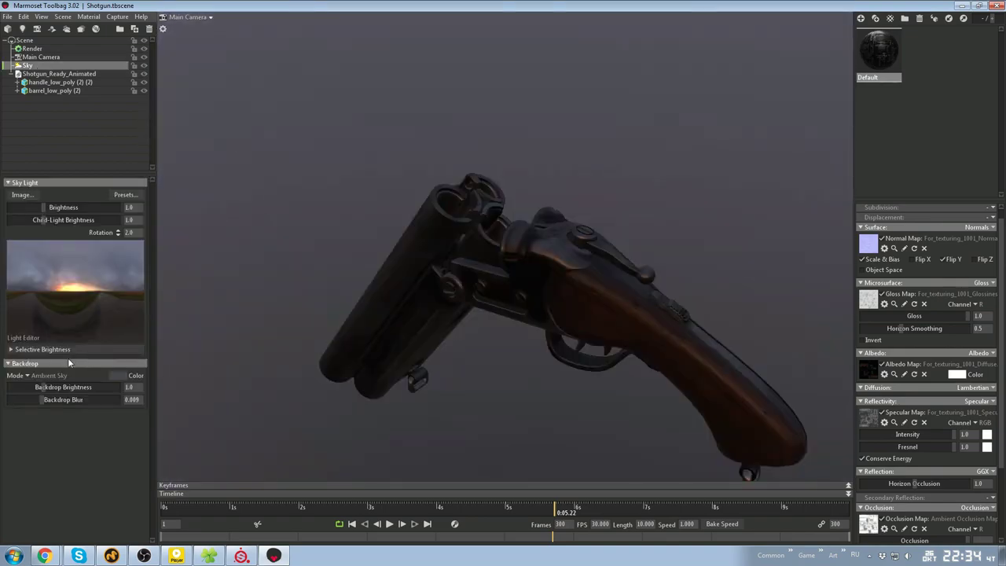
pyautogui.moveTo(43, 207); pyautogui.dragTo(57, 208)
pyautogui.moveTo(488, 251); pyautogui.dragTo(543, 267)
pyautogui.scroll(3, 476, 306)
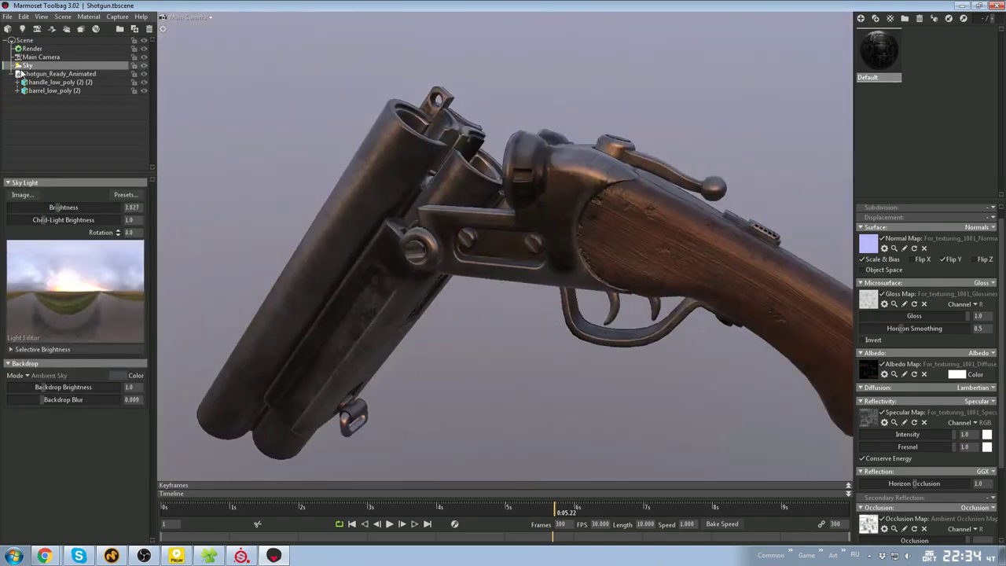
pyautogui.moveTo(57, 208); pyautogui.dragTo(65, 207)
pyautogui.keyDown('shift'); pyautogui.moveTo(323, 247); pyautogui.dragTo(346, 252); pyautogui.keyUp('shift')
pyautogui.scroll(-3, 505, 335)
pyautogui.moveTo(345, 252); pyautogui.dragTo(456, 291)
# Light the scene with the Ennis House sky preset and view the shotgun from the side
pyautogui.click(123, 195)
pyautogui.click(336, 405)
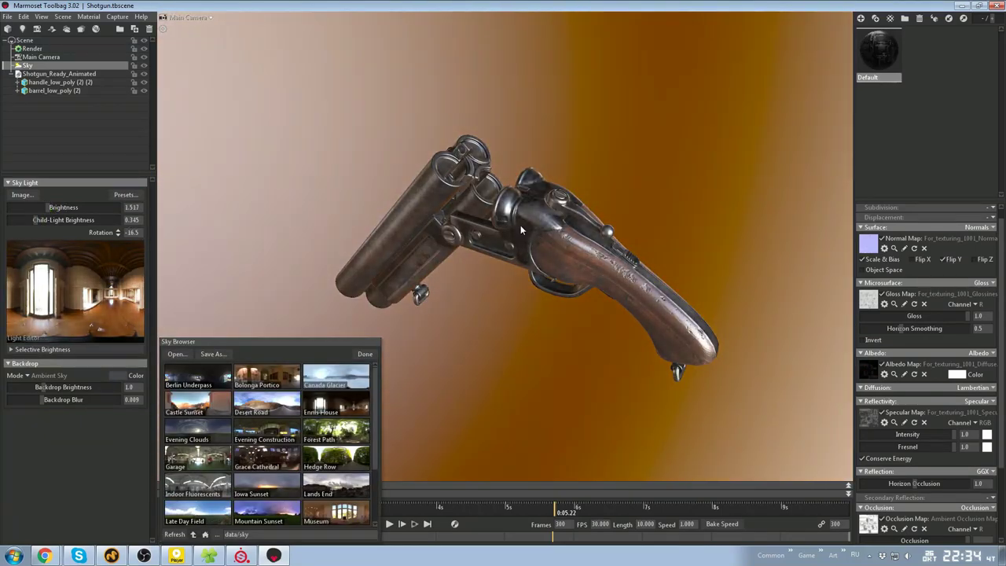
pyautogui.moveTo(520, 224); pyautogui.dragTo(103, 257)
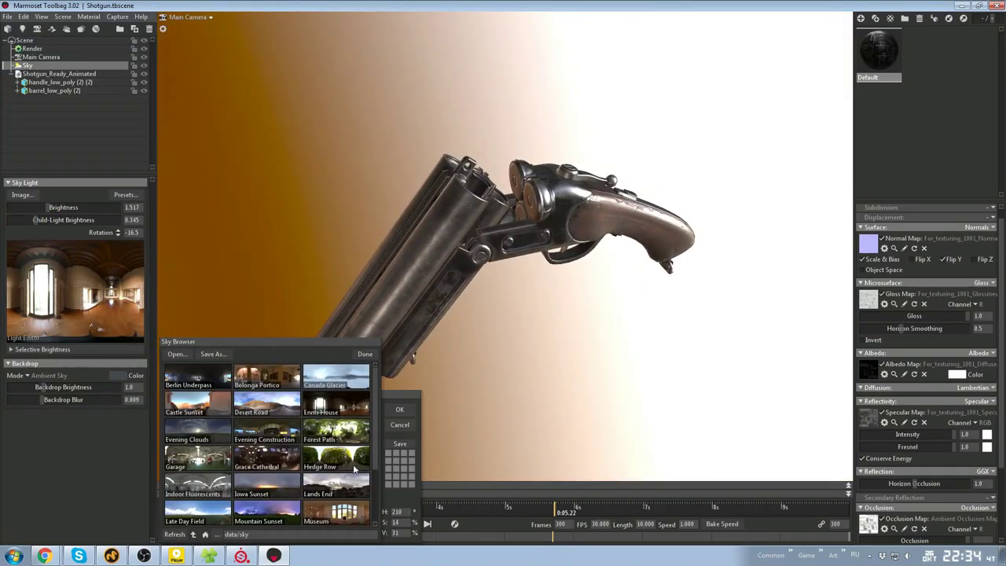
# Switch the sky's backdrop mode to Color and make it near-black, 0d0d0d
pyautogui.click(47, 376)
pyautogui.click(363, 354)
pyautogui.moveTo(187, 499); pyautogui.dragTo(146, 535)
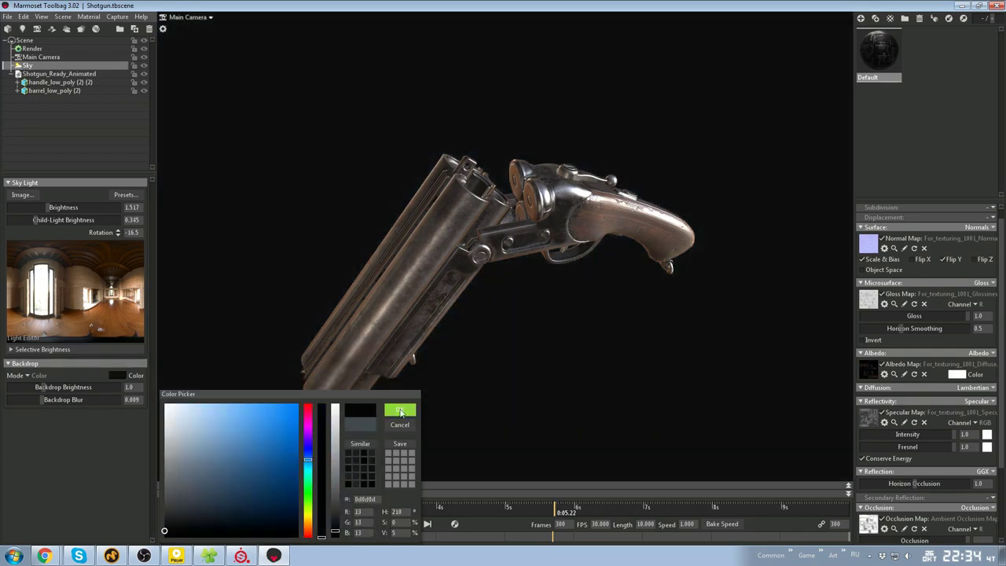
pyautogui.click(400, 409)
# Try different sky brightness and child-light brightness values on the Ennis House lighting
pyautogui.moveTo(48, 208); pyautogui.dragTo(44, 208)
pyautogui.moveTo(424, 275); pyautogui.dragTo(503, 298)
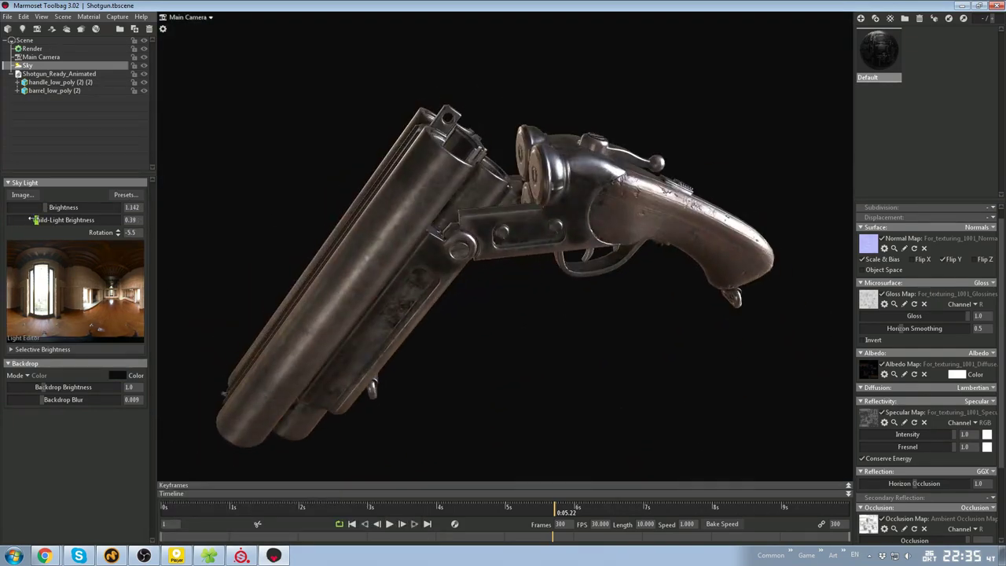
pyautogui.moveTo(33, 219); pyautogui.dragTo(25, 220)
pyautogui.moveTo(45, 207); pyautogui.dragTo(63, 206)
# Try the Garage, Lands End, Castle Sunset, Grace Cathedral, Evening Construction and Desert Road skies, varying brightness to compare the lighting
pyautogui.click(201, 461)
pyautogui.click(331, 489)
pyautogui.click(197, 404)
pyautogui.click(266, 462)
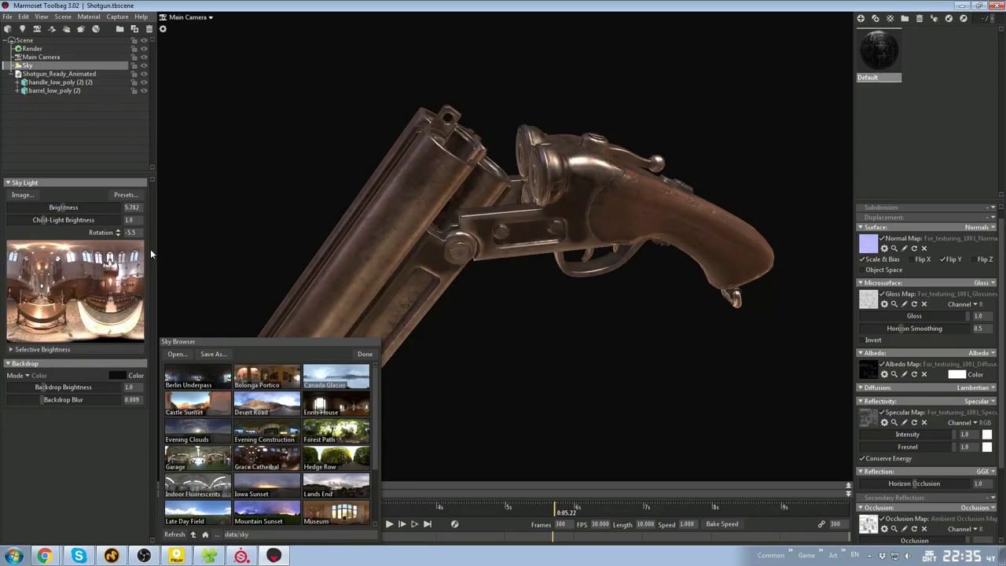
pyautogui.moveTo(165, 260); pyautogui.dragTo(605, 287)
pyautogui.click(336, 486)
pyautogui.moveTo(44, 207); pyautogui.dragTo(73, 207)
pyautogui.click(268, 430)
pyautogui.moveTo(495, 210)
pyautogui.mouseDown()
pyautogui.moveTo(427, 215)
pyautogui.moveTo(503, 224)
pyautogui.mouseUp()
pyautogui.moveTo(74, 207)
pyautogui.mouseDown()
pyautogui.moveTo(57, 208)
pyautogui.moveTo(66, 207)
pyautogui.mouseUp()
pyautogui.moveTo(455, 322)
pyautogui.mouseDown()
pyautogui.moveTo(541, 341)
pyautogui.moveTo(455, 314)
pyautogui.mouseUp()
pyautogui.click(267, 403)
# Apply the Grace Cathedral sky at a brightness of about 3.2 and add a light near the top of its image
pyautogui.click(267, 458)
pyautogui.moveTo(47, 207); pyautogui.dragTo(61, 207)
pyautogui.moveTo(503, 256); pyautogui.dragTo(471, 267)
pyautogui.moveTo(61, 207); pyautogui.dragTo(55, 208)
pyautogui.moveTo(400, 232); pyautogui.dragTo(446, 261)
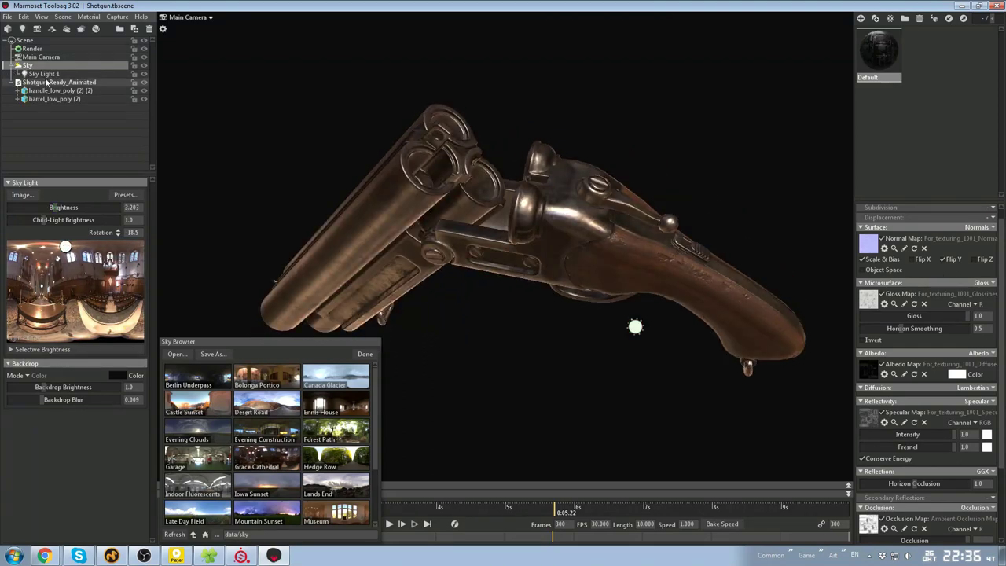
# Select the new directional sky light, adjust how it lights the shotgun, and close the sky browser
pyautogui.click(44, 74)
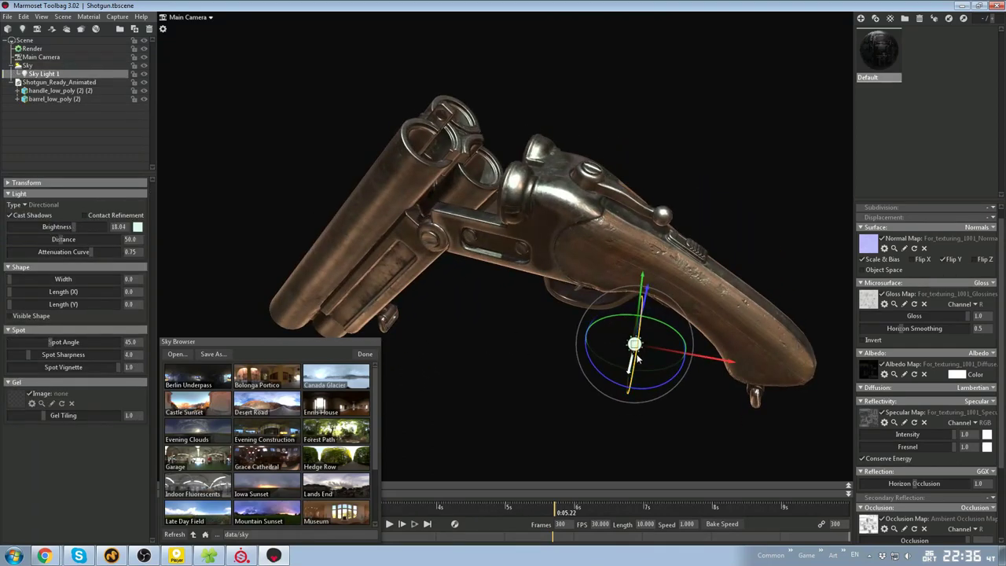
pyautogui.moveTo(637, 358); pyautogui.dragTo(448, 325)
pyautogui.moveTo(582, 345); pyautogui.dragTo(437, 300)
pyautogui.click(708, 309)
pyautogui.scroll(3, 587, 280)
pyautogui.scroll(-5, 586, 279)
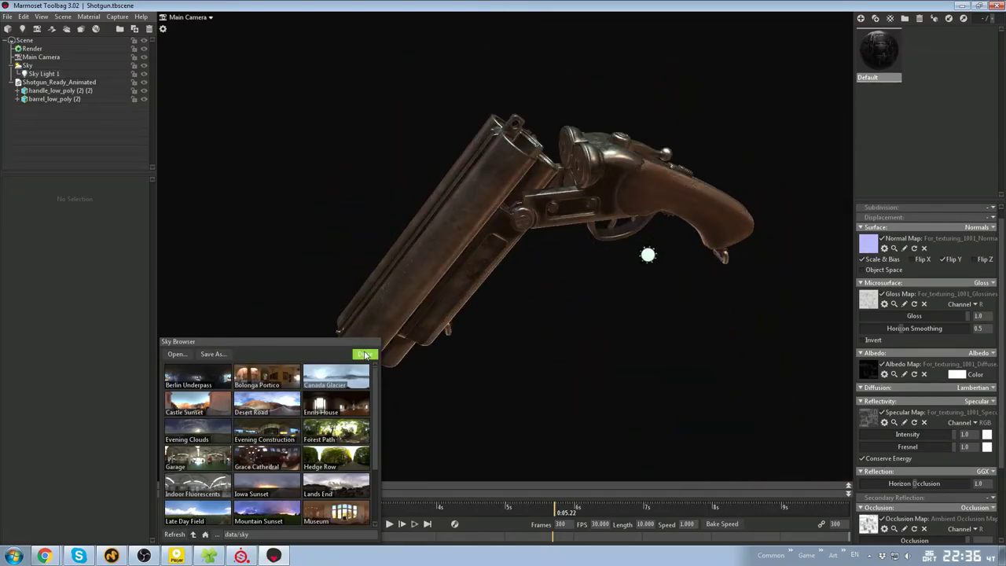
pyautogui.click(364, 354)
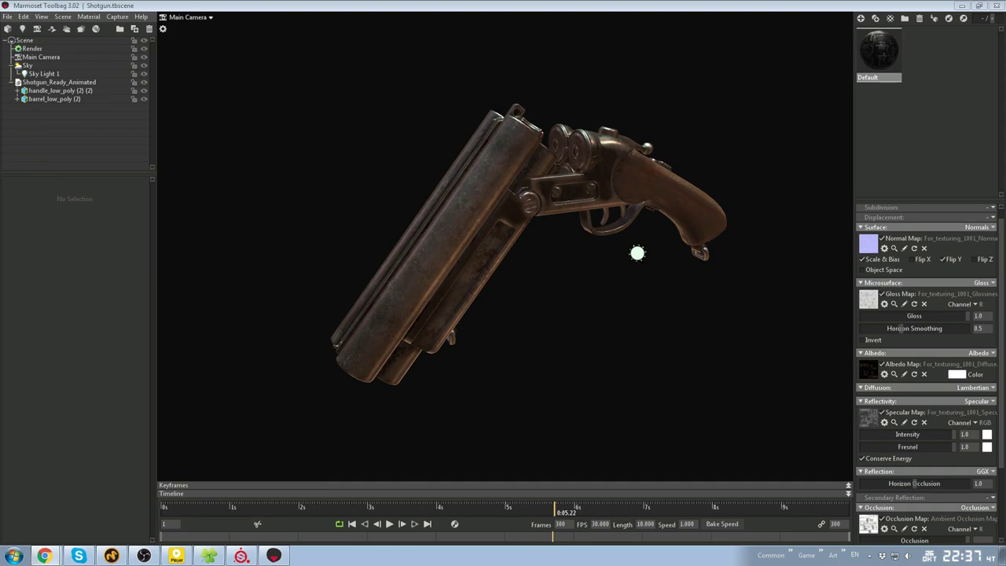
# Enable High-Res Shadows in the scene's render settings
pyautogui.click(581, 197)
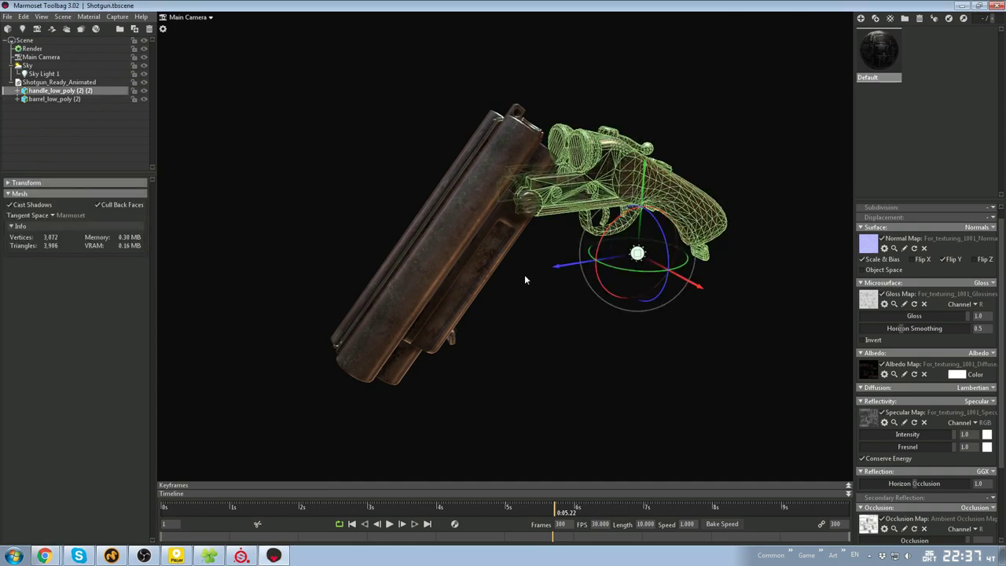
pyautogui.moveTo(525, 274); pyautogui.dragTo(559, 307)
pyautogui.click(32, 48)
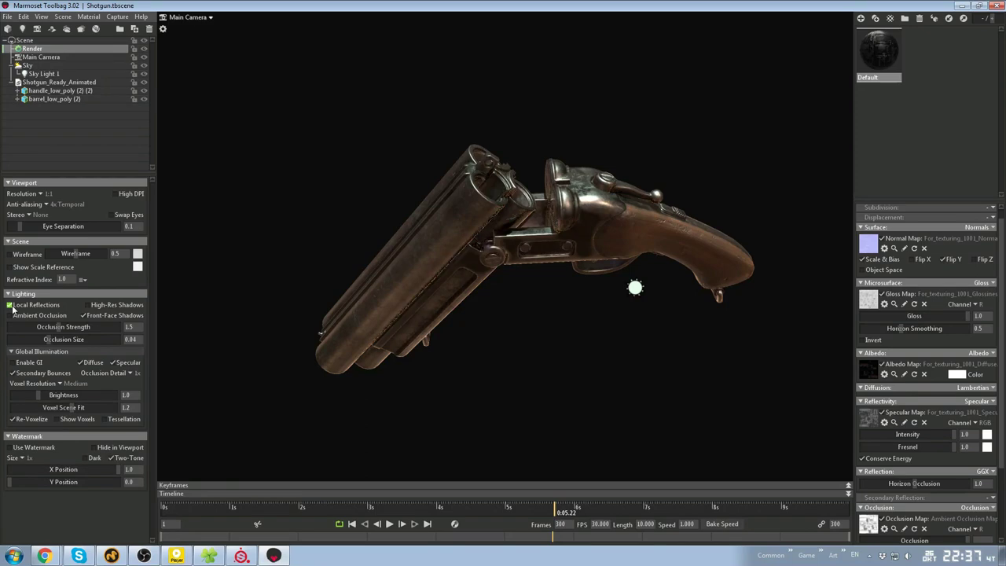
pyautogui.click(88, 305)
pyautogui.moveTo(409, 266)
pyautogui.mouseDown()
pyautogui.moveTo(427, 254)
pyautogui.moveTo(408, 266)
pyautogui.mouseUp()
# Enable global illumination and set its voxel resolution to Low
pyautogui.click(21, 362)
pyautogui.scroll(3, 581, 287)
pyautogui.moveTo(550, 330); pyautogui.dragTo(542, 286)
pyautogui.scroll(-2, 542, 286)
pyautogui.click(76, 383)
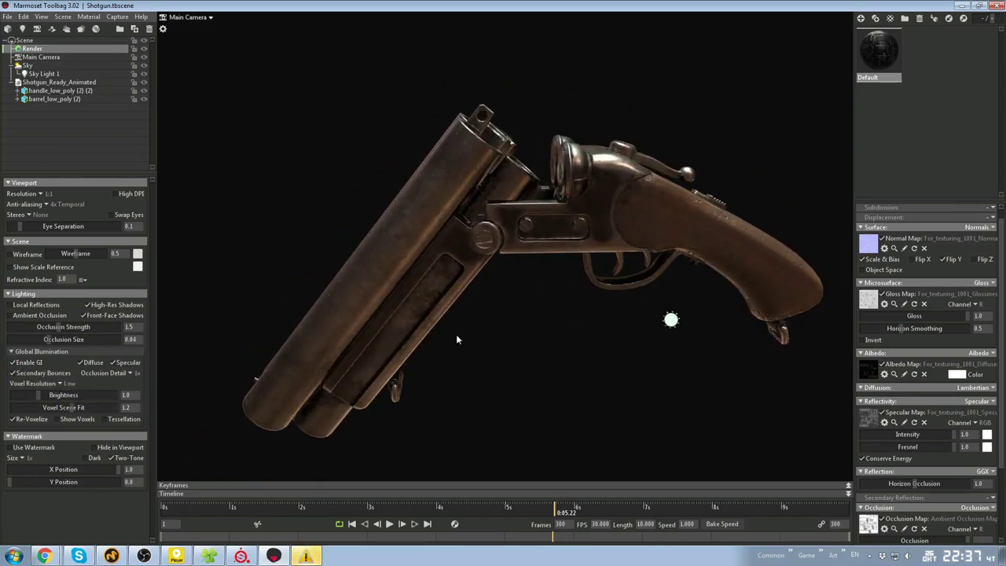
# Set the global illumination brightness to about 1.6 and the voxel scene fit to about 0.76
pyautogui.moveTo(456, 340); pyautogui.dragTo(509, 366)
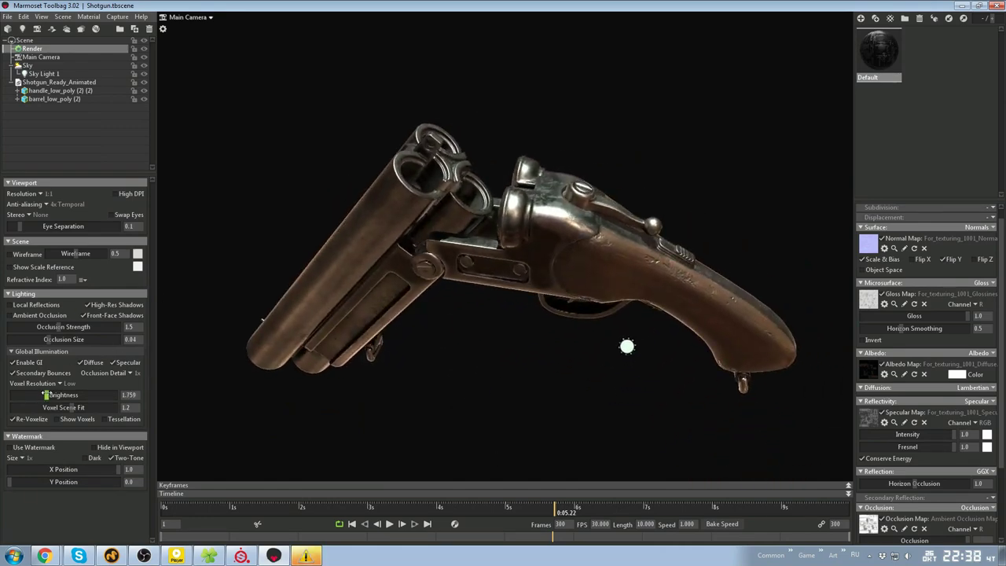
pyautogui.moveTo(49, 408); pyautogui.dragTo(48, 407)
pyautogui.moveTo(423, 353)
pyautogui.mouseDown()
pyautogui.moveTo(487, 370)
pyautogui.moveTo(492, 361)
pyautogui.moveTo(429, 342)
pyautogui.mouseUp()
pyautogui.moveTo(239, 279); pyautogui.dragTo(506, 294)
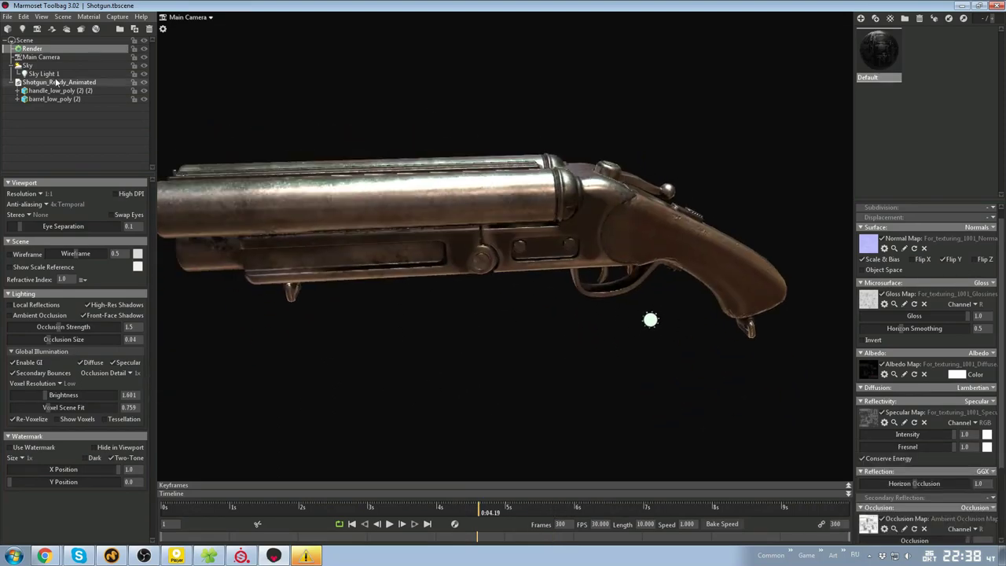
# Re-aim the directional sky light, set its brightness to about 2.4 and spot angle to about 64, and check the opened pose
pyautogui.click(650, 319)
pyautogui.moveTo(696, 334); pyautogui.dragTo(661, 296)
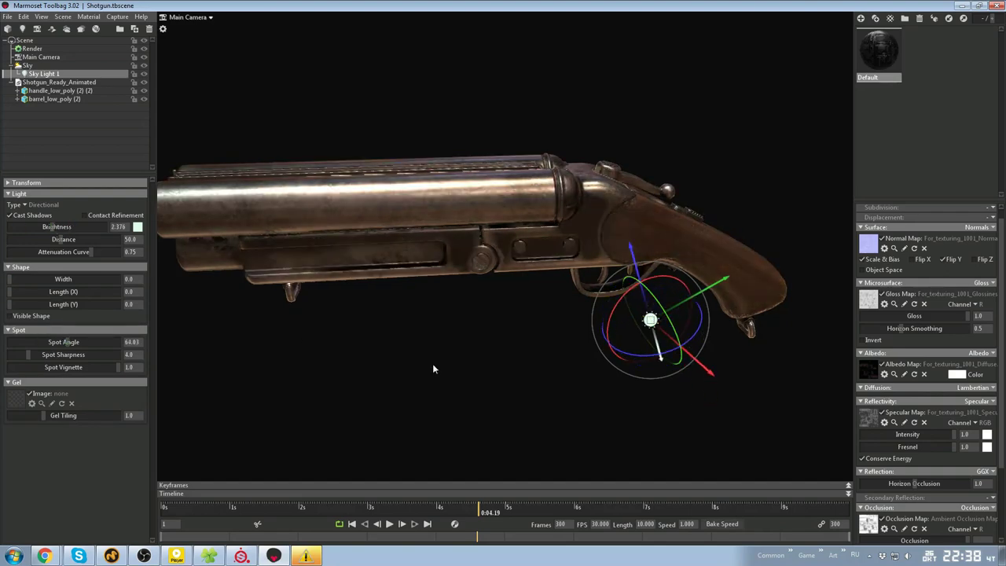
pyautogui.moveTo(432, 368); pyautogui.dragTo(569, 378)
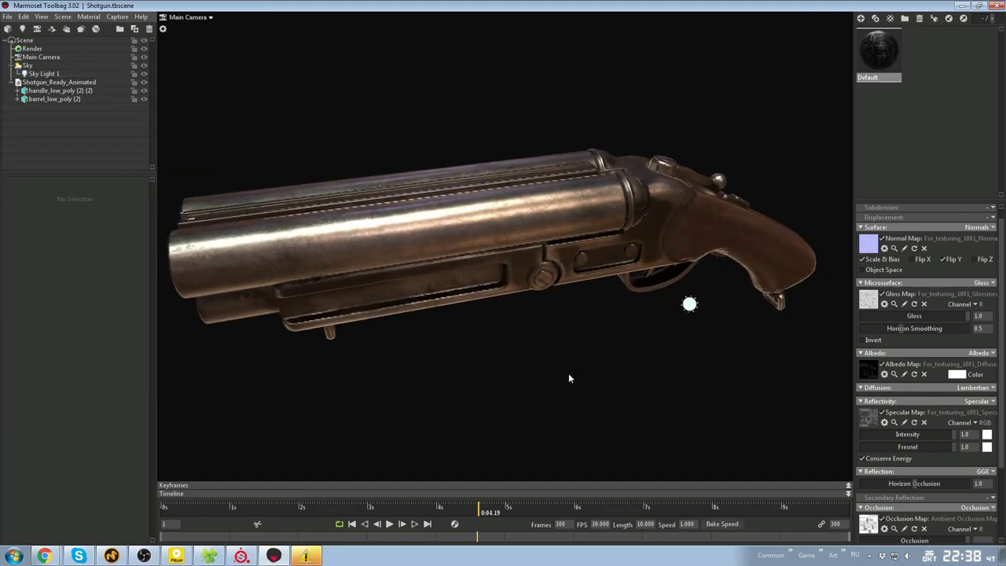
pyautogui.moveTo(478, 509); pyautogui.dragTo(427, 509)
pyautogui.moveTo(393, 470); pyautogui.dragTo(503, 377)
# Preview the global illumination voxels, try the High voxel resolution, return it to Low and hide the voxels
pyautogui.click(31, 48)
pyautogui.click(64, 421)
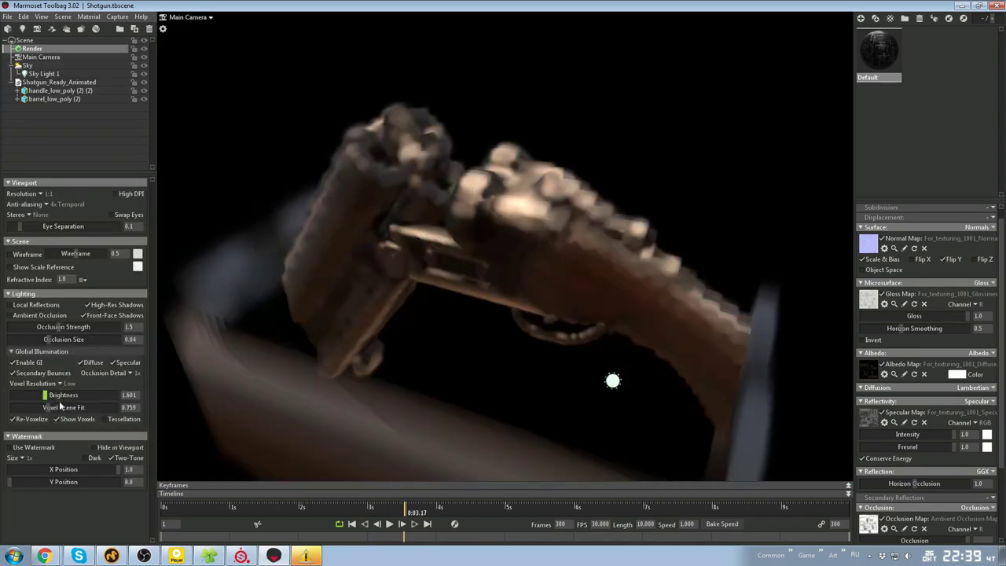
pyautogui.click(78, 403)
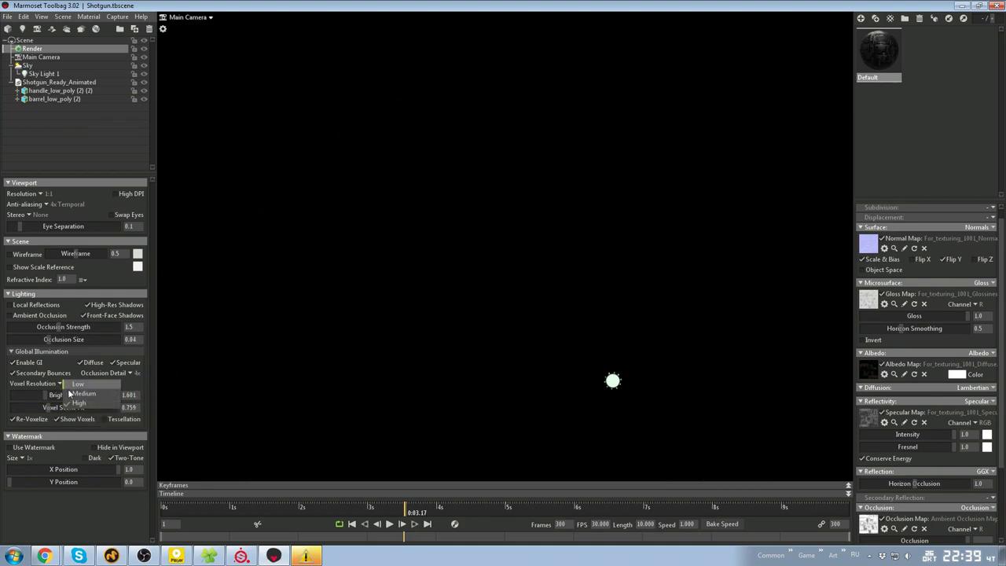
pyautogui.click(66, 383)
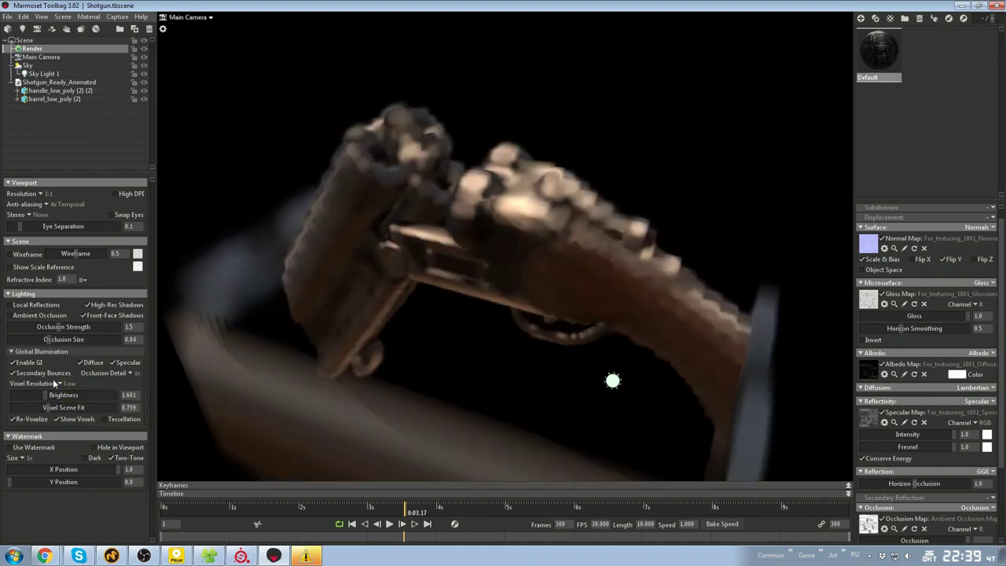
pyautogui.click(60, 418)
# Set the global illumination's occlusion detail to 4x
pyautogui.click(133, 373)
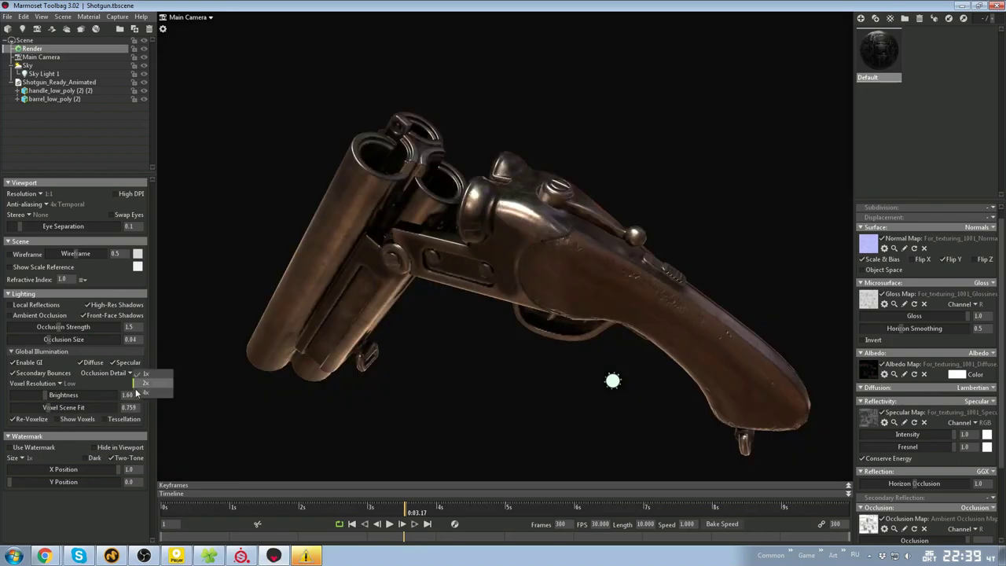
pyautogui.click(137, 394)
pyautogui.moveTo(486, 330)
pyautogui.mouseDown()
pyautogui.moveTo(432, 315)
pyautogui.moveTo(493, 347)
pyautogui.mouseUp()
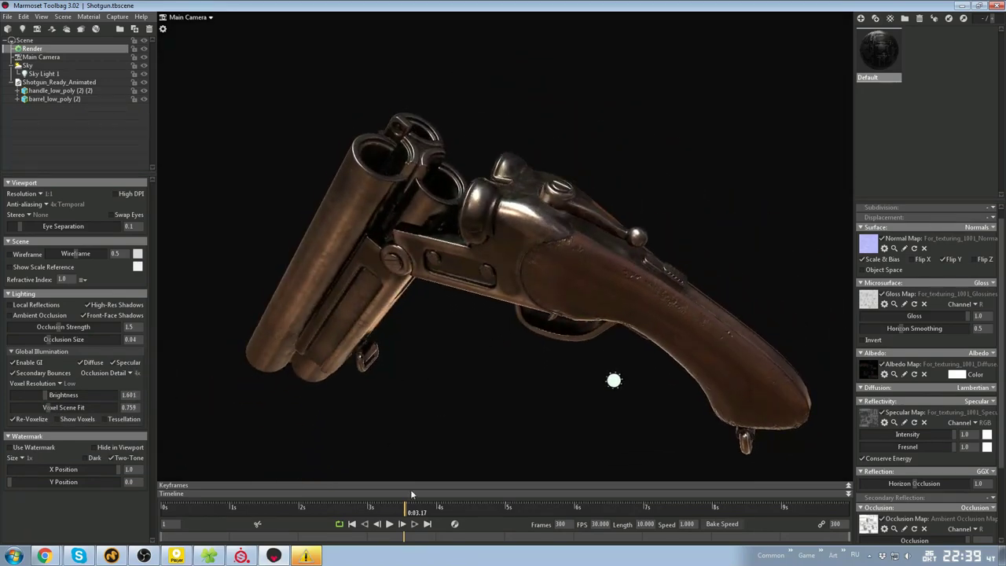
# Play the shotgun animation from the start and set its playback speed to 0.4
pyautogui.moveTo(406, 507); pyautogui.dragTo(160, 505)
pyautogui.click(389, 524)
pyautogui.moveTo(500, 381)
pyautogui.mouseDown()
pyautogui.moveTo(516, 351)
pyautogui.moveTo(442, 333)
pyautogui.moveTo(379, 348)
pyautogui.moveTo(366, 275)
pyautogui.moveTo(615, 374)
pyautogui.moveTo(475, 298)
pyautogui.moveTo(715, 275)
pyautogui.moveTo(497, 381)
pyautogui.moveTo(512, 363)
pyautogui.mouseUp()
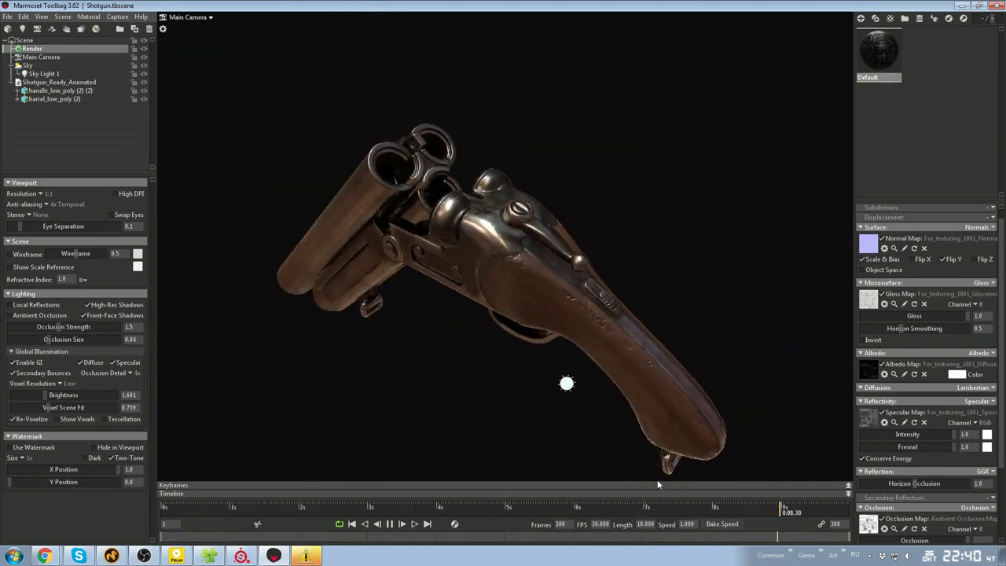
pyautogui.click(687, 524)
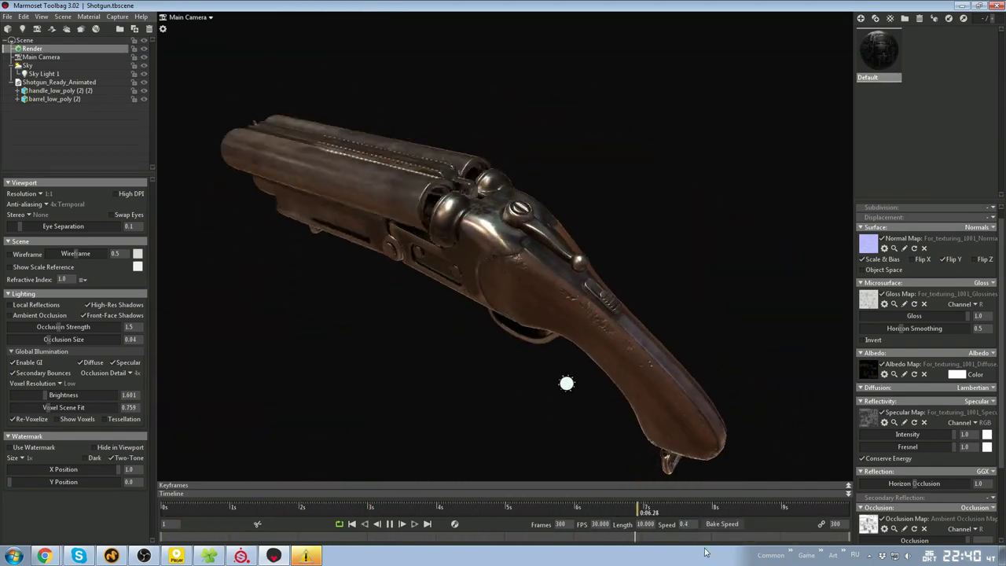
# Set the main camera's sharpen strength to about 0.68 and its exposure to about 1.66
pyautogui.moveTo(503, 339)
pyautogui.mouseDown()
pyautogui.moveTo(539, 263)
pyautogui.moveTo(469, 350)
pyautogui.moveTo(512, 286)
pyautogui.moveTo(507, 343)
pyautogui.mouseUp()
pyautogui.scroll(4, 507, 343)
pyautogui.click(41, 57)
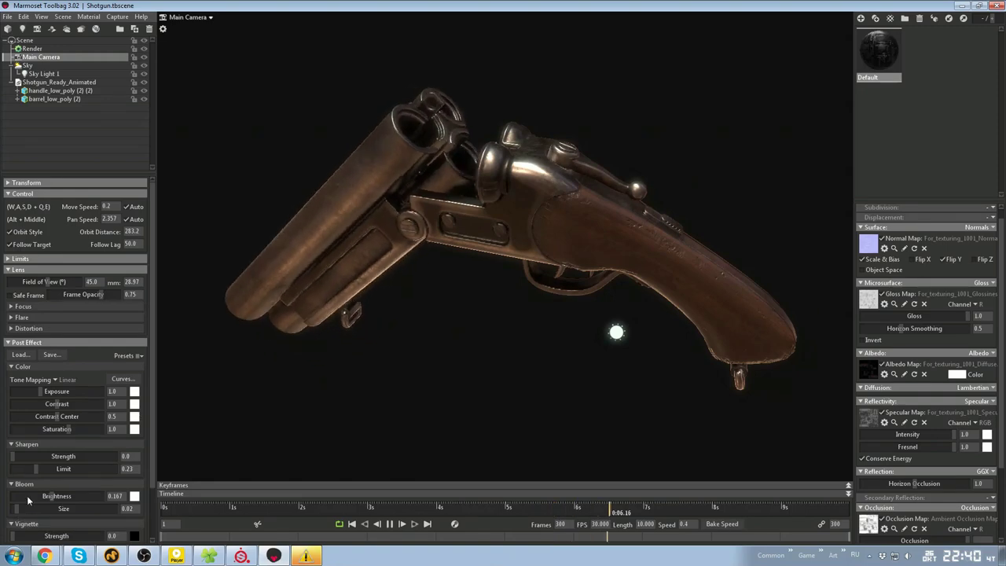
pyautogui.scroll(-3, 28, 500)
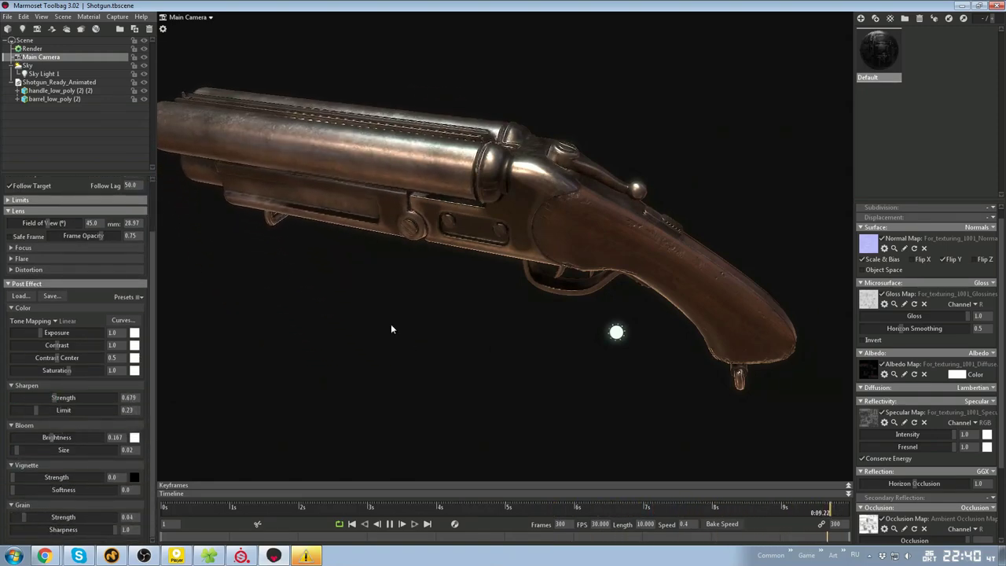
pyautogui.moveTo(58, 346)
pyautogui.mouseDown()
pyautogui.moveTo(67, 346)
pyautogui.moveTo(45, 334)
pyautogui.mouseUp()
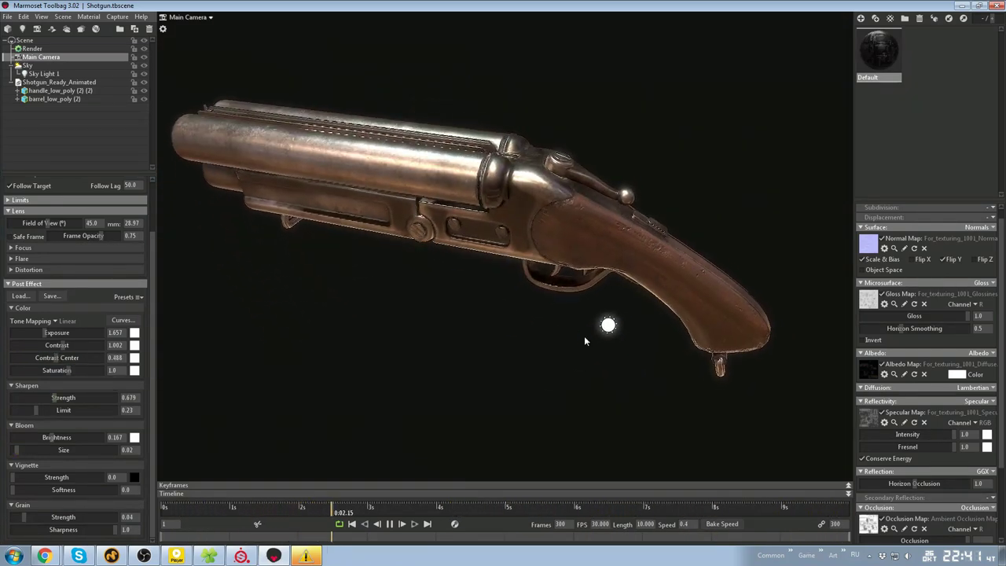
# Add a turntable to the scene, parent the animated shotgun to it and play the animation
pyautogui.click(63, 125)
pyautogui.click(99, 30)
pyautogui.click(60, 82)
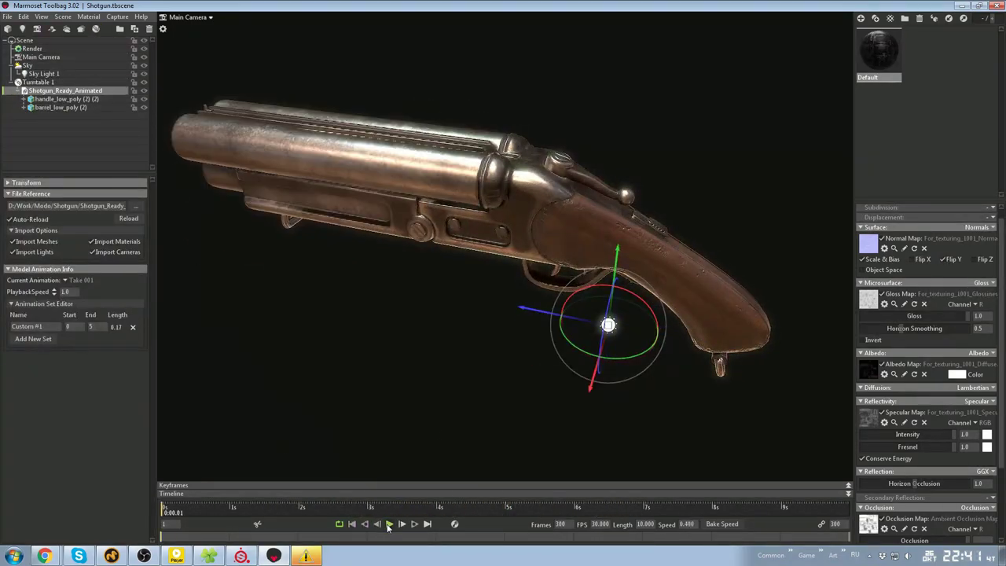
pyautogui.click(389, 524)
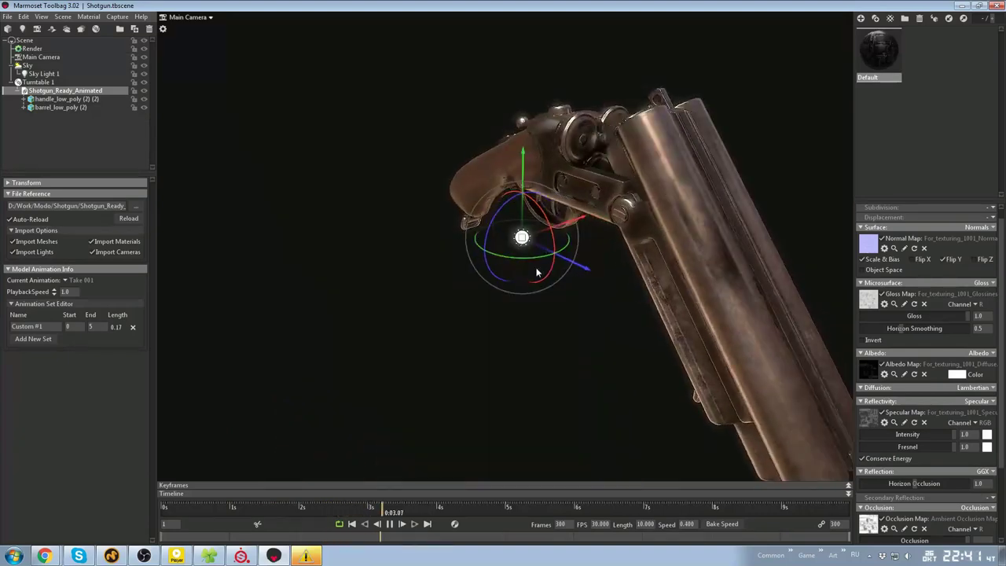
pyautogui.click(526, 329)
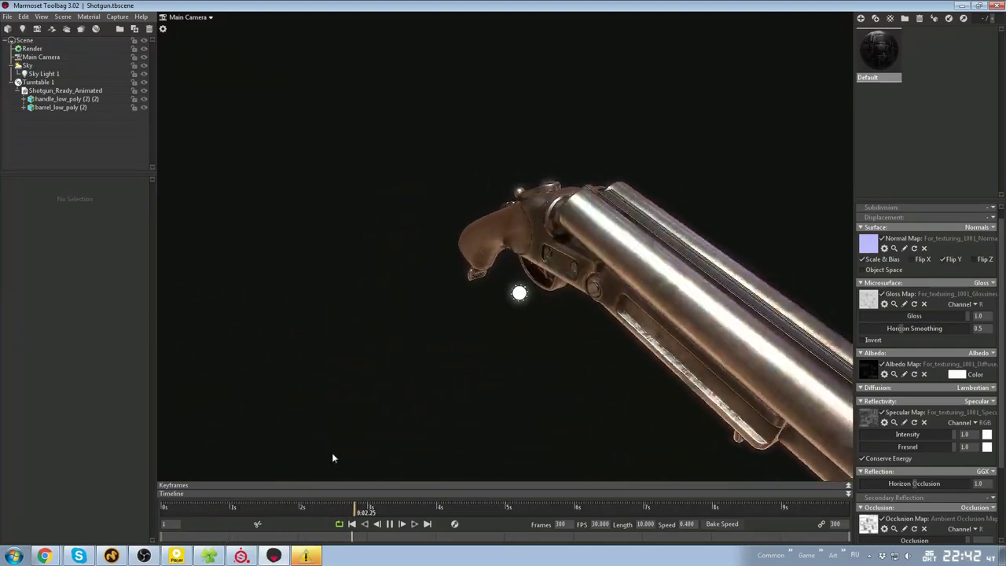
# Pause the animation and lower the material's specular intensity to about 0.53, checking the opened and closed poses
pyautogui.click(389, 524)
pyautogui.moveTo(550, 330); pyautogui.dragTo(727, 295)
pyautogui.moveTo(727, 294); pyautogui.dragTo(566, 304, button='middle')
pyautogui.moveTo(565, 305); pyautogui.dragTo(508, 347)
pyautogui.moveTo(379, 507); pyautogui.dragTo(368, 468)
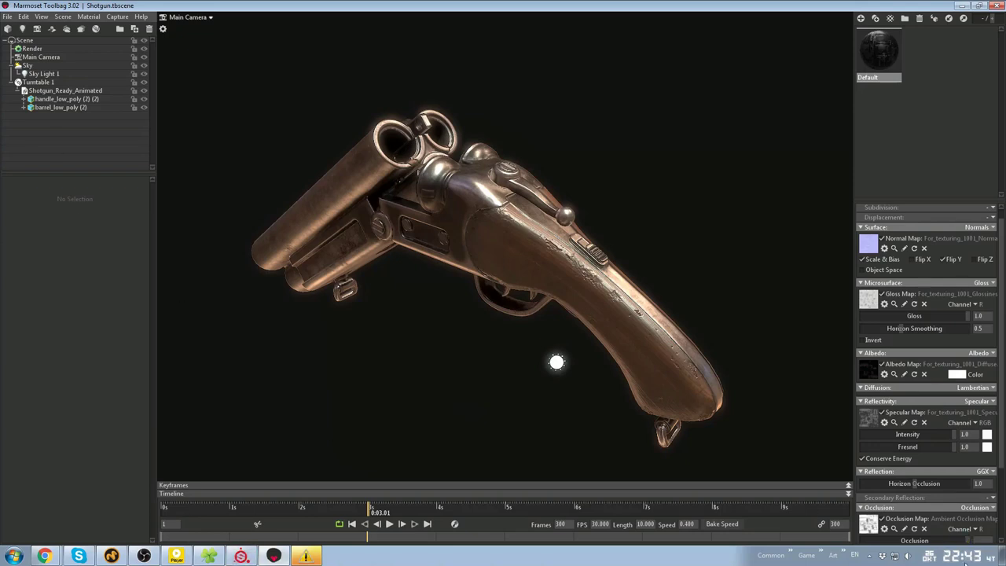
pyautogui.moveTo(964, 434); pyautogui.dragTo(927, 433)
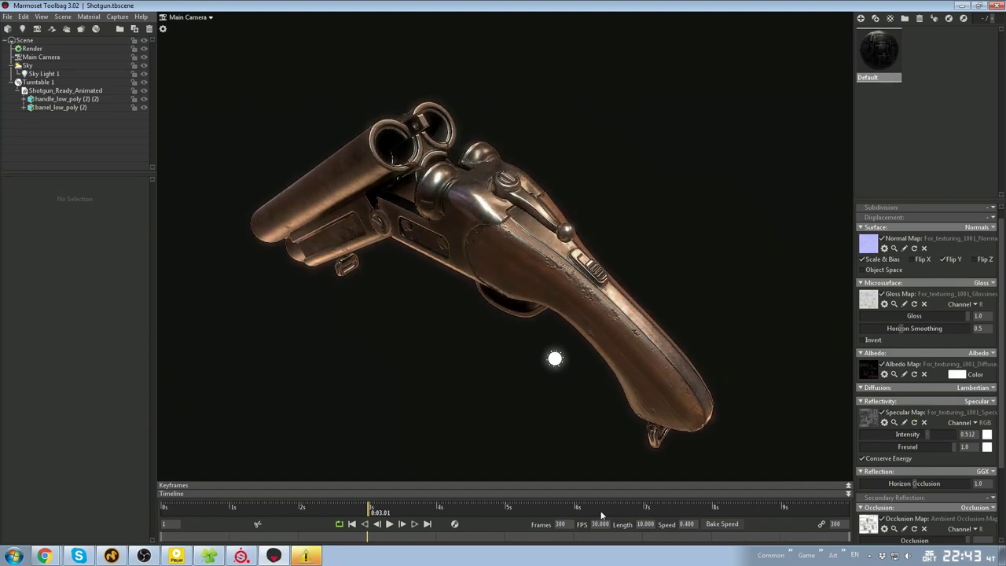
pyautogui.moveTo(368, 507); pyautogui.dragTo(330, 495)
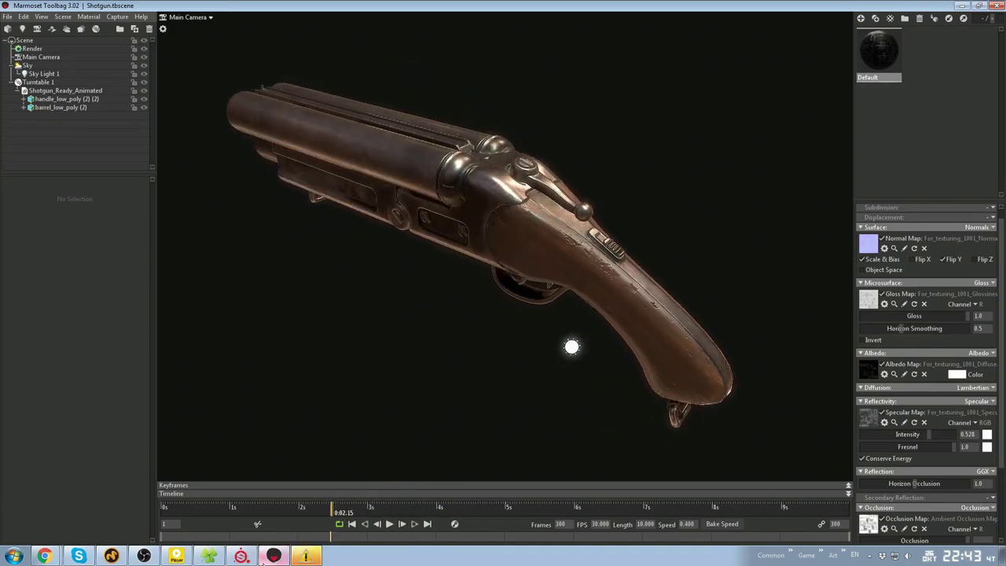
# Switch to Substance Painter and examine the barrel surfaces and the insides of the three bores
pyautogui.click(243, 556)
pyautogui.keyDown('alt'); pyautogui.moveTo(498, 205); pyautogui.dragTo(566, 259, button='right'); pyautogui.keyUp('alt')
pyautogui.keyDown('alt'); pyautogui.moveTo(565, 259); pyautogui.dragTo(503, 320); pyautogui.keyUp('alt')
pyautogui.keyDown('alt'); pyautogui.moveTo(503, 321); pyautogui.dragTo(418, 242, button='middle'); pyautogui.keyUp('alt')
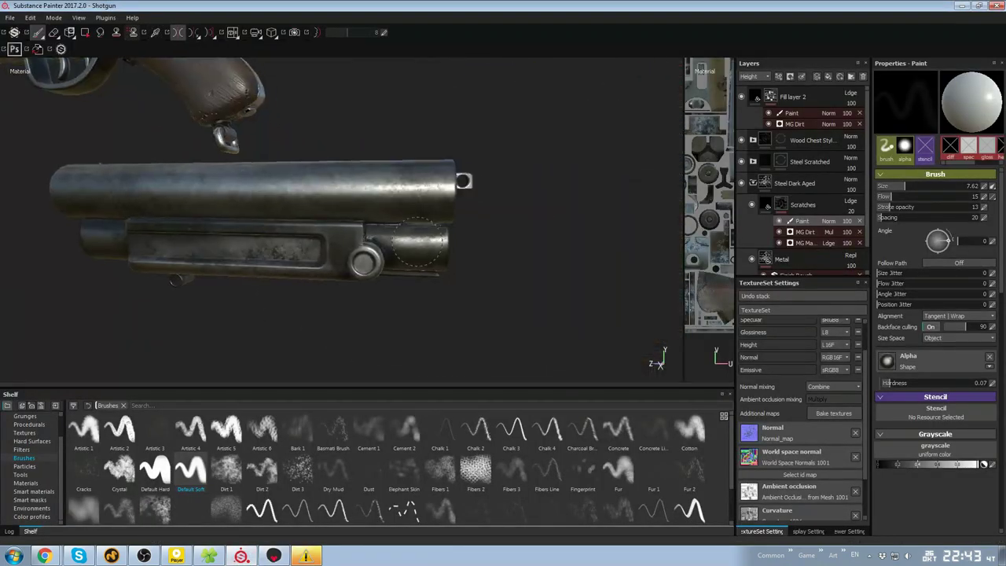
pyautogui.keyDown('alt'); pyautogui.moveTo(418, 242); pyautogui.dragTo(488, 204); pyautogui.keyUp('alt')
pyautogui.keyDown('alt'); pyautogui.moveTo(487, 204); pyautogui.dragTo(757, 239, button='right'); pyautogui.keyUp('alt')
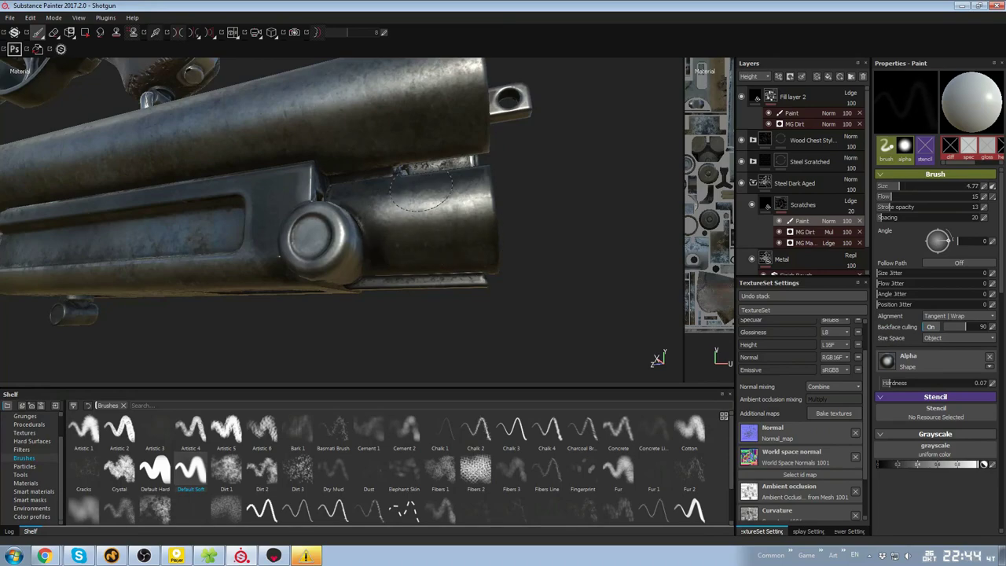
pyautogui.keyDown('alt'); pyautogui.moveTo(433, 191); pyautogui.dragTo(511, 201); pyautogui.keyUp('alt')
pyautogui.keyDown('alt'); pyautogui.moveTo(425, 204); pyautogui.dragTo(367, 243); pyautogui.keyUp('alt')
pyautogui.keyDown('alt'); pyautogui.moveTo(366, 243); pyautogui.dragTo(503, 240, button='right'); pyautogui.keyUp('alt')
# Add a fill layer on top with black diffuse and specular, minimum glossiness, and the height, normal and emissive channels disabled
pyautogui.click(753, 184)
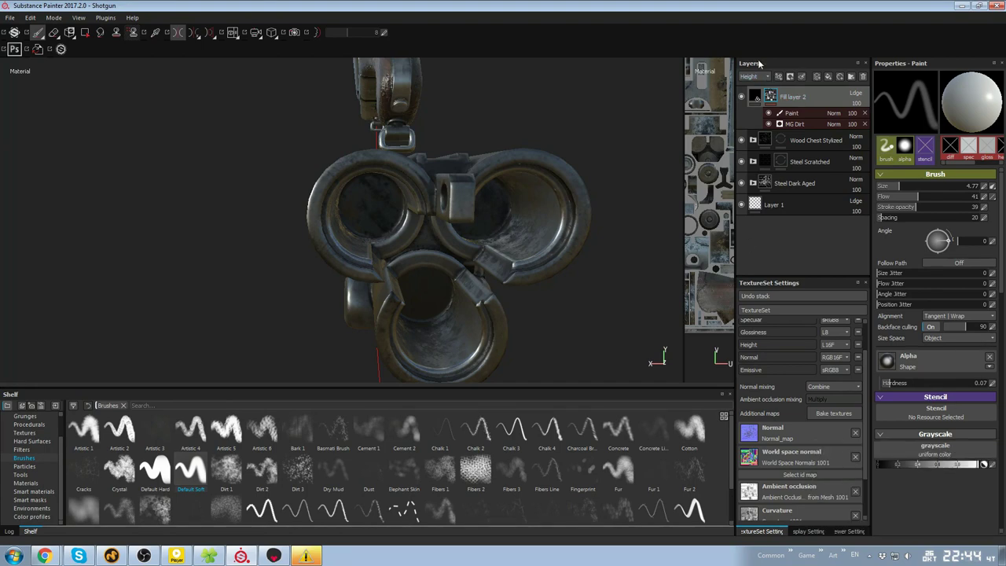
pyautogui.click(841, 76)
pyautogui.click(940, 258)
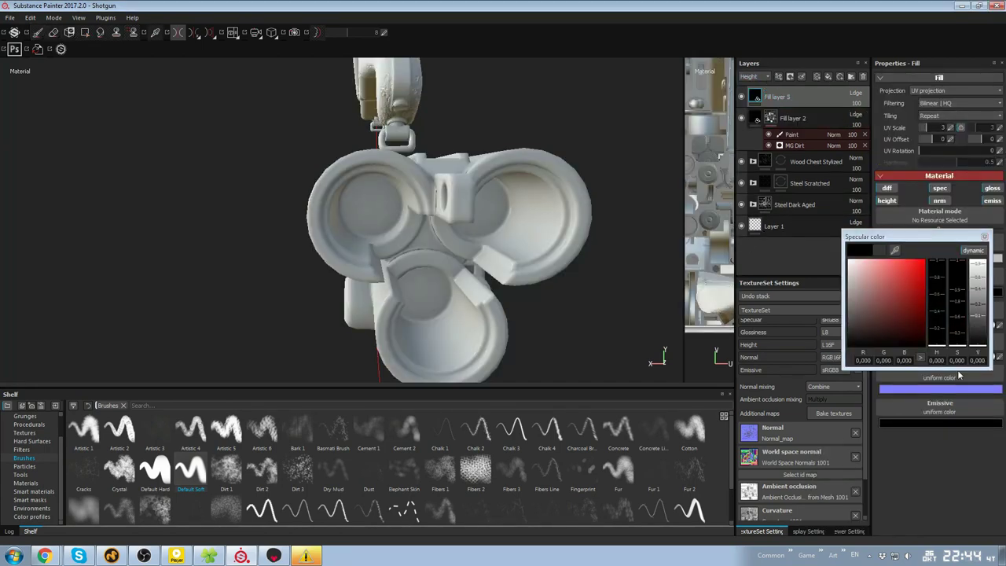
pyautogui.click(903, 259)
pyautogui.moveTo(864, 286); pyautogui.dragTo(834, 310)
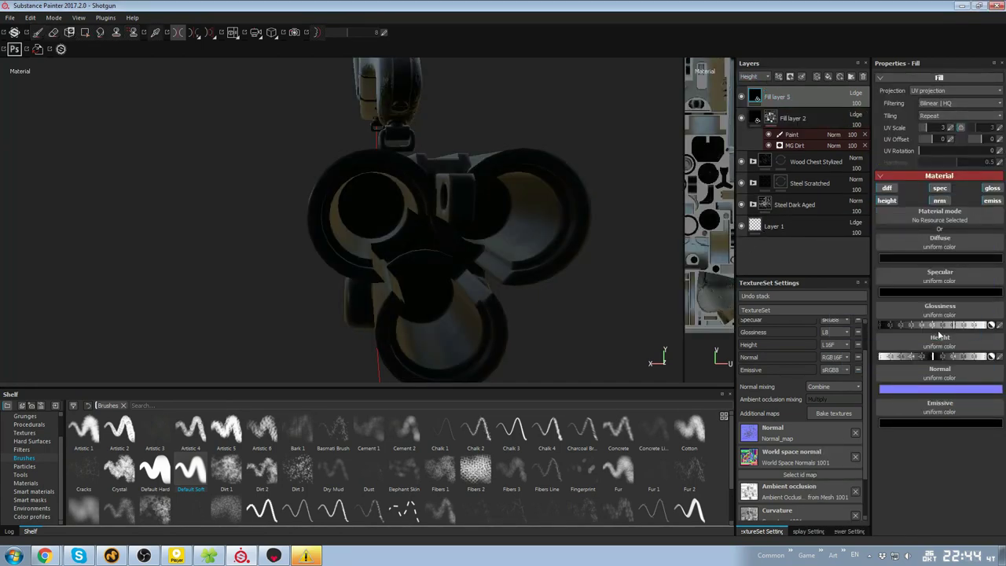
pyautogui.moveTo(957, 324); pyautogui.dragTo(886, 327)
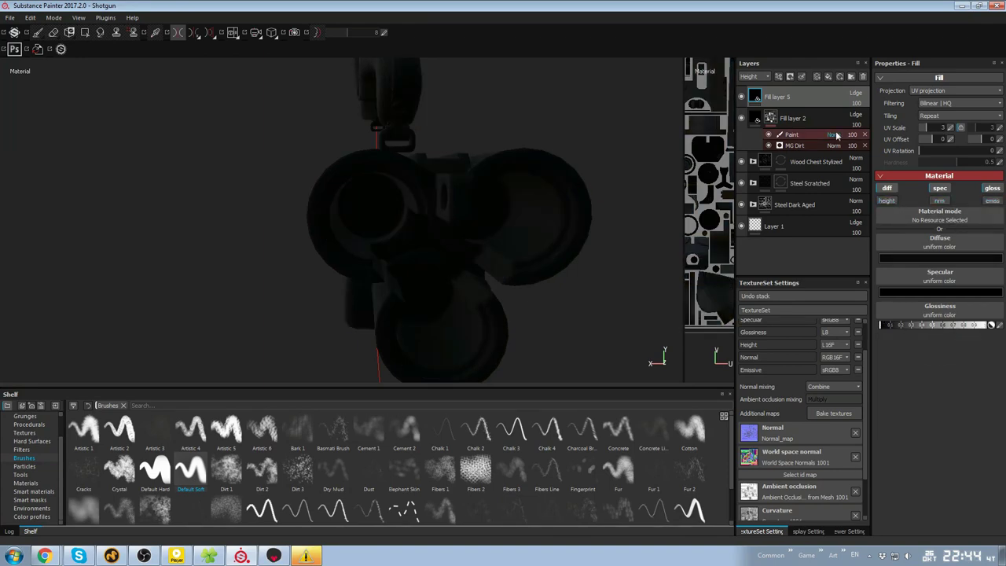
# Add a black mask to the new fill layer, check the bore polygons with Polygon Fill, and return to the Paint tool
pyautogui.rightClick(798, 95)
pyautogui.click(825, 100)
pyautogui.click(85, 33)
pyautogui.moveTo(369, 181)
pyautogui.keyDown('alt'); pyautogui.mouseDown()
pyautogui.moveTo(429, 181)
pyautogui.moveTo(297, 196)
pyautogui.moveTo(240, 330)
pyautogui.moveTo(257, 318)
pyautogui.mouseUp(); pyautogui.keyUp('alt')
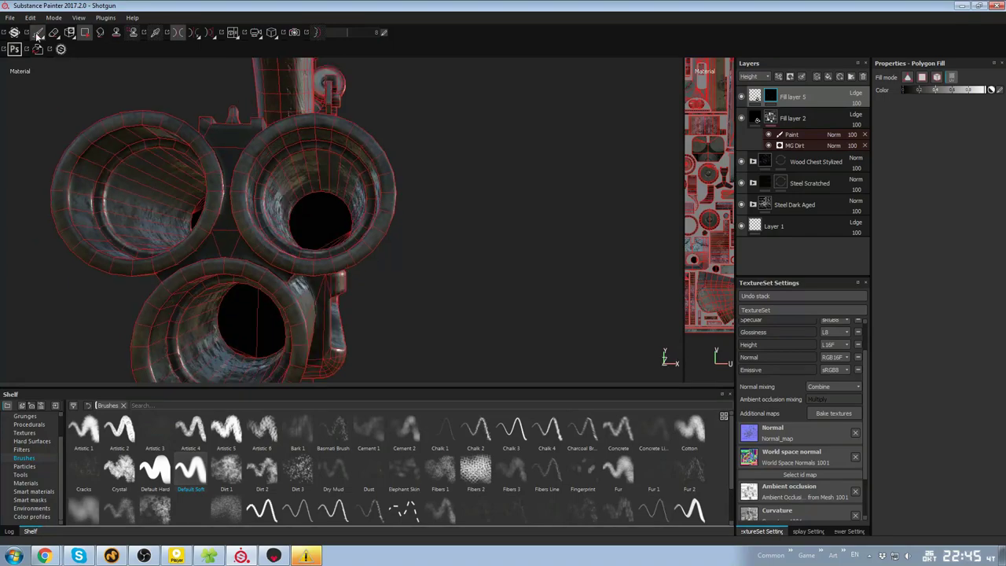
pyautogui.click(38, 33)
pyautogui.moveTo(412, 197)
pyautogui.keyDown('alt'); pyautogui.mouseDown()
pyautogui.moveTo(477, 148)
pyautogui.moveTo(443, 217)
pyautogui.moveTo(172, 155)
pyautogui.mouseUp(); pyautogui.keyUp('alt')
pyautogui.scroll(5, 363, 172)
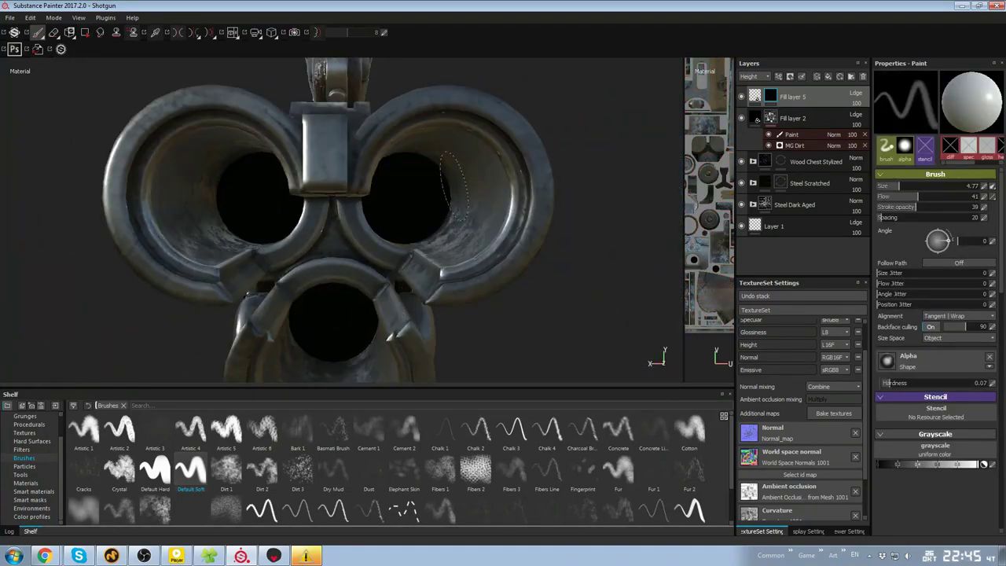
# Set the soft brush to 100 flow, 100 stroke opacity, 0.045 hardness and a size of about 4.6
pyautogui.scroll(2, 363, 180)
pyautogui.moveTo(330, 181)
pyautogui.keyDown('alt'); pyautogui.mouseDown()
pyautogui.moveTo(399, 168)
pyautogui.moveTo(332, 125)
pyautogui.moveTo(330, 193)
pyautogui.mouseUp(); pyautogui.keyUp('alt')
pyautogui.keyDown('ctrl'); pyautogui.moveTo(330, 192); pyautogui.dragTo(348, 195, button='right'); pyautogui.keyUp('ctrl')
pyautogui.moveTo(348, 196)
pyautogui.keyDown('alt'); pyautogui.mouseDown()
pyautogui.moveTo(350, 235)
pyautogui.moveTo(386, 165)
pyautogui.moveTo(375, 195)
pyautogui.moveTo(390, 224)
pyautogui.mouseUp(); pyautogui.keyUp('alt')
pyautogui.keyDown('ctrl'); pyautogui.moveTo(390, 223); pyautogui.dragTo(355, 253, button='right'); pyautogui.keyUp('ctrl')
pyautogui.moveTo(354, 254)
pyautogui.keyDown('alt'); pyautogui.mouseDown()
pyautogui.moveTo(394, 224)
pyautogui.moveTo(377, 220)
pyautogui.moveTo(384, 233)
pyautogui.moveTo(363, 292)
pyautogui.moveTo(271, 264)
pyautogui.moveTo(386, 236)
pyautogui.mouseUp(); pyautogui.keyUp('alt')
pyautogui.keyDown('alt'); pyautogui.moveTo(386, 236); pyautogui.dragTo(364, 241, button='right'); pyautogui.keyUp('alt')
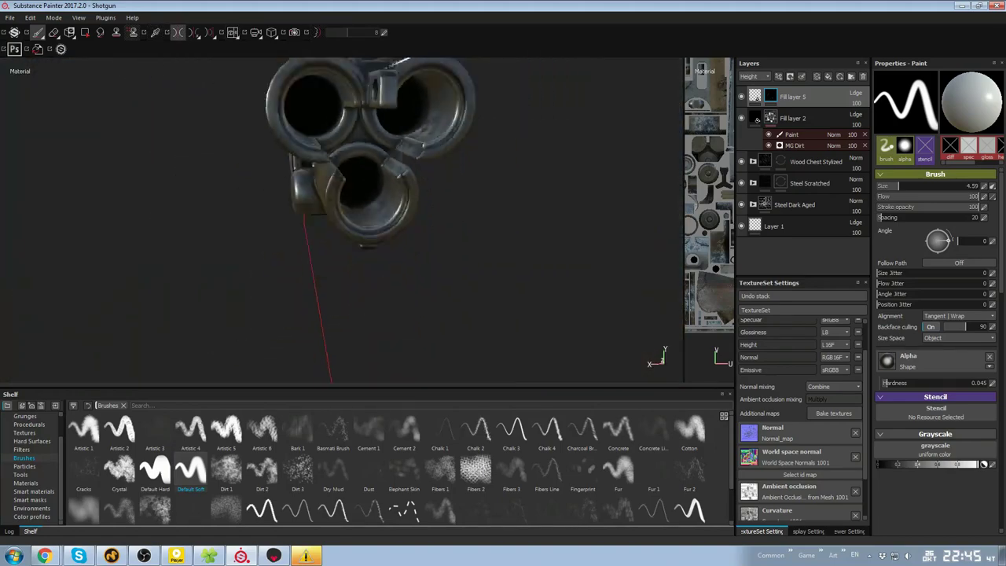
# Resize the brush to about 7.6 and line up the muzzle for painting inside the three bores
pyautogui.keyDown('alt'); pyautogui.moveTo(364, 240); pyautogui.dragTo(527, 230); pyautogui.keyUp('alt')
pyautogui.keyDown('alt'); pyautogui.moveTo(528, 230); pyautogui.dragTo(562, 287, button='right'); pyautogui.keyUp('alt')
pyautogui.moveTo(562, 287)
pyautogui.keyDown('alt'); pyautogui.mouseDown()
pyautogui.moveTo(576, 275)
pyautogui.moveTo(353, 163)
pyautogui.moveTo(476, 206)
pyautogui.moveTo(478, 222)
pyautogui.moveTo(440, 189)
pyautogui.mouseUp(); pyautogui.keyUp('alt')
pyautogui.keyDown('ctrl'); pyautogui.moveTo(440, 188); pyautogui.dragTo(467, 188, button='right'); pyautogui.keyUp('ctrl')
pyautogui.moveTo(468, 189)
pyautogui.keyDown('alt'); pyautogui.mouseDown()
pyautogui.moveTo(449, 150)
pyautogui.moveTo(462, 200)
pyautogui.mouseUp(); pyautogui.keyUp('alt')
pyautogui.keyDown('alt'); pyautogui.moveTo(453, 197); pyautogui.dragTo(432, 193, button='right'); pyautogui.keyUp('alt')
pyautogui.keyDown('alt'); pyautogui.moveTo(433, 193); pyautogui.dragTo(520, 149); pyautogui.keyUp('alt')
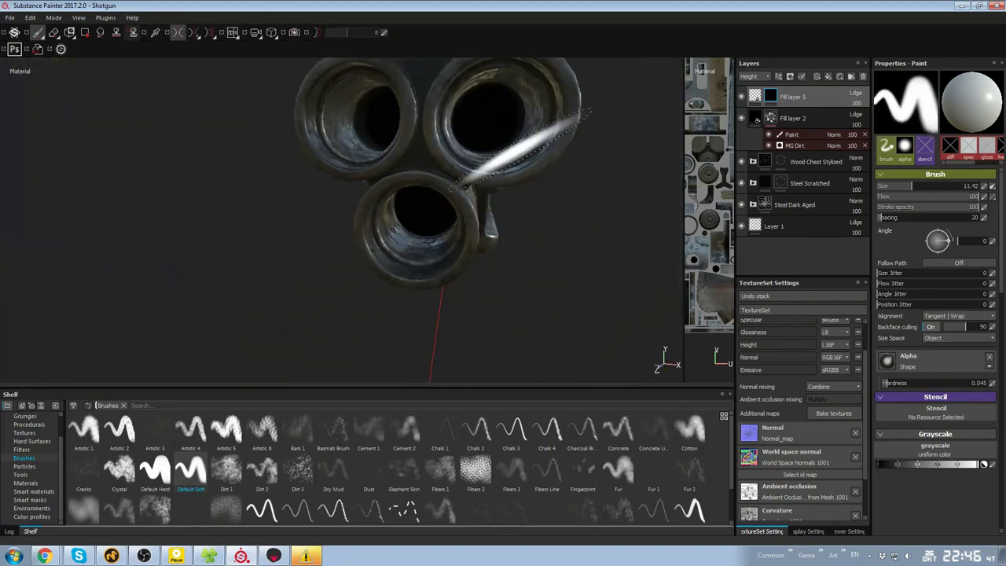
pyautogui.keyDown('alt'); pyautogui.moveTo(476, 258); pyautogui.dragTo(517, 174); pyautogui.keyUp('alt')
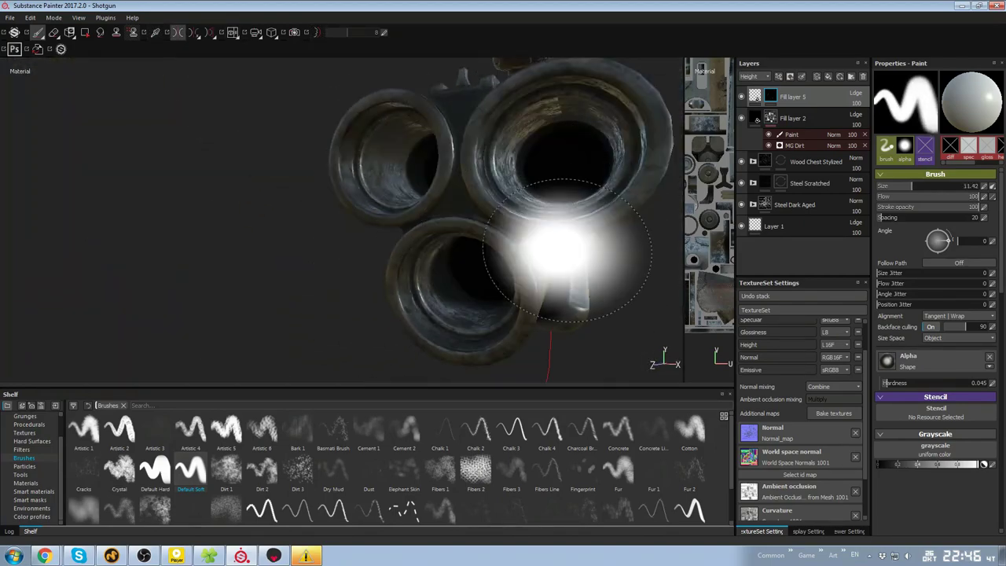
pyautogui.scroll(5, 518, 253)
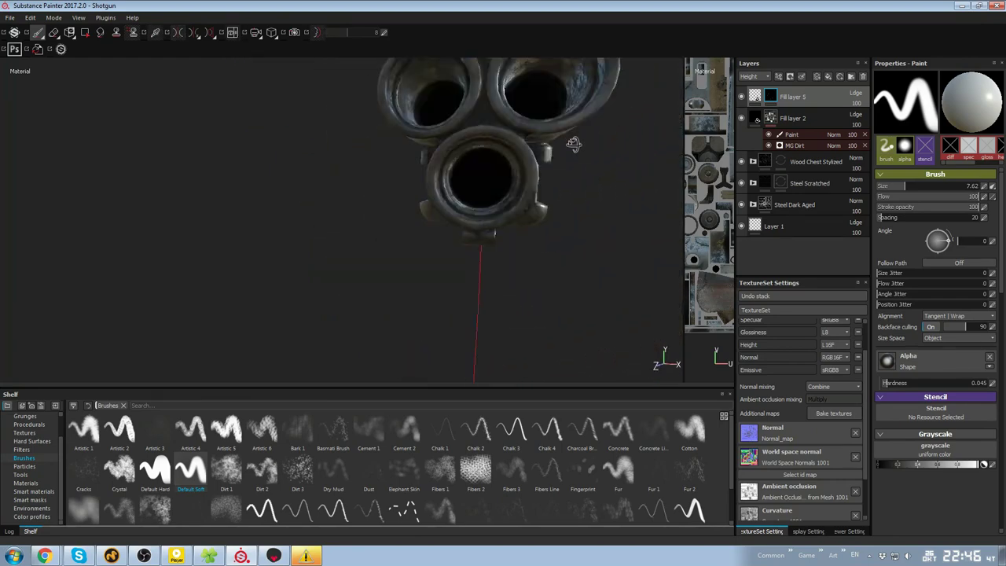
# Try to paint the mask deep inside the bores with backface culling off and a brush size of about 10.75
pyautogui.keyDown('alt'); pyautogui.moveTo(474, 215); pyautogui.dragTo(503, 326, button='right'); pyautogui.keyUp('alt')
pyautogui.keyDown('alt'); pyautogui.moveTo(503, 326); pyautogui.dragTo(583, 315, button='middle'); pyautogui.keyUp('alt')
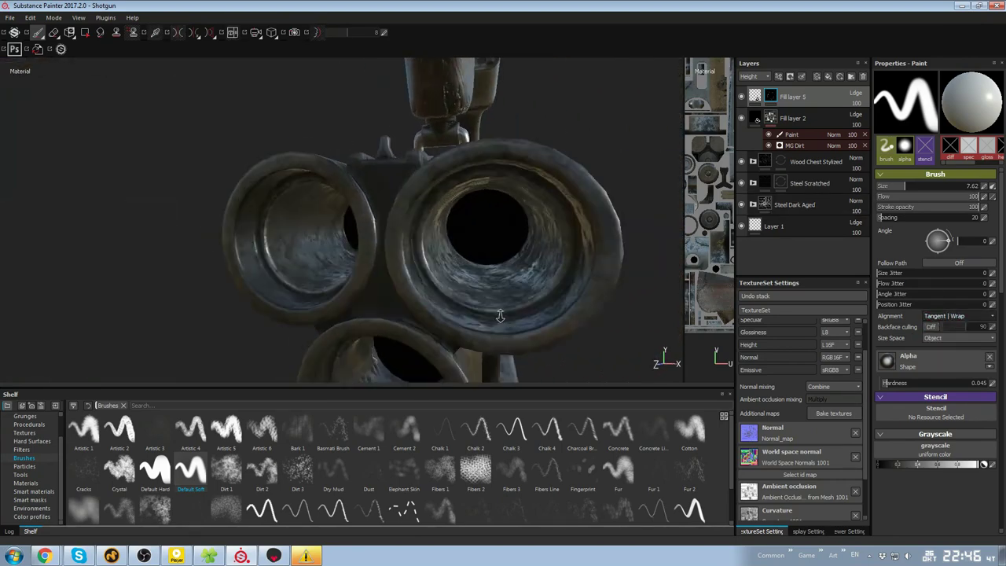
pyautogui.keyDown('alt'); pyautogui.moveTo(499, 315); pyautogui.dragTo(504, 342, button='right'); pyautogui.keyUp('alt')
pyautogui.moveTo(502, 216)
pyautogui.keyDown('alt'); pyautogui.mouseDown()
pyautogui.moveTo(509, 280)
pyautogui.moveTo(485, 212)
pyautogui.moveTo(476, 271)
pyautogui.moveTo(466, 198)
pyautogui.moveTo(425, 150)
pyautogui.mouseUp(); pyautogui.keyUp('alt')
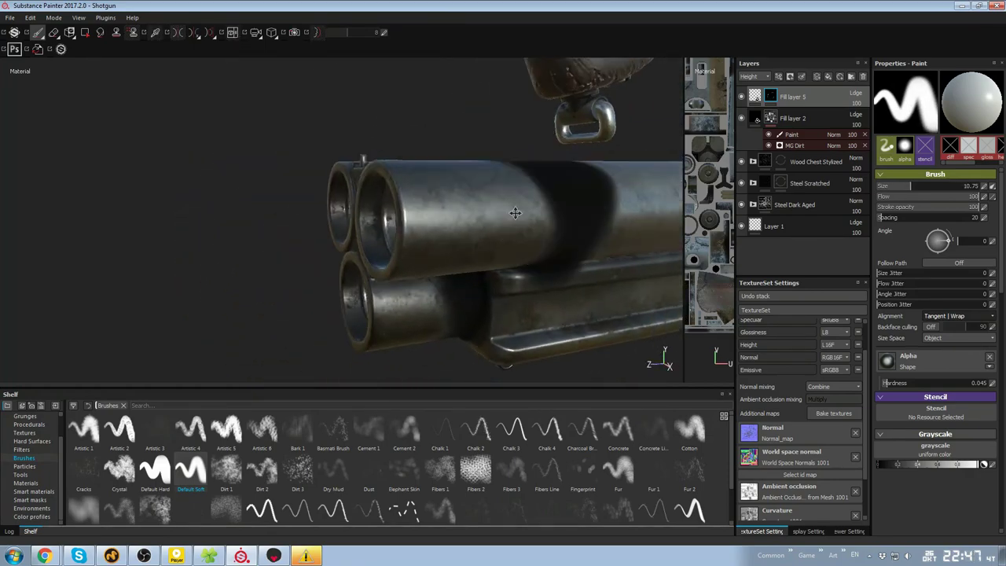
# Set the brush alignment to UV and its size to about 7.5, facing the inside of one bore
pyautogui.keyDown('alt'); pyautogui.moveTo(515, 213); pyautogui.dragTo(559, 183); pyautogui.keyUp('alt')
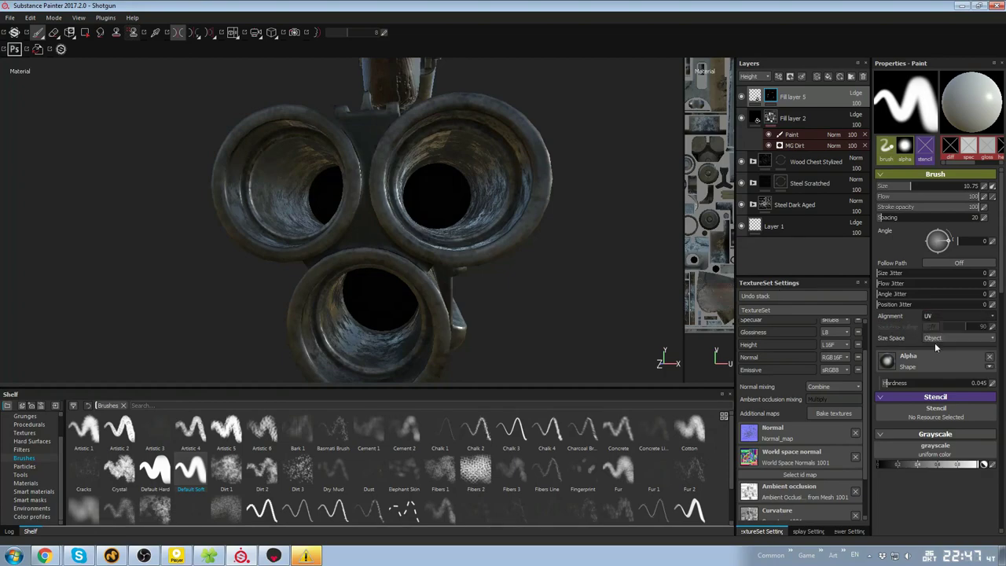
pyautogui.scroll(5, 454, 169)
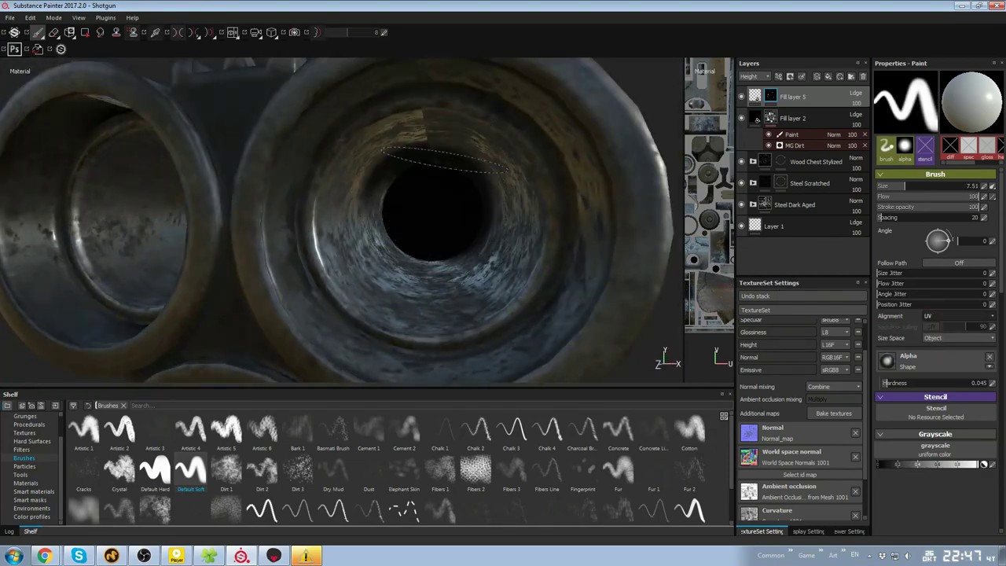
pyautogui.keyDown('alt'); pyautogui.moveTo(446, 159); pyautogui.dragTo(420, 250); pyautogui.keyUp('alt')
pyautogui.keyDown('alt'); pyautogui.moveTo(505, 310); pyautogui.dragTo(550, 290); pyautogui.keyUp('alt')
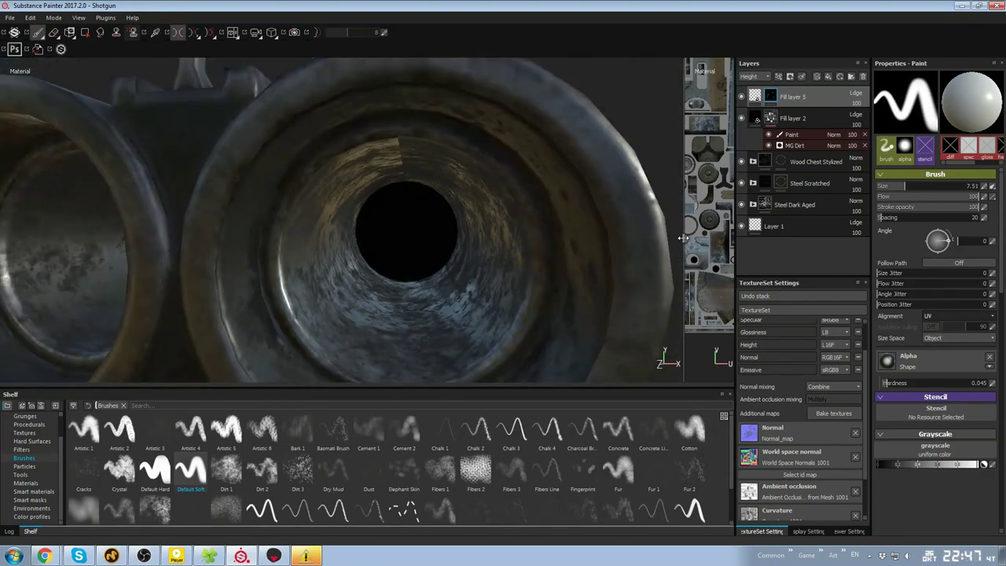
# Enlarge the UV view and paint the mask along the deep end of one bore's UV island with a brush of about 5.6
pyautogui.moveTo(683, 238); pyautogui.dragTo(465, 236)
pyautogui.scroll(3, 577, 260)
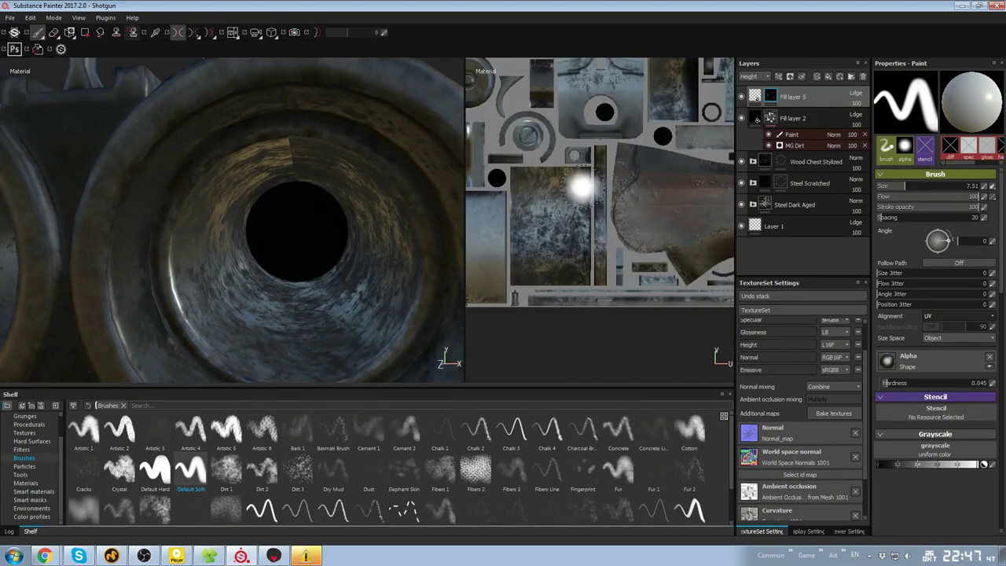
pyautogui.scroll(3, 580, 186)
pyautogui.scroll(-4, 332, 231)
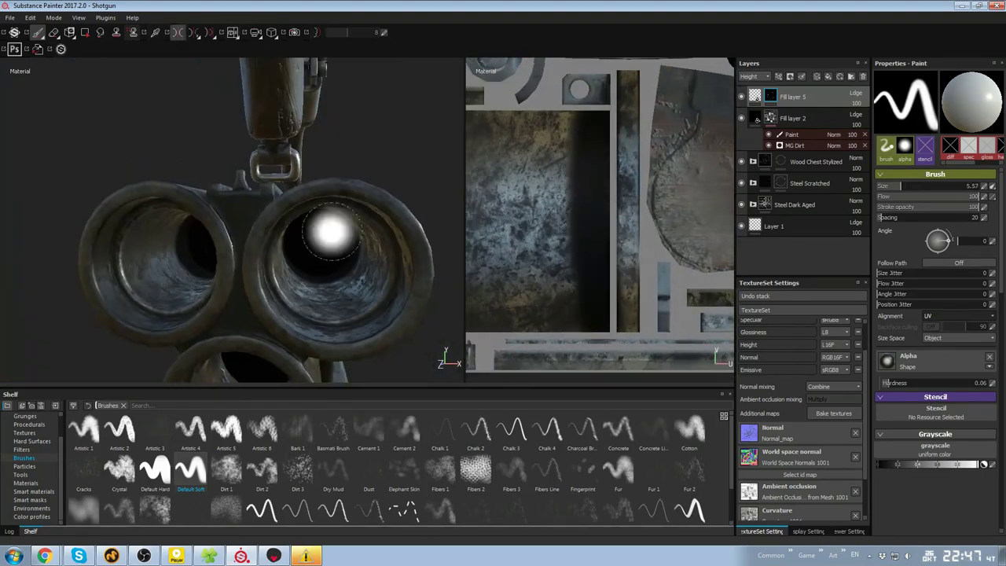
pyautogui.keyDown('alt'); pyautogui.moveTo(332, 231); pyautogui.dragTo(337, 271); pyautogui.keyUp('alt')
# Darken the deep ends of the remaining bore UV islands, reducing the brush size to about 2.9
pyautogui.scroll(-5, 623, 254)
pyautogui.scroll(1, 660, 275)
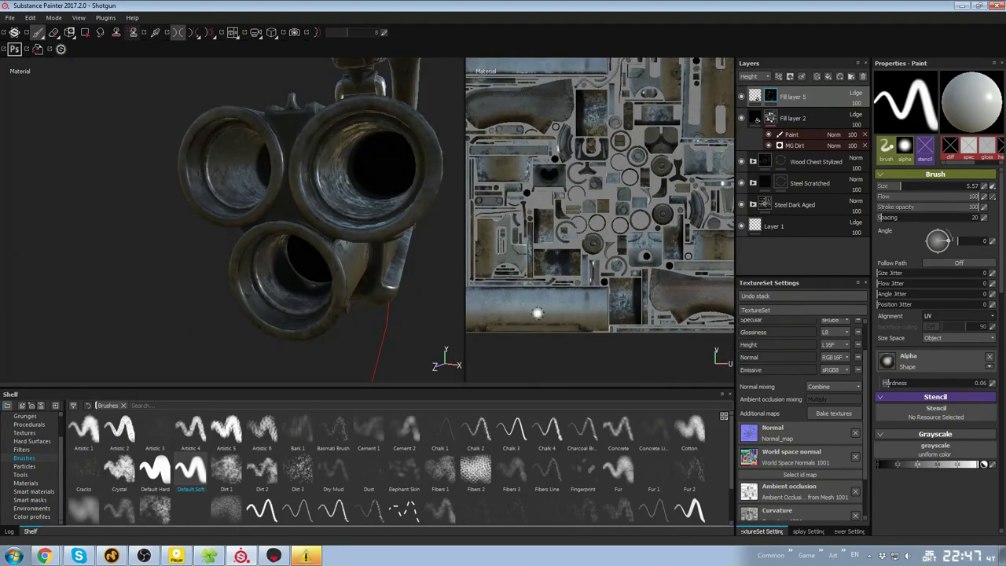
pyautogui.scroll(5, 539, 265)
pyautogui.keyDown('ctrl'); pyautogui.moveTo(700, 266); pyautogui.dragTo(672, 265, button='right'); pyautogui.keyUp('ctrl')
pyautogui.moveTo(358, 235)
pyautogui.keyDown('alt'); pyautogui.mouseDown()
pyautogui.moveTo(399, 183)
pyautogui.moveTo(346, 189)
pyautogui.moveTo(334, 187)
pyautogui.moveTo(377, 184)
pyautogui.moveTo(253, 170)
pyautogui.mouseUp(); pyautogui.keyUp('alt')
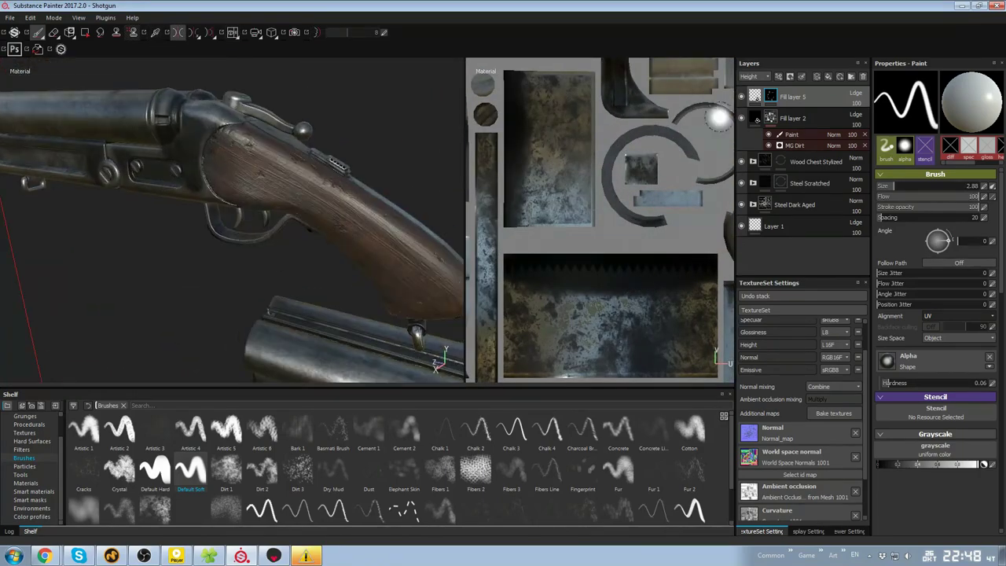
# Compare the wood stock with its layer group toggled, expand the group, and switch the layer stack's channel to Diffuse
pyautogui.click(741, 162)
pyautogui.click(741, 162)
pyautogui.click(753, 162)
pyautogui.scroll(-2, 753, 222)
pyautogui.click(752, 221)
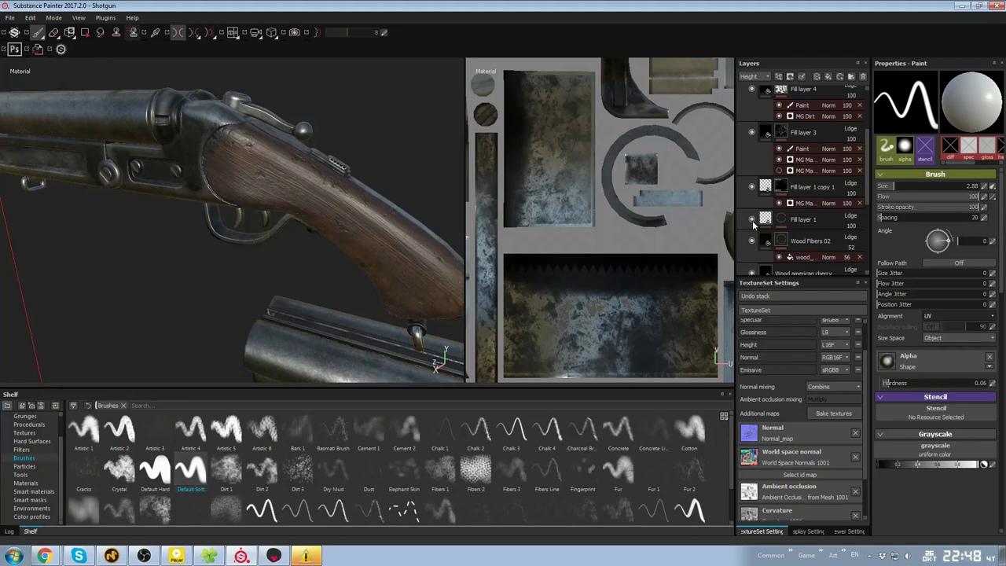
pyautogui.scroll(-2, 751, 200)
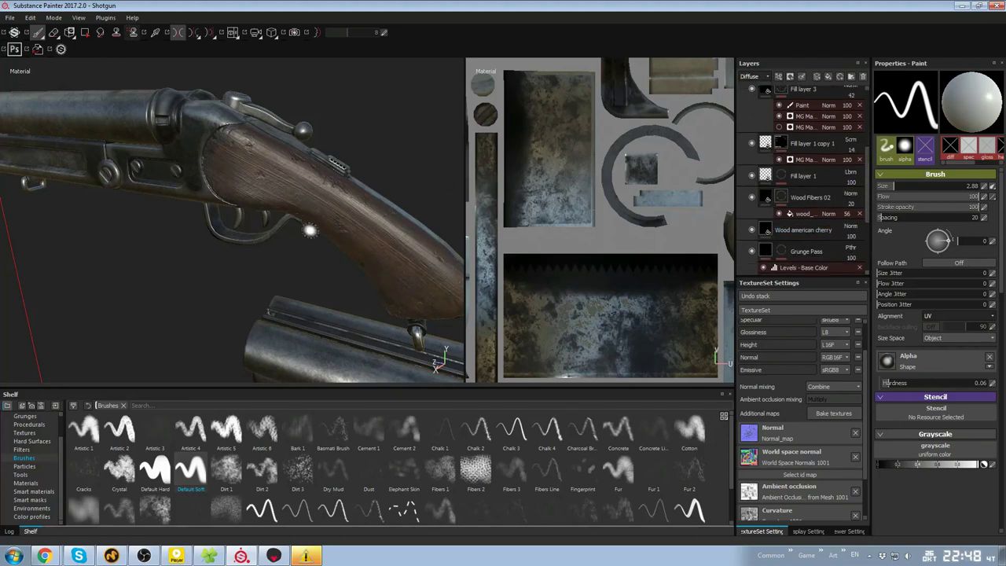
# Raise the Wood Roughness of the Wood american cherry layer while viewing the Glossiness channel
pyautogui.press('c')
pyautogui.press('c')
pyautogui.press('c')
pyautogui.scroll(2, 767, 160)
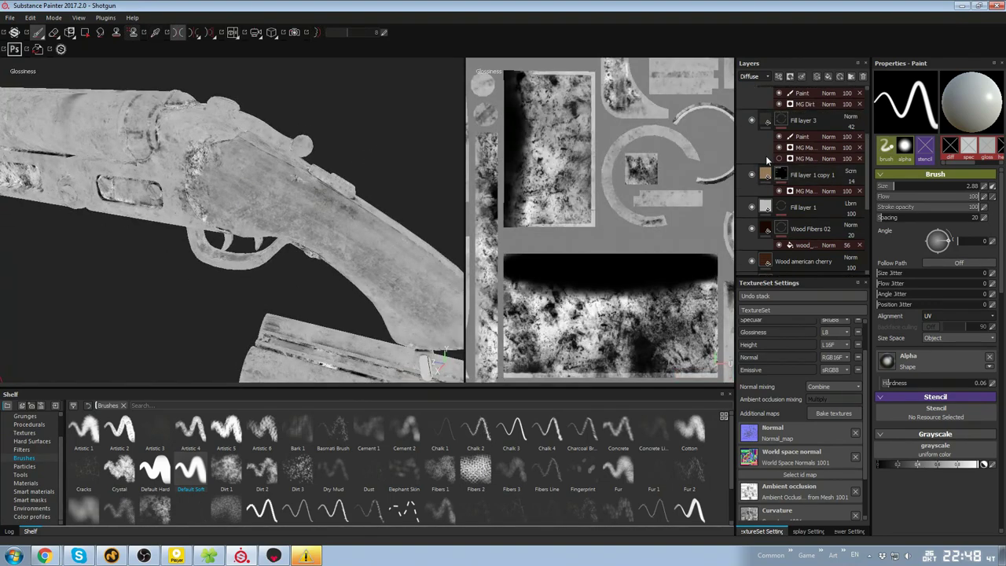
pyautogui.scroll(2, 767, 160)
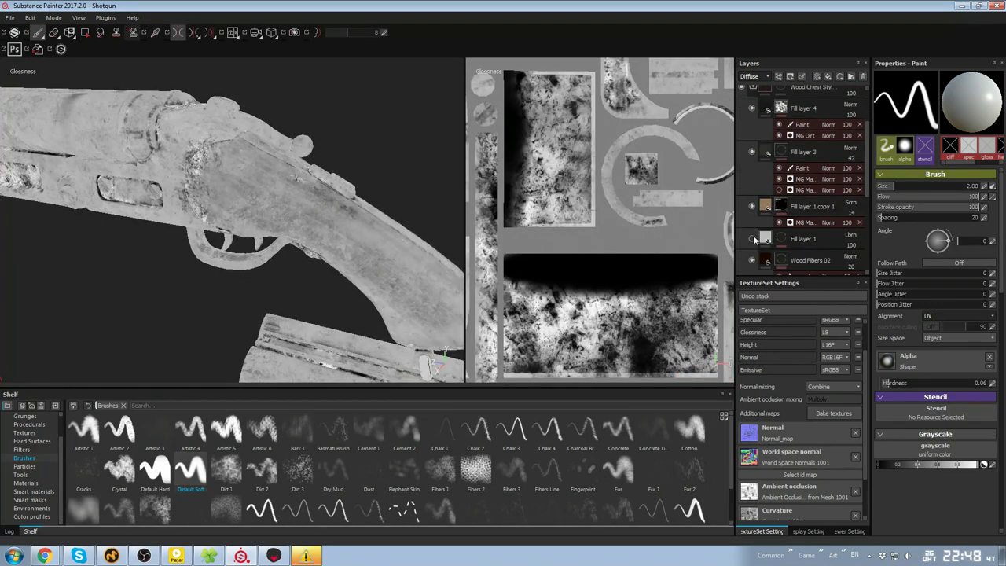
pyautogui.scroll(-4, 756, 240)
pyautogui.click(797, 230)
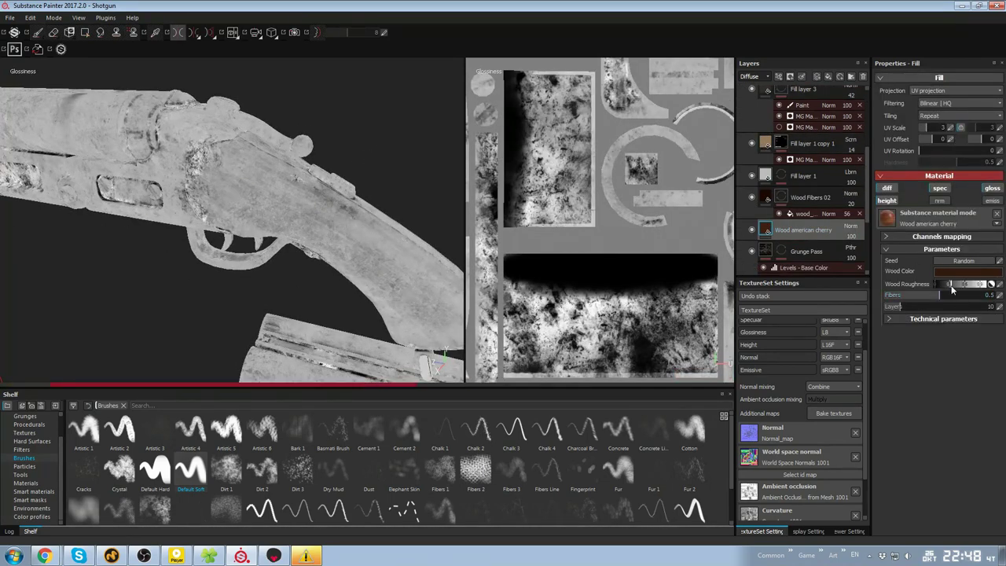
pyautogui.moveTo(951, 290); pyautogui.dragTo(970, 289)
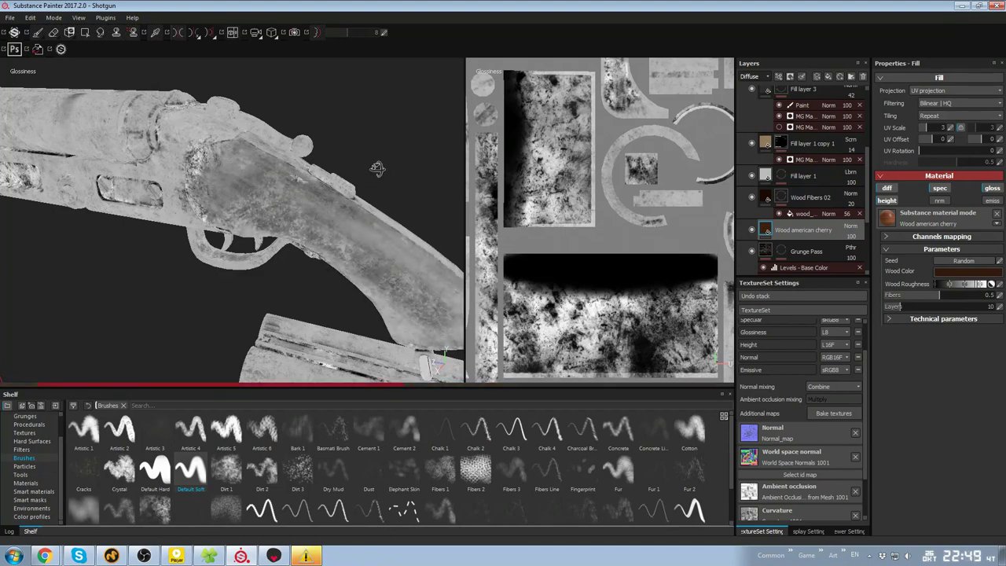
# Return to the full material view to check the stock and collapse the Wood Chest Stylized group
pyautogui.press('m')
pyautogui.keyDown('alt'); pyautogui.moveTo(377, 168); pyautogui.dragTo(440, 130); pyautogui.keyUp('alt')
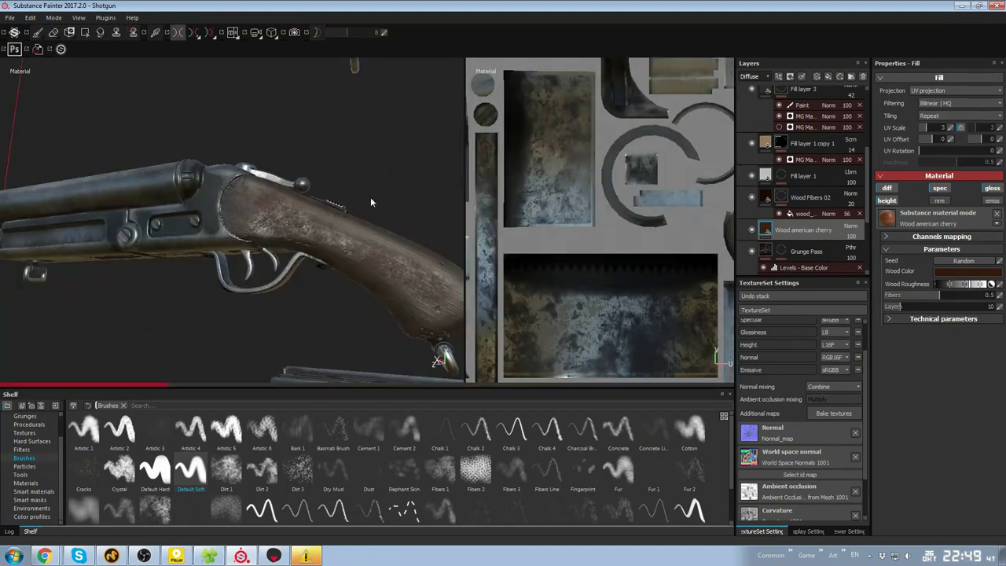
pyautogui.keyDown('alt'); pyautogui.moveTo(372, 203); pyautogui.dragTo(378, 161); pyautogui.keyUp('alt')
pyautogui.scroll(3, 377, 161)
pyautogui.scroll(5, 826, 178)
pyautogui.click(752, 162)
pyautogui.click(741, 163)
# Show the Alphas category in the shelf and enlarge the shelf to display more rows
pyautogui.click(25, 467)
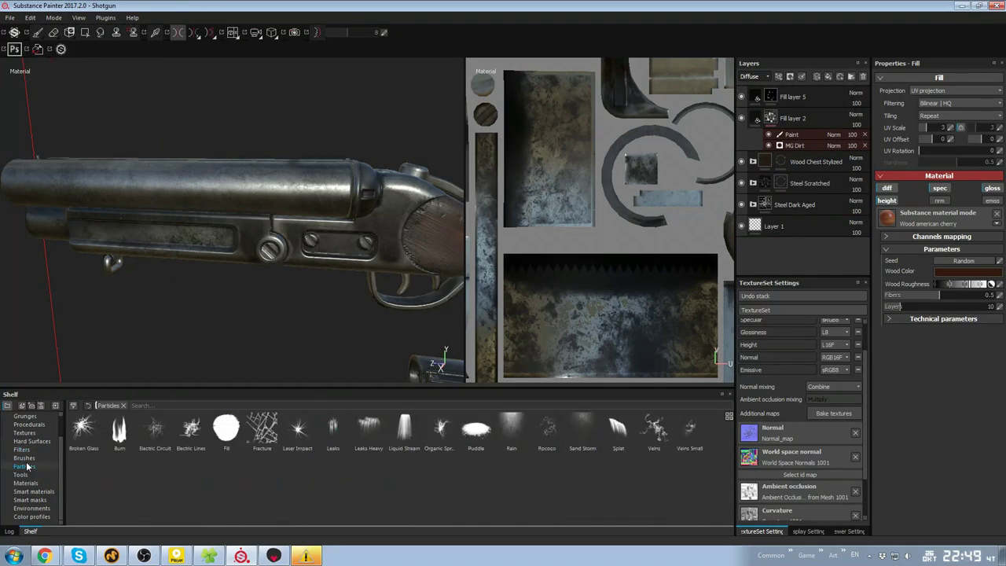
pyautogui.scroll(2, 26, 465)
pyautogui.click(24, 433)
pyautogui.scroll(-5, 554, 470)
pyautogui.moveTo(546, 390); pyautogui.dragTo(546, 299)
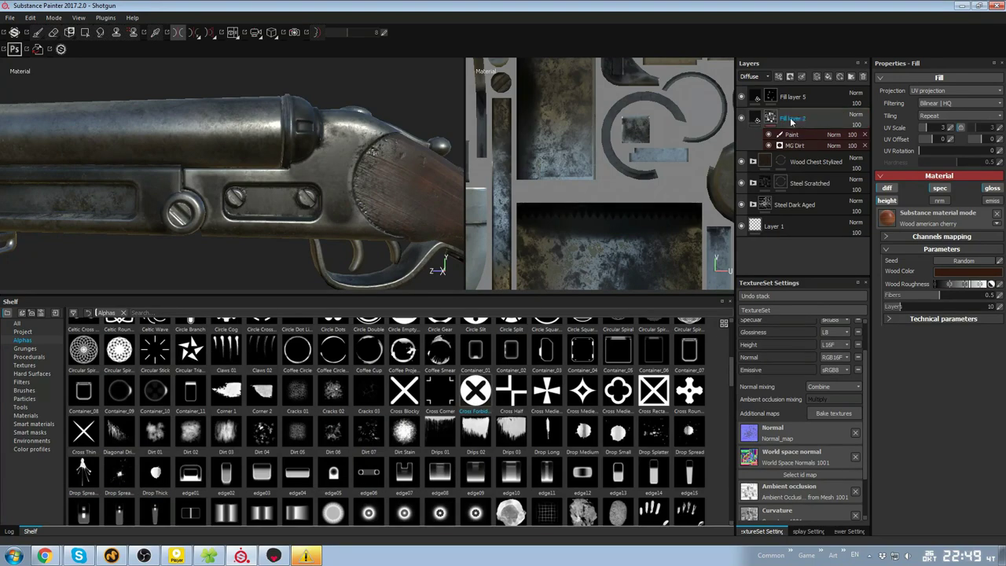
# Add a fill layer above the Steel Scratched group with only height and normal active, a slightly negative height and a black mask
pyautogui.press('1')
pyautogui.click(817, 183)
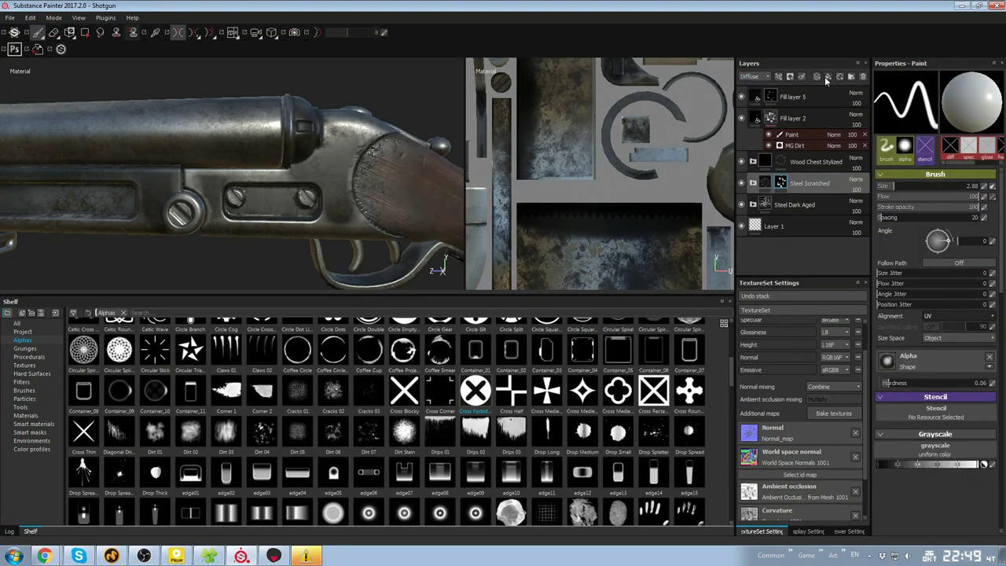
pyautogui.click(827, 78)
pyautogui.click(886, 190)
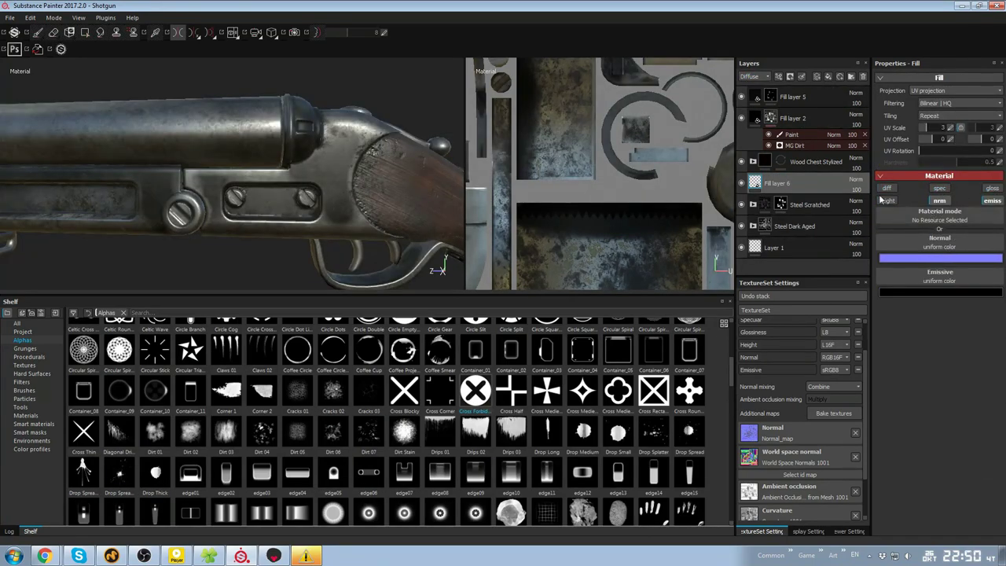
pyautogui.scroll(2, 337, 190)
pyautogui.rightClick(795, 185)
pyautogui.click(829, 206)
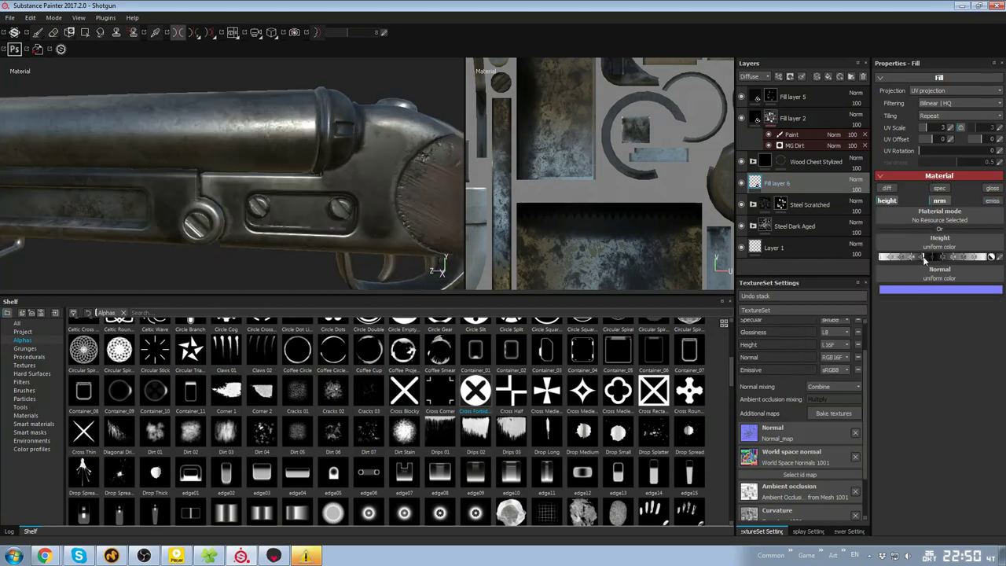
# Try Cross Forbidden Full and Line Stripes Mirror as the brush alpha and browse the remaining alphas for a marking
pyautogui.click(475, 391)
pyautogui.keyDown('alt'); pyautogui.moveTo(389, 207); pyautogui.dragTo(399, 106, button='right'); pyautogui.keyUp('alt')
pyautogui.moveTo(399, 106)
pyautogui.keyDown('alt'); pyautogui.mouseDown()
pyautogui.moveTo(353, 141)
pyautogui.moveTo(381, 133)
pyautogui.mouseUp(); pyautogui.keyUp('alt')
pyautogui.keyDown('alt'); pyautogui.moveTo(381, 133); pyautogui.dragTo(381, 168, button='right'); pyautogui.keyUp('alt')
pyautogui.keyDown('alt'); pyautogui.moveTo(380, 167); pyautogui.dragTo(361, 181); pyautogui.keyUp('alt')
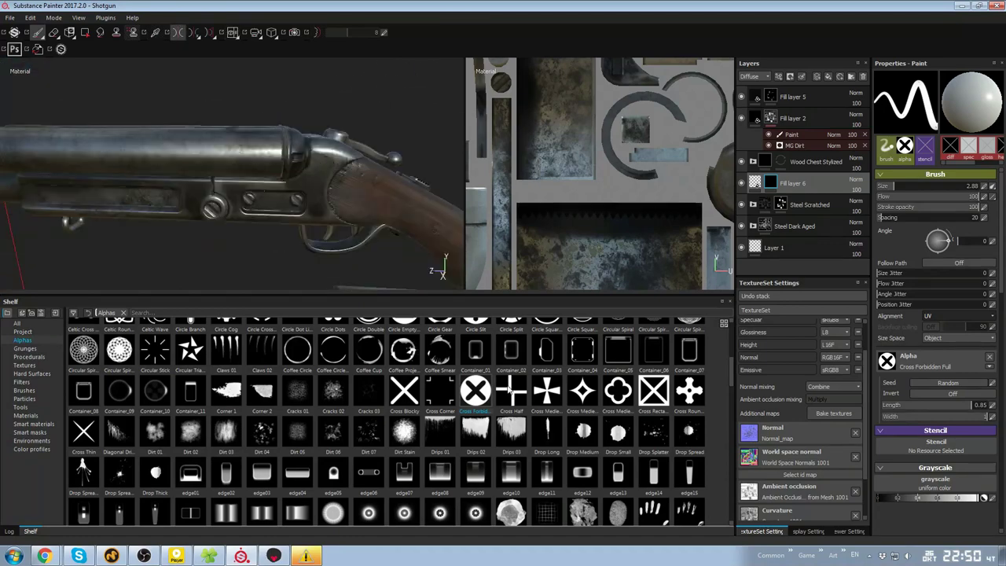
pyautogui.scroll(-5, 547, 390)
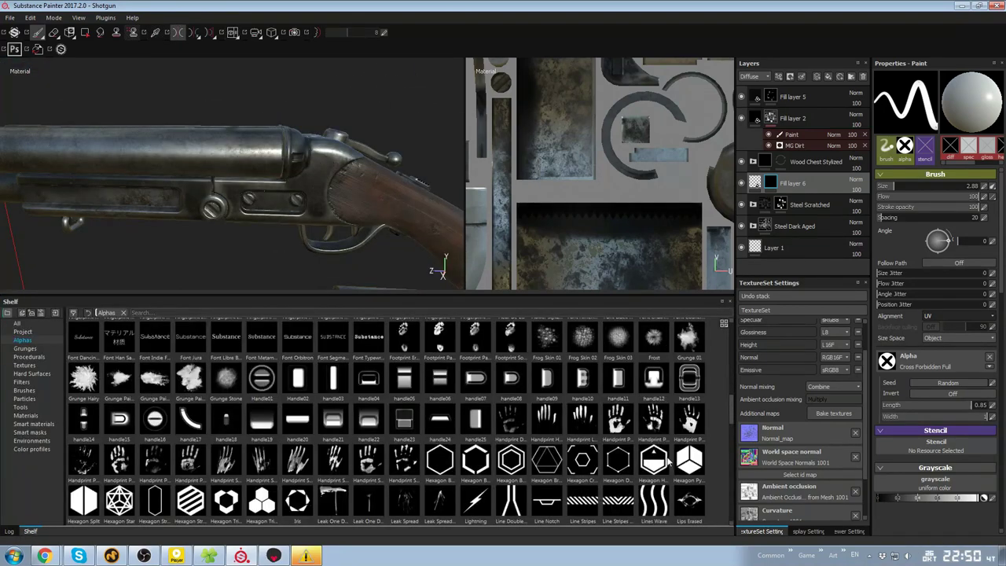
pyautogui.scroll(5, 346, 219)
pyautogui.press('l')
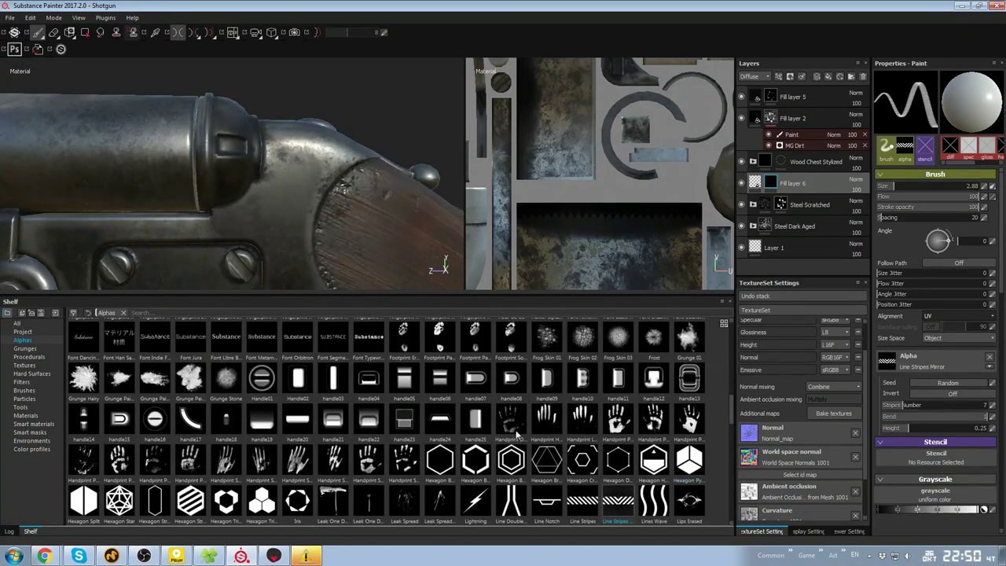
pyautogui.scroll(-10, 549, 431)
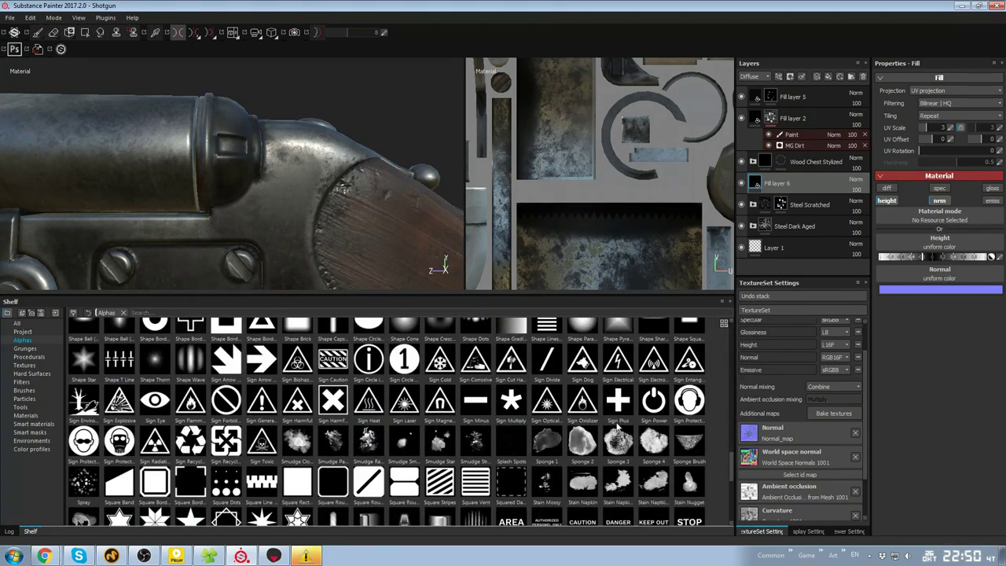
pyautogui.scroll(10, 158, 489)
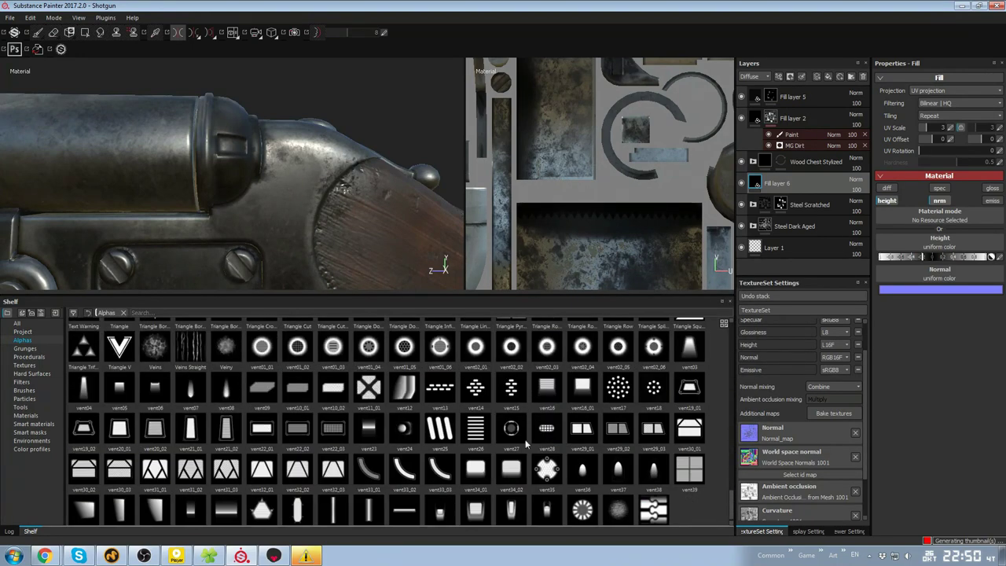
pyautogui.moveTo(259, 496)
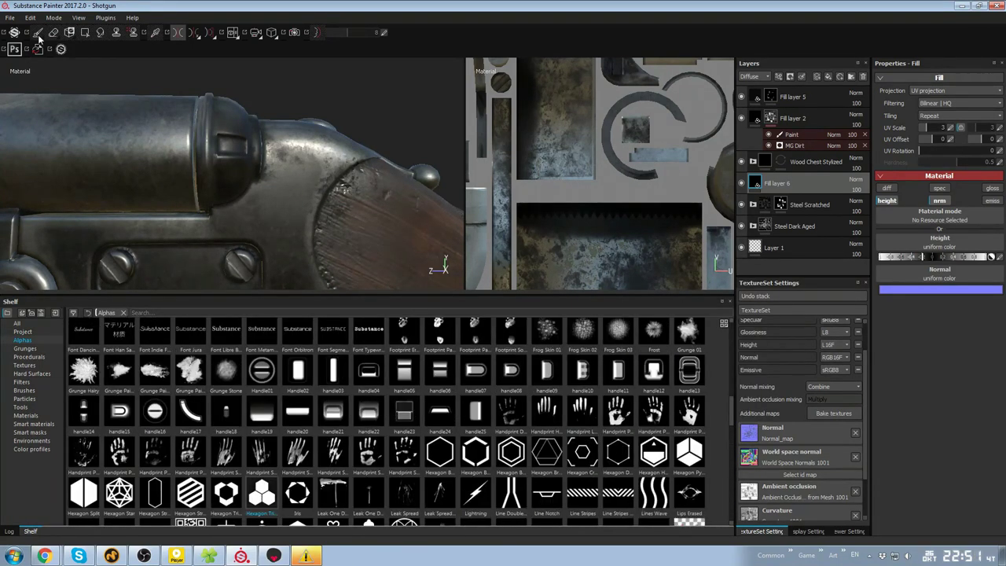
# Add a black mask to the new height fill layer and preview the striped brush on the metal receiver
pyautogui.keyDown('alt'); pyautogui.moveTo(267, 178); pyautogui.dragTo(295, 193); pyautogui.keyUp('alt')
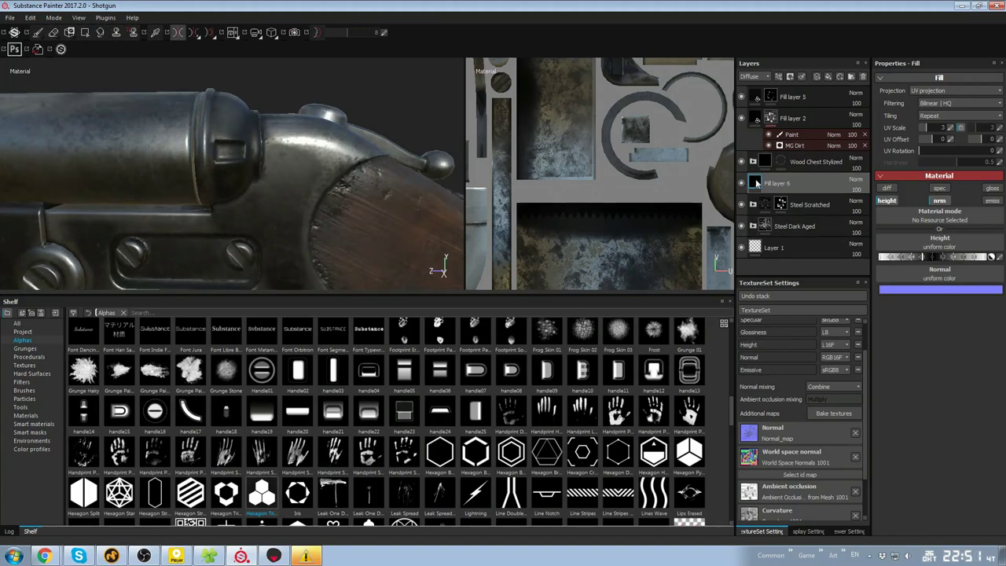
pyautogui.scroll(-4, 455, 148)
pyautogui.rightClick(772, 182)
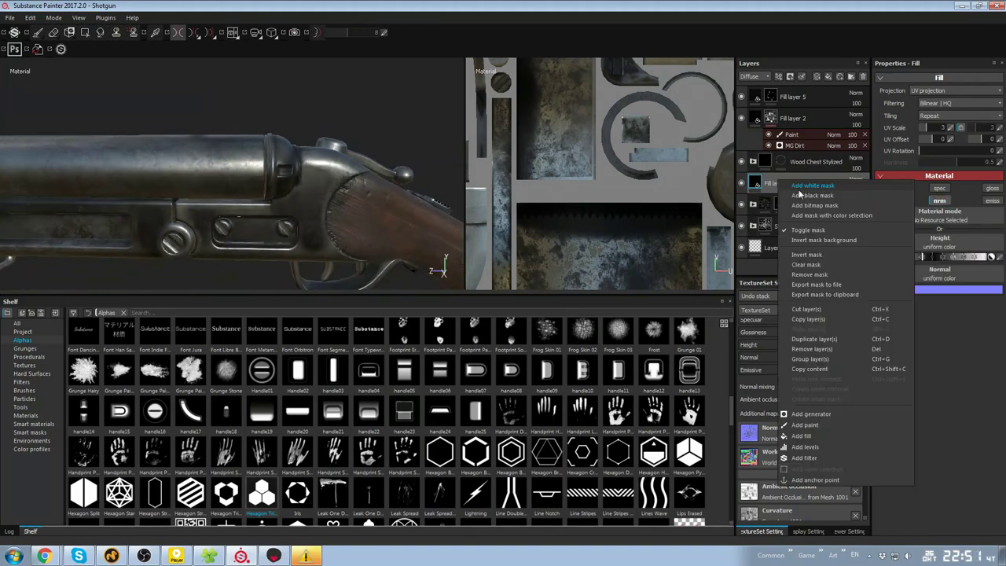
pyautogui.click(817, 193)
pyautogui.scroll(3, 333, 149)
pyautogui.moveTo(303, 216); pyautogui.dragTo(304, 262)
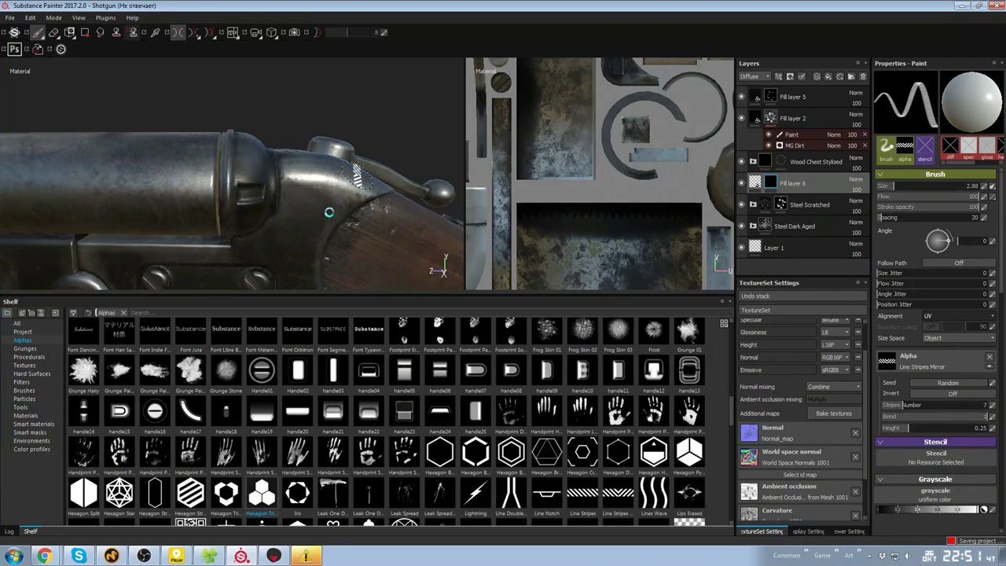
pyautogui.keyDown('alt'); pyautogui.moveTo(329, 212); pyautogui.dragTo(392, 268); pyautogui.keyUp('alt')
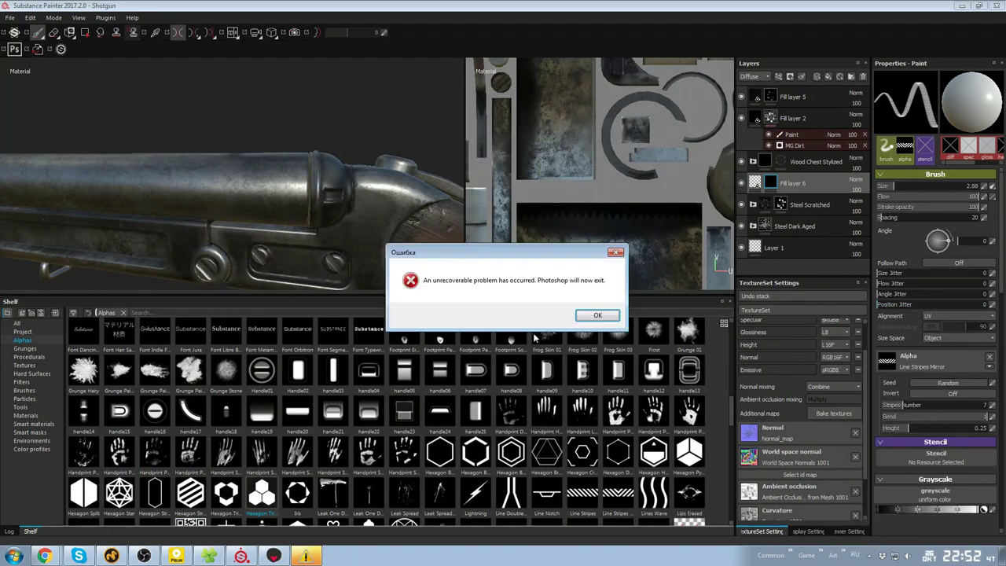
# Dismiss the Photoshop error and save the shotgun project
pyautogui.click(601, 314)
pyautogui.keyDown('alt'); pyautogui.moveTo(292, 282); pyautogui.dragTo(288, 198); pyautogui.keyUp('alt')
pyautogui.hotkey('ctrl', 's')
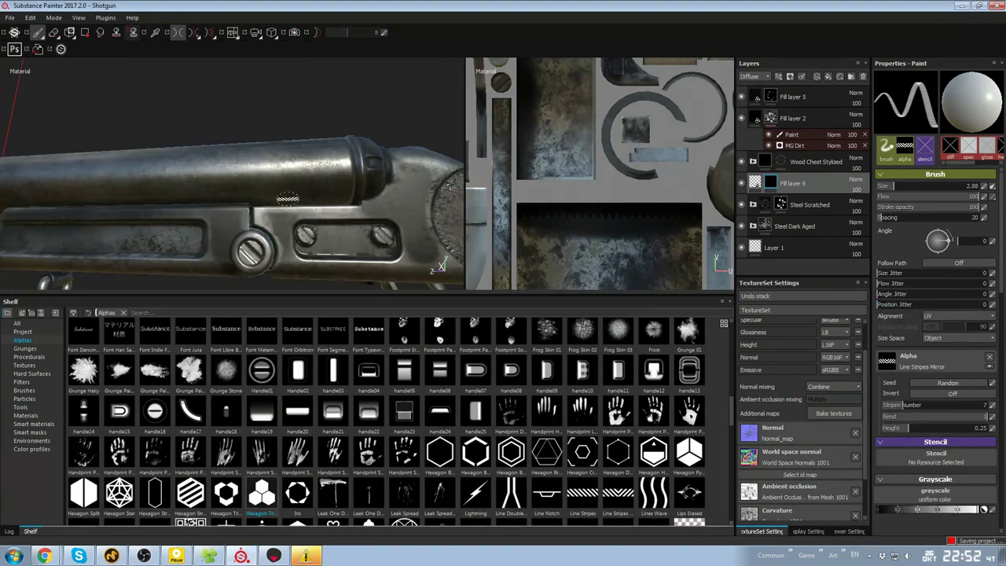
# Switch to Modo, close it, and open LogoTriangleFinal.psd in Photoshop
pyautogui.click(110, 558)
pyautogui.moveTo(463, 302)
pyautogui.keyDown('alt'); pyautogui.mouseDown()
pyautogui.moveTo(494, 294)
pyautogui.moveTo(438, 287)
pyautogui.moveTo(481, 299)
pyautogui.mouseUp(); pyautogui.keyUp('alt')
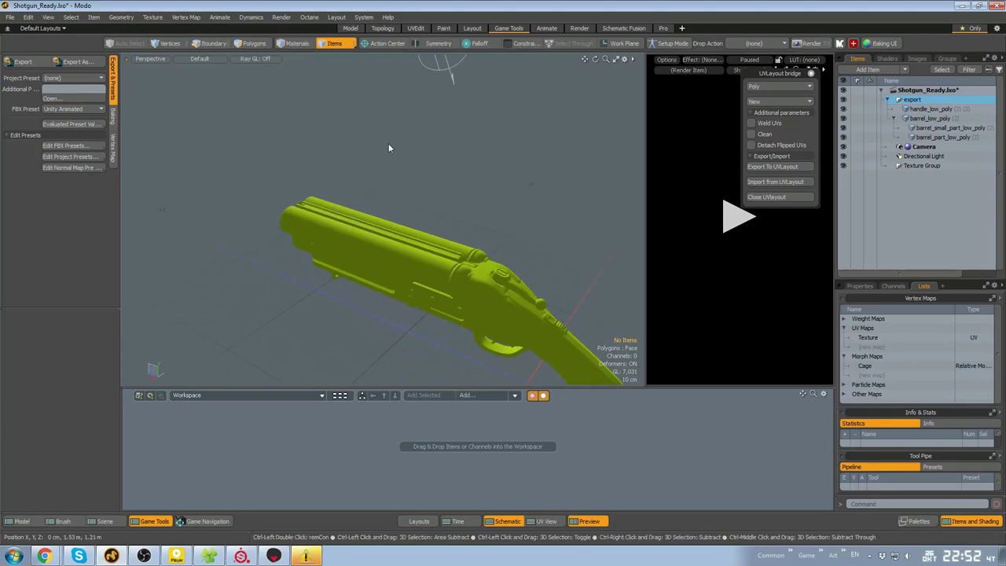
pyautogui.click(839, 43)
pyautogui.click(777, 271)
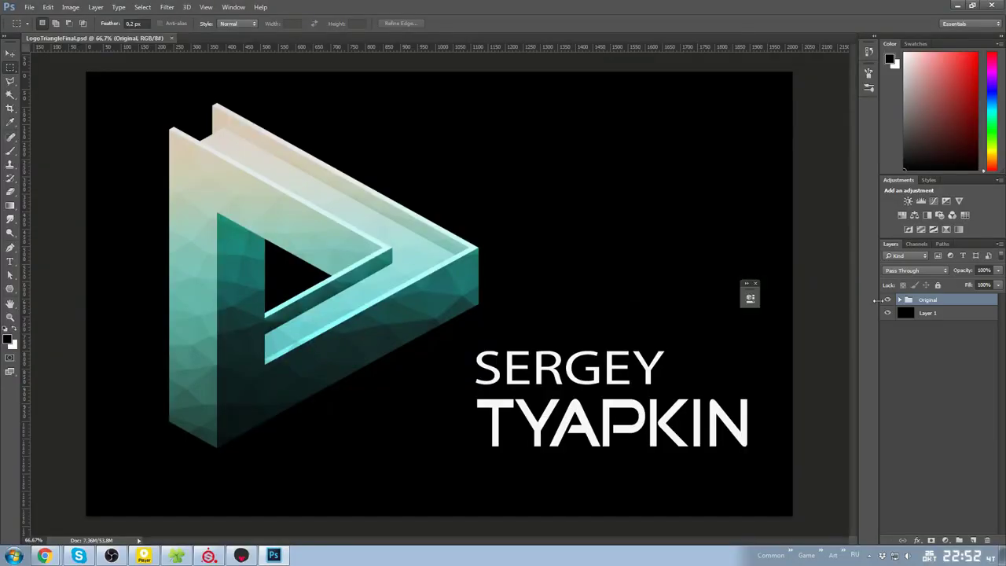
# Expand the Original group, hide the lettering, colour layers and black background, and crop the canvas to the triangle
pyautogui.click(899, 301)
pyautogui.click(887, 426)
pyautogui.click(888, 327)
pyautogui.hotkey('ctrl', '-')
pyautogui.hotkey('ctrl', '-')
pyautogui.press('c')
pyautogui.moveTo(616, 294); pyautogui.dragTo(547, 293)
pyautogui.press('Return')
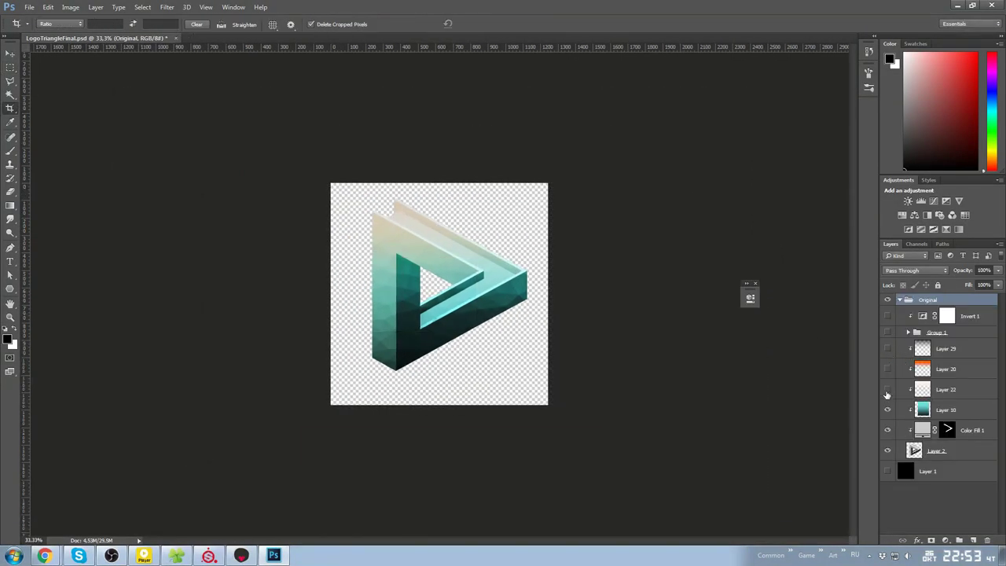
pyautogui.click(887, 409)
pyautogui.hotkey('ctrl', '+')
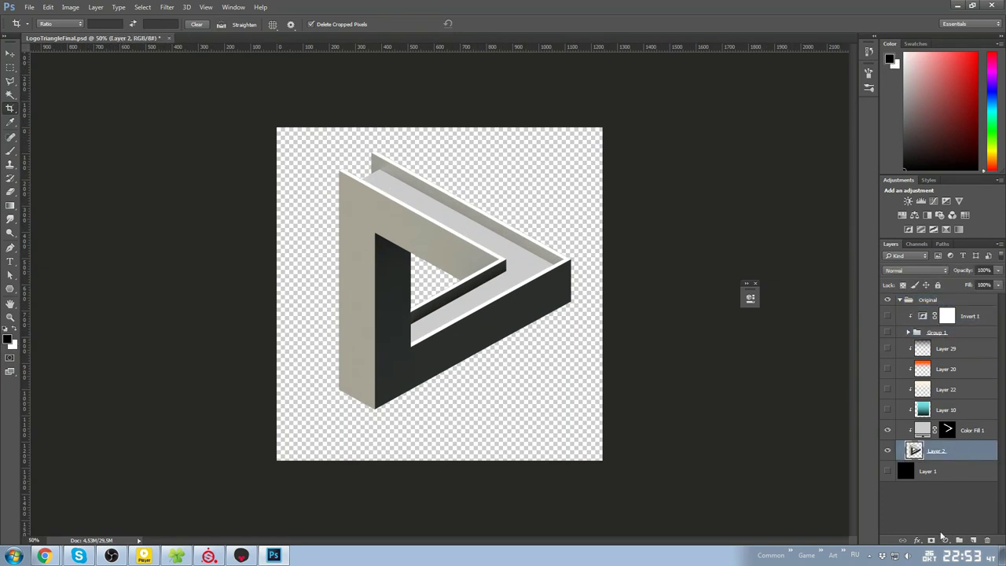
# Undo the first crop, show the black background layer and crop the canvas tightly around the triangle
pyautogui.click(946, 540)
pyautogui.click(914, 453)
pyautogui.click(900, 300)
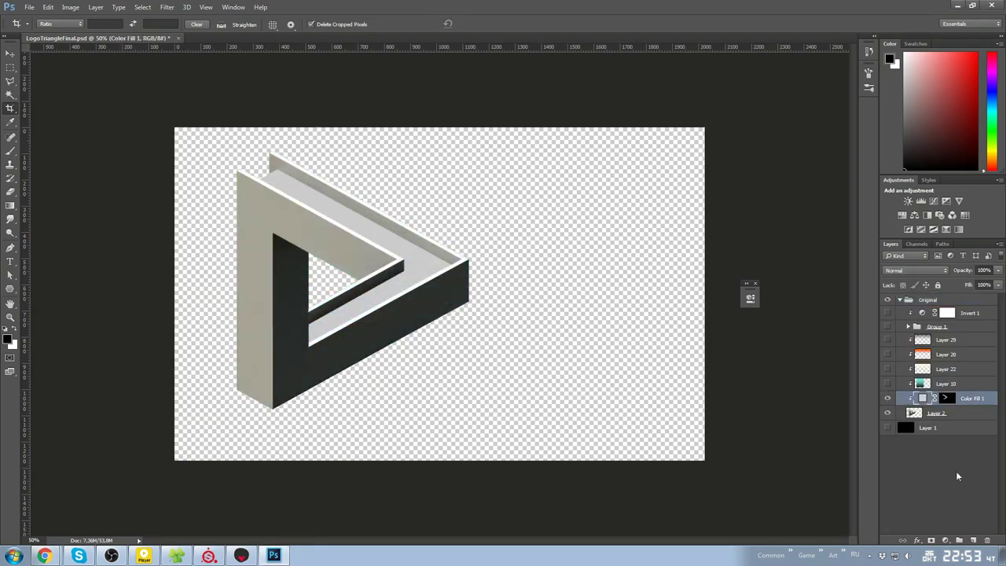
pyautogui.moveTo(481, 447); pyautogui.dragTo(496, 459)
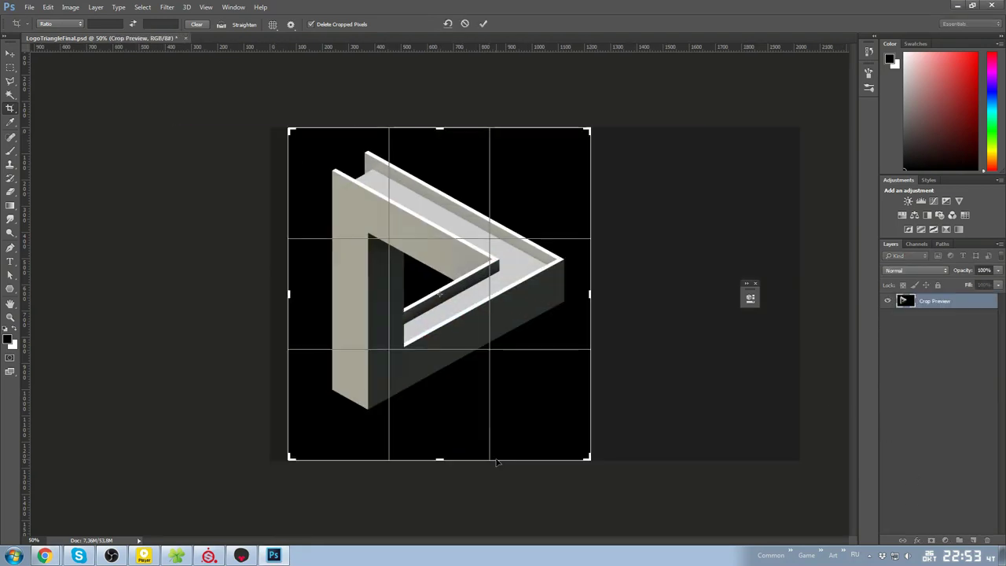
pyautogui.press('Return')
# Add a Curves adjustment that raises contrast and a Hue/Saturation adjustment that desaturates the logo, above the other layers
pyautogui.click(947, 318)
pyautogui.click(946, 540)
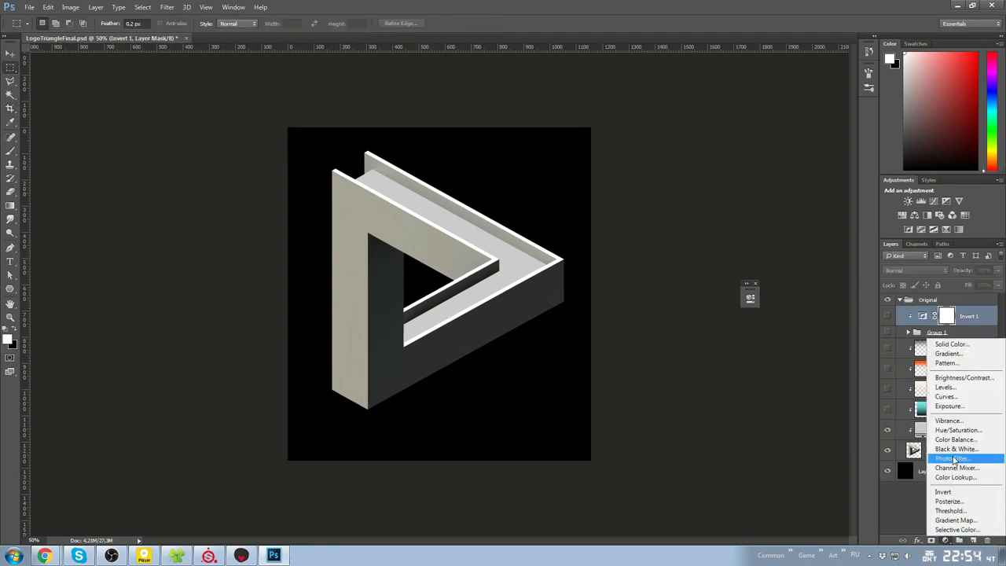
pyautogui.click(955, 397)
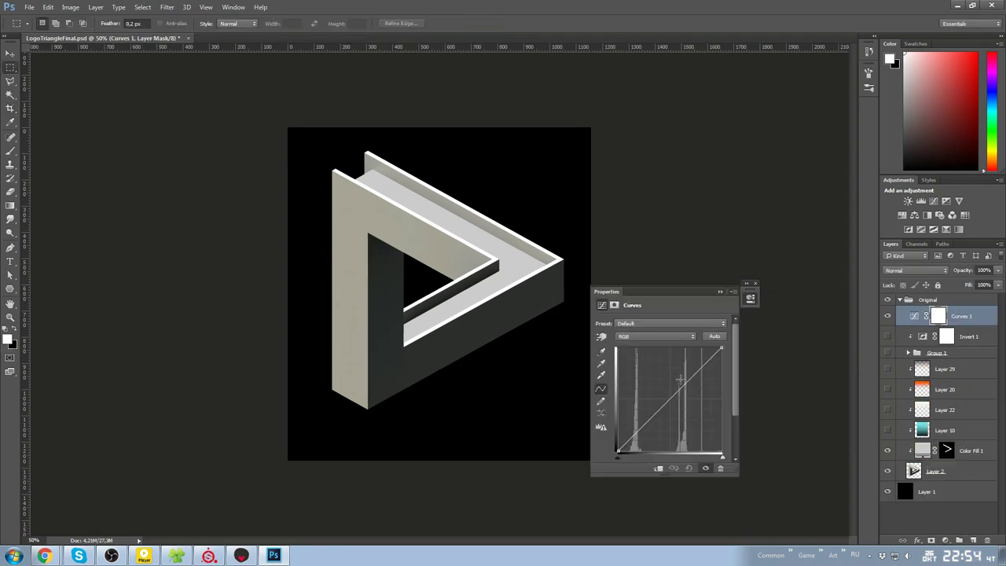
pyautogui.click(720, 292)
pyautogui.click(945, 540)
pyautogui.click(955, 444)
pyautogui.click(719, 291)
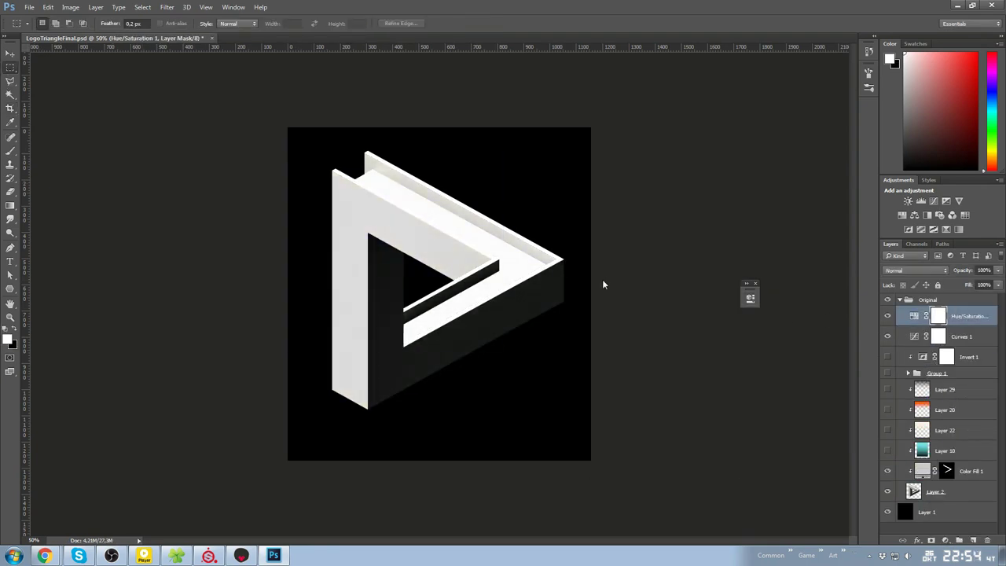
# Save a PNG copy of the logo named Alpha in the Shotgun project's Textures folder with Smallest / Slow compression
pyautogui.hotkey('ctrl', 'shift', 's')
pyautogui.click(158, 242)
pyautogui.click(99, 385)
pyautogui.moveTo(140, 164); pyautogui.dragTo(139, 137)
pyautogui.click(77, 102)
pyautogui.doubleClick(172, 94)
pyautogui.click(210, 228)
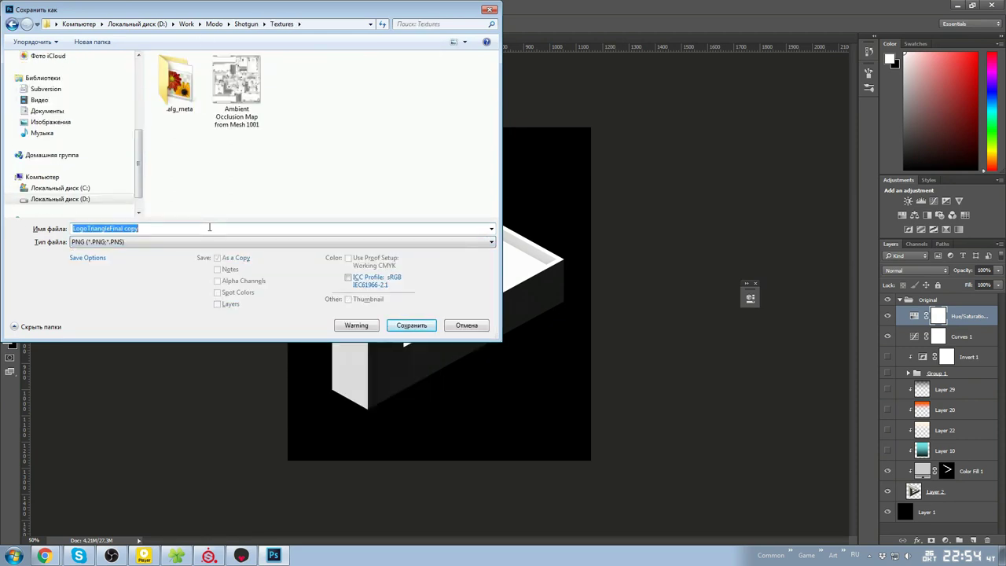
pyautogui.press('Return')
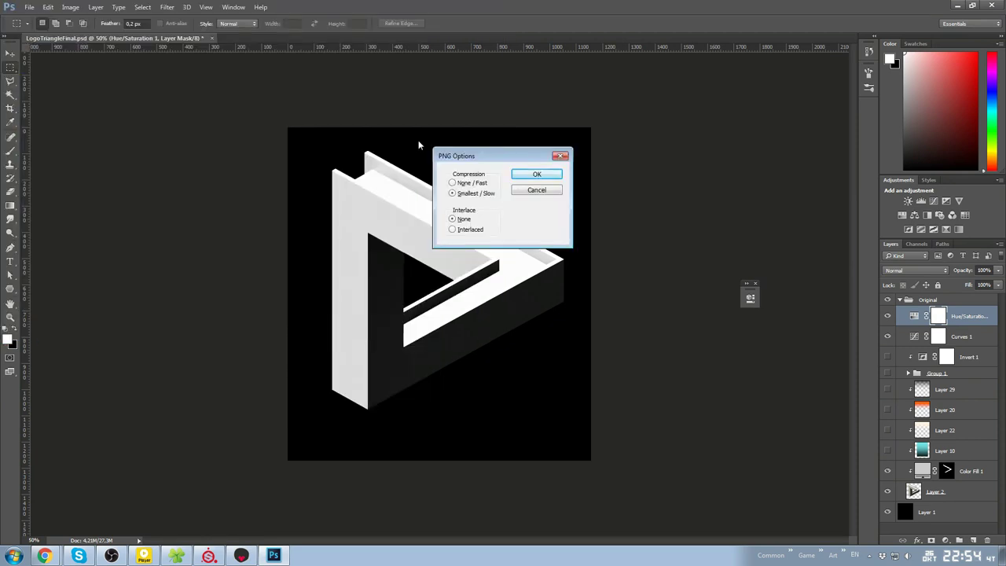
pyautogui.click(537, 170)
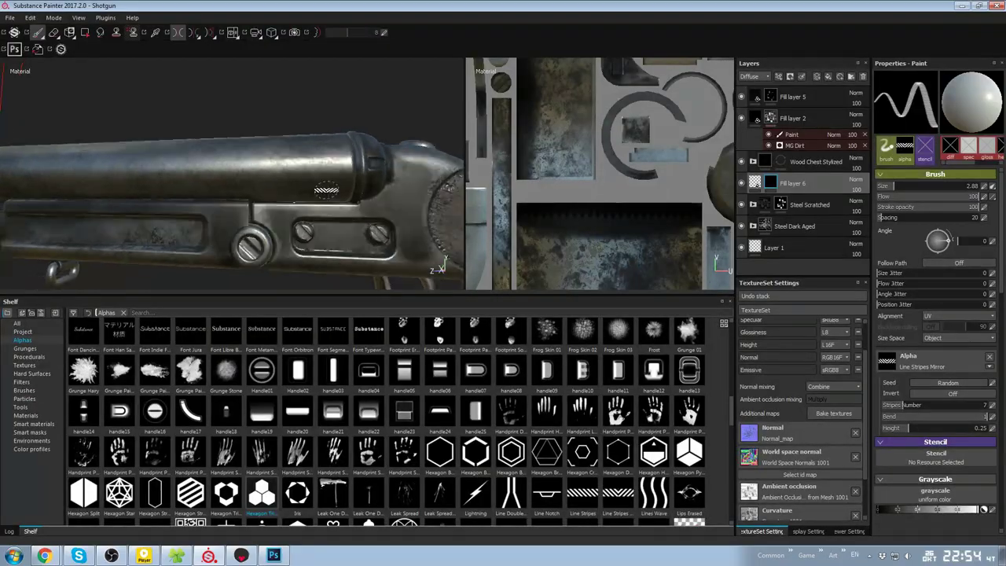
# Import Alpha.png from the Shotgun Textures folder in Substance Painter as an alpha resource for the project 'Shotgun'
pyautogui.click(11, 17)
pyautogui.click(39, 157)
pyautogui.click(561, 135)
pyautogui.click(574, 146)
pyautogui.doubleClick(661, 210)
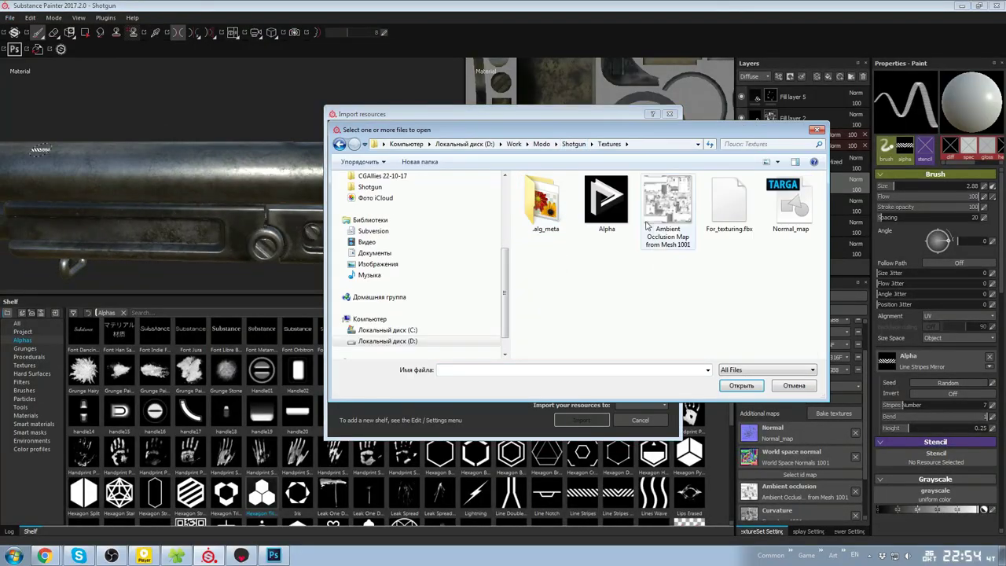
pyautogui.doubleClick(606, 201)
pyautogui.click(630, 406)
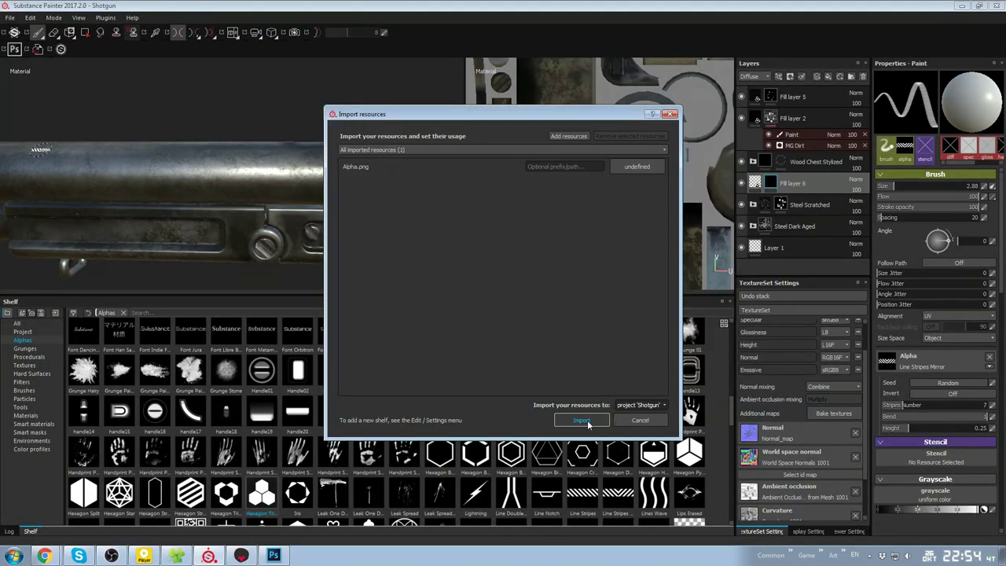
pyautogui.click(589, 424)
pyautogui.click(532, 283)
pyautogui.click(638, 167)
pyautogui.click(662, 179)
pyautogui.click(583, 421)
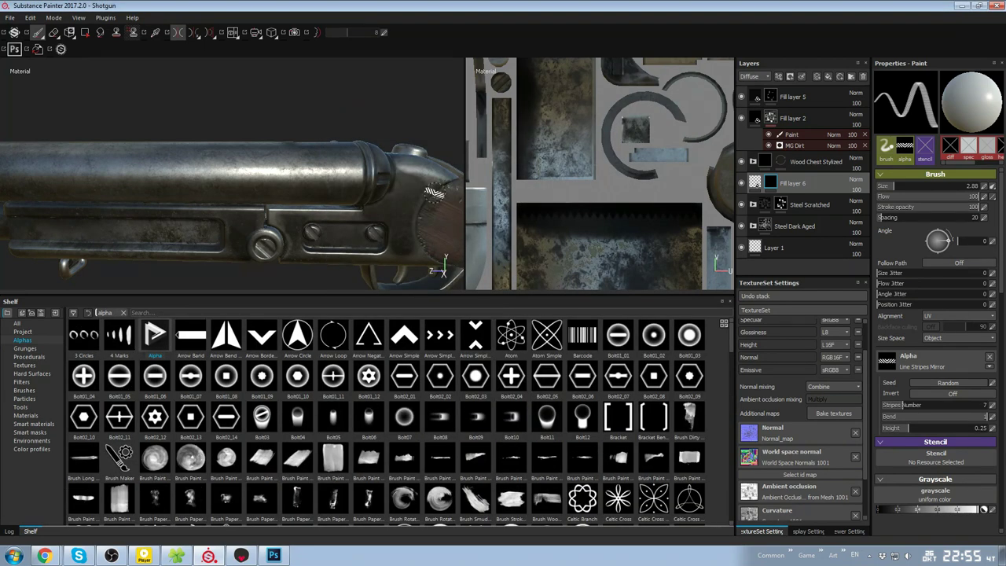
# Load the imported triangle Alpha into the brush and set the brush alignment to Camera
pyautogui.click(167, 343)
pyautogui.keyDown('alt'); pyautogui.moveTo(406, 187); pyautogui.dragTo(412, 193, button='right'); pyautogui.keyUp('alt')
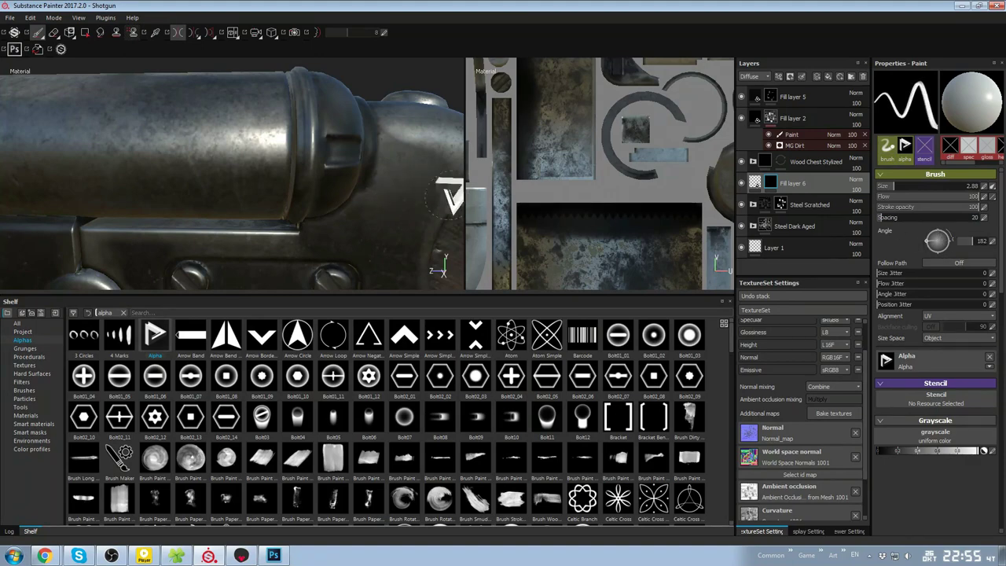
pyautogui.keyDown('alt'); pyautogui.moveTo(409, 188); pyautogui.dragTo(386, 190); pyautogui.keyUp('alt')
pyautogui.keyDown('ctrl'); pyautogui.moveTo(386, 189); pyautogui.dragTo(395, 191, button='right'); pyautogui.keyUp('ctrl')
pyautogui.moveTo(395, 191)
pyautogui.keyDown('alt'); pyautogui.mouseDown()
pyautogui.moveTo(399, 200)
pyautogui.moveTo(435, 195)
pyautogui.moveTo(403, 152)
pyautogui.mouseUp(); pyautogui.keyUp('alt')
pyautogui.click(957, 316)
pyautogui.click(953, 326)
pyautogui.keyDown('ctrl'); pyautogui.moveTo(403, 152); pyautogui.dragTo(400, 153, button='right'); pyautogui.keyUp('ctrl')
pyautogui.moveTo(400, 152)
pyautogui.keyDown('alt'); pyautogui.mouseDown()
pyautogui.moveTo(354, 225)
pyautogui.moveTo(375, 190)
pyautogui.mouseUp(); pyautogui.keyUp('alt')
pyautogui.keyDown('alt'); pyautogui.moveTo(376, 190); pyautogui.dragTo(408, 196, button='right'); pyautogui.keyUp('alt')
# Try stamping the triangle logo on the receiver behind the barrels with brush size 3.68 and angle 357
pyautogui.click(307, 169)
pyautogui.moveTo(341, 220)
pyautogui.keyDown('alt'); pyautogui.mouseDown()
pyautogui.moveTo(330, 189)
pyautogui.moveTo(363, 165)
pyautogui.moveTo(310, 88)
pyautogui.moveTo(385, 179)
pyautogui.mouseUp(); pyautogui.keyUp('alt')
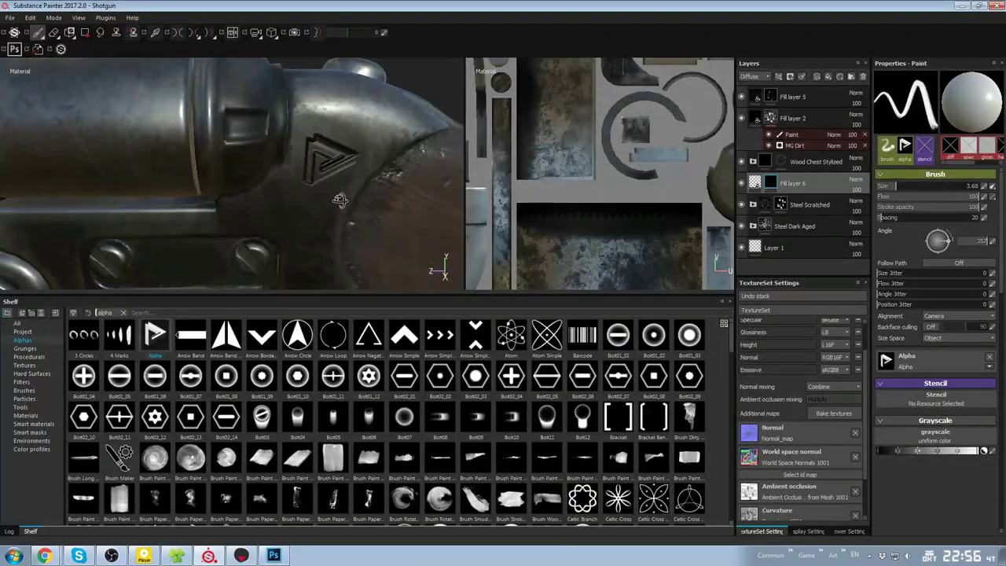
pyautogui.keyDown('alt'); pyautogui.moveTo(340, 200); pyautogui.dragTo(338, 191); pyautogui.keyUp('alt')
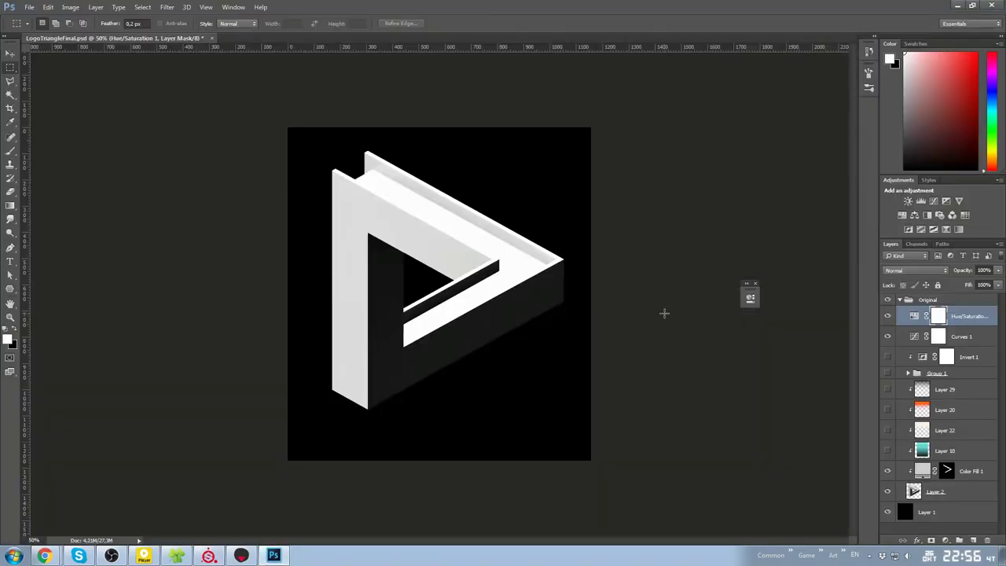
# Switch to Photoshop and crop away the spare black area below the triangle so the canvas is square
pyautogui.hotkey('ctrl', 'a')
pyautogui.press('c')
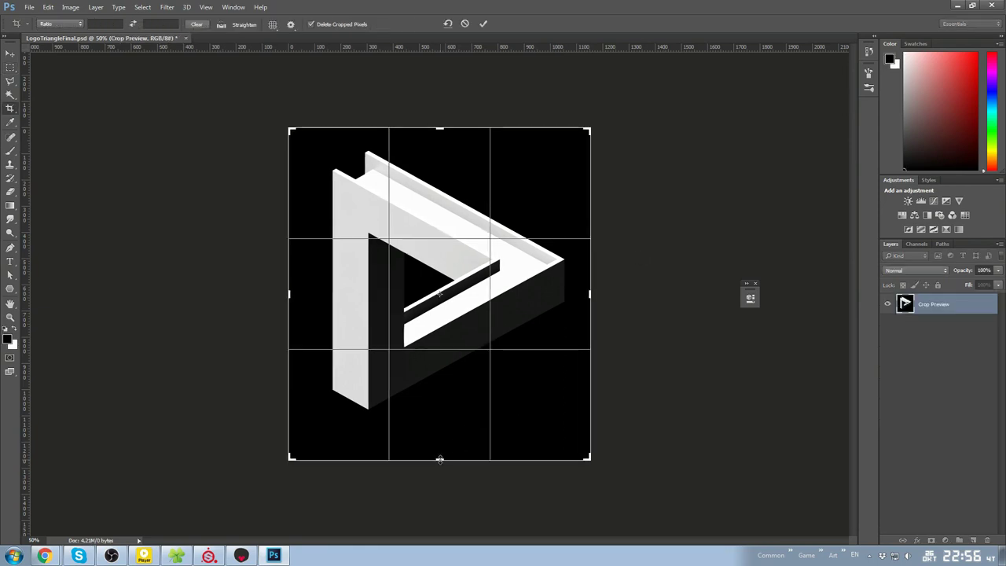
pyautogui.moveTo(439, 459); pyautogui.dragTo(439, 475)
pyautogui.press('Return')
# Save the cropped logo as a PNG over the existing Alpha file in the Shotgun Textures folder
pyautogui.hotkey('ctrl', 'shift', 's')
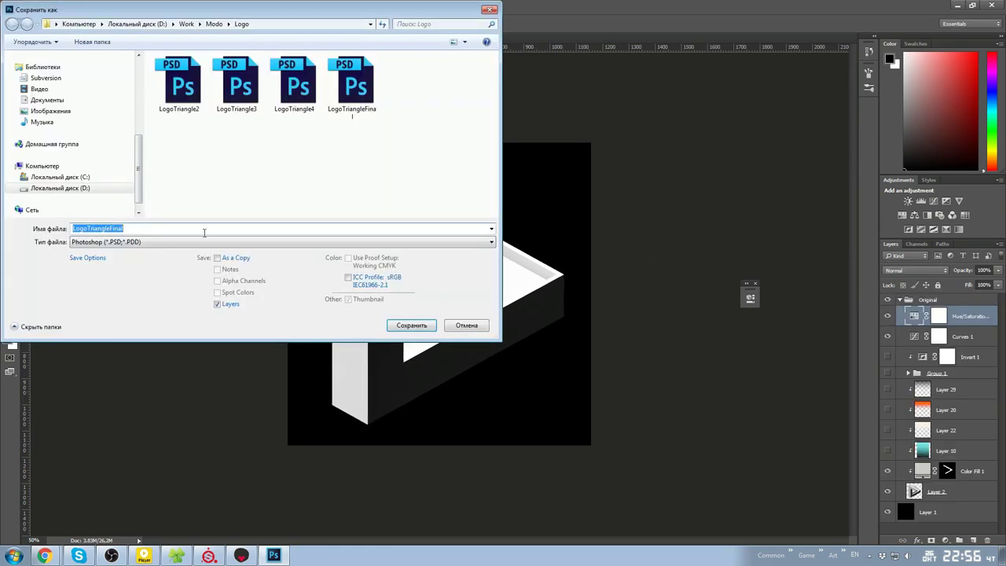
pyautogui.click(205, 242)
pyautogui.click(98, 380)
pyautogui.scroll(3, 95, 73)
pyautogui.click(49, 111)
pyautogui.doubleClick(185, 94)
pyautogui.doubleClick(237, 88)
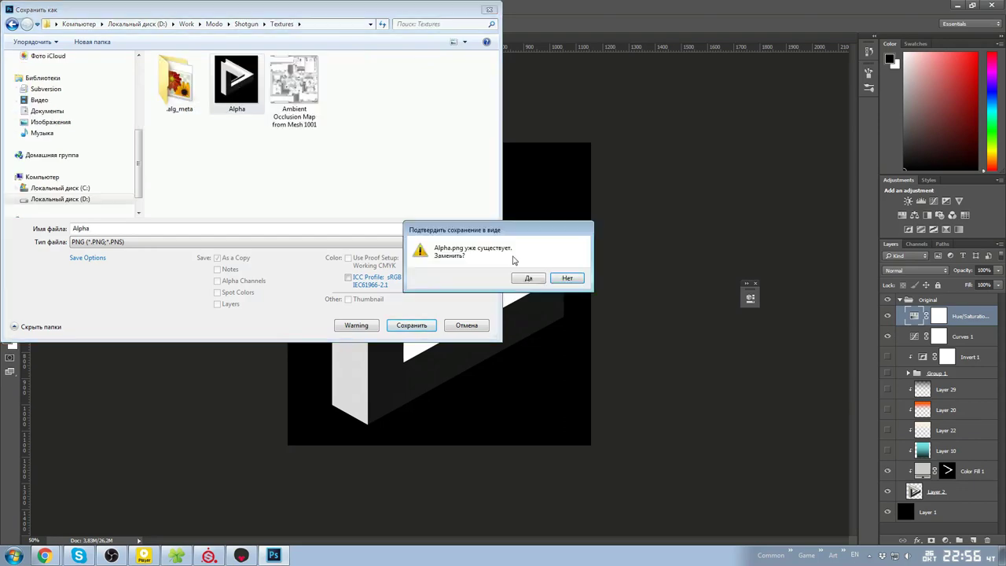
pyautogui.click(528, 277)
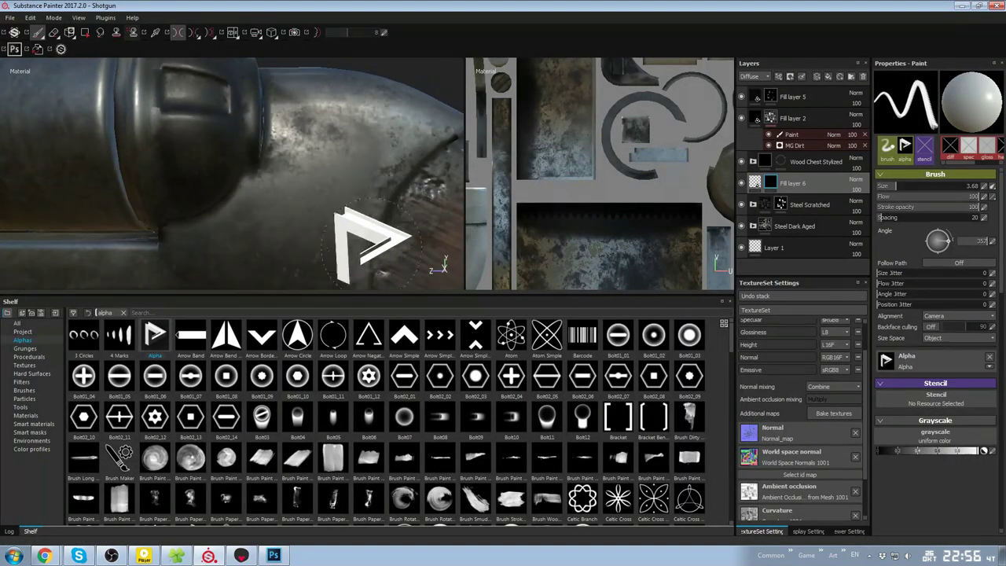
# Return to Substance Painter, reselect the triangle Alpha and stamp it on the receiver behind the barrels with brush size 4.41 and angle 0
pyautogui.click(10, 17)
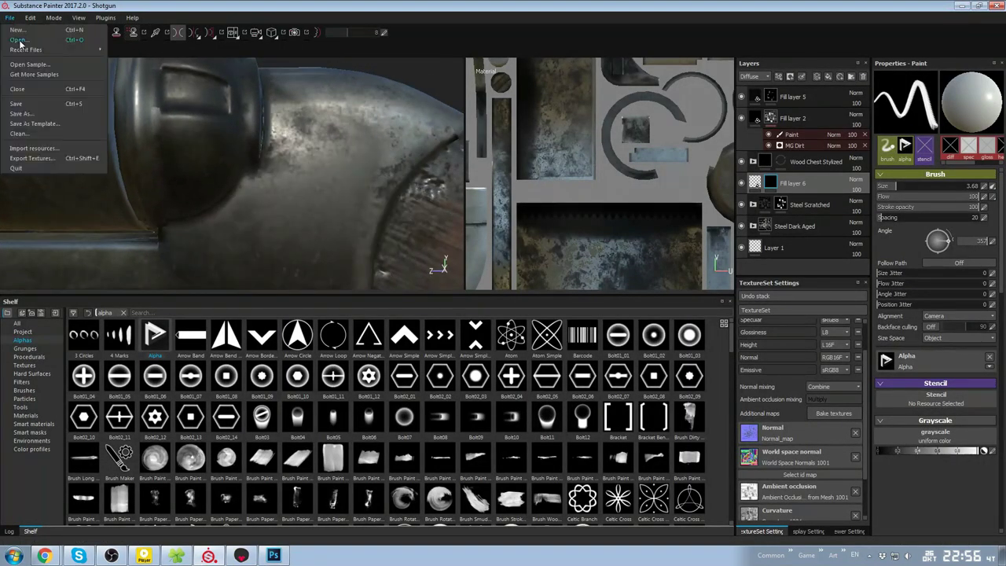
pyautogui.click(148, 344)
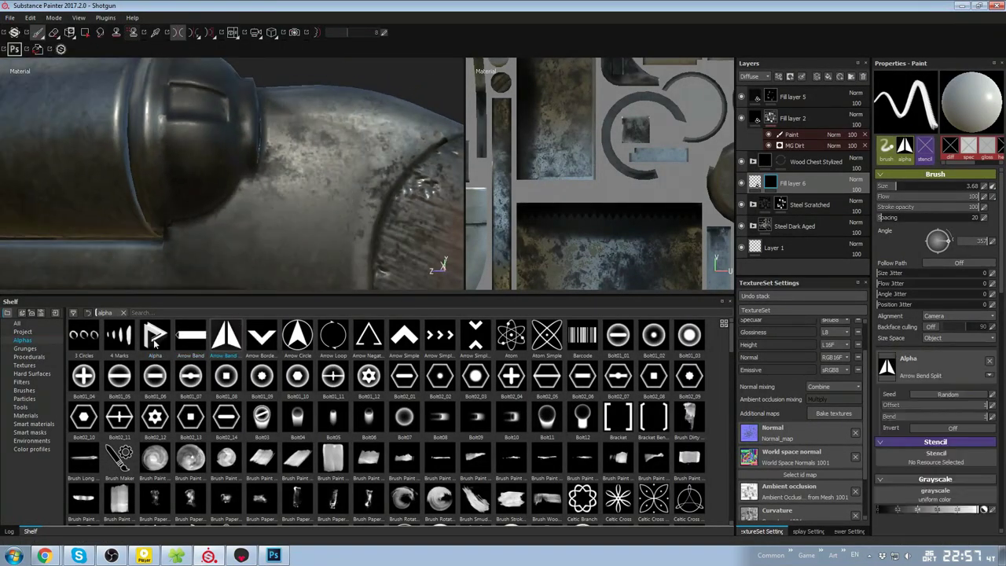
pyautogui.moveTo(324, 187)
pyautogui.keyDown('alt'); pyautogui.mouseDown()
pyautogui.moveTo(321, 172)
pyautogui.moveTo(348, 164)
pyautogui.moveTo(330, 220)
pyautogui.moveTo(462, 223)
pyautogui.mouseUp(); pyautogui.keyUp('alt')
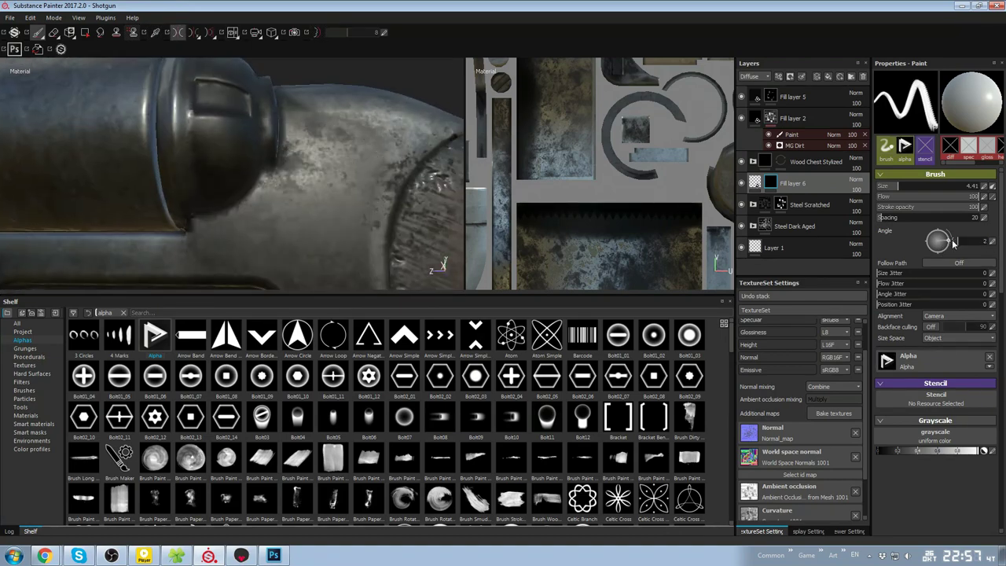
pyautogui.click(341, 168)
pyautogui.scroll(-4, 346, 158)
pyautogui.keyDown('alt'); pyautogui.moveTo(346, 87); pyautogui.dragTo(346, 125); pyautogui.keyUp('alt')
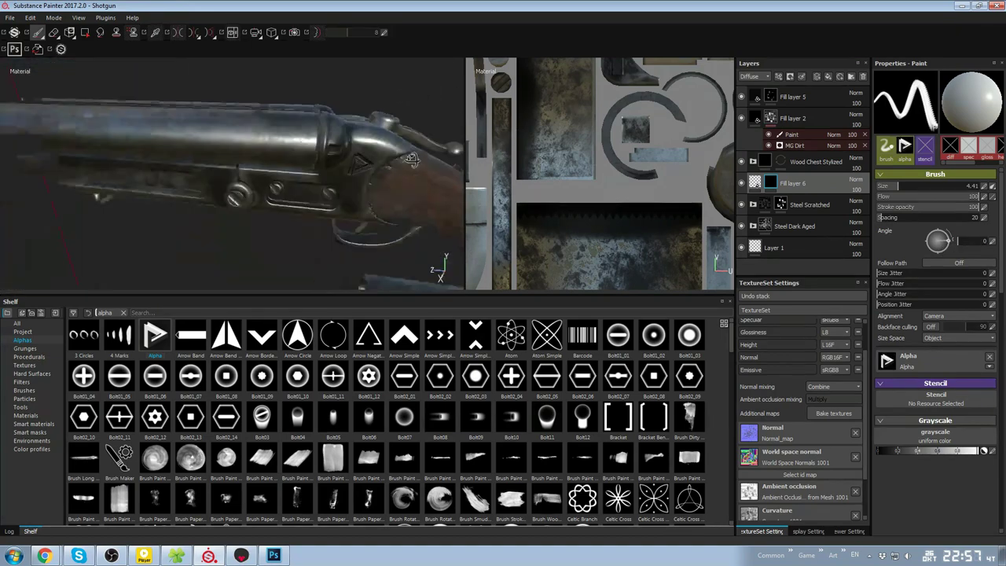
pyautogui.scroll(3, 346, 173)
pyautogui.moveTo(354, 189)
pyautogui.keyDown('alt'); pyautogui.mouseDown()
pyautogui.moveTo(404, 112)
pyautogui.moveTo(370, 224)
pyautogui.moveTo(403, 190)
pyautogui.moveTo(221, 140)
pyautogui.mouseUp(); pyautogui.keyUp('alt')
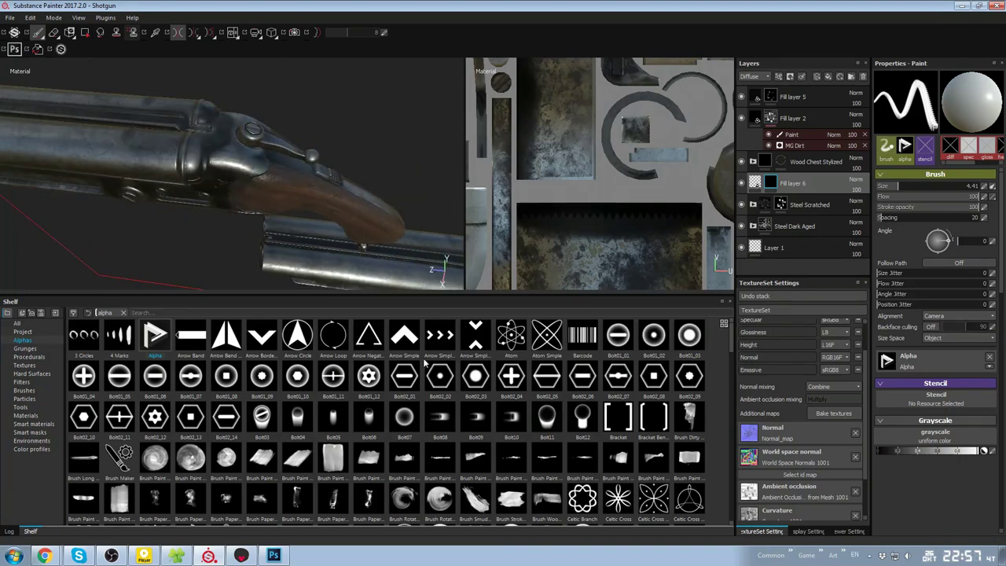
# Load the Rectangle Half Rounded alpha into the brush and preview it on the ridged slider behind the top lever
pyautogui.scroll(-15, 424, 362)
pyautogui.click(404, 380)
pyautogui.scroll(6, 354, 204)
pyautogui.keyDown('alt'); pyautogui.moveTo(364, 202); pyautogui.dragTo(203, 197); pyautogui.keyUp('alt')
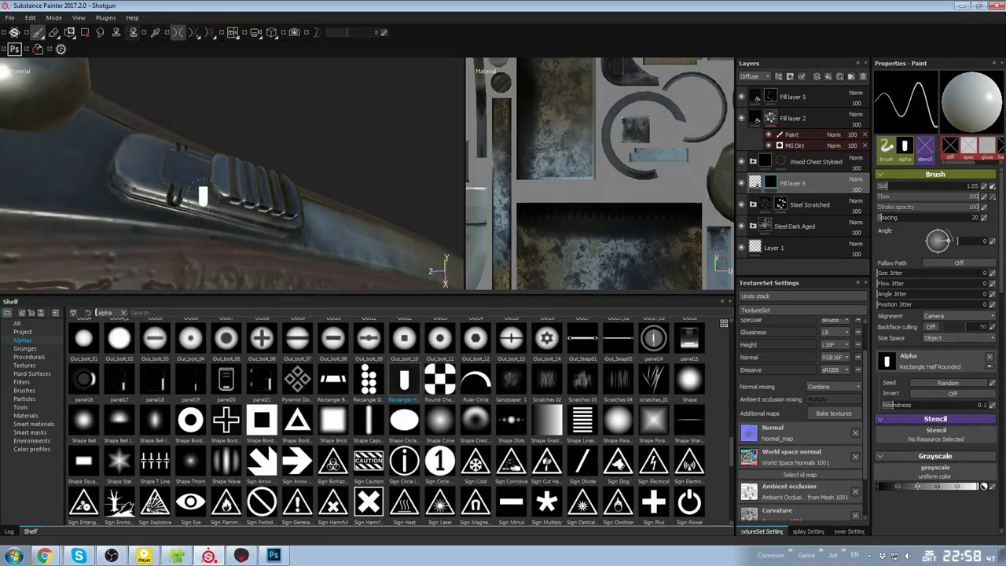
pyautogui.keyDown('alt'); pyautogui.moveTo(231, 237); pyautogui.dragTo(138, 165); pyautogui.keyUp('alt')
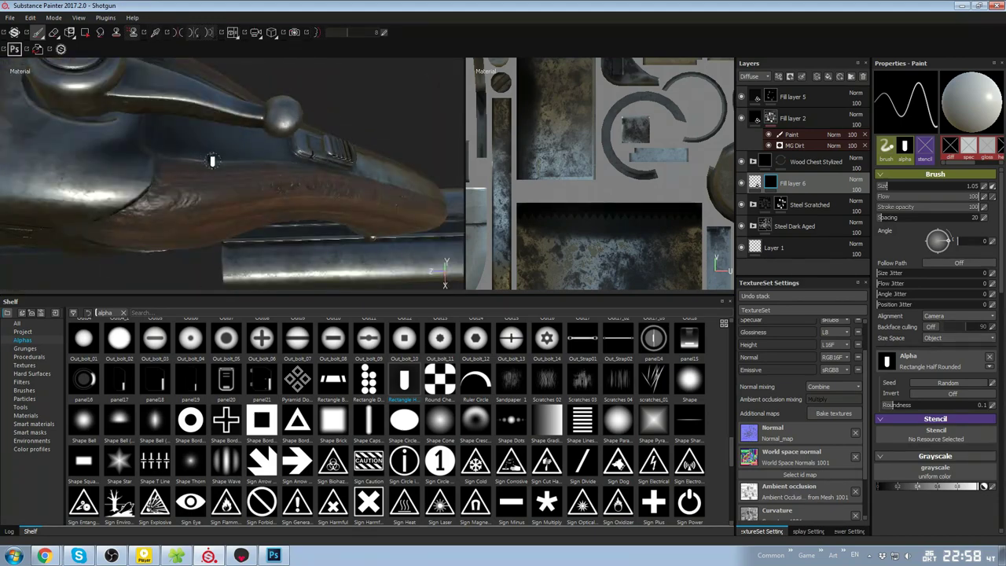
pyautogui.moveTo(58, 207)
pyautogui.keyDown('alt'); pyautogui.mouseDown()
pyautogui.moveTo(292, 134)
pyautogui.moveTo(285, 147)
pyautogui.moveTo(318, 193)
pyautogui.moveTo(312, 157)
pyautogui.moveTo(316, 165)
pyautogui.mouseUp(); pyautogui.keyUp('alt')
pyautogui.scroll(6, 480, 390)
pyautogui.scroll(10, 463, 391)
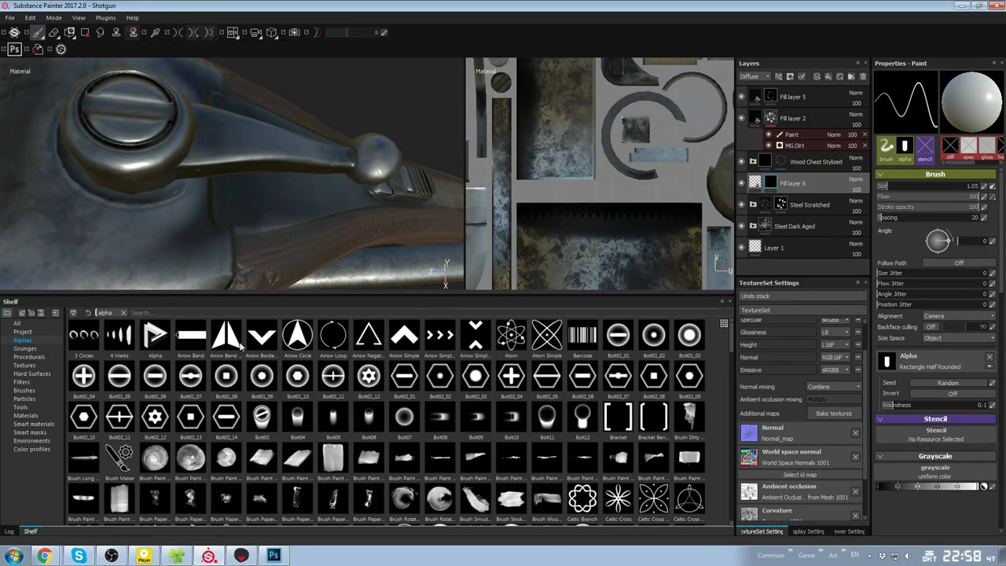
# Load the Shape Square Squeeze alpha, preview it around the grip's metal strap and set the brush angle to 0
pyautogui.scroll(-15, 240, 345)
pyautogui.click(83, 461)
pyautogui.moveTo(281, 224)
pyautogui.keyDown('alt'); pyautogui.mouseDown()
pyautogui.moveTo(267, 245)
pyautogui.moveTo(202, 213)
pyautogui.moveTo(343, 217)
pyautogui.moveTo(267, 173)
pyautogui.moveTo(213, 123)
pyautogui.mouseUp(); pyautogui.keyUp('alt')
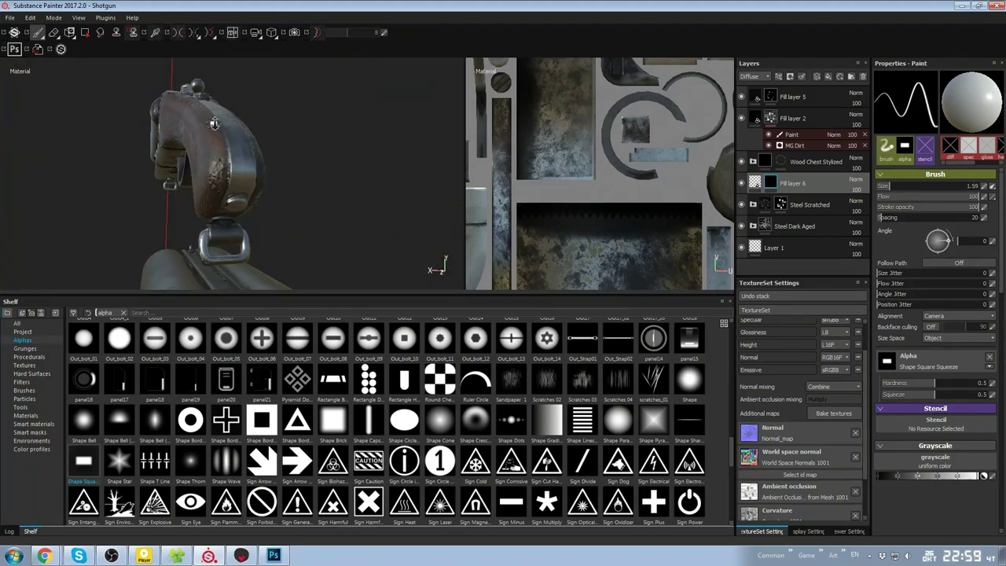
pyautogui.keyDown('alt'); pyautogui.moveTo(307, 142); pyautogui.dragTo(338, 139); pyautogui.keyUp('alt')
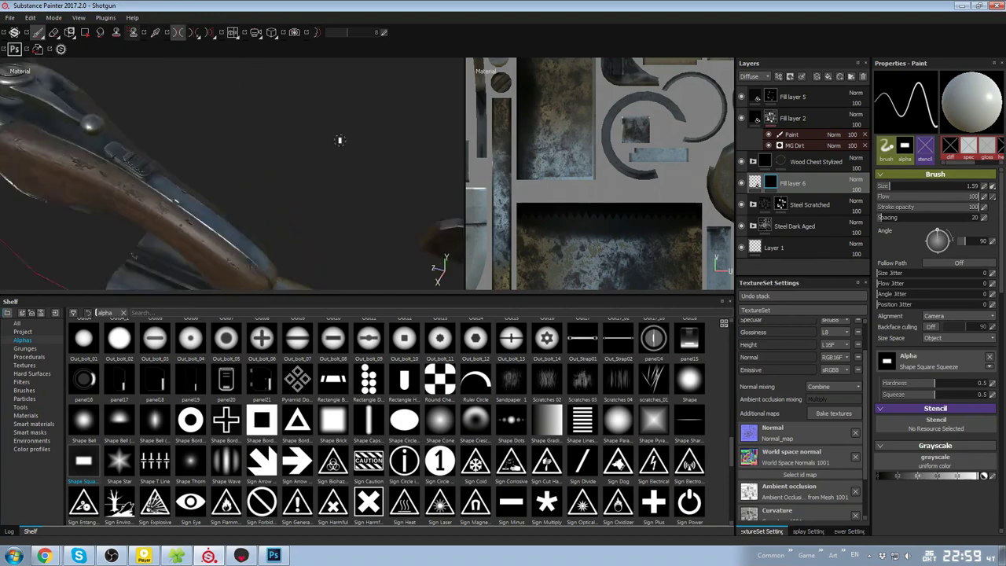
pyautogui.keyDown('alt'); pyautogui.moveTo(338, 139); pyautogui.dragTo(417, 138, button='middle'); pyautogui.keyUp('alt')
pyautogui.keyDown('alt'); pyautogui.moveTo(416, 138); pyautogui.dragTo(316, 155, button='right'); pyautogui.keyUp('alt')
pyautogui.click(179, 32)
pyautogui.click(317, 32)
pyautogui.moveTo(317, 155)
pyautogui.keyDown('alt'); pyautogui.mouseDown()
pyautogui.moveTo(314, 178)
pyautogui.moveTo(160, 192)
pyautogui.moveTo(341, 177)
pyautogui.moveTo(238, 153)
pyautogui.moveTo(353, 134)
pyautogui.mouseUp(); pyautogui.keyUp('alt')
pyautogui.write('0')
pyautogui.press('Return')
# Try the handle03 and Square Rectangle alphas on the metal around the barrel muzzles
pyautogui.scroll(4, 315, 118)
pyautogui.keyDown('ctrl'); pyautogui.moveTo(274, 97); pyautogui.dragTo(295, 97, button='right'); pyautogui.keyUp('ctrl')
pyautogui.scroll(5, 487, 434)
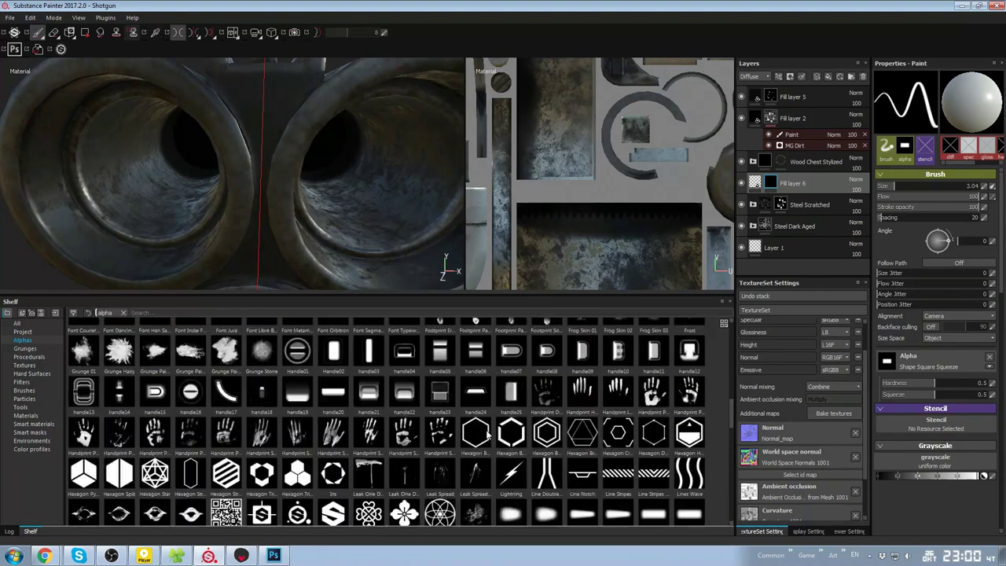
pyautogui.click(369, 352)
pyautogui.scroll(-5, 393, 393)
pyautogui.scroll(5, 405, 382)
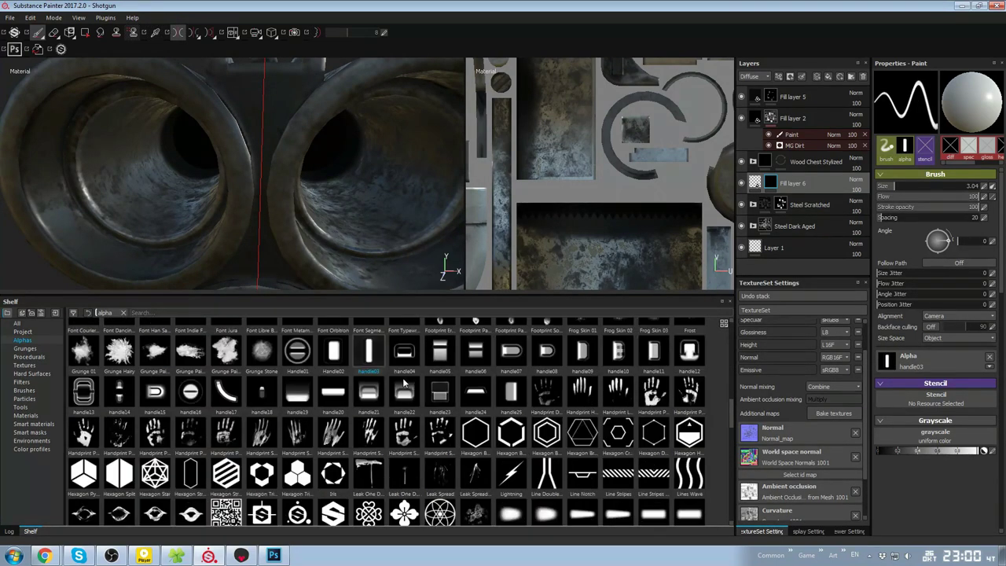
pyautogui.scroll(-5, 405, 383)
pyautogui.click(333, 454)
pyautogui.moveTo(274, 106)
pyautogui.keyDown('alt'); pyautogui.mouseDown()
pyautogui.moveTo(317, 149)
pyautogui.moveTo(328, 194)
pyautogui.mouseUp(); pyautogui.keyUp('alt')
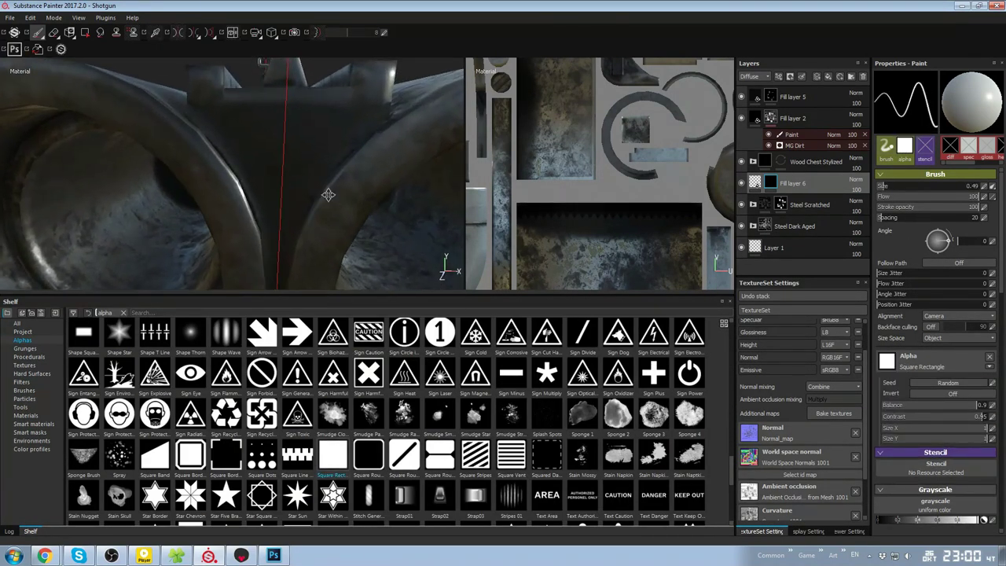
pyautogui.keyDown('alt'); pyautogui.moveTo(329, 195); pyautogui.dragTo(338, 231, button='middle'); pyautogui.keyUp('alt')
pyautogui.keyDown('alt'); pyautogui.moveTo(283, 148); pyautogui.dragTo(96, 199); pyautogui.keyUp('alt')
pyautogui.scroll(-4, 319, 126)
pyautogui.keyDown('alt'); pyautogui.moveTo(97, 200); pyautogui.dragTo(399, 148, button='right'); pyautogui.keyUp('alt')
pyautogui.scroll(-1, 566, 202)
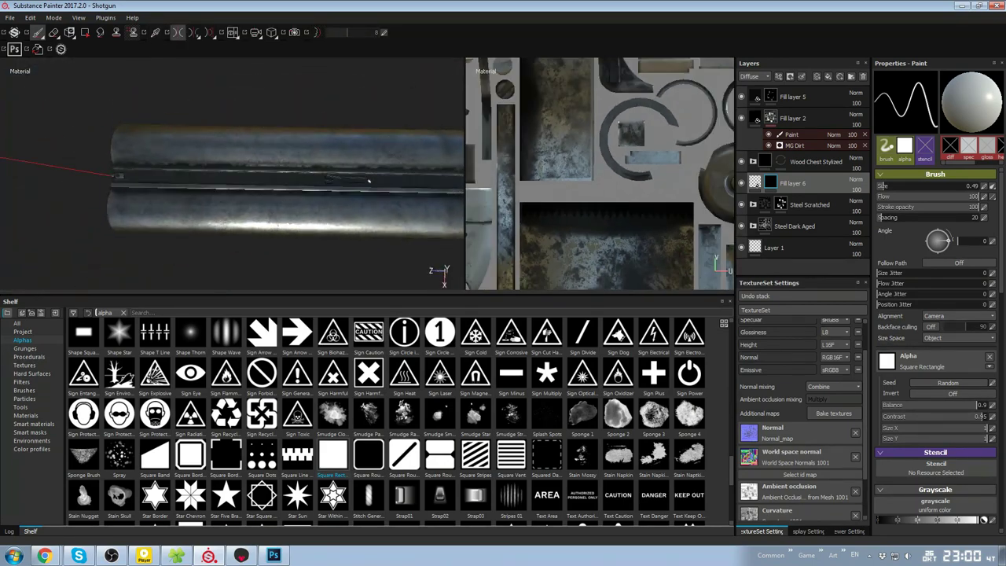
# Load the Sign Minus alpha into the brush with size 2.65, angle 92 and spacing 44 for the barrel rib
pyautogui.moveTo(369, 181)
pyautogui.keyDown('alt'); pyautogui.mouseDown()
pyautogui.moveTo(370, 220)
pyautogui.moveTo(283, 93)
pyautogui.moveTo(243, 216)
pyautogui.moveTo(210, 178)
pyautogui.mouseUp(); pyautogui.keyUp('alt')
pyautogui.click(511, 373)
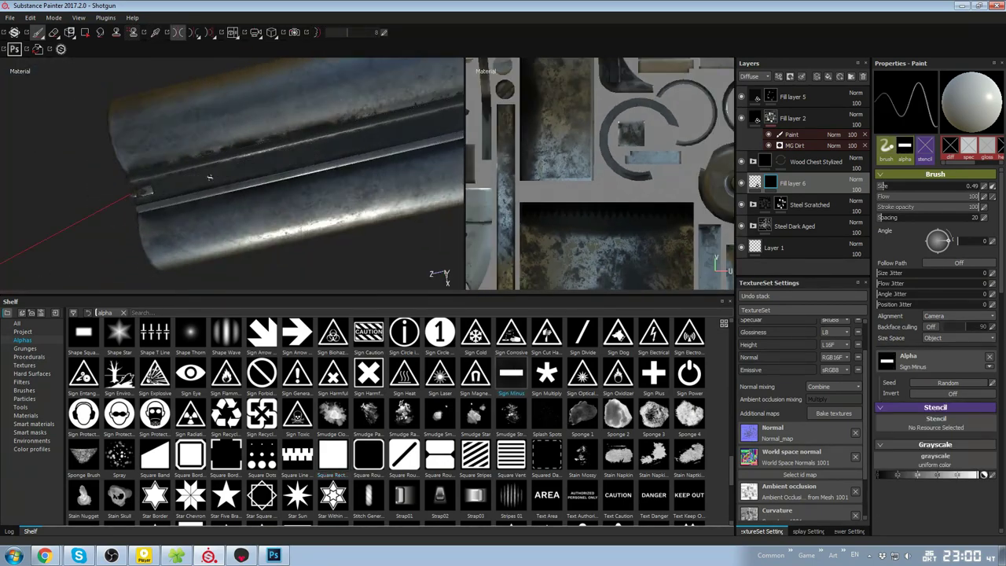
pyautogui.moveTo(937, 236); pyautogui.dragTo(937, 233)
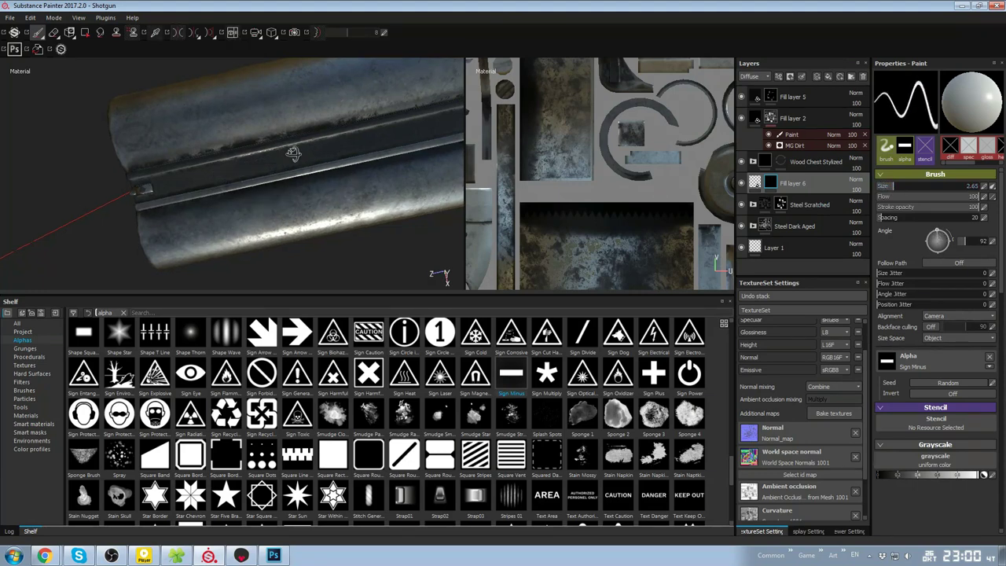
pyautogui.moveTo(294, 154)
pyautogui.keyDown('alt'); pyautogui.mouseDown()
pyautogui.moveTo(288, 159)
pyautogui.moveTo(368, 191)
pyautogui.moveTo(351, 206)
pyautogui.mouseUp(); pyautogui.keyUp('alt')
pyautogui.click(288, 159)
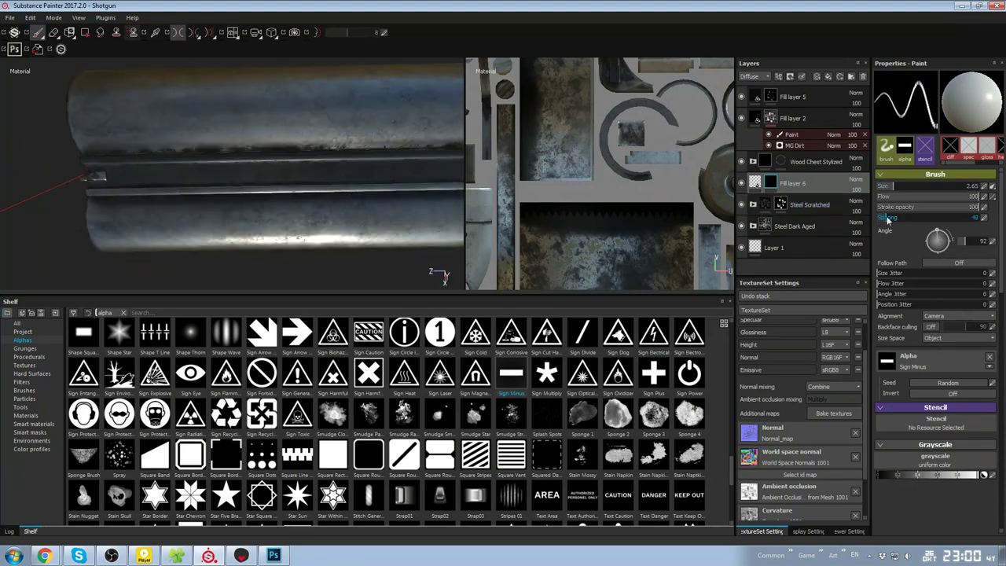
pyautogui.moveTo(887, 220); pyautogui.dragTo(888, 220)
# Paint a straight row of Sign Minus stamps along the rib between the barrels, starting near the muzzle
pyautogui.keyDown('alt'); pyautogui.moveTo(146, 157); pyautogui.dragTo(150, 168); pyautogui.keyUp('alt')
pyautogui.keyDown('alt'); pyautogui.moveTo(150, 168); pyautogui.dragTo(139, 182, button='right'); pyautogui.keyUp('alt')
pyautogui.click(125, 181)
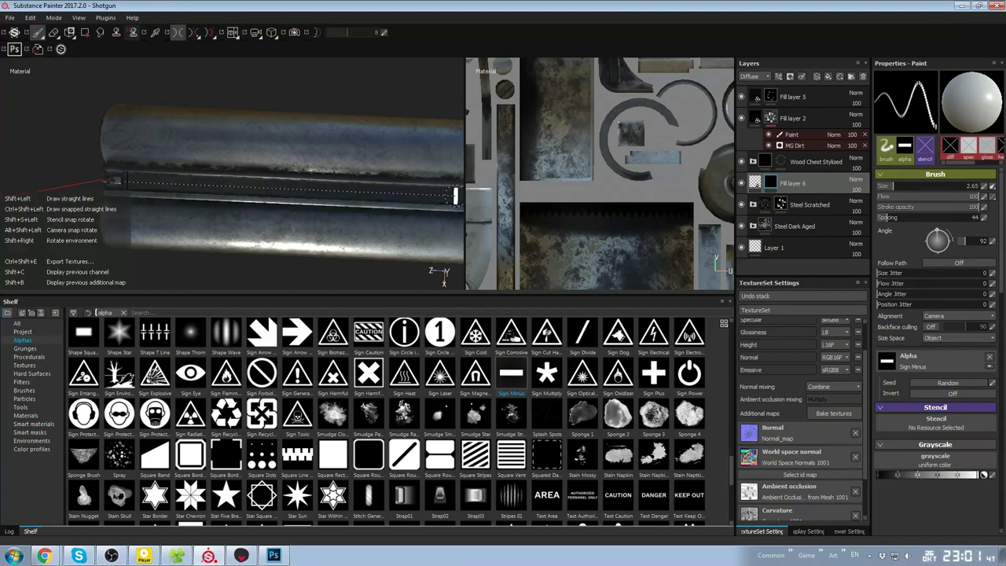
pyautogui.keyDown('shift'); pyautogui.click(454, 196); pyautogui.keyUp('shift')
pyautogui.moveTo(440, 192)
pyautogui.keyDown('alt'); pyautogui.mouseDown()
pyautogui.moveTo(310, 144)
pyautogui.moveTo(408, 107)
pyautogui.moveTo(294, 158)
pyautogui.moveTo(359, 202)
pyautogui.moveTo(314, 185)
pyautogui.mouseUp(); pyautogui.keyUp('alt')
pyautogui.keyDown('alt'); pyautogui.moveTo(314, 186); pyautogui.dragTo(346, 196, button='right'); pyautogui.keyUp('alt')
pyautogui.moveTo(346, 196)
pyautogui.keyDown('alt'); pyautogui.mouseDown(button='middle')
pyautogui.moveTo(307, 161)
pyautogui.moveTo(102, 184)
pyautogui.mouseUp(button='middle'); pyautogui.keyUp('alt')
pyautogui.keyDown('alt'); pyautogui.moveTo(102, 184); pyautogui.dragTo(157, 181); pyautogui.keyUp('alt')
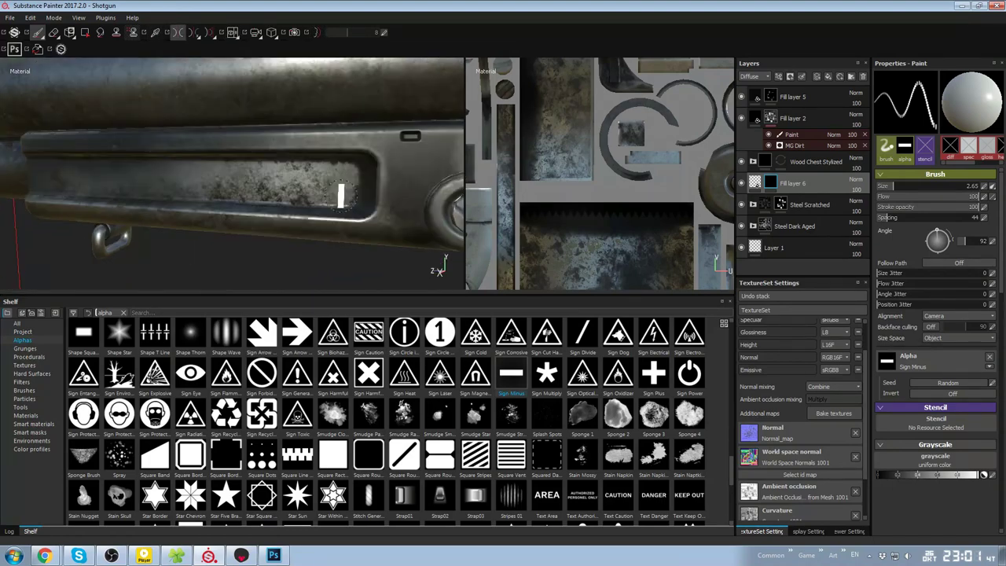
pyautogui.keyDown('alt'); pyautogui.moveTo(340, 196); pyautogui.dragTo(297, 113); pyautogui.keyUp('alt')
pyautogui.scroll(5, 503, 397)
pyautogui.click(689, 385)
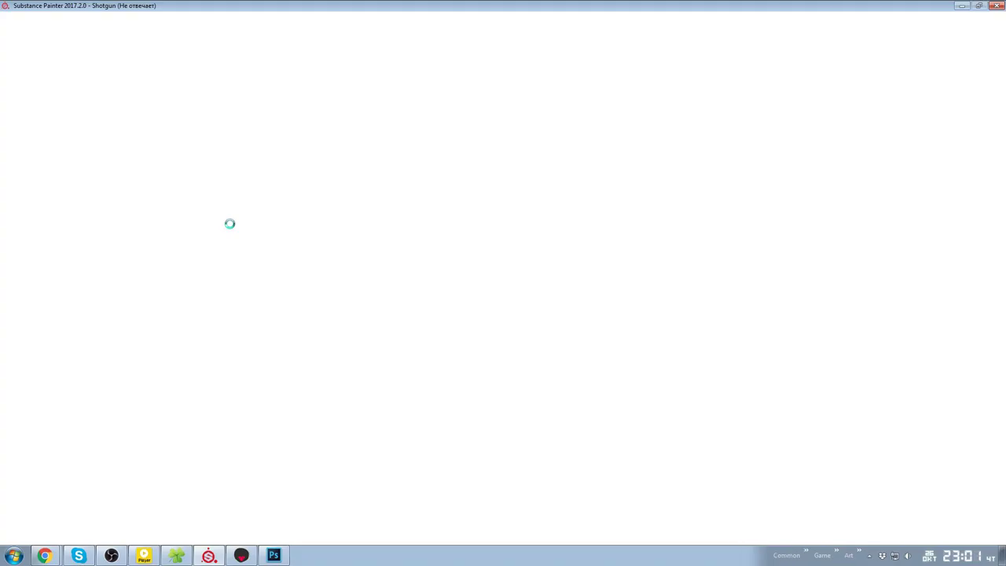
pyautogui.click(610, 317)
# Force the unresponsive Substance Painter to close
pyautogui.click(111, 559)
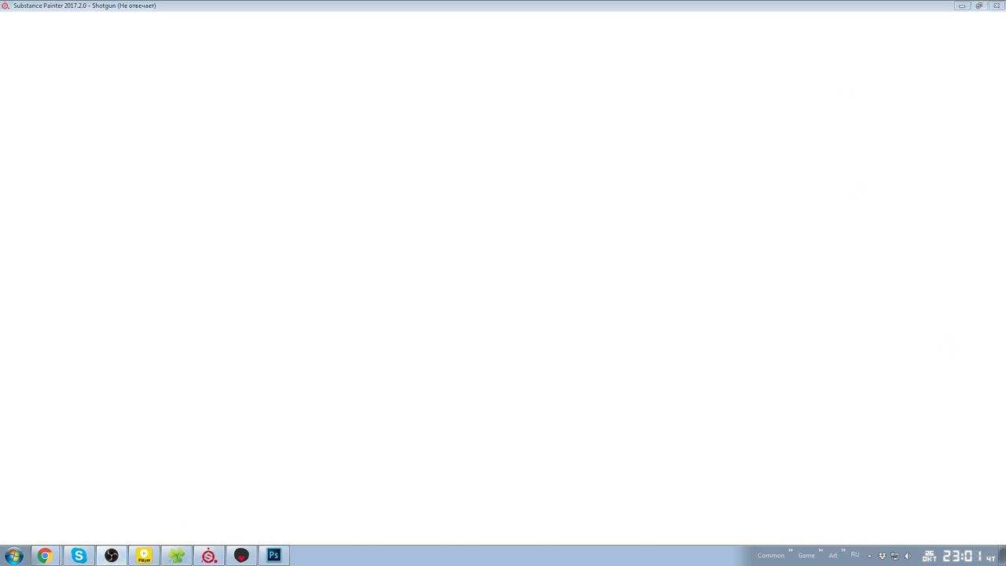
pyautogui.click(998, 7)
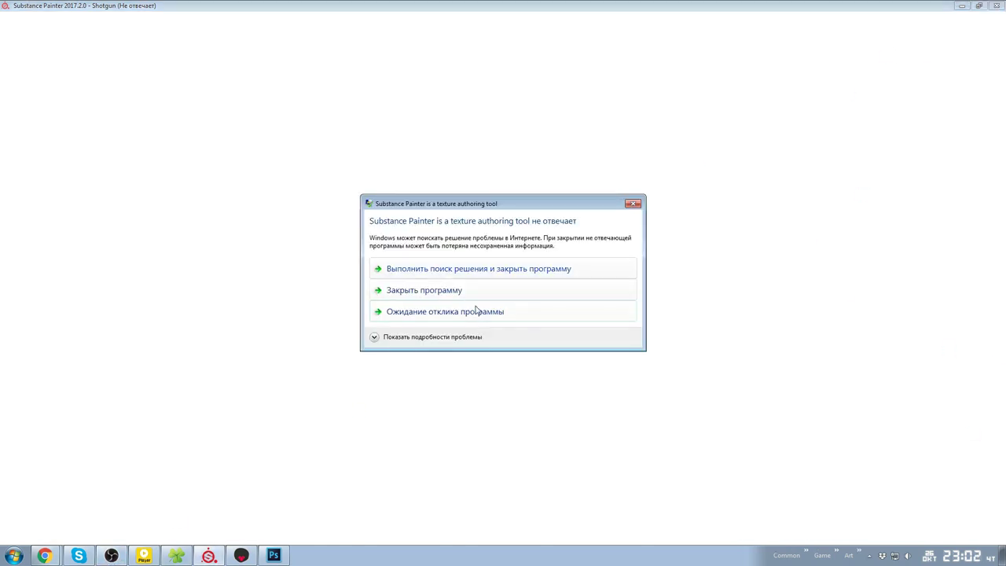
pyautogui.click(440, 290)
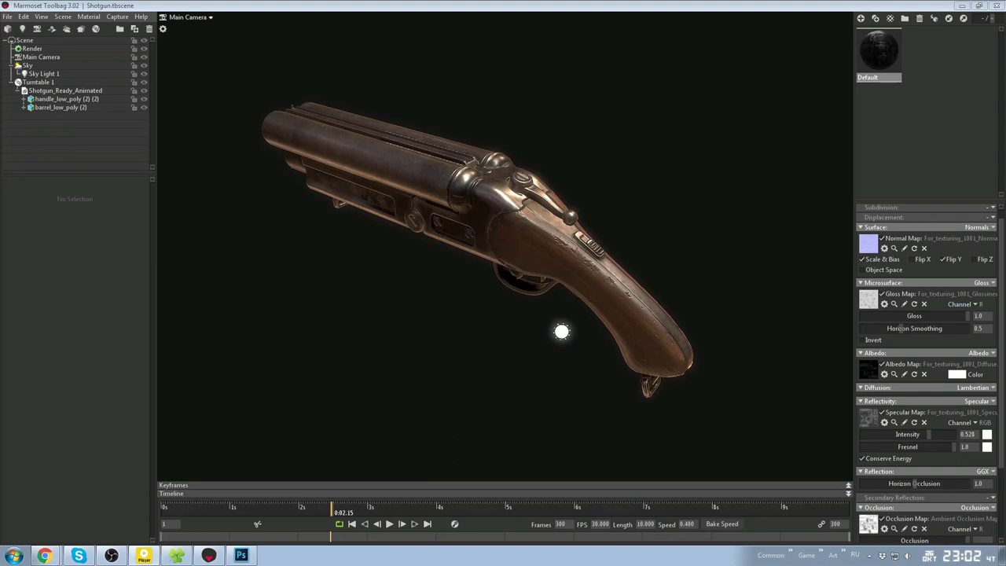
pyautogui.click(869, 555)
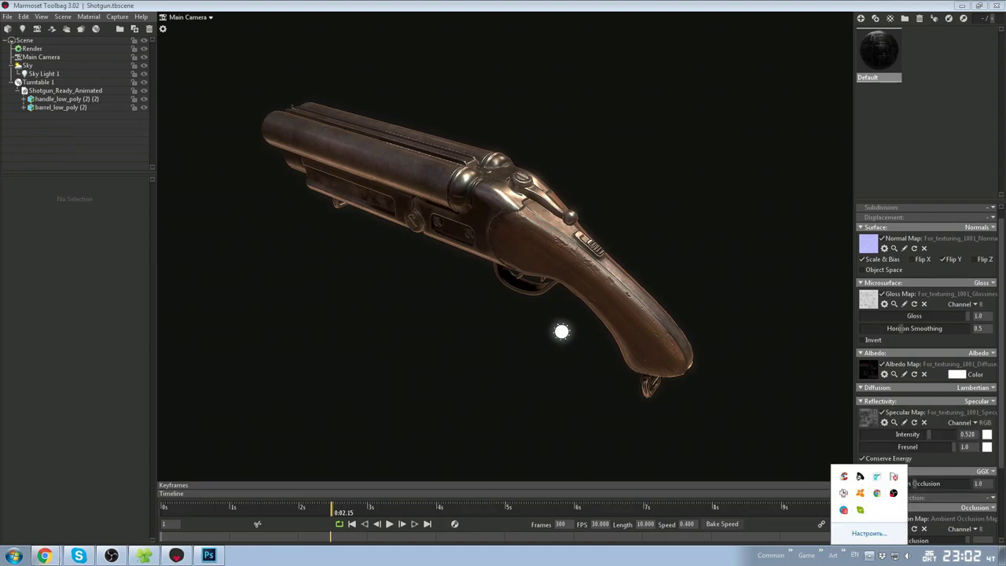
pyautogui.click(868, 555)
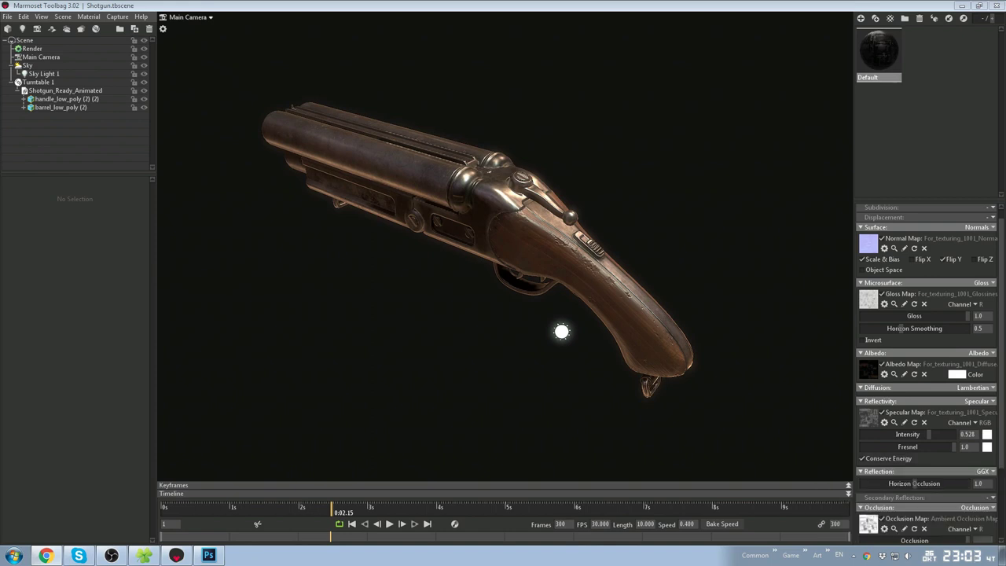
# Relaunch Substance Painter, decline the version update and reopen the recent project Shotgun.spp
pyautogui.keyDown('alt'); pyautogui.moveTo(717, 278); pyautogui.dragTo(726, 291); pyautogui.keyUp('alt')
pyautogui.click(829, 554)
pyautogui.click(862, 519)
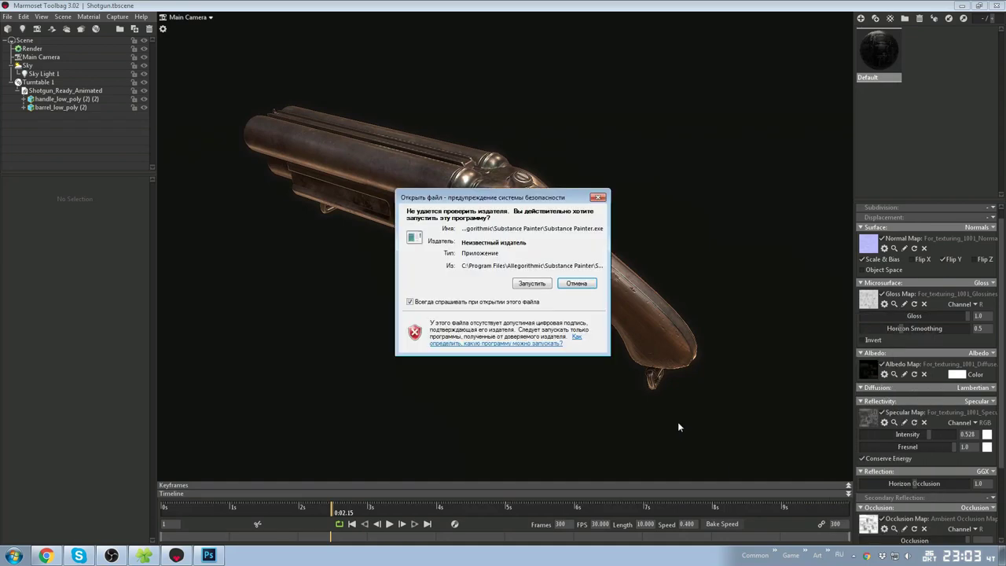
pyautogui.click(534, 284)
pyautogui.click(208, 556)
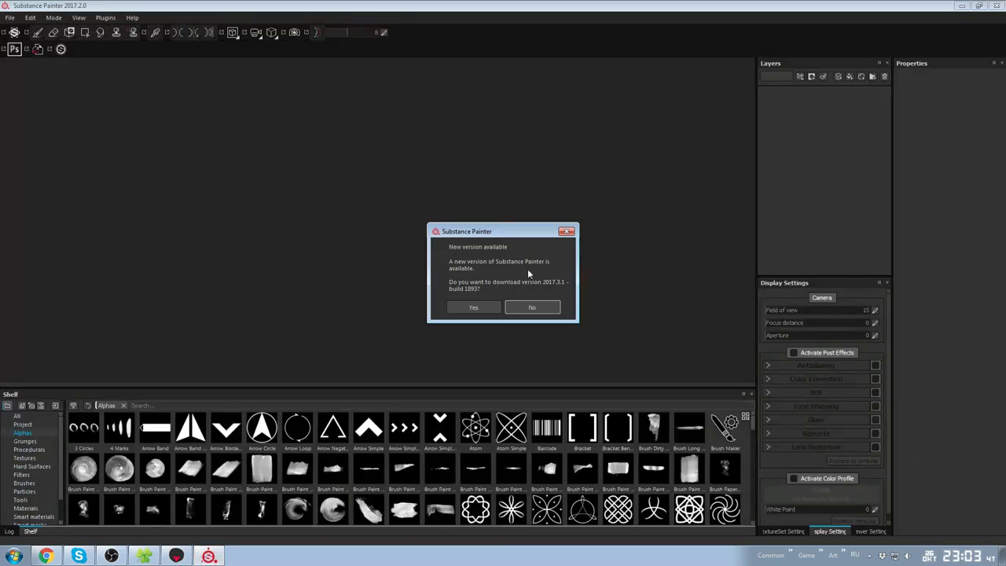
pyautogui.click(567, 231)
pyautogui.click(10, 18)
pyautogui.moveTo(97, 51)
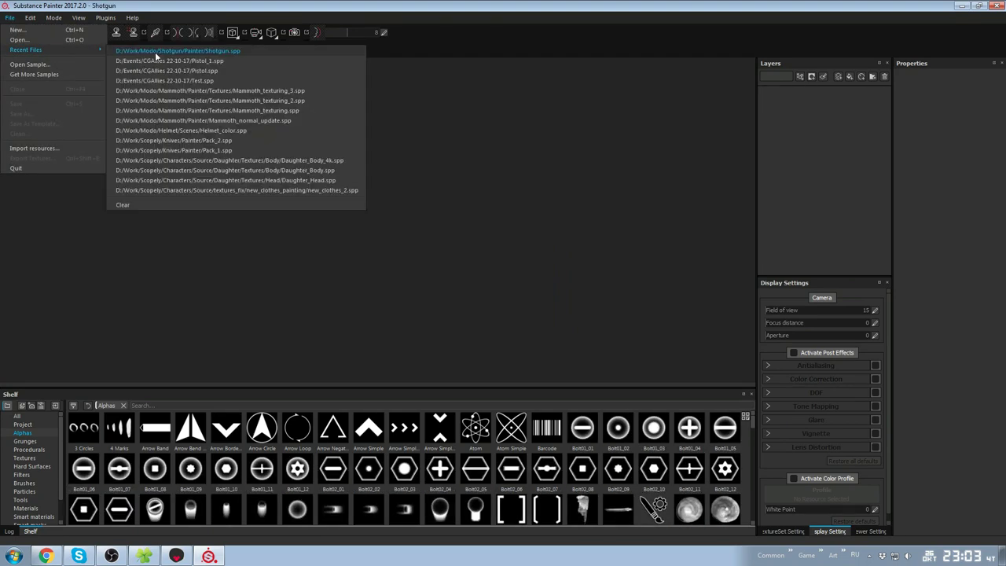
pyautogui.click(156, 52)
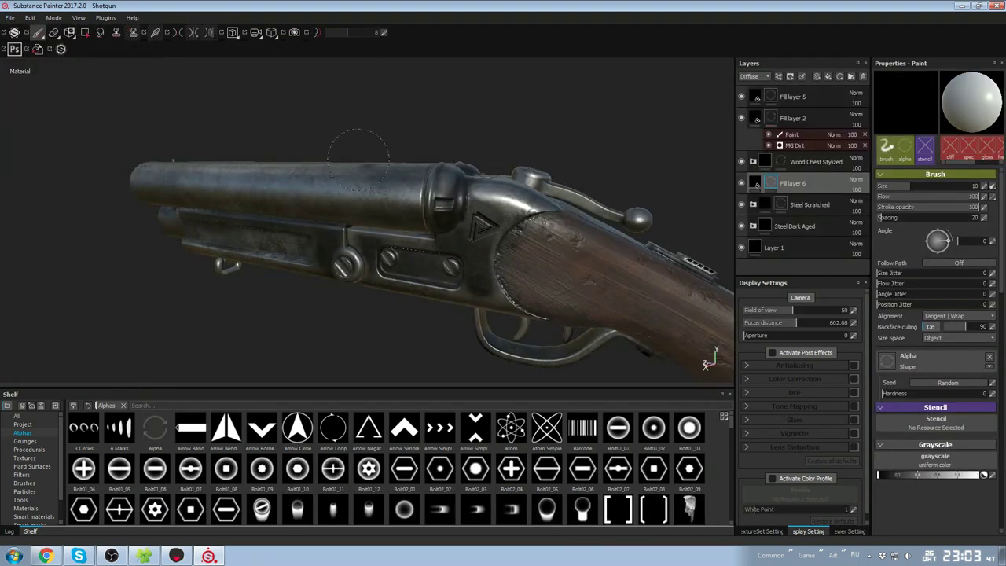
# Enlarge the shelf area to show more rows of alphas and browse through them
pyautogui.keyDown('alt'); pyautogui.moveTo(337, 130); pyautogui.dragTo(482, 115); pyautogui.keyUp('alt')
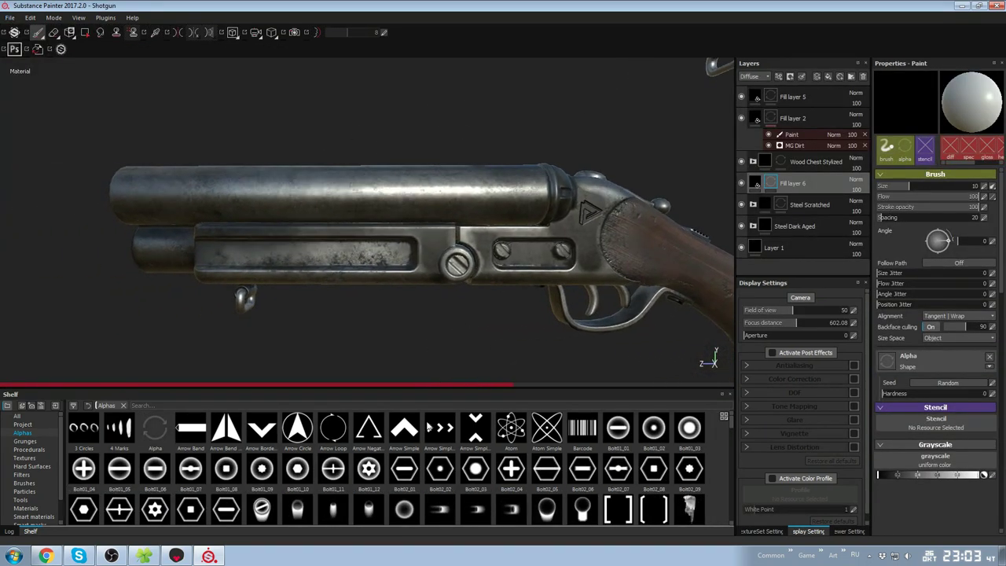
pyautogui.scroll(-5, 440, 448)
pyautogui.moveTo(481, 387); pyautogui.dragTo(480, 319)
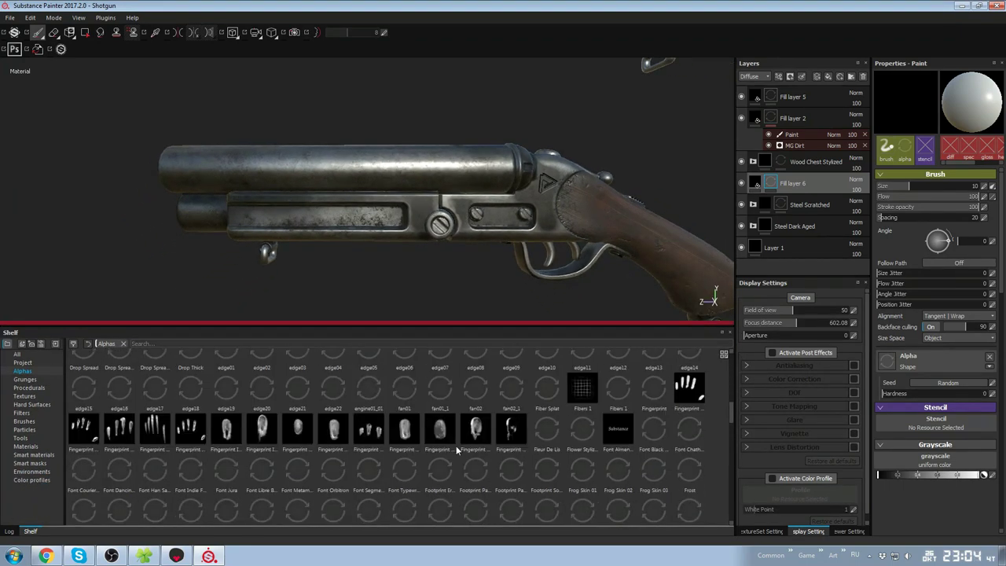
pyautogui.click(30, 531)
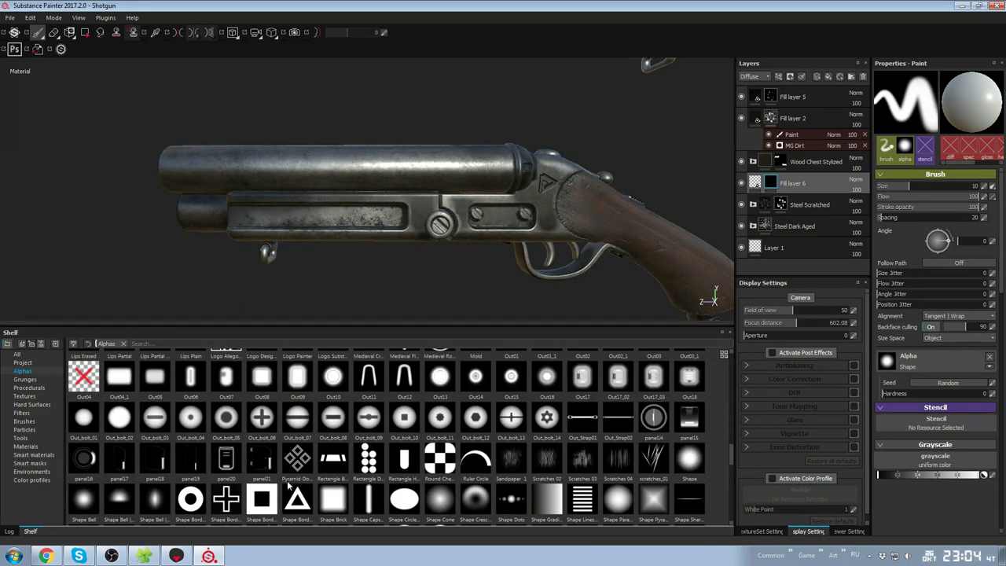
pyautogui.click(16, 556)
pyautogui.click(43, 372)
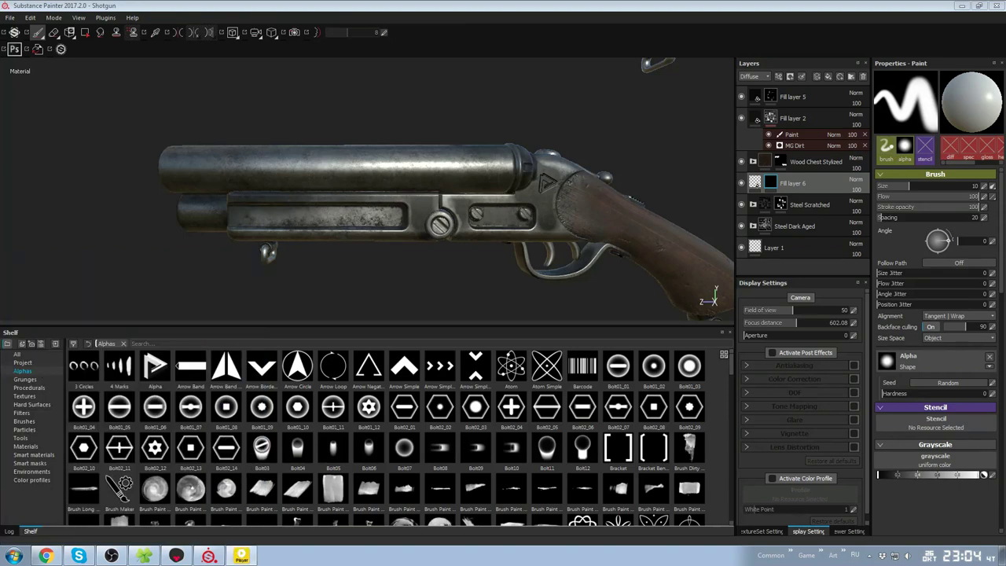
pyautogui.keyDown('alt'); pyautogui.moveTo(531, 221); pyautogui.dragTo(472, 291); pyautogui.keyUp('alt')
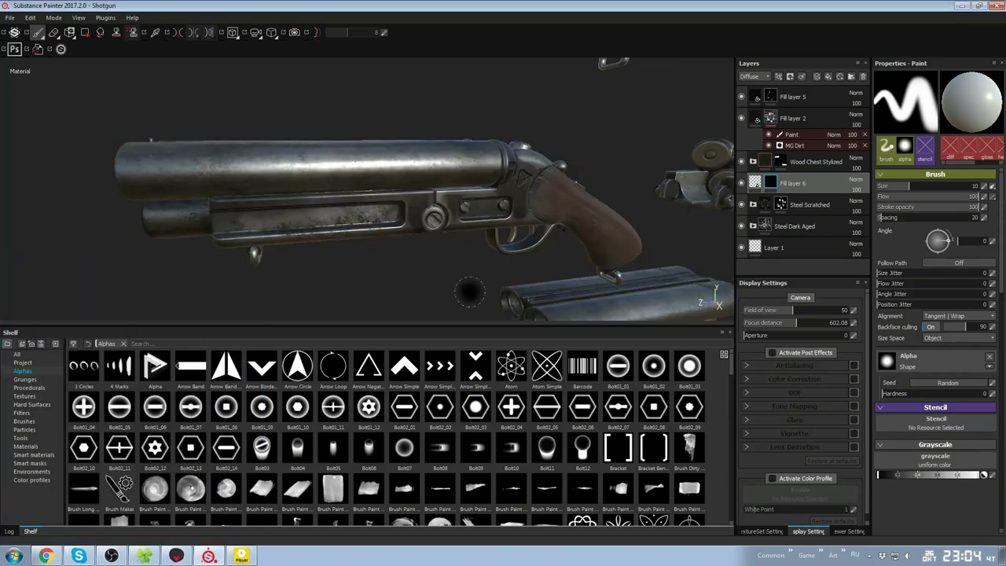
pyautogui.keyDown('alt'); pyautogui.moveTo(472, 291); pyautogui.dragTo(369, 241, button='right'); pyautogui.keyUp('alt')
pyautogui.keyDown('alt'); pyautogui.moveTo(370, 240); pyautogui.dragTo(416, 230); pyautogui.keyUp('alt')
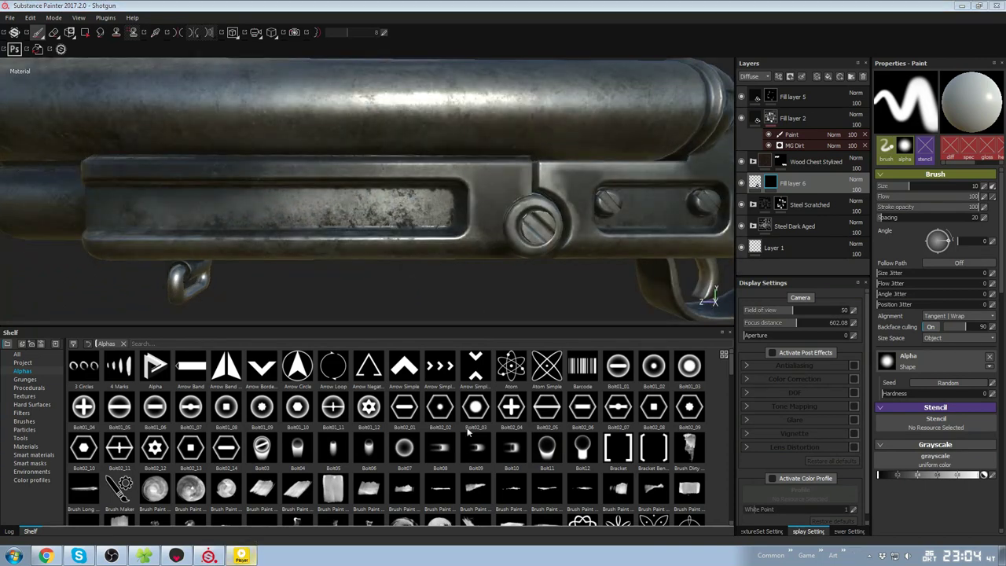
pyautogui.keyDown('alt'); pyautogui.moveTo(540, 186); pyautogui.dragTo(572, 198); pyautogui.keyUp('alt')
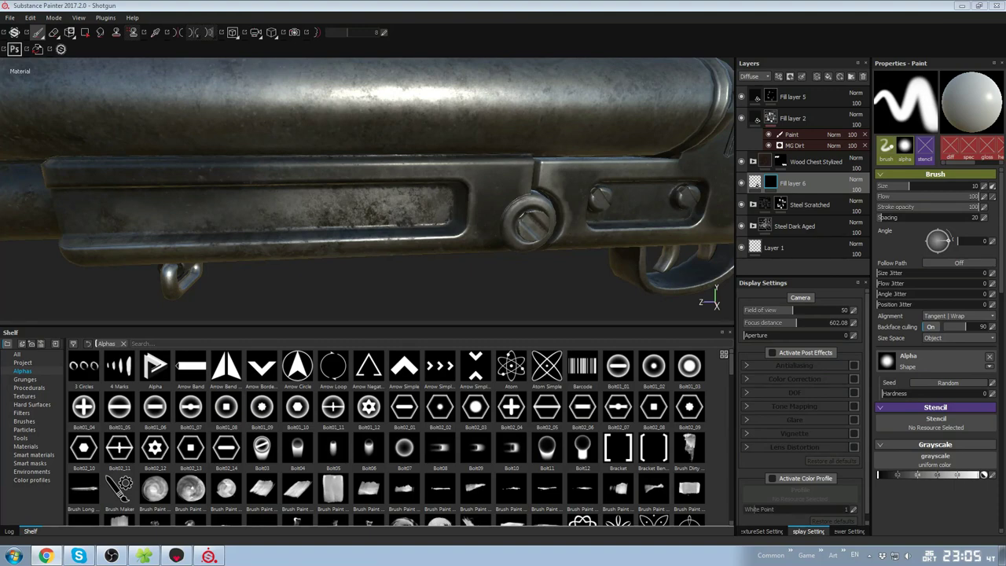
pyautogui.click(908, 555)
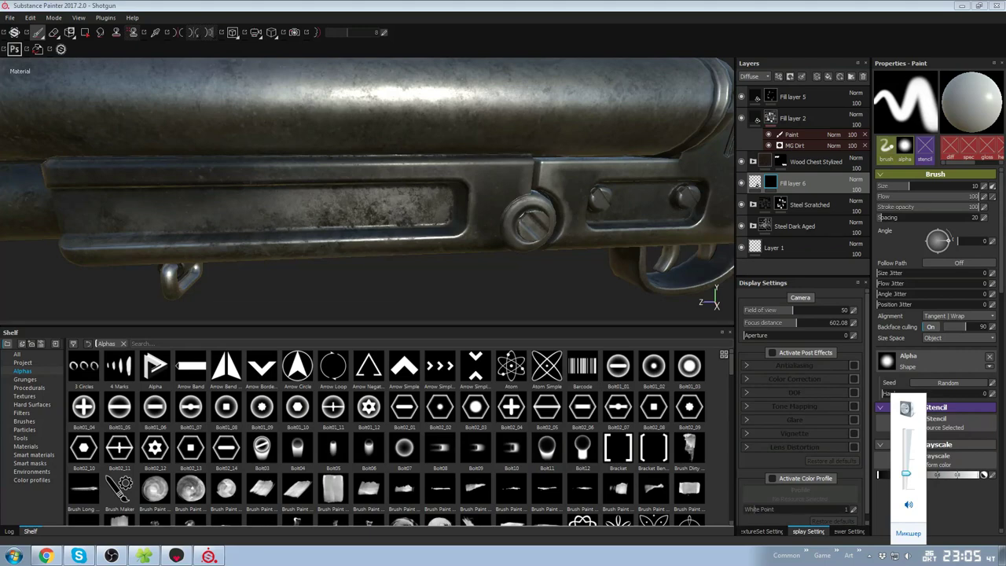
pyautogui.click(408, 283)
# Try the Sign Minus alpha at brush size 4.74 on the metal above the hinge screw
pyautogui.moveTo(409, 283)
pyautogui.keyDown('alt'); pyautogui.mouseDown()
pyautogui.moveTo(471, 268)
pyautogui.moveTo(456, 271)
pyautogui.mouseUp(); pyautogui.keyUp('alt')
pyautogui.scroll(-10, 440, 411)
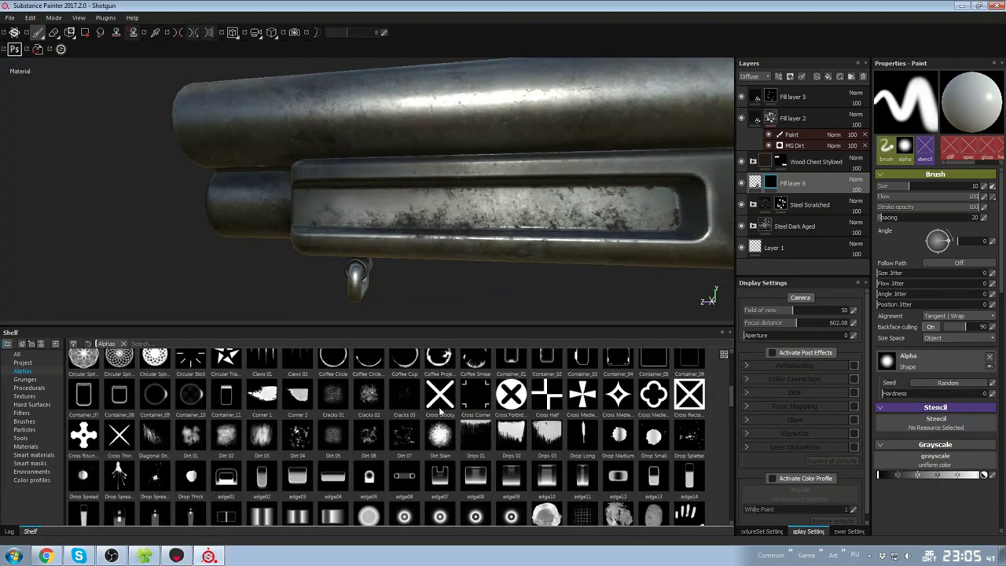
pyautogui.click(513, 417)
pyautogui.keyDown('alt'); pyautogui.moveTo(542, 204); pyautogui.dragTo(348, 209, button='middle'); pyautogui.keyUp('alt')
pyautogui.keyDown('alt'); pyautogui.moveTo(348, 209); pyautogui.dragTo(479, 225, button='right'); pyautogui.keyUp('alt')
pyautogui.keyDown('ctrl'); pyautogui.moveTo(503, 226); pyautogui.dragTo(465, 226, button='right'); pyautogui.keyUp('ctrl')
pyautogui.keyDown('alt'); pyautogui.moveTo(464, 226); pyautogui.dragTo(323, 267, button='middle'); pyautogui.keyUp('alt')
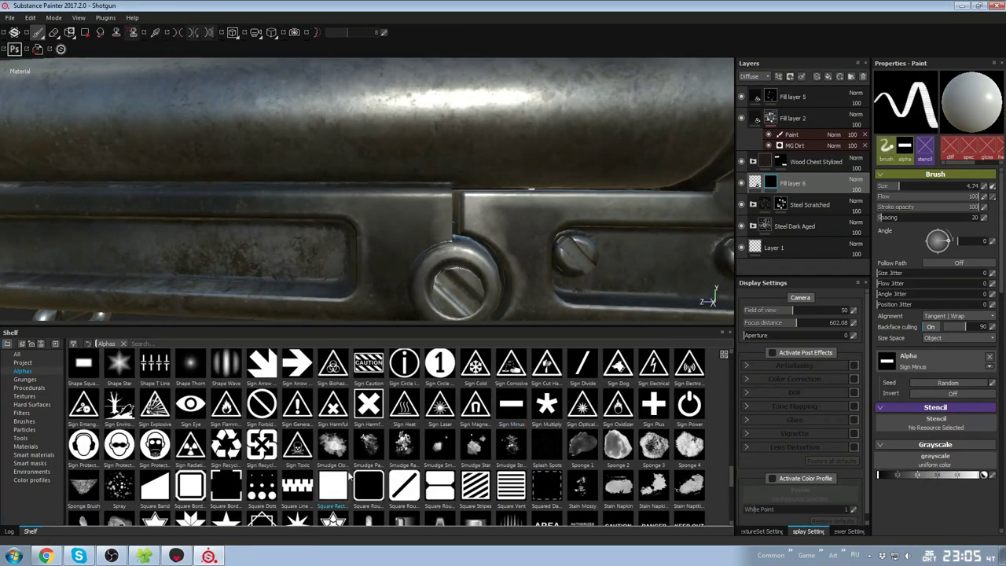
# Stamp a small rectangular recess on each side of the gap above the hinge screw with the Square Rectangle alpha at size 0.81
pyautogui.click(333, 487)
pyautogui.keyDown('ctrl'); pyautogui.moveTo(527, 227); pyautogui.dragTo(499, 227, button='right'); pyautogui.keyUp('ctrl')
pyautogui.scroll(2, 500, 228)
pyautogui.keyDown('alt'); pyautogui.moveTo(493, 230); pyautogui.dragTo(485, 227); pyautogui.keyUp('alt')
pyautogui.keyDown('ctrl'); pyautogui.moveTo(486, 226); pyautogui.dragTo(477, 219, button='right'); pyautogui.keyUp('ctrl')
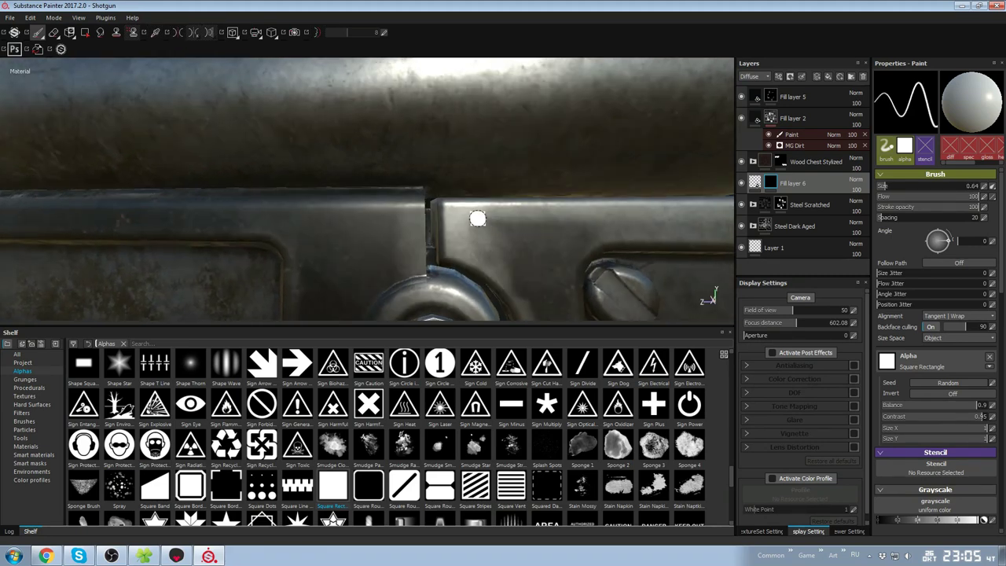
pyautogui.keyDown('alt'); pyautogui.moveTo(511, 222); pyautogui.dragTo(573, 244, button='middle'); pyautogui.keyUp('alt')
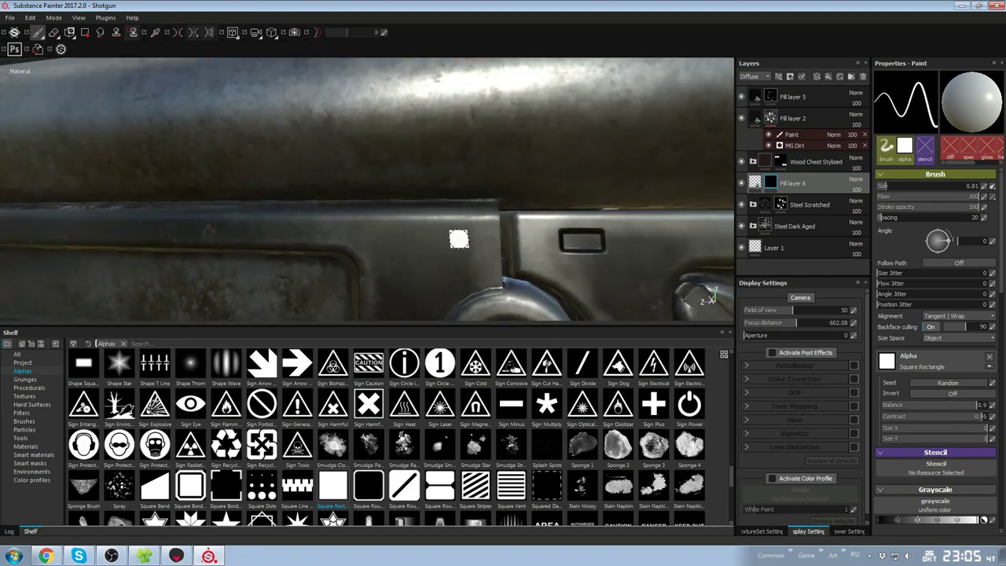
pyautogui.moveTo(423, 238)
pyautogui.keyDown('alt'); pyautogui.mouseDown()
pyautogui.moveTo(510, 325)
pyautogui.moveTo(503, 276)
pyautogui.mouseUp(); pyautogui.keyUp('alt')
pyautogui.scroll(-5, 533, 311)
pyautogui.hotkey('alt', 'shift')
pyautogui.click(116, 555)
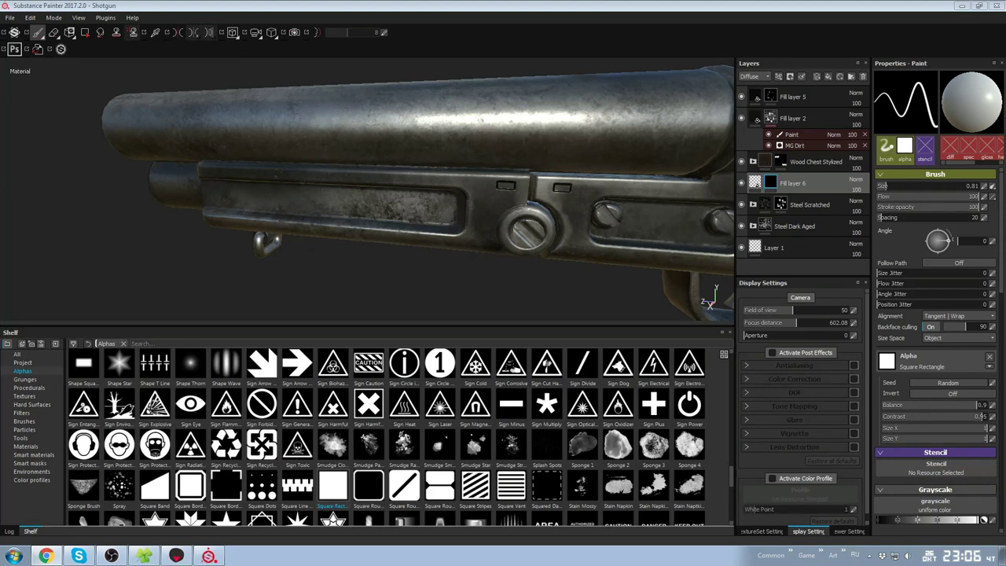
# Turn on symmetry and stamp the Square Rectangle alpha on the metal side at brush size 0.67
pyautogui.moveTo(322, 204)
pyautogui.keyDown('alt'); pyautogui.mouseDown()
pyautogui.moveTo(464, 201)
pyautogui.moveTo(491, 189)
pyautogui.mouseUp(); pyautogui.keyUp('alt')
pyautogui.keyDown('alt'); pyautogui.moveTo(455, 196); pyautogui.dragTo(493, 183, button='right'); pyautogui.keyUp('alt')
pyautogui.click(485, 182)
pyautogui.keyDown('alt'); pyautogui.moveTo(401, 177); pyautogui.dragTo(353, 185, button='right'); pyautogui.keyUp('alt')
pyautogui.moveTo(628, 157)
pyautogui.keyDown('alt'); pyautogui.mouseDown()
pyautogui.moveTo(566, 133)
pyautogui.moveTo(468, 68)
pyautogui.moveTo(579, 183)
pyautogui.moveTo(539, 101)
pyautogui.moveTo(472, 173)
pyautogui.moveTo(432, 159)
pyautogui.moveTo(484, 208)
pyautogui.mouseUp(); pyautogui.keyUp('alt')
pyautogui.keyDown('alt'); pyautogui.moveTo(432, 239); pyautogui.dragTo(669, 211); pyautogui.keyUp('alt')
# Load the Out_bolt_01 alpha and stamp it on the front end of the metal block beneath the barrels
pyautogui.keyDown('alt'); pyautogui.moveTo(590, 195); pyautogui.dragTo(288, 402); pyautogui.keyUp('alt')
pyautogui.scroll(10, 429, 460)
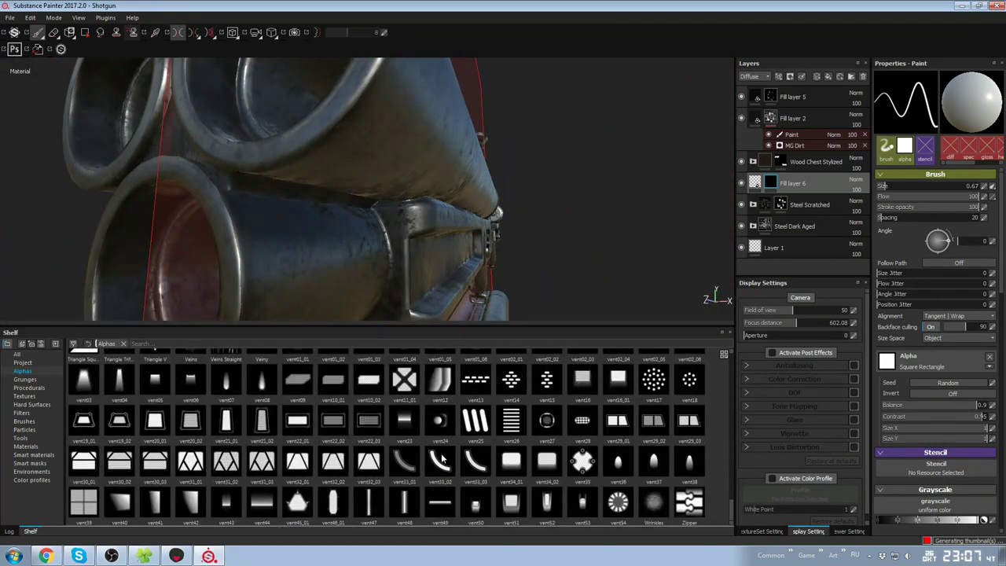
pyautogui.scroll(3, 378, 448)
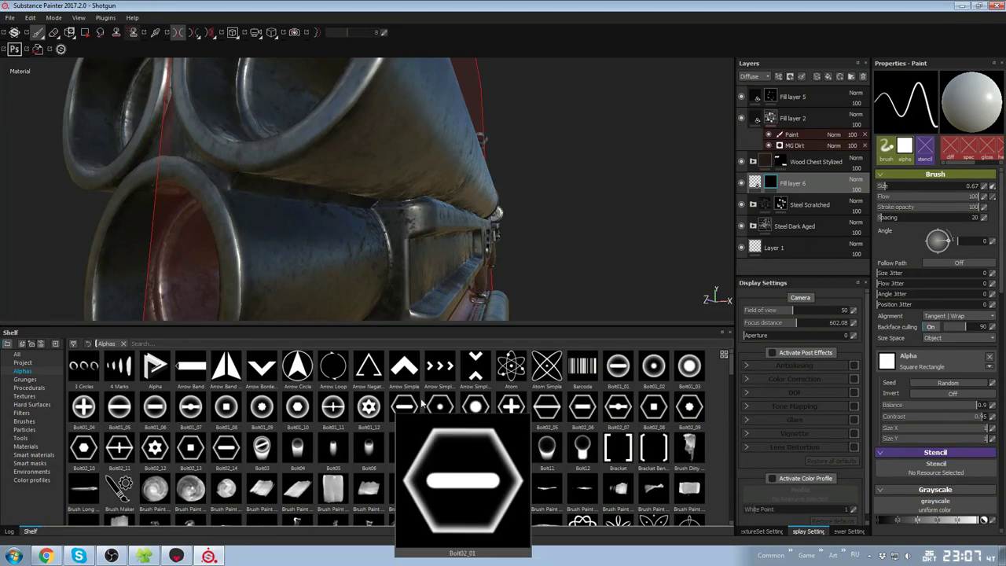
pyautogui.scroll(-10, 395, 410)
pyautogui.click(83, 496)
pyautogui.keyDown('alt'); pyautogui.moveTo(314, 212); pyautogui.dragTo(379, 212); pyautogui.keyUp('alt')
pyautogui.keyDown('ctrl'); pyautogui.moveTo(379, 216); pyautogui.dragTo(393, 220, button='right'); pyautogui.keyUp('ctrl')
pyautogui.click(392, 220)
pyautogui.moveTo(393, 220)
pyautogui.keyDown('alt'); pyautogui.mouseDown()
pyautogui.moveTo(436, 189)
pyautogui.moveTo(241, 191)
pyautogui.mouseUp(); pyautogui.keyUp('alt')
# Try the Out_bolt_01 brush at size 0.82 beside the ribbed slider on the handle
pyautogui.moveTo(637, 211)
pyautogui.keyDown('alt'); pyautogui.mouseDown()
pyautogui.moveTo(586, 215)
pyautogui.moveTo(494, 189)
pyautogui.moveTo(382, 194)
pyautogui.moveTo(444, 212)
pyautogui.mouseUp(); pyautogui.keyUp('alt')
pyautogui.keyDown('alt'); pyautogui.moveTo(444, 213); pyautogui.dragTo(346, 169, button='middle'); pyautogui.keyUp('alt')
pyautogui.keyDown('alt'); pyautogui.moveTo(345, 169); pyautogui.dragTo(393, 261, button='right'); pyautogui.keyUp('alt')
pyautogui.keyDown('ctrl'); pyautogui.moveTo(434, 268); pyautogui.dragTo(422, 268, button='right'); pyautogui.keyUp('ctrl')
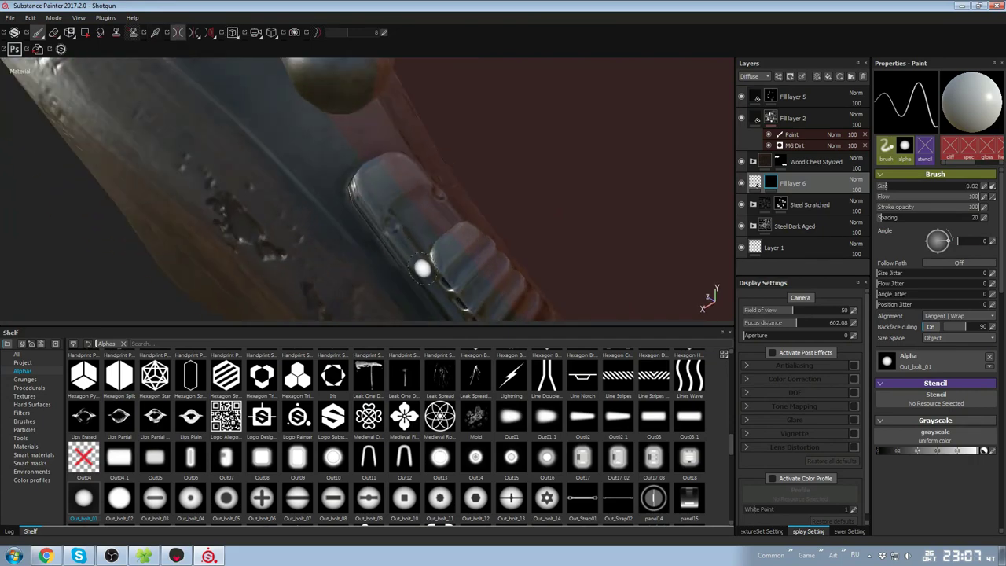
# Load the Square Rectangle alpha, stamp it near the handle's ribbed slider and reduce the brush size to 0.45
pyautogui.scroll(-10, 501, 420)
pyautogui.click(333, 485)
pyautogui.keyDown('alt'); pyautogui.moveTo(315, 228); pyautogui.dragTo(416, 240); pyautogui.keyUp('alt')
pyautogui.click(401, 236)
pyautogui.keyDown('ctrl'); pyautogui.moveTo(412, 238); pyautogui.dragTo(338, 169, button='right'); pyautogui.keyUp('ctrl')
pyautogui.keyDown('alt'); pyautogui.moveTo(338, 168); pyautogui.dragTo(440, 157); pyautogui.keyUp('alt')
pyautogui.keyDown('alt'); pyautogui.moveTo(440, 157); pyautogui.dragTo(502, 198, button='right'); pyautogui.keyUp('alt')
pyautogui.keyDown('alt'); pyautogui.moveTo(502, 197); pyautogui.dragTo(468, 168); pyautogui.keyUp('alt')
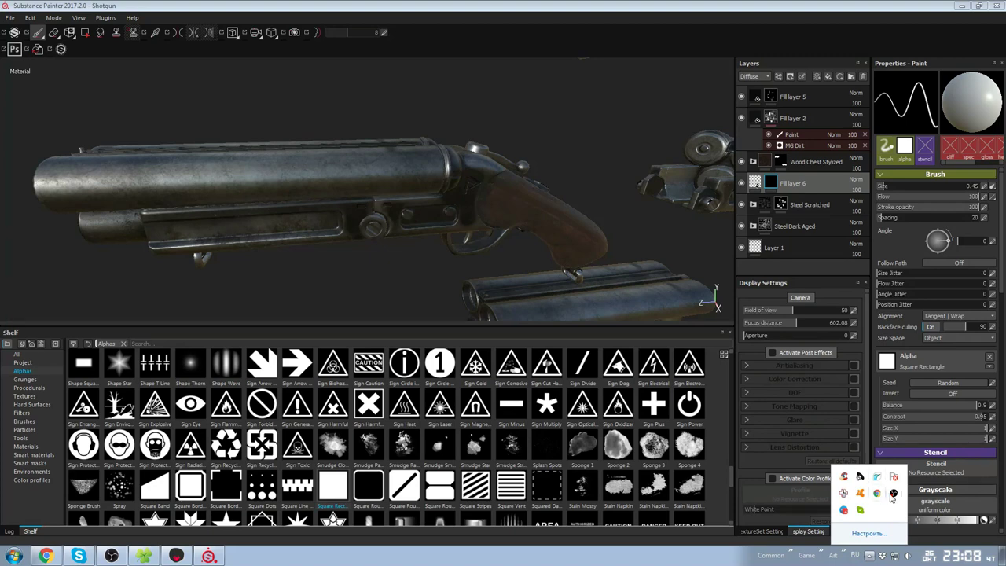
pyautogui.click(859, 476)
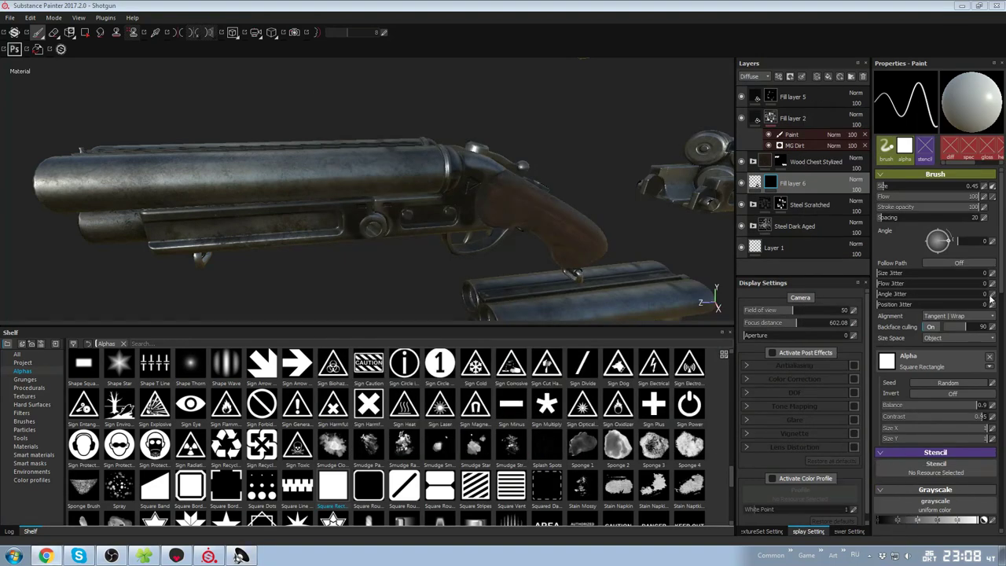
# Expand the Steel Scratched and Steel Dark Aged folders and select the mask of the Scratches layer
pyautogui.keyDown('alt'); pyautogui.moveTo(503, 236); pyautogui.dragTo(464, 212); pyautogui.keyUp('alt')
pyautogui.scroll(5, 440, 204)
pyautogui.click(781, 205)
pyautogui.click(753, 204)
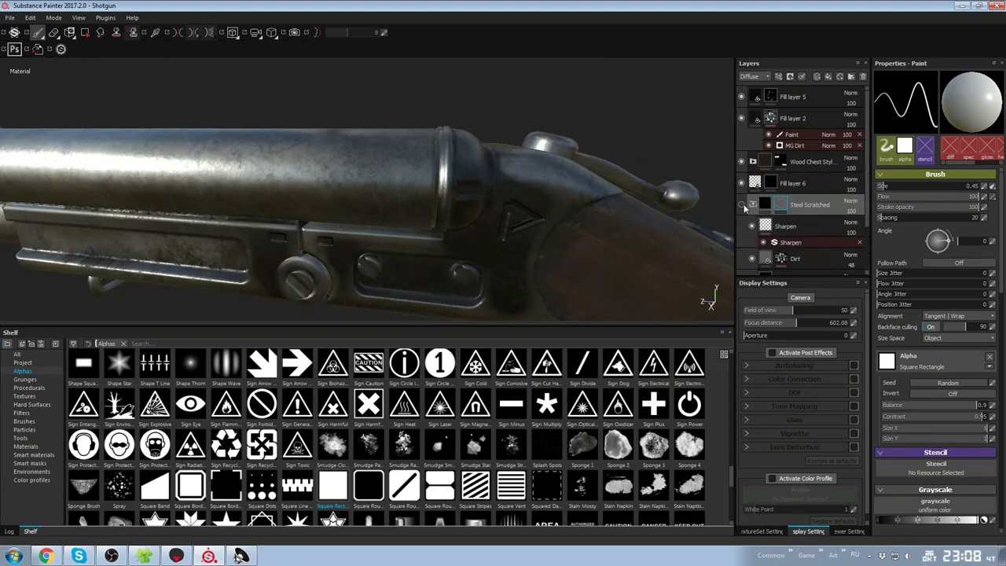
pyautogui.scroll(-2, 792, 214)
pyautogui.click(752, 266)
pyautogui.click(780, 265)
pyautogui.keyDown('alt'); pyautogui.moveTo(503, 257); pyautogui.dragTo(465, 227); pyautogui.keyUp('alt')
pyautogui.scroll(2, 464, 227)
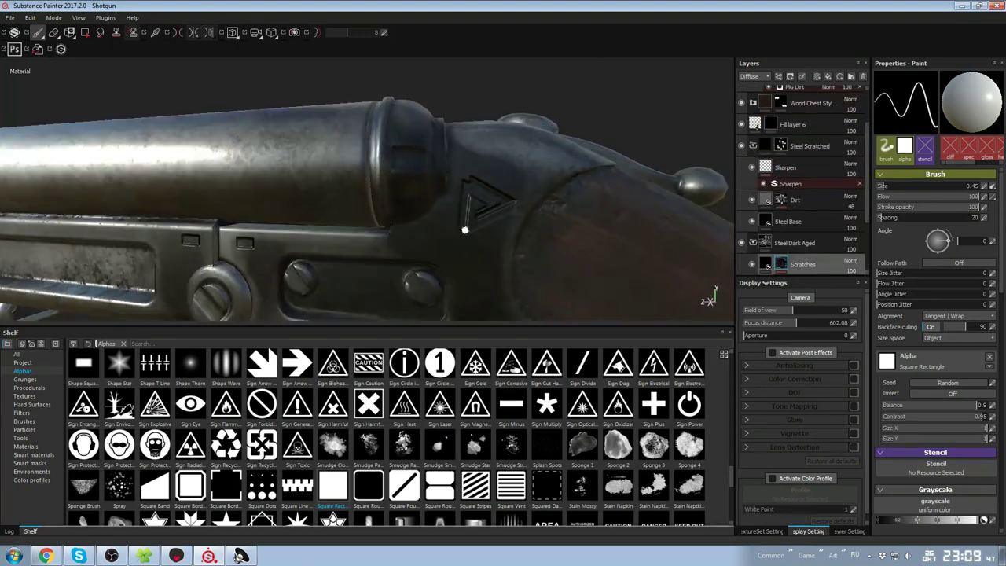
# Load the Default Soft brush with size 0.48, flow 24 and stroke opacity 30 for mask painting around the rectangular recesses
pyautogui.click(23, 422)
pyautogui.click(261, 410)
pyautogui.click(195, 410)
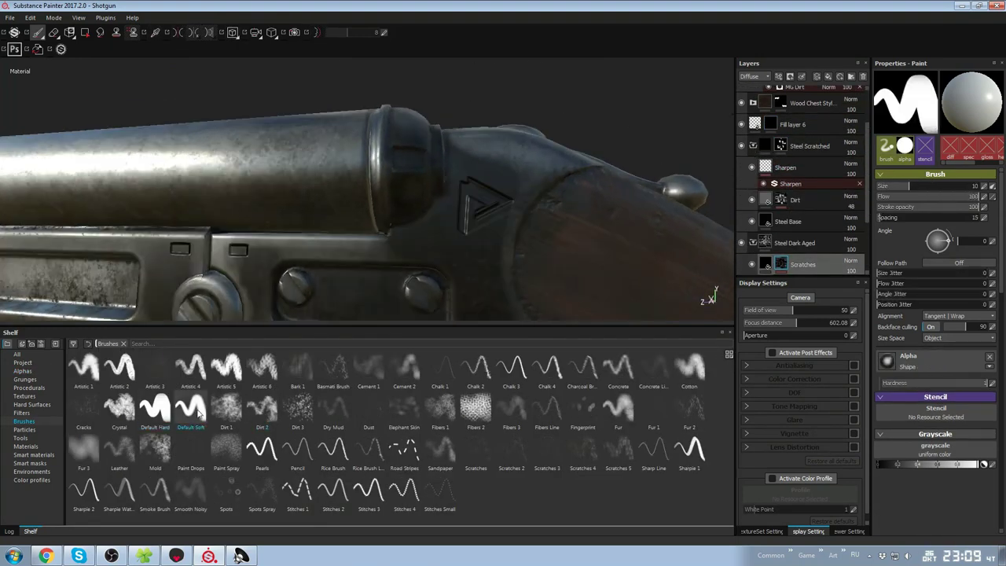
pyautogui.moveTo(466, 206)
pyautogui.keyDown('alt'); pyautogui.mouseDown()
pyautogui.moveTo(471, 228)
pyautogui.moveTo(409, 188)
pyautogui.mouseUp(); pyautogui.keyUp('alt')
pyautogui.scroll(3, 377, 165)
pyautogui.keyDown('ctrl'); pyautogui.moveTo(358, 150); pyautogui.dragTo(339, 150, button='right'); pyautogui.keyUp('ctrl')
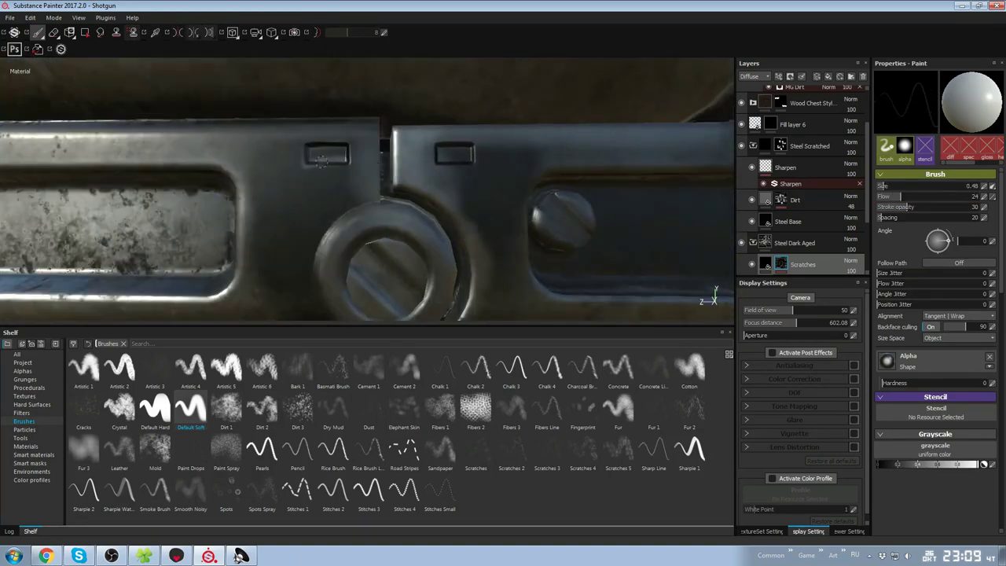
pyautogui.keyDown('alt'); pyautogui.moveTo(321, 160); pyautogui.dragTo(438, 244); pyautogui.keyUp('alt')
pyautogui.scroll(-3, 327, 159)
pyautogui.scroll(3, 438, 244)
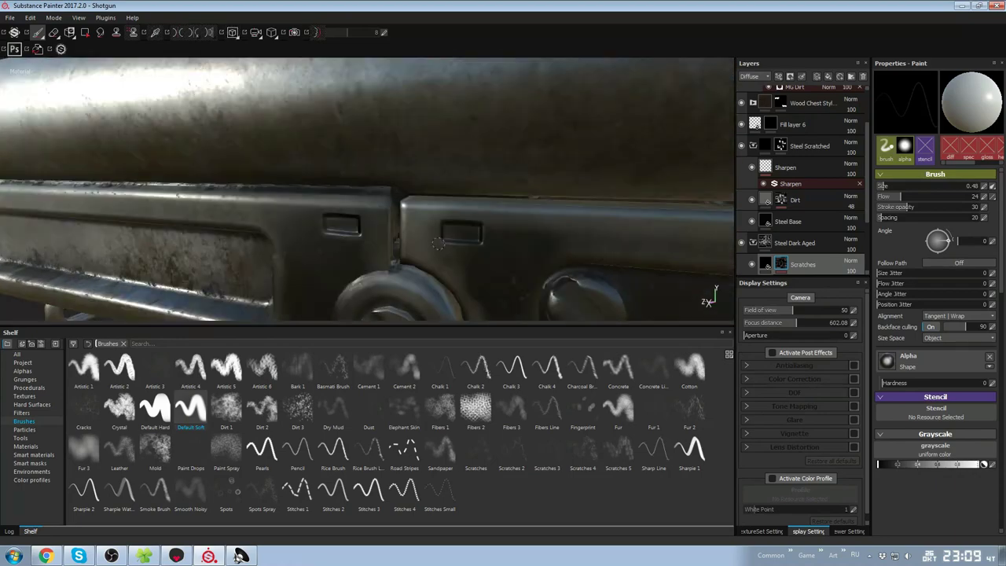
# Turn on symmetry and touch up the Scratches mask around the recesses with brush size 0.91, flow 11 and stroke opacity 18
pyautogui.keyDown('alt'); pyautogui.moveTo(469, 244); pyautogui.dragTo(510, 187, button='right'); pyautogui.keyUp('alt')
pyautogui.keyDown('alt'); pyautogui.moveTo(510, 186); pyautogui.dragTo(521, 71); pyautogui.keyUp('alt')
pyautogui.keyDown('alt'); pyautogui.moveTo(521, 71); pyautogui.dragTo(448, 128, button='middle'); pyautogui.keyUp('alt')
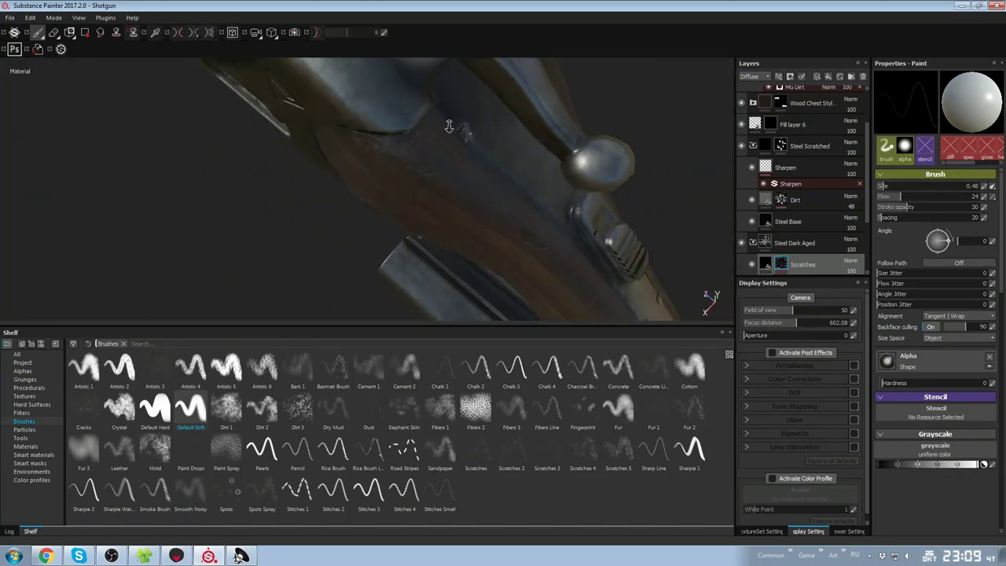
pyautogui.keyDown('alt'); pyautogui.moveTo(449, 128); pyautogui.dragTo(496, 167, button='right'); pyautogui.keyUp('alt')
pyautogui.press('l')
pyautogui.keyDown('alt'); pyautogui.moveTo(496, 167); pyautogui.dragTo(511, 206); pyautogui.keyUp('alt')
pyautogui.keyDown('alt'); pyautogui.moveTo(455, 171); pyautogui.dragTo(431, 175); pyautogui.keyUp('alt')
pyautogui.keyDown('alt'); pyautogui.moveTo(431, 175); pyautogui.dragTo(437, 227, button='right'); pyautogui.keyUp('alt')
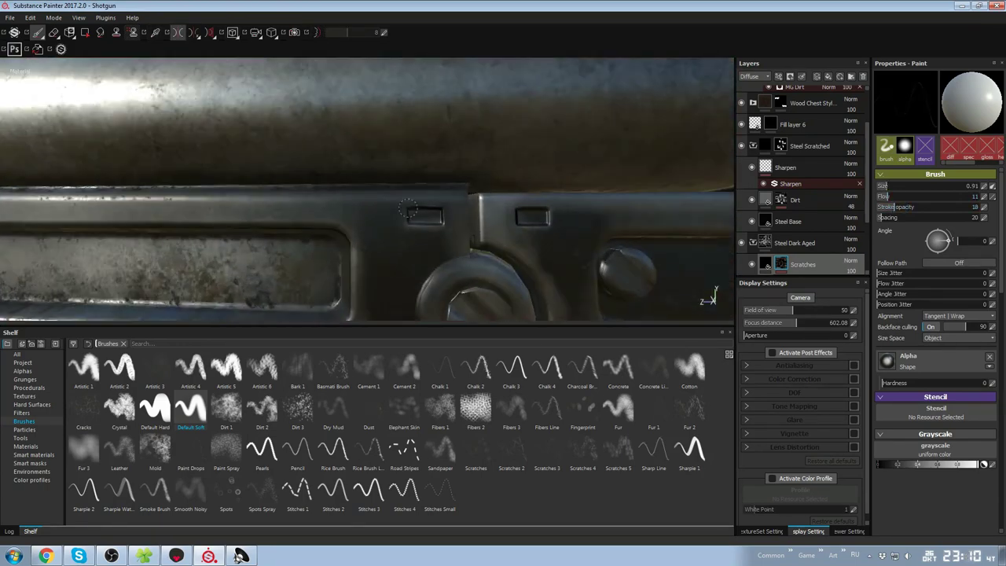
pyautogui.keyDown('alt'); pyautogui.moveTo(558, 227); pyautogui.dragTo(521, 169); pyautogui.keyUp('alt')
pyautogui.keyDown('alt'); pyautogui.moveTo(521, 168); pyautogui.dragTo(581, 226, button='right'); pyautogui.keyUp('alt')
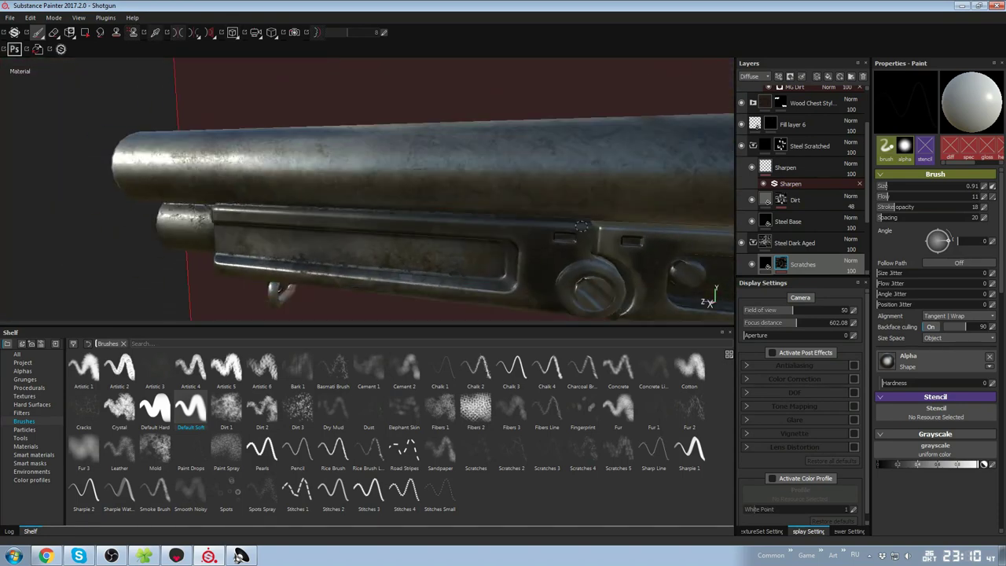
pyautogui.keyDown('alt'); pyautogui.moveTo(565, 225); pyautogui.dragTo(620, 191); pyautogui.keyUp('alt')
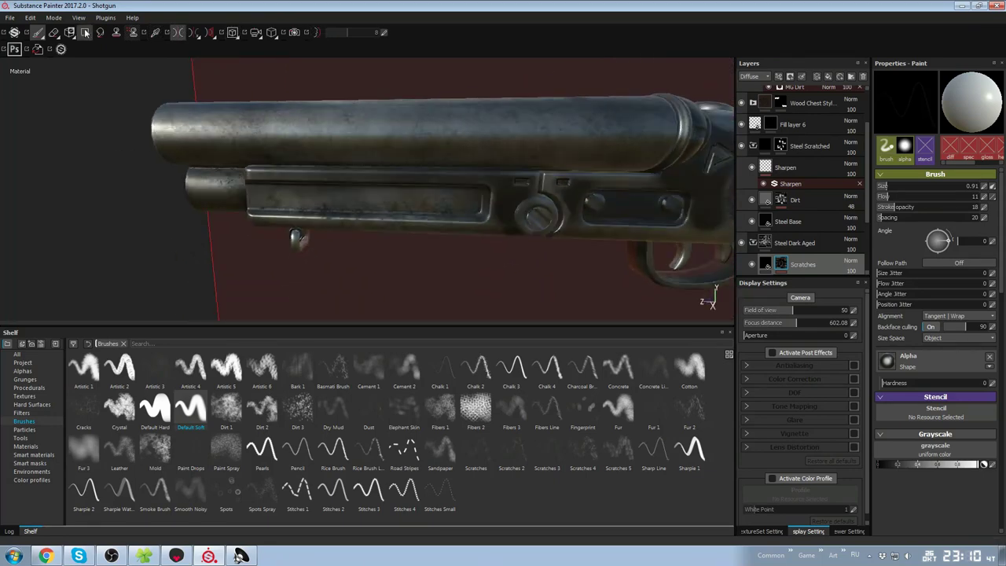
# Export the shotgun's updated textures
pyautogui.click(9, 18)
pyautogui.click(36, 160)
pyautogui.click(277, 201)
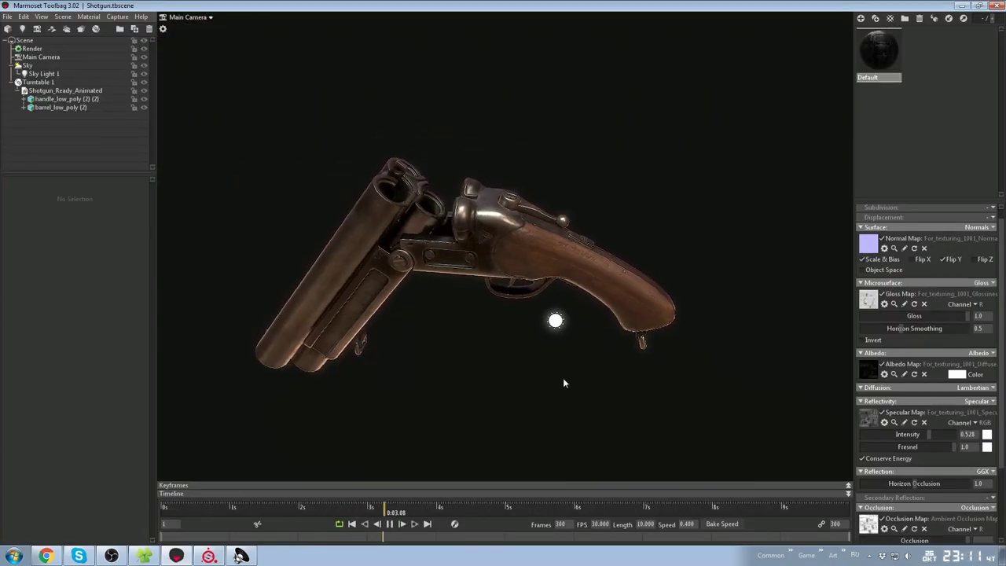
# Switch to Marmoset Toolbag and inspect the retextured, broken-open shotgun in the full-size viewport
pyautogui.hotkey('ctrl', 'space')
pyautogui.moveTo(563, 382); pyautogui.dragTo(493, 290)
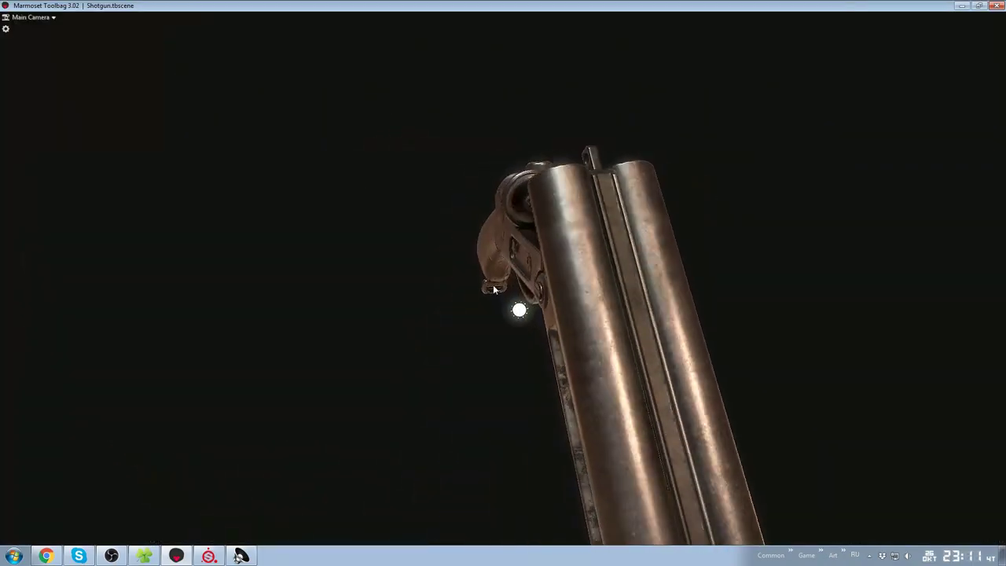